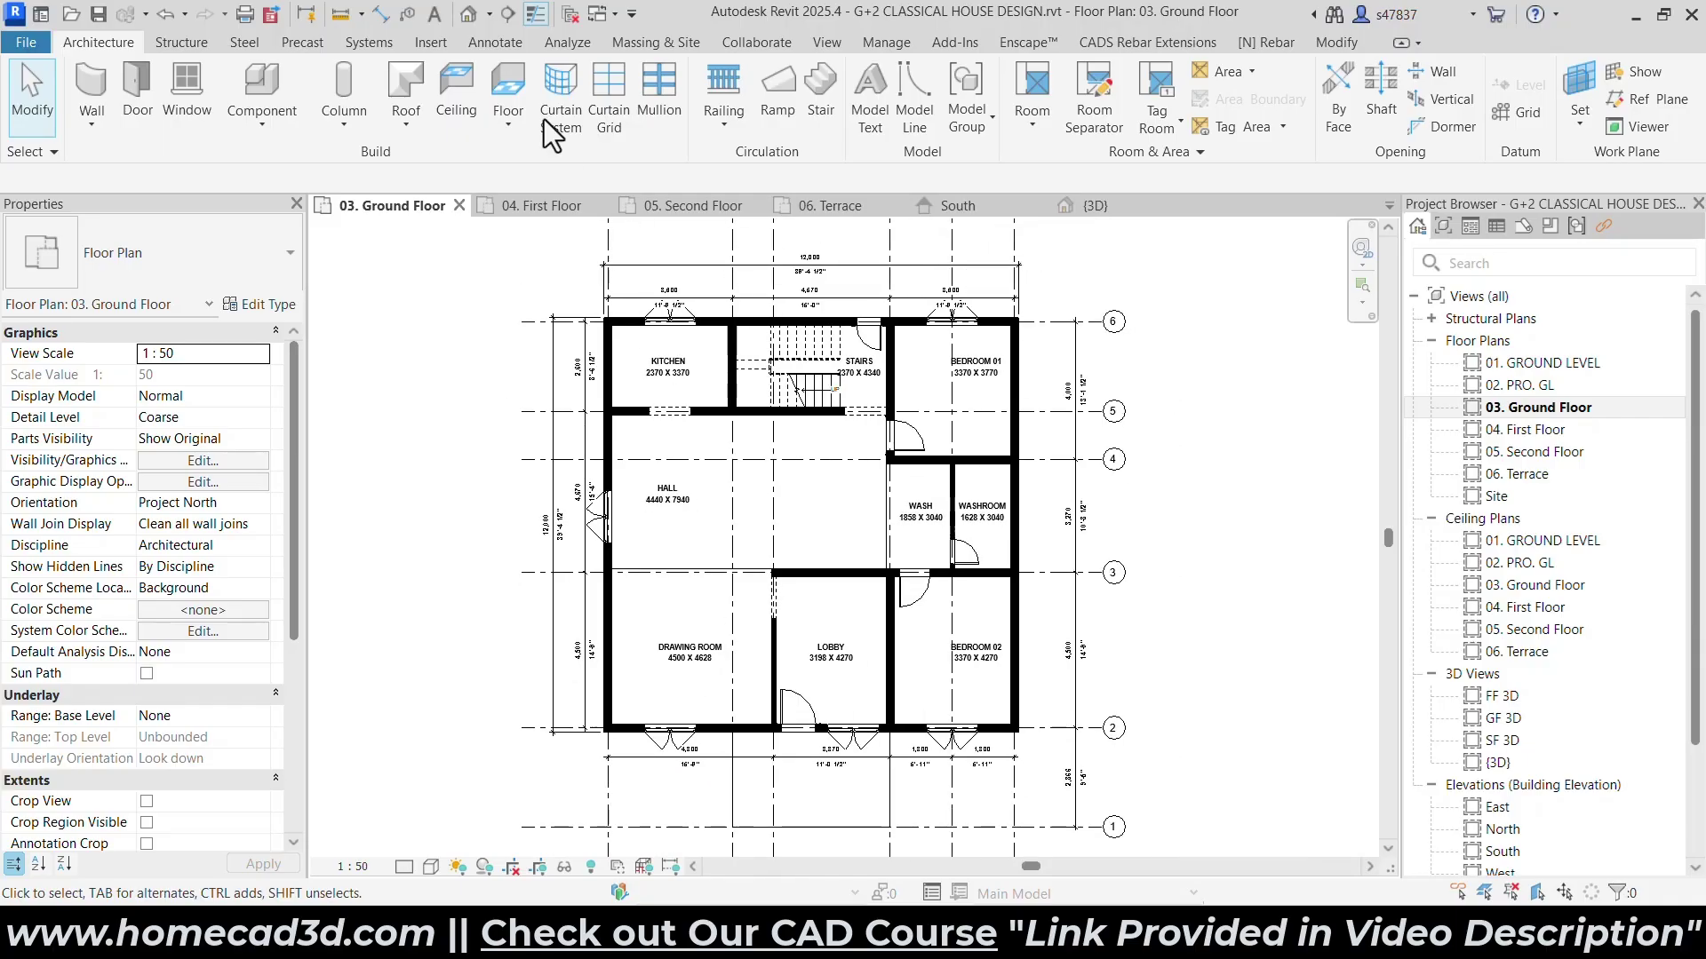
# Orbit the 3D house model, and switch to Chrome to examine the front render of the 12 x 12 m classic house.
pyautogui.click(468, 14)
pyautogui.keyDown('shift'); pyautogui.moveTo(1107, 685); pyautogui.dragTo(944, 692, button='middle'); pyautogui.keyUp('shift')
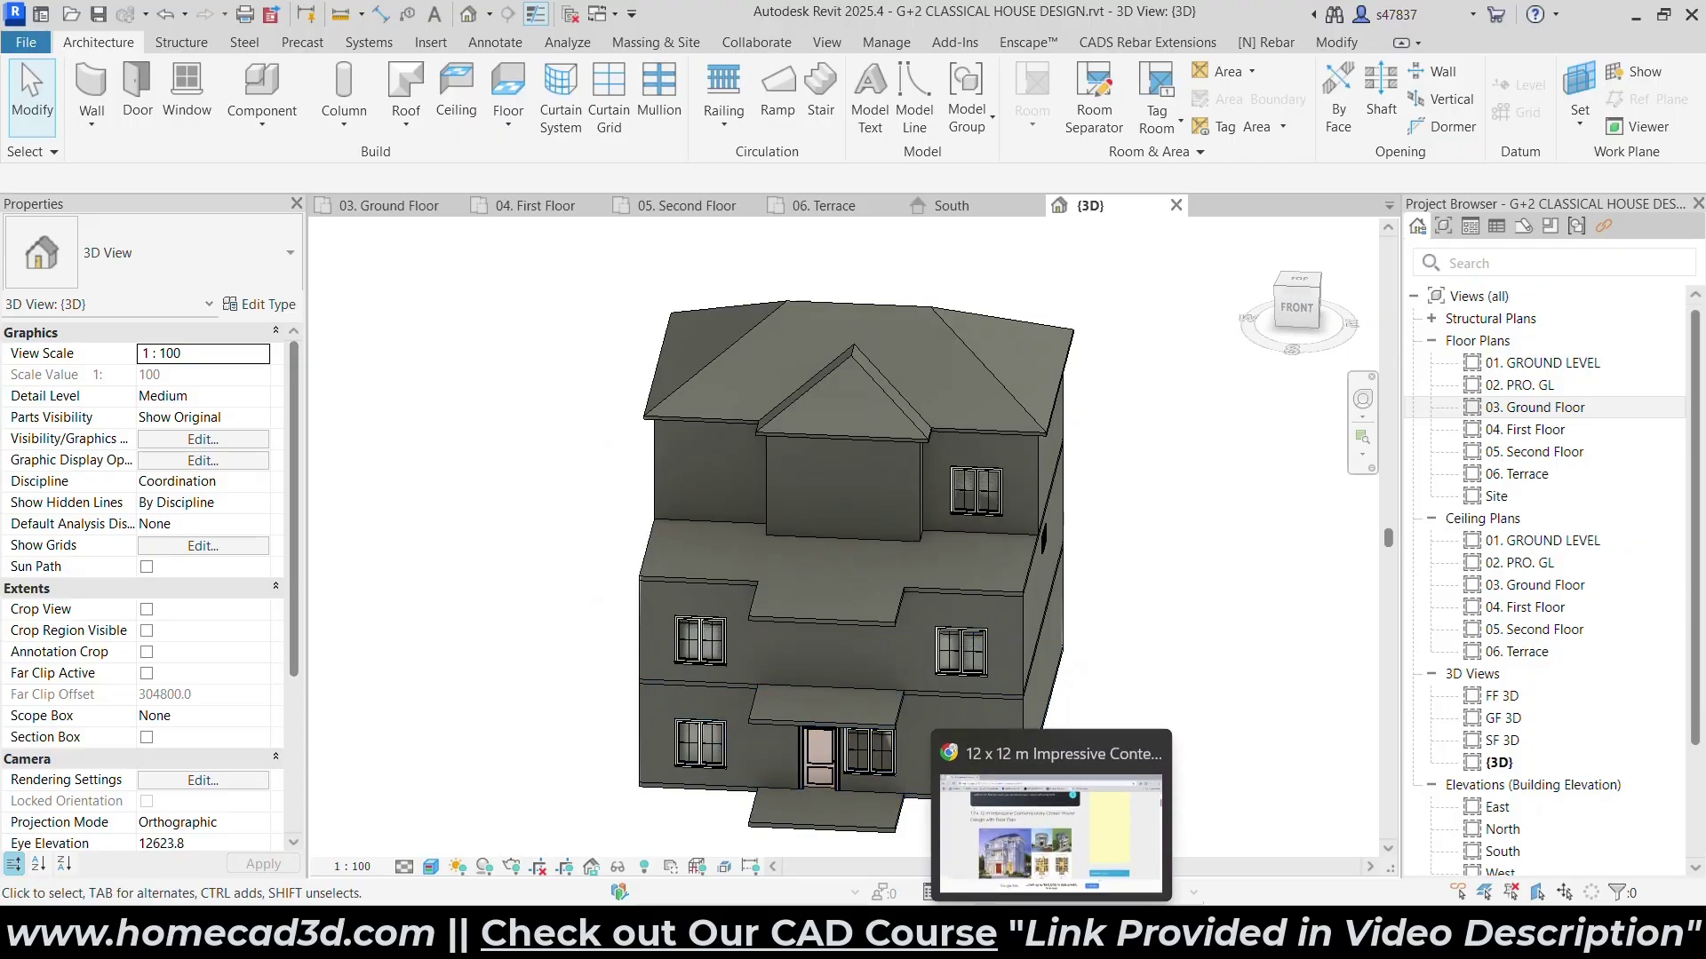
pyautogui.click(1051, 932)
pyautogui.click(1474, 289)
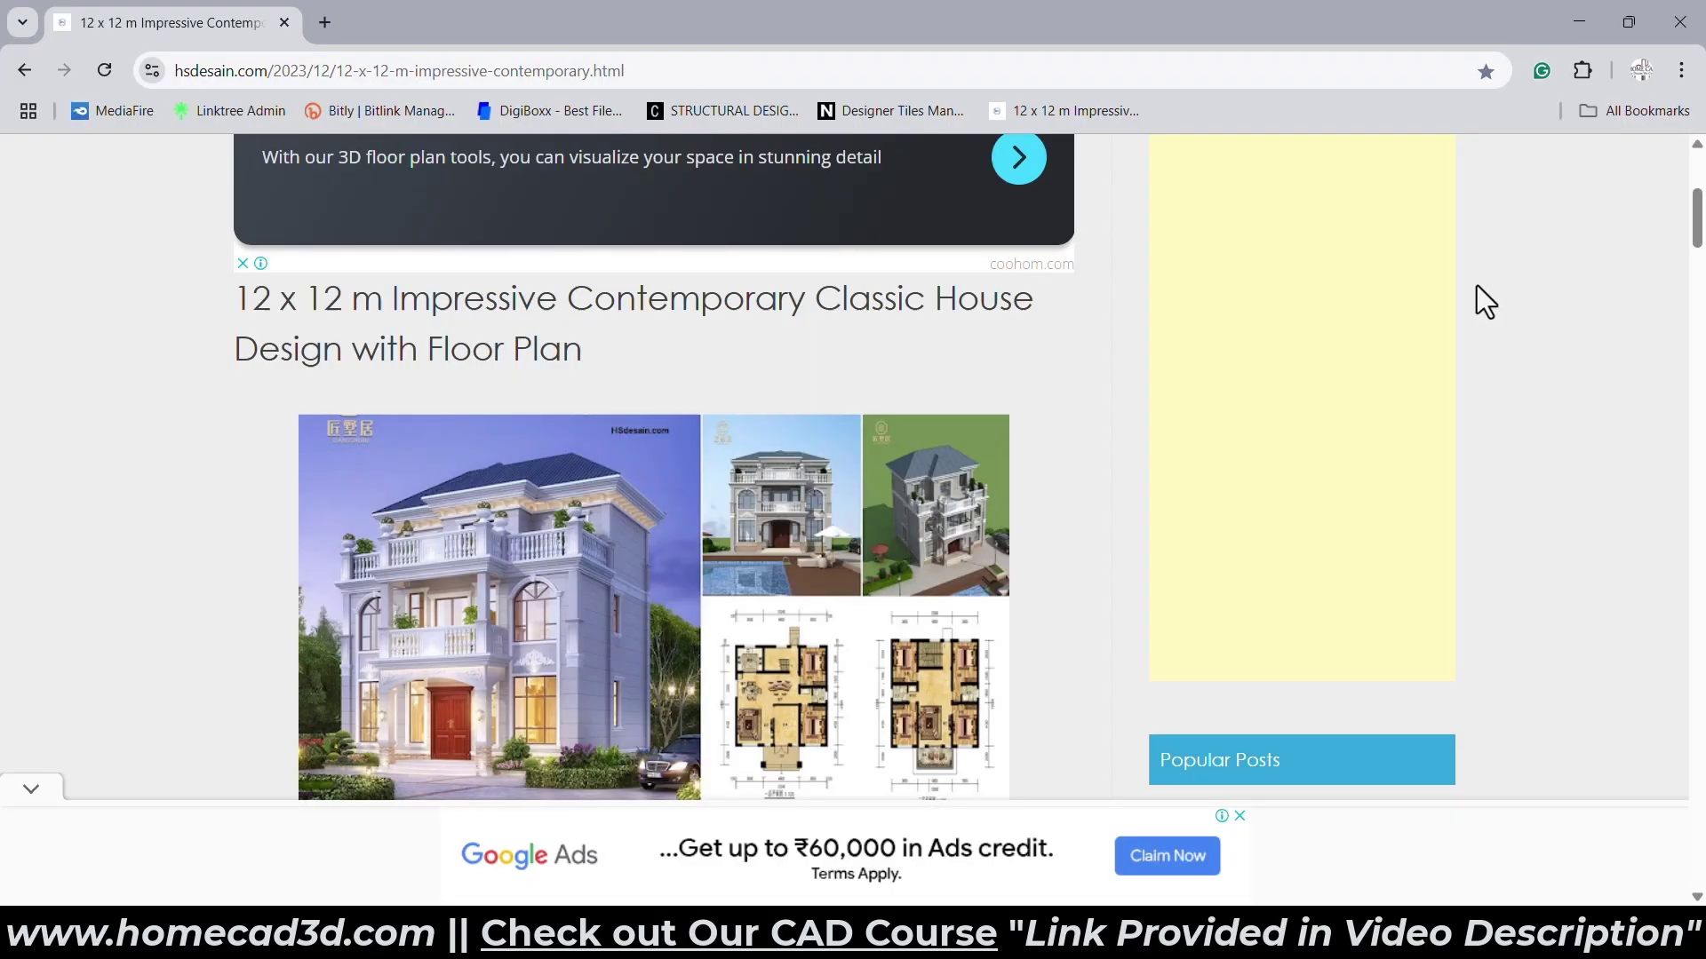
pyautogui.scroll(-10, 658, 439)
pyautogui.scroll(-3, 668, 440)
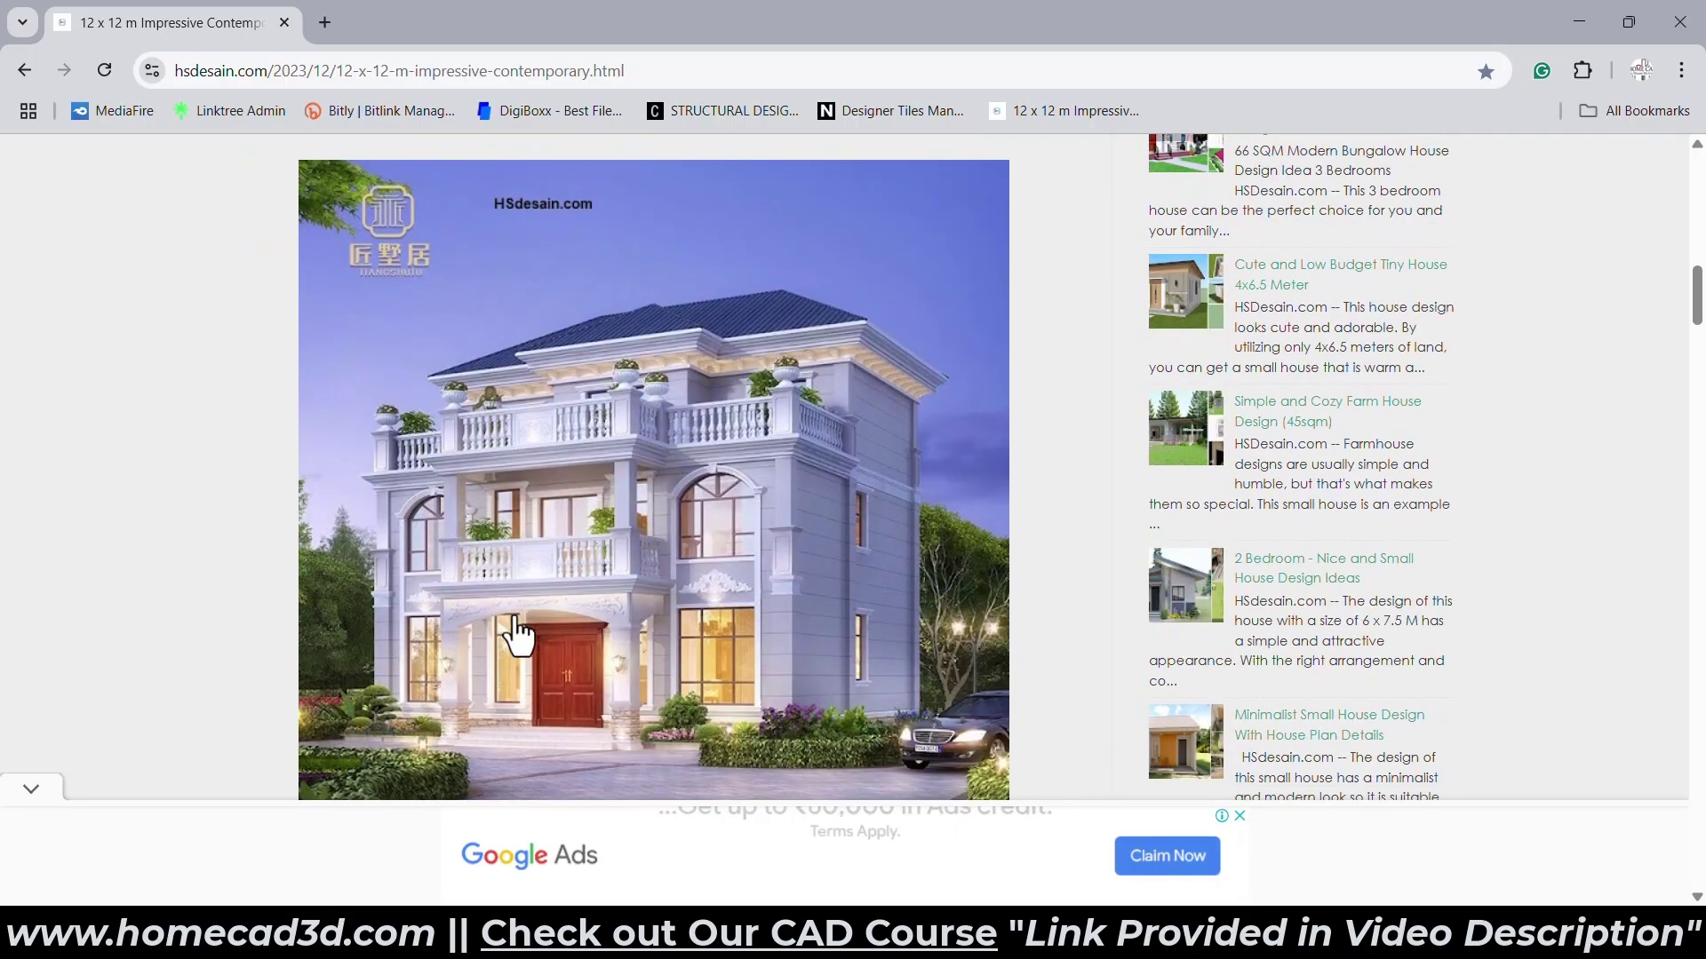
pyautogui.keyDown('ctrl'); pyautogui.scroll(2, 487, 678); pyautogui.keyUp('ctrl')
pyautogui.scroll(-3, 556, 527)
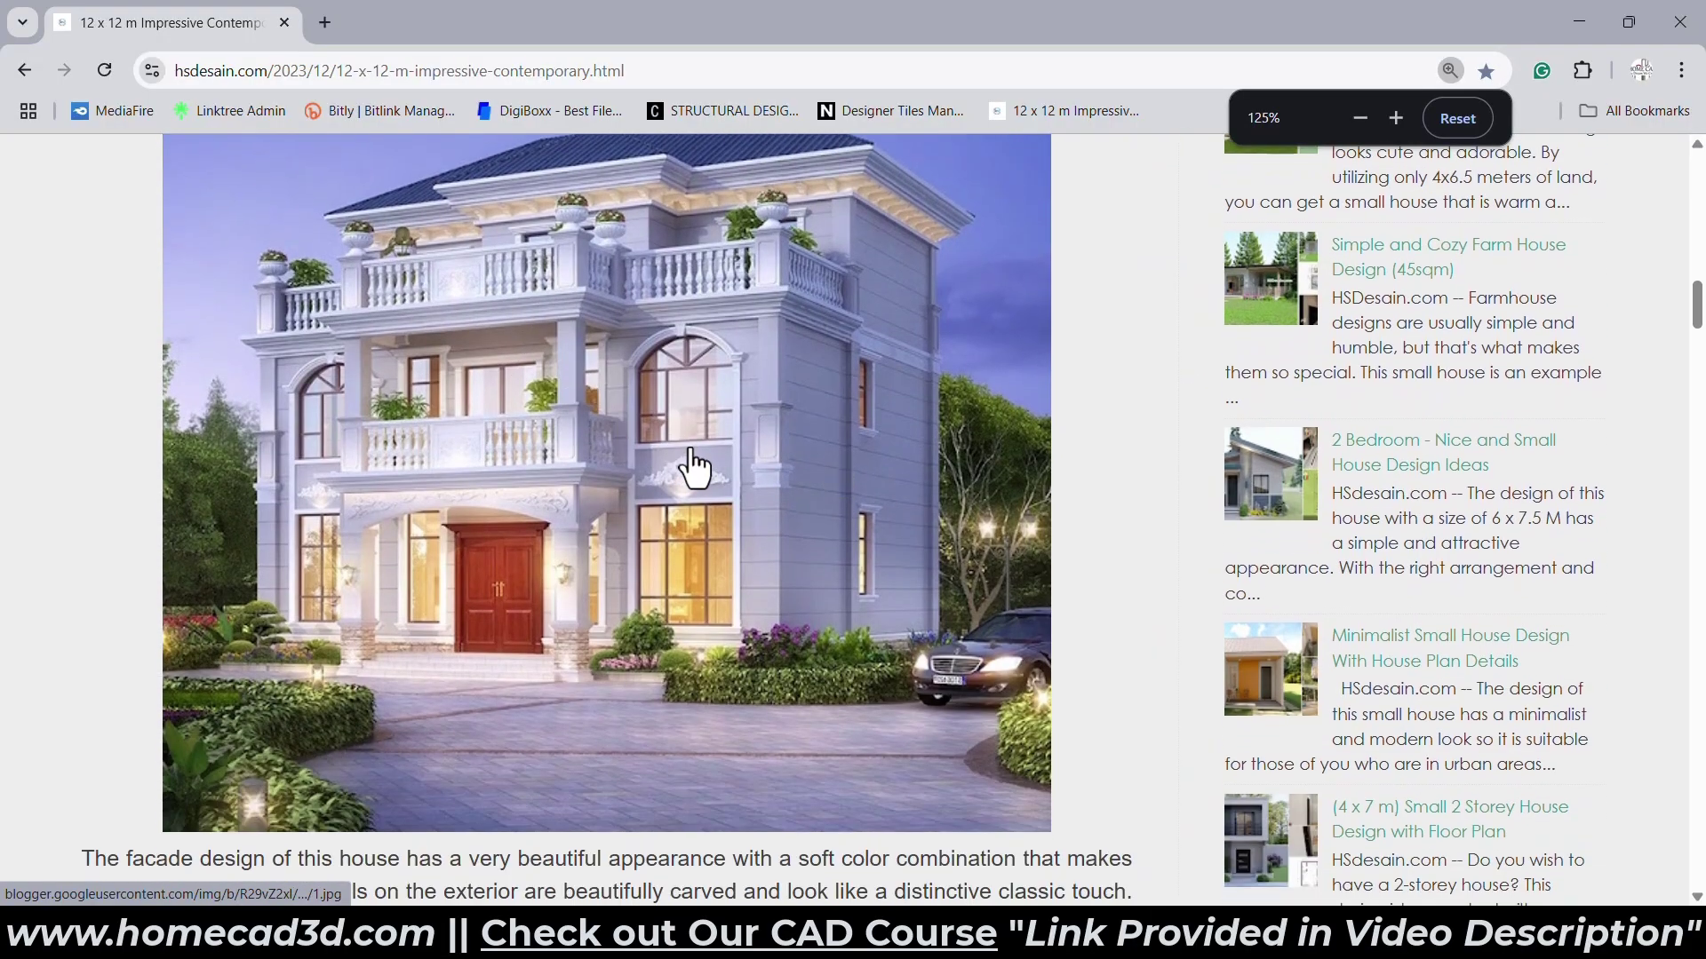
# Open the classic house's front render in its own browser tab and view its entrance and balcony.
pyautogui.rightClick(698, 464)
pyautogui.click(830, 699)
pyautogui.click(430, 20)
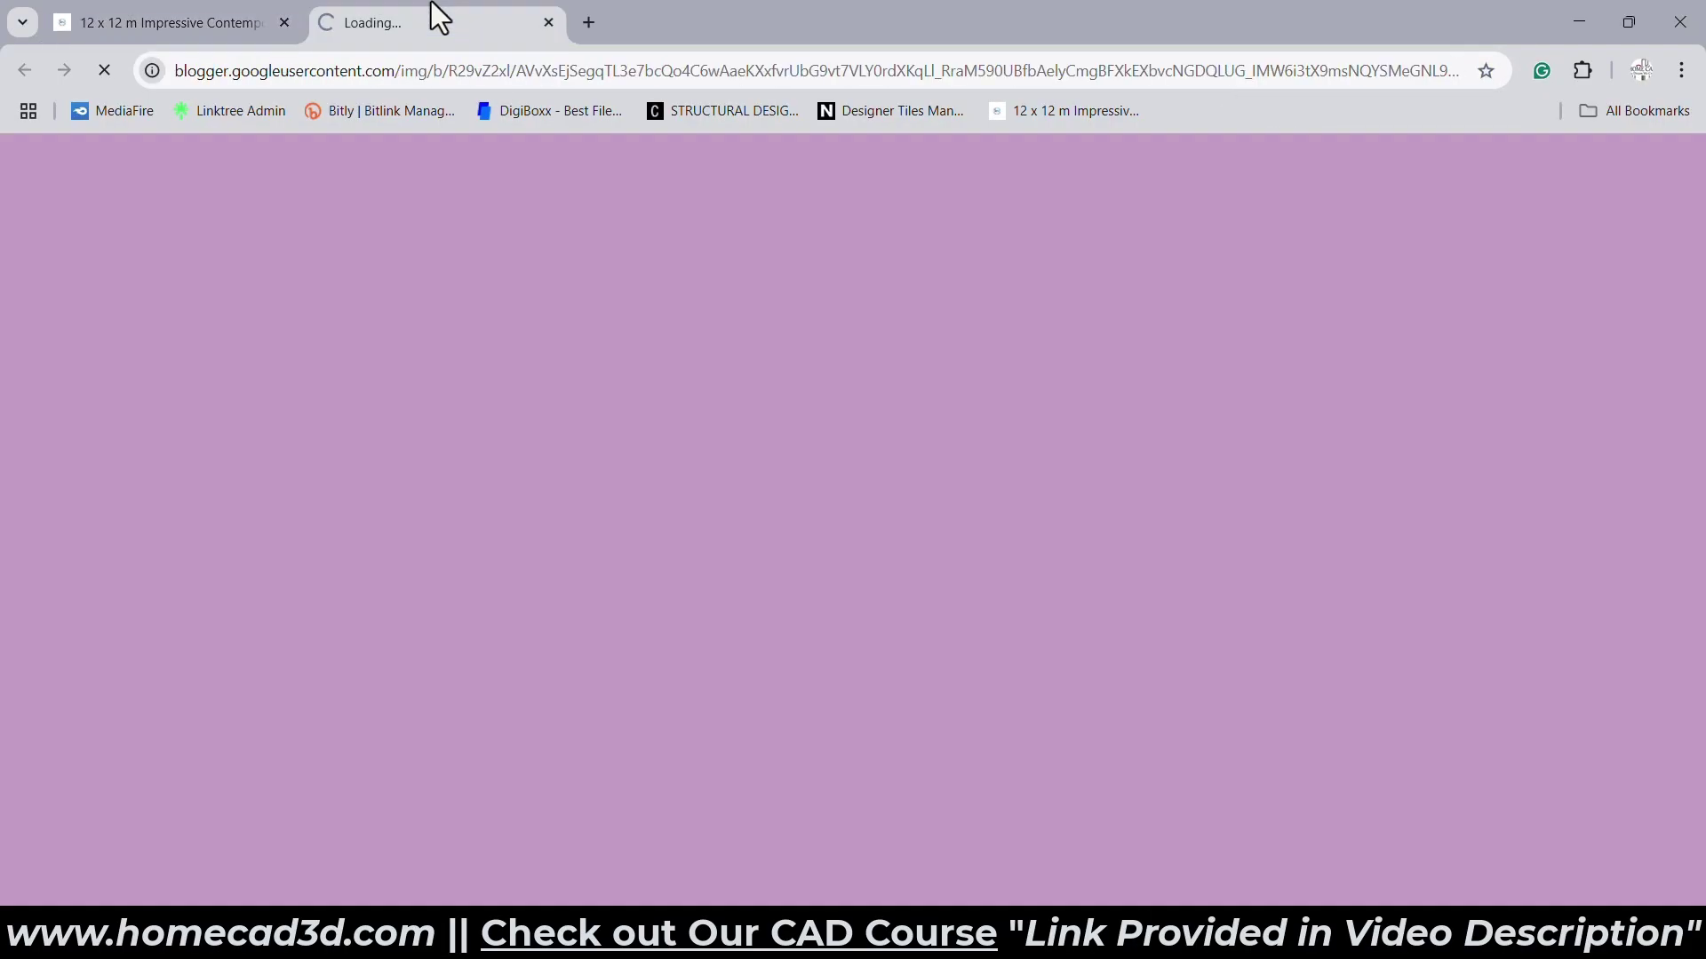
pyautogui.scroll(-6, 835, 445)
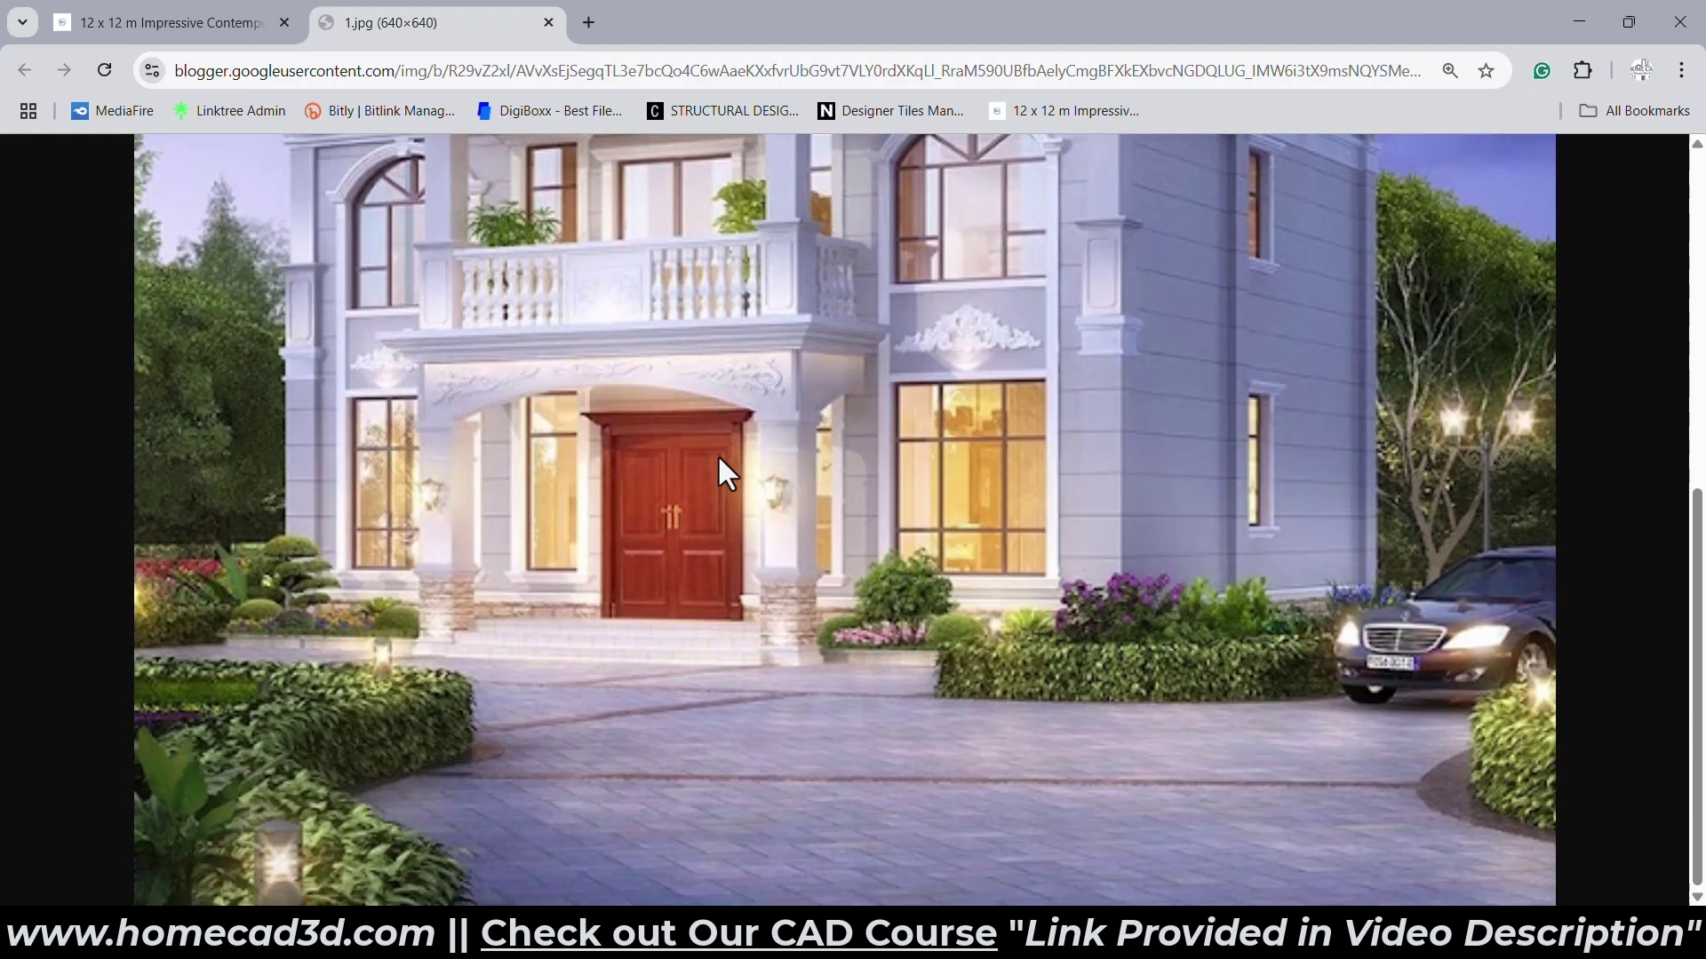
pyautogui.scroll(2, 744, 456)
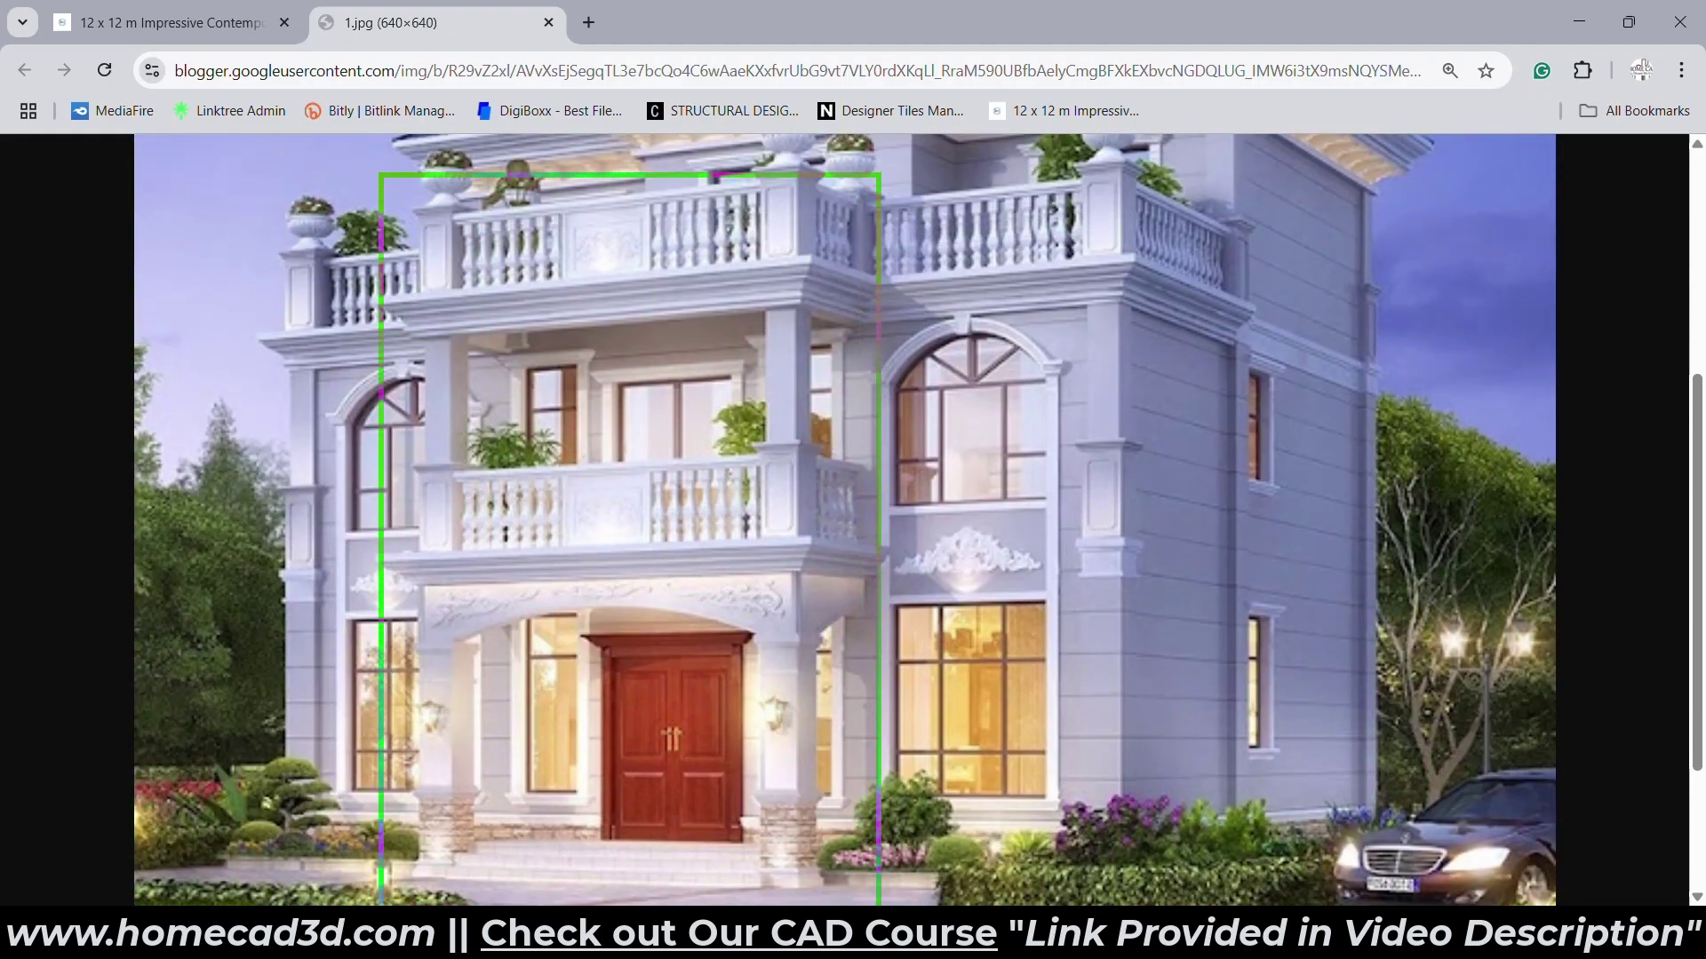
# Examine the entrance porch columns, the balcony columns above them and the terrace railing in the reference render.
pyautogui.moveTo(790, 608); pyautogui.dragTo(808, 844)
pyautogui.moveTo(428, 593)
pyautogui.mouseDown()
pyautogui.moveTo(424, 839)
pyautogui.moveTo(449, 842)
pyautogui.mouseUp()
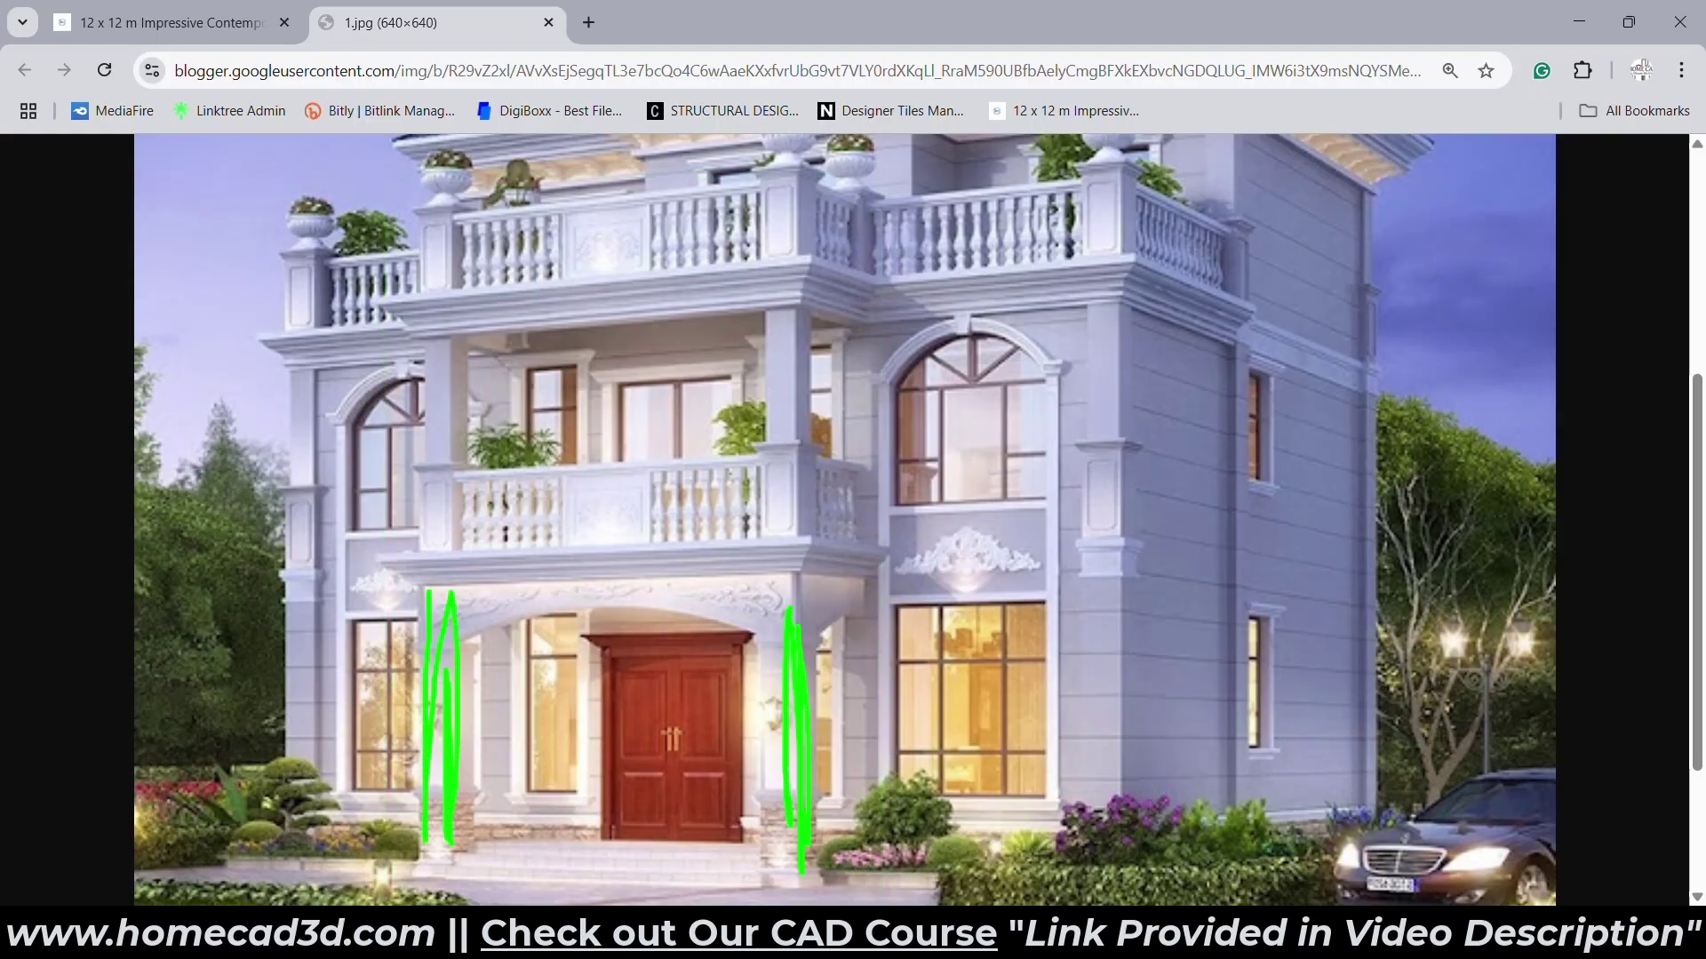
pyautogui.moveTo(428, 342)
pyautogui.mouseDown()
pyautogui.moveTo(423, 558)
pyautogui.moveTo(445, 485)
pyautogui.mouseUp()
pyautogui.moveTo(785, 377); pyautogui.dragTo(783, 567)
pyautogui.moveTo(302, 271)
pyautogui.mouseDown()
pyautogui.moveTo(675, 236)
pyautogui.moveTo(1114, 251)
pyautogui.mouseUp()
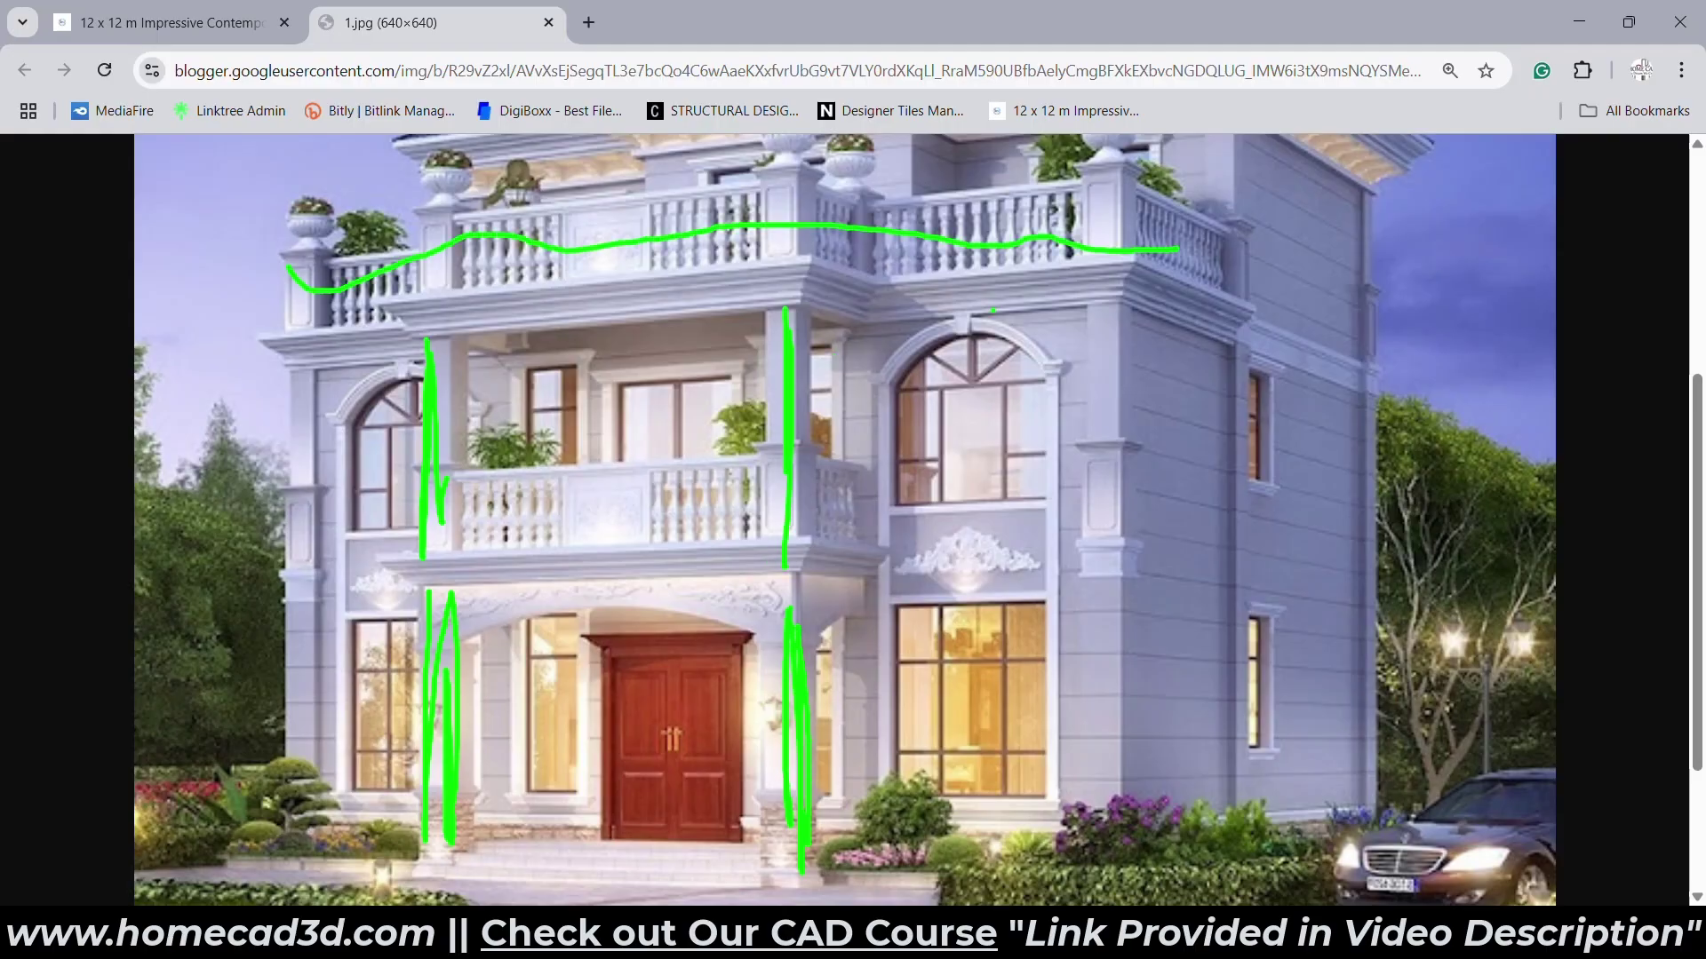
pyautogui.press('Escape')
pyautogui.moveTo(1196, 329)
pyautogui.mouseDown()
pyautogui.moveTo(975, 291)
pyautogui.moveTo(558, 305)
pyautogui.mouseUp()
pyautogui.press('Escape')
pyautogui.moveTo(889, 789)
pyautogui.mouseDown()
pyautogui.moveTo(880, 419)
pyautogui.moveTo(1053, 444)
pyautogui.moveTo(1055, 813)
pyautogui.mouseUp()
pyautogui.press('Escape')
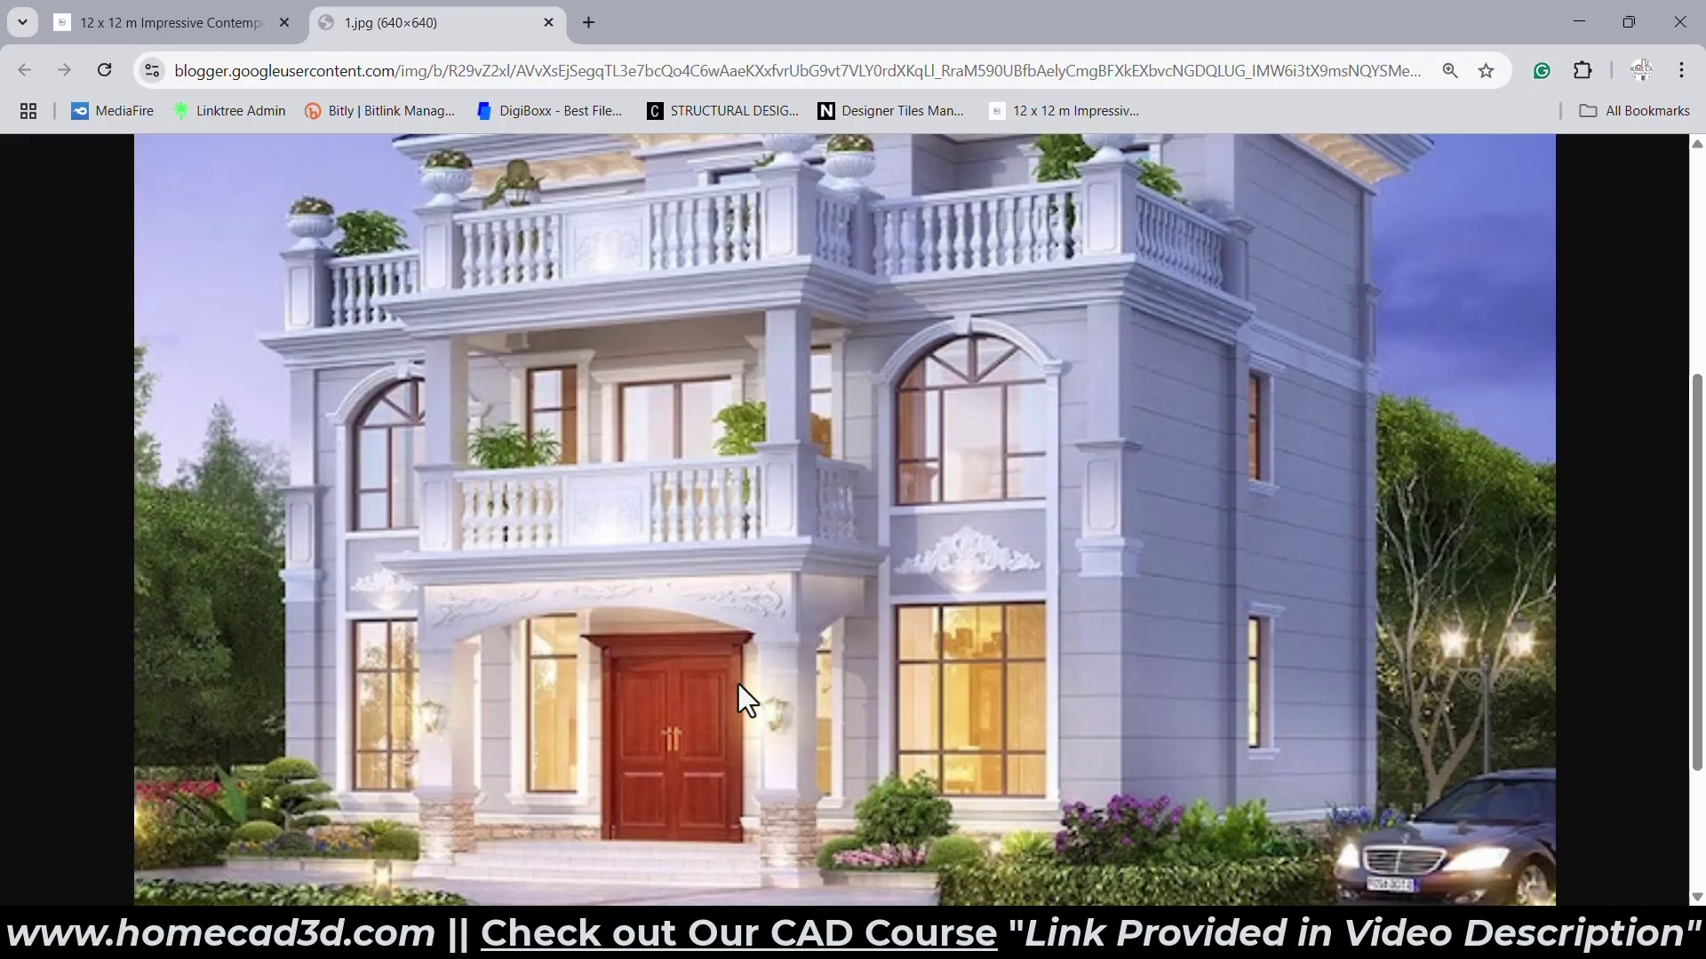
# Switch to Revit and open the 03. Ground Floor plan at the entrance porch slab.
pyautogui.hotkey('alt', 'Tab')
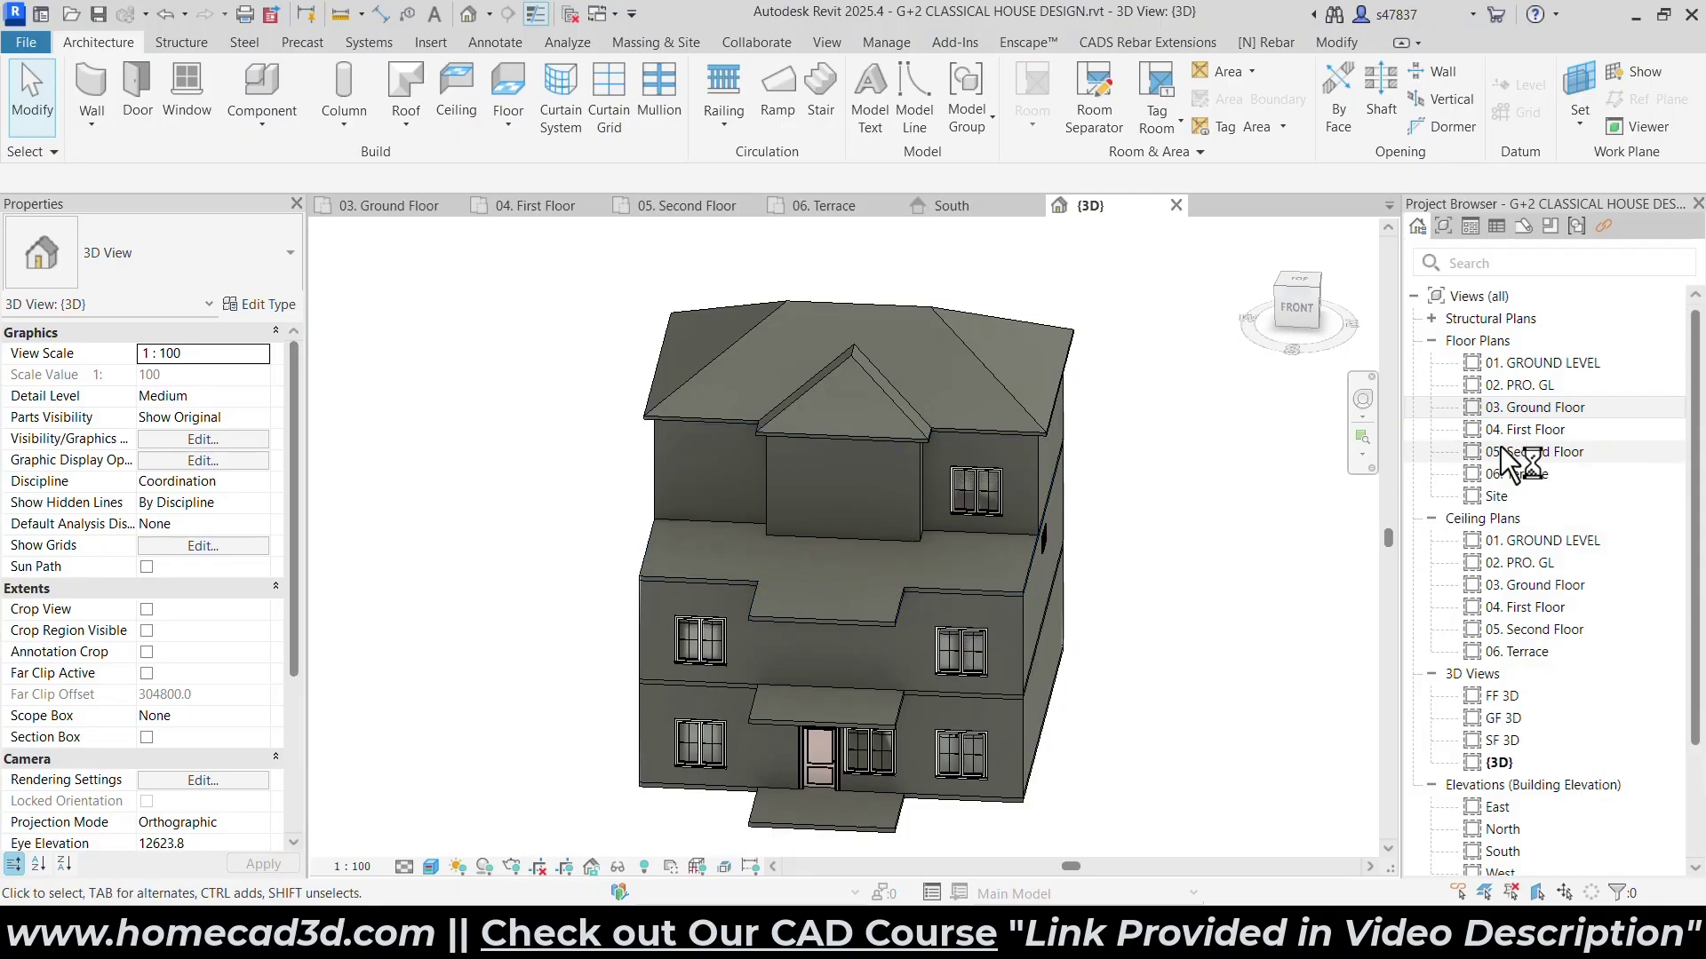
pyautogui.doubleClick(1558, 407)
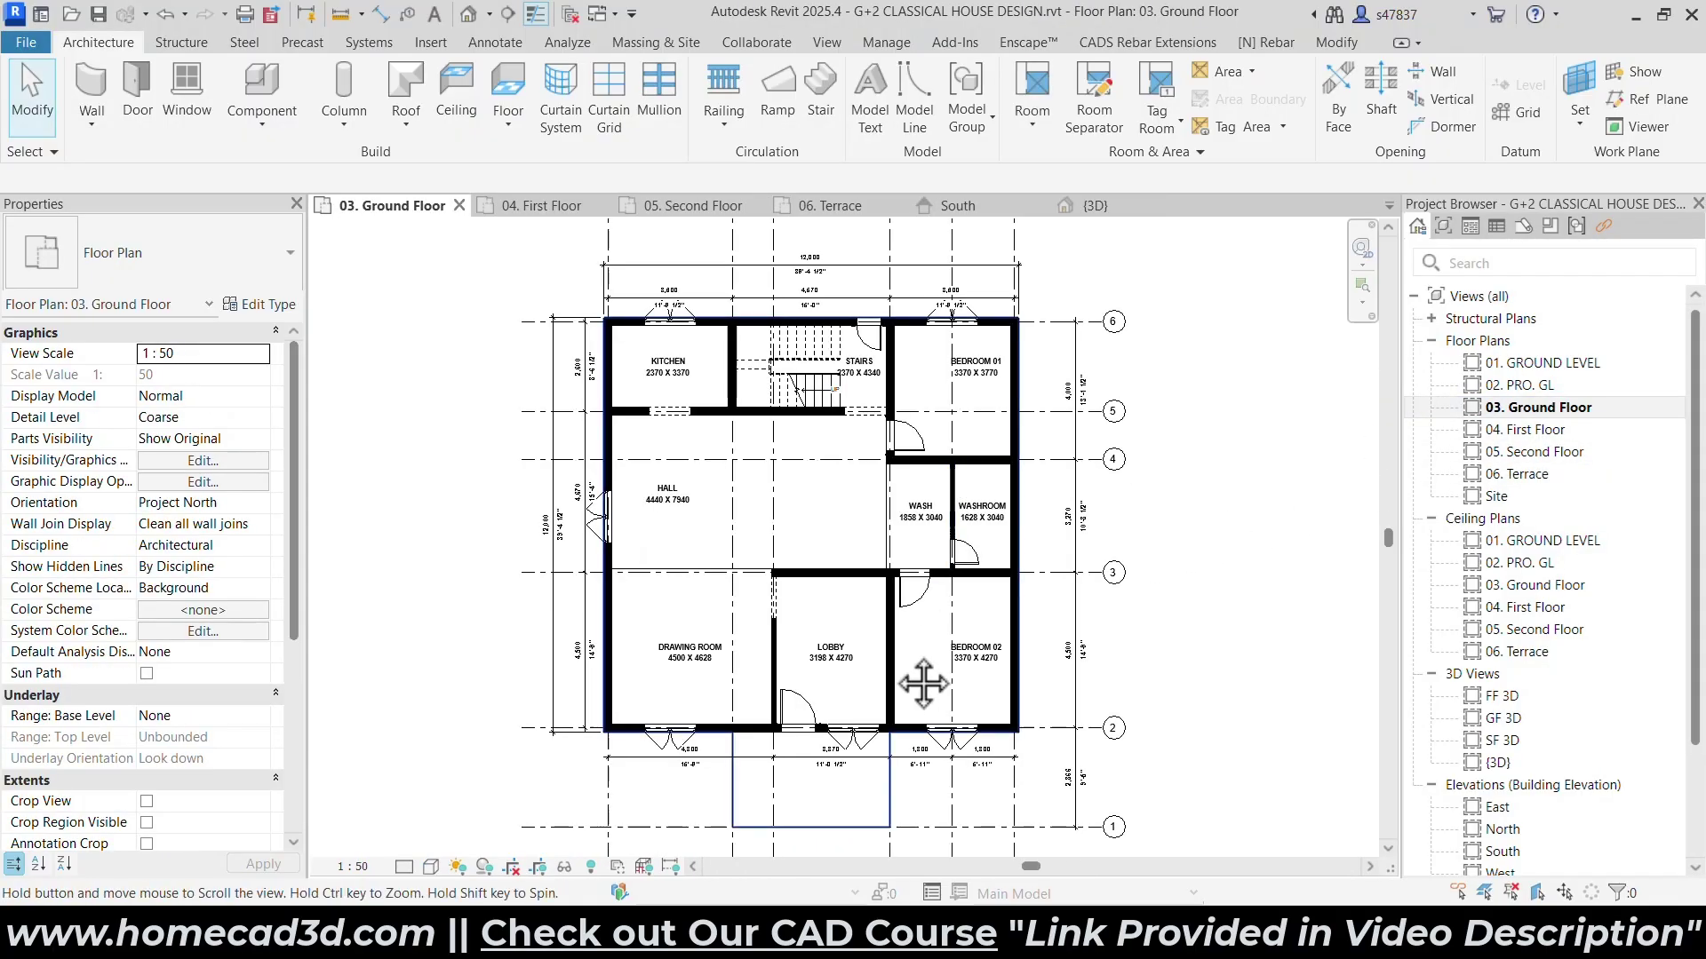
pyautogui.scroll(5, 774, 658)
pyautogui.scroll(2, 622, 668)
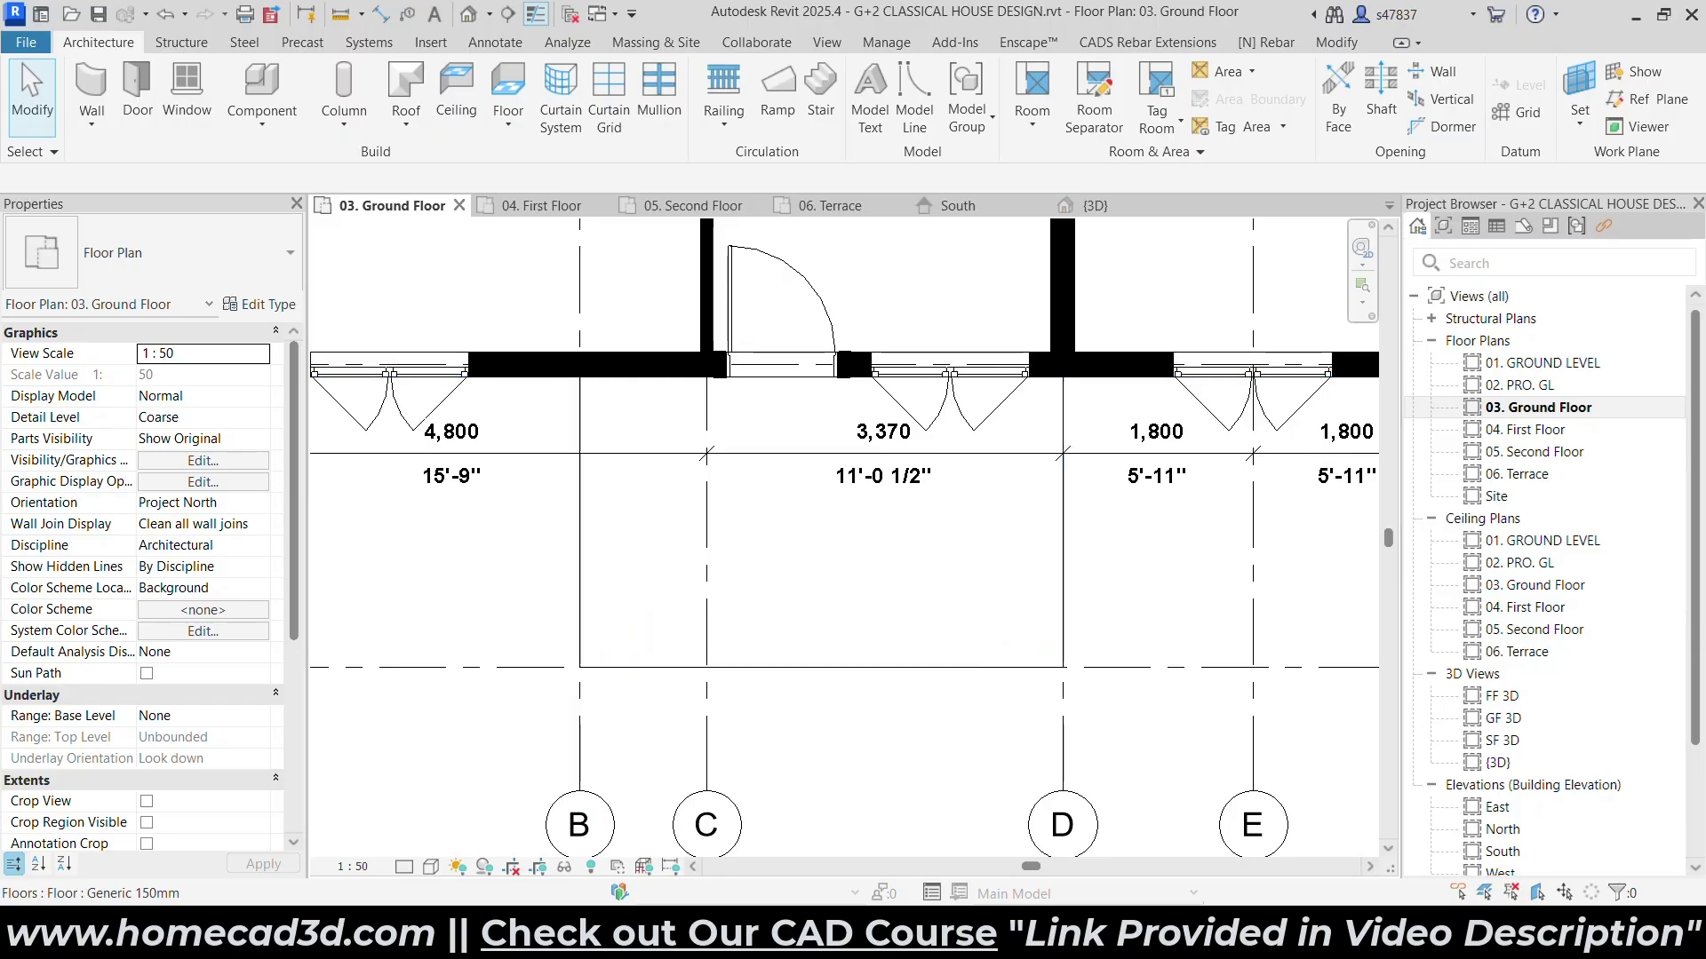
# Rename the architectural M_Rectangular Column type as 500X500 and set its depth and width to 500 mm.
pyautogui.click(335, 122)
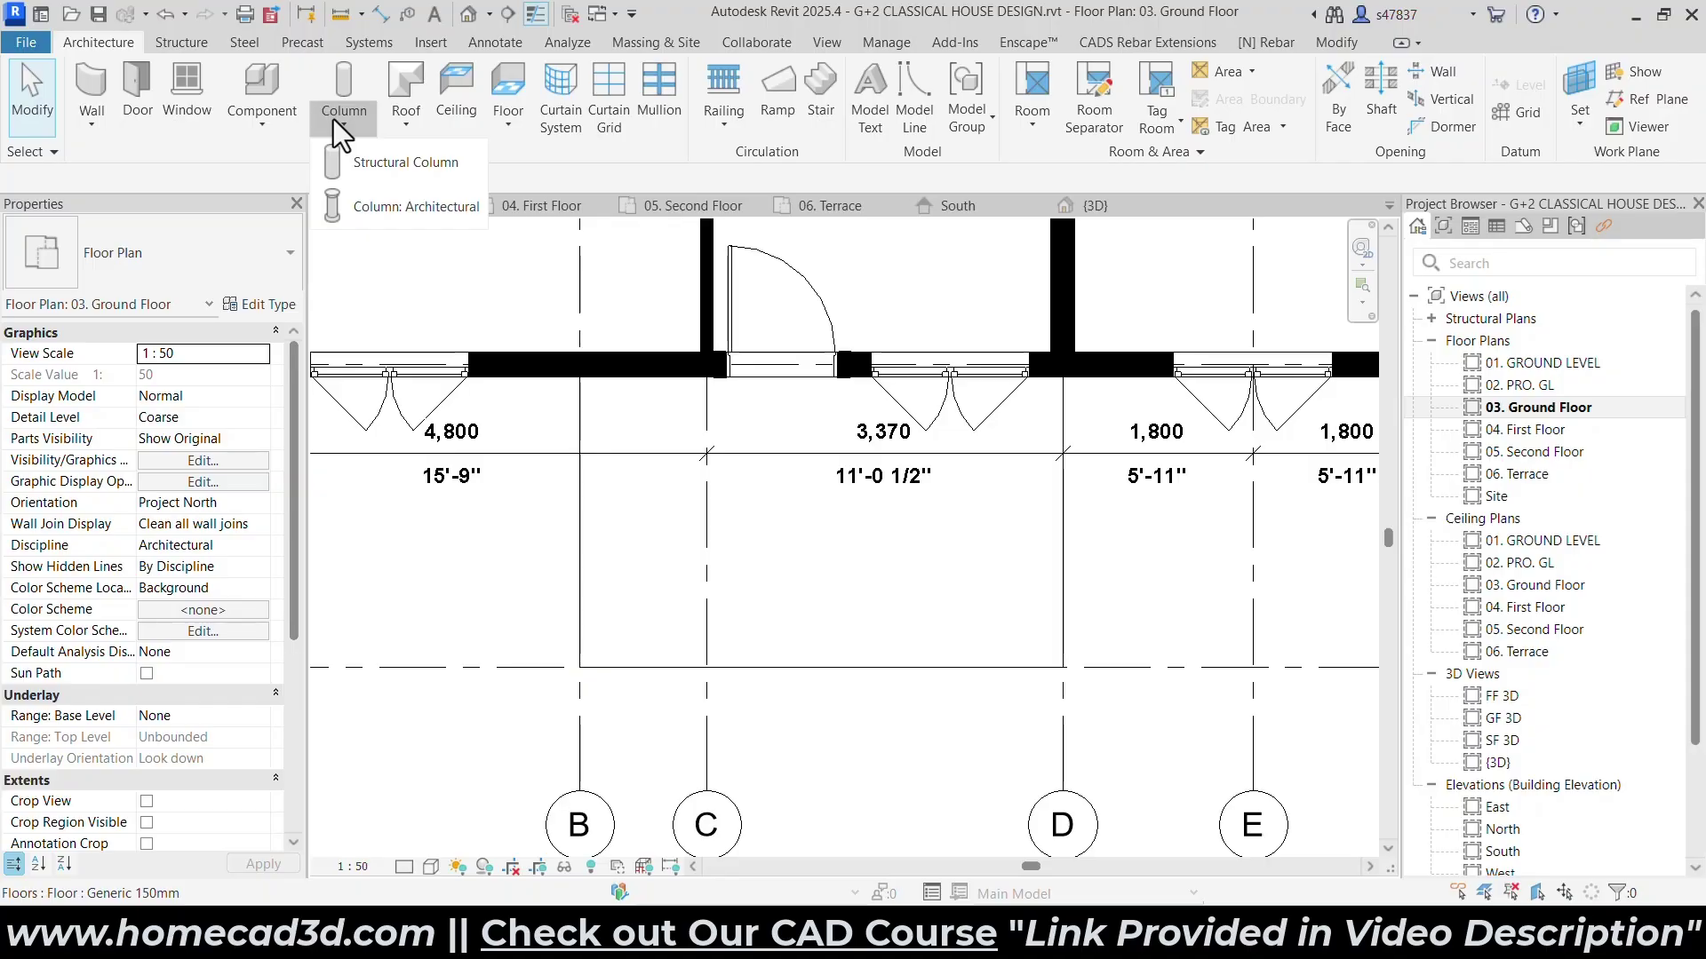
pyautogui.click(371, 206)
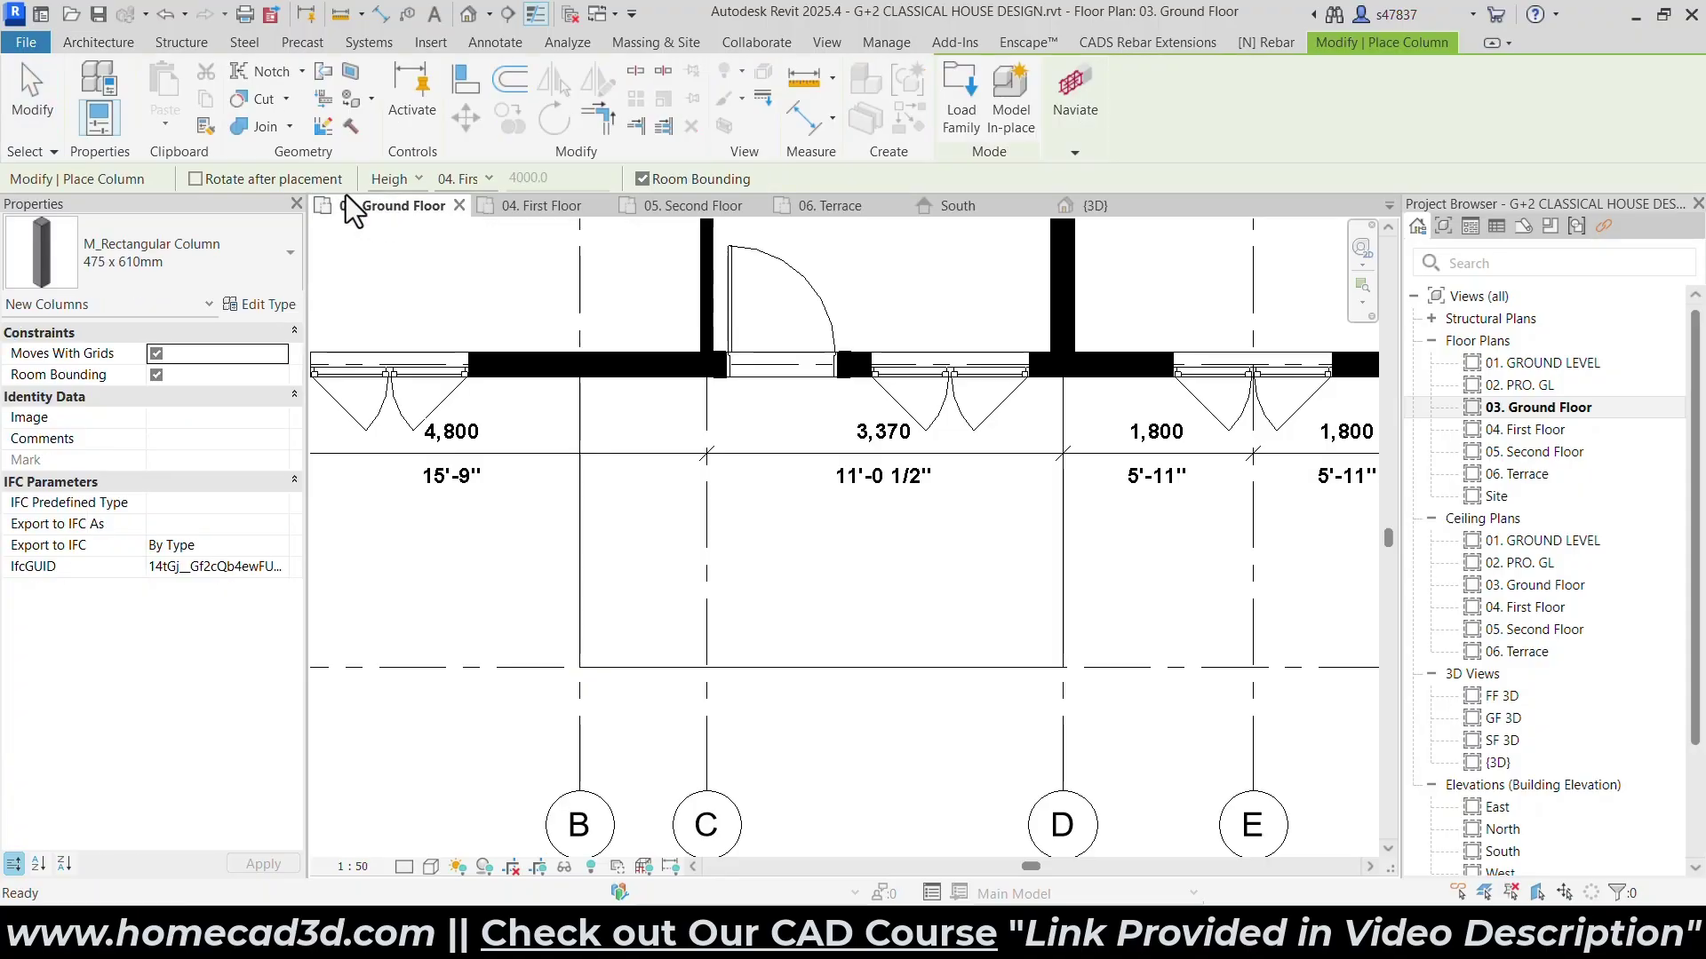
pyautogui.click(261, 306)
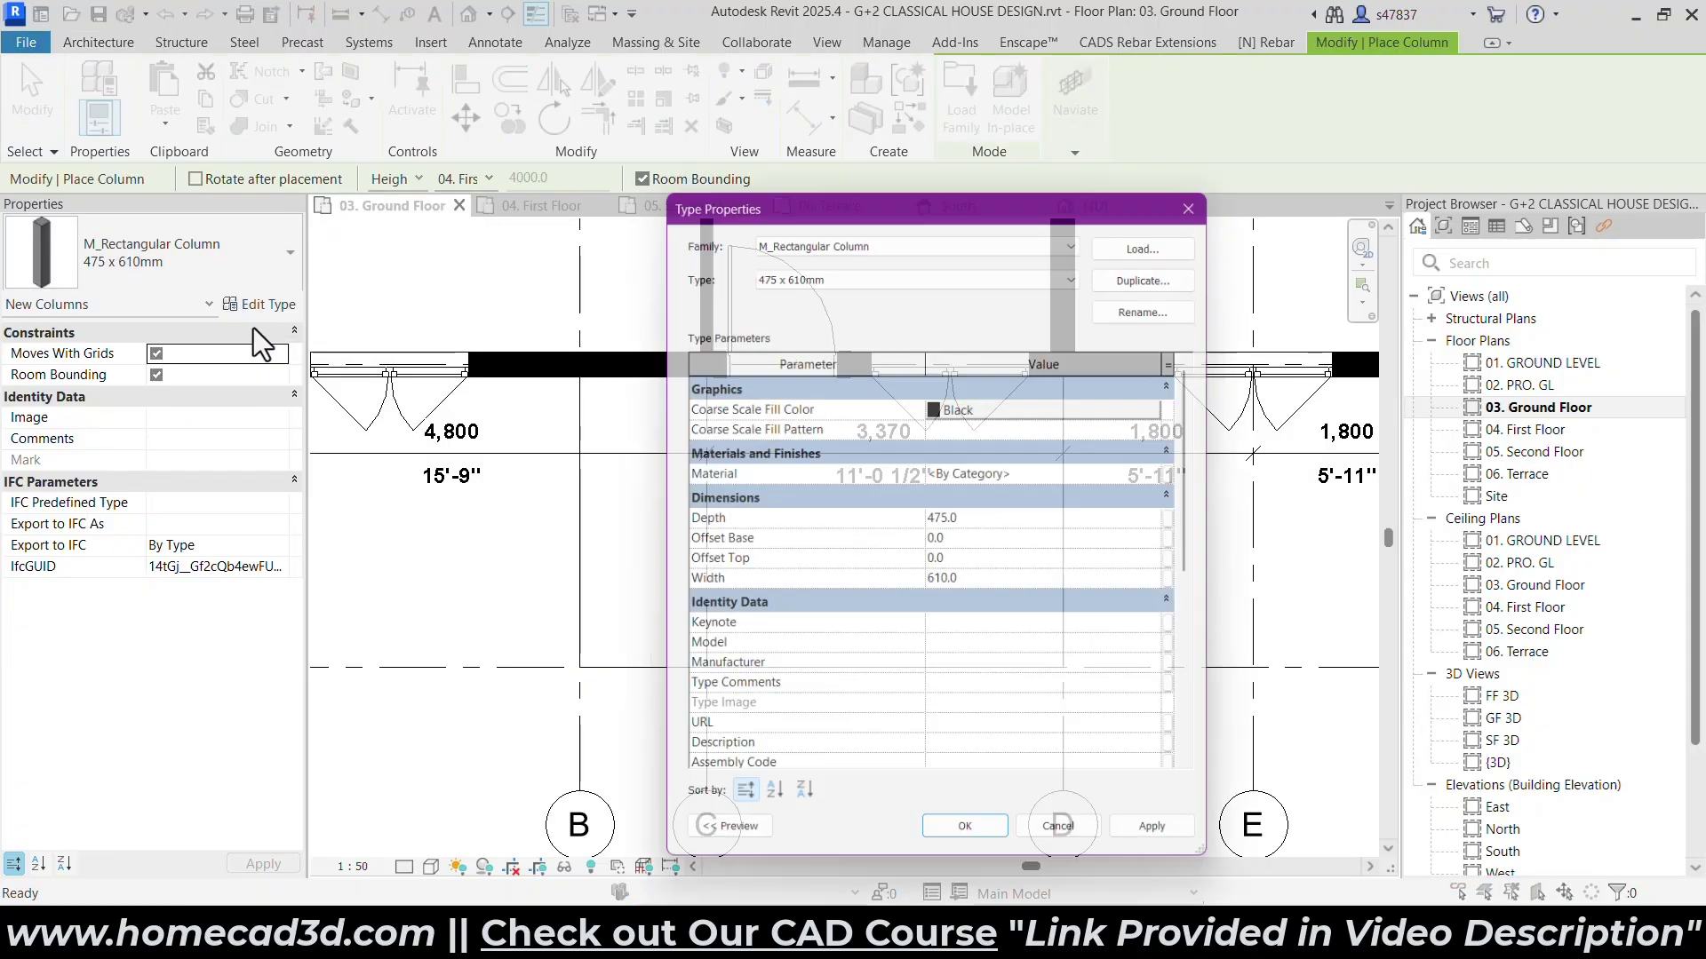
pyautogui.click(1155, 301)
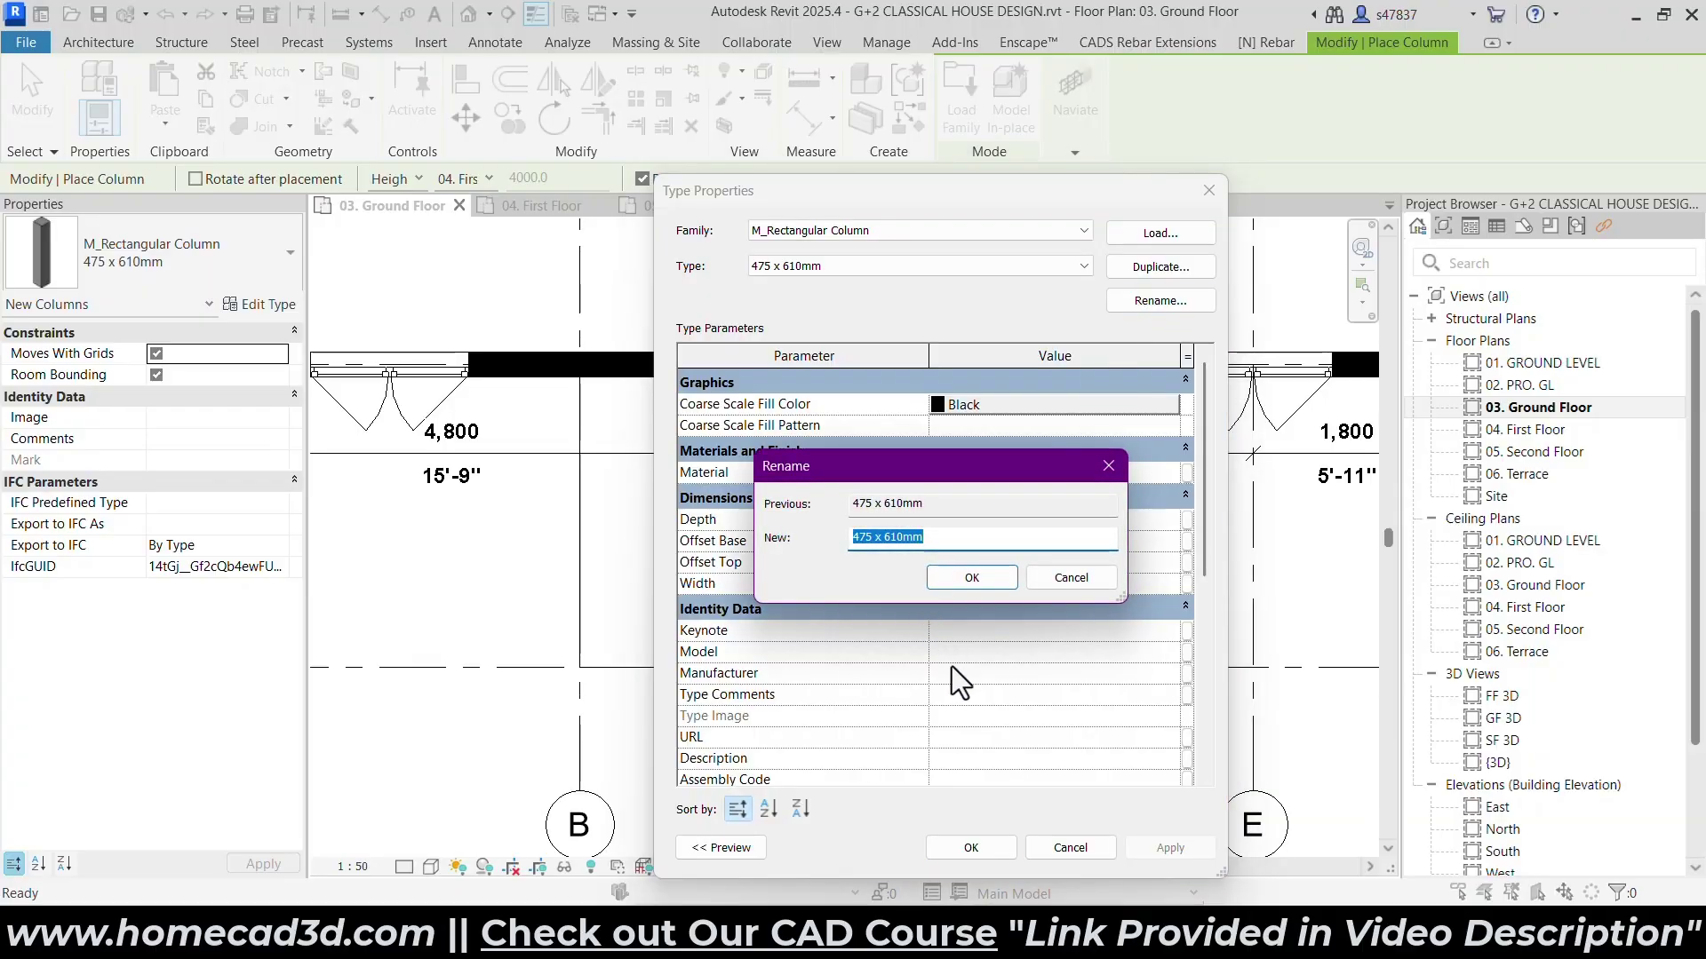
pyautogui.write('500X500')
pyautogui.press('Return')
pyautogui.click(995, 522)
pyautogui.write('500')
pyautogui.click(984, 584)
pyautogui.write('500')
pyautogui.click(984, 844)
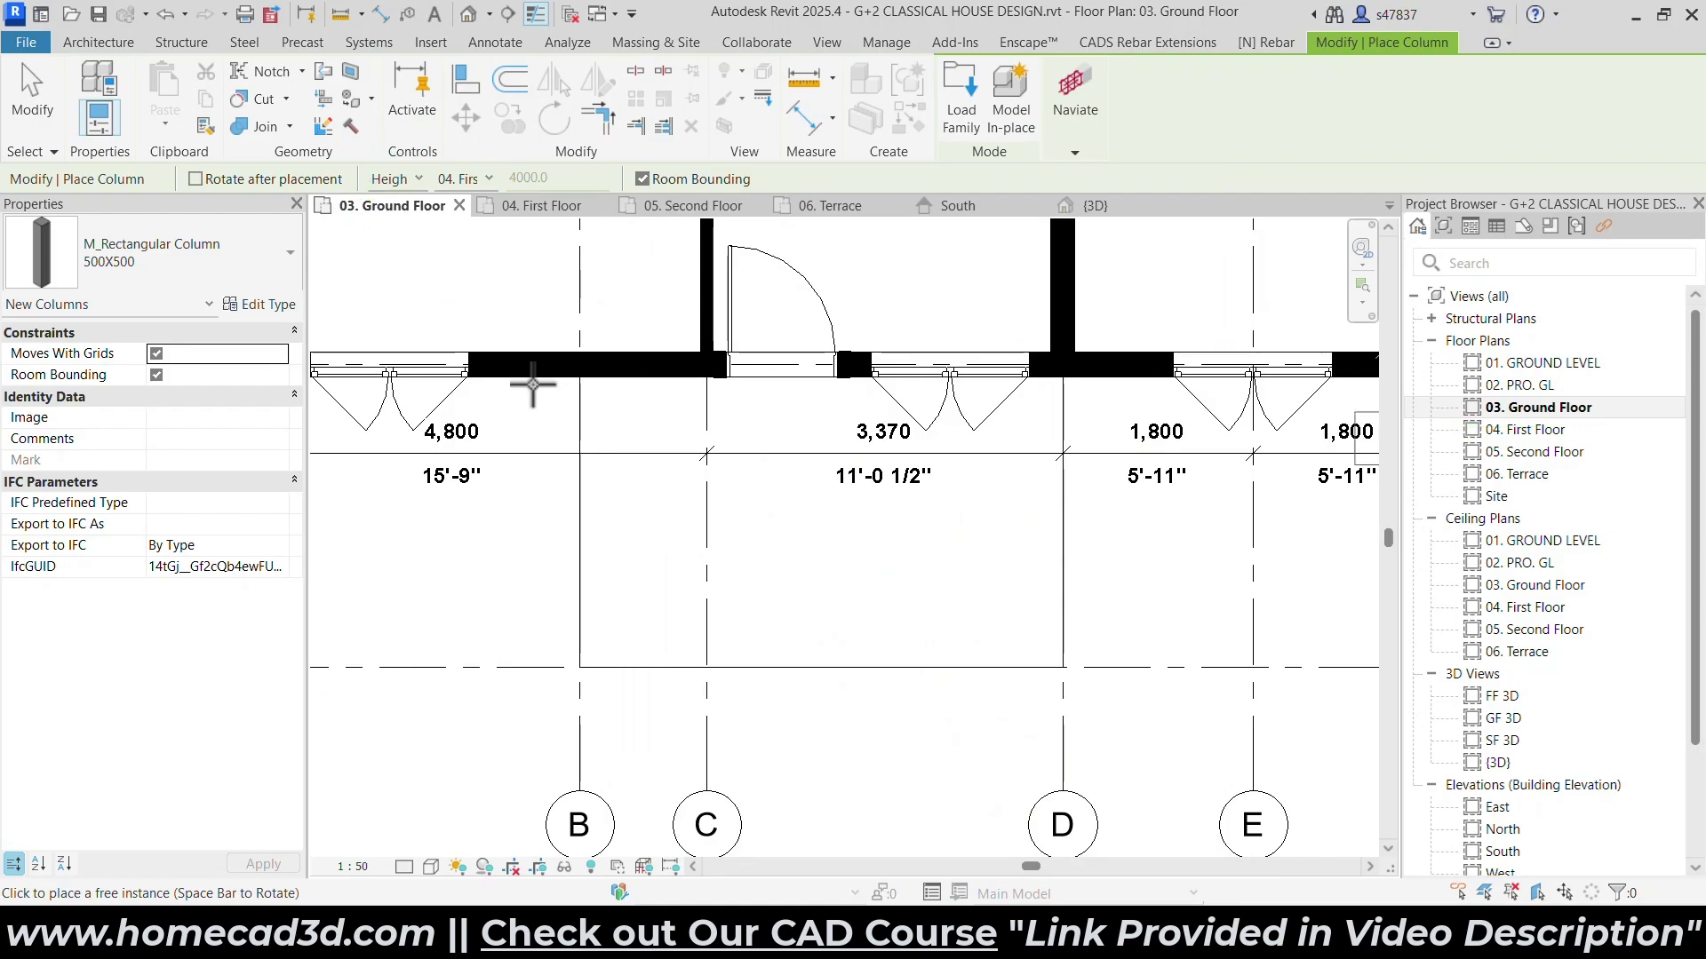
# Place a 500X500 architectural column on the porch slab, just inside the corner at grids B and 1.
pyautogui.scroll(2, 634, 604)
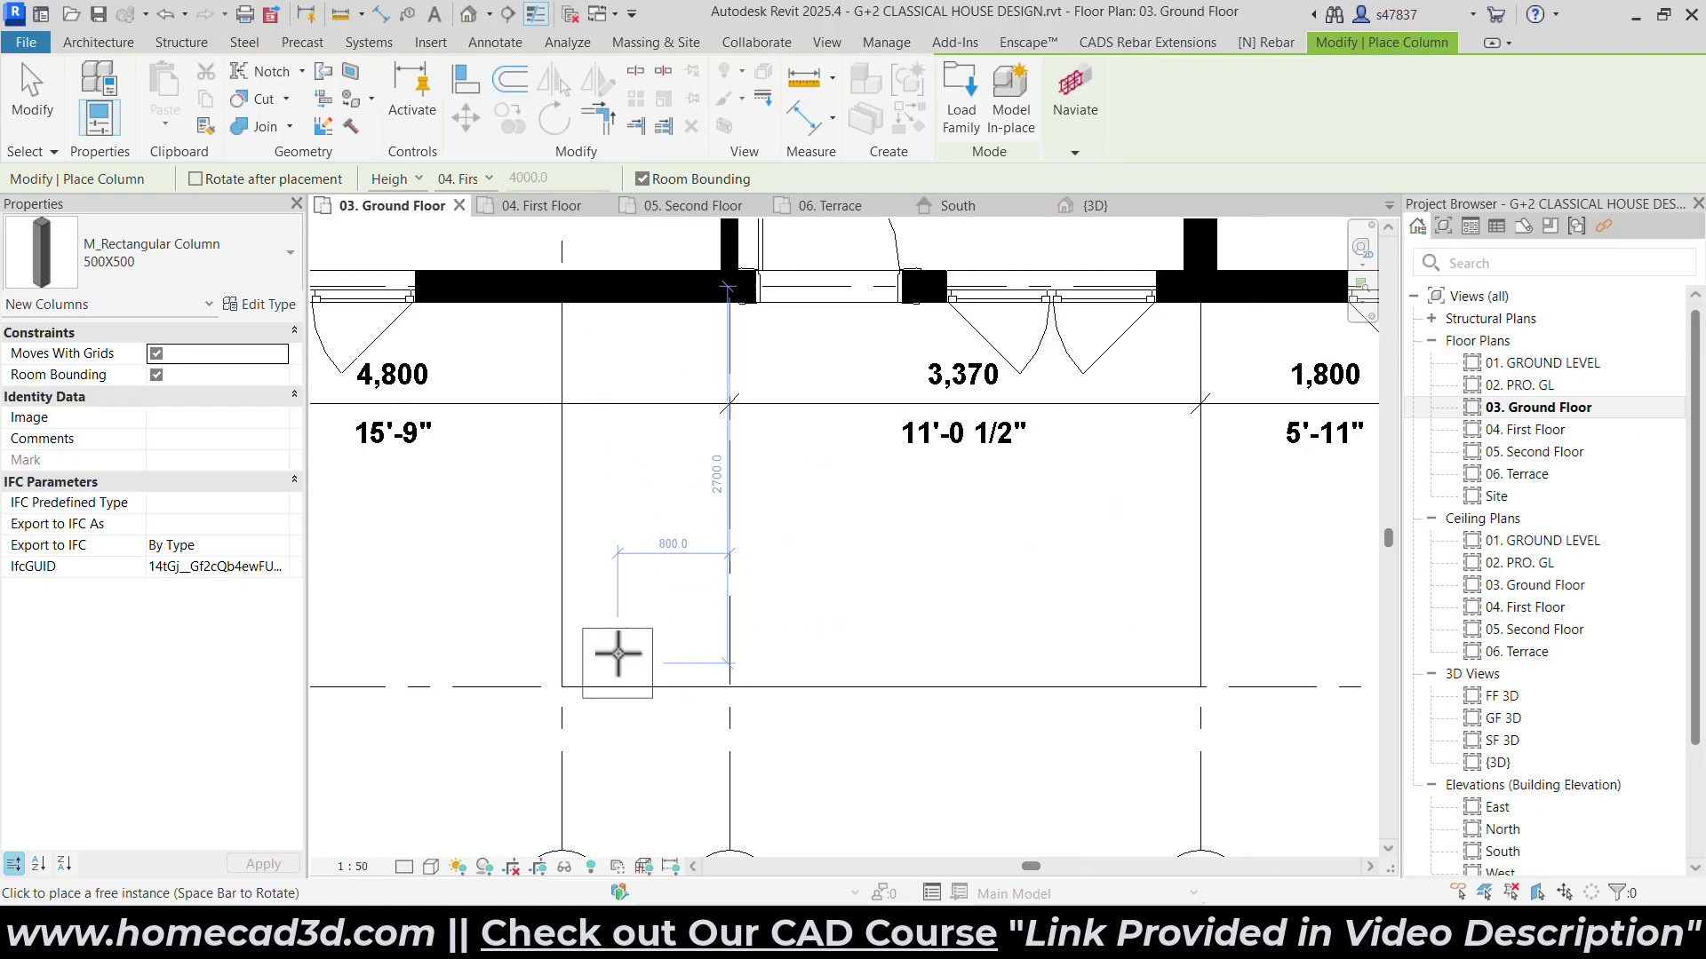
pyautogui.scroll(2, 621, 656)
pyautogui.scroll(2, 586, 653)
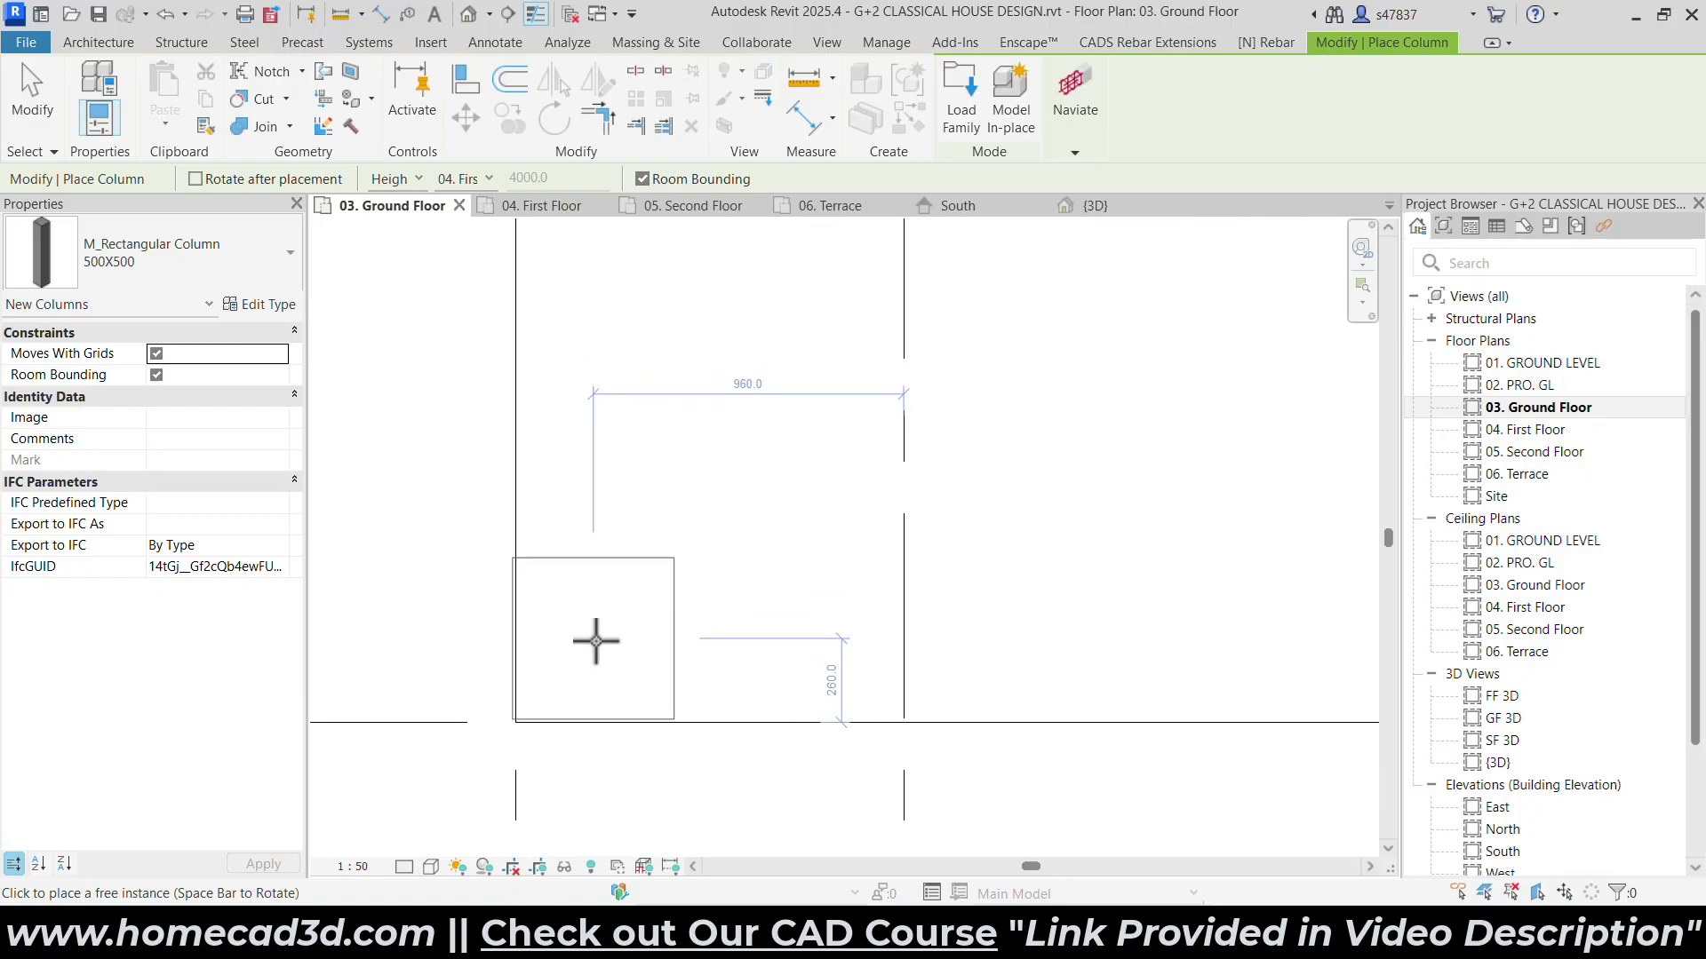
pyautogui.click(650, 594)
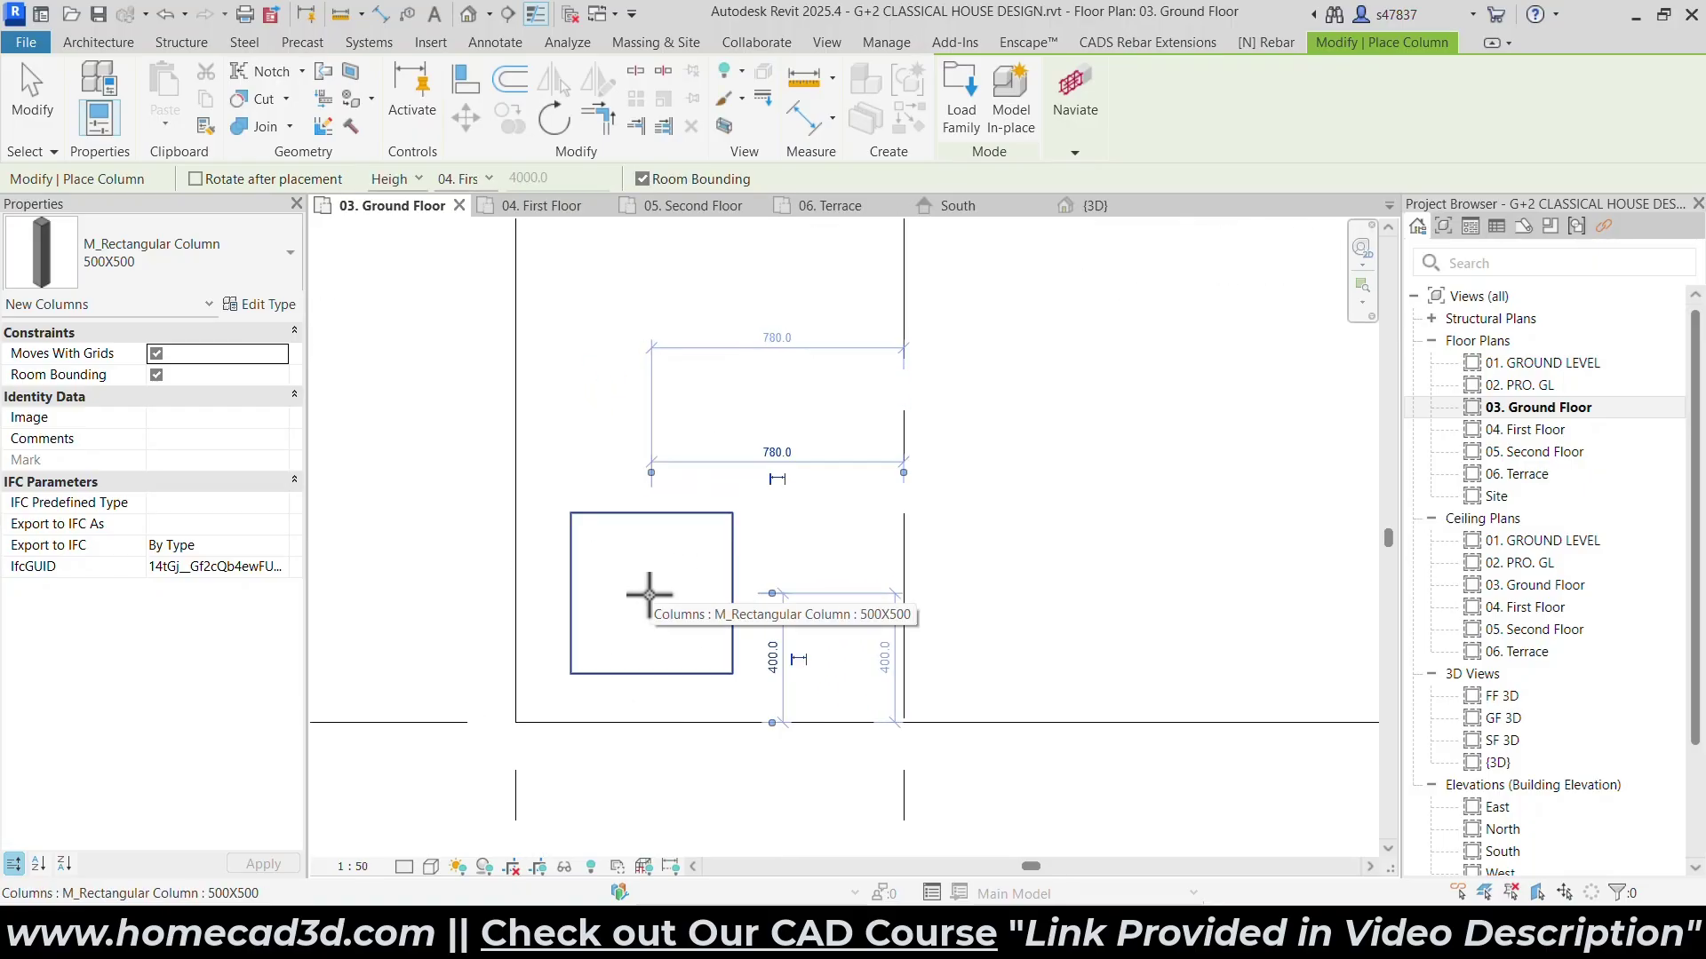
pyautogui.press('Escape')
pyautogui.scroll(2, 618, 750)
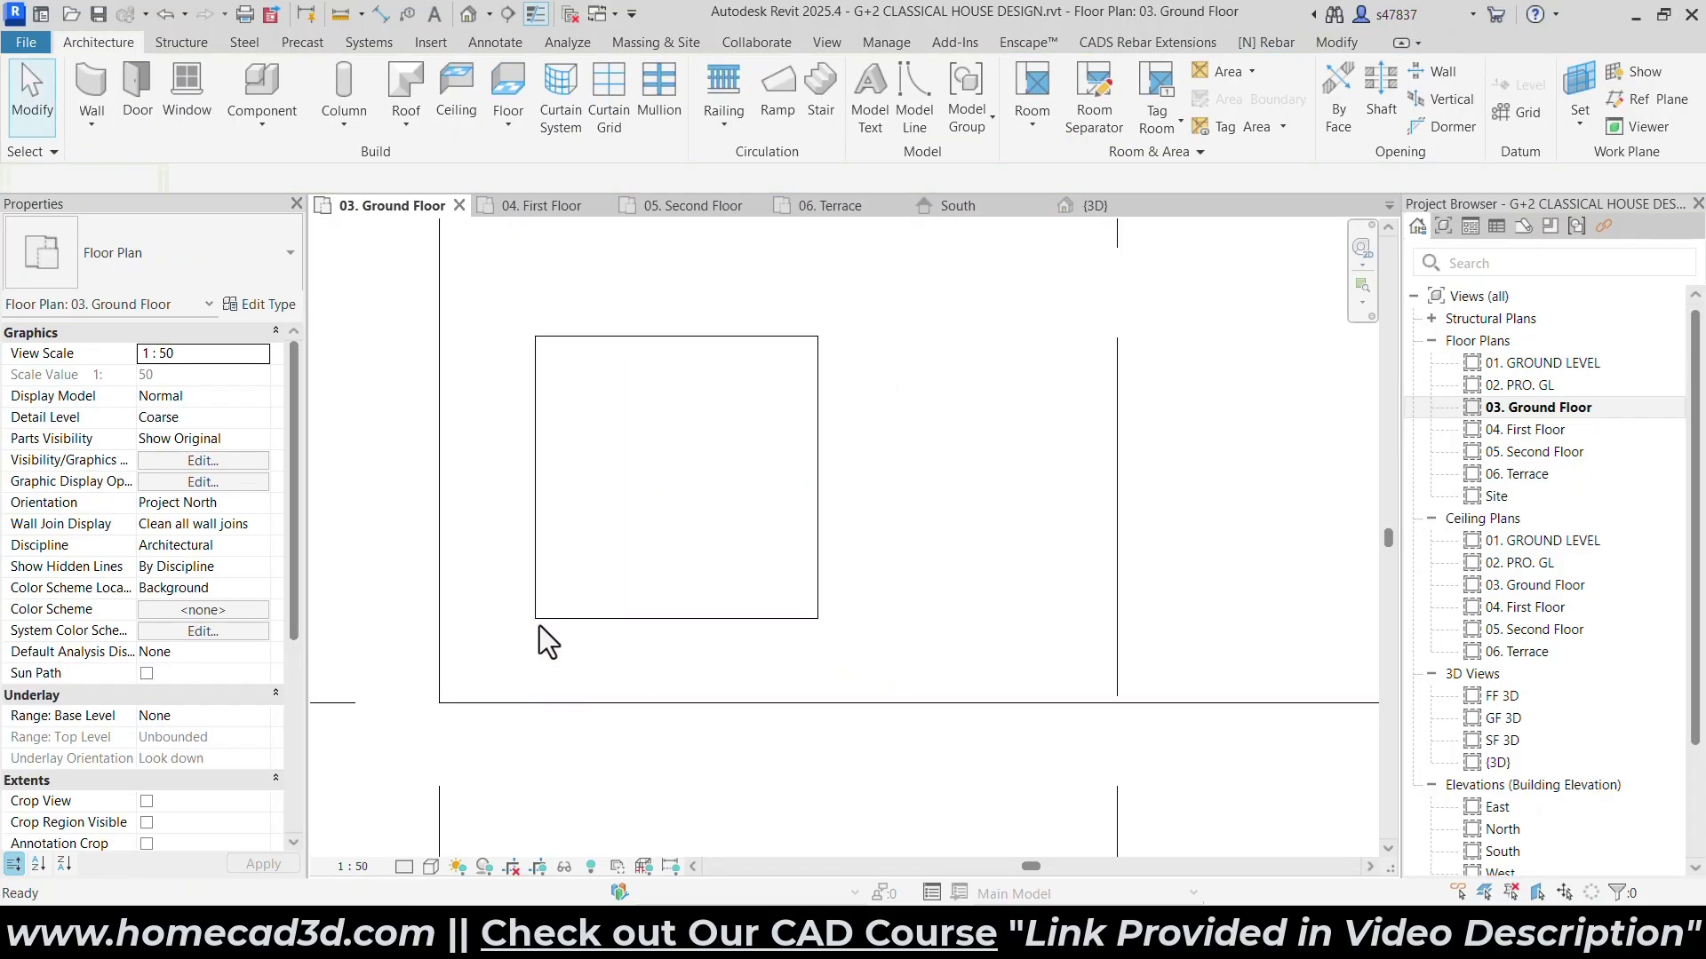
# Align the column's outer faces with the porch slab's edges along grid 1 and grid B.
pyautogui.press('a')
pyautogui.press('l')
pyautogui.click(578, 702)
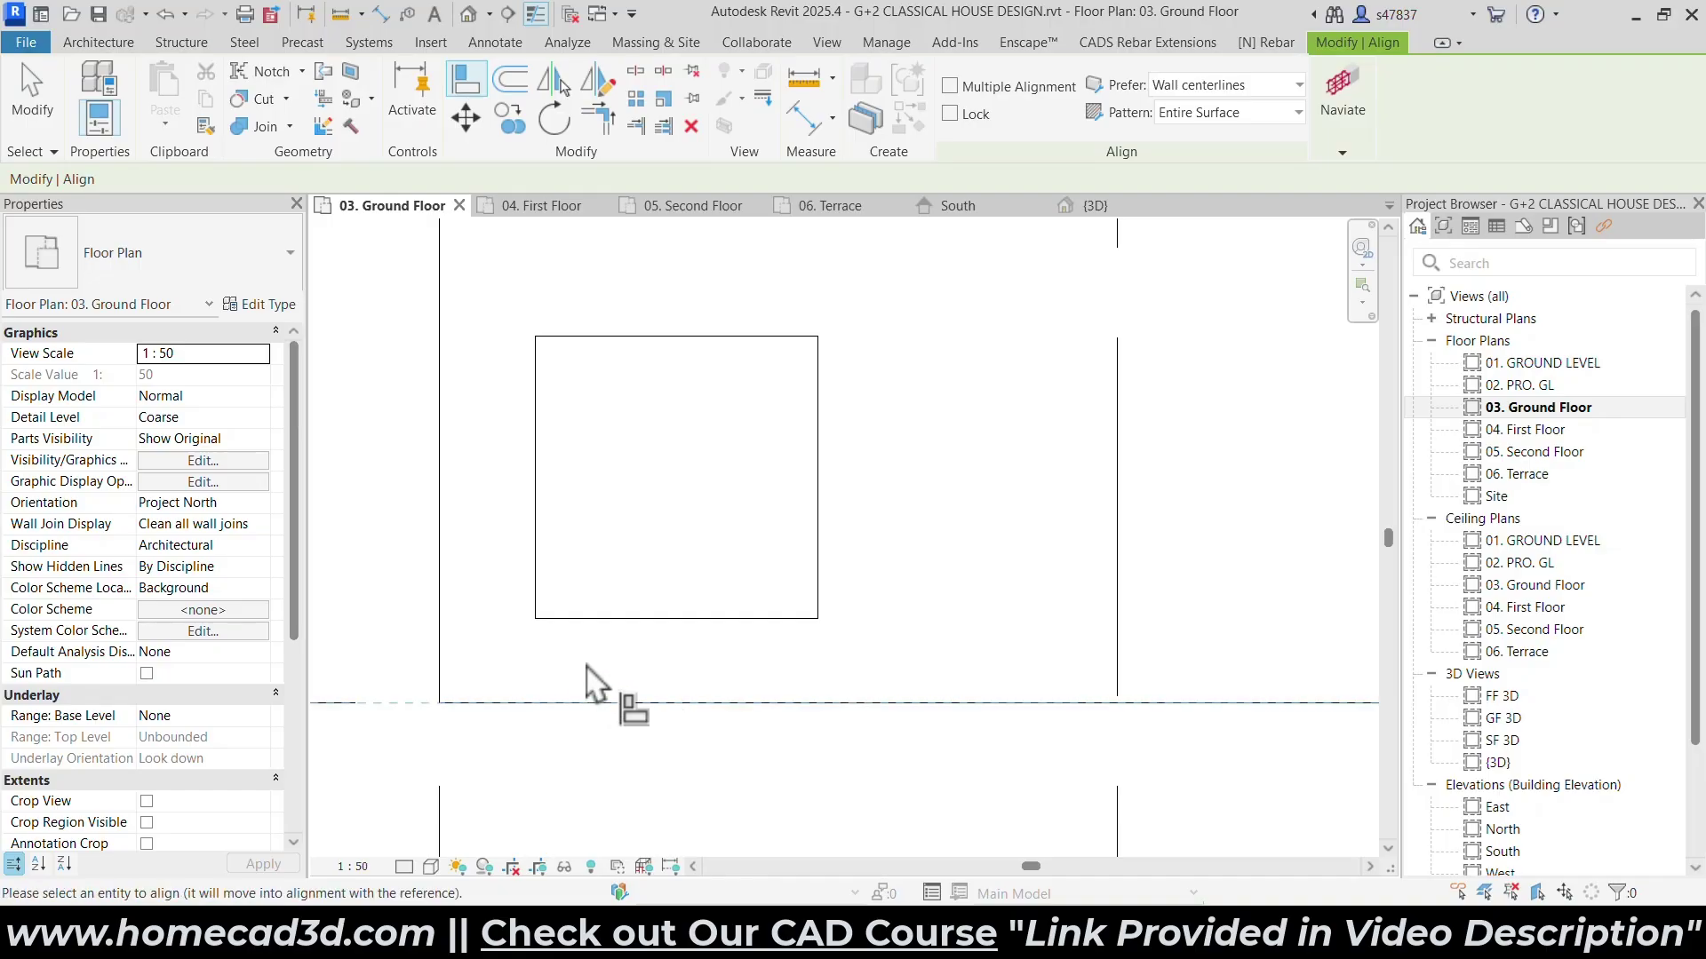
pyautogui.click(589, 621)
pyautogui.click(487, 557)
pyautogui.click(536, 555)
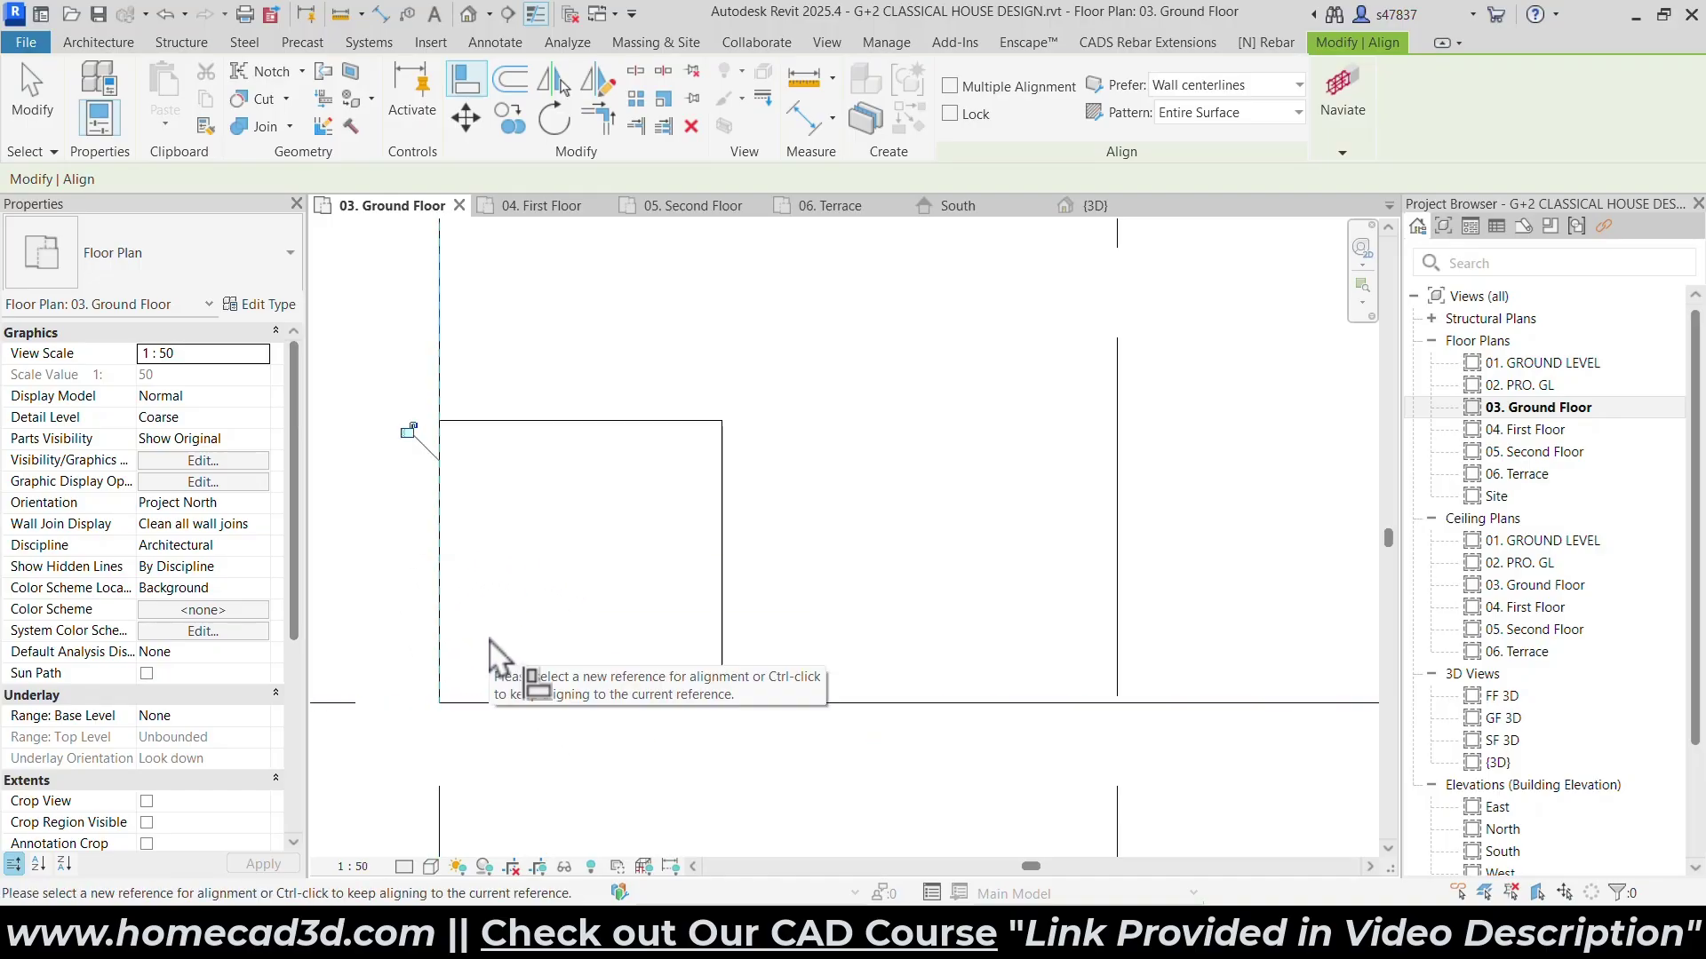
# In the 3D front view, copy the porch column to the opposite front corner of the porch slab, at grid D.
pyautogui.click(468, 13)
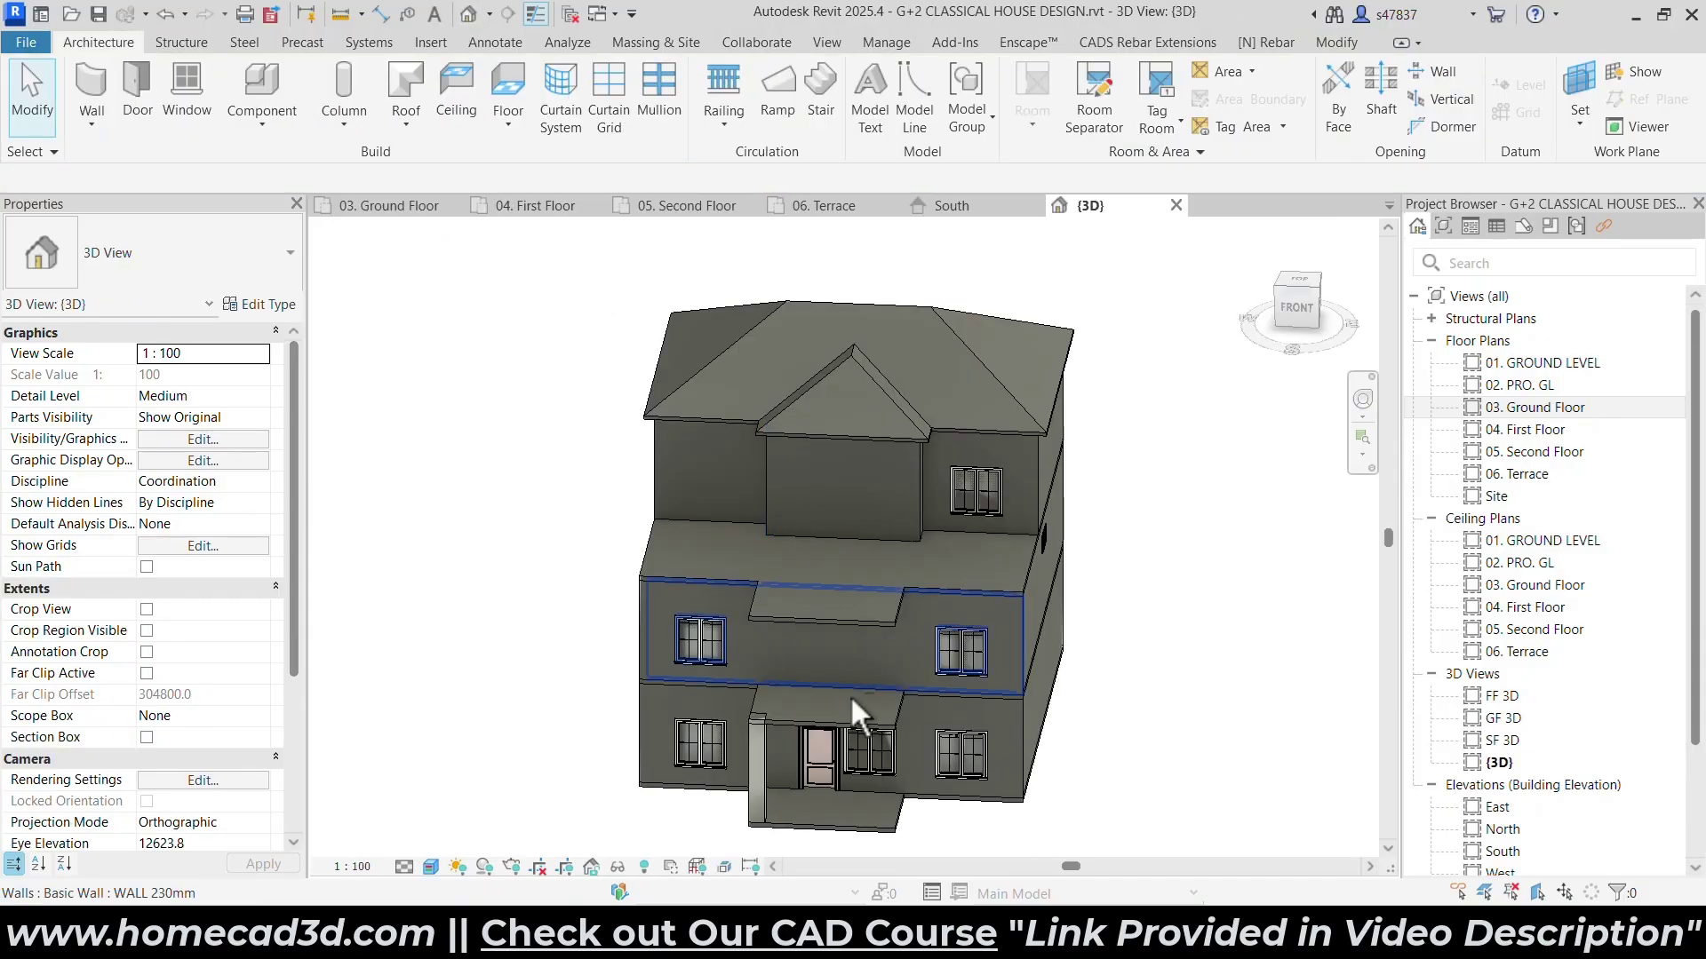
pyautogui.scroll(3, 642, 655)
pyautogui.click(666, 698)
pyautogui.keyDown('shift'); pyautogui.moveTo(666, 698); pyautogui.dragTo(846, 738, button='middle'); pyautogui.keyUp('shift')
pyautogui.click(1296, 304)
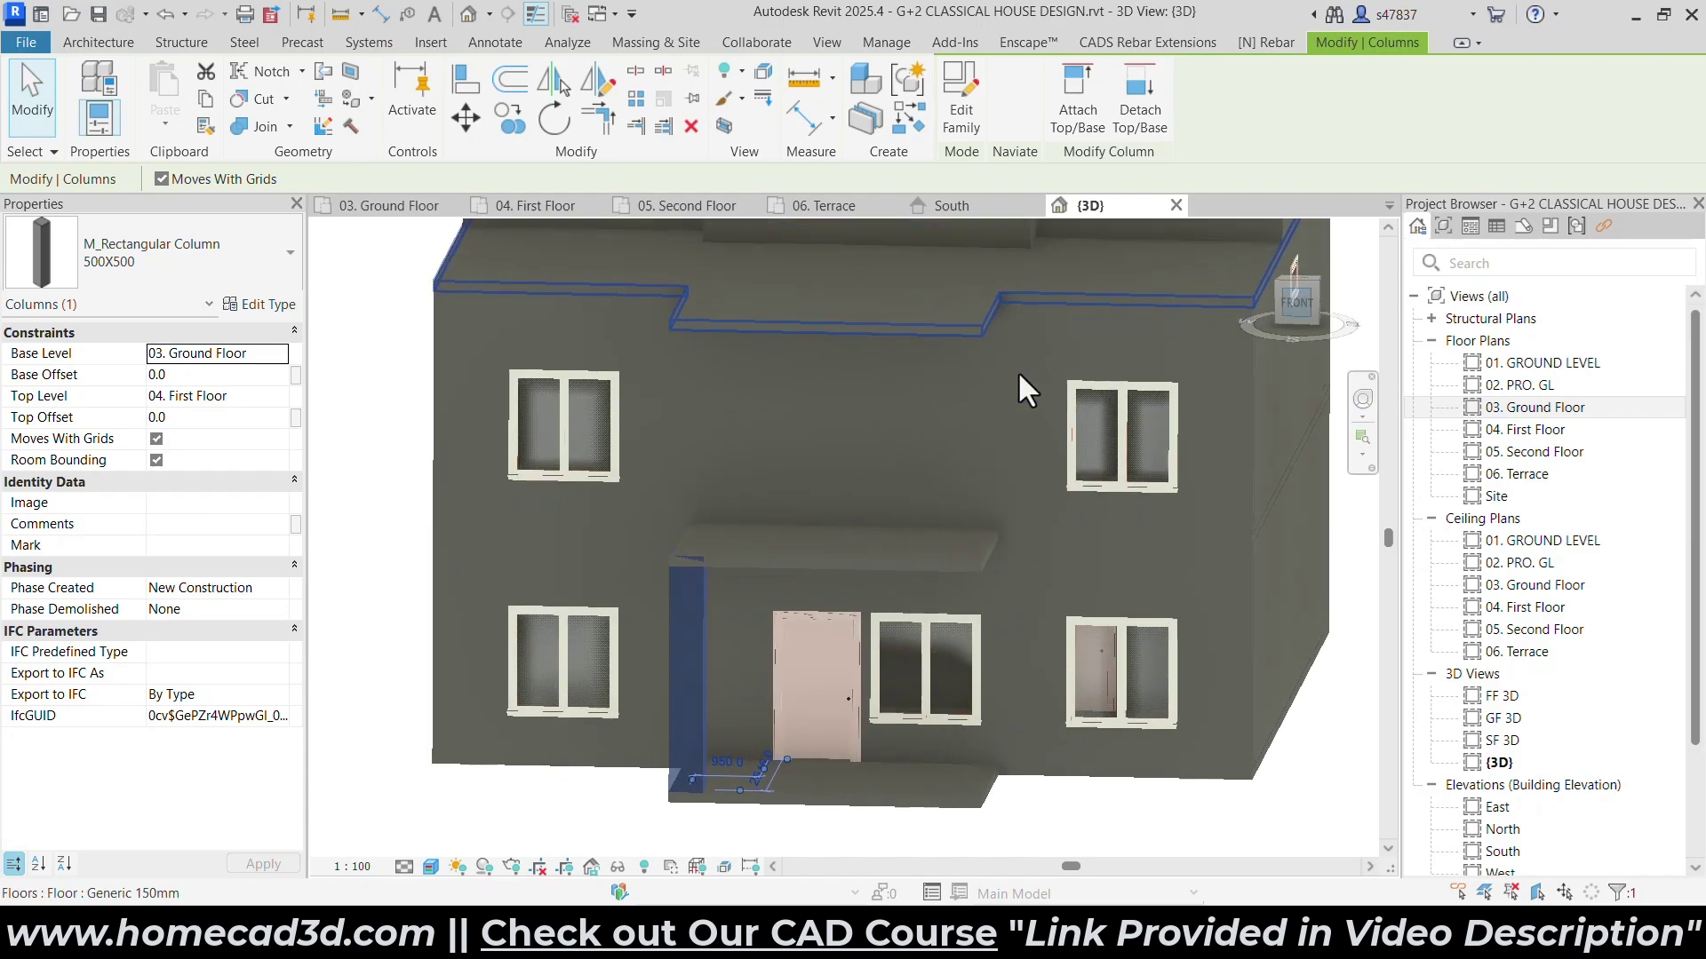
pyautogui.click(510, 119)
pyautogui.scroll(-1, 824, 392)
pyautogui.moveTo(825, 392); pyautogui.dragTo(510, 509, button='middle')
pyautogui.click(556, 384)
pyautogui.click(1109, 384)
pyautogui.scroll(-2, 869, 439)
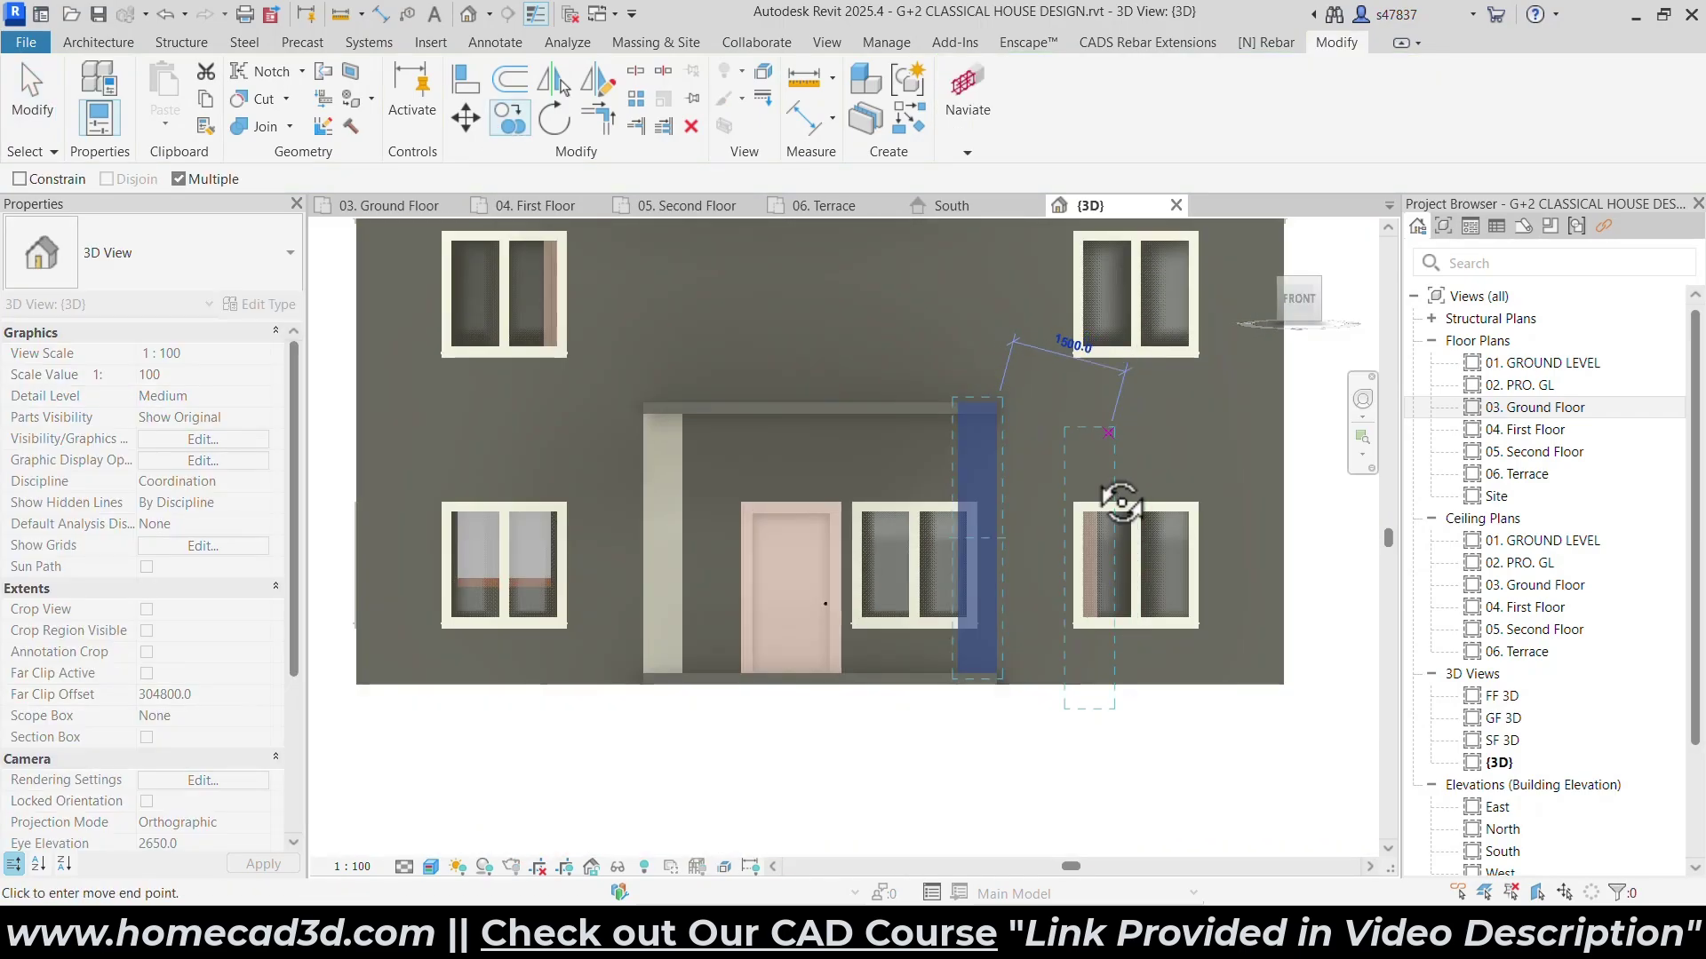
pyautogui.keyDown('shift'); pyautogui.moveTo(1123, 491); pyautogui.dragTo(1020, 700, button='middle'); pyautogui.keyUp('shift')
pyautogui.press('Escape')
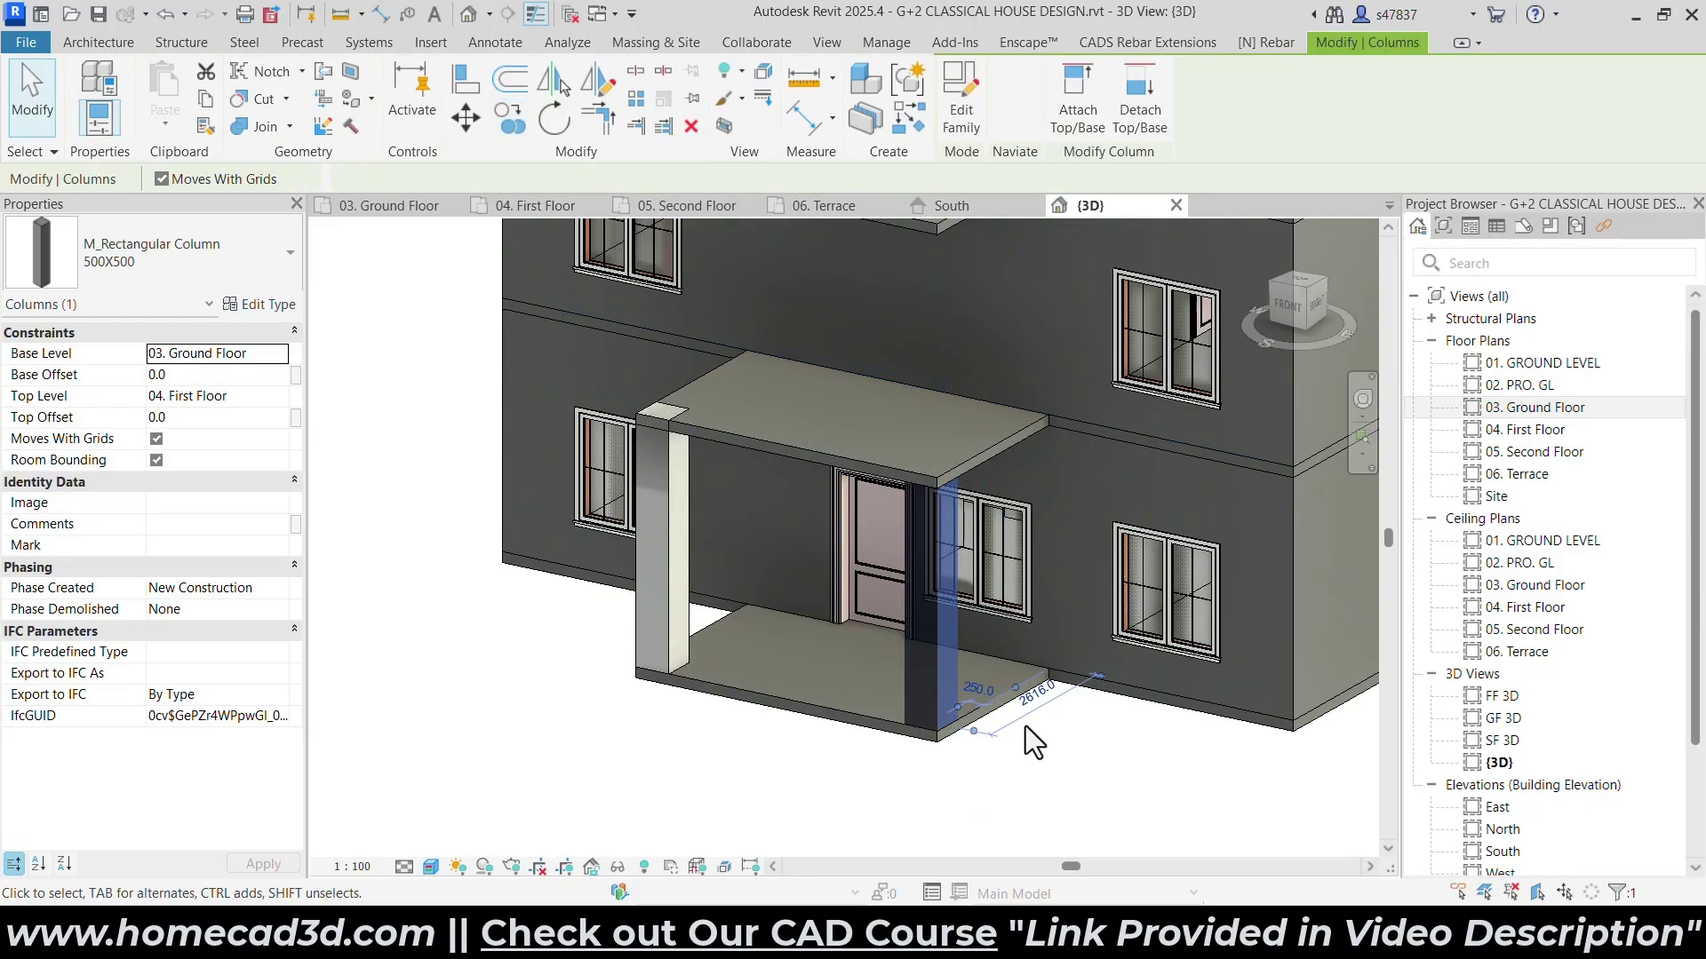
# Check the copied column's position at grid D in the 03. Ground Floor plan.
pyautogui.doubleClick(1532, 408)
pyautogui.scroll(-6, 622, 604)
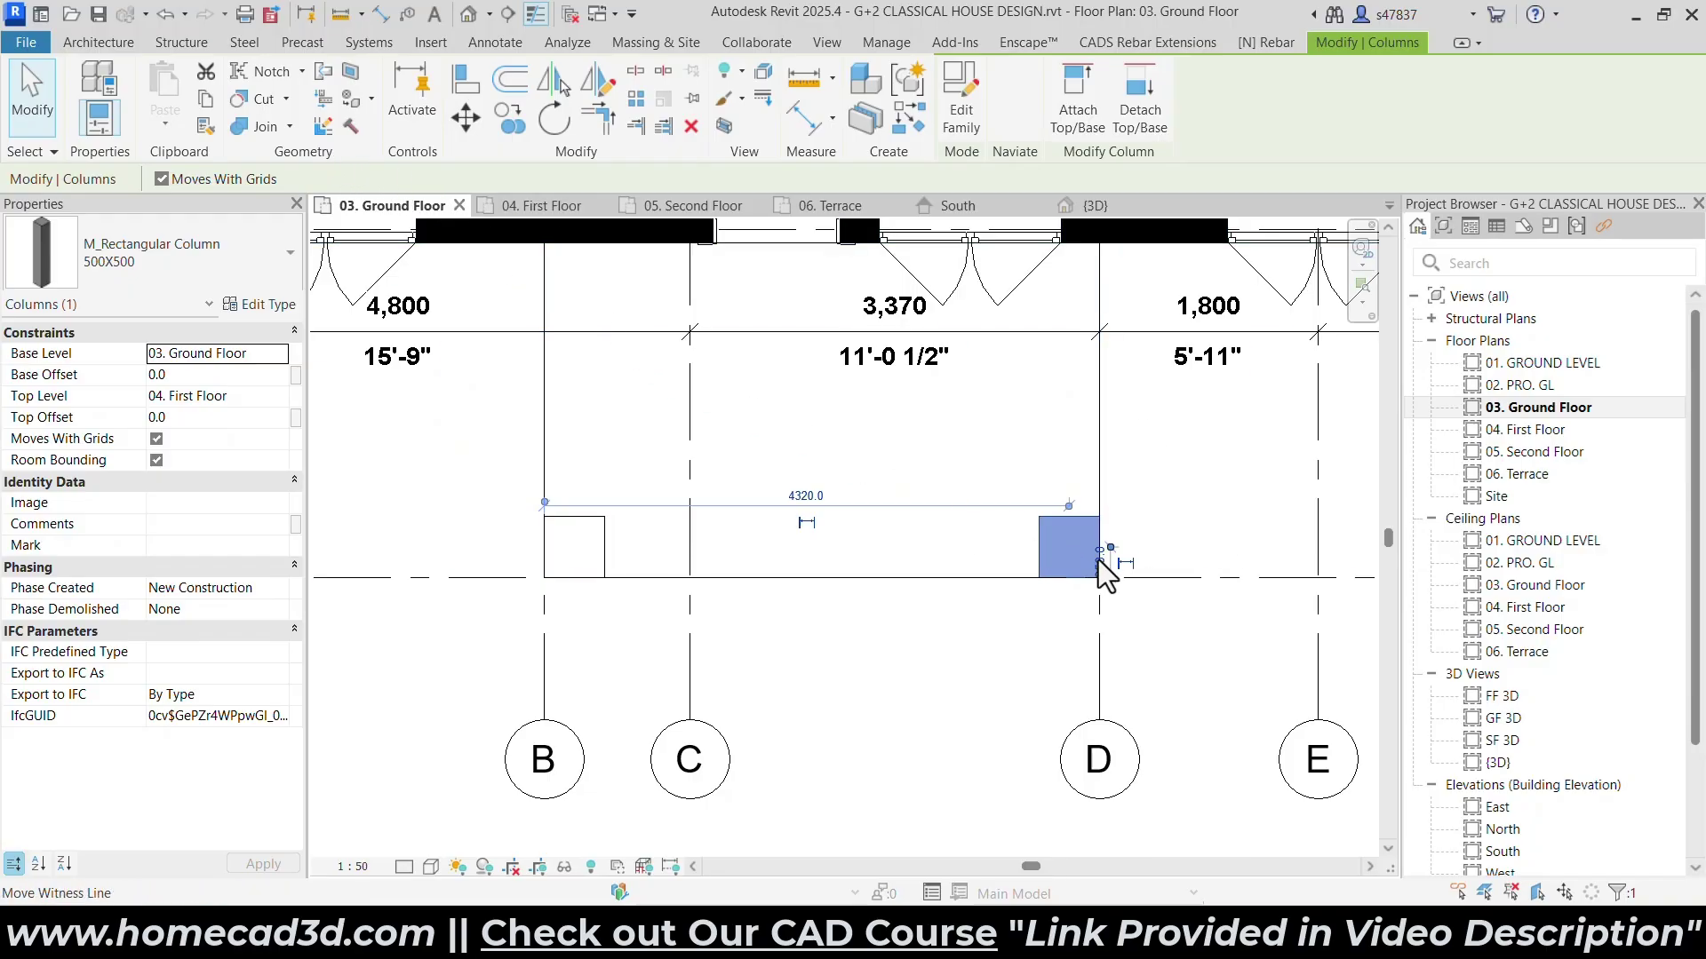
pyautogui.press('Escape')
# In the 3D view, set the grid D porch column's top level to 05. Second Floor.
pyautogui.click(468, 13)
pyautogui.keyDown('shift'); pyautogui.moveTo(616, 525); pyautogui.dragTo(737, 357, button='middle'); pyautogui.keyUp('shift')
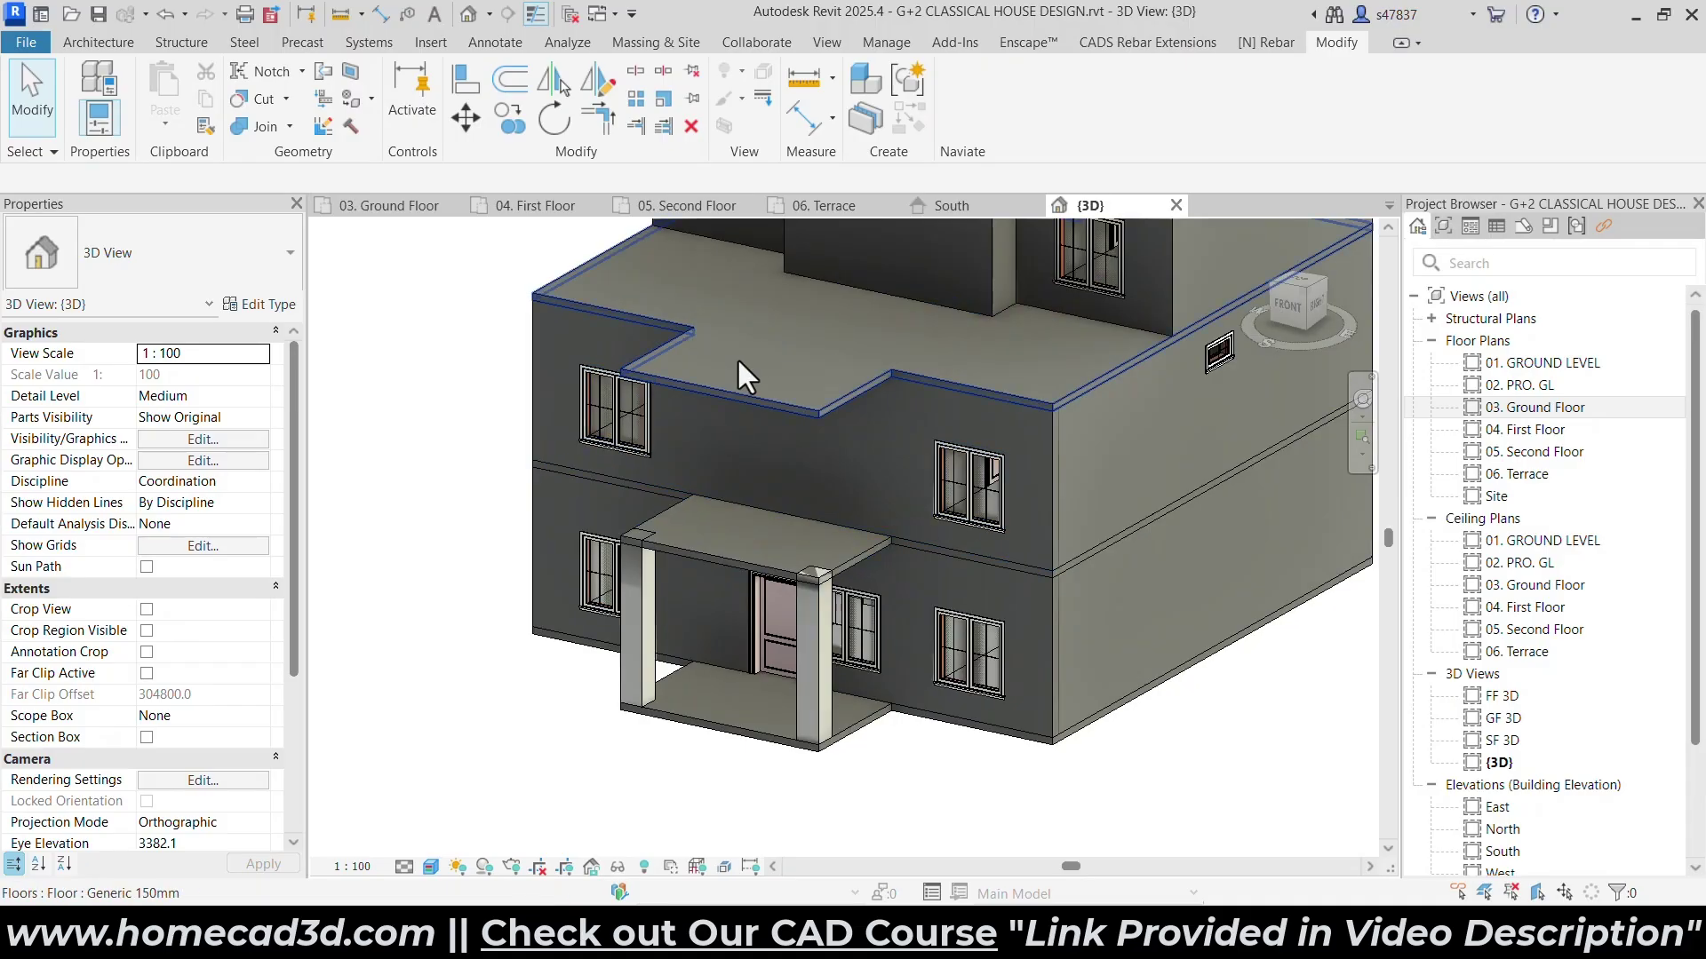
pyautogui.click(801, 618)
pyautogui.click(284, 402)
pyautogui.click(281, 397)
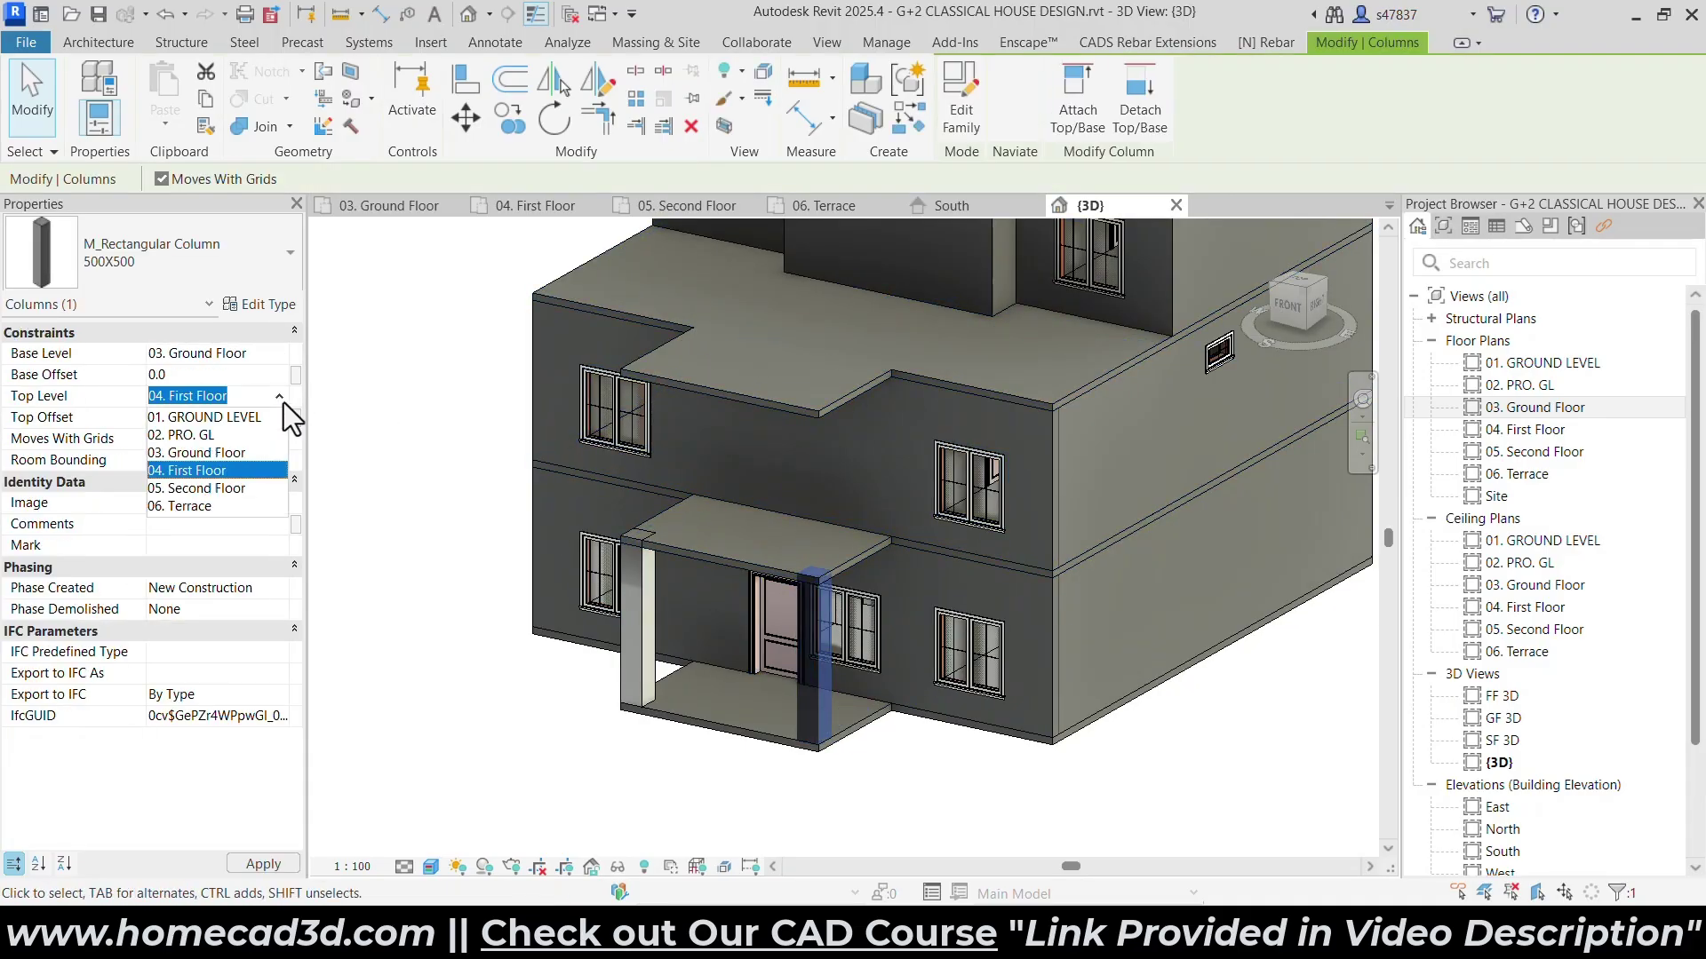
pyautogui.click(215, 489)
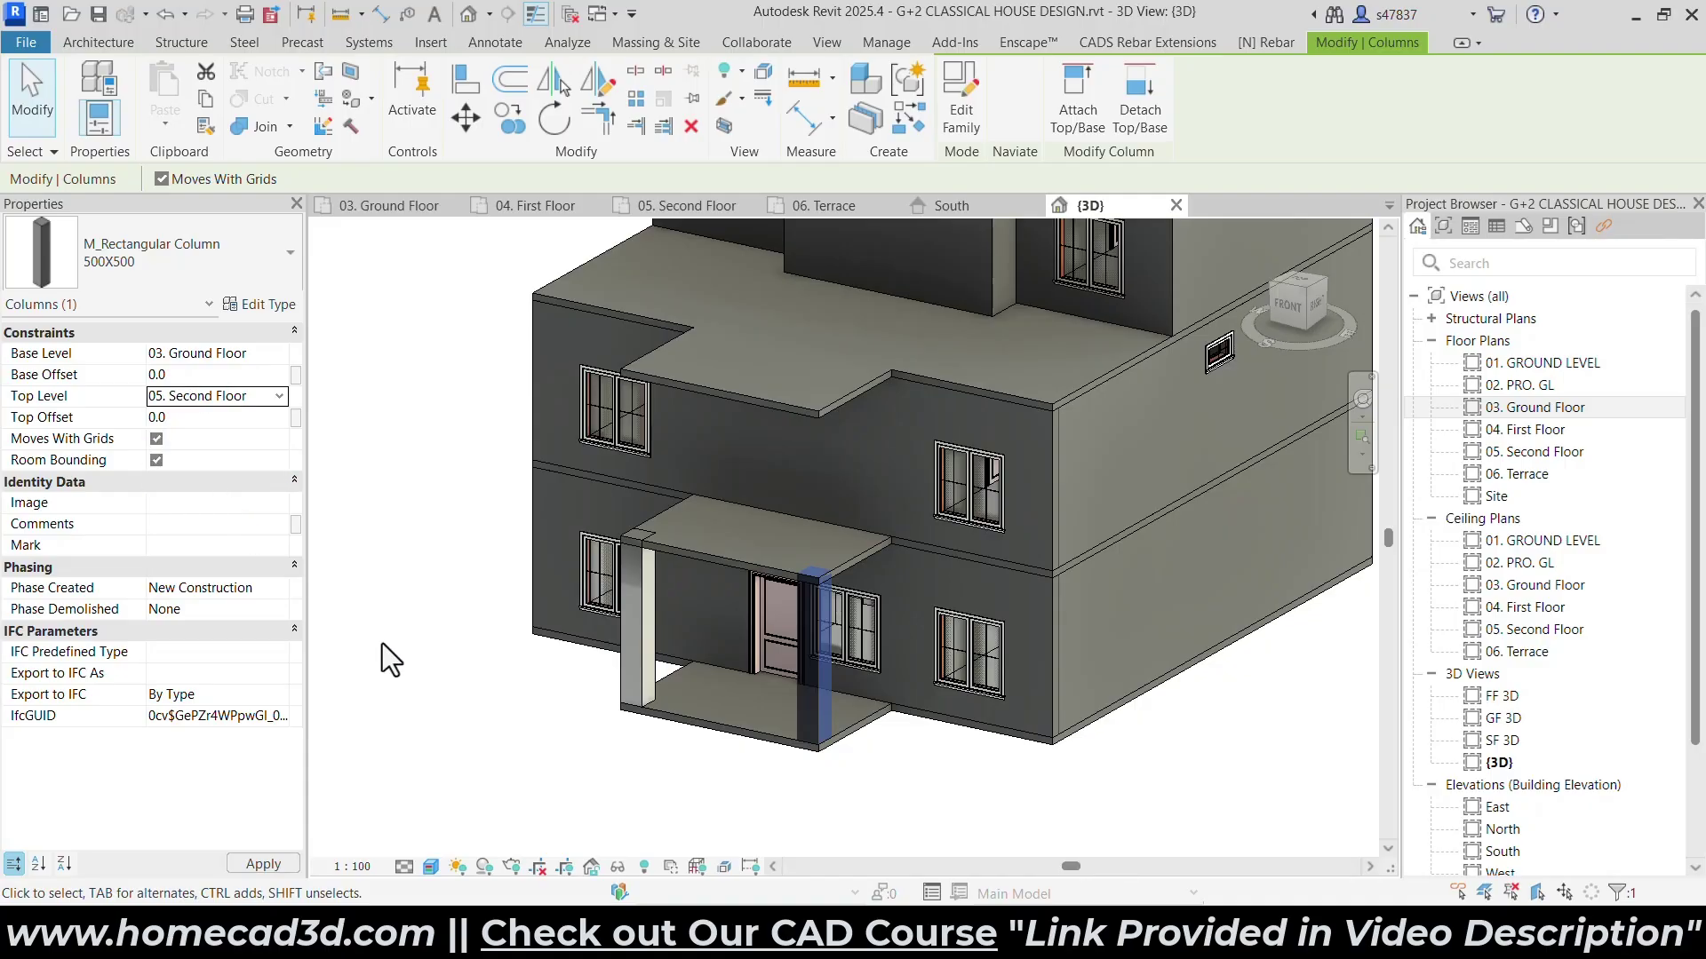
# Set the grid B porch column's top level to 05. Second Floor.
pyautogui.click(625, 619)
pyautogui.click(275, 393)
pyautogui.click(281, 397)
pyautogui.click(222, 488)
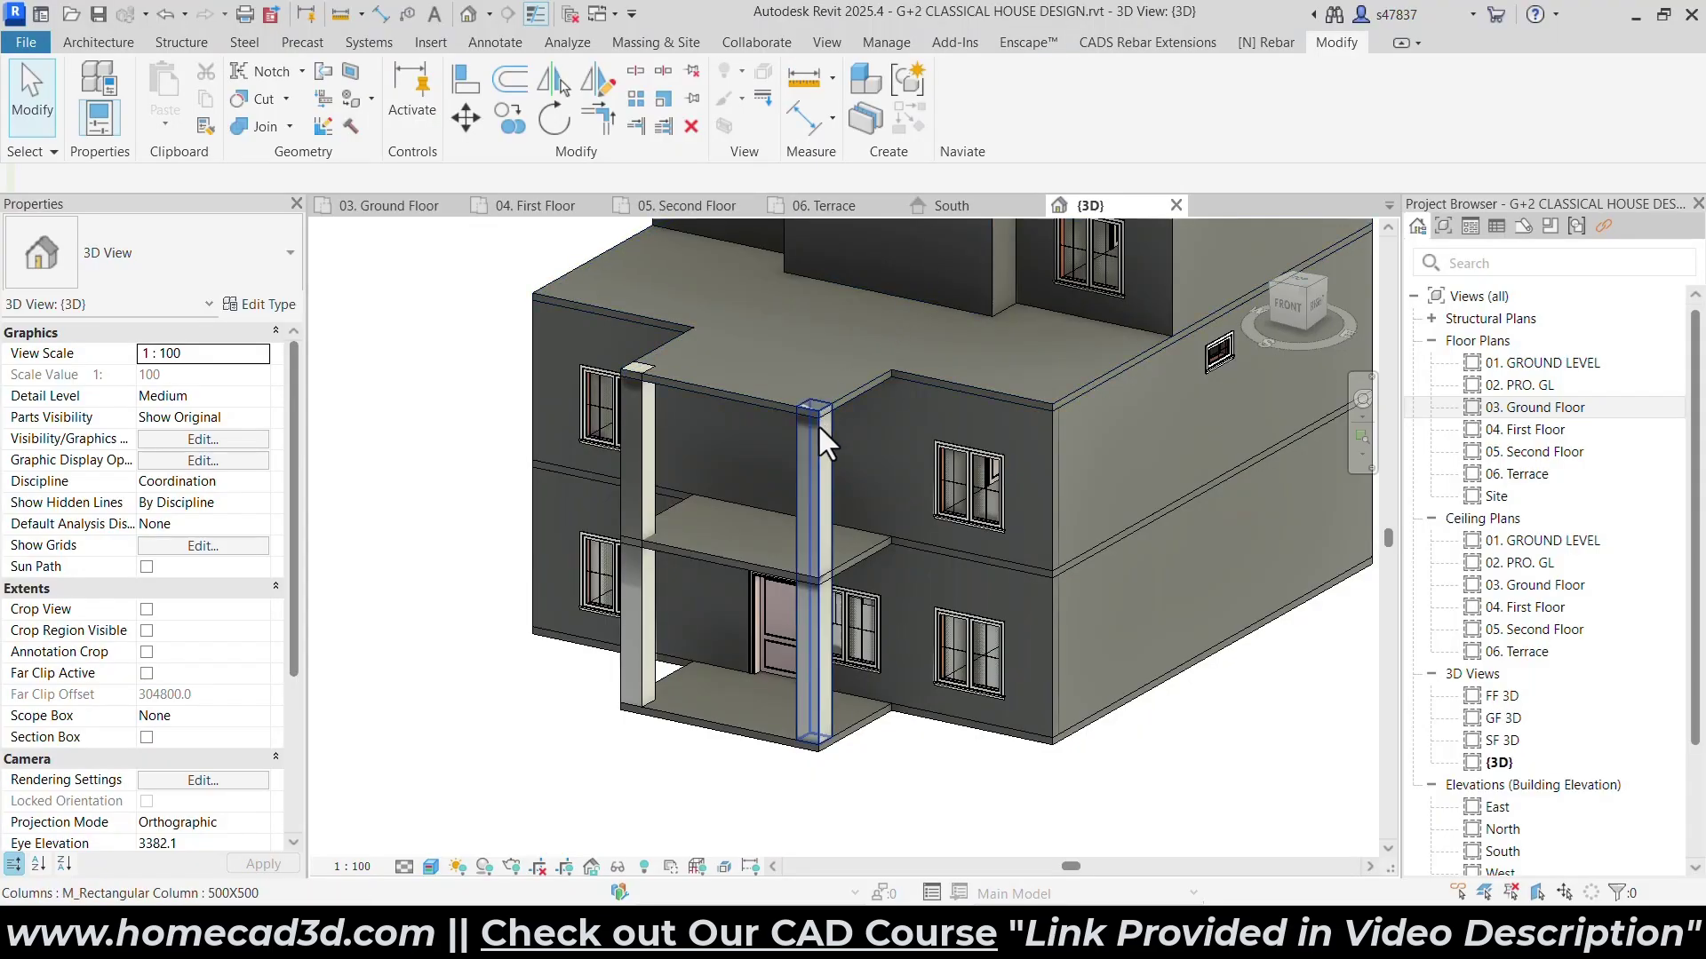
# Set the top offset of both porch columns to 1250.
pyautogui.keyDown('ctrl'); pyautogui.click(654, 443); pyautogui.keyUp('ctrl')
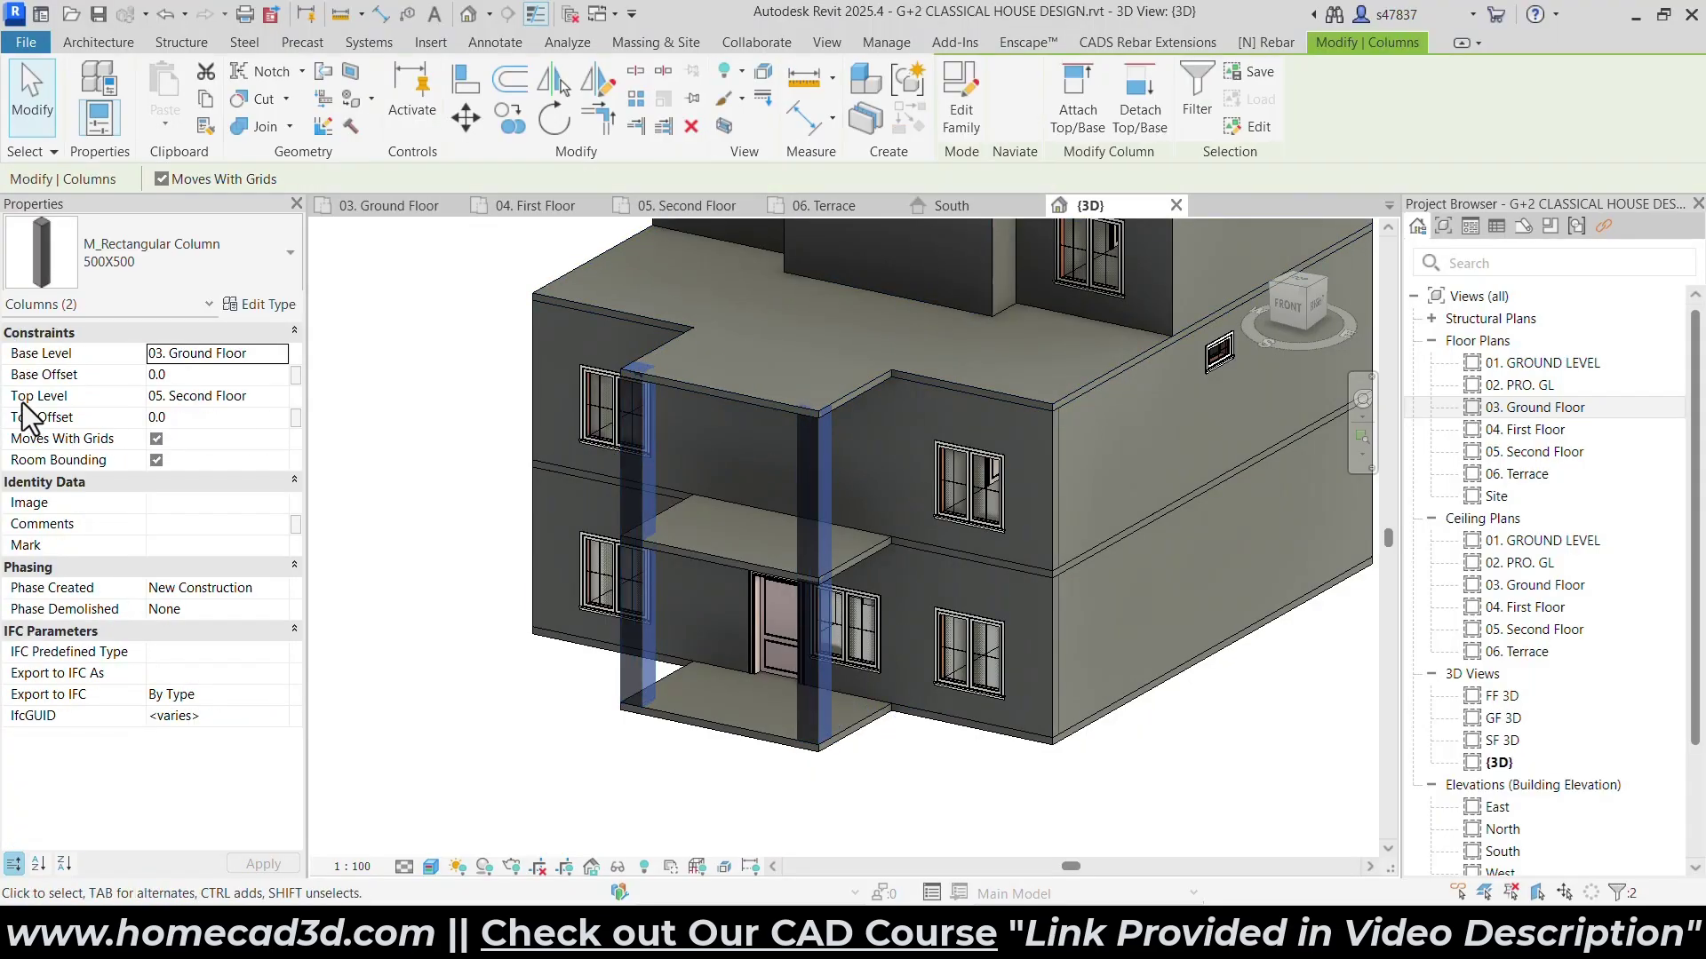
pyautogui.click(185, 419)
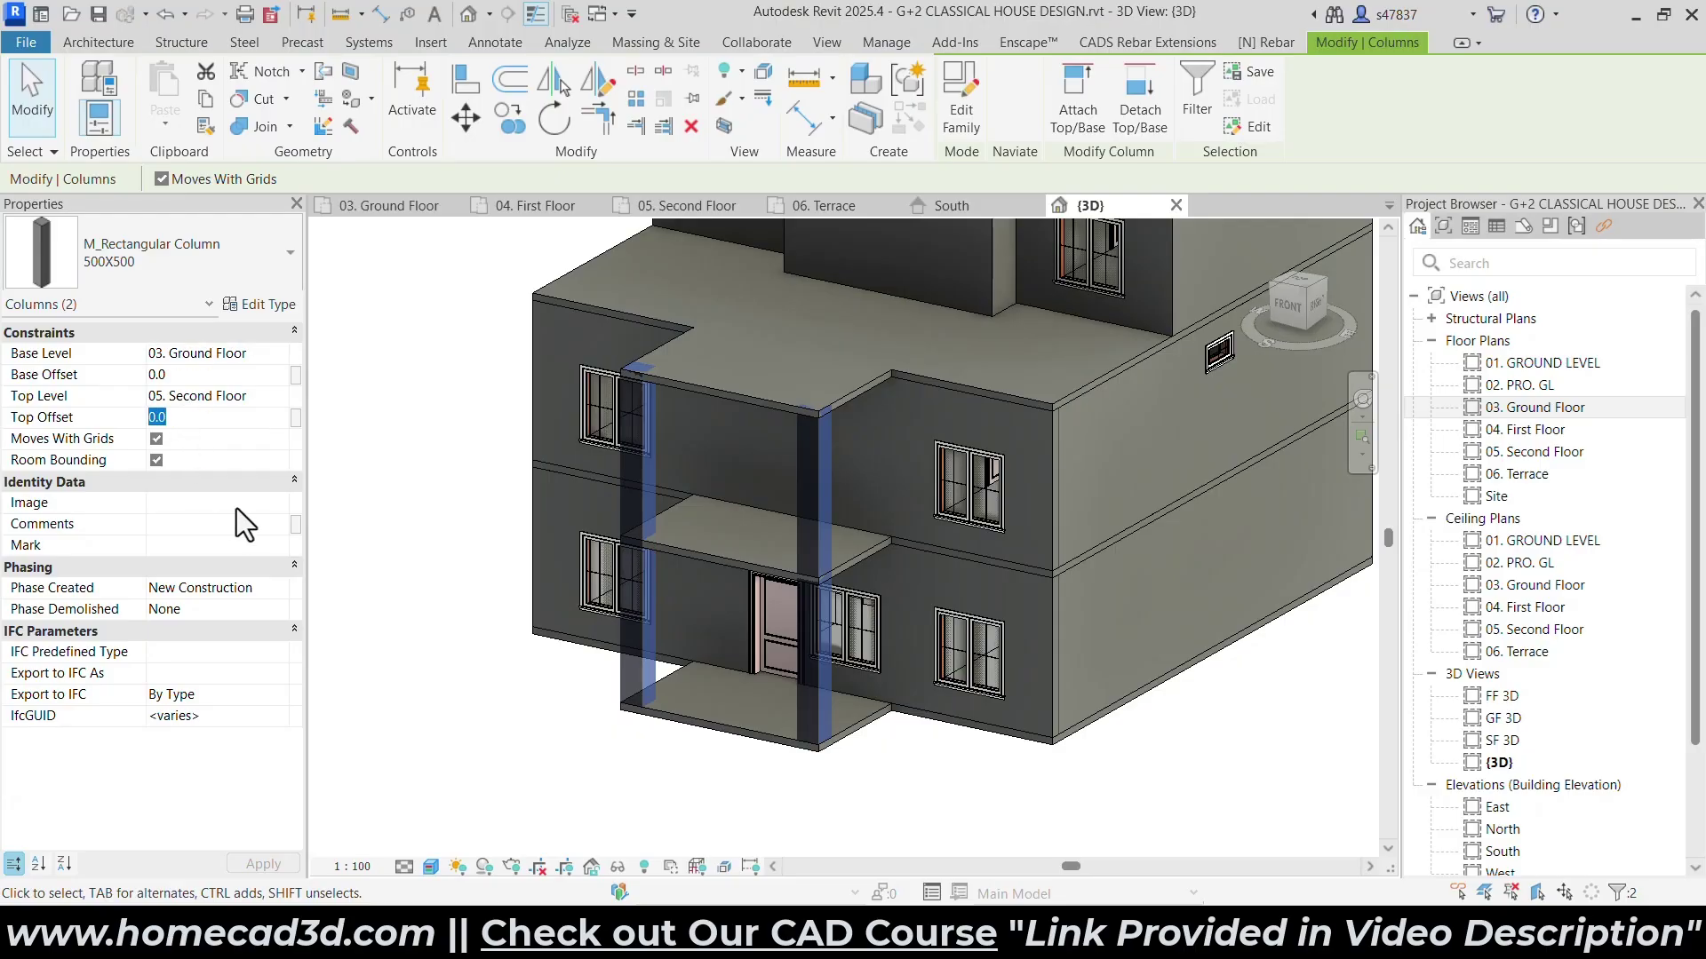
pyautogui.write('1250')
pyautogui.press('Return')
pyautogui.keyDown('shift'); pyautogui.moveTo(954, 549); pyautogui.dragTo(804, 625, button='middle'); pyautogui.keyUp('shift')
pyautogui.press('Escape')
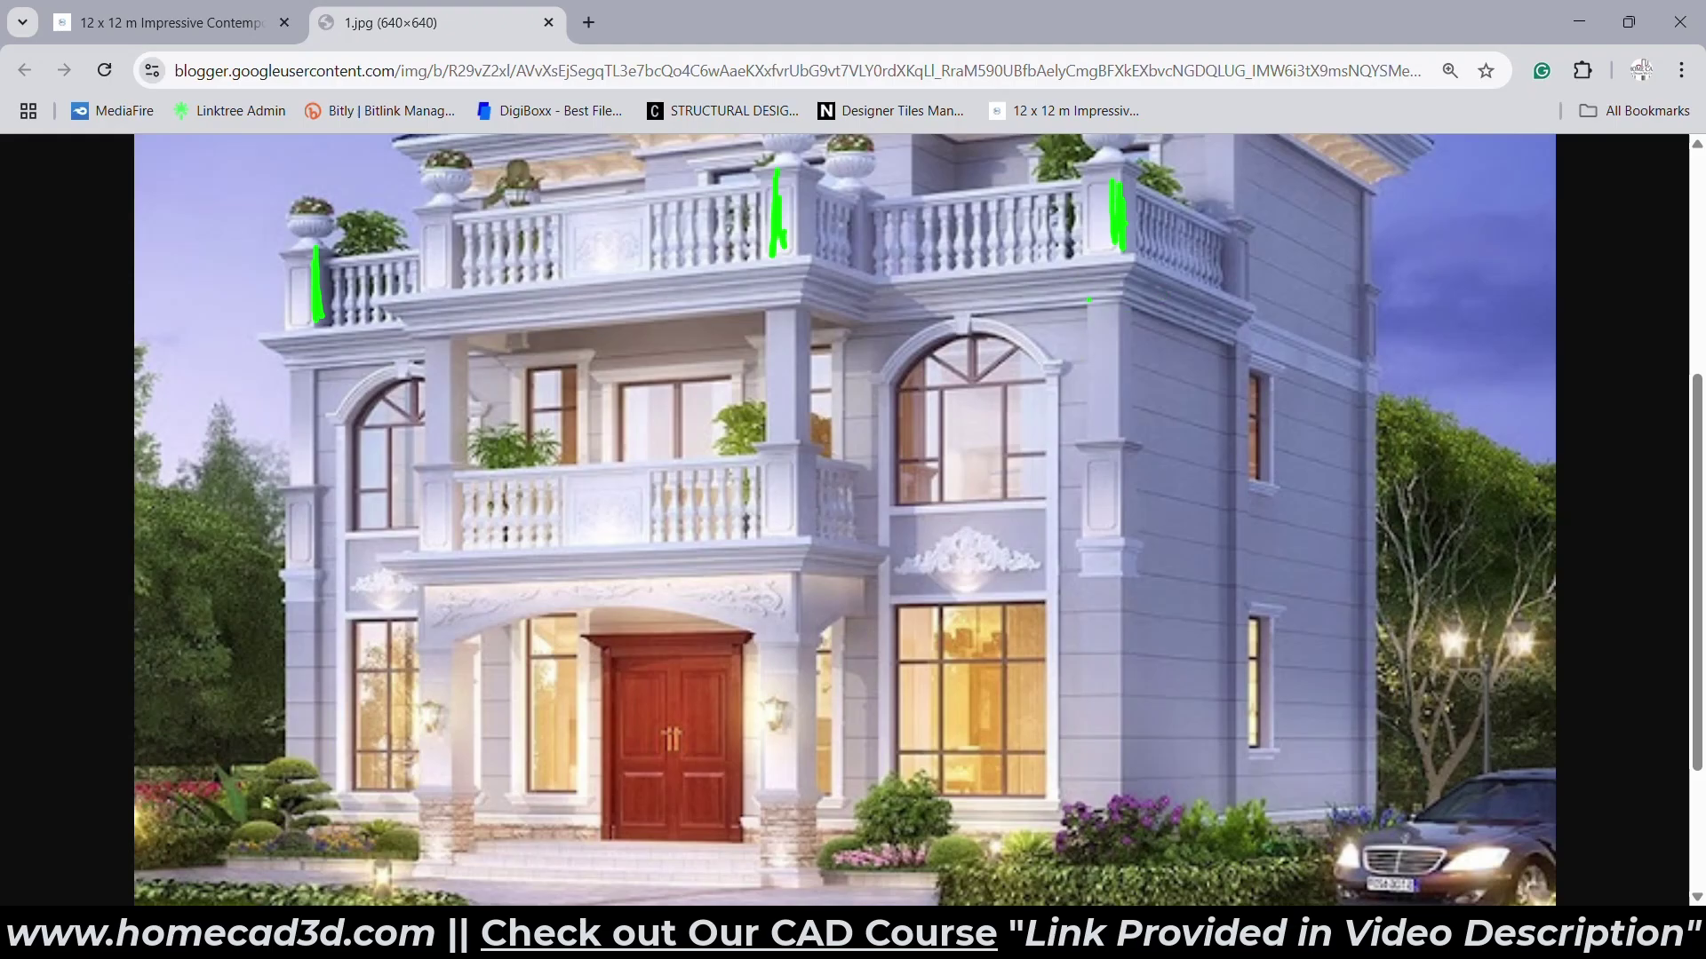
# Mark the column locations on the front and side walls over the reference render to study where more columns belong.
pyautogui.moveTo(1087, 387); pyautogui.dragTo(1093, 613)
pyautogui.moveTo(1135, 300); pyautogui.dragTo(1137, 412)
pyautogui.moveTo(1237, 336); pyautogui.dragTo(1236, 436)
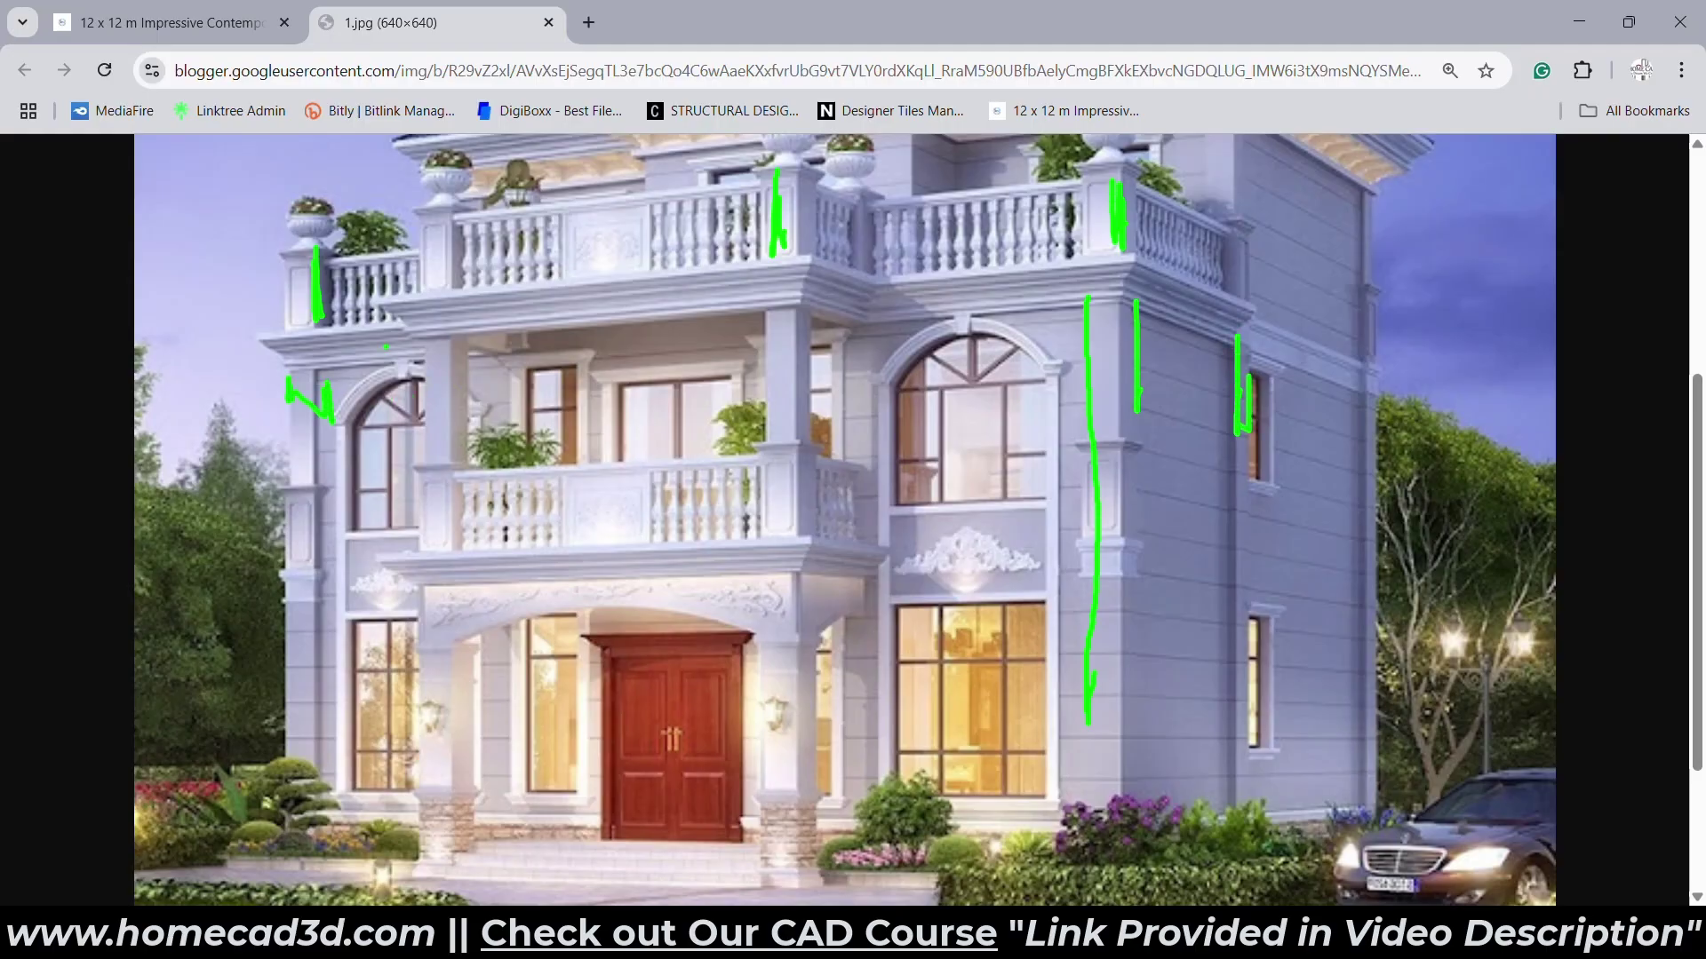
pyautogui.press('Escape')
pyautogui.click(1569, 27)
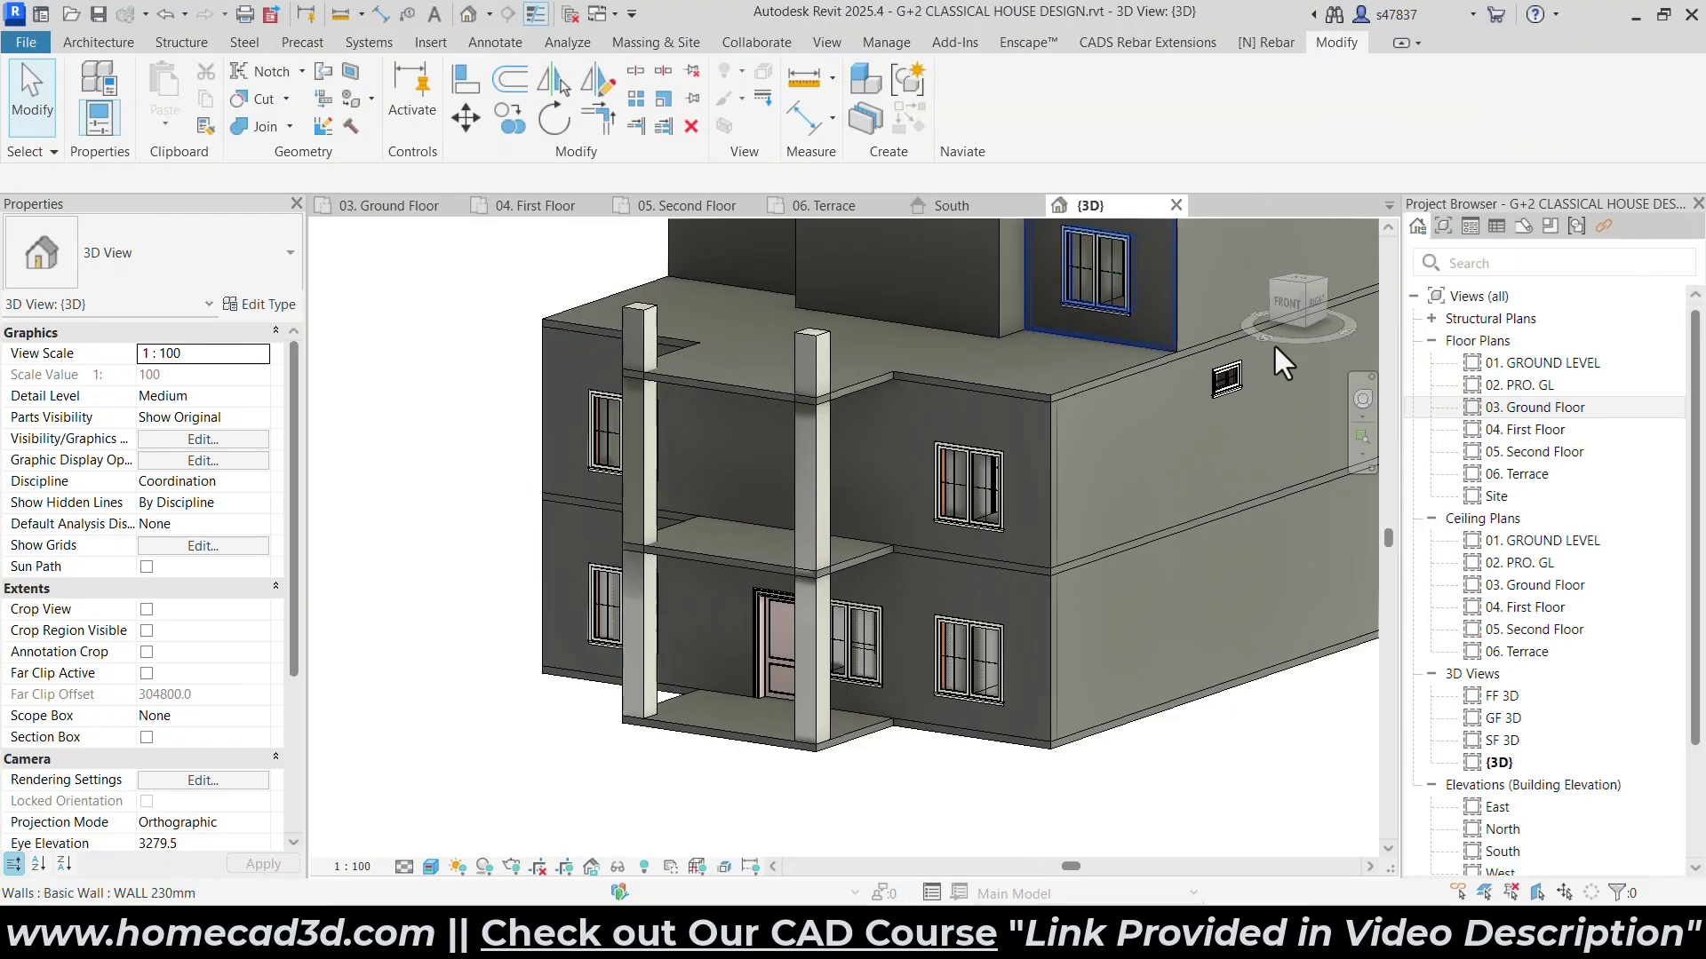
# In the 03. Ground Floor plan, copy the grid D porch column to the outer house corner at grids F and 2.
pyautogui.doubleClick(1528, 407)
pyautogui.click(1069, 560)
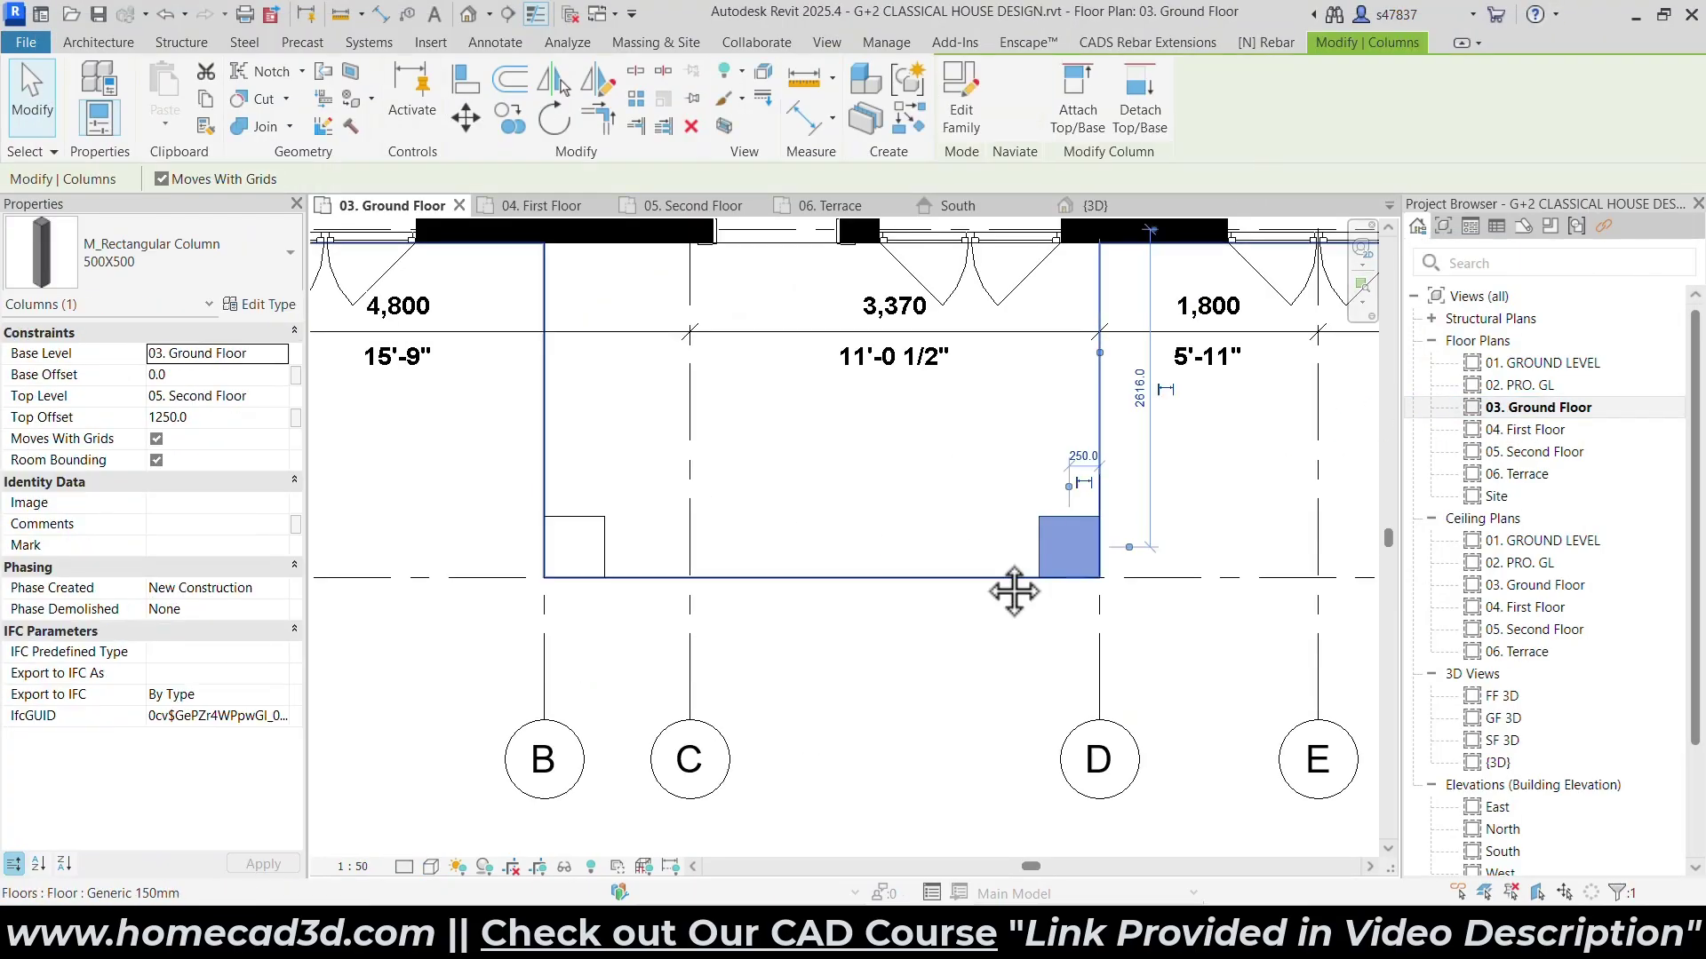
pyautogui.moveTo(990, 335); pyautogui.dragTo(628, 495, button='middle')
pyautogui.click(514, 141)
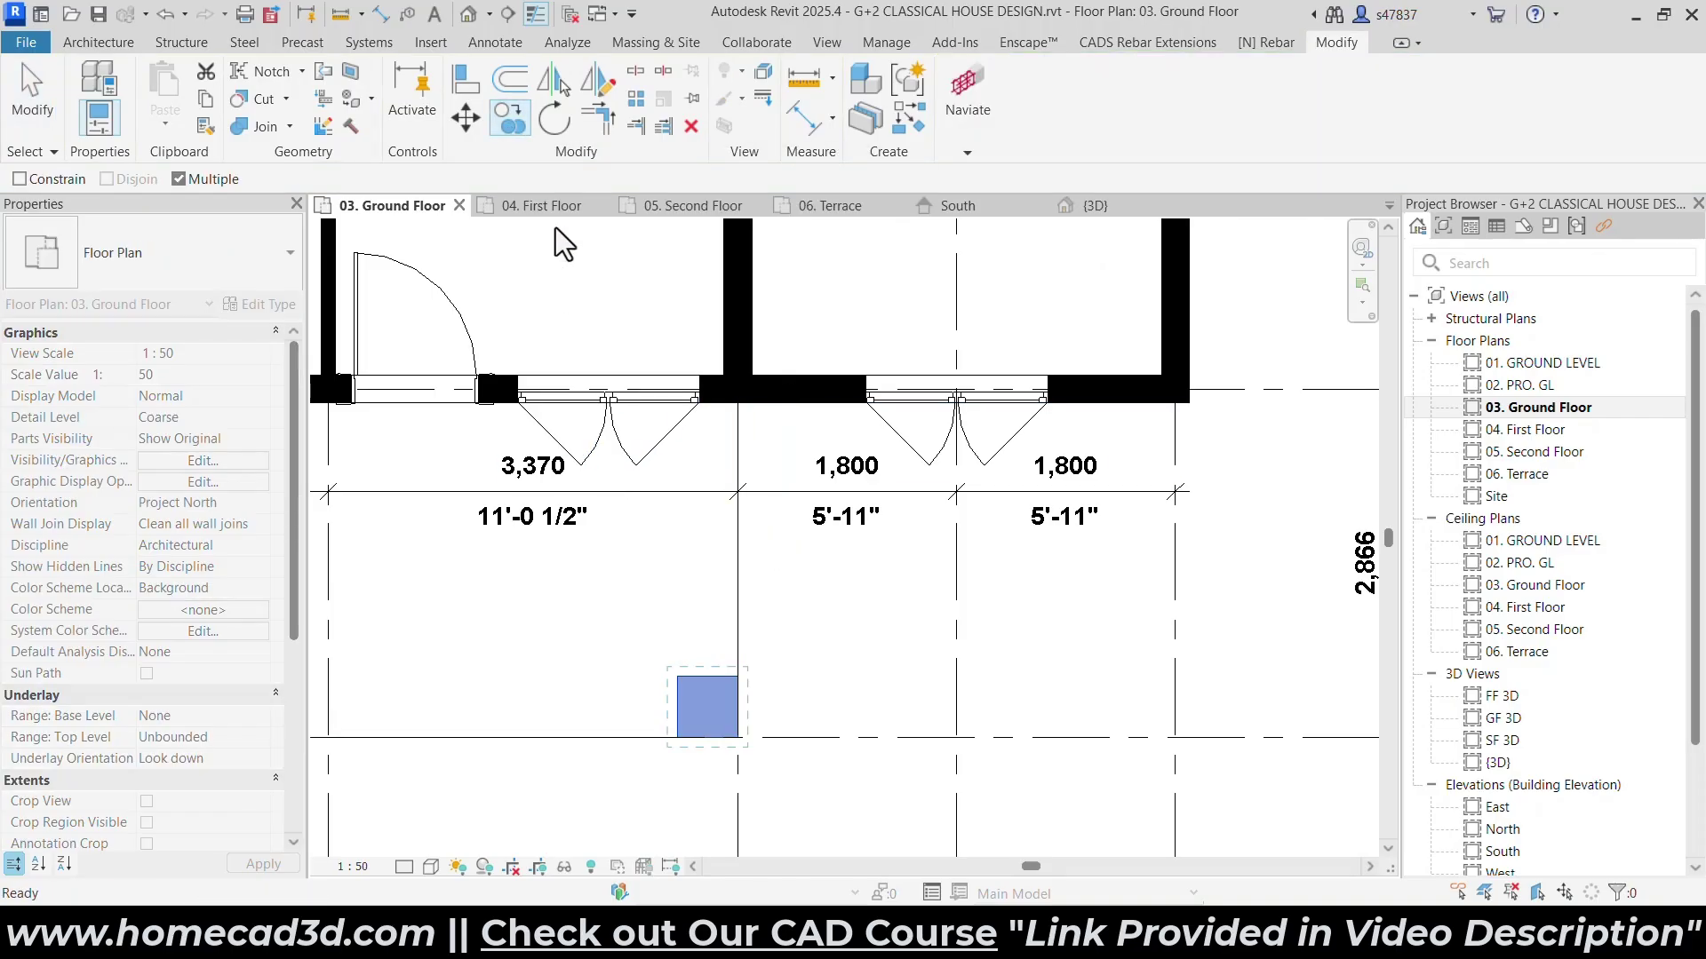
pyautogui.click(740, 741)
pyautogui.scroll(-2, 897, 582)
pyautogui.scroll(6, 1058, 563)
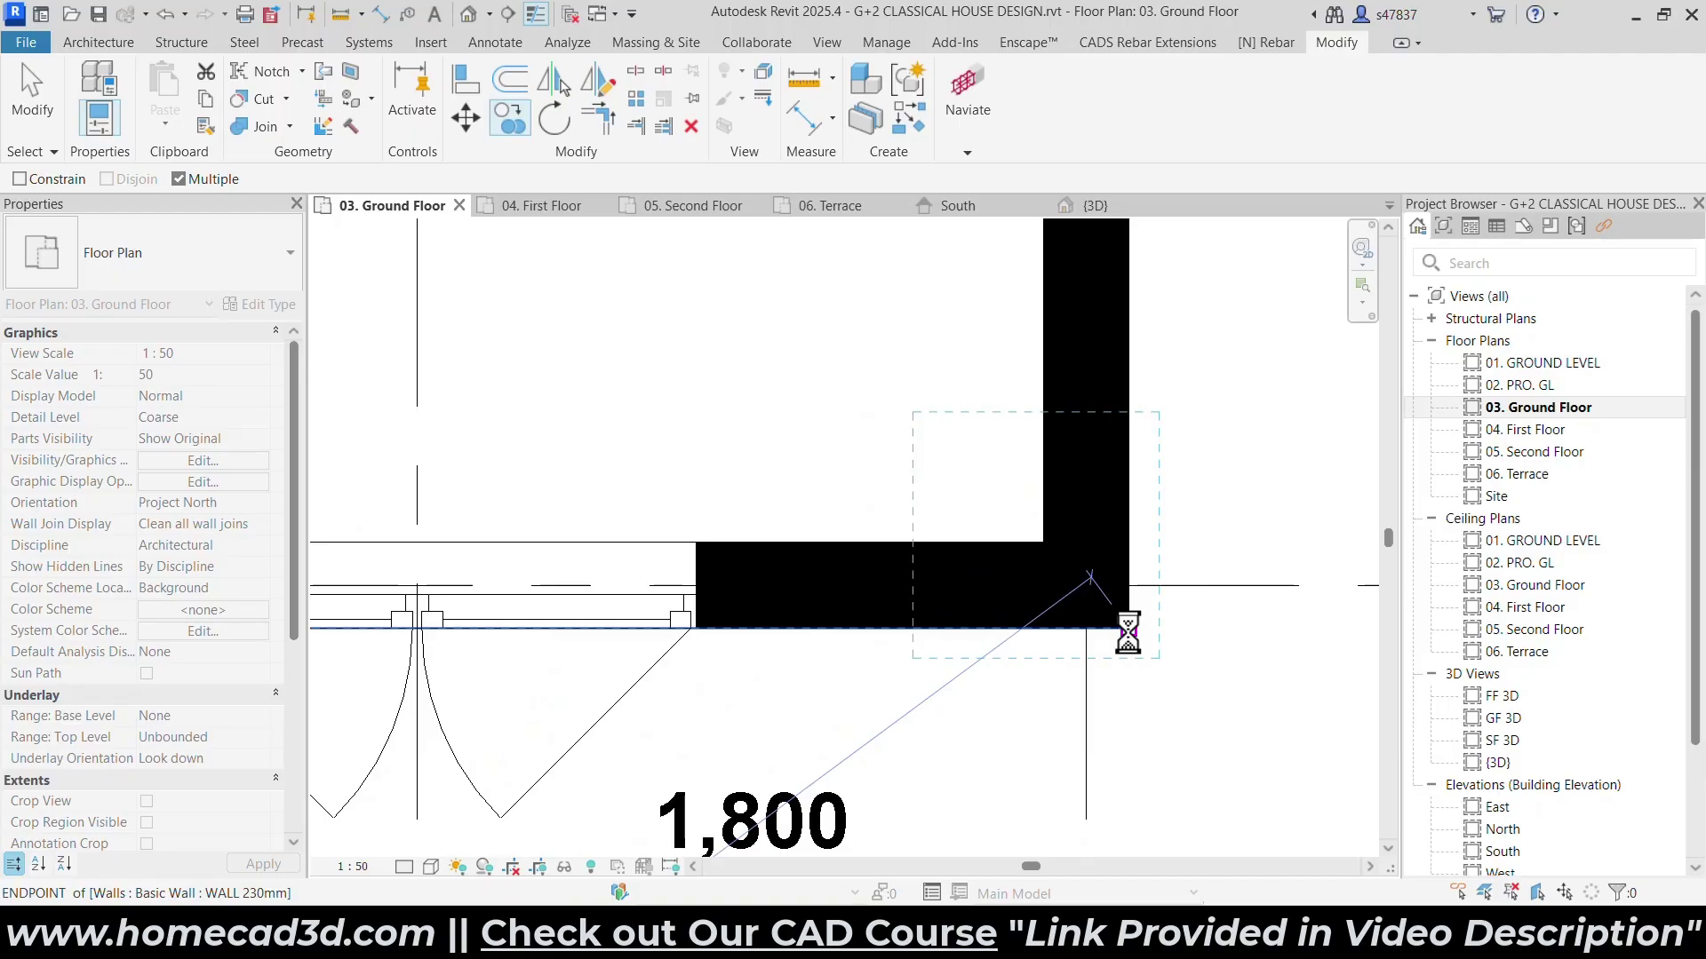
pyautogui.click(1128, 629)
pyautogui.press('Escape')
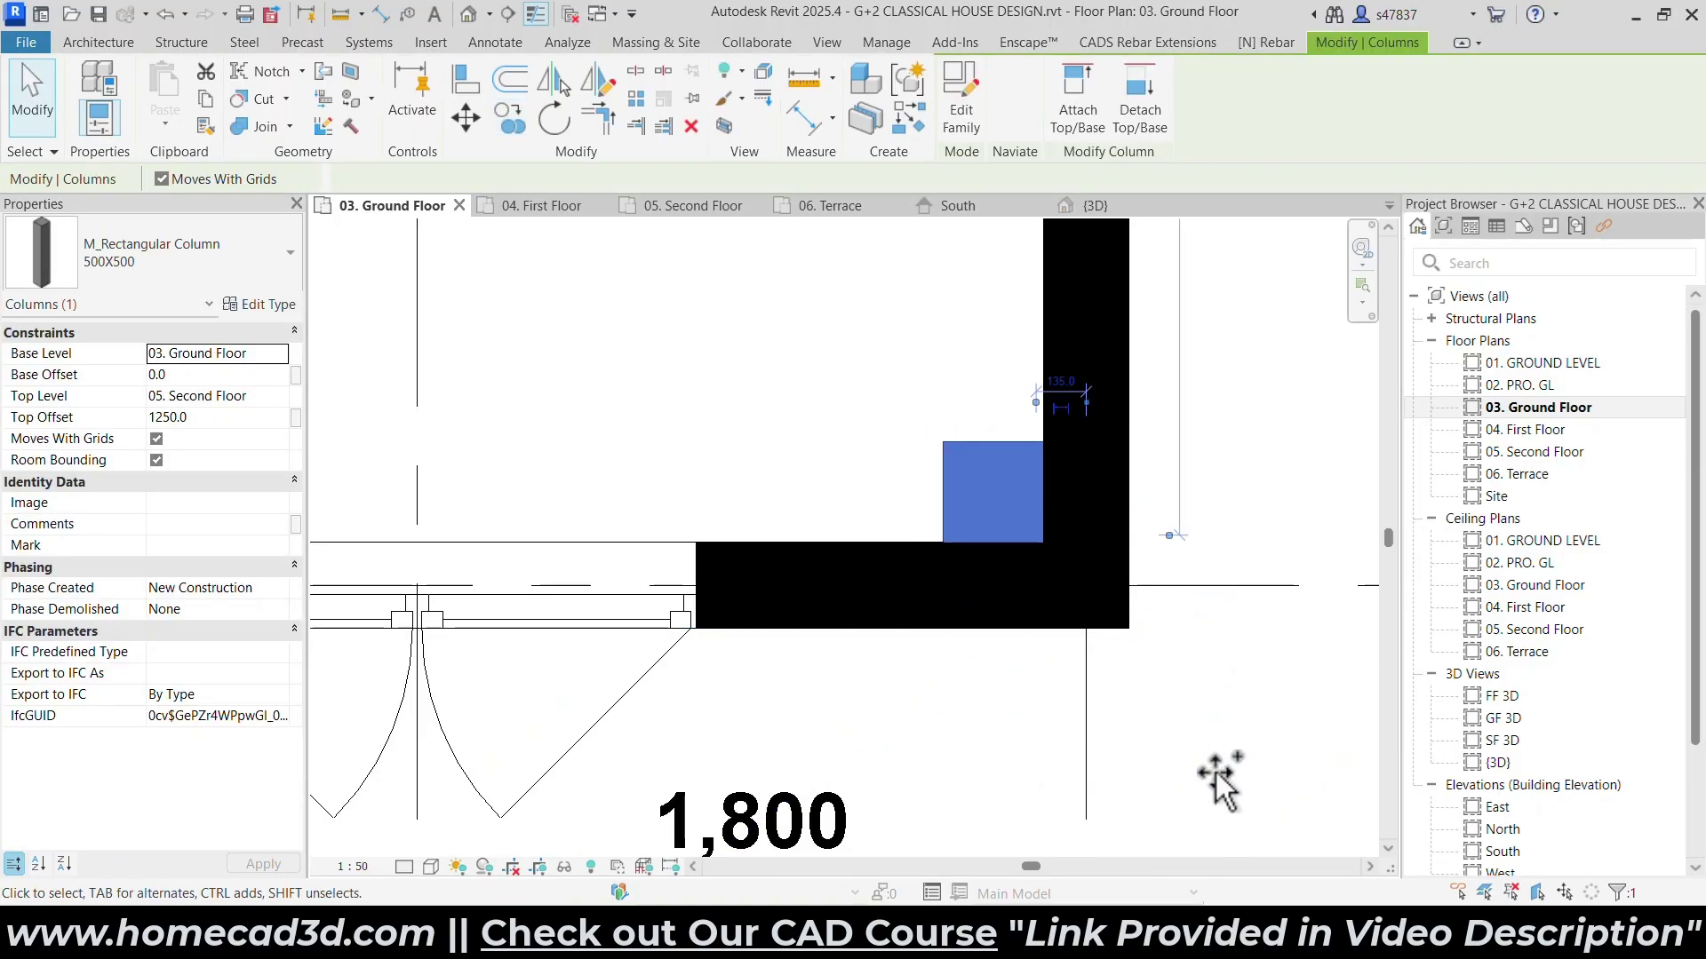
# Copy the F/2 corner column forward so its back edge meets the front wall's inner face, and delete the first copy.
pyautogui.click(496, 122)
pyautogui.click(943, 443)
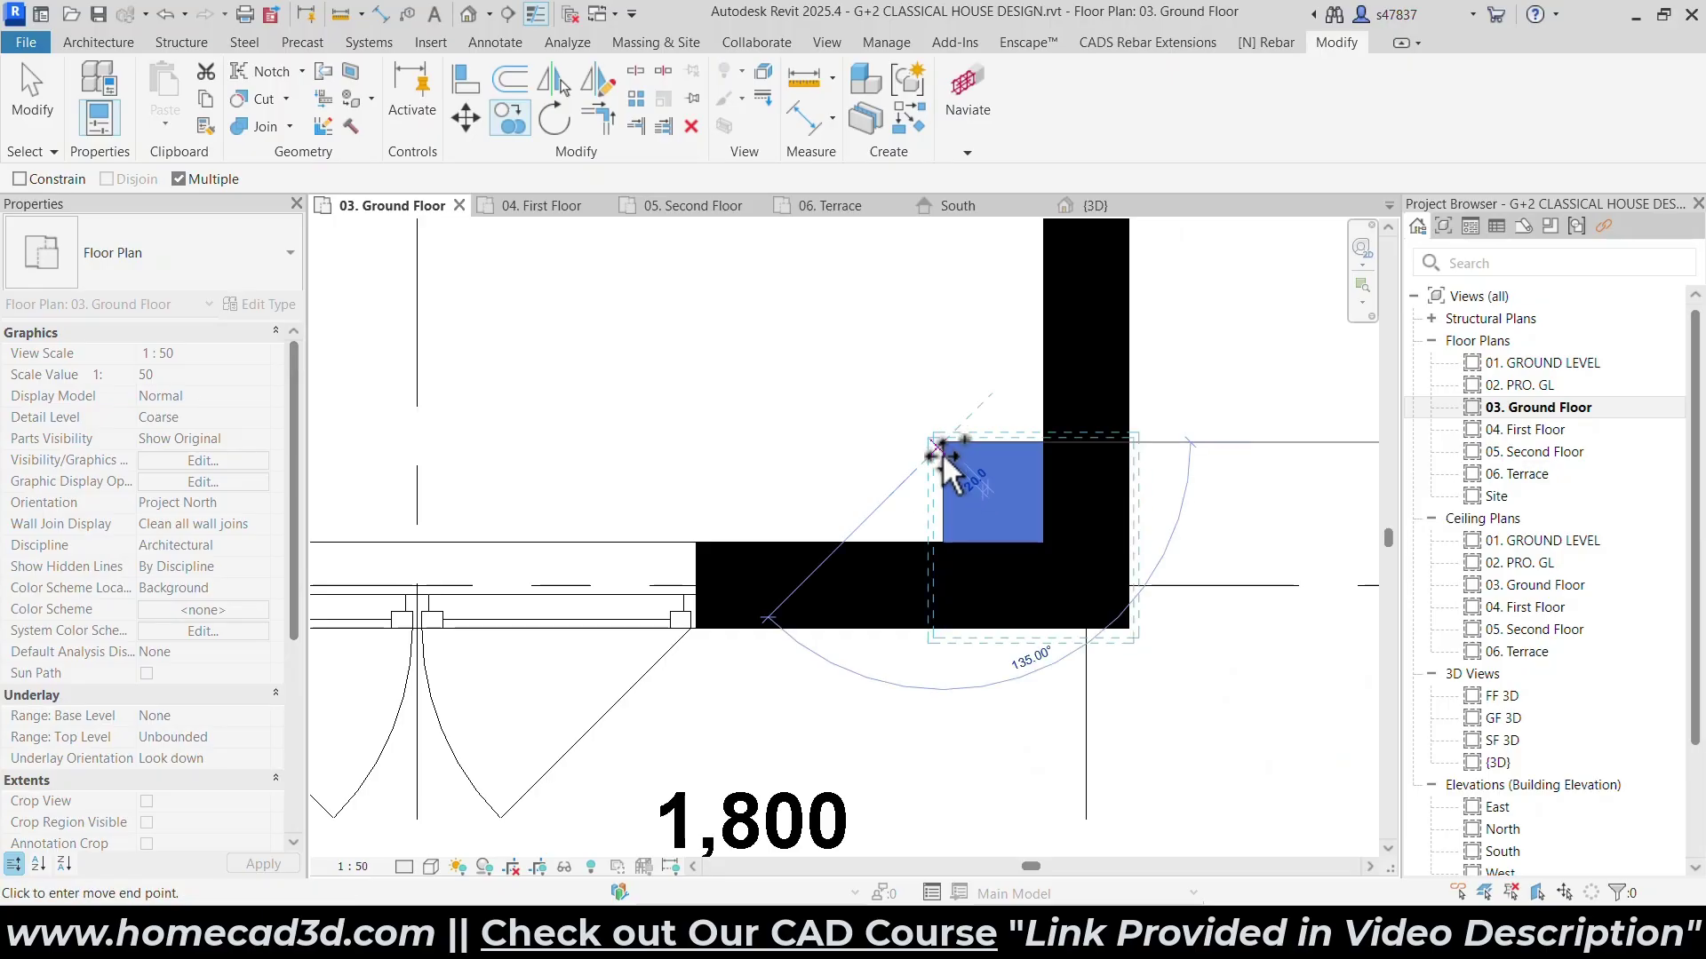
pyautogui.click(943, 540)
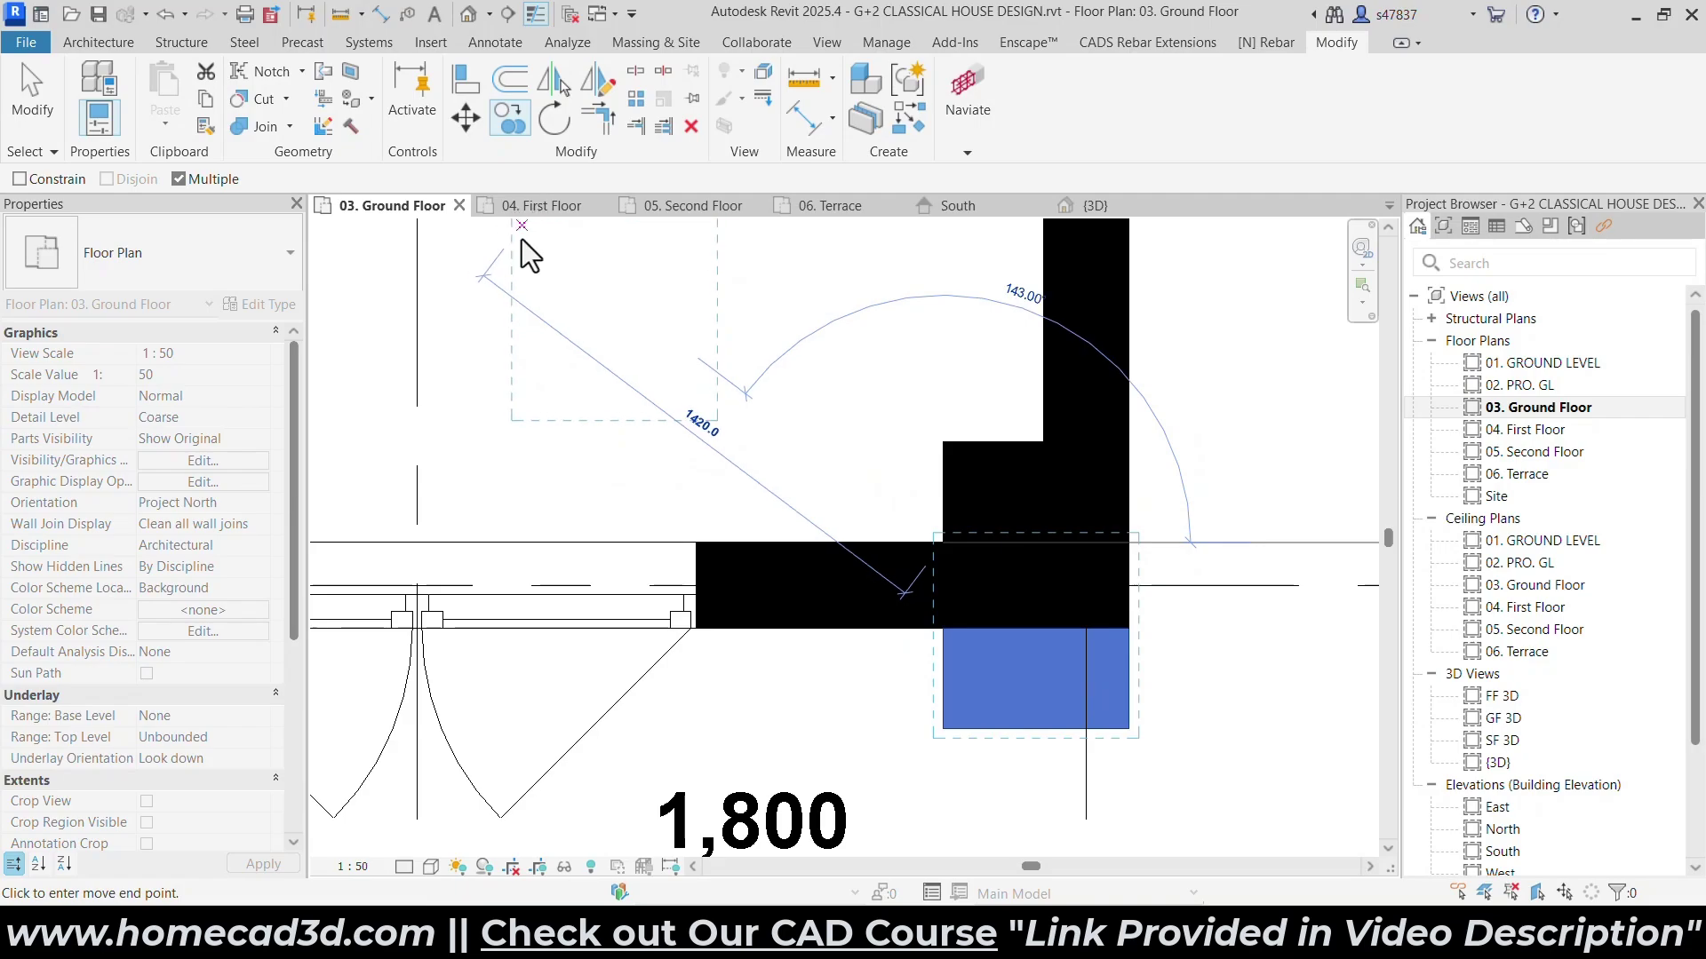
pyautogui.press('Escape')
pyautogui.click(961, 466)
pyautogui.press('Delete')
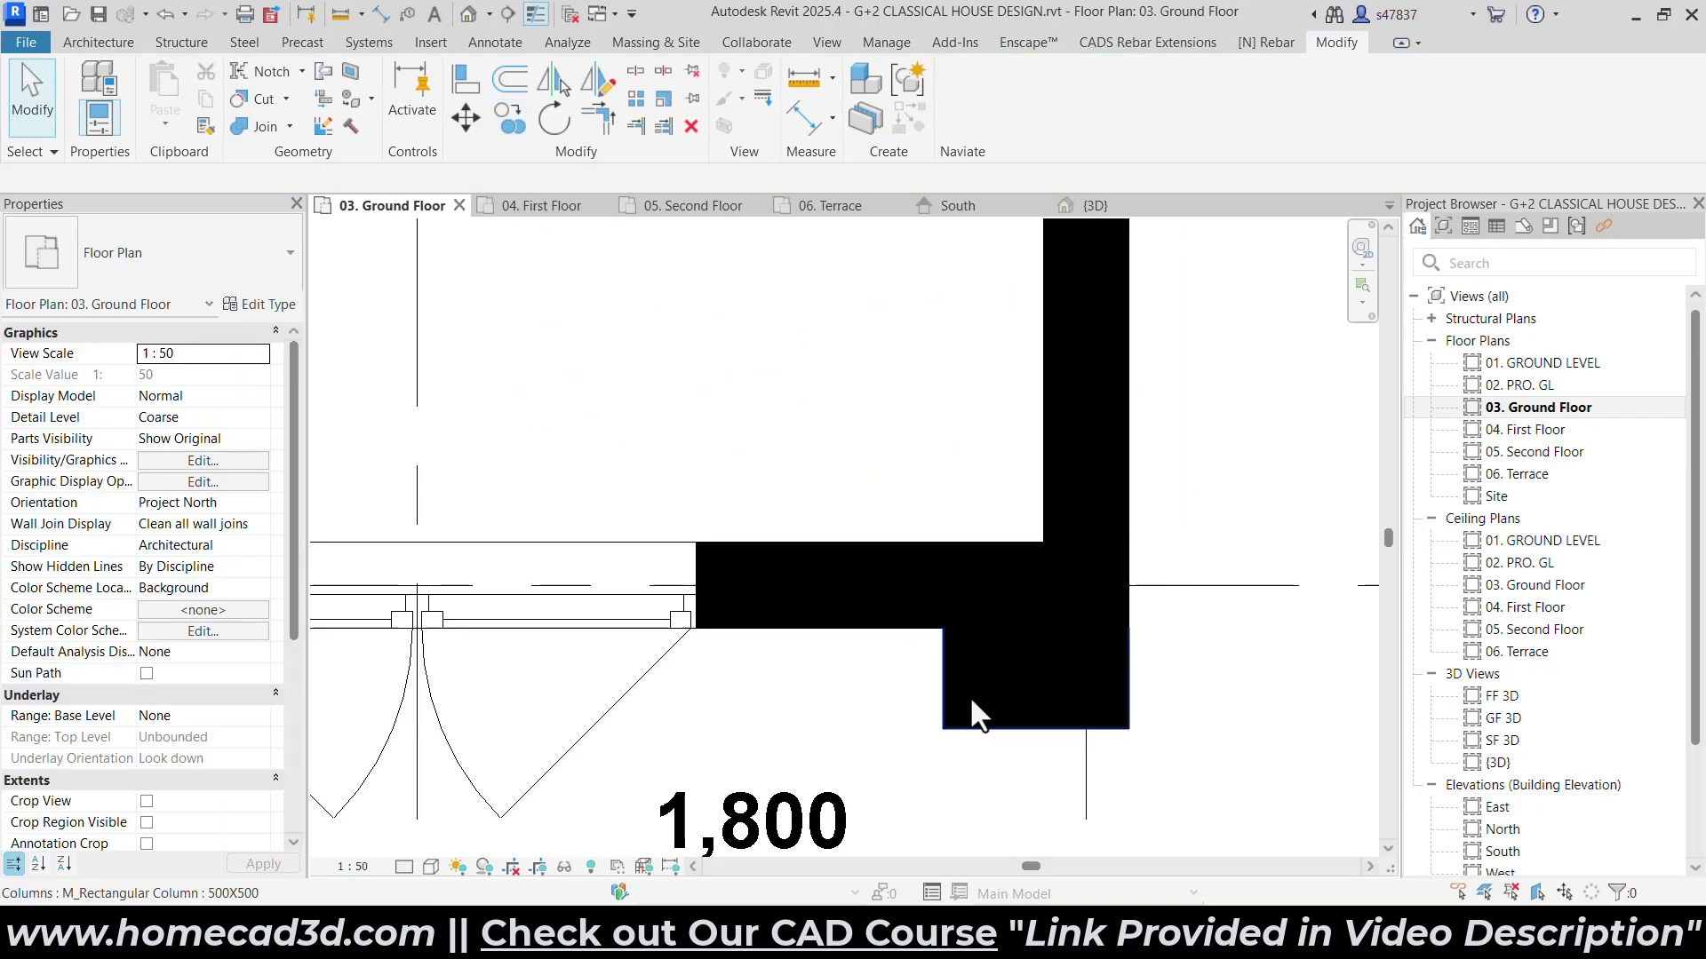
# Move the F/2 corner column sideways so its inner edge meets the side wall's inner face.
pyautogui.click(968, 695)
pyautogui.click(464, 117)
pyautogui.click(942, 540)
pyautogui.click(1035, 541)
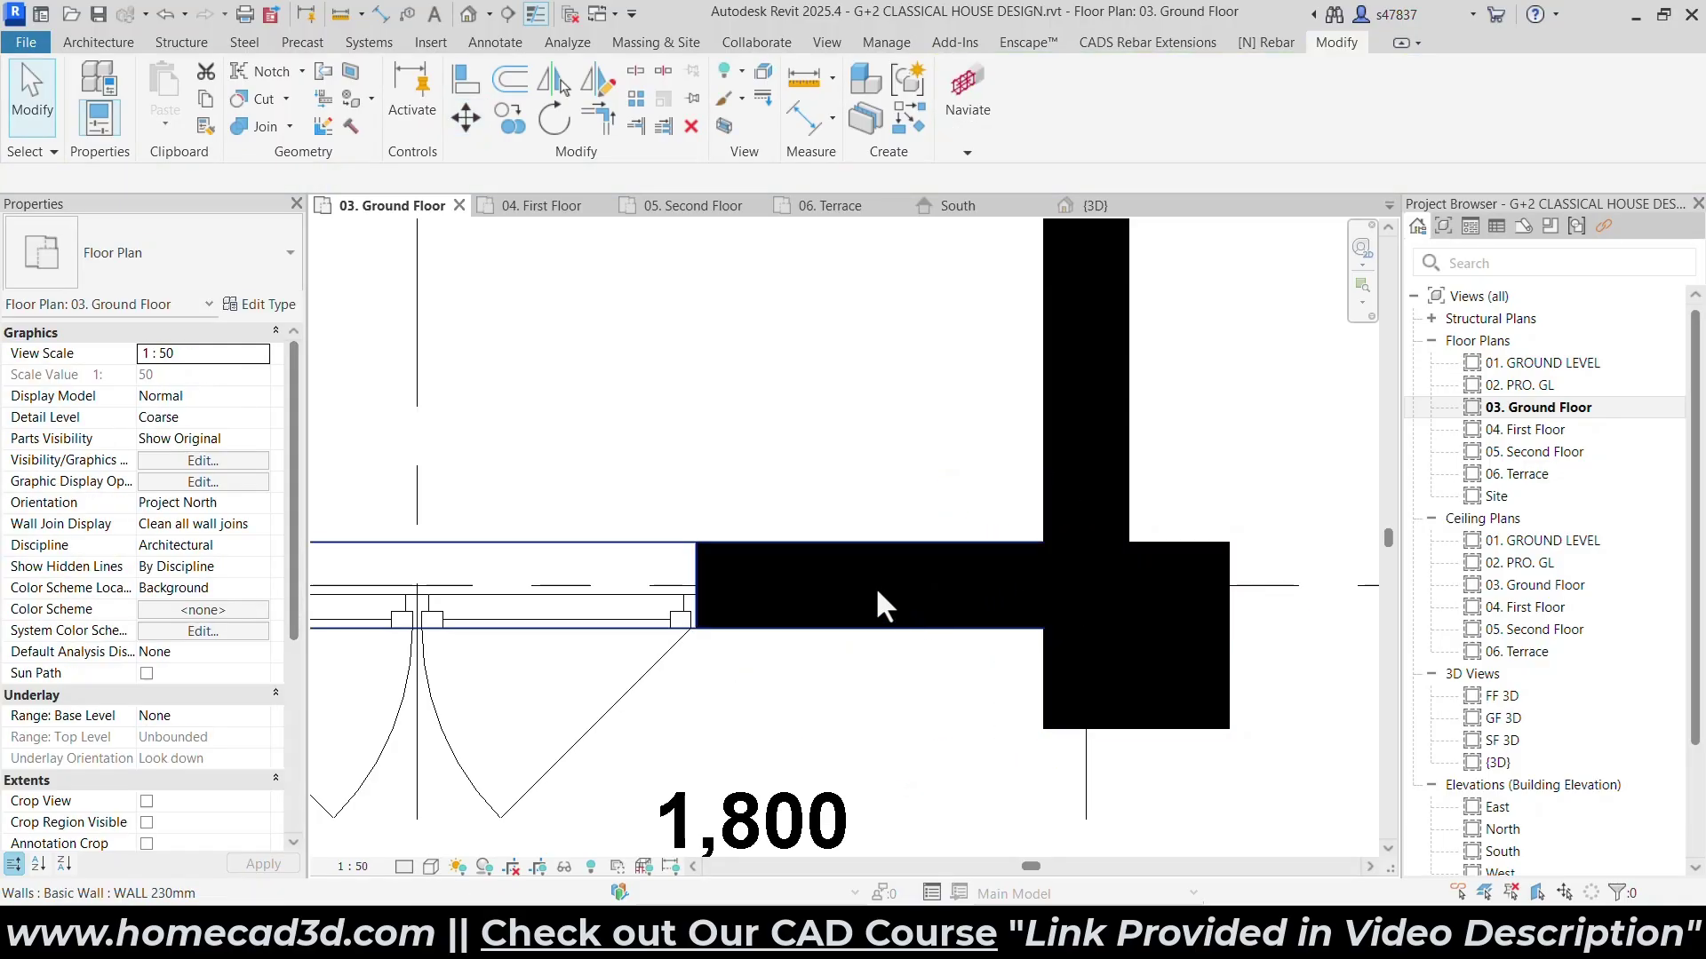
# Inspect the F/2 corner column against the front and side walls in the 3D view.
pyautogui.click(468, 13)
pyautogui.moveTo(1101, 605)
pyautogui.keyDown('shift'); pyautogui.mouseDown(button='middle')
pyautogui.moveTo(894, 545)
pyautogui.moveTo(1109, 474)
pyautogui.moveTo(1147, 566)
pyautogui.mouseUp(button='middle'); pyautogui.keyUp('shift')
pyautogui.click(1063, 451)
pyautogui.press('Escape')
pyautogui.click(1329, 494)
pyautogui.moveTo(1295, 539); pyautogui.dragTo(870, 595, button='middle')
pyautogui.click(1204, 473)
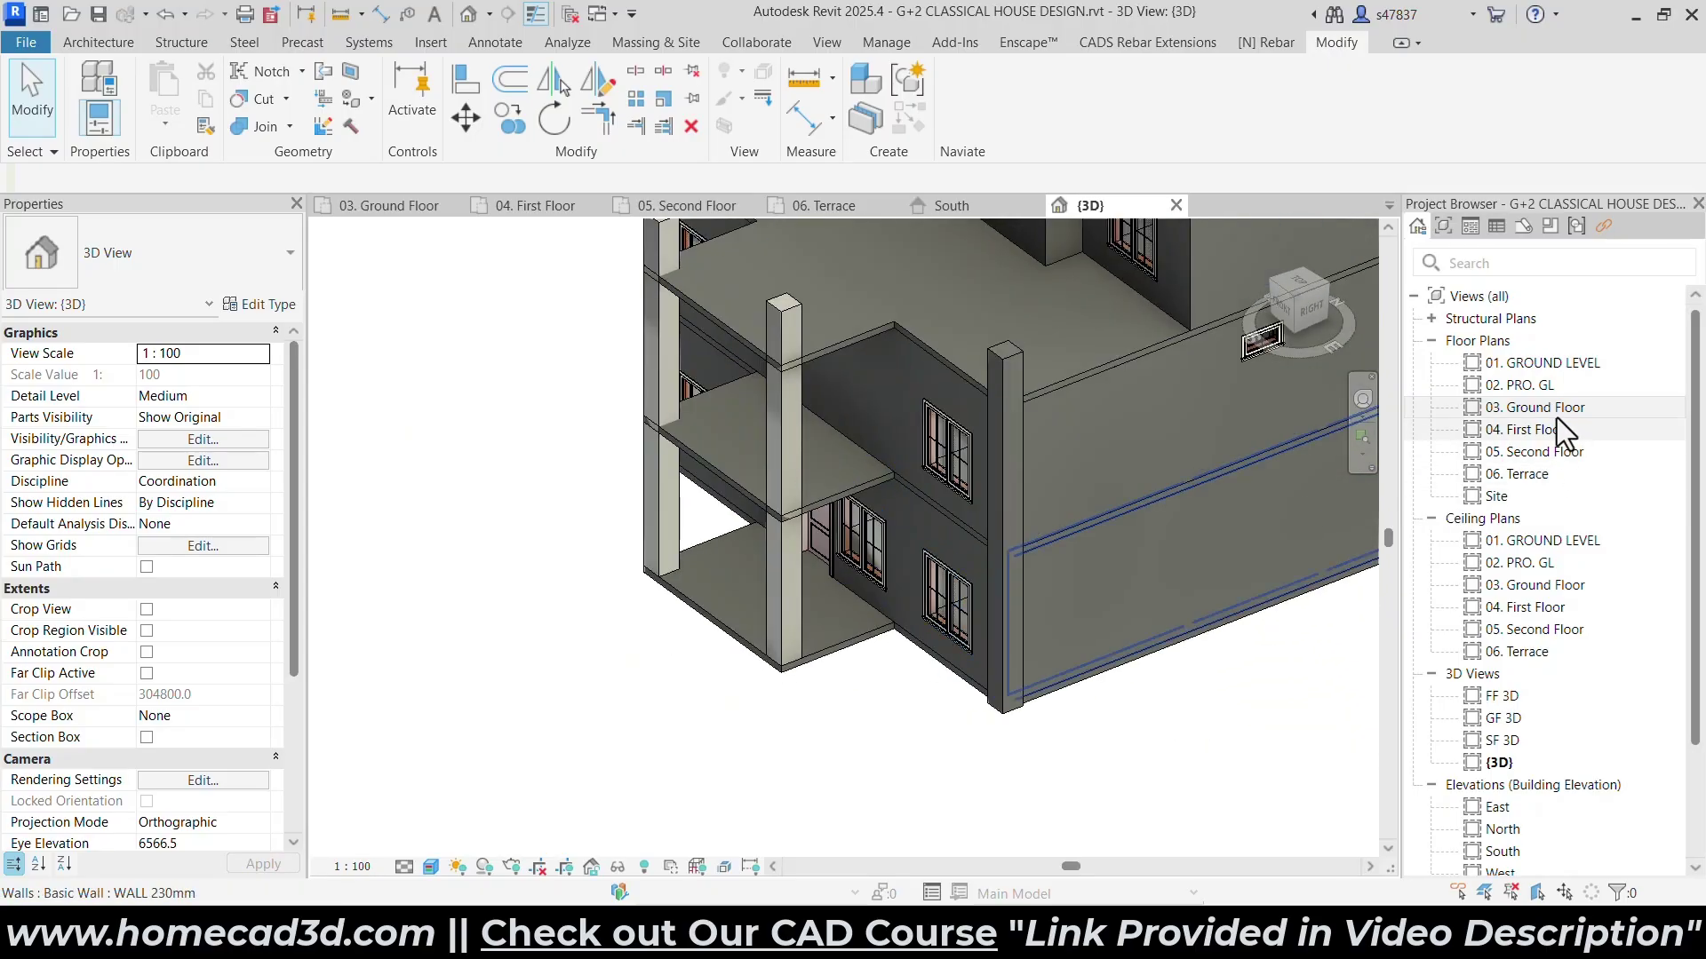
# In the 03. Ground Floor plan, copy the F/2 corner column to the opposite front corner at grids A and 2.
pyautogui.doubleClick(1546, 406)
pyautogui.click(1222, 622)
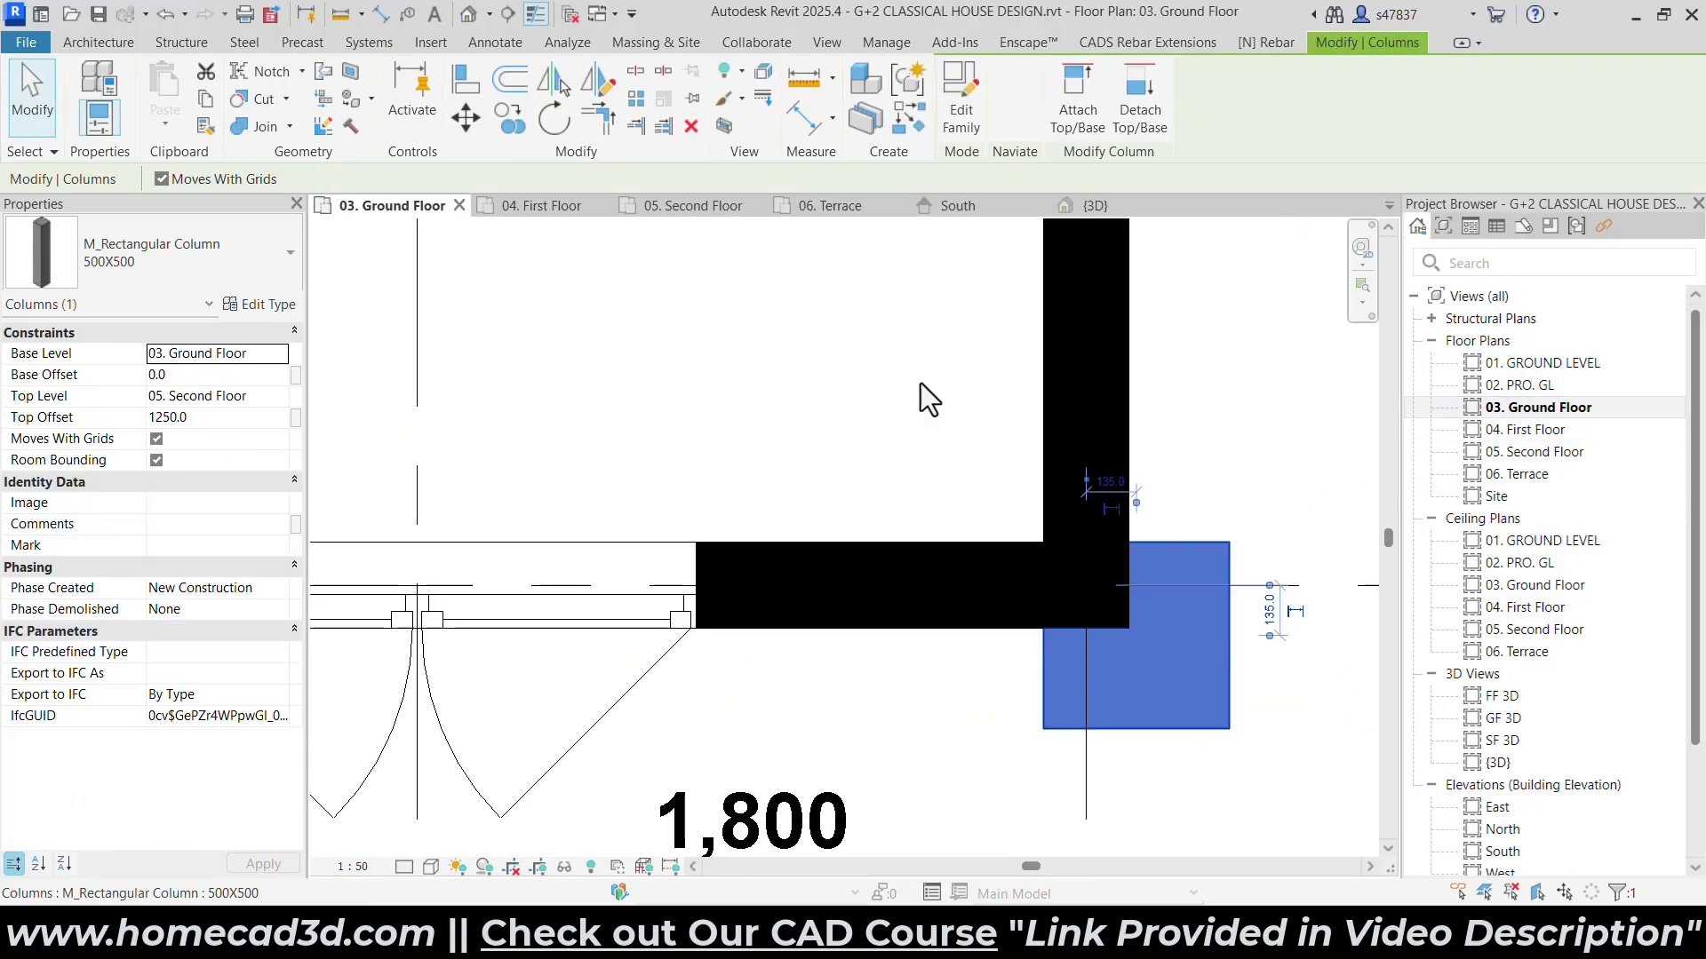
pyautogui.click(509, 118)
pyautogui.scroll(-2, 879, 423)
pyautogui.click(991, 505)
pyautogui.scroll(-3, 658, 444)
pyautogui.moveTo(622, 442); pyautogui.dragTo(1399, 432, button='middle')
pyautogui.moveTo(723, 446); pyautogui.dragTo(1412, 469, button='middle')
pyautogui.scroll(2, 604, 490)
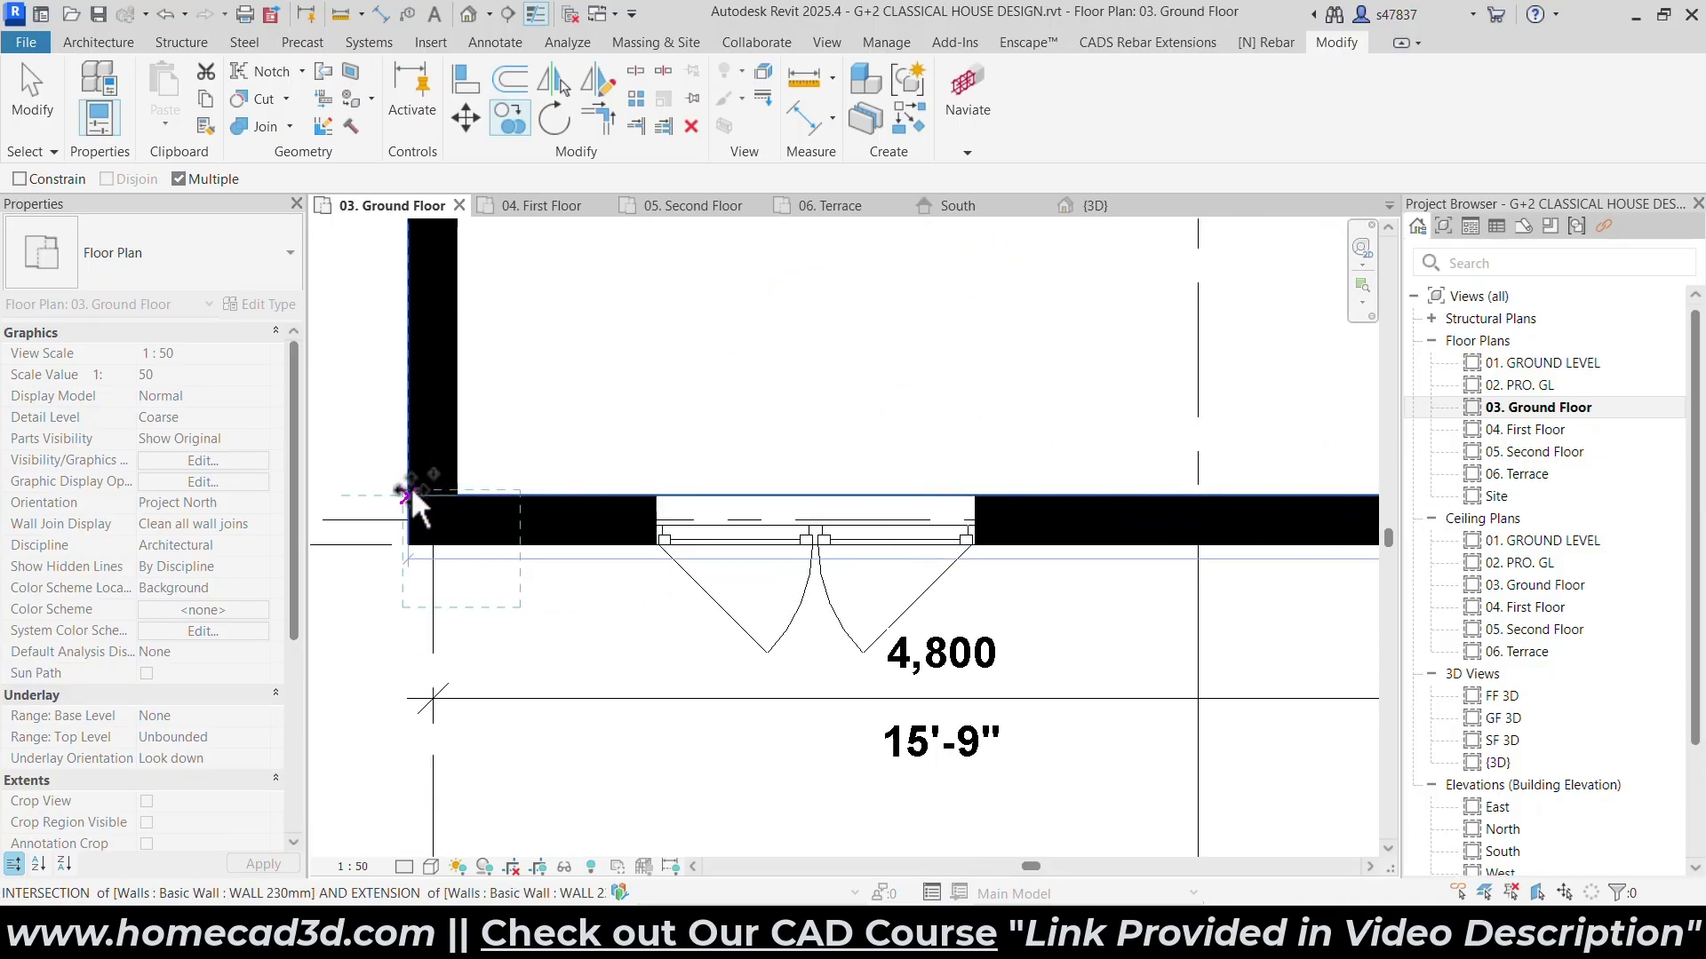
pyautogui.click(410, 487)
pyautogui.scroll(-5, 666, 463)
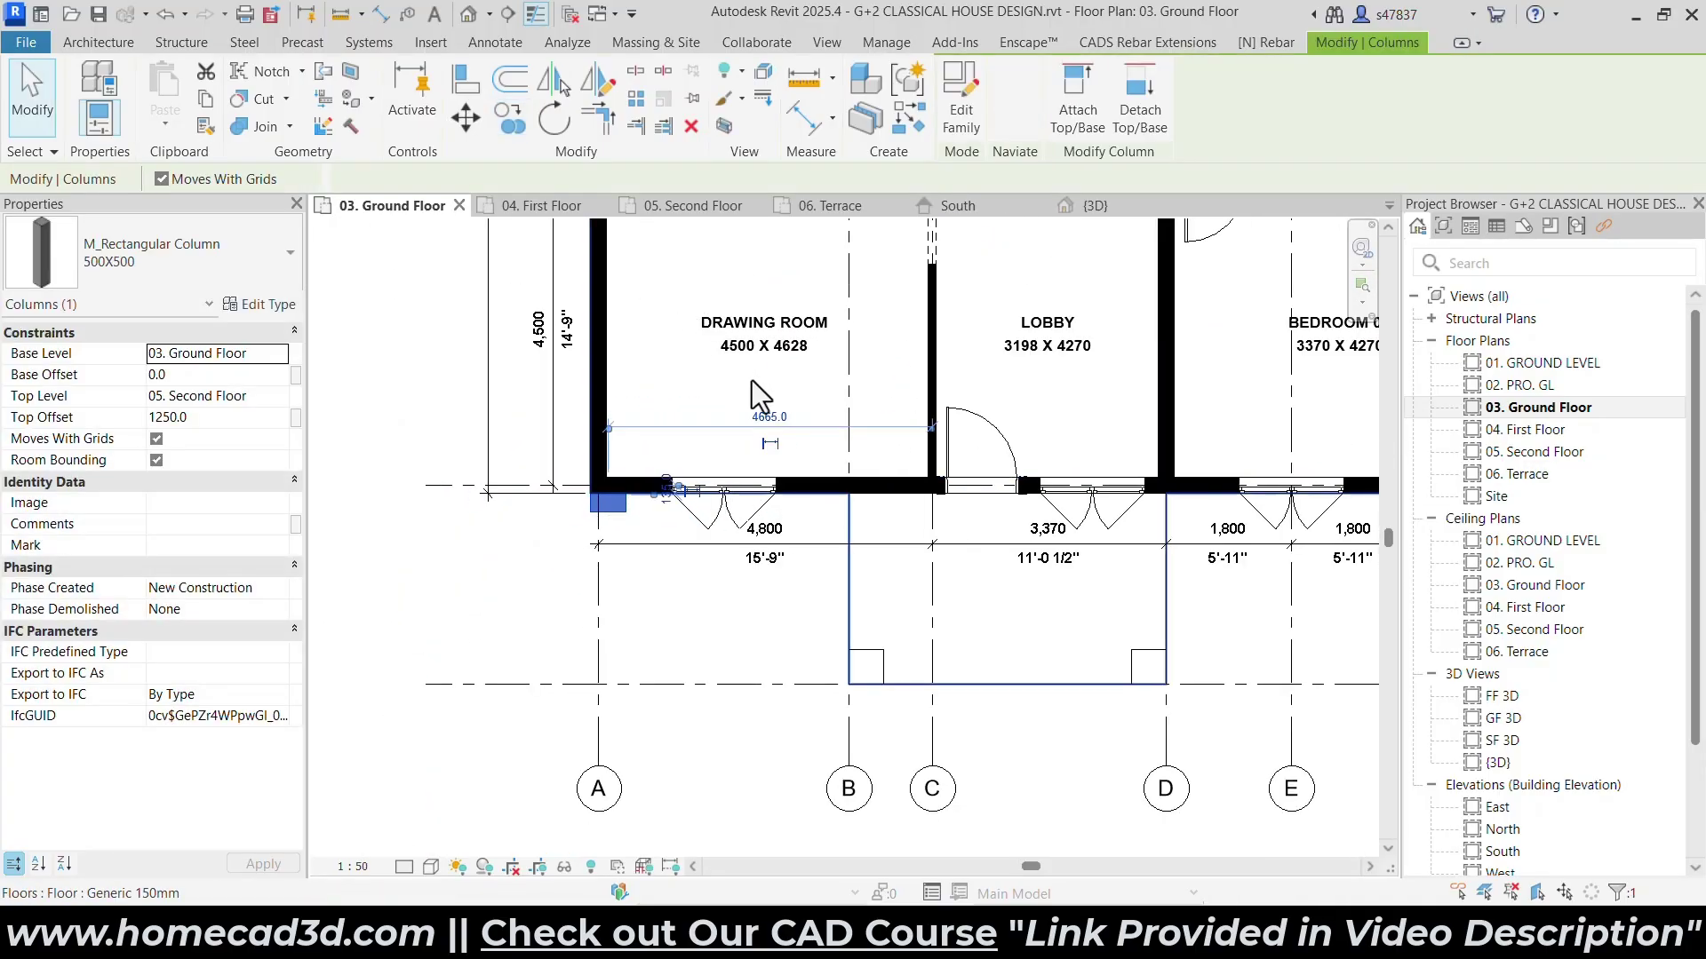
# Copy the A/2 corner column along the front wall to grid B, beside the porch slab edge.
pyautogui.scroll(1, 750, 395)
pyautogui.click(513, 115)
pyautogui.scroll(2, 654, 562)
pyautogui.click(533, 473)
pyautogui.click(1050, 476)
pyautogui.moveTo(1198, 494); pyautogui.dragTo(487, 464, button='middle')
pyautogui.press('Escape')
pyautogui.moveTo(628, 445); pyautogui.dragTo(903, 472, button='middle')
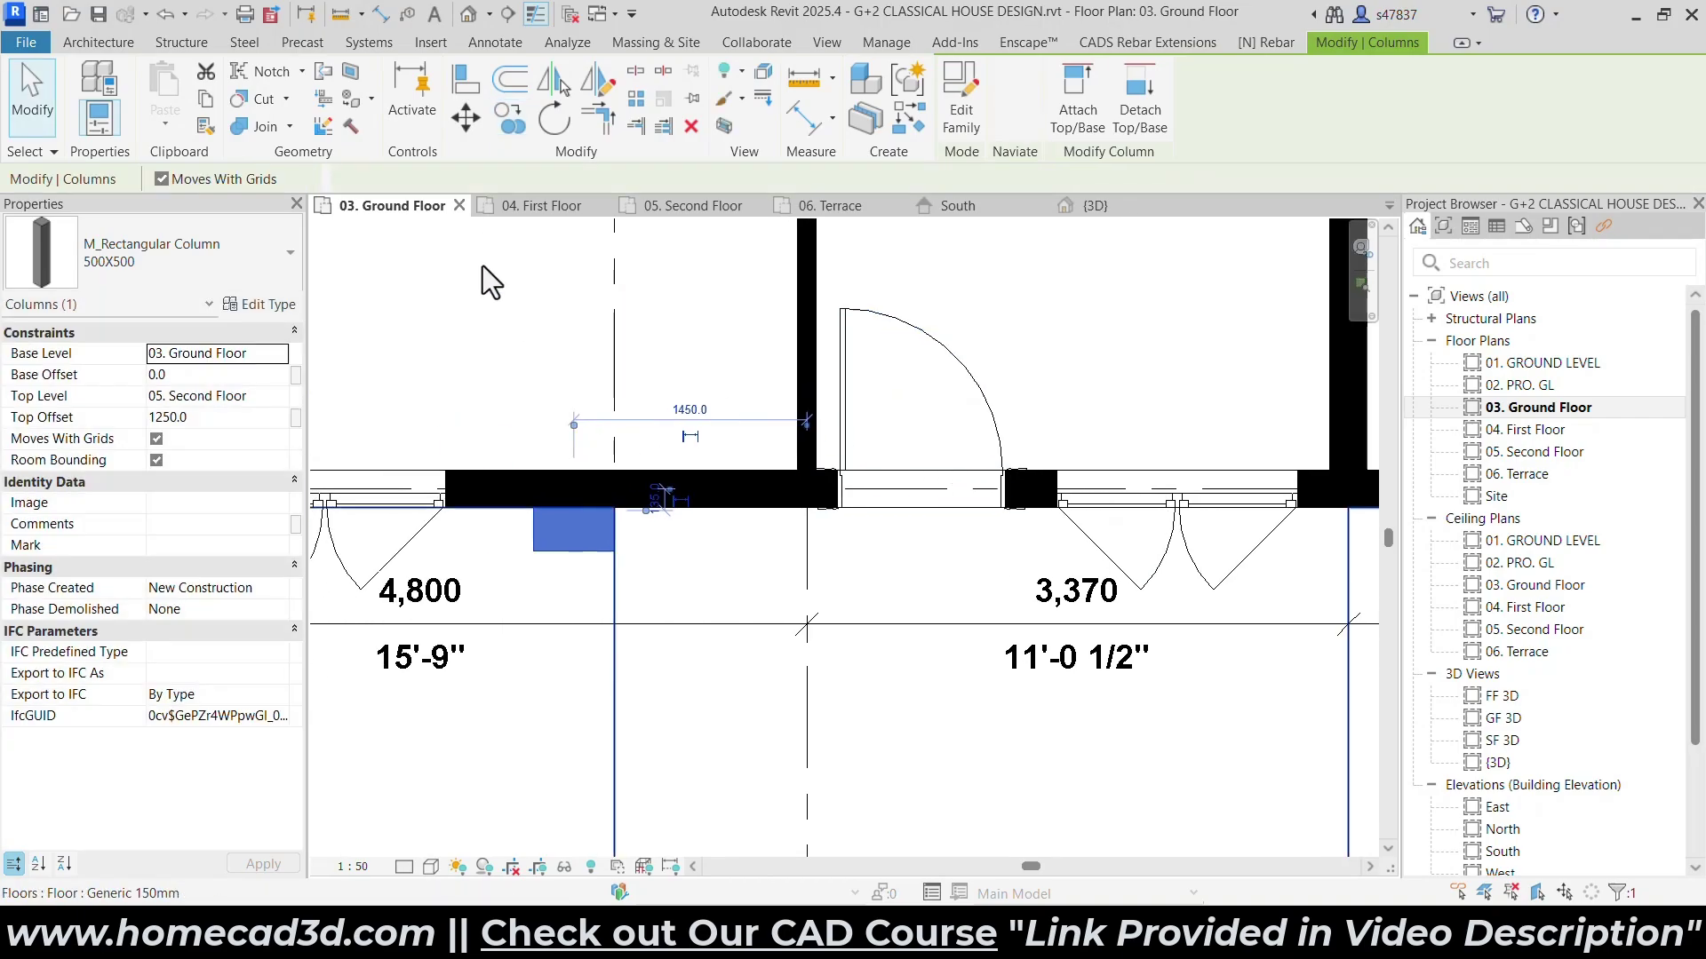
# Copy the grid B wall column along the front wall to grid D, on the other side of the porch.
pyautogui.click(505, 119)
pyautogui.click(531, 462)
pyautogui.scroll(-2, 542, 464)
pyautogui.scroll(-2, 542, 466)
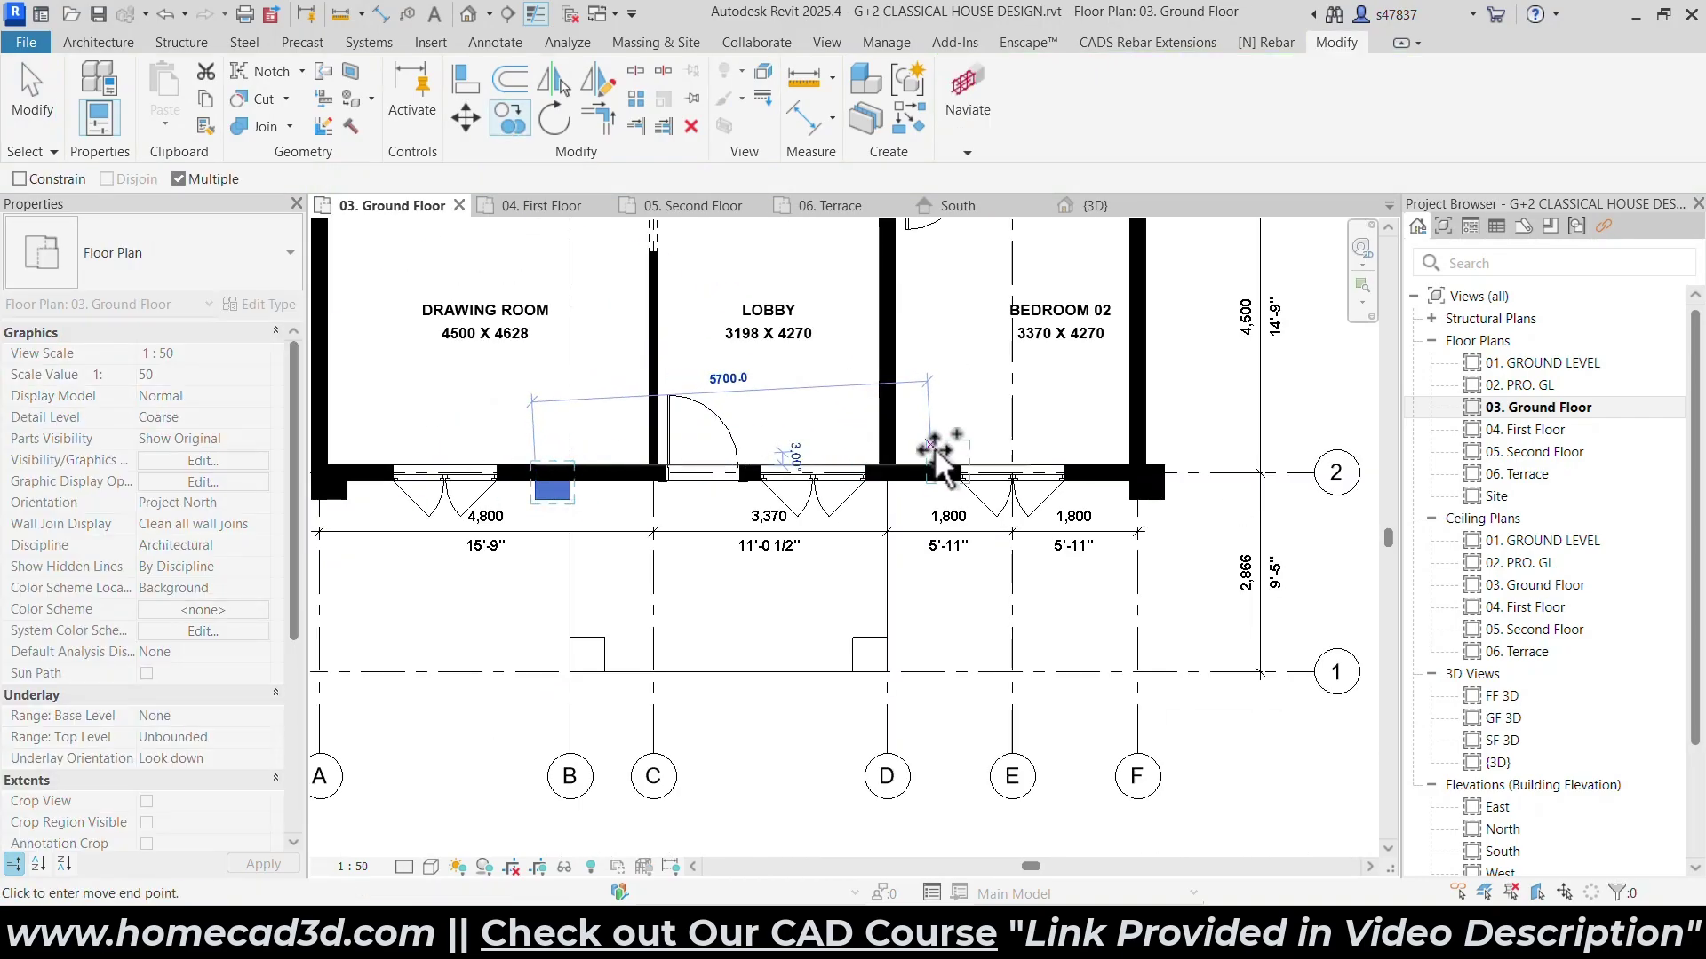
pyautogui.scroll(4, 939, 476)
pyautogui.click(842, 476)
pyautogui.press('Escape')
pyautogui.scroll(-2, 888, 629)
pyautogui.moveTo(839, 647); pyautogui.dragTo(987, 617, button='middle')
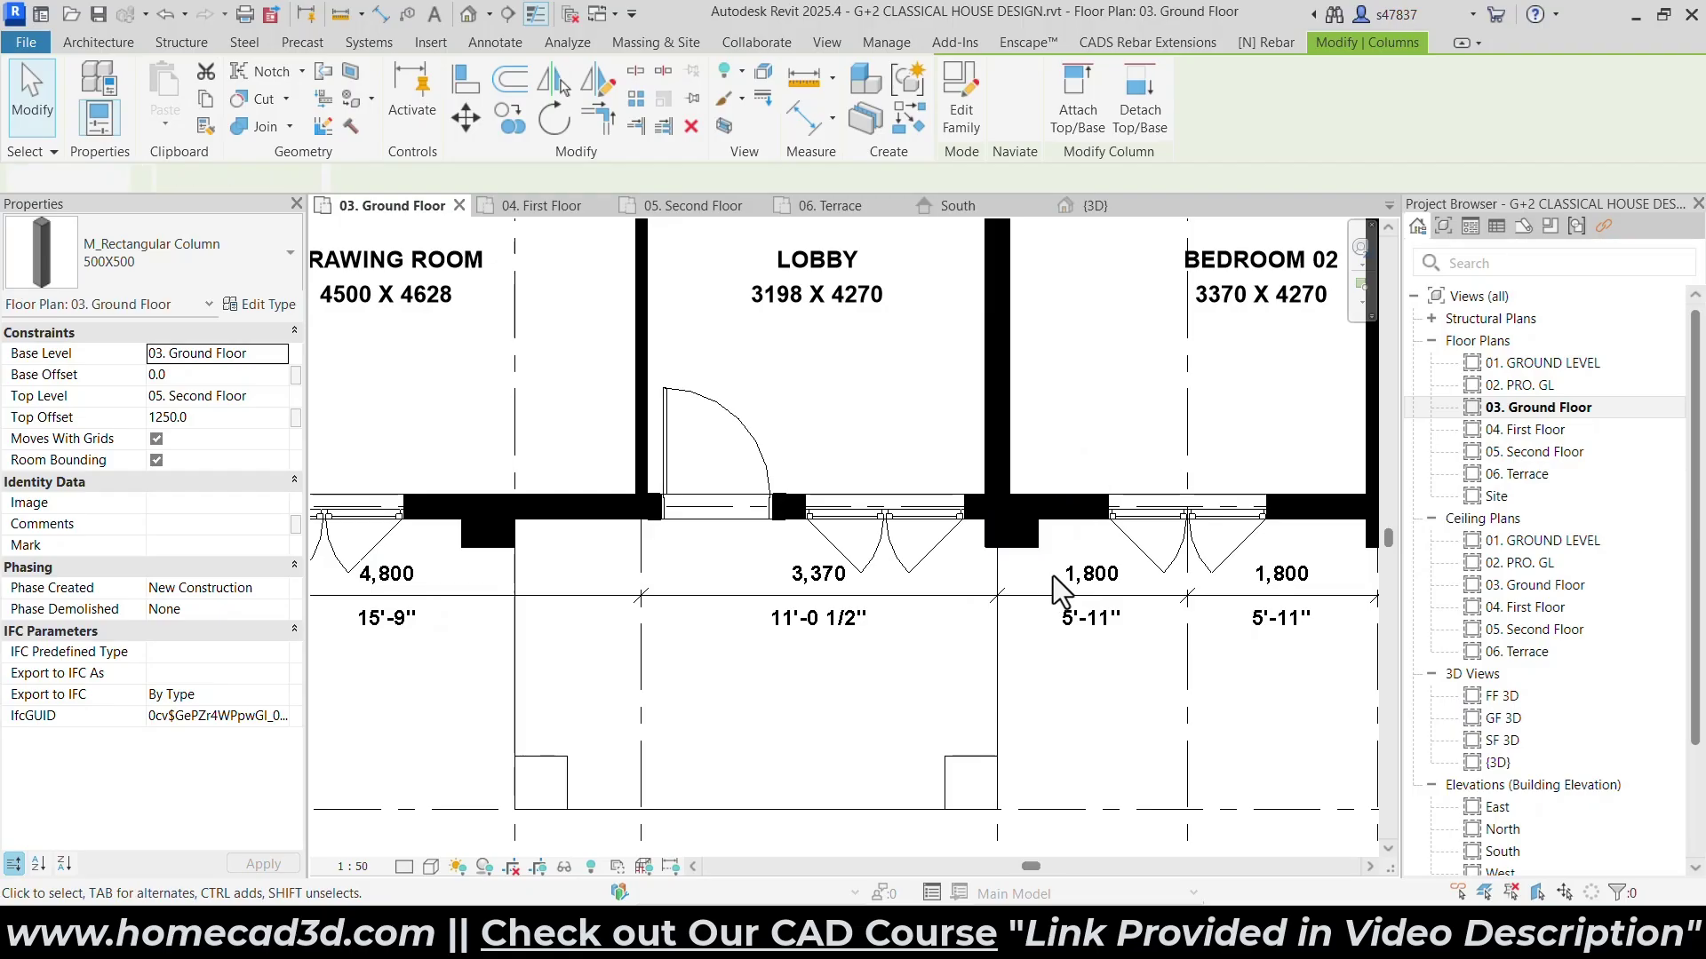
pyautogui.press('Escape')
# Align the grid D wall column's porch-side face with the porch slab edge, and check the front columns in 3D.
pyautogui.scroll(2, 1022, 591)
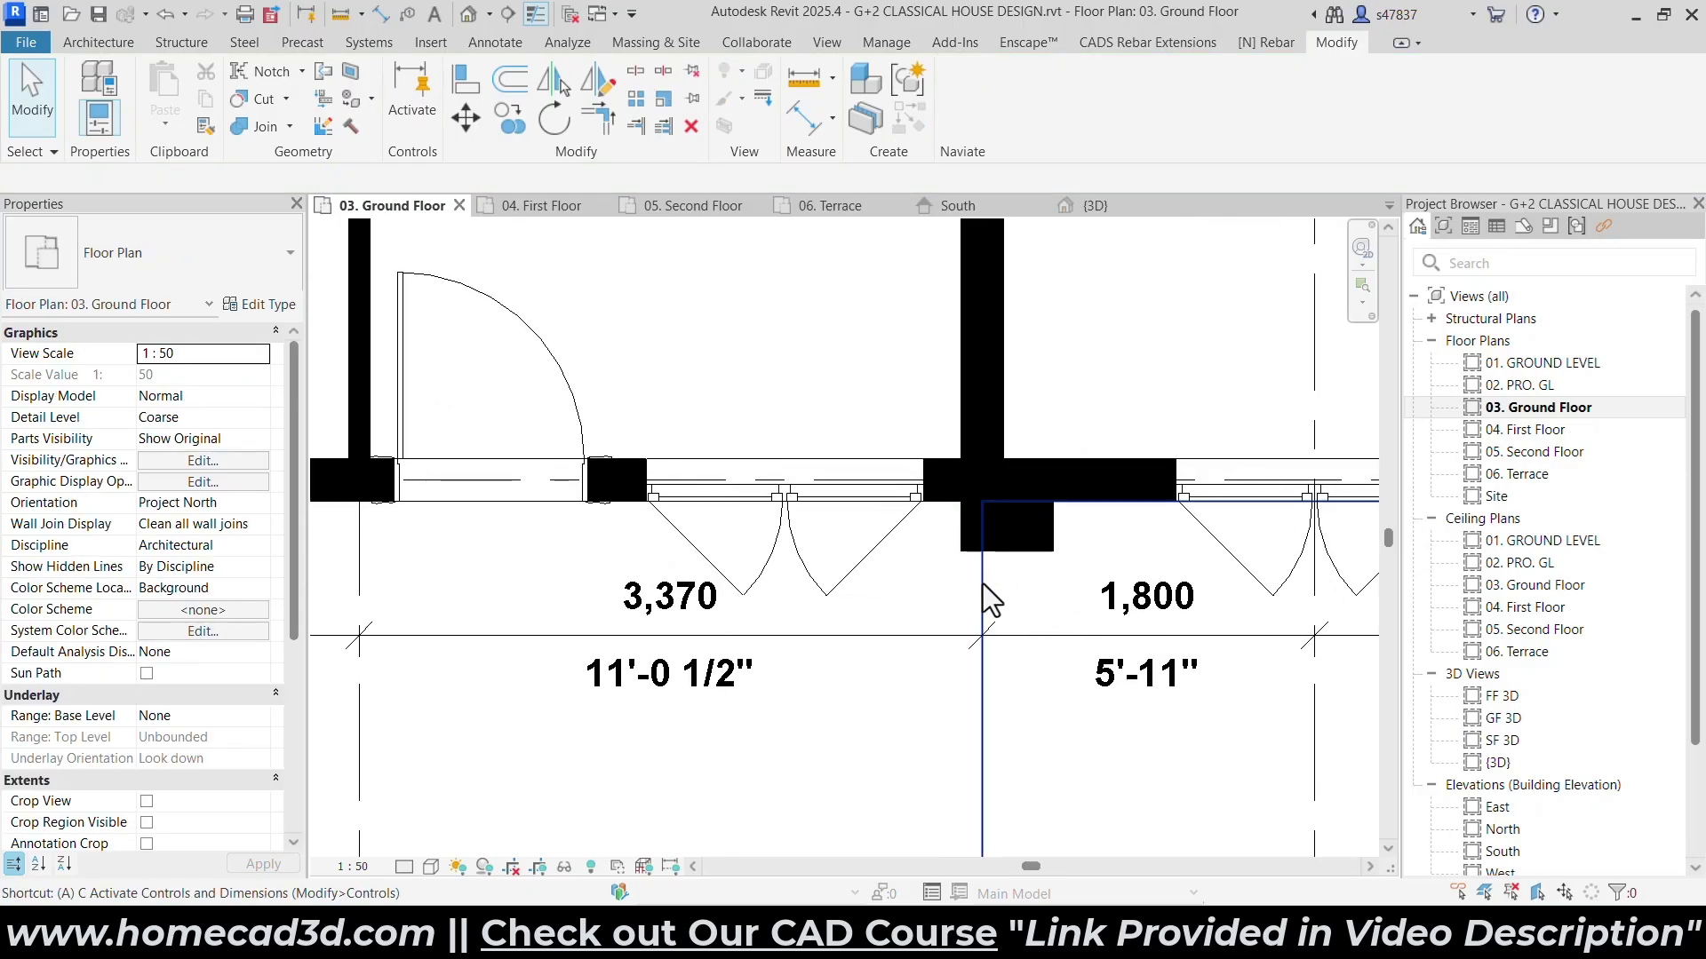
pyautogui.press('a')
pyautogui.press('l')
pyautogui.click(981, 587)
pyautogui.click(962, 533)
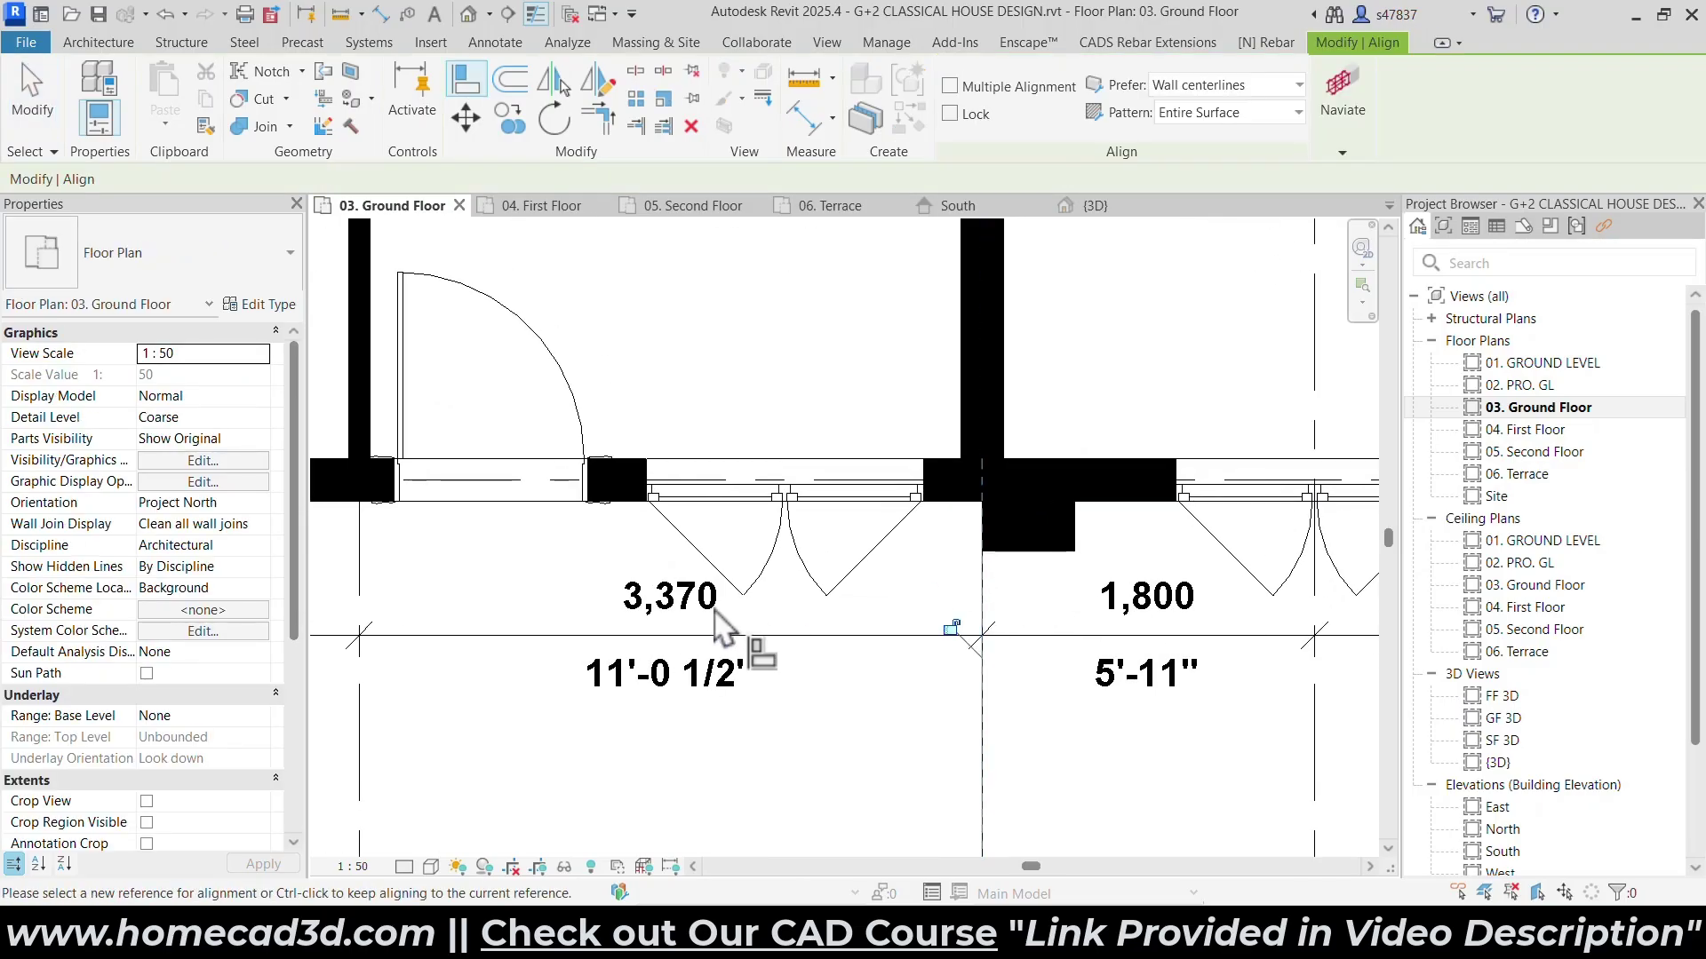
pyautogui.scroll(-2, 727, 627)
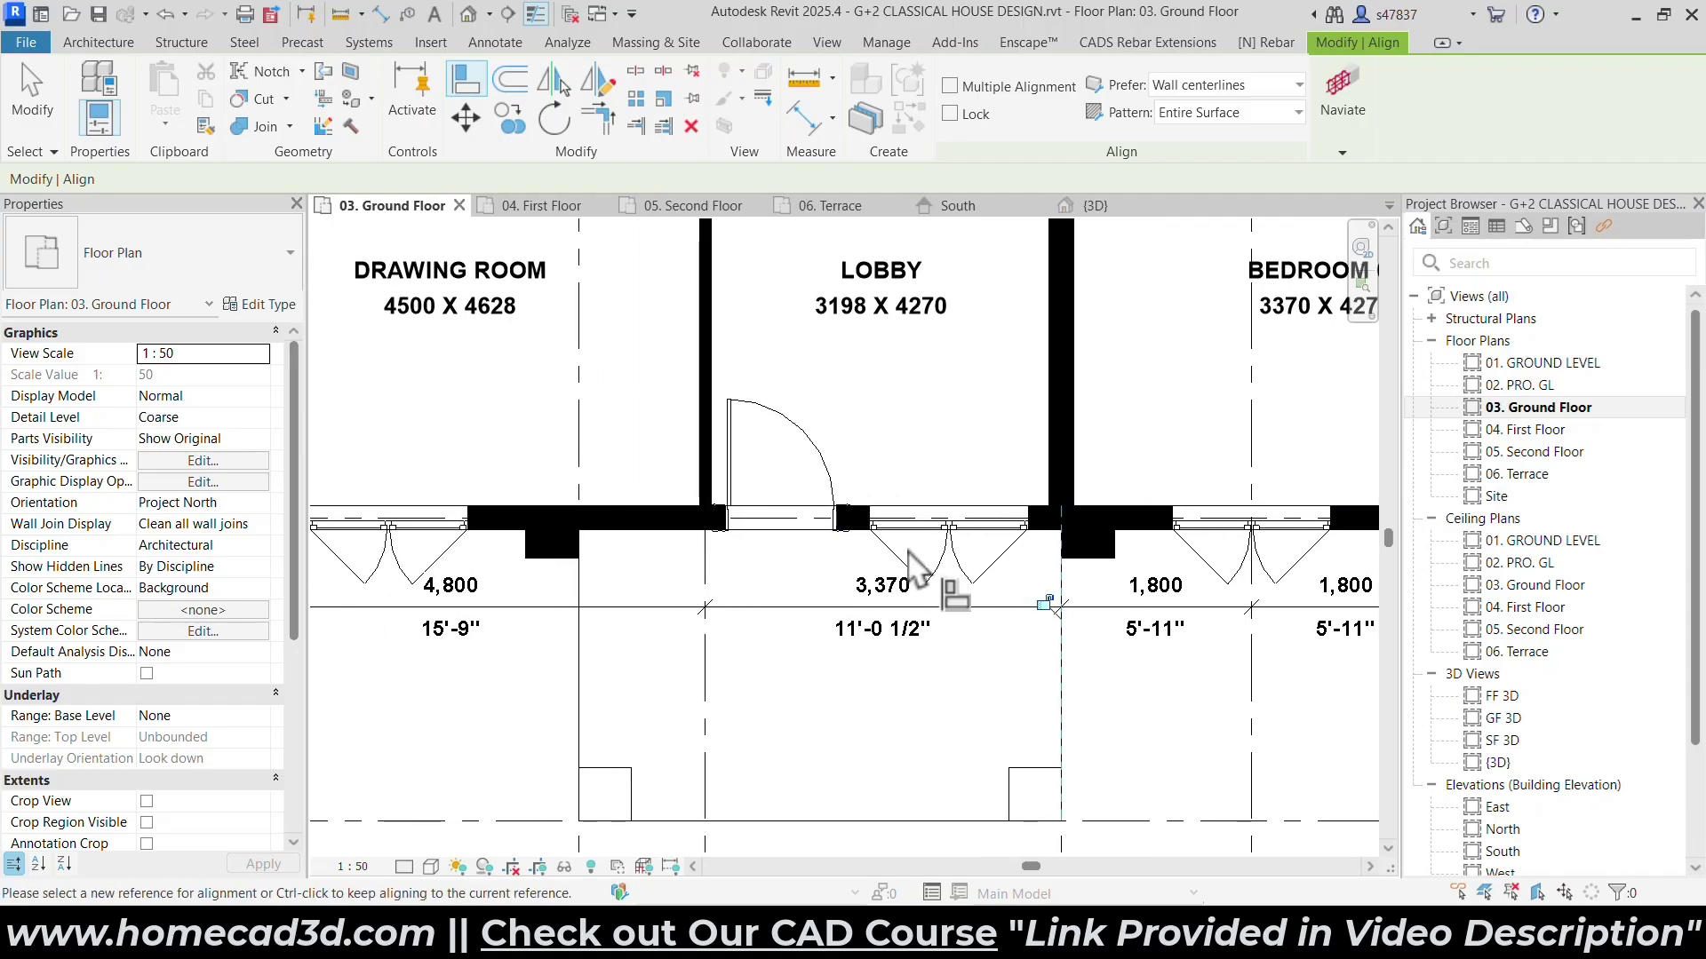
pyautogui.press('Escape')
pyautogui.click(471, 15)
pyautogui.keyDown('shift'); pyautogui.moveTo(744, 473); pyautogui.dragTo(1324, 605, button='middle'); pyautogui.keyUp('shift')
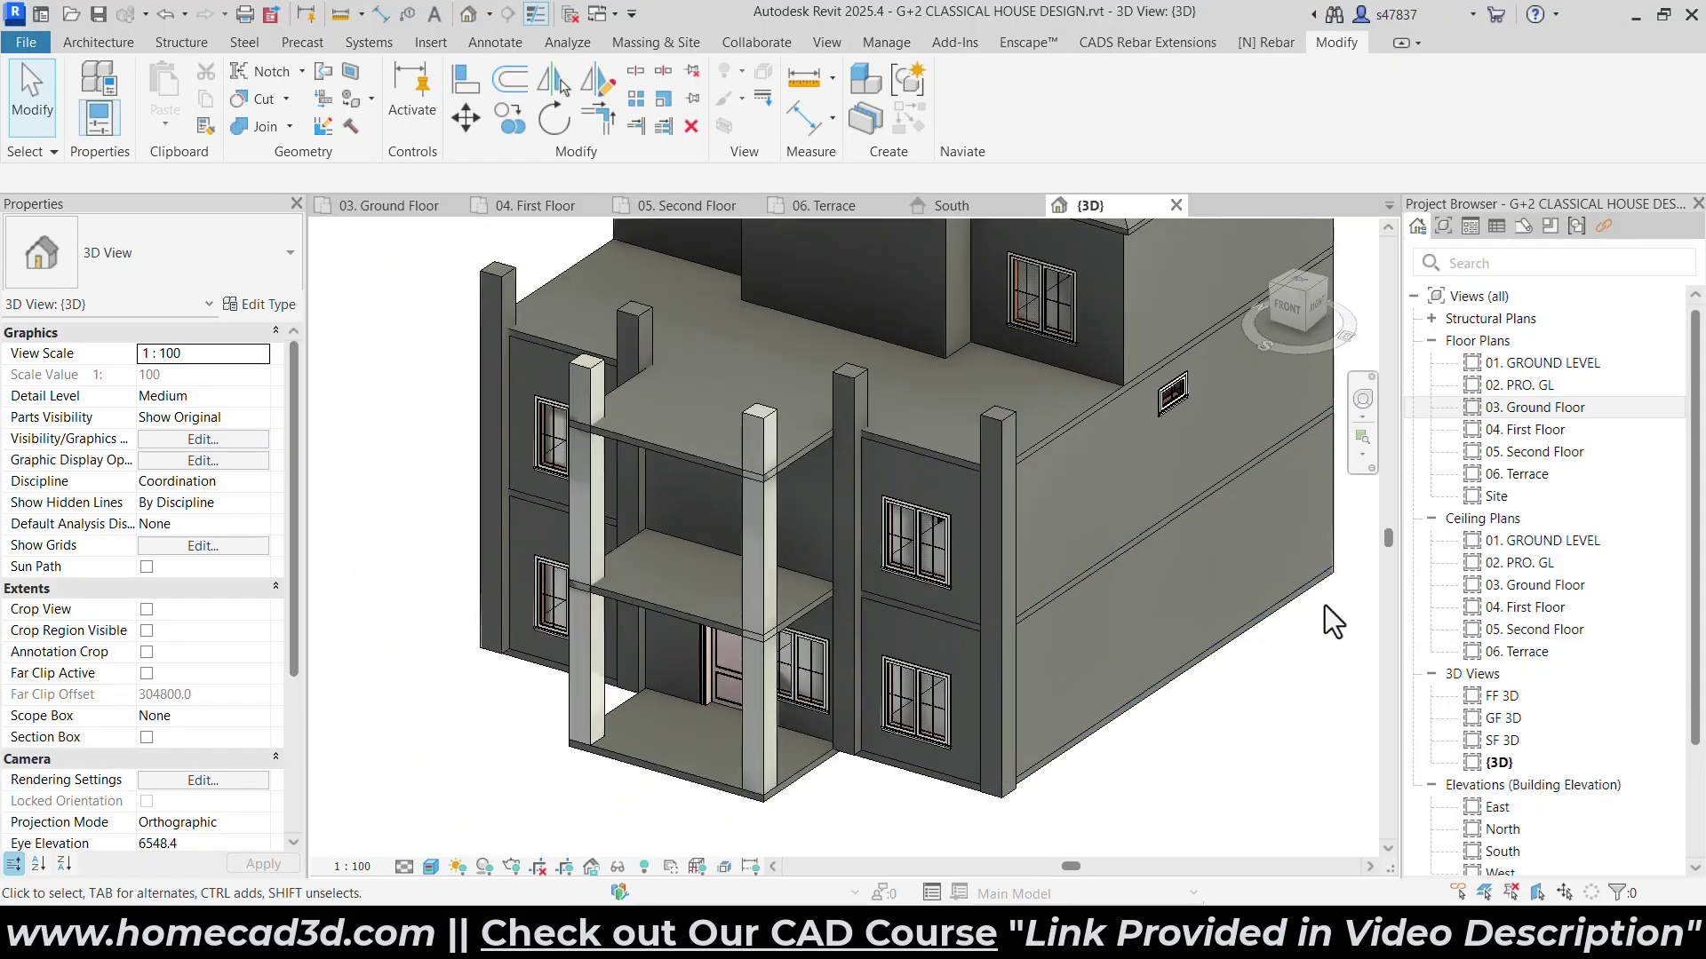
# In the 03. Ground Floor plan, copy the F/2 corner column along the side wall to grid 3, and check it in 3D.
pyautogui.doubleClick(1541, 407)
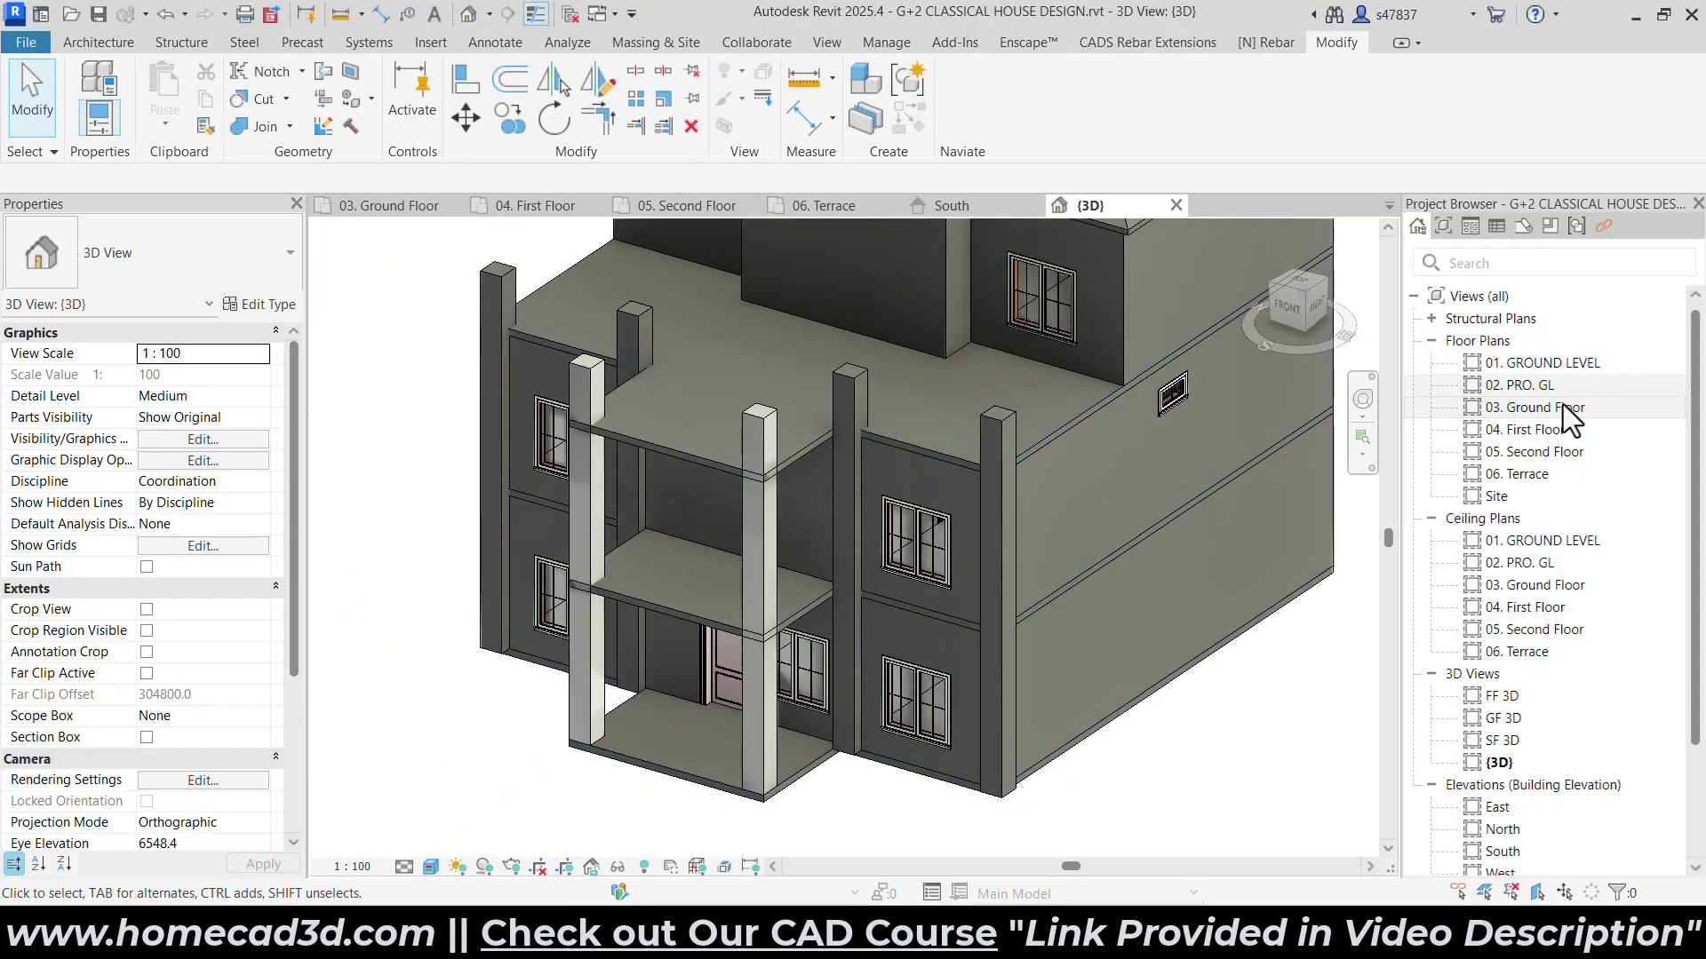
pyautogui.scroll(-6, 884, 604)
pyautogui.scroll(7, 1057, 595)
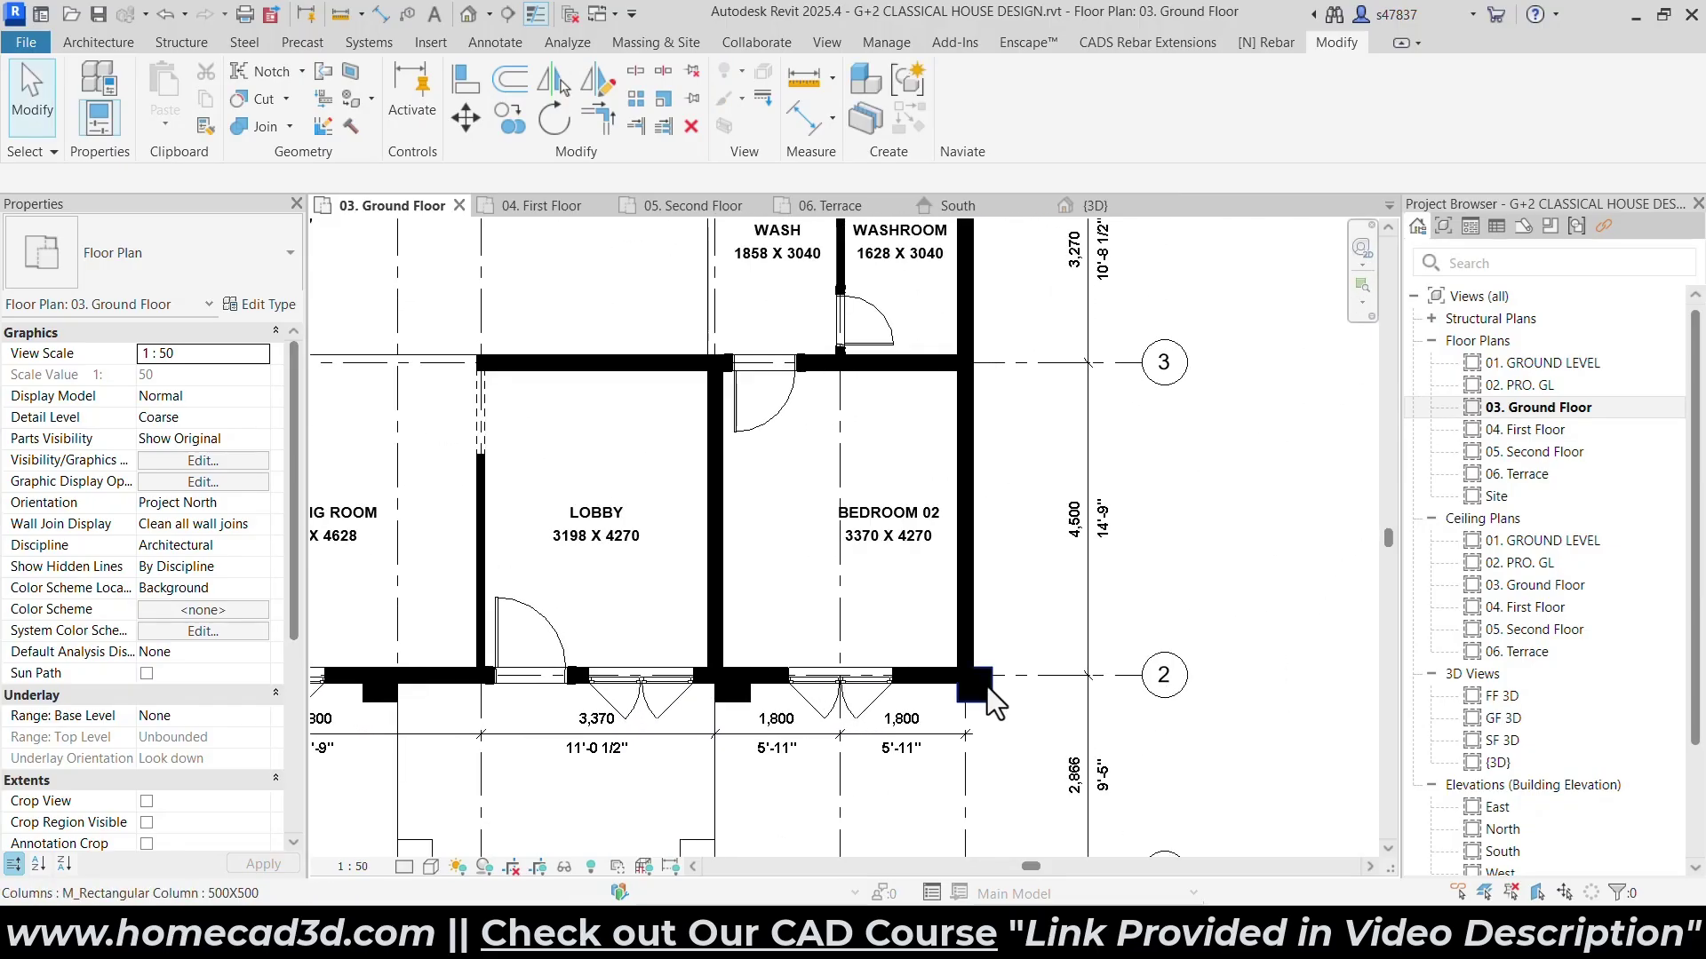
pyautogui.click(987, 686)
pyautogui.click(510, 129)
pyautogui.scroll(1, 1000, 558)
pyautogui.click(945, 704)
pyautogui.click(947, 291)
pyautogui.moveTo(1004, 462); pyautogui.dragTo(1245, 683, button='middle')
pyautogui.press('Escape')
pyautogui.click(467, 15)
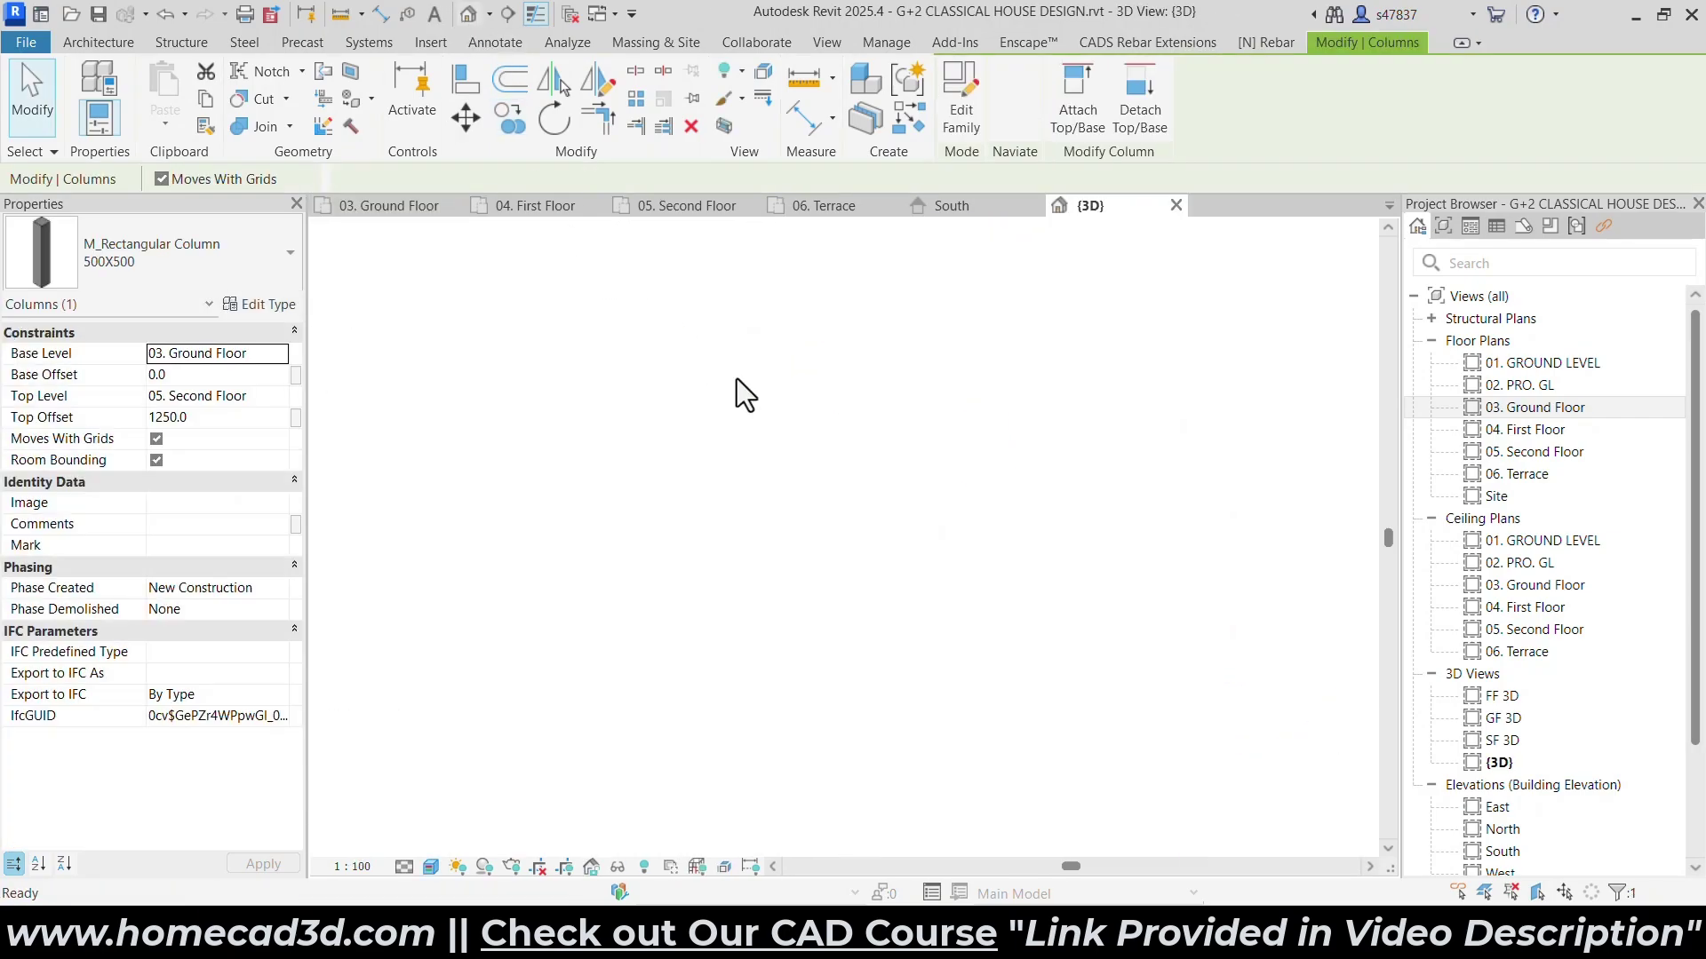
pyautogui.press('Escape')
pyautogui.keyDown('shift'); pyautogui.moveTo(1173, 502); pyautogui.dragTo(1219, 515, button='middle'); pyautogui.keyUp('shift')
pyautogui.moveTo(1219, 515); pyautogui.dragTo(1147, 571, button='middle')
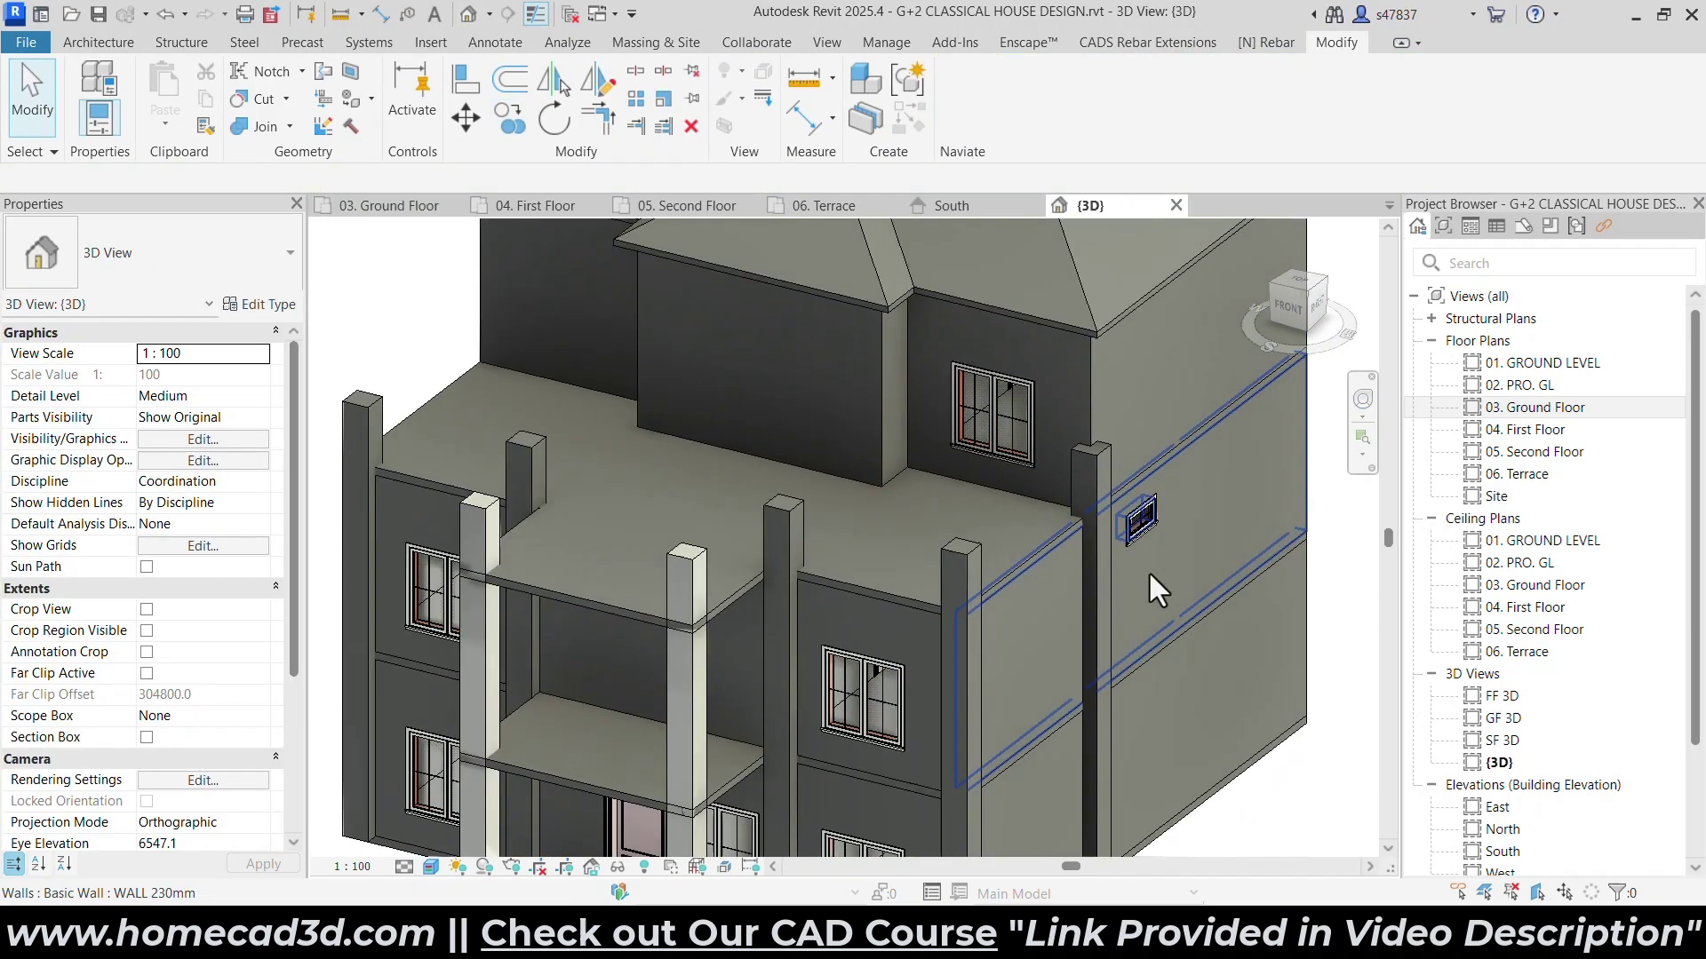
# Copy the F/3 side column to the opposite side wall at grid 3 in the ground floor plan, and check it in 3D.
pyautogui.doubleClick(1531, 409)
pyautogui.click(1219, 533)
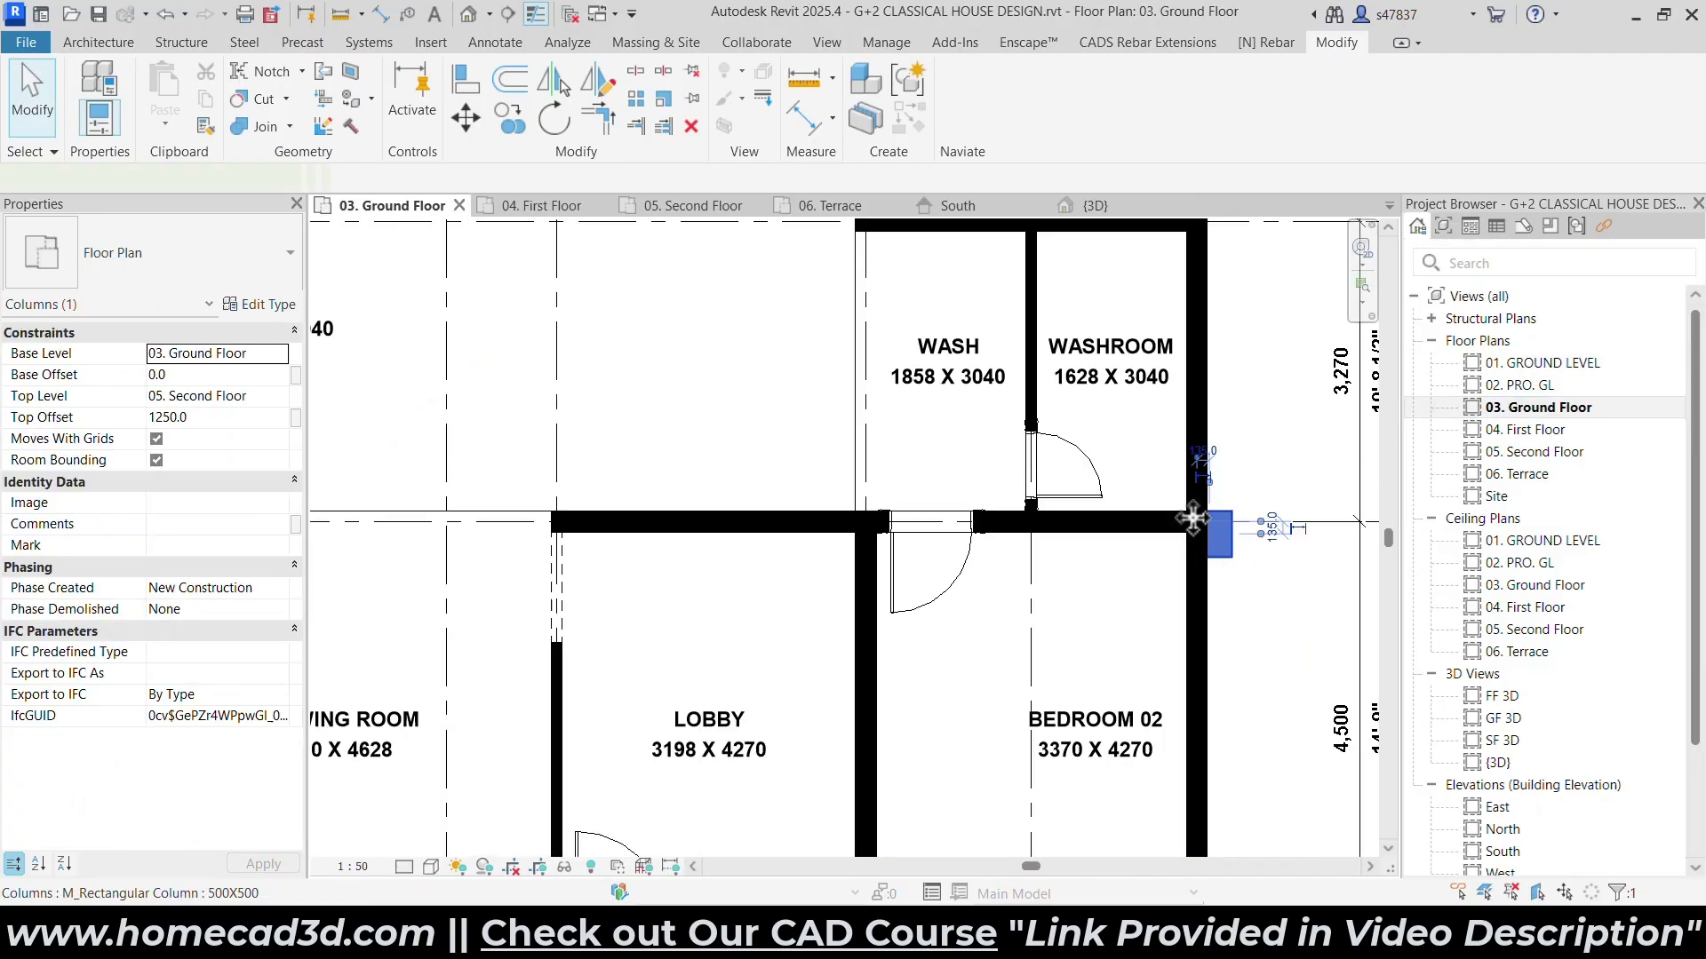
pyautogui.click(505, 127)
pyautogui.click(1229, 519)
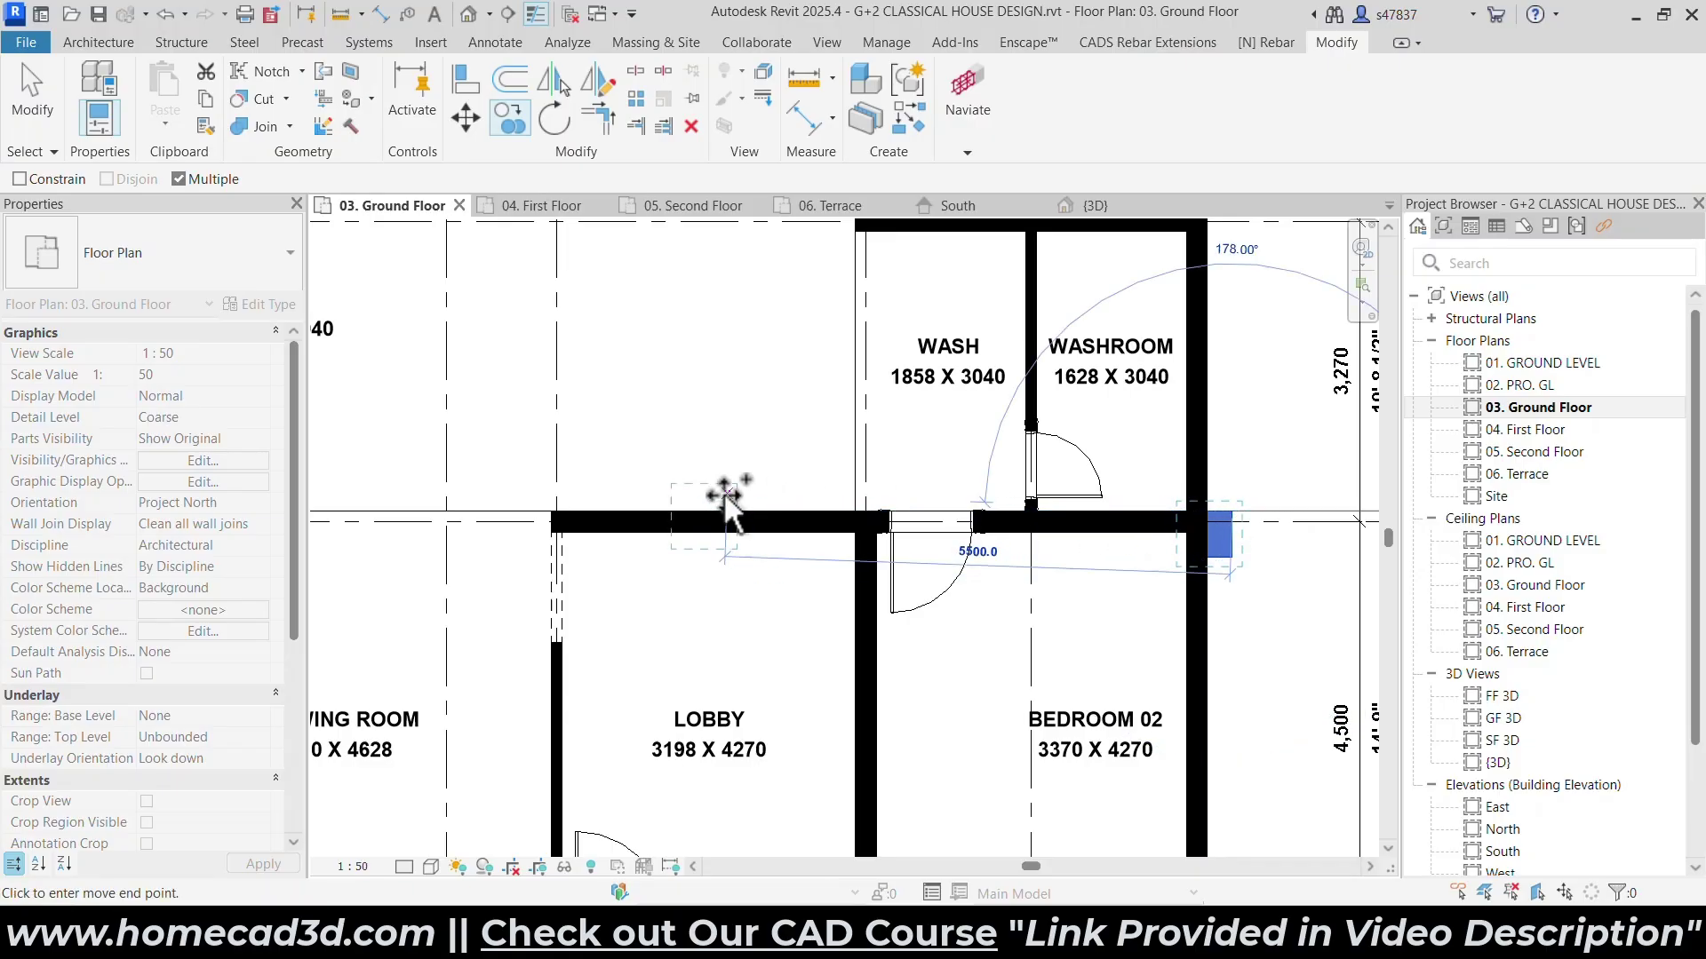
pyautogui.moveTo(373, 489); pyautogui.dragTo(1028, 502, button='middle')
pyautogui.scroll(2, 804, 494)
pyautogui.scroll(1, 800, 549)
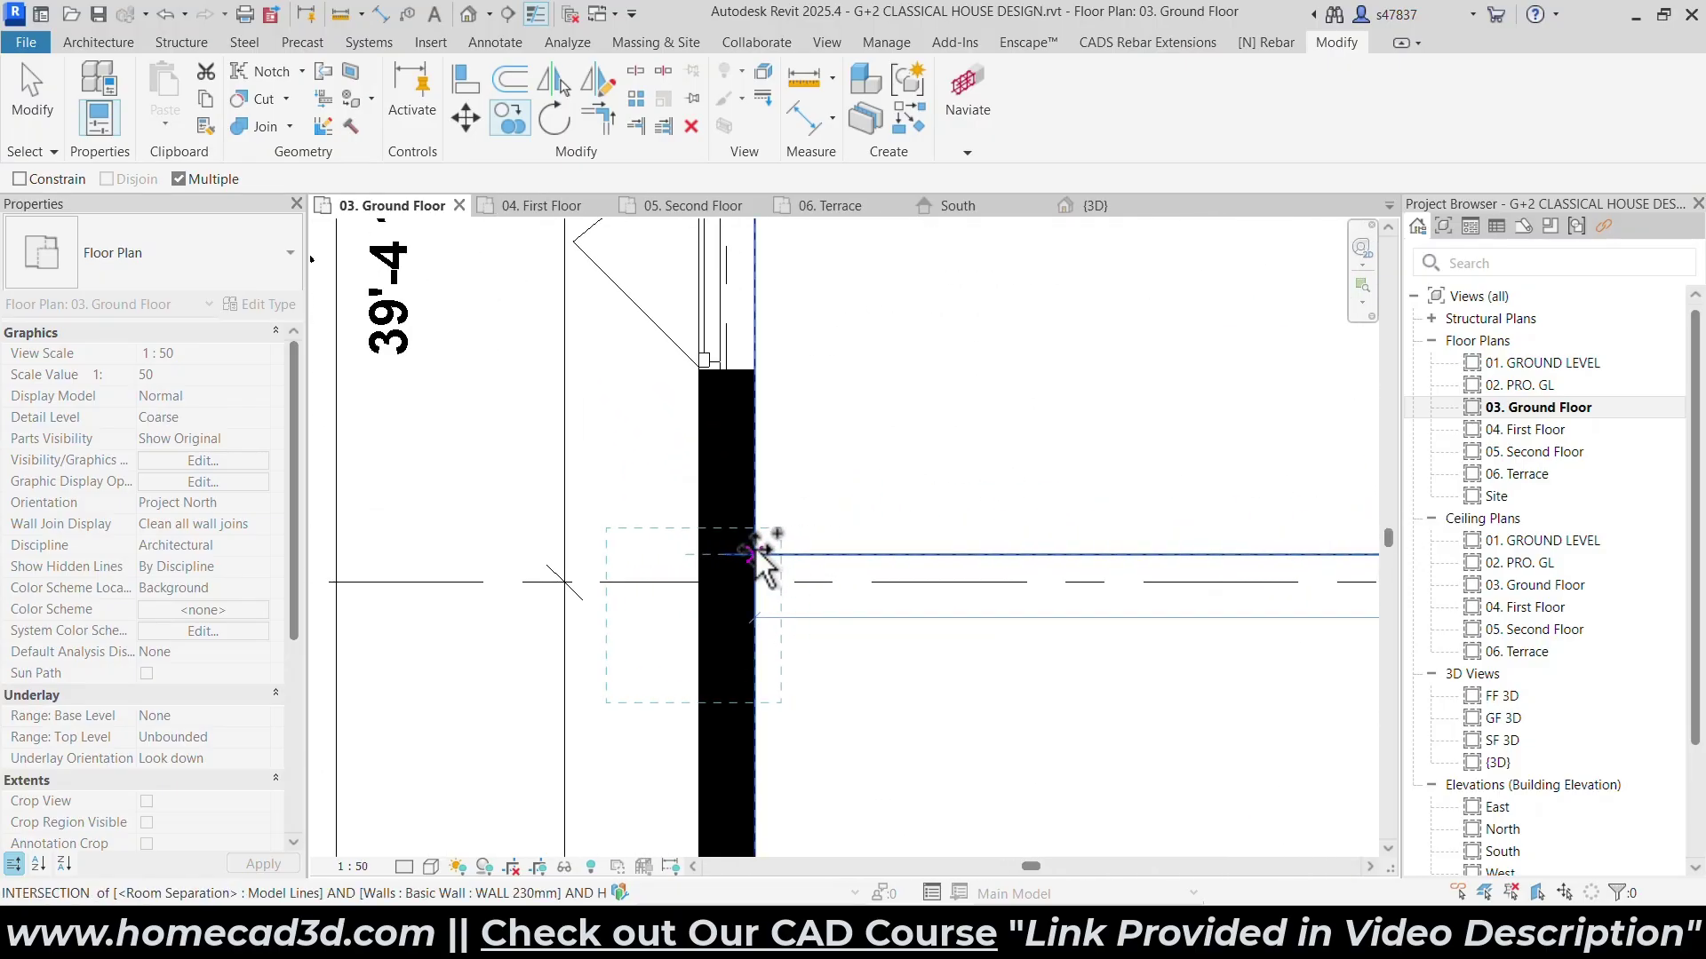
pyautogui.click(757, 550)
pyautogui.press('Escape')
pyautogui.click(468, 14)
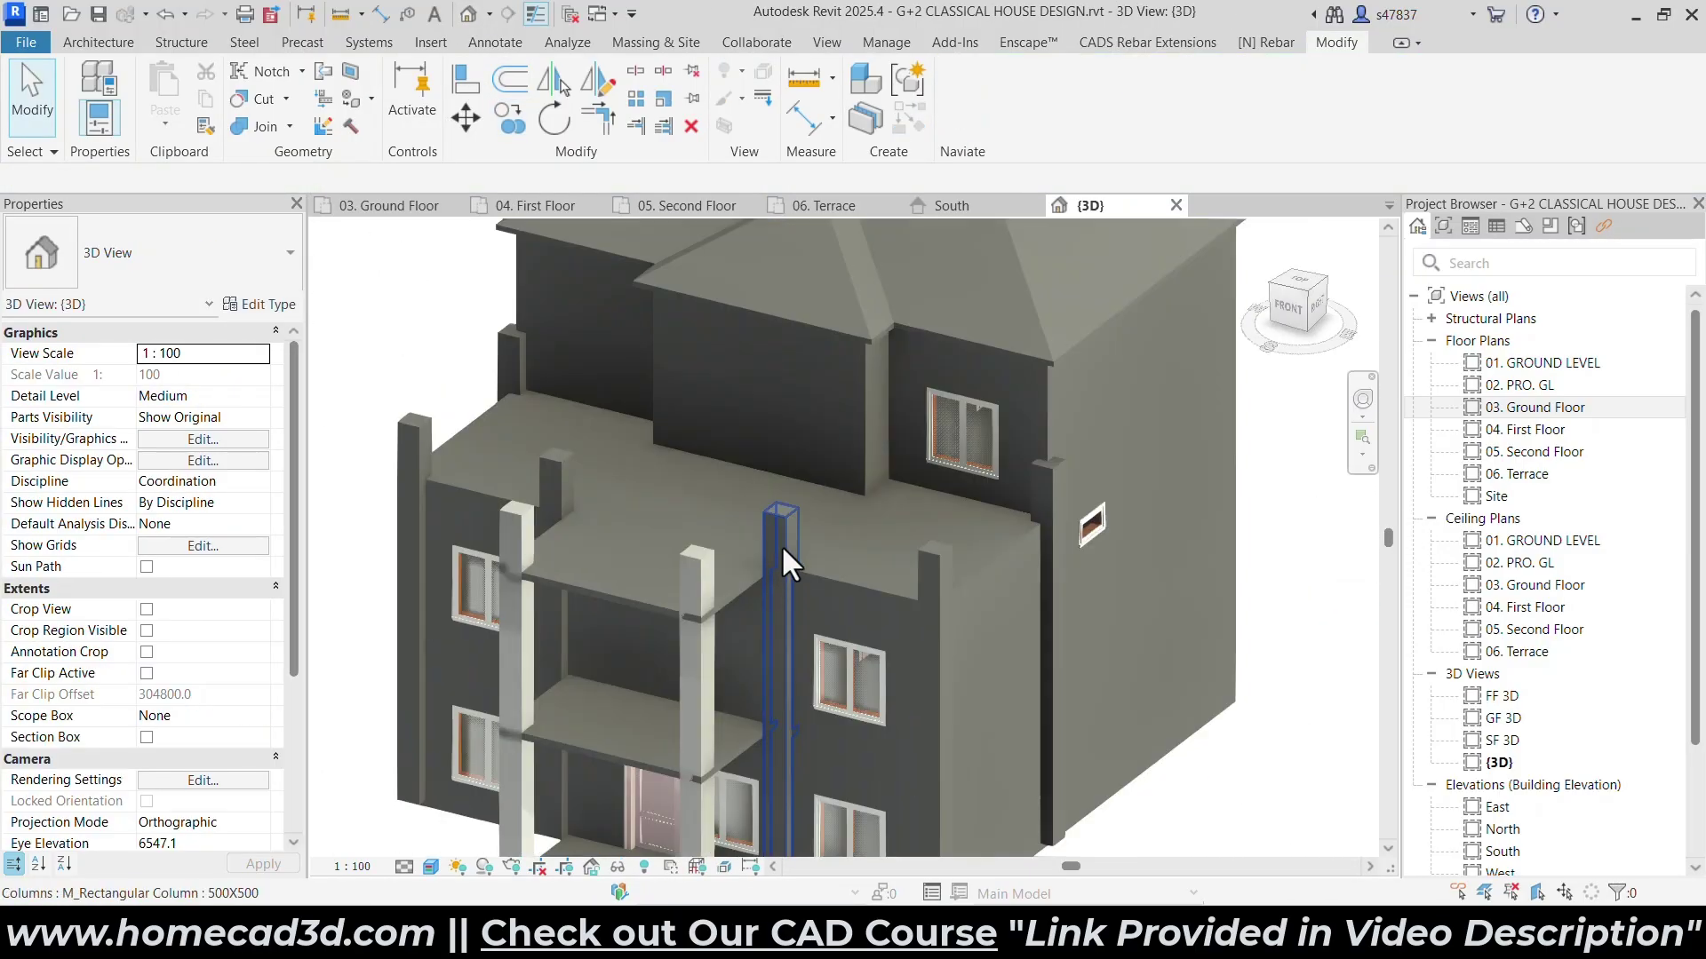
pyautogui.scroll(-5, 780, 548)
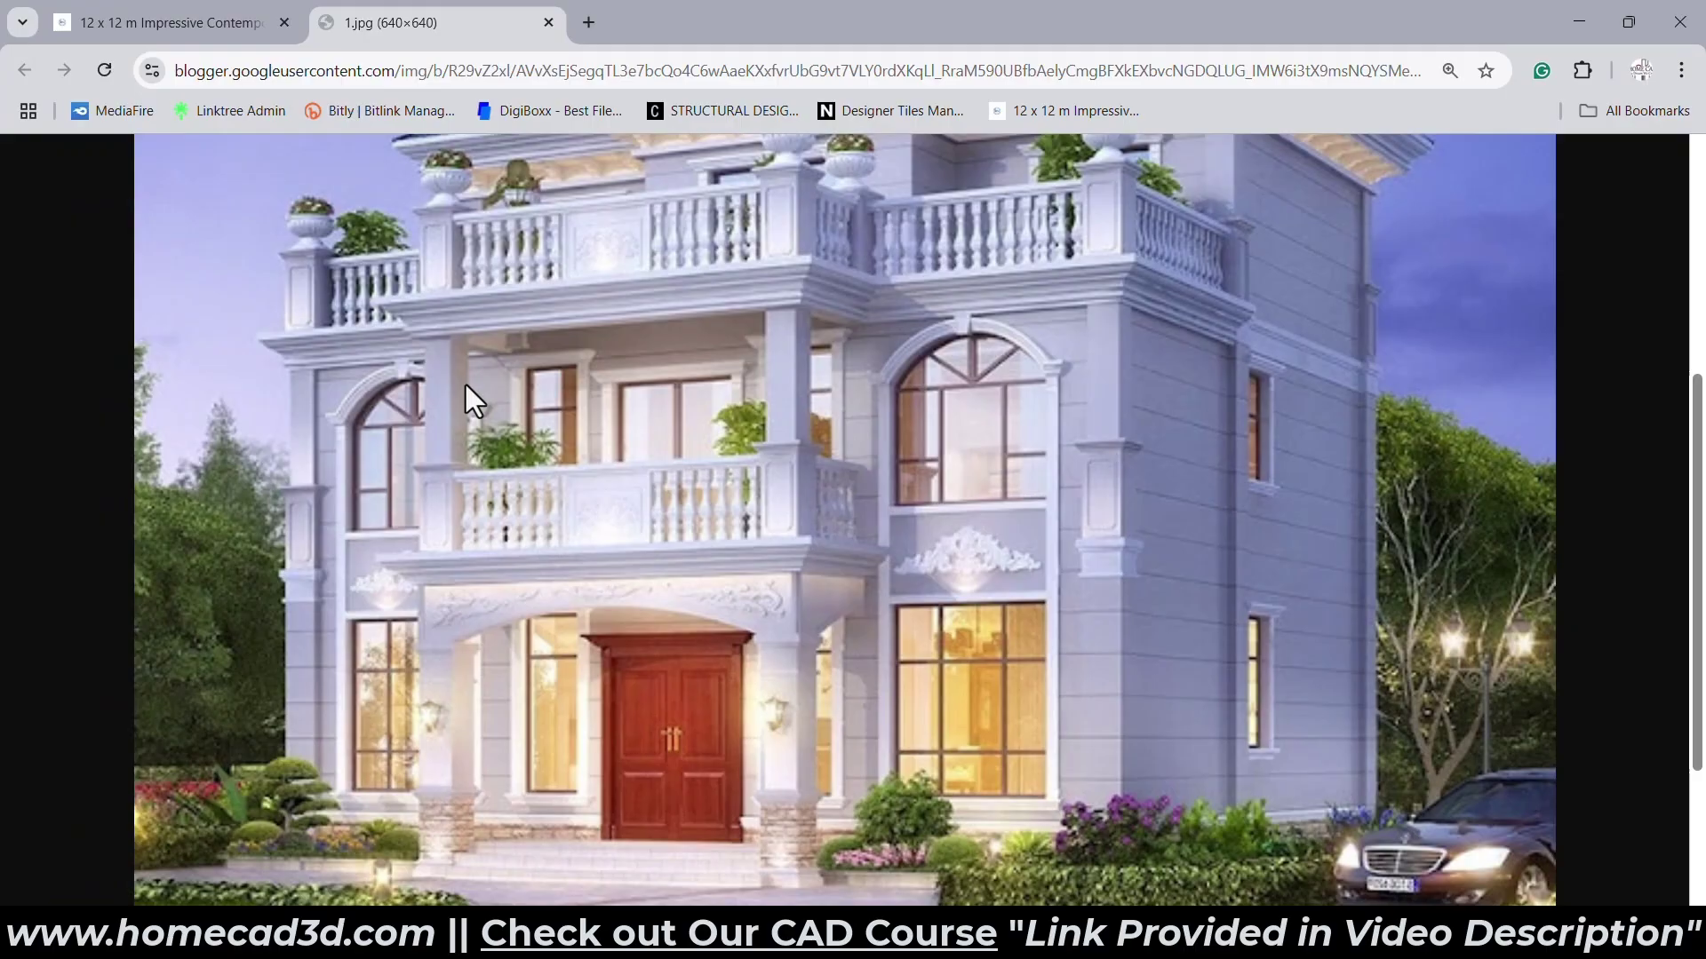
# Select the porch column in the Revit 3D view and compare its proportions with the reference render in the browser.
pyautogui.hotkey('alt', 'Tab')
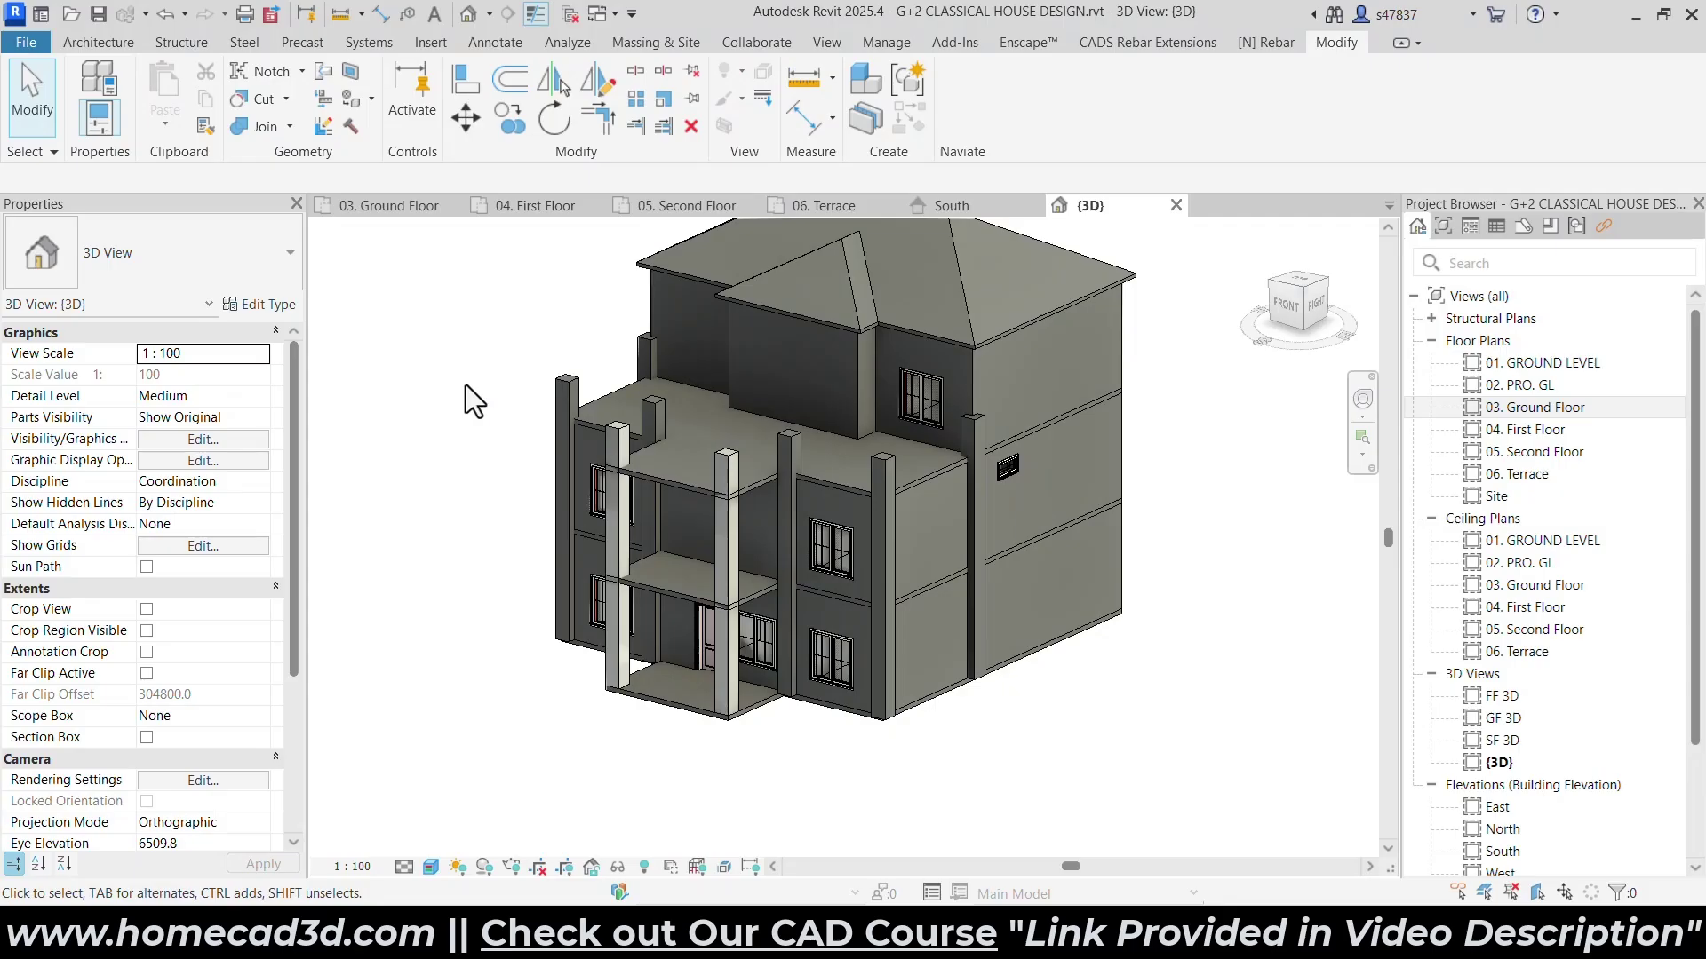
pyautogui.click(721, 531)
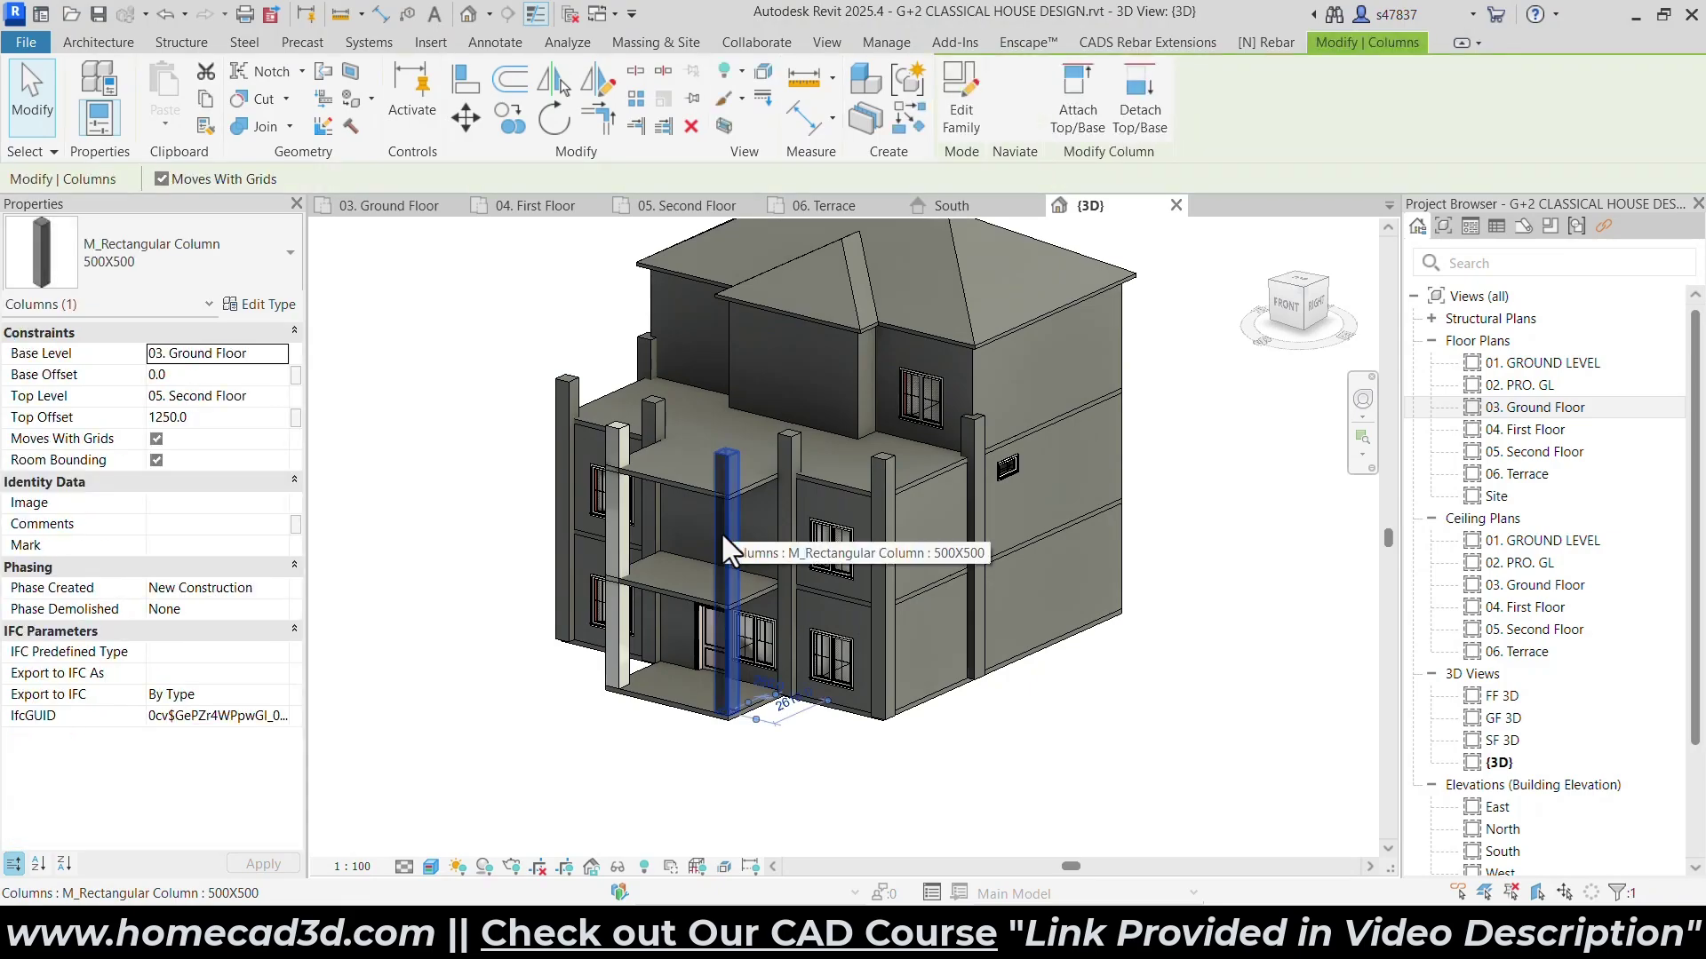
pyautogui.scroll(4, 716, 563)
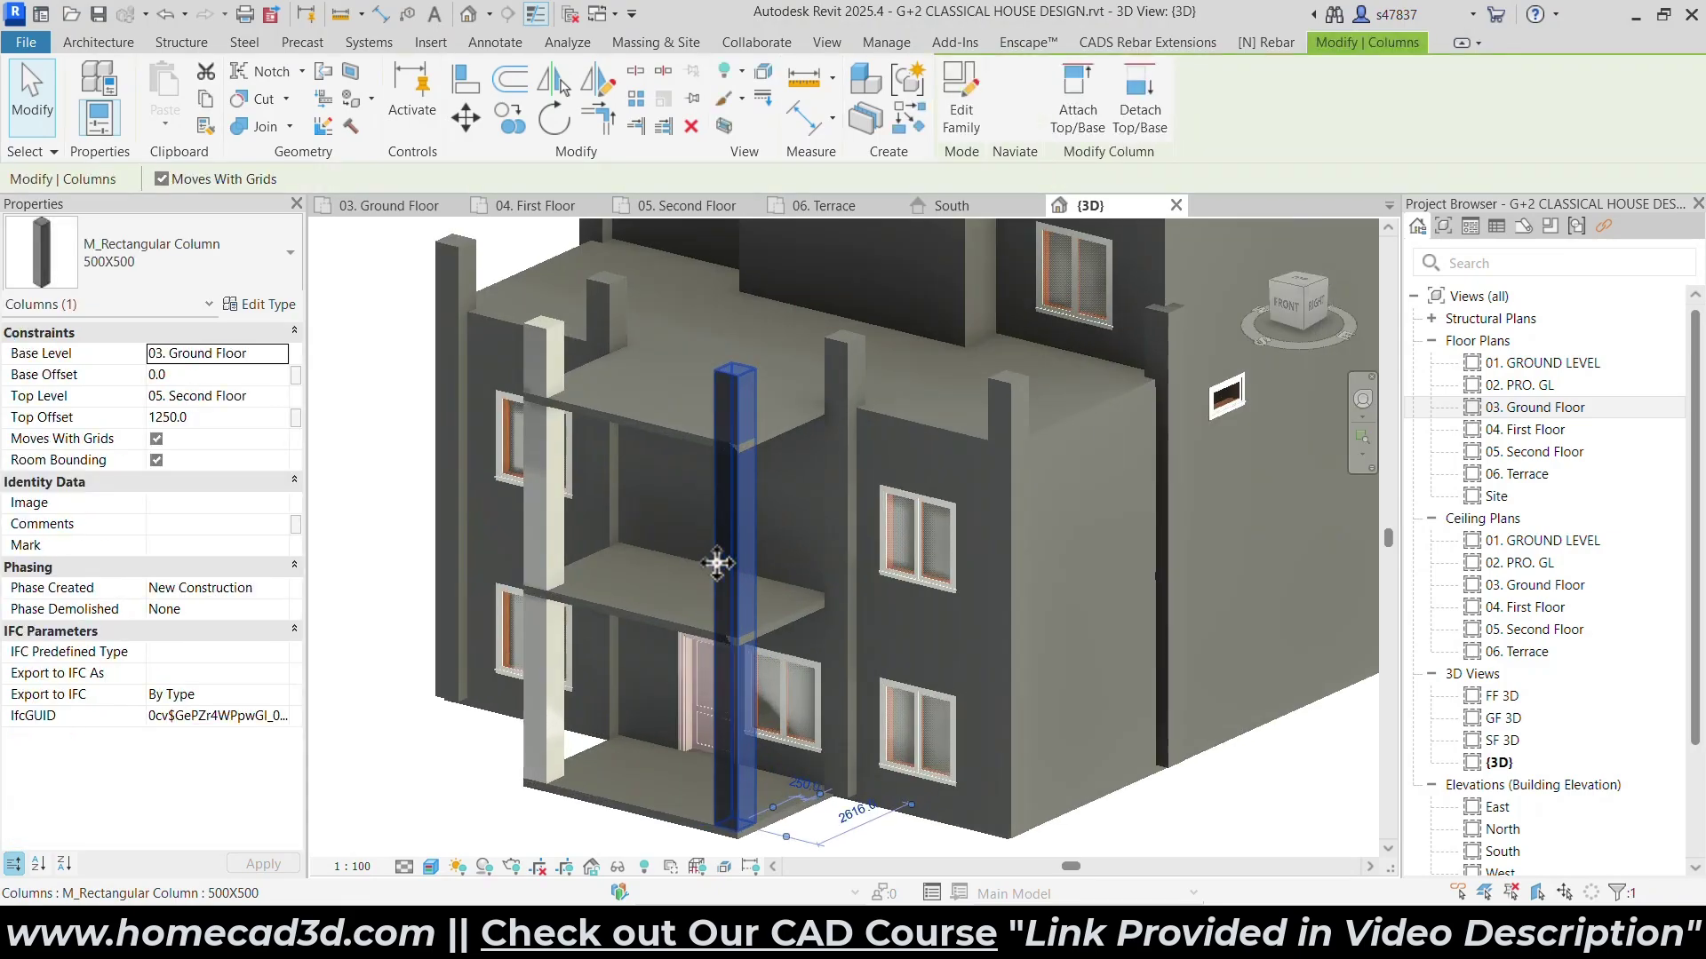
pyautogui.moveTo(717, 563); pyautogui.dragTo(758, 595, button='middle')
pyautogui.scroll(-1, 758, 596)
pyautogui.hotkey('alt', 'Tab')
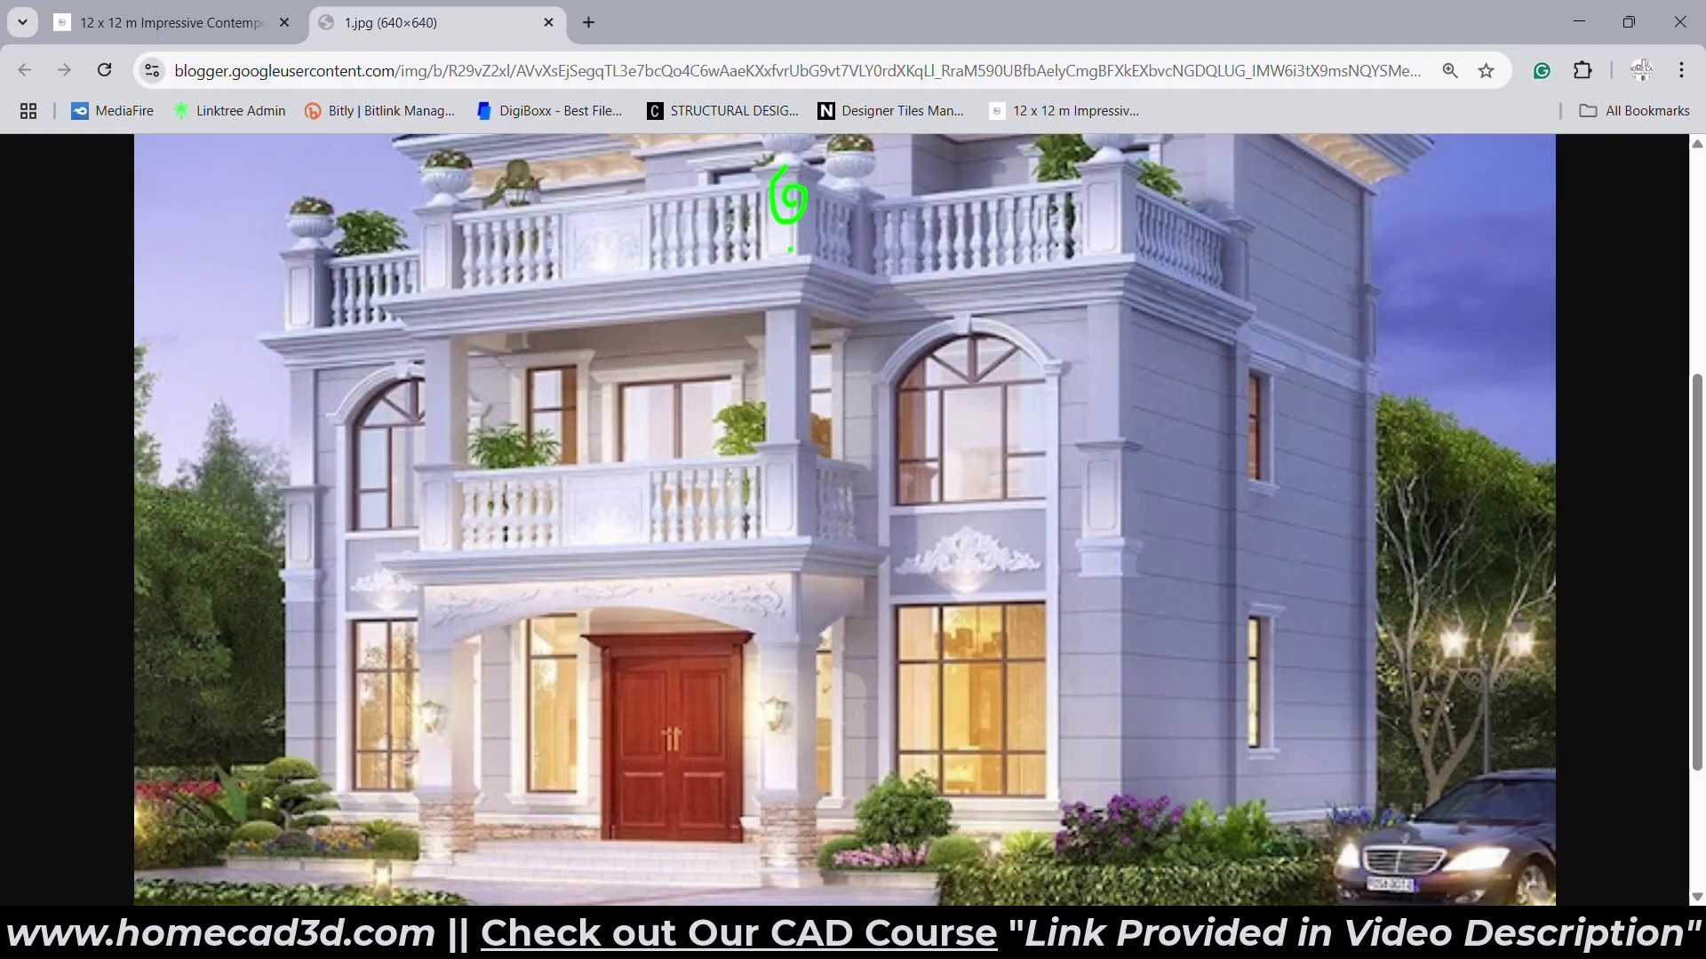
pyautogui.hotkey('alt', 'Tab')
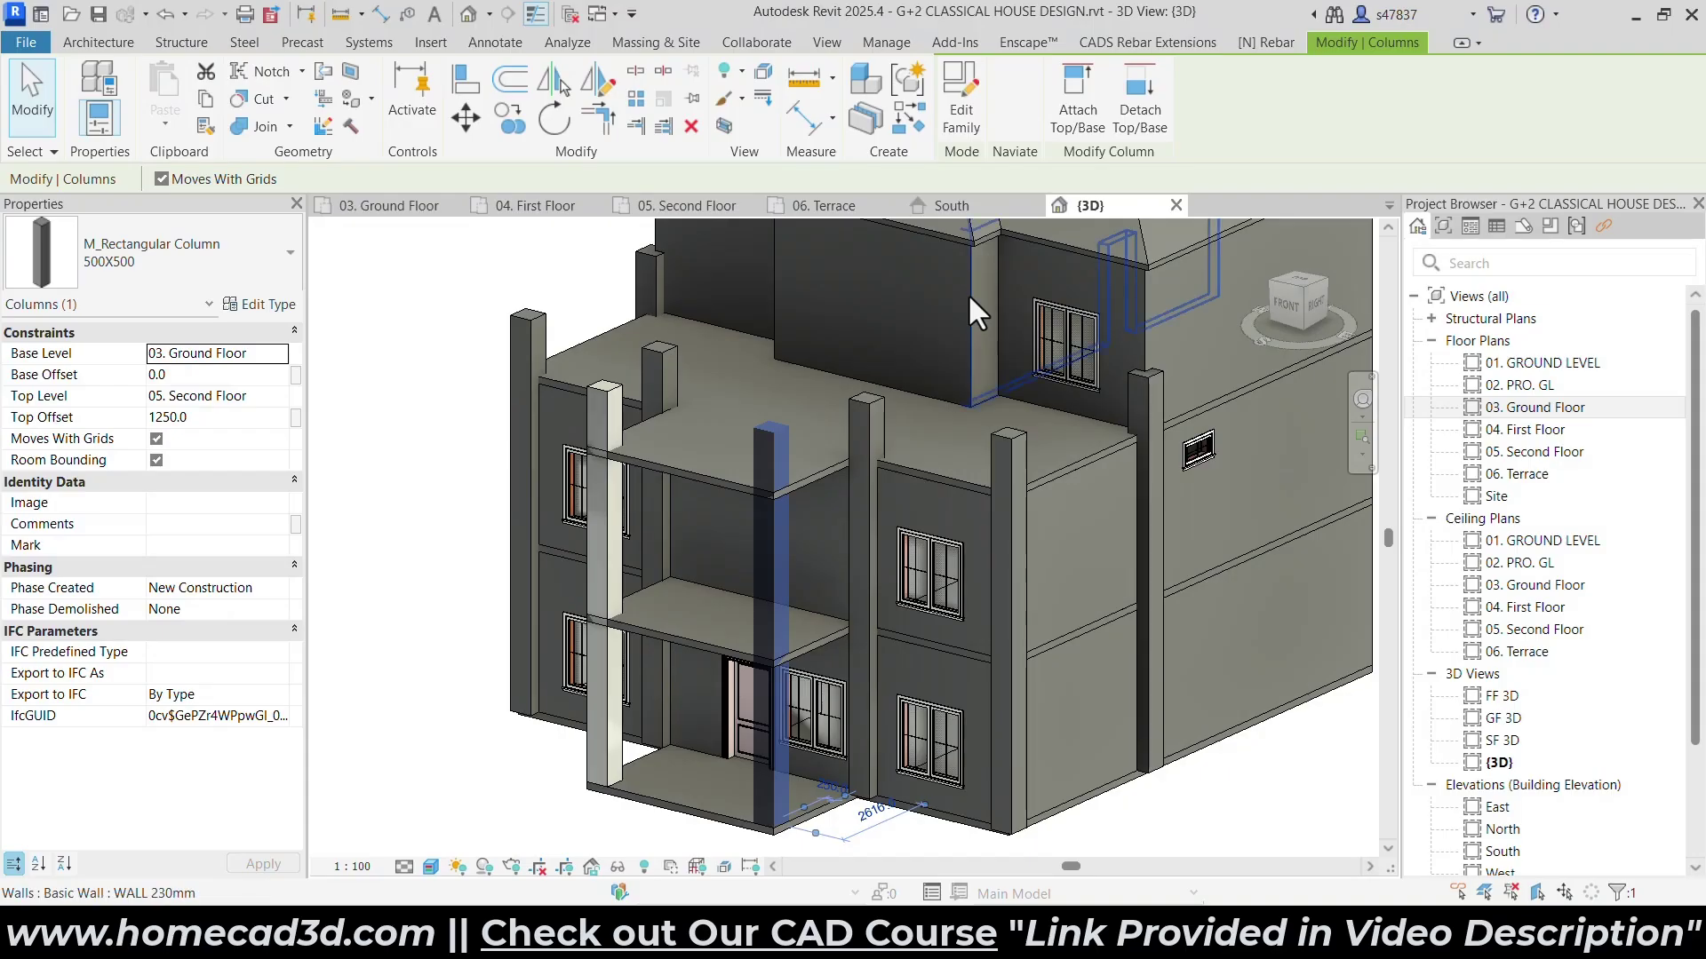
# Rename the M_Rectangular Column type 500X500 to 350X350 and set its depth and width to 350 mm.
pyautogui.click(256, 306)
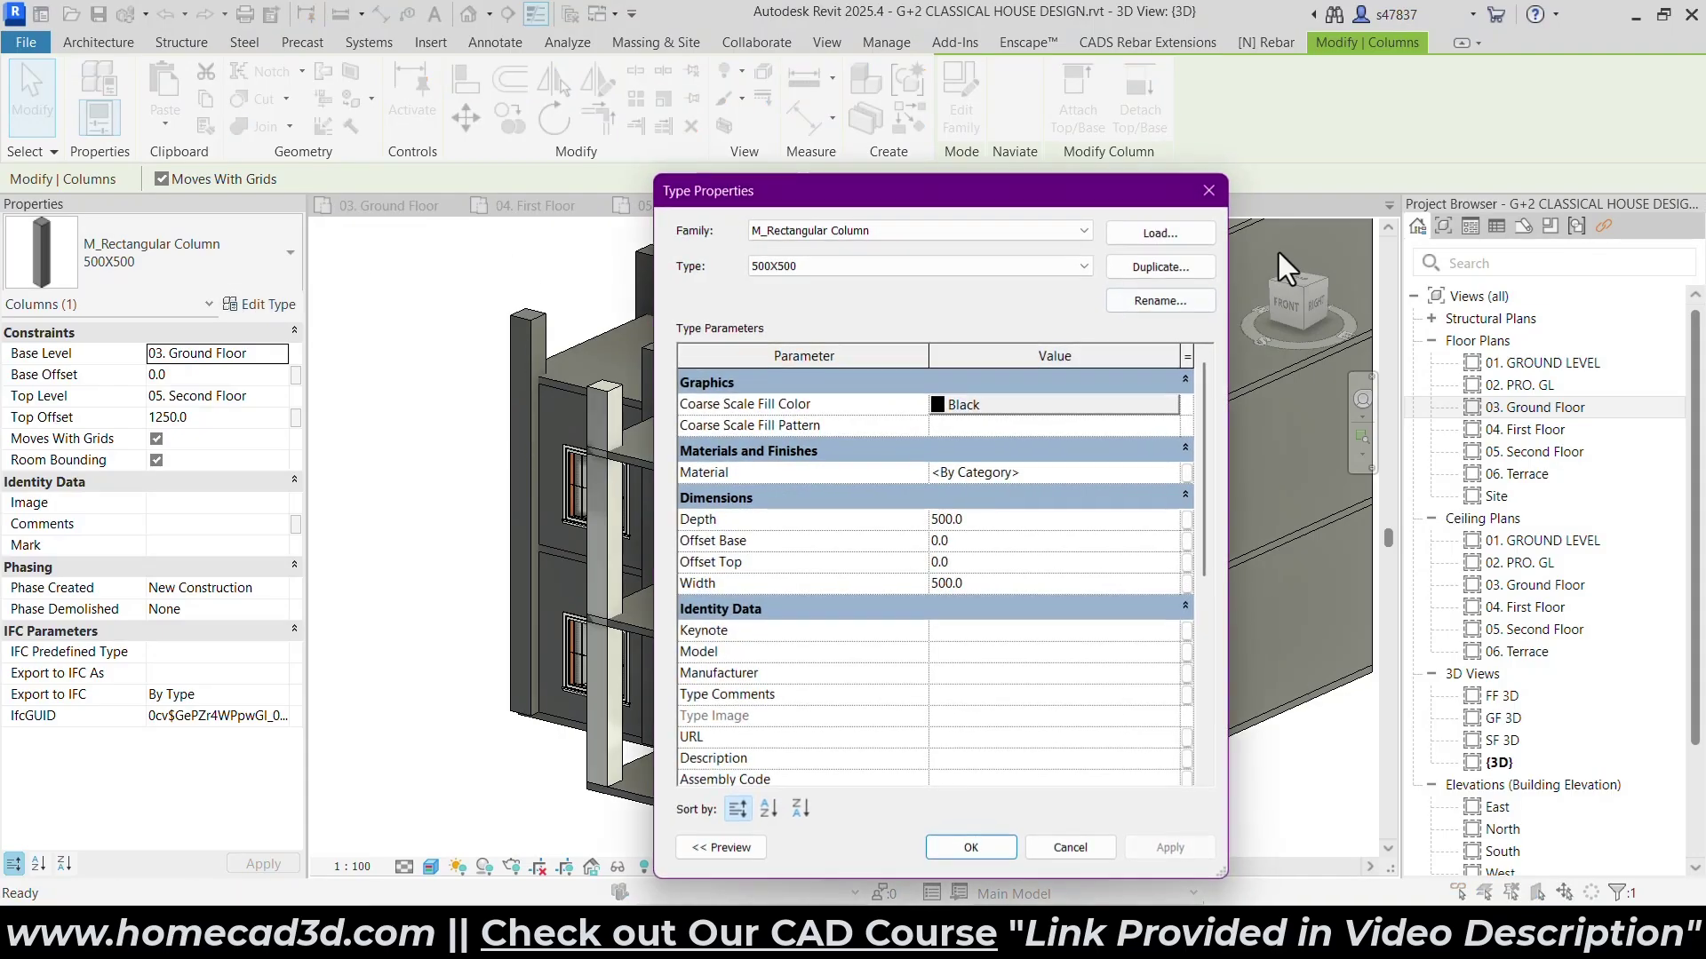
pyautogui.click(1161, 298)
pyautogui.write('350X350')
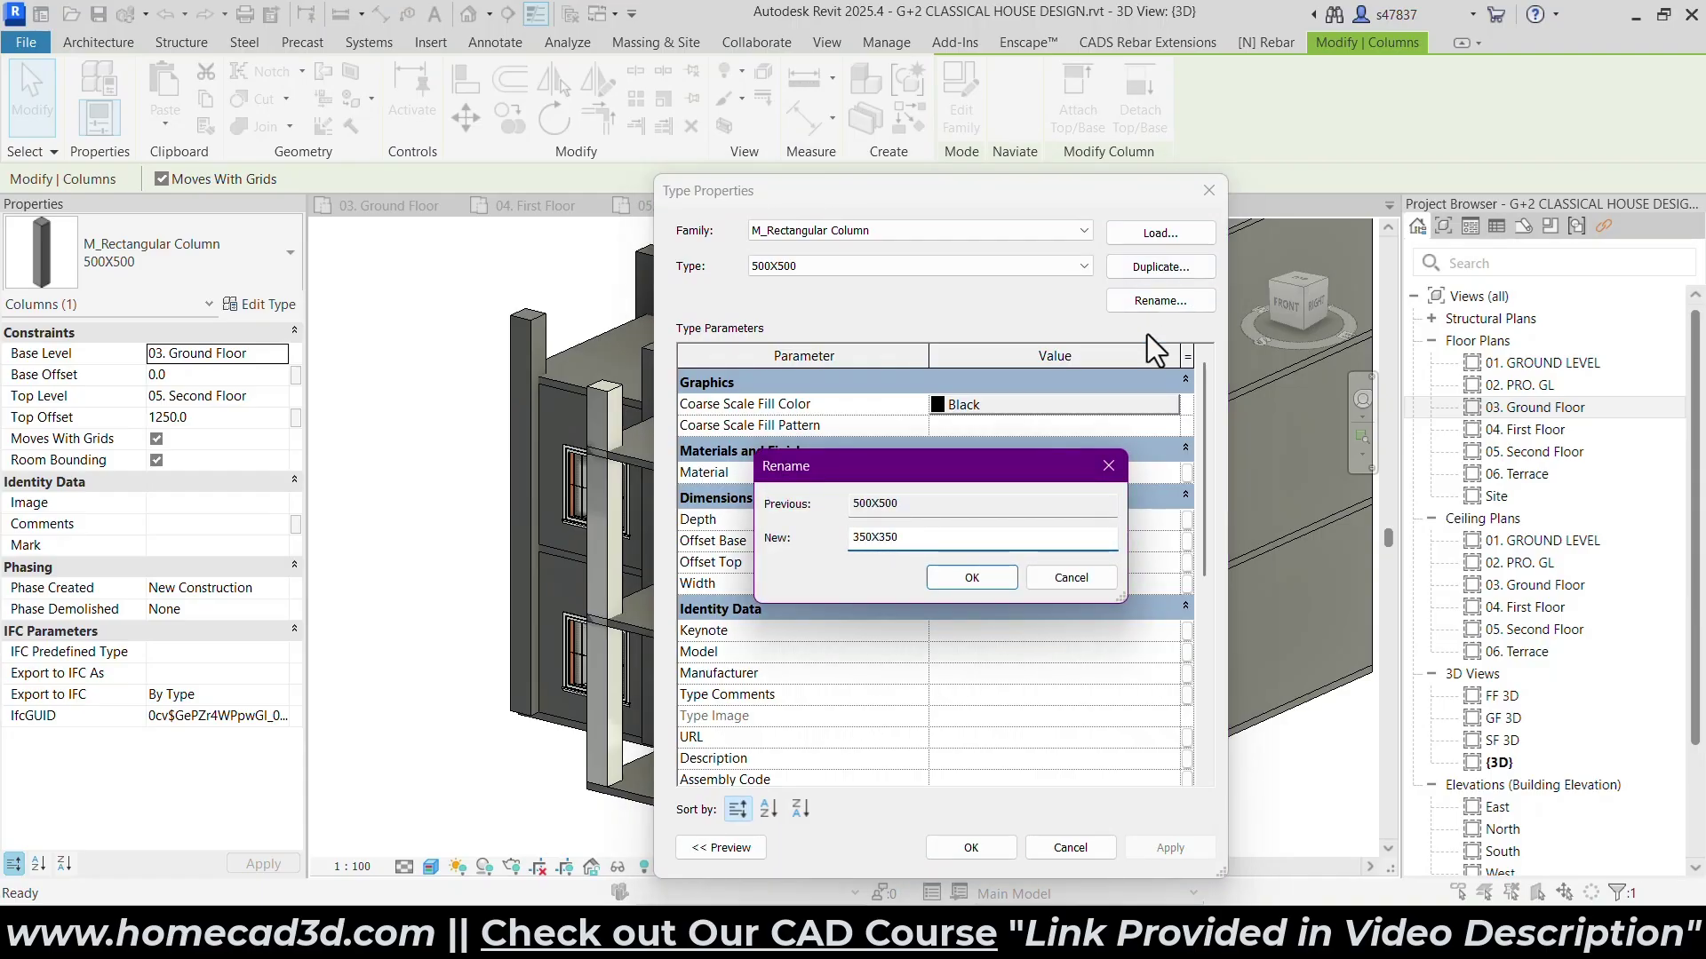
pyautogui.press('Return')
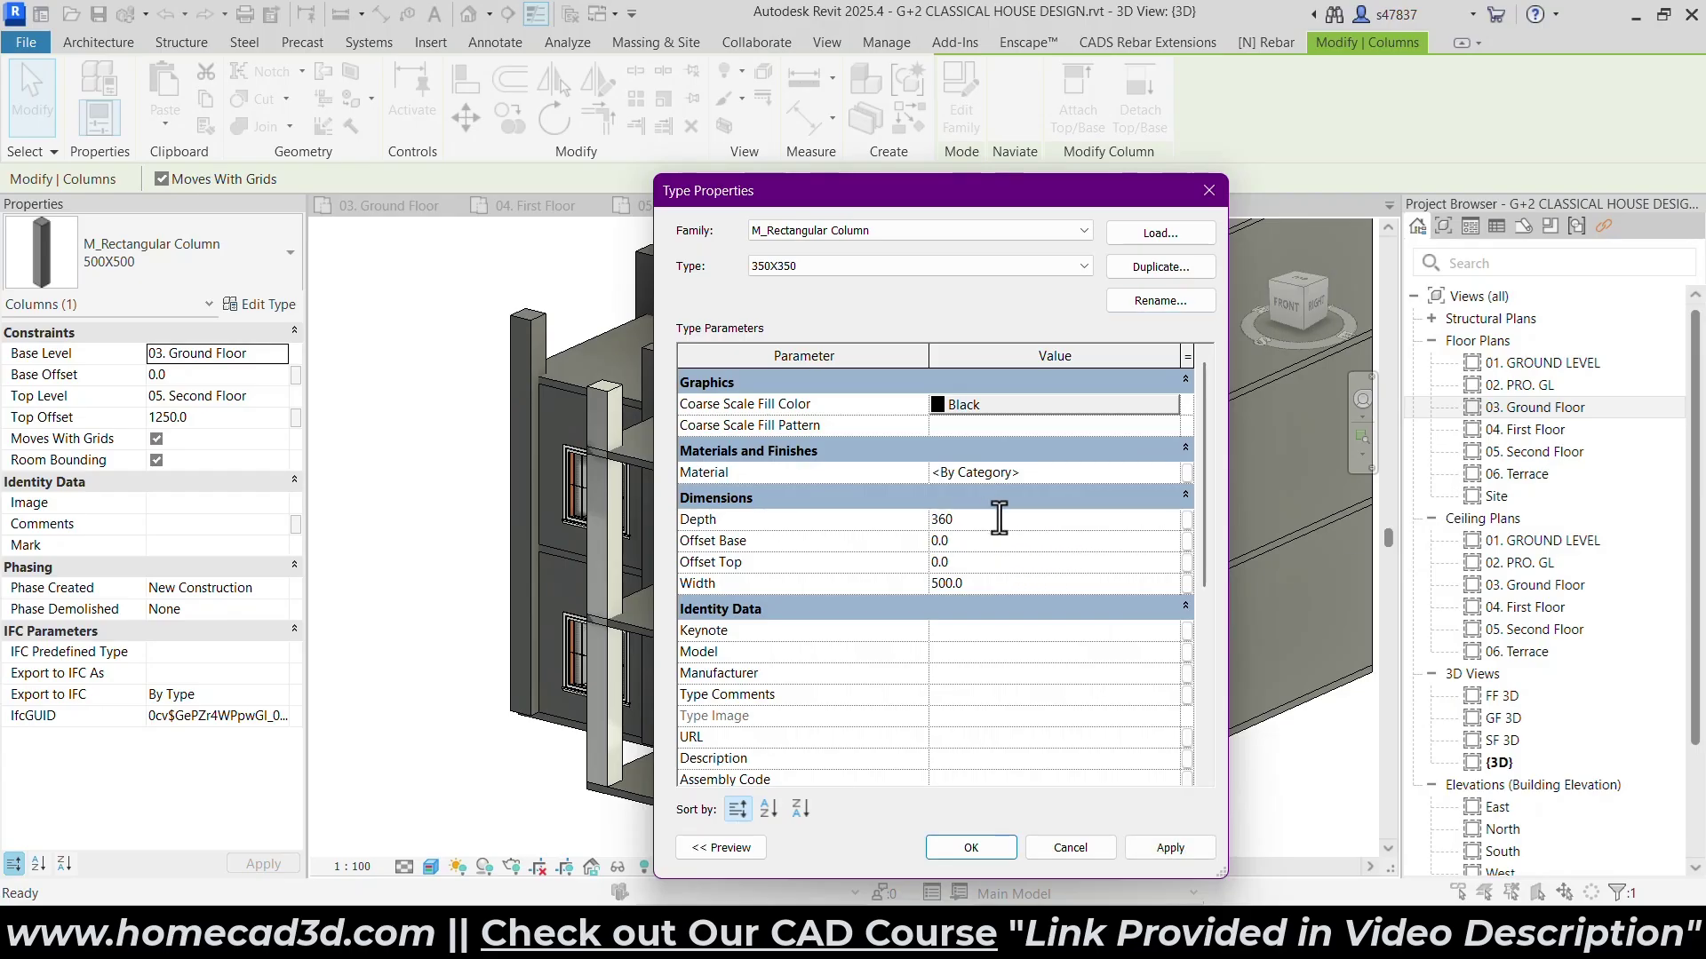
pyautogui.write('350')
pyautogui.click(979, 590)
pyautogui.click(971, 841)
pyautogui.click(469, 775)
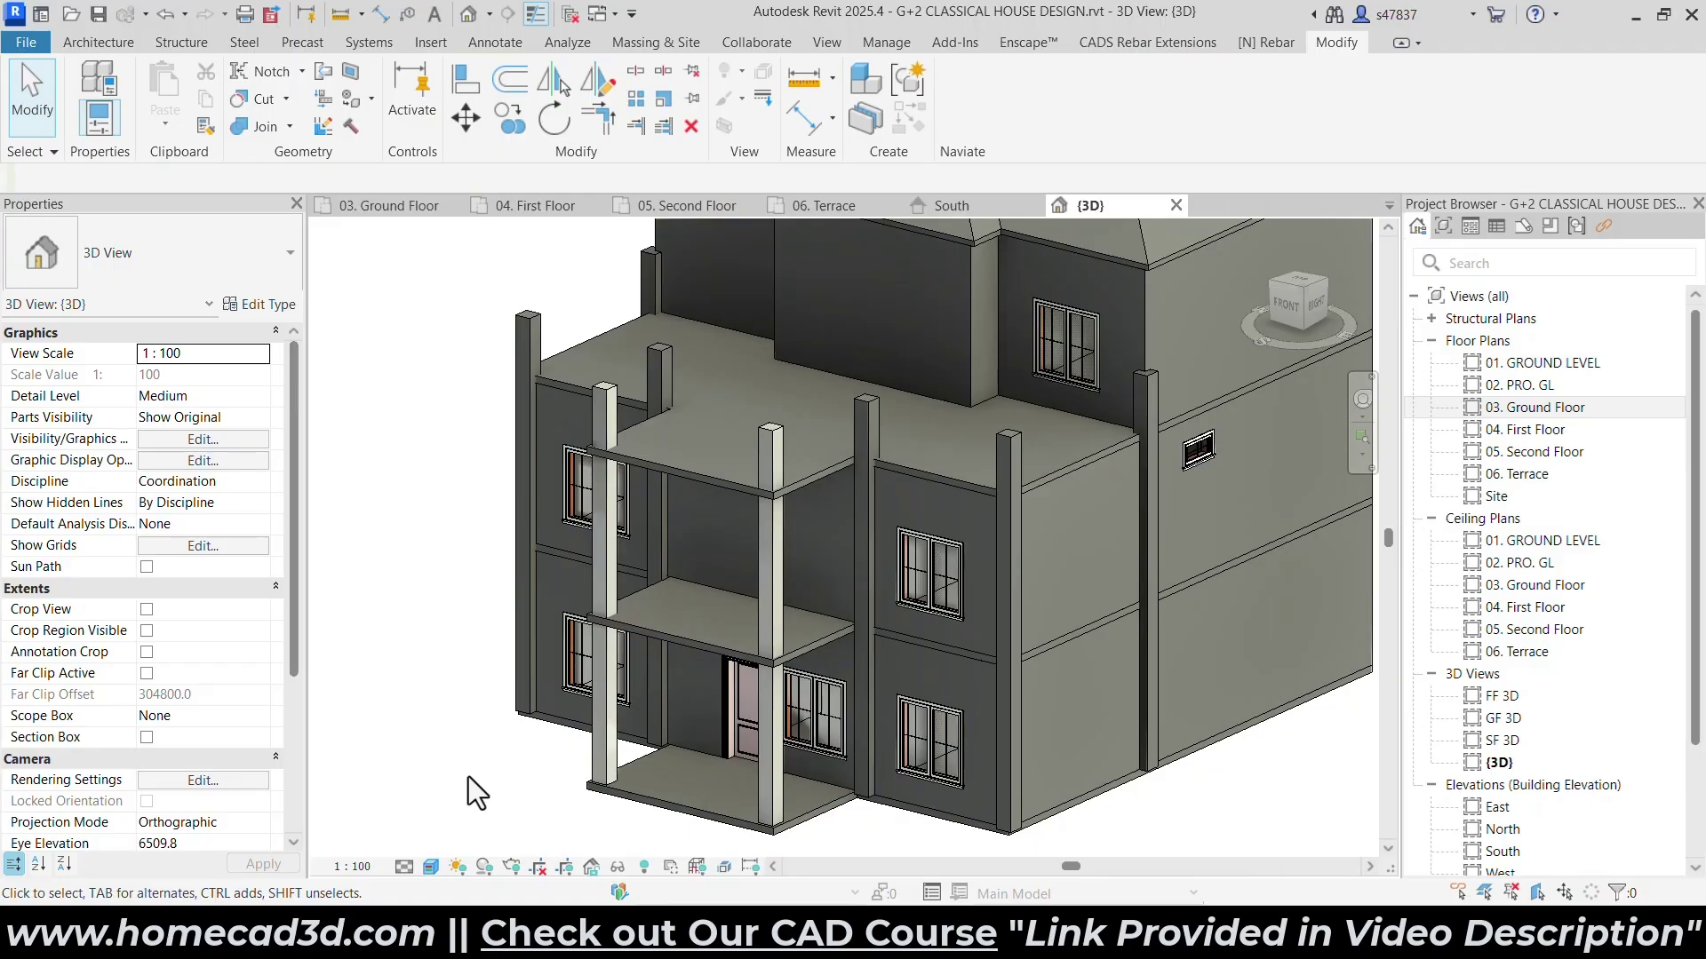
pyautogui.click(769, 462)
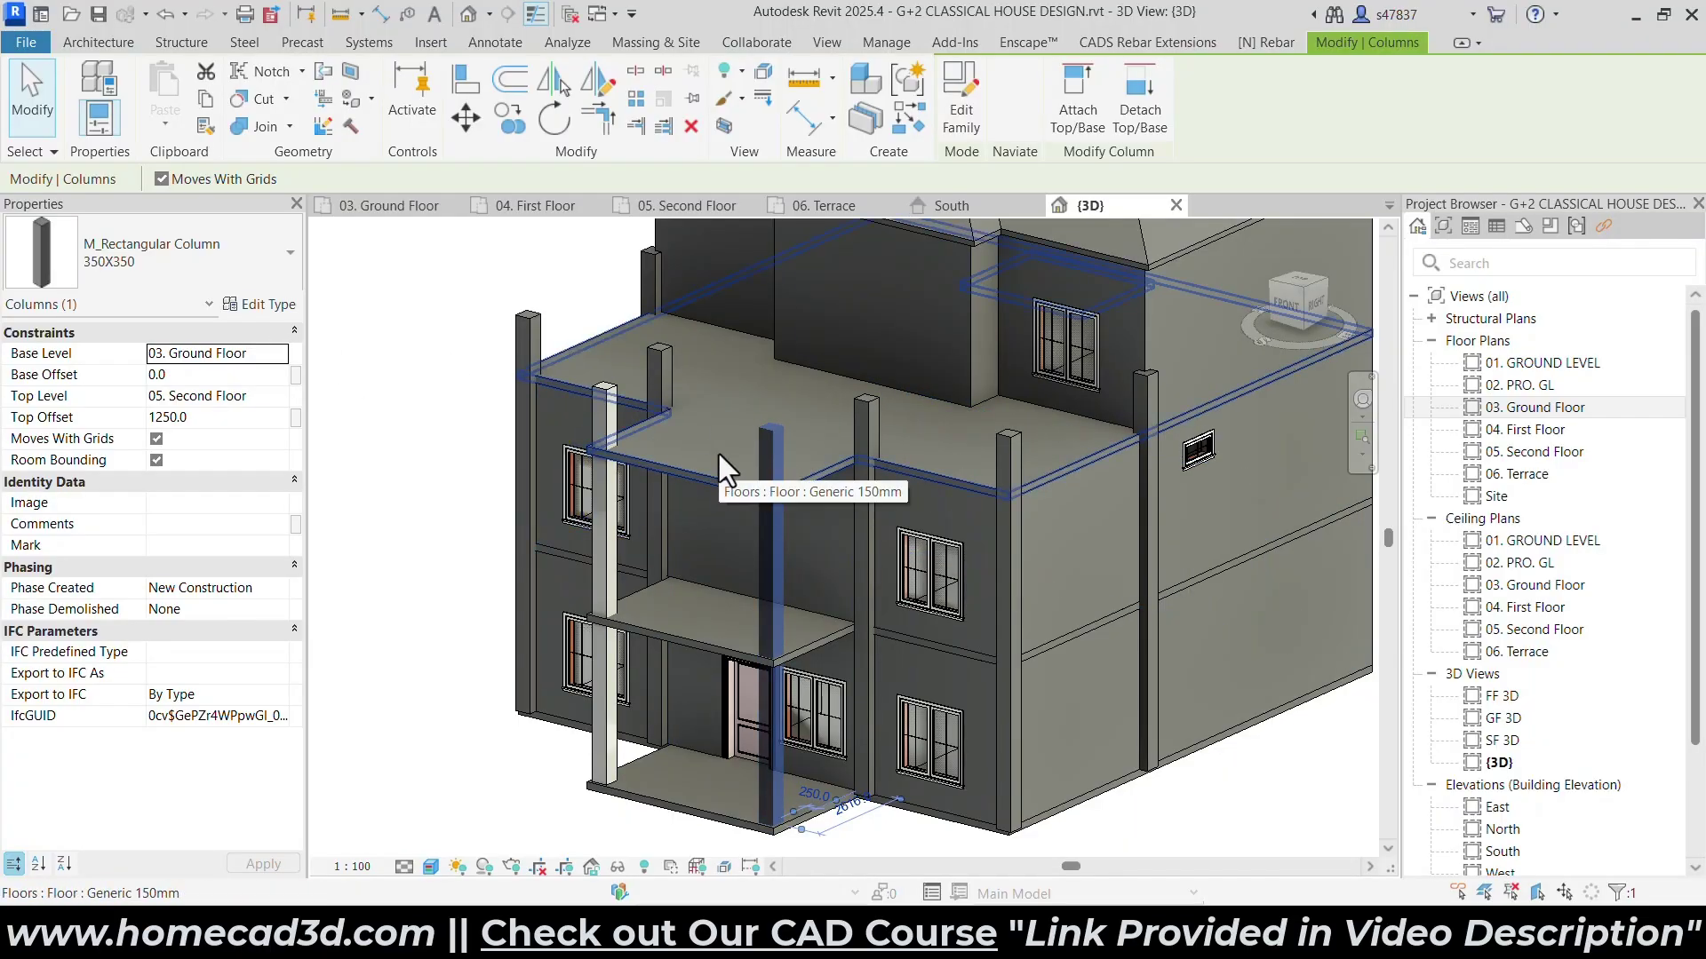
pyautogui.press('Escape')
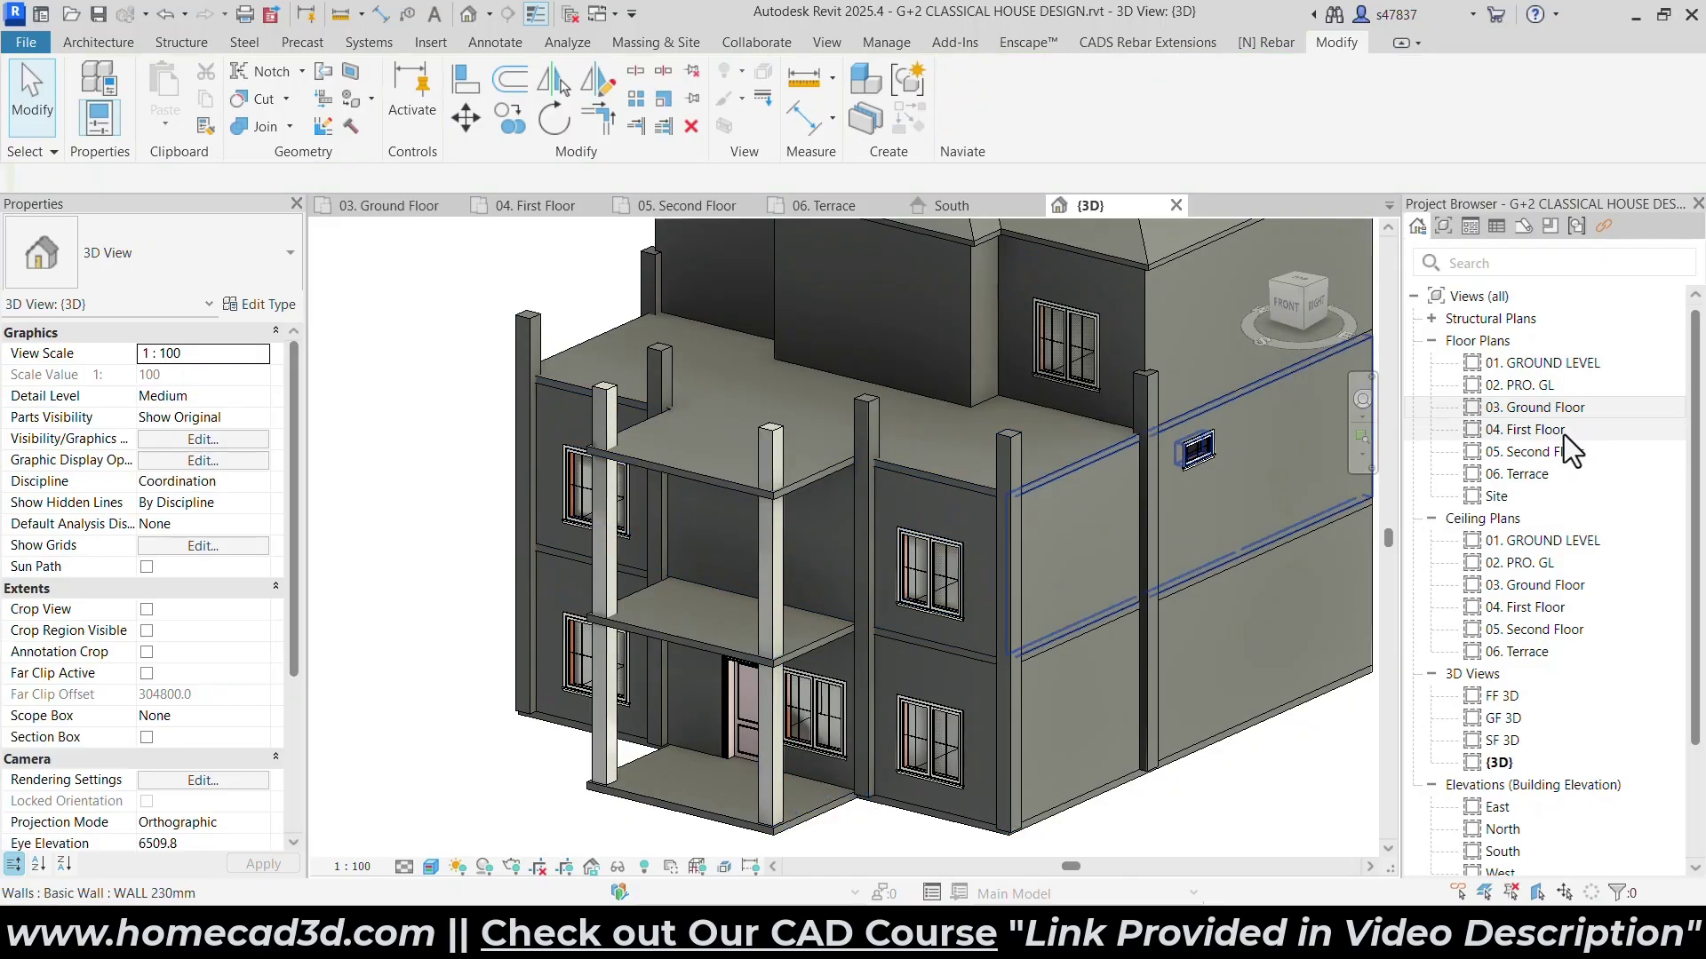
# In the 03. Ground Floor plan, align the drawing room's corner column with the side wall's outer face and the front wall's inner face.
pyautogui.doubleClick(1554, 409)
pyautogui.scroll(-4, 883, 461)
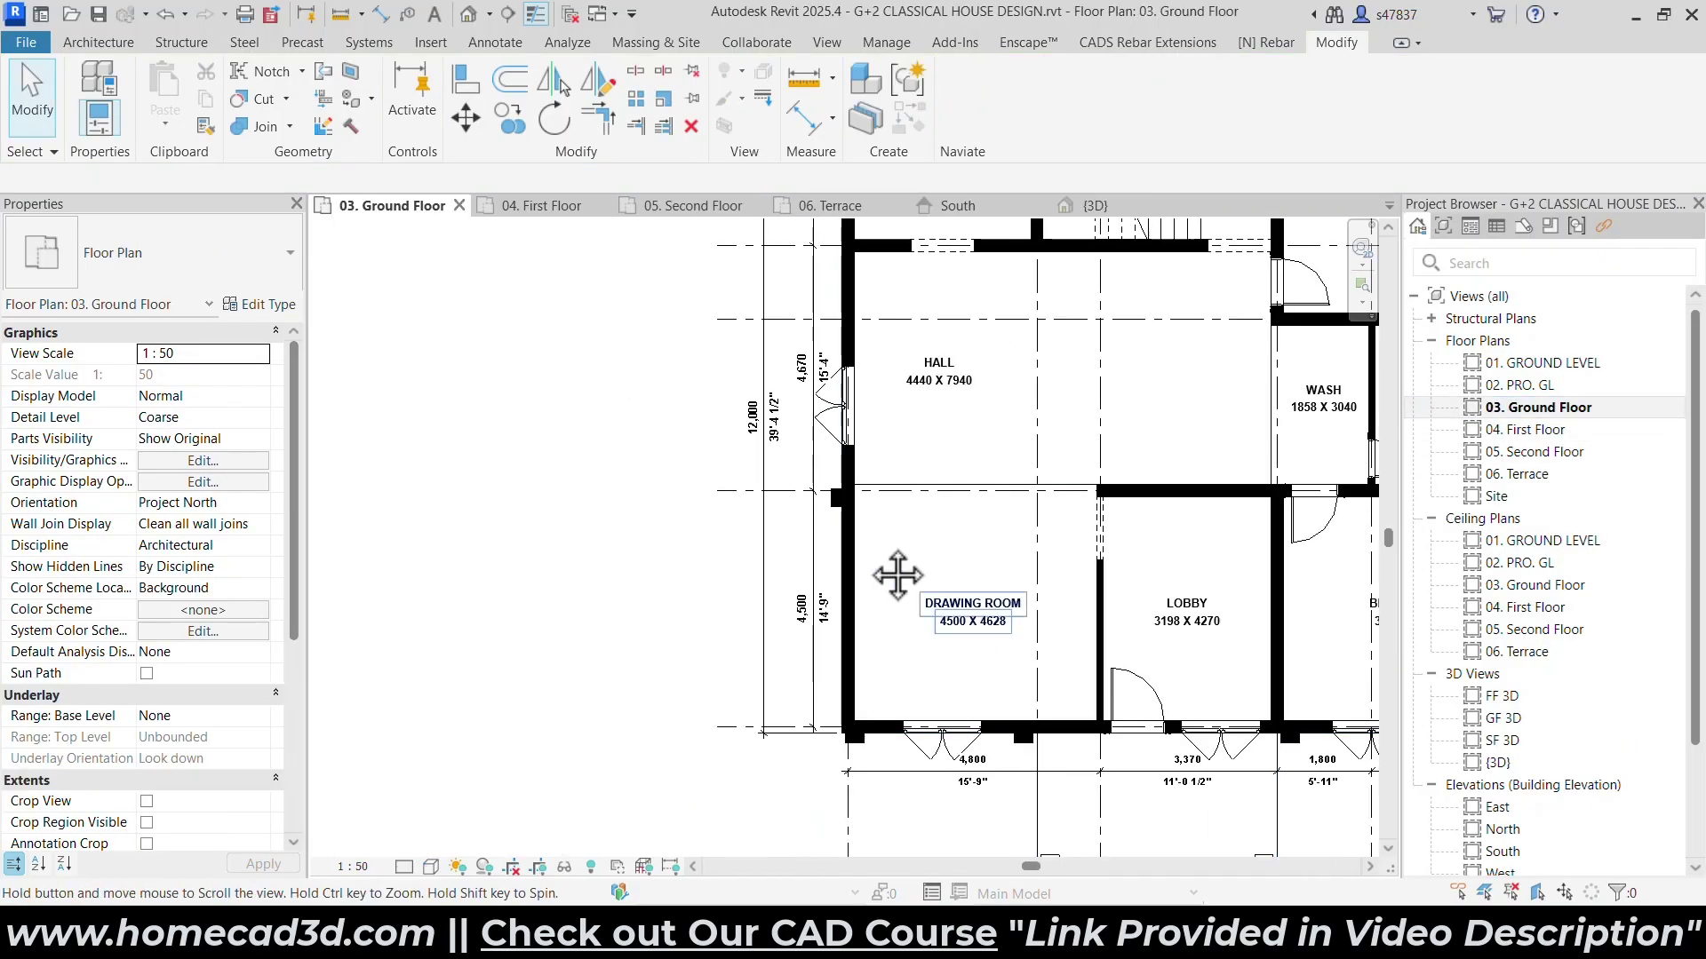
pyautogui.scroll(2, 824, 488)
pyautogui.press('l')
pyautogui.scroll(8, 711, 586)
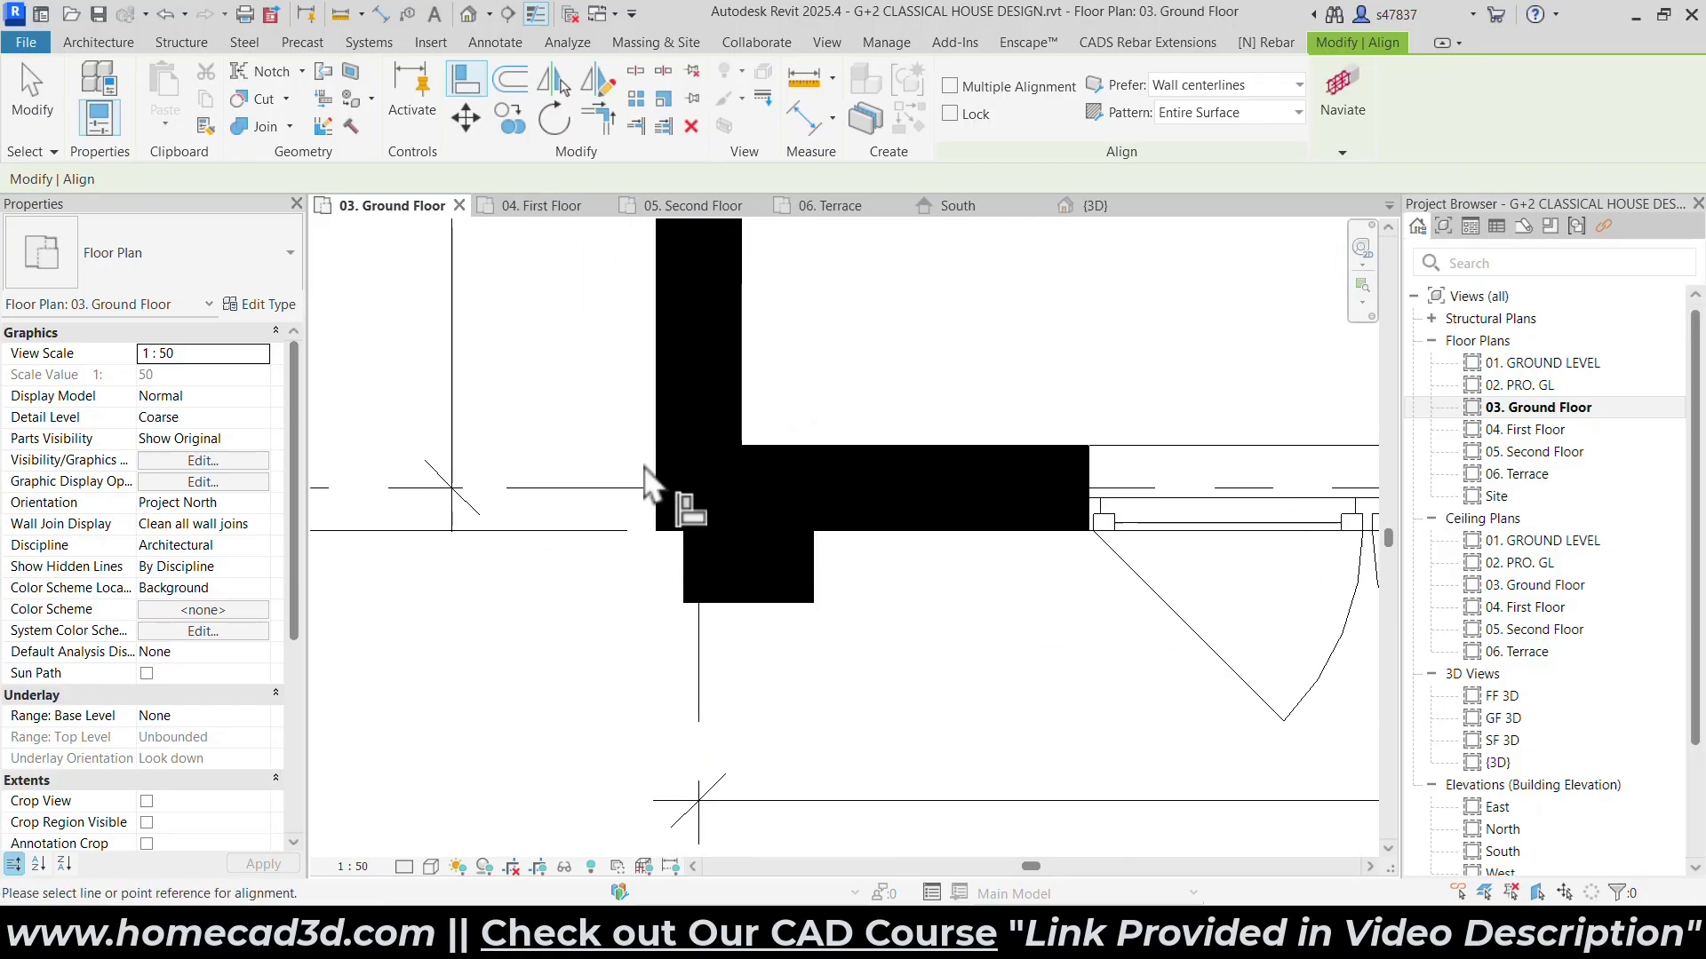
pyautogui.click(685, 569)
pyautogui.click(832, 446)
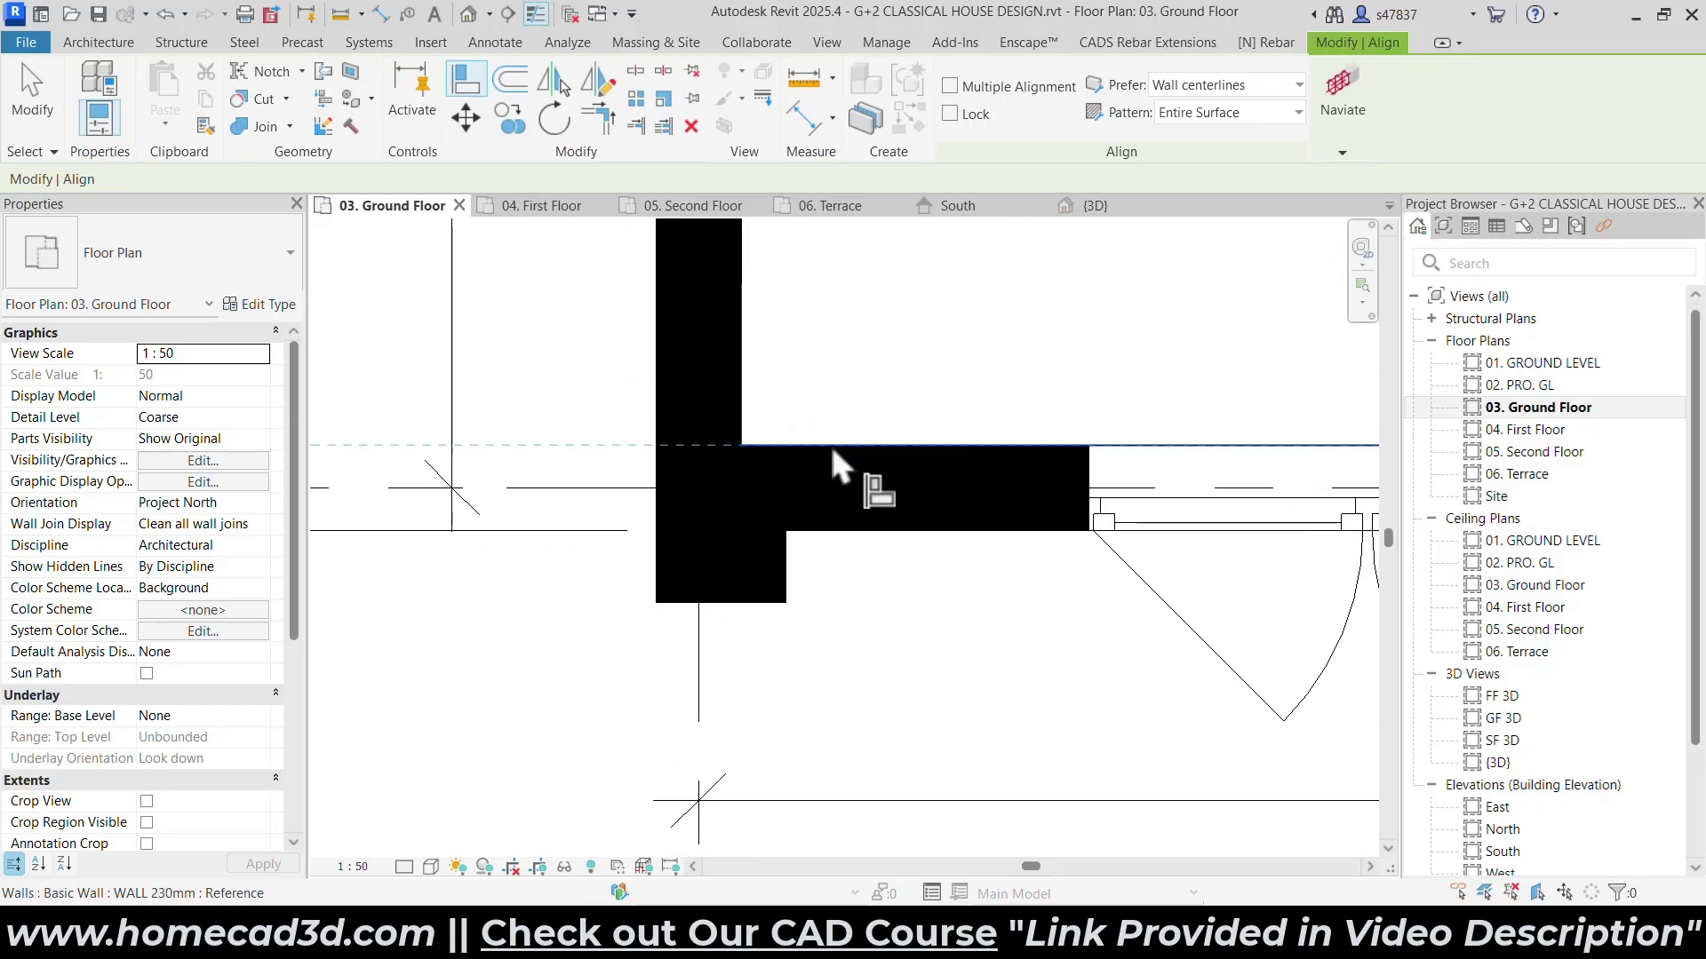
pyautogui.click(746, 484)
pyautogui.press('Escape')
# Set the plan's detail level to Medium and align the drawing room wall column's porch-side face with the porch slab edge.
pyautogui.click(403, 867)
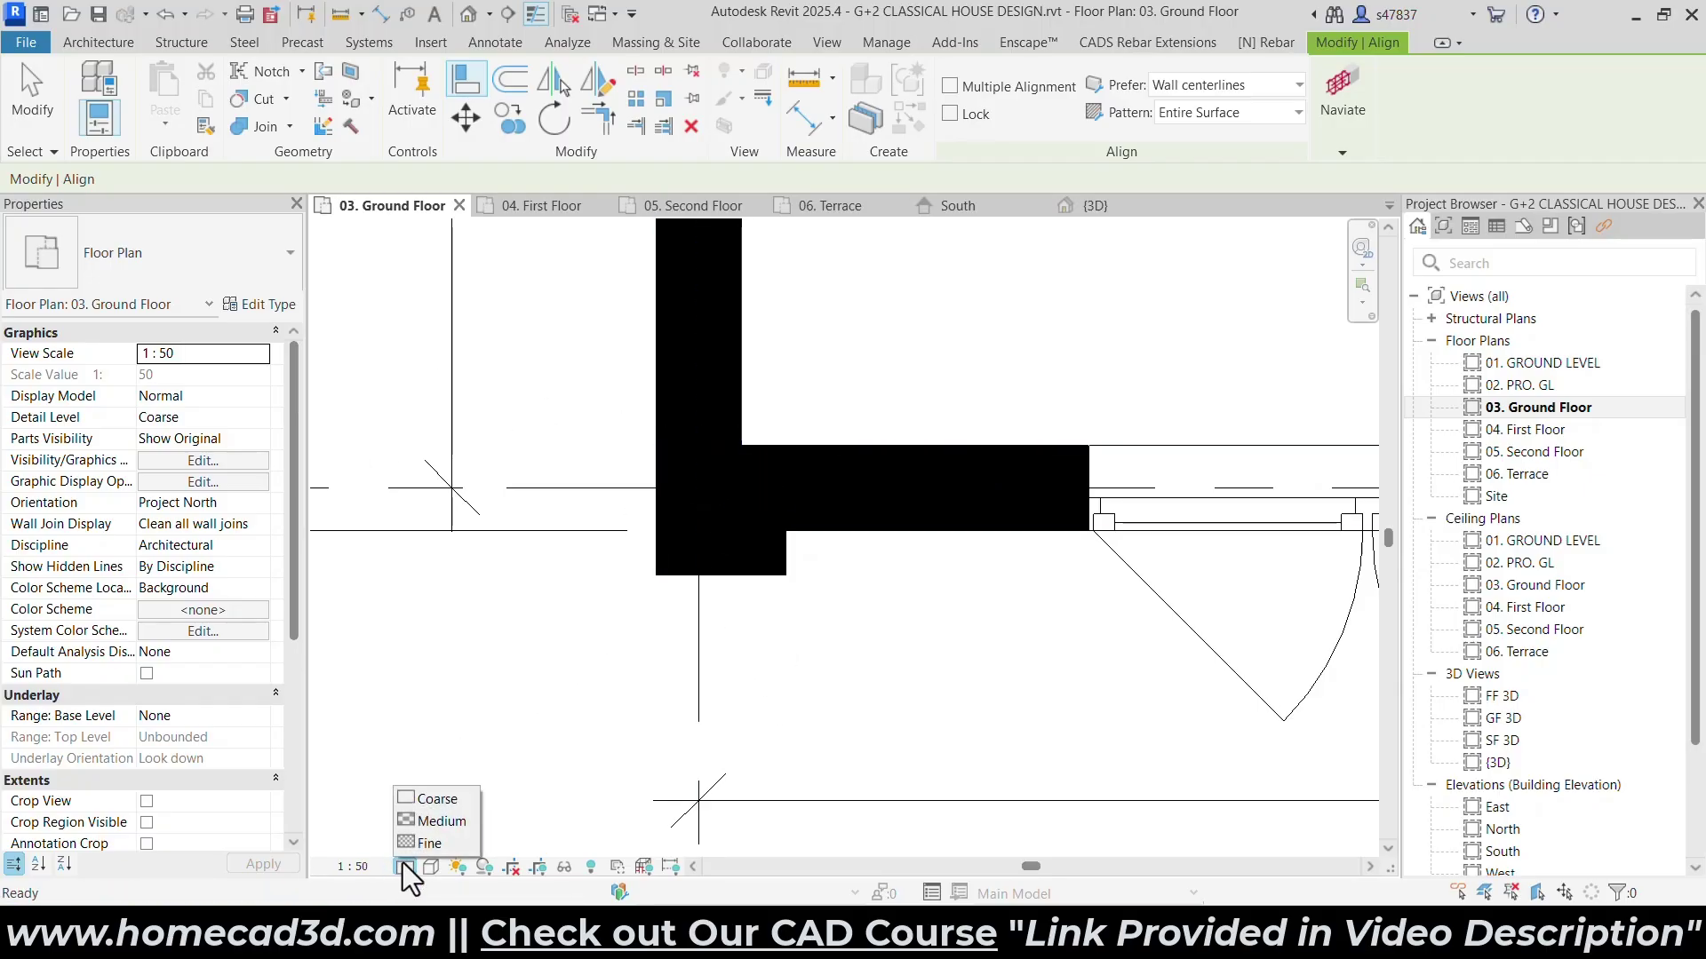
pyautogui.click(429, 822)
pyautogui.scroll(-4, 479, 659)
pyautogui.press('Escape')
pyautogui.scroll(2, 961, 622)
pyautogui.click(960, 626)
pyautogui.press('Escape')
pyautogui.press('a')
pyautogui.press('l')
pyautogui.scroll(1, 1009, 655)
pyautogui.click(1010, 655)
pyautogui.click(994, 617)
pyautogui.scroll(-2, 992, 630)
pyautogui.click(438, 614)
pyautogui.press('Escape')
pyautogui.press('Escape')
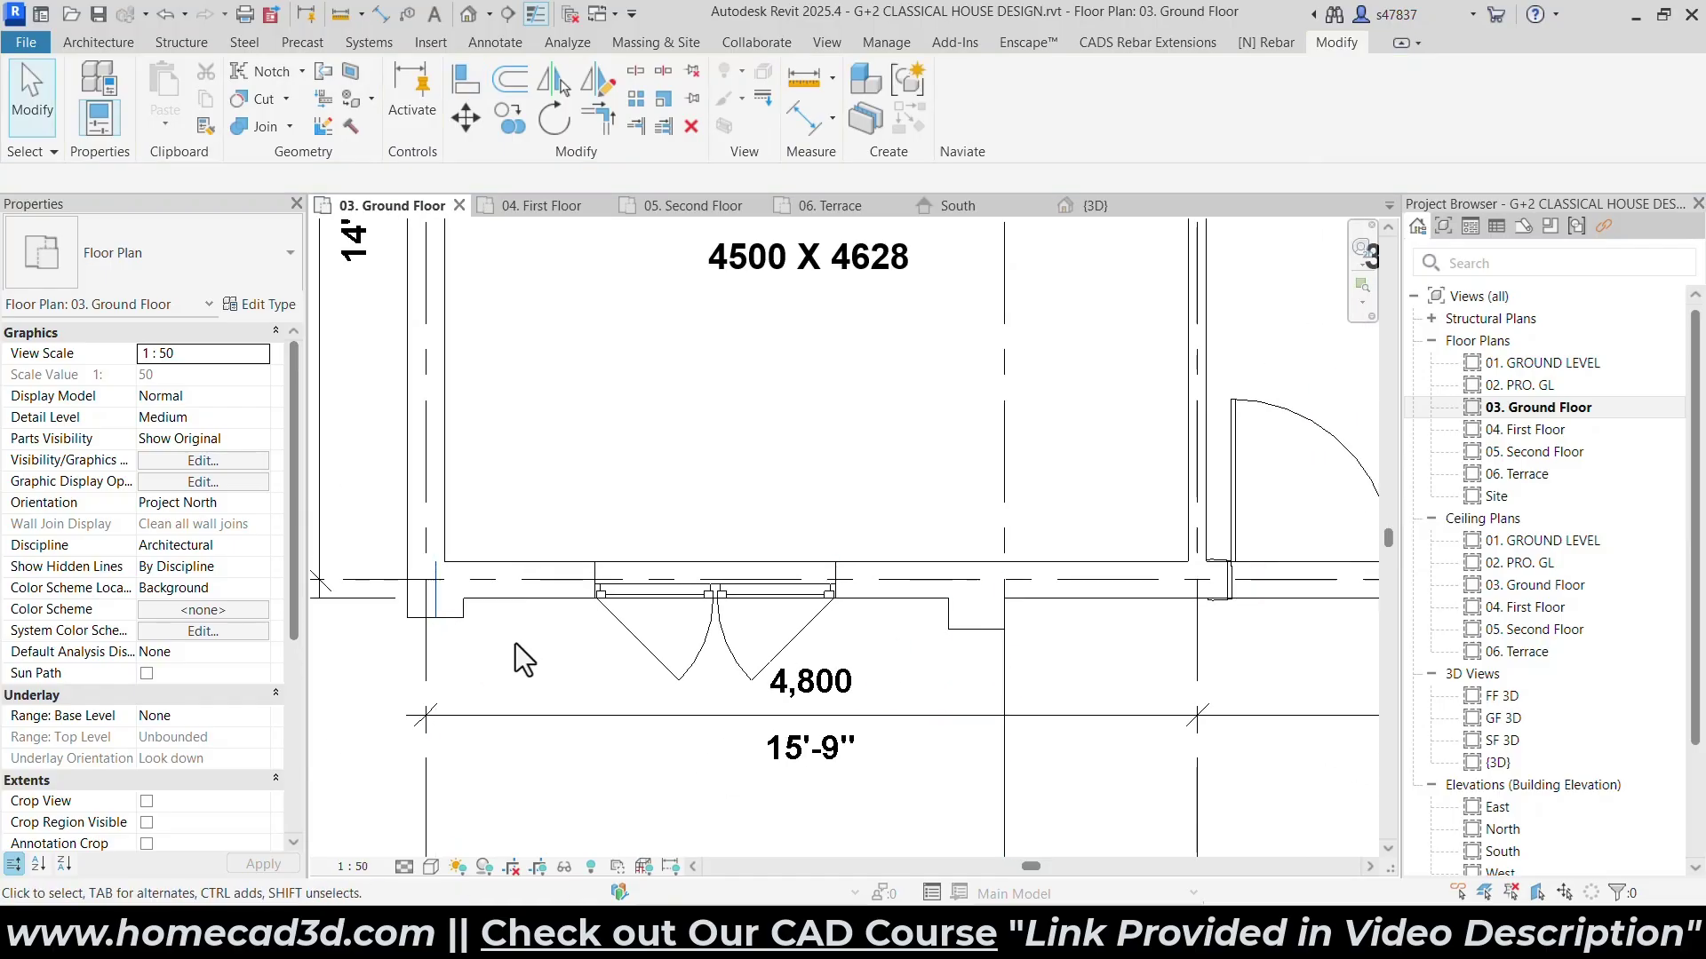
# Align the front face of the wall column beside the drawing room window with the corner column's front face.
pyautogui.press('a')
pyautogui.press('l')
pyautogui.click(453, 617)
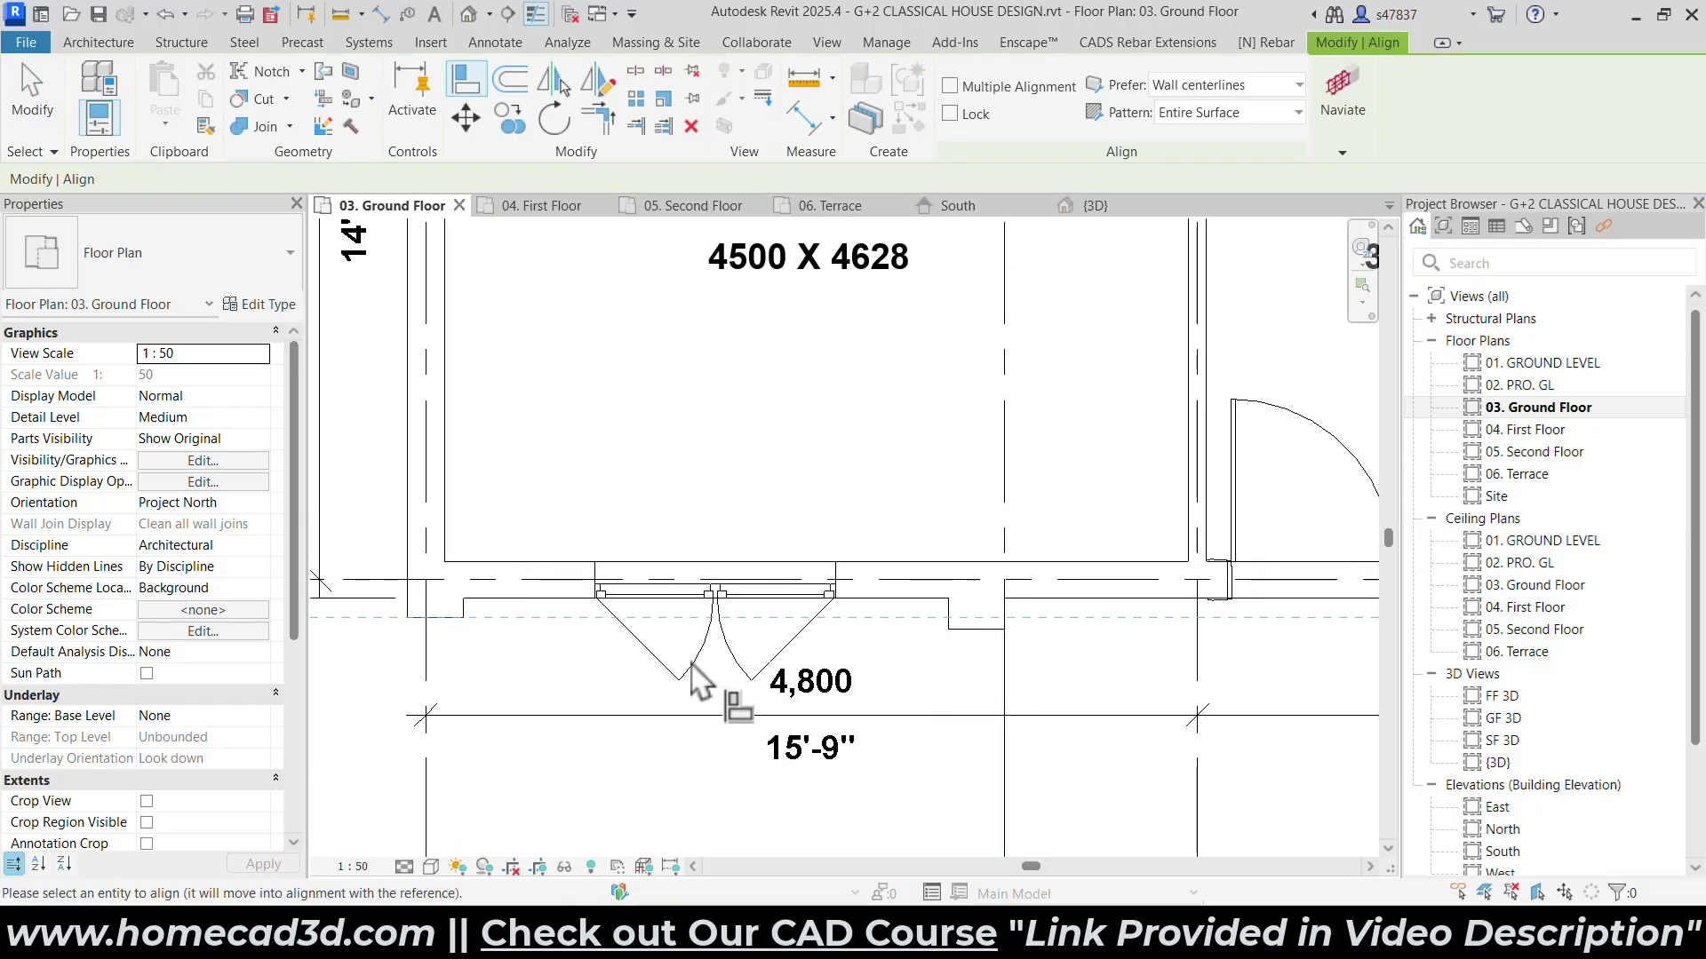
pyautogui.click(947, 636)
pyautogui.scroll(-2, 751, 716)
pyautogui.scroll(1, 586, 648)
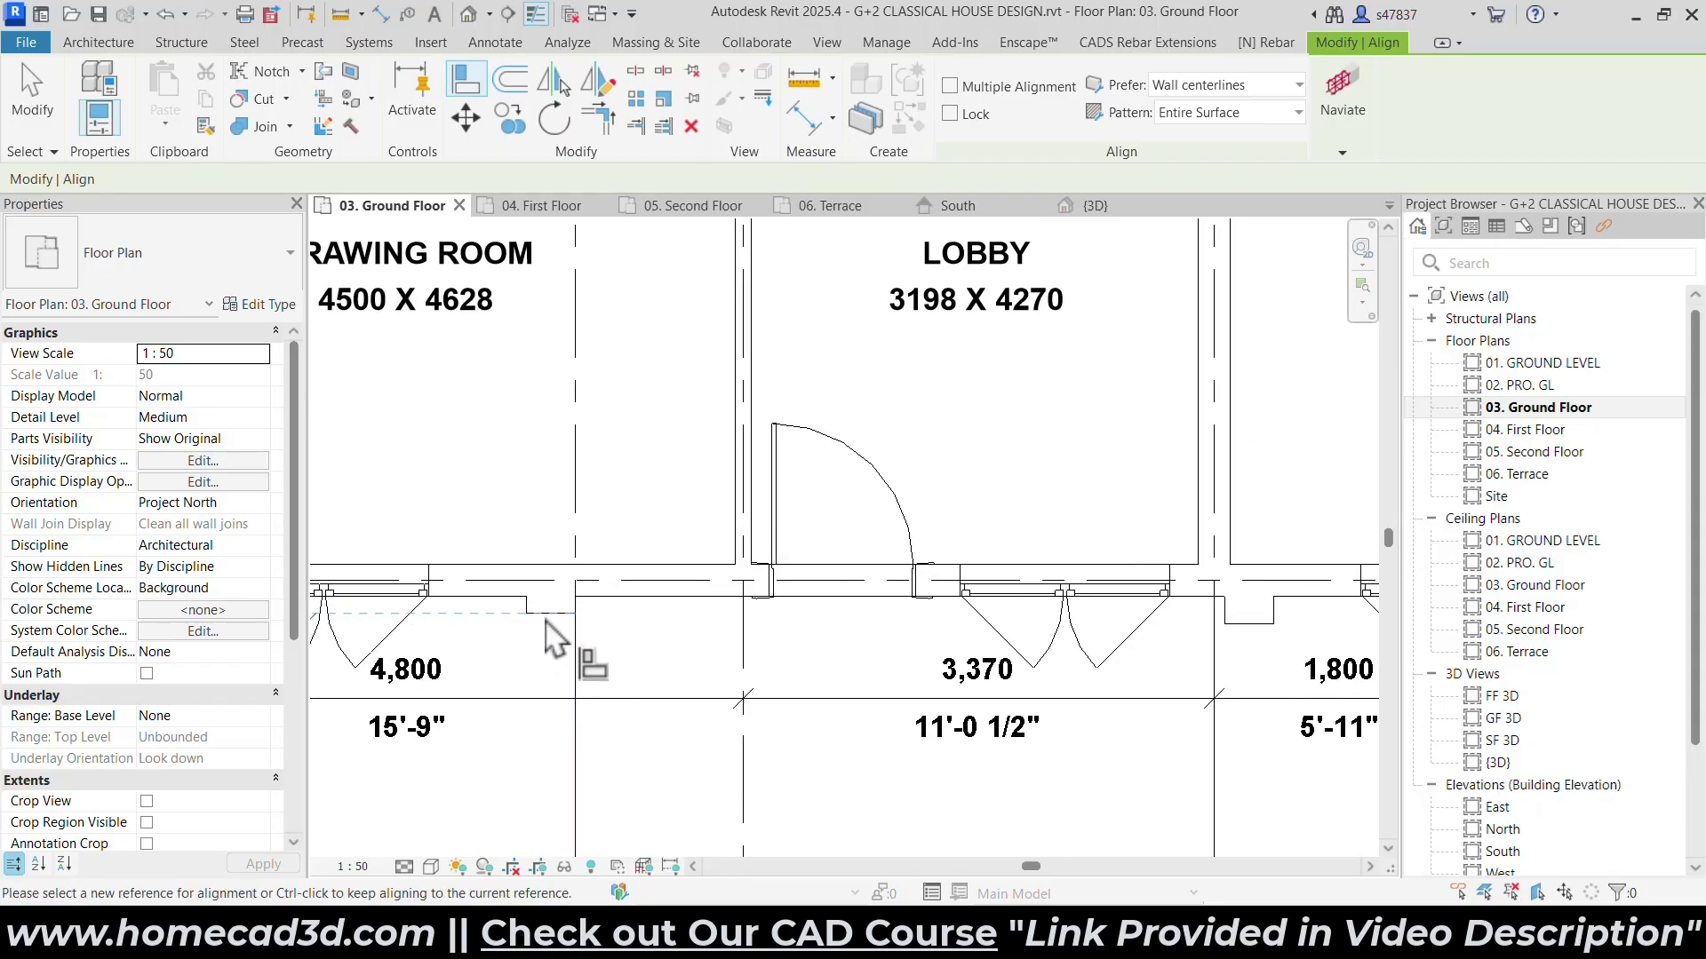
pyautogui.press('Escape')
pyautogui.press('Escape')
# Using multiple alignment, align the front faces of the other porch-side wall column and the bedroom 02 corner column with the aligned wall column.
pyautogui.scroll(2, 536, 622)
pyautogui.press('a')
pyautogui.press('l')
pyautogui.click(542, 627)
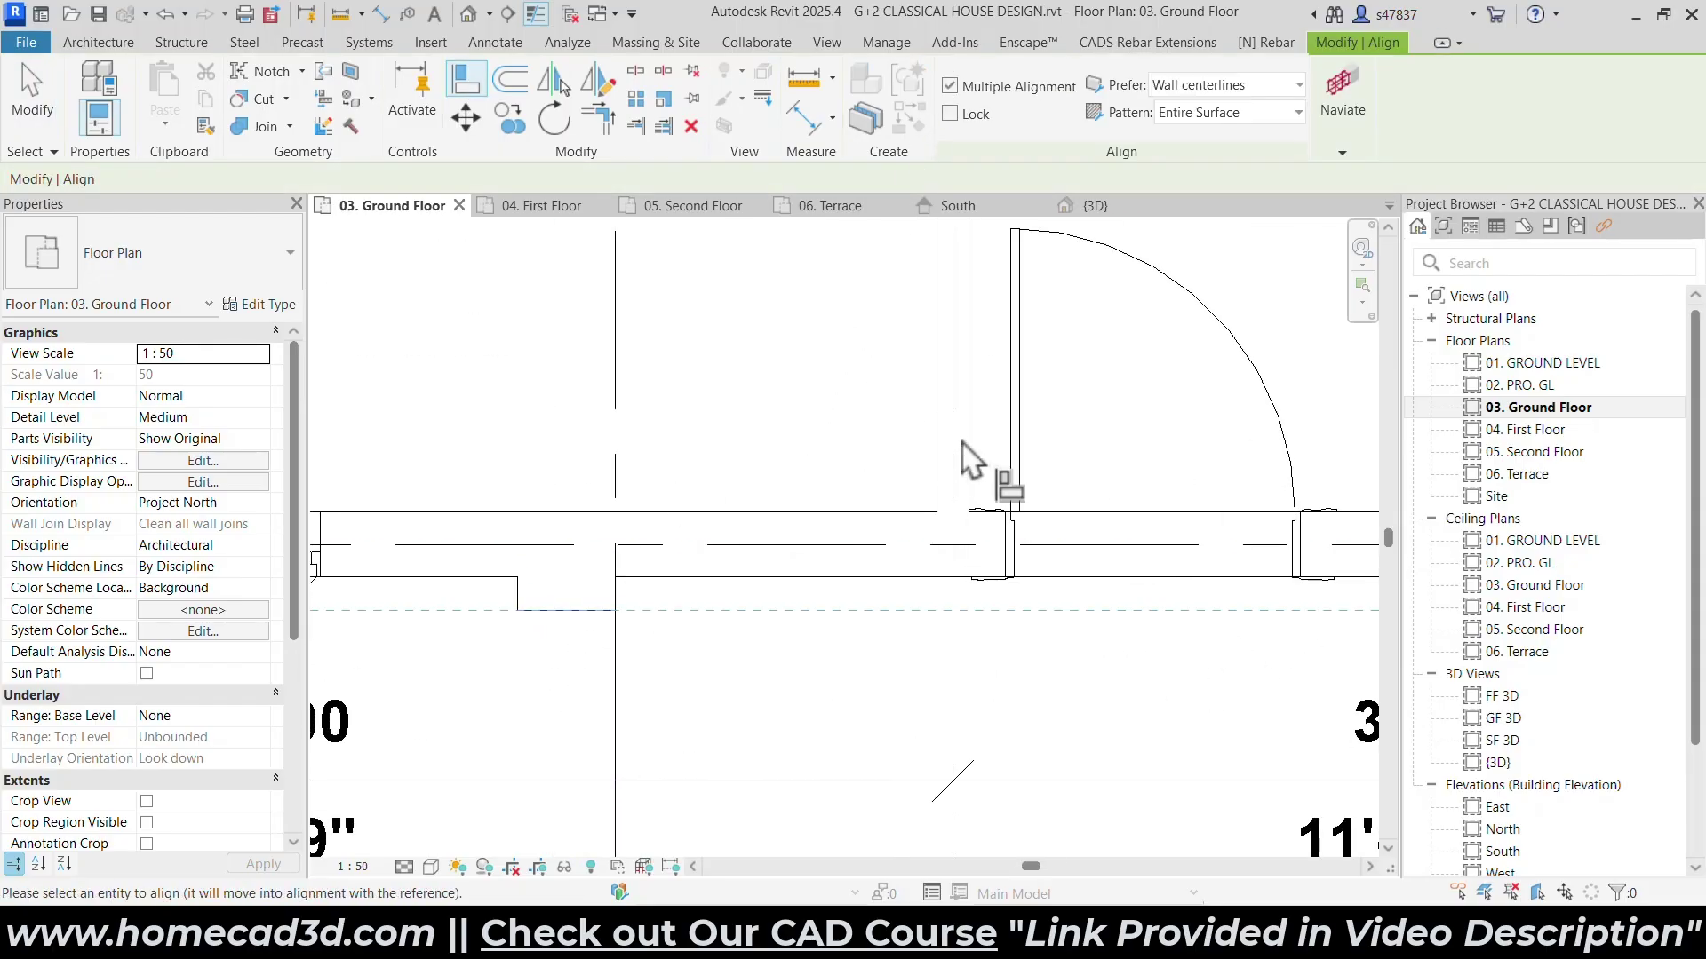
pyautogui.moveTo(1306, 573); pyautogui.dragTo(621, 519, button='middle')
pyautogui.click(1248, 581)
pyautogui.scroll(-1, 1164, 601)
pyautogui.moveTo(1315, 604); pyautogui.dragTo(469, 572, button='middle')
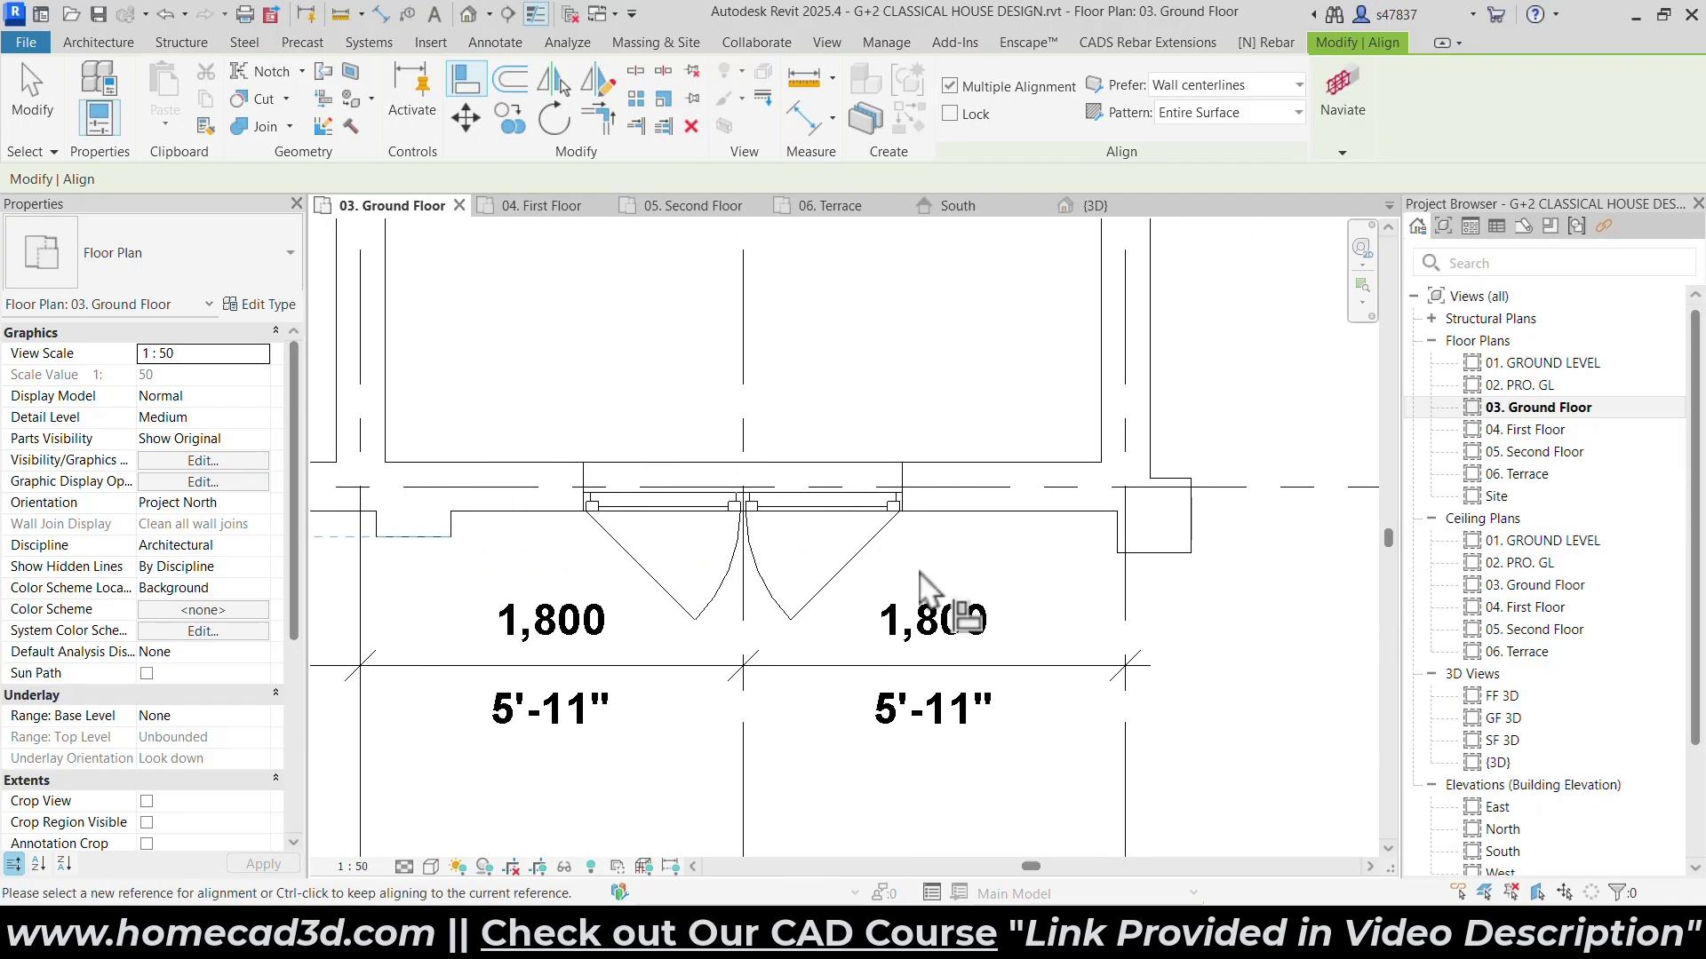
pyautogui.click(1172, 554)
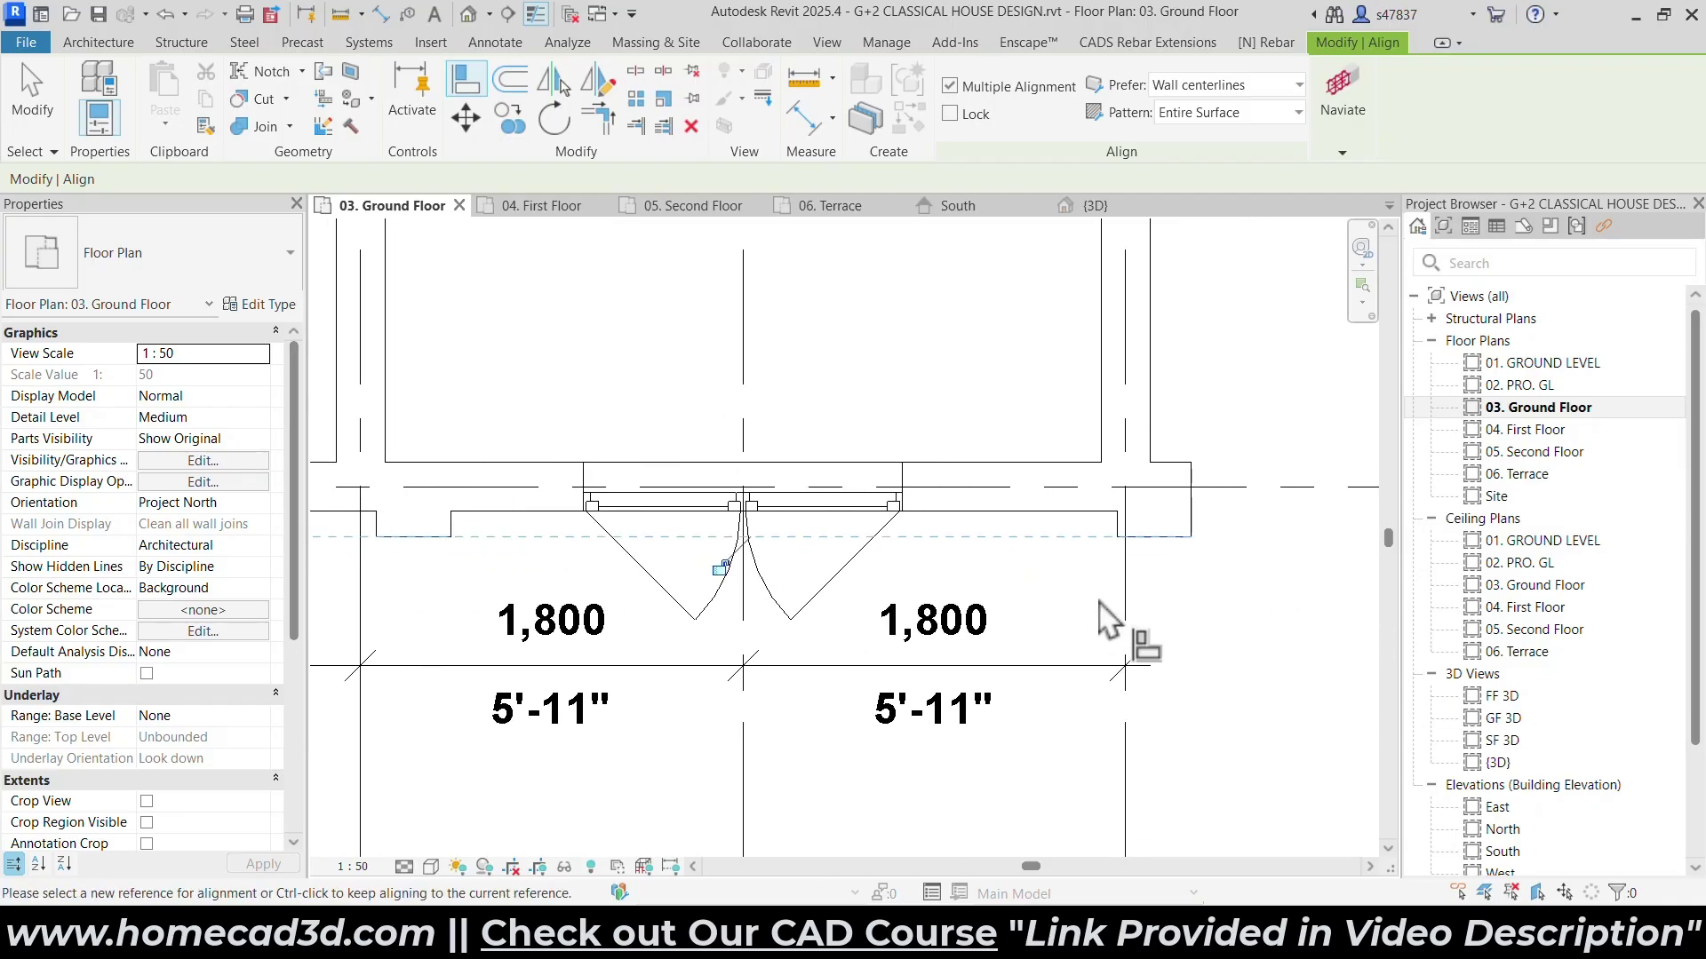
pyautogui.press('Escape')
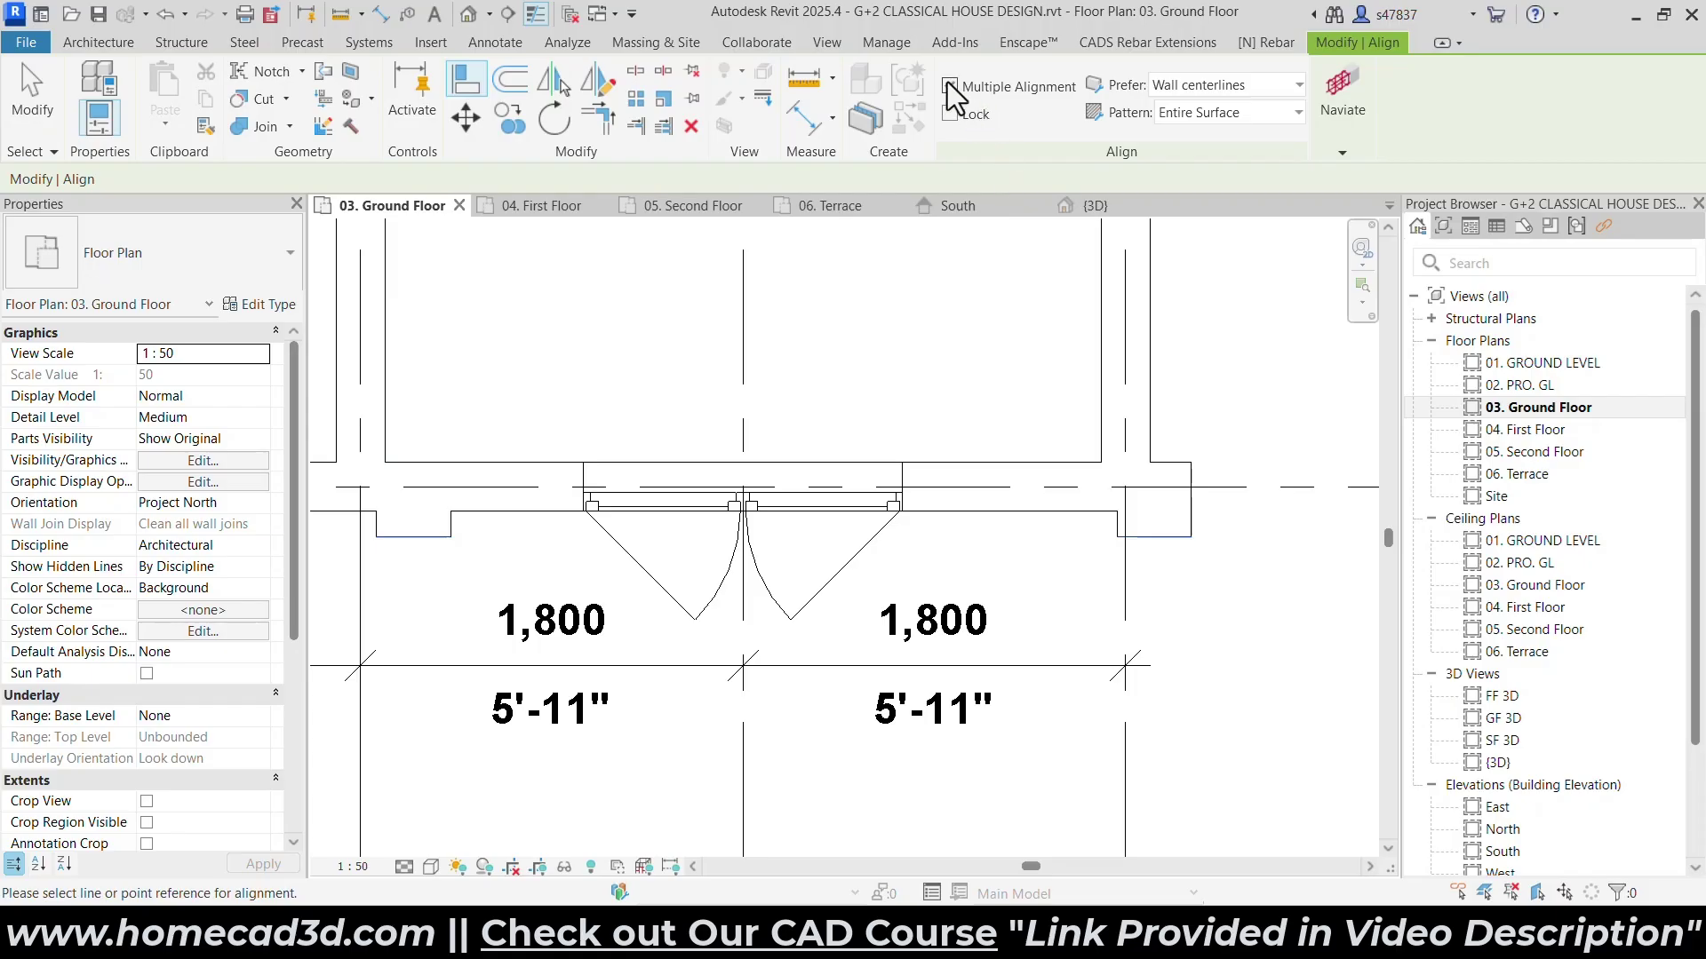
# Align the inner side face of the bedroom 02 corner column with the side wall's inner face.
pyautogui.click(1100, 391)
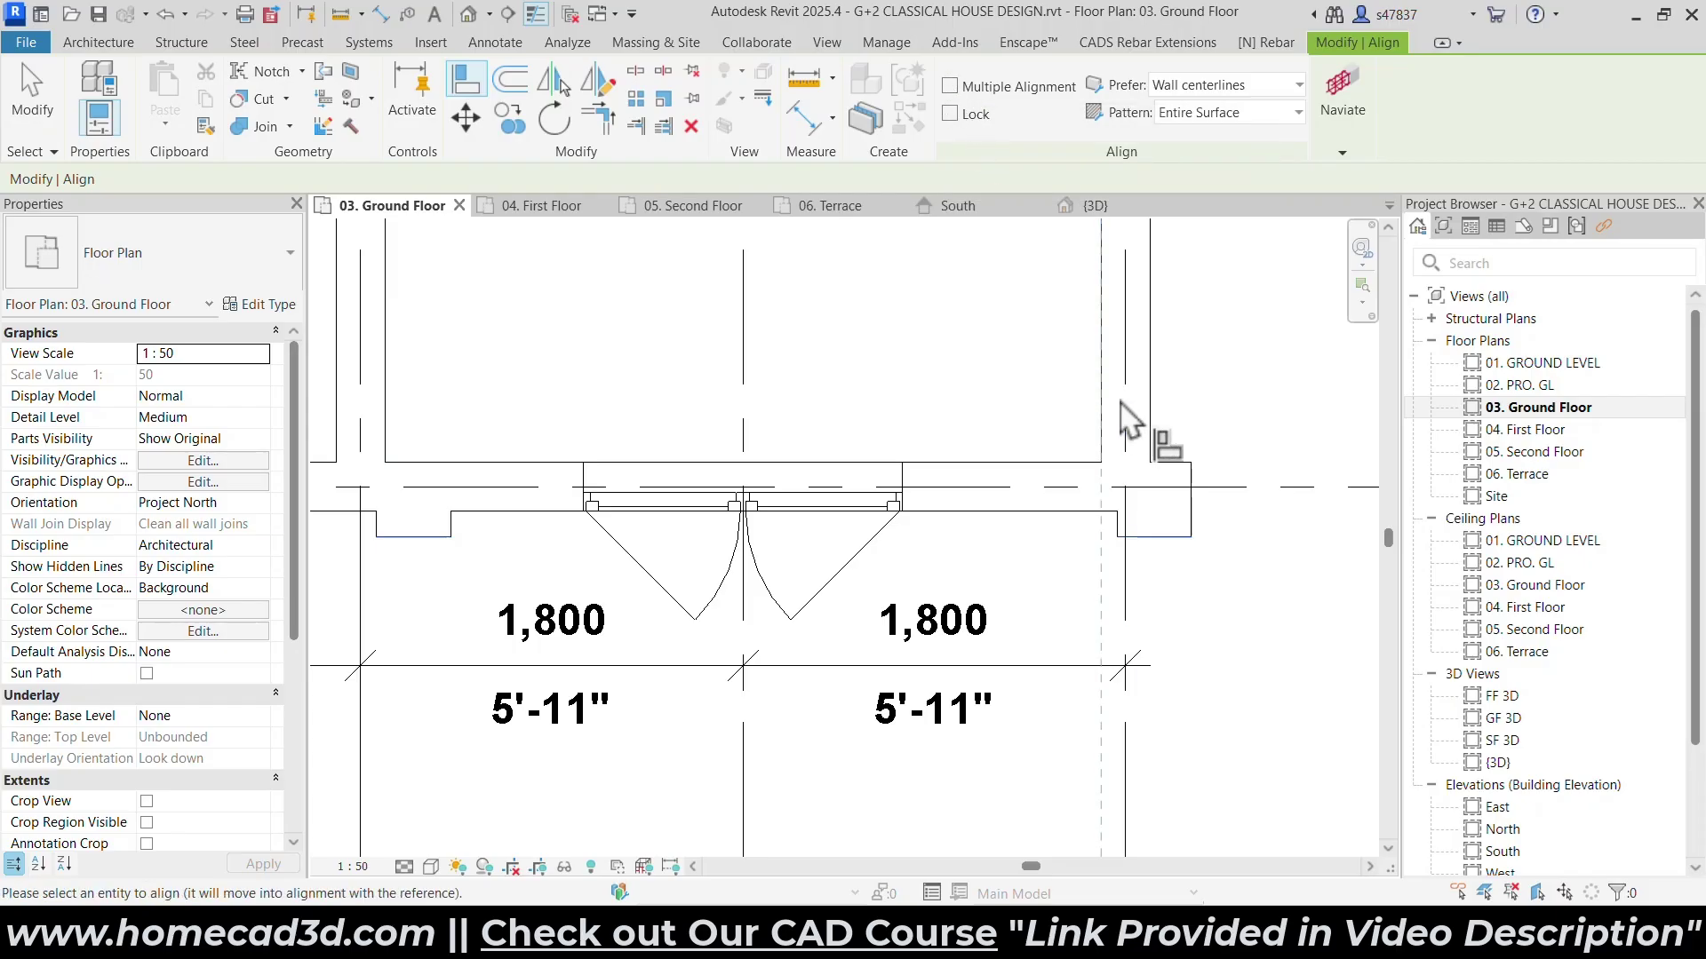
pyautogui.scroll(3, 1127, 458)
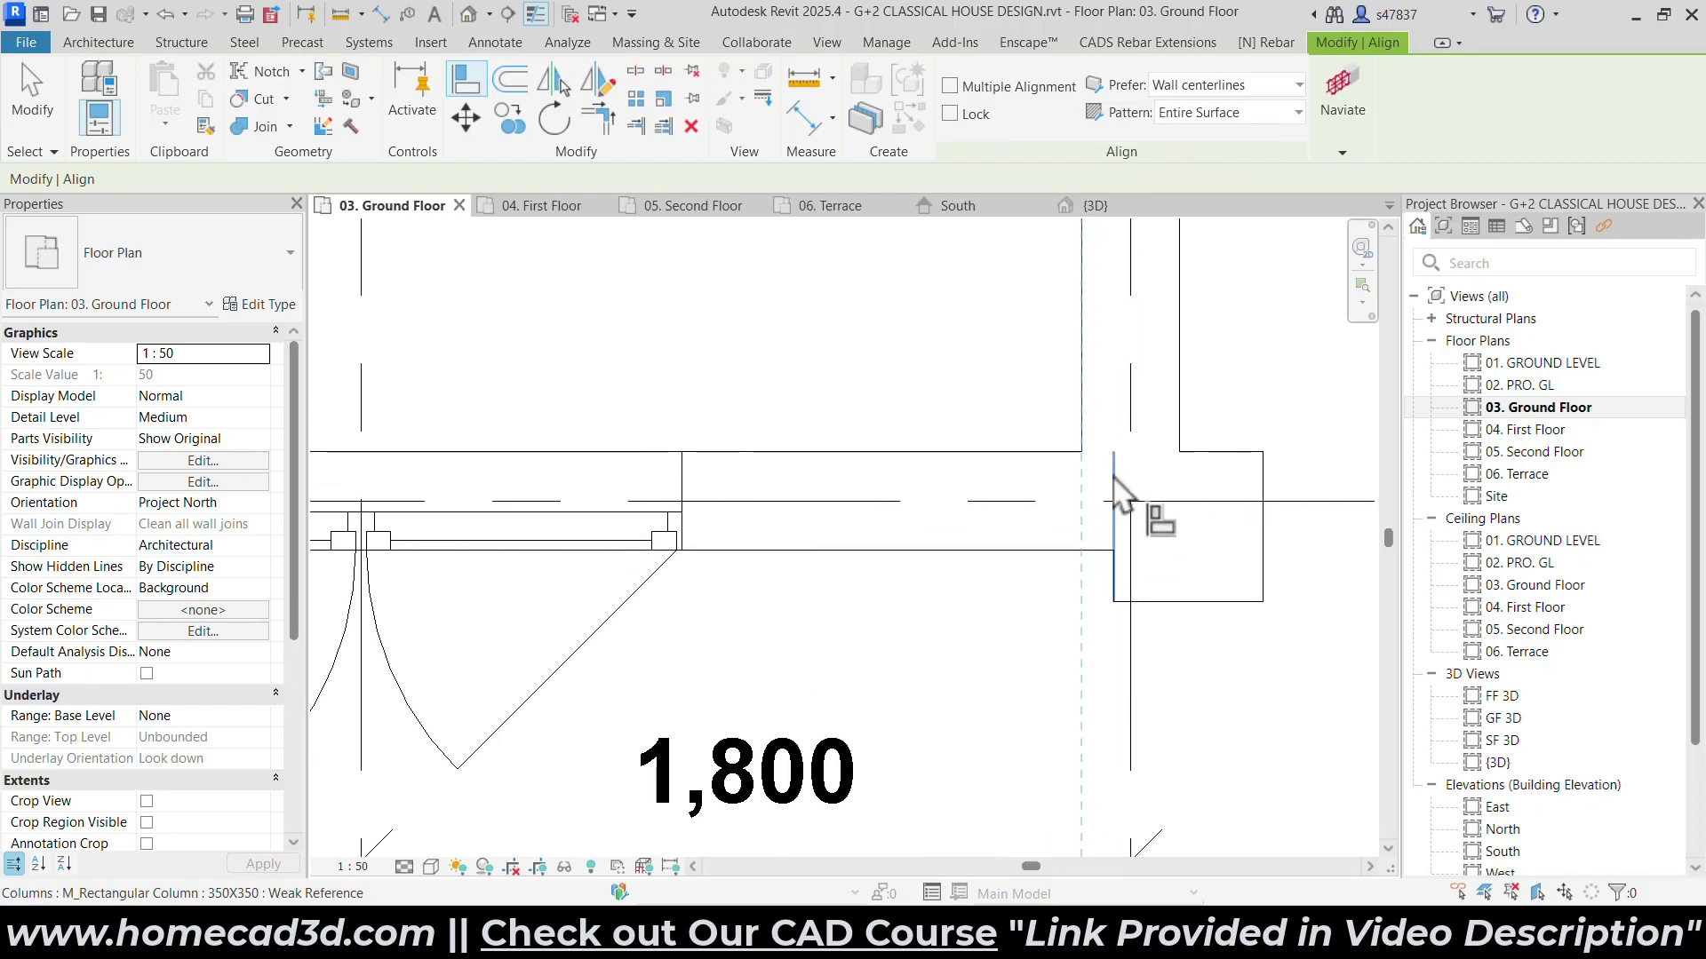
pyautogui.click(1116, 558)
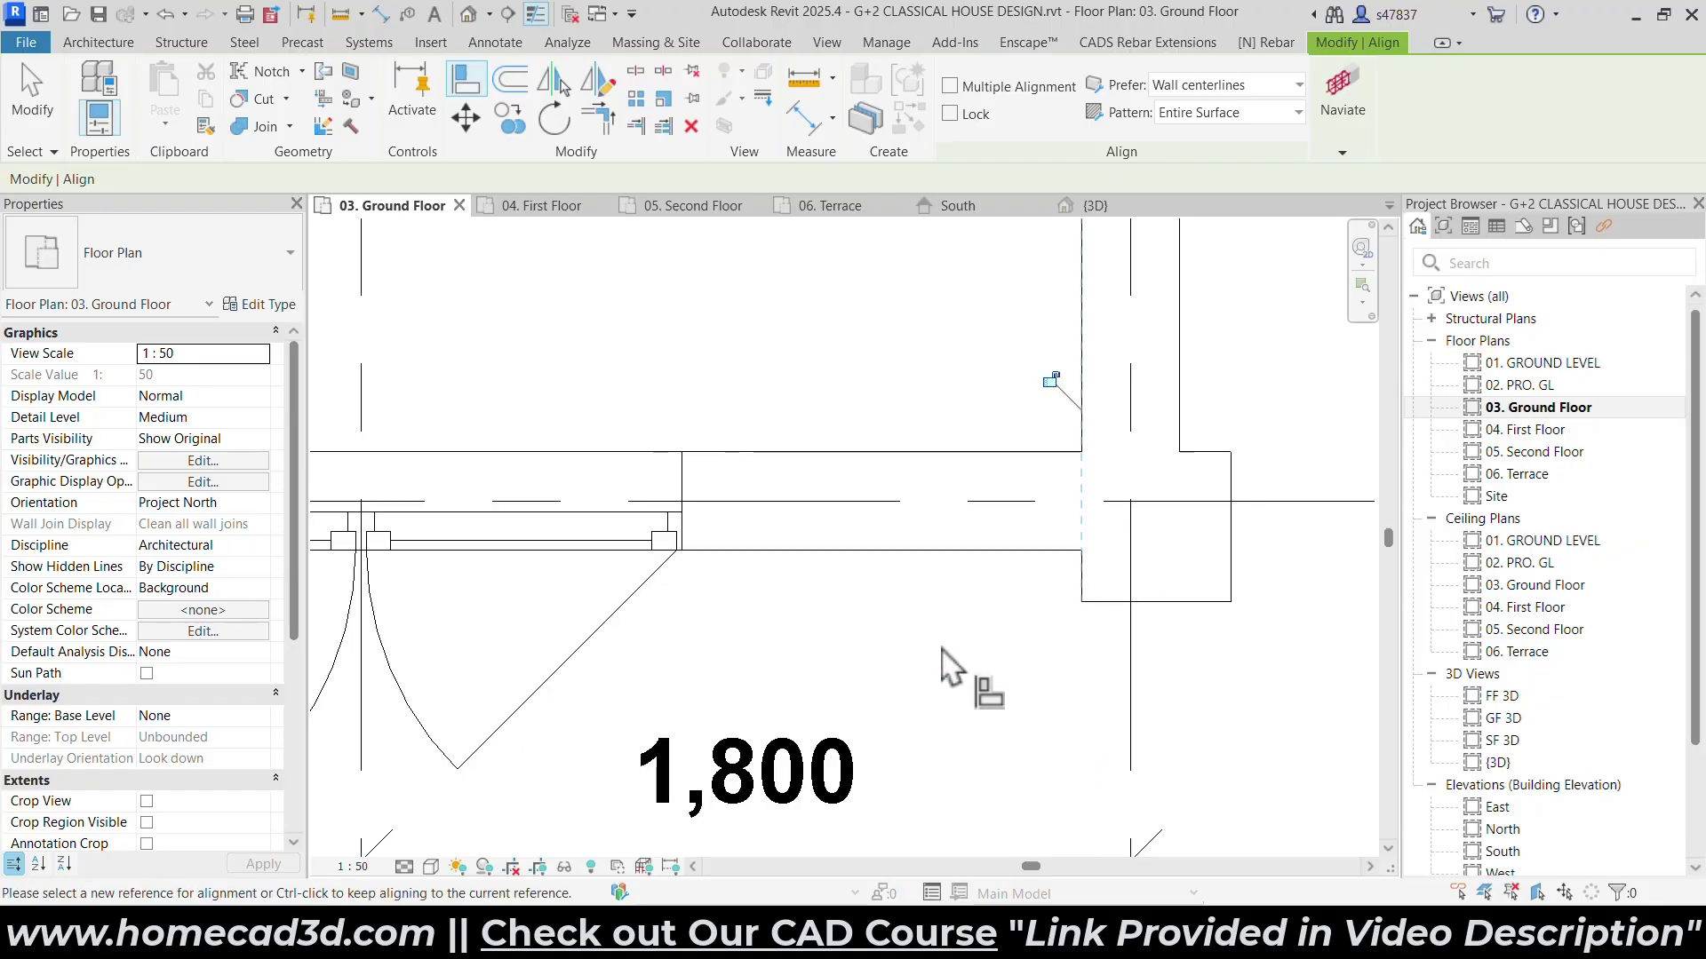
# Align the porch-side face of the wall column at the lobby and bedroom 02 junction with the porch slab edge.
pyautogui.scroll(-2, 924, 627)
pyautogui.moveTo(564, 565); pyautogui.dragTo(838, 551, button='middle')
pyautogui.scroll(2, 795, 602)
pyautogui.click(838, 615)
pyautogui.click(867, 571)
pyautogui.scroll(-2, 933, 626)
pyautogui.moveTo(928, 622); pyautogui.dragTo(1524, 609, button='middle')
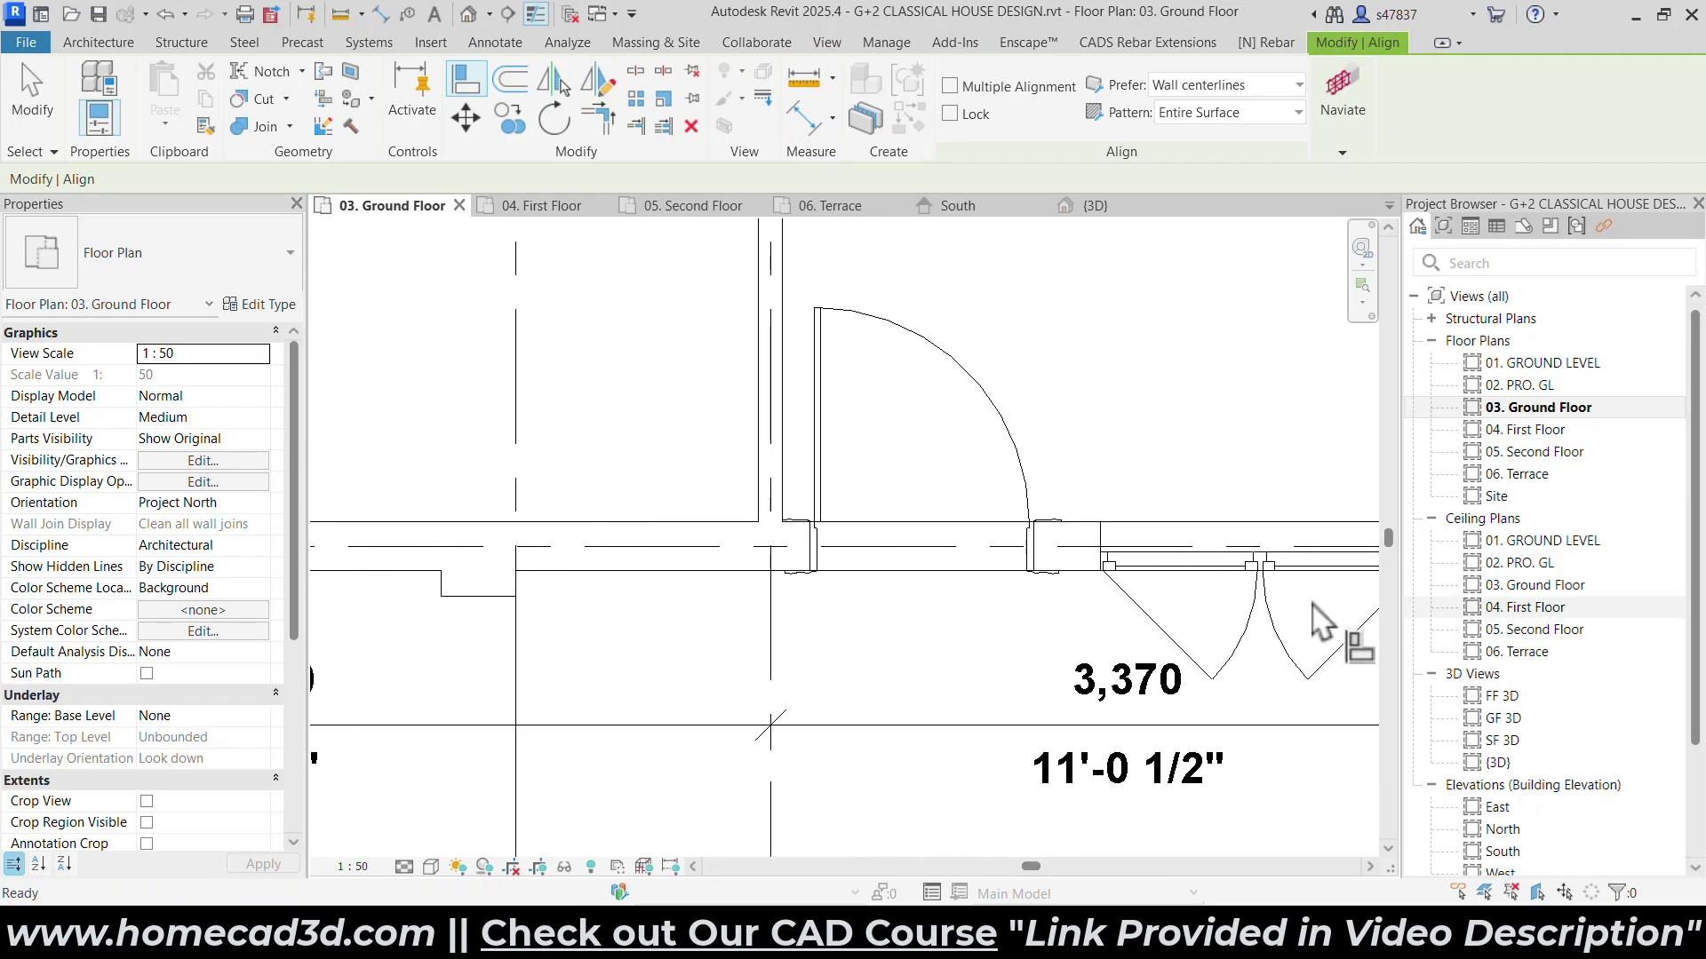
# Align the bedroom 02 side column at grid 3 with the cross wall's rear face and the side wall's inner face.
pyautogui.scroll(-2, 524, 586)
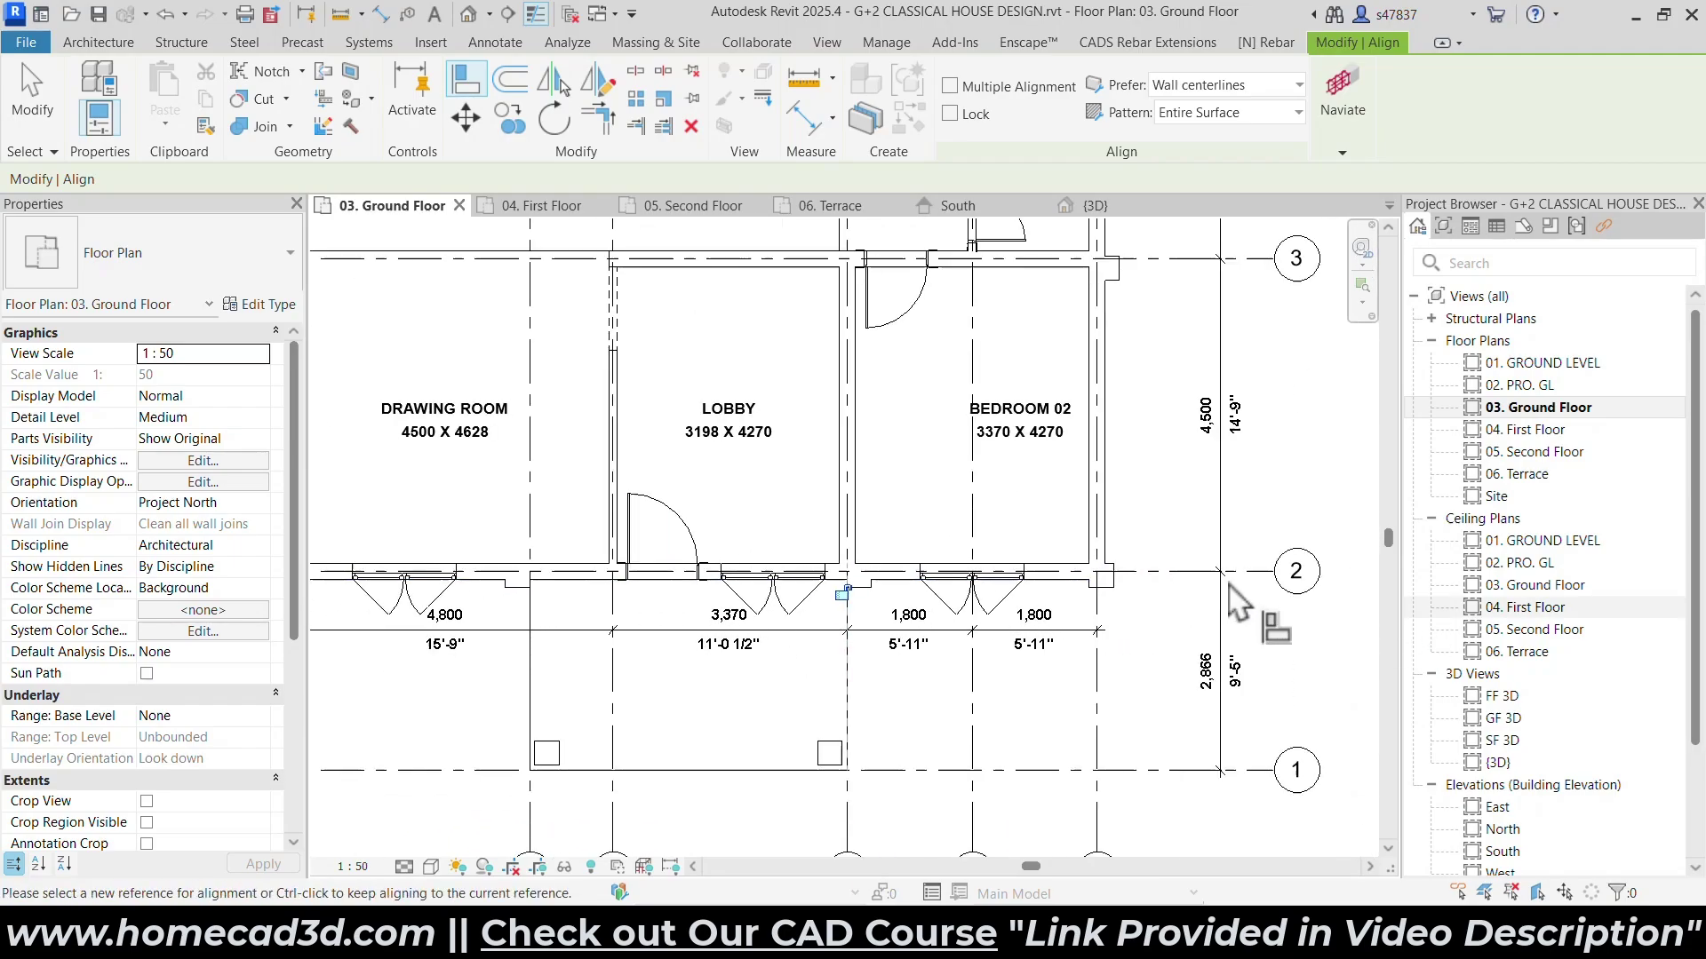
pyautogui.scroll(5, 1028, 483)
pyautogui.click(881, 423)
pyautogui.click(1005, 441)
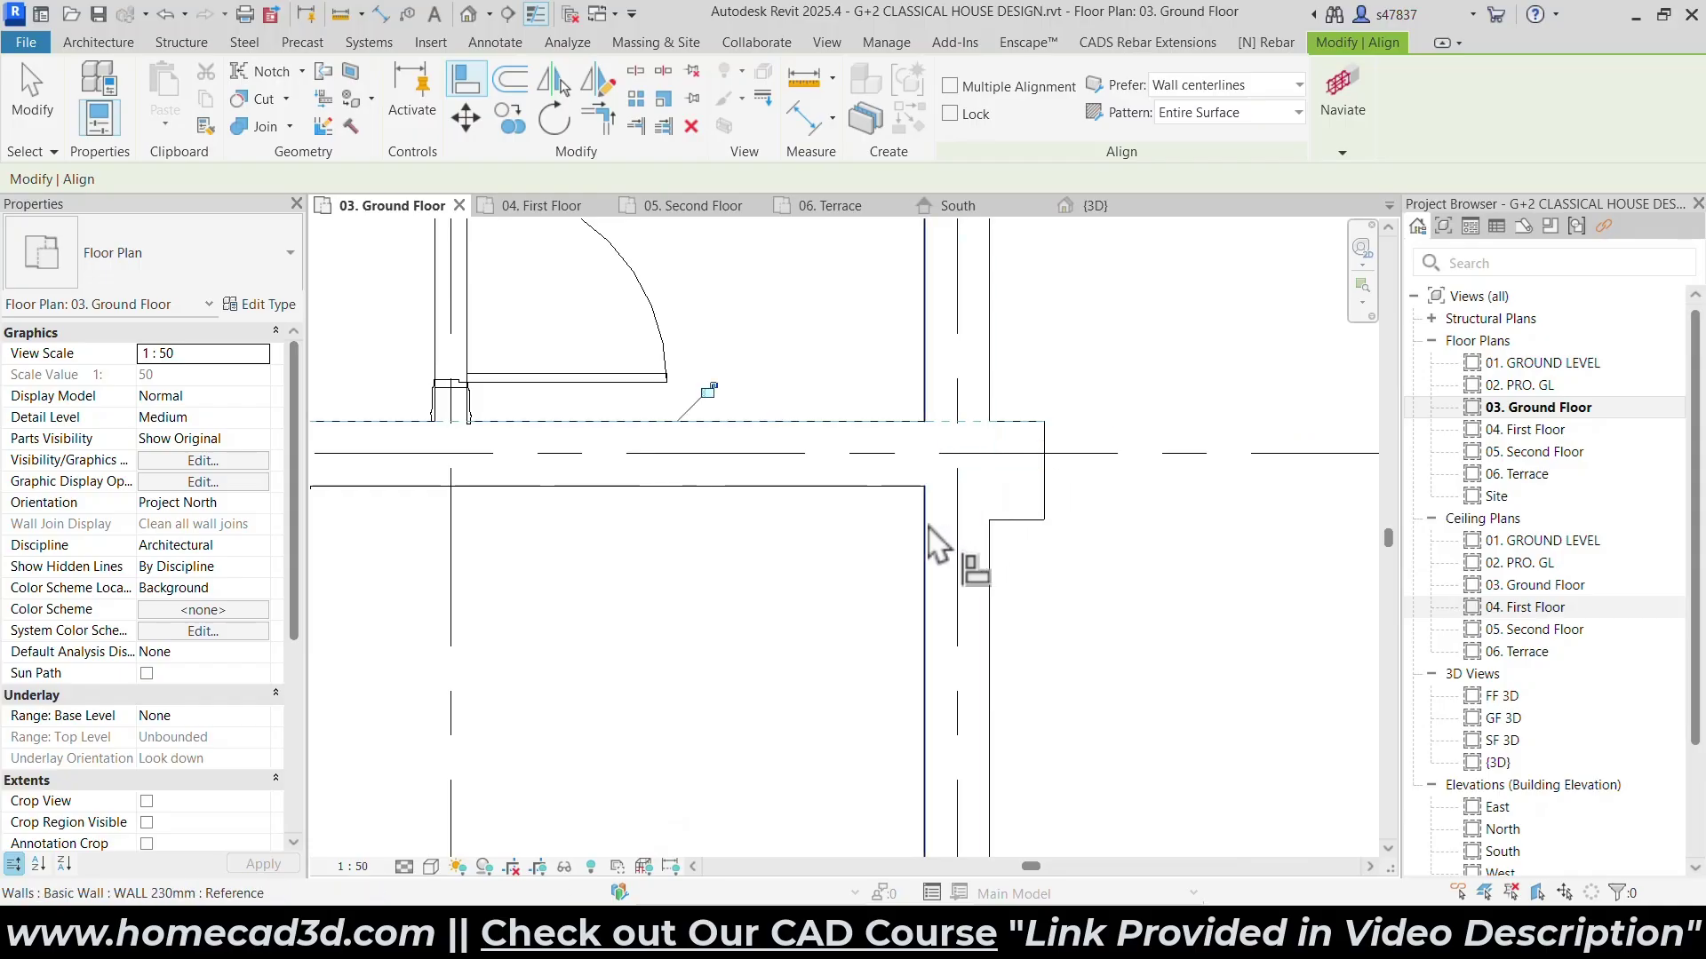
pyautogui.scroll(-3, 982, 507)
# Align the drawing room side column at grid 3 with the side wall's inner face and the room separation line.
pyautogui.scroll(5, 622, 538)
pyautogui.click(762, 593)
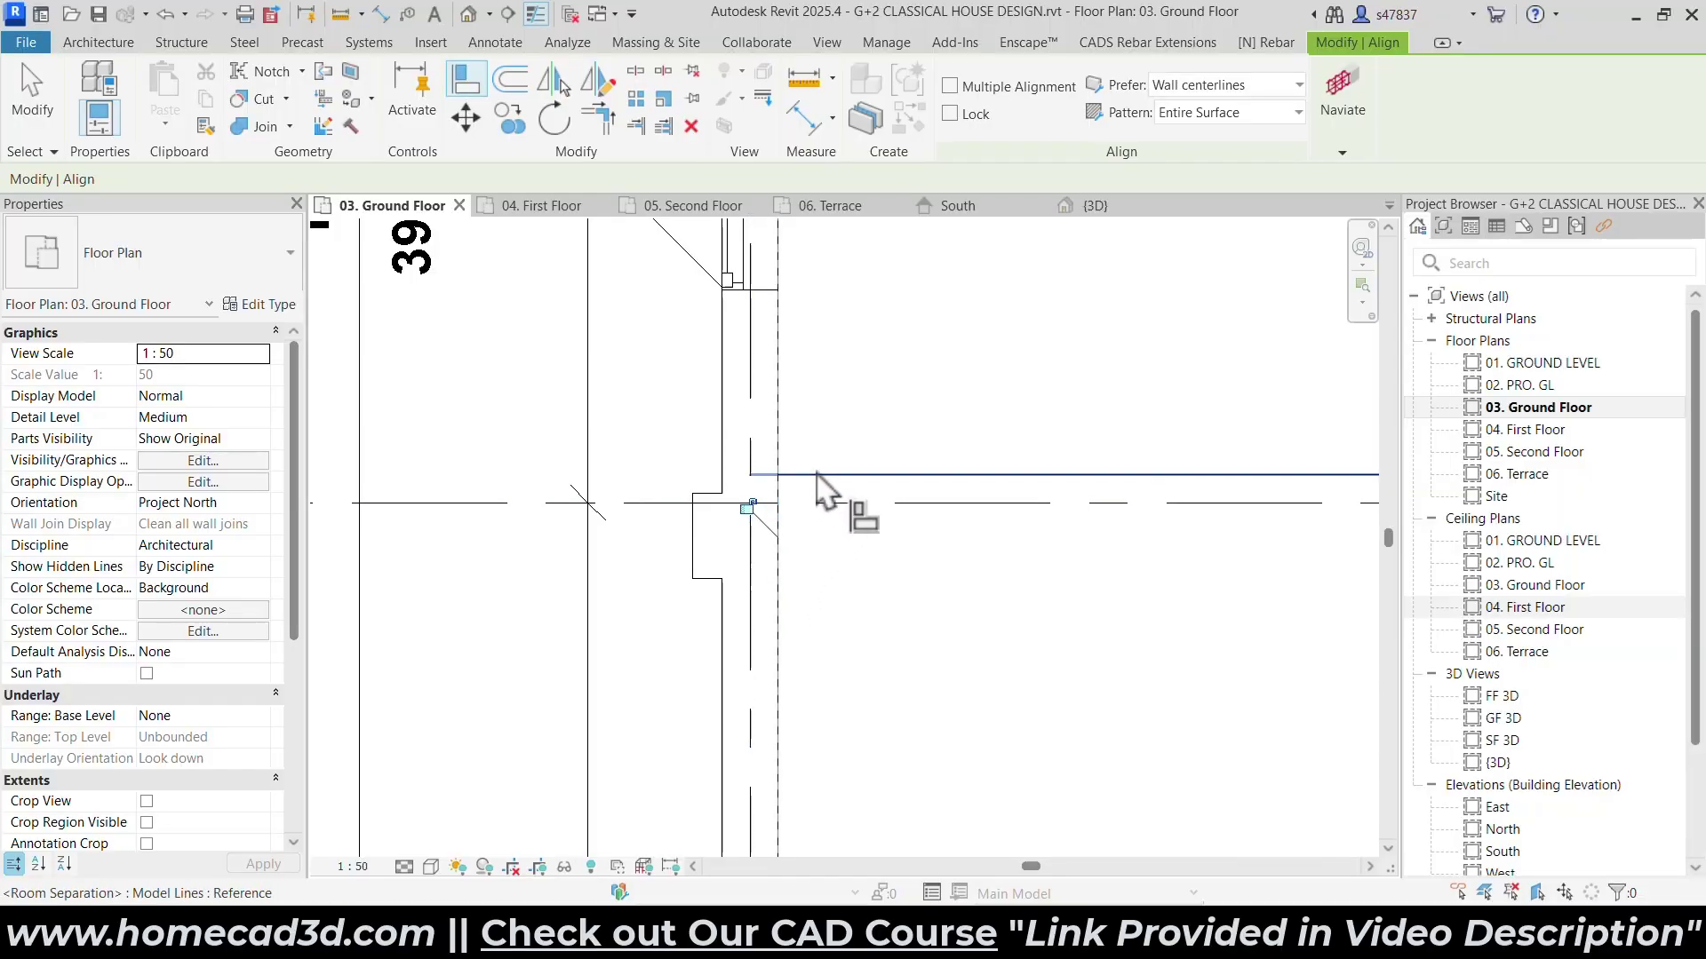
pyautogui.scroll(-3, 629, 526)
pyautogui.moveTo(932, 566); pyautogui.dragTo(616, 581, button='middle')
pyautogui.moveTo(1027, 564); pyautogui.dragTo(634, 571, button='middle')
pyautogui.click(385, 517)
pyautogui.moveTo(384, 521); pyautogui.dragTo(1297, 565, button='middle')
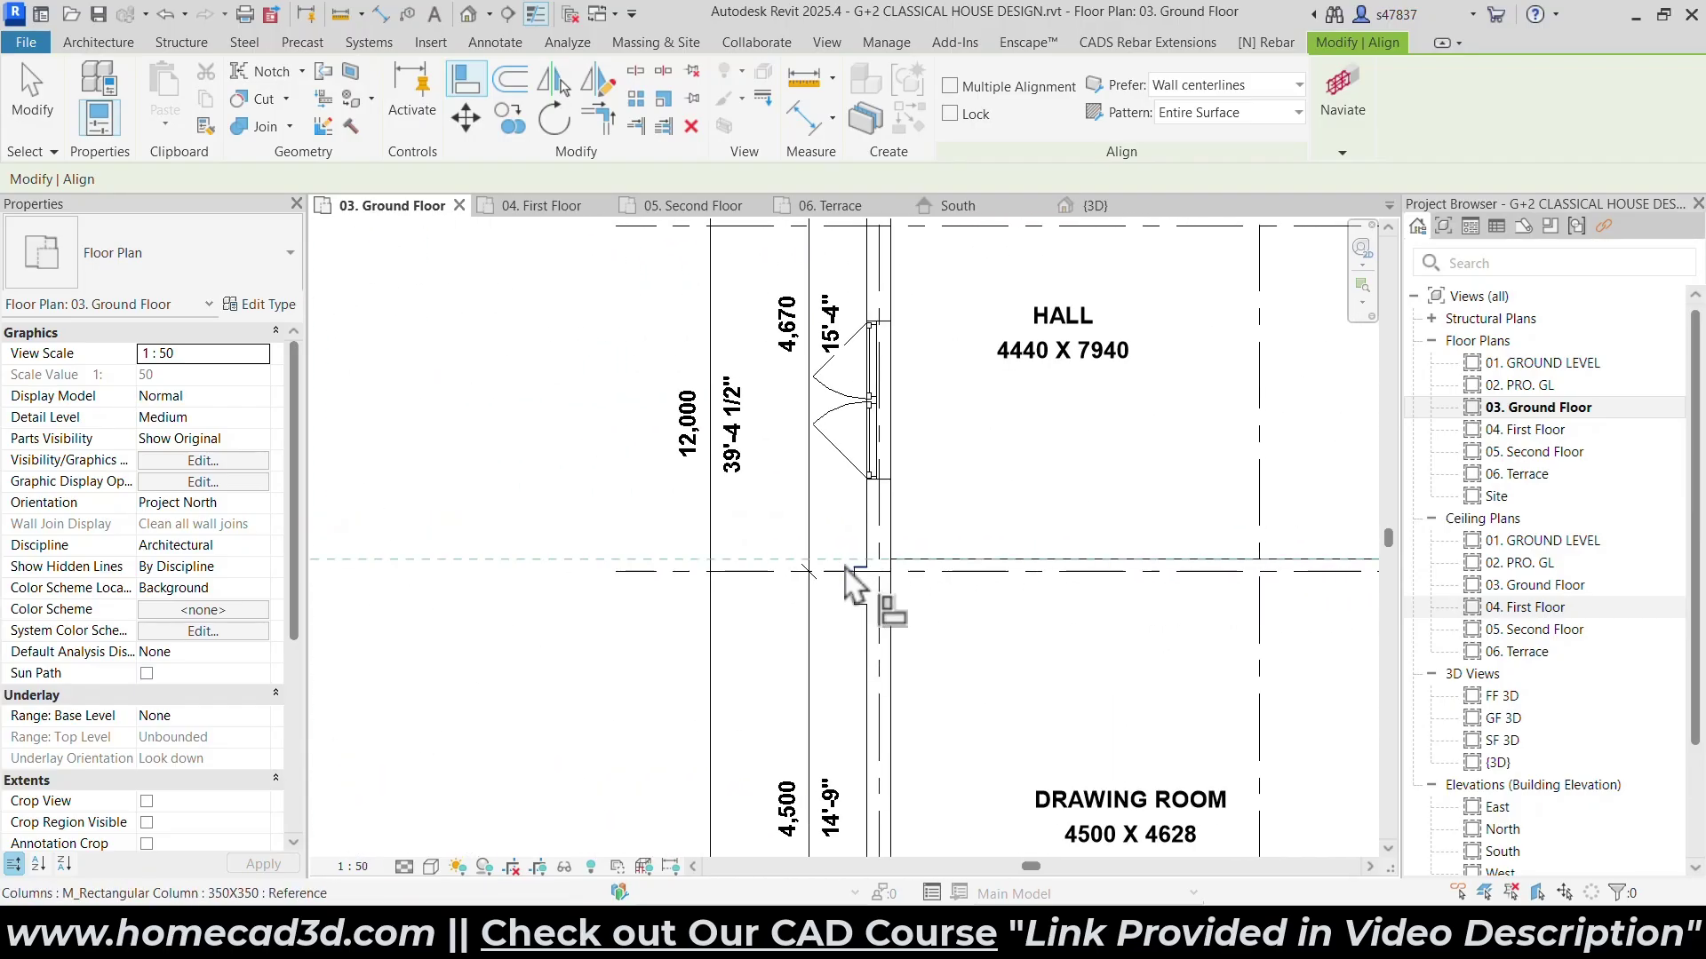
# Review the realigned columns in the ground floor plan and 3D view, and compare them with the reference render in the browser.
pyautogui.moveTo(846, 689); pyautogui.dragTo(692, 556, button='middle')
pyautogui.scroll(3, 1017, 688)
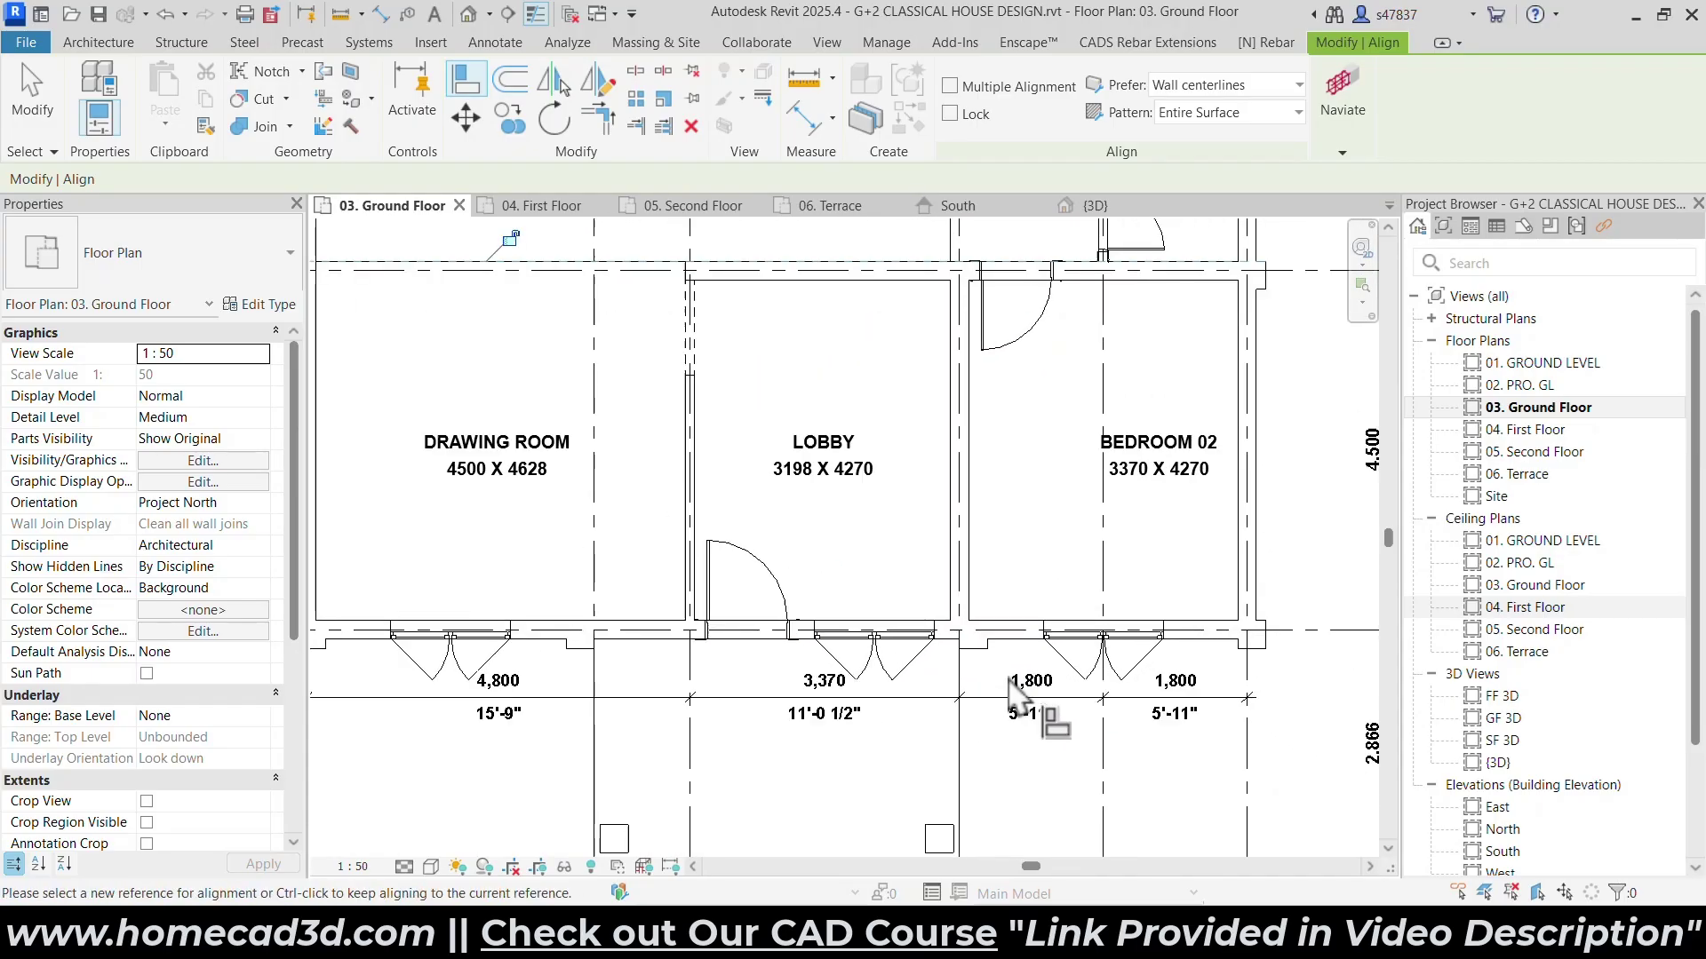
pyautogui.scroll(3, 1293, 653)
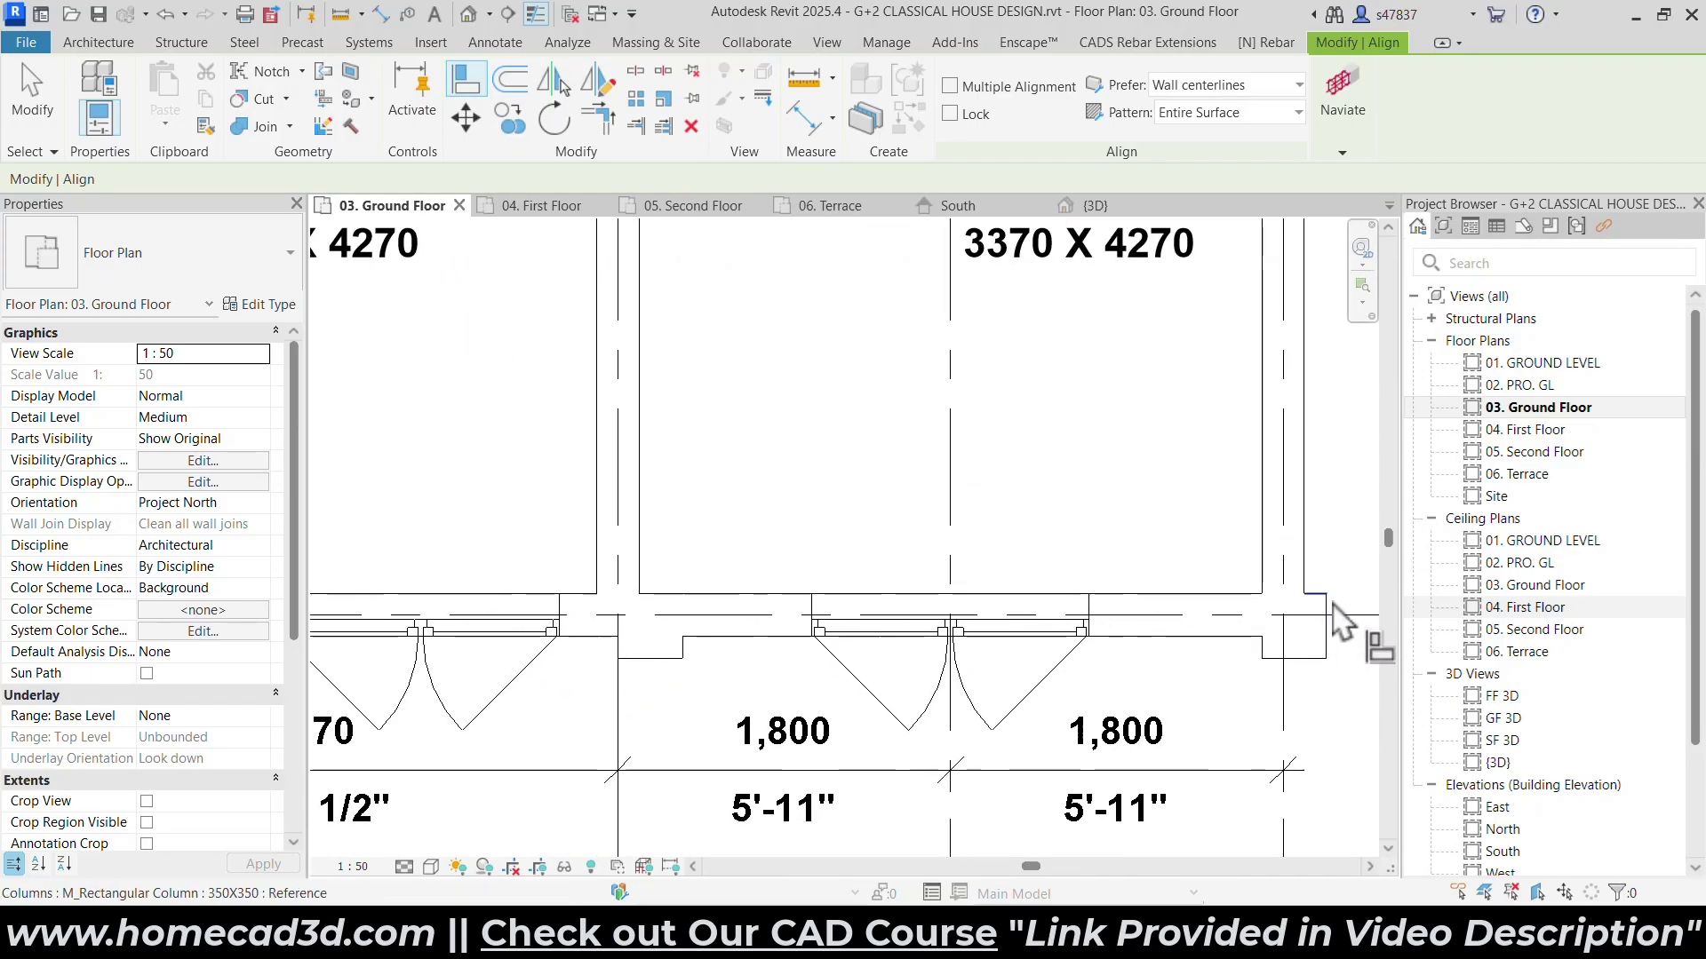
pyautogui.press('Escape')
pyautogui.click(468, 15)
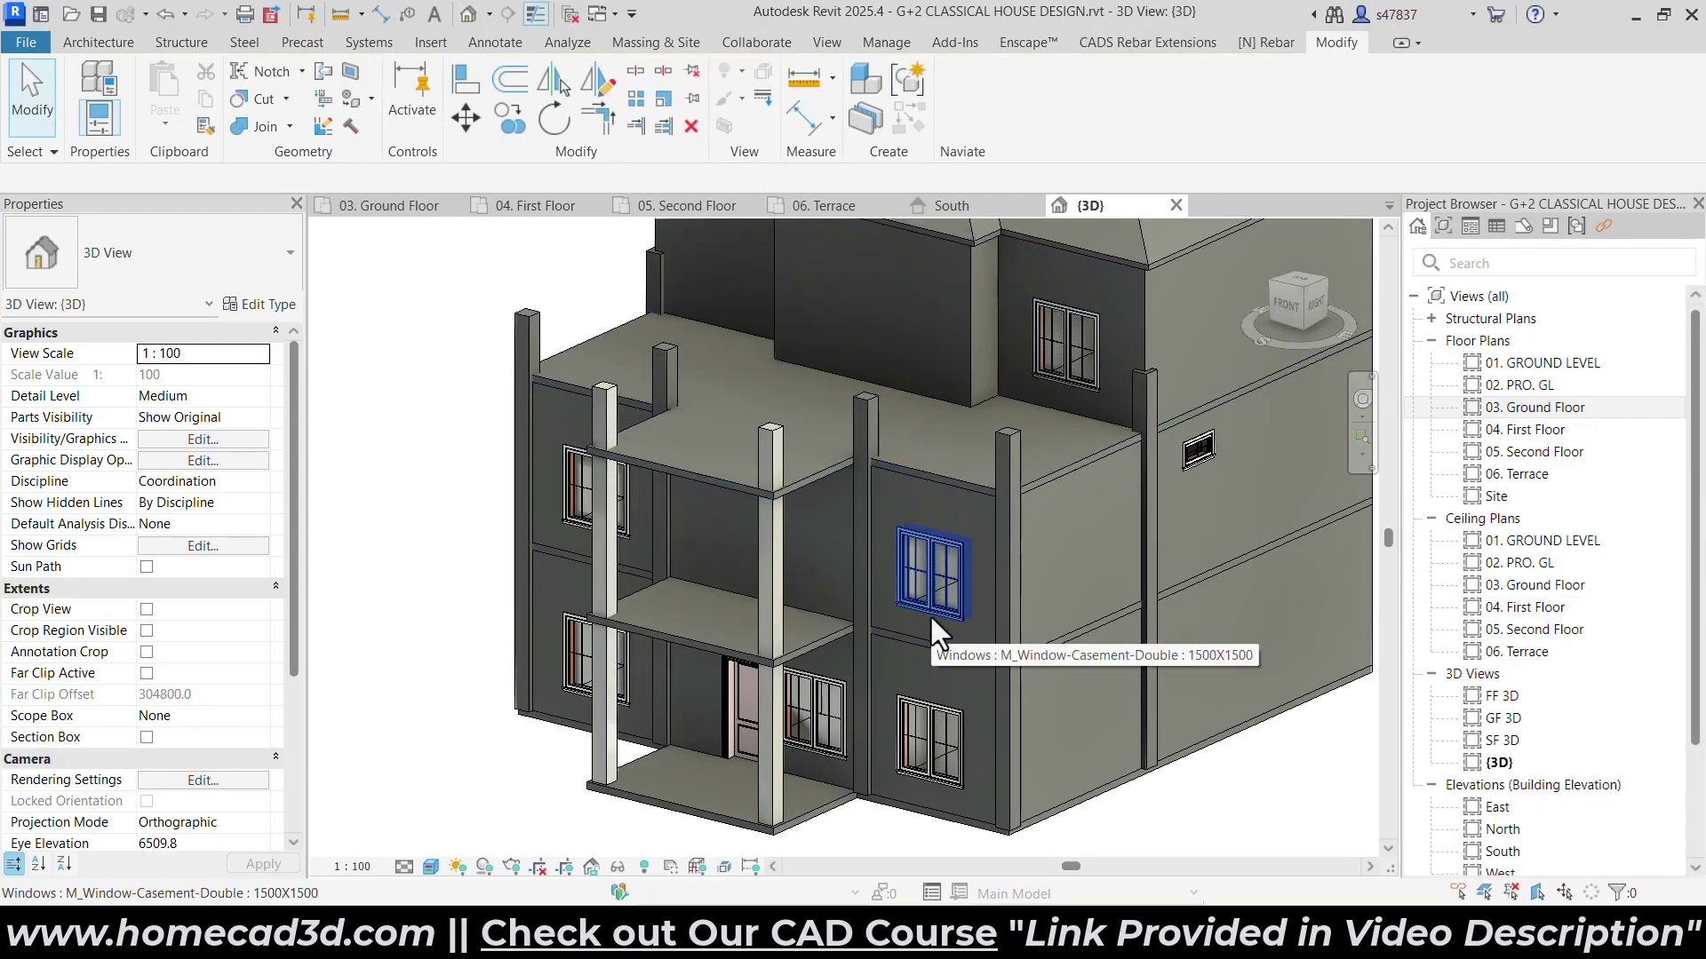
pyautogui.keyDown('shift'); pyautogui.moveTo(929, 614); pyautogui.dragTo(945, 647, button='middle'); pyautogui.keyUp('shift')
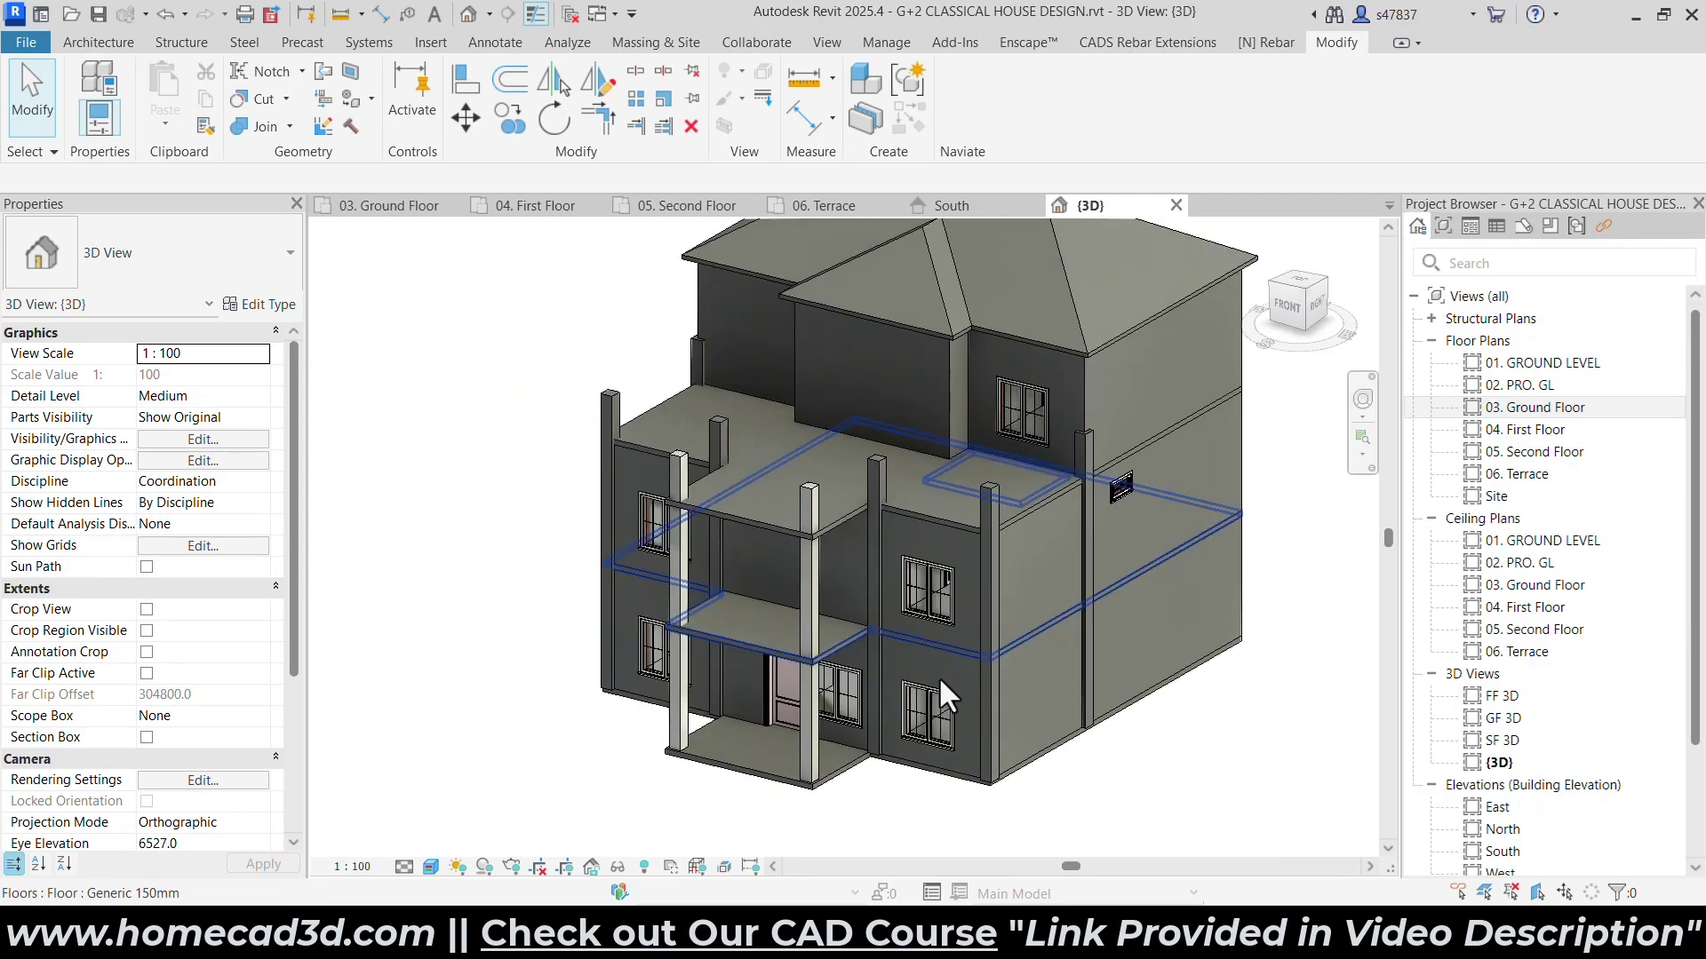
pyautogui.hotkey('alt', 'Tab')
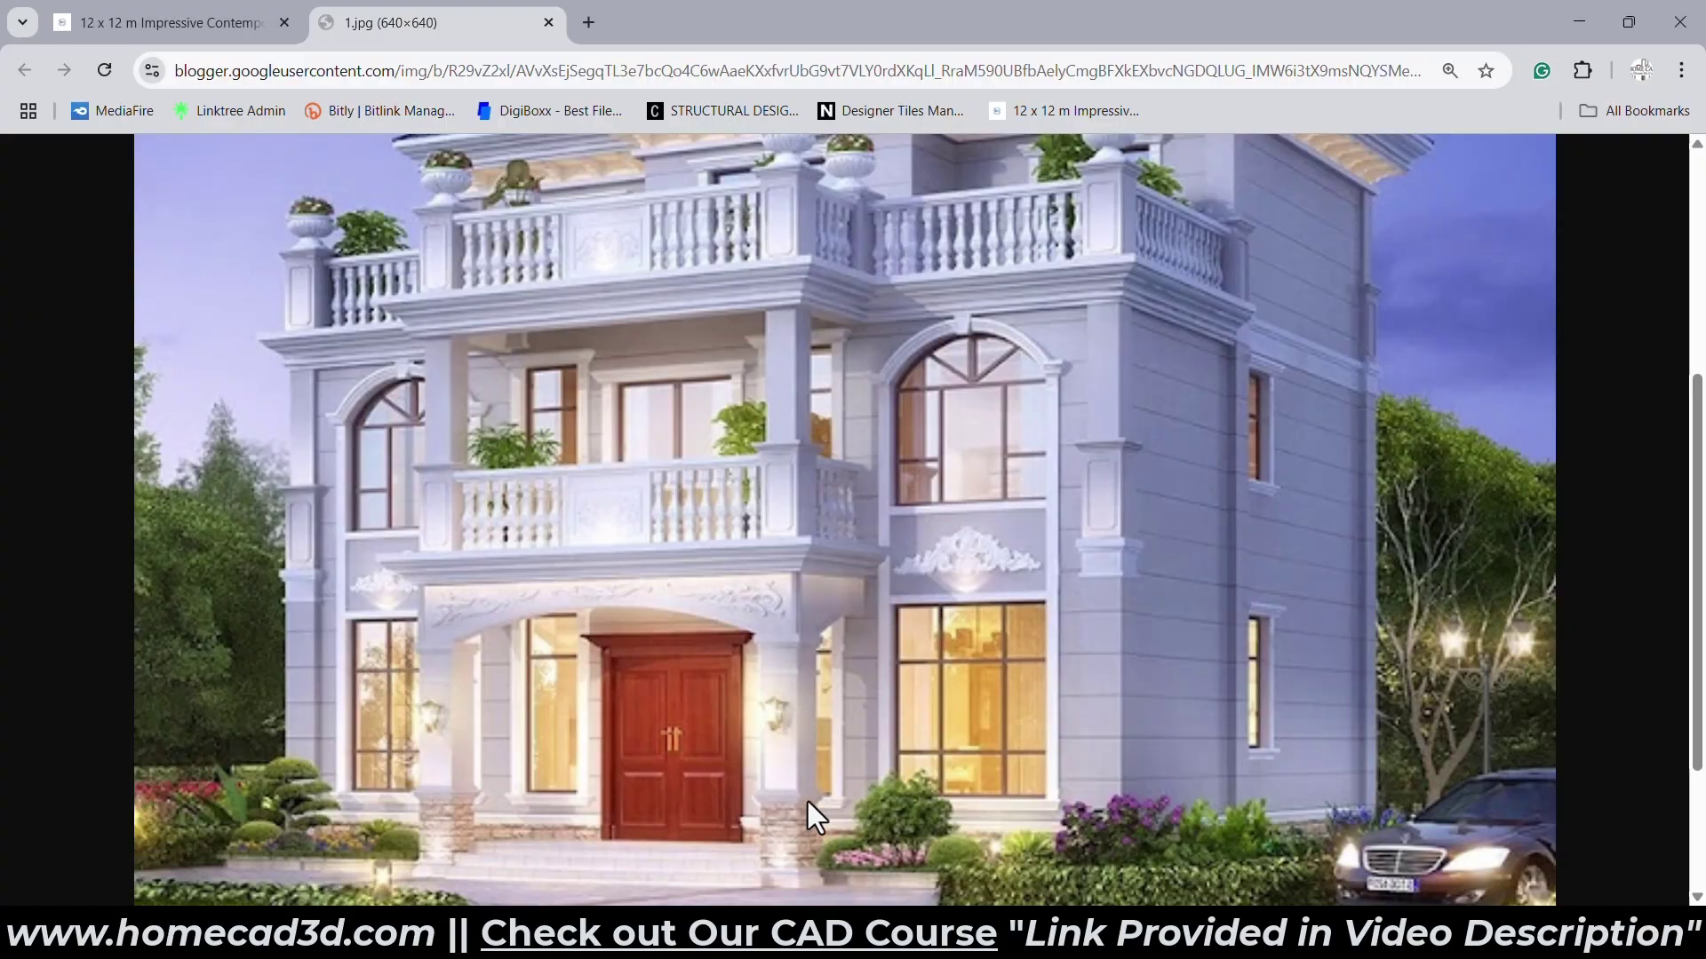
# In the 3D view, set the base level of all eight 350X350 columns to 01. GROUND LEVEL.
pyautogui.hotkey('alt', 'Tab')
pyautogui.scroll(4, 897, 582)
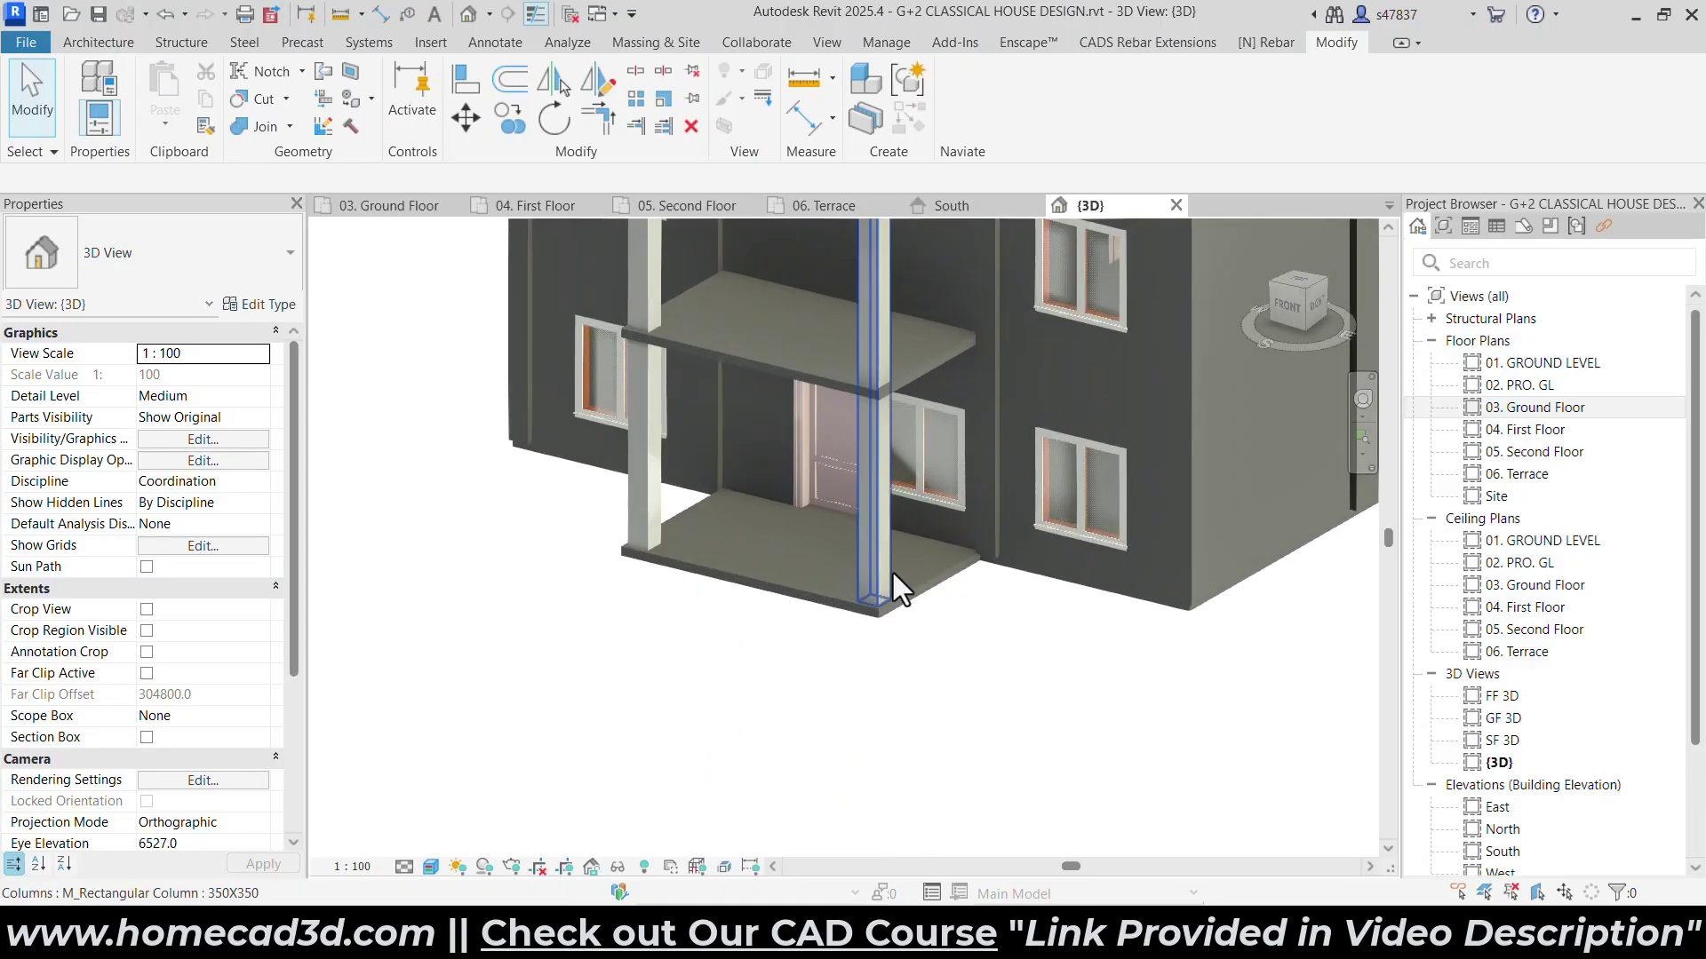
pyautogui.click(897, 581)
pyautogui.keyDown('ctrl'); pyautogui.click(643, 507); pyautogui.keyUp('ctrl')
pyautogui.press('a')
pyautogui.scroll(-5, 634, 710)
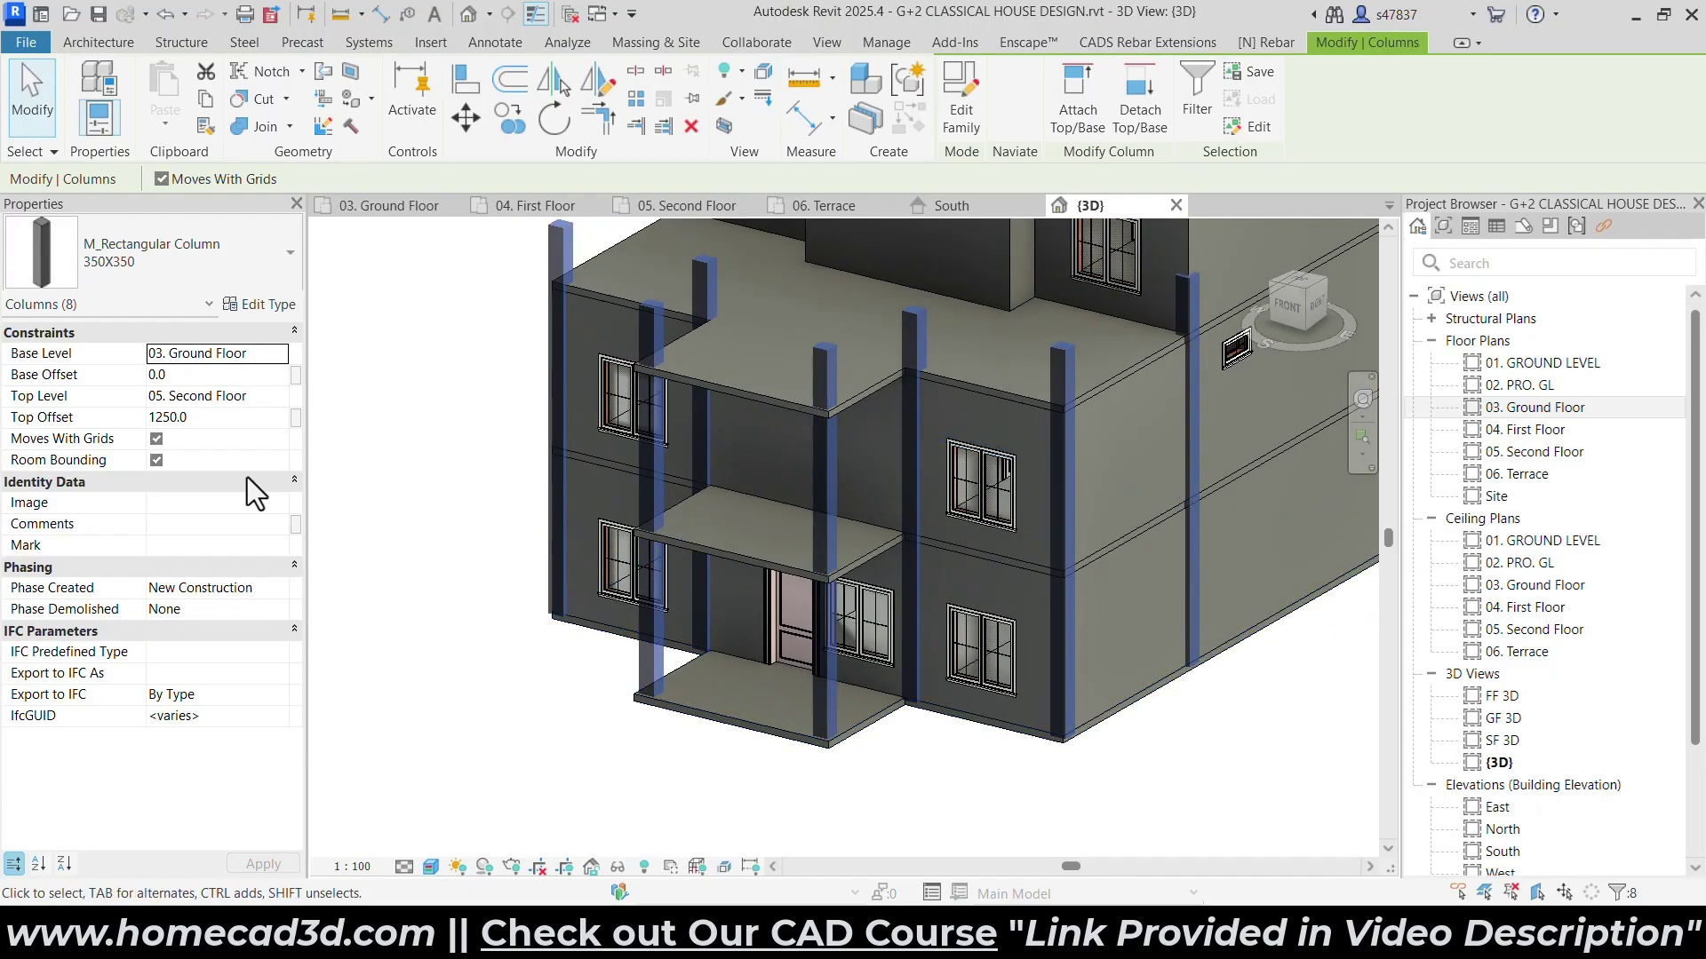
pyautogui.click(277, 356)
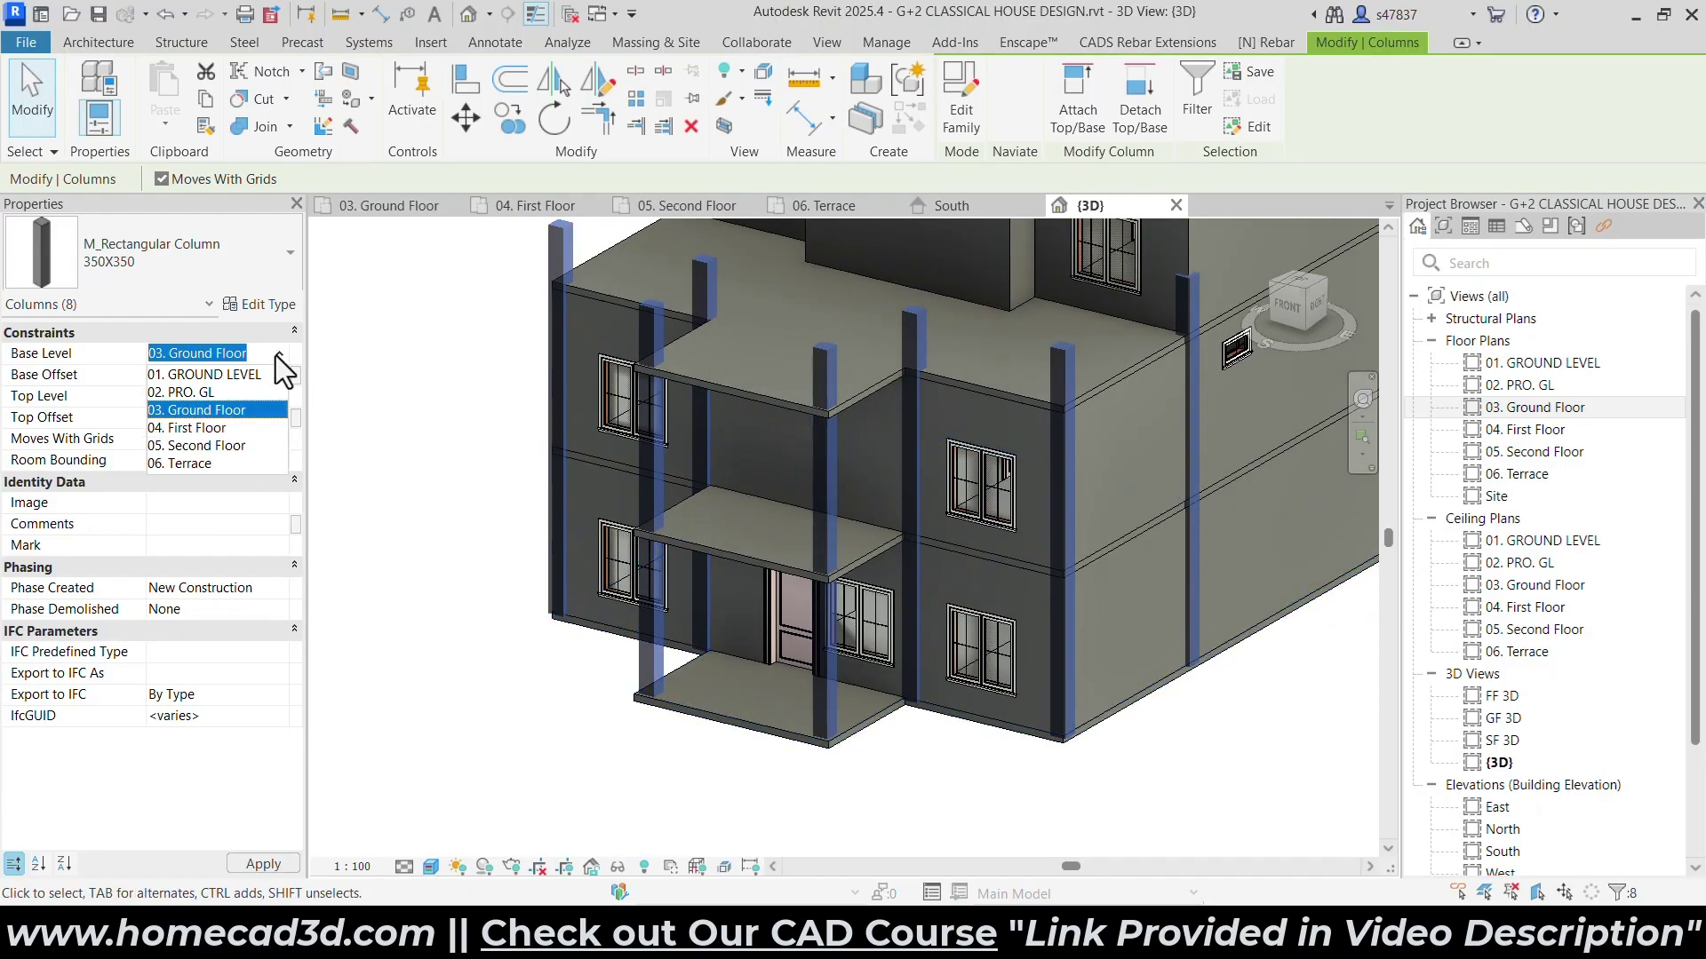
pyautogui.click(222, 377)
pyautogui.click(492, 754)
pyautogui.keyDown('shift'); pyautogui.moveTo(492, 754); pyautogui.dragTo(548, 739, button='middle'); pyautogui.keyUp('shift')
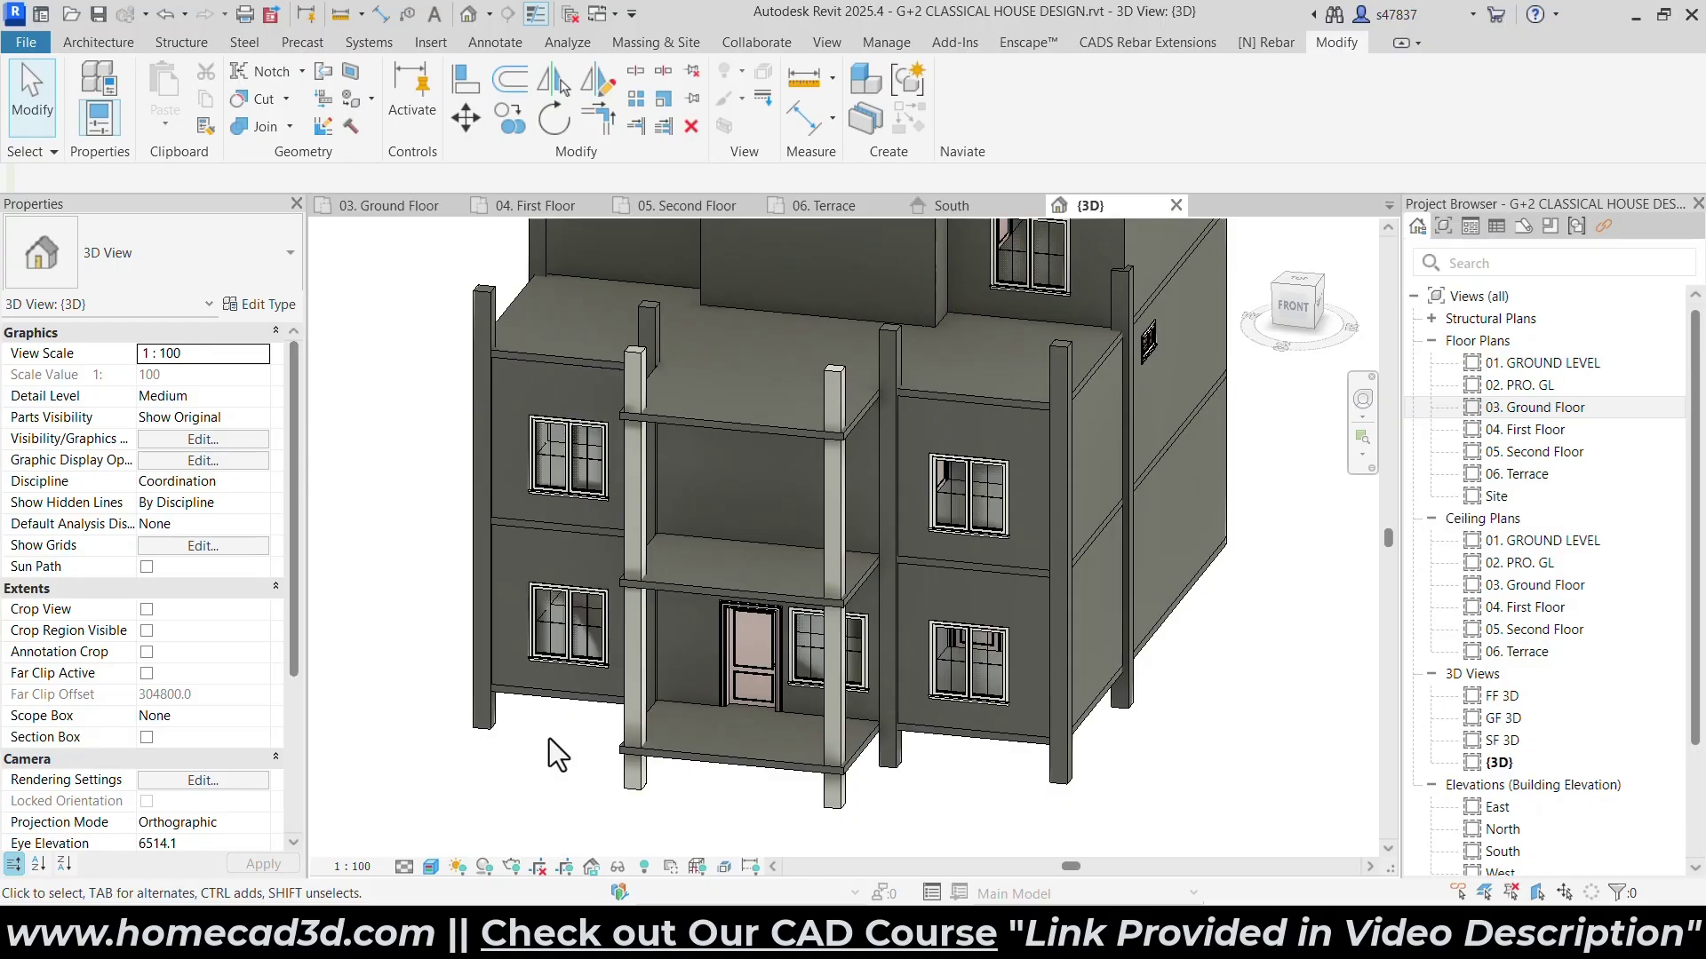
pyautogui.moveTo(549, 738); pyautogui.dragTo(657, 665, button='middle')
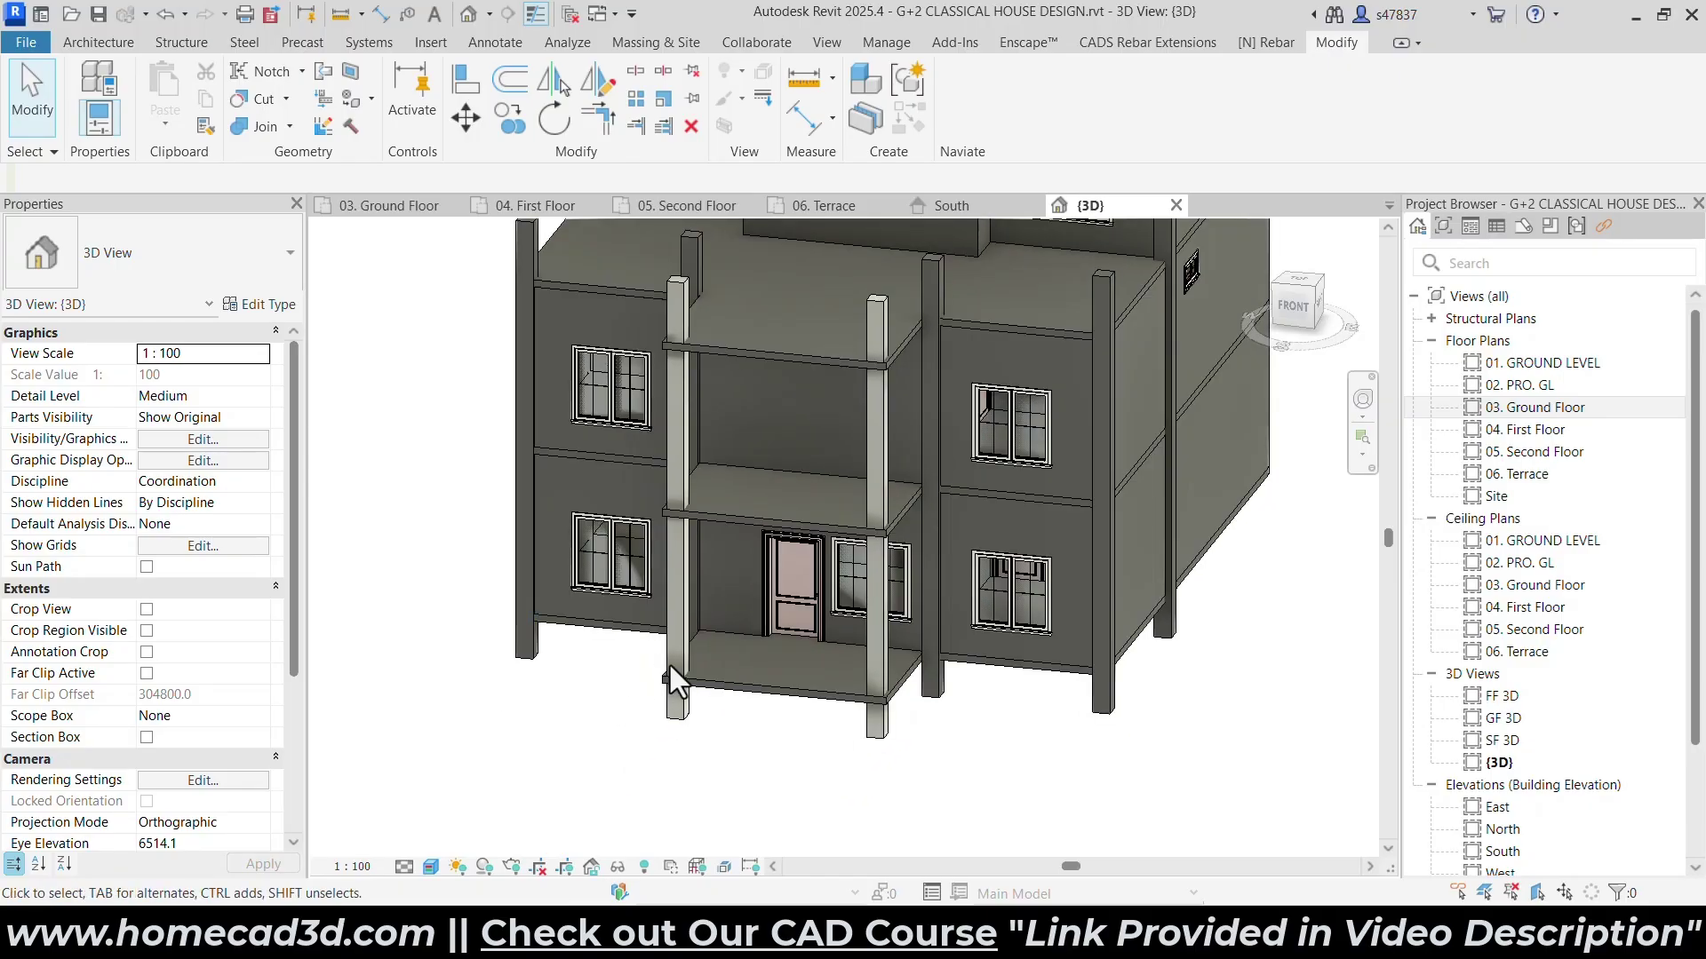
# Compare the porch base in the reference render with the 02. PRO. GL and ground levels in the South elevation.
pyautogui.hotkey('alt', 'Tab')
pyautogui.moveTo(502, 845)
pyautogui.mouseDown()
pyautogui.moveTo(565, 890)
pyautogui.moveTo(741, 884)
pyautogui.mouseUp()
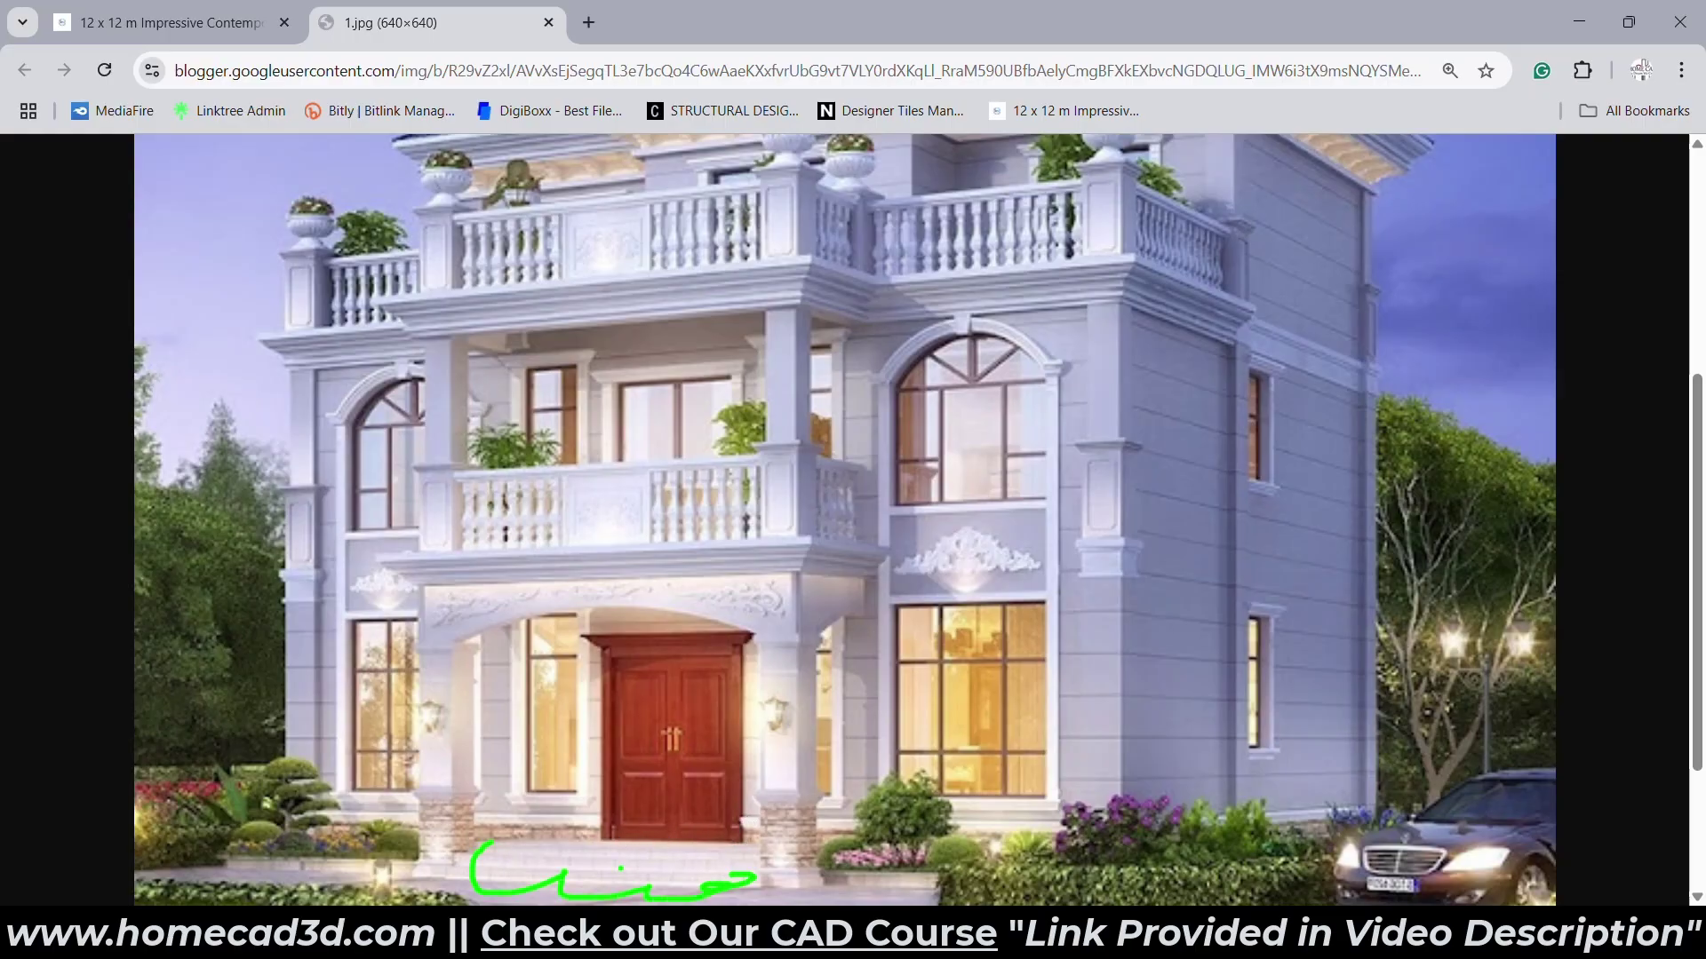
pyautogui.press('Escape')
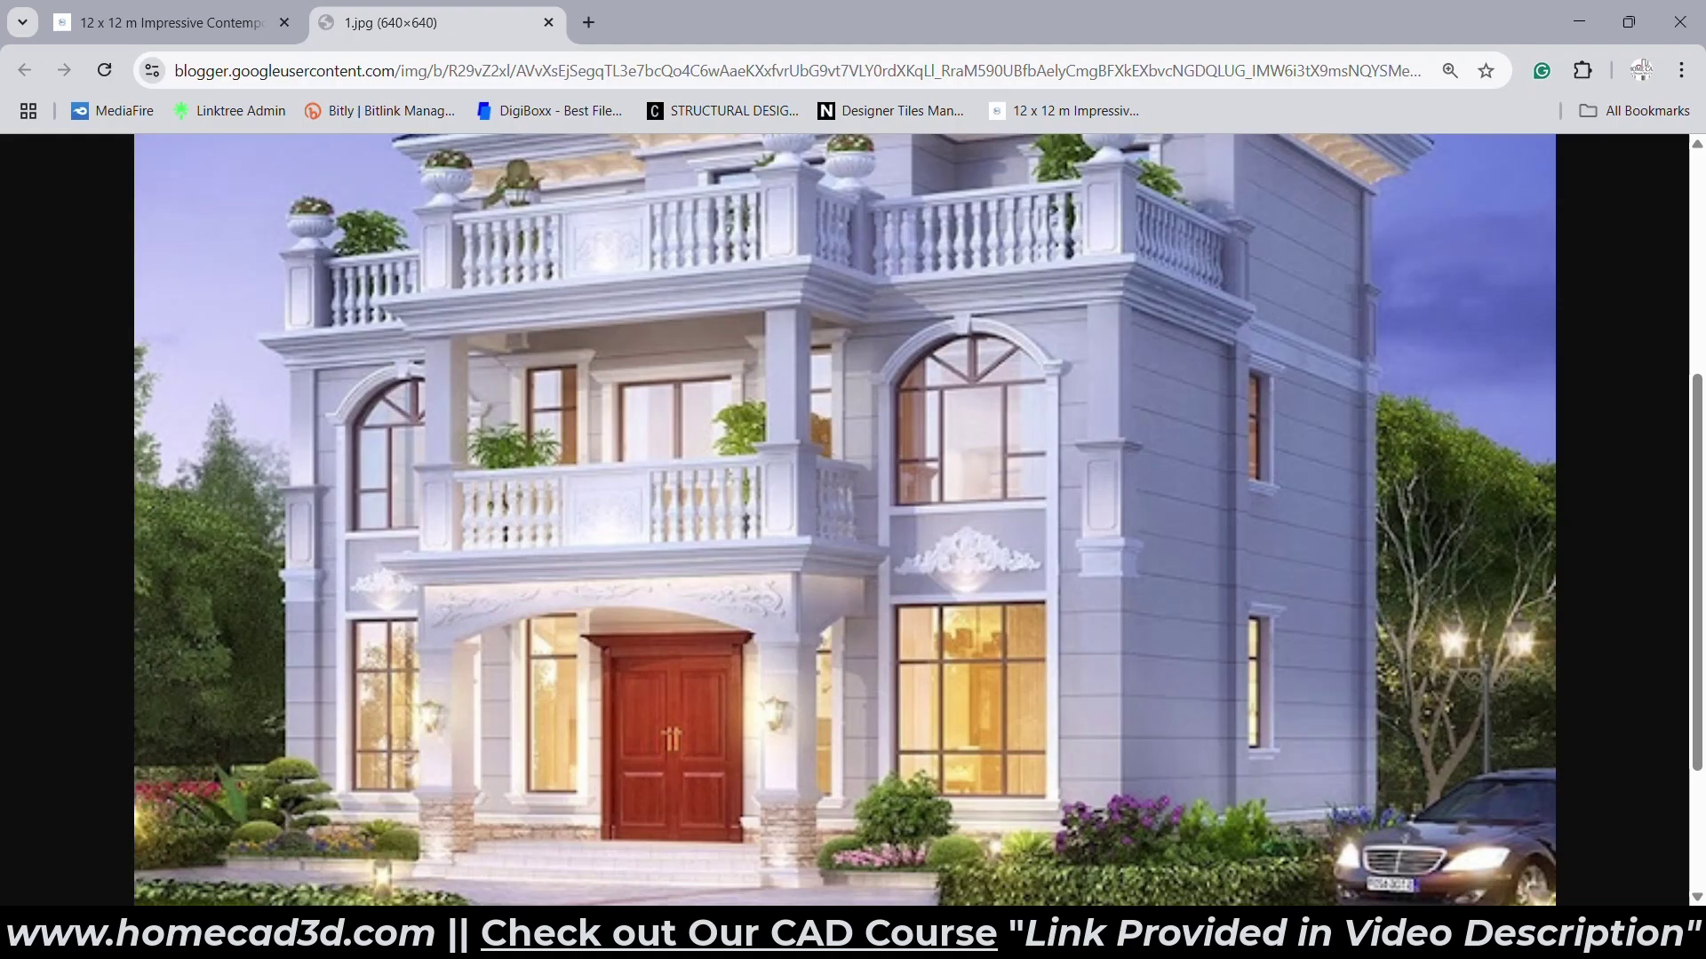
pyautogui.hotkey('alt', 'Tab')
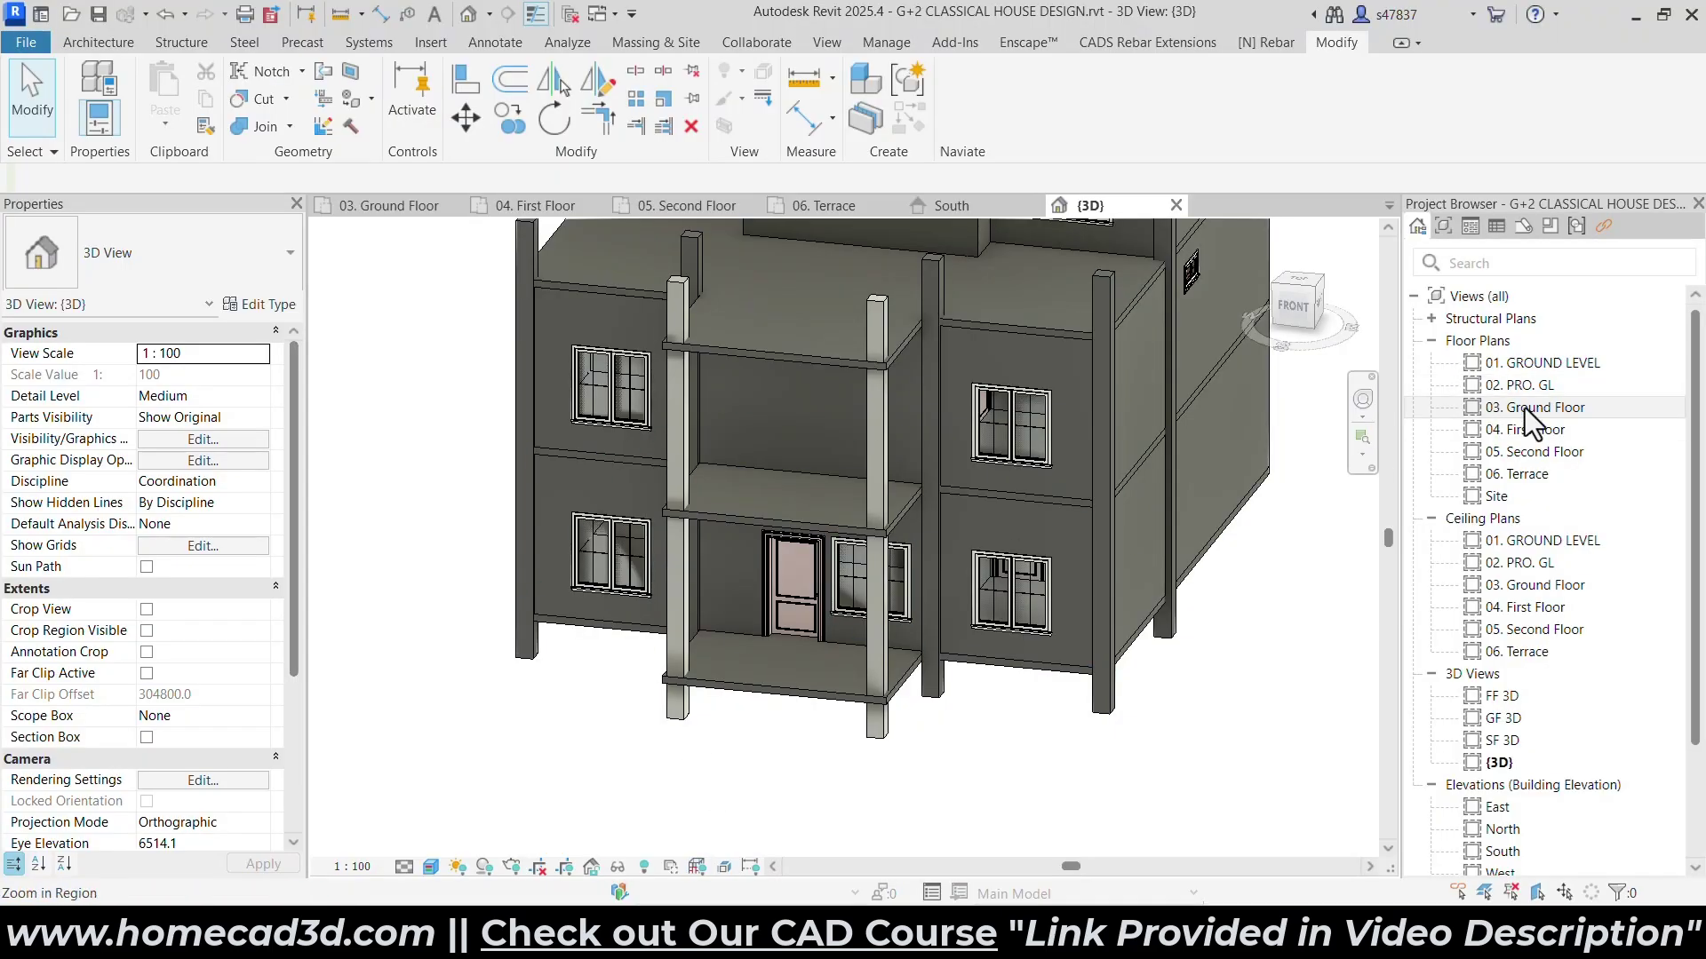
pyautogui.scroll(-3, 1533, 764)
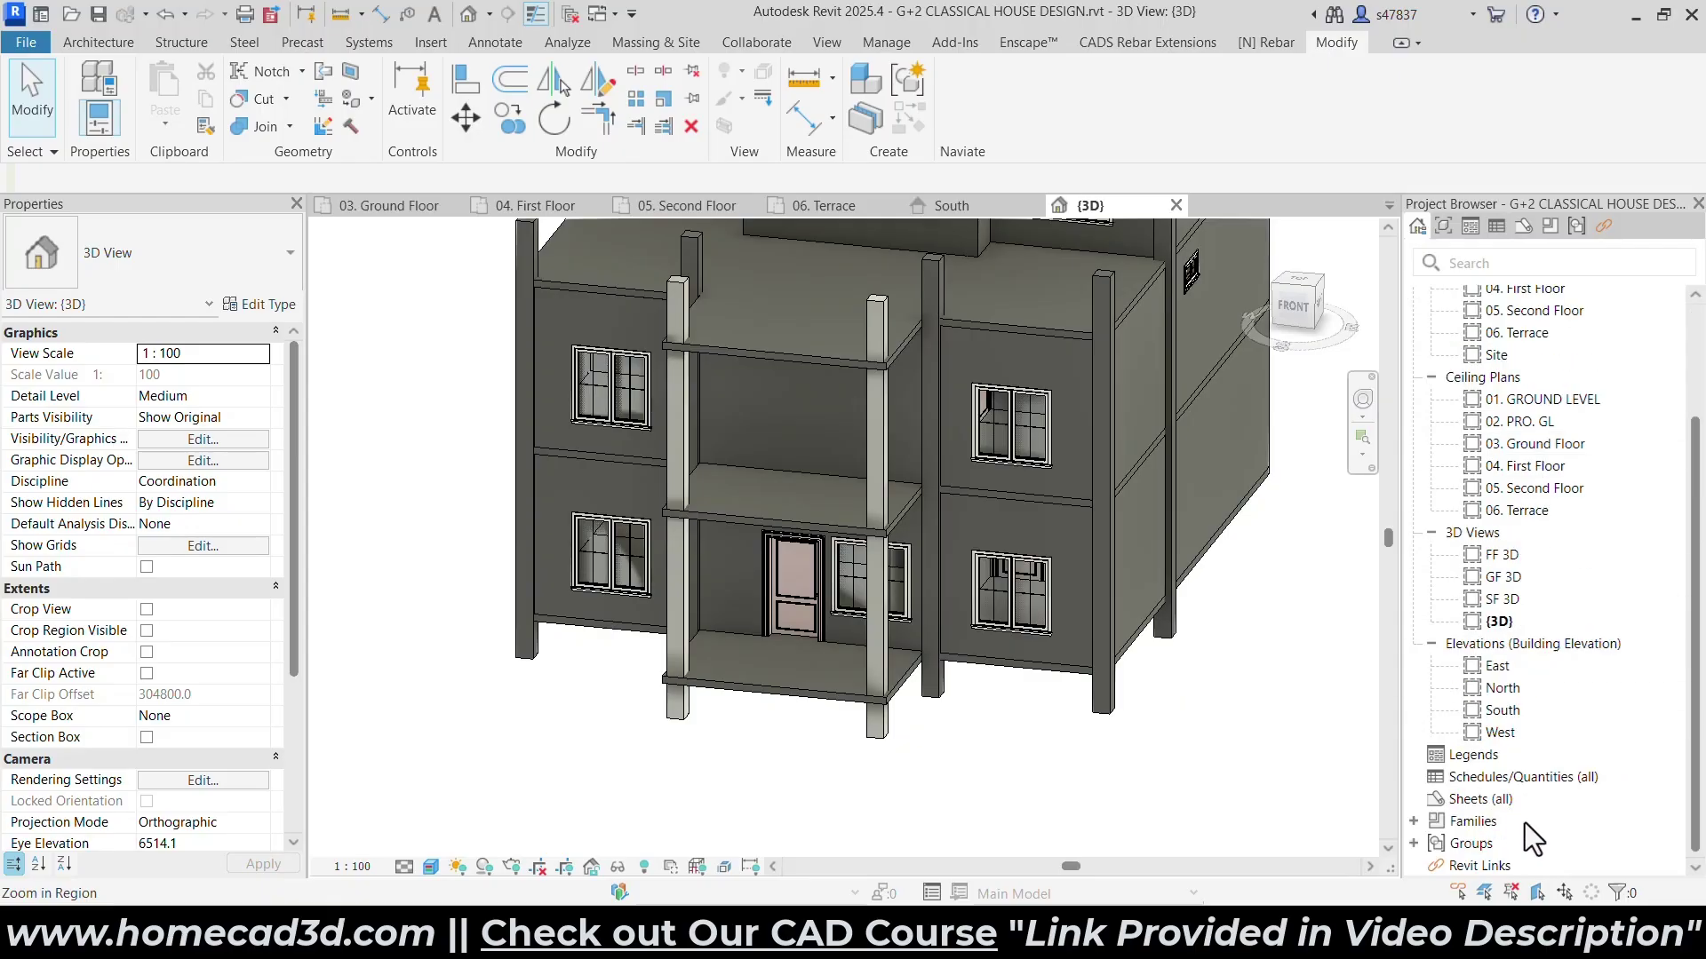
pyautogui.click(1501, 710)
pyautogui.doubleClick(1501, 711)
pyautogui.scroll(6, 885, 629)
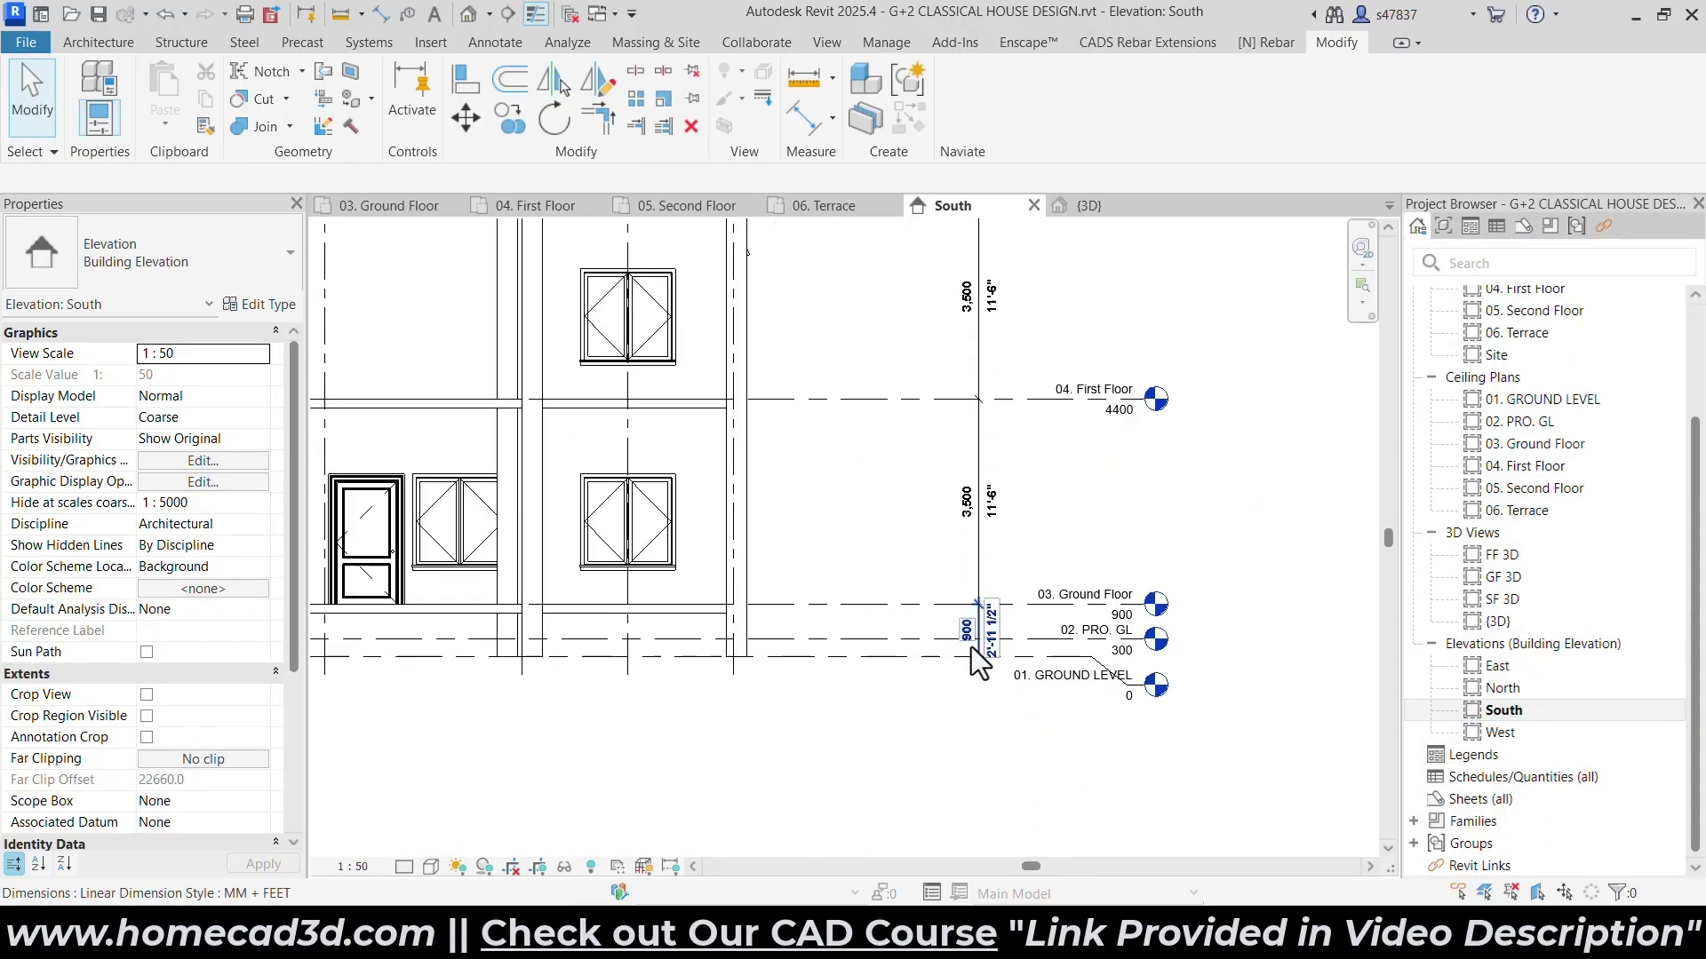
pyautogui.click(883, 629)
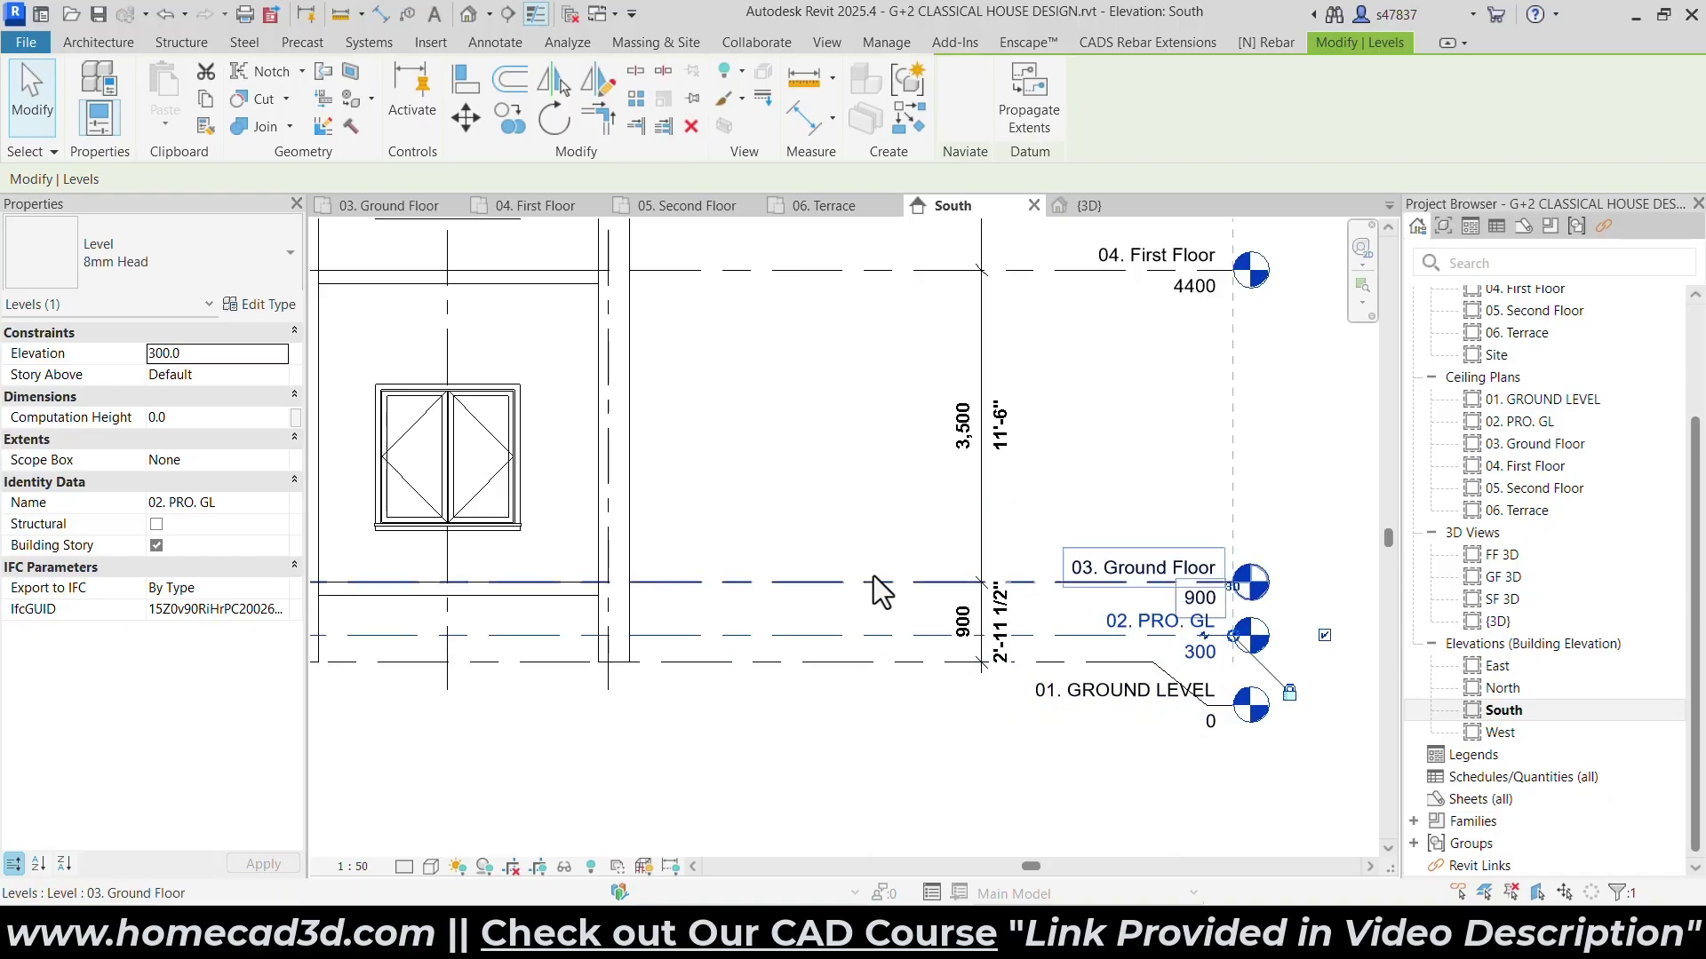
pyautogui.scroll(2, 1564, 391)
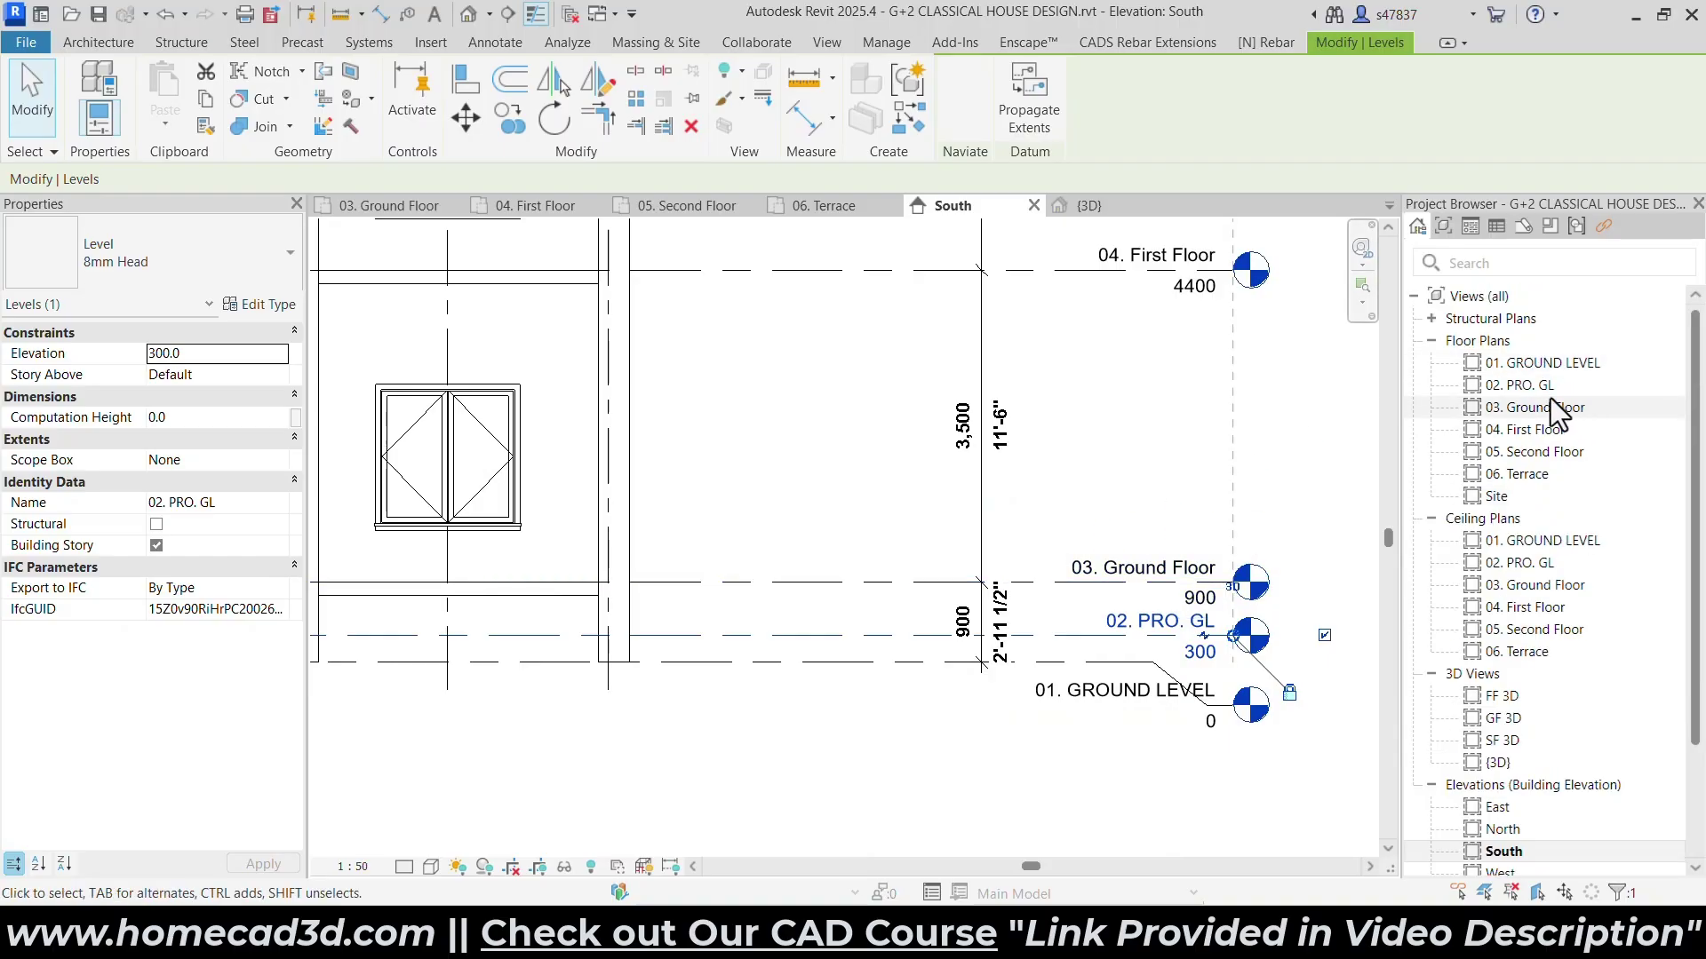
# In the 02. PRO. GL floor plan, create an in-place model of category Site named Site 1.
pyautogui.doubleClick(1536, 383)
pyautogui.scroll(2, 1078, 505)
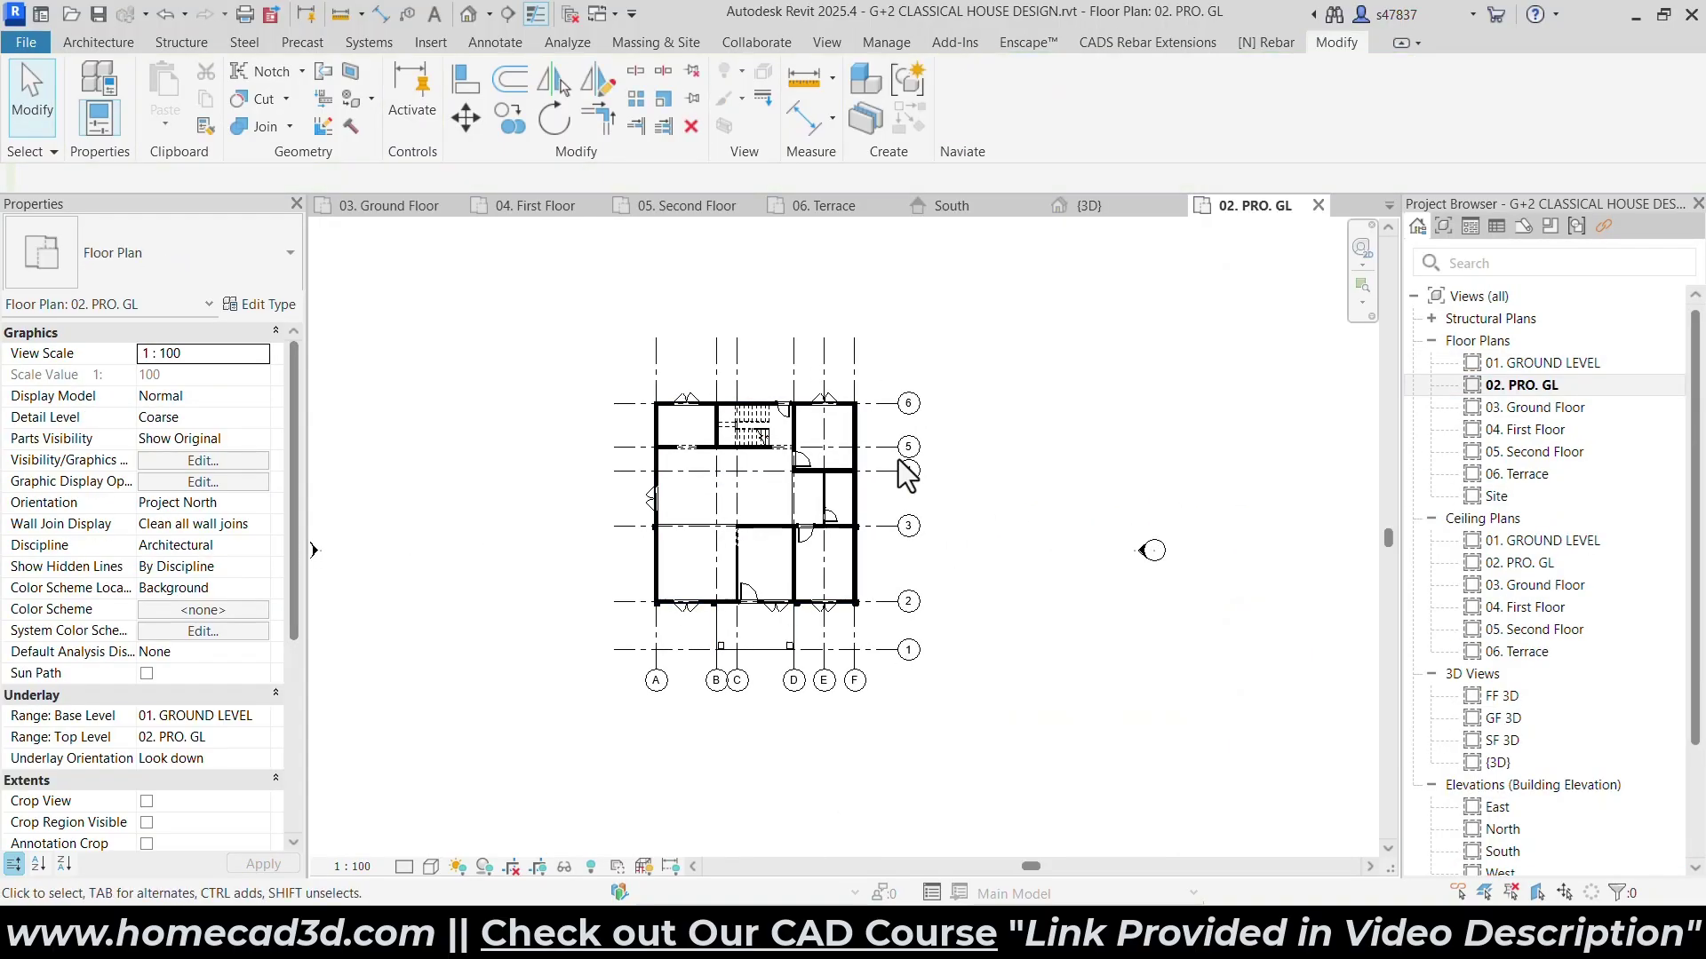
pyautogui.moveTo(898, 463); pyautogui.dragTo(965, 487, button='middle')
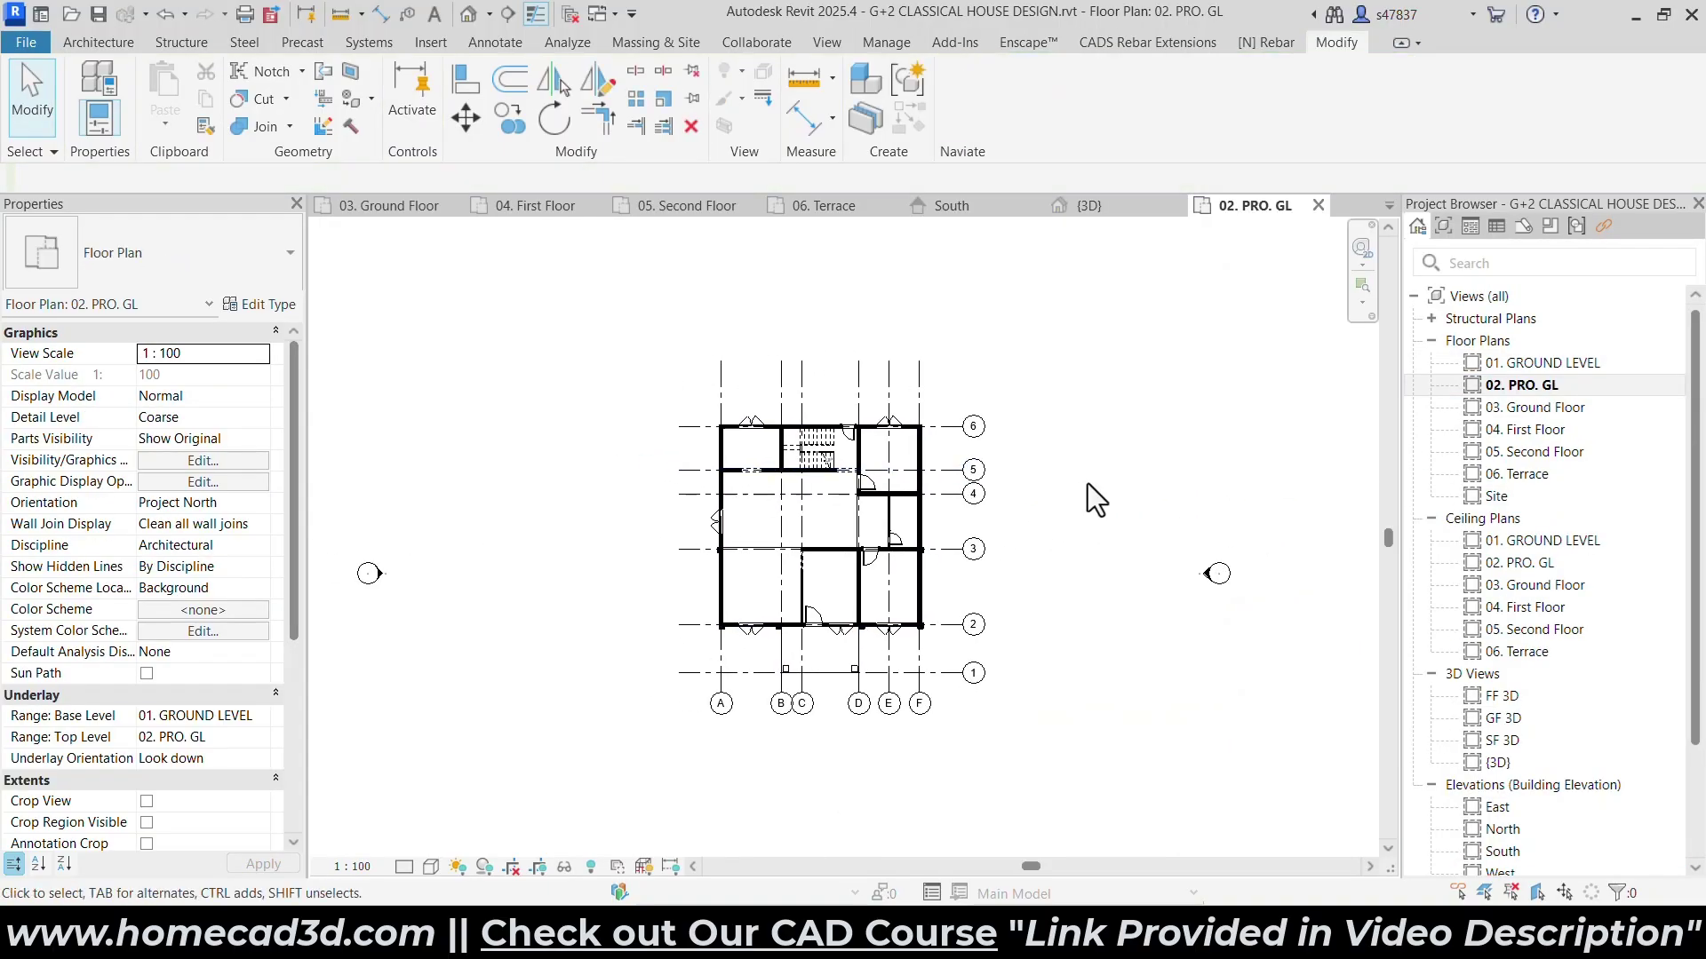
pyautogui.click(114, 46)
pyautogui.click(243, 117)
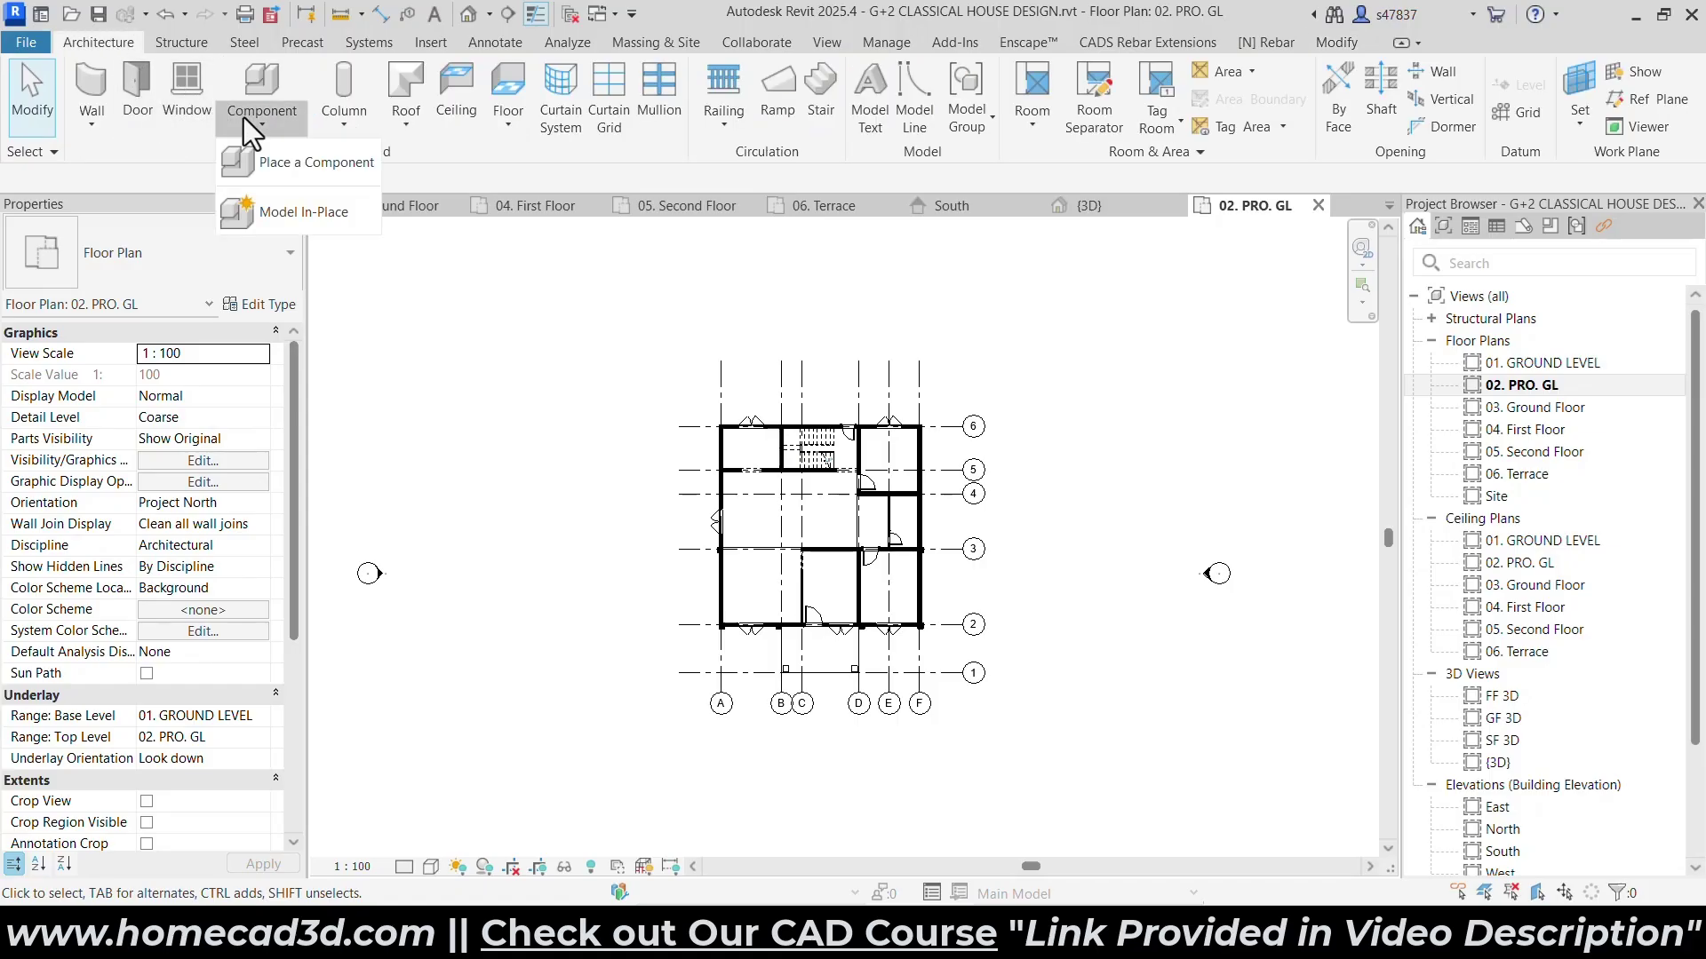
pyautogui.click(284, 216)
pyautogui.scroll(-3, 803, 496)
pyautogui.scroll(-4, 782, 533)
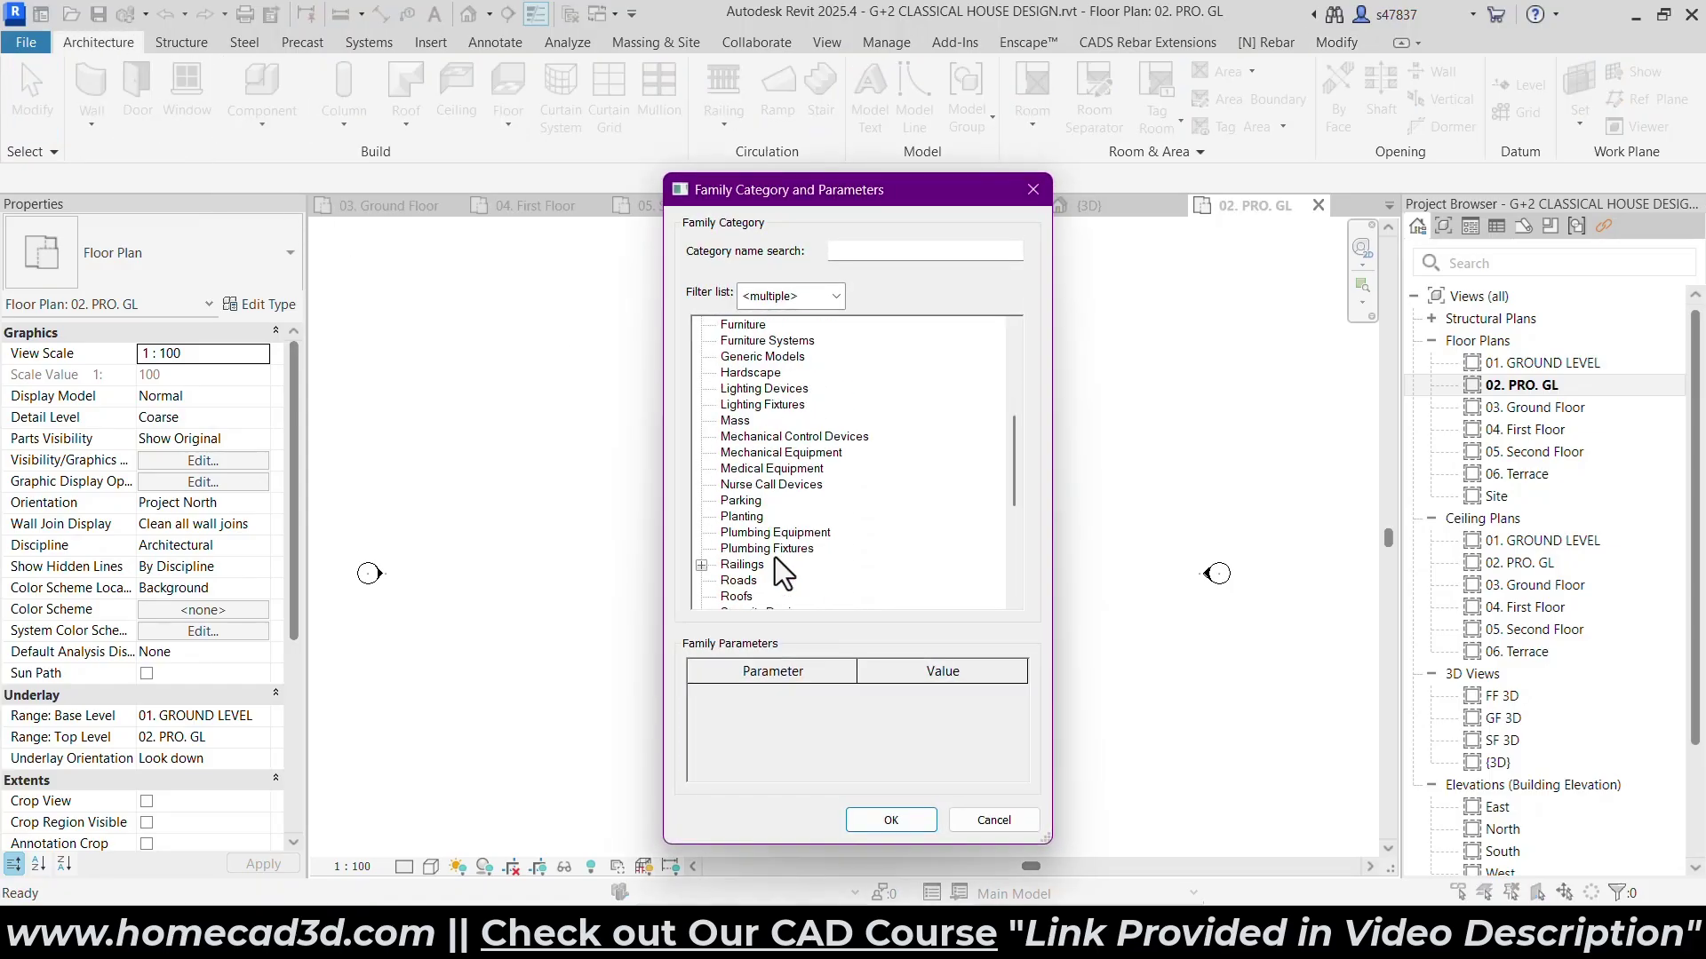
pyautogui.click(731, 581)
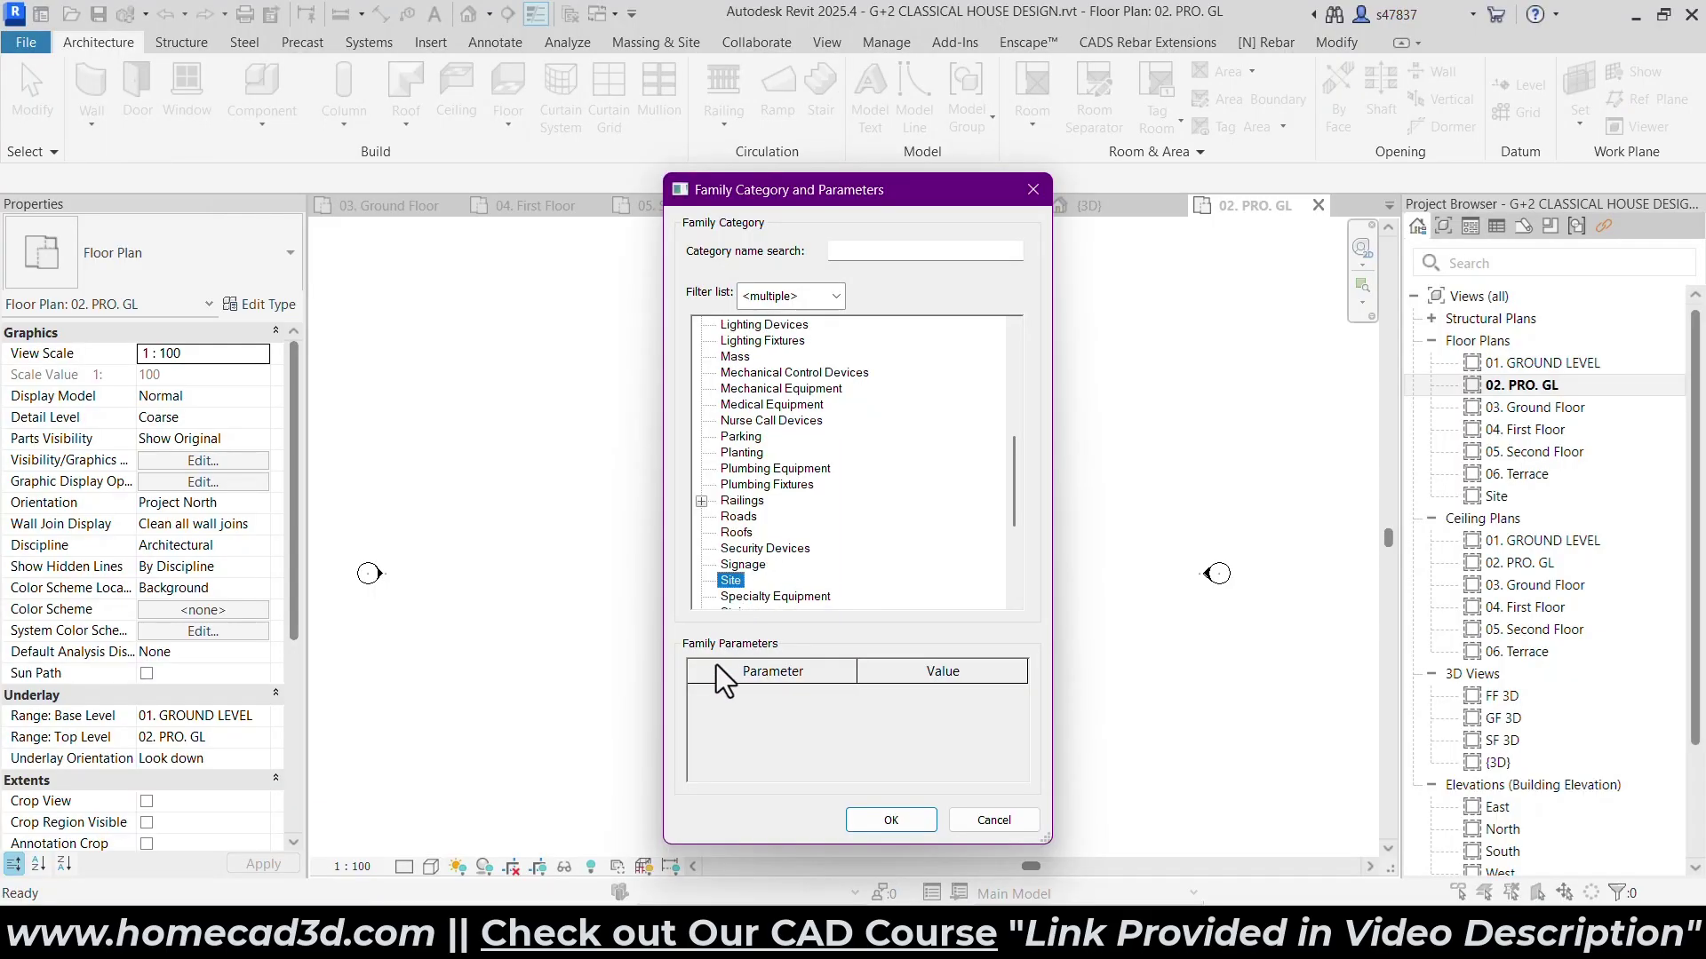
pyautogui.click(891, 819)
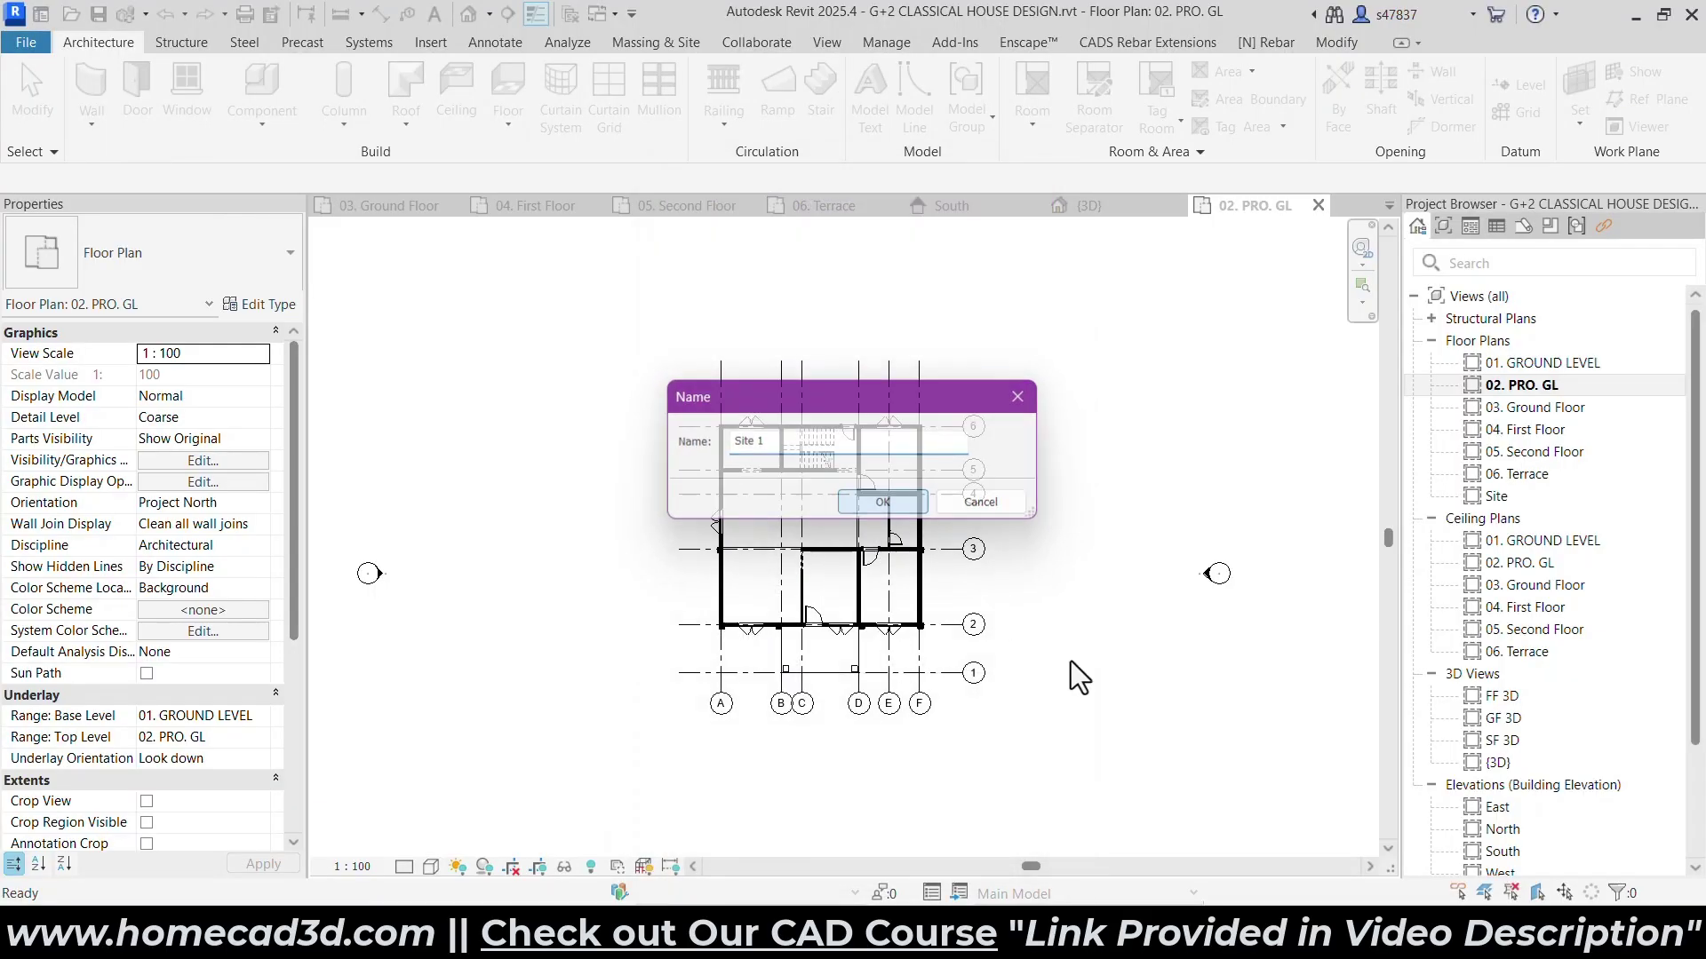
pyautogui.press('Return')
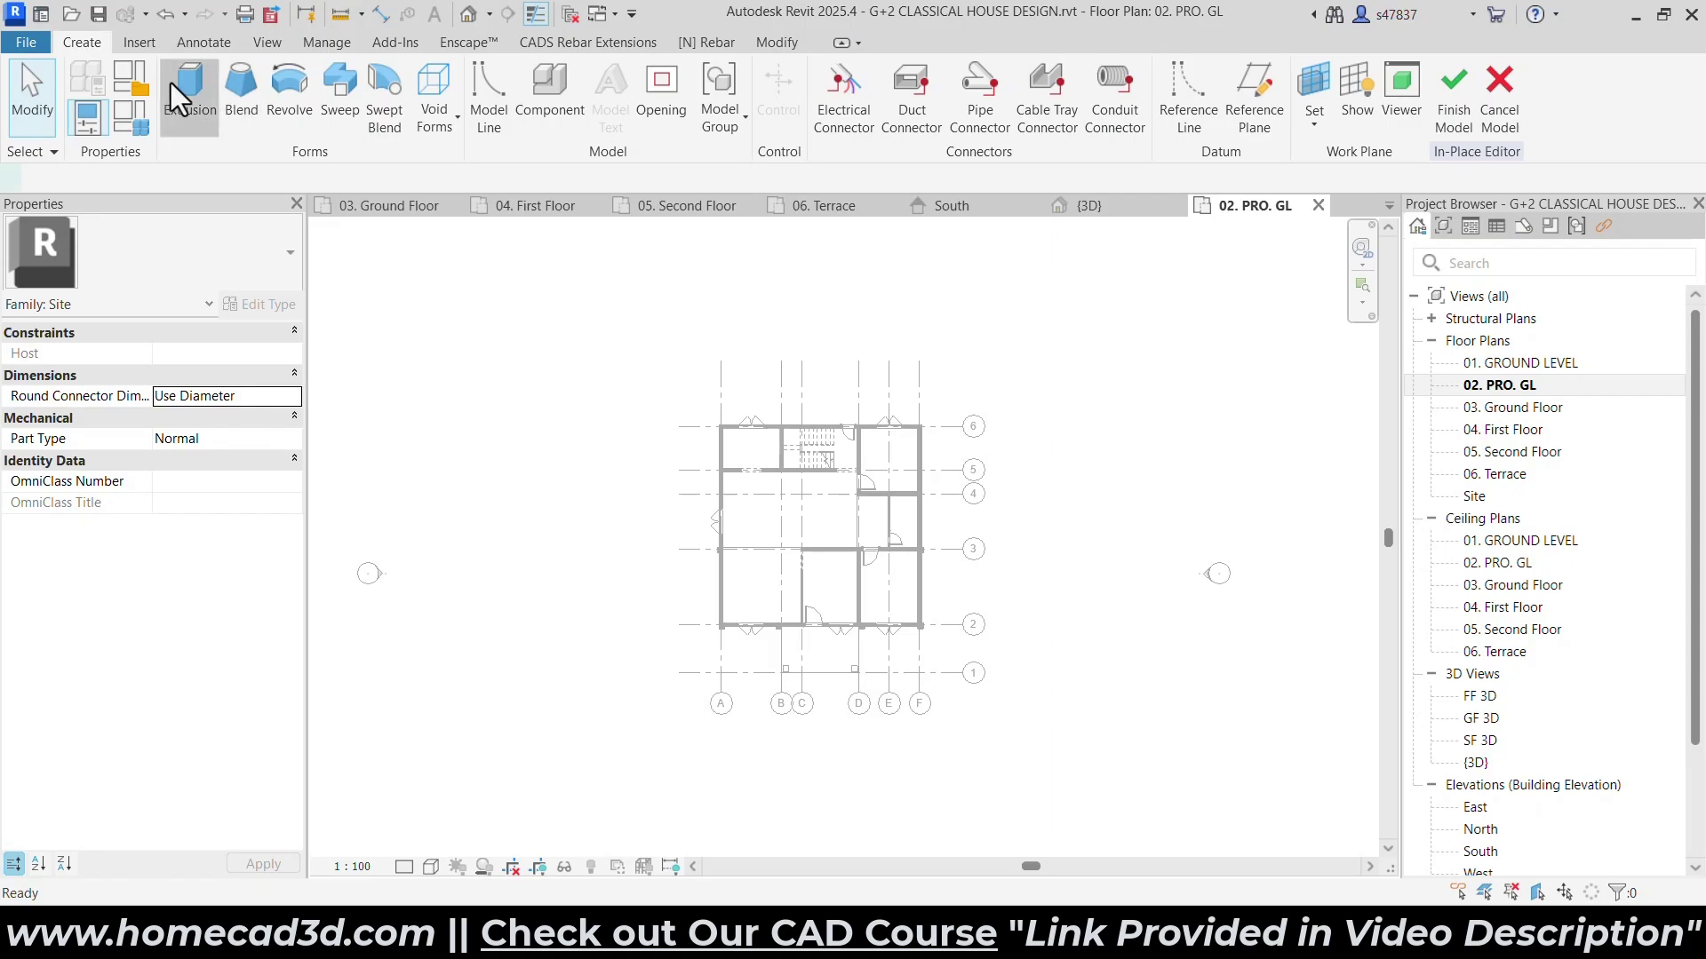
# Start an extrusion and sketch a rectangle around the house from the rear corner to the opposite front corner column.
pyautogui.click(178, 93)
pyautogui.click(893, 80)
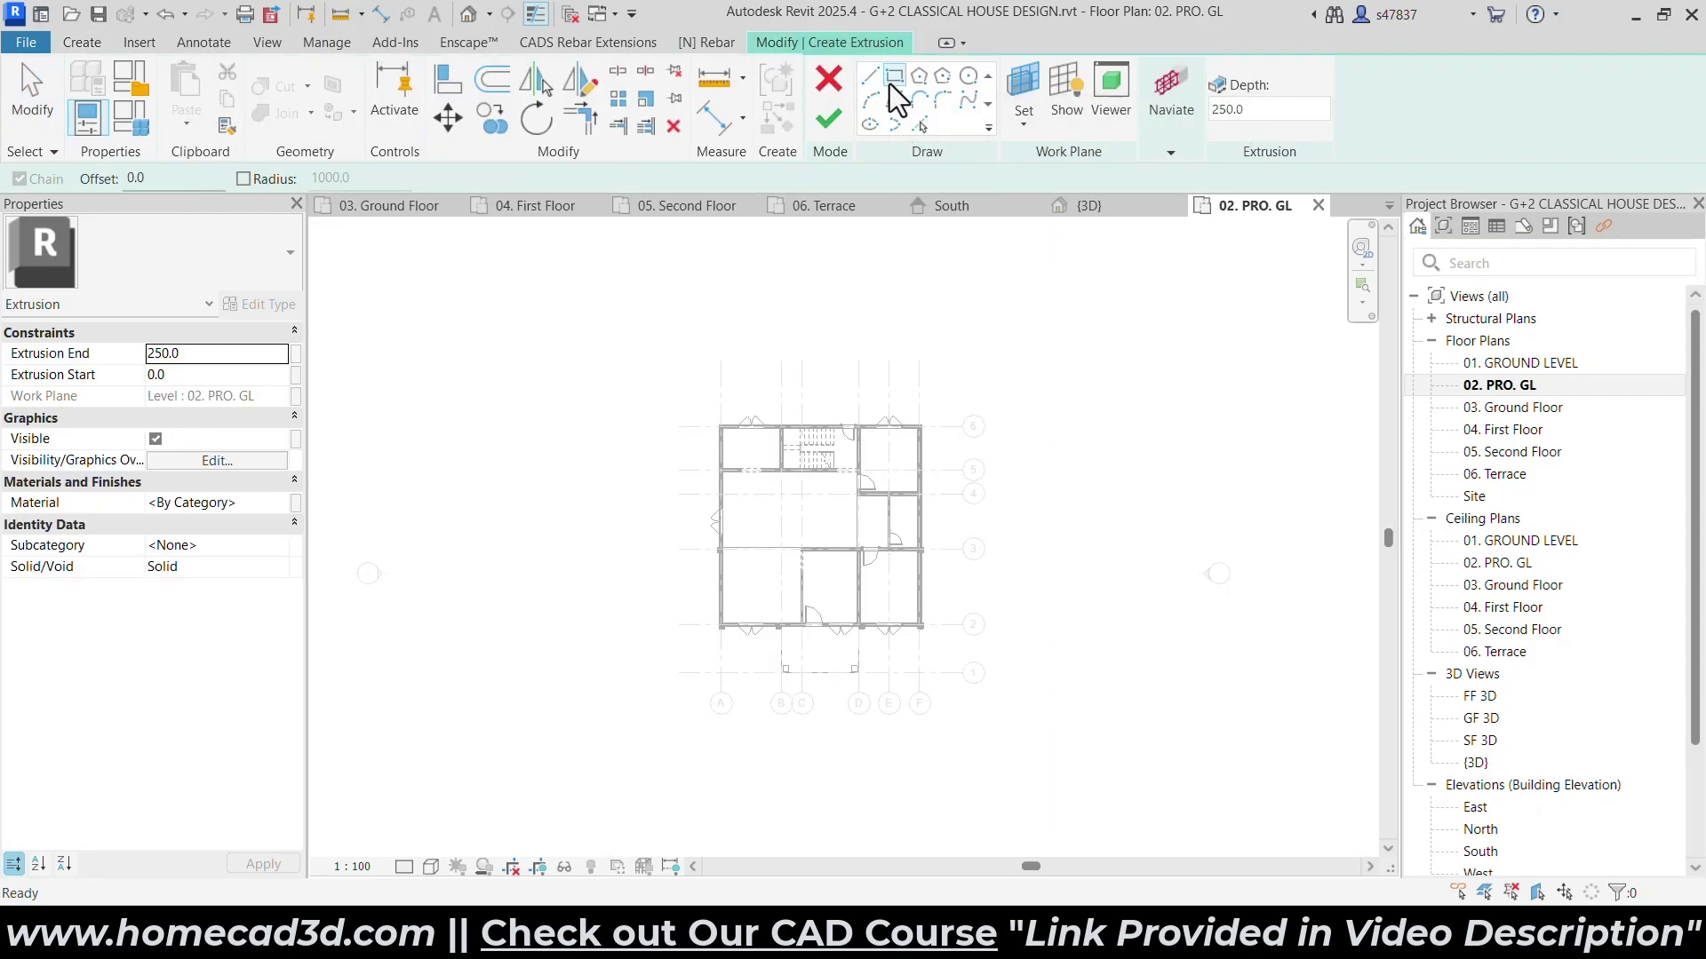
pyautogui.scroll(5, 711, 417)
pyautogui.click(745, 388)
pyautogui.scroll(-4, 952, 506)
pyautogui.scroll(5, 1020, 620)
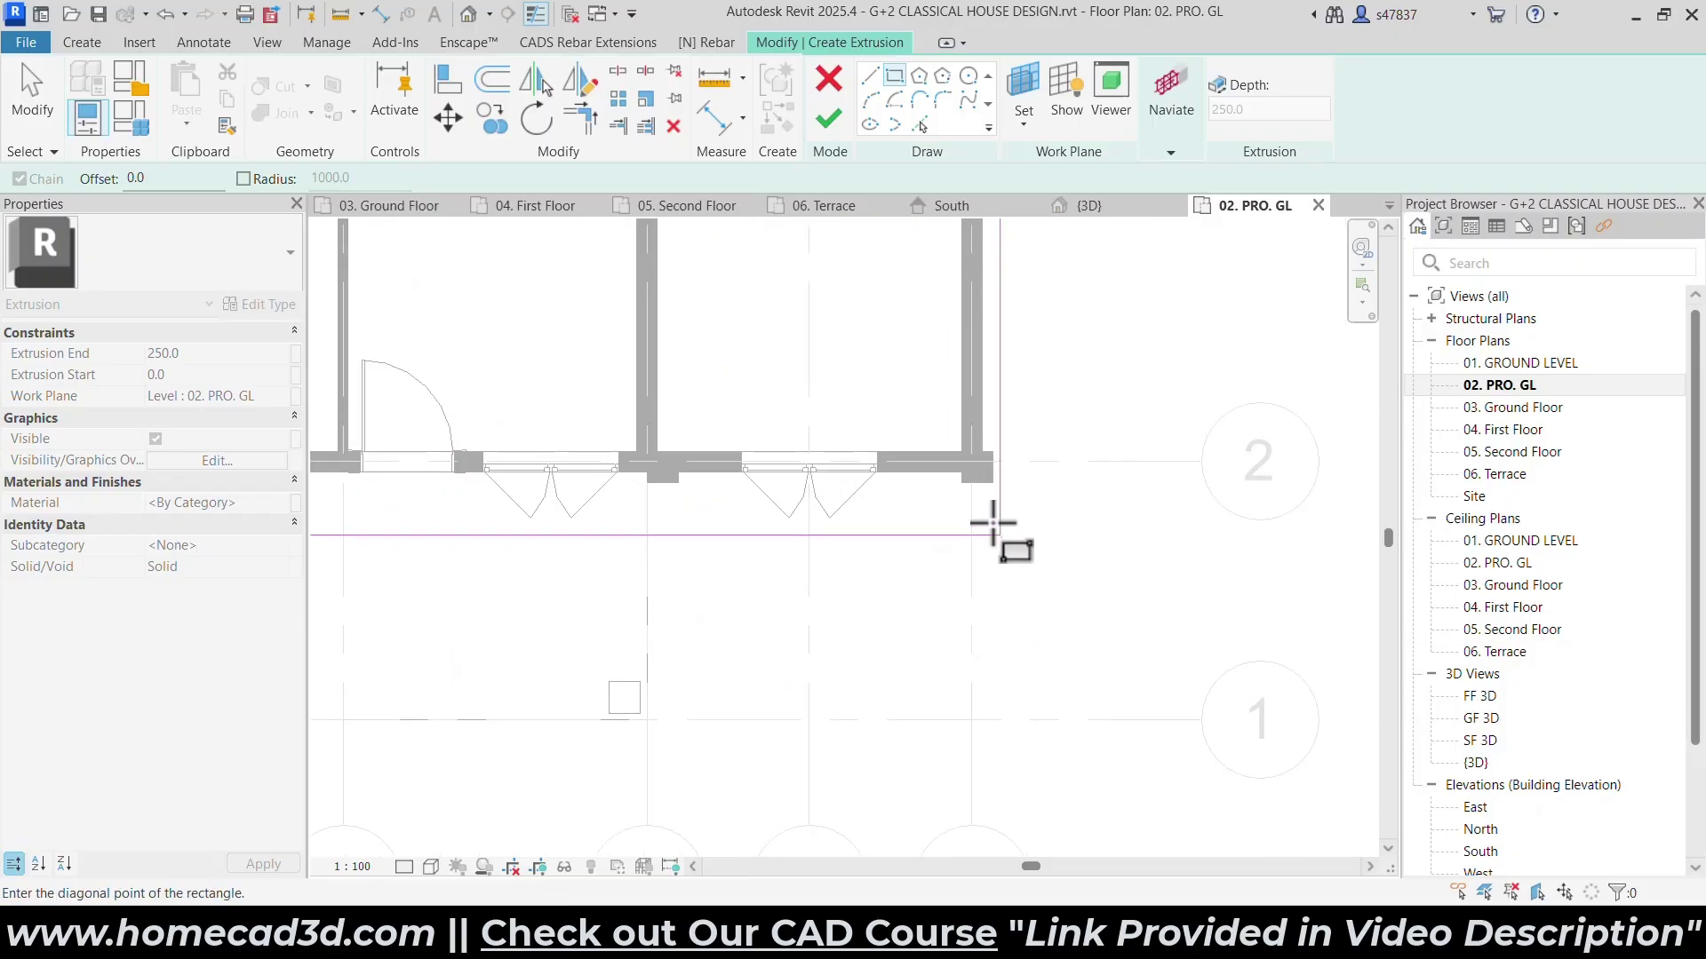
pyautogui.click(982, 472)
pyautogui.moveTo(667, 578); pyautogui.dragTo(1052, 551, button='middle')
pyautogui.press('Escape')
# Move the front edge of the sketched rectangle forward to the porch front at grid 1.
pyautogui.moveTo(799, 445); pyautogui.dragTo(808, 697)
pyautogui.click(821, 562)
pyautogui.scroll(-3, 821, 561)
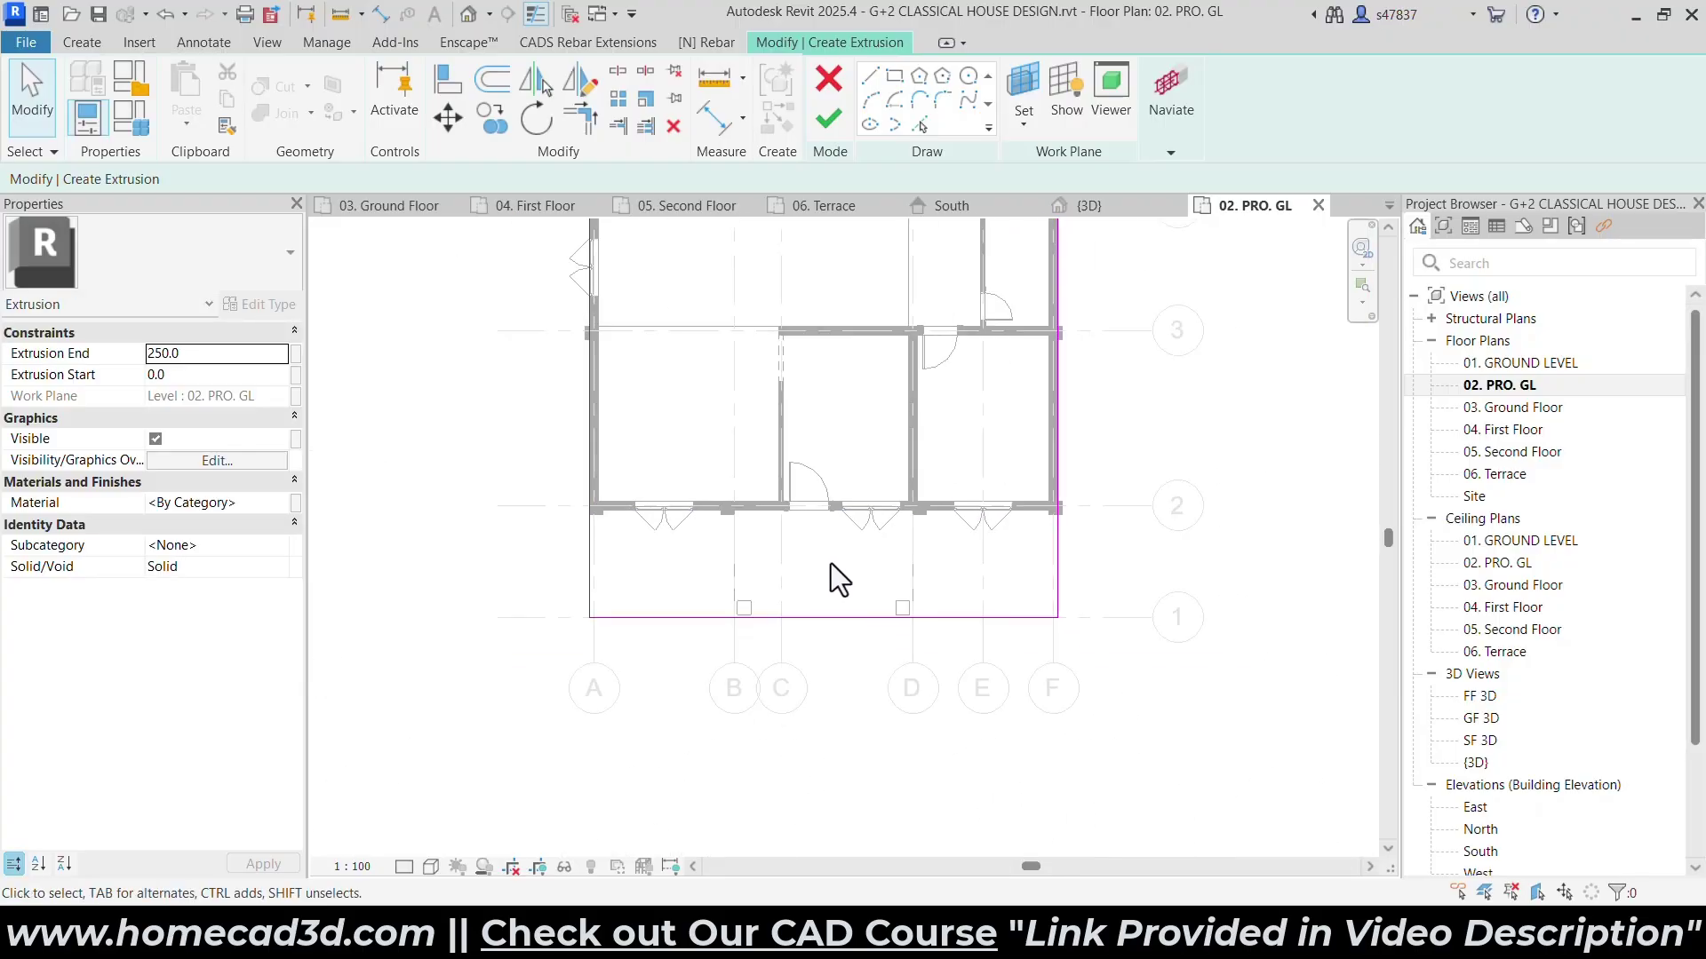
# Offset the rear and both side lines of the extrusion sketch outward by 5000 mm without keeping copies.
pyautogui.scroll(-3, 829, 563)
pyautogui.click(506, 87)
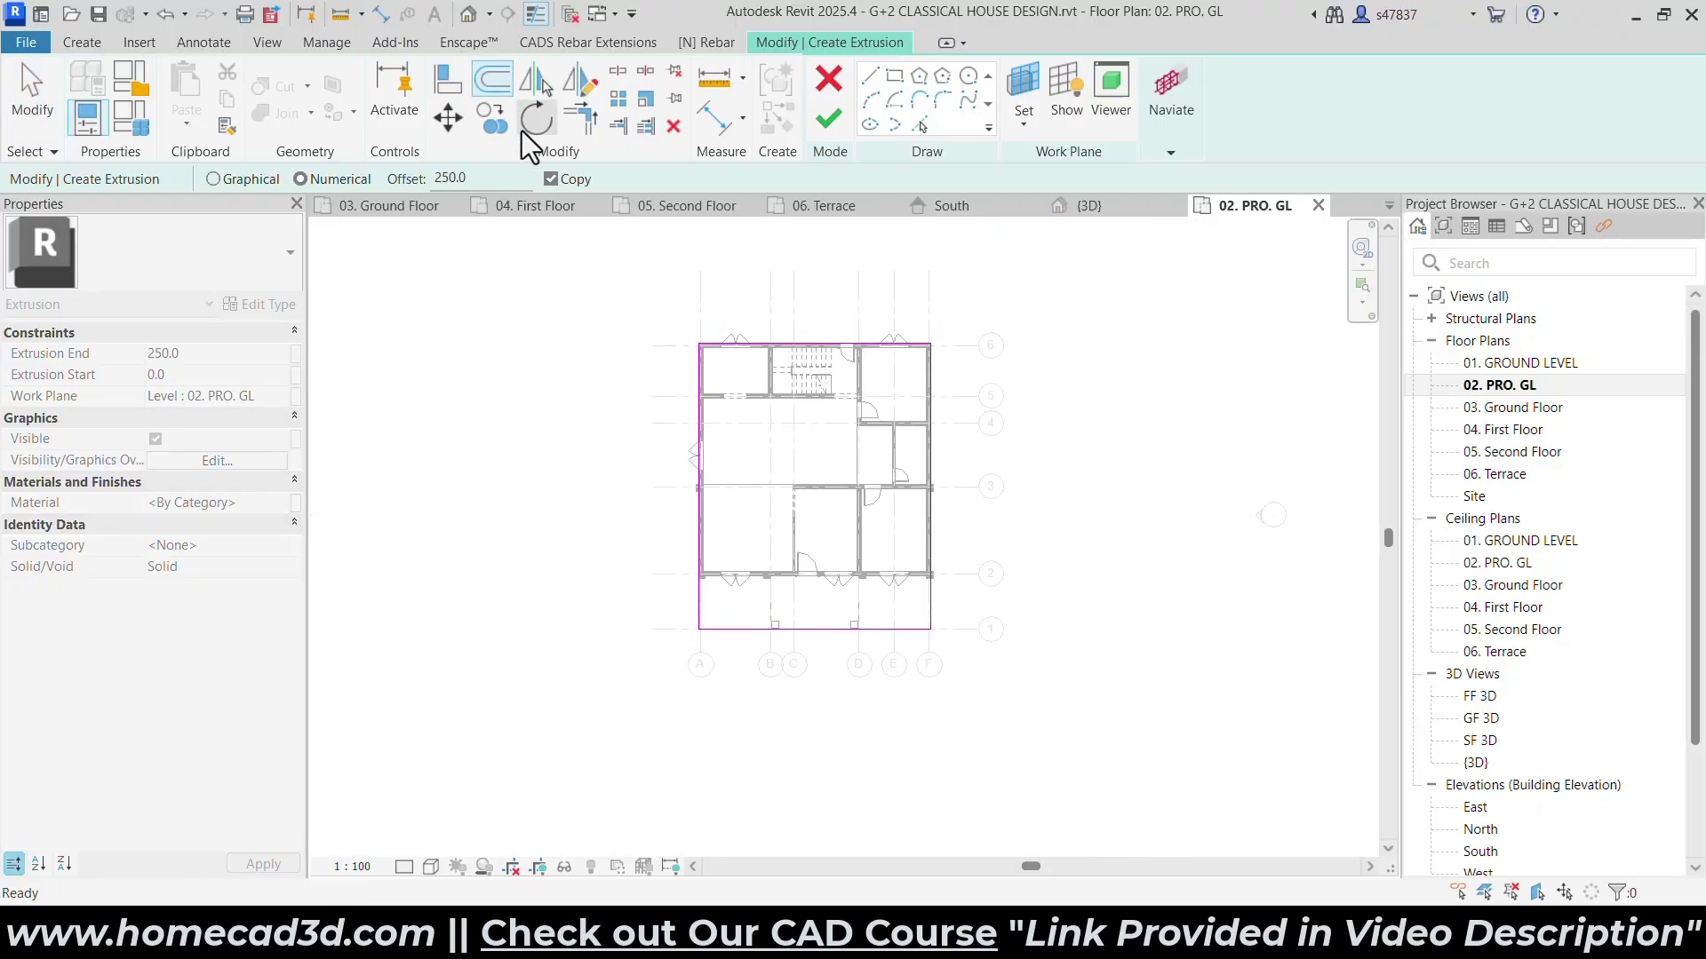
pyautogui.click(493, 176)
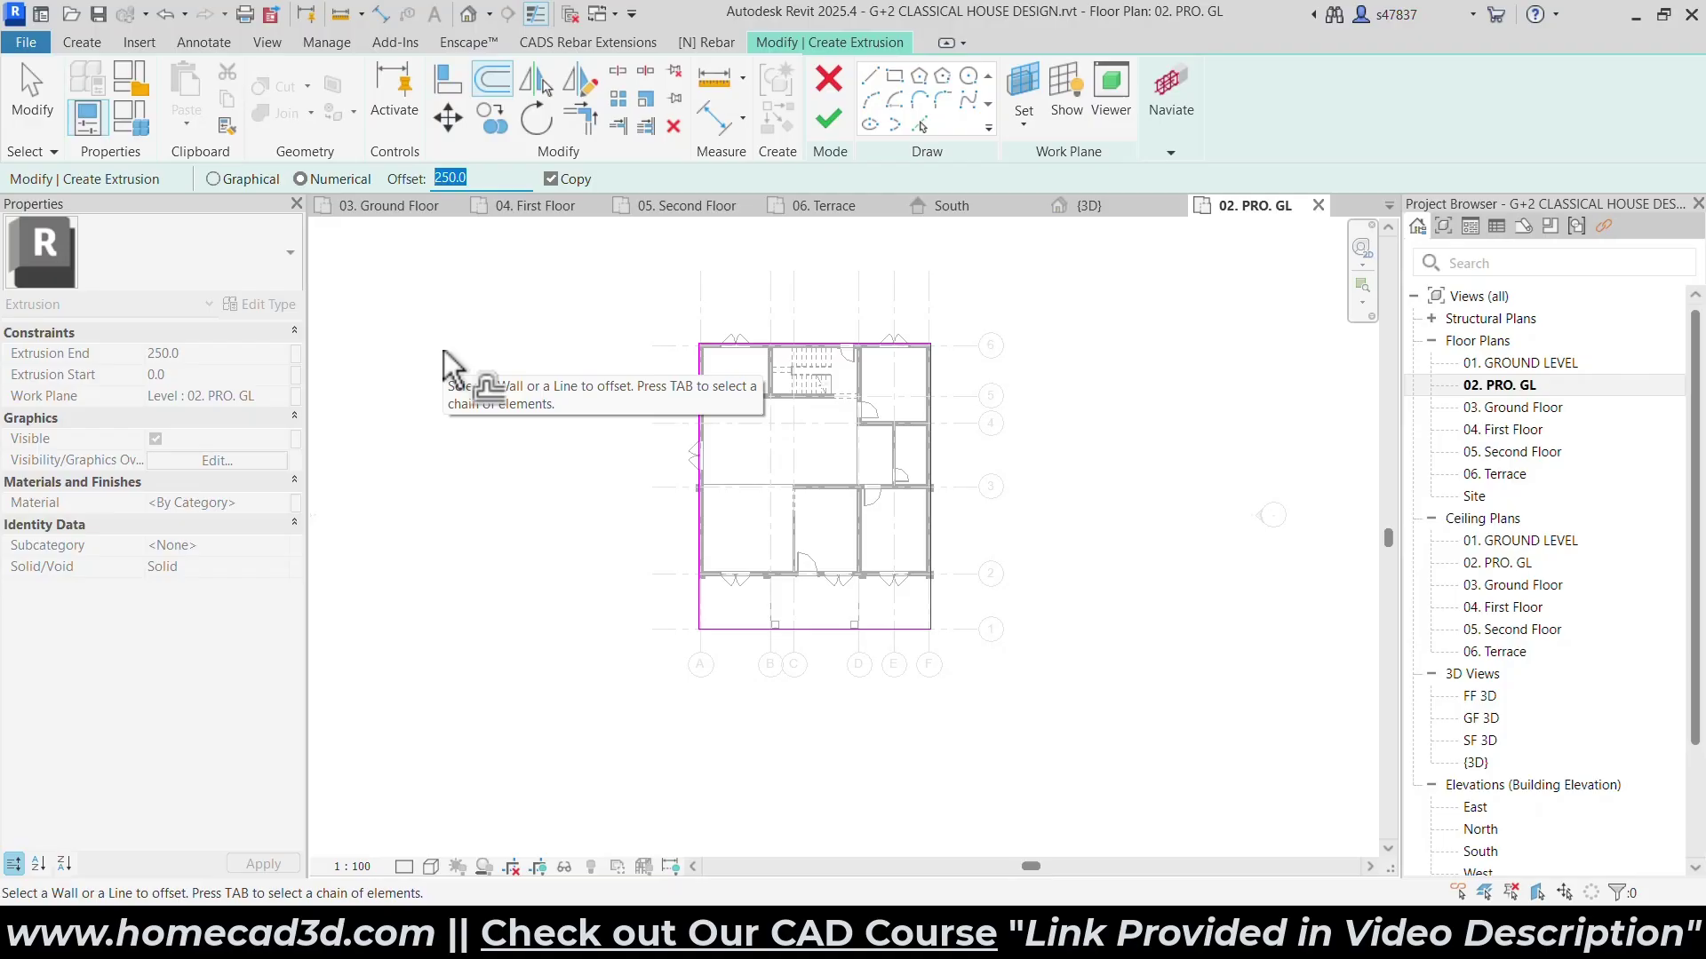
pyautogui.write('500')
pyautogui.click(550, 179)
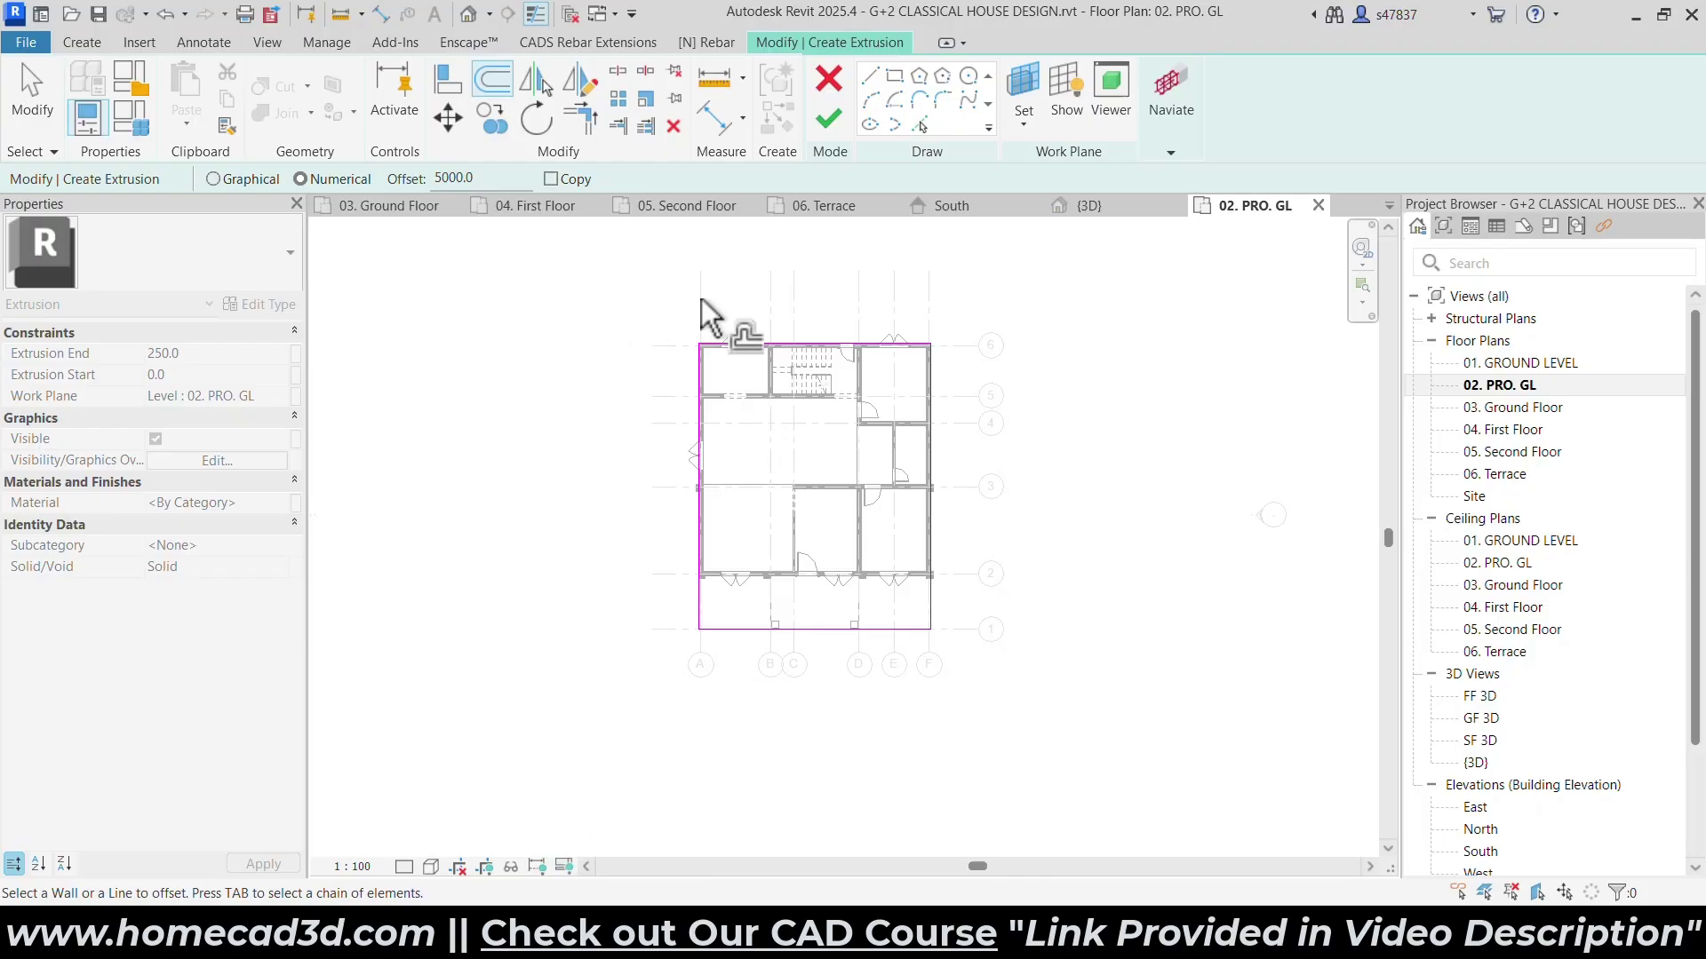
pyautogui.click(741, 353)
pyautogui.click(696, 380)
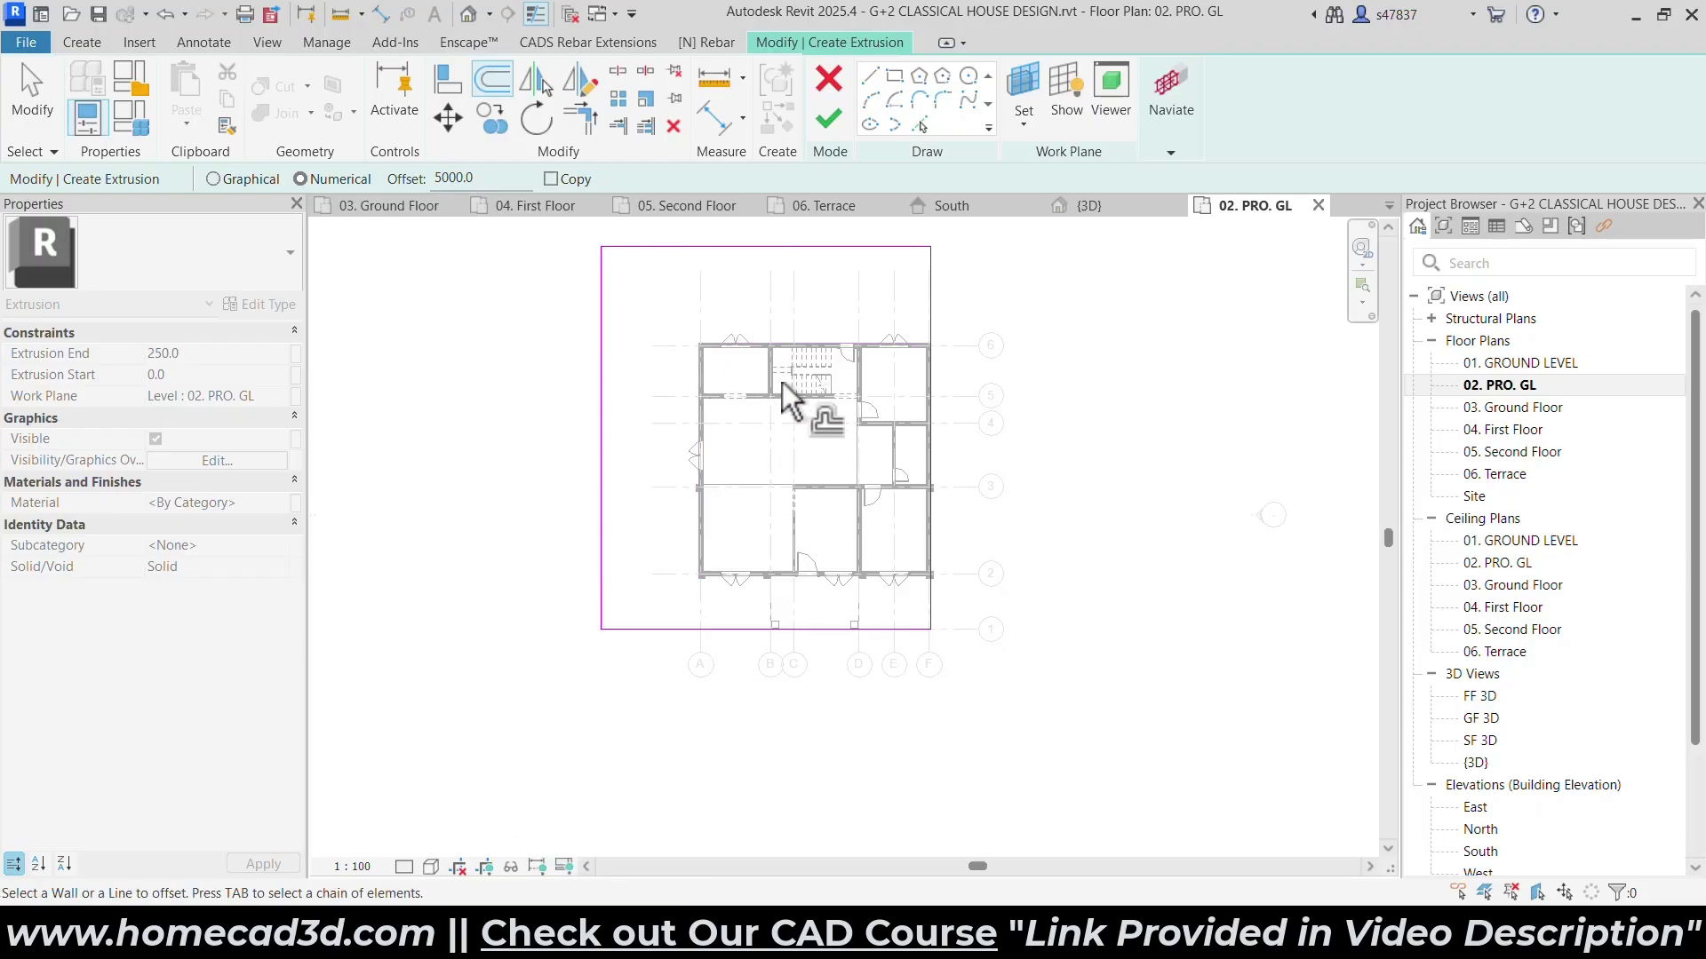
pyautogui.click(934, 429)
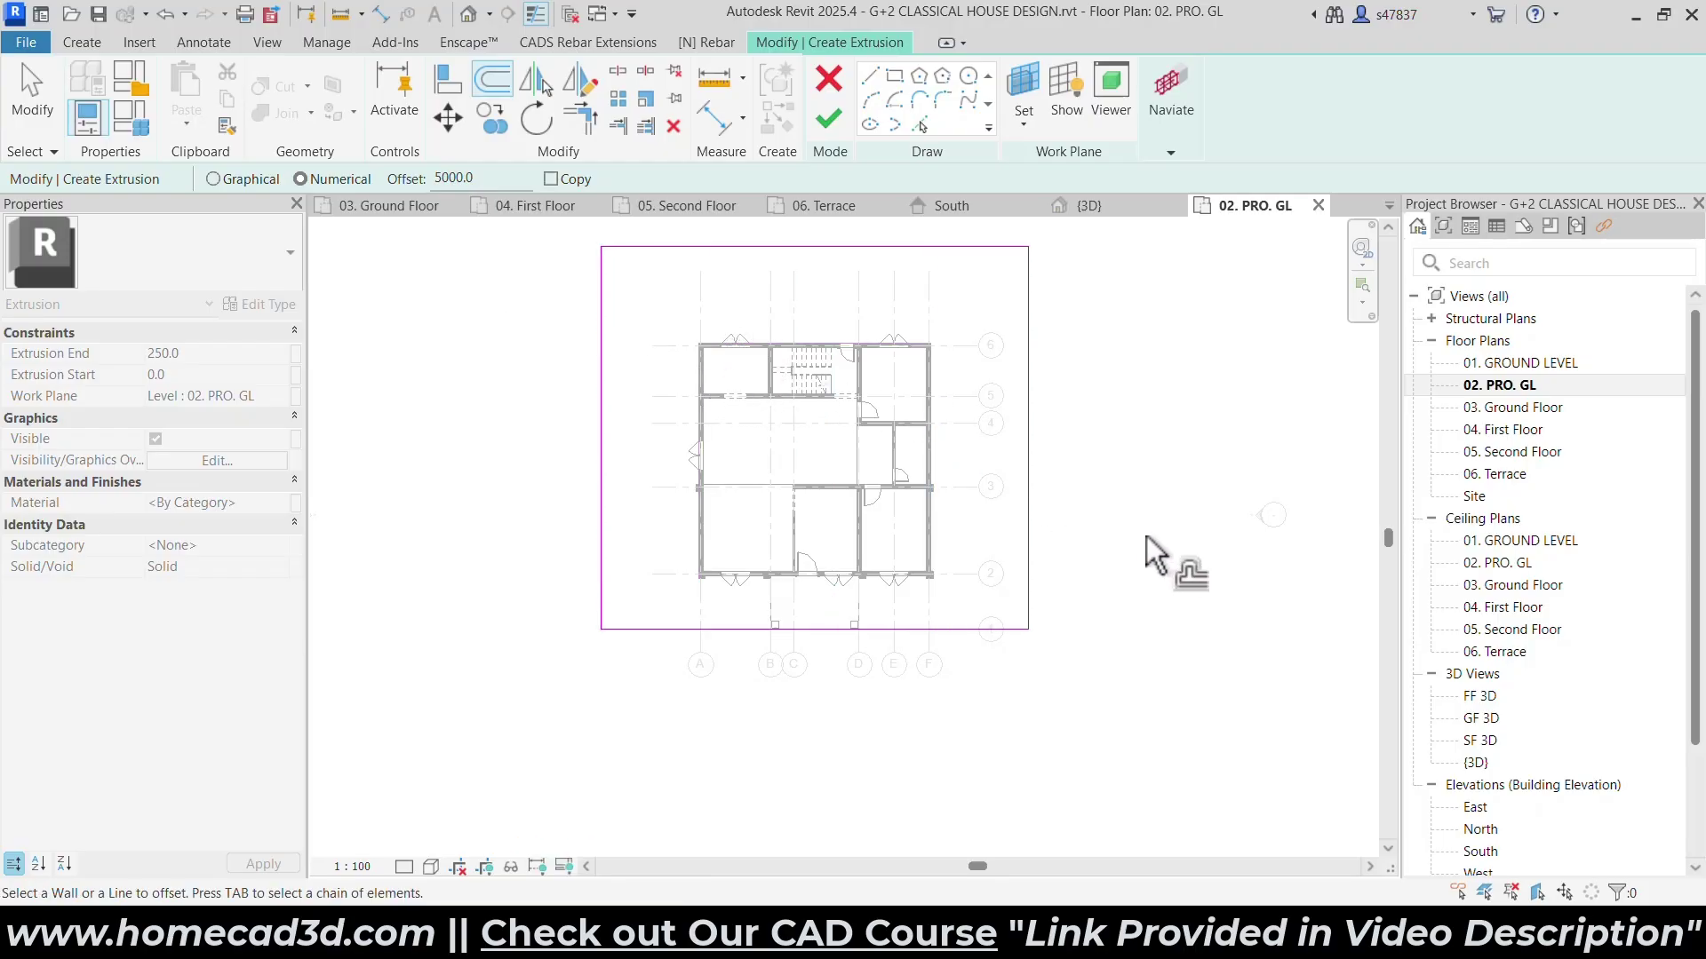
# Offset the front line of the extrusion sketch outward by 10000 mm without keeping a copy.
pyautogui.doubleClick(462, 178)
pyautogui.write('10')
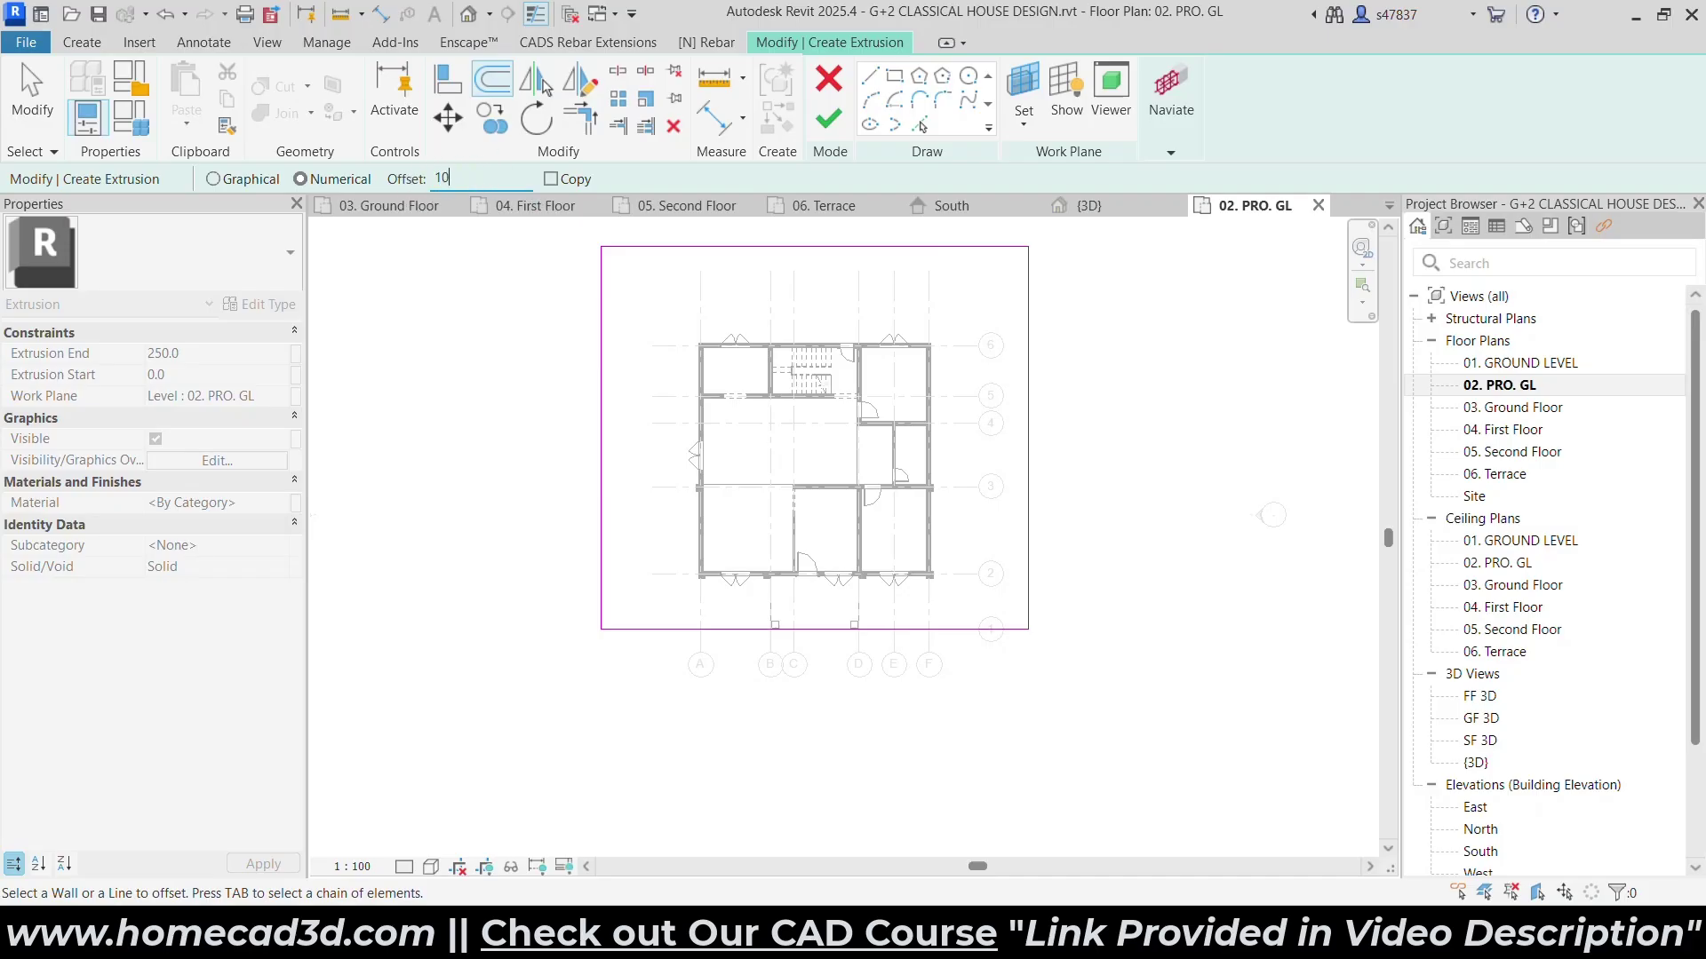
pyautogui.write('000')
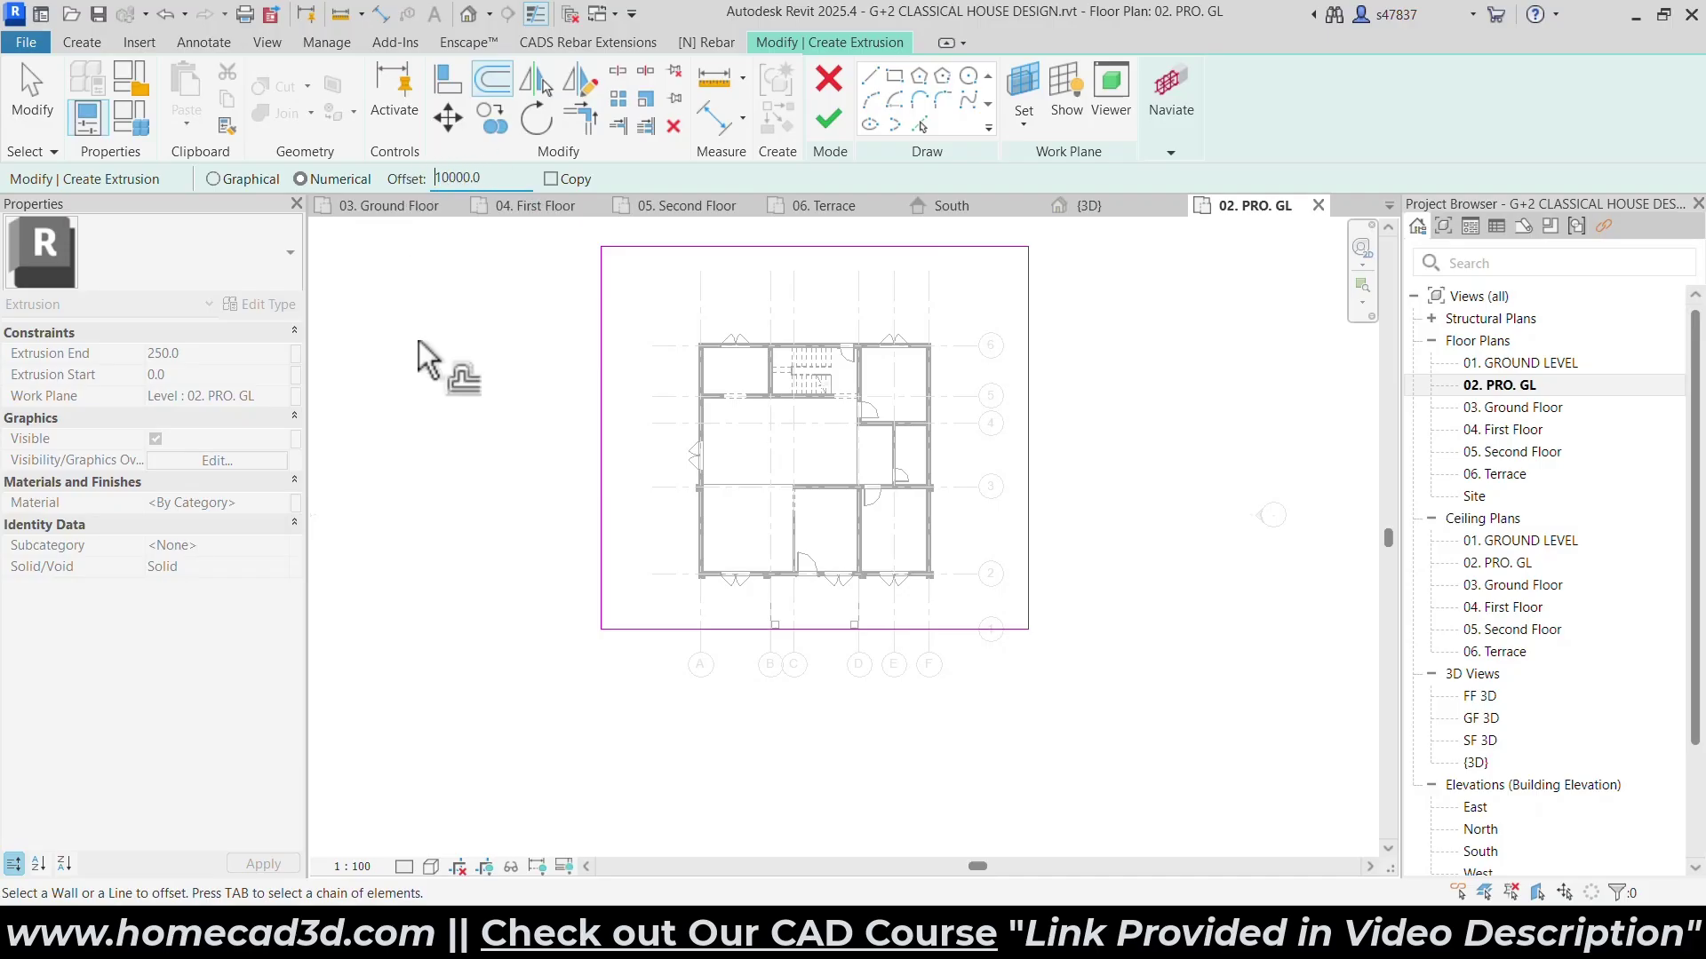
pyautogui.click(768, 636)
pyautogui.scroll(-1, 986, 600)
pyautogui.press('Escape')
pyautogui.press('Escape')
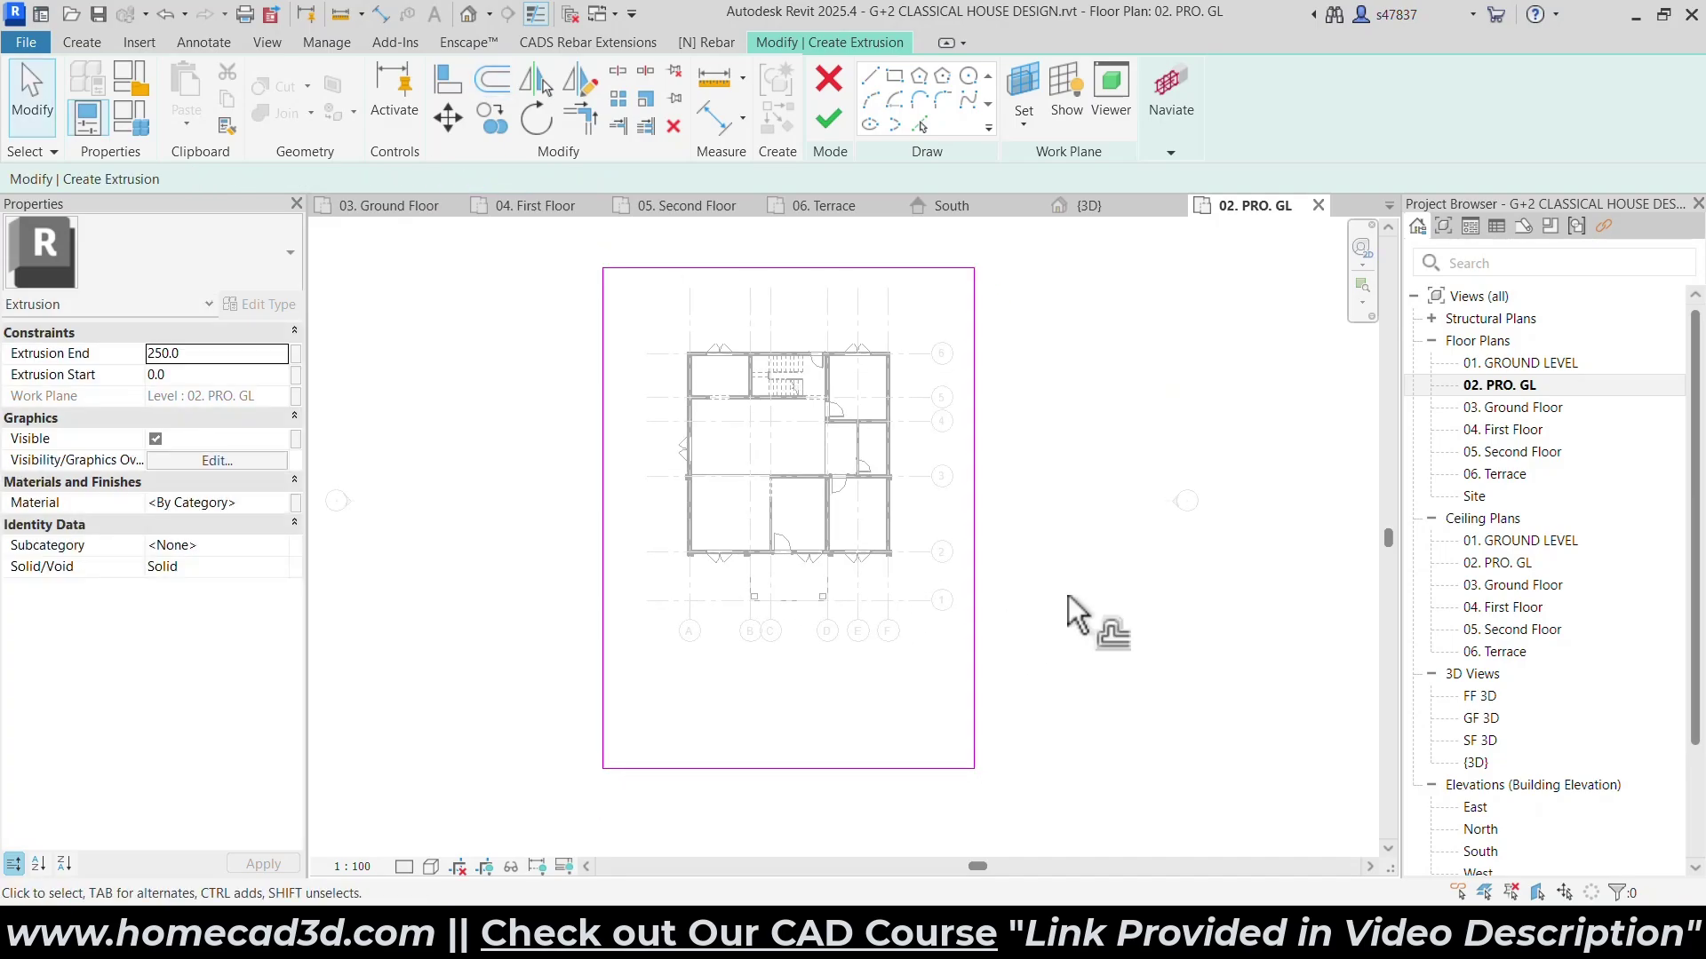
# Finish the site slab extrusion sketch with a depth of 250 mm and inspect it in the 3D view.
pyautogui.click(468, 15)
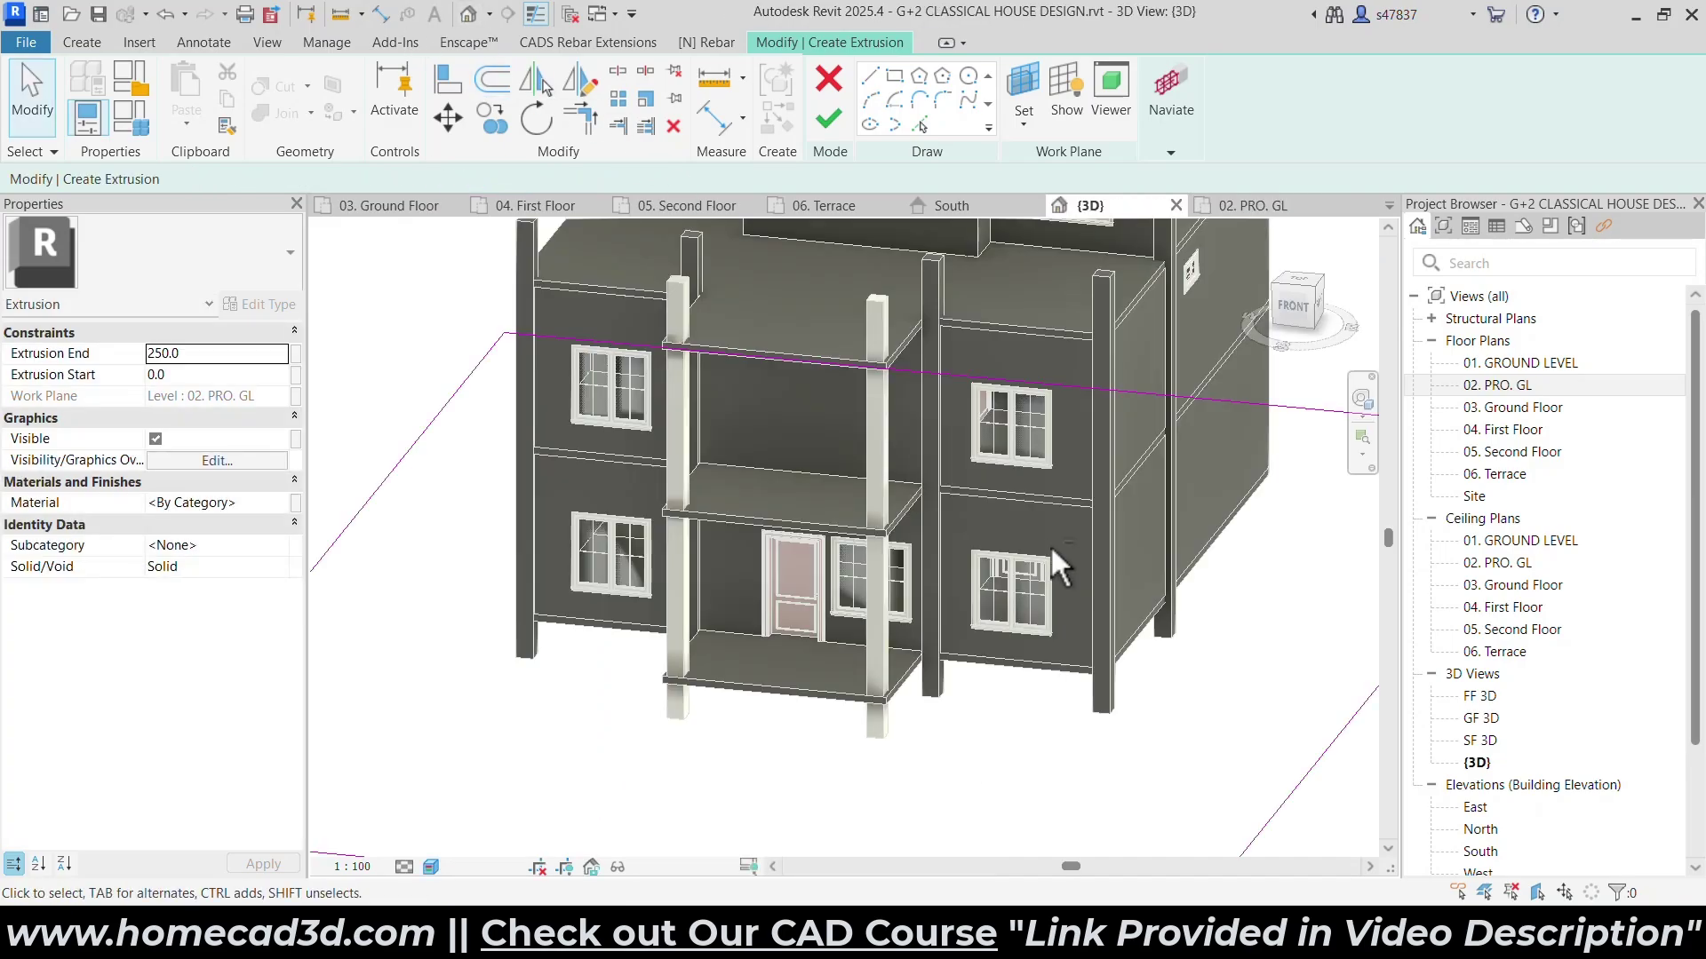
pyautogui.scroll(4, 982, 426)
pyautogui.click(830, 134)
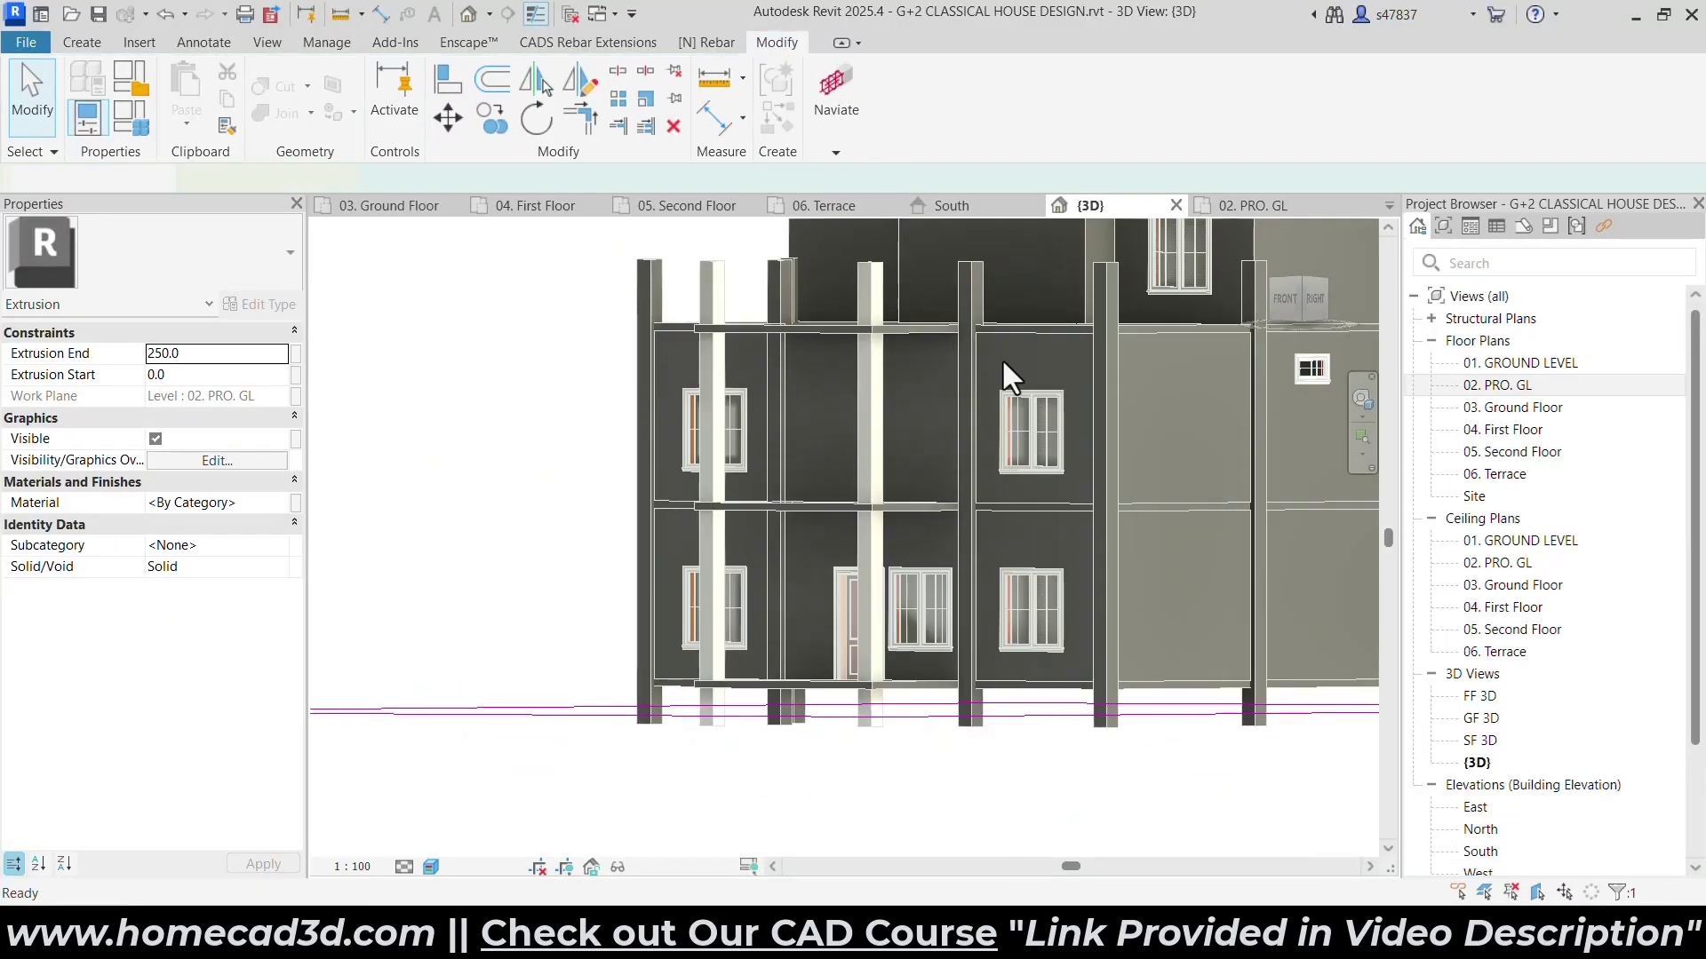
pyautogui.keyDown('shift'); pyautogui.moveTo(1141, 677); pyautogui.dragTo(1160, 722, button='middle'); pyautogui.keyUp('shift')
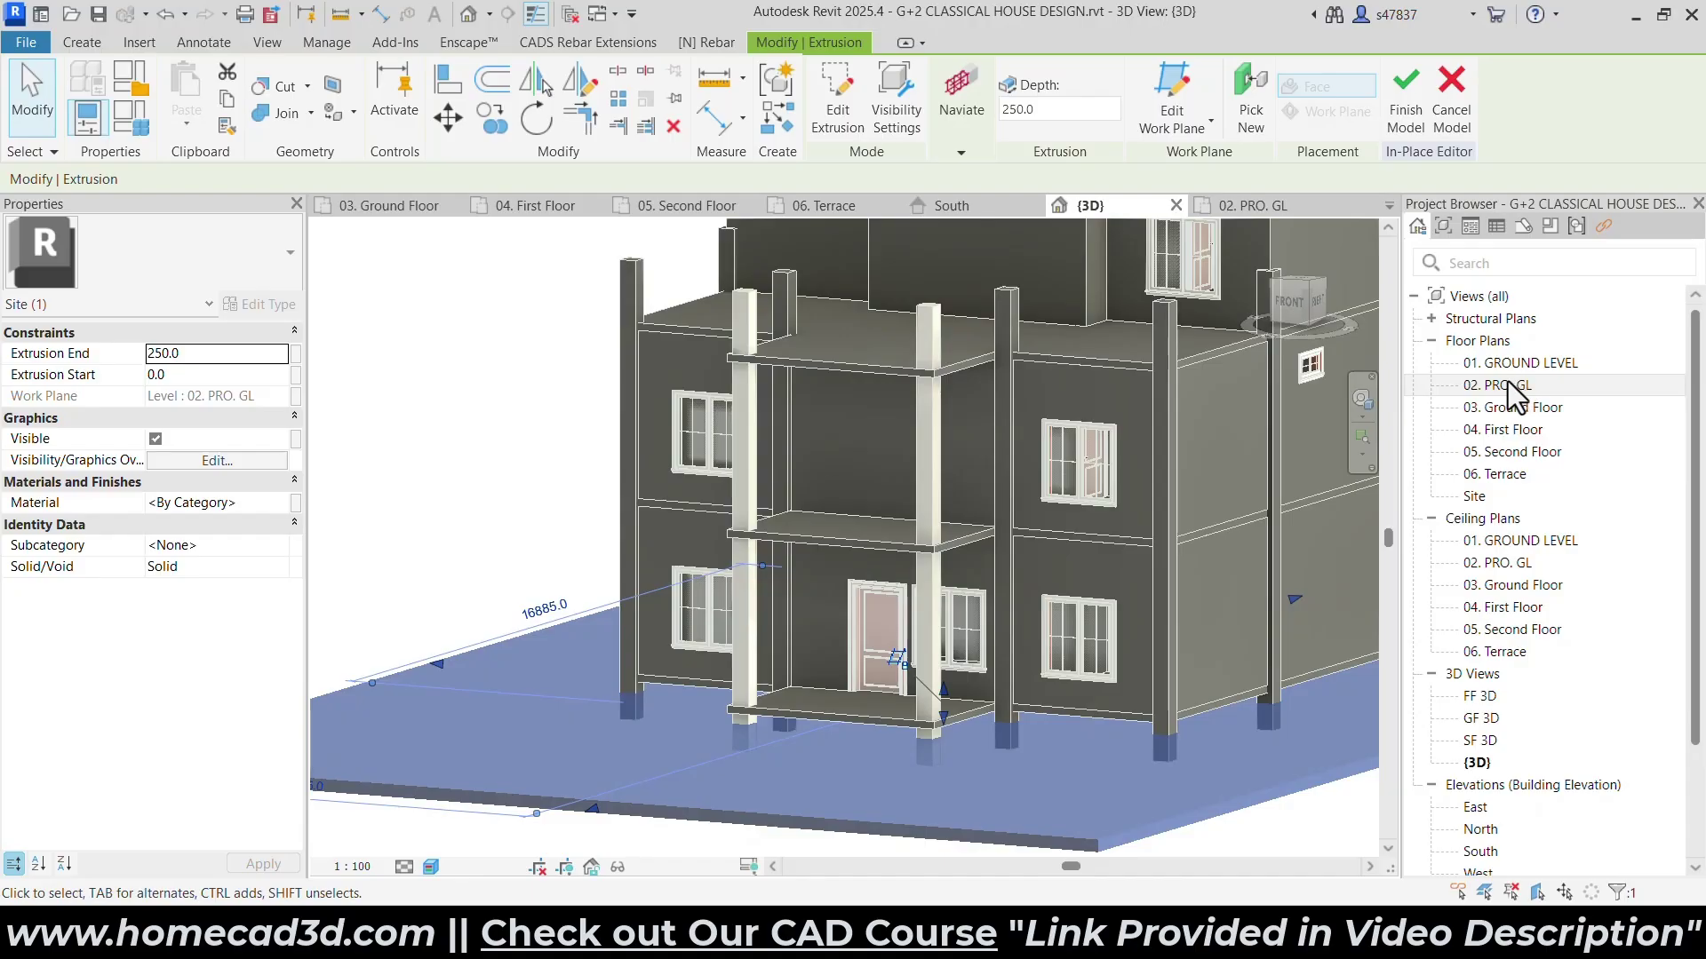
# Set the site slab's extrusion end to 600 mm and check it against the levels in the South elevation.
pyautogui.doubleClick(1476, 849)
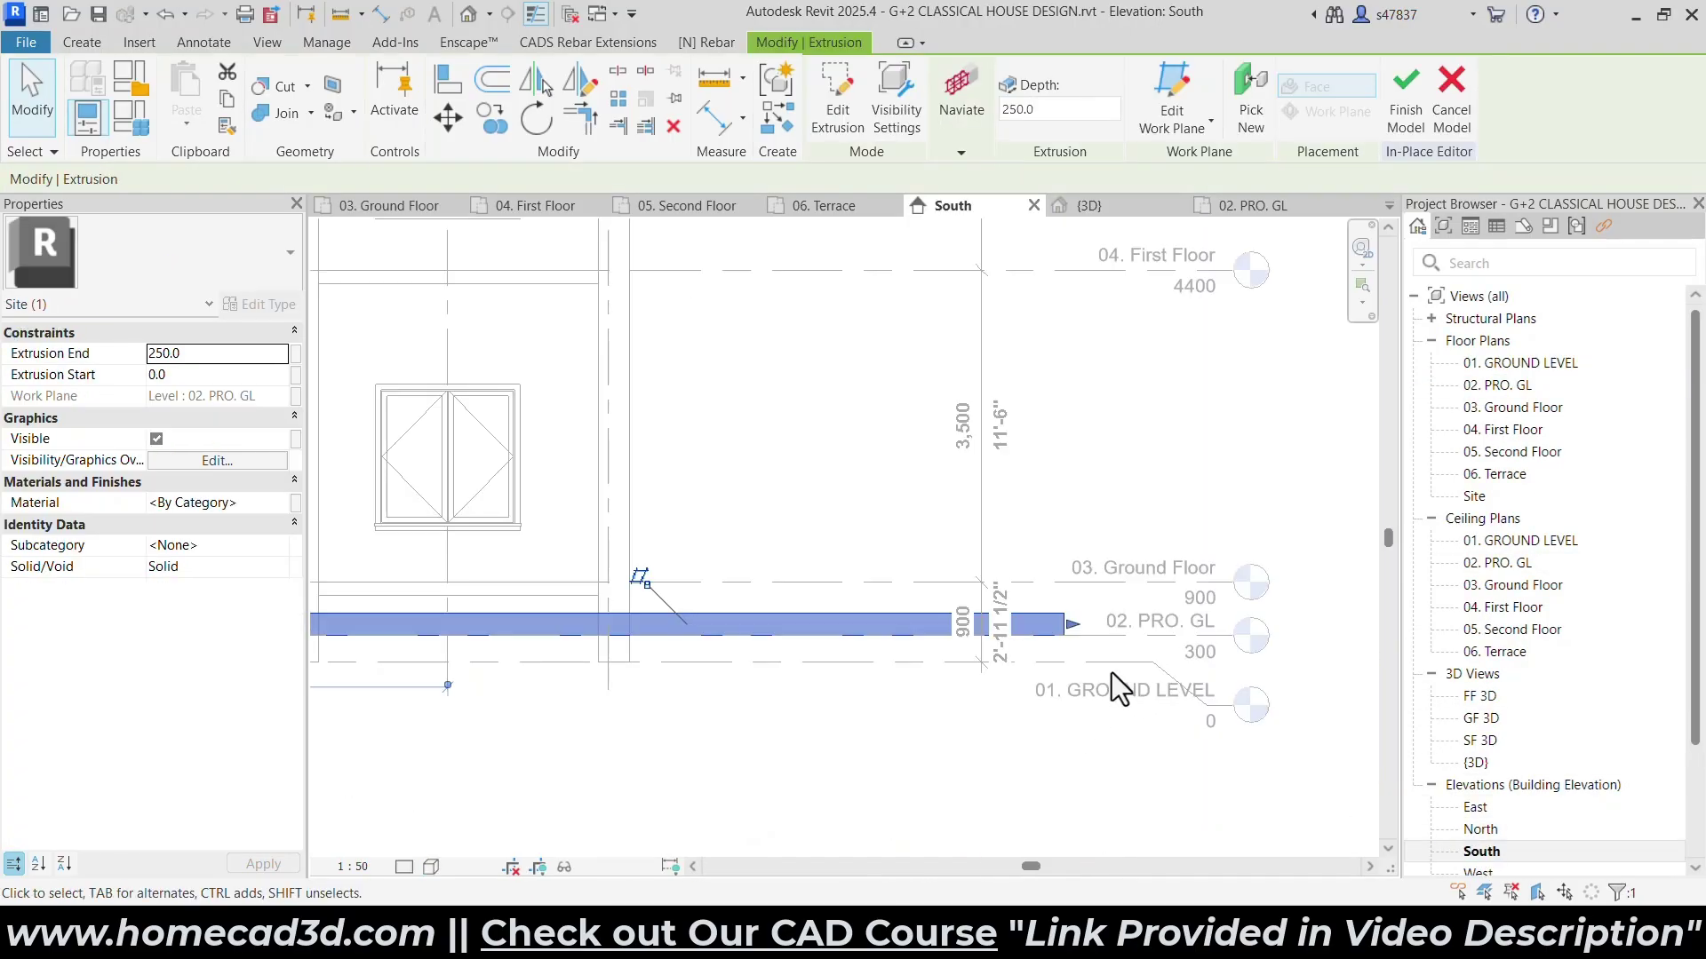
pyautogui.scroll(3, 1130, 644)
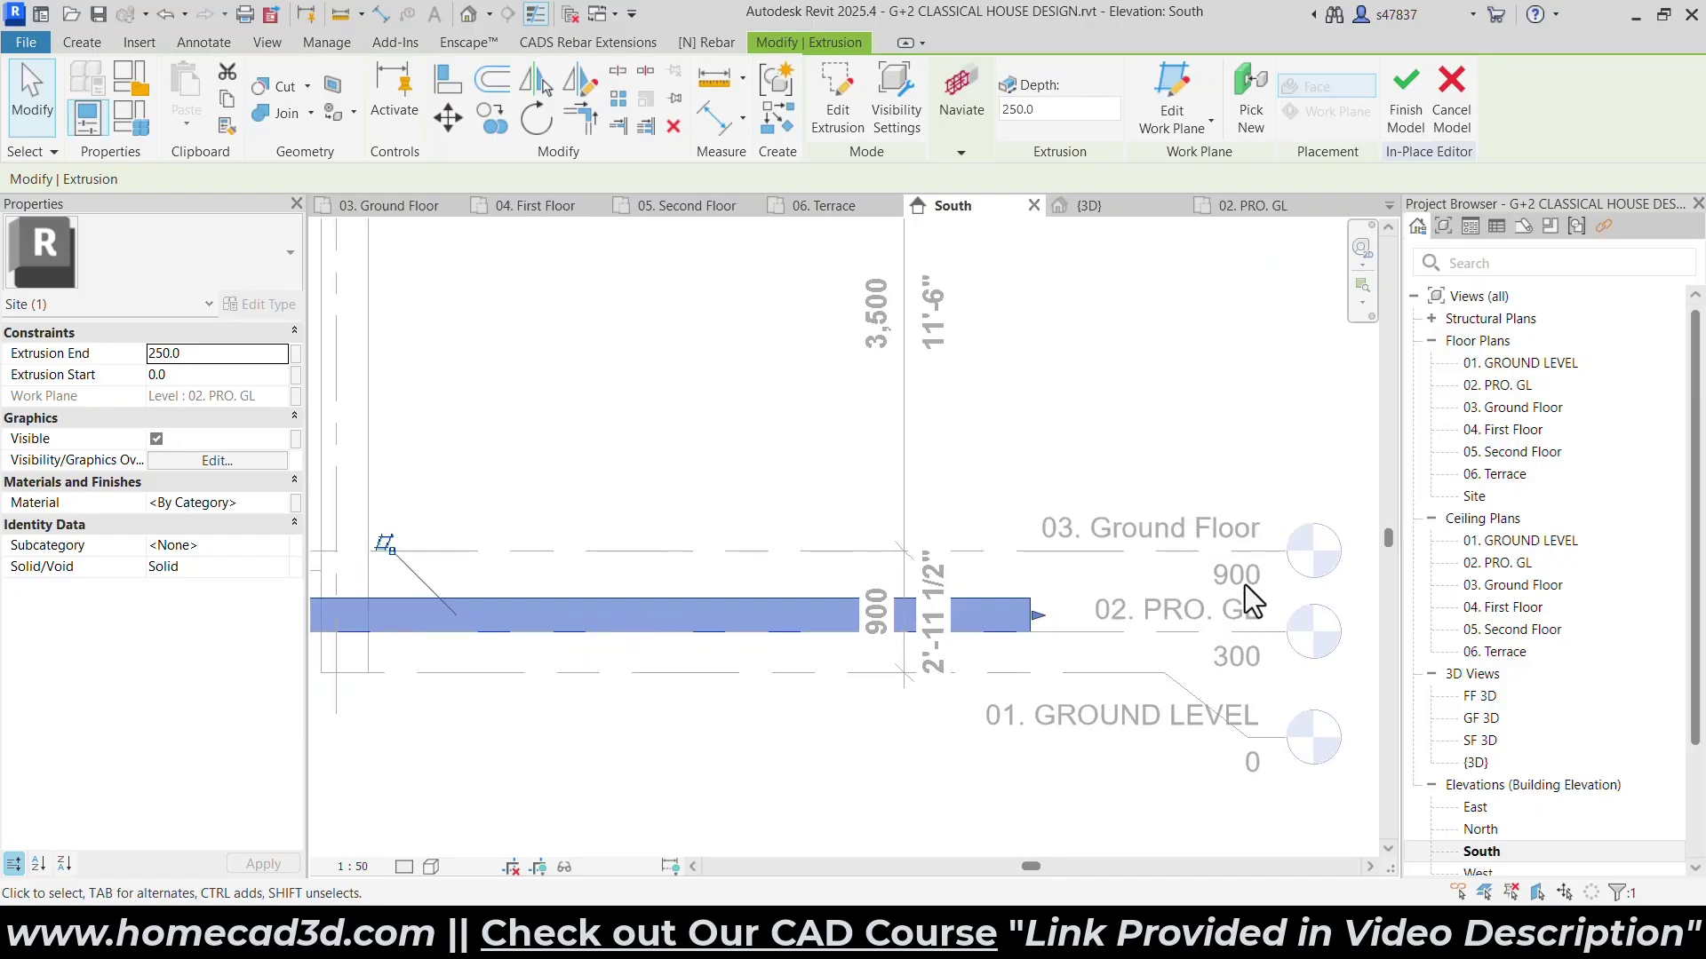
pyautogui.scroll(-3, 888, 613)
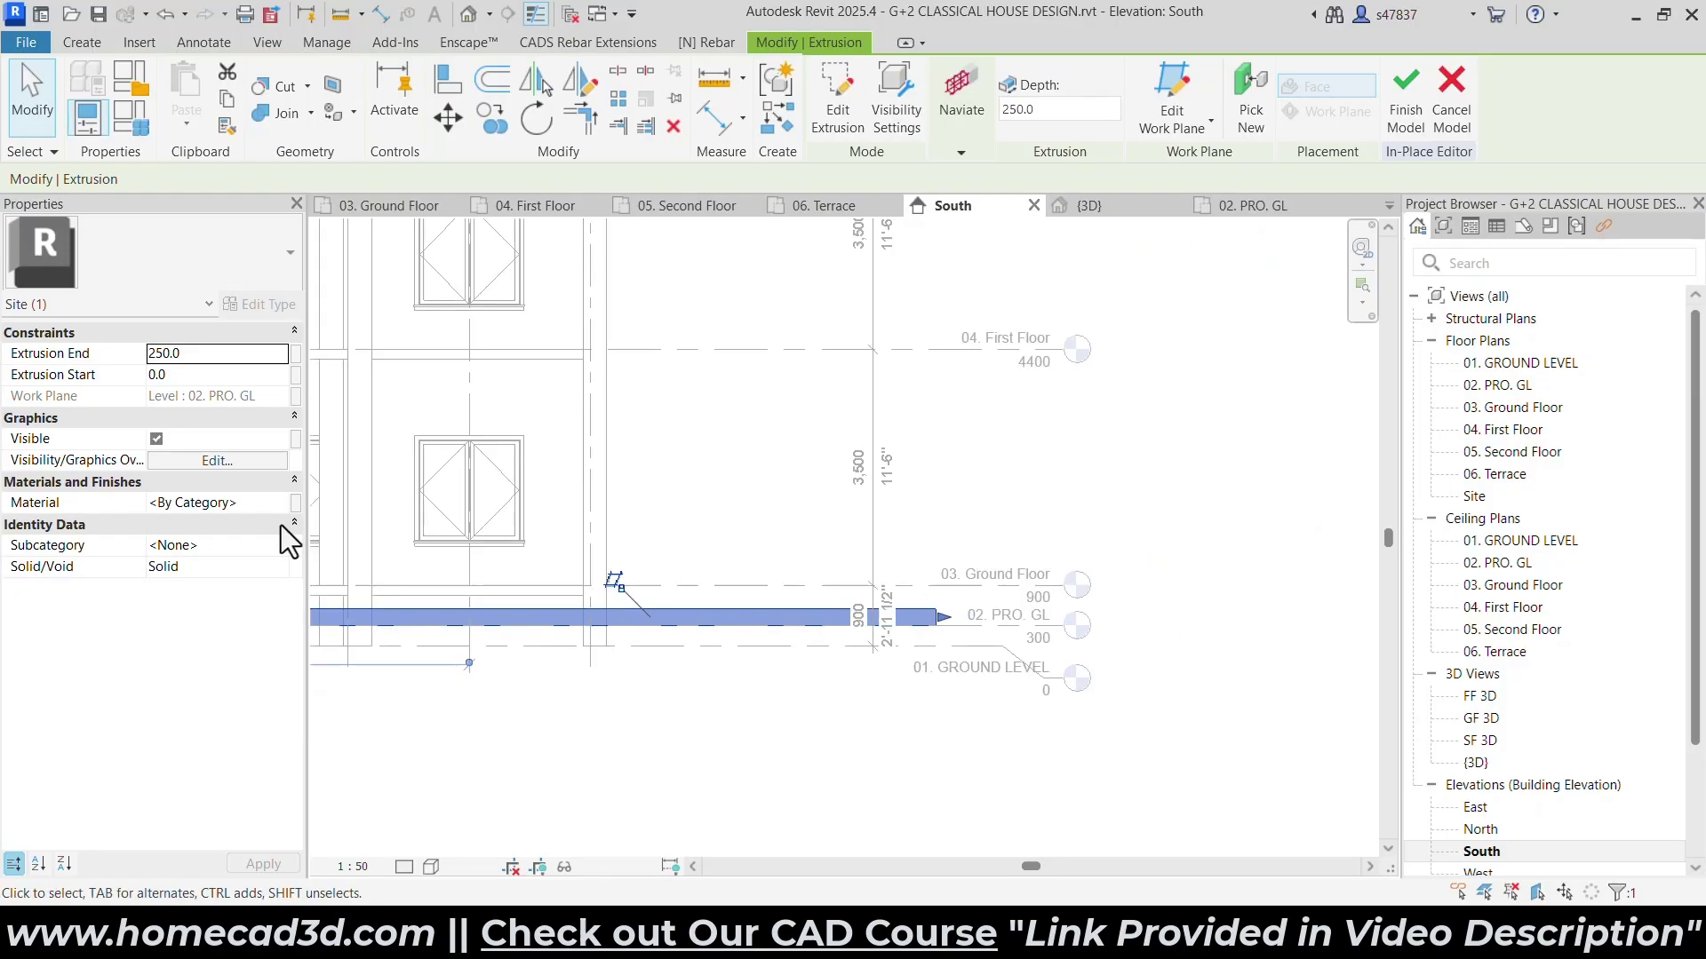
pyautogui.click(211, 356)
pyautogui.write('600')
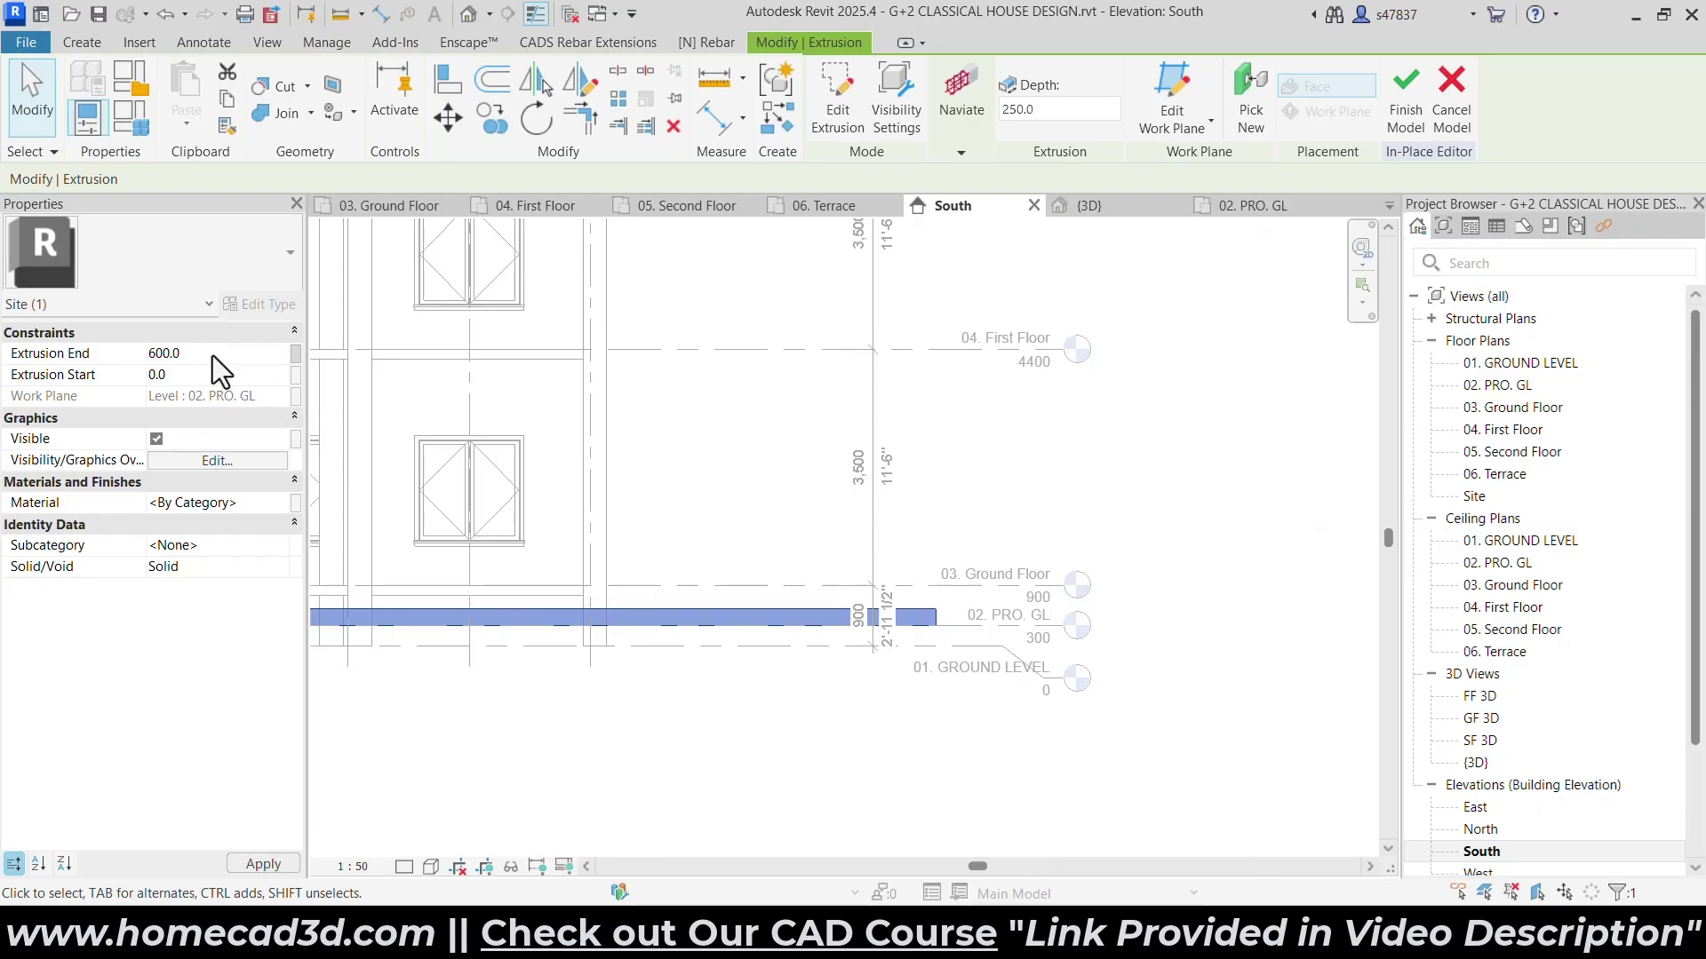
pyautogui.moveTo(738, 557); pyautogui.dragTo(1138, 587, button='middle')
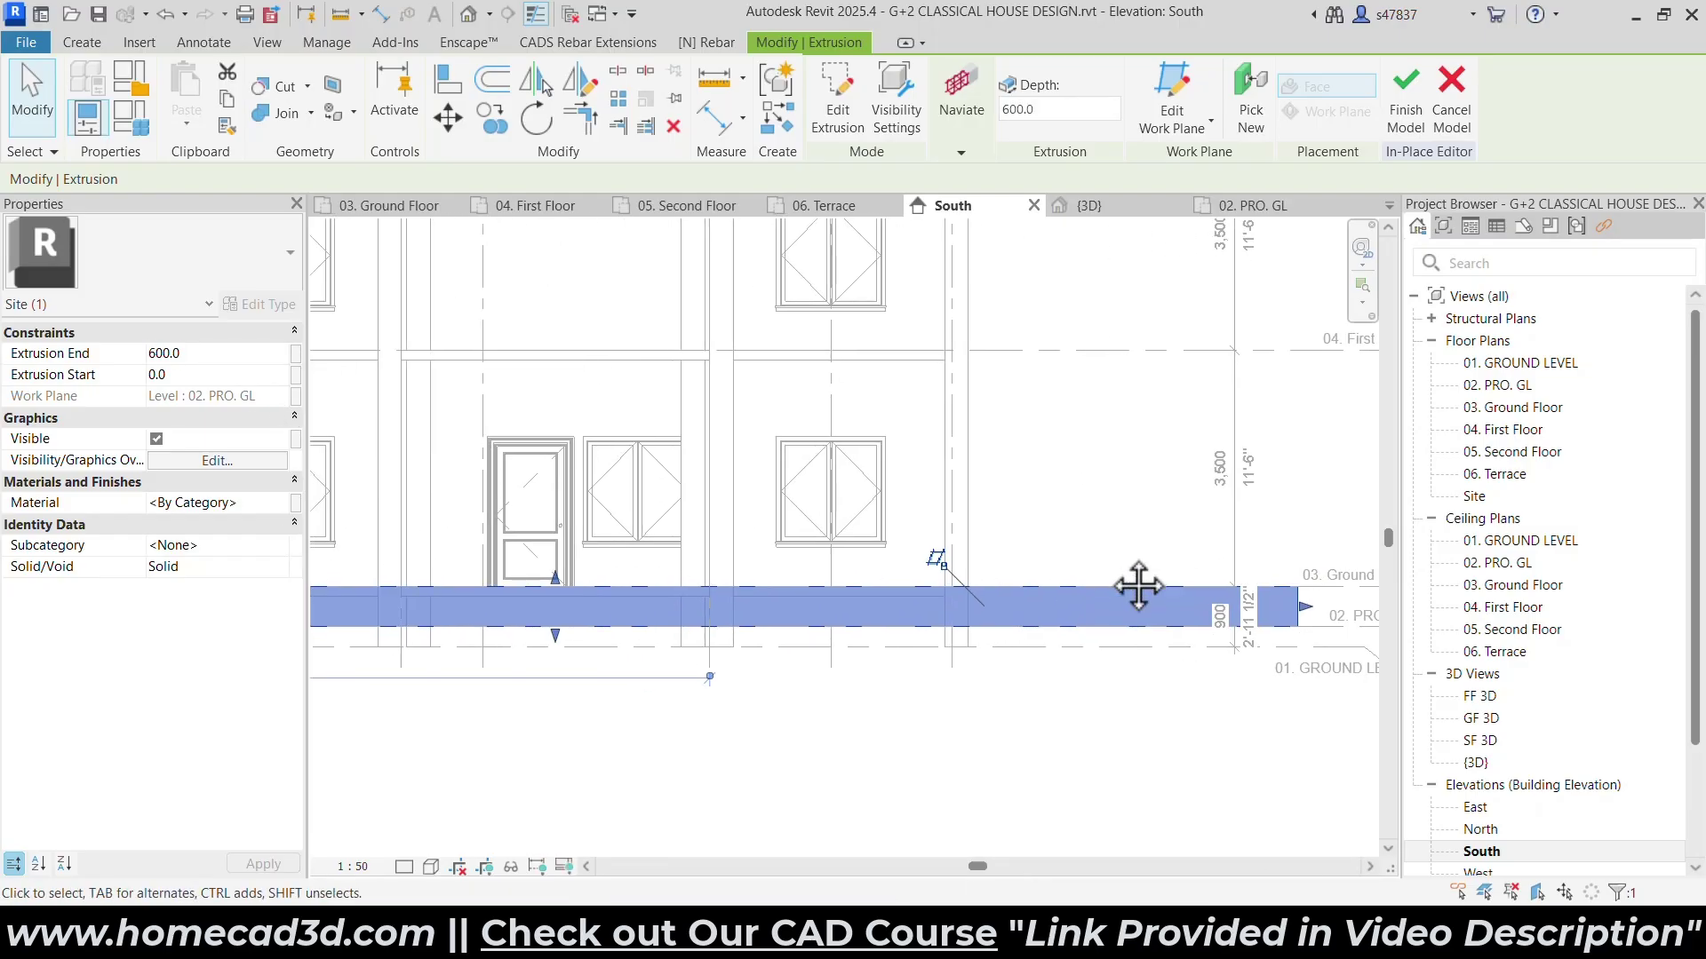
pyautogui.scroll(5, 708, 708)
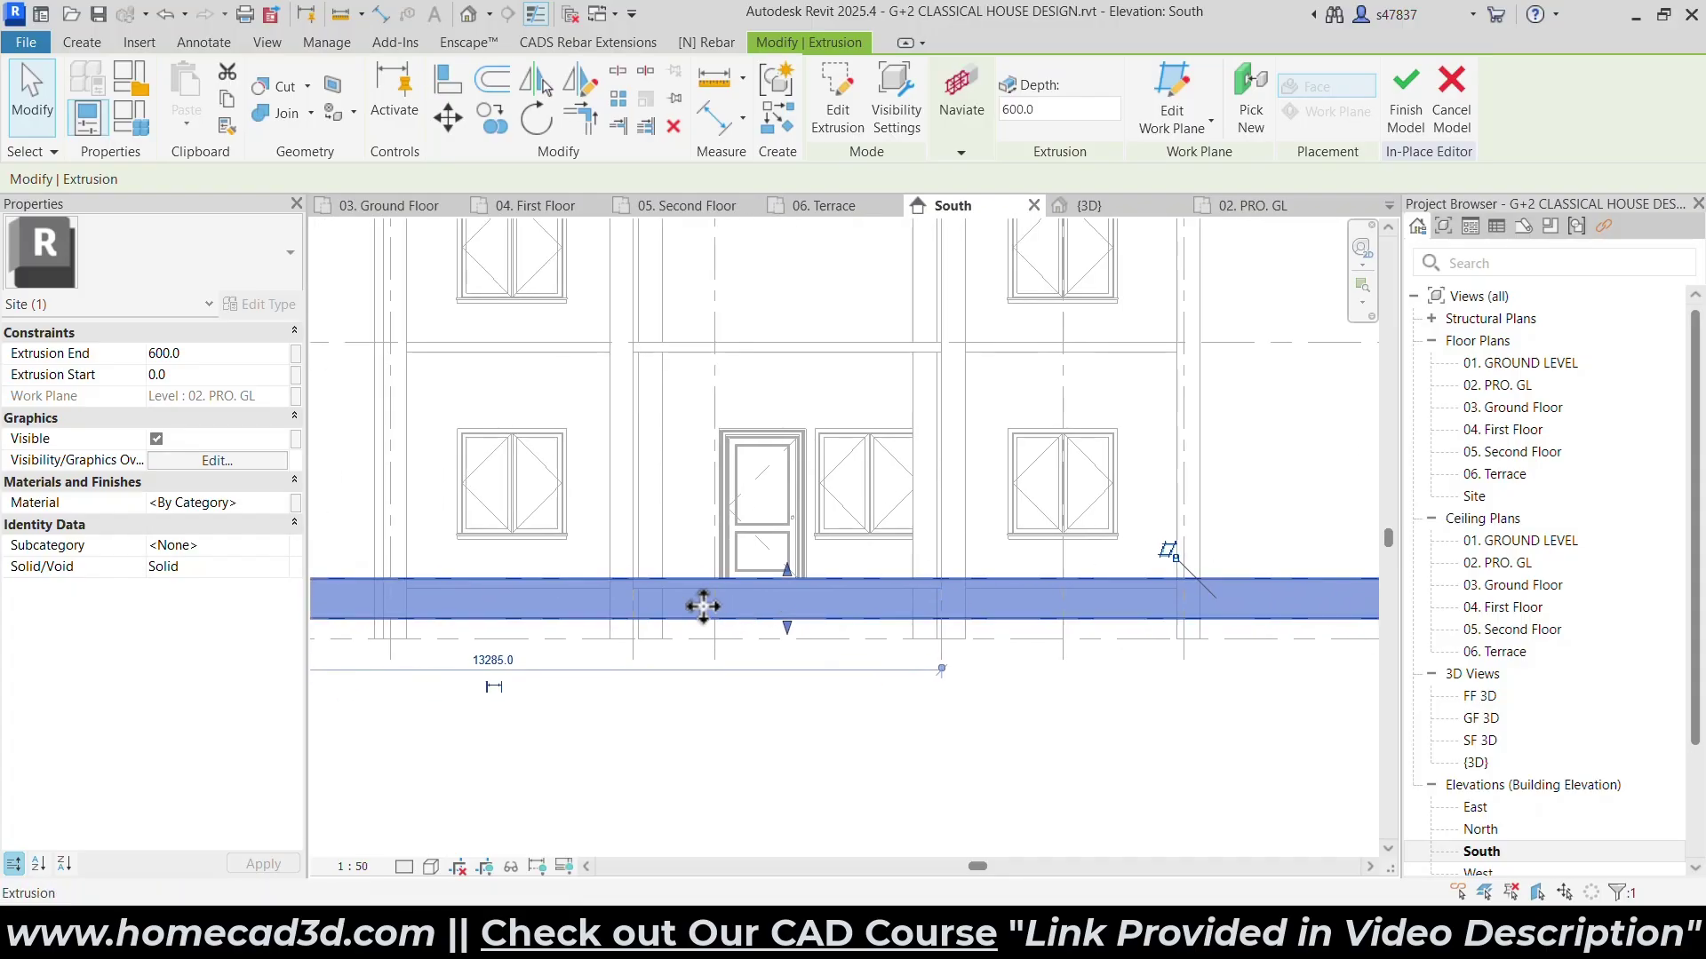
pyautogui.scroll(2, 721, 619)
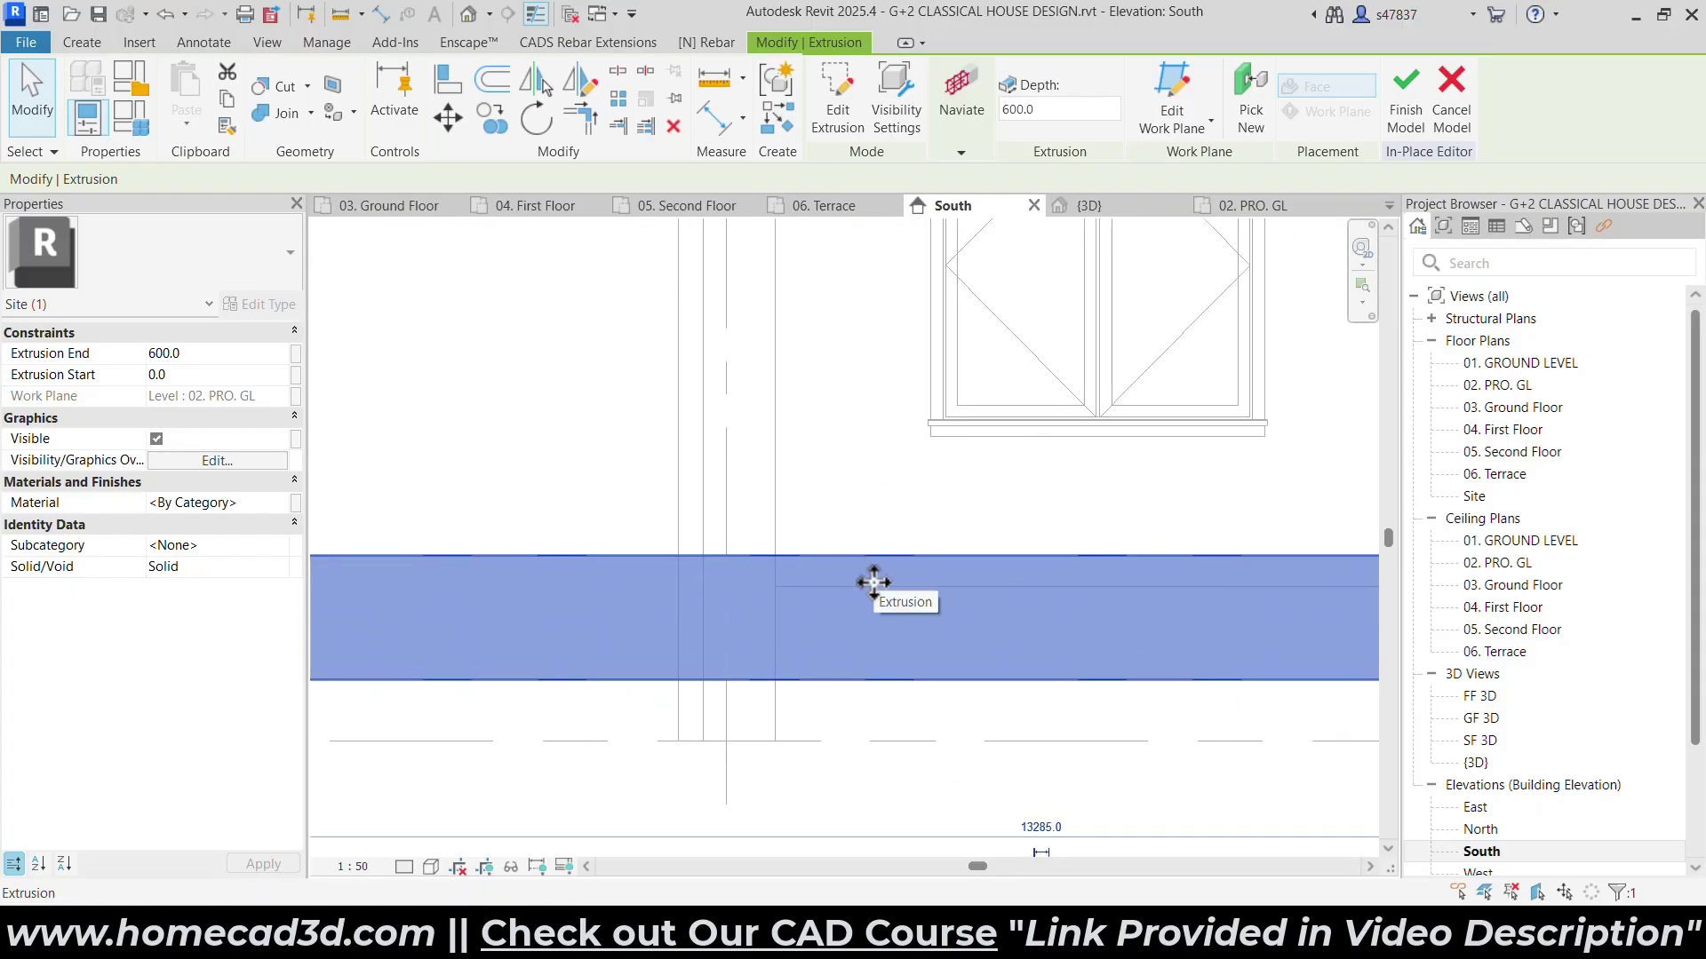
# Set the site slab's extrusion end to 450 mm, check it in the 3D view and finish the in-place model.
pyautogui.click(216, 357)
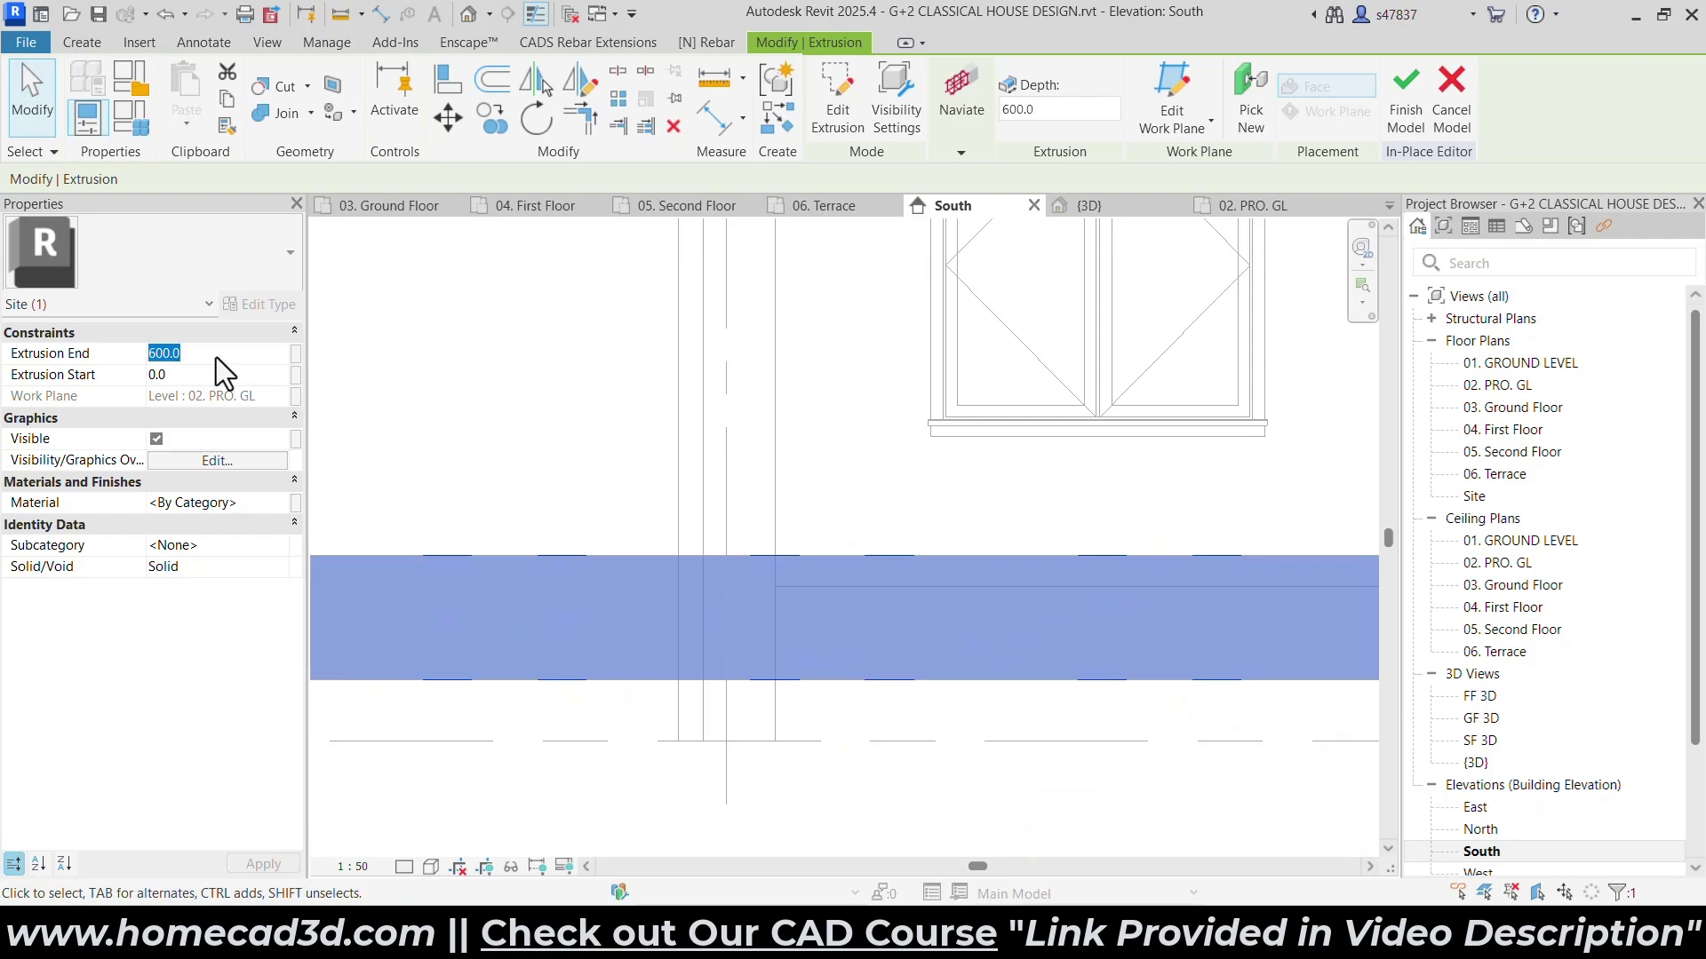
pyautogui.write('450')
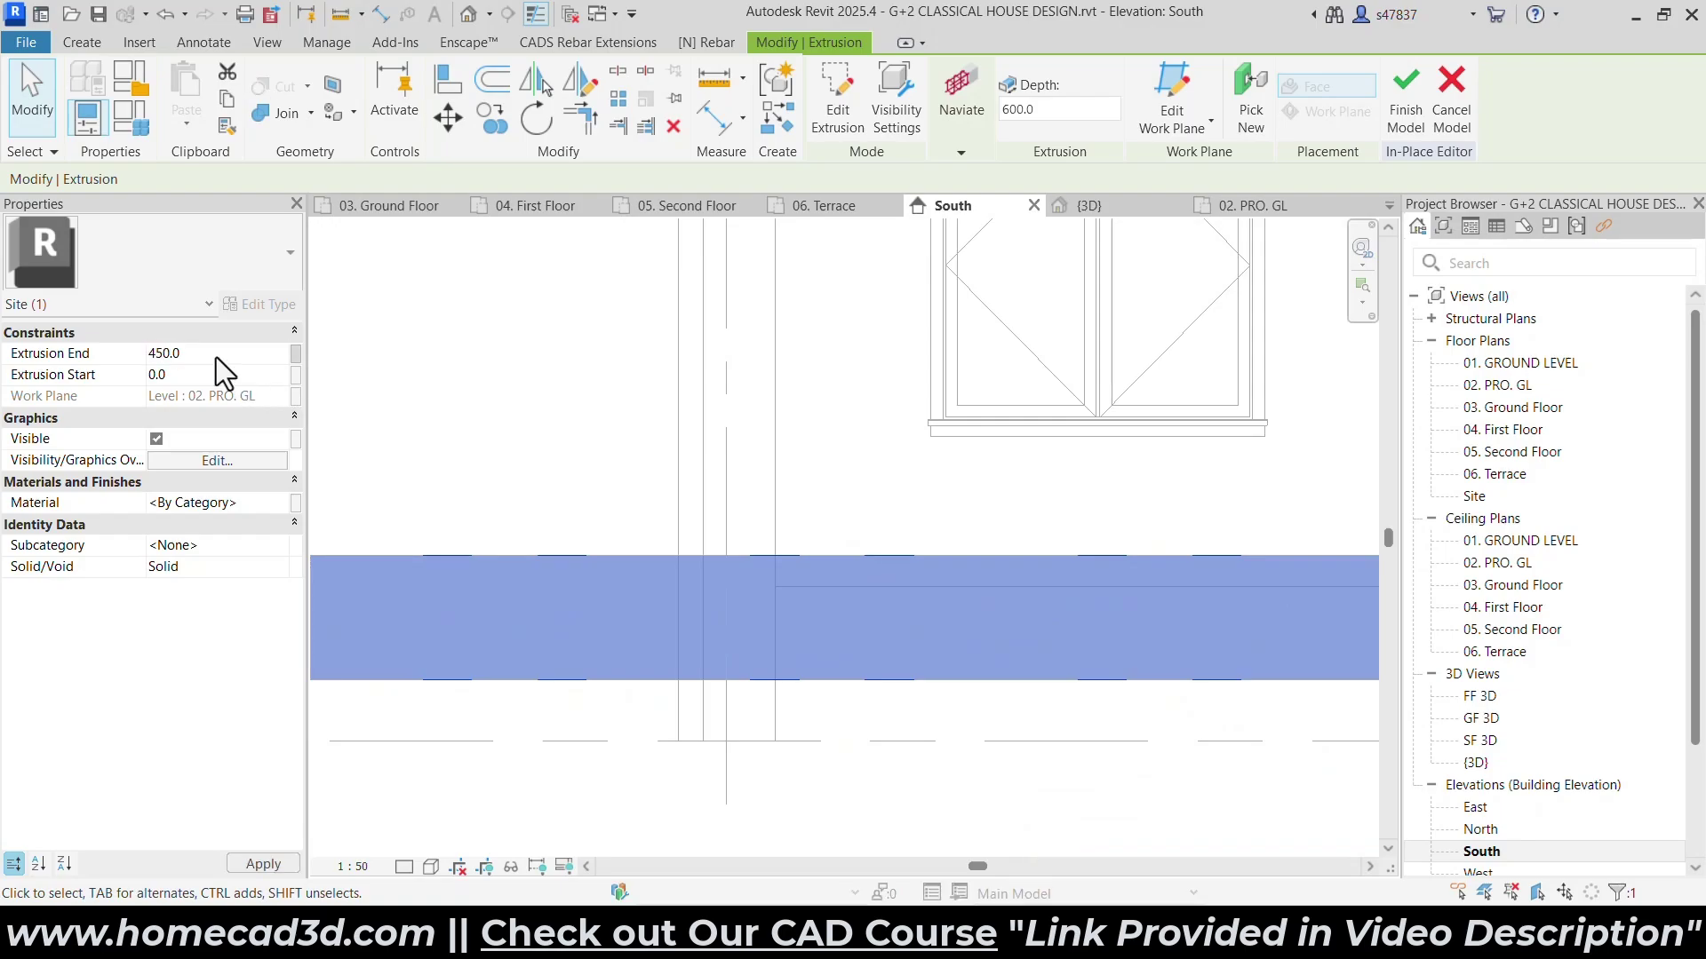
pyautogui.click(468, 14)
pyautogui.keyDown('shift'); pyautogui.moveTo(573, 370); pyautogui.dragTo(1268, 602, button='middle'); pyautogui.keyUp('shift')
pyautogui.scroll(6, 1019, 622)
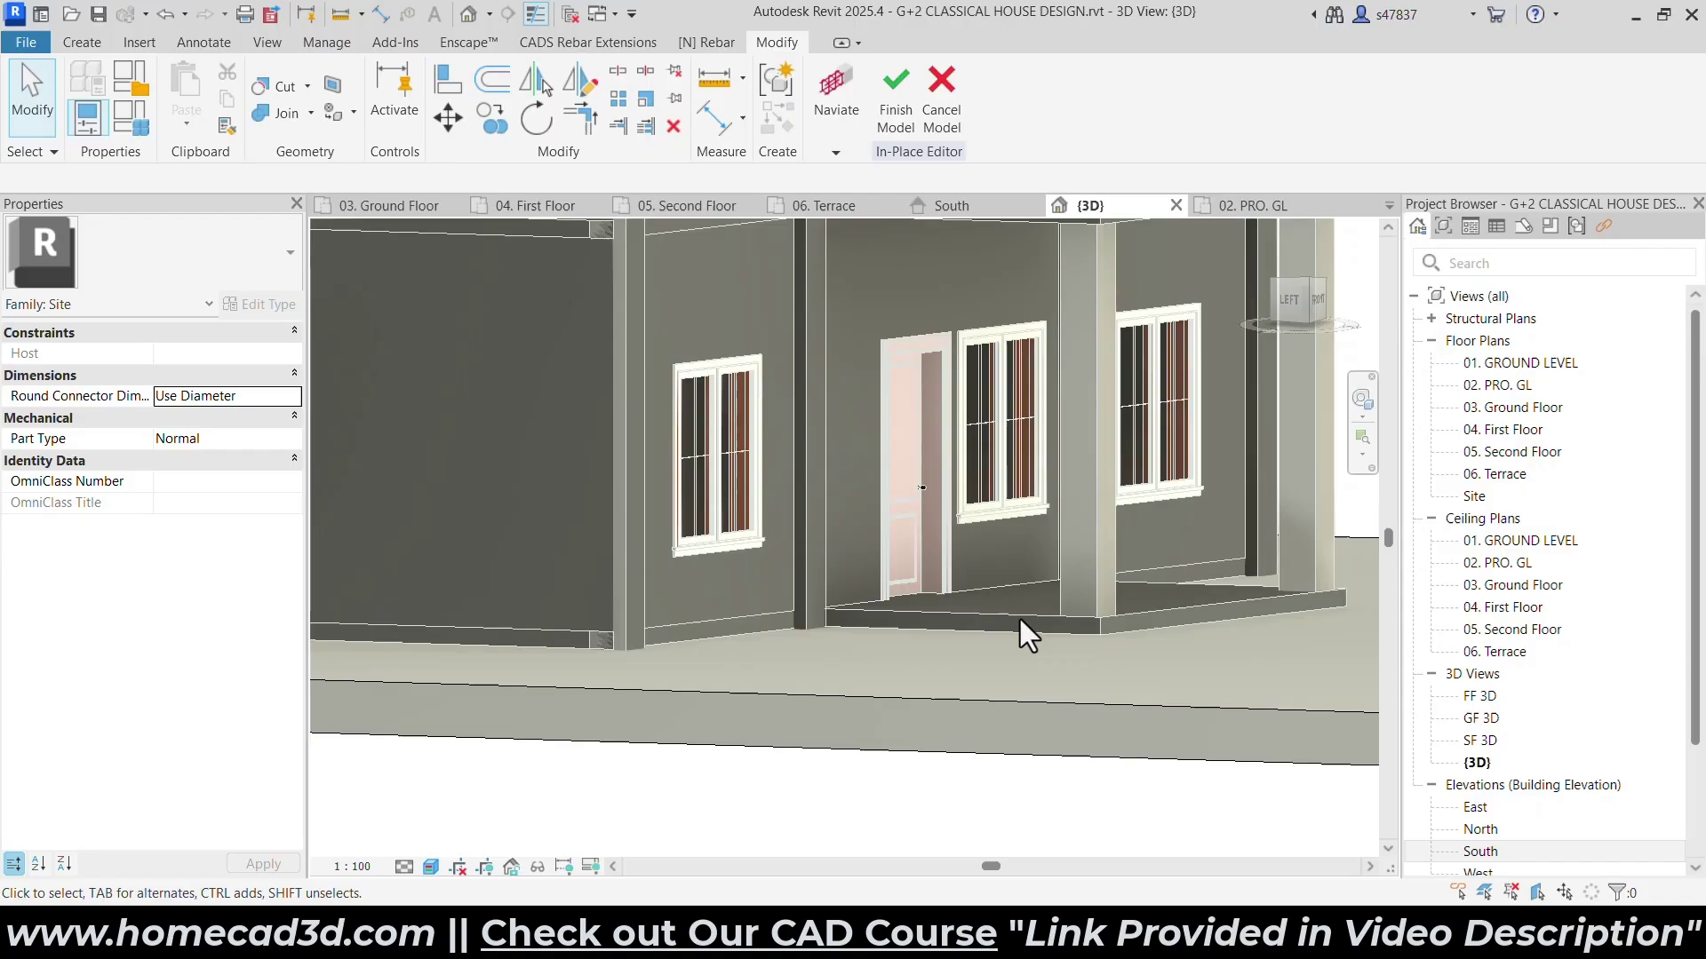
pyautogui.click(905, 120)
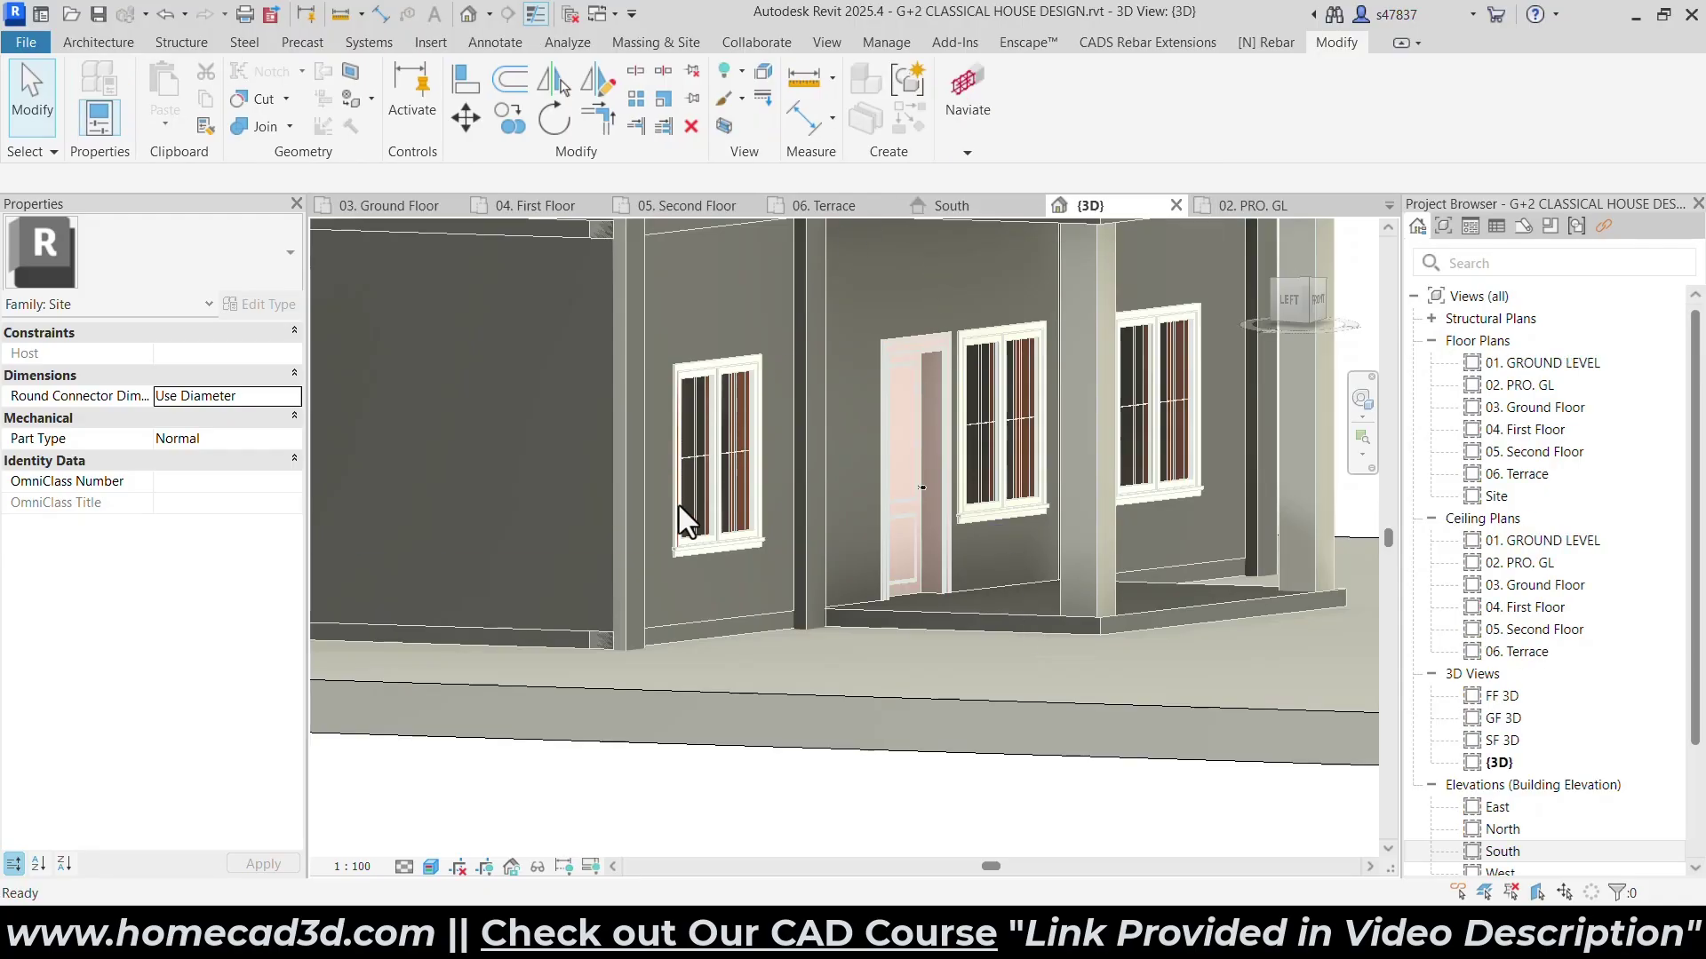
# Examine the site slab's extent and front edge around the house in the 3D view.
pyautogui.scroll(-4, 689, 524)
pyautogui.moveTo(979, 455)
pyautogui.keyDown('shift'); pyautogui.mouseDown(button='middle')
pyautogui.moveTo(716, 613)
pyautogui.moveTo(666, 616)
pyautogui.moveTo(807, 651)
pyautogui.mouseUp(button='middle'); pyautogui.keyUp('shift')
pyautogui.scroll(-2, 666, 616)
pyautogui.keyDown('shift'); pyautogui.moveTo(807, 651); pyautogui.dragTo(838, 685, button='middle'); pyautogui.keyUp('shift')
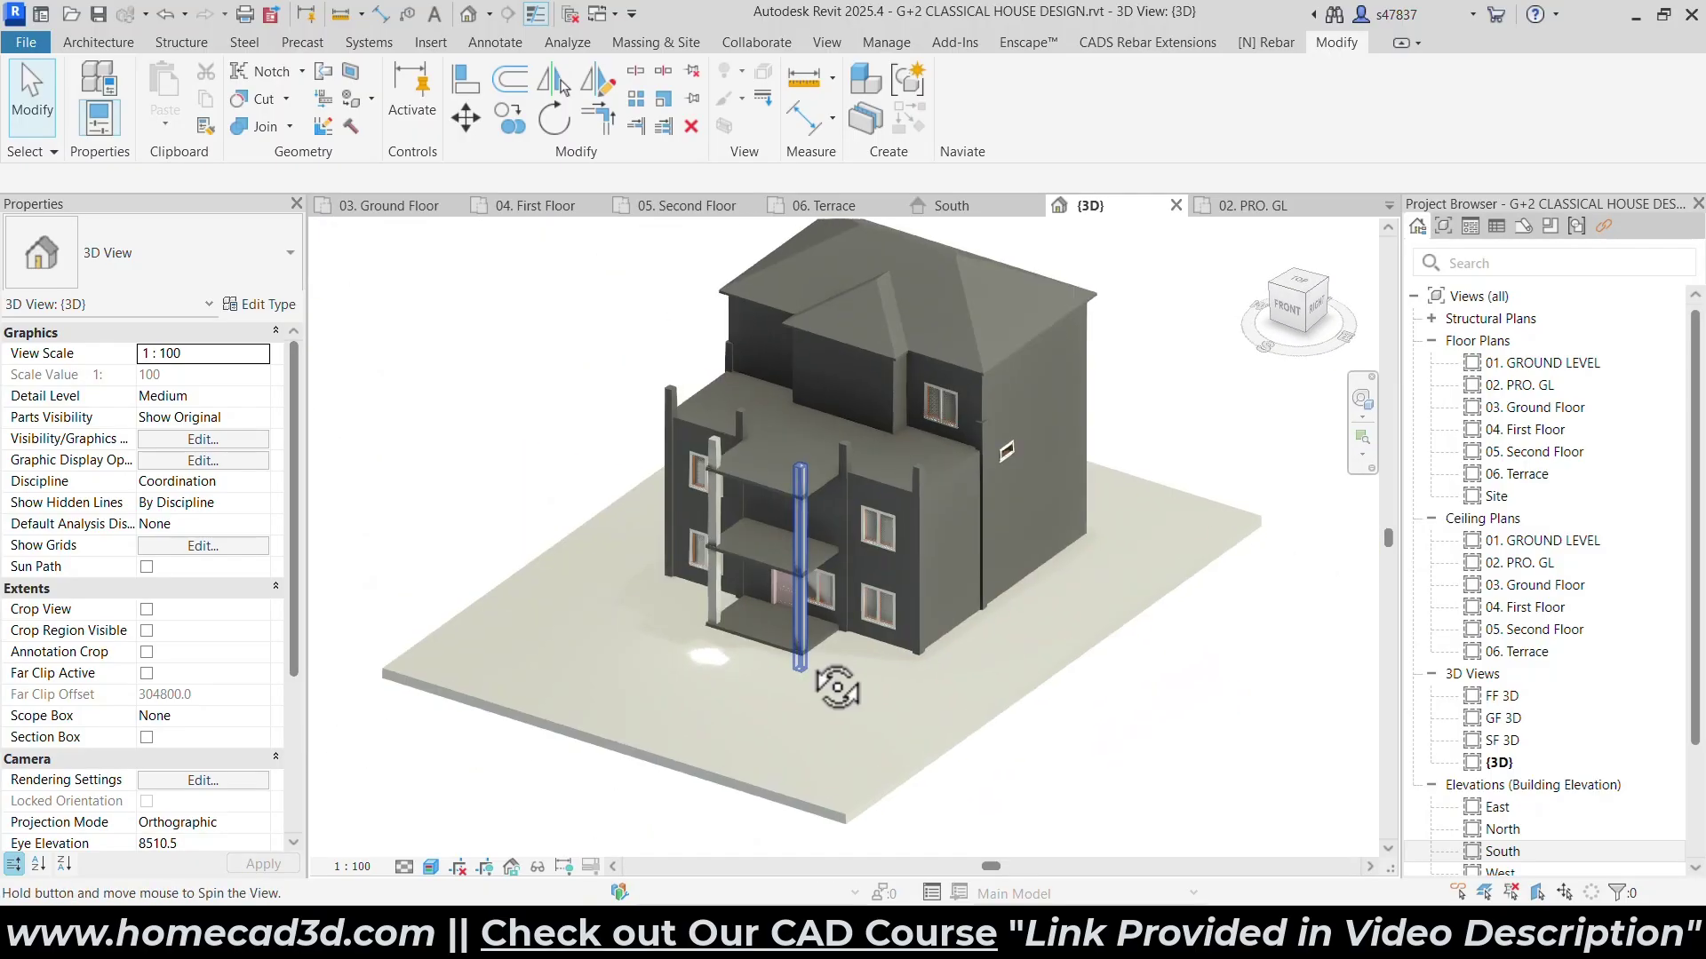
pyautogui.moveTo(682, 693); pyautogui.dragTo(932, 586, button='middle')
pyautogui.hotkey('ctrl', '2')
pyautogui.moveTo(563, 584)
pyautogui.mouseDown()
pyautogui.moveTo(614, 625)
pyautogui.moveTo(1149, 806)
pyautogui.mouseUp()
pyautogui.moveTo(393, 646); pyautogui.dragTo(876, 888)
pyautogui.moveTo(648, 571); pyautogui.dragTo(598, 624)
pyautogui.moveTo(870, 401)
pyautogui.mouseDown()
pyautogui.moveTo(622, 573)
pyautogui.moveTo(1062, 745)
pyautogui.mouseUp()
pyautogui.moveTo(1190, 658); pyautogui.dragTo(1039, 735)
pyautogui.moveTo(753, 609); pyautogui.dragTo(712, 672)
pyautogui.moveTo(652, 588); pyautogui.dragTo(621, 621)
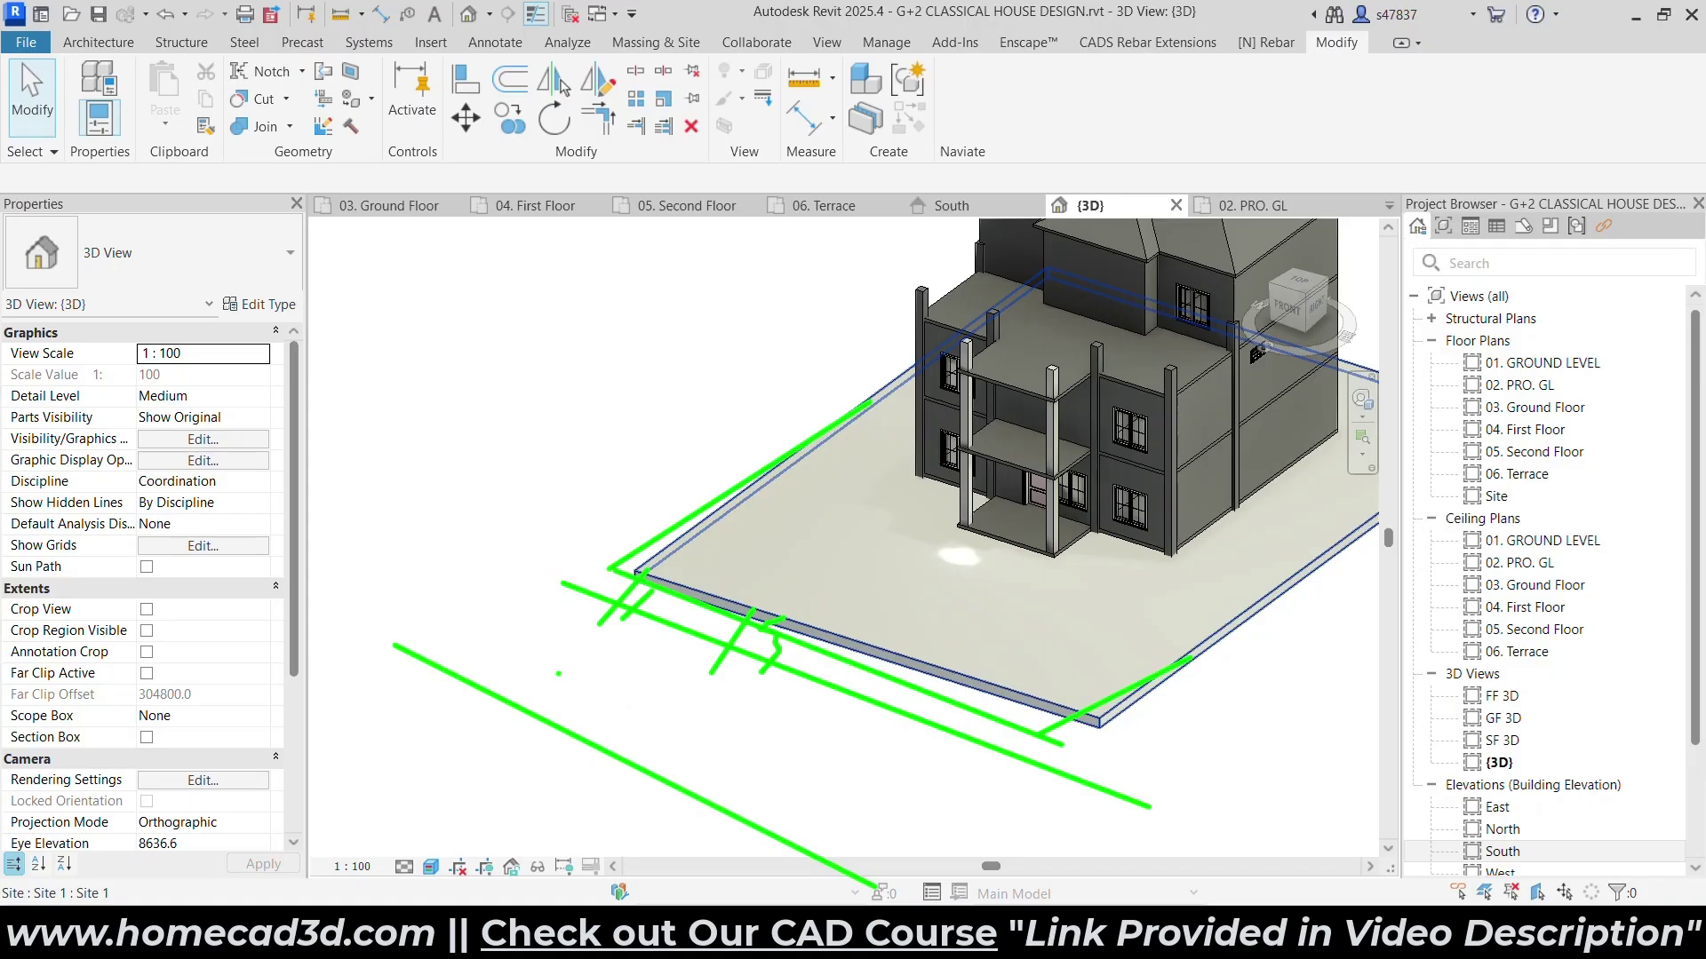
pyautogui.press('Escape')
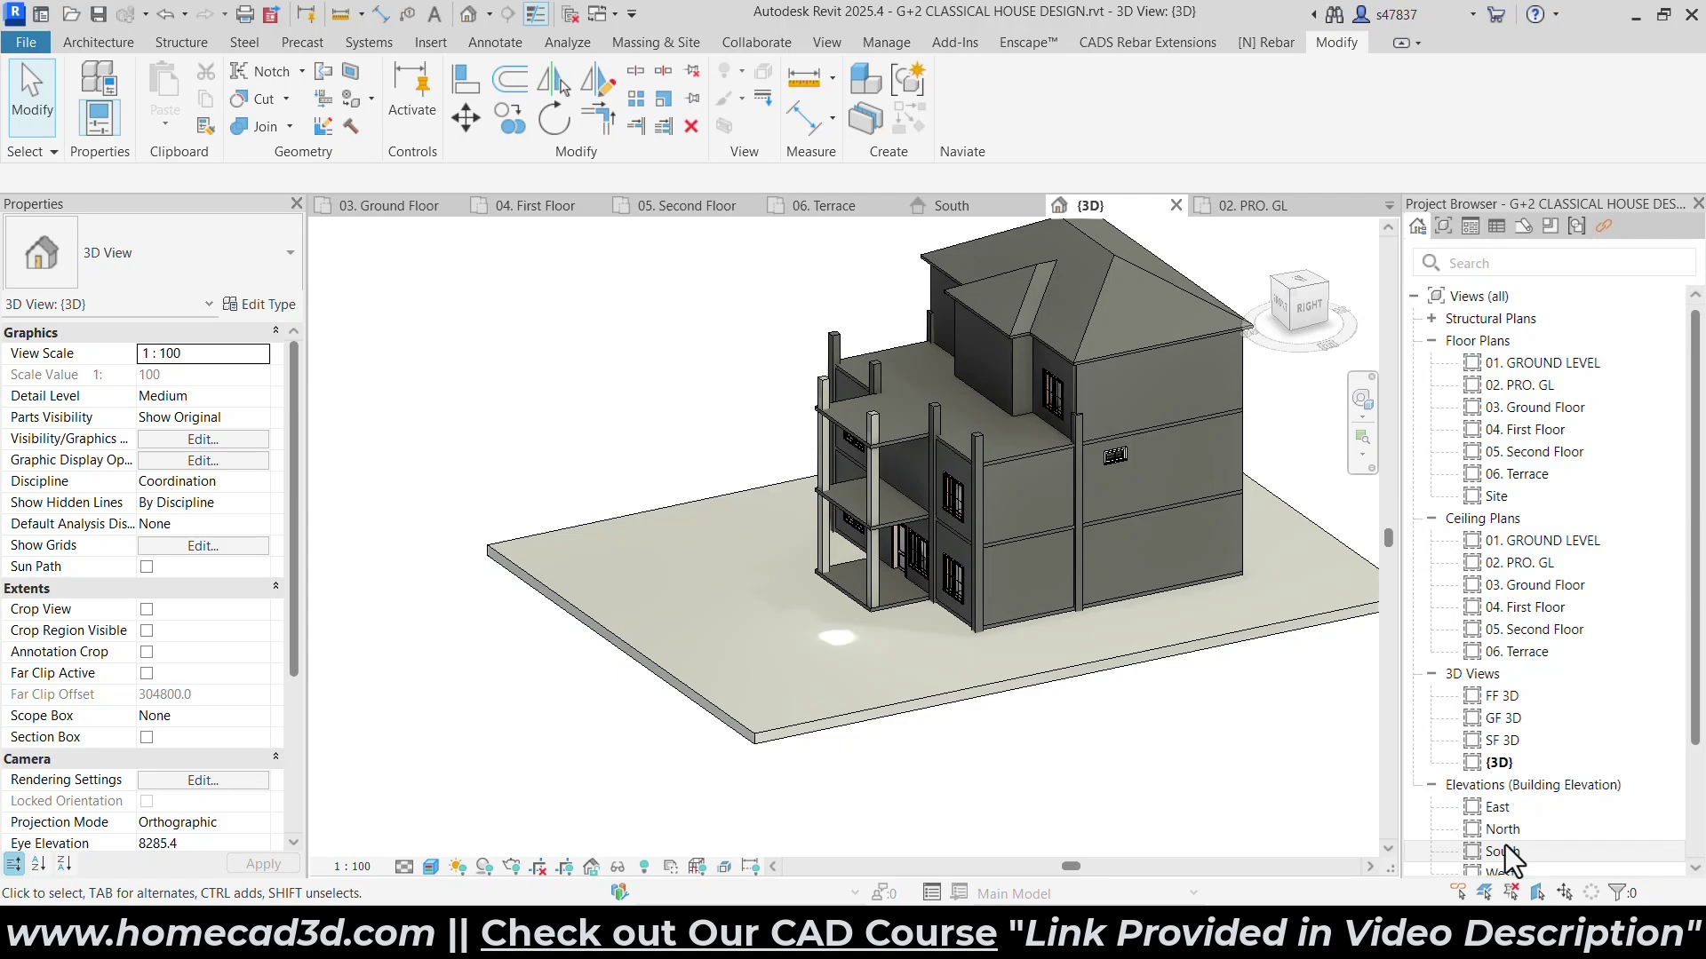
# Compare the site slab's top and bottom faces with the PRO. GL and GROUND LEVEL lines in the South elevation.
pyautogui.doubleClick(1510, 851)
pyautogui.scroll(-2, 711, 506)
pyautogui.moveTo(1359, 542); pyautogui.dragTo(867, 604, button='middle')
pyautogui.click(968, 606)
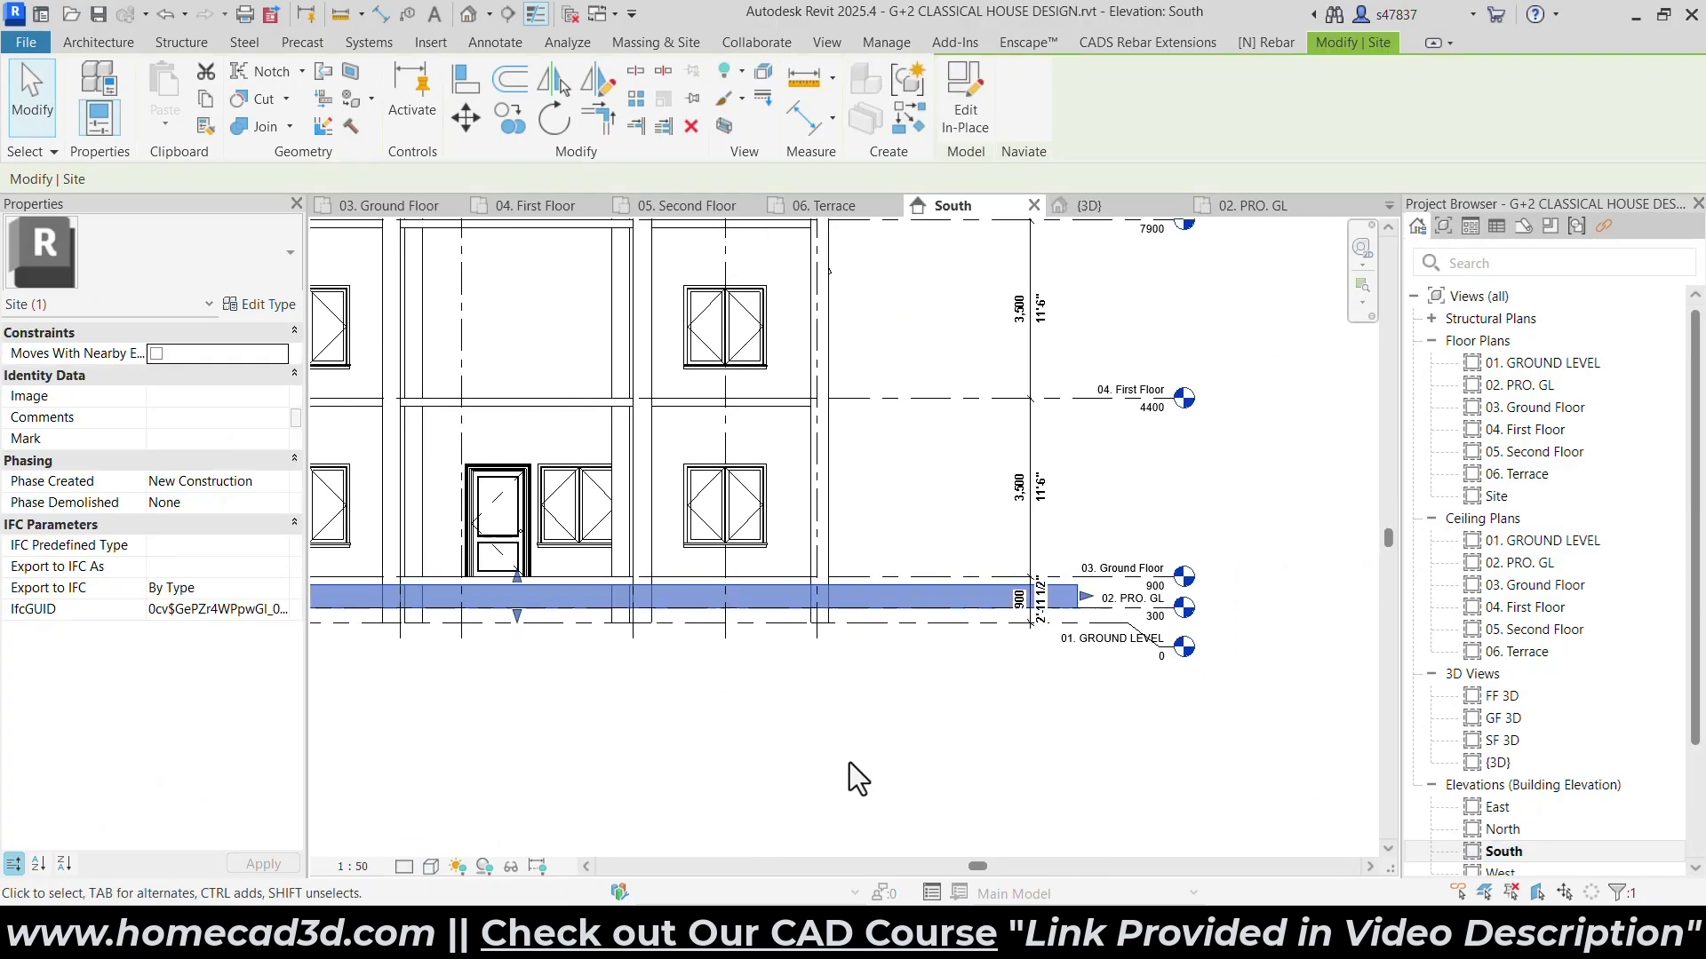
pyautogui.scroll(5, 1121, 620)
pyautogui.moveTo(951, 611); pyautogui.dragTo(1246, 611)
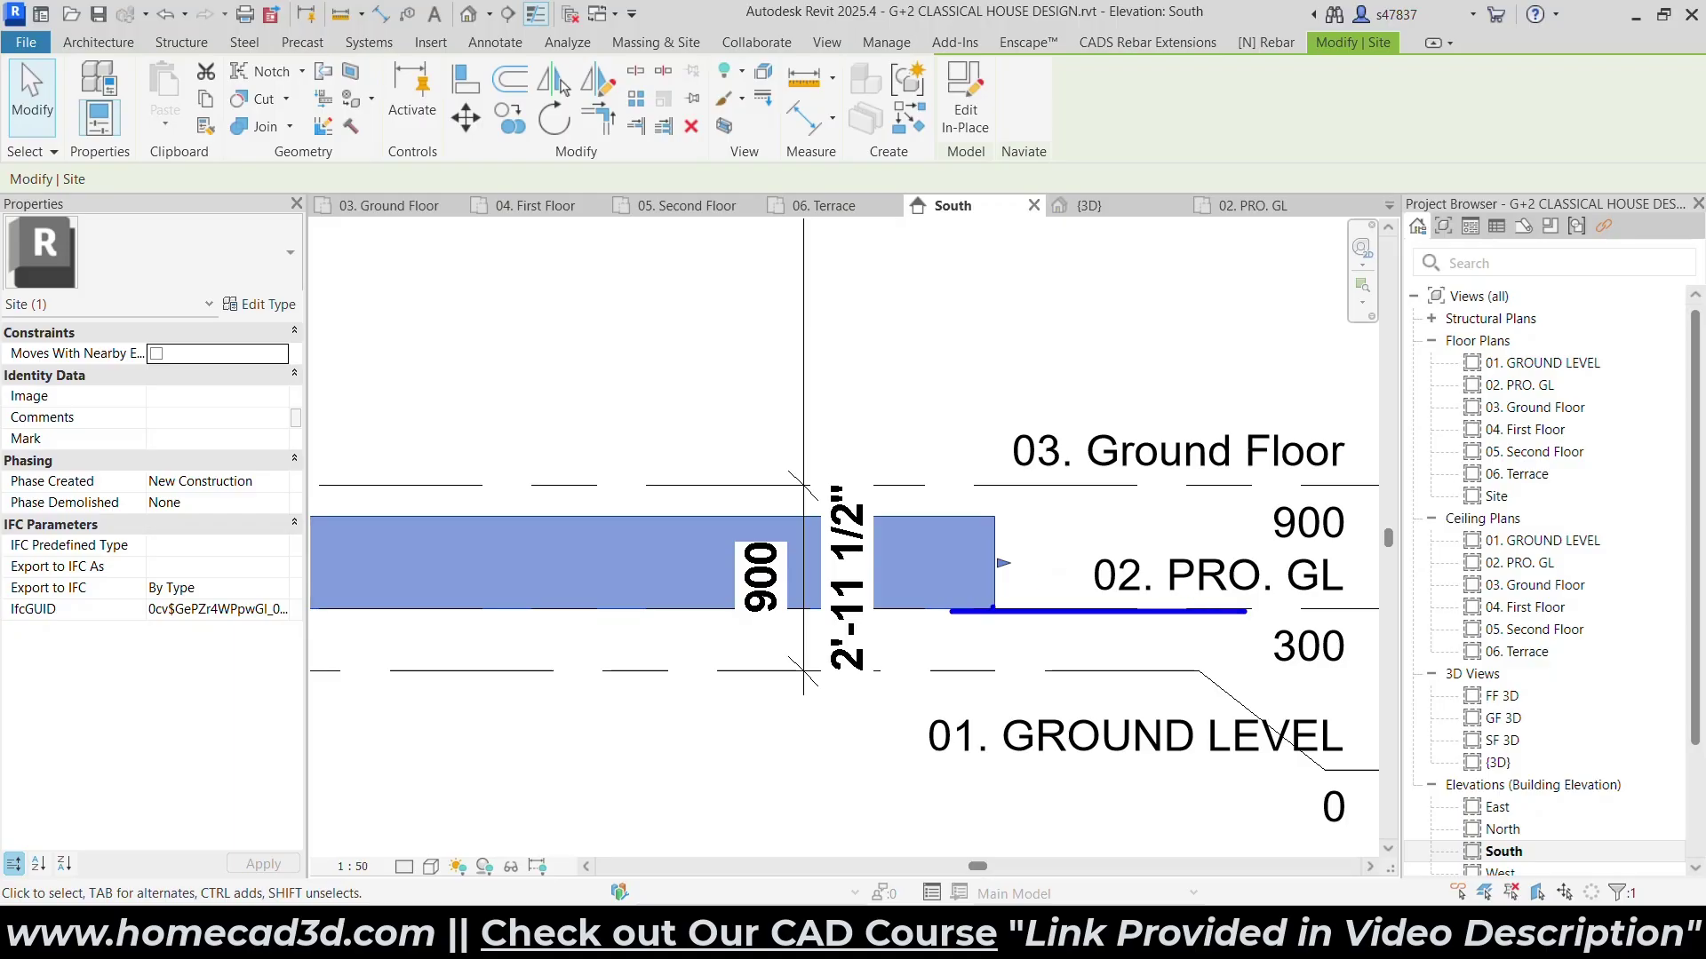
pyautogui.moveTo(998, 569)
pyautogui.mouseDown()
pyautogui.moveTo(993, 509)
pyautogui.moveTo(978, 525)
pyautogui.mouseUp()
pyautogui.press('Escape')
pyautogui.hotkey('ctrl', '2')
pyautogui.moveTo(736, 427); pyautogui.dragTo(694, 462)
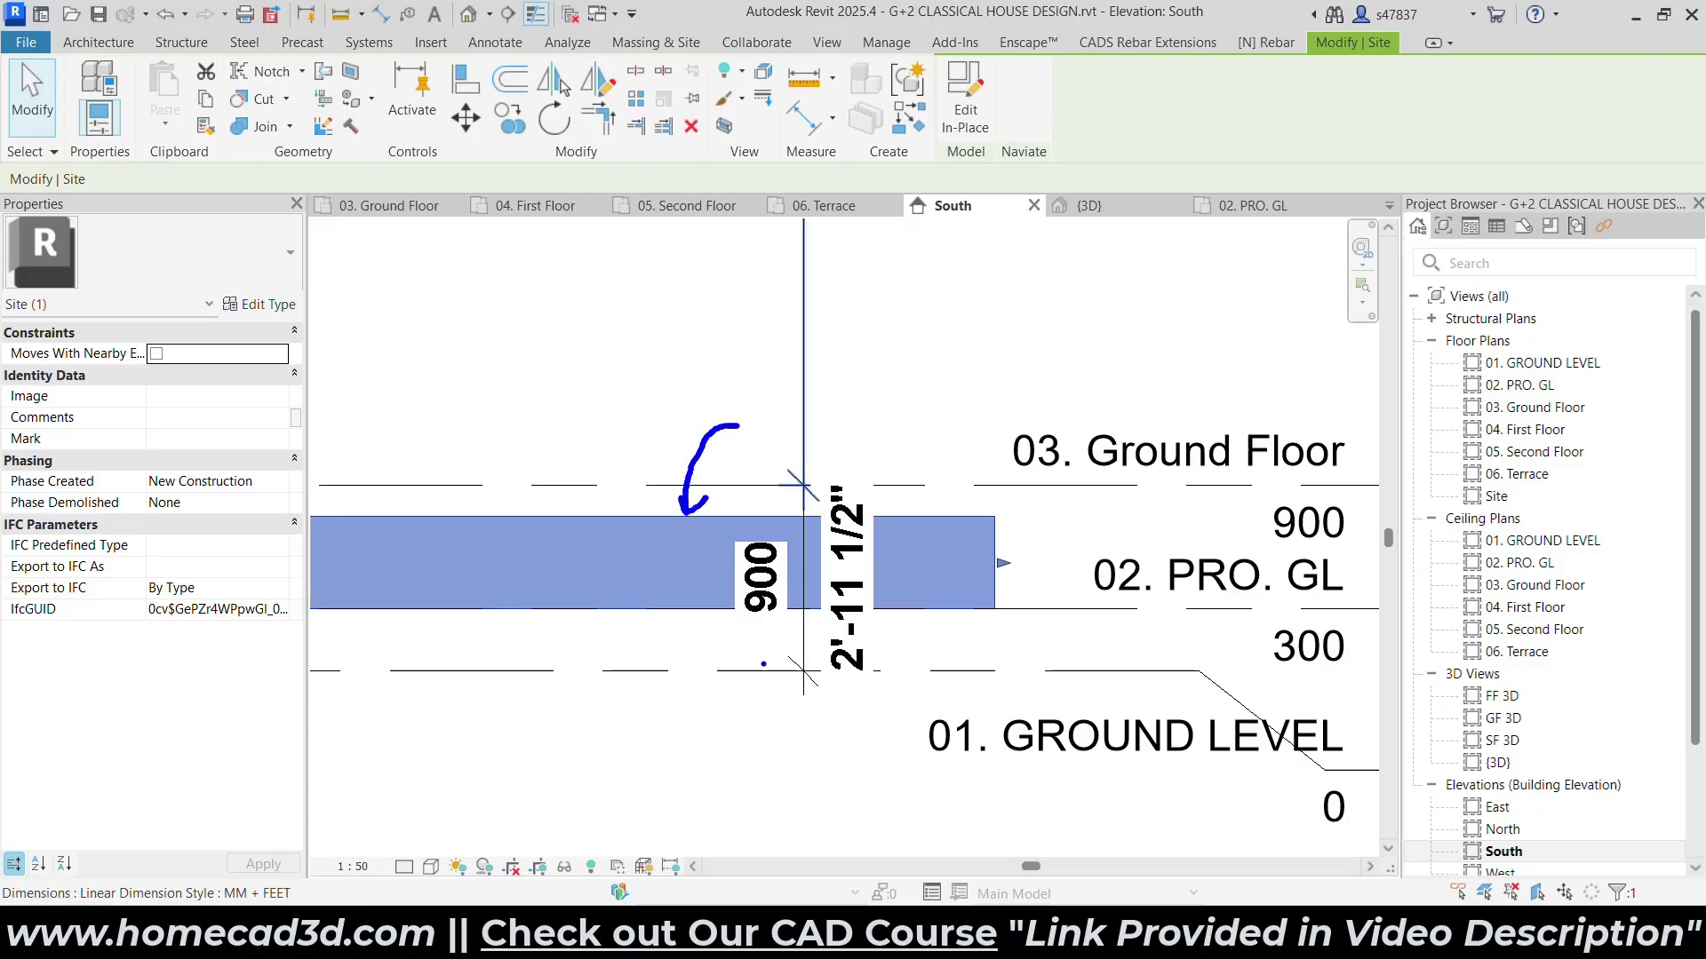
pyautogui.moveTo(1084, 544); pyautogui.dragTo(1043, 596)
pyautogui.press('Escape')
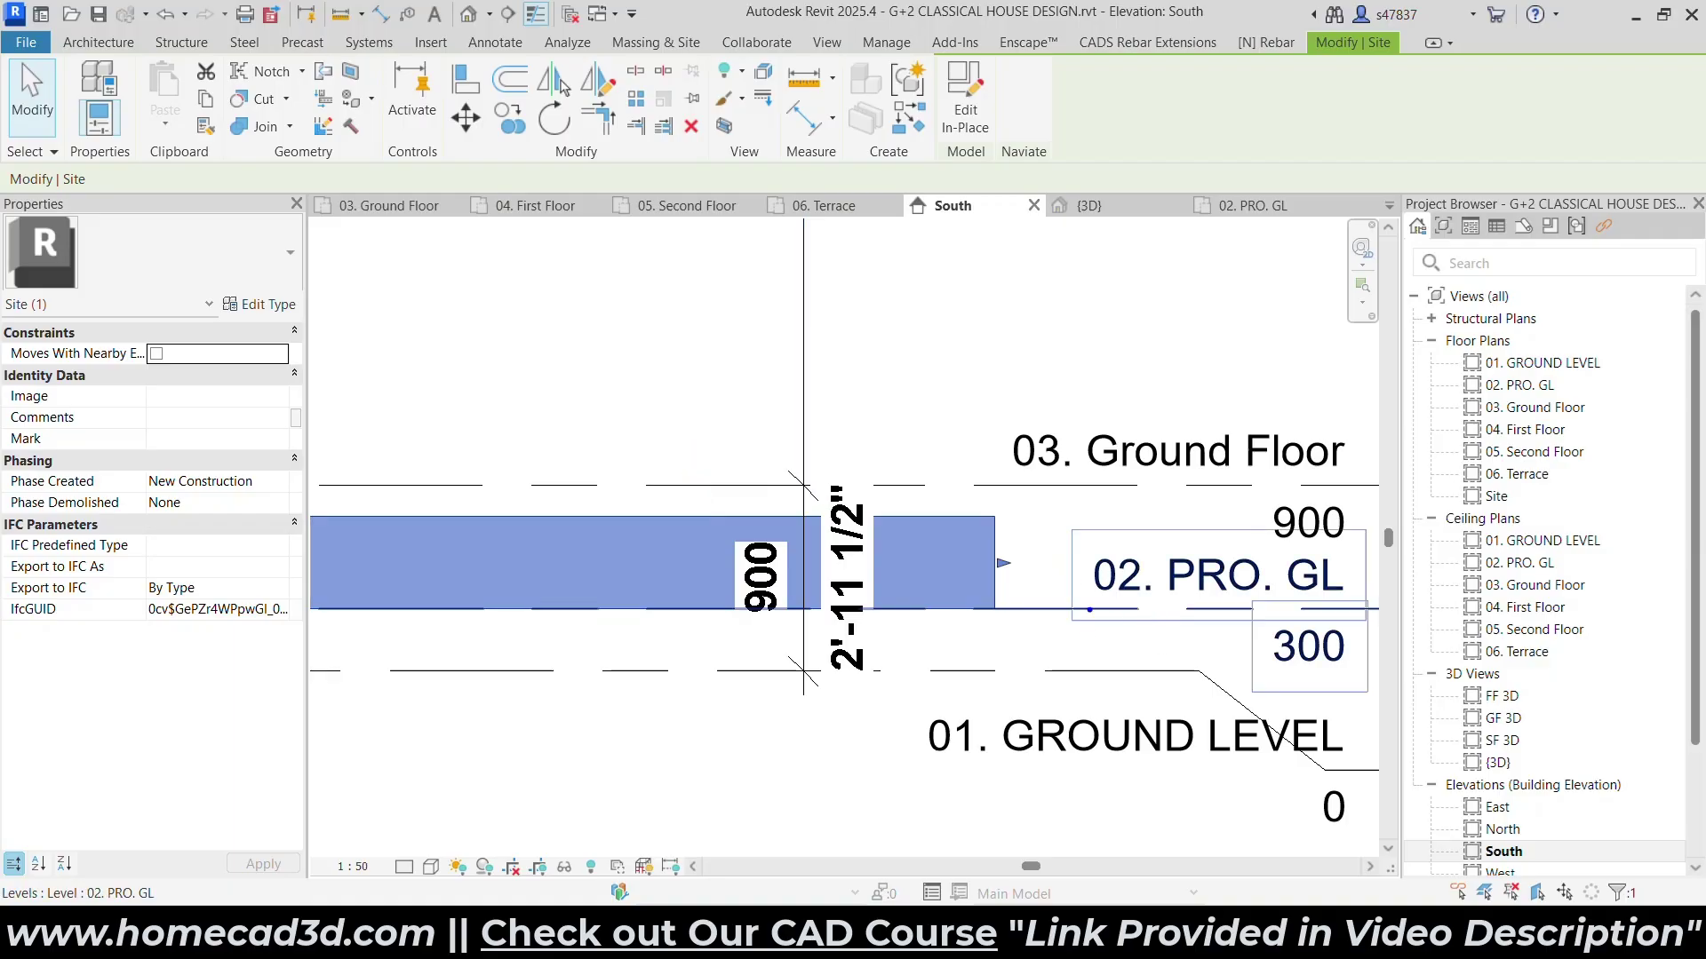
pyautogui.moveTo(967, 602)
pyautogui.mouseDown()
pyautogui.moveTo(1001, 611)
pyautogui.moveTo(988, 708)
pyautogui.mouseUp()
pyautogui.moveTo(1054, 613); pyautogui.dragTo(1055, 708)
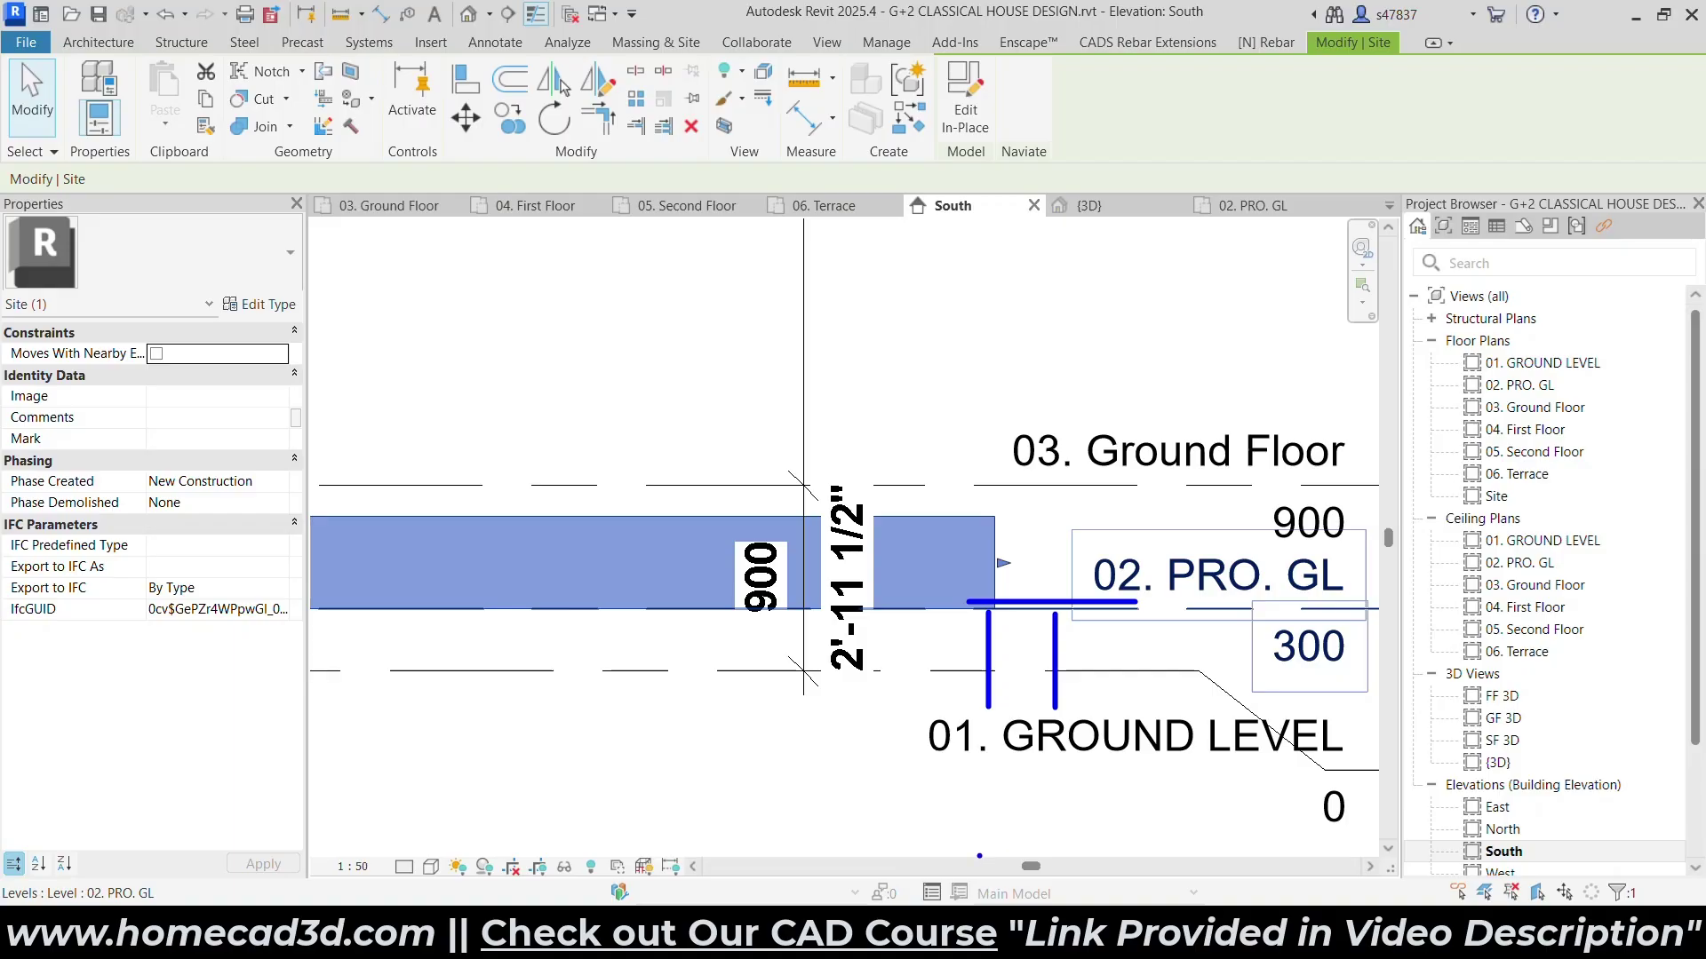
pyautogui.press('Escape')
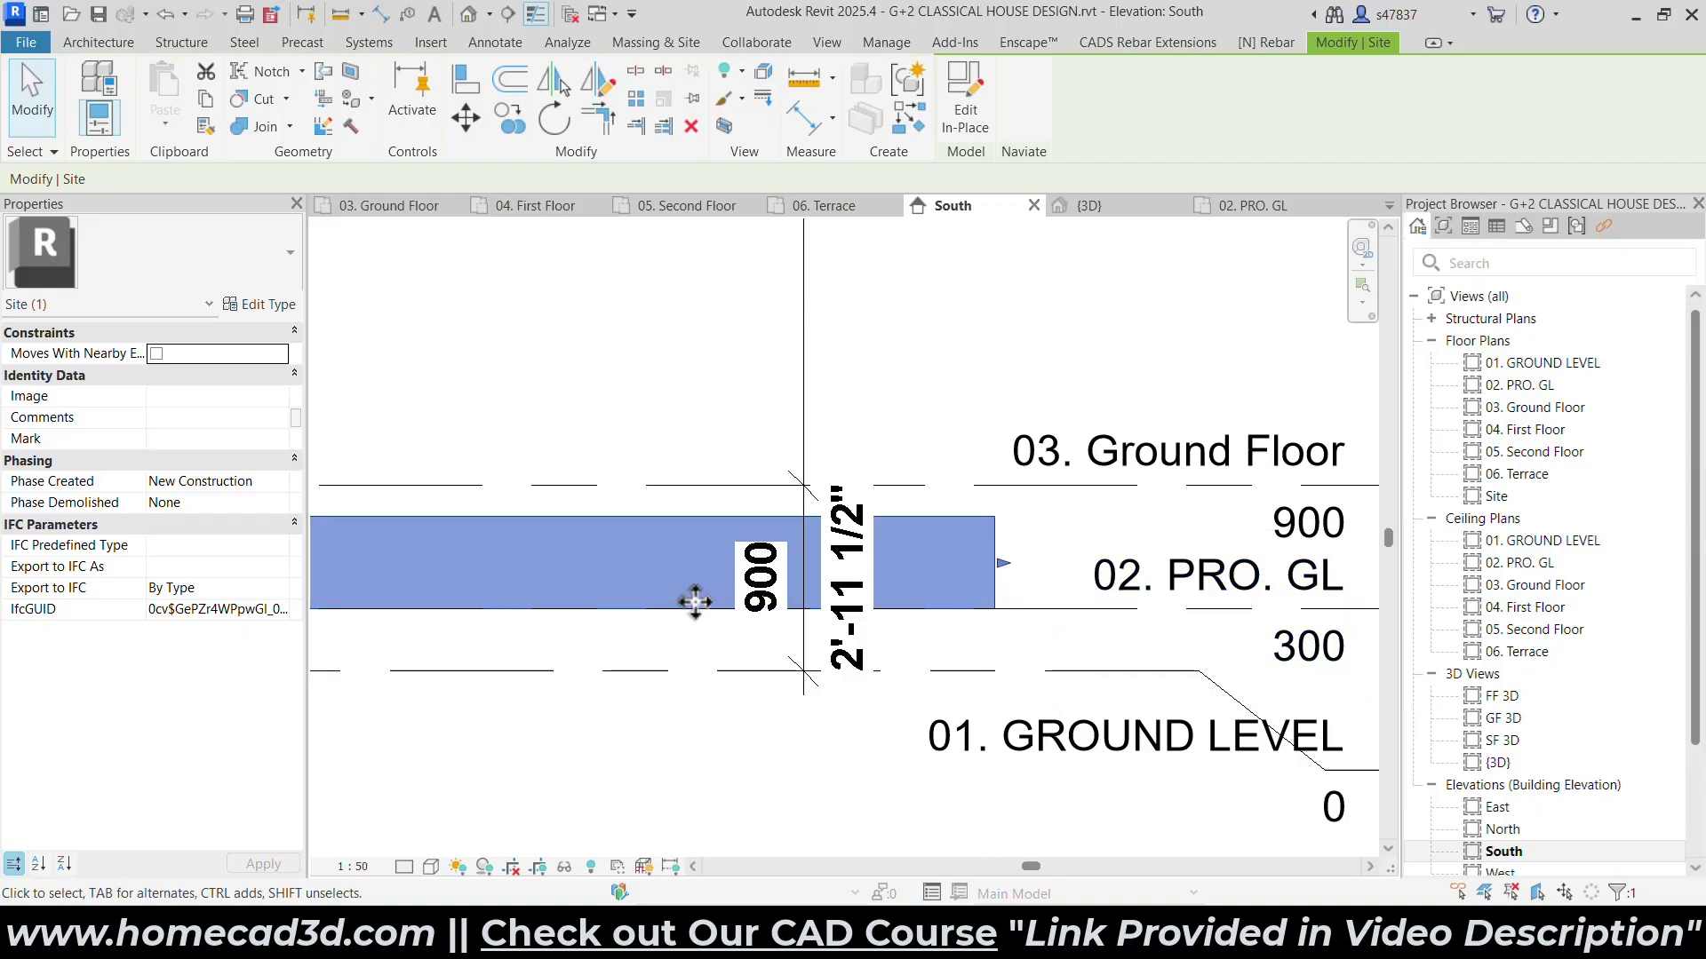
# Adjust the site slab so its top lies on 02. PRO. GL and its bottom on 01. GROUND LEVEL.
pyautogui.scroll(-4, 693, 584)
pyautogui.moveTo(503, 606)
pyautogui.mouseDown(button='middle')
pyautogui.moveTo(978, 605)
pyautogui.moveTo(1137, 573)
pyautogui.mouseUp(button='middle')
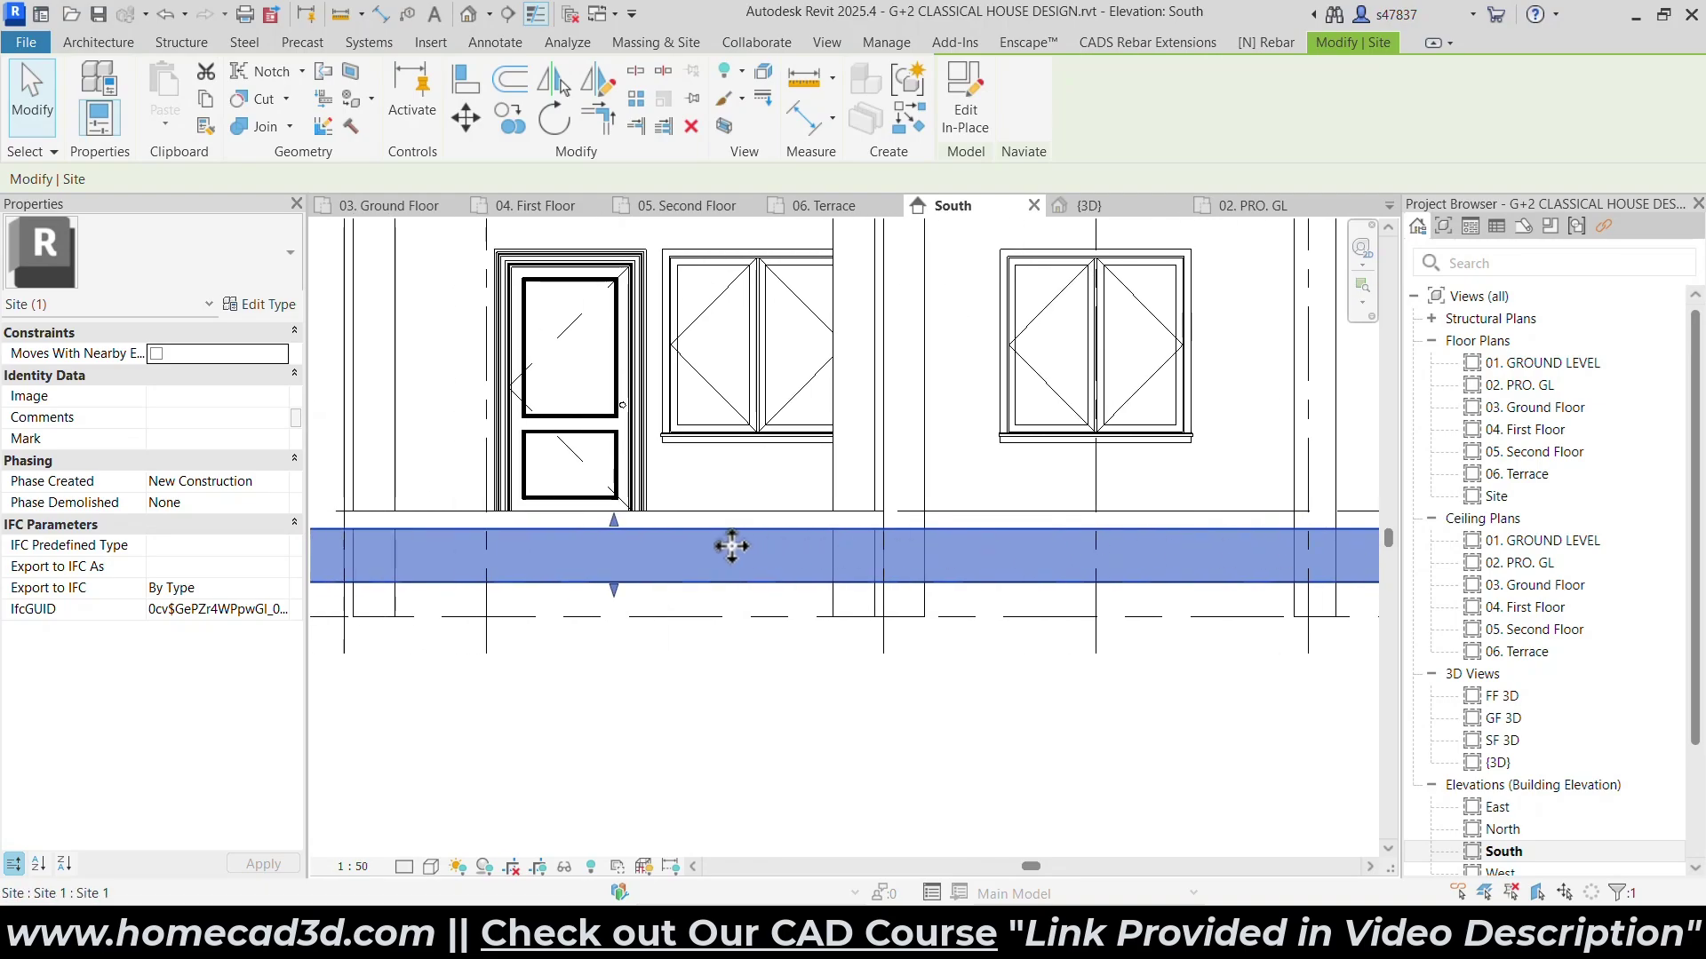
pyautogui.moveTo(613, 522); pyautogui.dragTo(631, 619)
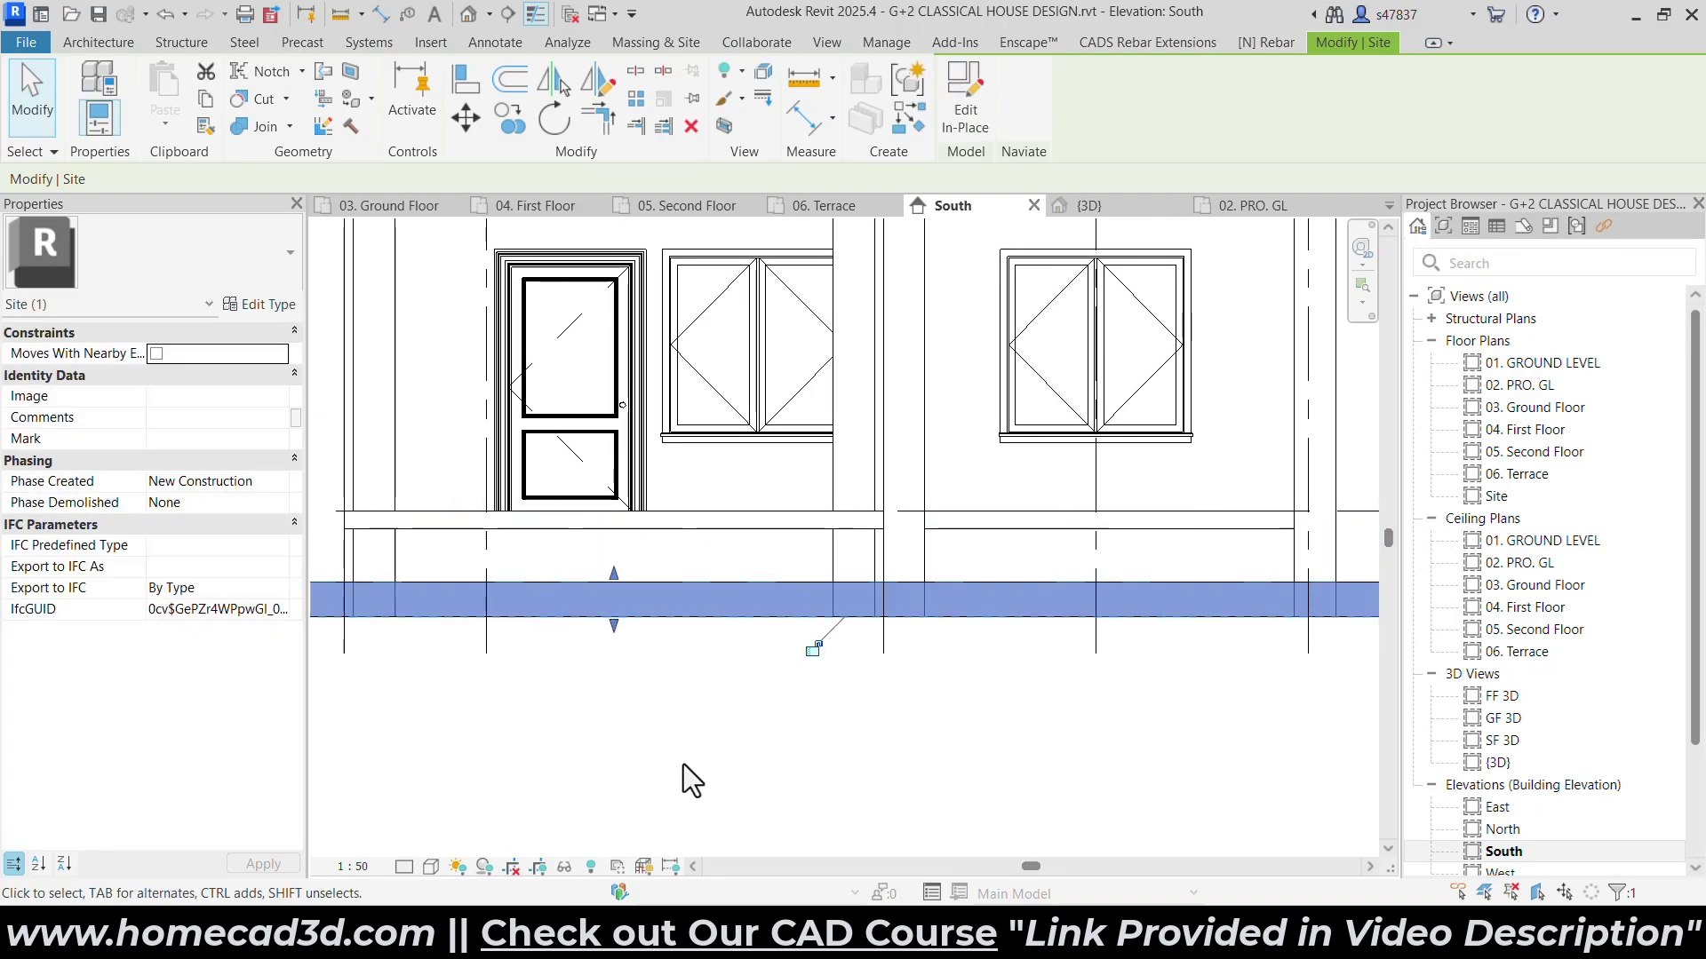
pyautogui.click(684, 764)
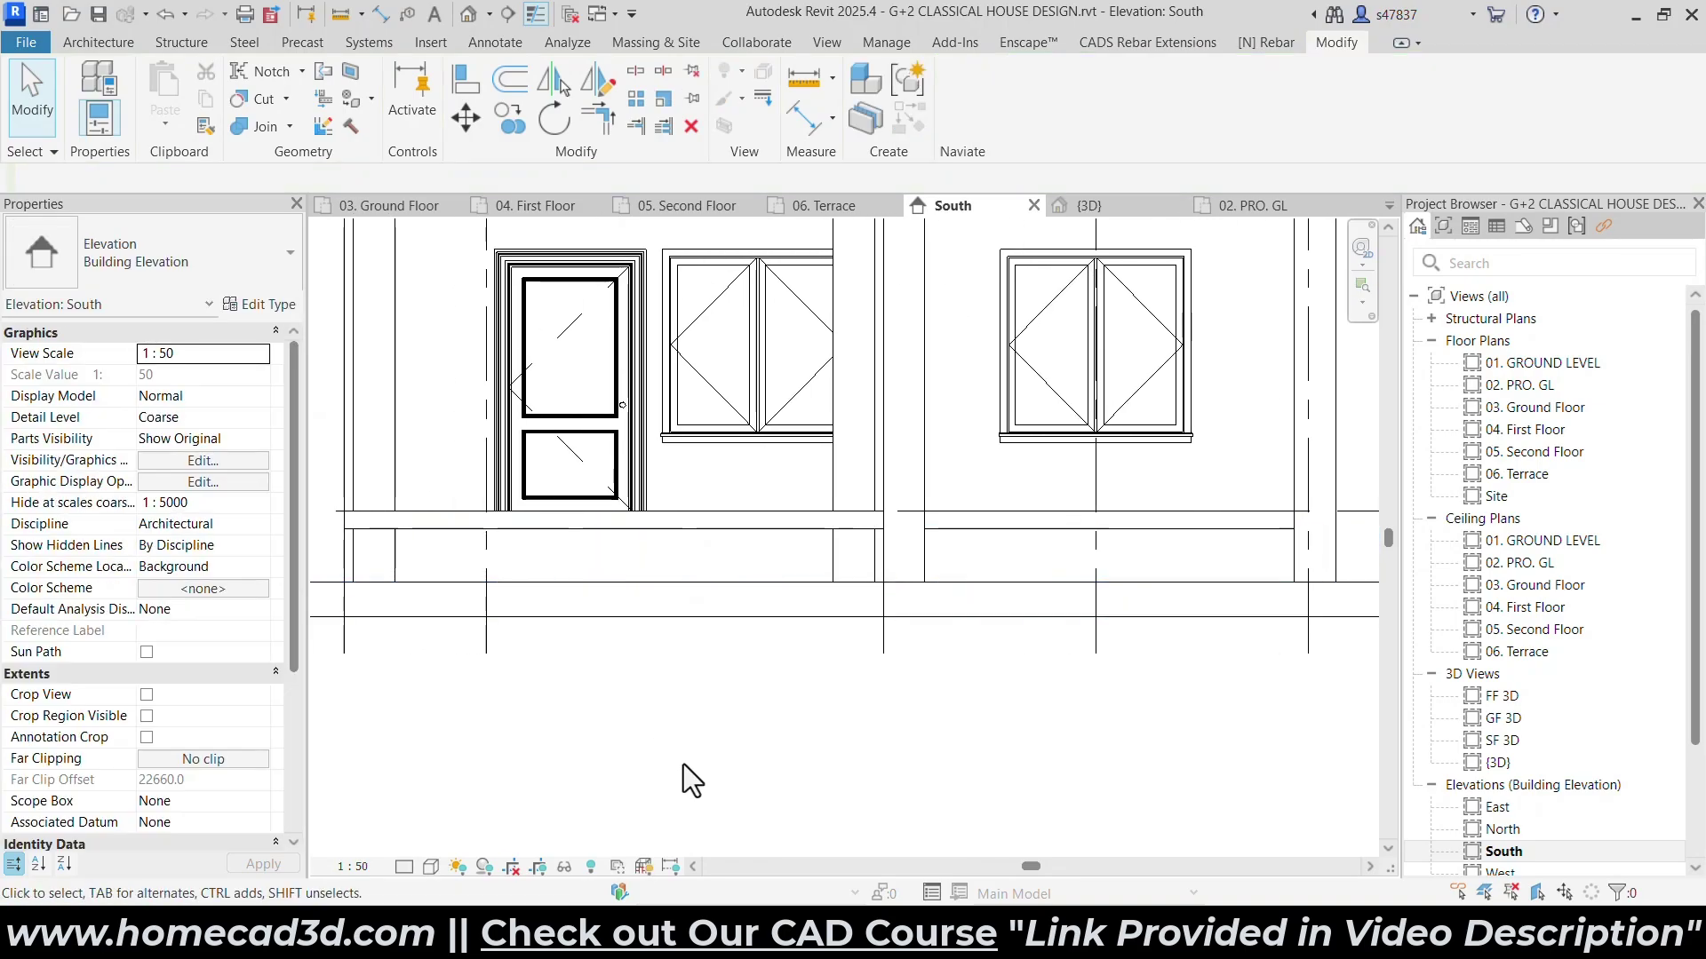
# Inspect the gap between the lowered site slab and the porch and ground floor slab in the 3D view.
pyautogui.click(469, 15)
pyautogui.keyDown('shift'); pyautogui.moveTo(1195, 635); pyautogui.dragTo(1297, 693, button='middle'); pyautogui.keyUp('shift')
pyautogui.scroll(5, 850, 631)
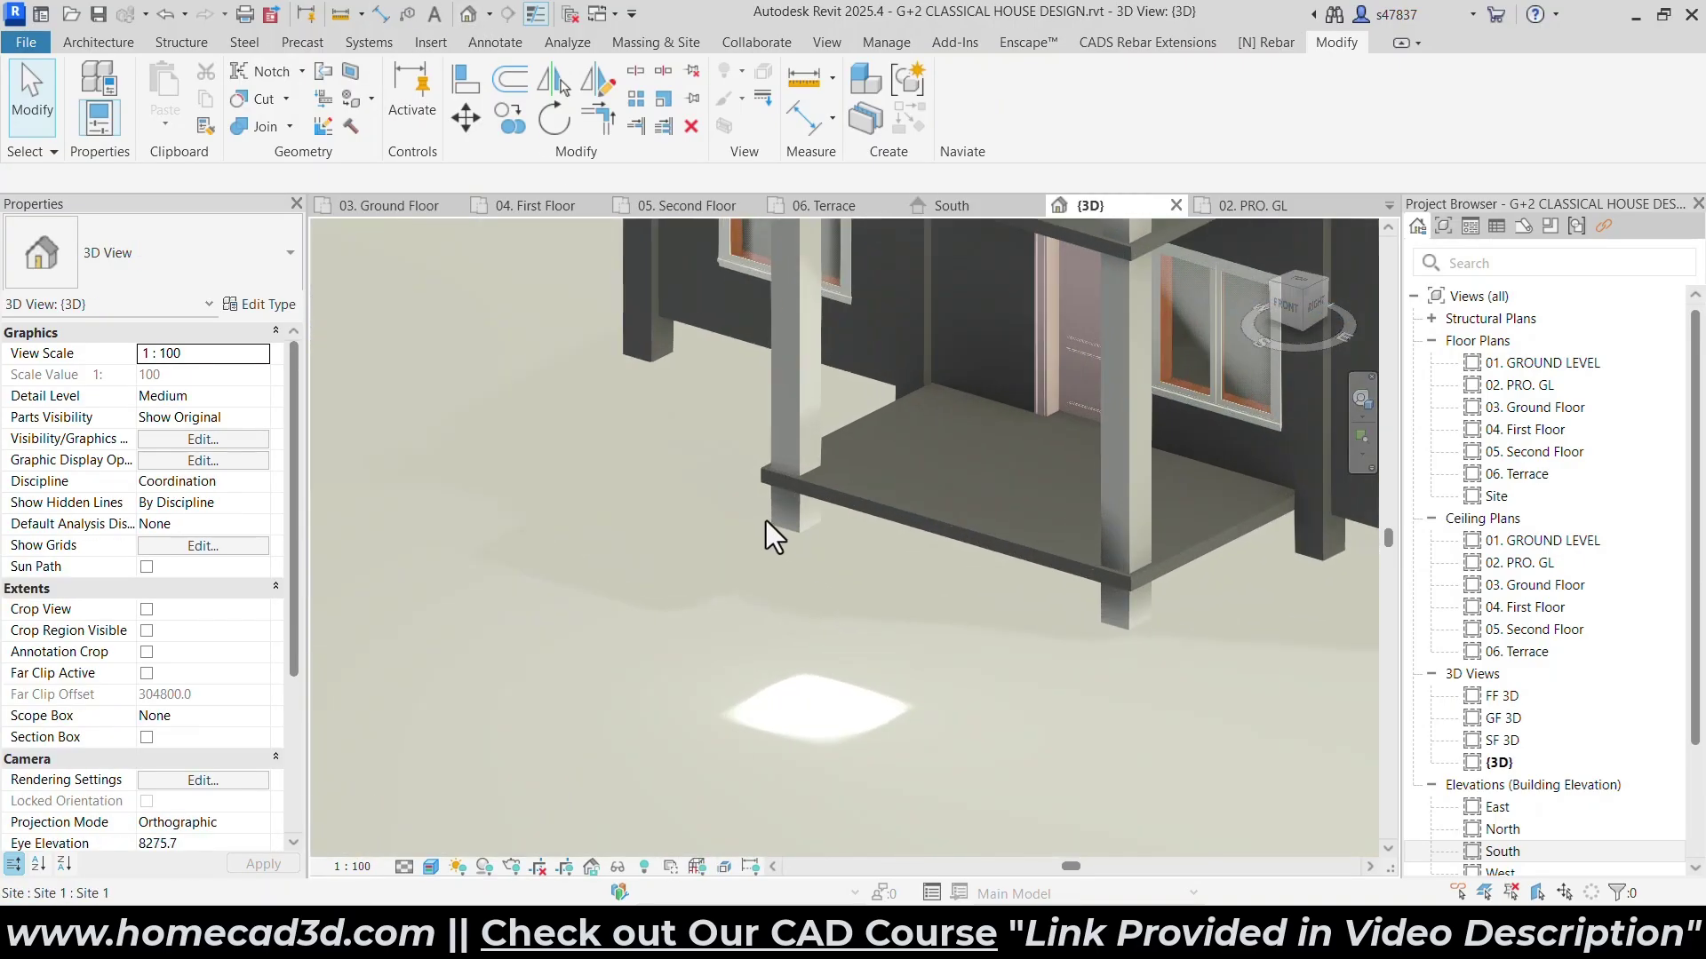
pyautogui.moveTo(775, 479); pyautogui.dragTo(778, 547)
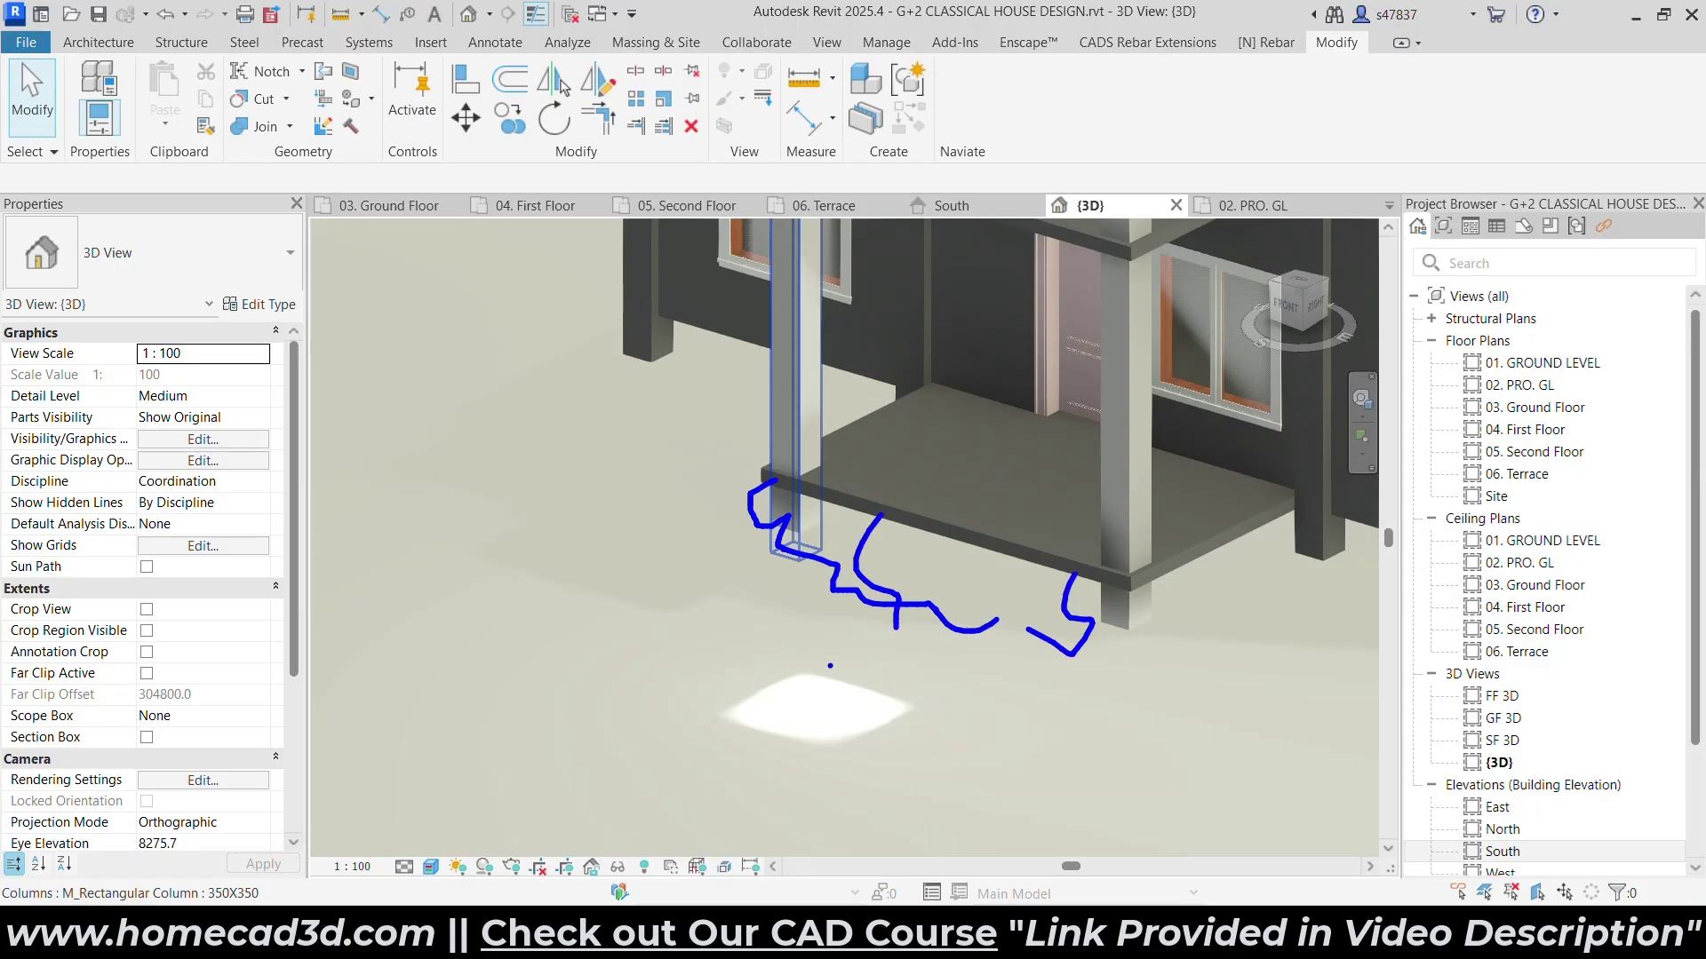
pyautogui.press('Escape')
pyautogui.scroll(-3, 818, 655)
pyautogui.keyDown('shift'); pyautogui.moveTo(919, 698); pyautogui.dragTo(1137, 556, button='middle'); pyautogui.keyUp('shift')
pyautogui.moveTo(1075, 501); pyautogui.dragTo(908, 485)
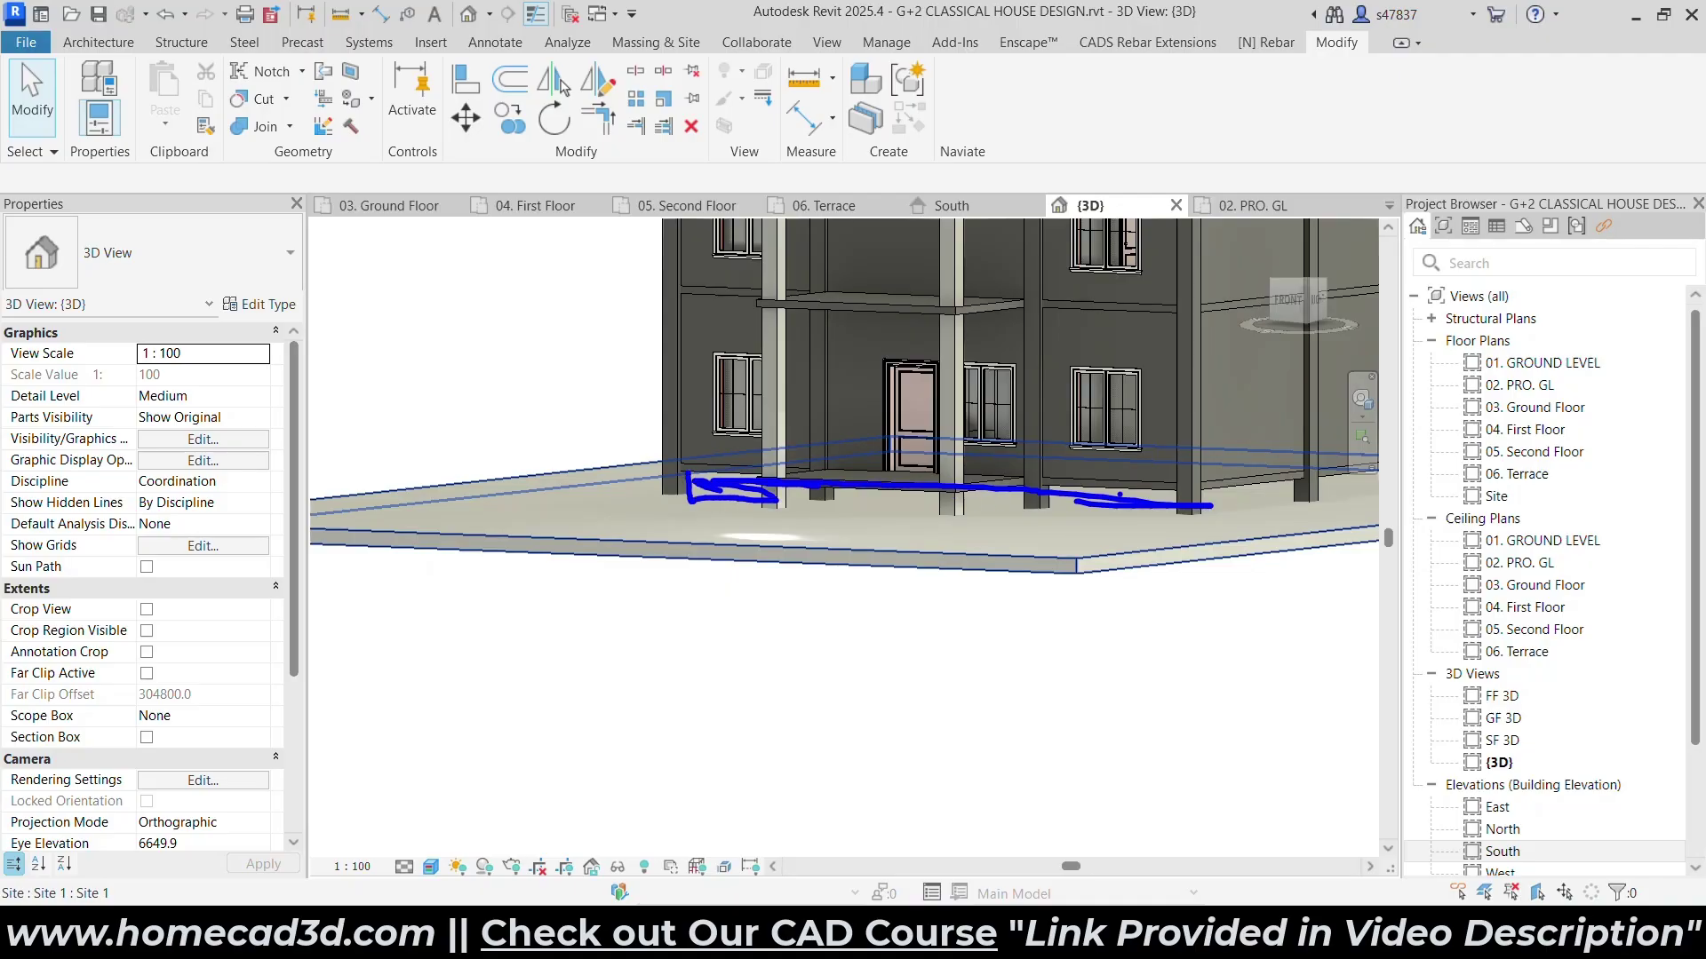
# Open the 03. Ground Floor plan and create a new in-place component in the Site category.
pyautogui.doubleClick(1548, 407)
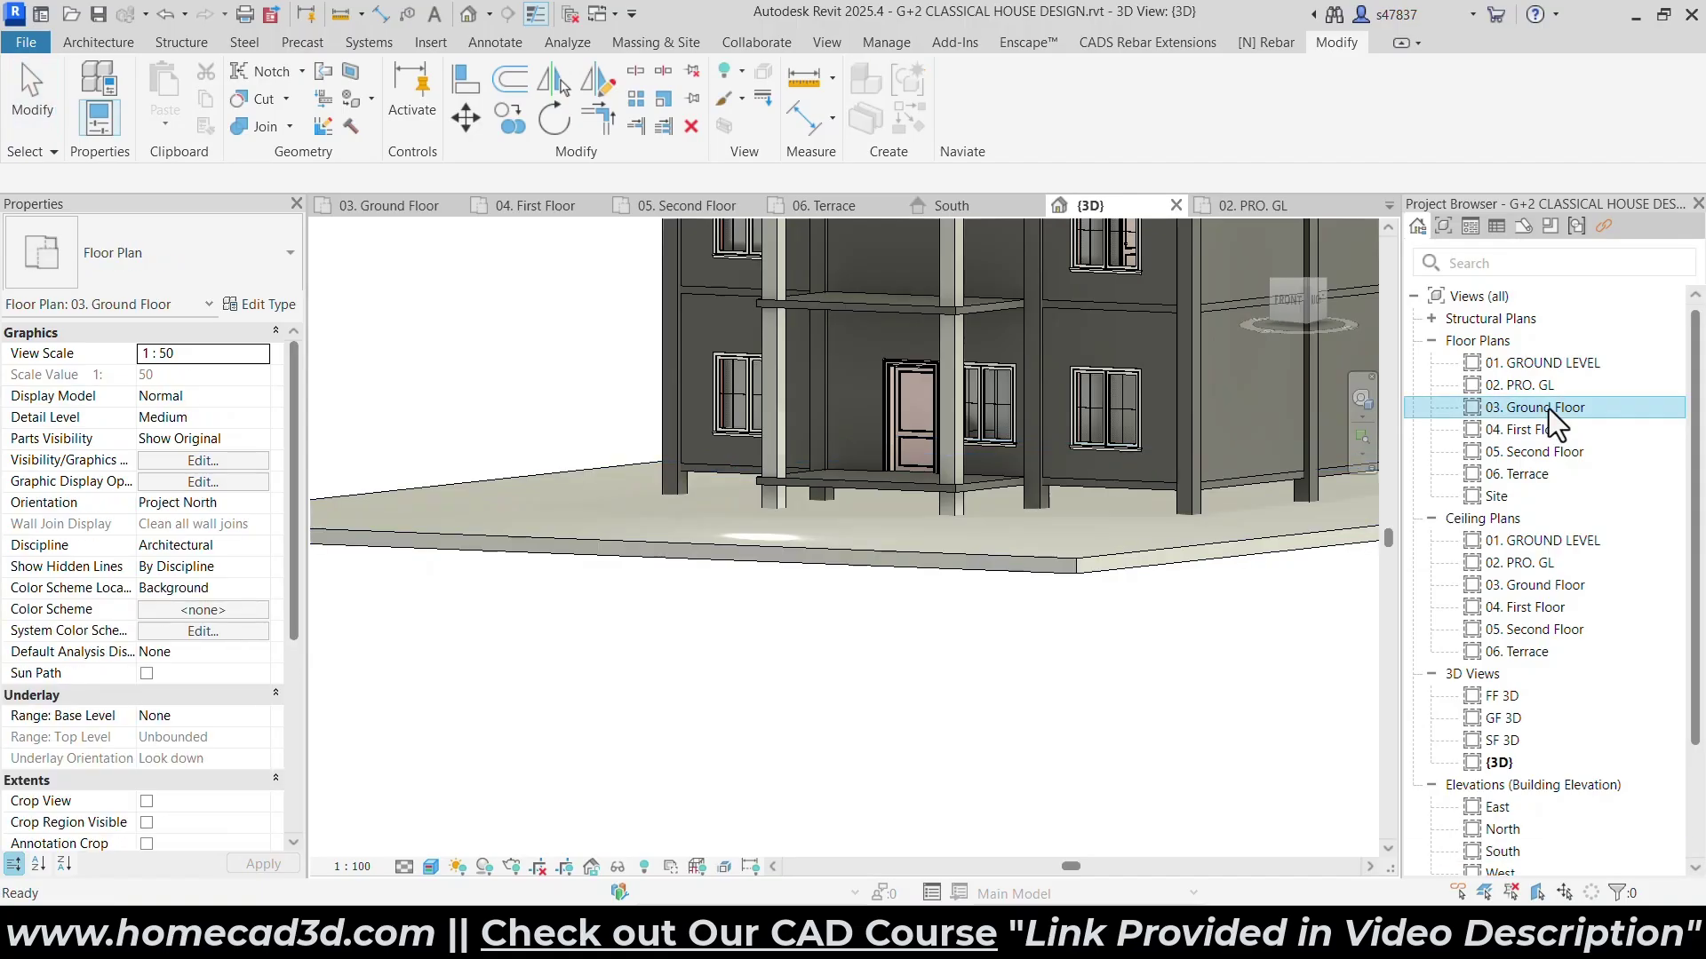
pyautogui.scroll(-8, 993, 543)
pyautogui.click(104, 41)
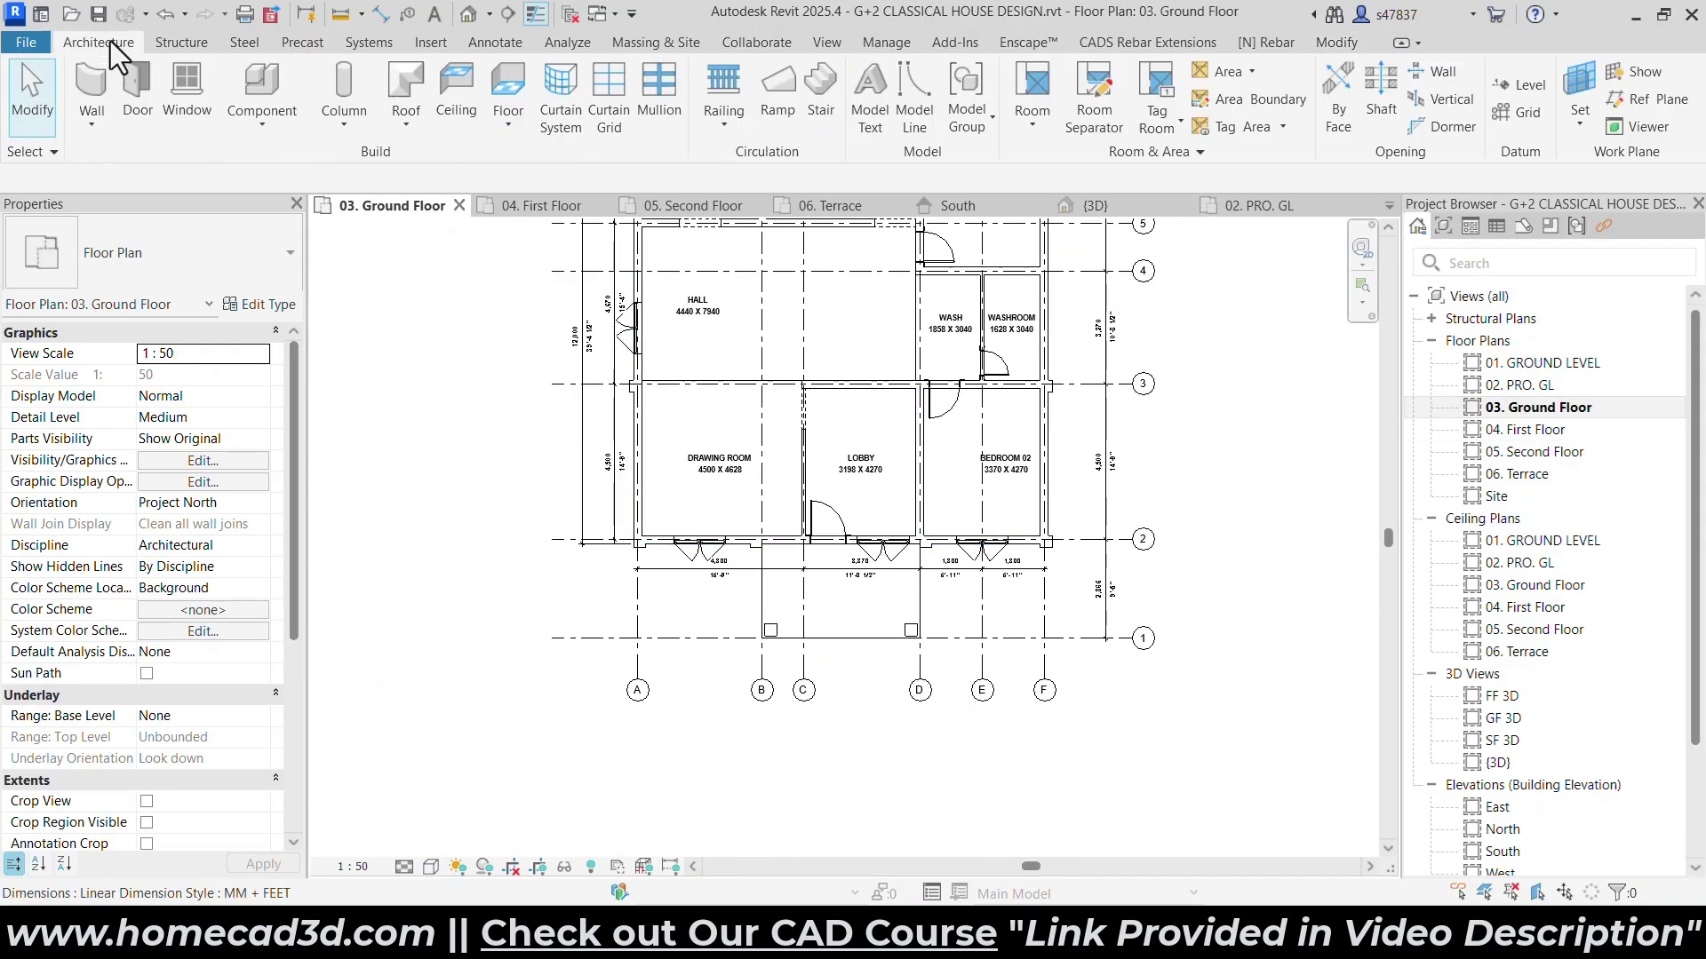
pyautogui.click(231, 113)
pyautogui.click(284, 202)
pyautogui.scroll(-8, 933, 499)
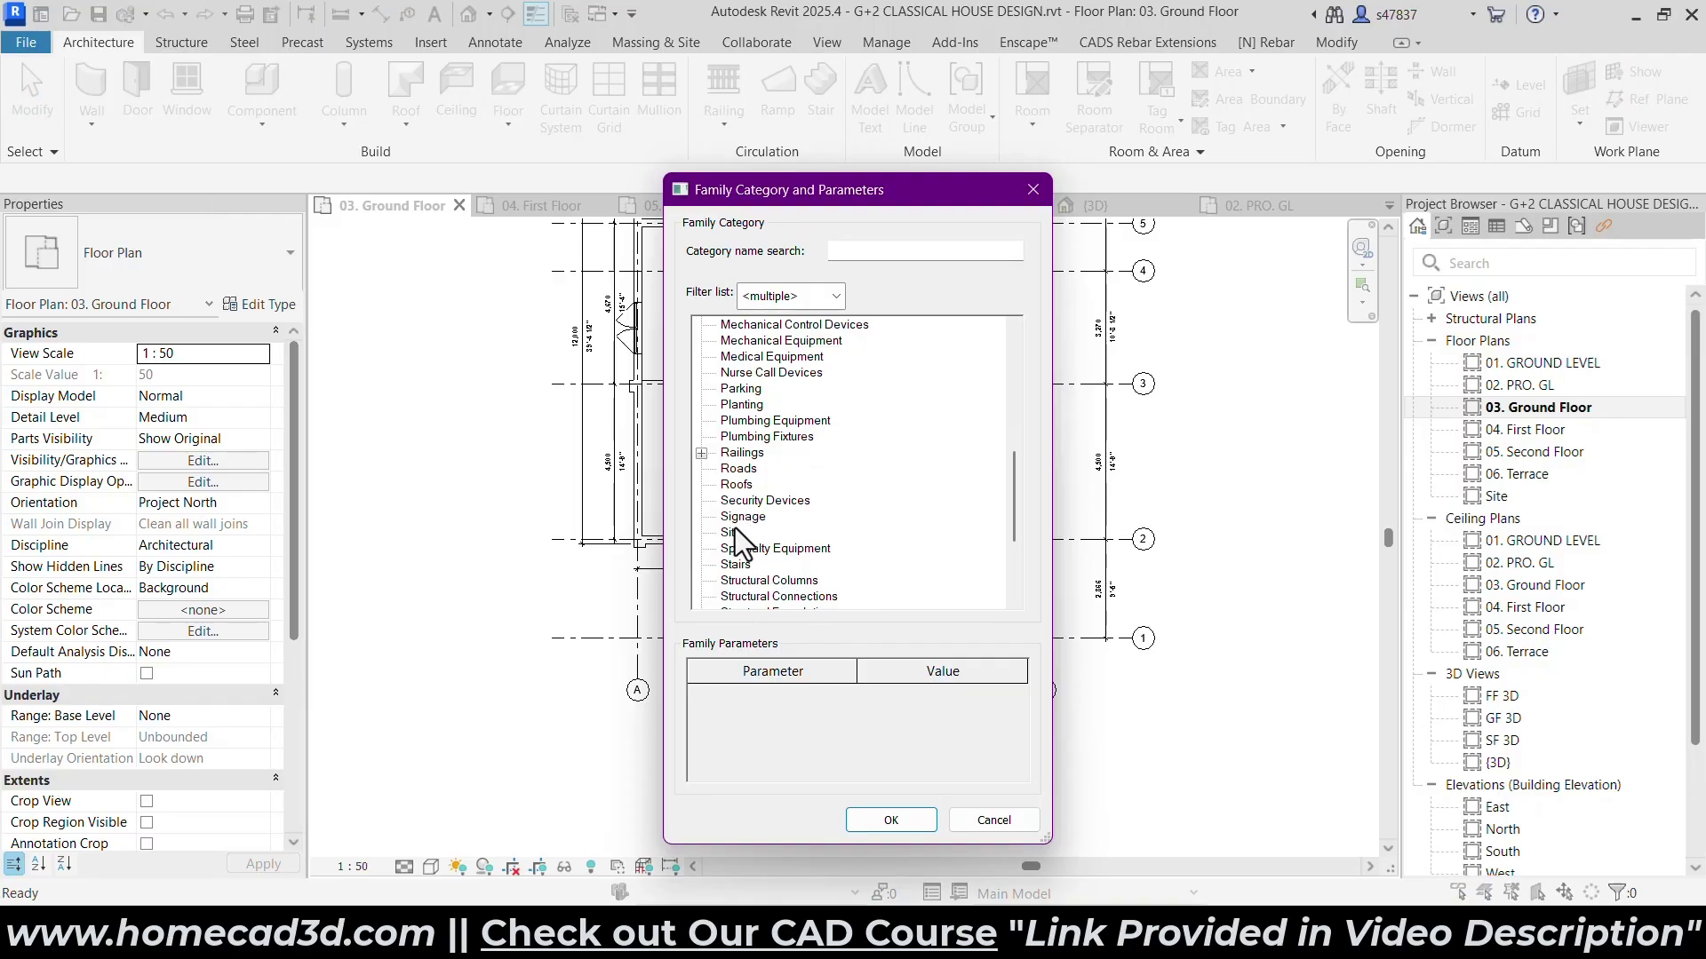
pyautogui.click(887, 820)
pyautogui.click(875, 526)
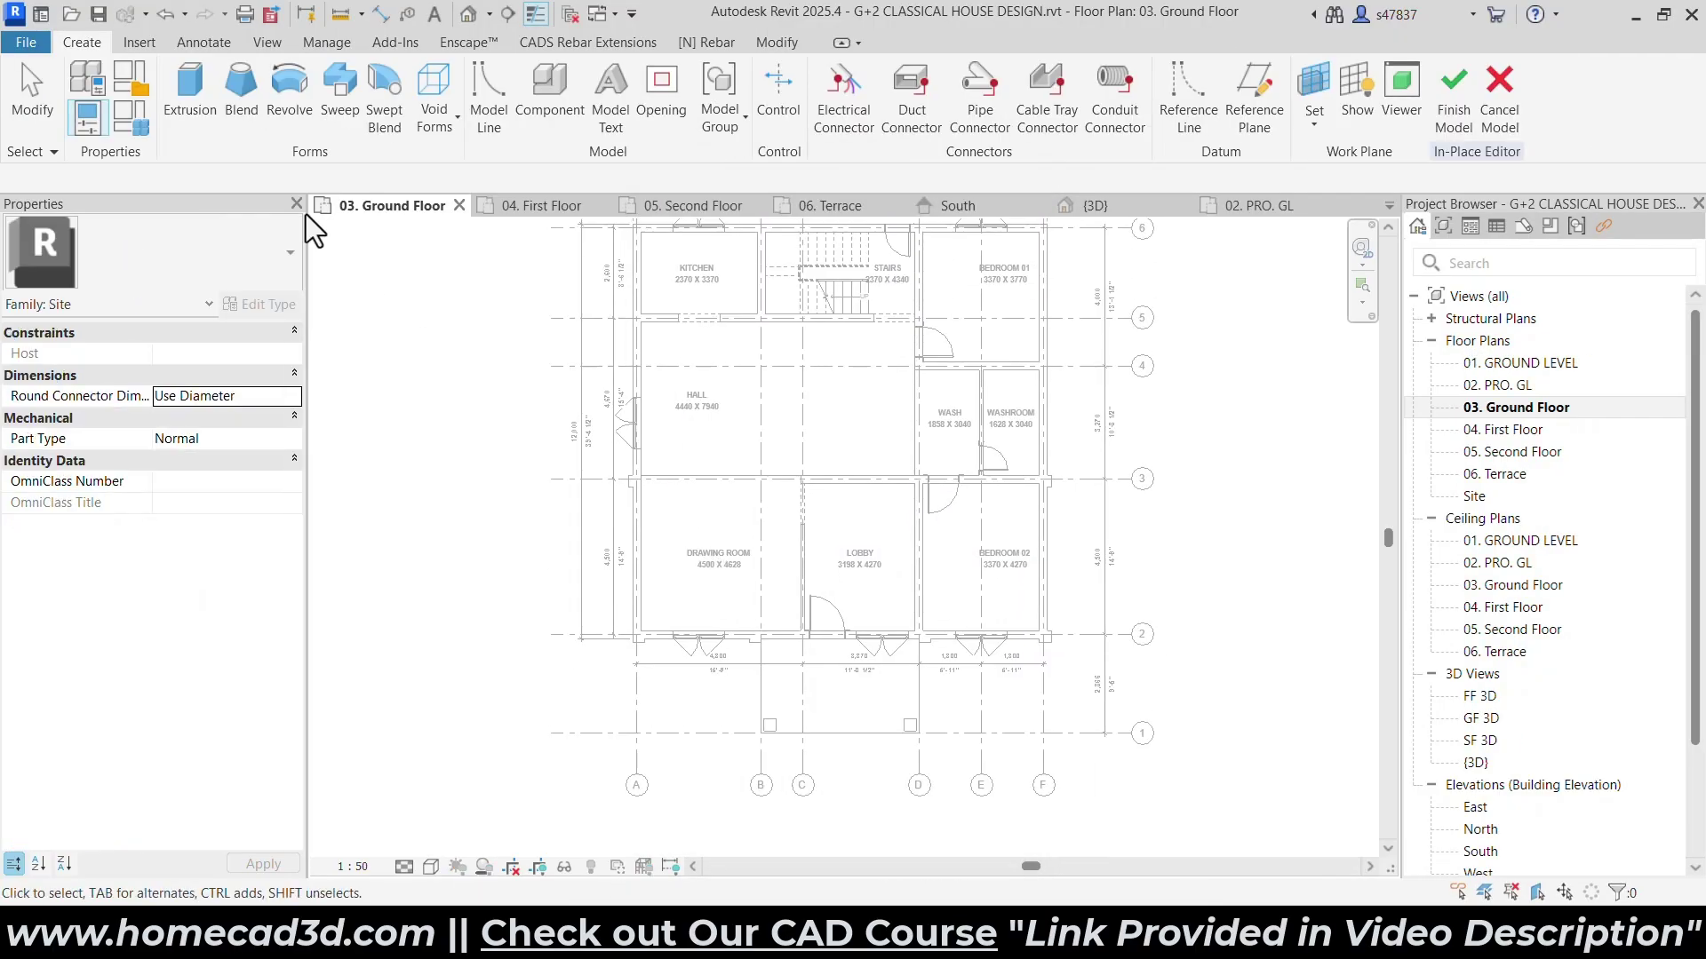
# Start an extrusion and sketch its rear line along the outer face of the rear wall, corner to corner.
pyautogui.click(190, 89)
pyautogui.scroll(3, 800, 483)
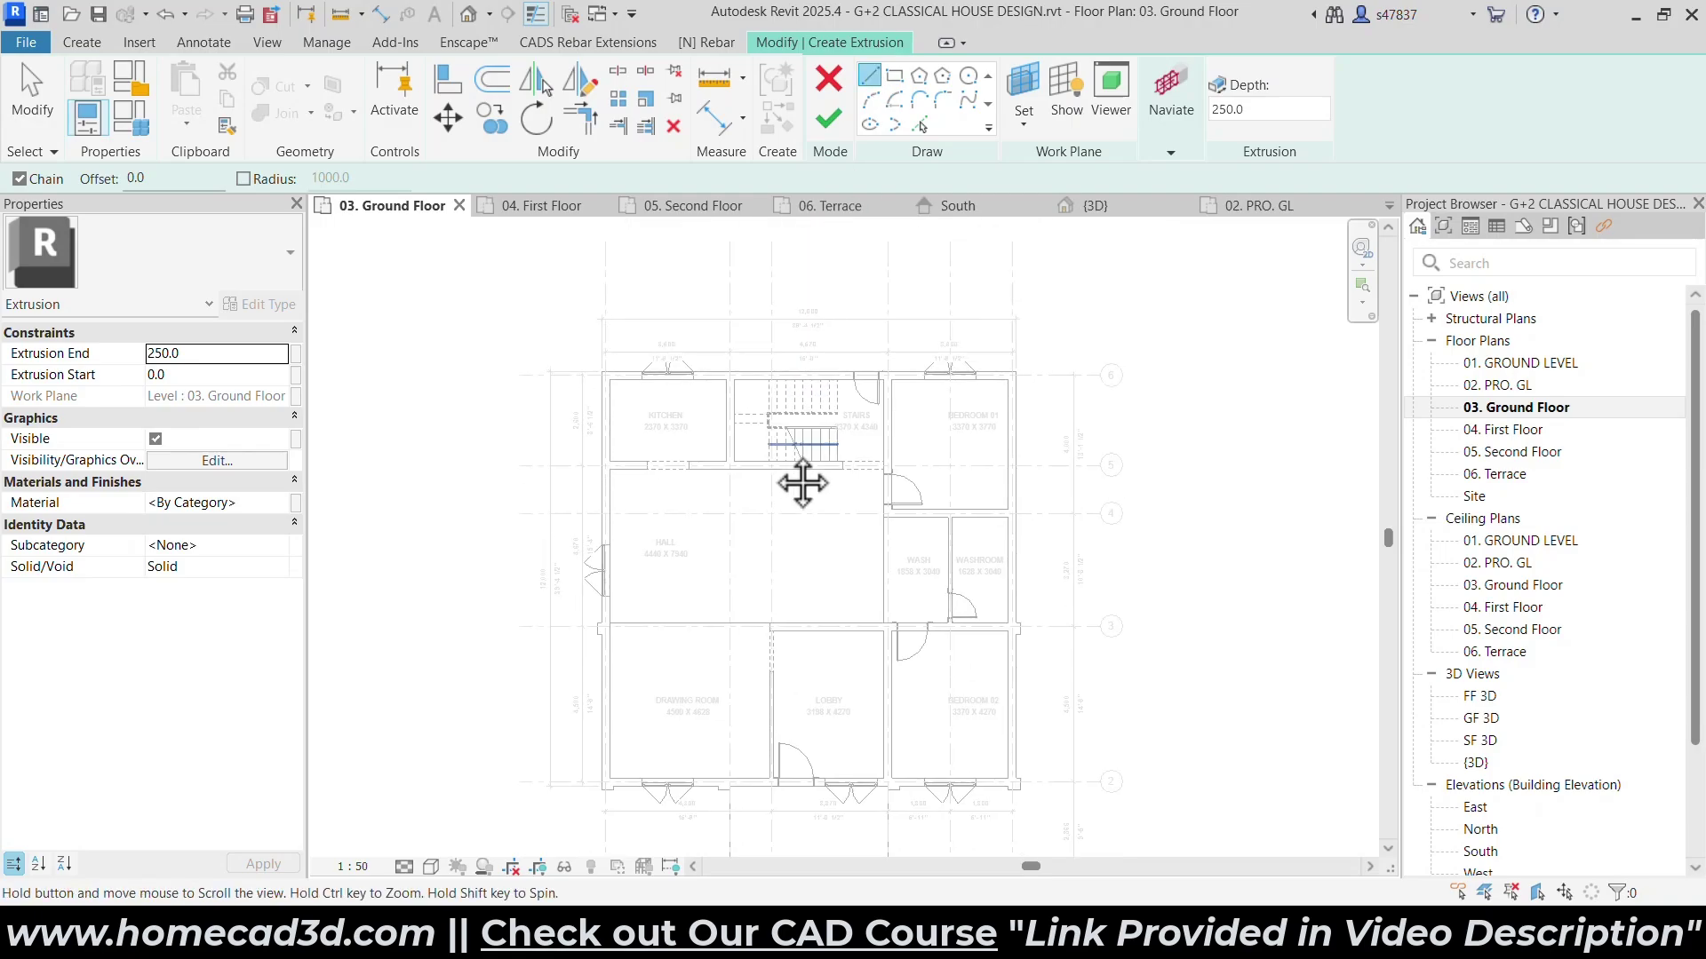
pyautogui.scroll(2, 568, 396)
pyautogui.click(497, 371)
pyautogui.moveTo(1054, 418); pyautogui.dragTo(285, 398, button='middle')
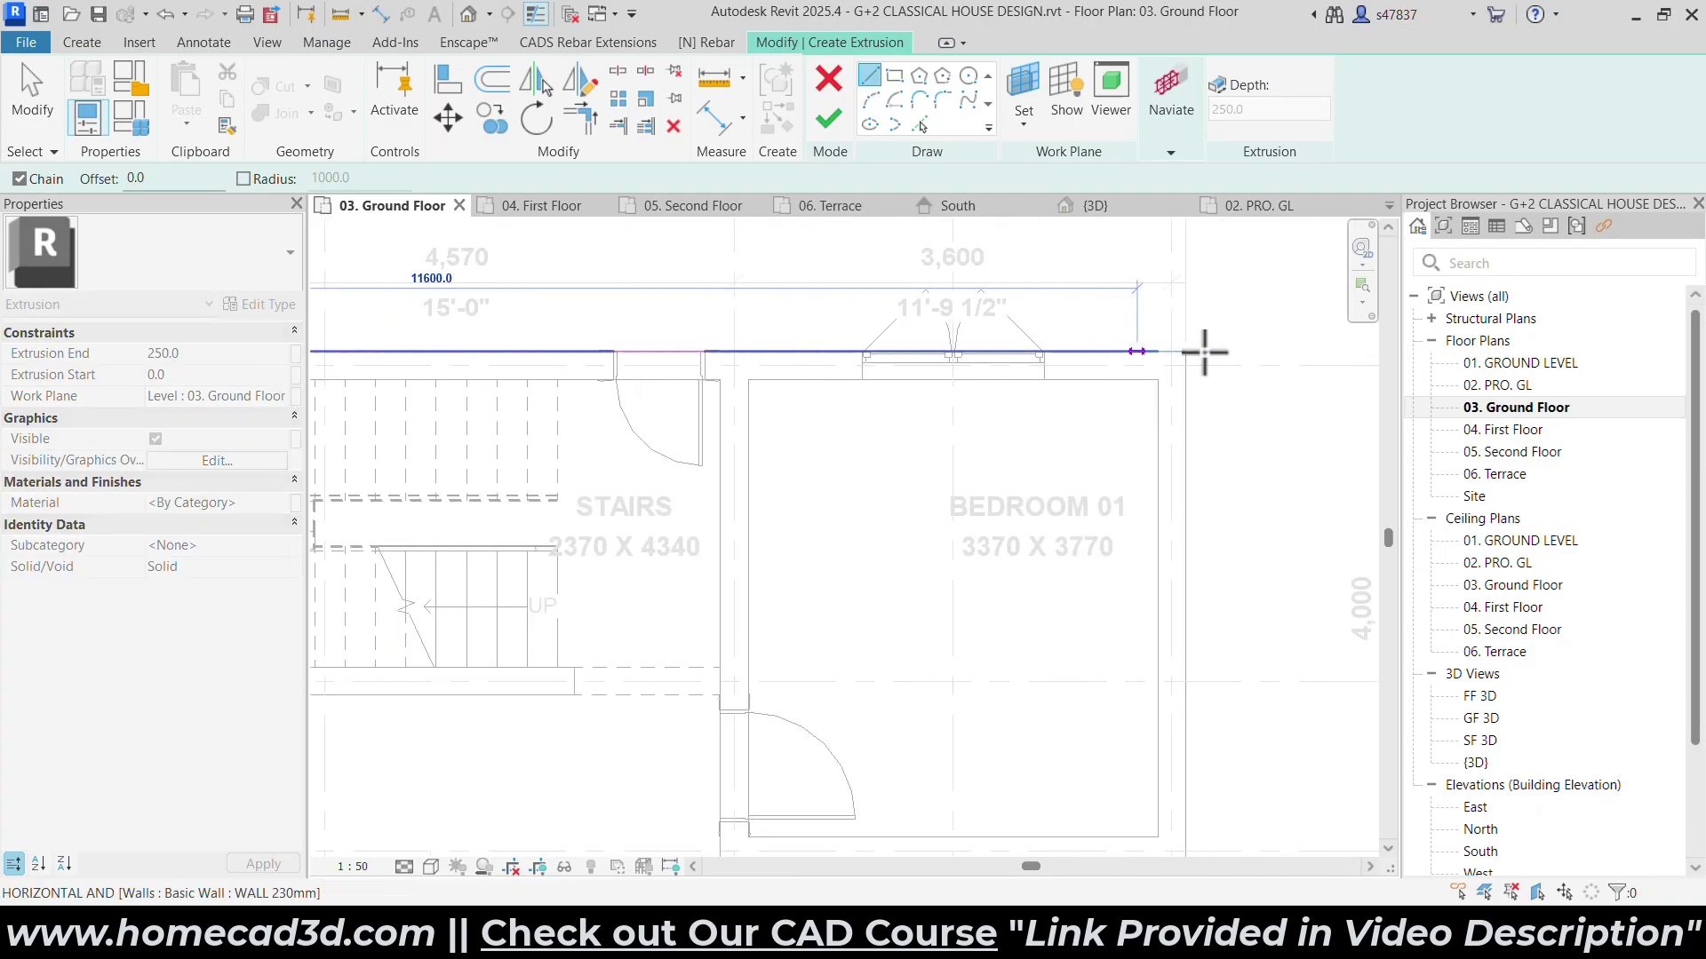
pyautogui.click(1198, 353)
# Continue the extrusion profile along the outer side wall near grid F and the front wall to grid D.
pyautogui.scroll(-3, 1191, 636)
pyautogui.scroll(4, 1164, 548)
pyautogui.scroll(1, 1164, 548)
pyautogui.click(1184, 437)
pyautogui.scroll(-2, 897, 485)
pyautogui.moveTo(893, 484); pyautogui.dragTo(1344, 455, button='middle')
pyautogui.click(973, 433)
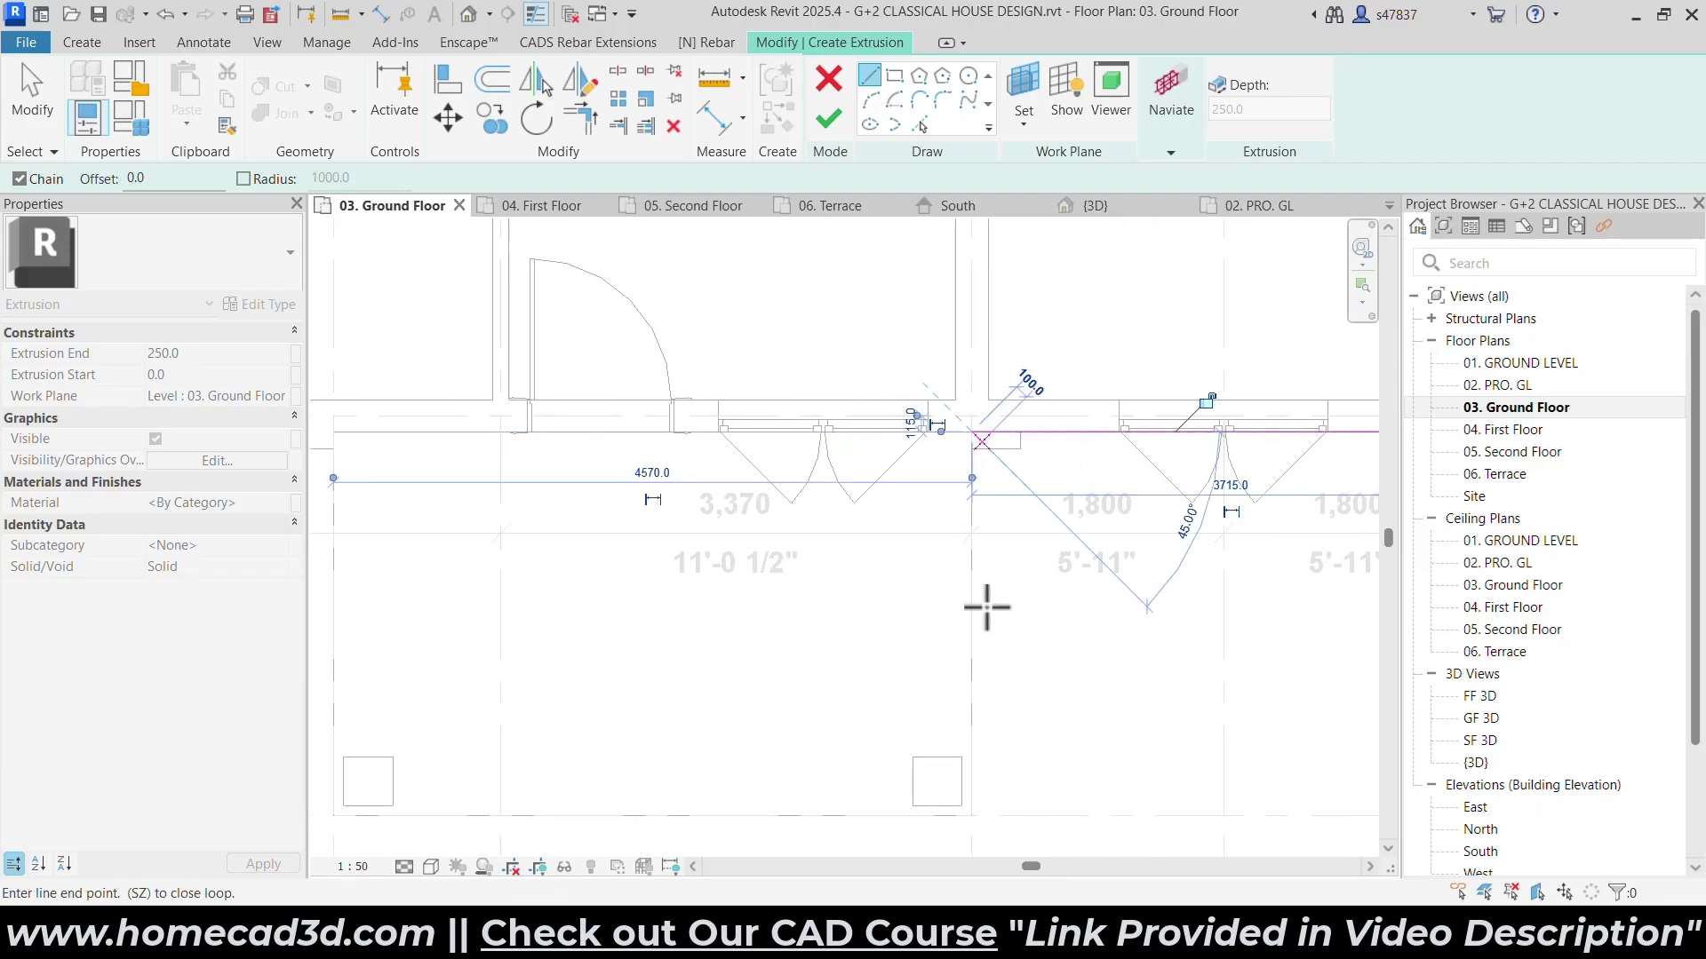
# Continue the extrusion profile around the porch: out to its front edge, across to grid B and back to the front wall.
pyautogui.click(972, 814)
pyautogui.moveTo(972, 814); pyautogui.dragTo(1275, 564, button='middle')
pyautogui.click(777, 632)
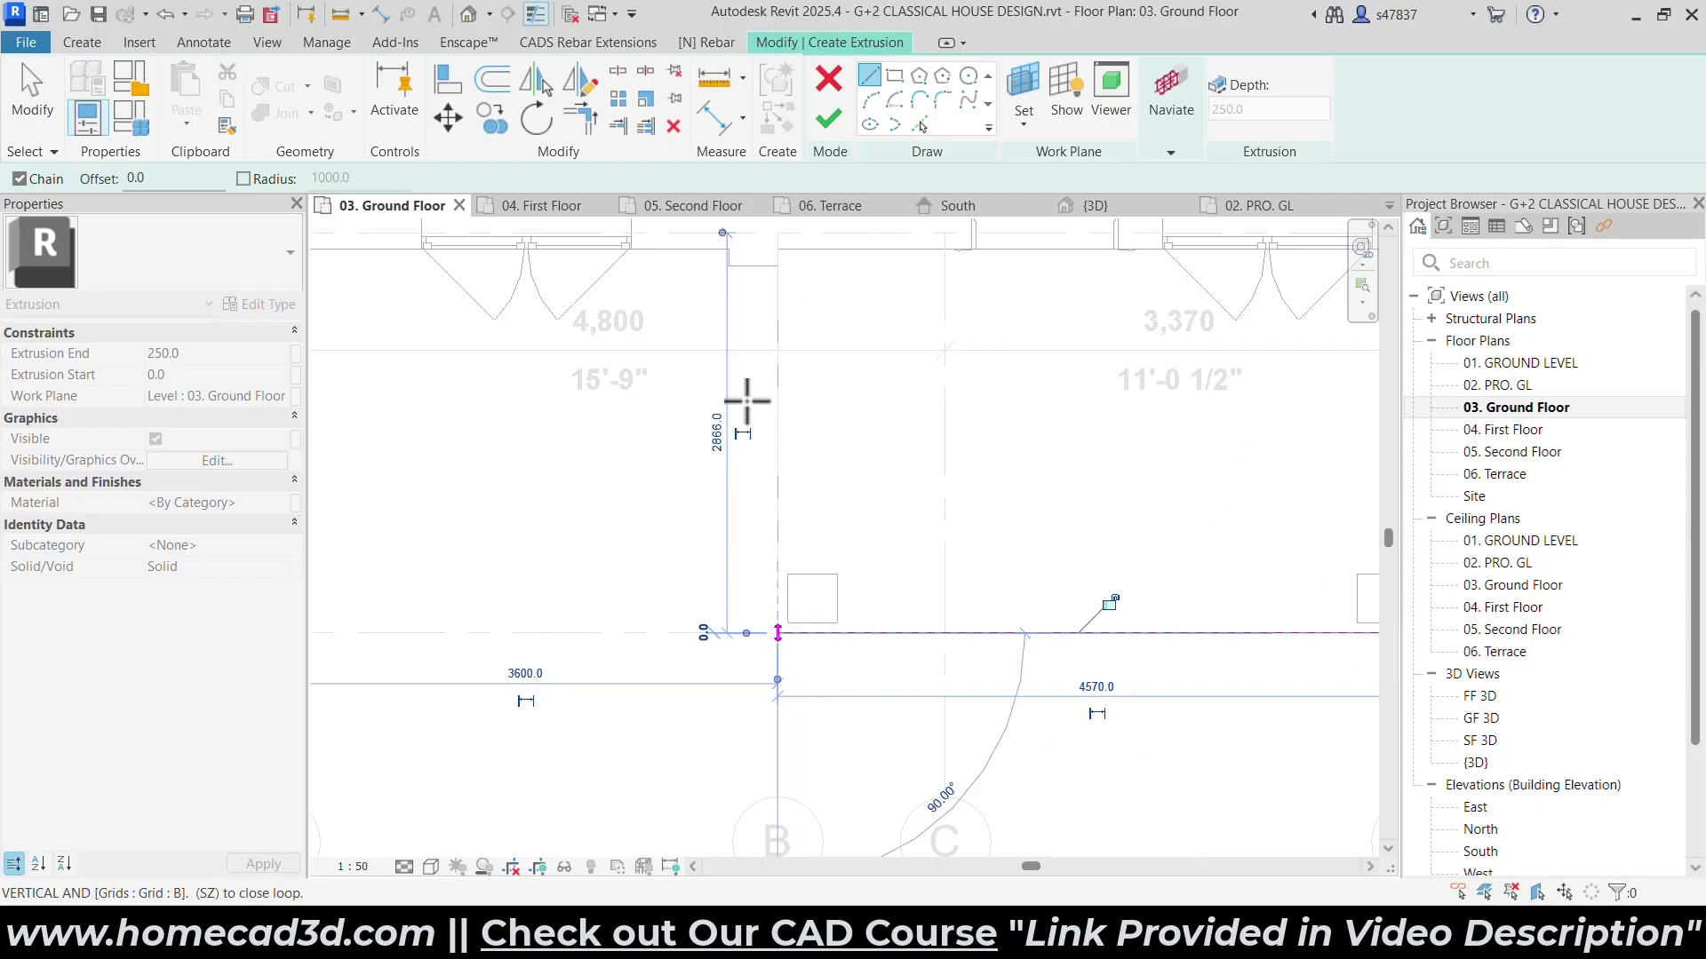
pyautogui.click(775, 250)
pyautogui.moveTo(708, 283); pyautogui.dragTo(1200, 583, button='middle')
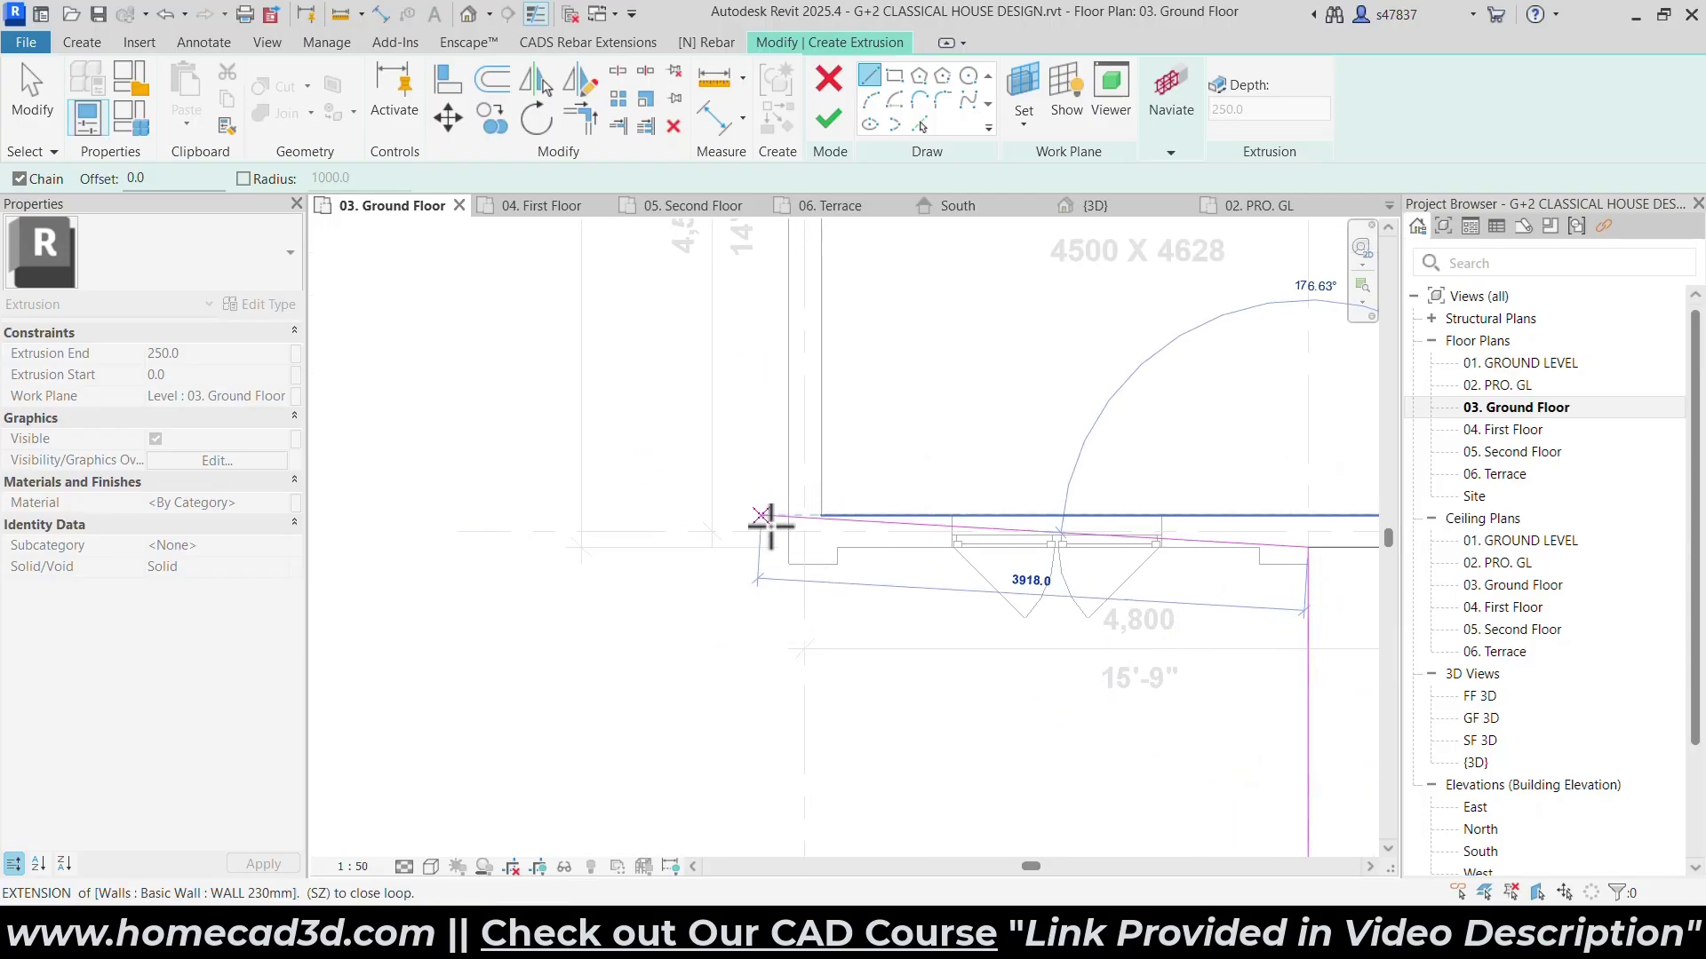
# Close the profile along the remaining front wall and side wall to the rear corner, and finish the extrusion sketch in the 3D view.
pyautogui.click(788, 546)
pyautogui.scroll(-4, 795, 561)
pyautogui.moveTo(760, 327); pyautogui.dragTo(772, 666, button='middle')
pyautogui.click(805, 488)
pyautogui.click(468, 13)
pyautogui.scroll(4, 1080, 649)
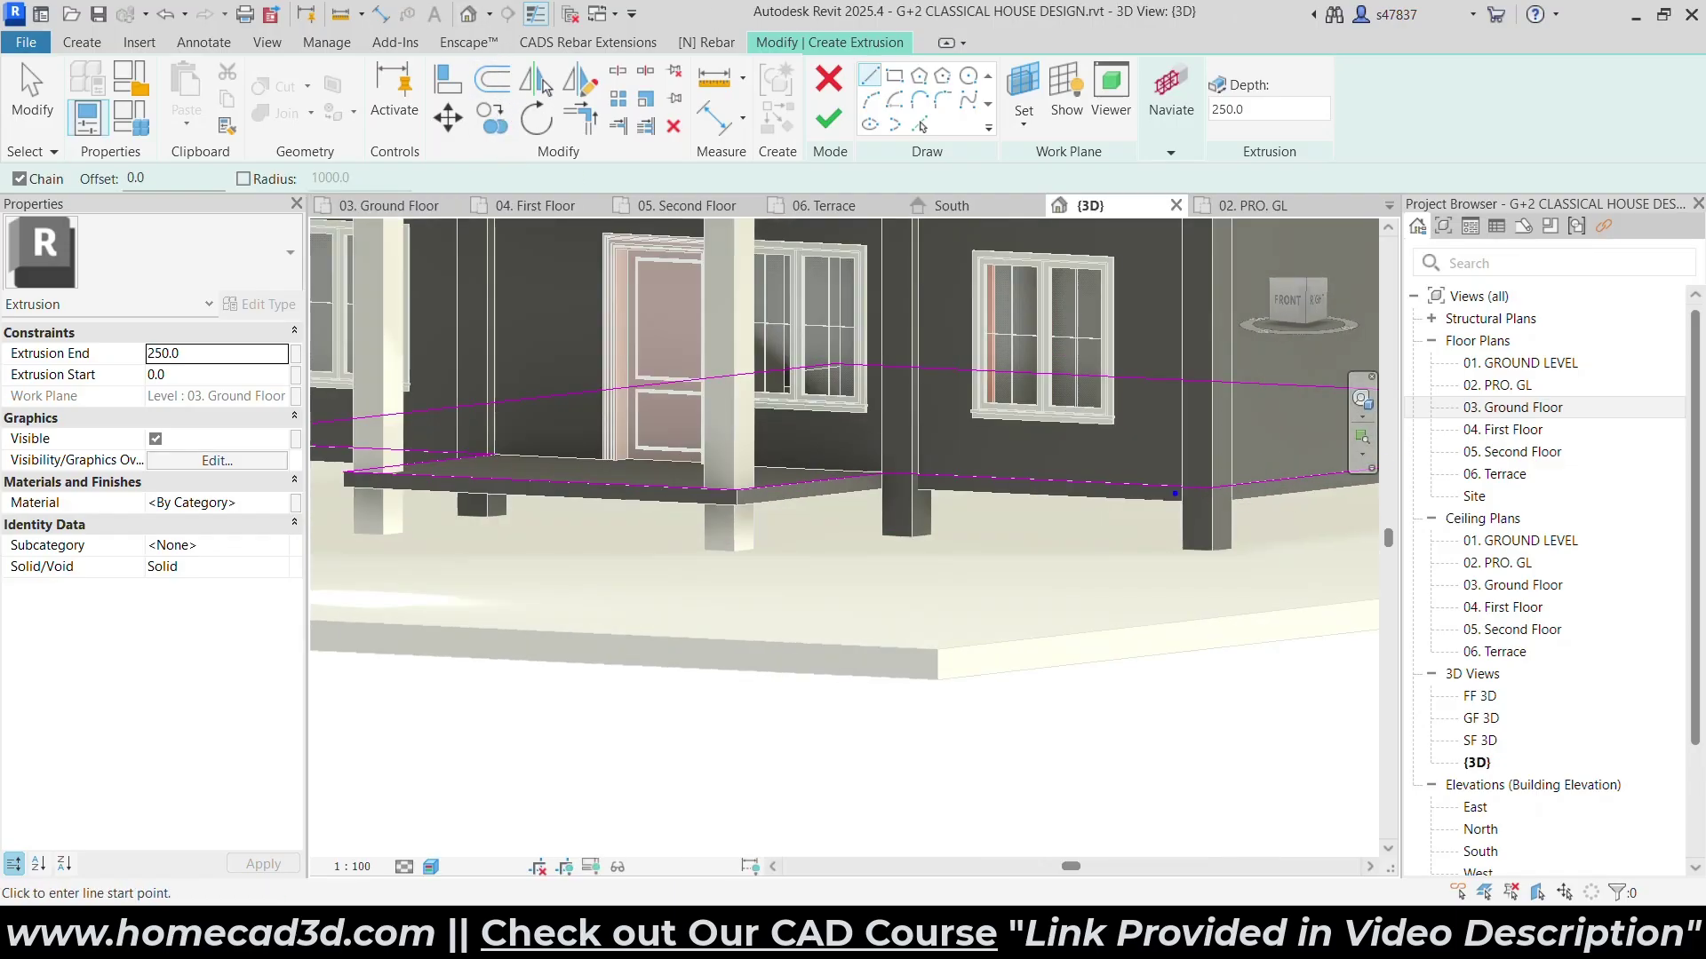
pyautogui.click(836, 131)
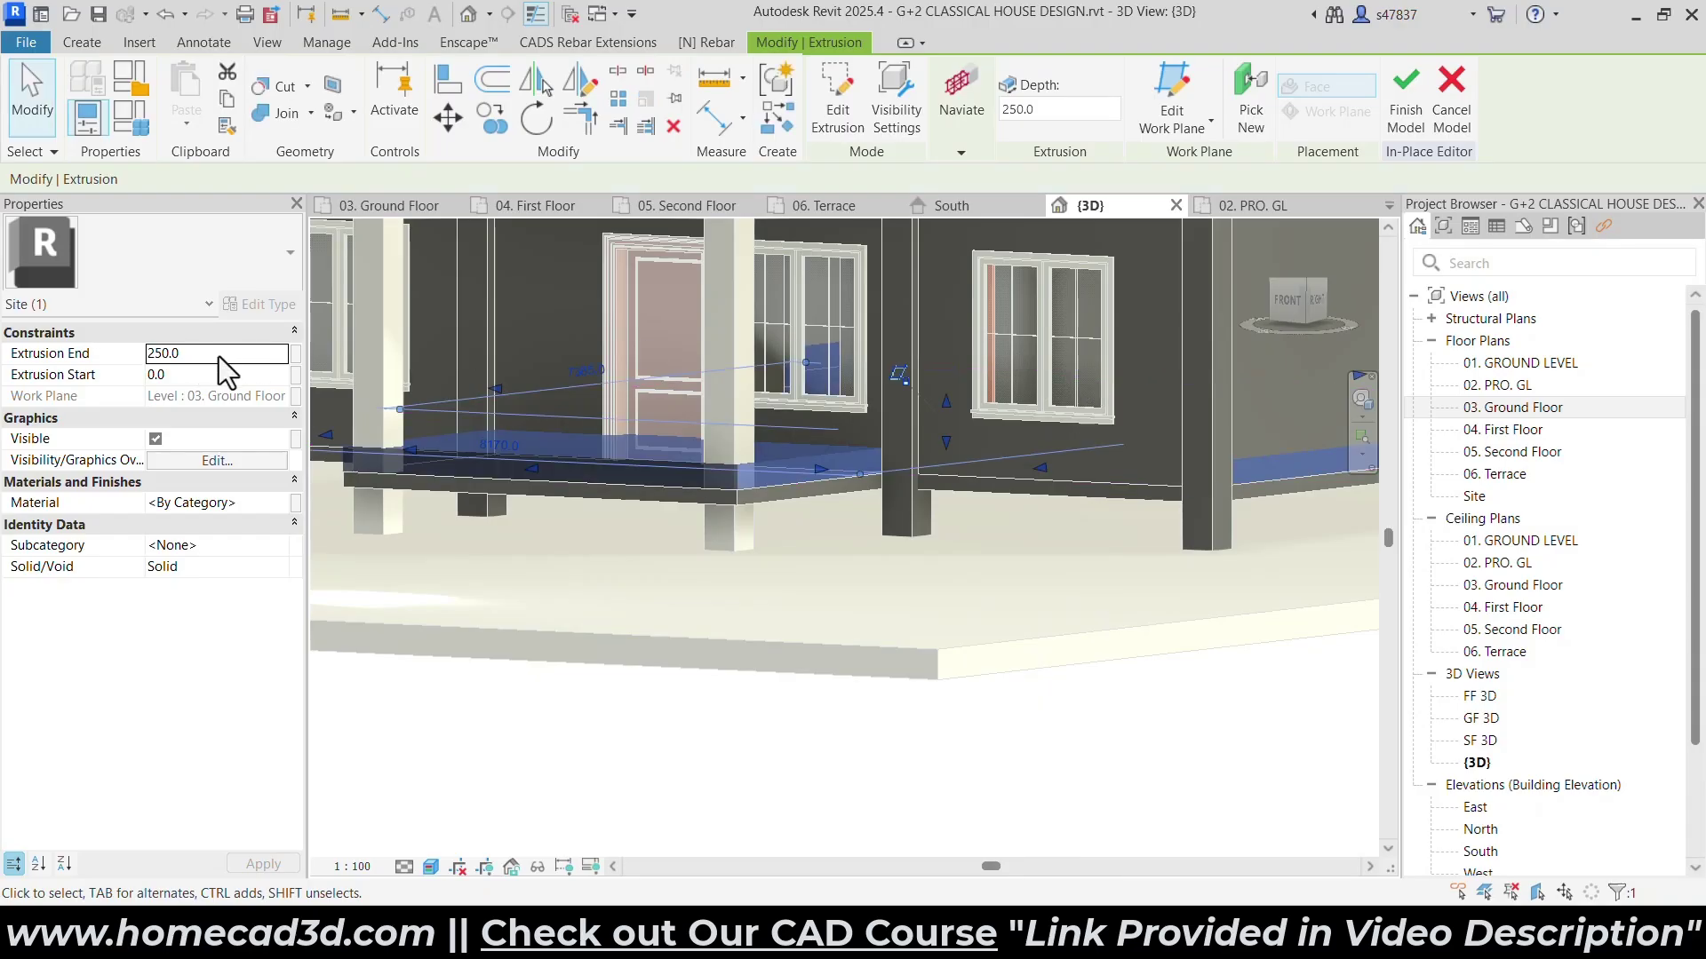
# In the South elevation, stretch the plinth extrusion down to the 02. PRO. GL level, giving an Extrusion End of -600.
pyautogui.doubleClick(1480, 851)
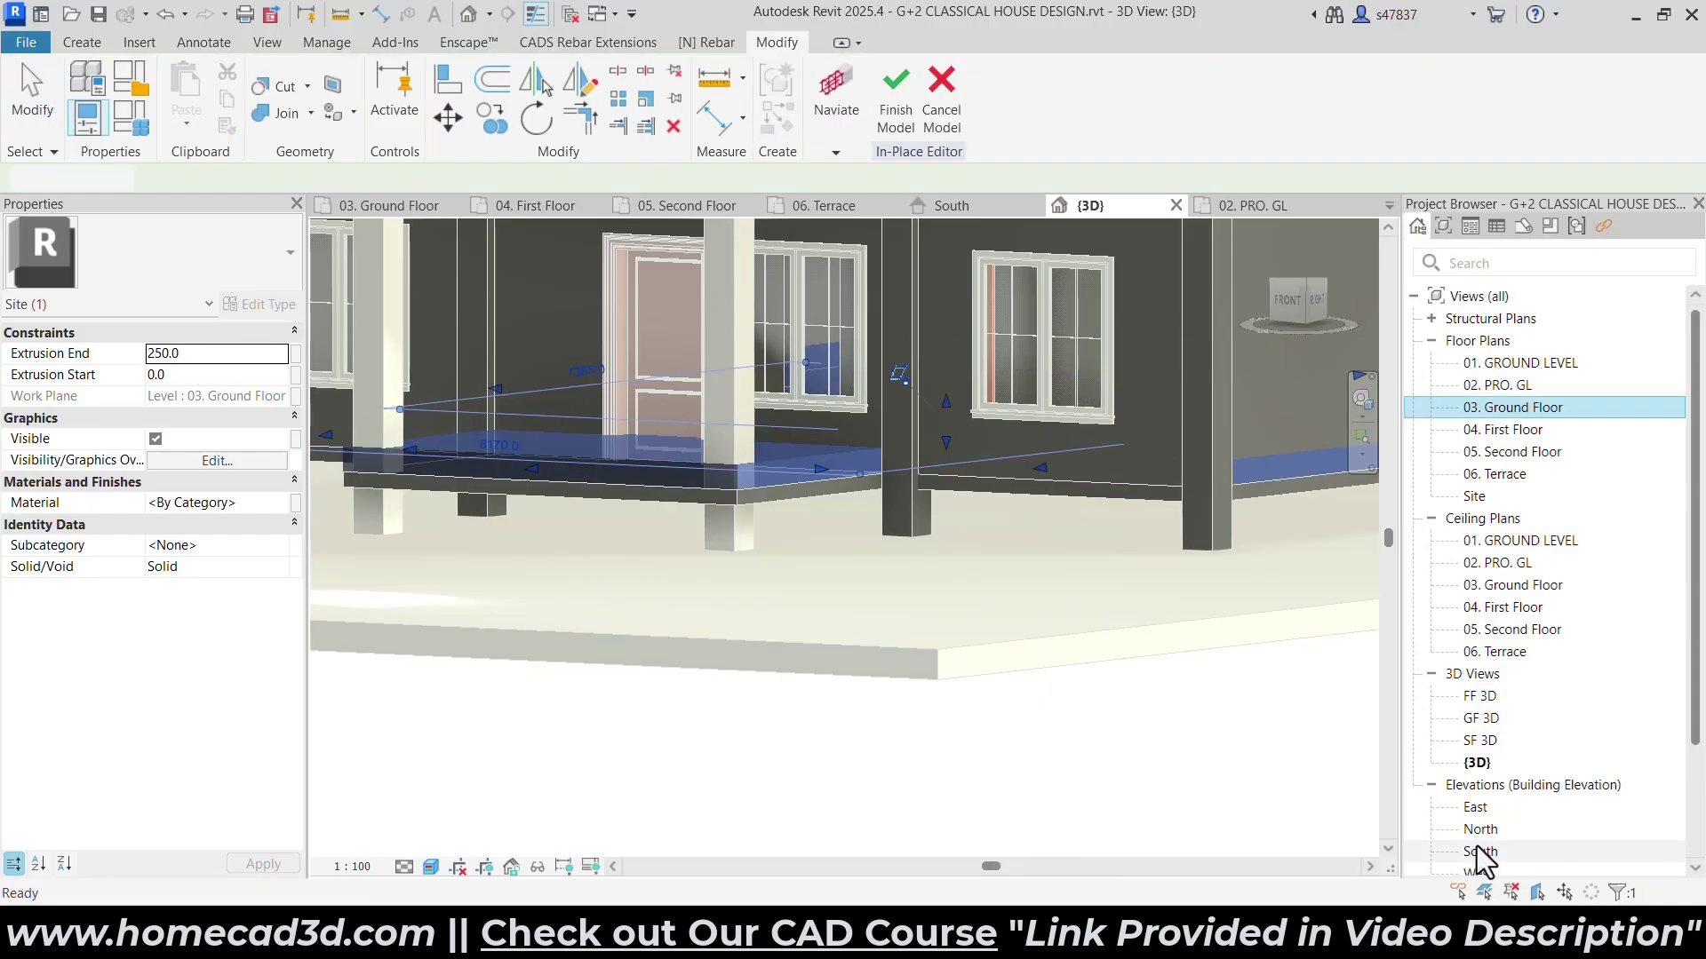
pyautogui.scroll(-4, 636, 538)
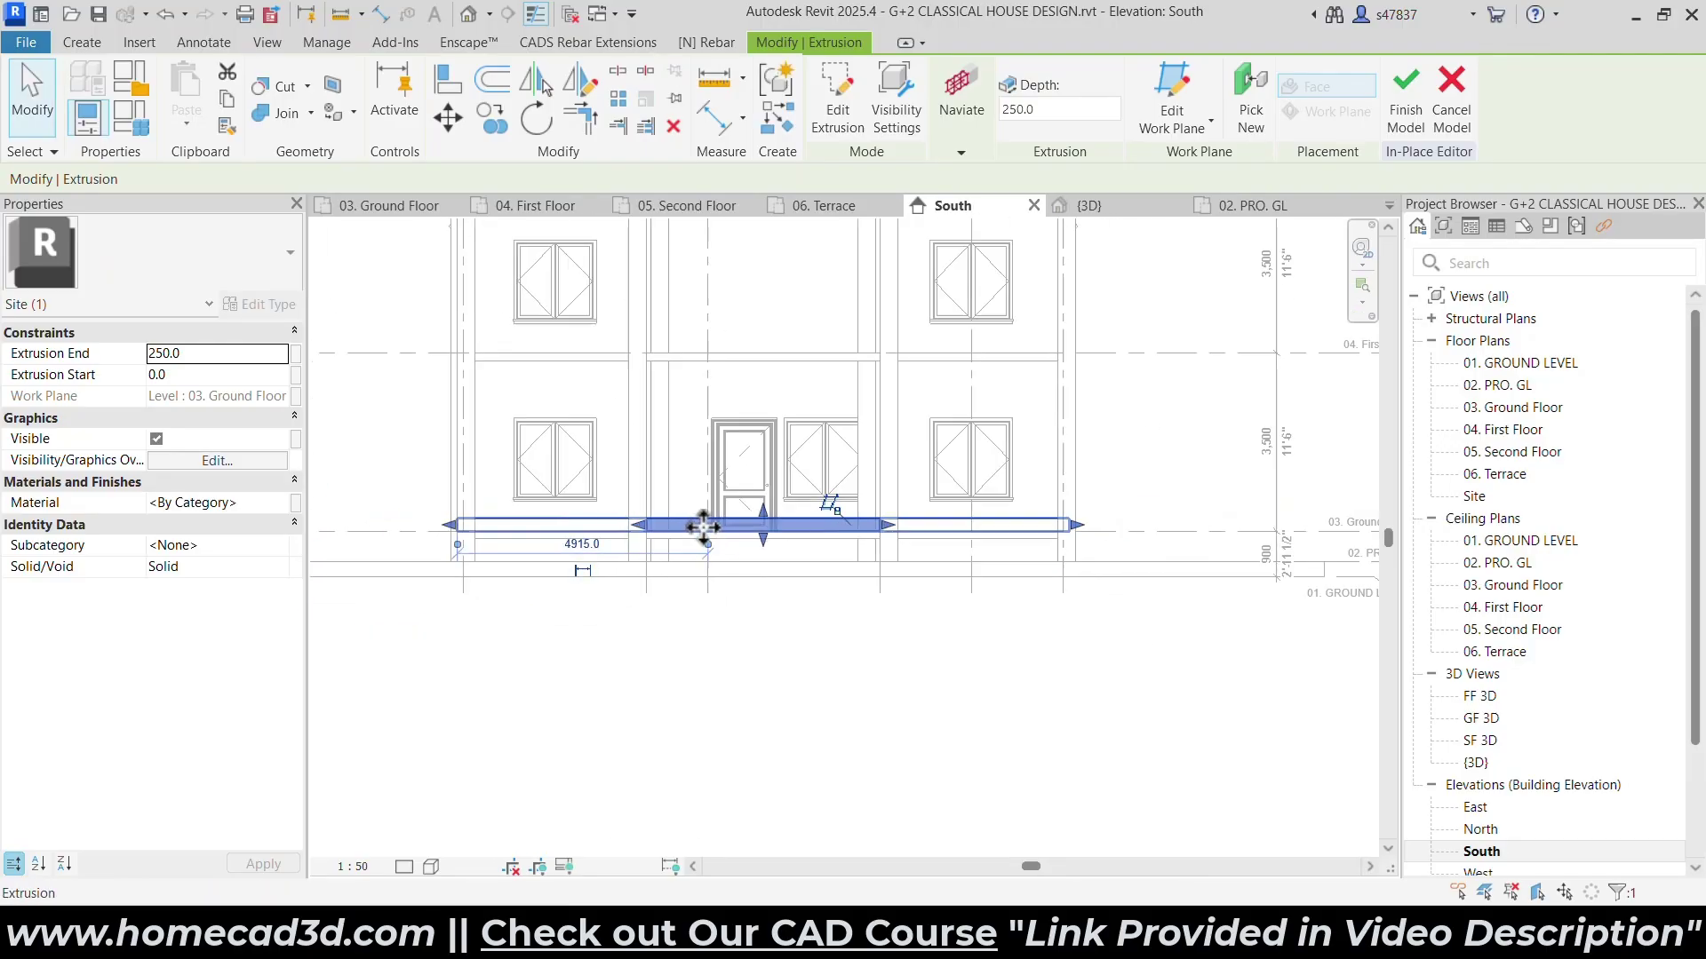
pyautogui.scroll(4, 869, 562)
pyautogui.moveTo(1057, 530); pyautogui.dragTo(1064, 613)
pyautogui.scroll(-3, 1092, 712)
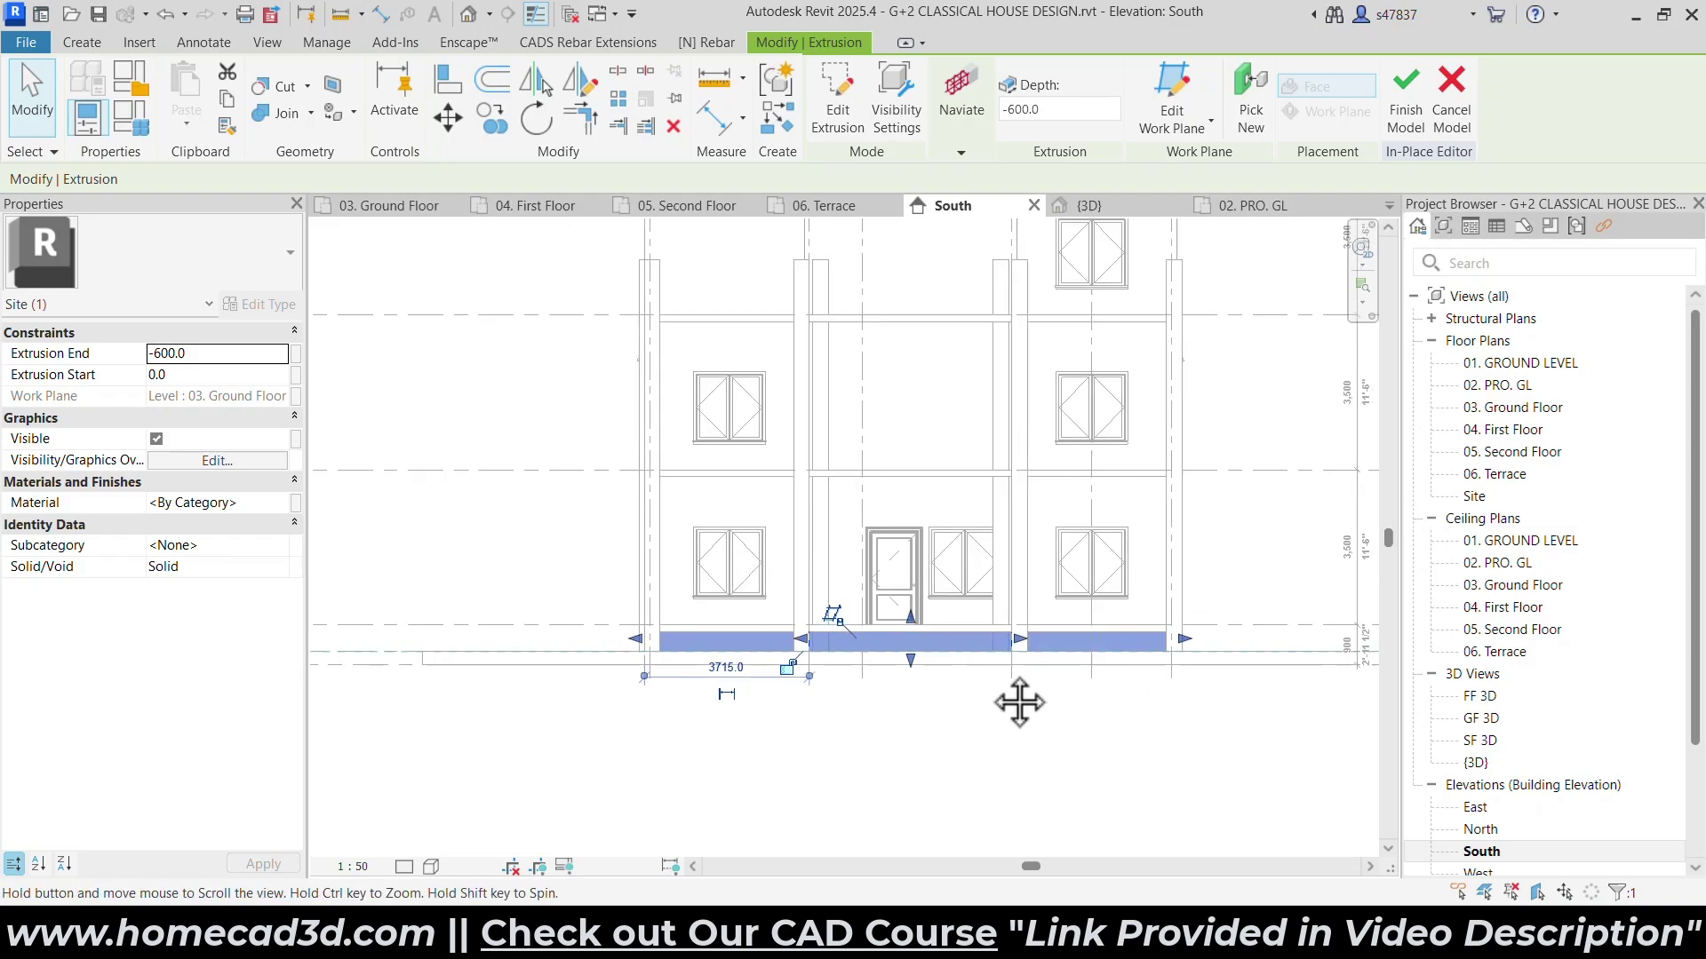
# Set the plinth's Extrusion Start to -150 so its top meets the underside of the ground floor slab.
pyautogui.scroll(4, 1025, 600)
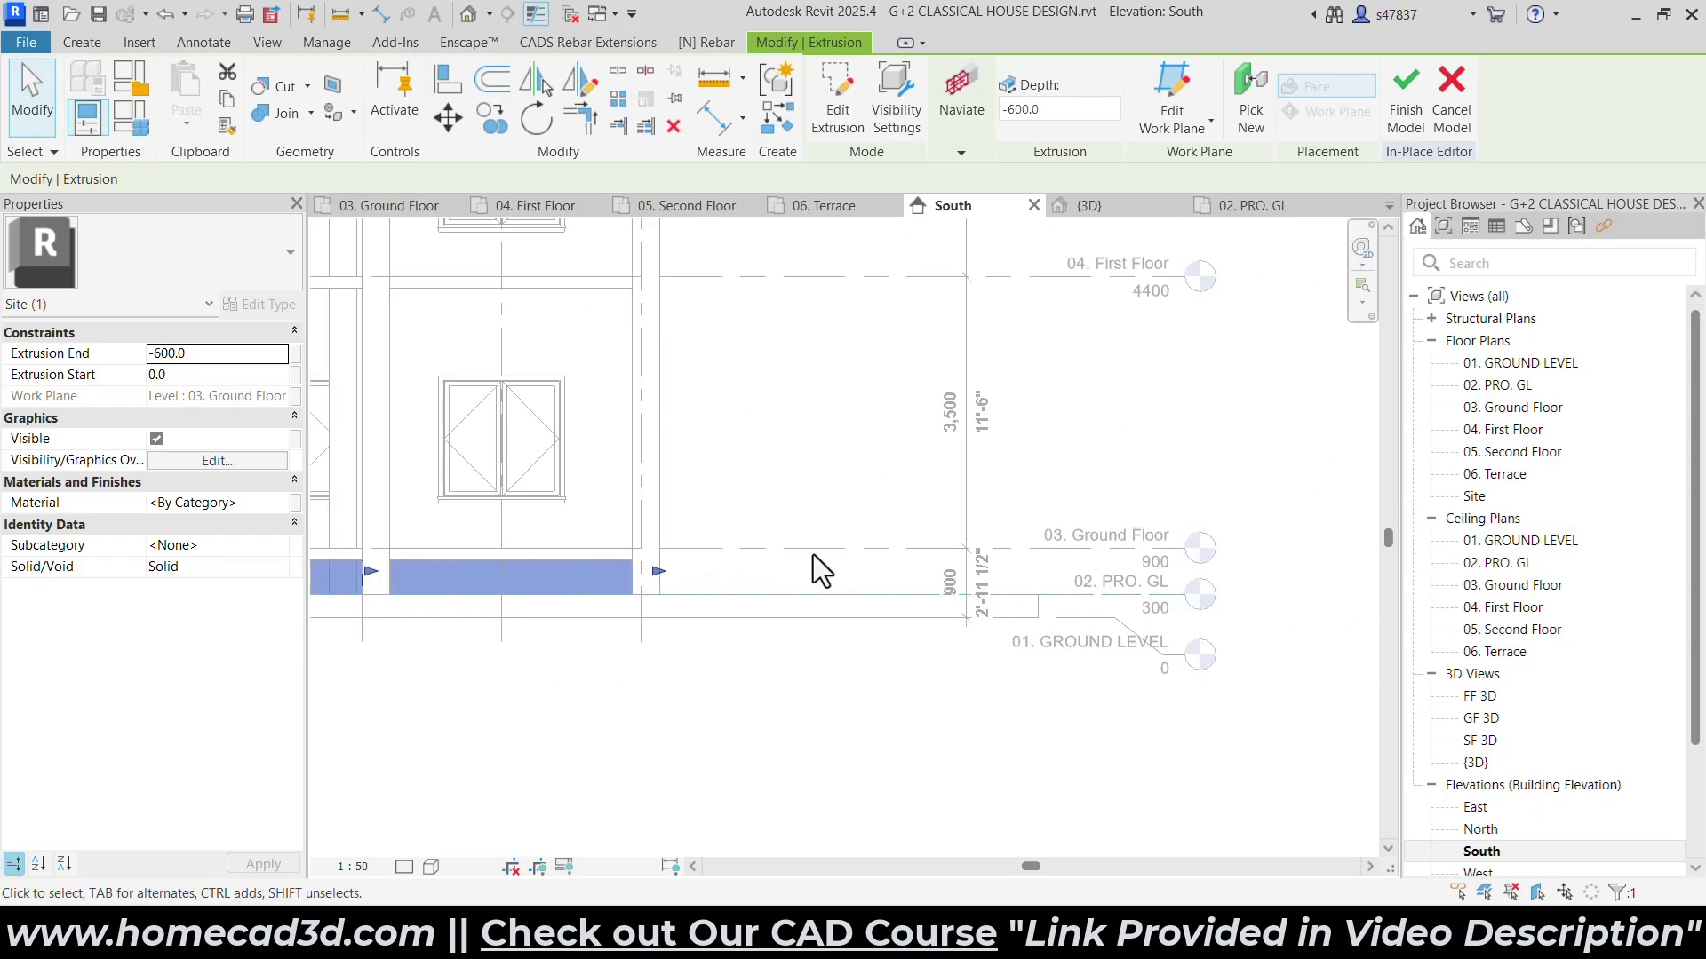
pyautogui.scroll(2, 662, 593)
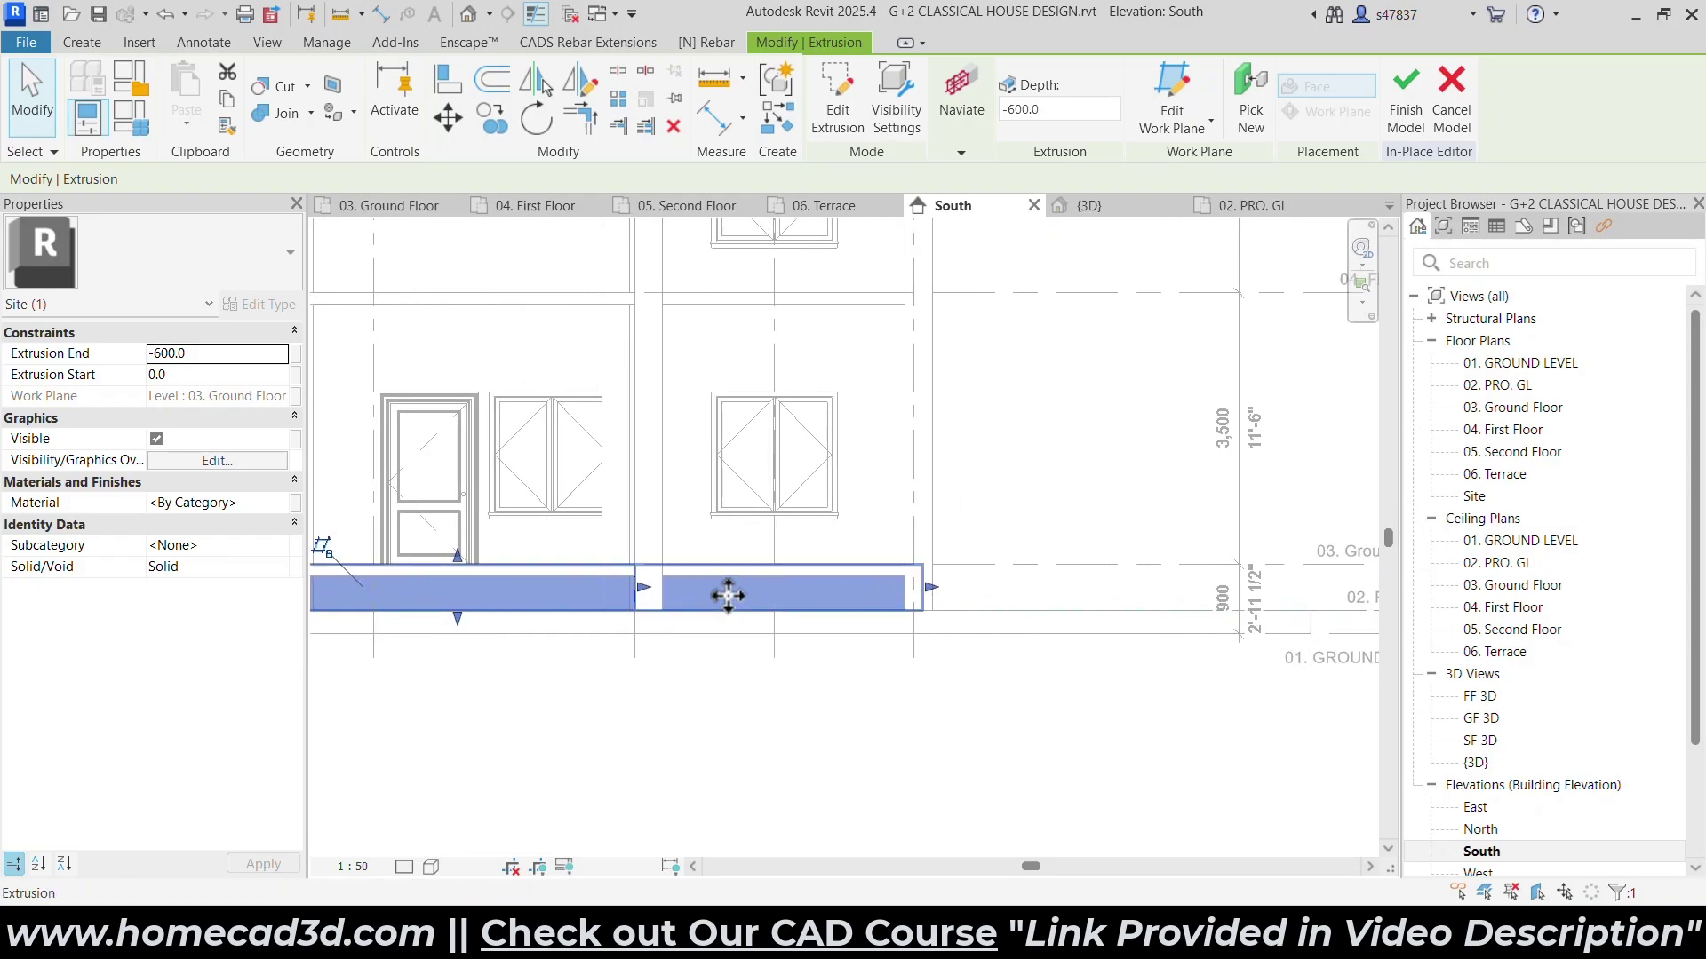
pyautogui.scroll(2, 914, 593)
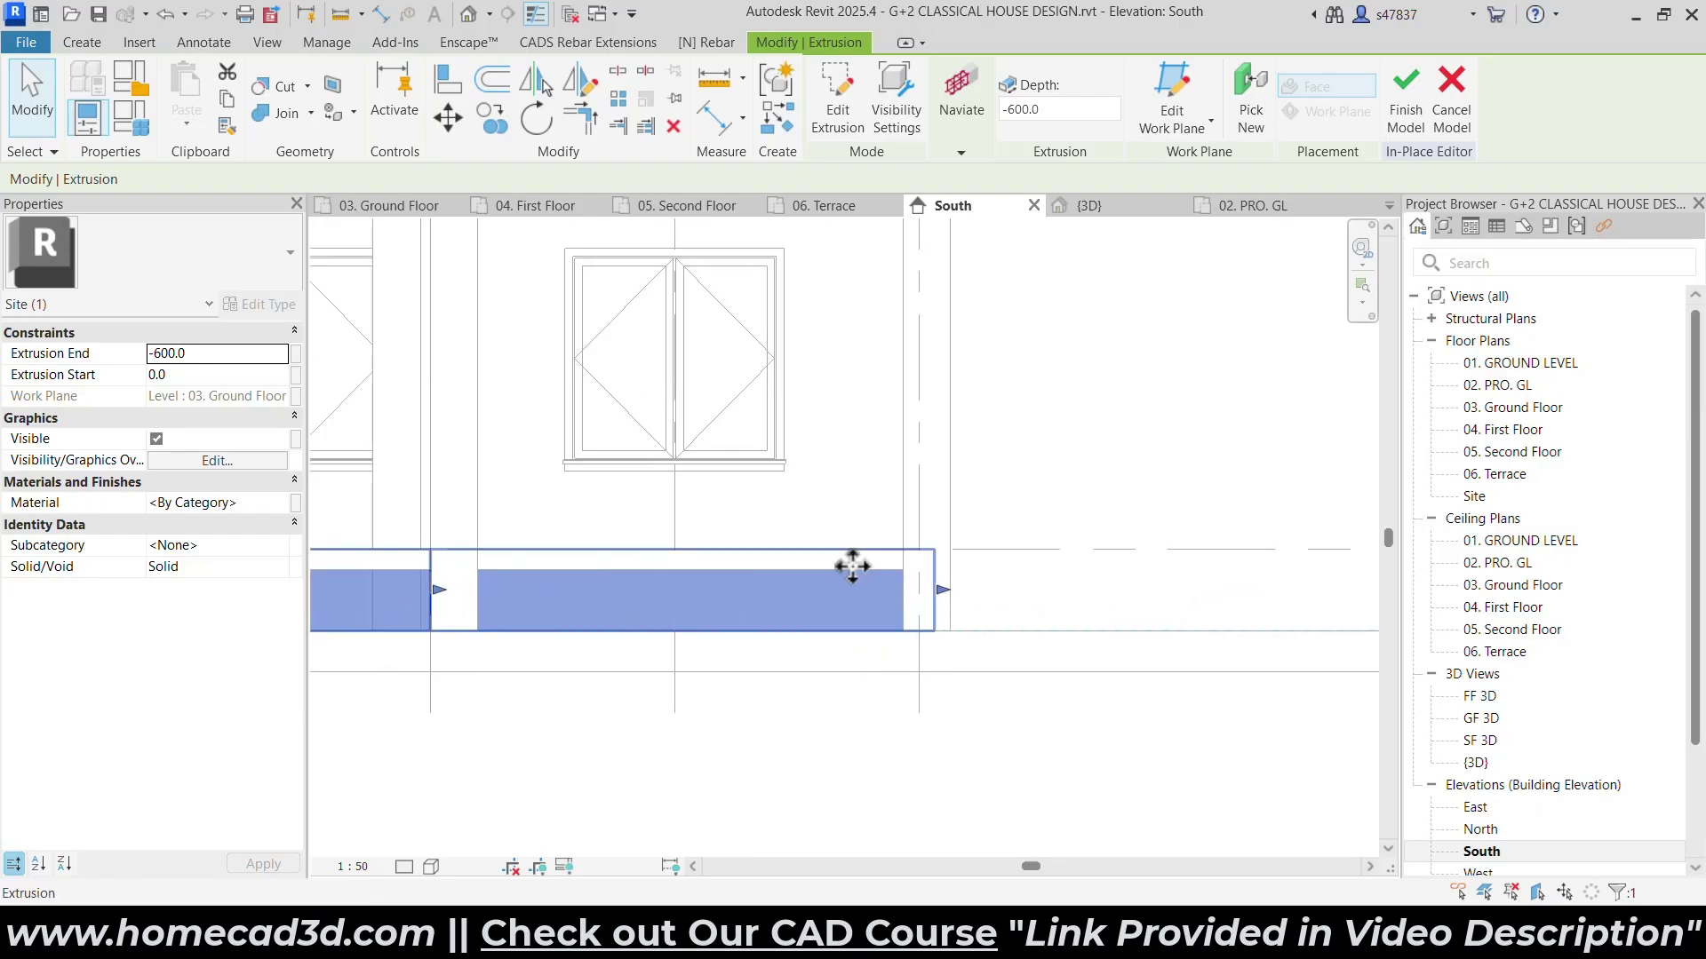
pyautogui.click(215, 381)
pyautogui.write('-150')
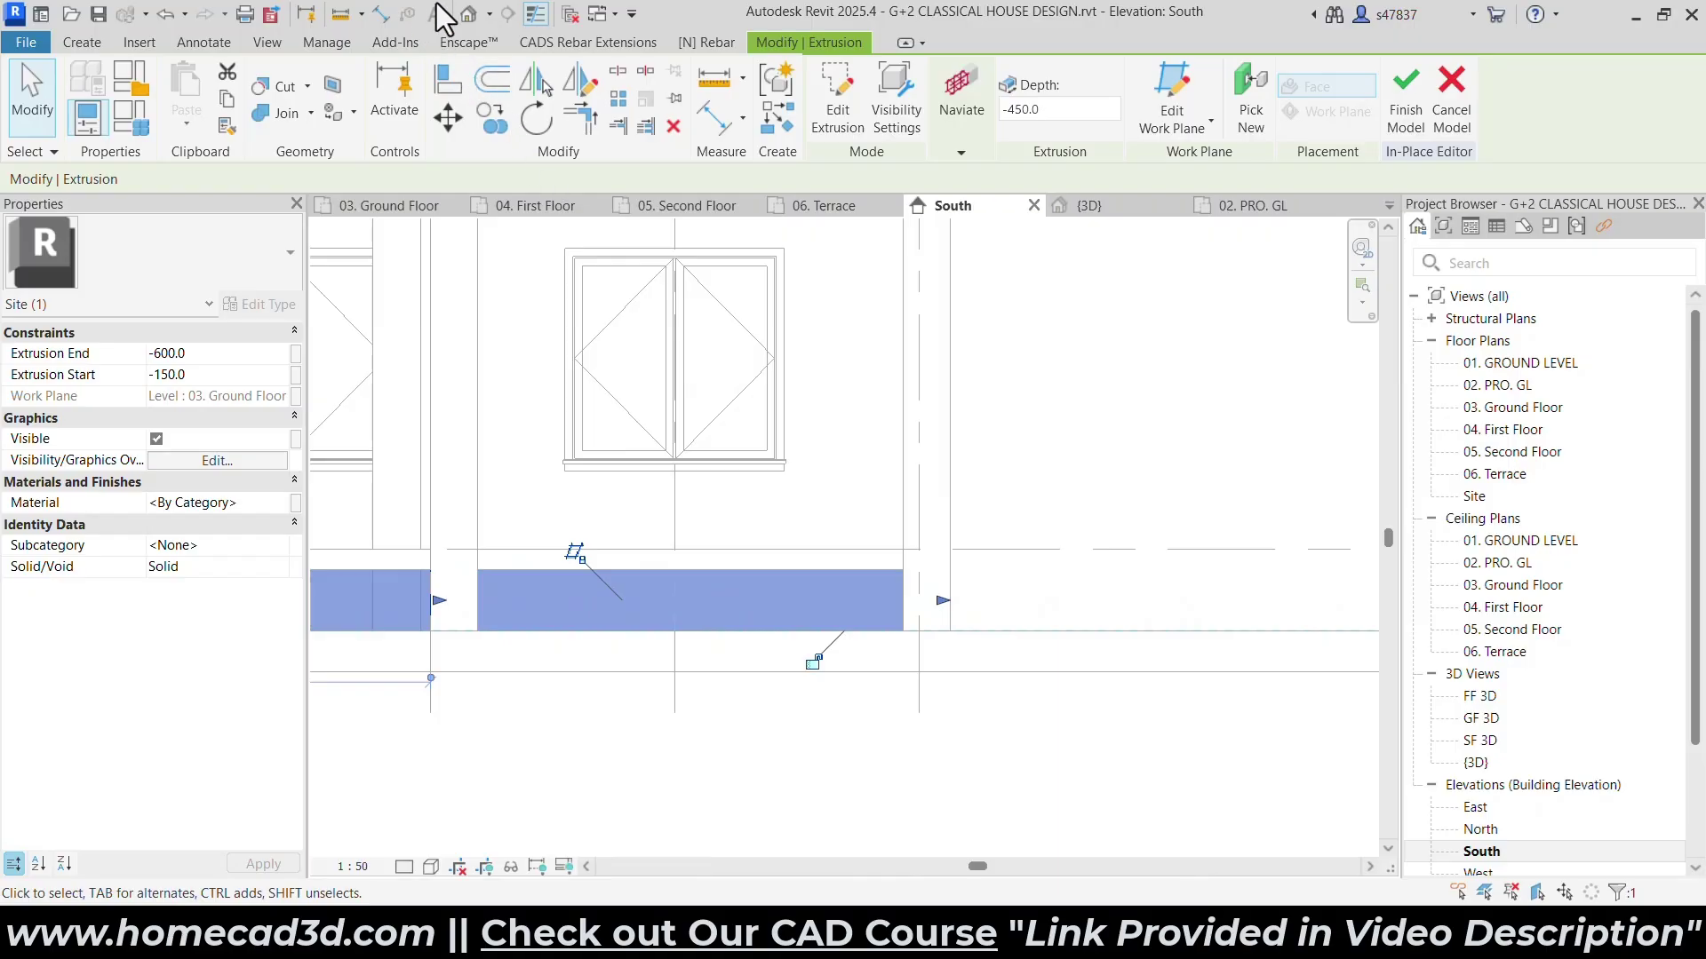
# Check the plinth around the porch and side walls in the 3D view, and finish the in-place model.
pyautogui.click(468, 14)
pyautogui.keyDown('shift'); pyautogui.moveTo(960, 488); pyautogui.dragTo(1124, 642, button='middle'); pyautogui.keyUp('shift')
pyautogui.click(1150, 587)
pyautogui.moveTo(1149, 586); pyautogui.dragTo(1475, 759, button='middle')
pyautogui.scroll(-2, 883, 590)
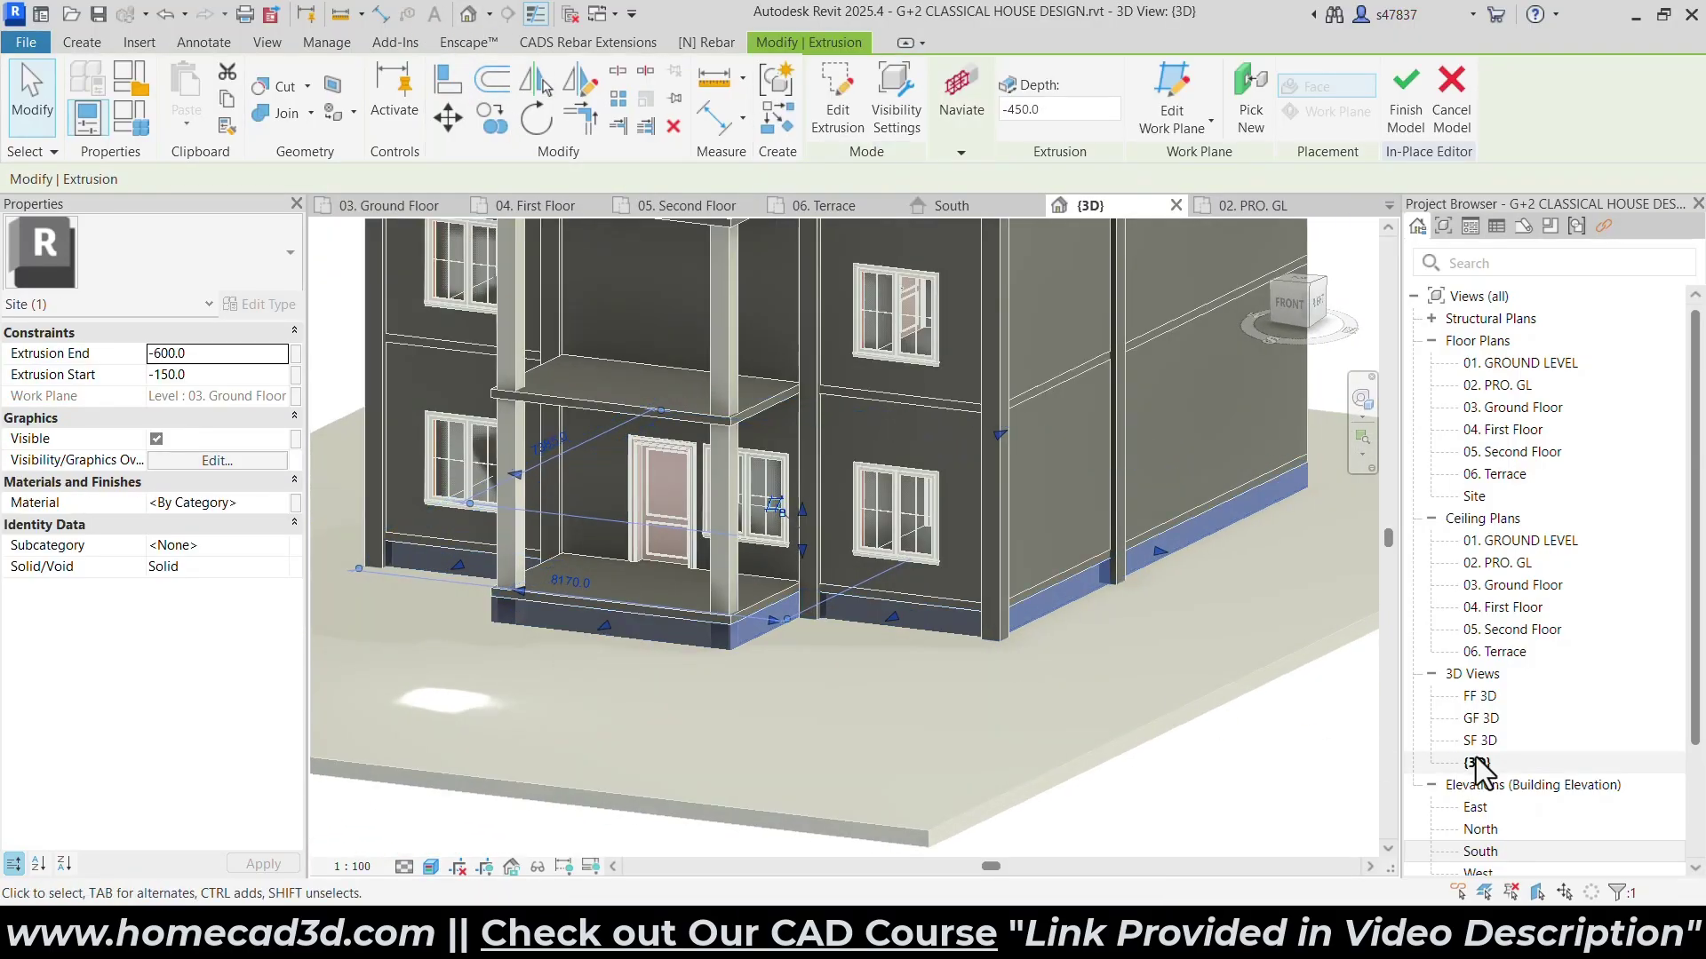
pyautogui.press('Escape')
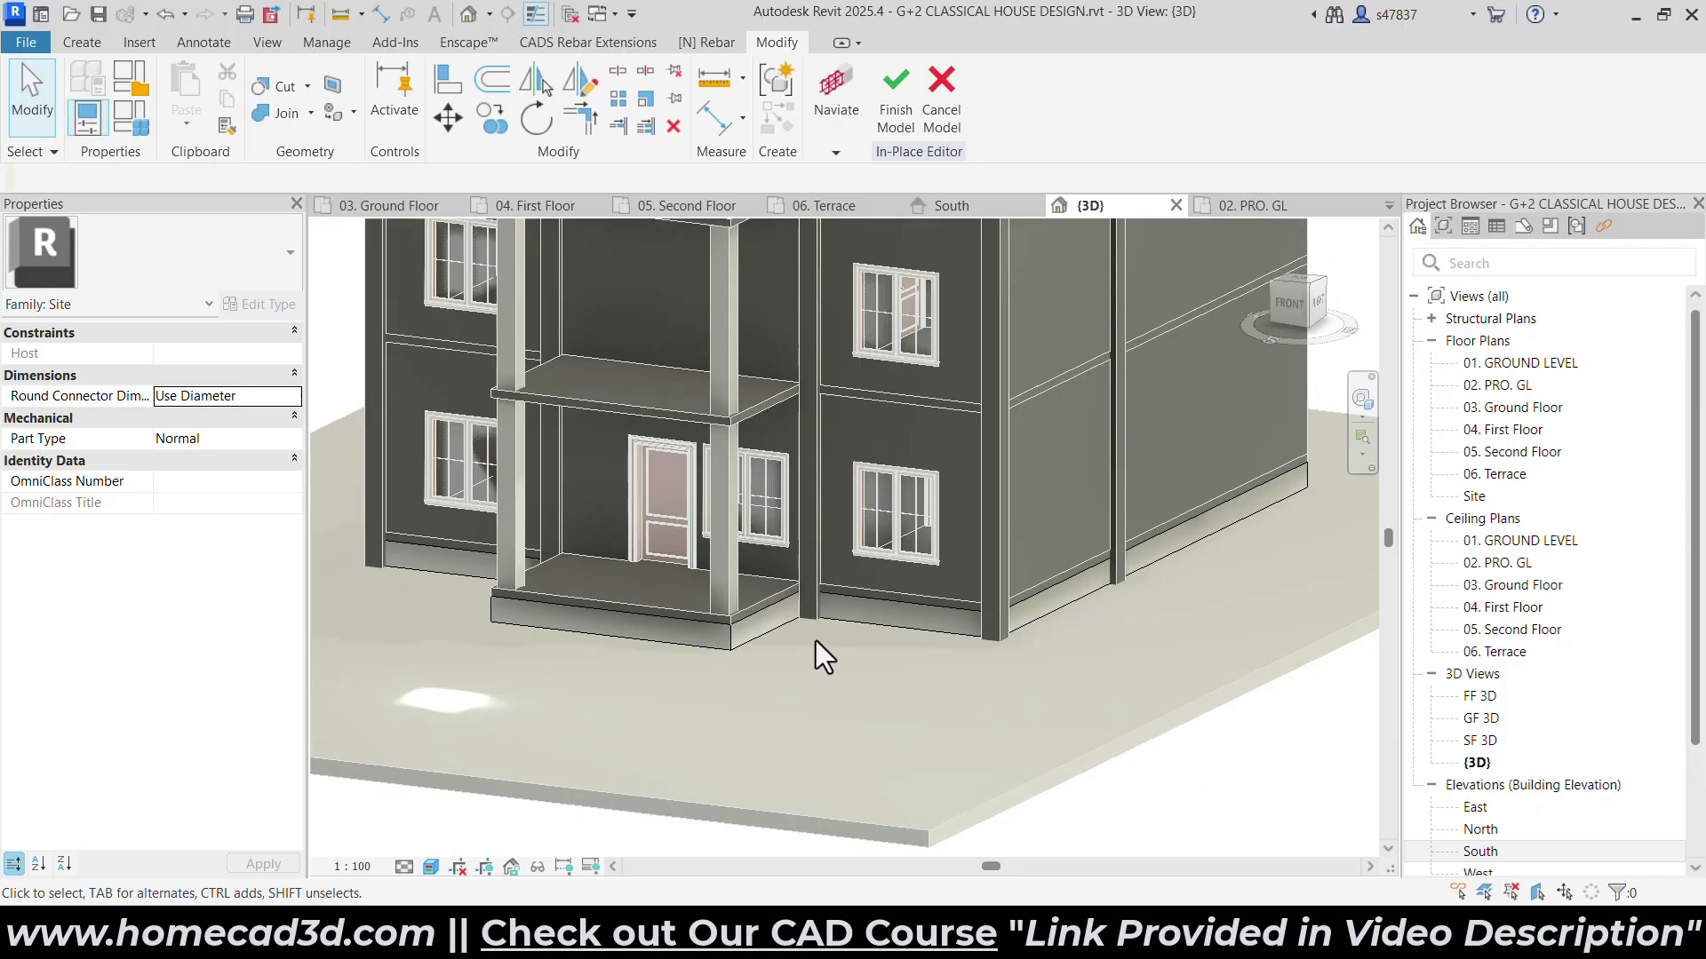
pyautogui.scroll(3, 813, 641)
pyautogui.click(892, 599)
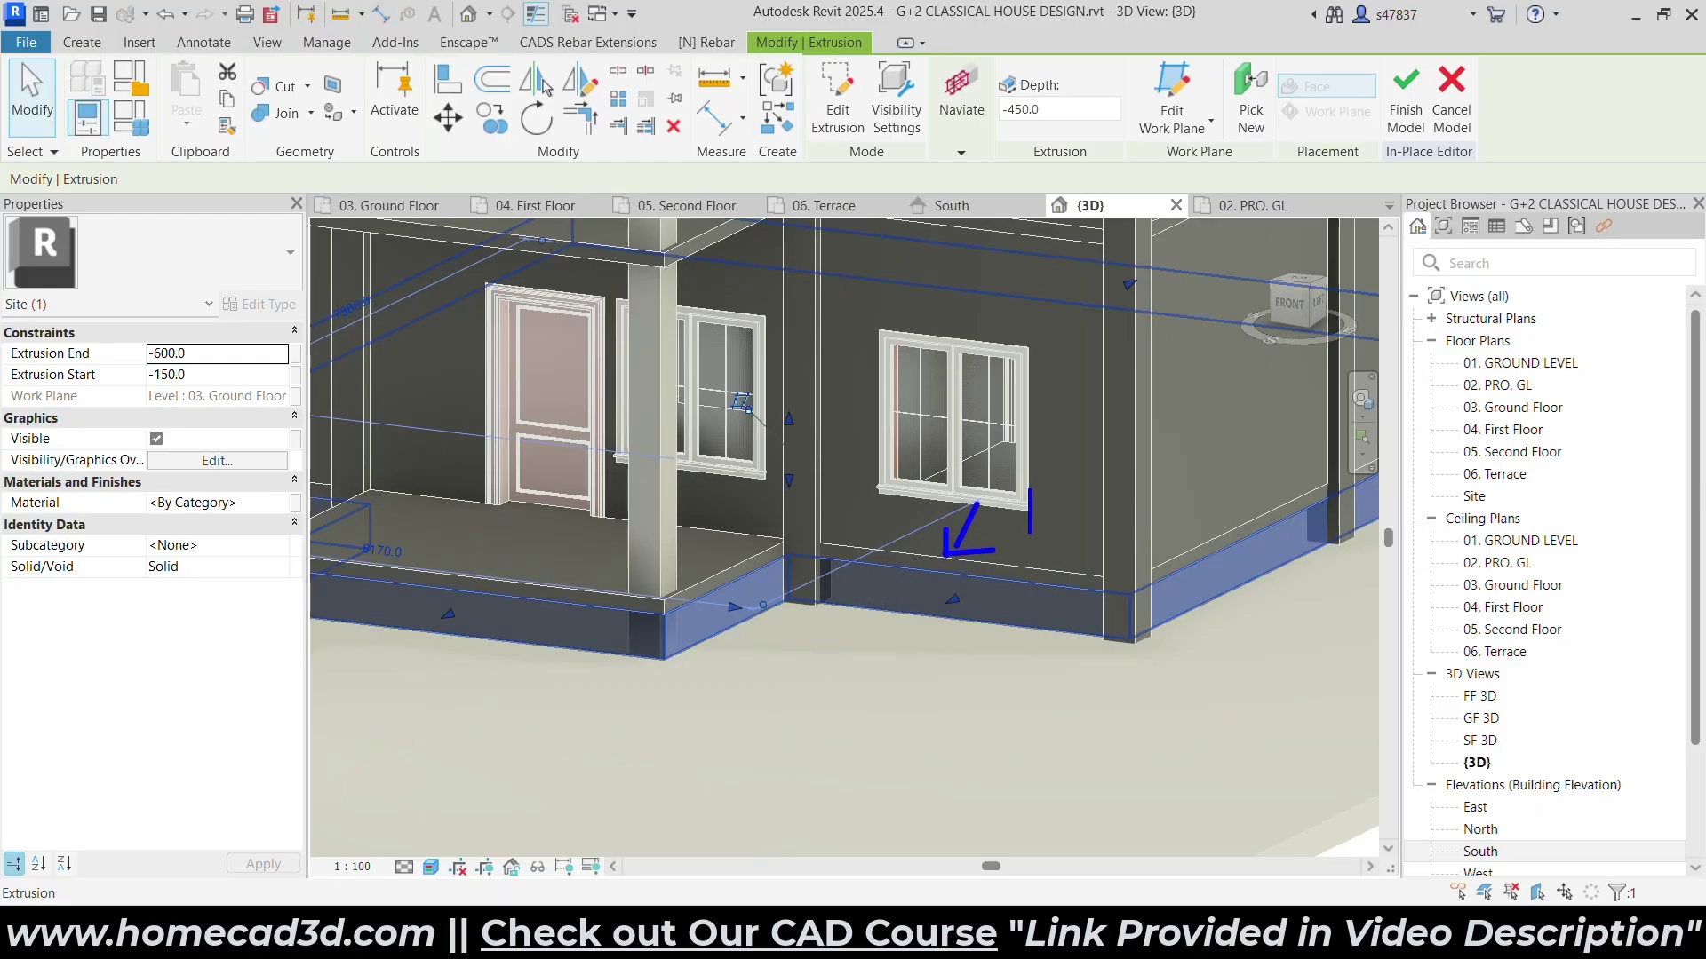
pyautogui.write('GROUND FLOO')
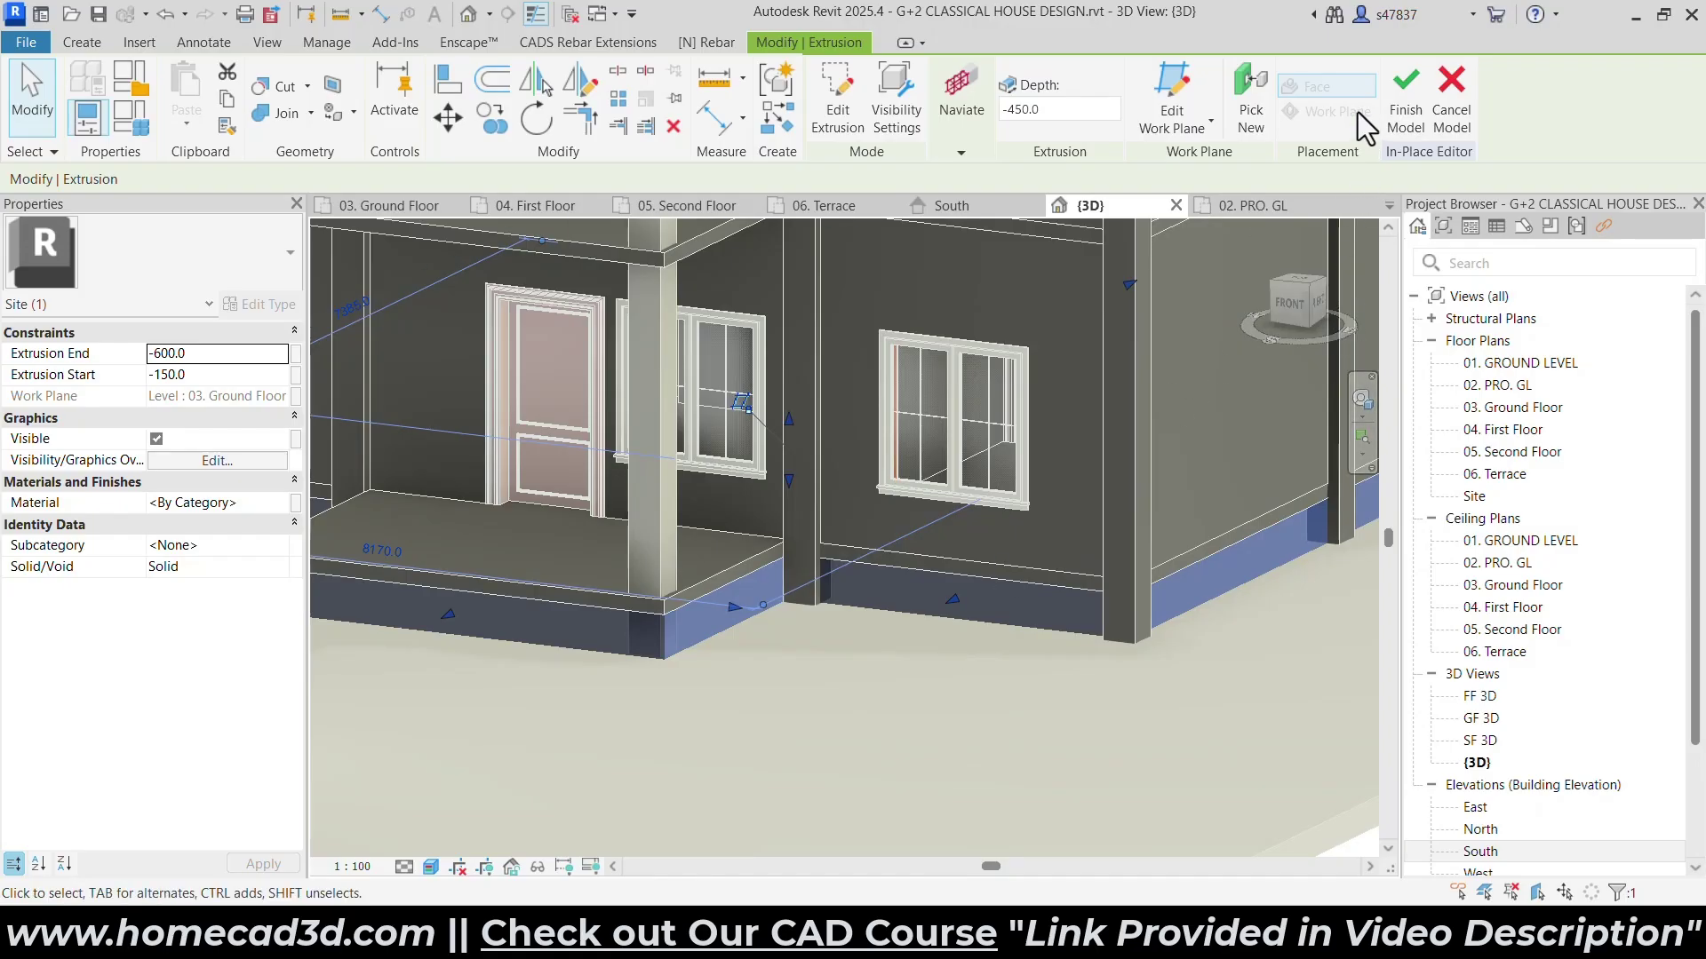
pyautogui.click(1405, 95)
# Open the site slab's in-place model, check its extrusion depth and finish the model.
pyautogui.scroll(-4, 802, 493)
pyautogui.click(737, 652)
pyautogui.click(958, 114)
pyautogui.click(799, 695)
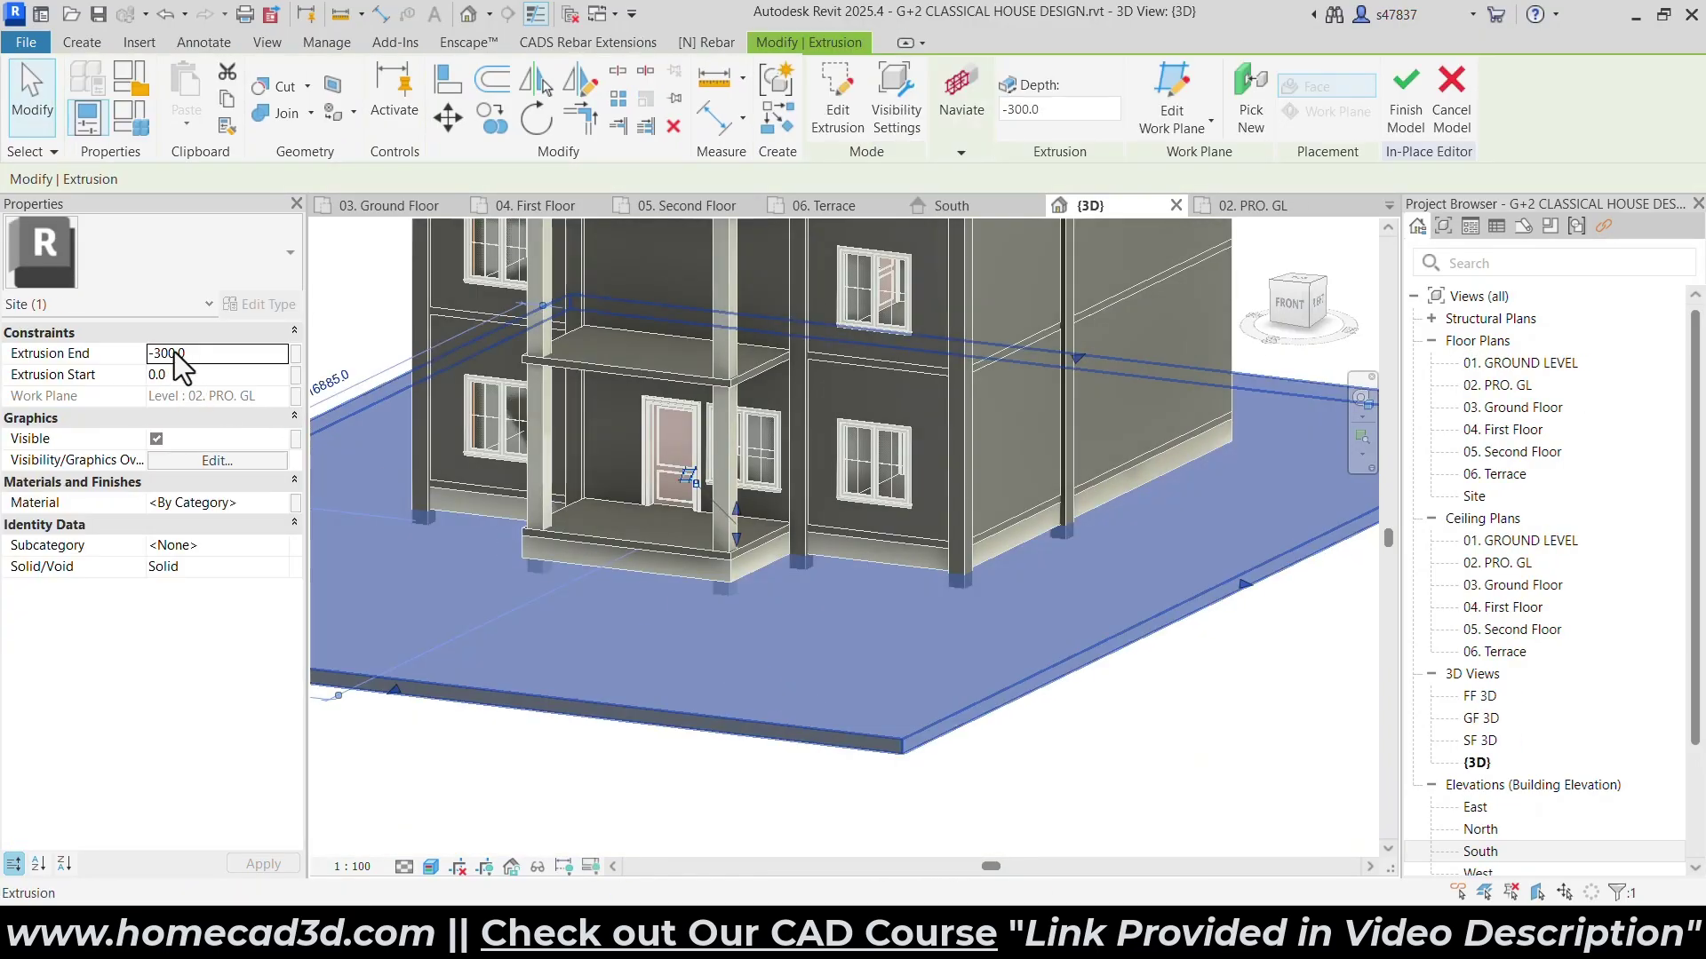
pyautogui.press('Return')
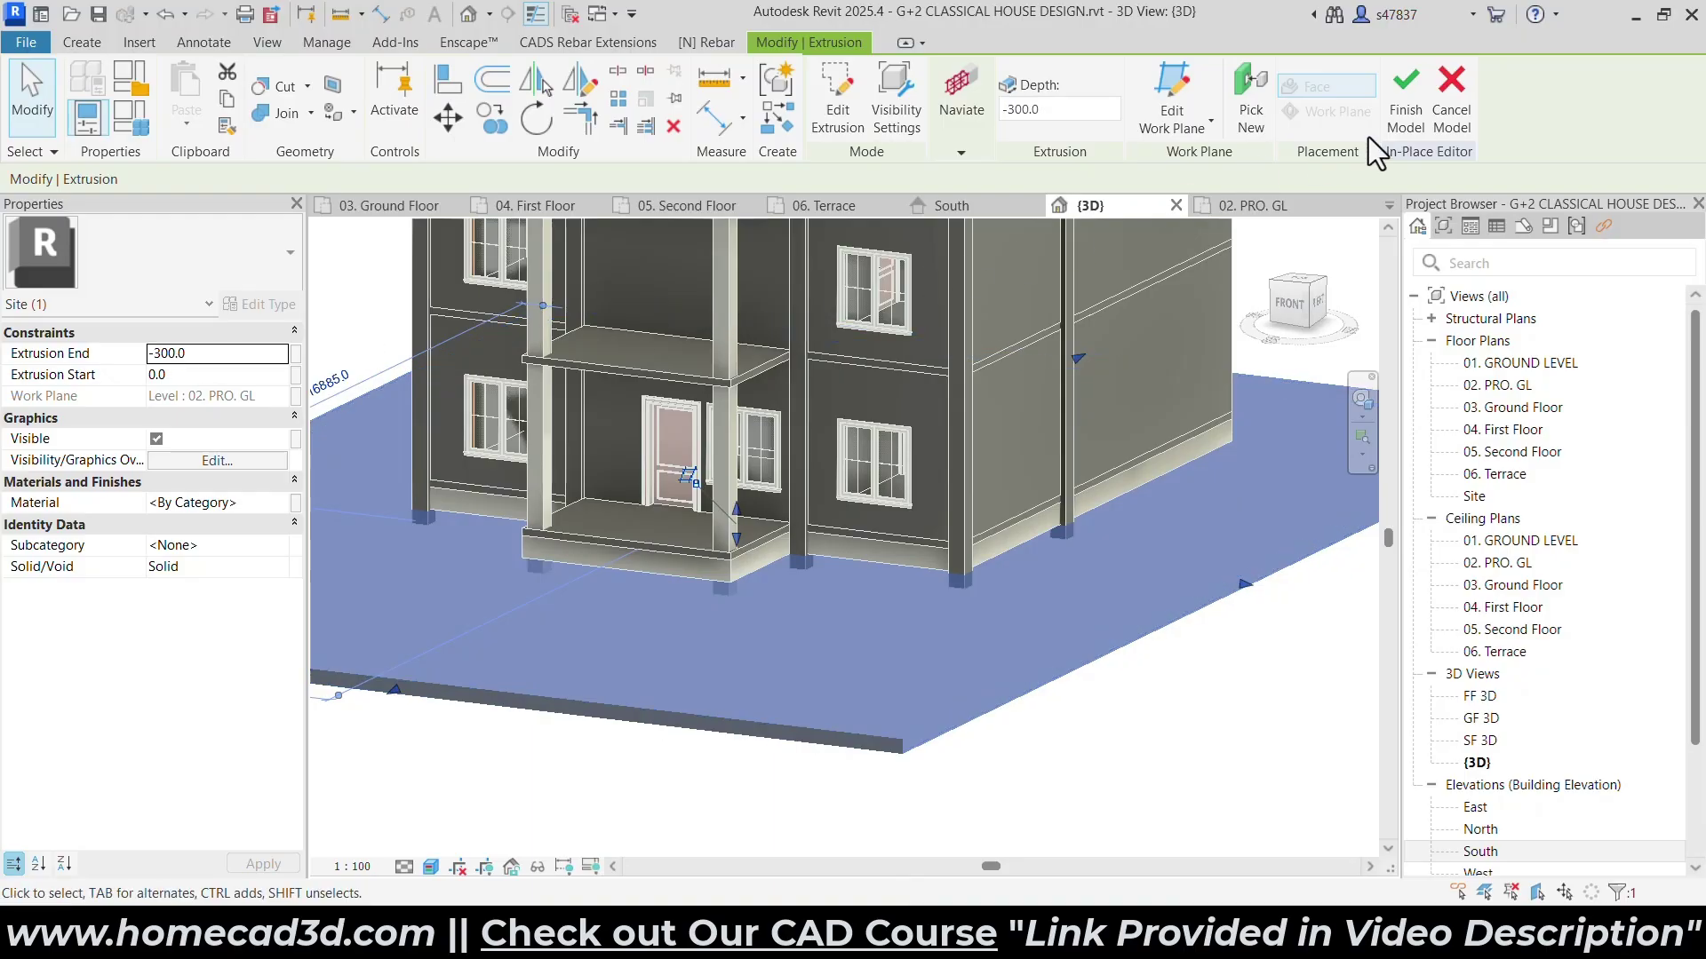
pyautogui.click(1405, 96)
pyautogui.press('Escape')
# Align the porch slab edge and the plinth face beneath it at the porch corner.
pyautogui.scroll(-3, 865, 665)
pyautogui.keyDown('shift'); pyautogui.moveTo(872, 696); pyautogui.dragTo(729, 742, button='middle'); pyautogui.keyUp('shift')
pyautogui.scroll(8, 729, 742)
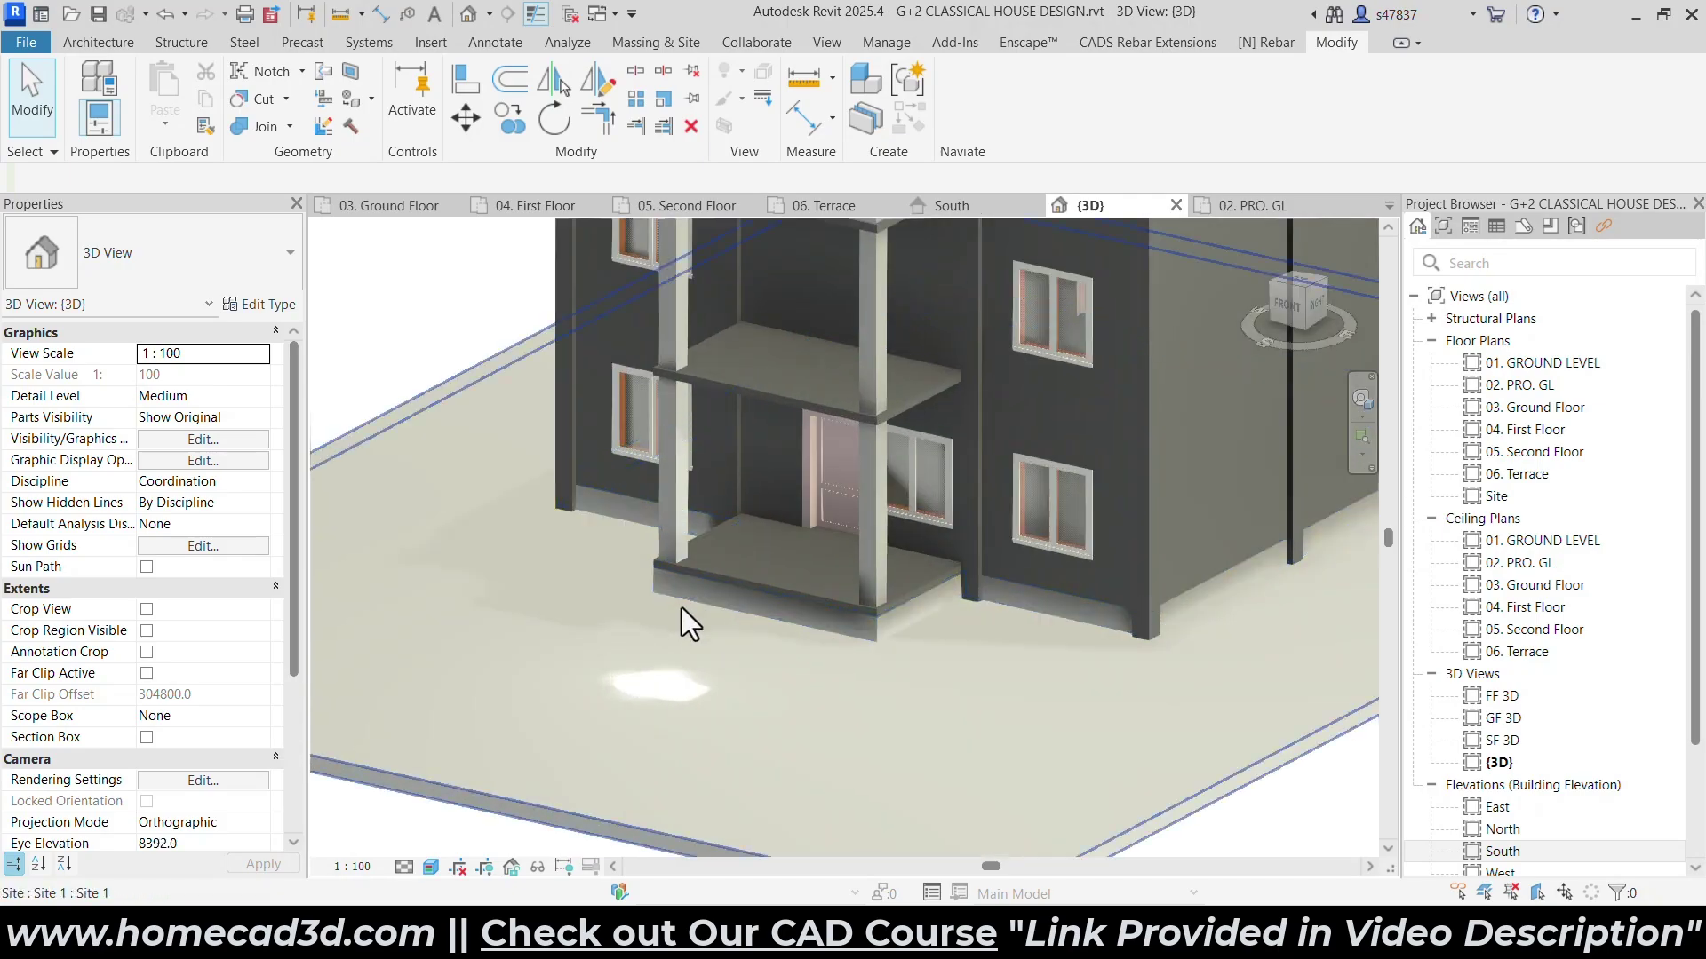
pyautogui.press('a')
pyautogui.press('l')
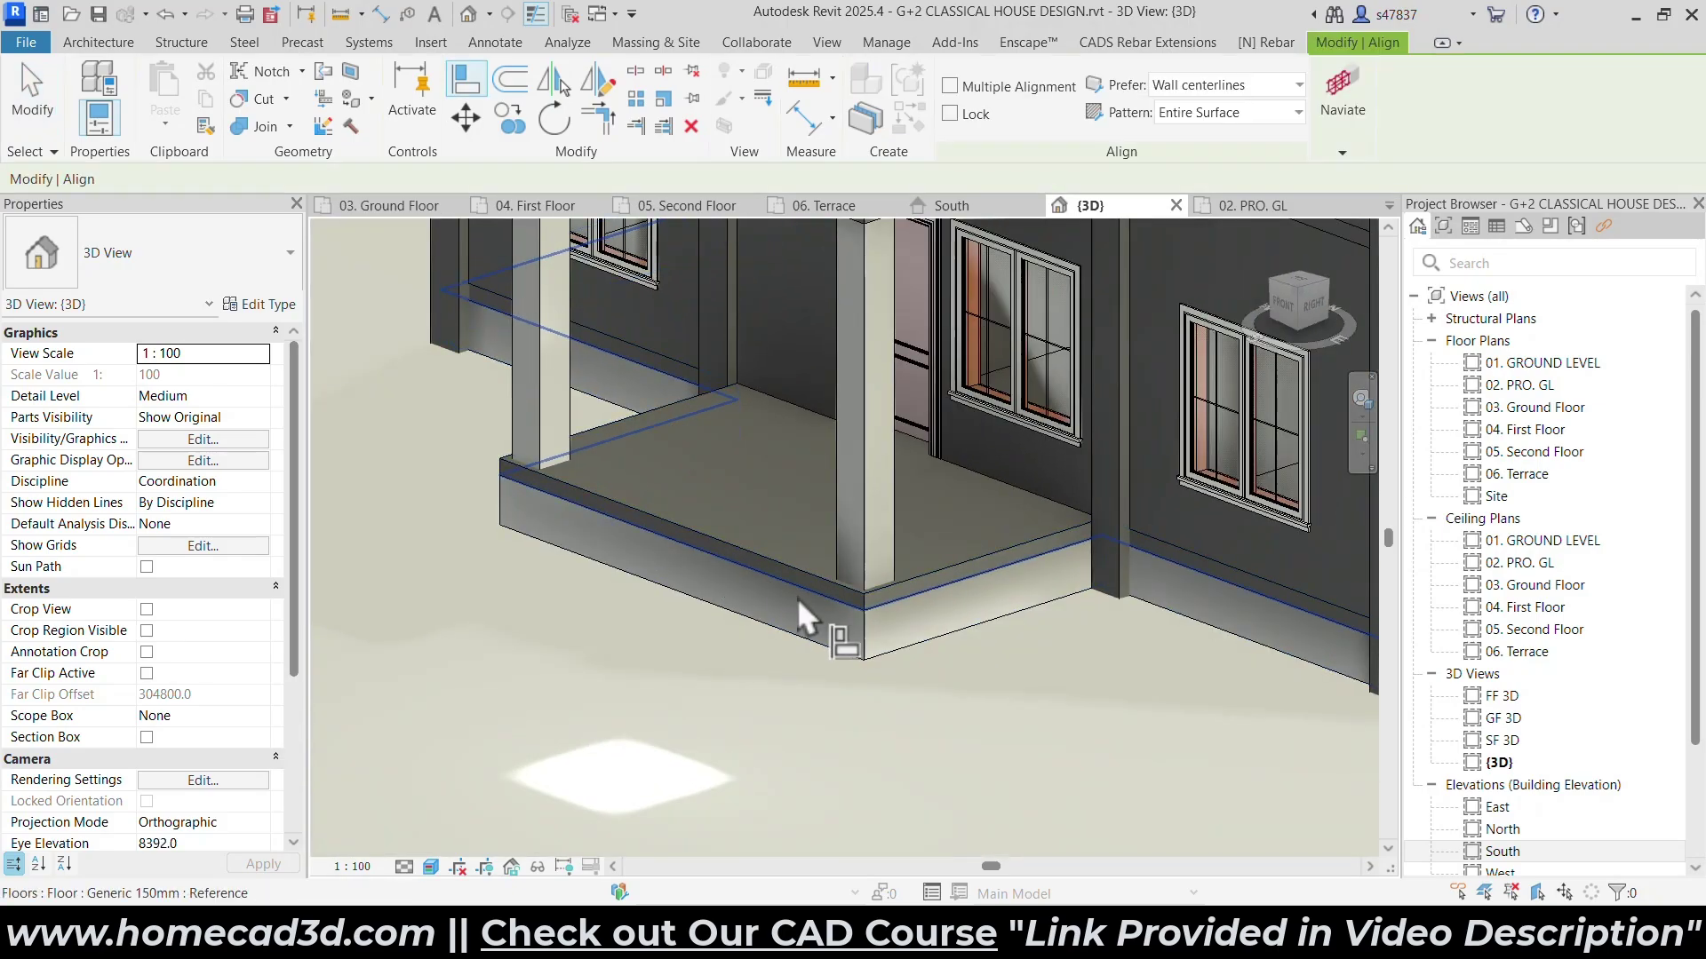
pyautogui.scroll(4, 905, 567)
pyautogui.click(1066, 626)
pyautogui.click(991, 549)
# Inspect the porch corner from another side to compare the slab, plinth and column faces, and end the alignment.
pyautogui.scroll(-4, 844, 564)
pyautogui.keyDown('shift'); pyautogui.moveTo(729, 595); pyautogui.dragTo(808, 728, button='middle'); pyautogui.keyUp('shift')
pyautogui.scroll(4, 792, 761)
pyautogui.scroll(-3, 791, 761)
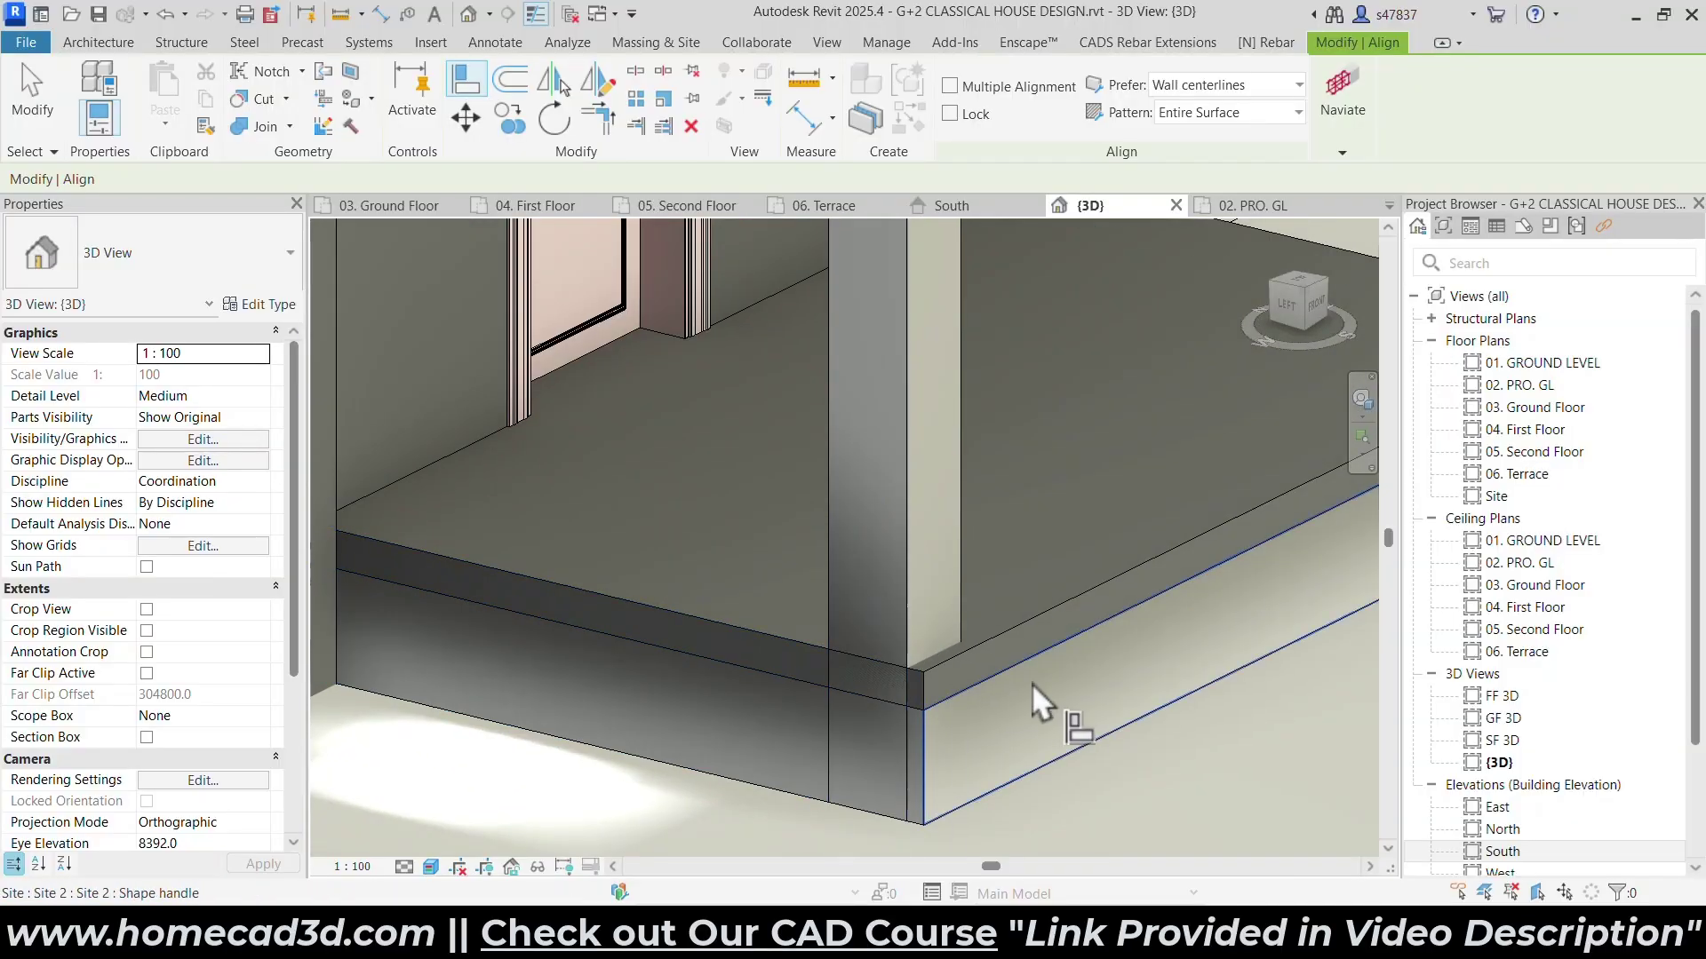
pyautogui.scroll(-2, 817, 604)
pyautogui.scroll(-3, 807, 620)
pyautogui.keyDown('shift'); pyautogui.moveTo(994, 644); pyautogui.dragTo(799, 569, button='middle'); pyautogui.keyUp('shift')
pyautogui.press('Escape')
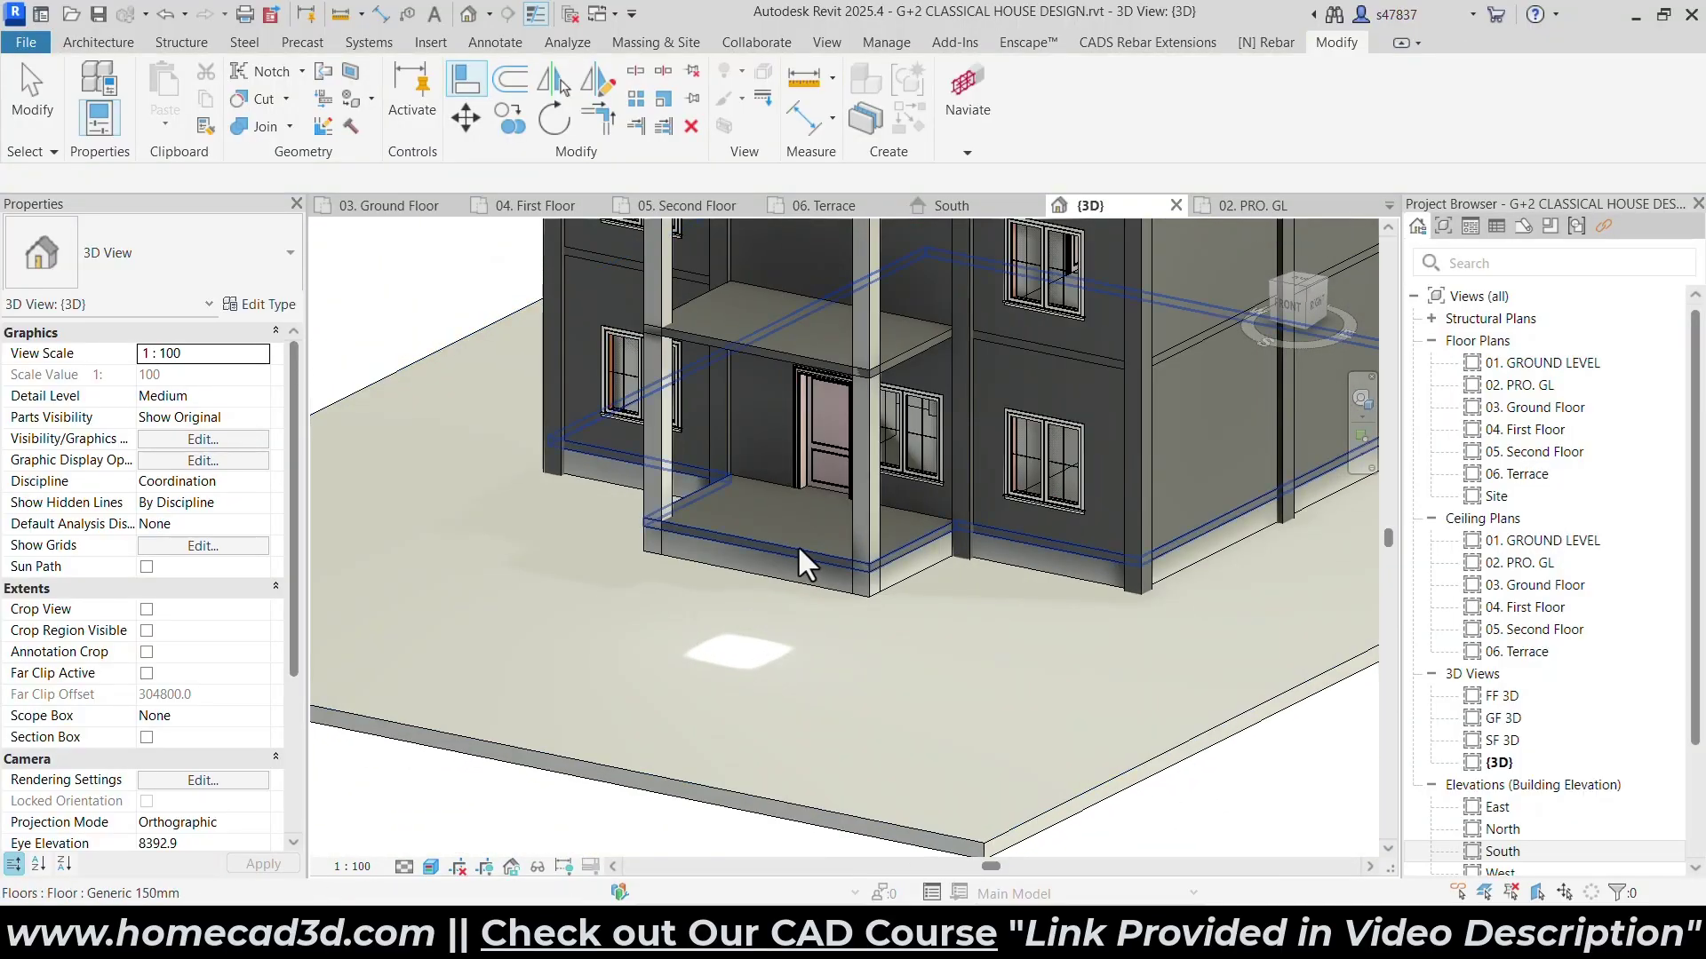
# Set the Base Level of the two front porch columns to 03. Ground Floor.
pyautogui.scroll(3, 794, 546)
pyautogui.click(922, 492)
pyautogui.keyDown('ctrl'); pyautogui.click(498, 379); pyautogui.keyUp('ctrl')
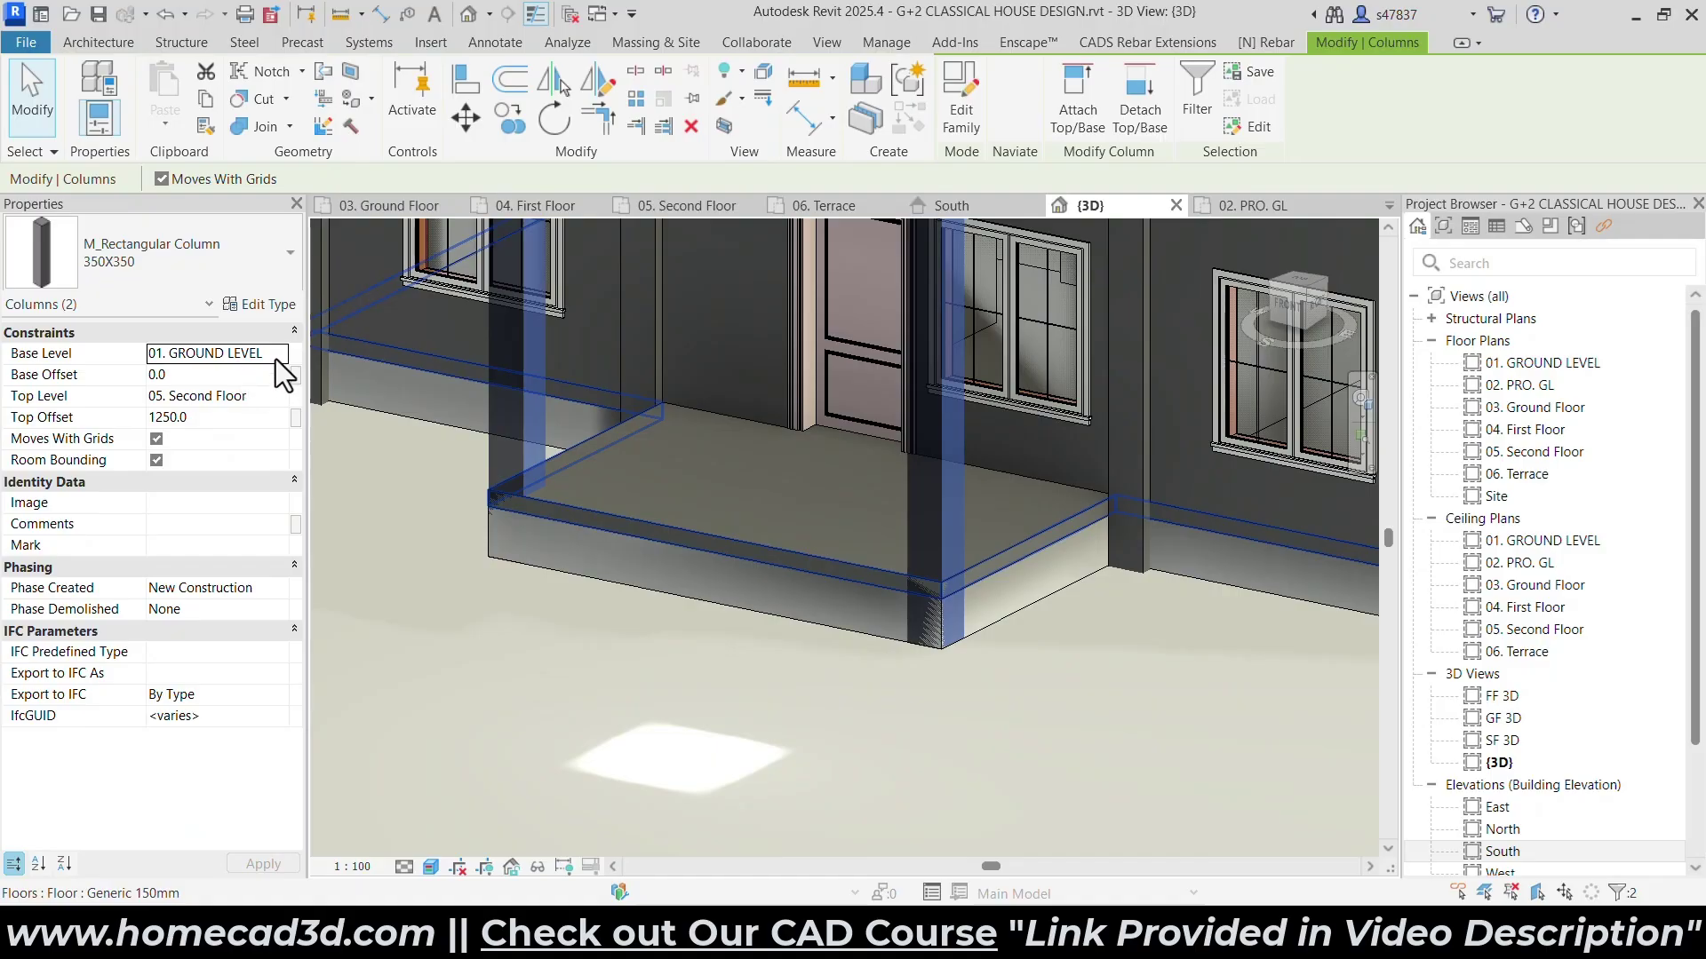
pyautogui.click(275, 355)
pyautogui.click(206, 407)
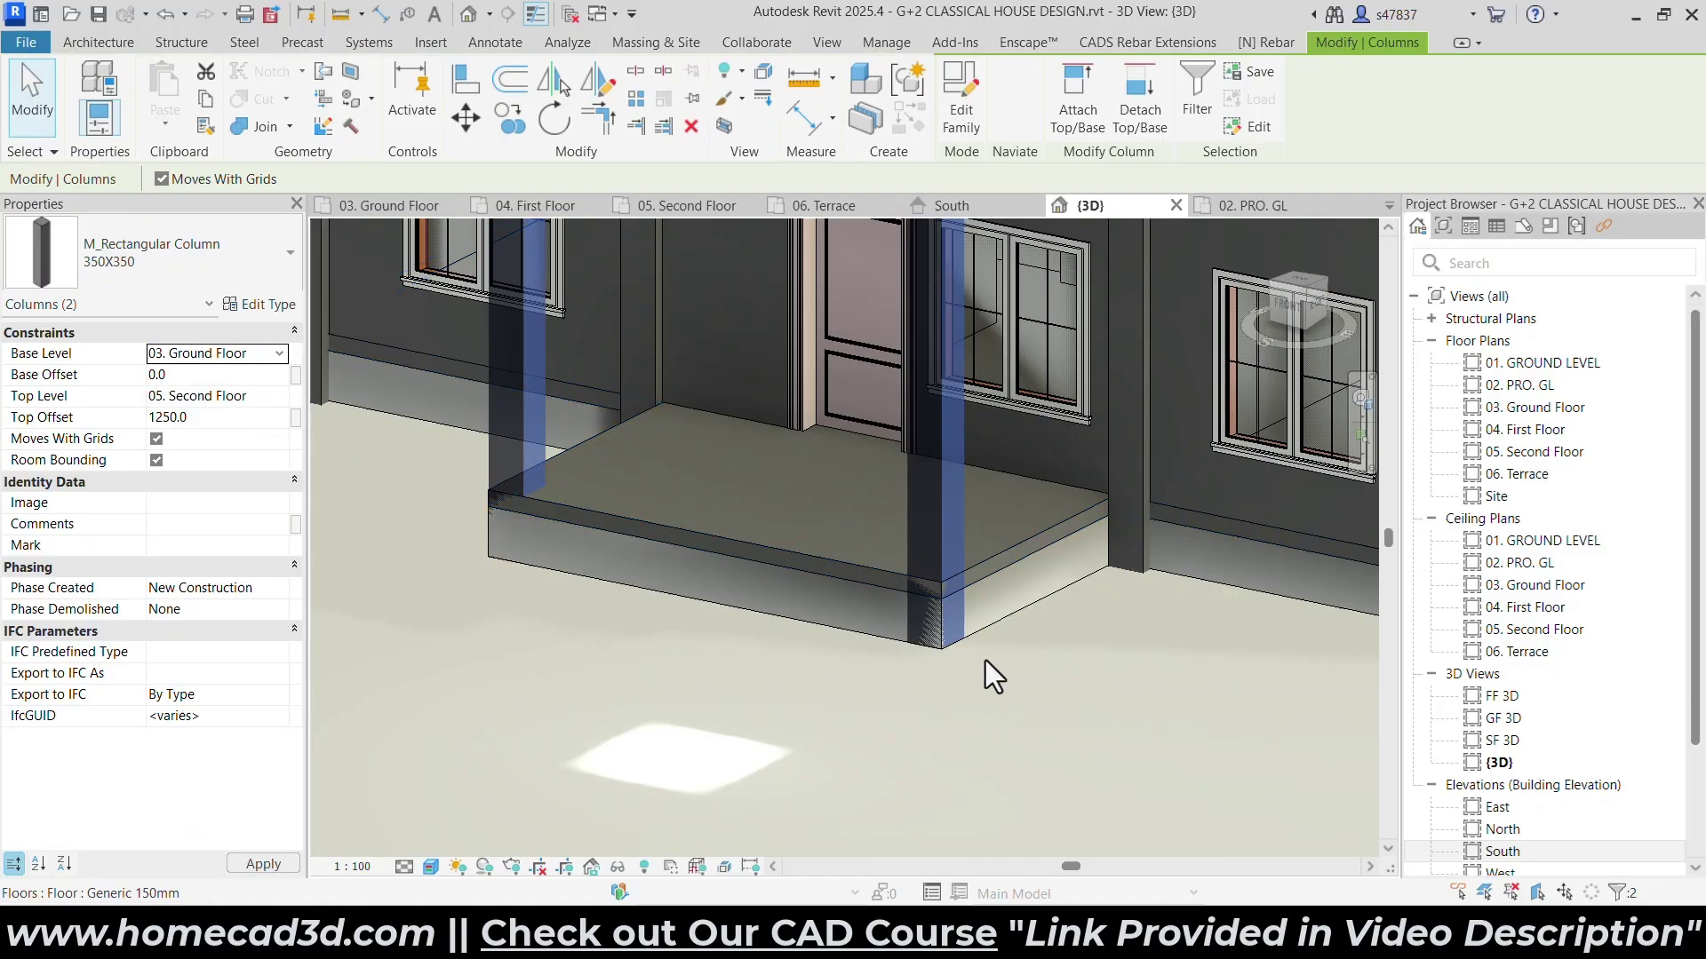
pyautogui.press('Escape')
pyautogui.scroll(2, 956, 629)
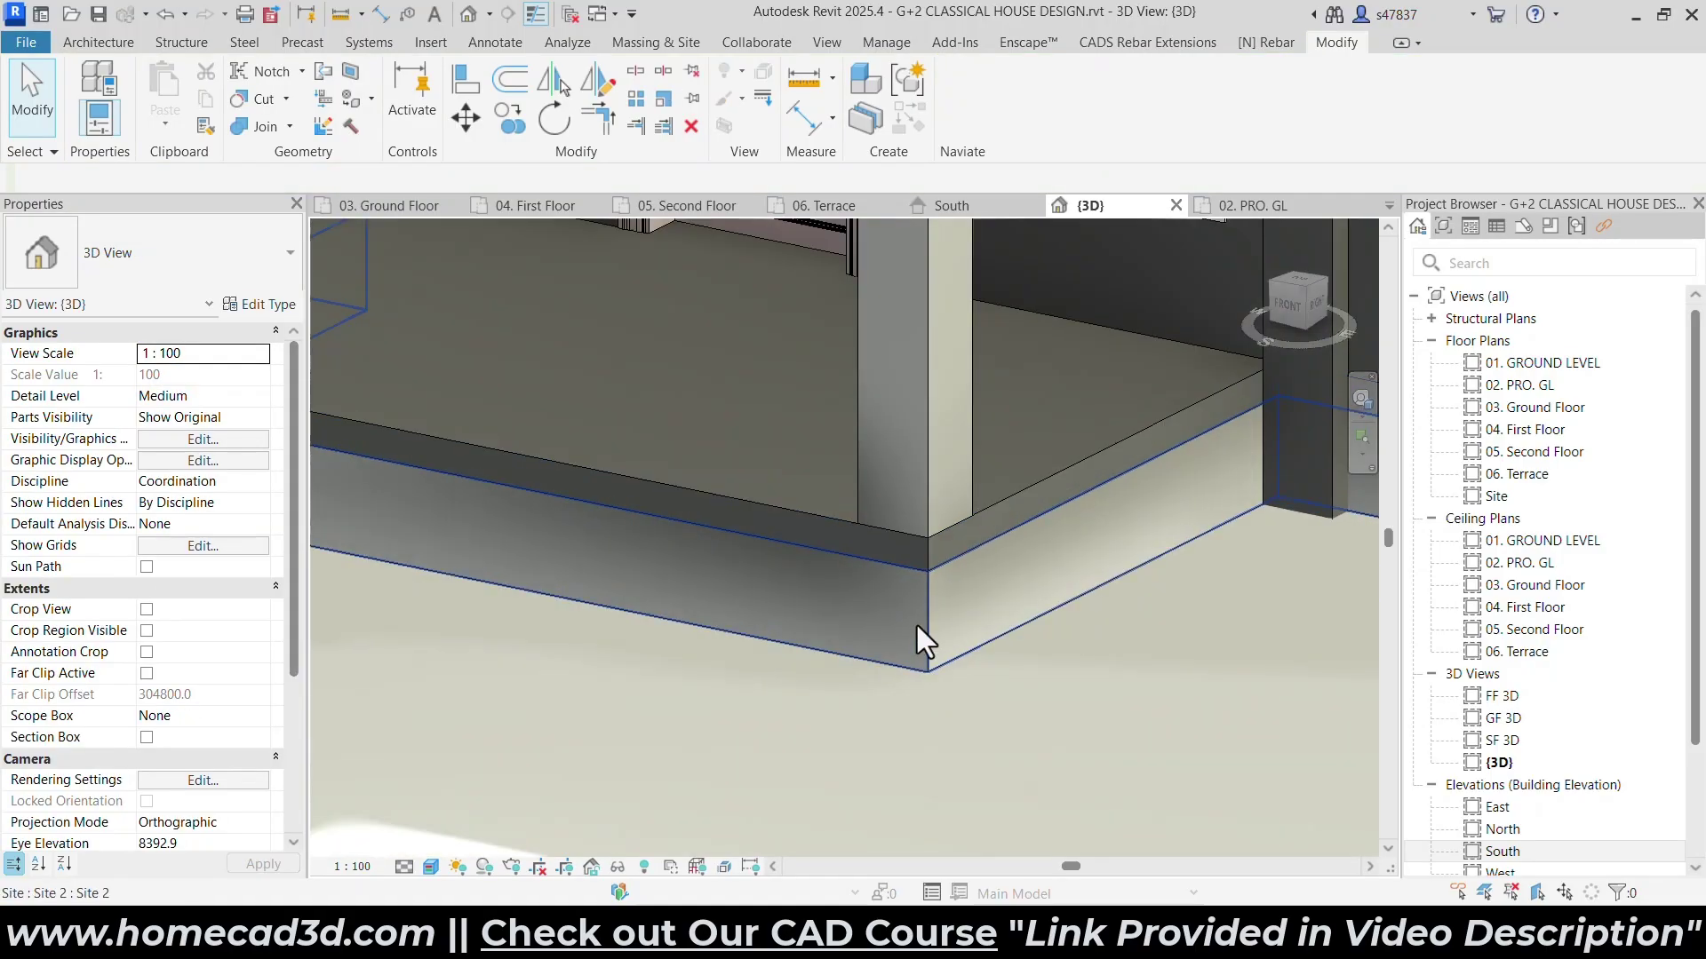
pyautogui.scroll(-3, 727, 540)
# Switch to the browser's reference photo to study the entrance steps, and return to the Revit porch view.
pyautogui.hotkey('alt', 'Tab')
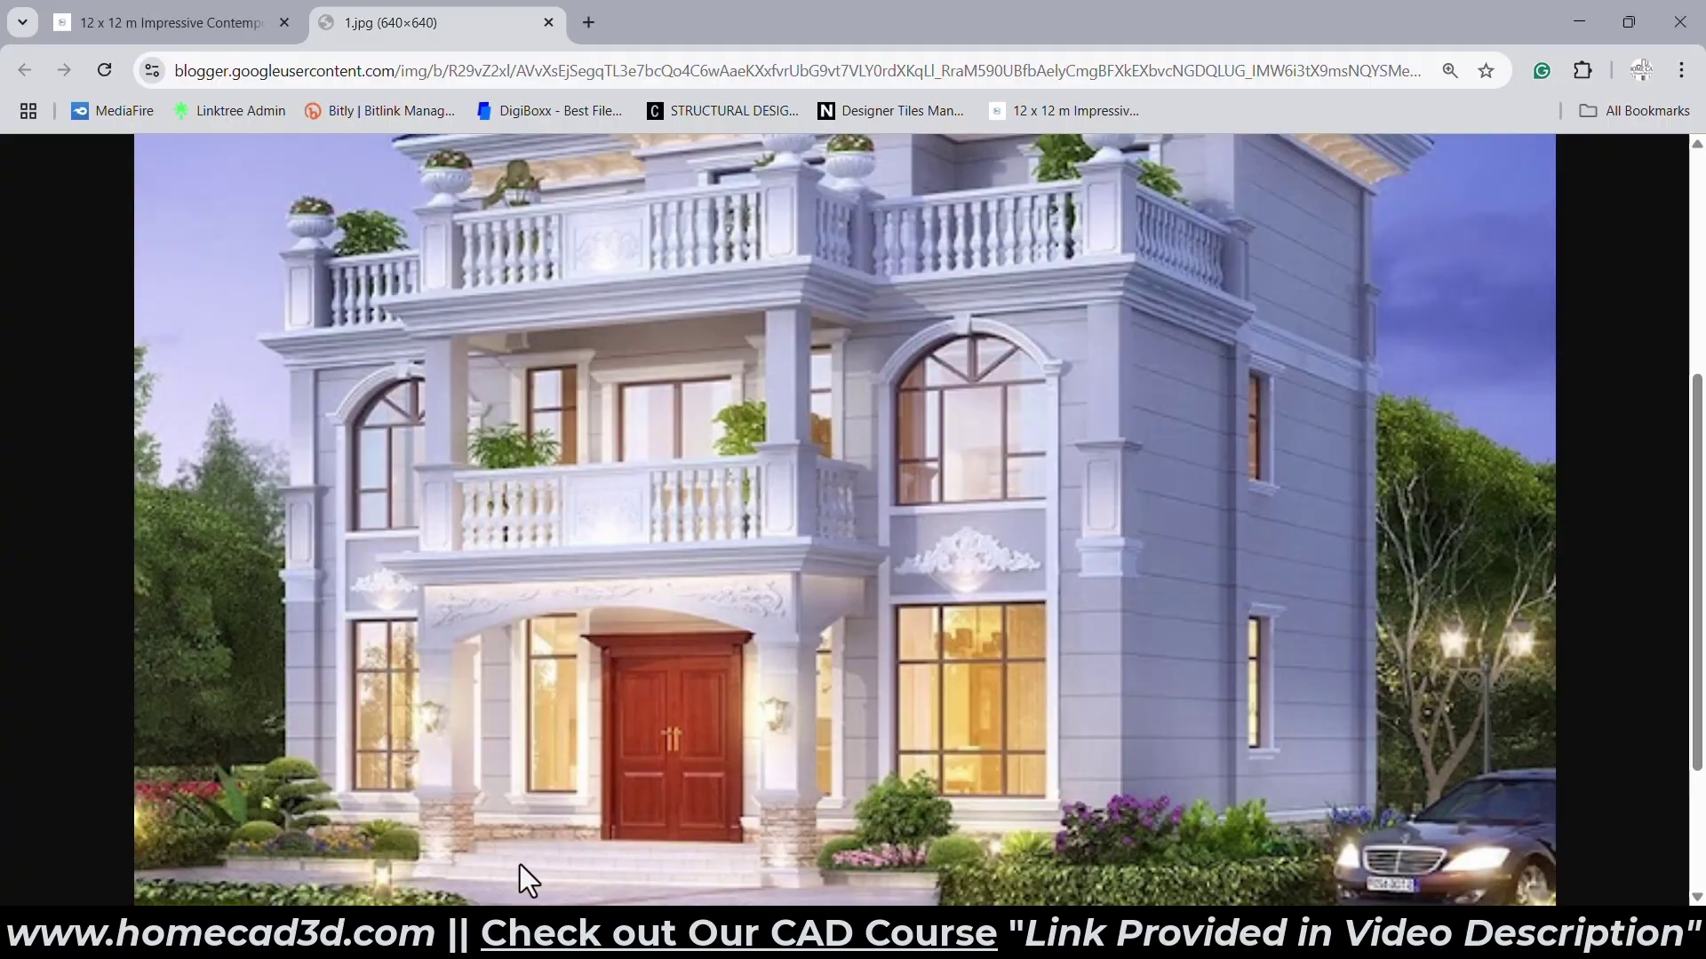
pyautogui.hotkey('alt', 'Tab')
pyautogui.scroll(3, 929, 615)
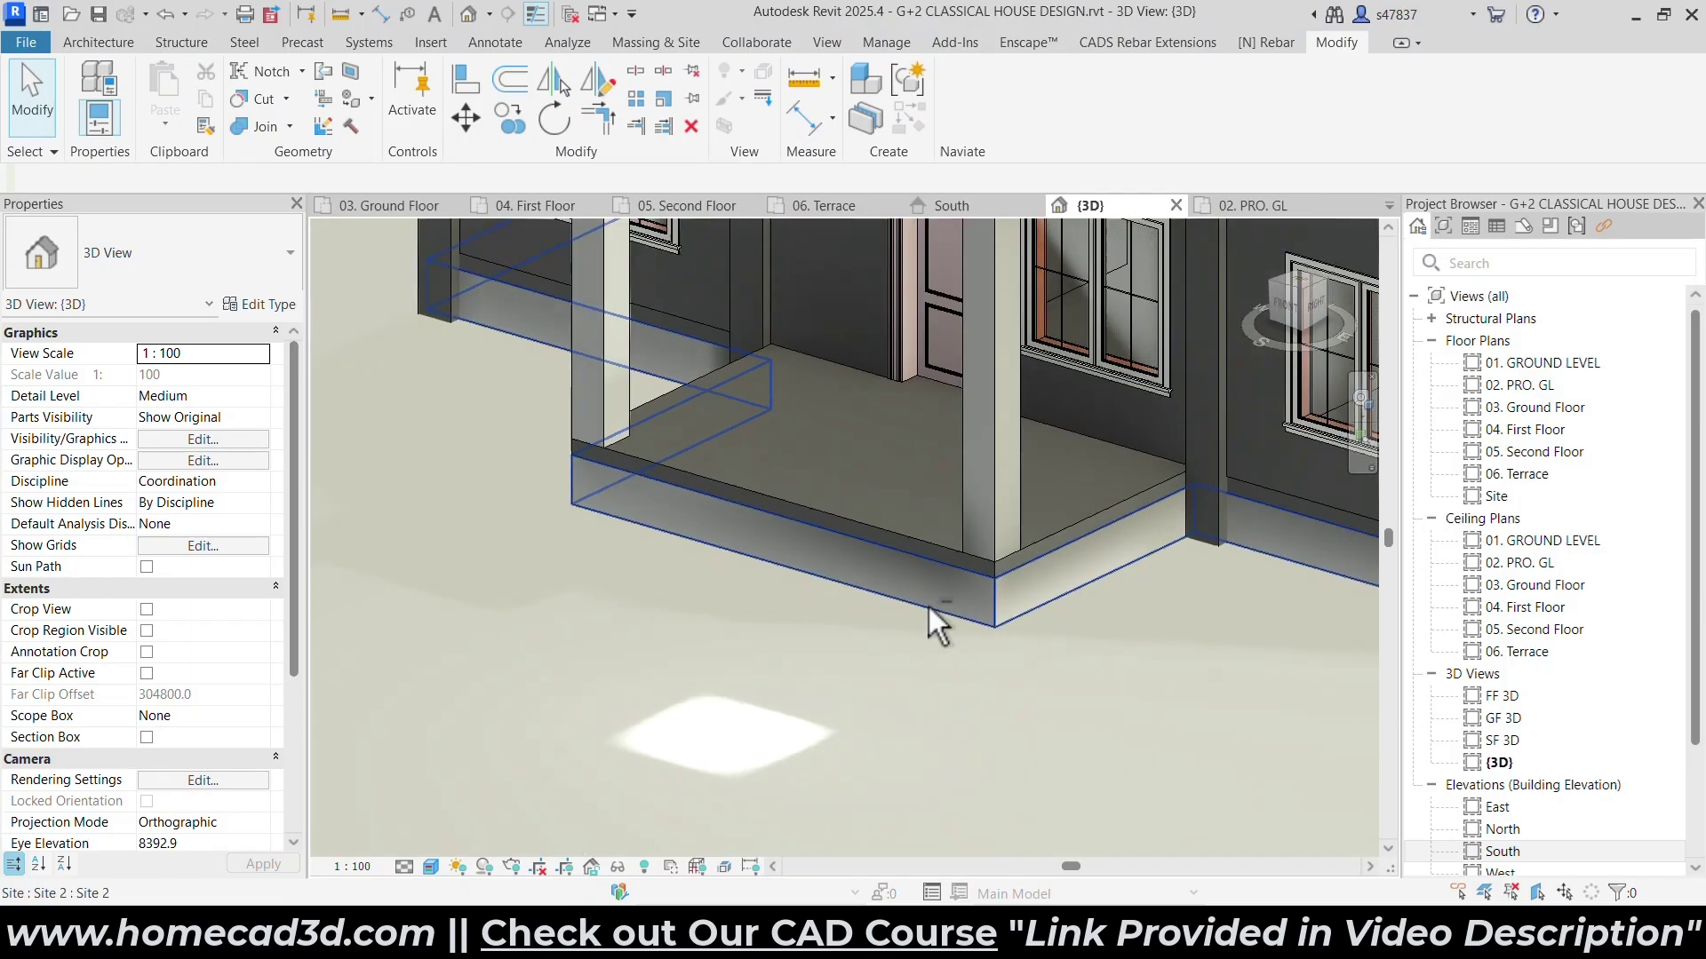
pyautogui.scroll(-2, 879, 661)
# Create a new in-place component in the Stairs category and name it as the front stair.
pyautogui.click(114, 42)
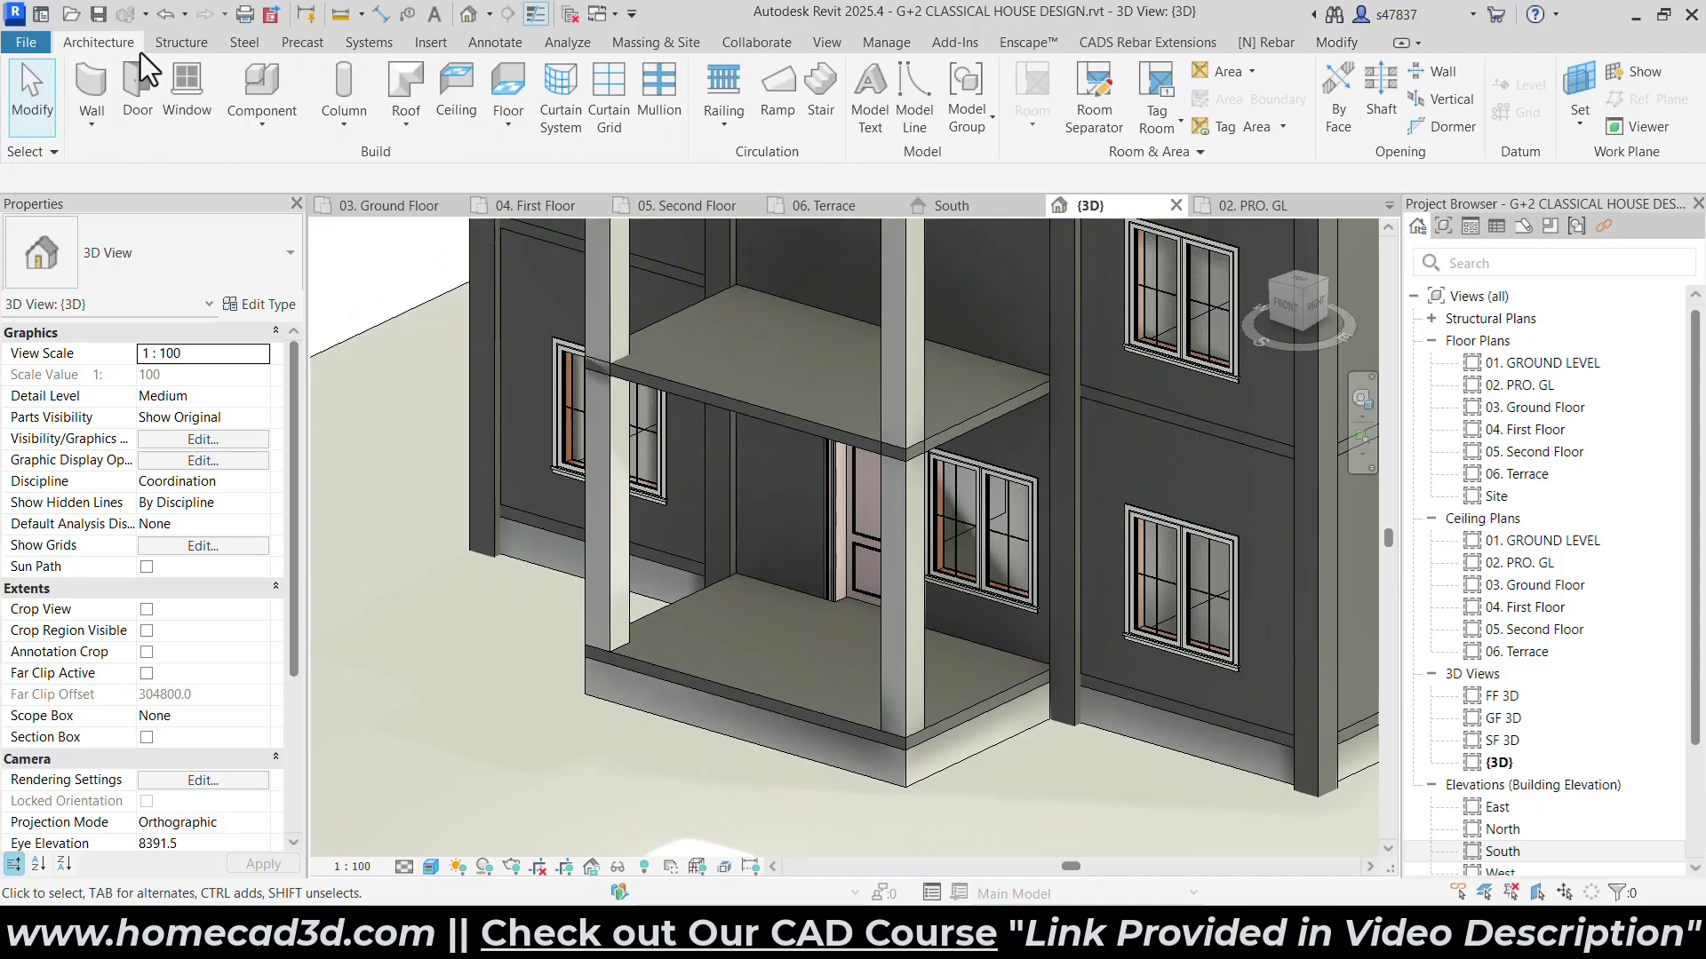
pyautogui.click(259, 114)
pyautogui.click(285, 213)
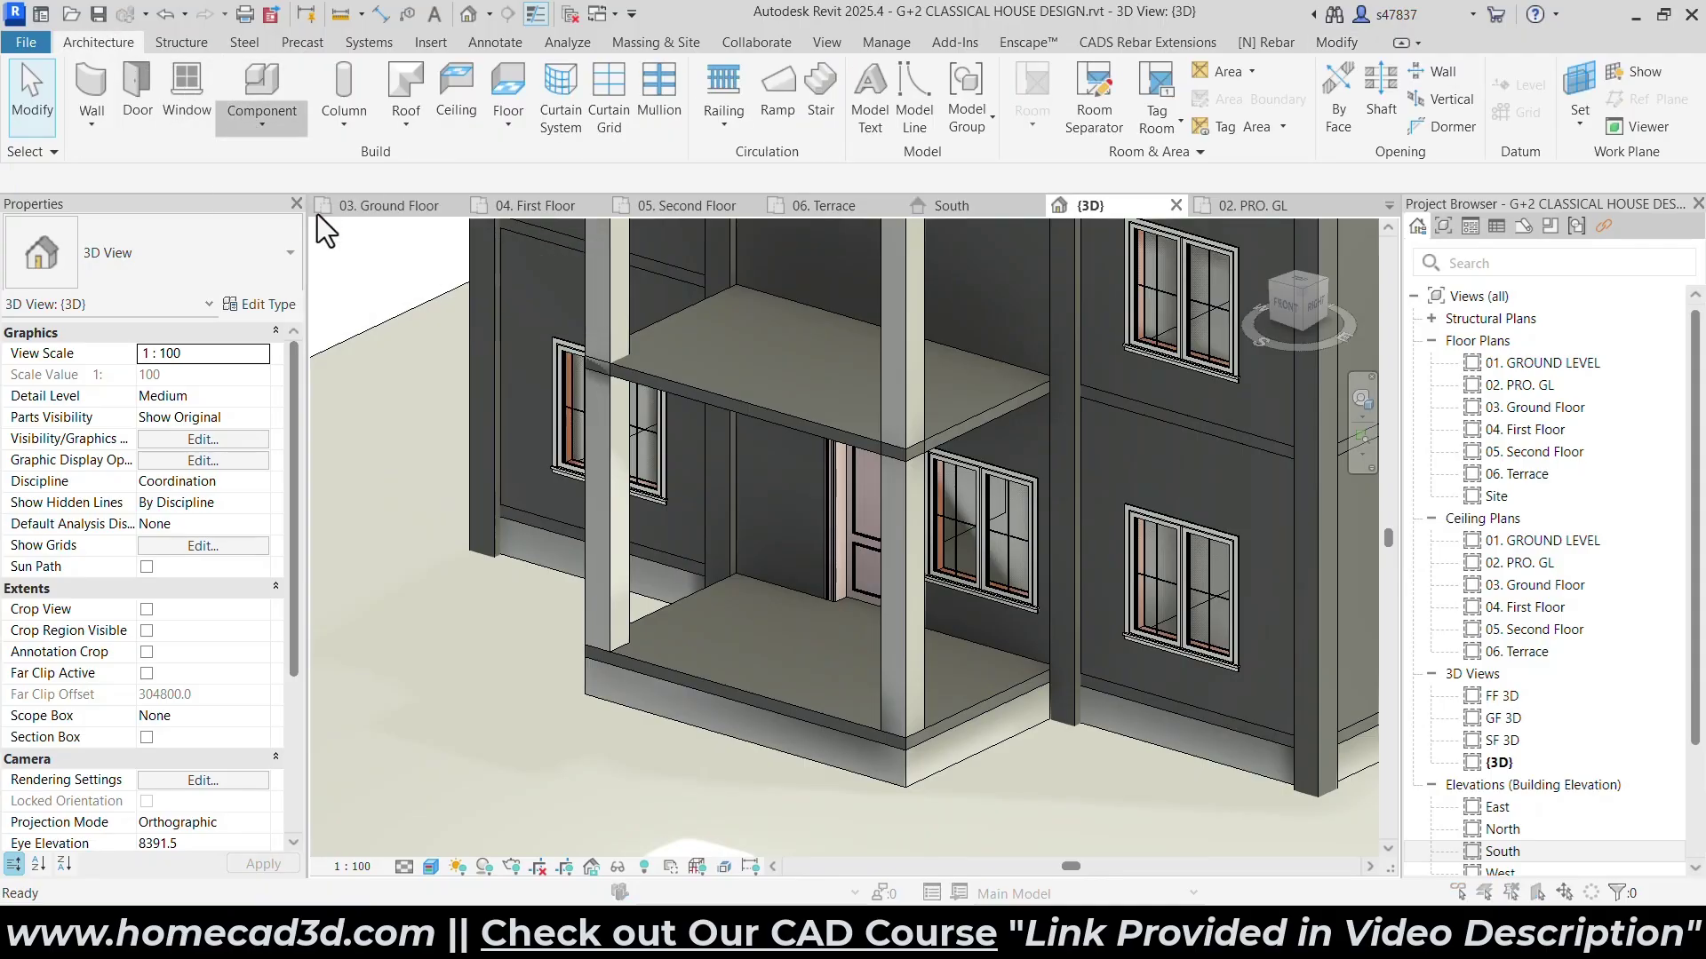
pyautogui.scroll(-7, 851, 408)
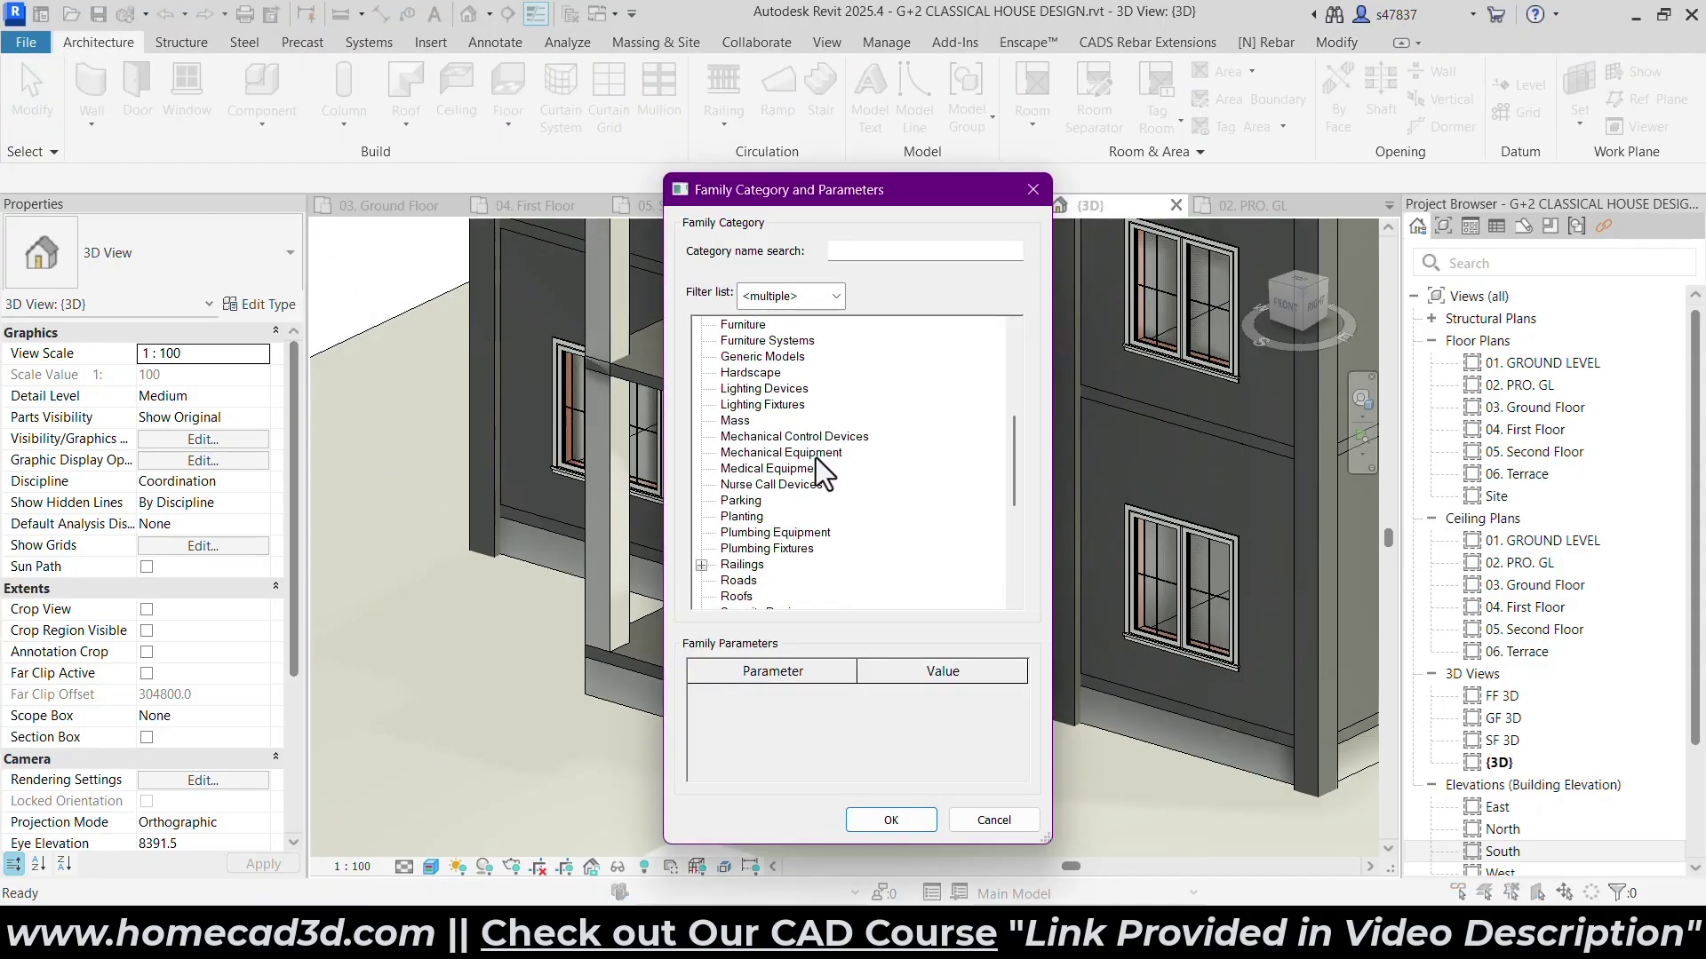
pyautogui.scroll(-1, 749, 546)
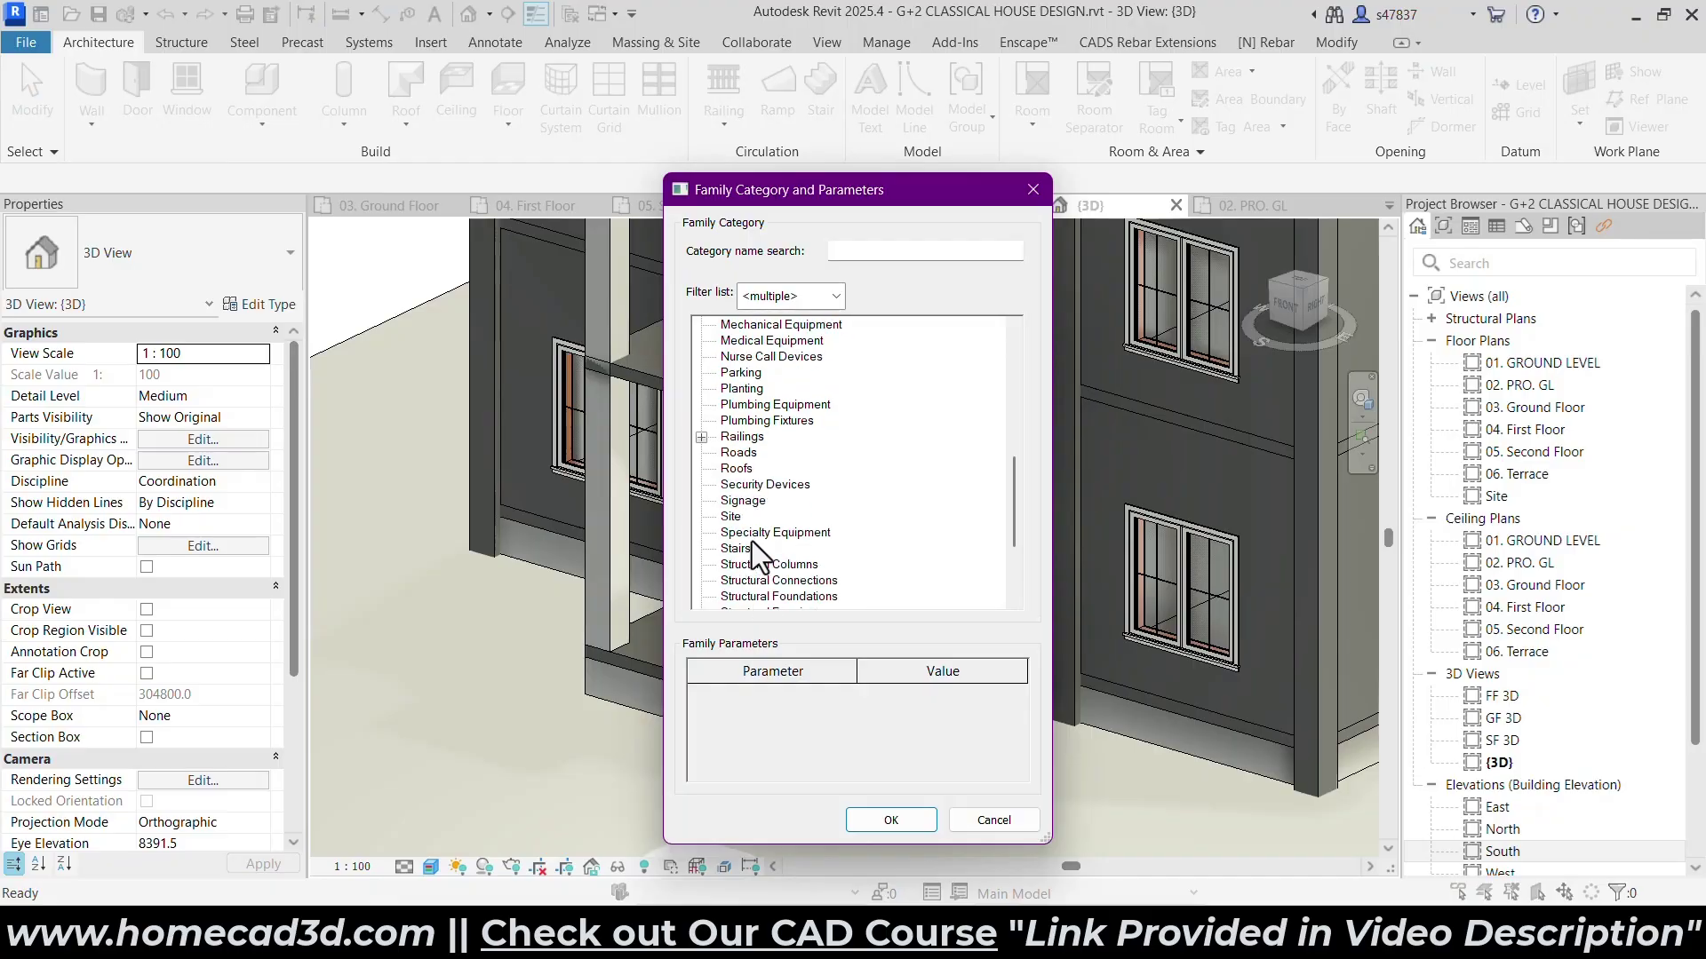
pyautogui.click(889, 819)
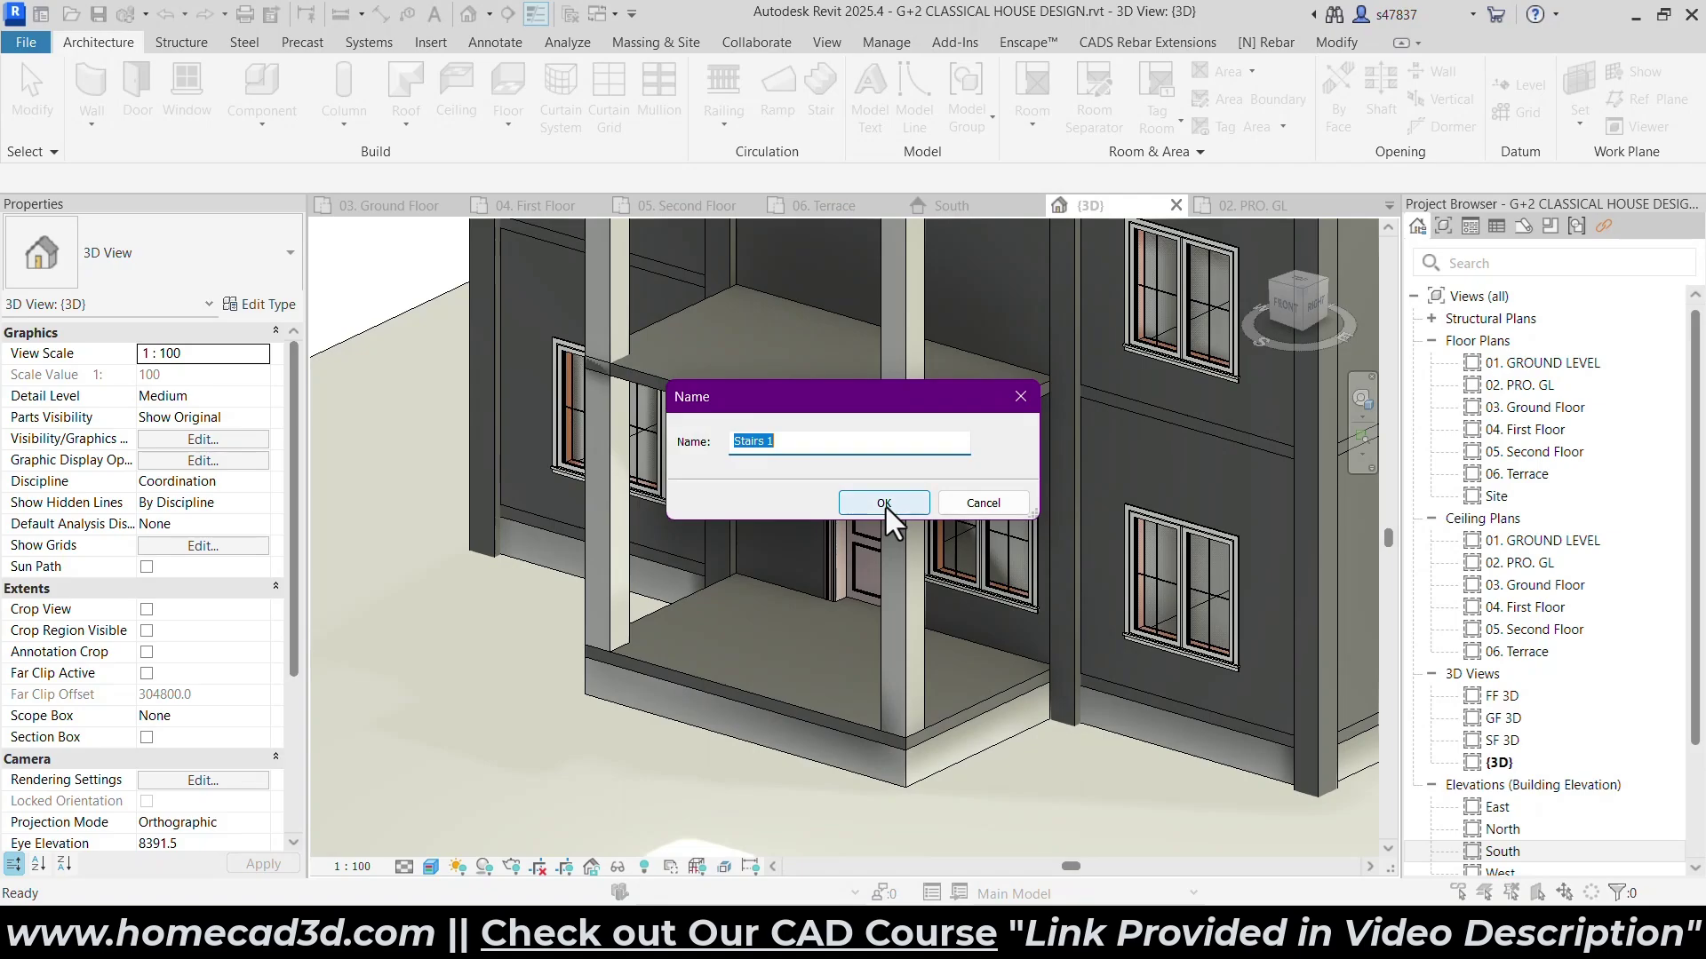
pyautogui.write('FRONT STAI')
pyautogui.click(849, 489)
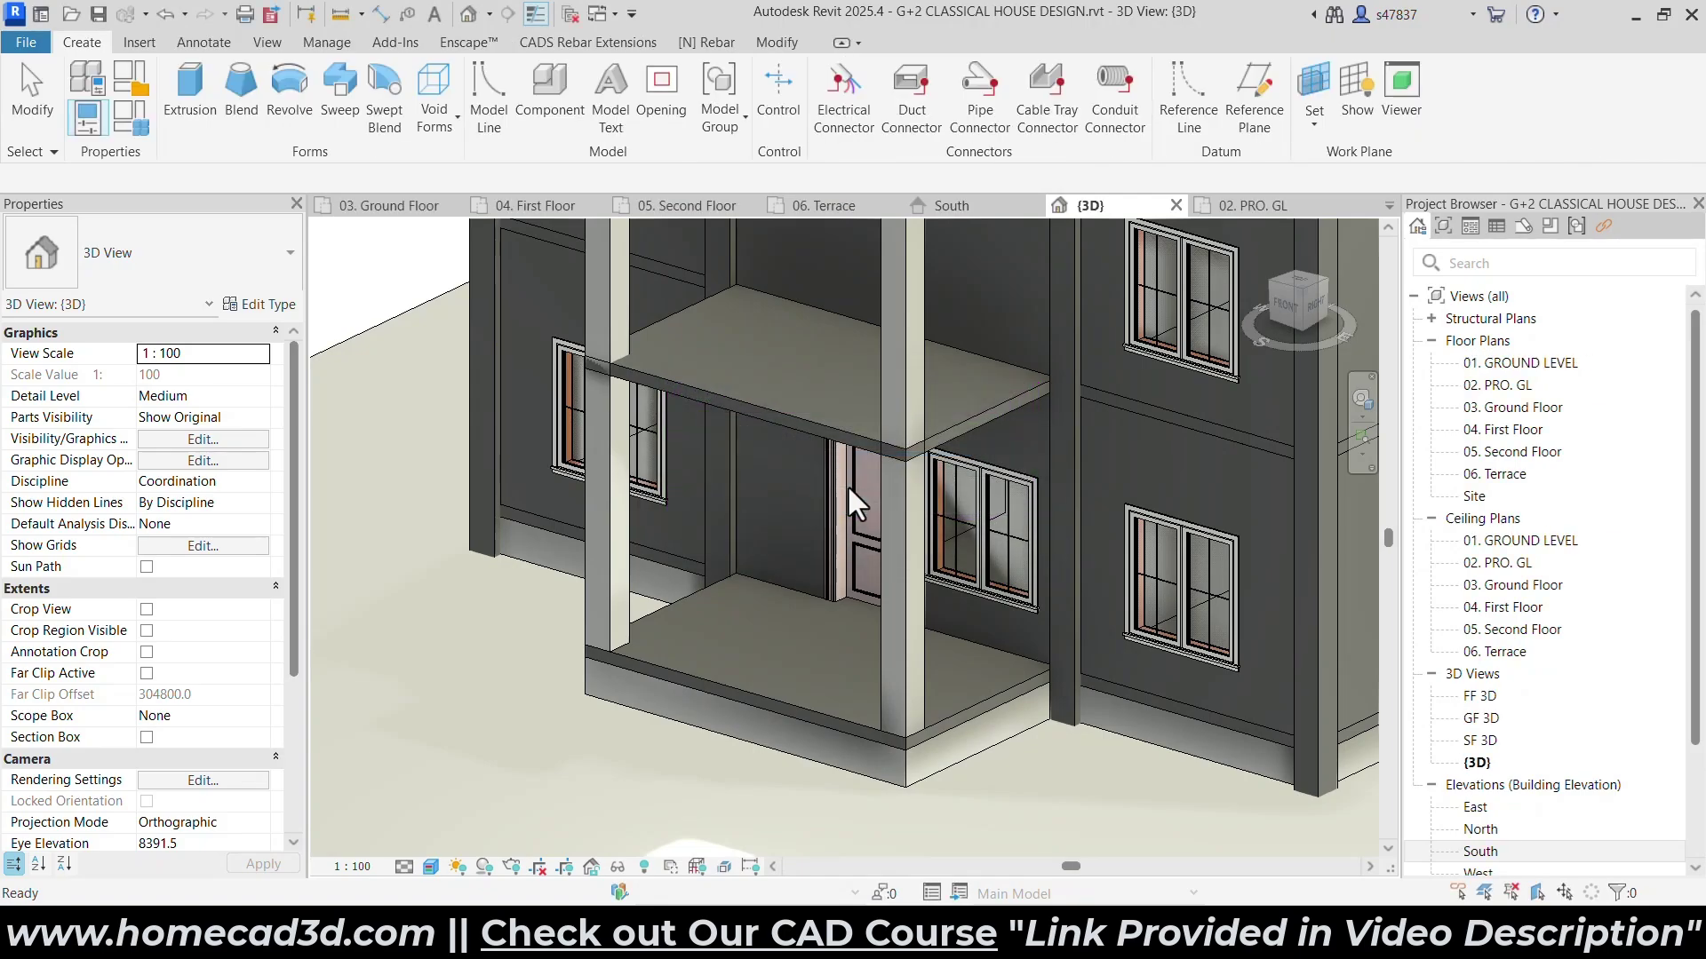
# Start an extrusion for the front stair and pick the side face of the porch plinth as its work plane.
pyautogui.click(189, 114)
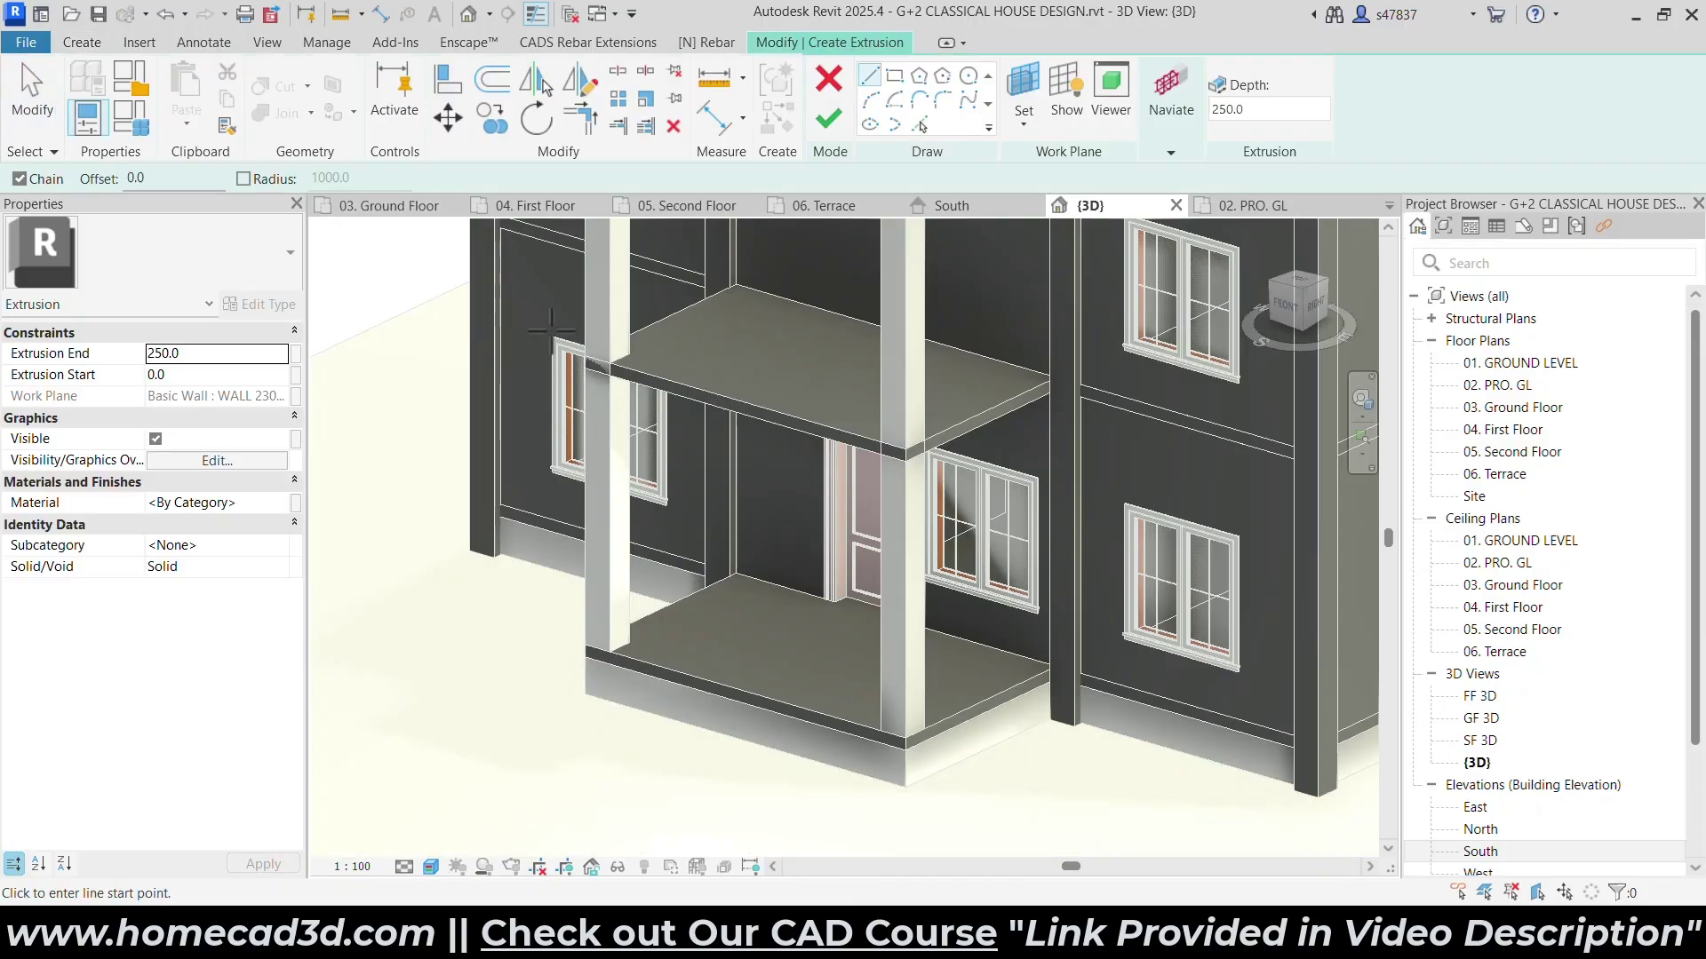
pyautogui.click(1017, 87)
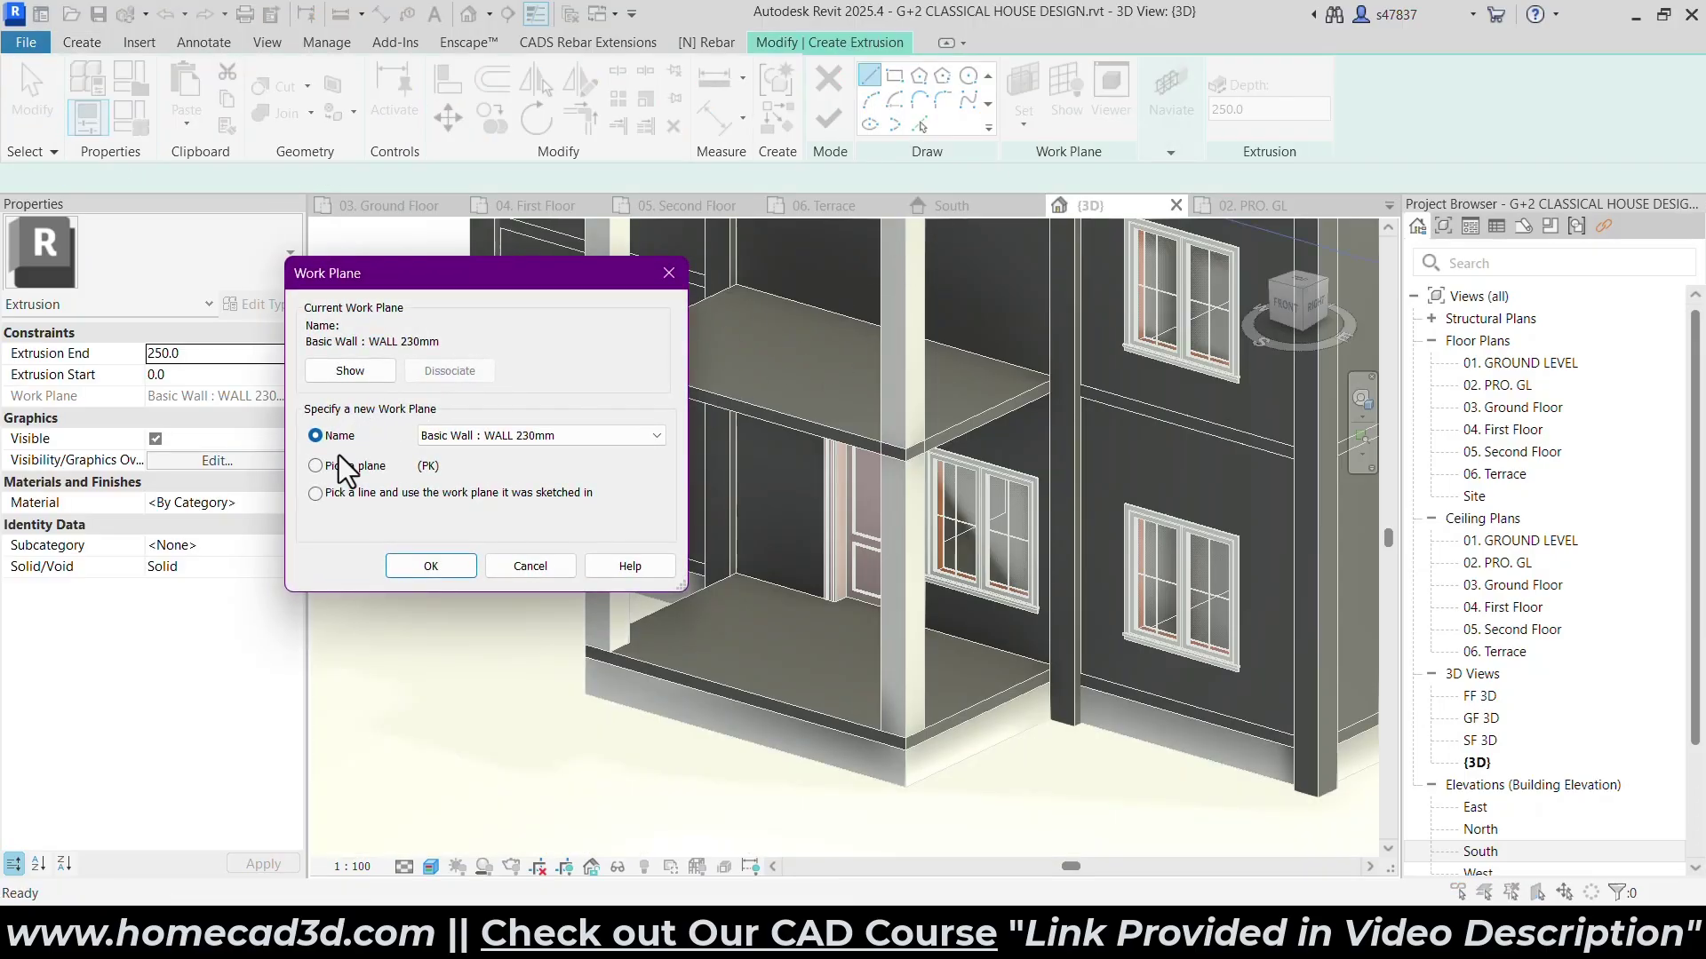
pyautogui.click(424, 568)
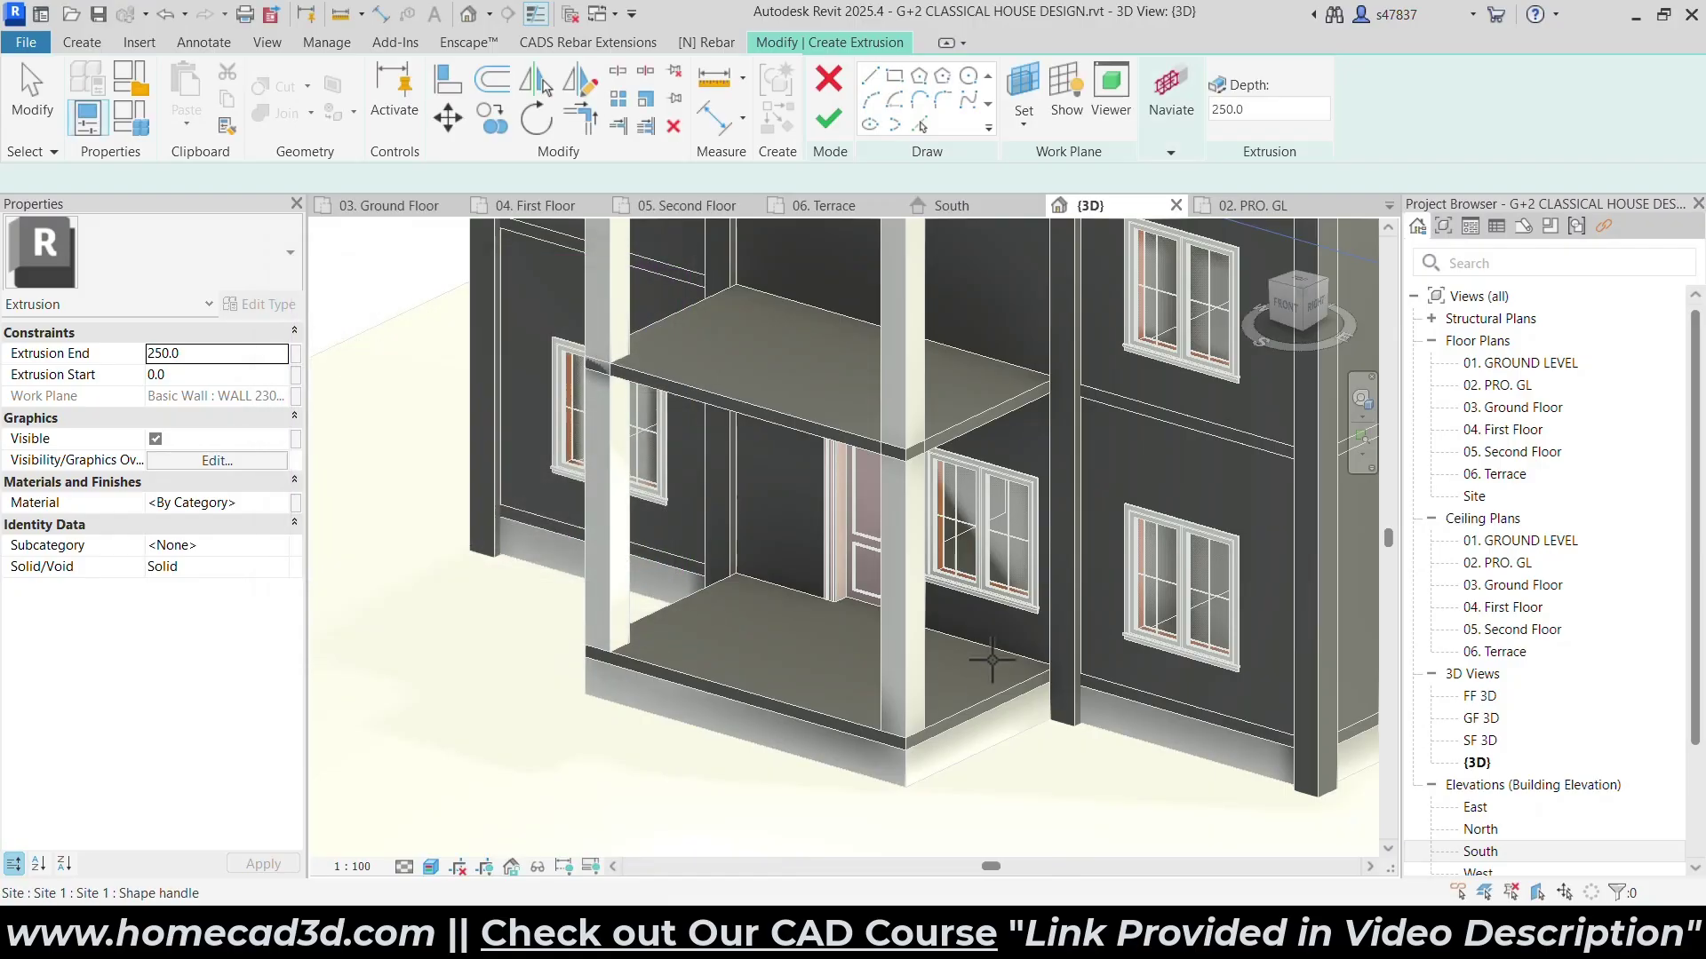
pyautogui.scroll(5, 939, 751)
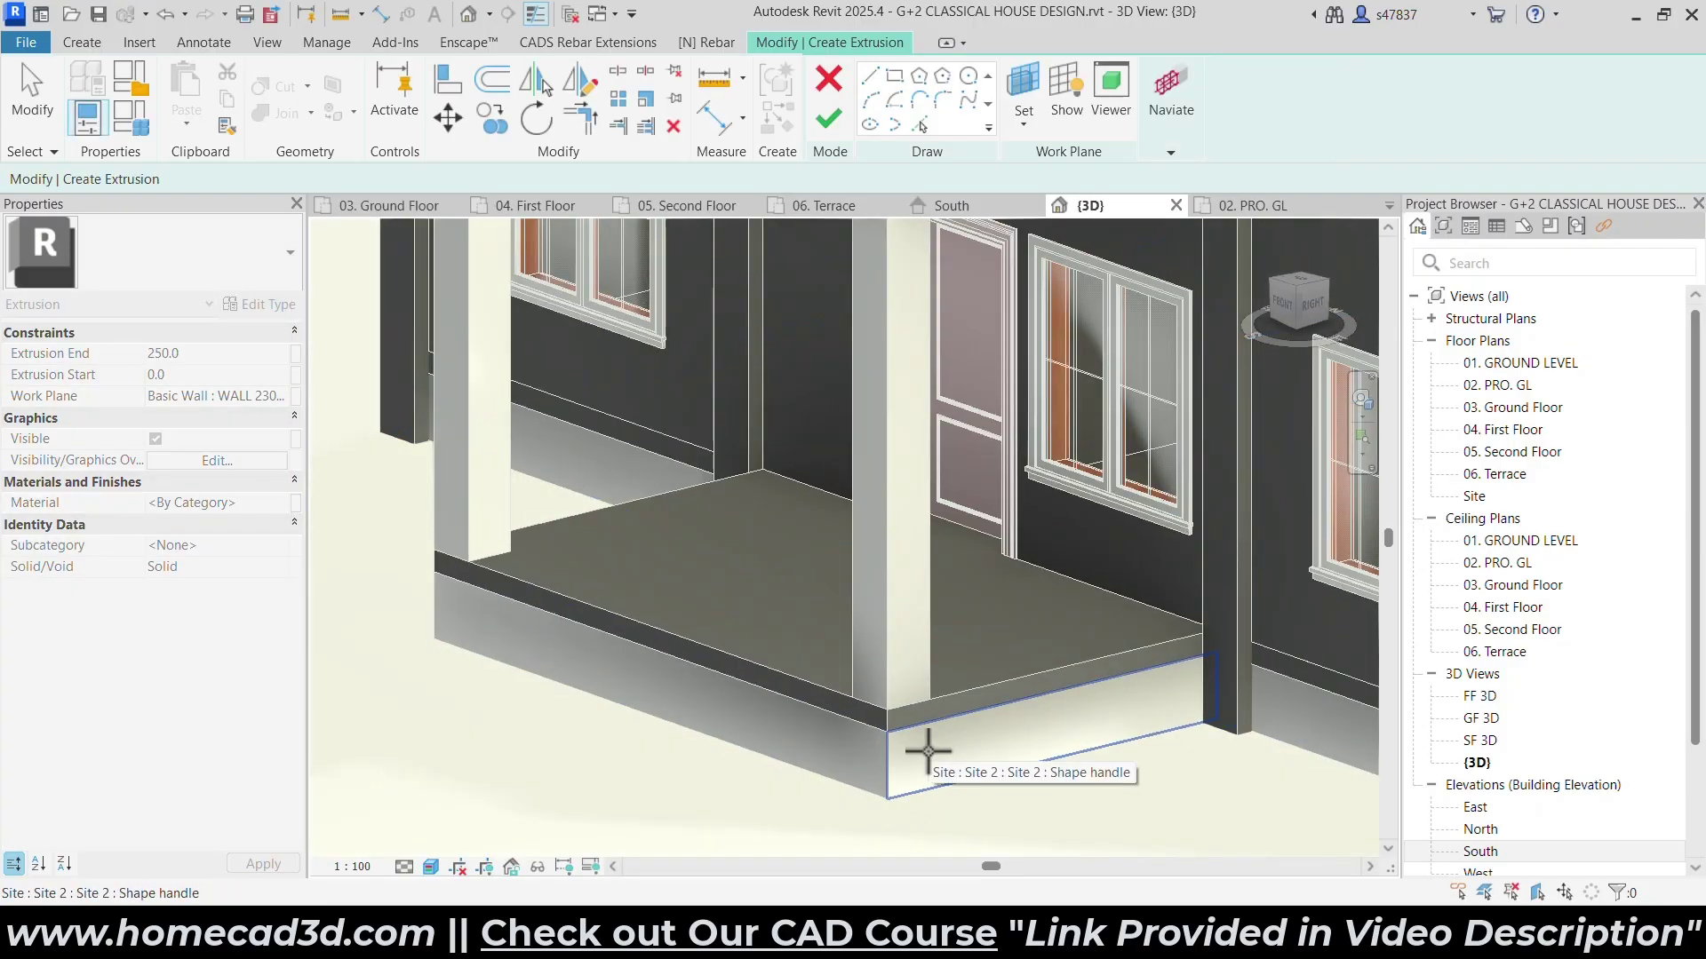
pyautogui.scroll(2, 927, 752)
pyautogui.click(928, 751)
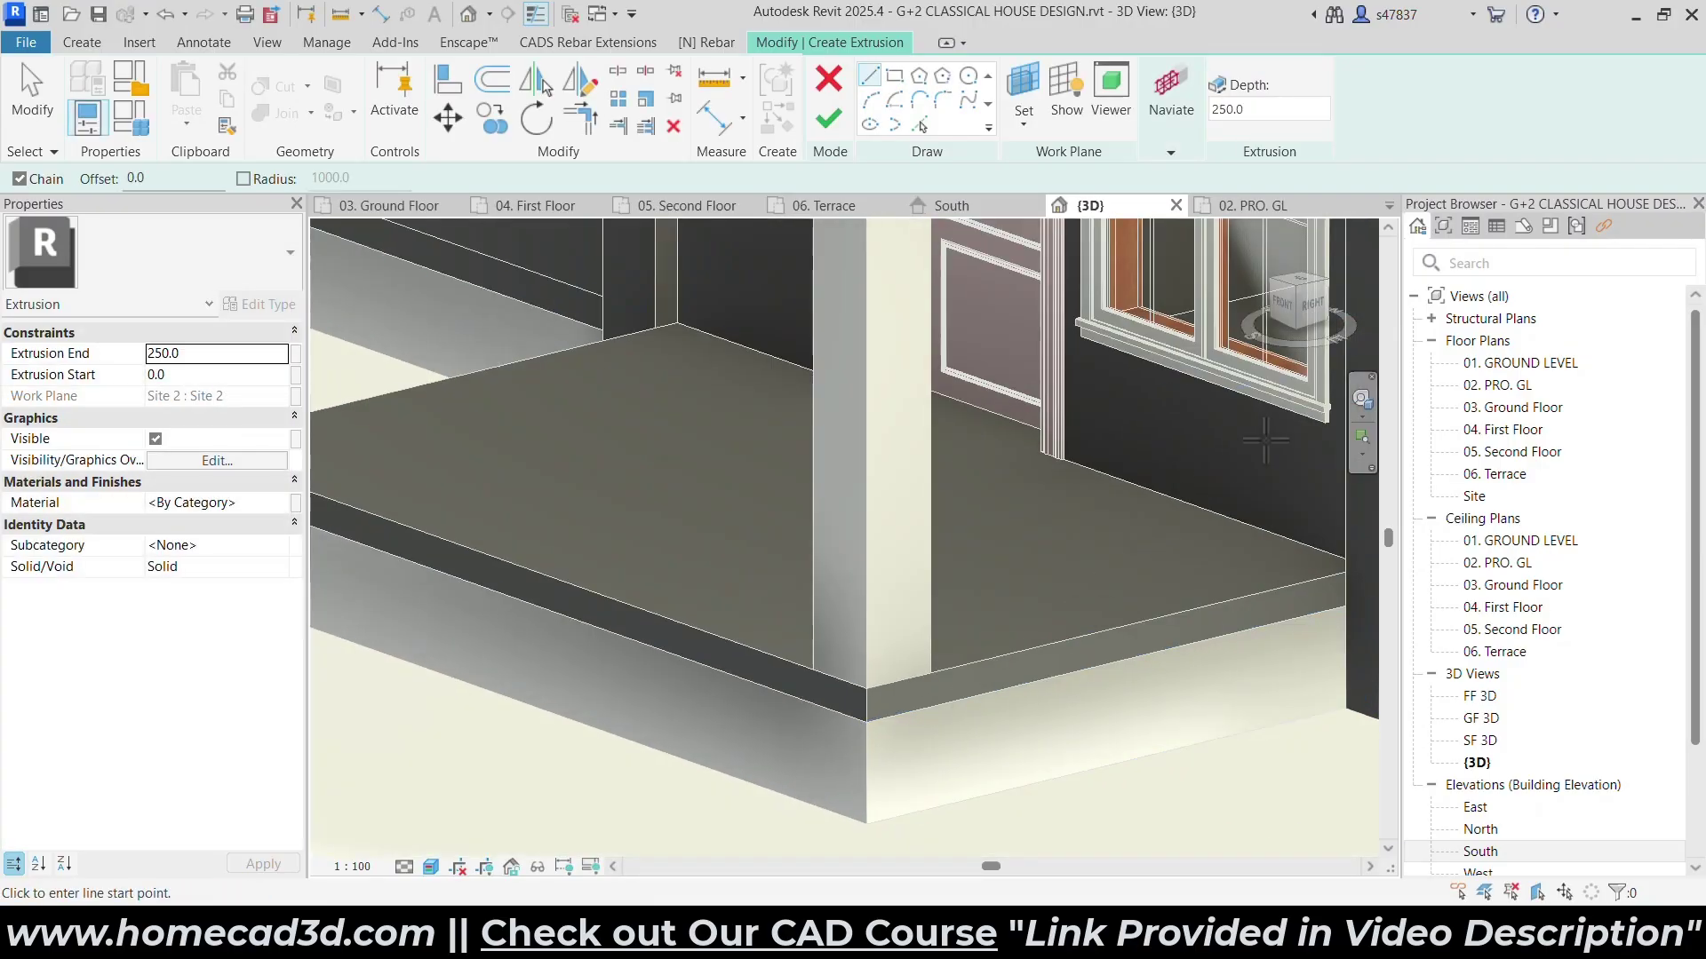
# In the right-side view, sketch the top step from the porch slab edge with a 300 mm tread and a 150 mm riser.
pyautogui.click(1321, 330)
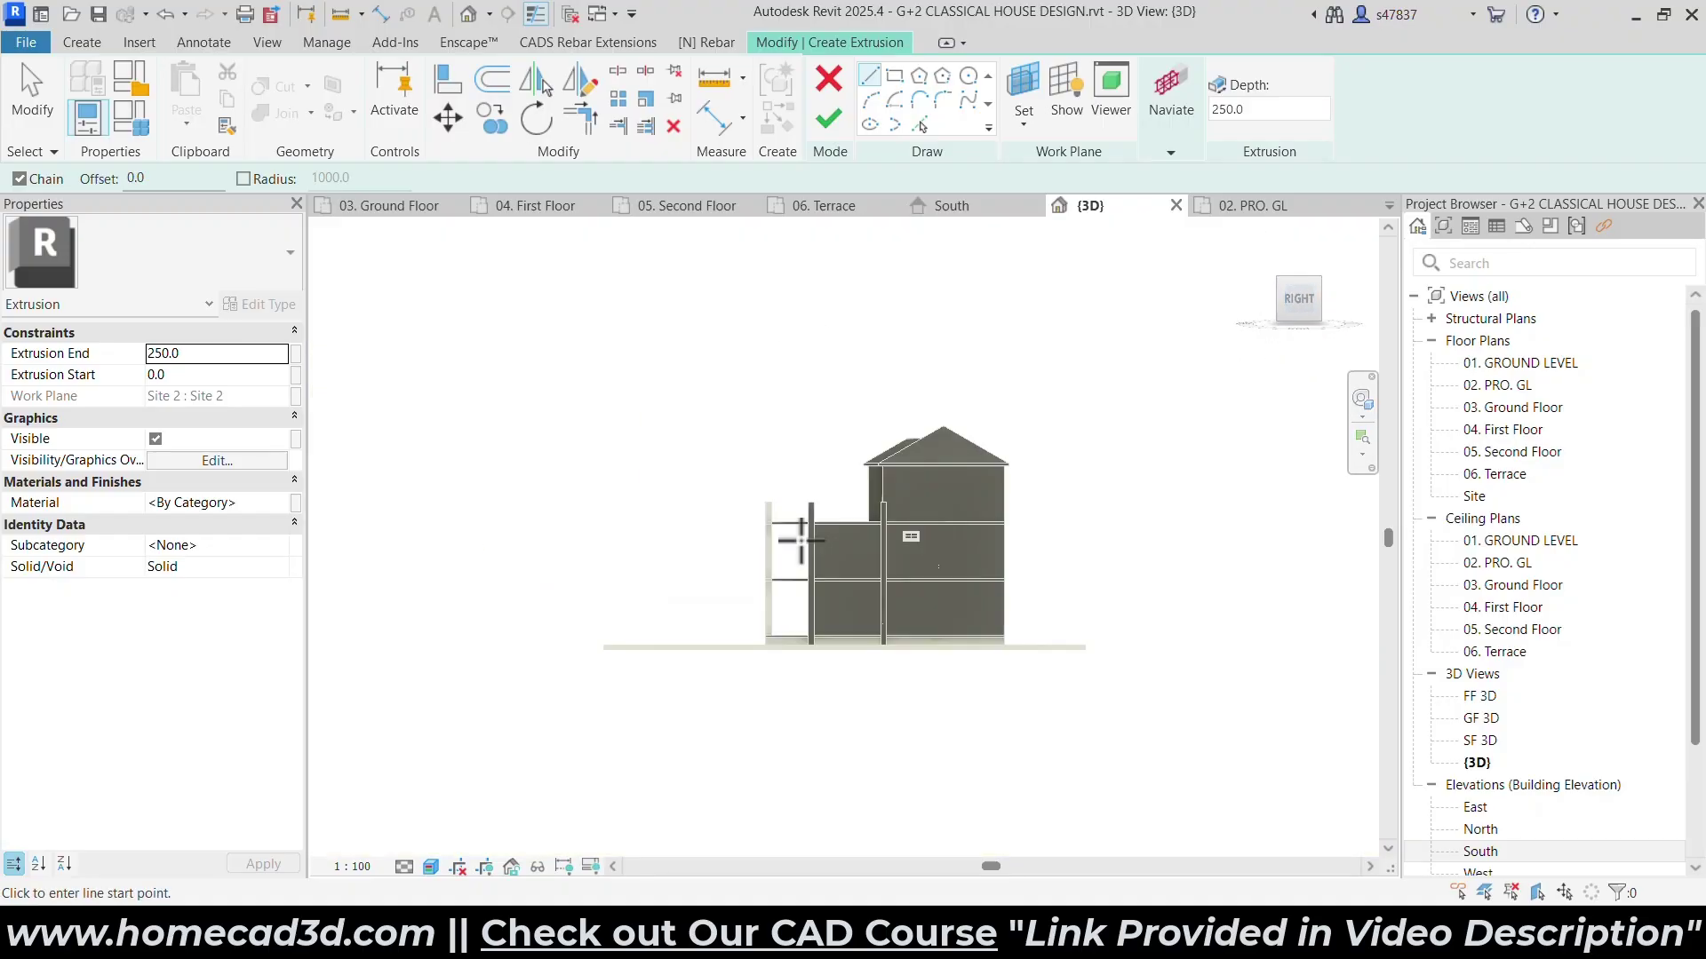
pyautogui.scroll(6, 742, 647)
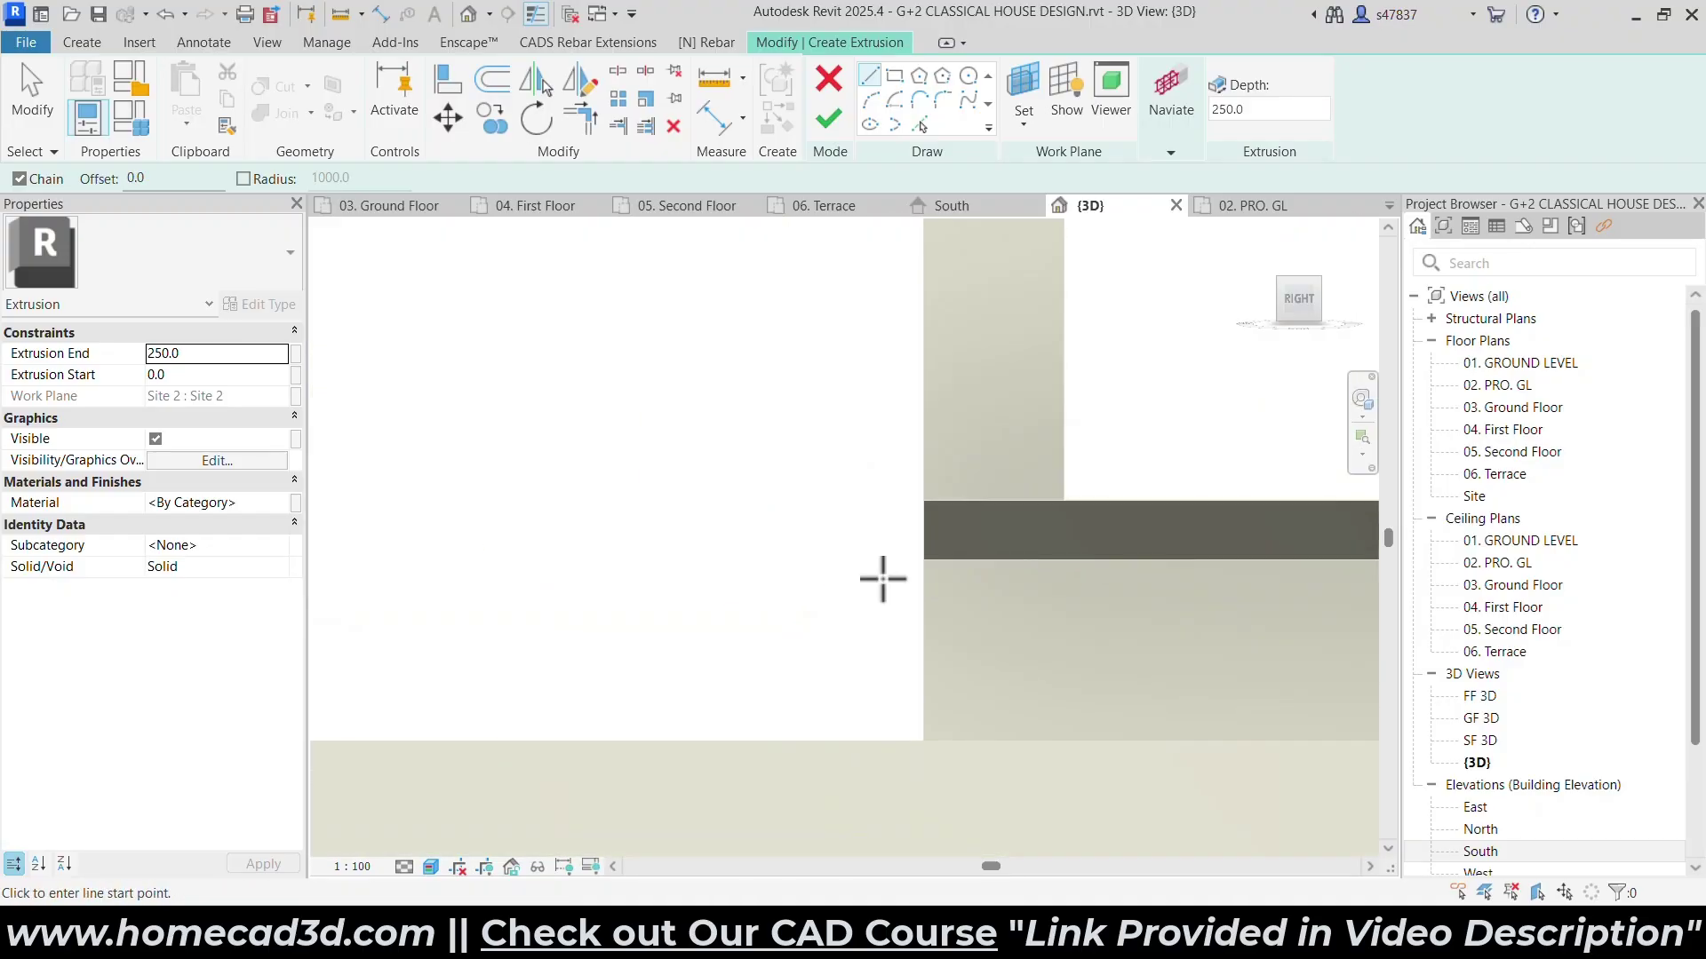
pyautogui.scroll(1, 879, 579)
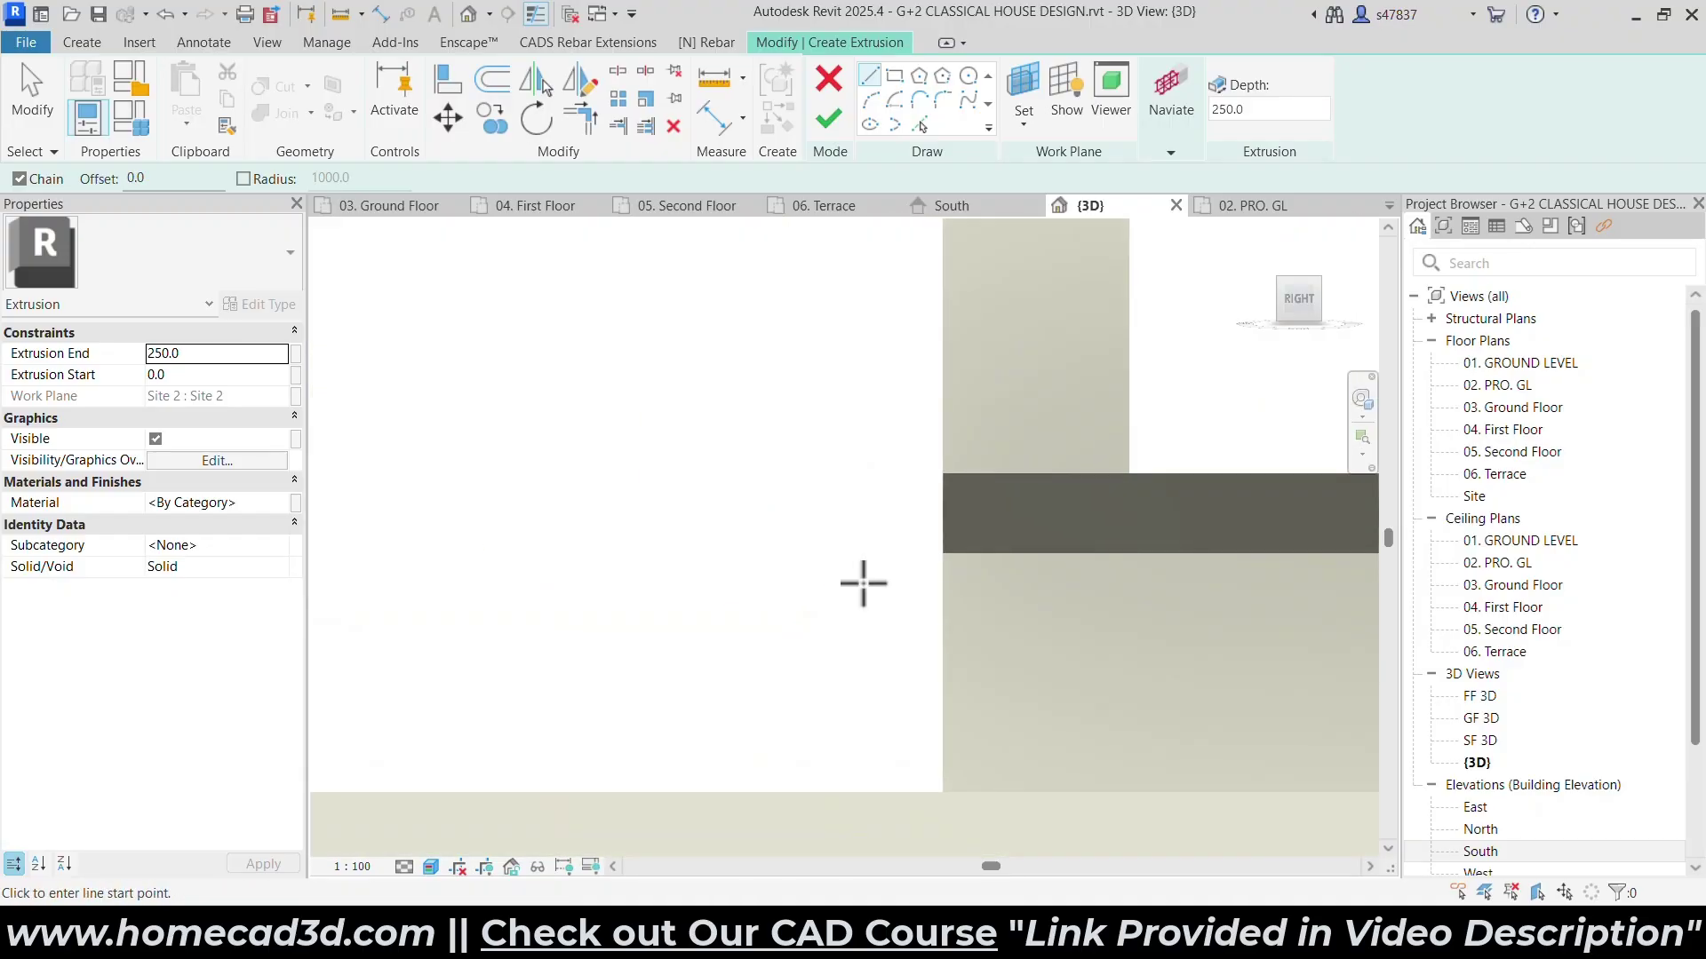
pyautogui.click(943, 473)
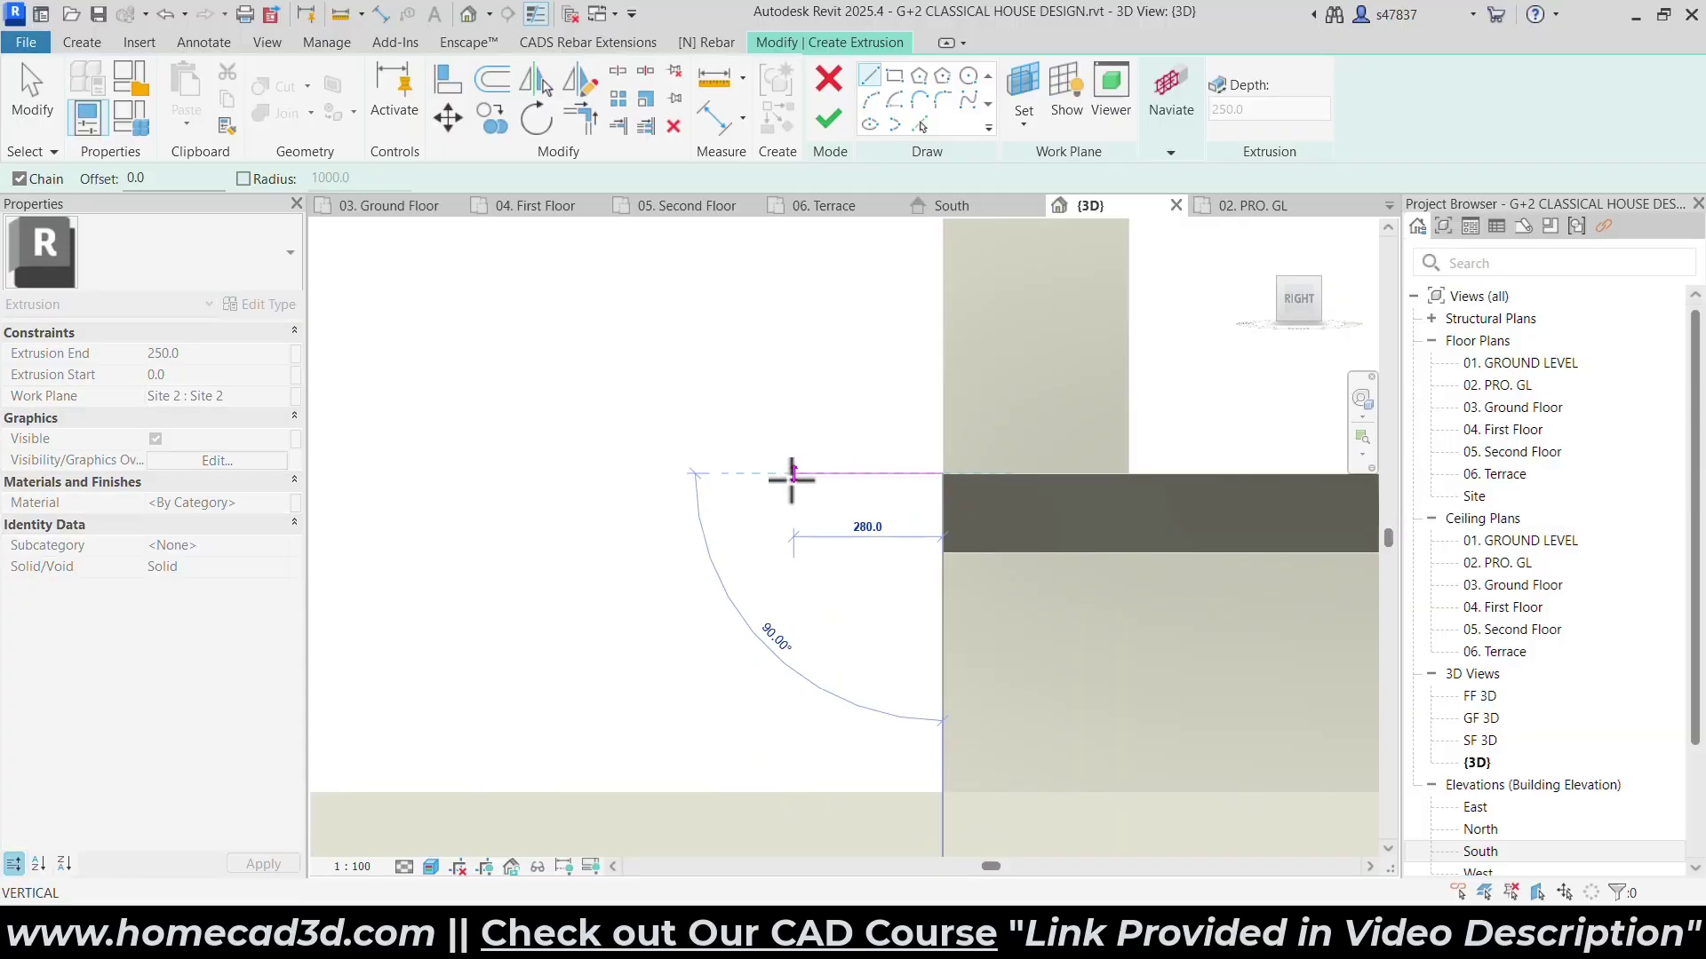
pyautogui.click(781, 473)
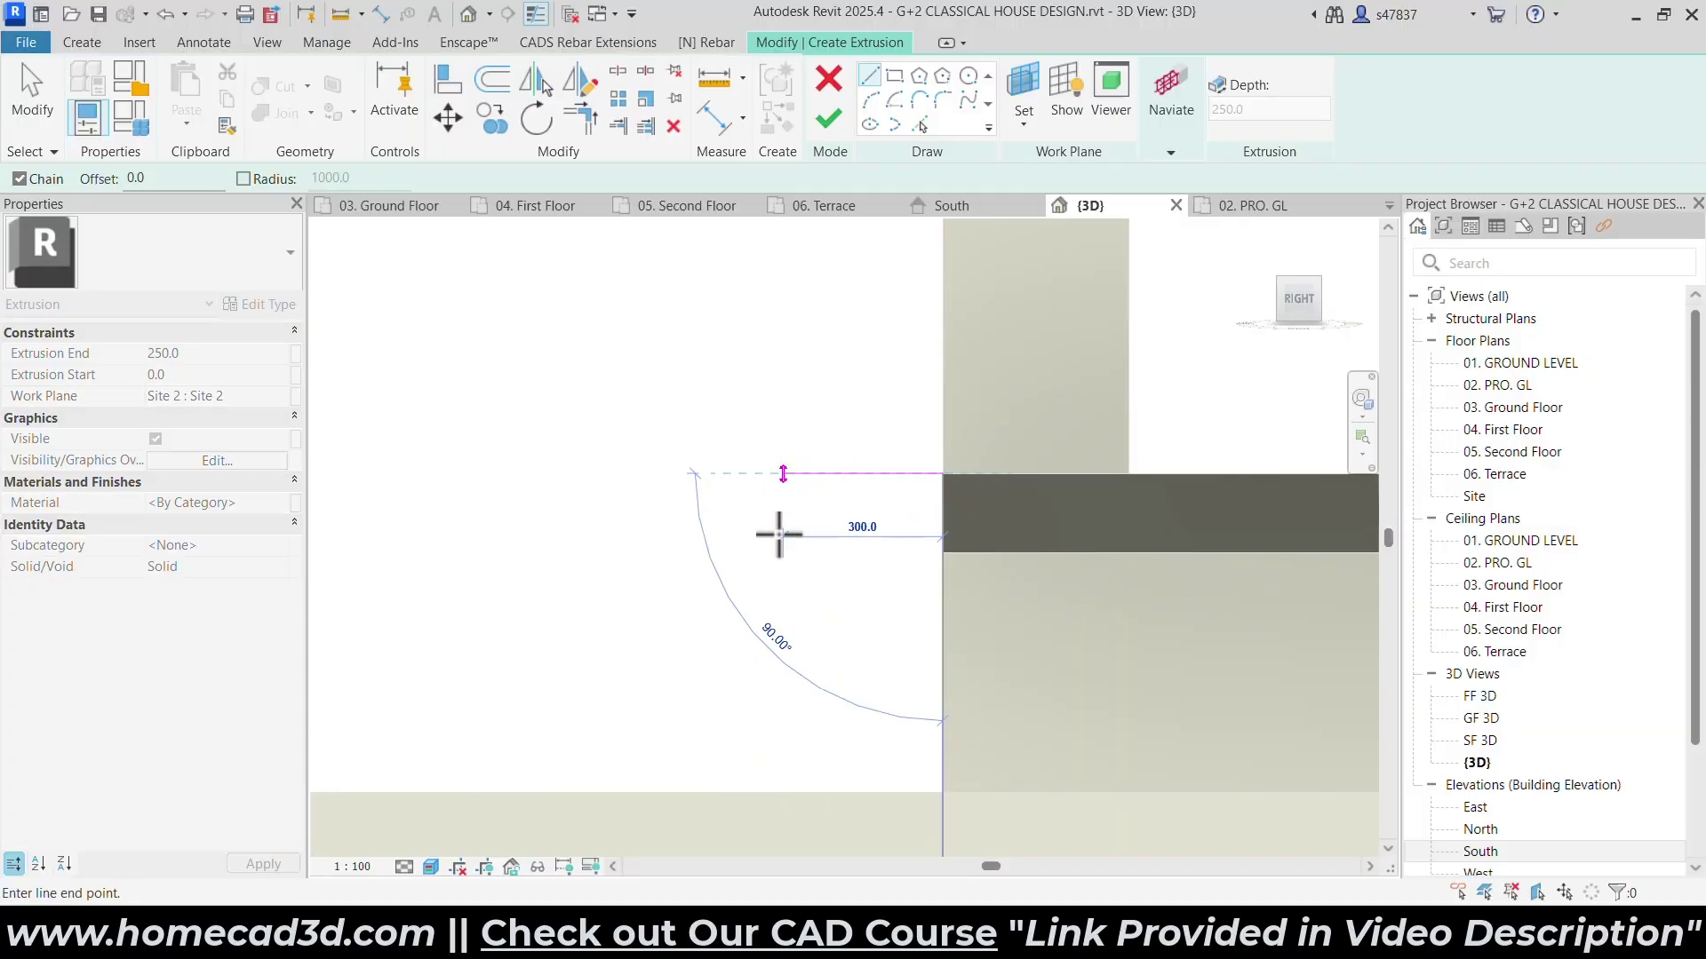
pyautogui.write('150')
pyautogui.press('Return')
pyautogui.press('Escape')
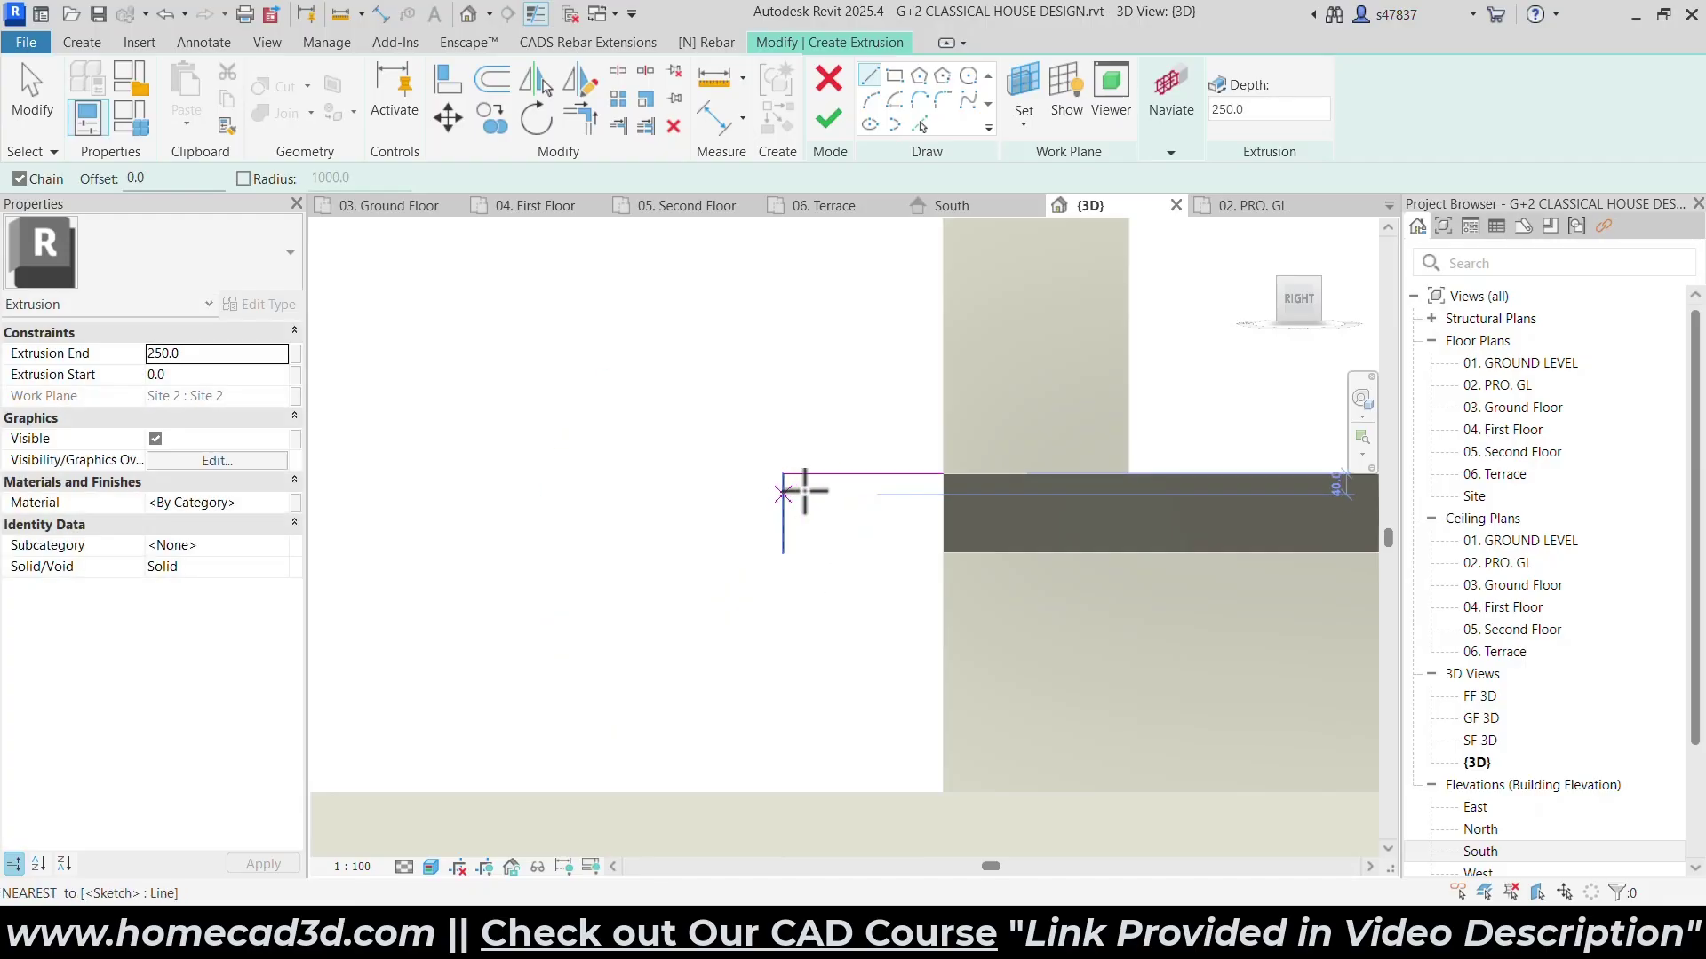
# Draw a semicircular nosing arc of 15 mm radius bulging outward from the top of the riser.
pyautogui.scroll(2, 817, 489)
pyautogui.press('Escape')
pyautogui.hotkey('ctrl', '2')
pyautogui.moveTo(1071, 454); pyautogui.dragTo(749, 460)
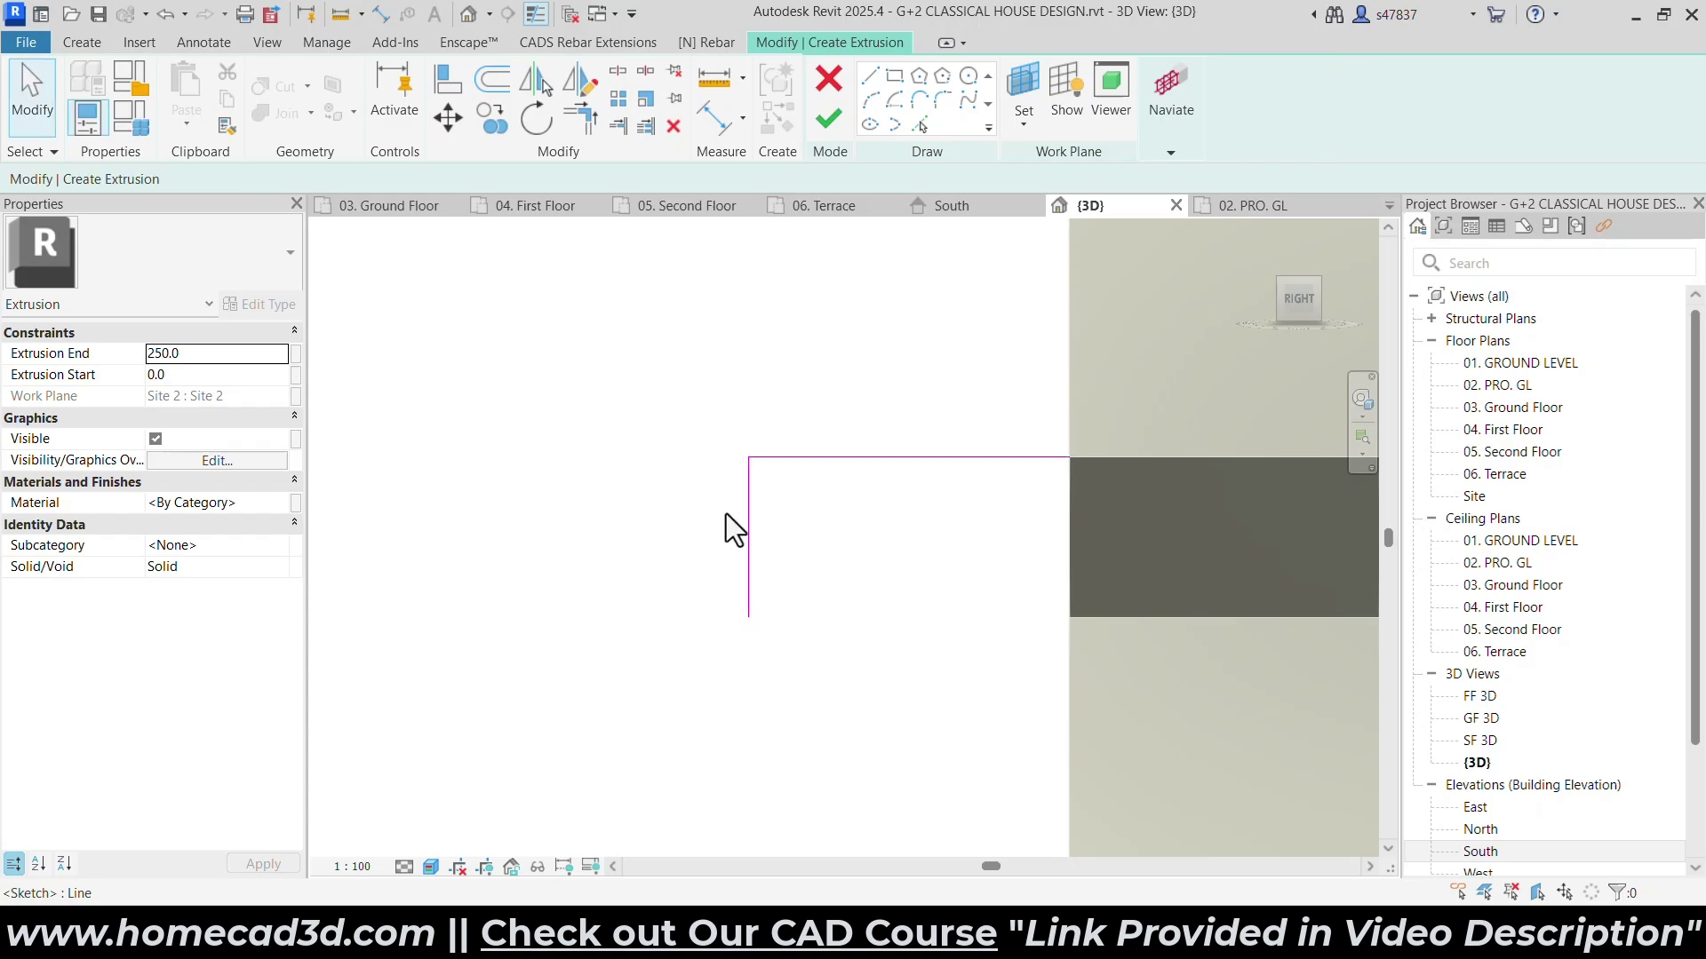
pyautogui.press('Escape')
pyautogui.click(869, 77)
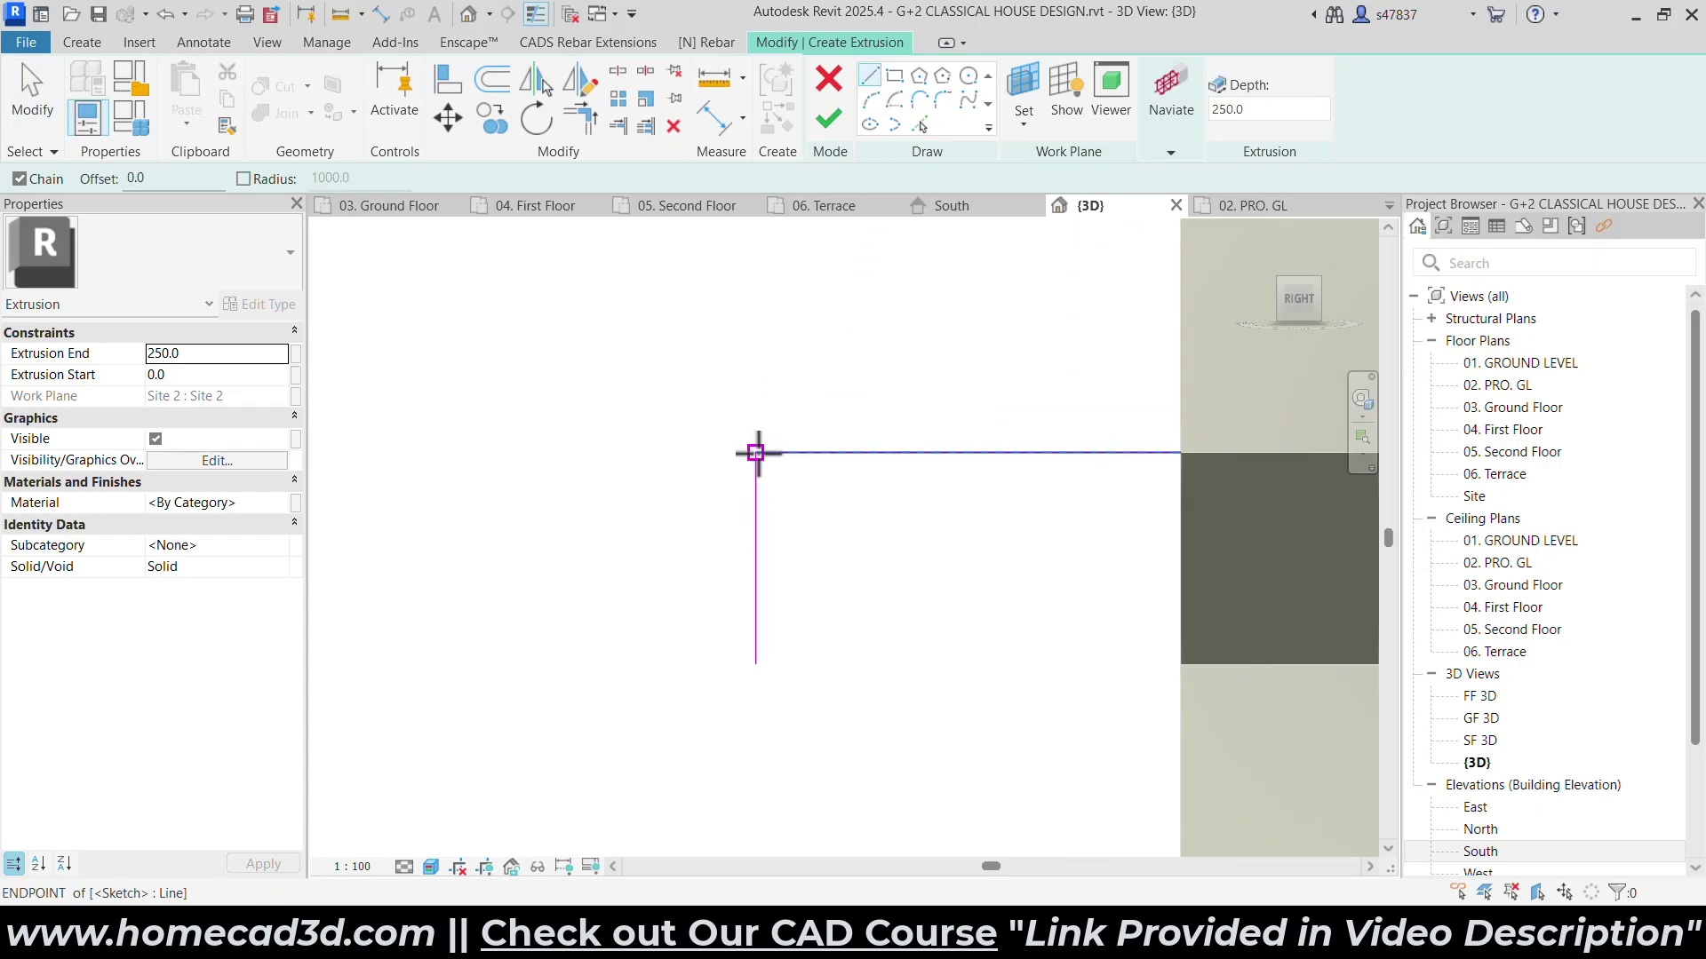
pyautogui.click(870, 99)
pyautogui.scroll(1, 716, 416)
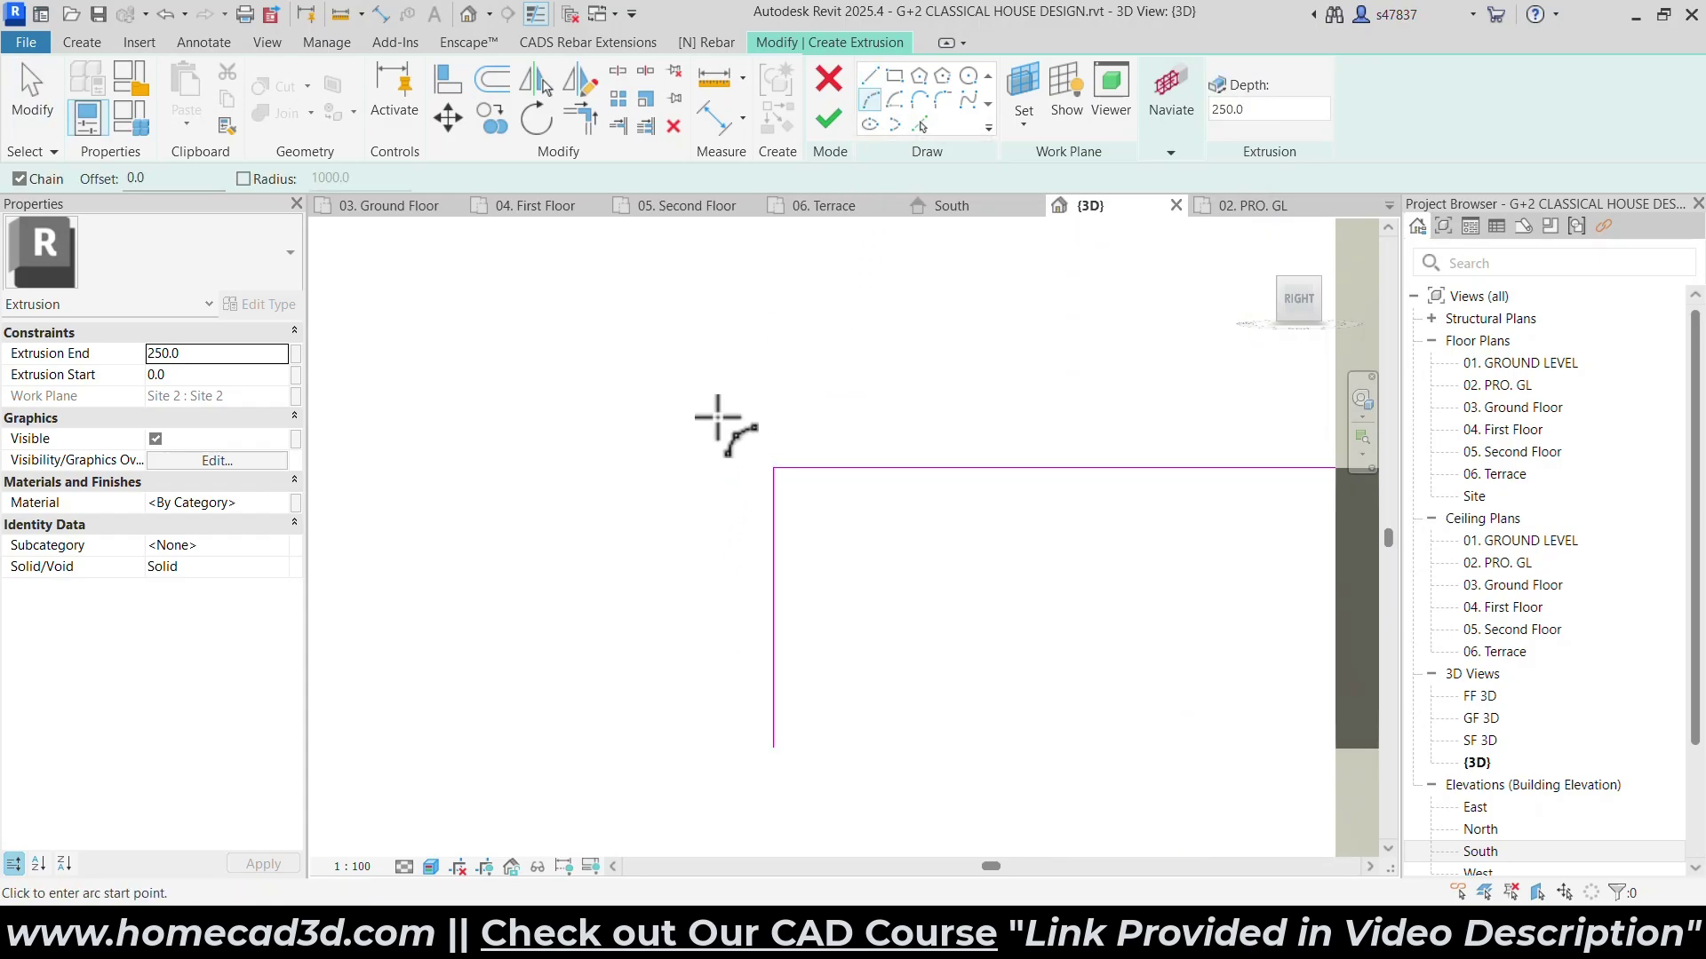
pyautogui.click(774, 468)
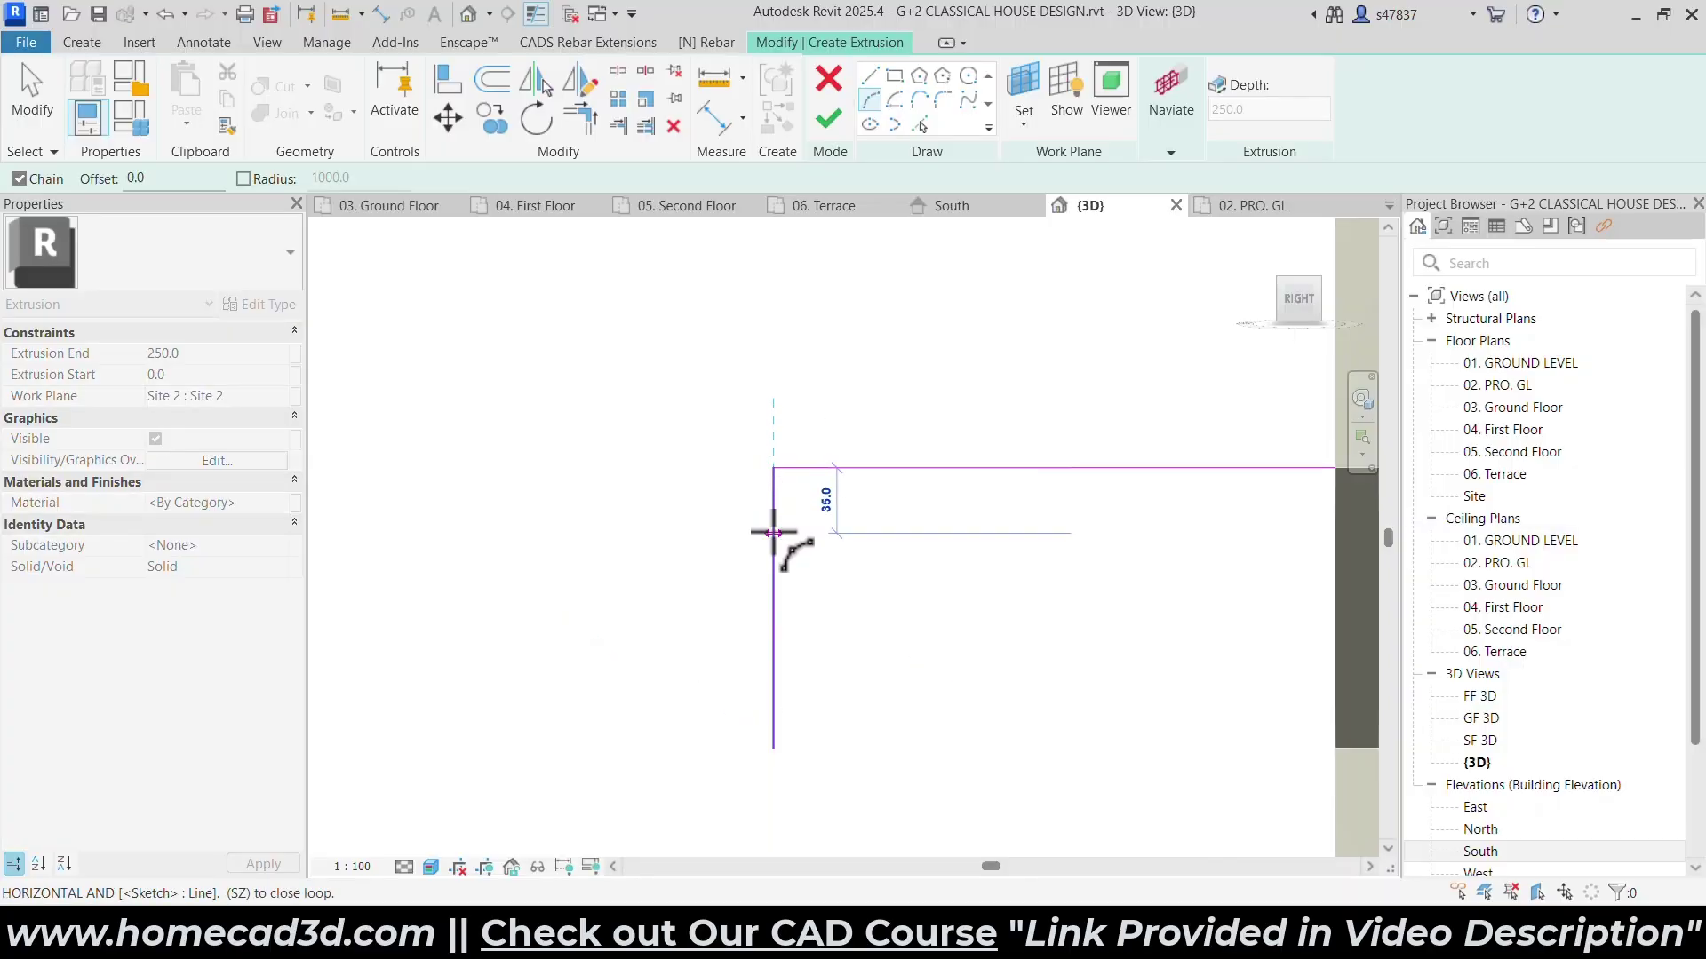
pyautogui.click(773, 524)
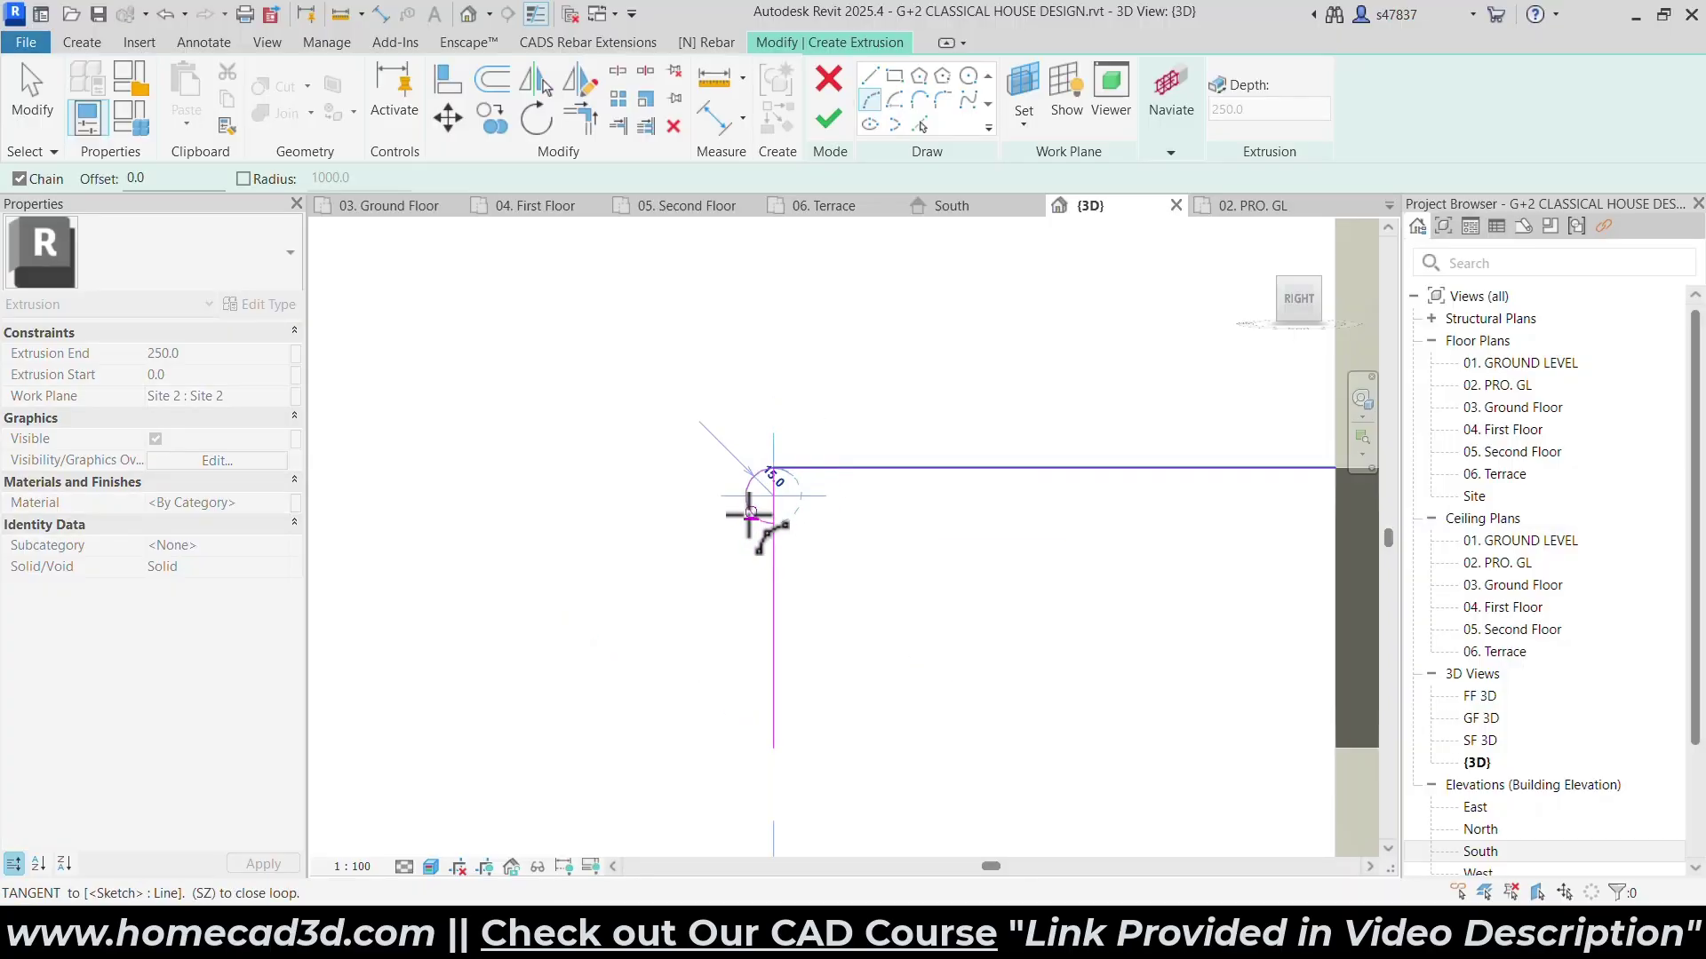
pyautogui.click(751, 514)
pyautogui.press('Escape')
pyautogui.press('Escape')
# Trim away the piece of riser line enclosed by the nosing arc.
pyautogui.press('t')
pyautogui.press('r')
pyautogui.press('Escape')
# Copy the step profile three times, end to end, from the porch slab down to the ground.
pyautogui.scroll(-3, 565, 461)
pyautogui.moveTo(533, 402); pyautogui.dragTo(1048, 728)
pyautogui.click(485, 123)
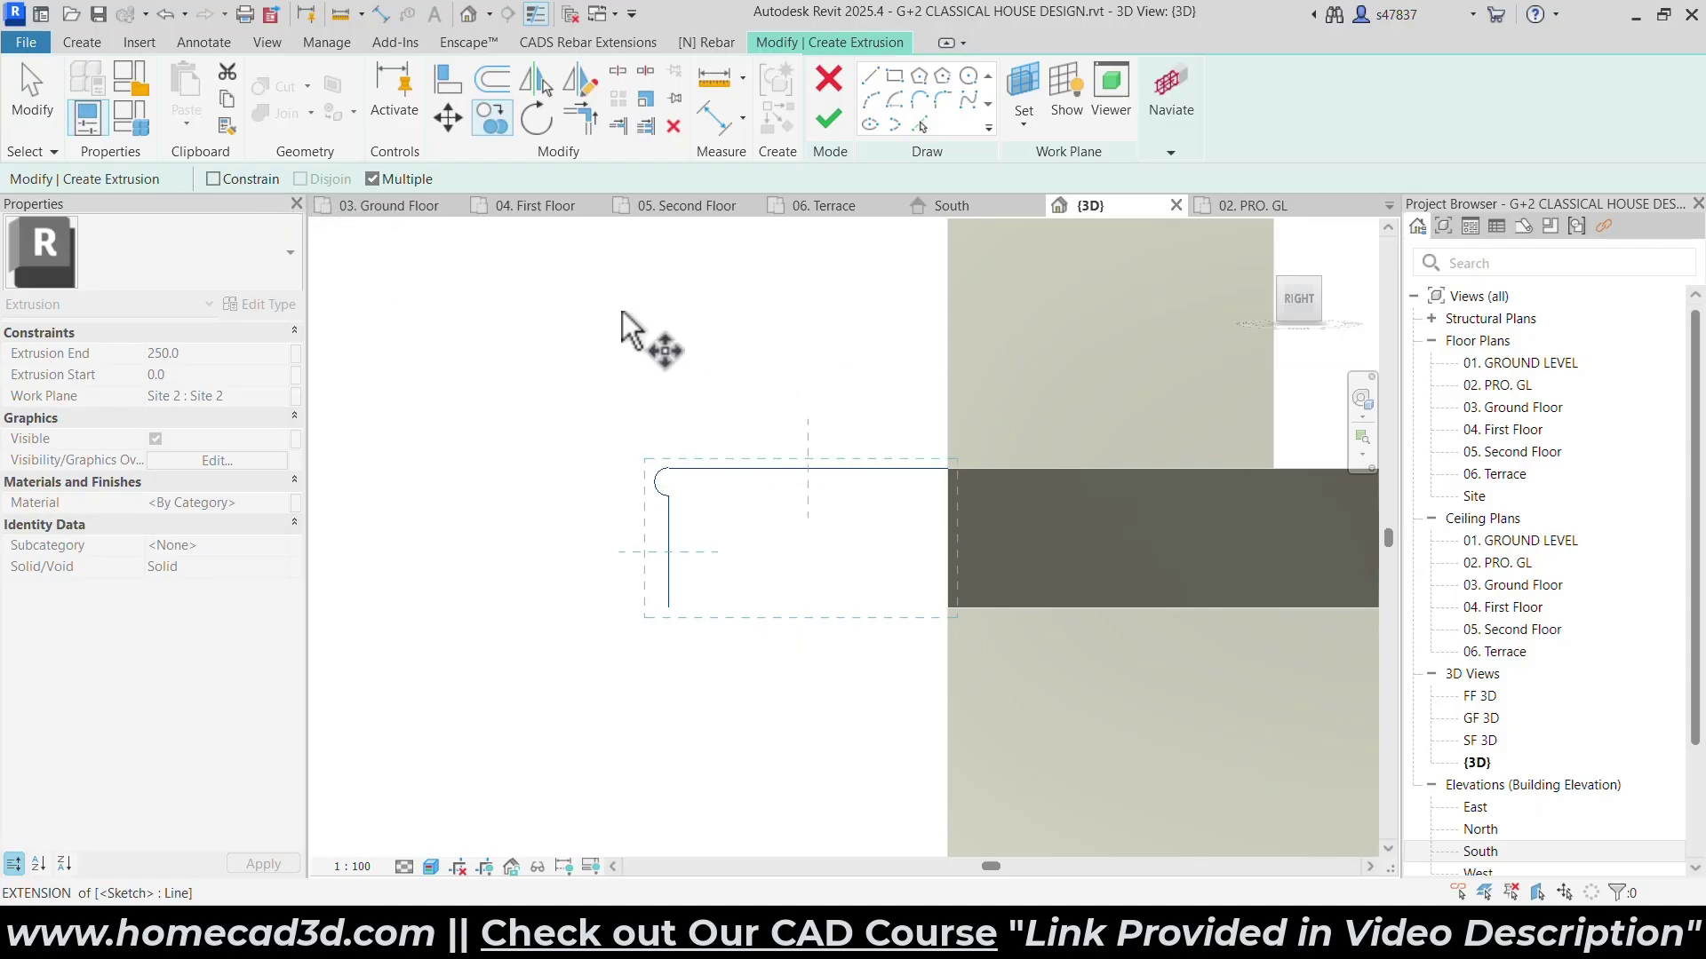
pyautogui.click(947, 469)
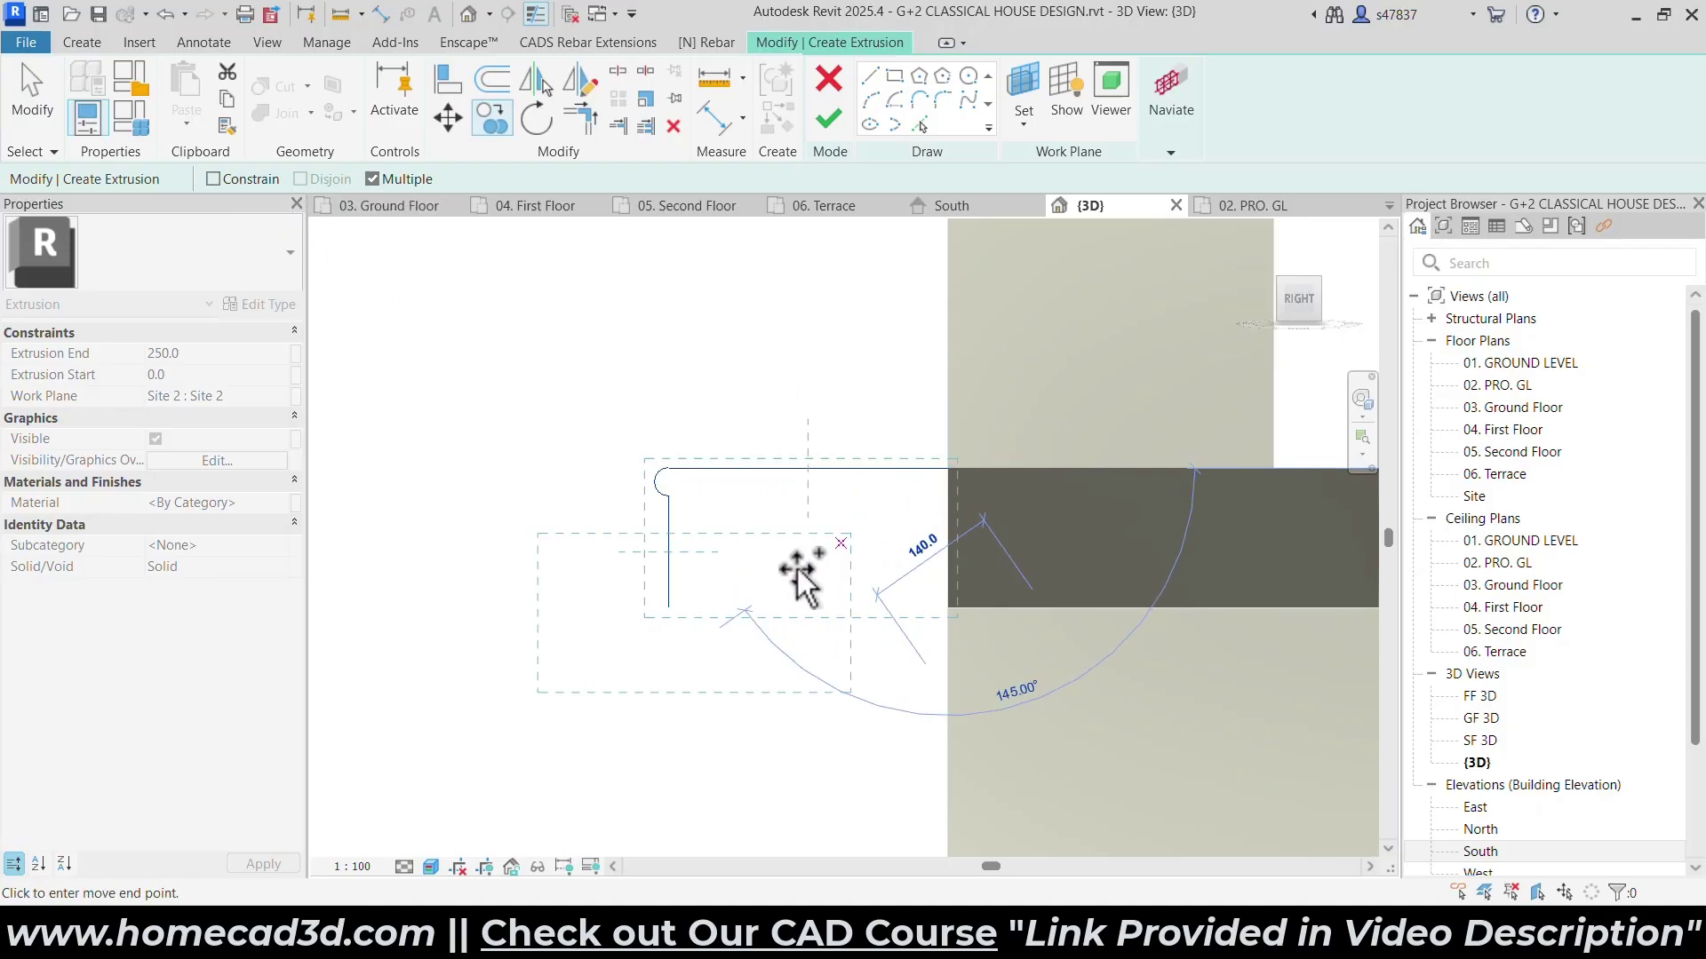
pyautogui.click(669, 612)
pyautogui.moveTo(595, 662); pyautogui.dragTo(946, 523, button='middle')
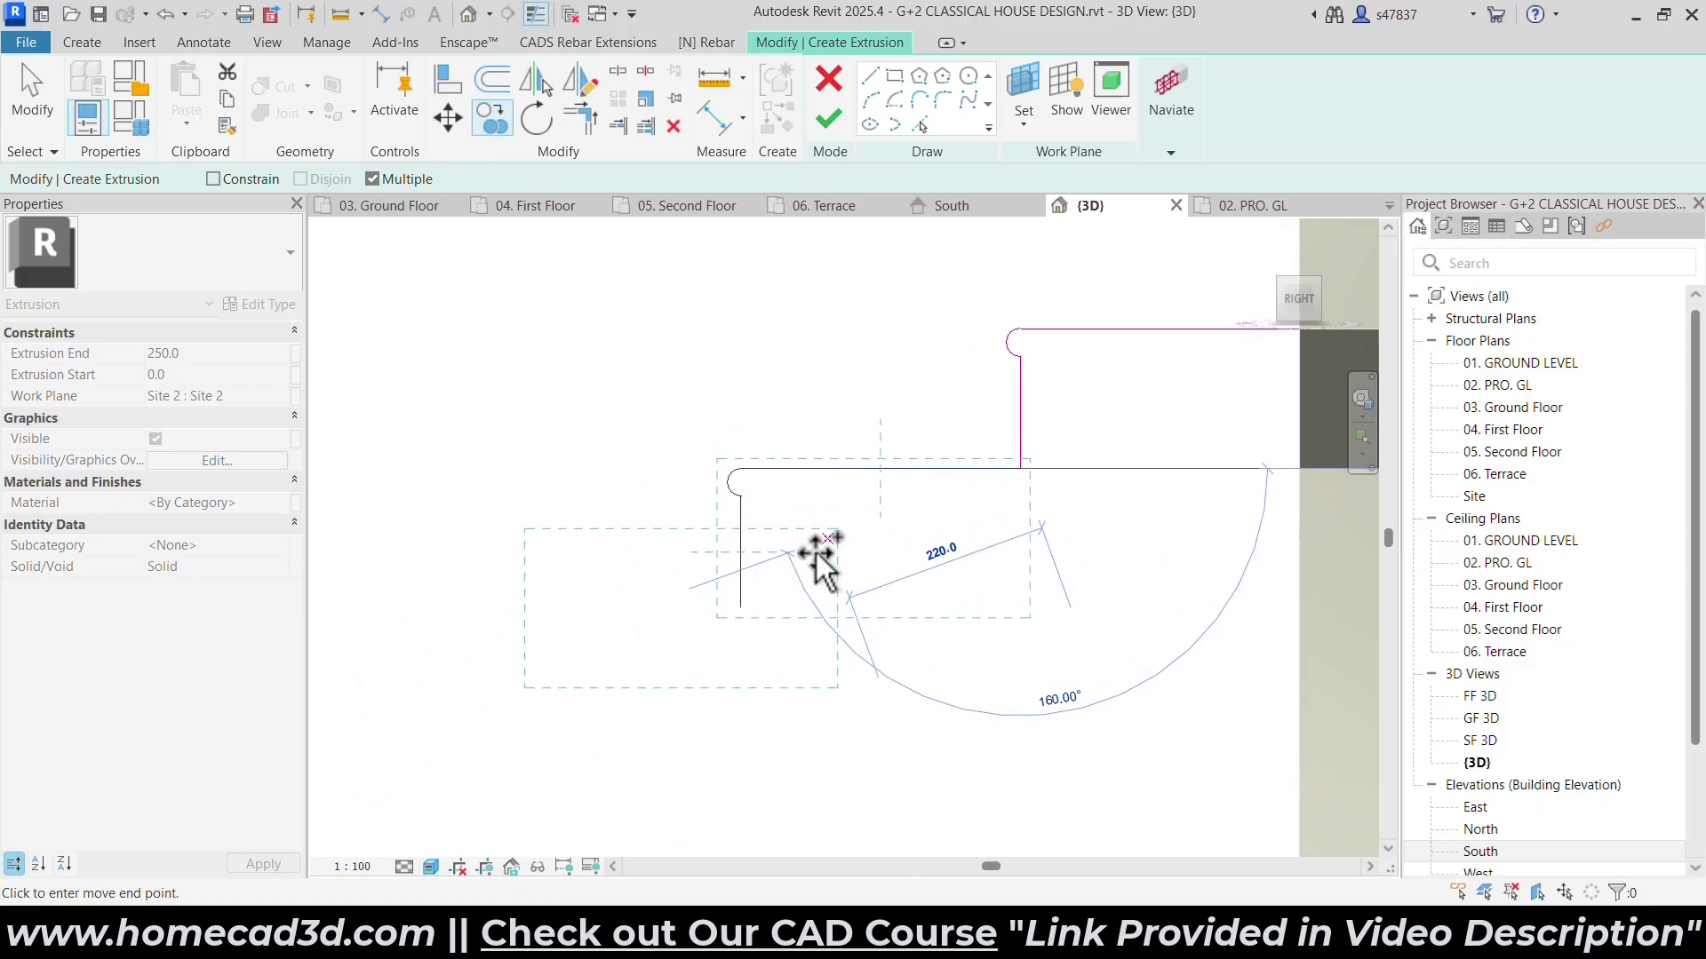
pyautogui.scroll(-2, 761, 590)
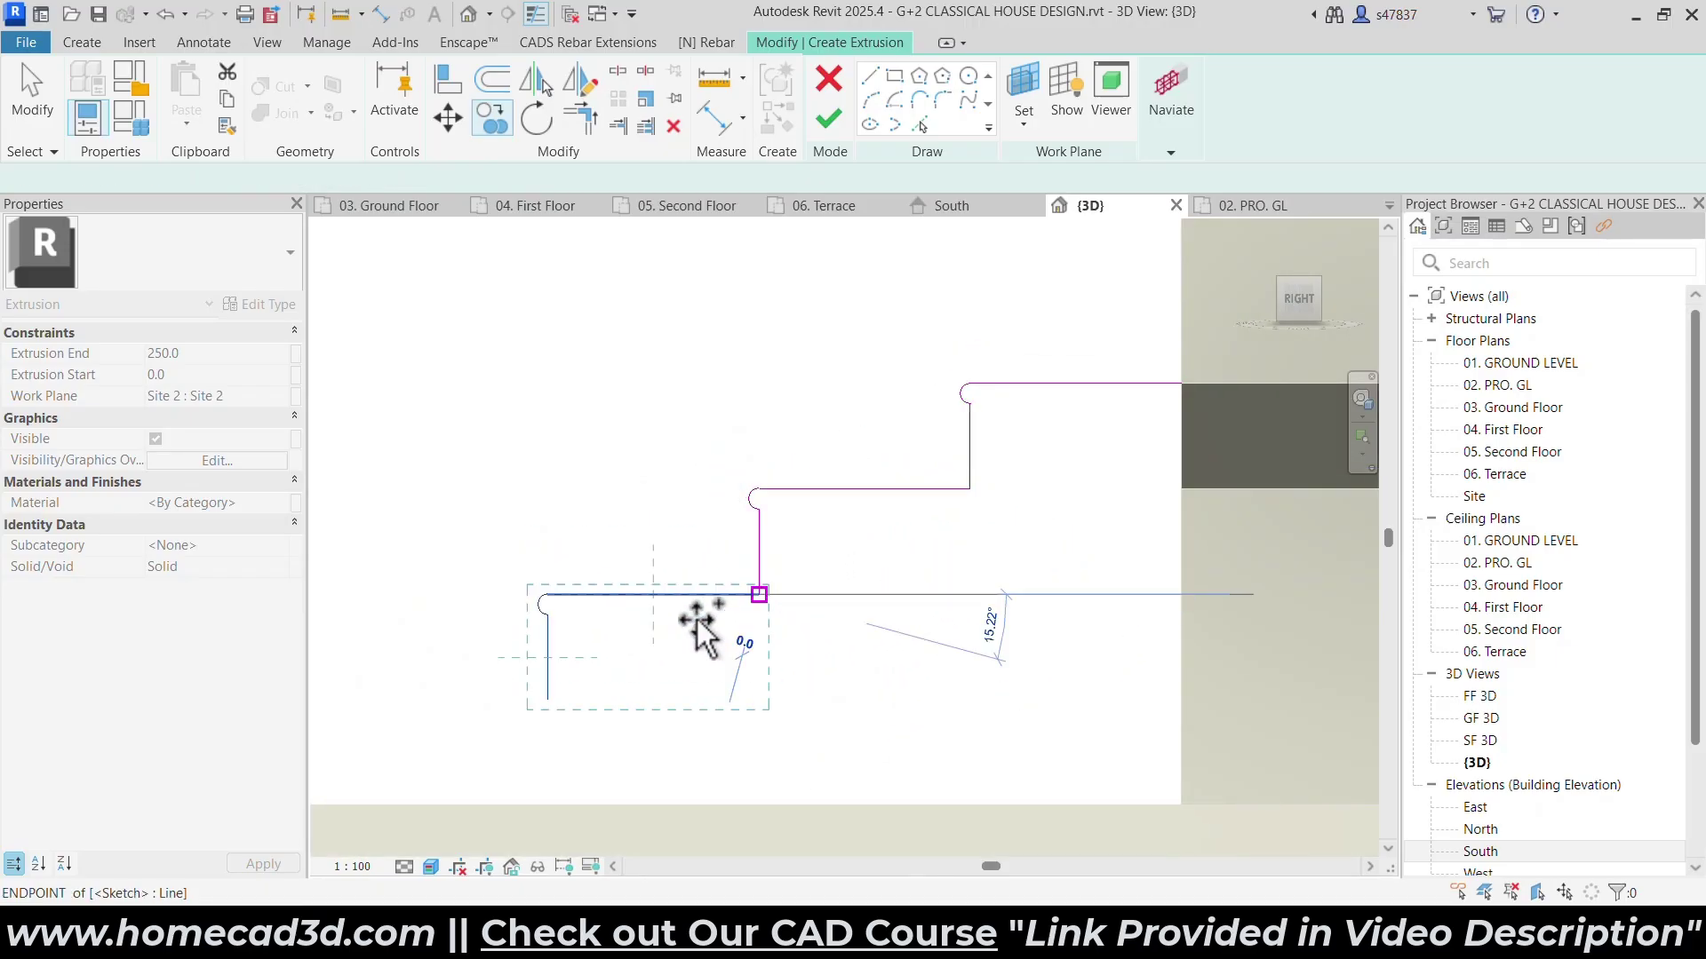
pyautogui.click(548, 701)
pyautogui.moveTo(568, 711); pyautogui.dragTo(686, 671, button='middle')
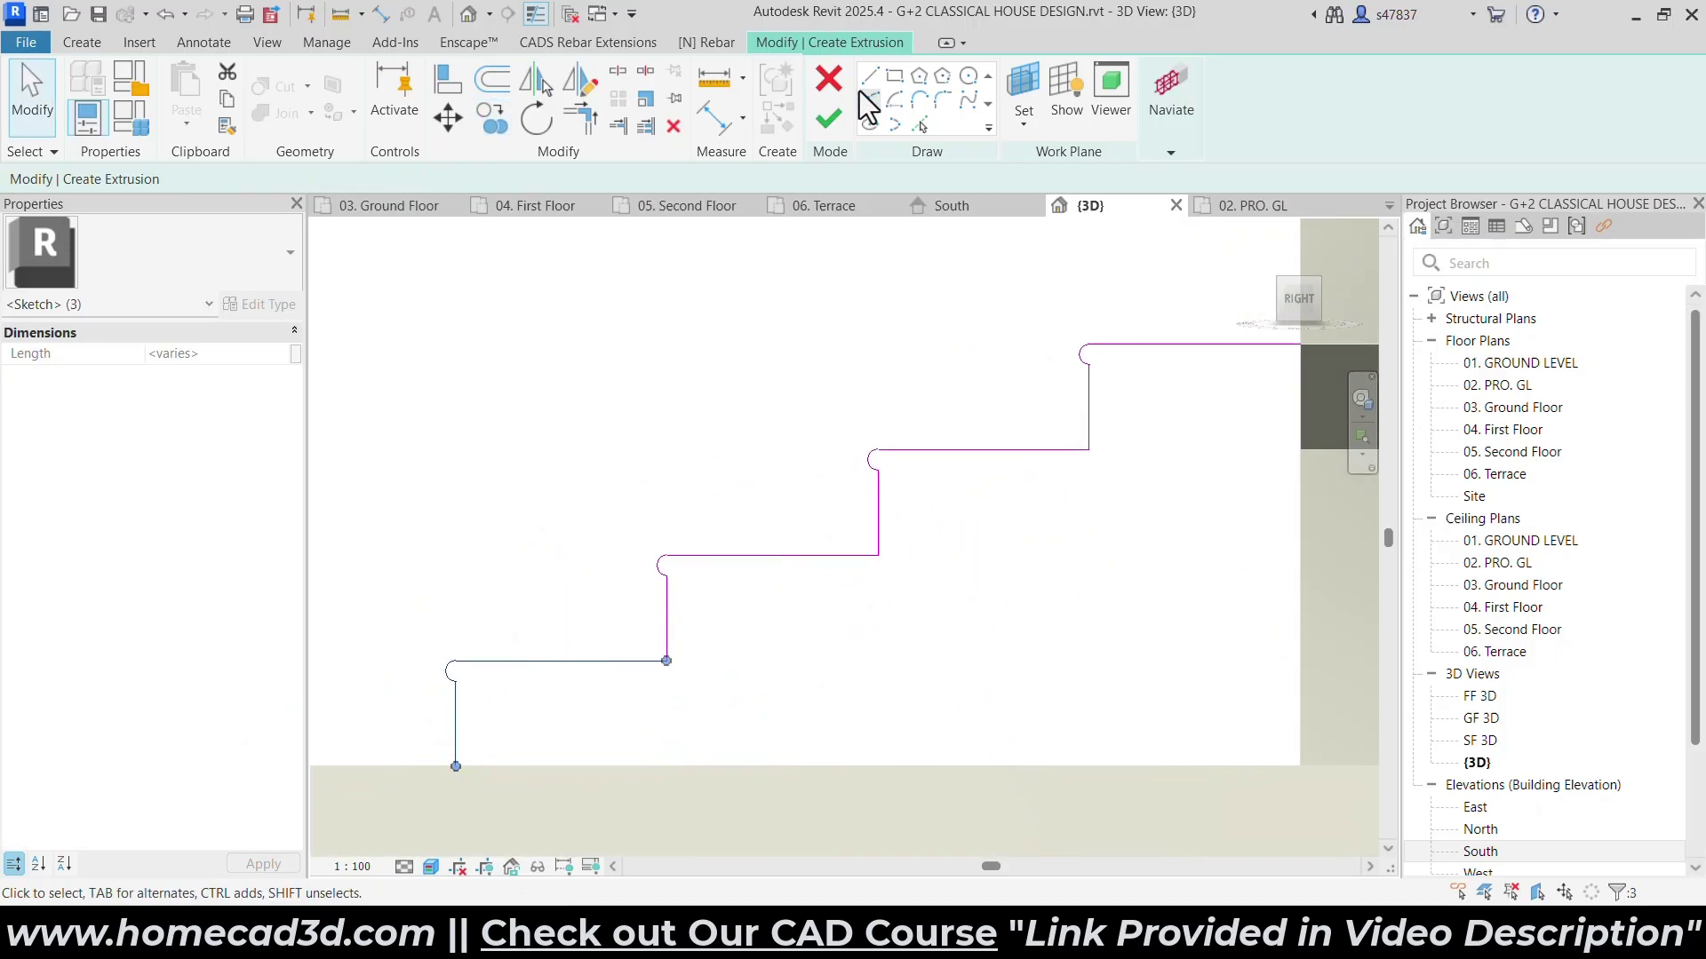
# Close the stair profile with lines along the ground and up the plinth face to the slab, and finish the extrusion sketch.
pyautogui.click(870, 75)
pyautogui.click(456, 765)
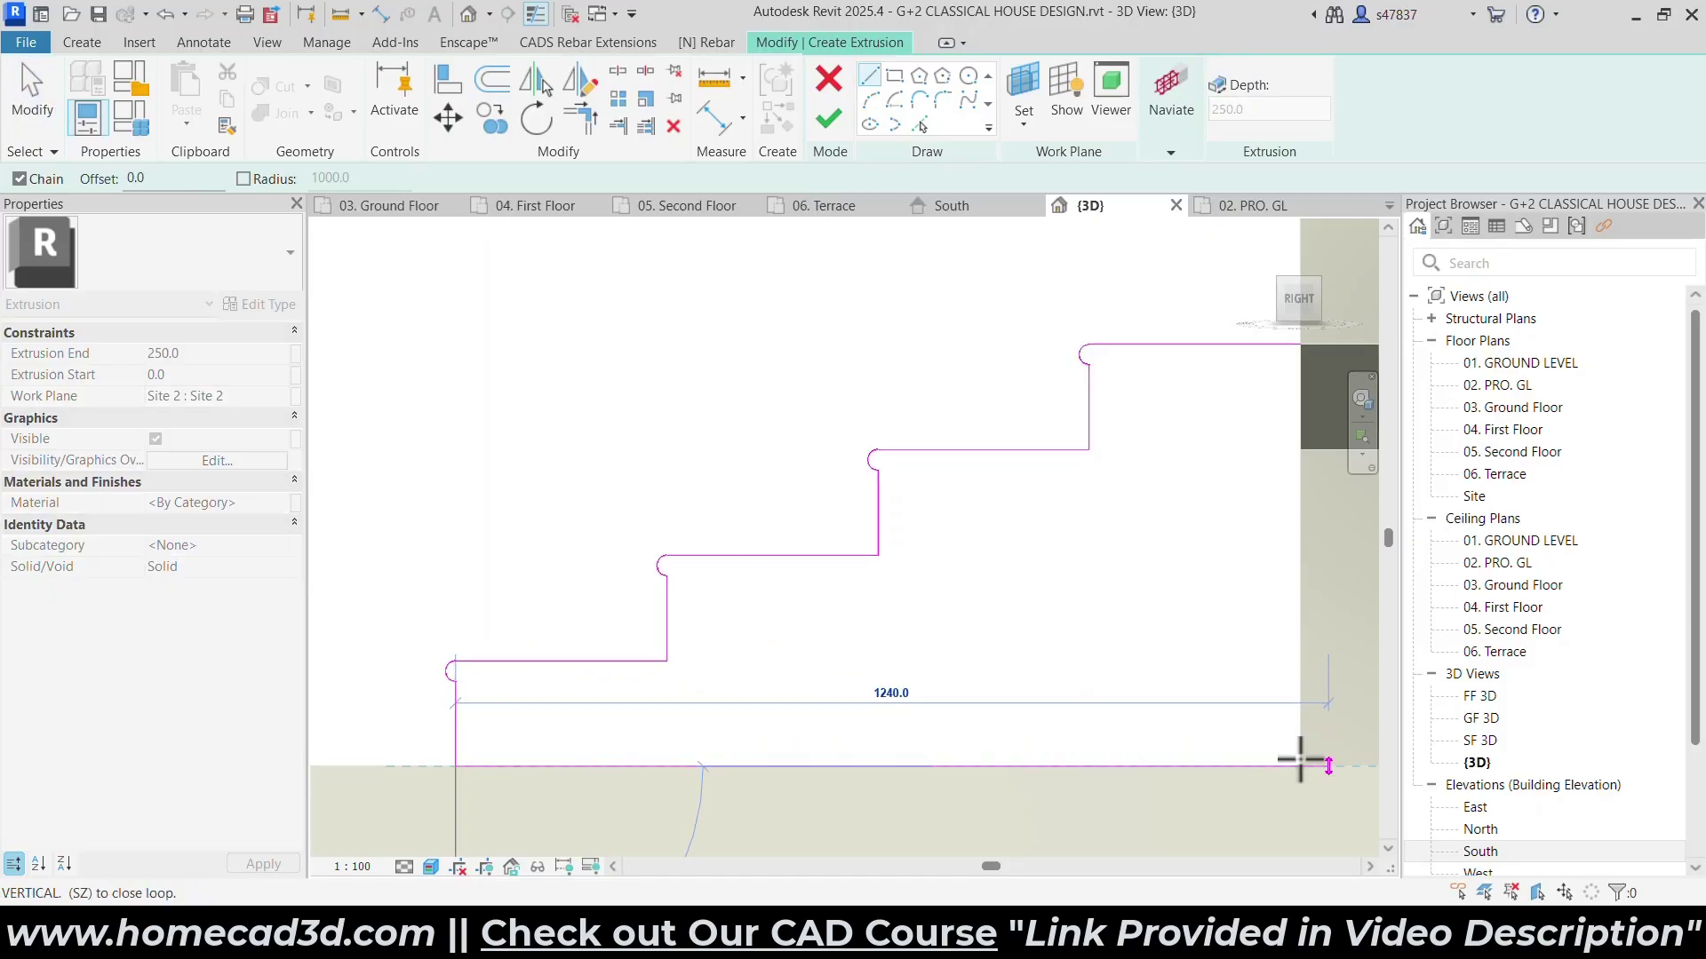
pyautogui.click(1299, 766)
pyautogui.click(1299, 344)
pyautogui.scroll(-5, 668, 534)
pyautogui.keyDown('shift'); pyautogui.moveTo(919, 588); pyautogui.dragTo(1008, 620, button='middle'); pyautogui.keyUp('shift')
pyautogui.scroll(3, 1025, 670)
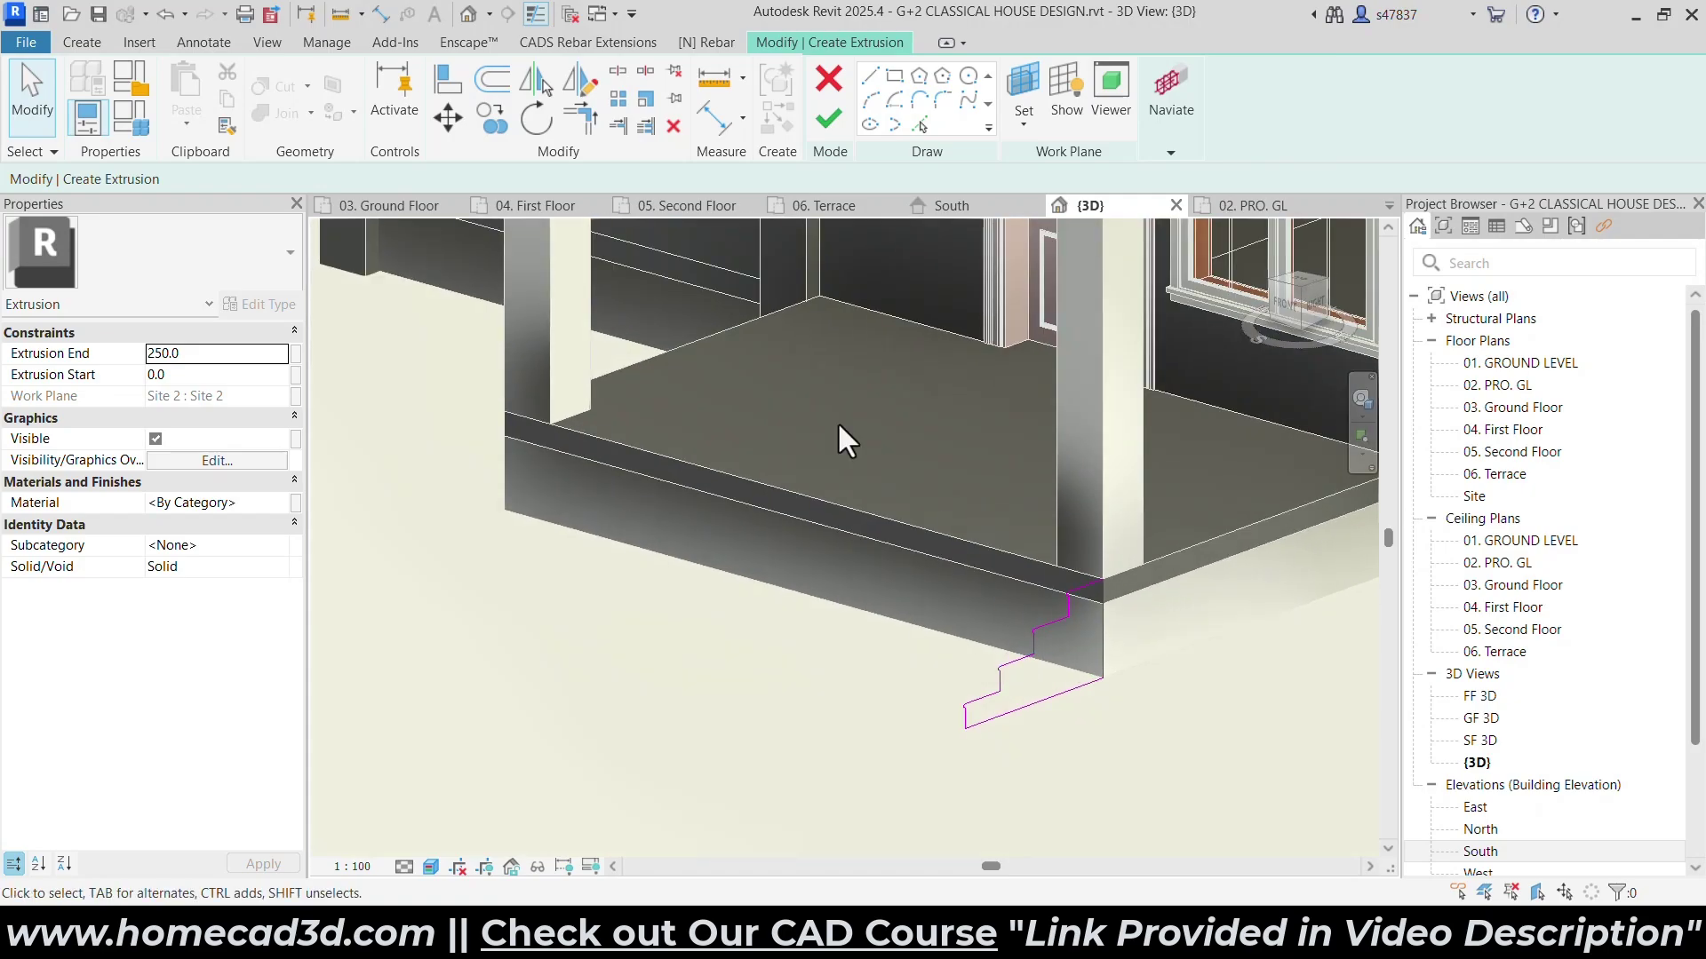
pyautogui.click(829, 121)
# Stretch the stair extrusion across the full width of the porch front and finish the in-place model.
pyautogui.keyDown('shift'); pyautogui.moveTo(880, 709); pyautogui.dragTo(1055, 674, button='middle'); pyautogui.keyUp('shift')
pyautogui.moveTo(638, 641); pyautogui.dragTo(633, 643)
pyautogui.moveTo(891, 674); pyautogui.dragTo(1340, 685, button='middle')
pyautogui.moveTo(1078, 670); pyautogui.dragTo(683, 658)
pyautogui.click(627, 625)
pyautogui.scroll(-4, 628, 625)
pyautogui.keyDown('shift'); pyautogui.moveTo(1155, 662); pyautogui.dragTo(979, 702, button='middle'); pyautogui.keyUp('shift')
pyautogui.scroll(2, 888, 630)
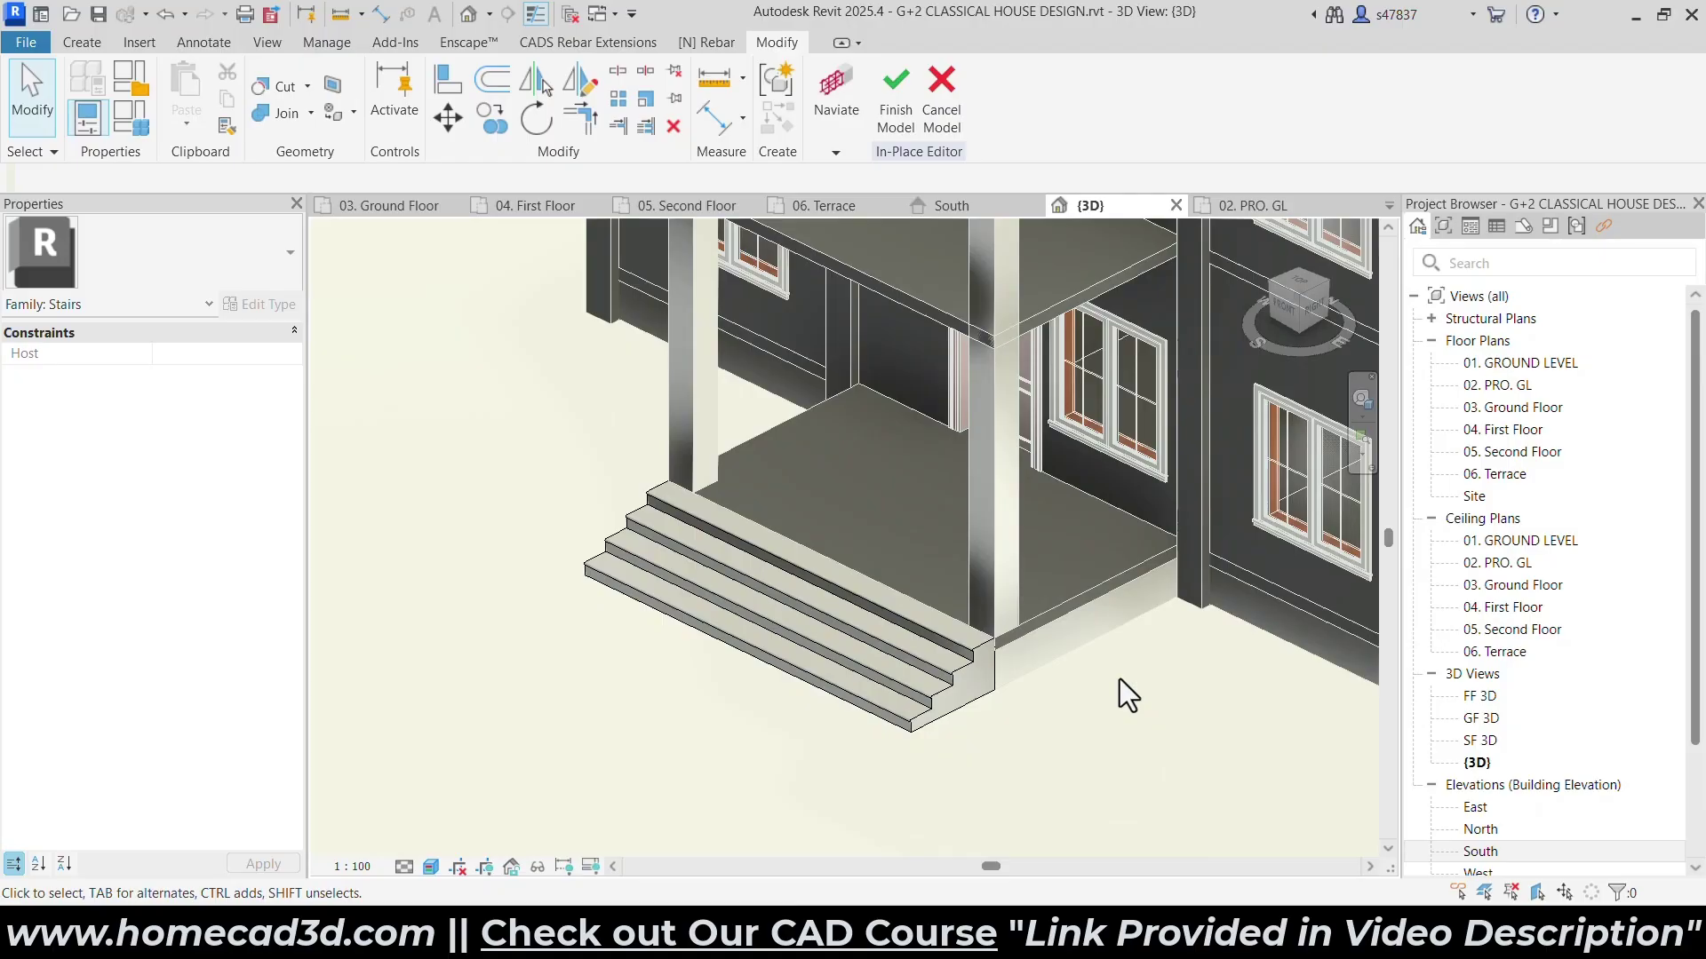
pyautogui.click(897, 120)
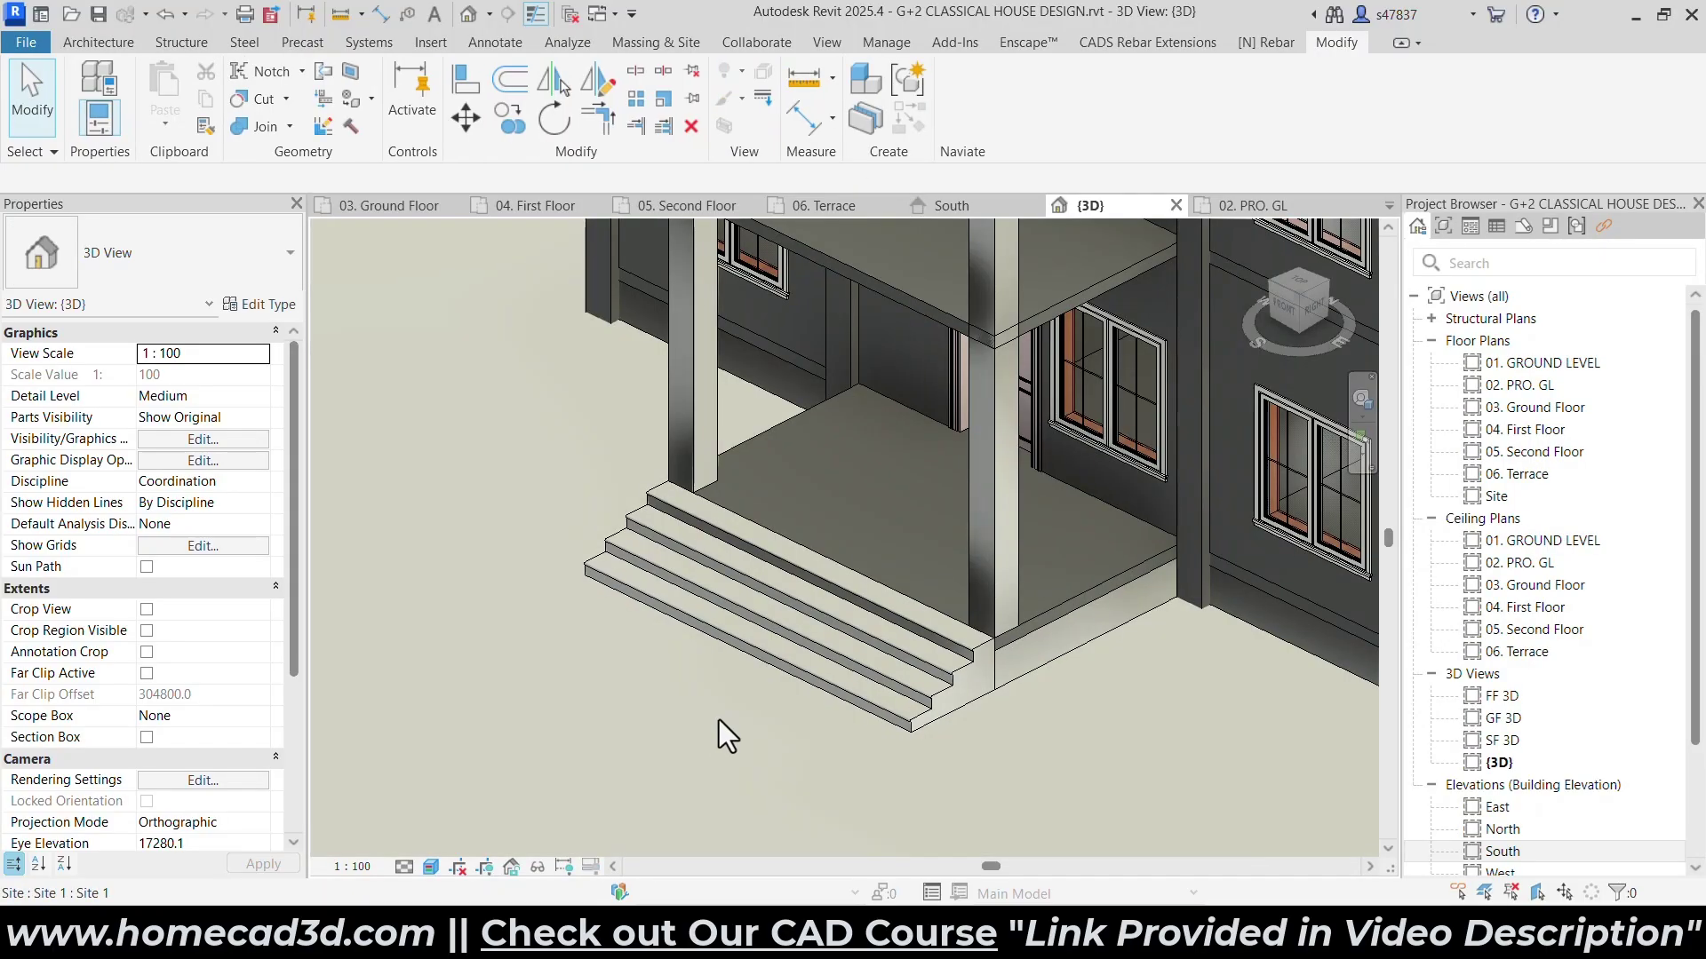
# Examine the porch column bases beside the entrance steps in the browser's reference photo, and return to the Revit 3D view.
pyautogui.scroll(-3, 755, 715)
pyautogui.hotkey('alt', 'Tab')
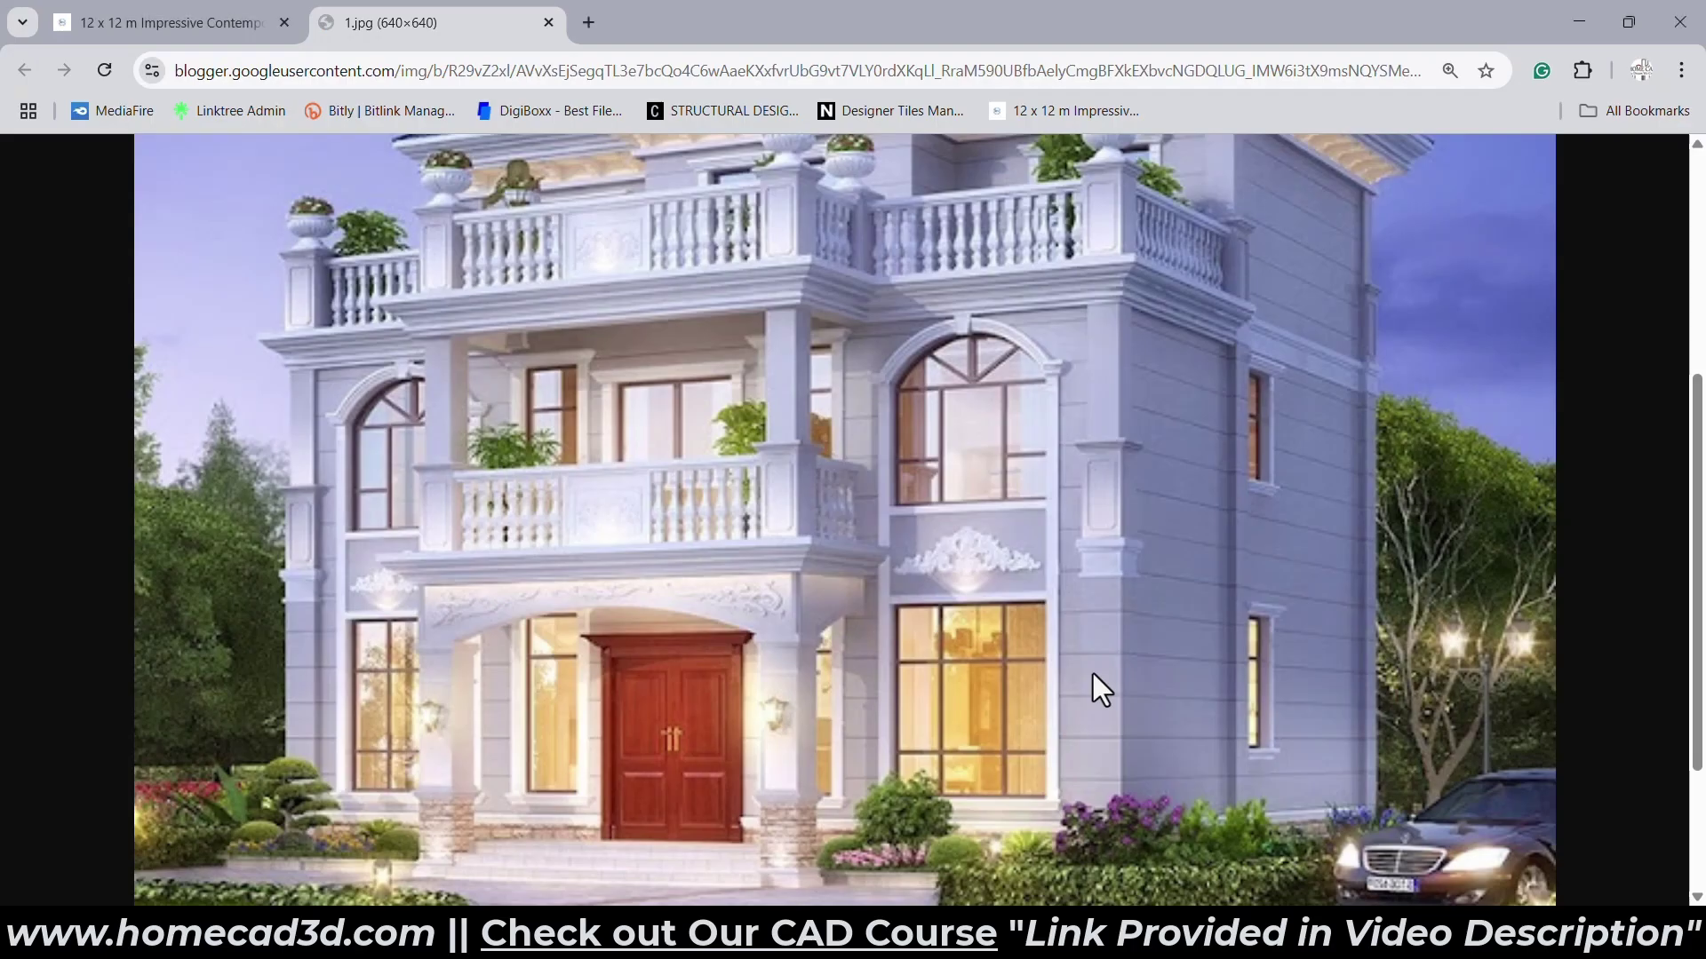
pyautogui.scroll(3, 577, 741)
pyautogui.scroll(-5, 586, 770)
pyautogui.keyDown('ctrl'); pyautogui.scroll(1, 551, 624); pyautogui.keyUp('ctrl')
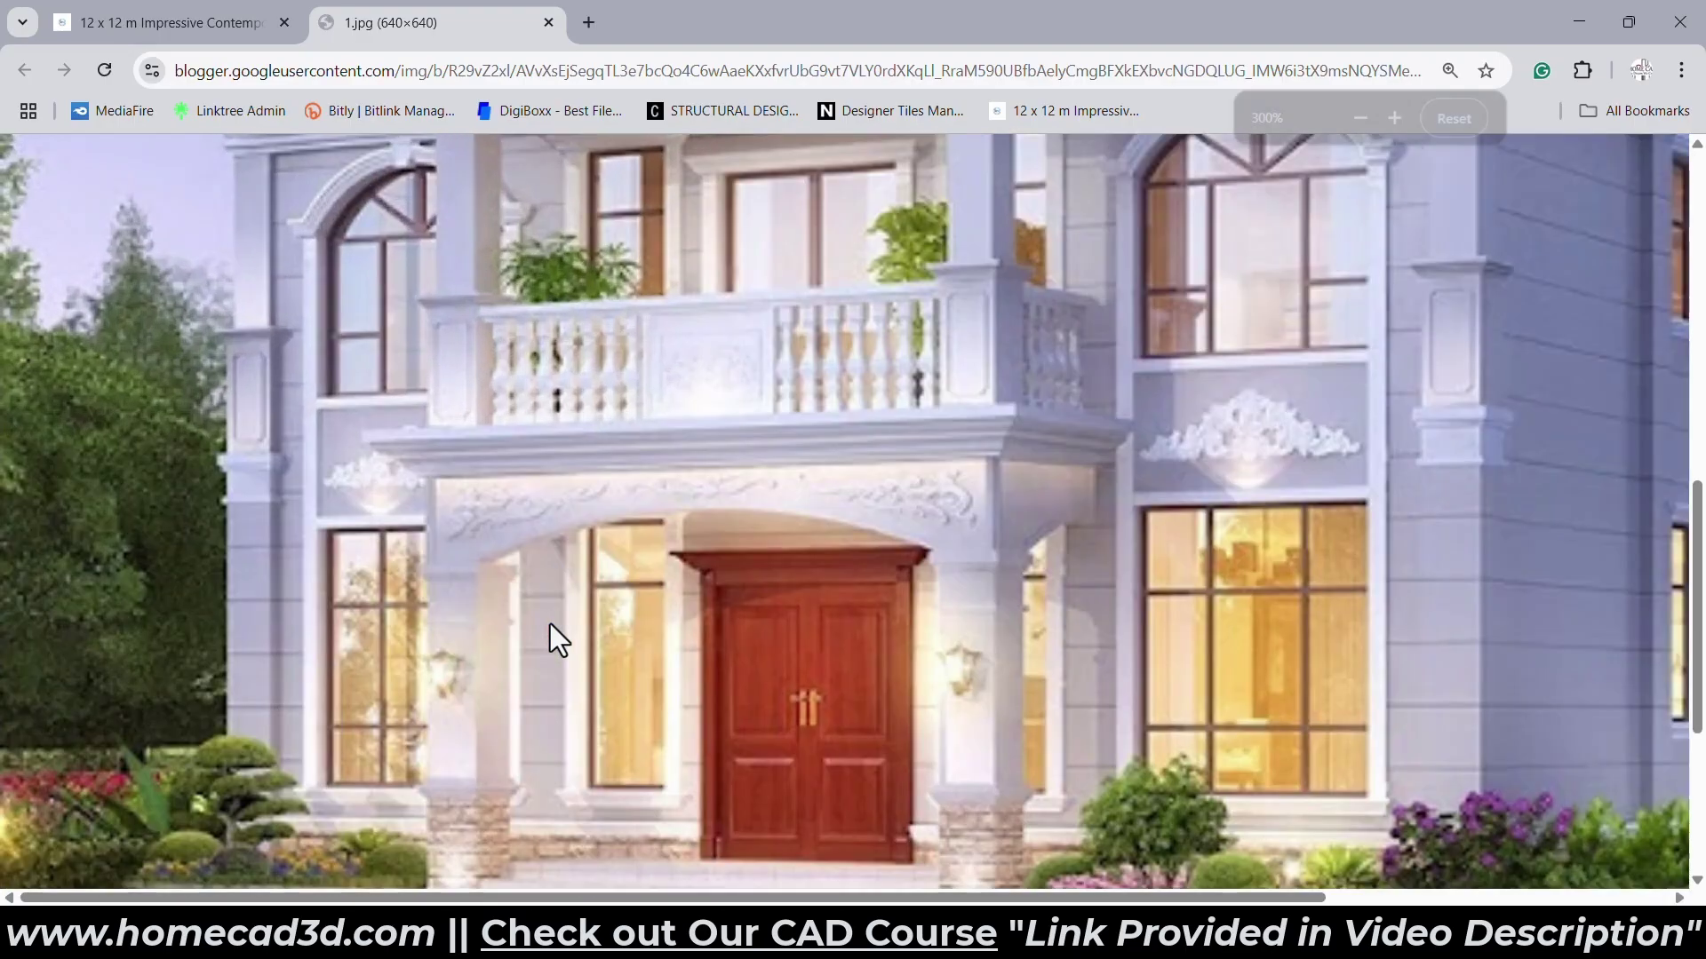
pyautogui.keyDown('ctrl'); pyautogui.scroll(1, 622, 613); pyautogui.keyUp('ctrl')
pyautogui.scroll(-5, 746, 595)
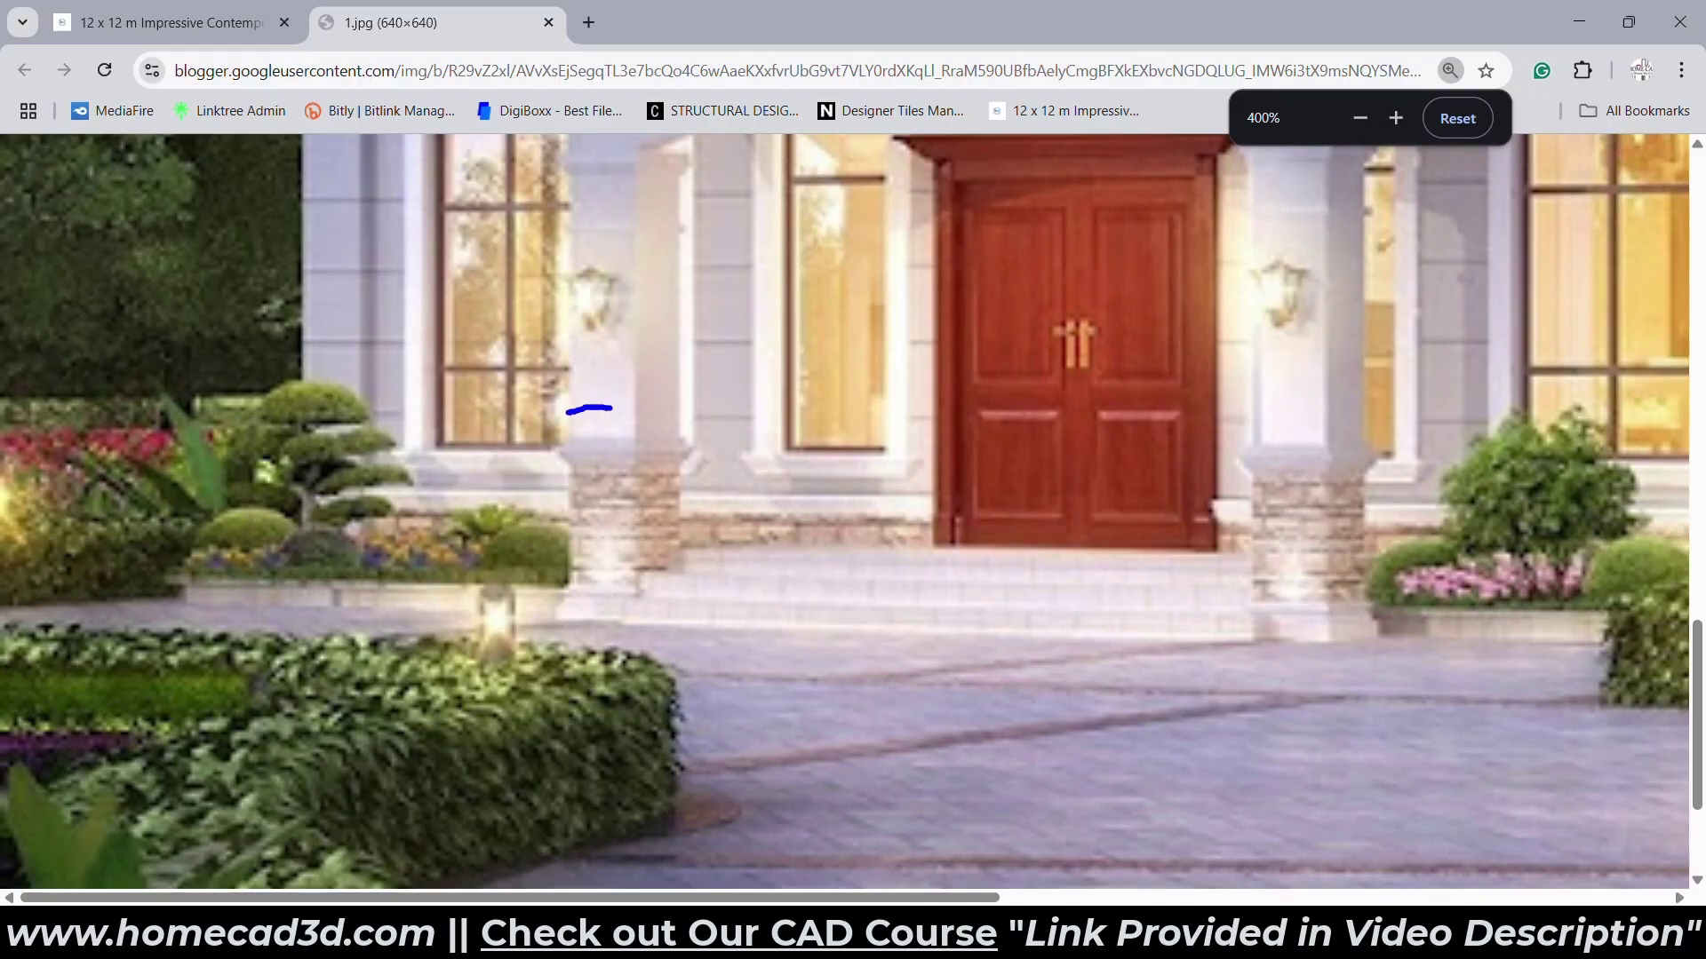
pyautogui.moveTo(1213, 426); pyautogui.dragTo(1288, 668)
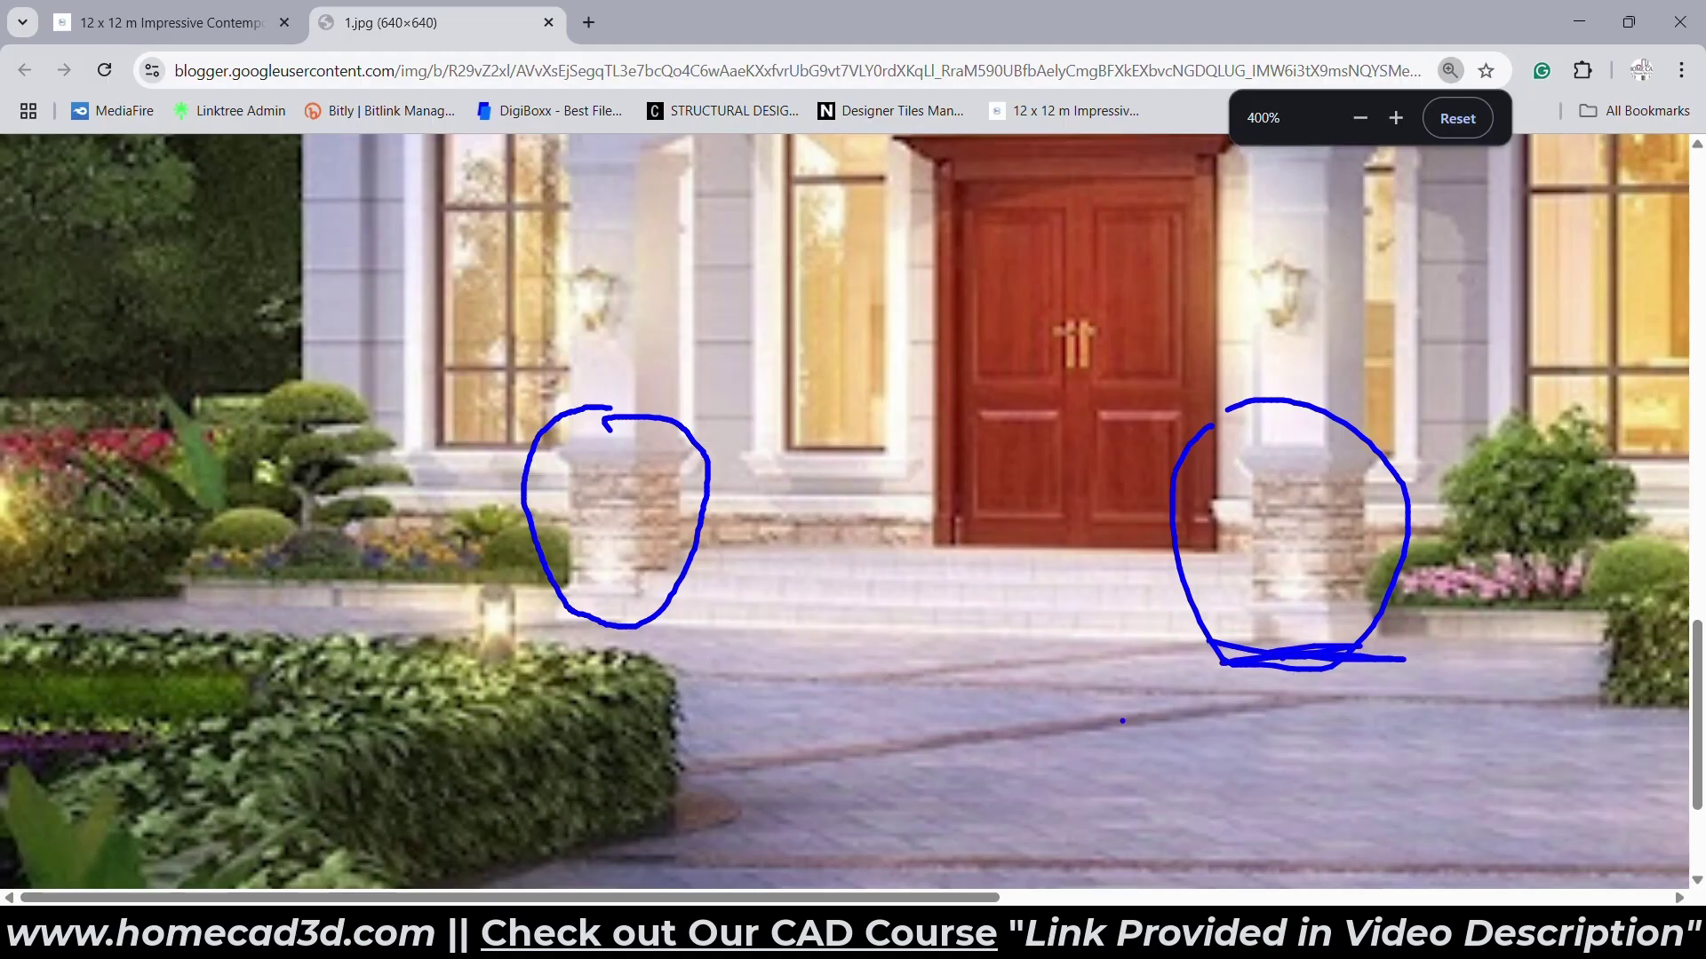
pyautogui.press('Escape')
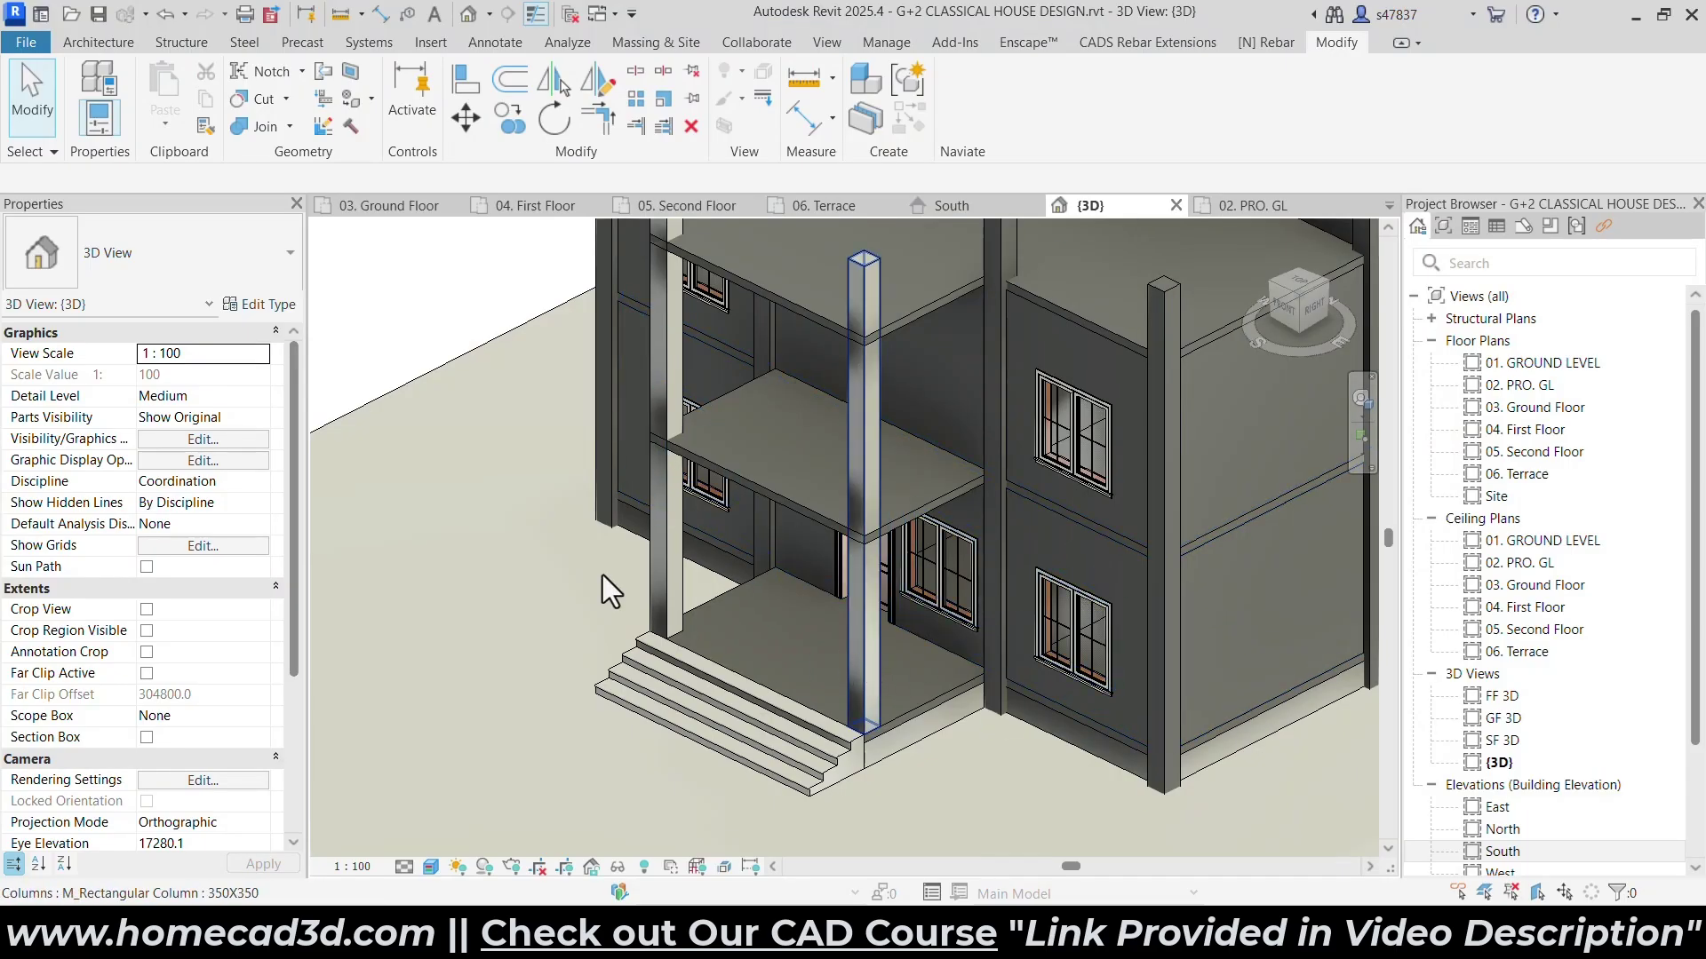
# Set the Base Level of both front porch columns to 02. PRO. GL.
pyautogui.click(864, 658)
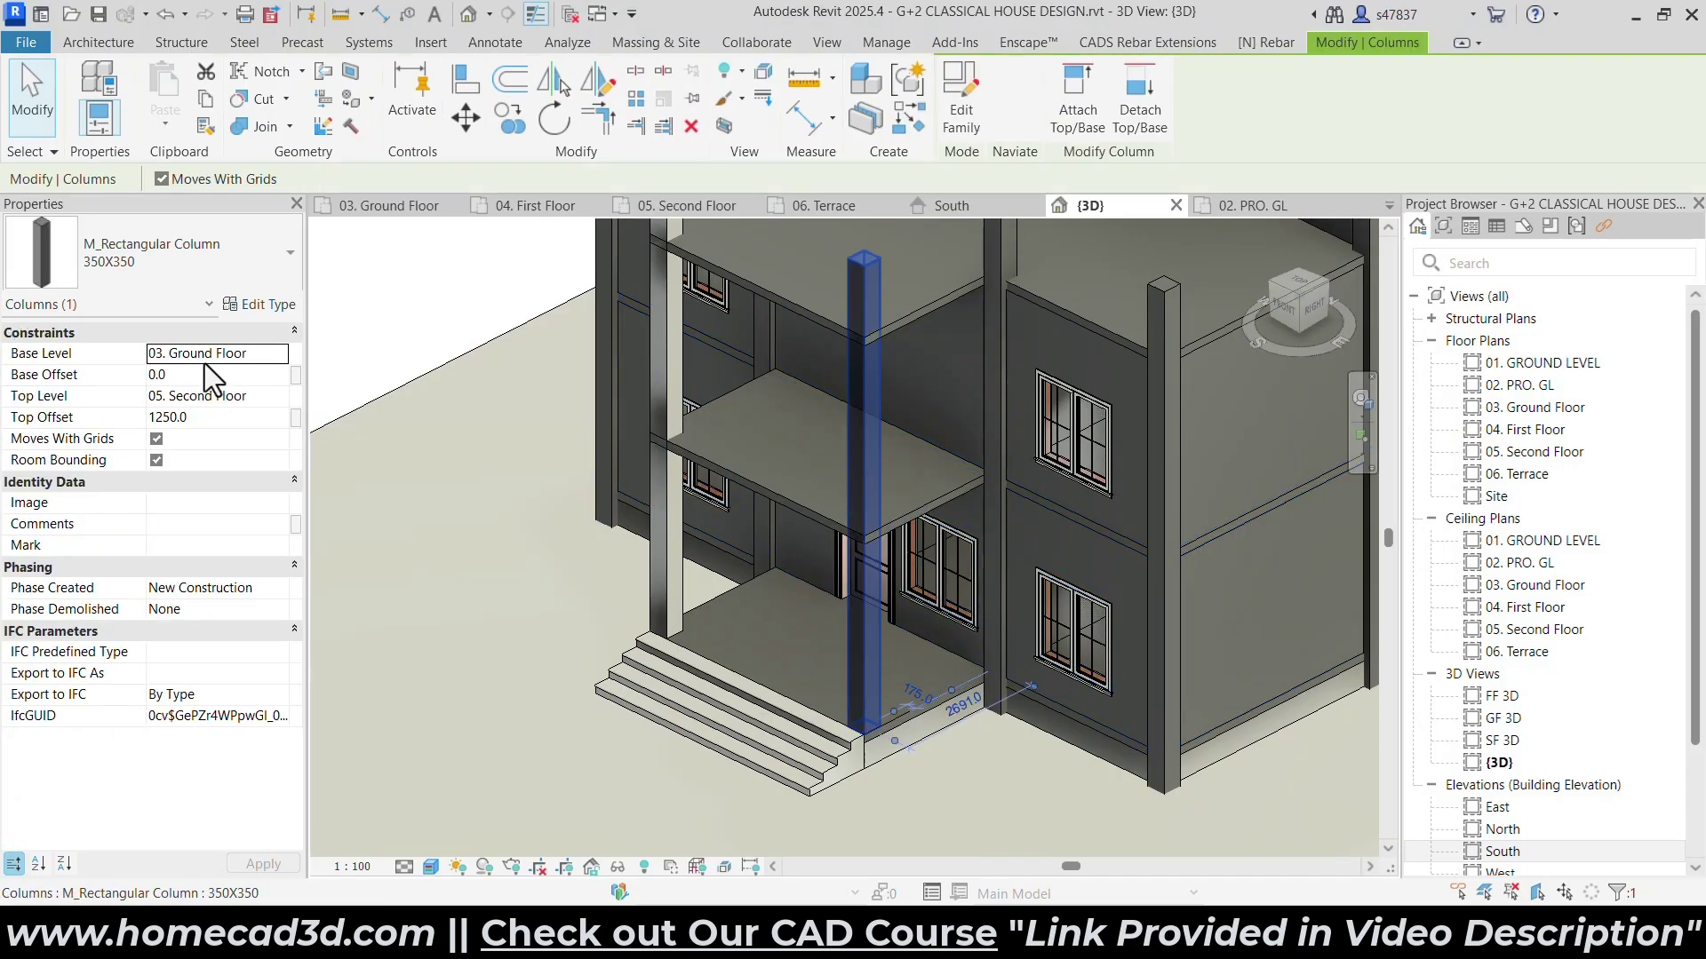
pyautogui.keyDown('shift'); pyautogui.moveTo(958, 716); pyautogui.dragTo(1013, 711, button='middle'); pyautogui.keyUp('shift')
pyautogui.scroll(2, 697, 657)
pyautogui.keyDown('ctrl'); pyautogui.click(600, 636); pyautogui.keyUp('ctrl')
pyautogui.keyDown('shift'); pyautogui.moveTo(764, 686); pyautogui.dragTo(702, 679, button='middle'); pyautogui.keyUp('shift')
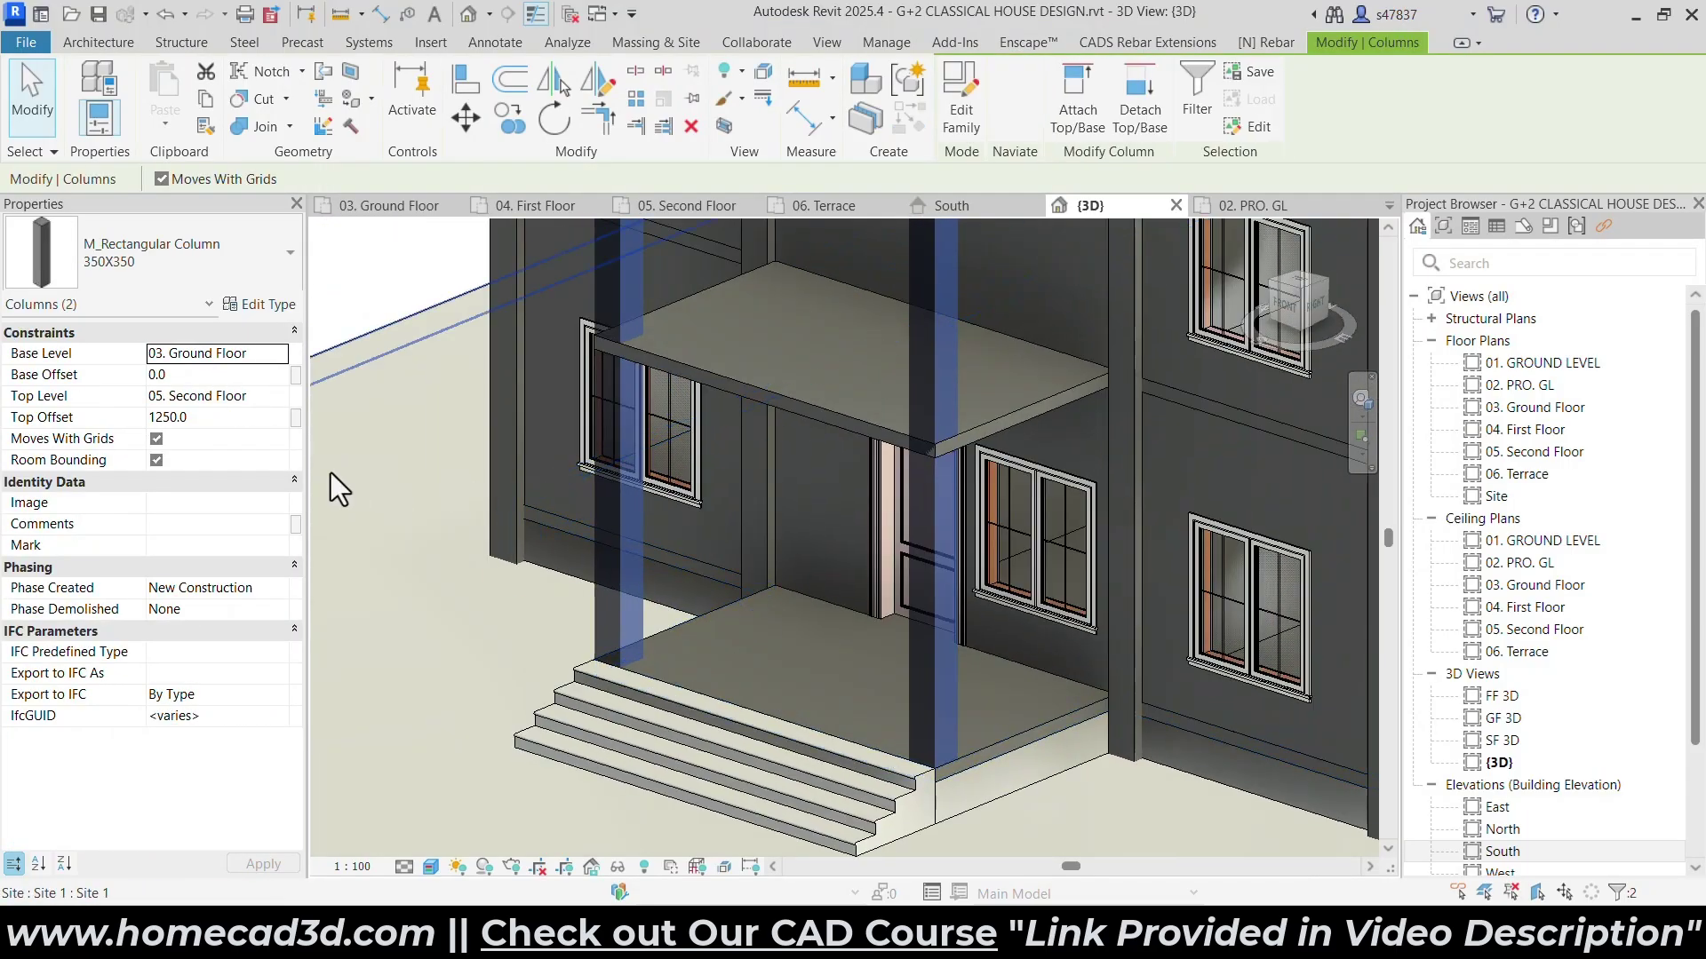
pyautogui.click(278, 352)
pyautogui.click(217, 391)
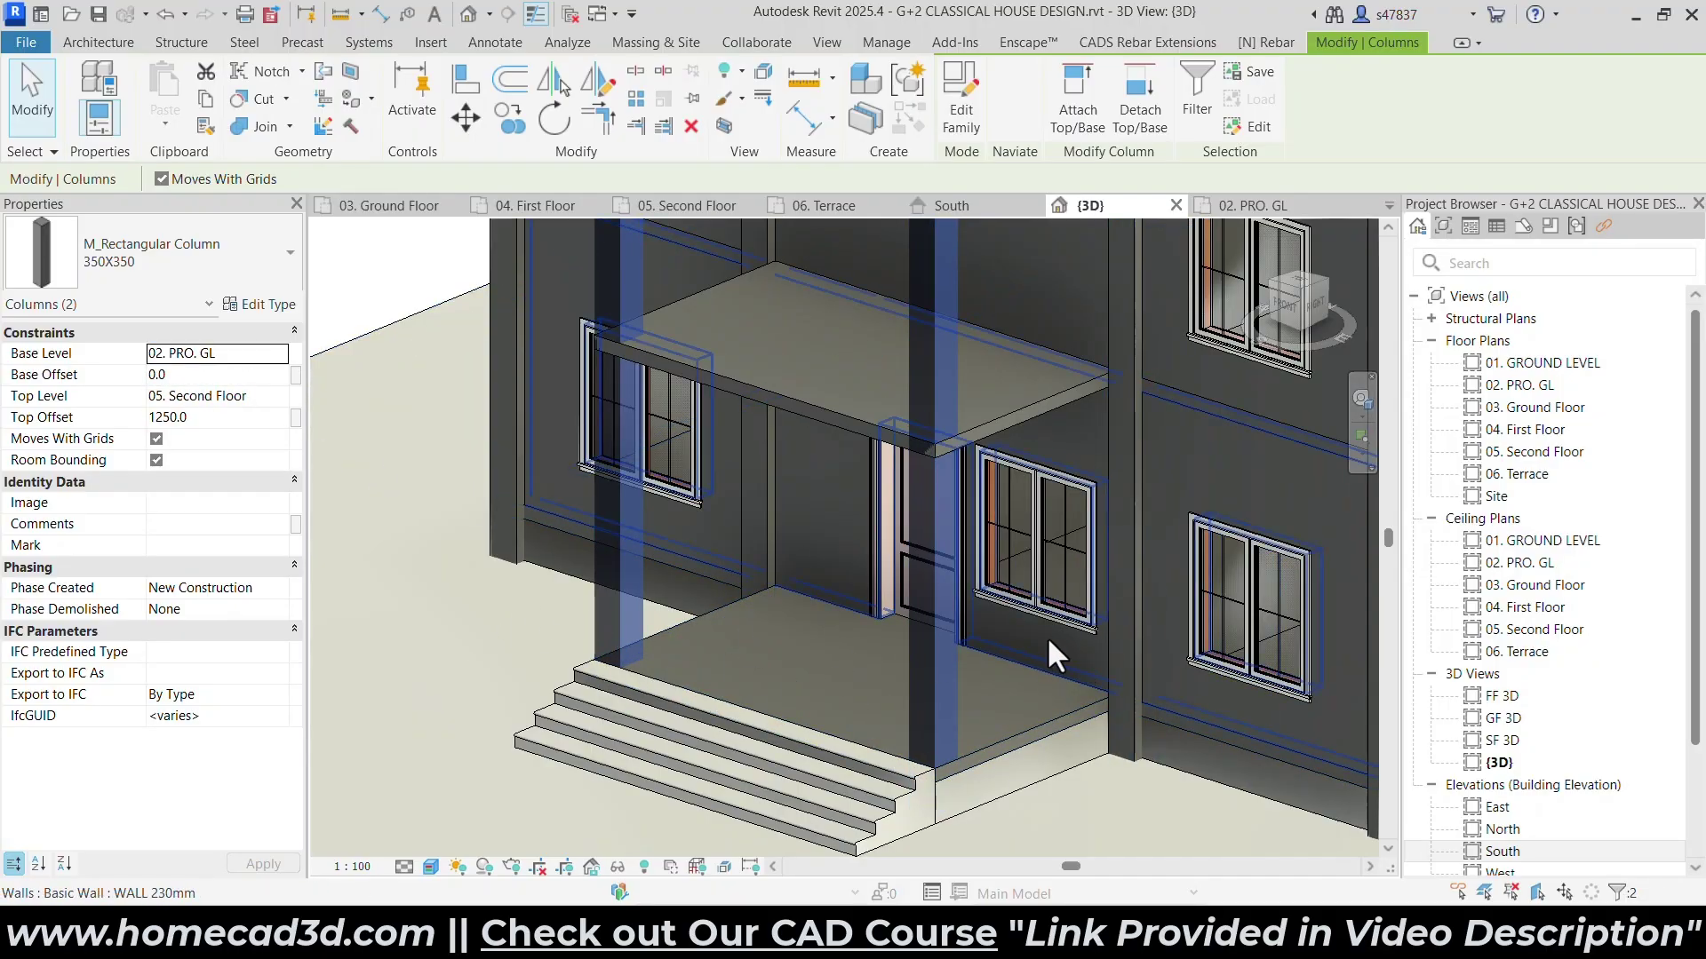
pyautogui.press('Escape')
# Isolate the two front porch columns temporarily in the 3D view.
pyautogui.click(926, 685)
pyautogui.keyDown('ctrl'); pyautogui.click(620, 542); pyautogui.keyUp('ctrl')
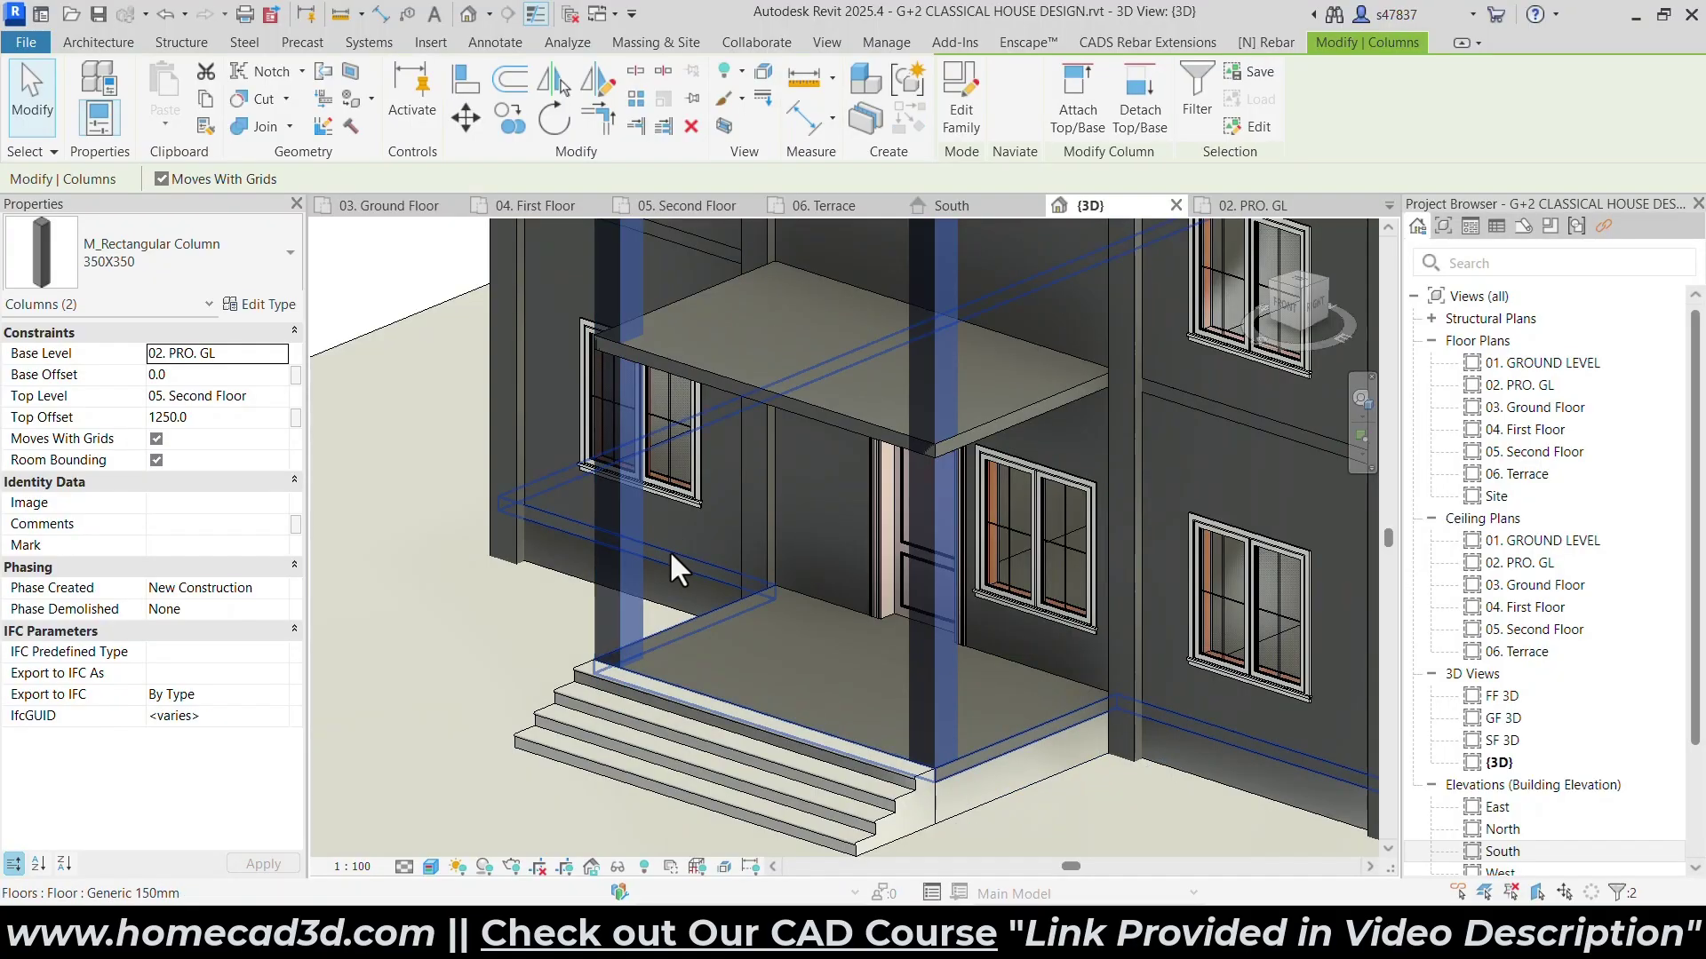
pyautogui.click(616, 869)
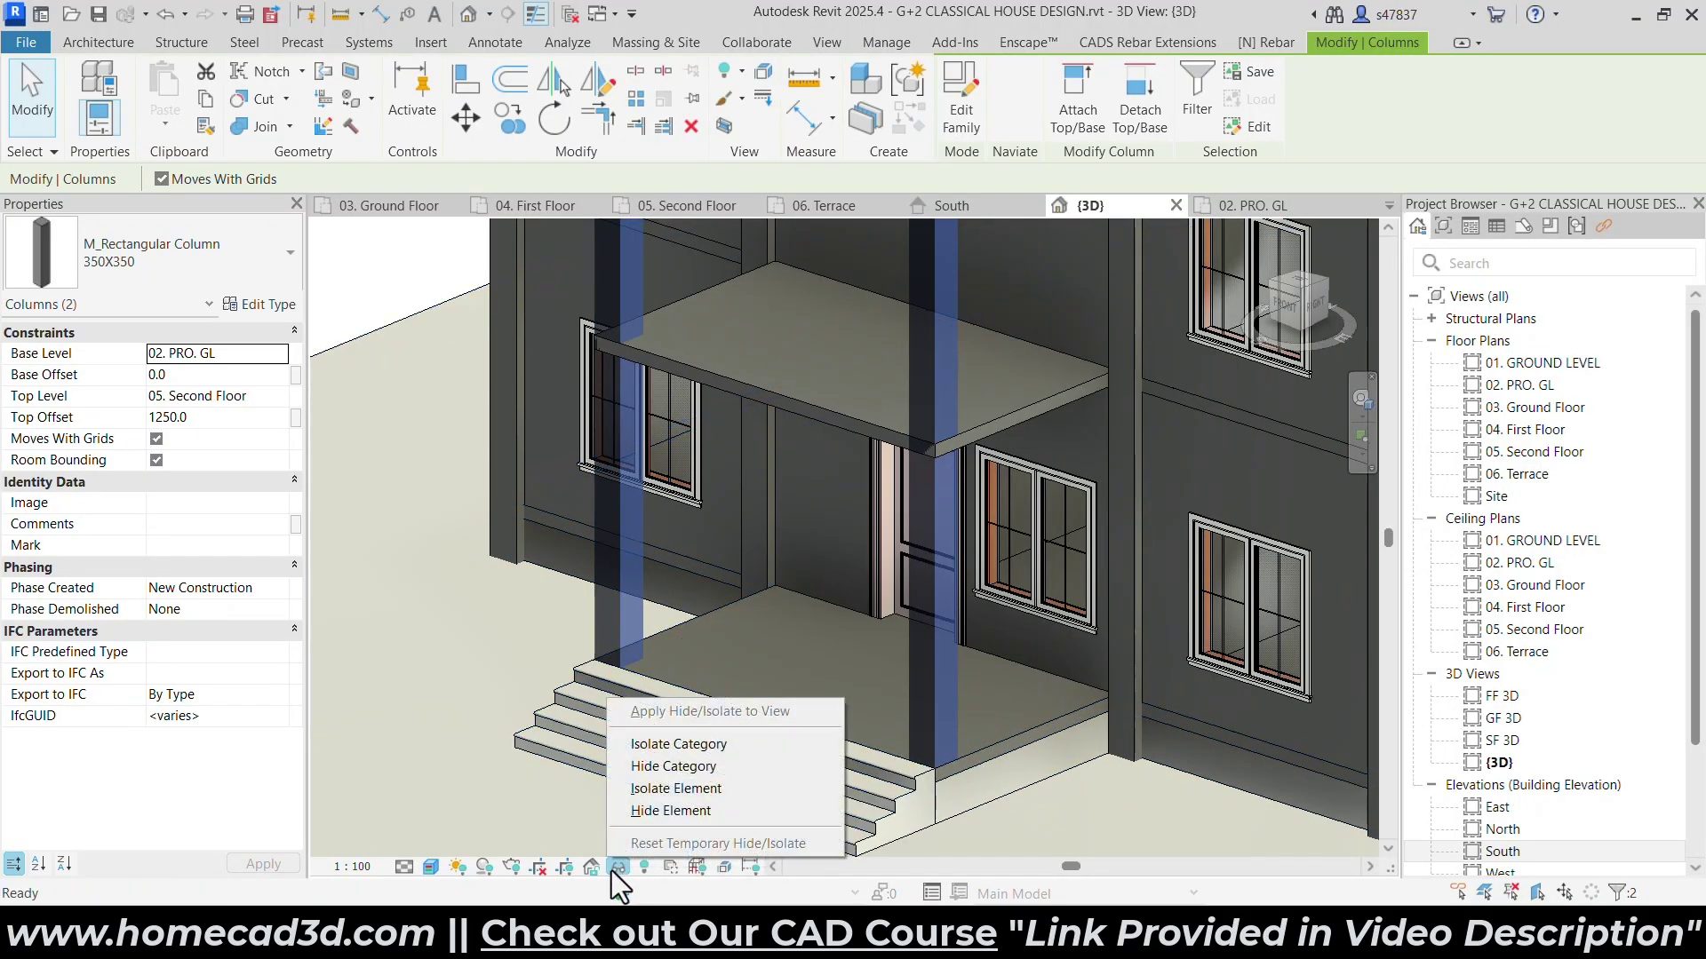
pyautogui.click(648, 793)
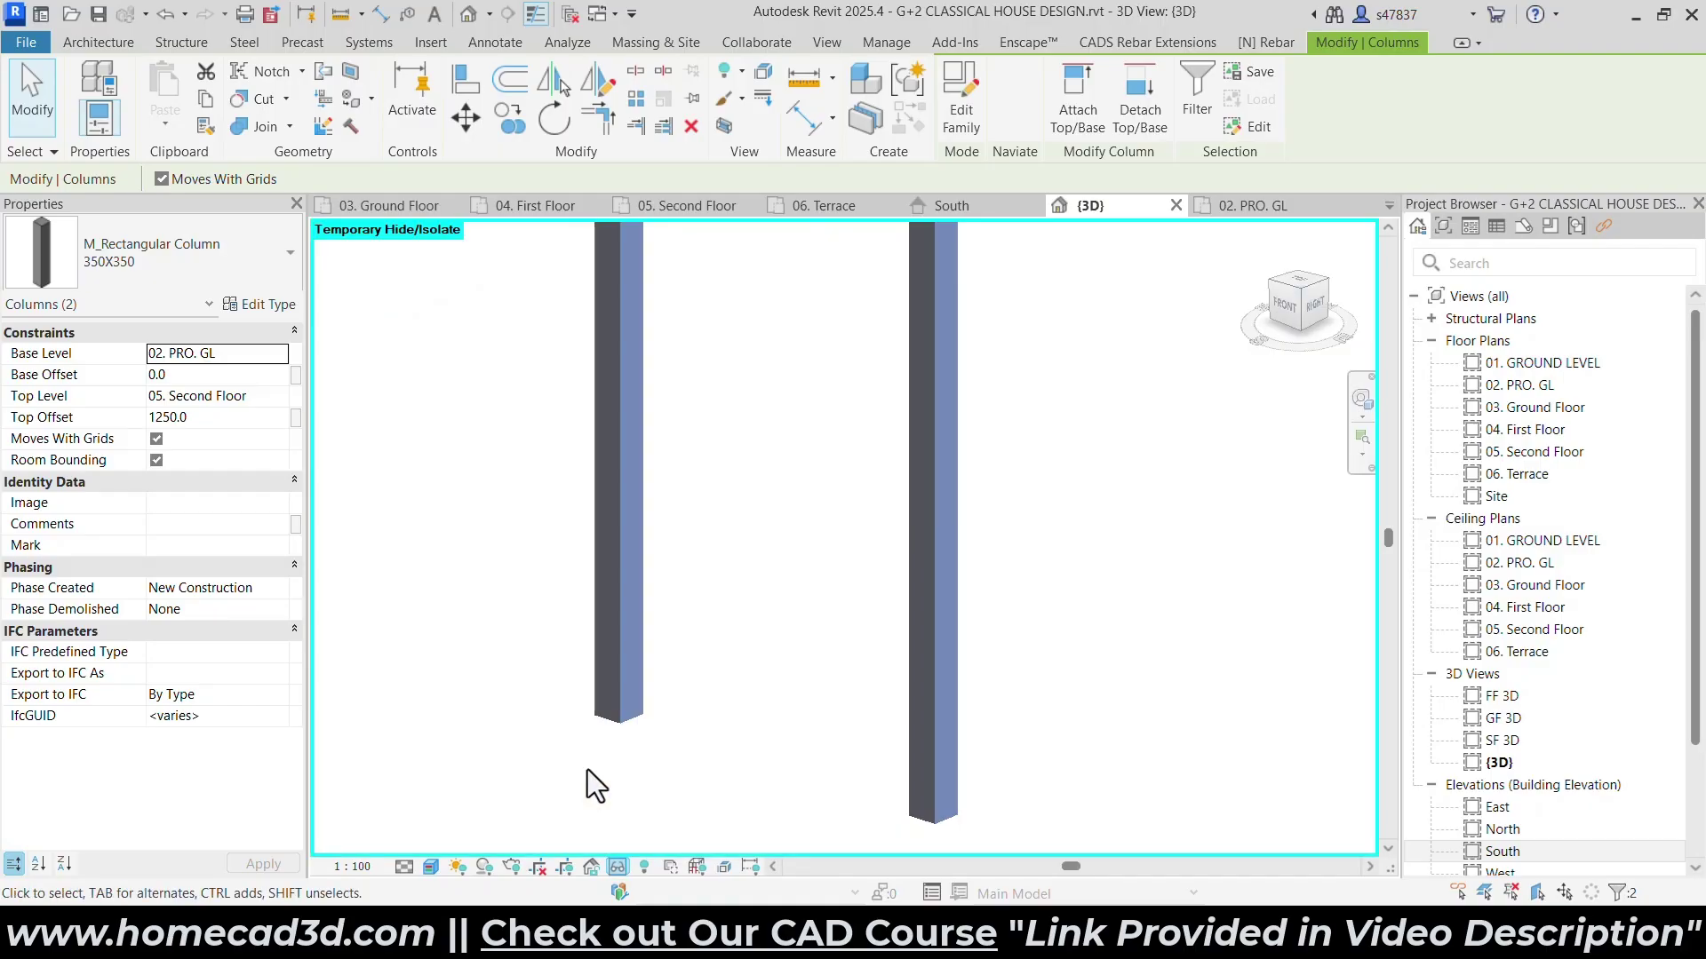
pyautogui.click(737, 730)
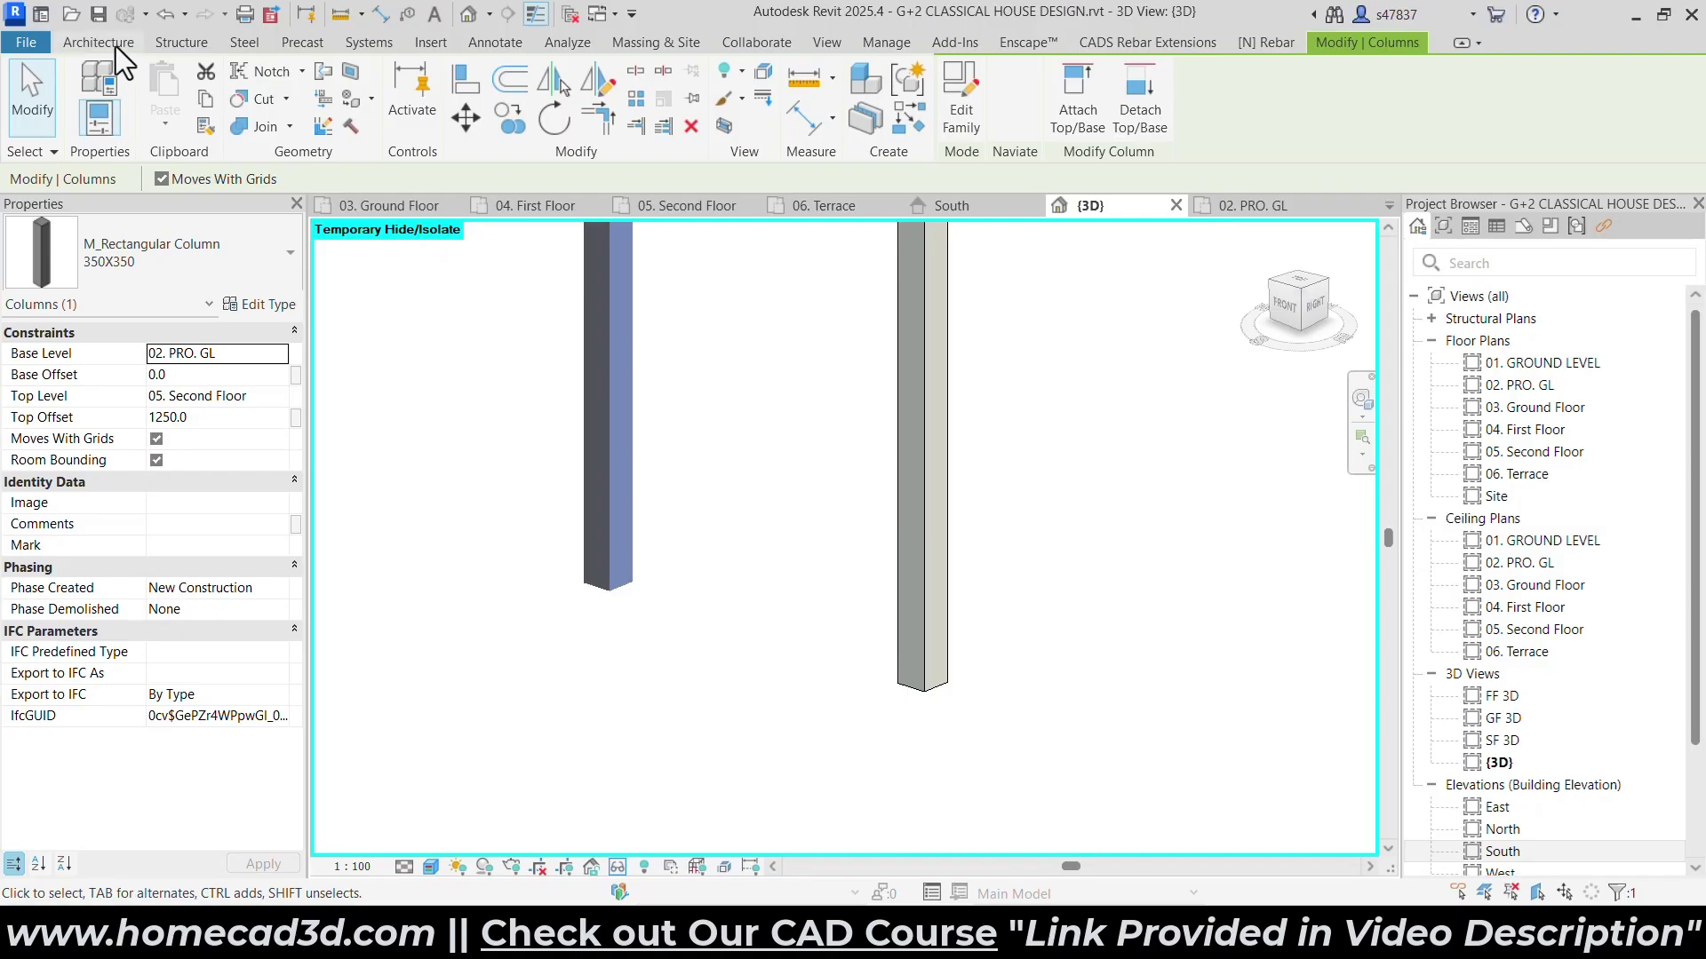
# Start a new in-place model in the Casework category with its default name.
pyautogui.click(115, 46)
pyautogui.click(255, 120)
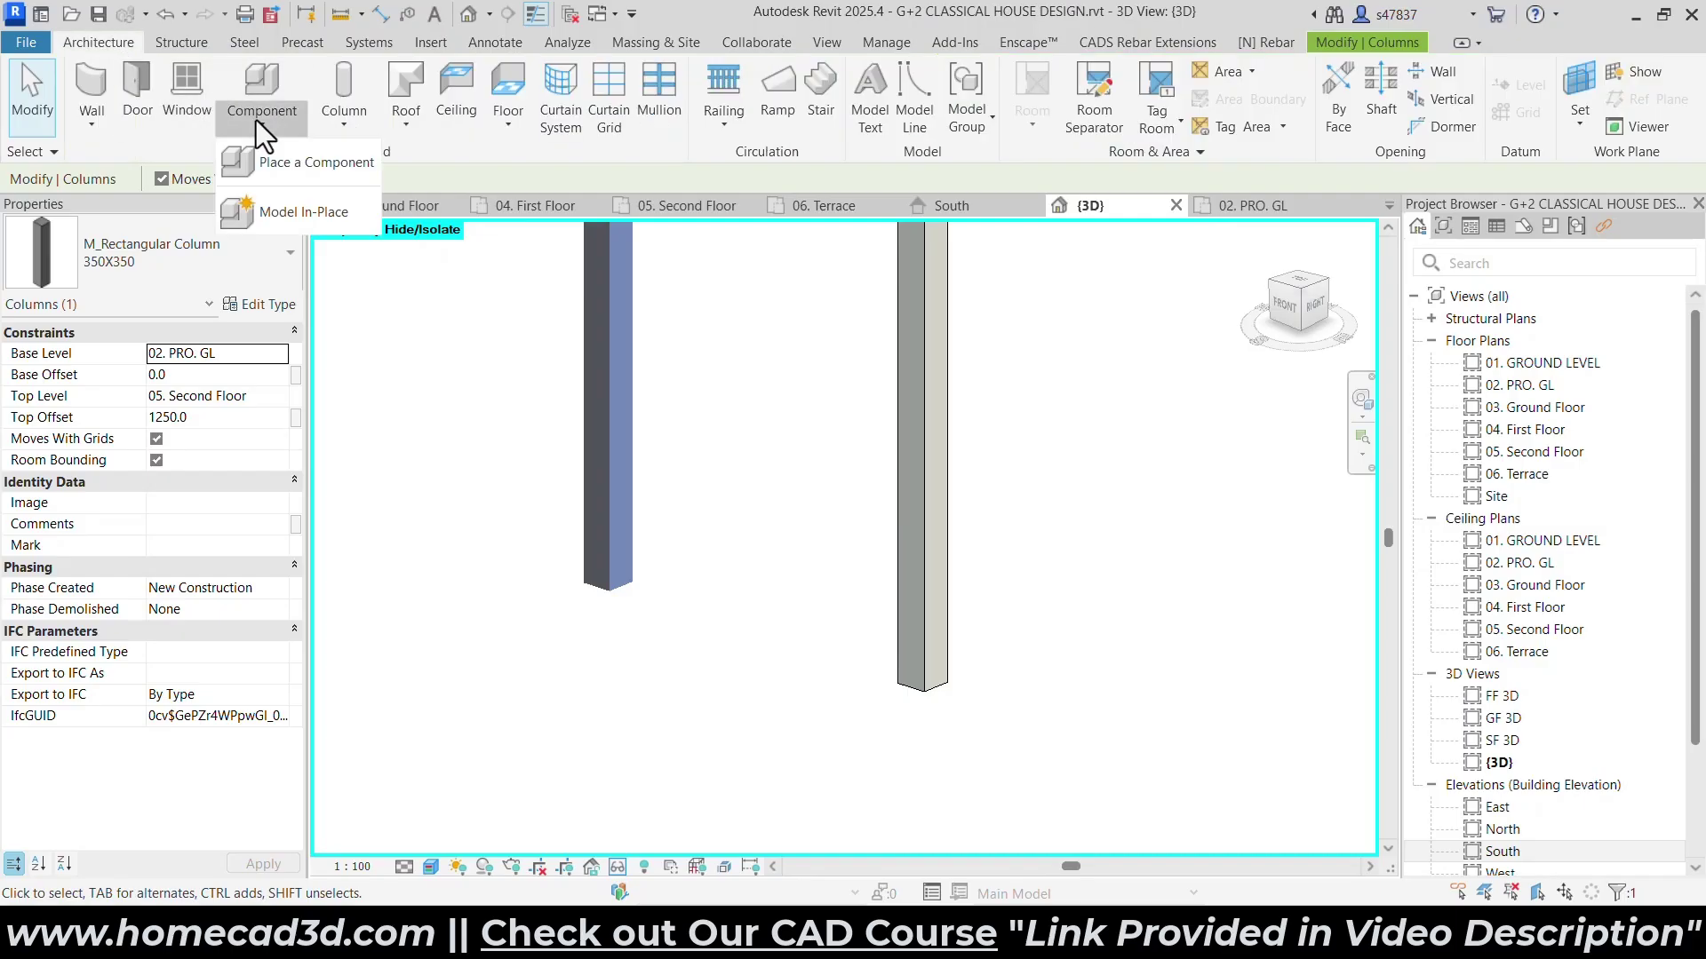
pyautogui.click(290, 213)
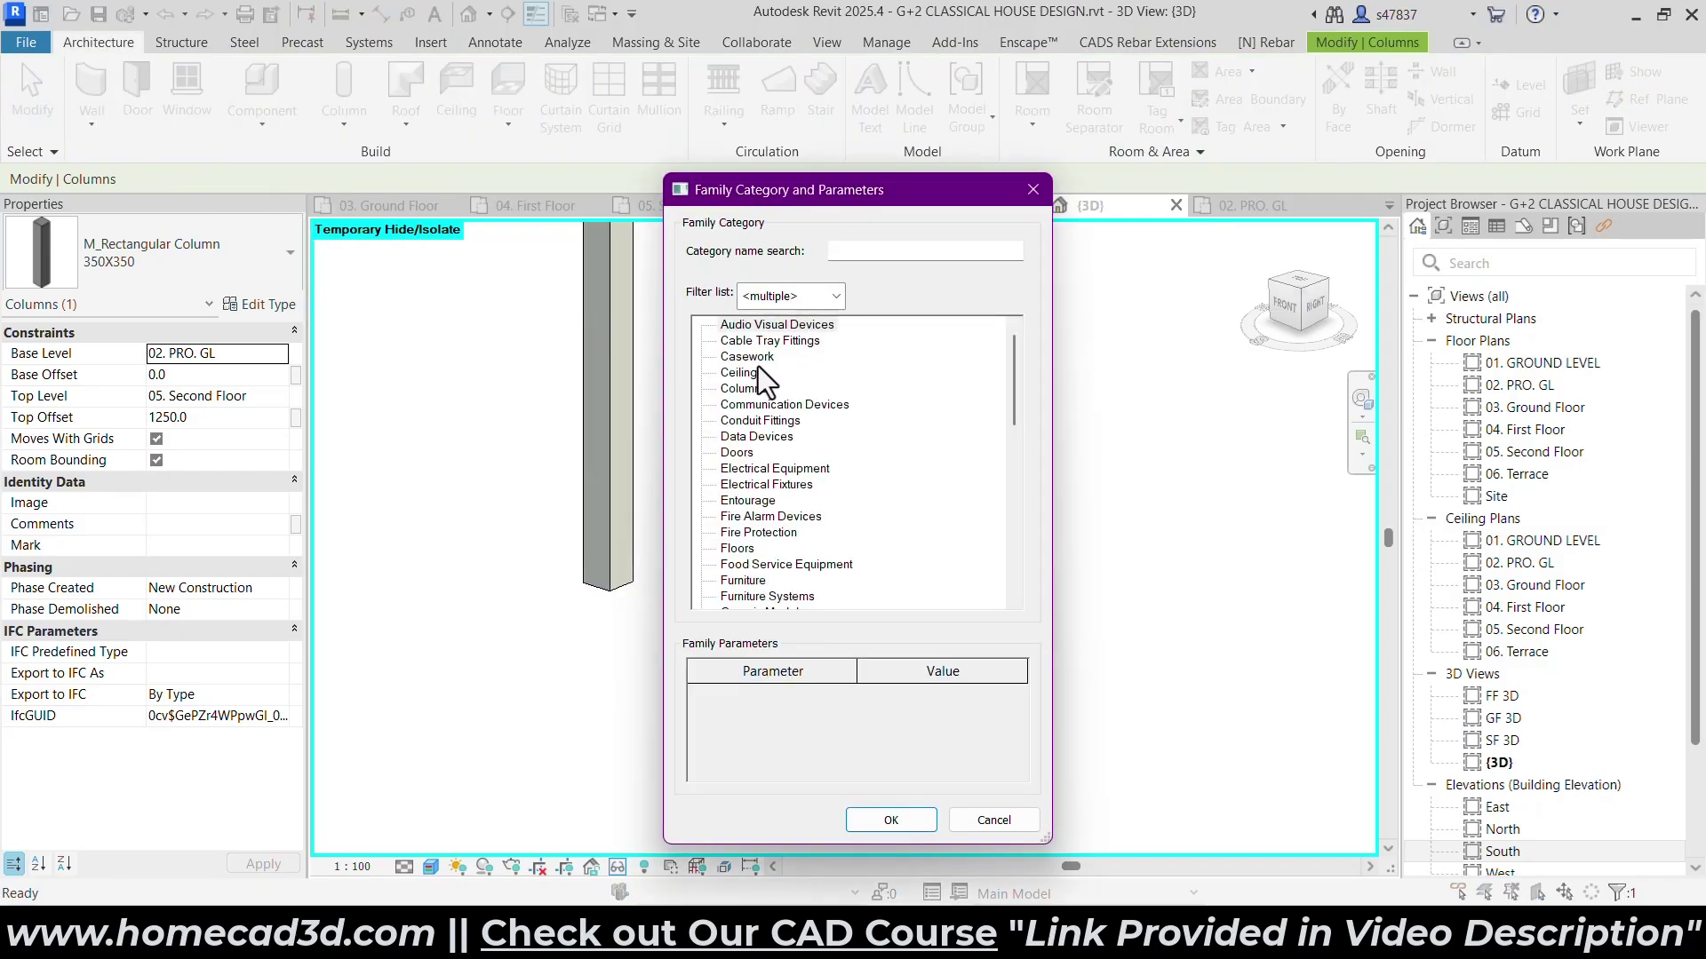
pyautogui.click(760, 390)
pyautogui.click(746, 357)
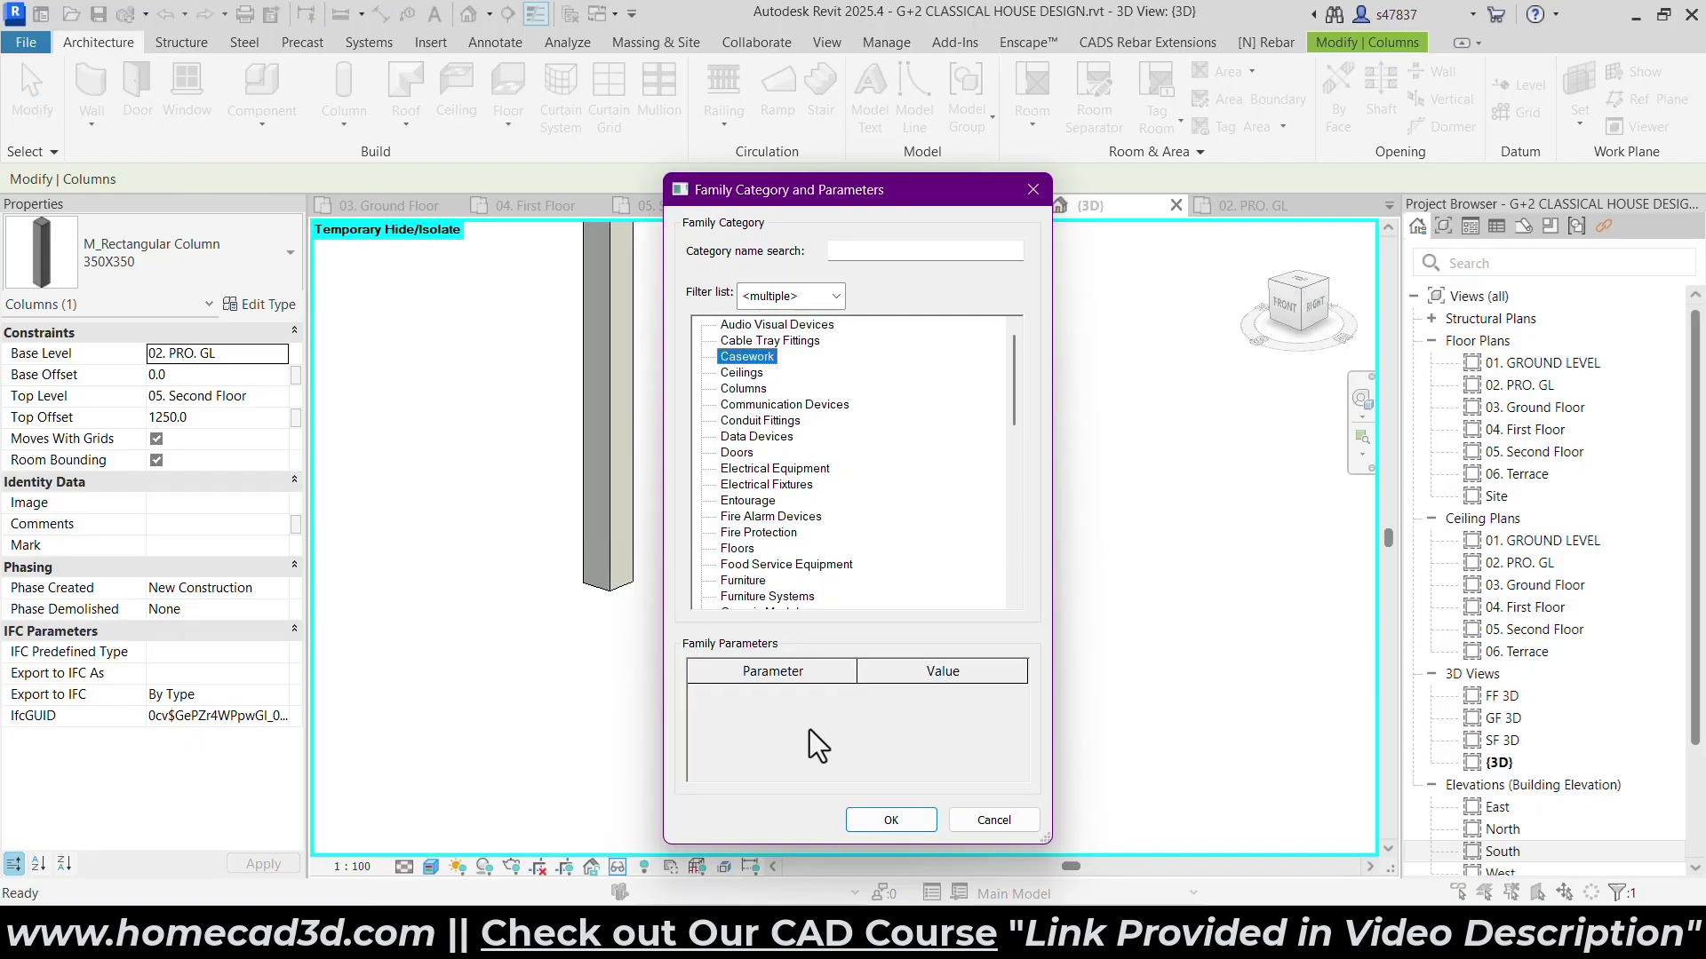
pyautogui.click(860, 814)
pyautogui.click(855, 506)
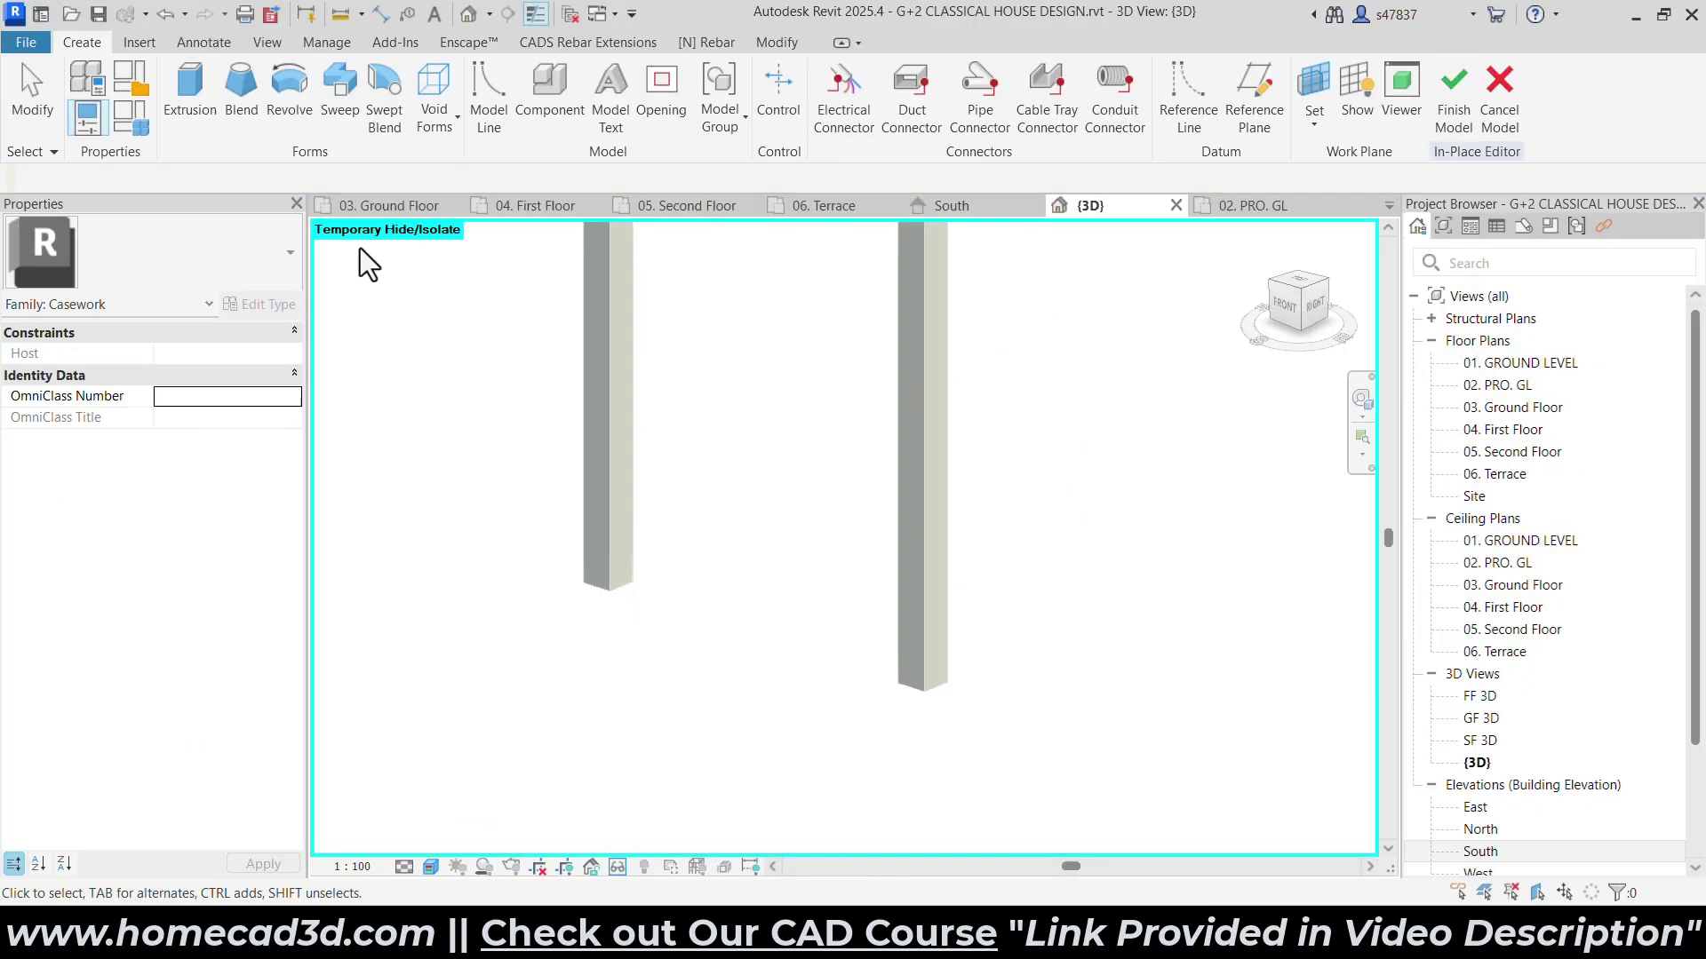
# Start a sweep and define its path by picking the bottom edges of the porch column nearest the house's right side.
pyautogui.click(343, 99)
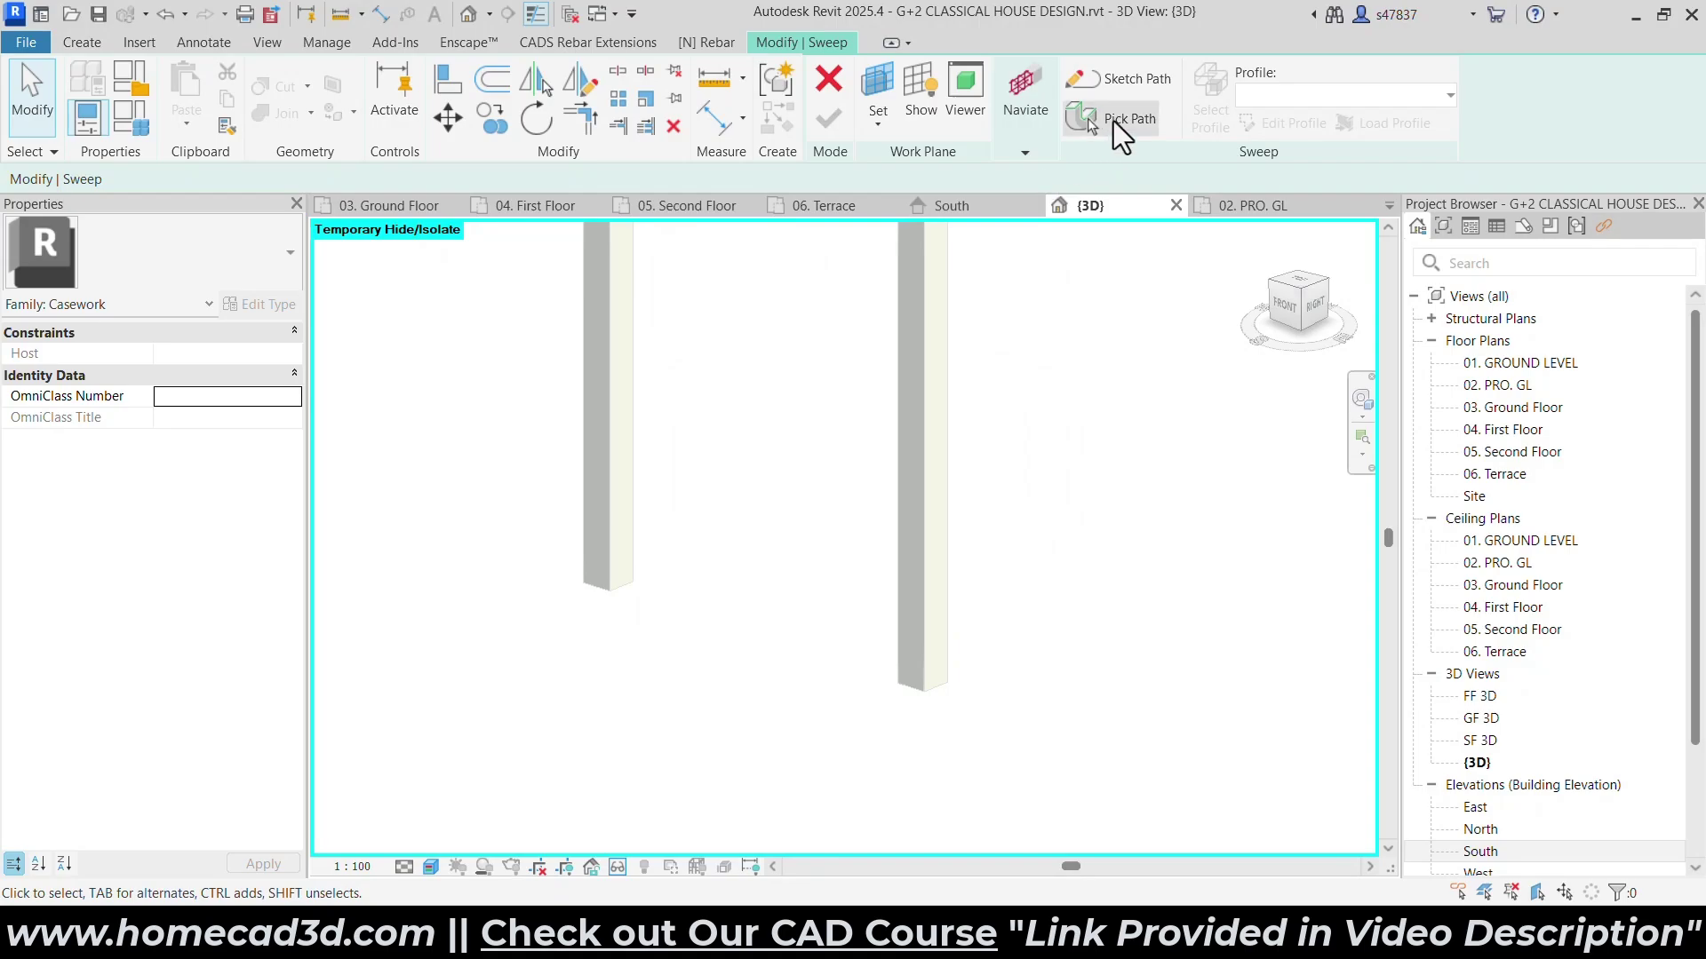
pyautogui.click(1112, 120)
pyautogui.scroll(2, 941, 690)
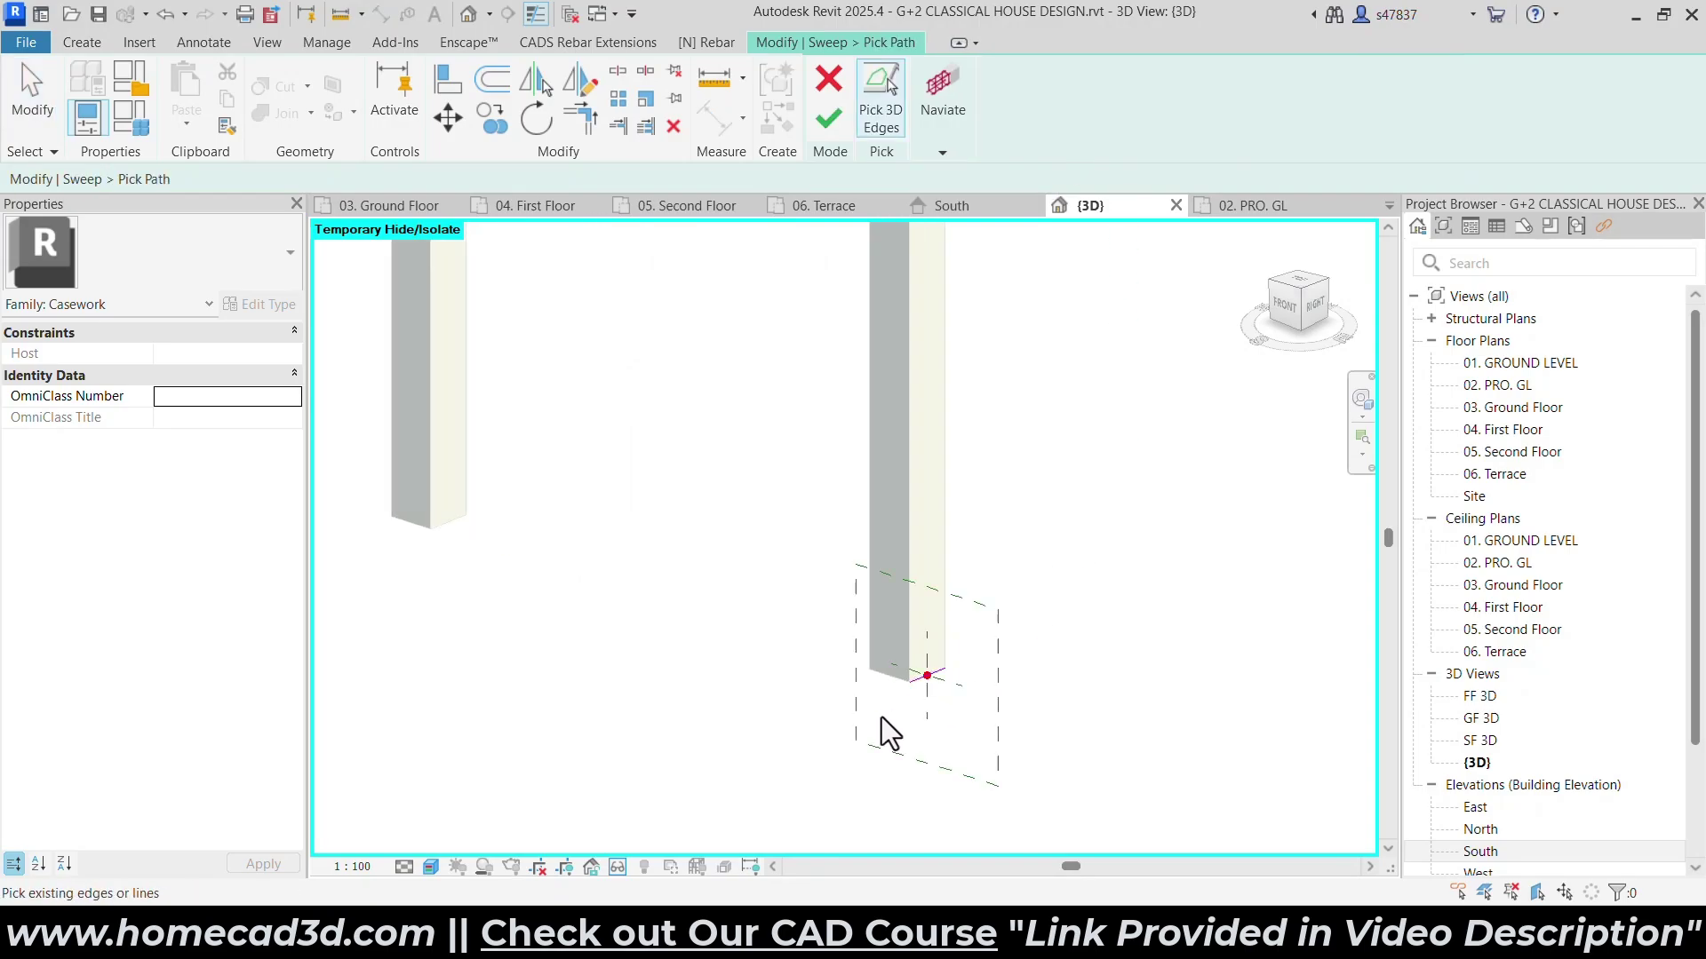
pyautogui.keyDown('shift'); pyautogui.moveTo(882, 680); pyautogui.dragTo(986, 632, button='middle'); pyautogui.keyUp('shift')
pyautogui.keyDown('shift'); pyautogui.moveTo(764, 653); pyautogui.dragTo(1013, 666, button='middle'); pyautogui.keyUp('shift')
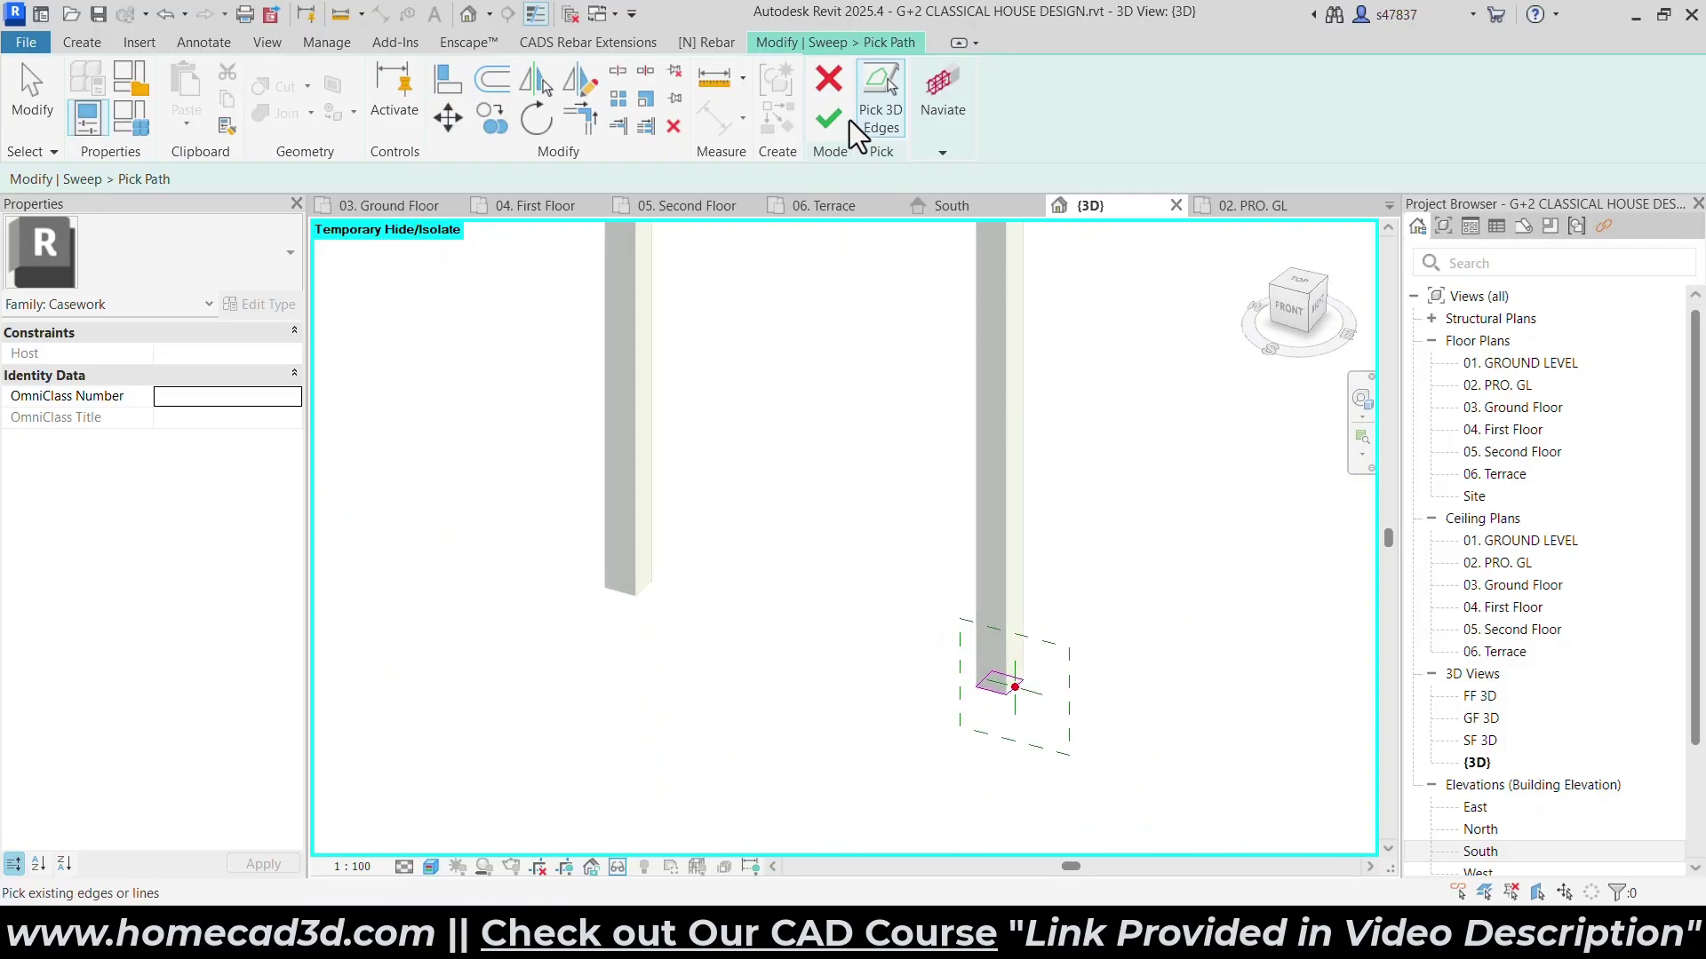
pyautogui.click(828, 118)
# Begin the sweep profile in front view at the column's bottom corner: 100 mm out, about 150 mm up, 50 mm in and 50 mm up.
pyautogui.click(1295, 309)
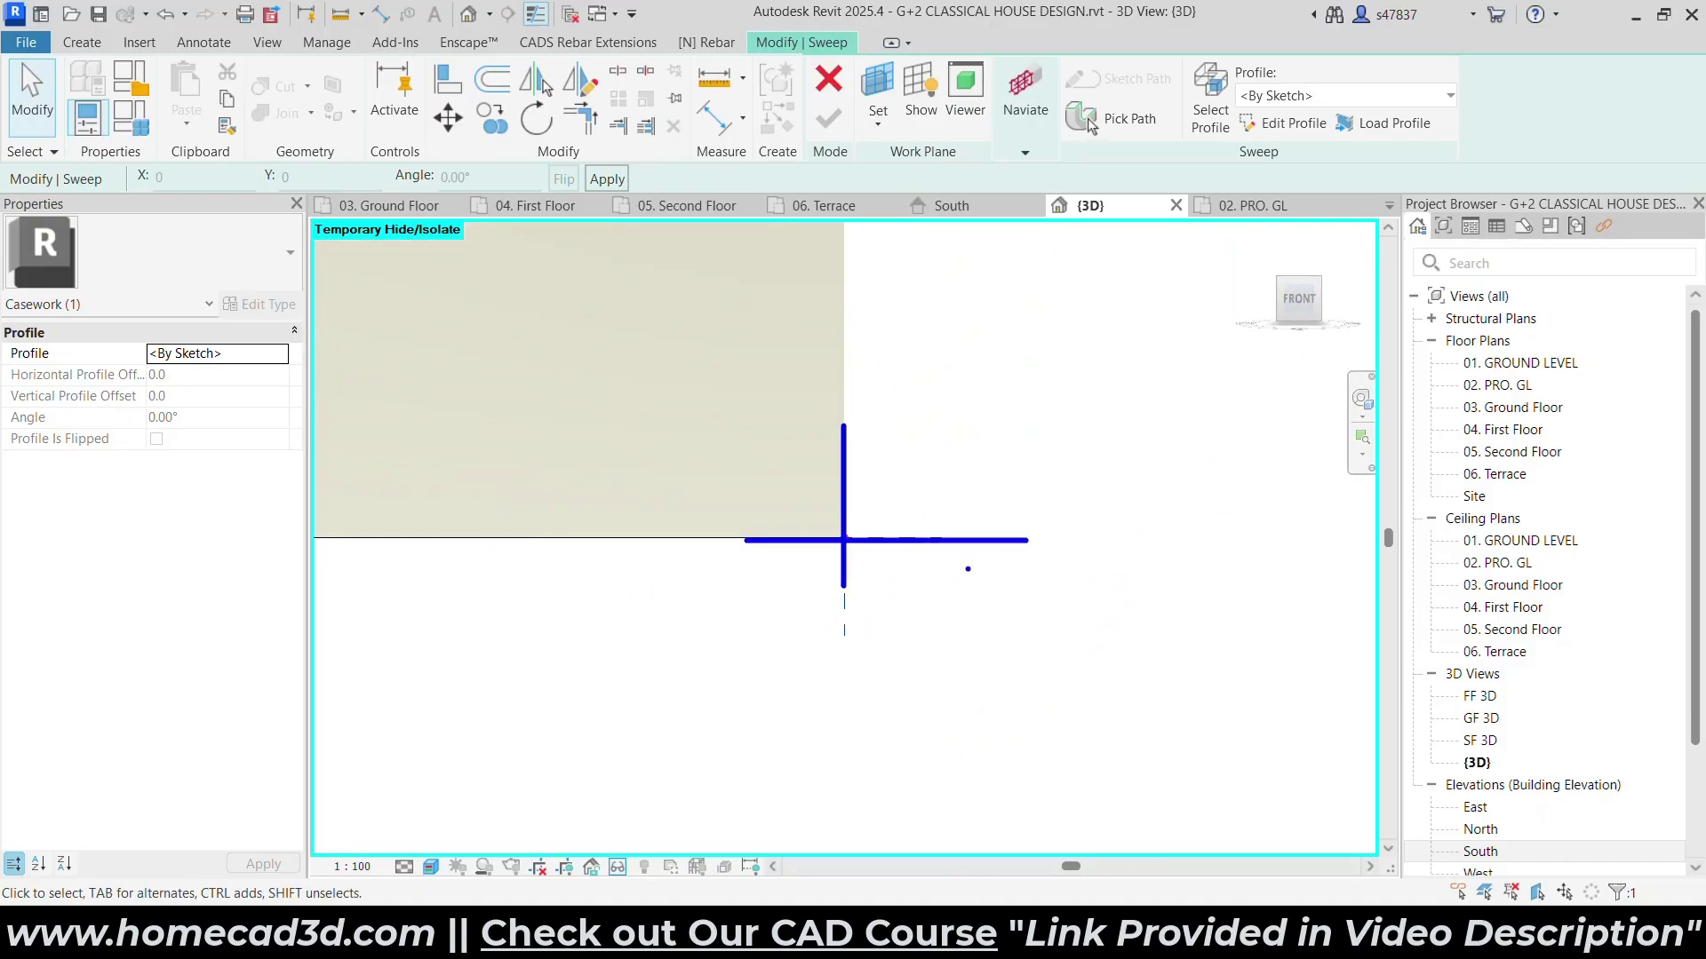
pyautogui.scroll(-3, 853, 616)
pyautogui.moveTo(1011, 582); pyautogui.dragTo(954, 700, button='middle')
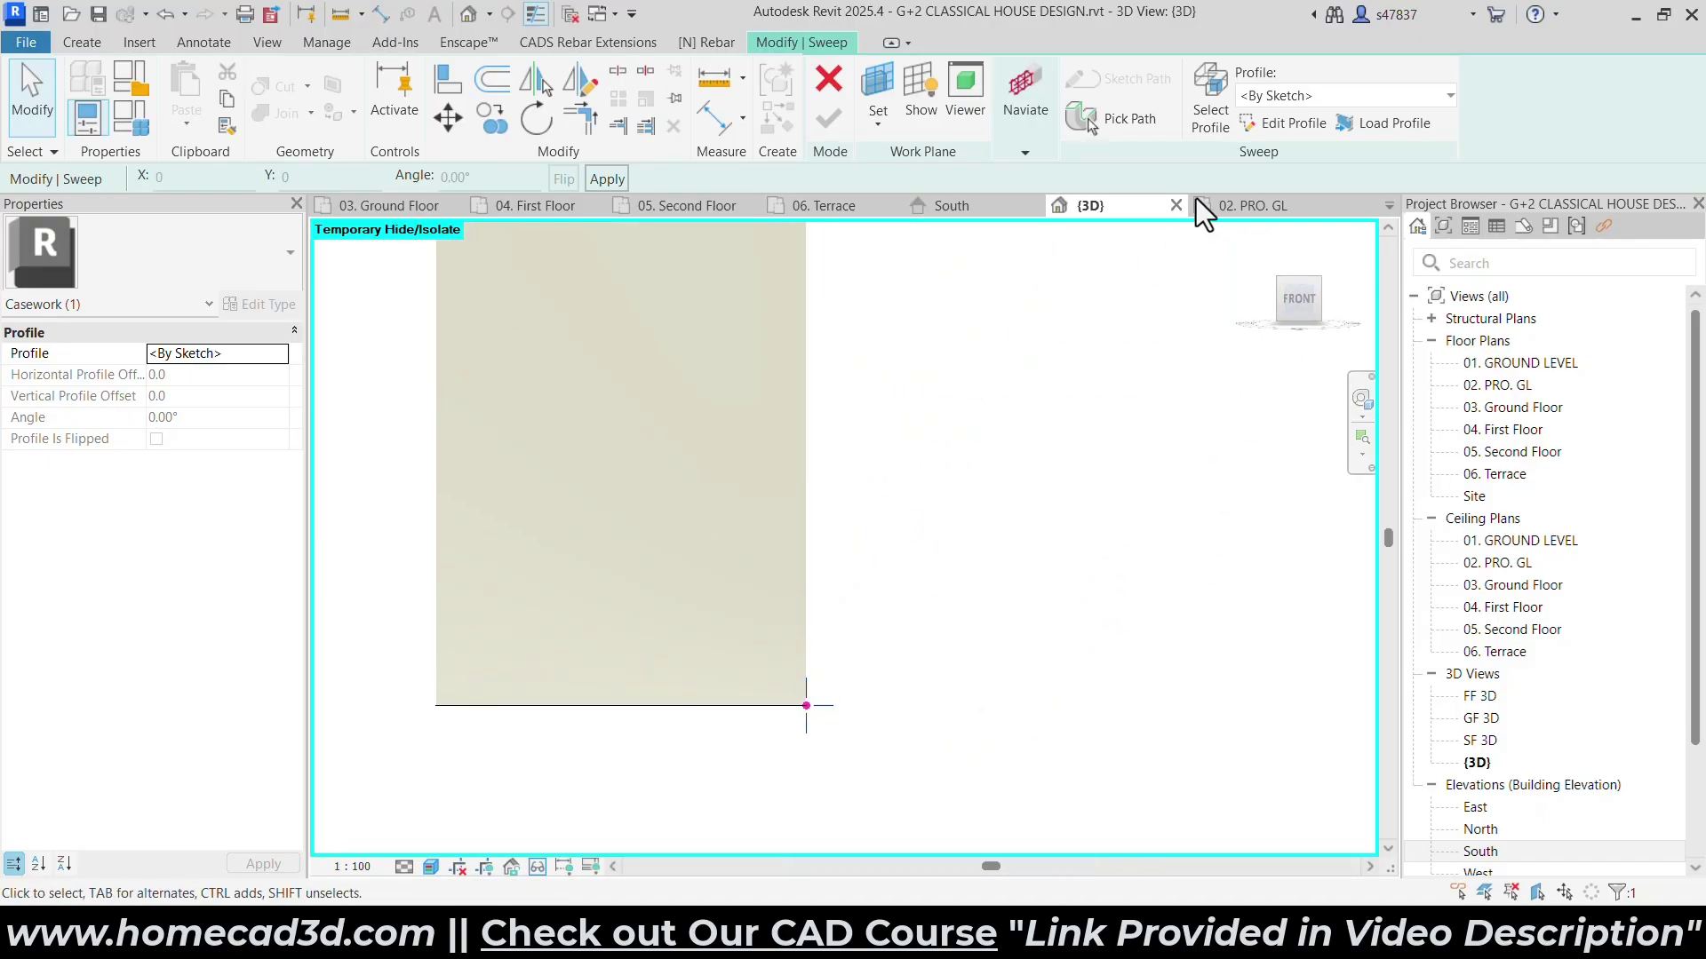
pyautogui.click(1288, 124)
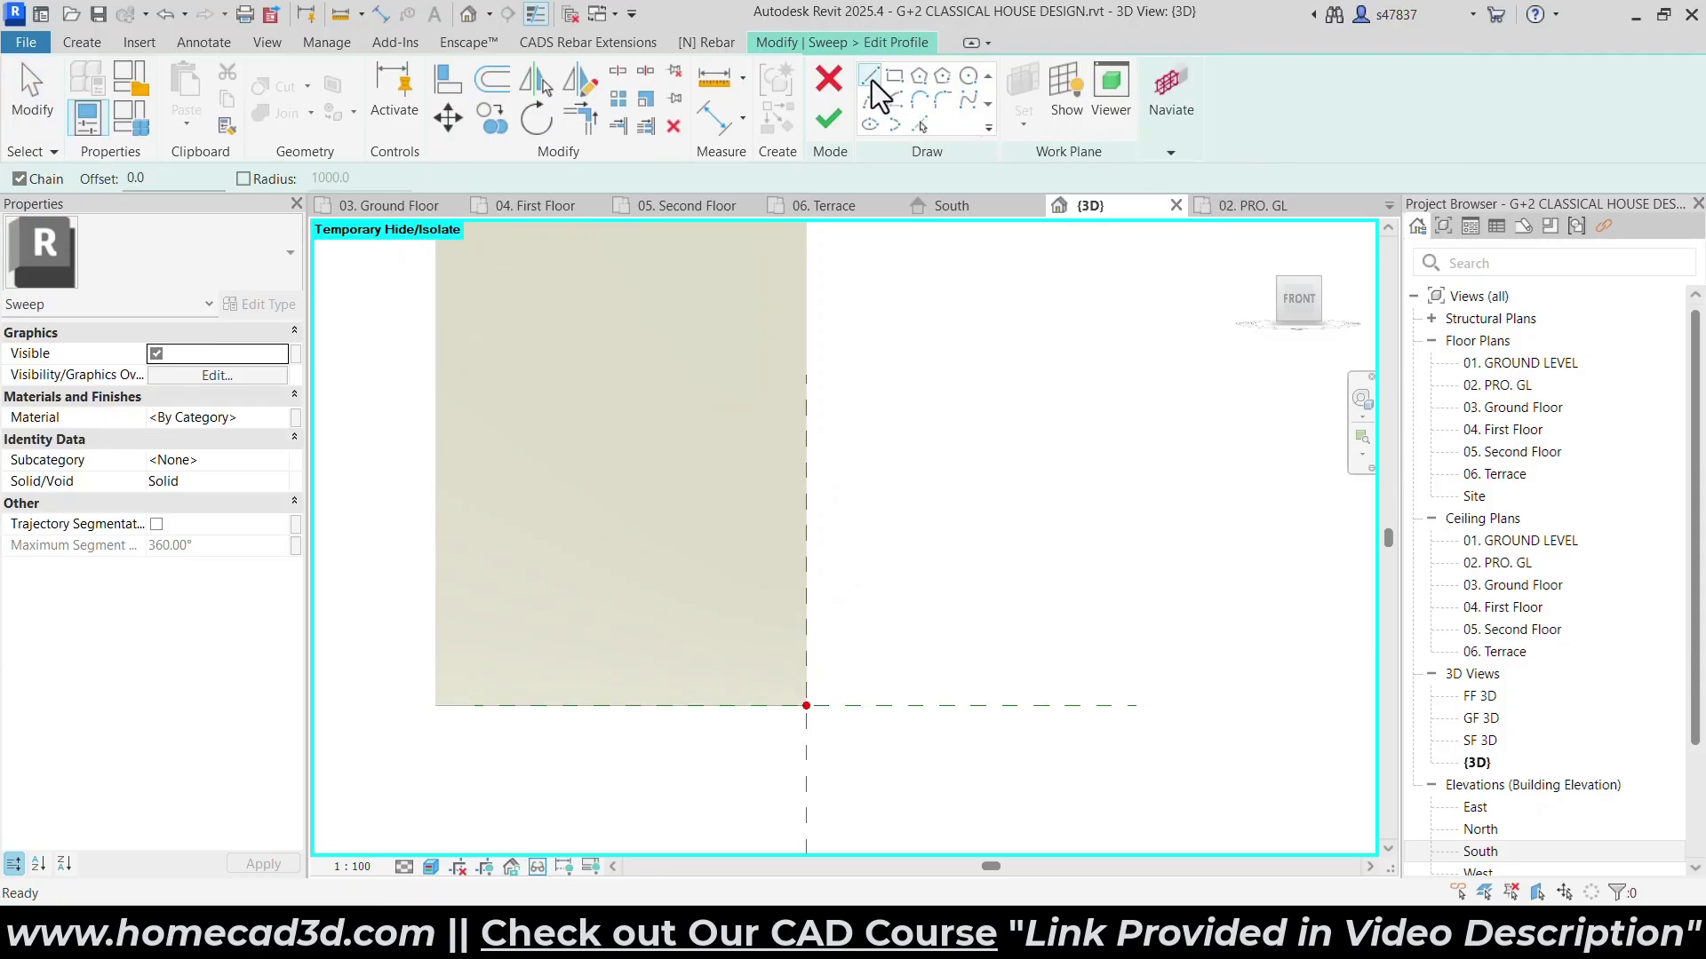
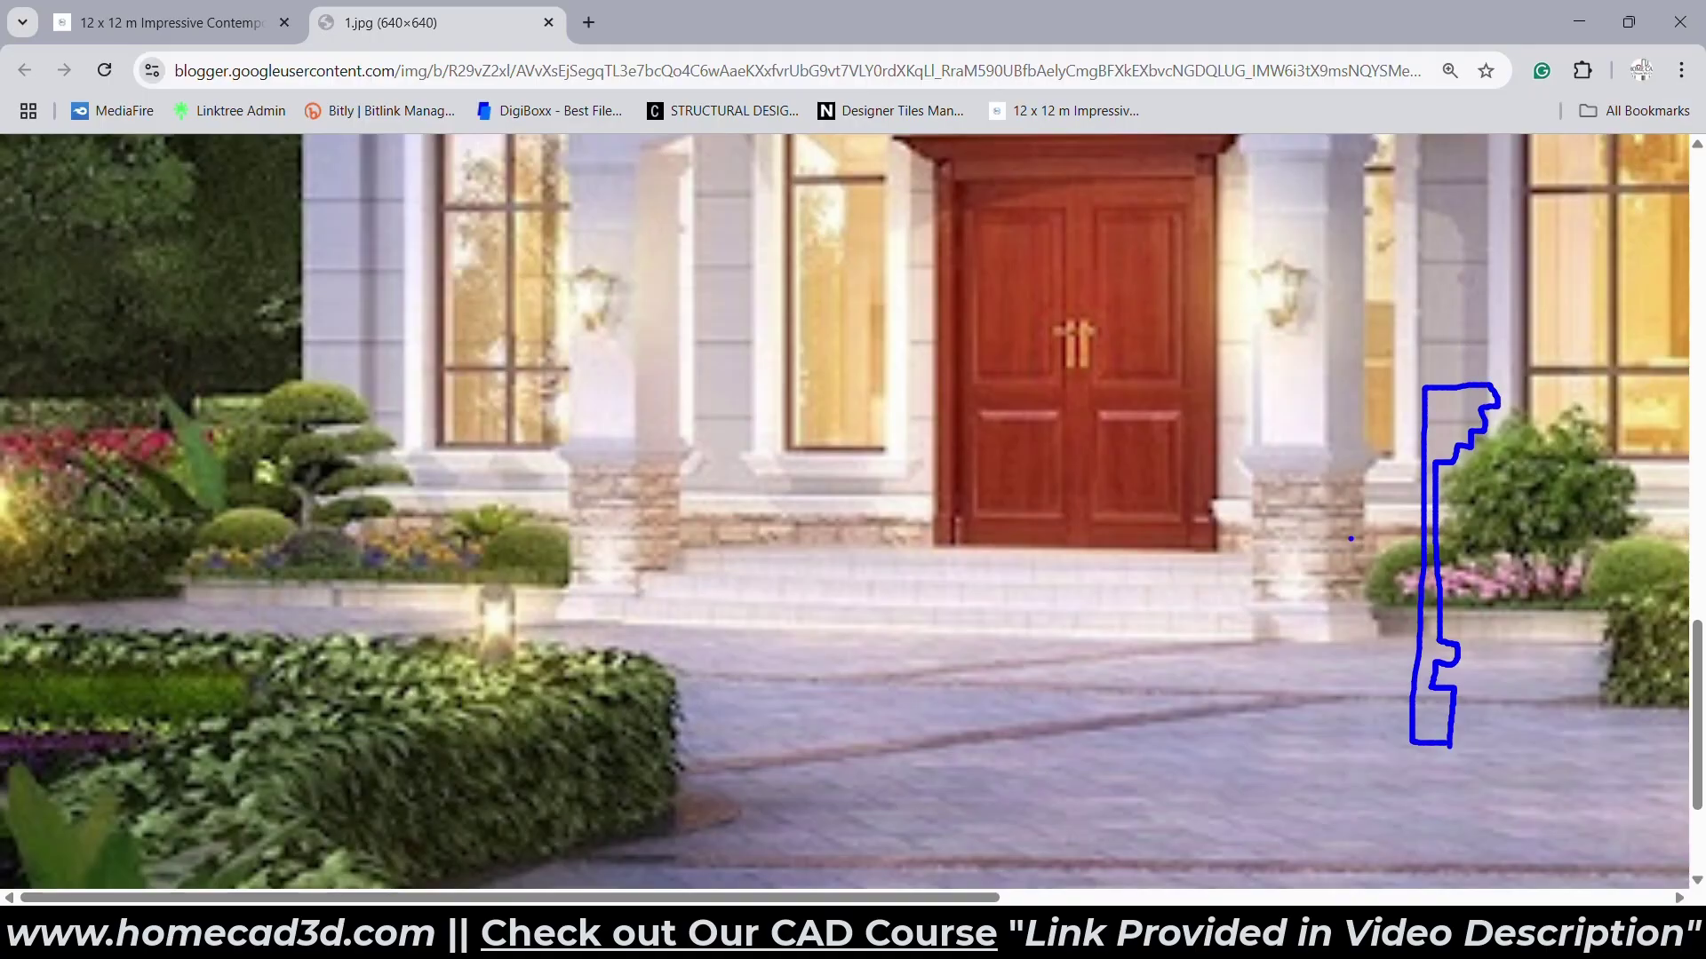
pyautogui.click(1579, 22)
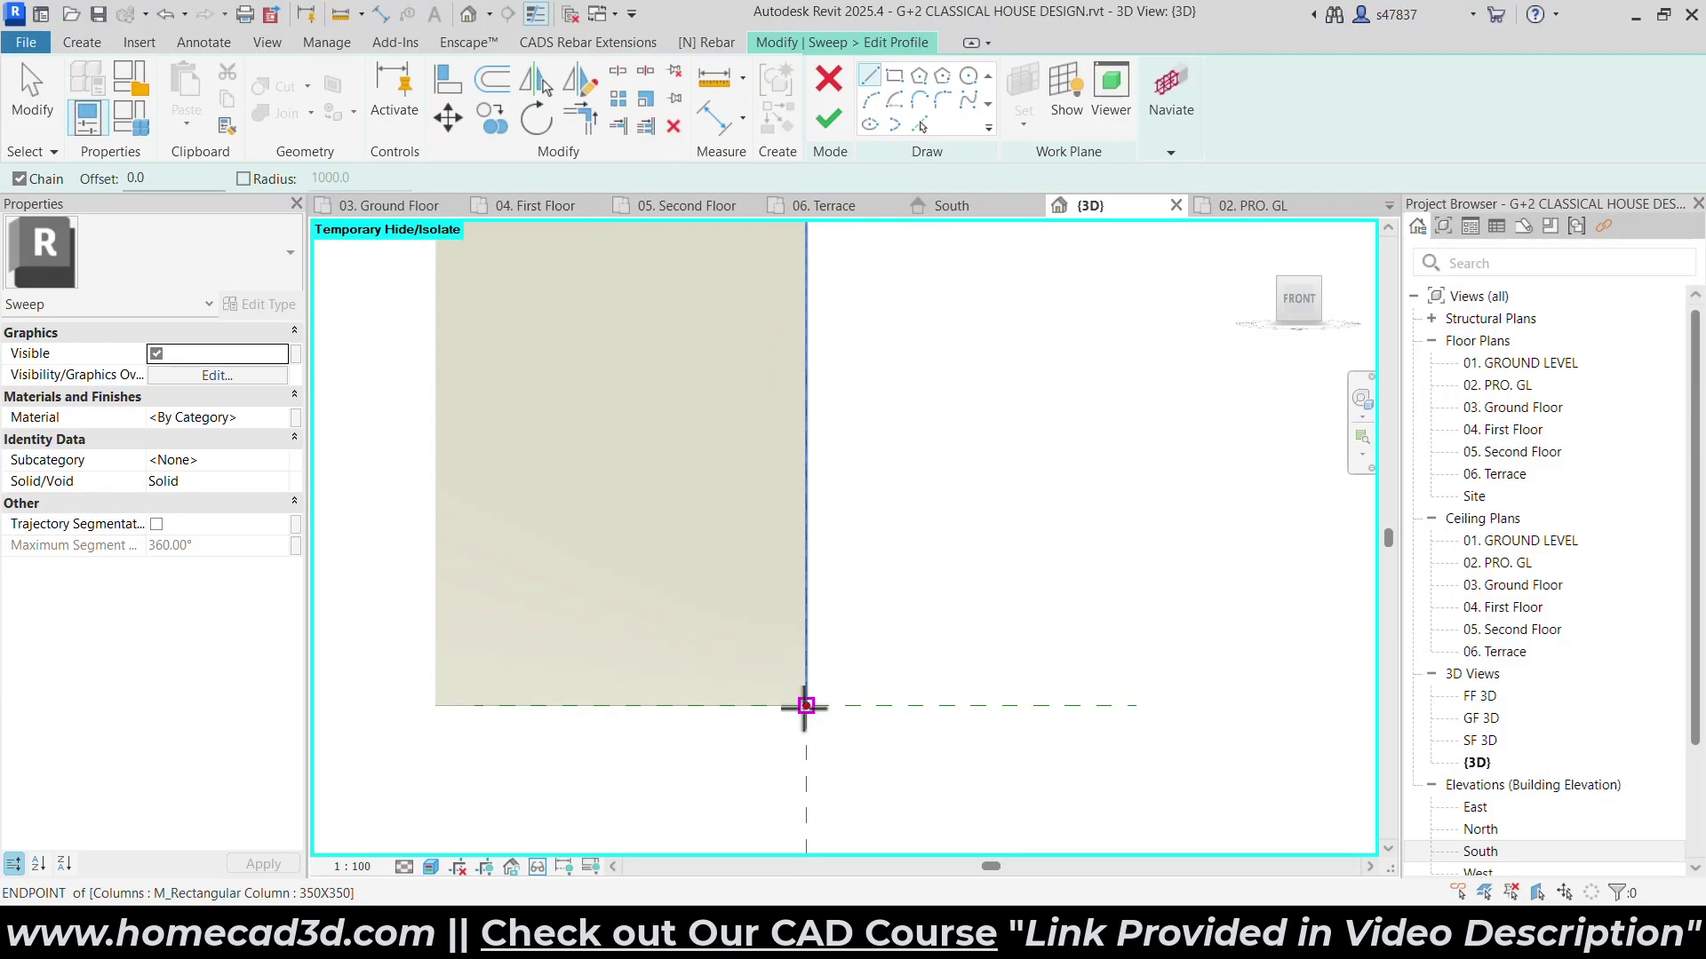
pyautogui.click(806, 706)
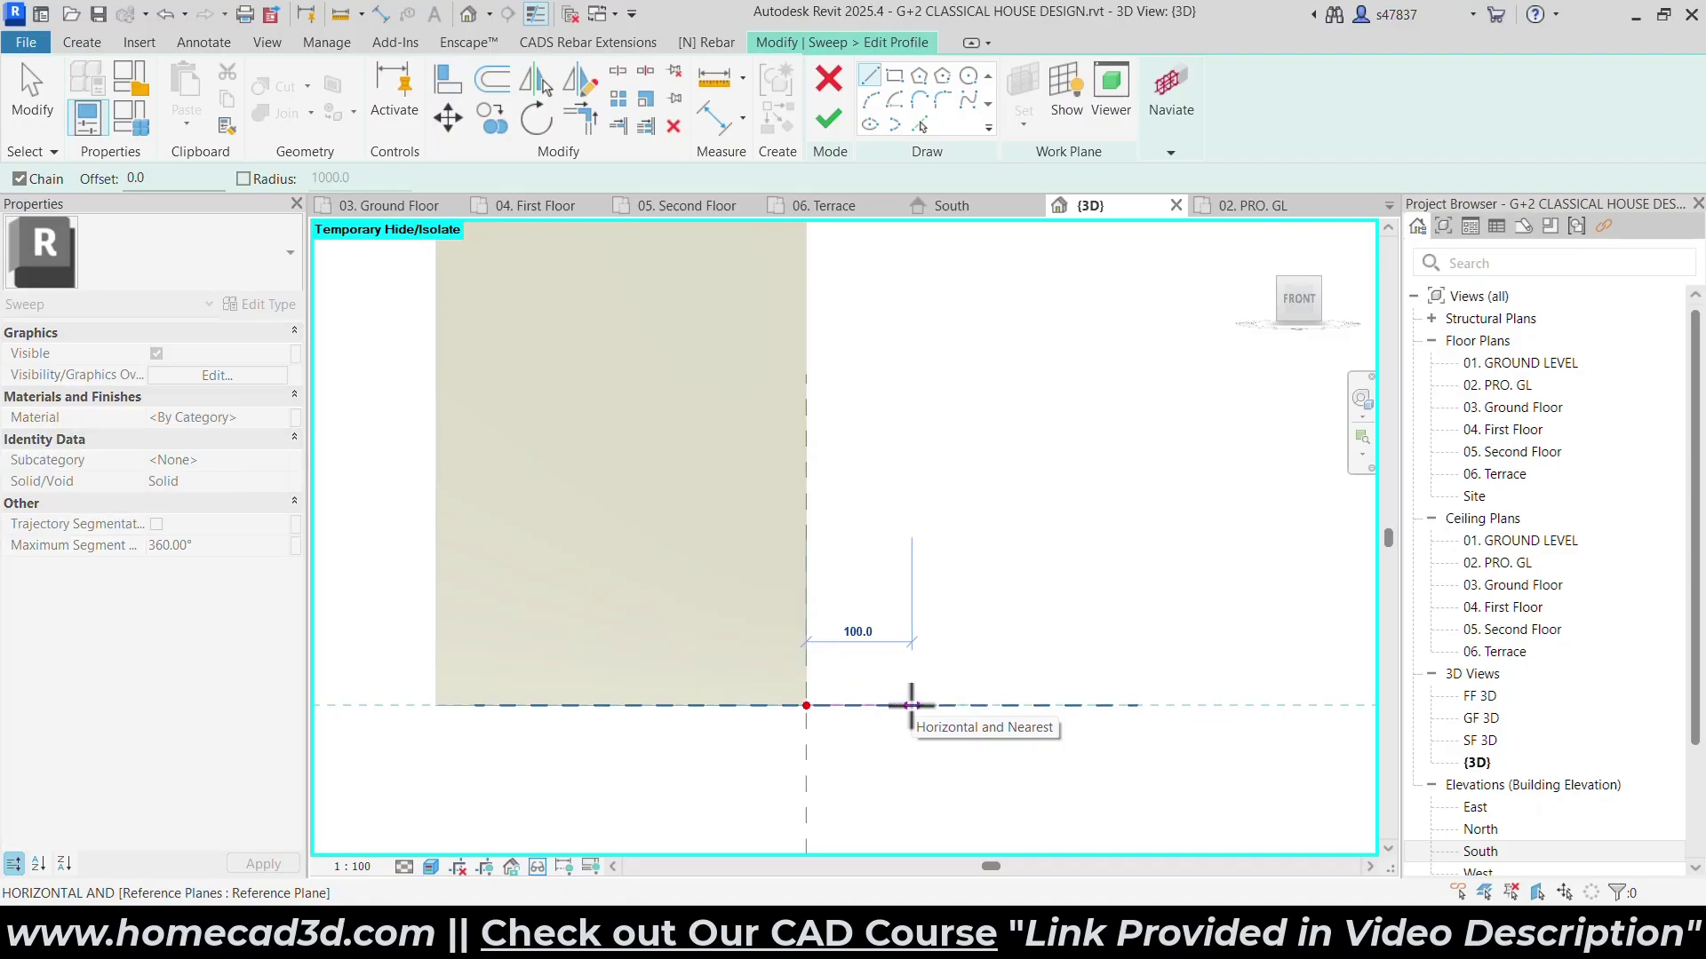
pyautogui.click(910, 707)
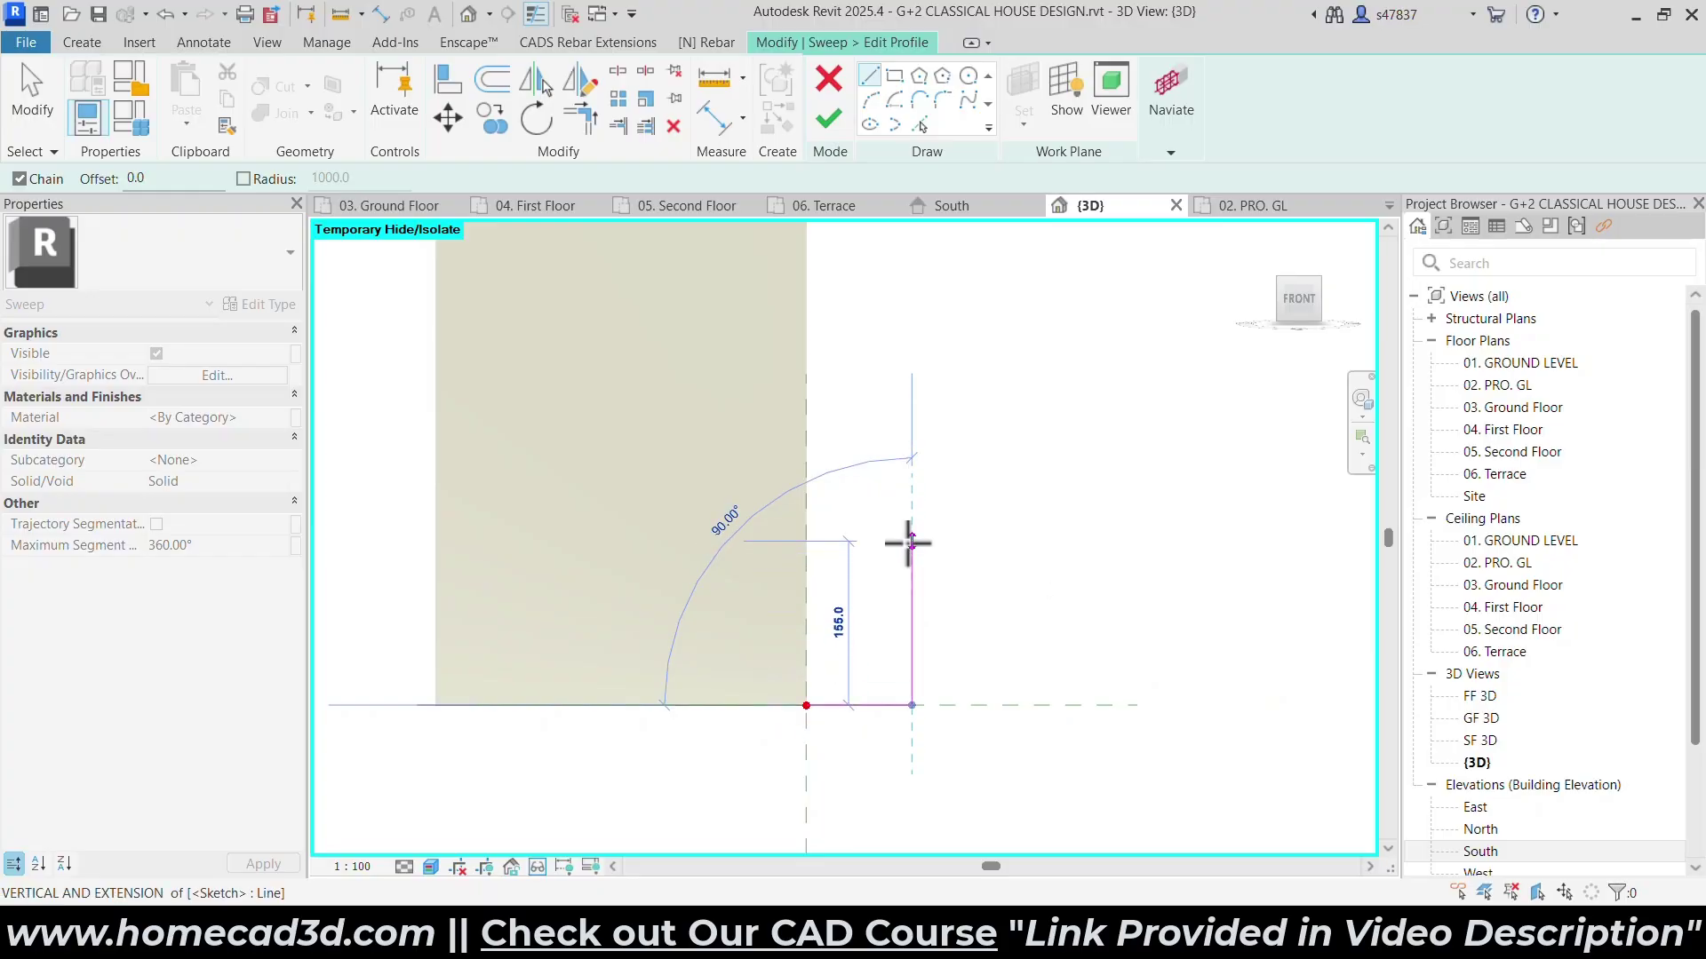
pyautogui.click(911, 543)
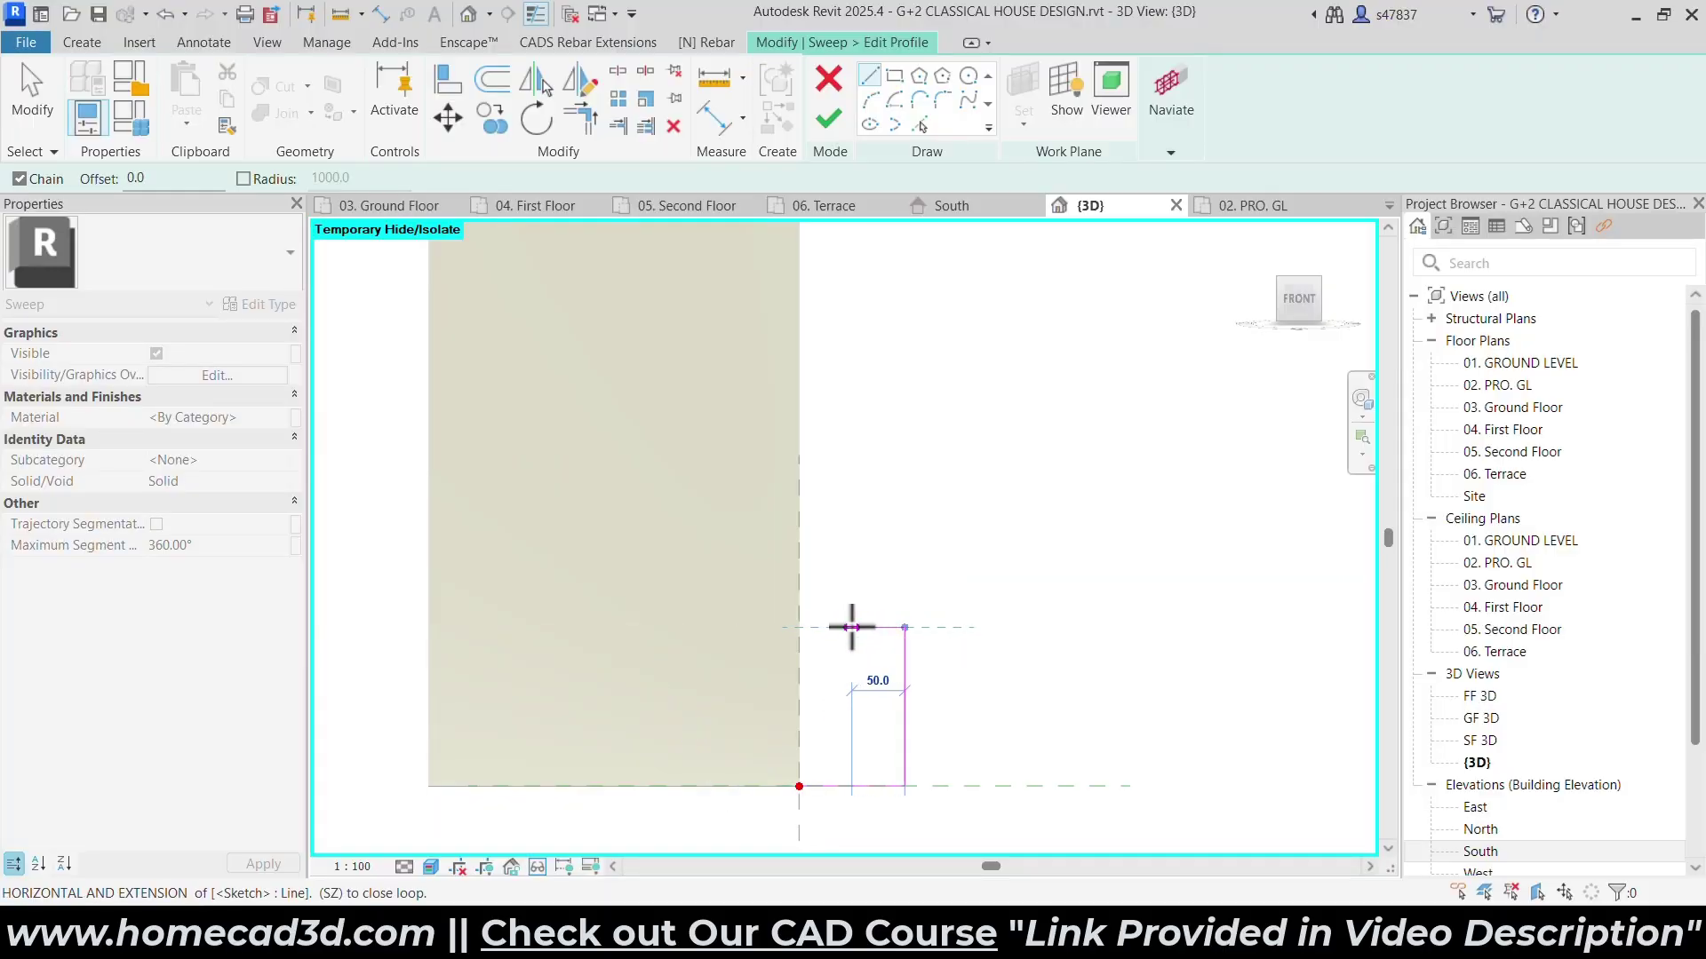
pyautogui.click(851, 627)
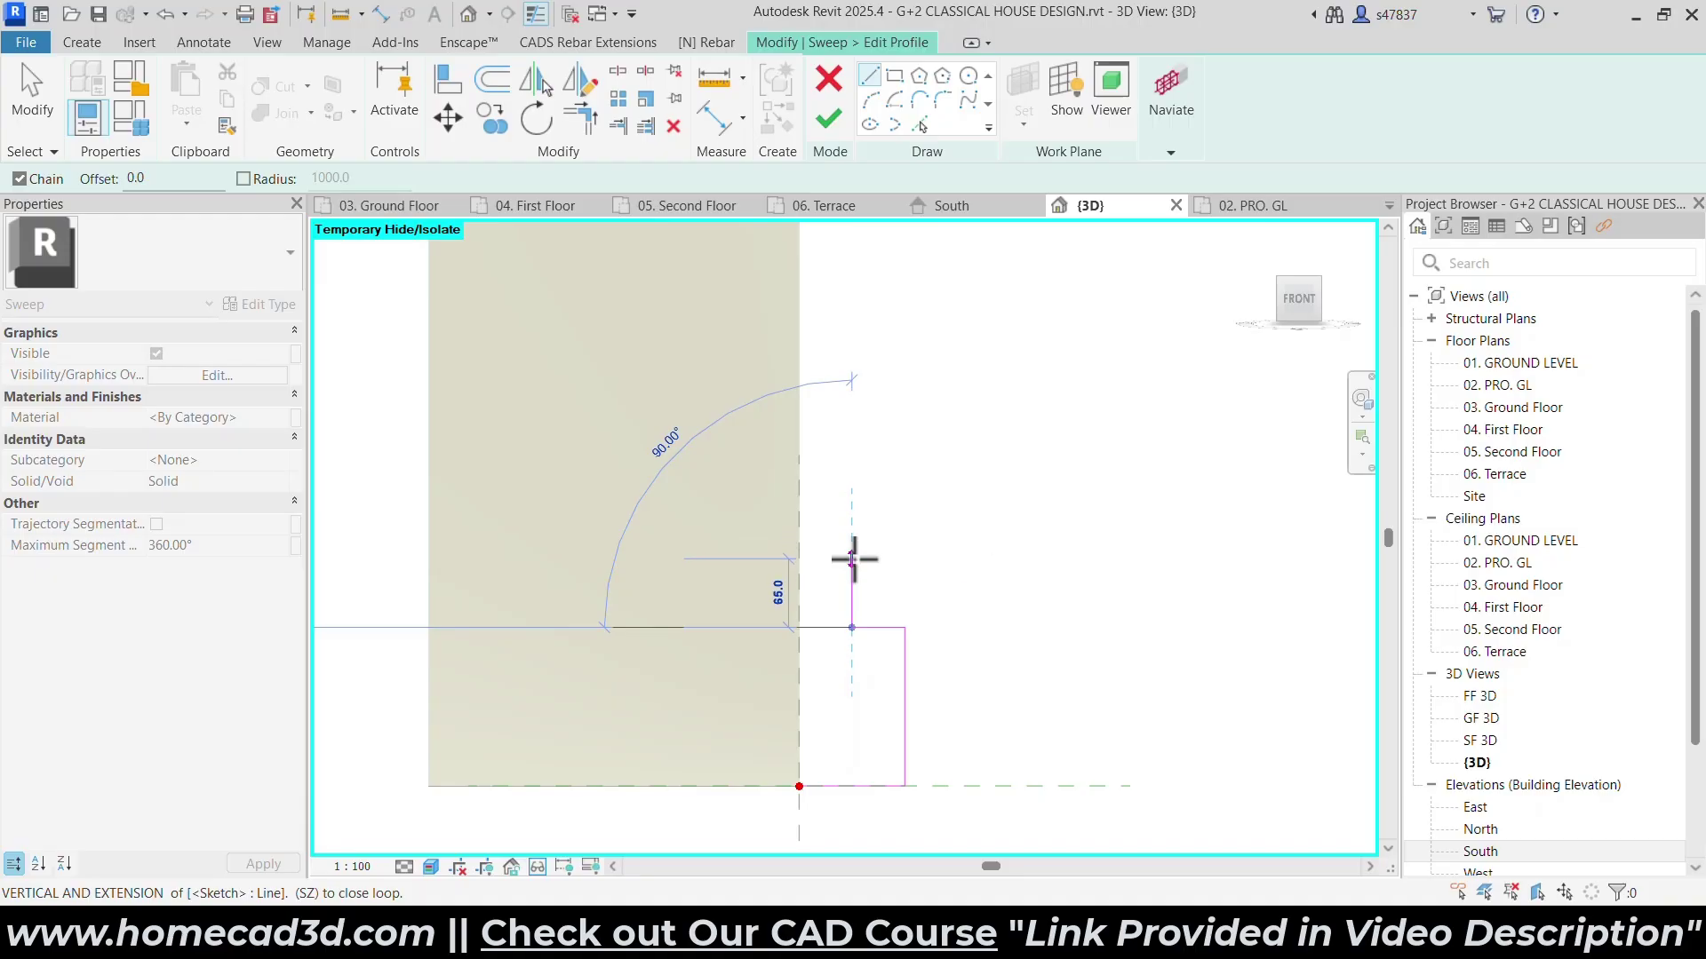
pyautogui.click(851, 574)
pyautogui.scroll(2, 853, 575)
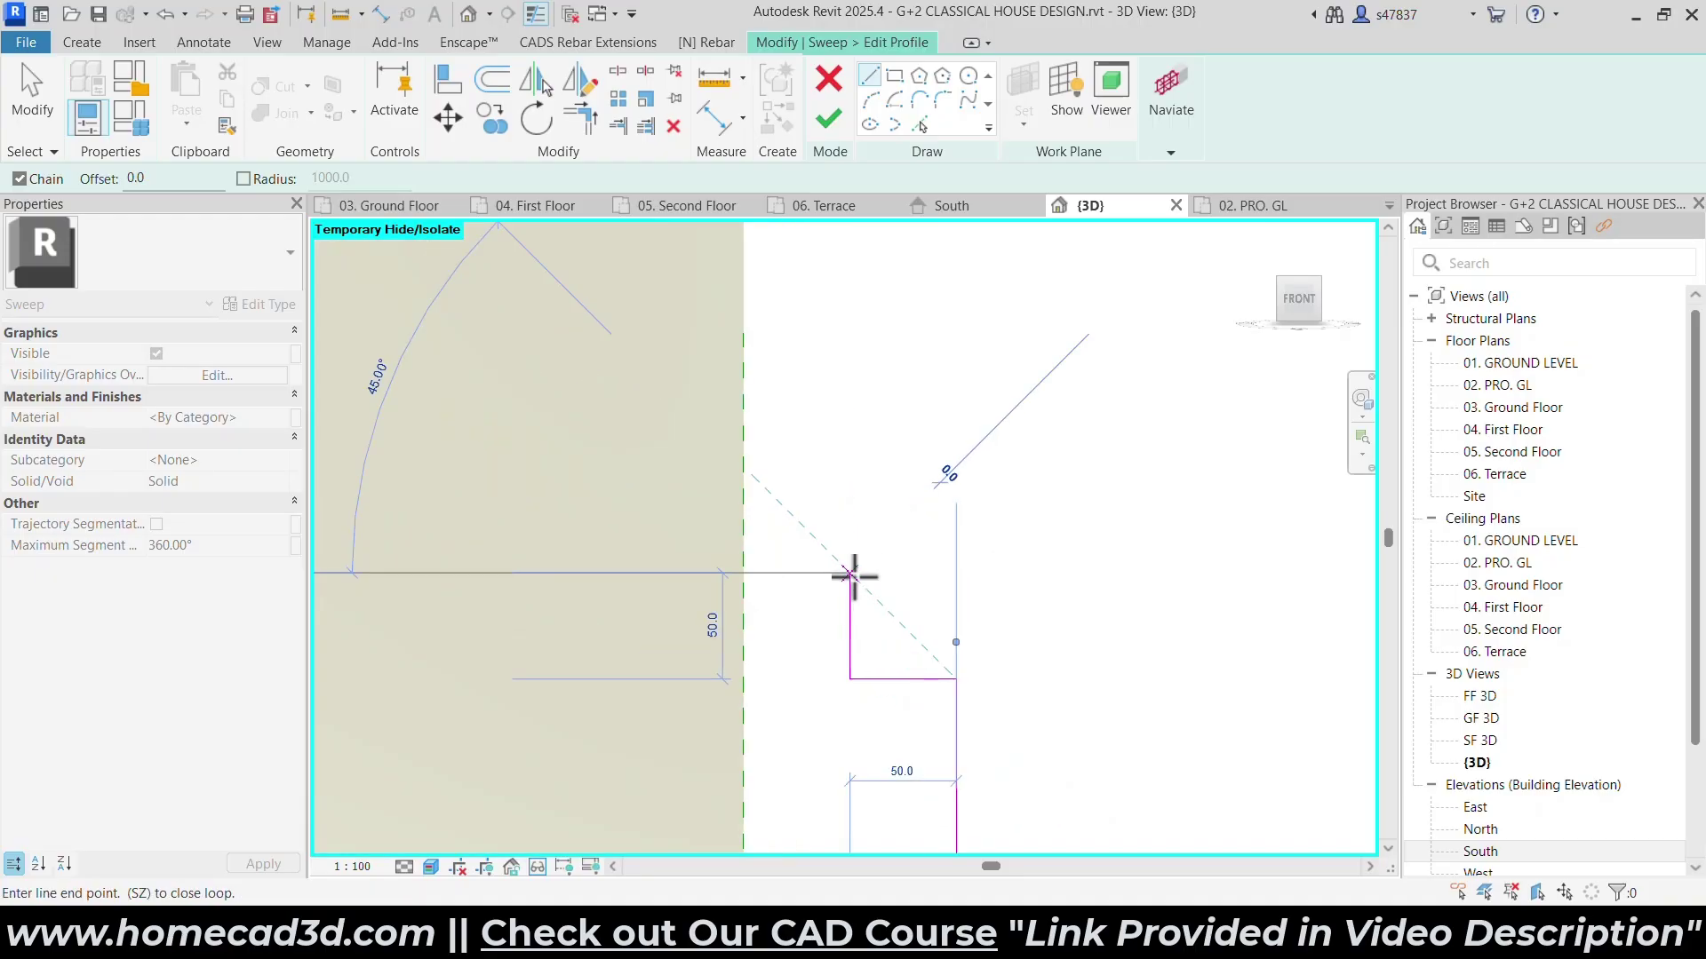
# Draw an outward half-round arc about 100 mm high with a radius of about 50 mm above the profile's foot.
pyautogui.click(869, 101)
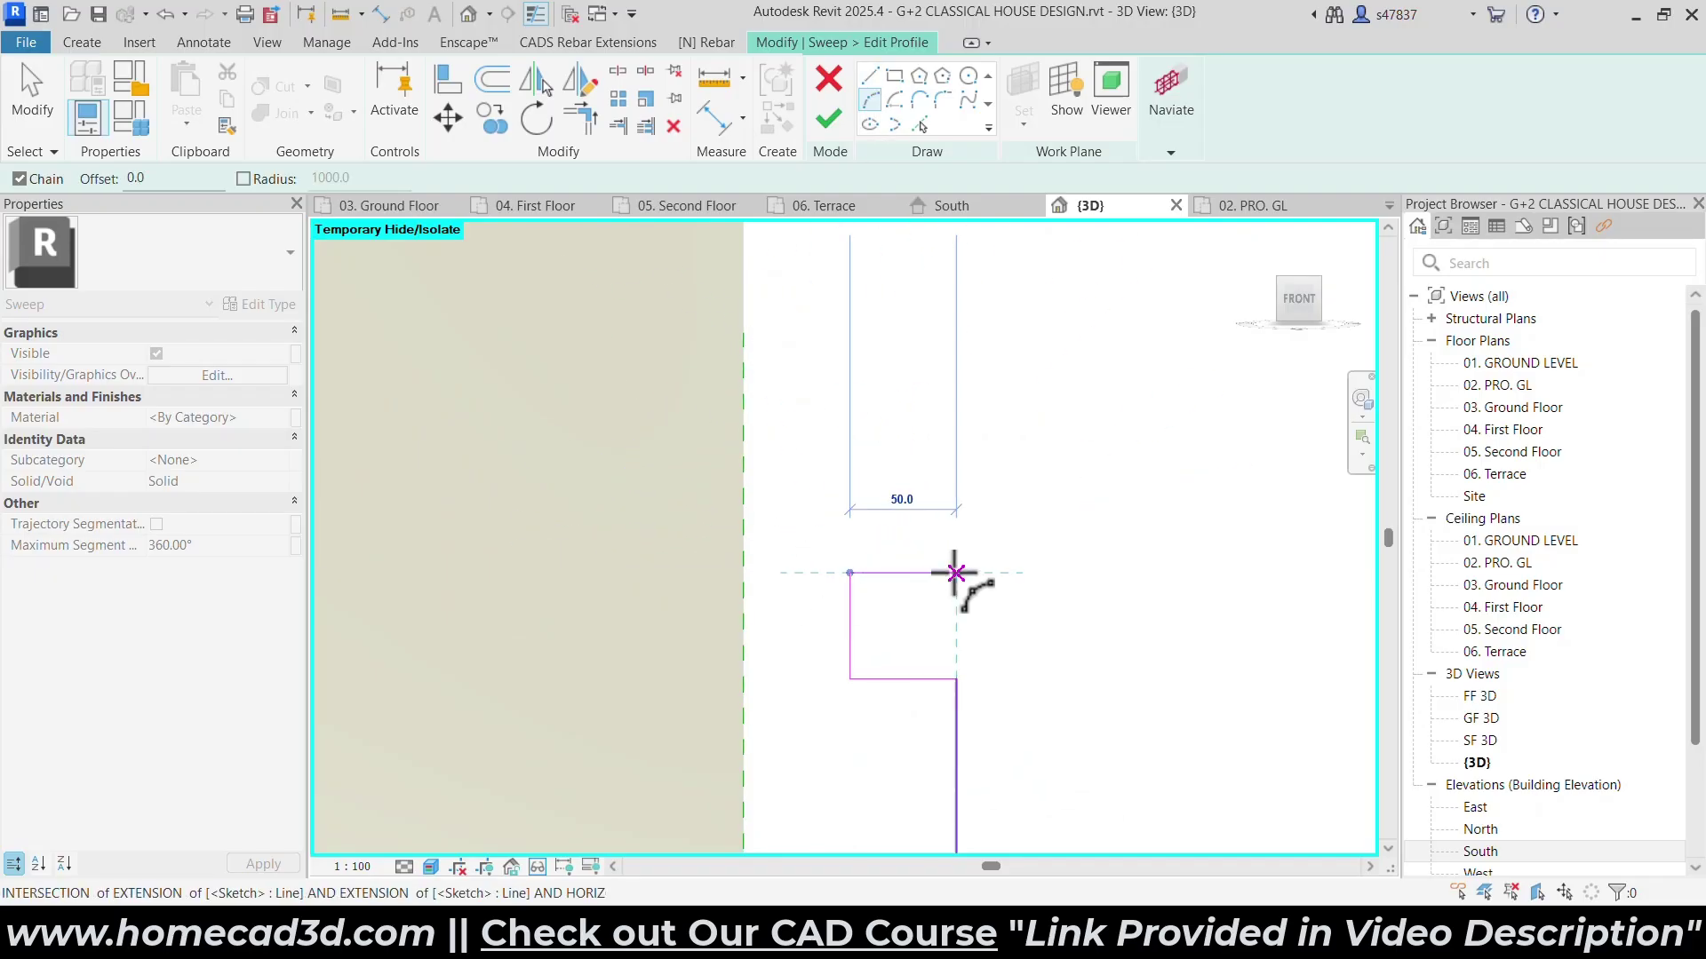
pyautogui.click(849, 361)
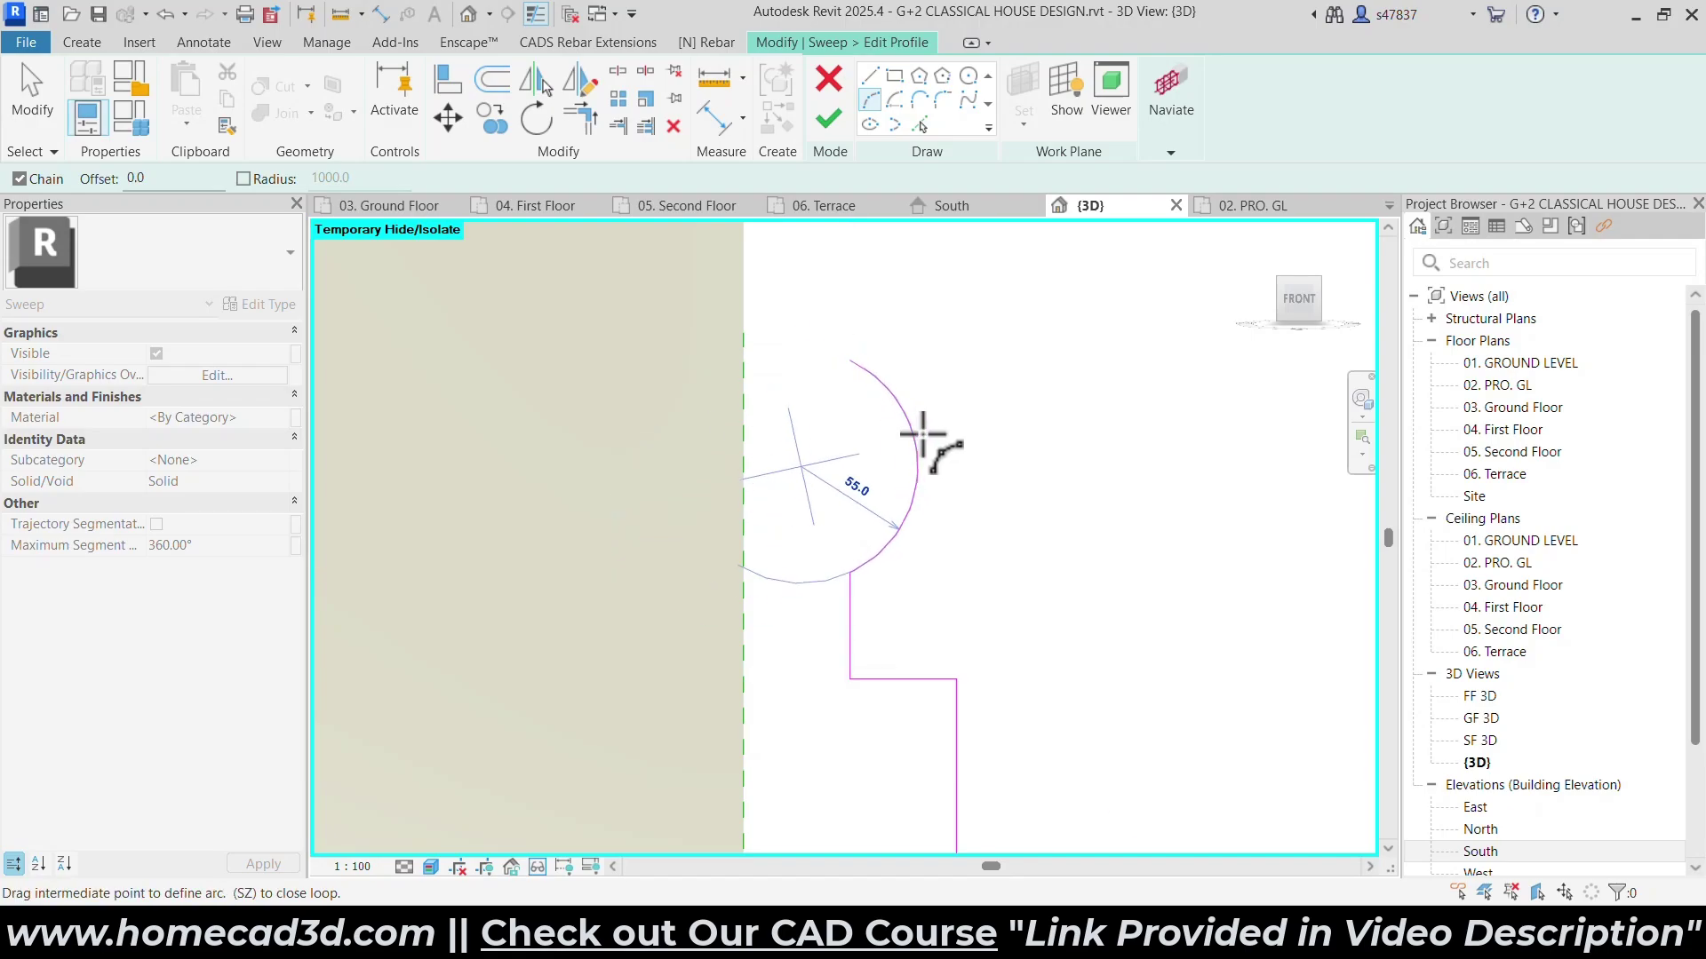
pyautogui.click(945, 446)
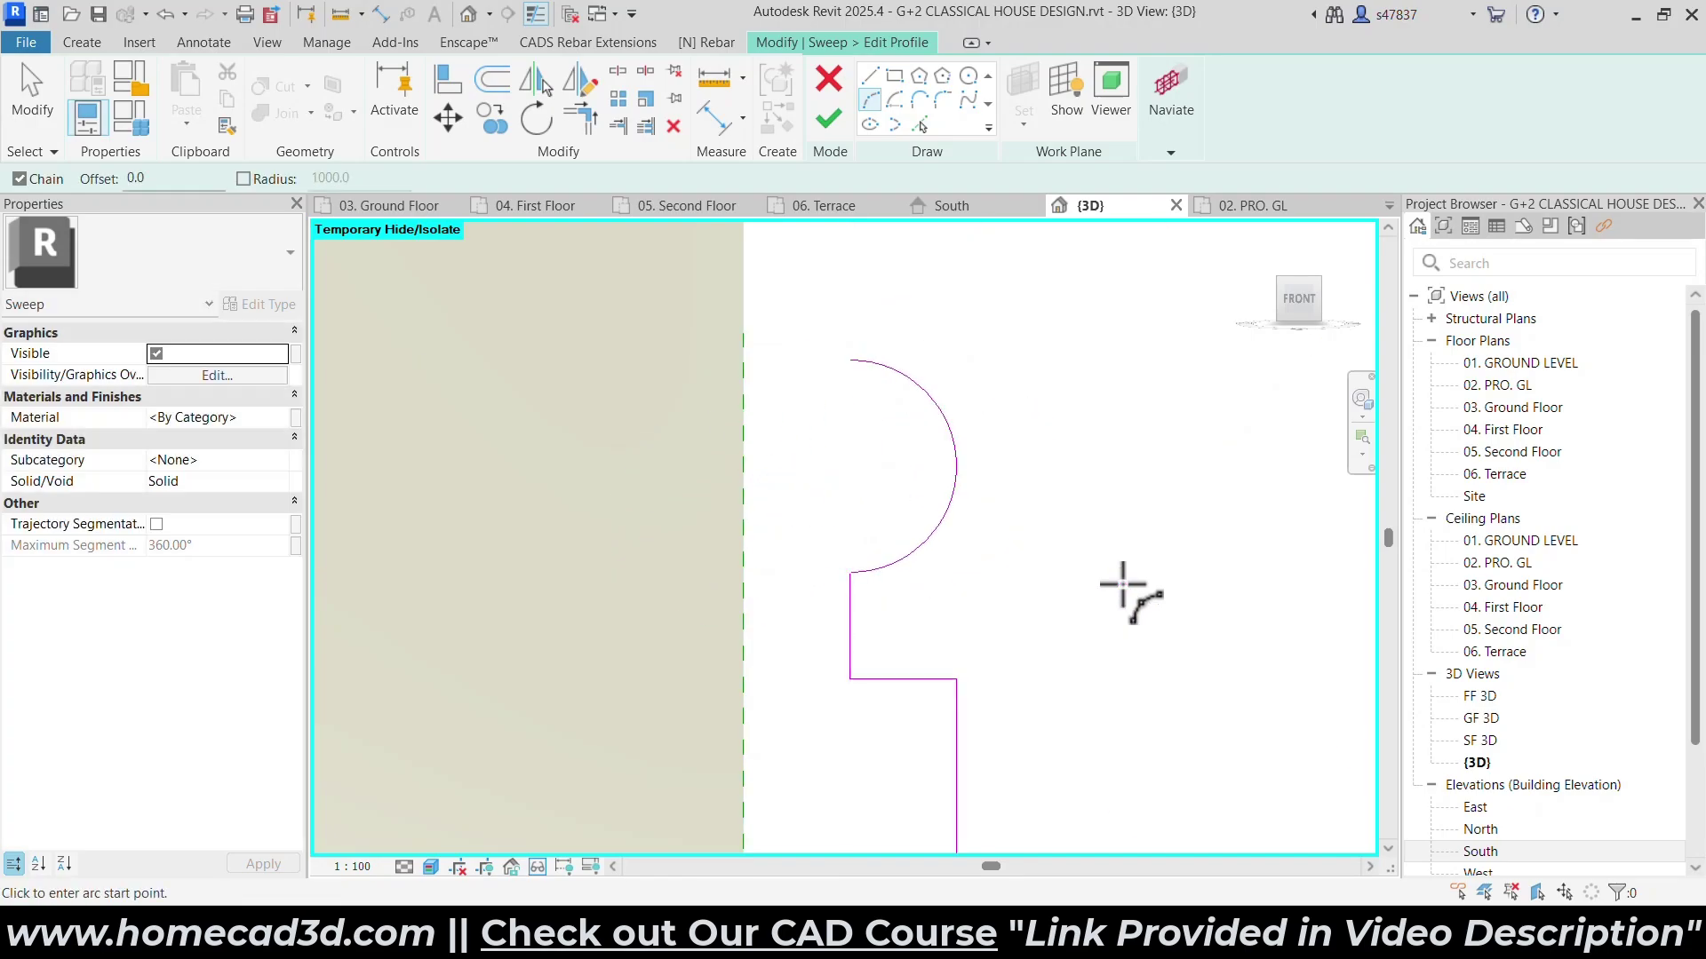
# Draw a 400 mm vertical line upward from the top end of the half-round arc.
pyautogui.scroll(-4, 907, 544)
pyautogui.scroll(-2, 907, 544)
pyautogui.click(873, 96)
pyautogui.click(879, 589)
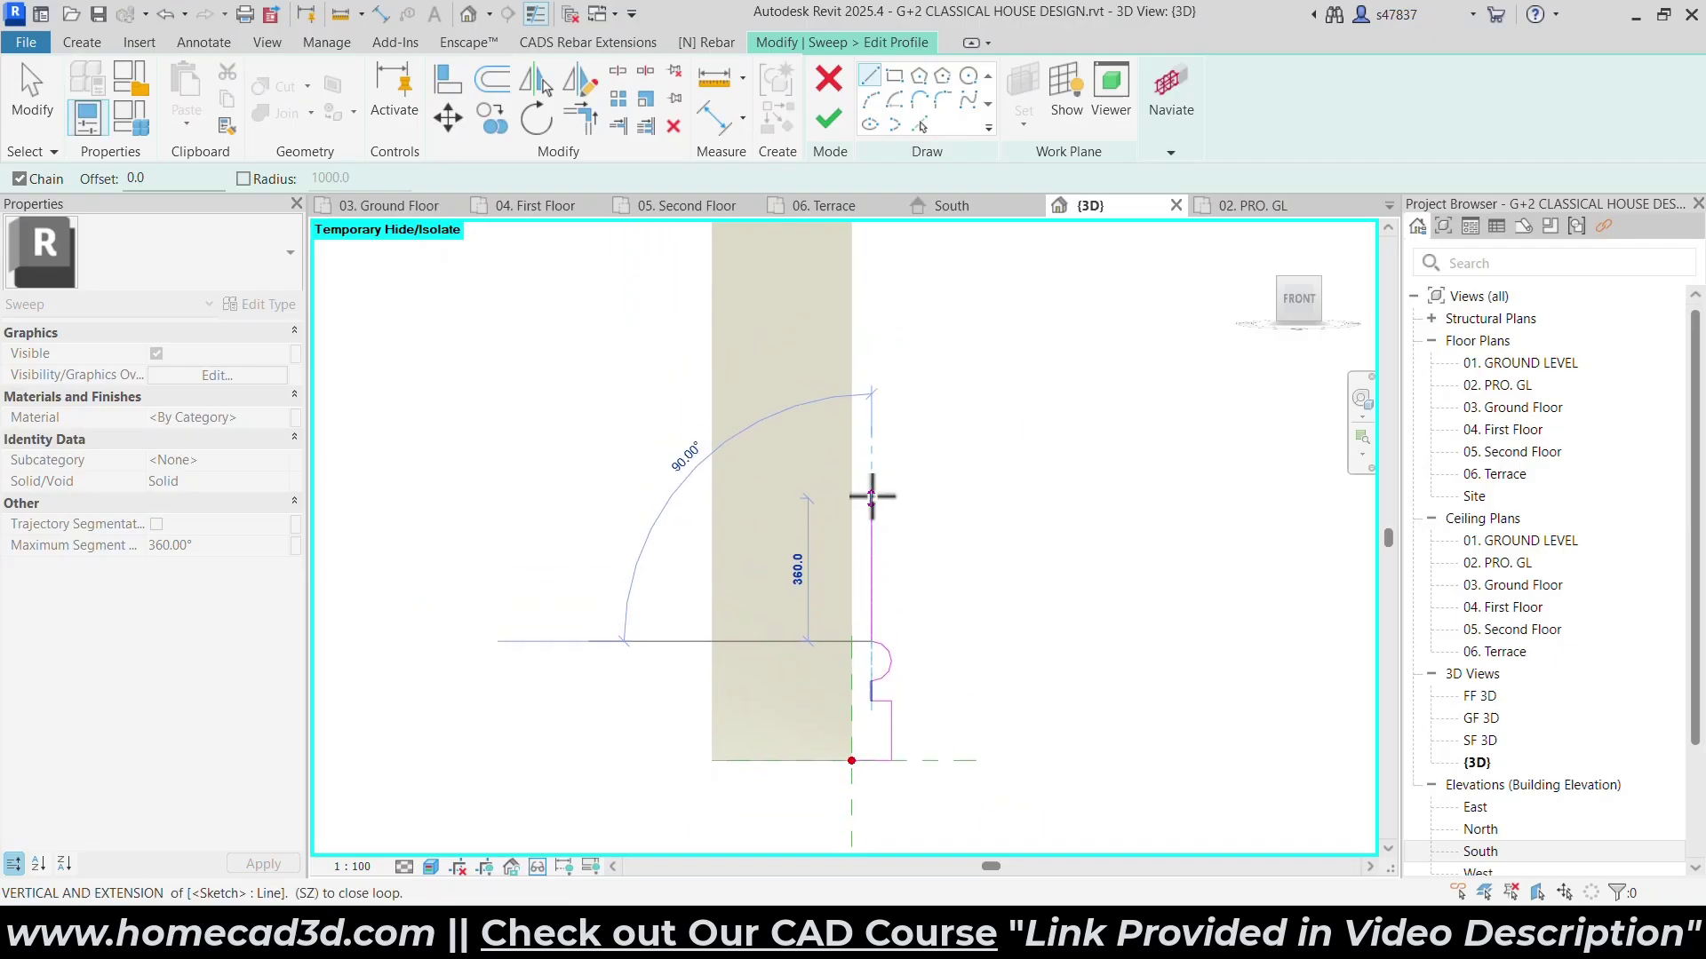
pyautogui.scroll(-3, 875, 485)
pyautogui.scroll(5, 873, 482)
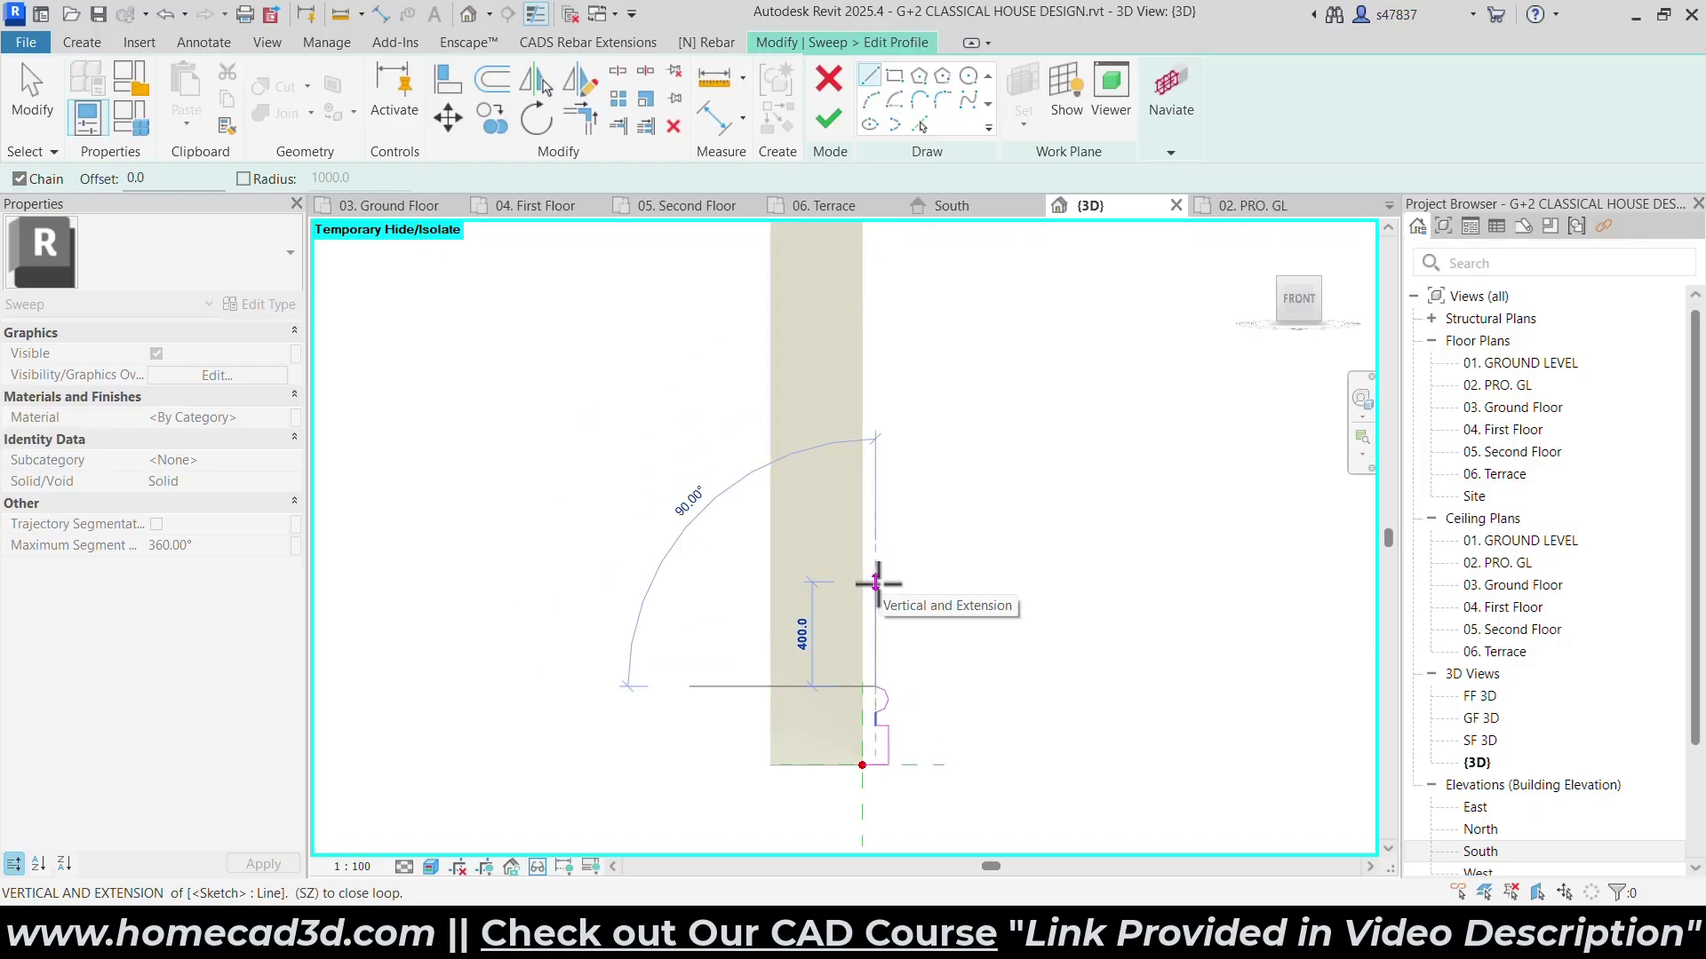
pyautogui.scroll(5, 873, 583)
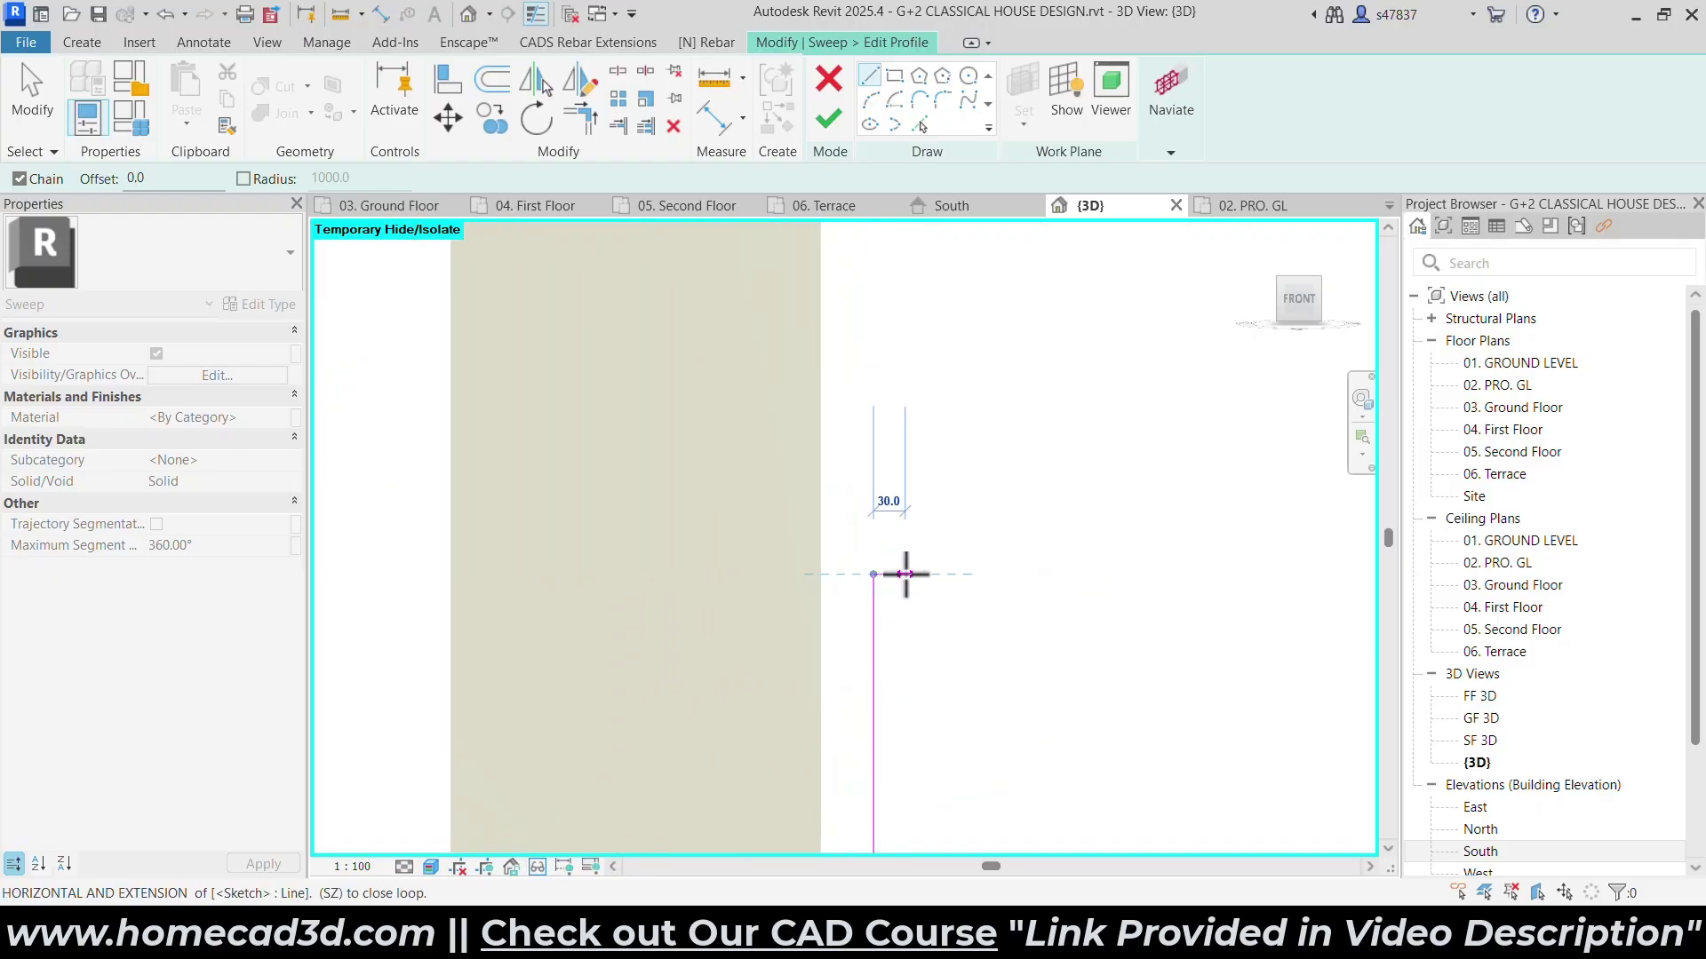
pyautogui.scroll(-3, 905, 574)
pyautogui.scroll(3, 895, 430)
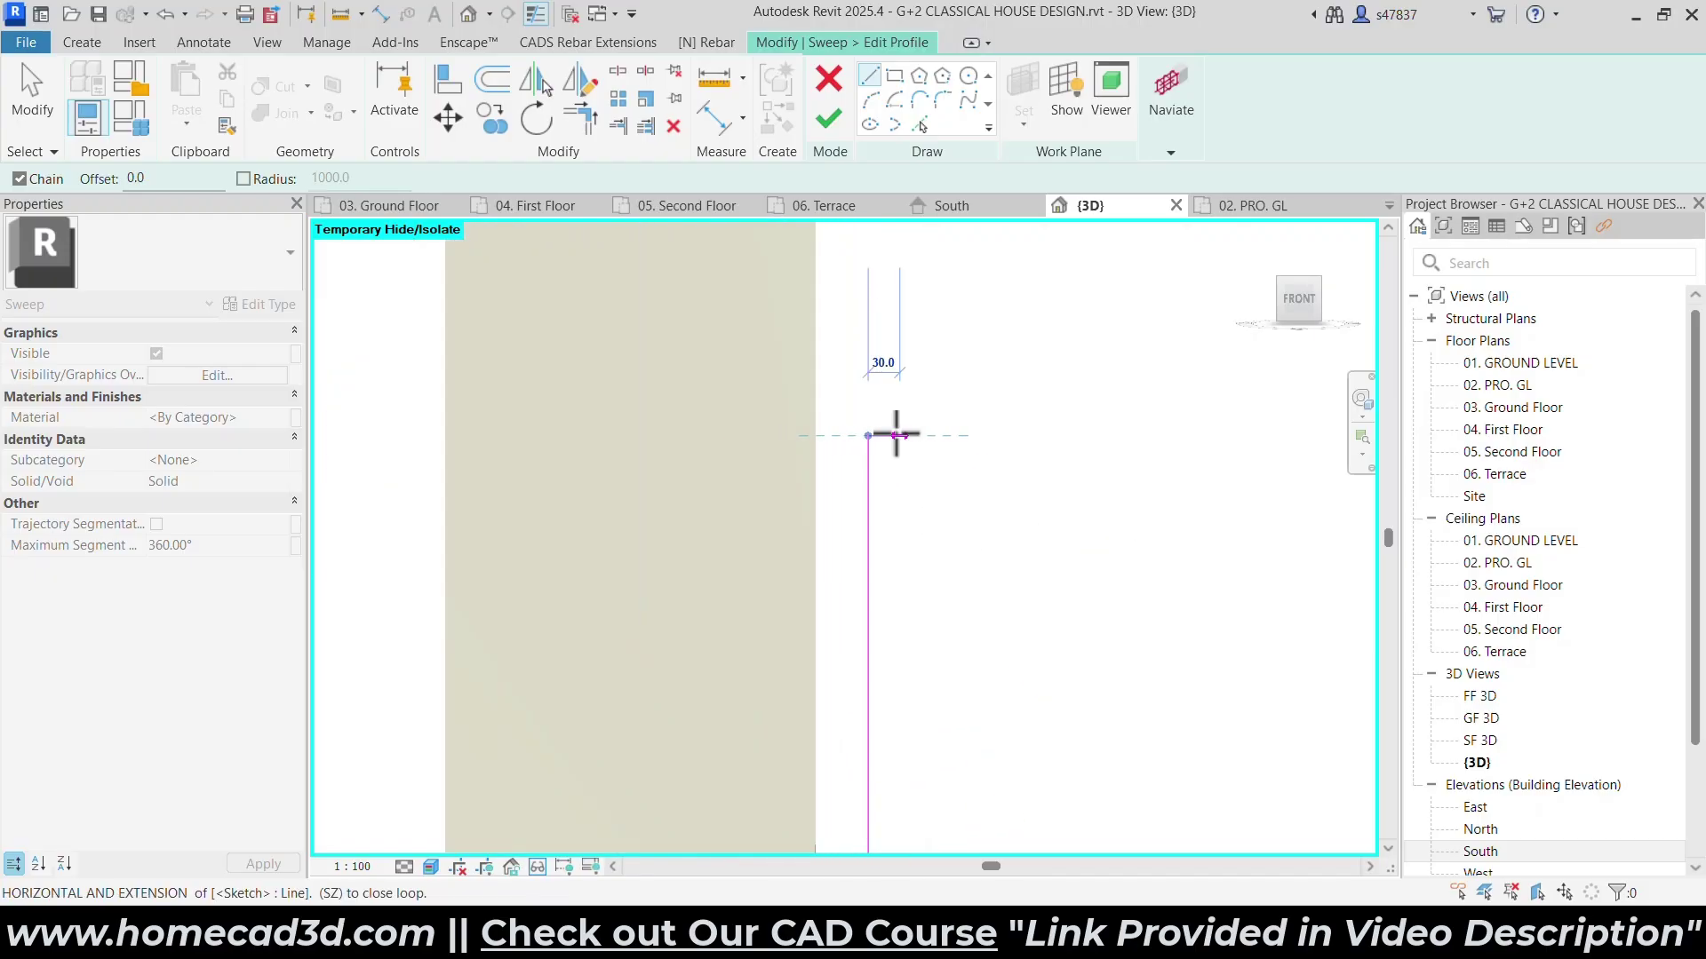
# Draw a small outward step, 20 mm out and 20 mm up, at the top of the long vertical line.
pyautogui.click(886, 434)
pyautogui.scroll(3, 887, 433)
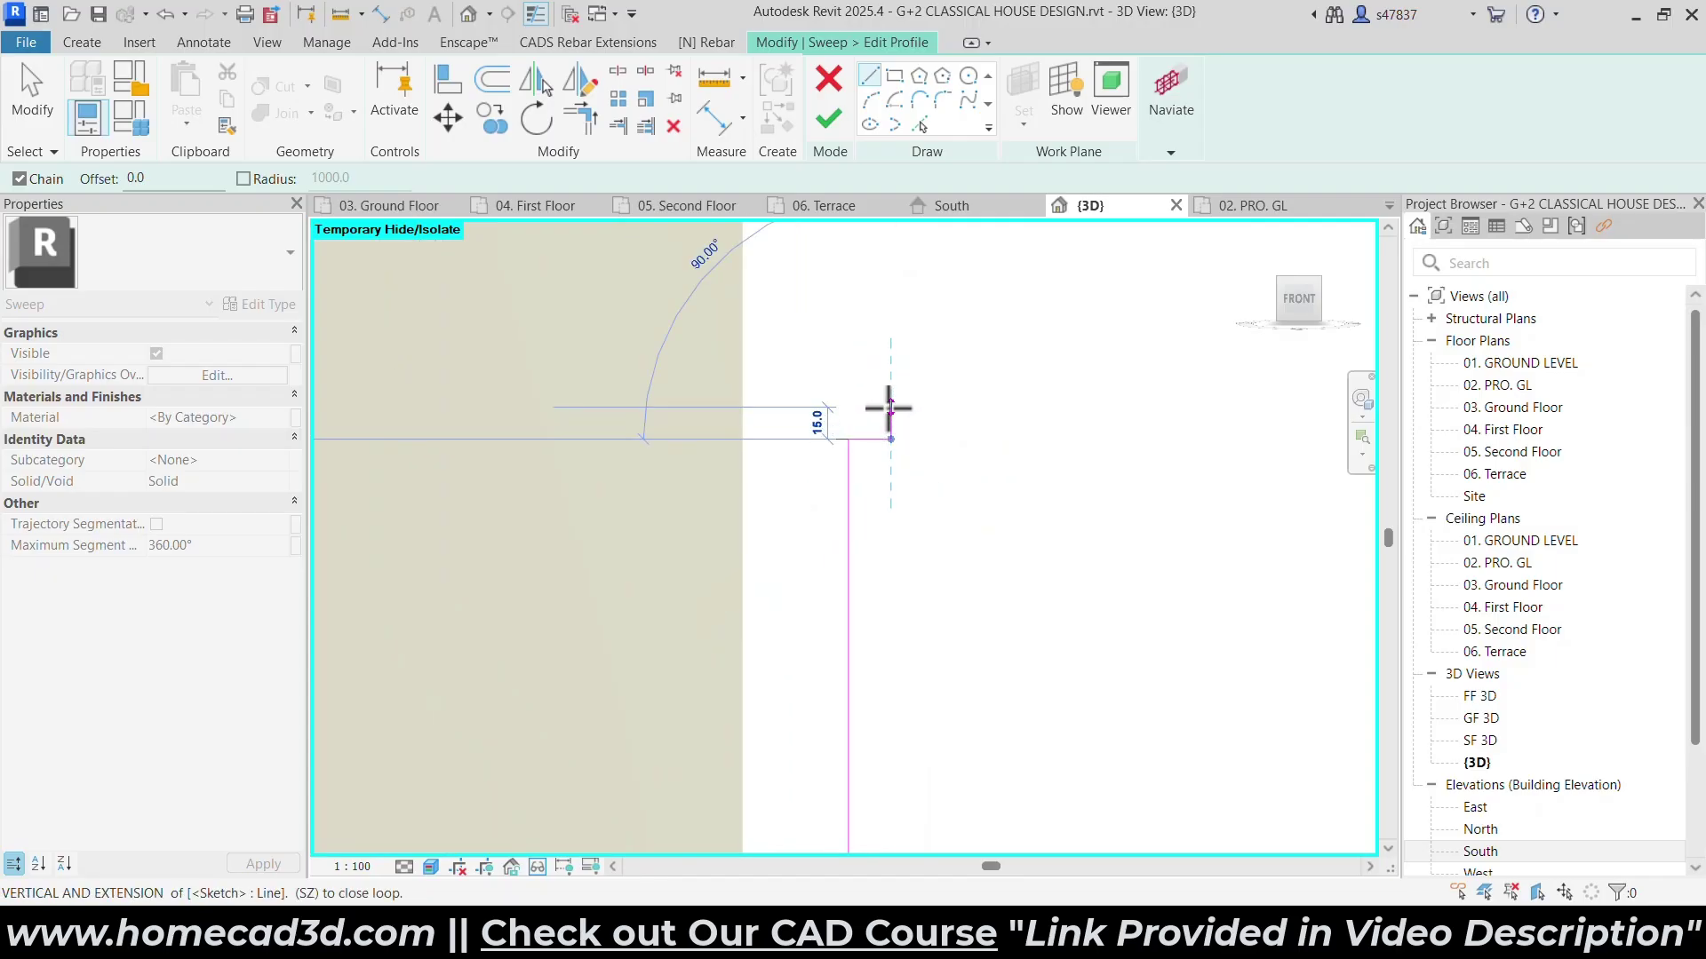
pyautogui.click(890, 397)
pyautogui.press('Escape')
pyautogui.press('Escape')
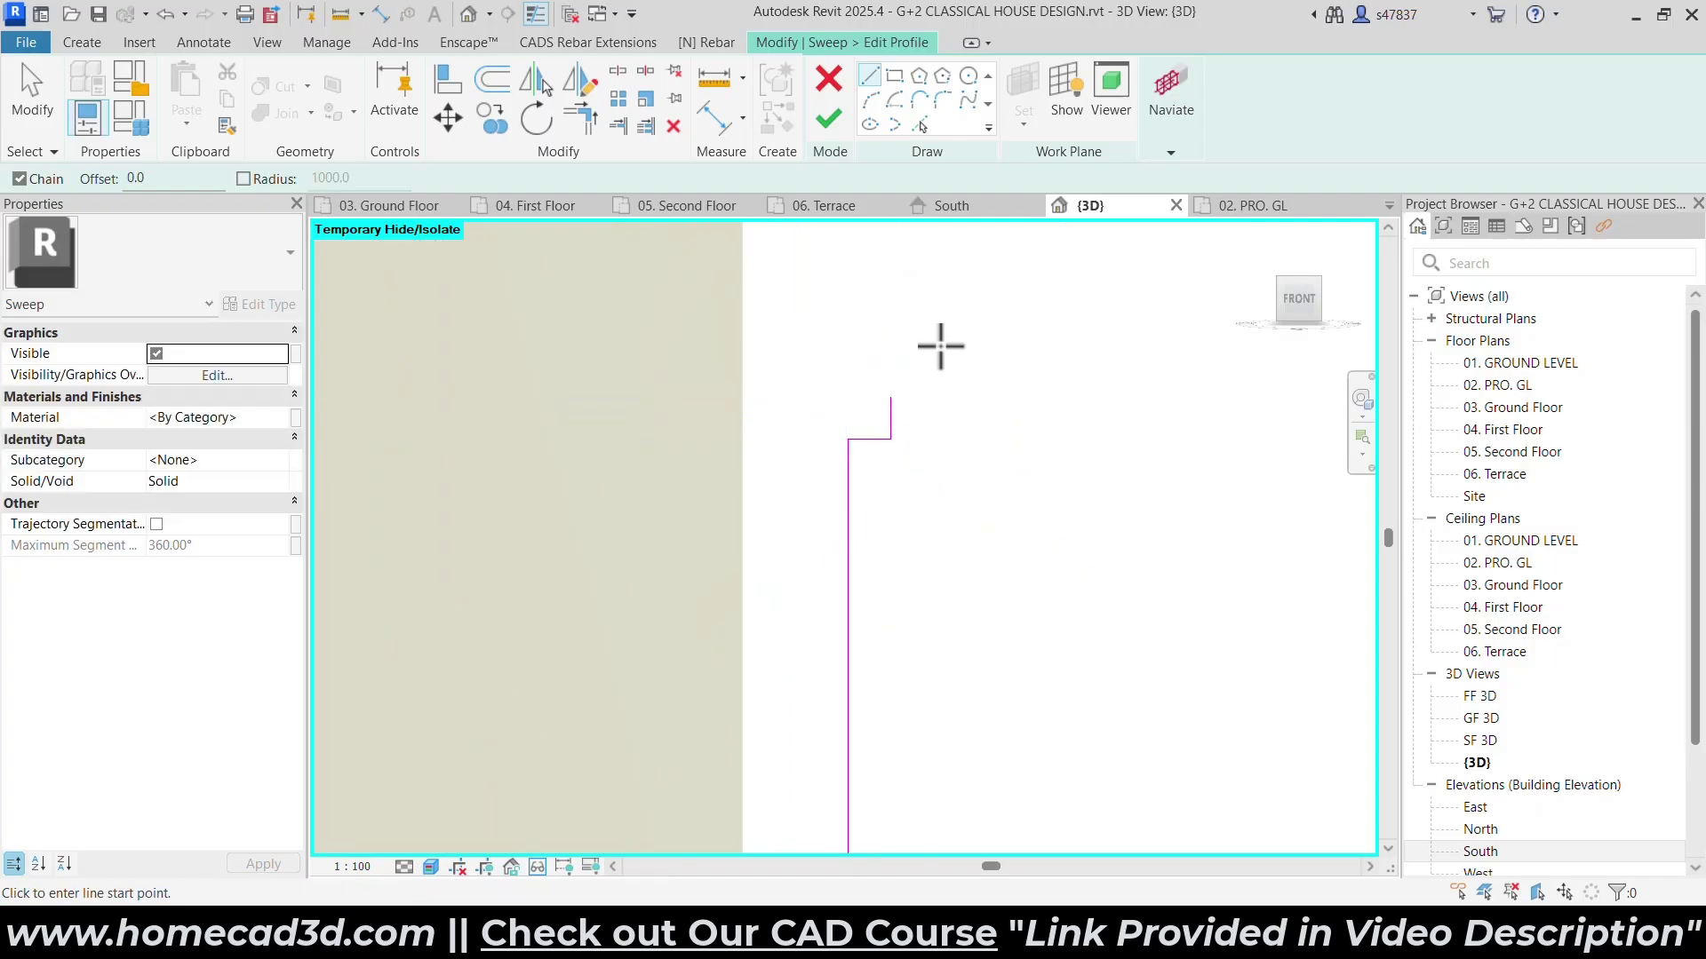
# Copy the 20 mm step three times end to end to form a four-step cornice at the profile's top.
pyautogui.moveTo(941, 493); pyautogui.dragTo(822, 360)
pyautogui.click(492, 118)
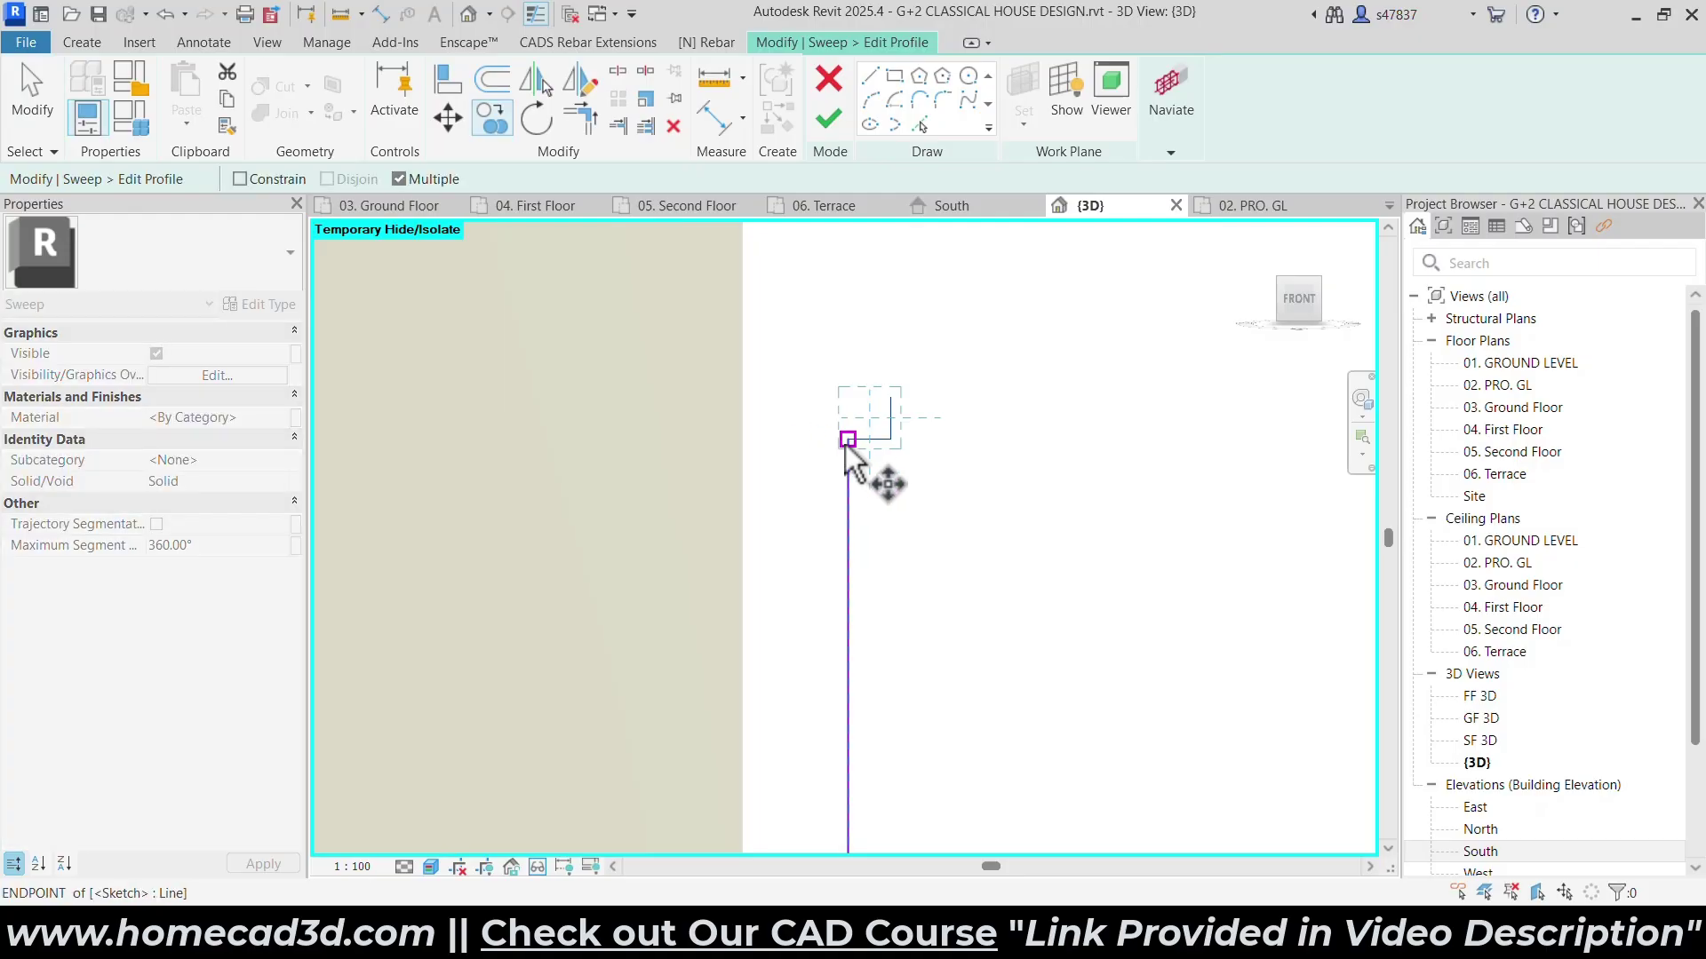
pyautogui.click(847, 439)
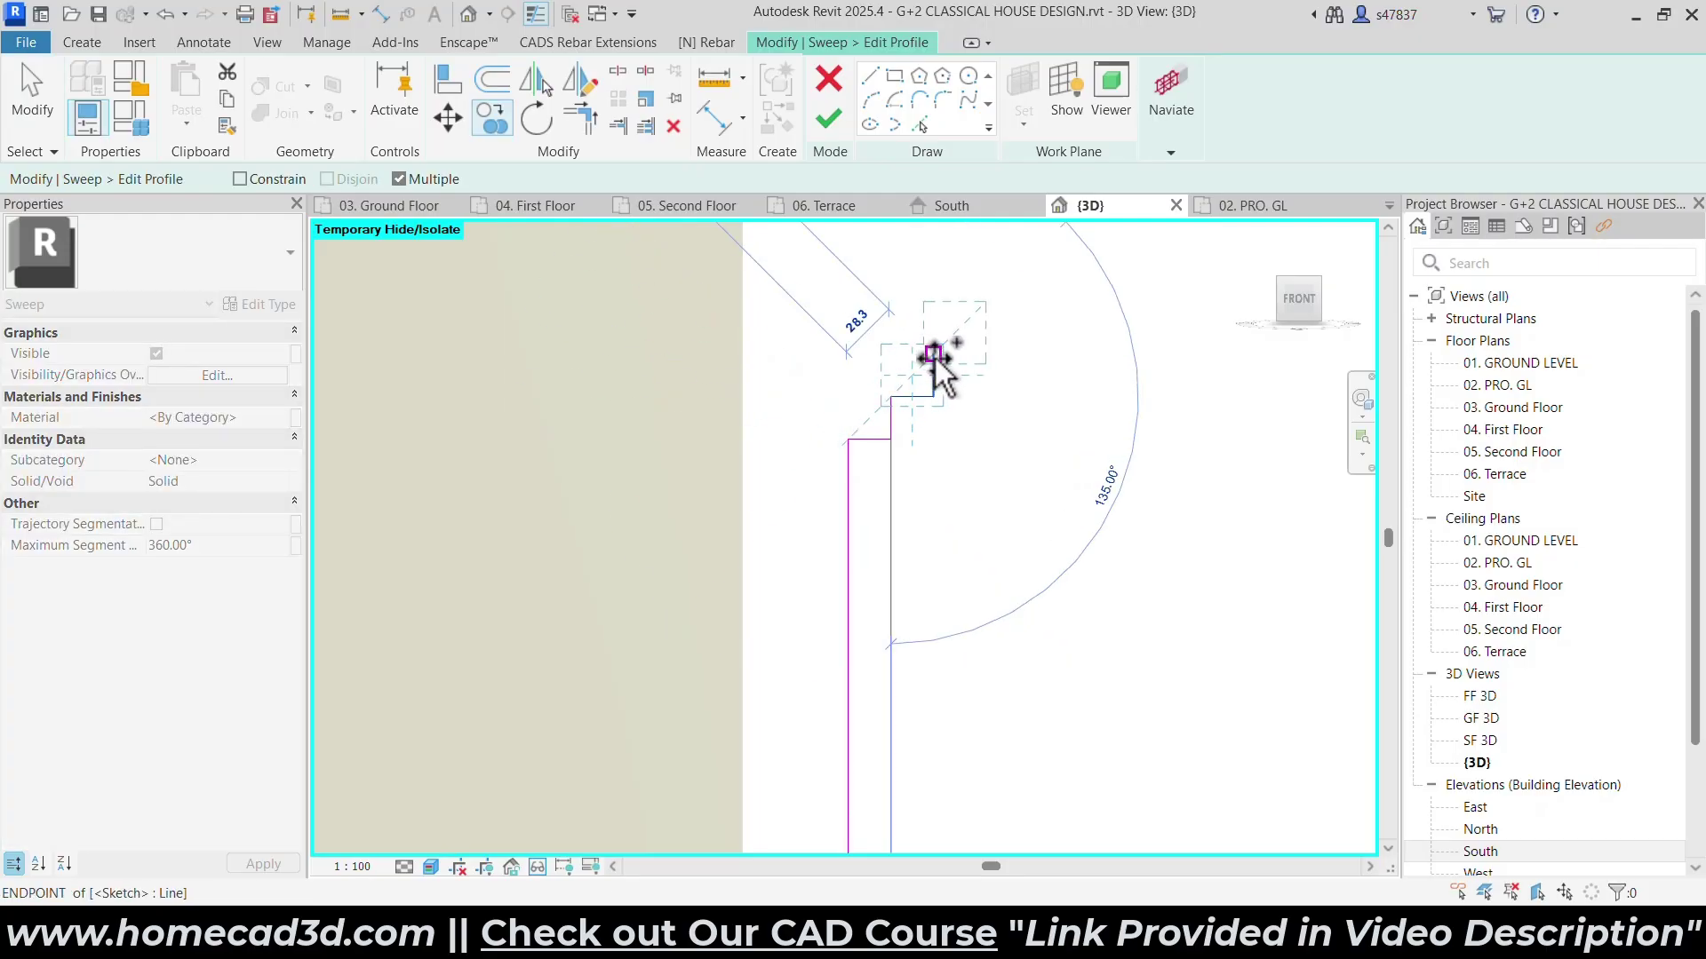
pyautogui.click(976, 312)
pyautogui.moveTo(975, 312); pyautogui.dragTo(985, 464, button='middle')
pyautogui.press('Escape')
# Close the profile with a 130 mm horizontal line to the column face and a vertical line down to the column's bottom corner.
pyautogui.click(869, 77)
pyautogui.click(1024, 417)
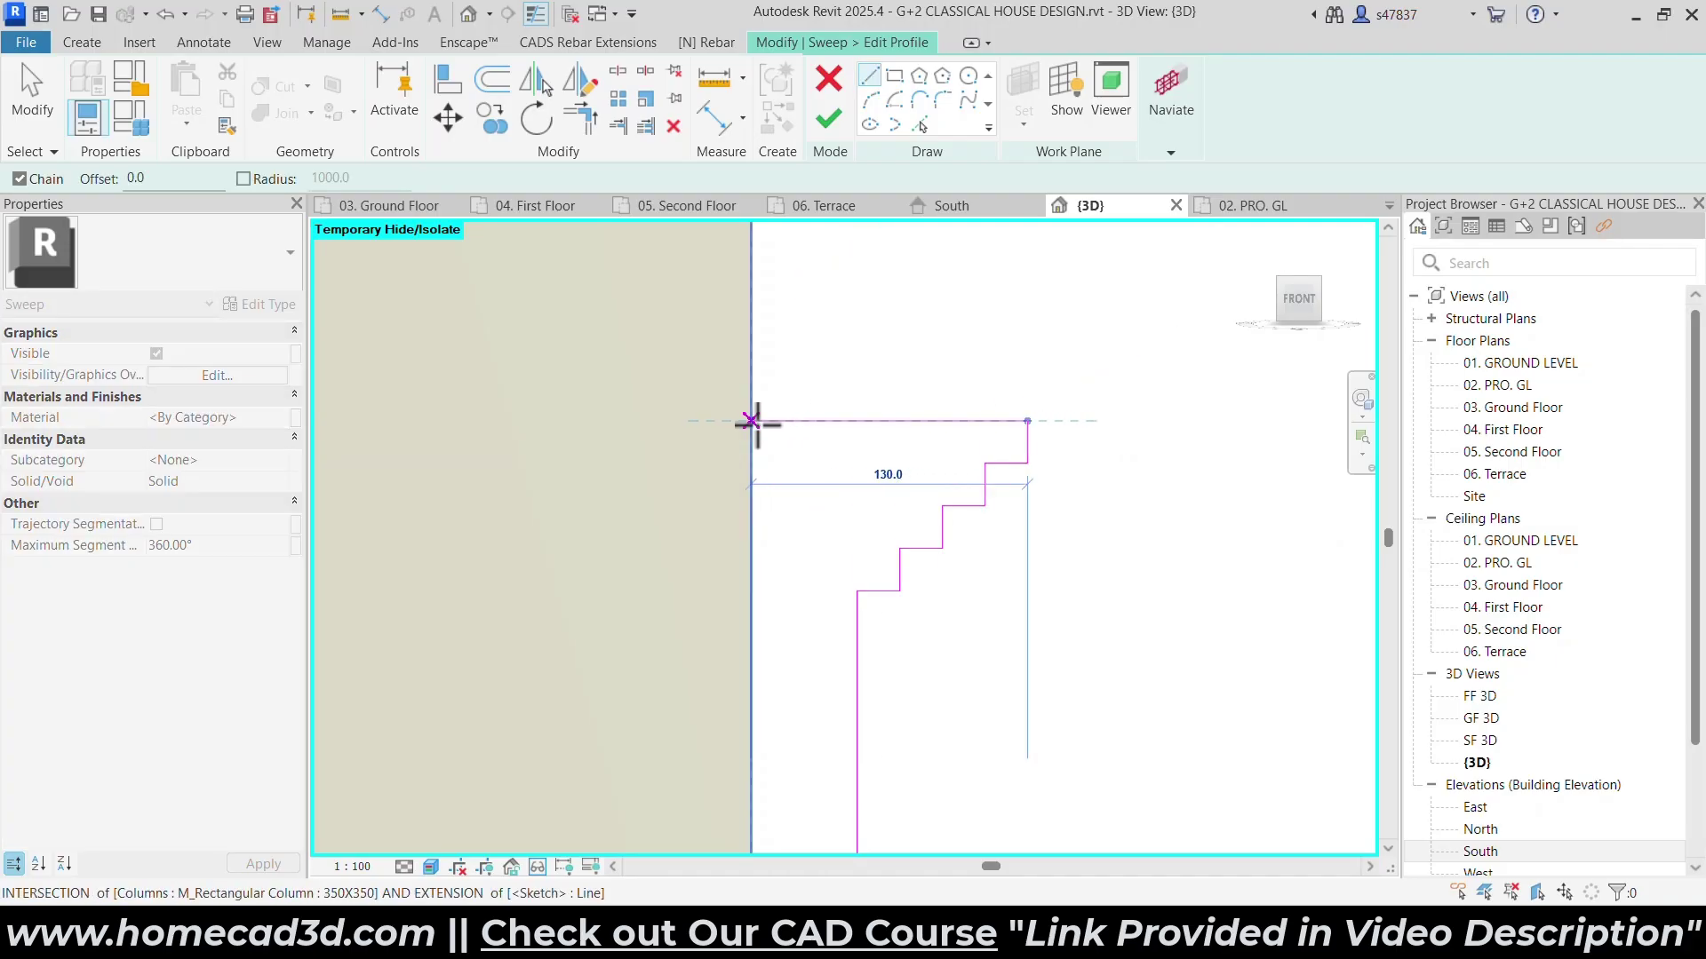
pyautogui.click(754, 423)
pyautogui.scroll(-3, 754, 476)
pyautogui.moveTo(770, 782); pyautogui.dragTo(795, 446, button='middle')
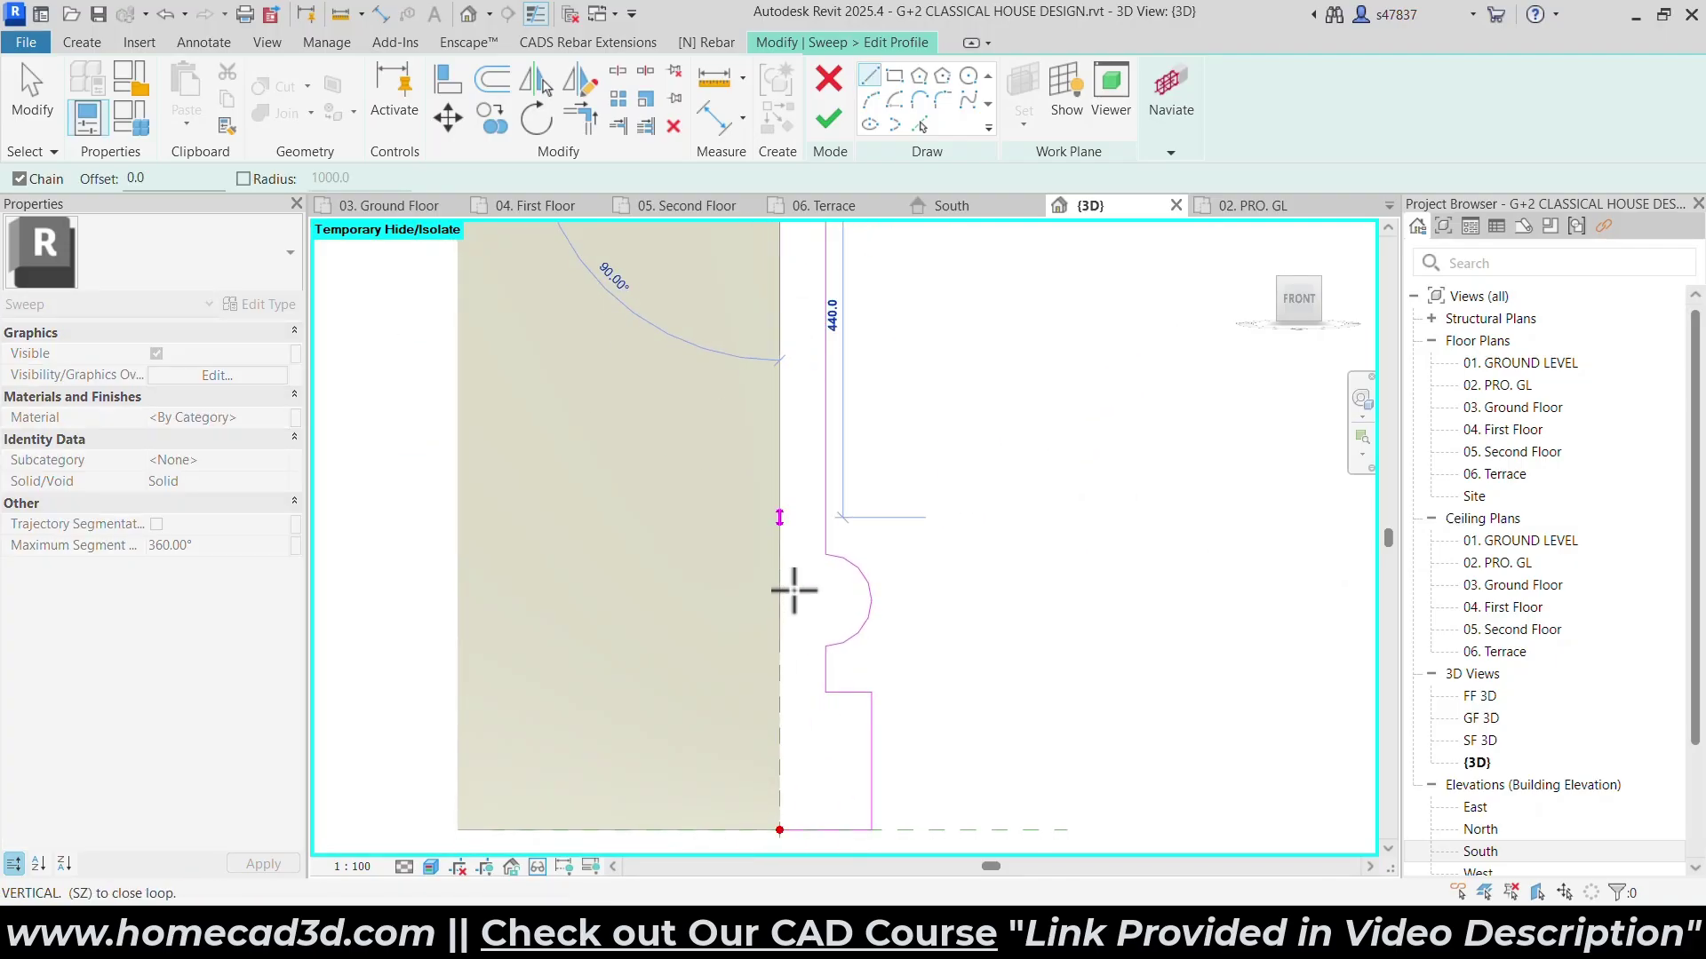
pyautogui.click(779, 827)
pyautogui.press('Escape')
pyautogui.scroll(-3, 790, 626)
pyautogui.scroll(-2, 793, 624)
pyautogui.press('Escape')
pyautogui.scroll(-2, 945, 593)
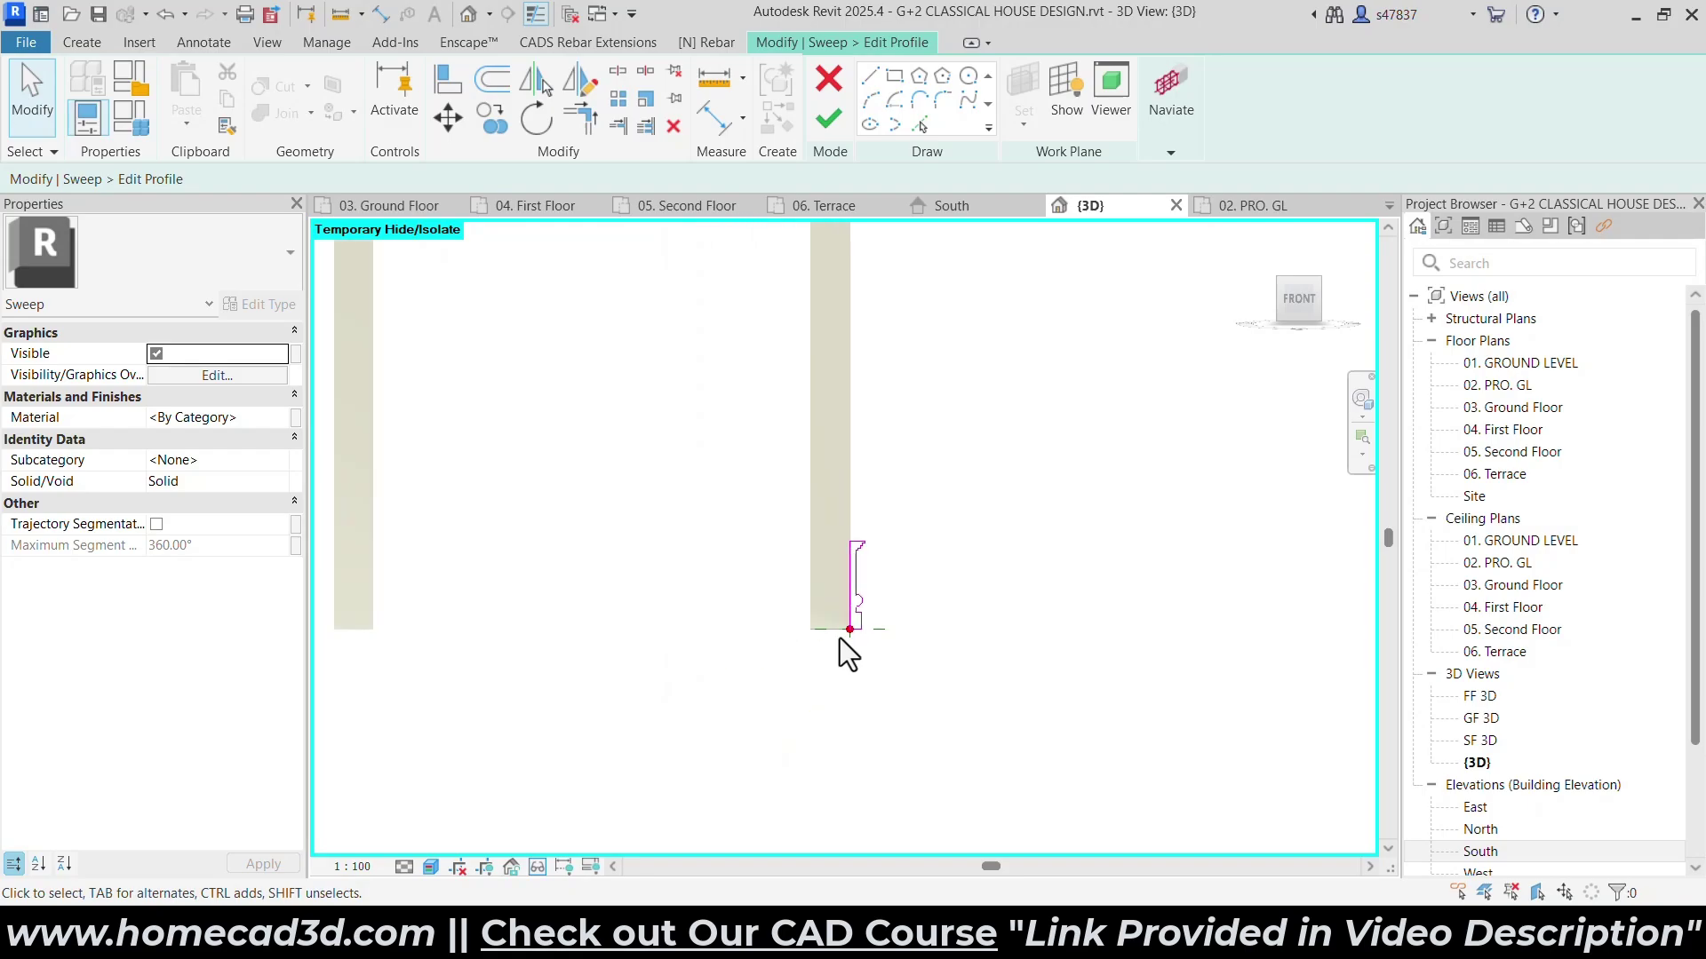
# Reset the temporary isolation so the whole house surrounds the column-base profile sketch.
pyautogui.click(537, 867)
pyautogui.click(586, 844)
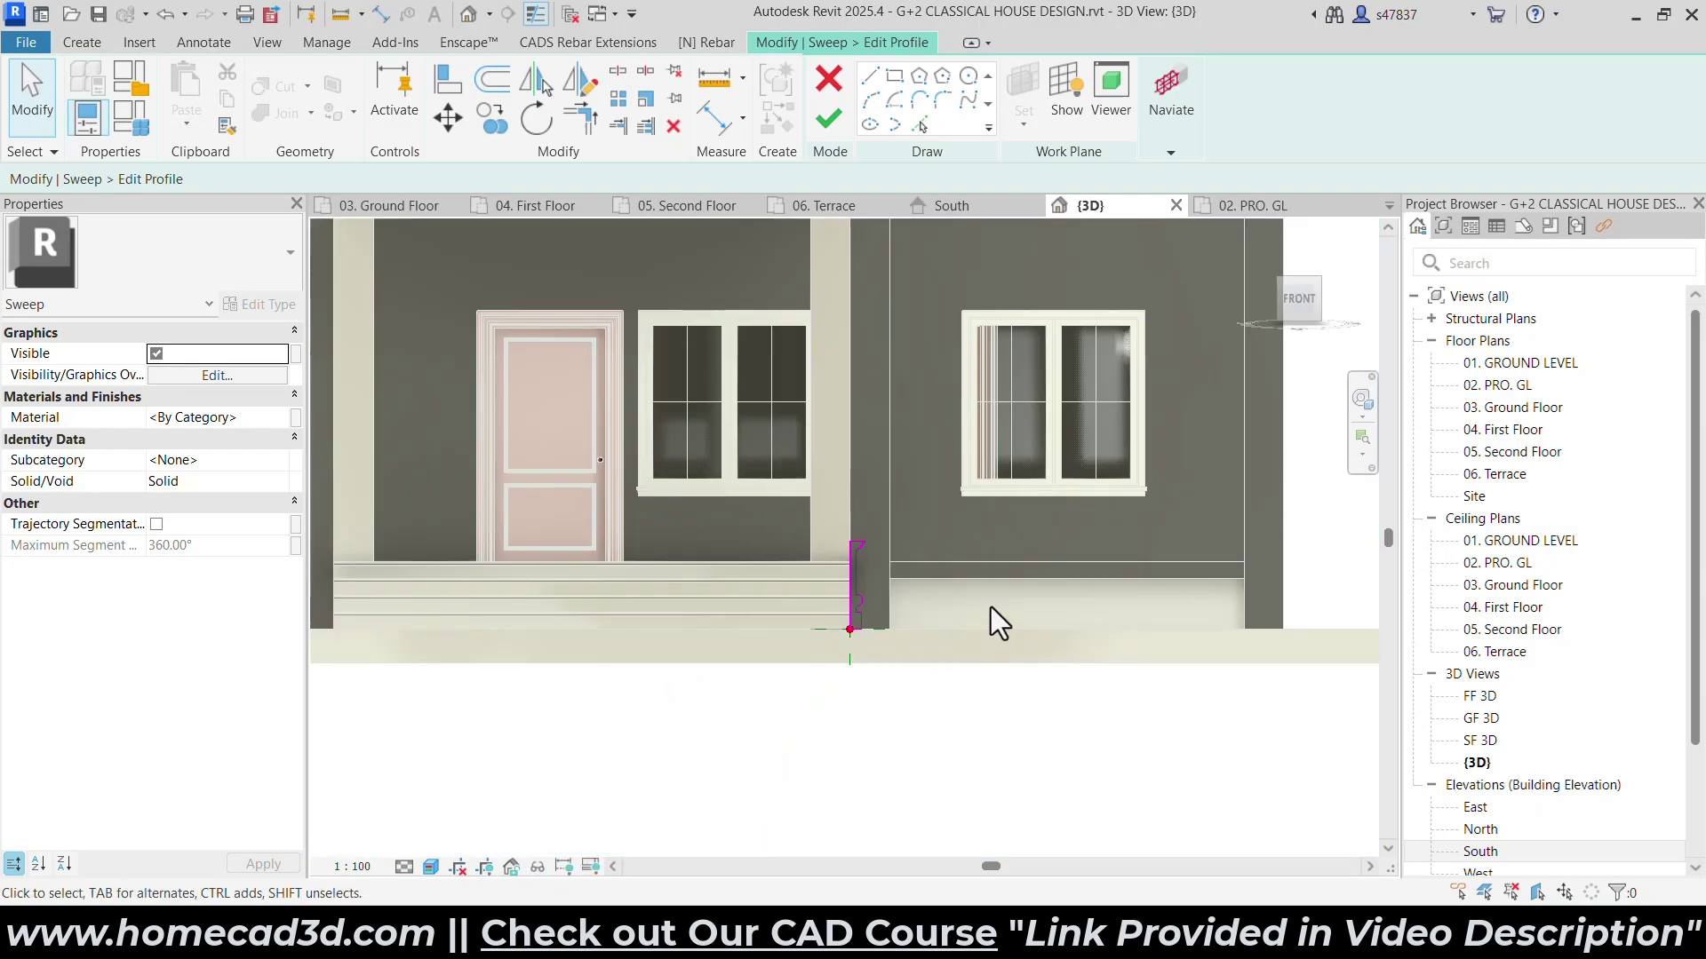
pyautogui.keyDown('shift'); pyautogui.moveTo(977, 615); pyautogui.dragTo(918, 696, button='middle'); pyautogui.keyUp('shift')
pyautogui.scroll(6, 829, 552)
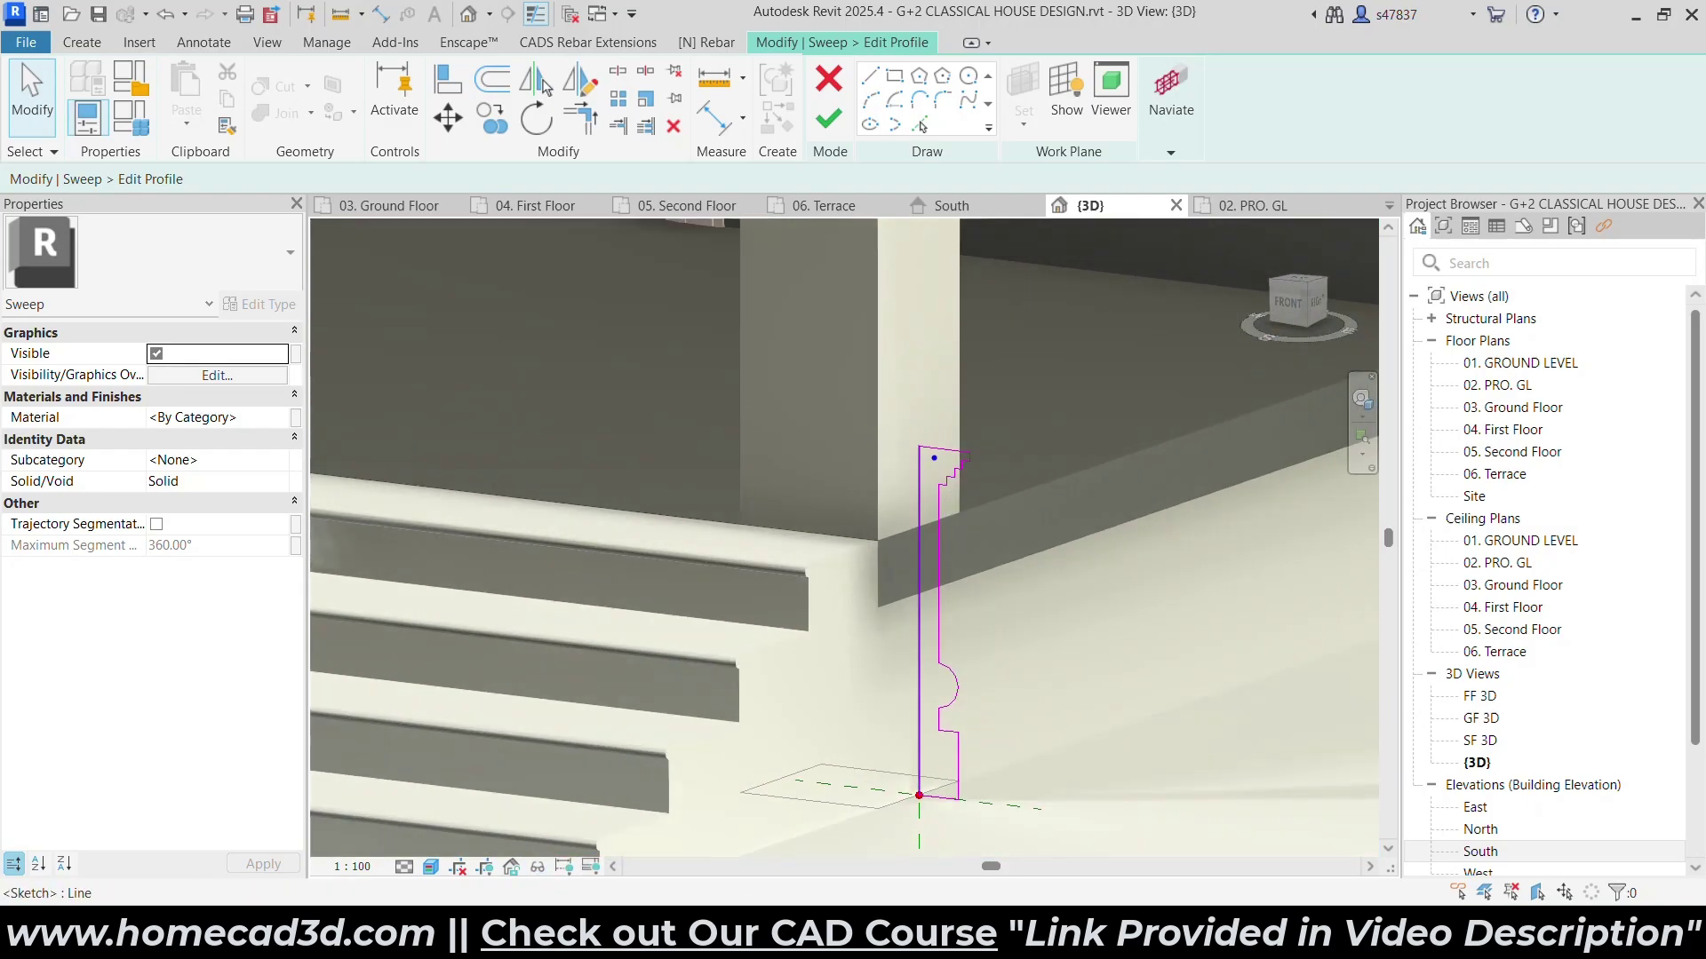
pyautogui.moveTo(867, 398); pyautogui.dragTo(1053, 629)
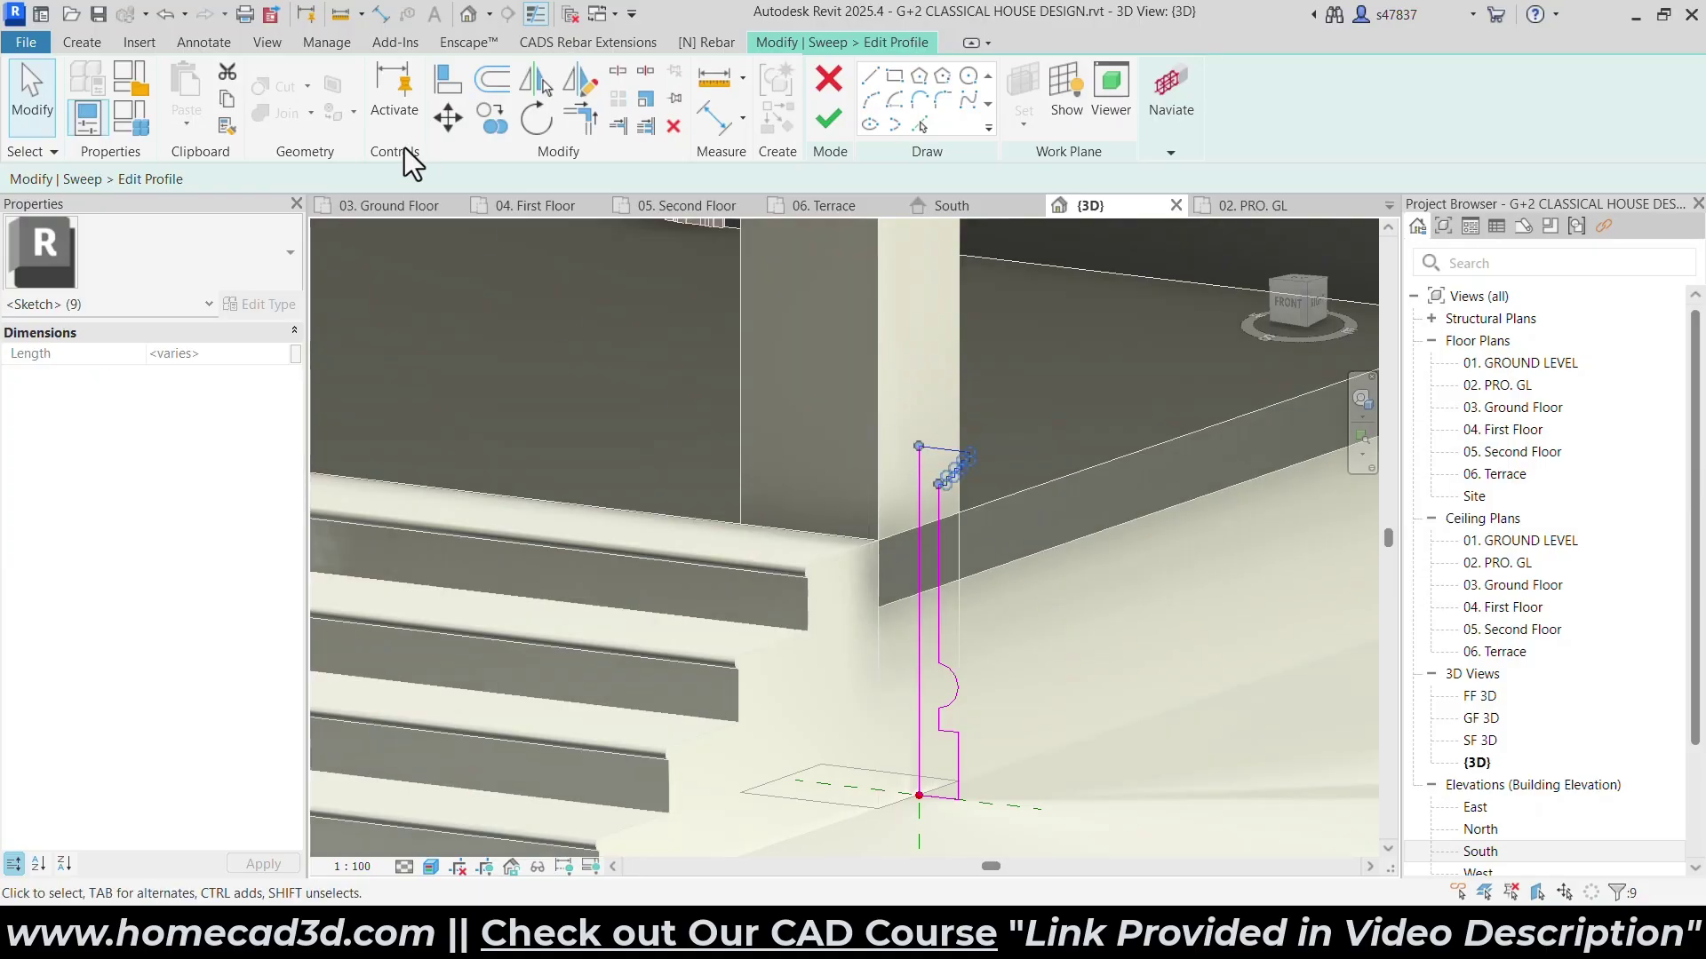
pyautogui.click(453, 116)
pyautogui.click(919, 446)
pyautogui.moveTo(918, 322); pyautogui.dragTo(916, 416, button='middle')
pyautogui.press('Escape')
pyautogui.scroll(3, 918, 538)
pyautogui.moveTo(814, 412); pyautogui.dragTo(891, 520)
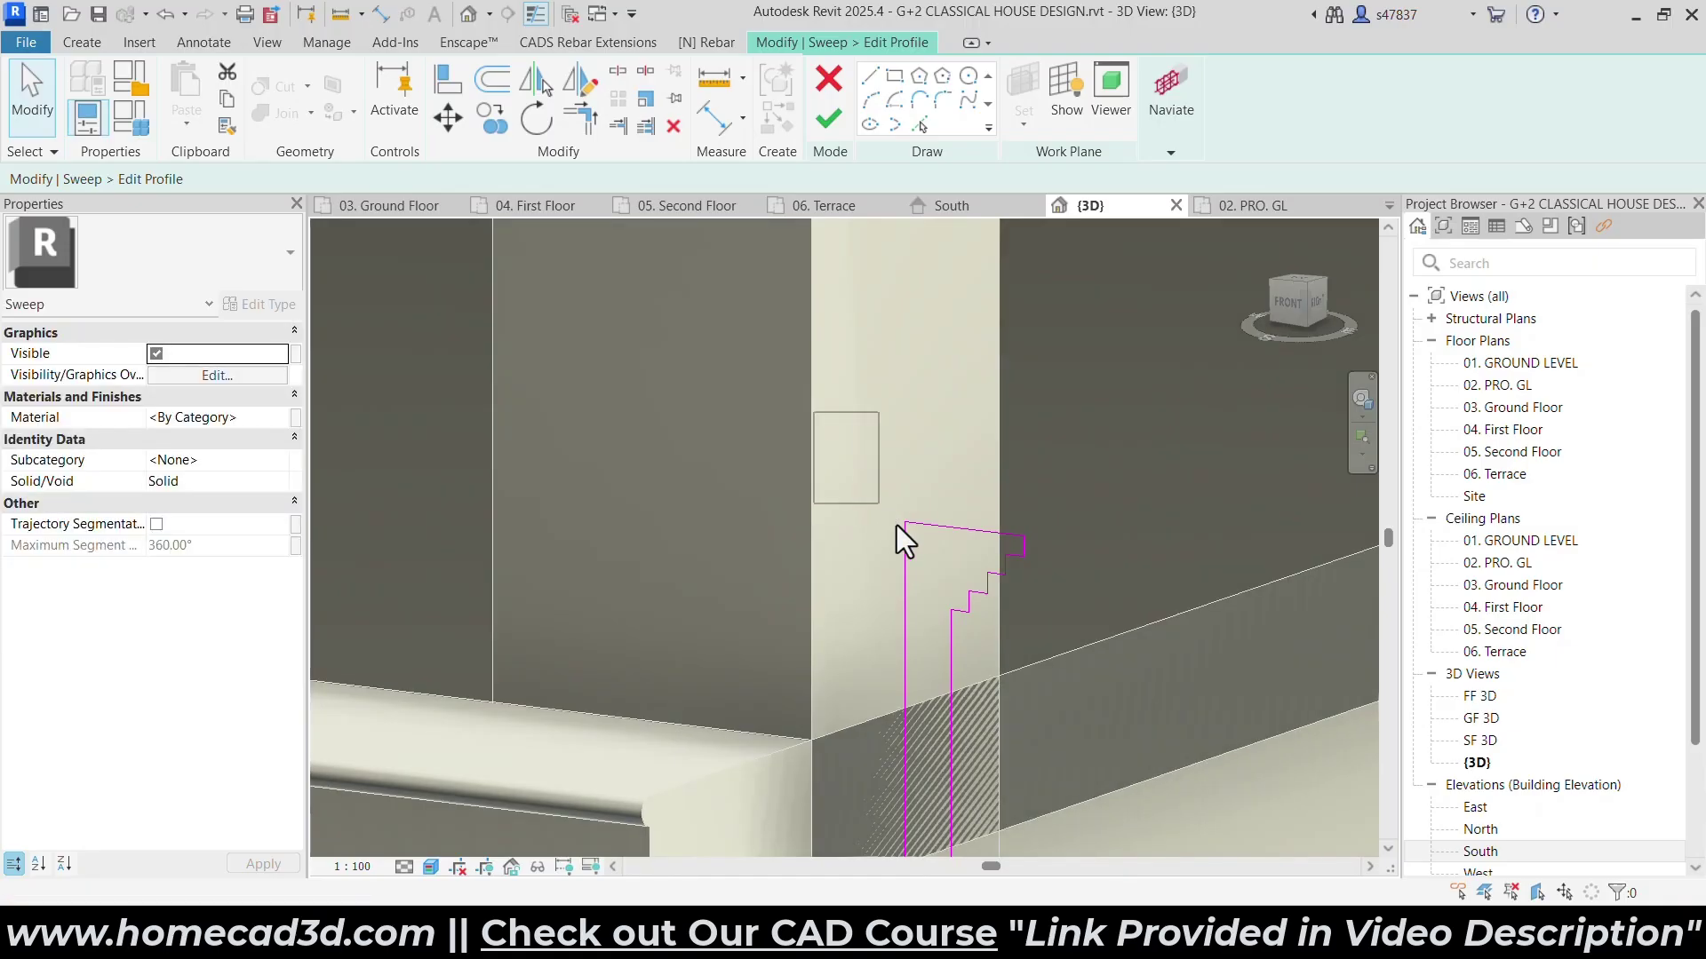
pyautogui.moveTo(1048, 646); pyautogui.dragTo(1054, 660)
pyautogui.press('Escape')
pyautogui.moveTo(776, 396); pyautogui.dragTo(1091, 664)
pyautogui.press('Escape')
pyautogui.moveTo(1088, 397); pyautogui.dragTo(829, 666)
pyautogui.press('Escape')
# Try to shift the cornice segments of the profile freely upward, and undo the change.
pyautogui.moveTo(806, 472); pyautogui.dragTo(1120, 681)
pyautogui.moveTo(978, 552); pyautogui.dragTo(970, 393)
pyautogui.scroll(-3, 964, 435)
pyautogui.hotkey('ctrl', 'z')
# Move the profile's four-step cornice and its top line straight up along the column edge by about 400 mm.
pyautogui.moveTo(842, 421); pyautogui.dragTo(1115, 730)
pyautogui.click(449, 119)
pyautogui.scroll(-4, 832, 561)
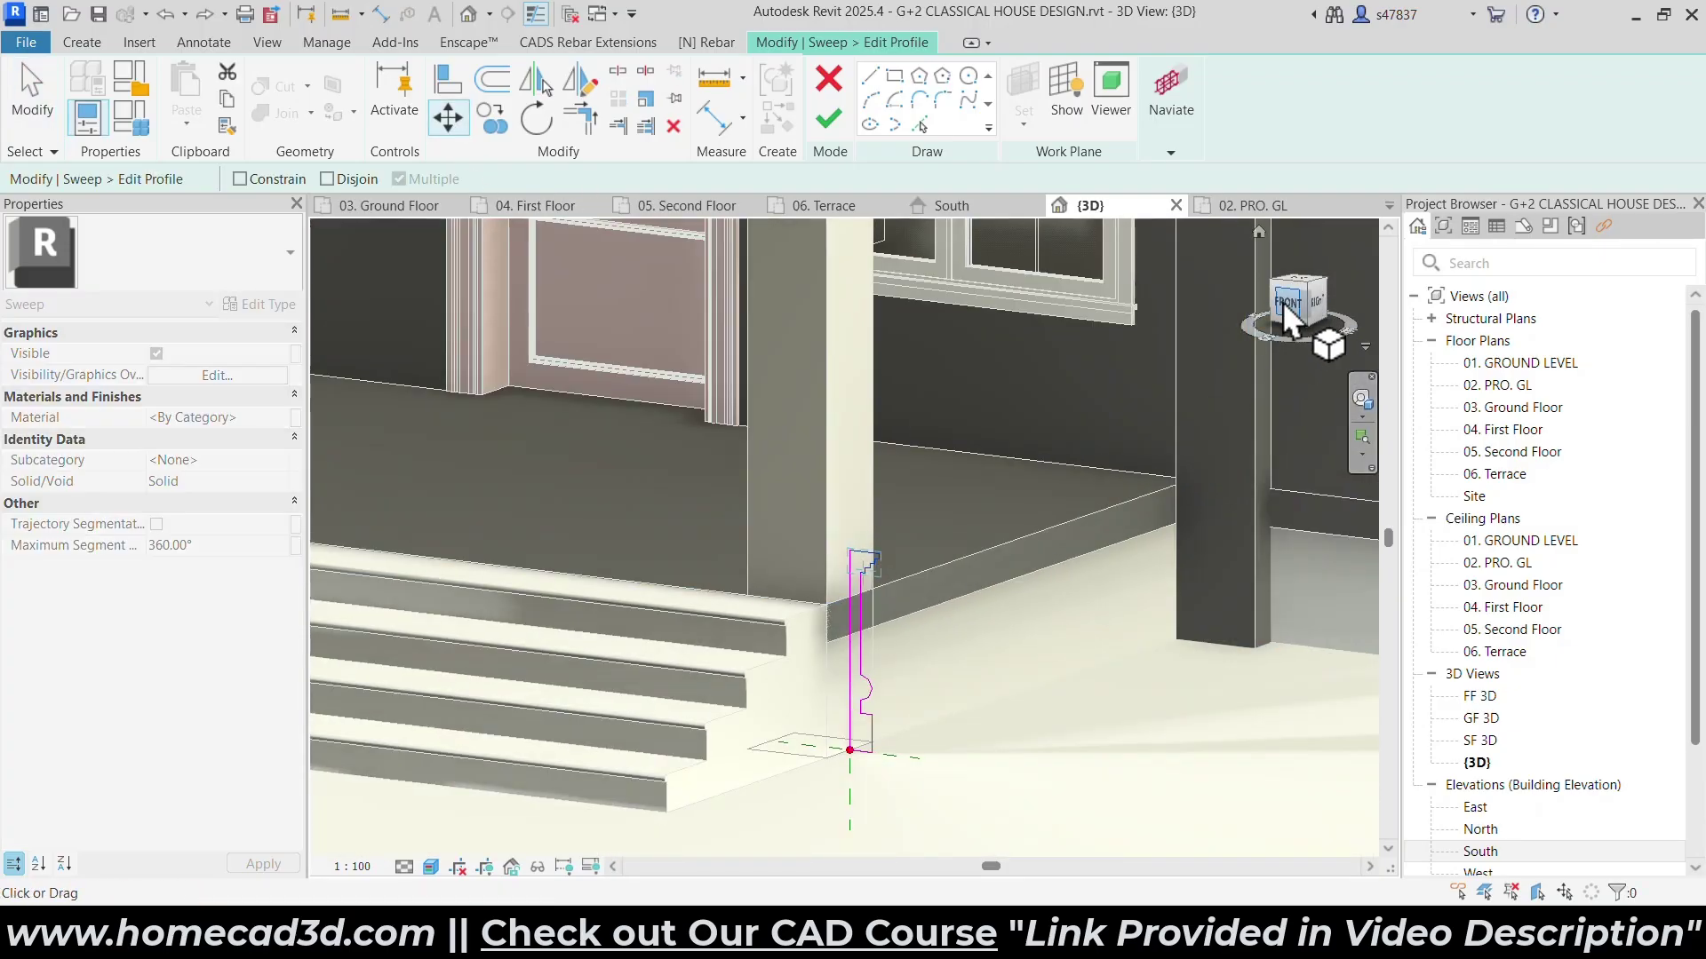
pyautogui.click(1285, 302)
pyautogui.scroll(3, 888, 684)
pyautogui.scroll(6, 880, 738)
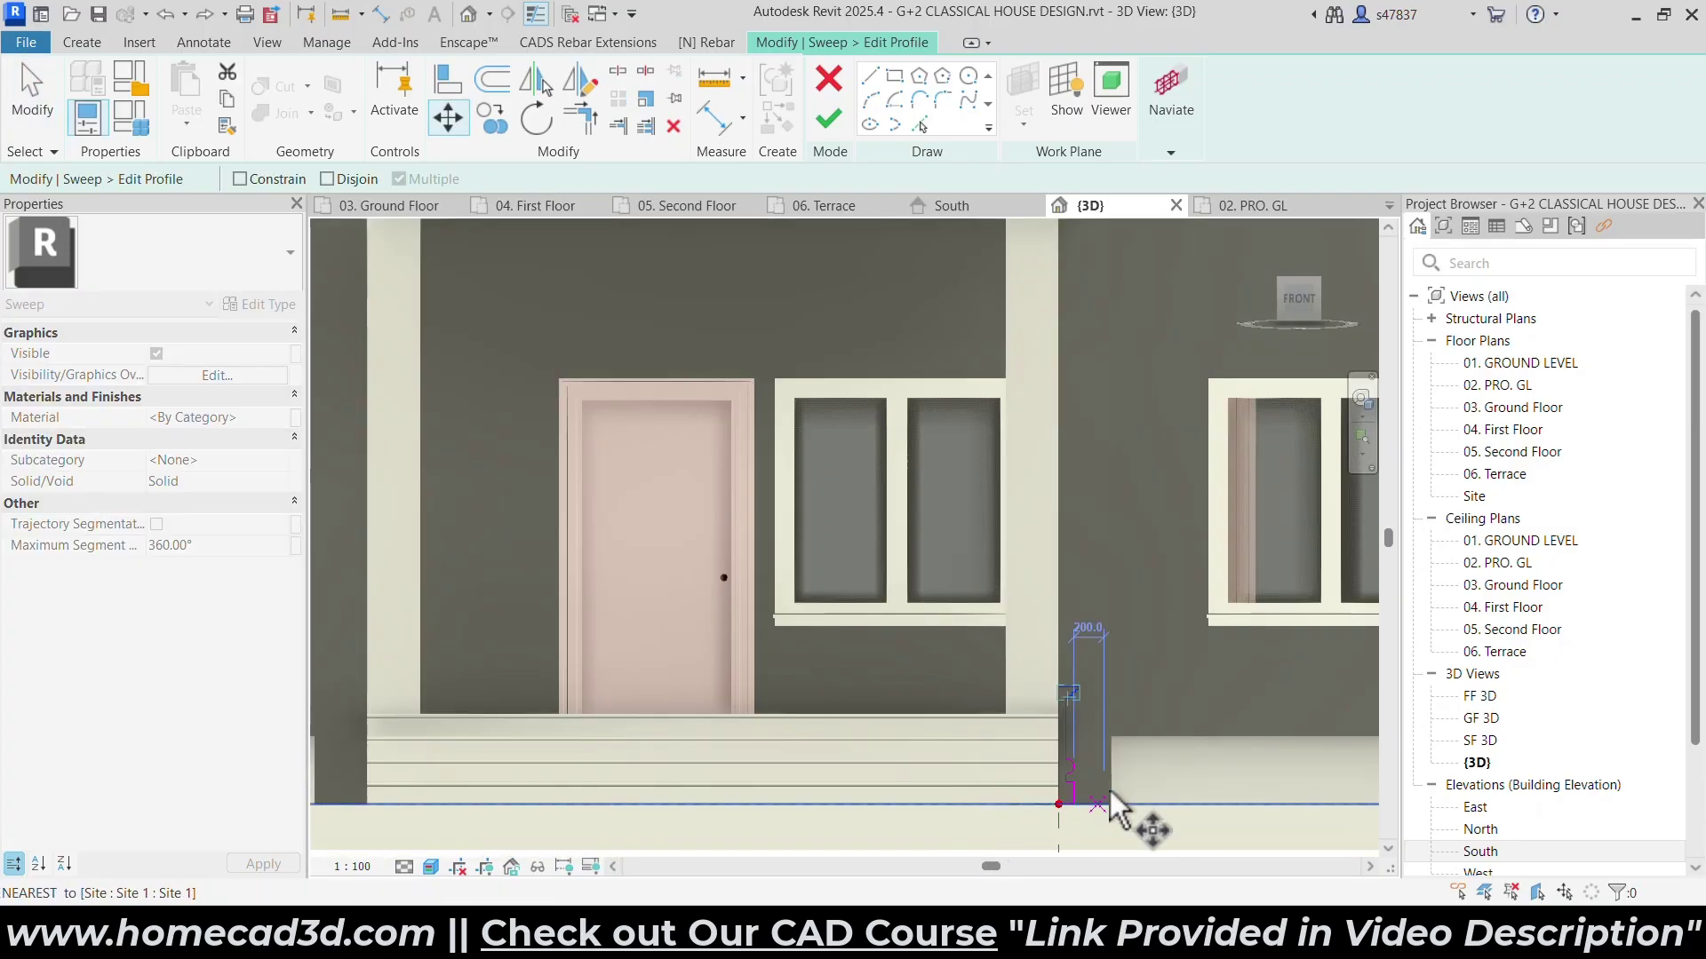
pyautogui.click(1007, 582)
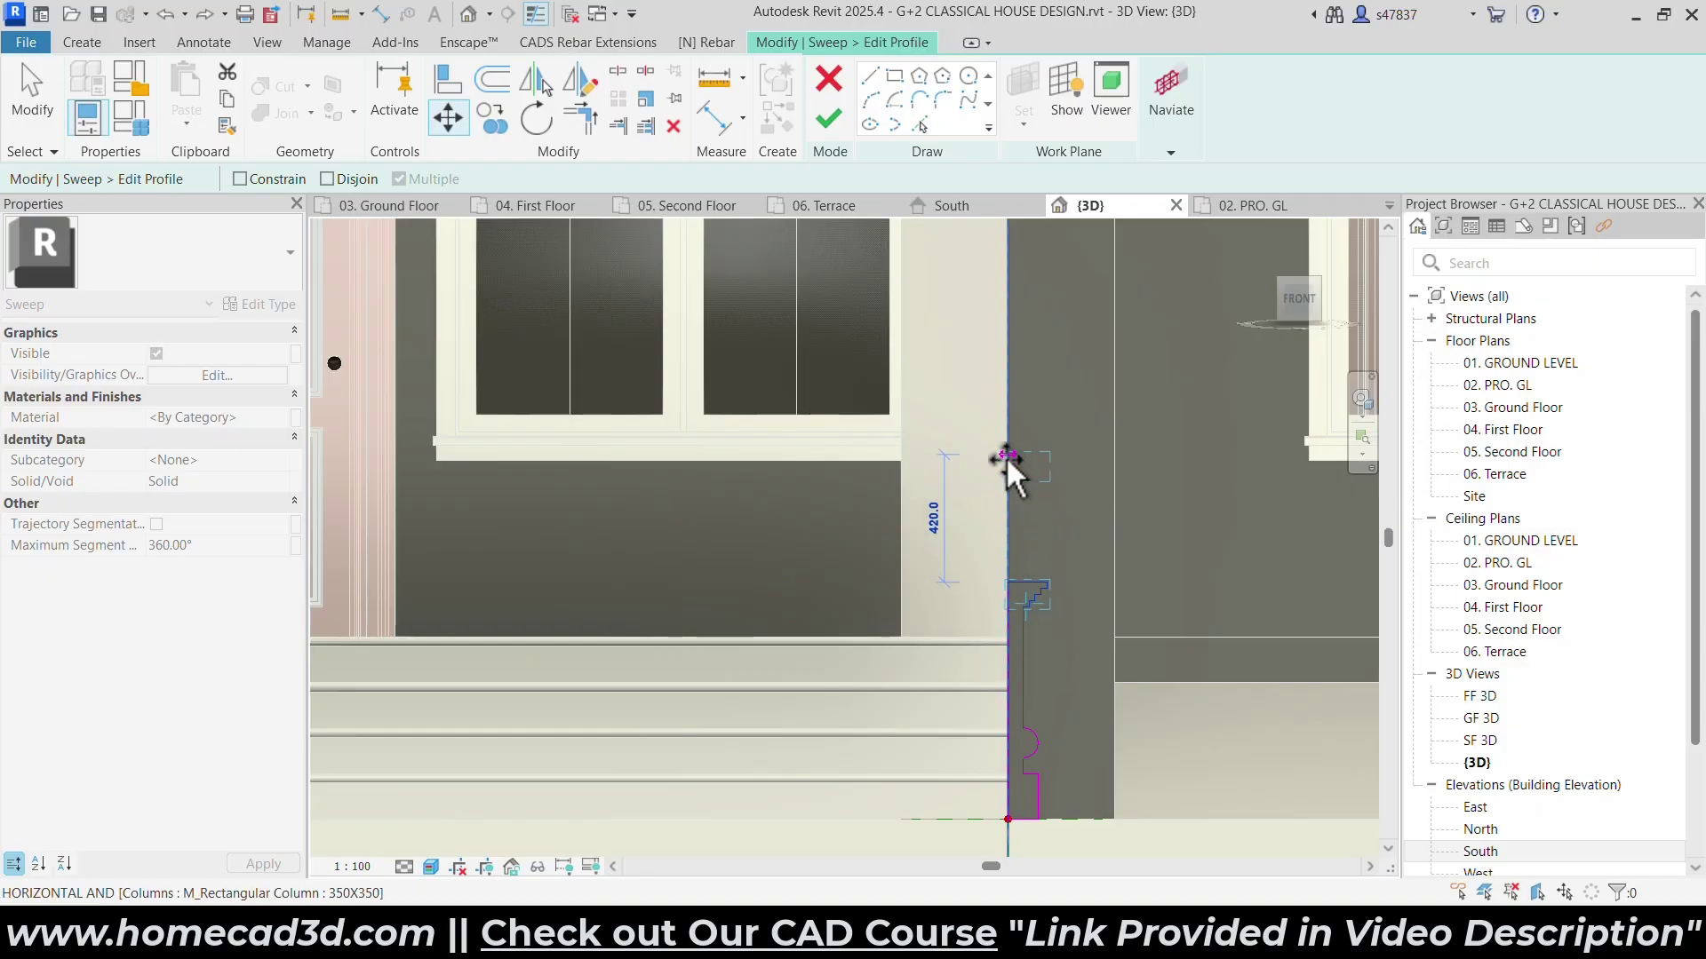
pyautogui.click(1008, 456)
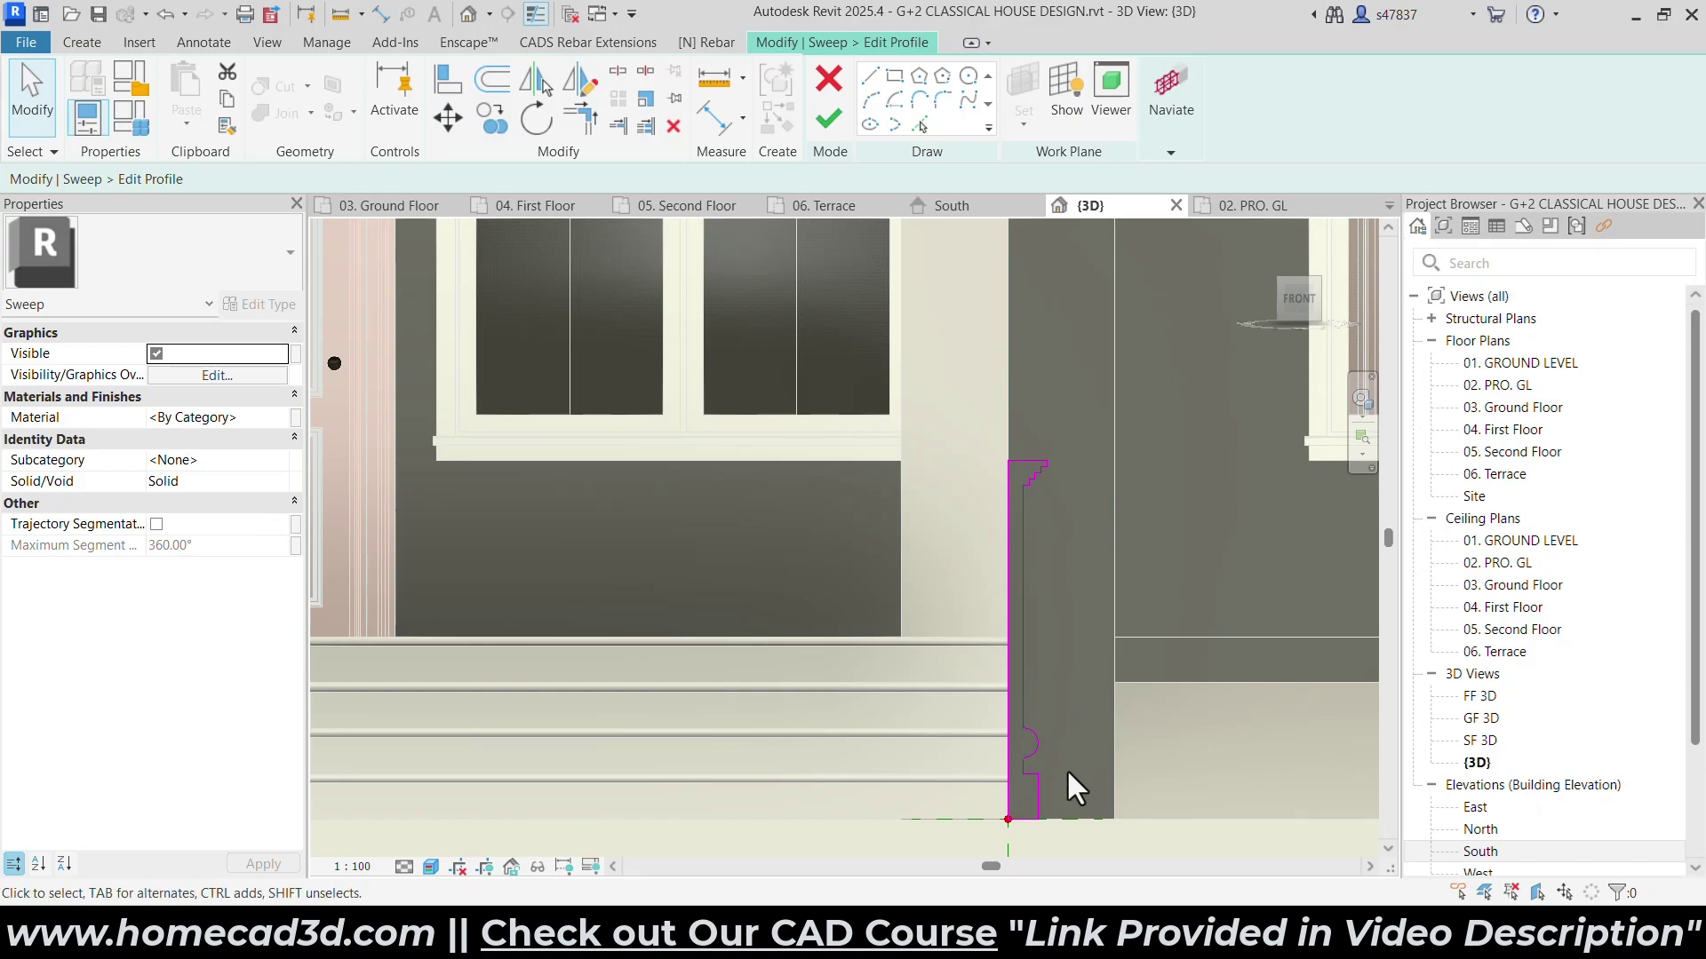
# Fillet the corners of the profile's bottom ledge and the lower end of the half-round arc with a 5 mm radius.
pyautogui.scroll(5, 1036, 800)
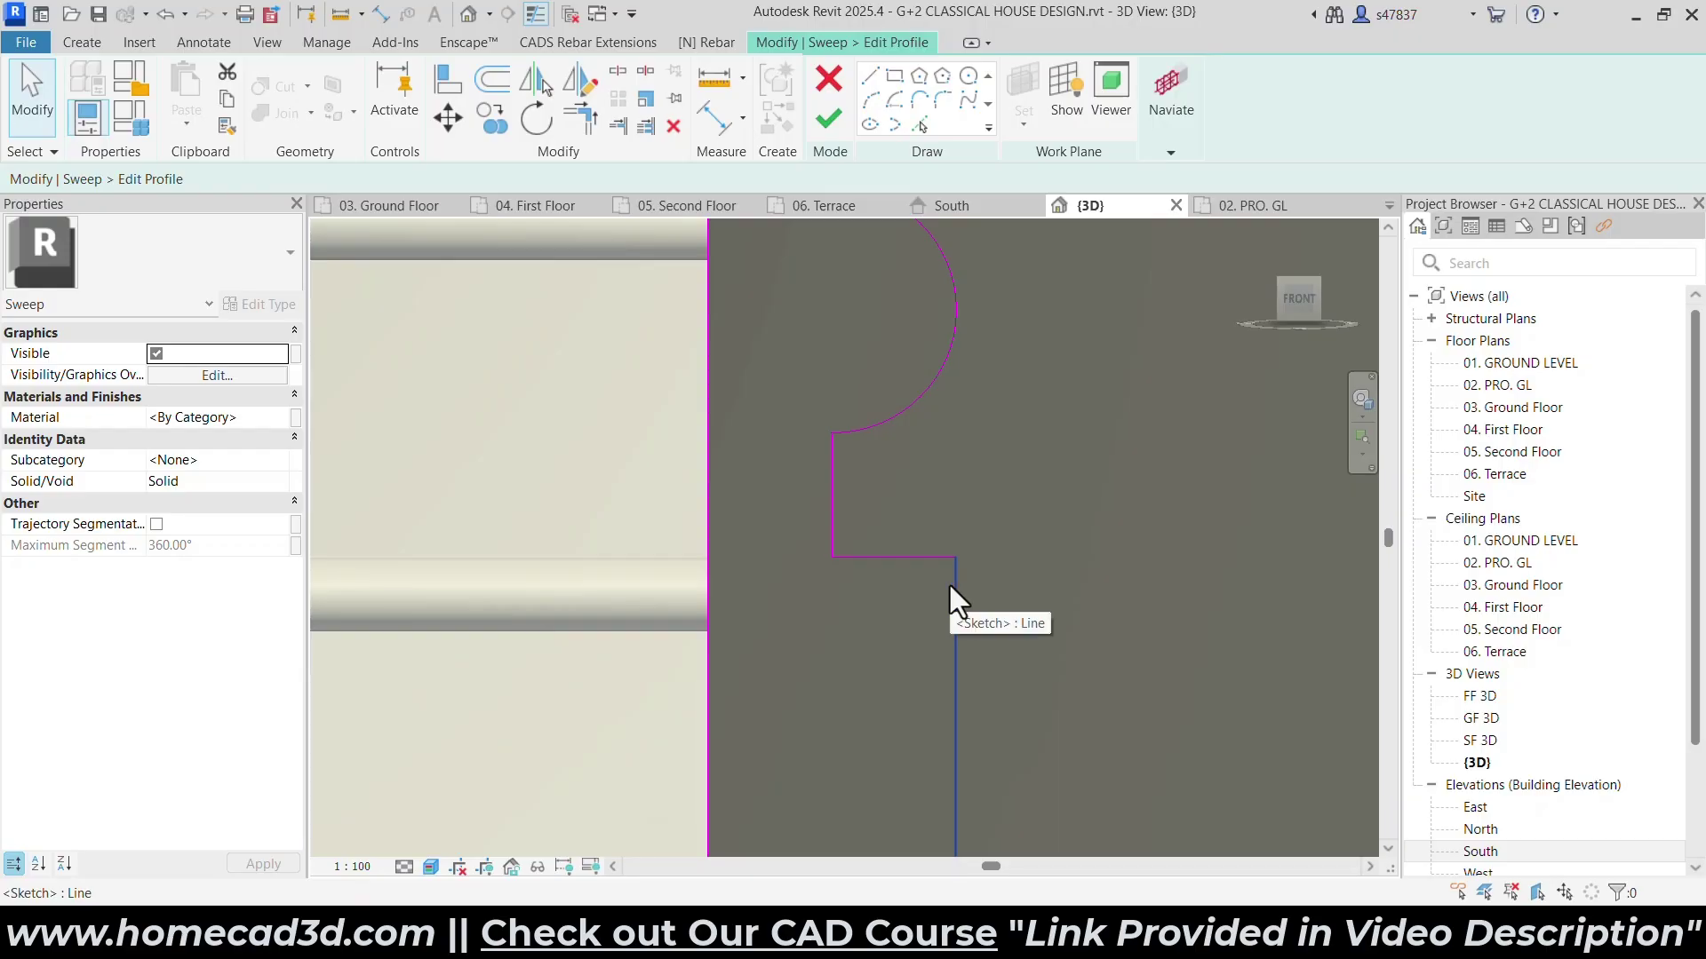
pyautogui.scroll(2, 951, 585)
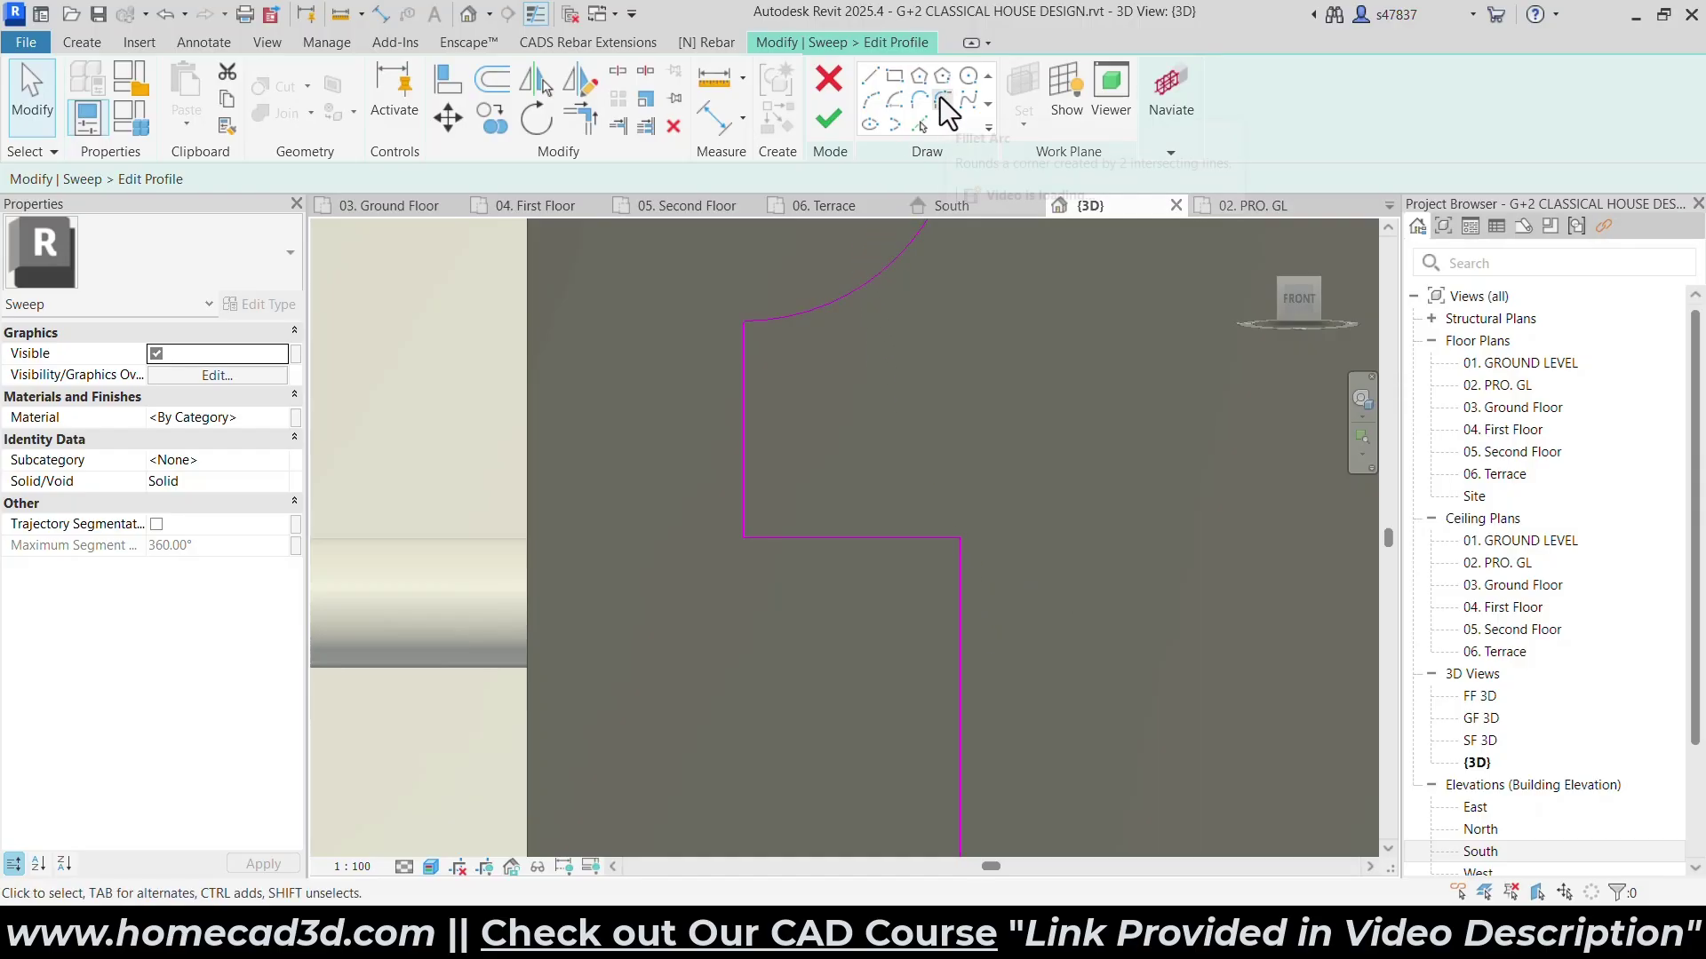
pyautogui.click(941, 99)
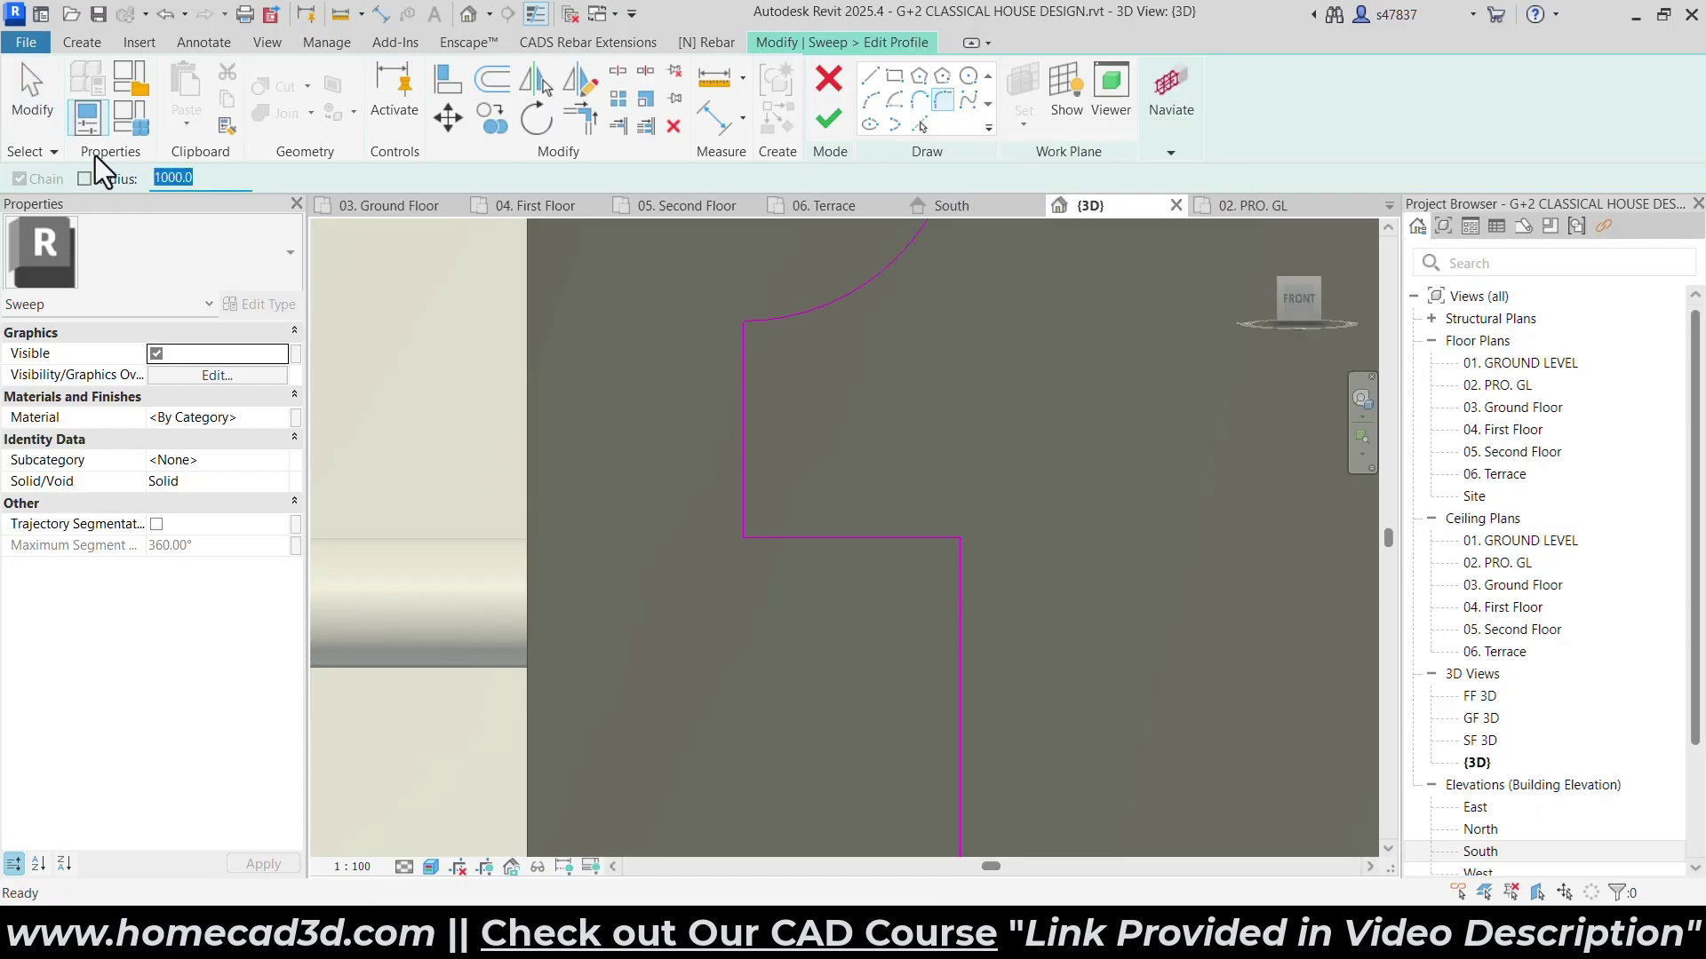
pyautogui.write('5')
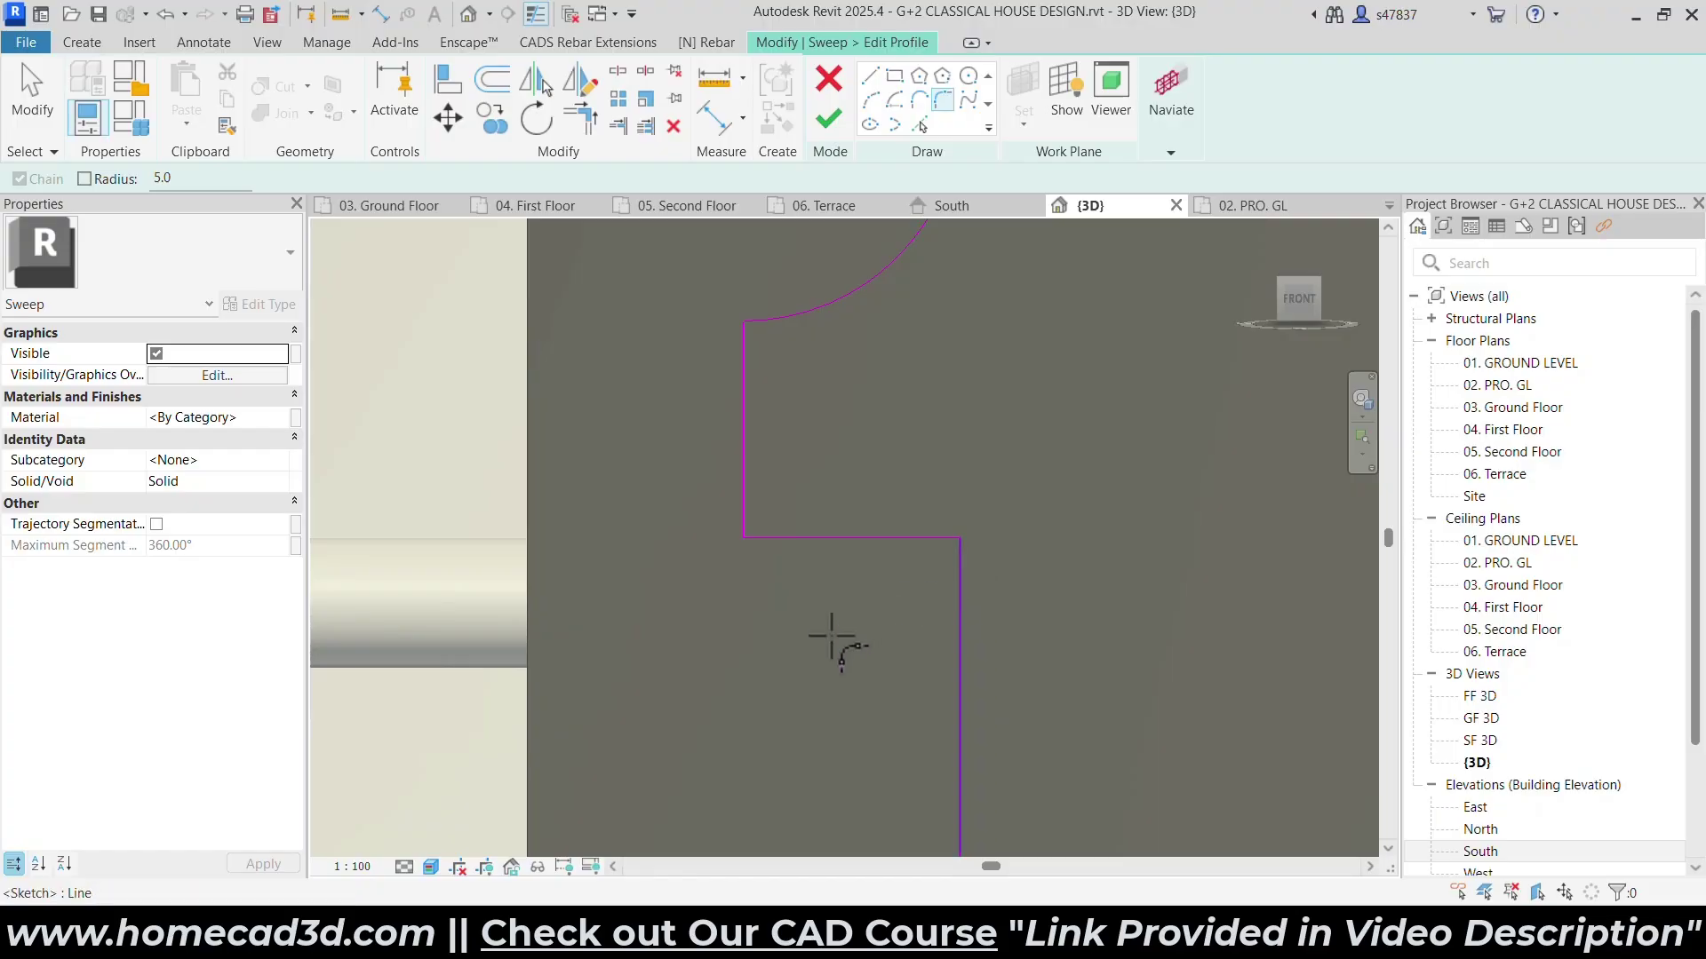
pyautogui.click(768, 537)
pyautogui.click(757, 322)
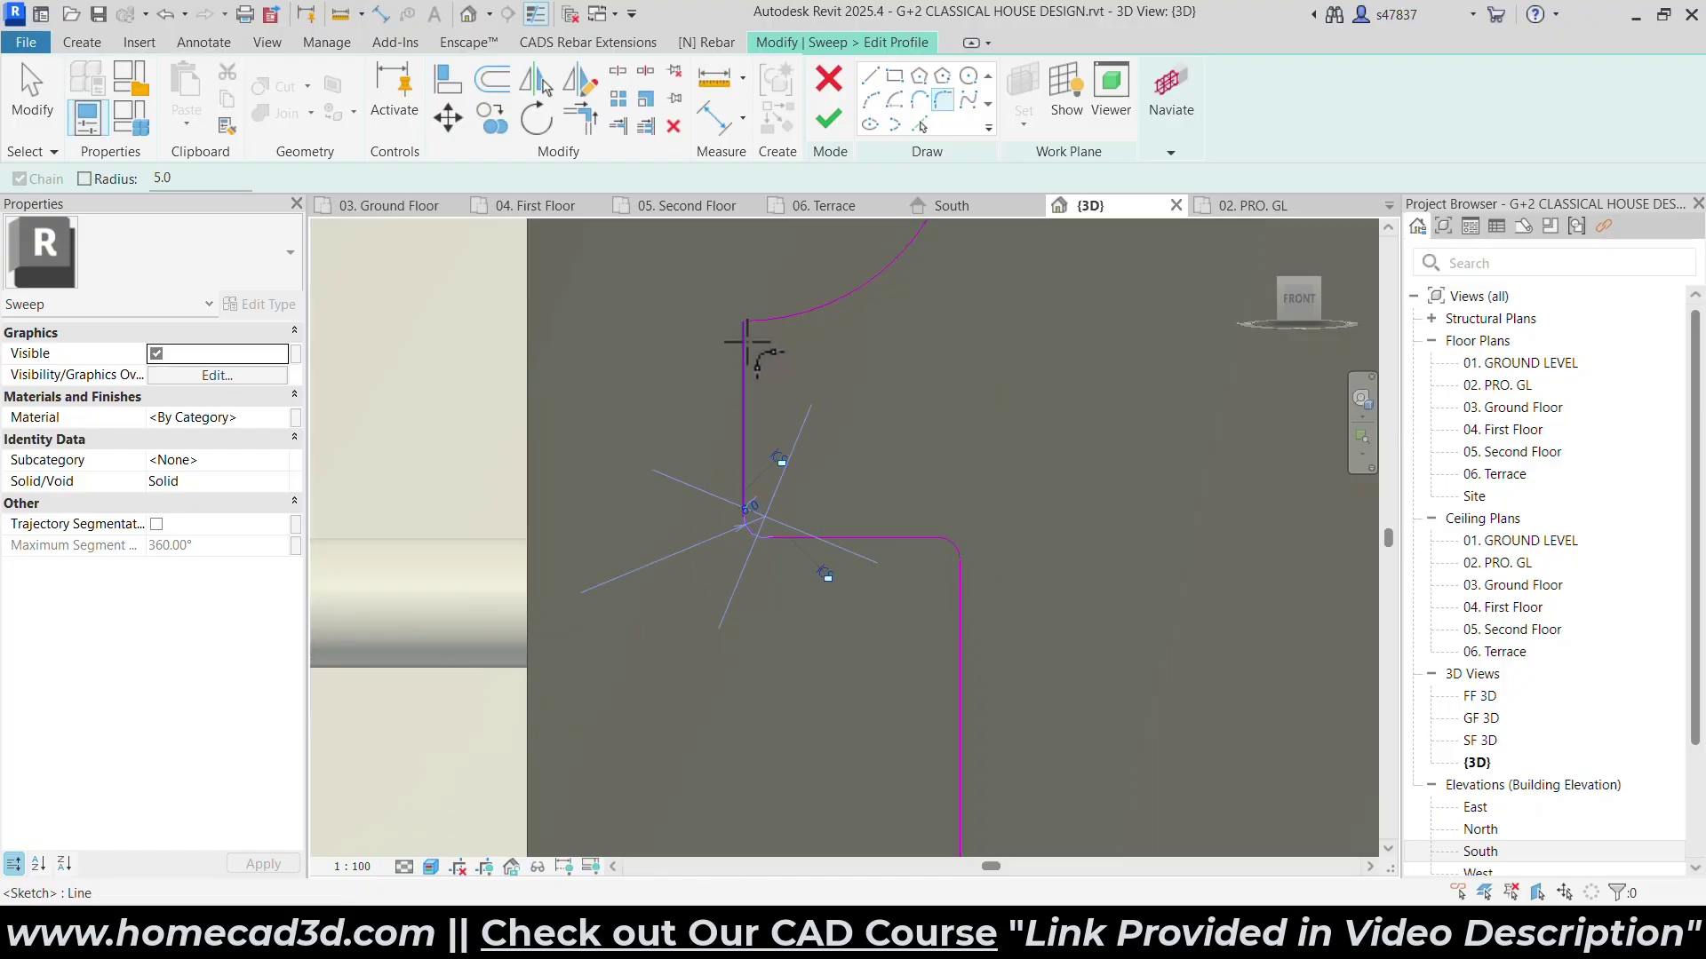
pyautogui.click(746, 343)
# Fillet the upper end of the half-round arc and the corners of the lower cornice steps at the same radius.
pyautogui.scroll(-3, 819, 493)
pyautogui.moveTo(876, 388); pyautogui.dragTo(857, 650, button='middle')
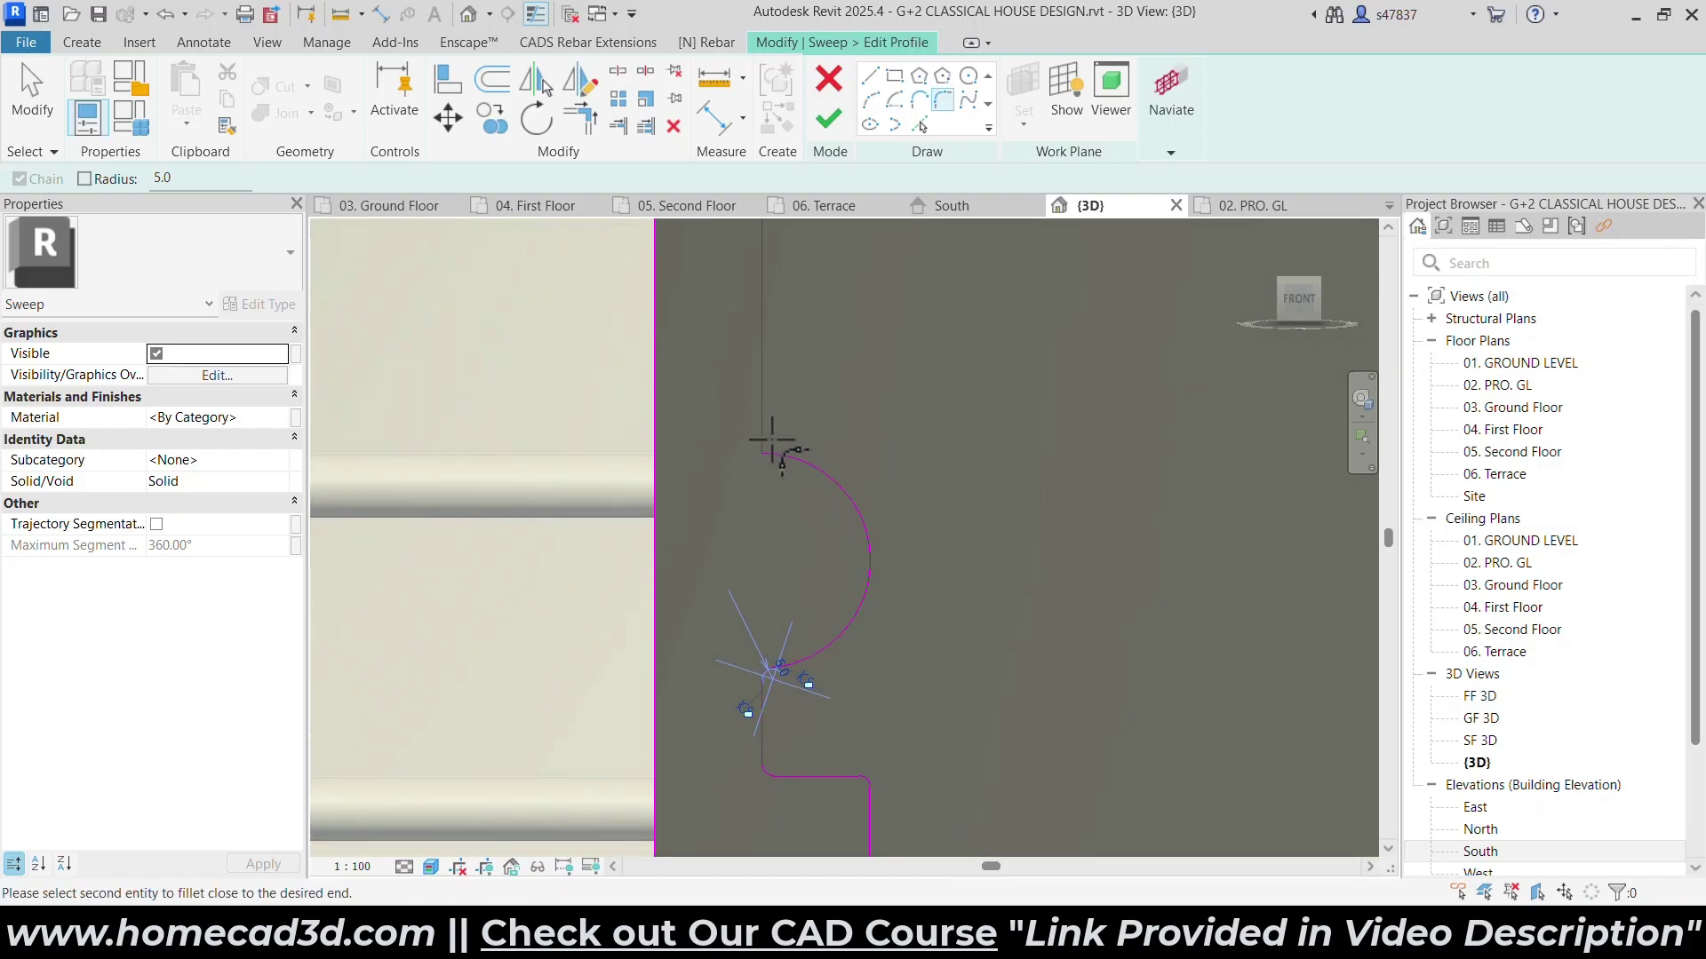
pyautogui.moveTo(775, 453); pyautogui.dragTo(779, 853, button='middle')
pyautogui.scroll(3, 790, 460)
pyautogui.click(782, 453)
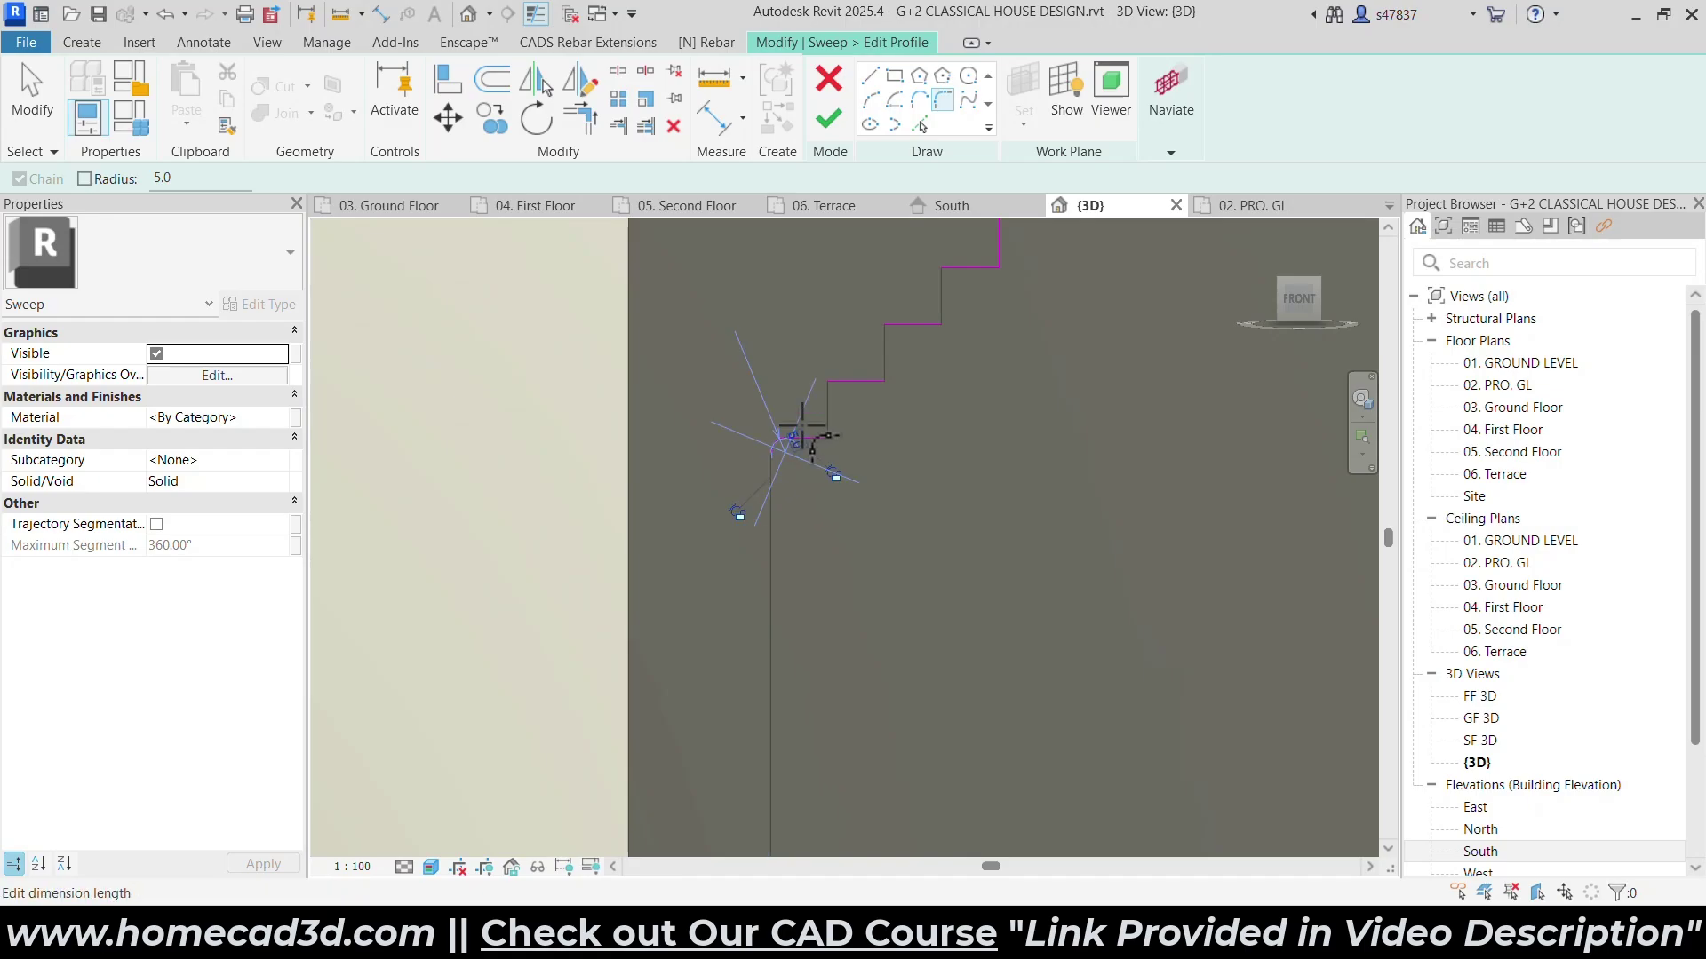
pyautogui.scroll(2, 799, 438)
pyautogui.click(848, 381)
pyautogui.click(848, 381)
pyautogui.click(870, 349)
pyautogui.click(944, 322)
# Fillet the corners of the upper cornice steps up to the inner corner below the top band.
pyautogui.moveTo(1029, 449); pyautogui.dragTo(927, 687, button='middle')
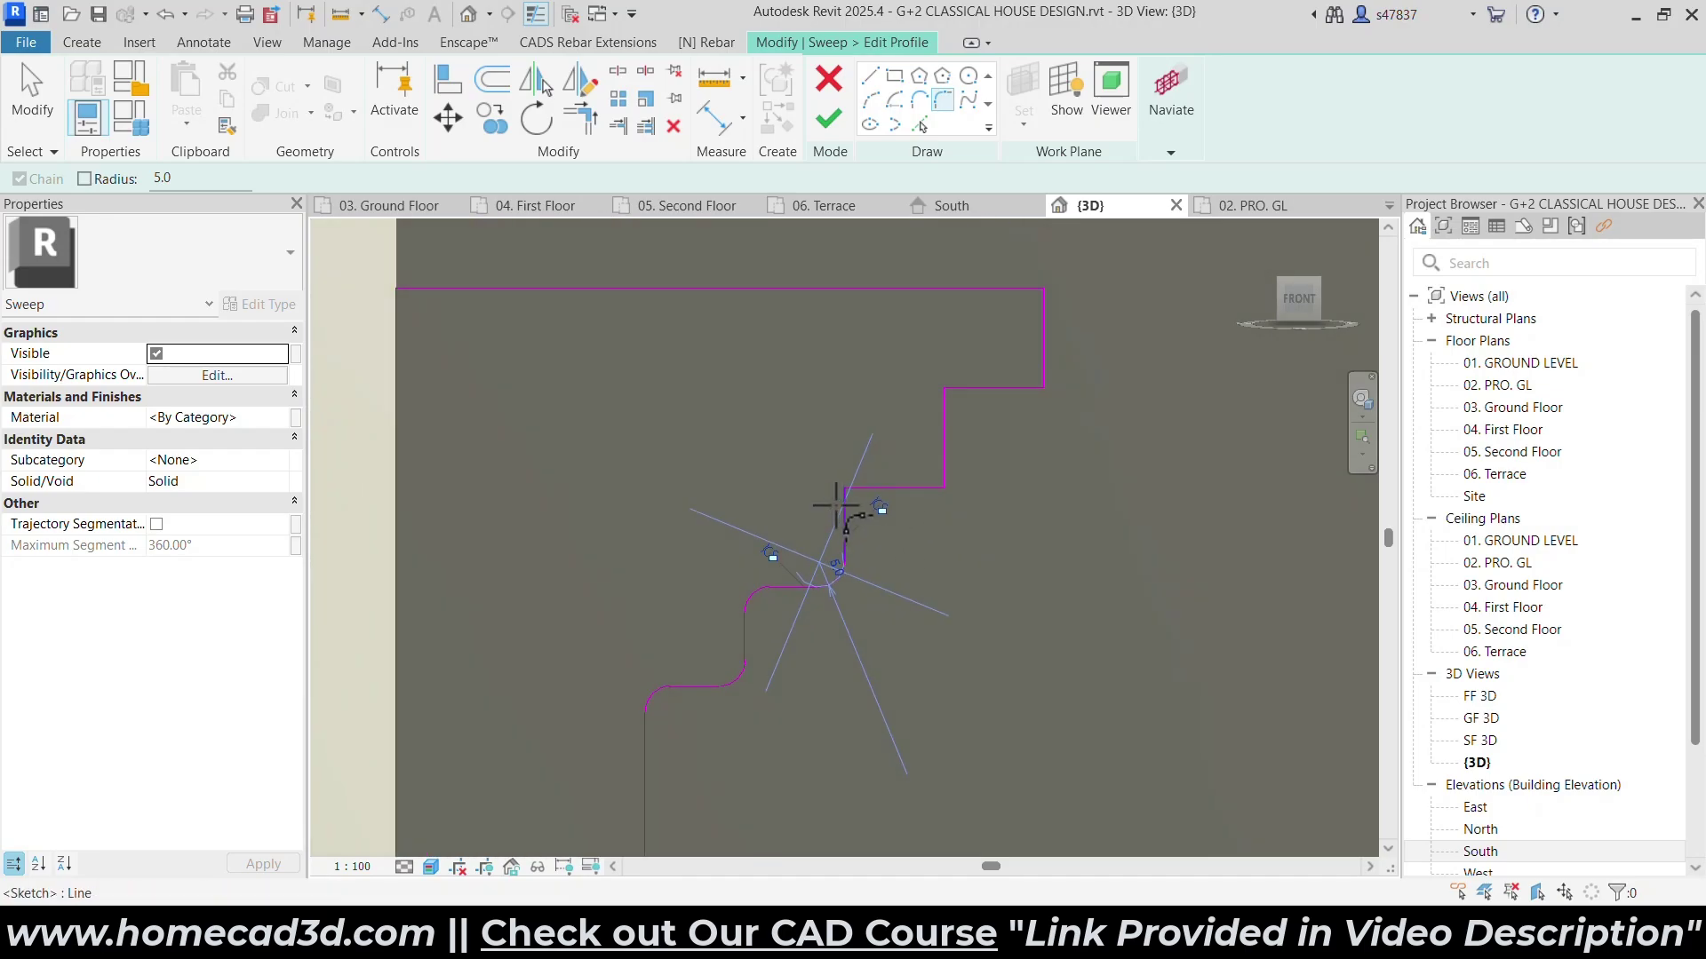
pyautogui.click(896, 489)
pyautogui.click(945, 440)
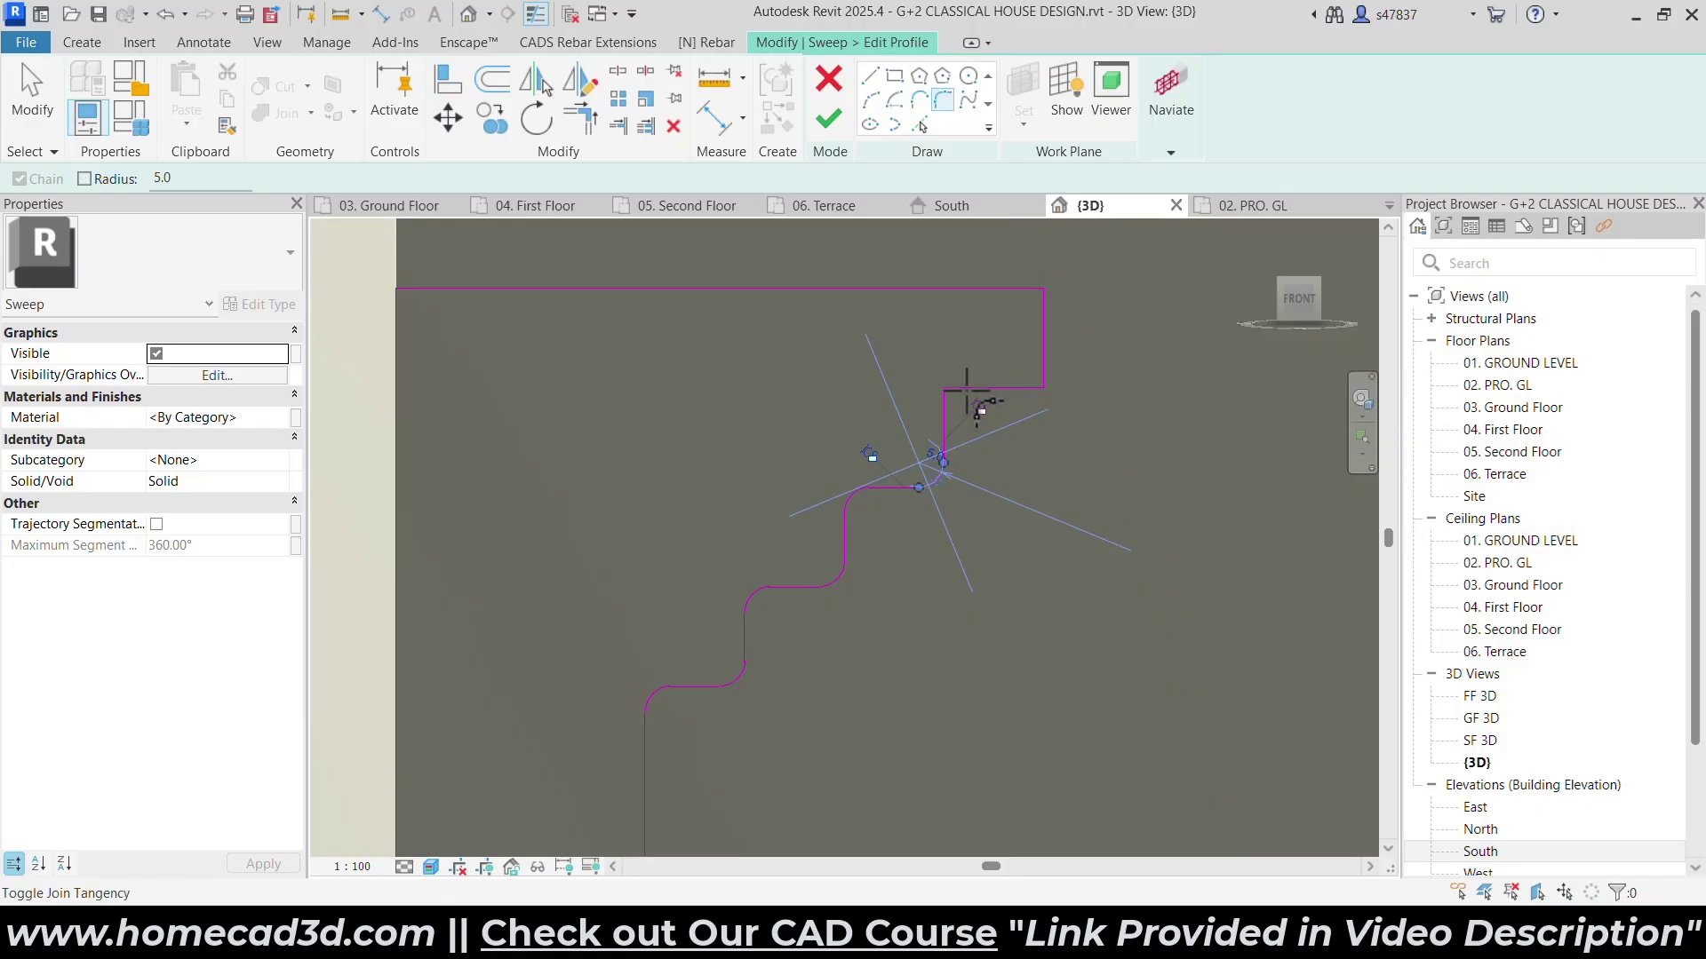
pyautogui.moveTo(948, 401); pyautogui.dragTo(765, 583, button='middle')
pyautogui.scroll(3, 765, 582)
pyautogui.click(765, 562)
pyautogui.click(761, 583)
pyautogui.press('Escape')
pyautogui.press('Escape')
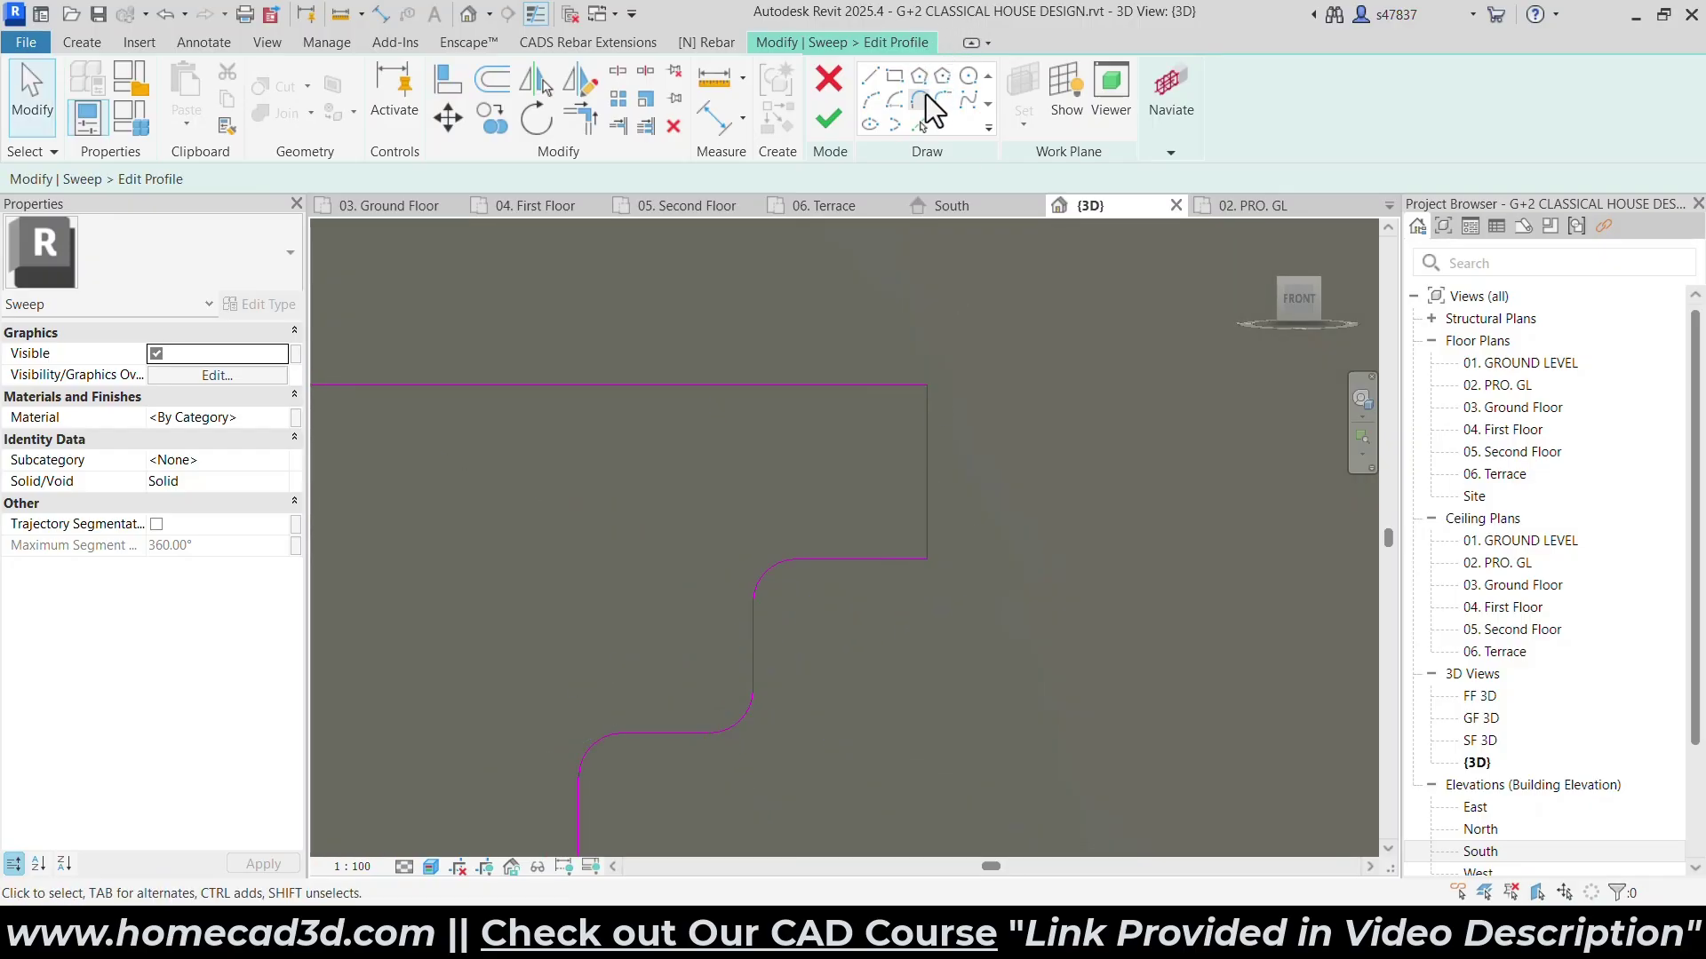
# Round the outer corners of the cornice's top band with a fixed 5 mm fillet radius.
pyautogui.press('Return')
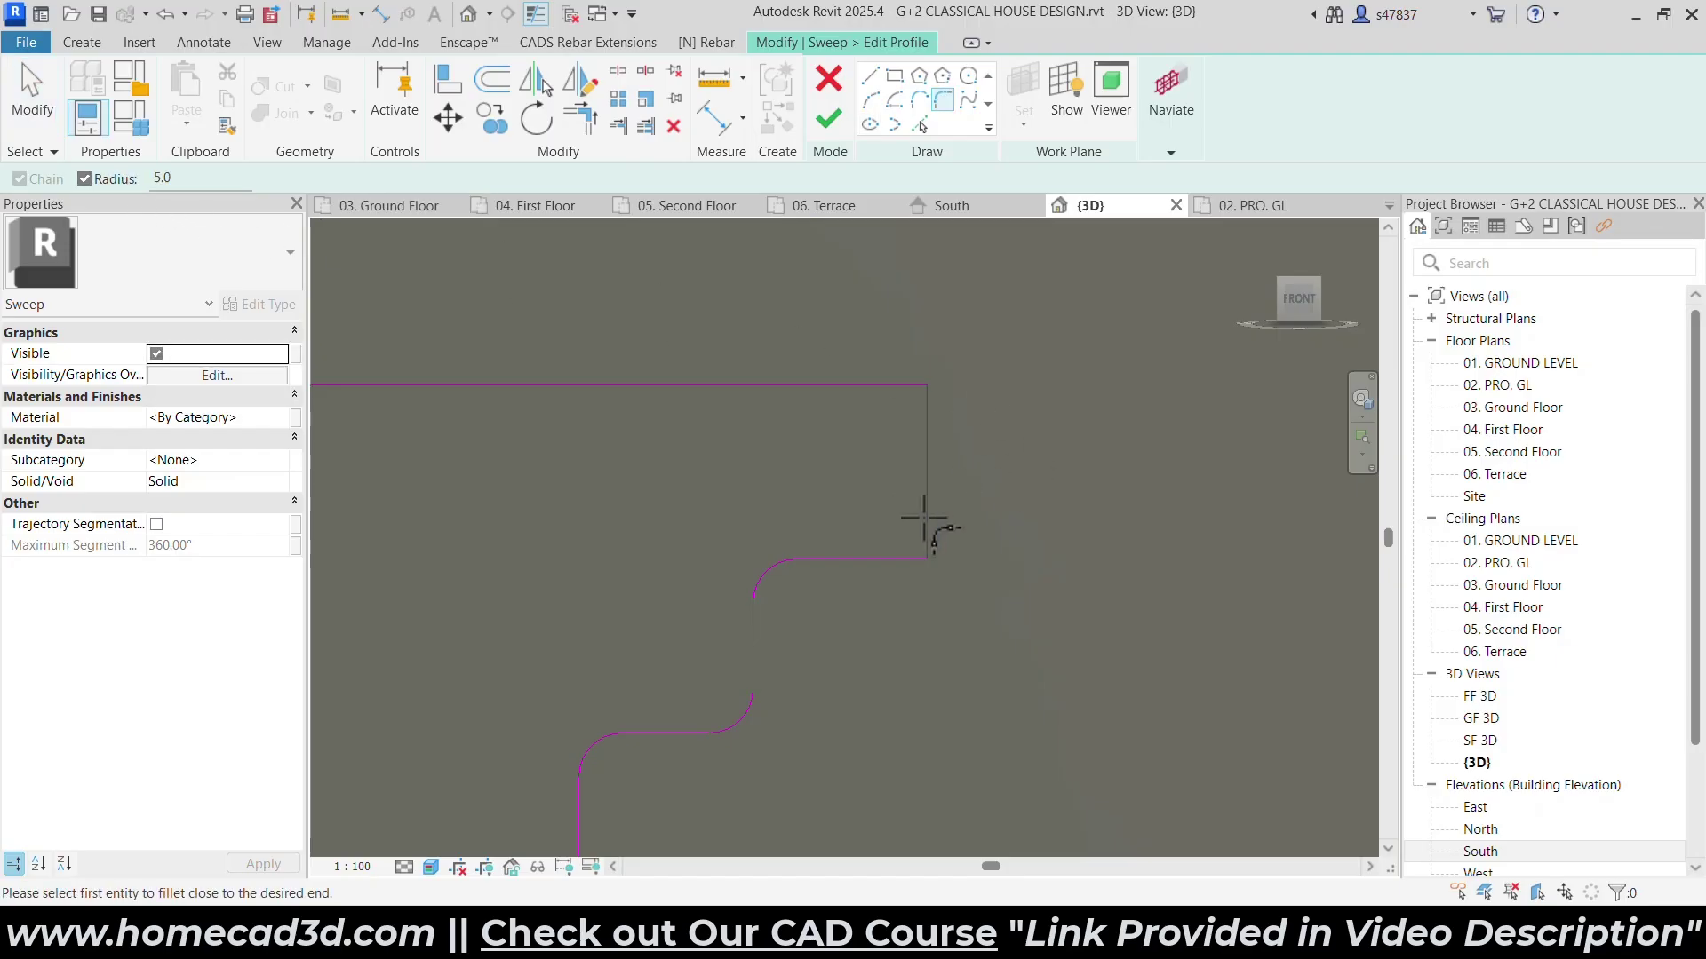
pyautogui.click(909, 413)
pyautogui.click(913, 389)
pyautogui.click(928, 419)
# Finish the profile sketch and the sweep to generate the moulded base around the porch column.
pyautogui.scroll(-4, 965, 410)
pyautogui.scroll(-9, 1003, 399)
pyautogui.keyDown('shift'); pyautogui.moveTo(1108, 423); pyautogui.dragTo(1024, 457, button='middle'); pyautogui.keyUp('shift')
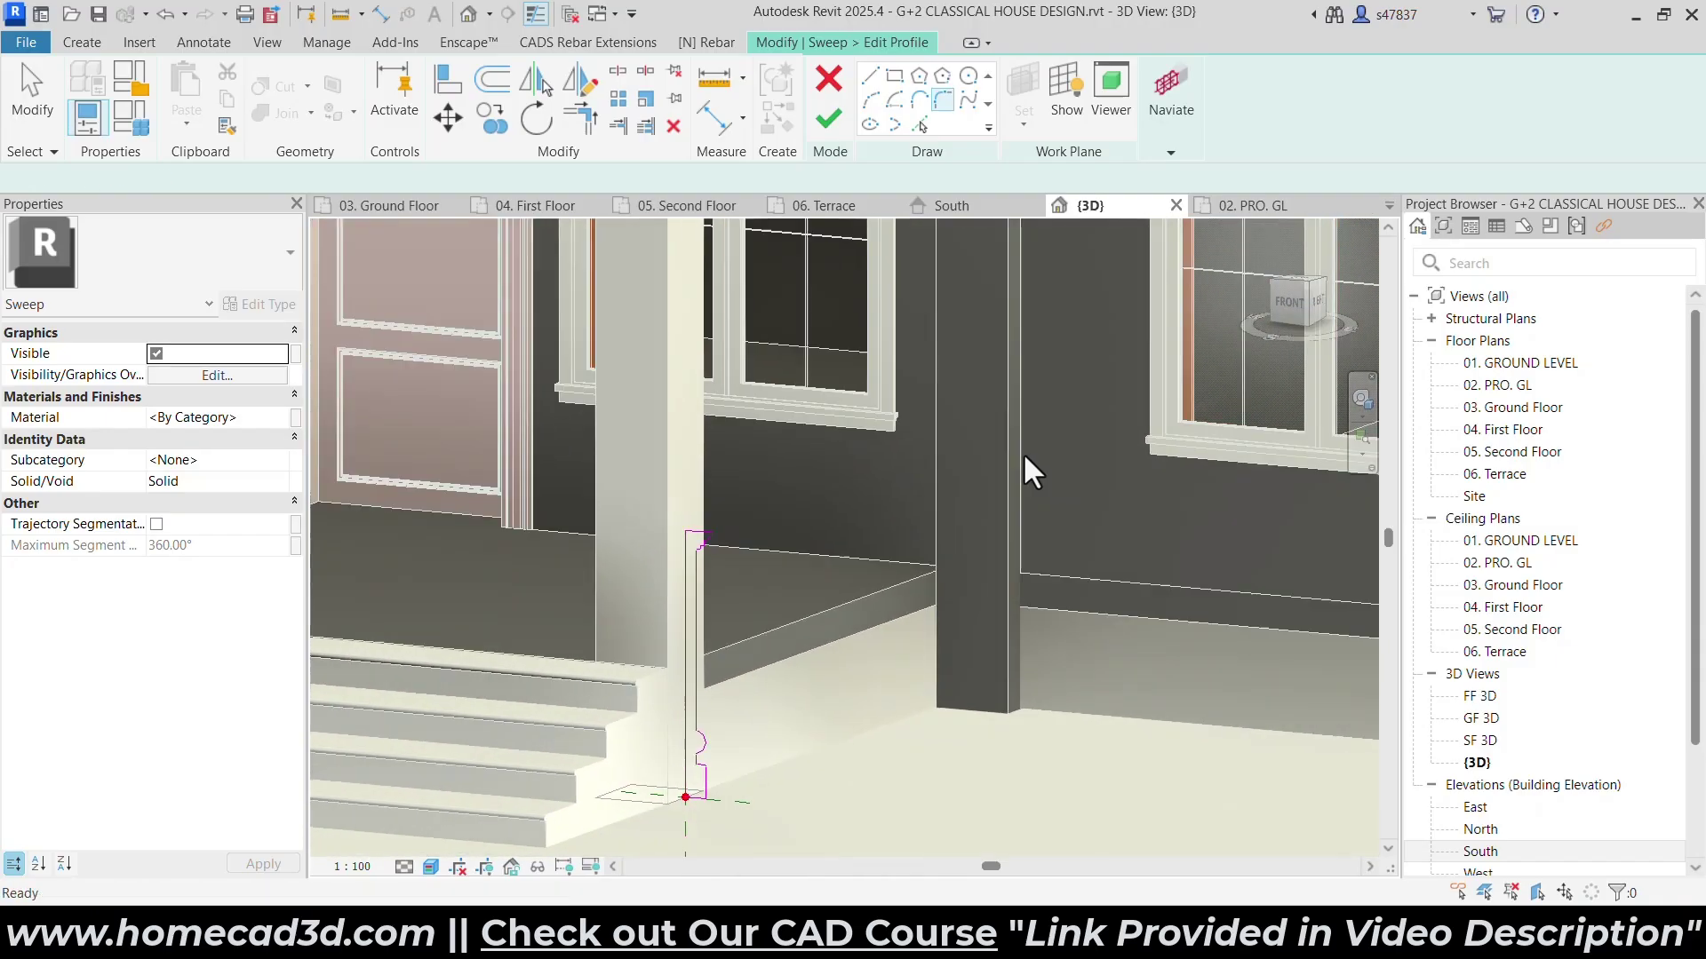
pyautogui.click(835, 124)
pyautogui.click(830, 125)
pyautogui.keyDown('shift'); pyautogui.moveTo(888, 505); pyautogui.dragTo(1229, 711, button='middle'); pyautogui.keyUp('shift')
pyautogui.click(1233, 674)
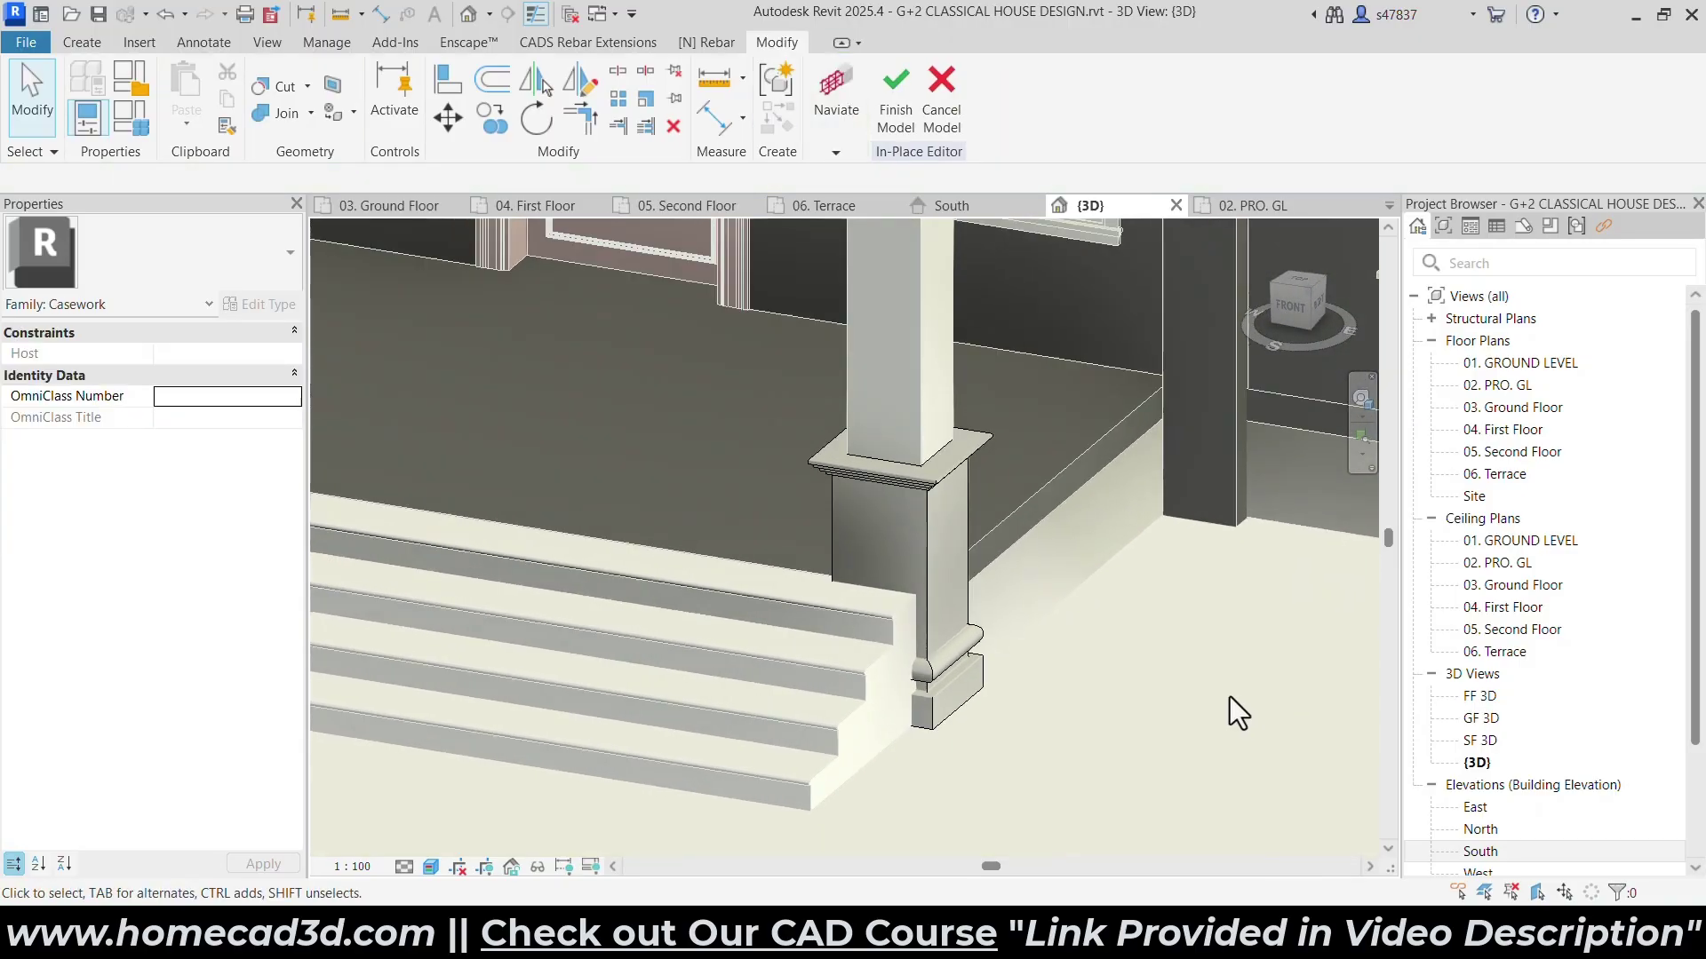
# Copy the moulded base sweep horizontally onto the matching porch column at the other end of the steps.
pyautogui.click(903, 525)
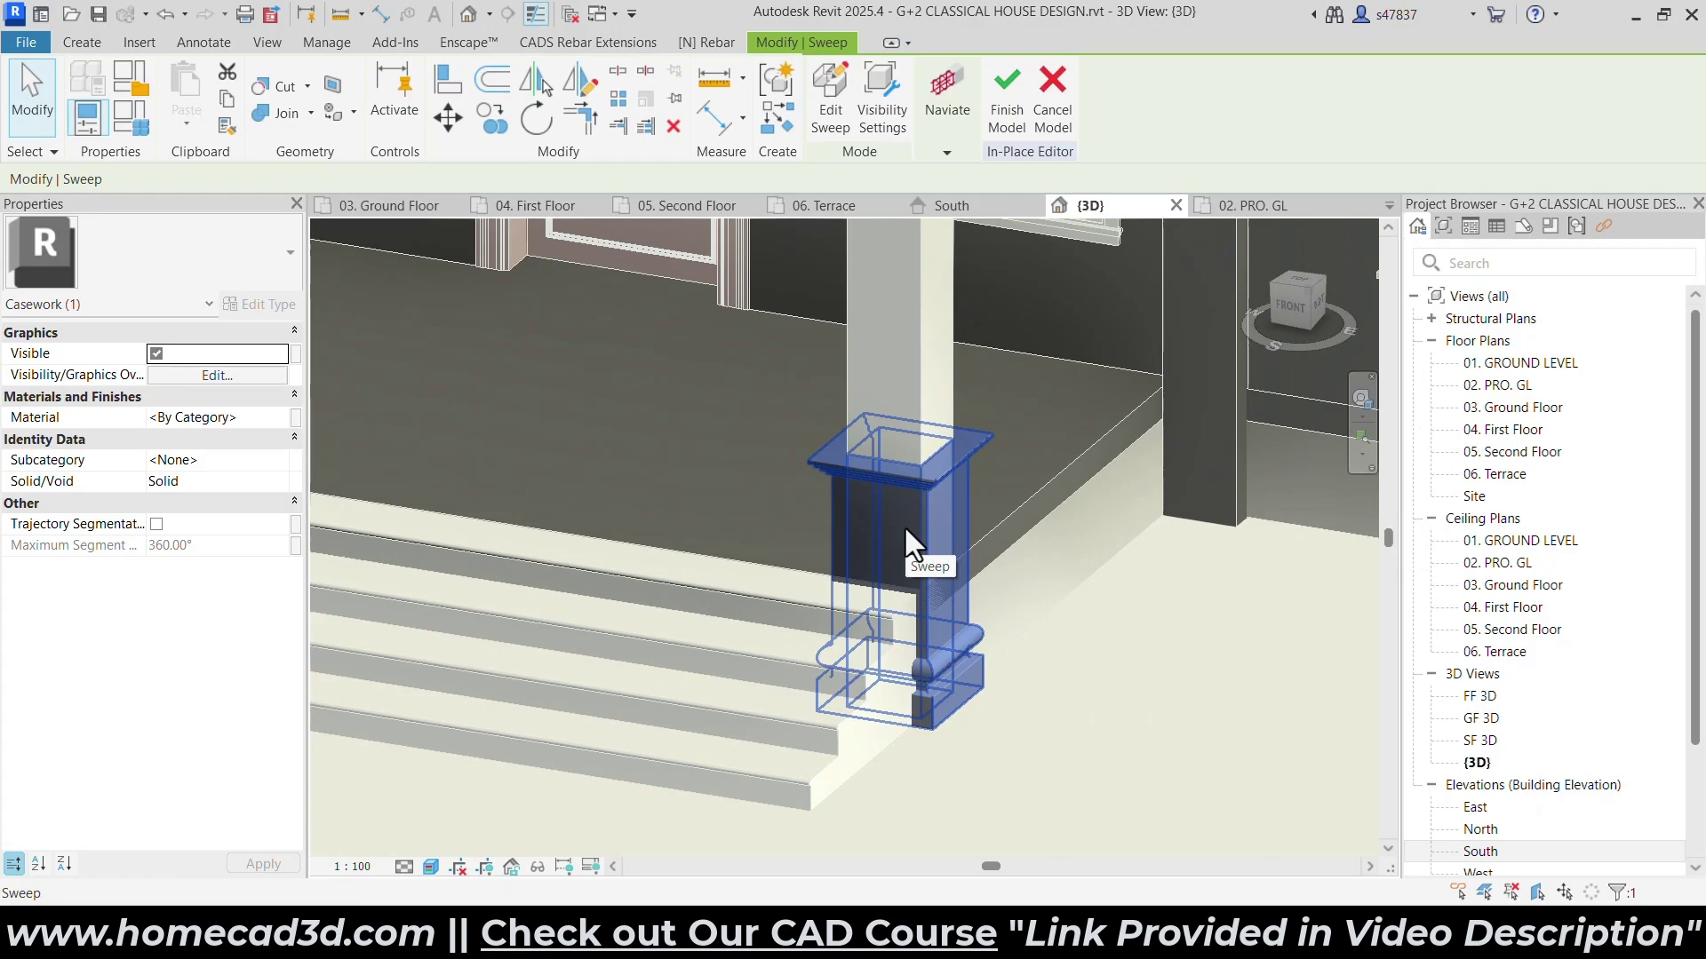
pyautogui.click(1294, 311)
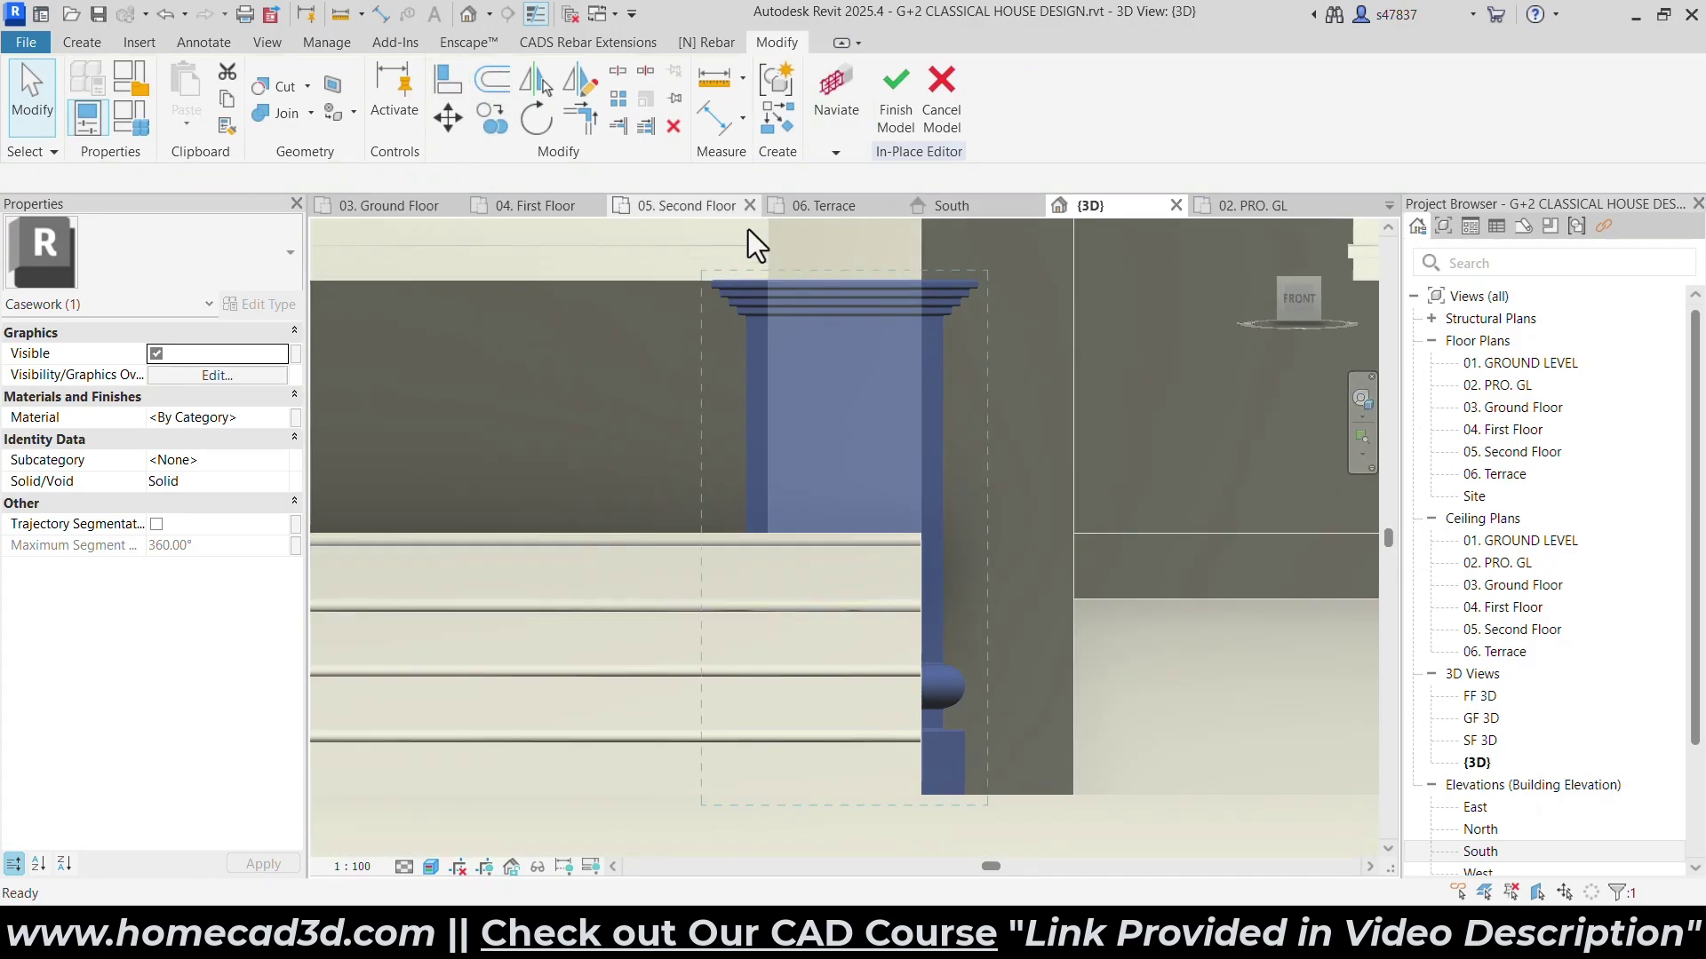
pyautogui.click(924, 276)
pyautogui.scroll(-2, 551, 333)
pyautogui.moveTo(418, 356); pyautogui.dragTo(1367, 430, button='middle')
pyautogui.scroll(1, 716, 375)
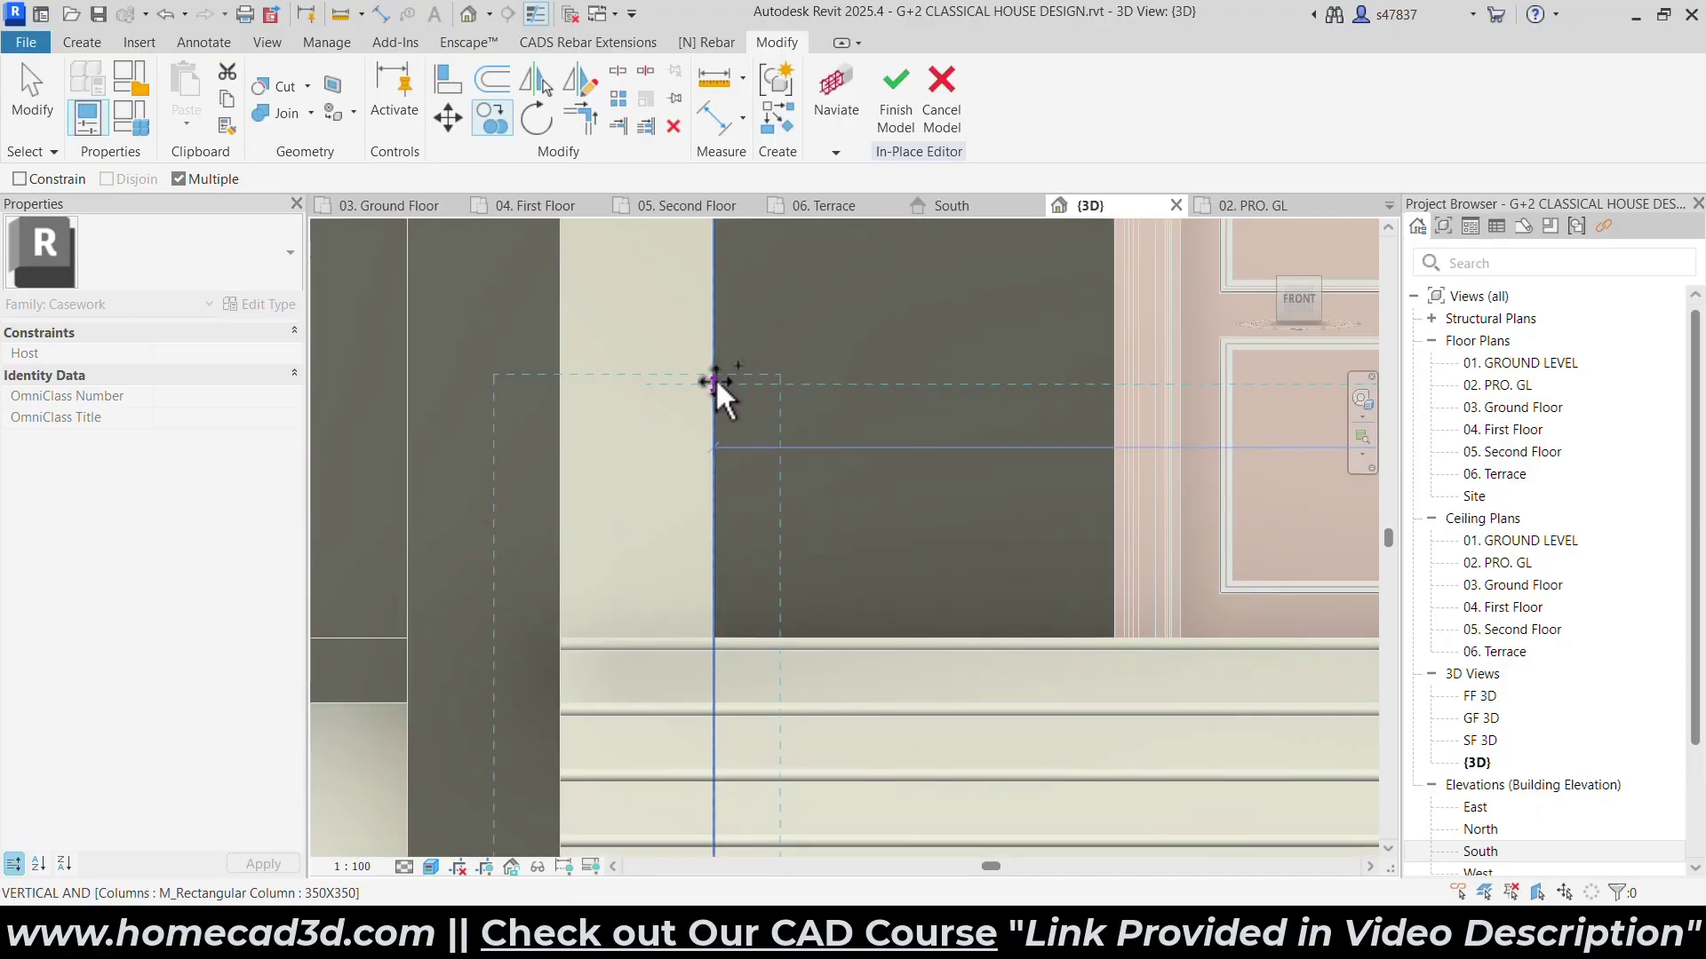
pyautogui.scroll(-4, 716, 377)
pyautogui.keyDown('shift'); pyautogui.moveTo(638, 446); pyautogui.dragTo(1142, 522, button='middle'); pyautogui.keyUp('shift')
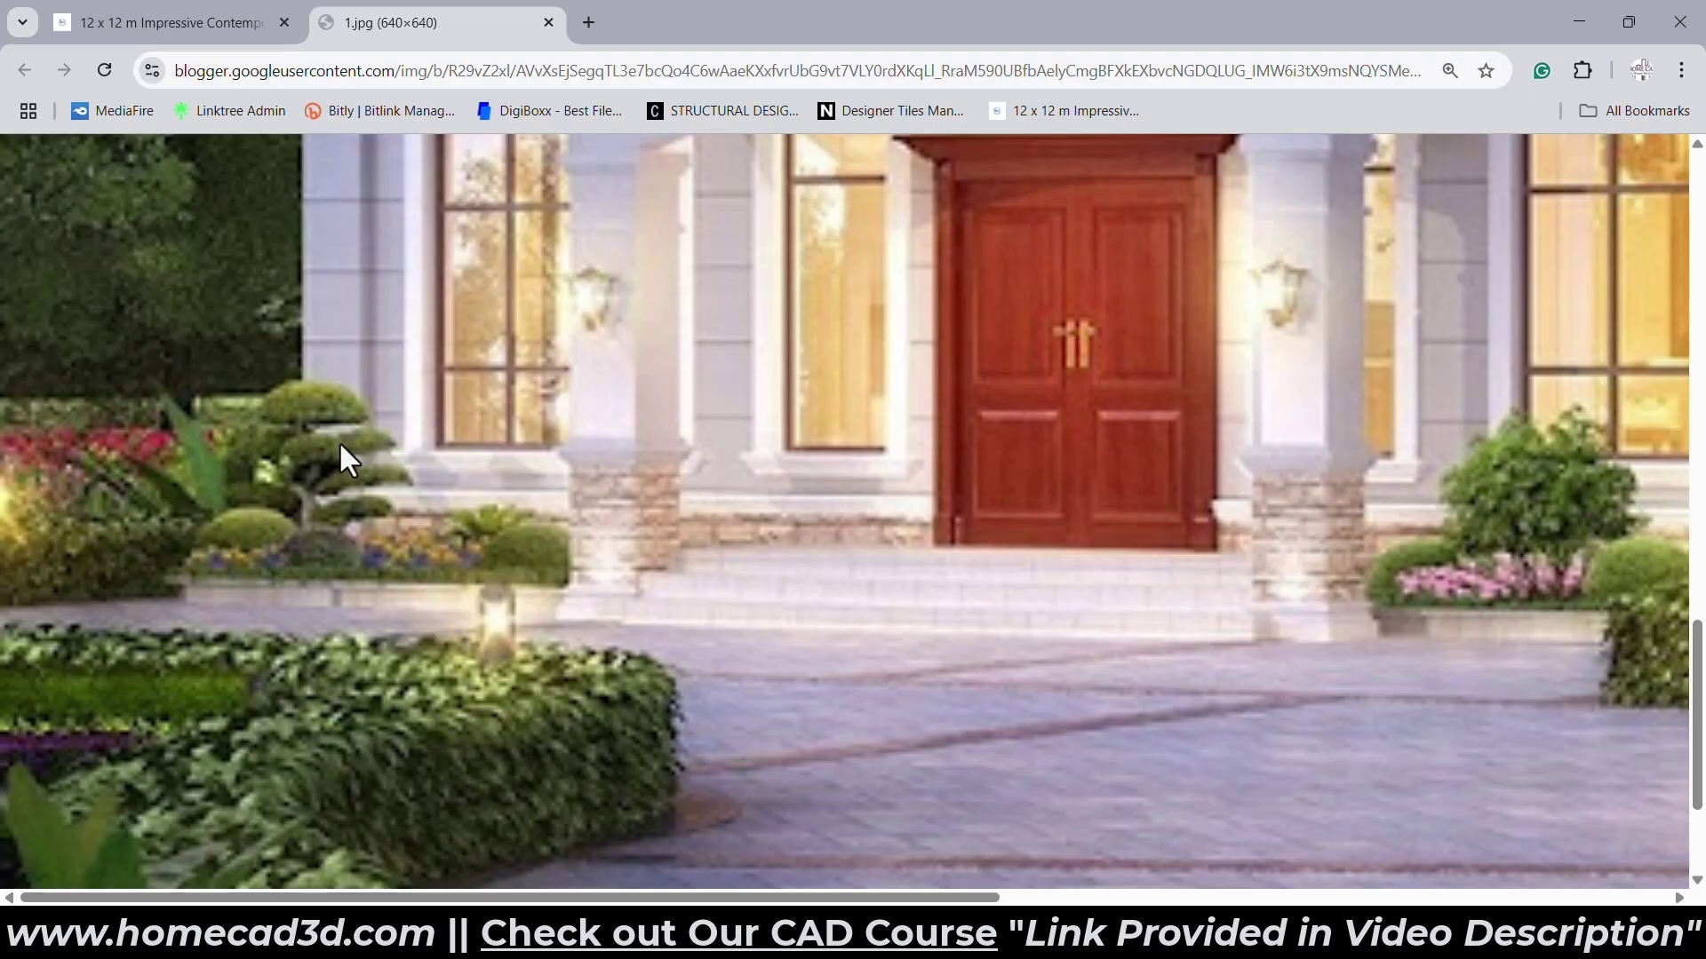
# Examine the reference photo in the browser for the bases on the porch columns and the first-floor balcony columns.
pyautogui.scroll(-3, 339, 441)
pyautogui.scroll(5, 472, 461)
pyautogui.keyDown('ctrl'); pyautogui.scroll(-3, 917, 536); pyautogui.keyUp('ctrl')
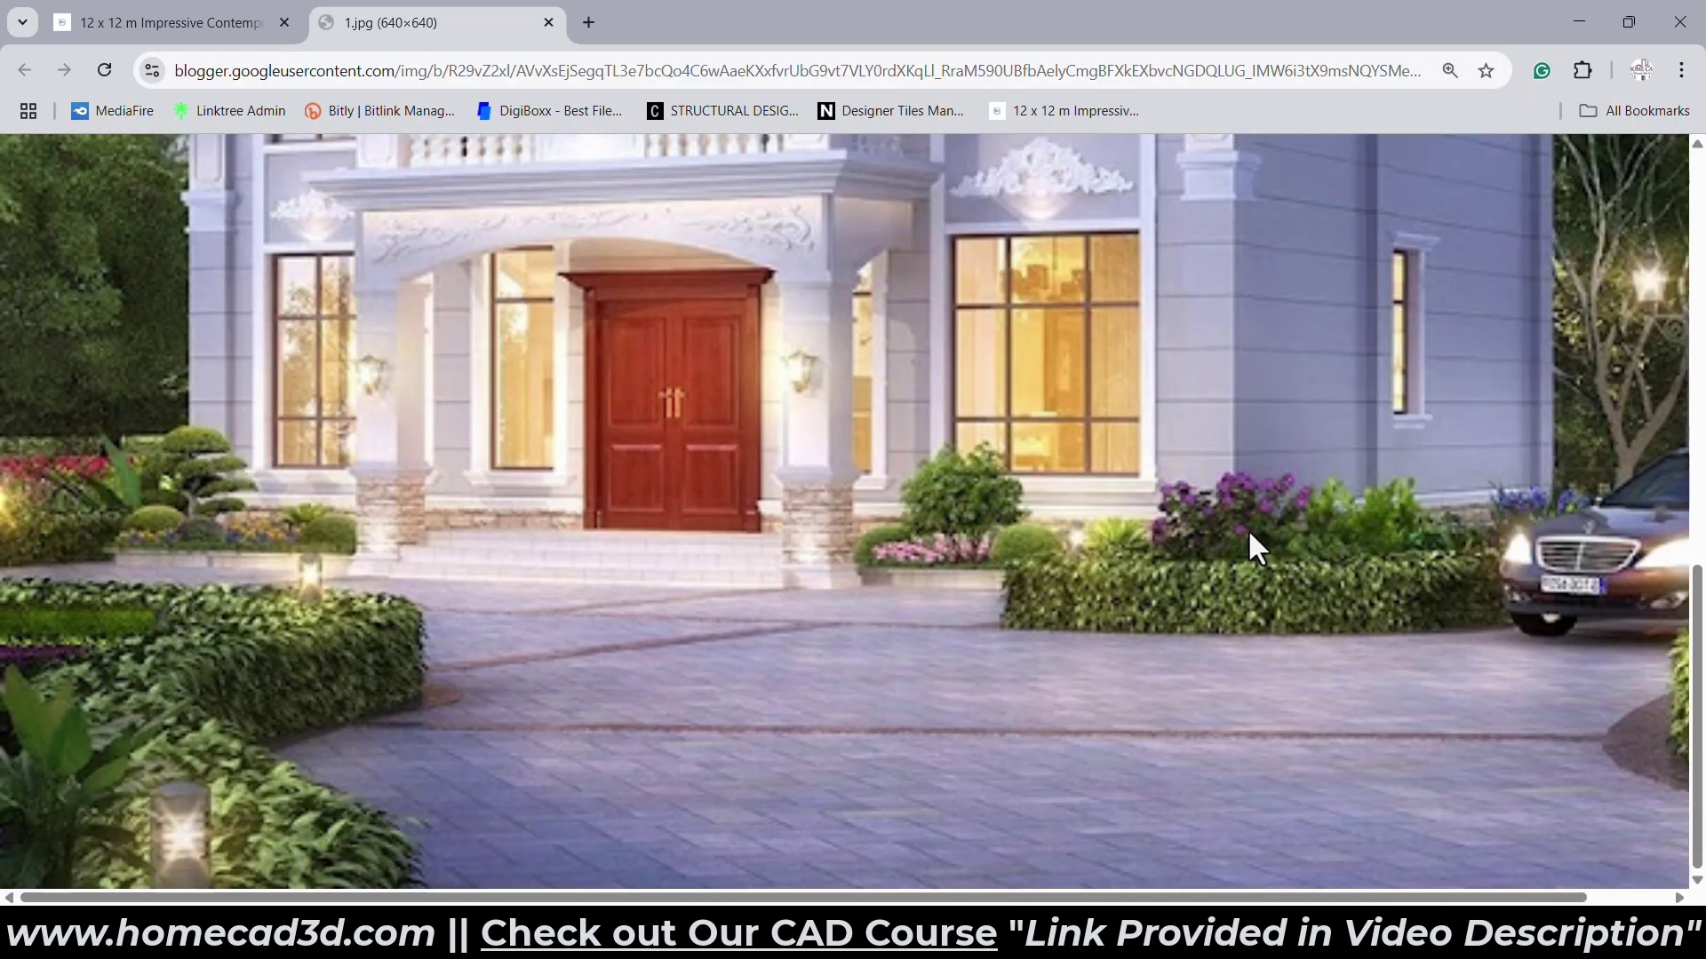
pyautogui.scroll(3, 743, 555)
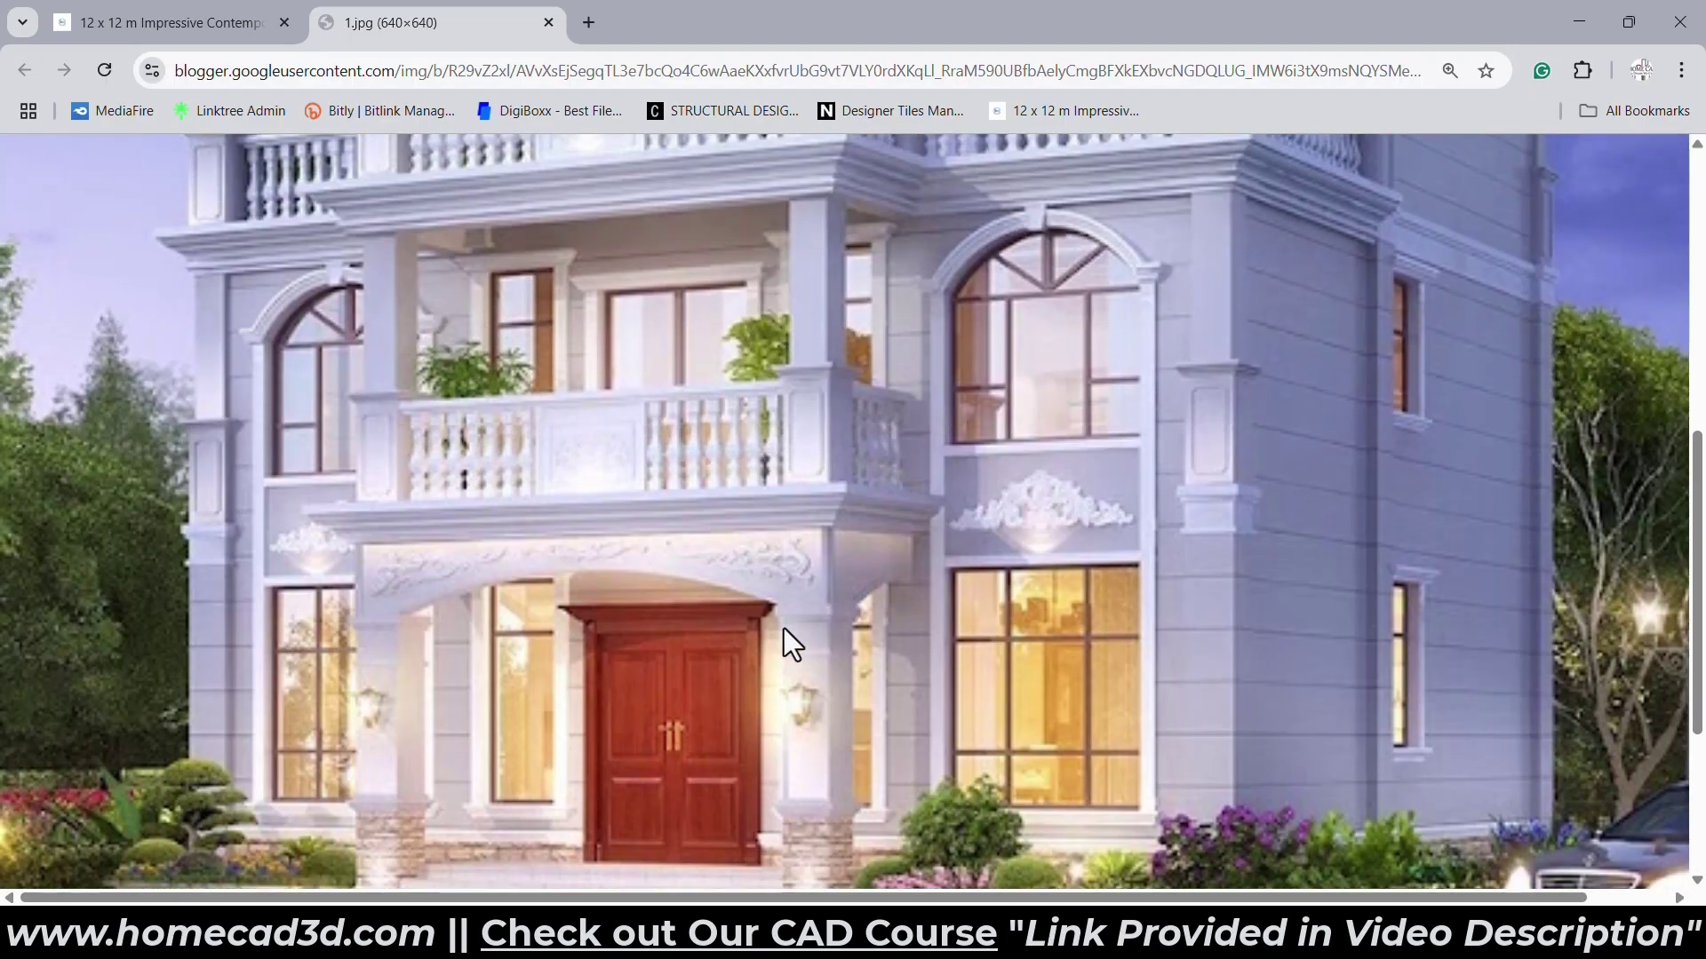
pyautogui.scroll(-2, 784, 628)
pyautogui.hotkey('ctrl', '2')
pyautogui.moveTo(818, 602); pyautogui.dragTo(811, 695)
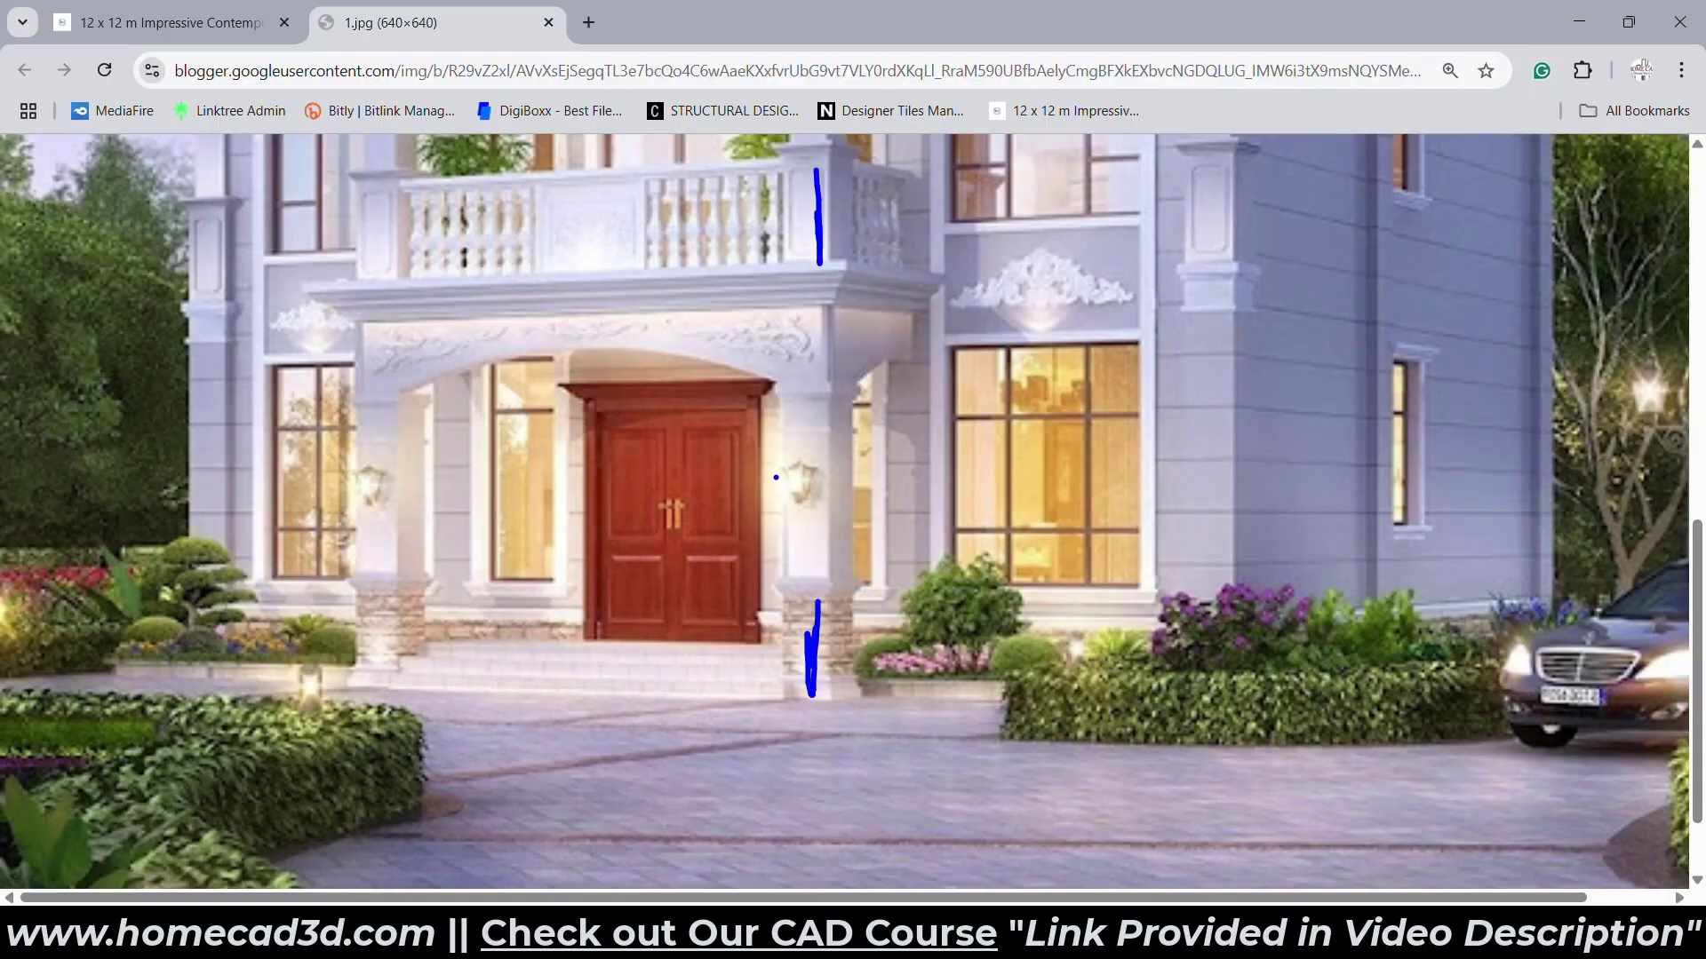
pyautogui.hotkey('alt', 'Tab')
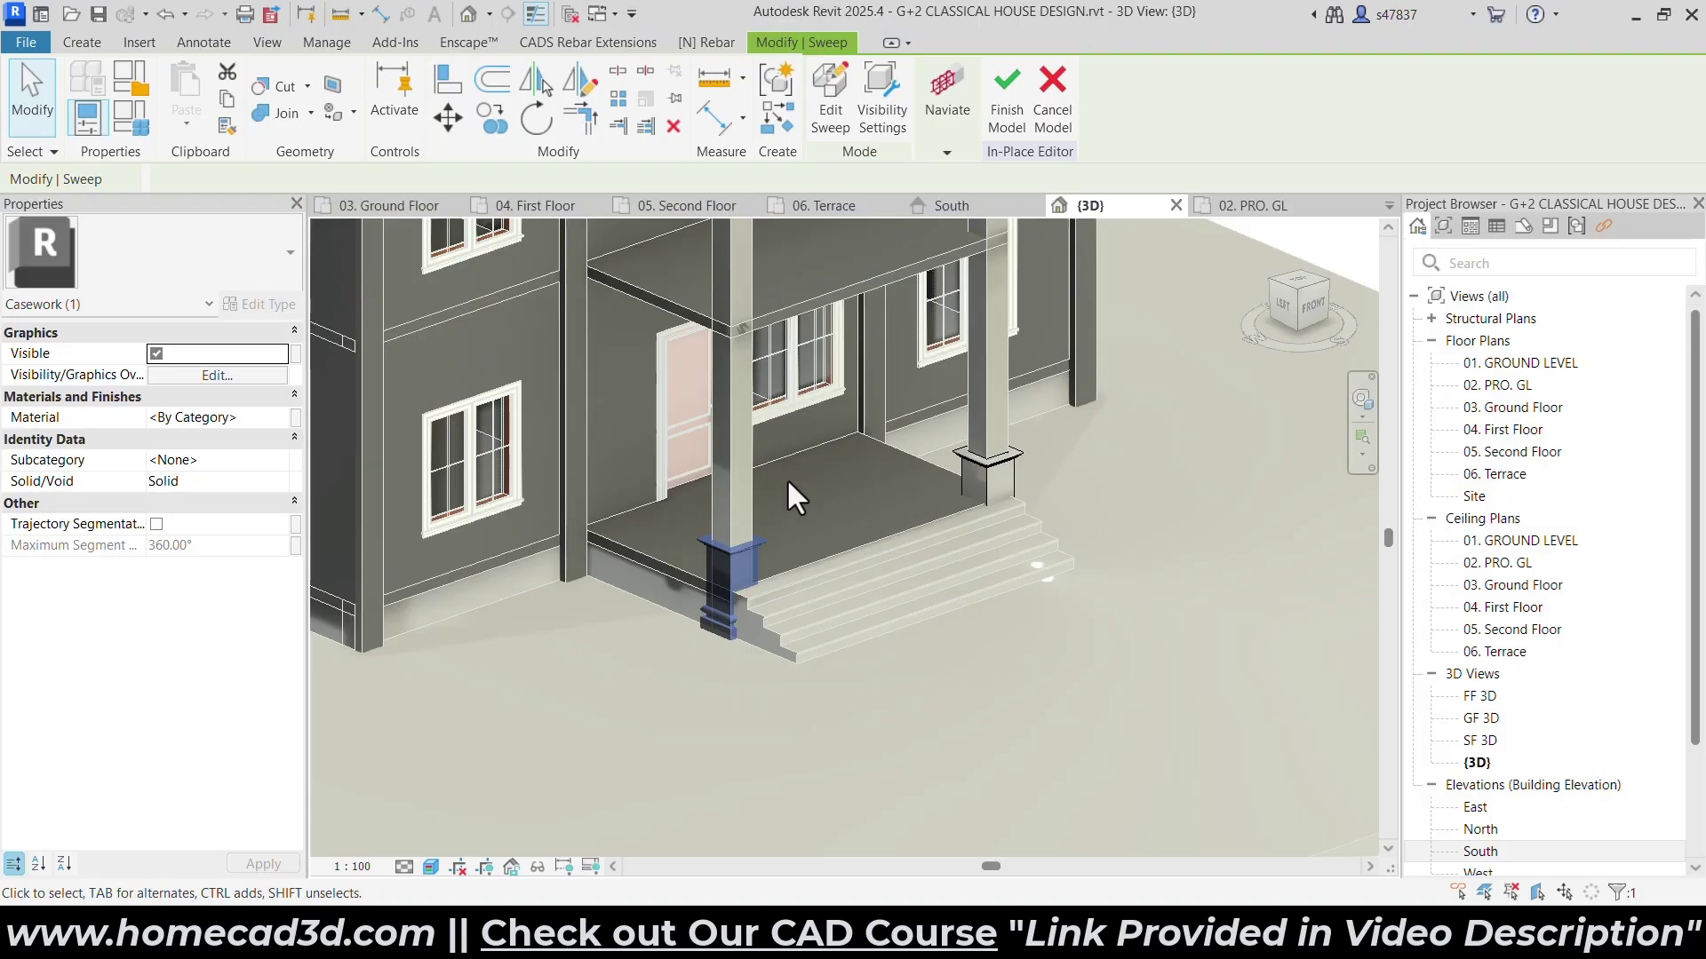
# Copy both column bases vertically from ground level to the top of the first-floor balcony slab.
pyautogui.click(1310, 312)
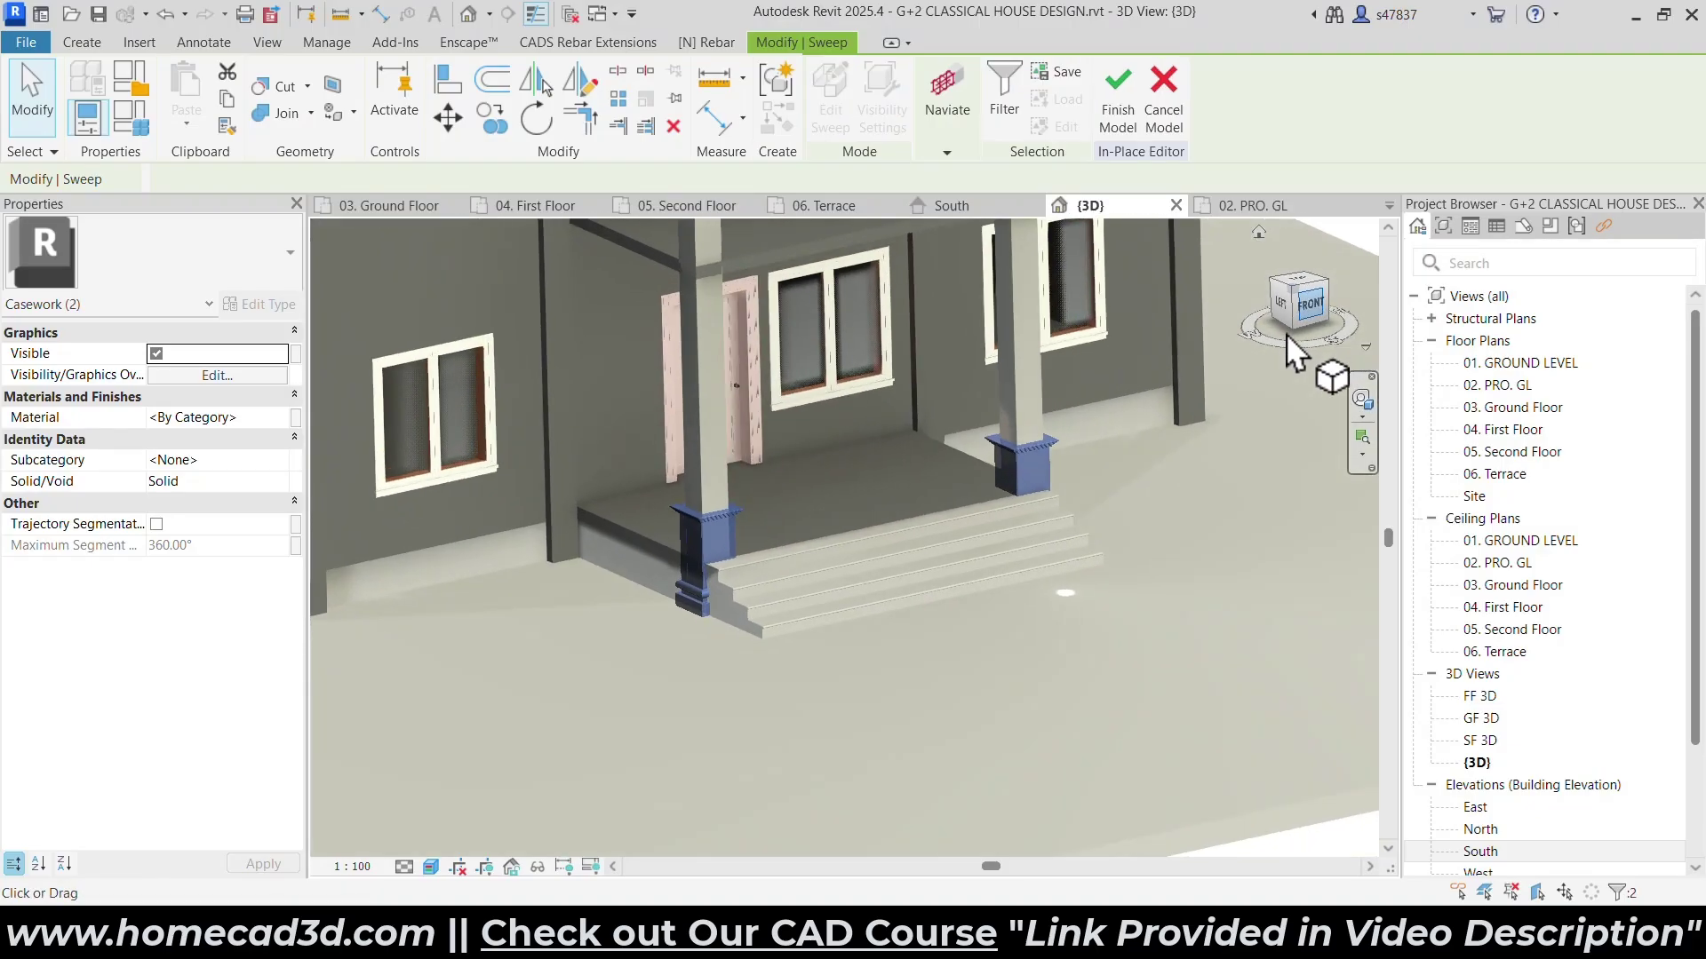
pyautogui.click(483, 124)
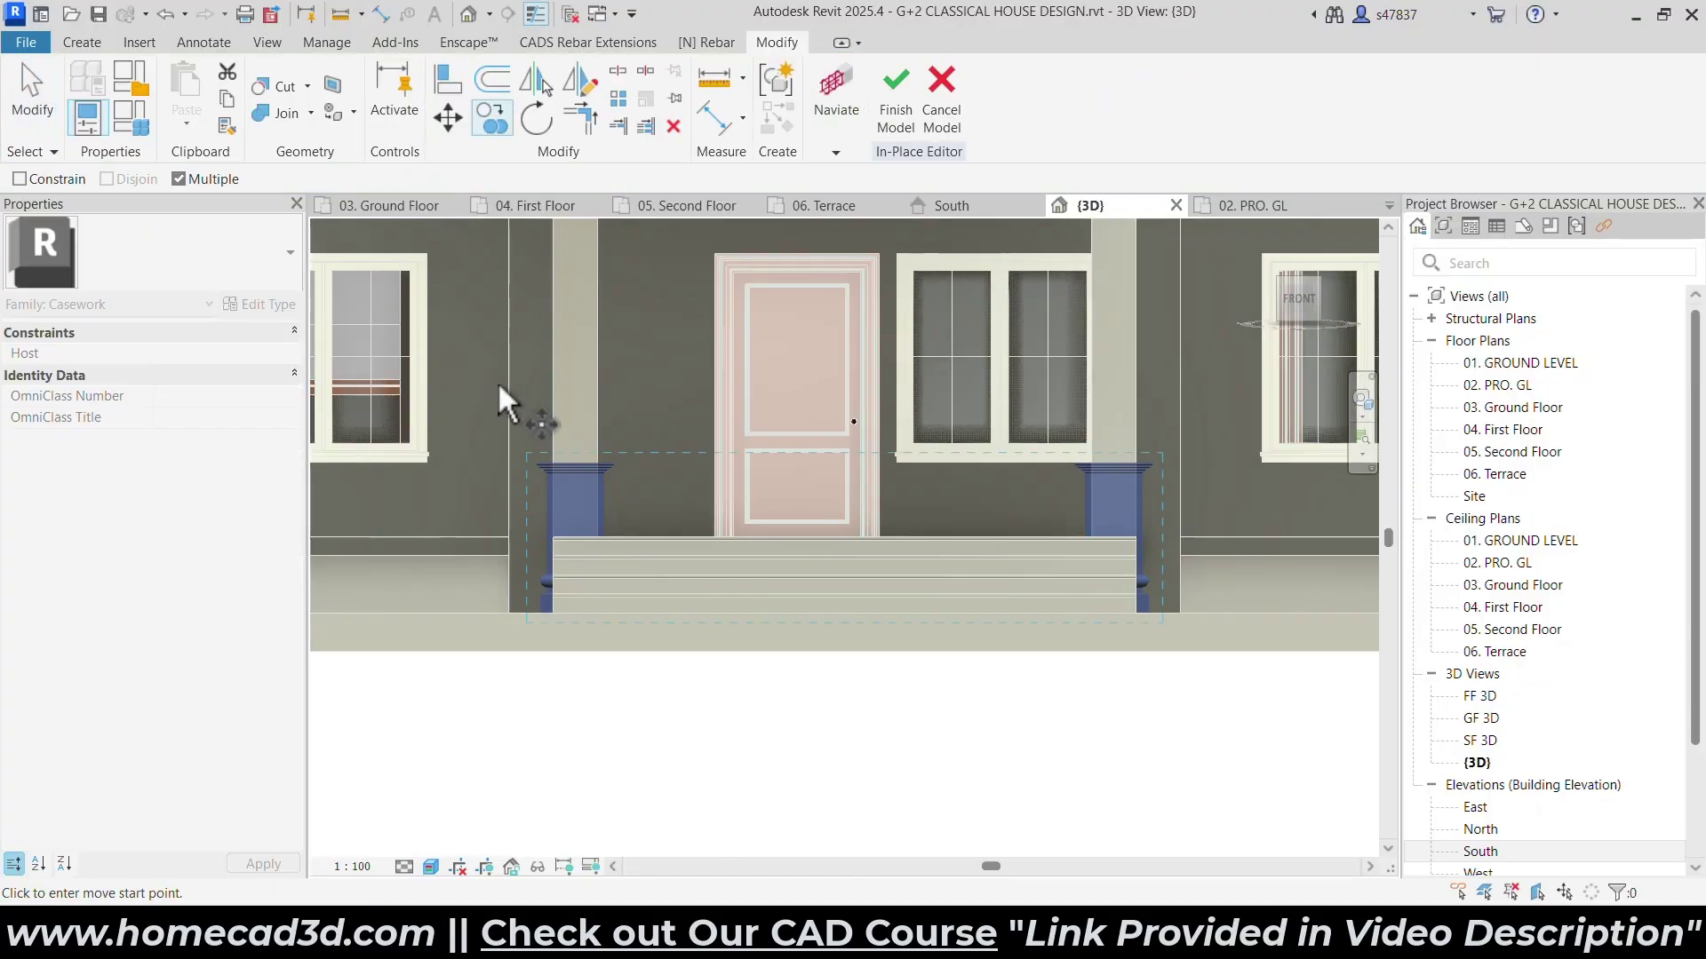
pyautogui.scroll(3, 554, 611)
pyautogui.click(558, 590)
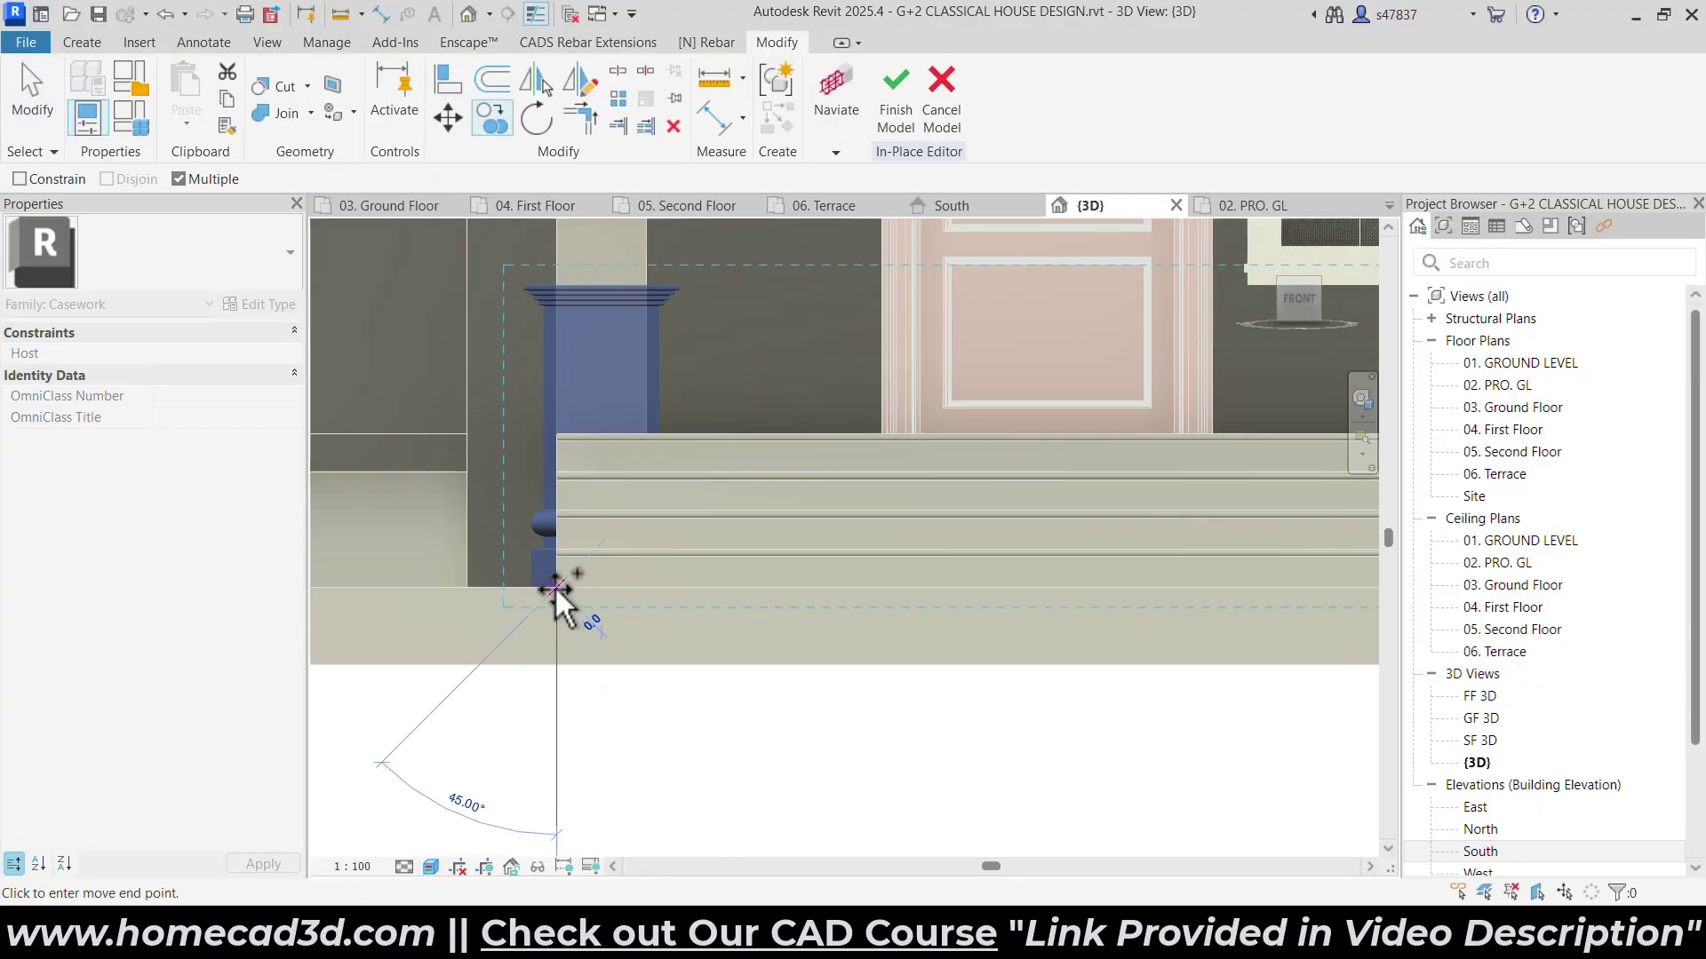
pyautogui.scroll(-2, 561, 370)
pyautogui.scroll(-2, 557, 517)
pyautogui.moveTo(559, 334); pyautogui.dragTo(570, 547, button='middle')
pyautogui.scroll(2, 574, 391)
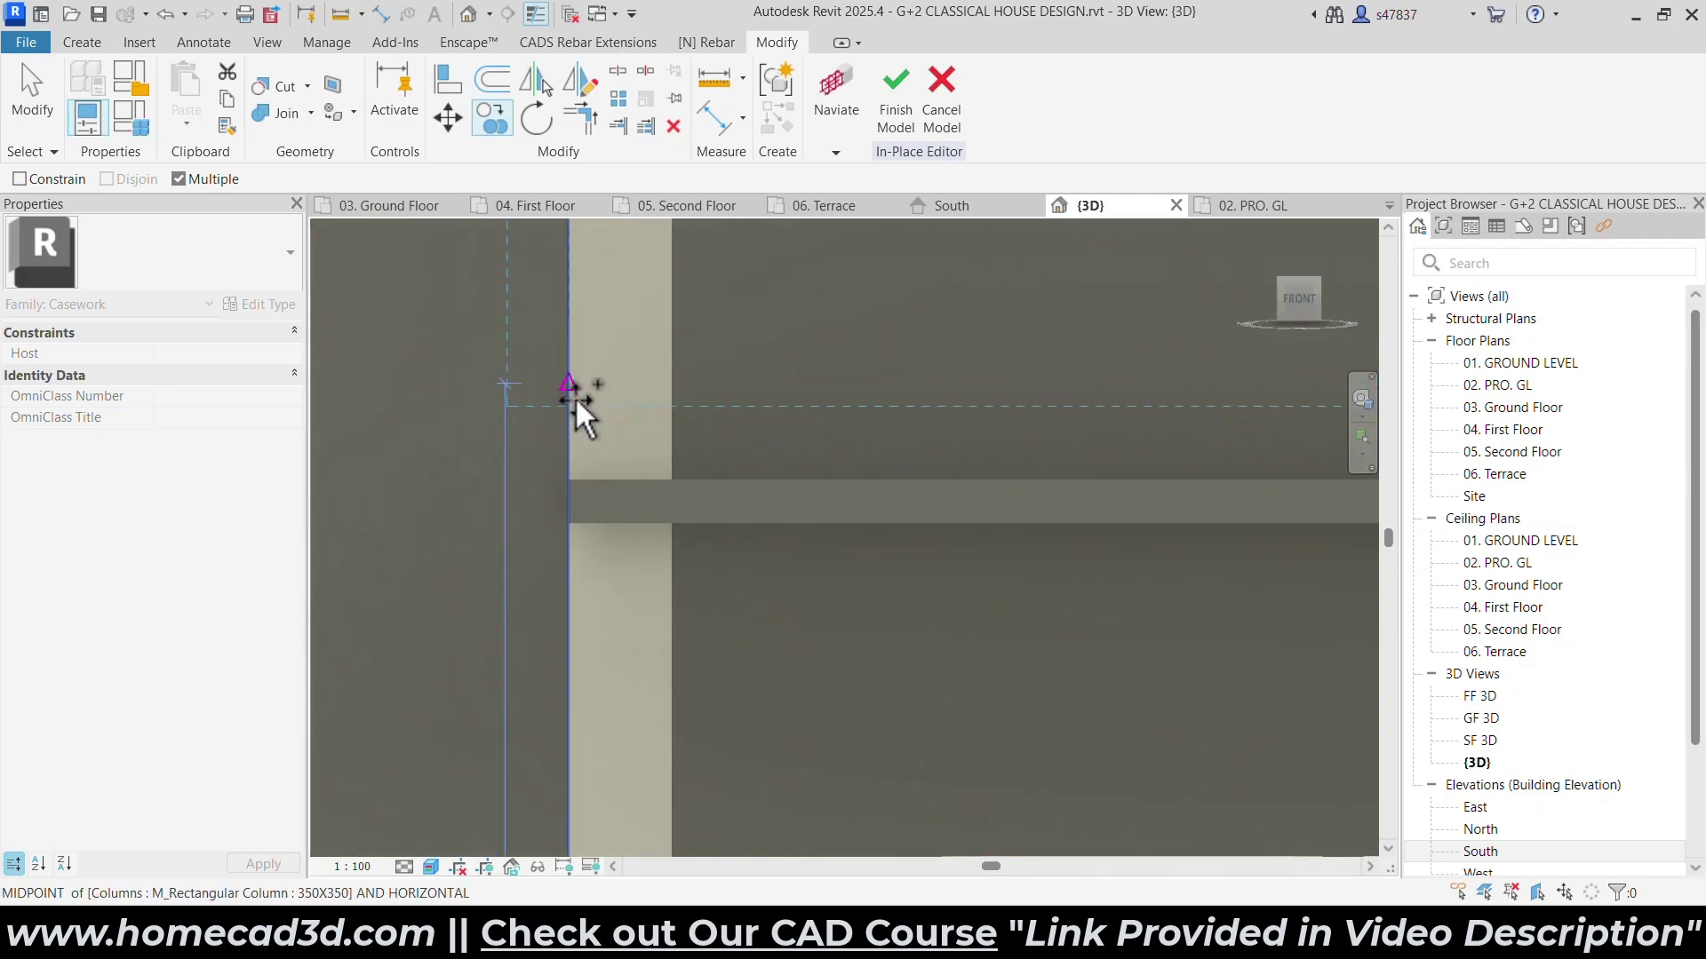
pyautogui.click(573, 471)
pyautogui.scroll(-5, 542, 573)
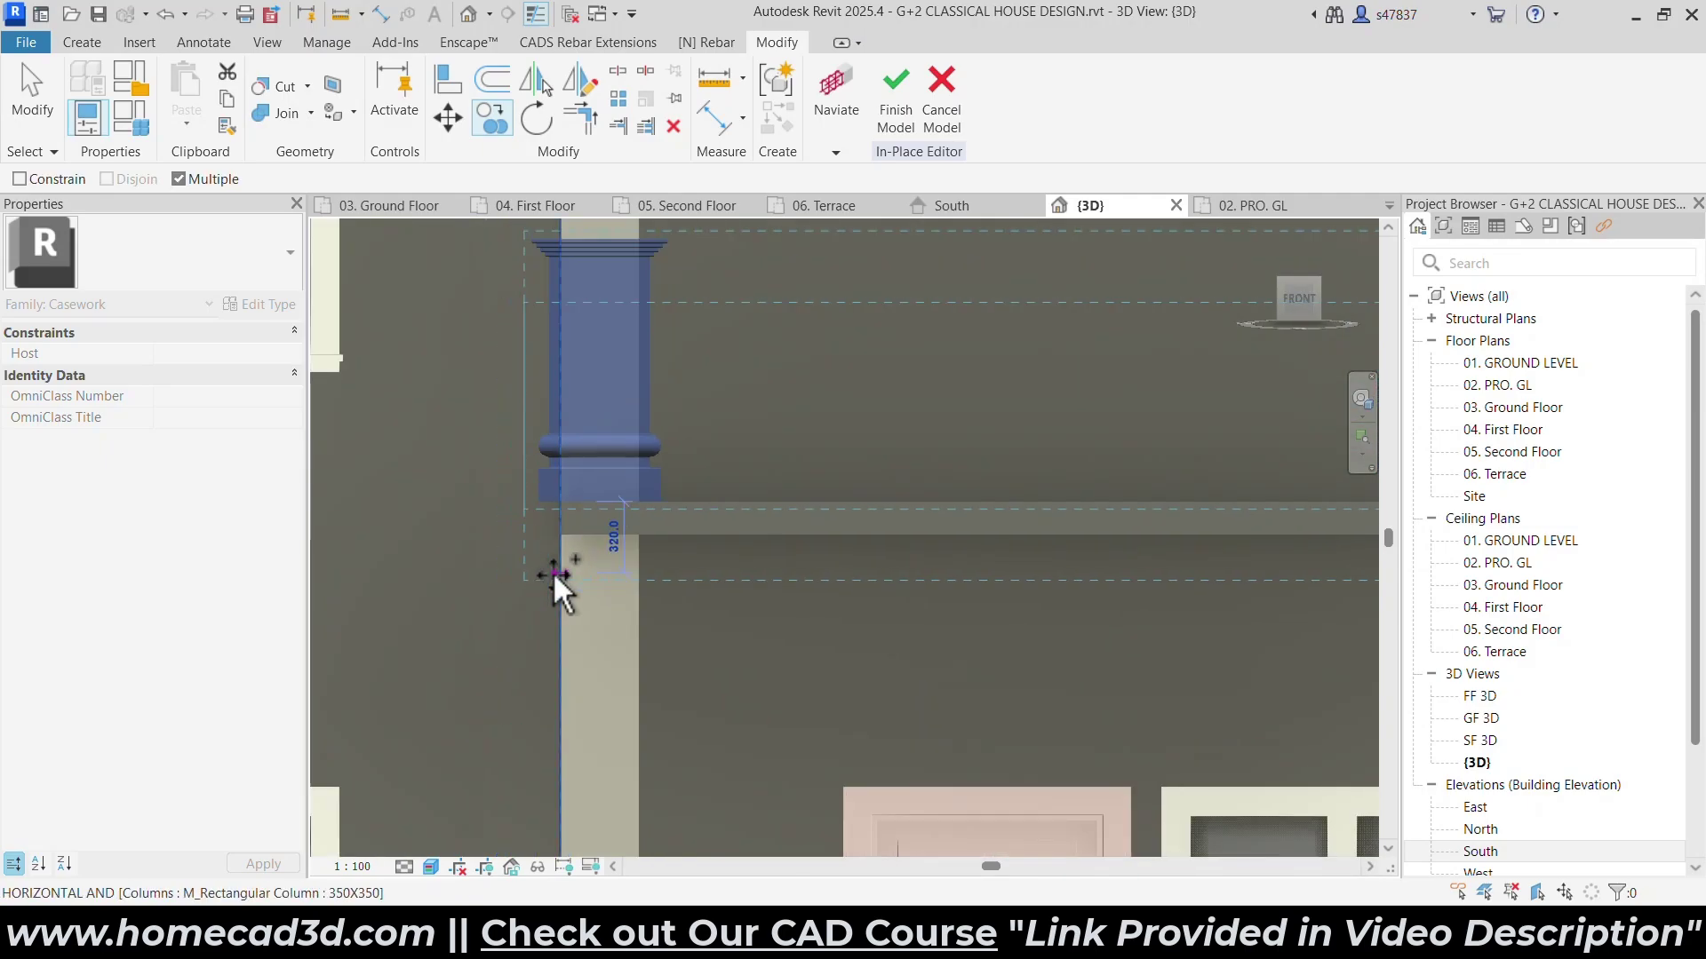
pyautogui.keyDown('shift'); pyautogui.moveTo(952, 523); pyautogui.dragTo(663, 641, button='middle'); pyautogui.keyUp('shift')
pyautogui.press('Escape')
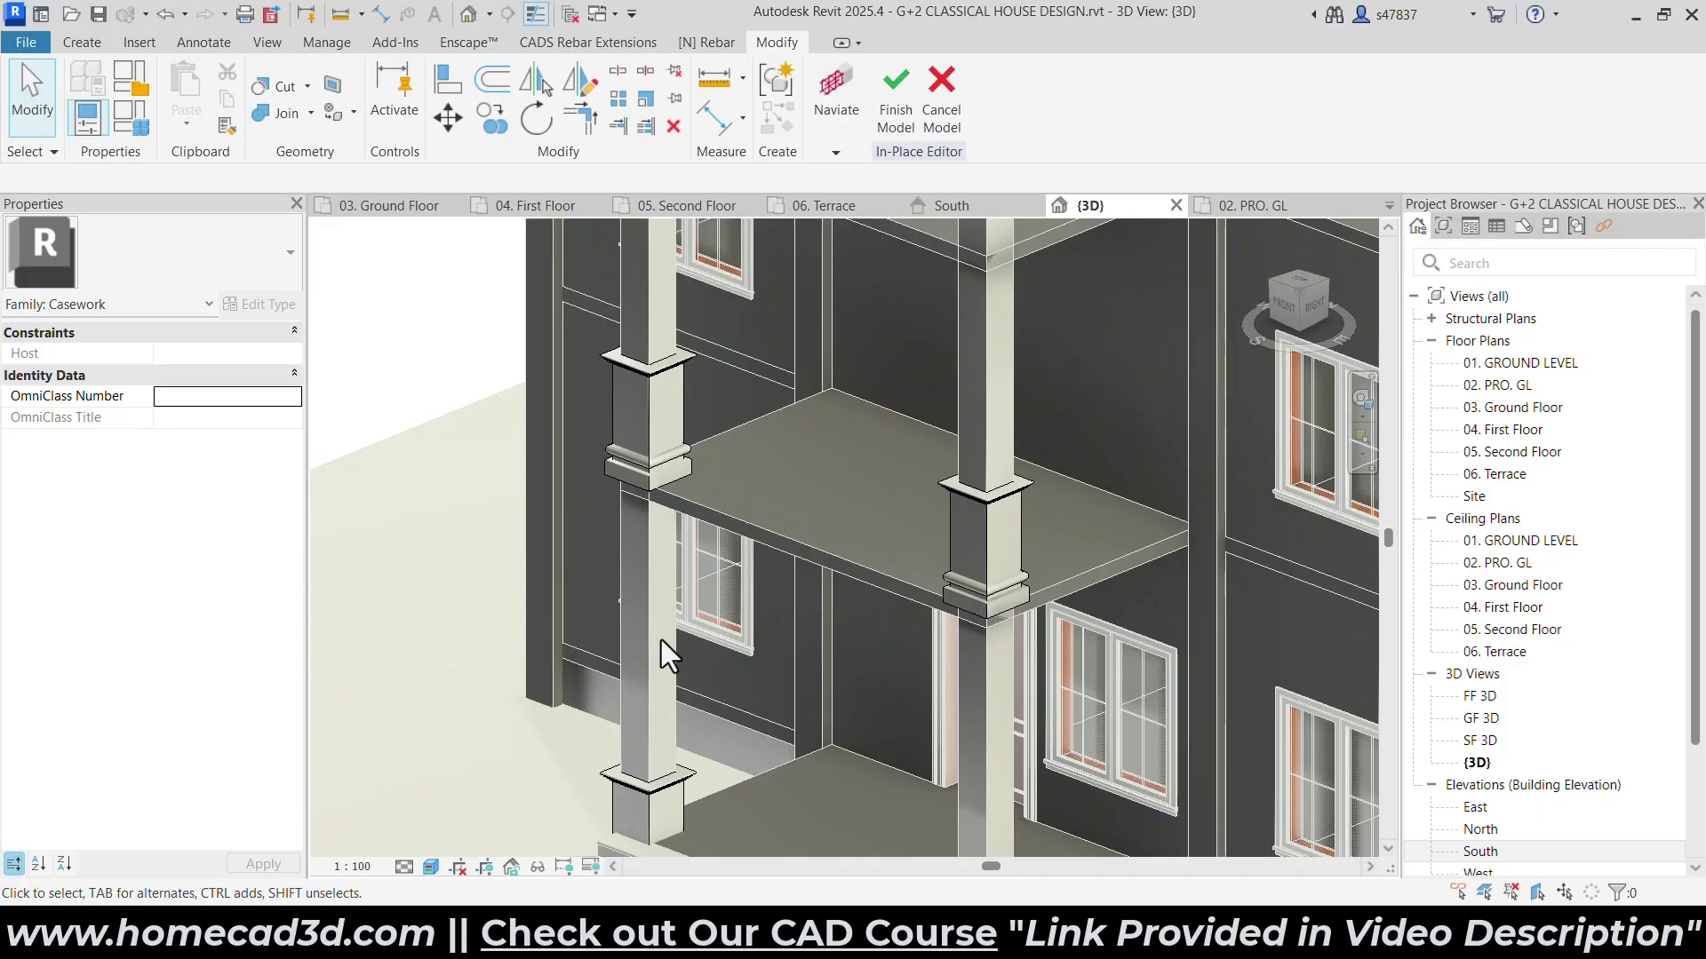
# Examine the reference photo in the browser for the panel detail on the balcony column bases and compare it with the model.
pyautogui.hotkey('alt', 'Tab')
pyautogui.scroll(1, 691, 384)
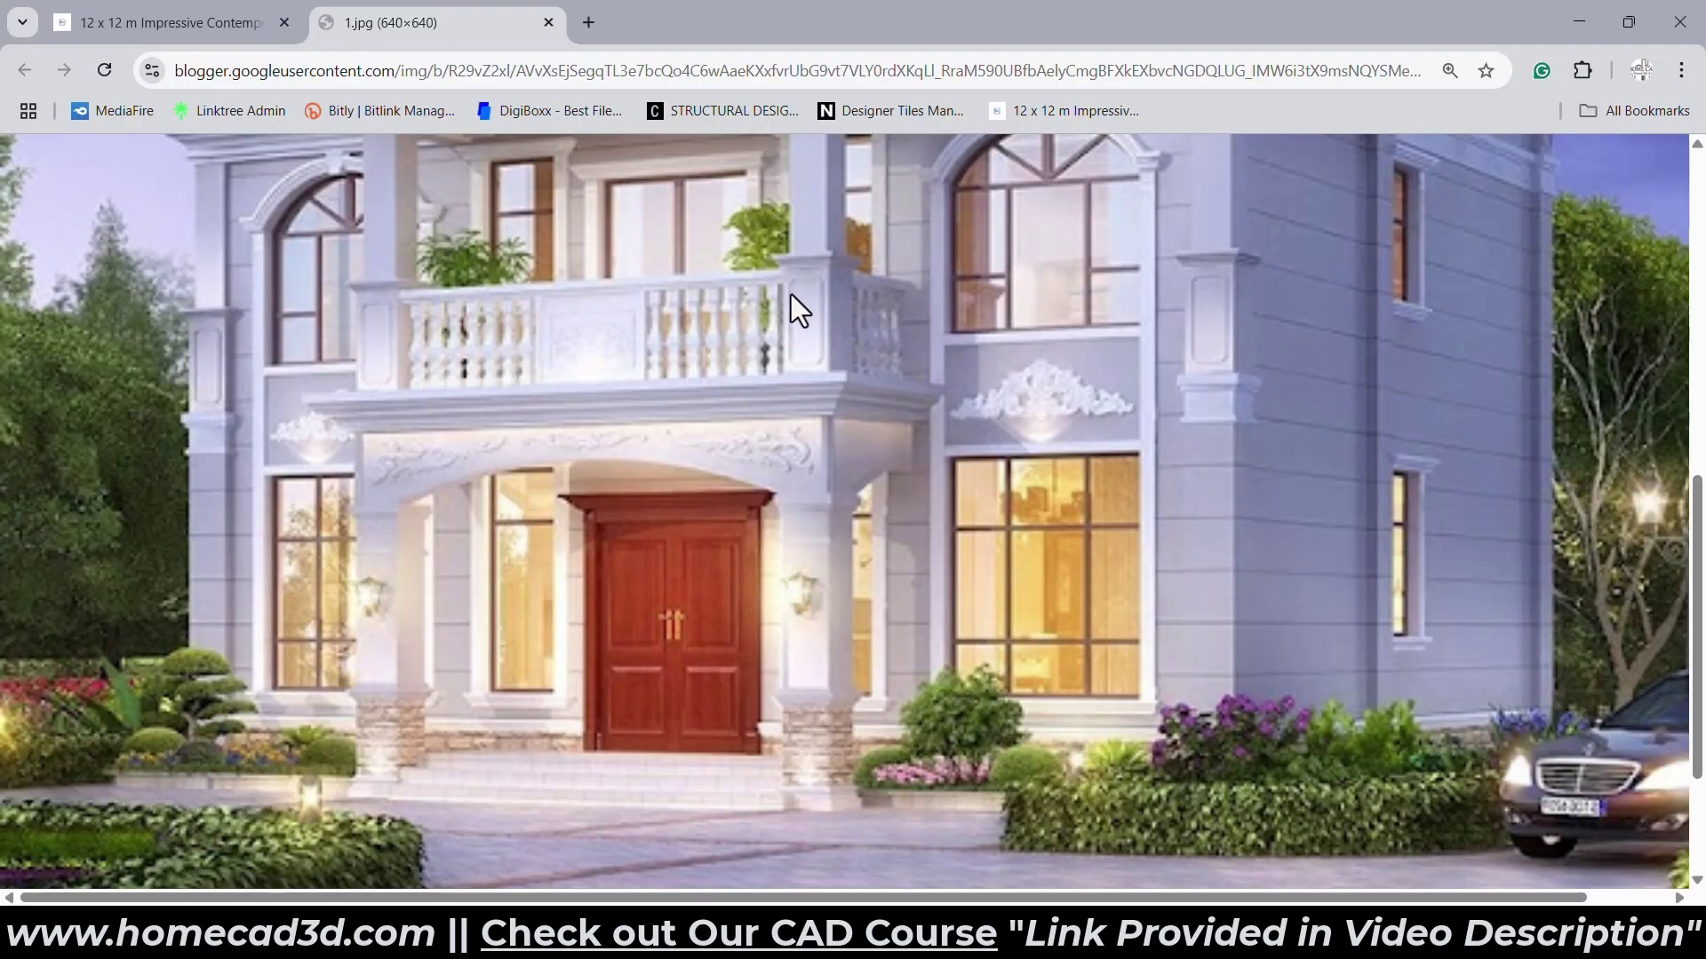
pyautogui.hotkey('alt', 'Tab')
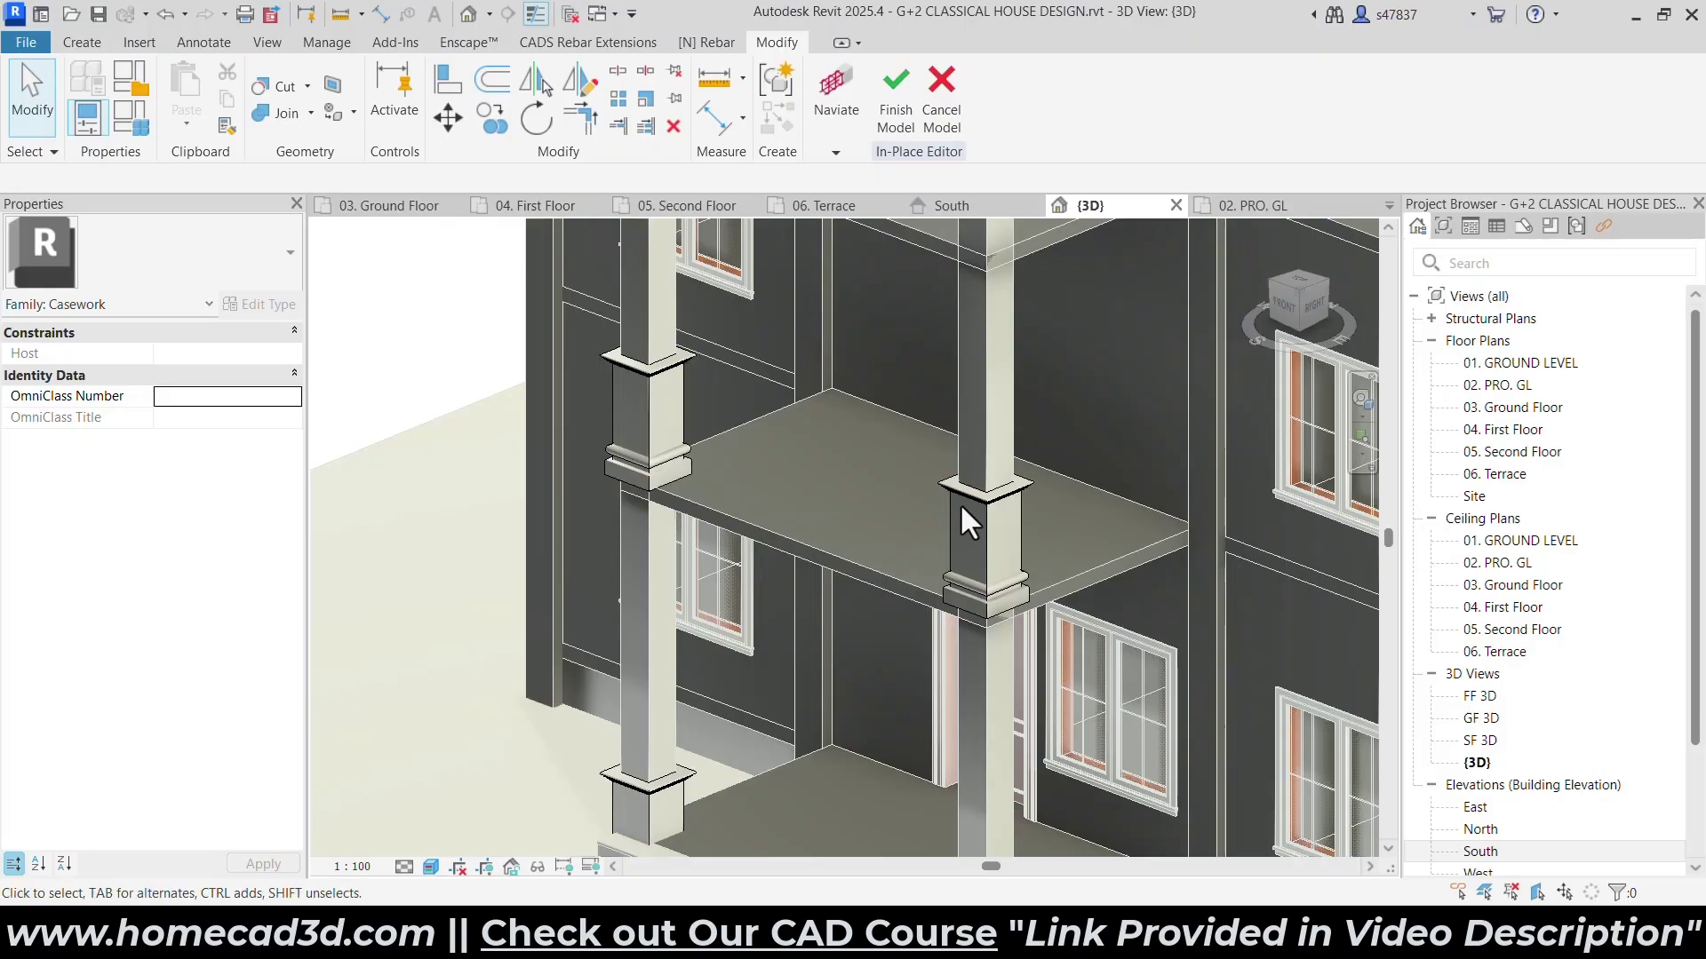
pyautogui.scroll(3, 962, 521)
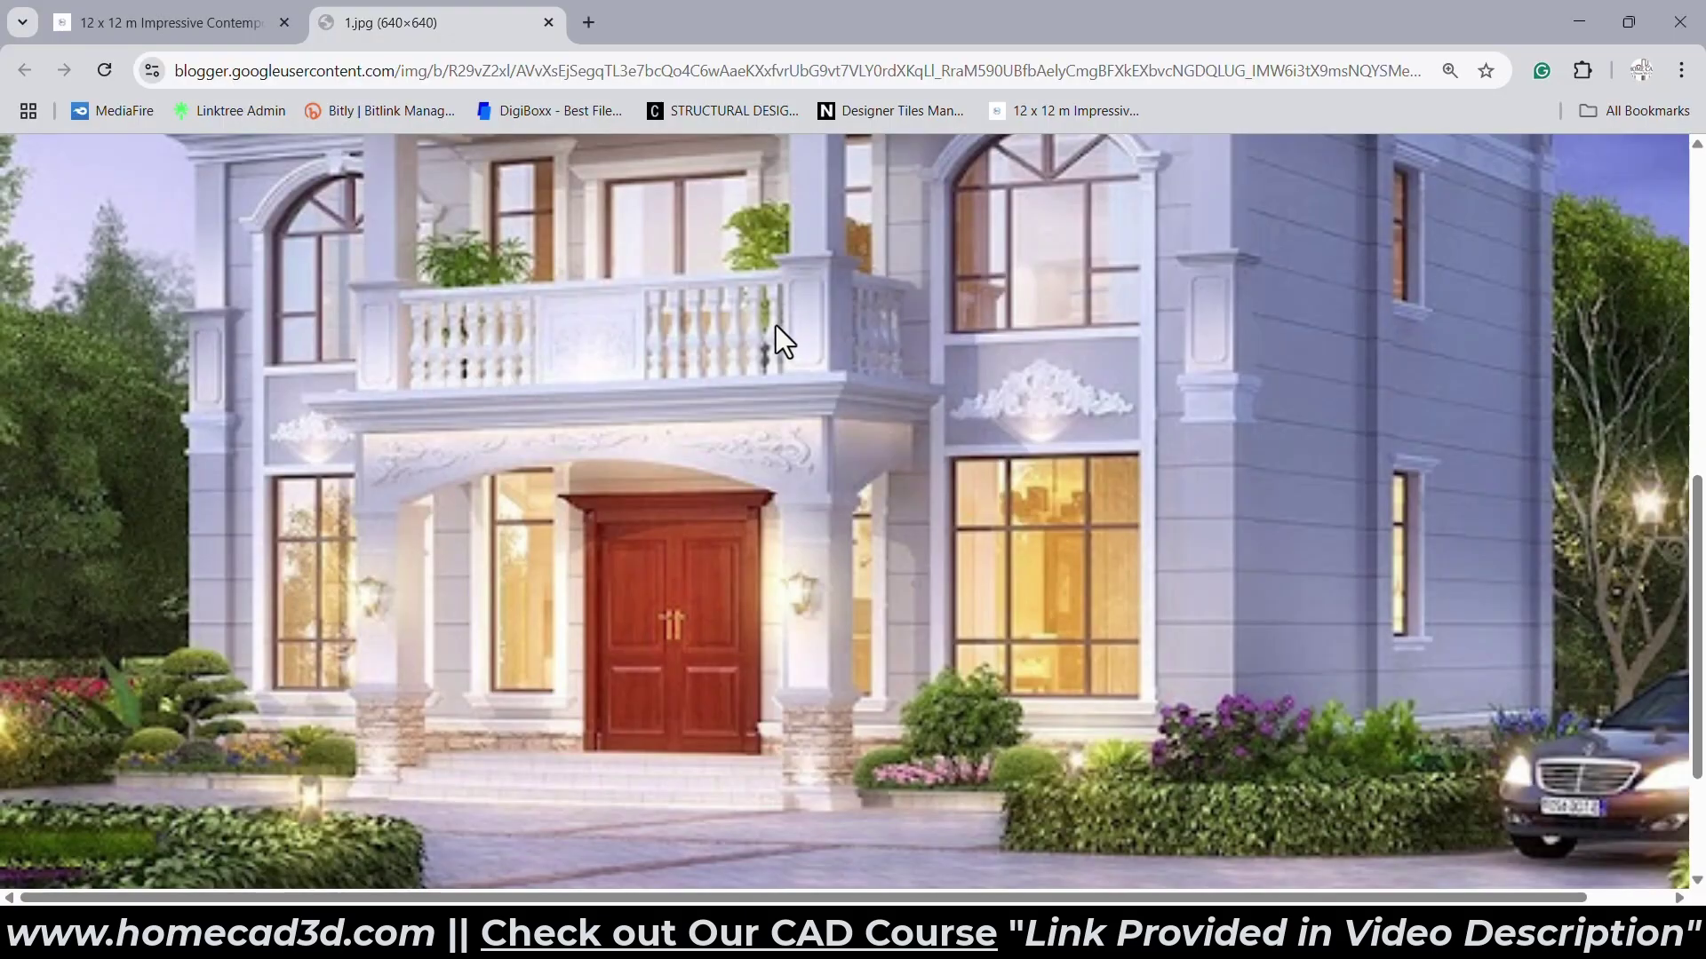
pyautogui.keyDown('ctrl'); pyautogui.scroll(5, 805, 316); pyautogui.keyUp('ctrl')
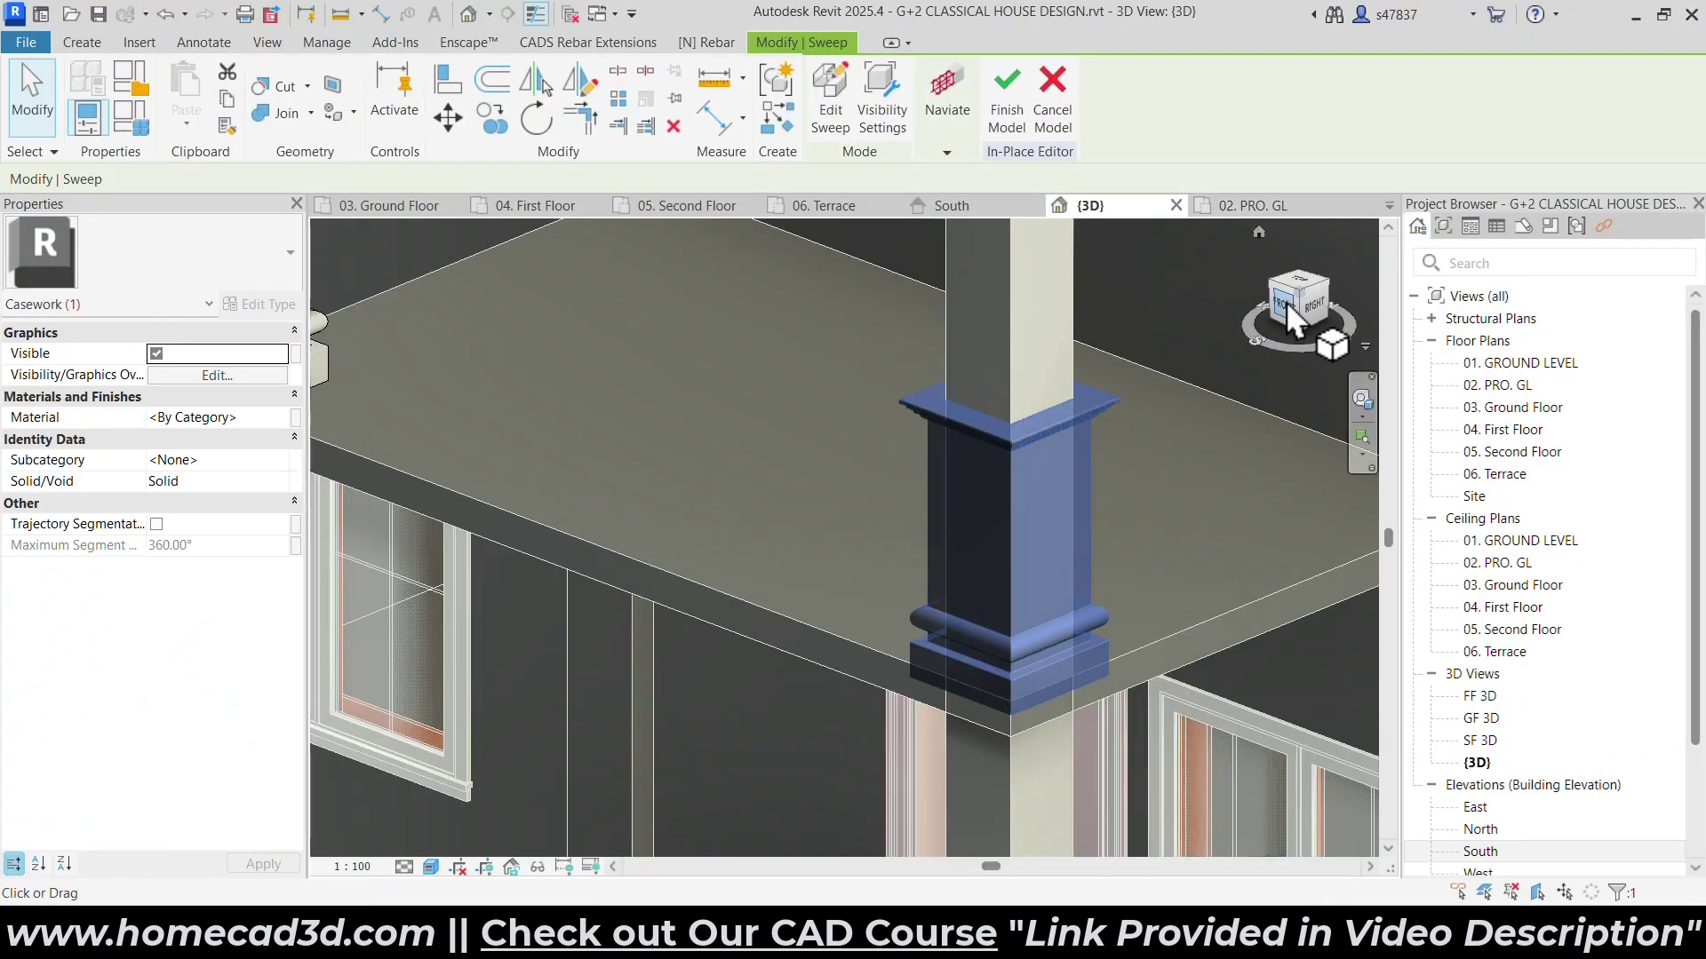
# Start a rectangular sweep path in the front view, picking the front face of the left first-floor column base as work plane.
pyautogui.click(1286, 302)
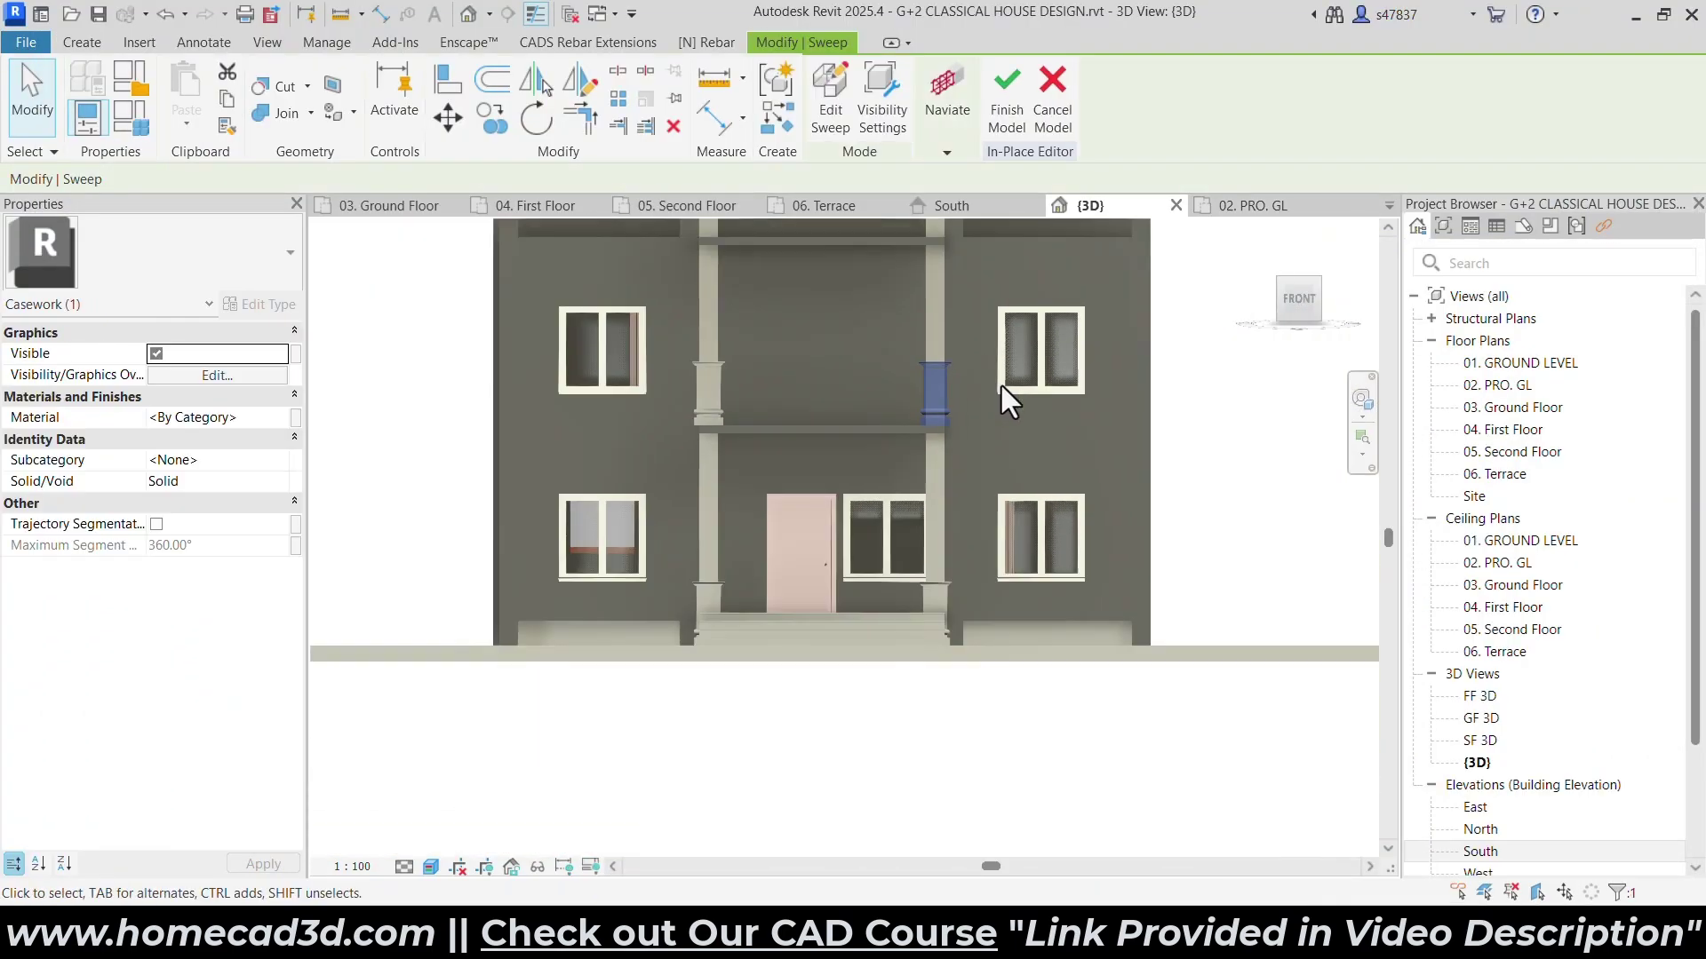
pyautogui.click(1000, 382)
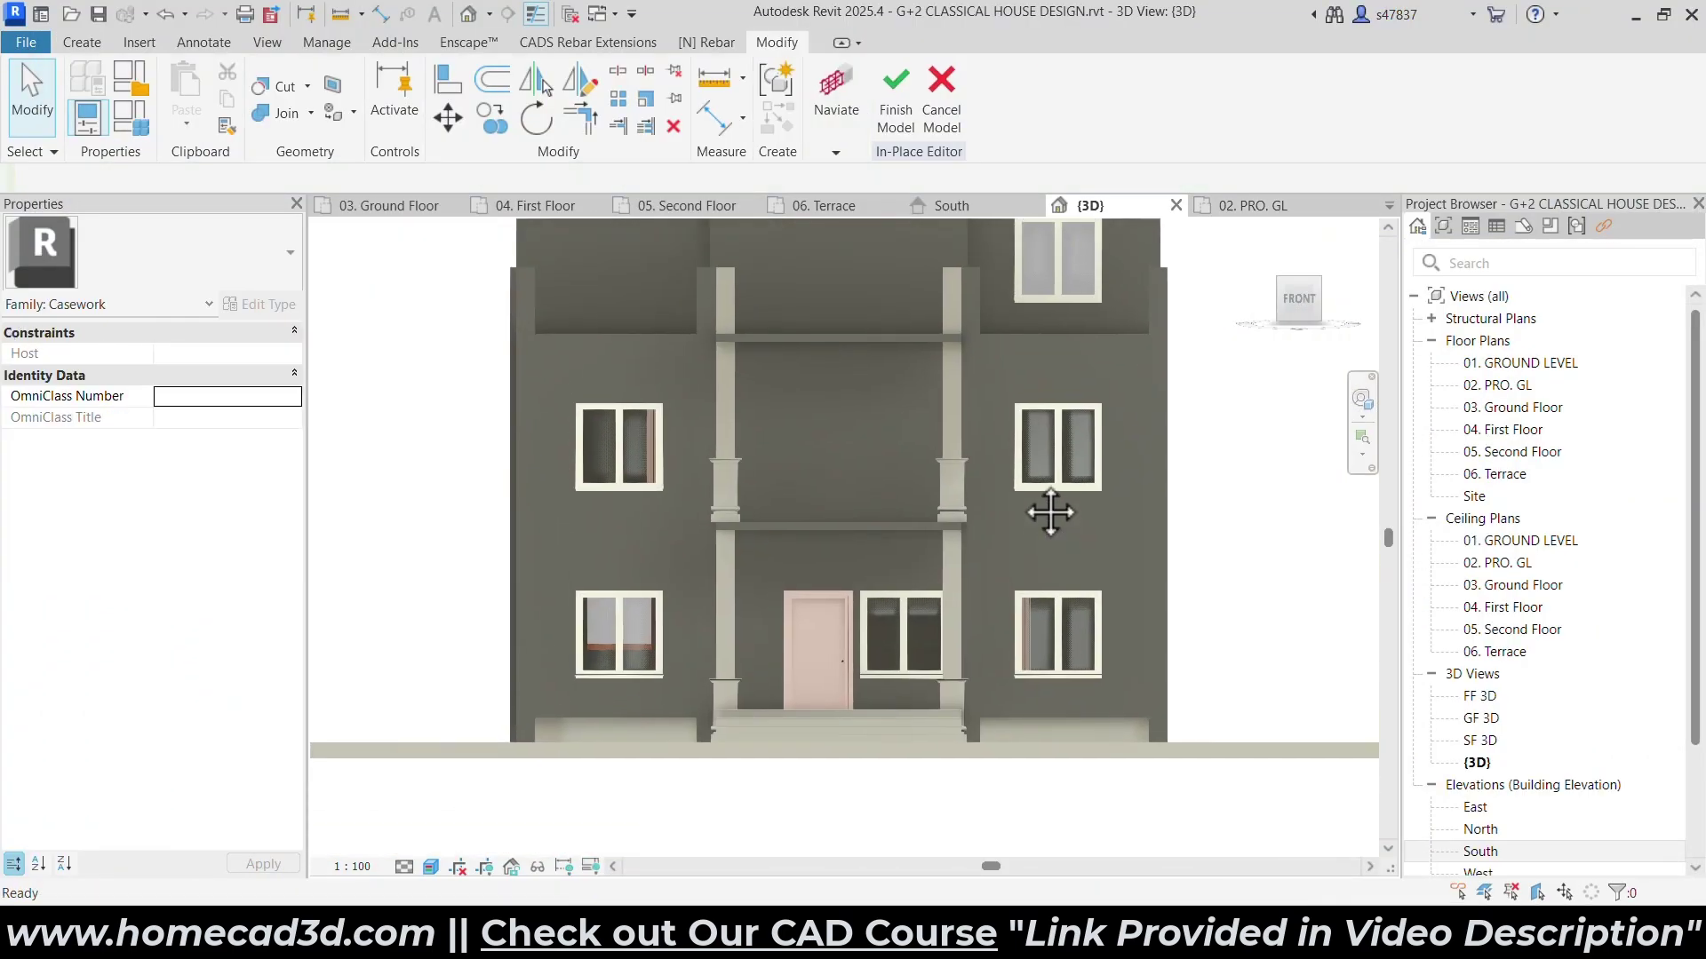
pyautogui.click(88, 44)
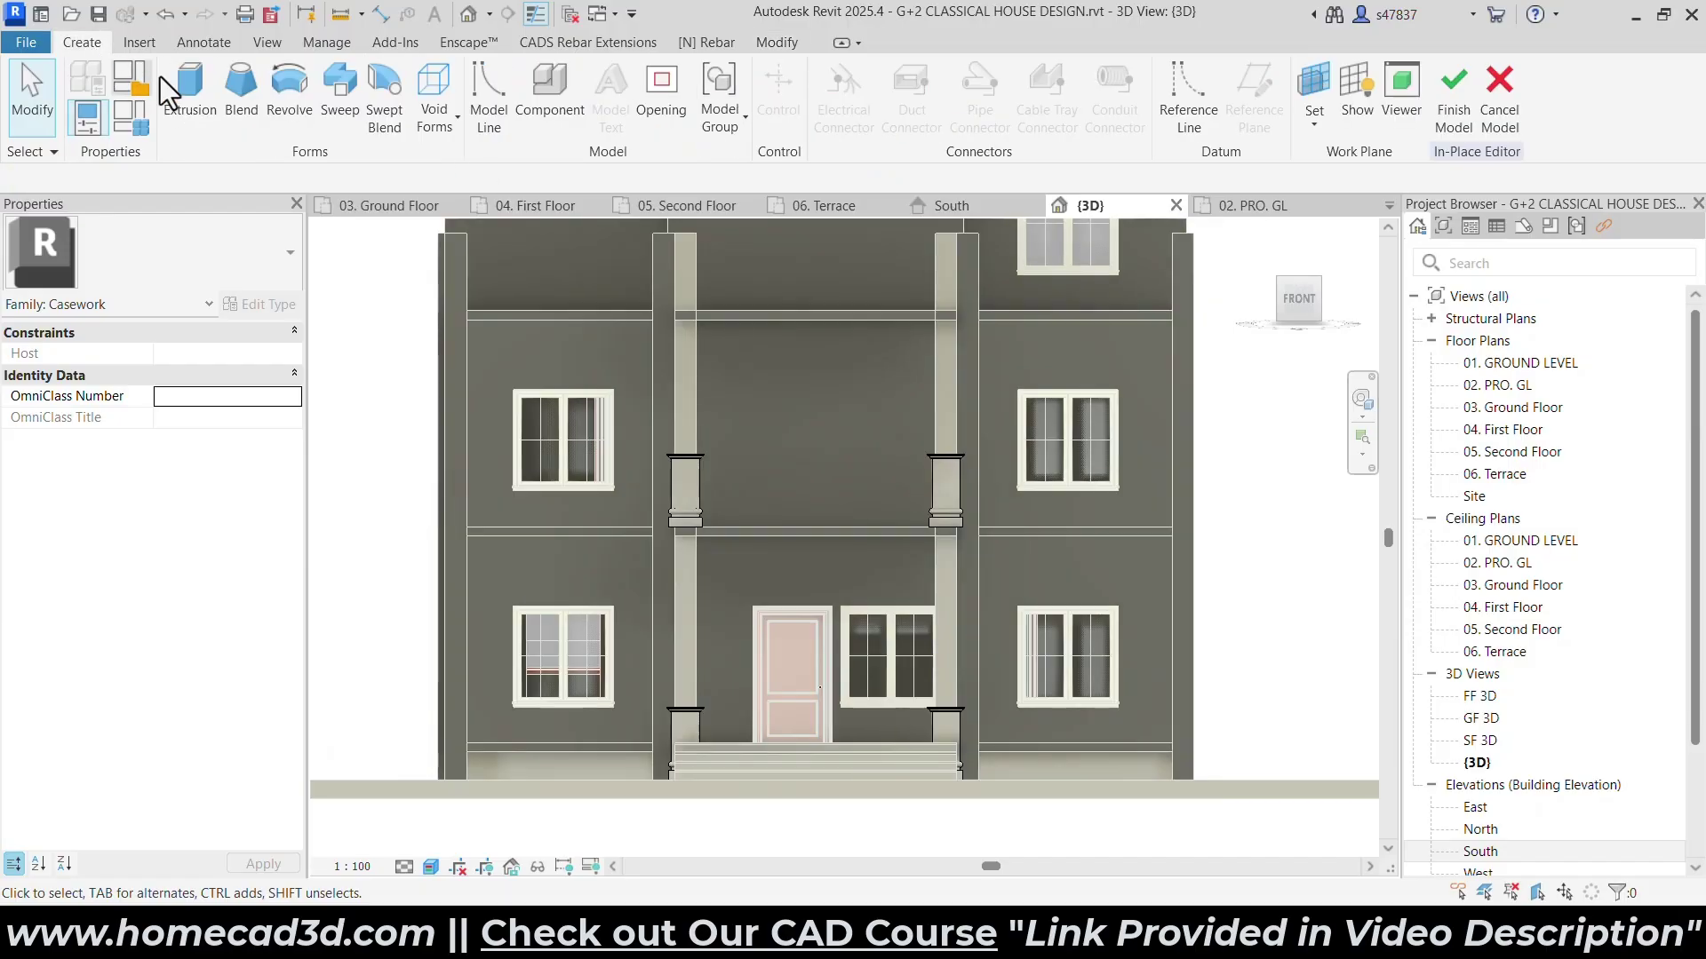
pyautogui.click(325, 96)
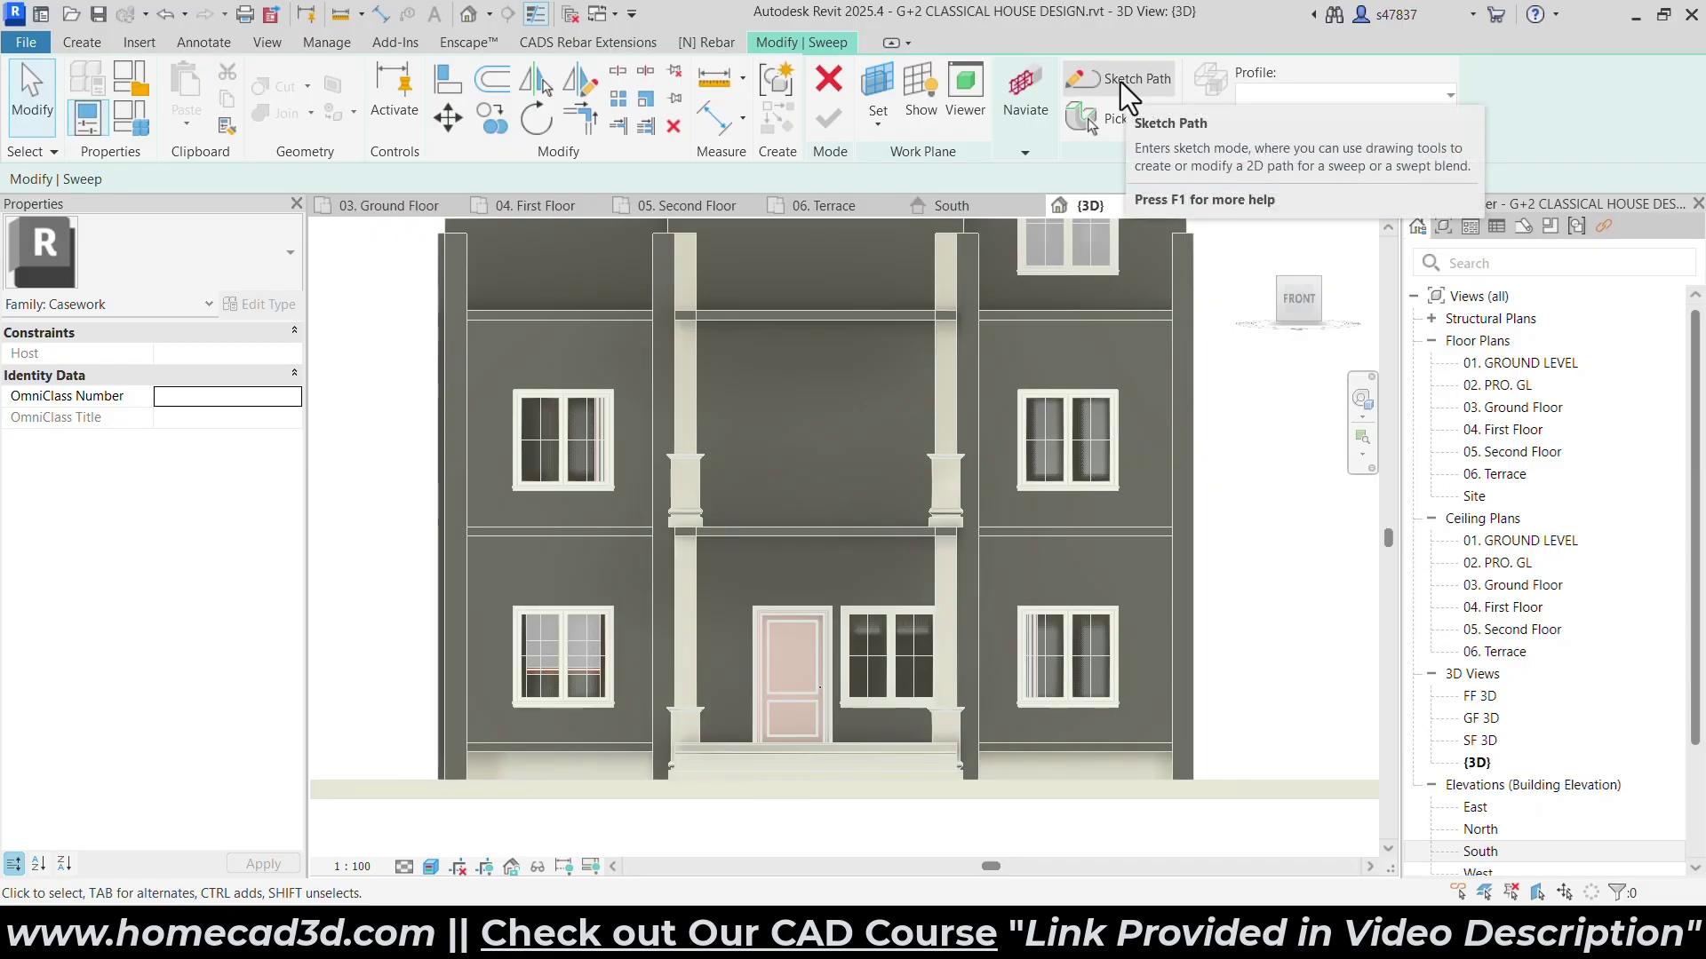
pyautogui.click(1121, 82)
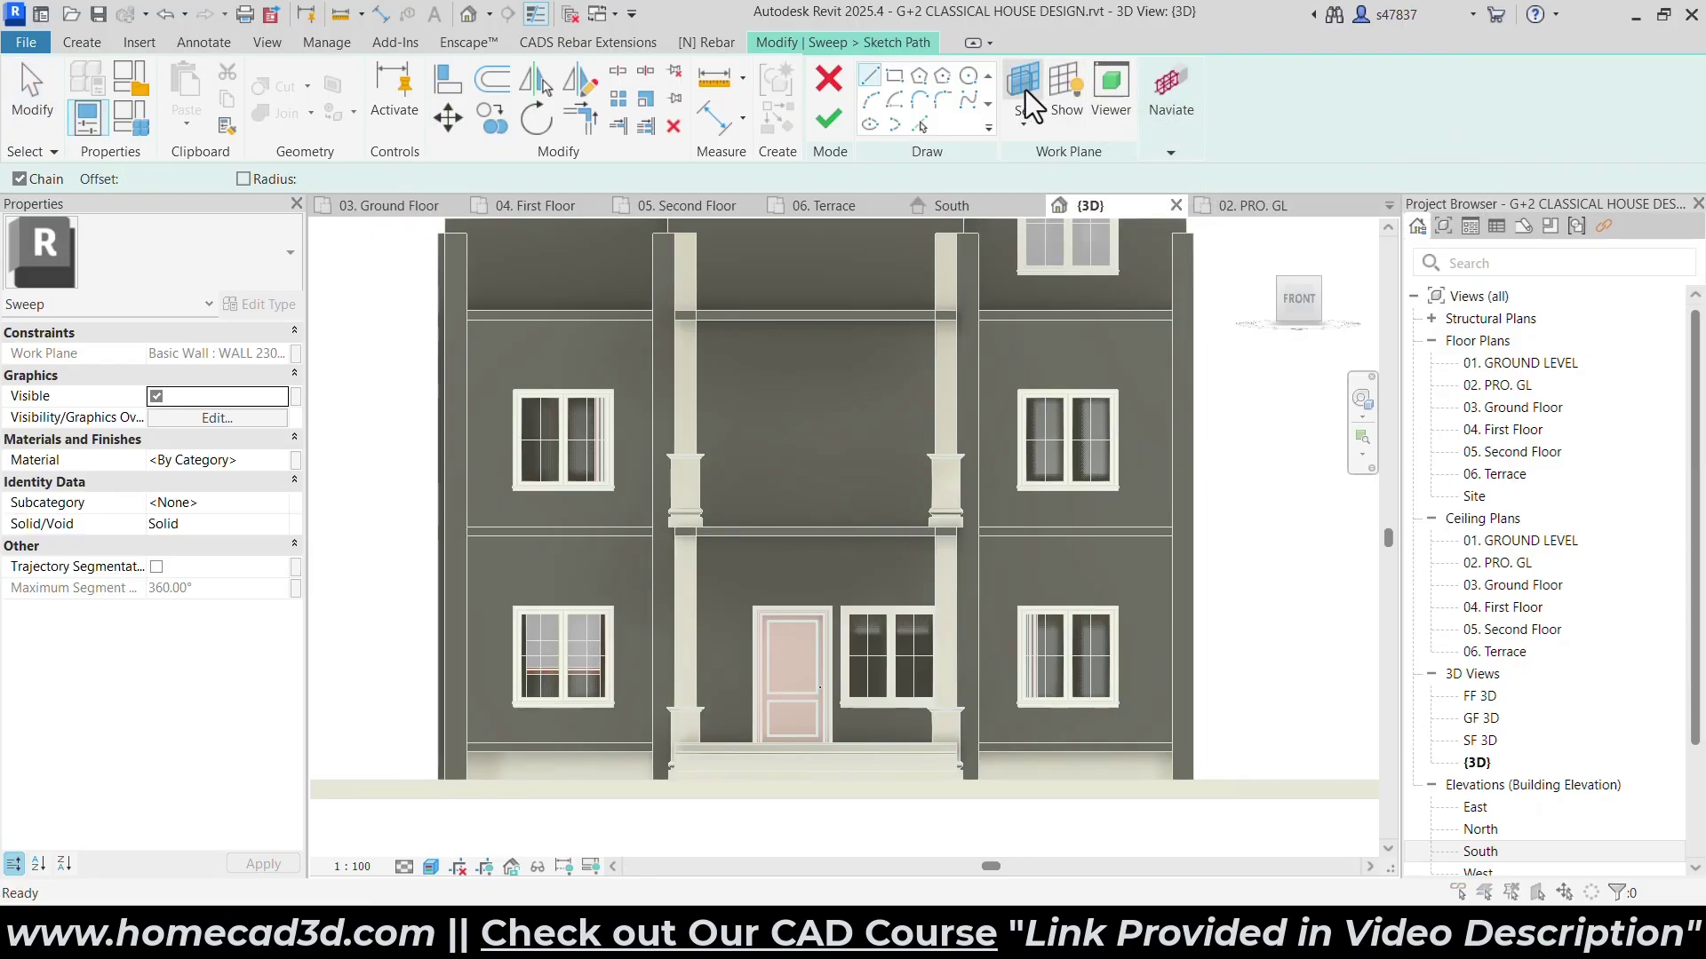
pyautogui.click(1027, 83)
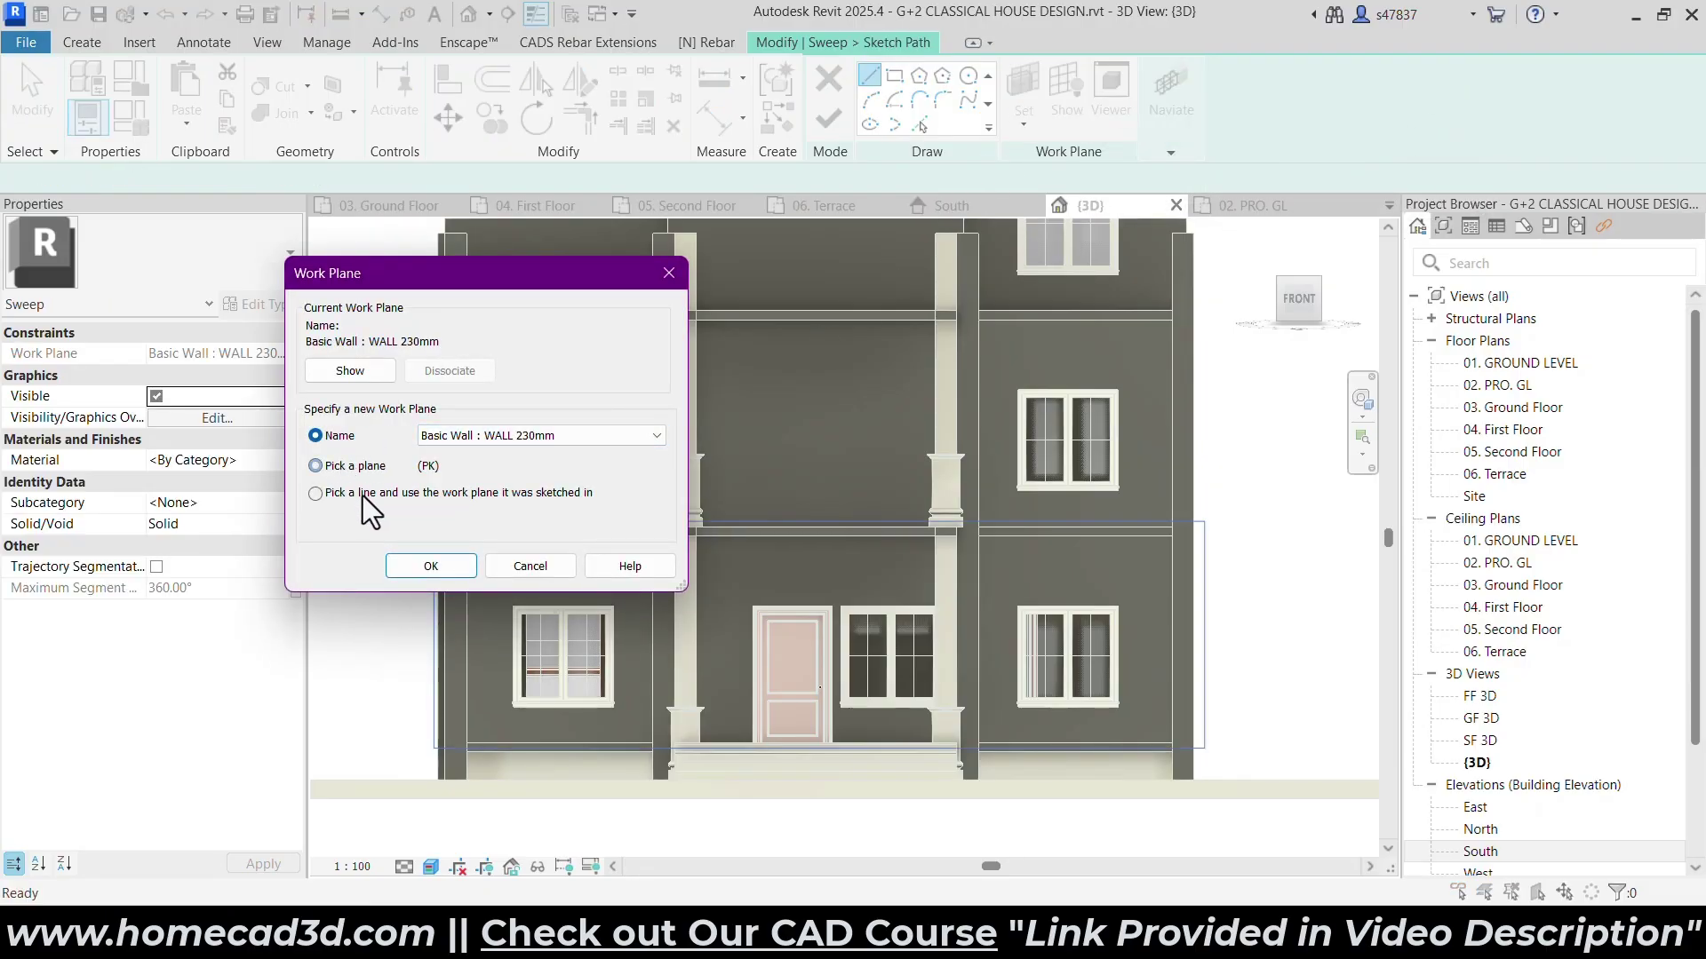
pyautogui.click(430, 566)
pyautogui.scroll(5, 552, 450)
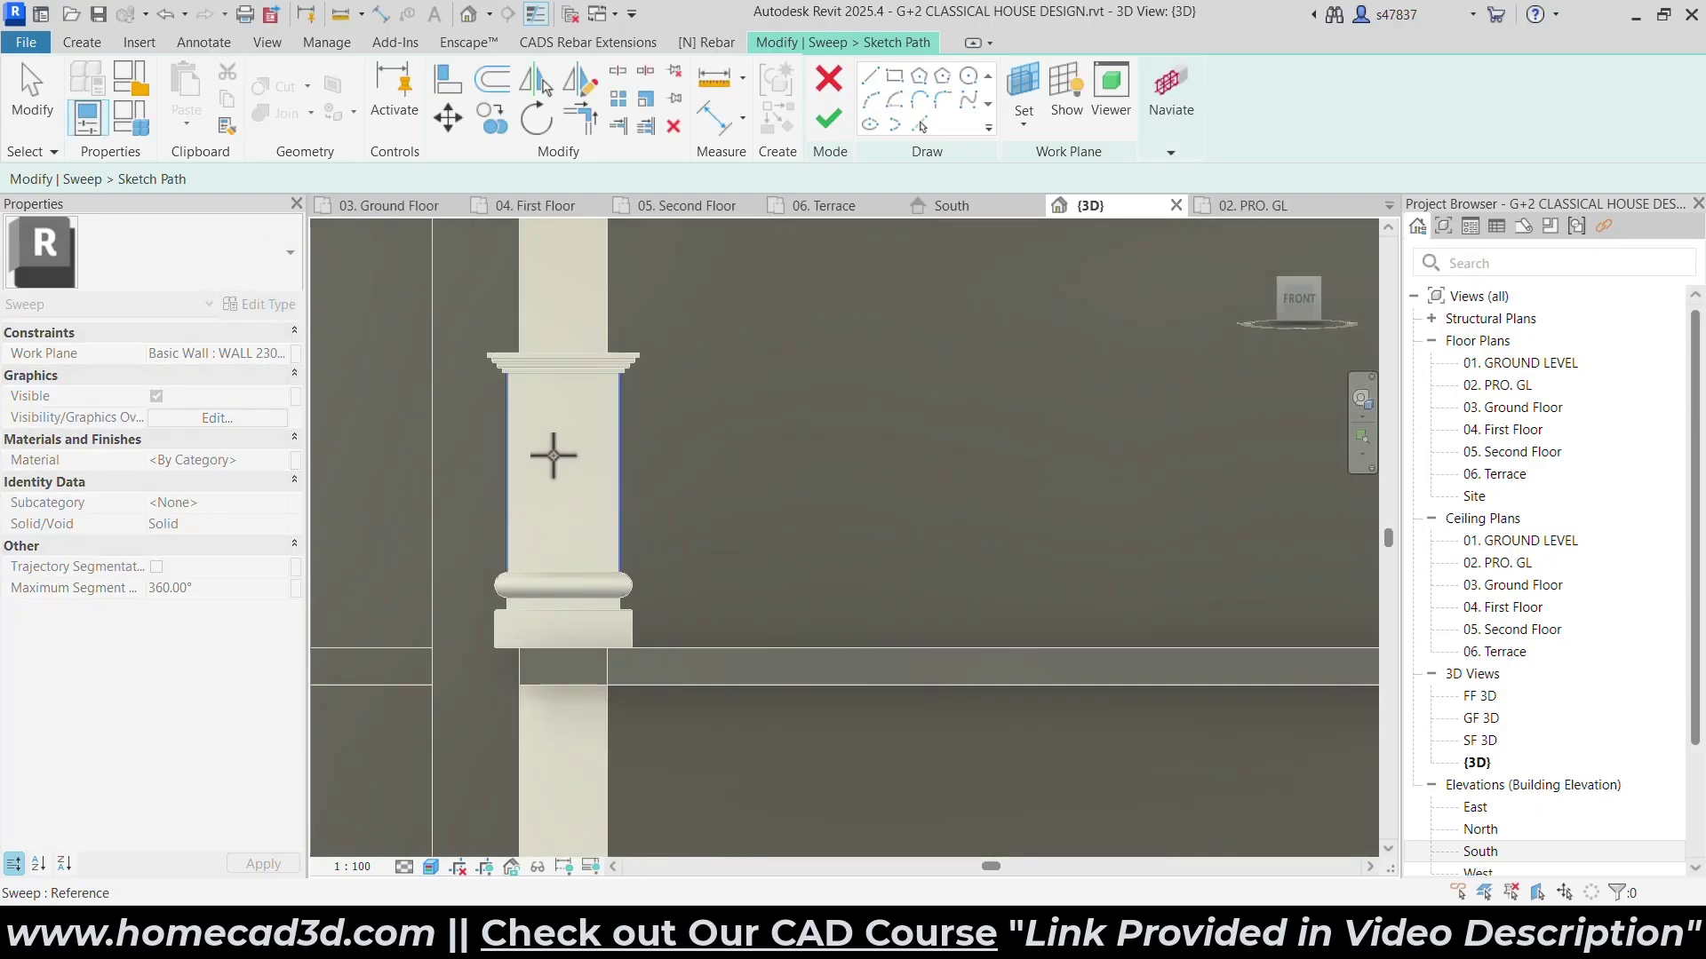
pyautogui.click(567, 430)
pyautogui.moveTo(569, 430); pyautogui.dragTo(738, 437, button='middle')
pyautogui.click(894, 76)
pyautogui.write('10')
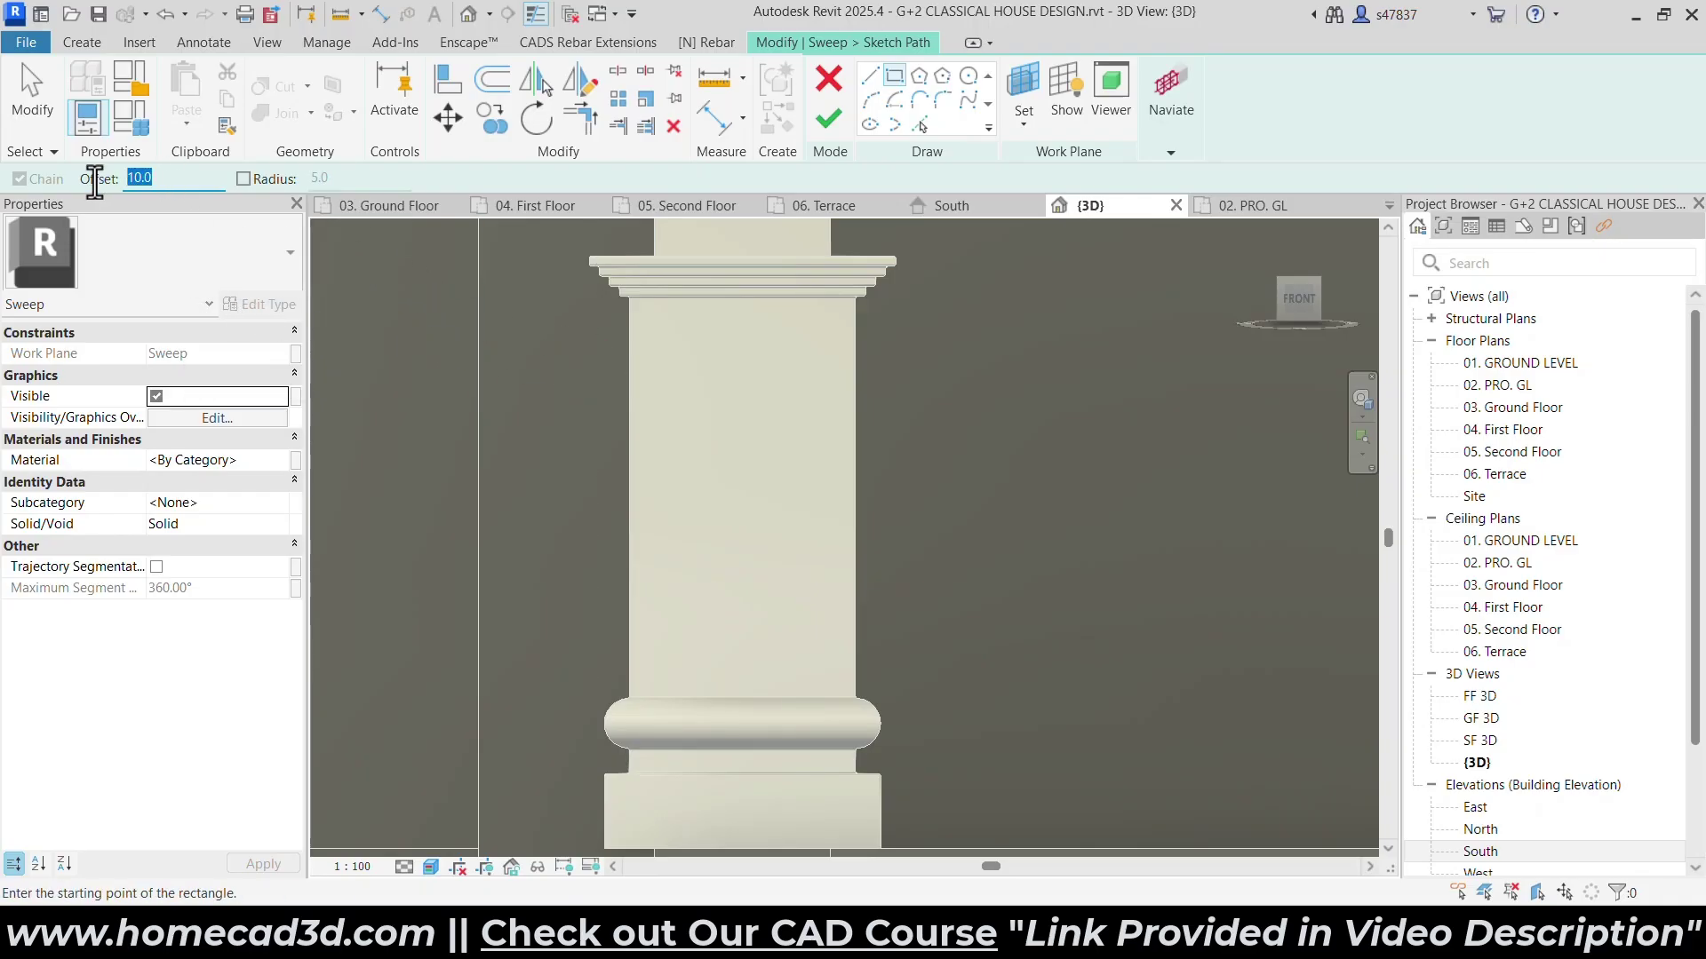
pyautogui.write('0.0')
pyautogui.click(663, 249)
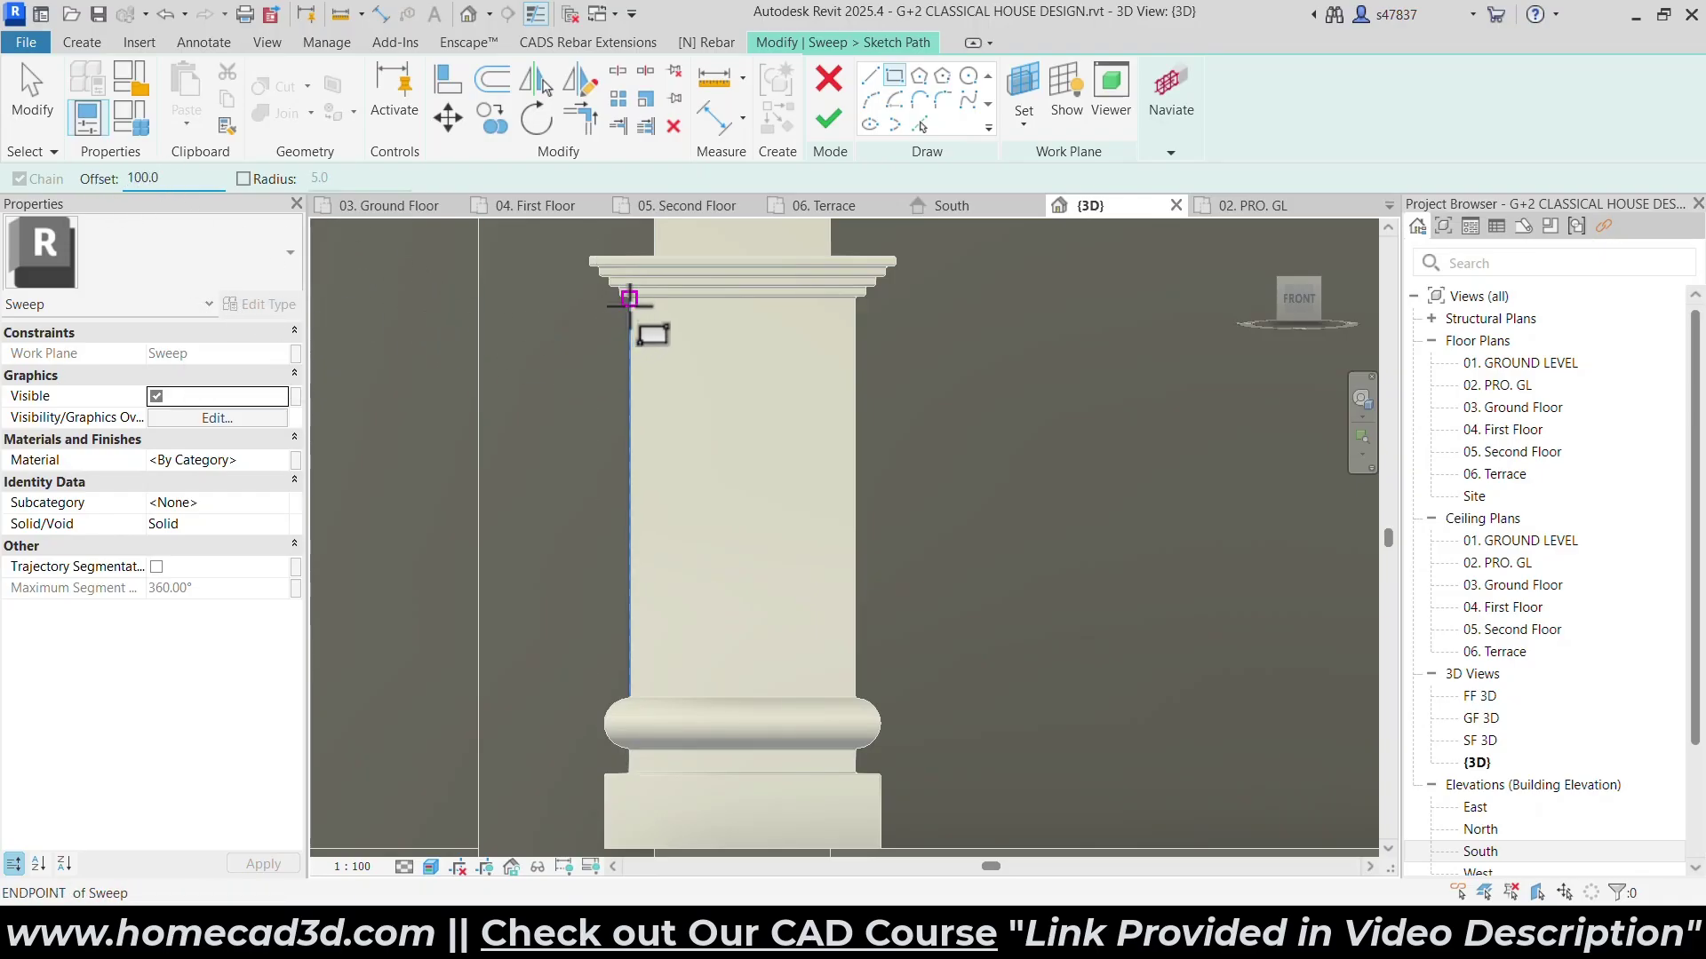
pyautogui.press('space')
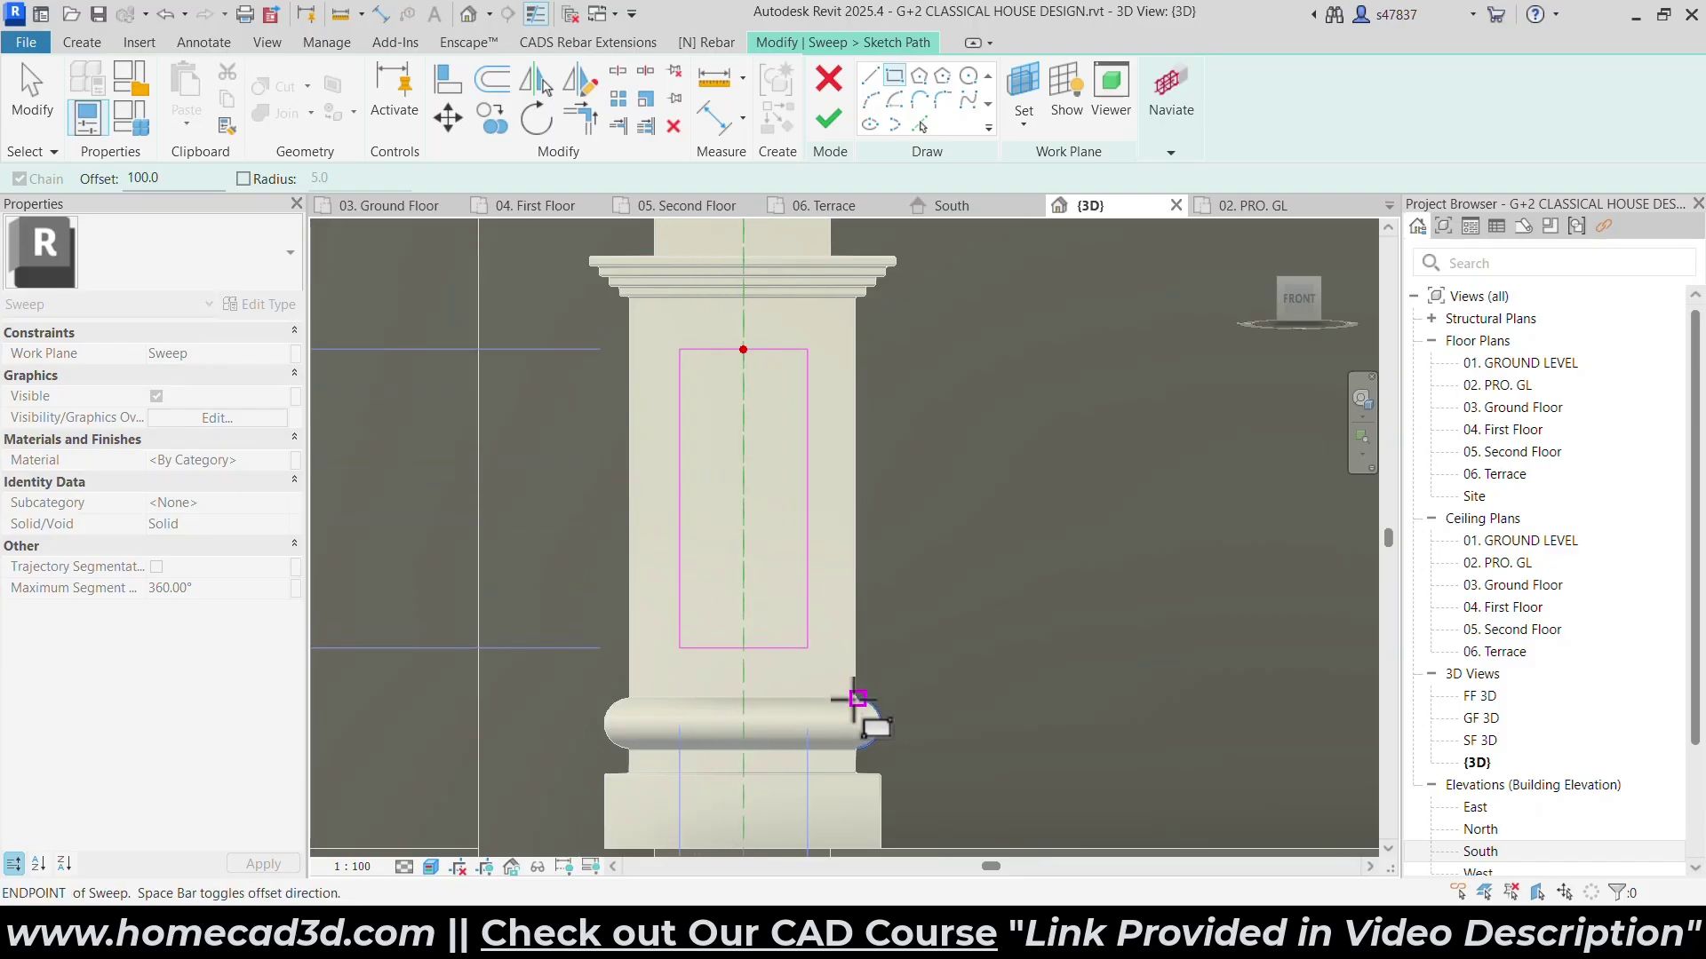
pyautogui.press('Escape')
# Sketch the rectangular path with a 60 mm inward offset from the corners of the column base's front face and finish it.
pyautogui.click(145, 179)
pyautogui.write('60')
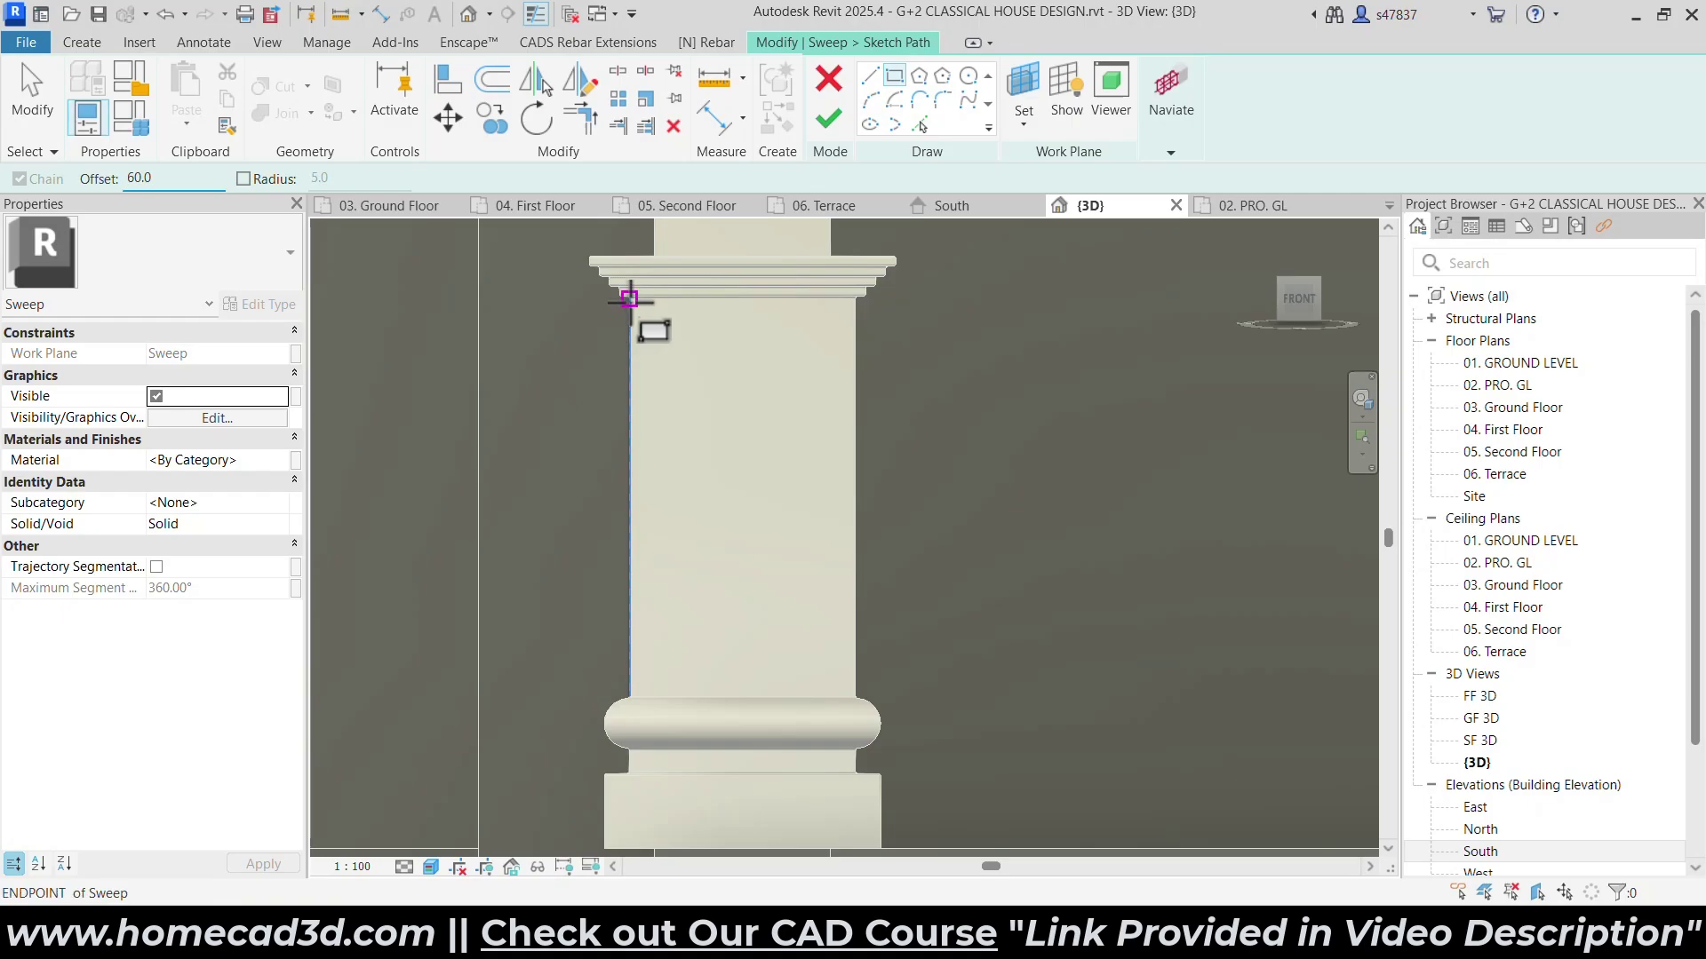
pyautogui.click(654, 268)
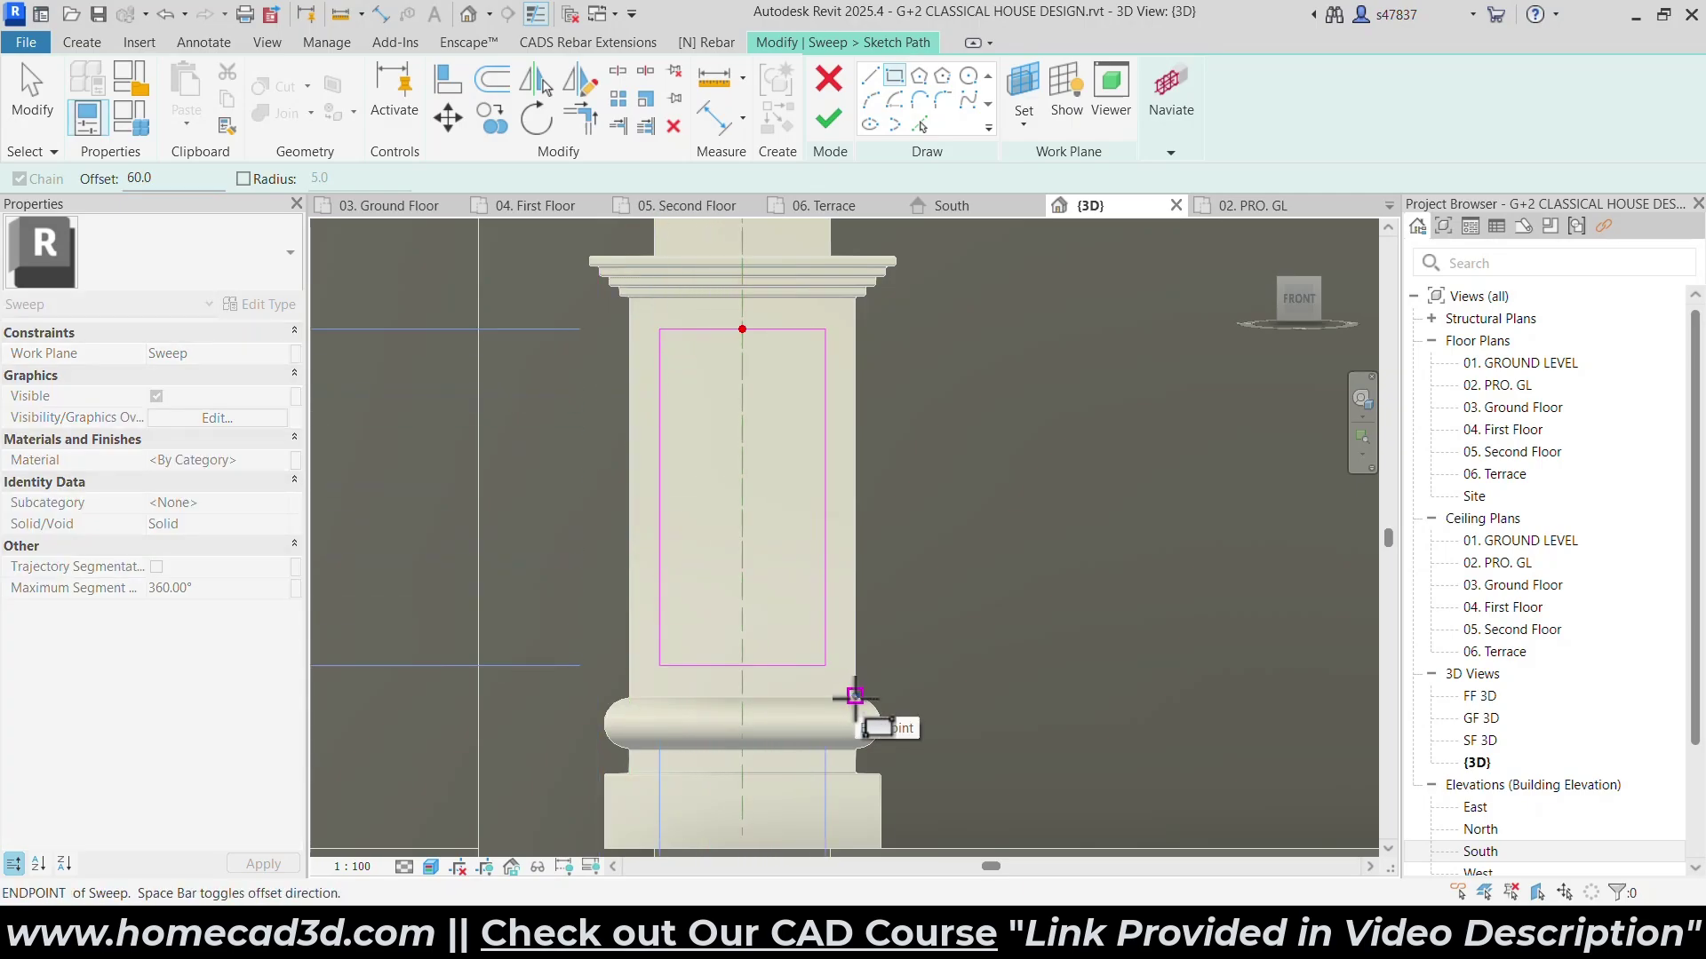
pyautogui.scroll(5, 855, 695)
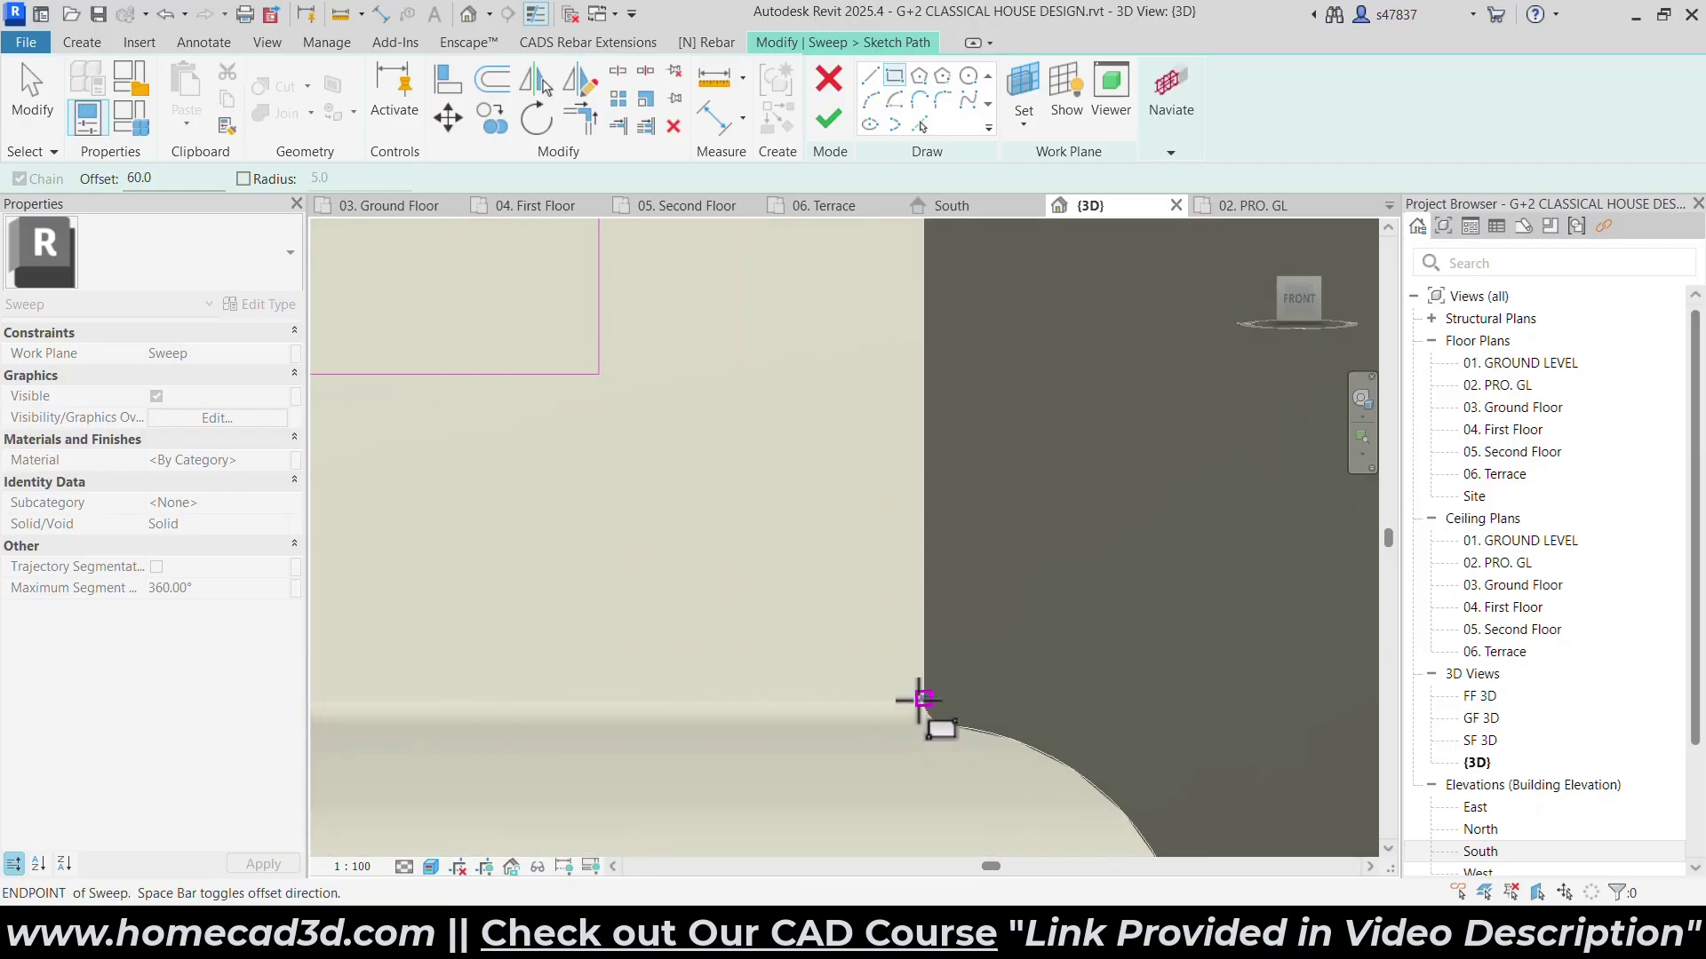
pyautogui.click(922, 698)
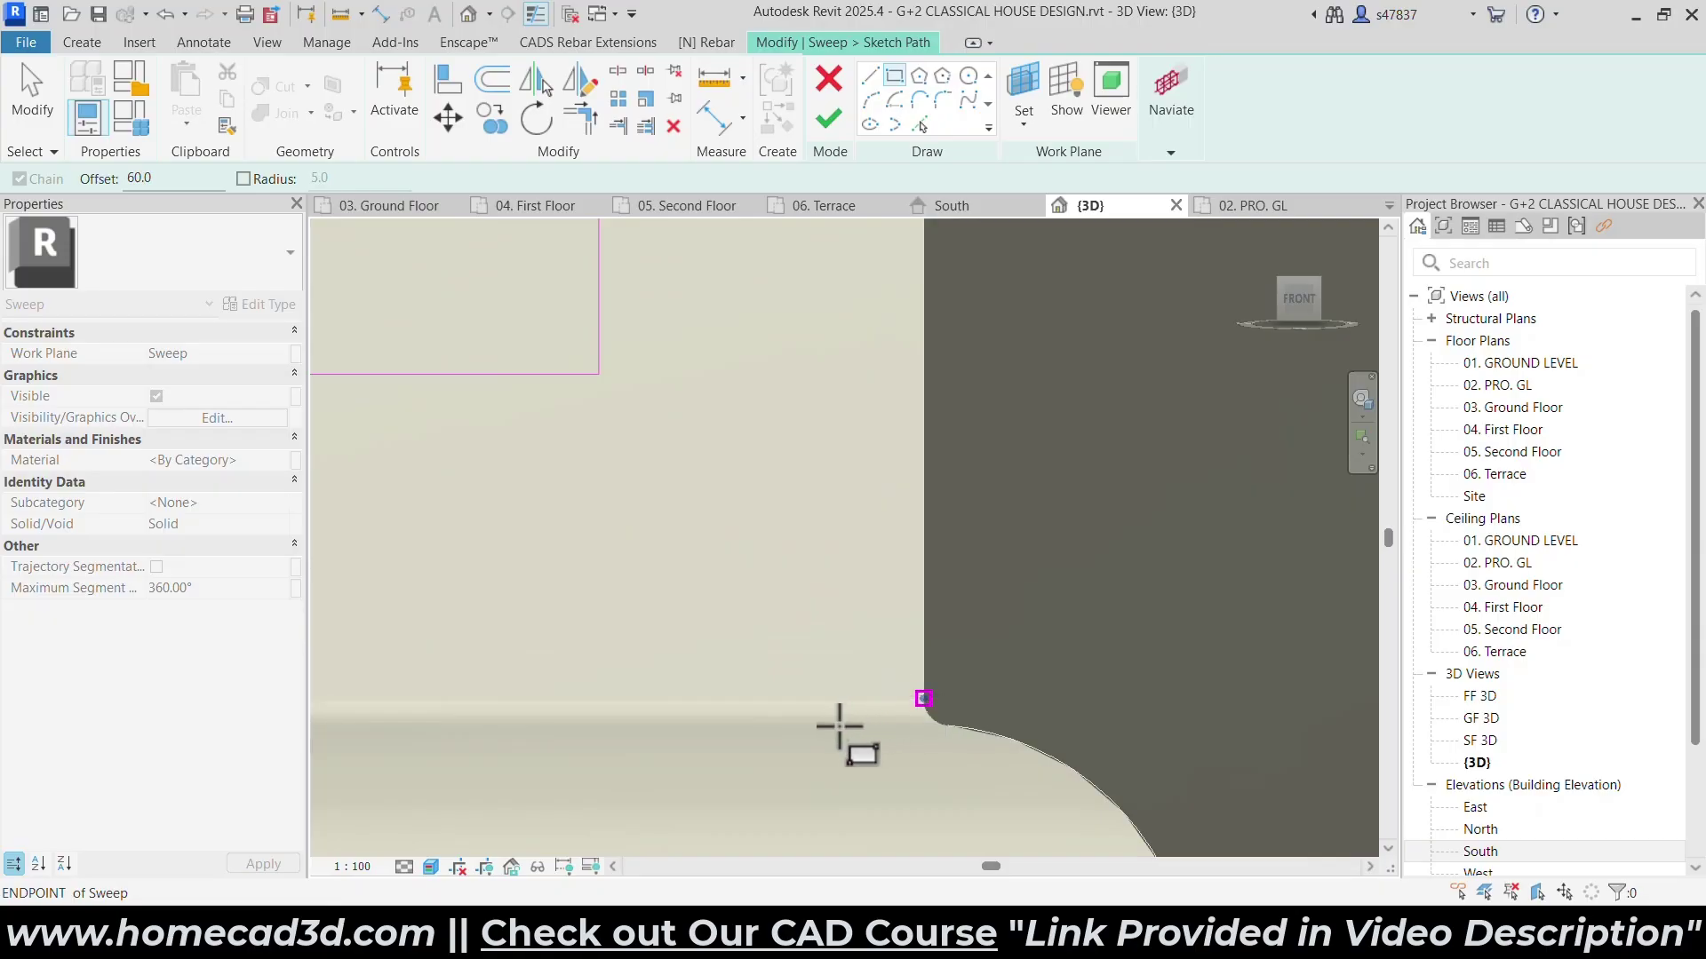
pyautogui.scroll(-5, 746, 613)
pyautogui.press('Escape')
pyautogui.keyDown('shift'); pyautogui.moveTo(989, 552); pyautogui.dragTo(442, 795, button='middle'); pyautogui.keyUp('shift')
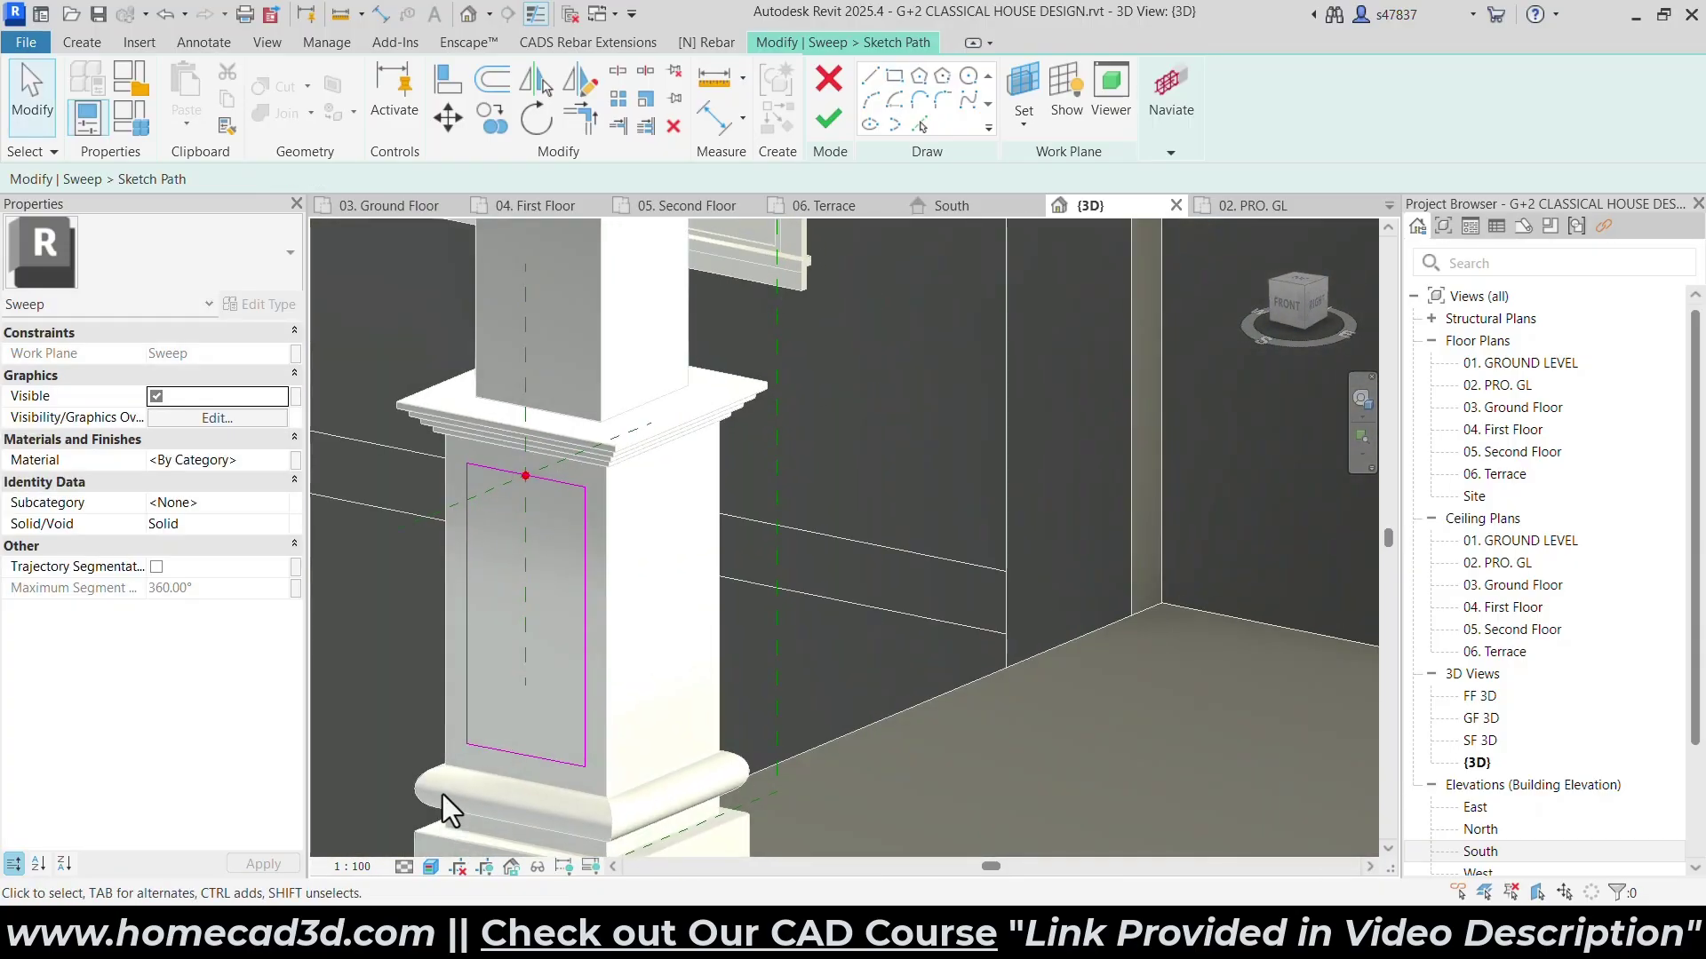
pyautogui.click(824, 125)
# Sketch the sweep profile in the right view as a 30 mm vertical line at the path point closed by an outward half-round arc.
pyautogui.click(1273, 119)
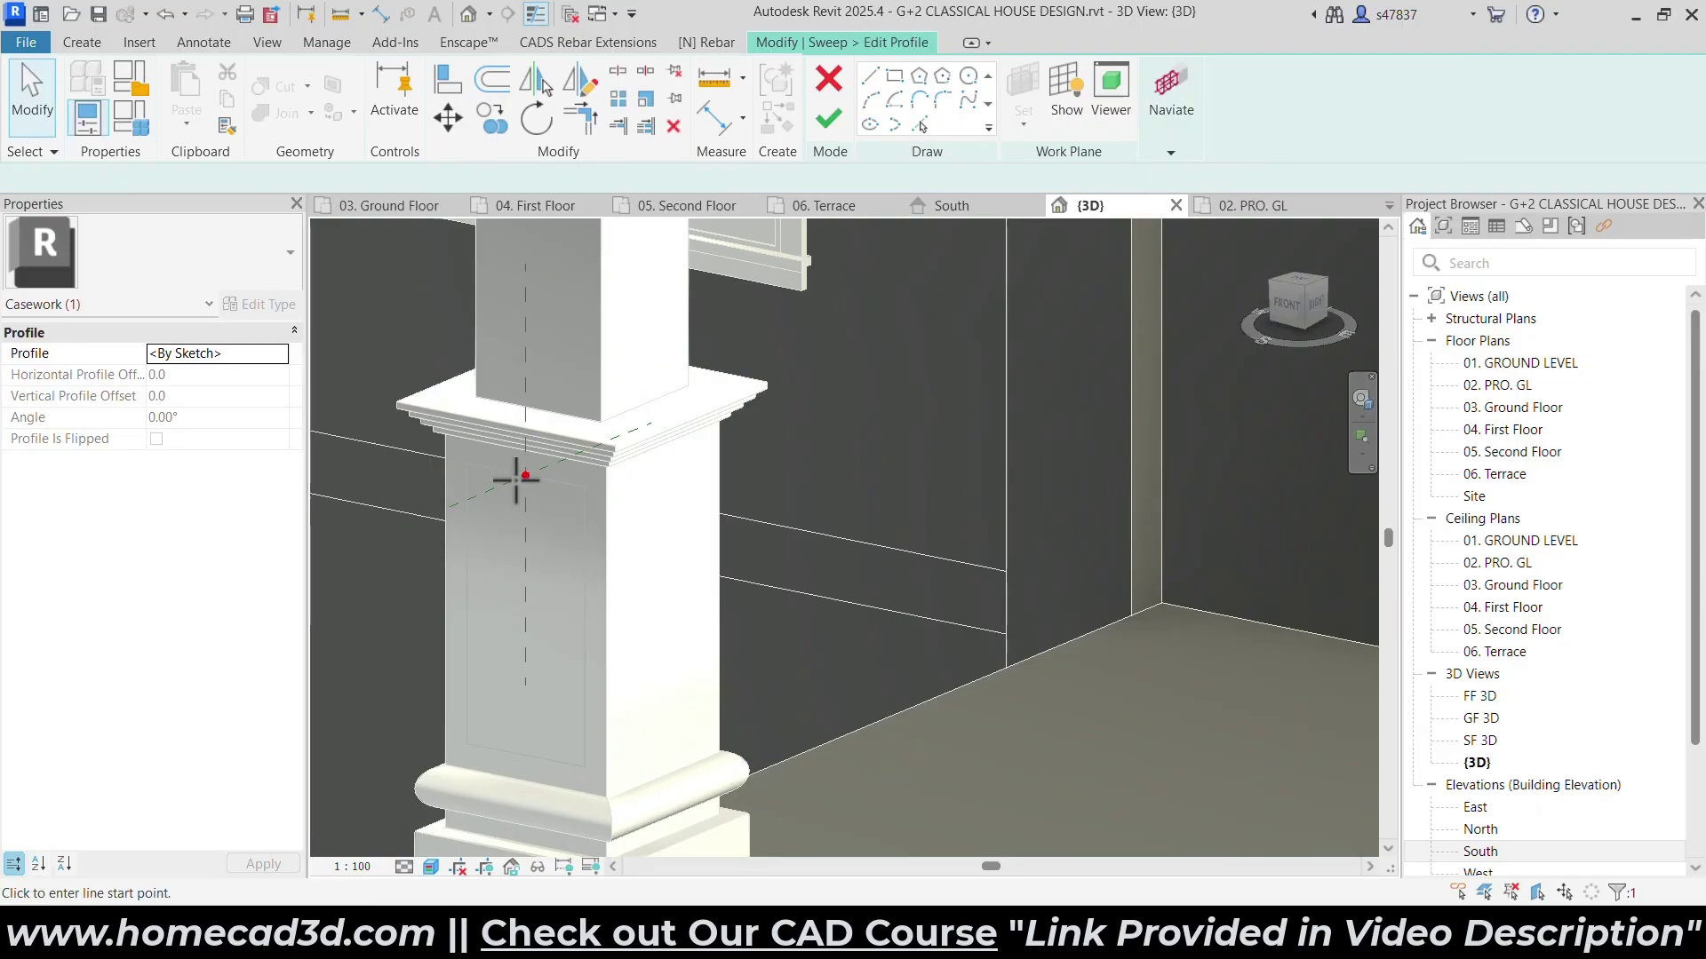
pyautogui.scroll(6, 518, 486)
pyautogui.click(1315, 307)
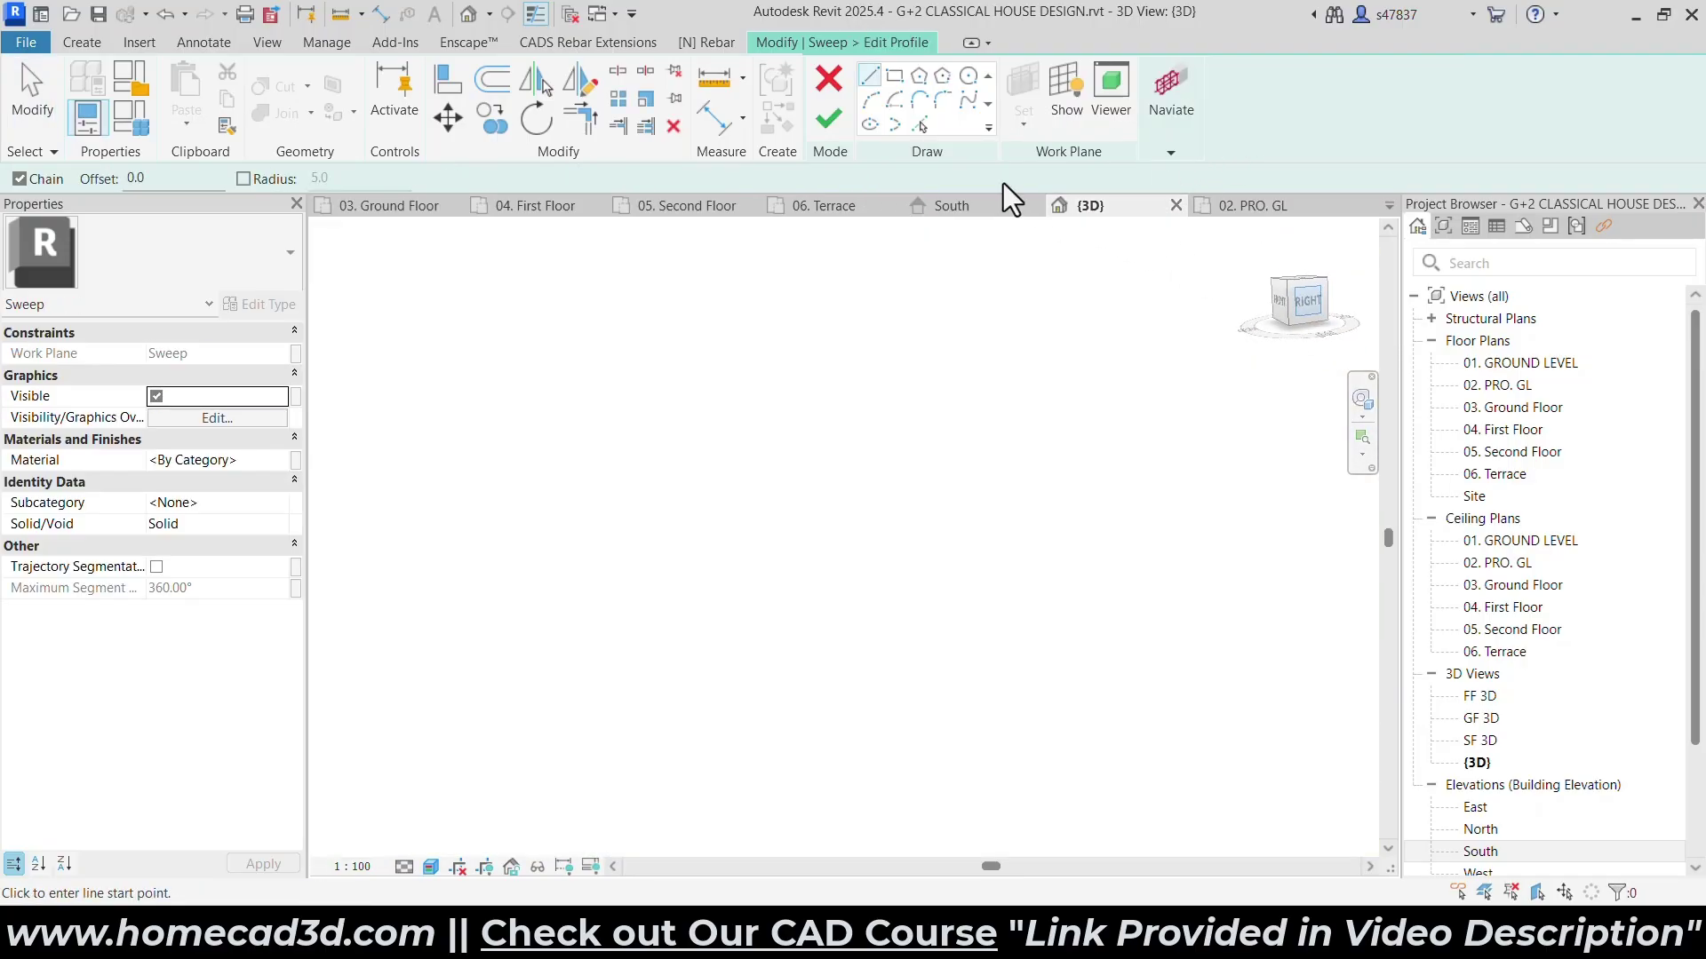
pyautogui.scroll(5, 800, 578)
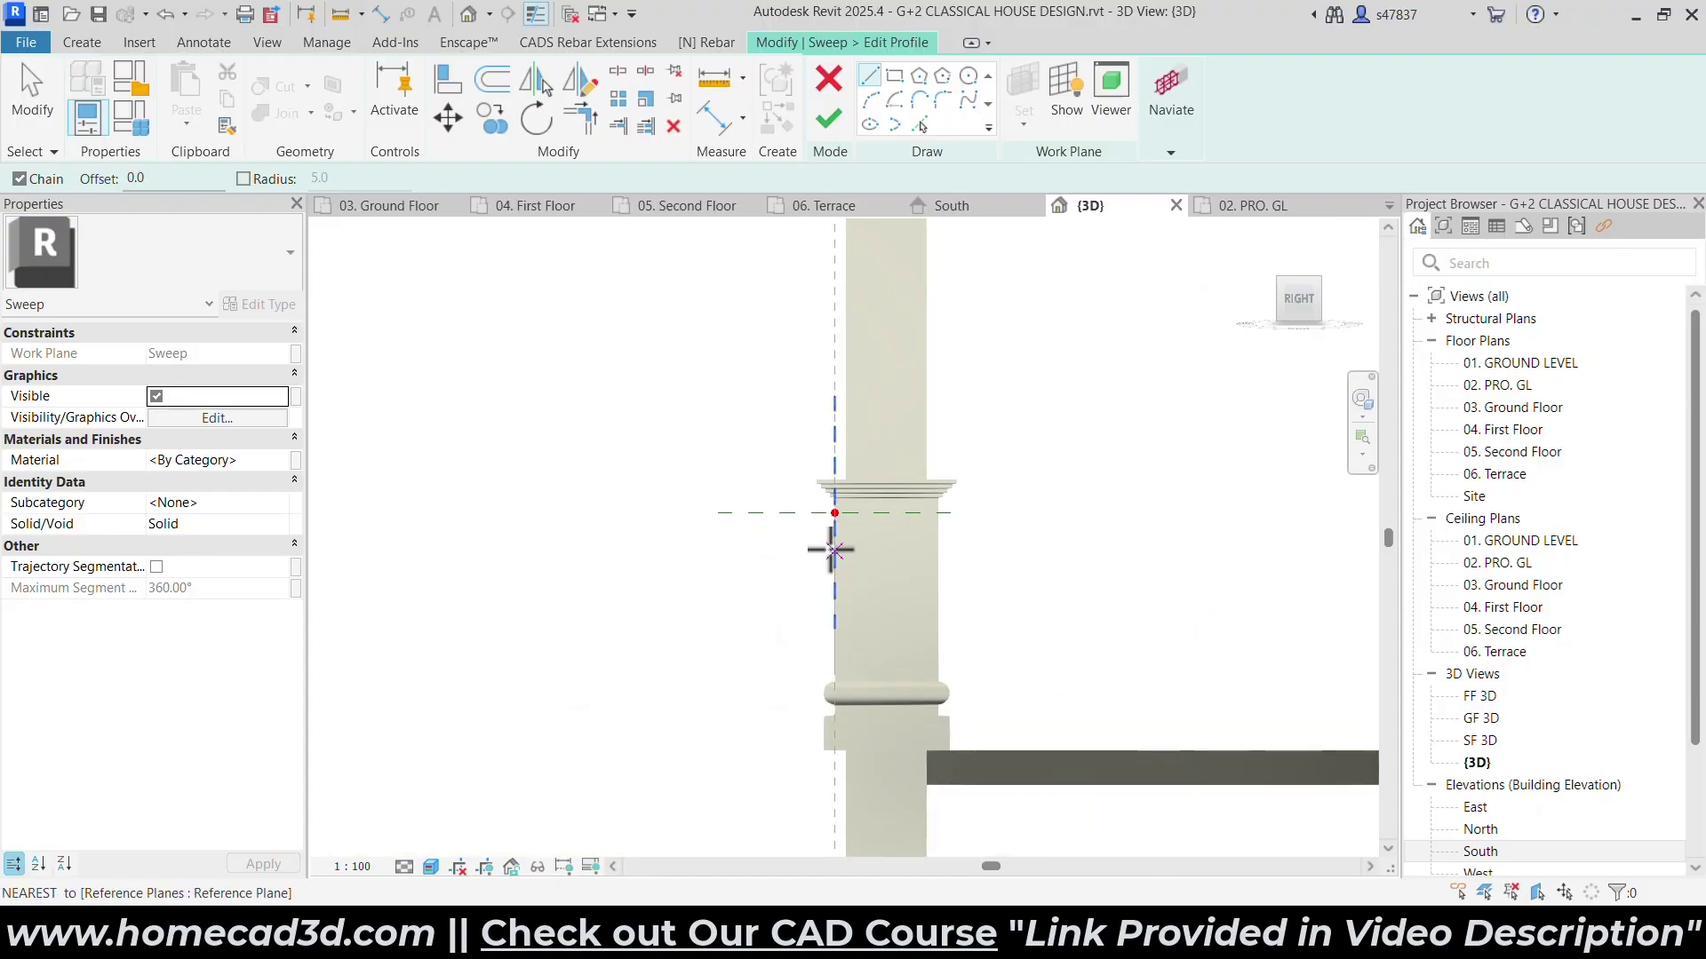
pyautogui.scroll(5, 830, 497)
pyautogui.click(902, 524)
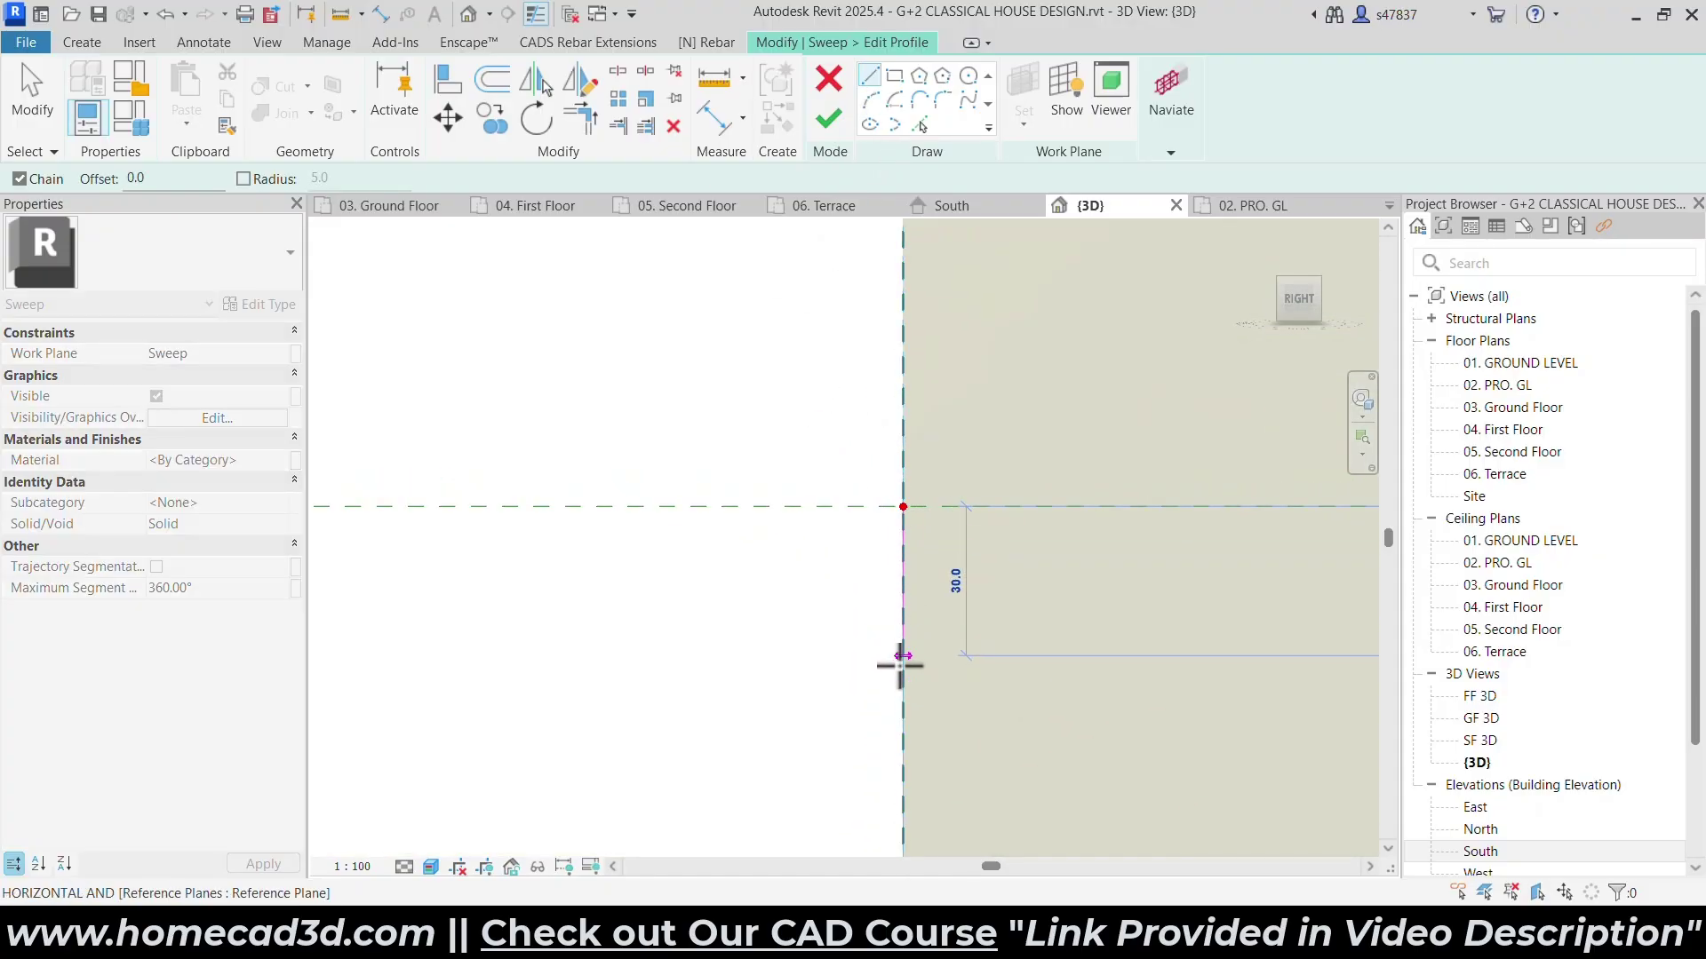
pyautogui.click(902, 655)
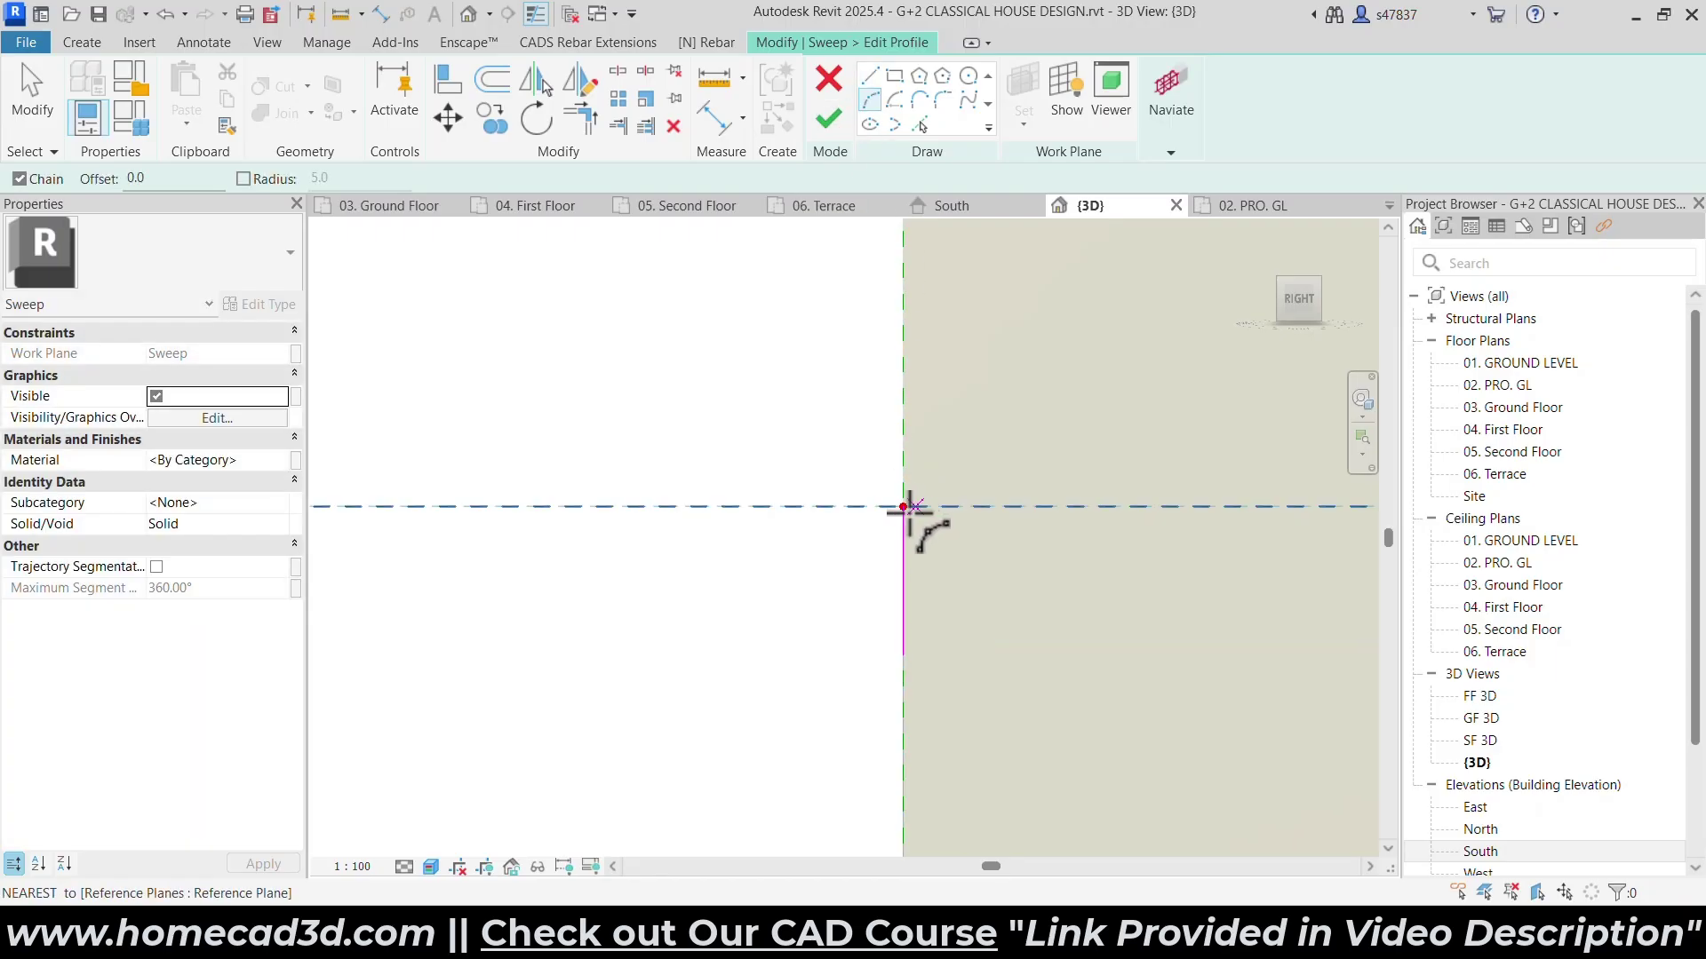
pyautogui.click(903, 655)
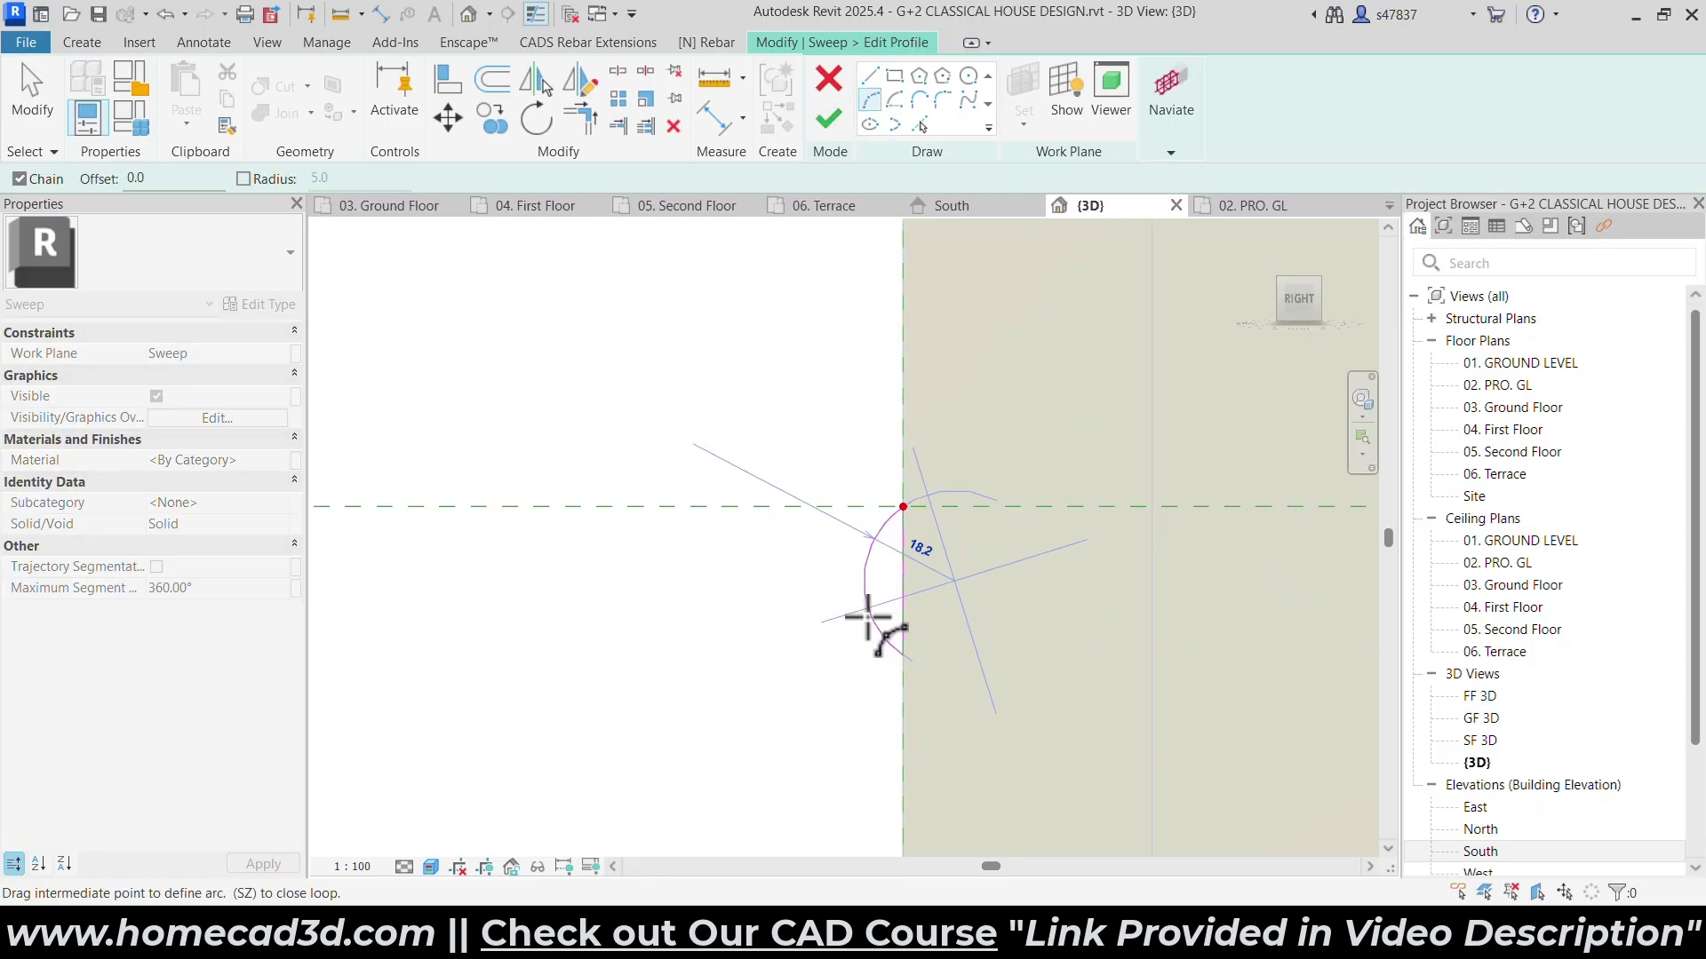
pyautogui.click(833, 598)
pyautogui.scroll(-5, 676, 482)
pyautogui.press('Escape')
pyautogui.press('Escape')
# Finish the profile and the sweep to generate the half-round panel frame on the column base's front face.
pyautogui.scroll(-6, 765, 440)
pyautogui.keyDown('shift'); pyautogui.moveTo(904, 542); pyautogui.dragTo(1065, 577, button='middle'); pyautogui.keyUp('shift')
pyautogui.scroll(3, 721, 408)
pyautogui.click(812, 120)
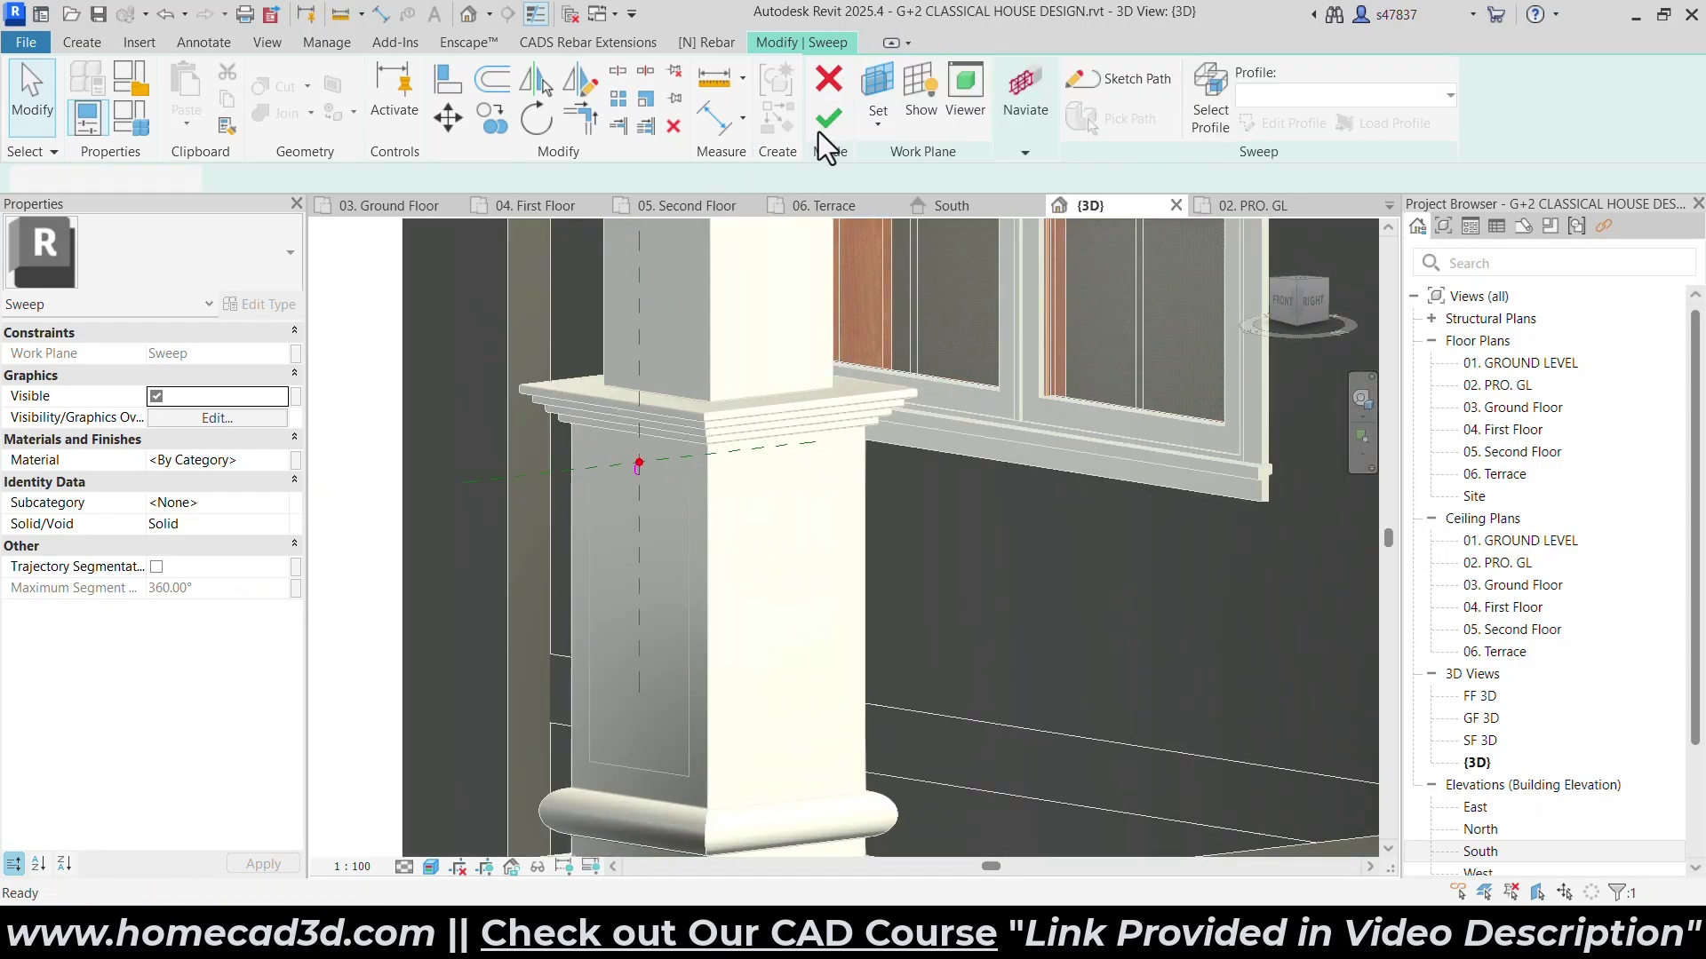
pyautogui.click(821, 121)
pyautogui.press('Escape')
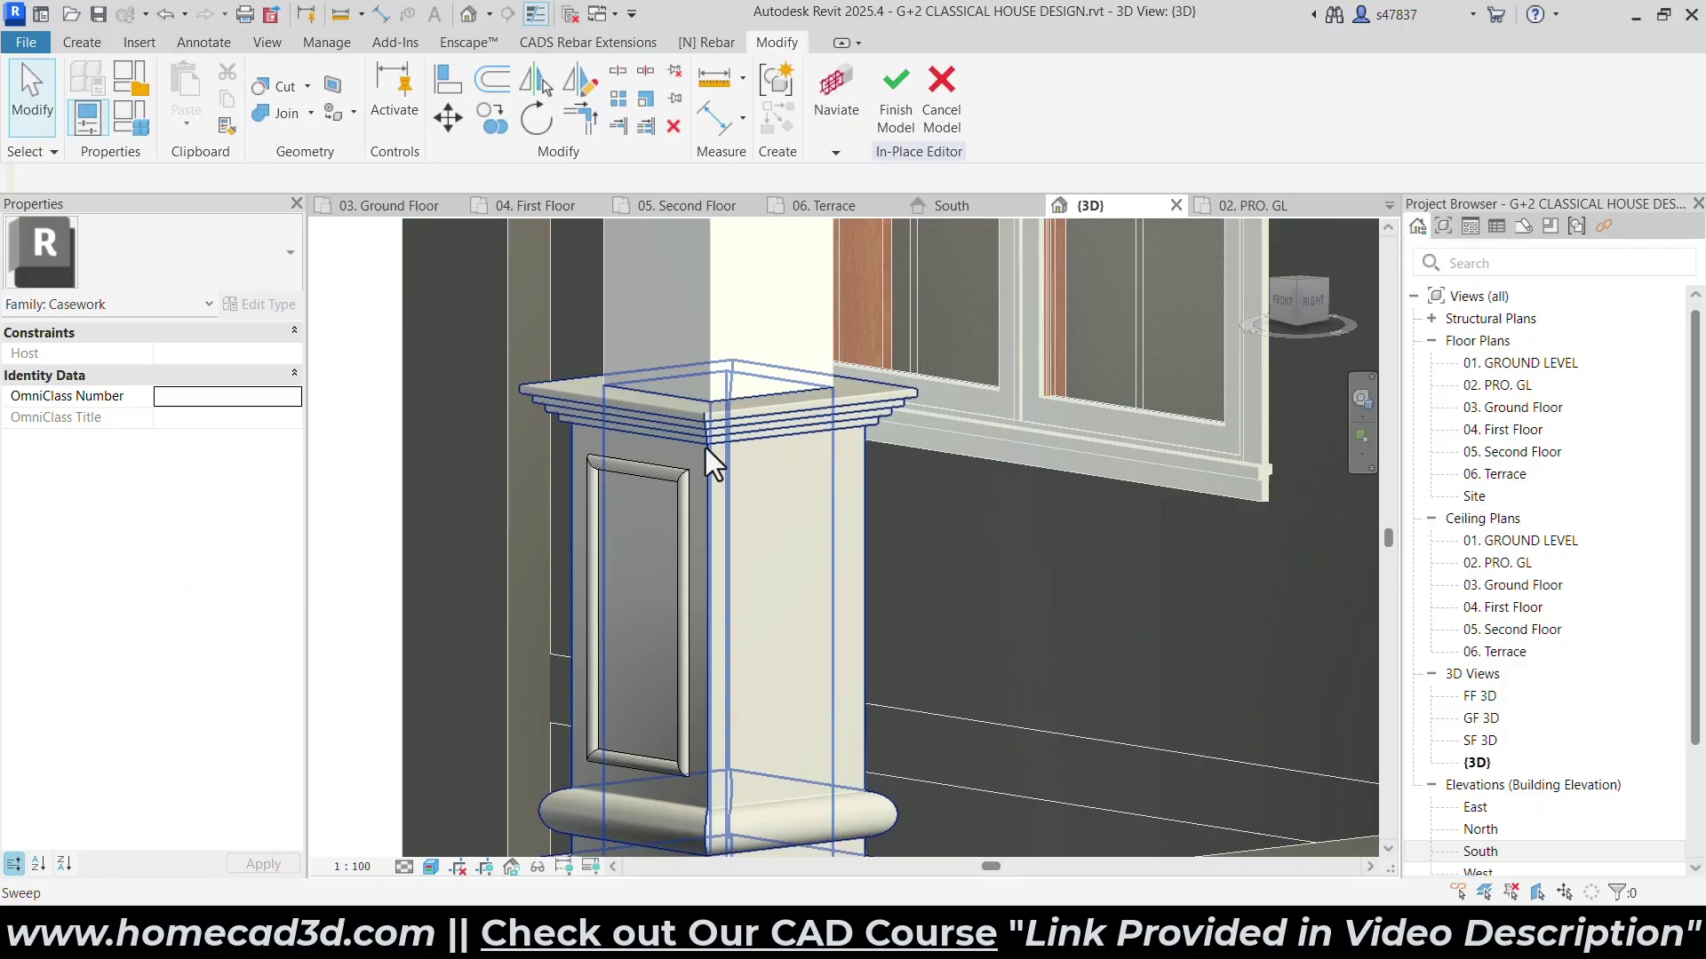
# Select the panel frame sweep and show it in the 04. First Floor plan with the wireframe visual style.
pyautogui.click(802, 477)
pyautogui.moveTo(784, 497); pyautogui.dragTo(774, 474)
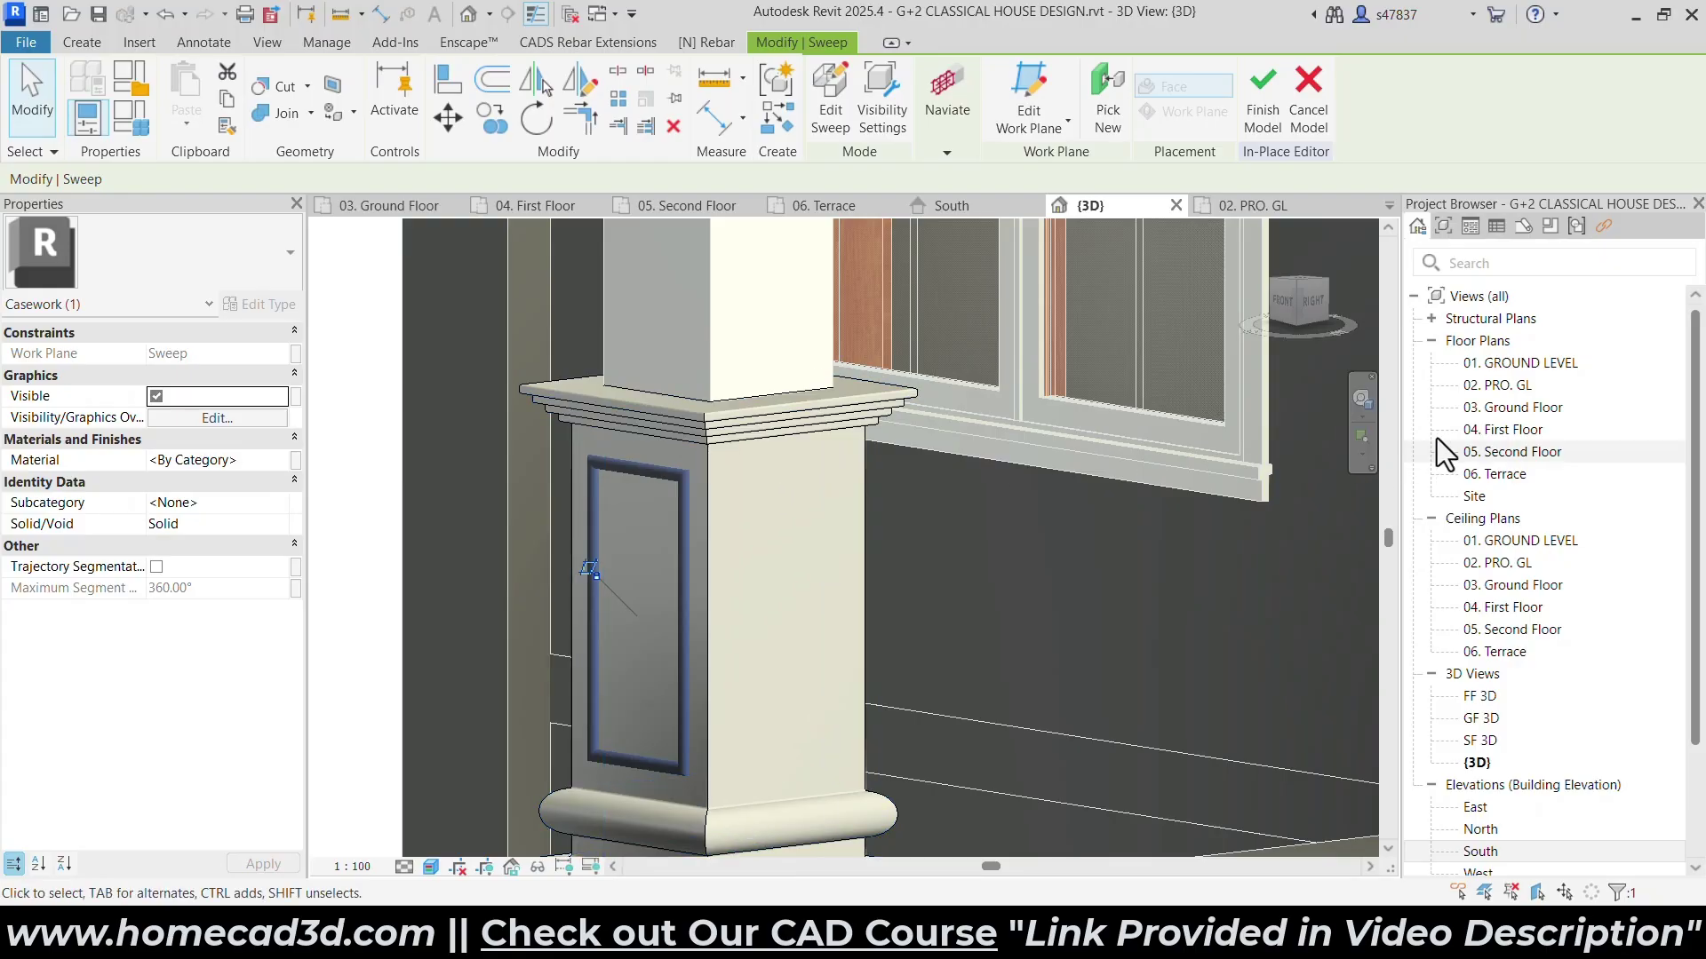
pyautogui.click(1497, 430)
pyautogui.doubleClick(1492, 430)
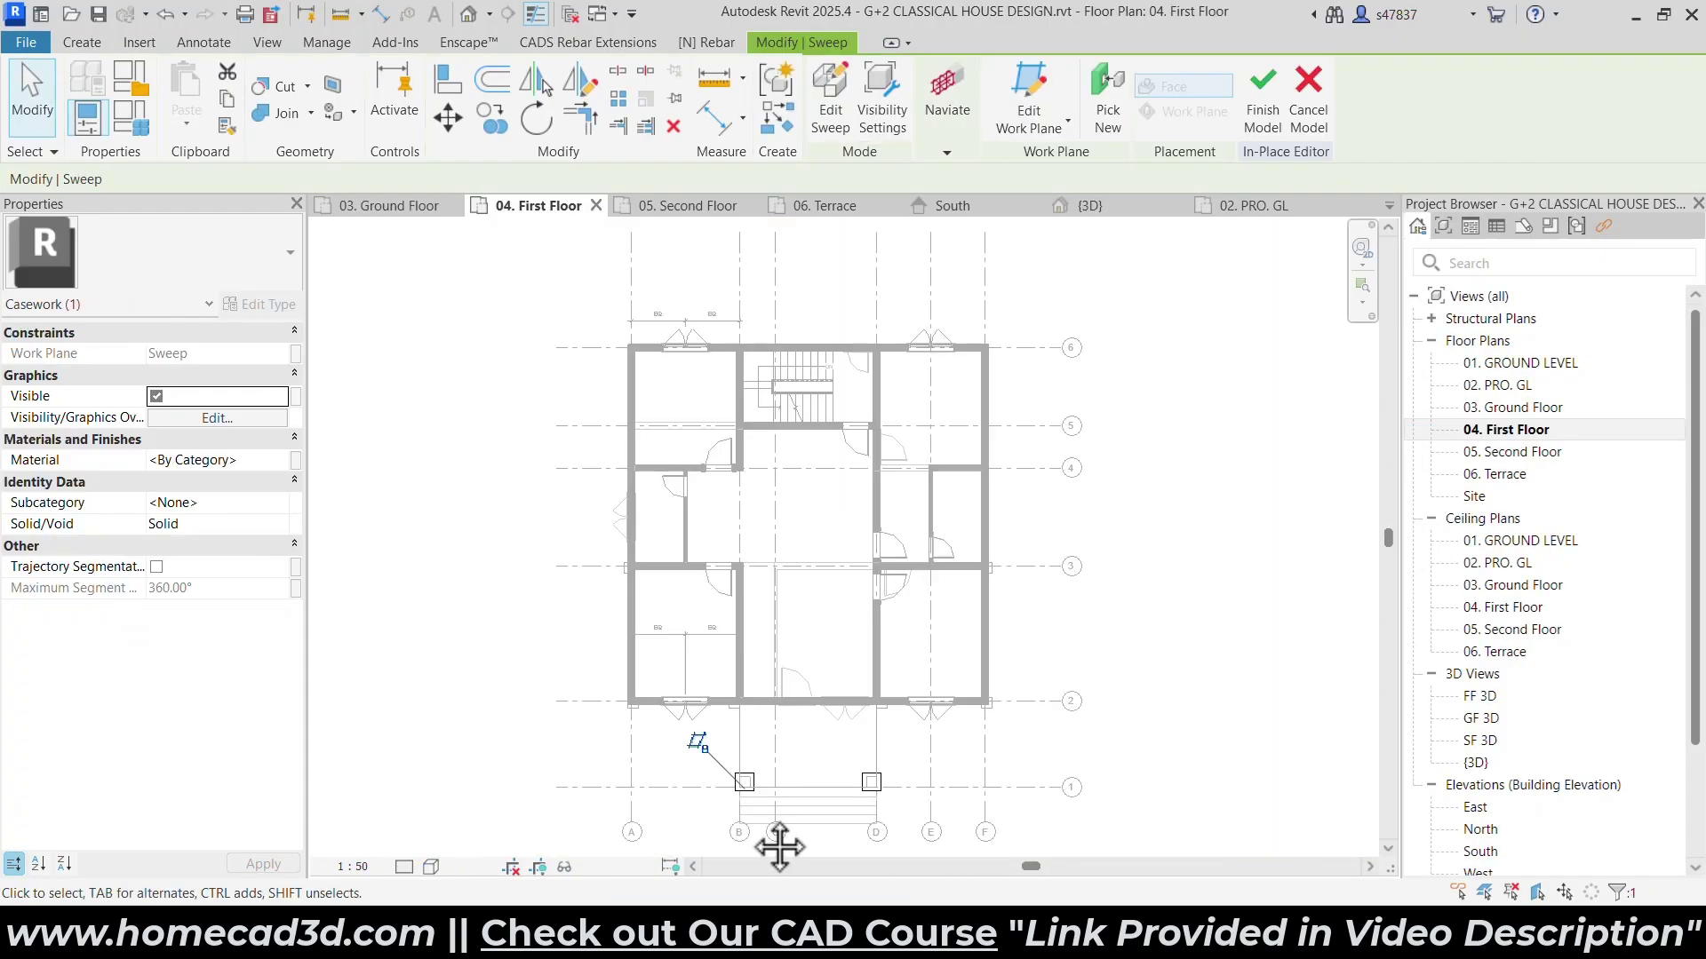
pyautogui.scroll(6, 770, 640)
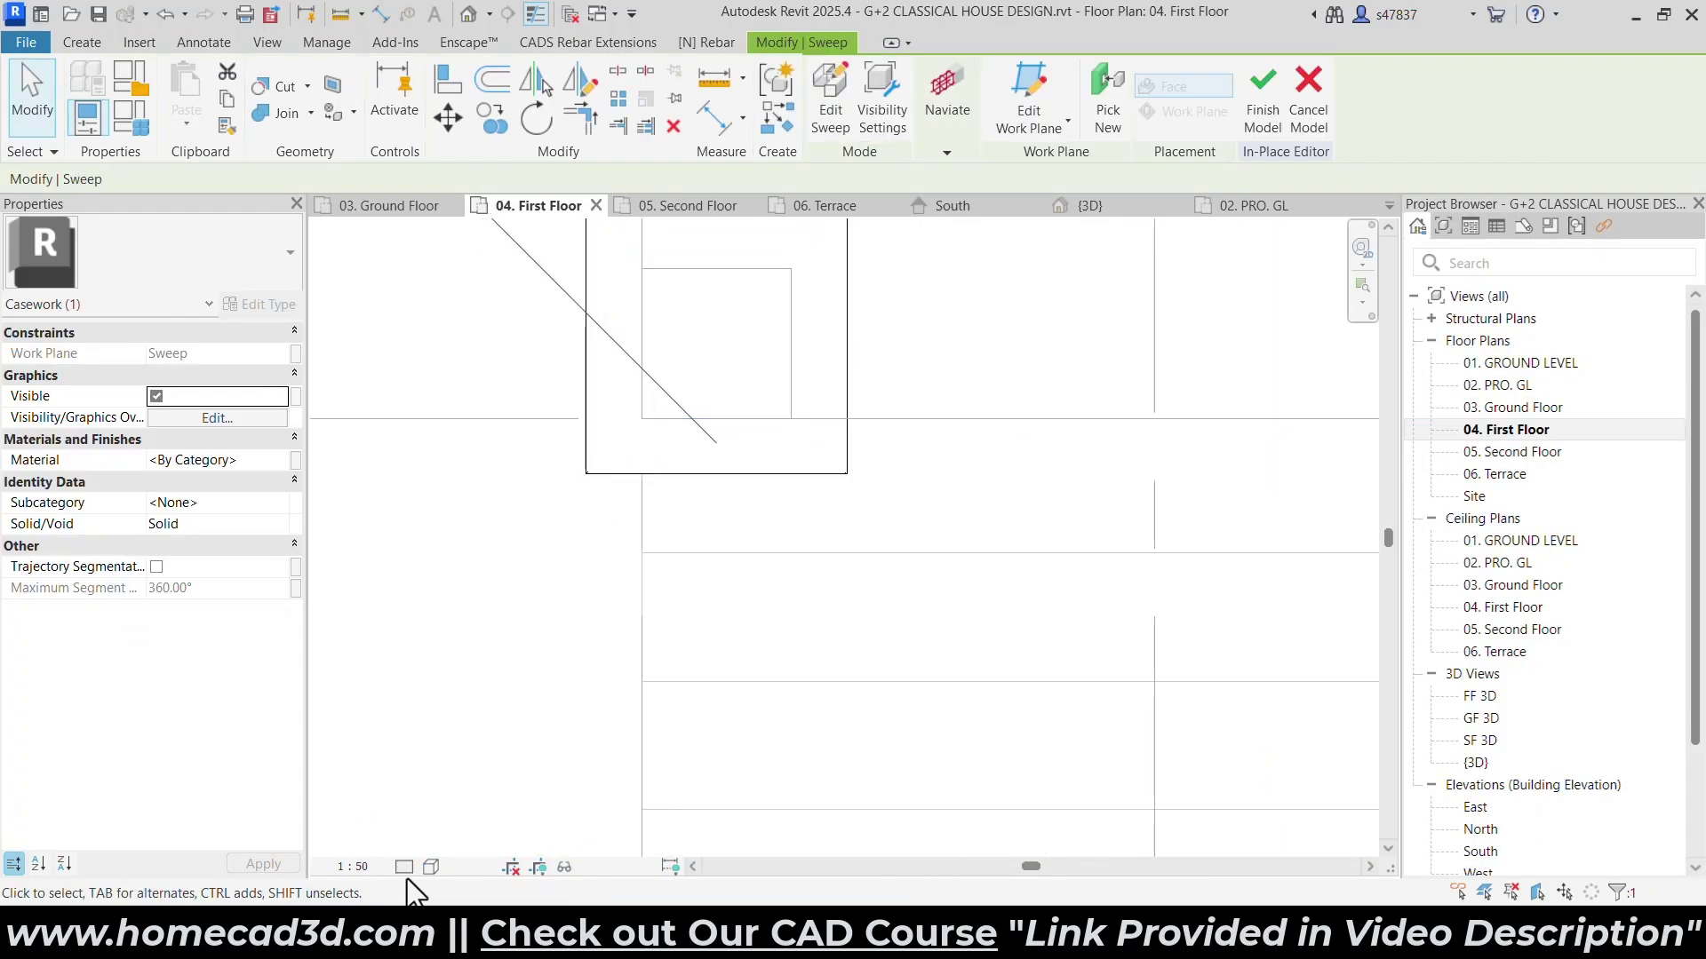
pyautogui.click(430, 866)
pyautogui.click(467, 736)
pyautogui.scroll(2, 668, 715)
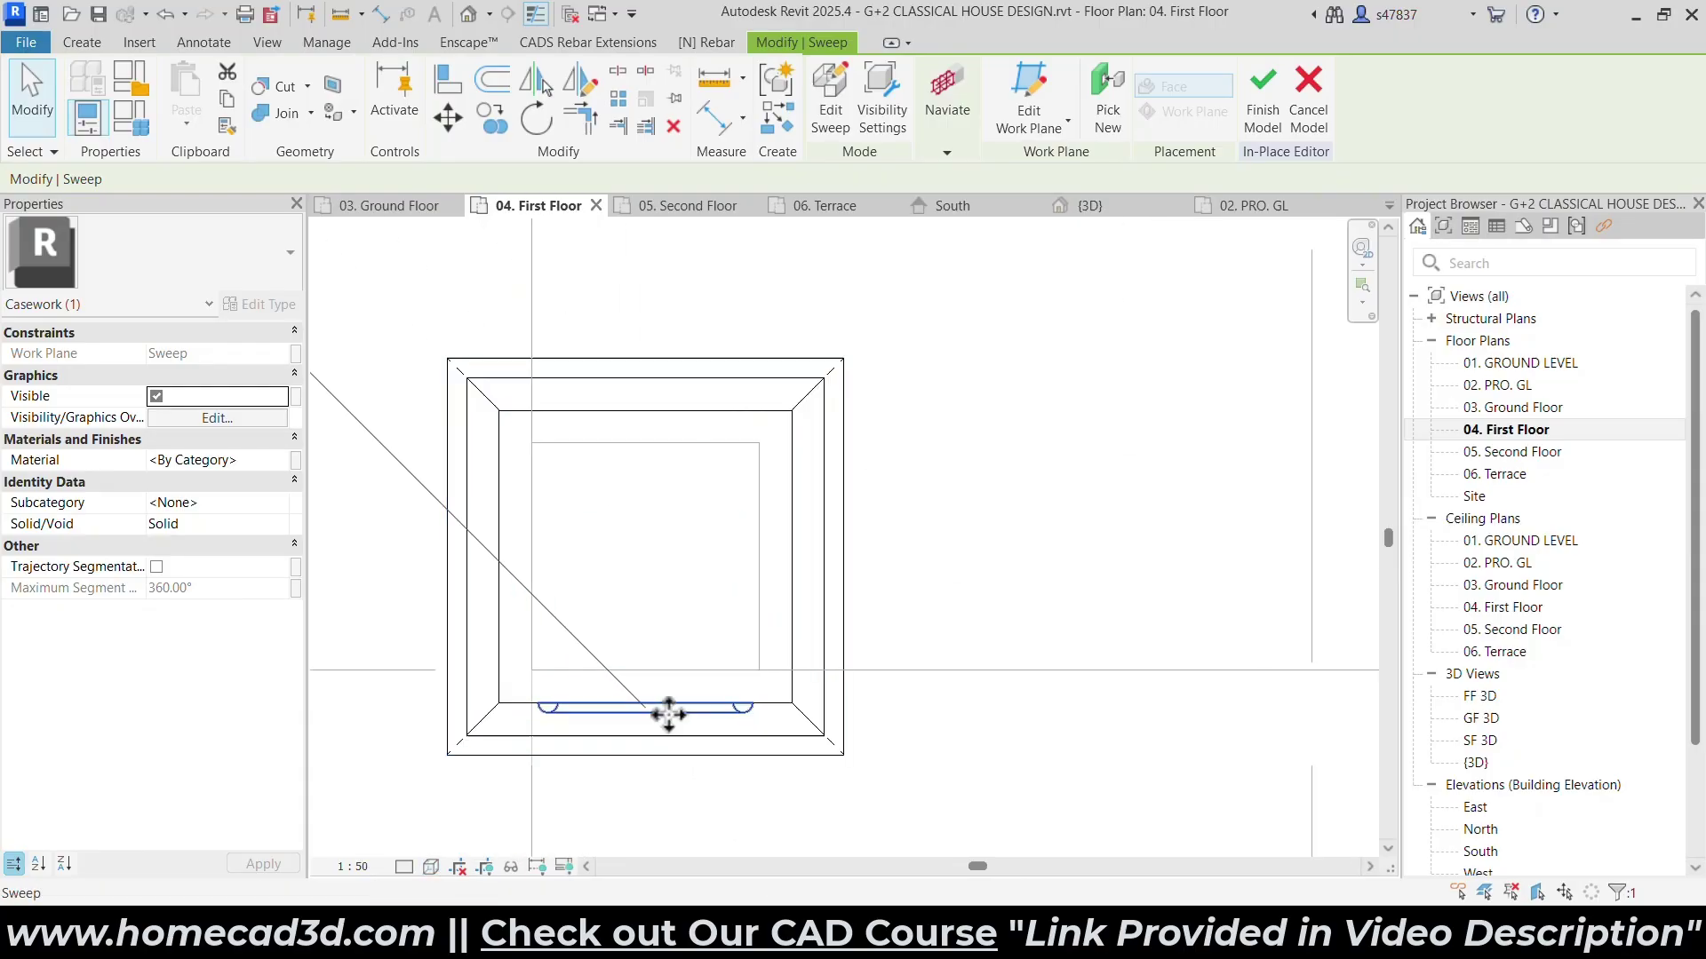
# Copy the panel frame horizontally to the empty area to the right of the column base.
pyautogui.click(493, 118)
pyautogui.click(645, 706)
pyautogui.click(1022, 706)
# Make a copy of the duplicated frame rotated 90° about its midpoint and delete the unrotated duplicate.
pyautogui.click(545, 124)
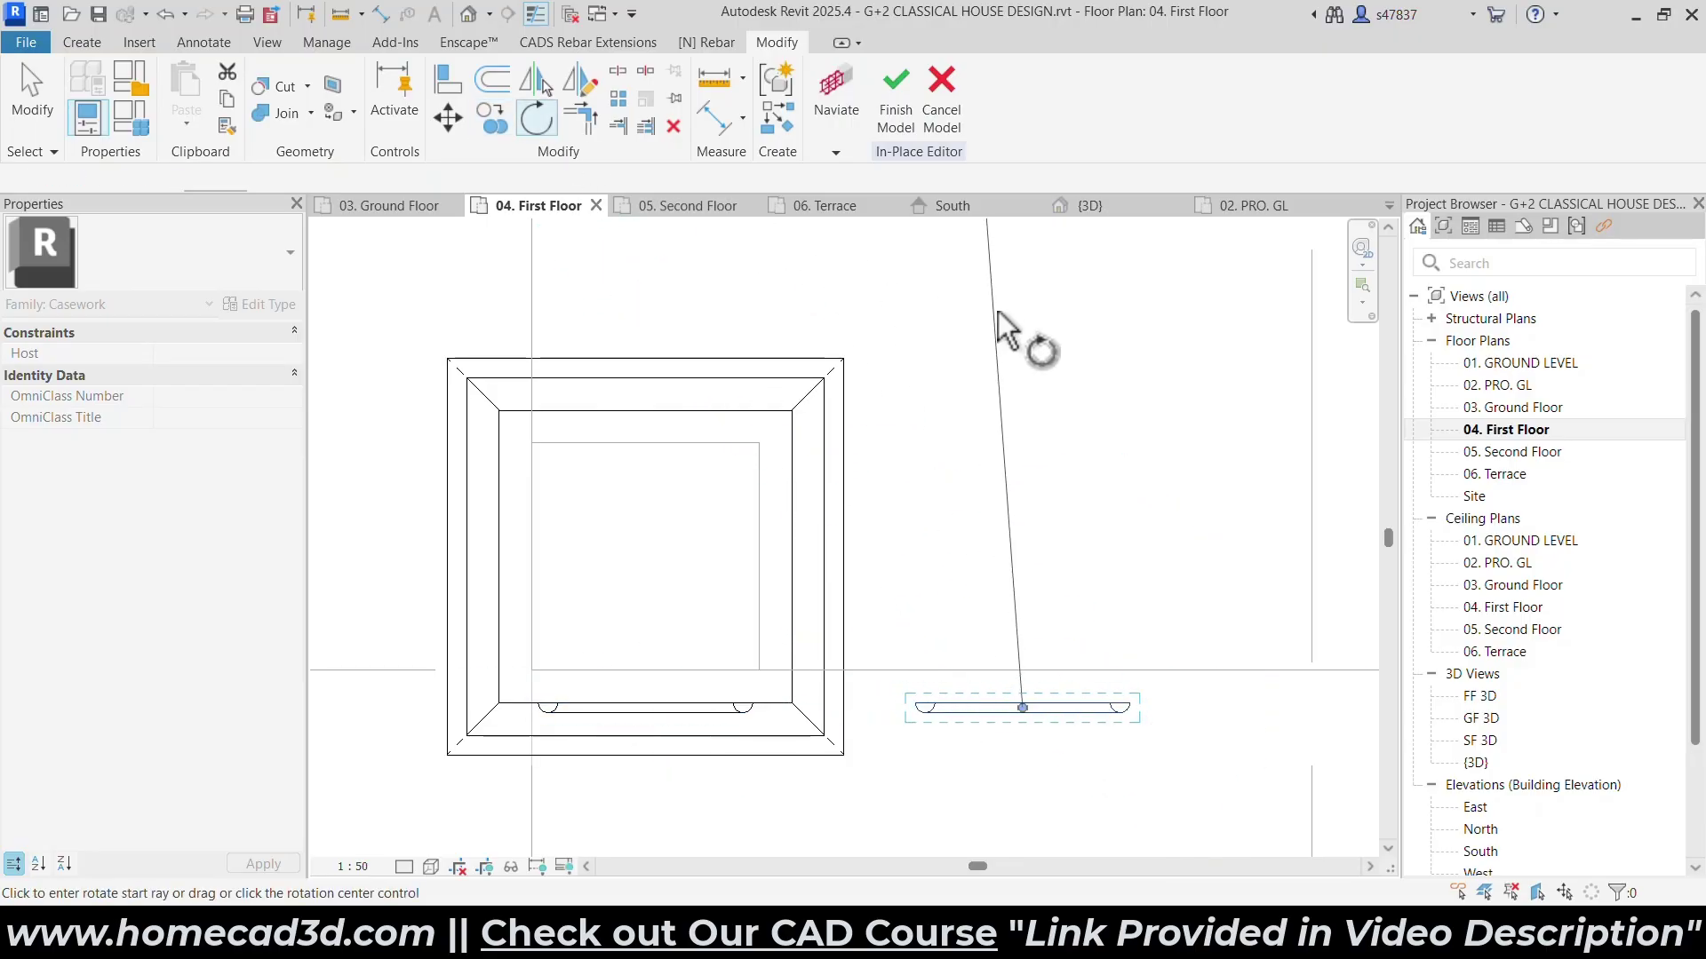
pyautogui.click(1016, 311)
pyautogui.click(373, 715)
pyautogui.click(1079, 661)
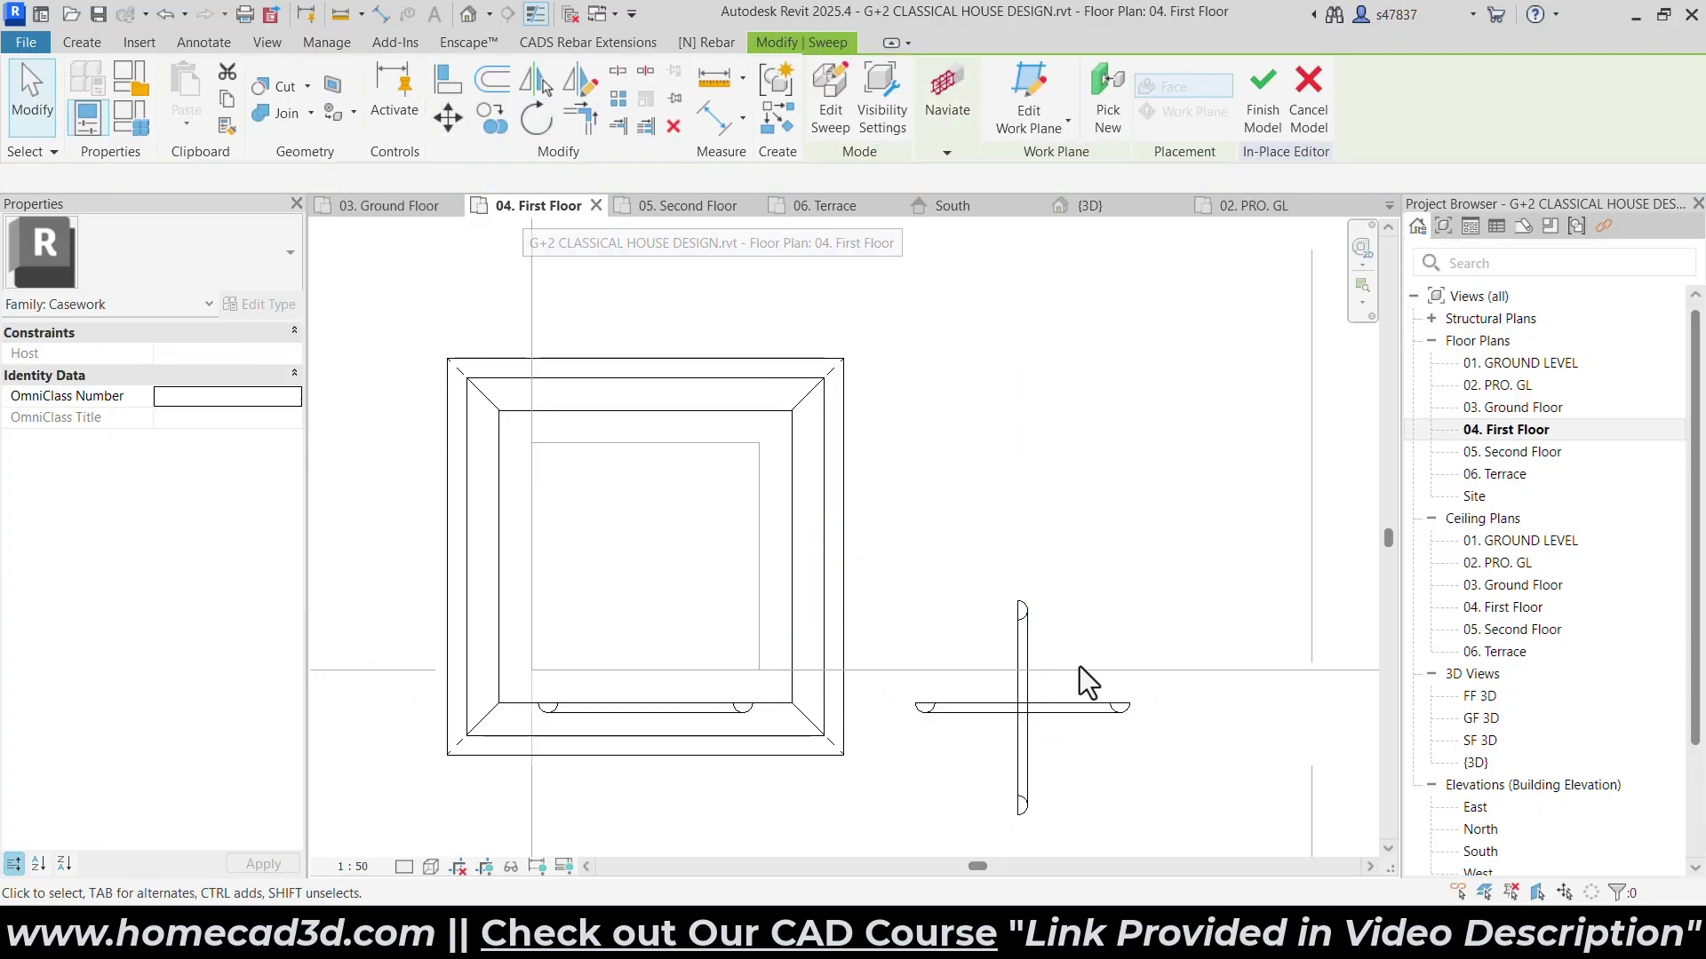
pyautogui.click(1079, 713)
pyautogui.press('Delete')
# Move the rotated panel frame onto the right-hand face of the column base in plan.
pyautogui.click(1027, 704)
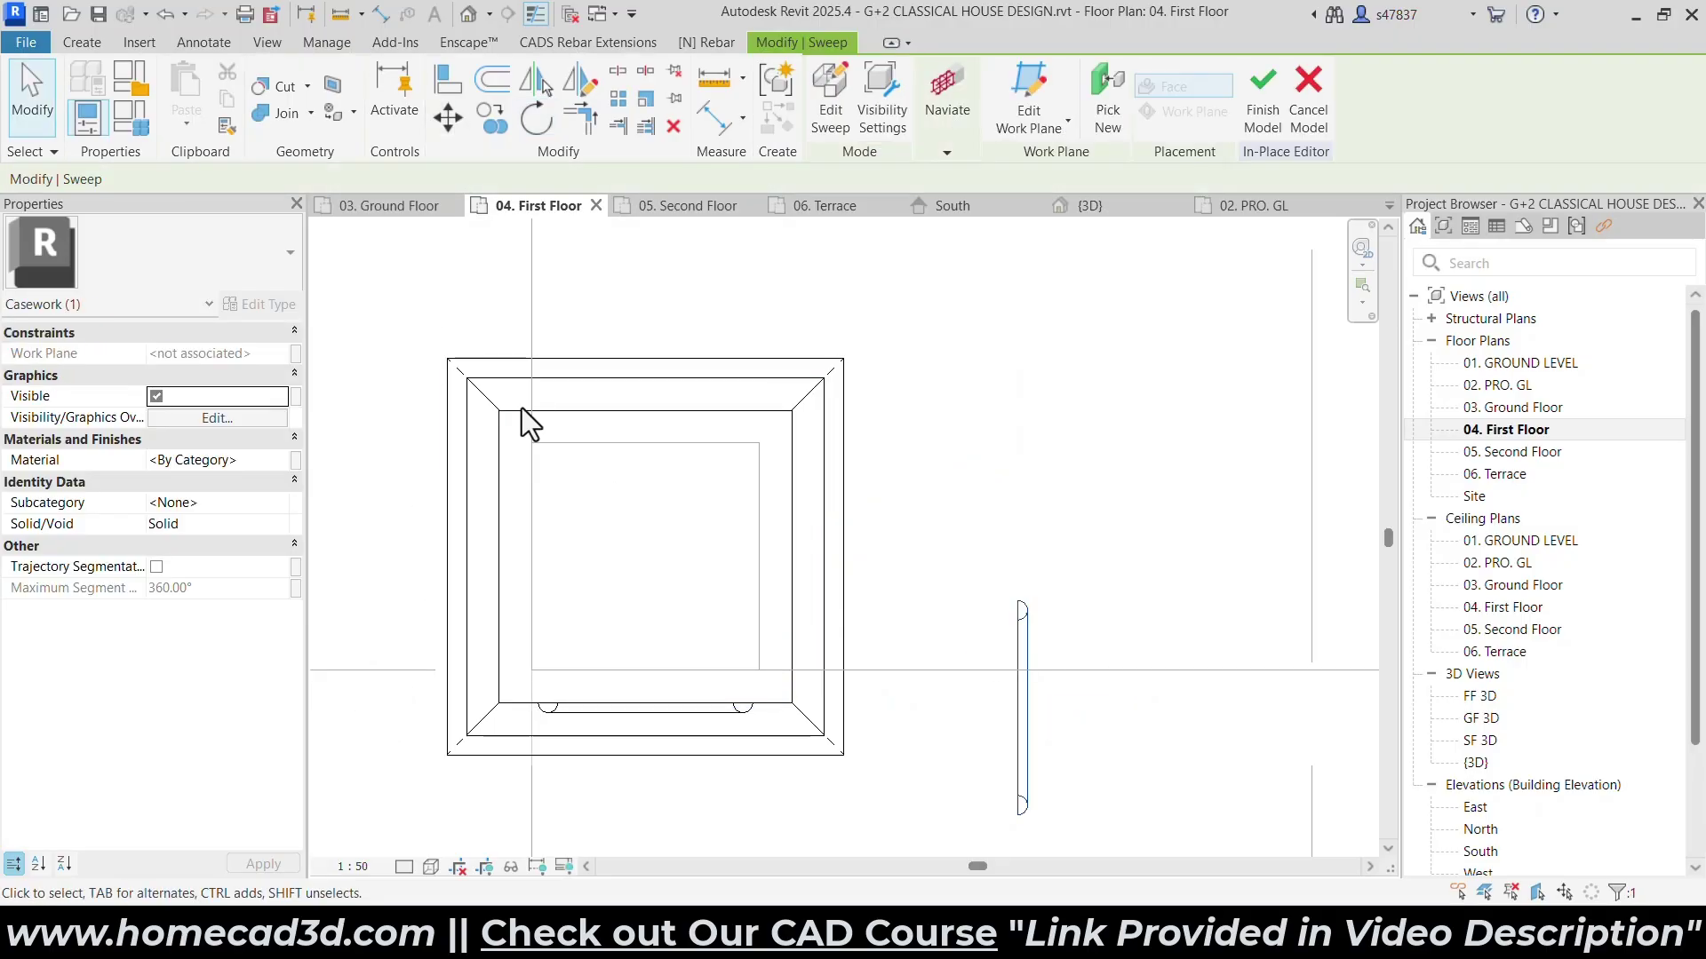
pyautogui.click(449, 120)
pyautogui.click(1020, 708)
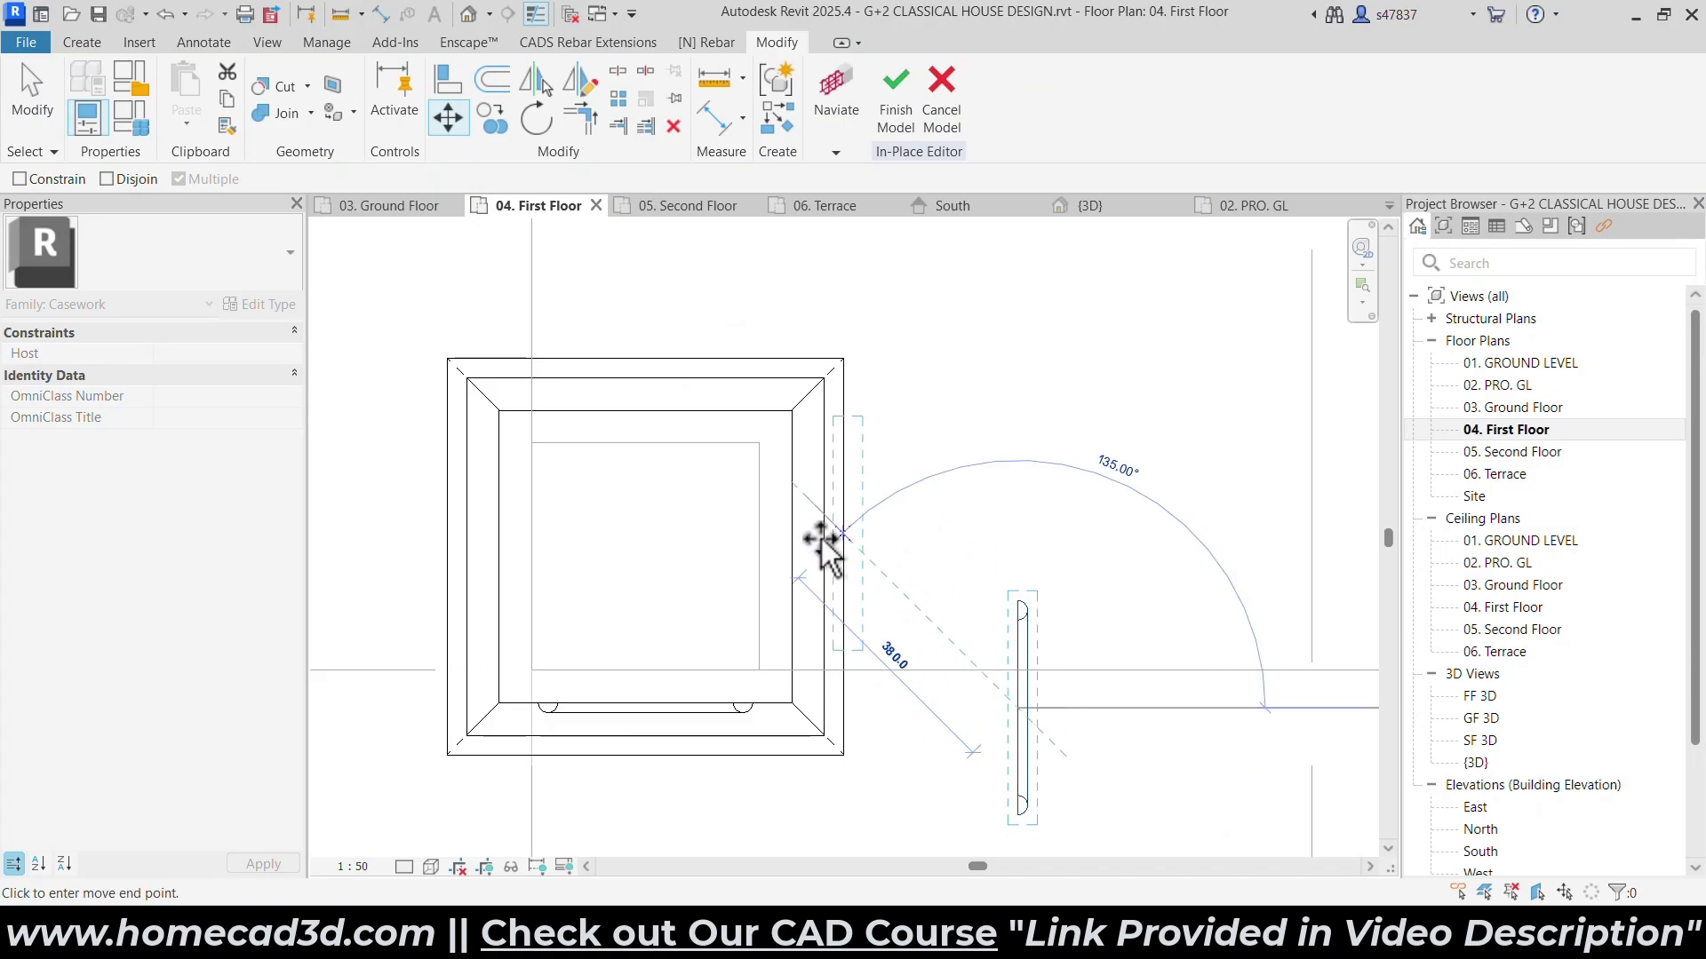
pyautogui.scroll(3, 791, 537)
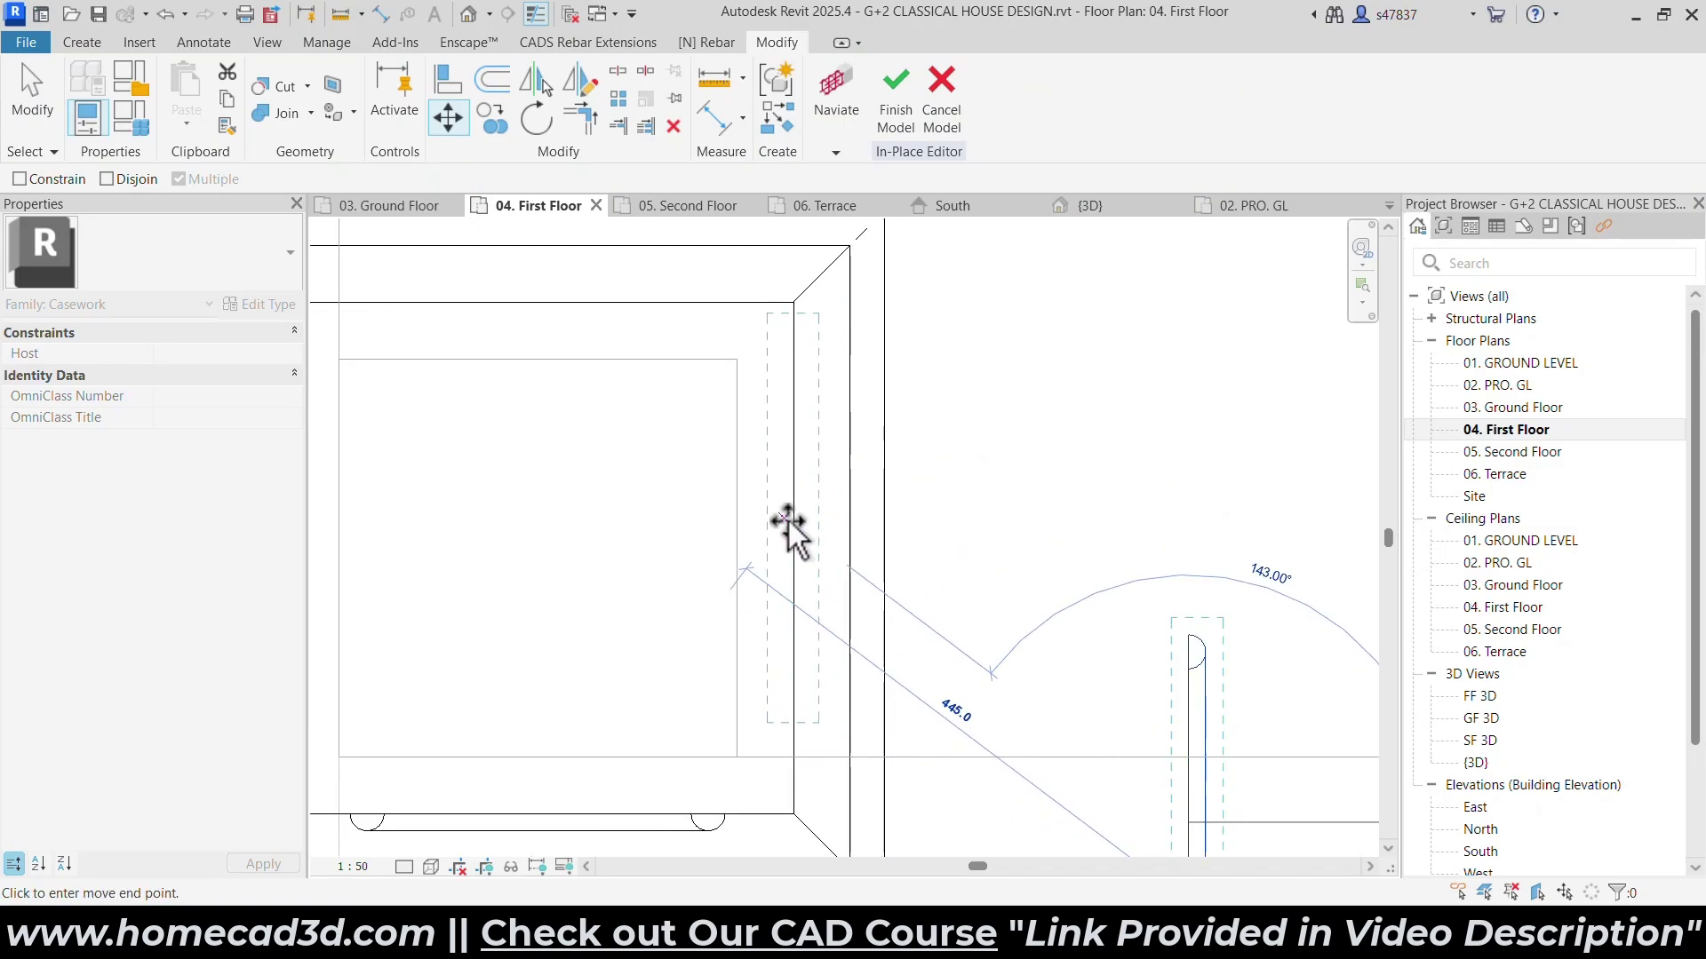
pyautogui.click(809, 555)
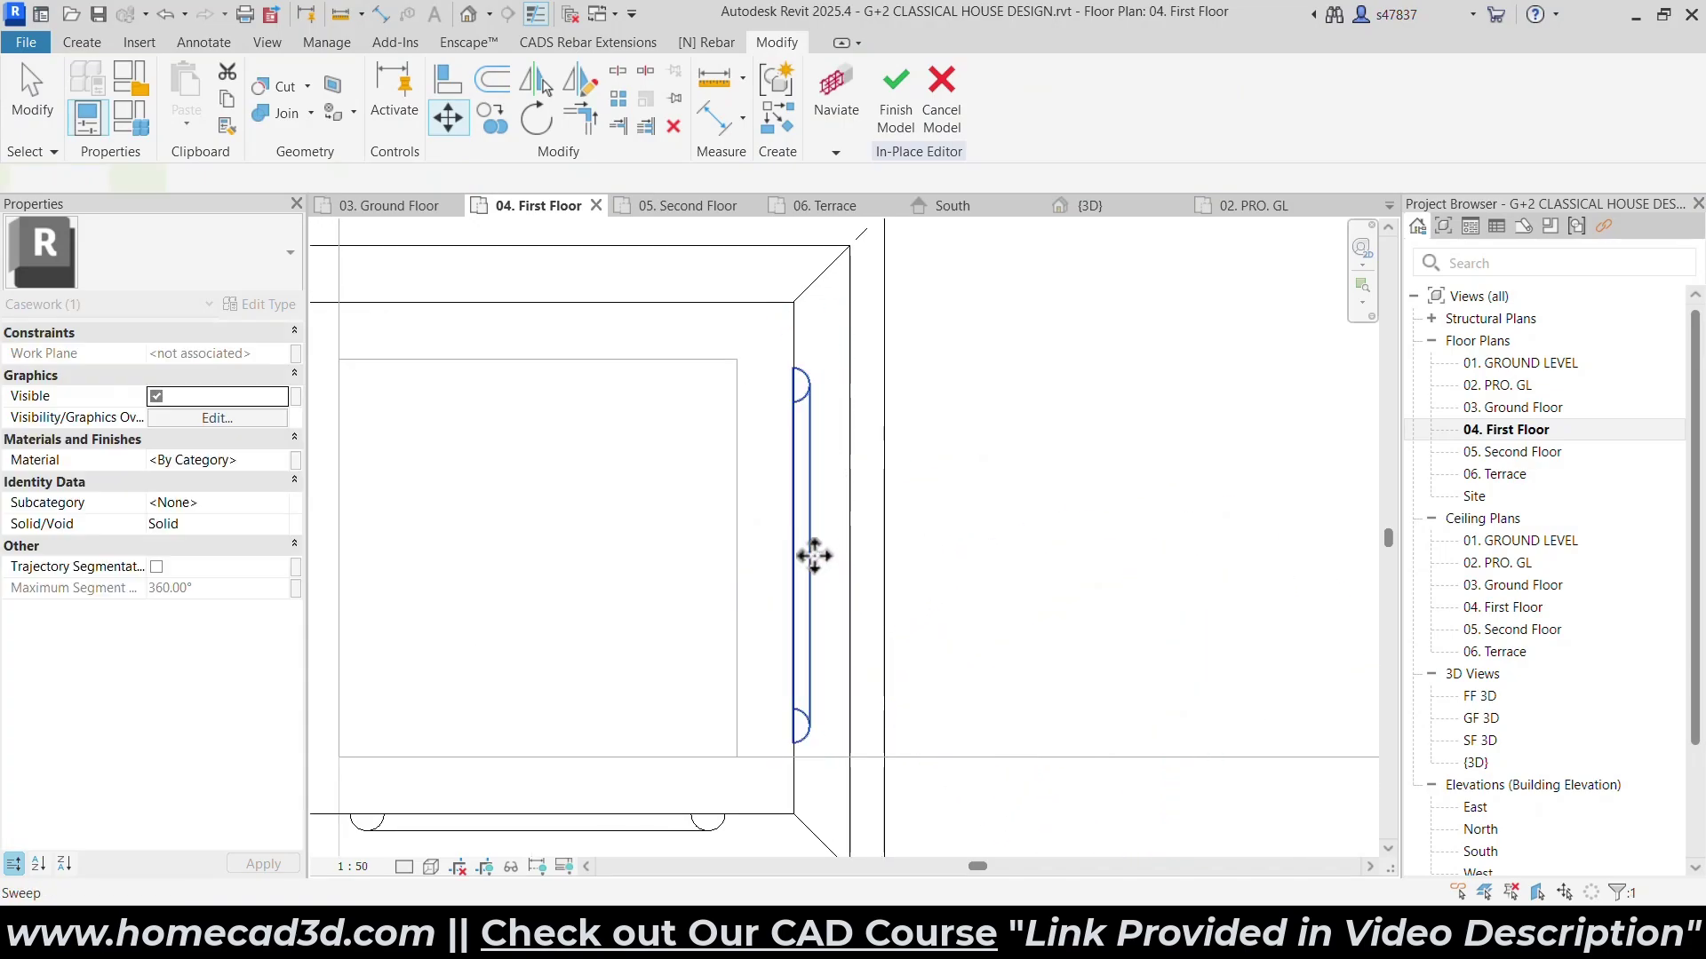
# Shift the side panel frame horizontally from its inner corner so its flat back meets the column base's face line.
pyautogui.scroll(5, 781, 391)
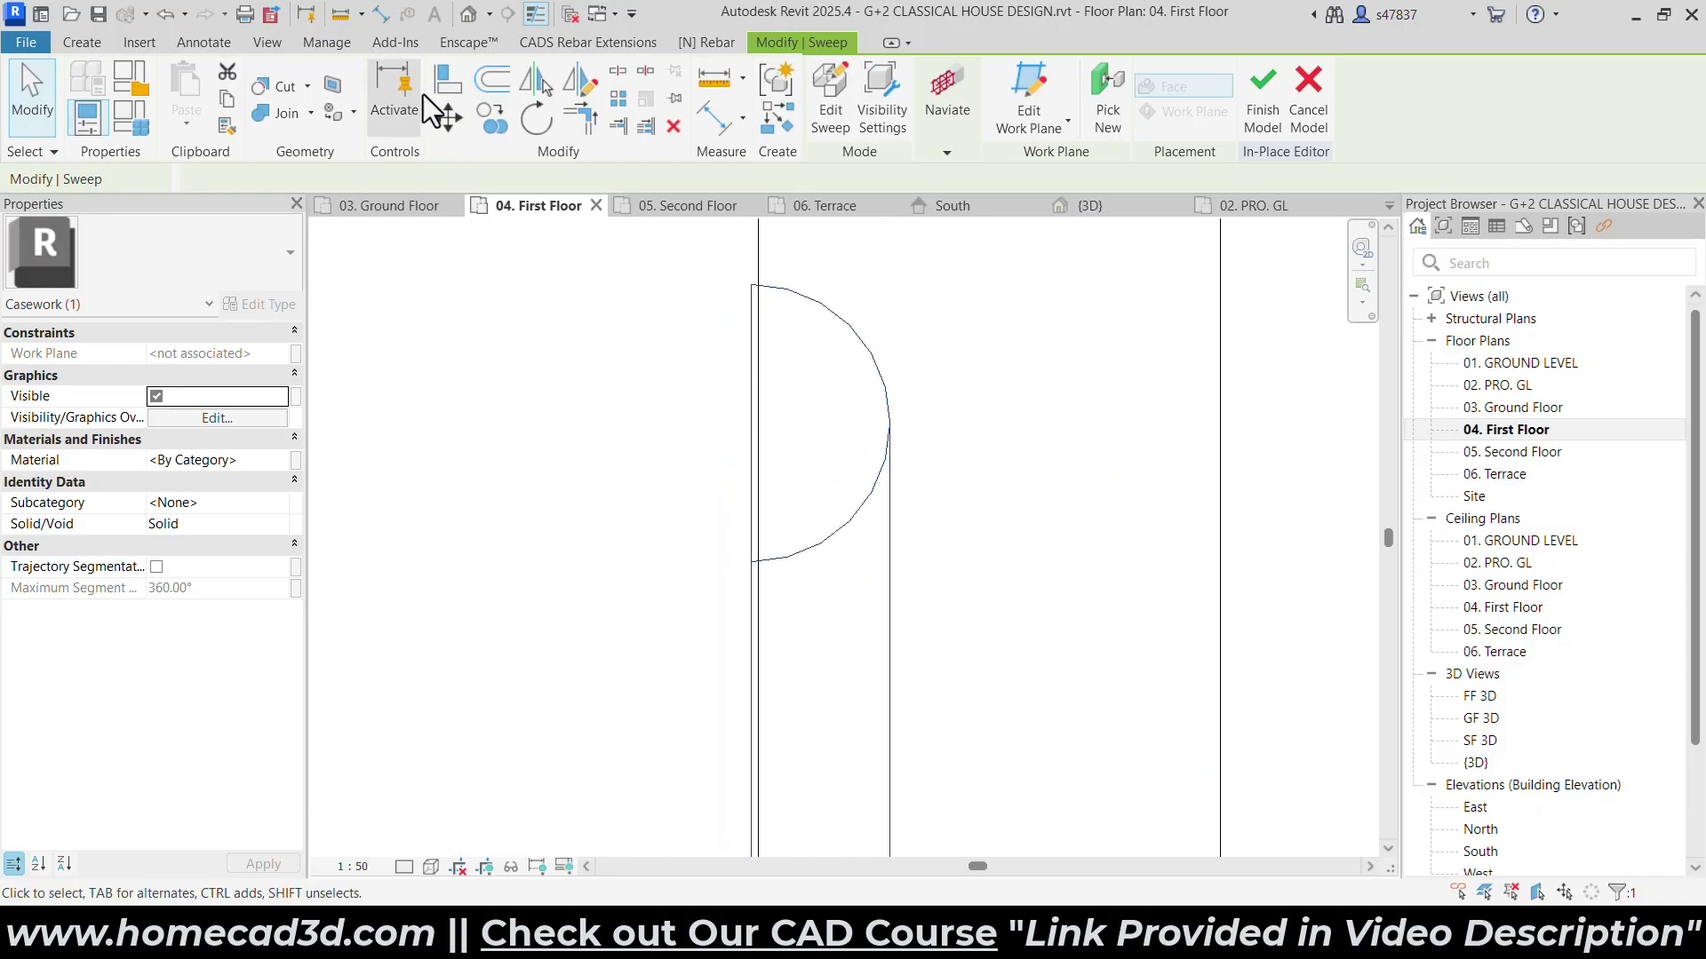
pyautogui.click(448, 118)
pyautogui.scroll(4, 769, 255)
pyautogui.click(684, 276)
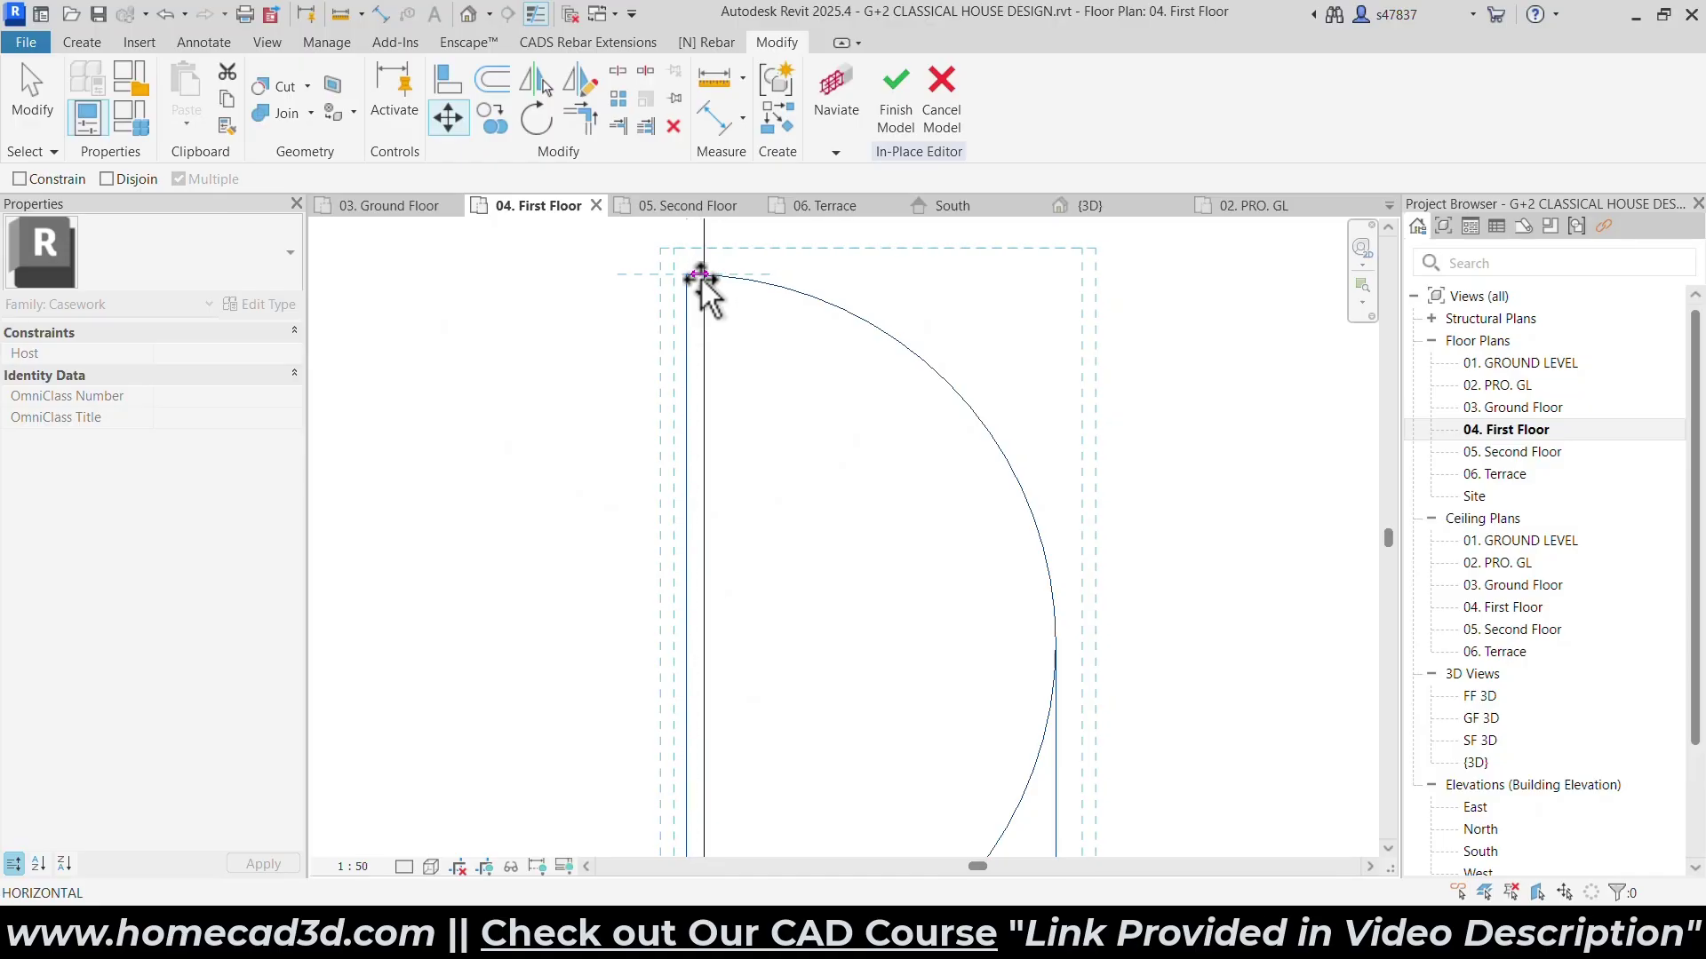
pyautogui.click(724, 279)
# Select the side panel frame in the 3D view from the front and nudge it slightly outward from the column base.
pyautogui.click(469, 14)
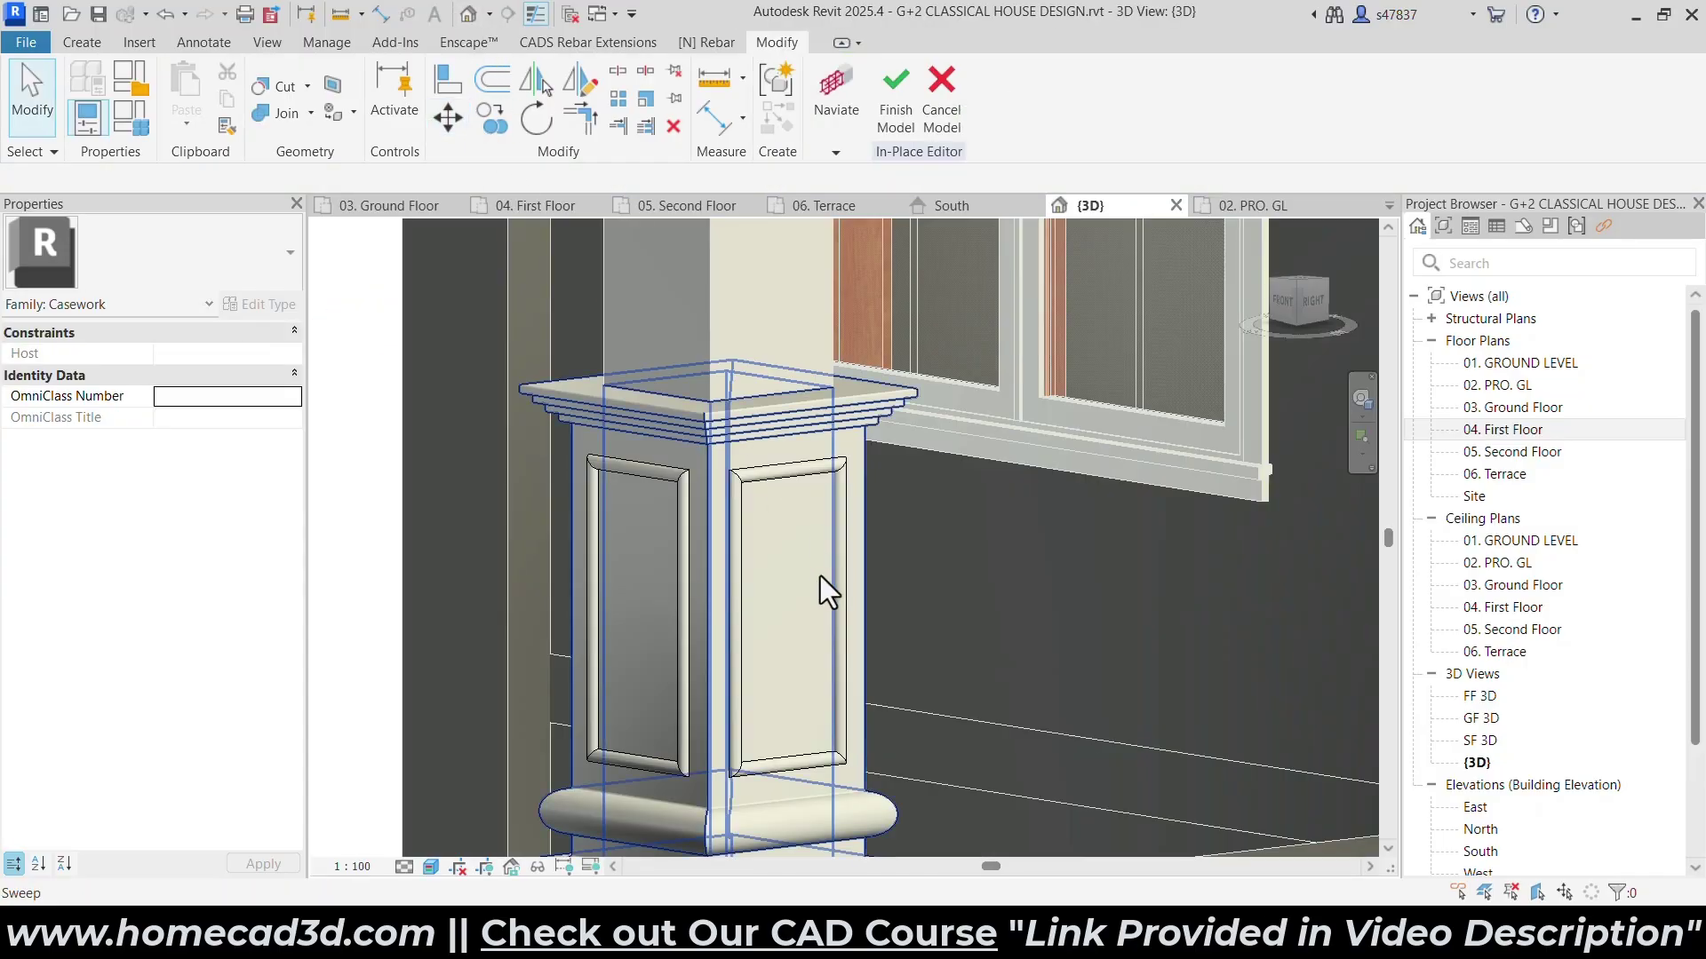
pyautogui.click(741, 517)
pyautogui.click(1281, 311)
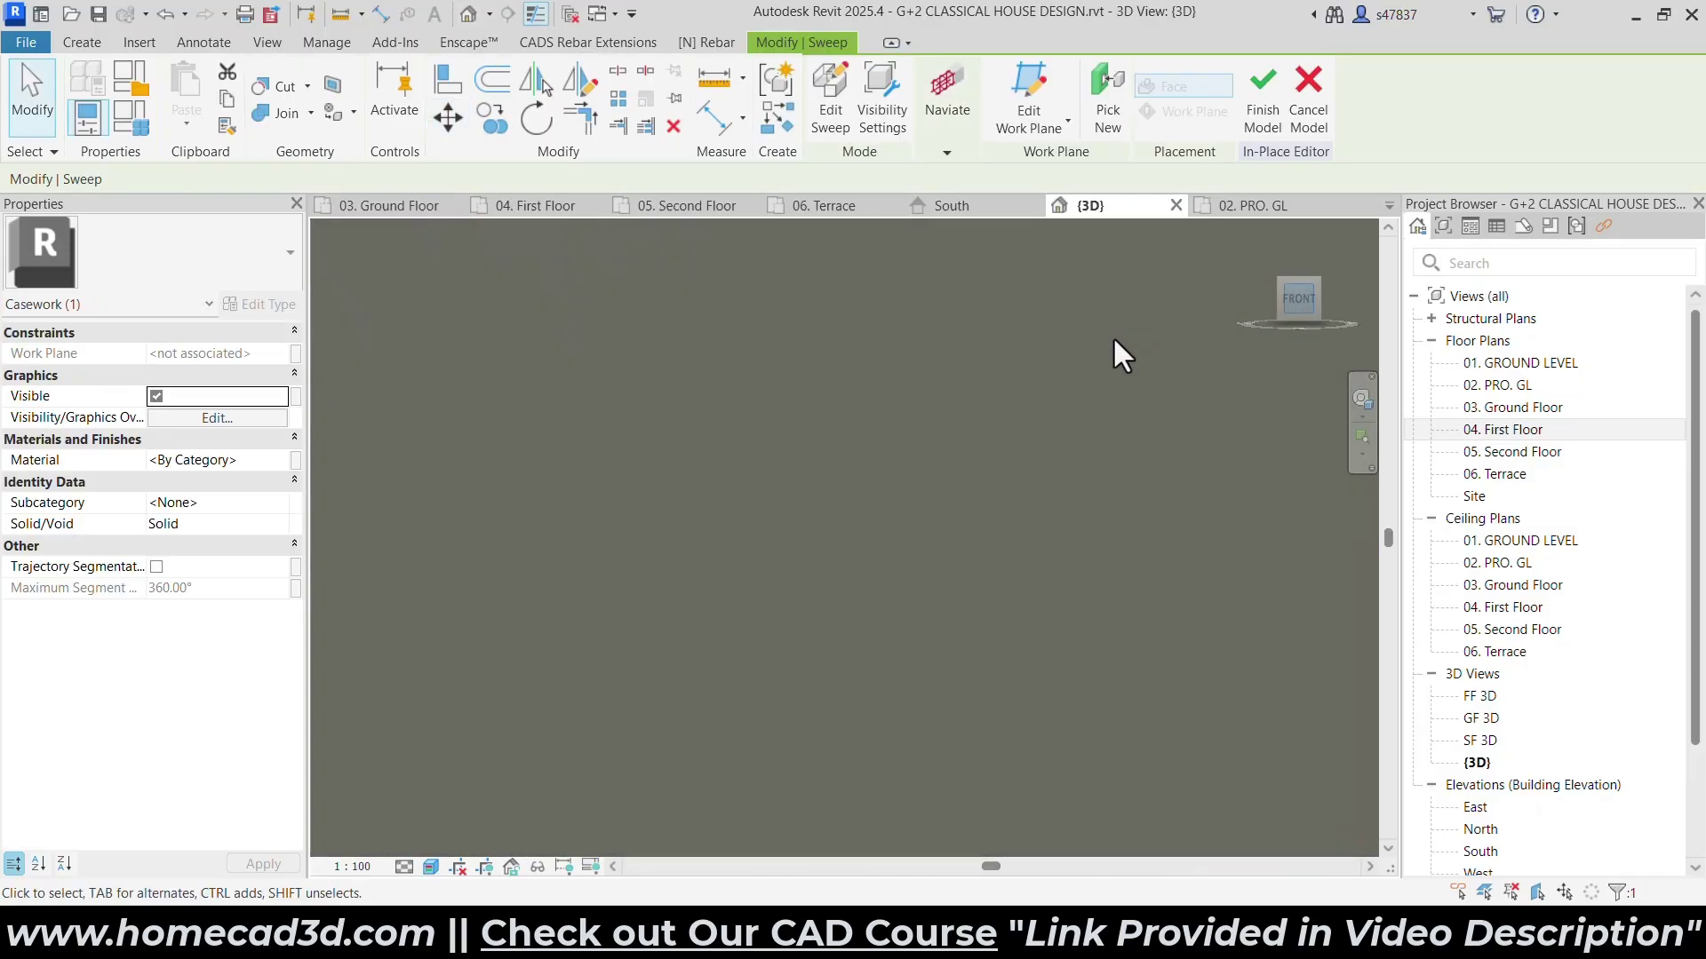
pyautogui.moveTo(1112, 336); pyautogui.dragTo(908, 417, button='middle')
pyautogui.scroll(4, 863, 256)
pyautogui.scroll(8, 820, 261)
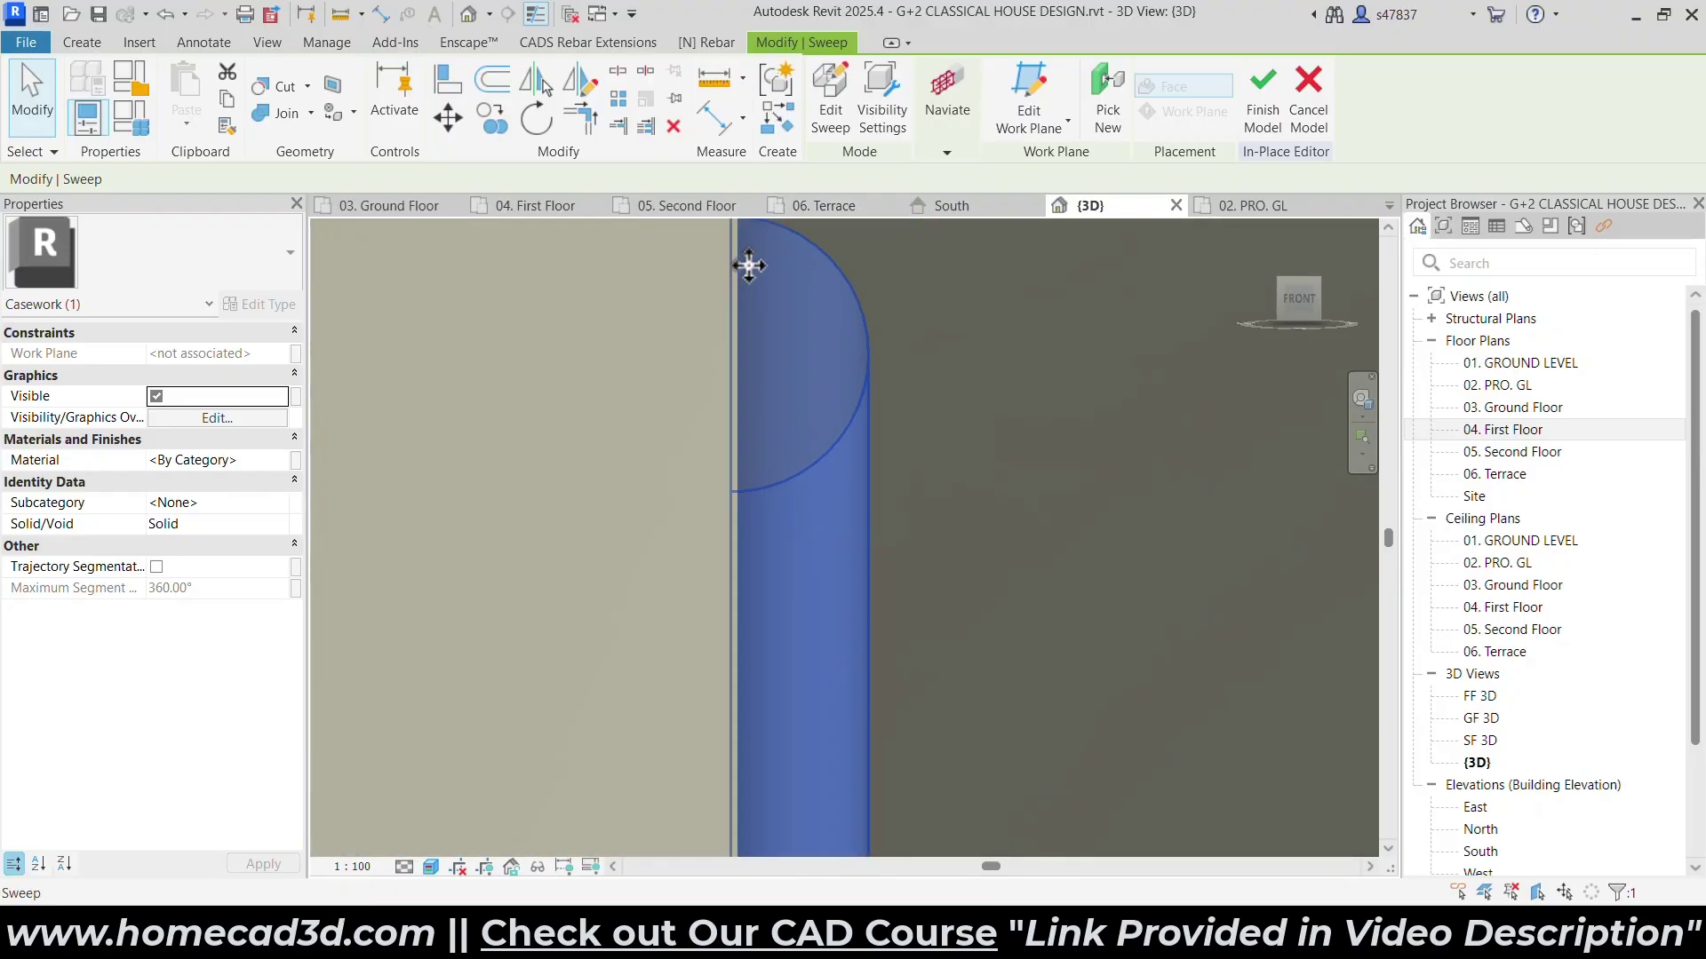
pyautogui.moveTo(778, 309); pyautogui.dragTo(772, 402, button='middle')
pyautogui.press('Right')
pyautogui.press('Right')
pyautogui.press('Right')
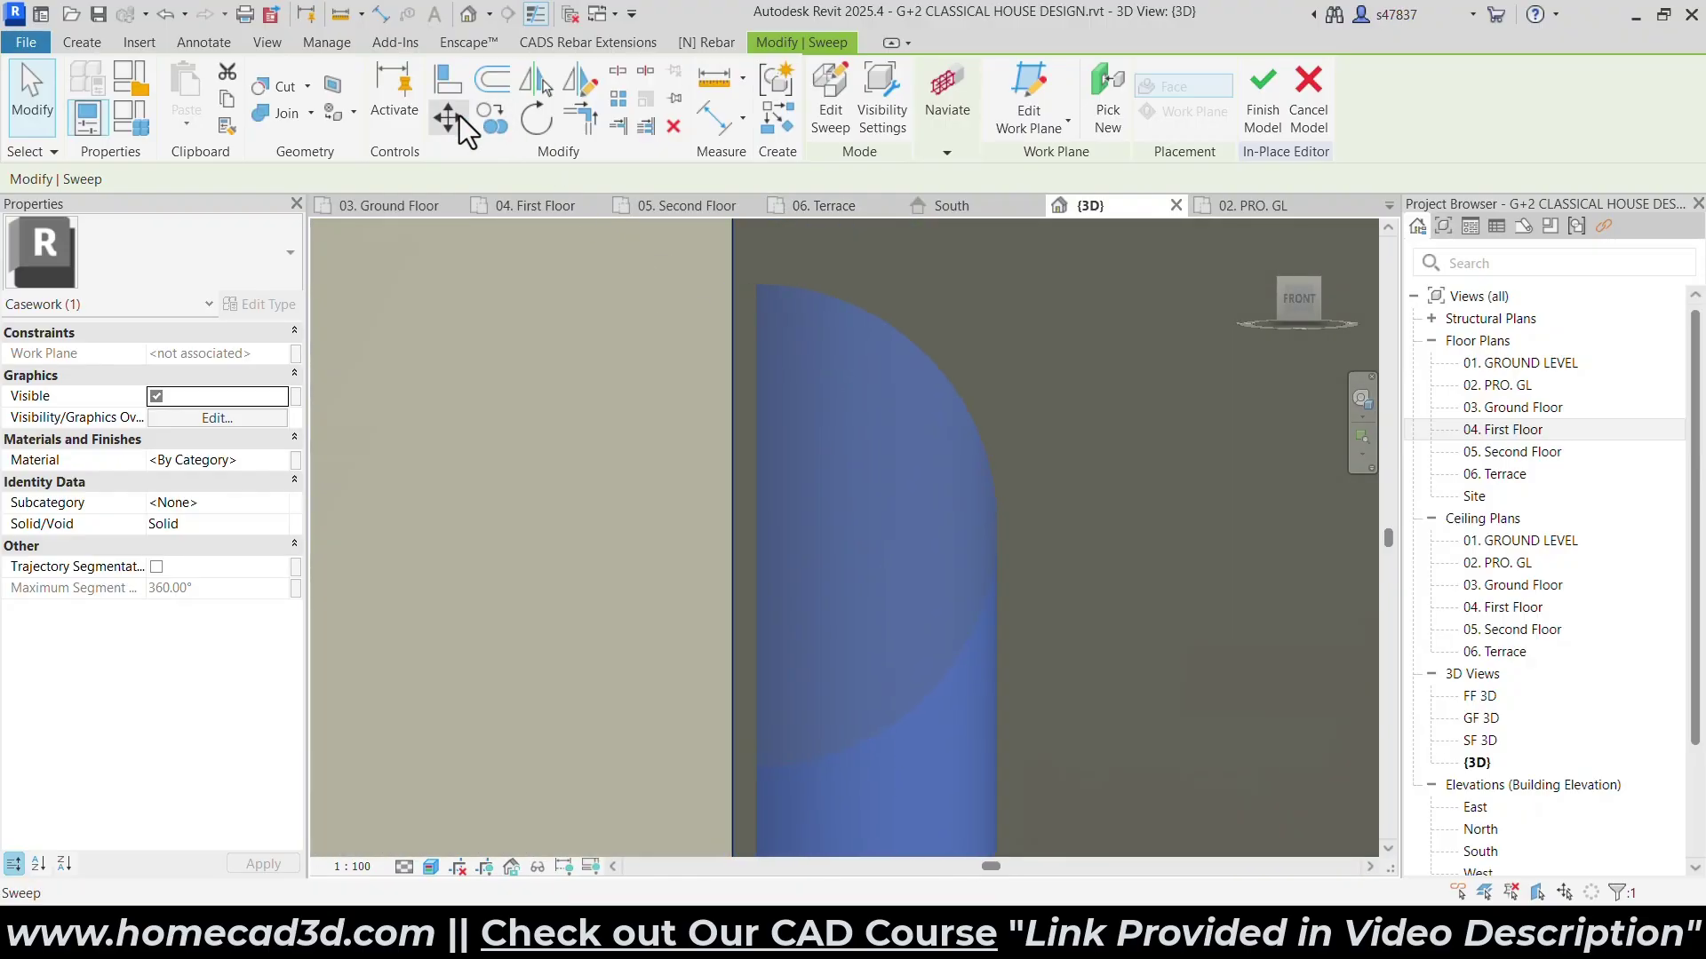
# Move the side panel frame back horizontally from its inner corner until it sits flush against the column base's face.
pyautogui.click(460, 116)
pyautogui.scroll(1, 653, 234)
pyautogui.scroll(2, 691, 264)
pyautogui.click(840, 323)
pyautogui.click(794, 323)
pyautogui.moveTo(793, 323); pyautogui.dragTo(571, 422, button='middle')
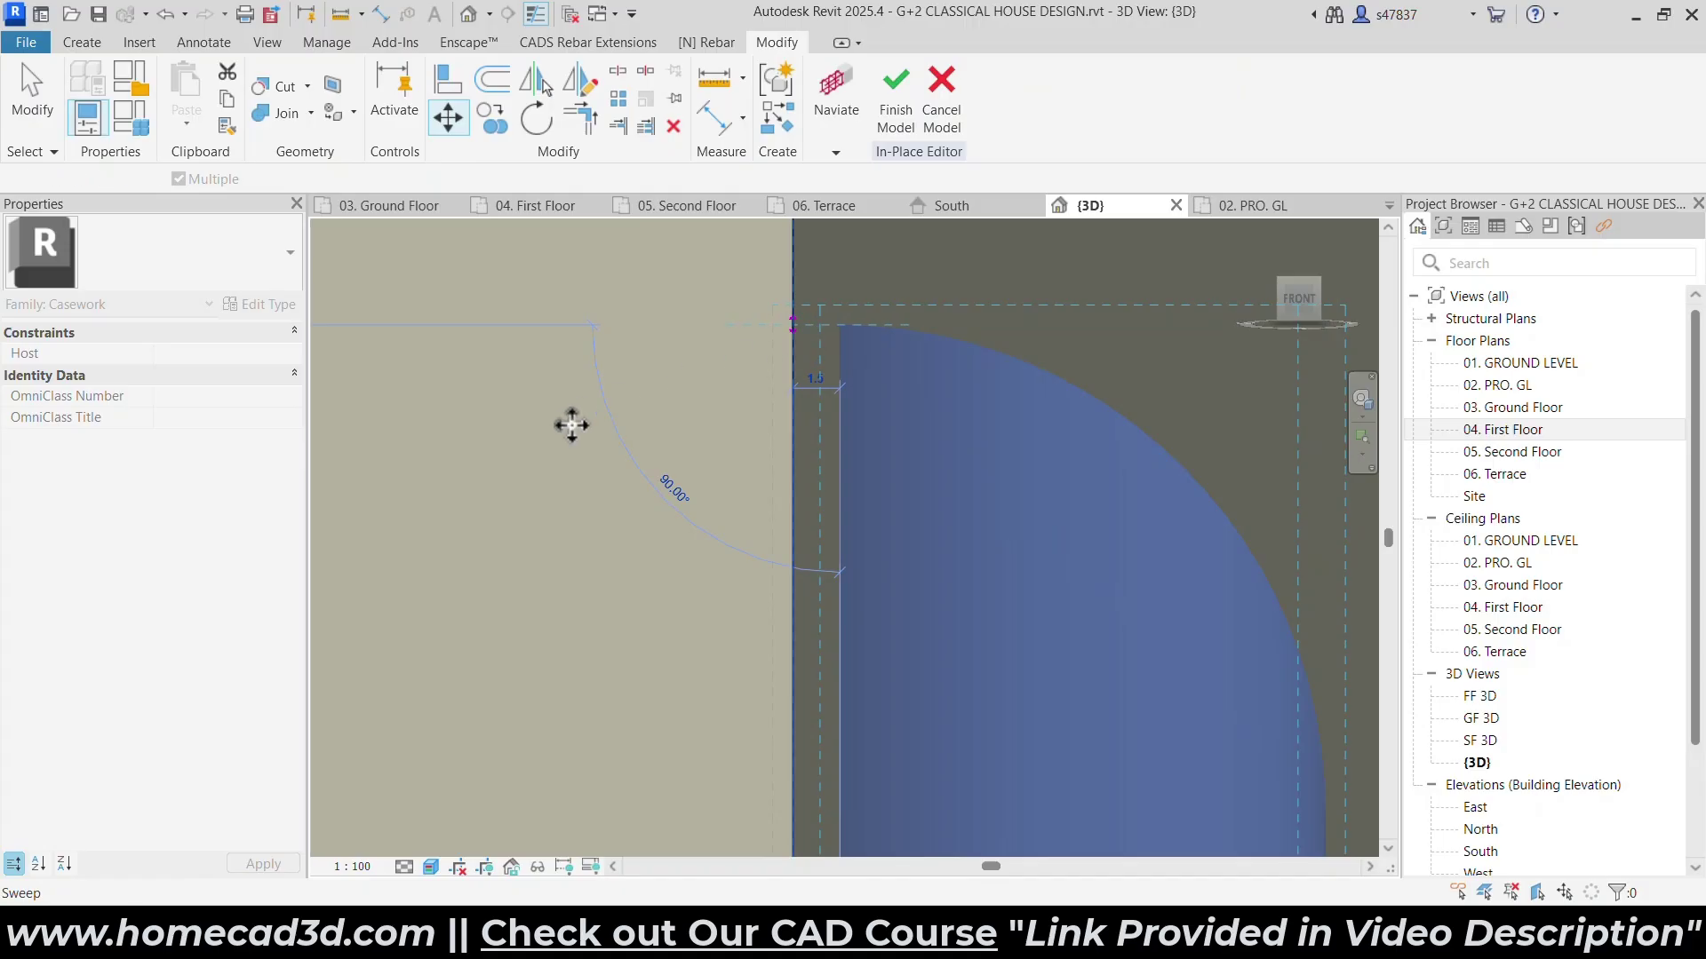
pyautogui.scroll(-6, 853, 421)
pyautogui.scroll(-5, 922, 427)
# In the 04. First Floor plan, mirror a copy of the right-hand panel frame across the column's vertical centreline onto the opposite face.
pyautogui.doubleClick(1506, 429)
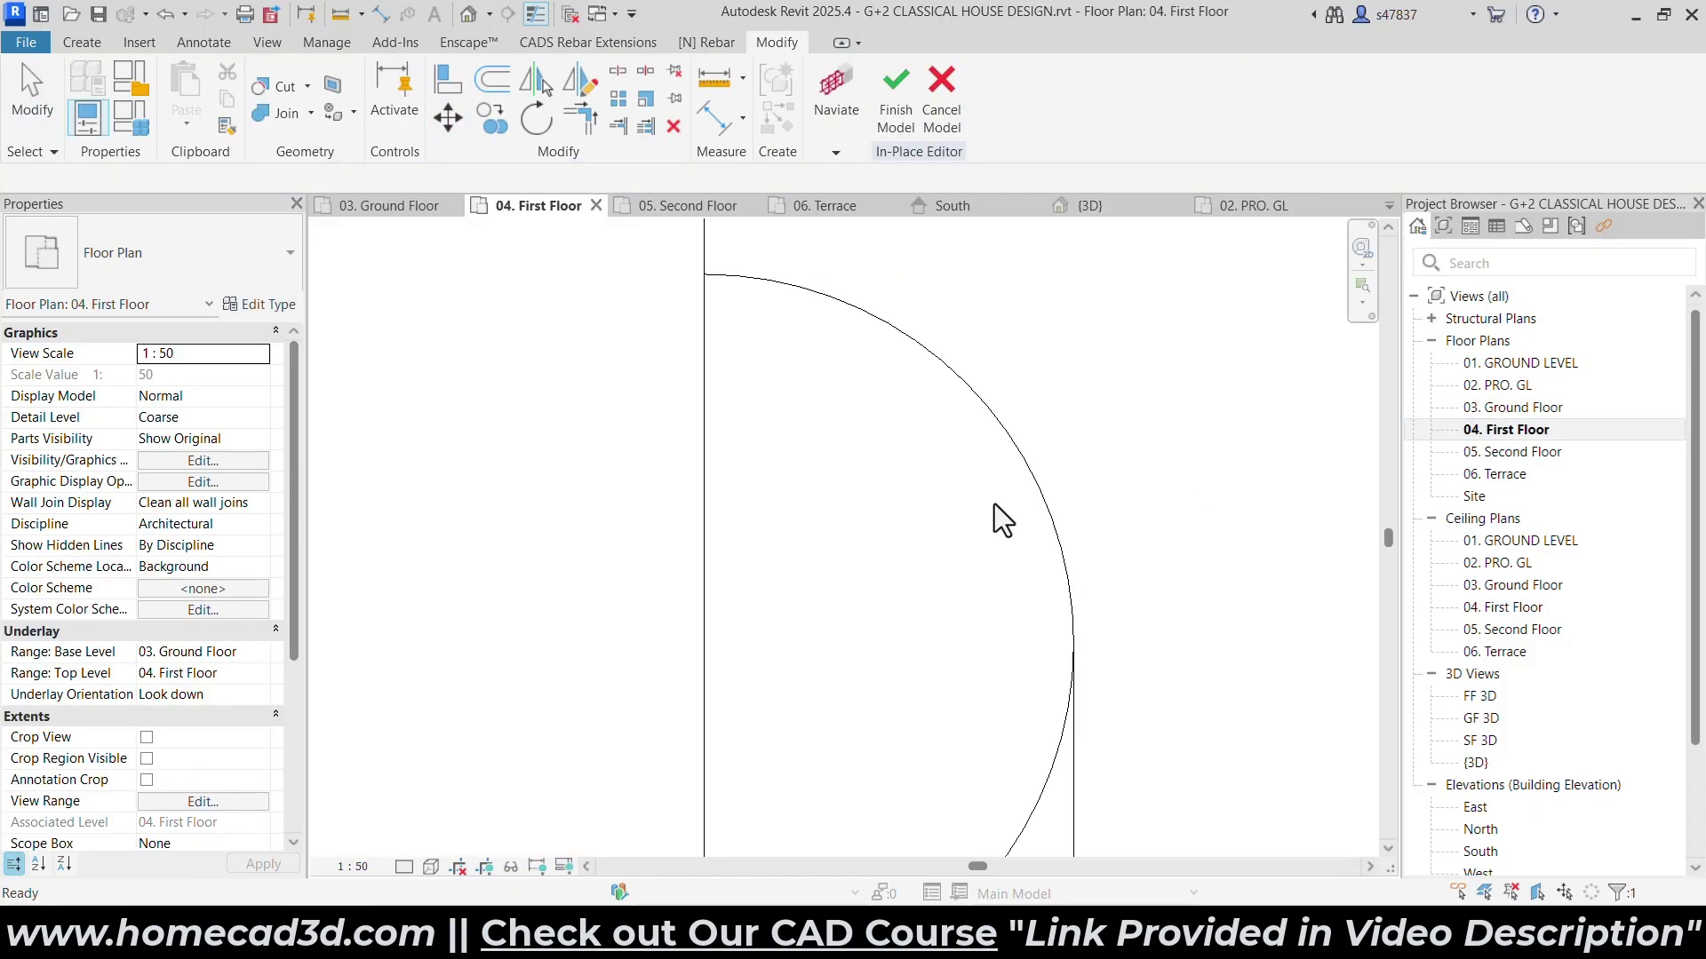
pyautogui.scroll(-10, 884, 490)
pyautogui.moveTo(975, 563); pyautogui.dragTo(970, 524, button='middle')
pyautogui.click(967, 527)
pyautogui.scroll(2, 880, 497)
pyautogui.click(881, 498)
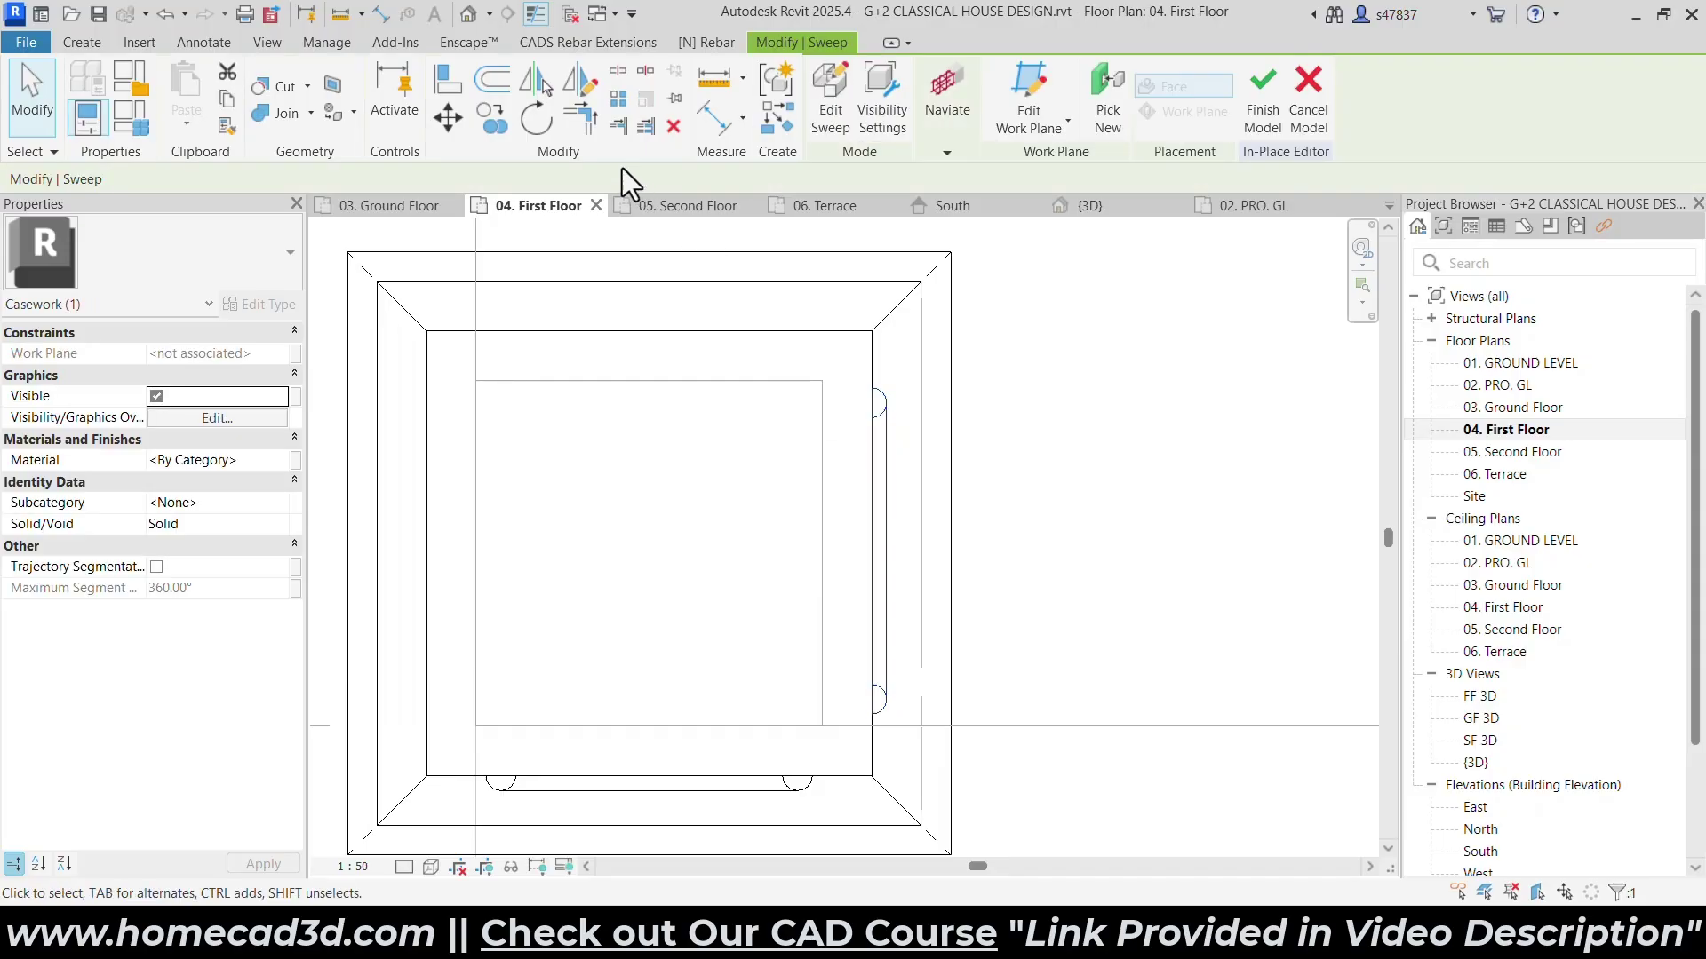
pyautogui.click(580, 80)
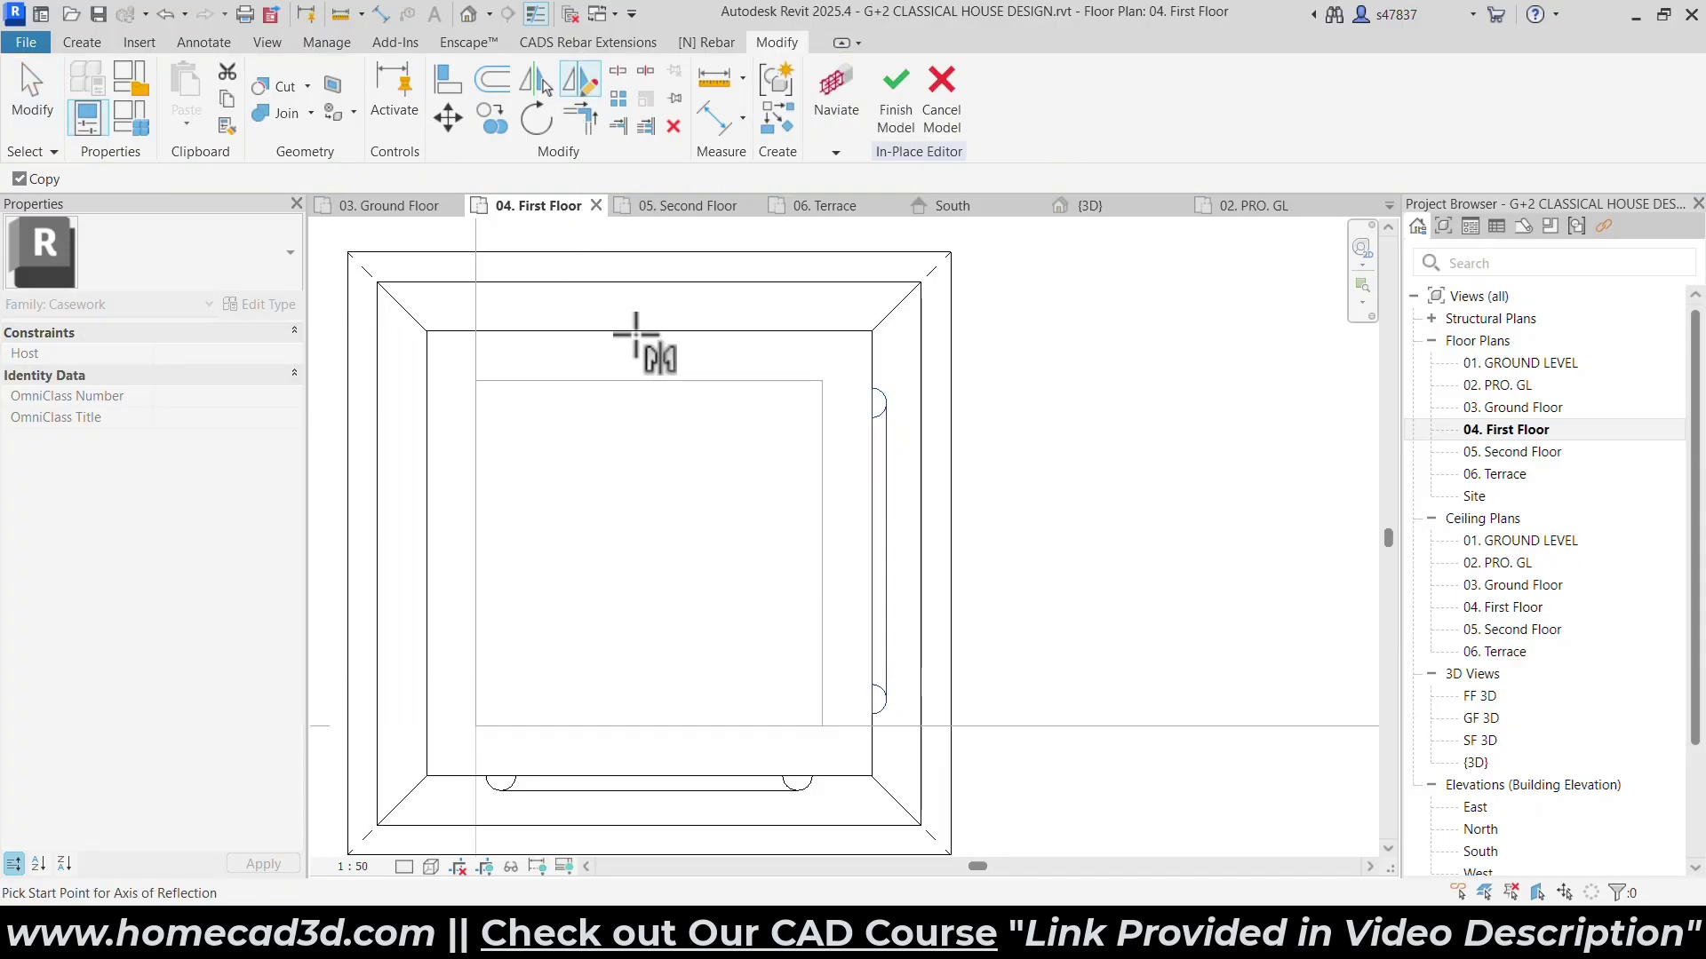
pyautogui.click(648, 628)
pyautogui.click(651, 535)
pyautogui.scroll(-3, 652, 537)
# Mirror a copy of the front panel frame across the column's horizontal centreline onto the back face.
pyautogui.press('Escape')
pyautogui.click(693, 691)
pyautogui.click(586, 89)
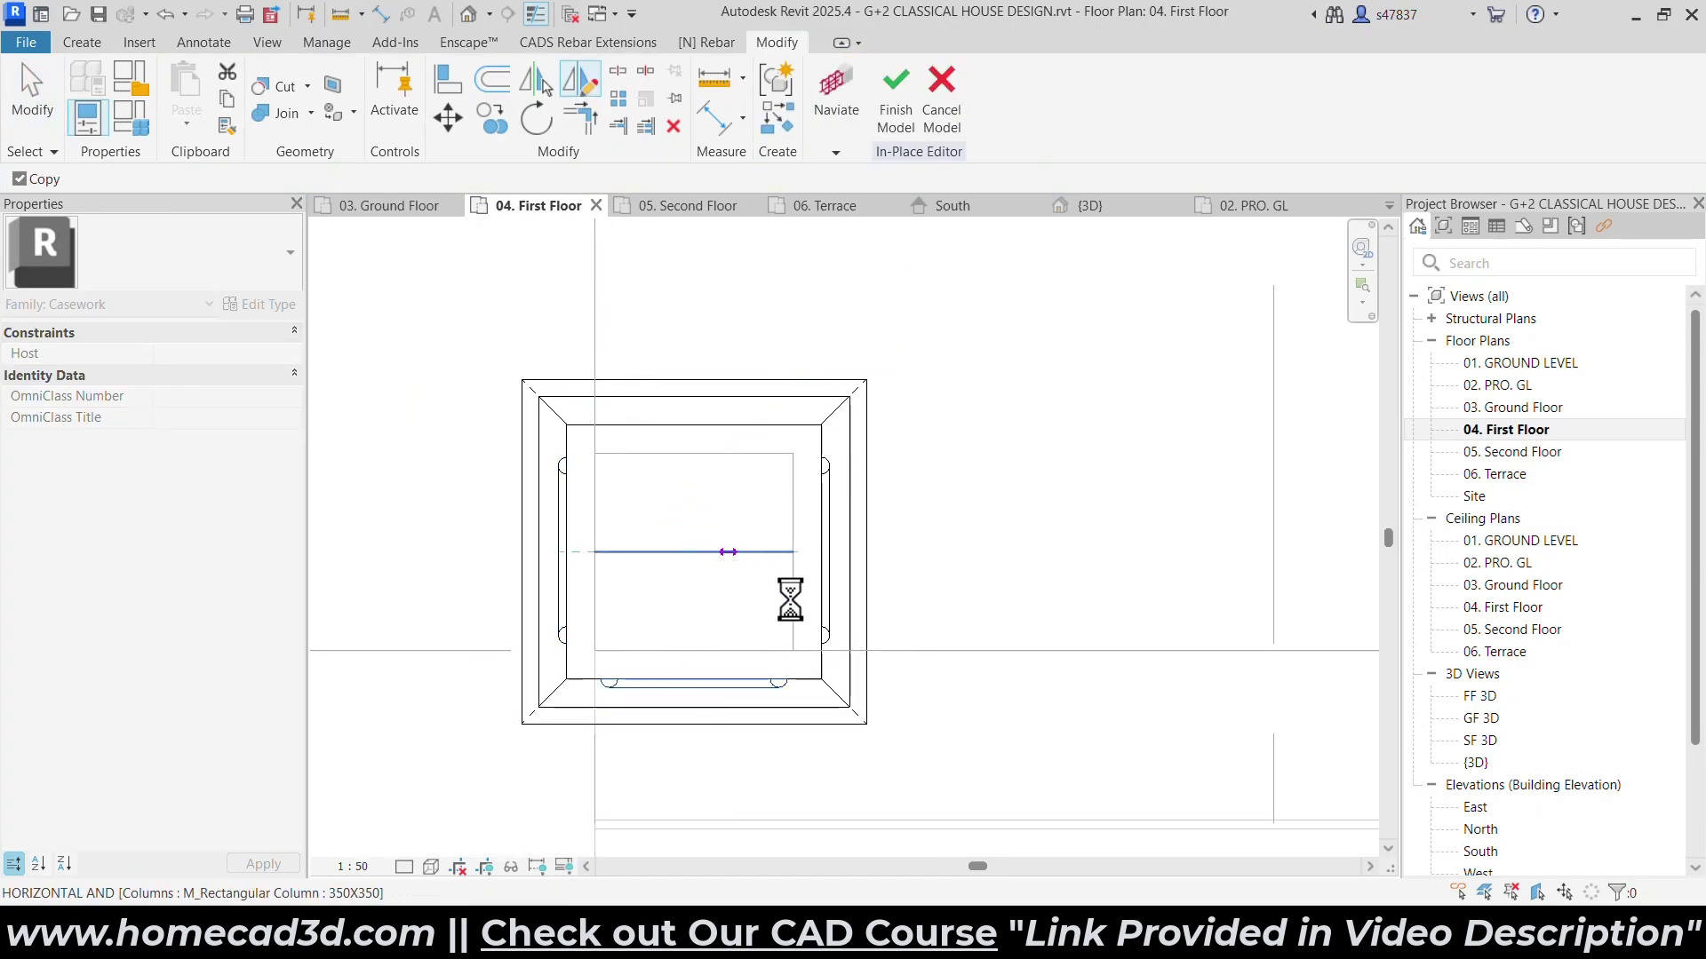
pyautogui.press('Escape')
# Examine the panel frames on all sides of the column base in the 3D view.
pyautogui.click(471, 12)
pyautogui.scroll(-8, 791, 499)
pyautogui.keyDown('shift'); pyautogui.moveTo(928, 577); pyautogui.dragTo(795, 604, button='middle'); pyautogui.keyUp('shift')
pyautogui.scroll(3, 785, 526)
pyautogui.click(782, 528)
pyautogui.keyDown('shift'); pyautogui.moveTo(663, 540); pyautogui.dragTo(761, 563, button='middle'); pyautogui.keyUp('shift')
pyautogui.click(1004, 561)
pyautogui.click(766, 485)
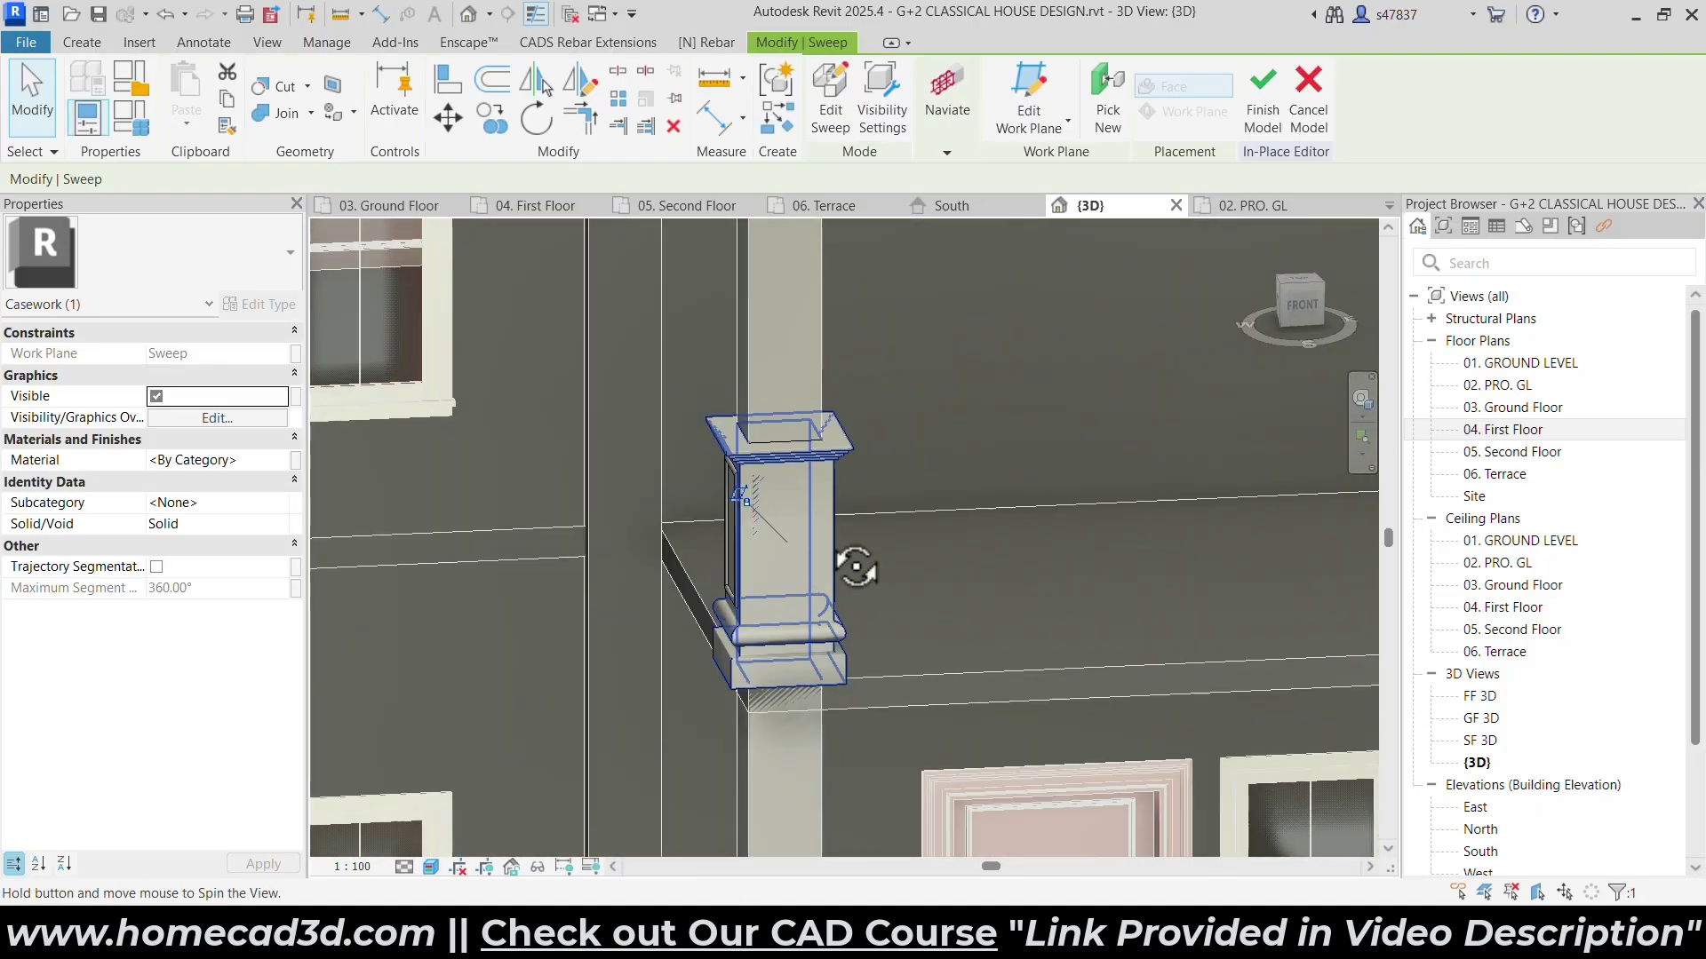
pyautogui.keyDown('shift'); pyautogui.moveTo(861, 584); pyautogui.dragTo(712, 483, button='middle'); pyautogui.keyUp('shift')
pyautogui.press('Escape')
# Select all four panel frame sweeps on the column base in 3D and turn to the front view.
pyautogui.scroll(3, 694, 455)
pyautogui.moveTo(838, 603); pyautogui.dragTo(955, 703)
pyautogui.keyDown('shift'); pyautogui.moveTo(1064, 551); pyautogui.dragTo(1033, 599, button='middle'); pyautogui.keyUp('shift')
pyautogui.click(1286, 312)
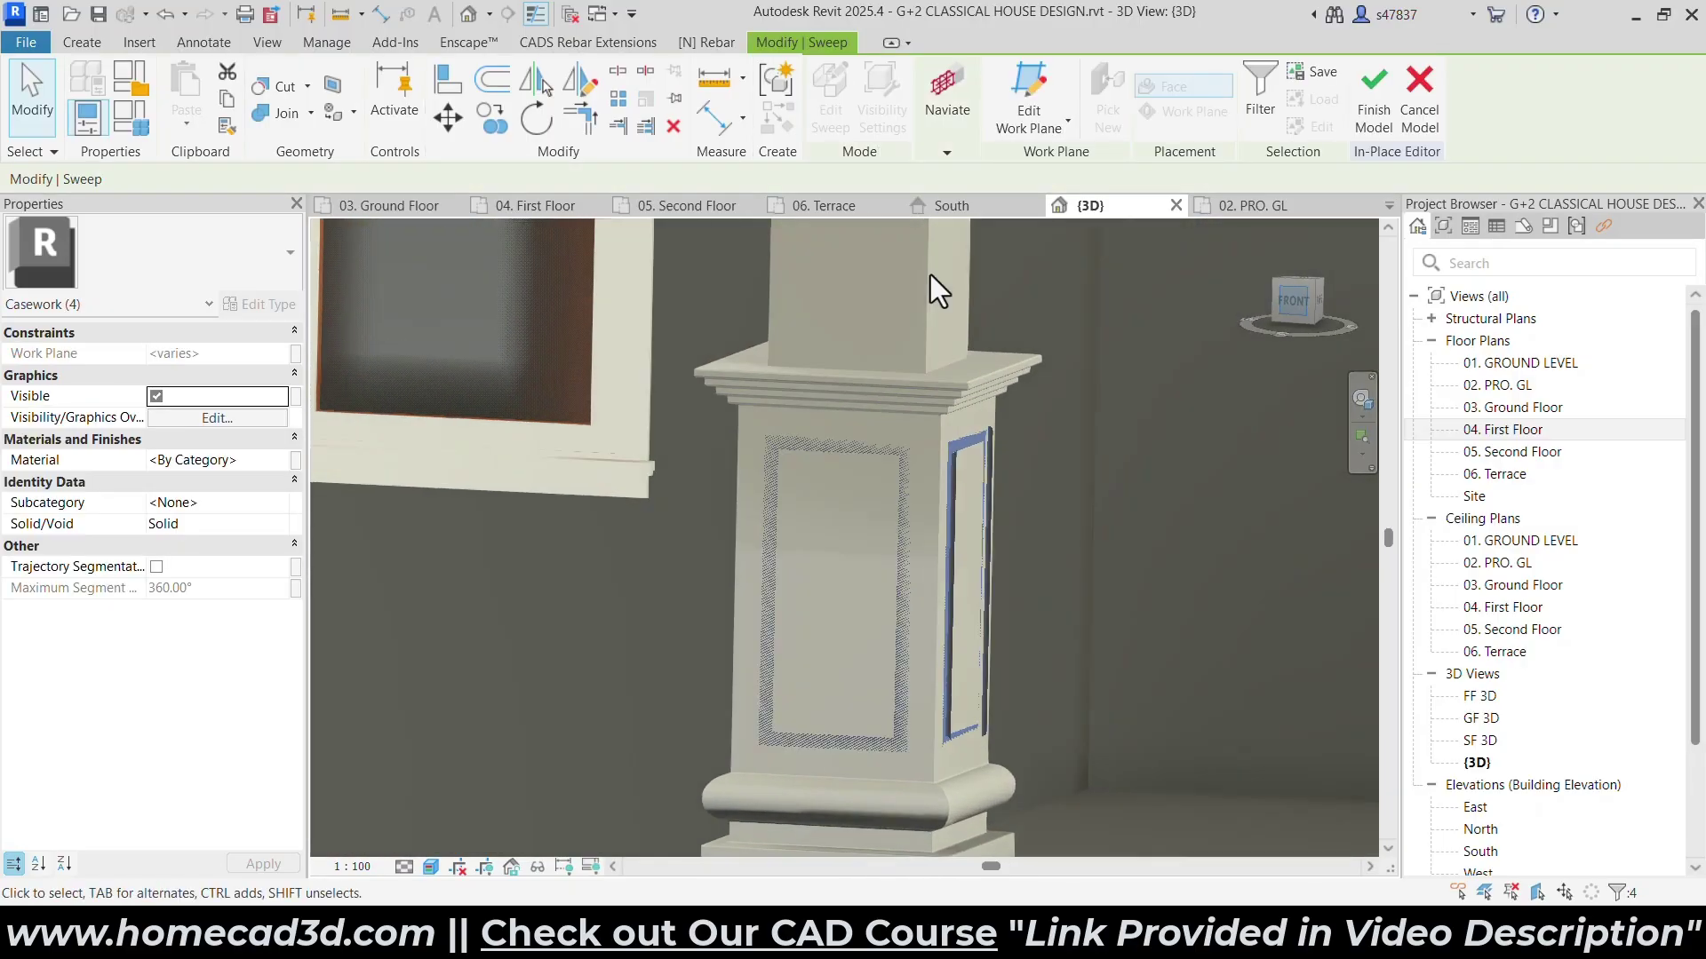
# Copy the selected panel mouldings onto the pedestal of the other front porch column.
pyautogui.click(493, 115)
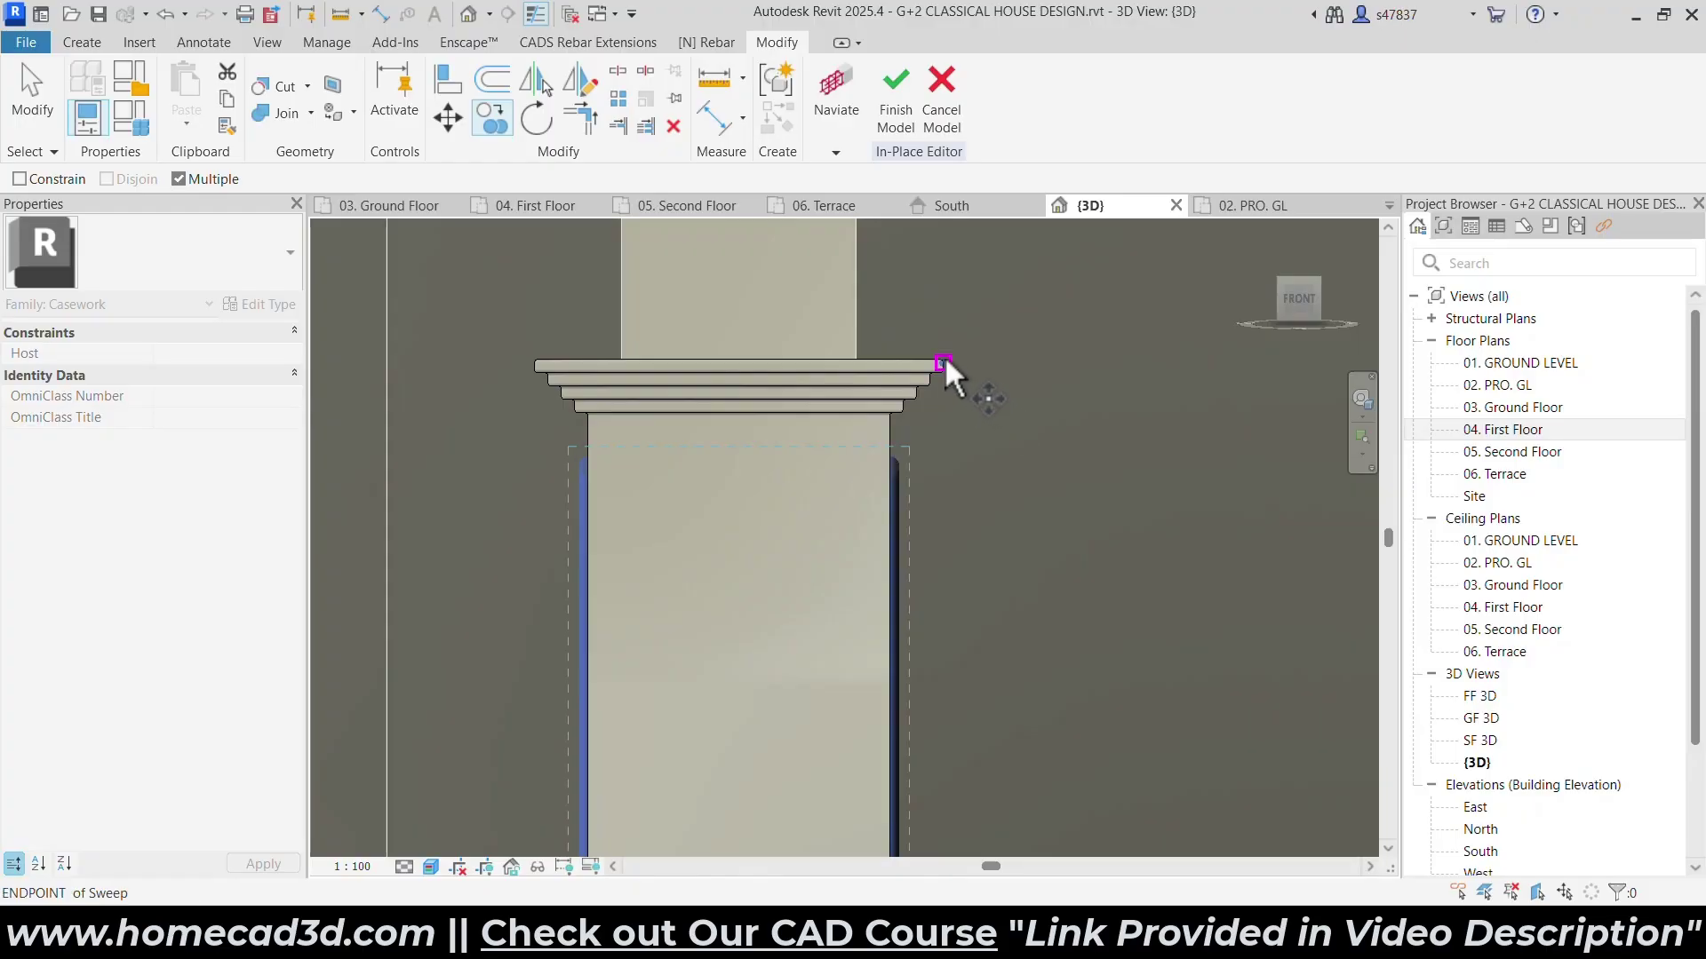
pyautogui.click(739, 358)
pyautogui.scroll(-4, 739, 369)
pyautogui.moveTo(835, 377); pyautogui.dragTo(198, 382, button='middle')
pyautogui.scroll(2, 737, 359)
pyautogui.scroll(3, 702, 371)
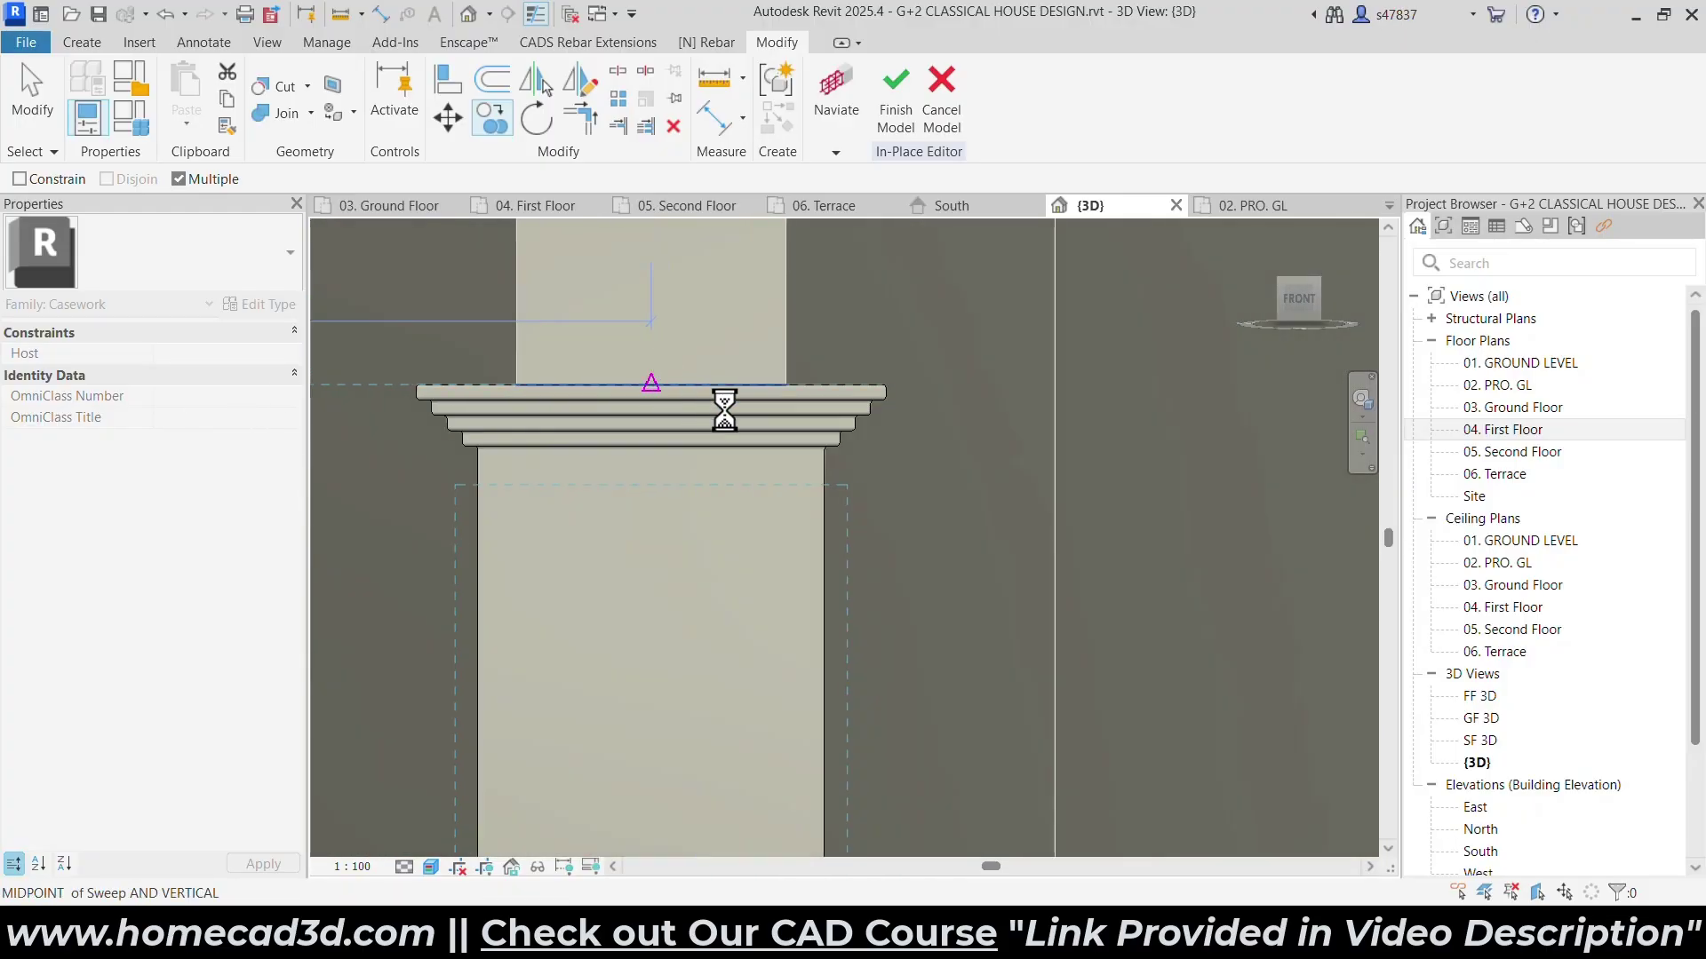
pyautogui.press('Escape')
pyautogui.scroll(-7, 968, 488)
pyautogui.press('Escape')
# Check the terrace pedestals in the browser's reference image, and copy both front pedestals 3500 mm up to the next floor slab.
pyautogui.keyDown('shift'); pyautogui.moveTo(1048, 552); pyautogui.dragTo(972, 711, button='middle'); pyautogui.keyUp('shift')
pyautogui.hotkey('alt', 'Tab')
pyautogui.scroll(6, 873, 518)
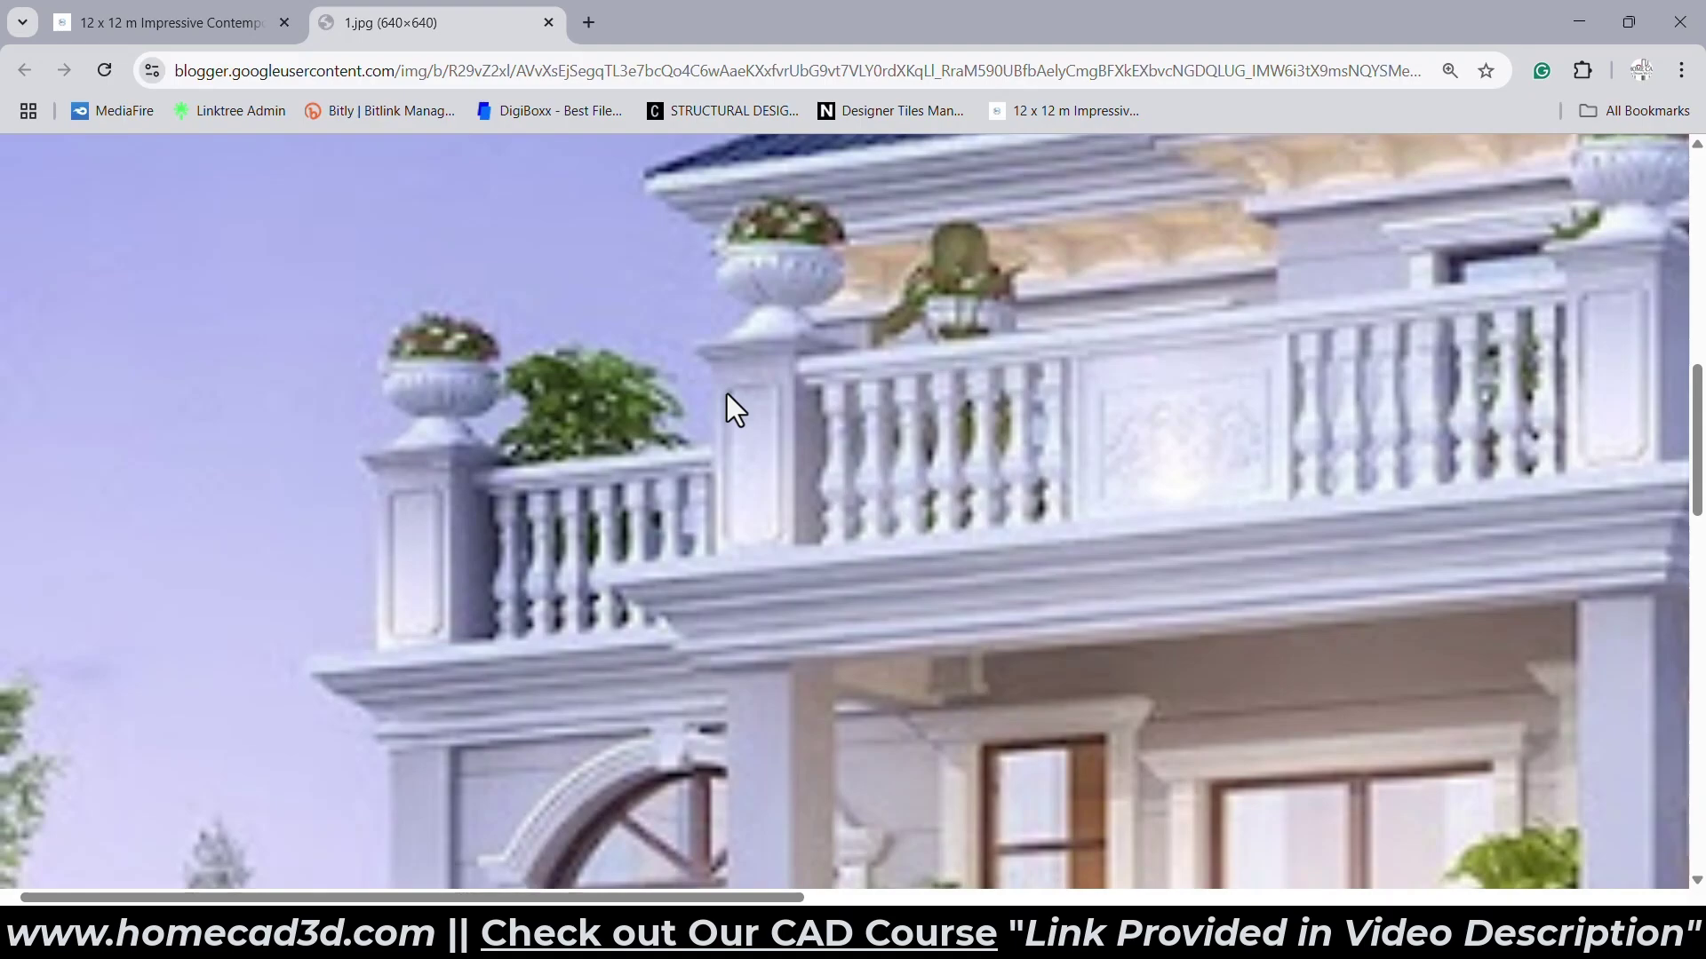
pyautogui.hotkey('alt', 'Tab')
pyautogui.moveTo(477, 475); pyautogui.dragTo(948, 770)
pyautogui.click(1283, 306)
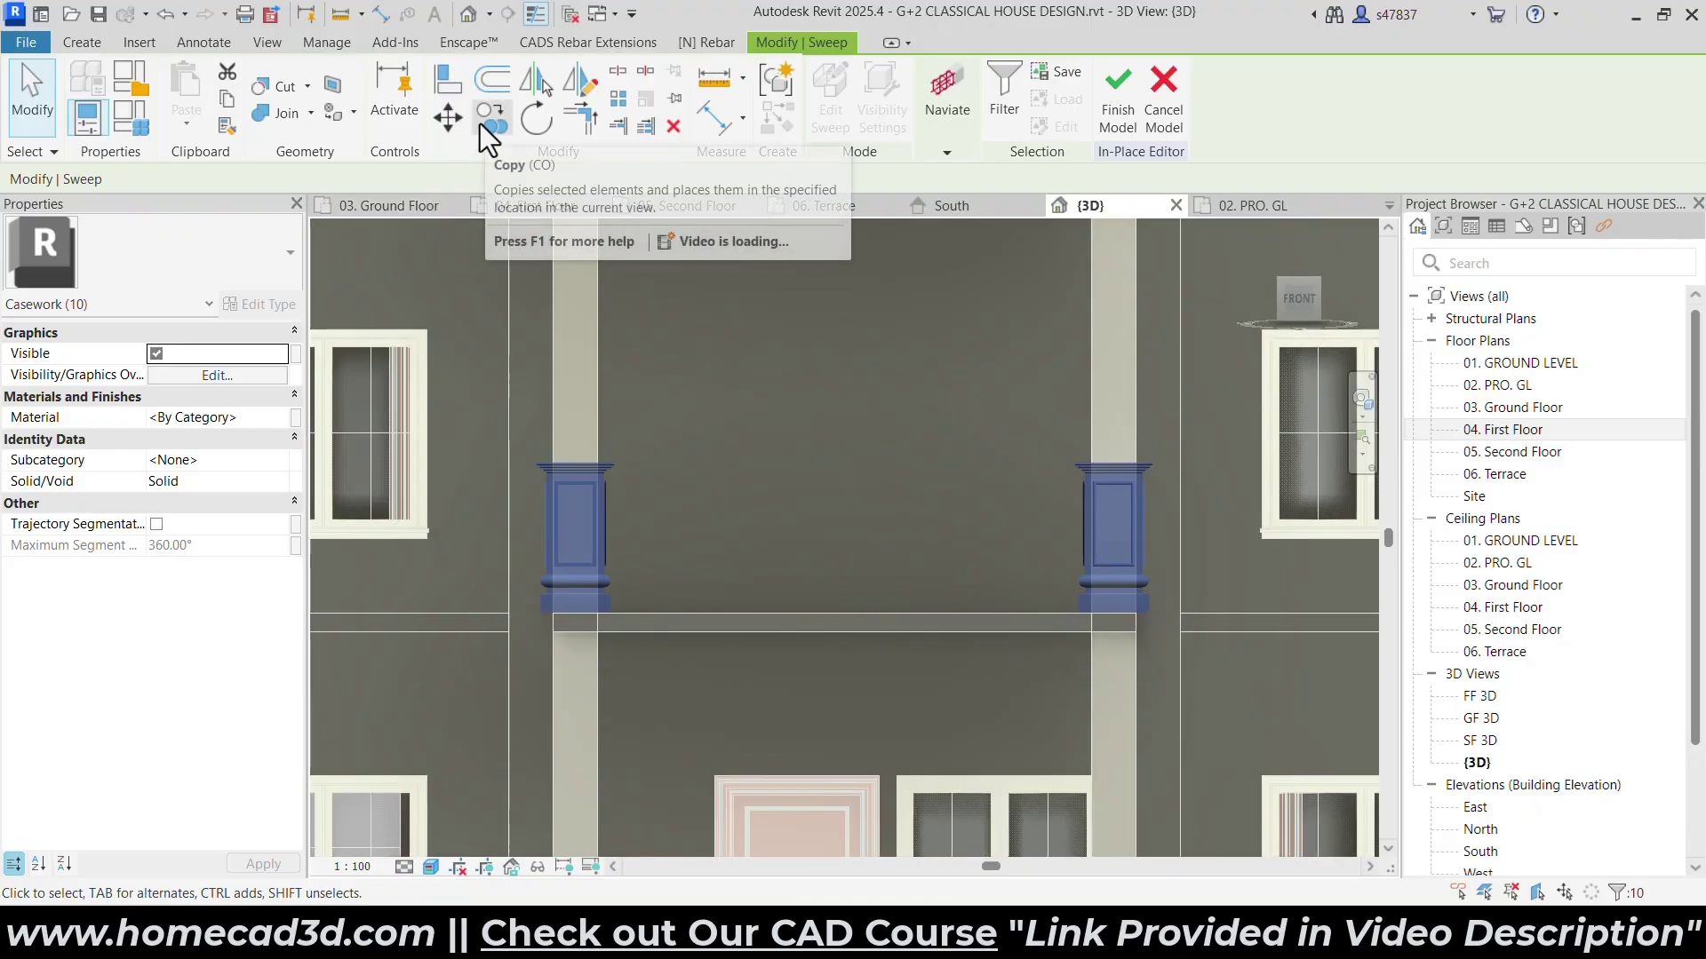
pyautogui.click(488, 124)
pyautogui.scroll(3, 619, 601)
pyautogui.click(576, 626)
pyautogui.scroll(-2, 594, 506)
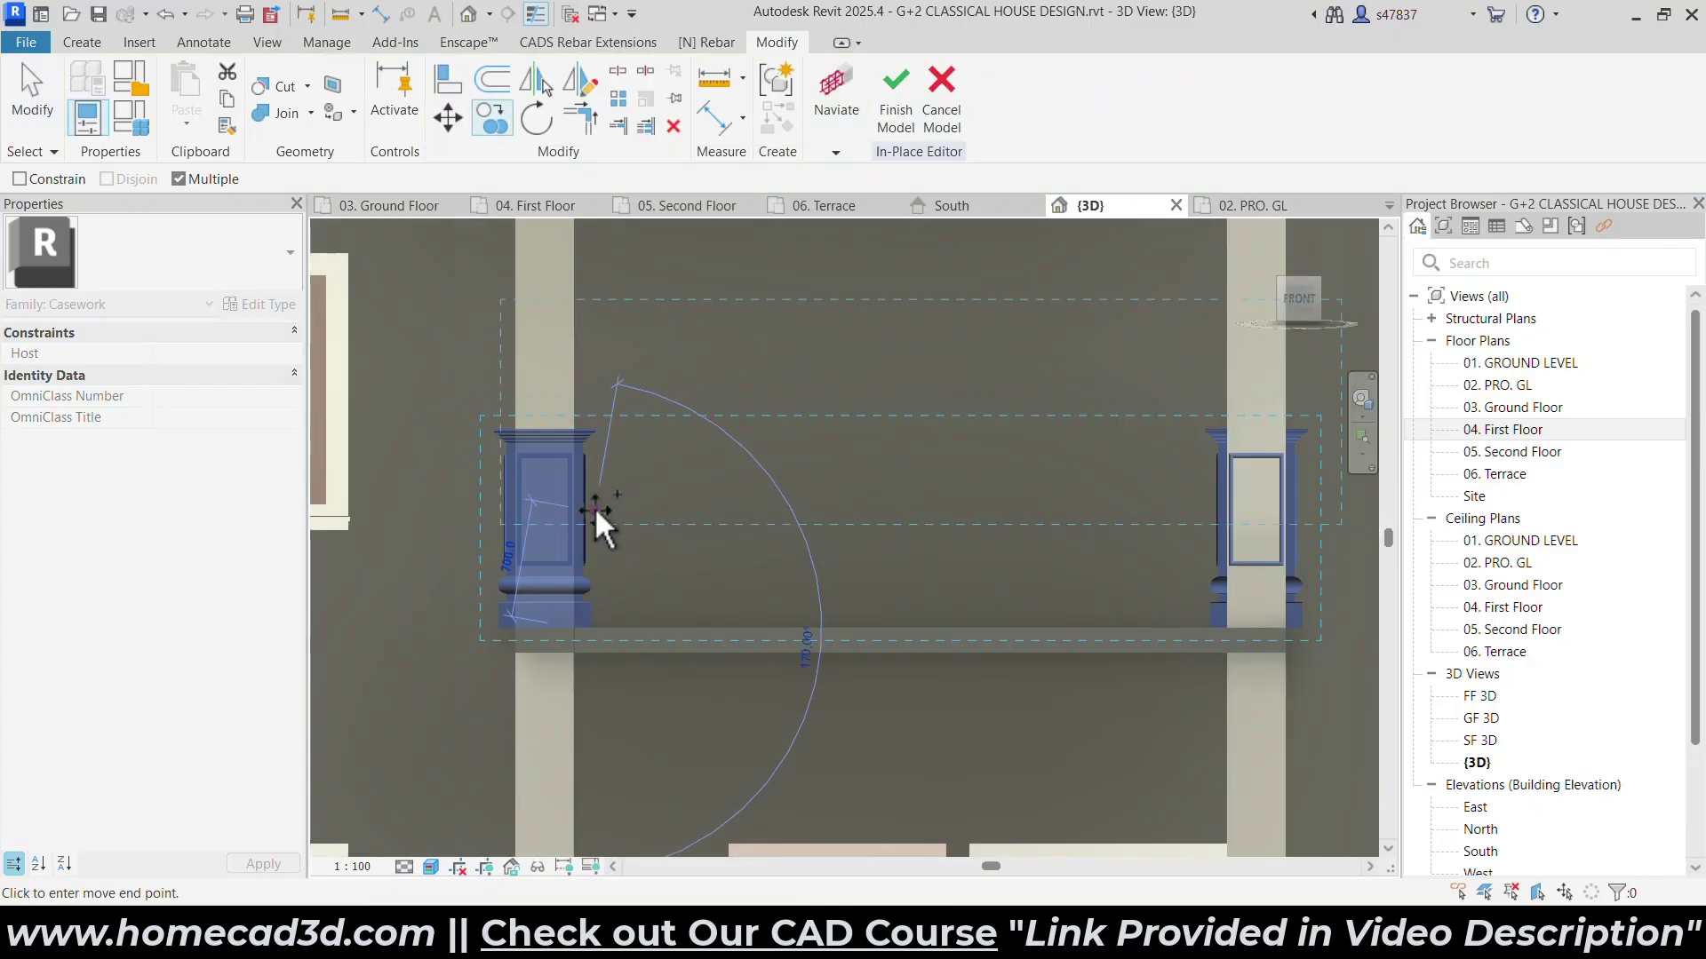
pyautogui.scroll(5, 594, 506)
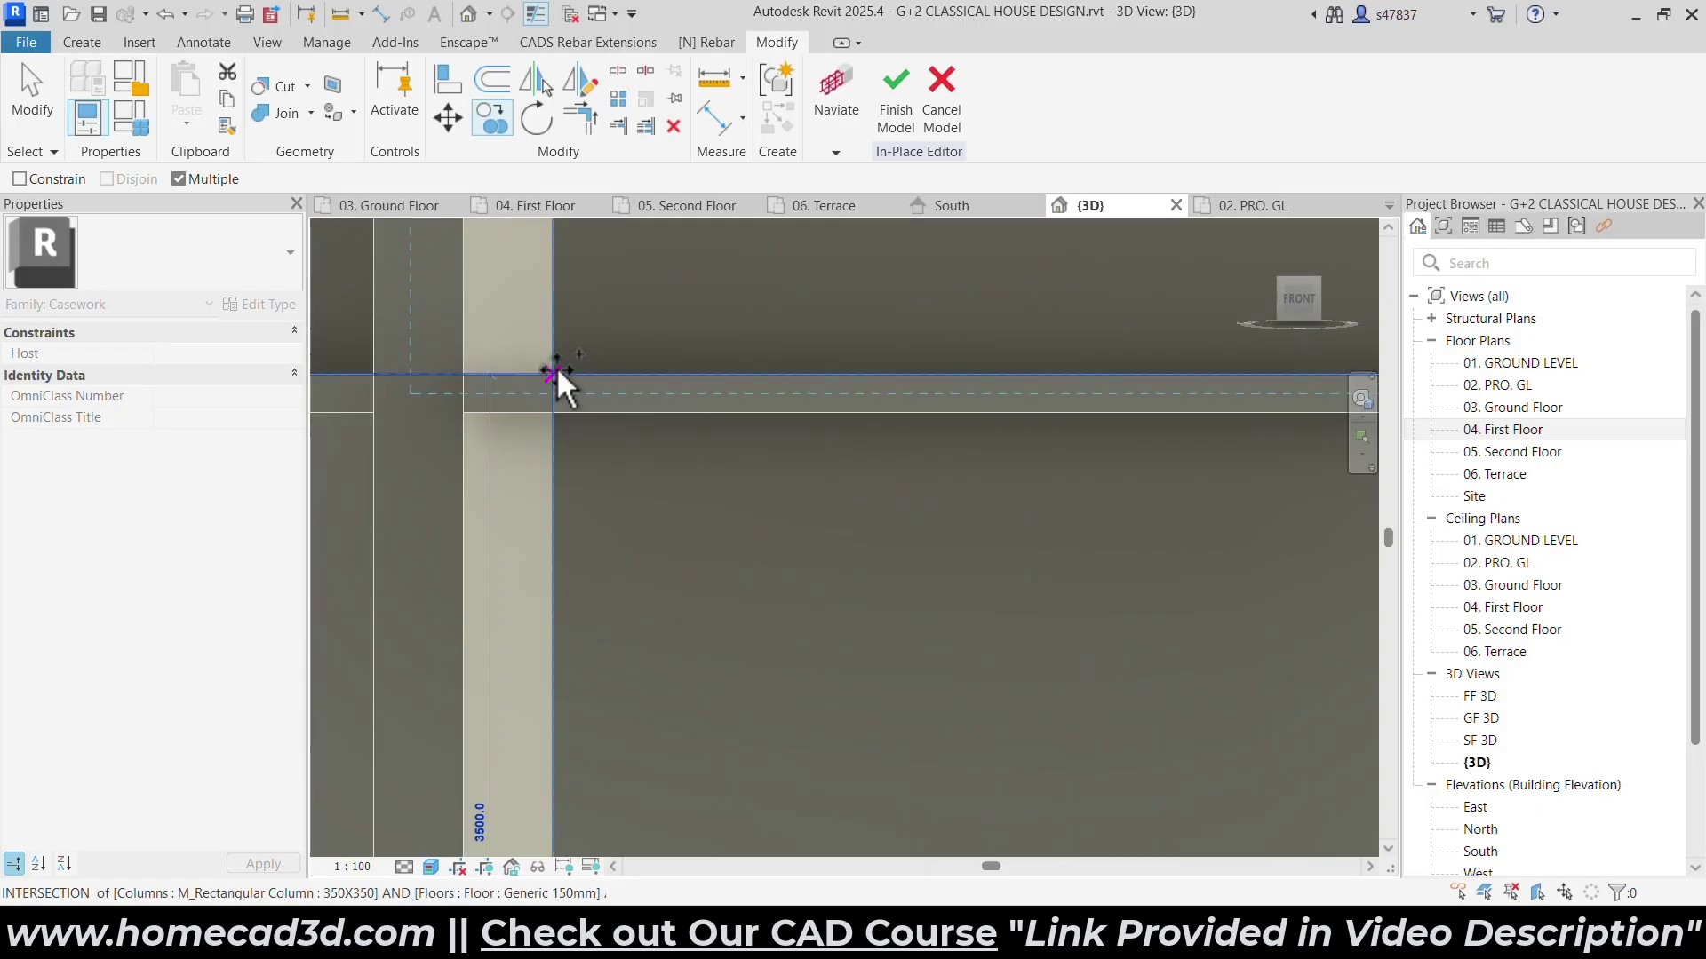
pyautogui.scroll(-6, 587, 489)
pyautogui.keyDown('shift'); pyautogui.moveTo(907, 489); pyautogui.dragTo(785, 622, button='middle'); pyautogui.keyUp('shift')
pyautogui.press('Escape')
pyautogui.press('Escape')
# Finish the in-place pedestal model and save the project.
pyautogui.keyDown('shift'); pyautogui.moveTo(940, 606); pyautogui.dragTo(968, 577, button='middle'); pyautogui.keyUp('shift')
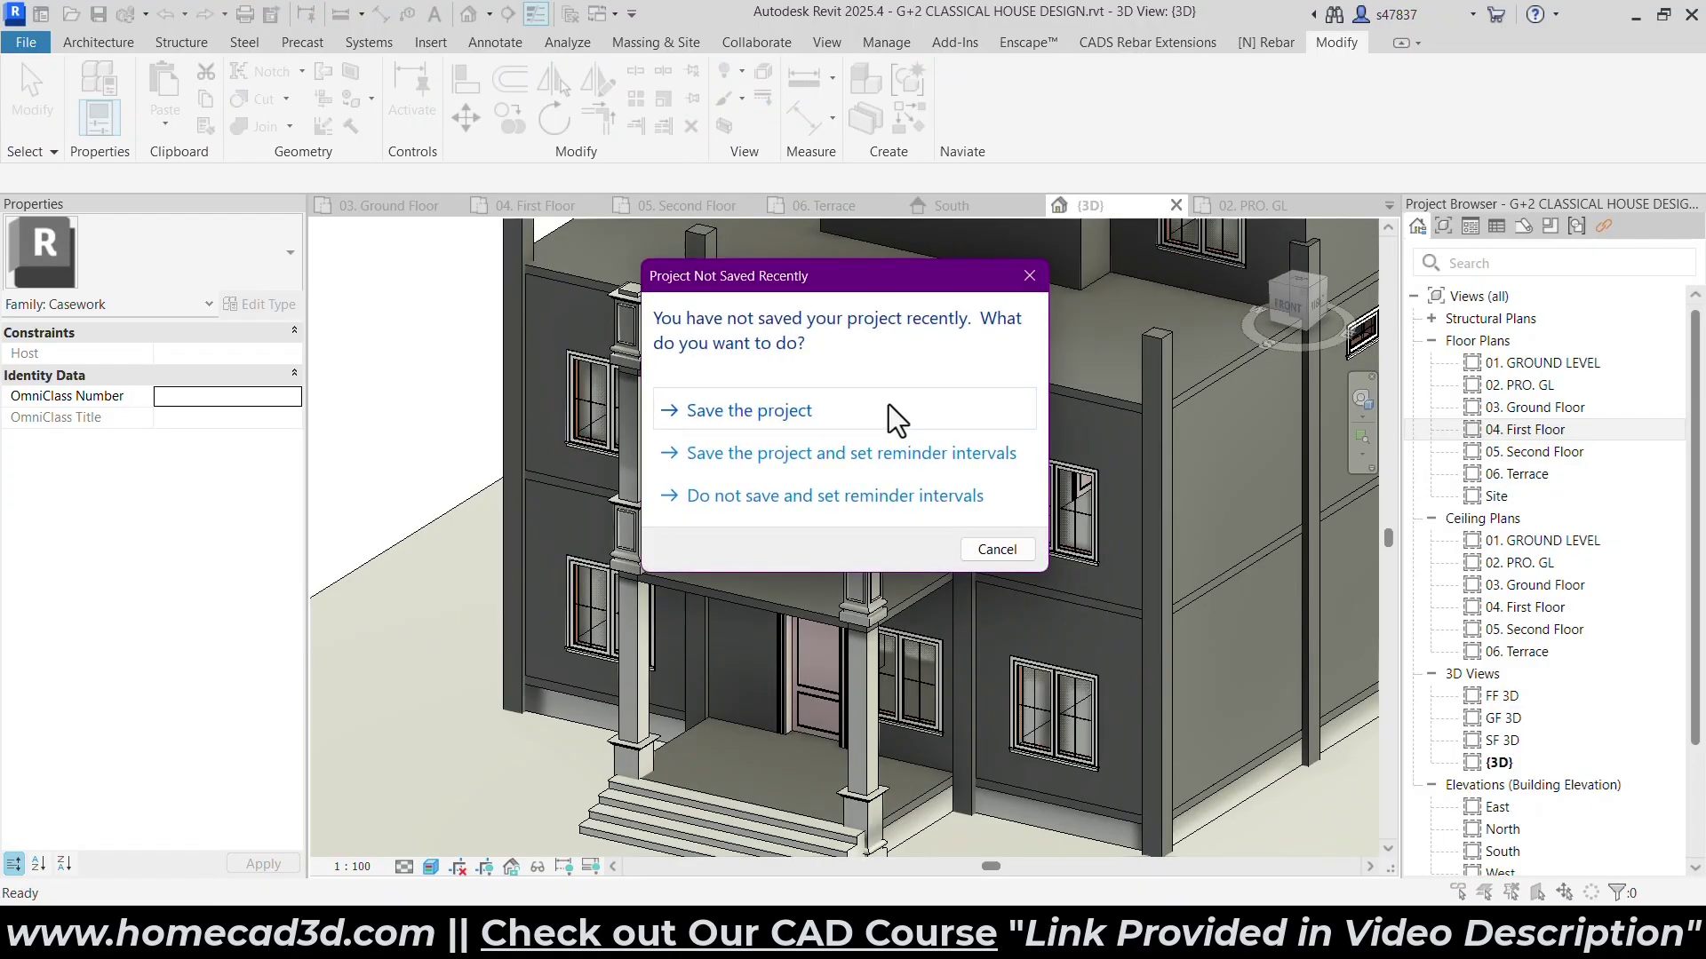
pyautogui.click(886, 405)
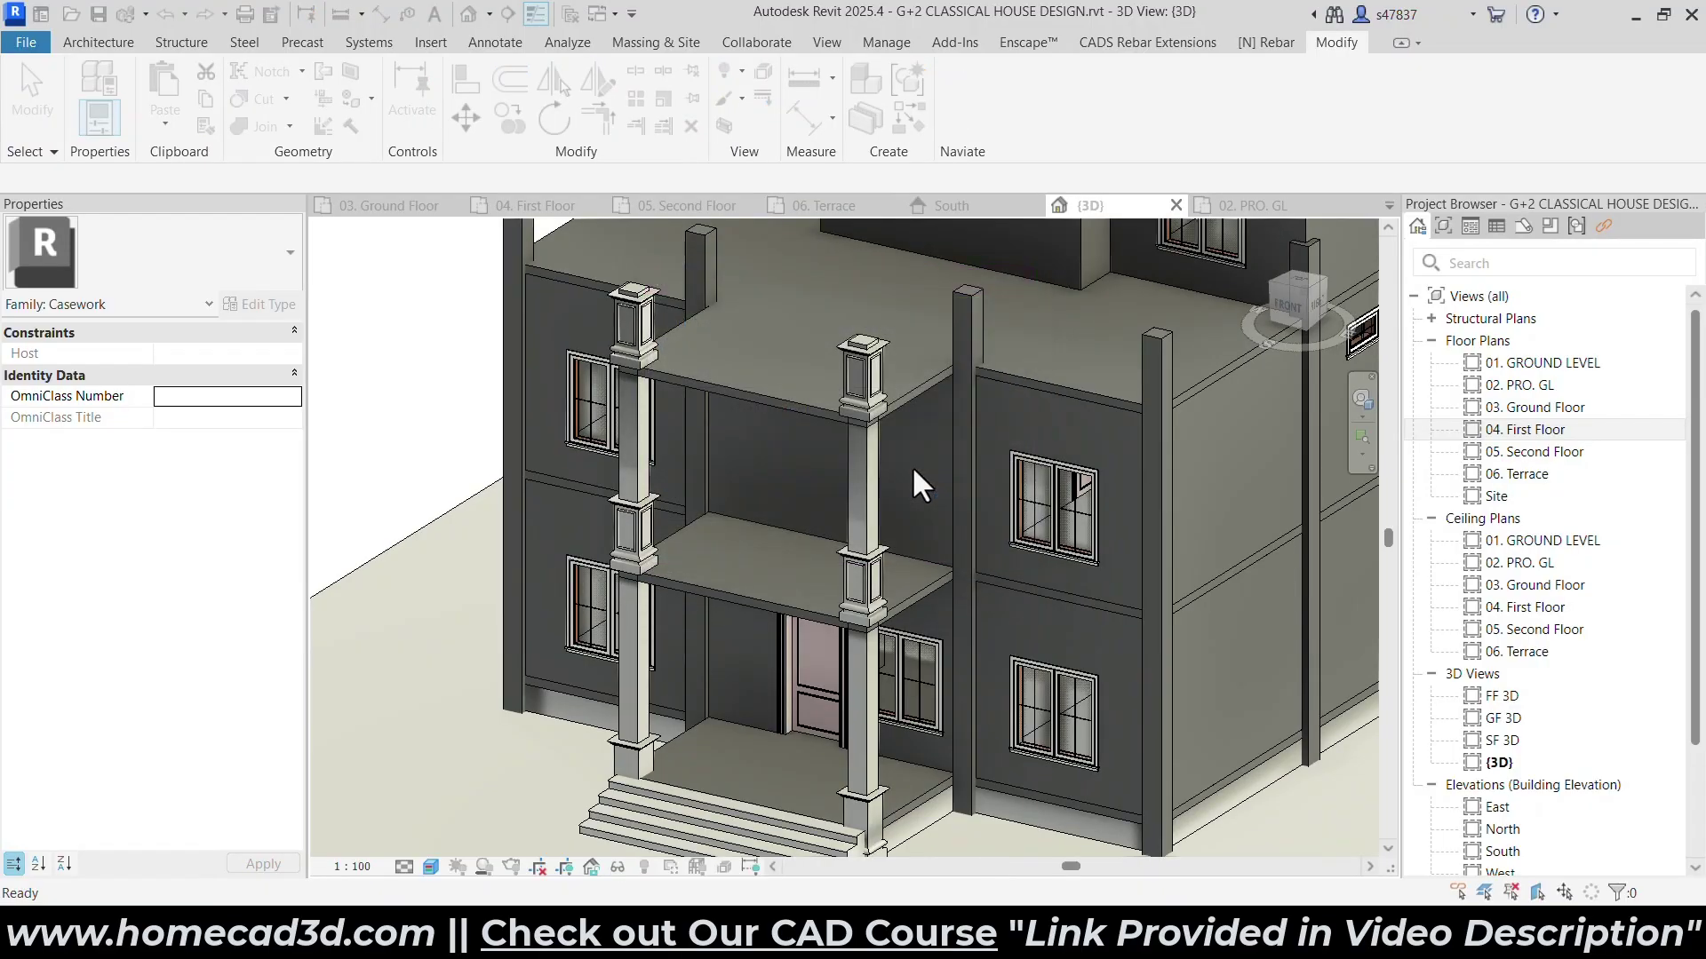
# Inspect the pedestal casework on the porch columns and compare it with the house reference image in the browser.
pyautogui.click(860, 382)
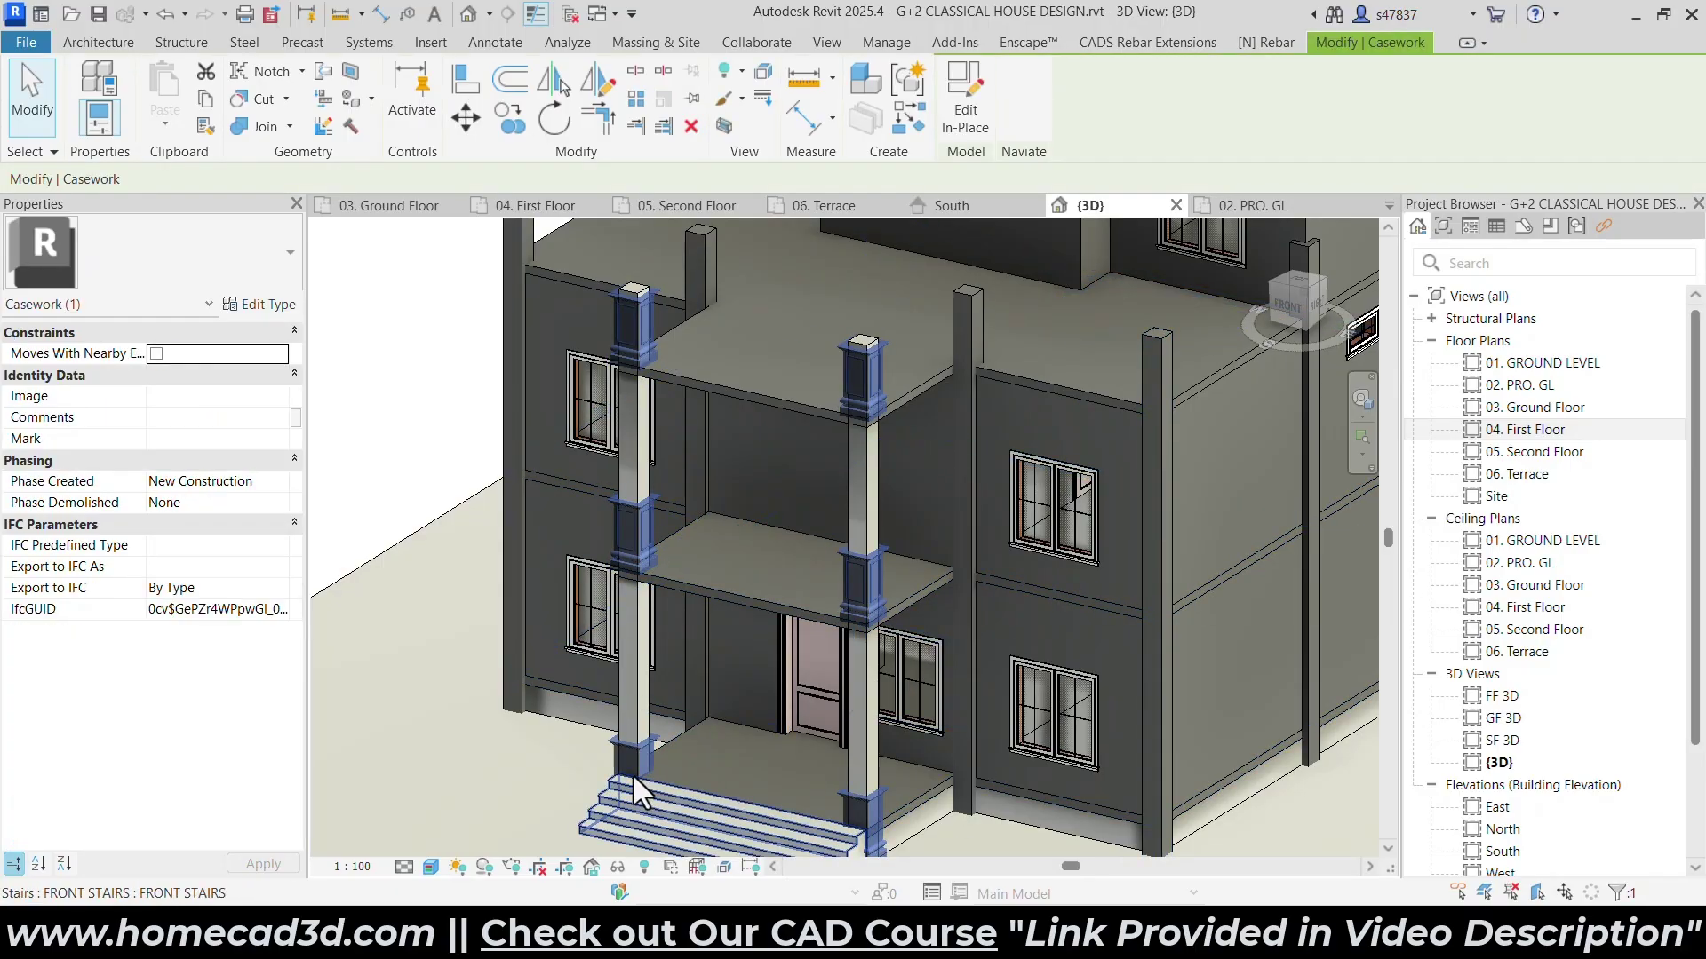
pyautogui.press('Escape')
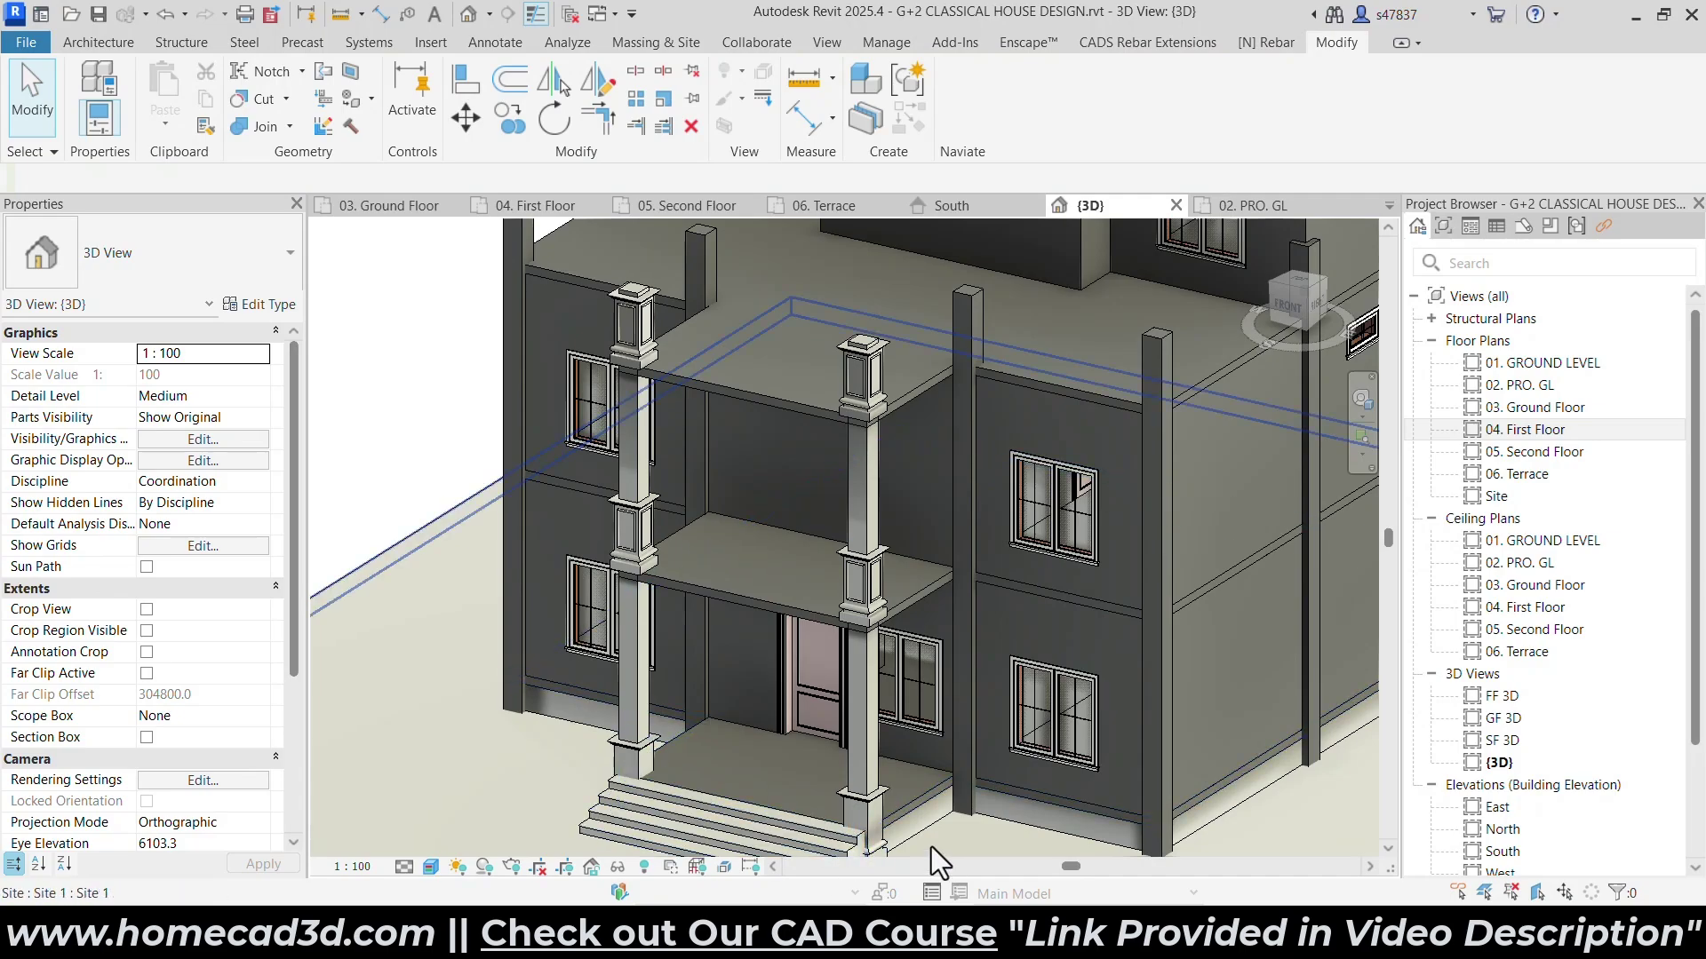
pyautogui.click(632, 757)
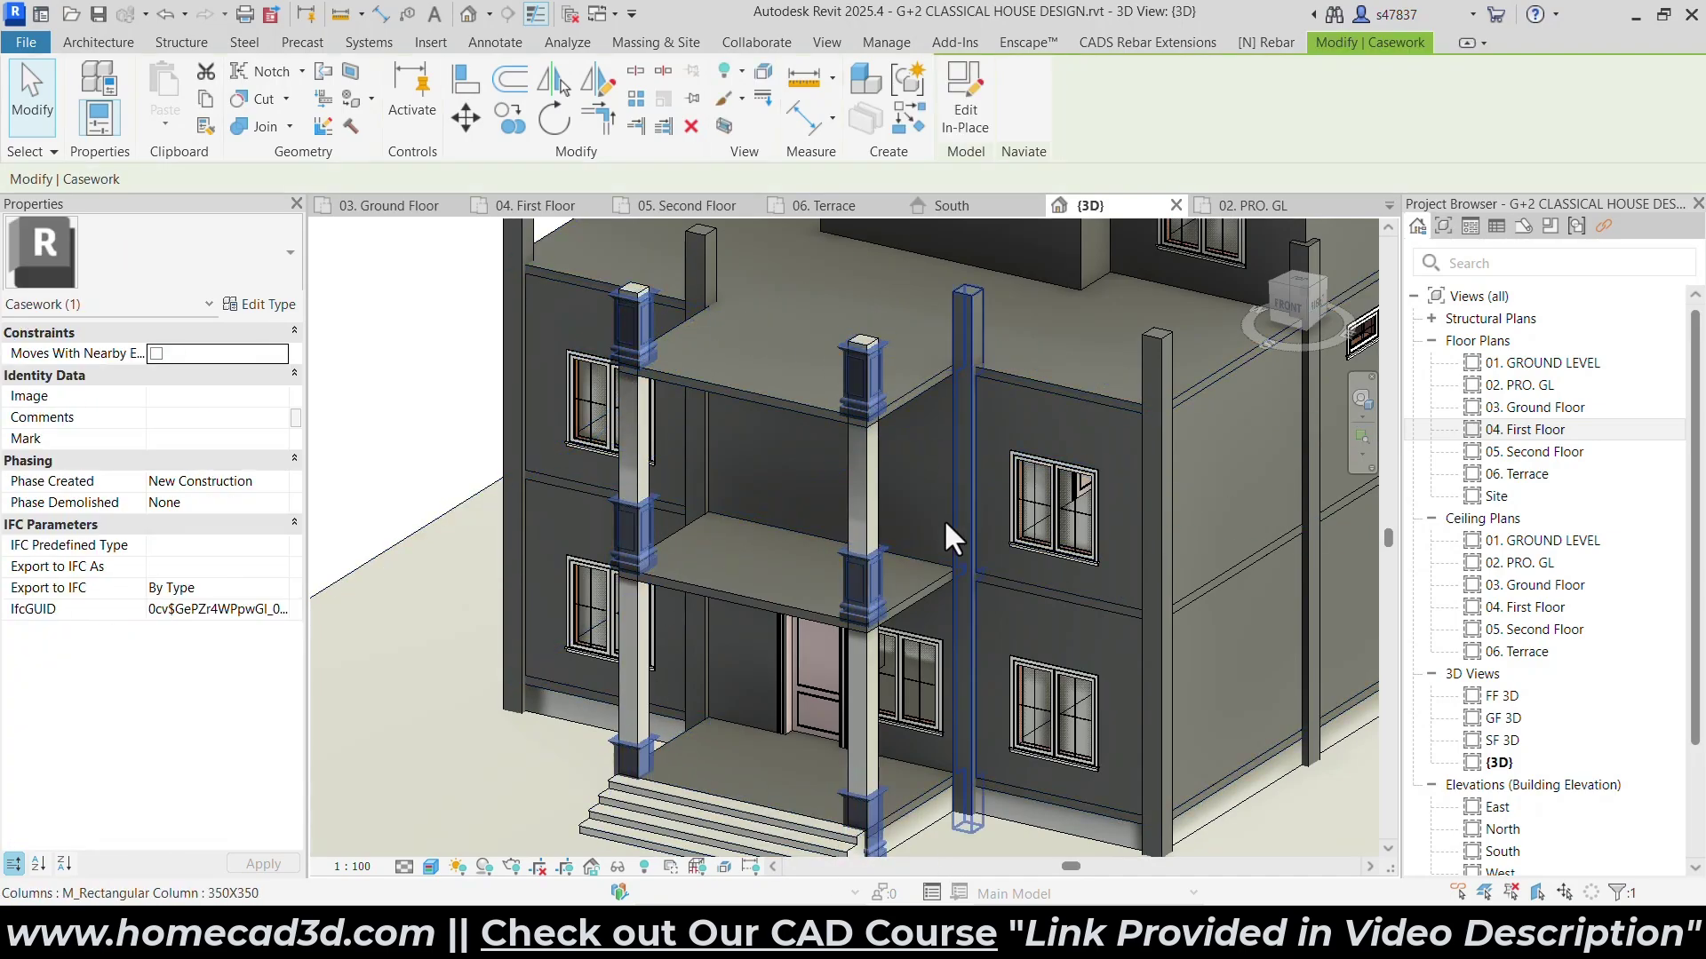
pyautogui.press('Escape')
pyautogui.click(882, 391)
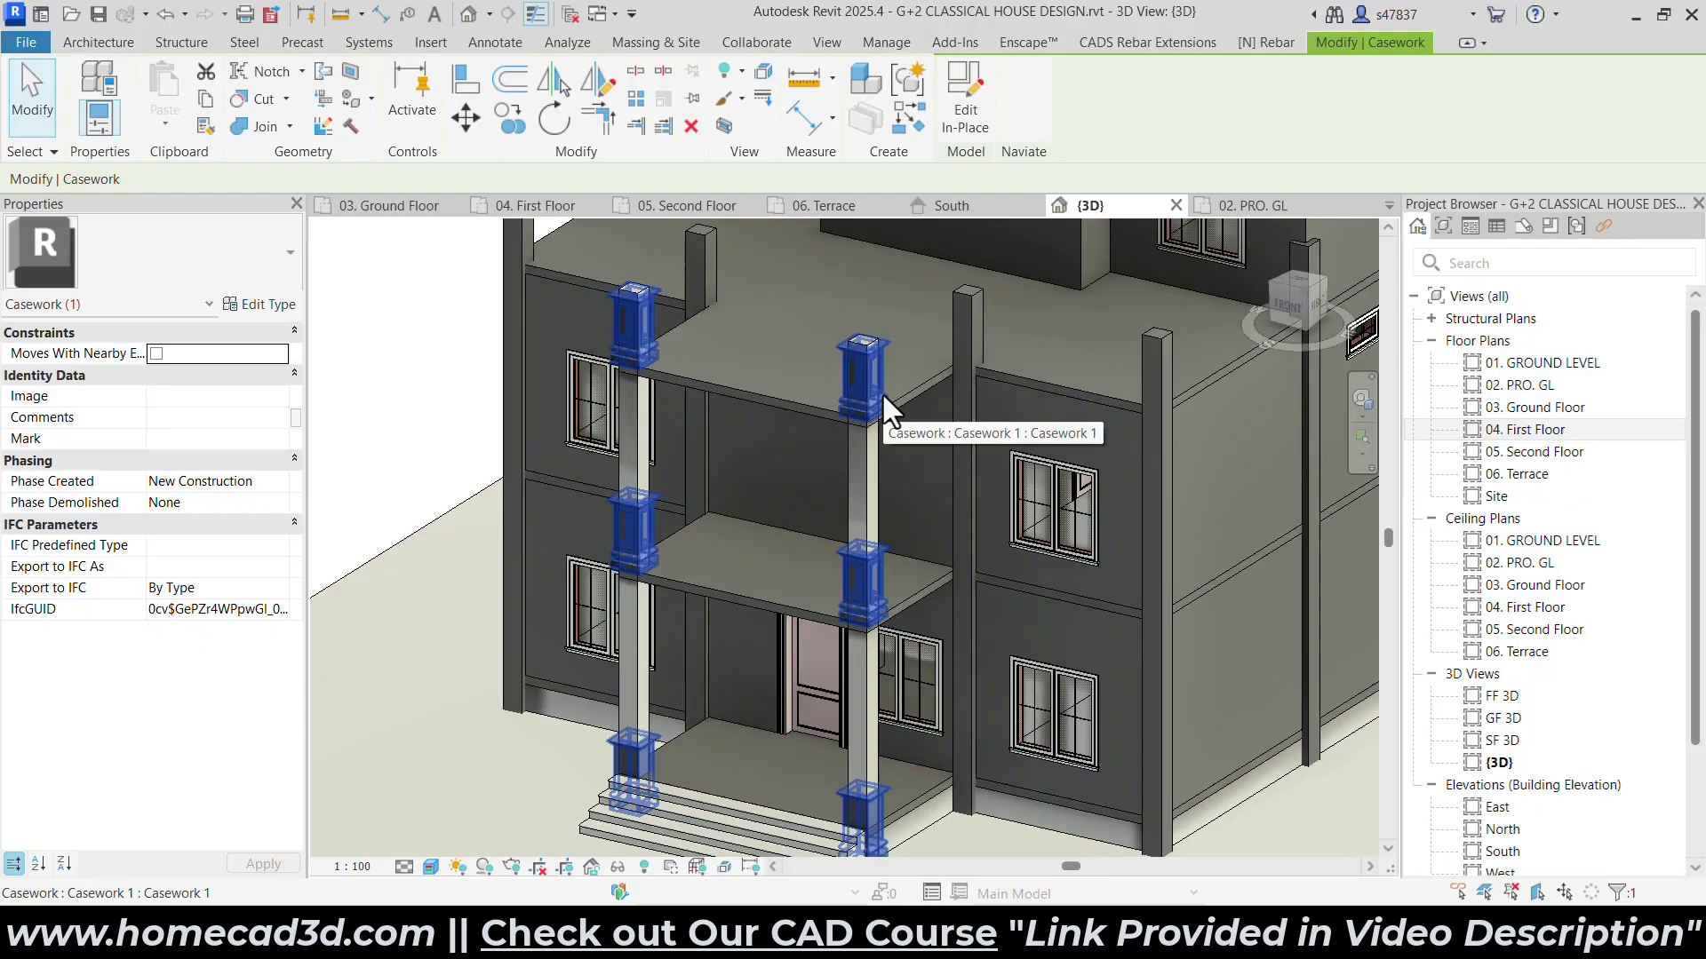
pyautogui.press('Escape')
pyautogui.scroll(-3, 809, 483)
pyautogui.keyDown('shift'); pyautogui.moveTo(1002, 570); pyautogui.dragTo(919, 604, button='middle'); pyautogui.keyUp('shift')
pyautogui.scroll(3, 824, 417)
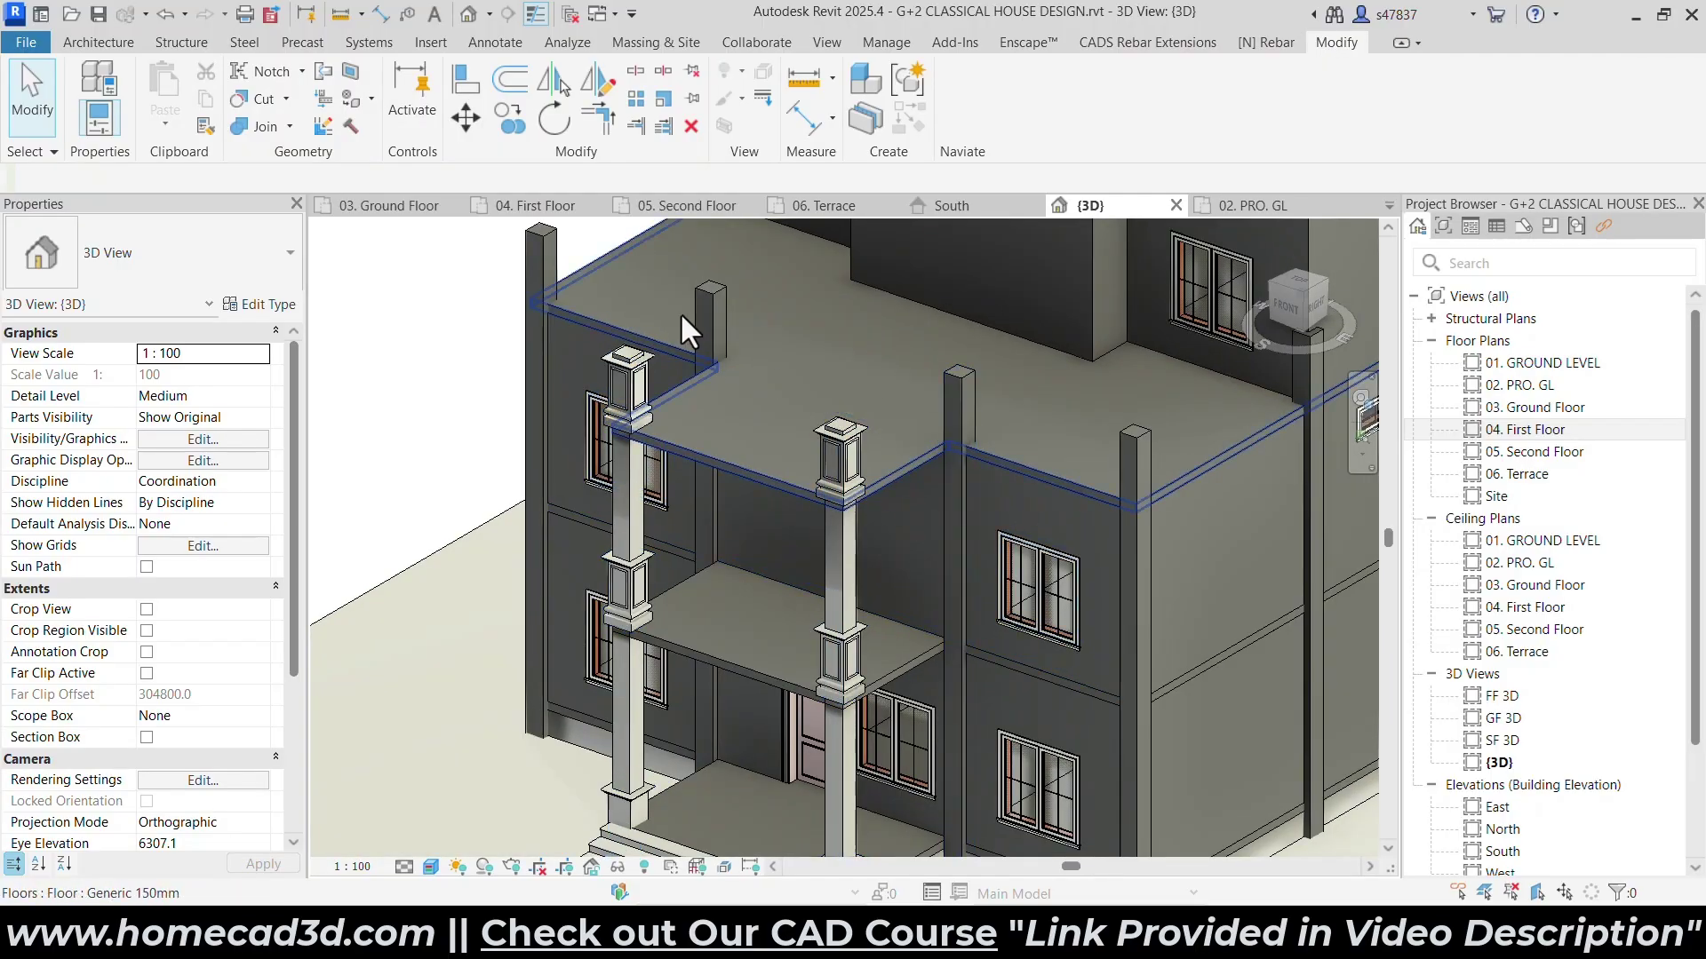
pyautogui.hotkey('alt', 'Tab')
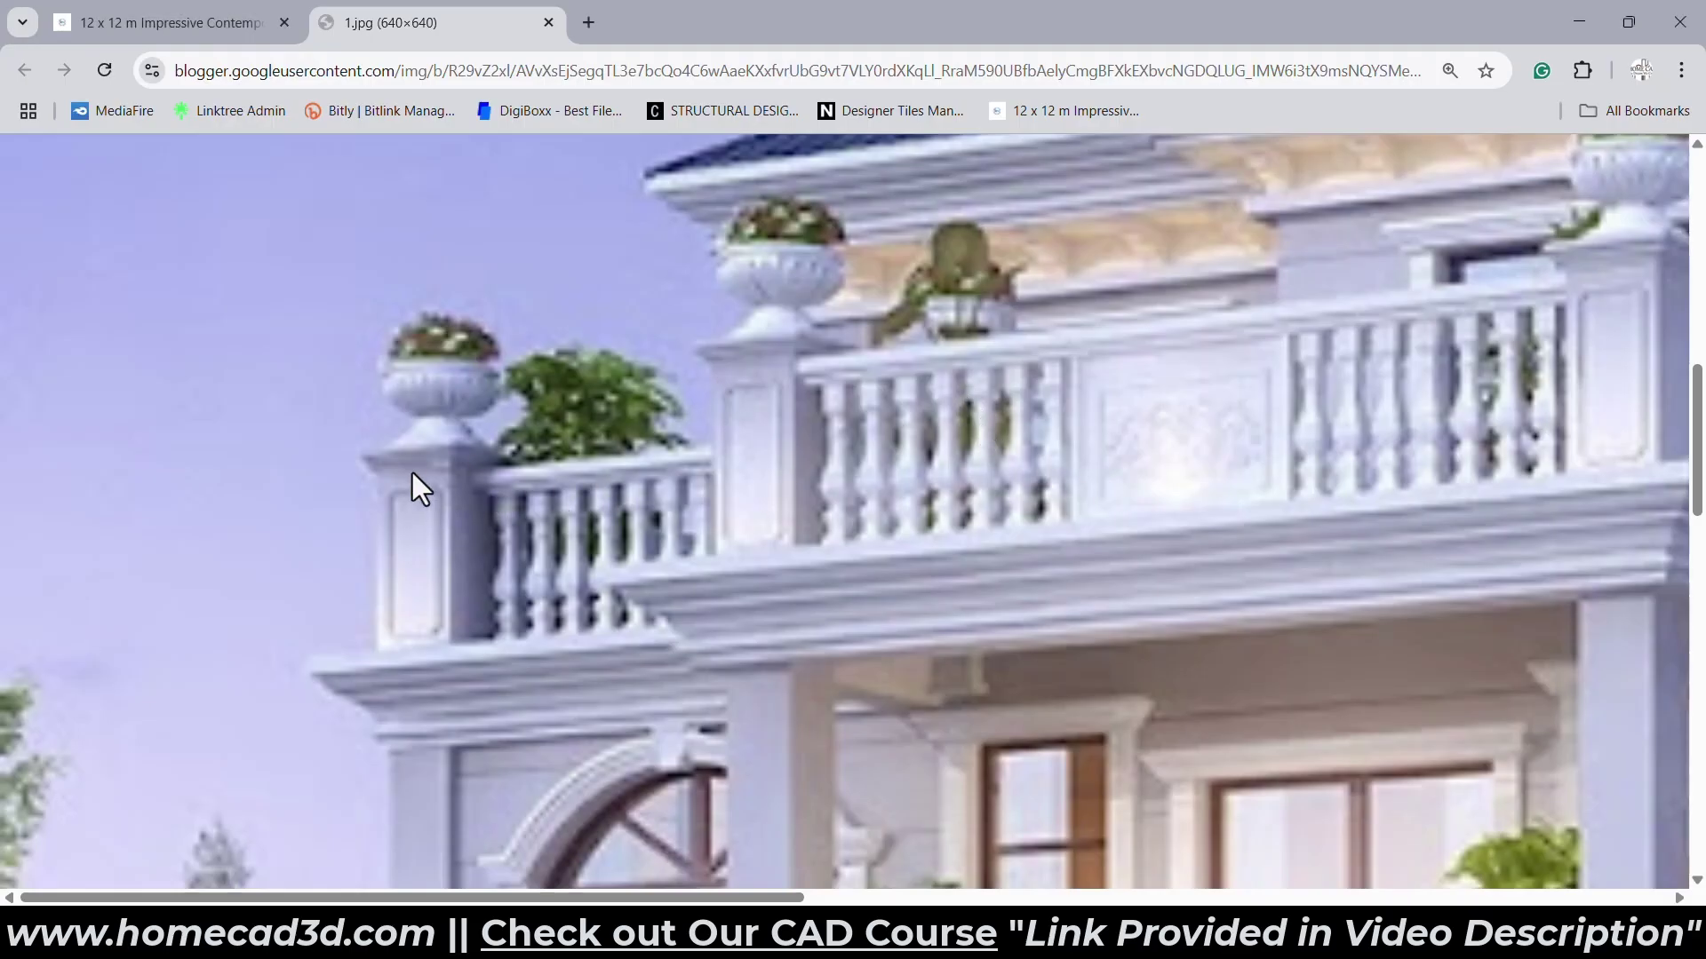
pyautogui.scroll(-3, 610, 488)
pyautogui.keyDown('ctrl'); pyautogui.scroll(-2, 639, 484); pyautogui.keyUp('ctrl')
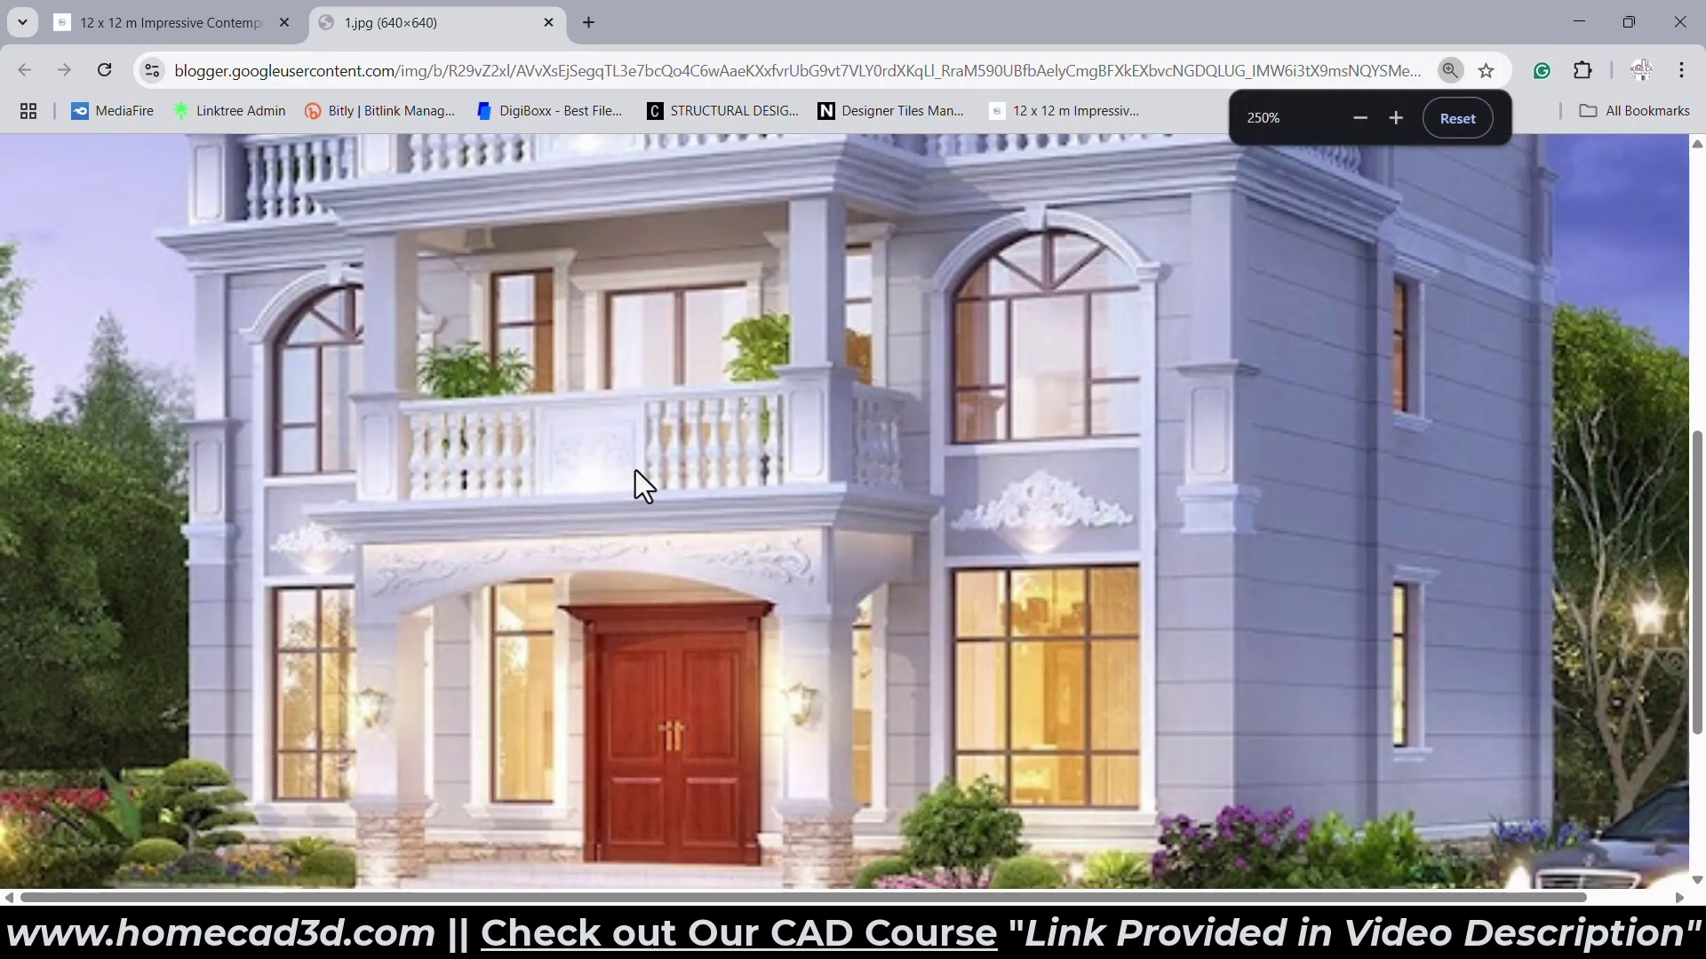
pyautogui.hotkey('alt', 'Tab')
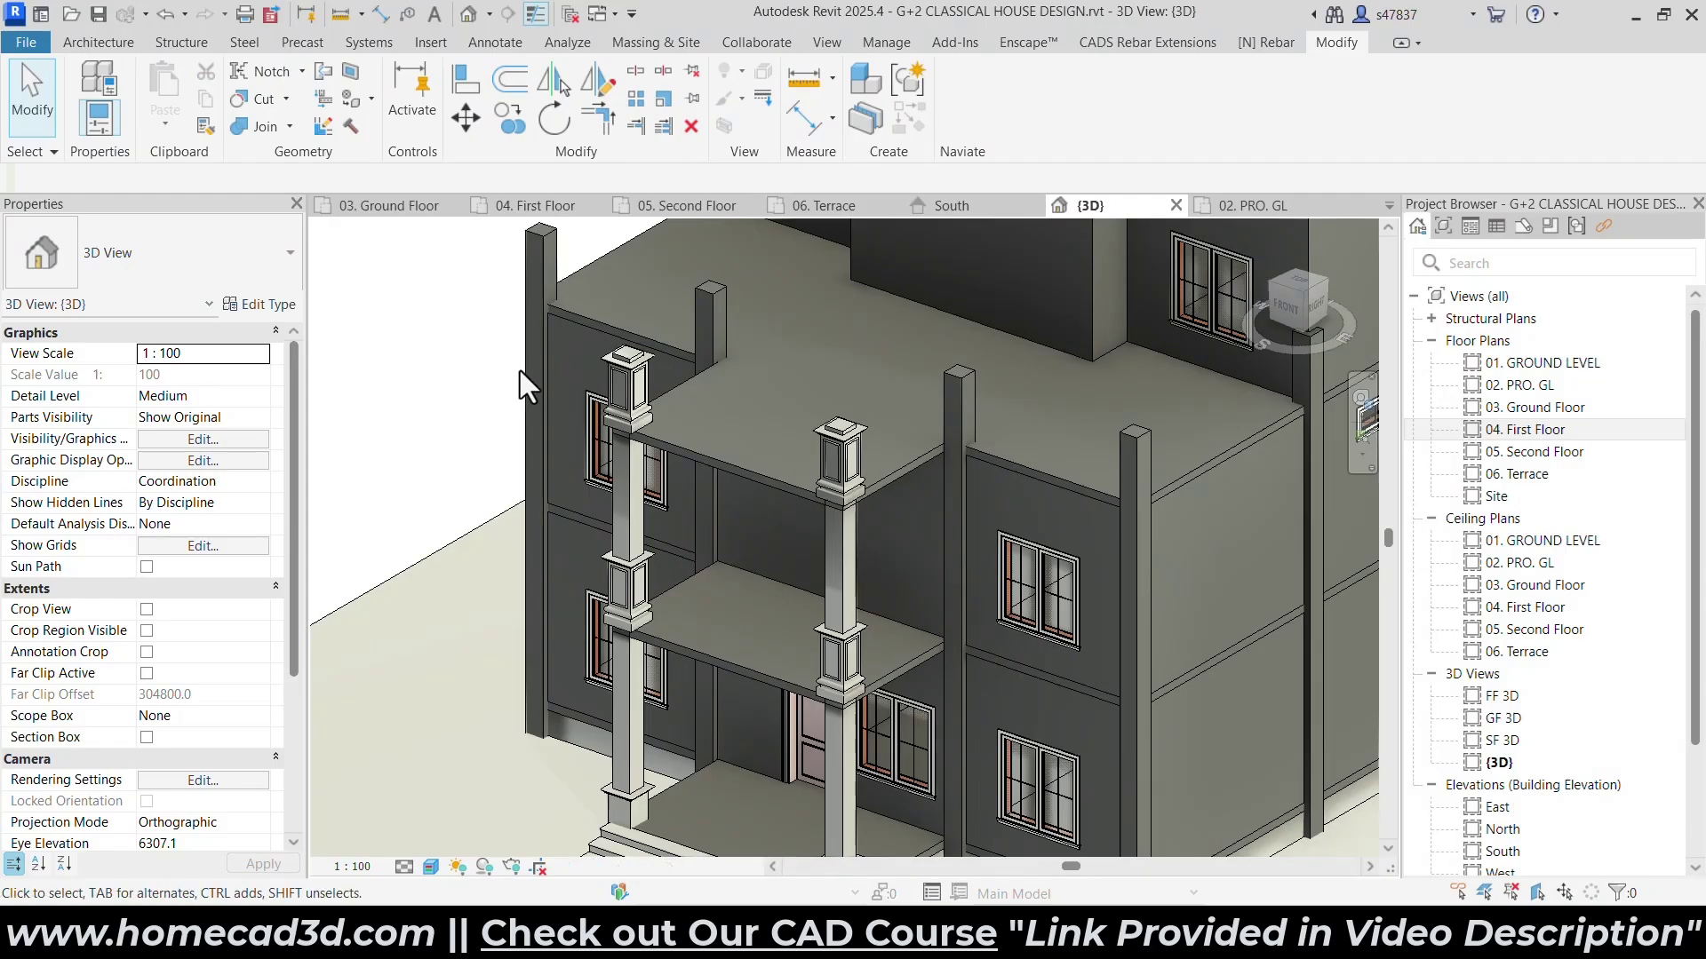
# Reopen the pedestal casework for in-place editing and show the 05. Second Floor plan.
pyautogui.click(736, 266)
pyautogui.click(957, 130)
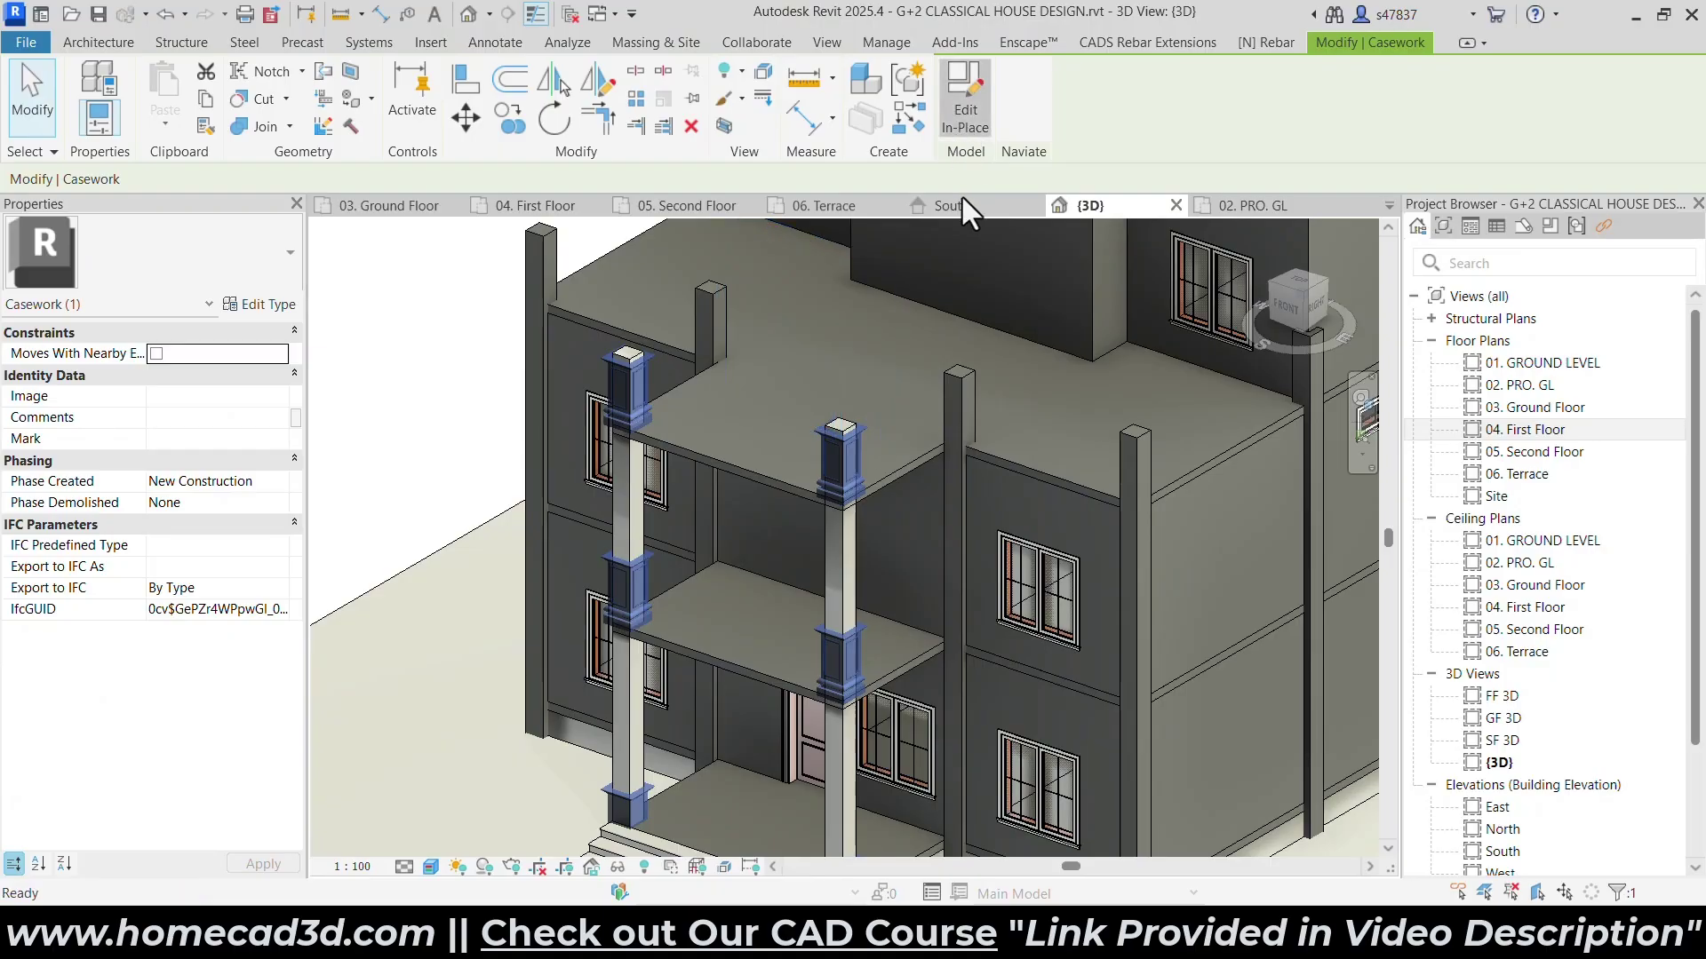
pyautogui.doubleClick(1502, 467)
pyautogui.doubleClick(1506, 451)
pyautogui.scroll(5, 799, 644)
pyautogui.moveTo(678, 596); pyautogui.dragTo(1334, 778)
pyautogui.click(509, 124)
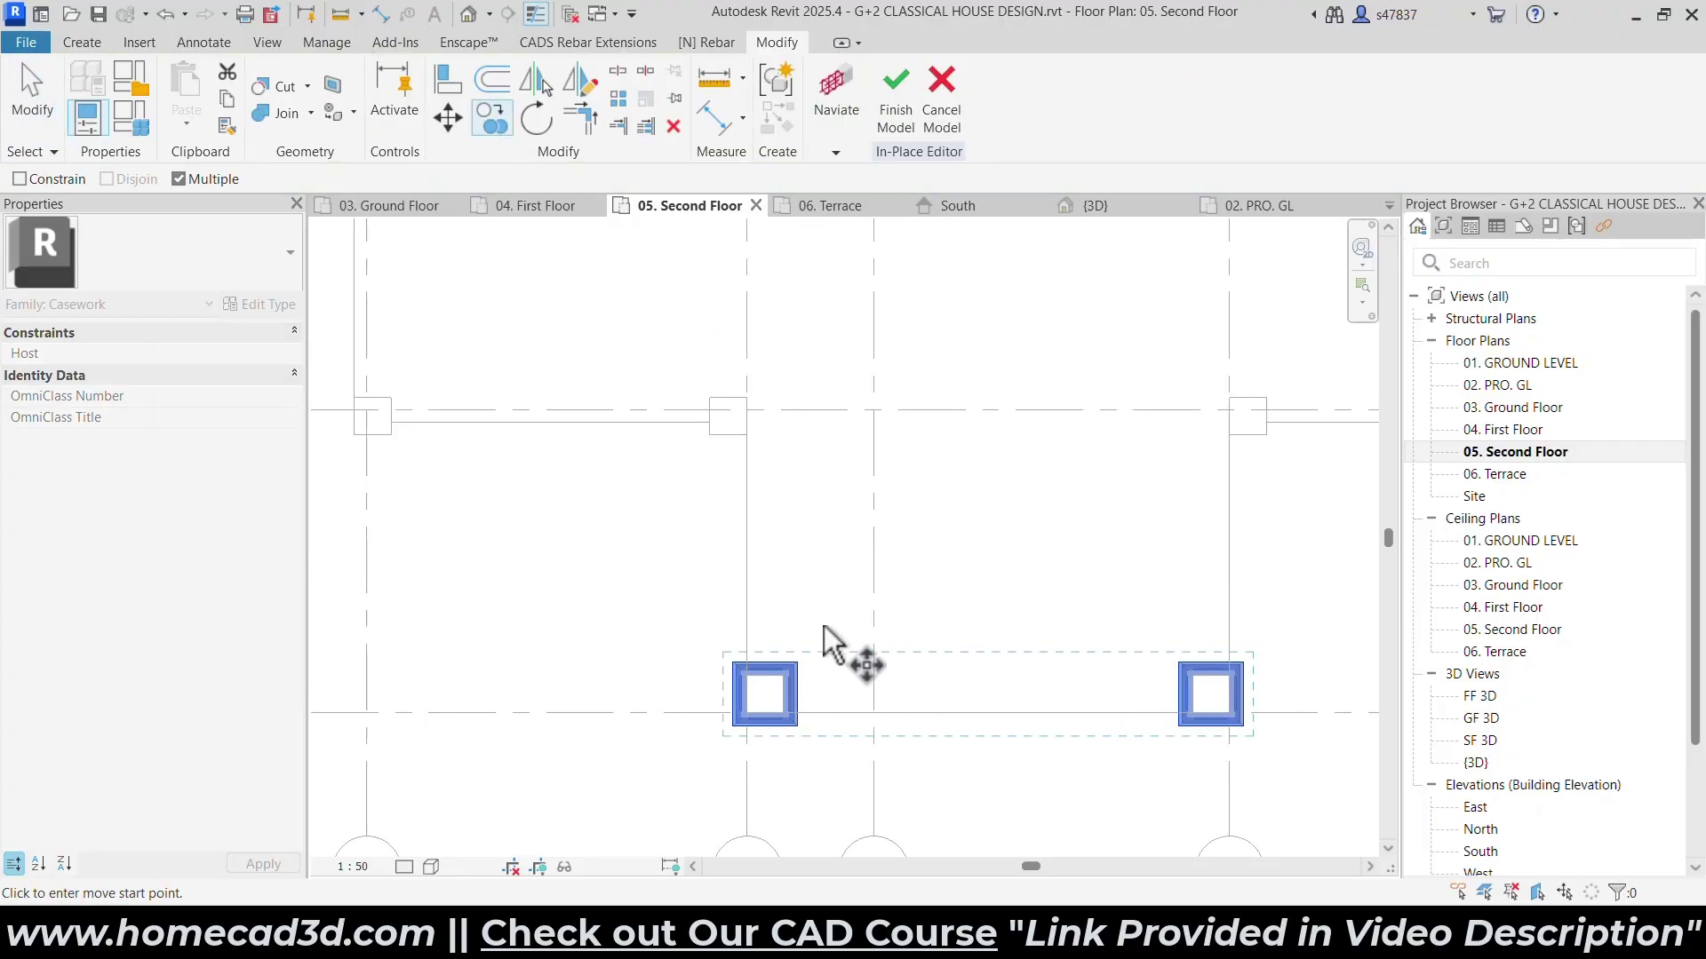
pyautogui.press('Escape')
pyautogui.press('Escape')
# Copy the left porch pedestal onto the two front facade columns to the left of the porch.
pyautogui.moveTo(691, 636); pyautogui.dragTo(837, 754)
pyautogui.click(494, 118)
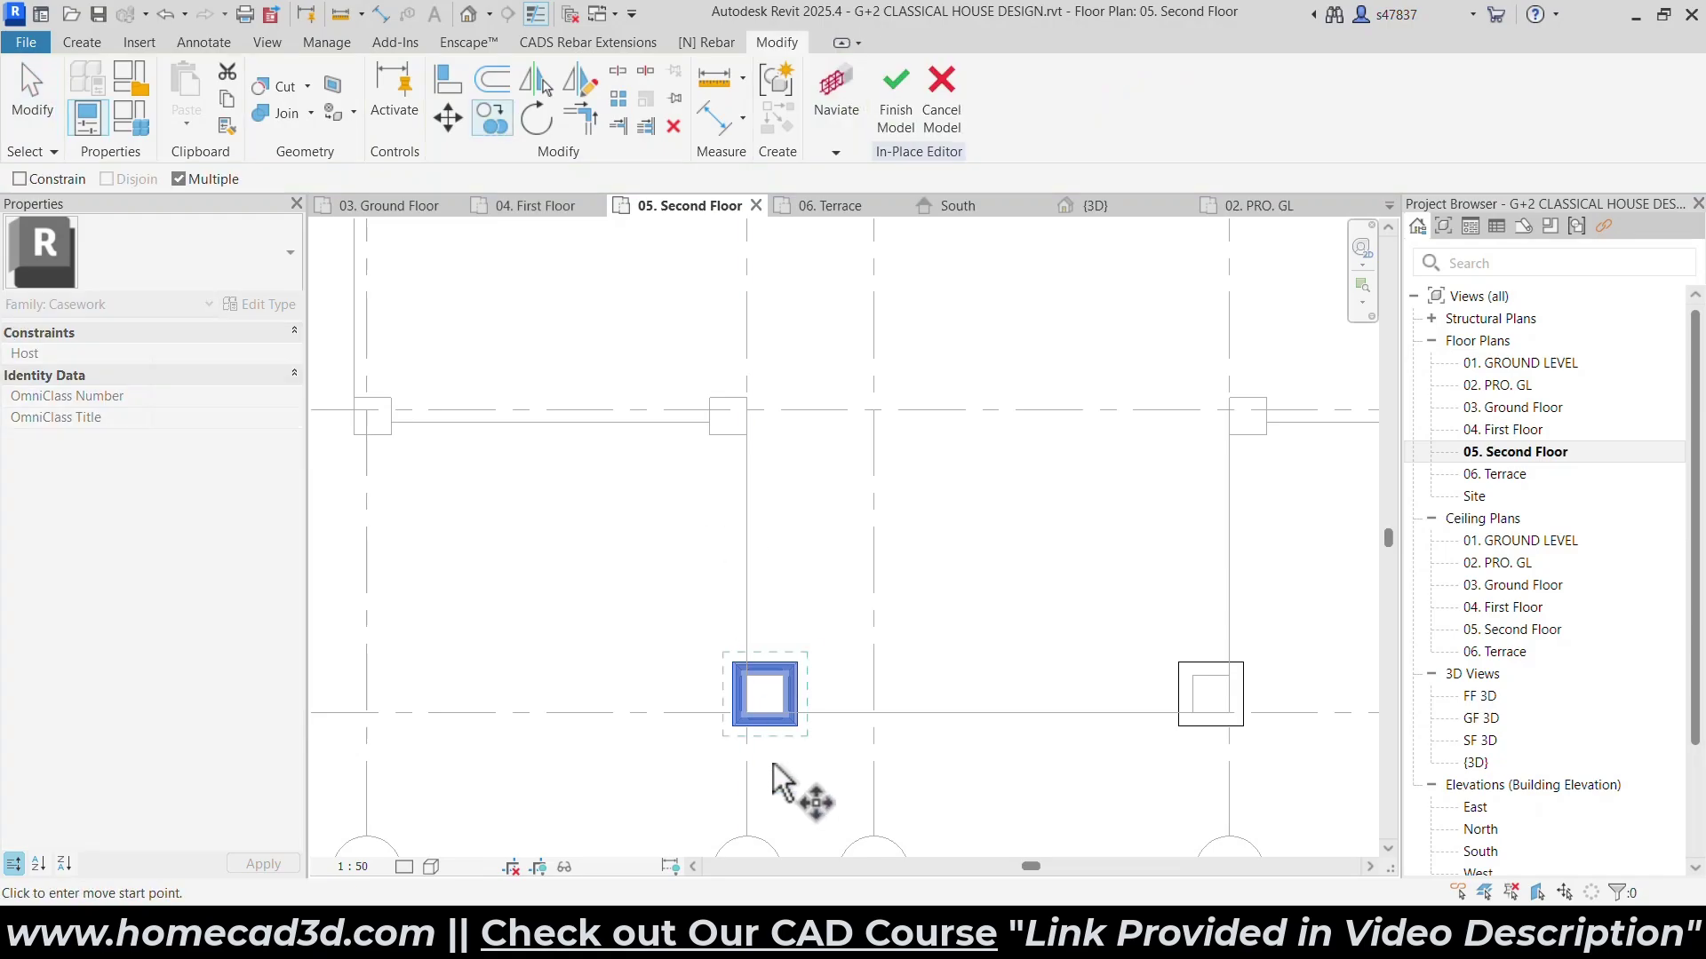
pyautogui.scroll(5, 746, 702)
pyautogui.click(733, 549)
pyautogui.scroll(-3, 813, 495)
pyautogui.scroll(4, 734, 662)
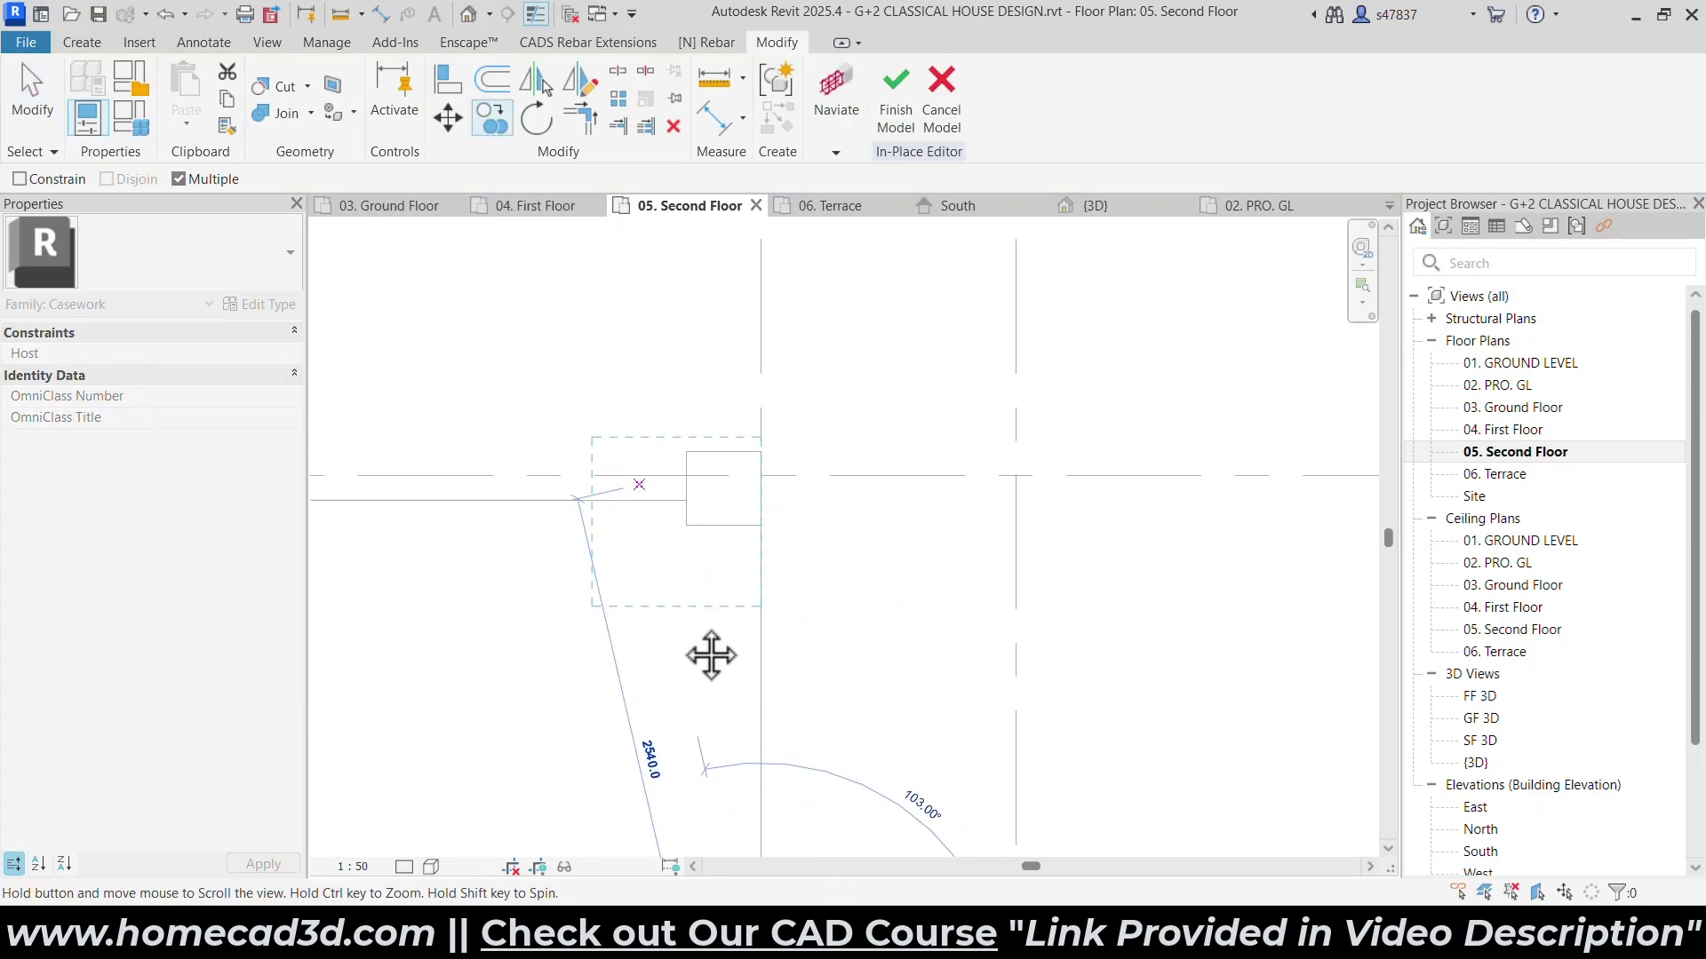
pyautogui.scroll(-3, 568, 622)
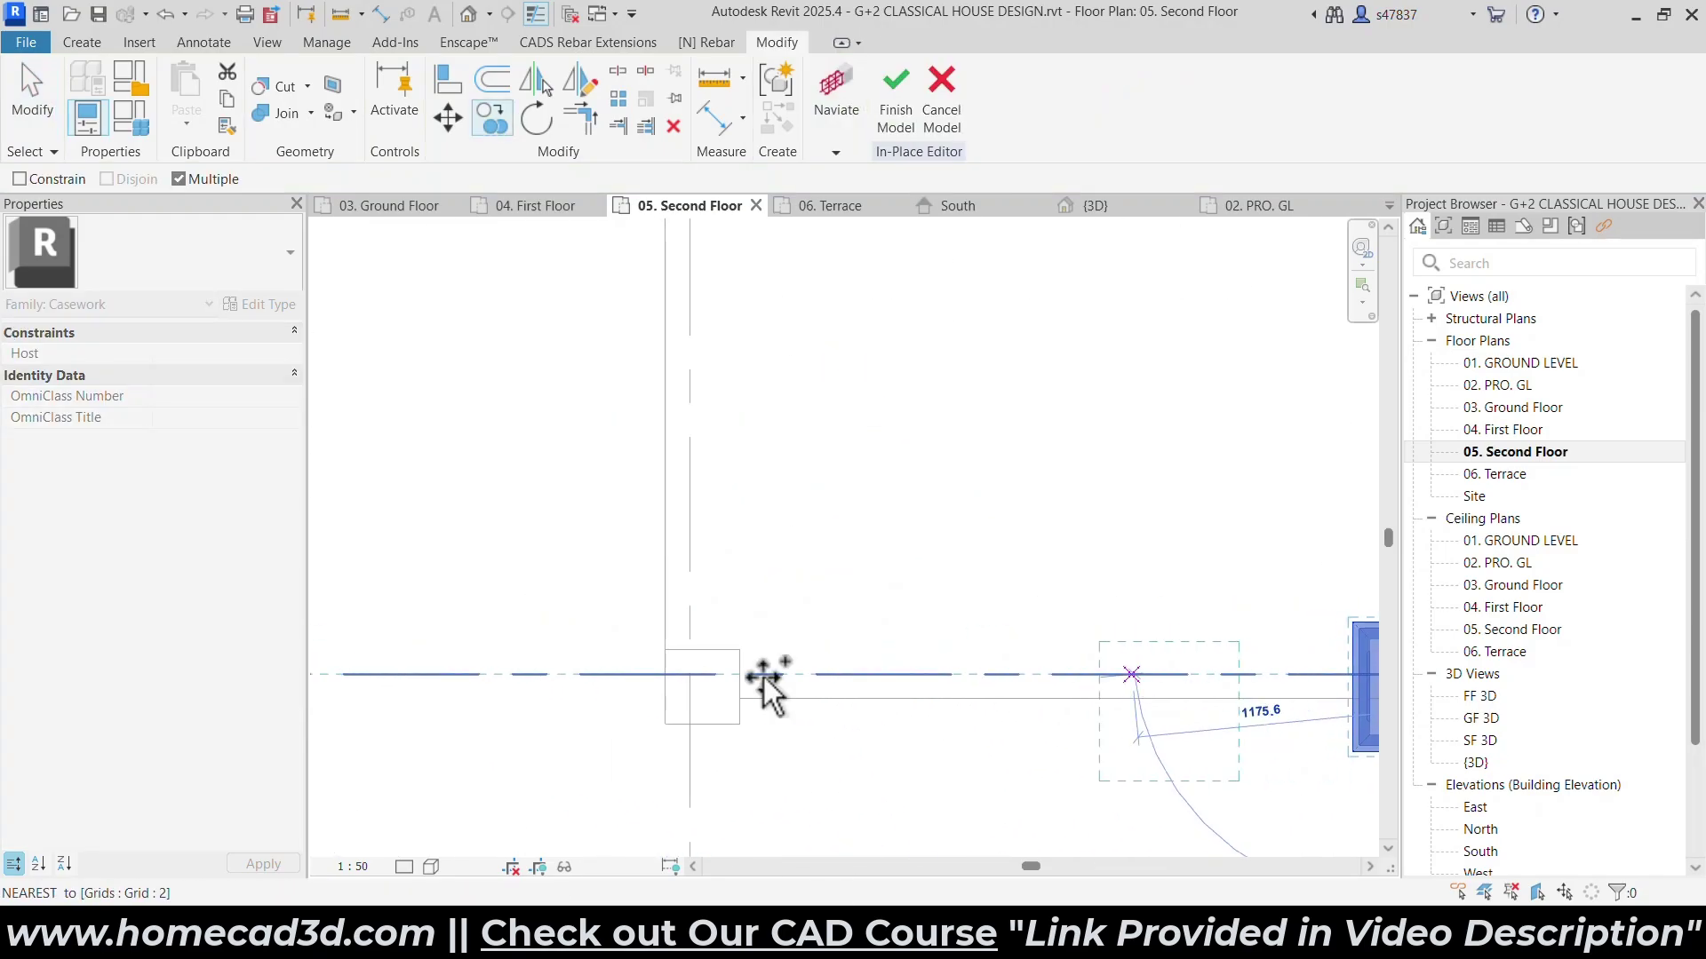
pyautogui.click(664, 650)
# Copy the pedestal onto the rear columns at the left and right outer wall corners.
pyautogui.scroll(-2, 737, 444)
pyautogui.moveTo(744, 435); pyautogui.dragTo(750, 898, button='middle')
pyautogui.scroll(3, 668, 460)
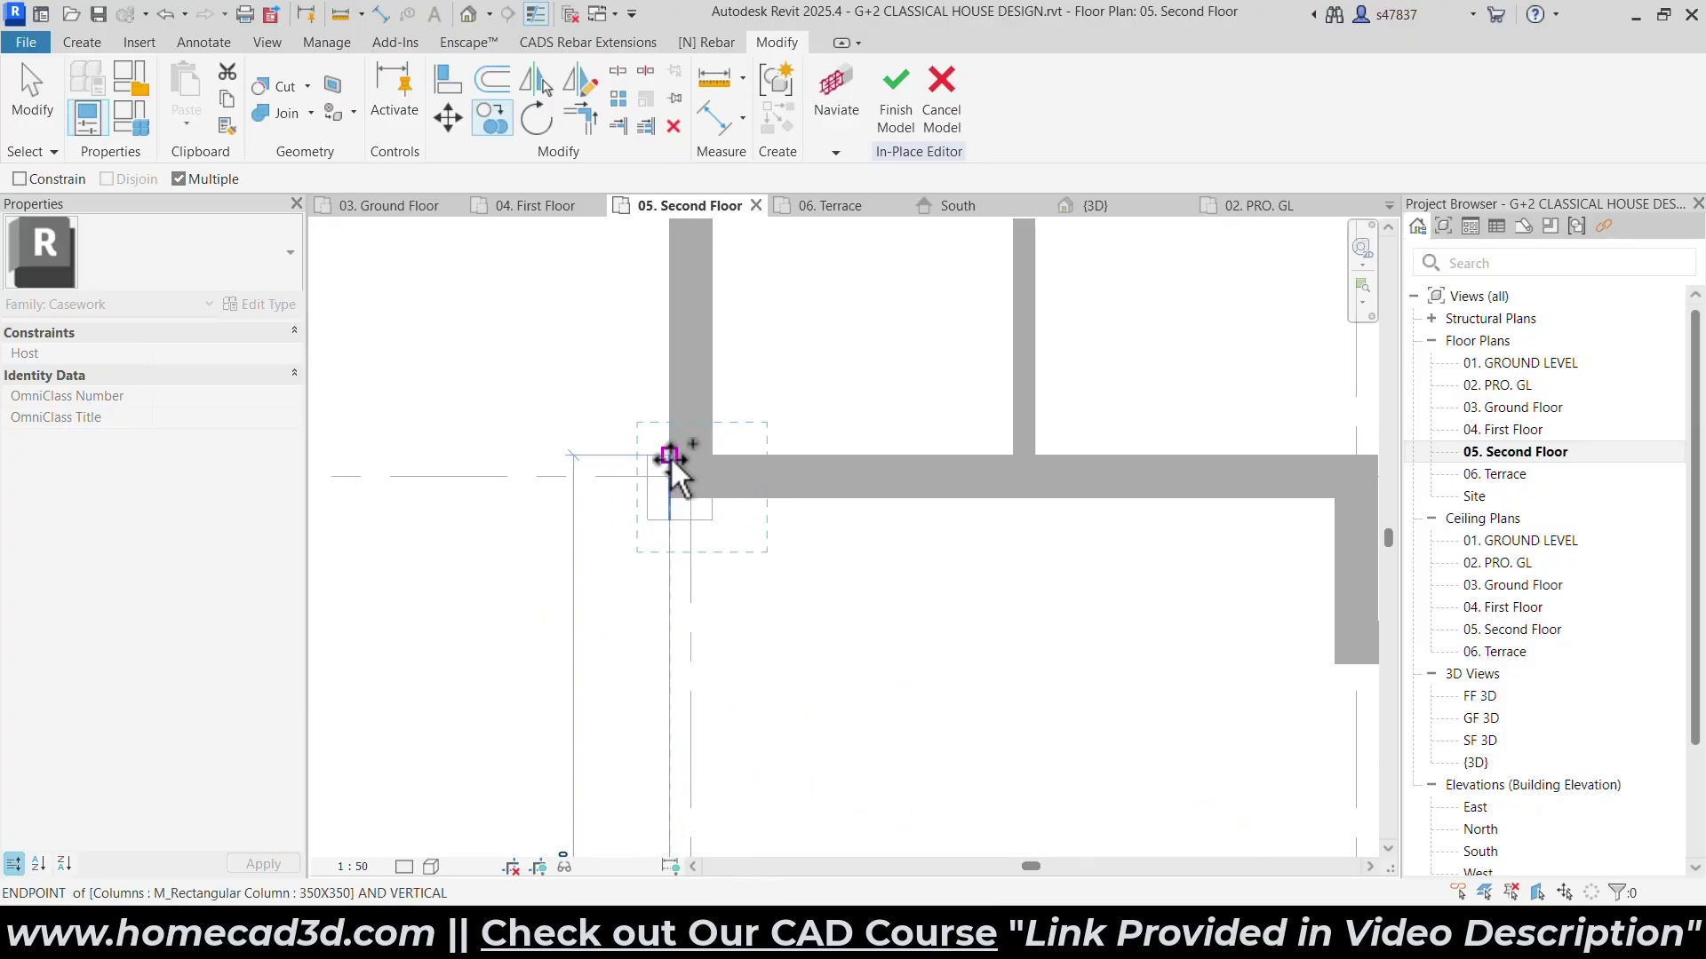
pyautogui.scroll(-2, 543, 542)
pyautogui.scroll(5, 1040, 578)
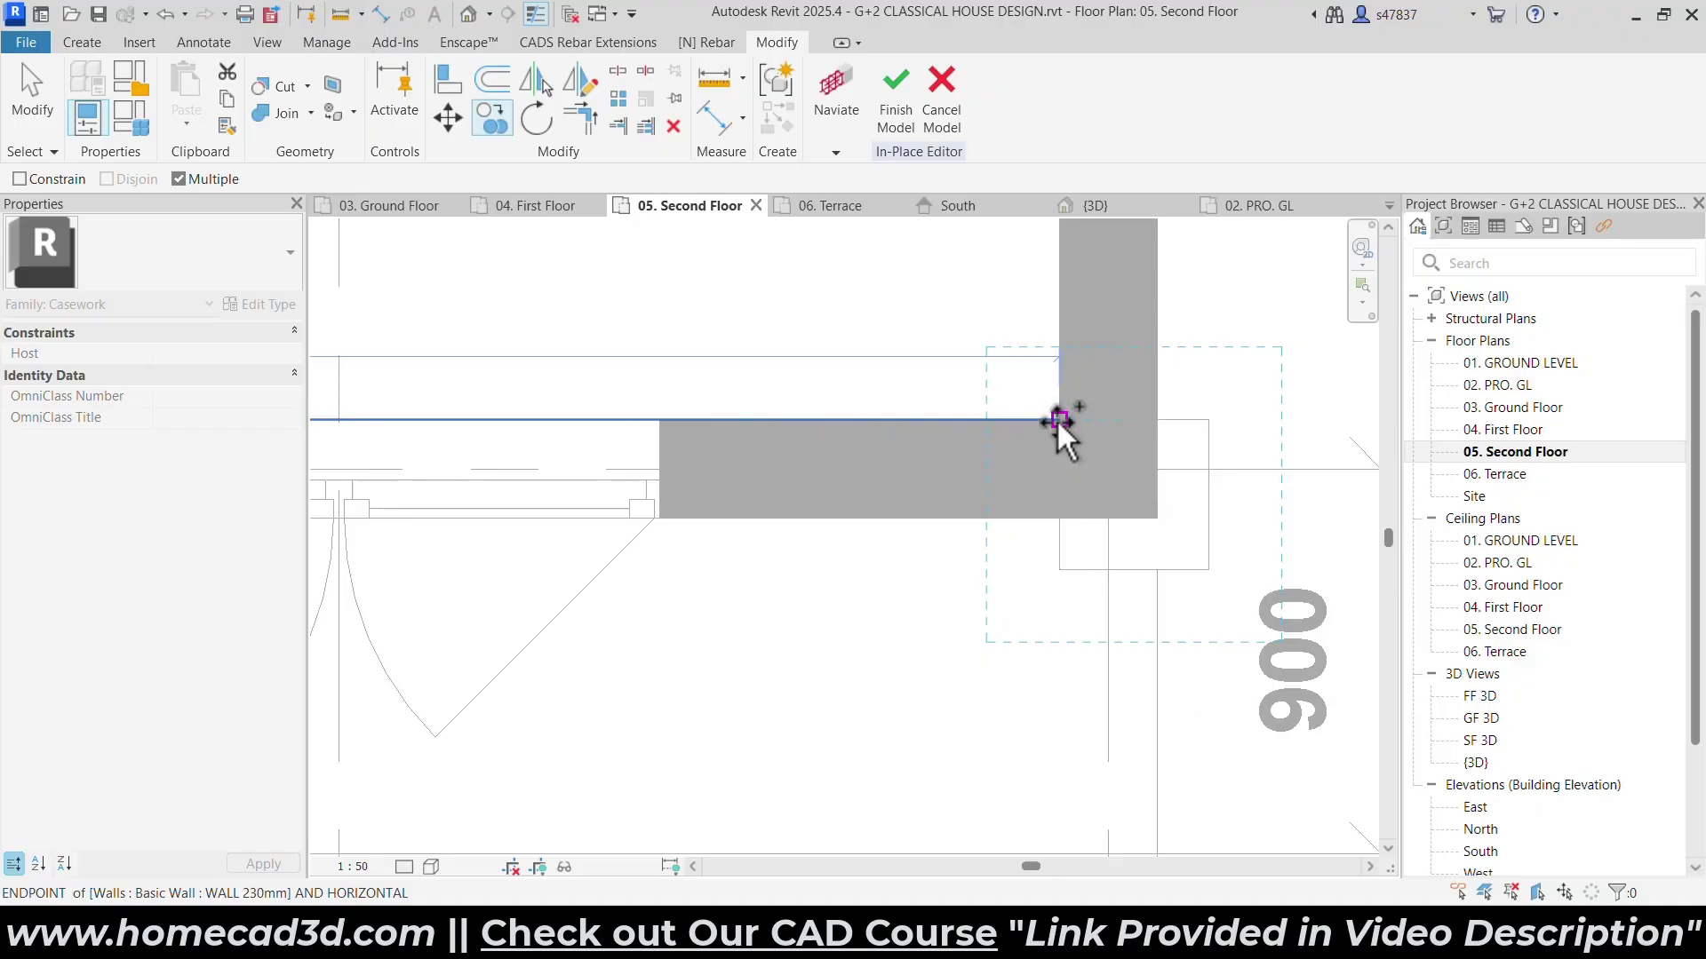
pyautogui.click(1059, 422)
# Copy the pedestal onto the two front facade columns to the right of the porch.
pyautogui.scroll(-4, 997, 563)
pyautogui.moveTo(978, 658); pyautogui.dragTo(1112, 359, button='middle')
pyautogui.scroll(2, 1165, 726)
pyautogui.click(1132, 704)
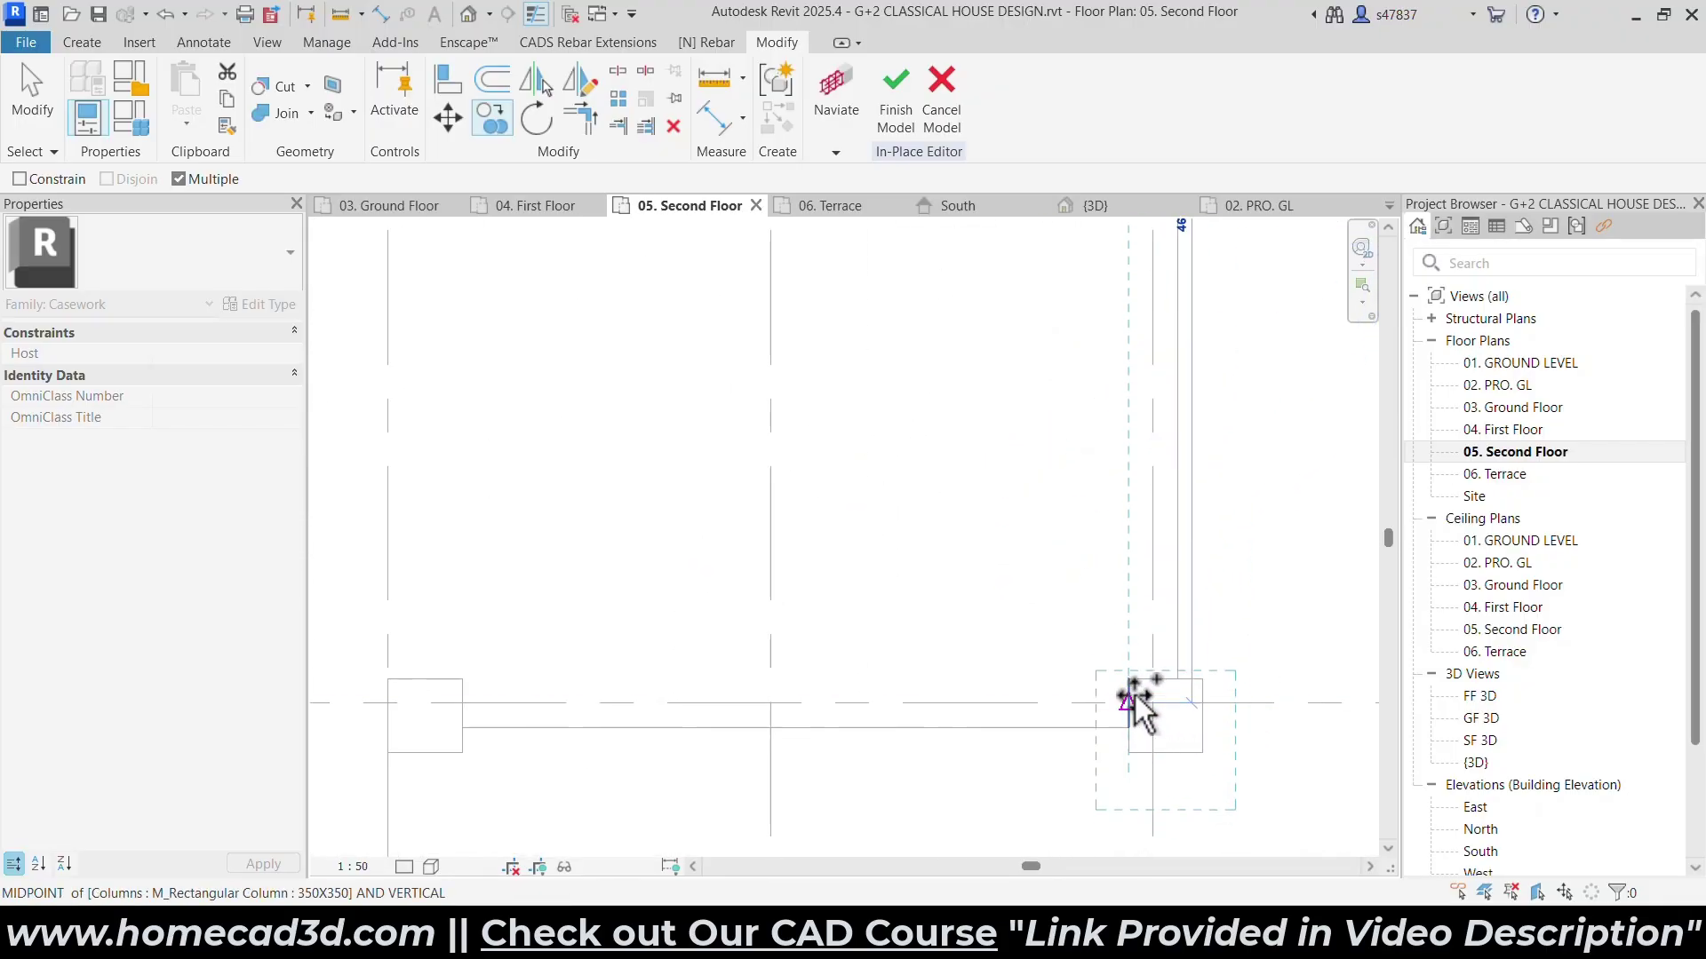
pyautogui.click(387, 682)
pyautogui.scroll(-2, 649, 677)
pyautogui.moveTo(628, 653); pyautogui.dragTo(1222, 557, button='middle')
pyautogui.press('Escape')
# Check the copied pedestal at the rear-left wall corner in plan and all terrace pedestals in the default 3D view.
pyautogui.moveTo(1104, 497); pyautogui.dragTo(1005, 856, button='middle')
pyautogui.moveTo(742, 253); pyautogui.dragTo(744, 705, button='middle')
pyautogui.scroll(2, 1018, 627)
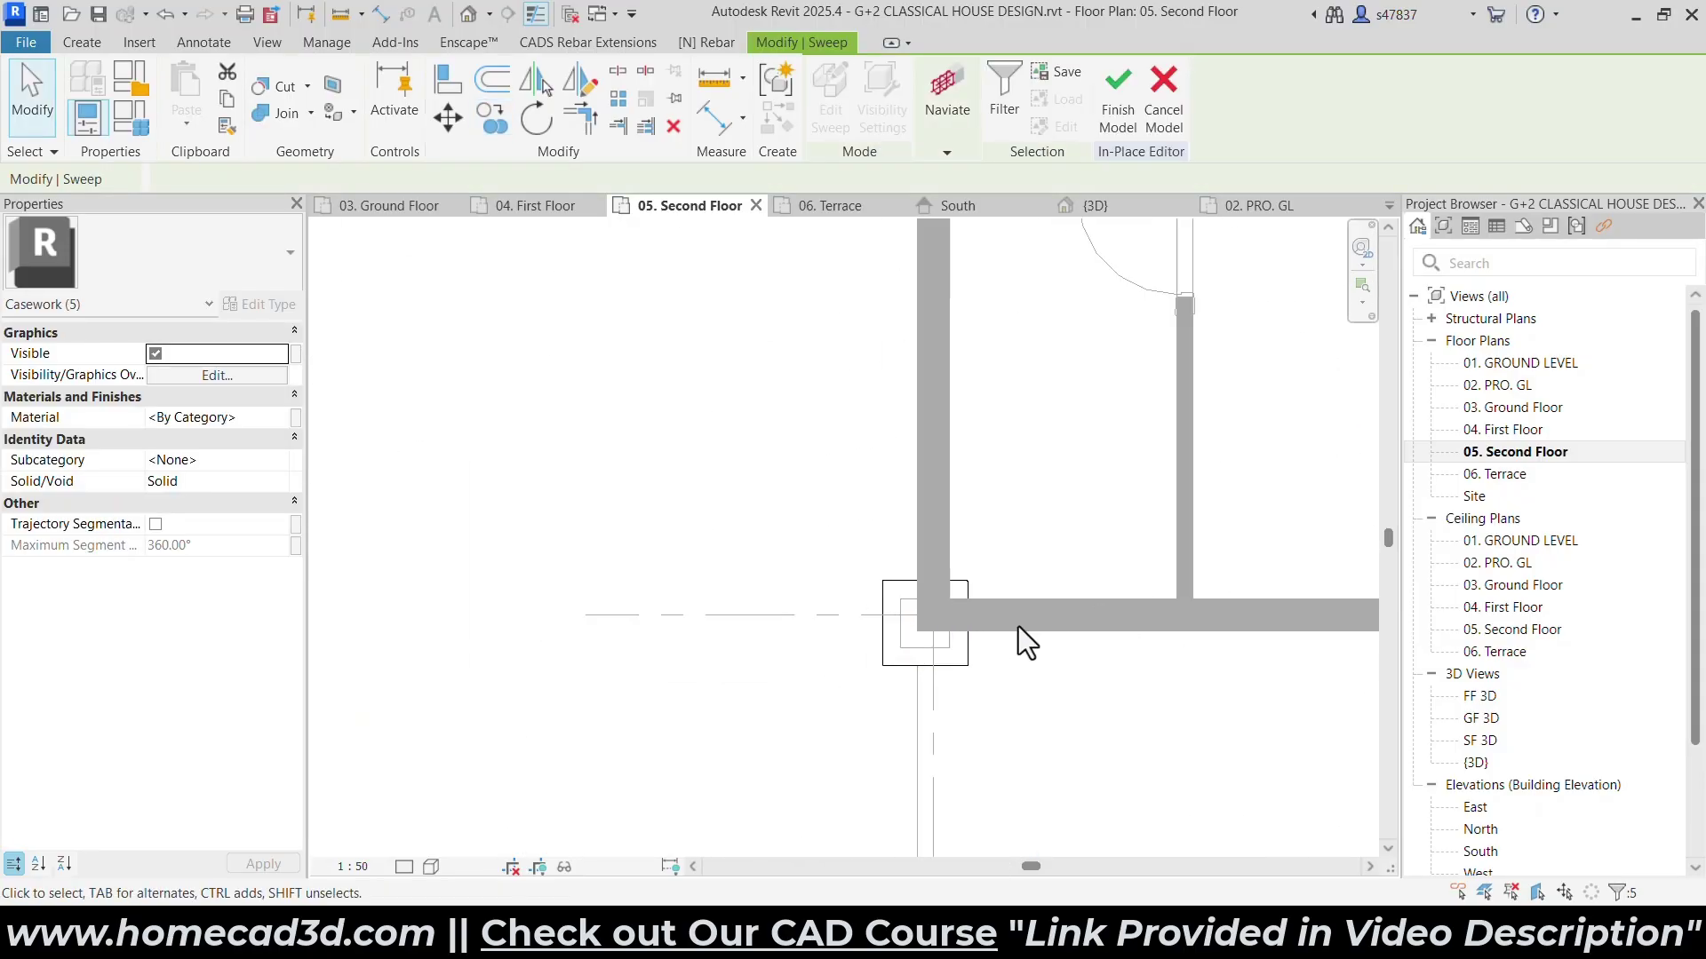
pyautogui.scroll(1, 1018, 627)
pyautogui.press('Escape')
pyautogui.press('Escape')
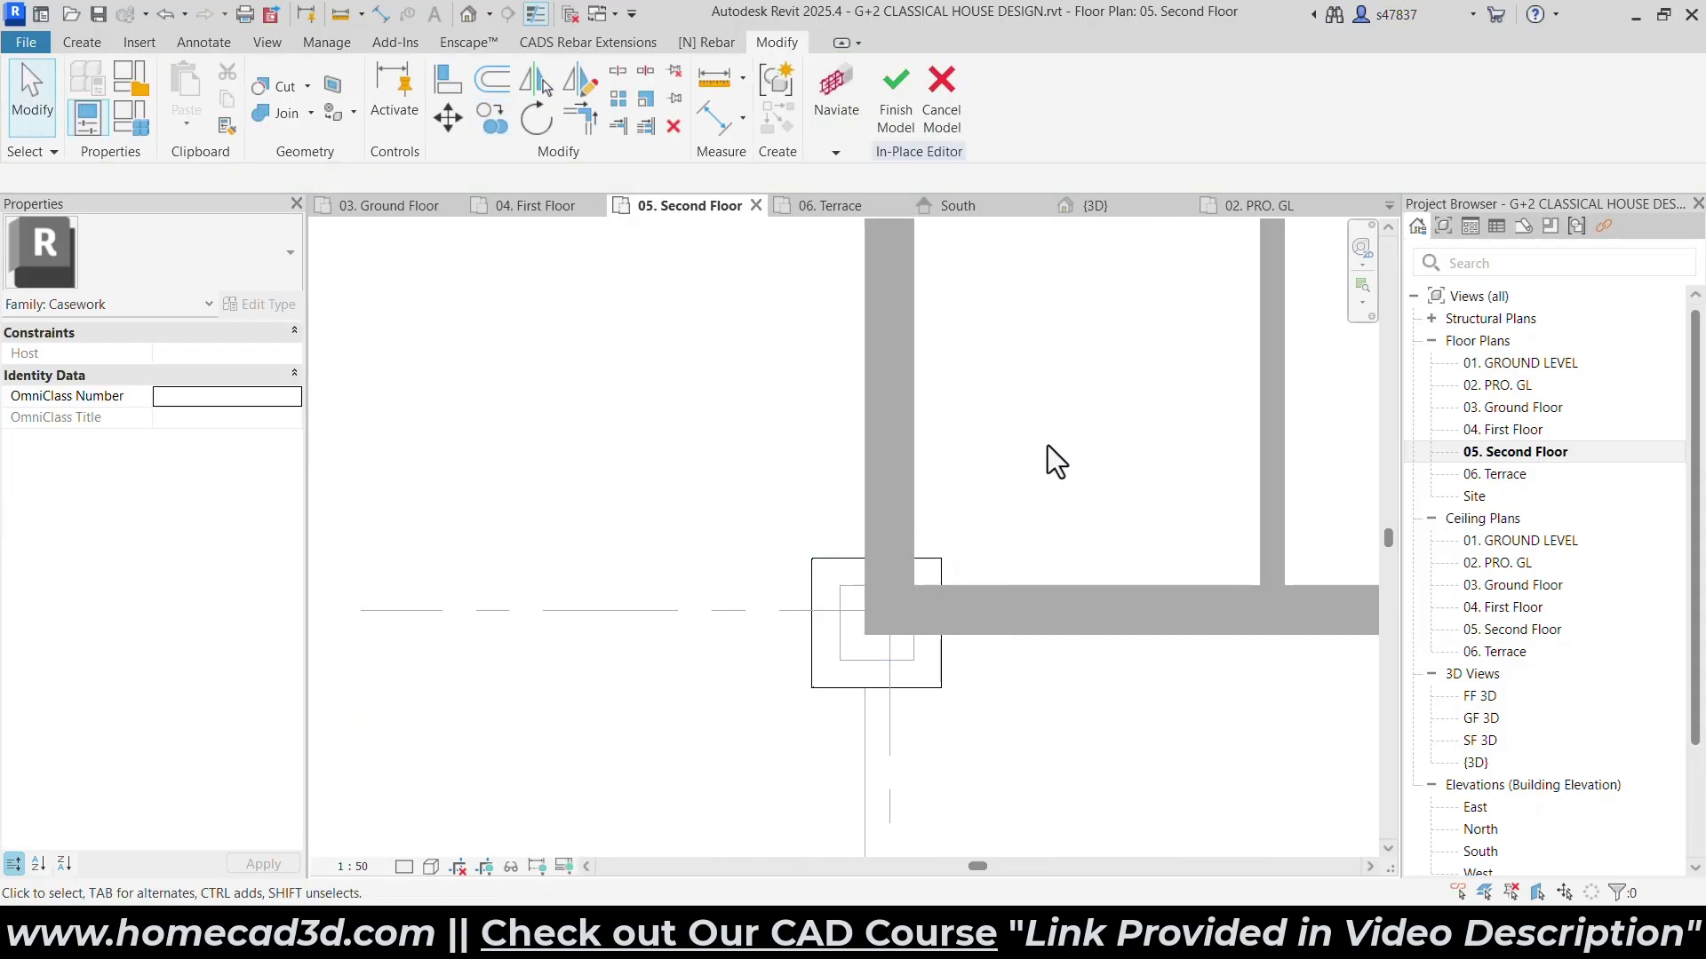
pyautogui.scroll(2, 963, 586)
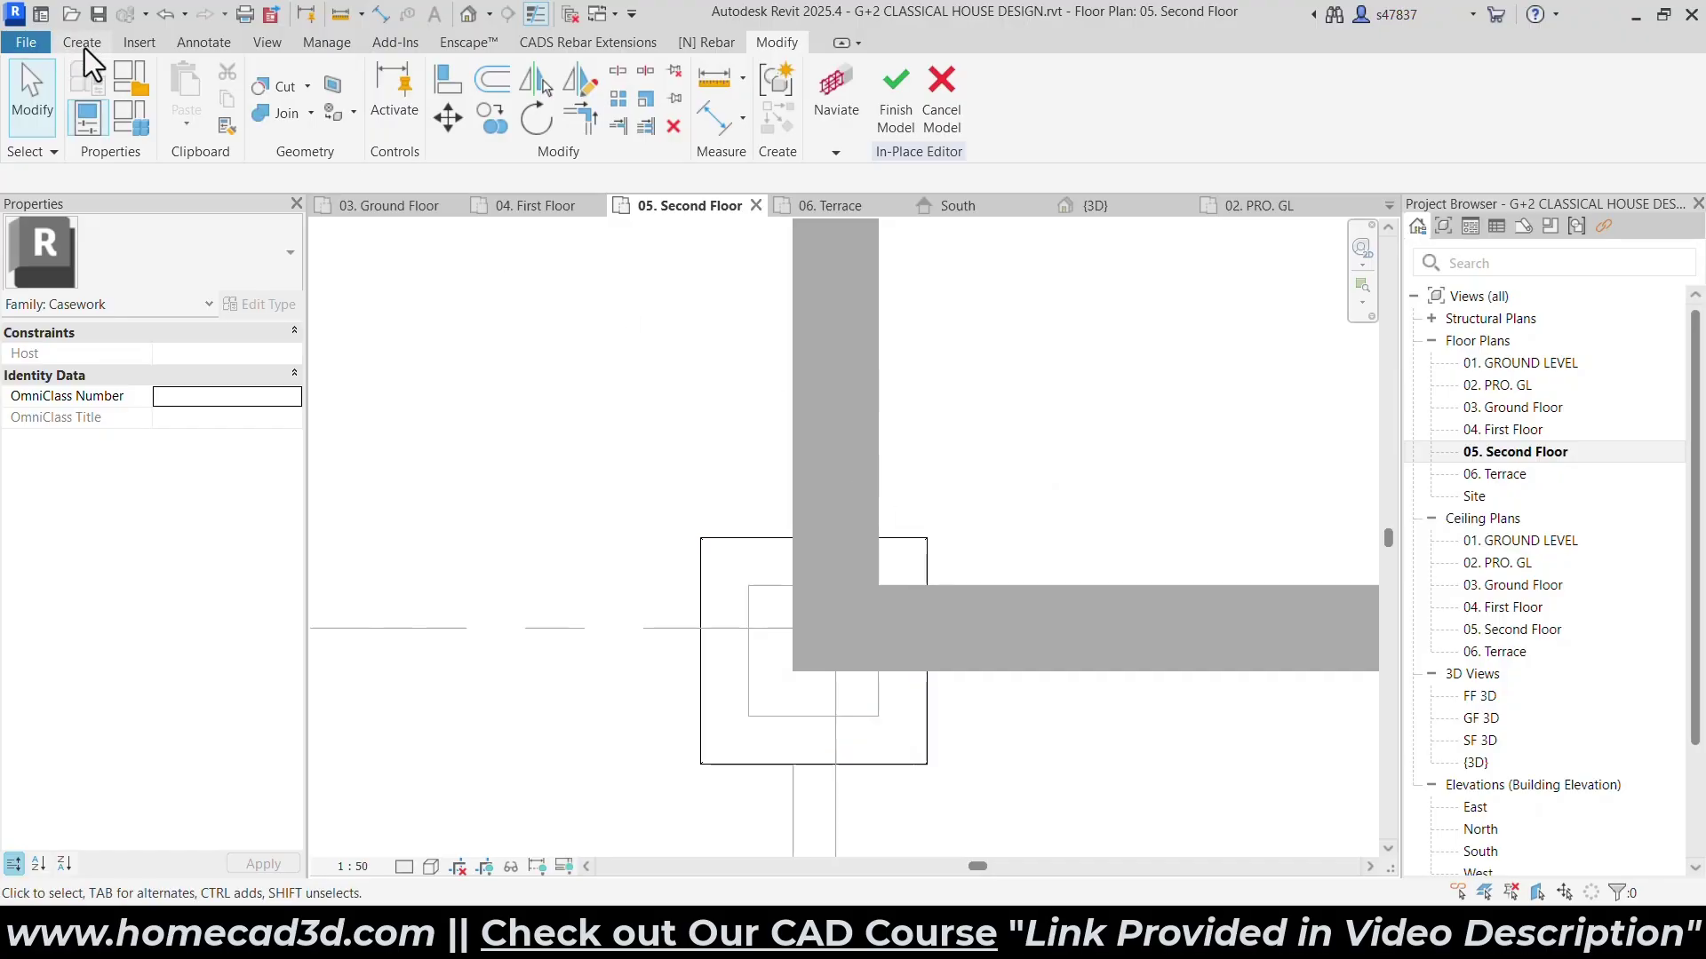
pyautogui.click(470, 14)
pyautogui.scroll(-3, 750, 487)
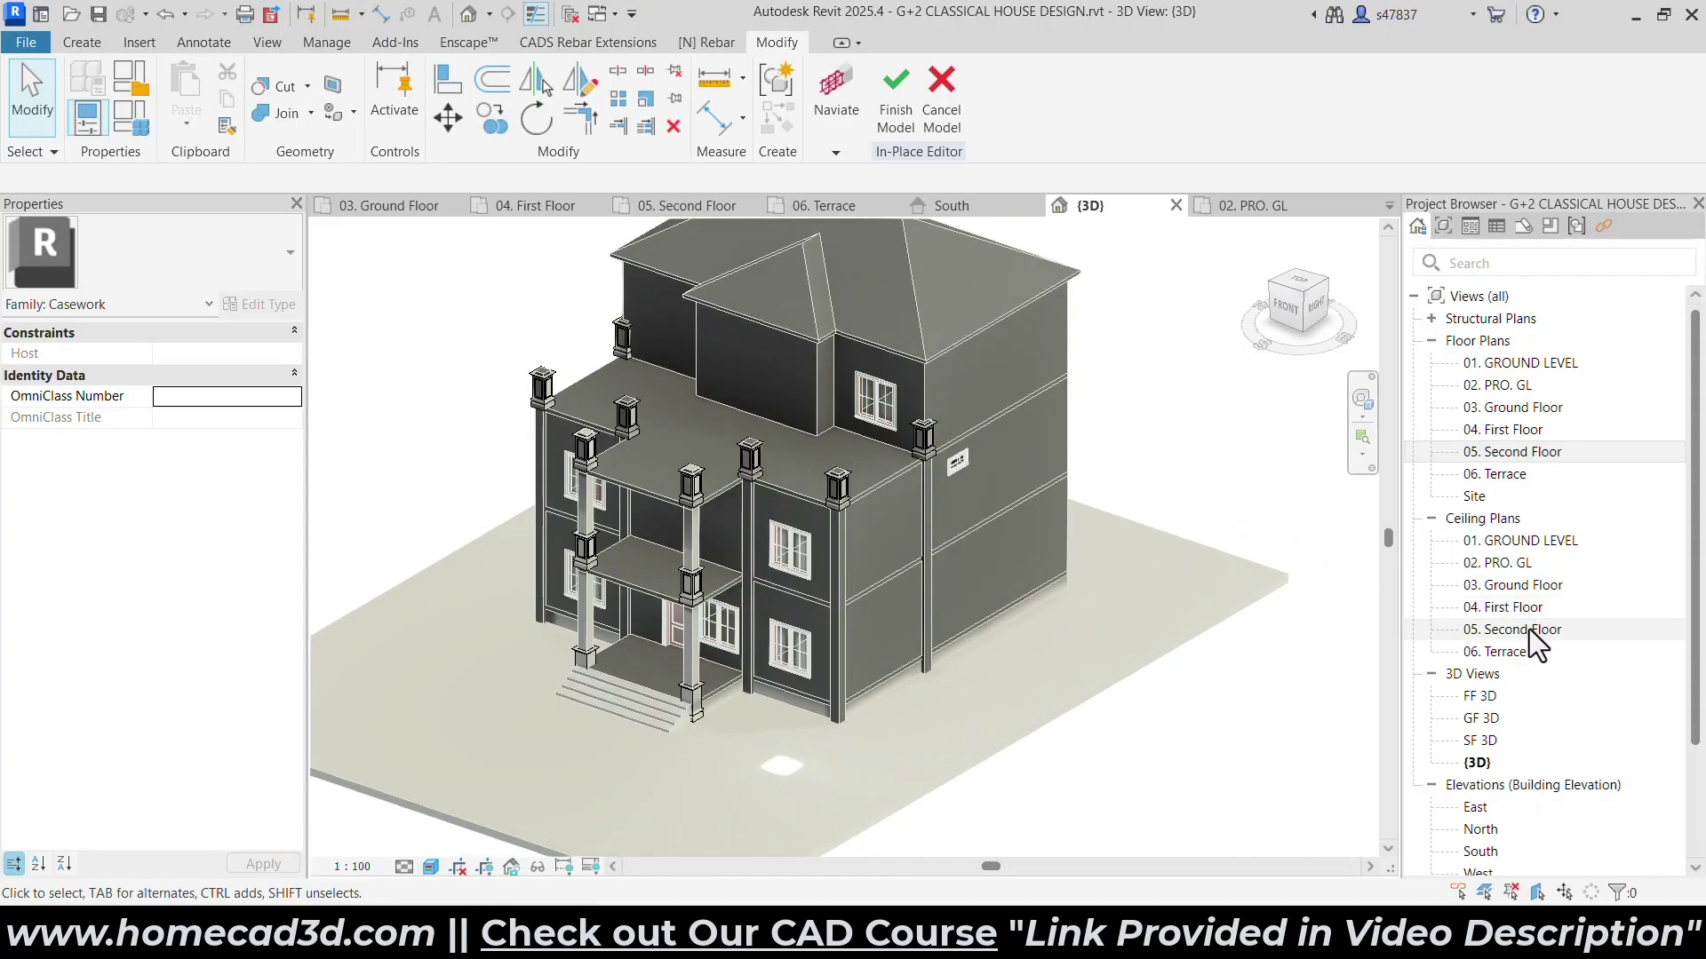
# Open the SF 3D view and examine the part of the pedestal protruding inside the room's wall corner.
pyautogui.doubleClick(1485, 739)
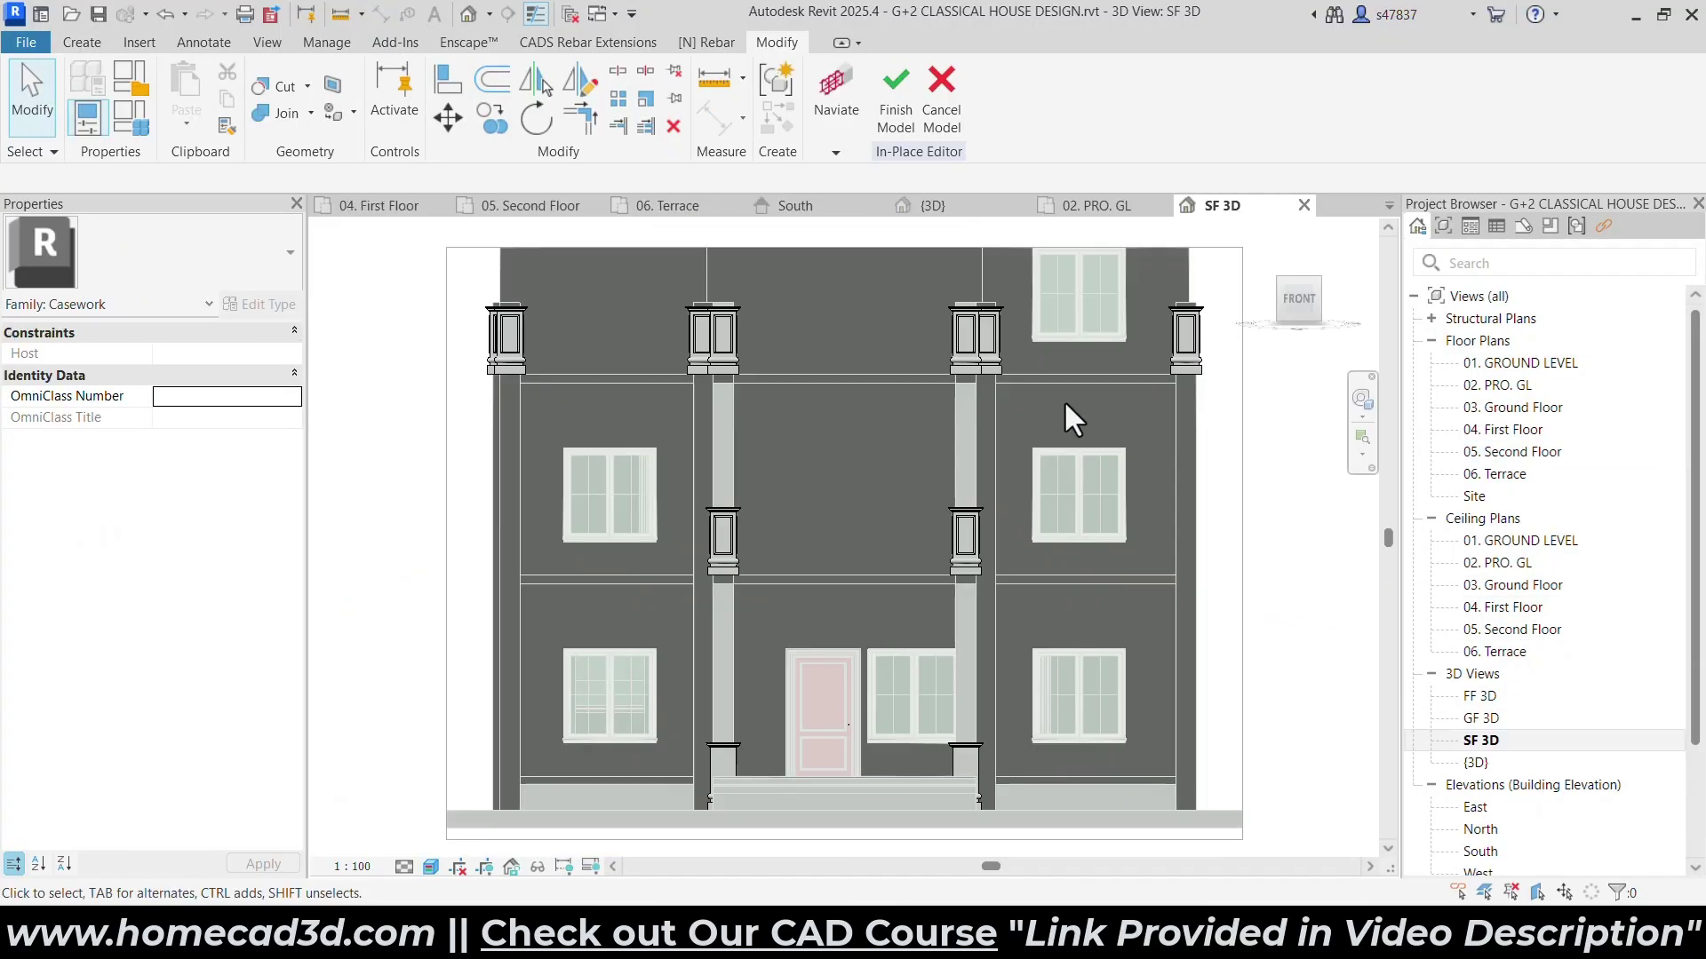
pyautogui.keyDown('shift'); pyautogui.moveTo(1066, 419); pyautogui.dragTo(926, 573, button='middle'); pyautogui.keyUp('shift')
pyautogui.scroll(6, 955, 573)
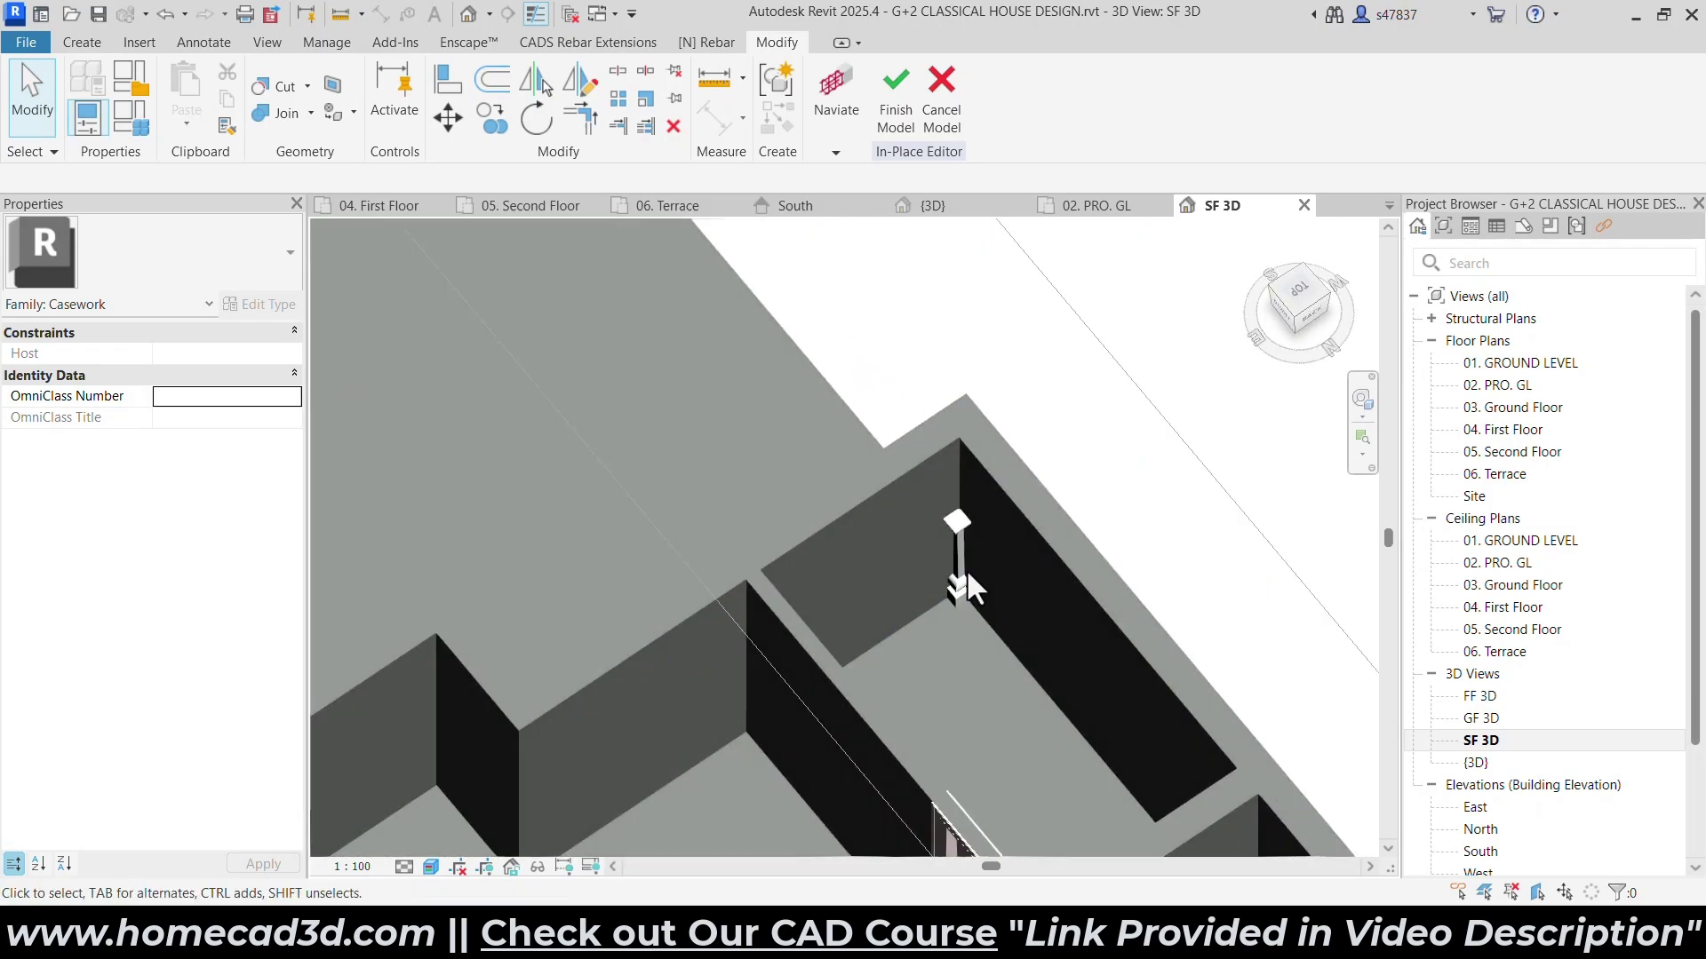
pyautogui.click(954, 520)
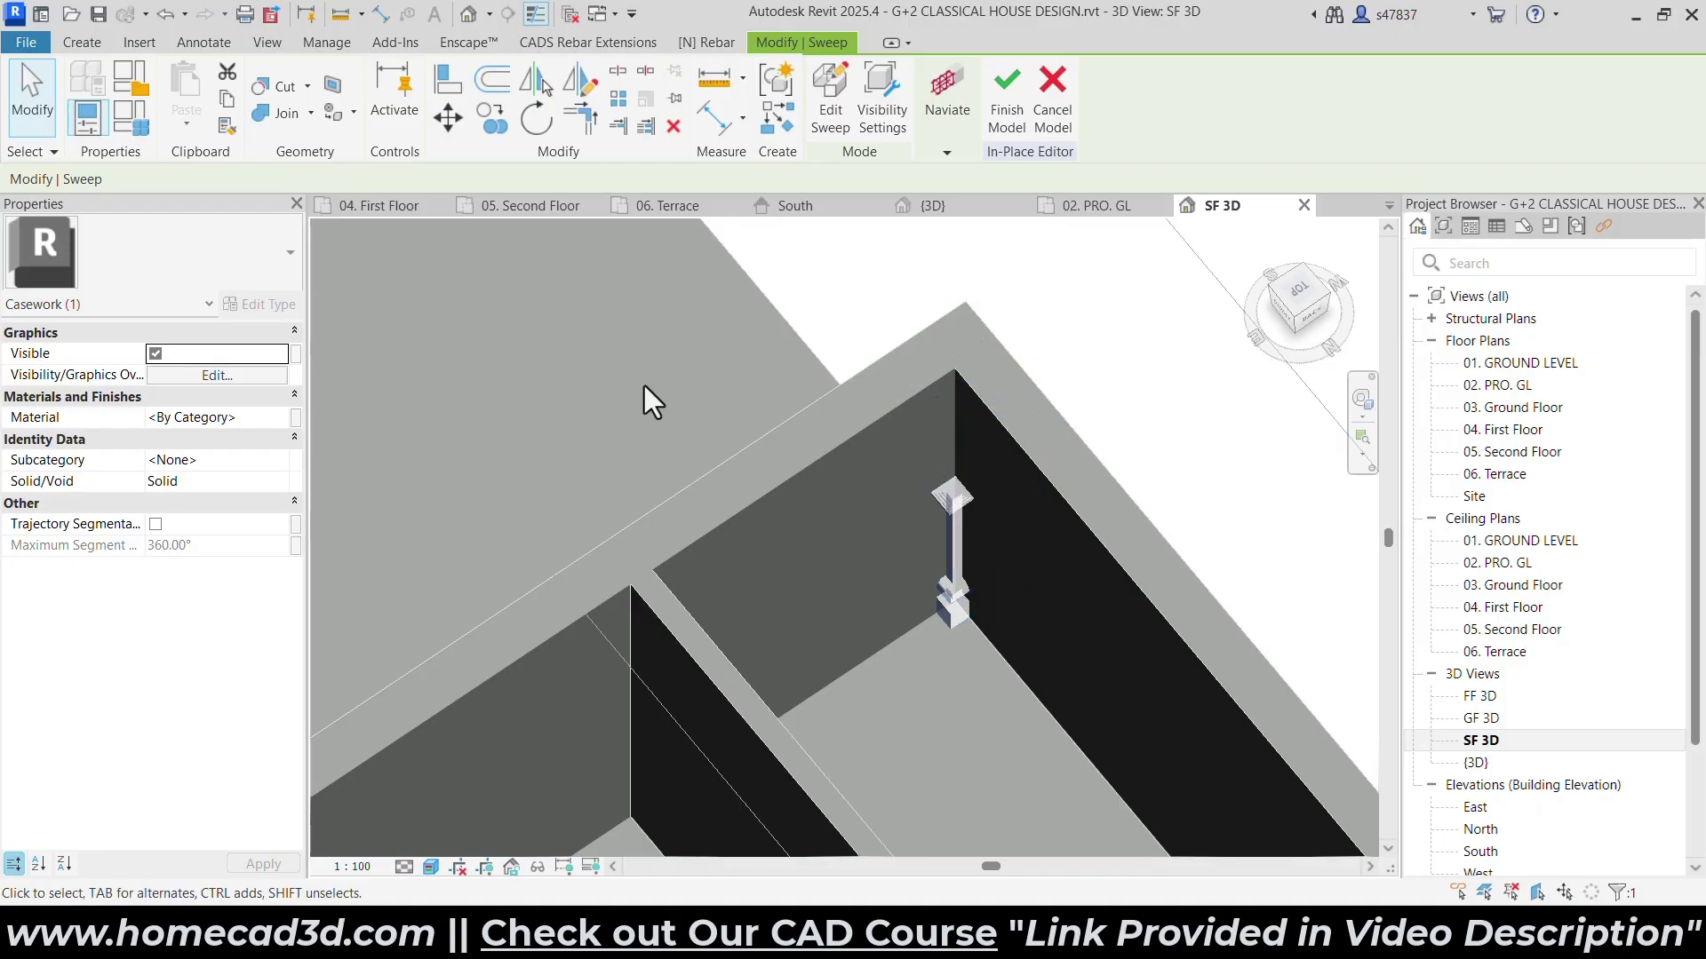
pyautogui.click(43, 75)
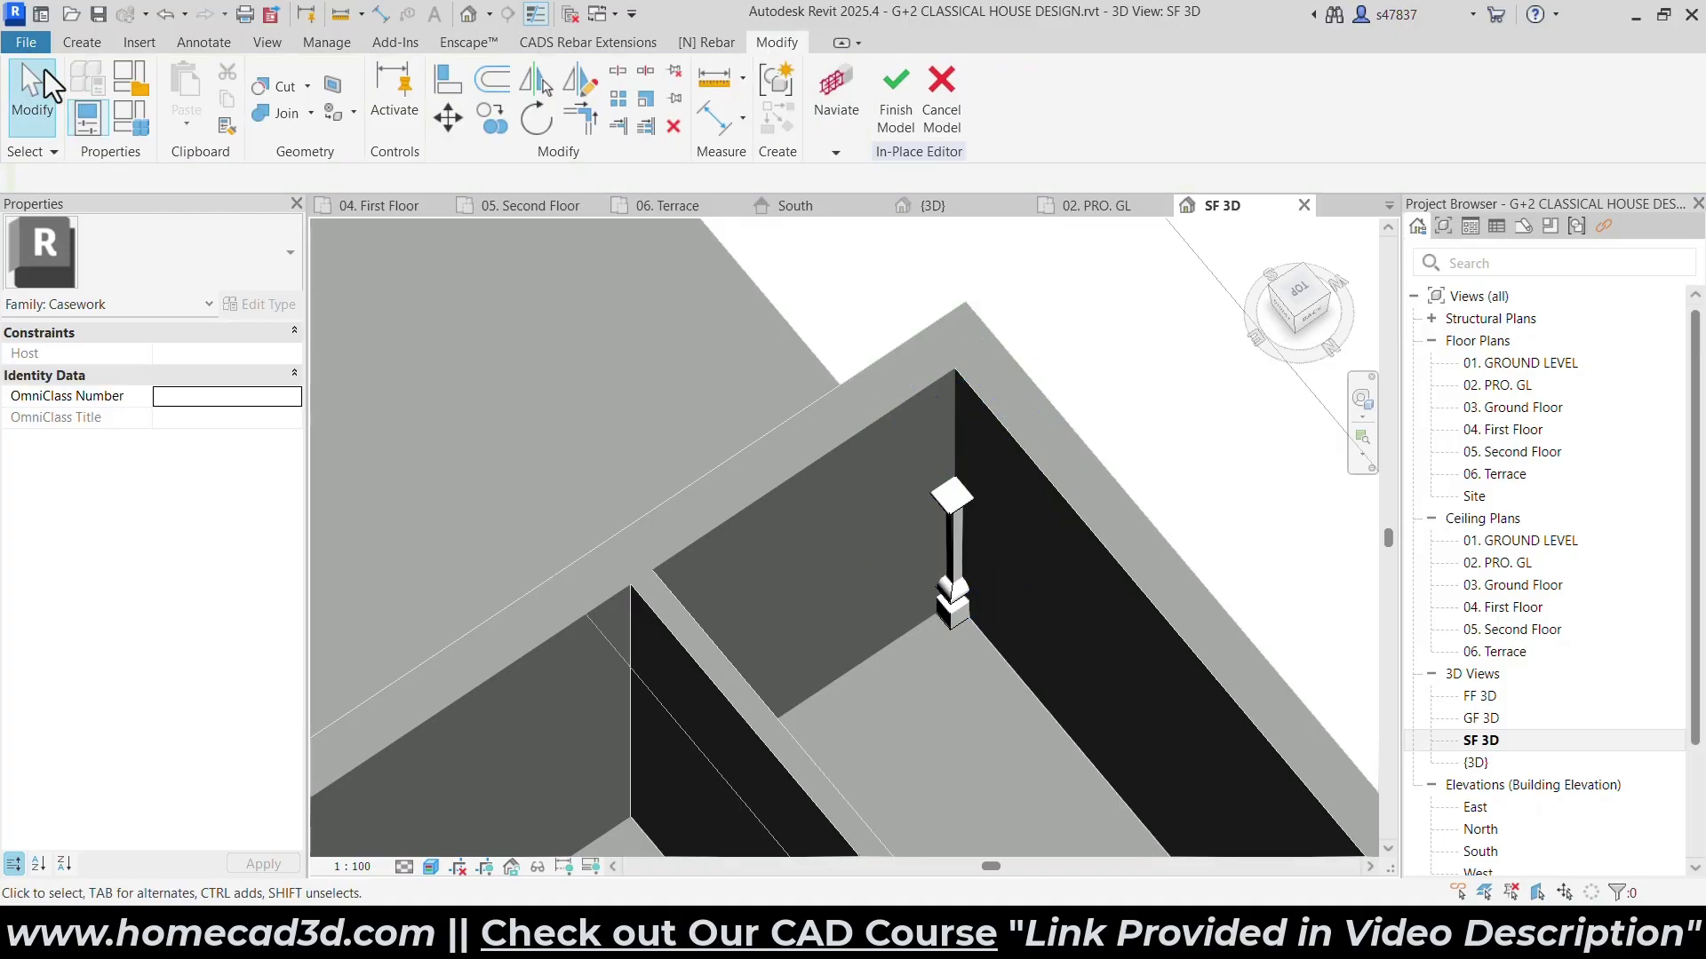
# Start a void extrusion in the in-place pedestal model and pick the room's floor surface as its work plane.
pyautogui.click(87, 42)
pyautogui.click(438, 131)
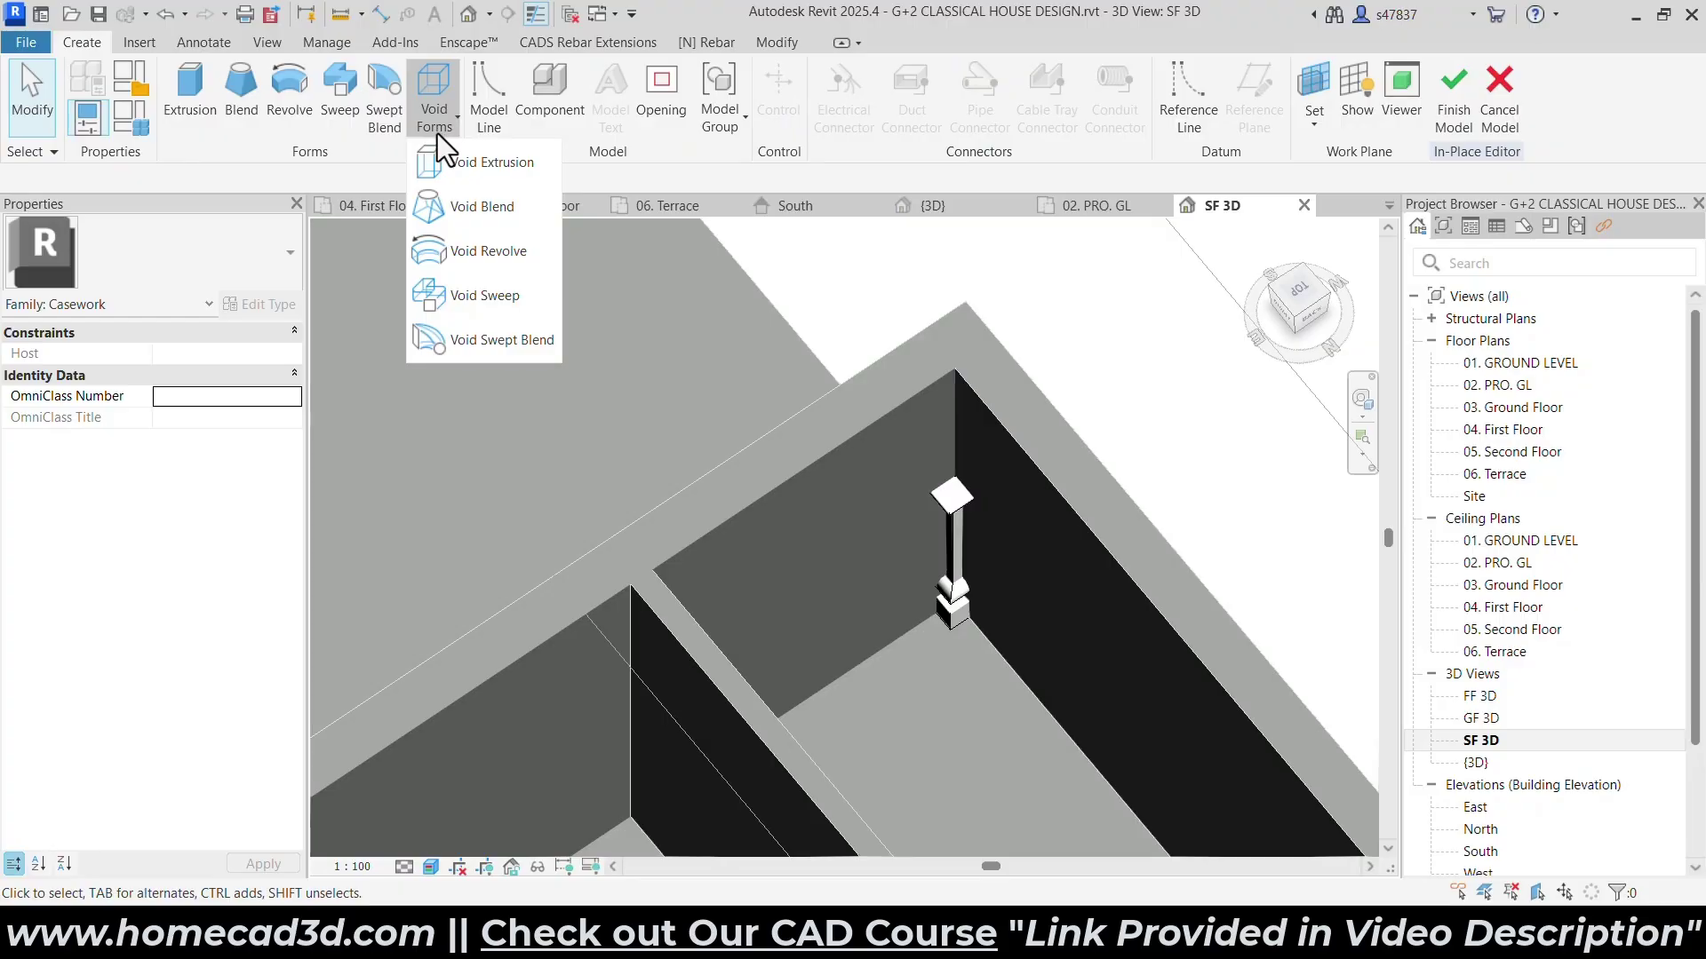
pyautogui.click(477, 163)
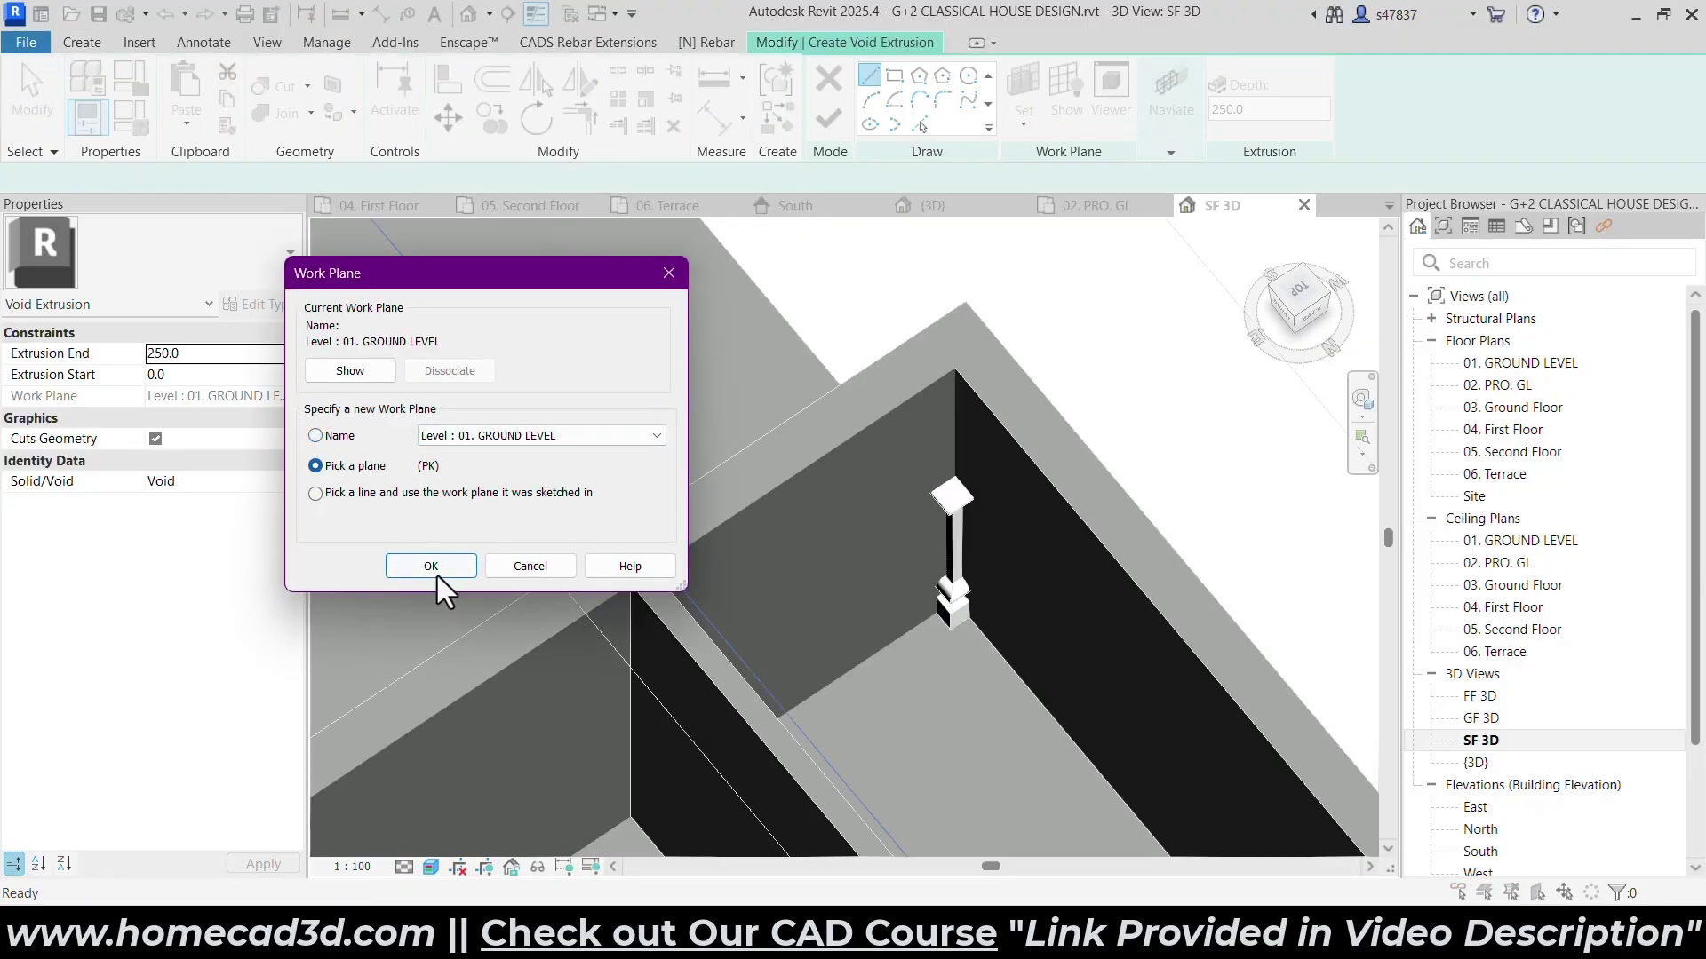
pyautogui.click(432, 568)
pyautogui.click(948, 691)
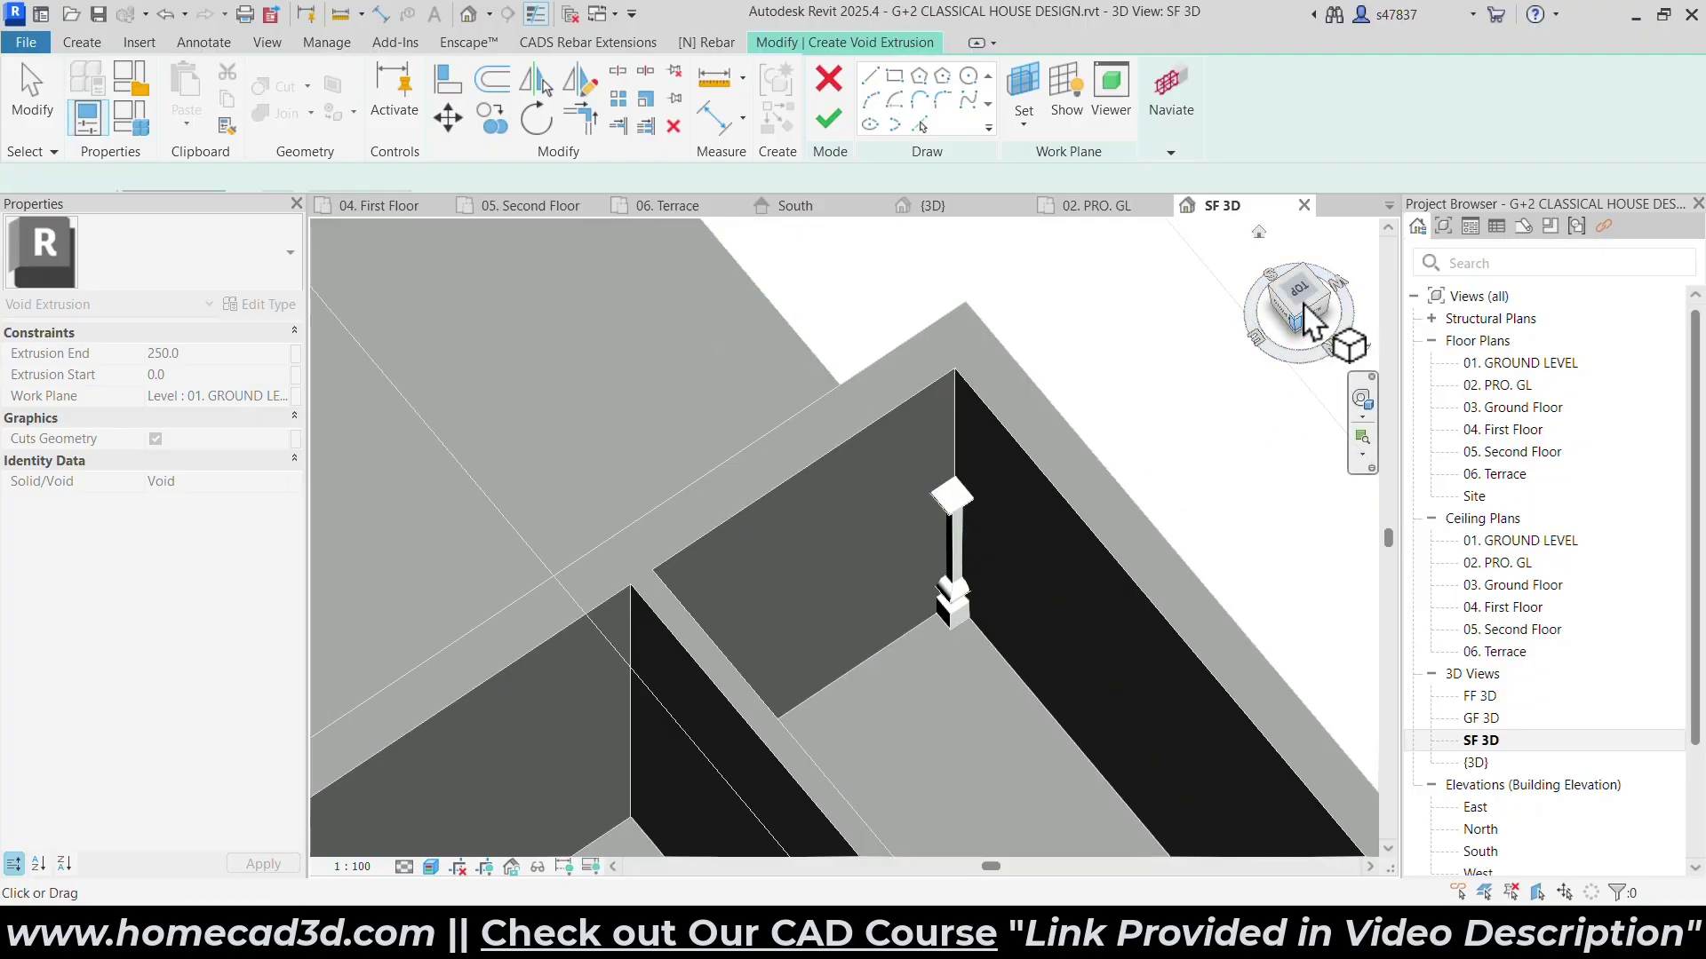
# Sketch a closed rectangular void outline about 480 mm long from the outer wall corner, enclosing the pedestal parts inside the room.
pyautogui.click(1302, 306)
pyautogui.scroll(8, 1058, 380)
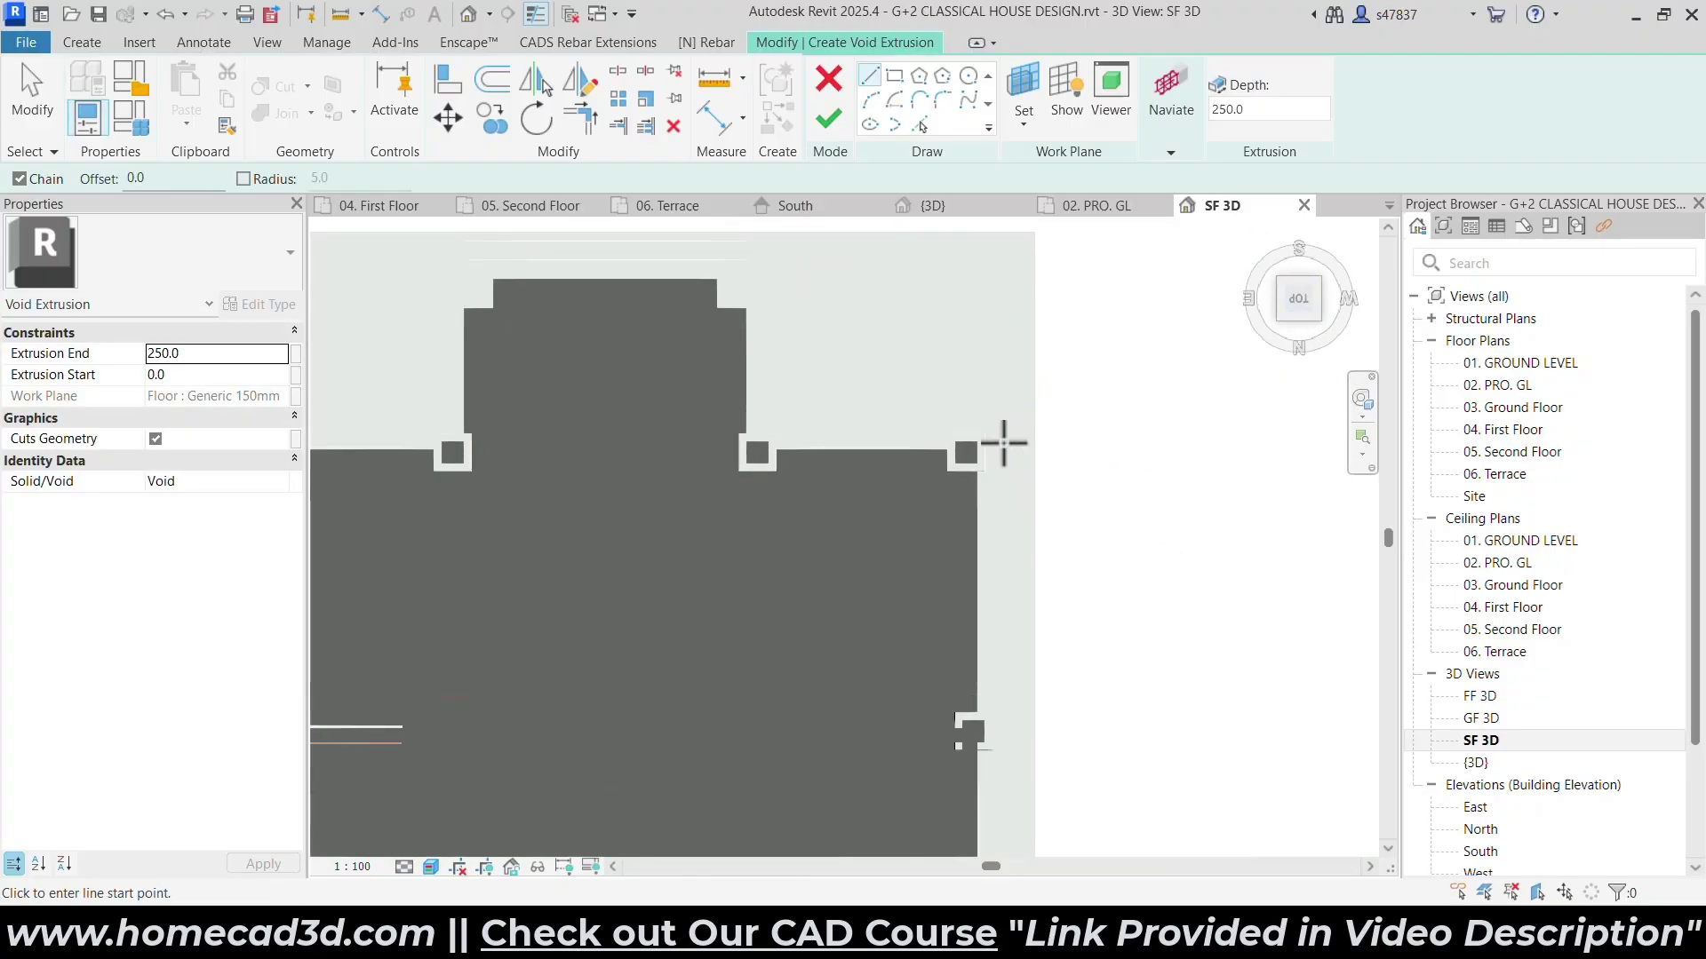
pyautogui.scroll(5, 949, 469)
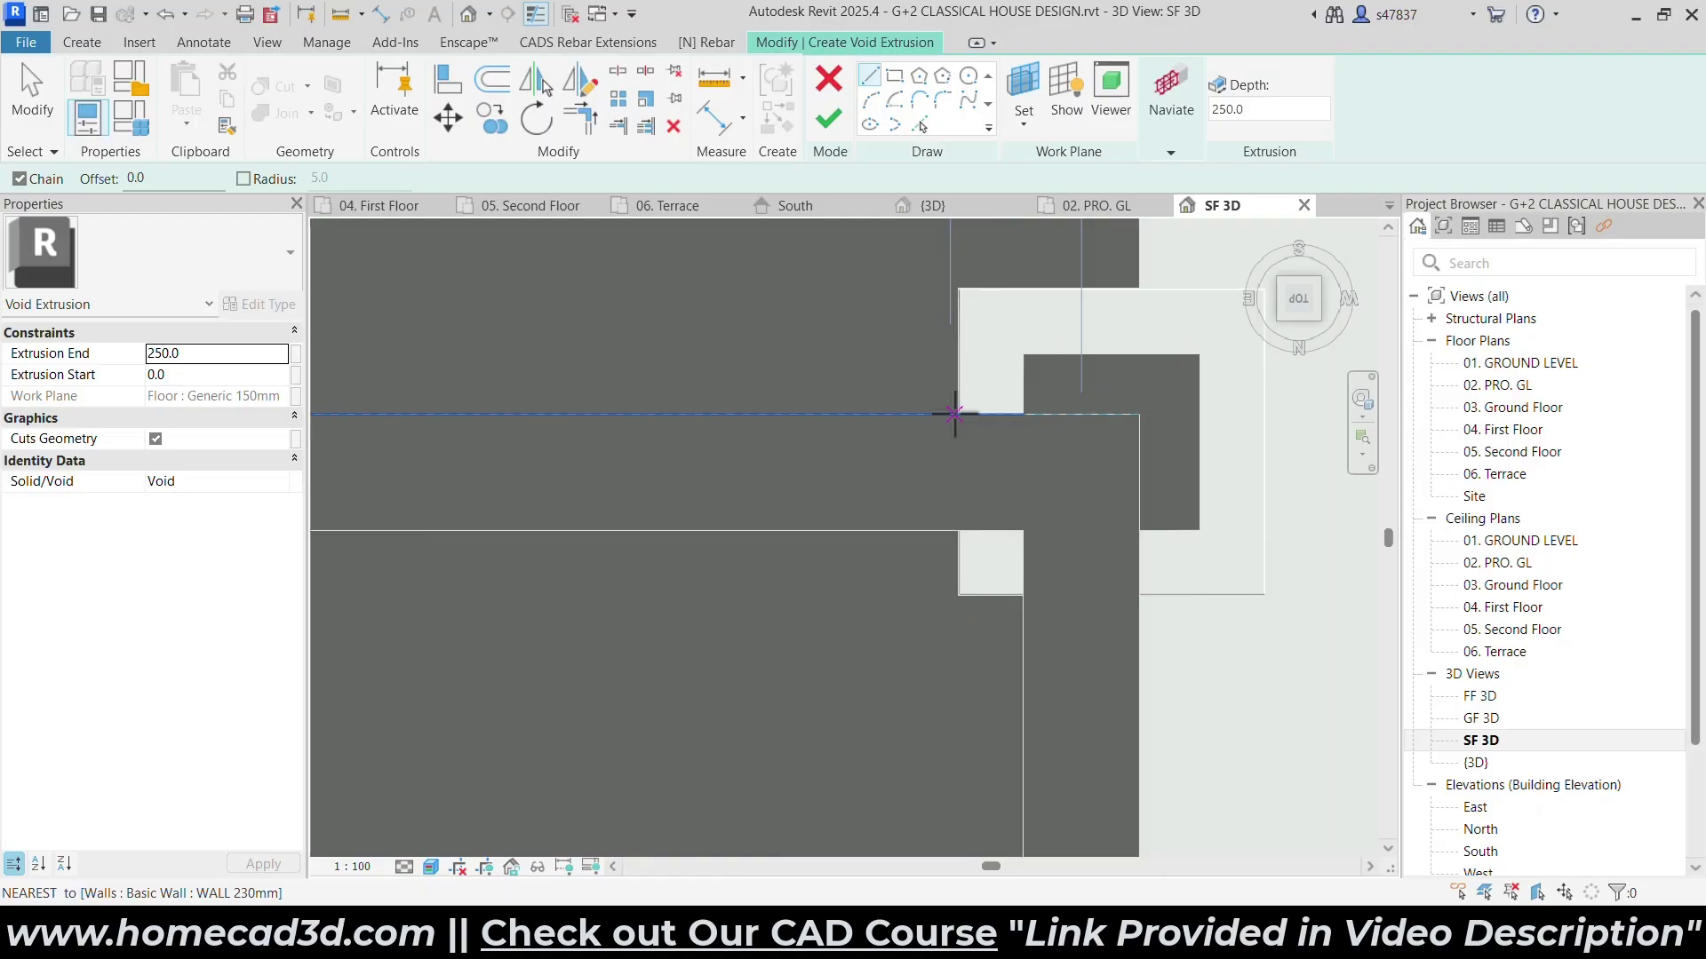
pyautogui.click(1140, 415)
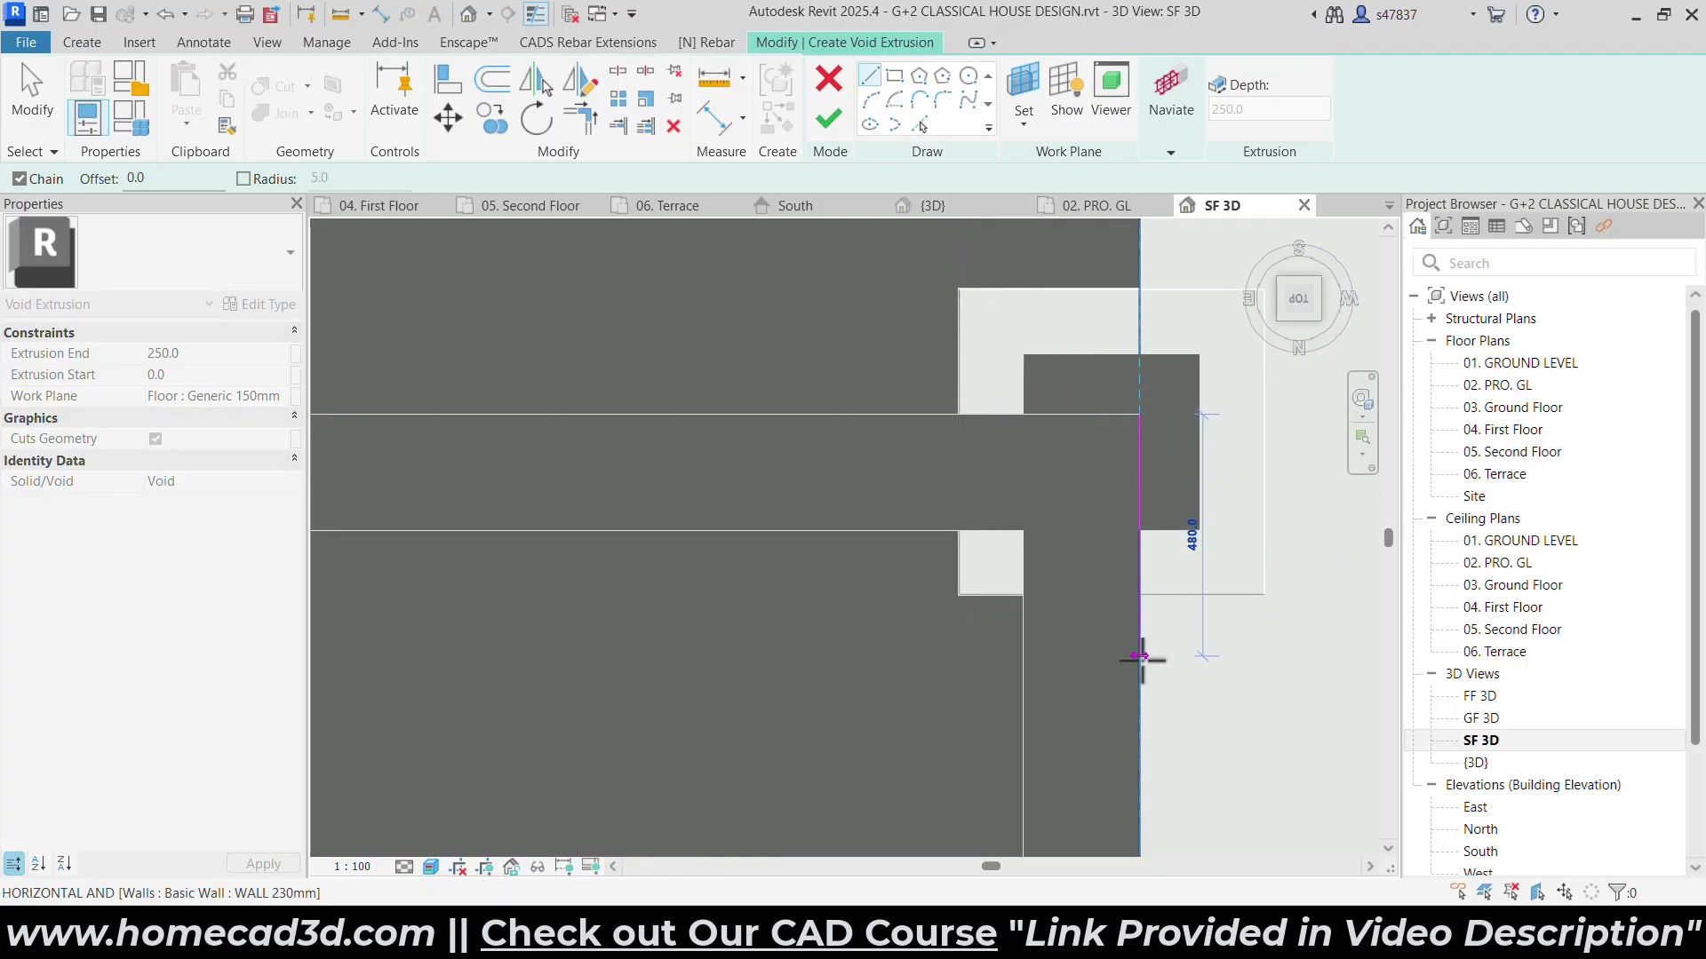
pyautogui.click(1139, 656)
pyautogui.click(917, 655)
pyautogui.click(917, 415)
pyautogui.click(1139, 415)
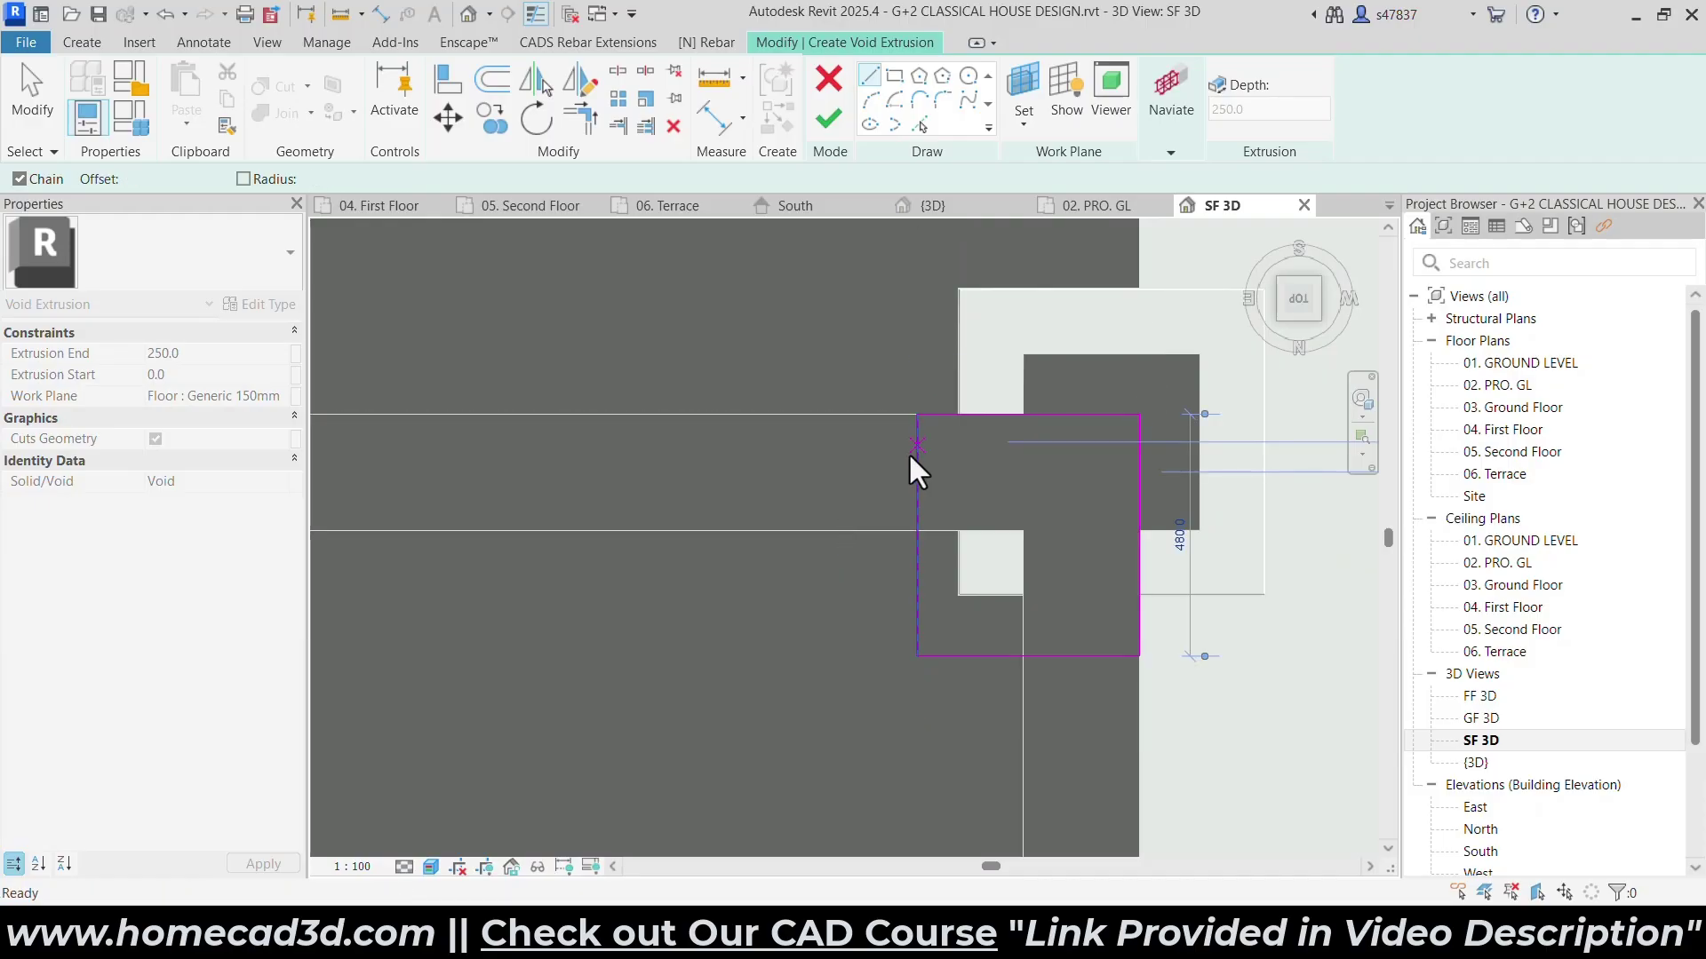
pyautogui.press('Escape')
# Finish the void extrusion and use it to cut away the pedestal part protruding into the room's wall corner.
pyautogui.scroll(-5, 908, 455)
pyautogui.moveTo(1024, 705)
pyautogui.keyDown('shift'); pyautogui.mouseDown(button='middle')
pyautogui.moveTo(1031, 408)
pyautogui.moveTo(1022, 653)
pyautogui.mouseUp(button='middle'); pyautogui.keyUp('shift')
pyautogui.scroll(2, 894, 519)
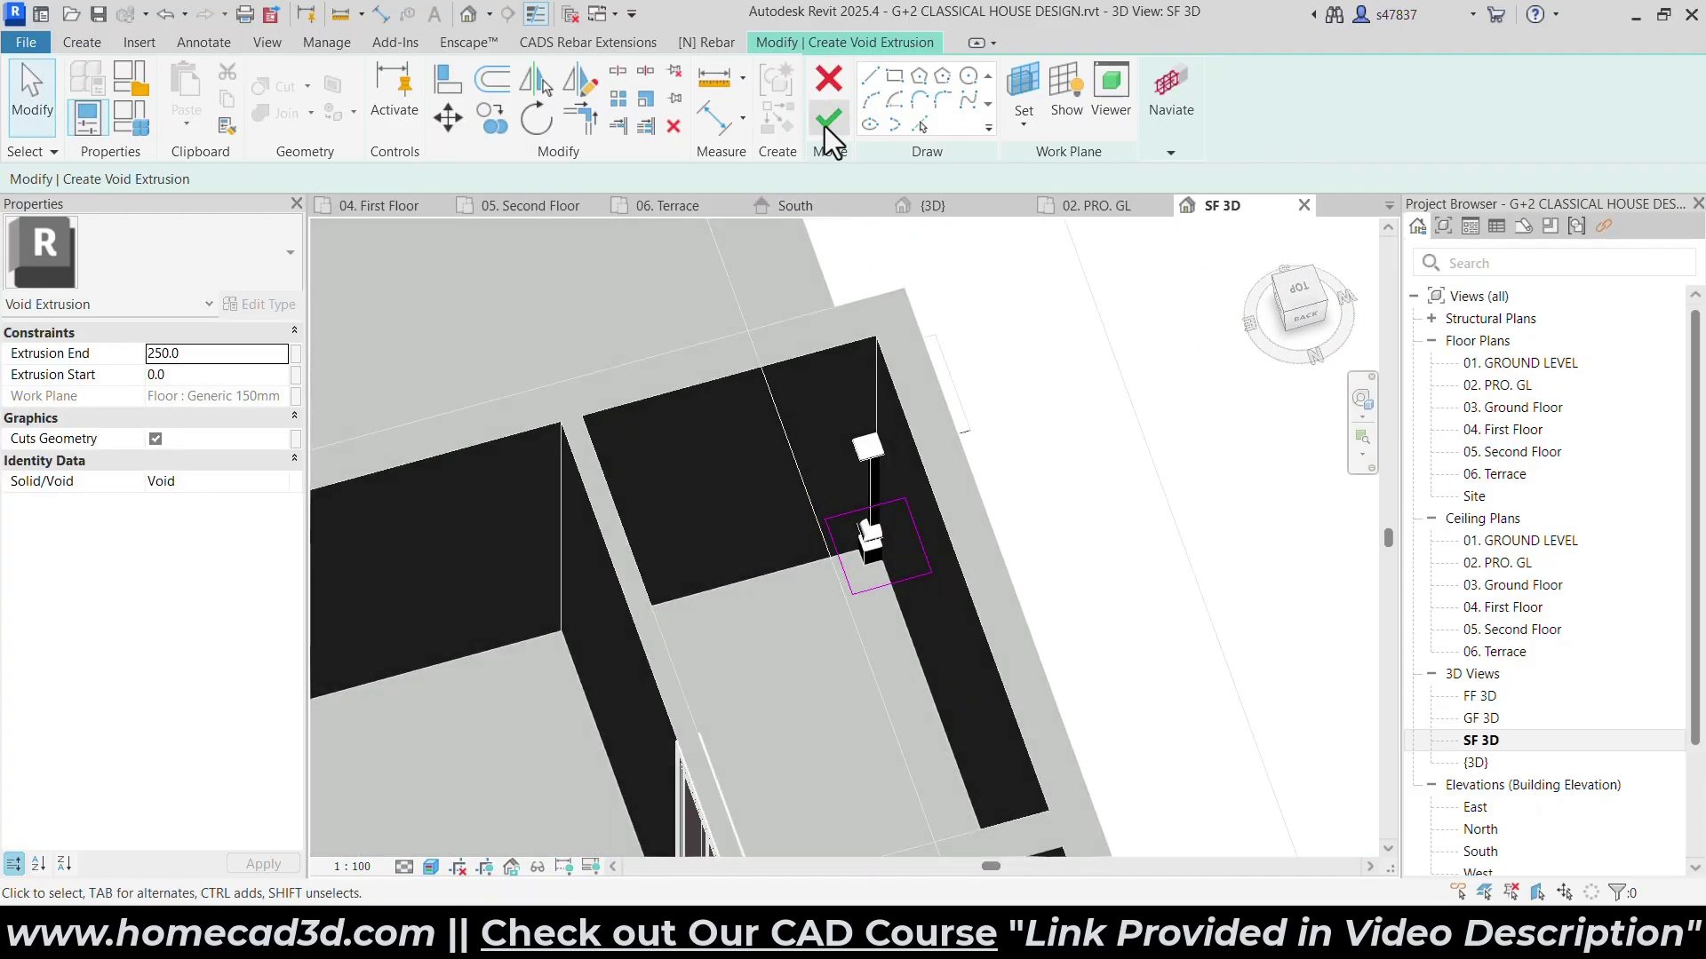
pyautogui.click(827, 123)
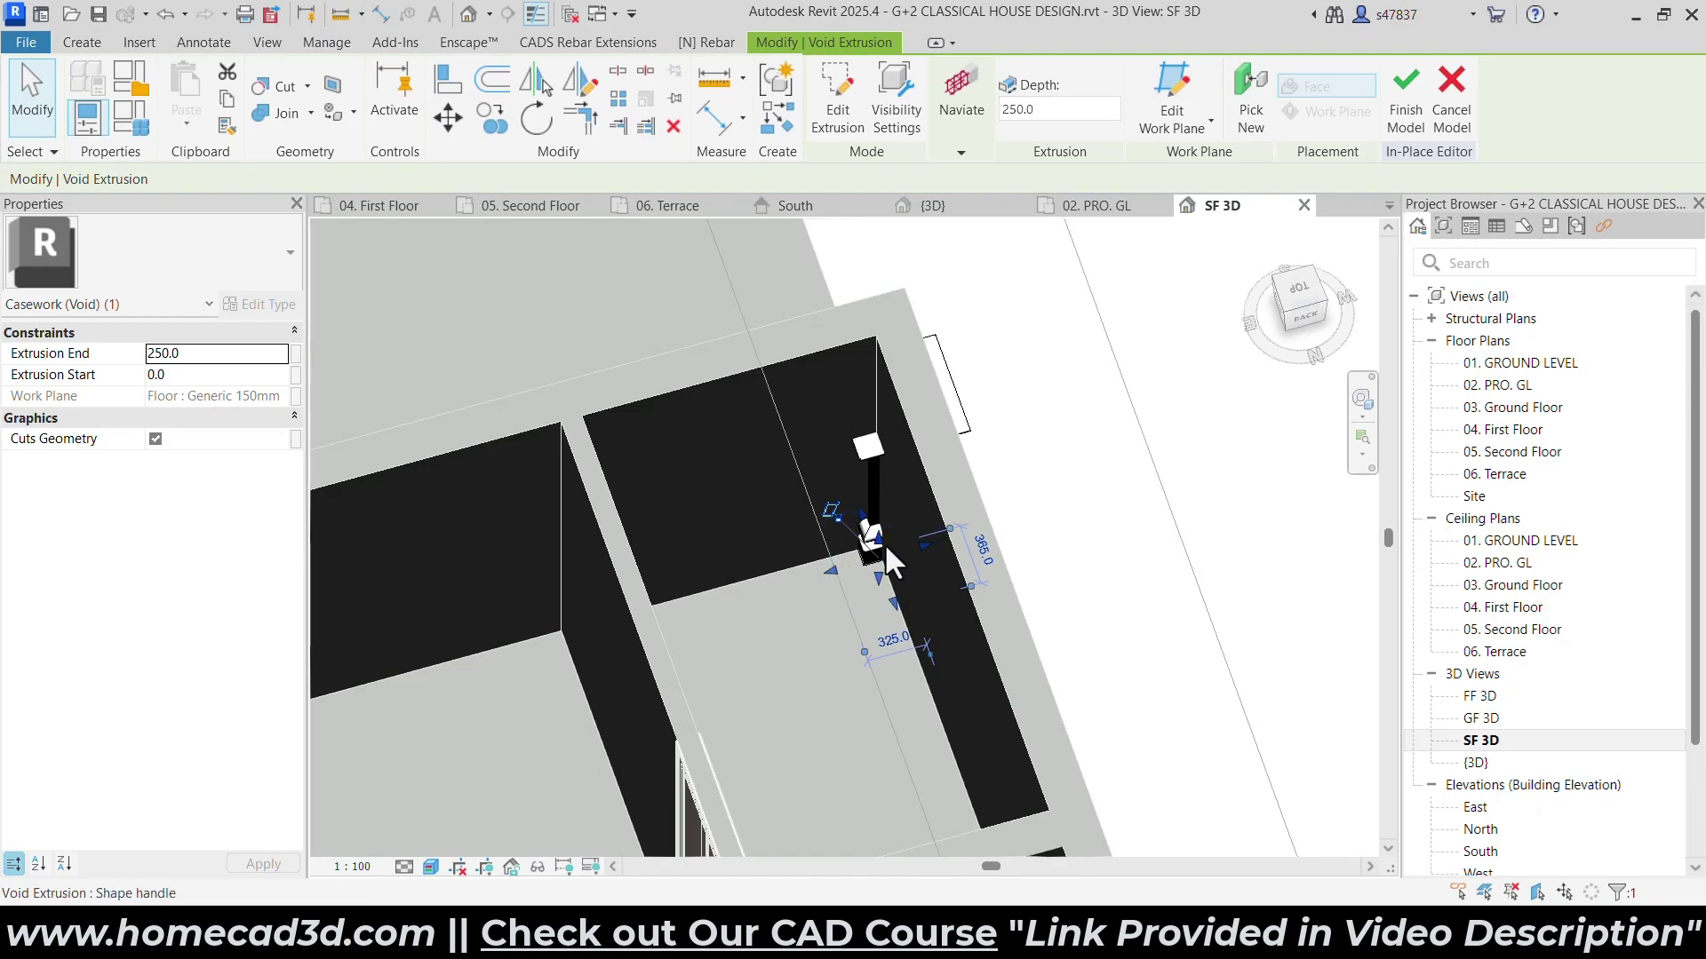
pyautogui.click(1082, 555)
pyautogui.keyDown('shift'); pyautogui.moveTo(1082, 555); pyautogui.dragTo(1088, 469, button='middle'); pyautogui.keyUp('shift')
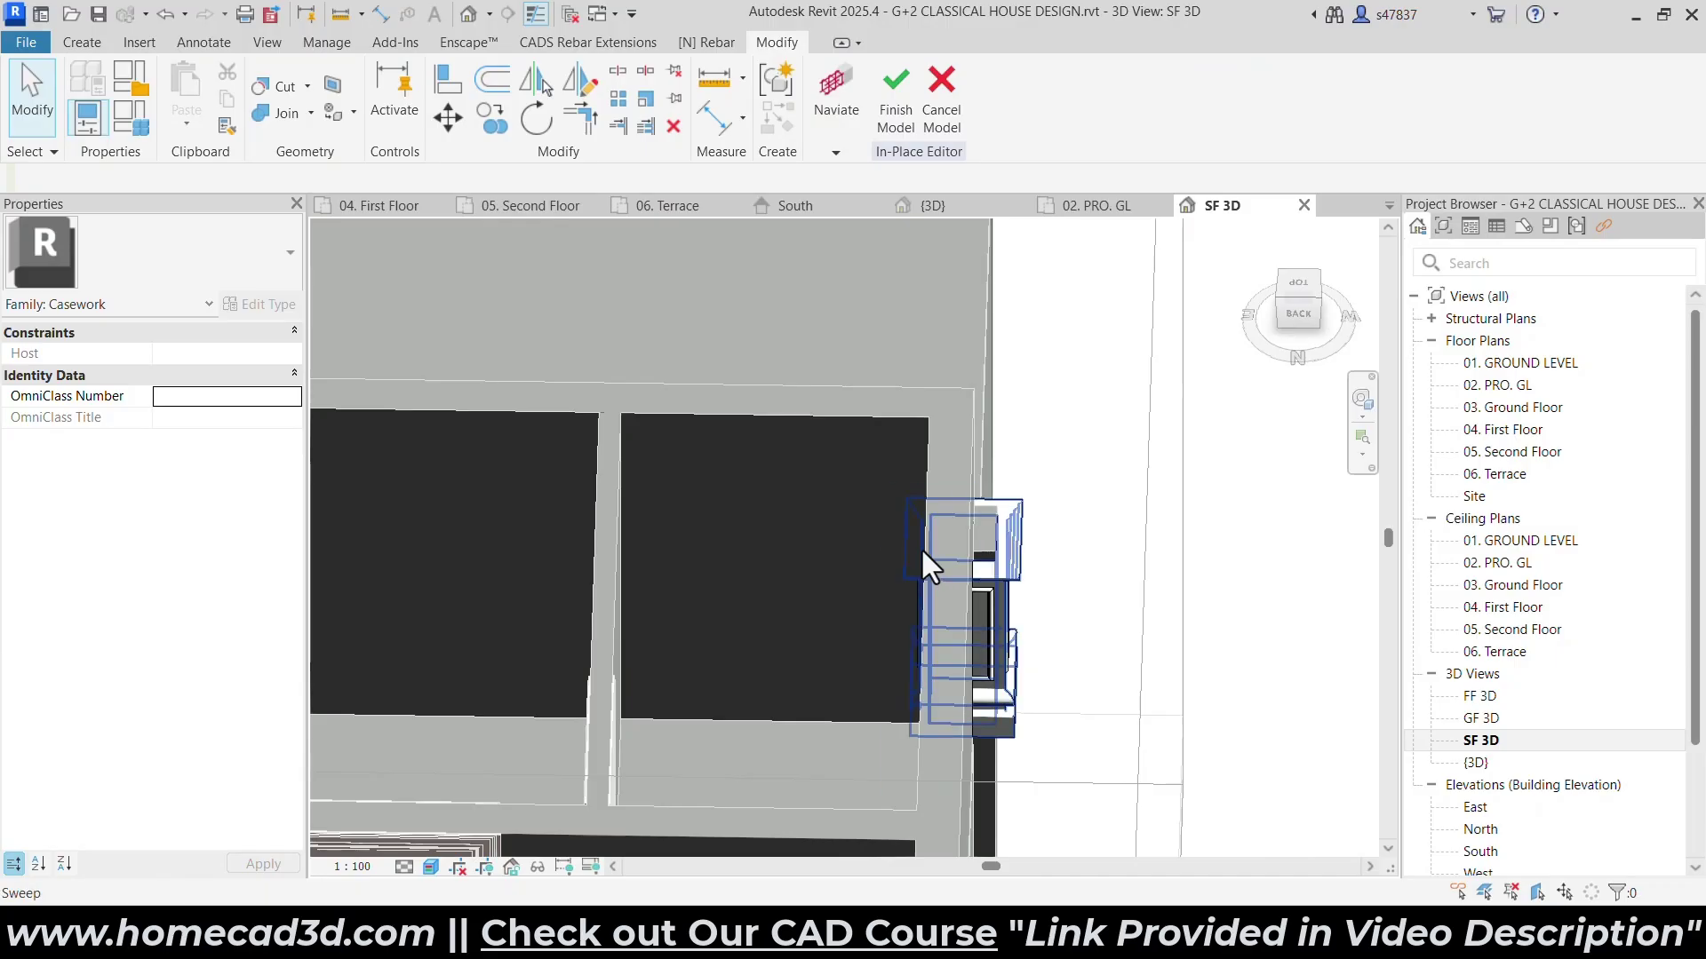
pyautogui.keyDown('shift'); pyautogui.moveTo(914, 521); pyautogui.dragTo(945, 435, button='middle'); pyautogui.keyUp('shift')
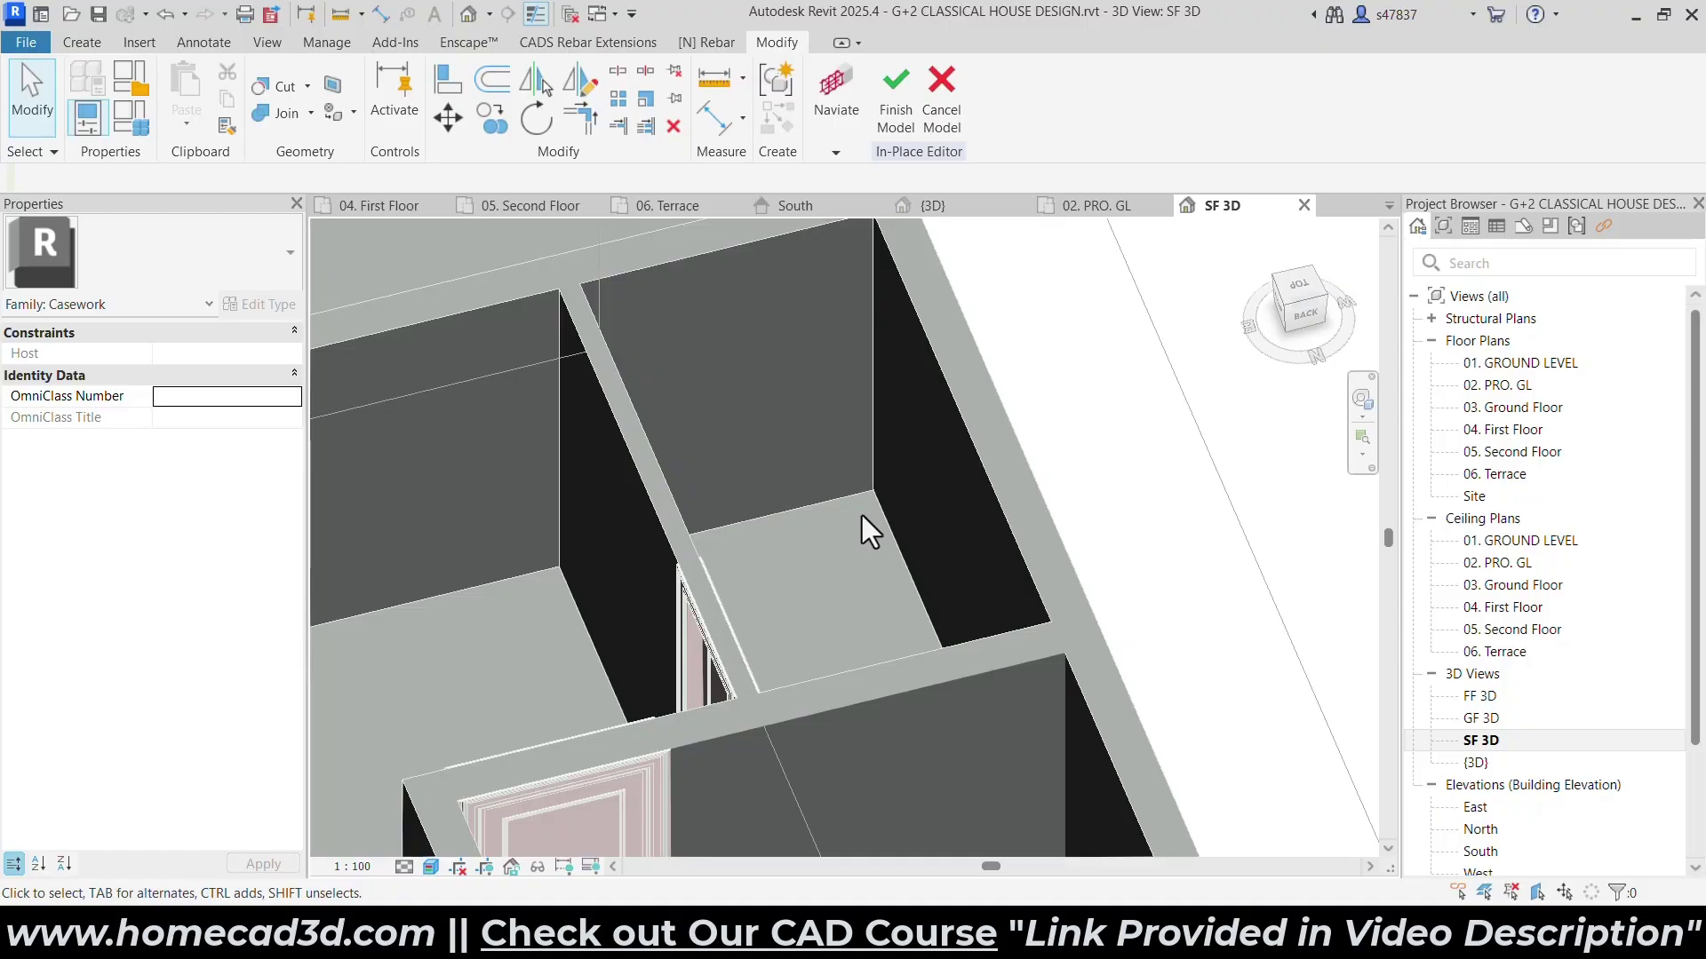
# Inspect the pedestal part protruding in the opposite room corner and finish the in-place pedestal model.
pyautogui.scroll(-5, 863, 516)
pyautogui.keyDown('shift'); pyautogui.moveTo(1017, 510); pyautogui.dragTo(746, 524, button='middle'); pyautogui.keyUp('shift')
pyautogui.scroll(2, 399, 442)
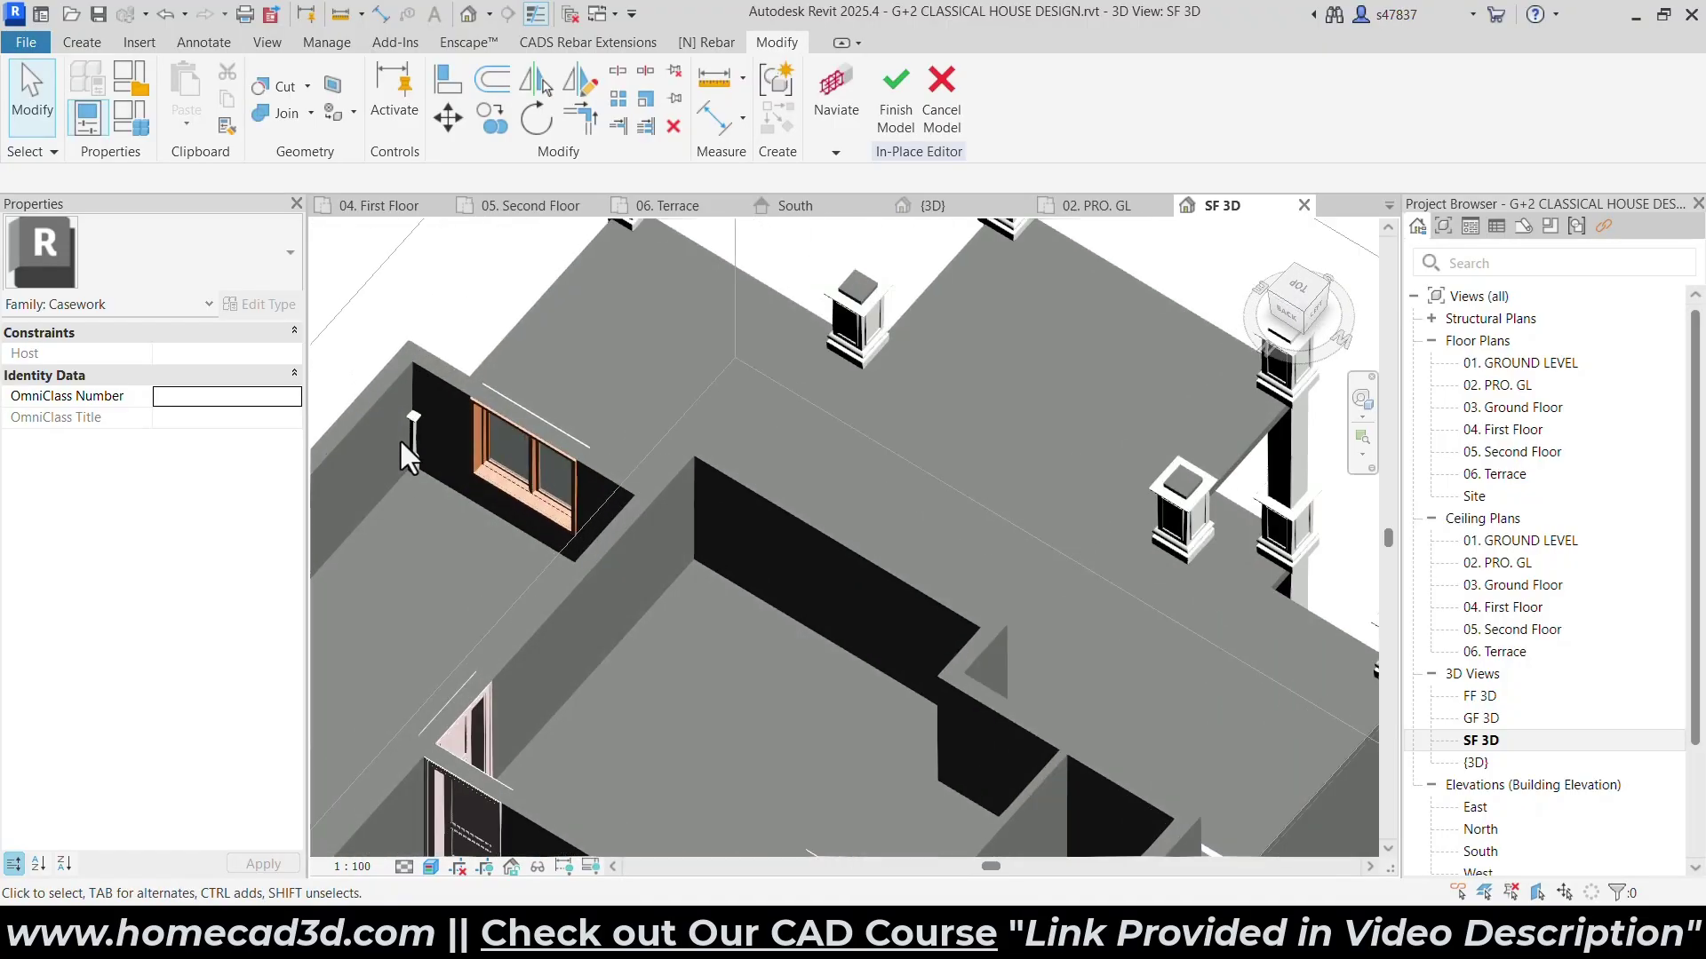
pyautogui.scroll(-4, 398, 439)
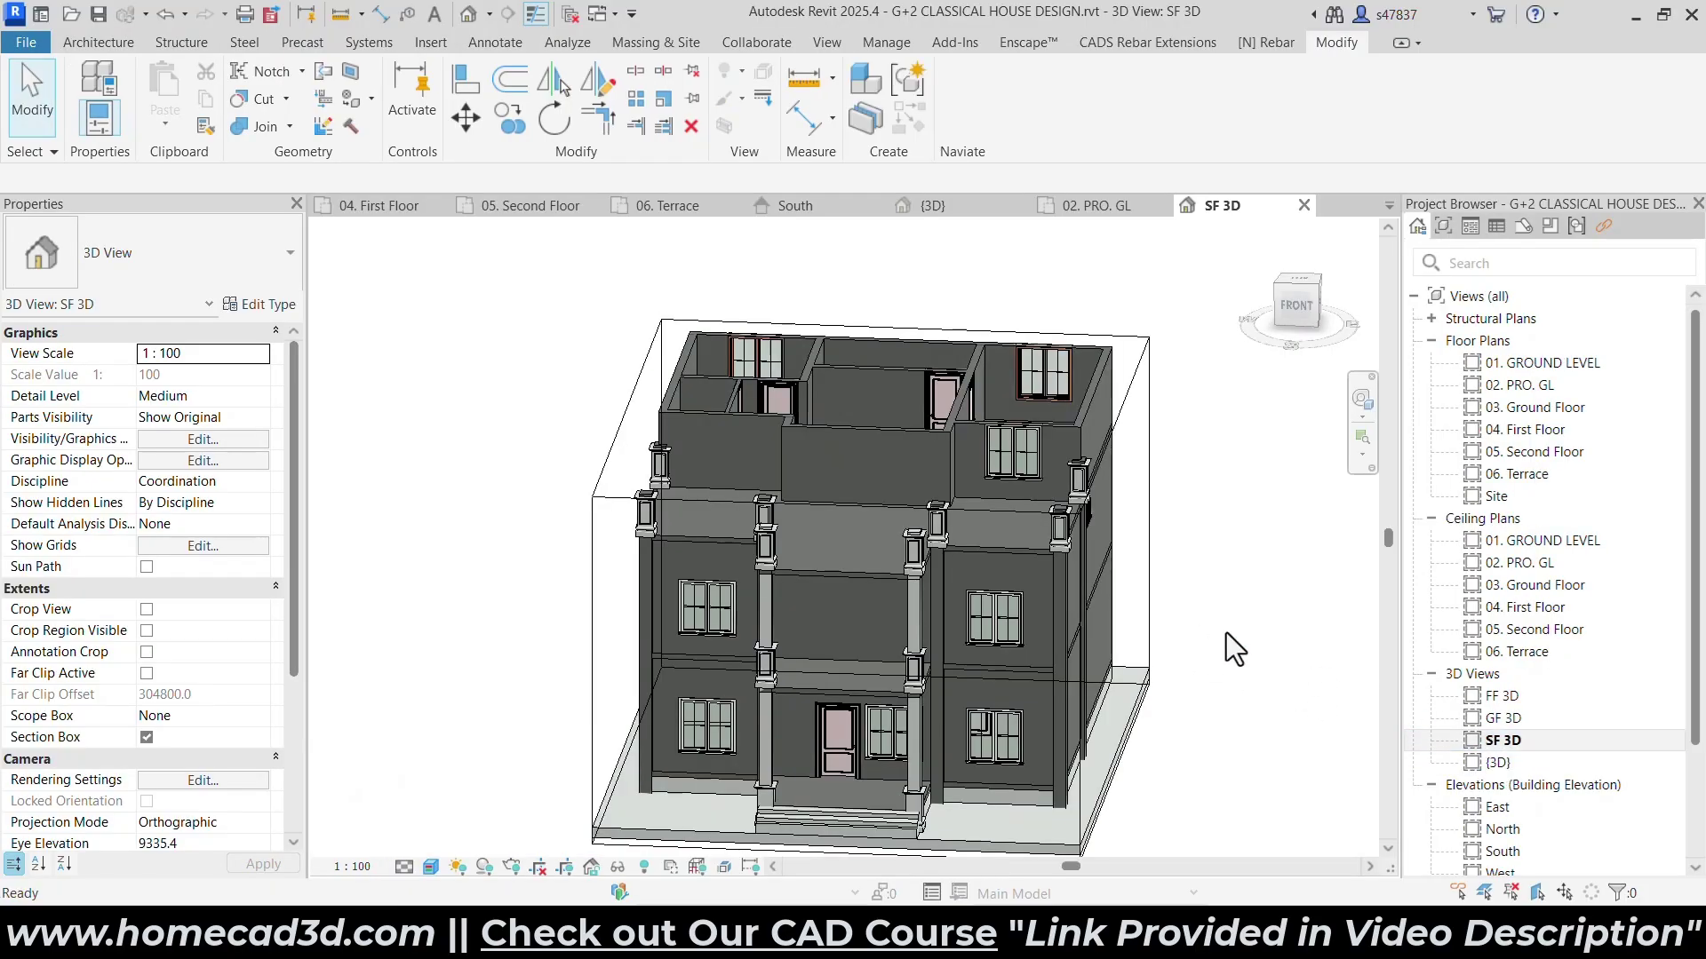
# Switch to the reference photo in Chrome to examine the cornice below the terrace balustrade, and return to Revit's default 3D view.
pyautogui.hotkey('alt', 'Tab')
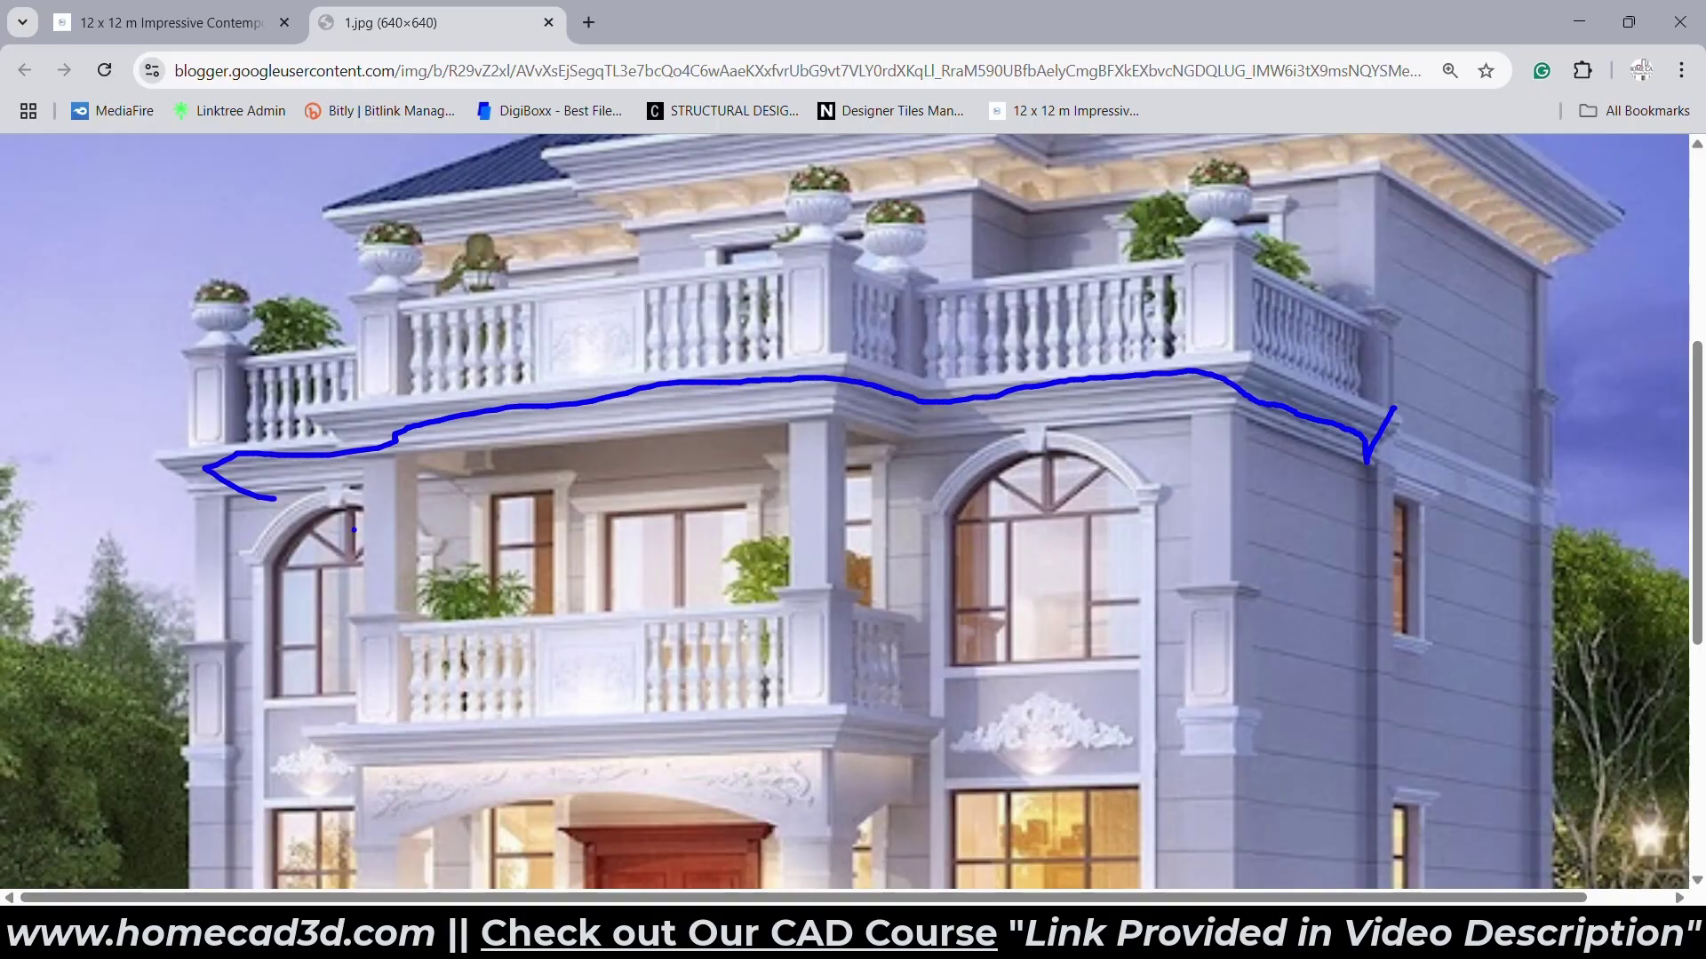
pyautogui.press('Escape')
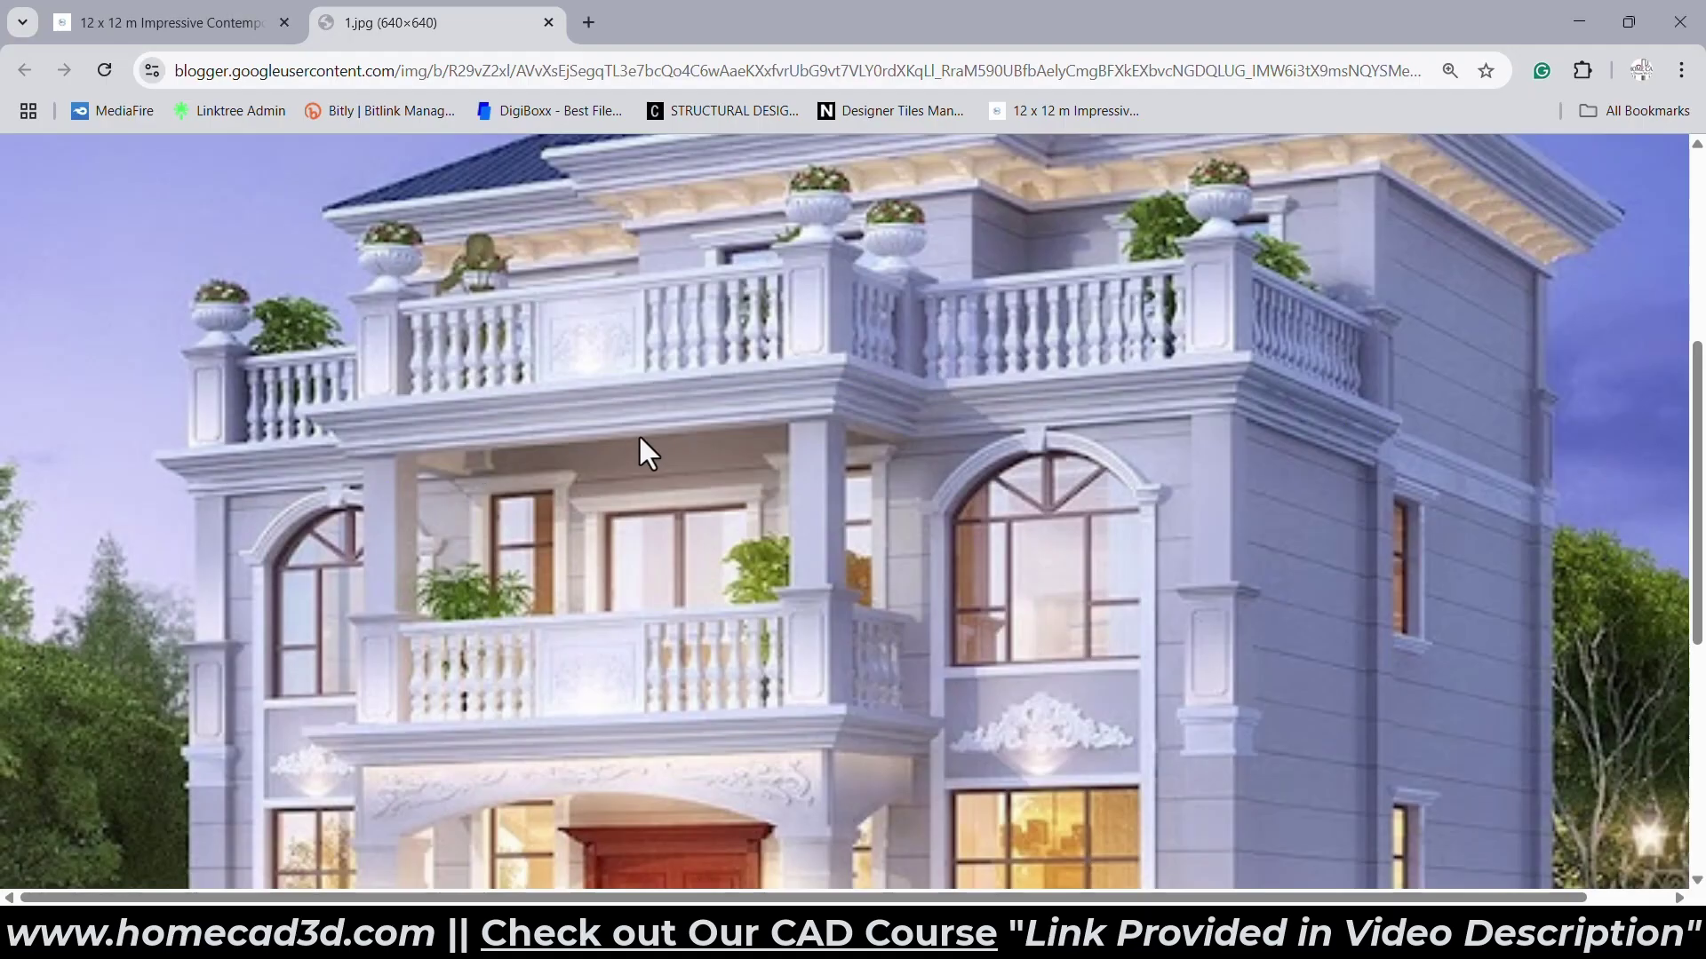
pyautogui.click(1594, 7)
pyautogui.scroll(3, 954, 498)
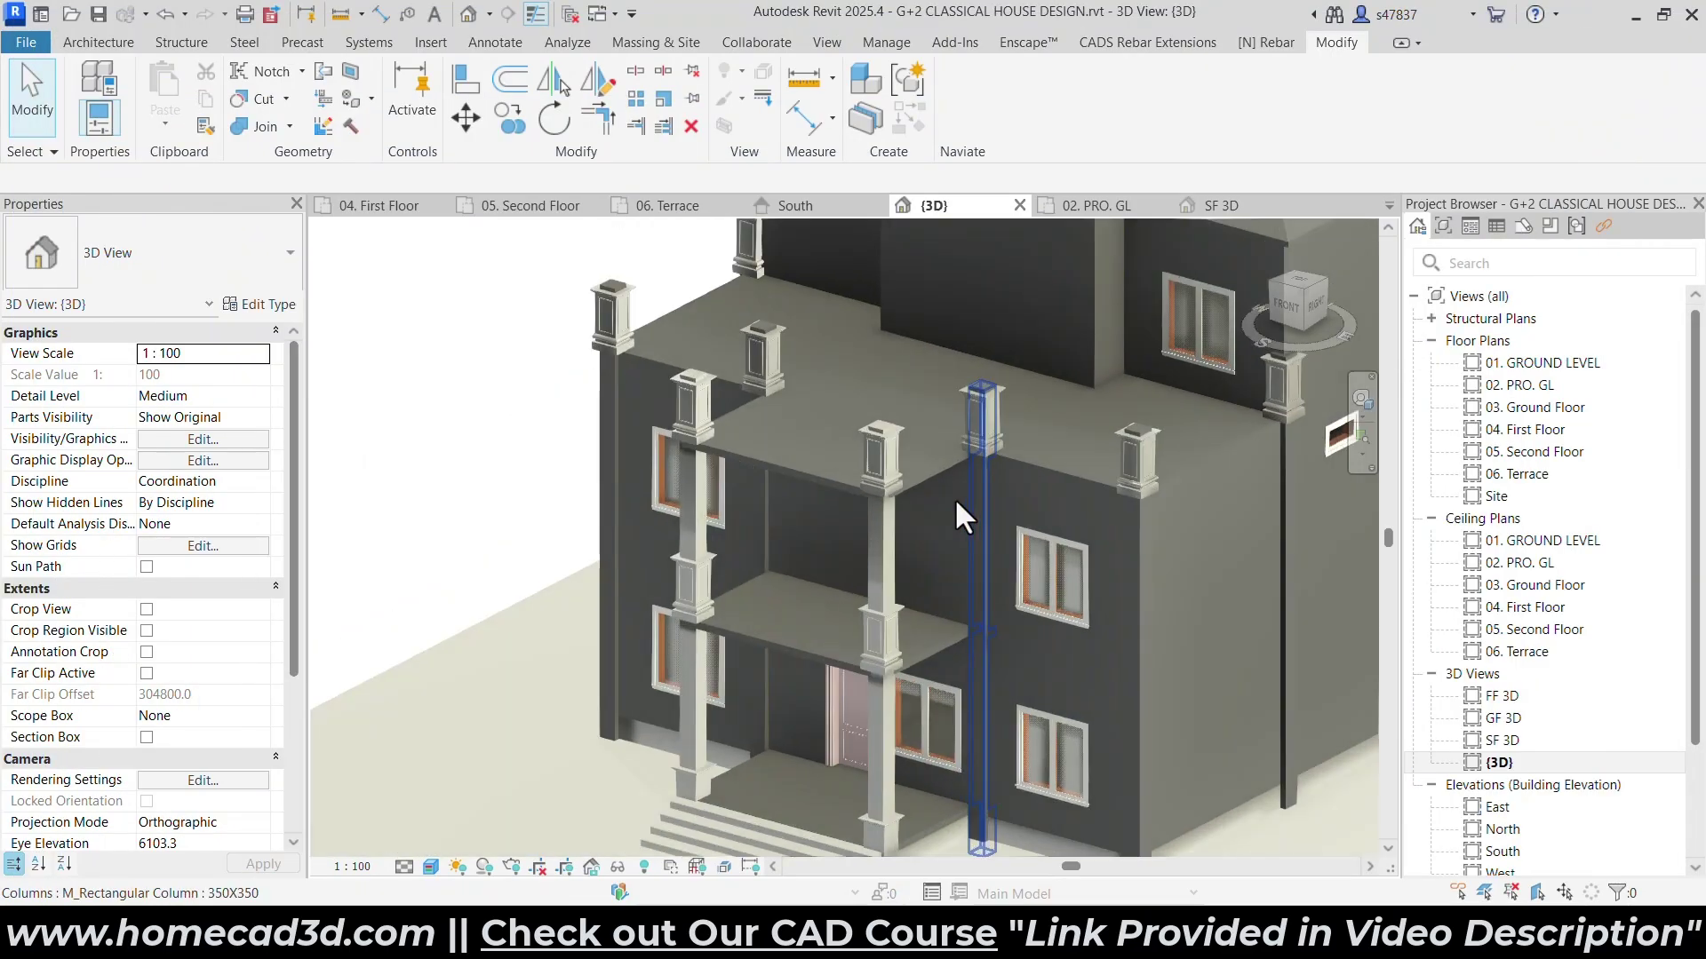
pyautogui.scroll(-2, 954, 498)
# Create a new in-place model in the Casework category, keeping the suggested name.
pyautogui.click(247, 124)
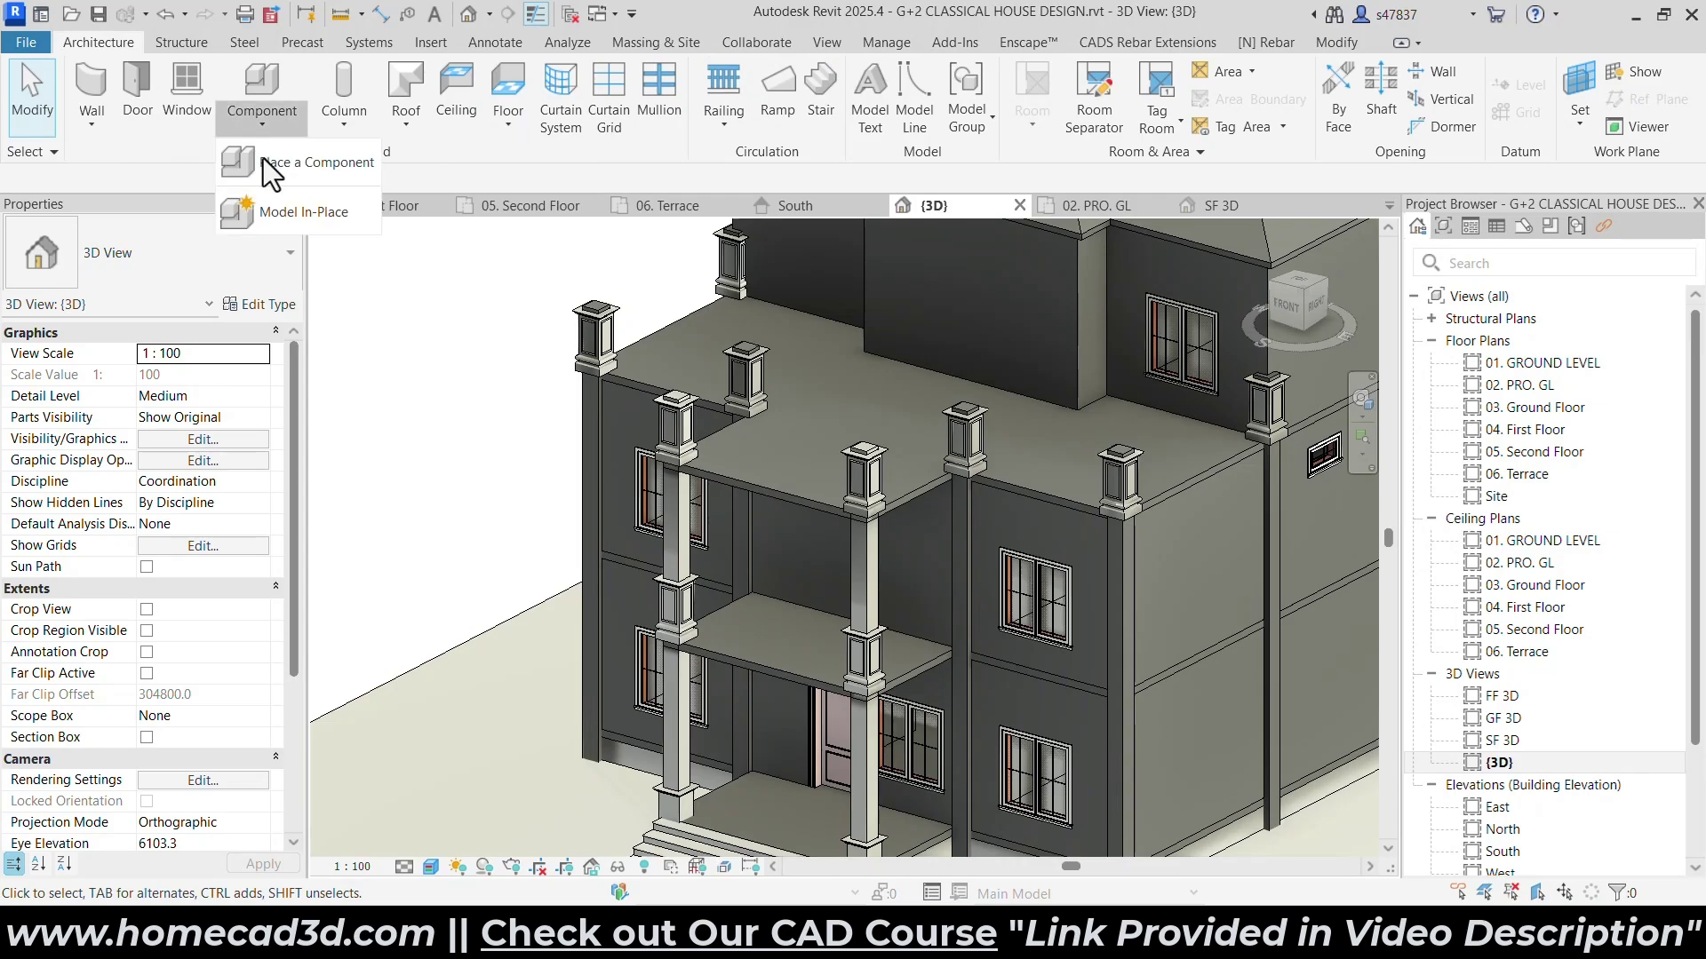
pyautogui.click(293, 219)
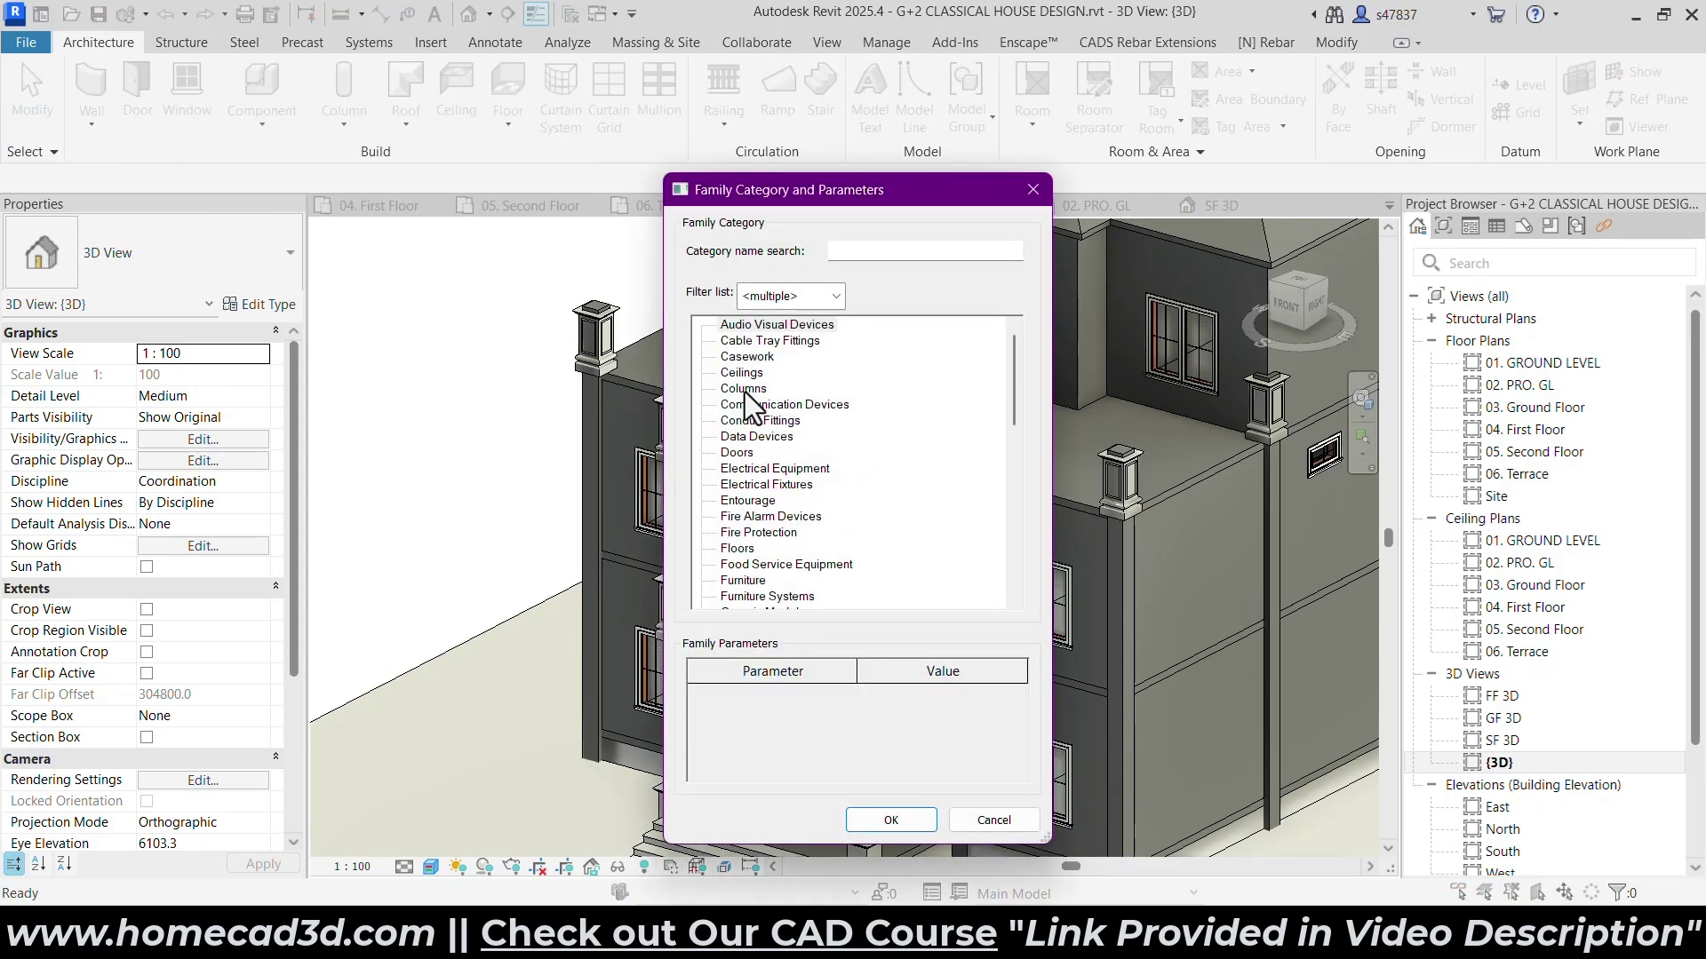
pyautogui.click(745, 357)
pyautogui.click(889, 820)
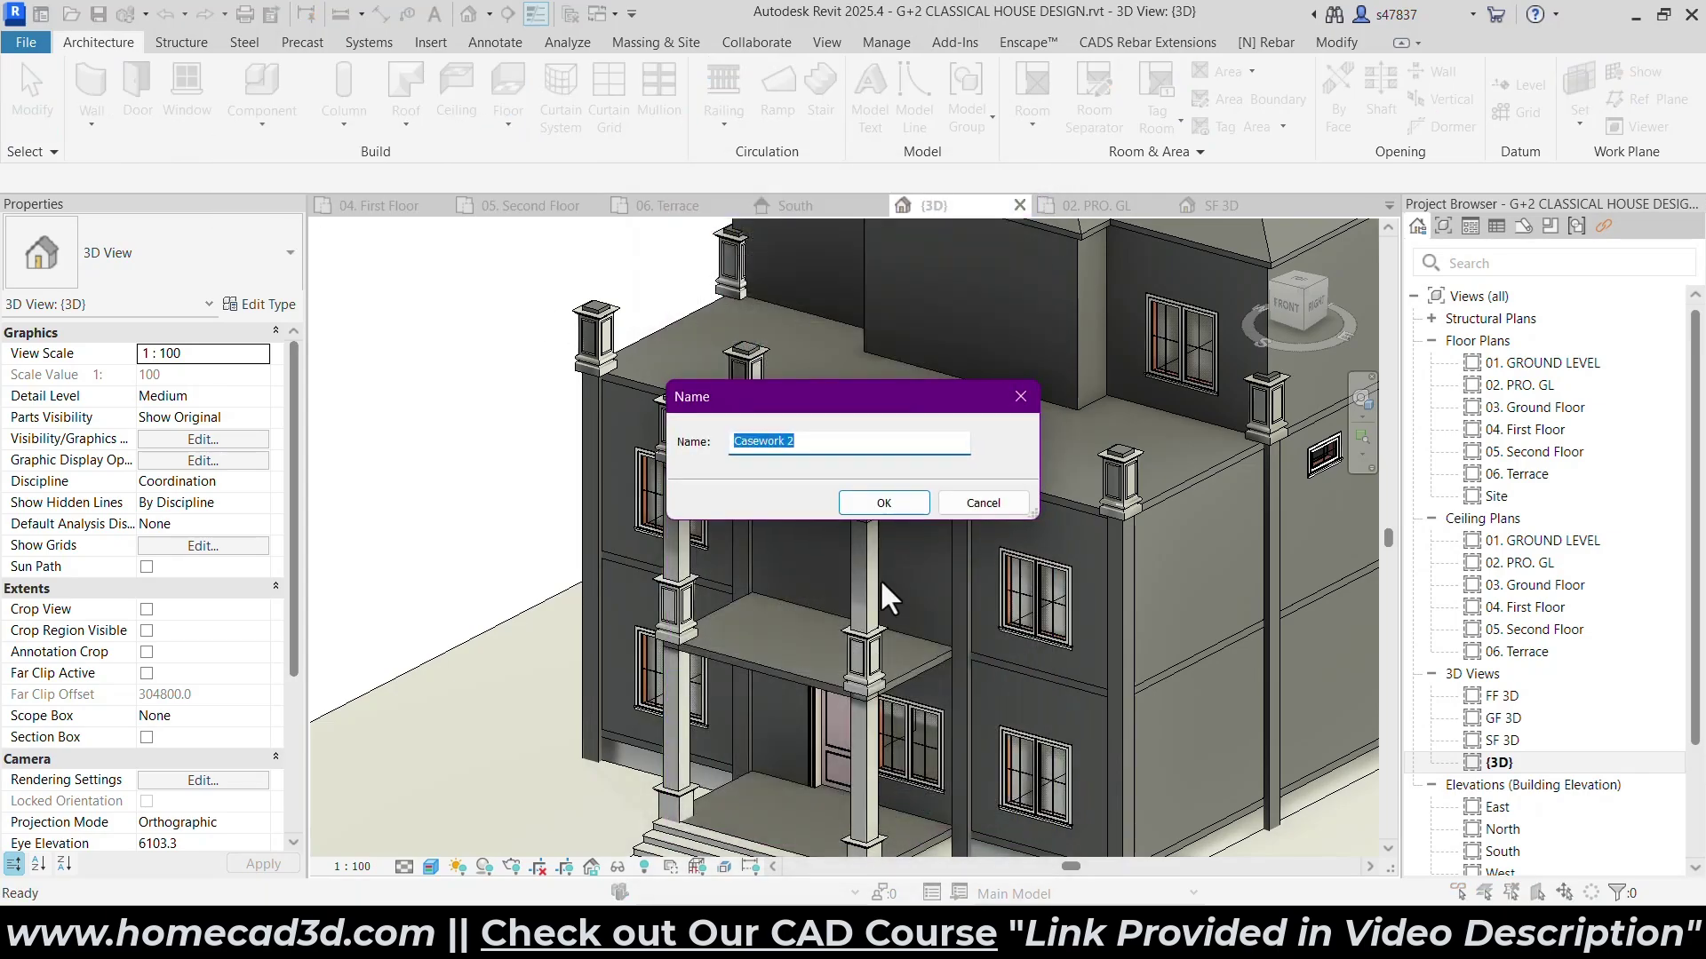
pyautogui.click(882, 507)
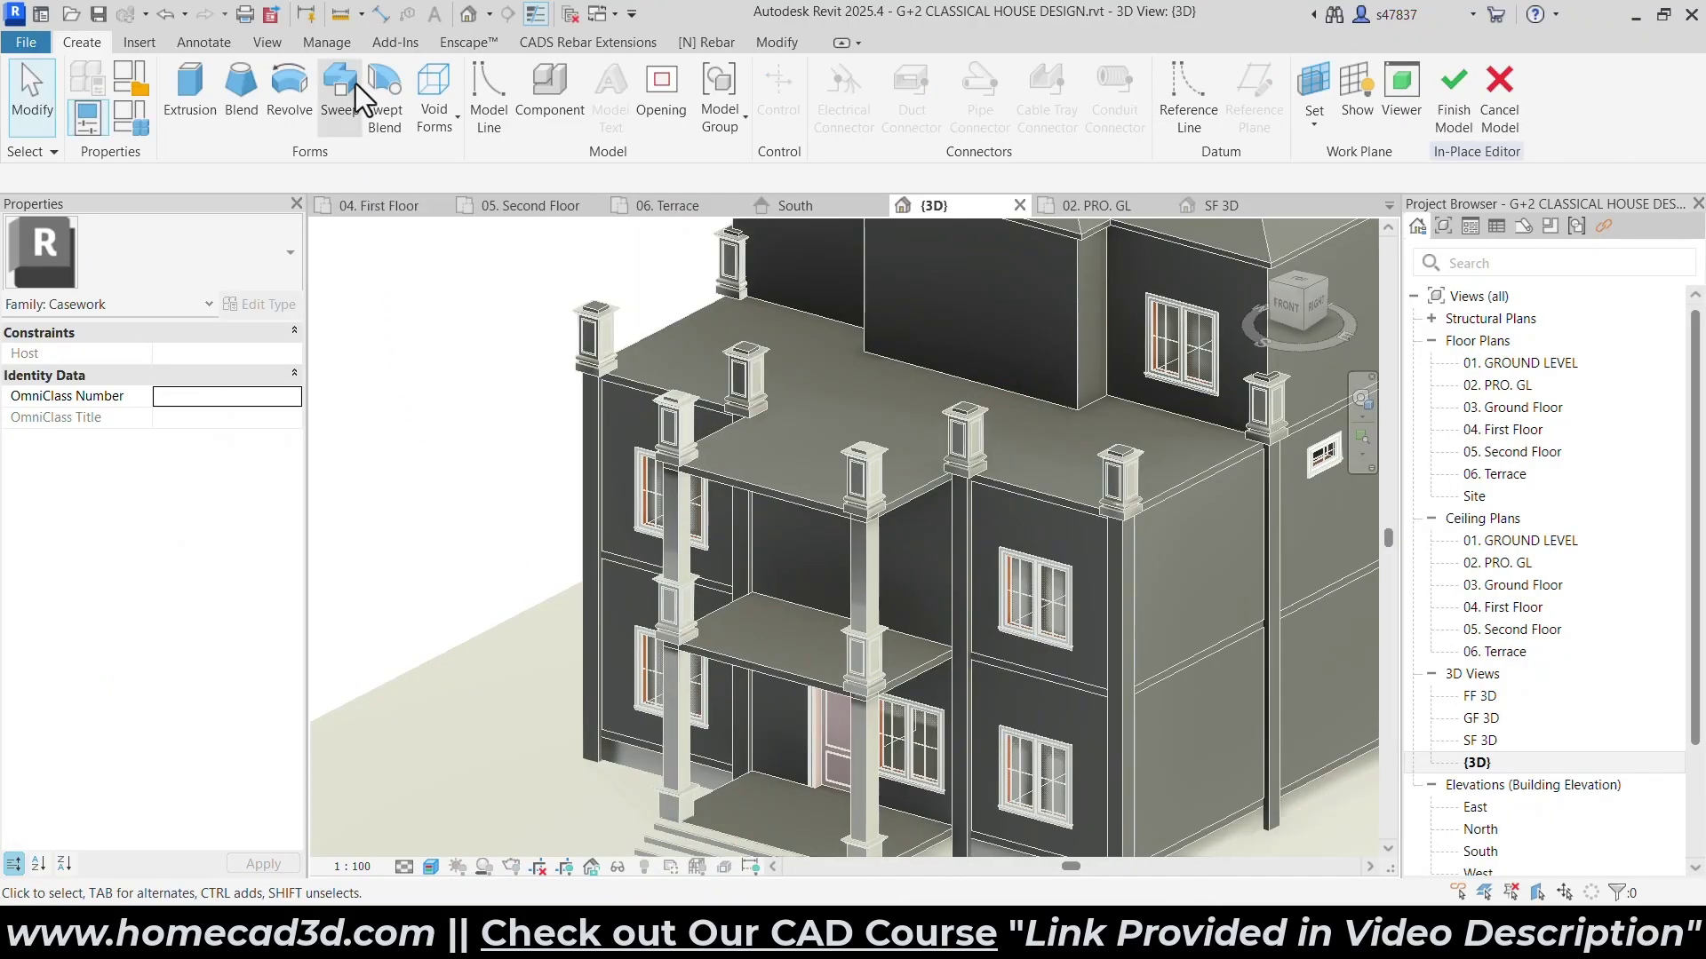
# Start a sweep and pick the terrace slab edges from the right part of the facade around to the porch front as its path.
pyautogui.click(342, 87)
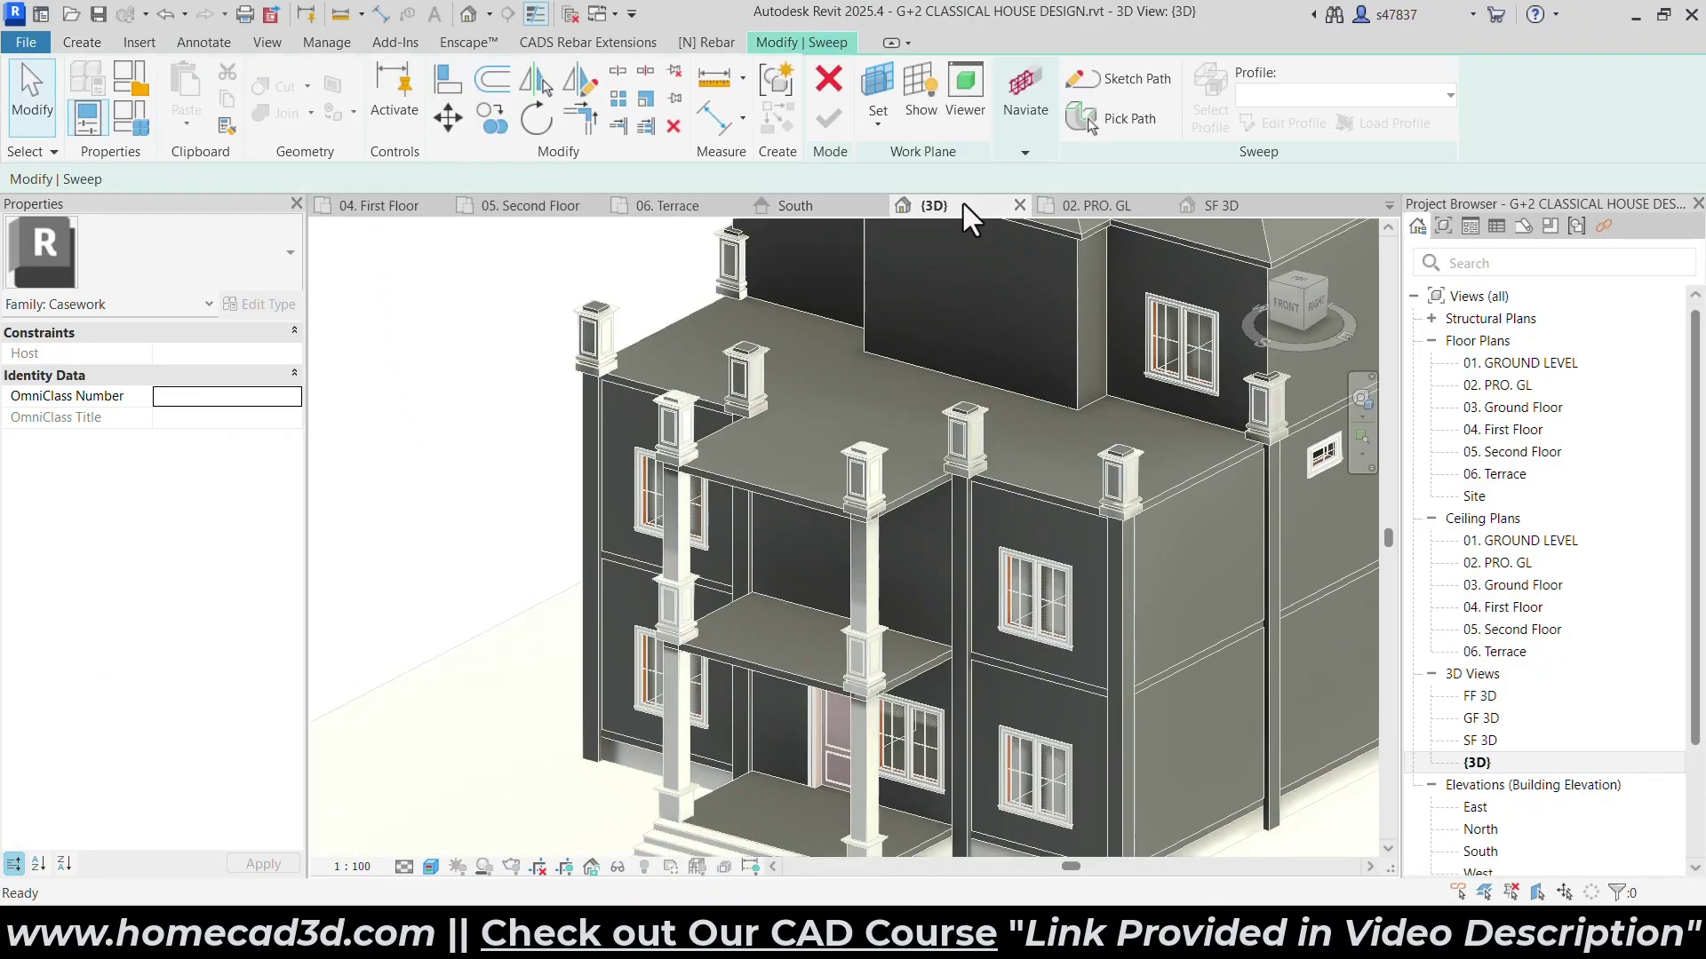
pyautogui.click(1110, 115)
pyautogui.scroll(6, 903, 332)
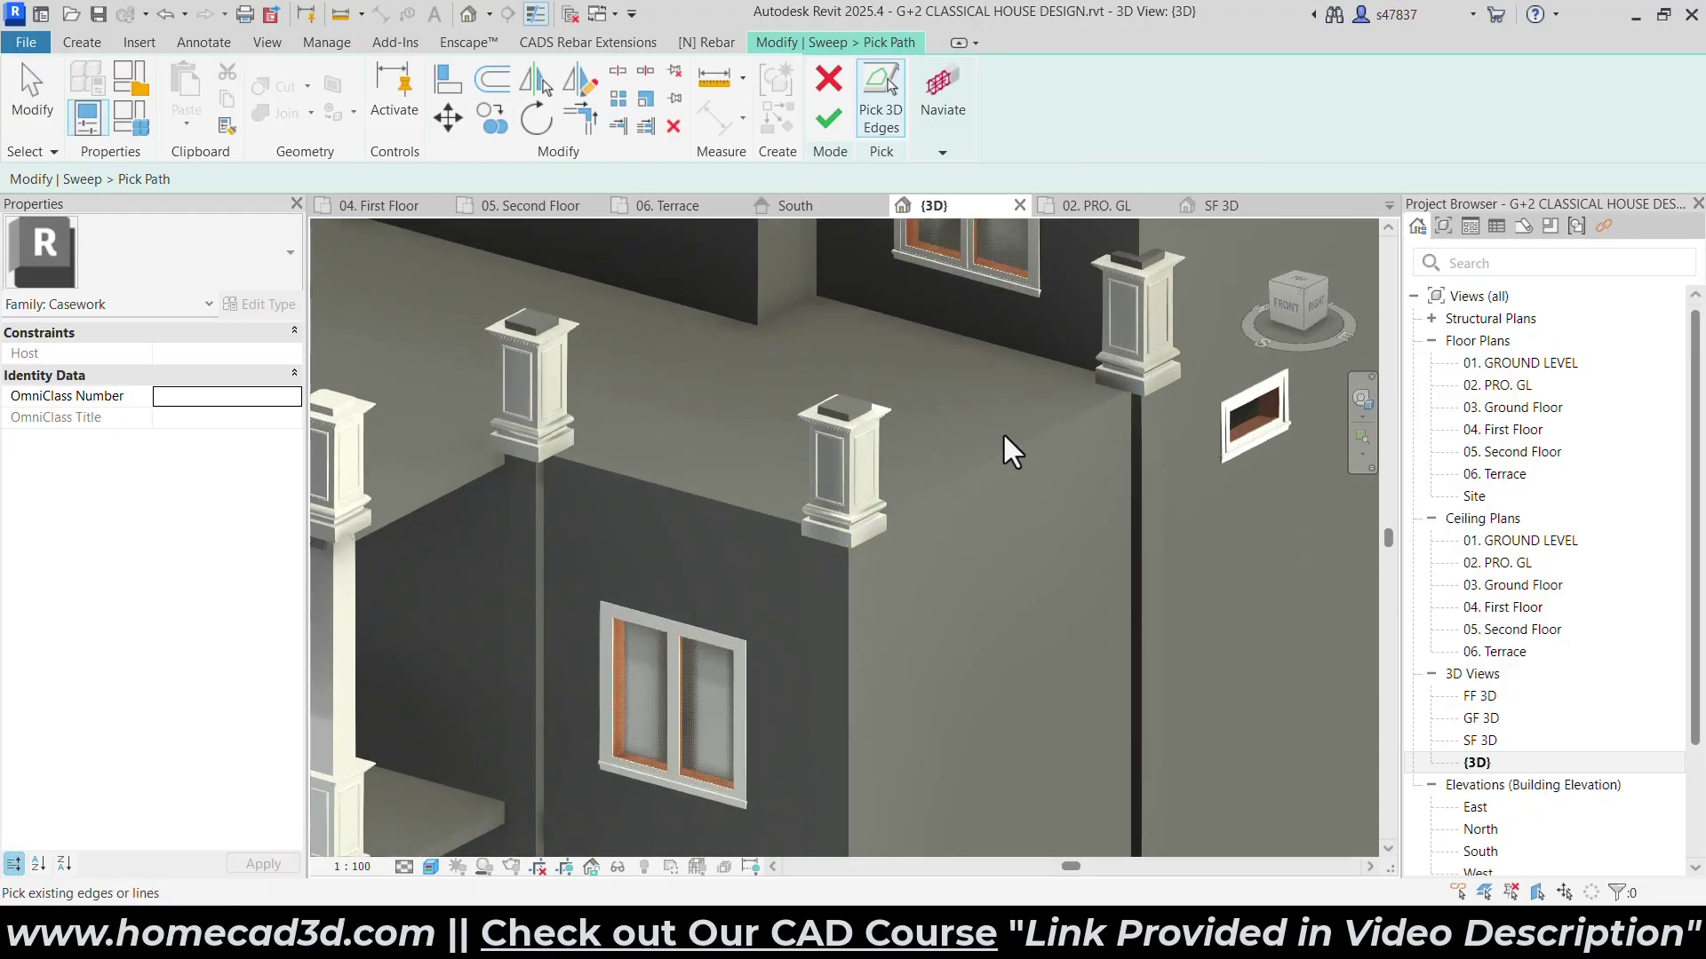
pyautogui.scroll(2, 999, 435)
pyautogui.moveTo(1019, 461); pyautogui.dragTo(1286, 479, button='middle')
pyautogui.click(792, 531)
pyautogui.moveTo(866, 535); pyautogui.dragTo(1403, 461, button='middle')
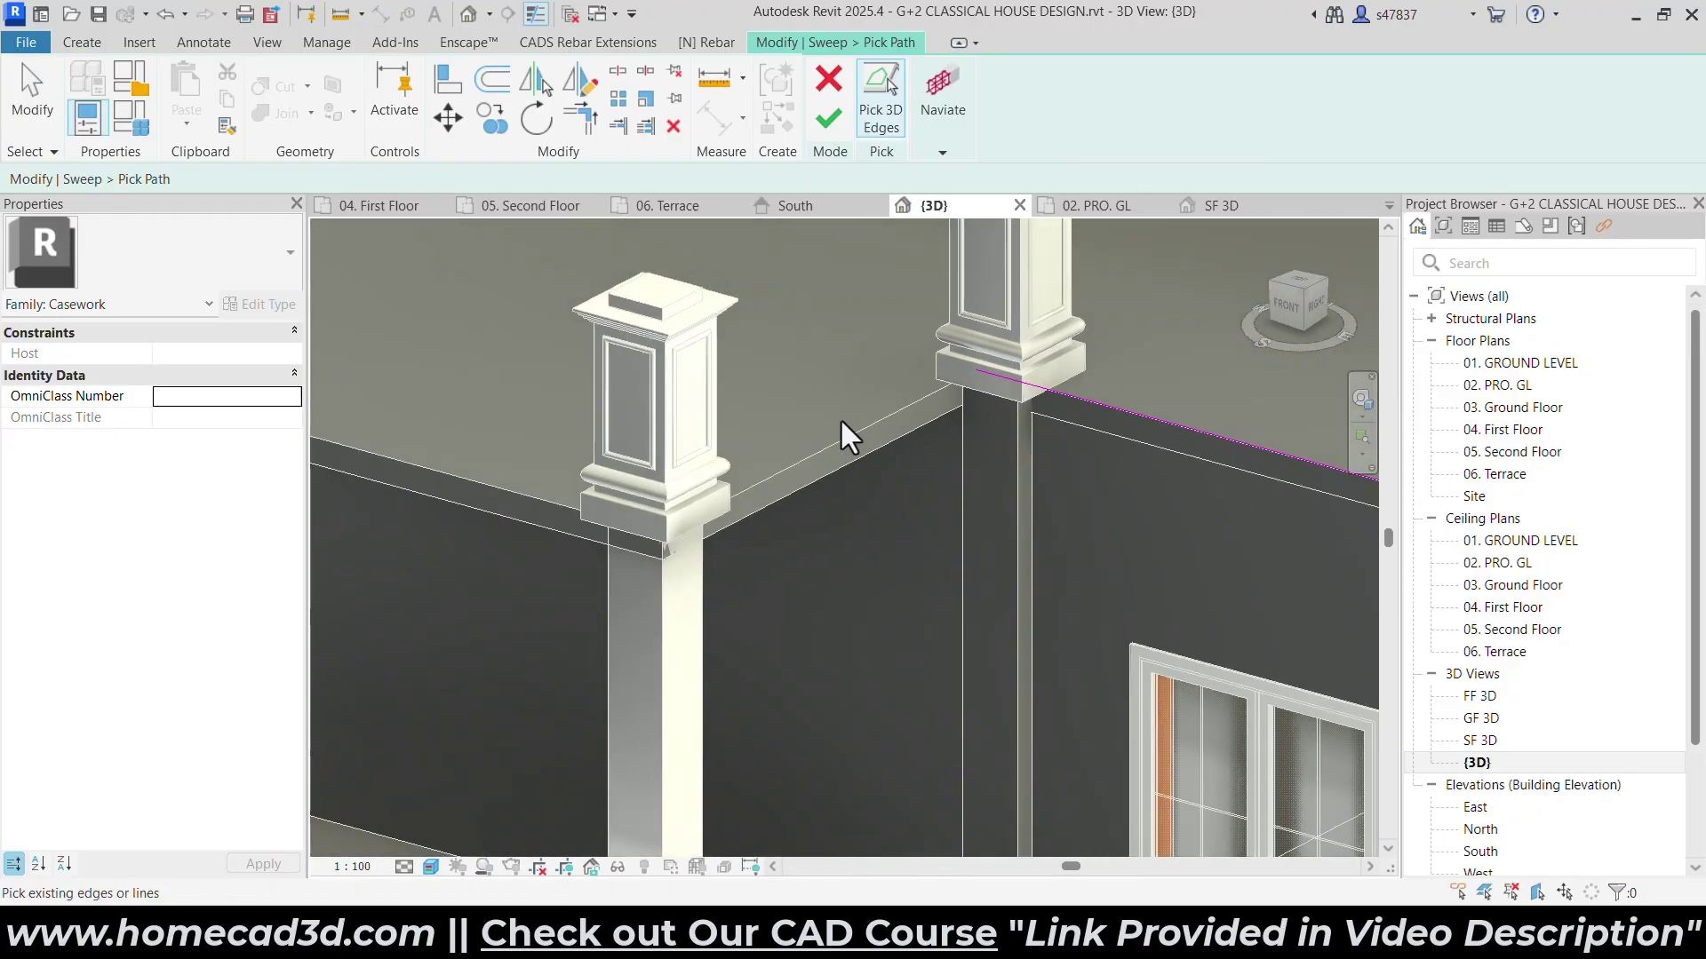
pyautogui.click(849, 435)
pyautogui.moveTo(650, 444); pyautogui.dragTo(1154, 528, button='middle')
pyautogui.click(764, 501)
# Continue the sweep path along the slab edges at the porch's left side, the left facade and the left outer wall.
pyautogui.scroll(-1, 710, 561)
pyautogui.scroll(-3, 711, 564)
pyautogui.keyDown('shift'); pyautogui.moveTo(718, 568); pyautogui.dragTo(1021, 588, button='middle'); pyautogui.keyUp('shift')
pyautogui.click(569, 576)
pyautogui.moveTo(588, 608); pyautogui.dragTo(1080, 503, button='middle')
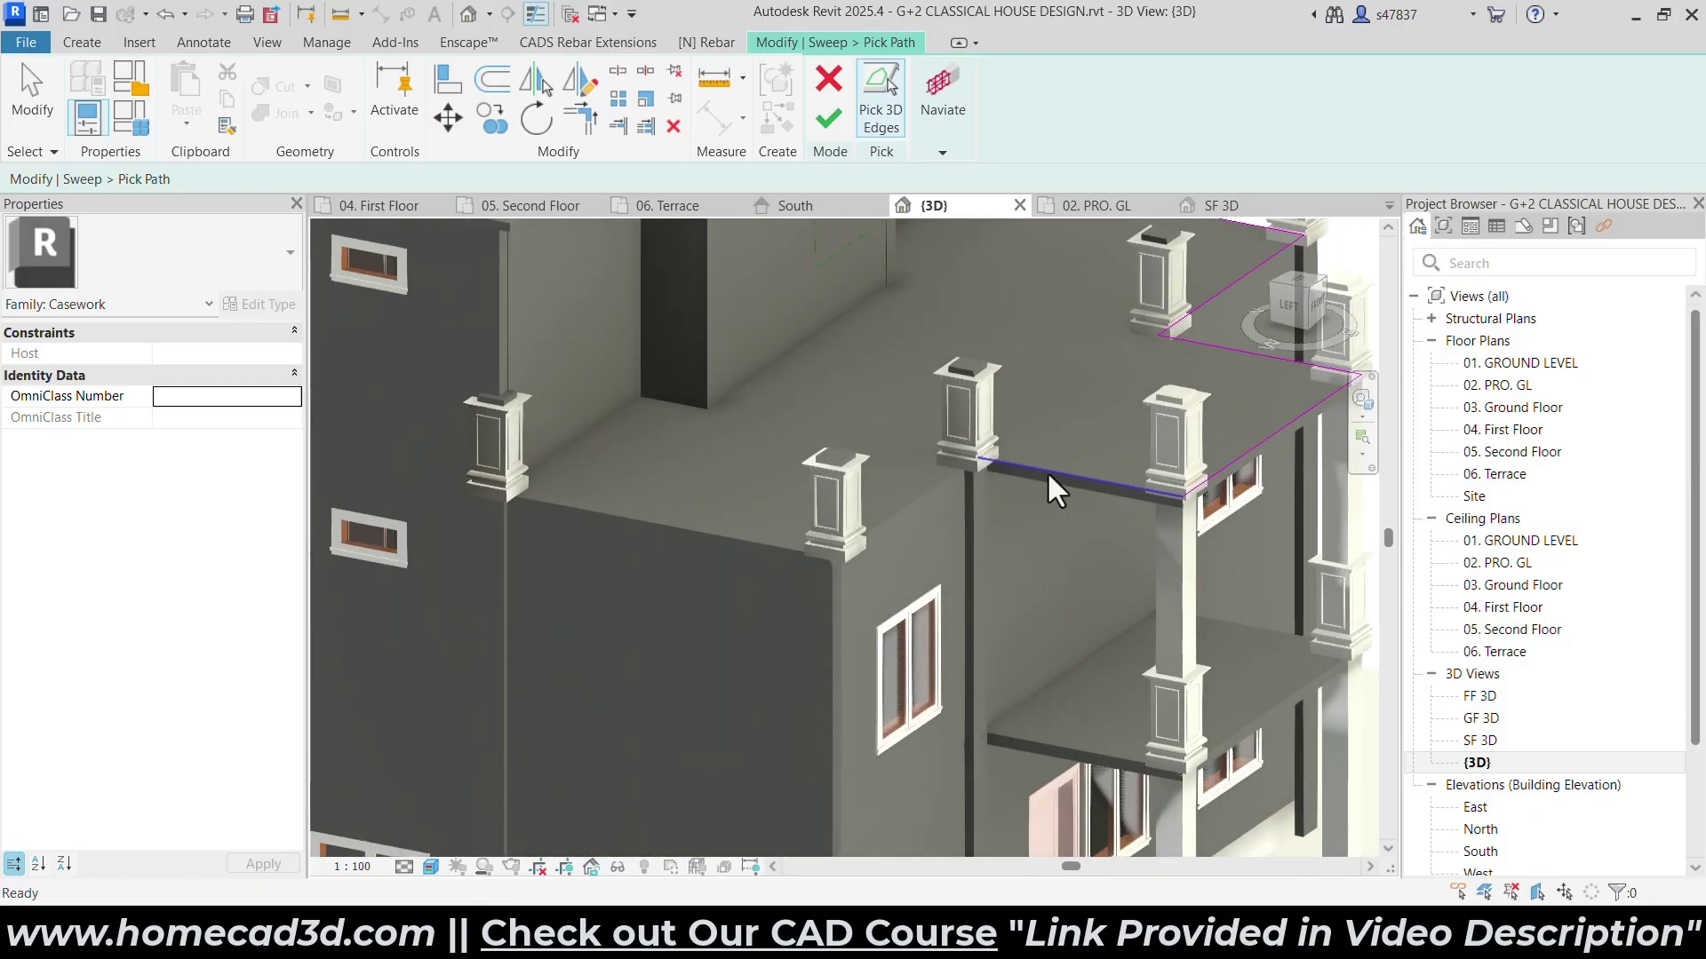
pyautogui.click(907, 494)
pyautogui.click(631, 513)
# Shorten the path line on the left outer wall so it ends at the rear pedestal's base.
pyautogui.moveTo(922, 549); pyautogui.dragTo(679, 517, button='middle')
pyautogui.scroll(2, 675, 522)
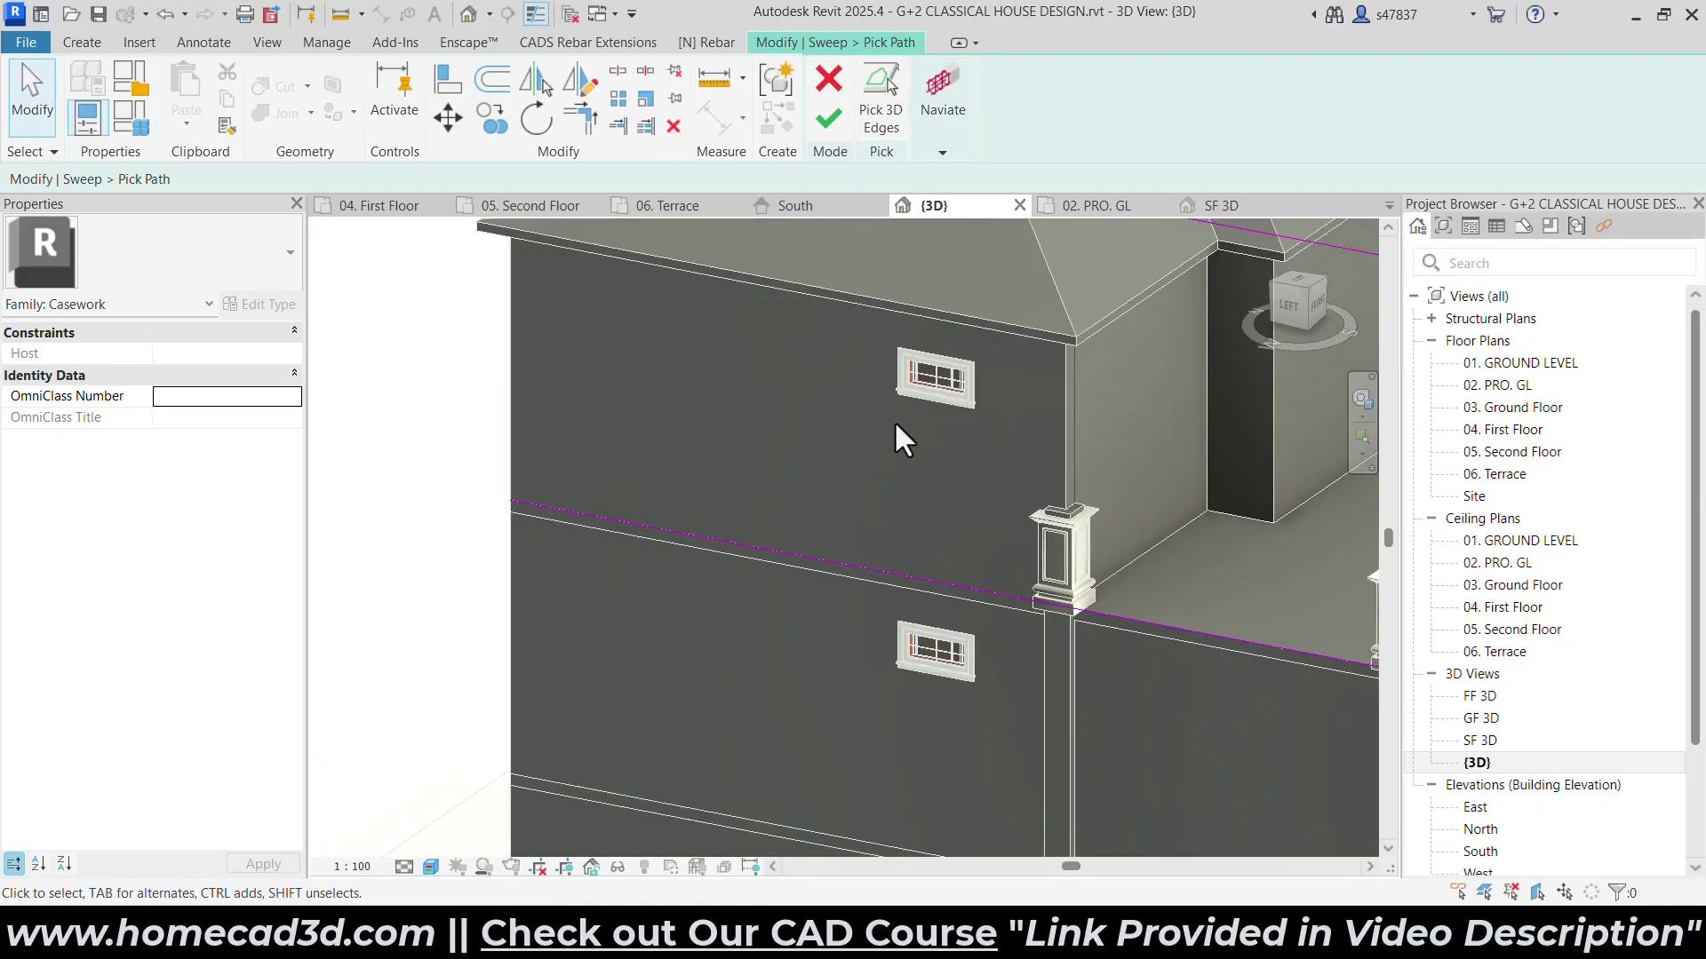
pyautogui.moveTo(893, 420); pyautogui.dragTo(823, 404, button='middle')
pyautogui.click(490, 495)
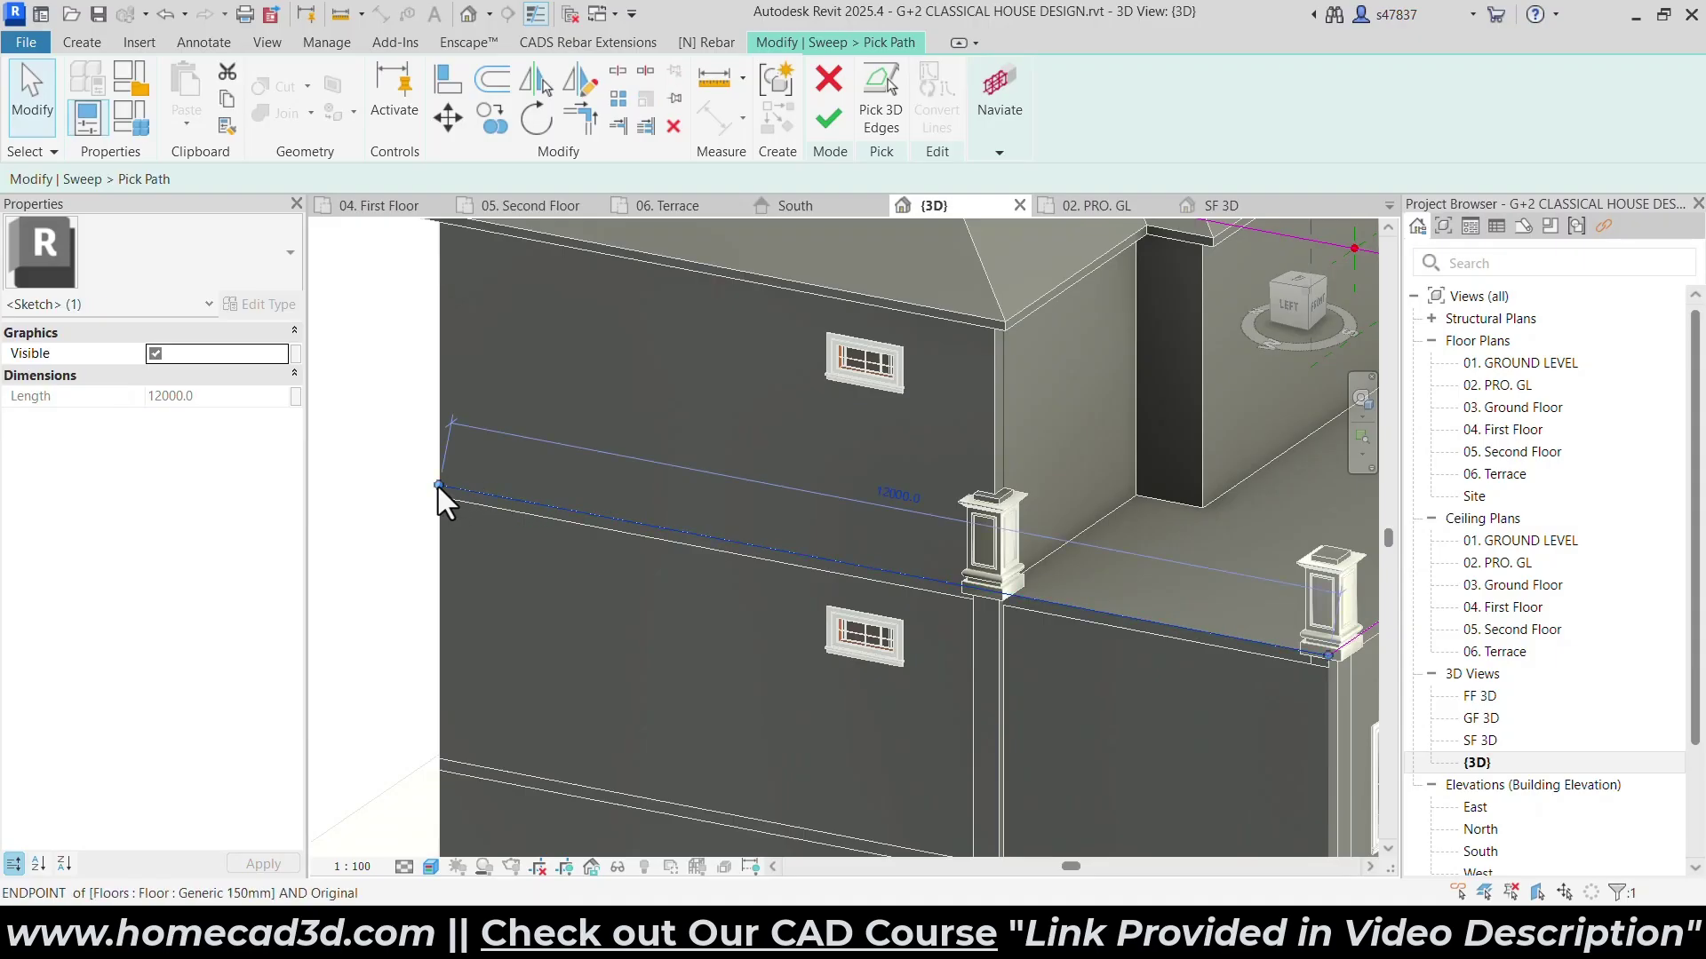
pyautogui.scroll(5, 1041, 607)
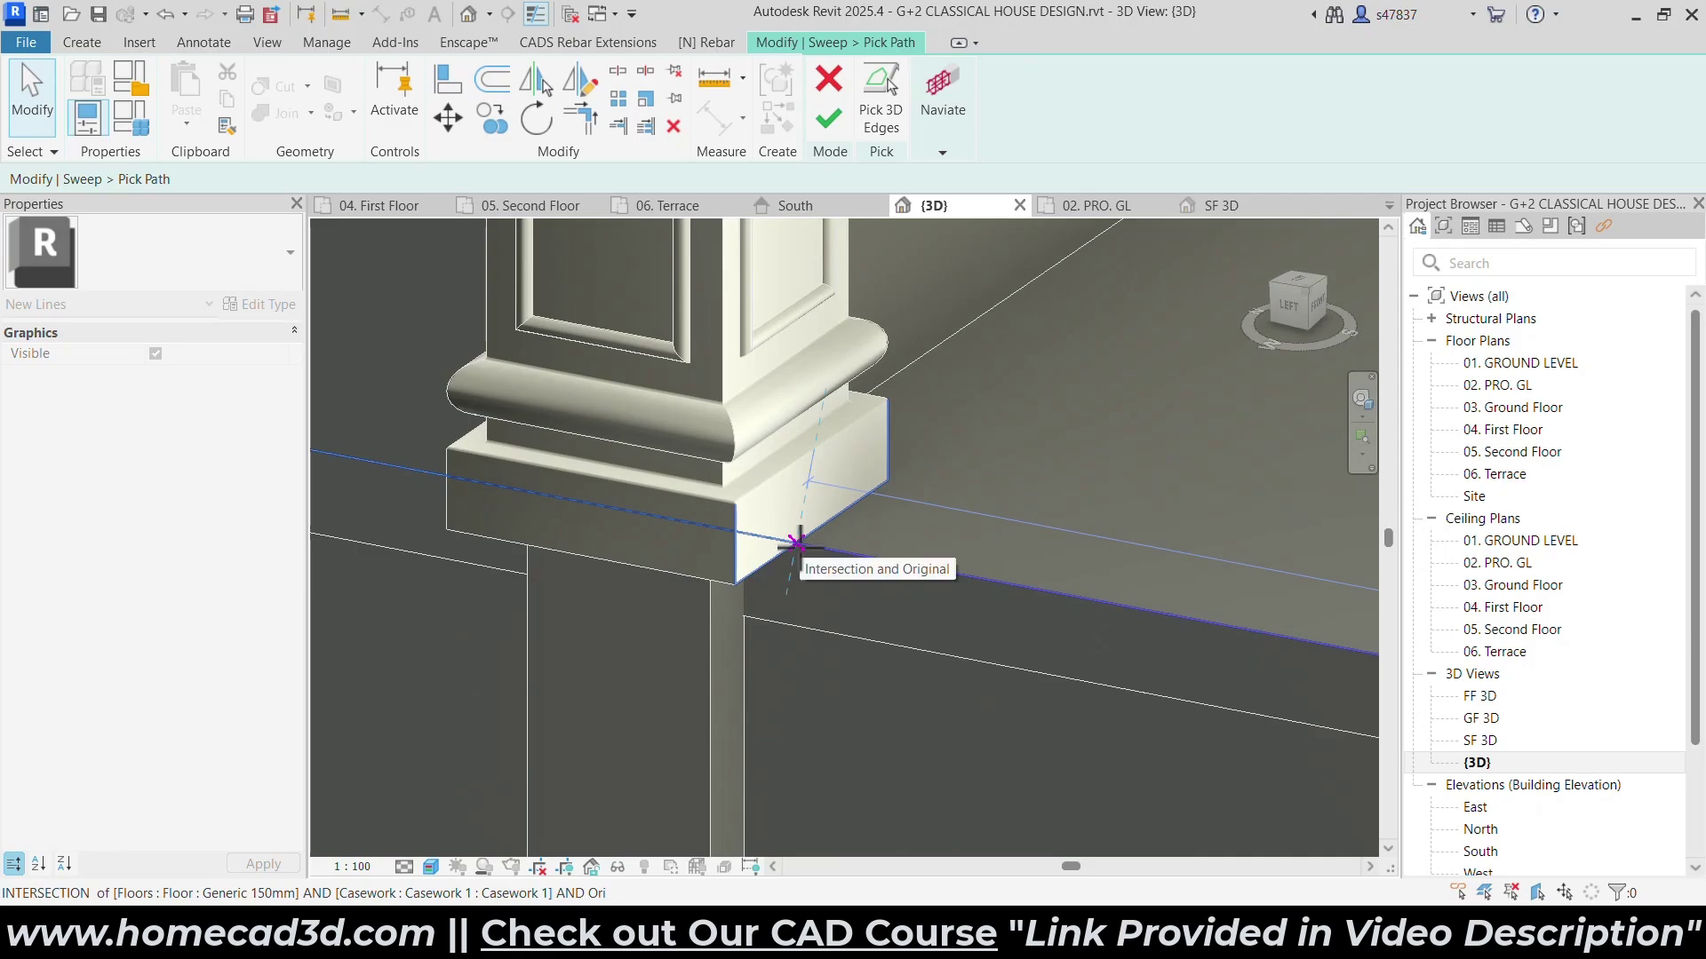
pyautogui.press('Escape')
pyautogui.click(839, 546)
pyautogui.moveTo(879, 622)
pyautogui.keyDown('shift'); pyautogui.mouseDown(button='middle')
pyautogui.moveTo(974, 435)
pyautogui.moveTo(1145, 257)
pyautogui.mouseUp(button='middle'); pyautogui.keyUp('shift')
pyautogui.scroll(3, 963, 517)
pyautogui.moveTo(956, 530); pyautogui.dragTo(430, 558)
pyautogui.click(349, 646)
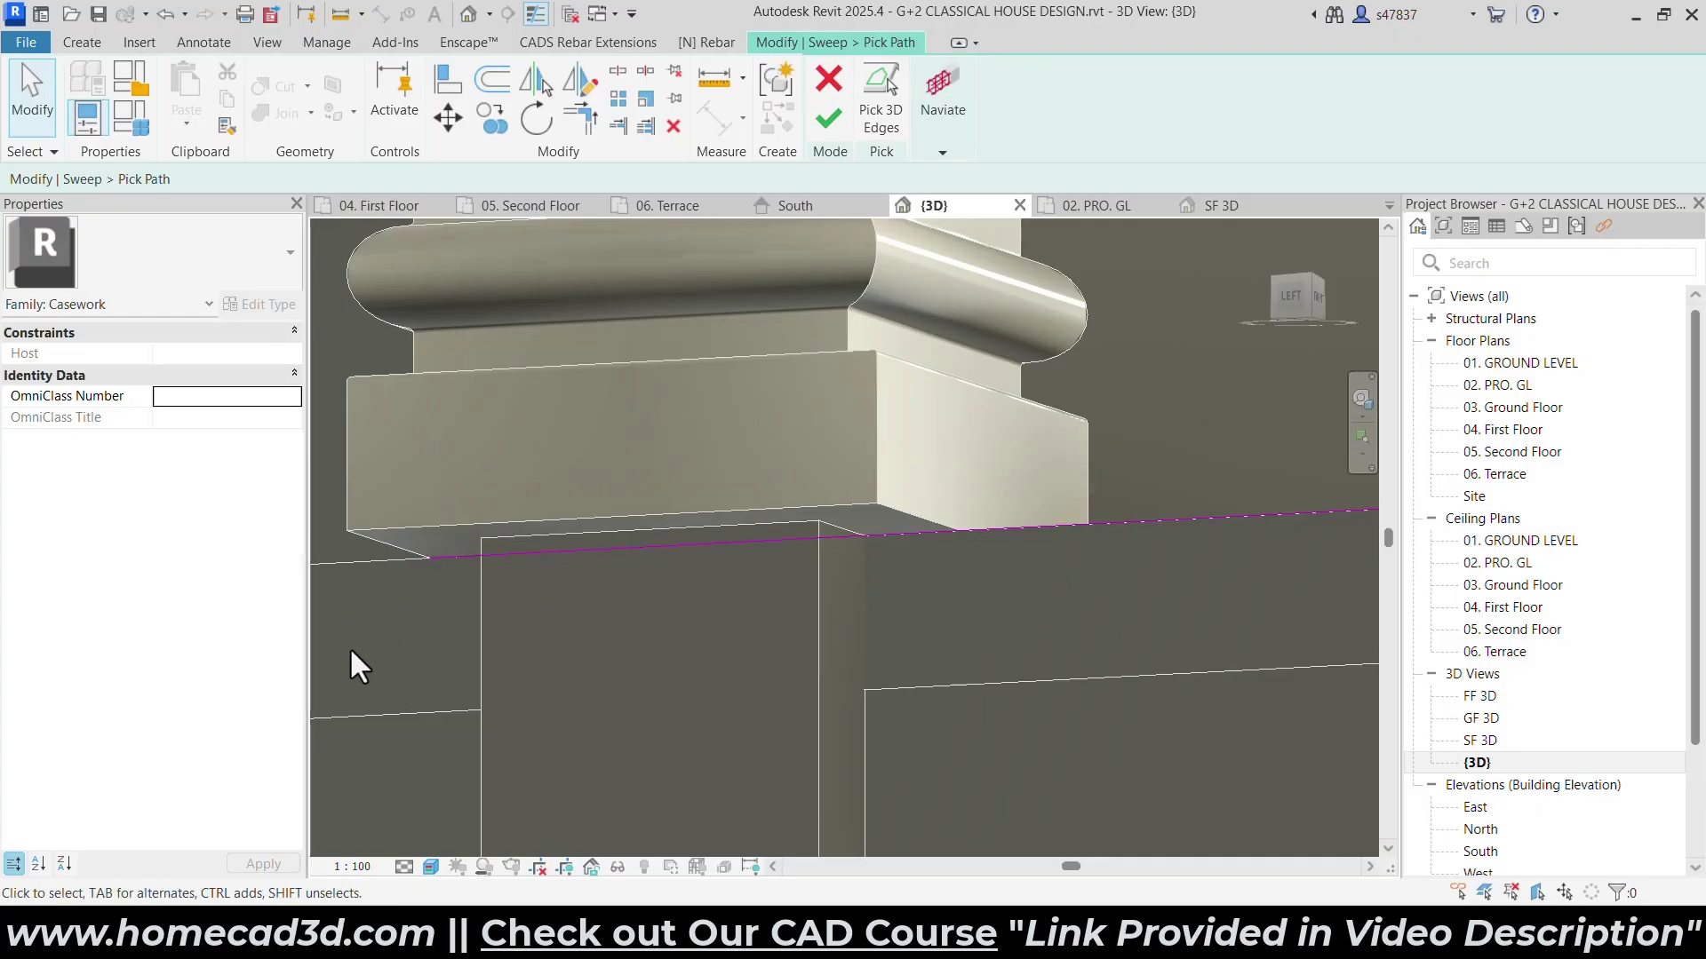
# Adjust the path line on the right outer wall so its end meets the rear pedestal's base.
pyautogui.scroll(-10, 620, 485)
pyautogui.moveTo(1059, 450)
pyautogui.keyDown('shift'); pyautogui.mouseDown(button='middle')
pyautogui.moveTo(727, 556)
pyautogui.moveTo(642, 549)
pyautogui.mouseUp(button='middle'); pyautogui.keyUp('shift')
pyautogui.scroll(4, 830, 501)
pyautogui.click(1075, 511)
pyautogui.keyDown('shift'); pyautogui.moveTo(1086, 528); pyautogui.dragTo(1194, 460, button='middle'); pyautogui.keyUp('shift')
pyautogui.moveTo(1183, 538); pyautogui.dragTo(683, 518)
pyautogui.scroll(5, 673, 526)
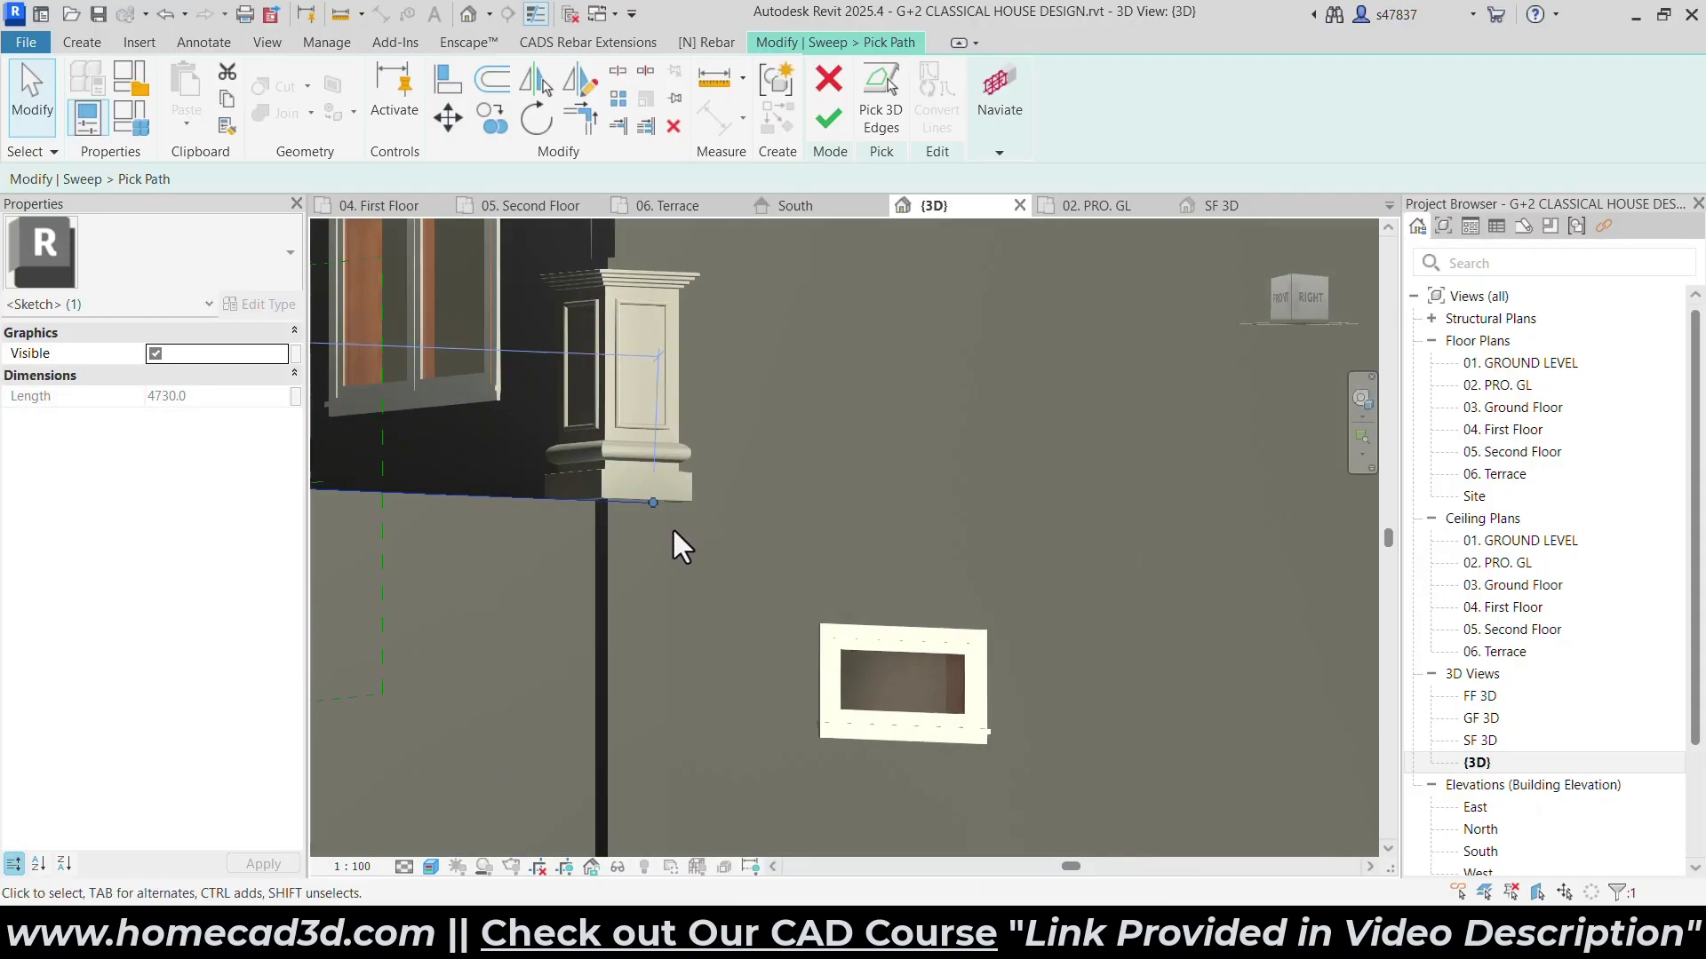
pyautogui.keyDown('shift'); pyautogui.moveTo(706, 567); pyautogui.dragTo(701, 502, button='middle'); pyautogui.keyUp('shift')
pyautogui.scroll(5, 691, 578)
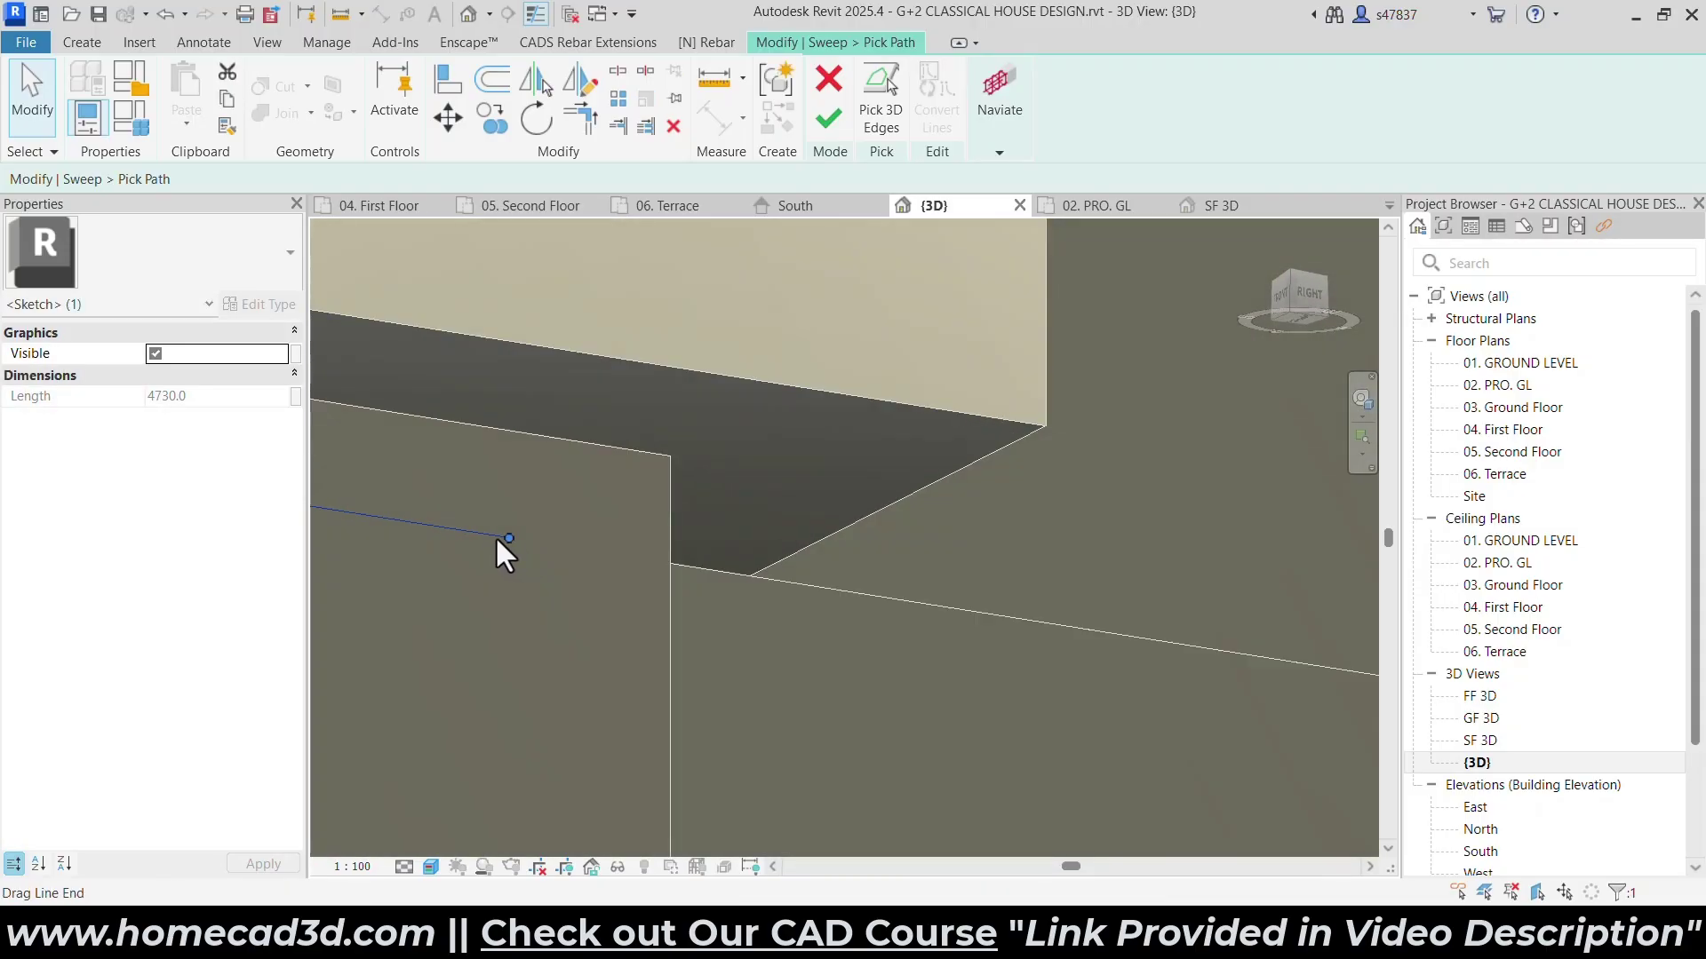
pyautogui.moveTo(499, 537); pyautogui.dragTo(744, 575)
pyautogui.scroll(-5, 888, 582)
# Finish the sweep path and open its sketched profile for editing, facing the front of the house.
pyautogui.moveTo(956, 571)
pyautogui.keyDown('shift'); pyautogui.mouseDown(button='middle')
pyautogui.moveTo(955, 483)
pyautogui.moveTo(1050, 509)
pyautogui.moveTo(1091, 633)
pyautogui.moveTo(1110, 613)
pyautogui.mouseUp(button='middle'); pyautogui.keyUp('shift')
pyautogui.click(1282, 311)
pyautogui.scroll(-4, 1111, 445)
pyautogui.scroll(10, 997, 537)
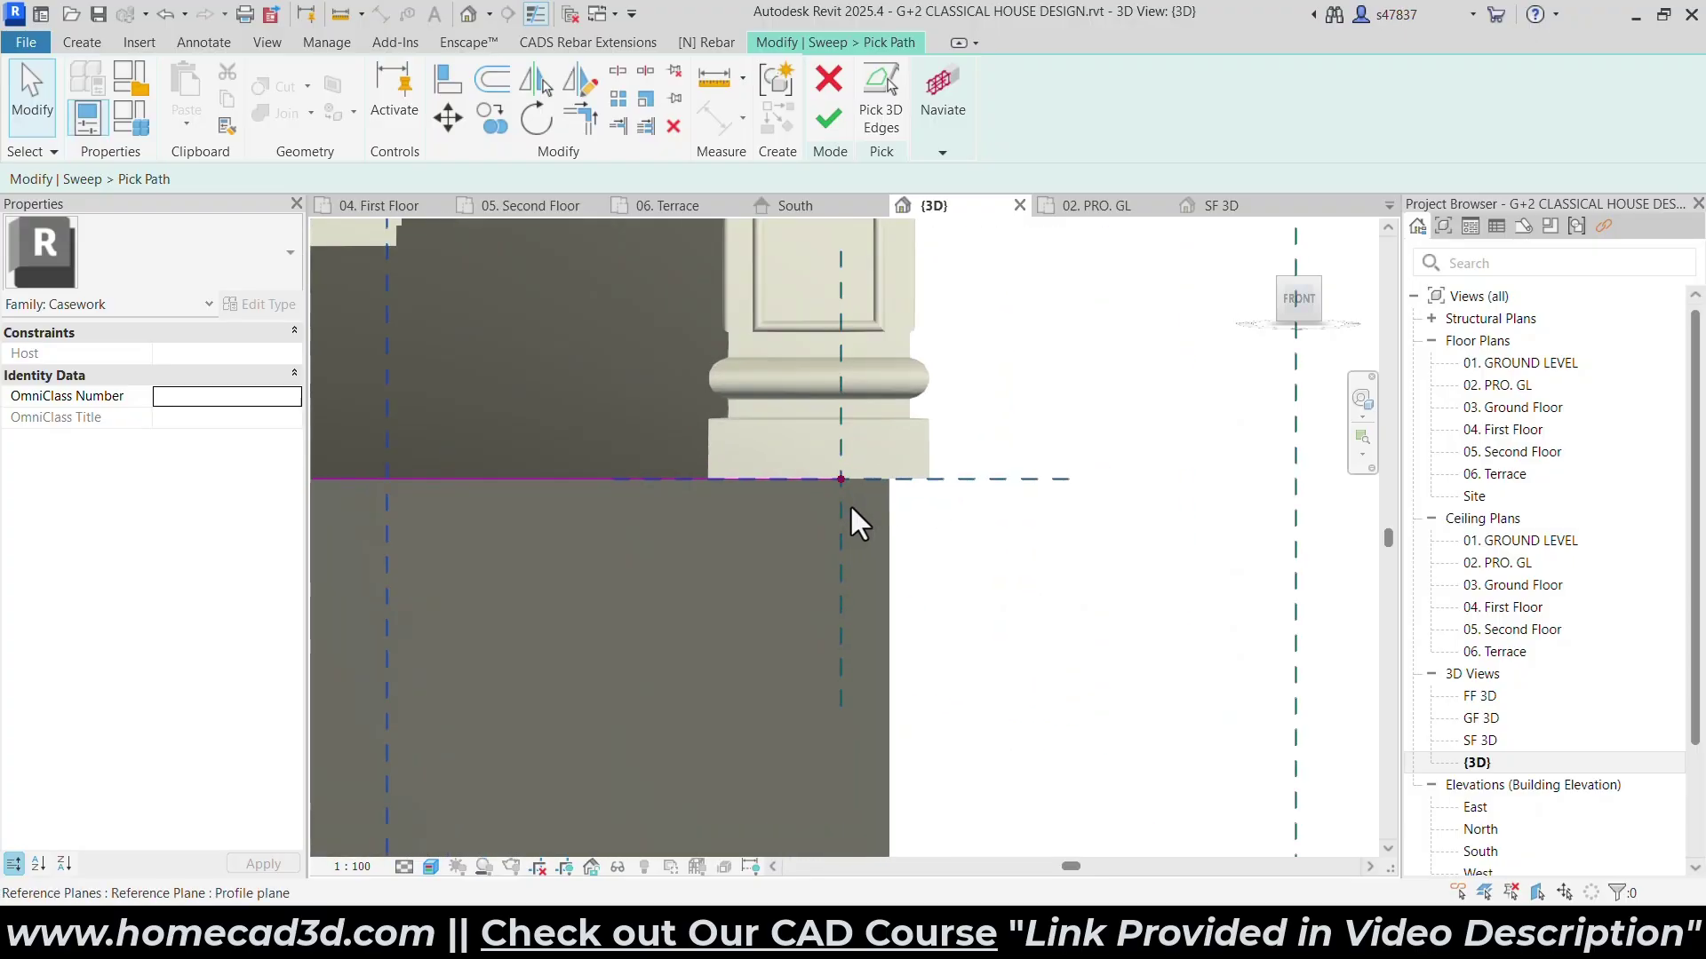
pyautogui.click(835, 122)
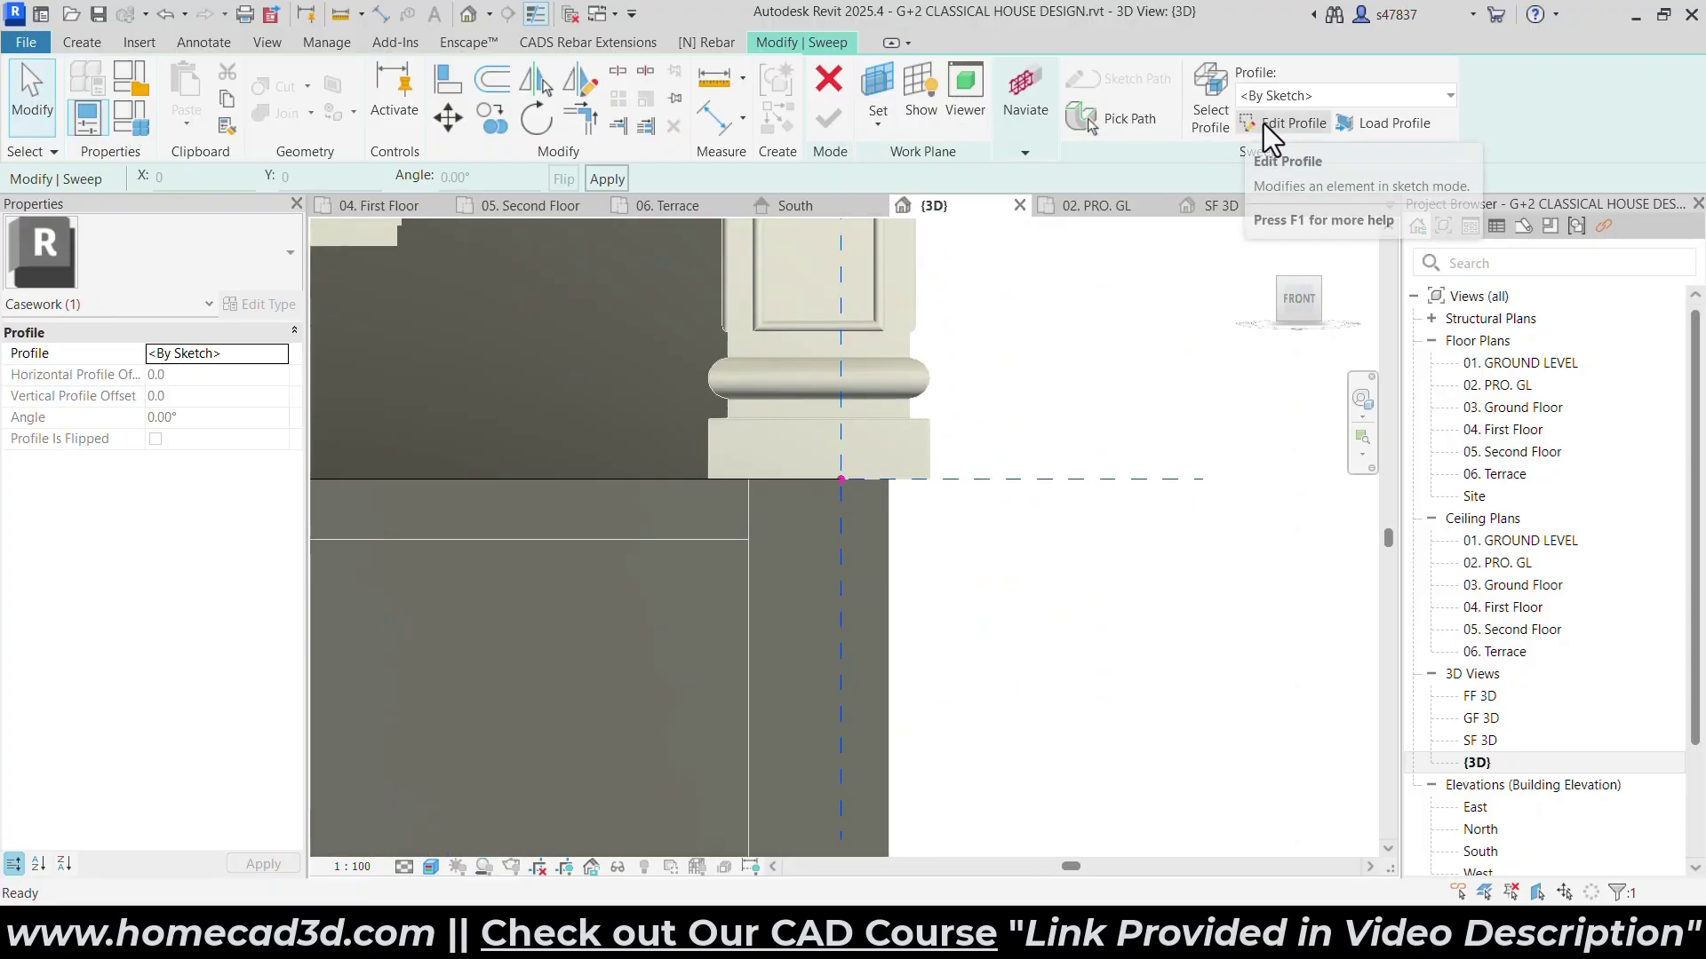
pyautogui.click(1263, 124)
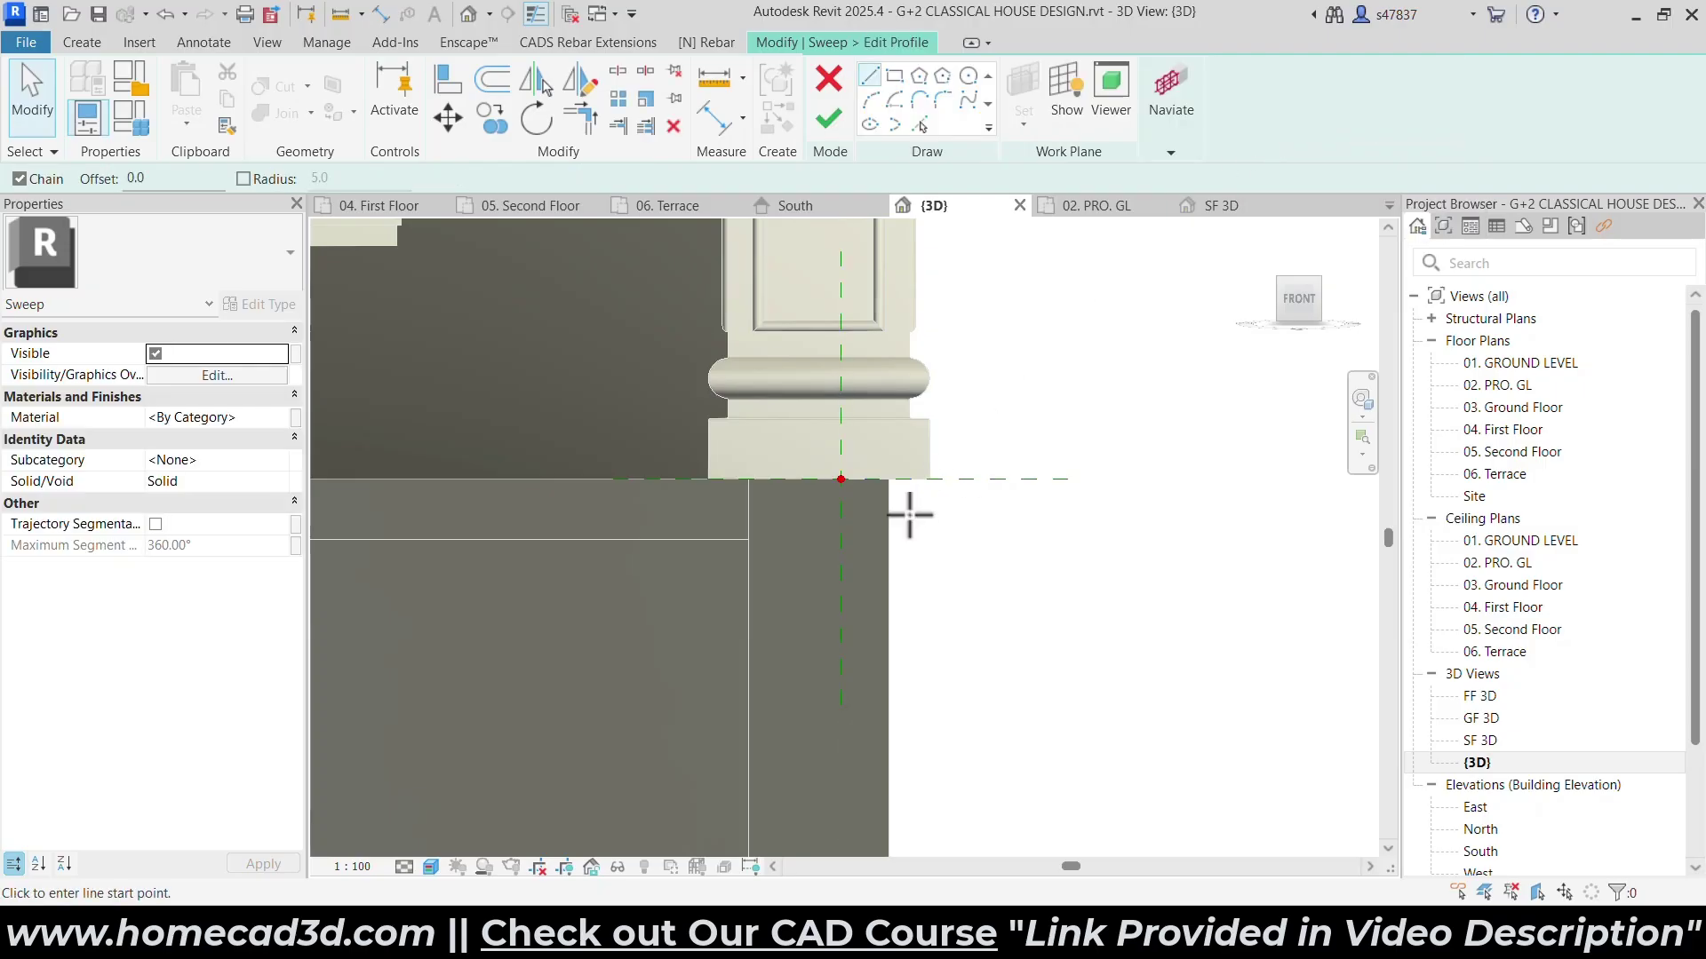
# Switch to the browser's reference photo and examine the stepped cornice profile beneath the terrace balustrade at the house corner.
pyautogui.hotkey('alt', 'Tab')
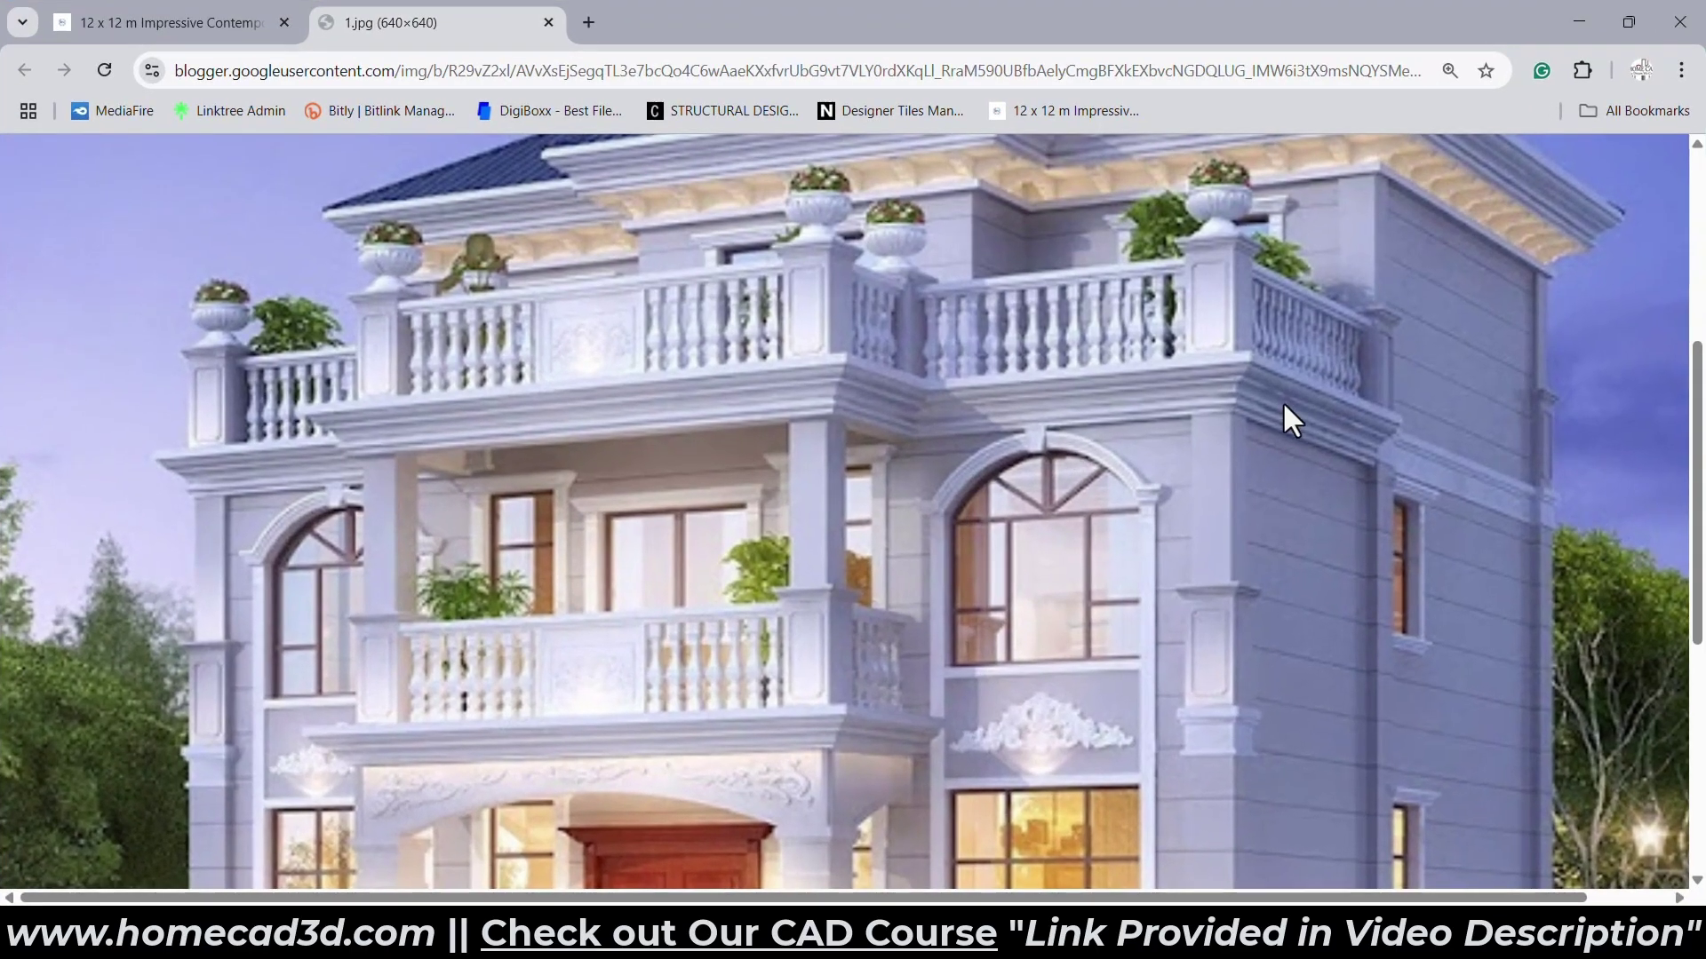
pyautogui.scroll(5, 1330, 426)
pyautogui.scroll(-1, 1312, 667)
pyautogui.scroll(-1, 1311, 662)
pyautogui.keyDown('ctrl'); pyautogui.scroll(2, 1153, 522); pyautogui.keyUp('ctrl')
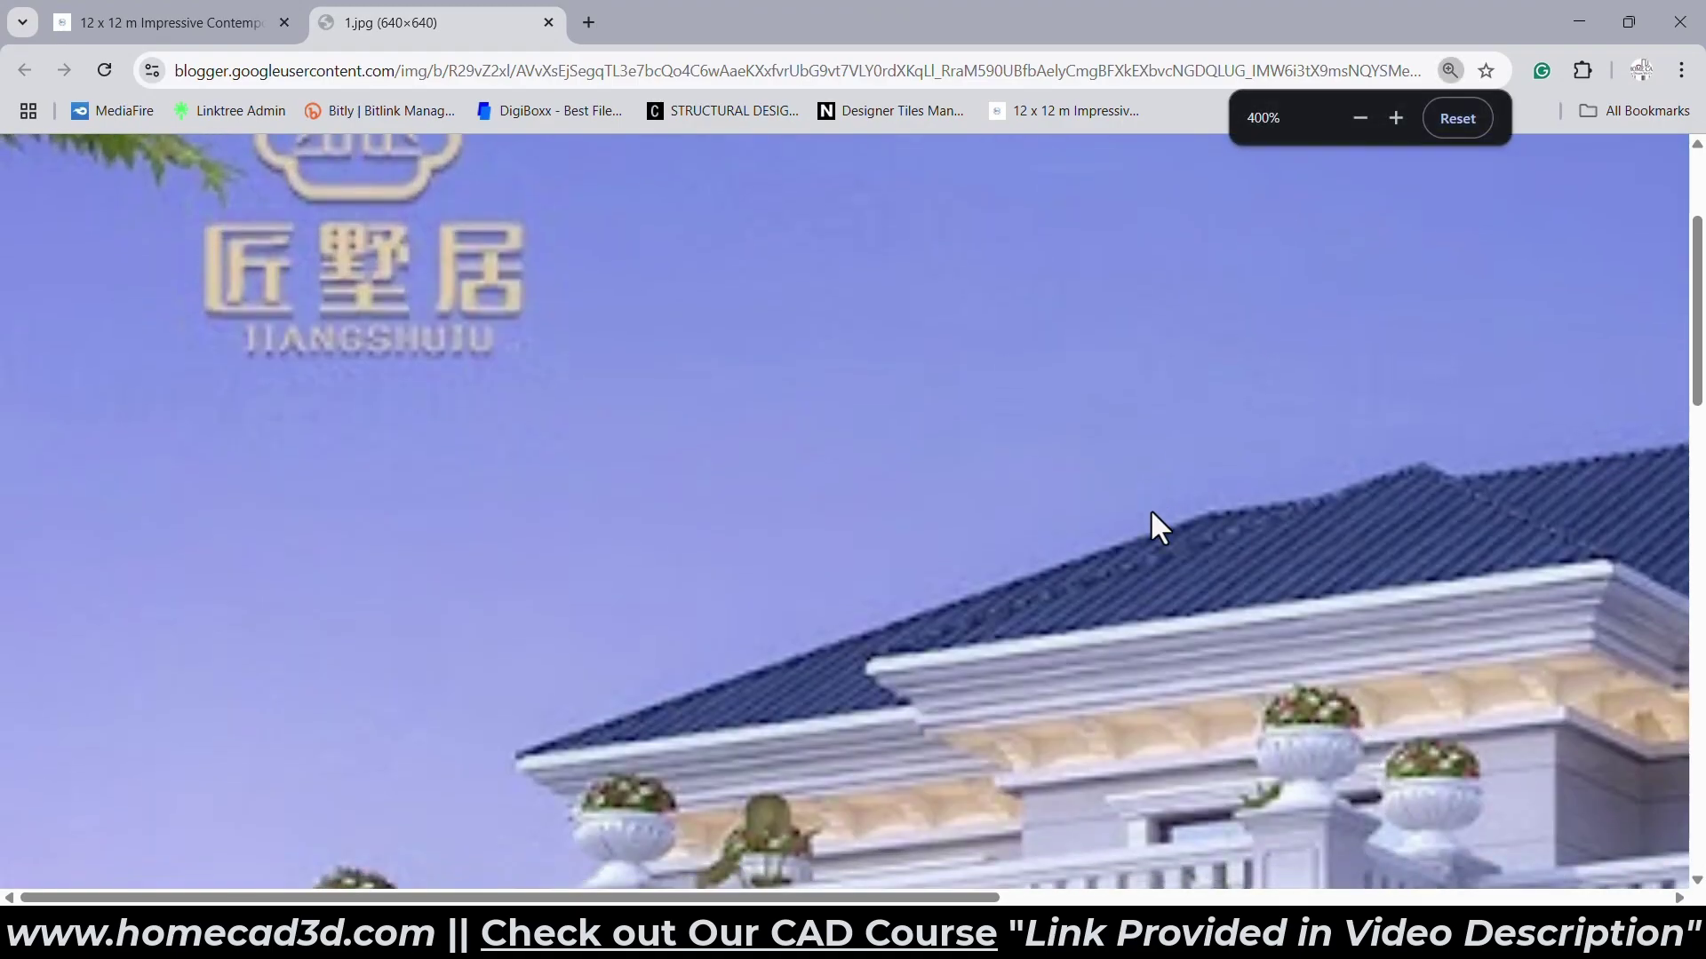
pyautogui.keyDown('shift'); pyautogui.hscroll(6, 807, 760); pyautogui.keyUp('shift')
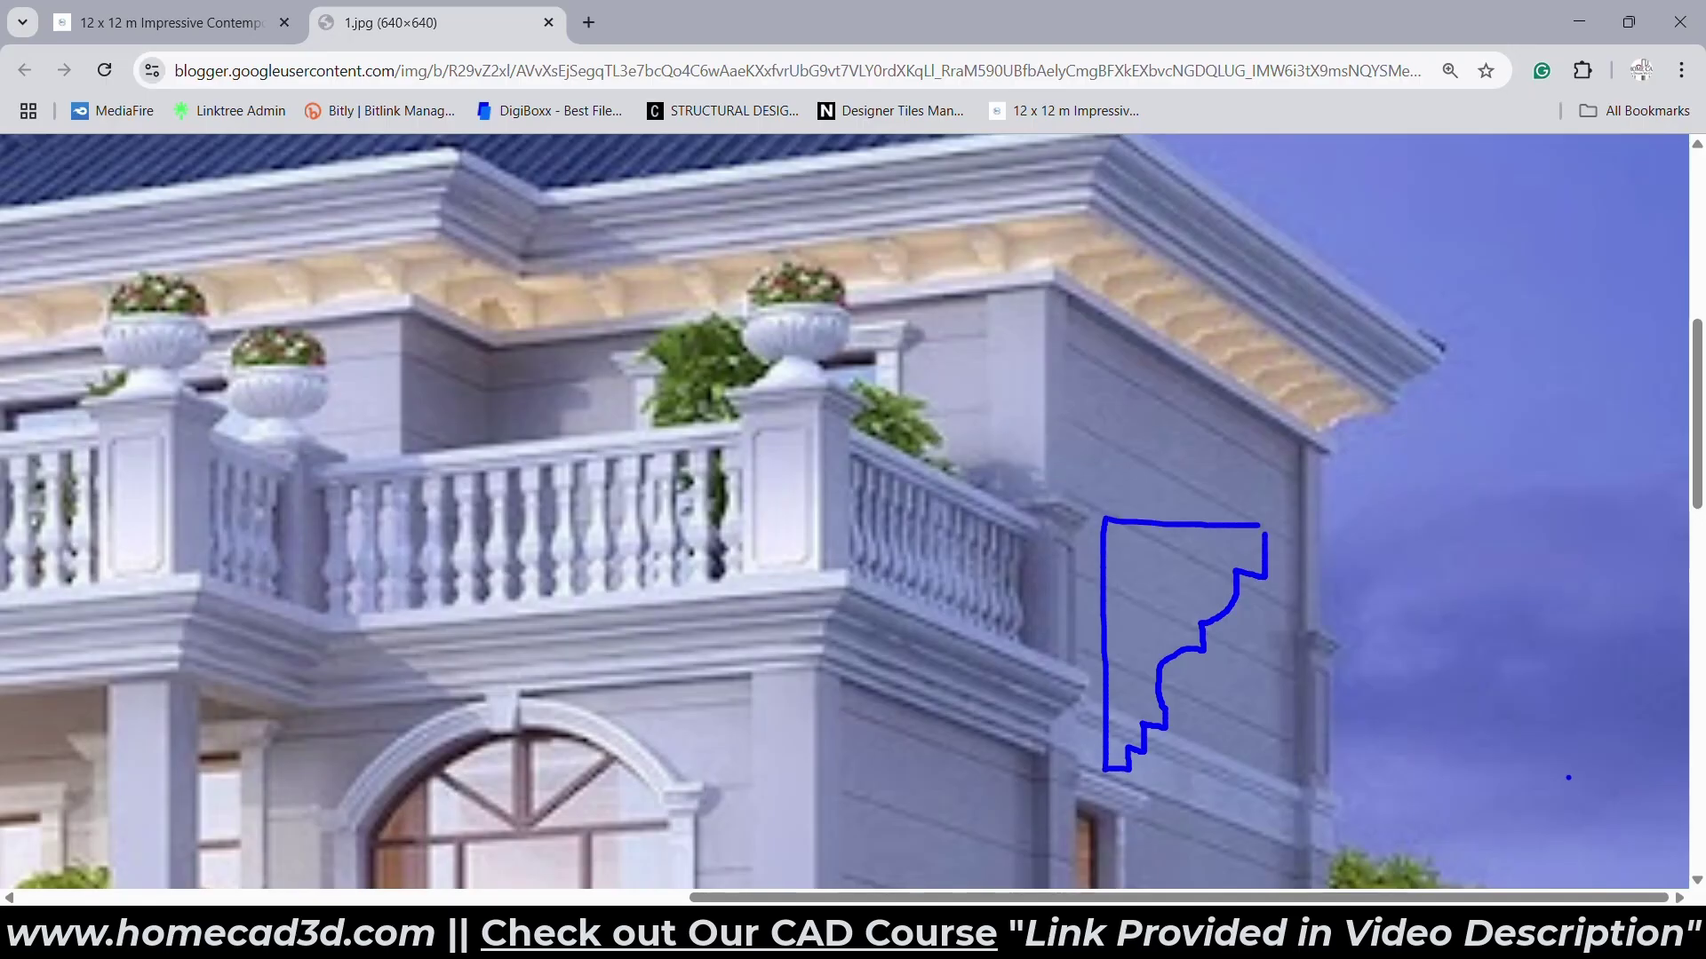
pyautogui.press('Escape')
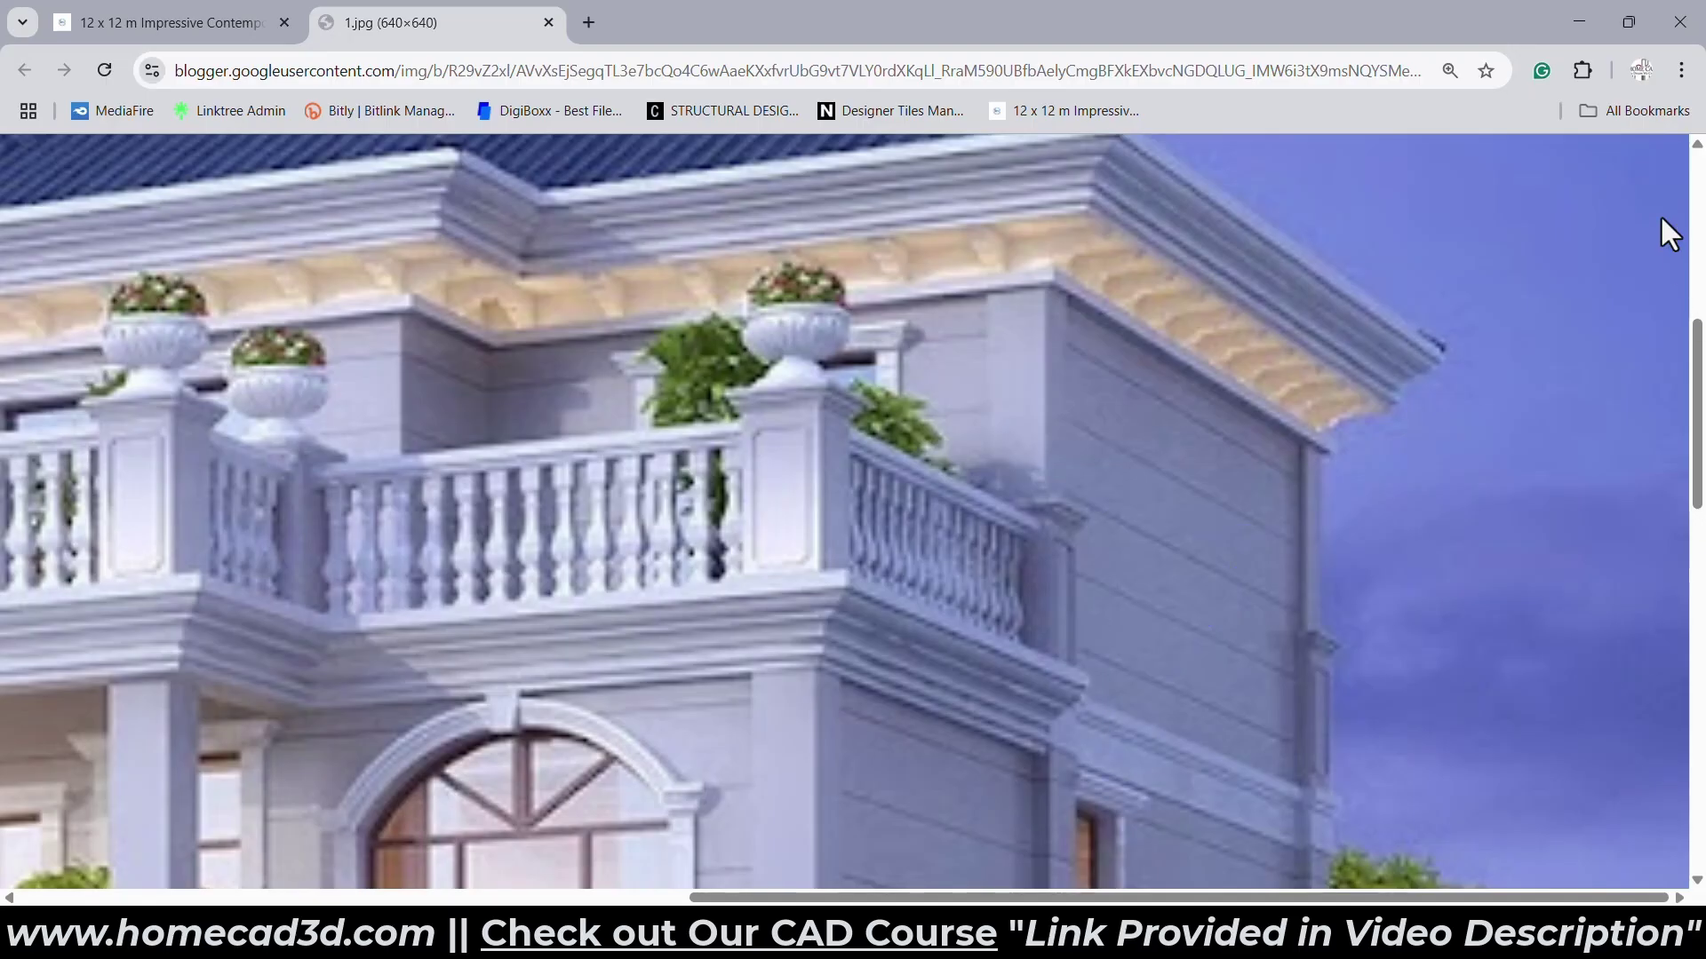
pyautogui.click(1581, 24)
# Start the cornice profile at the path point with lines 600 mm outward, 100 mm down and 50 mm back inward.
pyautogui.click(841, 479)
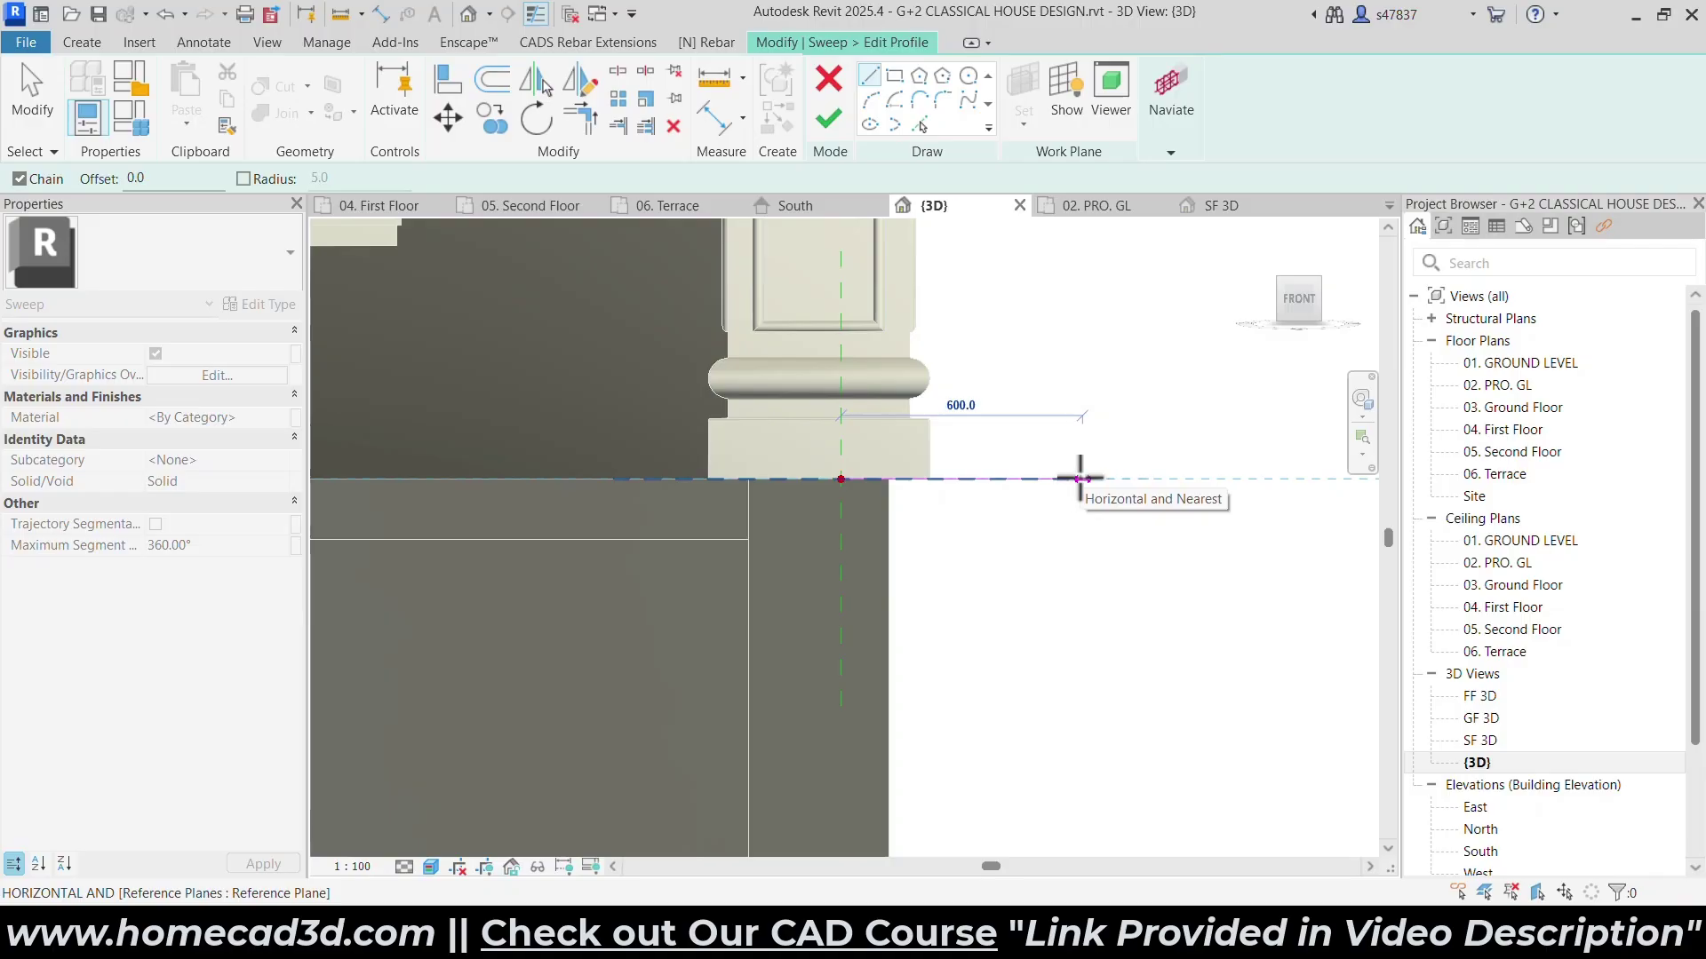
pyautogui.click(1081, 479)
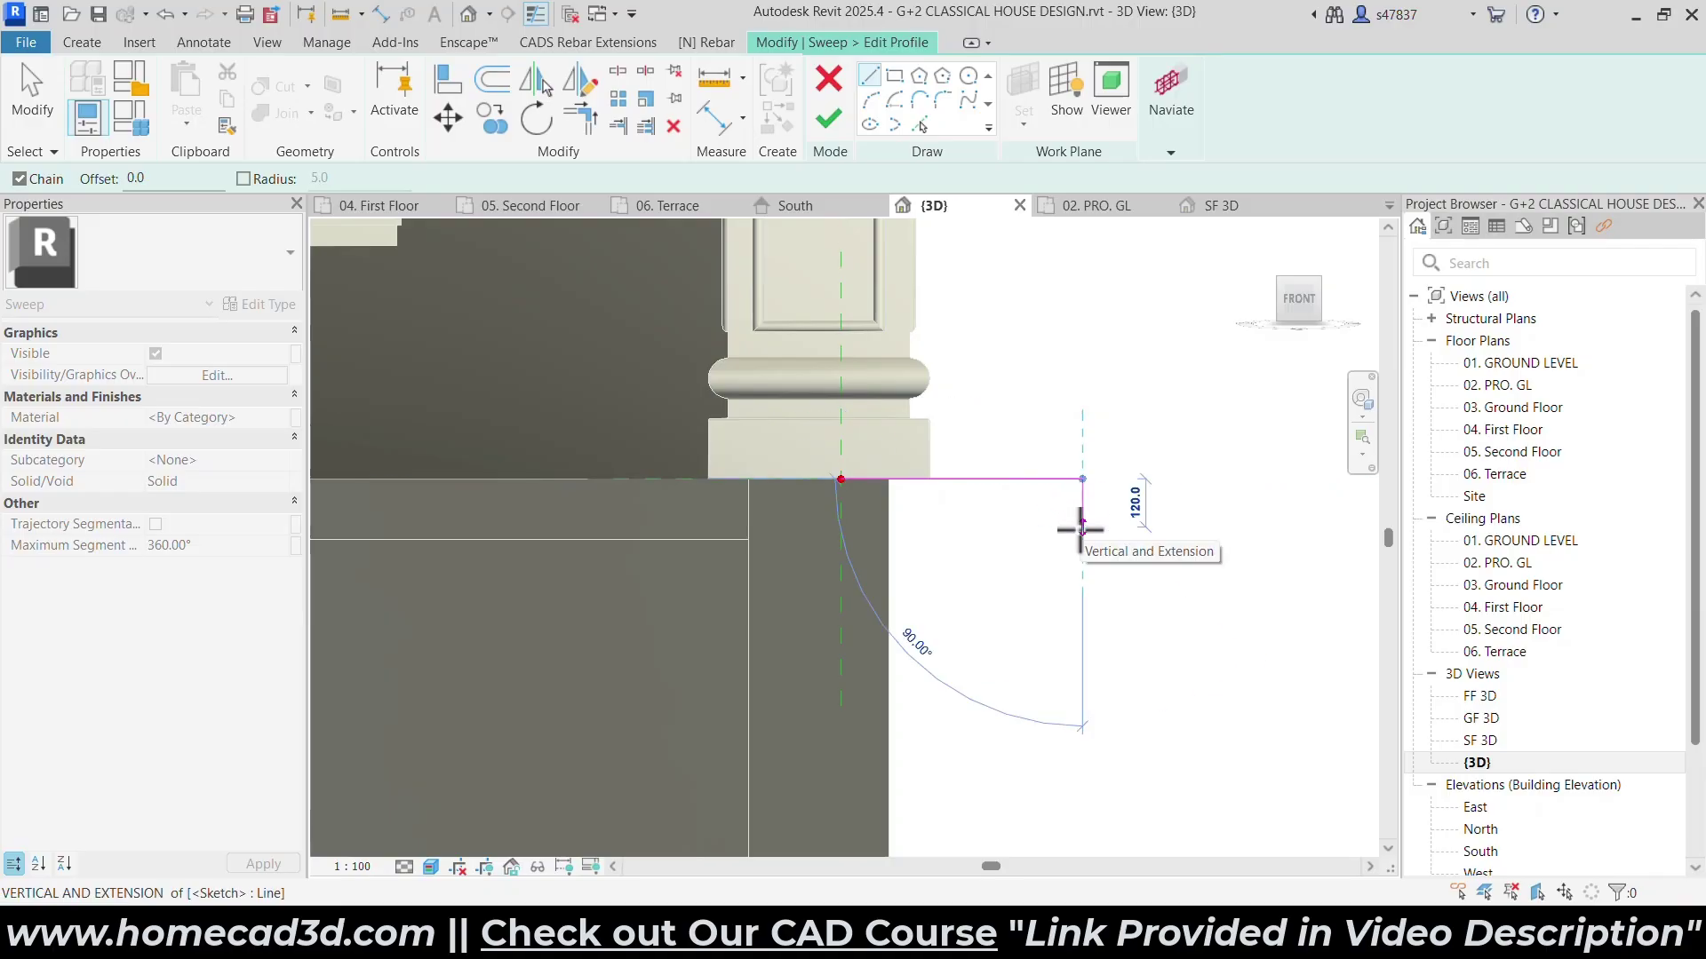
pyautogui.click(1081, 519)
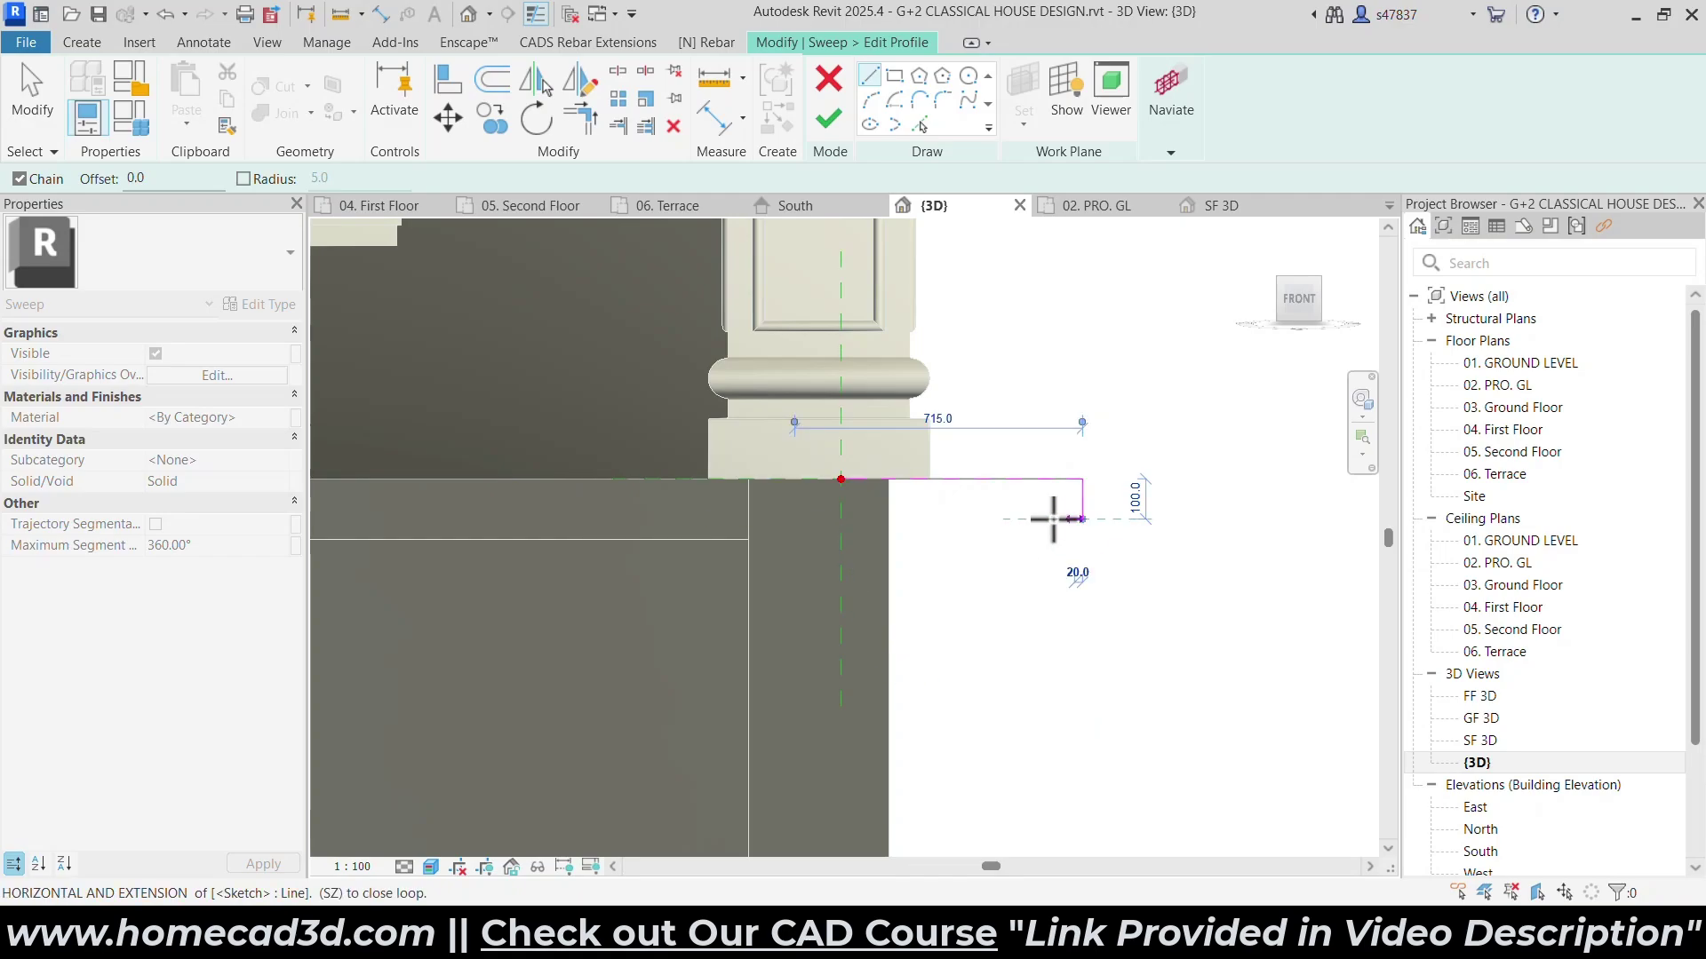
pyautogui.hotkey('alt', 'Tab')
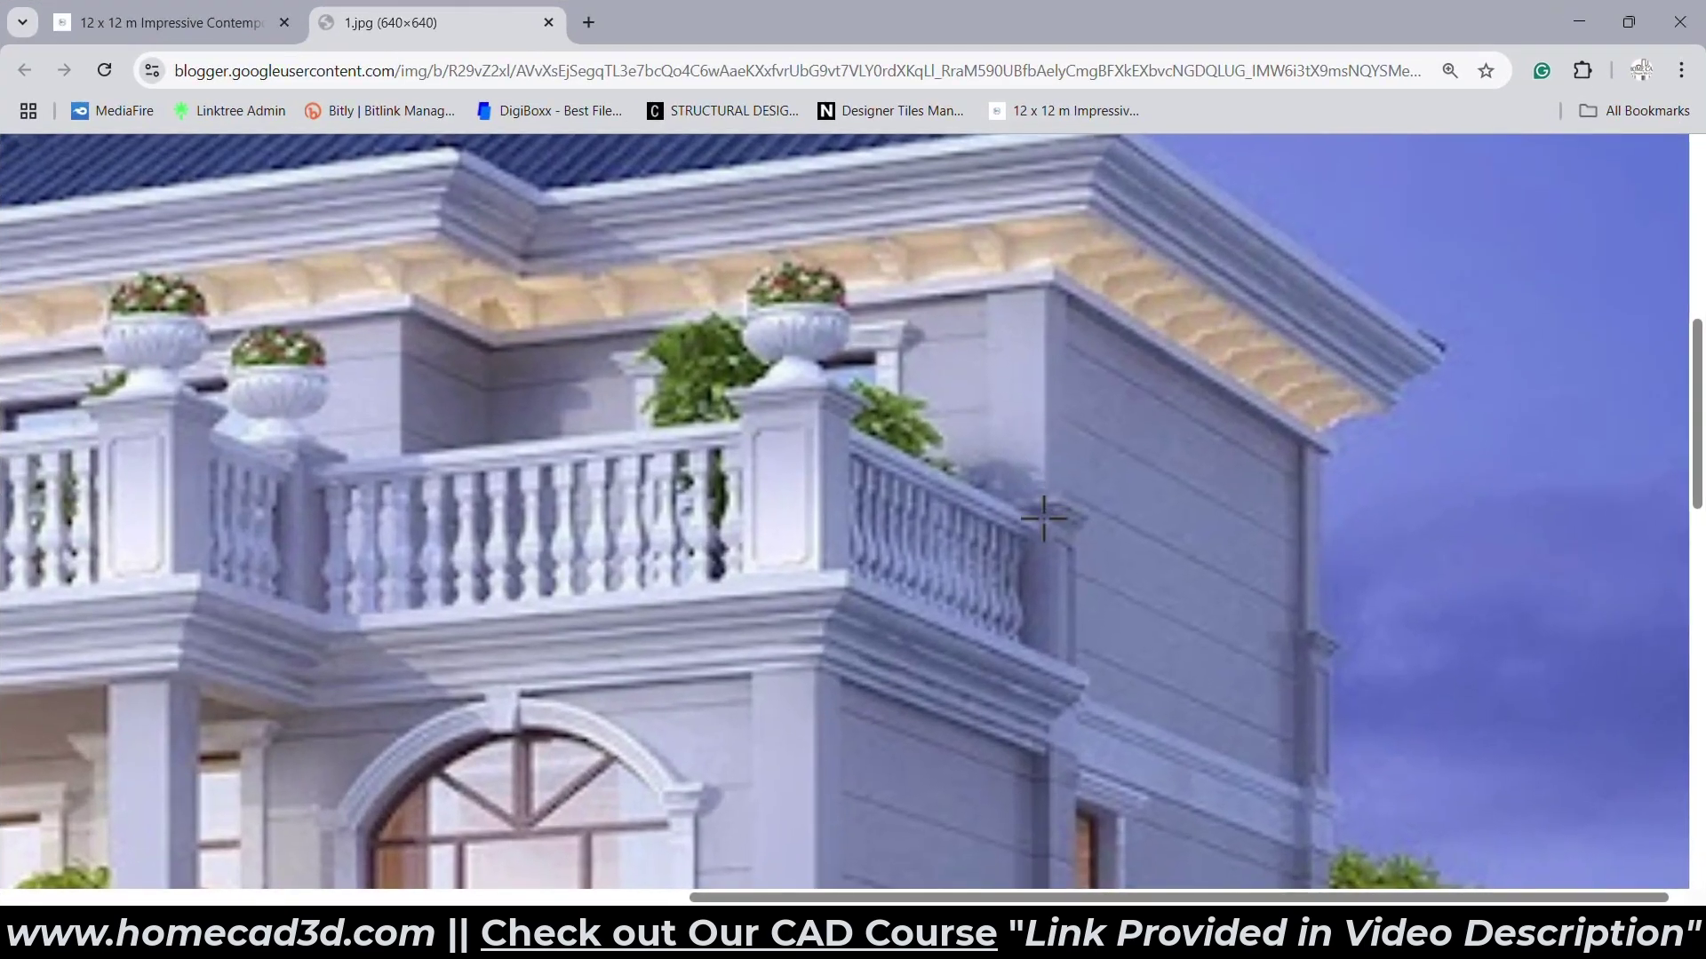
pyautogui.hotkey('alt', 'Tab')
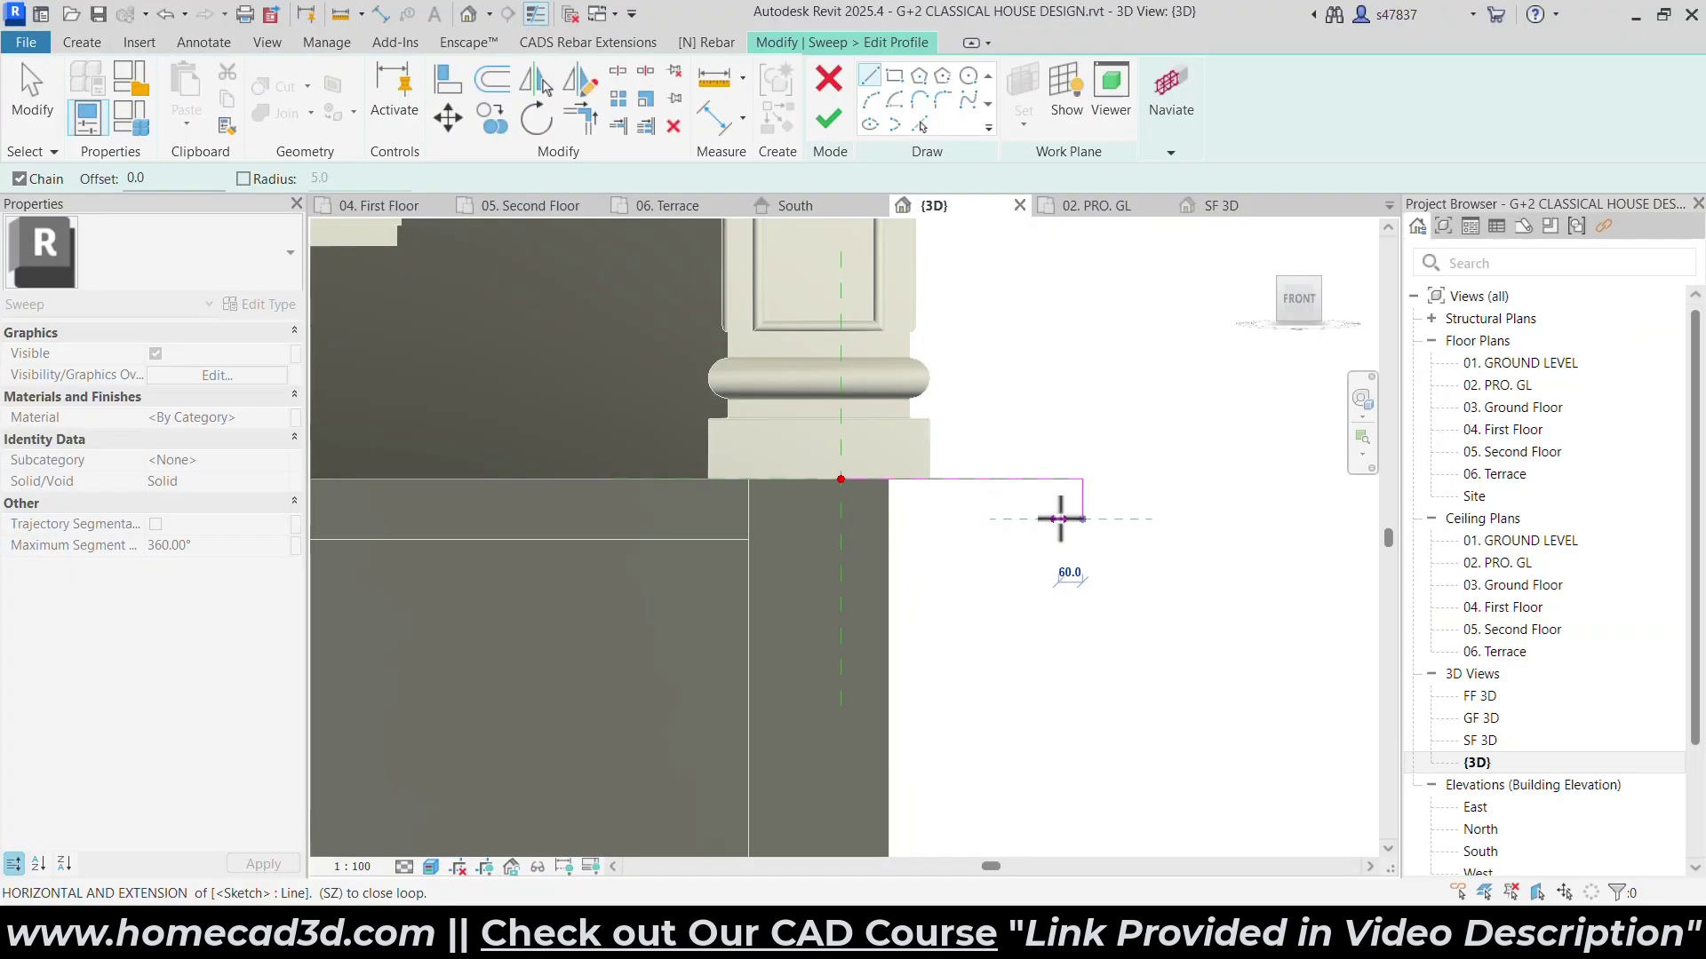
pyautogui.scroll(3, 1062, 518)
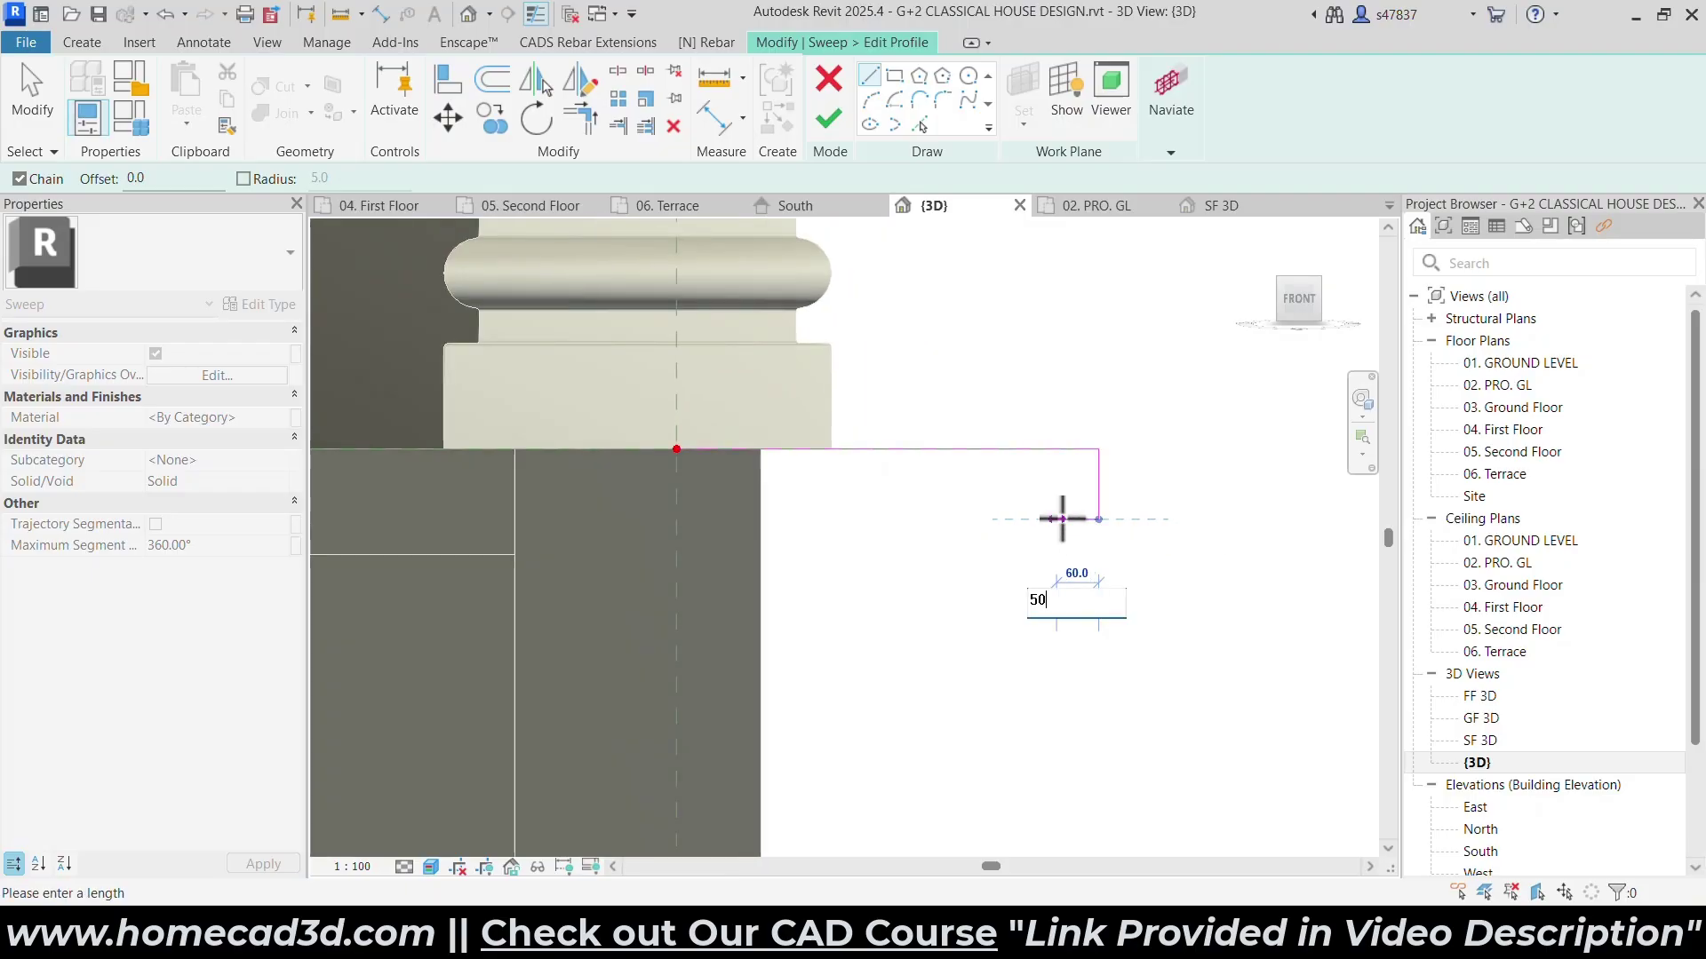
pyautogui.hotkey('alt', 'Tab')
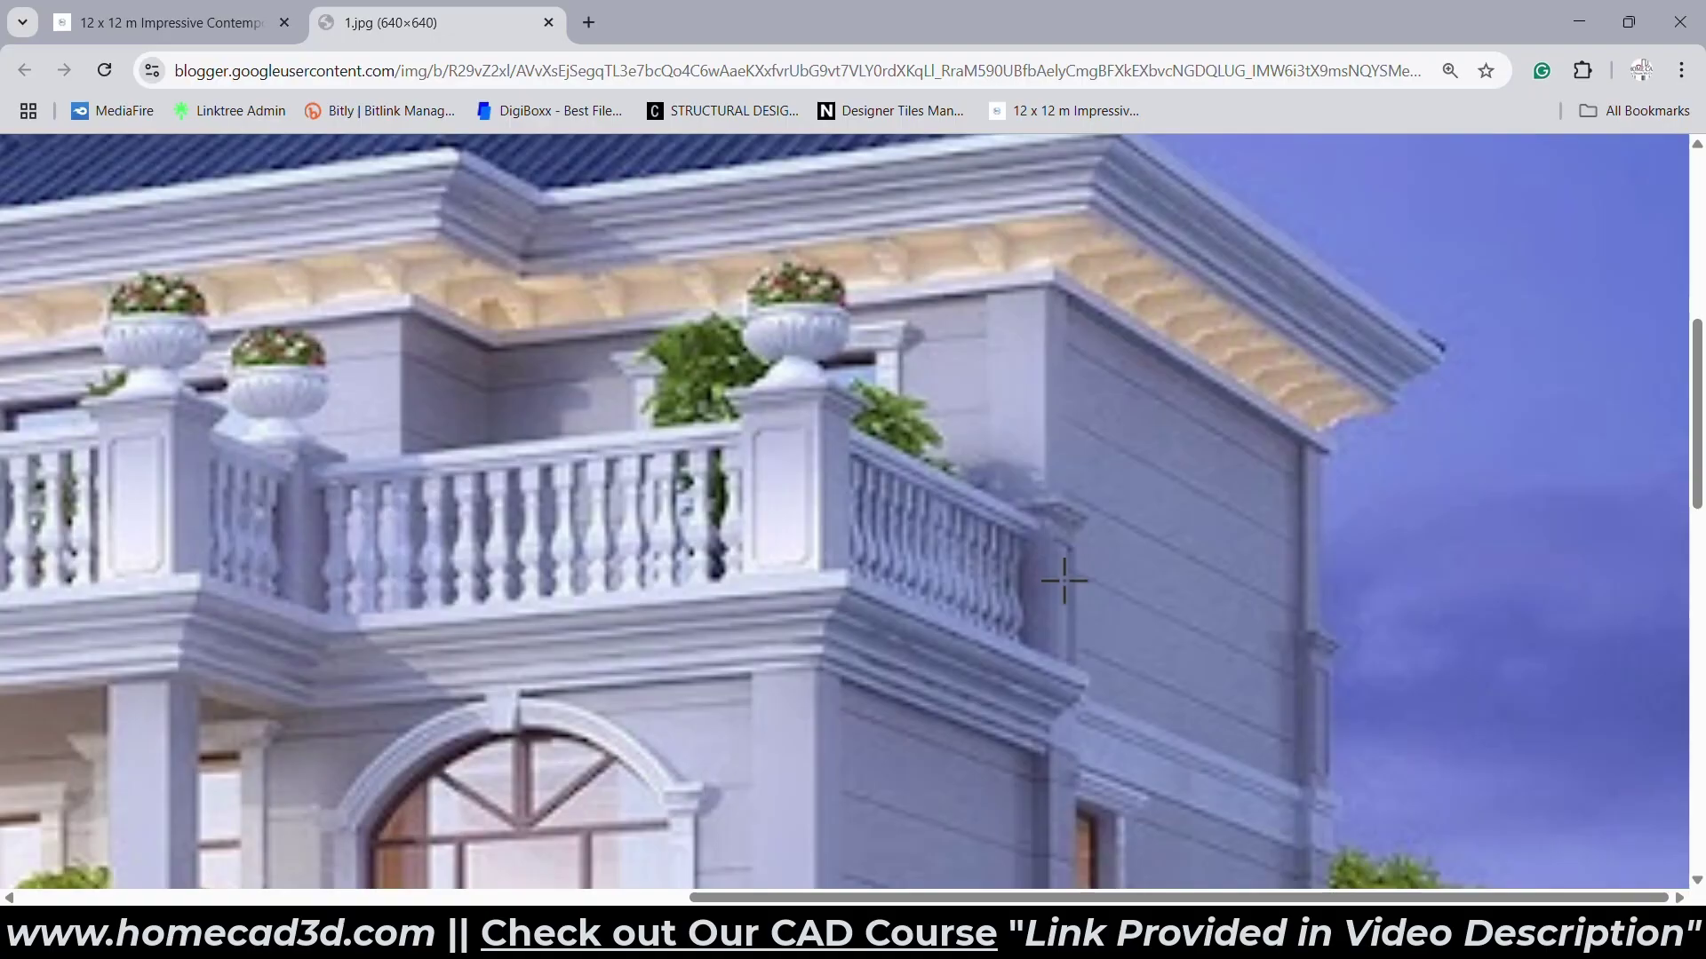
pyautogui.hotkey('alt', 'Tab')
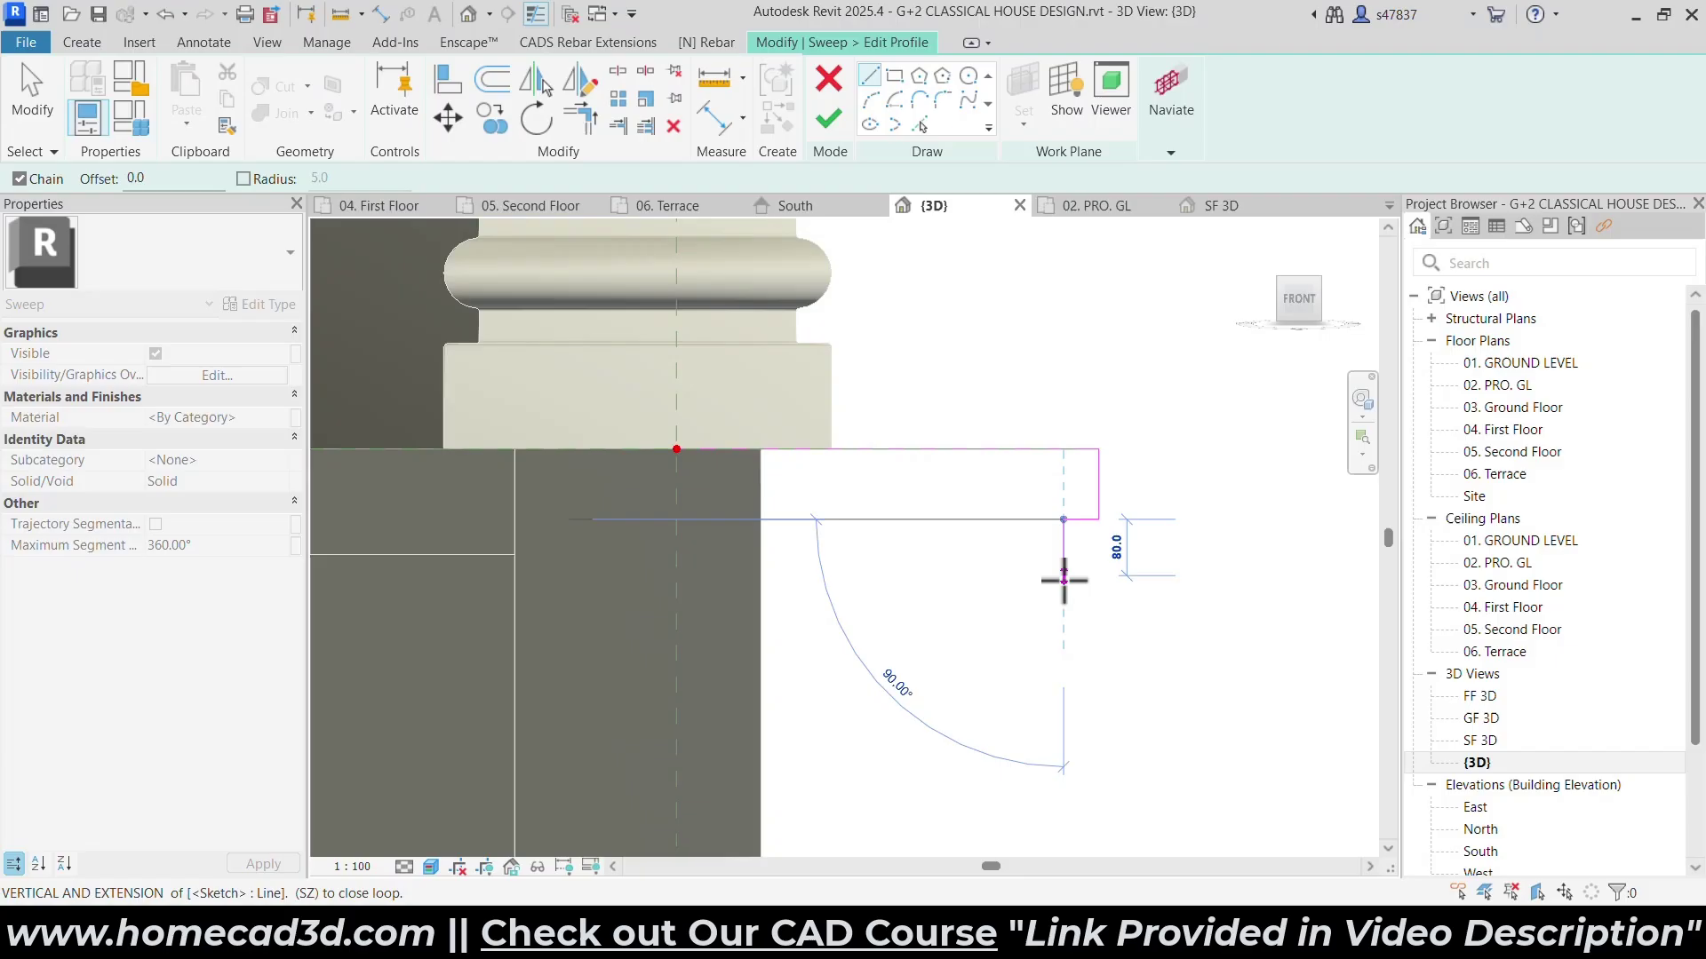
# Add guide lines 100 mm inward and 100 mm down from the end of the 50 mm return.
pyautogui.click(993, 519)
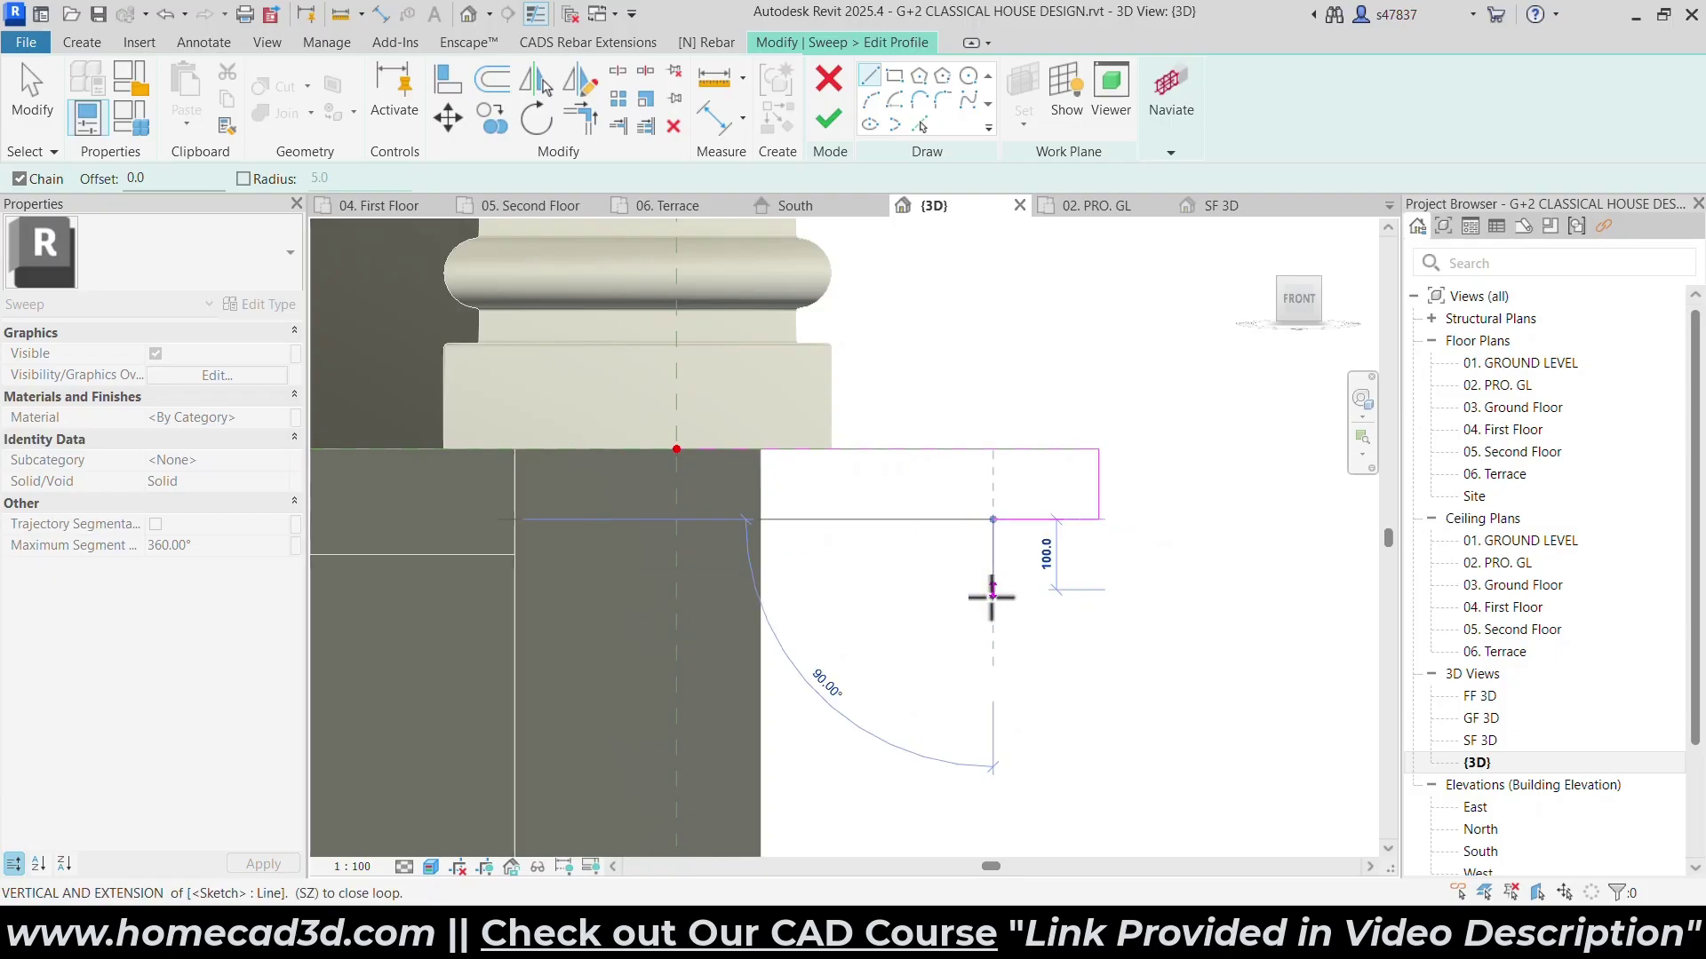
pyautogui.click(992, 589)
pyautogui.press('Escape')
pyautogui.press('Escape')
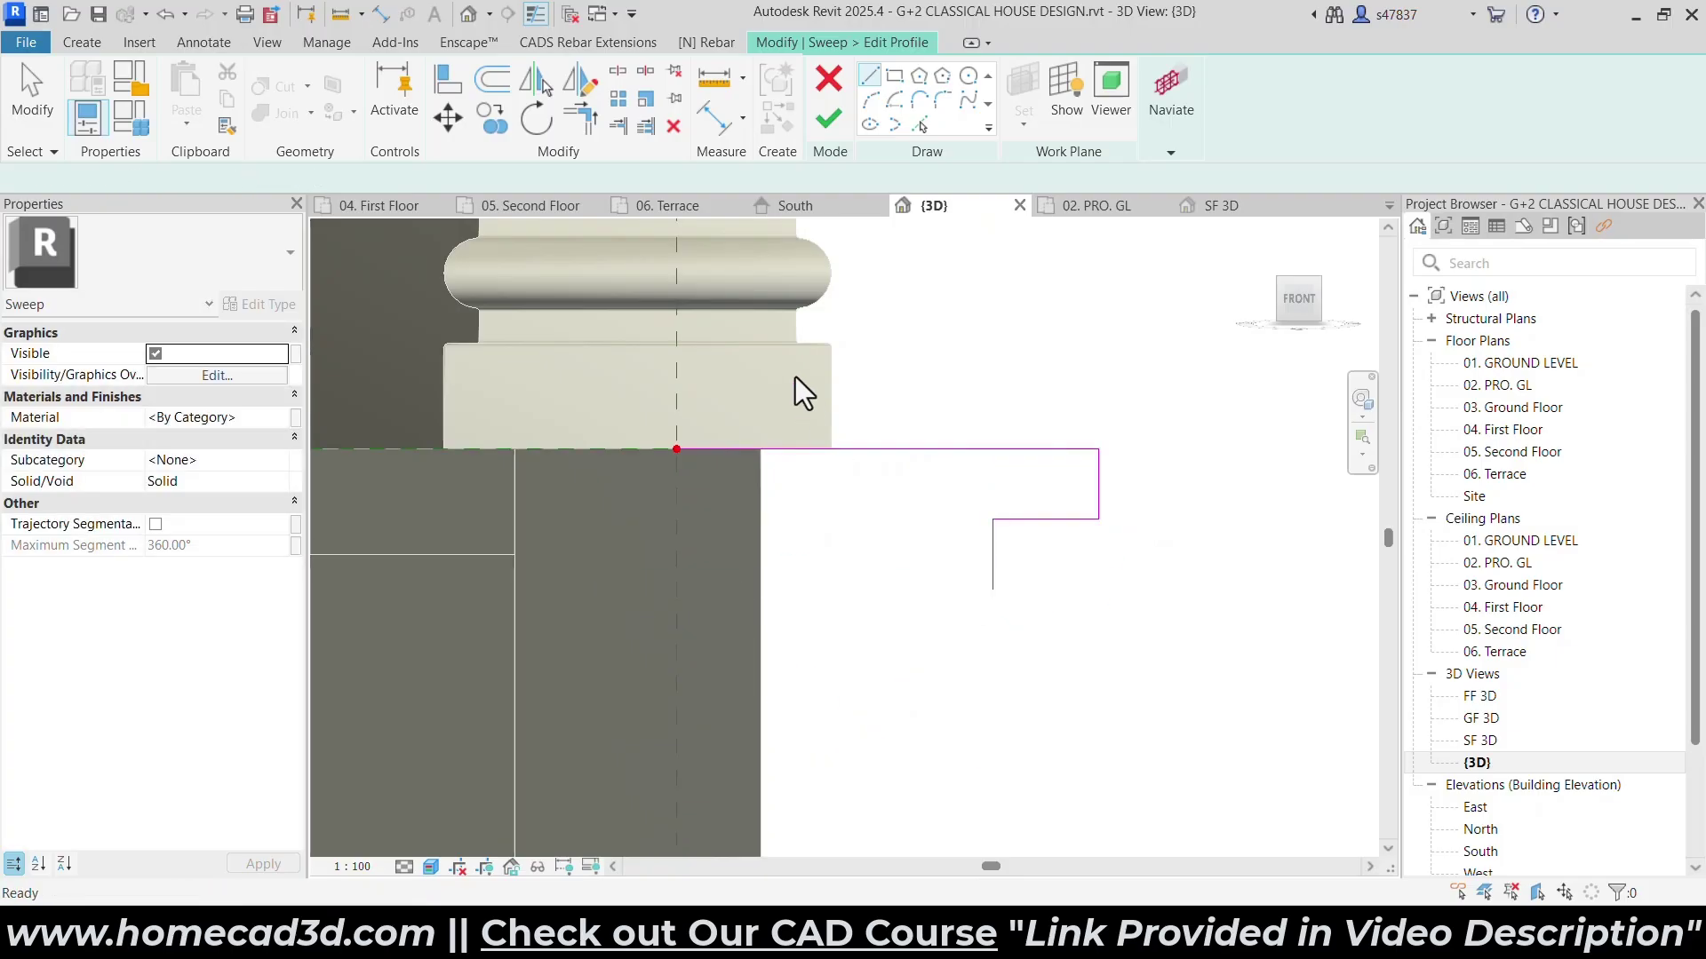
# Draw a convex quarter arc of 100 mm radius between the guide ends and delete the guide lines.
pyautogui.click(872, 102)
pyautogui.click(1063, 520)
pyautogui.click(993, 589)
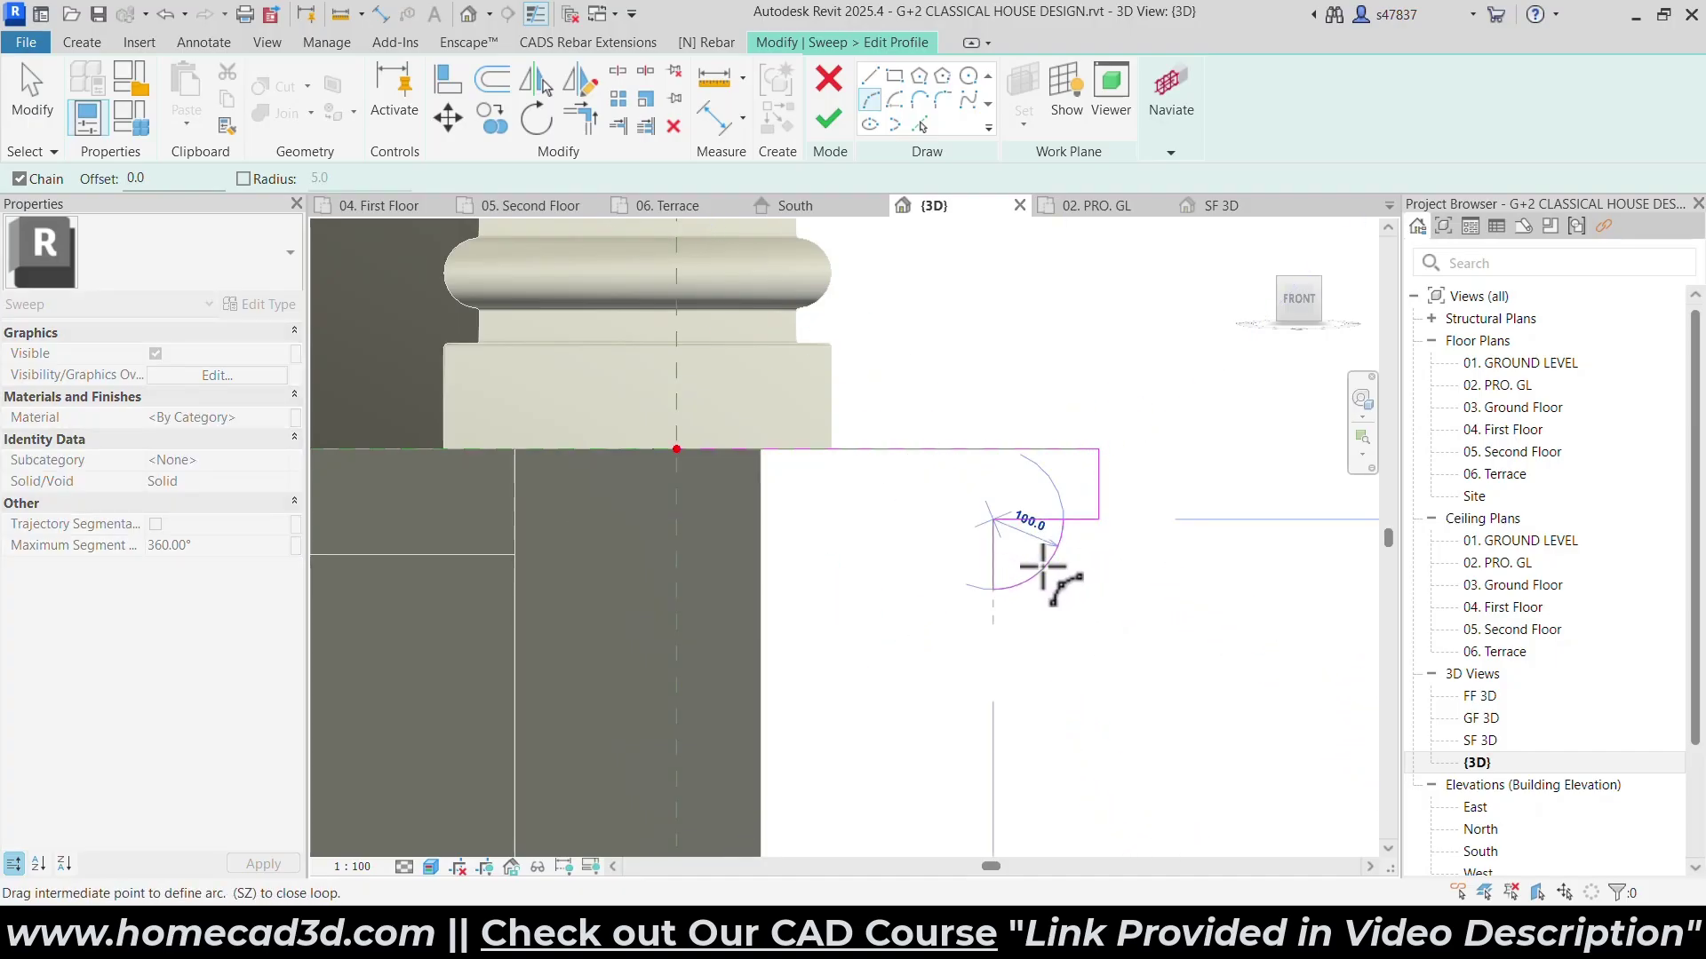
pyautogui.click(1074, 647)
pyautogui.press('Escape')
pyautogui.press('Escape')
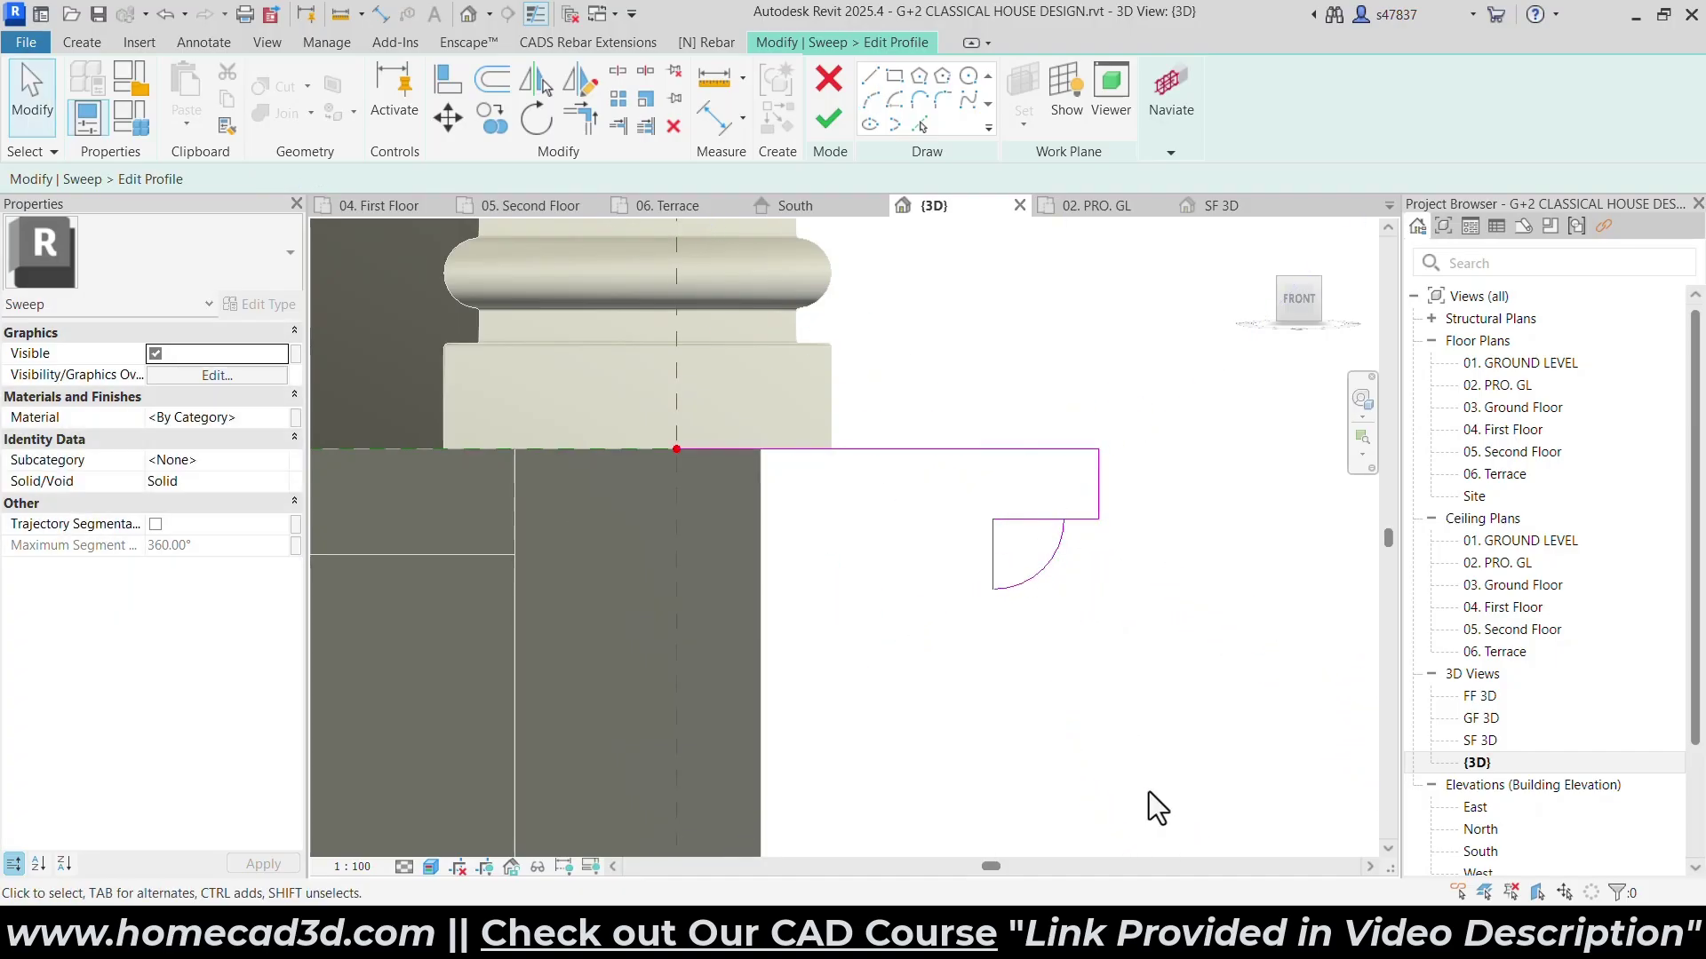
pyautogui.moveTo(1012, 493); pyautogui.dragTo(978, 535)
pyautogui.press('Delete')
# Continue the profile from the convex arc's lower end with lines 60 mm down and 60 mm inward, following the reference photo.
pyautogui.hotkey('alt', 'Tab')
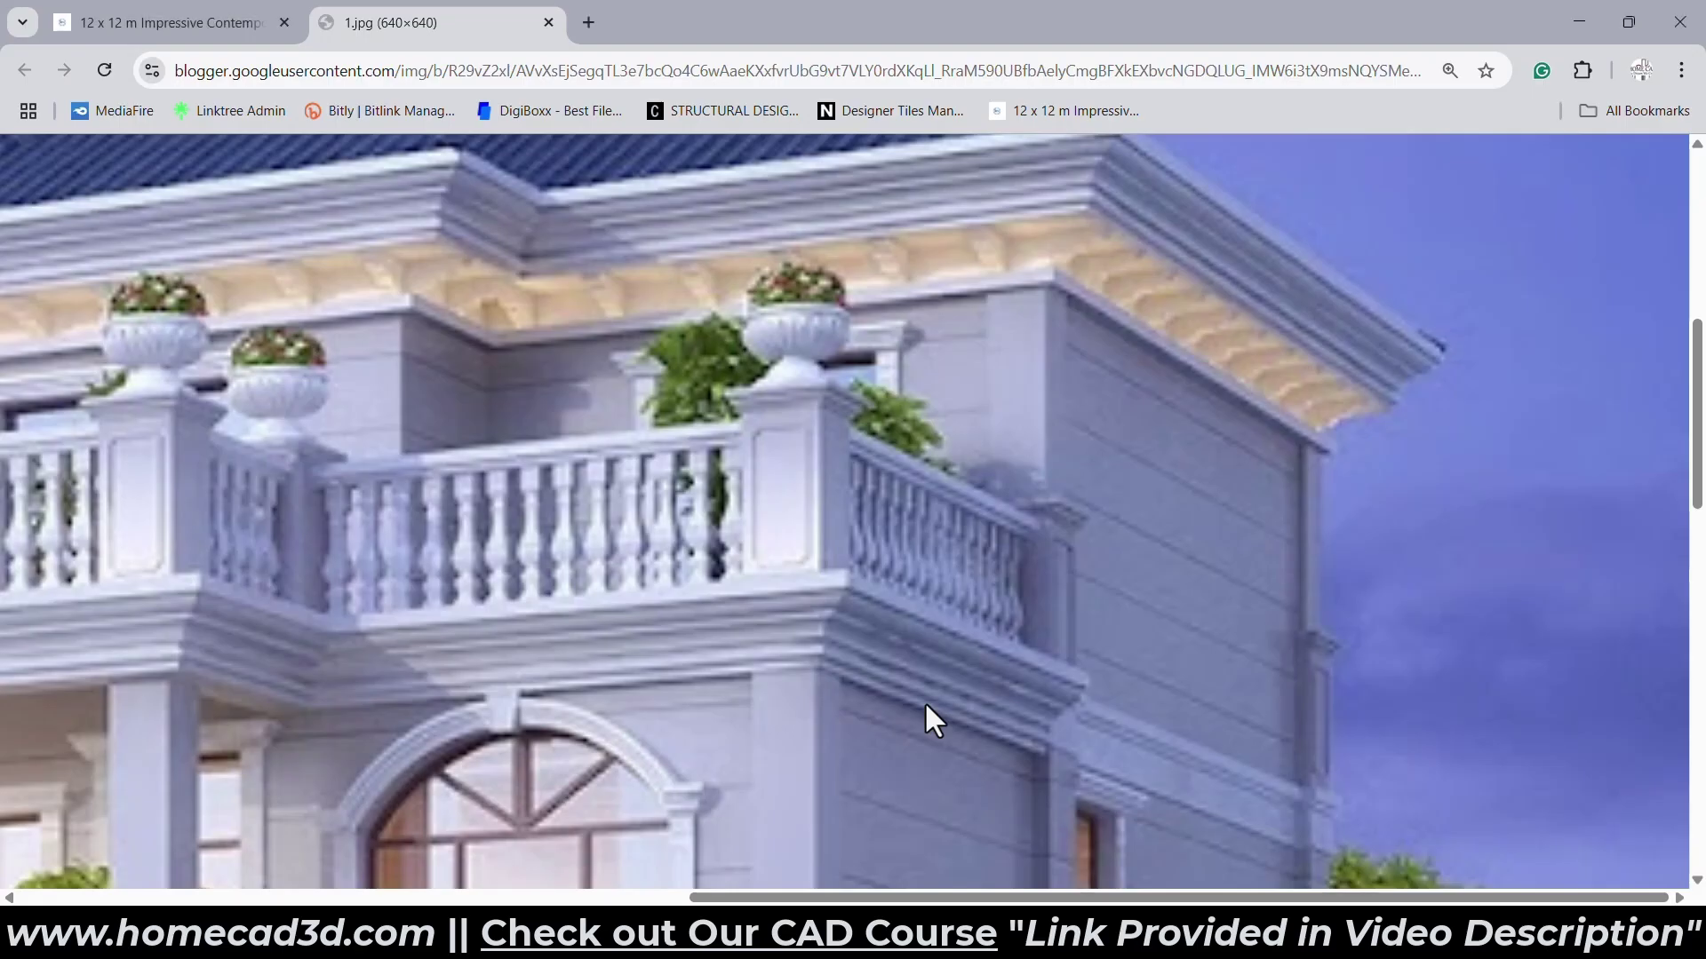
pyautogui.hotkey('alt', 'Tab')
pyautogui.click(869, 75)
pyautogui.click(994, 589)
pyautogui.hotkey('alt', 'Tab')
pyautogui.hotkey('alt', 'Tab')
pyautogui.click(993, 632)
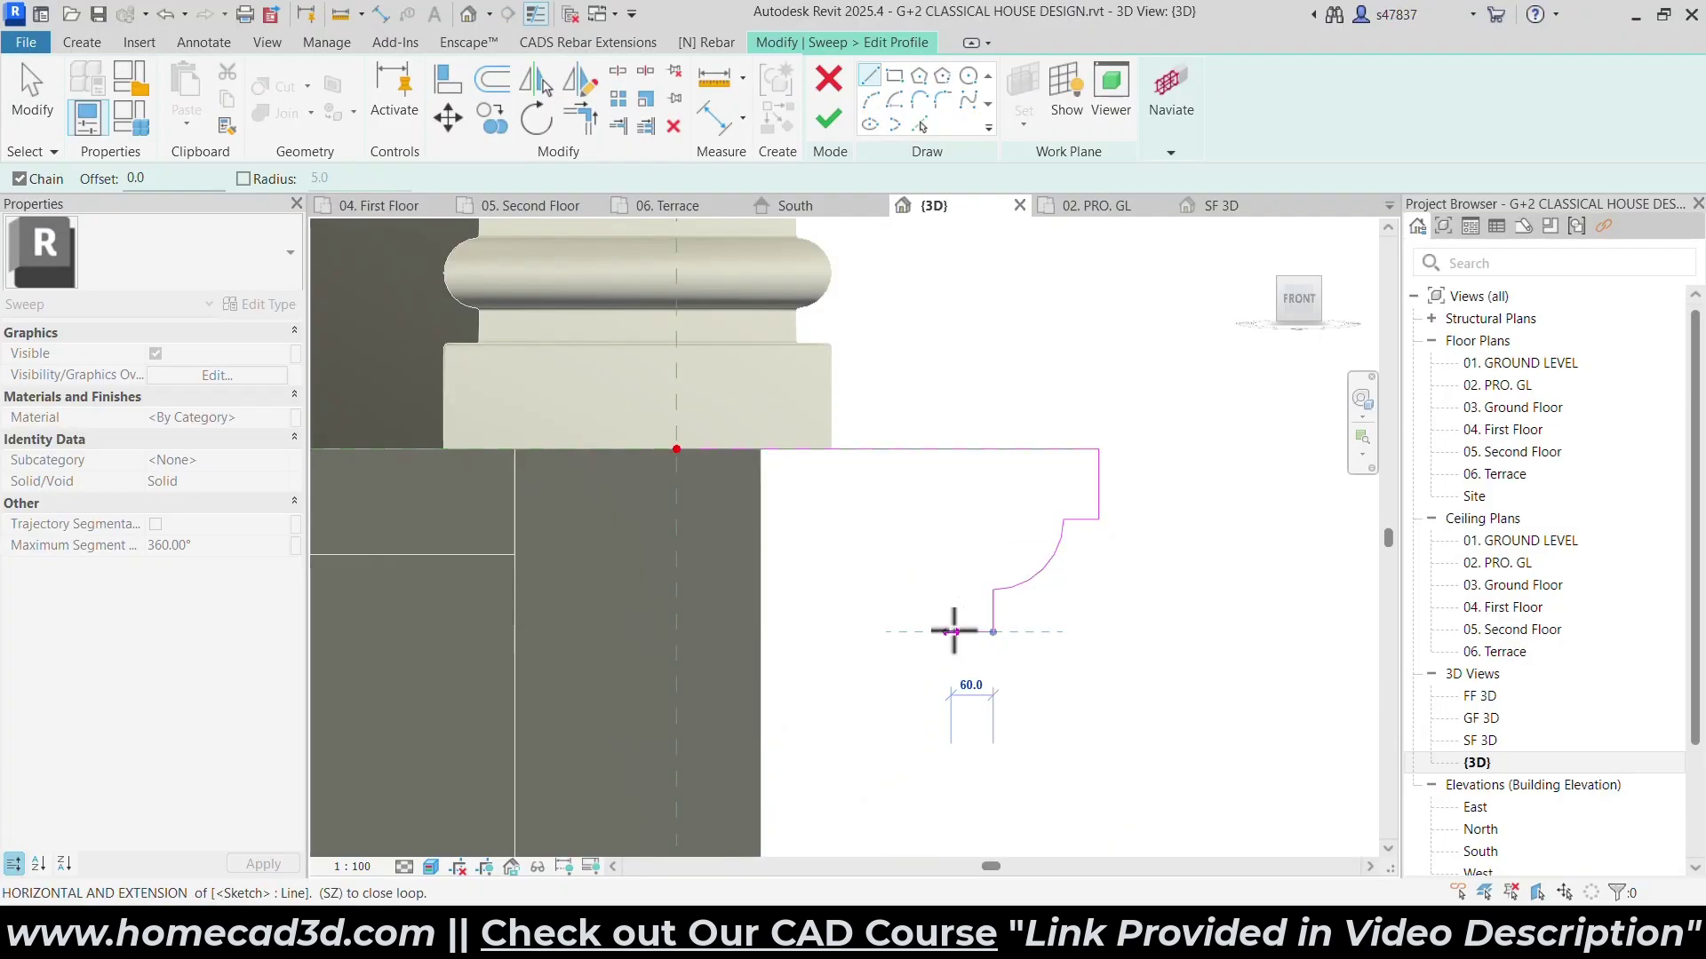
pyautogui.click(958, 632)
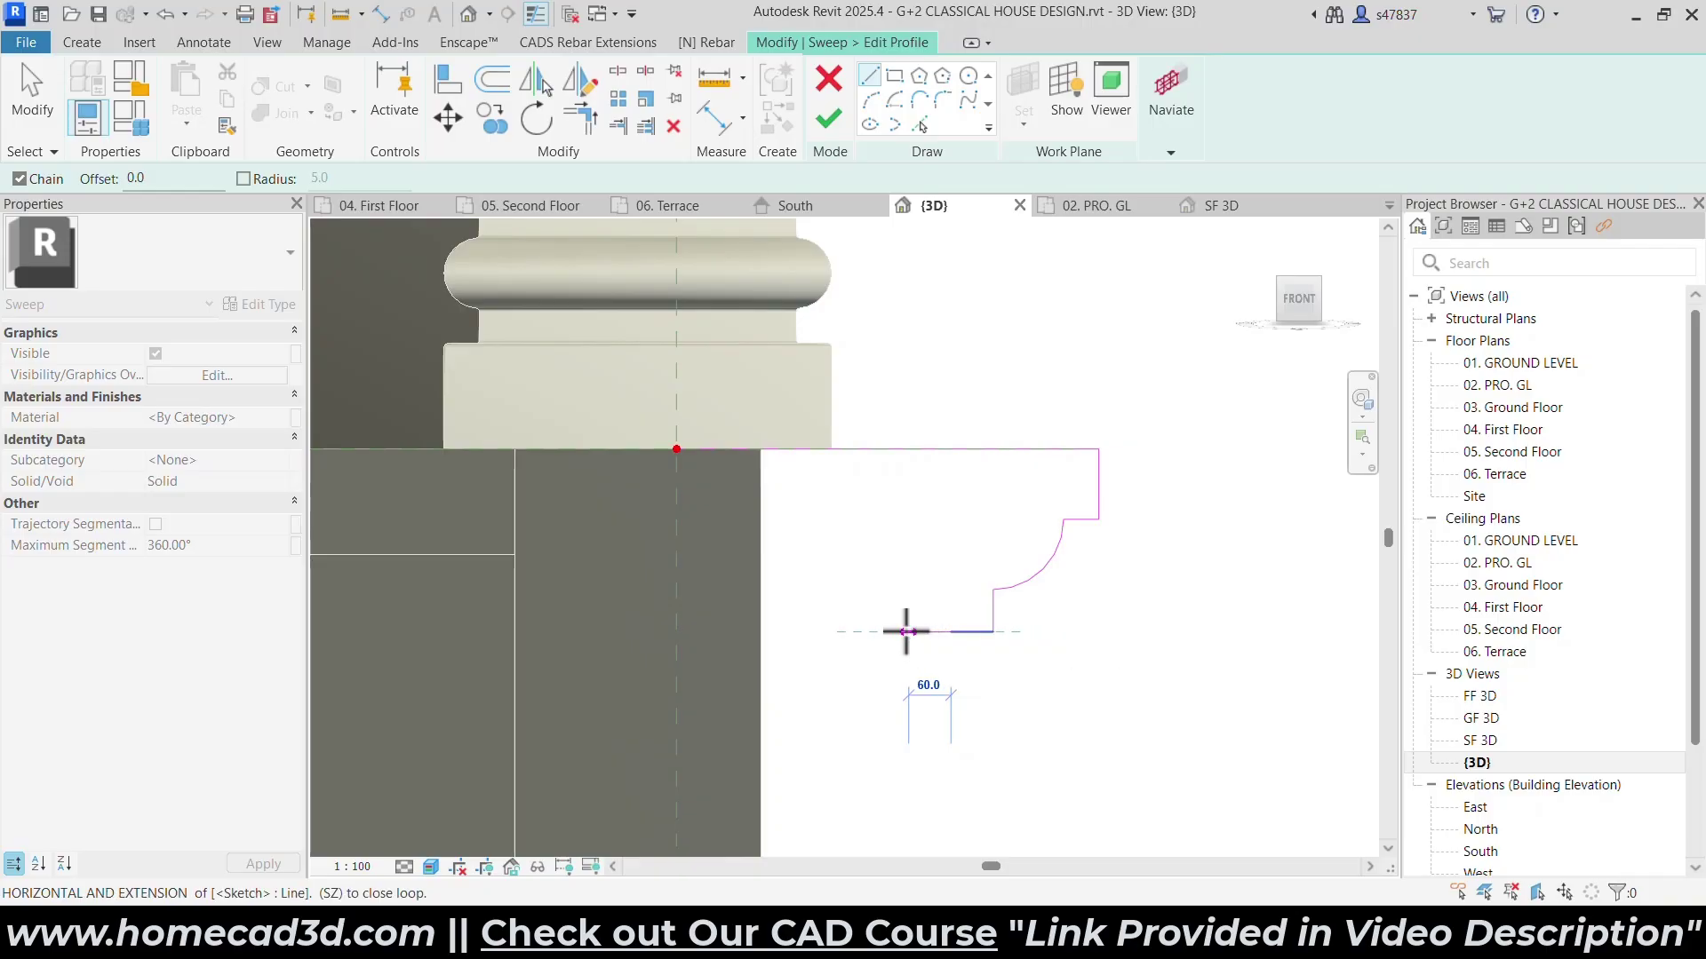
# Add guide lines 80 mm inward and 80 mm down from the end of the 60 mm horizontal line.
pyautogui.hotkey('alt', 'Tab')
pyautogui.hotkey('alt', 'Tab')
pyautogui.click(894, 632)
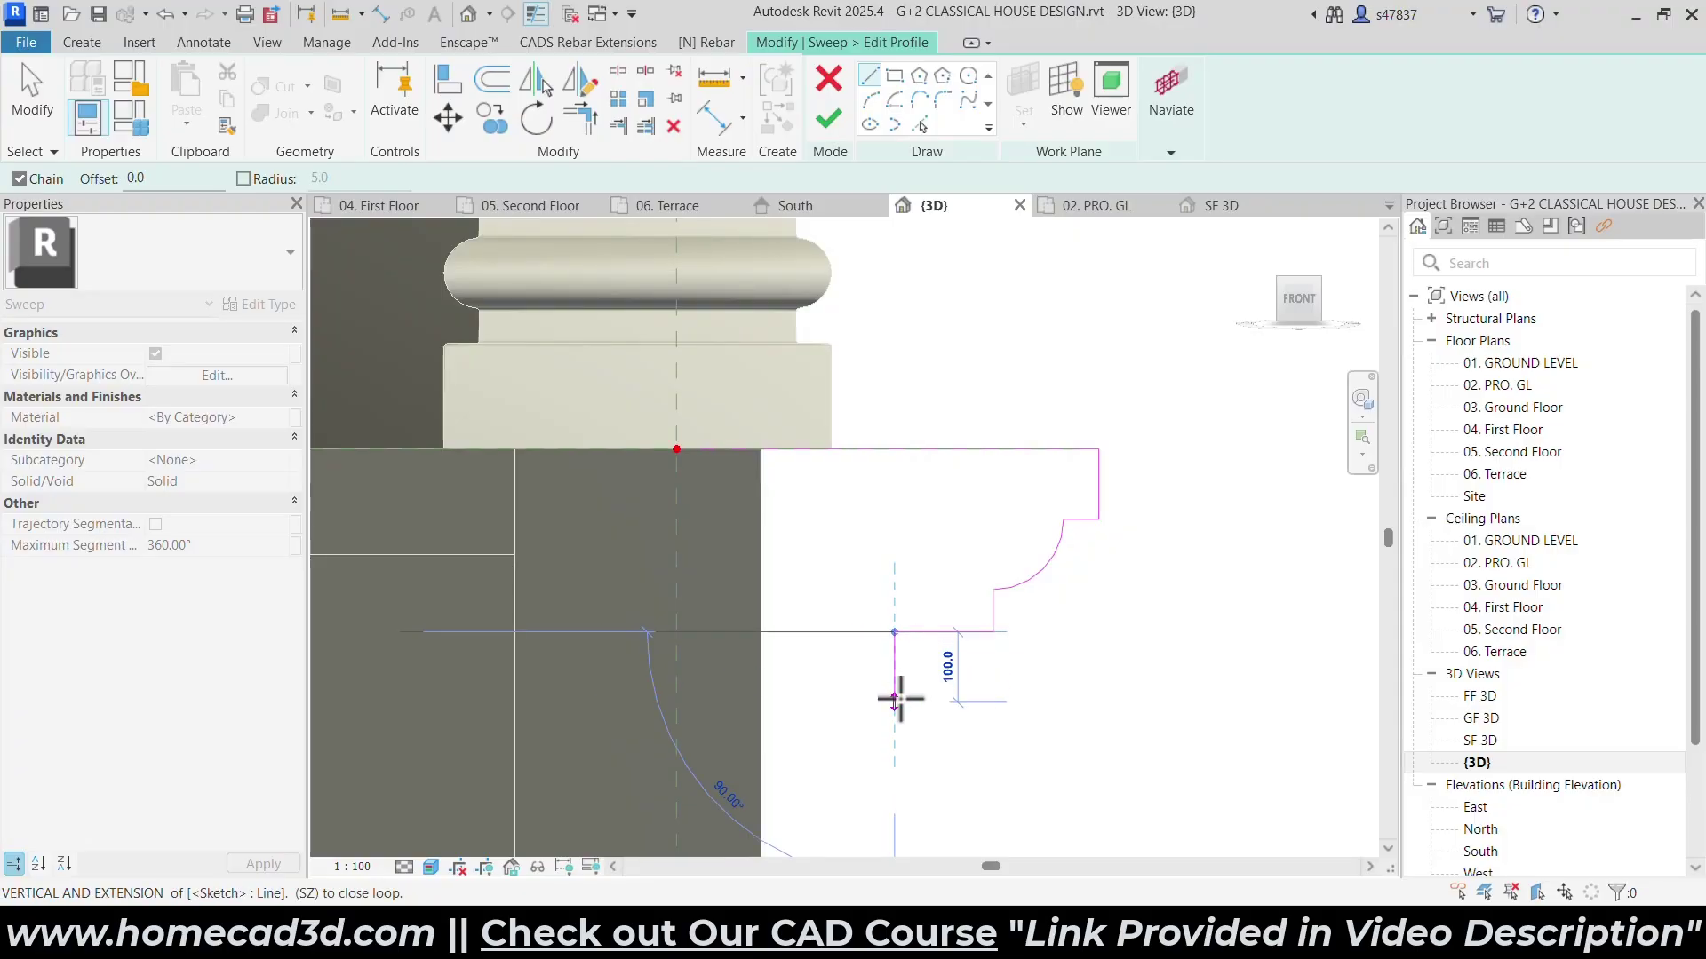
pyautogui.click(893, 688)
# Draw a concave quarter arc of 80 mm radius between the guide ends and delete the two 80 mm guide lines.
pyautogui.click(870, 100)
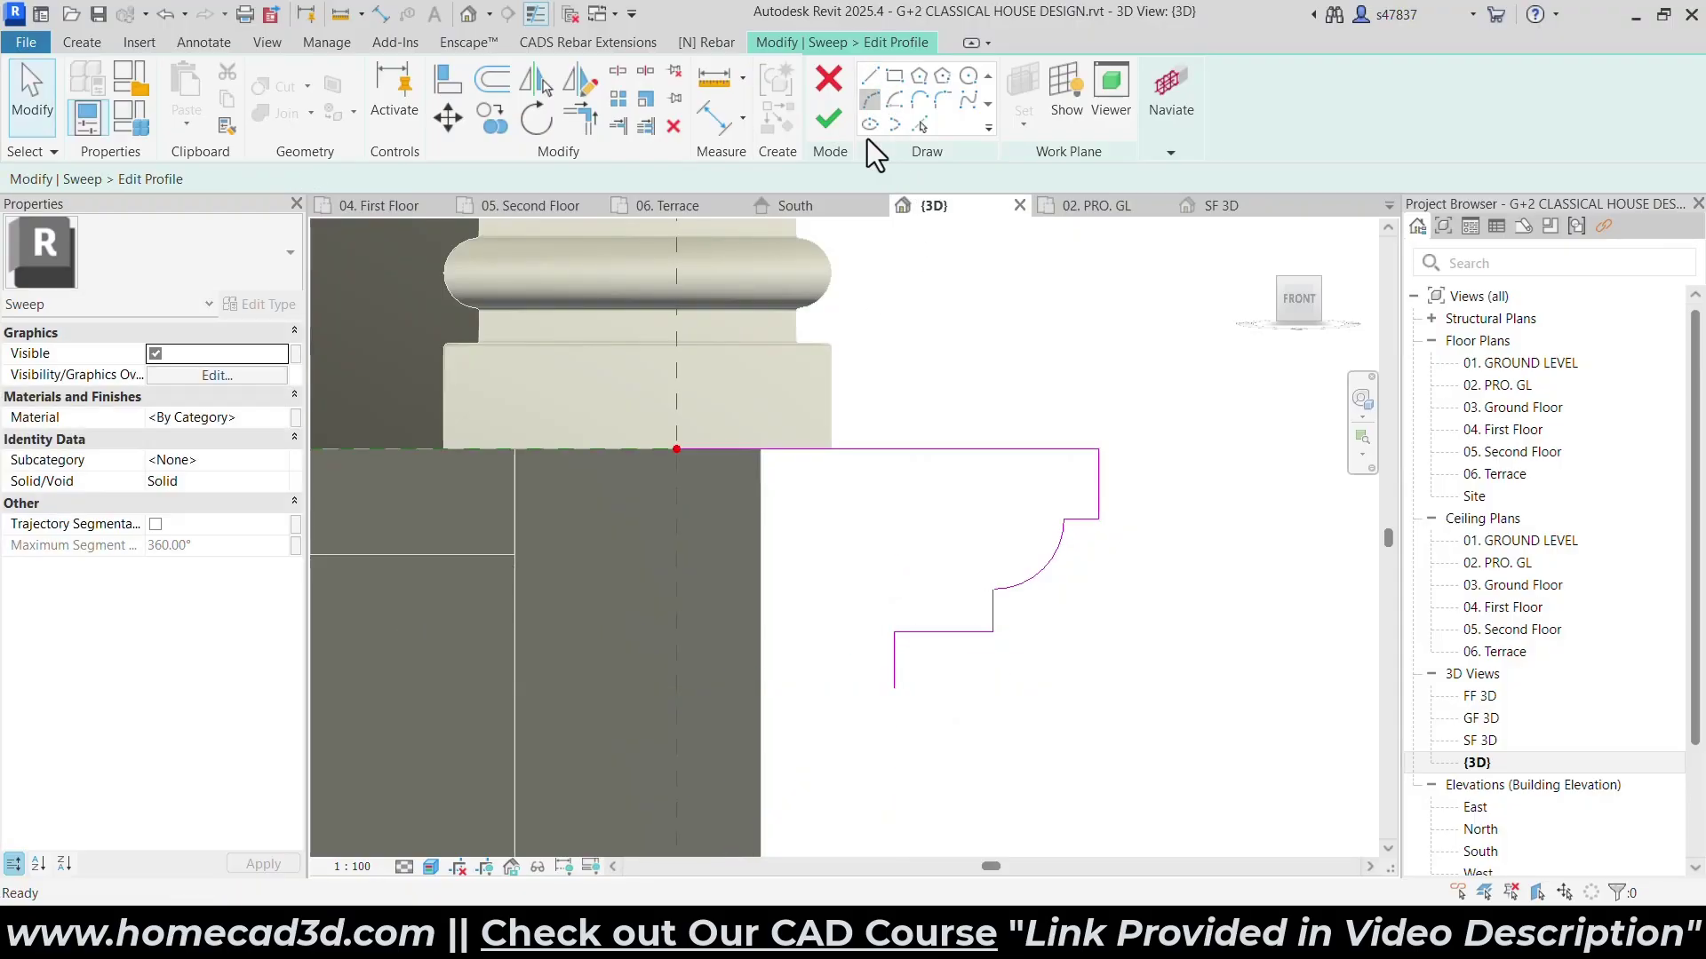
pyautogui.click(949, 631)
pyautogui.click(895, 688)
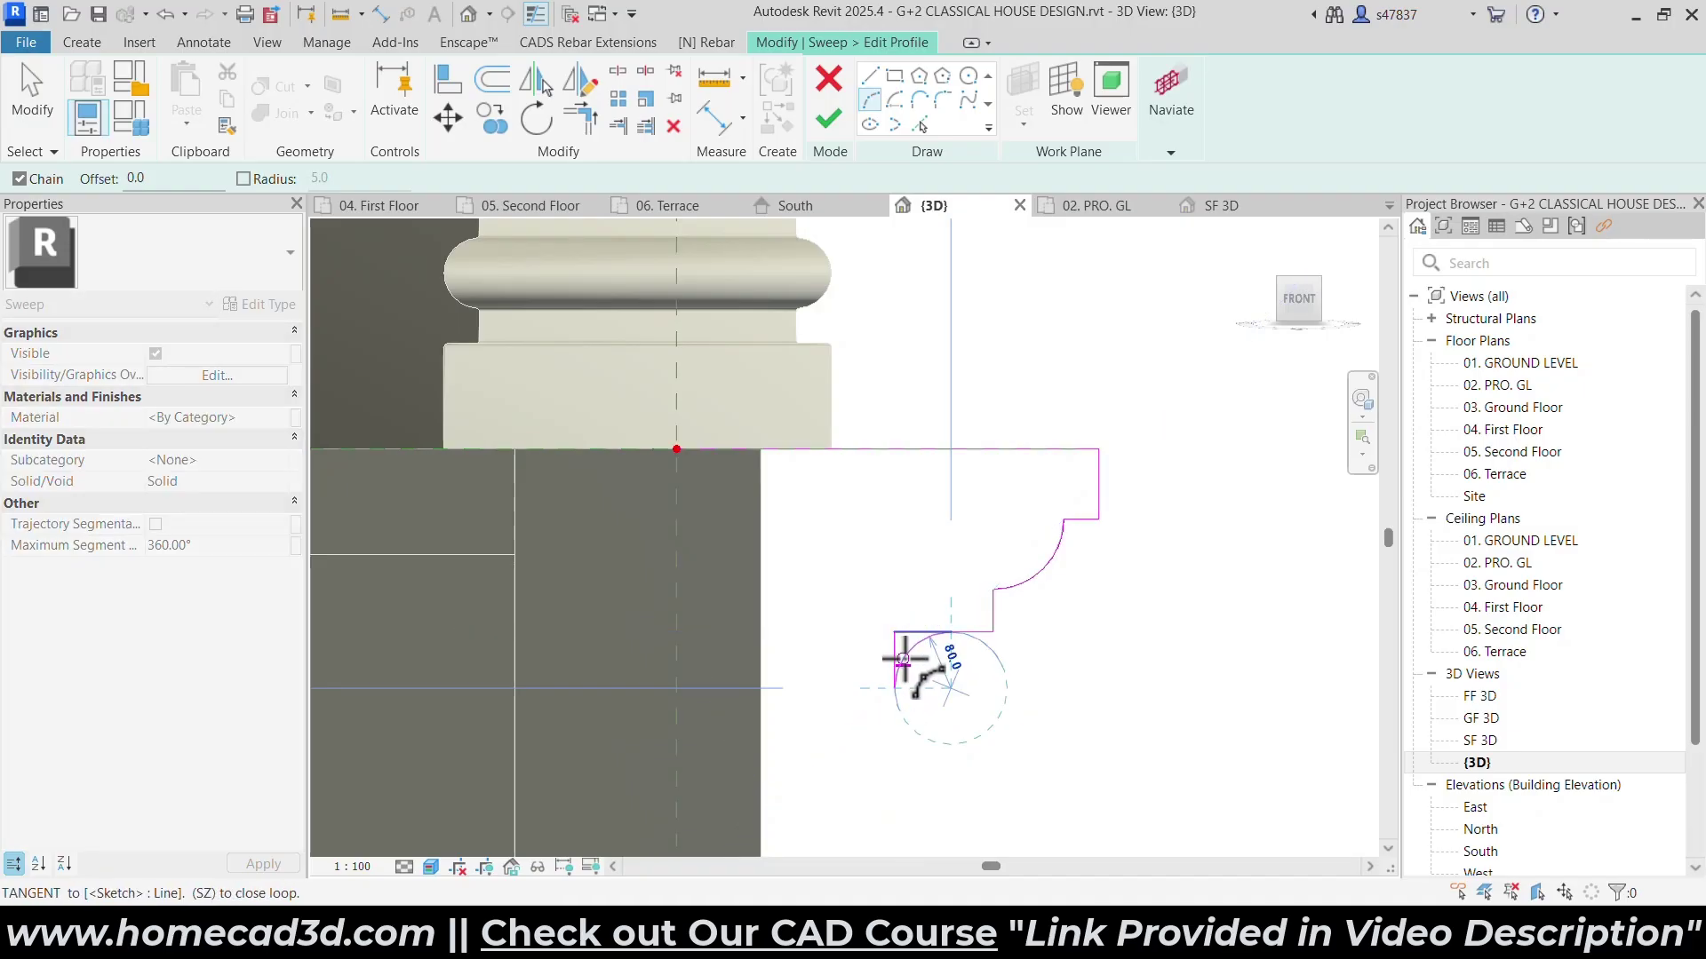
pyautogui.click(897, 644)
pyautogui.press('Escape')
pyautogui.press('Escape')
pyautogui.scroll(4, 899, 638)
pyautogui.moveTo(908, 637); pyautogui.dragTo(865, 606)
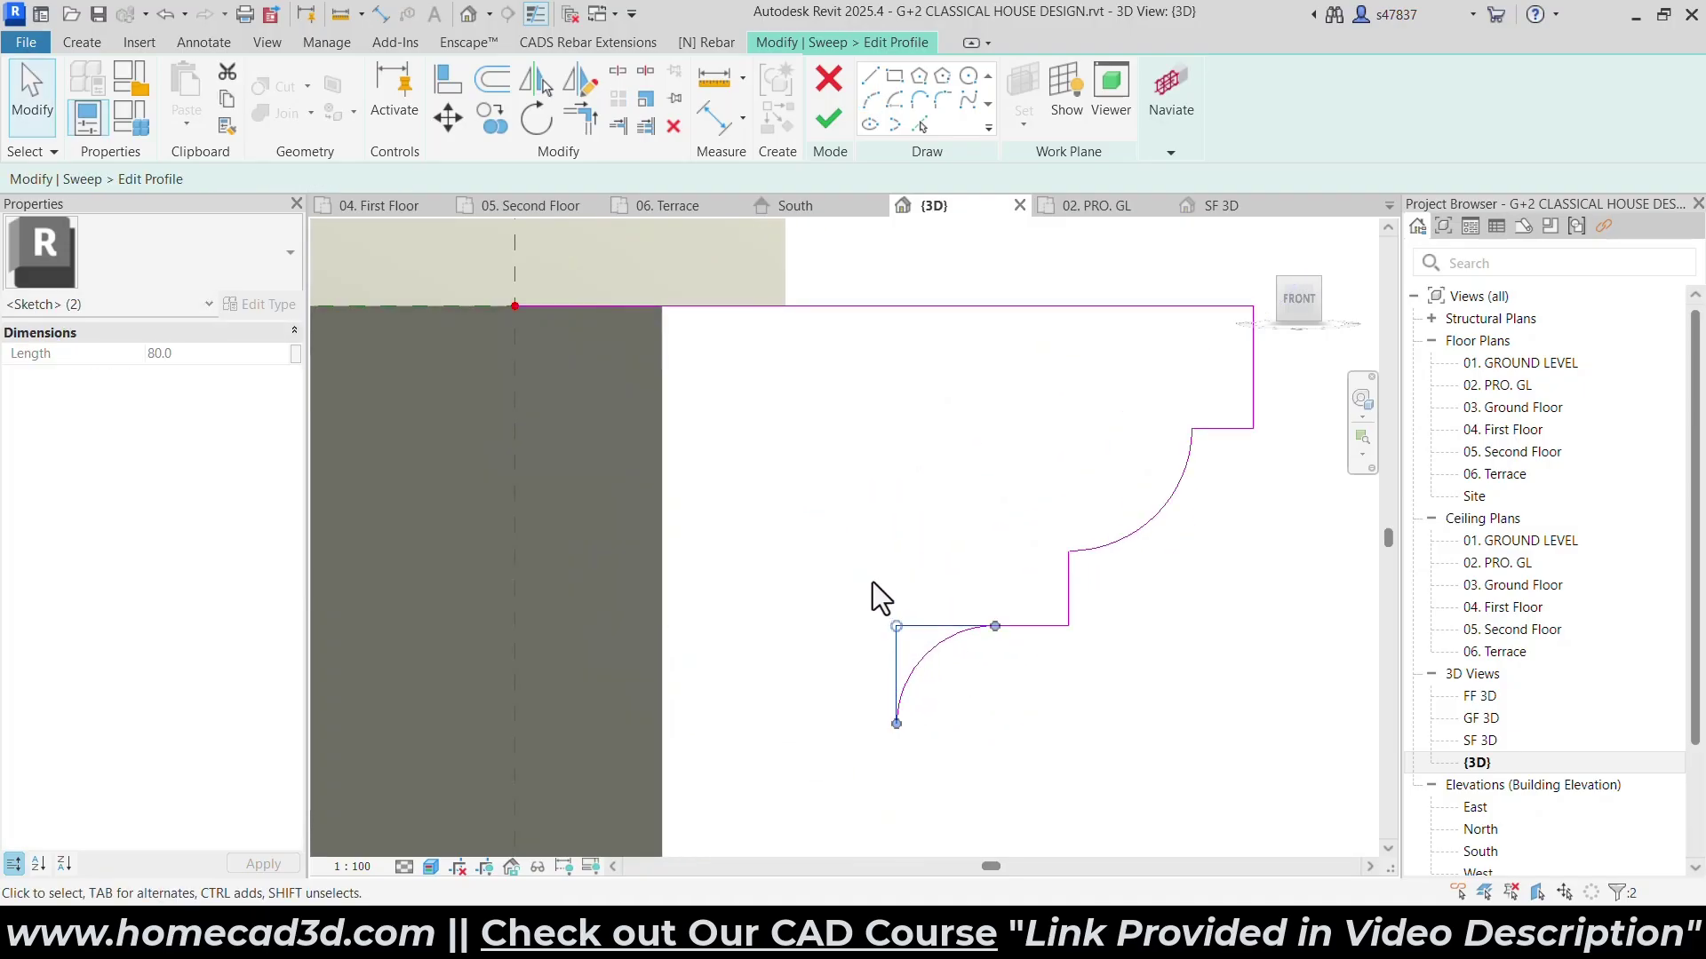
pyautogui.press('Delete')
# Extend the profile from the concave arc's lower end with lines 40 mm inward, 40 mm down and 40 mm inward.
pyautogui.scroll(-5, 874, 476)
pyautogui.moveTo(1149, 609); pyautogui.dragTo(1164, 539, button='middle')
pyautogui.click(867, 84)
pyautogui.hotkey('alt', 'Tab')
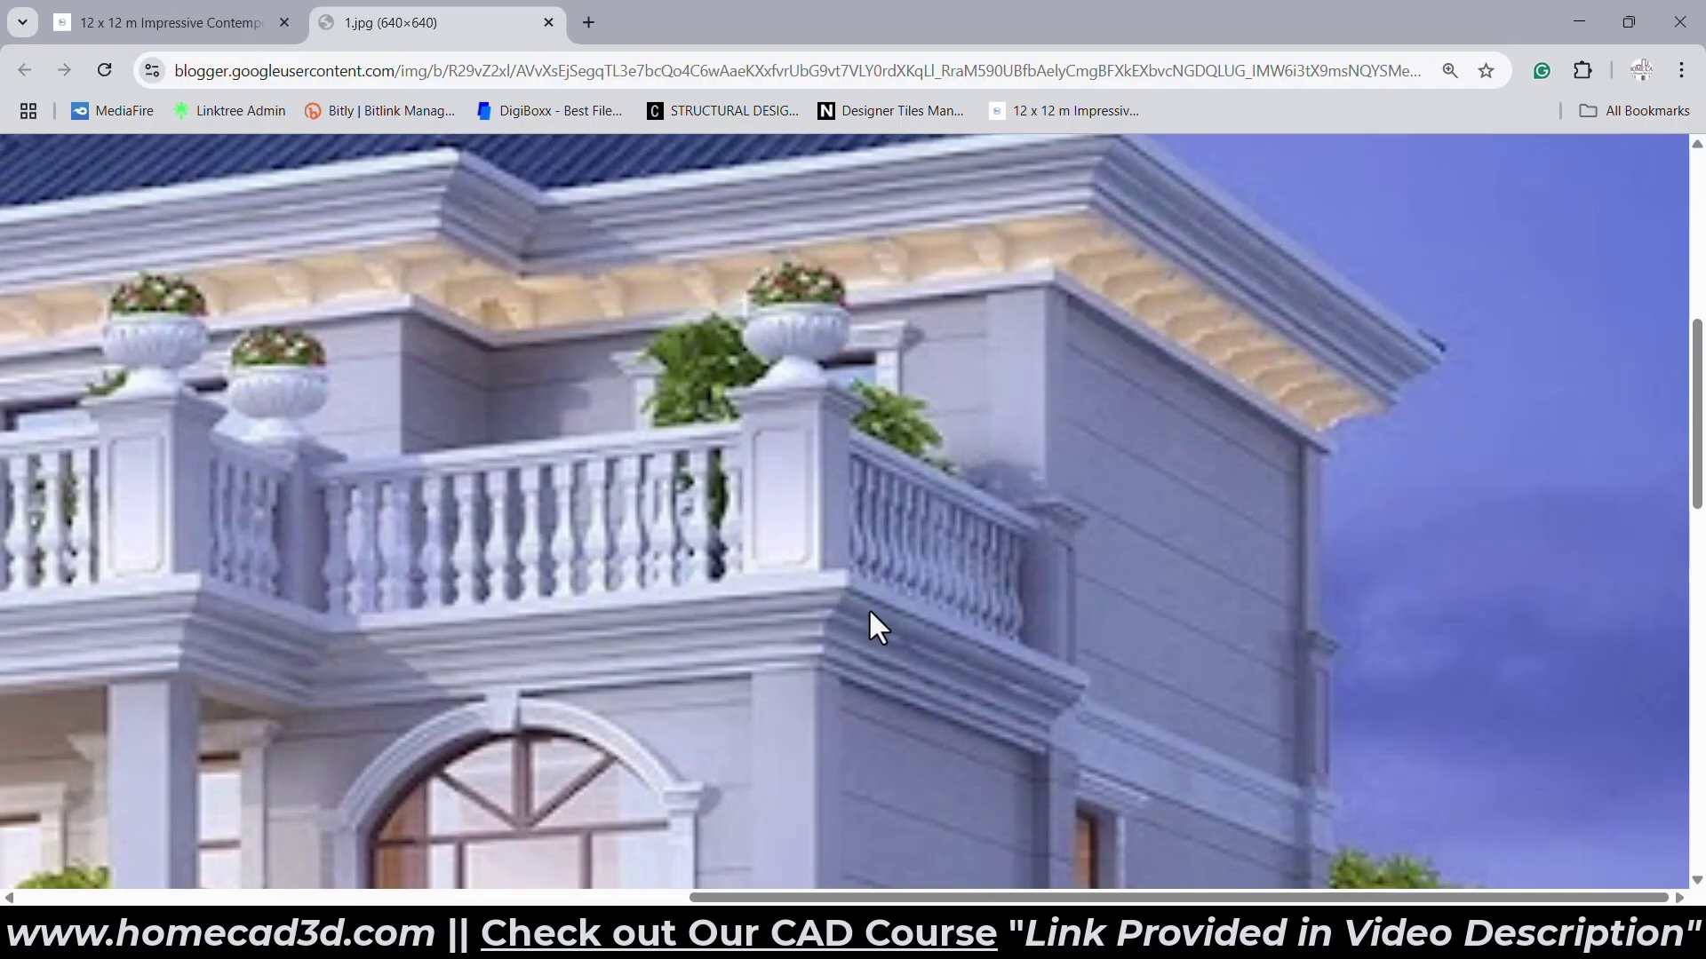
pyautogui.hotkey('alt', 'Tab')
pyautogui.click(915, 506)
pyautogui.click(883, 506)
pyautogui.click(882, 538)
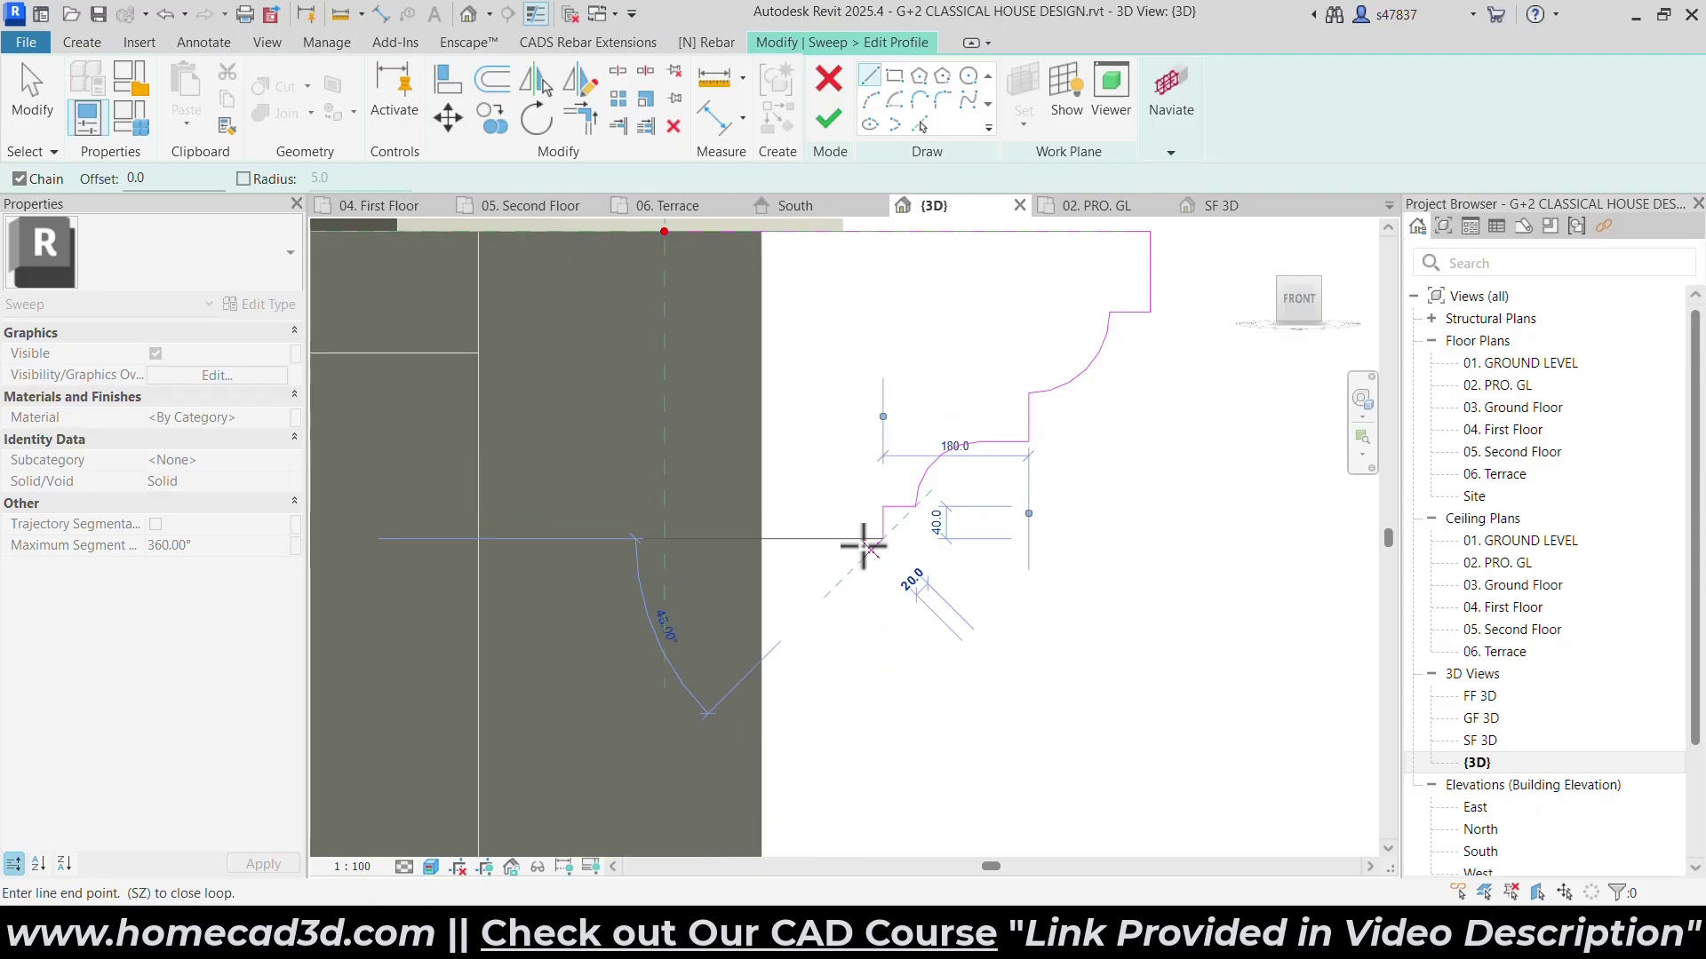
pyautogui.click(850, 538)
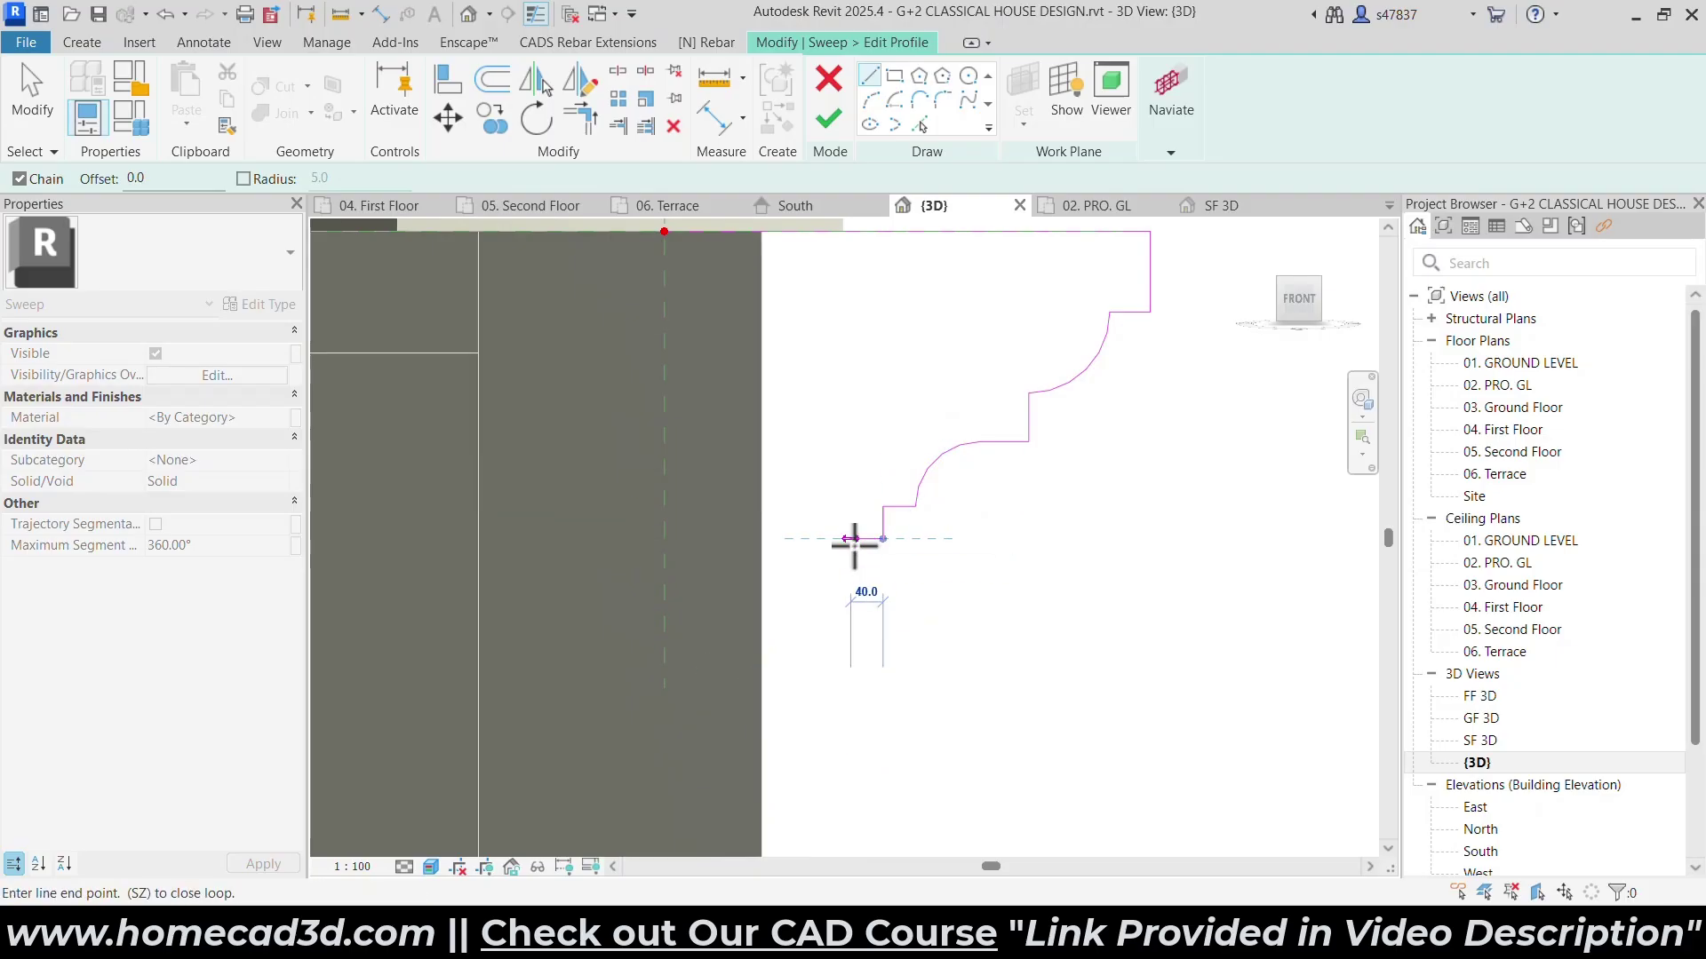
# Close the profile with a 100 mm drop, a 40 mm inward step, a final drop to the wall face and a vertical back edge.
pyautogui.click(850, 620)
pyautogui.click(819, 620)
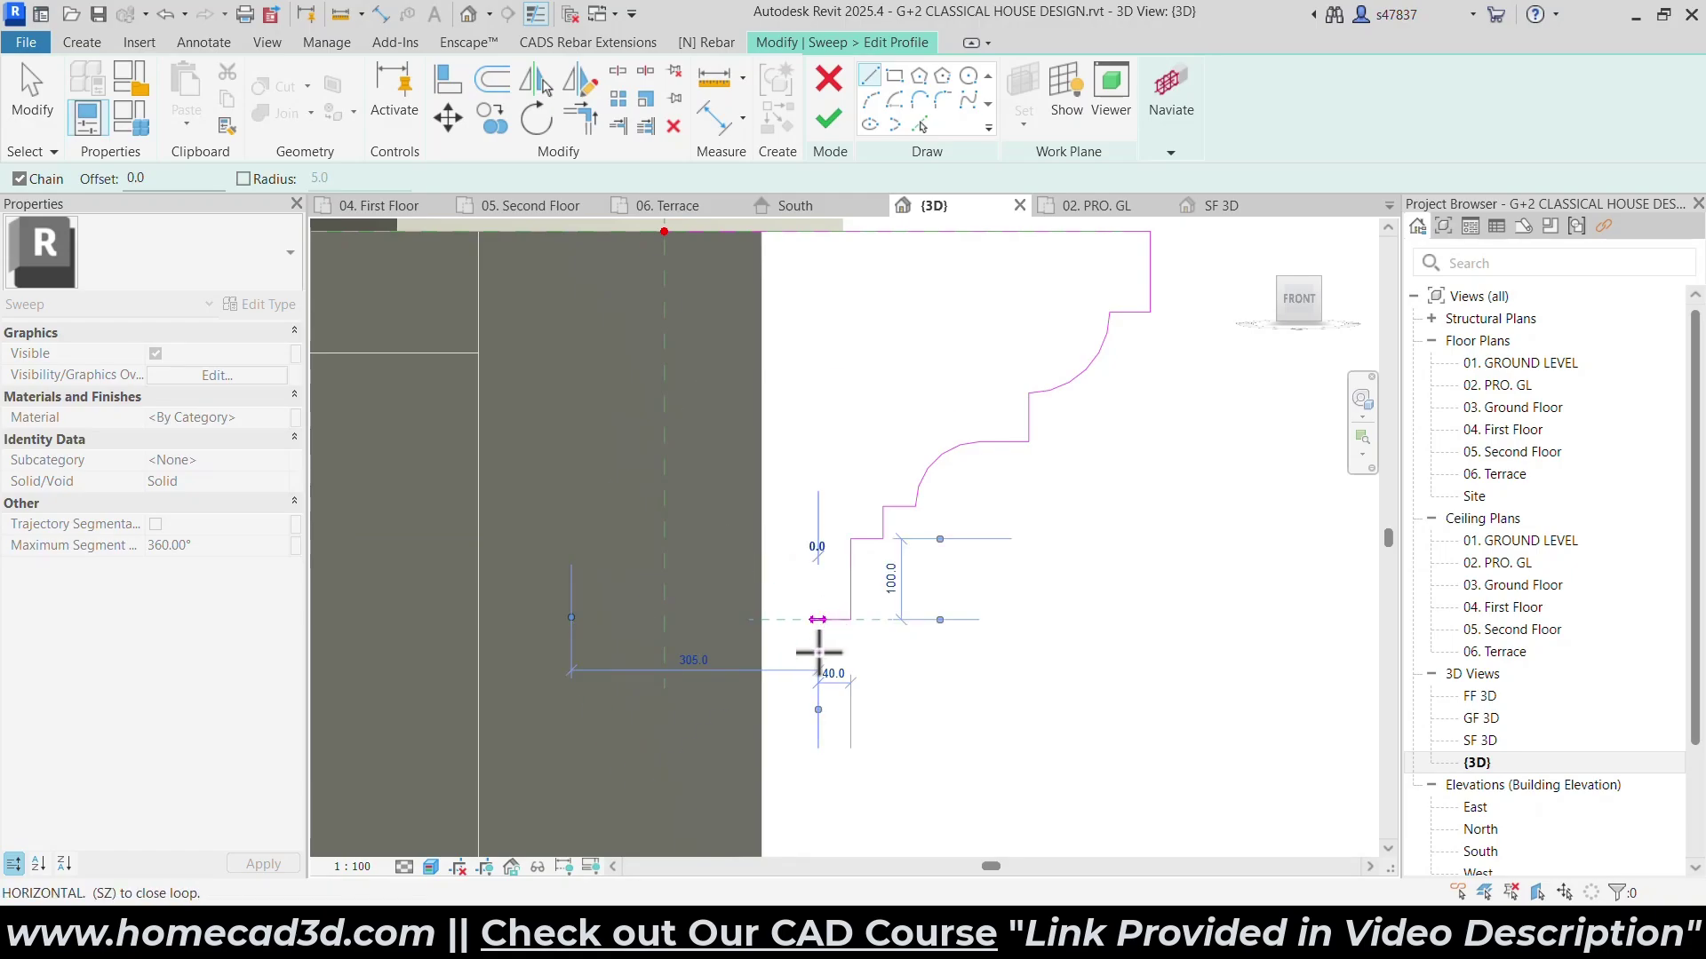
pyautogui.click(818, 679)
pyautogui.click(761, 680)
pyautogui.scroll(-1, 775, 382)
pyautogui.click(762, 339)
pyautogui.press('Escape')
pyautogui.press('Escape')
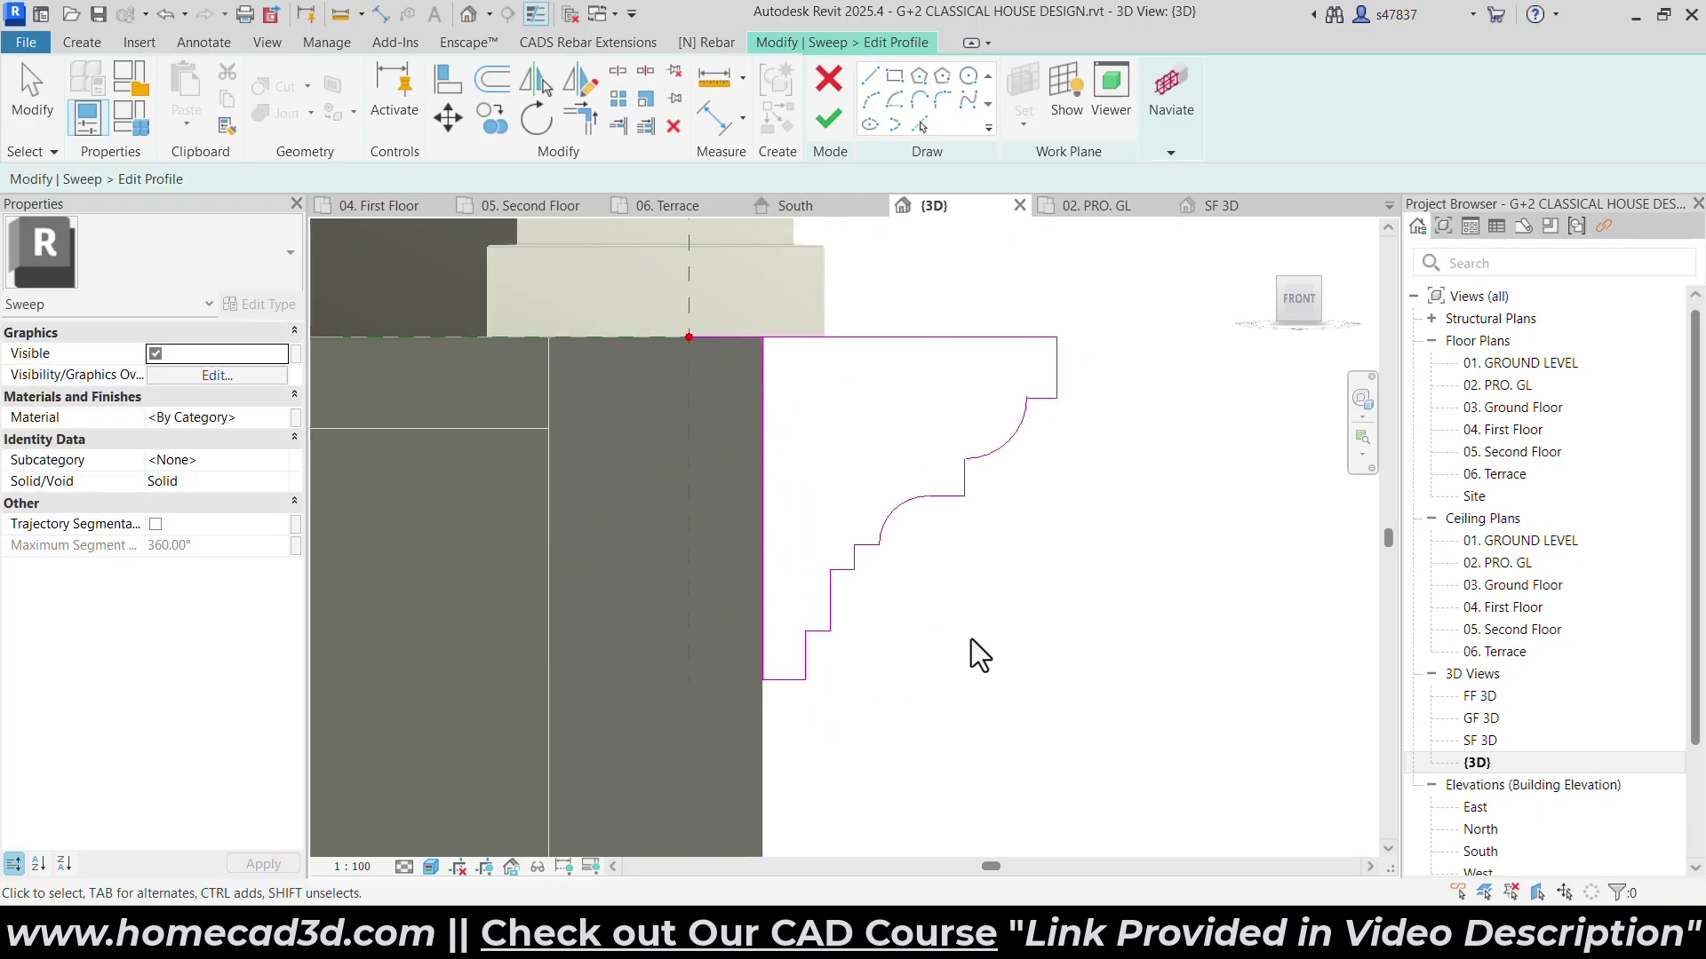
# Apply 2.5 mm radius fillets to the profile's bottom outer corner and the lowest step's upper corner.
pyautogui.scroll(1, 769, 628)
pyautogui.moveTo(869, 663)
pyautogui.mouseDown(button='middle')
pyautogui.moveTo(933, 673)
pyautogui.moveTo(910, 648)
pyautogui.mouseUp(button='middle')
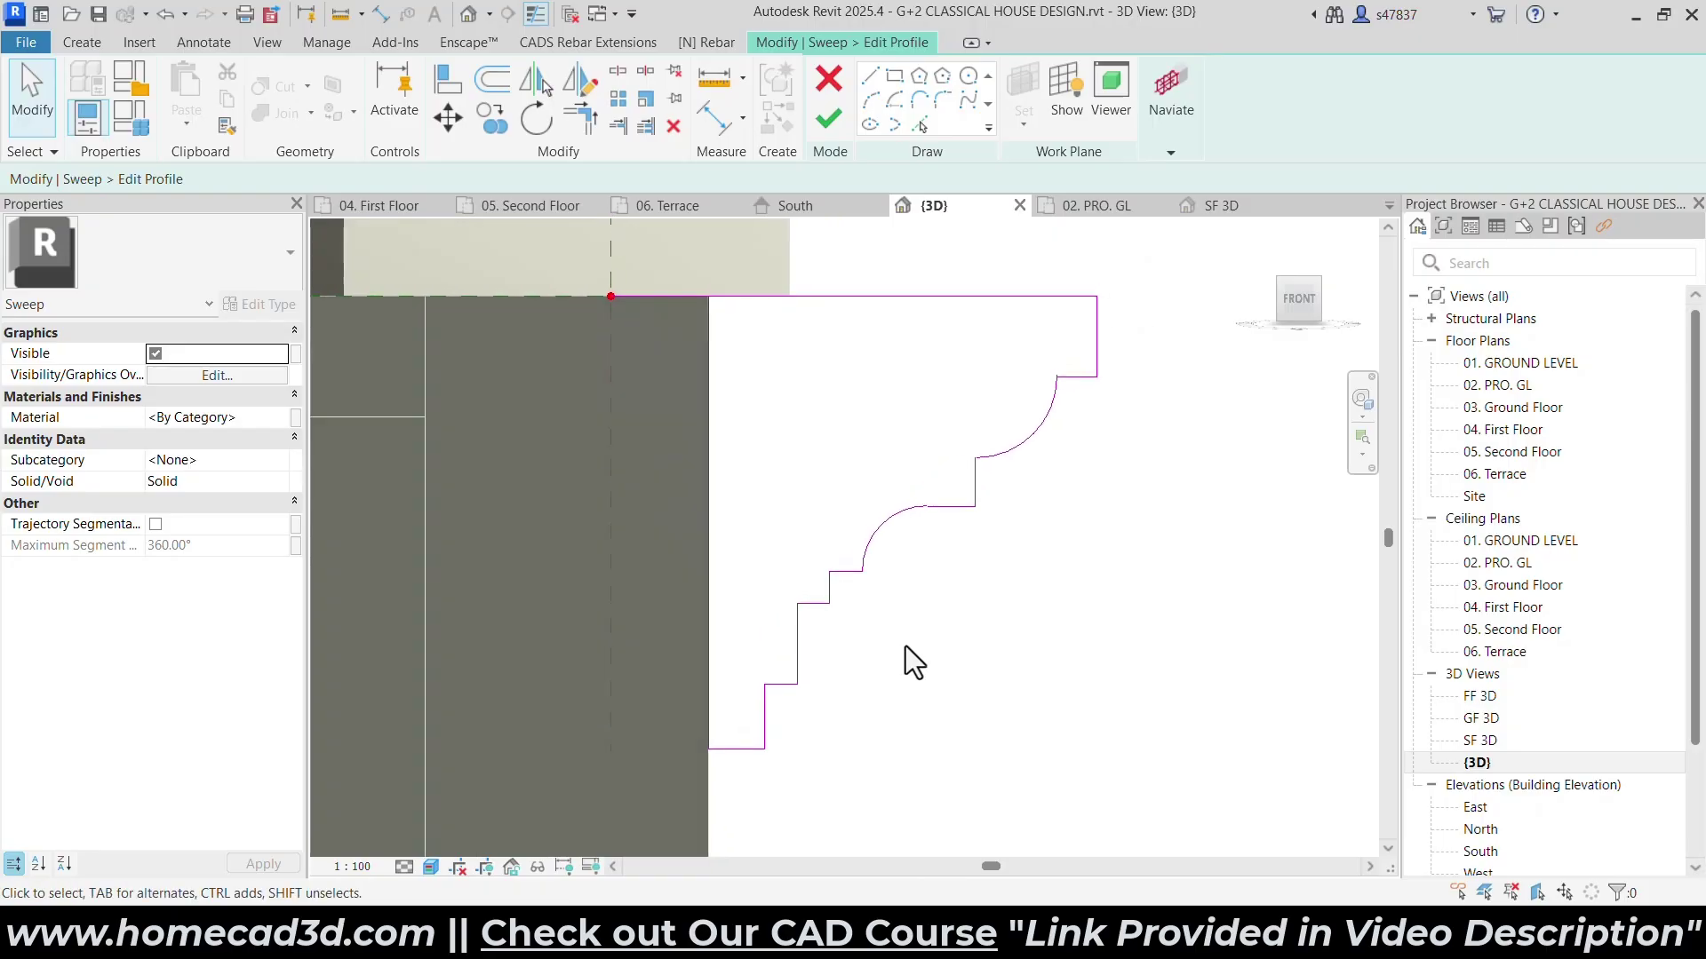
pyautogui.click(943, 99)
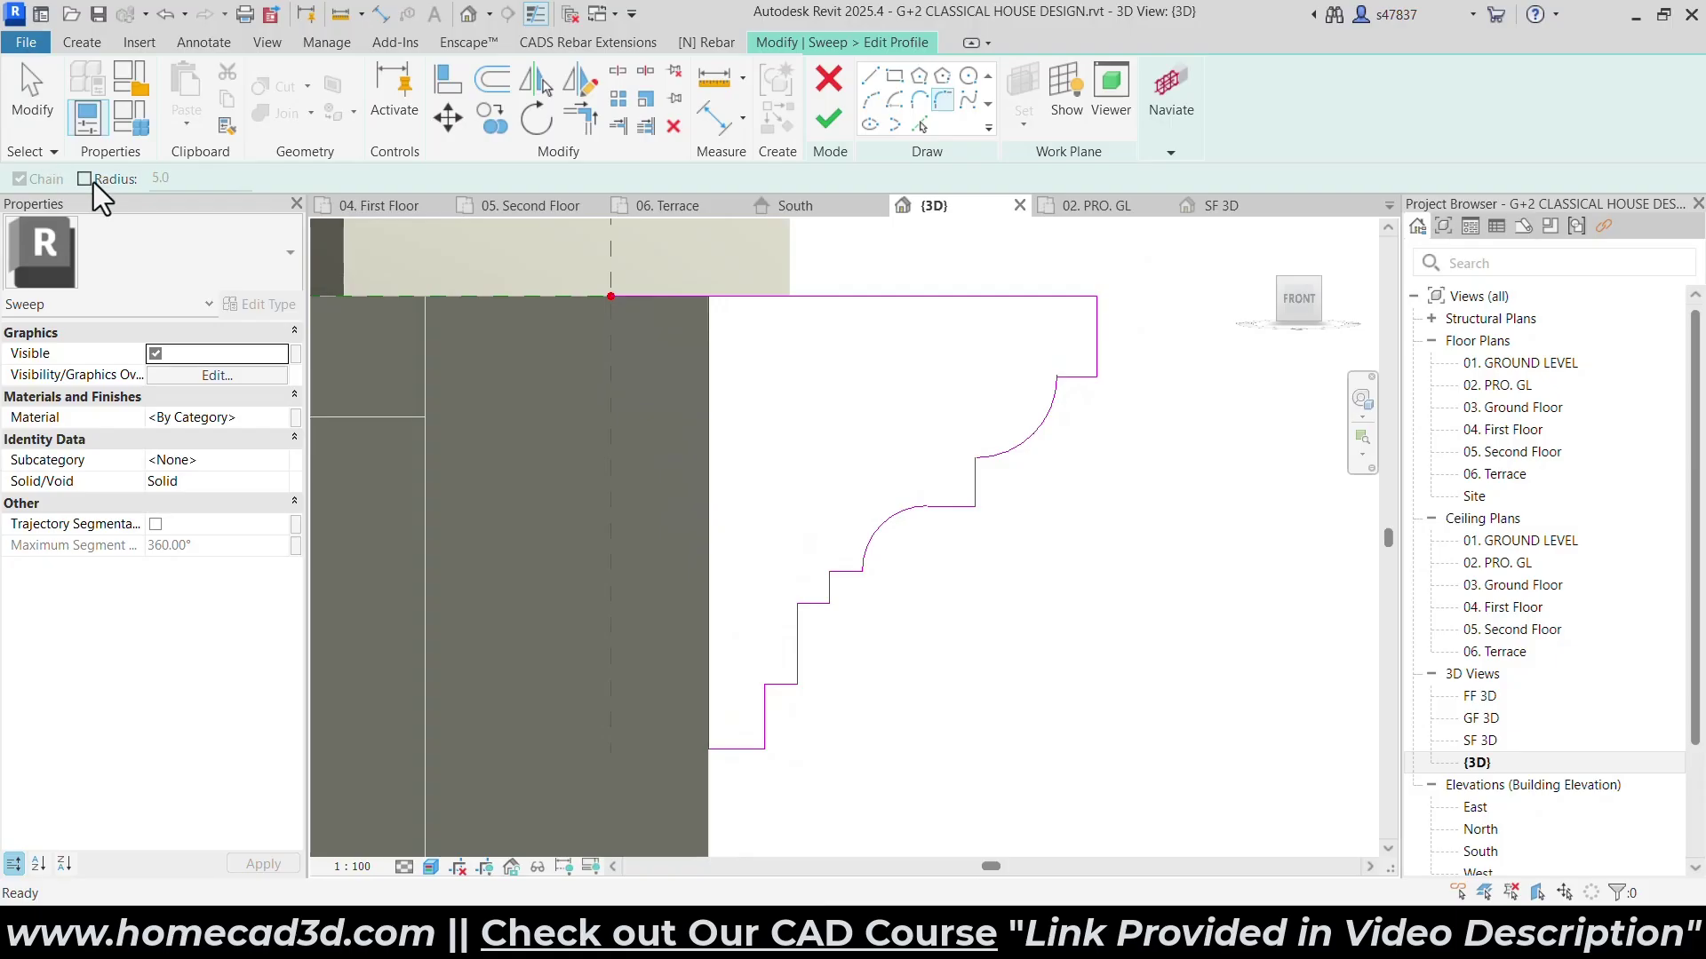
pyautogui.write('2.5')
pyautogui.scroll(1, 773, 771)
pyautogui.click(737, 720)
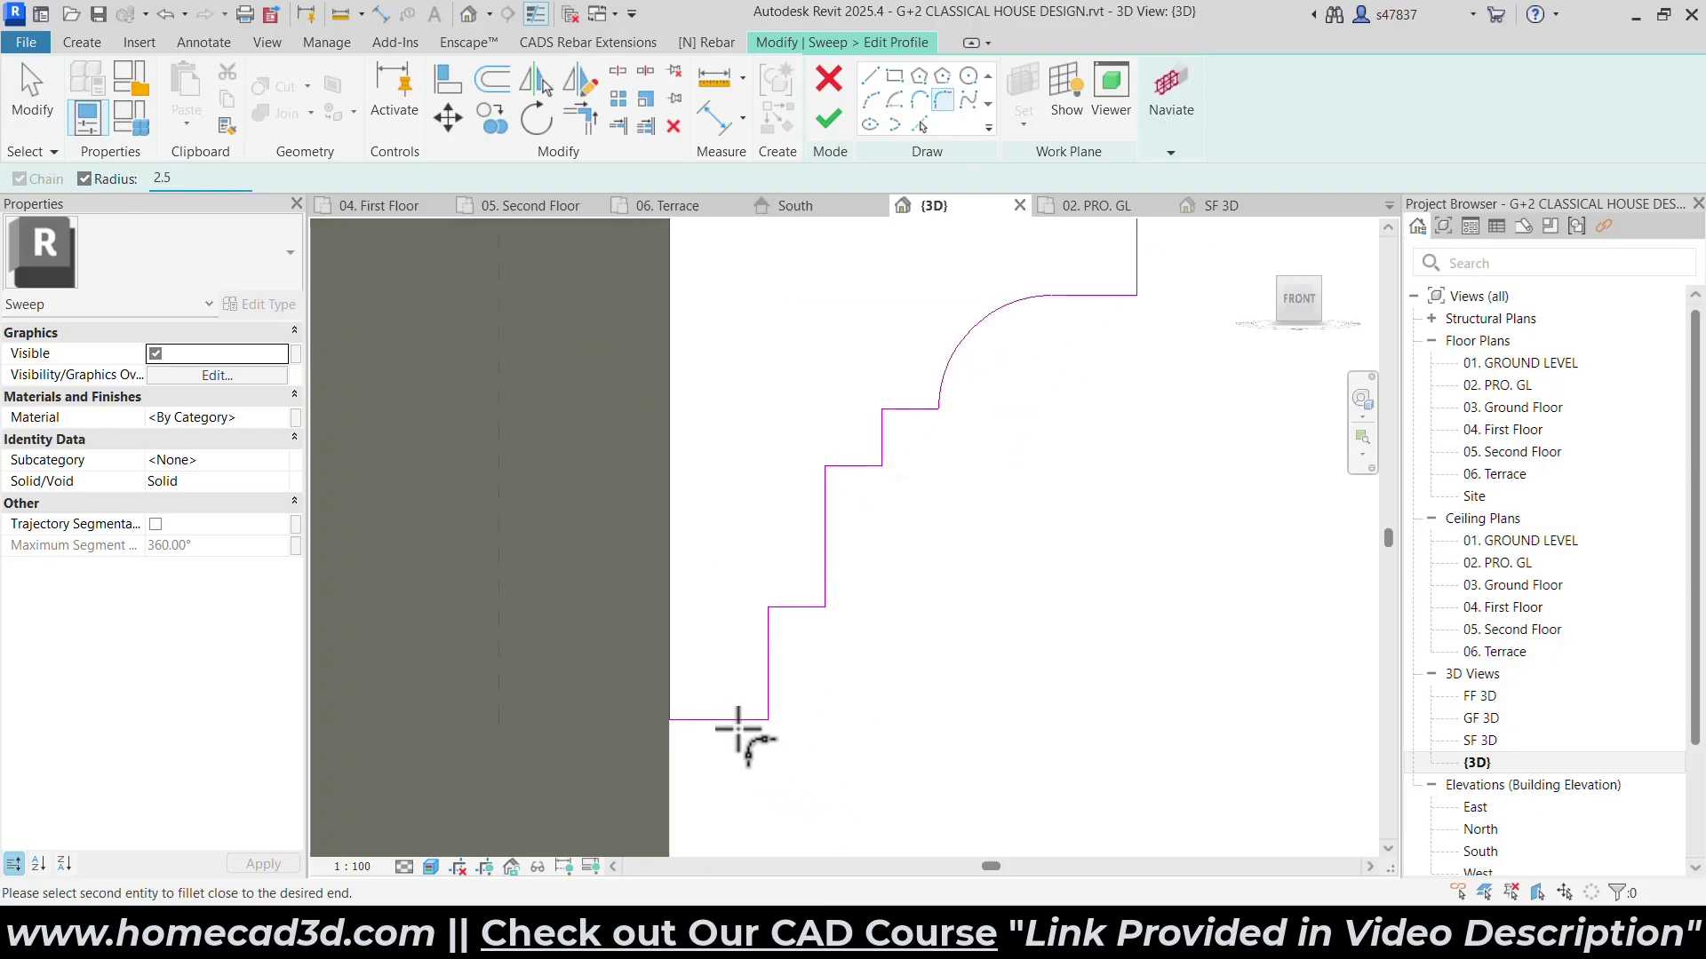
pyautogui.click(767, 680)
pyautogui.scroll(1, 791, 626)
pyautogui.click(757, 622)
pyautogui.click(799, 602)
# Fillet the upper corners of the next two steps and the inner corner between them with a 2.5 mm radius.
pyautogui.click(854, 385)
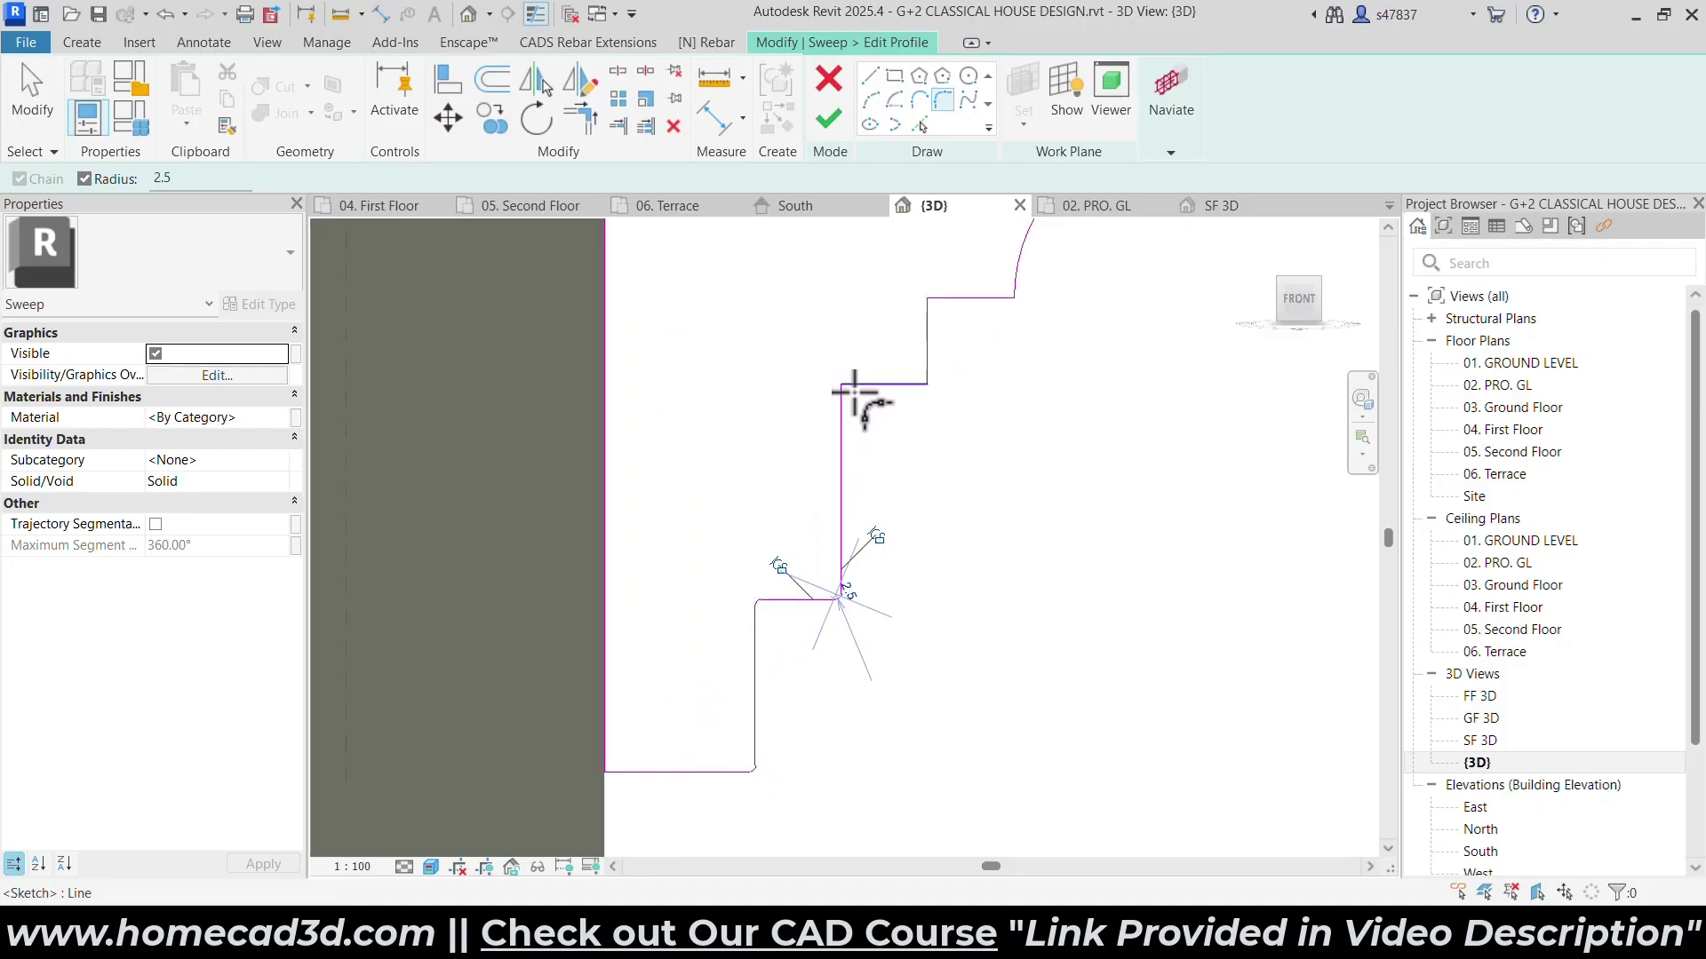
pyautogui.click(840, 411)
pyautogui.moveTo(961, 287); pyautogui.dragTo(755, 485, button='middle')
pyautogui.click(753, 495)
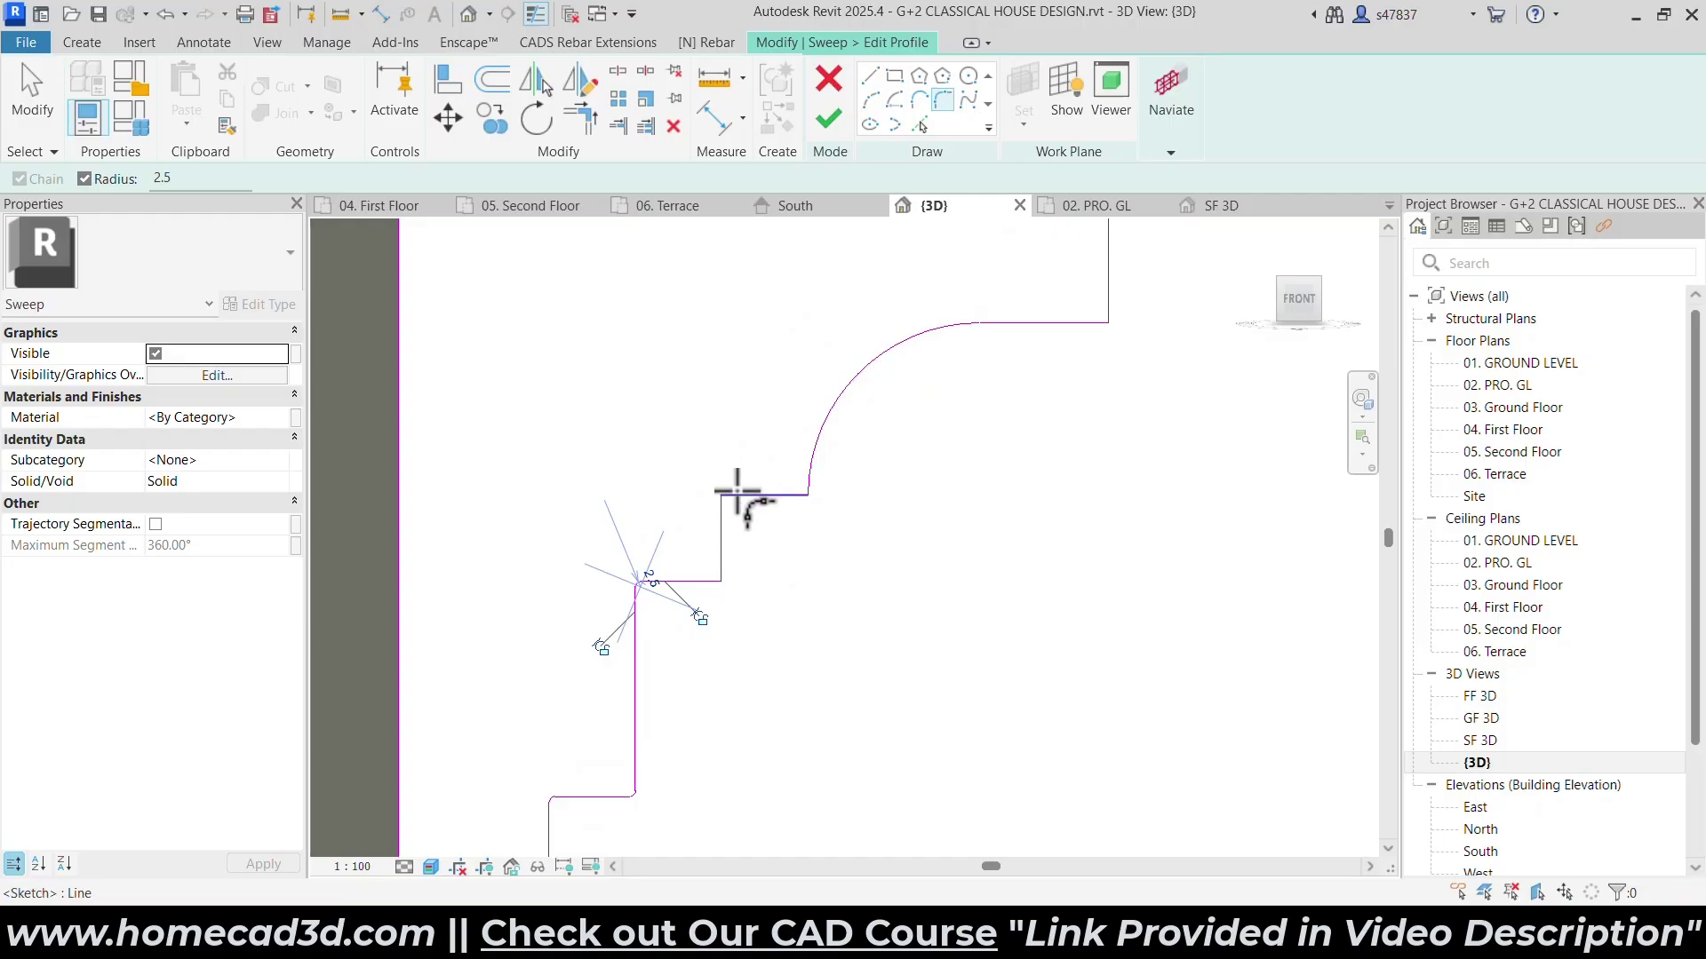
pyautogui.click(721, 520)
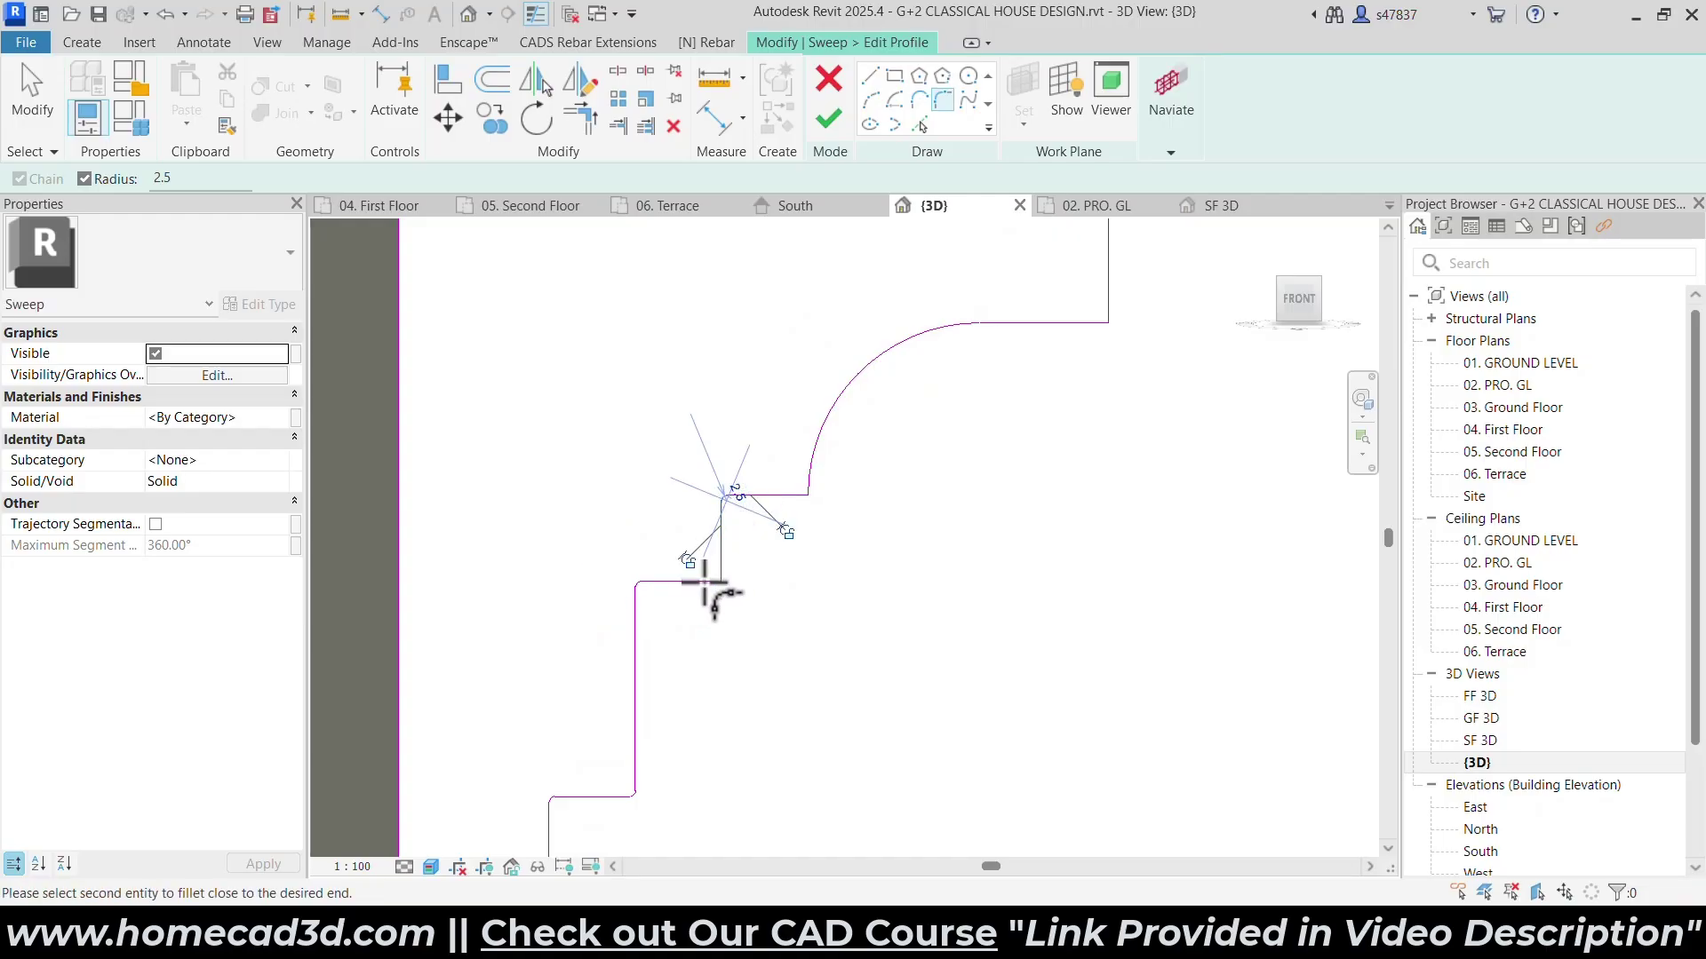
pyautogui.scroll(3, 711, 585)
pyautogui.click(716, 577)
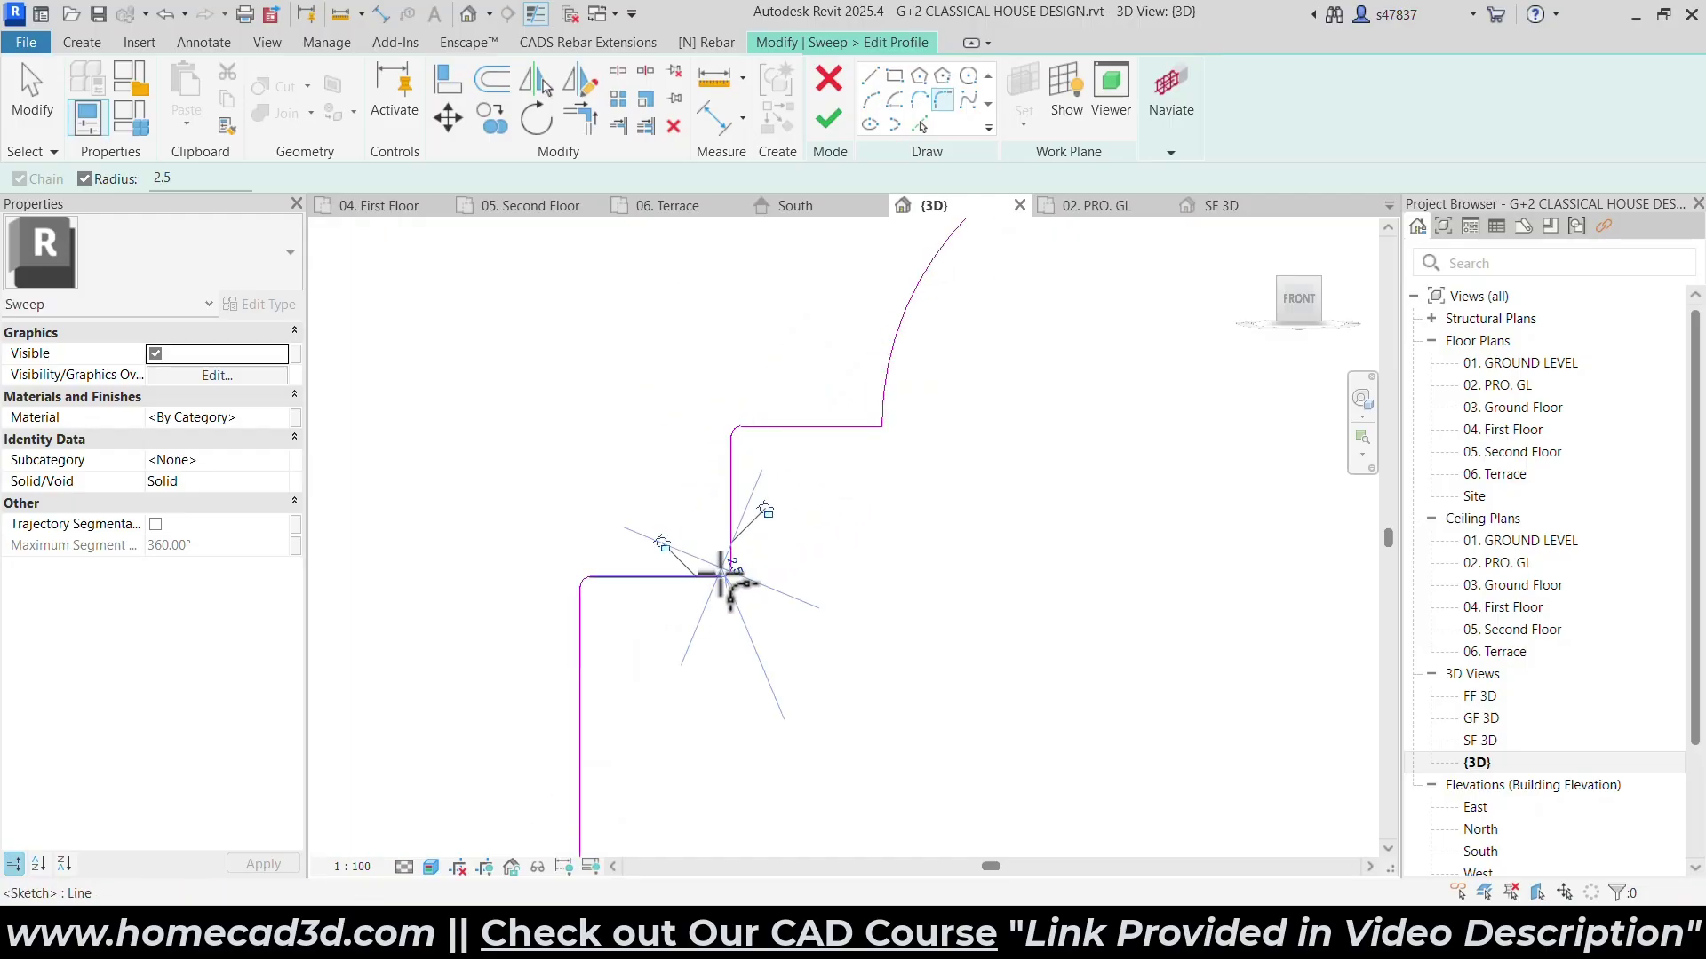
# Fillet the lower arc's bottom corner and the inner corner above that arc with a 2.5 mm radius.
pyautogui.moveTo(900, 485); pyautogui.dragTo(682, 675, button='middle')
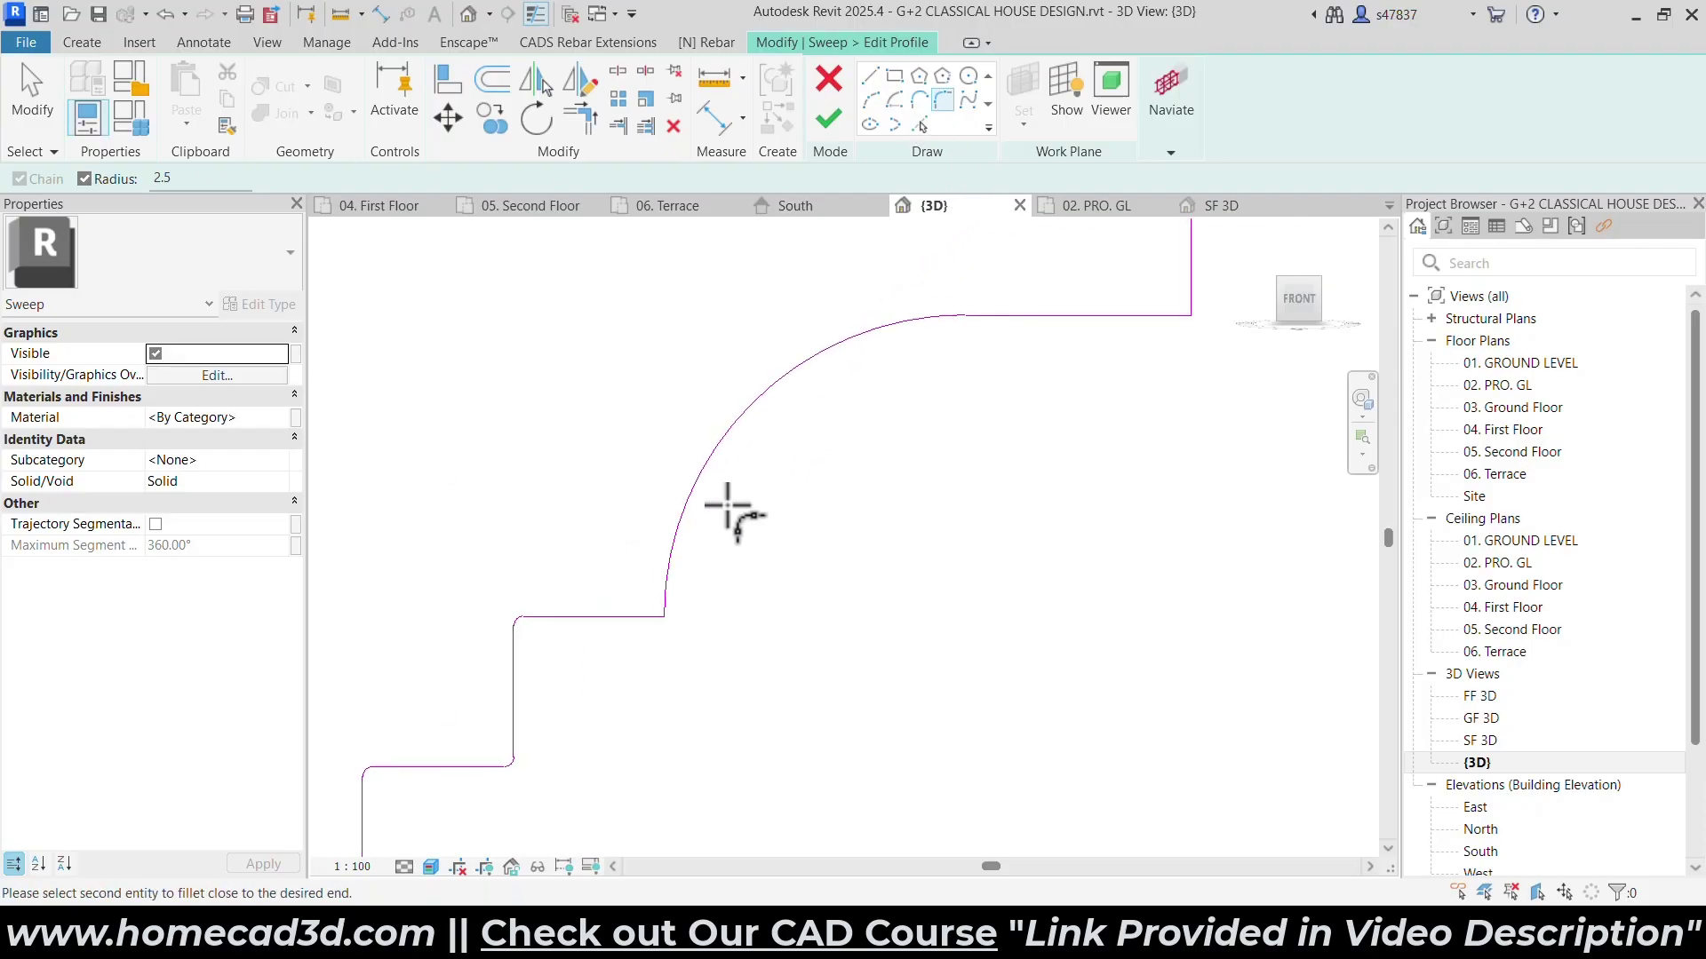
pyautogui.click(667, 594)
pyautogui.press('Escape')
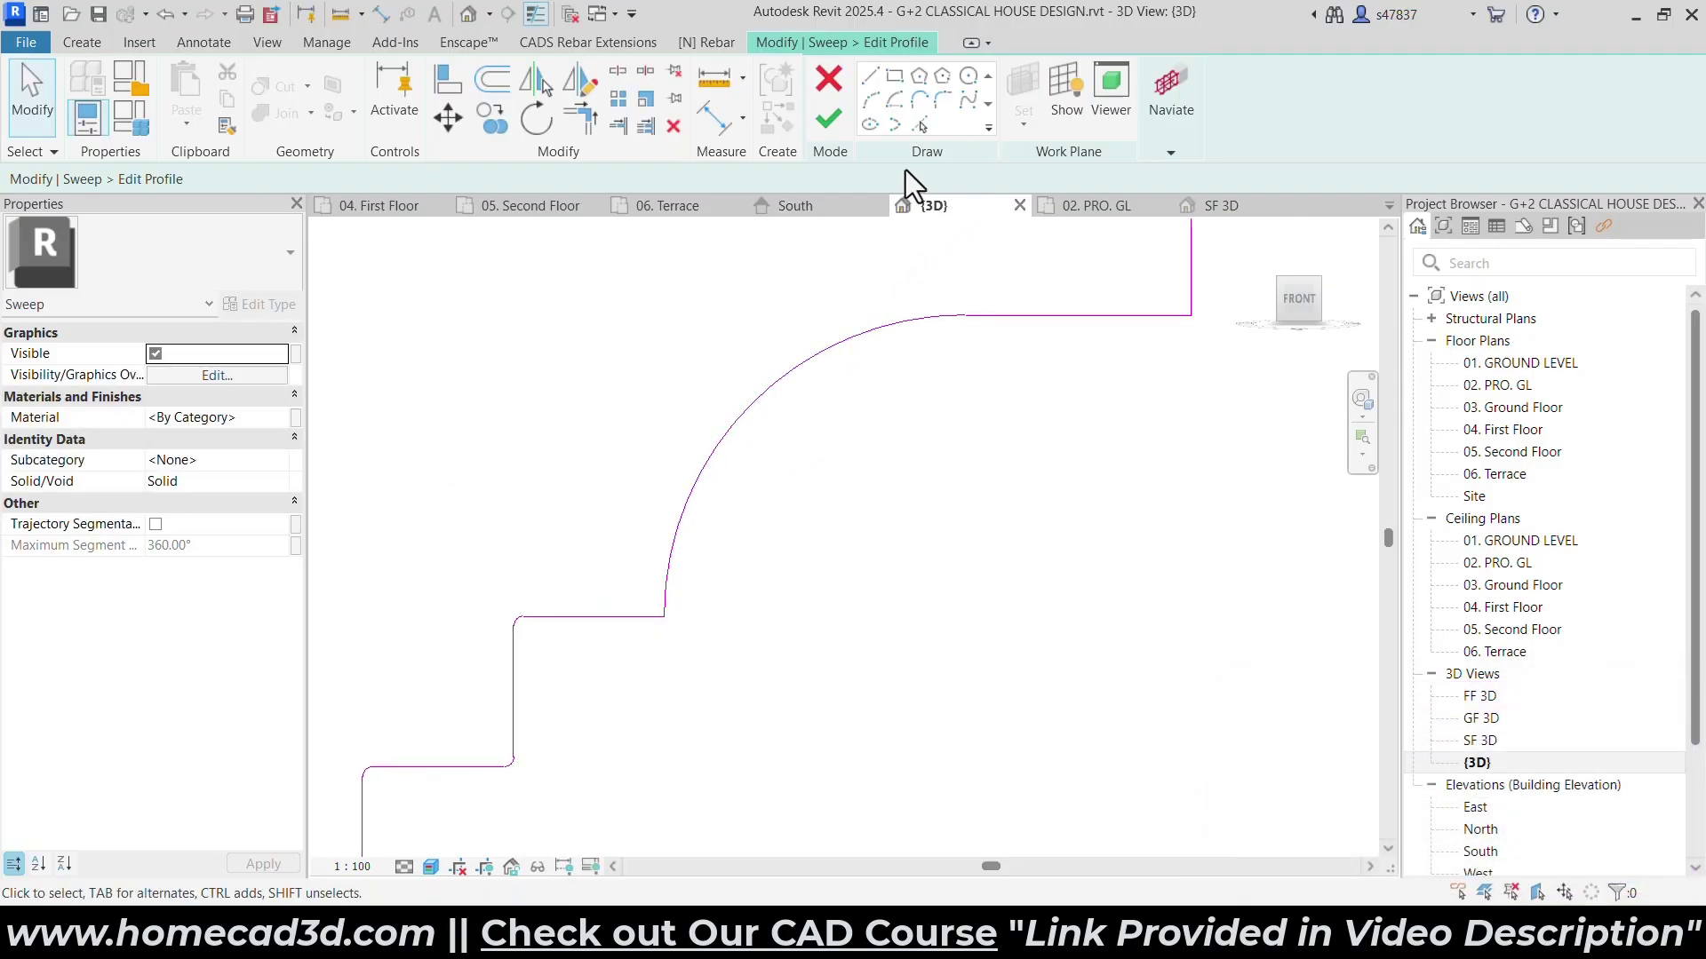
pyautogui.click(943, 103)
pyautogui.click(84, 179)
pyautogui.click(666, 597)
pyautogui.moveTo(957, 474); pyautogui.dragTo(792, 624, button='middle')
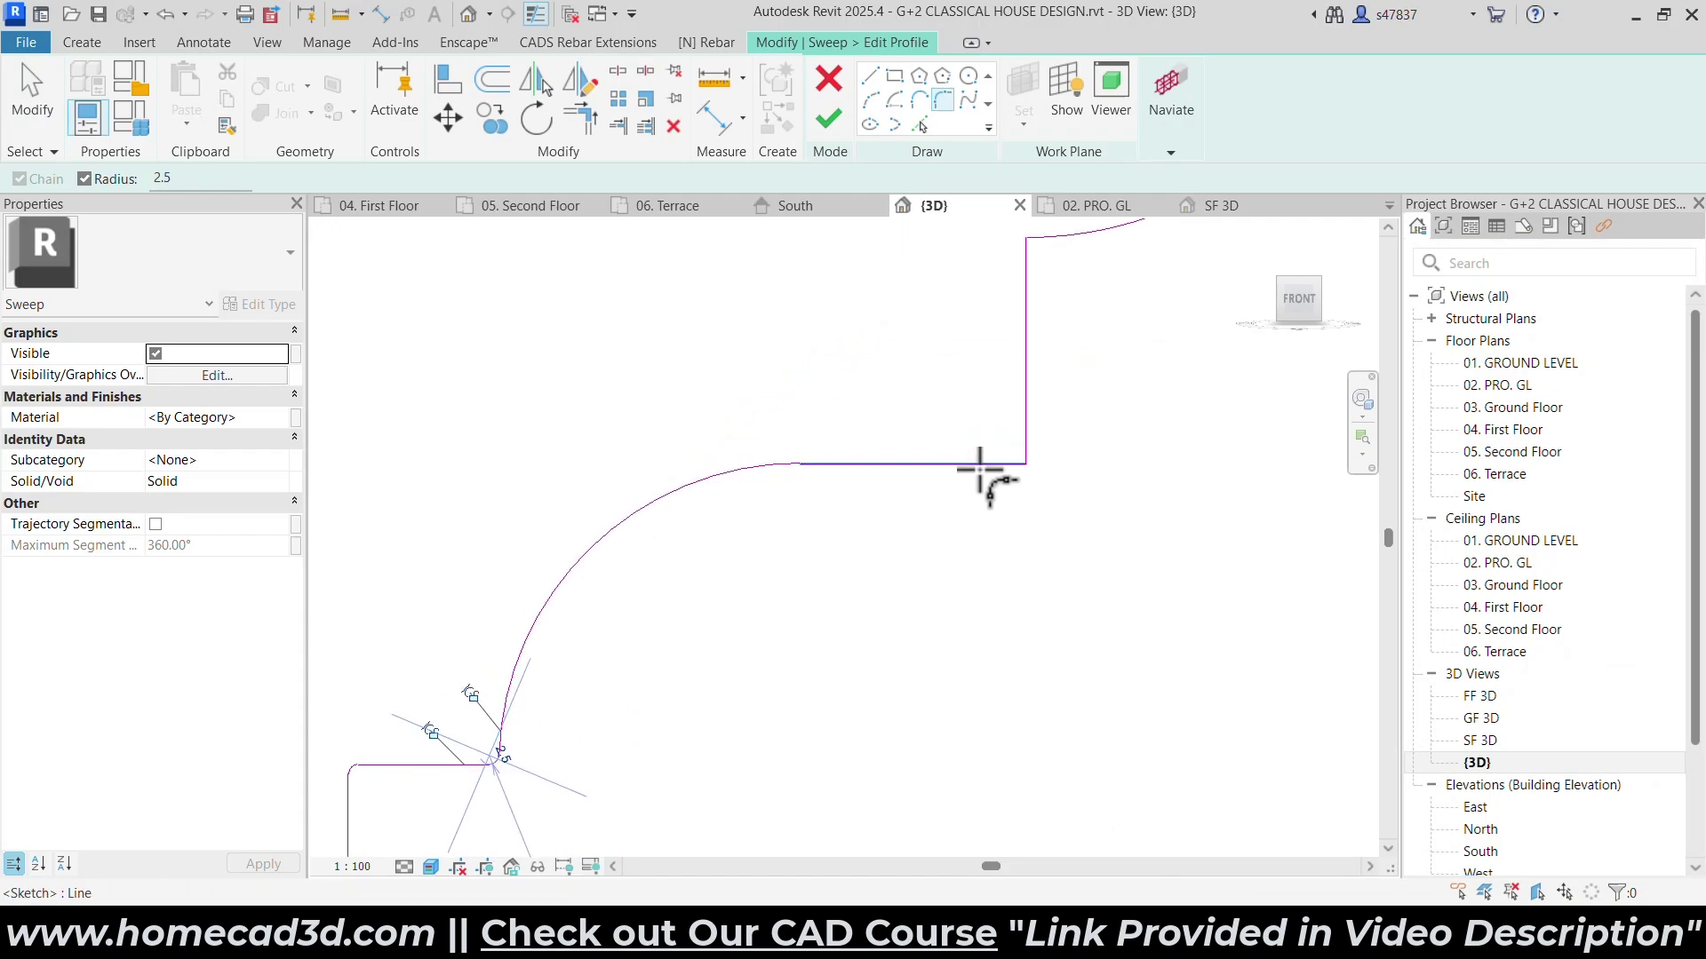
pyautogui.click(1005, 457)
pyautogui.click(1043, 383)
# Fillet the corners at both ends of the profile's upper arc with a 2.5 mm radius.
pyautogui.moveTo(1057, 310); pyautogui.dragTo(796, 598, button='middle')
pyautogui.click(775, 573)
pyautogui.click(769, 615)
pyautogui.scroll(-1, 808, 581)
pyautogui.moveTo(931, 487); pyautogui.dragTo(784, 738, button='middle')
pyautogui.scroll(2, 937, 517)
pyautogui.click(916, 511)
pyautogui.click(886, 544)
# Fillet the inner and outer corners of the profile's top fascia with a 2.5 mm radius.
pyautogui.click(1096, 506)
pyautogui.click(1136, 366)
pyautogui.moveTo(1105, 325); pyautogui.dragTo(1032, 625, button='middle')
pyautogui.click(1021, 310)
pyautogui.click(1064, 413)
pyautogui.scroll(-2, 1065, 426)
pyautogui.moveTo(716, 484); pyautogui.dragTo(1154, 426, button='middle')
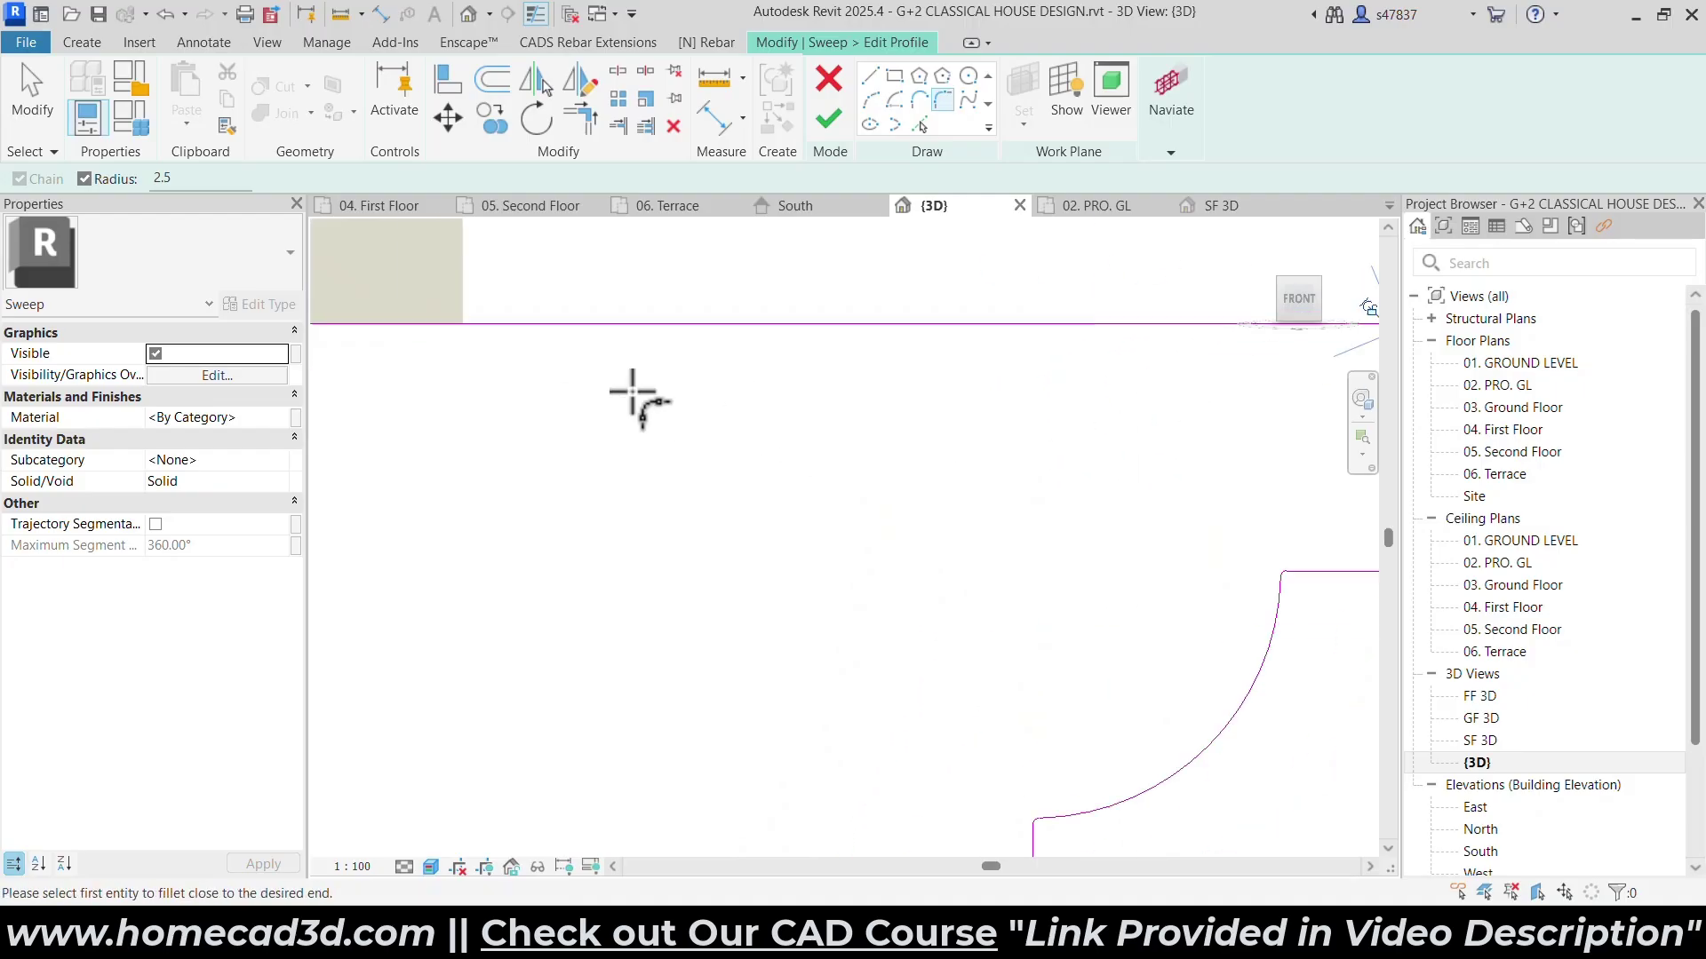
# Move the profile's vertical back edge inward from the wall face onto the sweep path's vertical reference plane.
pyautogui.scroll(-6, 648, 405)
pyautogui.scroll(-1, 855, 437)
pyautogui.scroll(2, 711, 462)
pyautogui.press('Escape')
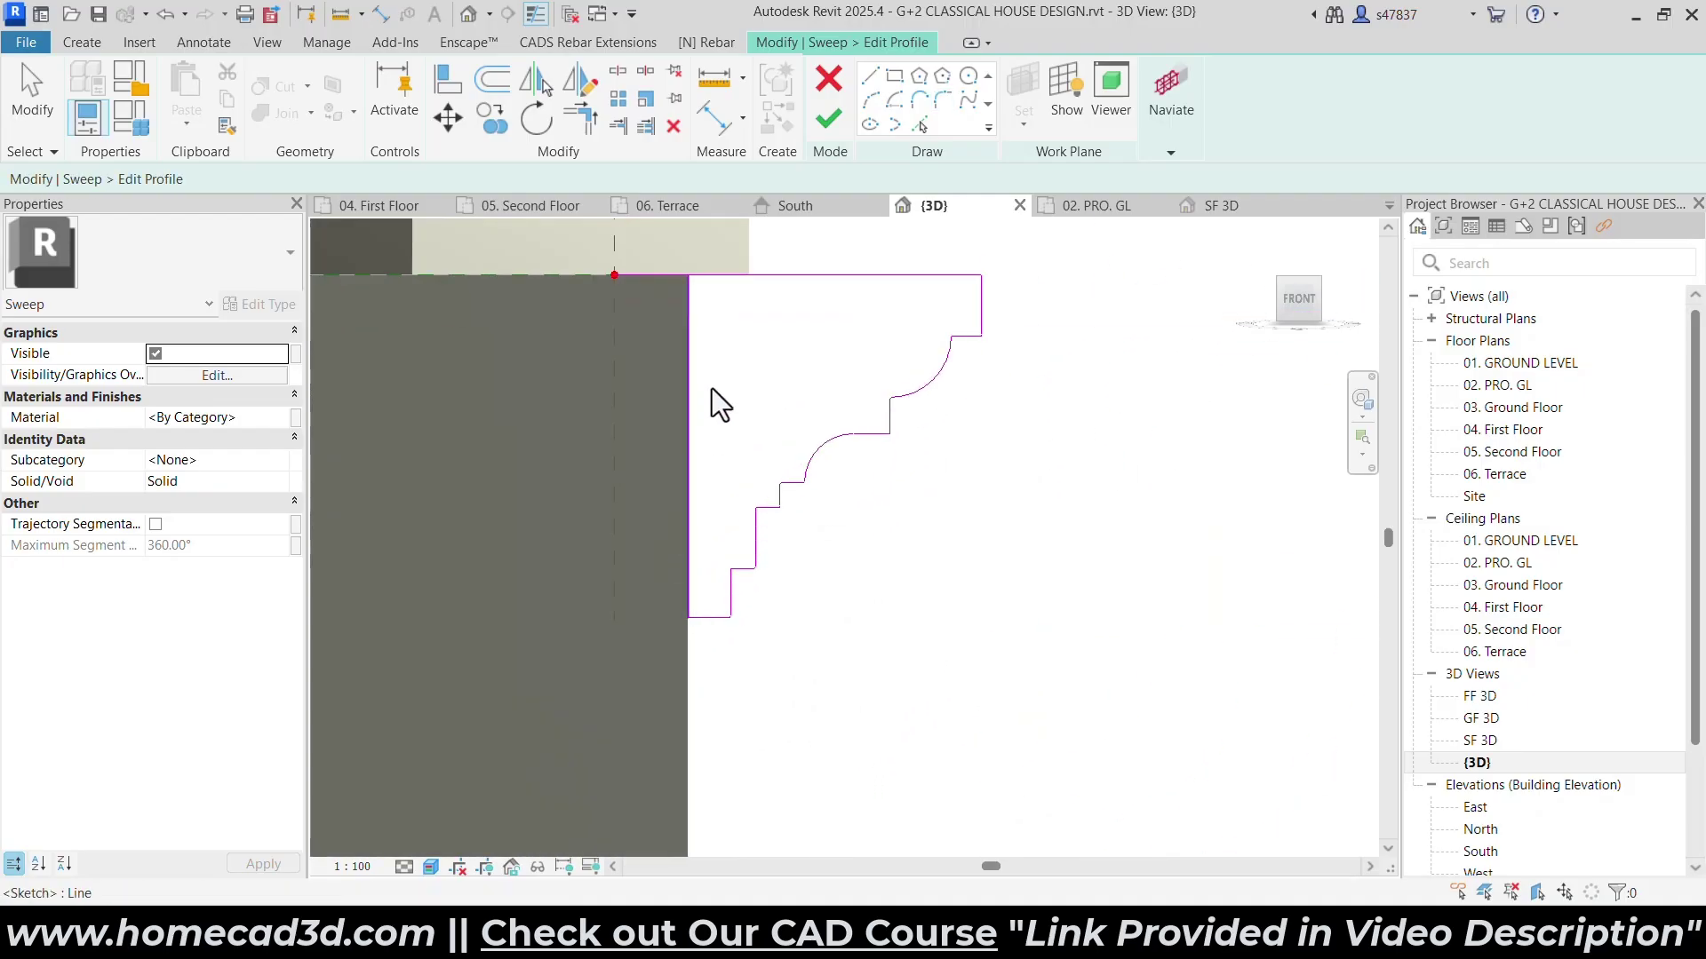
pyautogui.click(692, 367)
pyautogui.click(611, 385)
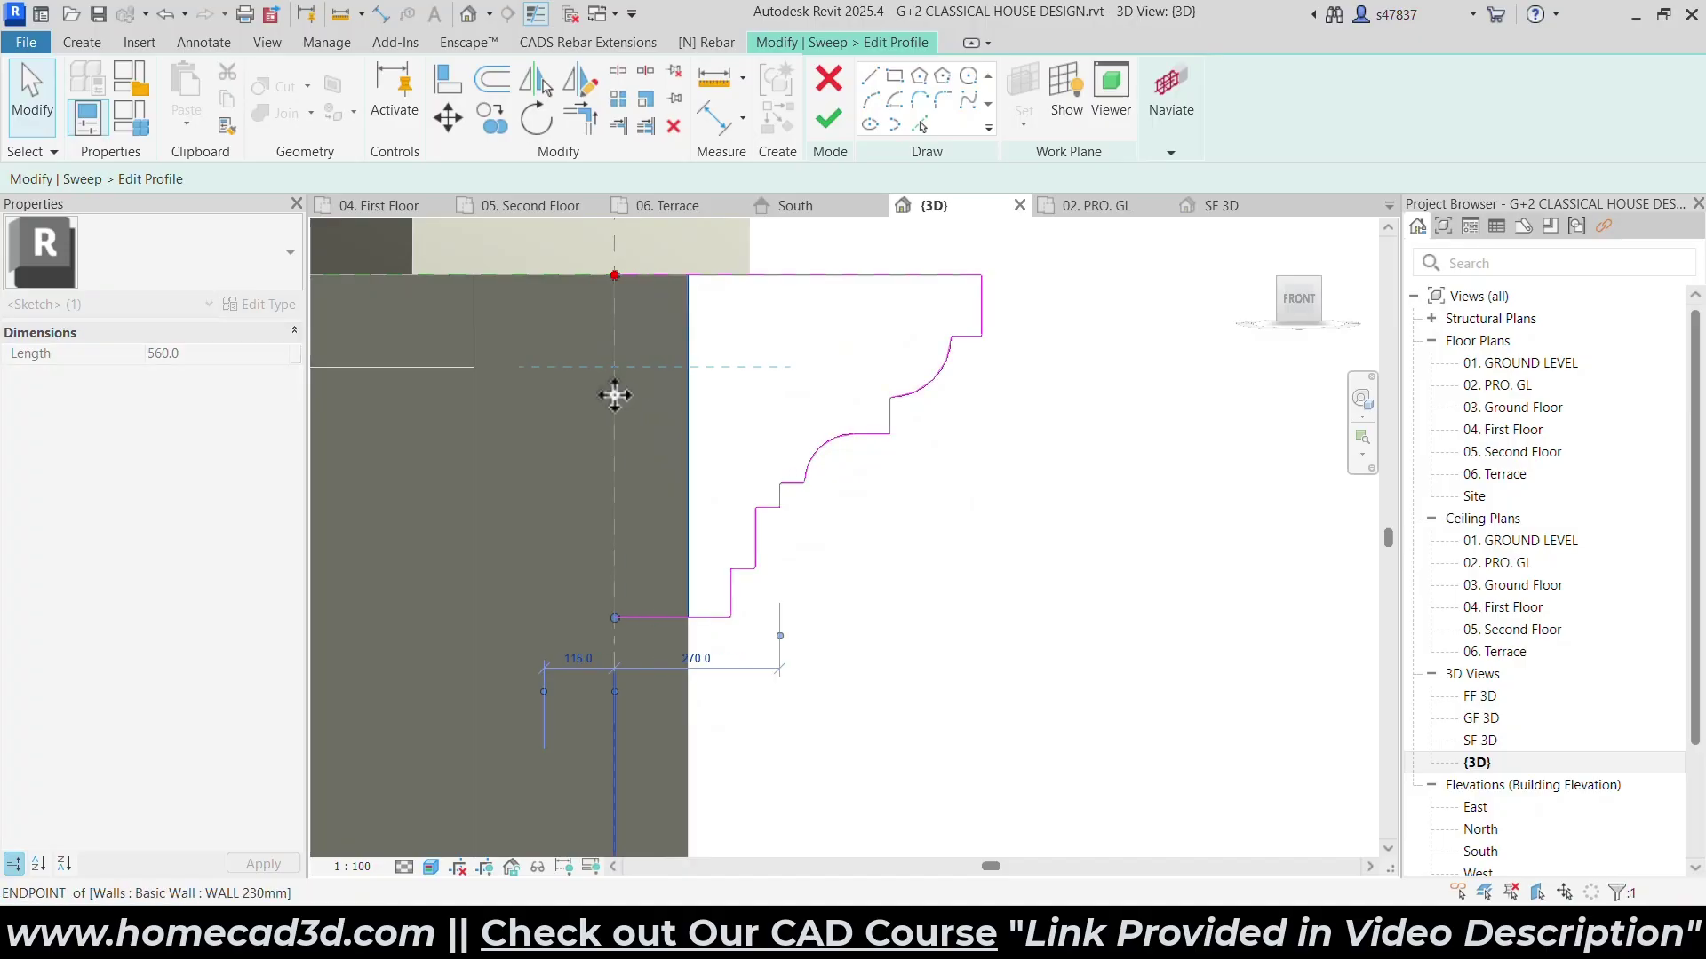
# Examine the profile against the wall in an angled view and compare it with the reference photo.
pyautogui.scroll(-5, 811, 430)
pyautogui.keyDown('shift'); pyautogui.moveTo(951, 482); pyautogui.dragTo(727, 508, button='middle'); pyautogui.keyUp('shift')
pyautogui.scroll(3, 721, 512)
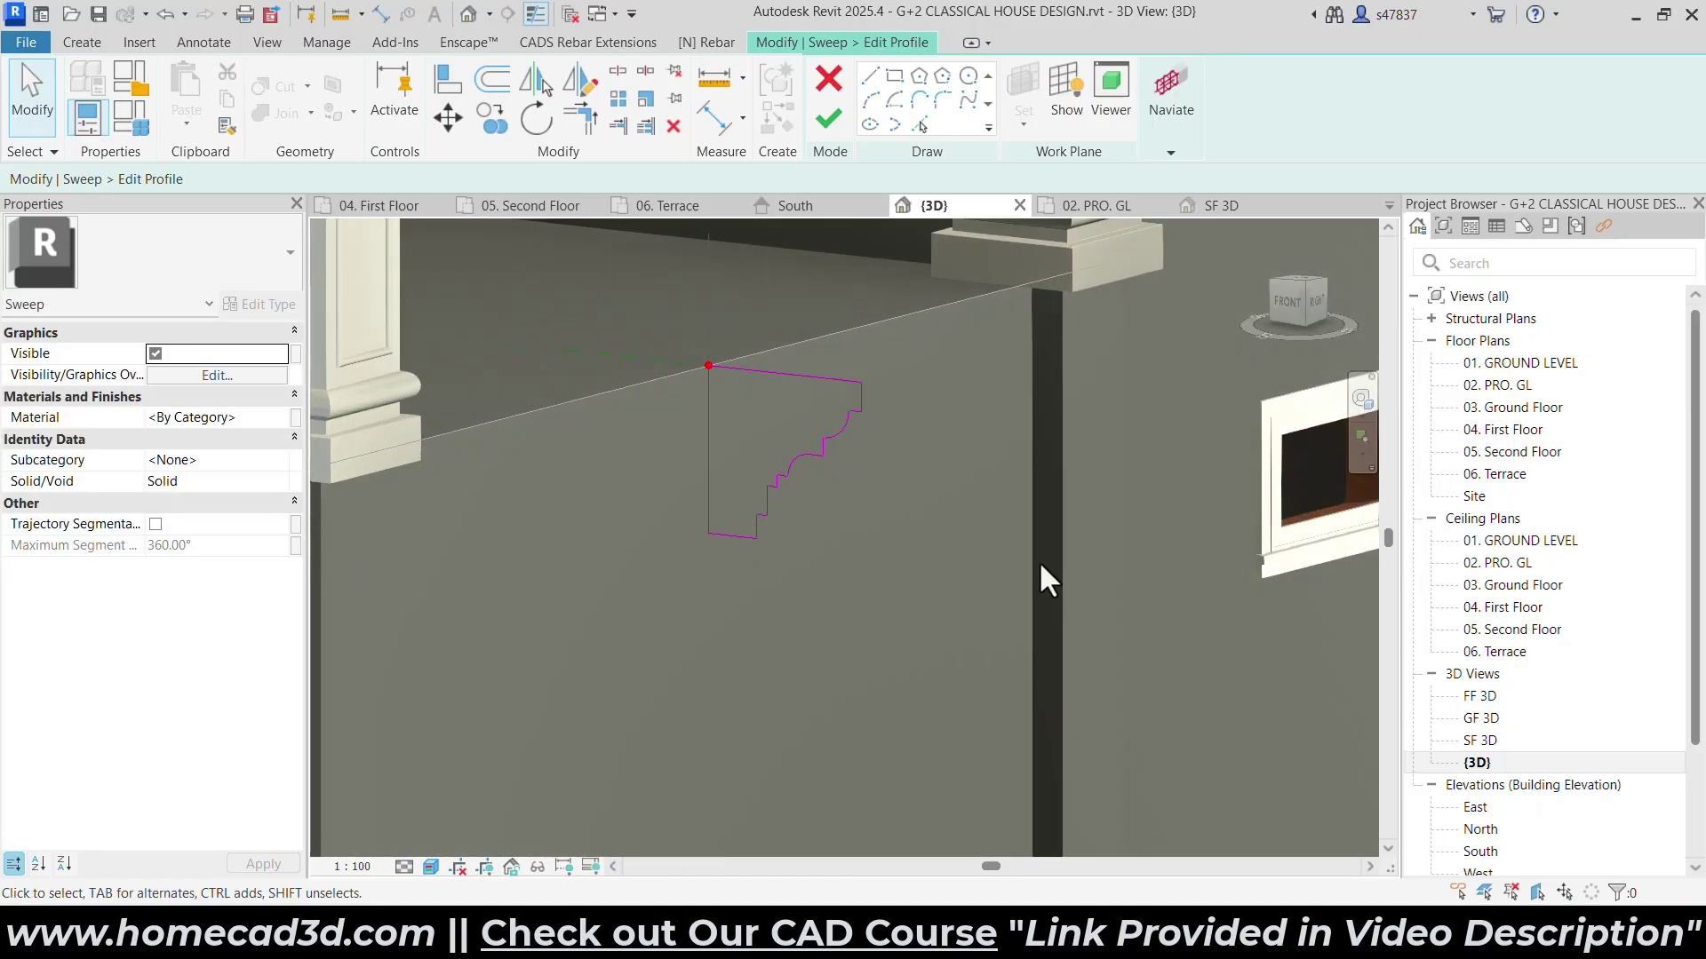
pyautogui.scroll(2, 757, 520)
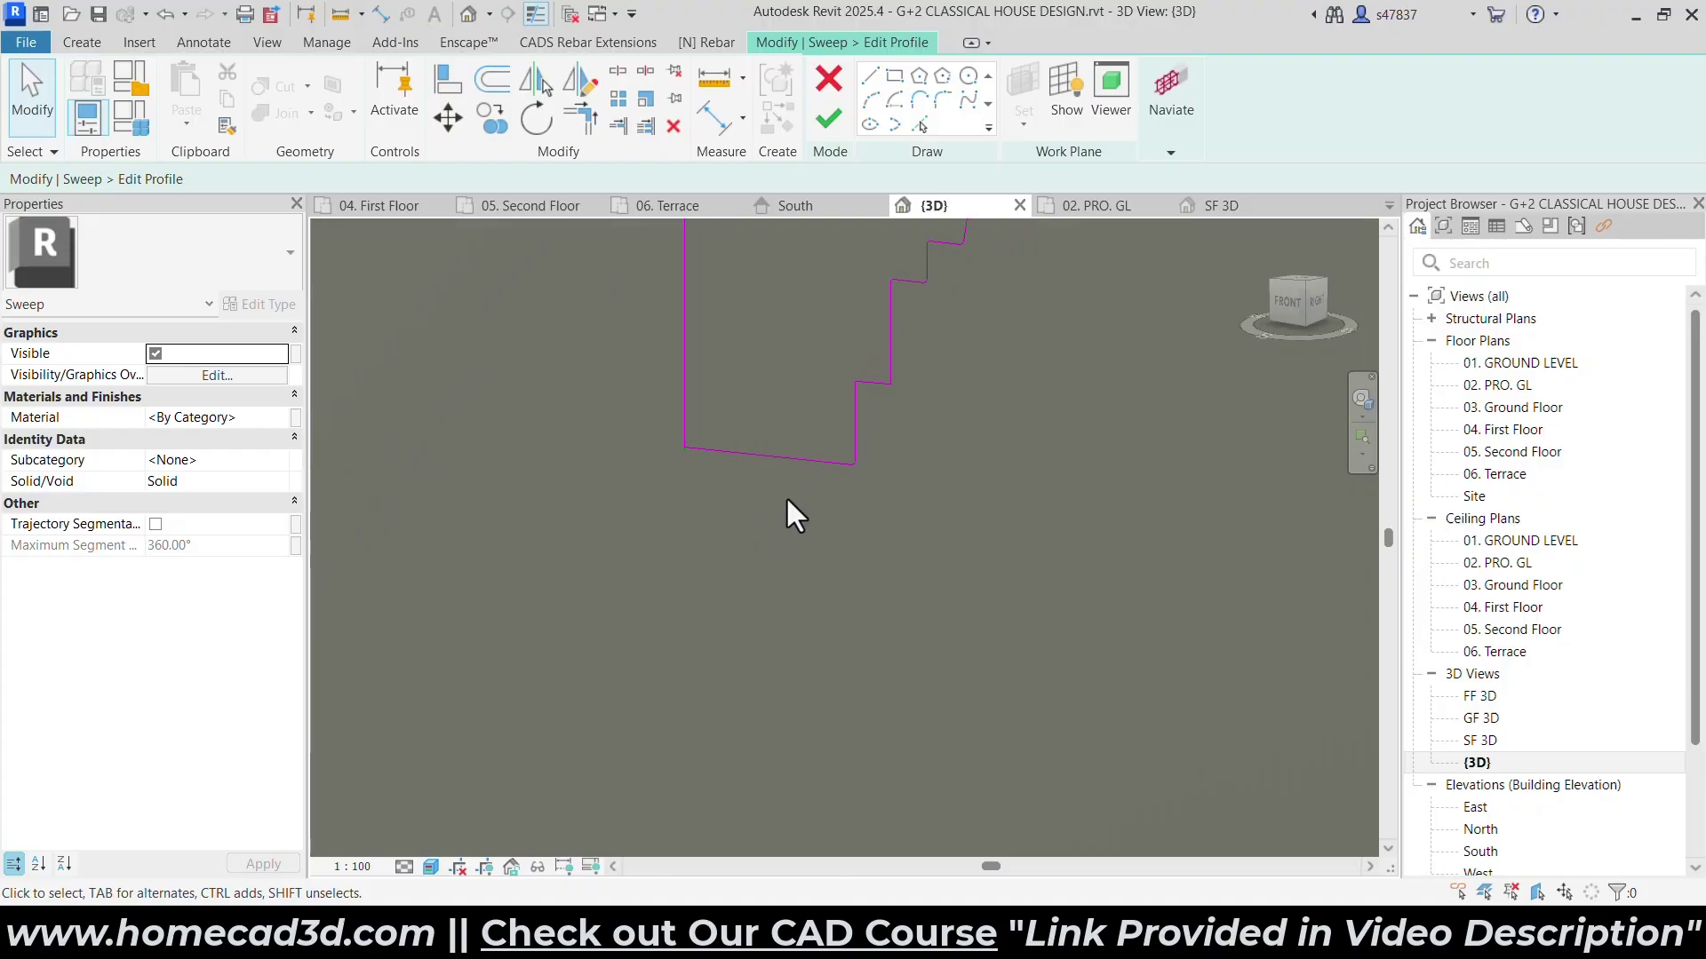
pyautogui.hotkey('alt', 'Tab')
pyautogui.hotkey('alt', 'Tab')
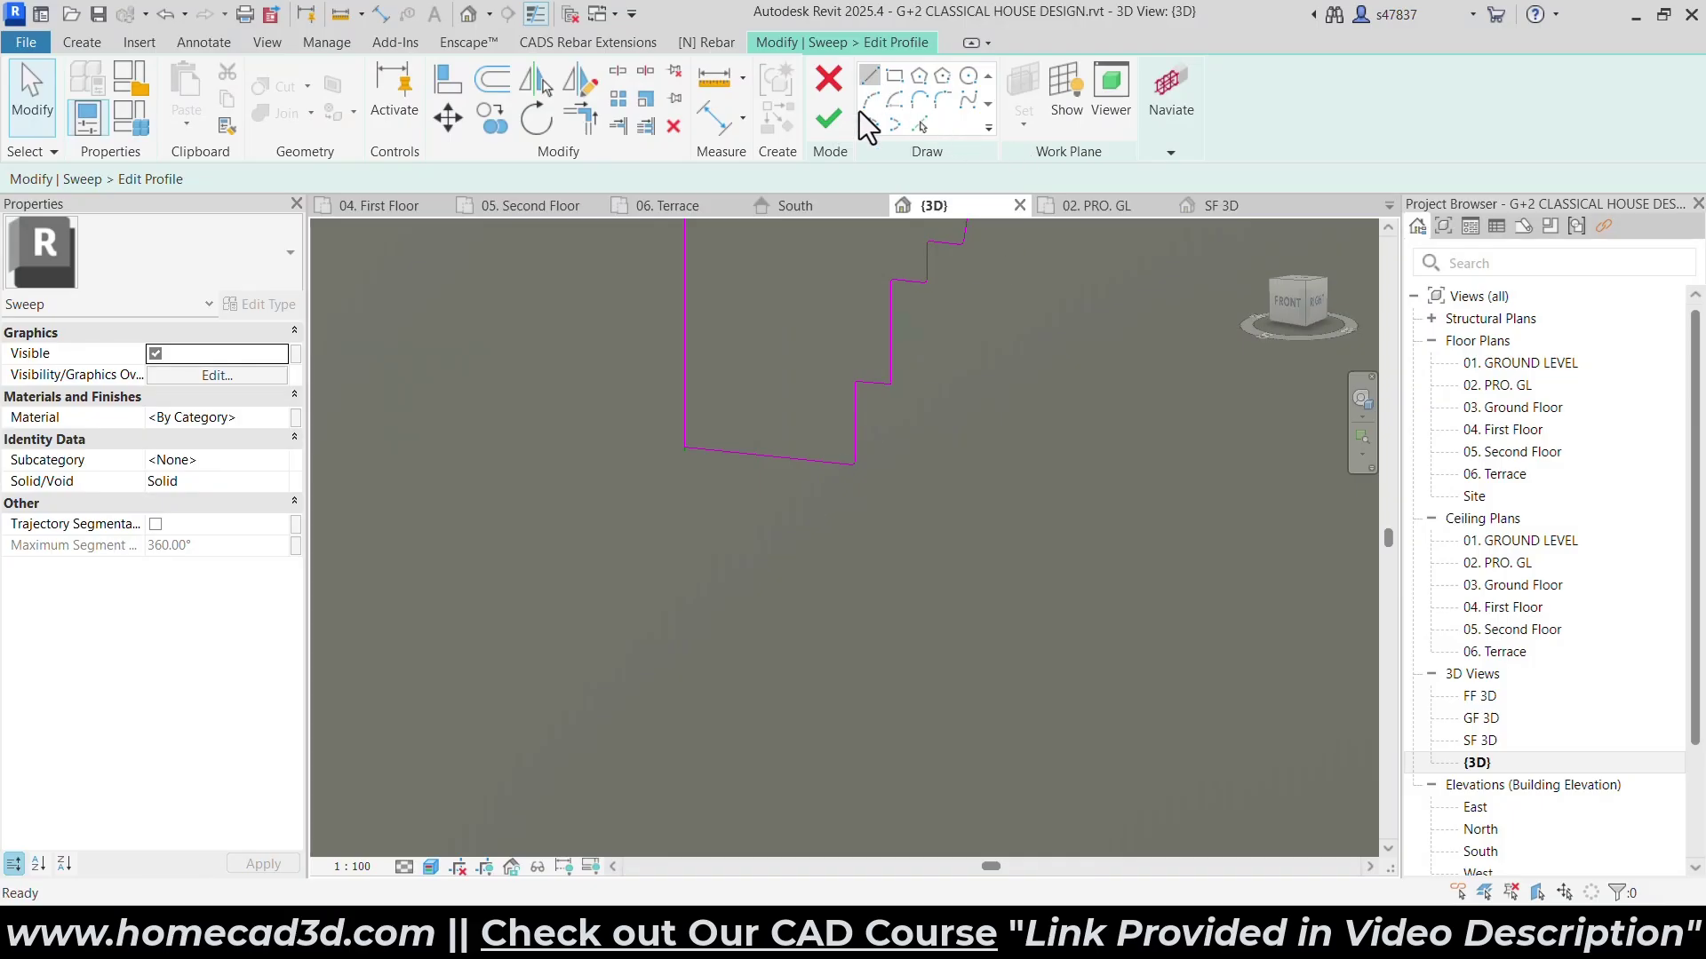
pyautogui.click(870, 78)
pyautogui.scroll(2, 675, 462)
pyautogui.click(666, 417)
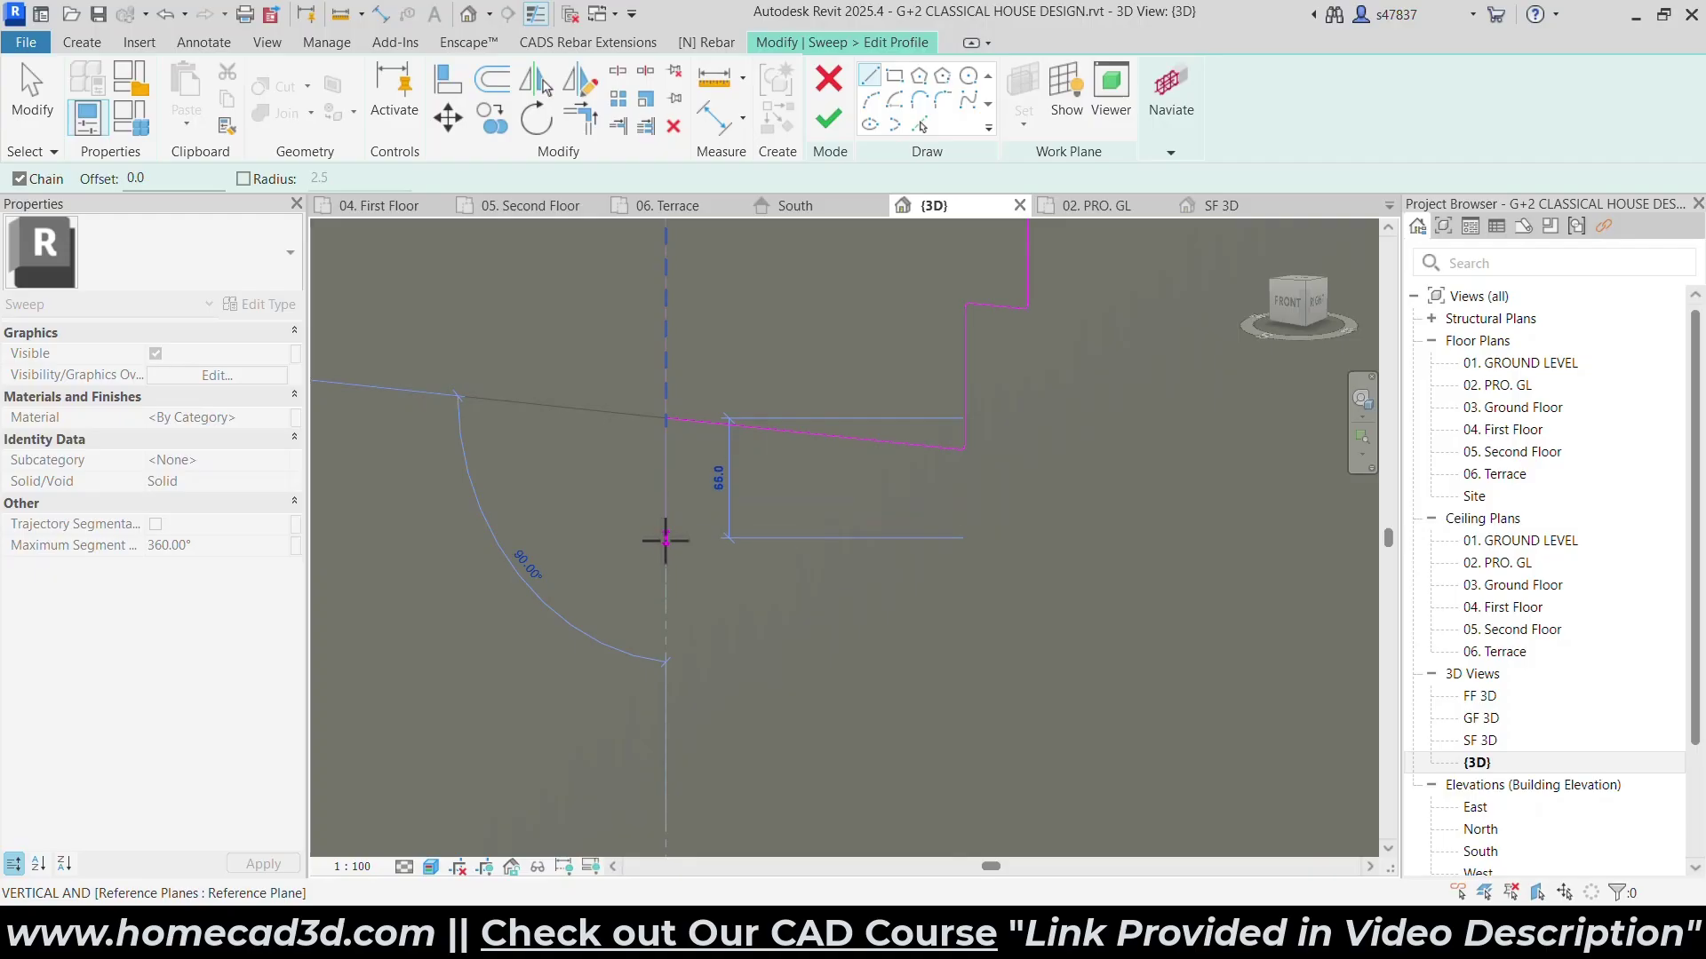
pyautogui.click(1288, 302)
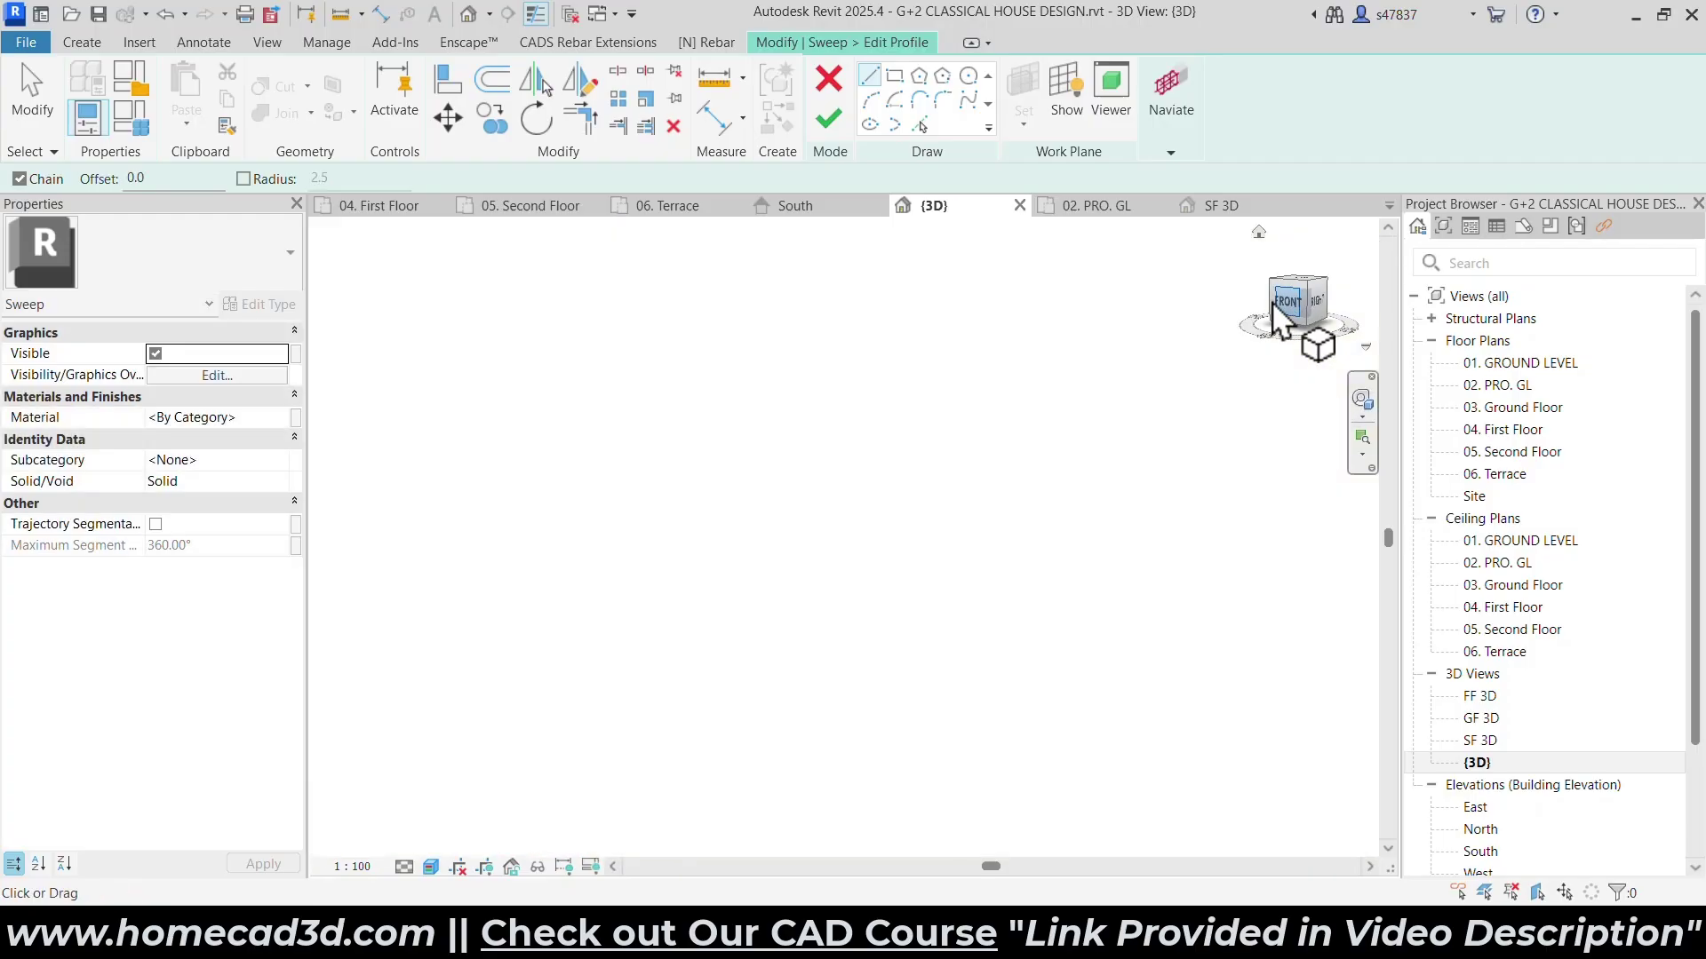
pyautogui.scroll(6, 948, 548)
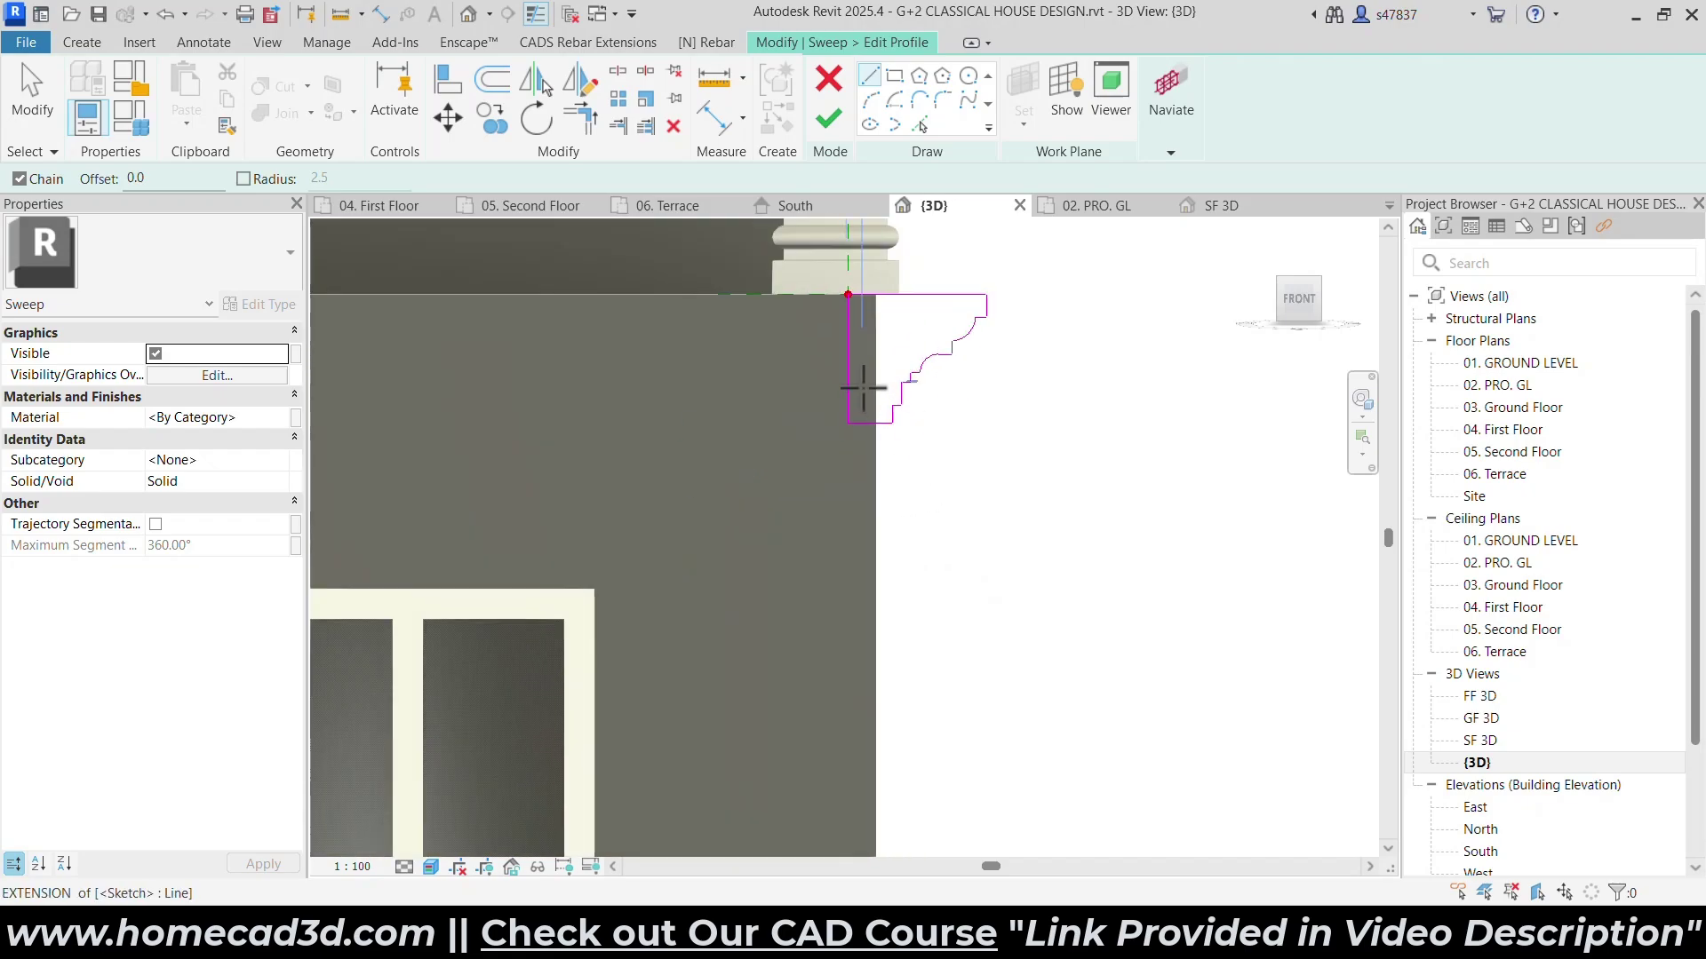
pyautogui.press('Escape')
pyautogui.press('Escape')
# Measure the vertical distance between the profile's bottom and top edges.
pyautogui.click(856, 598)
pyautogui.scroll(-2, 856, 594)
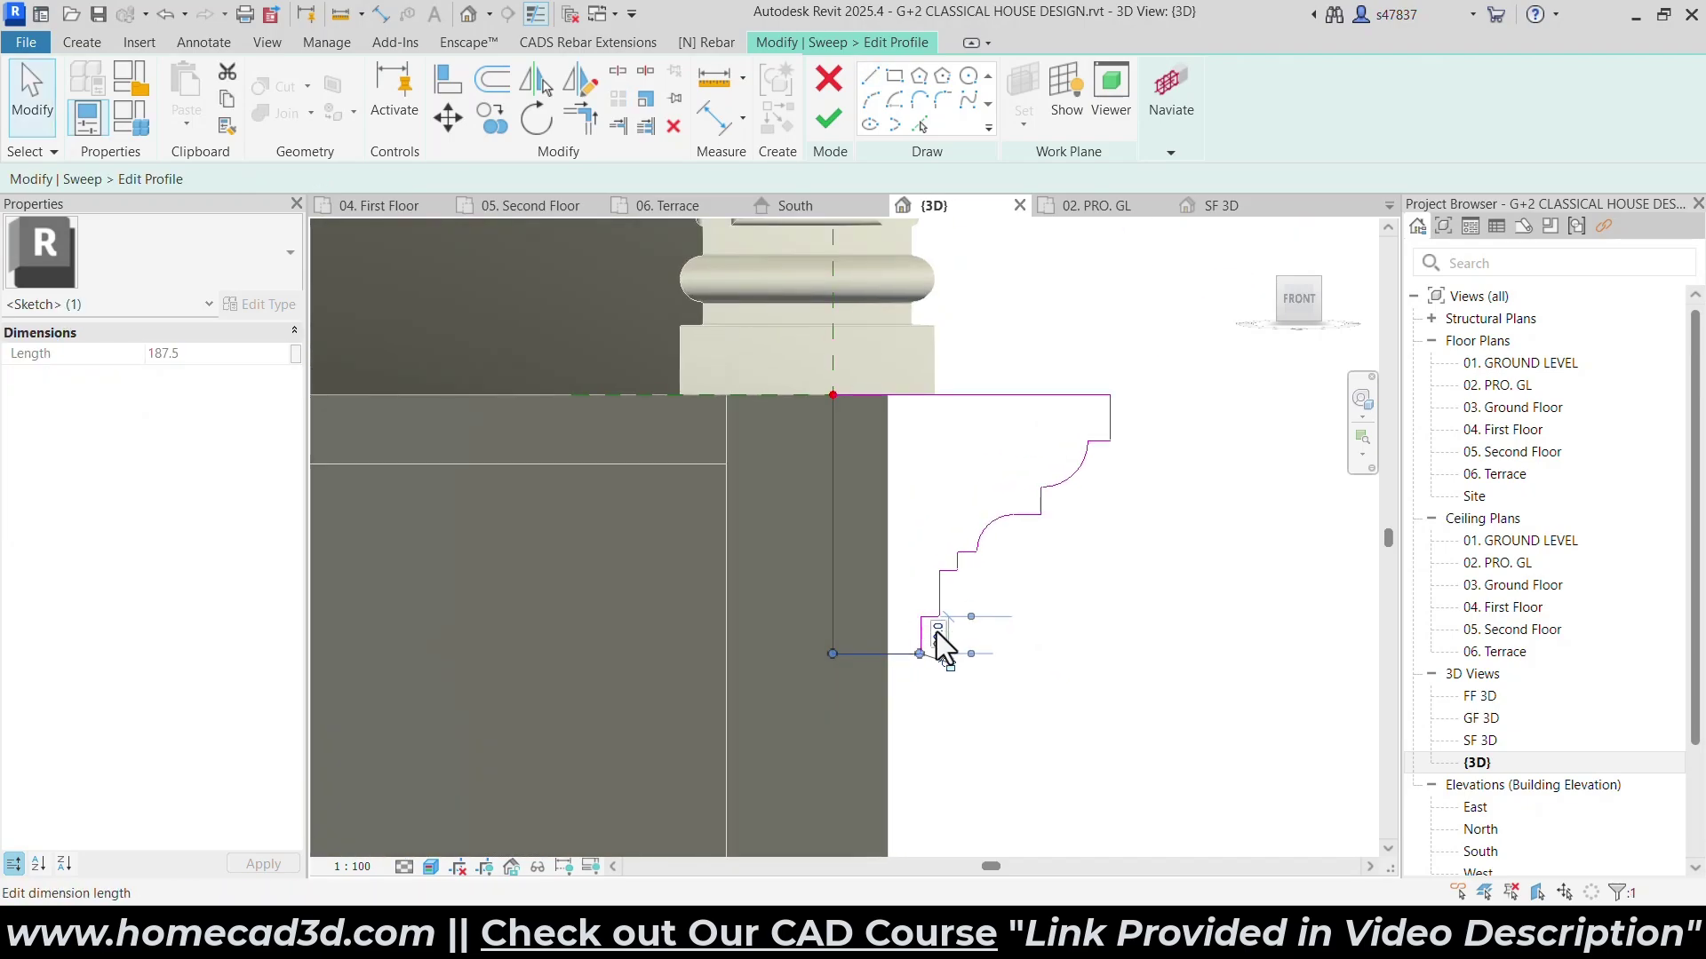
pyautogui.click(912, 403)
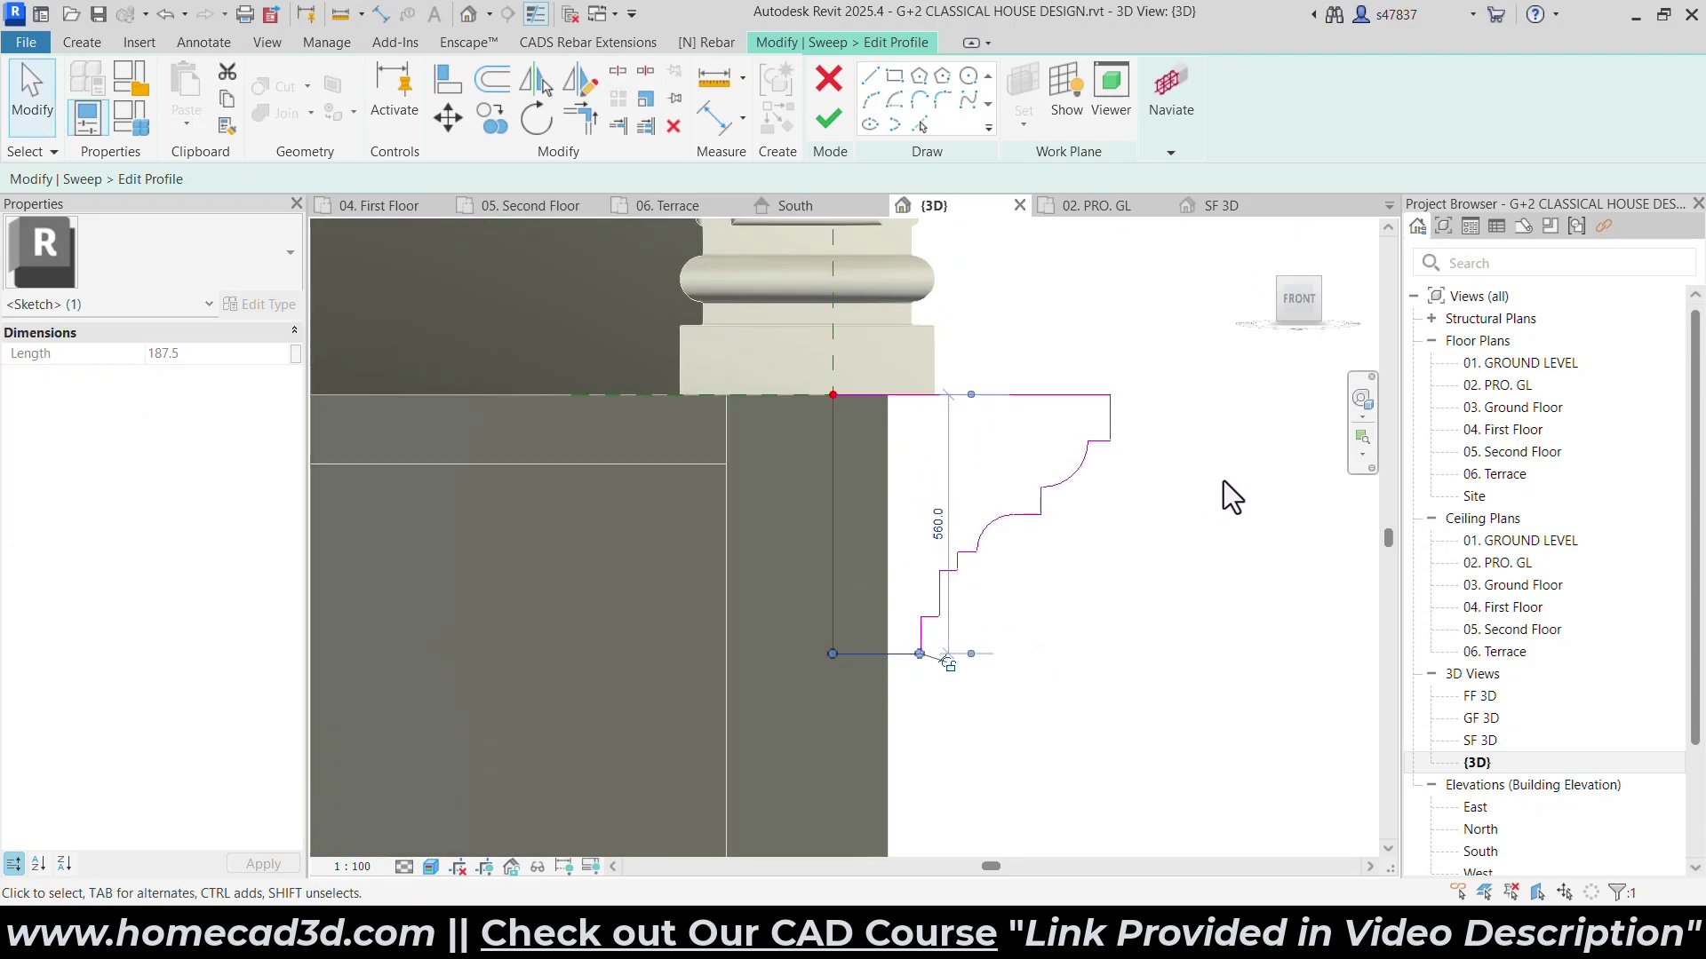
# Extend the profile downward with an 80 mm drop along the wall face, a 60 mm inward step and another 80 mm drop, removing the dividing line.
pyautogui.click(870, 91)
pyautogui.scroll(2, 841, 726)
pyautogui.click(825, 596)
pyautogui.click(921, 596)
pyautogui.click(921, 660)
pyautogui.click(872, 661)
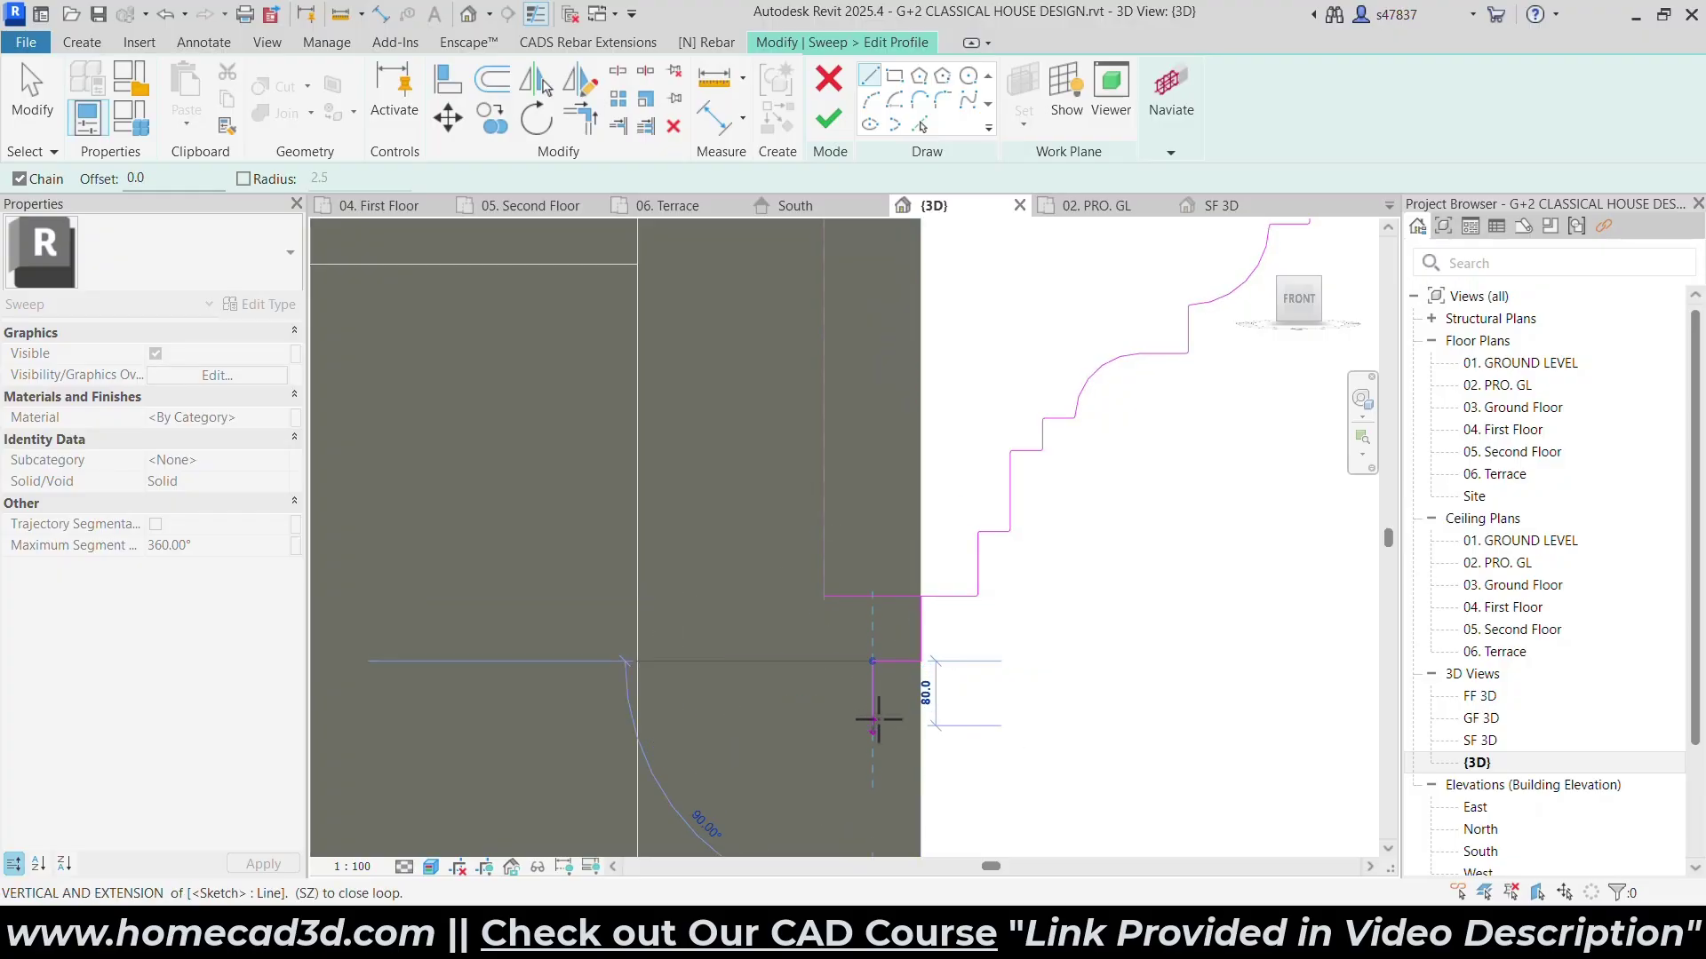
pyautogui.click(872, 726)
pyautogui.click(824, 726)
pyautogui.click(825, 596)
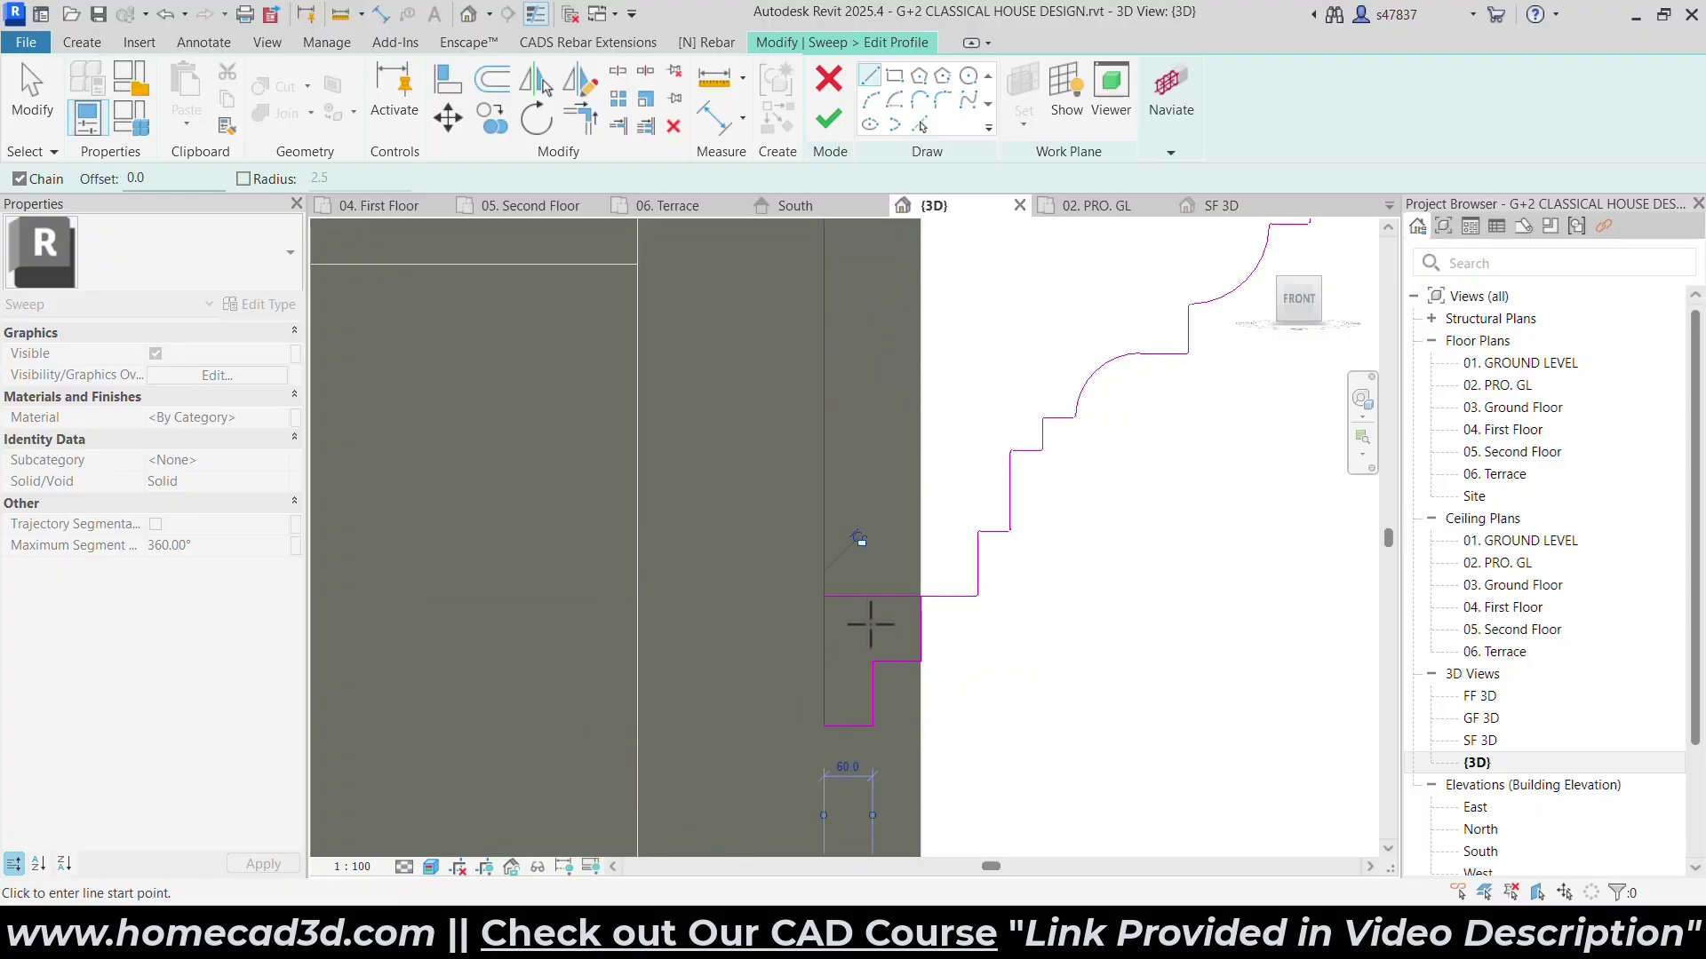
pyautogui.press('Escape')
pyautogui.scroll(3, 967, 704)
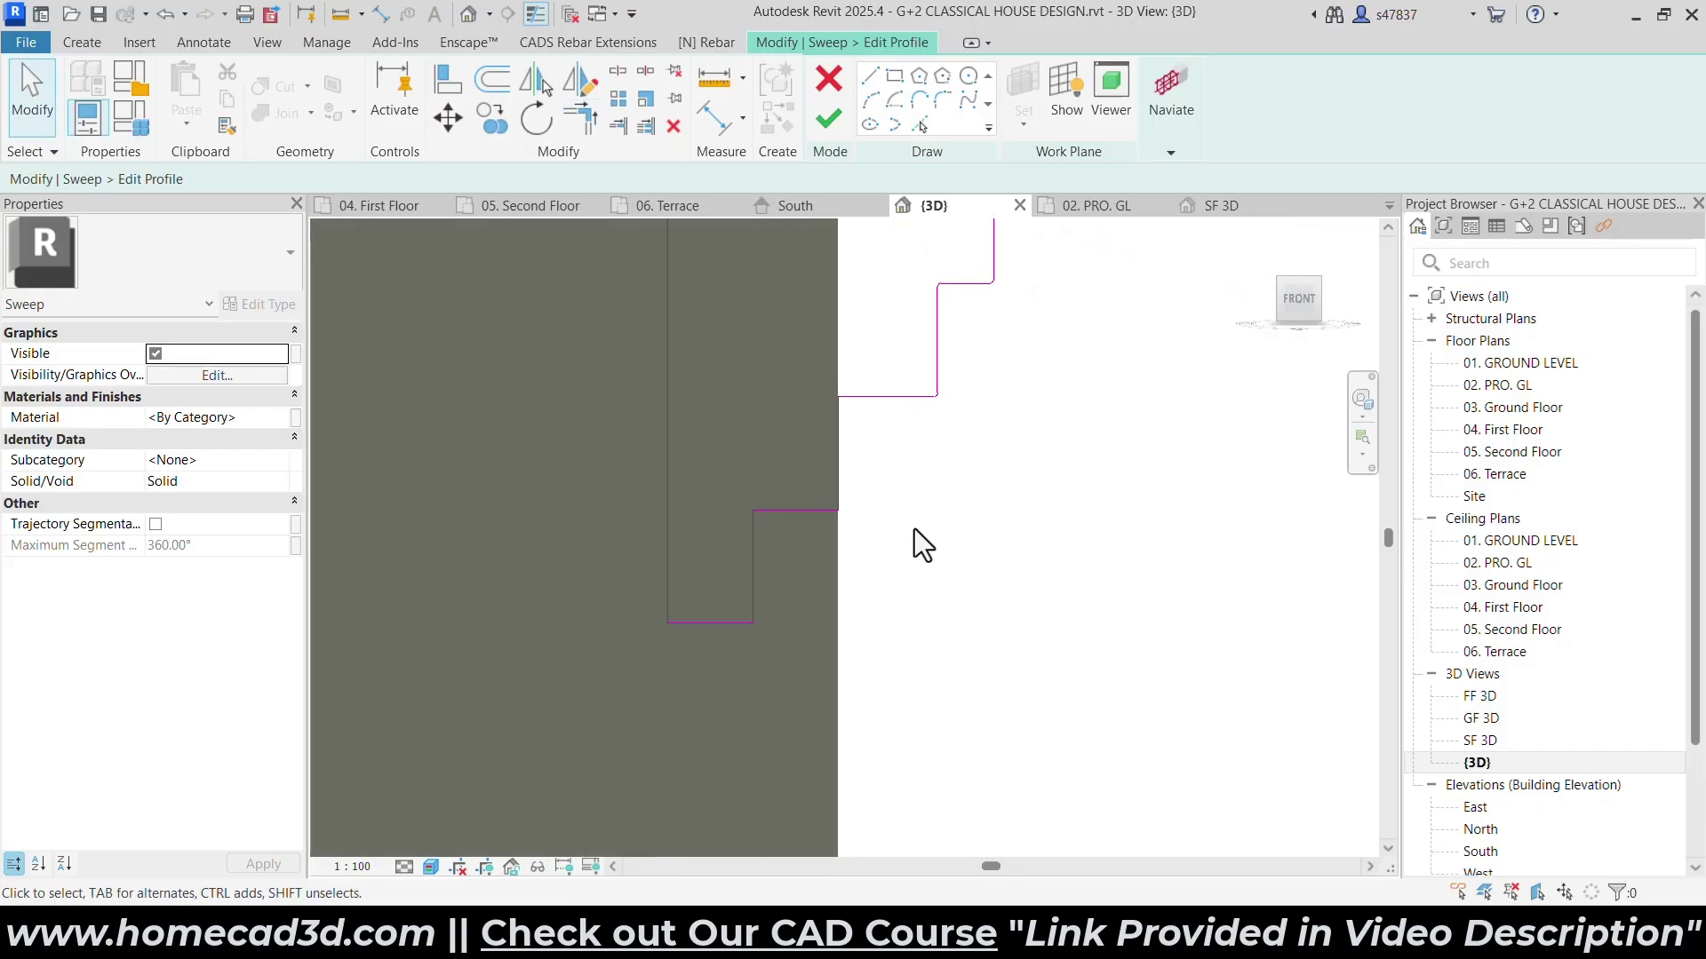
# Display the view as wireframe and fillet the extension's upper corner at the wall face with a 2.5 mm radius.
pyautogui.click(431, 868)
pyautogui.click(461, 754)
pyautogui.moveTo(833, 556); pyautogui.dragTo(847, 623, button='middle')
pyautogui.click(943, 102)
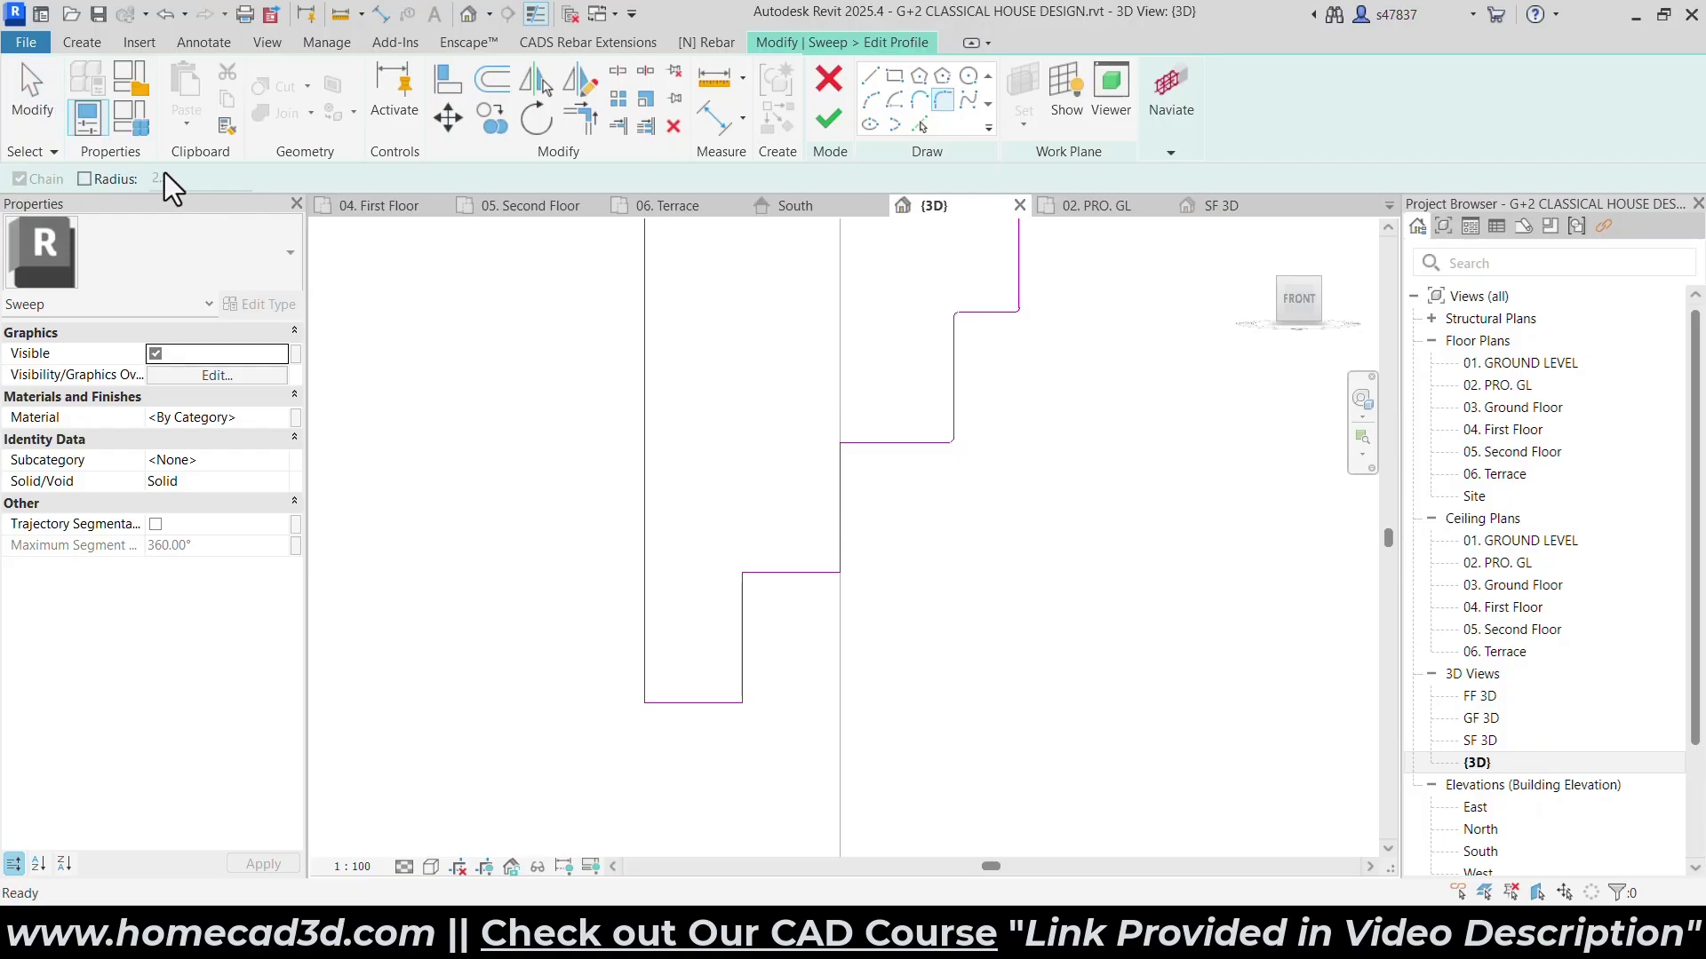
pyautogui.click(851, 445)
pyautogui.click(840, 471)
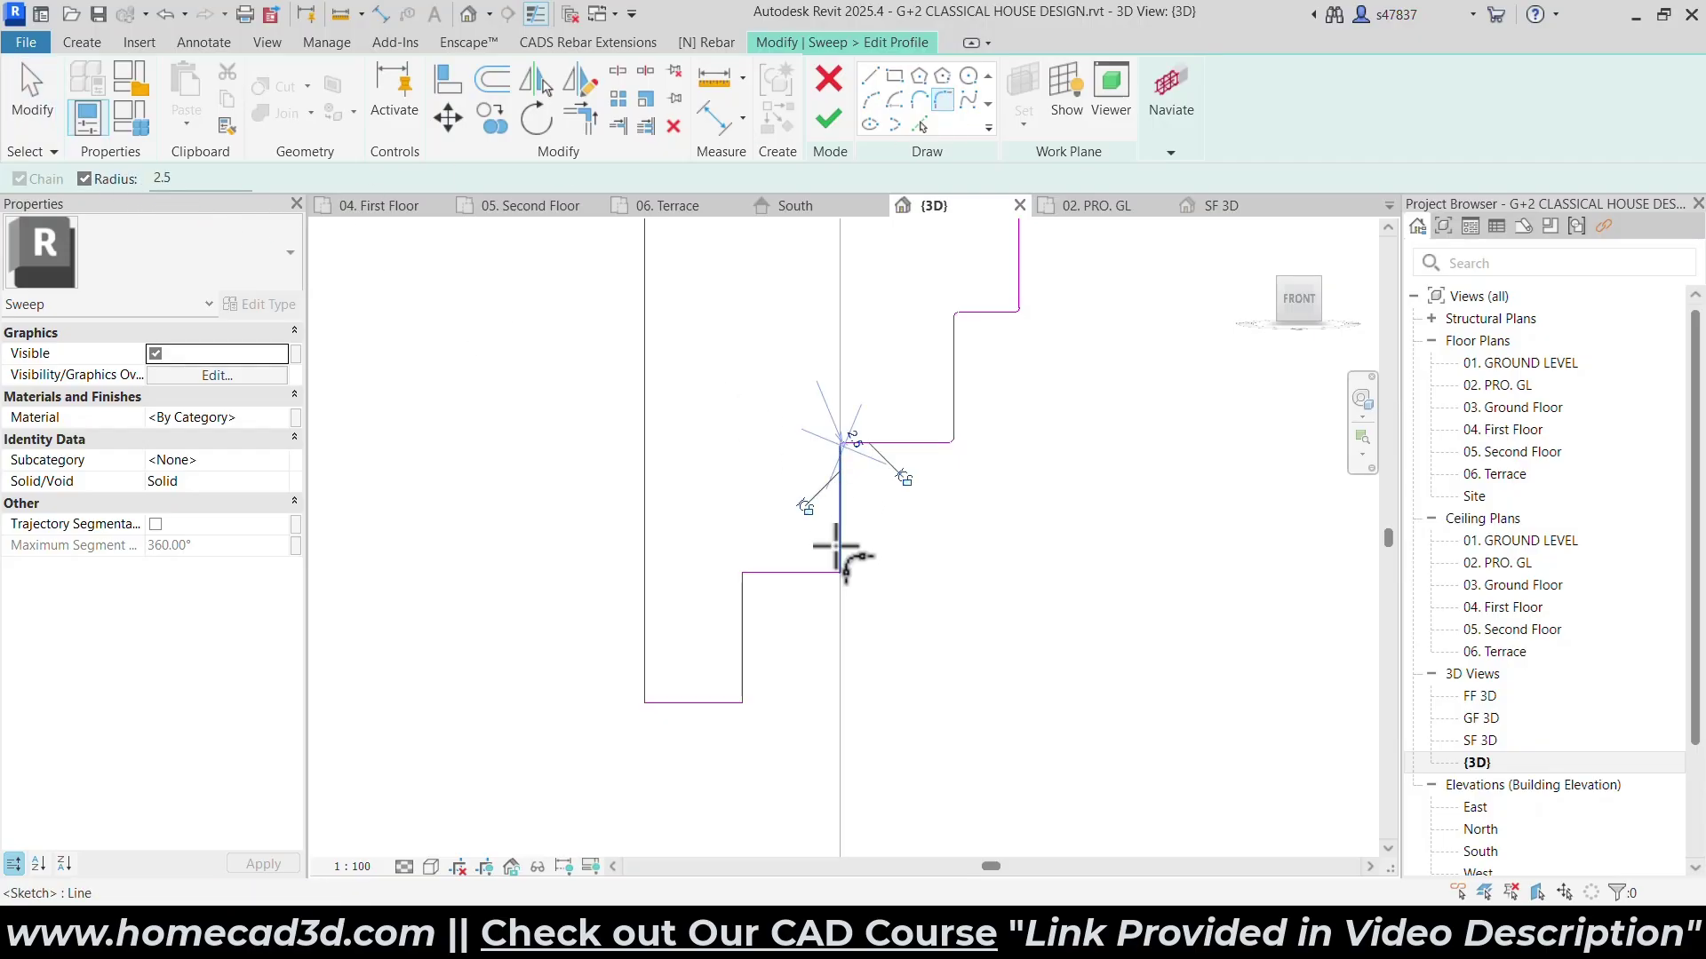
# Replace the extension's inner step lines with a concave arc from the wall face corner to the bottom edge's outer end.
pyautogui.click(870, 100)
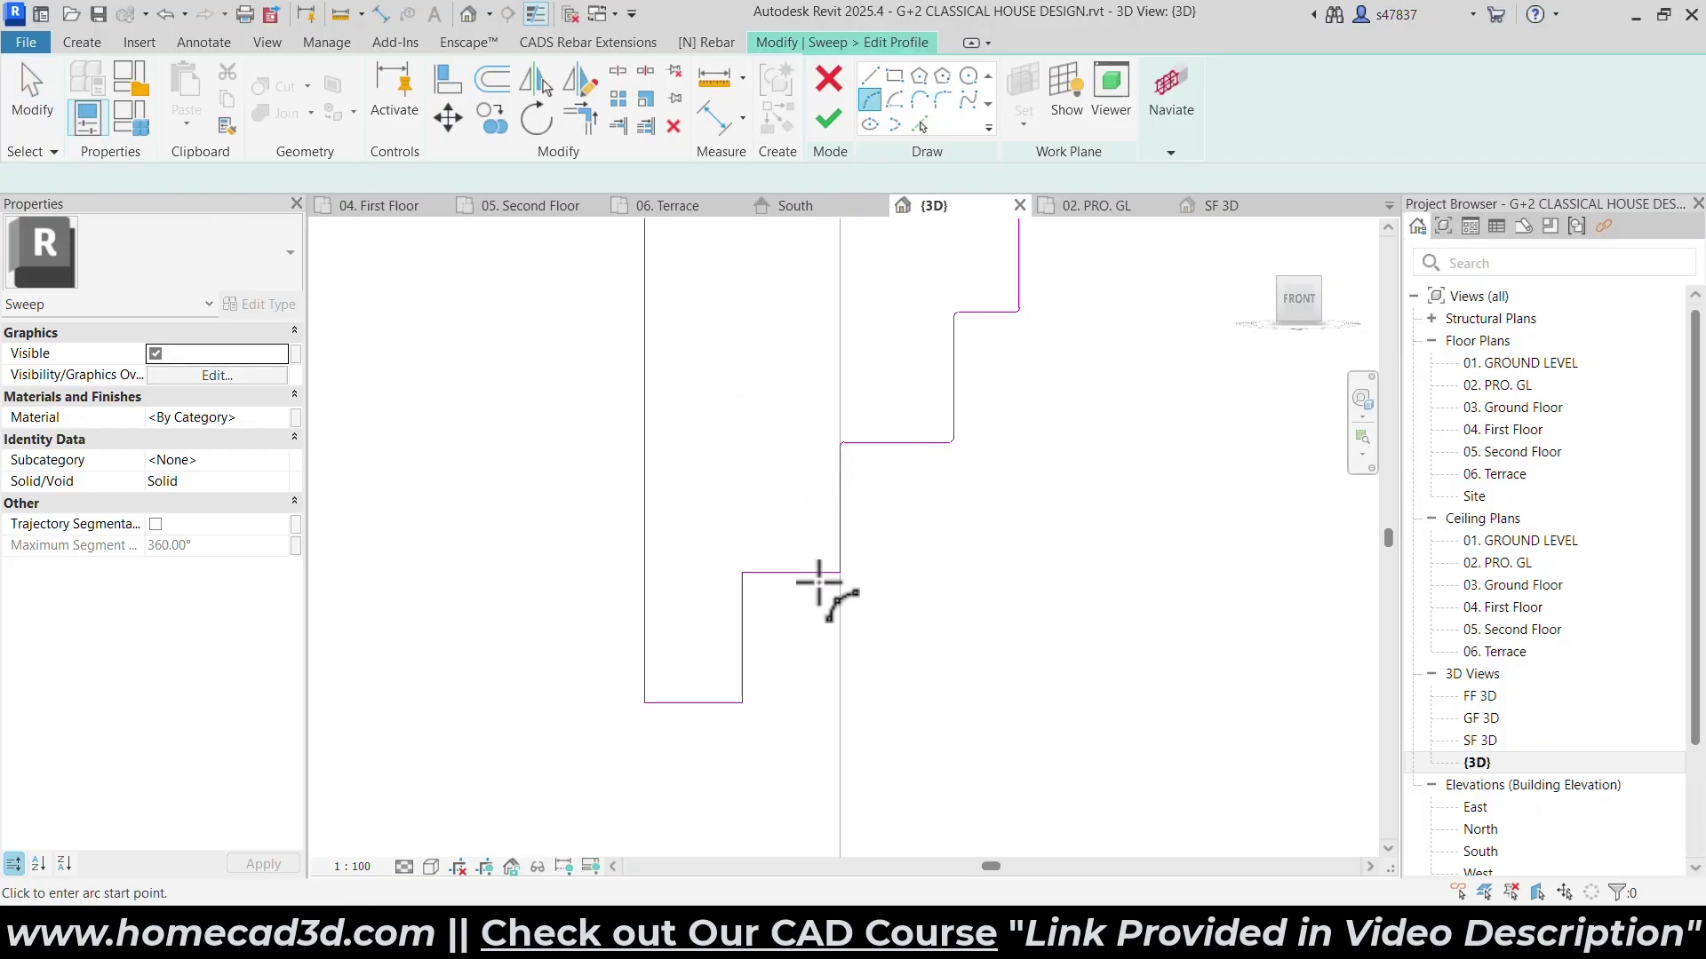
pyautogui.click(840, 574)
pyautogui.click(743, 702)
pyautogui.click(769, 638)
pyautogui.press('Escape')
pyautogui.press('Escape')
pyautogui.moveTo(765, 585); pyautogui.dragTo(694, 541)
pyautogui.press('Delete')
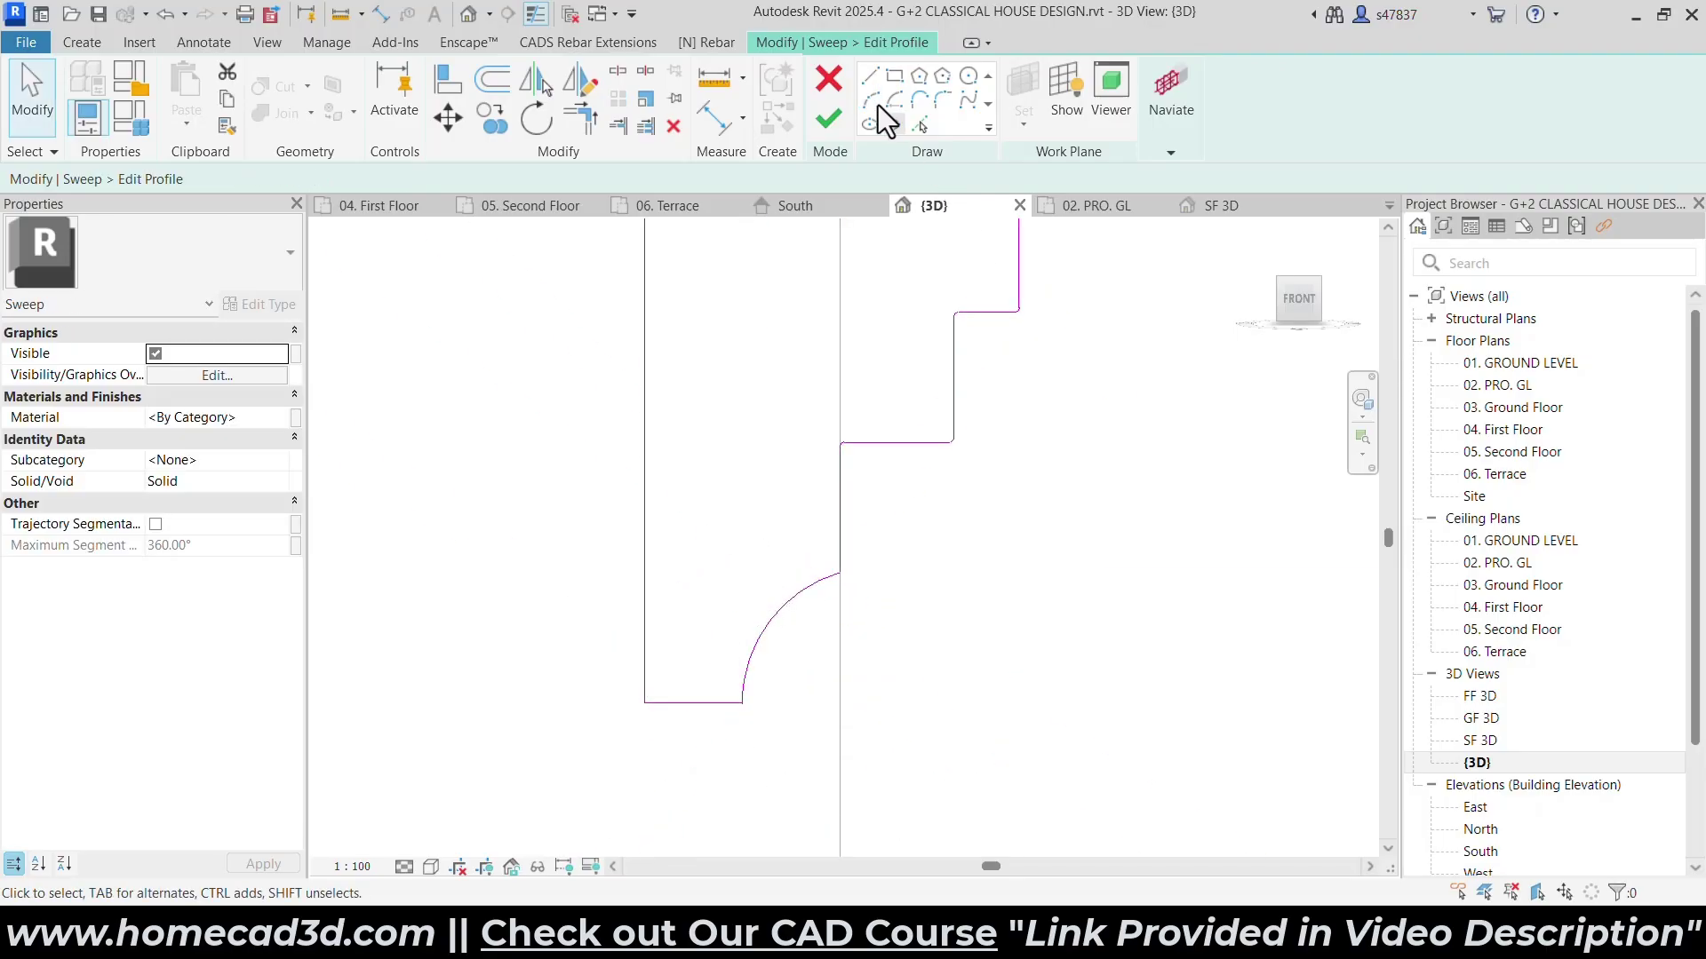
# Fillet the corner between the new arc and the profile's bottom edge with a 2.5 mm radius.
pyautogui.click(945, 103)
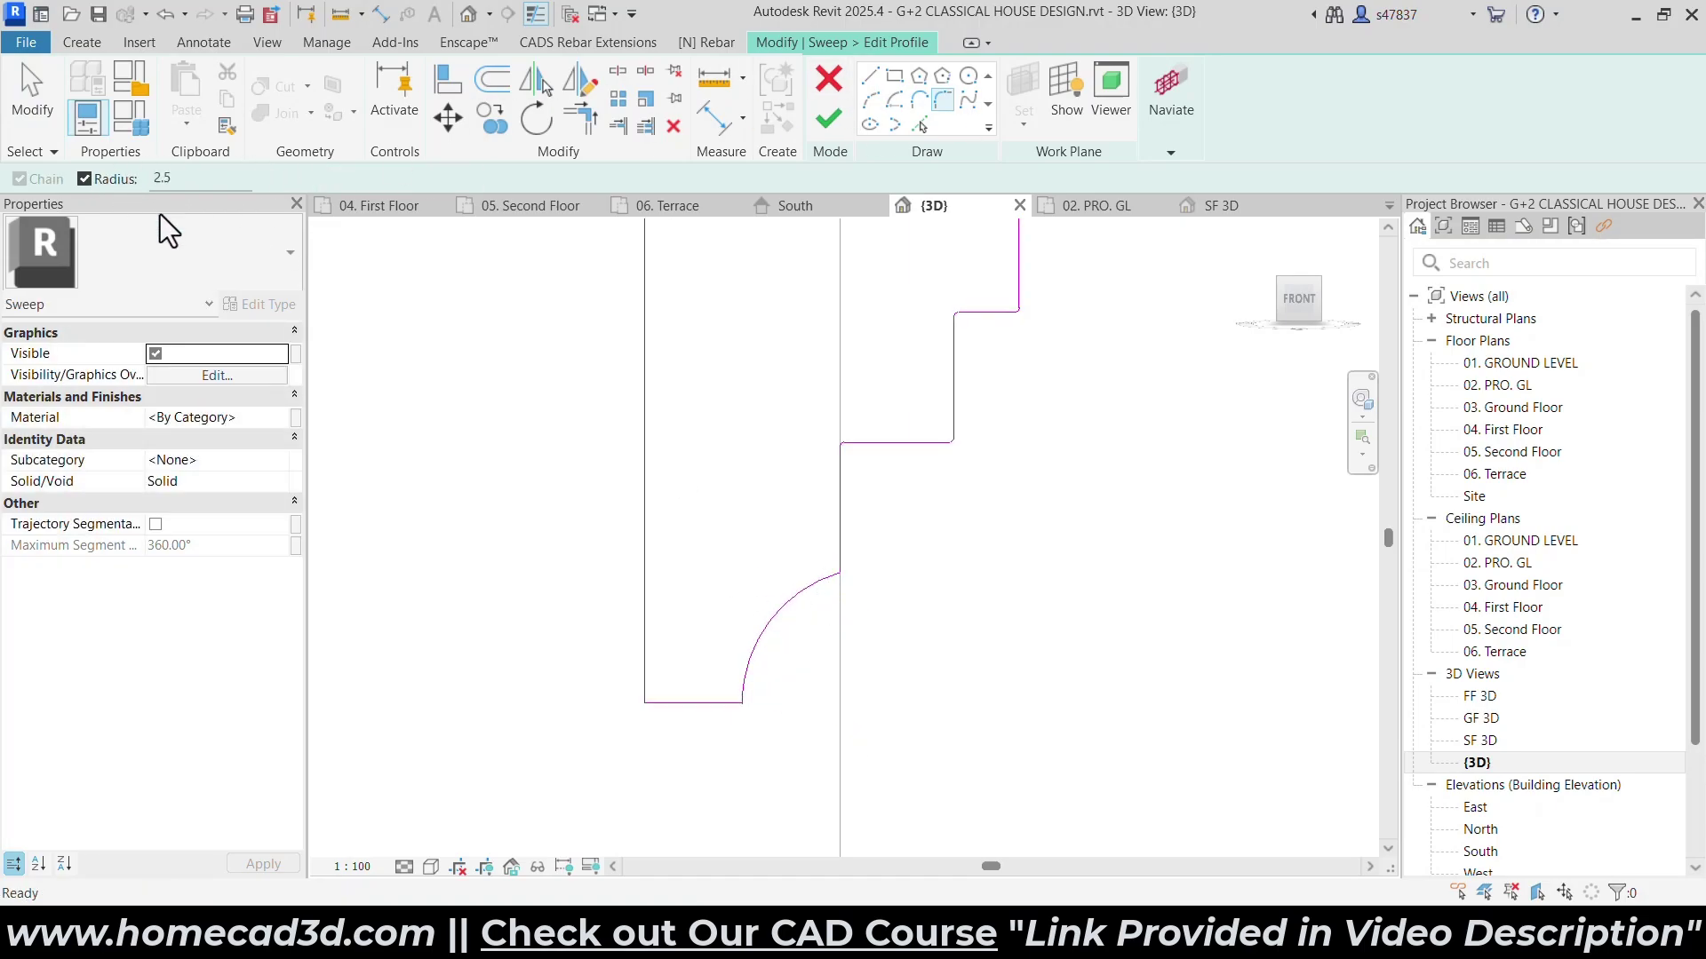
pyautogui.click(826, 582)
pyautogui.click(727, 709)
pyautogui.press('Escape')
pyautogui.press('Escape')
# Switch the view from wireframe back to a rendered display style and show the profile on the building's corner.
pyautogui.scroll(-5, 675, 623)
pyautogui.scroll(5, 891, 587)
pyautogui.scroll(-5, 739, 542)
pyautogui.click(435, 858)
pyautogui.click(450, 822)
pyautogui.keyDown('shift'); pyautogui.moveTo(1041, 526); pyautogui.dragTo(968, 616); pyautogui.keyUp('shift')
pyautogui.keyDown('shift'); pyautogui.moveTo(1041, 526); pyautogui.dragTo(964, 620, button='middle'); pyautogui.keyUp('shift')
pyautogui.click(439, 860)
pyautogui.click(444, 846)
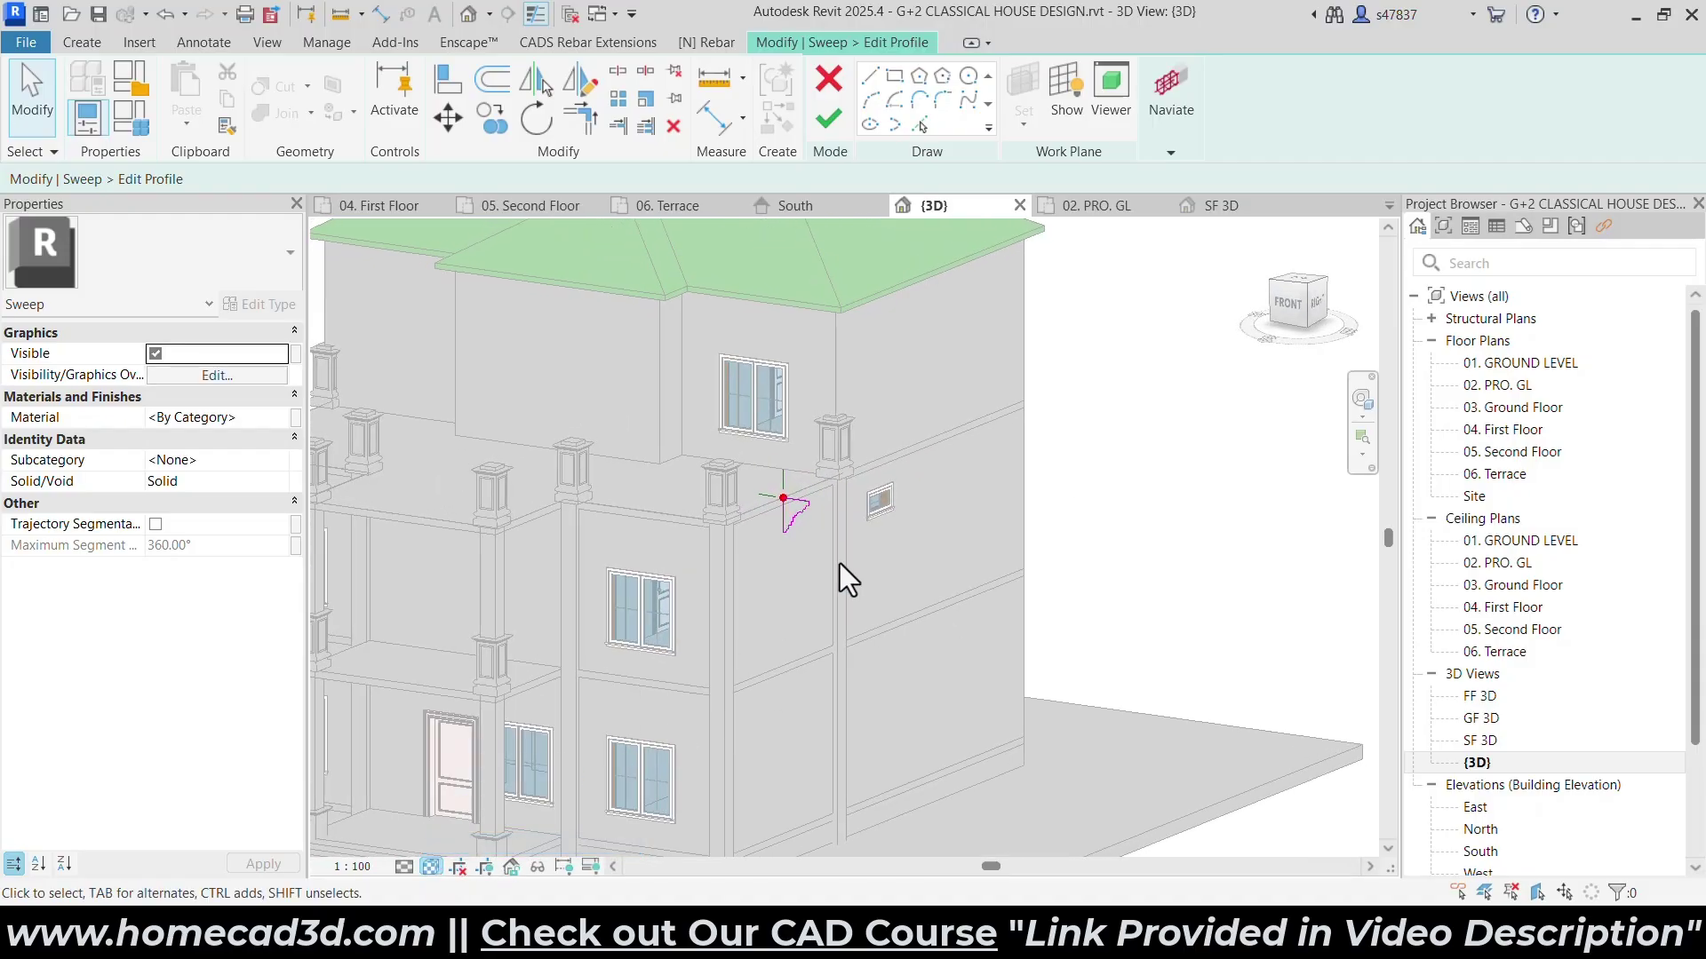
pyautogui.moveTo(792, 556); pyautogui.dragTo(1025, 533, button='middle')
pyautogui.scroll(2, 966, 509)
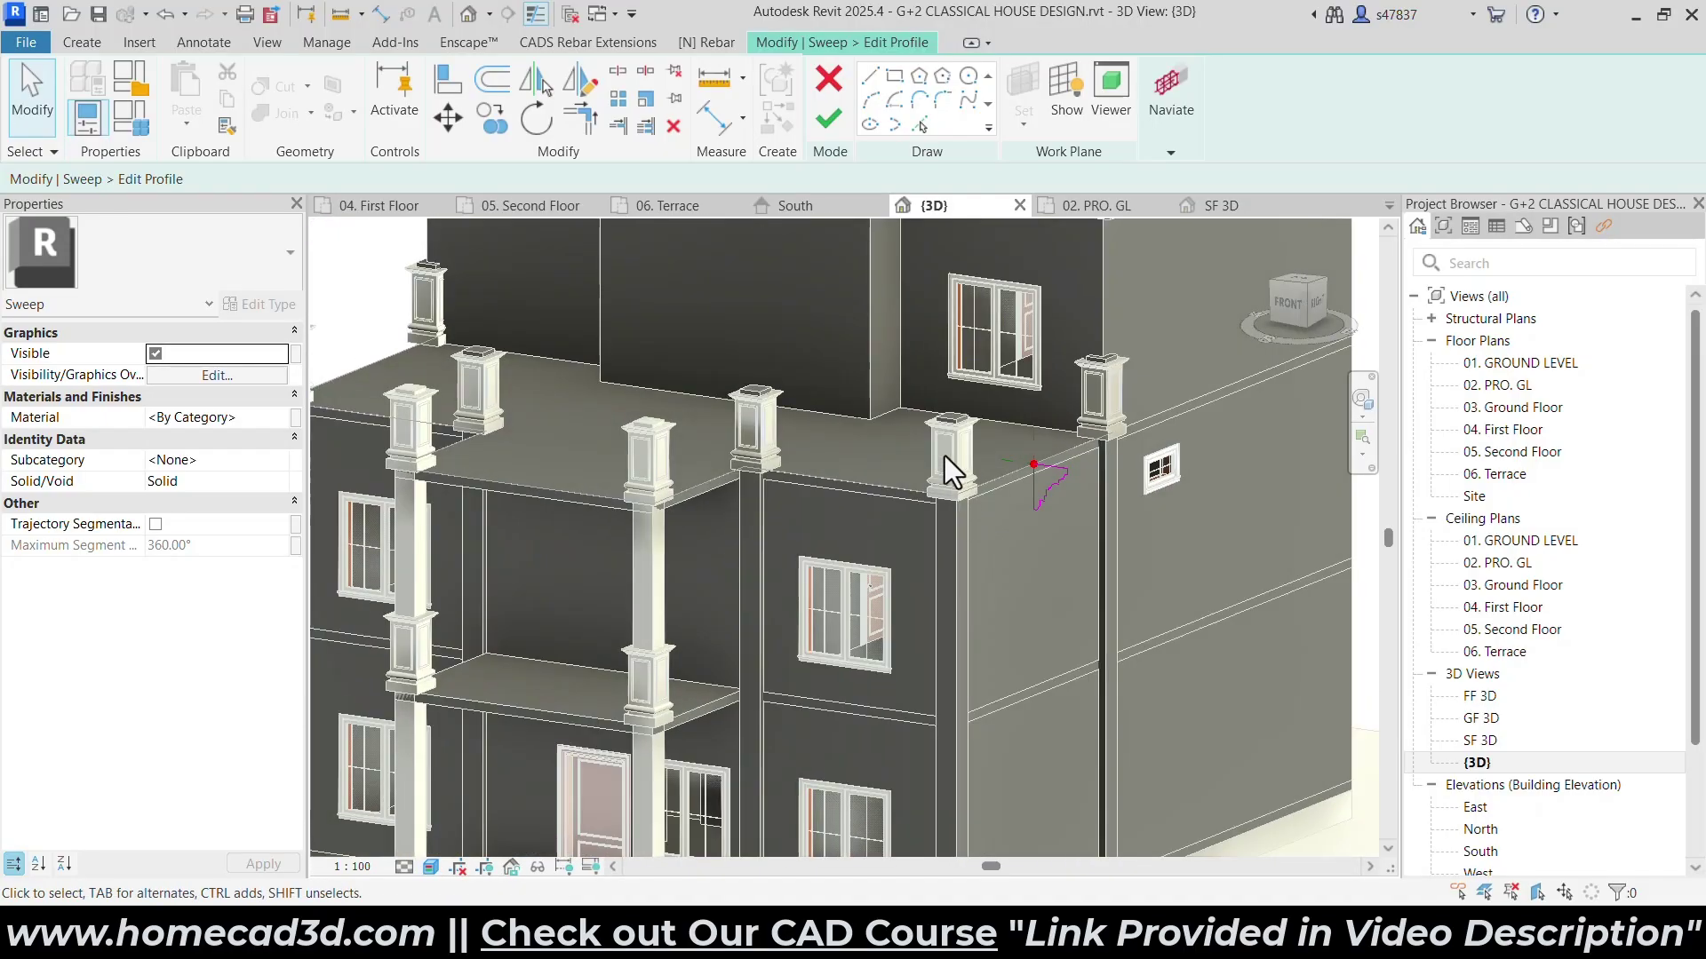
# Finish the profile sketch and complete the cornice sweep around the terrace slab.
pyautogui.click(822, 128)
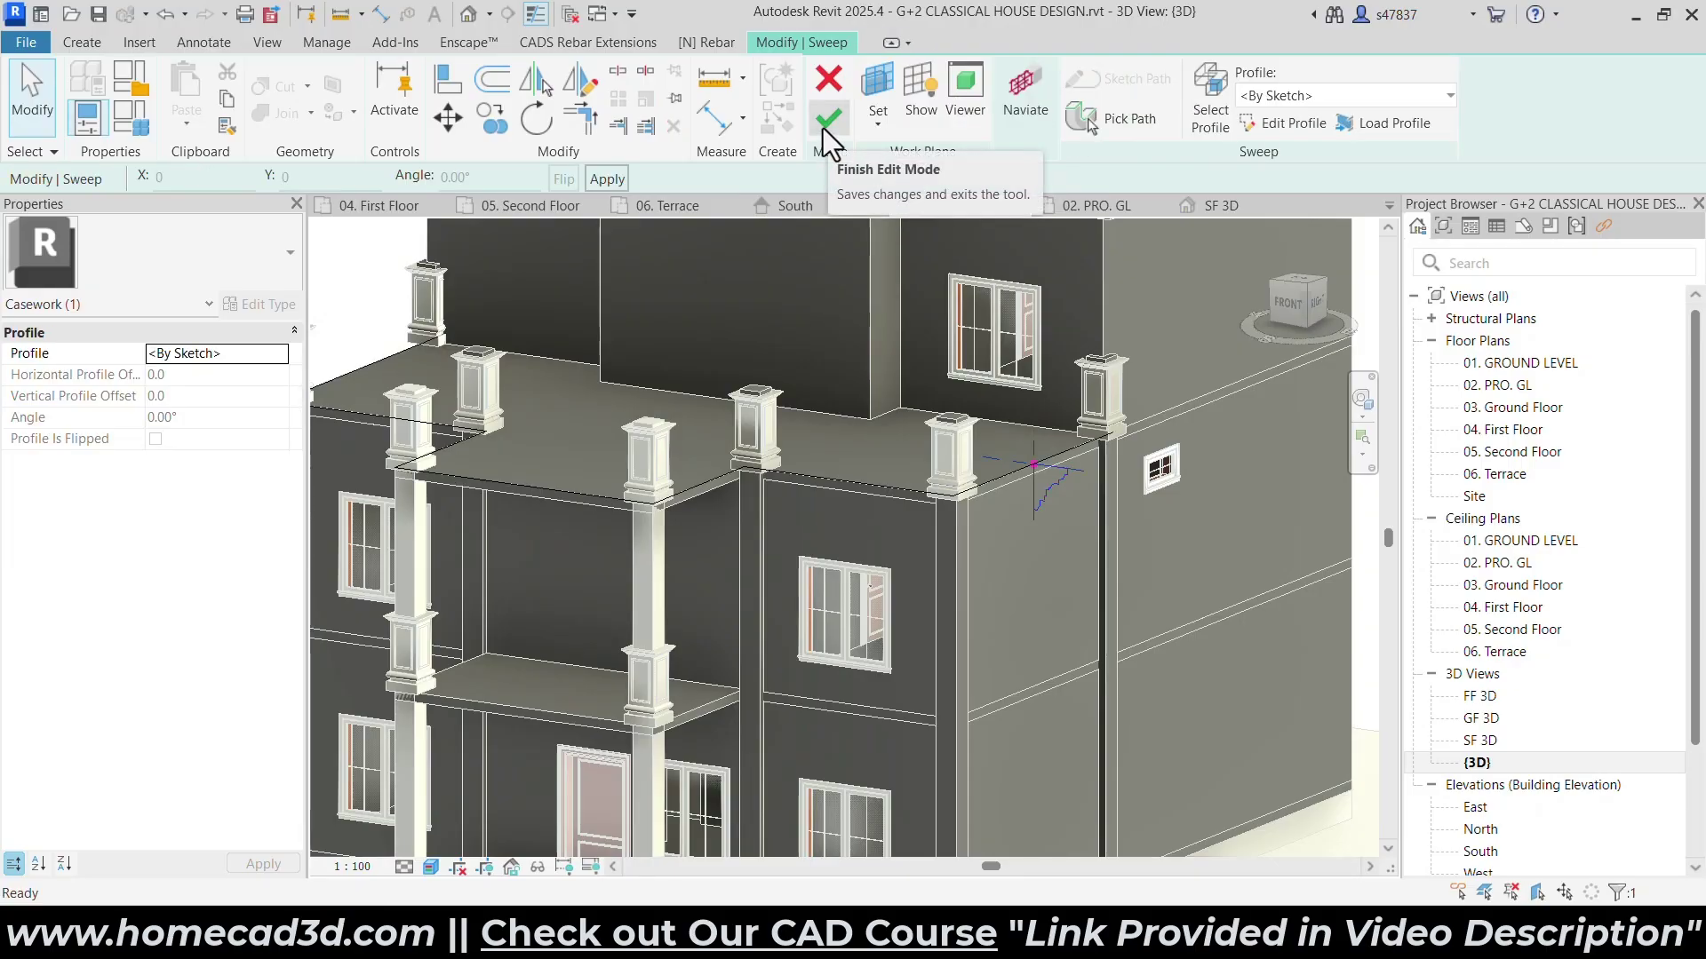
pyautogui.click(822, 127)
pyautogui.keyDown('shift'); pyautogui.moveTo(1089, 648); pyautogui.dragTo(1191, 563, button='middle'); pyautogui.keyUp('shift')
pyautogui.click(1108, 538)
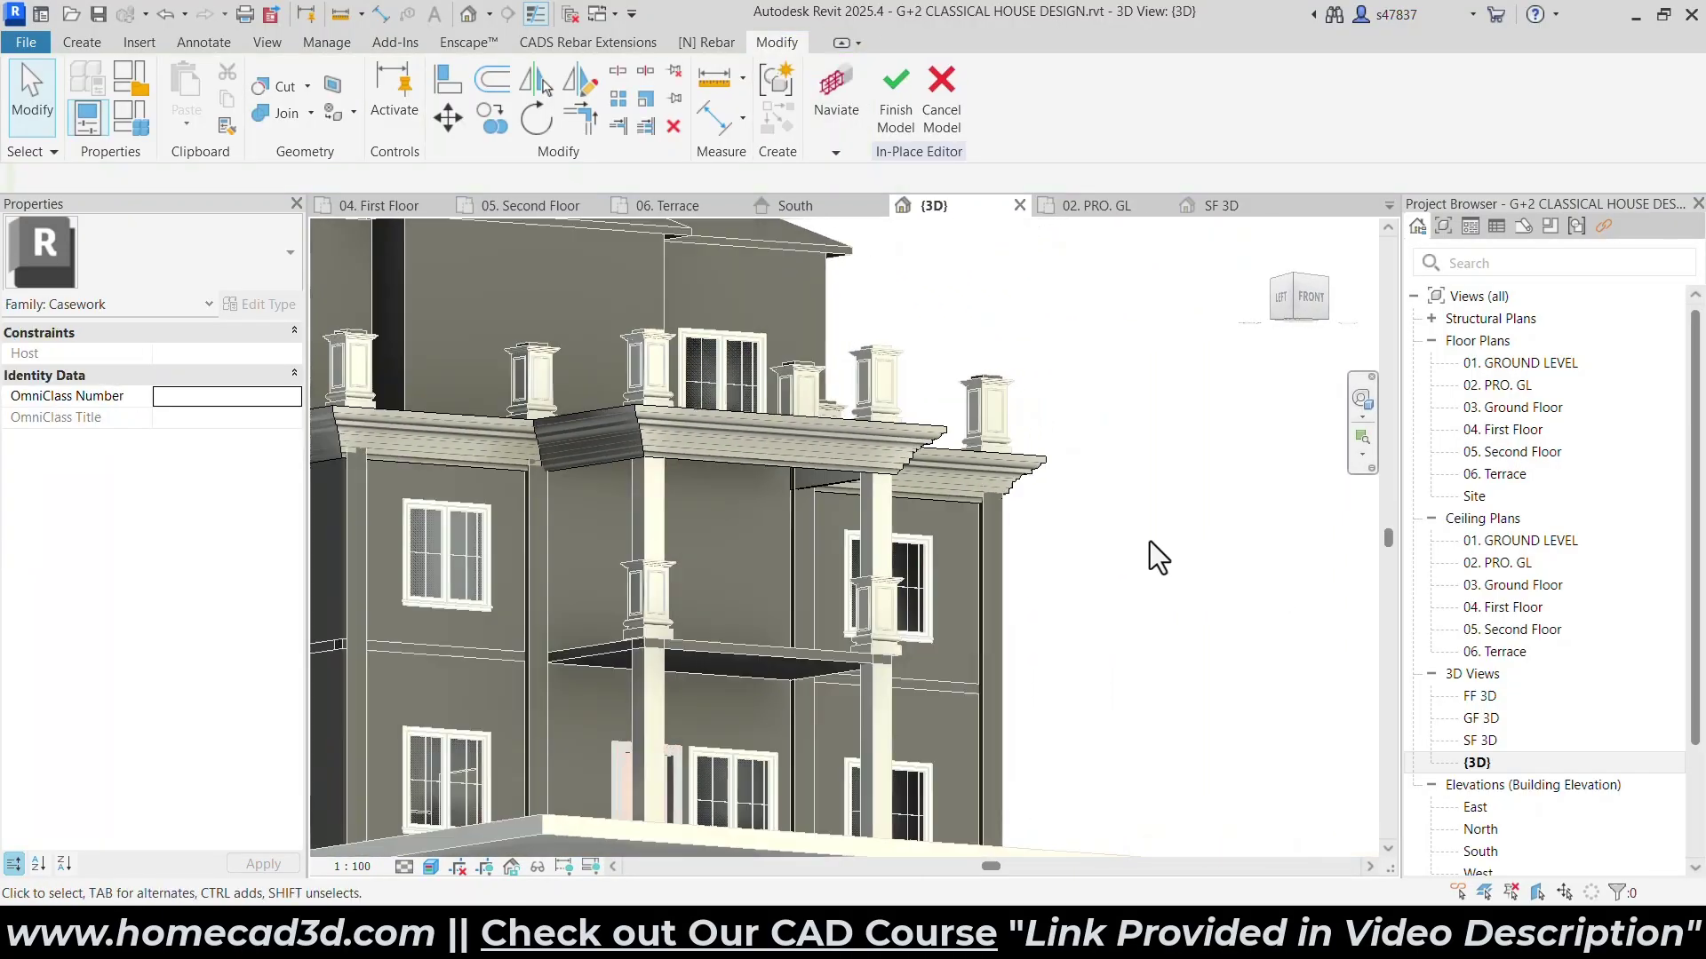
# Inspect the swept cornice around the facade and compare it with the balcony cornice in the browser's reference photo.
pyautogui.scroll(5, 642, 435)
pyautogui.scroll(3, 1142, 487)
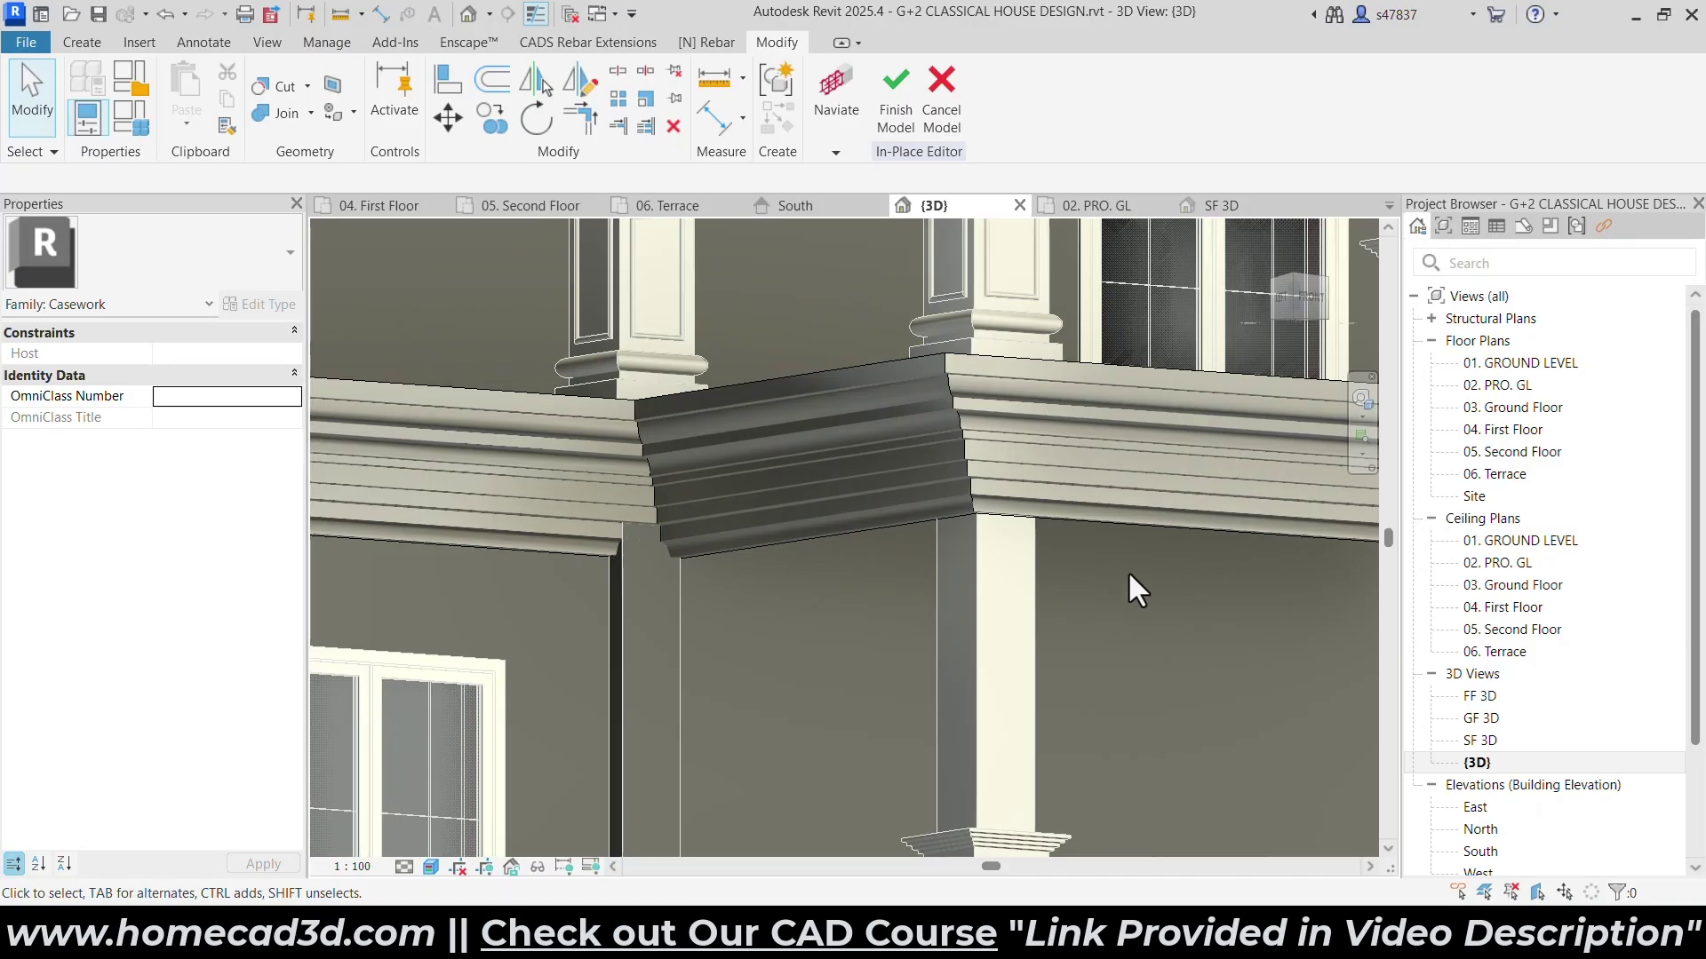
pyautogui.scroll(-5, 1112, 595)
pyautogui.keyDown('shift'); pyautogui.moveTo(1112, 595); pyautogui.dragTo(828, 579, button='middle'); pyautogui.keyUp('shift')
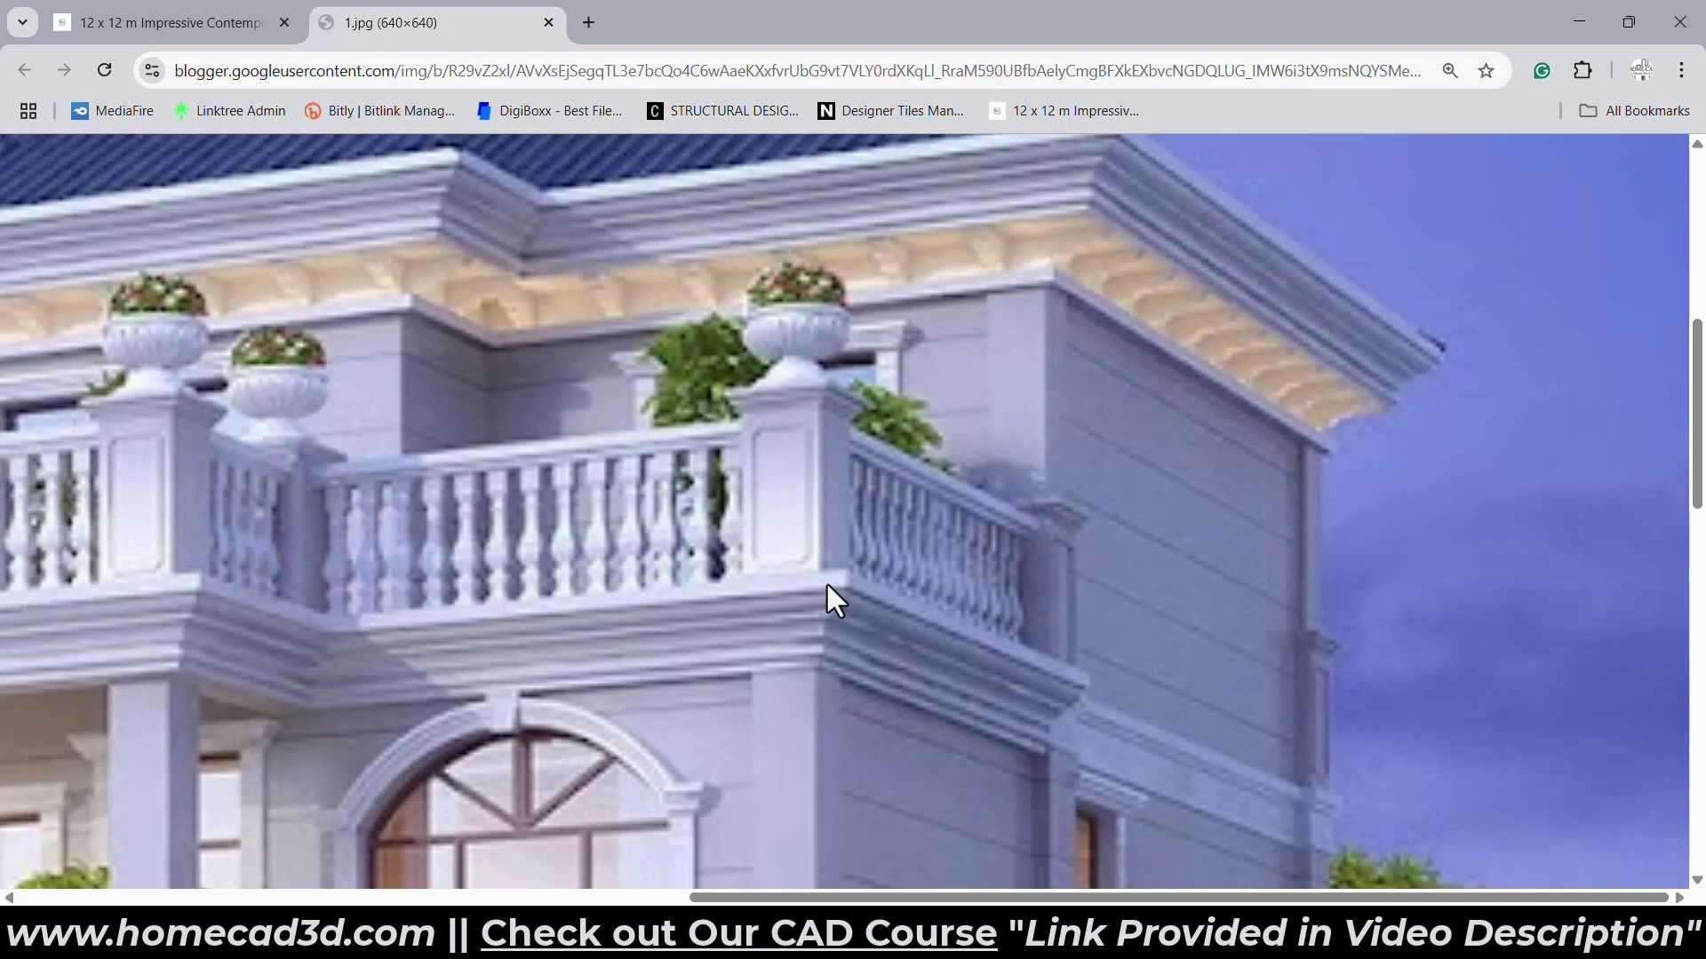
pyautogui.scroll(-4, 938, 479)
pyautogui.scroll(-6, 920, 476)
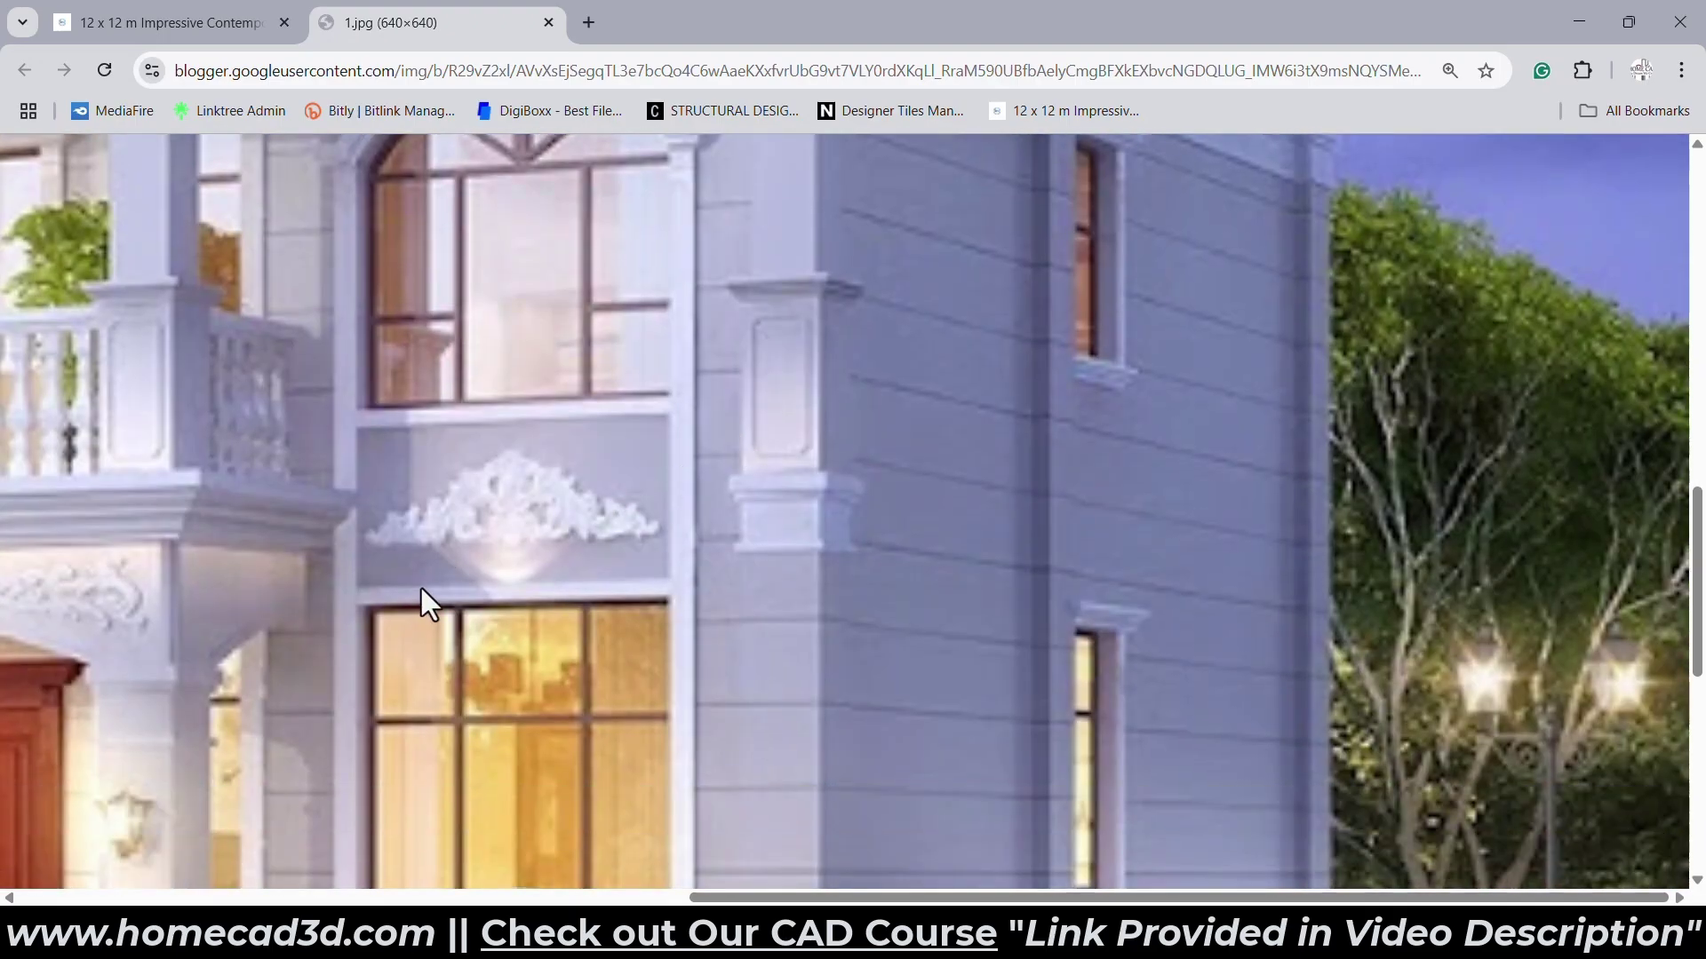
pyautogui.scroll(10, 348, 528)
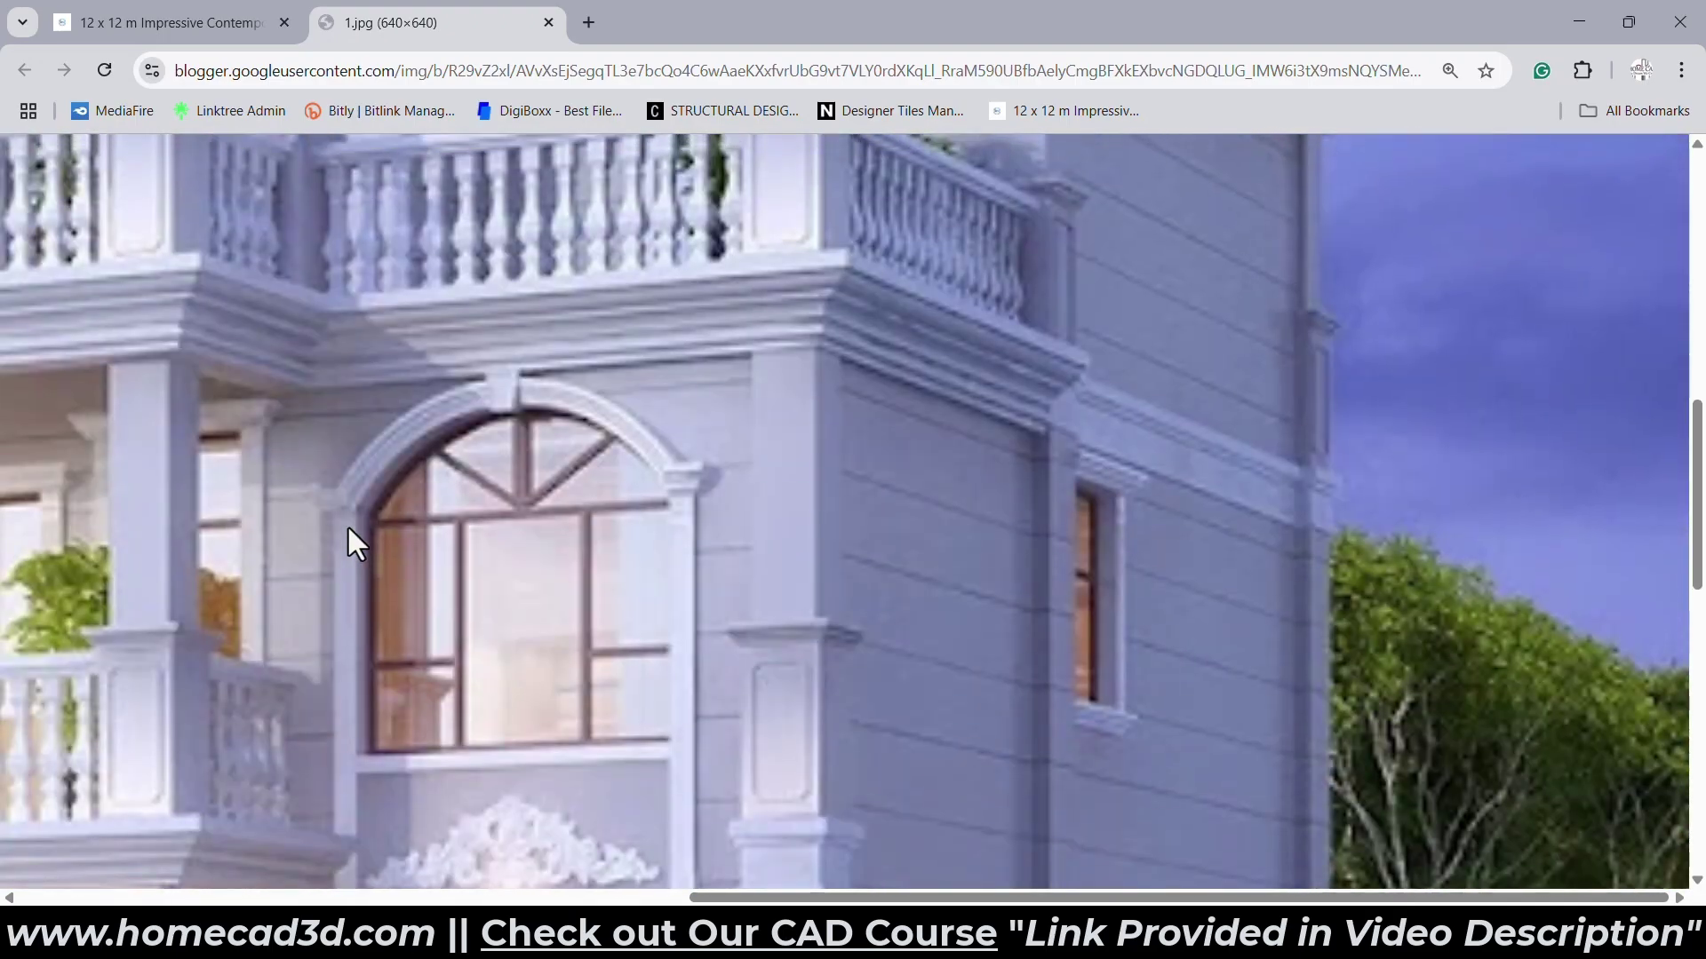
pyautogui.hotkey('alt', 'Tab')
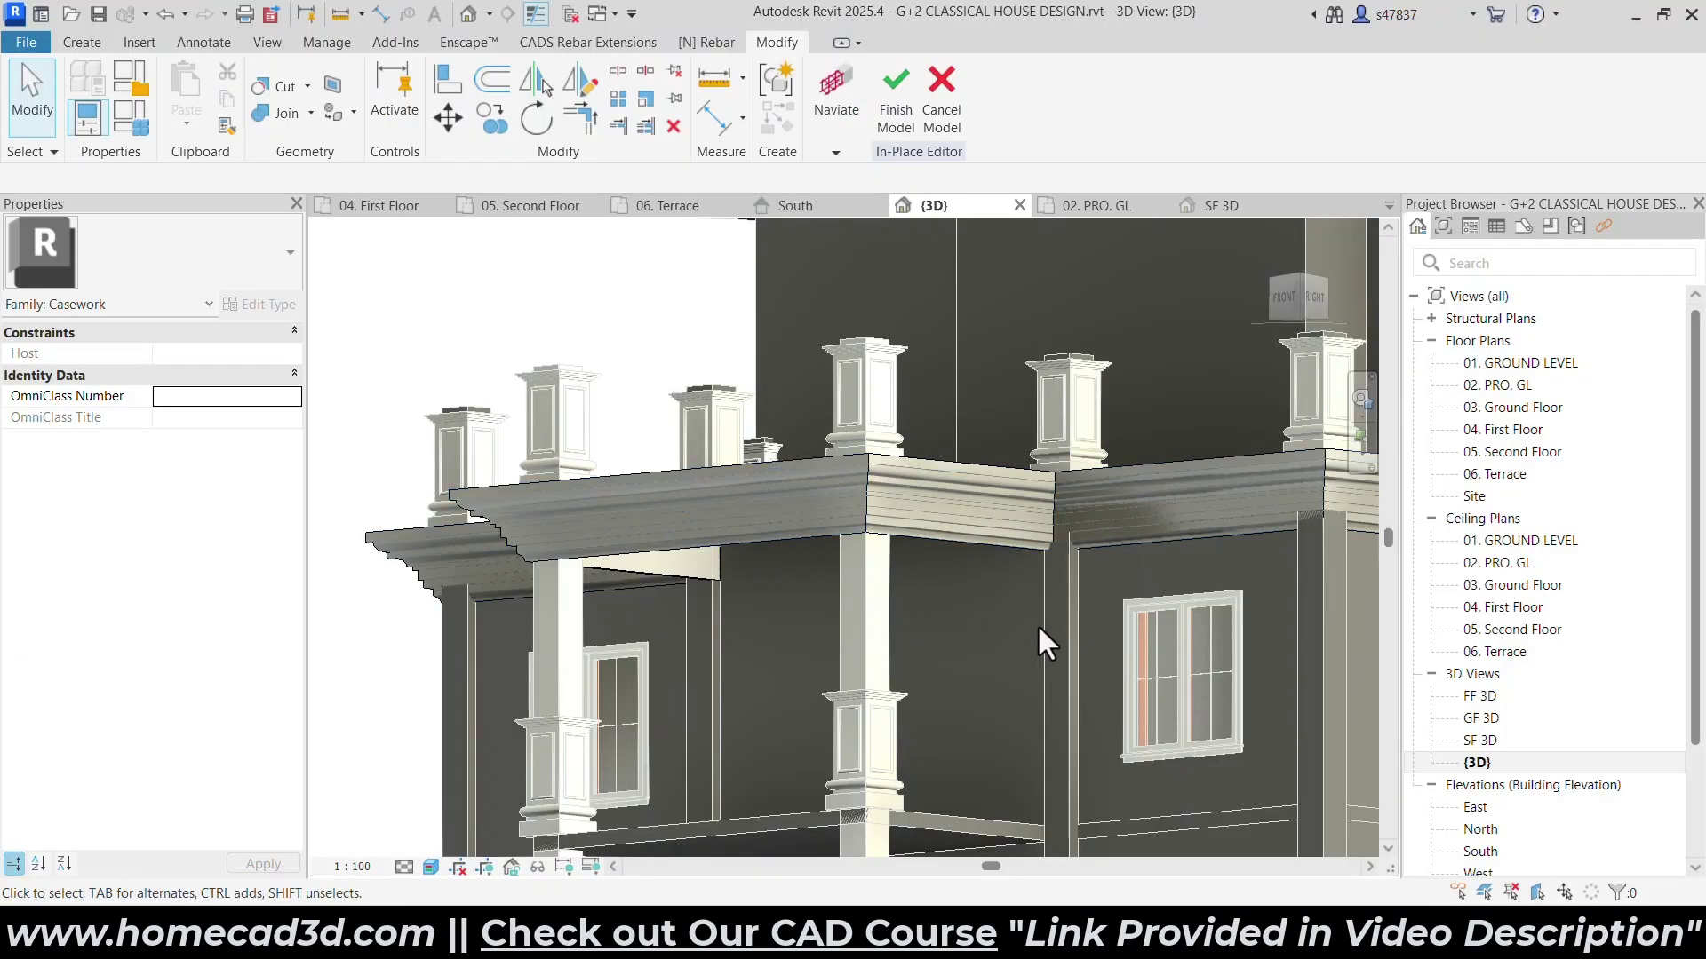
pyautogui.hotkey('alt', 'Tab')
pyautogui.scroll(-2, 707, 550)
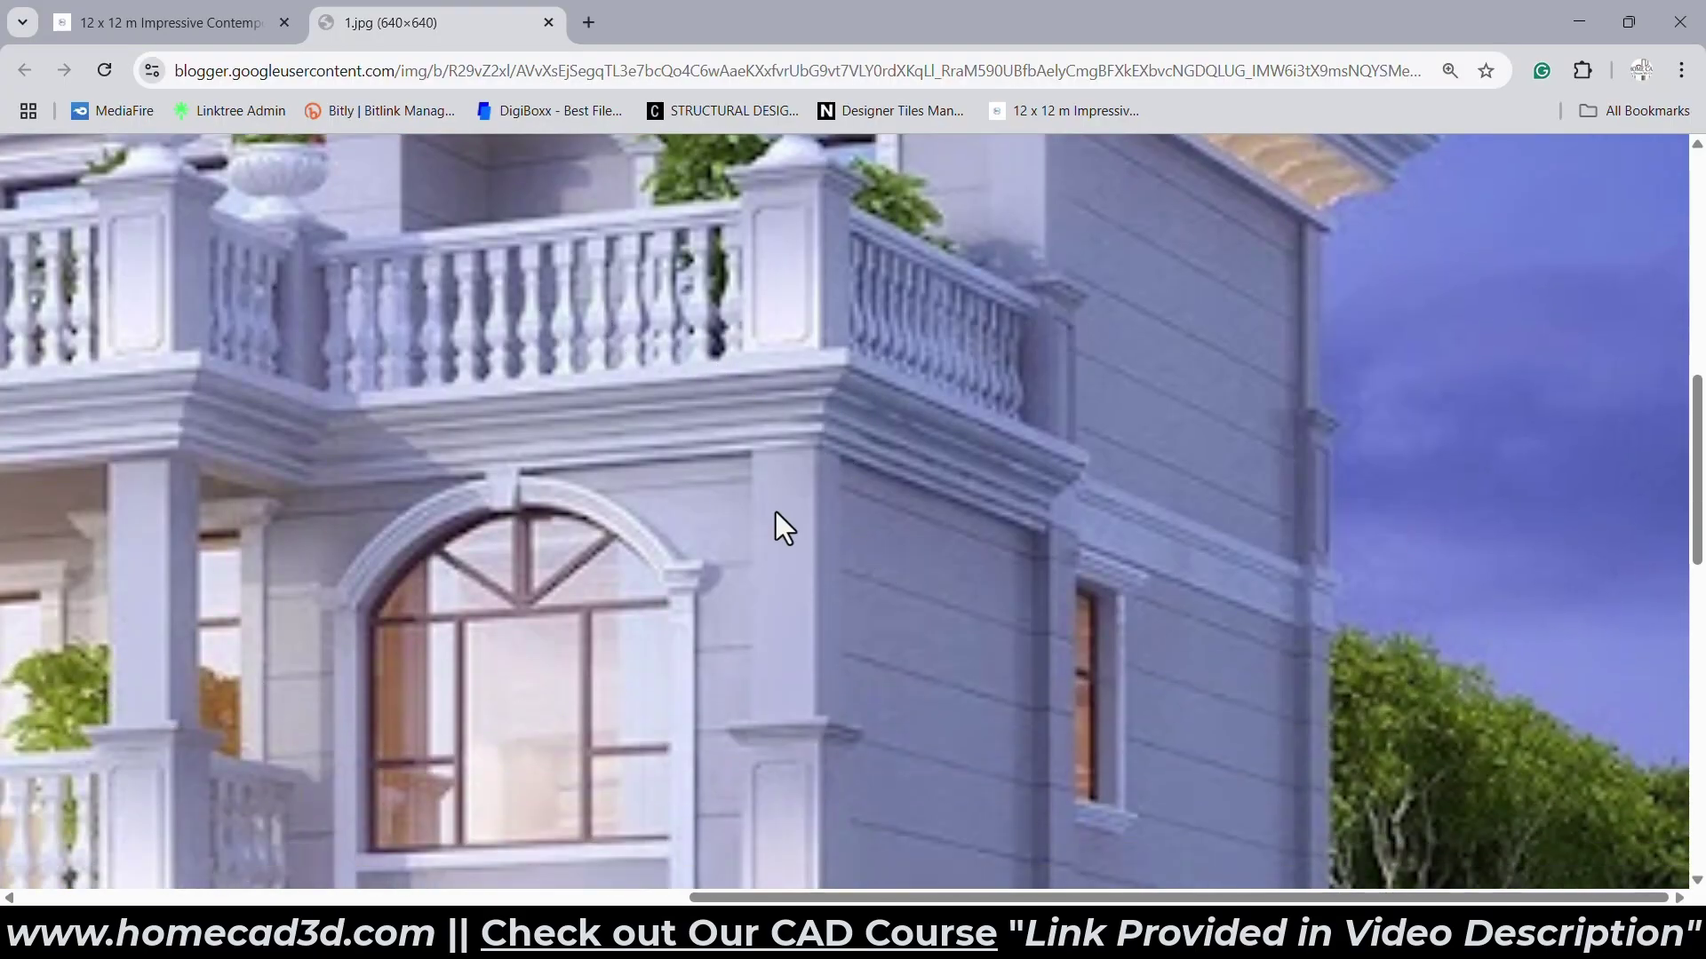
pyautogui.hotkey('alt', 'Tab')
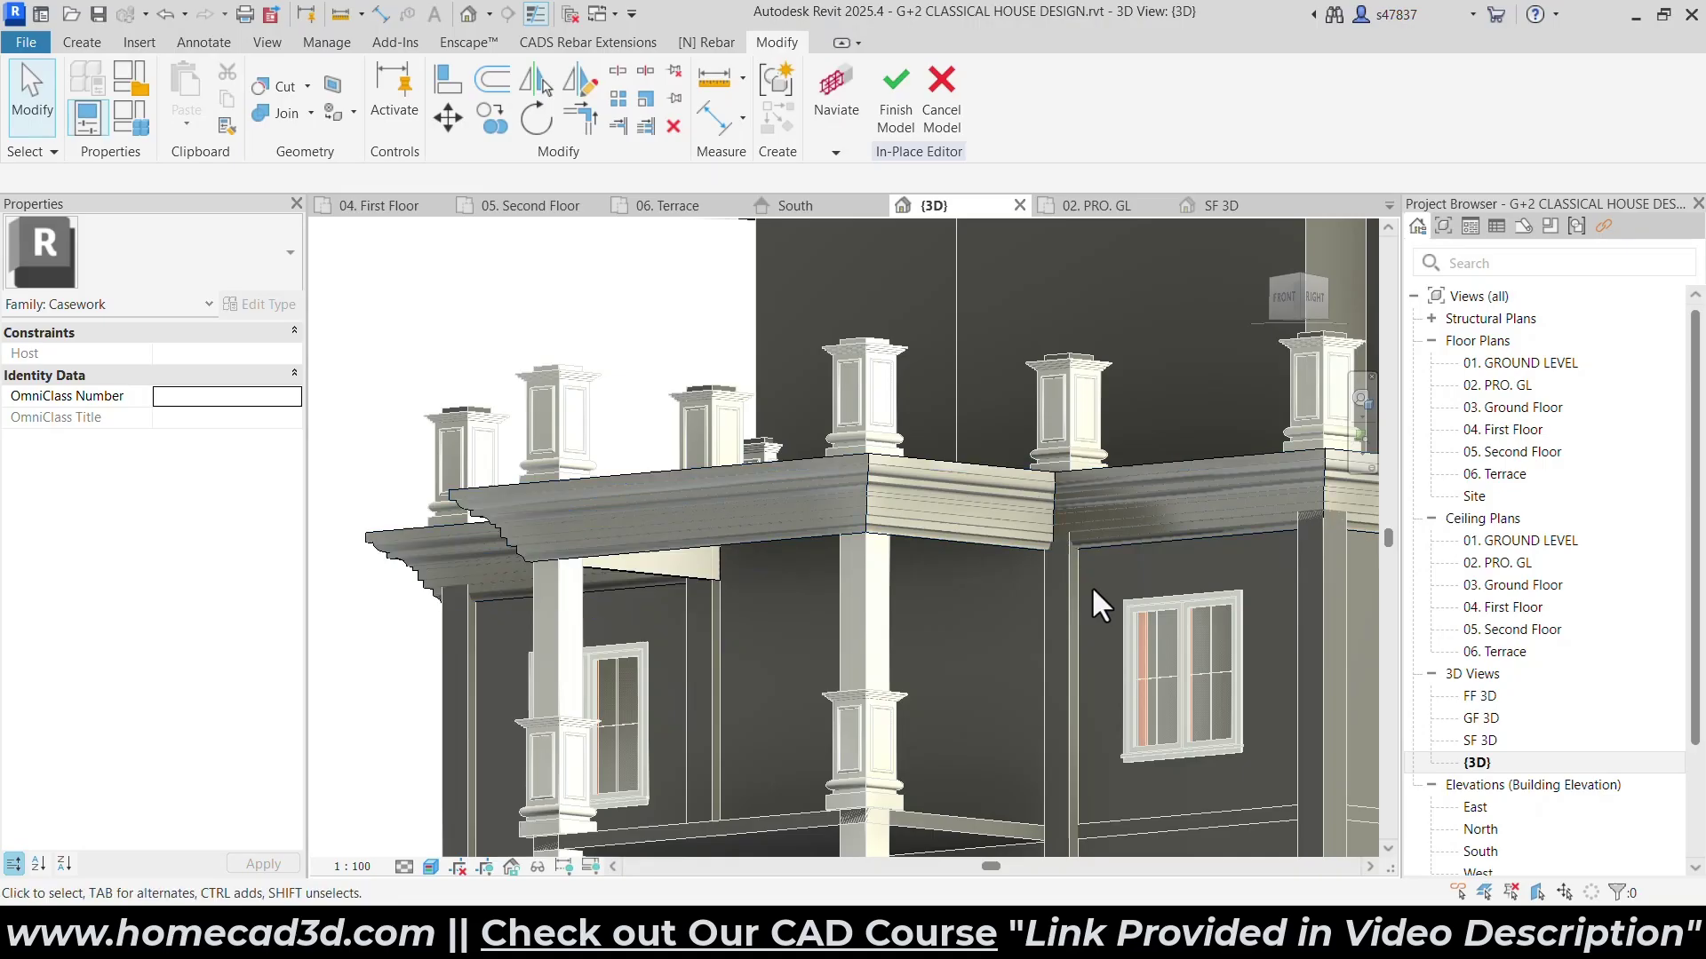
# Examine the underside of the cornice at the inner corner beside the projecting balcony.
pyautogui.scroll(-1, 1091, 584)
pyautogui.scroll(5, 1080, 535)
pyautogui.scroll(2, 1090, 574)
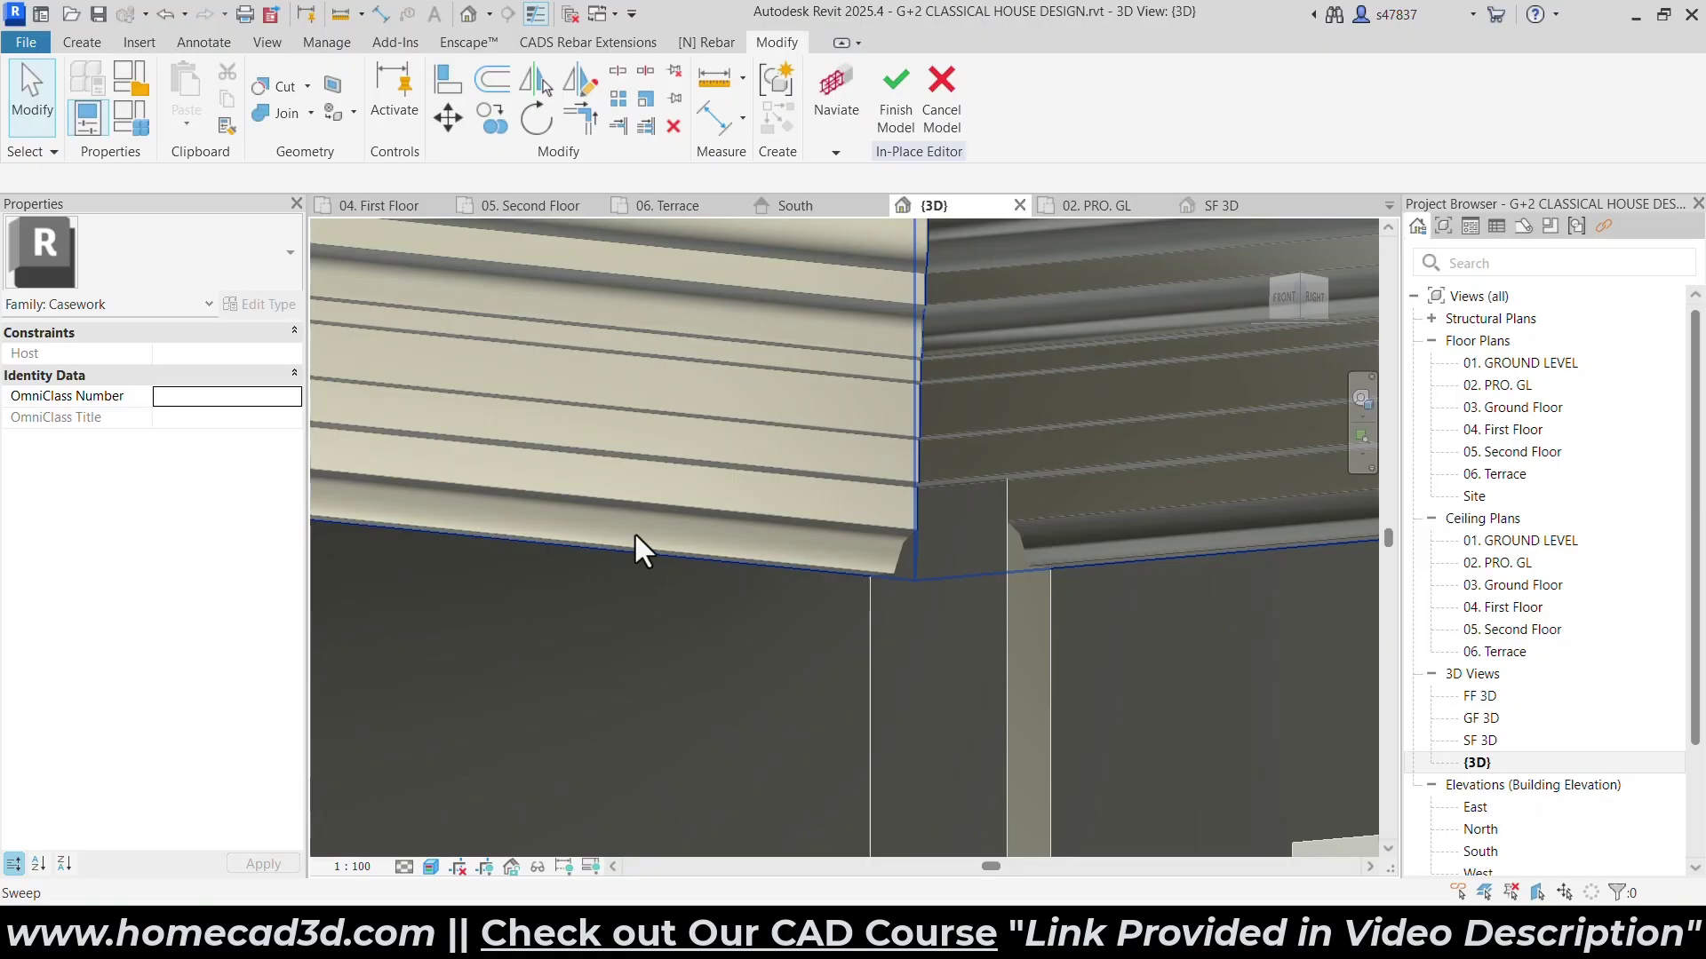
pyautogui.scroll(-2, 634, 532)
pyautogui.scroll(-3, 679, 521)
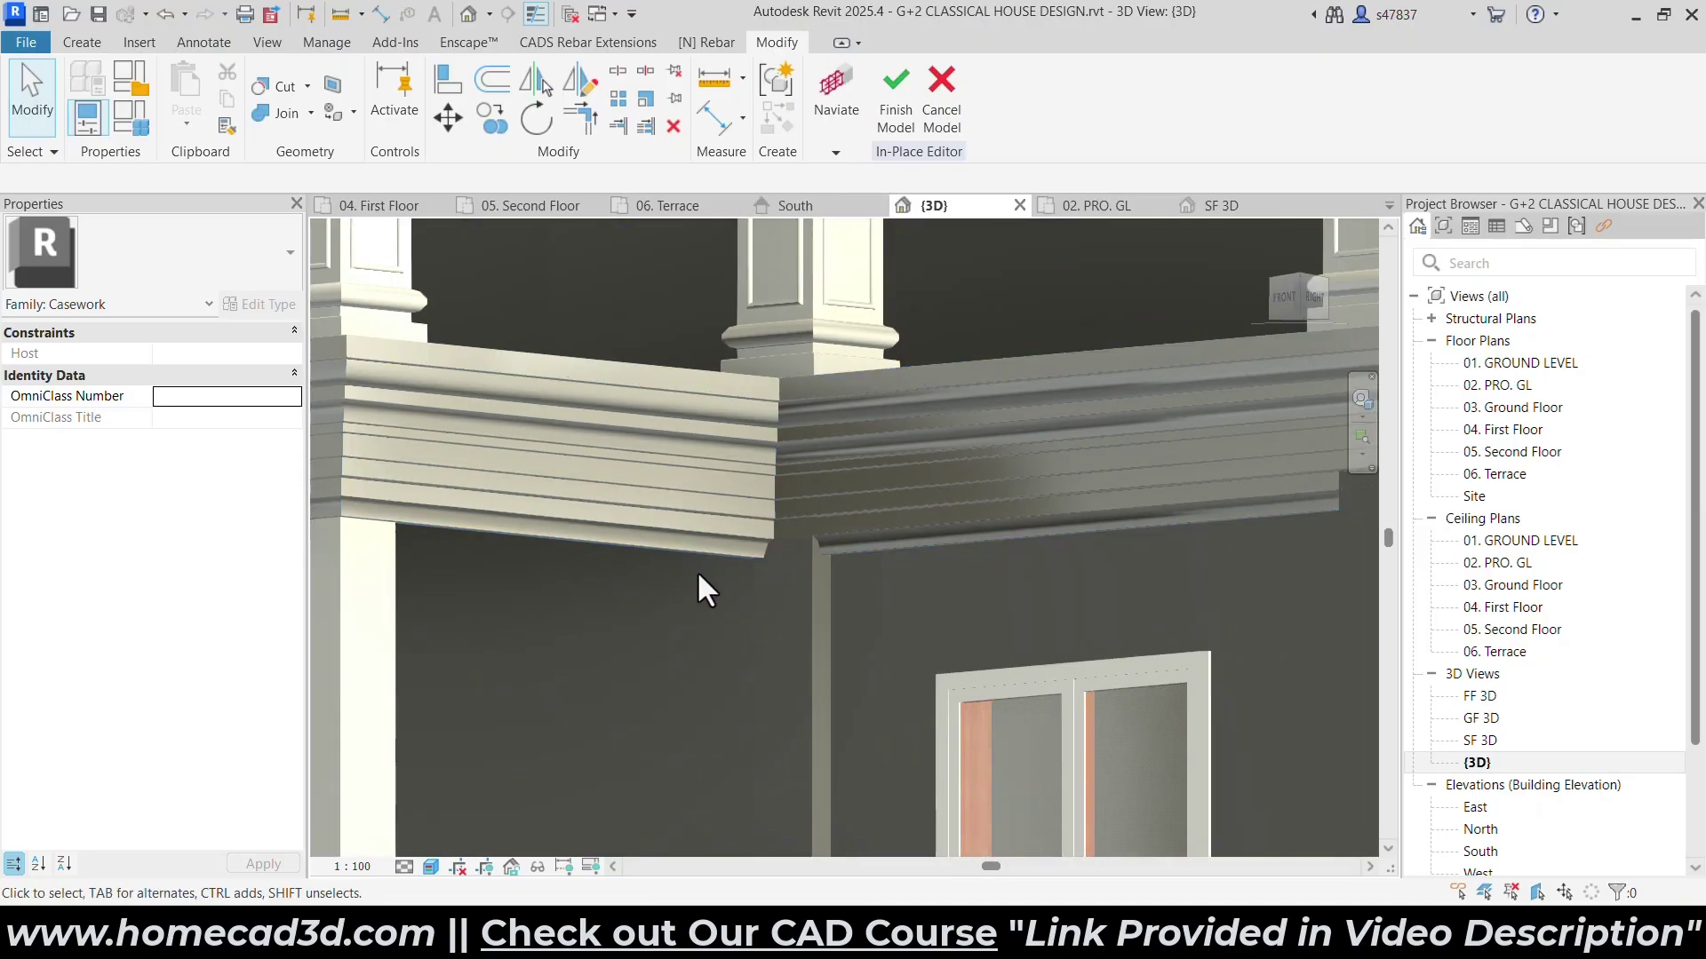
# Edit the terrace cornice sweep's profile in front view and delete its lowest step and concave arc segments.
pyautogui.click(652, 538)
pyautogui.click(835, 133)
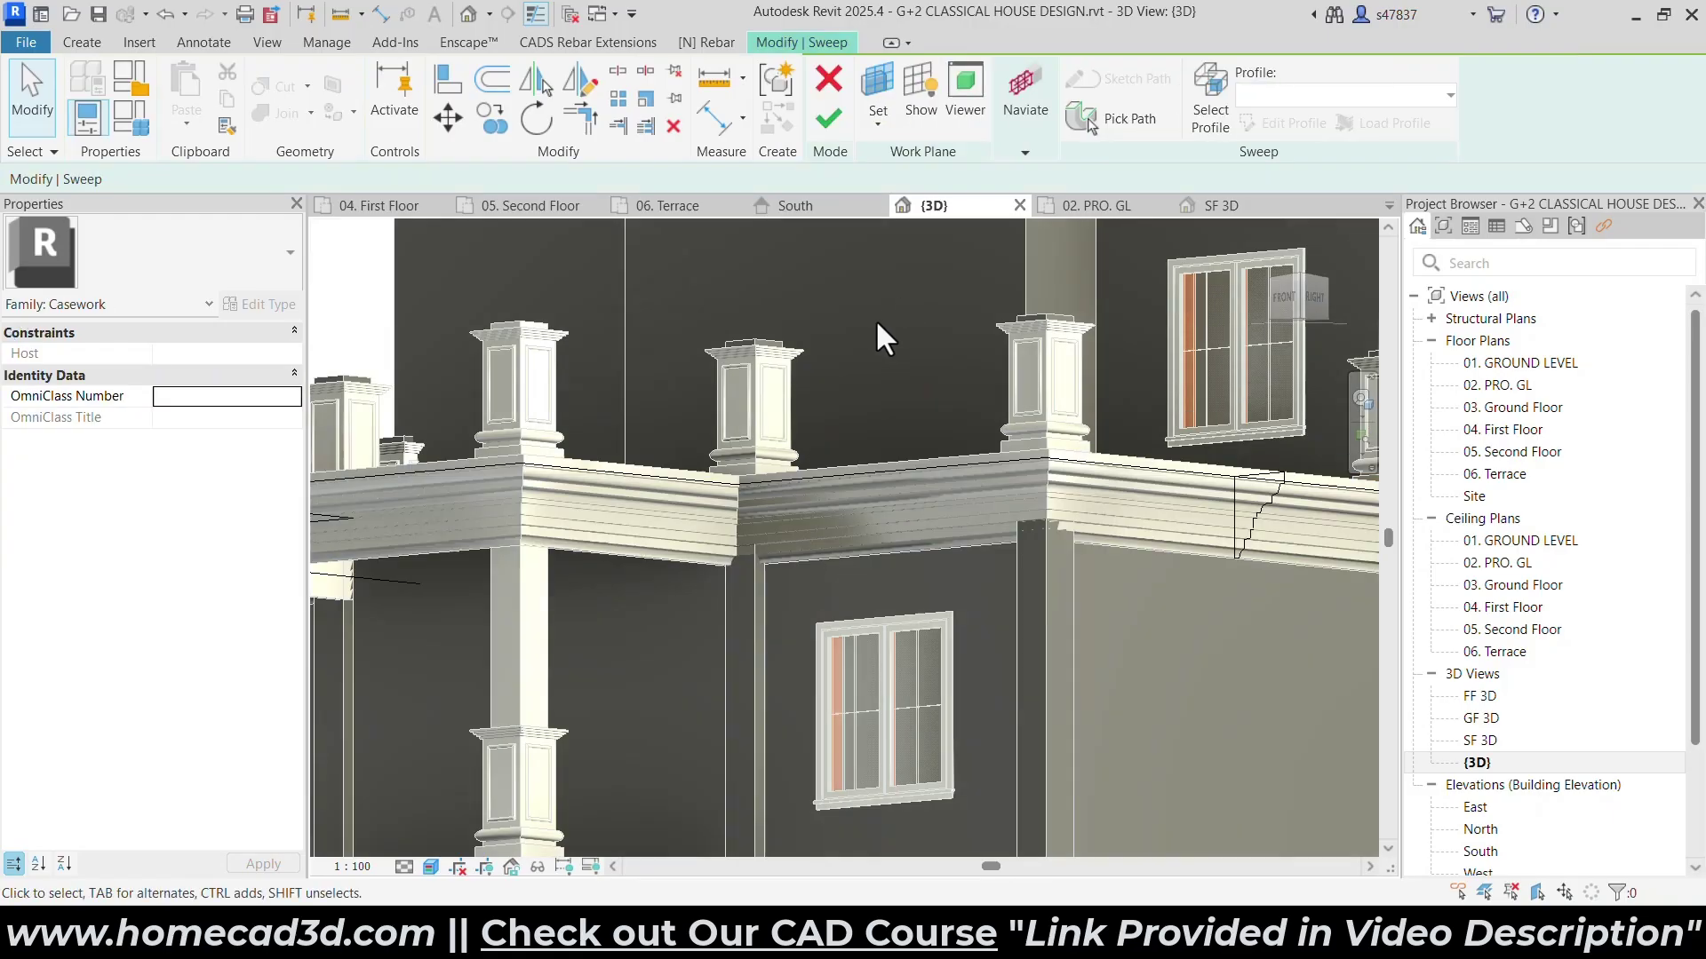
pyautogui.click(1193, 119)
pyautogui.click(1270, 125)
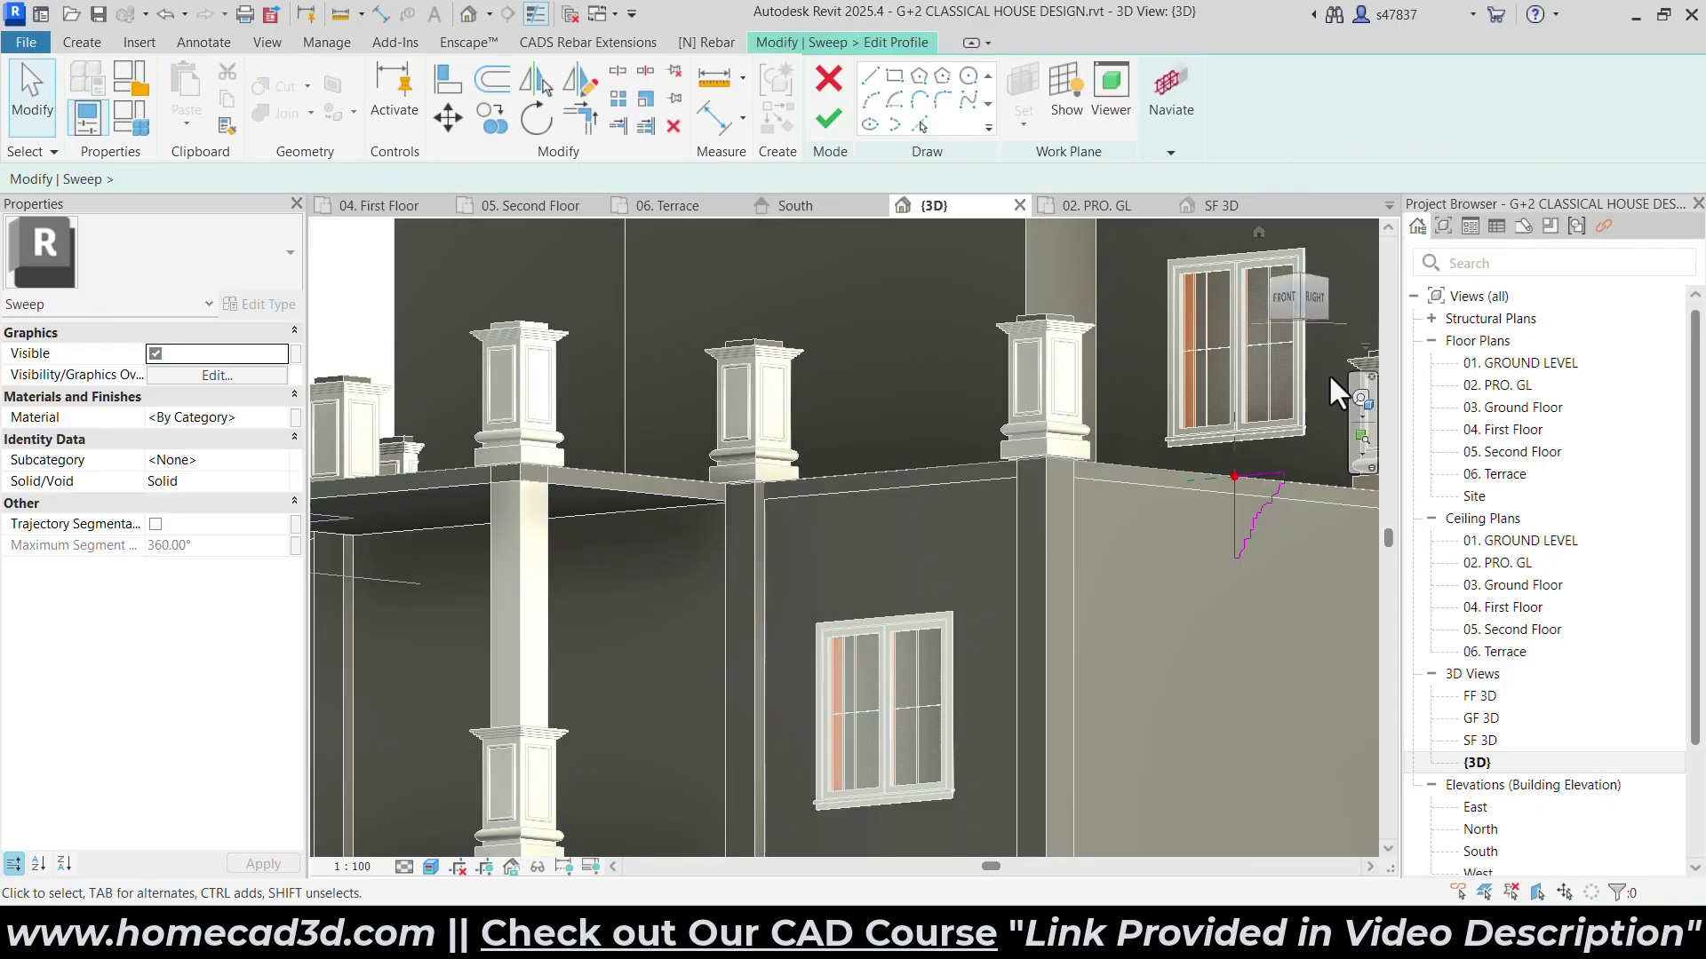
pyautogui.click(1288, 295)
pyautogui.scroll(5, 865, 523)
pyautogui.moveTo(1049, 509); pyautogui.dragTo(855, 461, button='middle')
pyautogui.scroll(8, 799, 480)
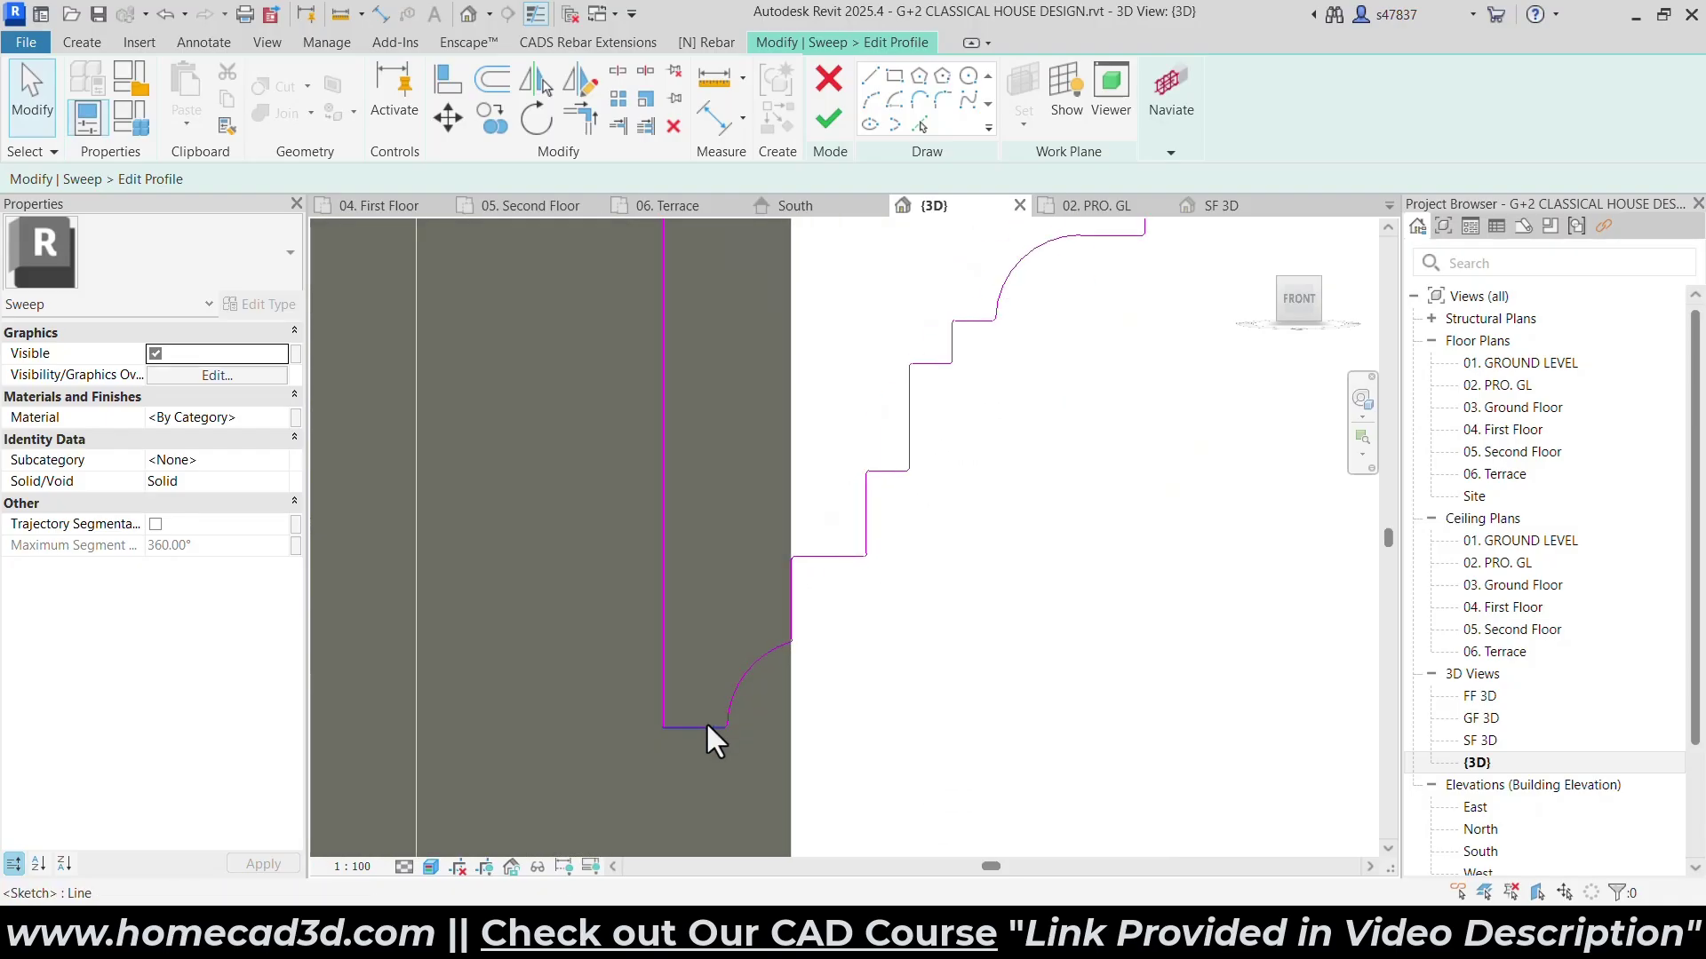
pyautogui.moveTo(568, 519); pyautogui.dragTo(822, 750)
pyautogui.press('Delete')
# Trim the profile's vertical back line to the lowest remaining horizontal edge and complete the shortened cornice sweep.
pyautogui.press('t')
pyautogui.press('r')
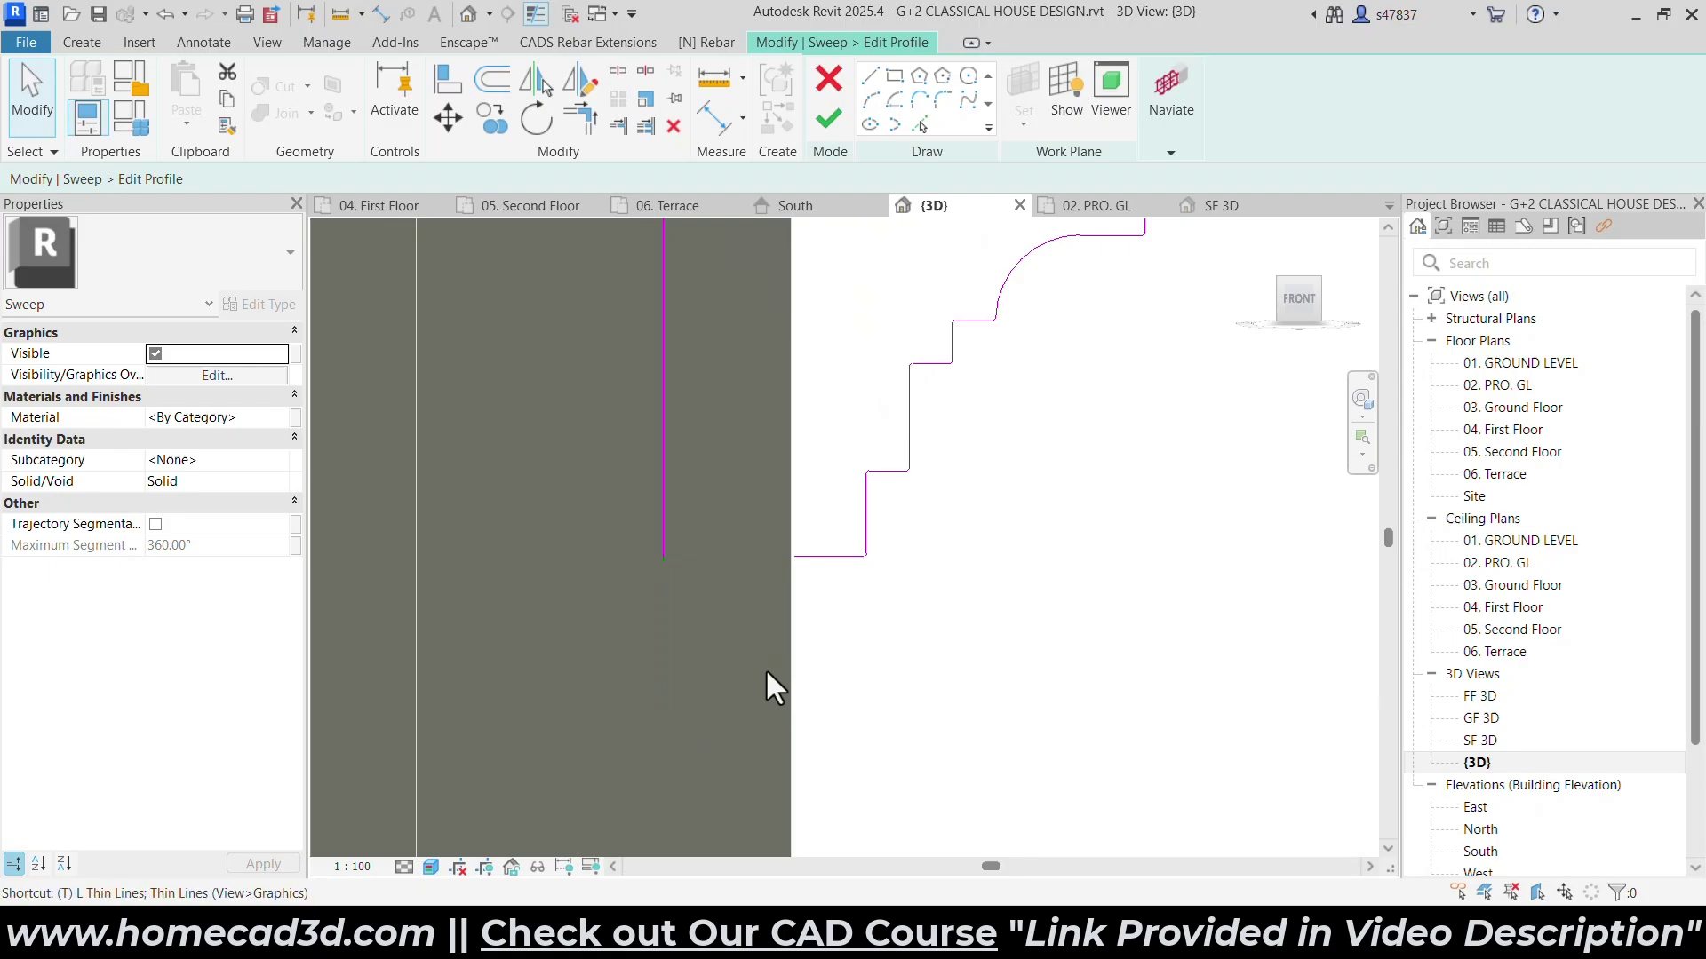
pyautogui.click(804, 557)
pyautogui.click(667, 529)
pyautogui.press('Escape')
pyautogui.scroll(-8, 908, 520)
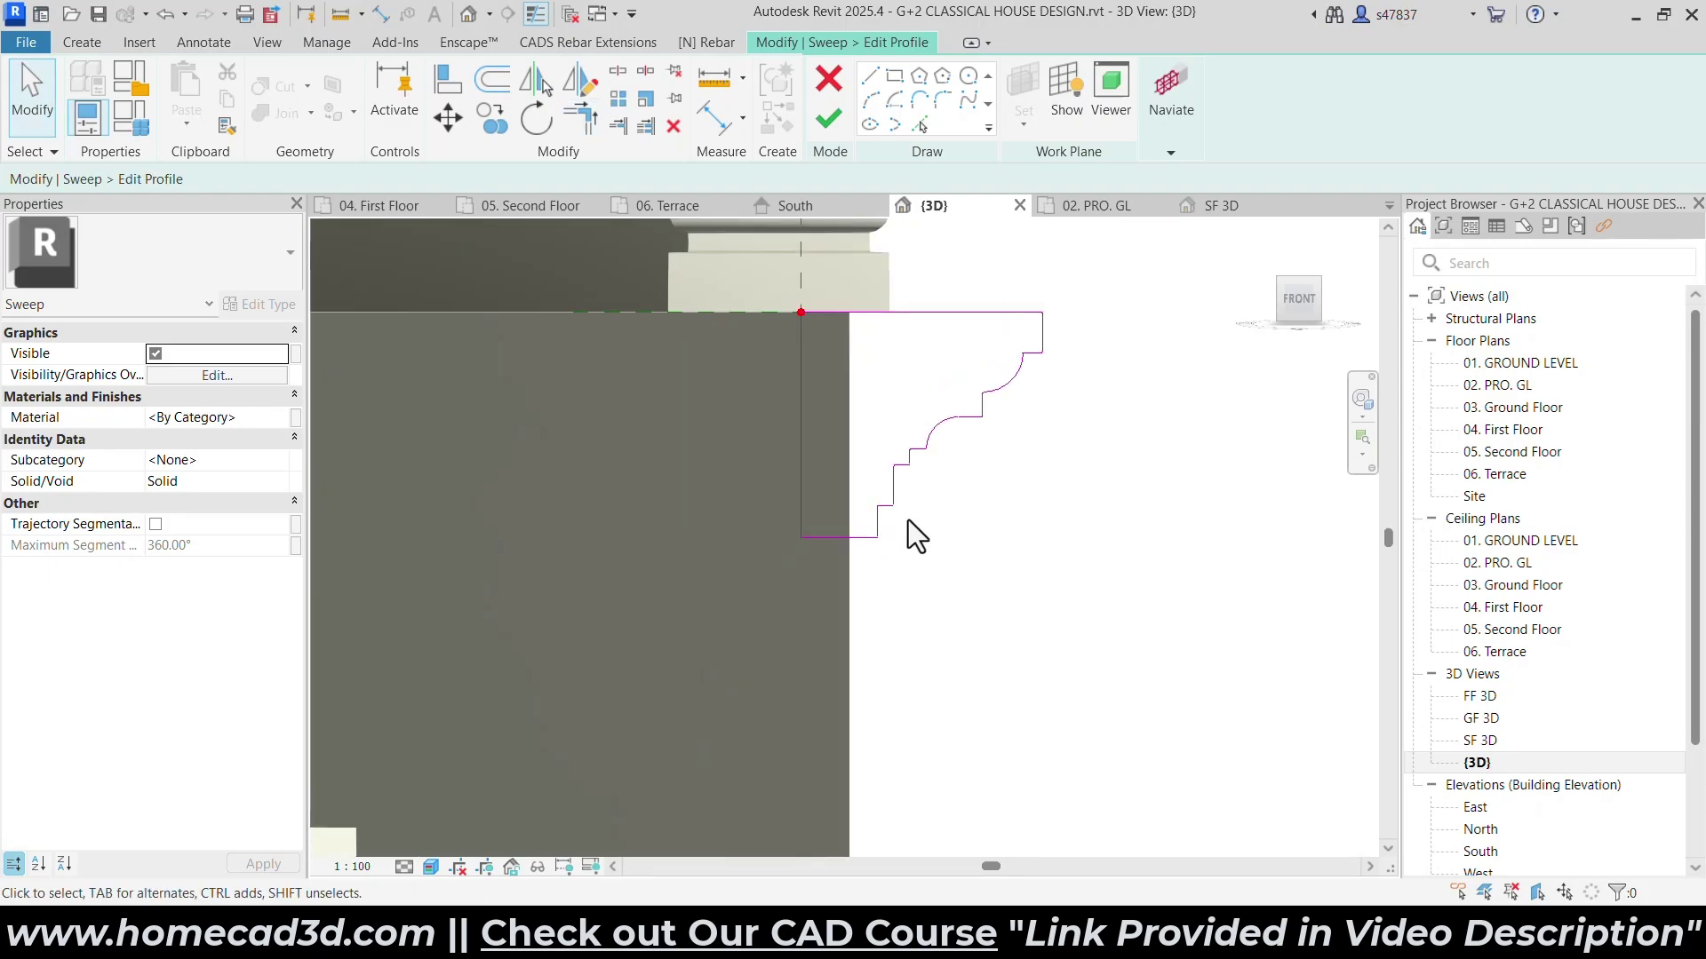
pyautogui.keyDown('shift'); pyautogui.moveTo(1009, 535); pyautogui.dragTo(753, 304, button='middle'); pyautogui.keyUp('shift')
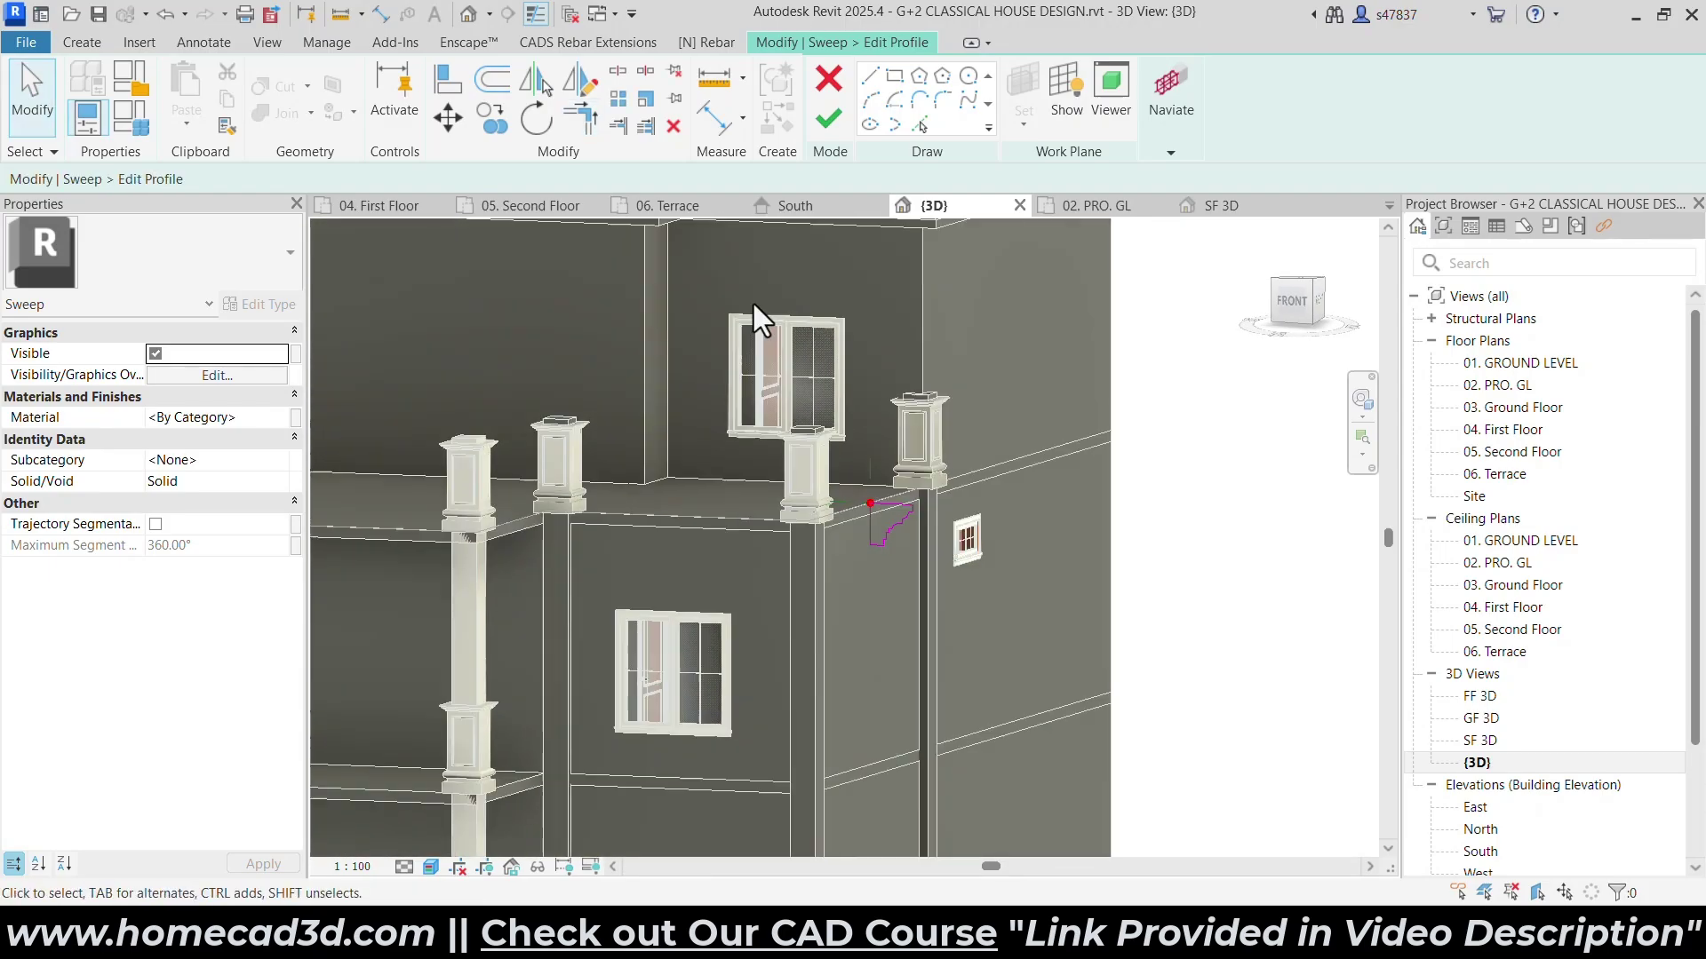
pyautogui.click(829, 124)
pyautogui.click(829, 122)
# Examine the shortened cornice at the inner corner, its underside and around the whole facade.
pyautogui.scroll(5, 515, 489)
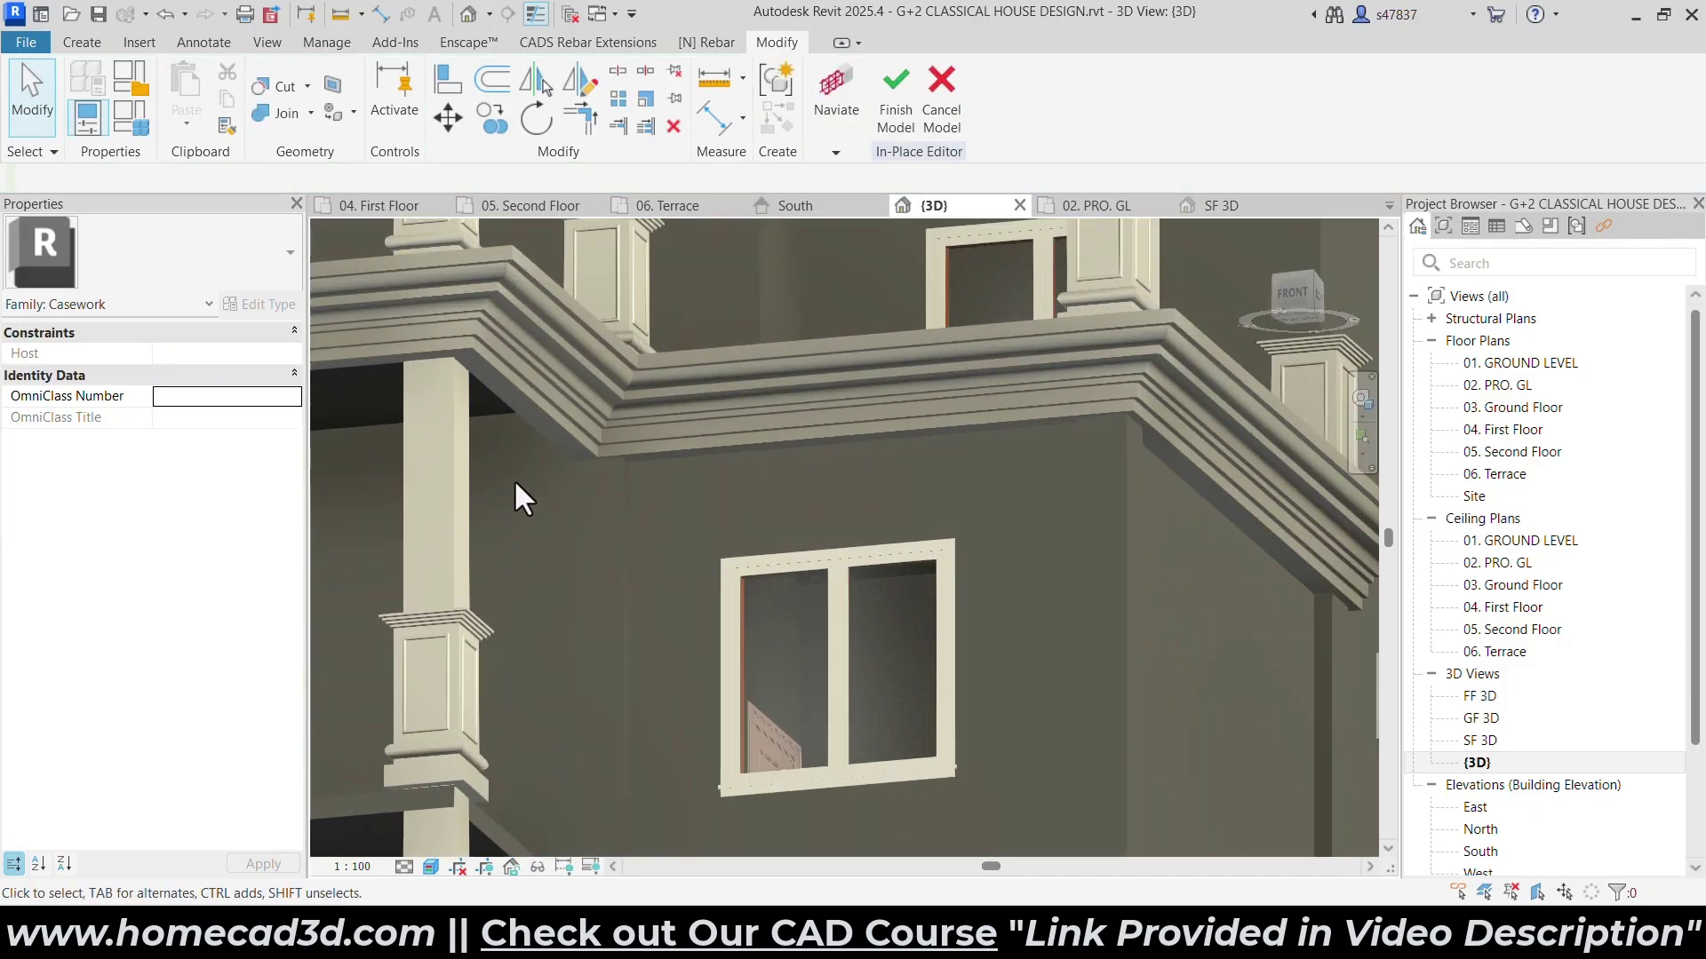
pyautogui.scroll(3, 514, 482)
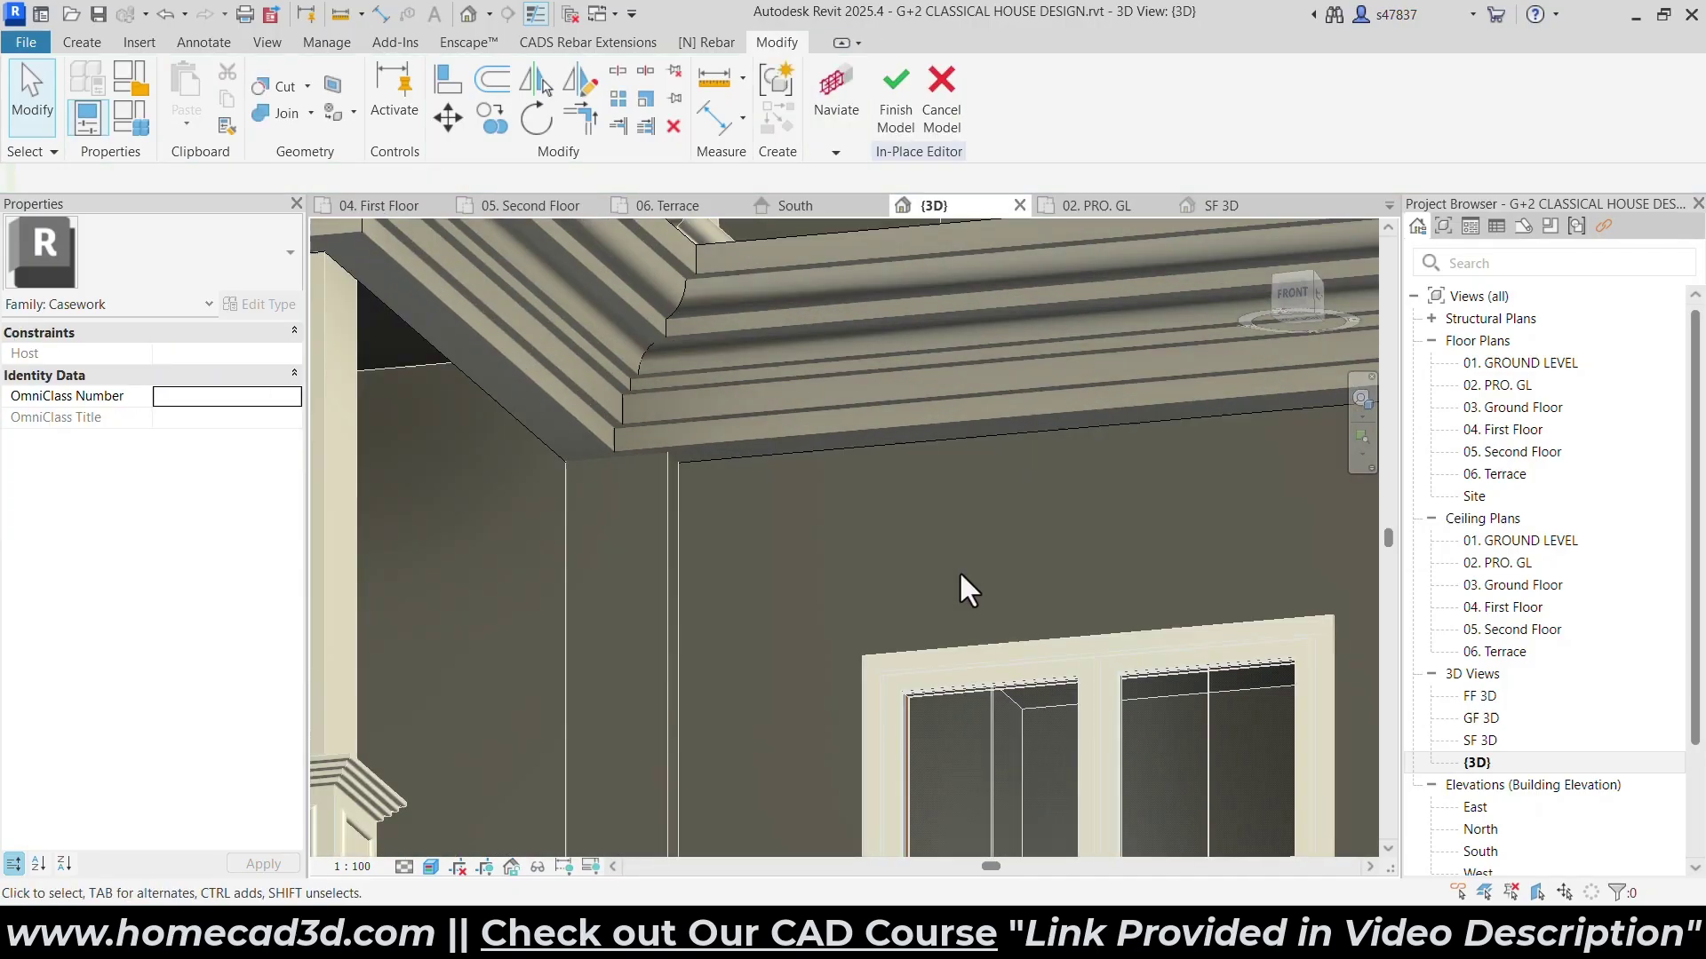
pyautogui.scroll(-6, 816, 551)
pyautogui.keyDown('shift'); pyautogui.moveTo(814, 598); pyautogui.dragTo(707, 722, button='middle'); pyautogui.keyUp('shift')
pyautogui.scroll(-3, 893, 540)
pyautogui.keyDown('shift'); pyautogui.moveTo(895, 600); pyautogui.dragTo(898, 568, button='middle'); pyautogui.keyUp('shift')
pyautogui.moveTo(917, 510); pyautogui.dragTo(929, 570, button='middle')
# Check the lower balcony in the reference photo and copy the terrace cornice sweep straight down to the balcony slab level.
pyautogui.click(865, 542)
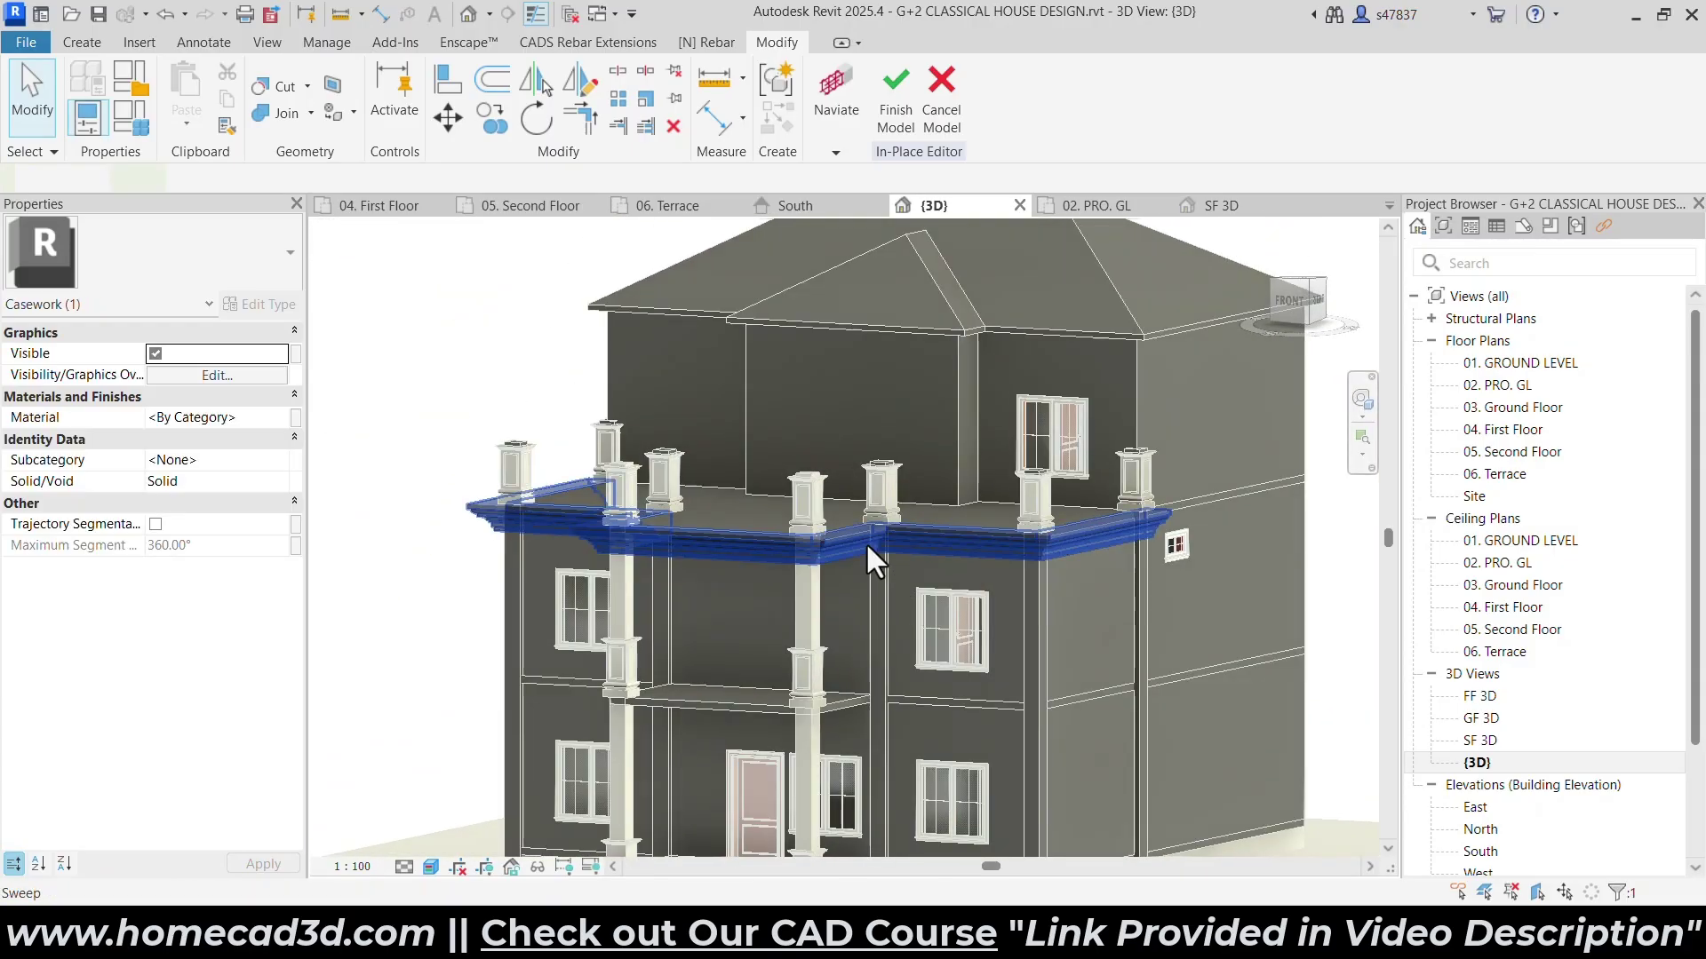
pyautogui.hotkey('alt', 'Tab')
pyautogui.keyDown('ctrl'); pyautogui.scroll(-1, 738, 391); pyautogui.keyUp('ctrl')
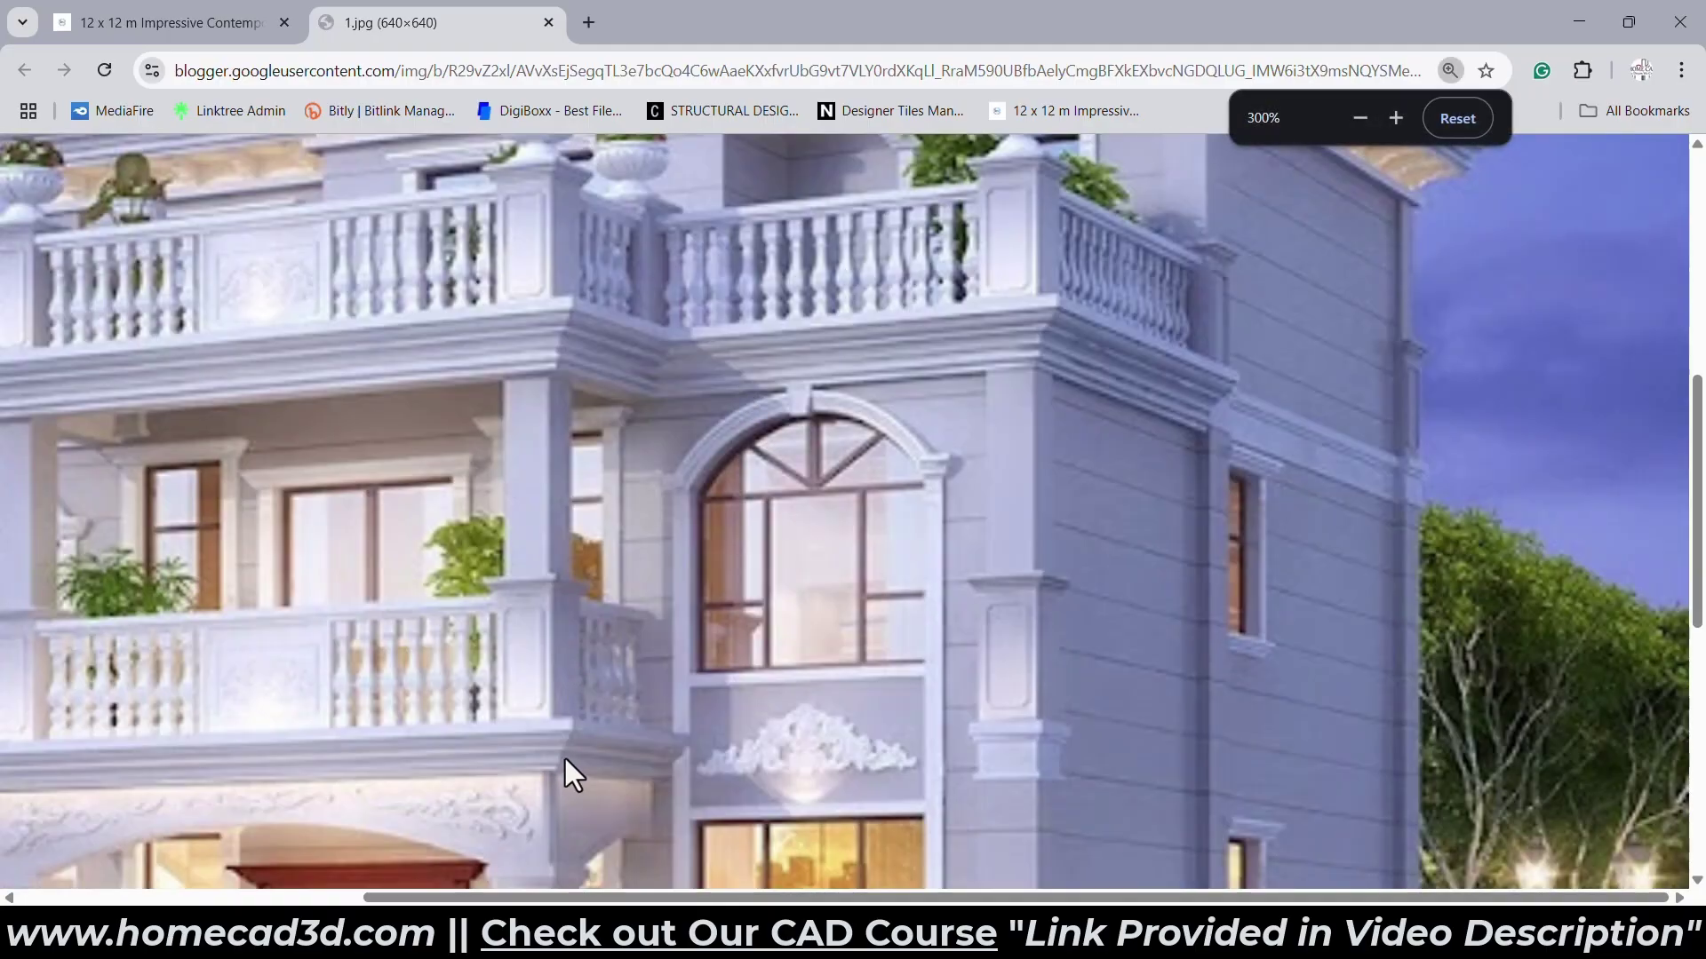
pyautogui.hotkey('alt', 'Tab')
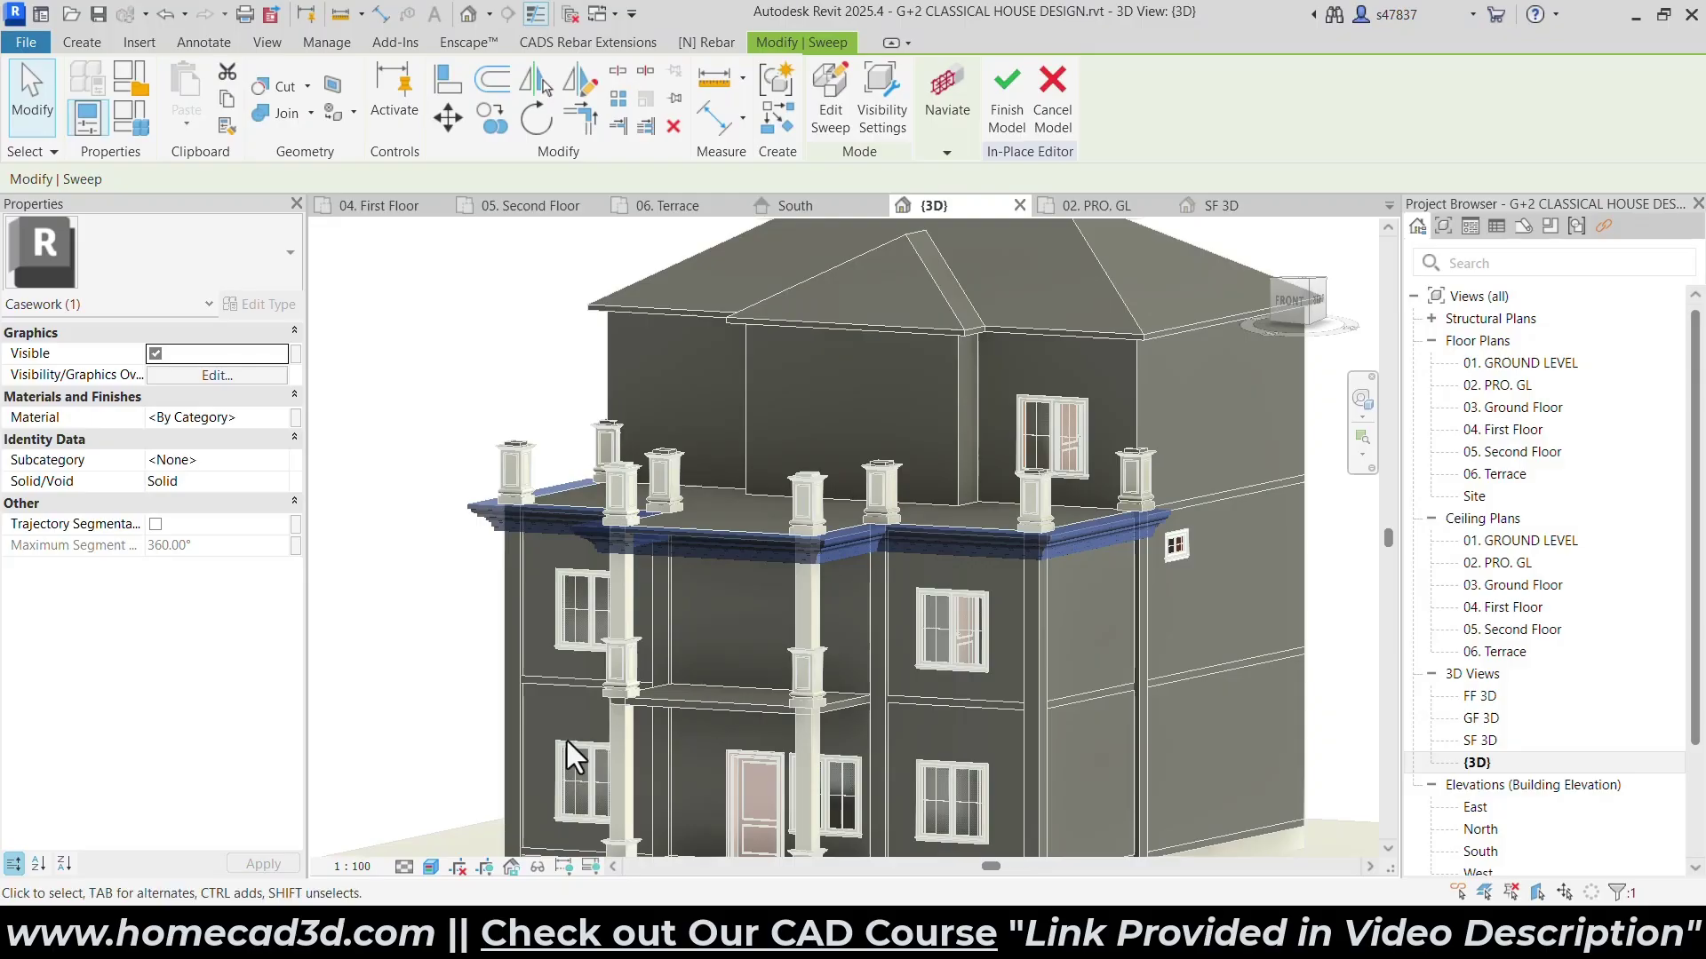
pyautogui.click(1299, 306)
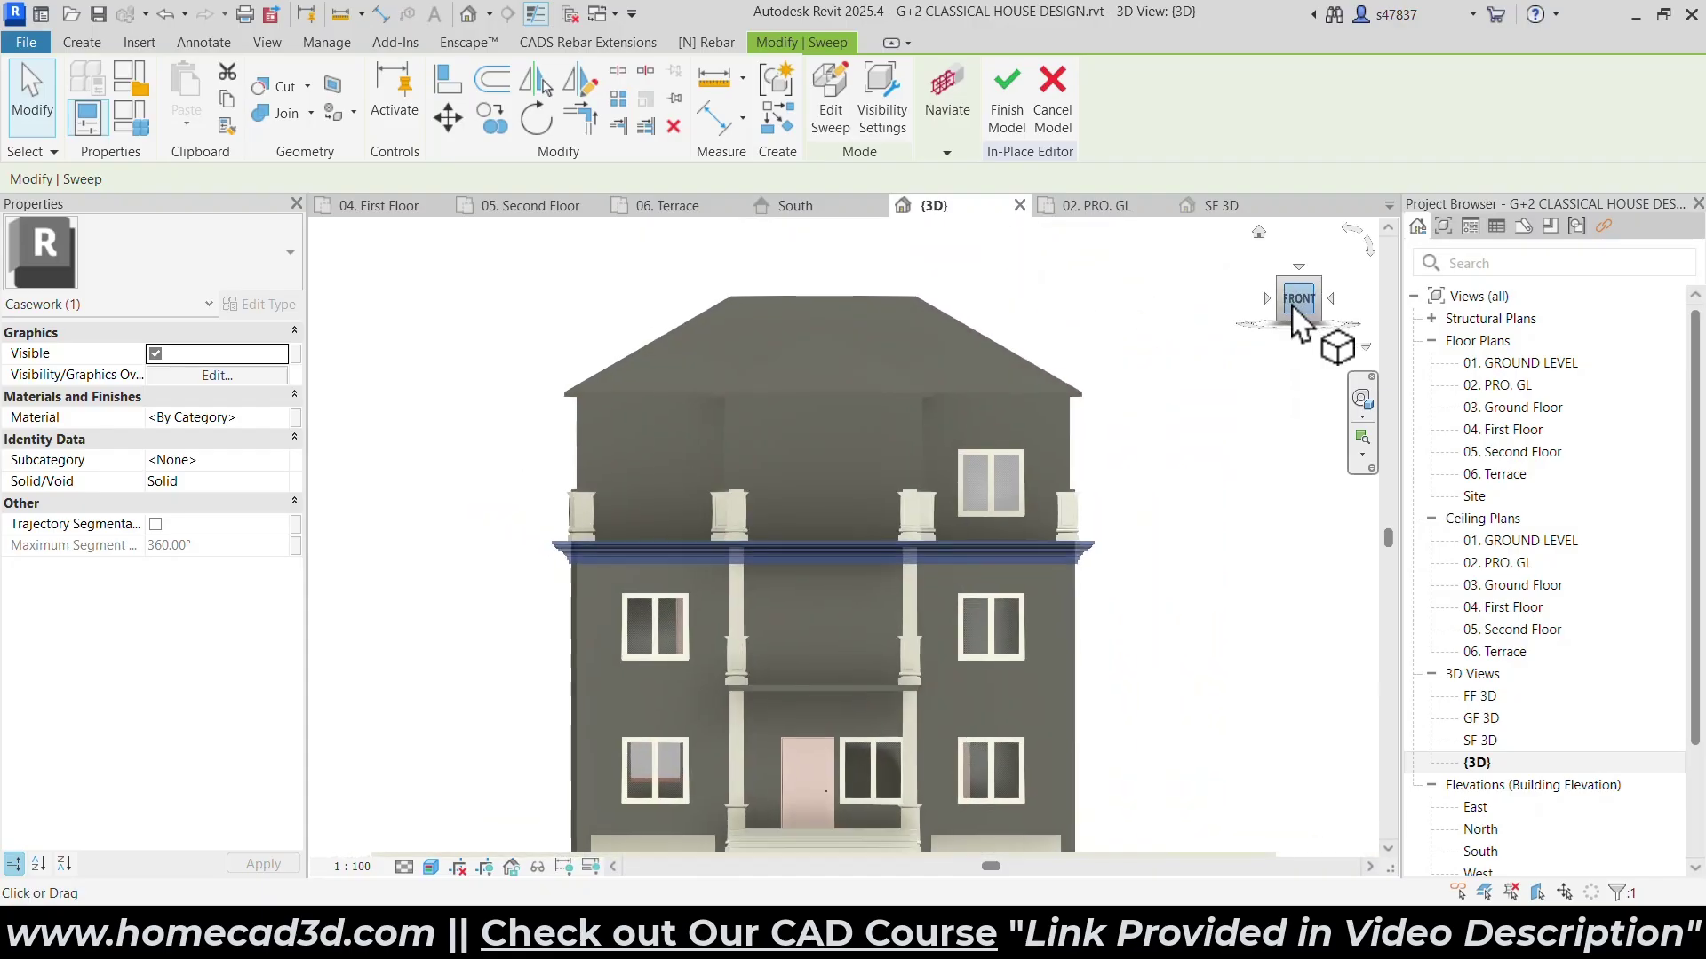
pyautogui.click(493, 116)
pyautogui.scroll(5, 675, 542)
pyautogui.scroll(4, 811, 508)
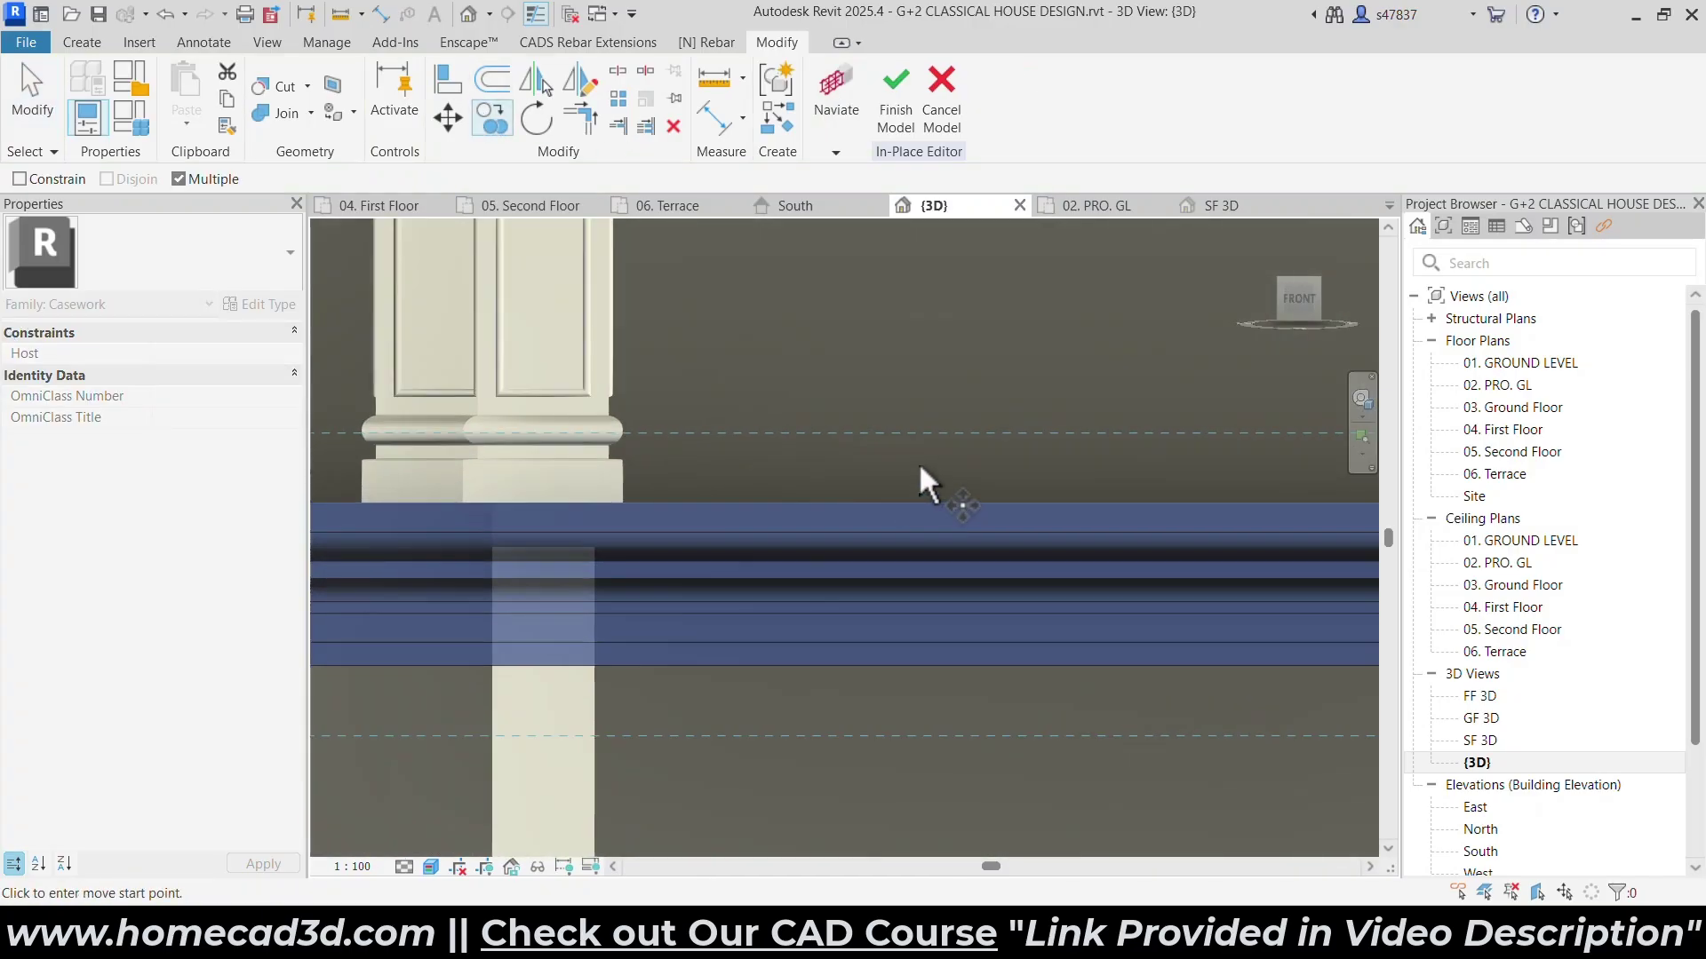
pyautogui.click(917, 497)
pyautogui.scroll(-2, 918, 526)
pyautogui.moveTo(919, 626); pyautogui.dragTo(911, 409, button='middle')
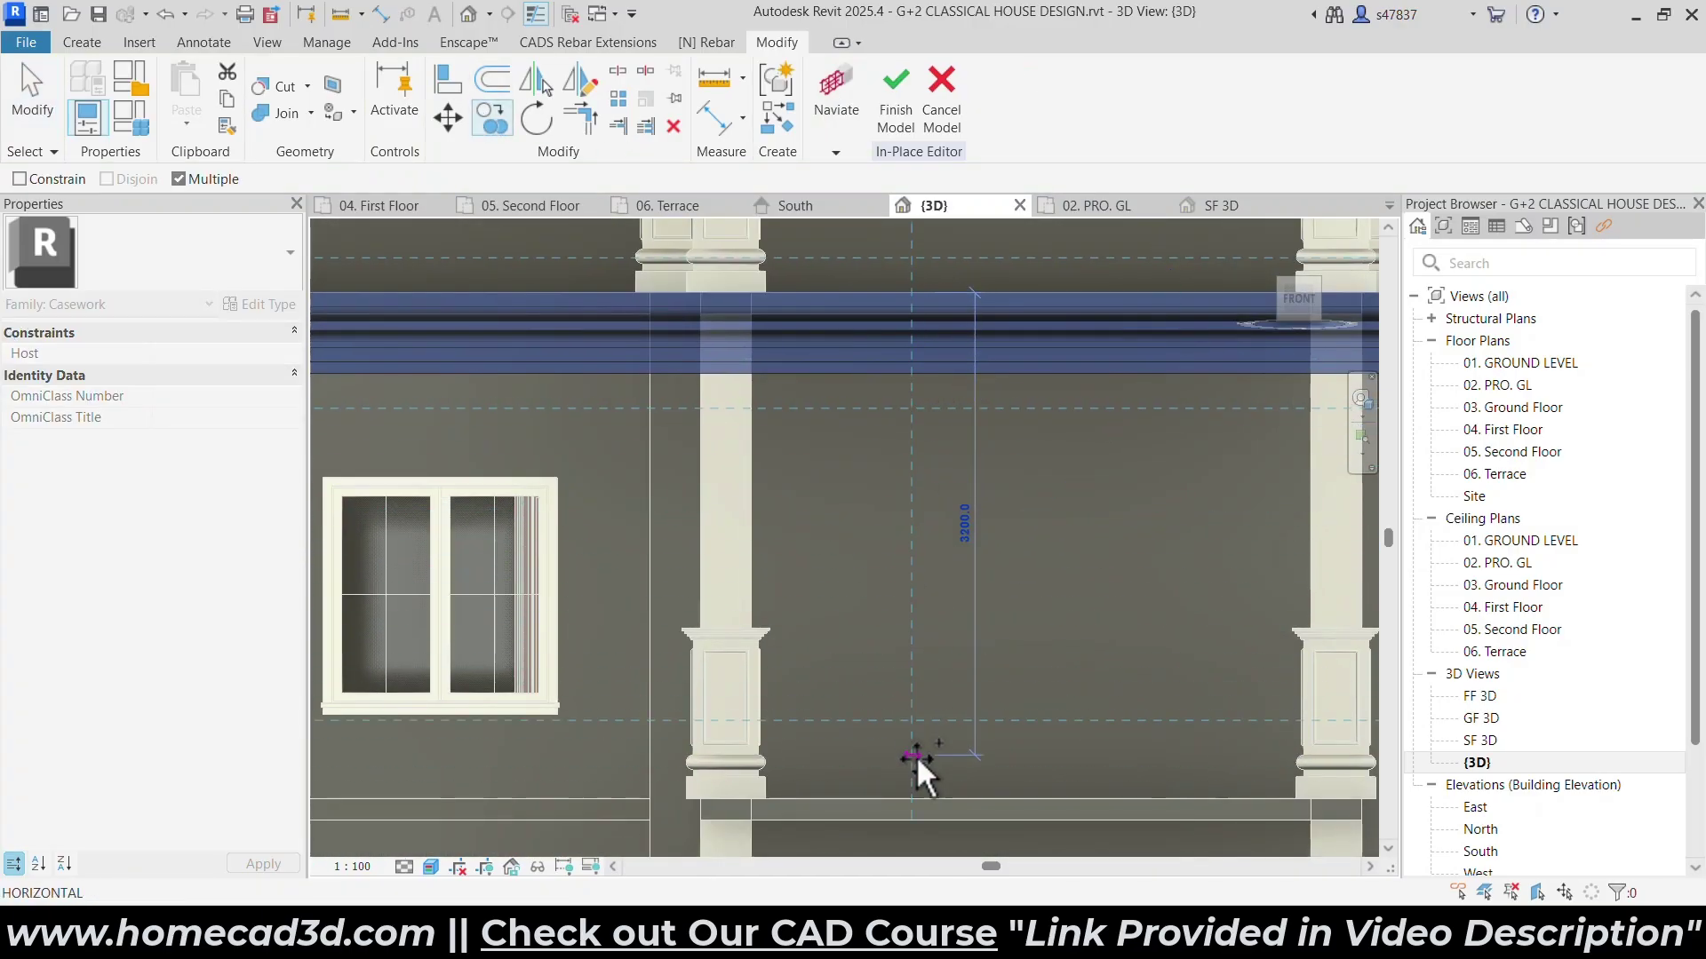
pyautogui.keyDown('shift'); pyautogui.moveTo(912, 662); pyautogui.dragTo(998, 674, button='middle'); pyautogui.keyUp('shift')
pyautogui.press('Escape')
pyautogui.press('Escape')
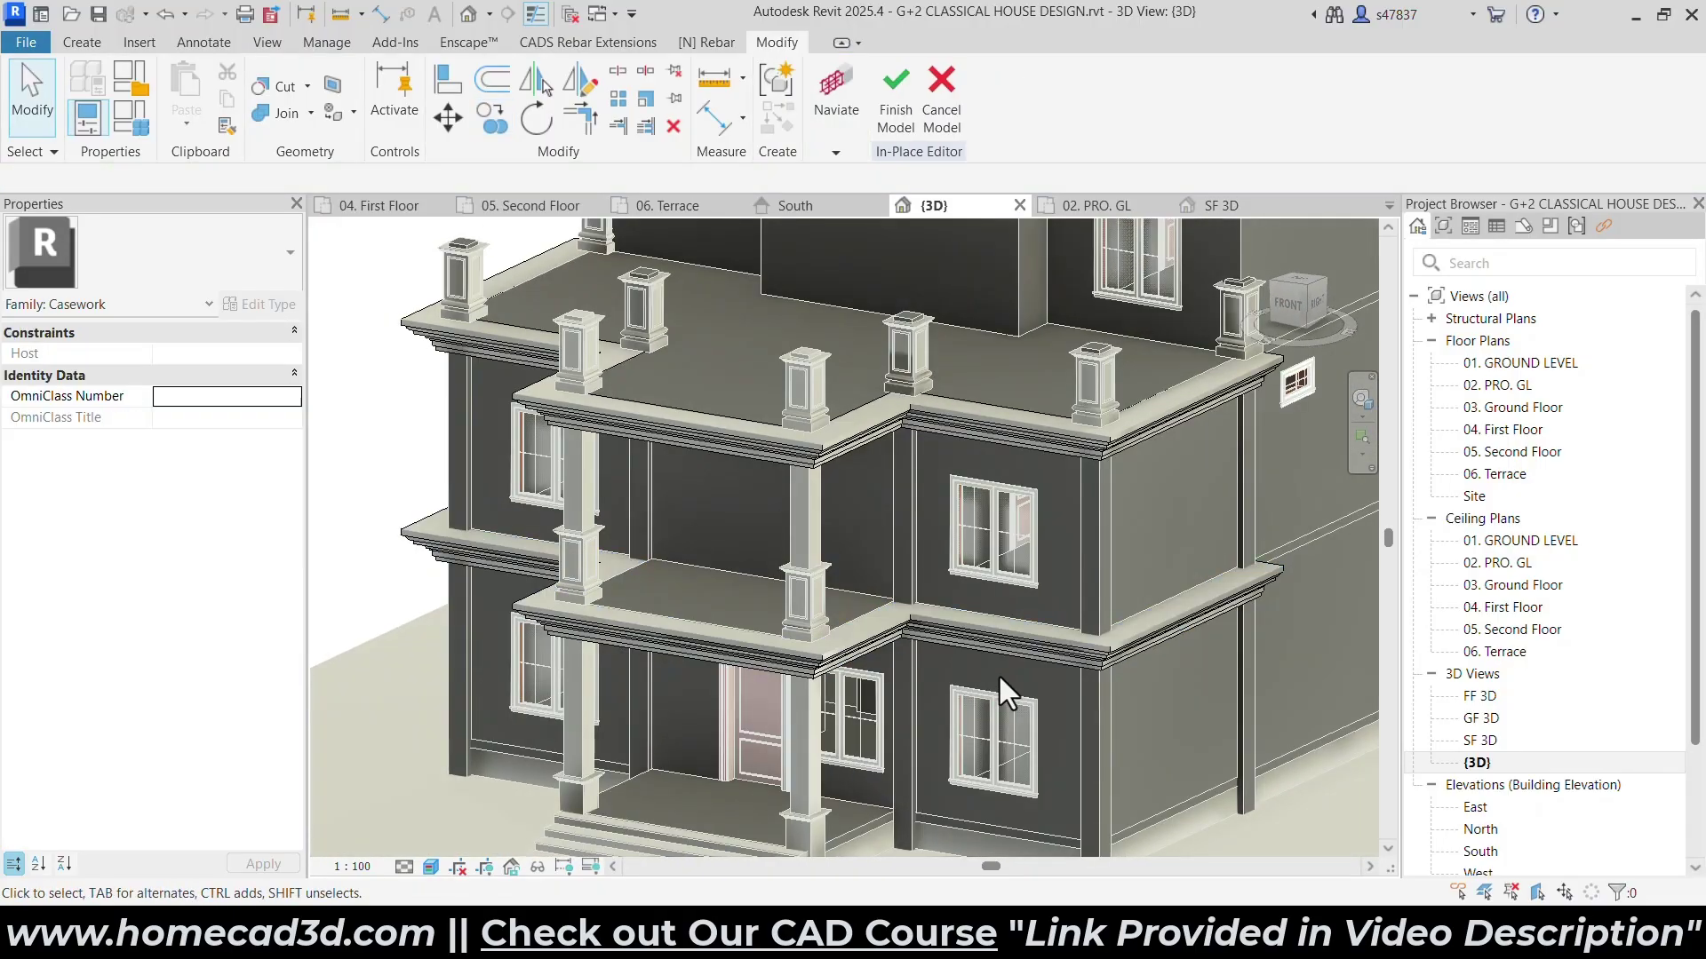
# Remove the facade and side wall edges from the copied sweep's path, keeping only the projecting balcony's three slab edges.
pyautogui.hotkey('alt', 'Tab')
pyautogui.click(694, 727)
pyautogui.hotkey('alt', 'Tab')
pyautogui.click(871, 636)
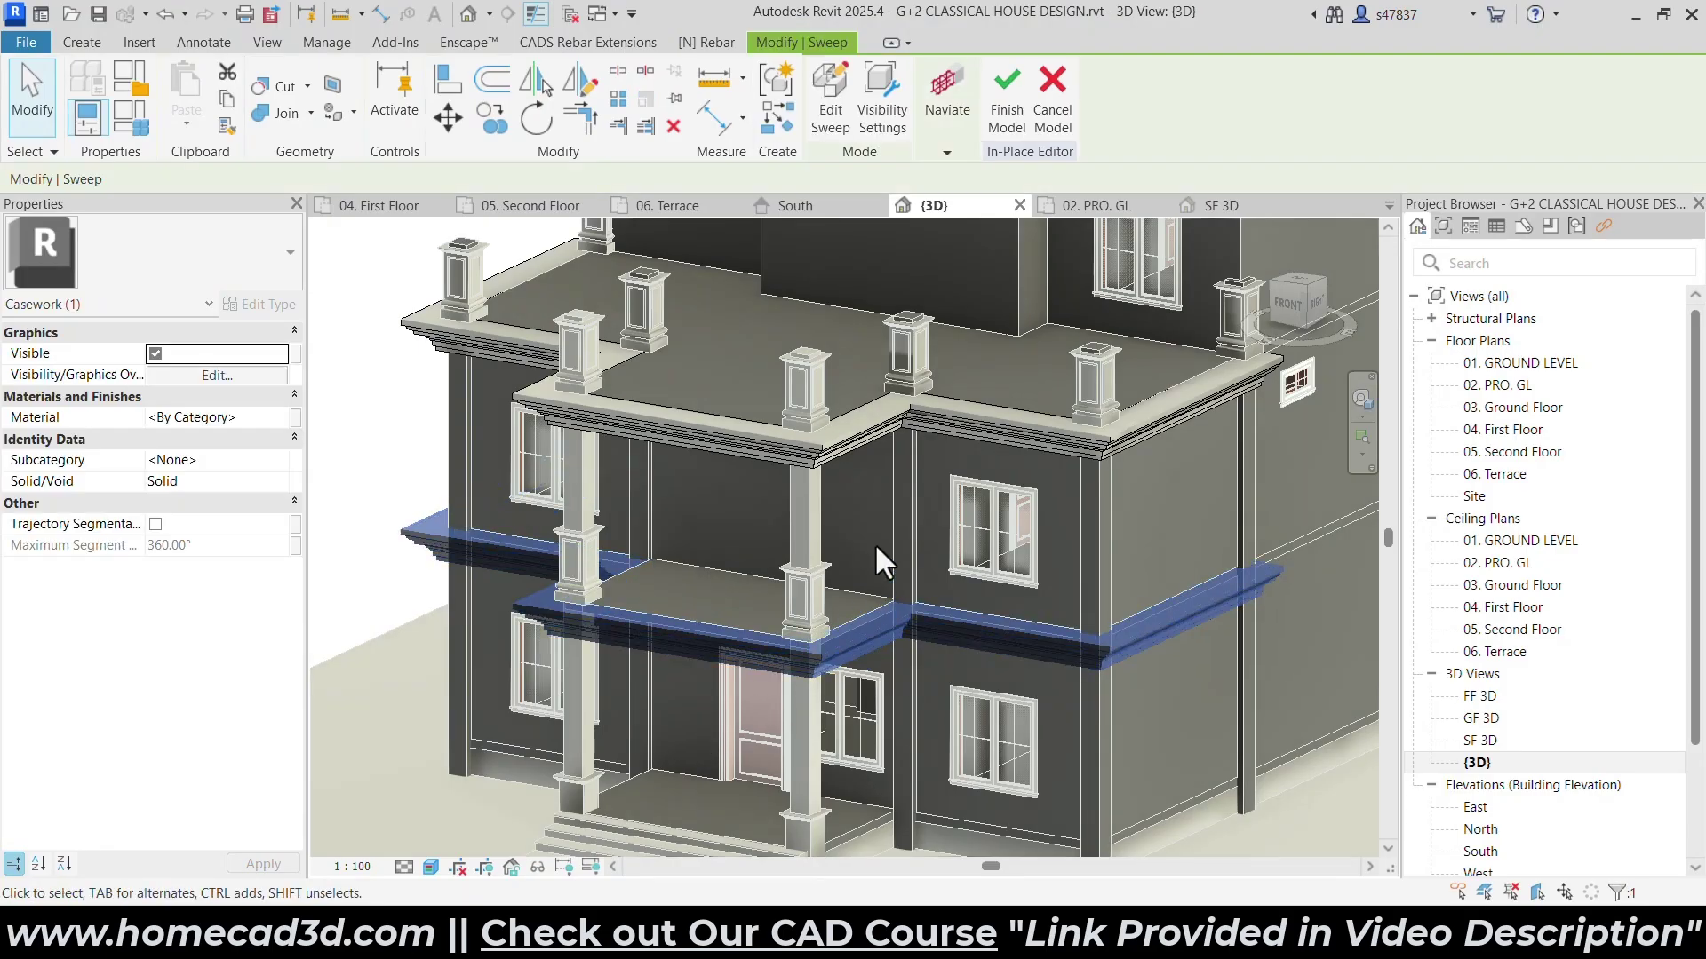
pyautogui.click(829, 102)
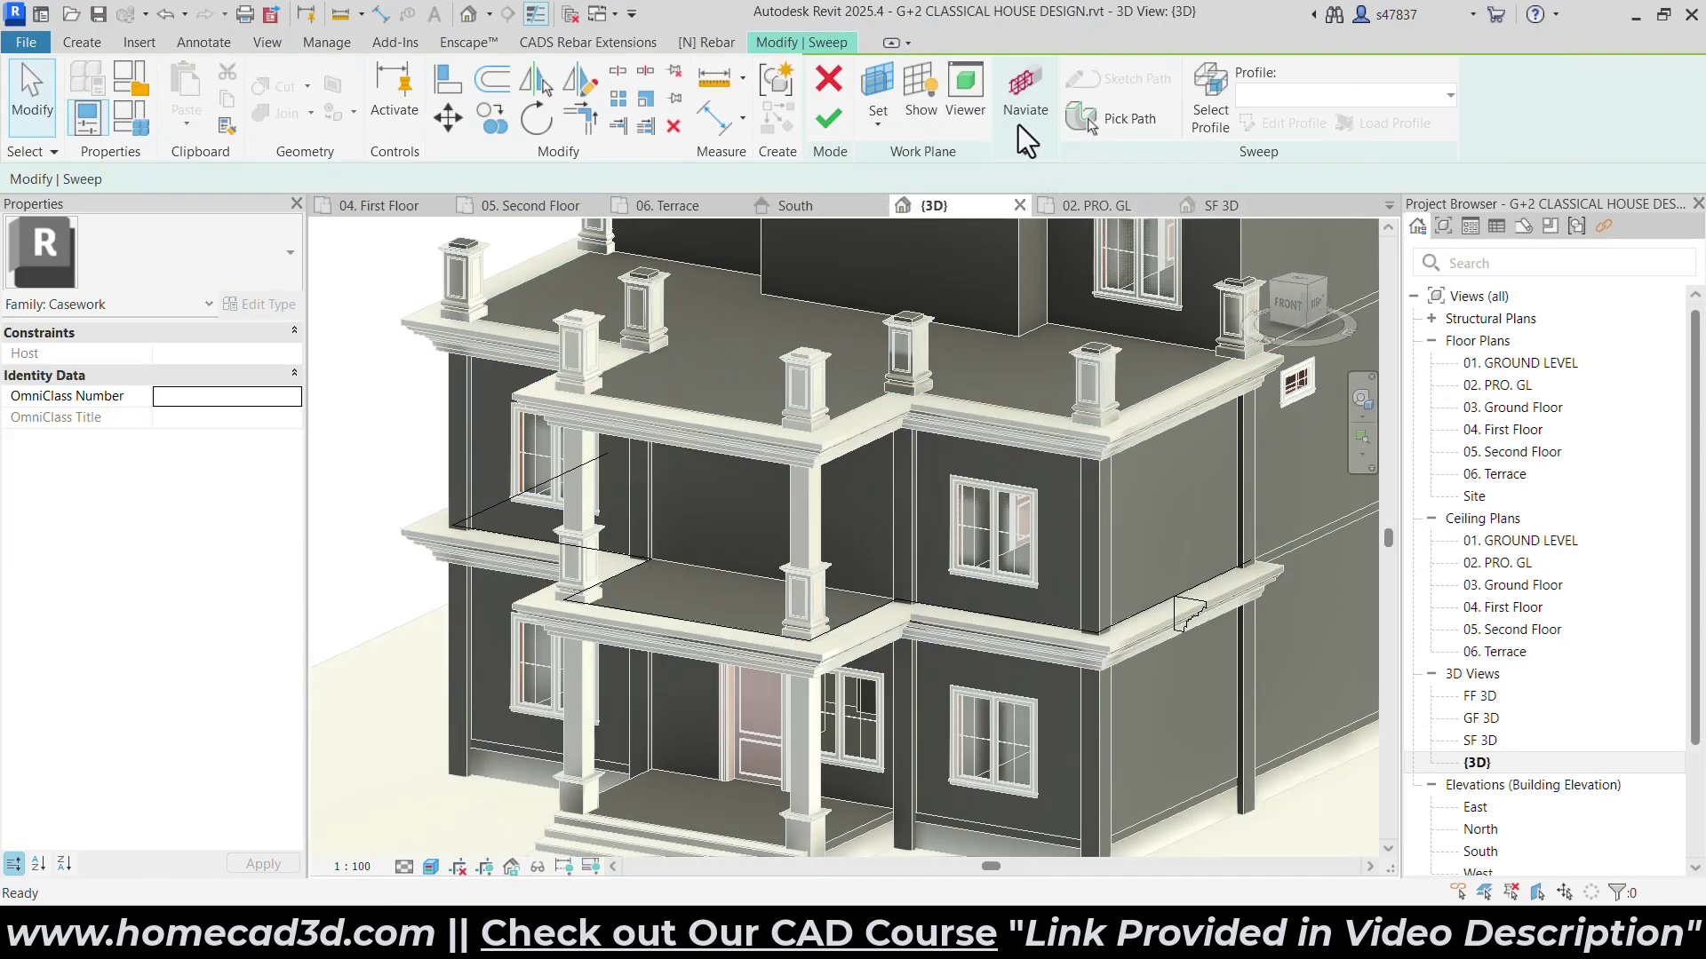
pyautogui.click(1078, 126)
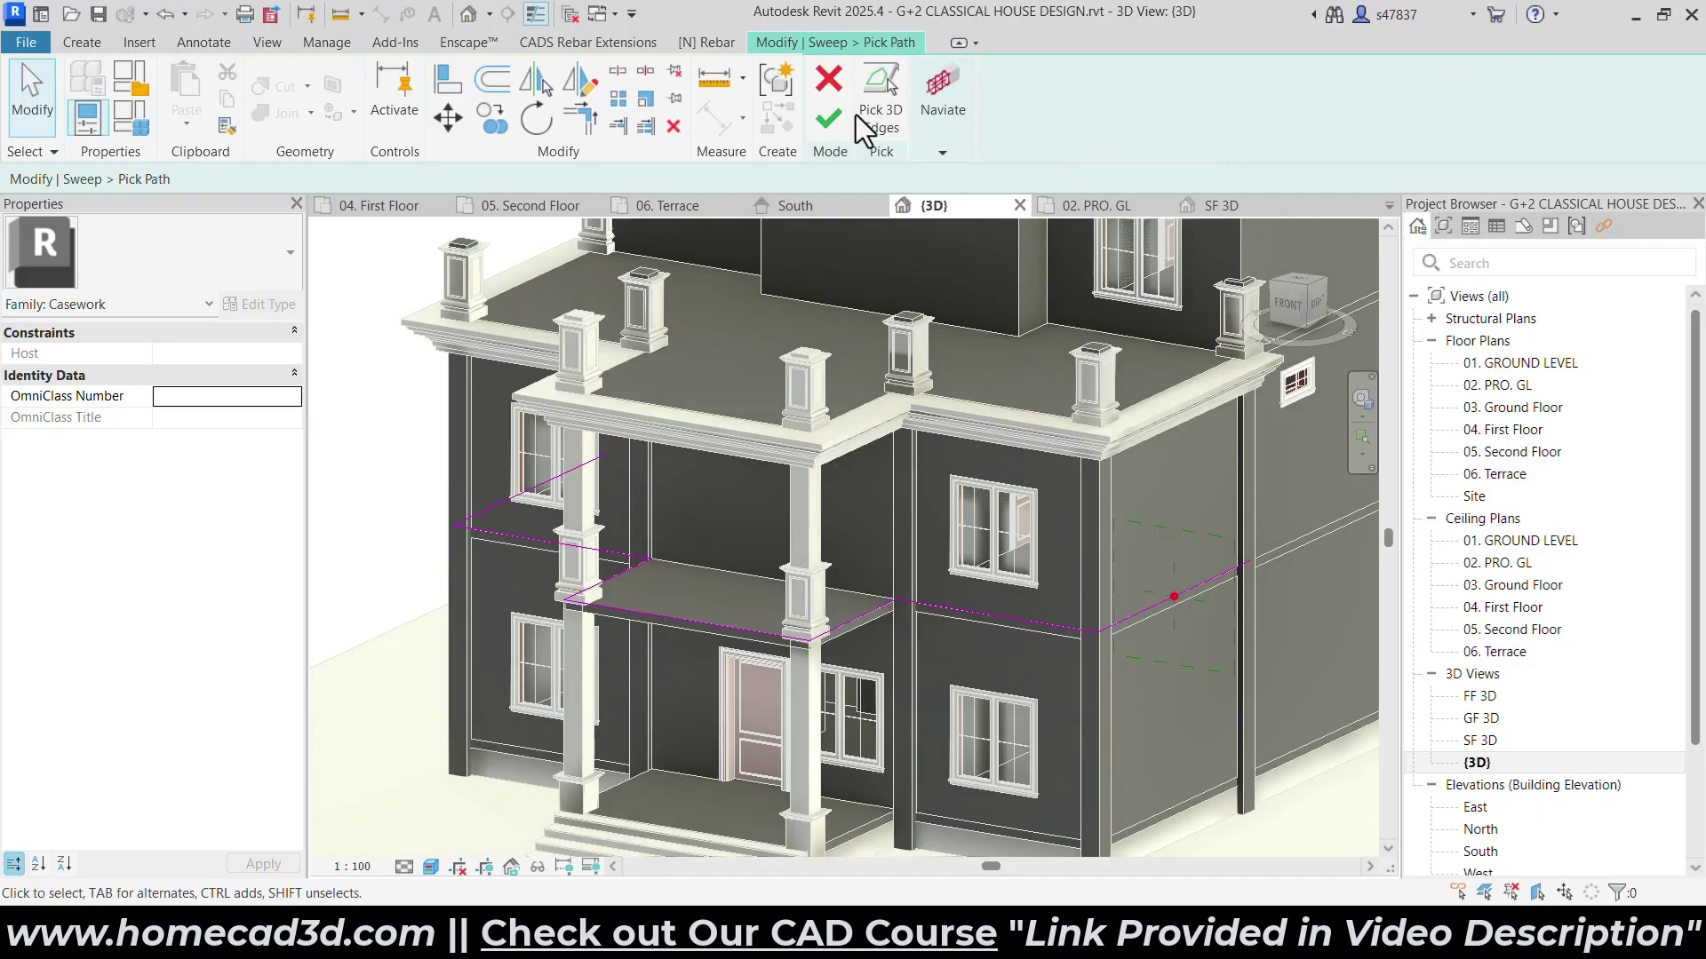
pyautogui.moveTo(1288, 500); pyautogui.dragTo(979, 700)
pyautogui.press('Escape')
pyautogui.keyDown('shift'); pyautogui.moveTo(910, 670); pyautogui.dragTo(612, 680, button='middle'); pyautogui.keyUp('shift')
pyautogui.moveTo(381, 531); pyautogui.dragTo(359, 518)
pyautogui.press('Delete')
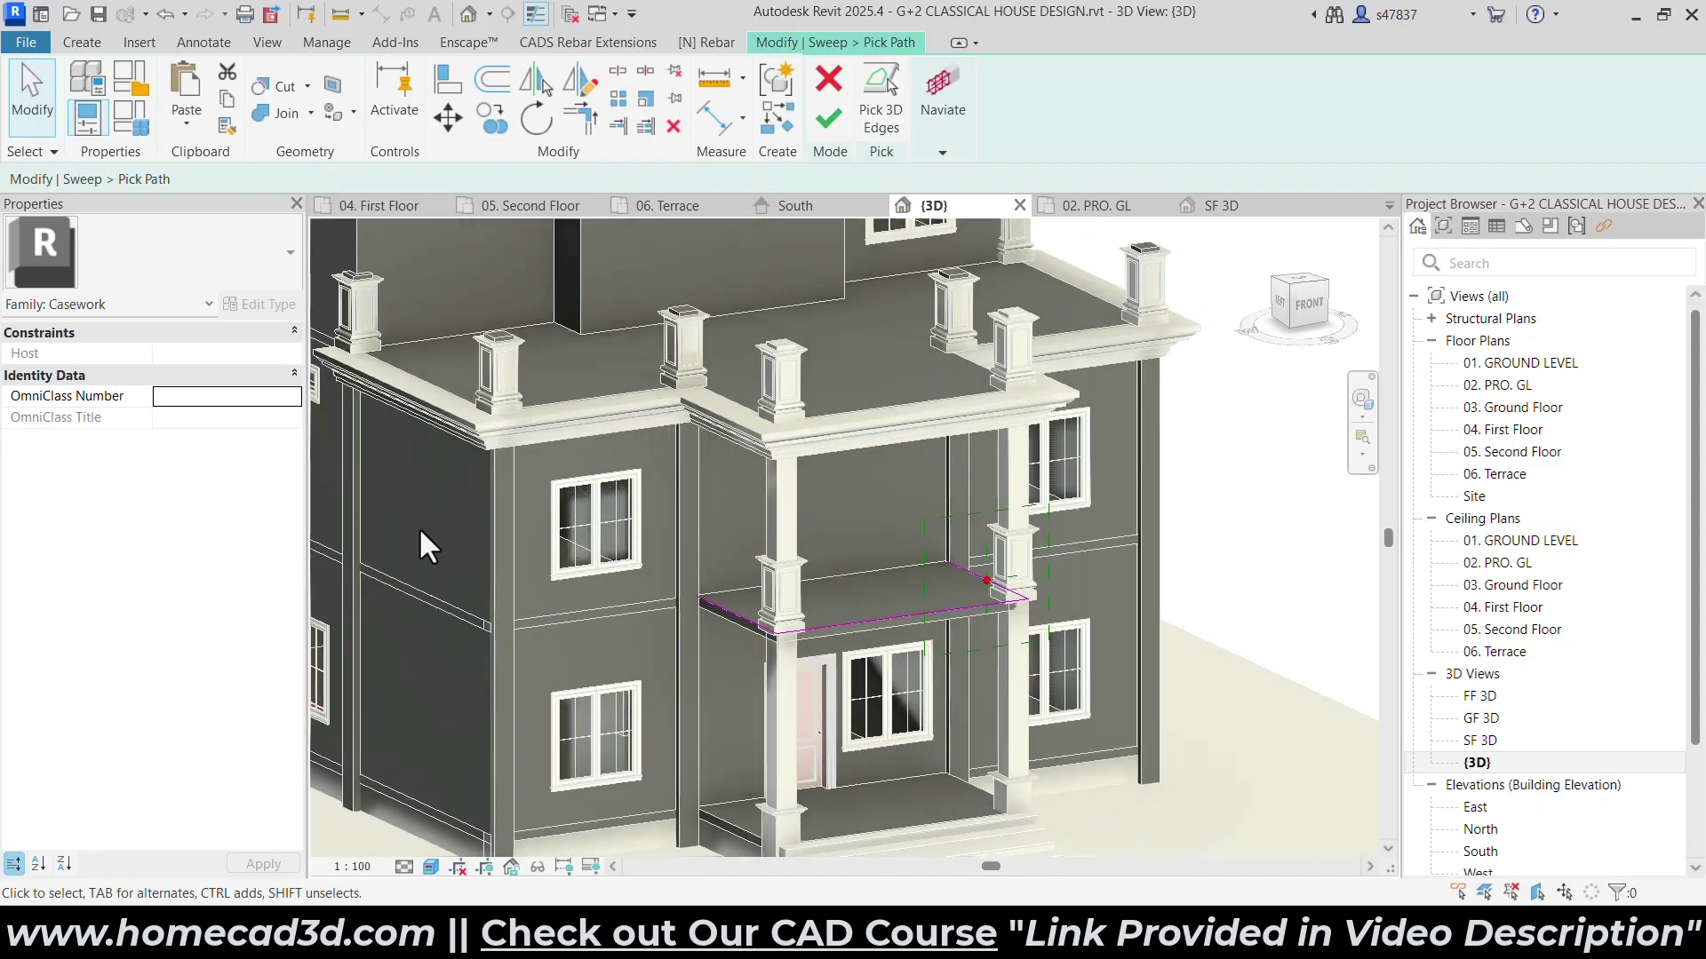
pyautogui.keyDown('shift'); pyautogui.moveTo(1176, 657); pyautogui.dragTo(980, 693, button='middle'); pyautogui.keyUp('shift')
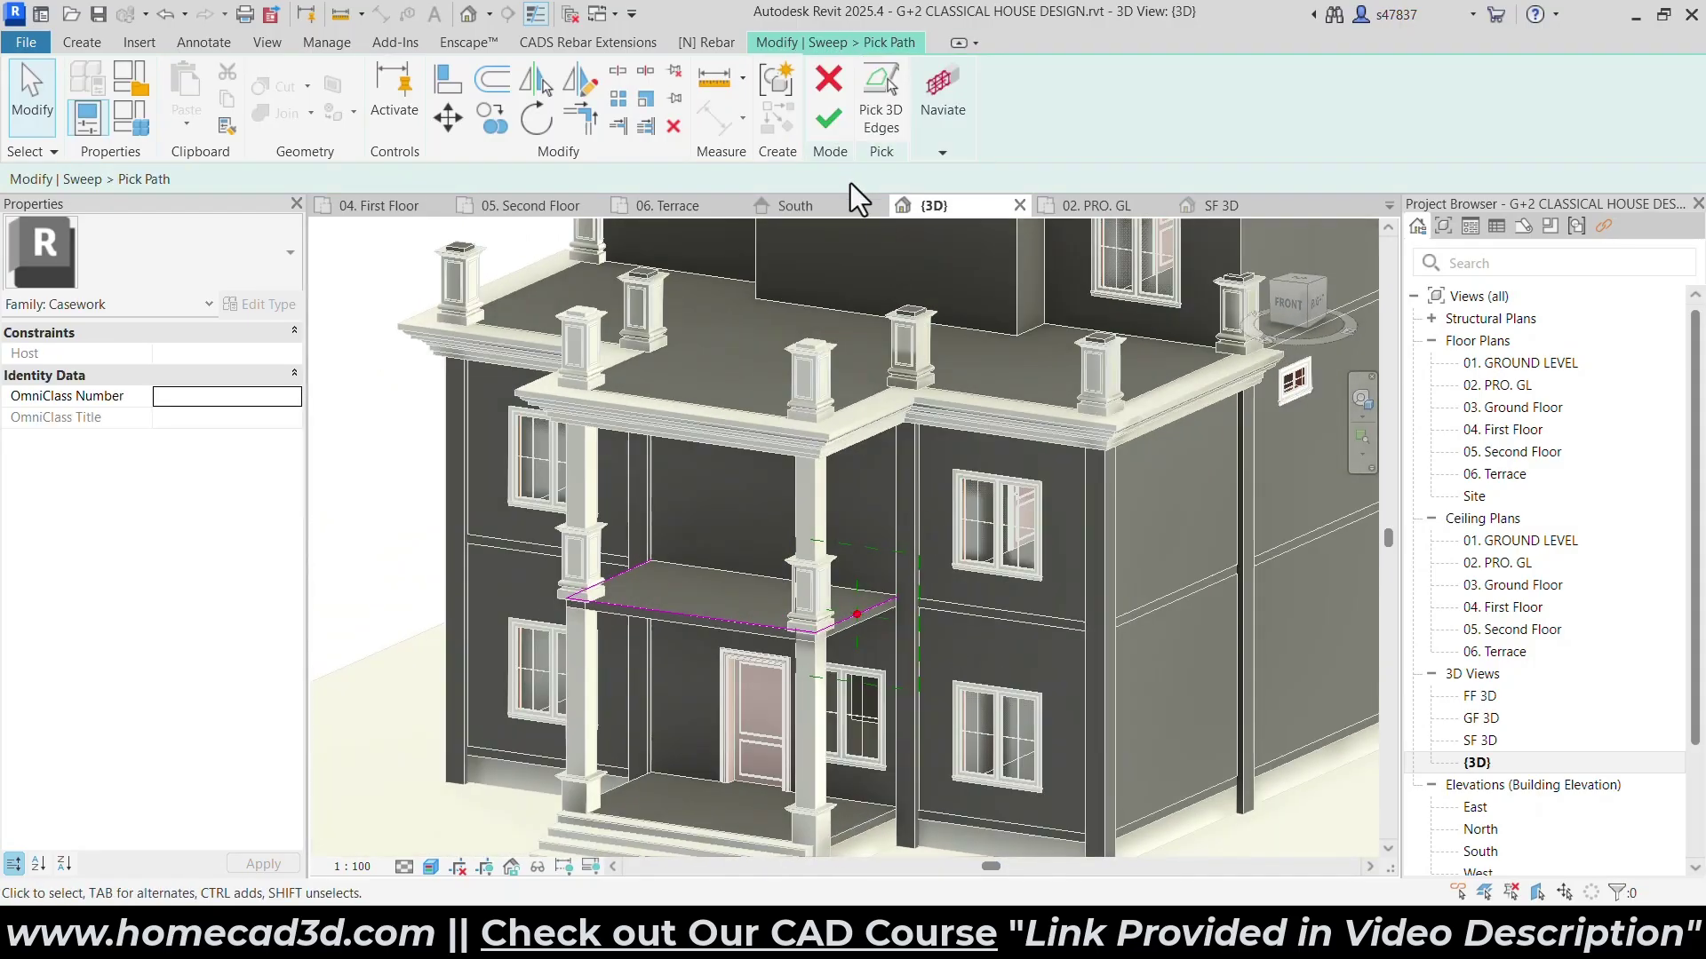
pyautogui.click(829, 120)
# Review the balcony cornice's profile placement, complete the sweep and finish the in-place cornice model.
pyautogui.click(1223, 126)
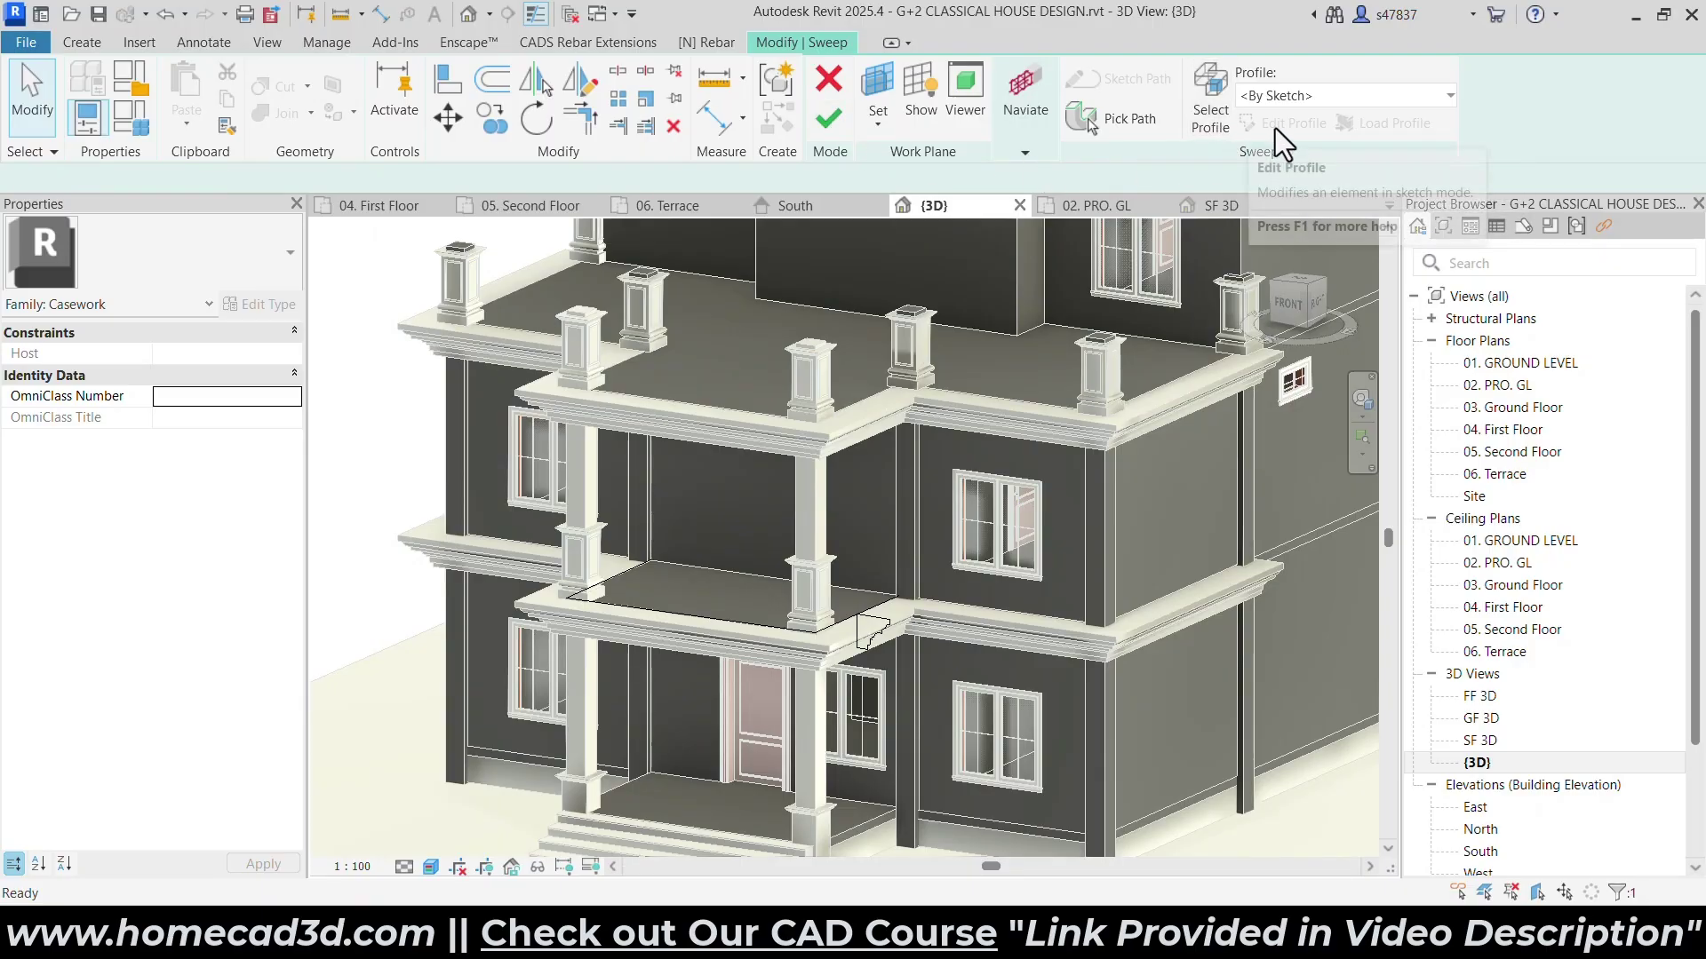
pyautogui.click(1276, 128)
pyautogui.scroll(3, 904, 641)
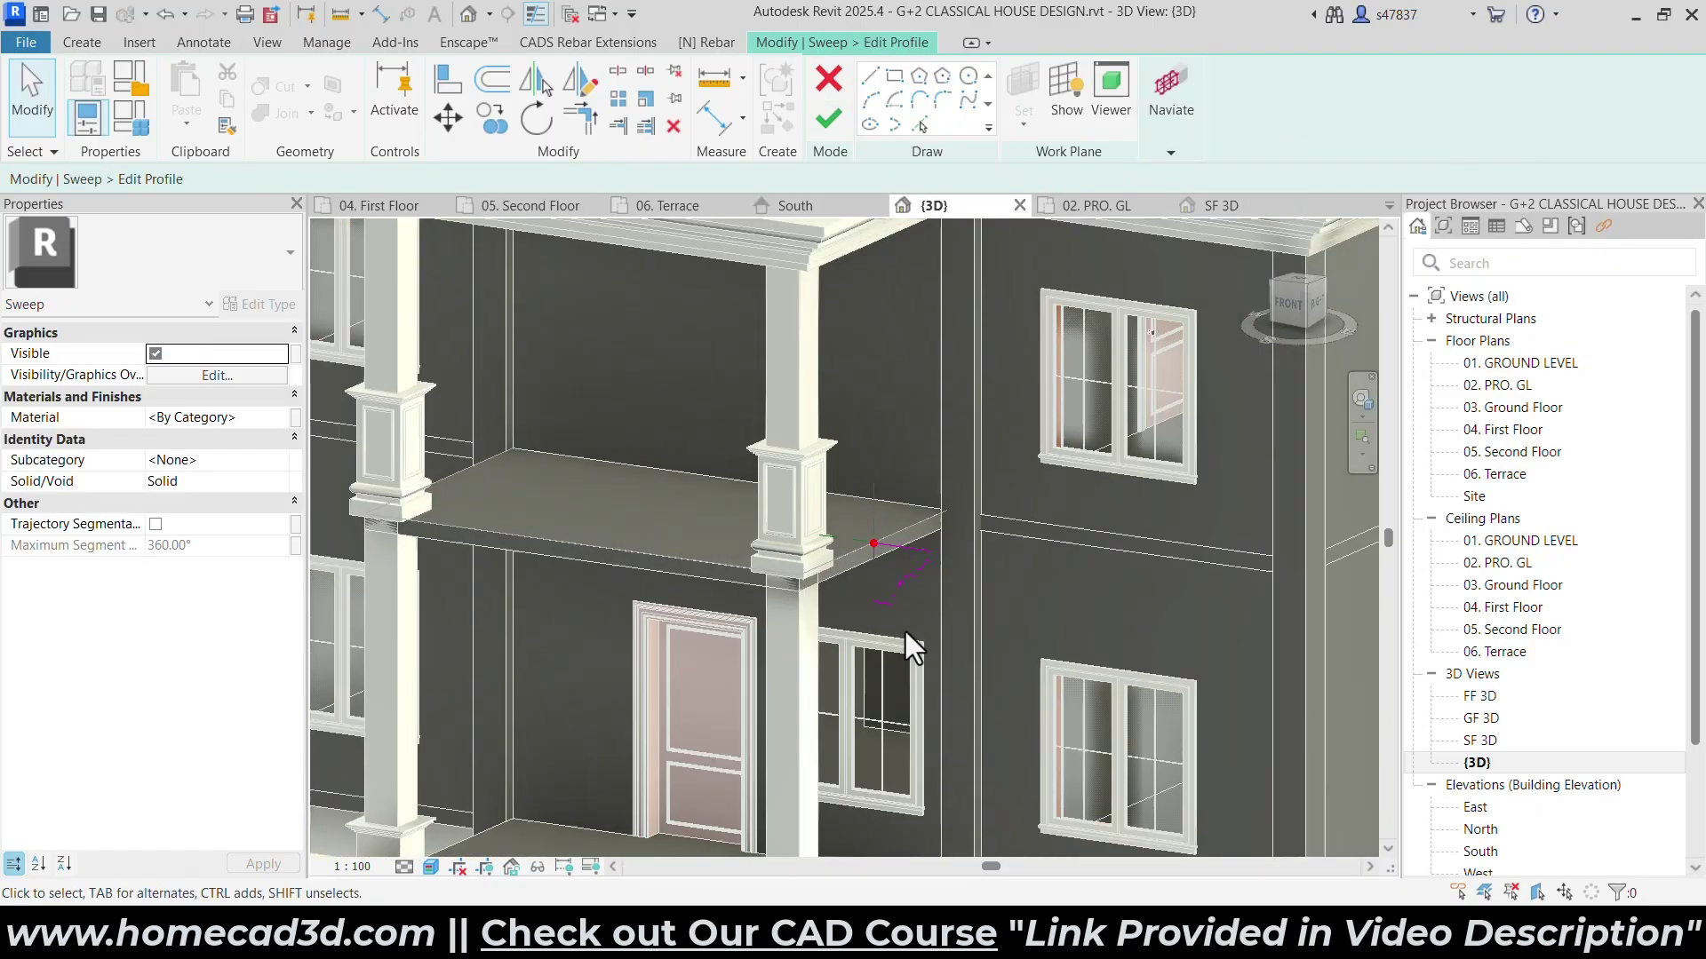
pyautogui.click(841, 130)
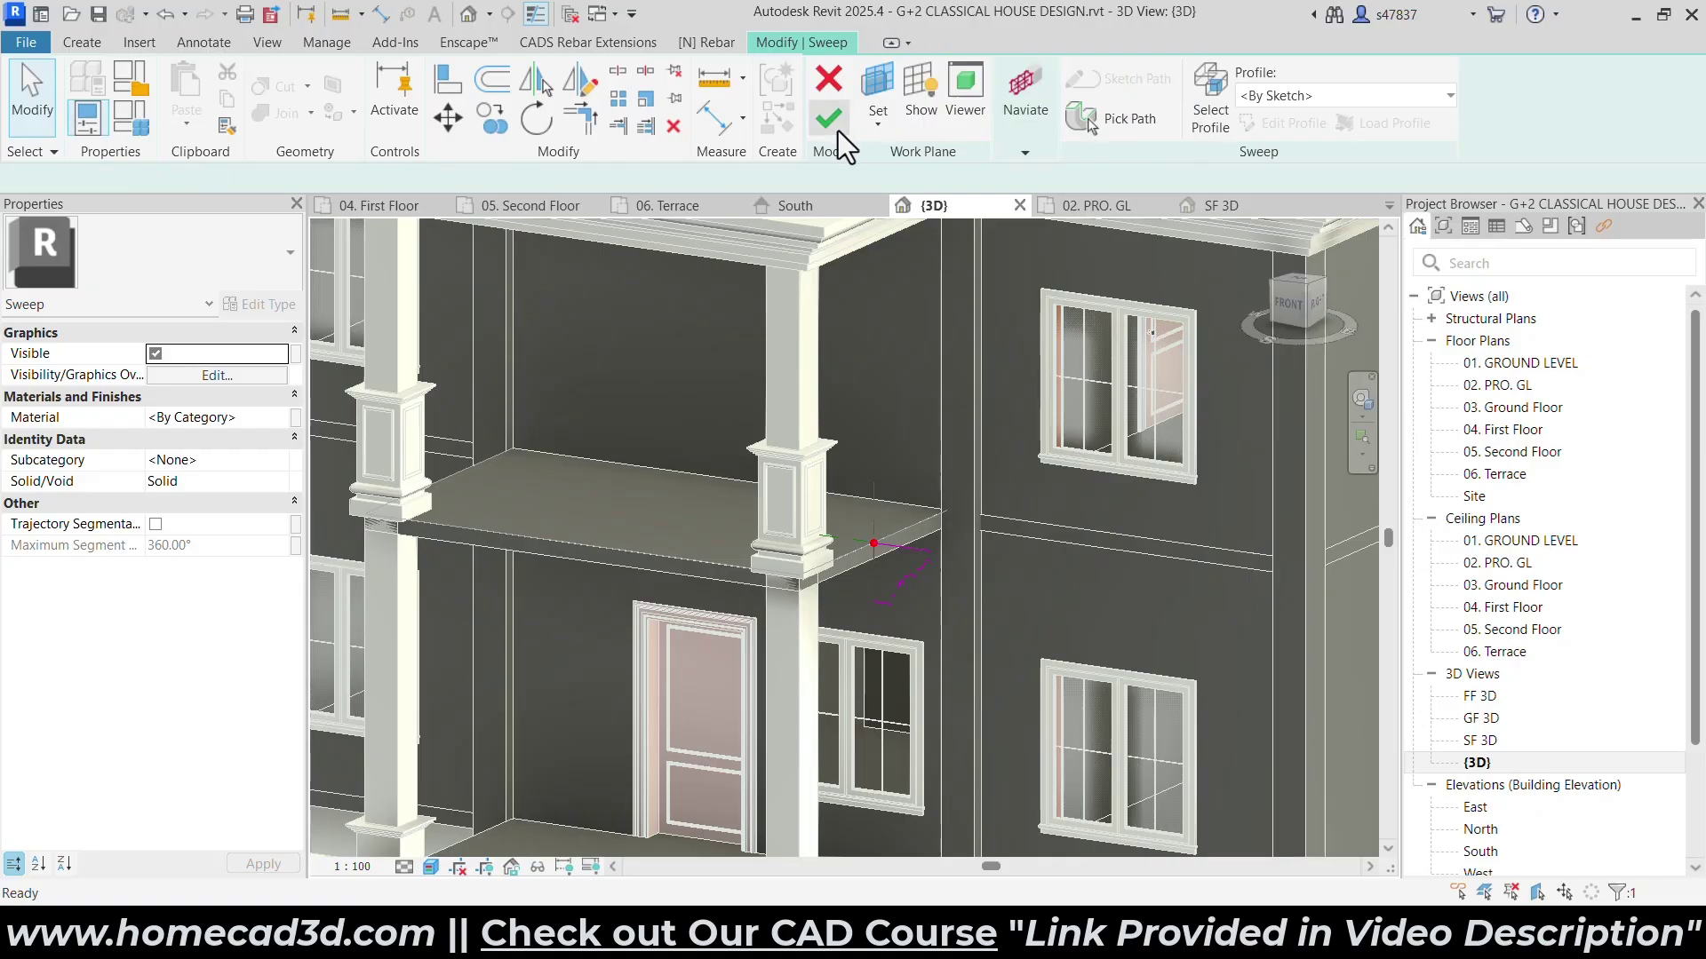
pyautogui.click(839, 131)
pyautogui.click(1019, 489)
pyautogui.scroll(-2, 1021, 580)
pyautogui.moveTo(1054, 669)
pyautogui.keyDown('shift'); pyautogui.mouseDown(button='middle')
pyautogui.moveTo(1164, 568)
pyautogui.moveTo(1218, 563)
pyautogui.moveTo(1266, 590)
pyautogui.moveTo(1104, 648)
pyautogui.moveTo(1096, 685)
pyautogui.moveTo(1042, 659)
pyautogui.mouseUp(button='middle'); pyautogui.keyUp('shift')
pyautogui.click(896, 116)
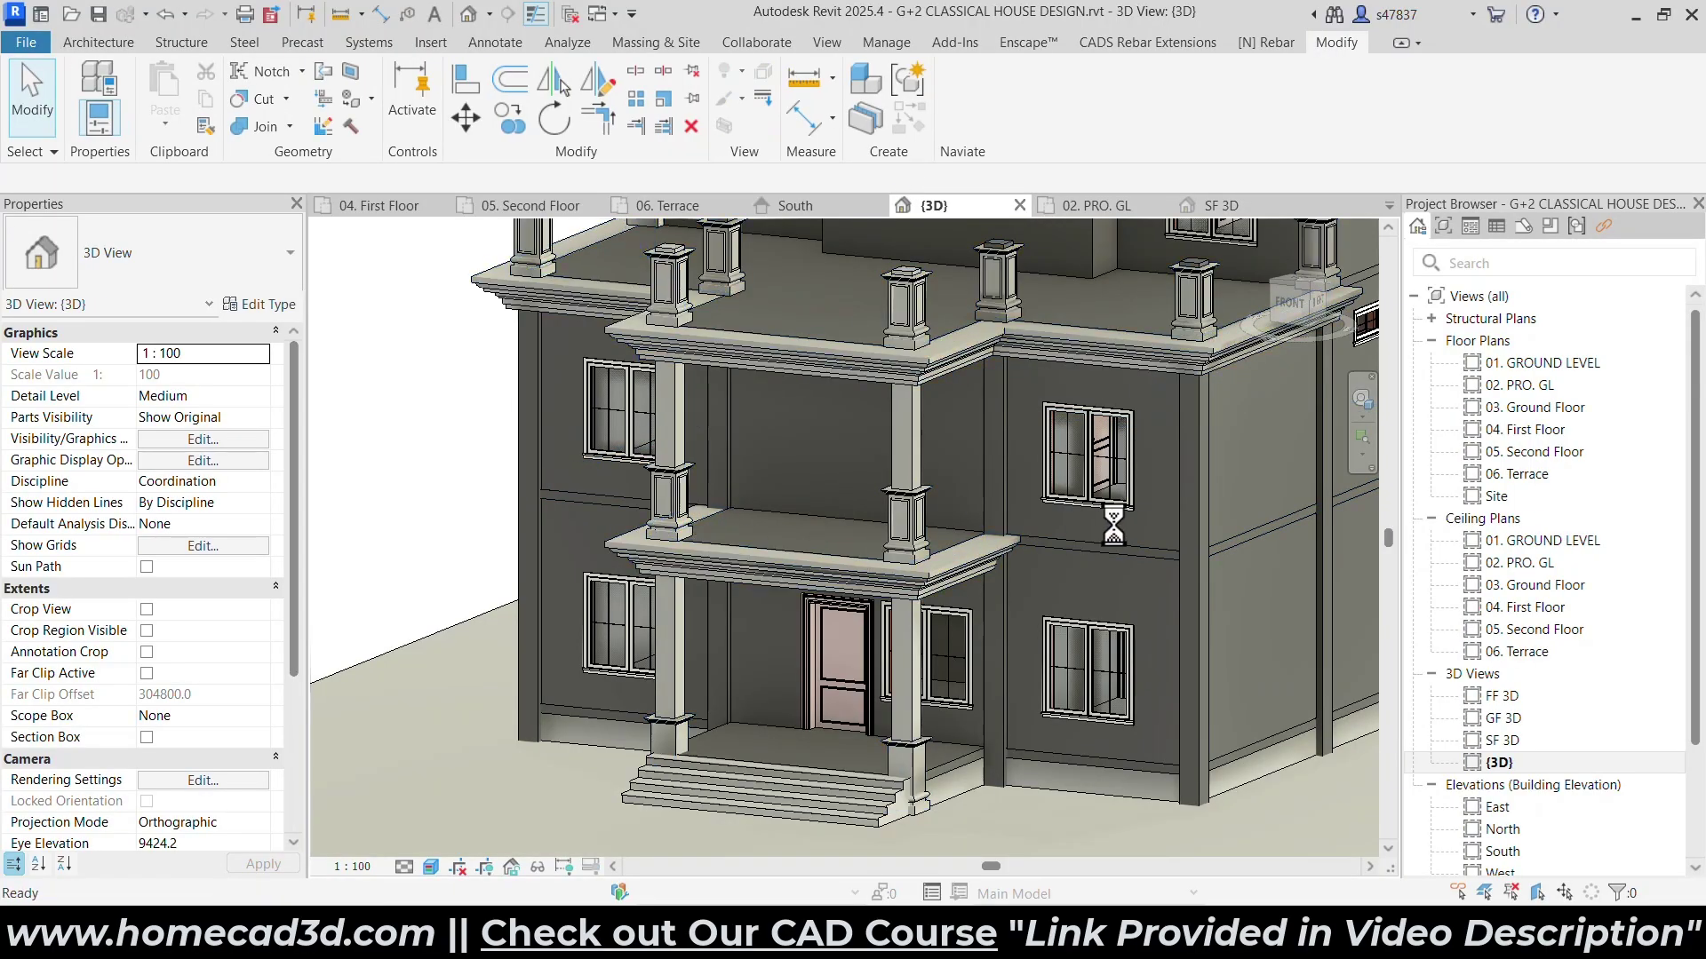
# Compare the house's cornices and roof eaves with the balcony and roof details in the browser's reference photo.
pyautogui.hotkey('alt', 'Tab')
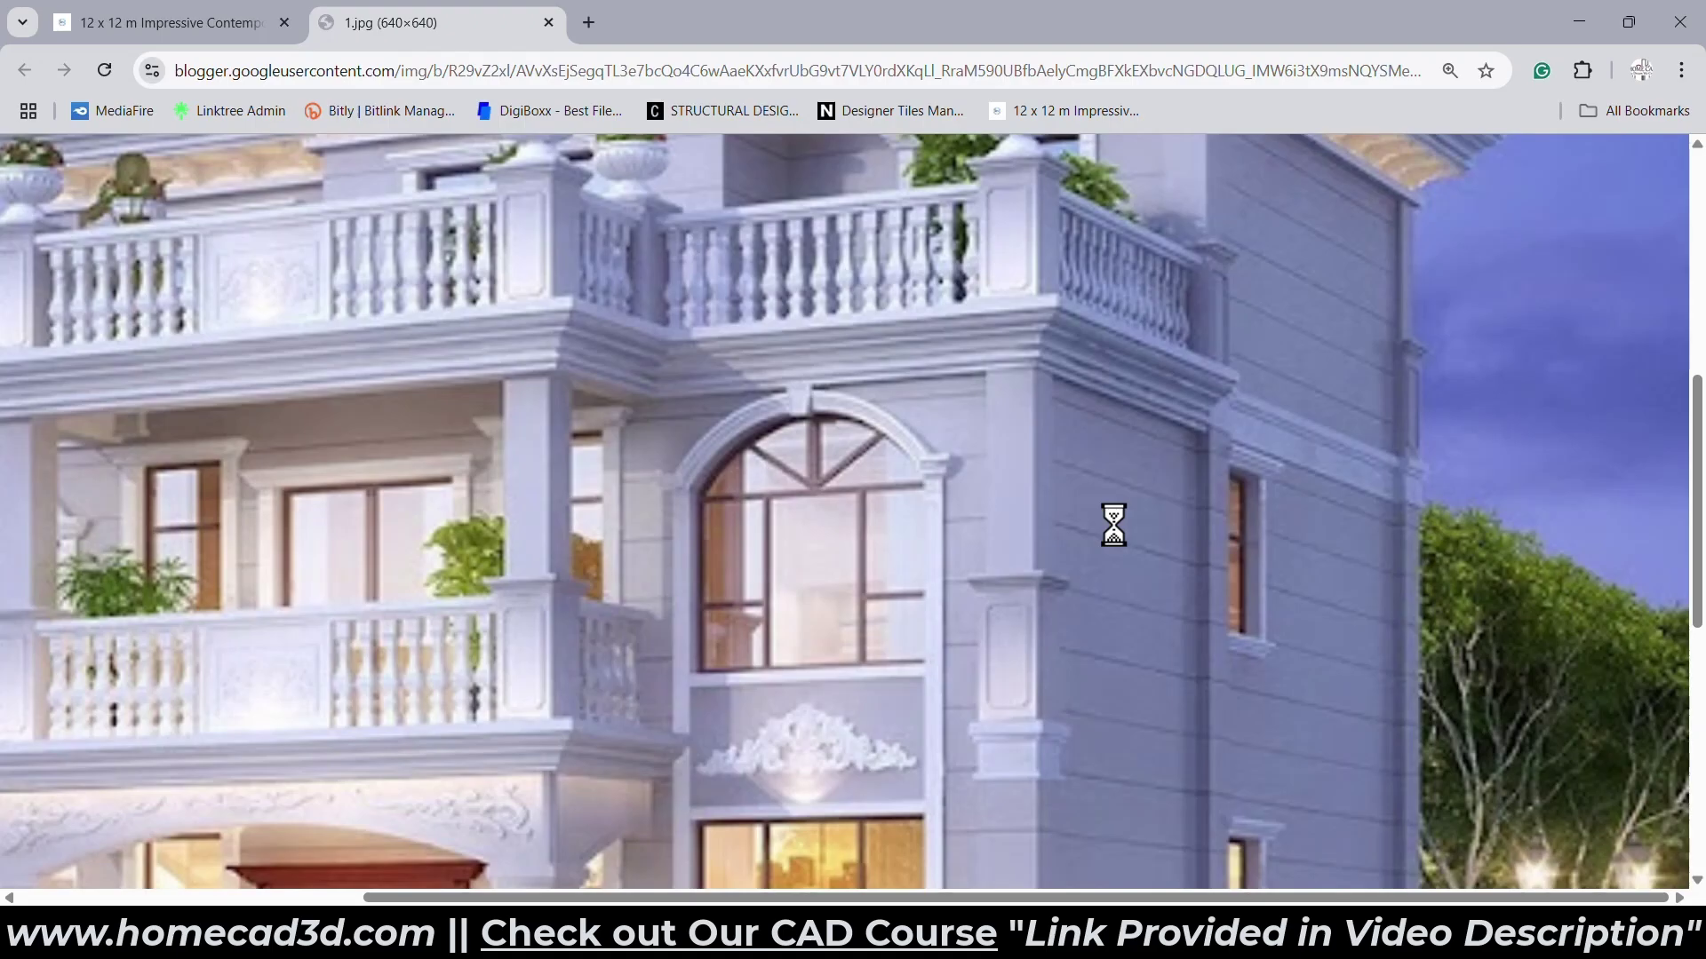
pyautogui.hotkey('alt', 'Tab')
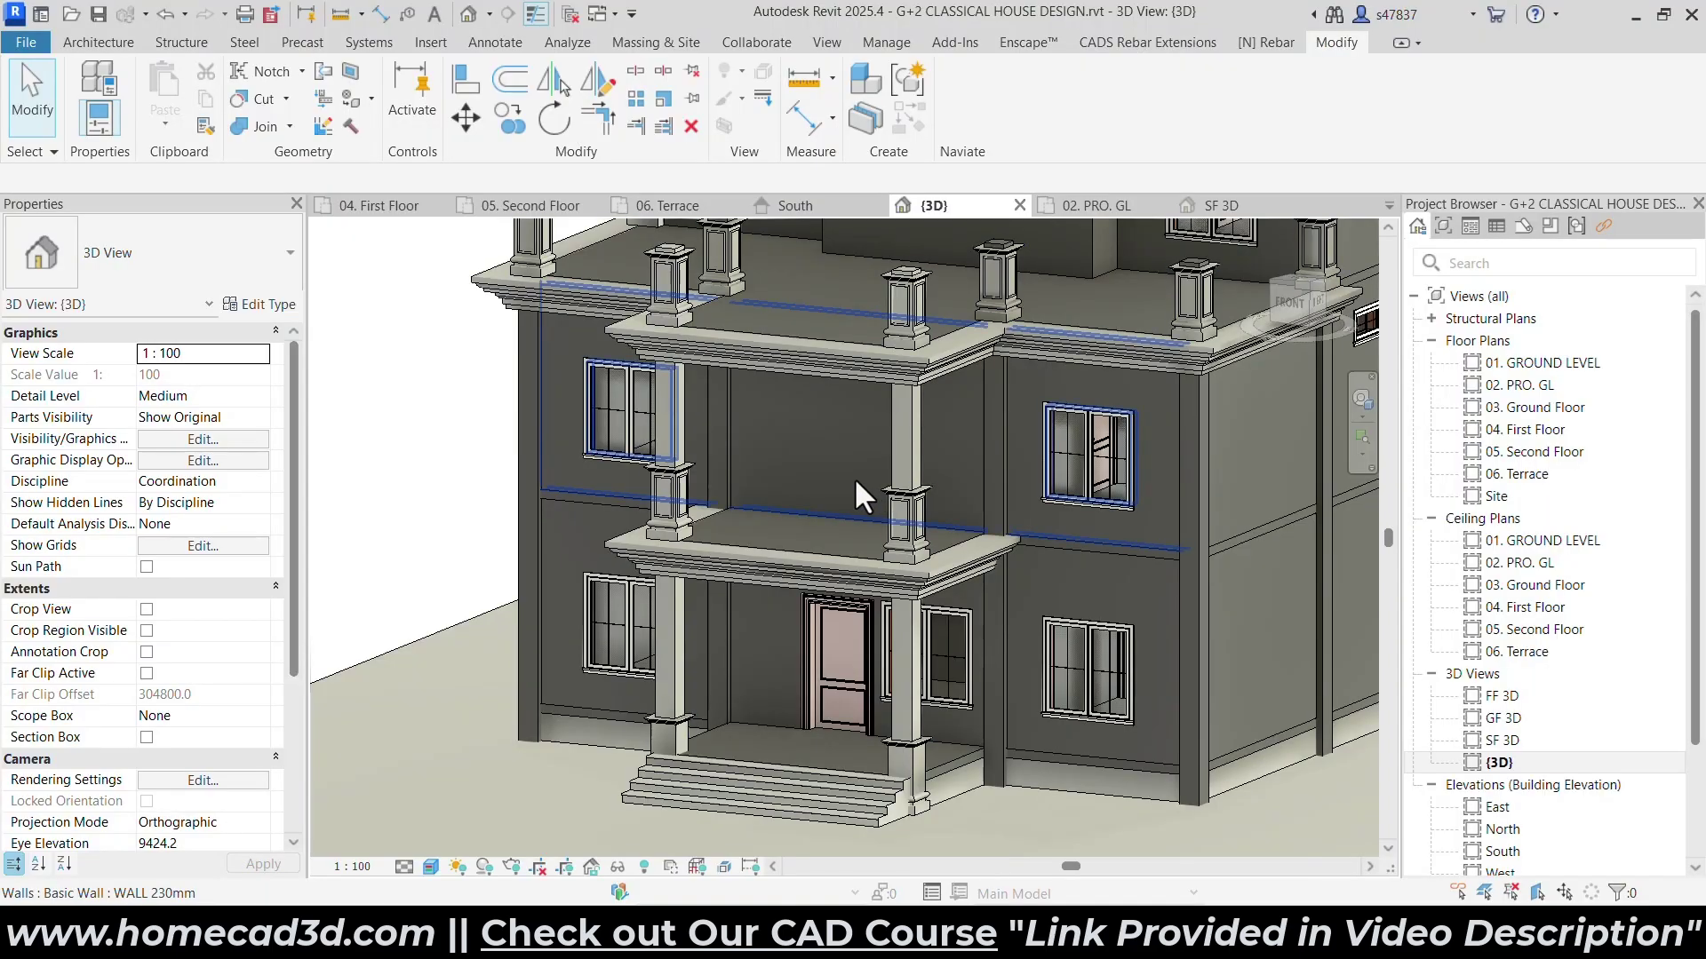
pyautogui.scroll(-3, 855, 477)
pyautogui.moveTo(1016, 392); pyautogui.dragTo(898, 621, button='middle')
pyautogui.hotkey('alt', 'Tab')
pyautogui.scroll(-3, 892, 599)
pyautogui.scroll(7, 853, 551)
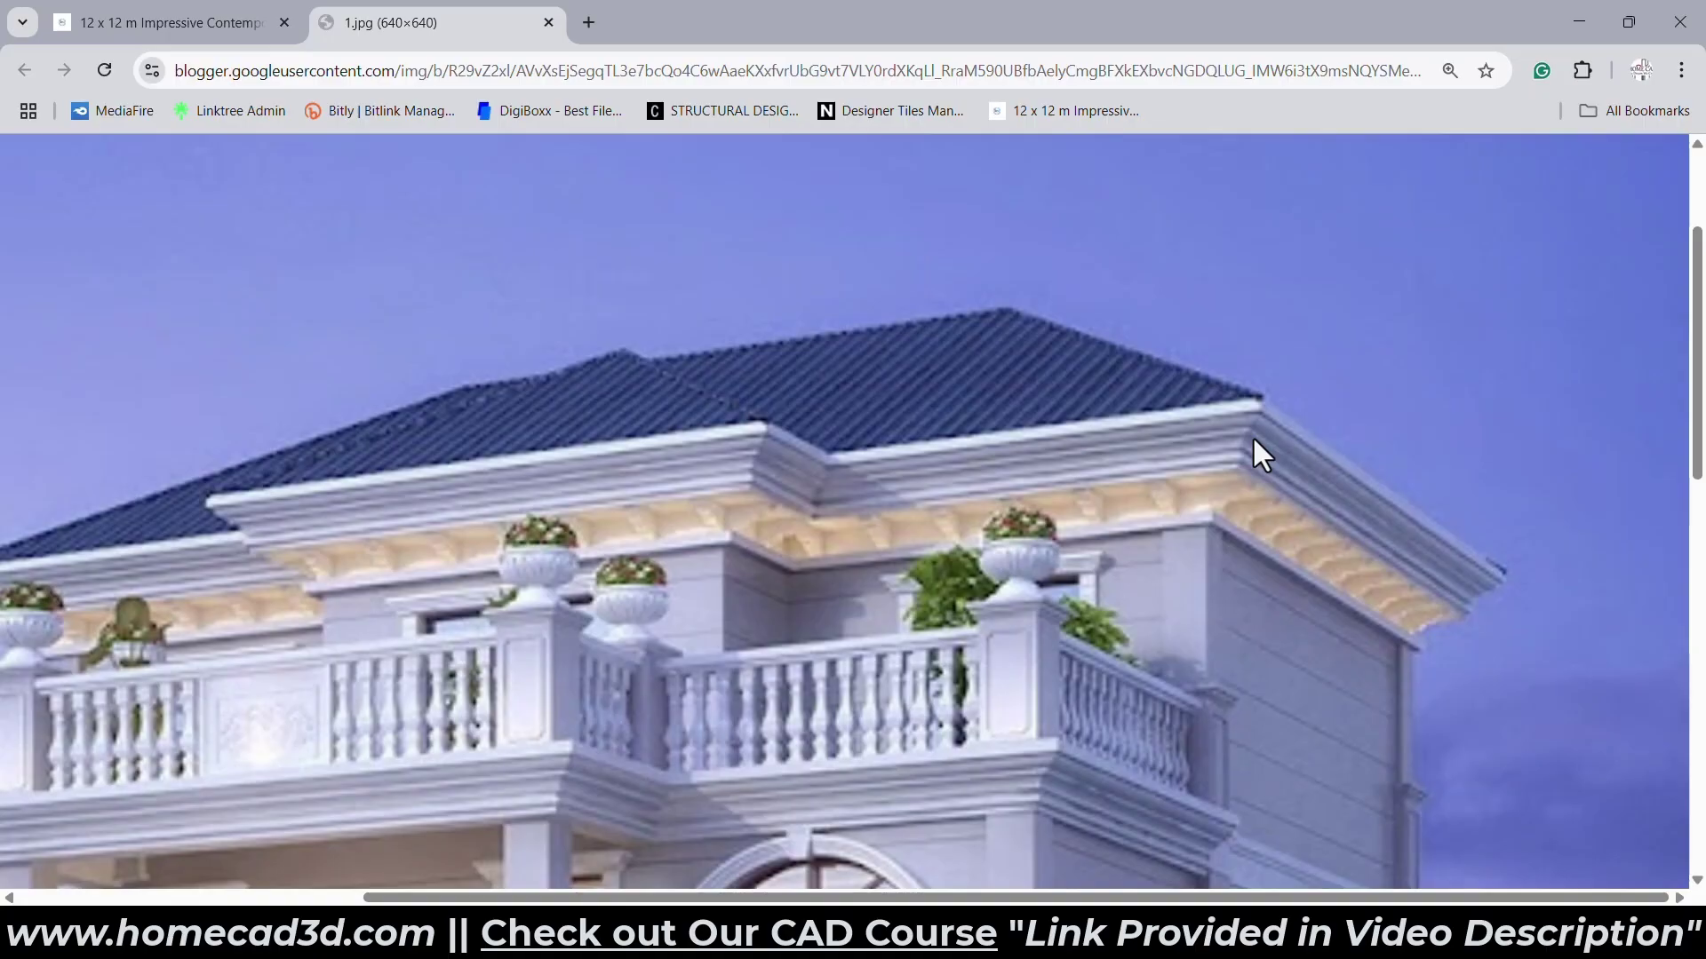
pyautogui.hotkey('alt', 'Tab')
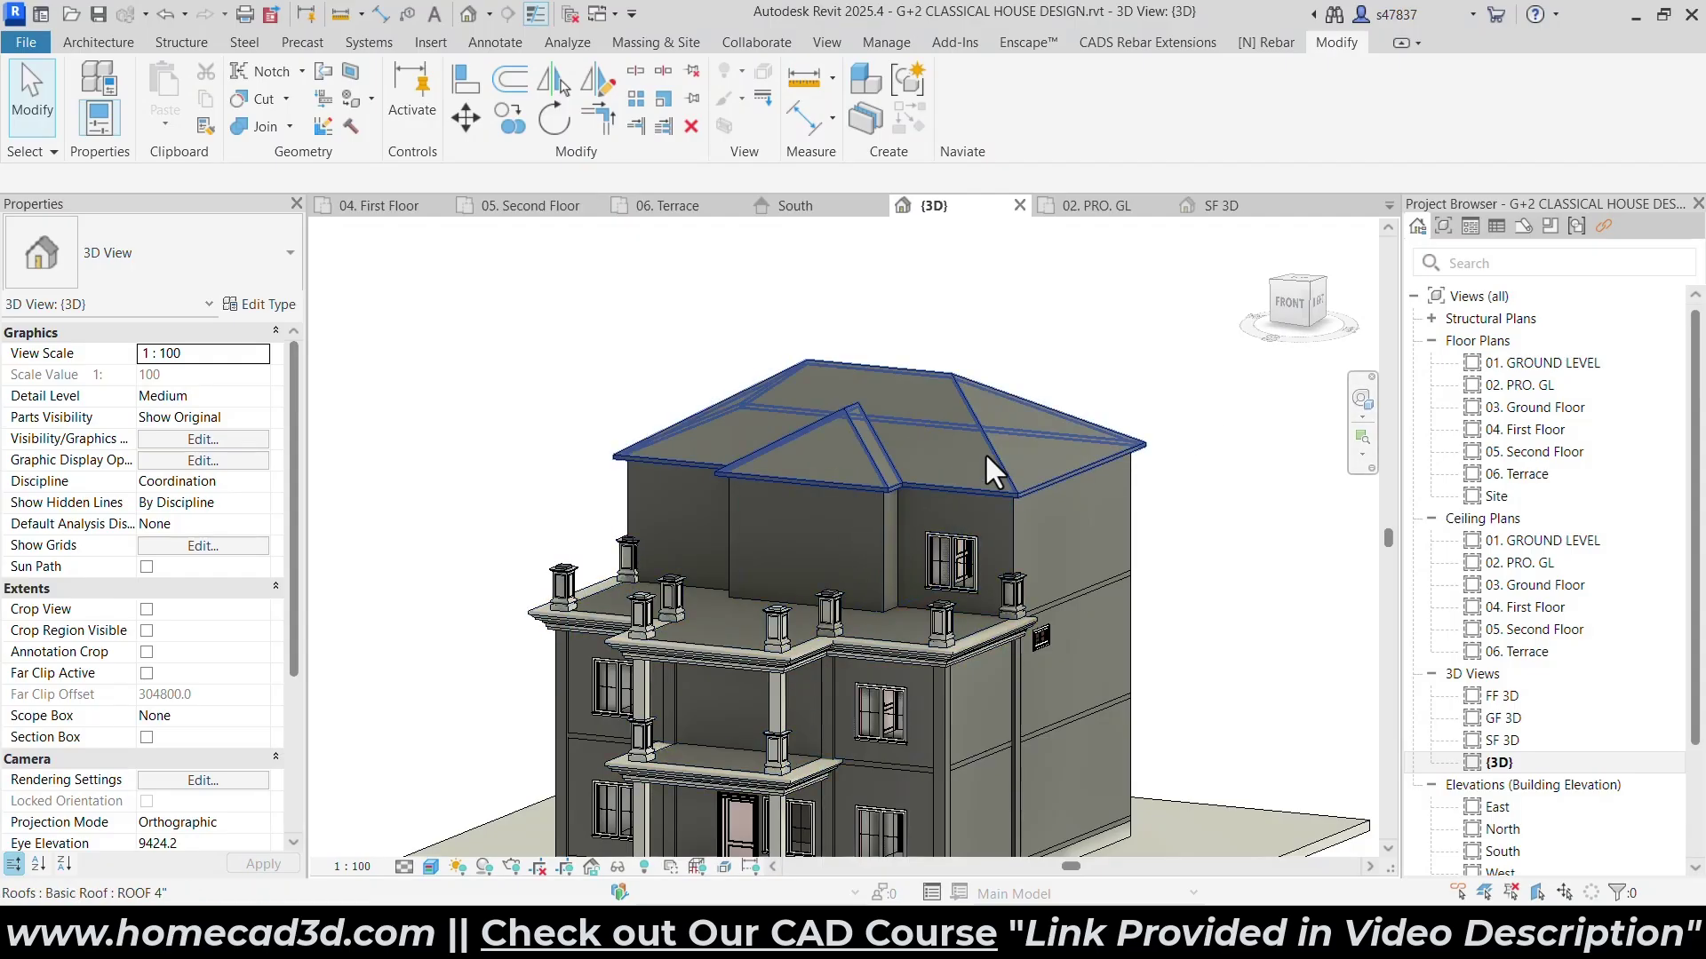
pyautogui.keyDown('shift'); pyautogui.moveTo(950, 560); pyautogui.dragTo(940, 662, button='middle'); pyautogui.keyUp('shift')
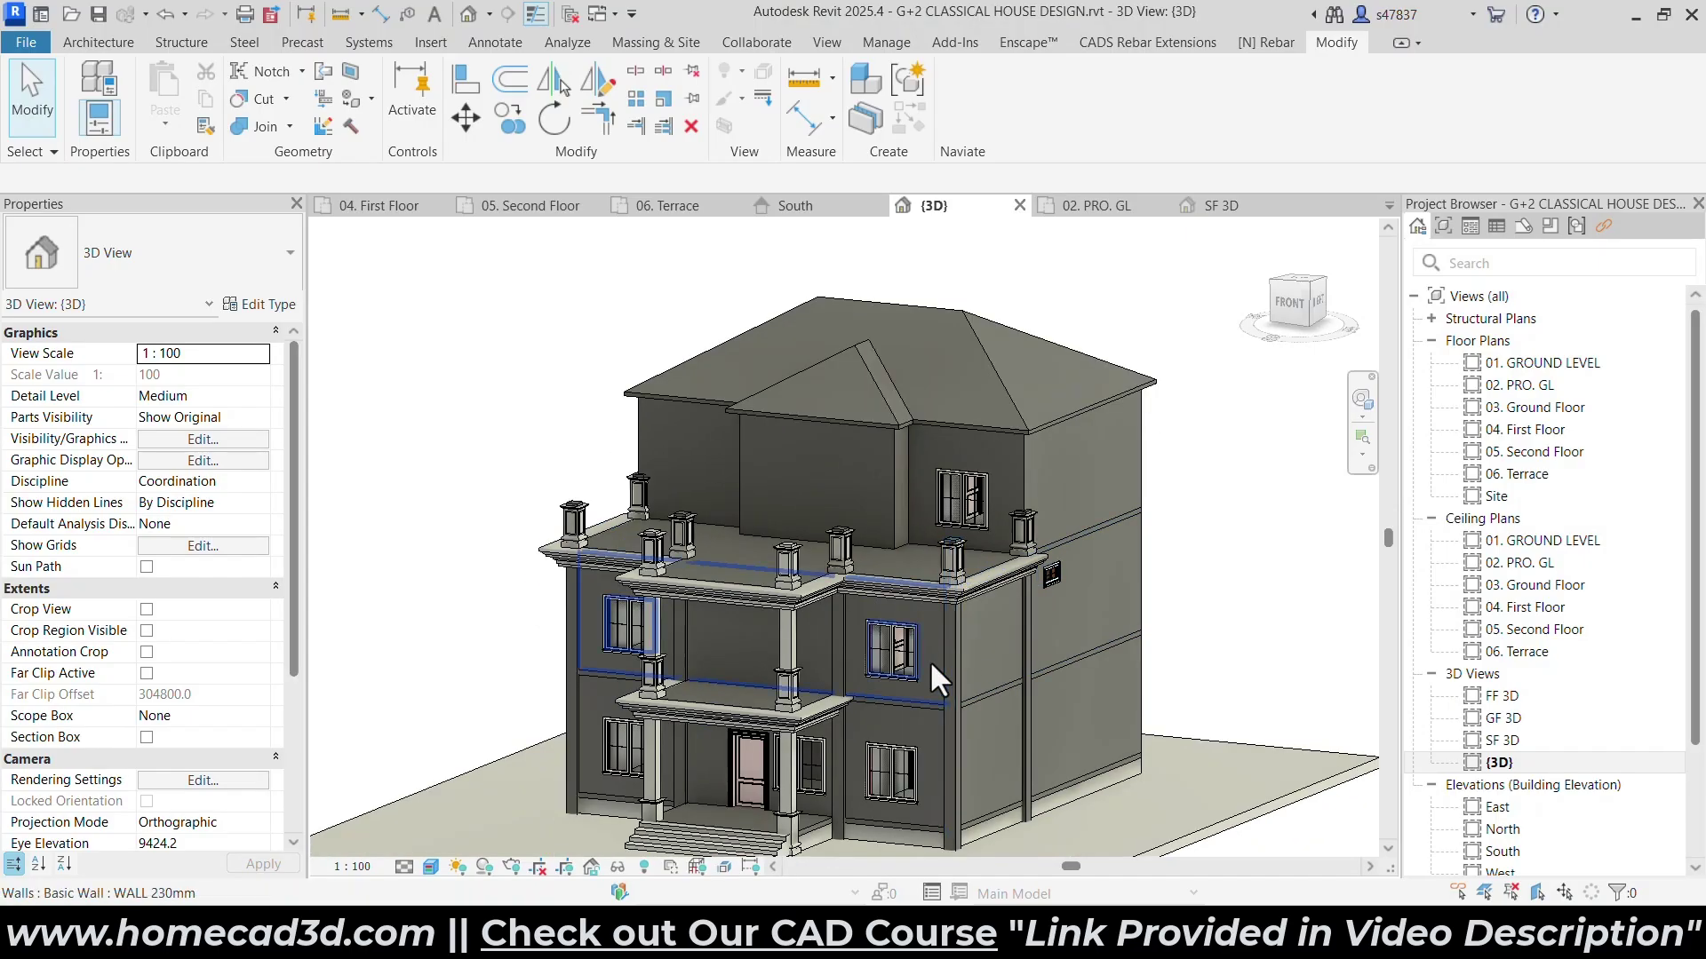
# Reopen the in-place cornice, copy all profile sketch lines of the terrace sweep, and close the profile sketch.
pyautogui.scroll(5, 889, 631)
pyautogui.click(773, 578)
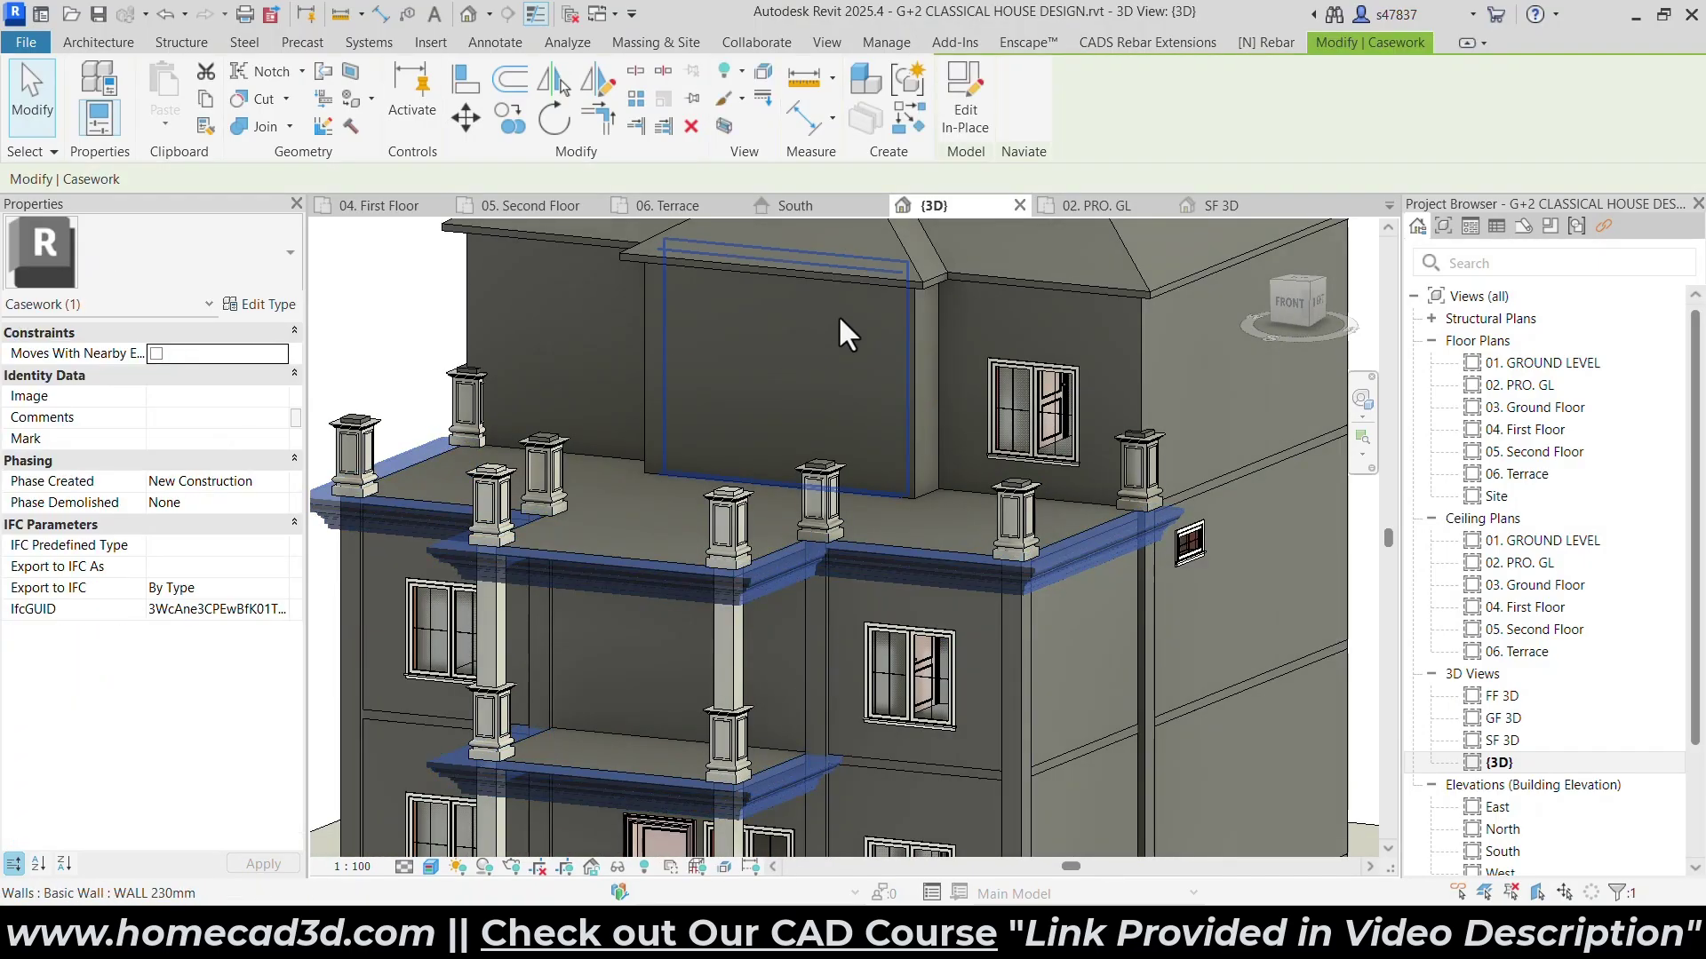
pyautogui.click(961, 120)
pyautogui.click(794, 549)
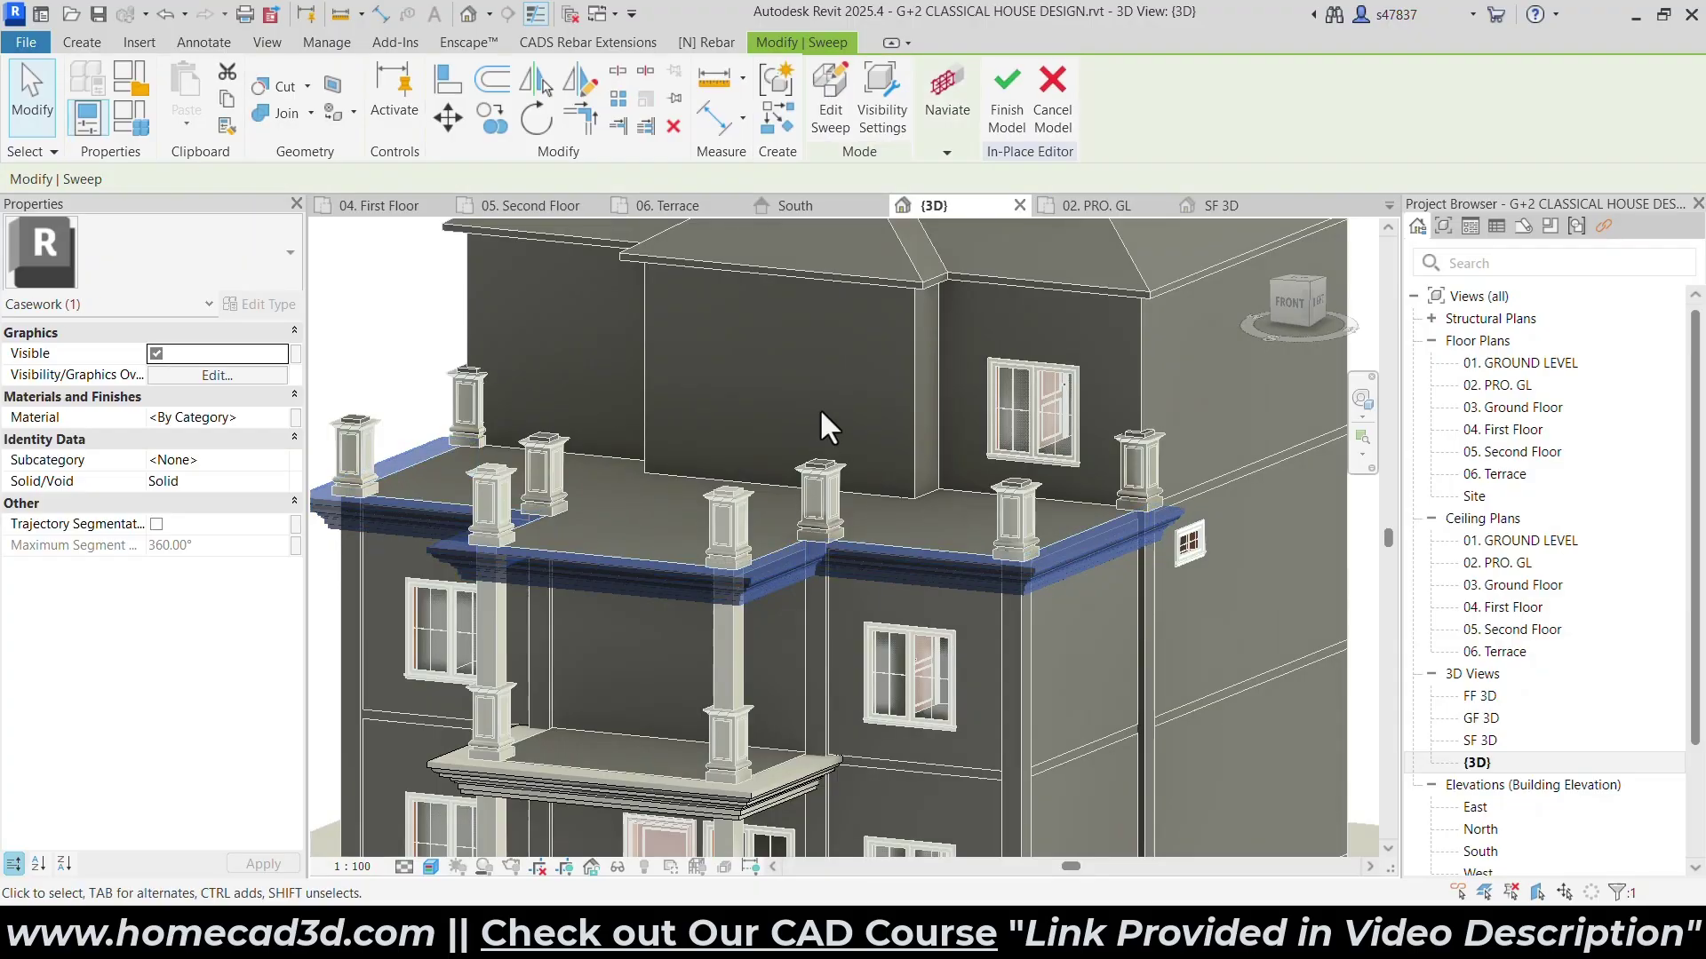
pyautogui.click(824, 113)
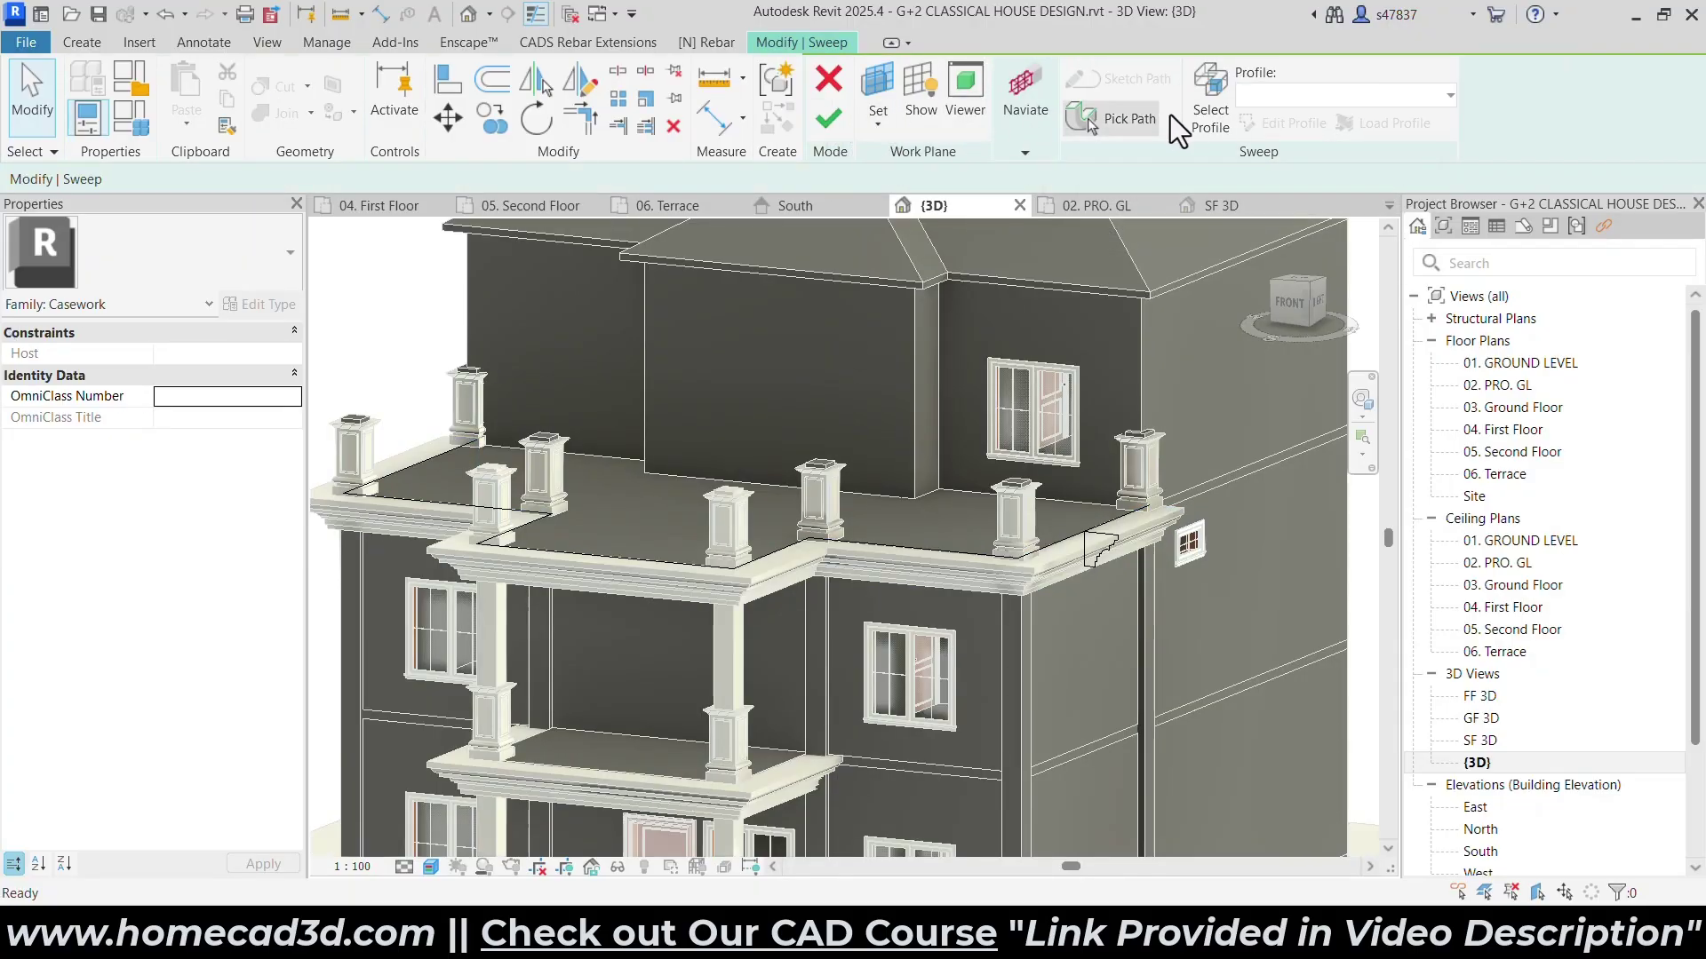
pyautogui.click(1208, 115)
pyautogui.scroll(8, 1087, 527)
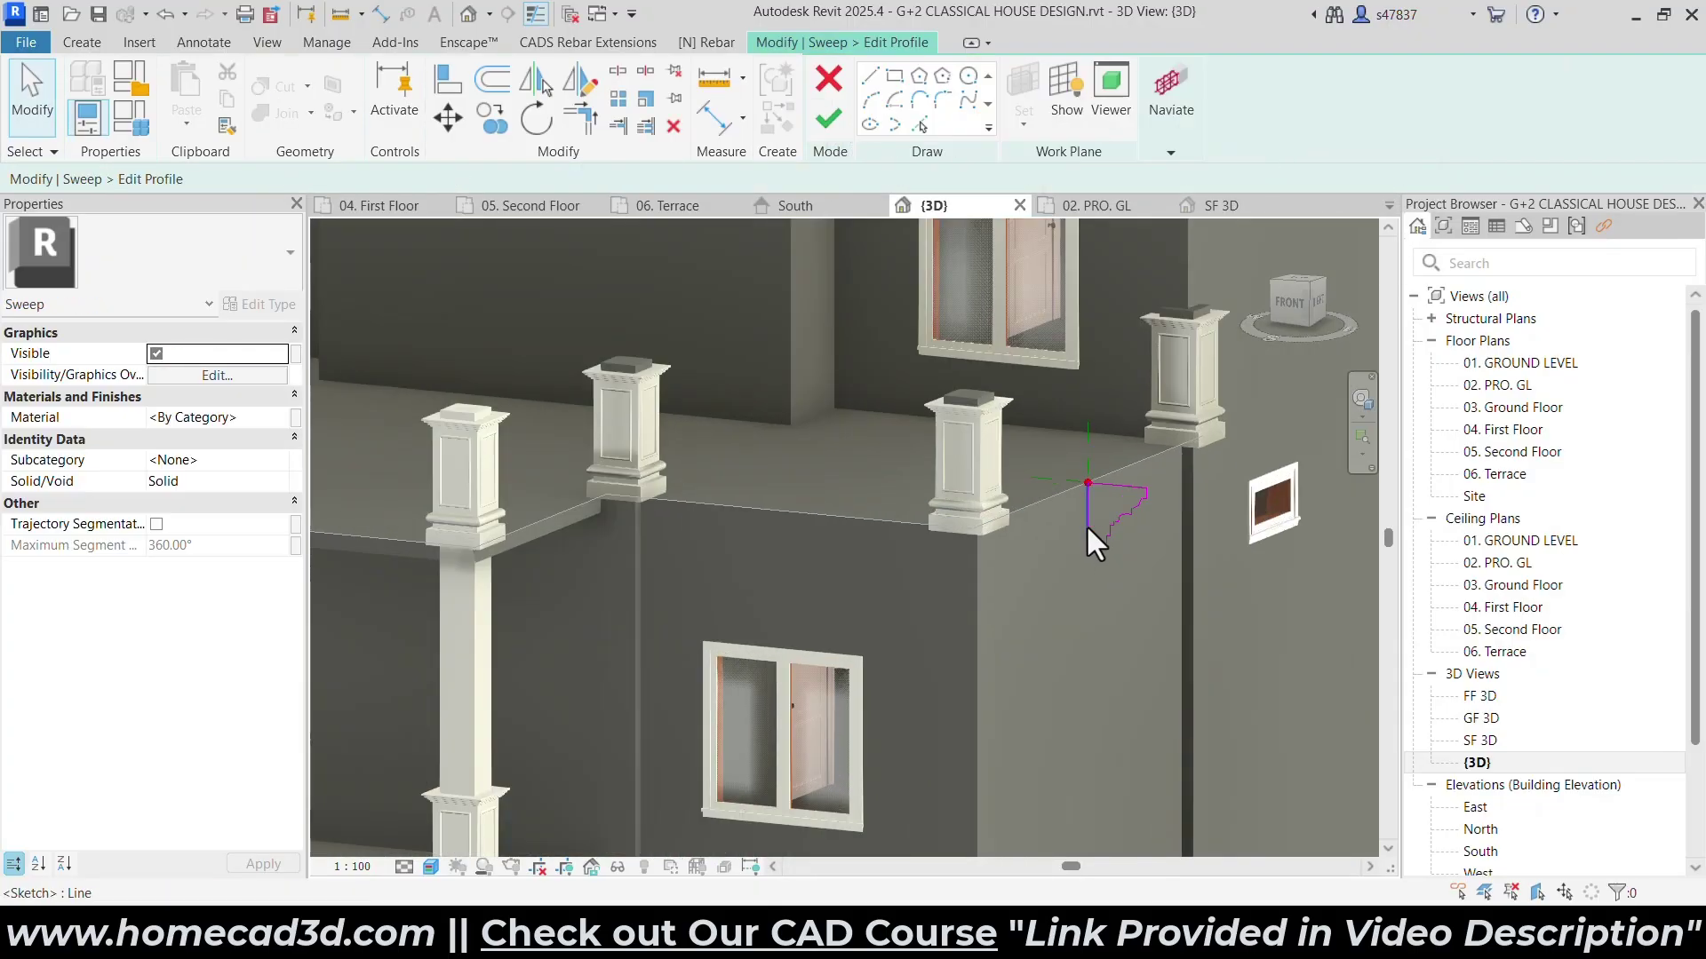
pyautogui.moveTo(1313, 699); pyautogui.dragTo(1313, 694)
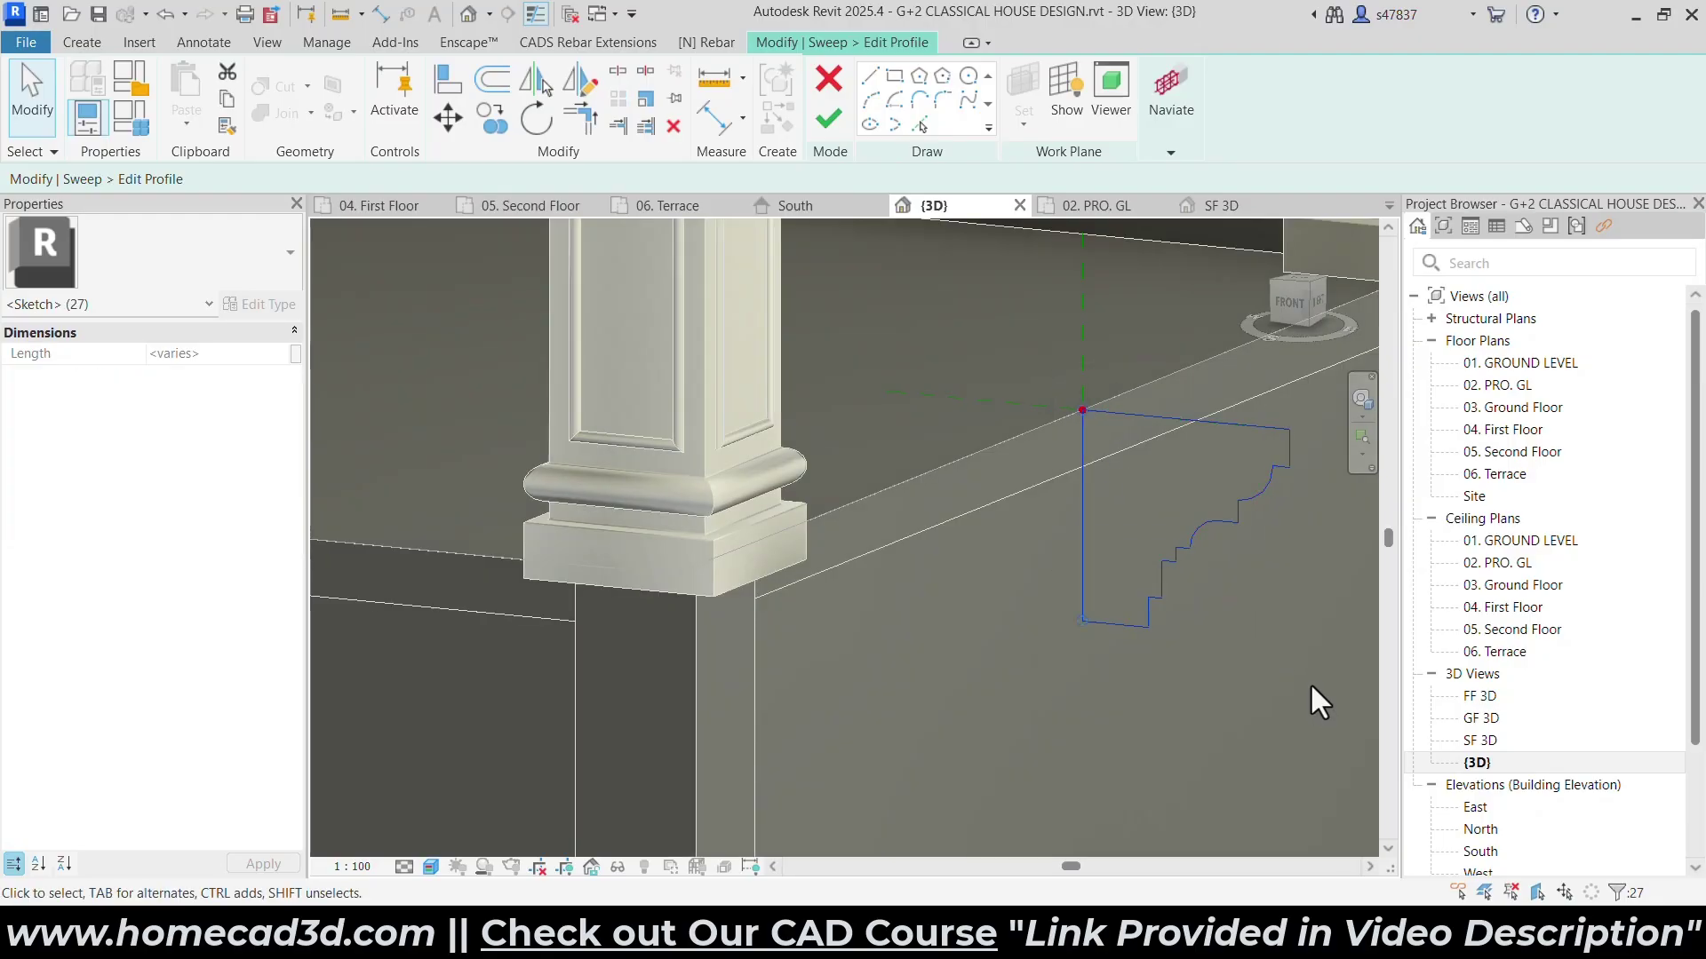
pyautogui.click(829, 127)
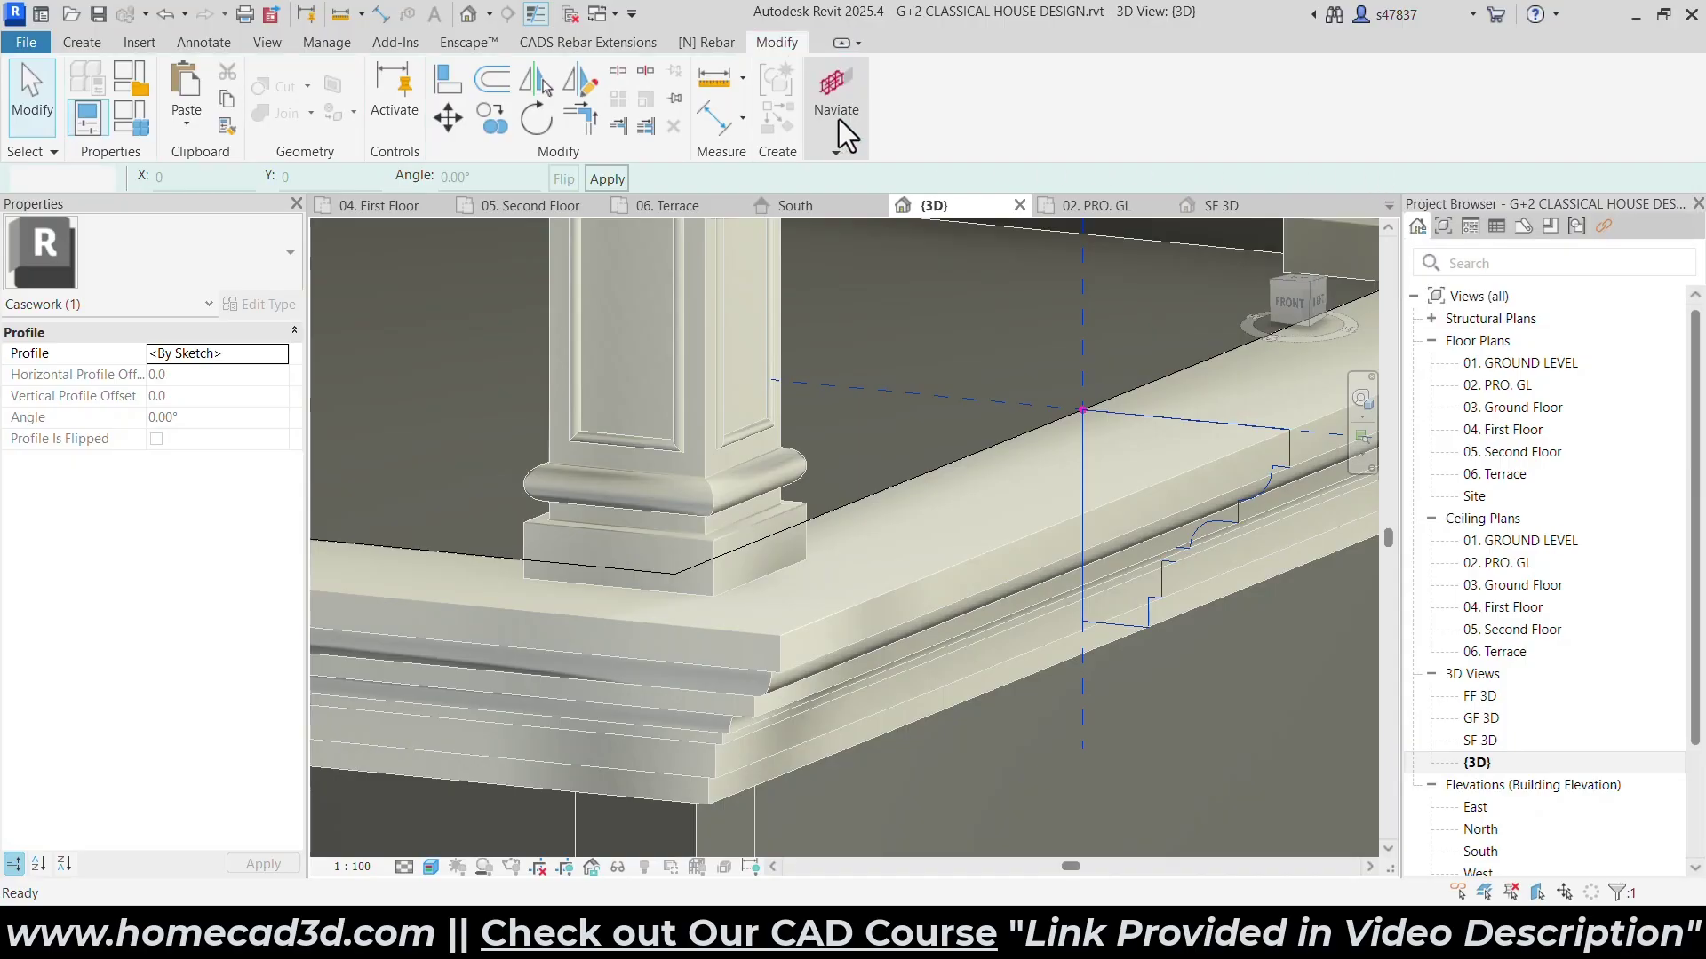
# Close the sweep edit and finish the in-place terrace cornice model.
pyautogui.click(839, 119)
pyautogui.click(1013, 120)
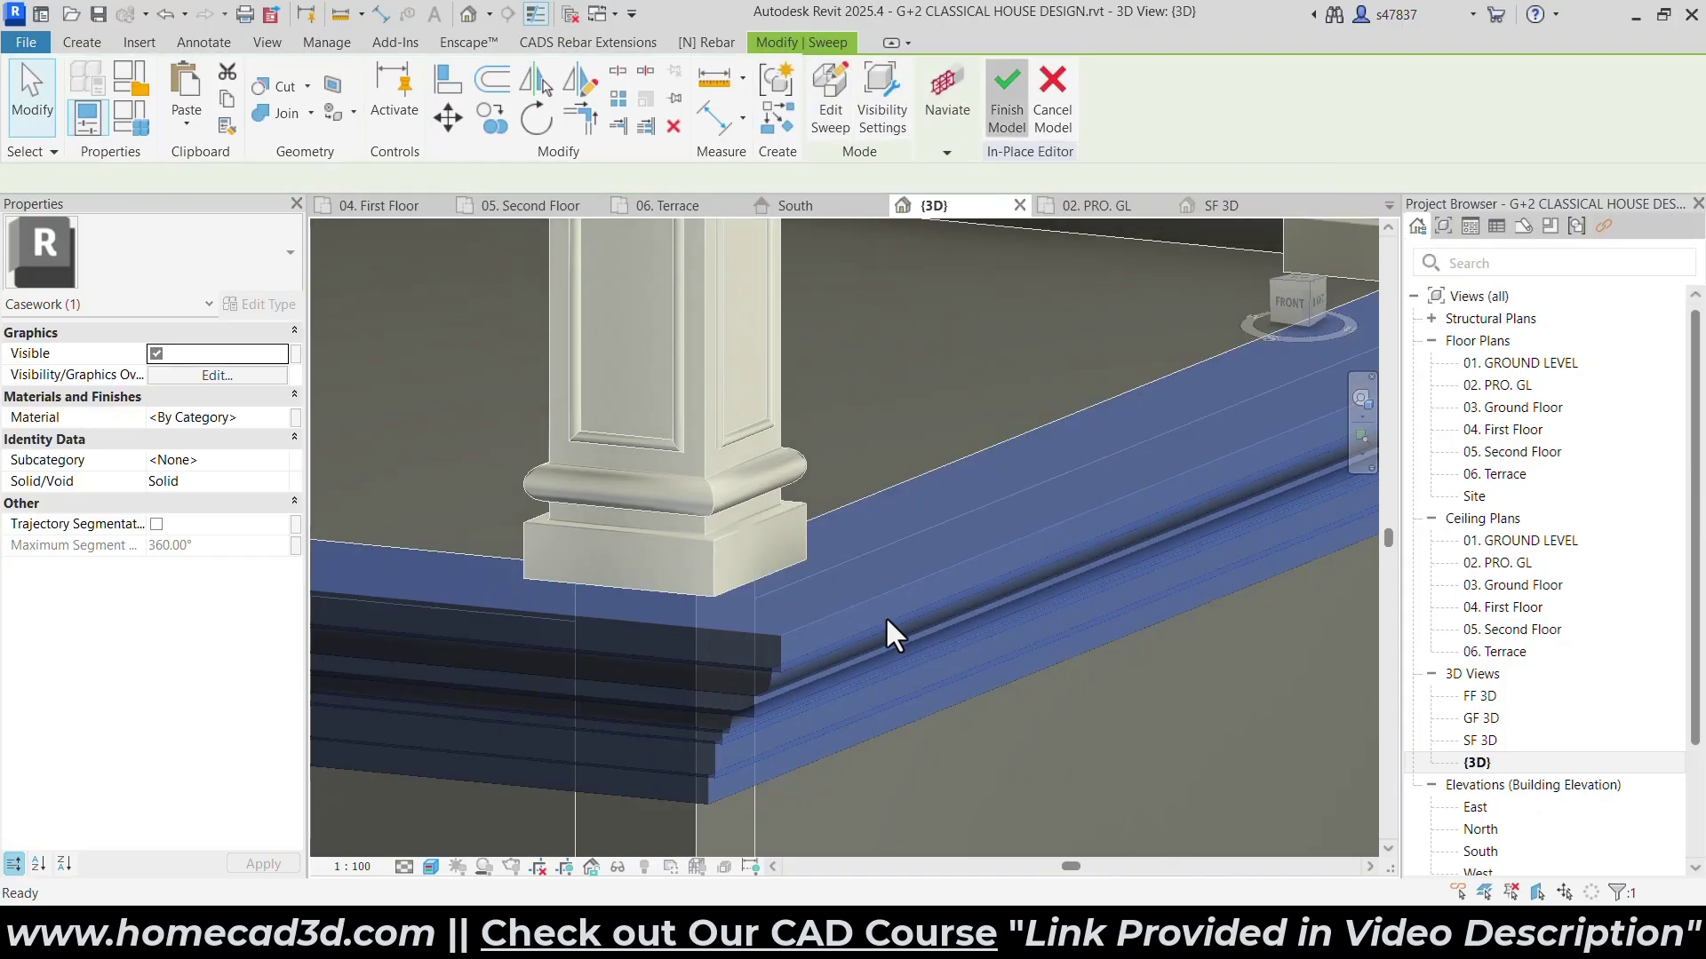
# Open the hip roof's footprint sketch for editing and show it in the 06. Terrace floor plan.
pyautogui.scroll(-8, 885, 616)
pyautogui.scroll(5, 1004, 506)
pyautogui.click(903, 519)
pyautogui.keyDown('shift'); pyautogui.moveTo(904, 520); pyautogui.dragTo(974, 588, button='middle'); pyautogui.keyUp('shift')
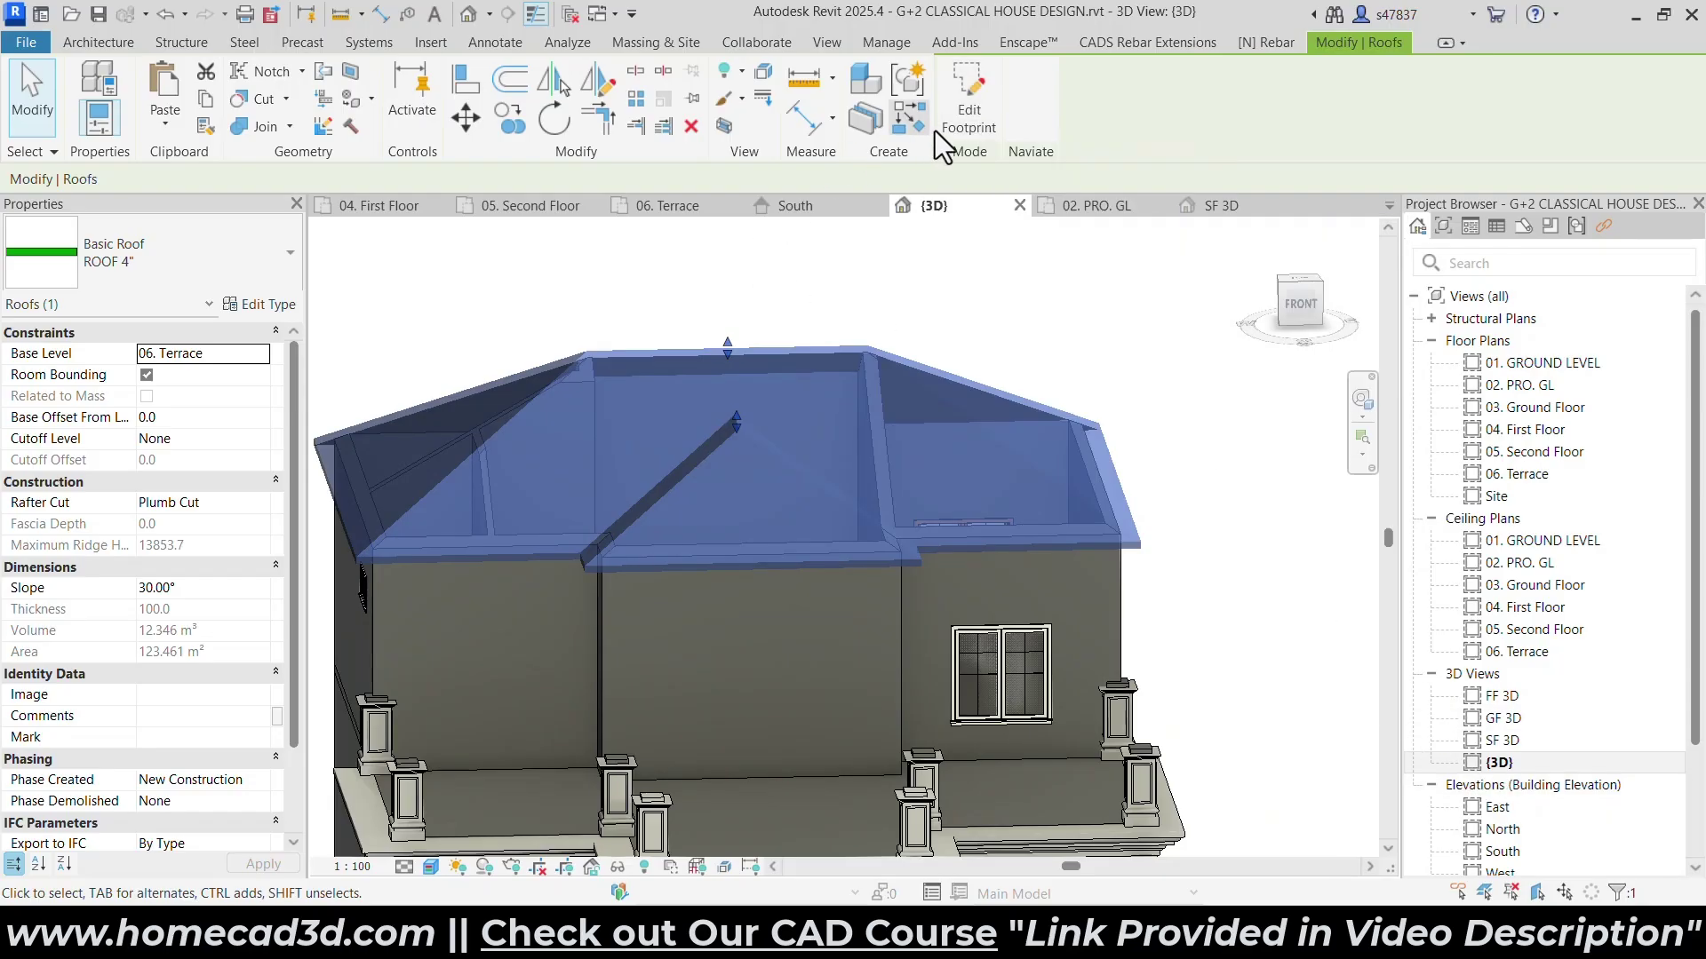
pyautogui.click(964, 106)
pyautogui.click(1527, 469)
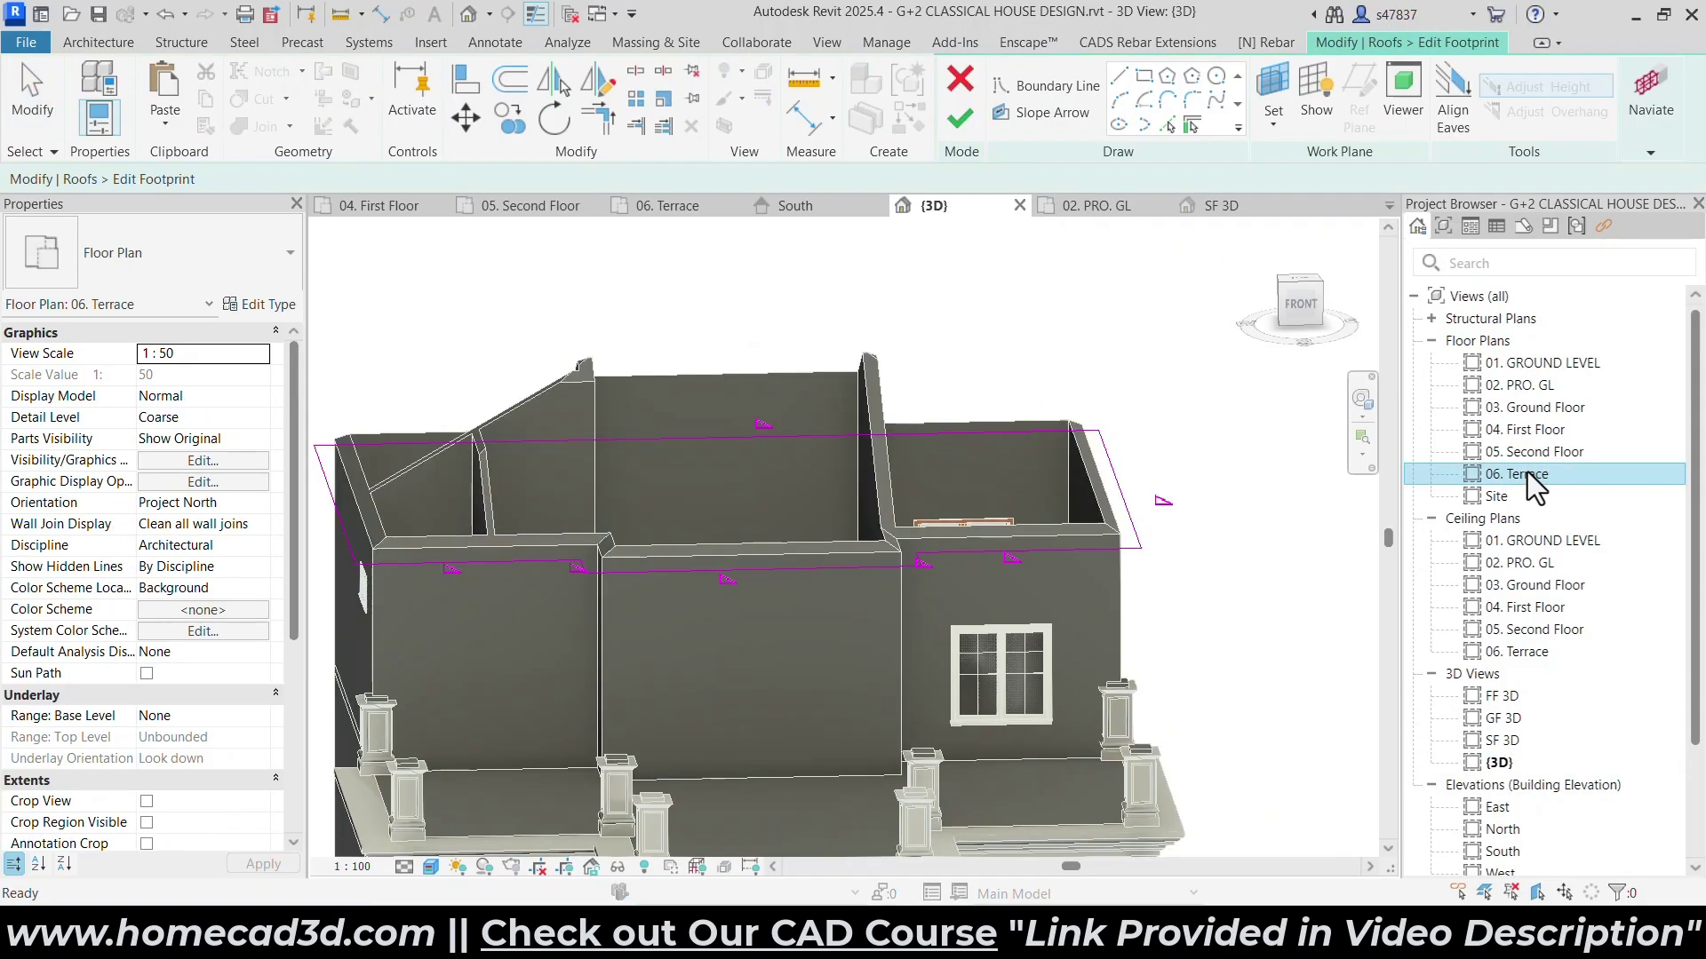
pyautogui.doubleClick(1527, 472)
# Measure the roof boundary's overhang from the wall's outer face near the grid 6 corner.
pyautogui.scroll(4, 993, 355)
pyautogui.click(981, 355)
pyautogui.moveTo(1033, 324); pyautogui.dragTo(1033, 467, button='middle')
pyautogui.scroll(5, 977, 352)
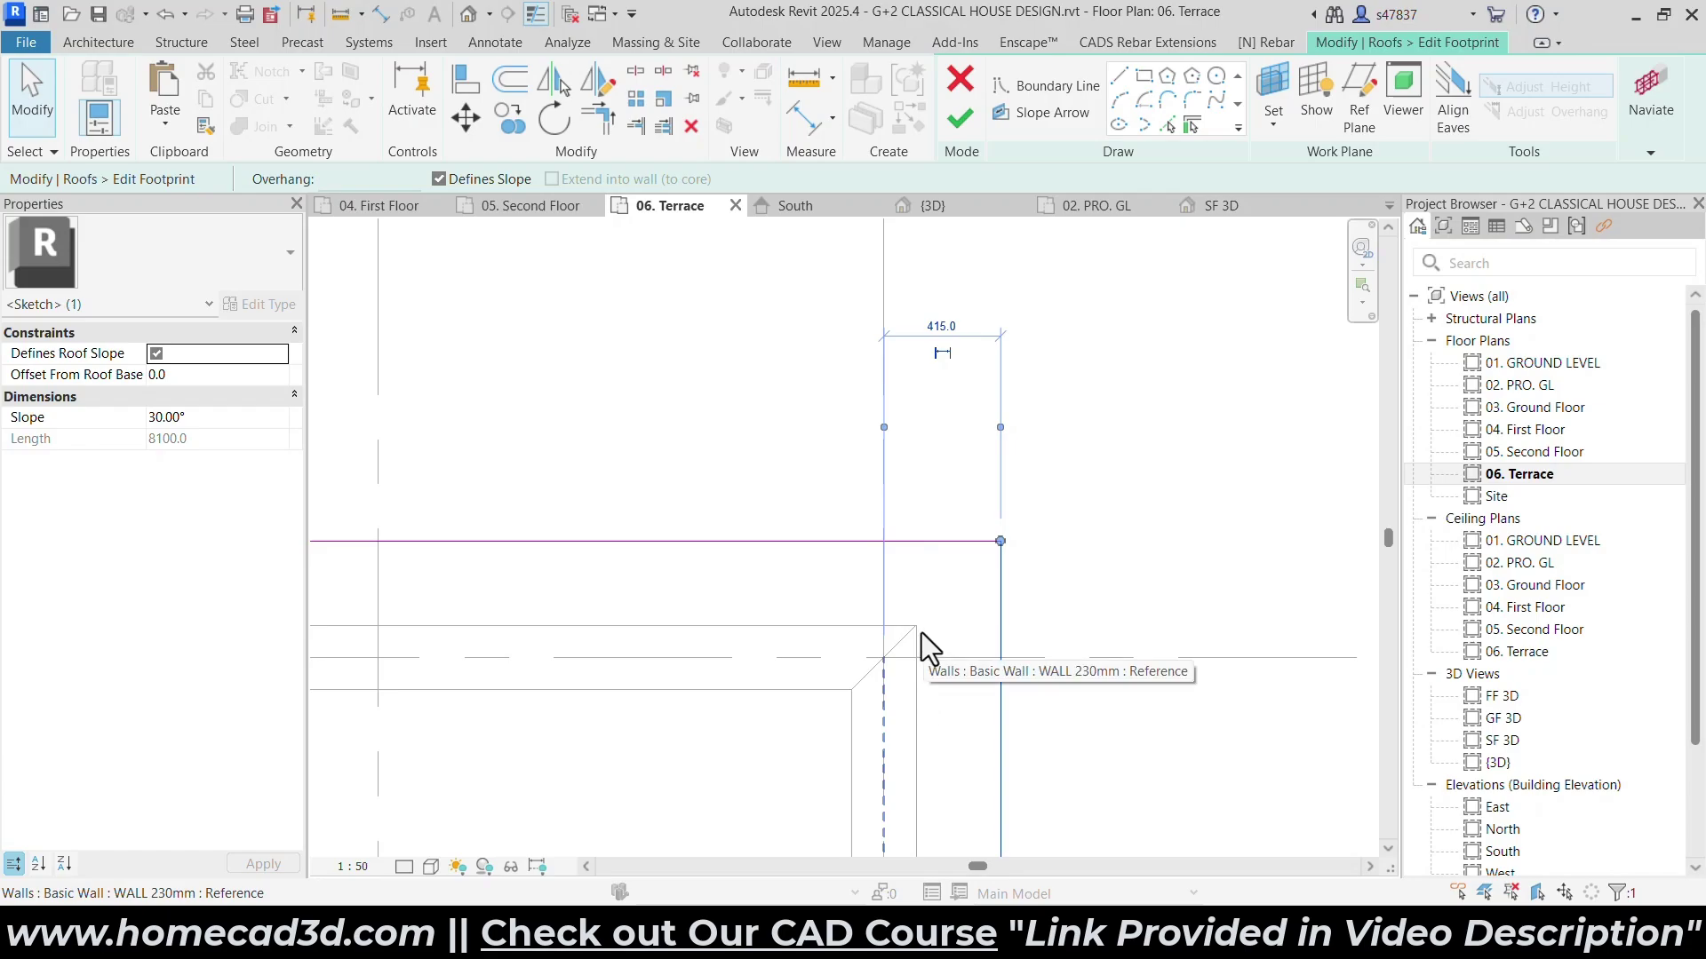
pyautogui.scroll(2, 920, 699)
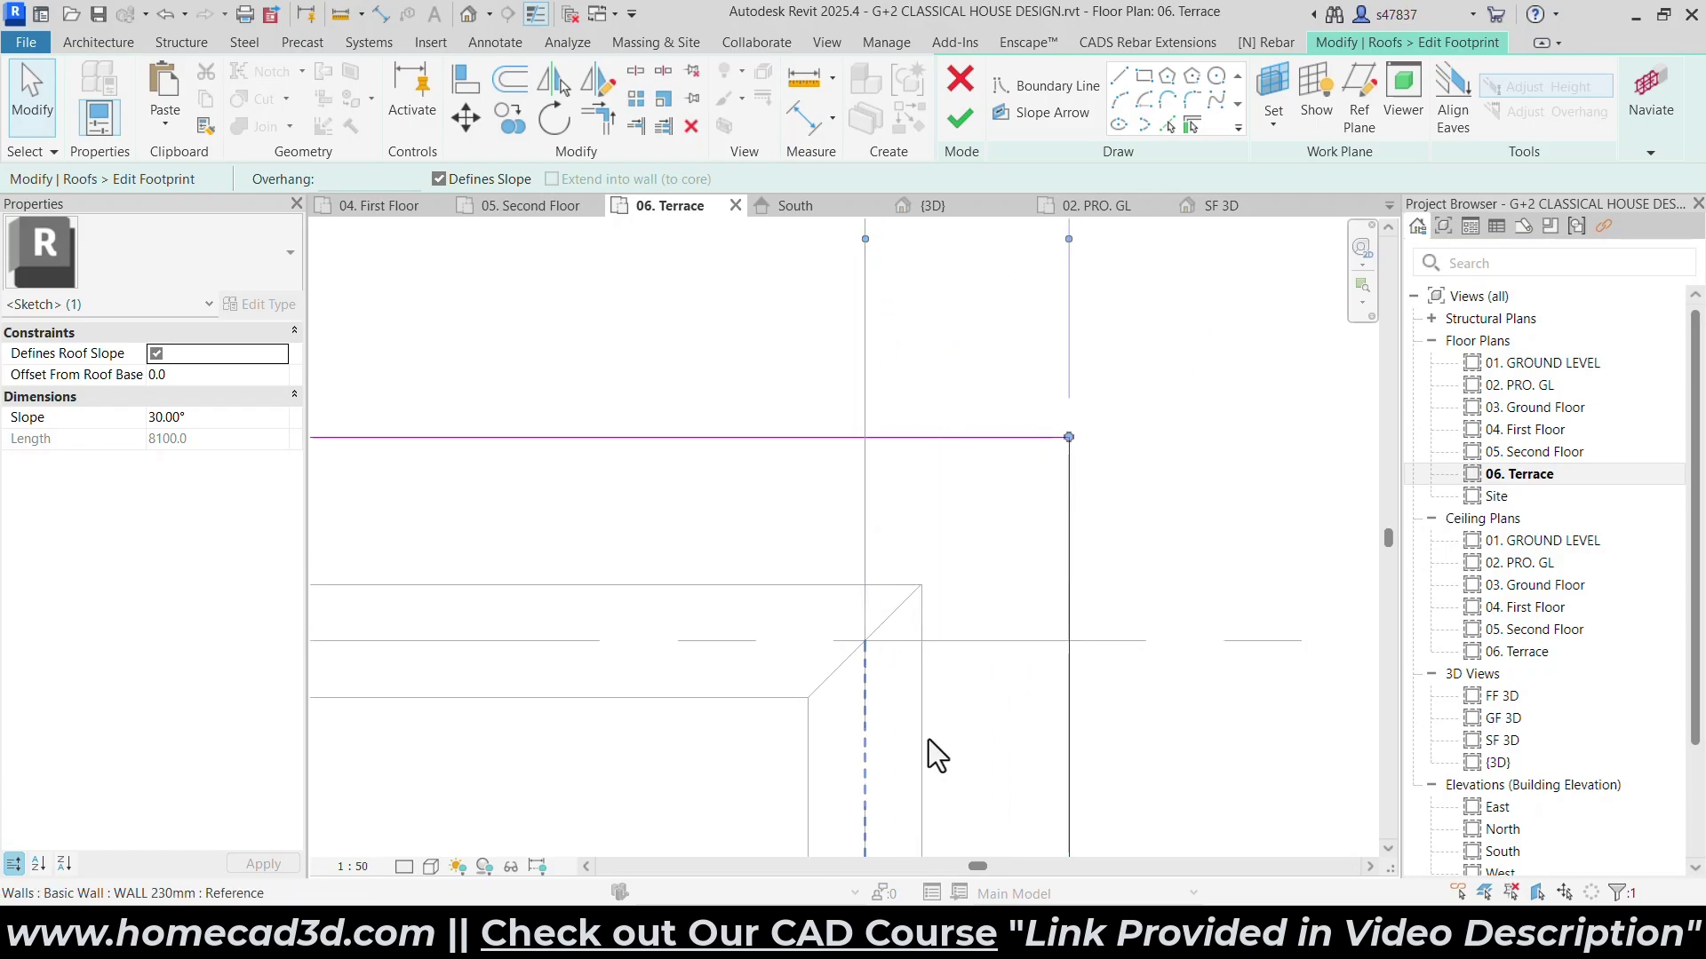
pyautogui.scroll(-1, 936, 719)
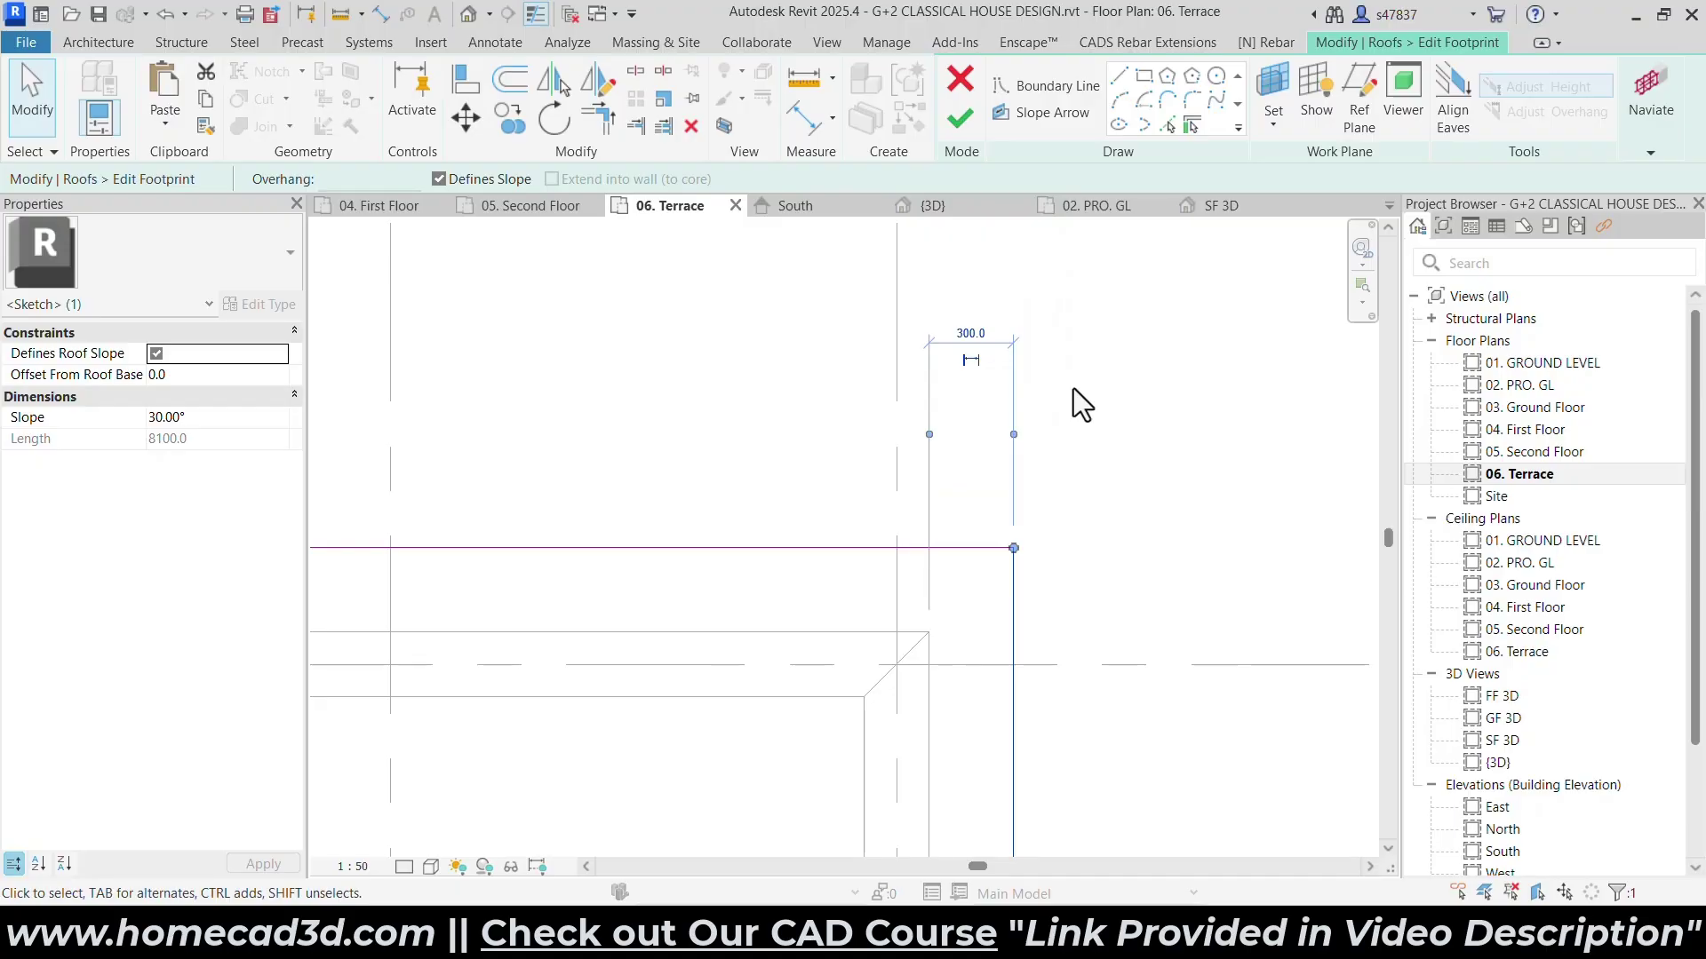
pyautogui.press('Escape')
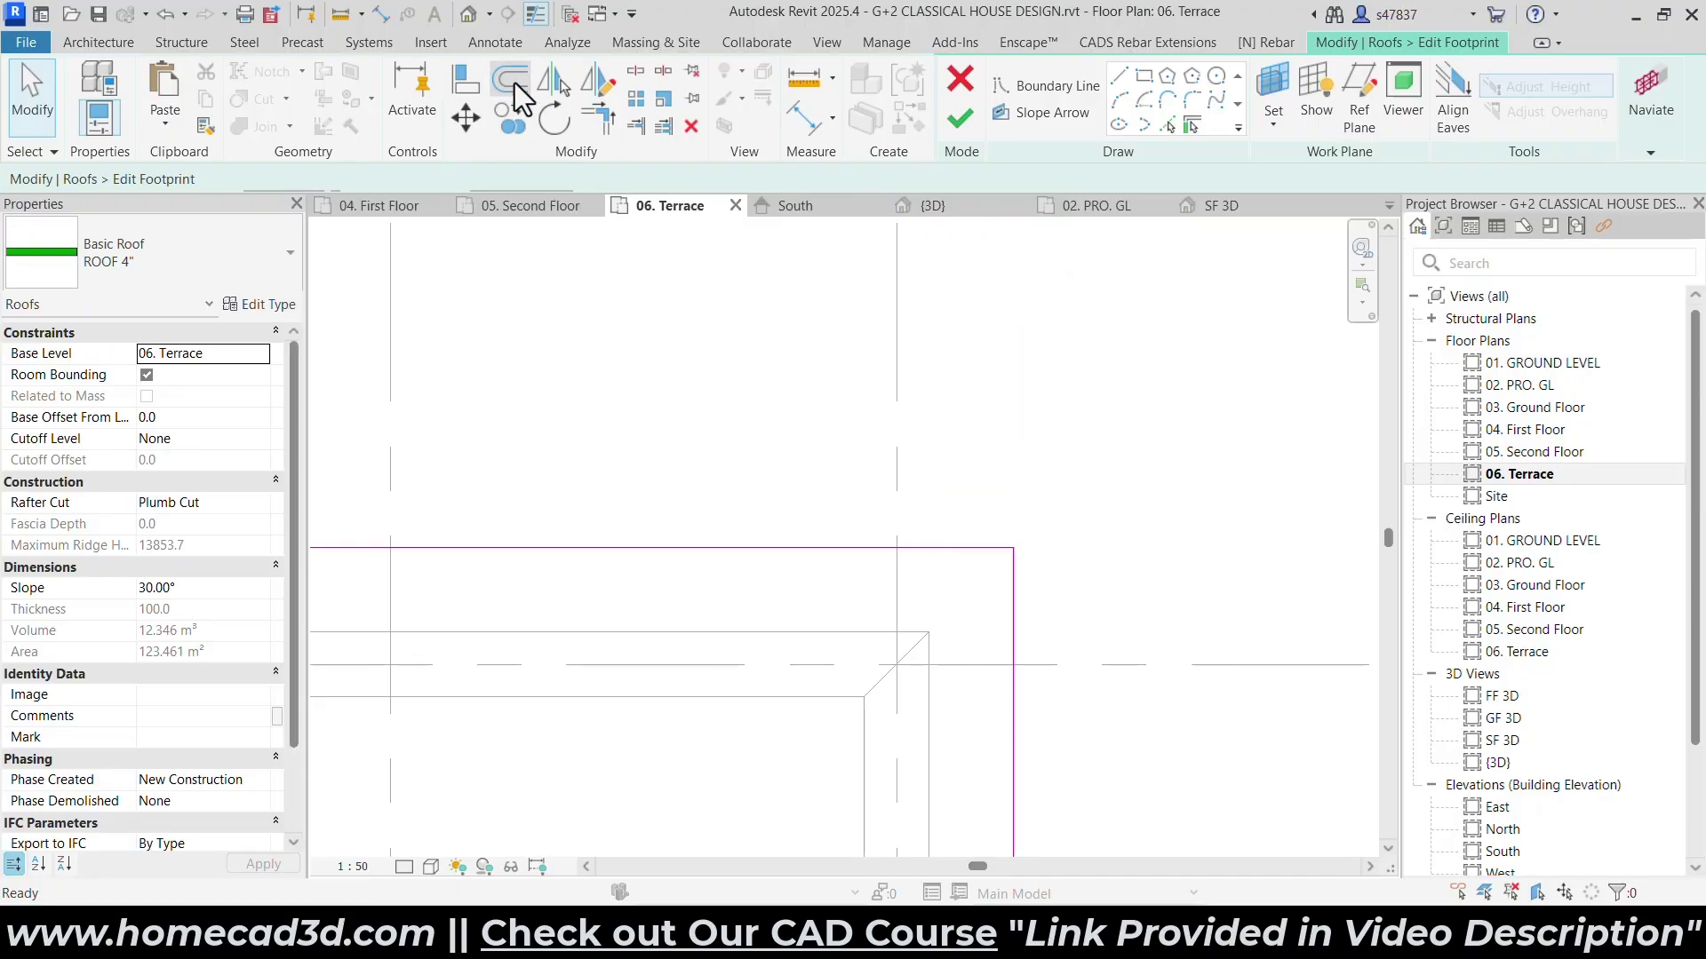
# Offset the entire chain of roof footprint lines outward by 700 mm without keeping a copy.
pyautogui.click(515, 83)
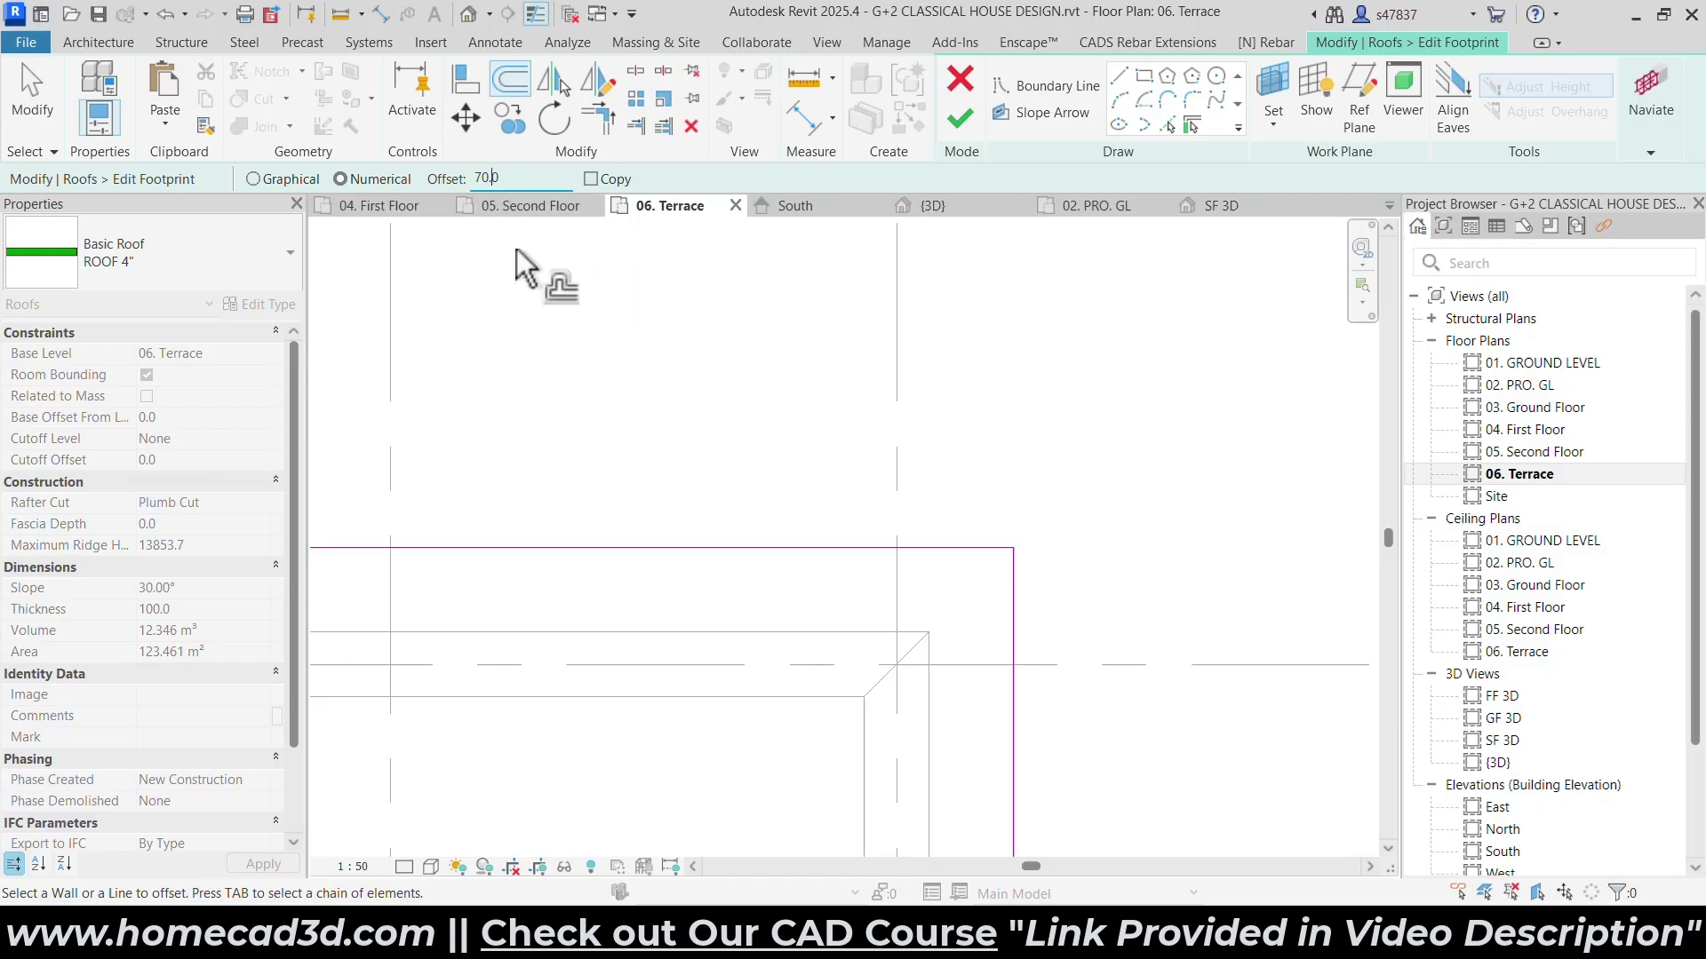
pyautogui.write('0')
pyautogui.scroll(-4, 781, 332)
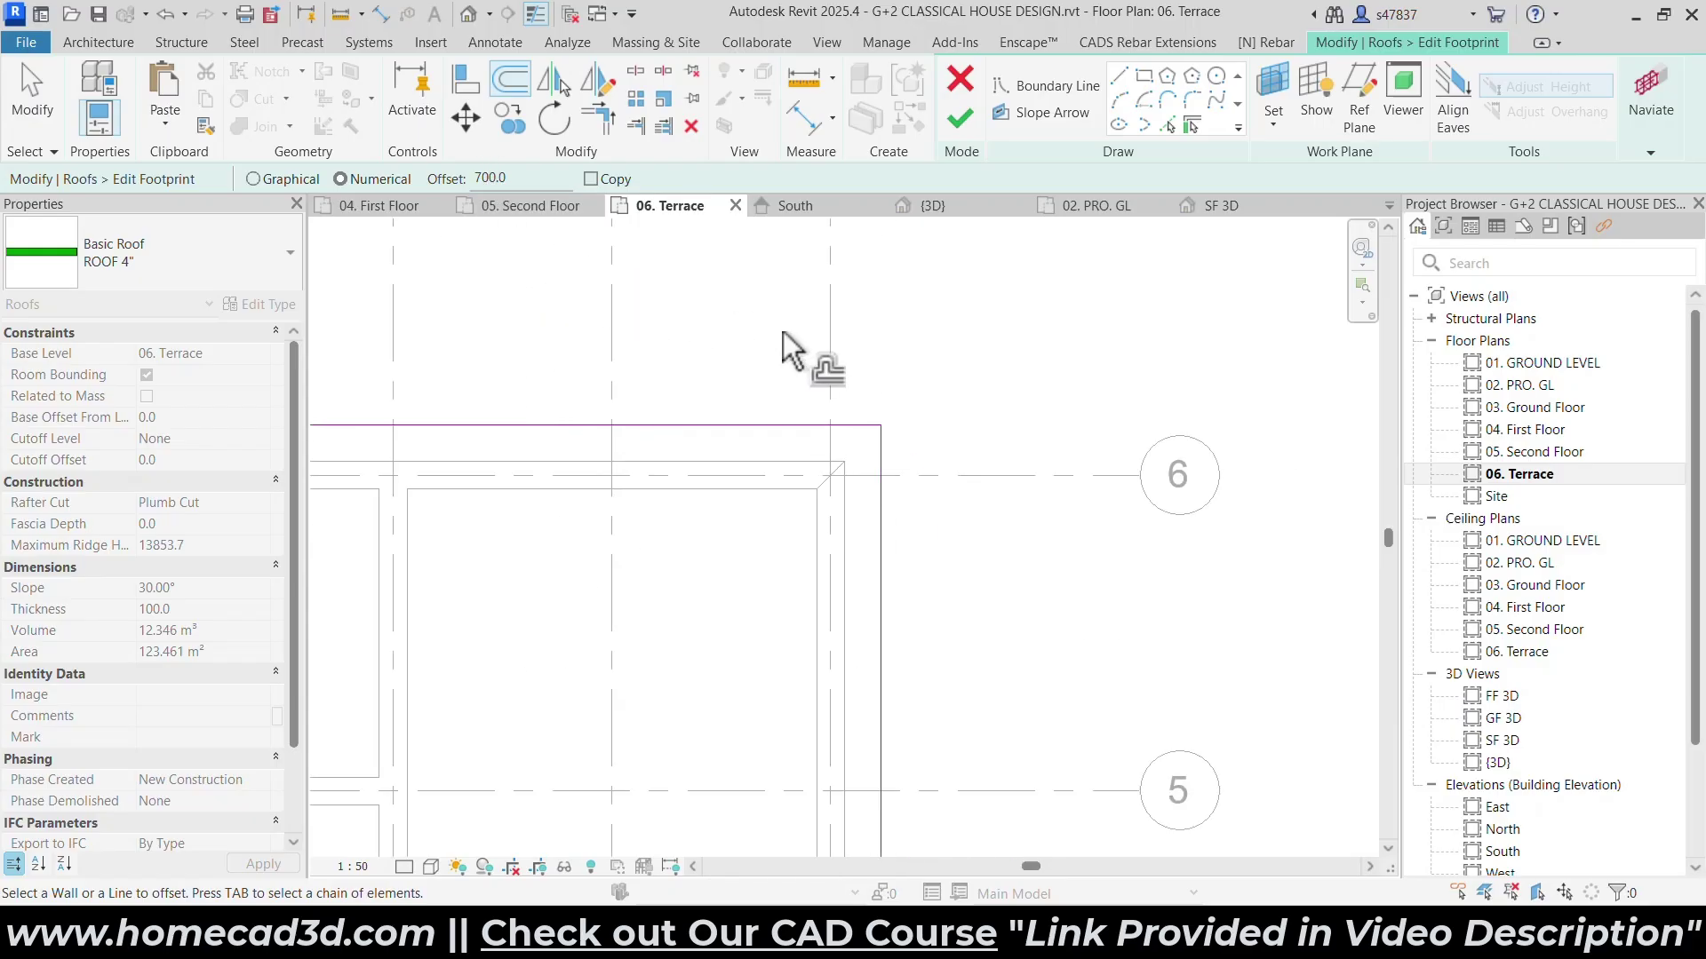
pyautogui.scroll(-4, 711, 294)
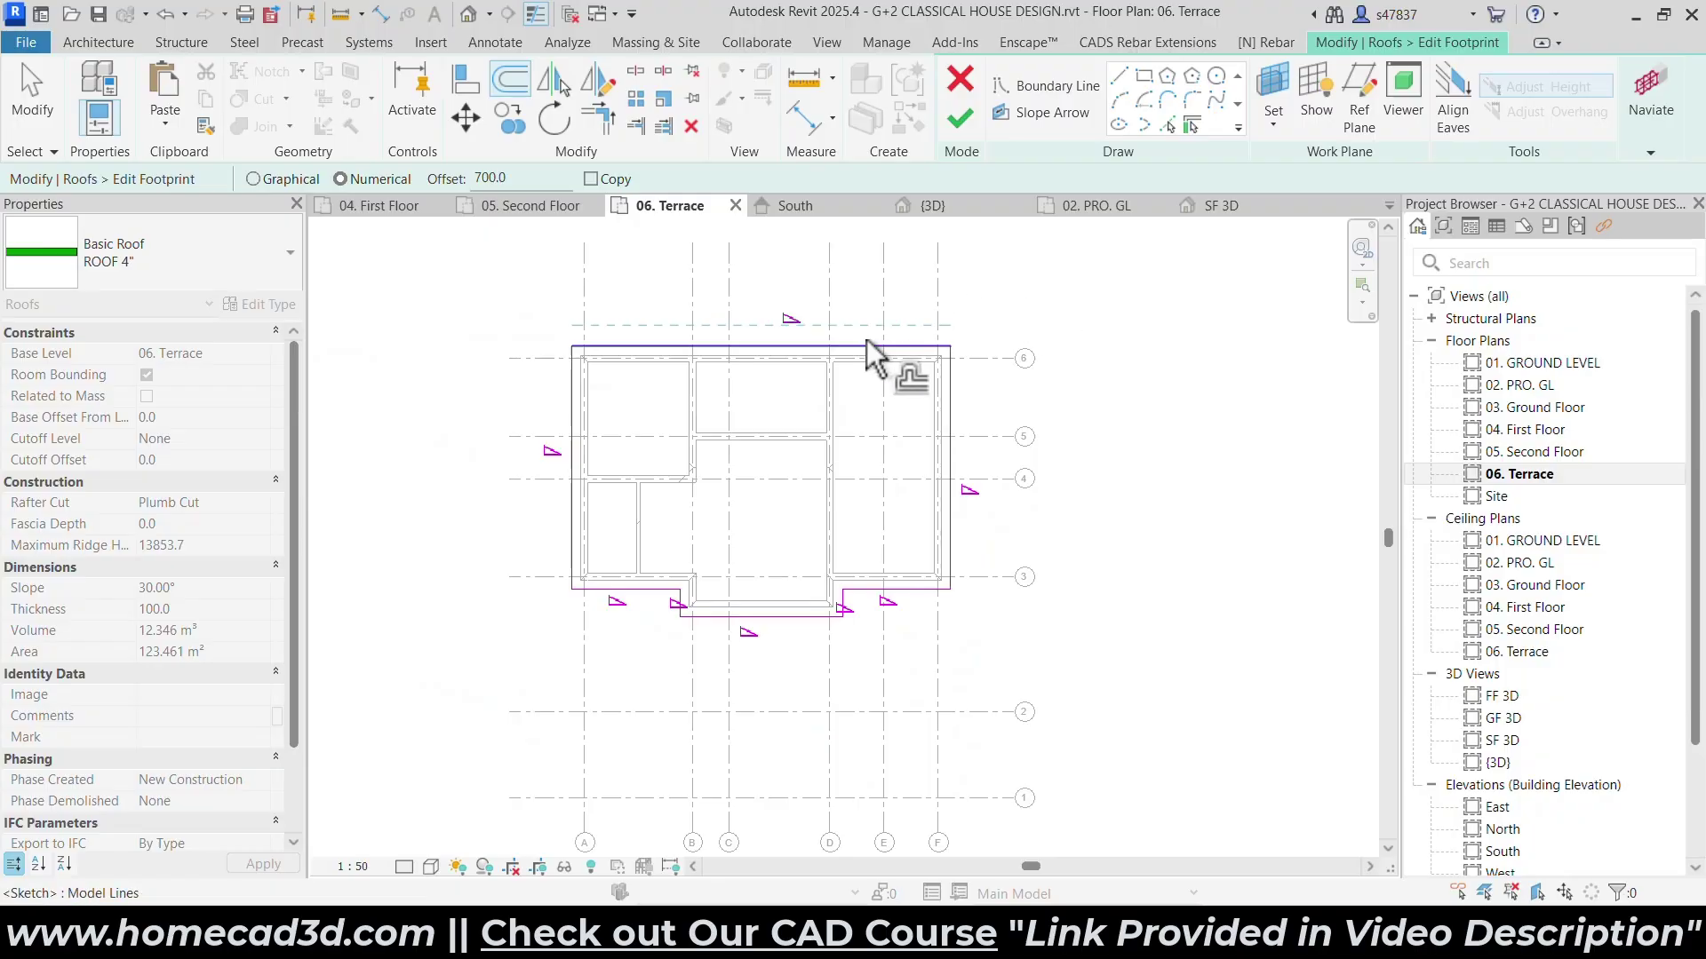
pyautogui.press('Tab')
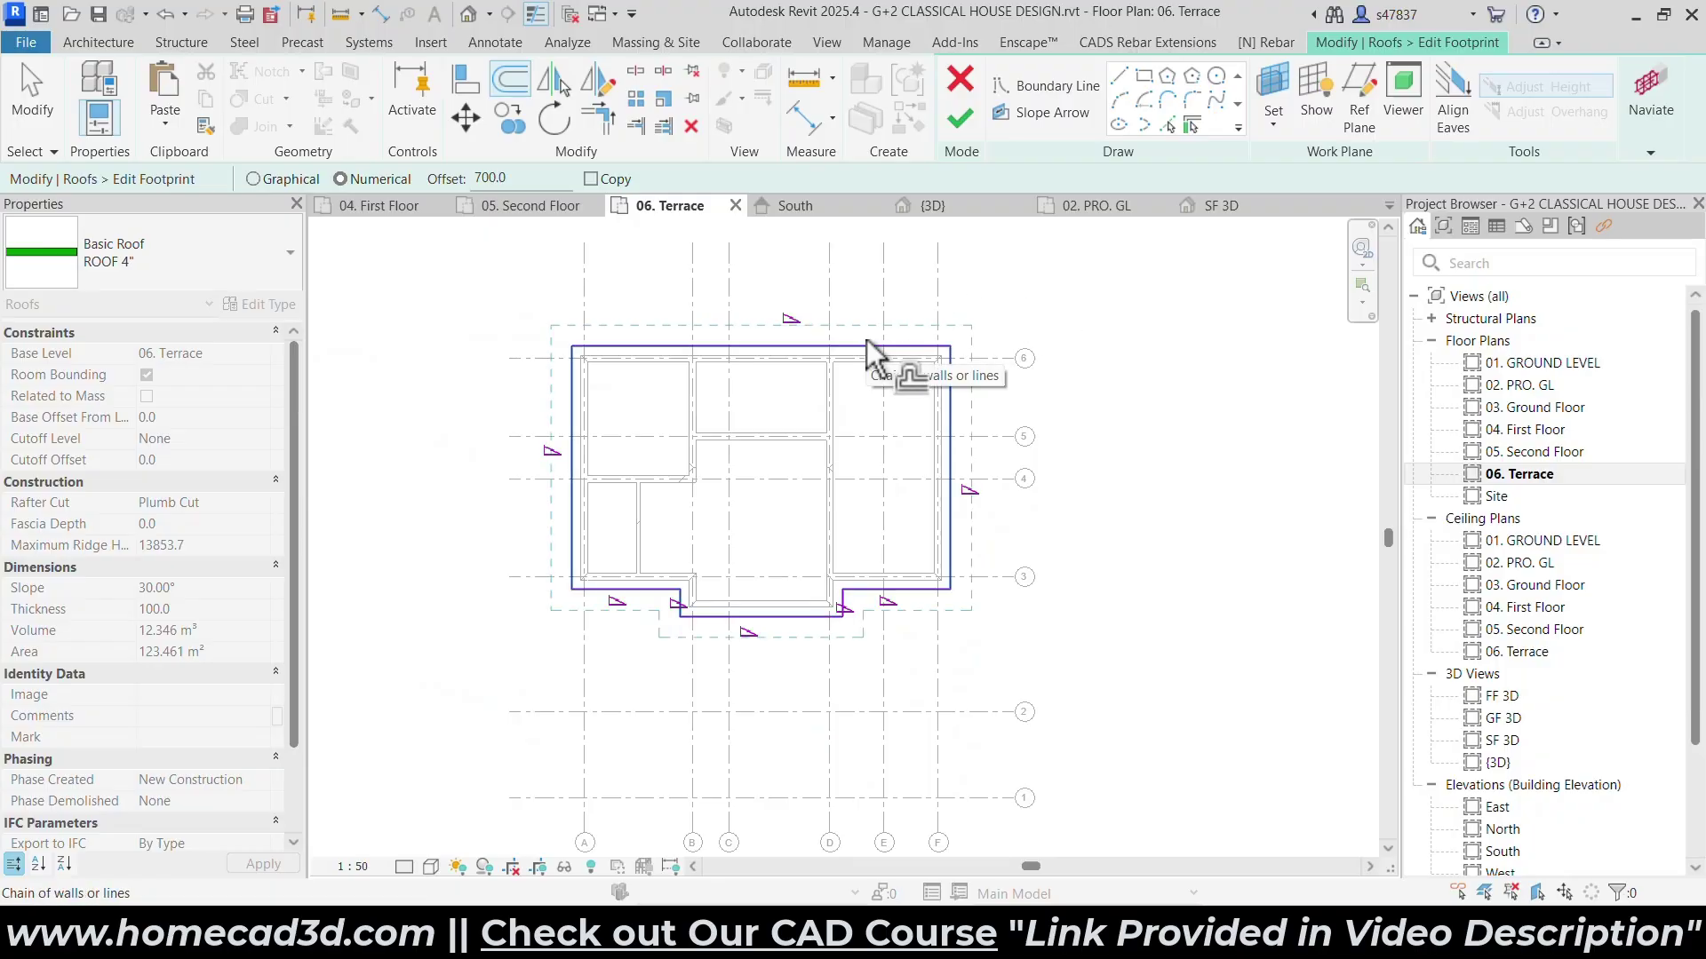
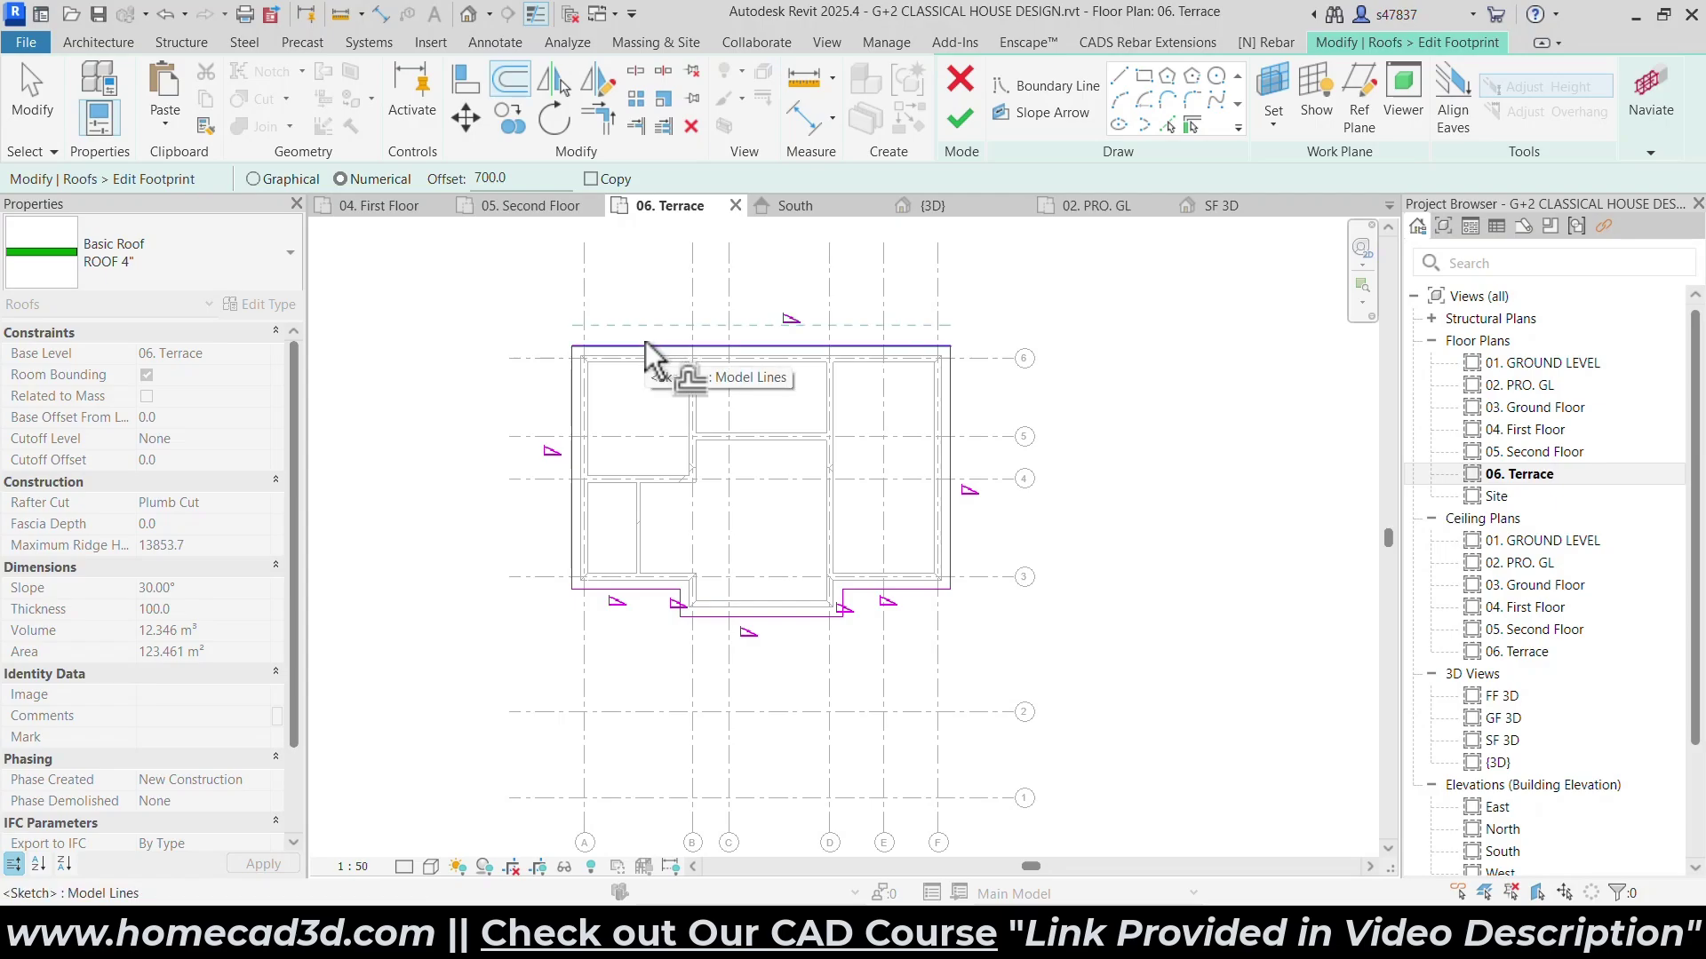
pyautogui.press('Tab')
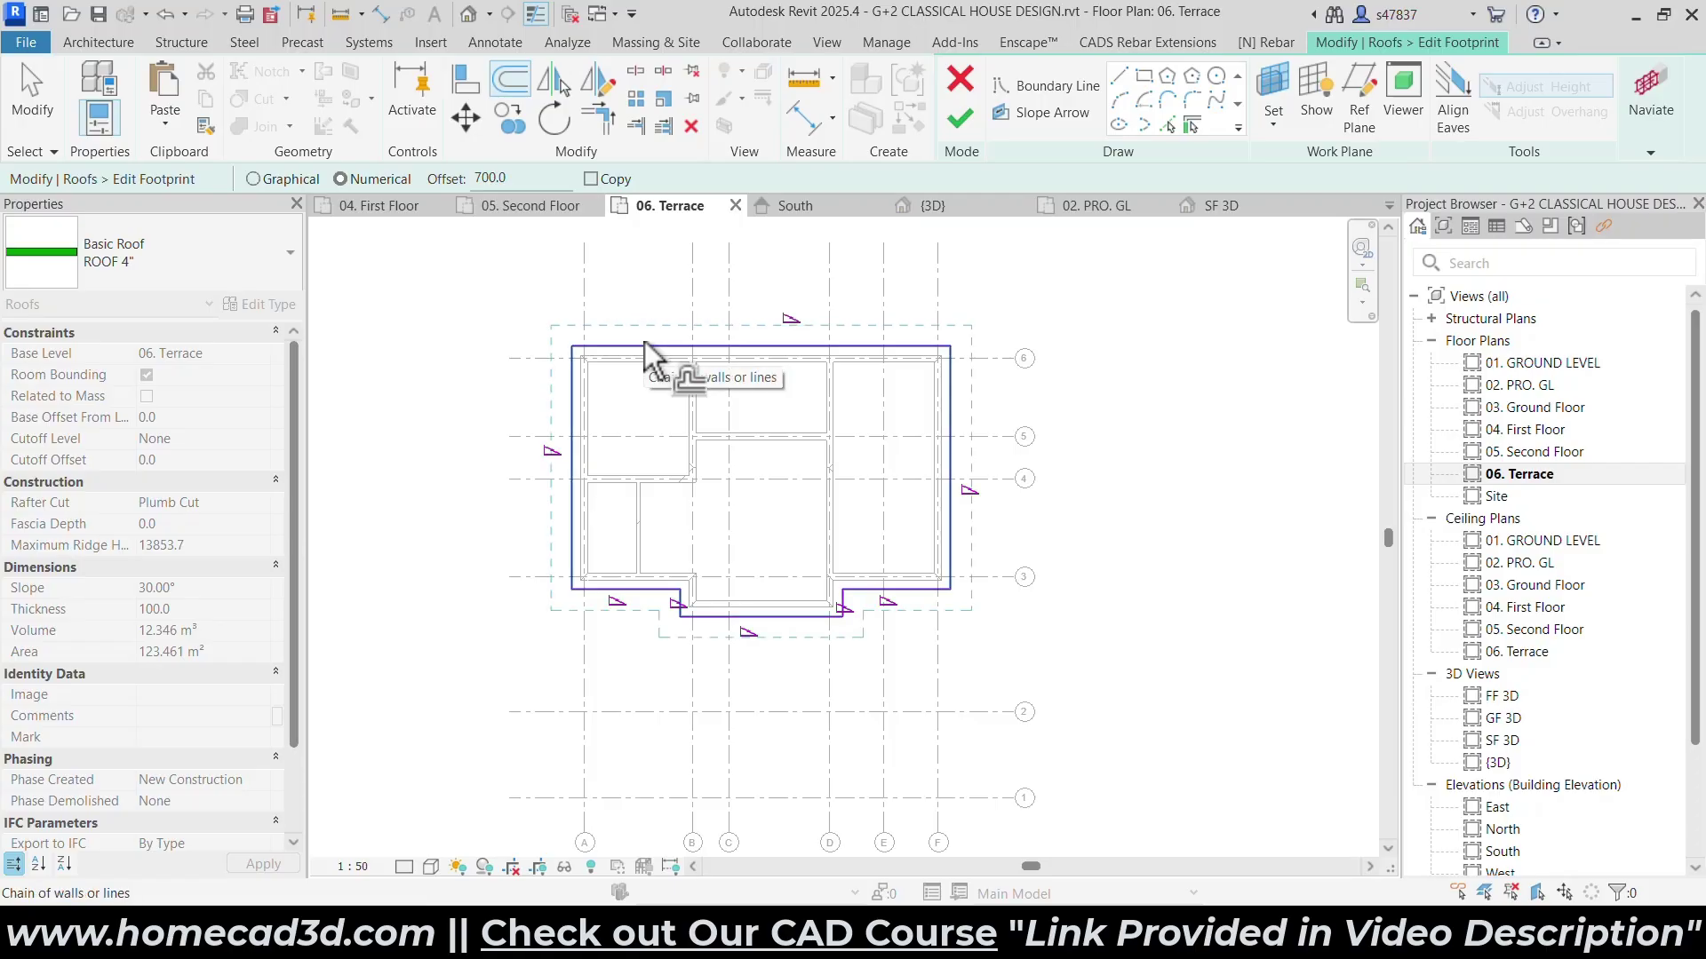
pyautogui.click(643, 342)
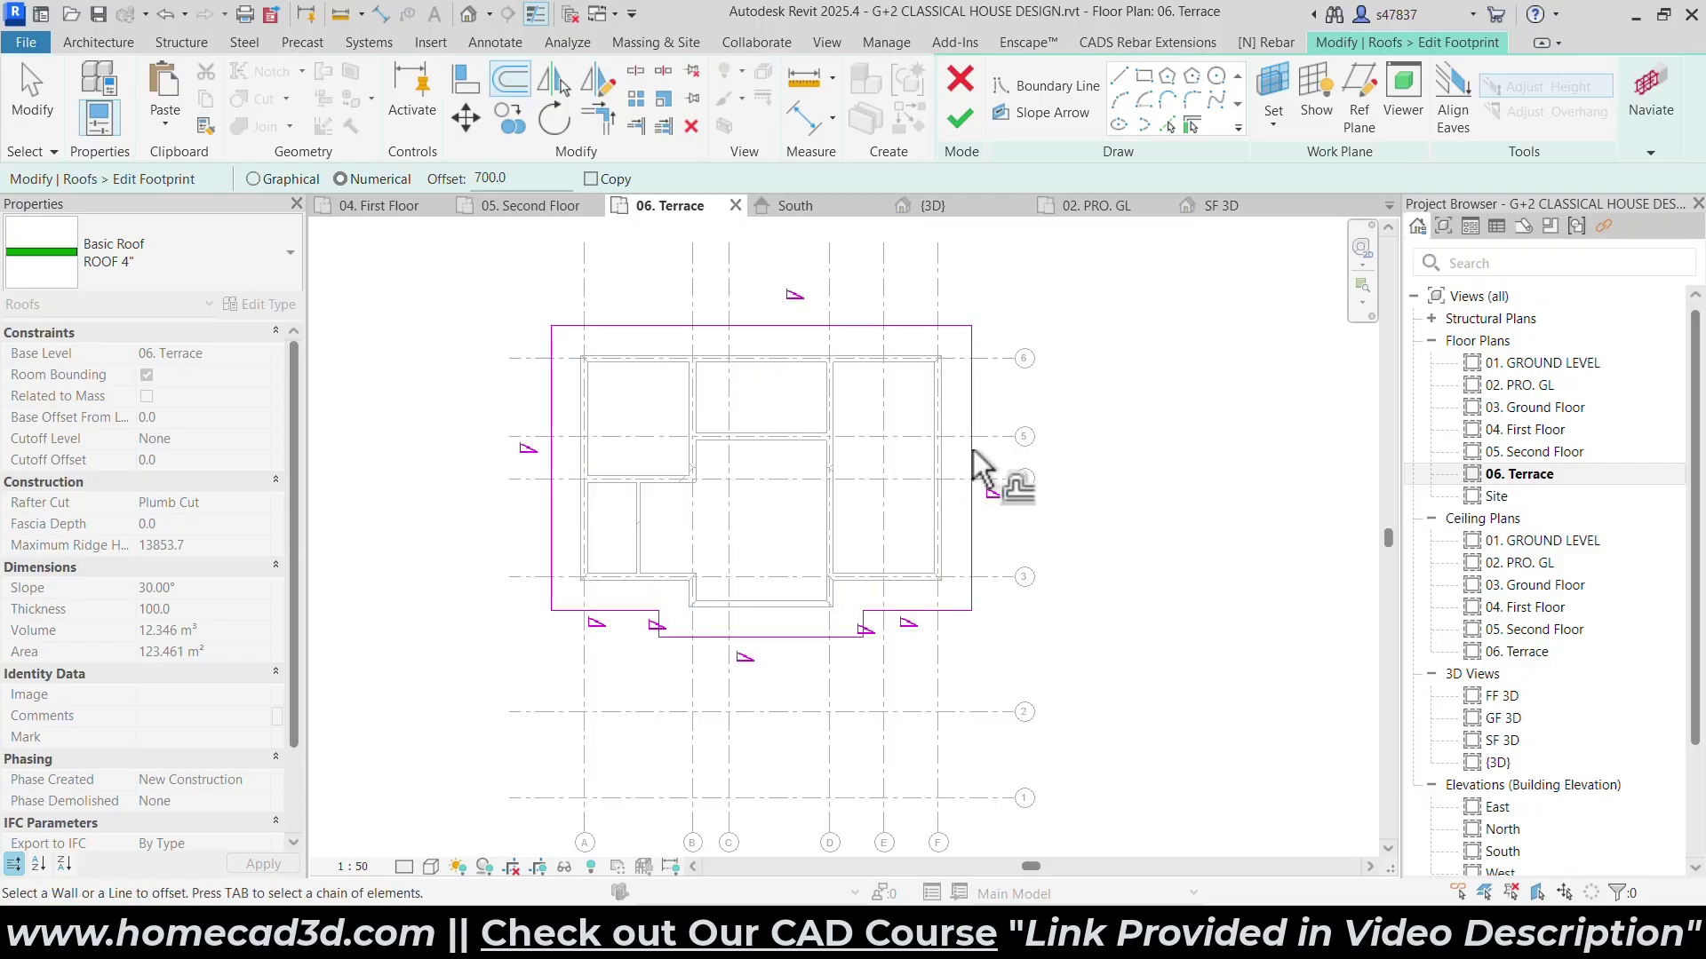
pyautogui.press('Escape')
pyautogui.press('Escape')
# Finish the roof's footprint edit and review the widened eaves in 3D and in the 06. Terrace plan.
pyautogui.click(472, 14)
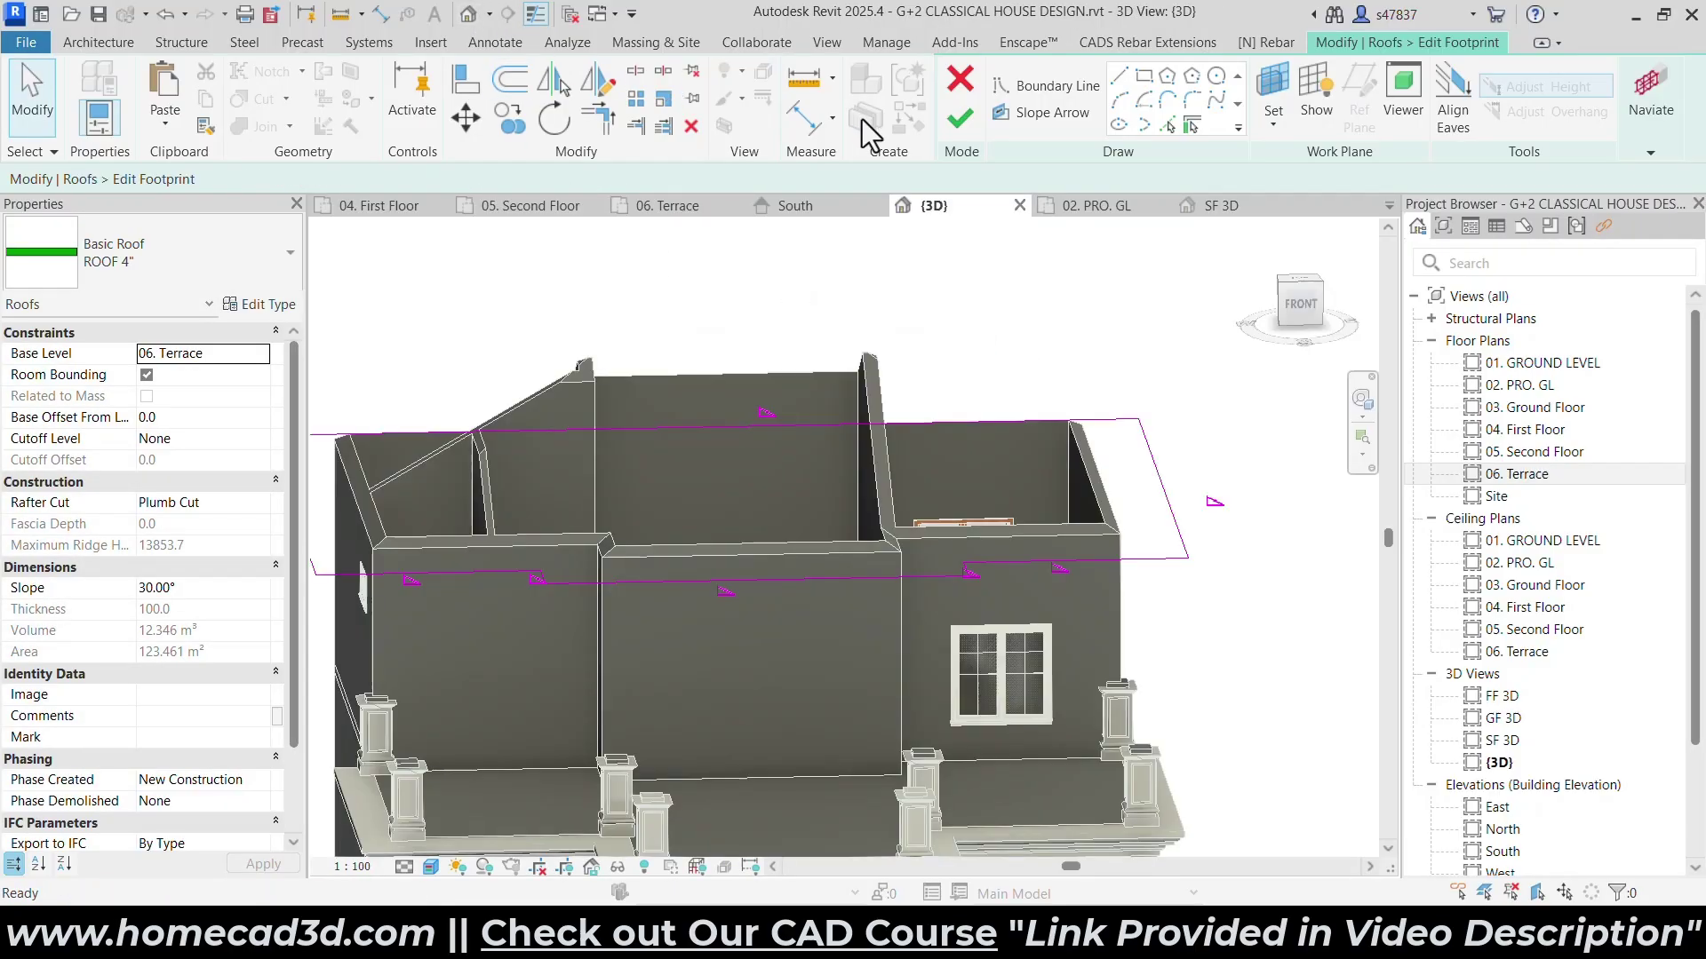
pyautogui.click(958, 117)
pyautogui.keyDown('shift'); pyautogui.moveTo(1039, 566); pyautogui.dragTo(986, 471, button='middle'); pyautogui.keyUp('shift')
pyautogui.click(1175, 532)
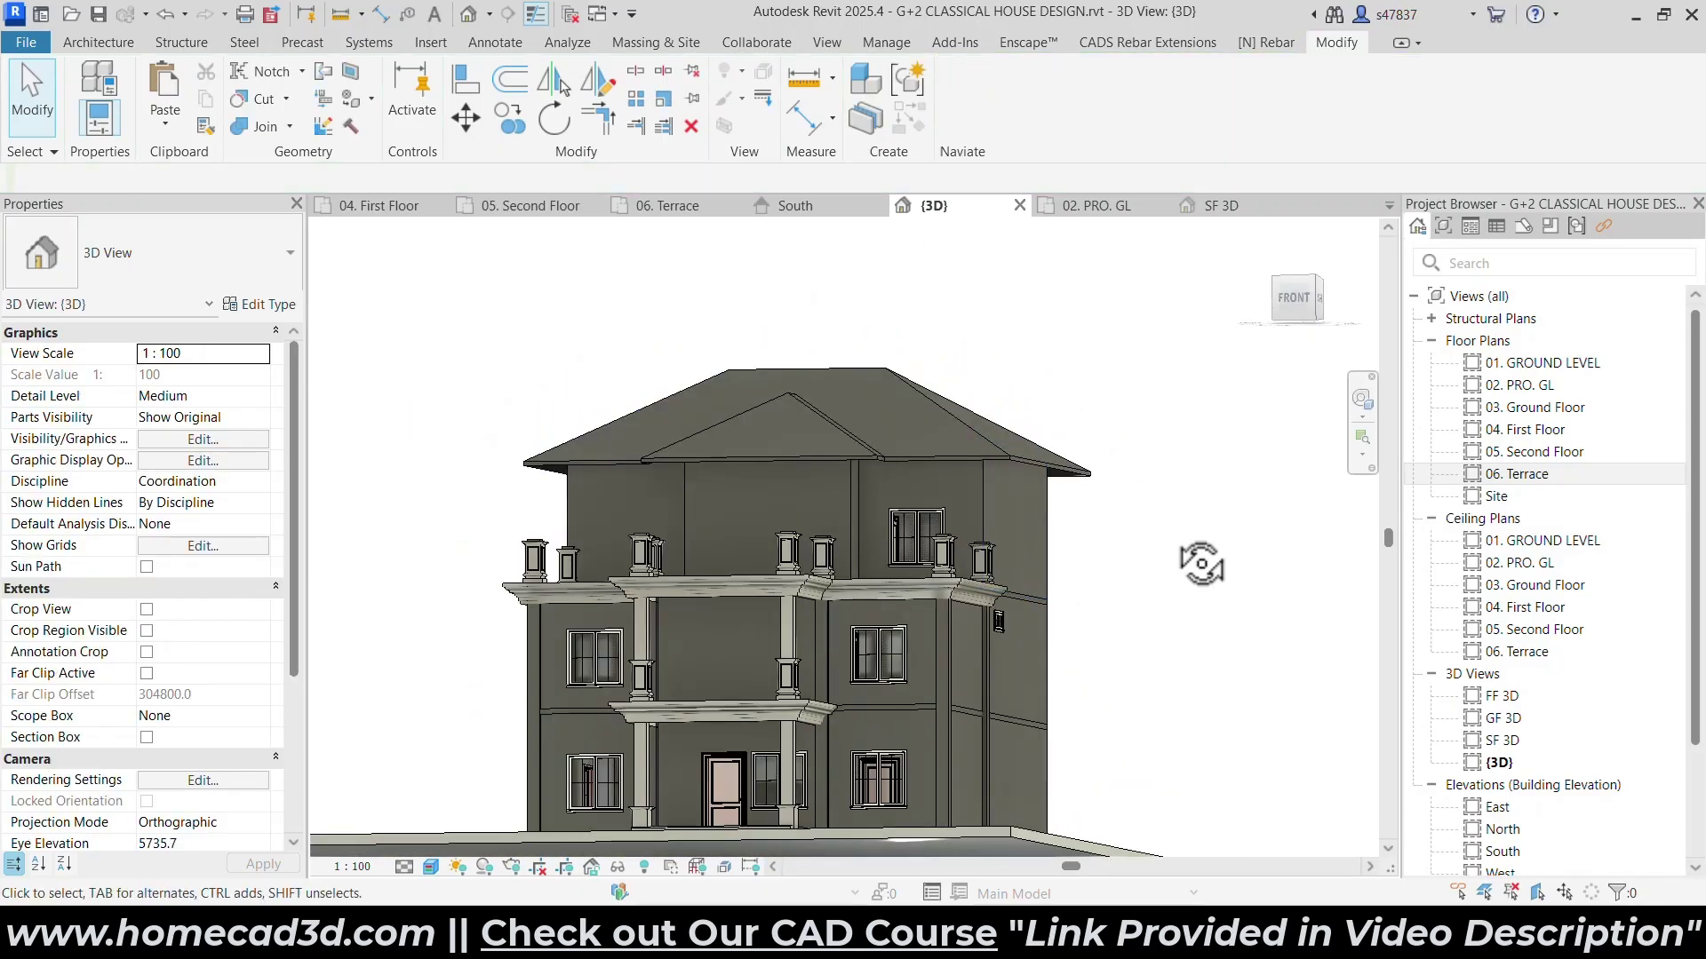
pyautogui.keyDown('shift'); pyautogui.moveTo(1174, 533); pyautogui.dragTo(1169, 651, button='middle'); pyautogui.keyUp('shift')
pyautogui.doubleClick(1545, 474)
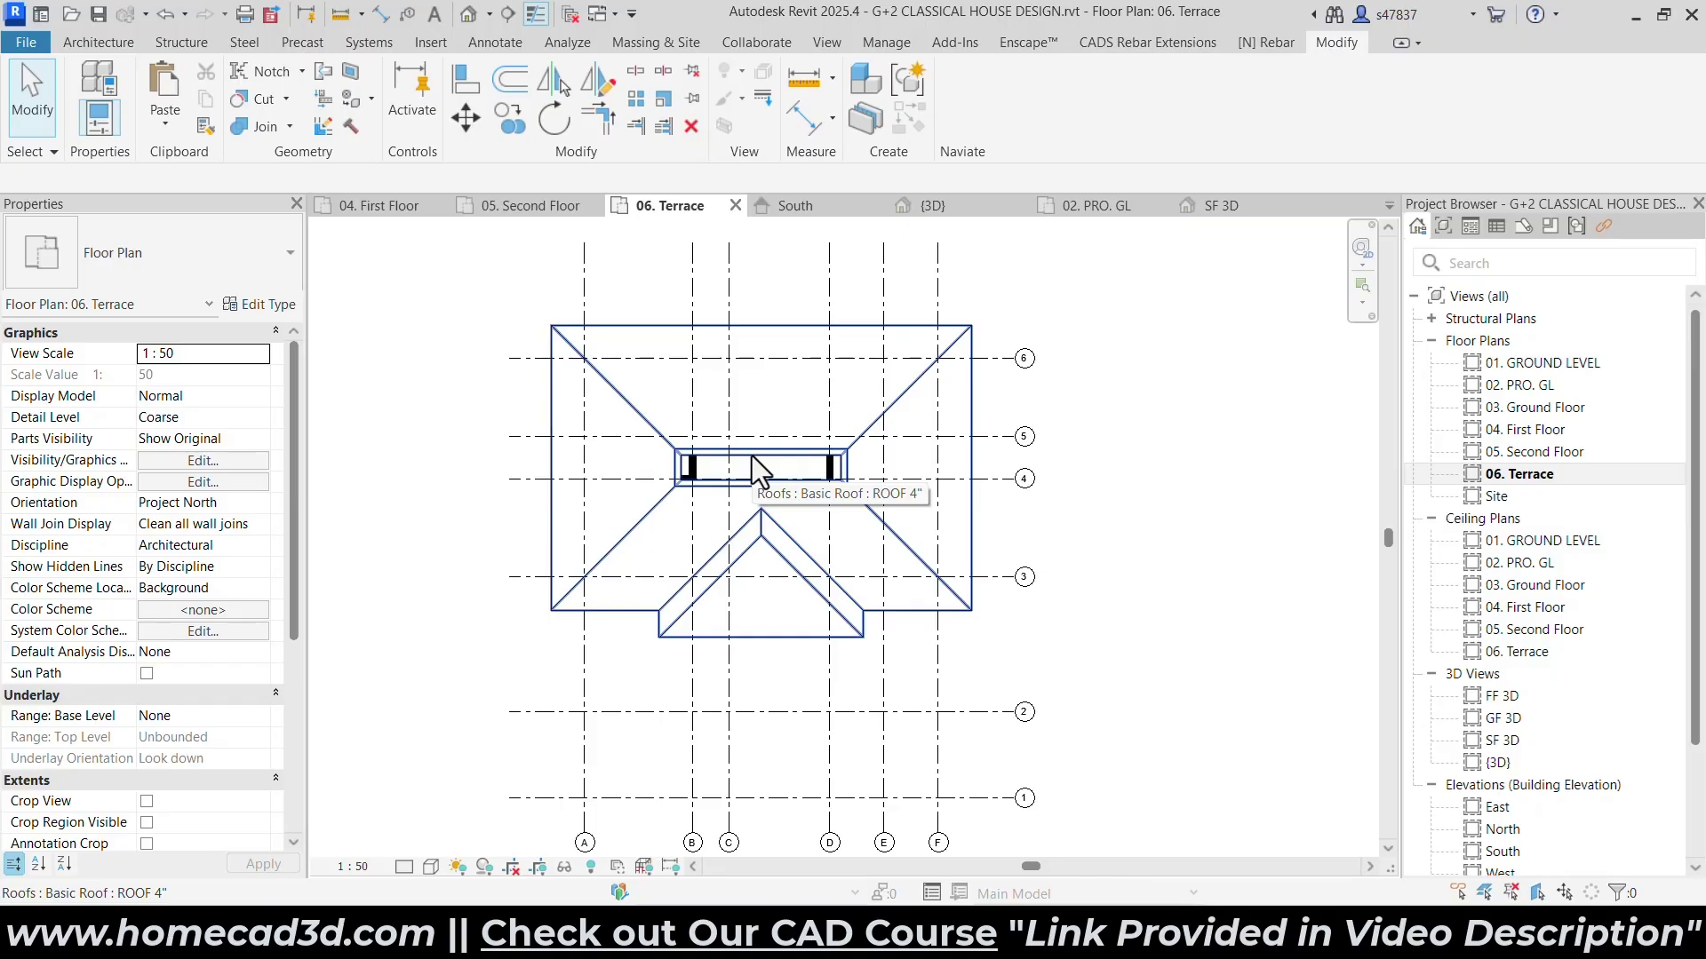
pyautogui.click(466, 23)
pyautogui.keyDown('shift'); pyautogui.moveTo(886, 341); pyautogui.dragTo(1102, 544, button='middle'); pyautogui.keyUp('shift')
# Start a new in-place model in the Casework category with the default name.
pyautogui.click(96, 43)
pyautogui.click(269, 123)
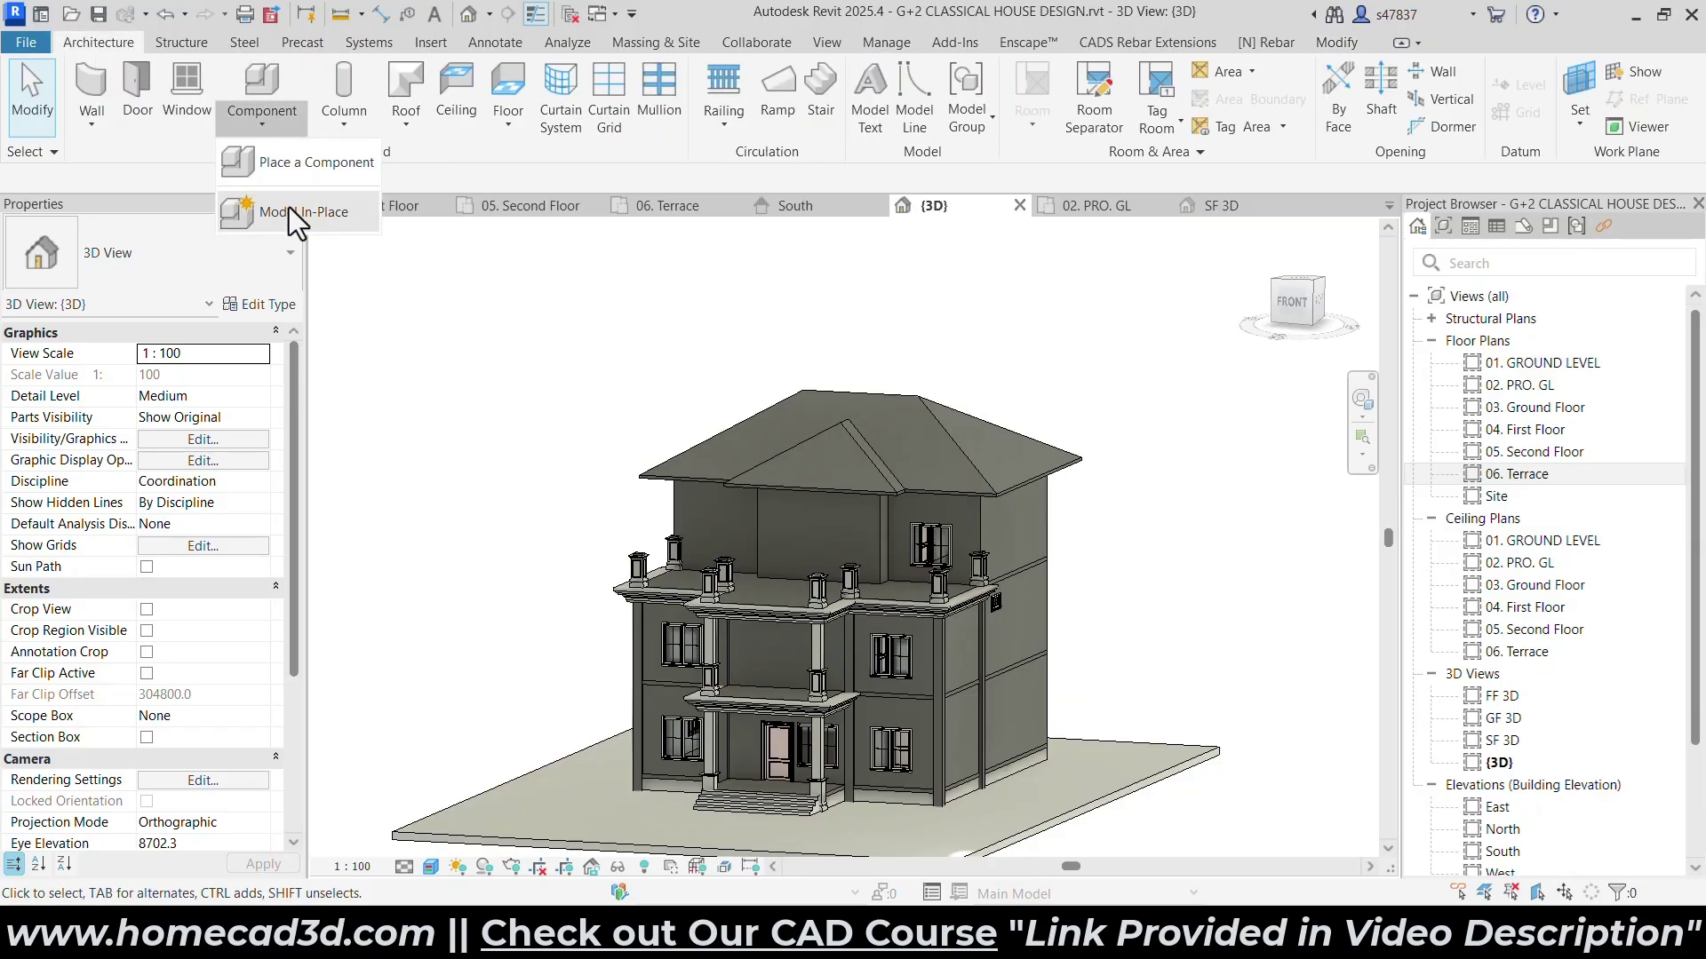
pyautogui.click(290, 206)
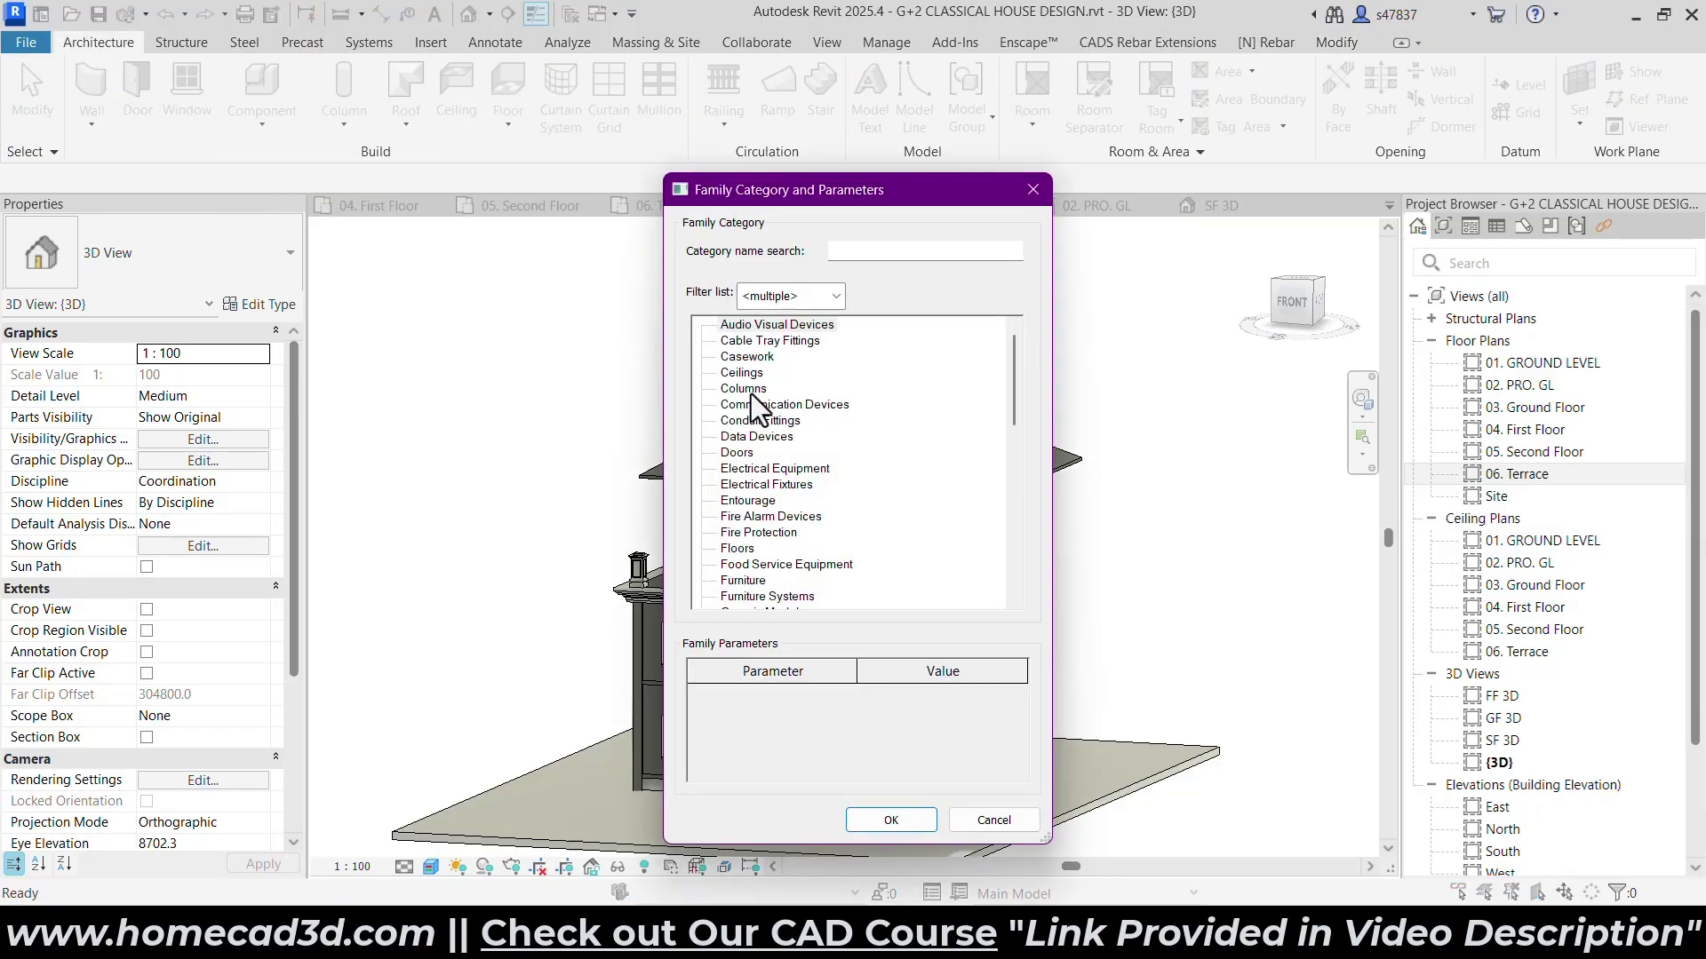
pyautogui.click(891, 819)
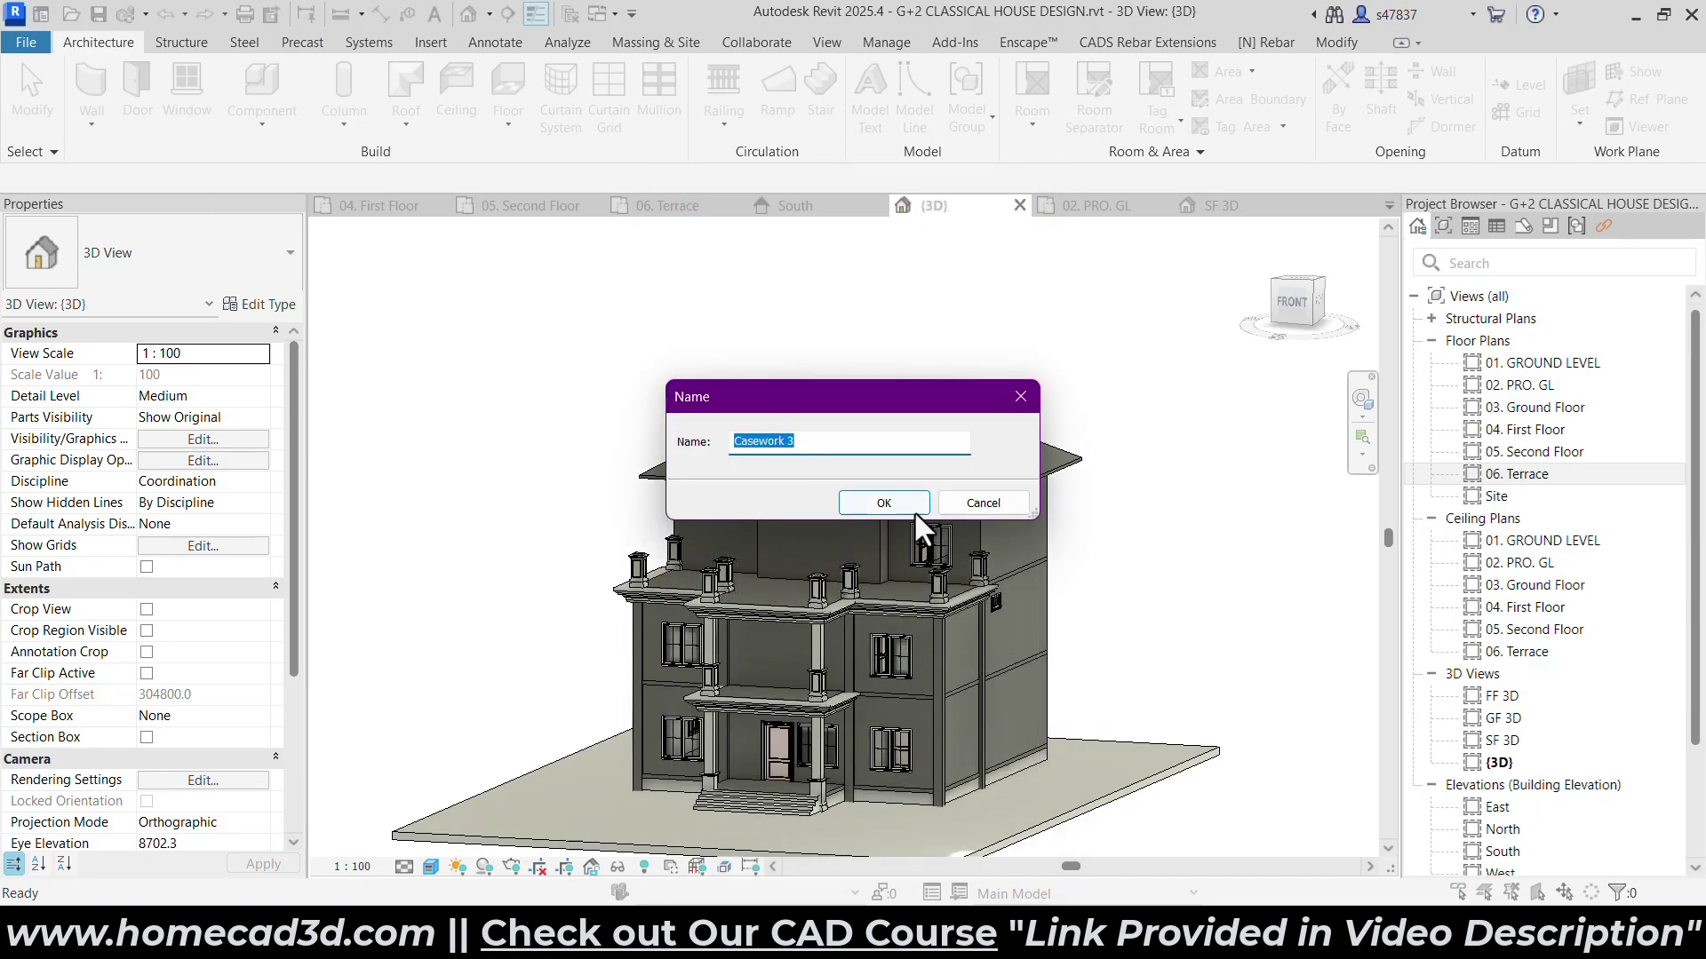
pyautogui.click(914, 515)
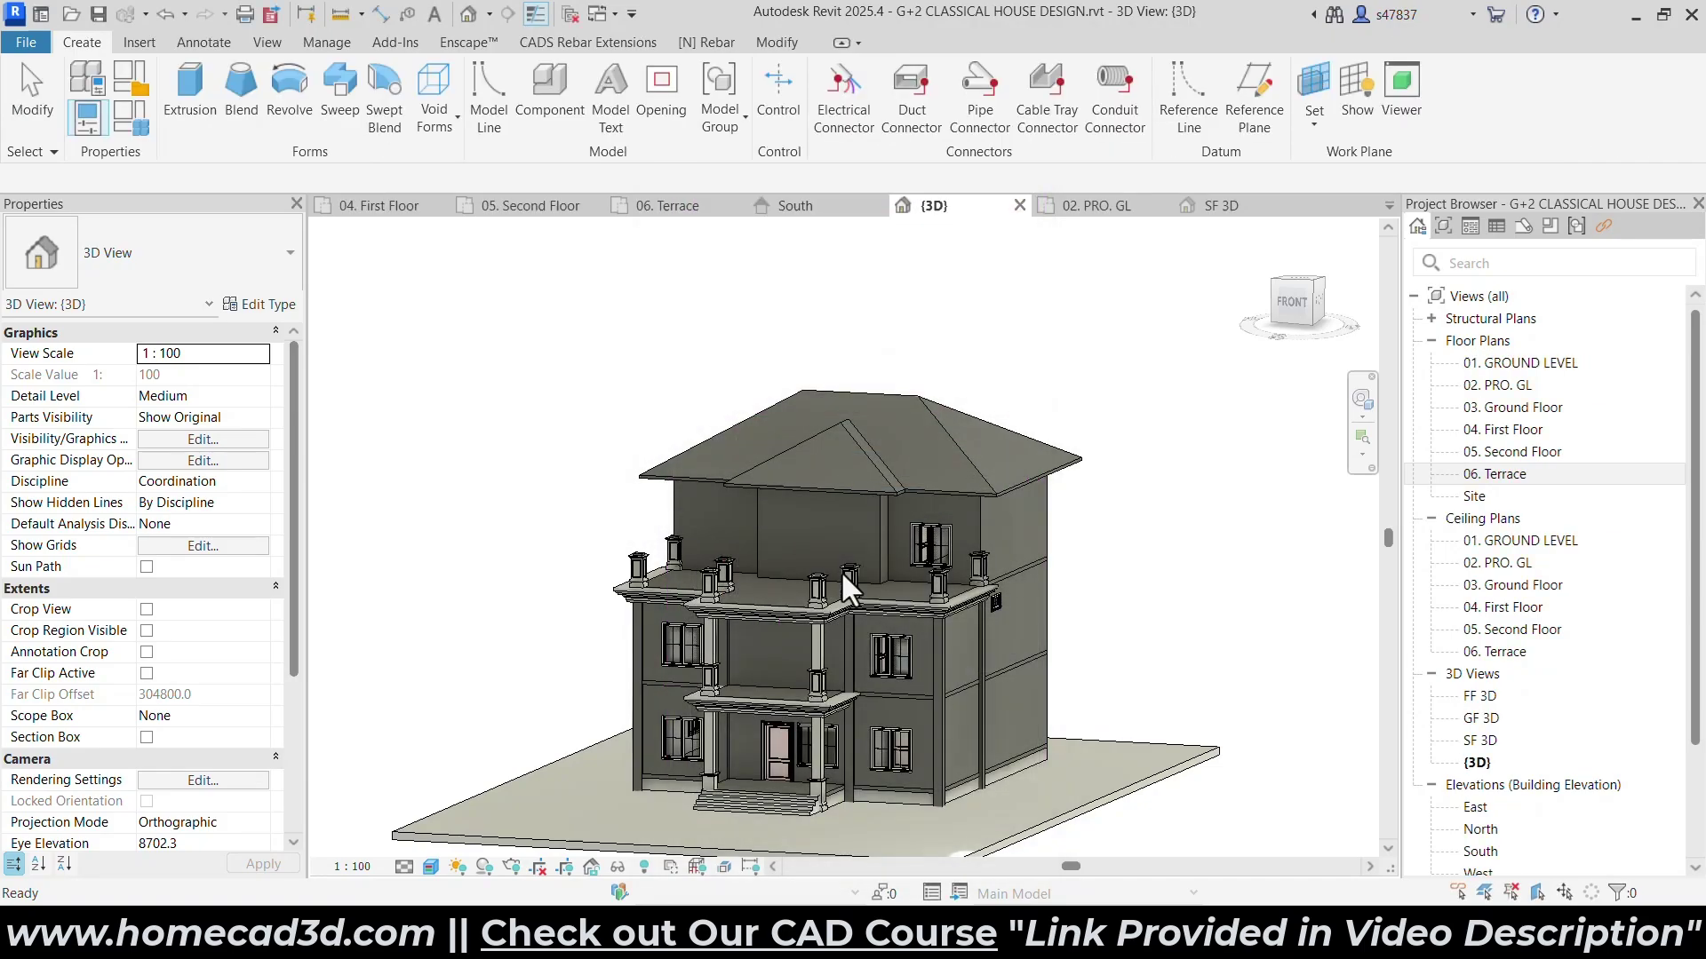
# Start a sweep with a picked path and pick the upper eave edge on the roof's right side.
pyautogui.click(339, 89)
pyautogui.keyDown('shift'); pyautogui.moveTo(1230, 444); pyautogui.dragTo(1126, 194, button='middle'); pyautogui.keyUp('shift')
pyautogui.click(1106, 133)
pyautogui.scroll(5, 947, 433)
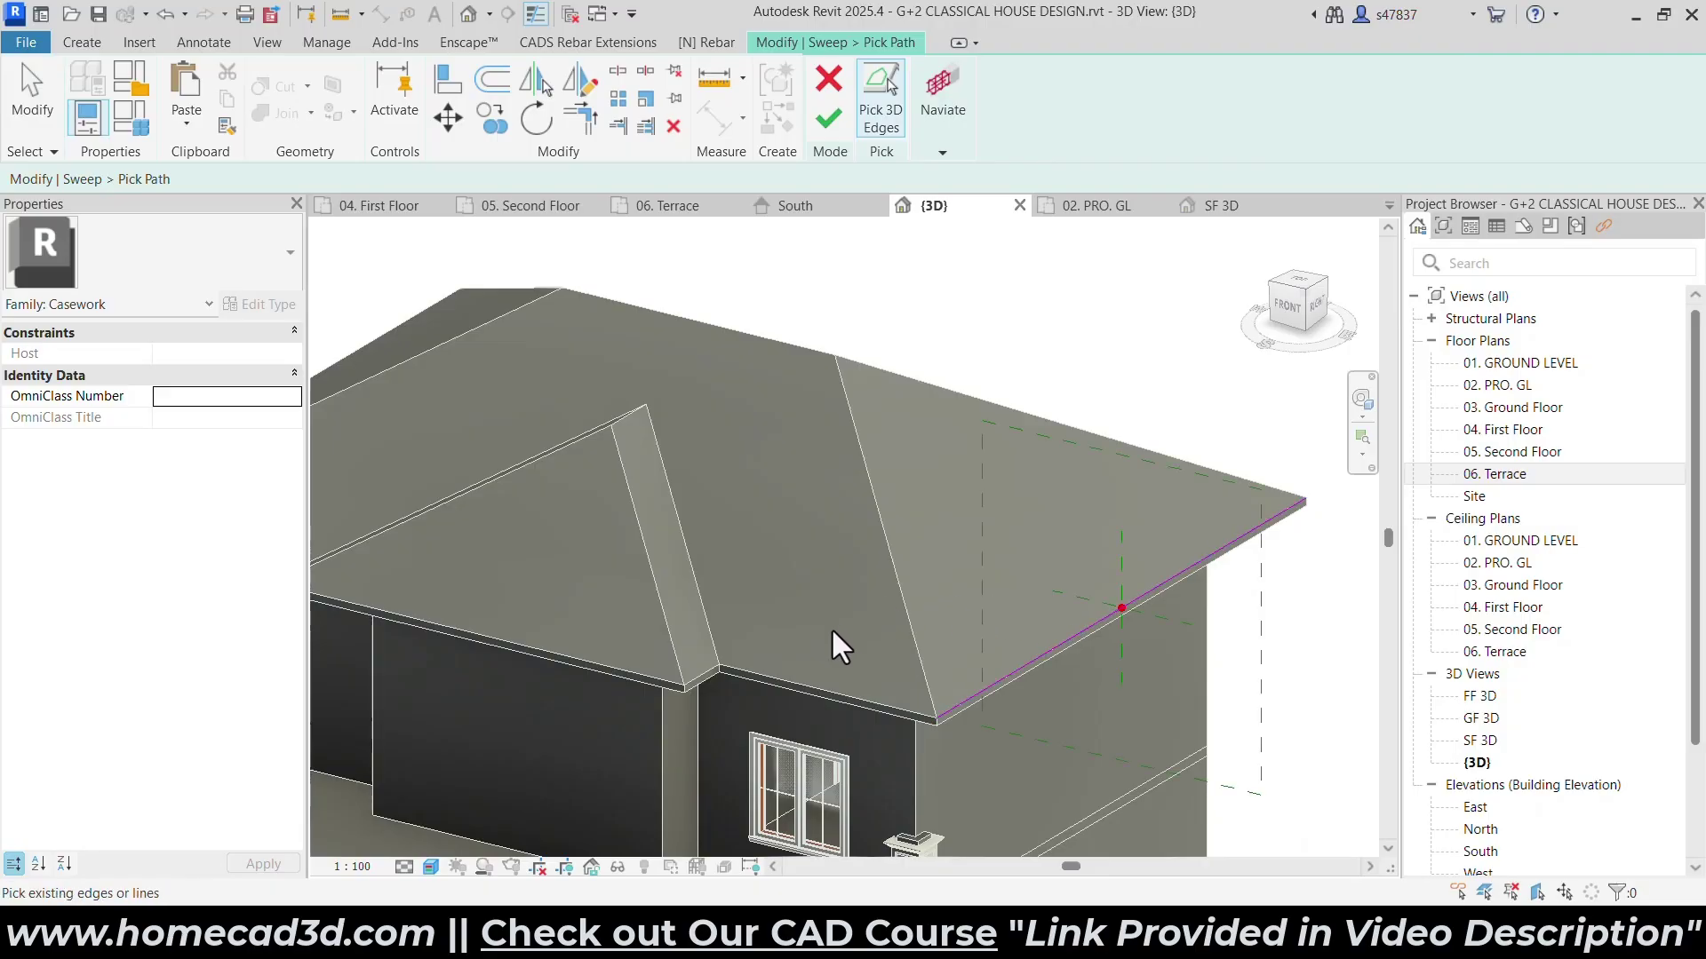
pyautogui.scroll(1, 895, 787)
pyautogui.moveTo(894, 787); pyautogui.dragTo(1004, 458, button='middle')
pyautogui.press('Escape')
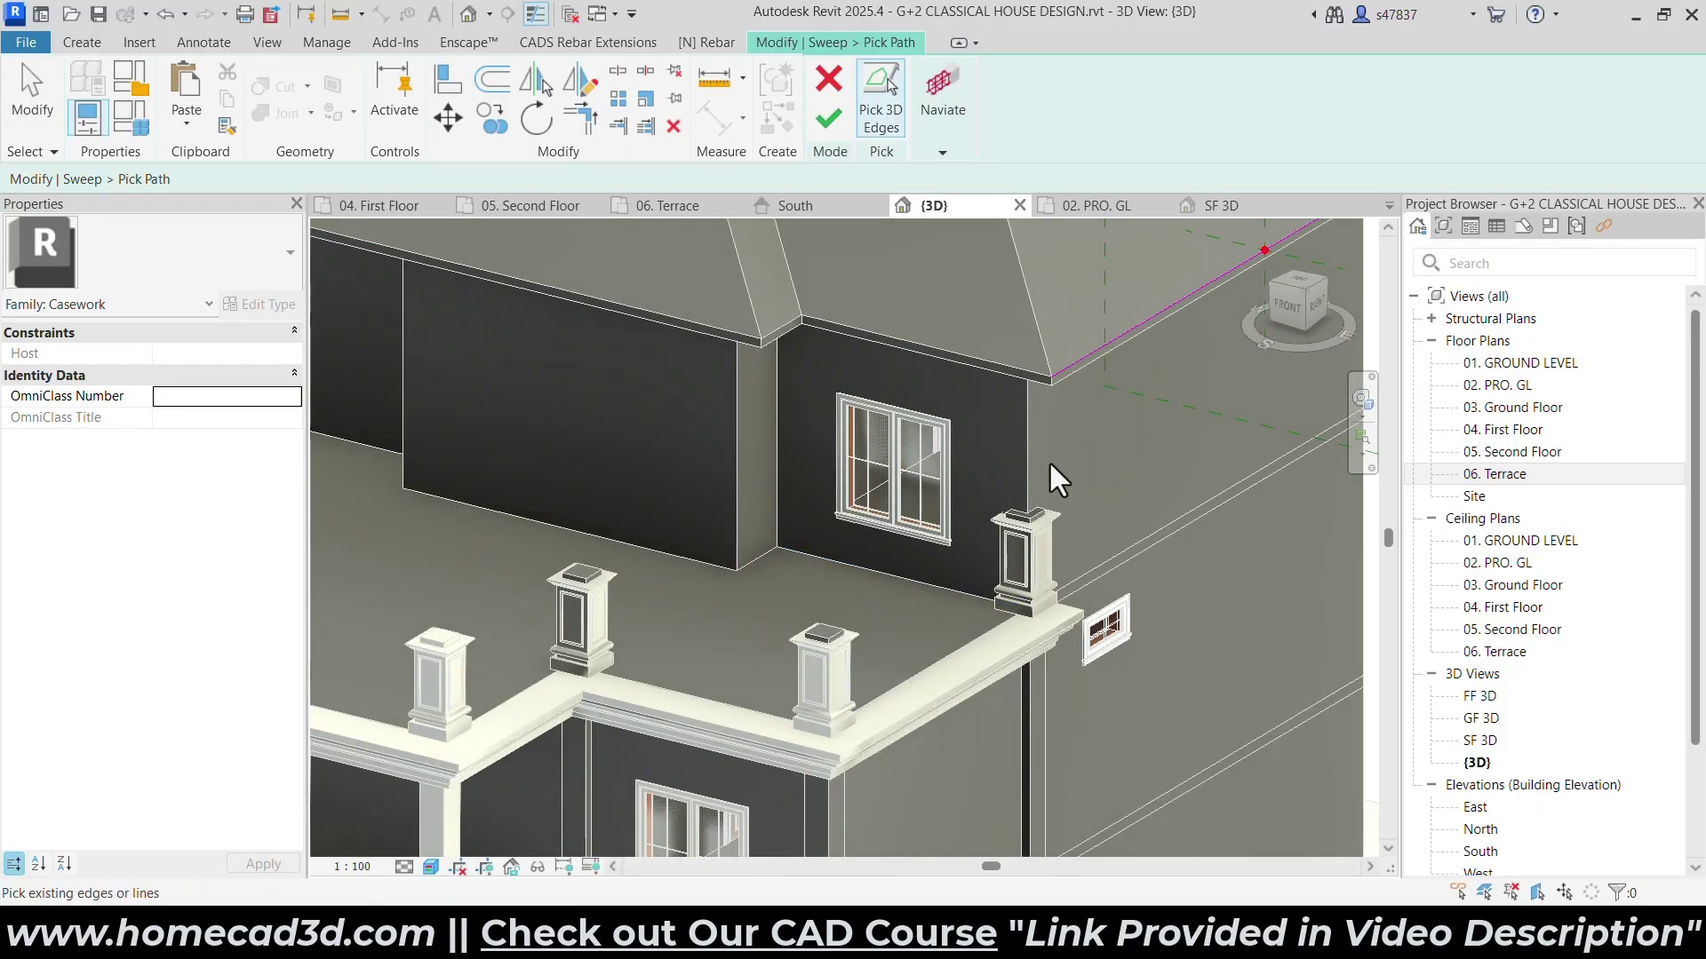
pyautogui.moveTo(1258, 289); pyautogui.dragTo(940, 496, button='middle')
pyautogui.moveTo(1142, 335); pyautogui.dragTo(697, 625)
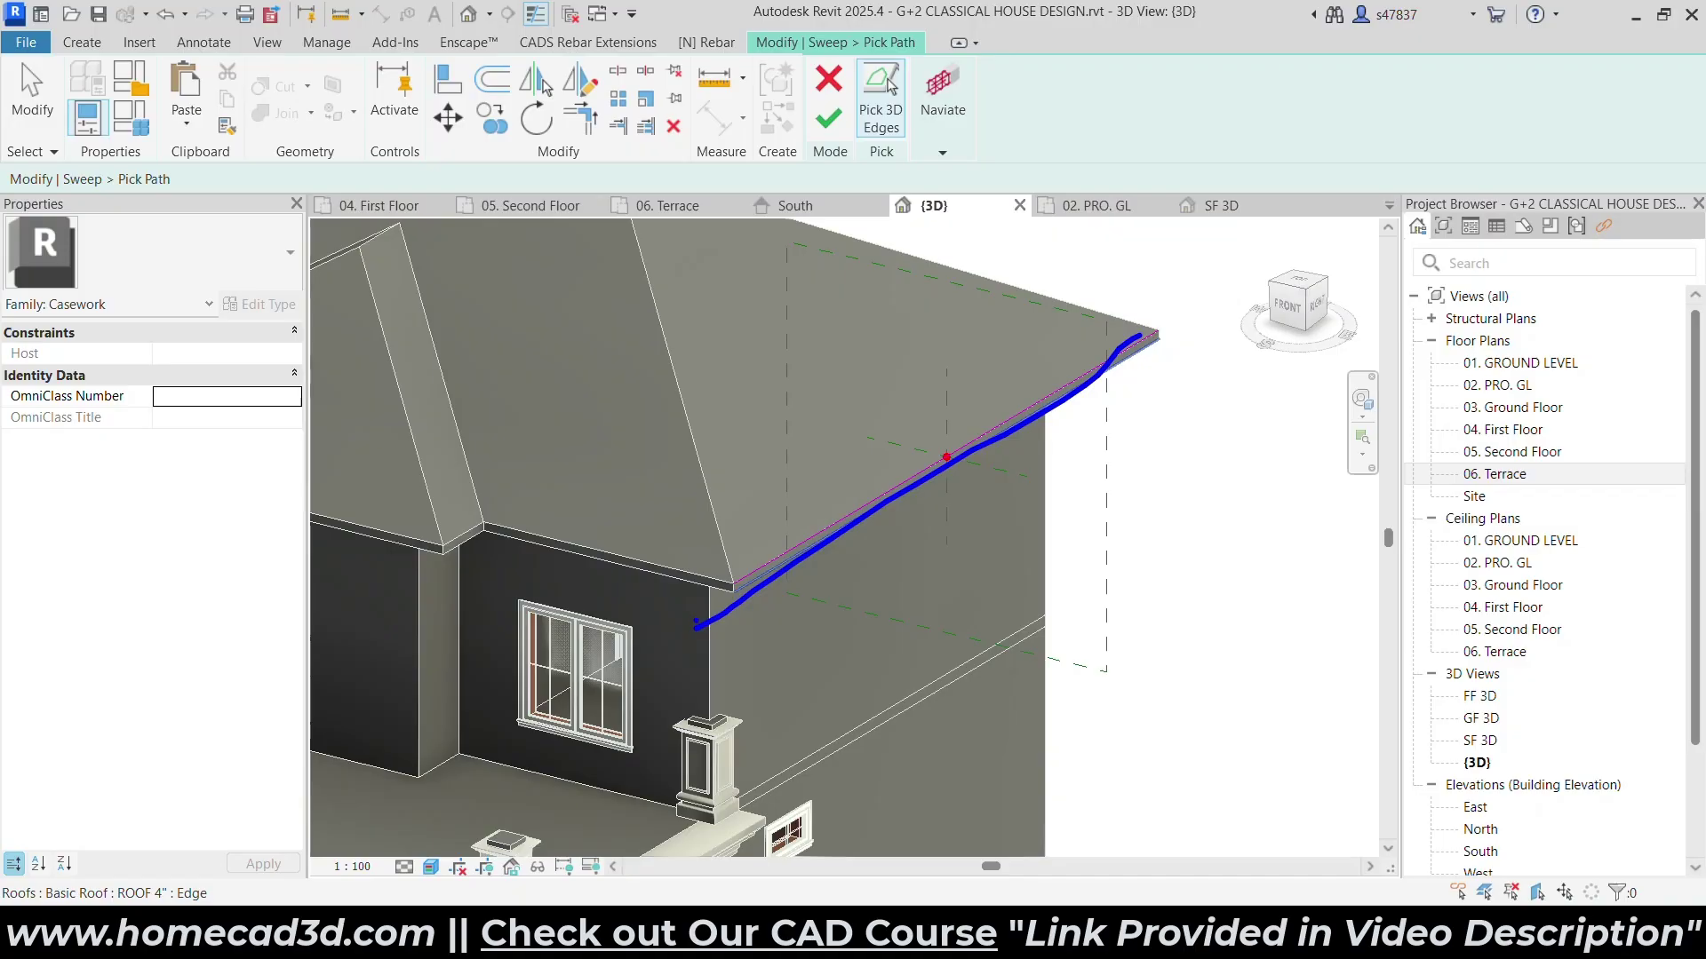
pyautogui.press('Escape')
pyautogui.moveTo(943, 597); pyautogui.dragTo(1115, 620, button='middle')
# Add the roof's front eave edges, including those of the projecting bay, to the sweep path.
pyautogui.click(757, 561)
pyautogui.scroll(3, 675, 573)
pyautogui.scroll(-3, 545, 551)
pyautogui.keyDown('shift'); pyautogui.moveTo(545, 551); pyautogui.dragTo(833, 547, button='middle'); pyautogui.keyUp('shift')
pyautogui.scroll(3, 767, 531)
pyautogui.click(768, 535)
pyautogui.scroll(-3, 495, 616)
pyautogui.scroll(-1, 700, 615)
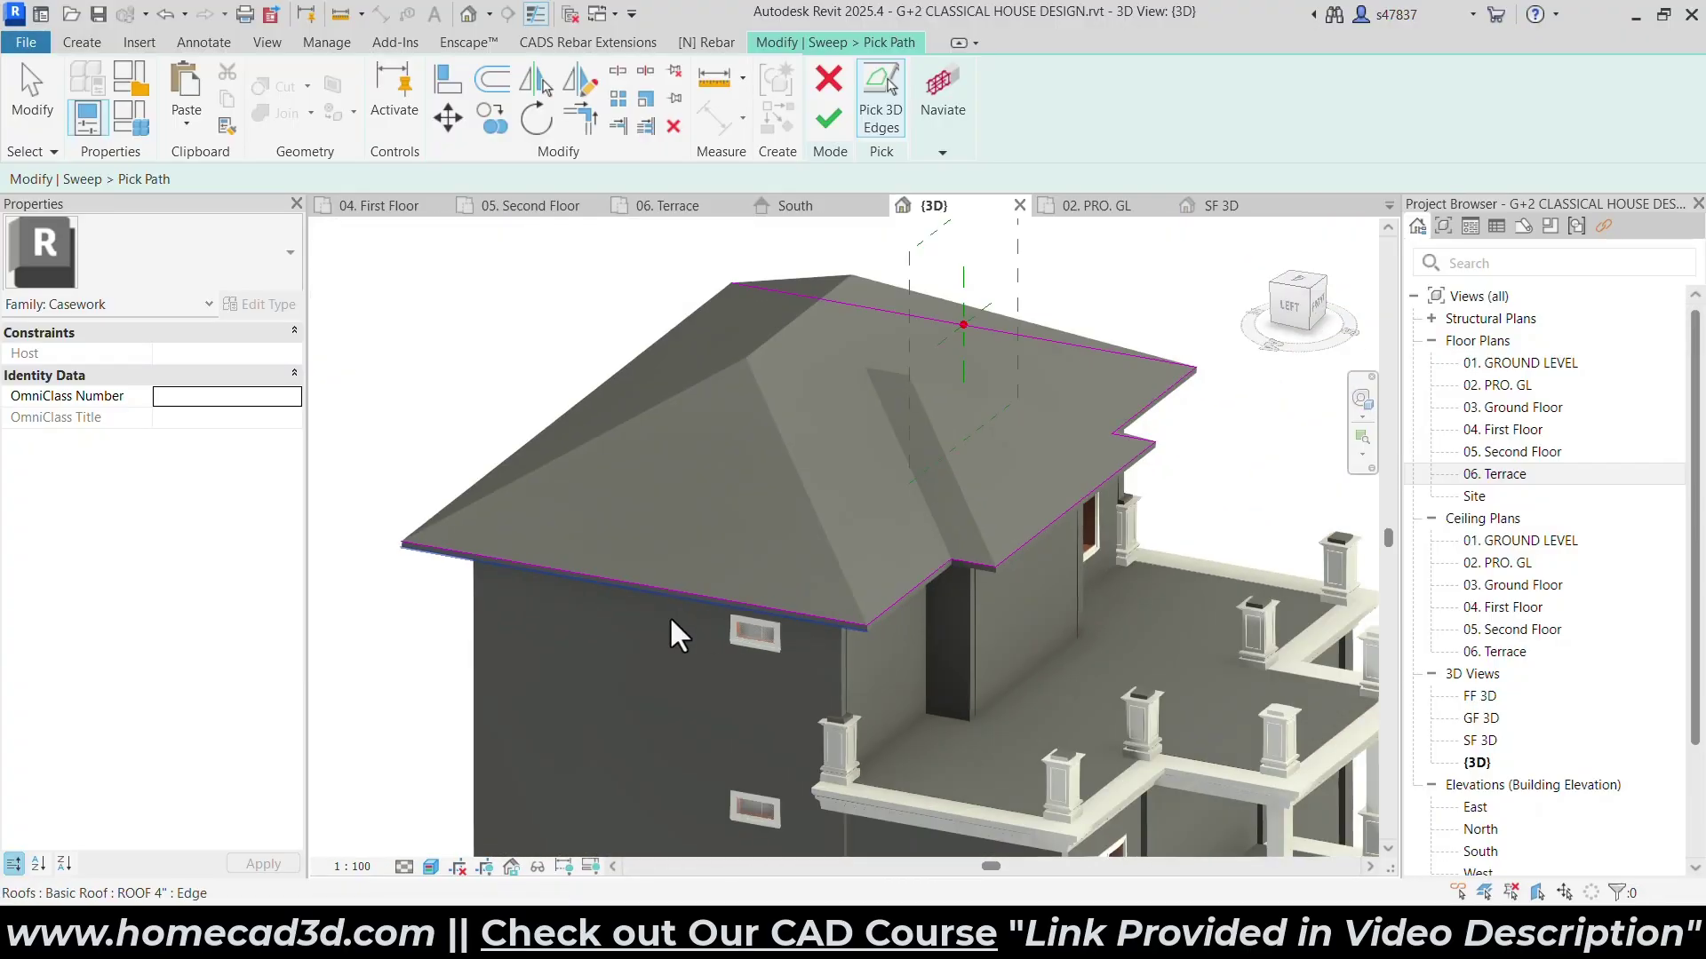
# Close the sweep path loop along the roof's left and rear eave edges and finish the path.
pyautogui.click(700, 615)
pyautogui.keyDown('shift'); pyautogui.moveTo(700, 615); pyautogui.dragTo(980, 628, button='middle'); pyautogui.keyUp('shift')
pyautogui.scroll(2, 899, 574)
pyautogui.click(899, 574)
pyautogui.scroll(-3, 604, 631)
pyautogui.keyDown('shift'); pyautogui.moveTo(604, 632); pyautogui.dragTo(912, 181, button='middle'); pyautogui.keyUp('shift')
pyautogui.click(835, 124)
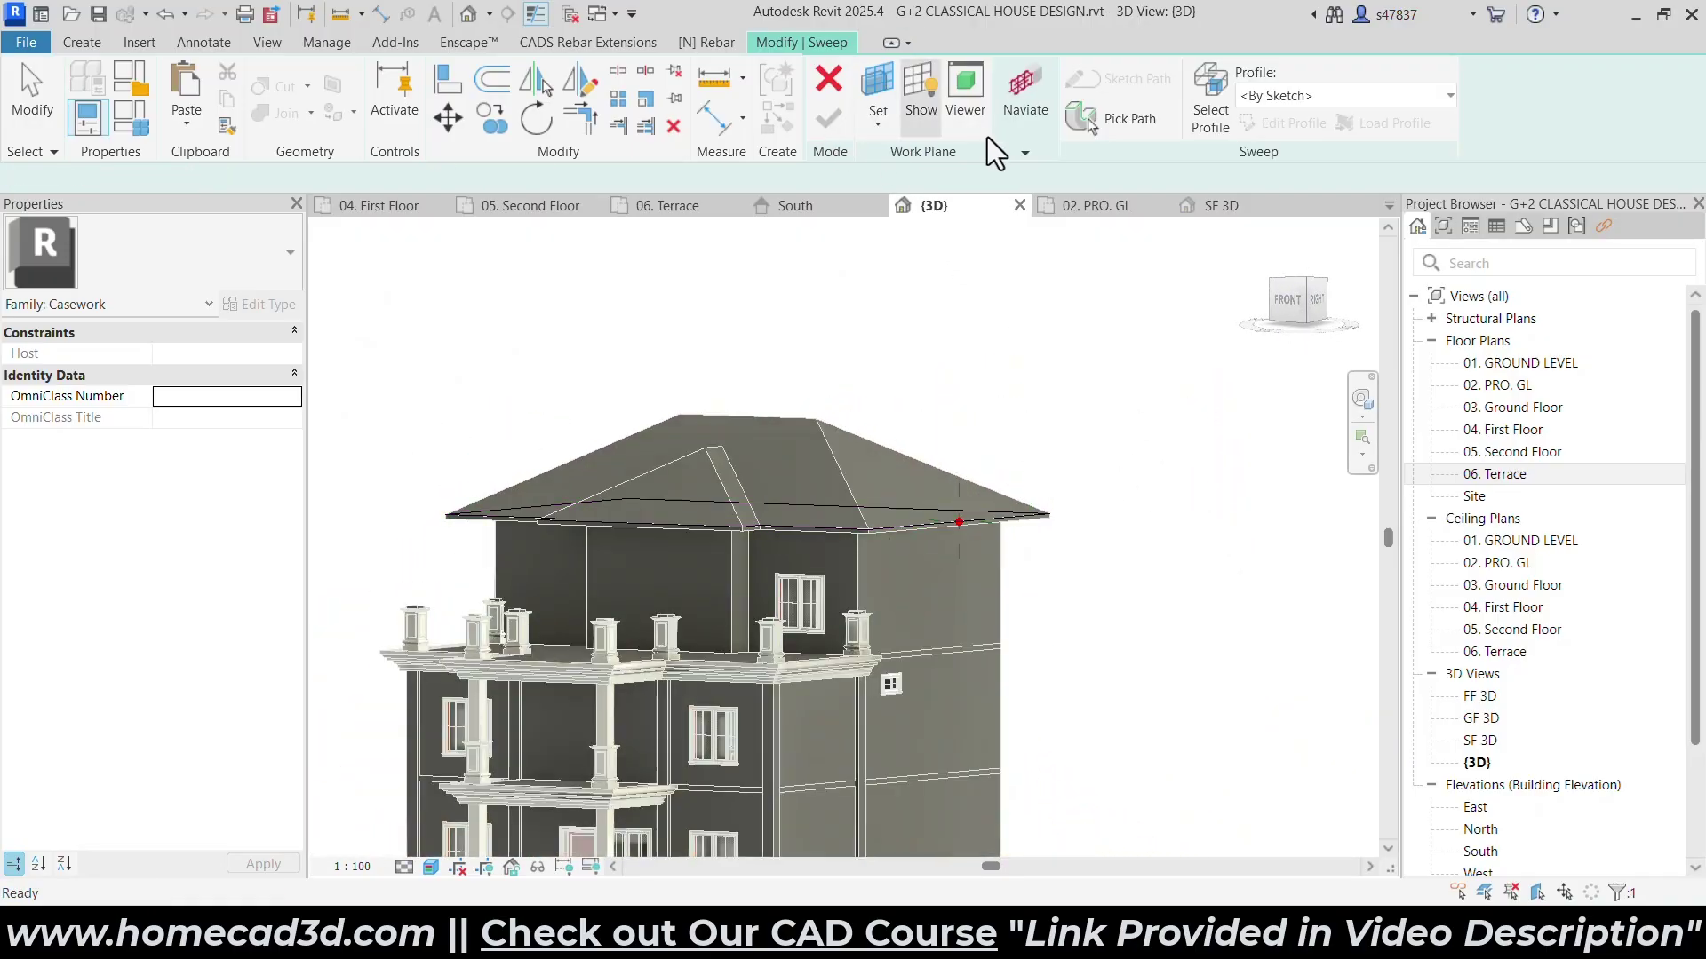
# Open the sweep's profile sketch, face it from the front, and check the roof cornice in the browser's reference photo.
pyautogui.click(1260, 125)
pyautogui.click(1288, 302)
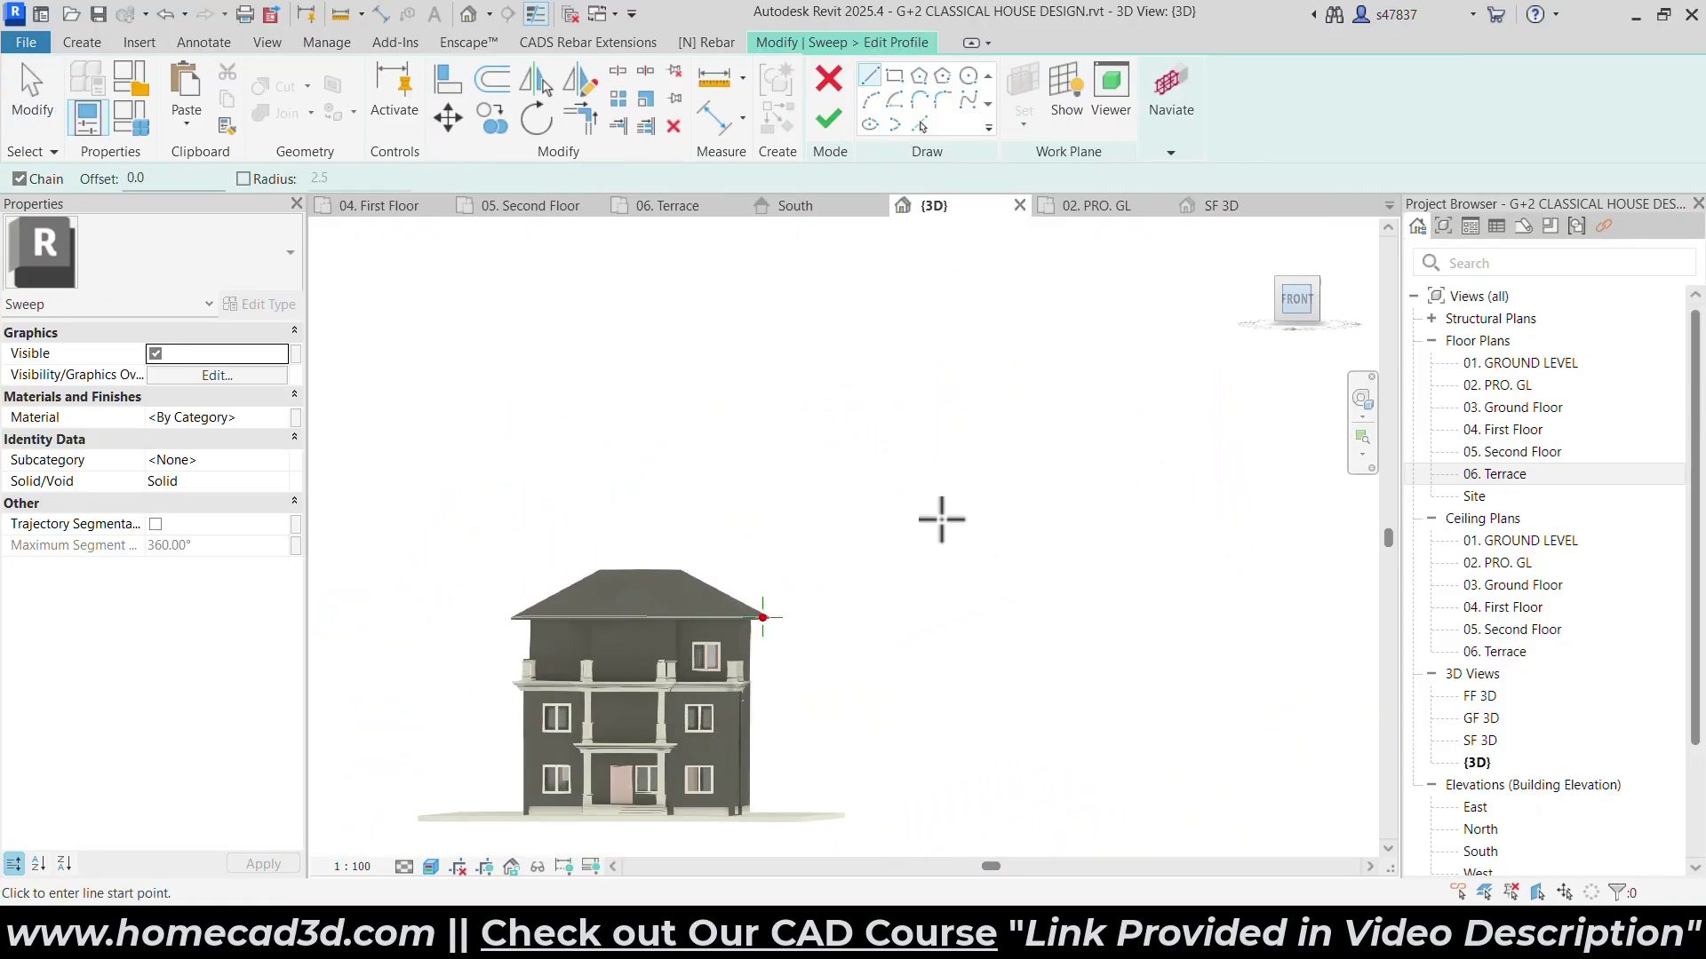
pyautogui.scroll(6, 977, 506)
pyautogui.scroll(3, 804, 409)
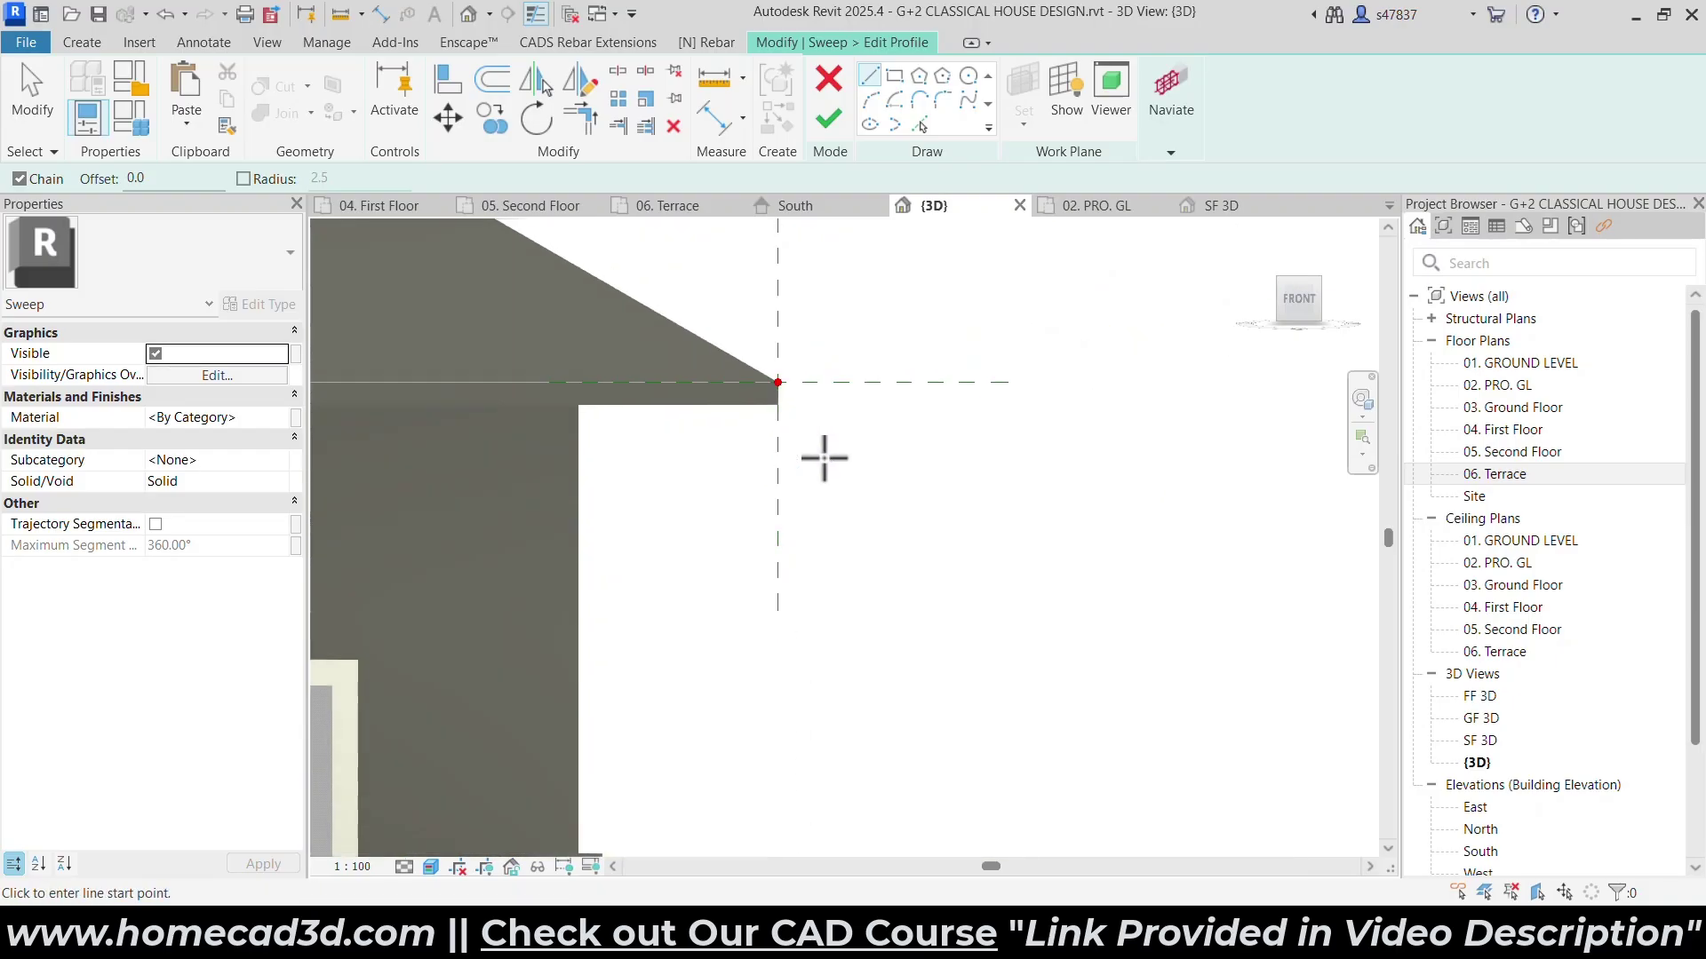
pyautogui.click(778, 384)
pyautogui.hotkey('alt', 'Tab')
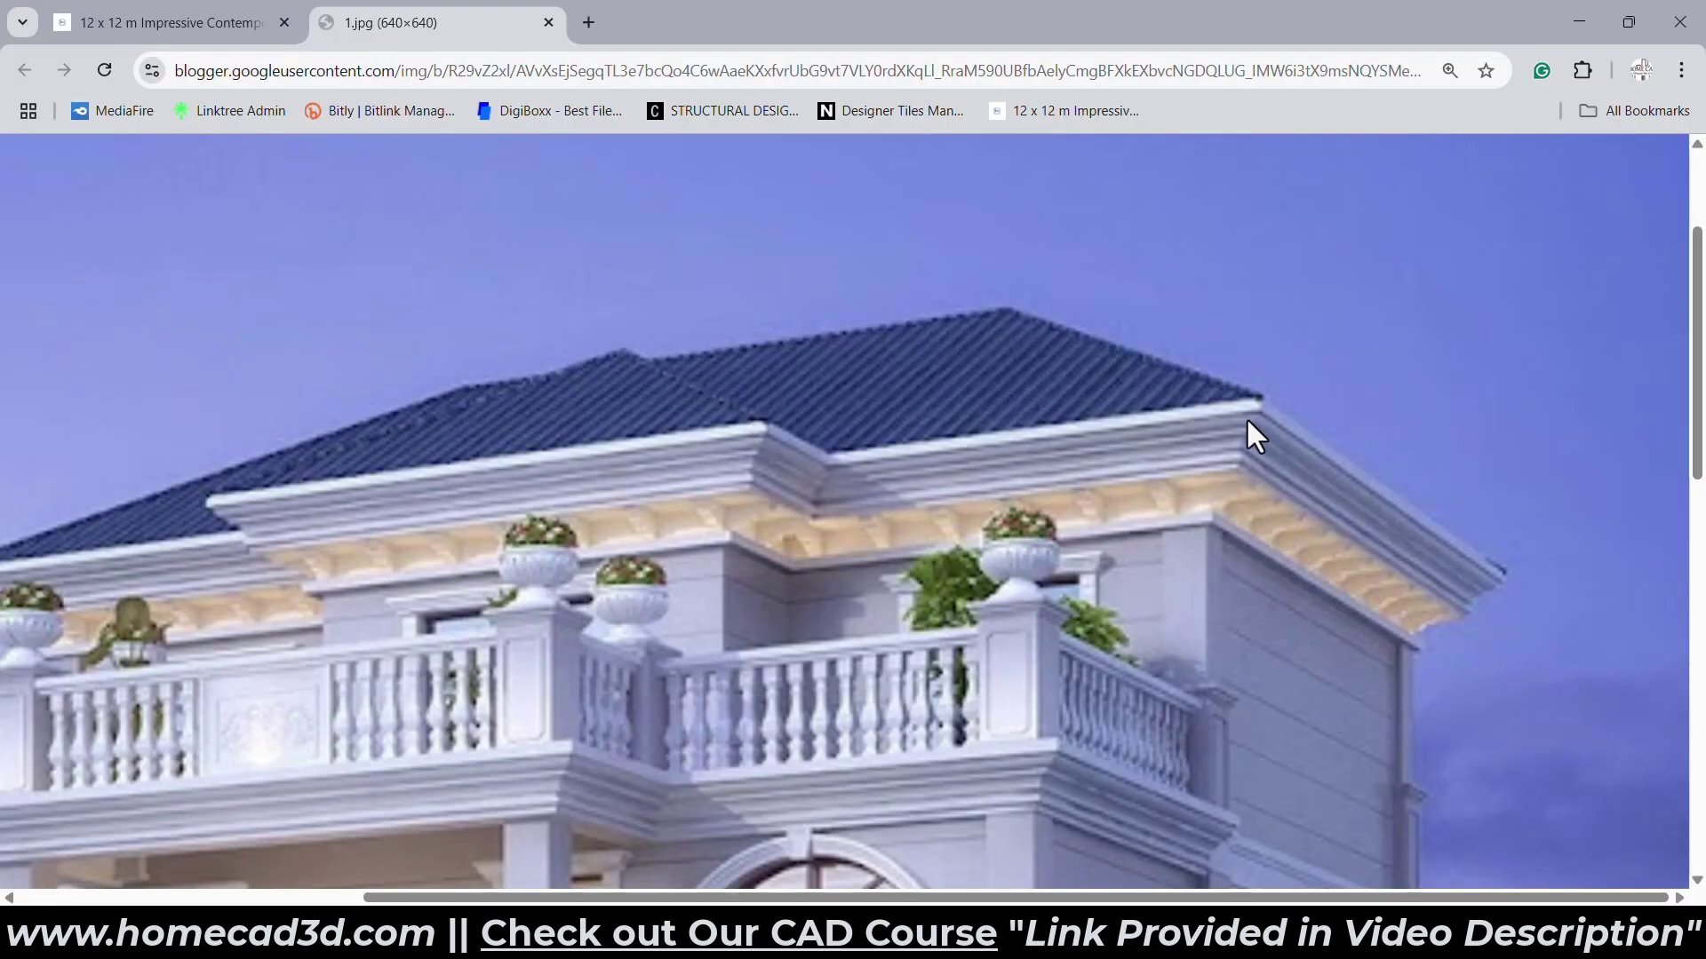
pyautogui.hotkey('alt', 'Tab')
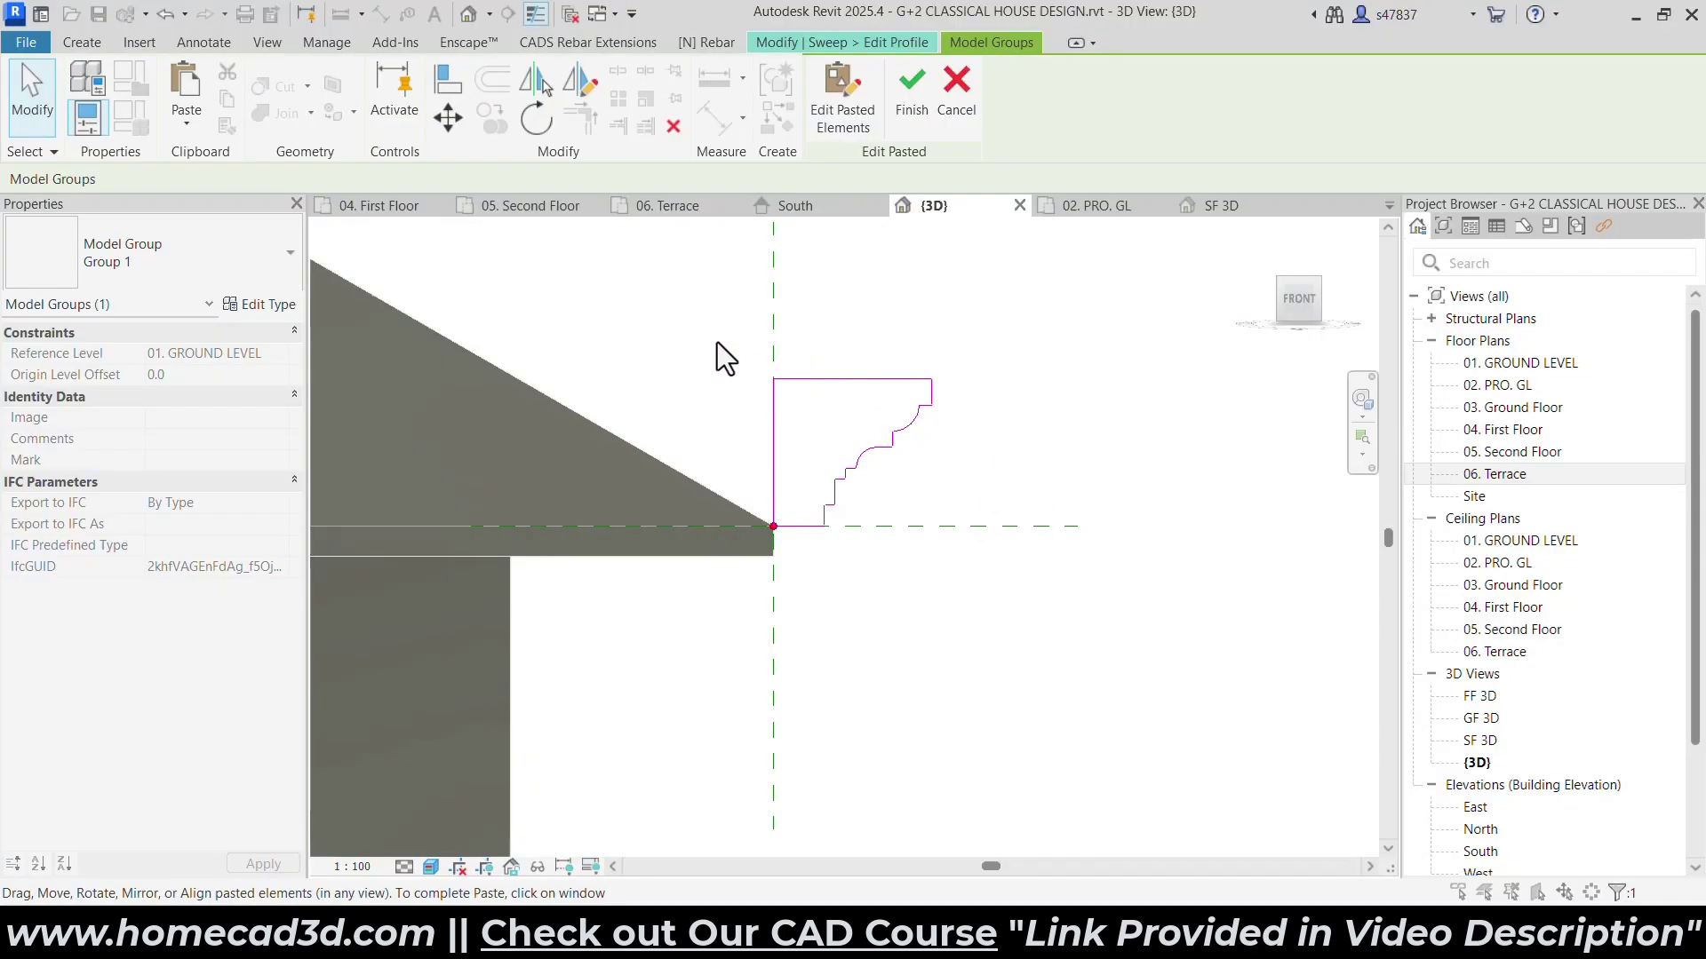
# Place the pasted cornice profile and move its inner top corner down to the roof fascia's lower corner.
pyautogui.click(717, 342)
pyautogui.click(448, 118)
pyautogui.click(773, 380)
pyautogui.click(773, 557)
# Move the profile under the eave so its outer top corner sits near the fascia's lower corner.
pyautogui.click(448, 117)
pyautogui.scroll(2, 914, 602)
pyautogui.click(953, 547)
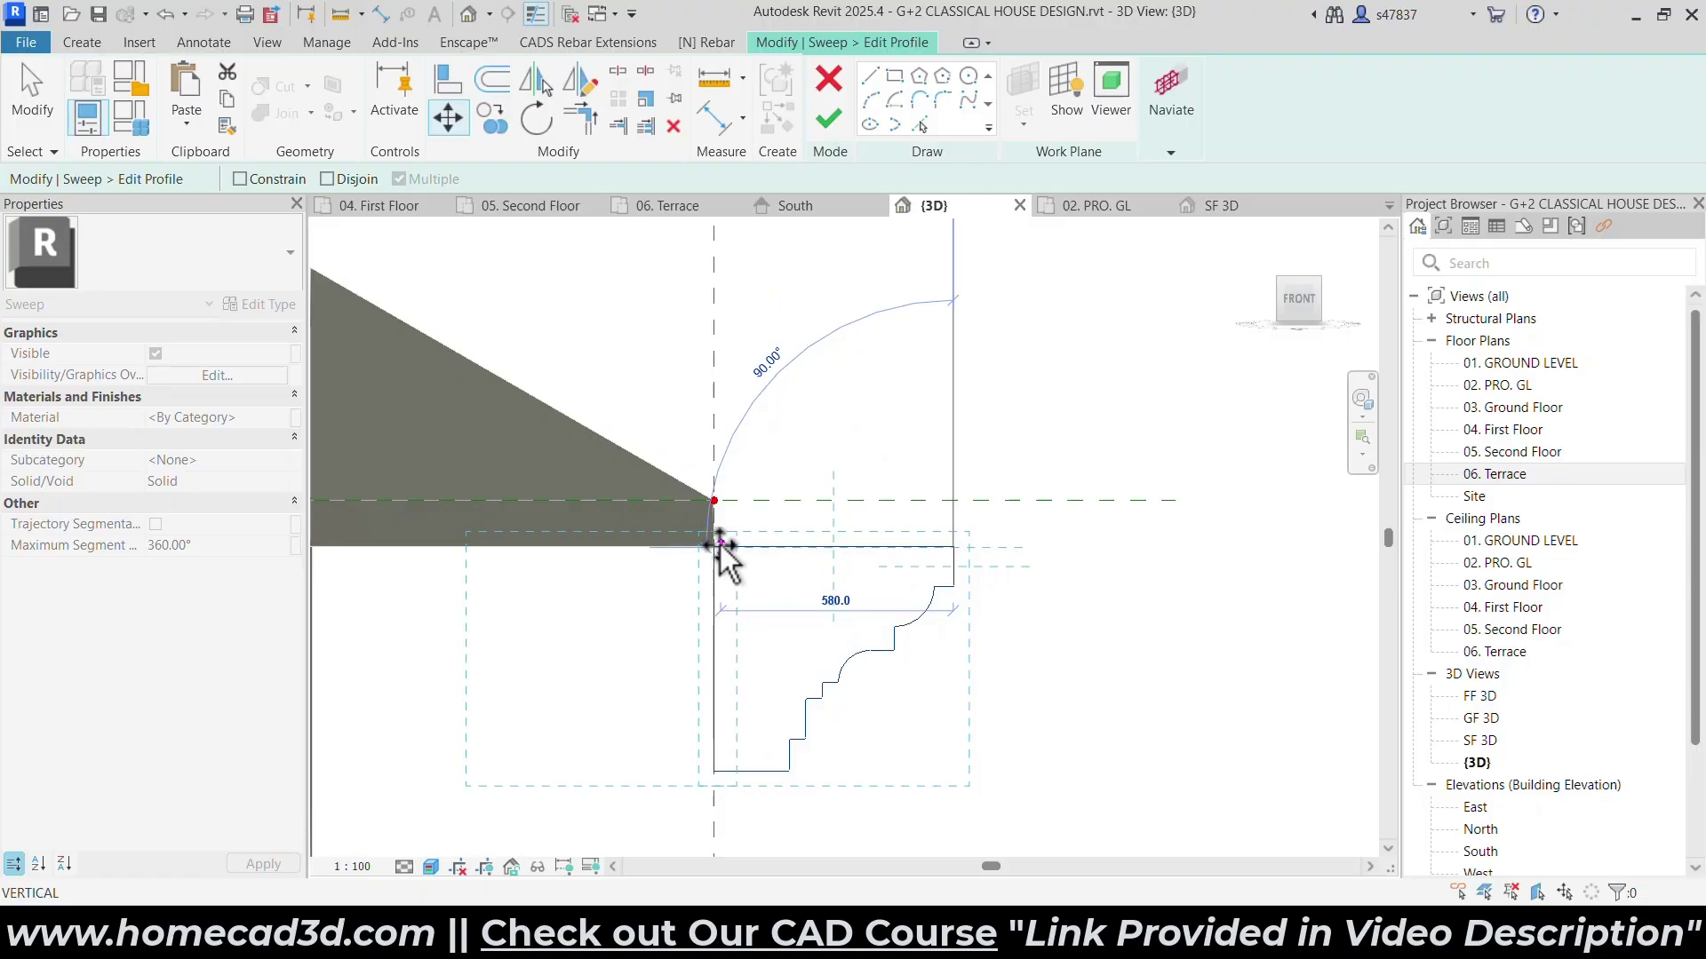
pyautogui.click(716, 544)
pyautogui.scroll(3, 745, 539)
pyautogui.press('Escape')
pyautogui.press('a')
pyautogui.press('l')
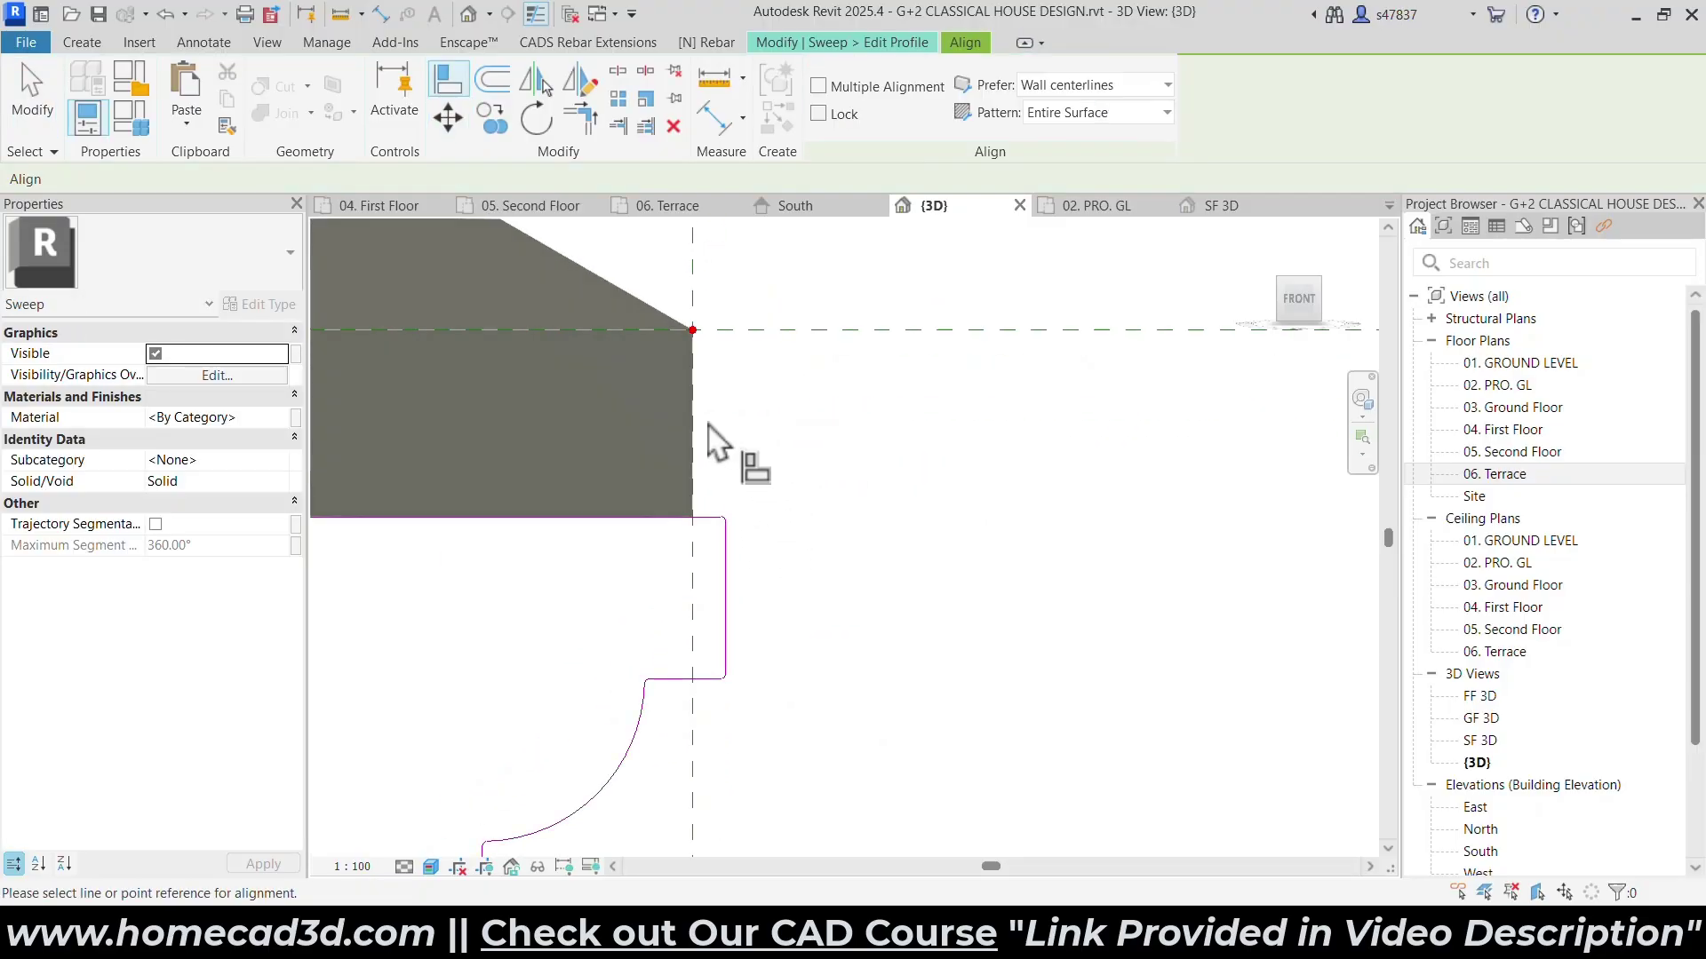
pyautogui.click(706, 431)
pyautogui.press('Escape')
pyautogui.press('Escape')
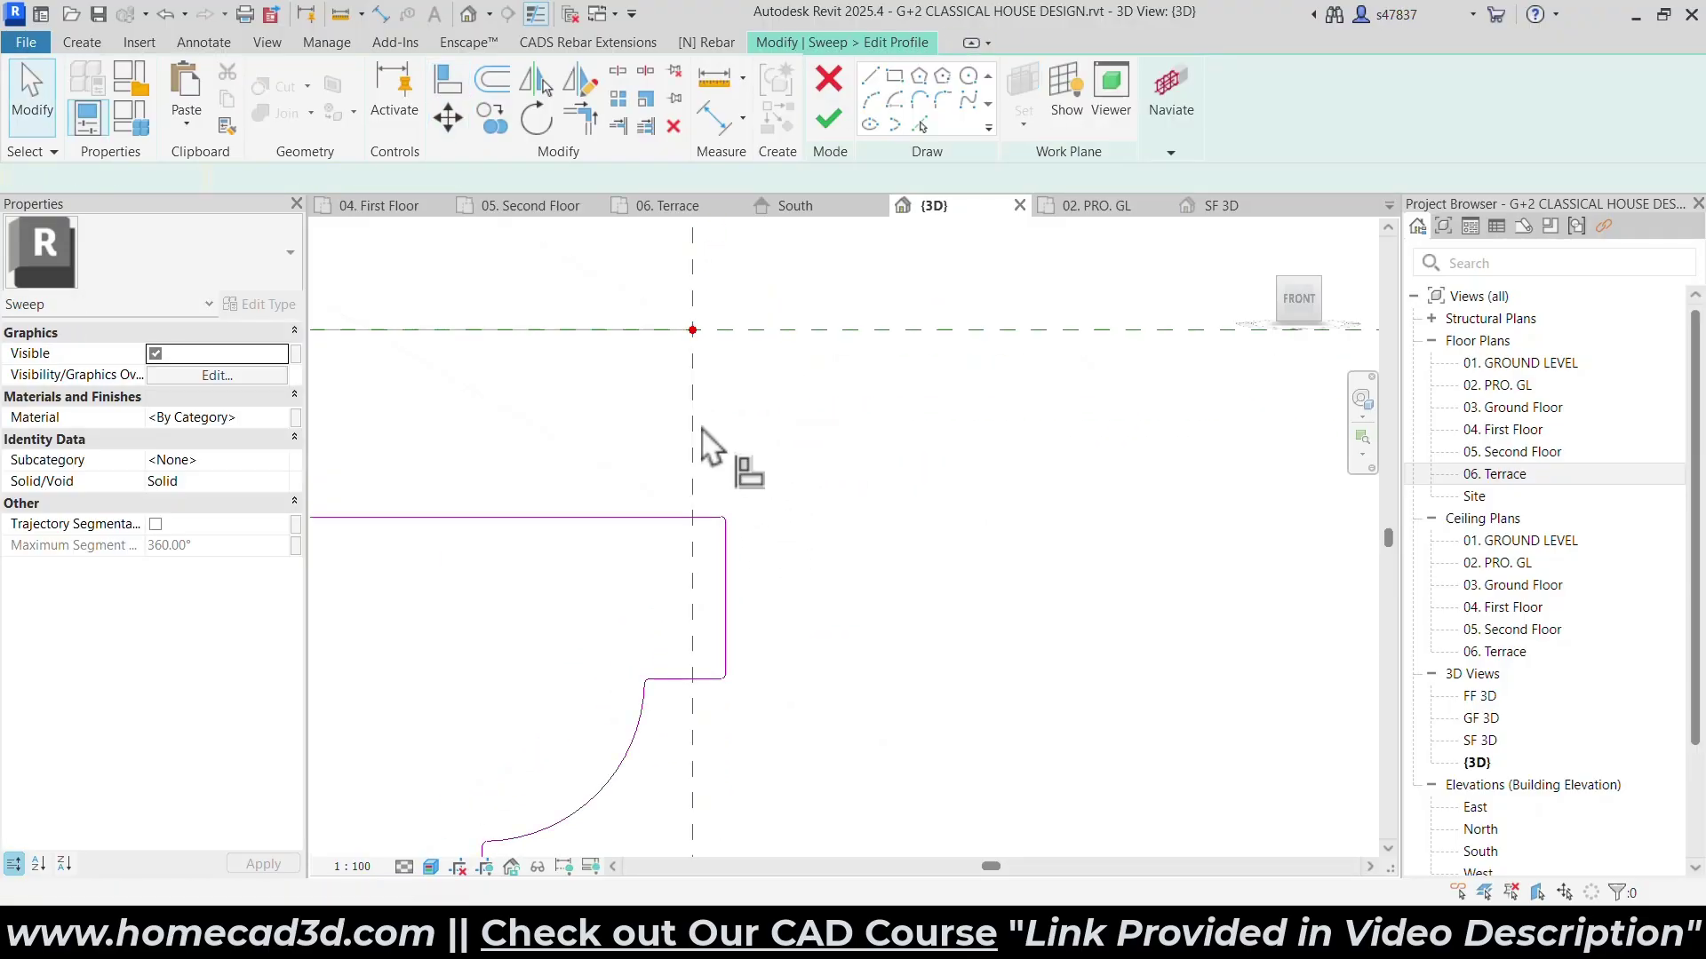
# Try to align the profile's outer vertical edge with the vertical reference line at the roof fascia's face.
pyautogui.press('a')
pyautogui.press('l')
pyautogui.click(694, 430)
pyautogui.click(726, 579)
pyautogui.scroll(-4, 800, 533)
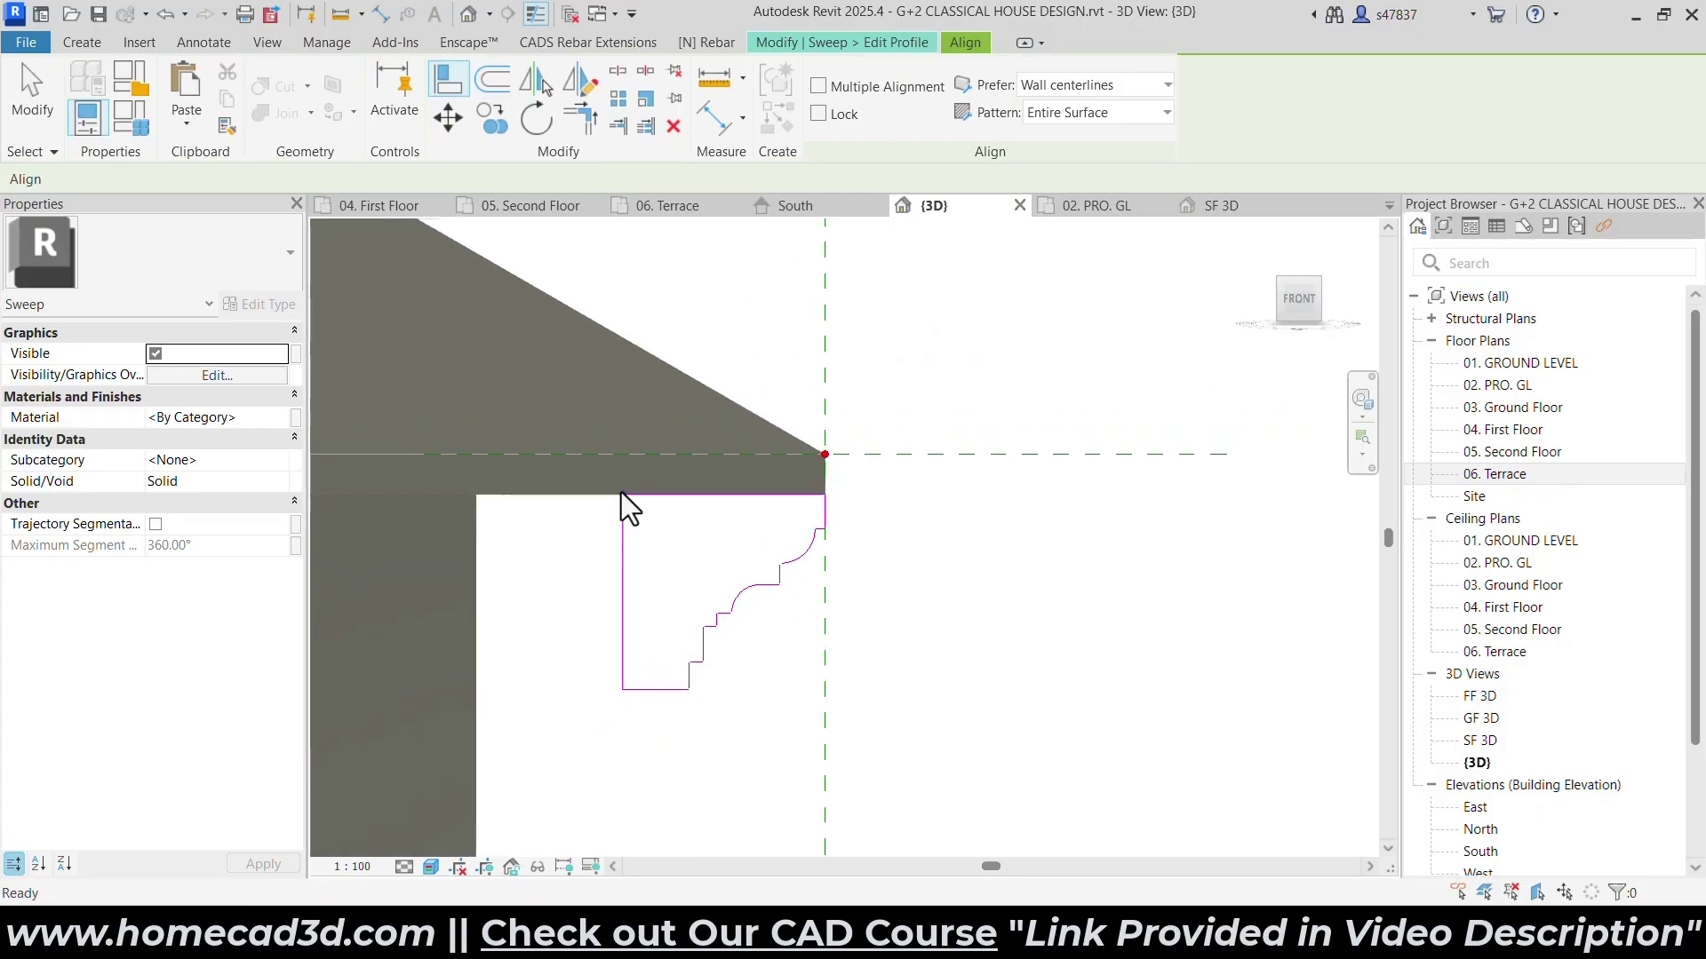
pyautogui.press('Escape')
pyautogui.press('Escape')
# Move the whole cornice profile horizontally so its outer edge is flush with the roof fascia's vertical reference line.
pyautogui.scroll(4, 784, 551)
pyautogui.scroll(-2, 492, 455)
pyautogui.moveTo(412, 408); pyautogui.dragTo(890, 828)
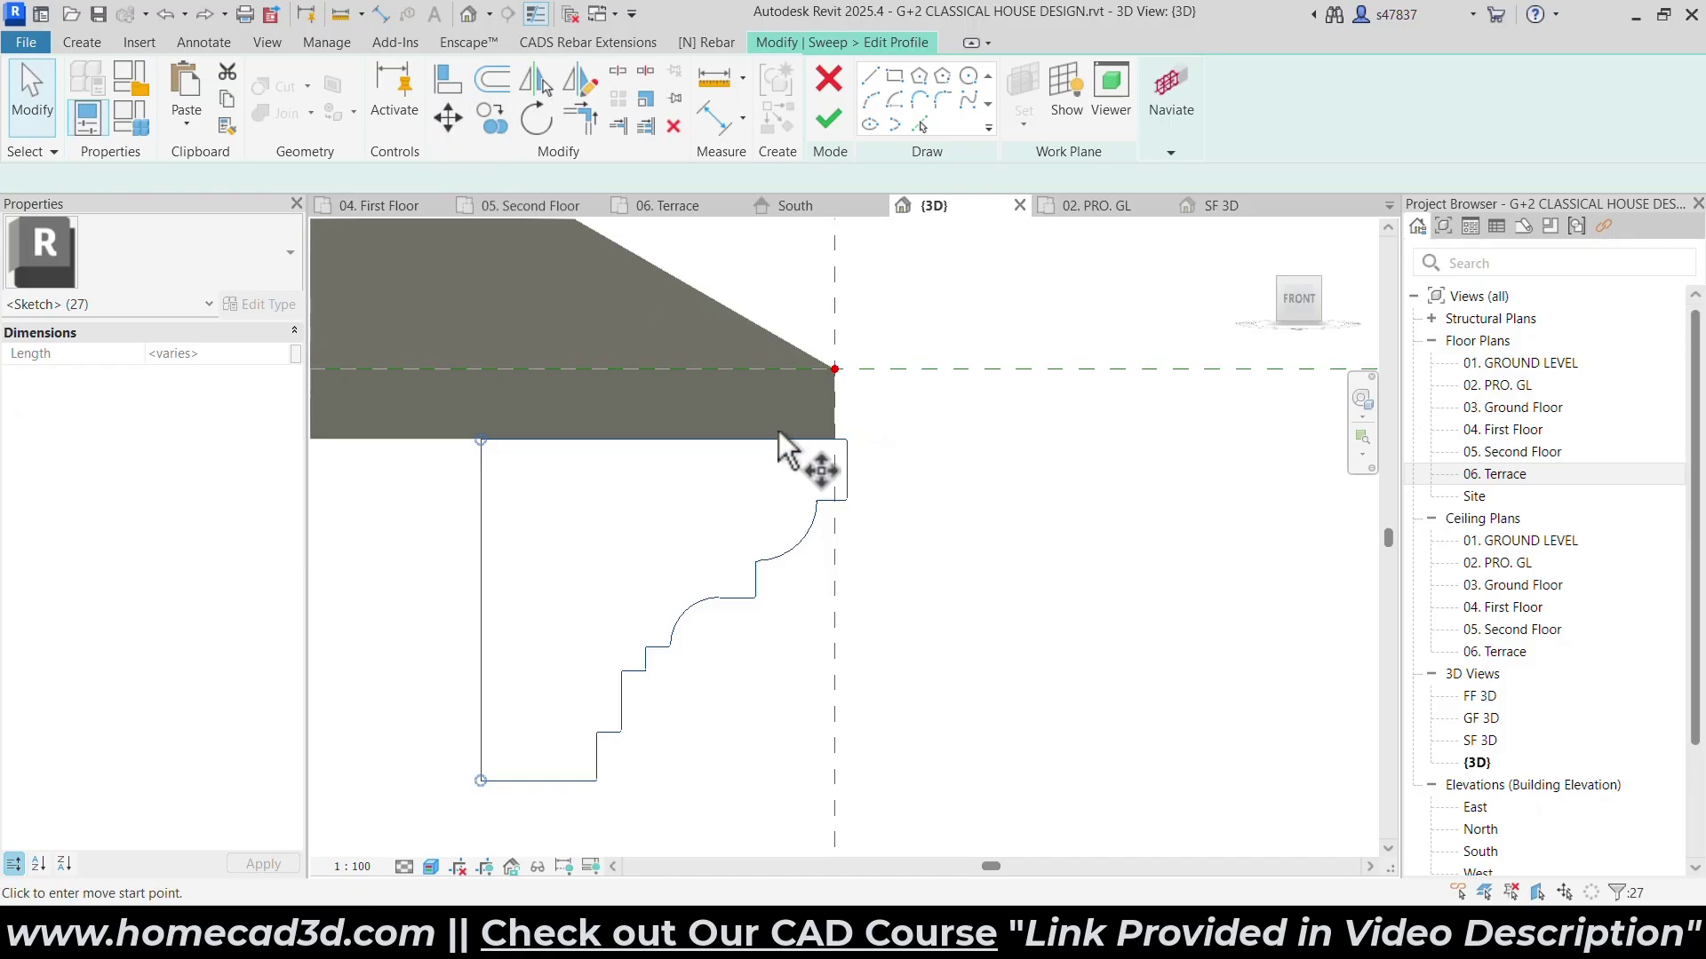
pyautogui.scroll(5, 840, 503)
pyautogui.click(860, 399)
pyautogui.click(823, 399)
pyautogui.scroll(-3, 988, 486)
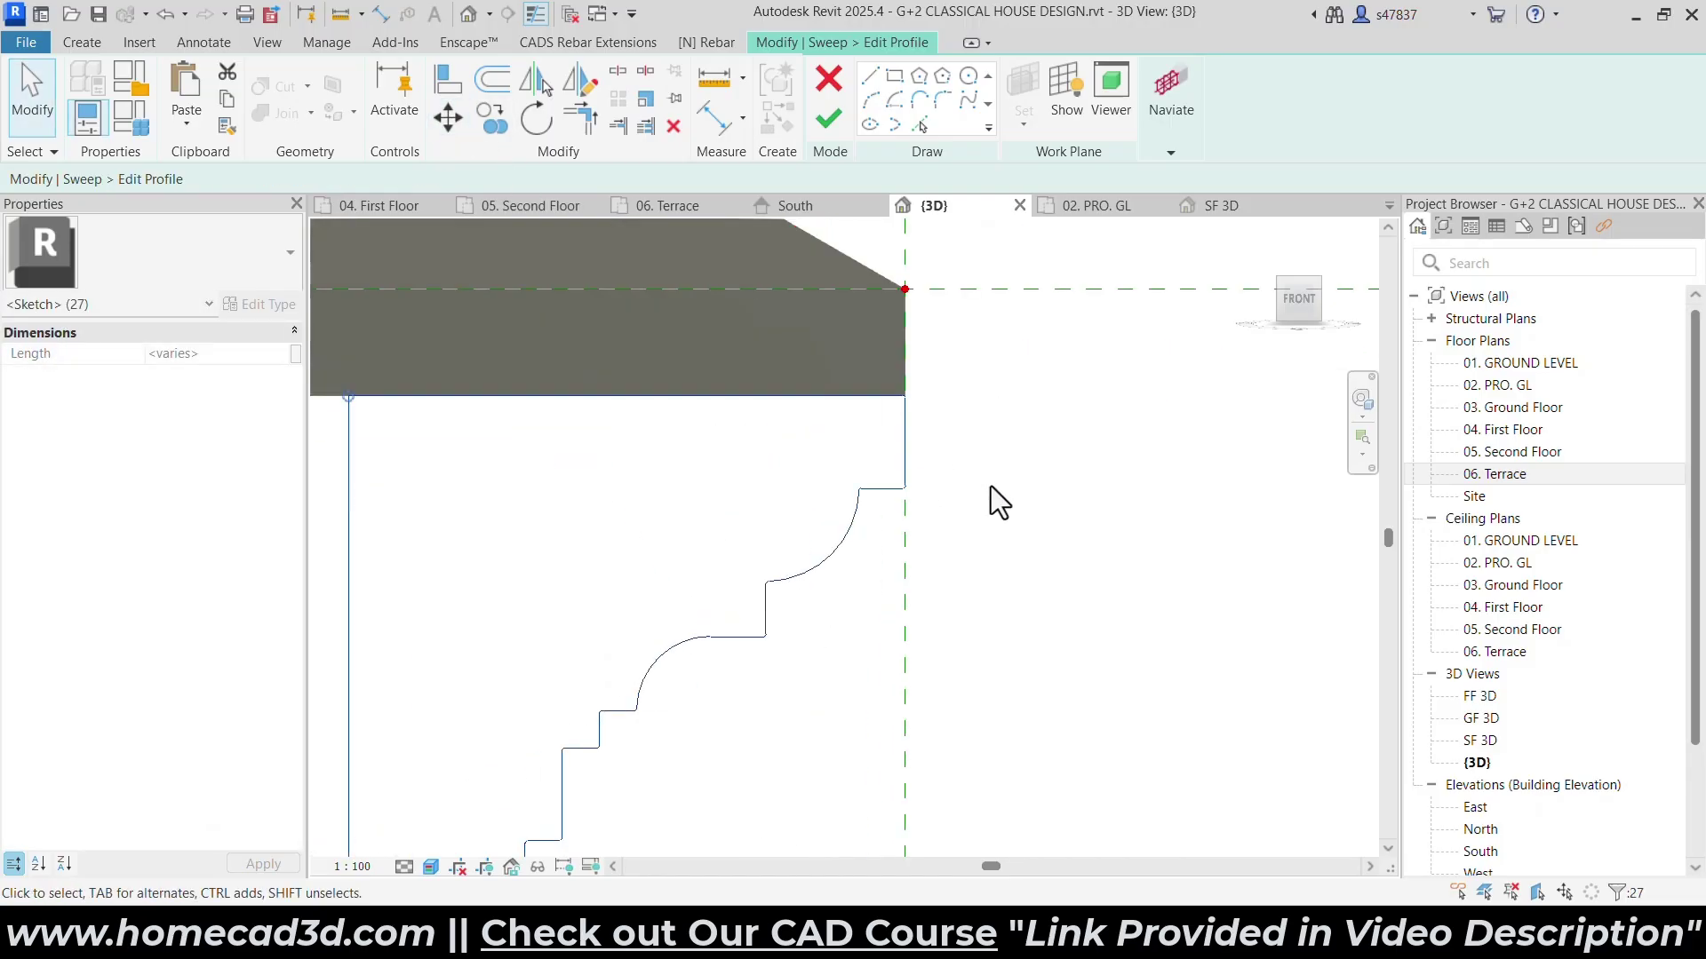
# Move the whole cornice profile 30 mm outward beyond the roof fascia's face.
pyautogui.scroll(-2, 989, 487)
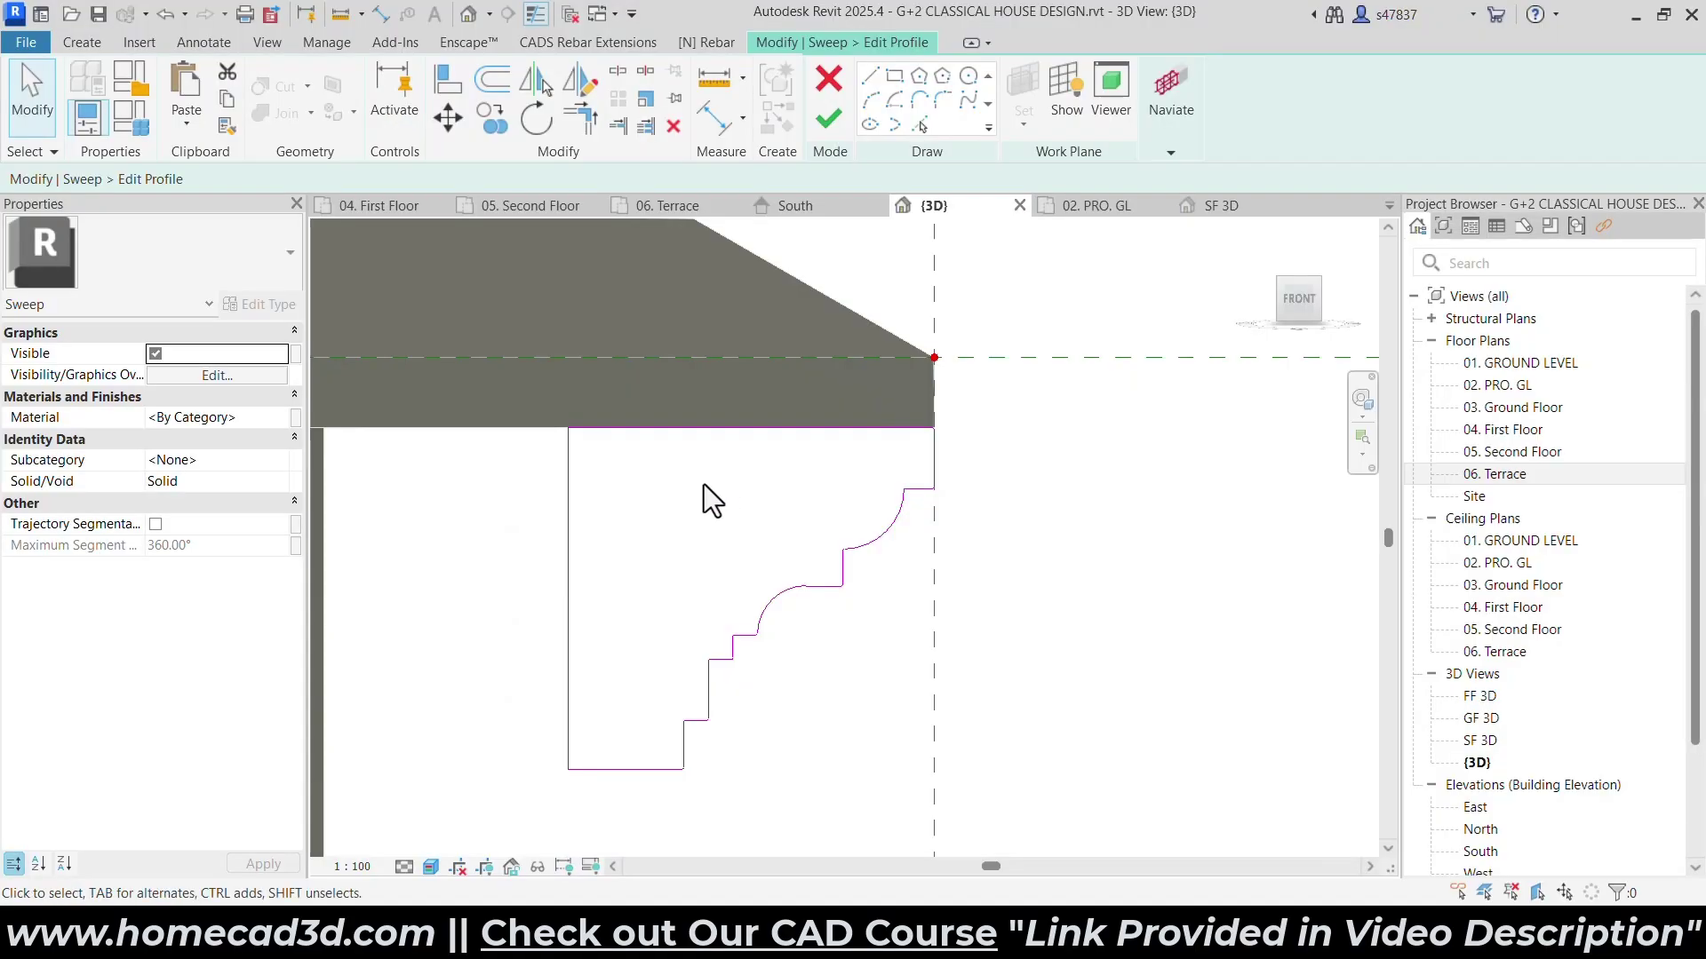
pyautogui.scroll(-2, 704, 483)
pyautogui.moveTo(558, 423); pyautogui.dragTo(1032, 759)
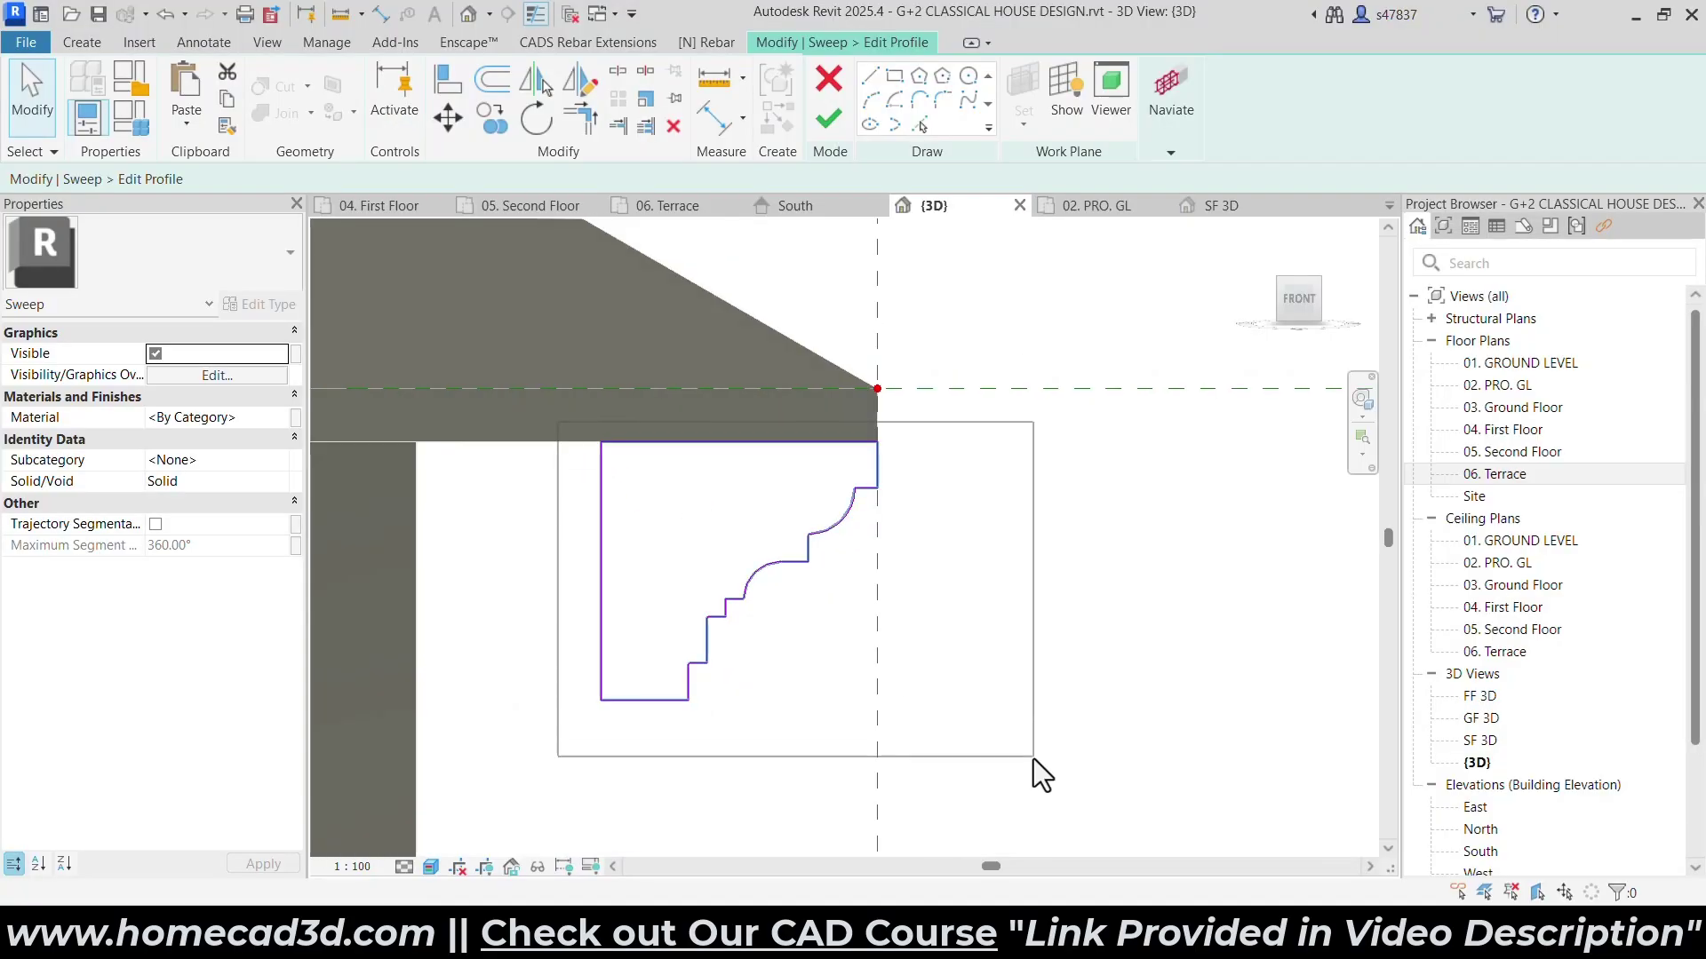
pyautogui.click(447, 118)
pyautogui.scroll(4, 888, 488)
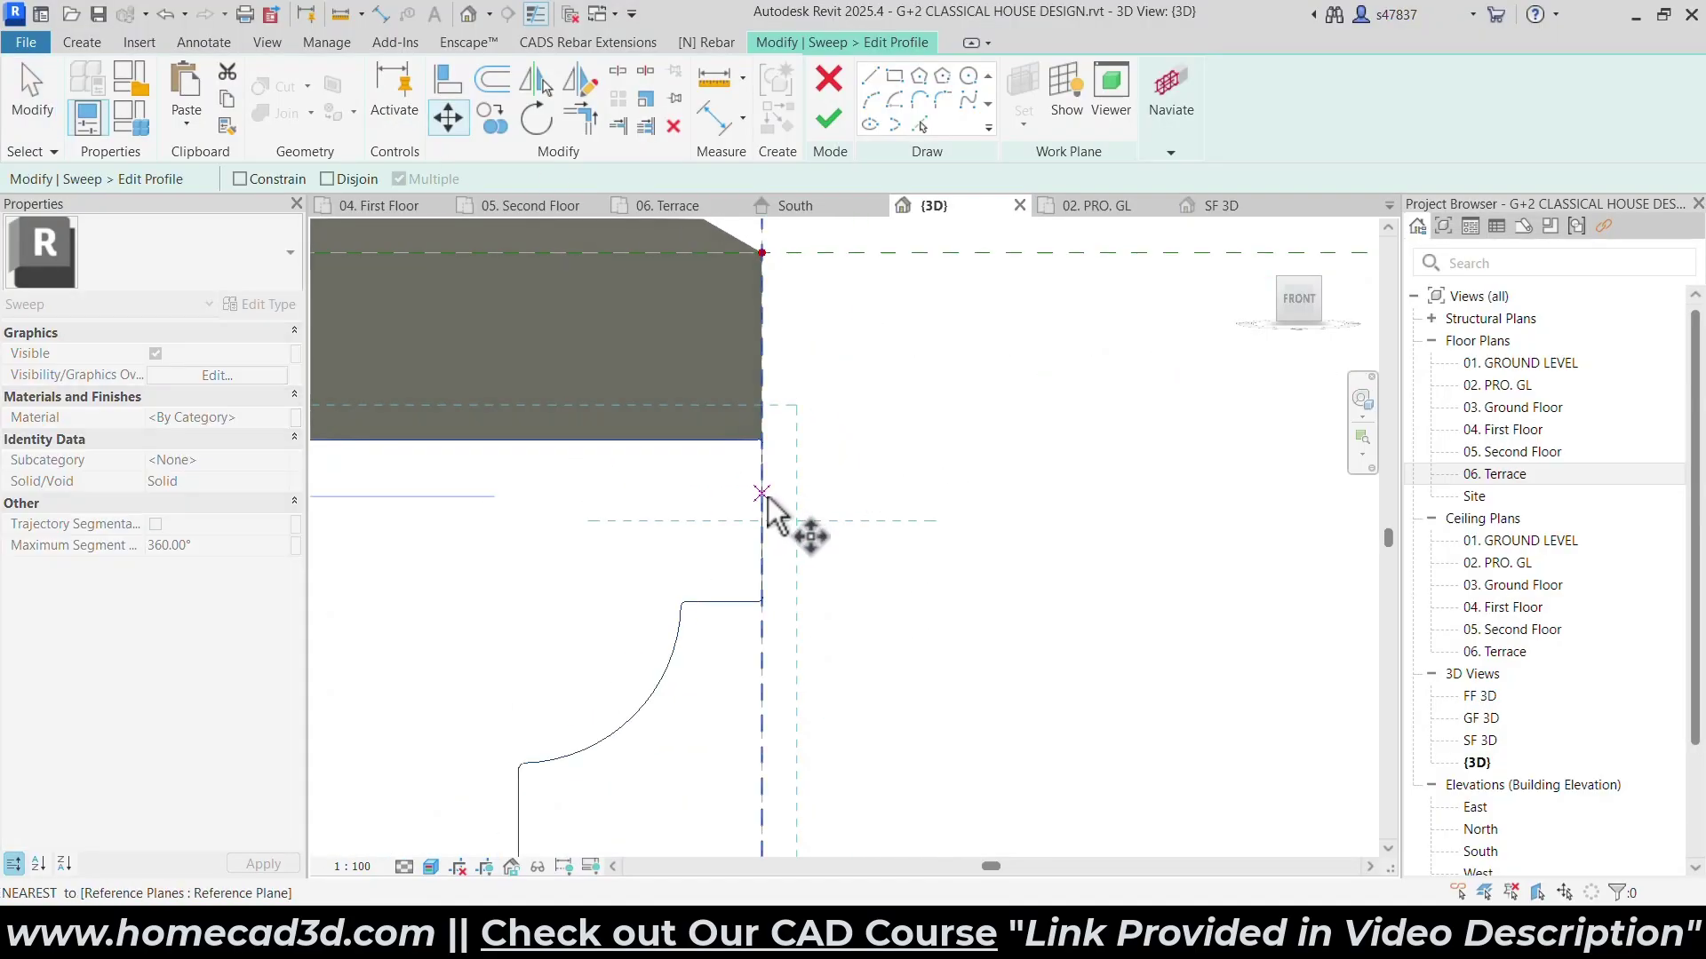
pyautogui.click(762, 521)
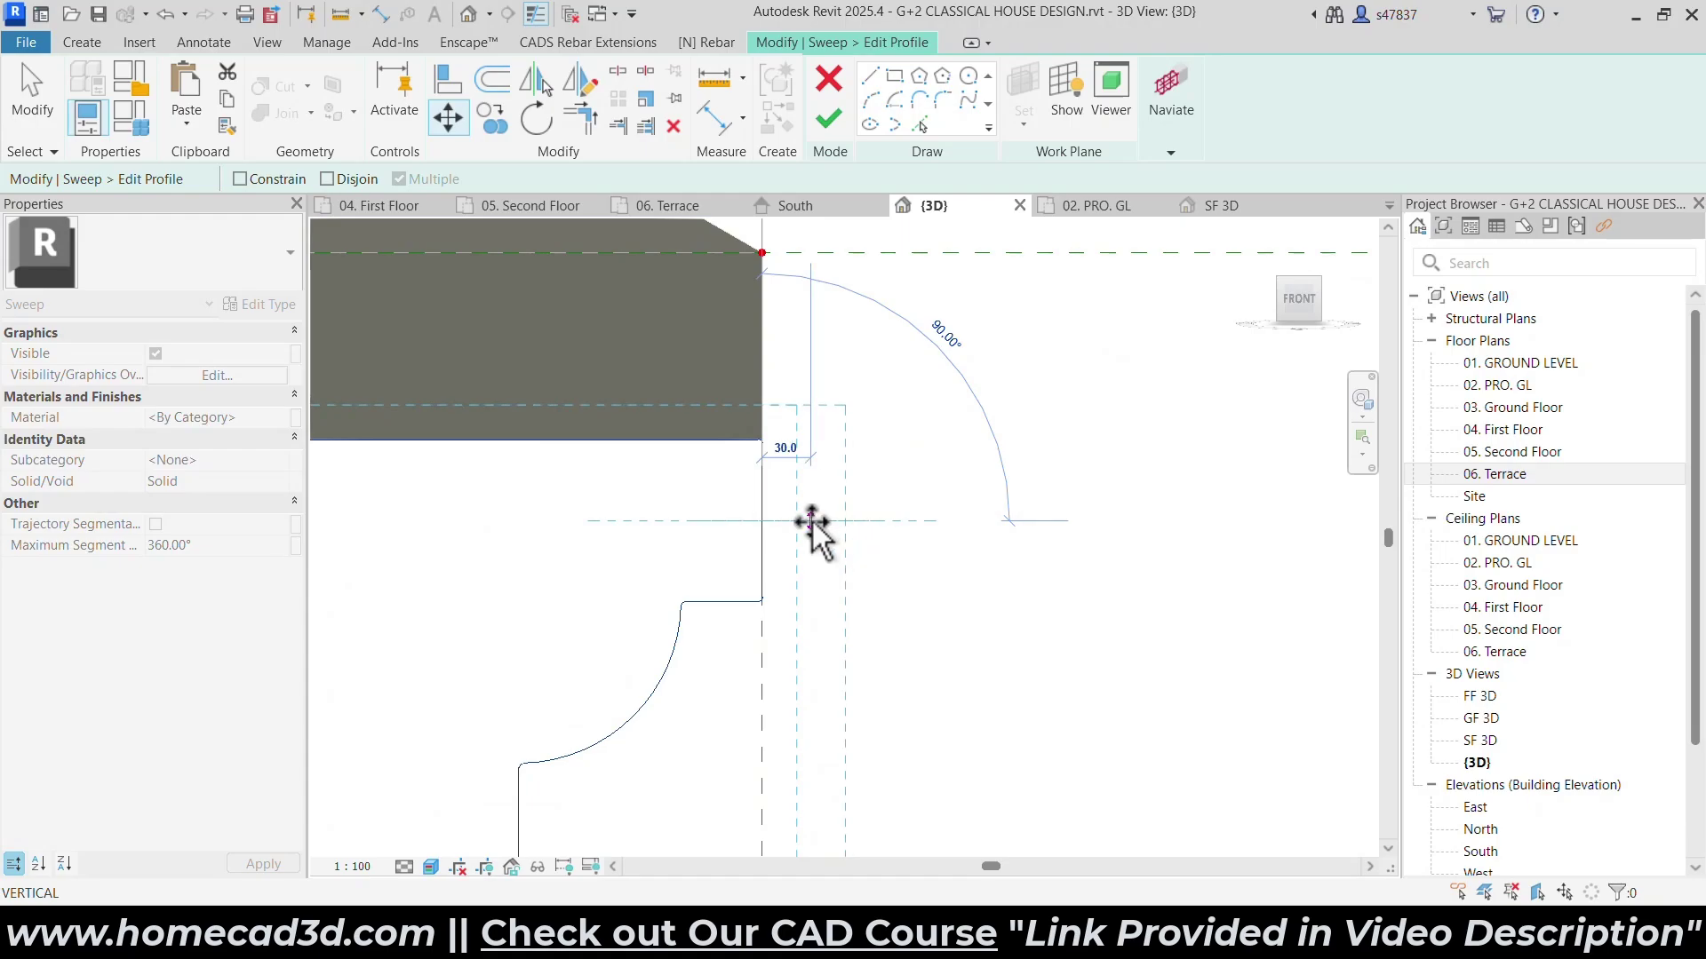
pyautogui.click(811, 522)
# Finish the profile sketch and the sweep, and inspect the cornice around the roof eaves.
pyautogui.scroll(-3, 973, 460)
pyautogui.moveTo(973, 460)
pyautogui.keyDown('shift'); pyautogui.mouseDown(button='middle')
pyautogui.moveTo(1043, 464)
pyautogui.moveTo(1195, 557)
pyautogui.moveTo(1151, 582)
pyautogui.moveTo(1134, 553)
pyautogui.mouseUp(button='middle'); pyautogui.keyUp('shift')
pyautogui.click(820, 121)
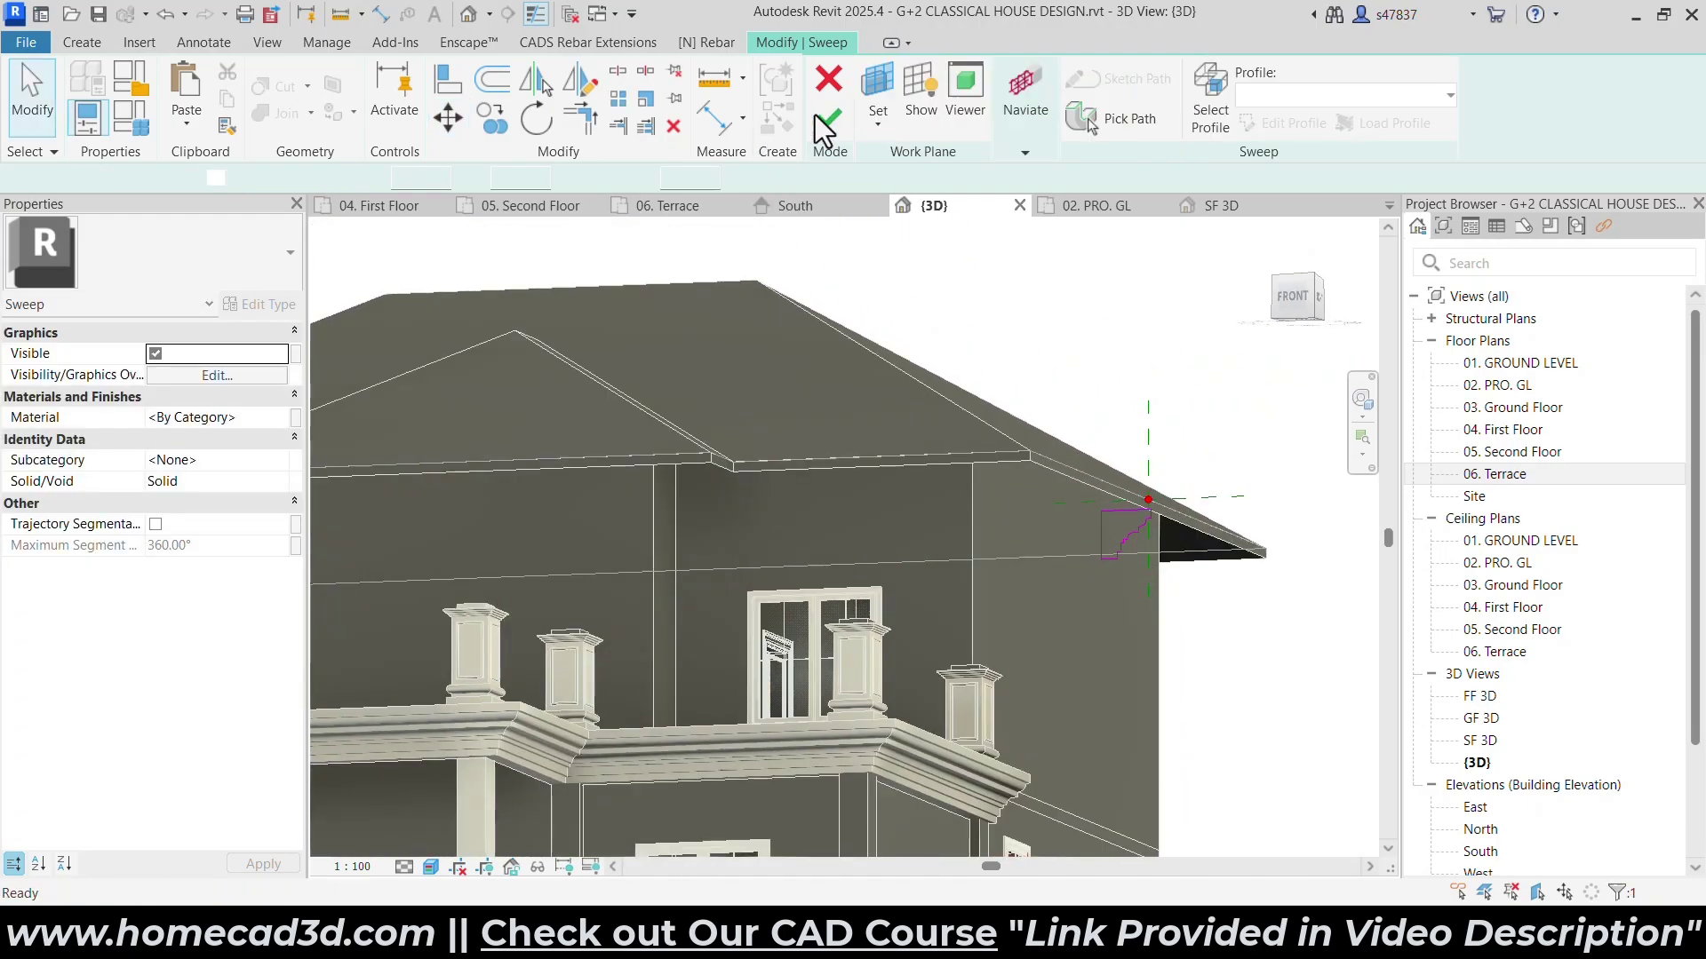
pyautogui.click(821, 121)
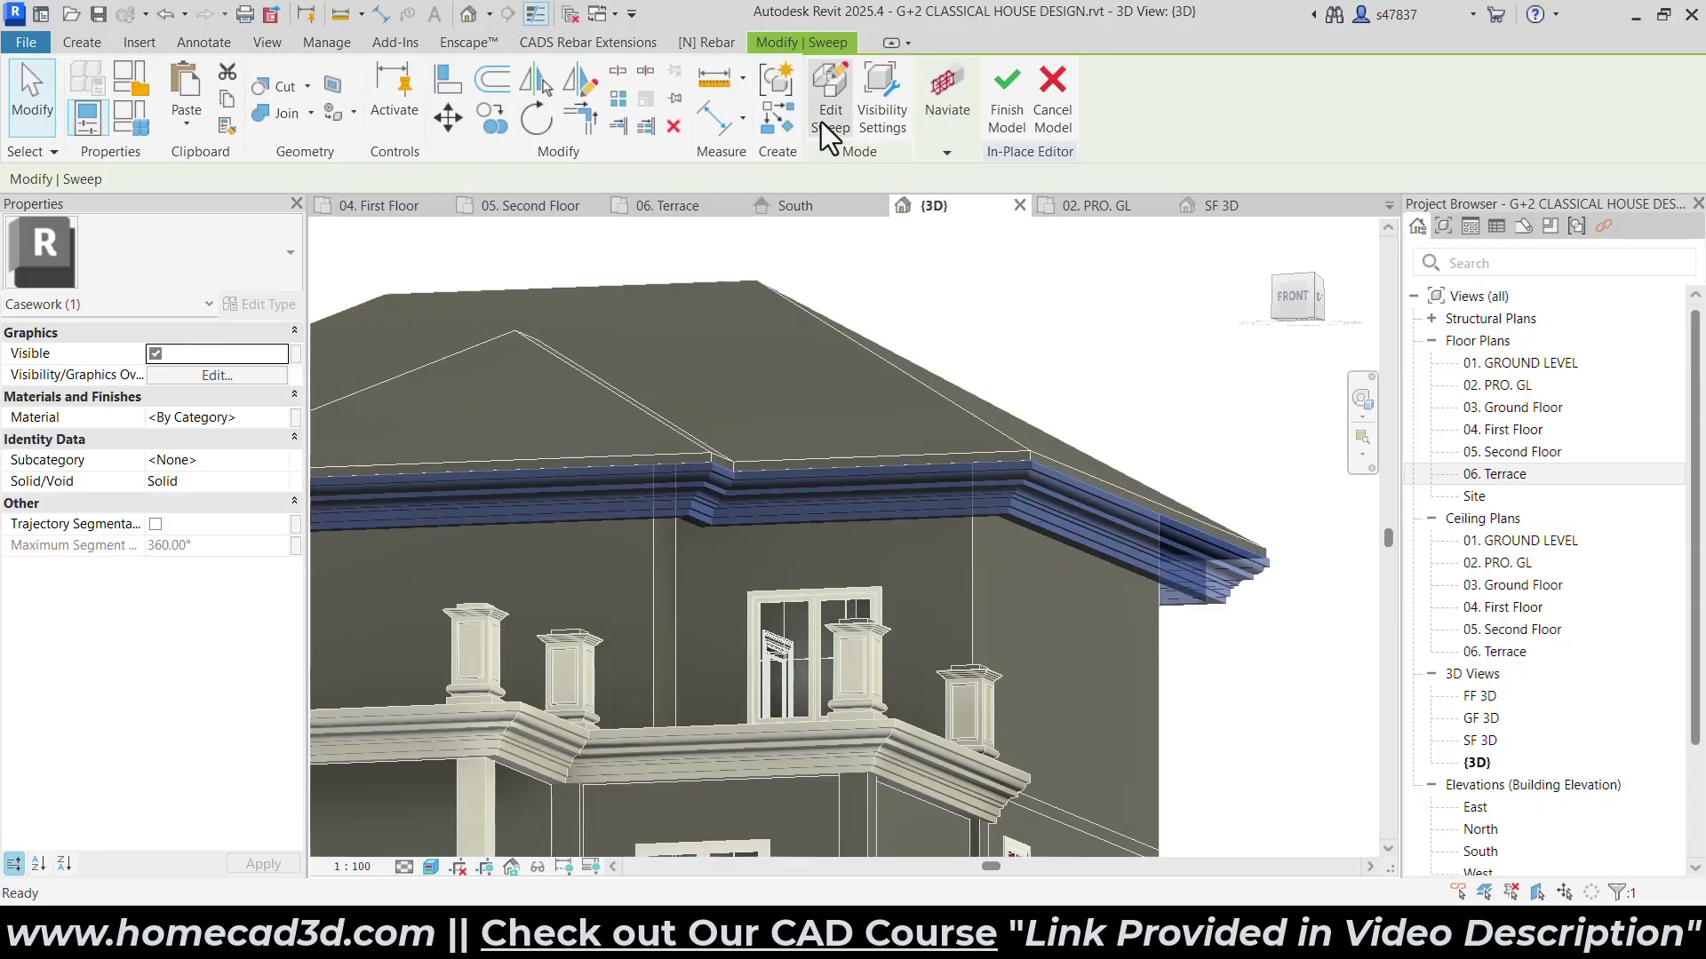
pyautogui.click(936, 418)
pyautogui.keyDown('shift'); pyautogui.moveTo(936, 417); pyautogui.dragTo(990, 487, button='middle'); pyautogui.keyUp('shift')
pyautogui.scroll(5, 1034, 444)
pyautogui.keyDown('shift'); pyautogui.moveTo(1072, 535); pyautogui.dragTo(1066, 598, button='middle'); pyautogui.keyUp('shift')
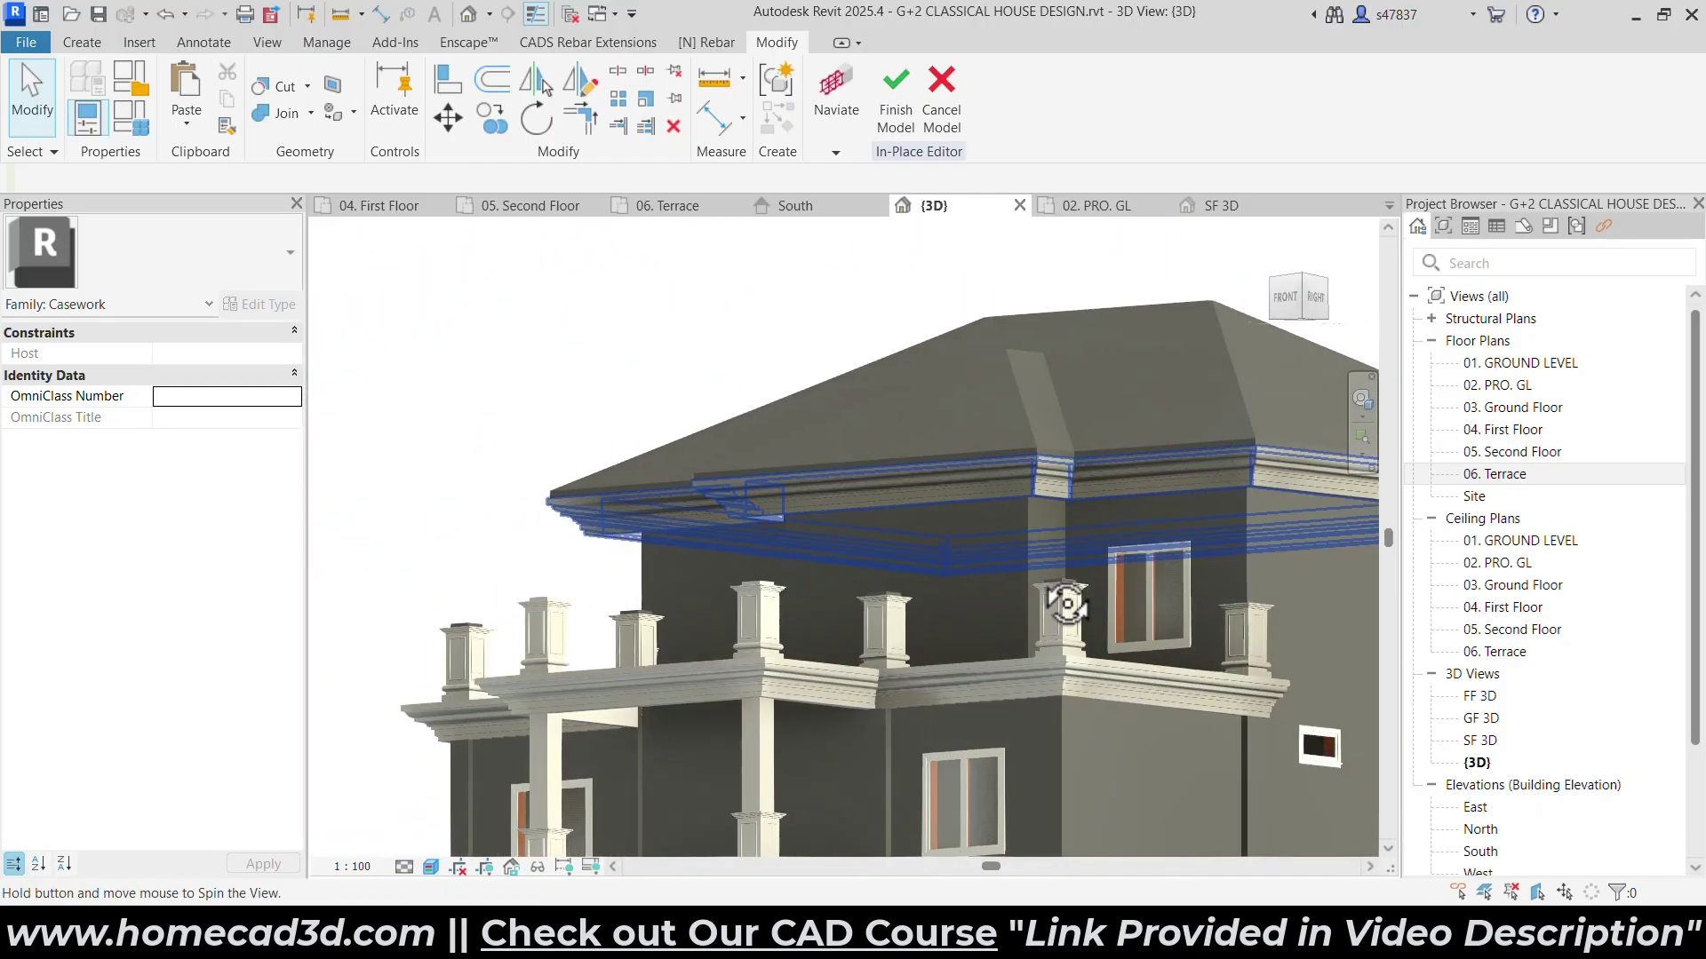
pyautogui.scroll(3, 1070, 545)
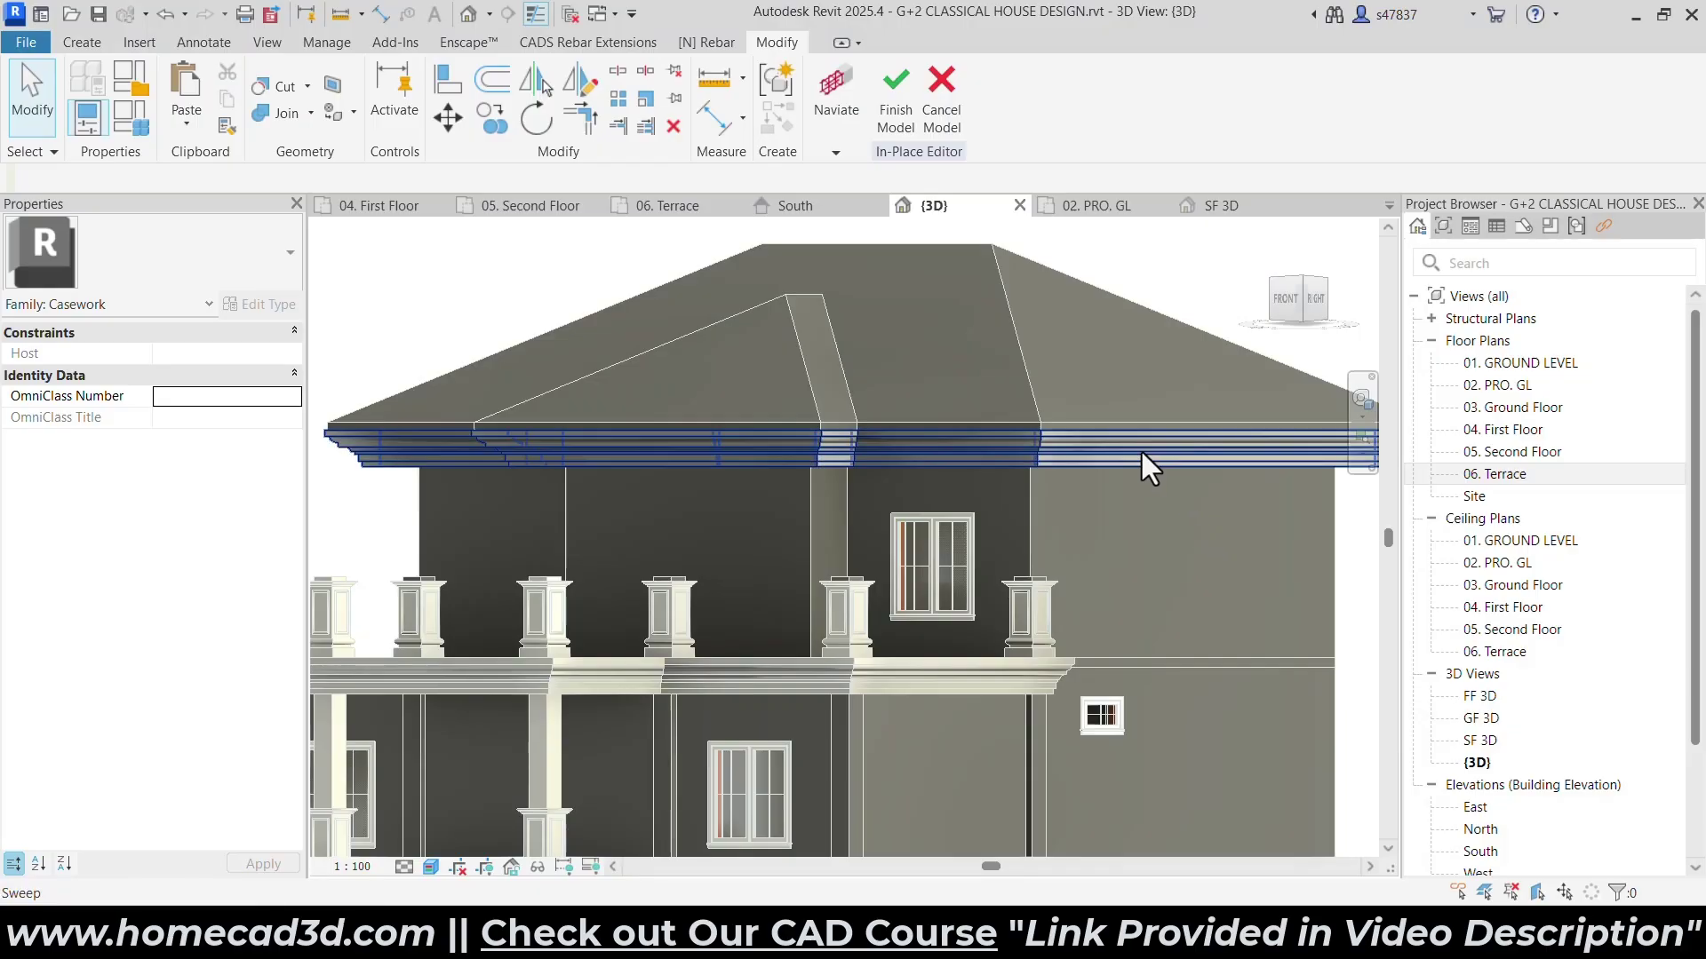
# Reopen the roof cornice sweep's profile and sketch a 200 by 200 mm square against the wall face, level with the cornice profile's underside.
pyautogui.click(1139, 450)
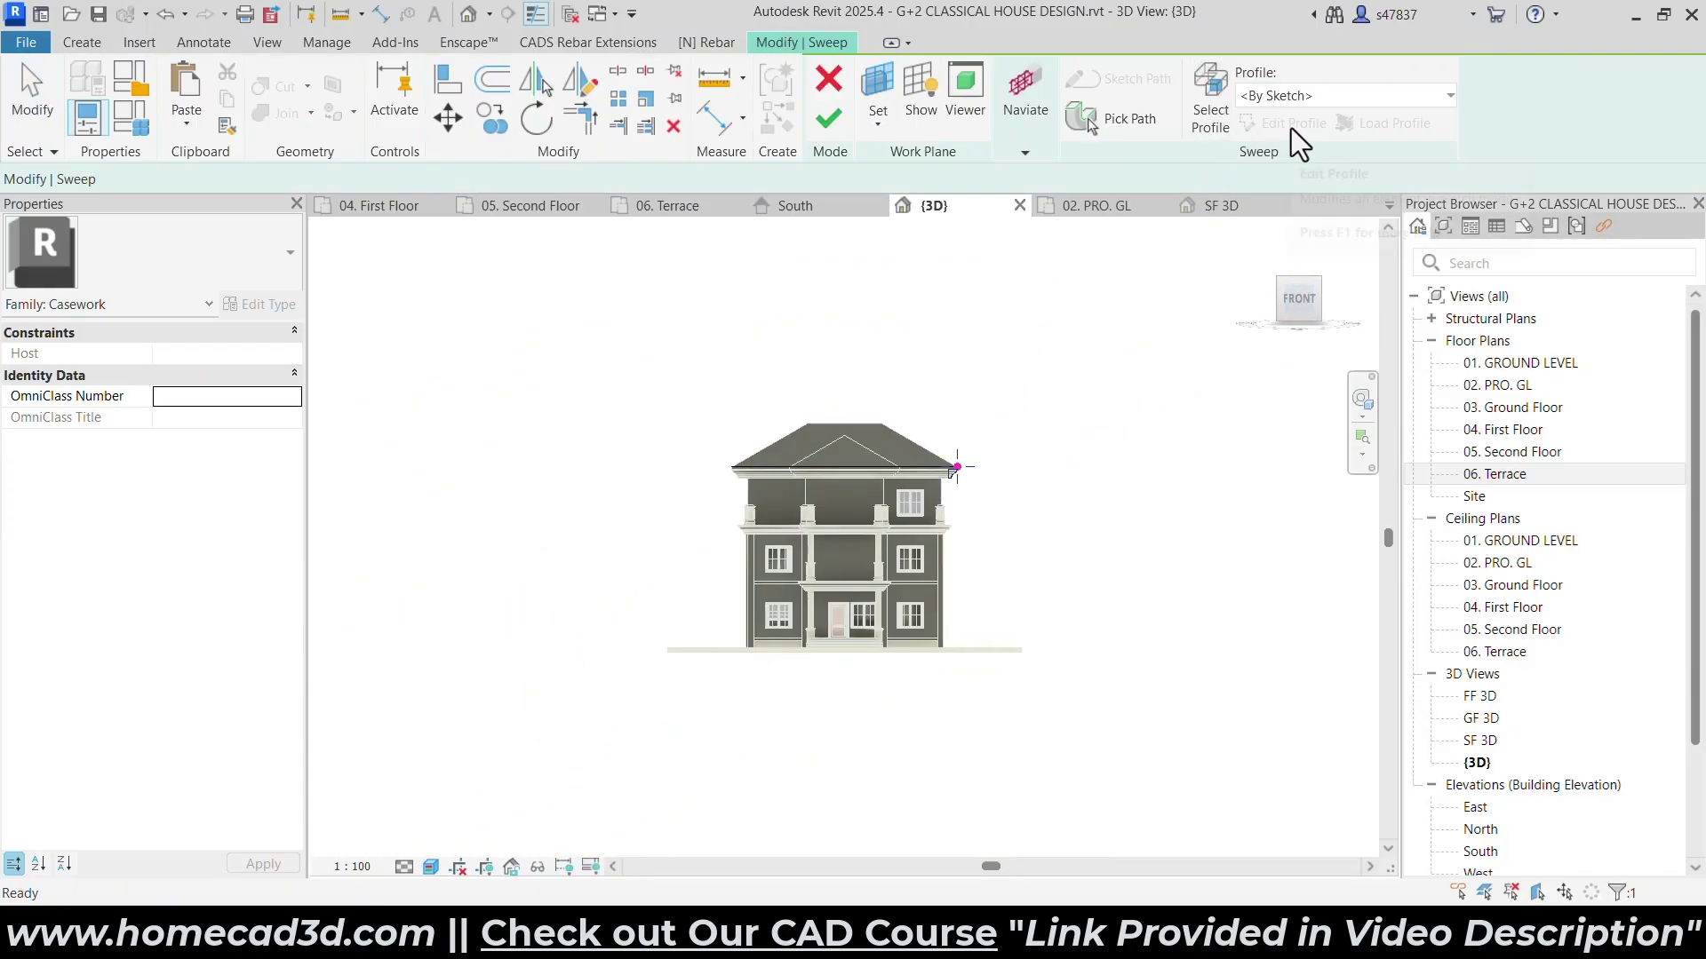
pyautogui.click(1290, 124)
pyautogui.scroll(5, 992, 449)
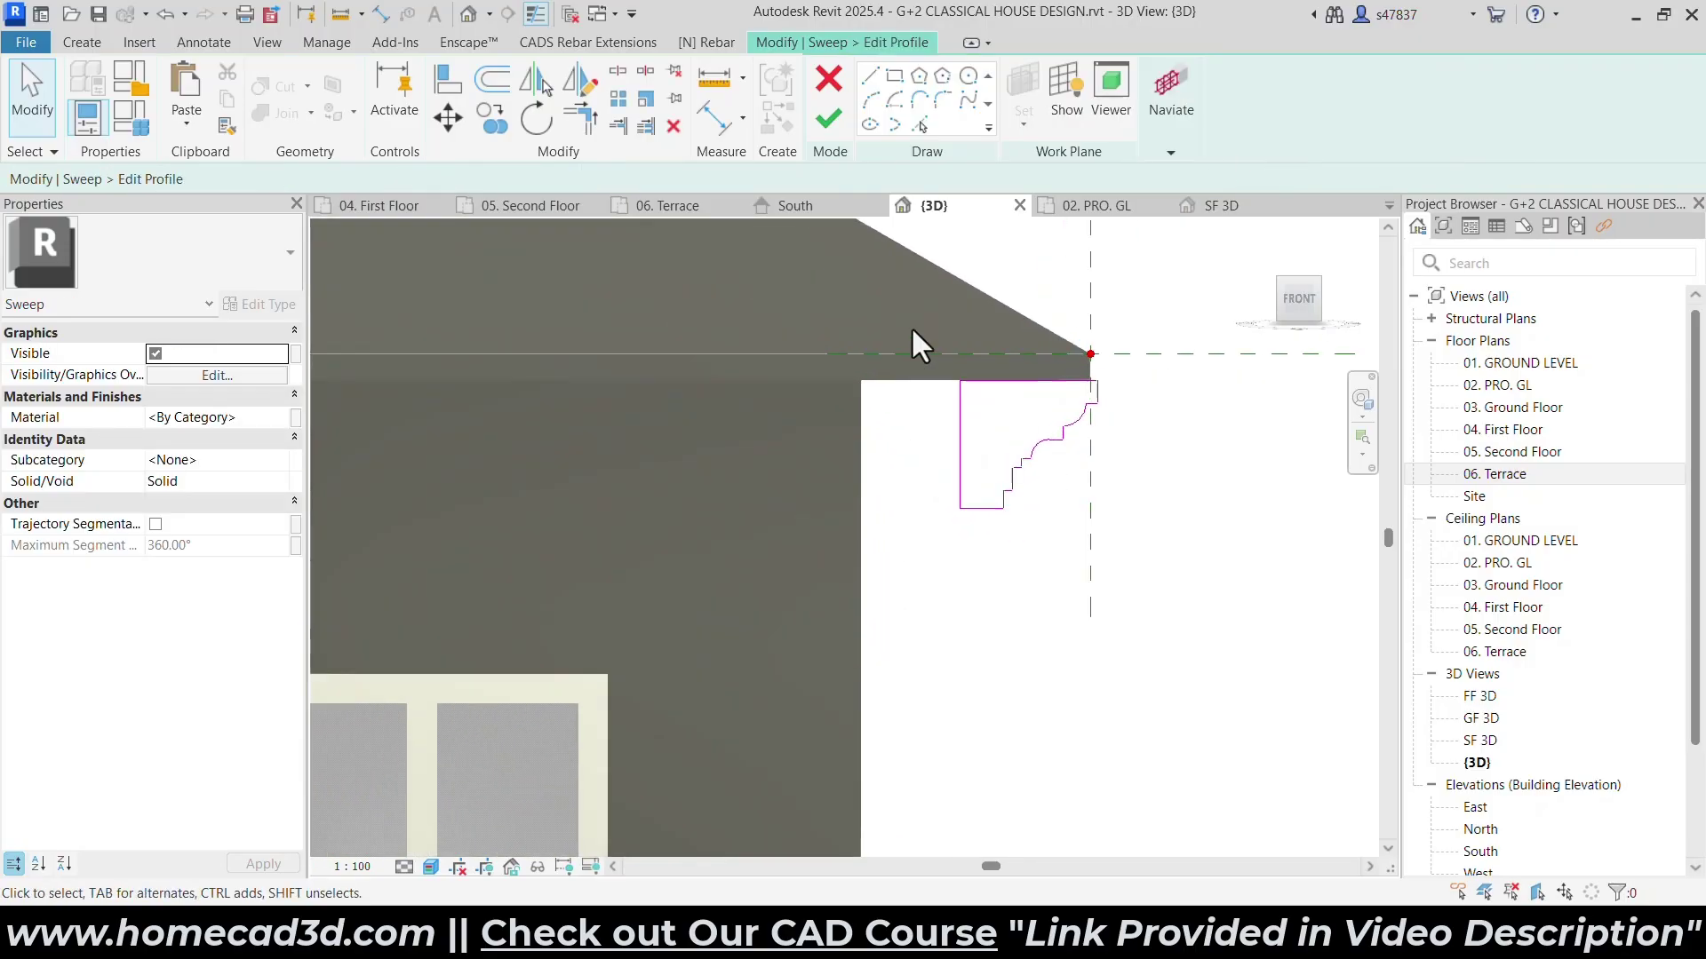
pyautogui.click(870, 76)
pyautogui.scroll(2, 855, 506)
pyautogui.click(852, 487)
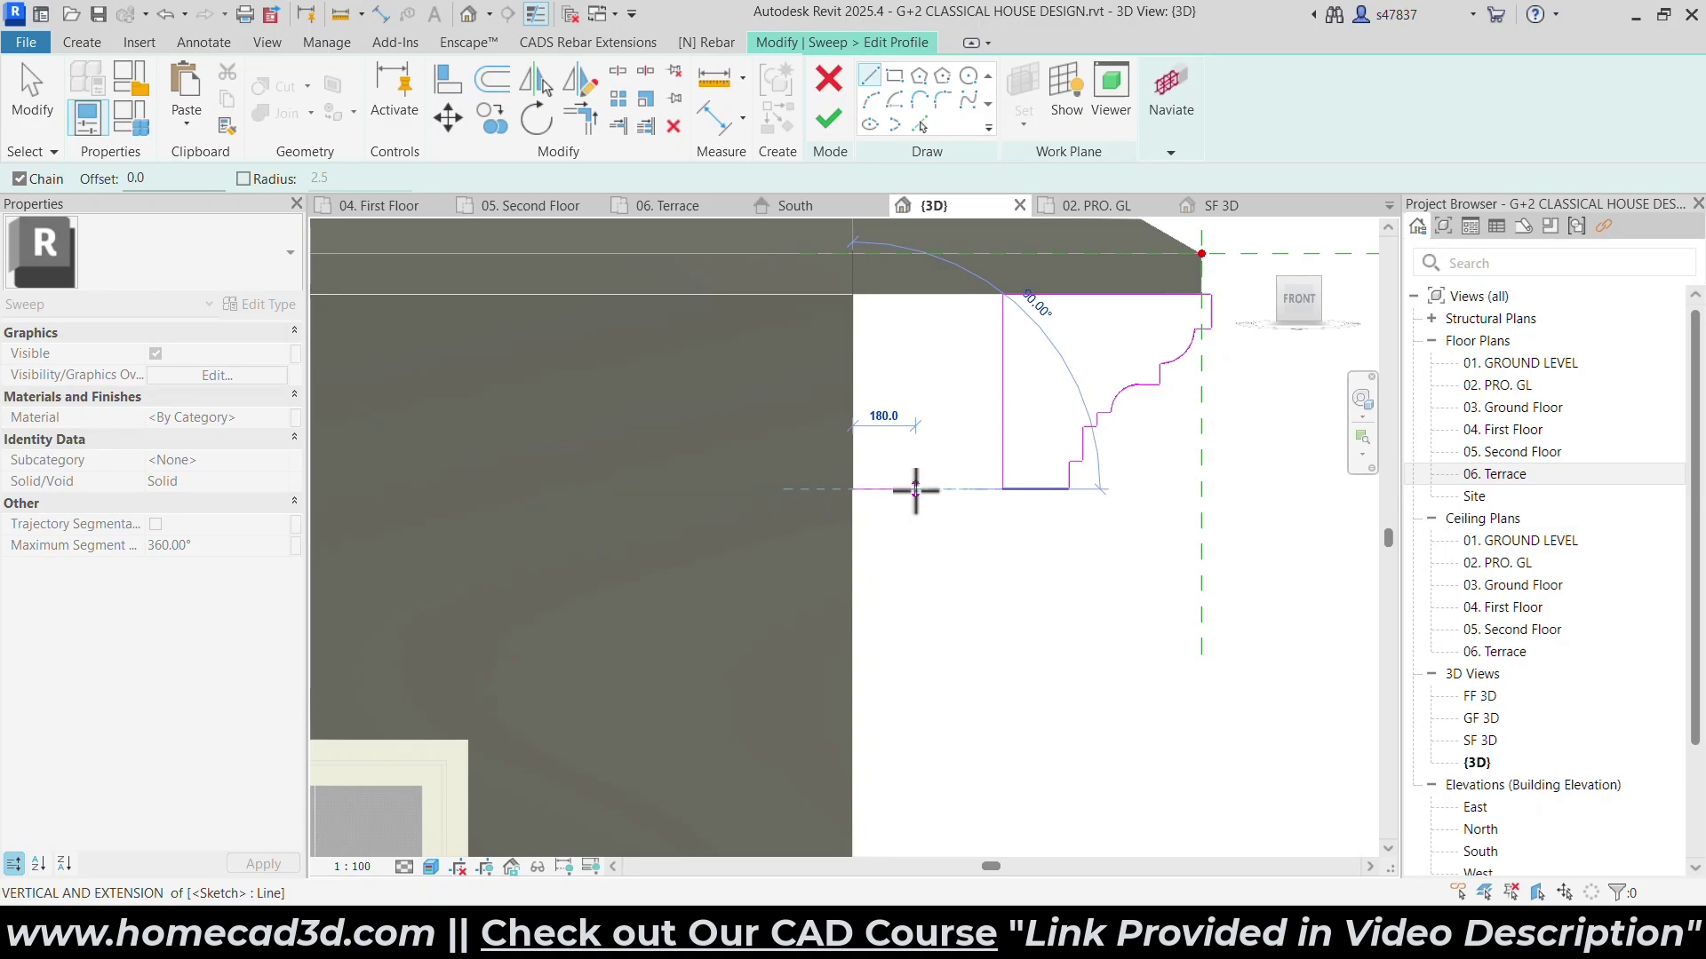
pyautogui.click(922, 488)
pyautogui.click(922, 558)
pyautogui.click(853, 559)
pyautogui.click(853, 488)
pyautogui.press('Escape')
pyautogui.press('Escape')
# Move the square straight down the wall face, leaving a gap below the cornice profile.
pyautogui.moveTo(787, 458); pyautogui.dragTo(991, 658)
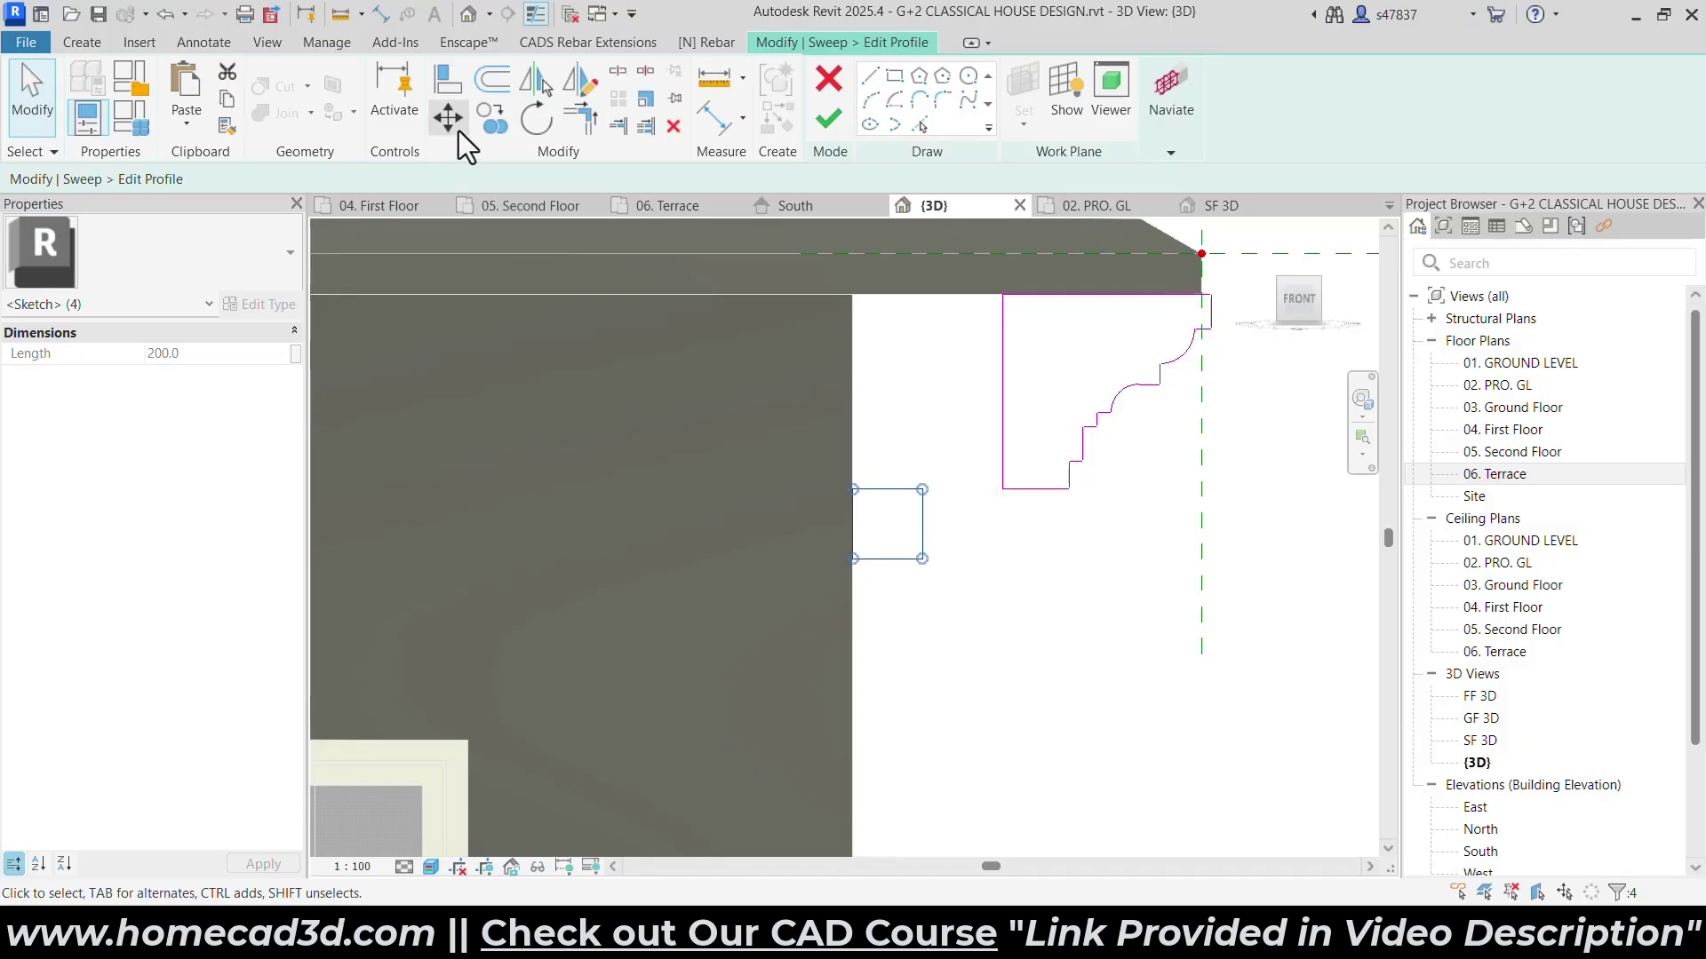
pyautogui.click(447, 117)
pyautogui.click(887, 488)
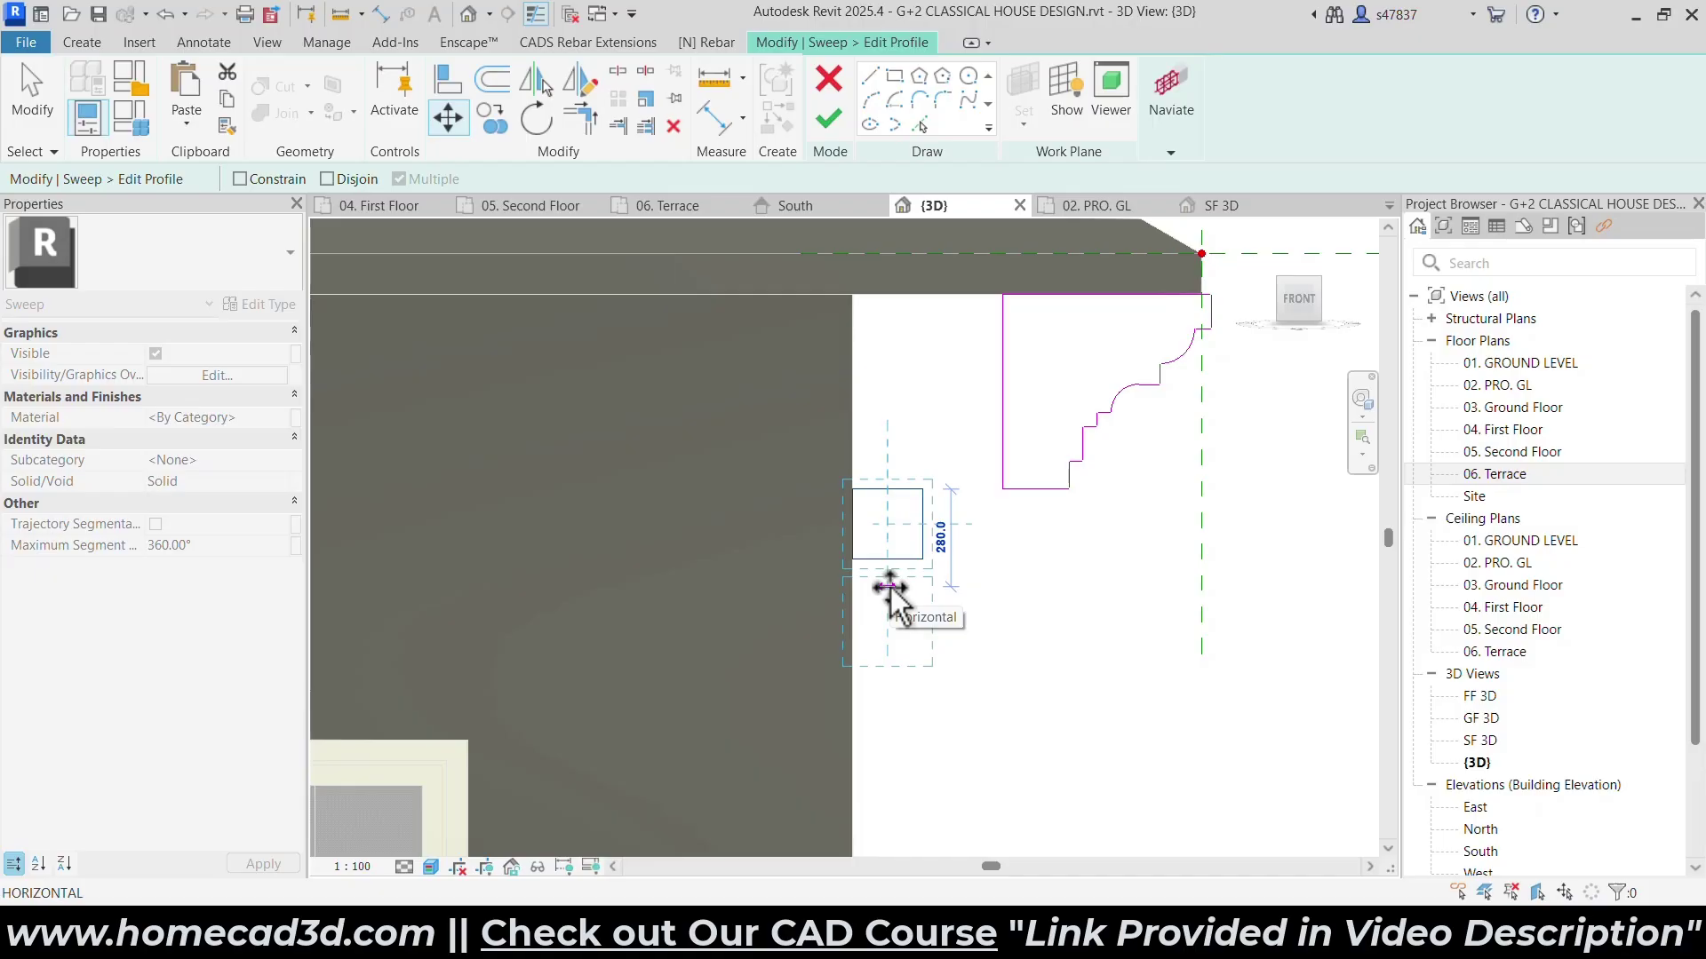
pyautogui.press('Return')
pyautogui.scroll(-3, 1036, 579)
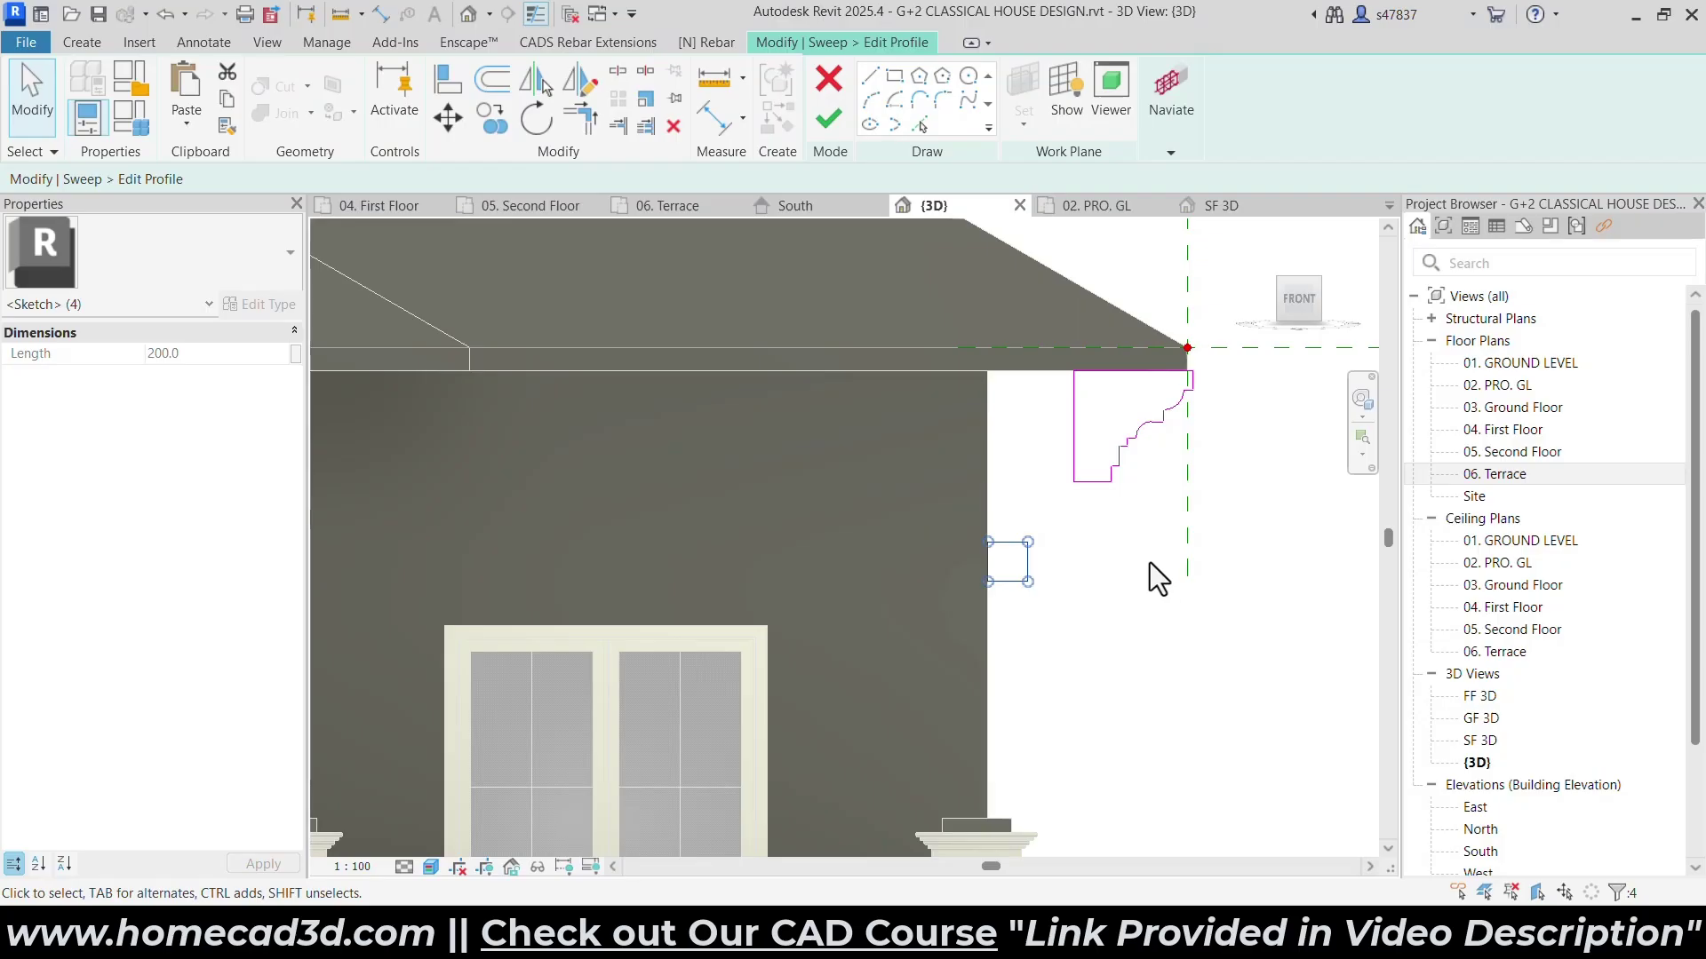
pyautogui.press('Escape')
pyautogui.moveTo(1127, 563); pyautogui.dragTo(1014, 478, button='middle')
# Fillet the square's outer corners with a radius of 2.5 mm.
pyautogui.click(937, 99)
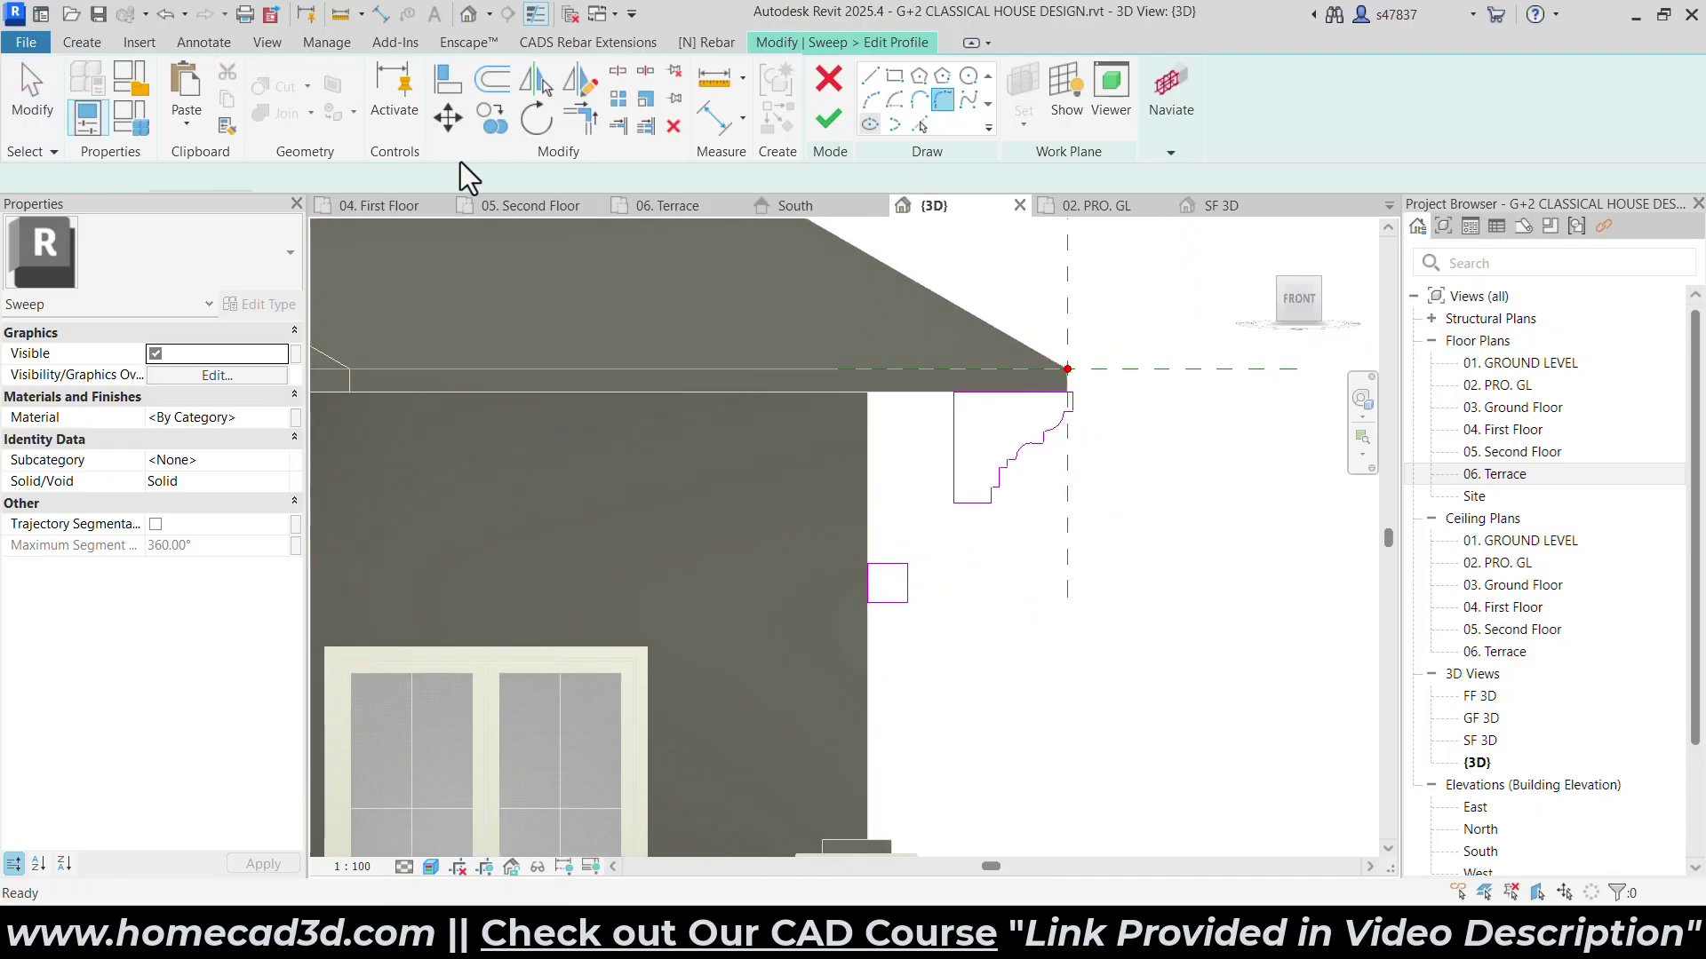
pyautogui.click(85, 179)
pyautogui.scroll(3, 1002, 578)
pyautogui.click(838, 569)
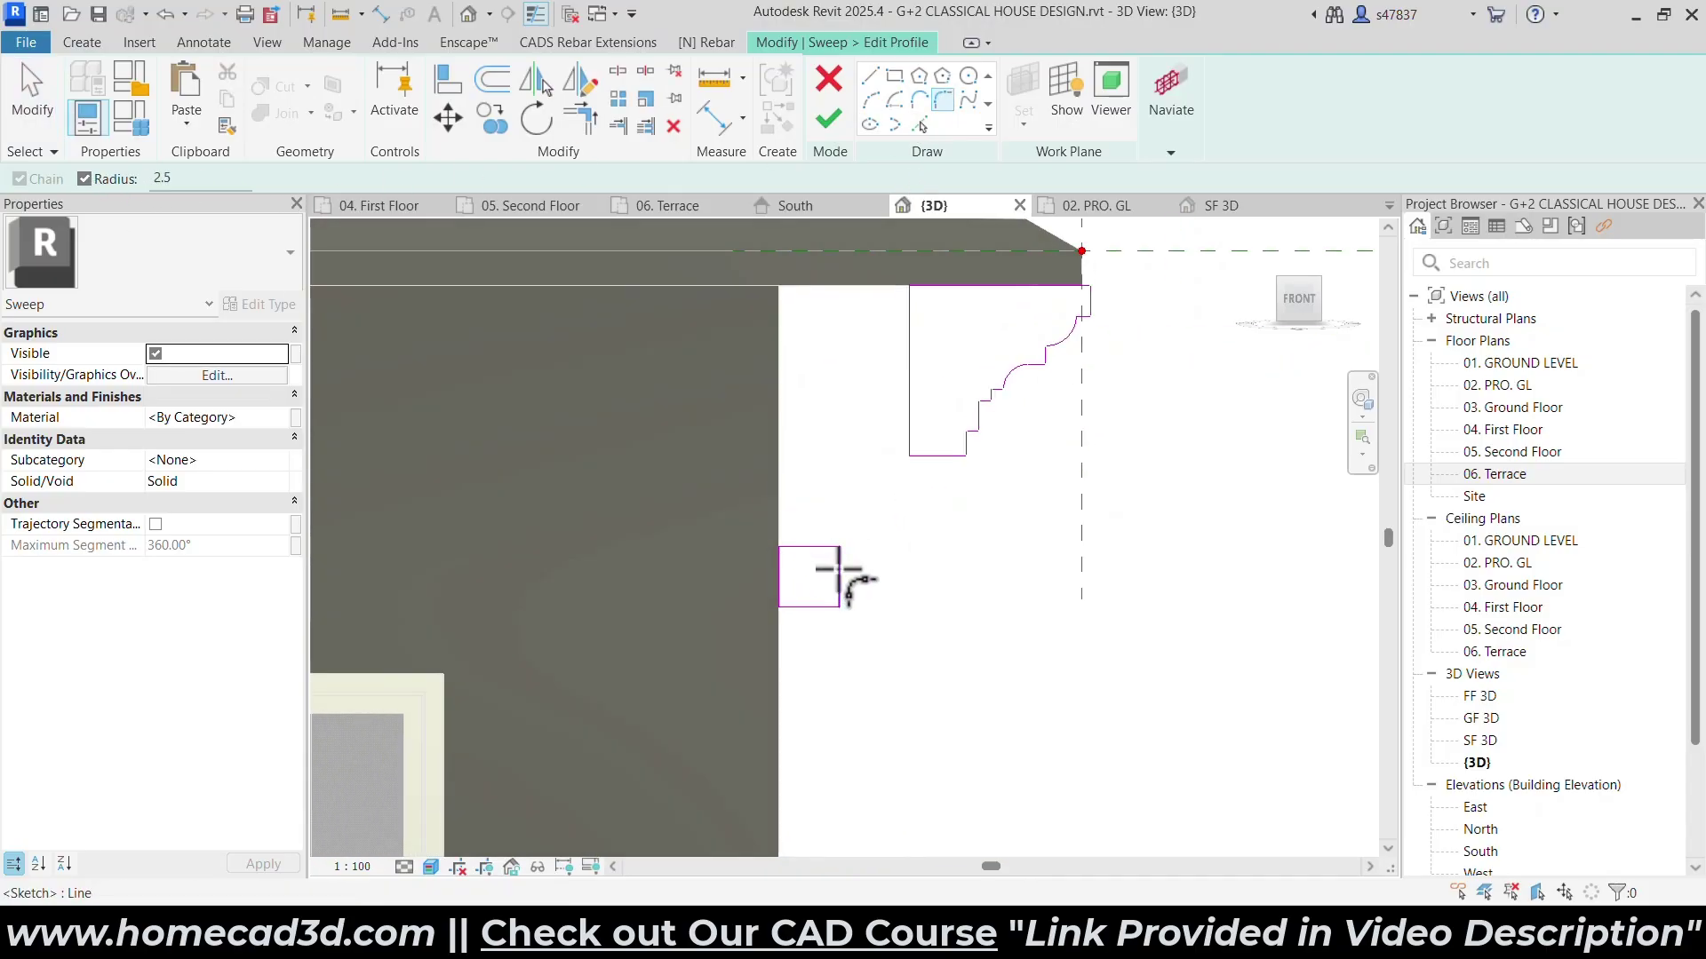
pyautogui.scroll(5, 876, 610)
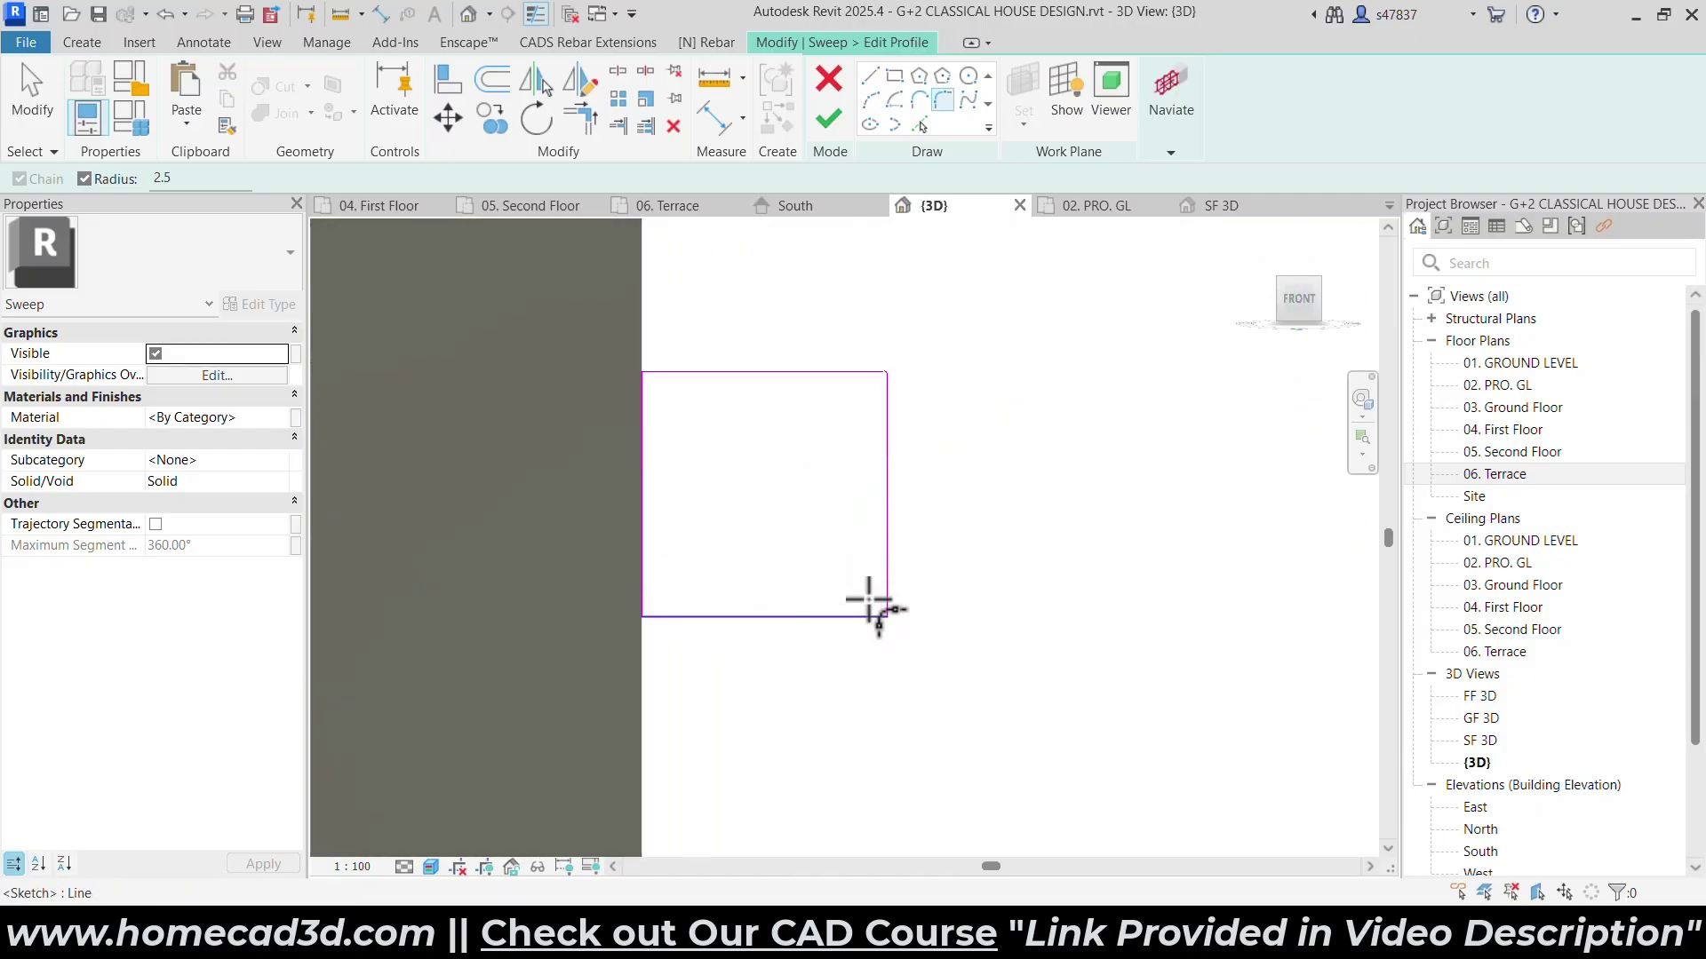
pyautogui.press('Escape')
pyautogui.press('Escape')
# Finish the profile and the sweep so the band runs around the wall beneath the roof cornice.
pyautogui.scroll(-8, 958, 562)
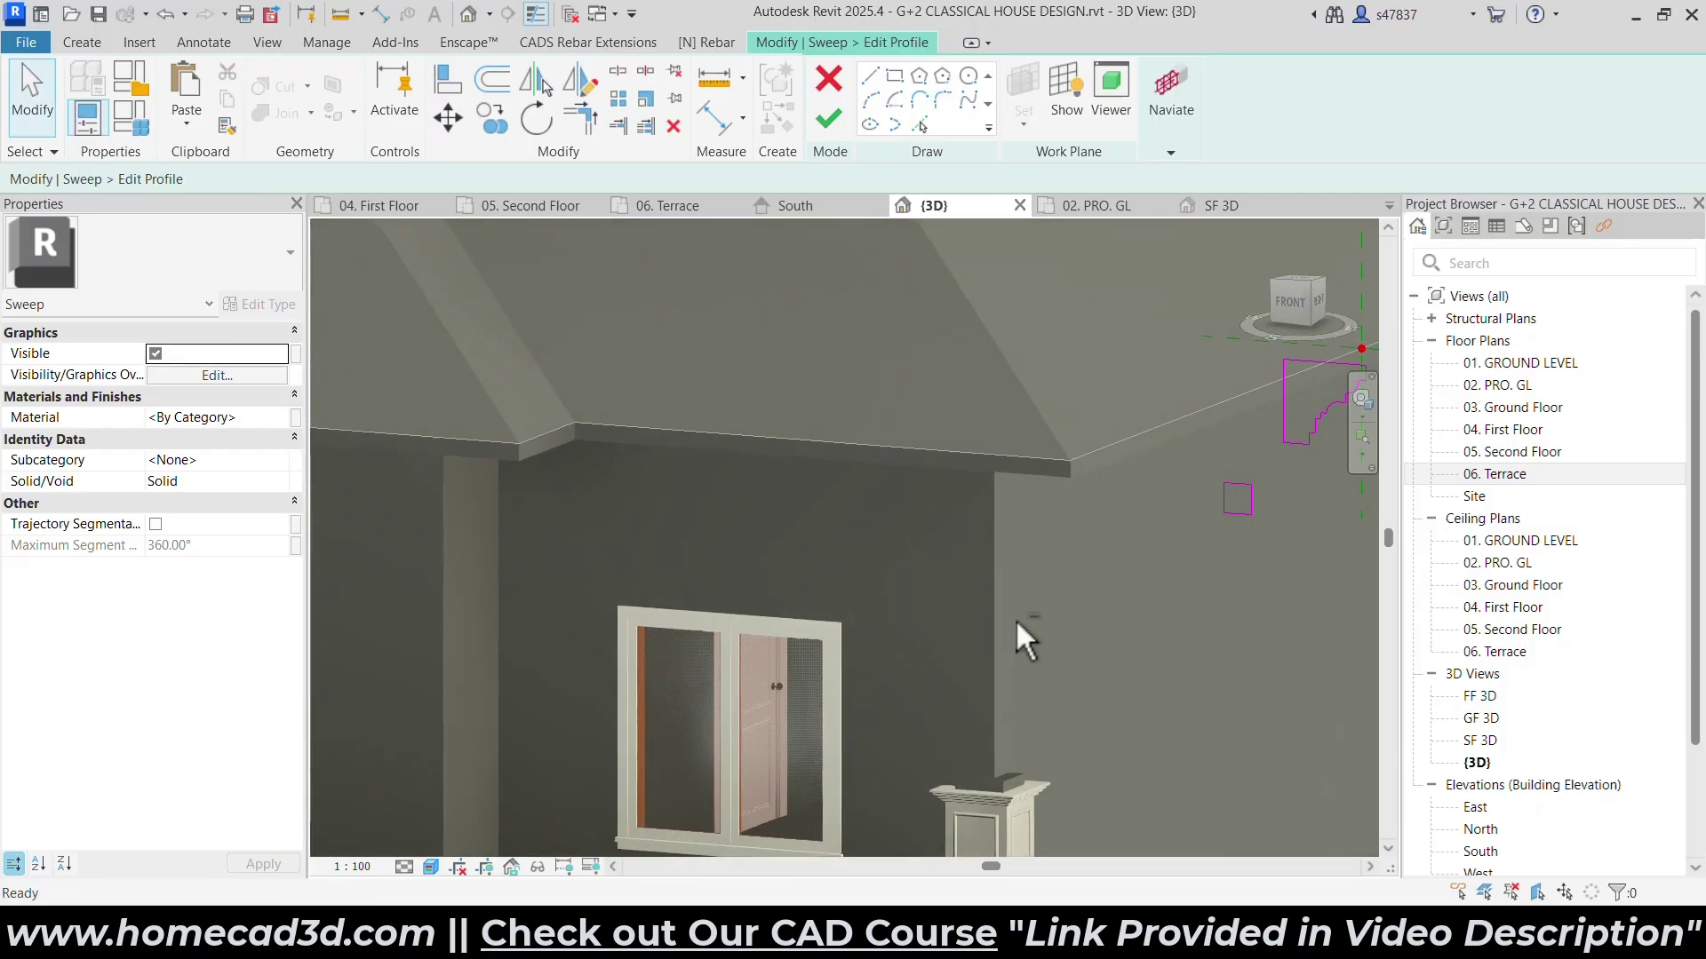
pyautogui.click(828, 118)
pyautogui.click(828, 118)
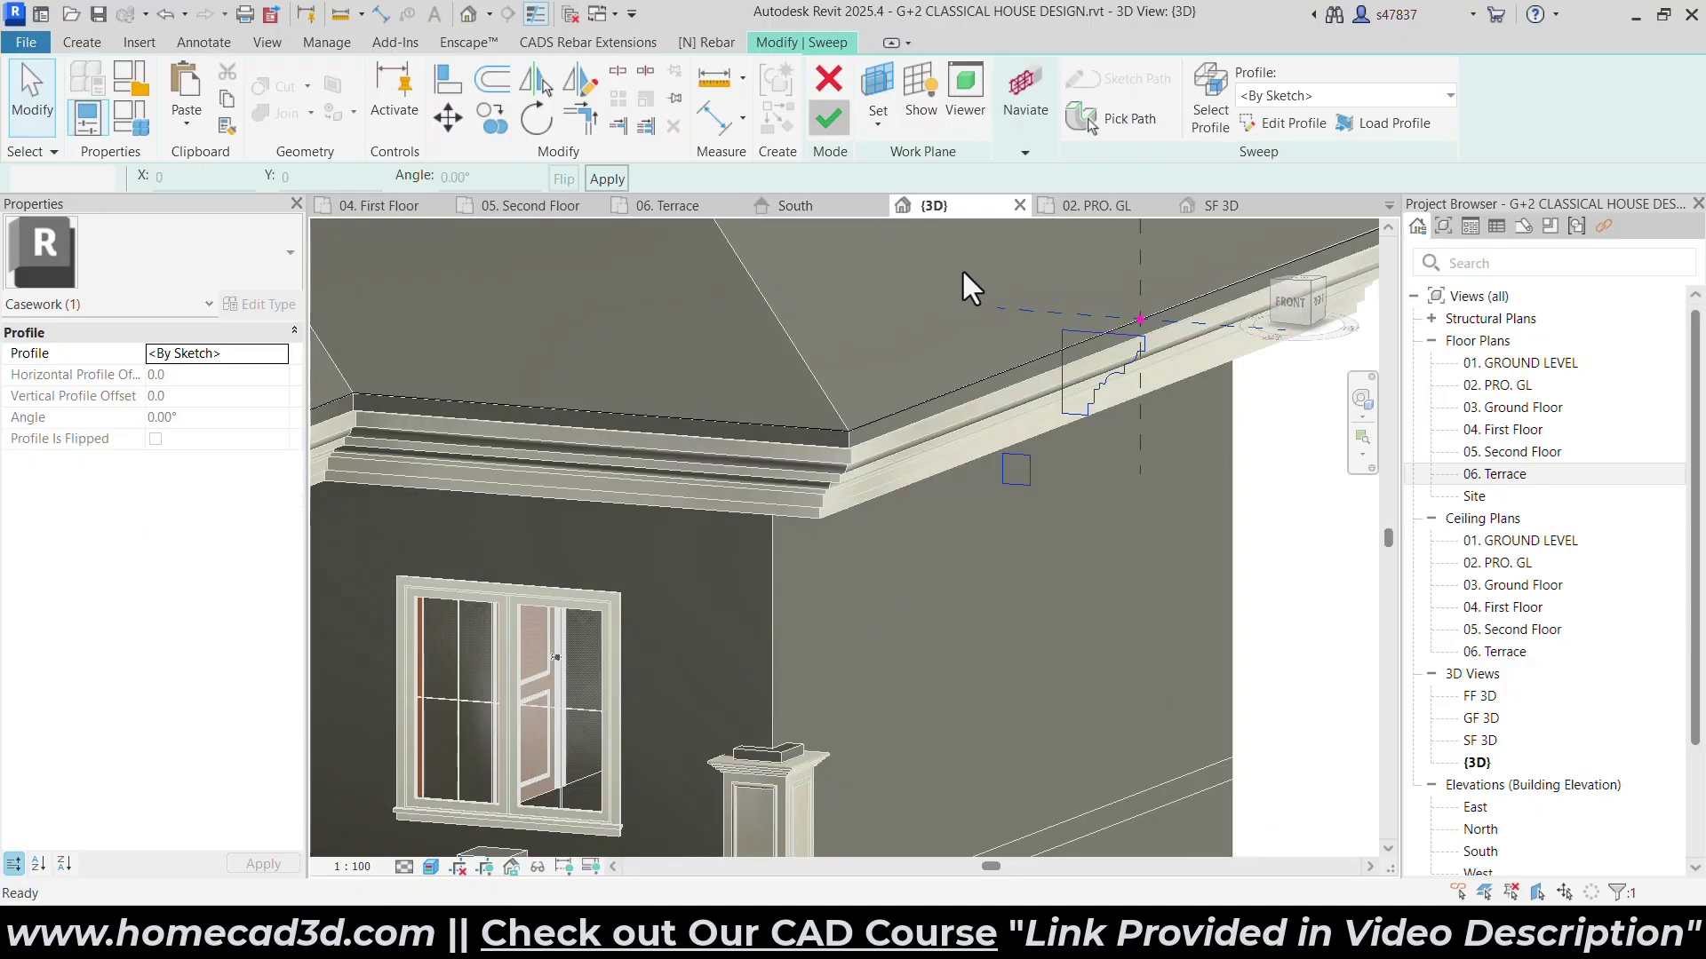
pyautogui.press('Escape')
pyautogui.scroll(-5, 1116, 574)
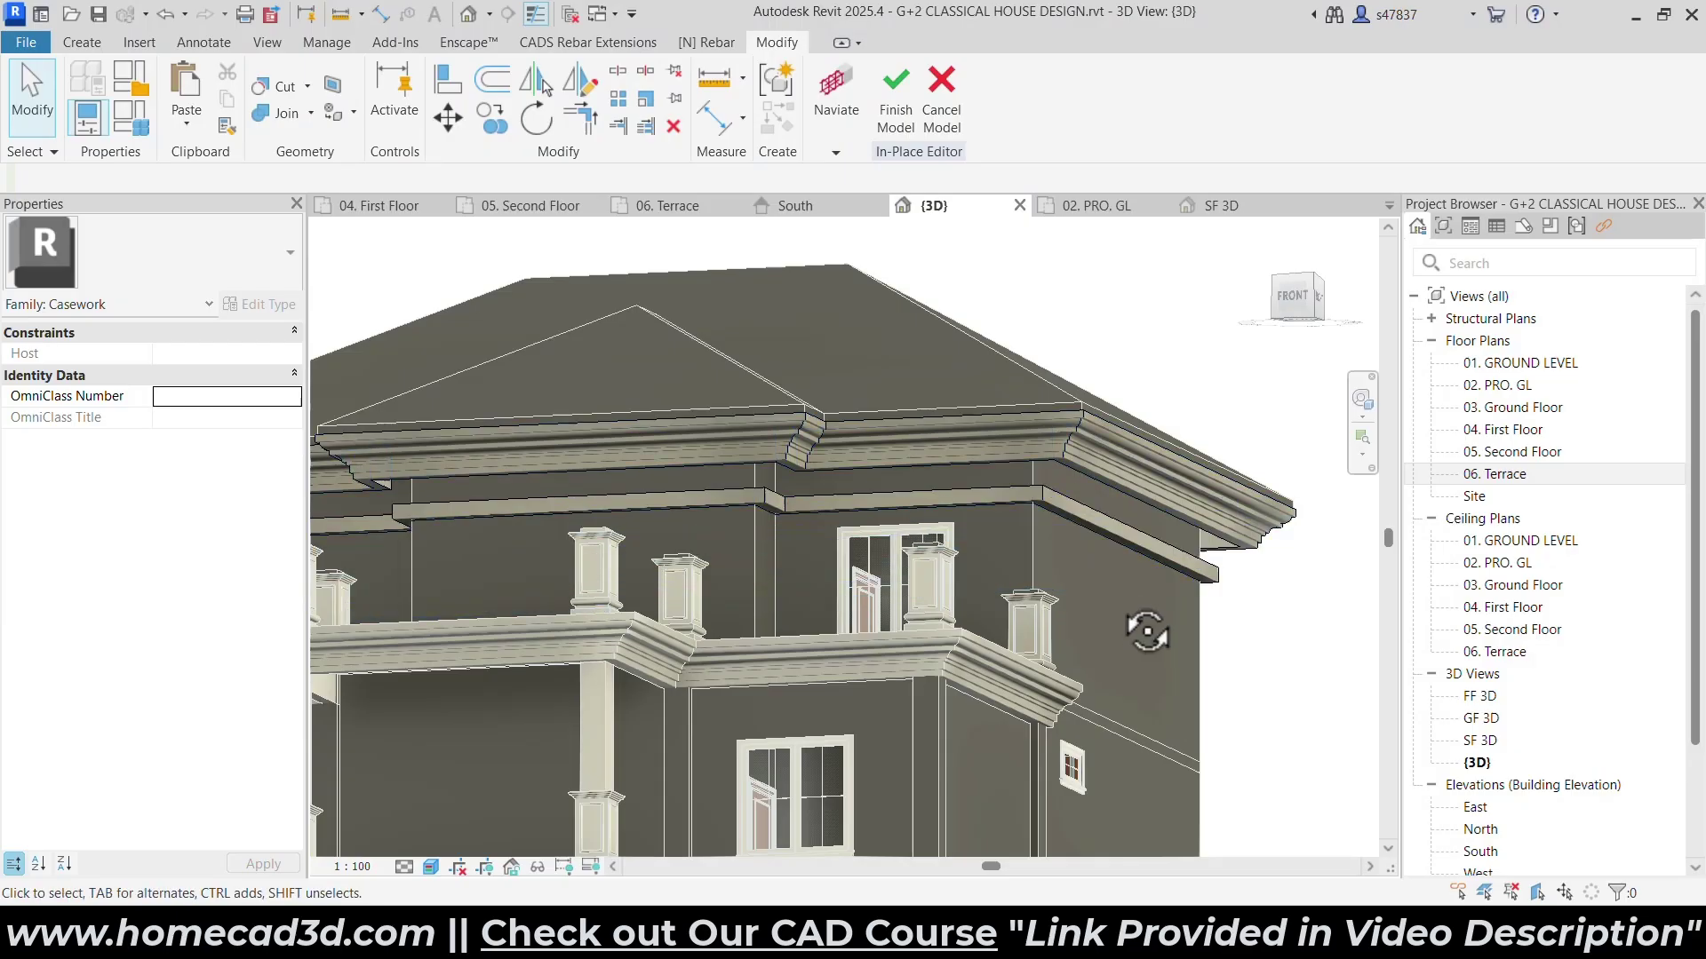
# Reopen the sweep's profile from the front and extend the cornice profile's inner vertical edge back to the wall face.
pyautogui.scroll(5, 1062, 498)
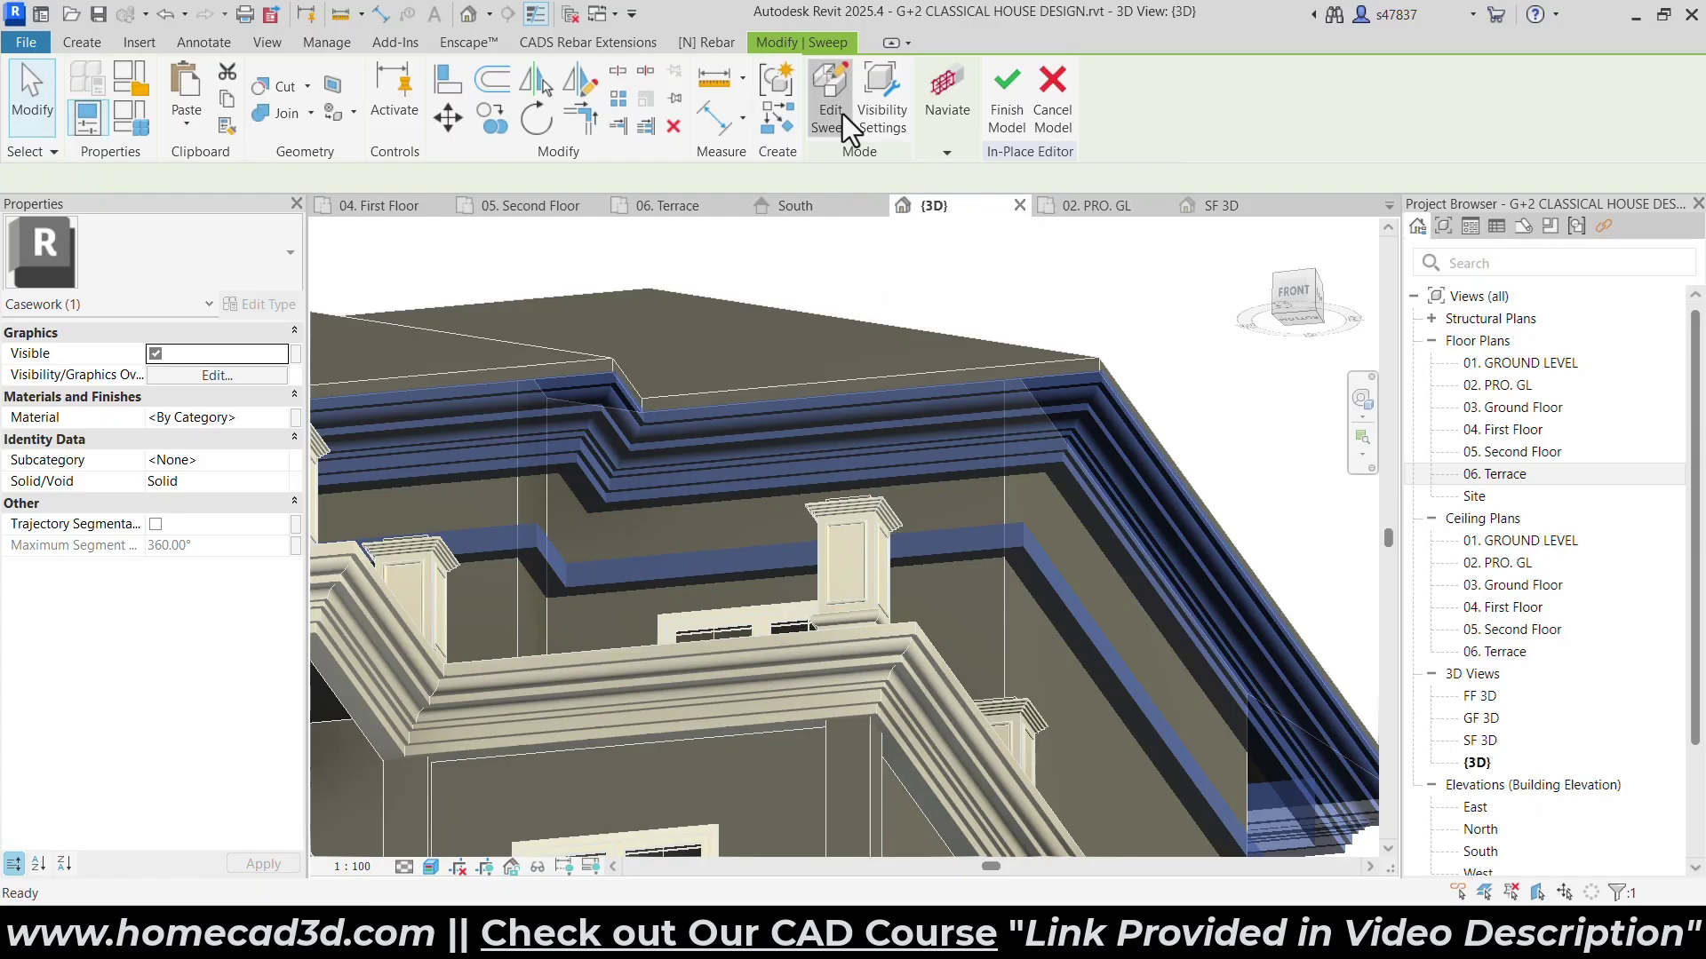
pyautogui.click(838, 112)
pyautogui.click(1192, 104)
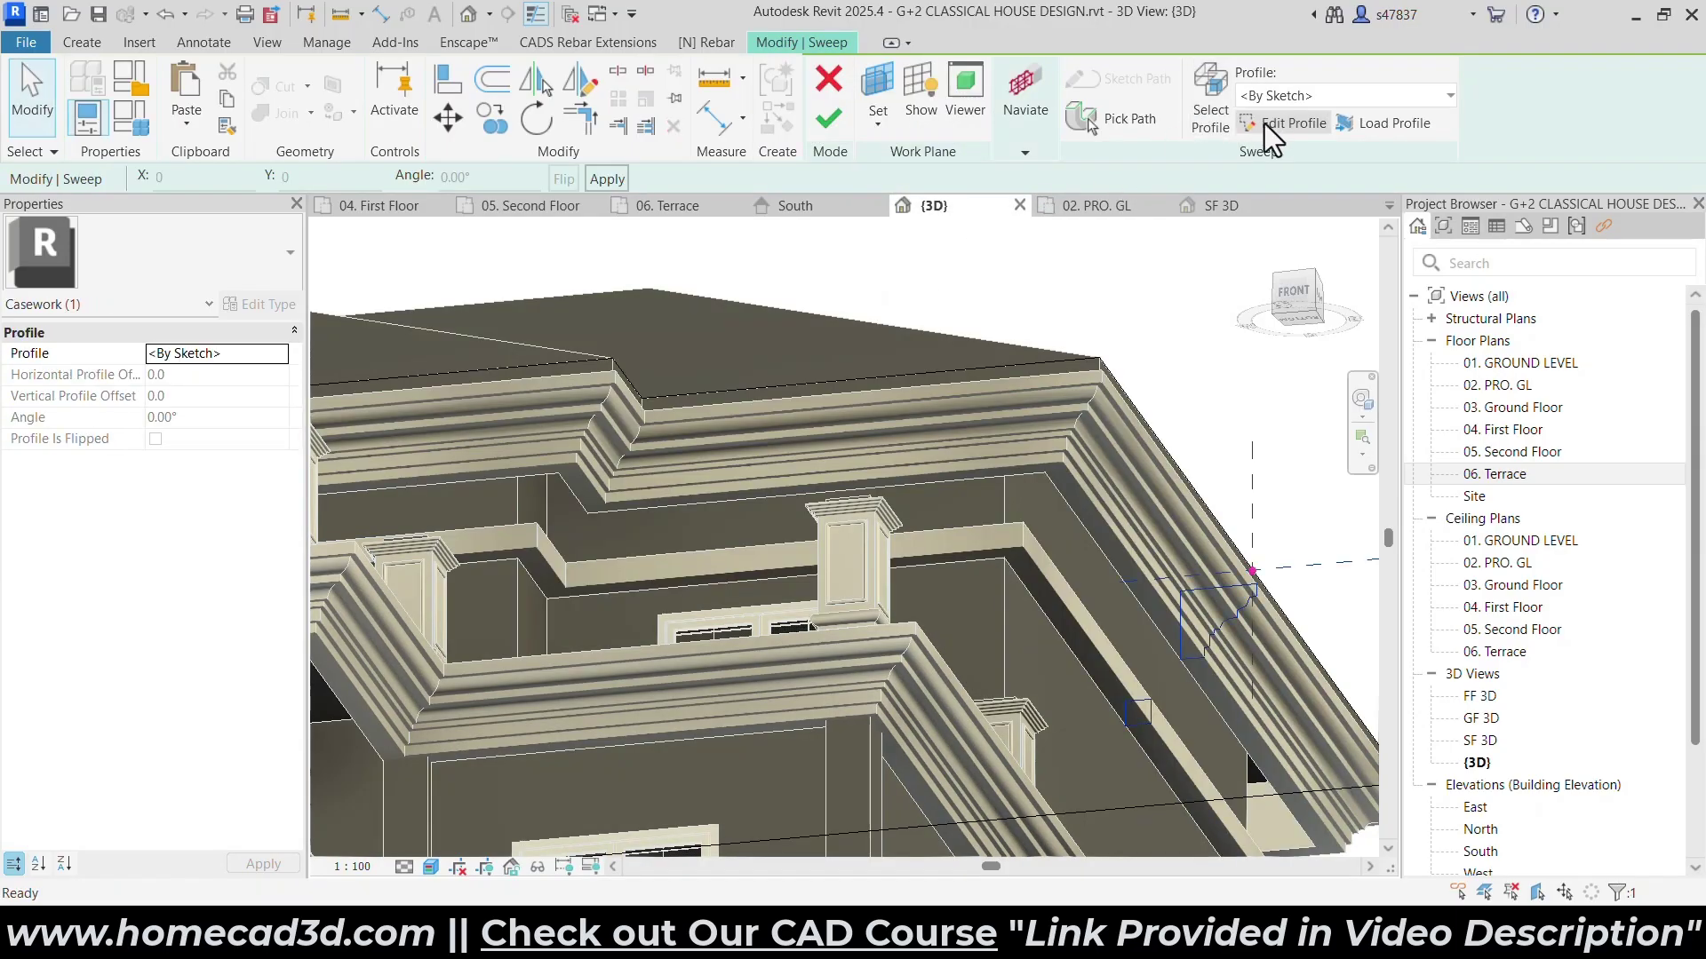
pyautogui.click(1265, 124)
pyautogui.click(1294, 302)
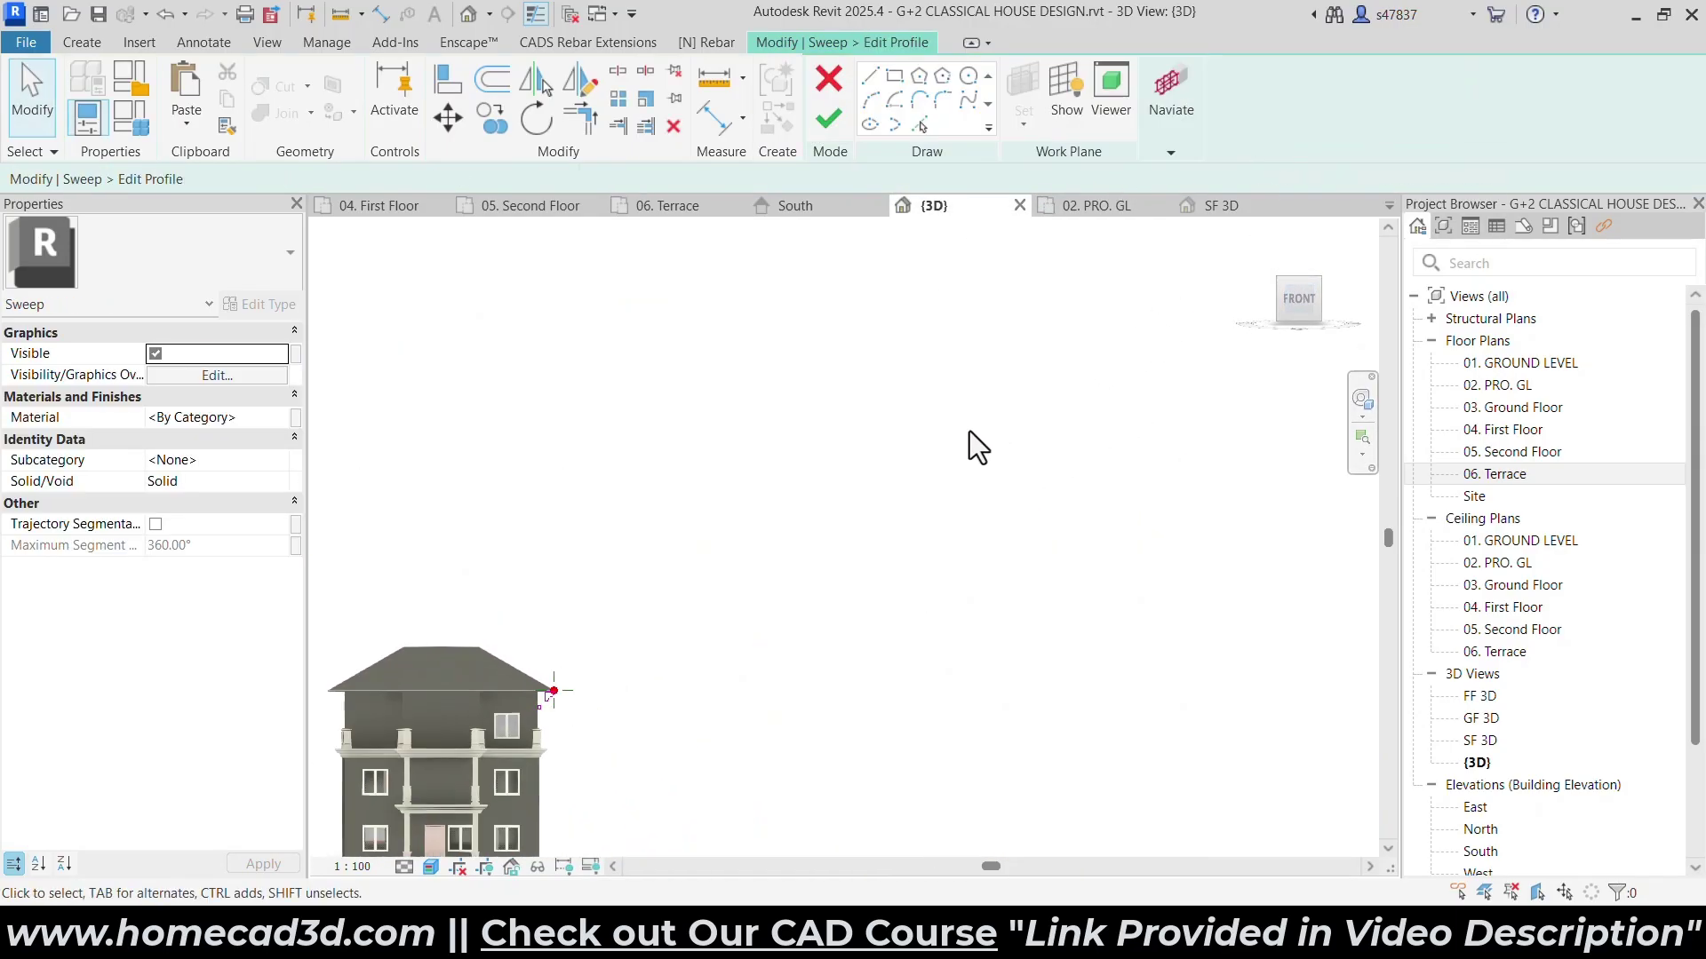
pyautogui.scroll(5, 977, 471)
pyautogui.scroll(5, 950, 515)
pyautogui.click(1055, 571)
pyautogui.moveTo(1056, 571); pyautogui.dragTo(856, 568)
pyautogui.click(855, 430)
pyautogui.scroll(-3, 855, 440)
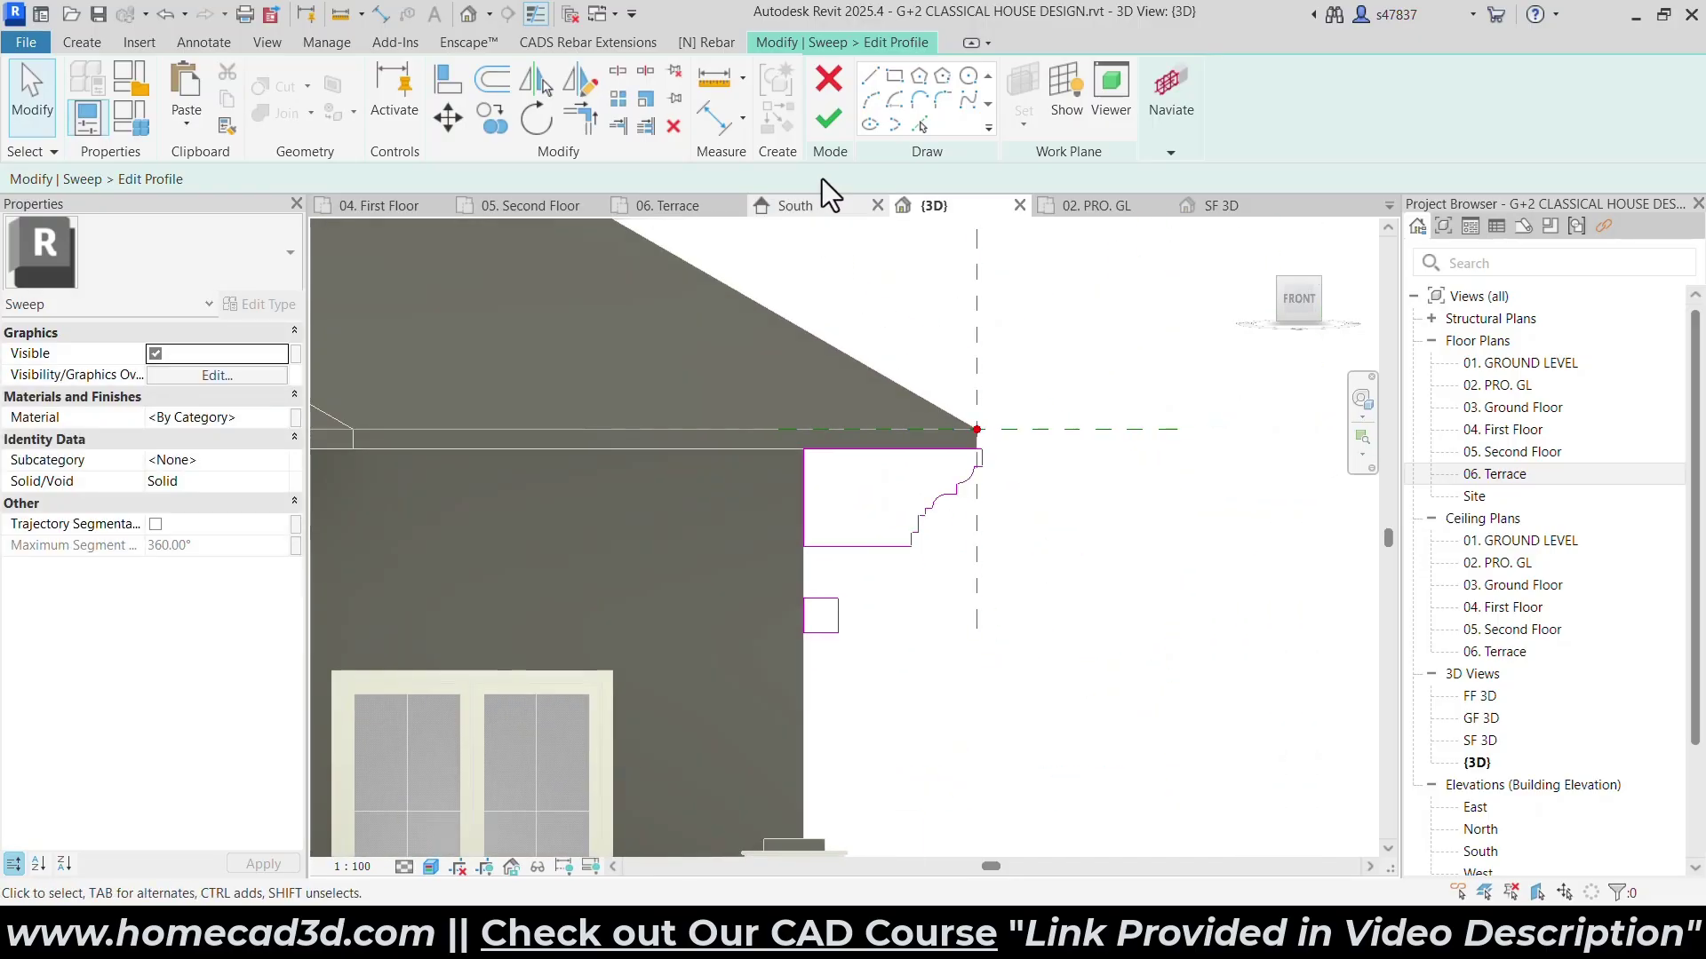
# Finish the profile and sweep, inspect the cornice's underside, and complete the in-place model.
pyautogui.click(829, 120)
pyautogui.click(828, 123)
pyautogui.scroll(-2, 1068, 488)
pyautogui.click(1068, 488)
pyautogui.keyDown('shift'); pyautogui.moveTo(1140, 647); pyautogui.dragTo(1013, 570, button='middle'); pyautogui.keyUp('shift')
pyautogui.scroll(2, 1010, 572)
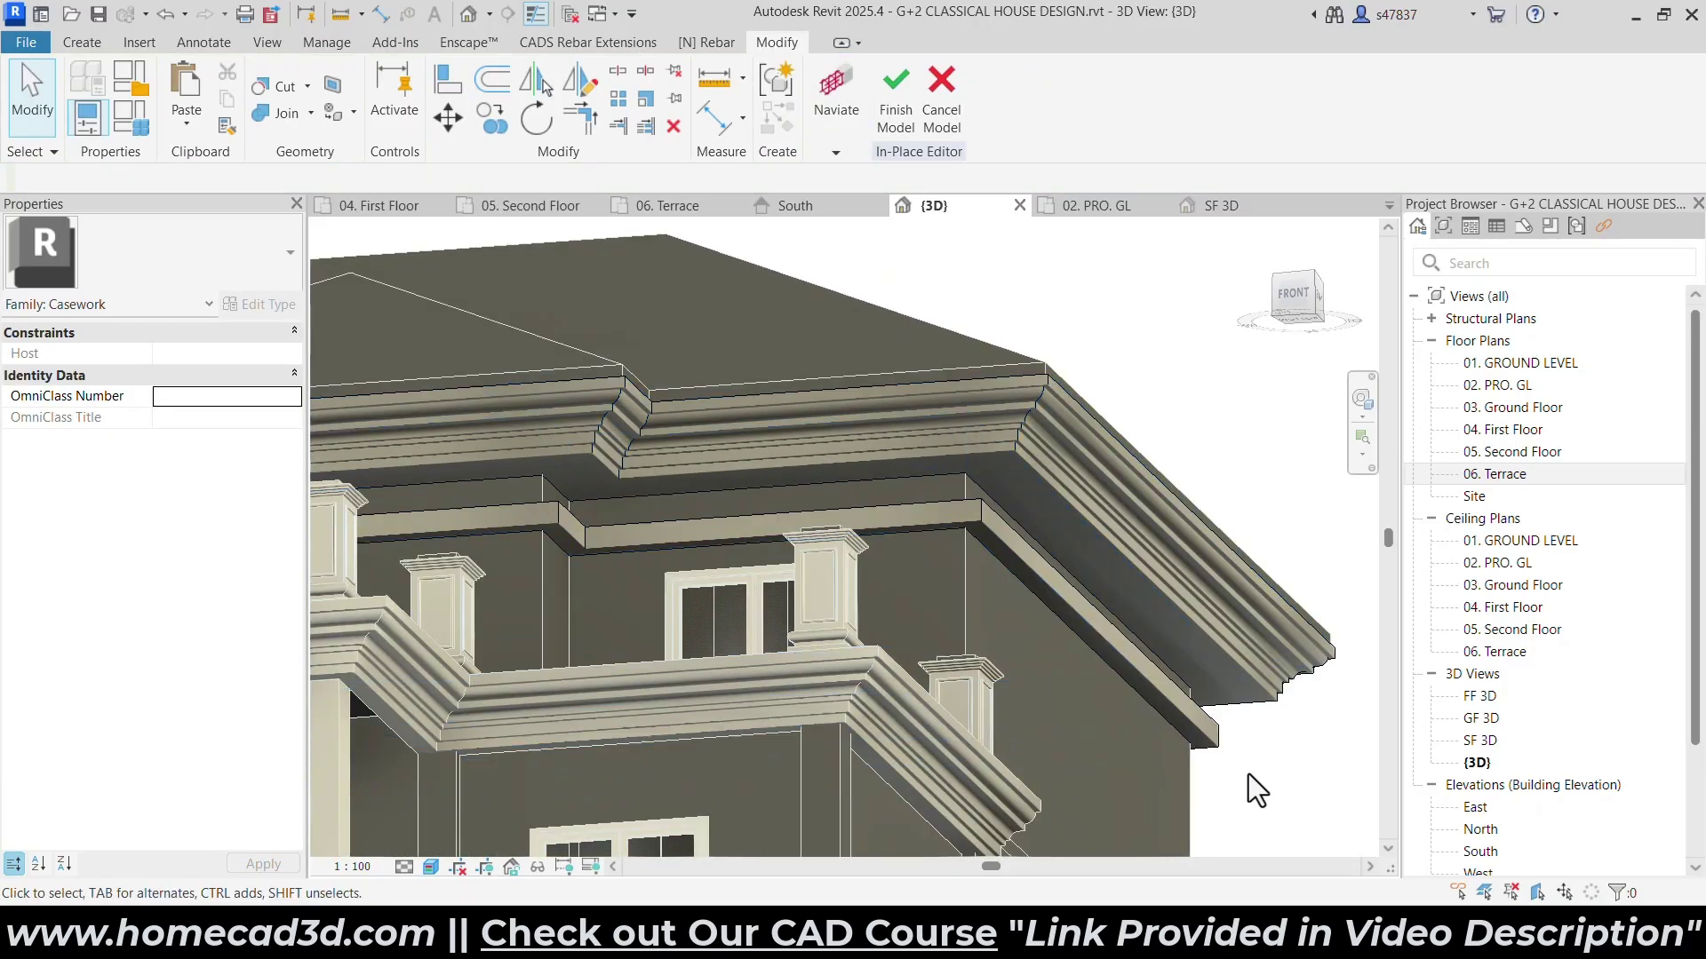
pyautogui.click(899, 125)
pyautogui.scroll(-3, 1086, 519)
pyautogui.keyDown('shift'); pyautogui.moveTo(1081, 583); pyautogui.dragTo(1165, 528, button='middle'); pyautogui.keyUp('shift')
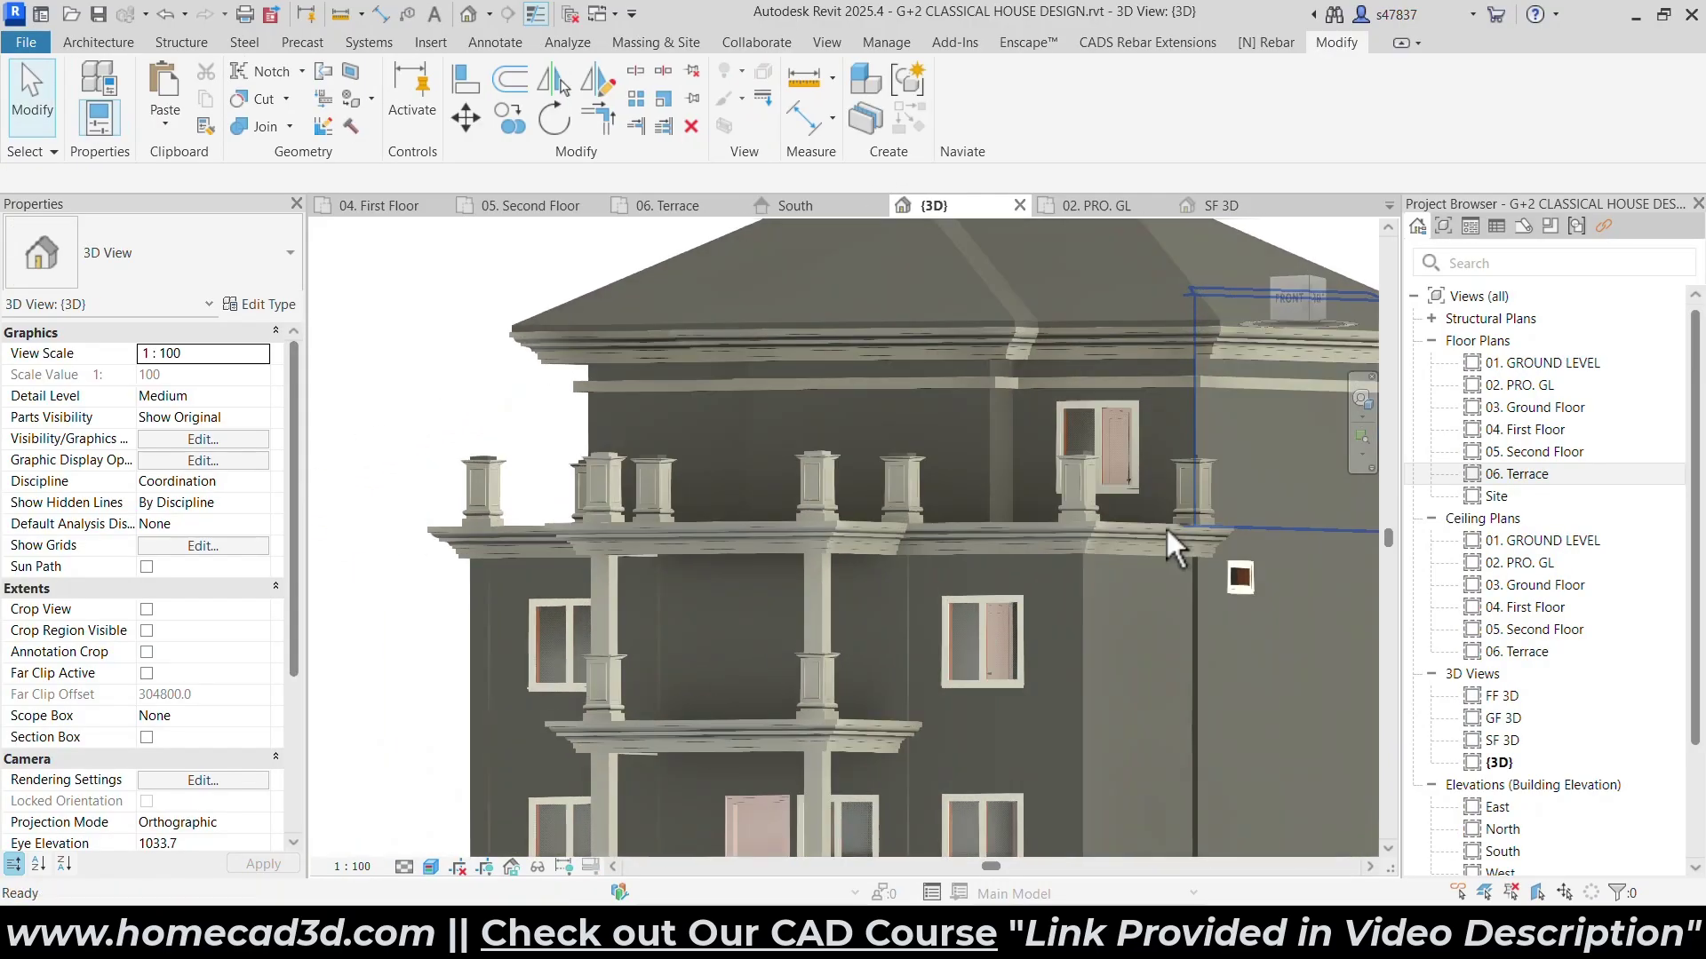
# Switch to the browser's reference photo, examine the brackets beneath the roof cornice, and return to the Revit model.
pyautogui.hotkey('alt', 'Tab')
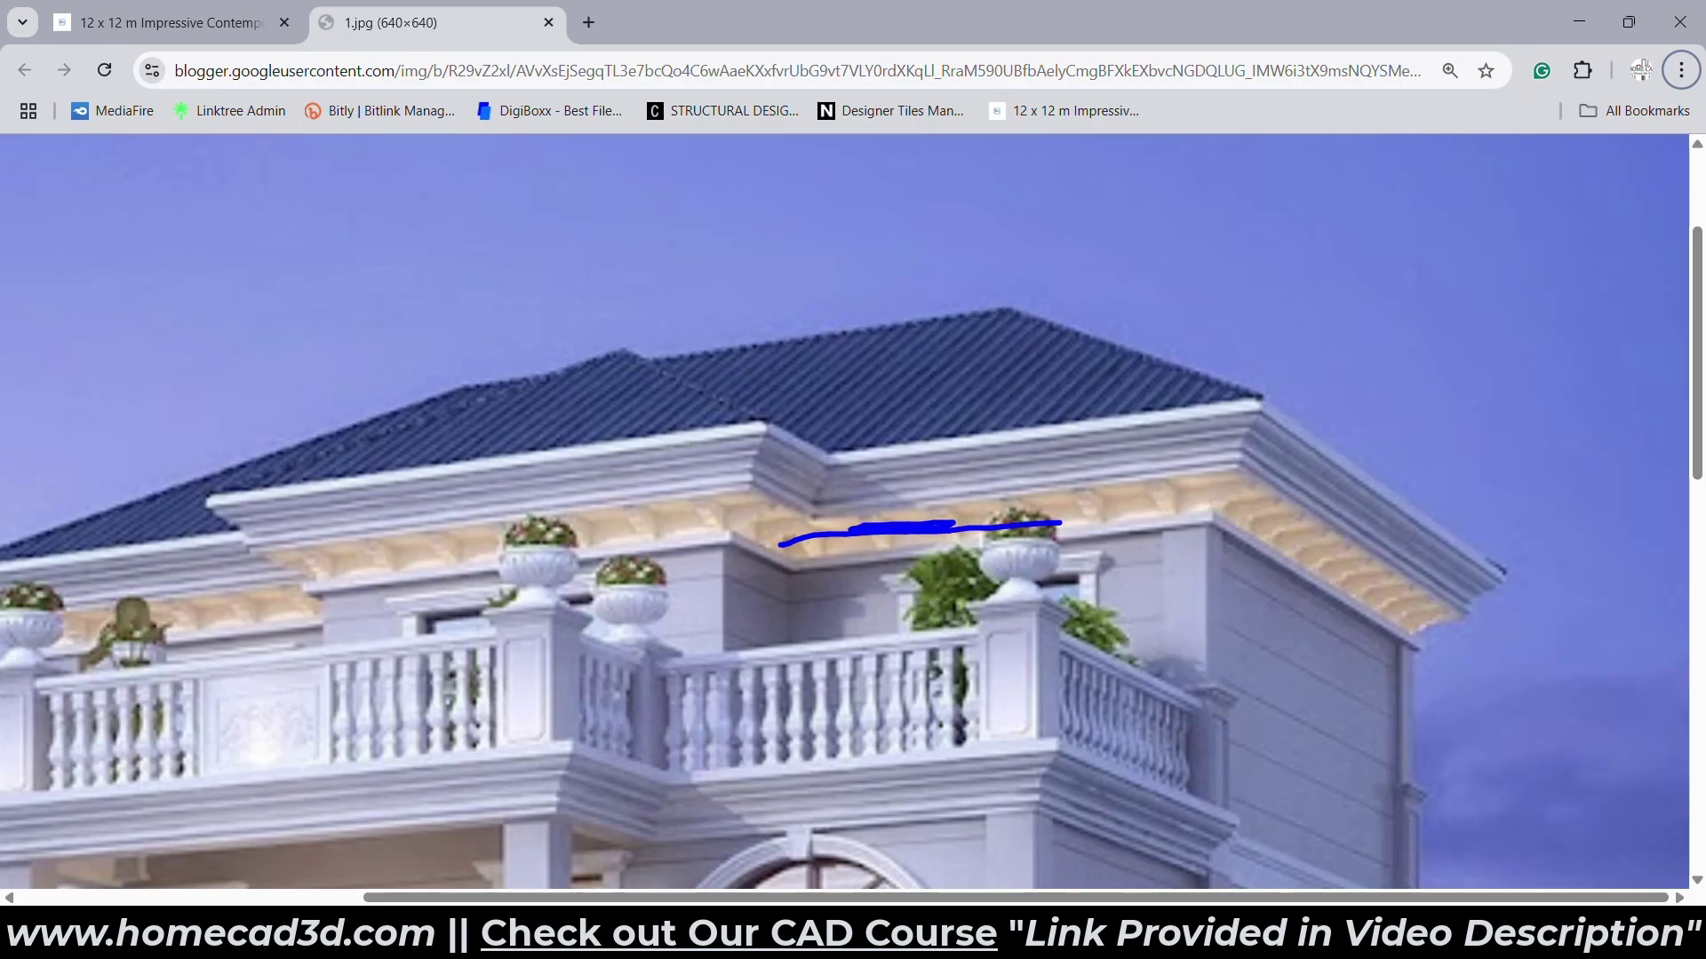
pyautogui.moveTo(1252, 517); pyautogui.dragTo(1275, 538)
pyautogui.press('Escape')
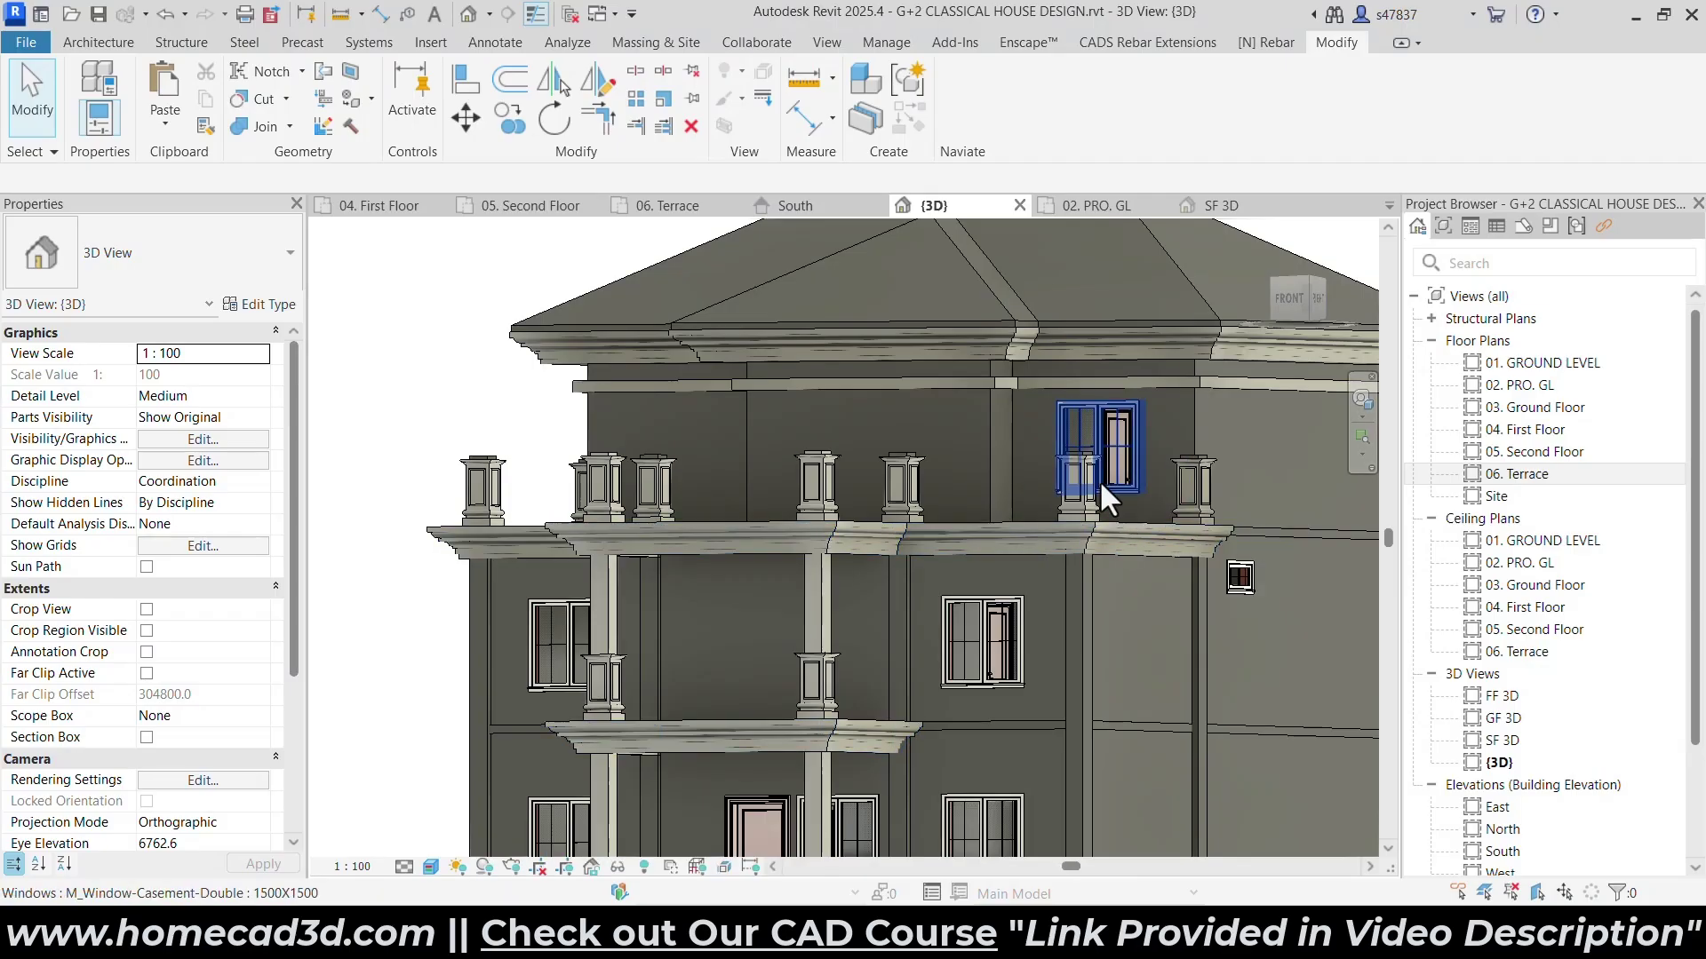
pyautogui.scroll(-3, 1100, 480)
pyautogui.keyDown('shift'); pyautogui.moveTo(1096, 461); pyautogui.dragTo(1164, 498, button='middle'); pyautogui.keyUp('shift')
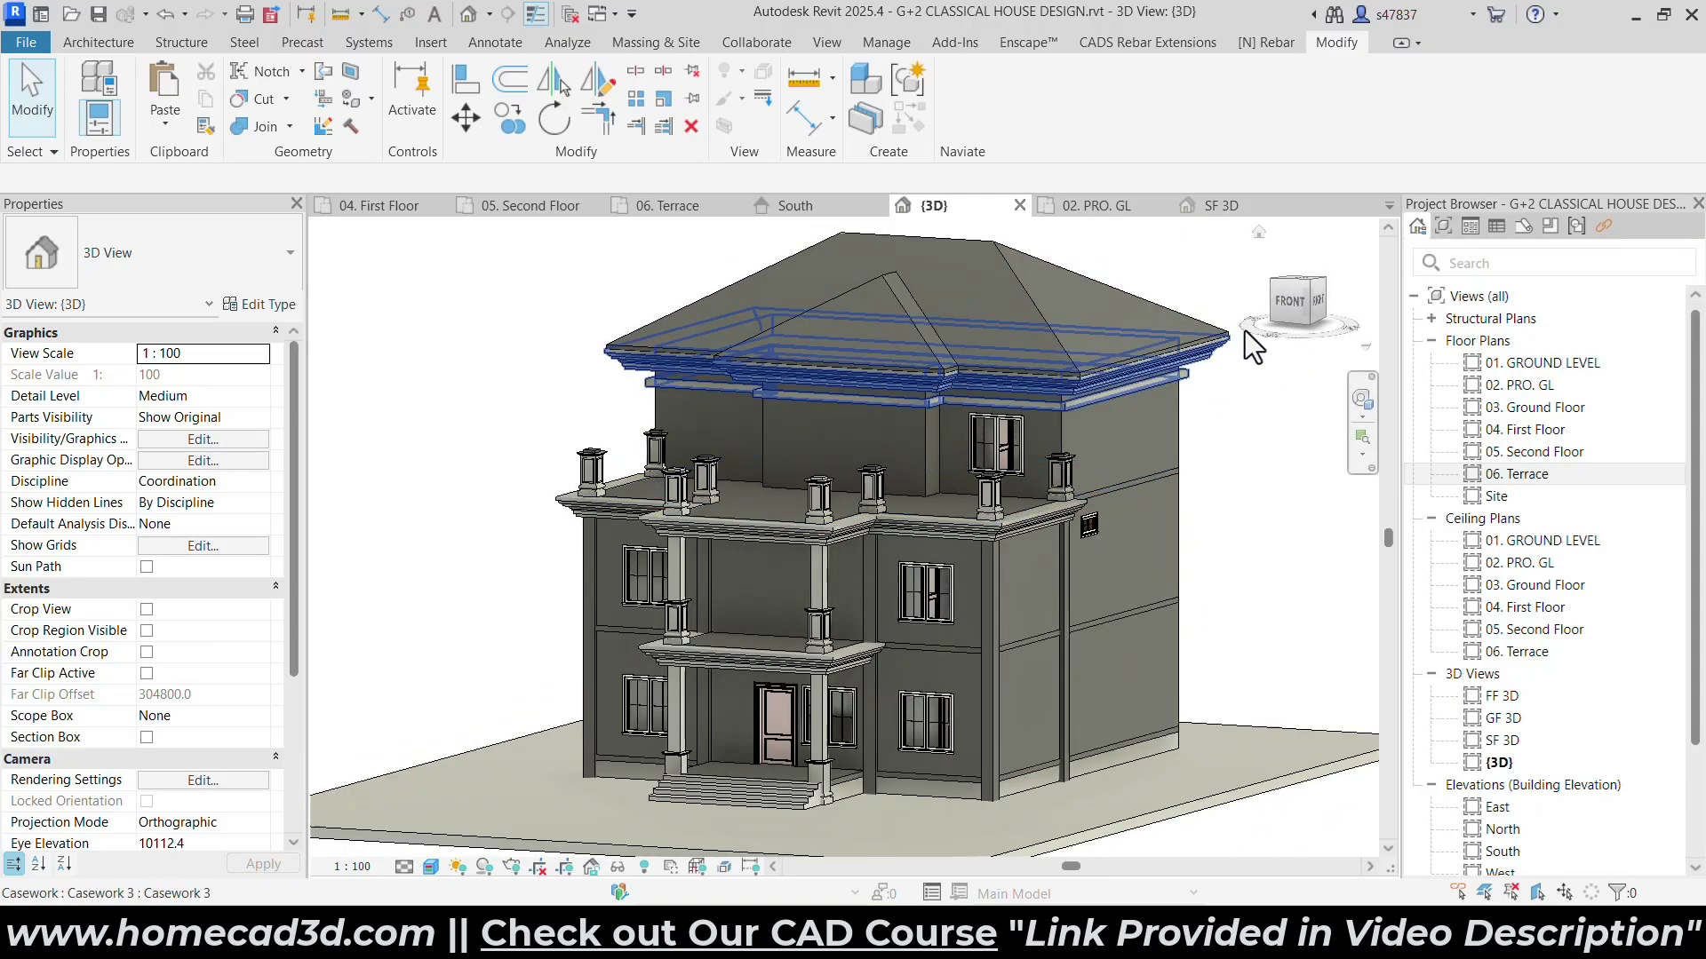
# Face the model from the front and start a new in-place component in the Casework category, accepting the default name.
pyautogui.click(1292, 307)
pyautogui.scroll(6, 979, 483)
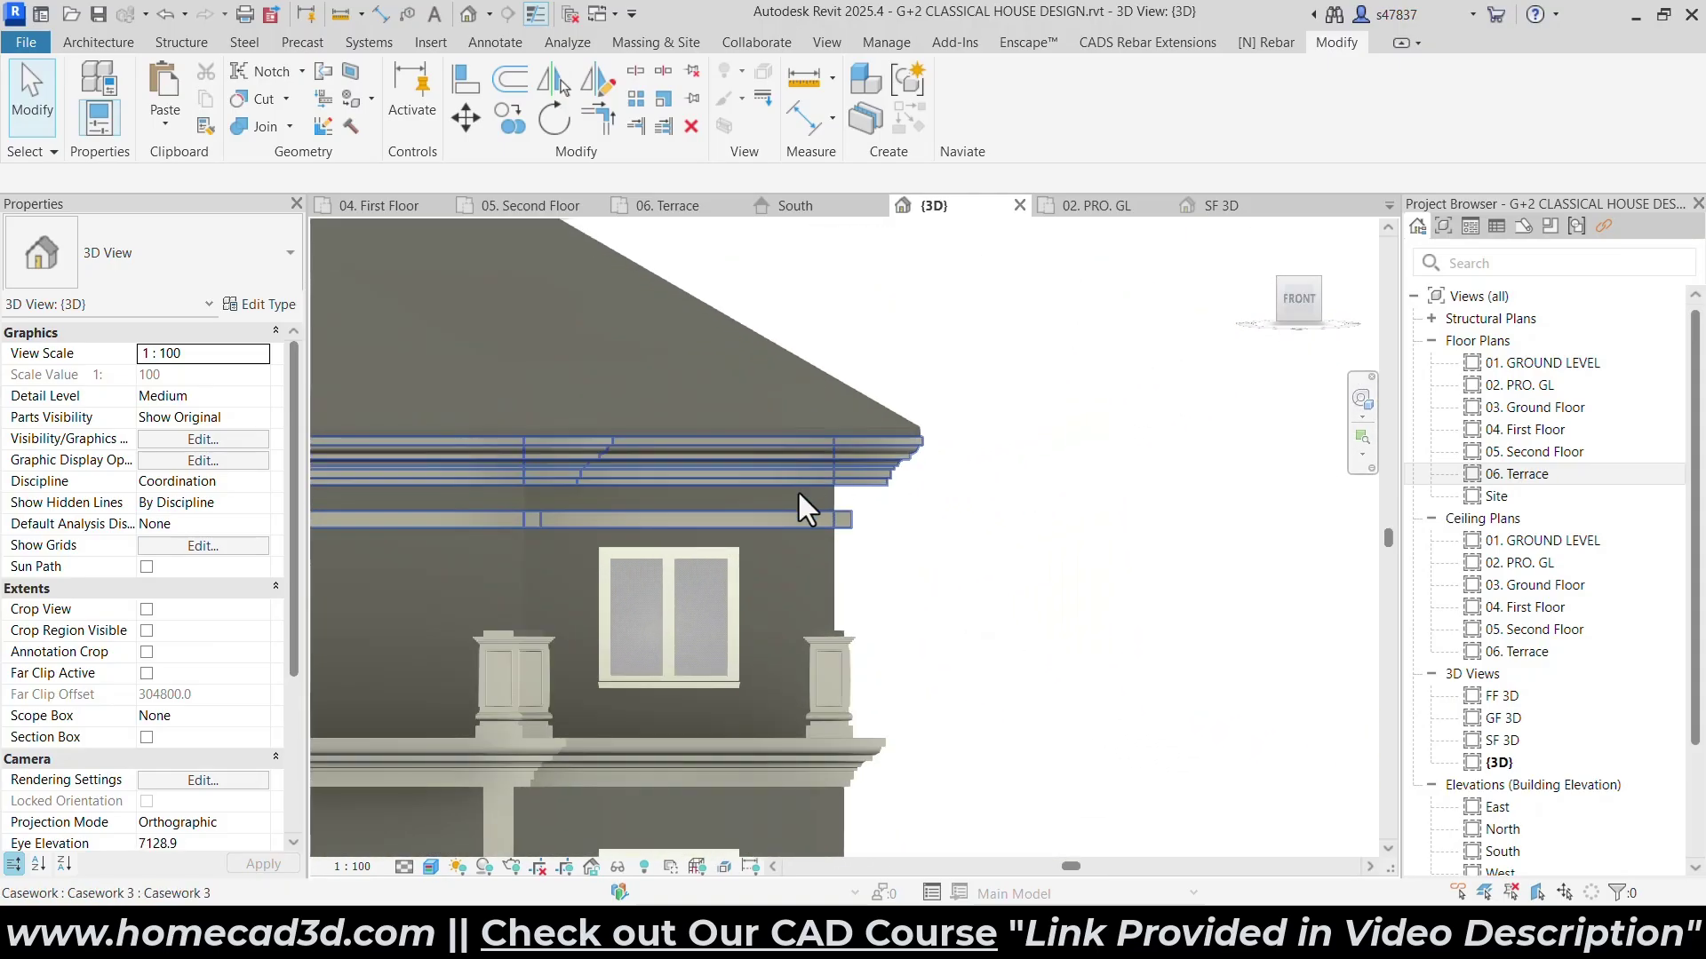
pyautogui.click(99, 41)
pyautogui.click(243, 121)
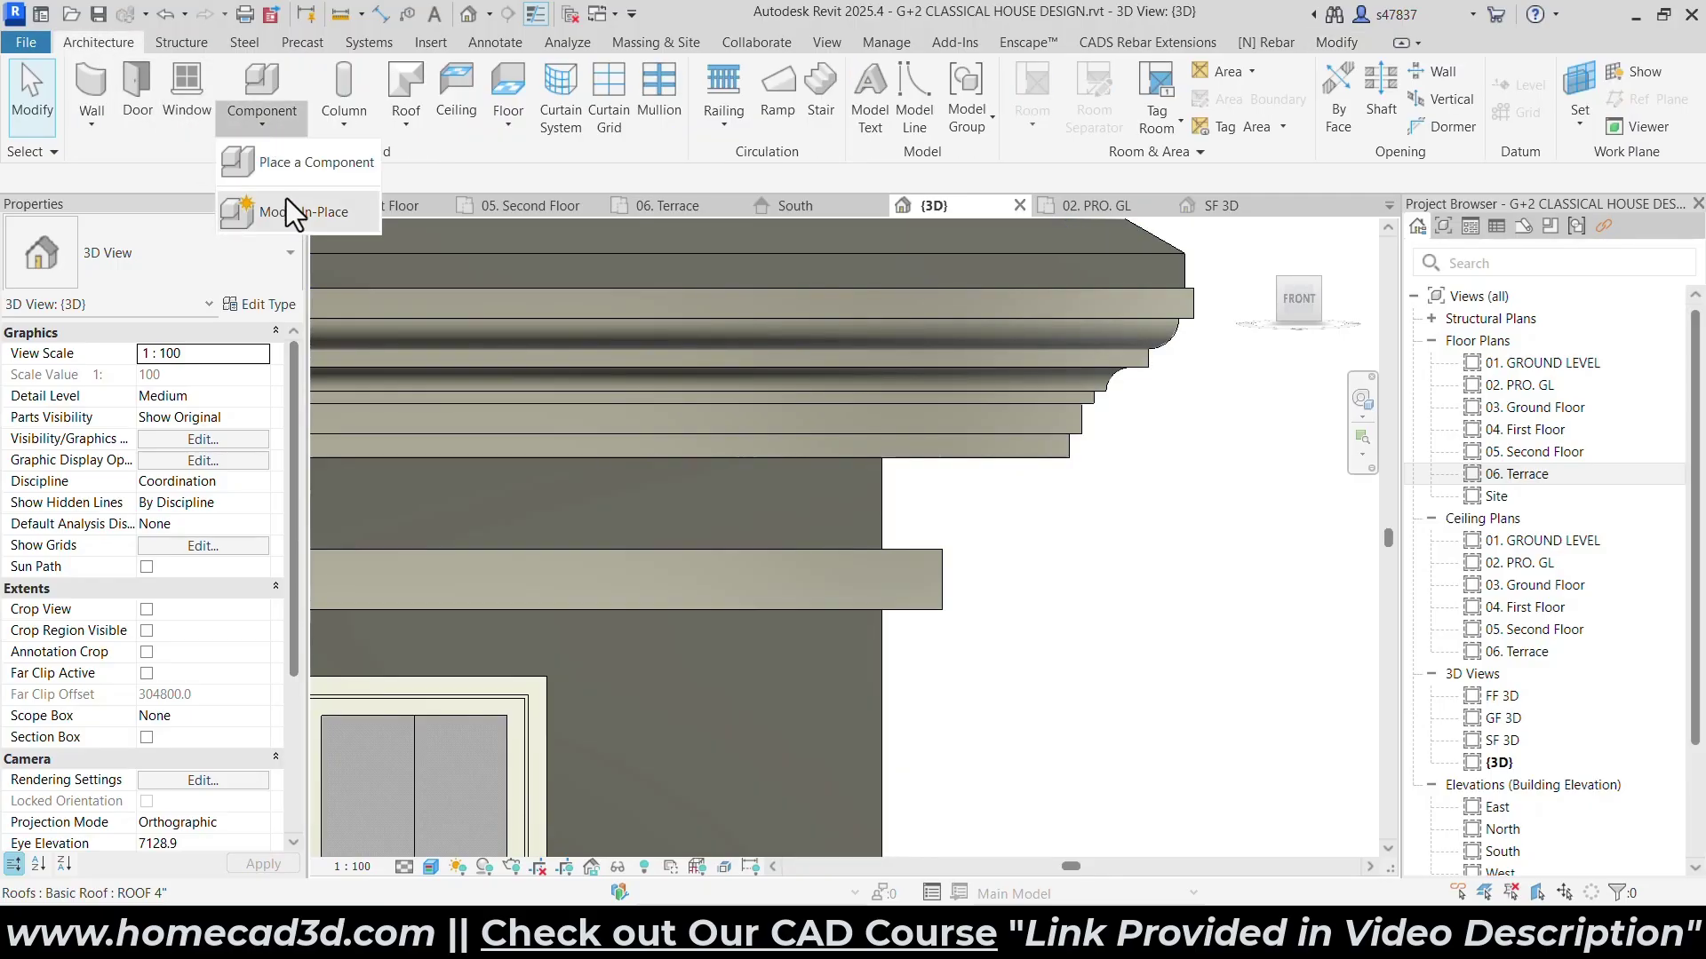
pyautogui.click(286, 199)
pyautogui.click(763, 357)
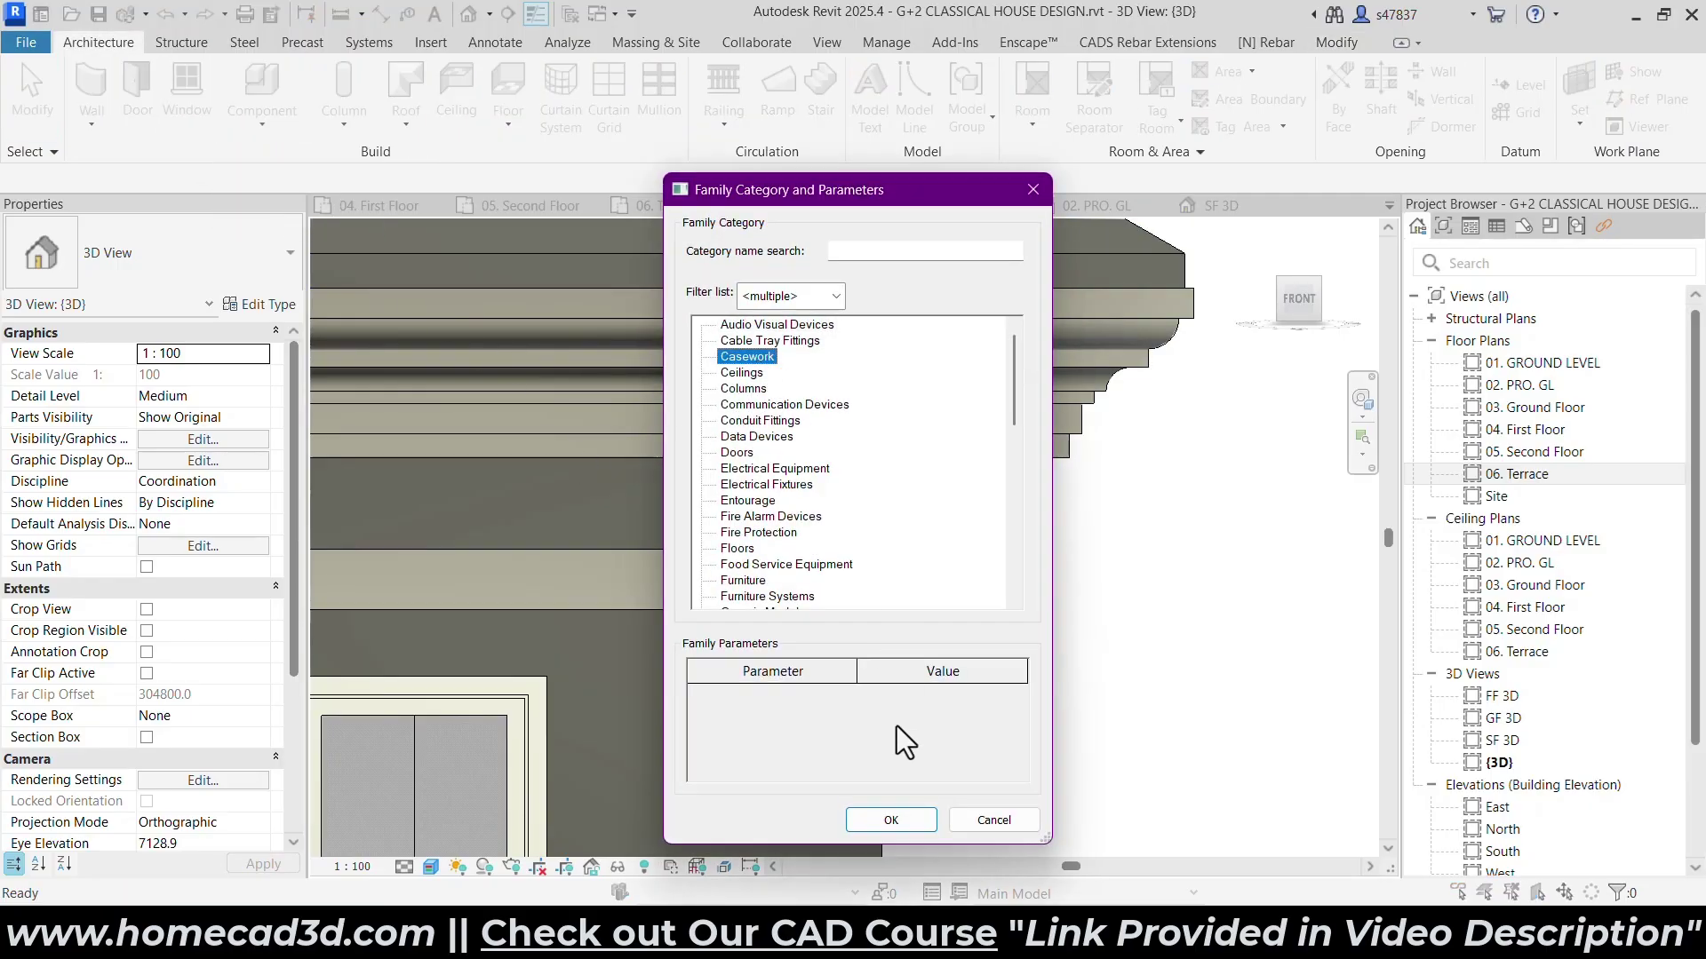
pyautogui.click(891, 820)
pyautogui.press('Return')
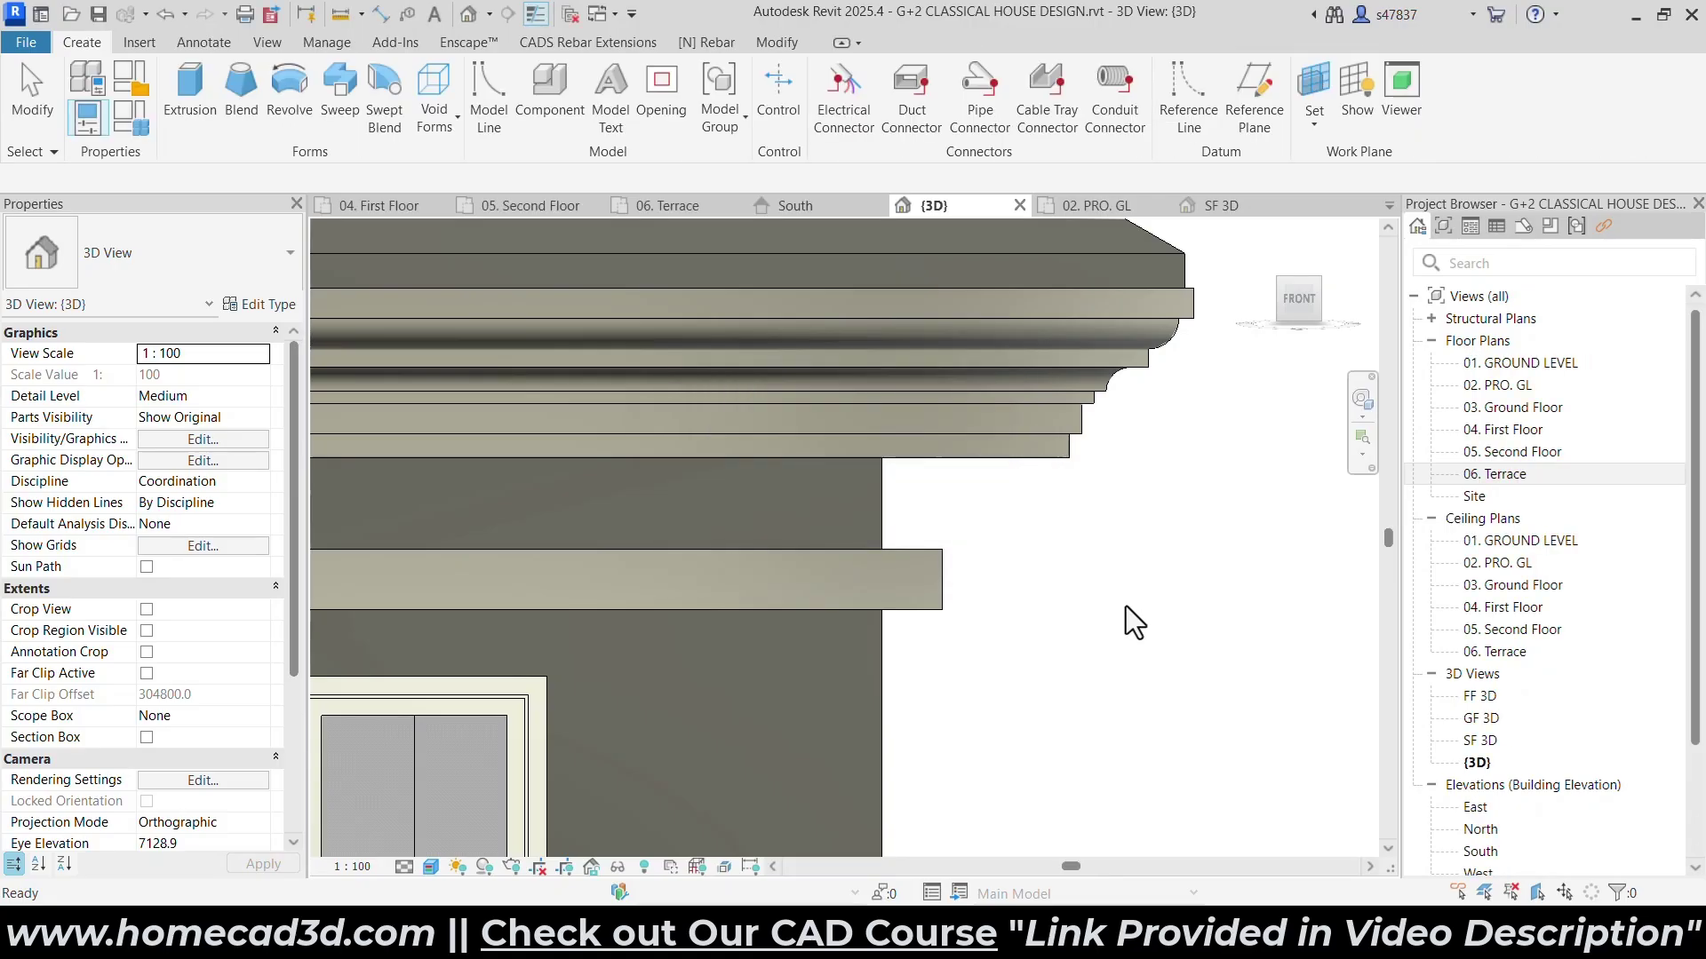
# Start an extrusion on the wall face and sketch its wall-side vertical edge and a 450 mm top edge under the cornice.
pyautogui.click(190, 89)
pyautogui.click(1024, 89)
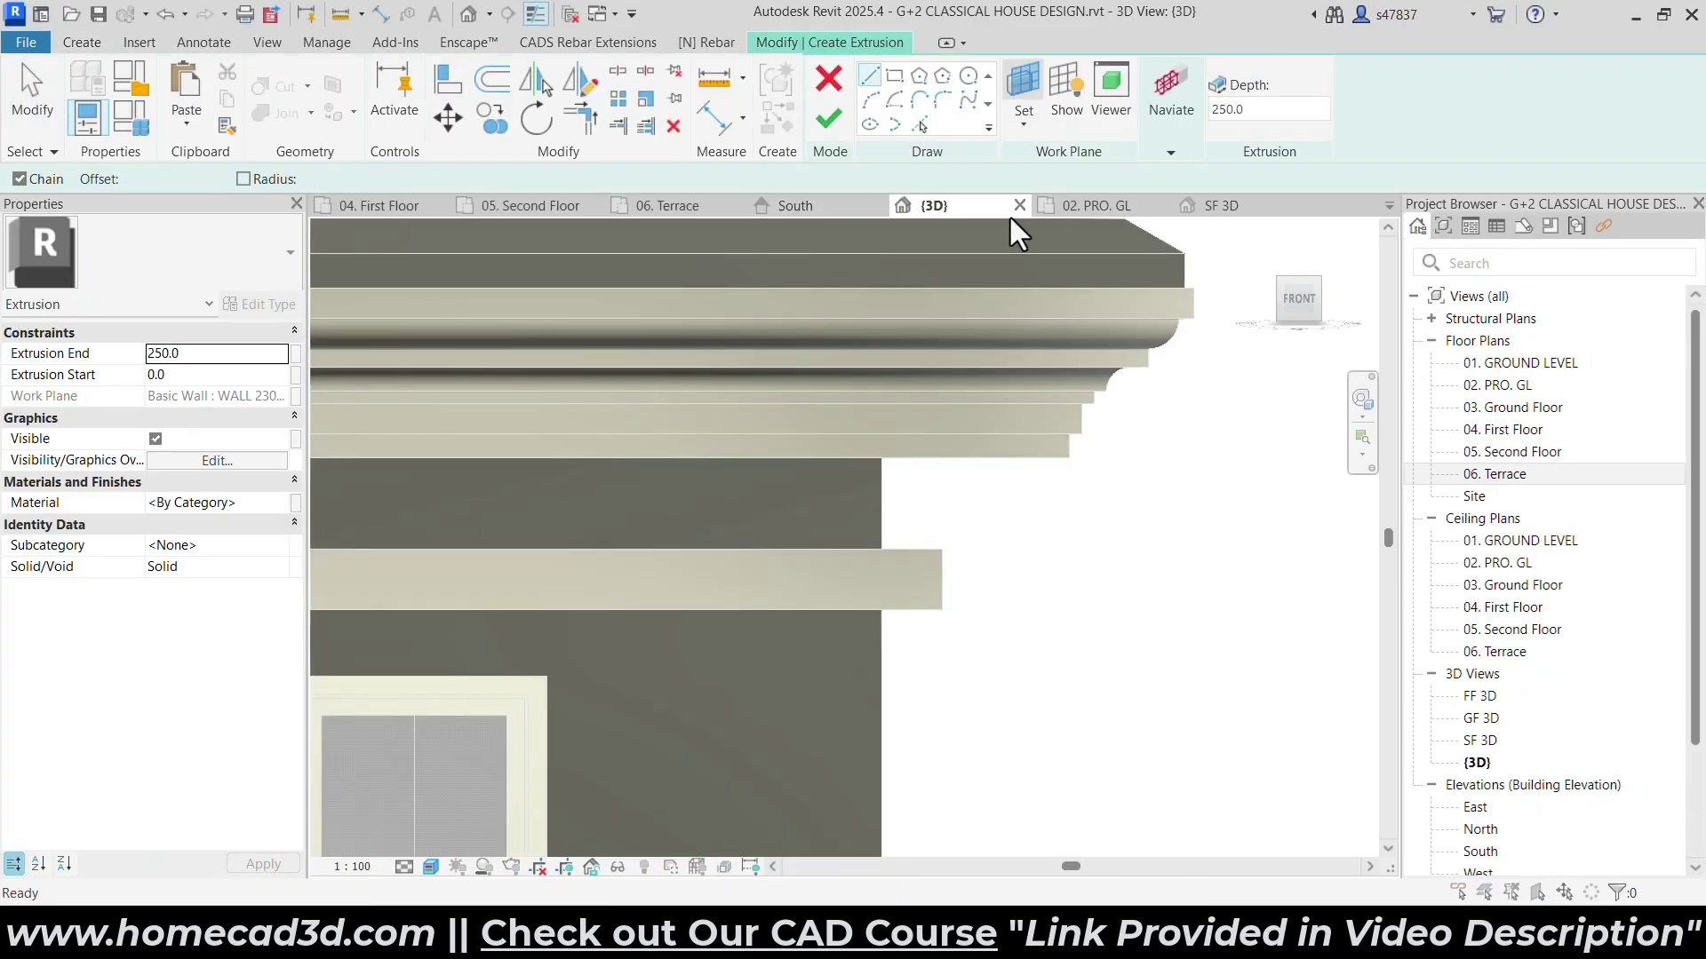
pyautogui.click(430, 566)
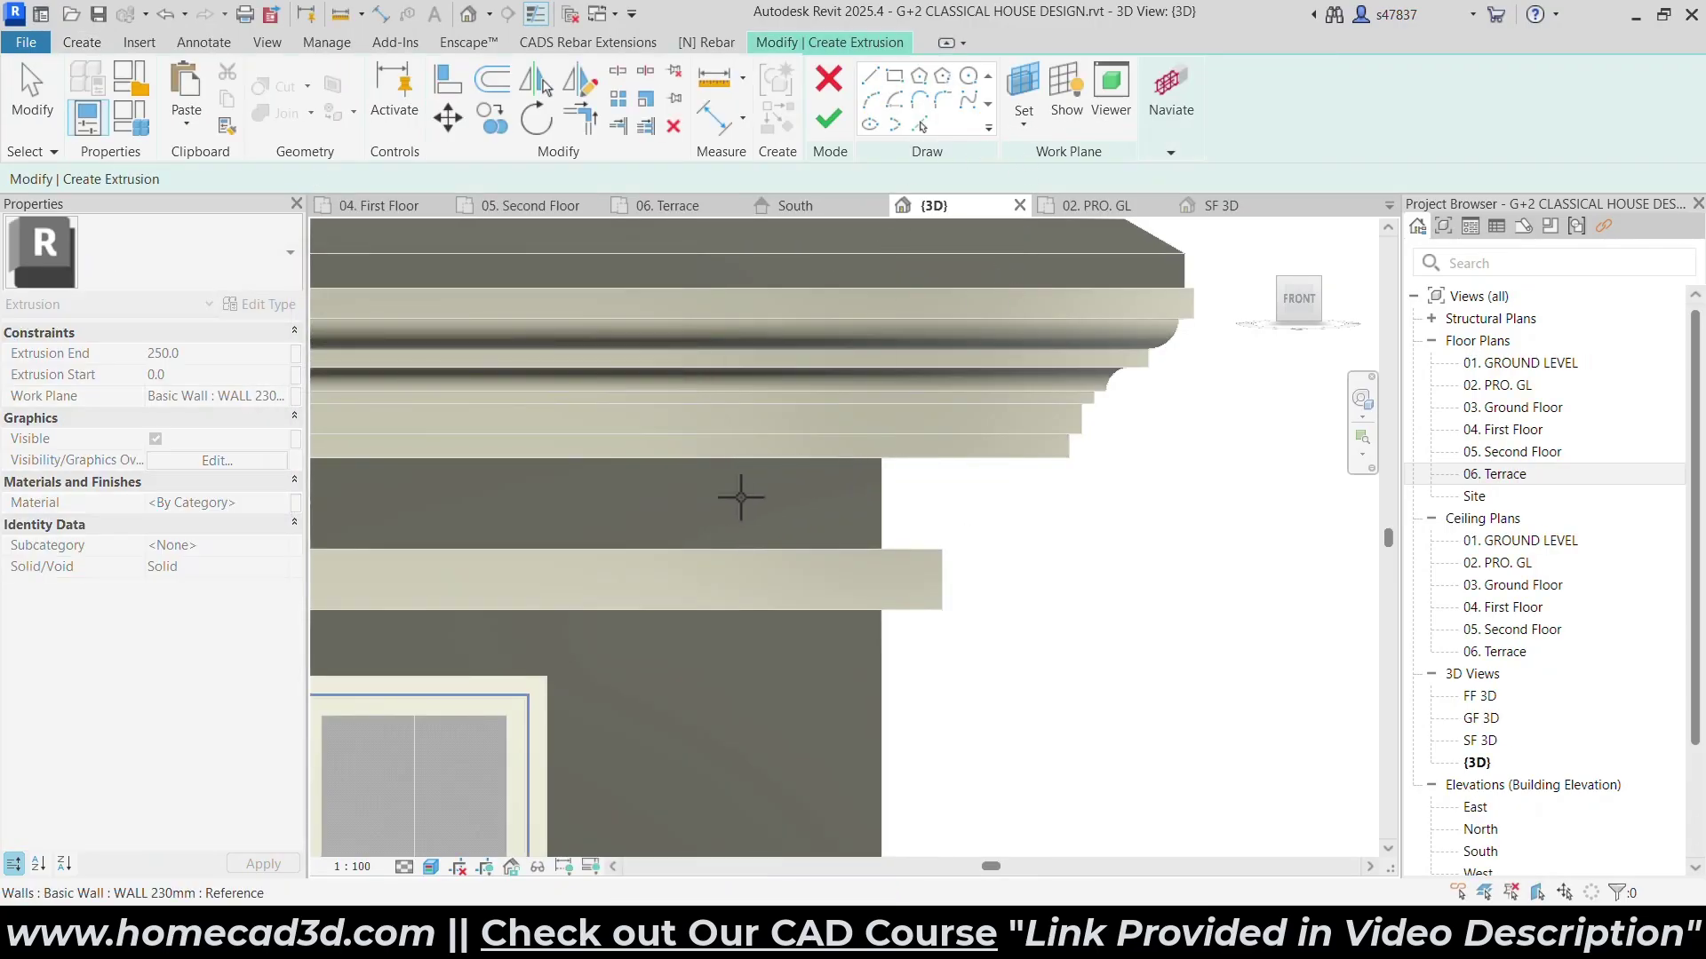
pyautogui.click(750, 513)
pyautogui.scroll(4, 1017, 453)
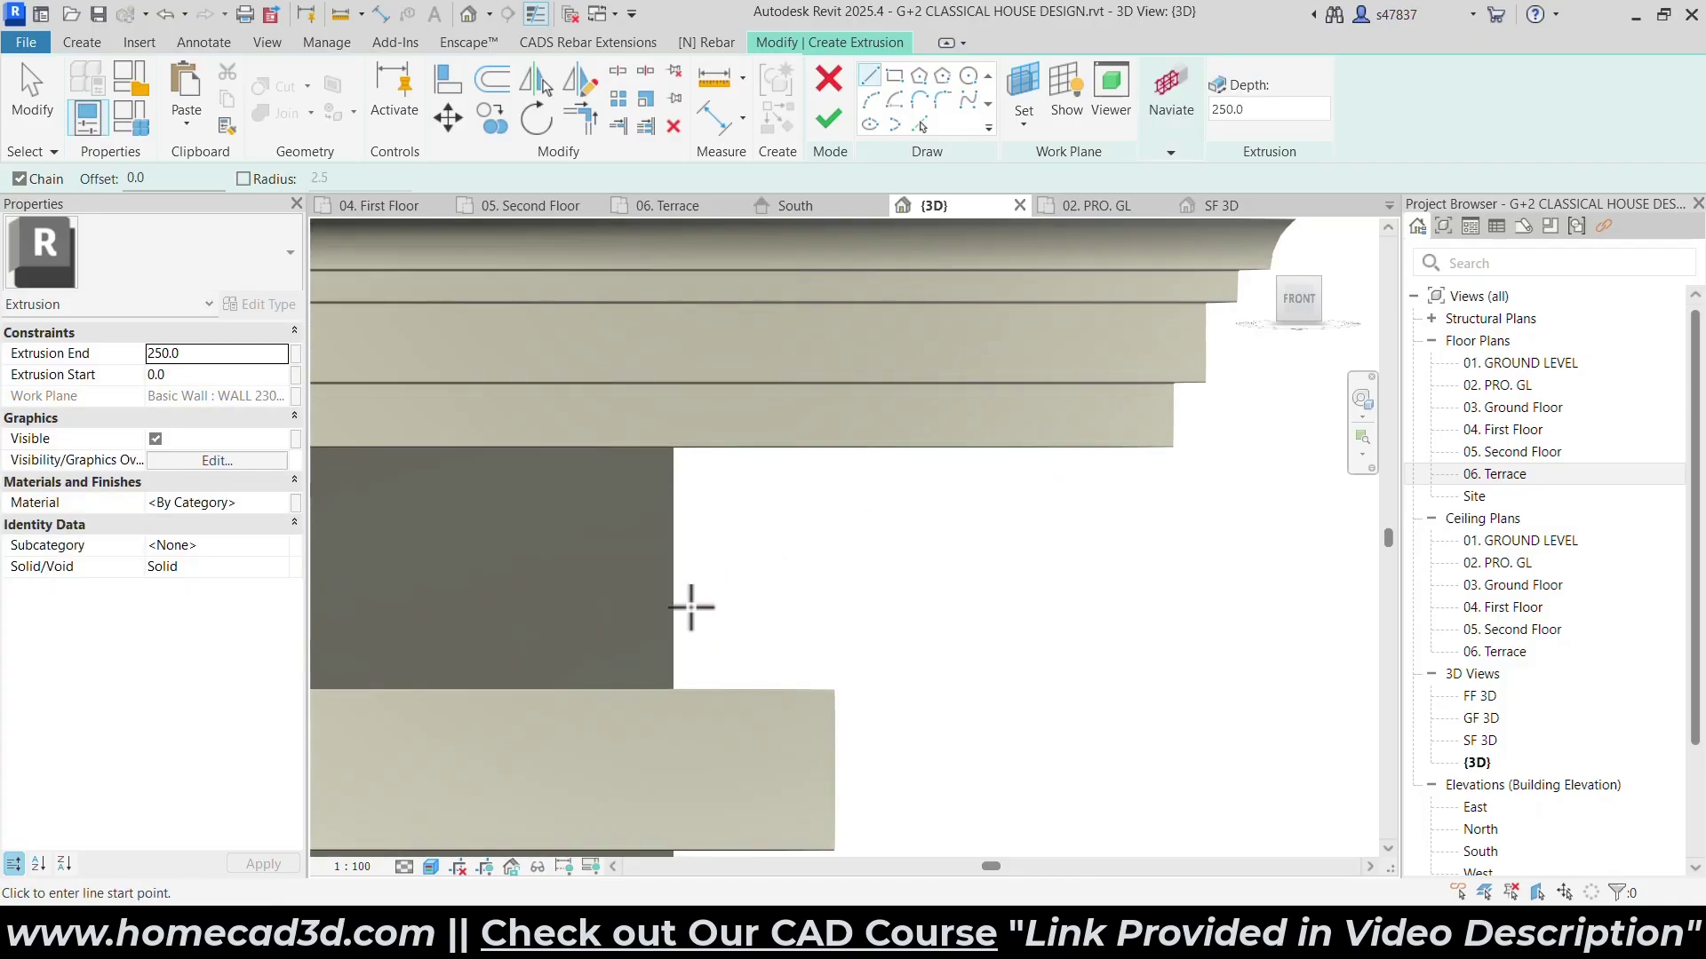
pyautogui.scroll(3, 669, 456)
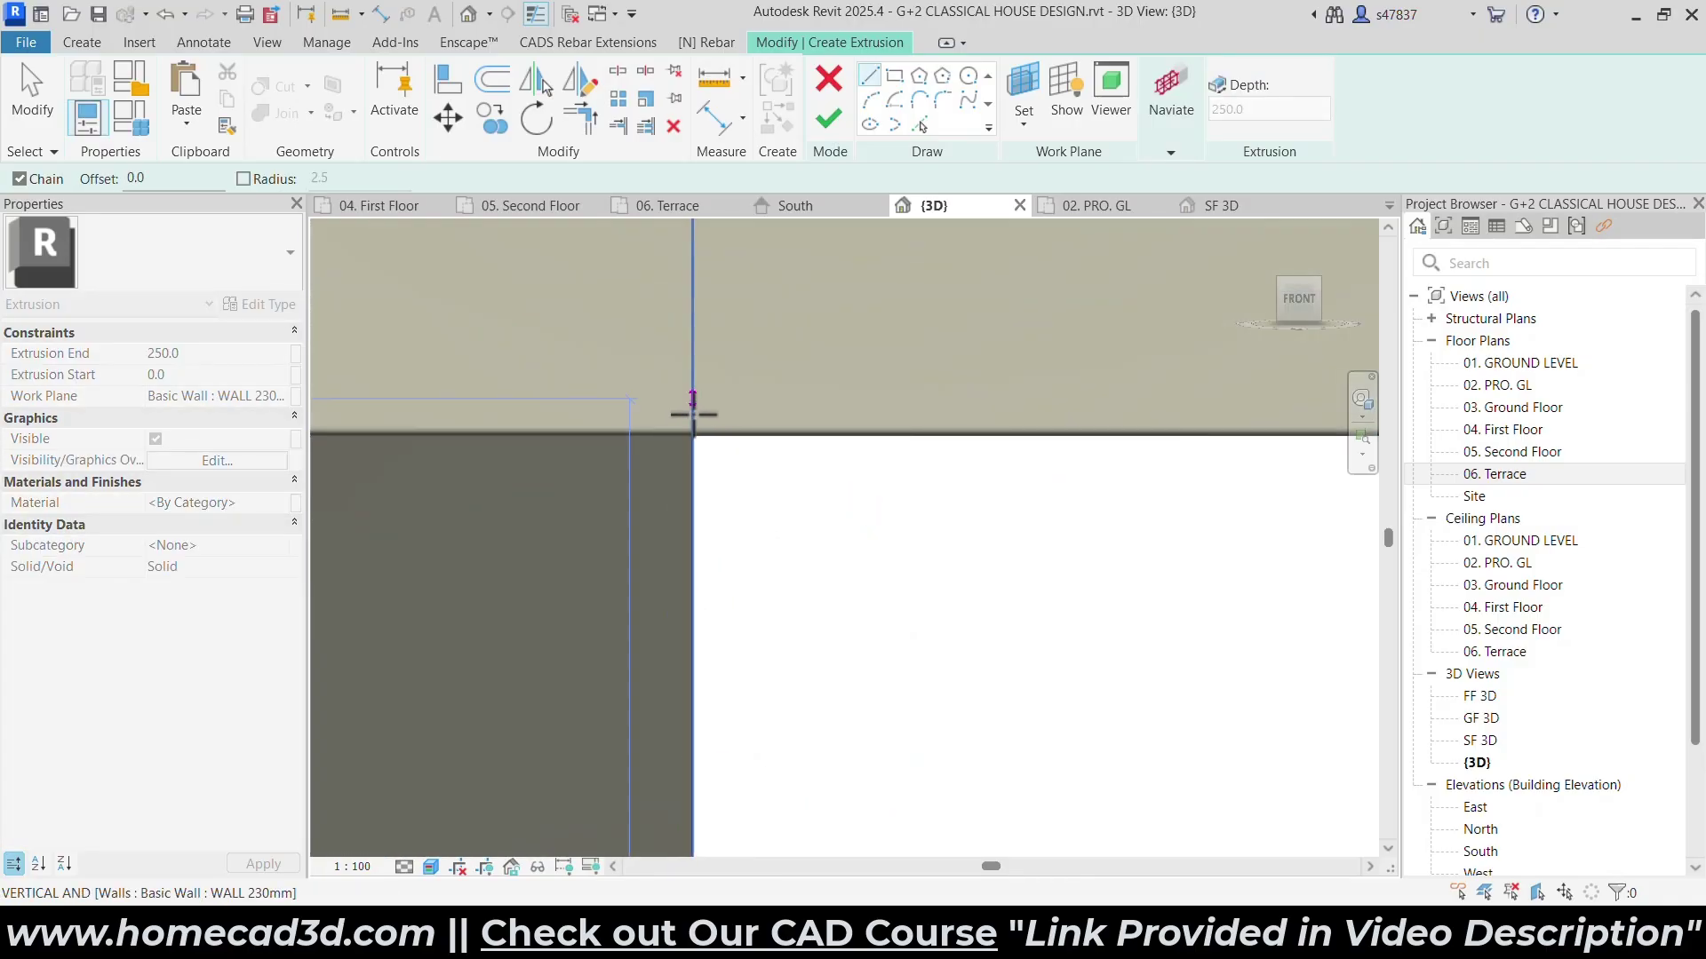
pyautogui.click(692, 437)
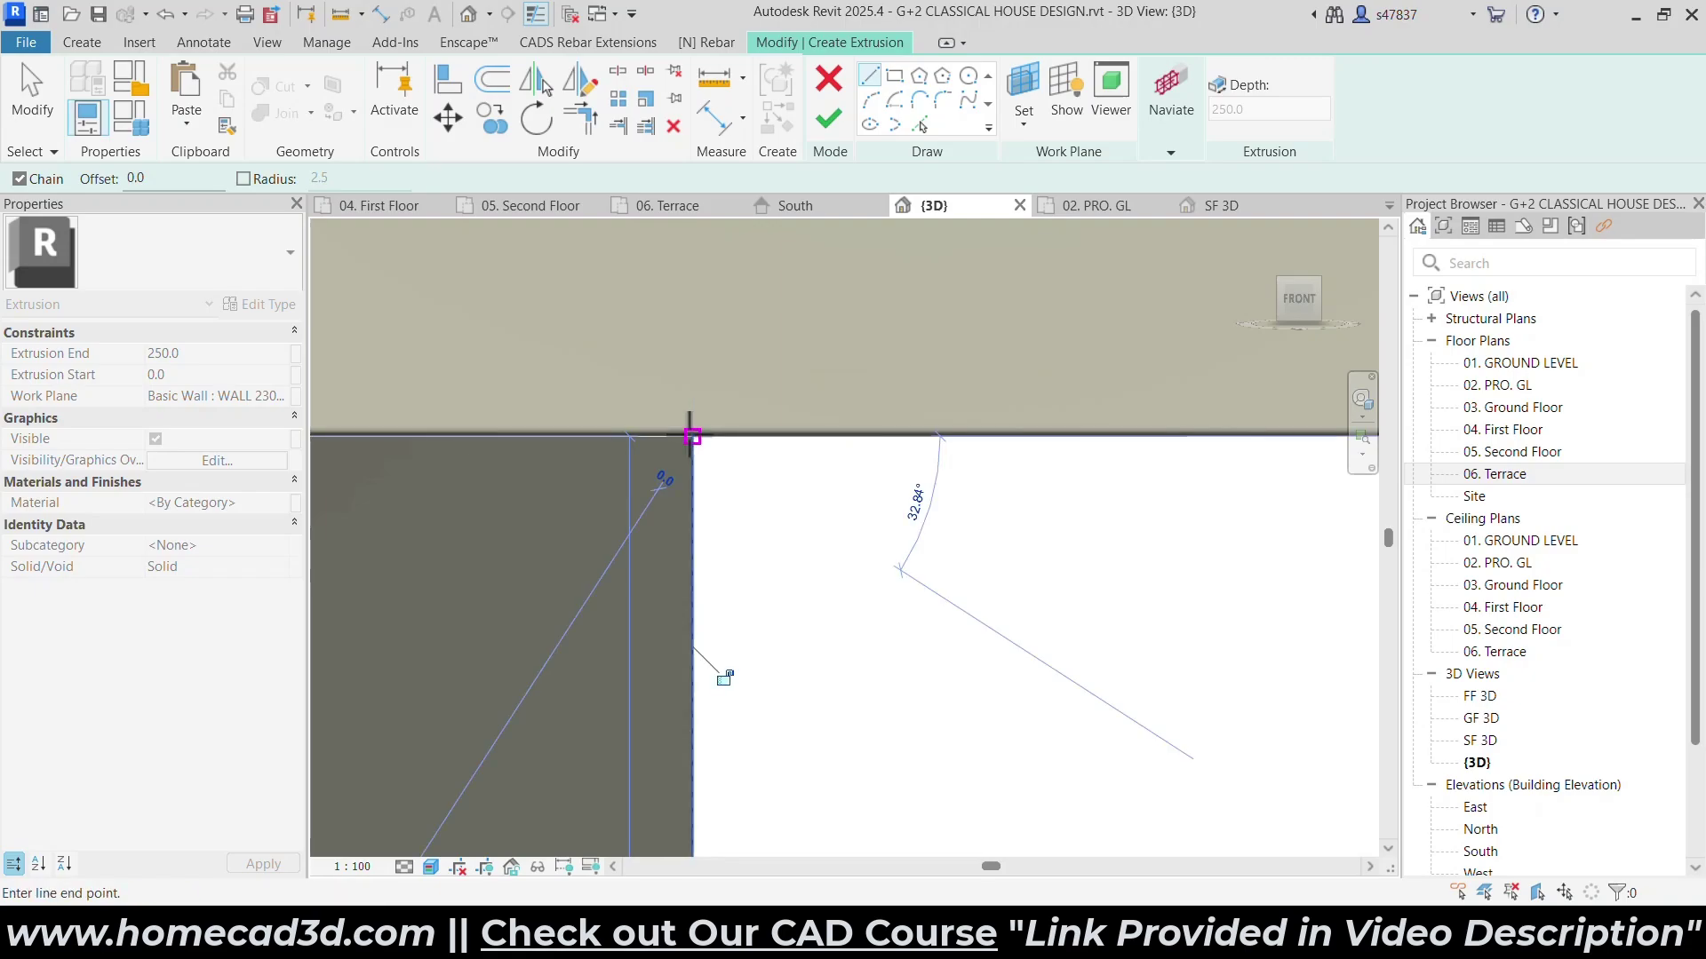
pyautogui.scroll(-3, 692, 437)
pyautogui.moveTo(1043, 445); pyautogui.dragTo(938, 445, button='middle')
pyautogui.moveTo(1276, 442); pyautogui.dragTo(969, 433, button='middle')
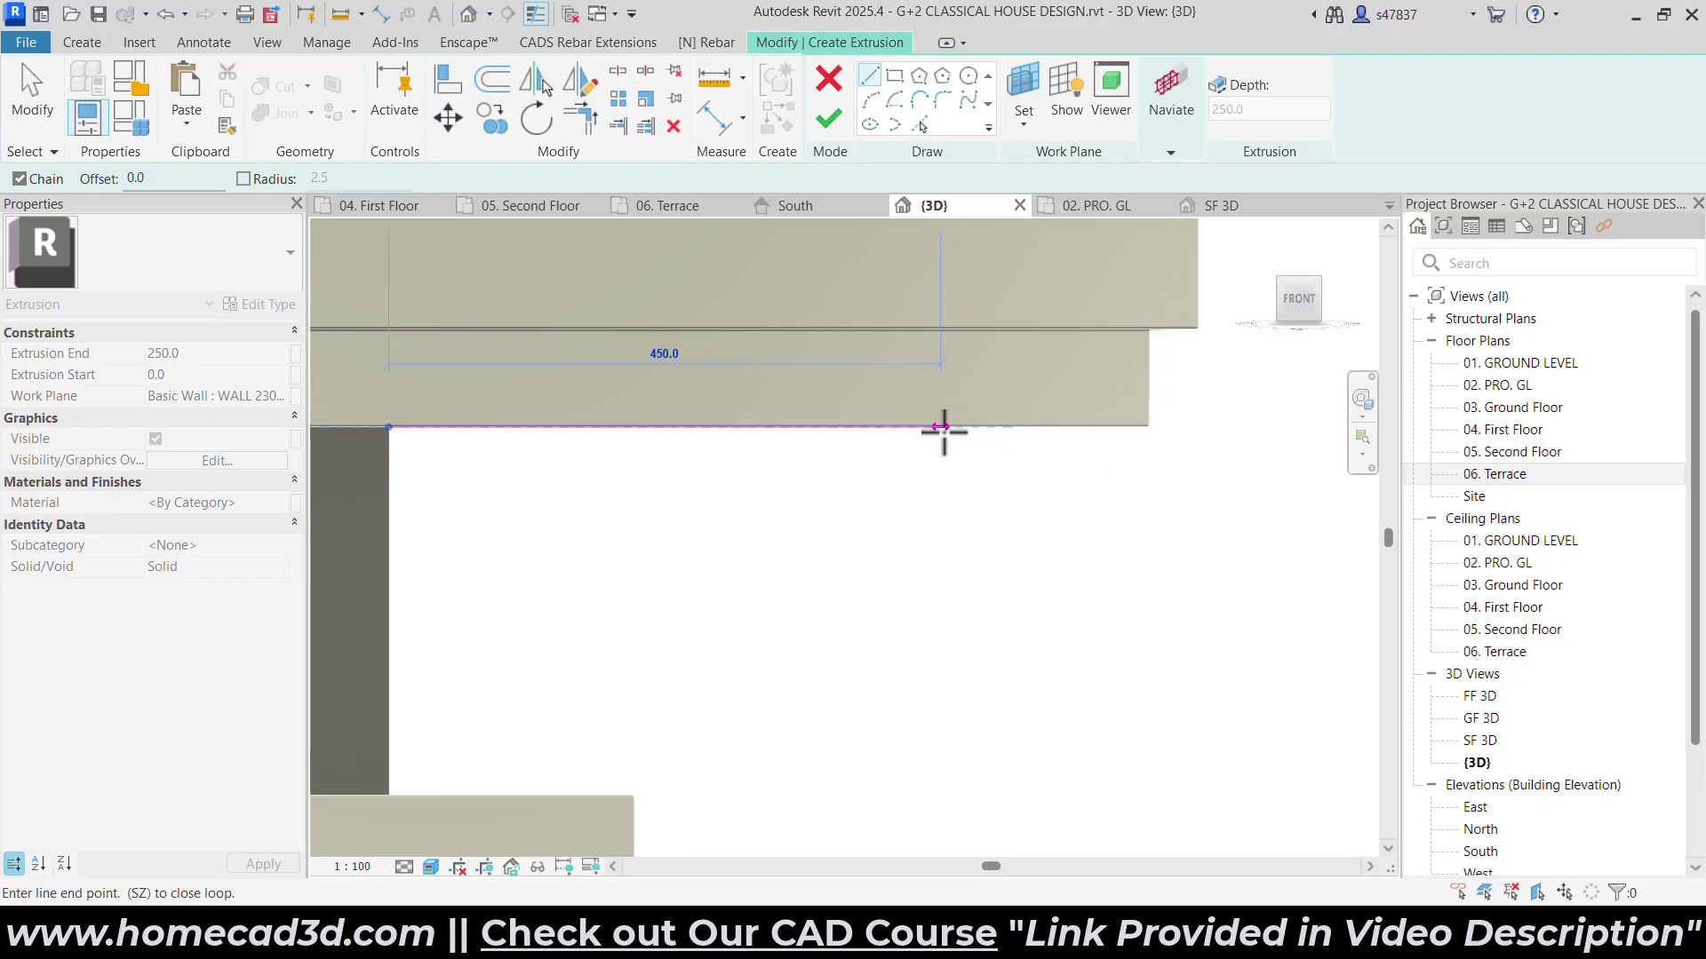
pyautogui.click(940, 428)
# Draw a step 50 mm down and 50 mm inward at the top edge's outer end and copy it diagonally downward five times.
pyautogui.click(941, 488)
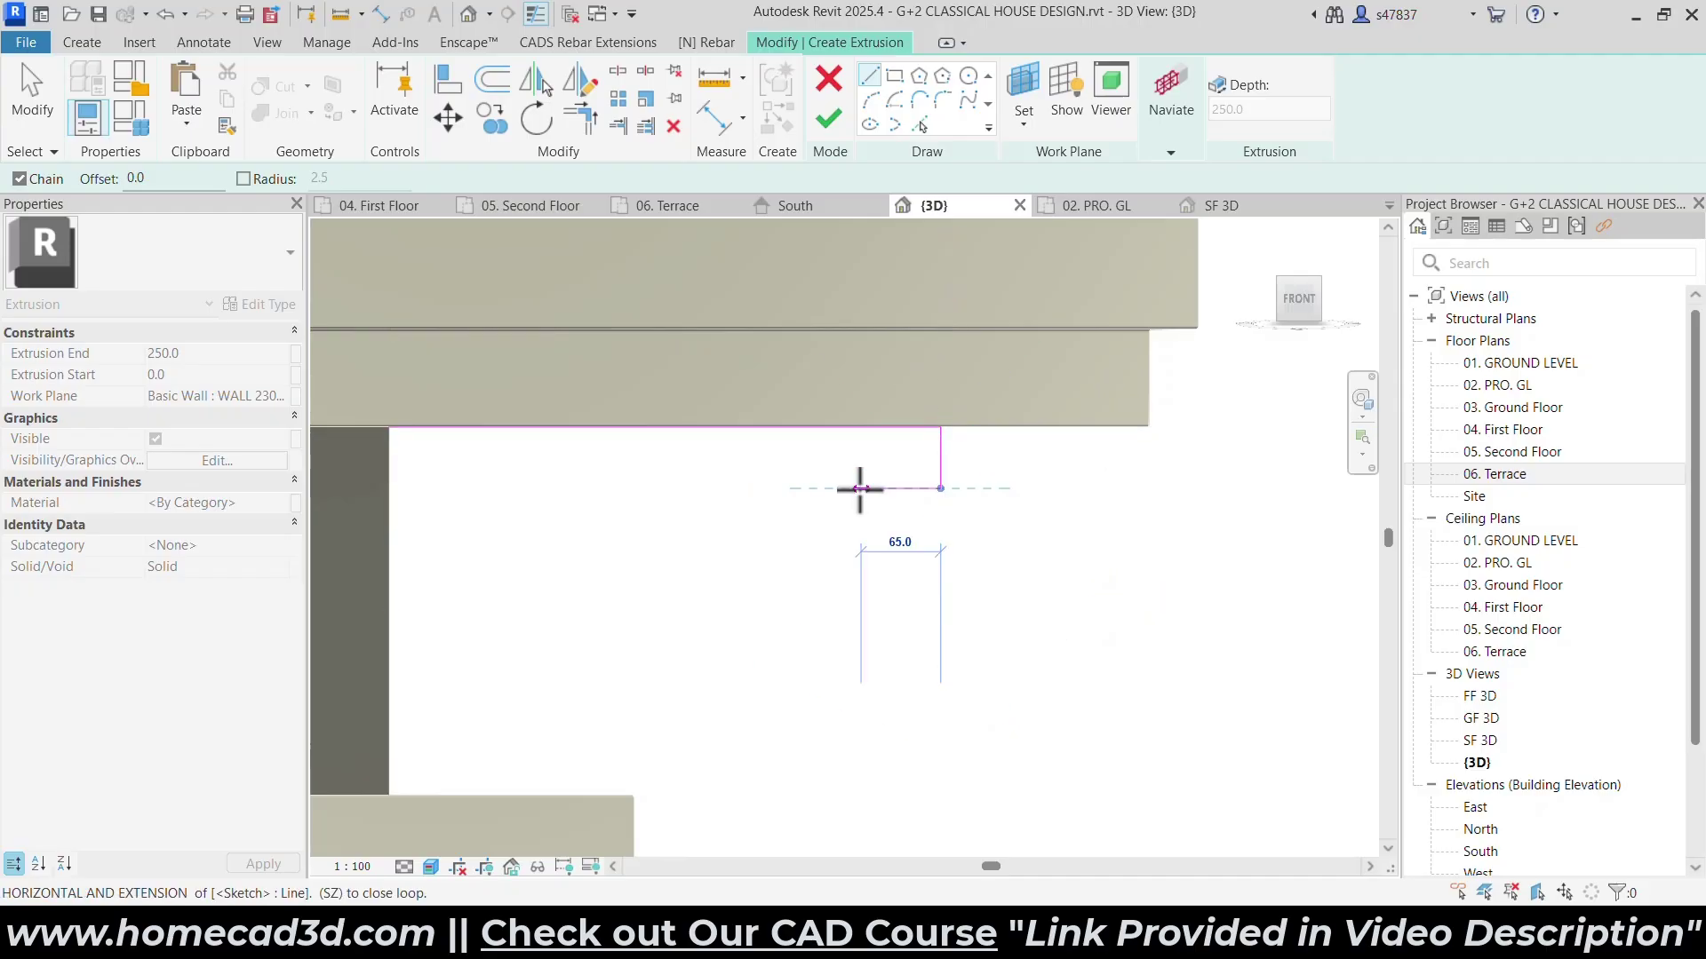
pyautogui.click(878, 488)
pyautogui.press('Escape')
pyautogui.press('Escape')
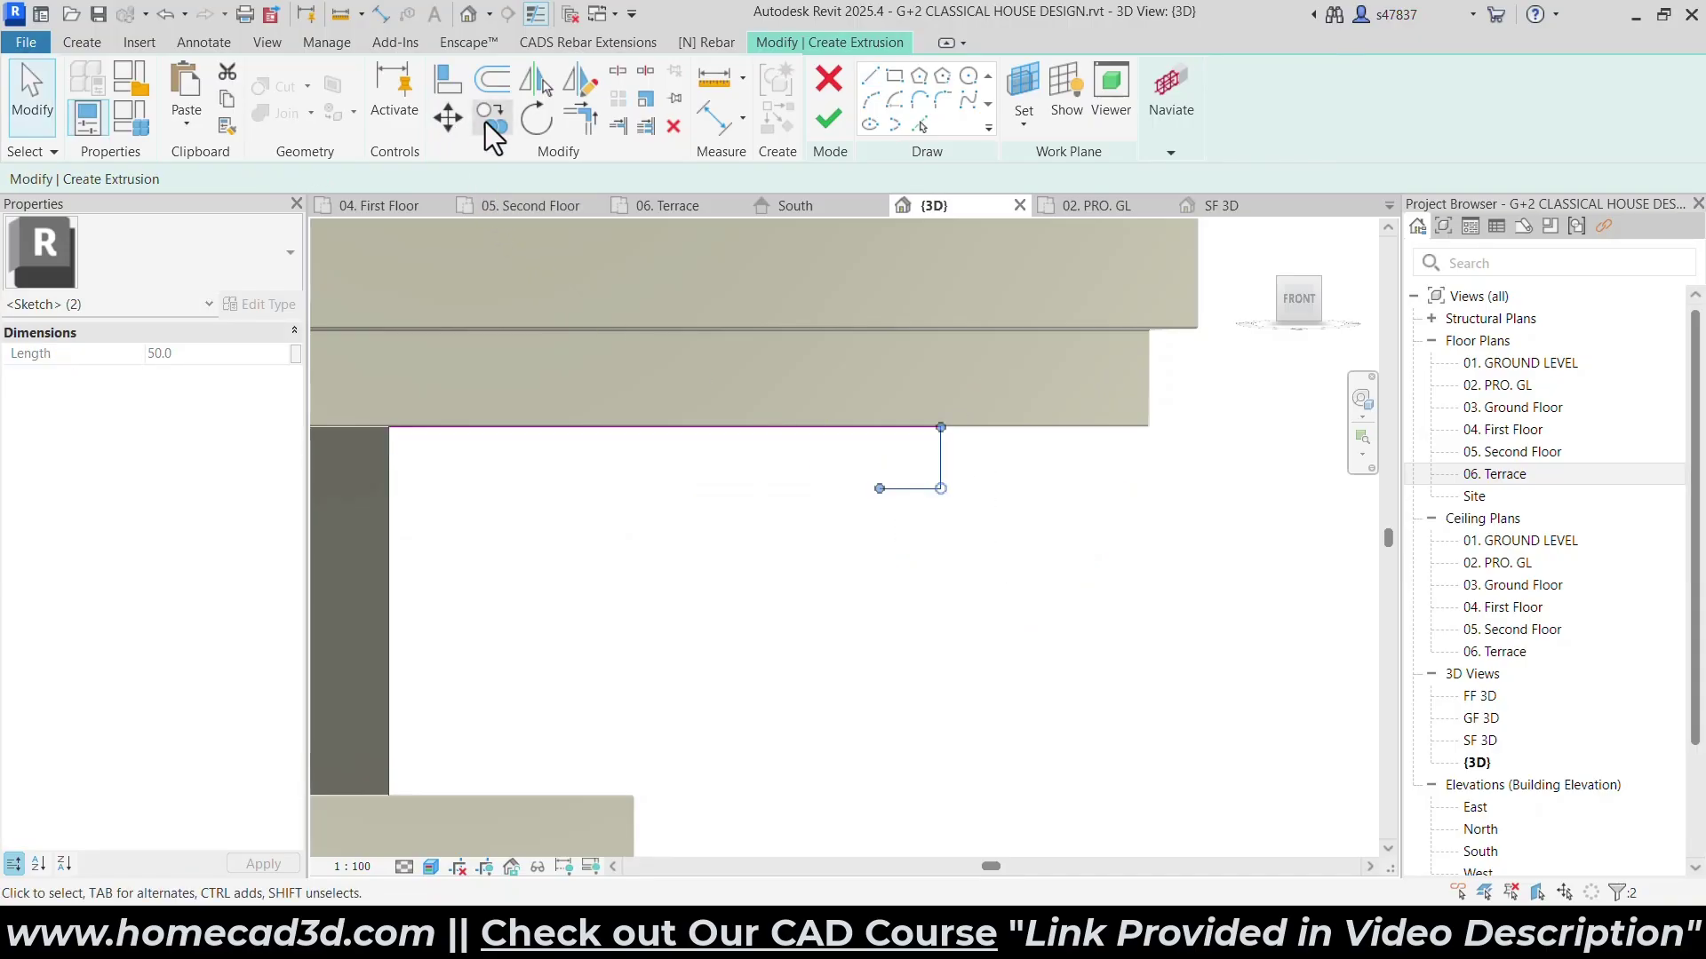
pyautogui.click(488, 121)
pyautogui.click(879, 488)
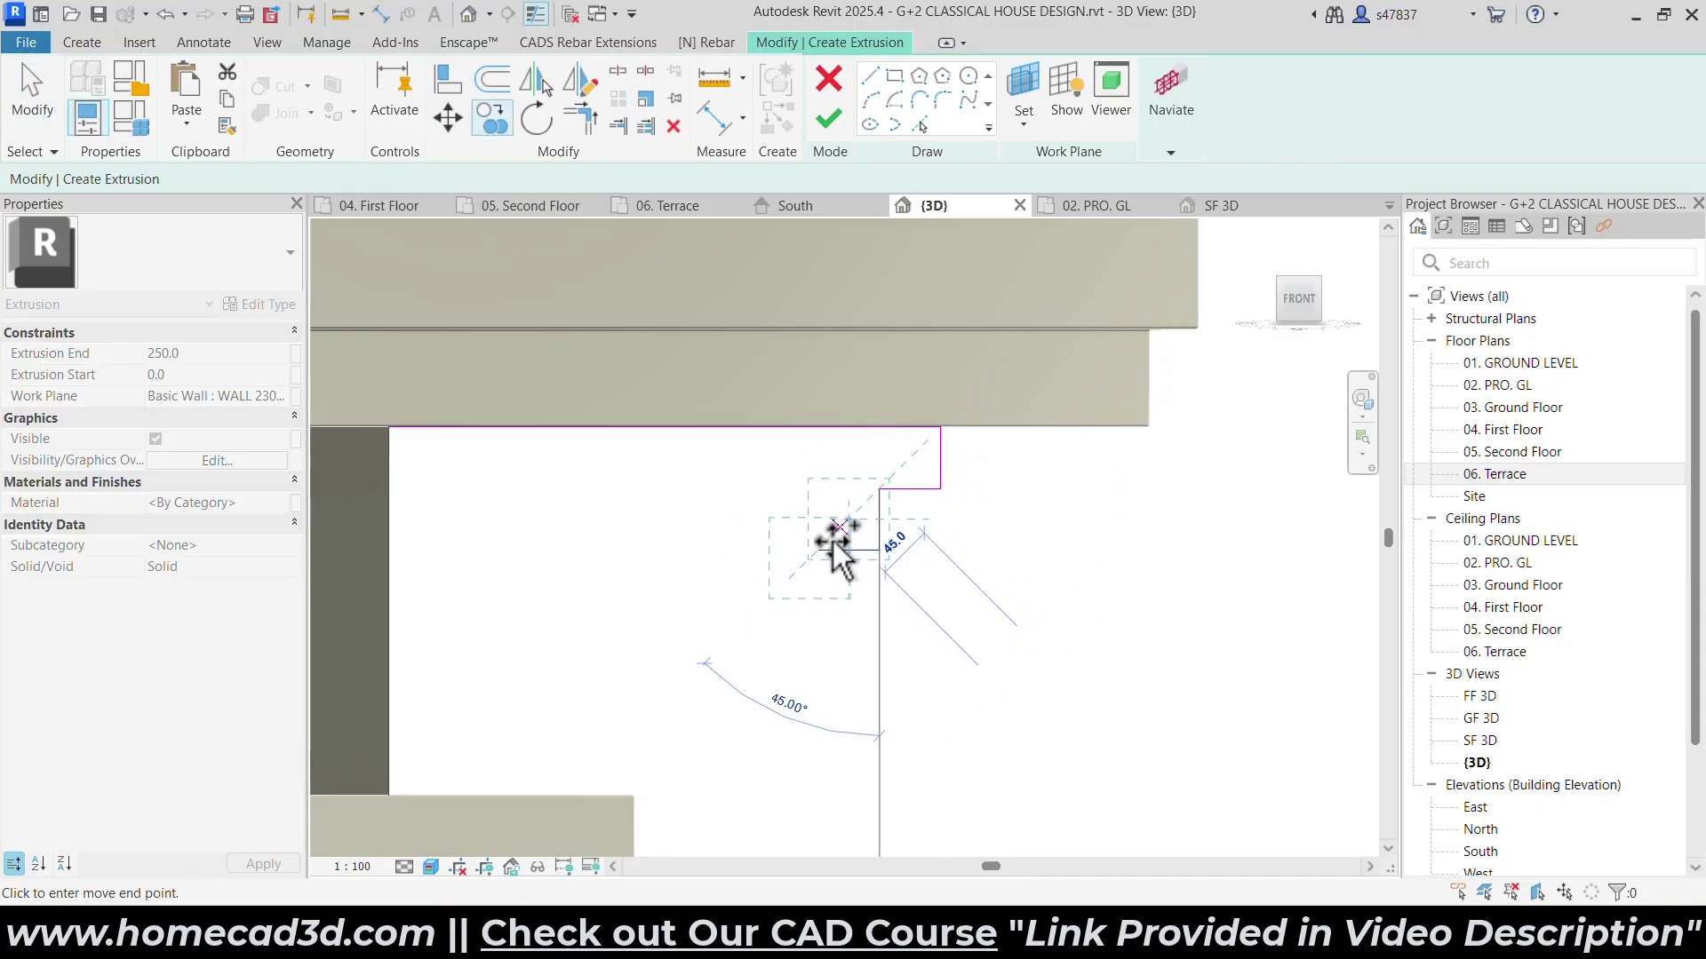
pyautogui.click(817, 550)
pyautogui.click(757, 612)
pyautogui.click(695, 673)
pyautogui.click(634, 734)
pyautogui.press('Escape')
# Trim the wall-side vertical line and the lowest step's horizontal line into a corner to close the bracket profile.
pyautogui.moveTo(921, 678); pyautogui.dragTo(1043, 620, button='middle')
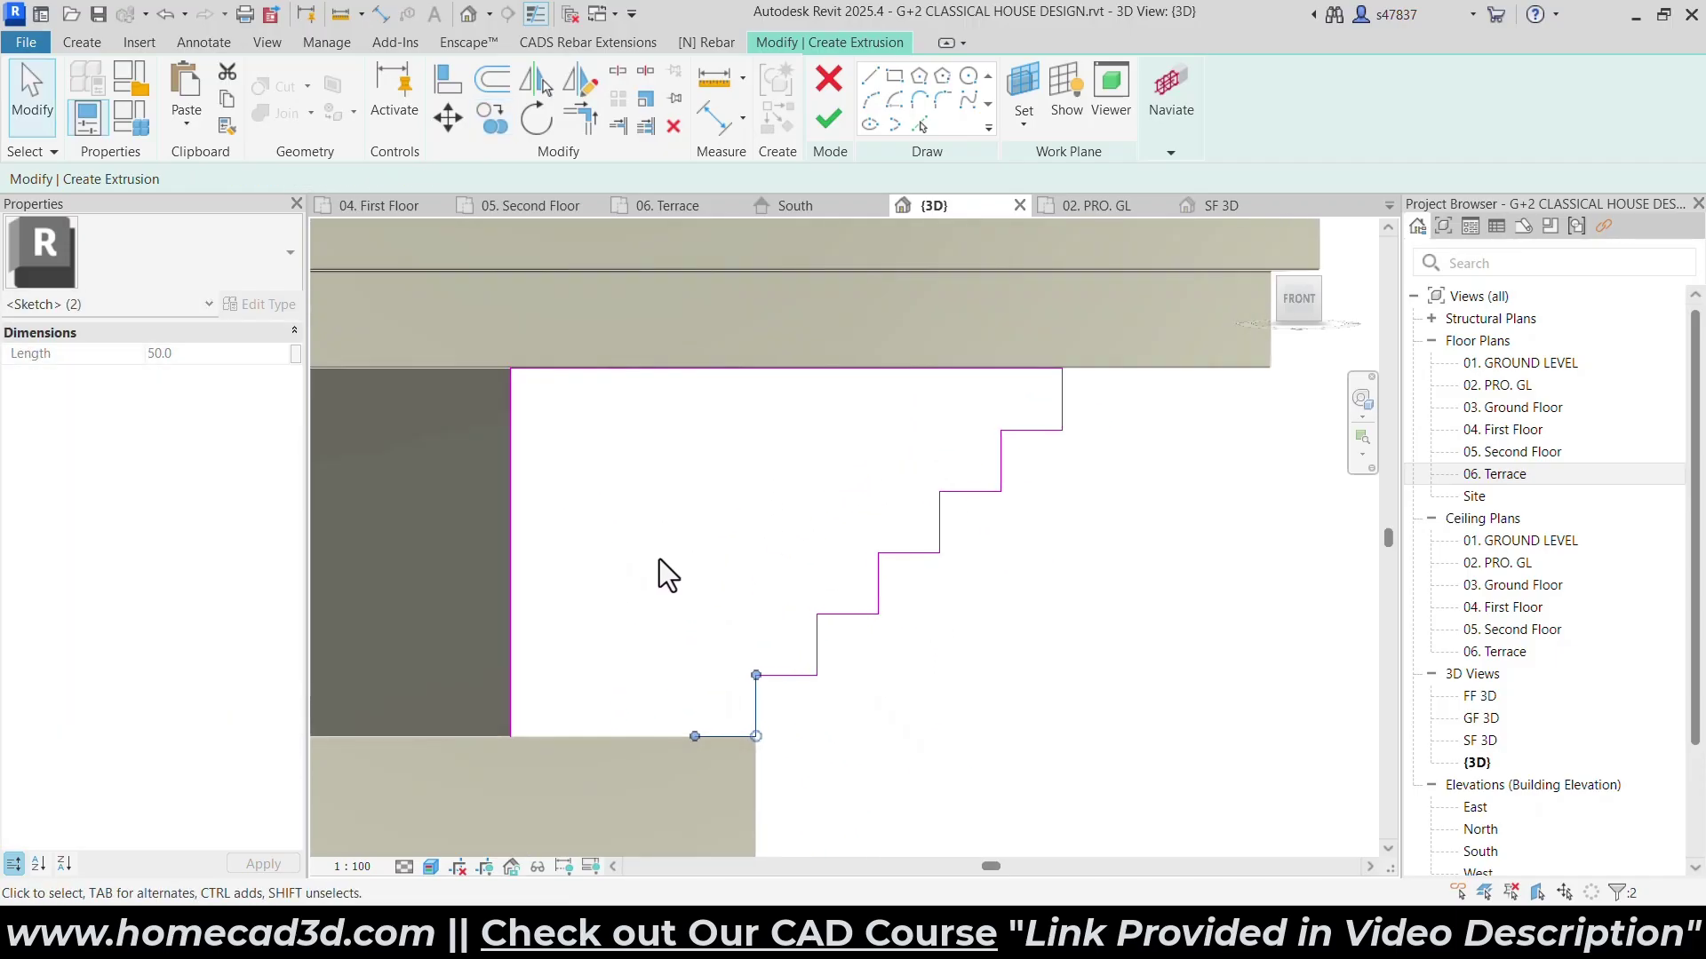
pyautogui.press('t')
pyautogui.press('r')
pyautogui.click(512, 676)
pyautogui.click(705, 743)
pyautogui.press('Escape')
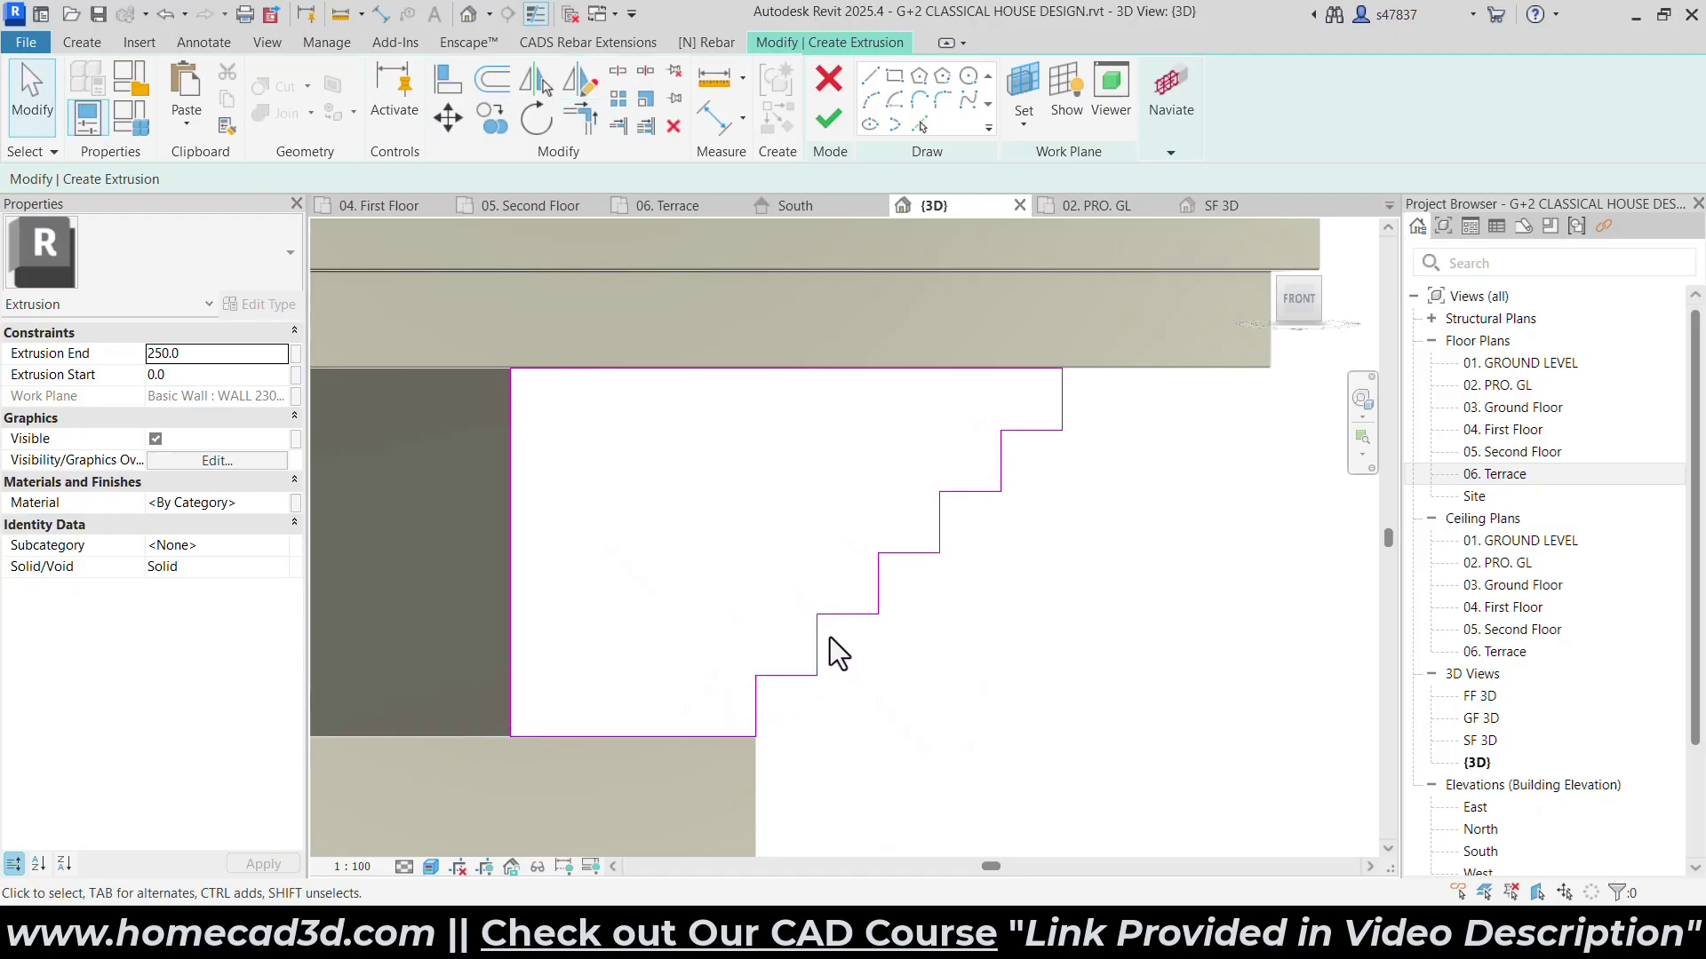
# Draw start-end-radius arcs on the stepped profile: one spanning the full second step and half-step arcs at the next two inner corners.
pyautogui.moveTo(834, 636); pyautogui.dragTo(786, 655, button='middle')
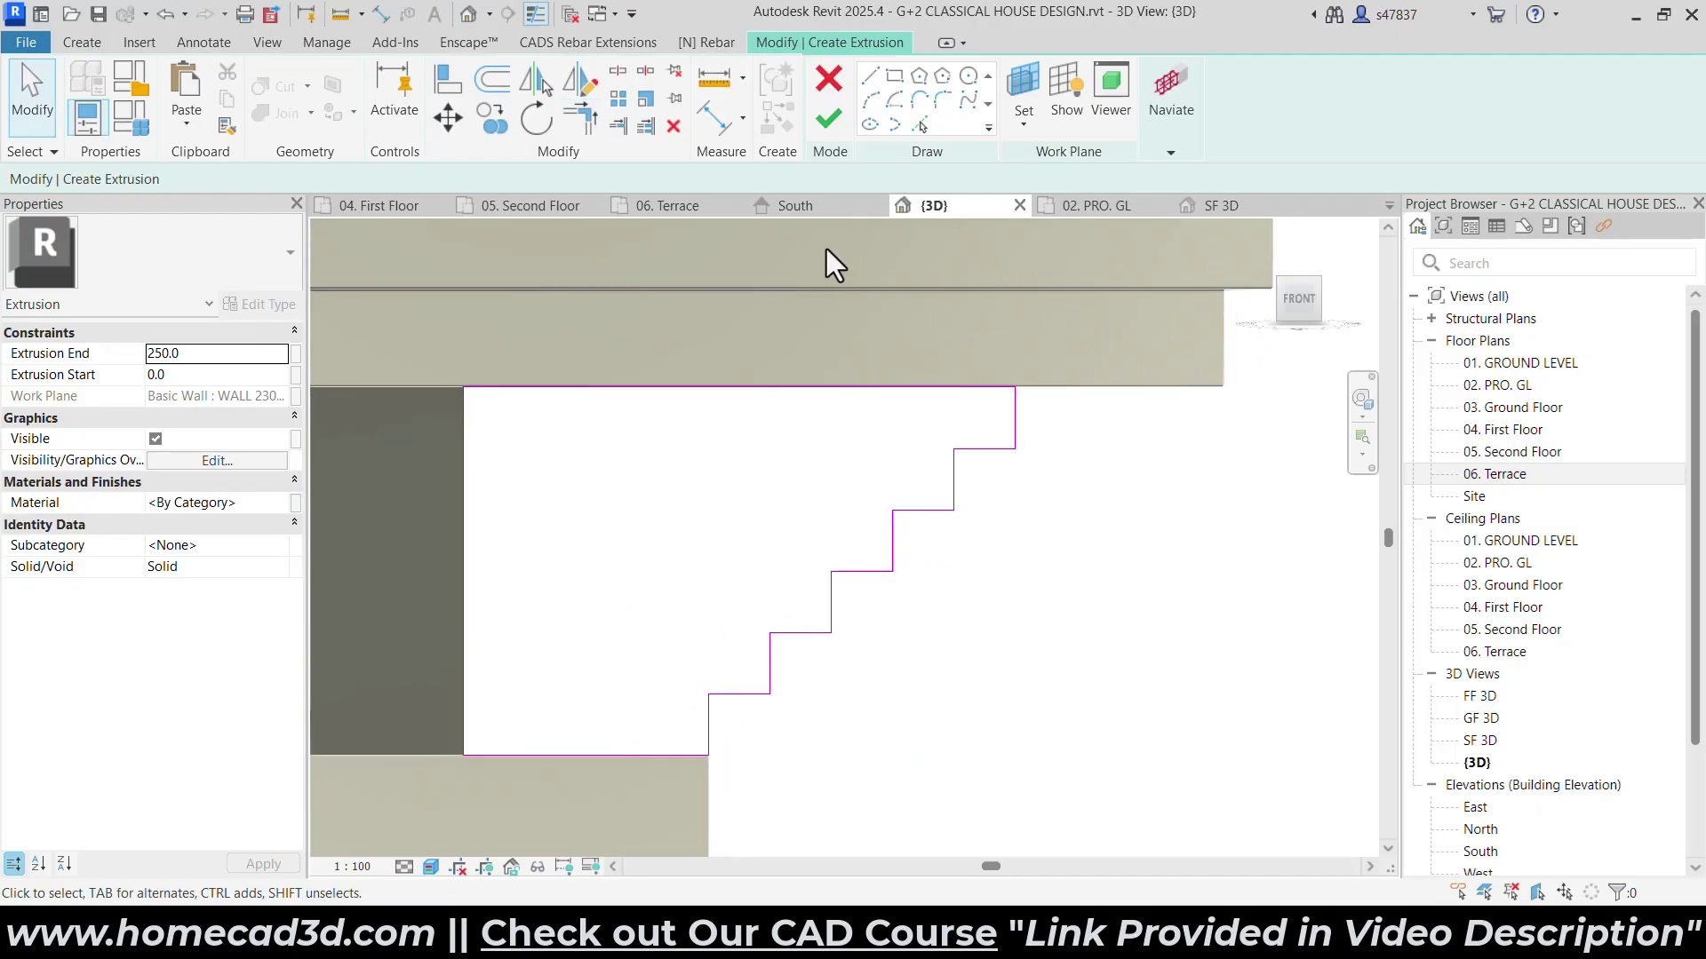
pyautogui.click(868, 100)
pyautogui.scroll(2, 899, 458)
pyautogui.click(965, 438)
pyautogui.click(885, 519)
pyautogui.click(899, 530)
pyautogui.click(843, 600)
pyautogui.click(803, 641)
pyautogui.click(820, 639)
pyautogui.click(762, 683)
pyautogui.click(722, 721)
pyautogui.scroll(1, 733, 711)
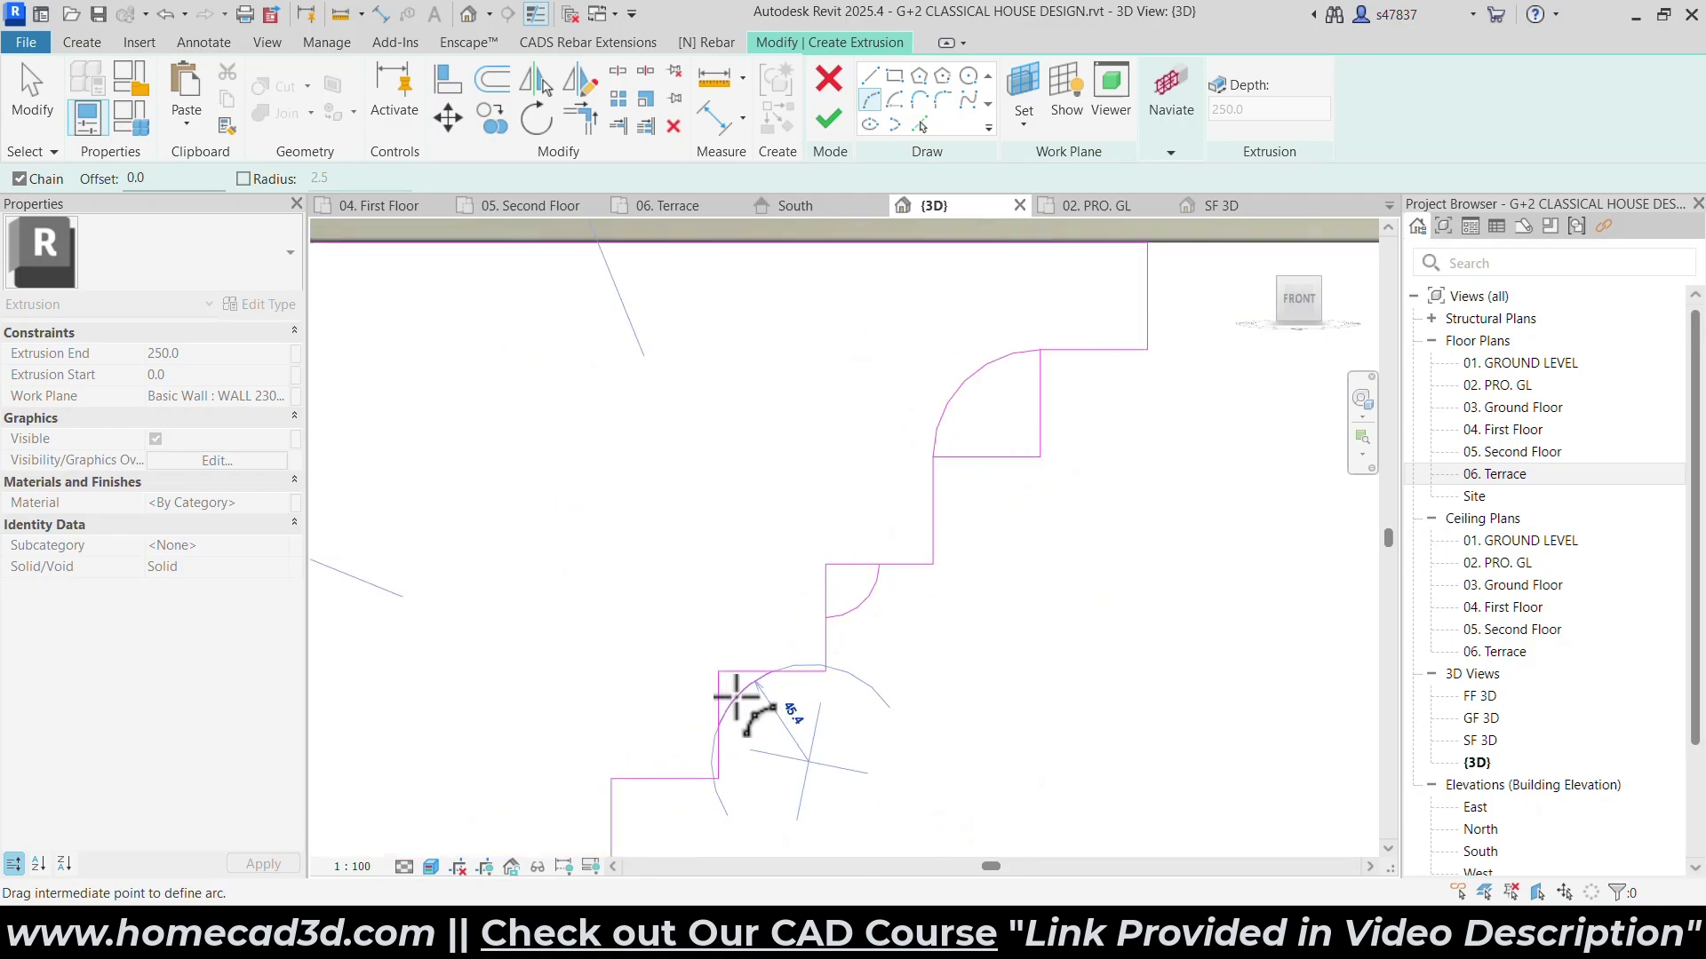
pyautogui.click(734, 682)
# Draw a 25 mm radius arc rounding the outer corner of the profile's top step.
pyautogui.scroll(-4, 732, 675)
pyautogui.scroll(3, 970, 497)
pyautogui.click(968, 423)
pyautogui.click(931, 463)
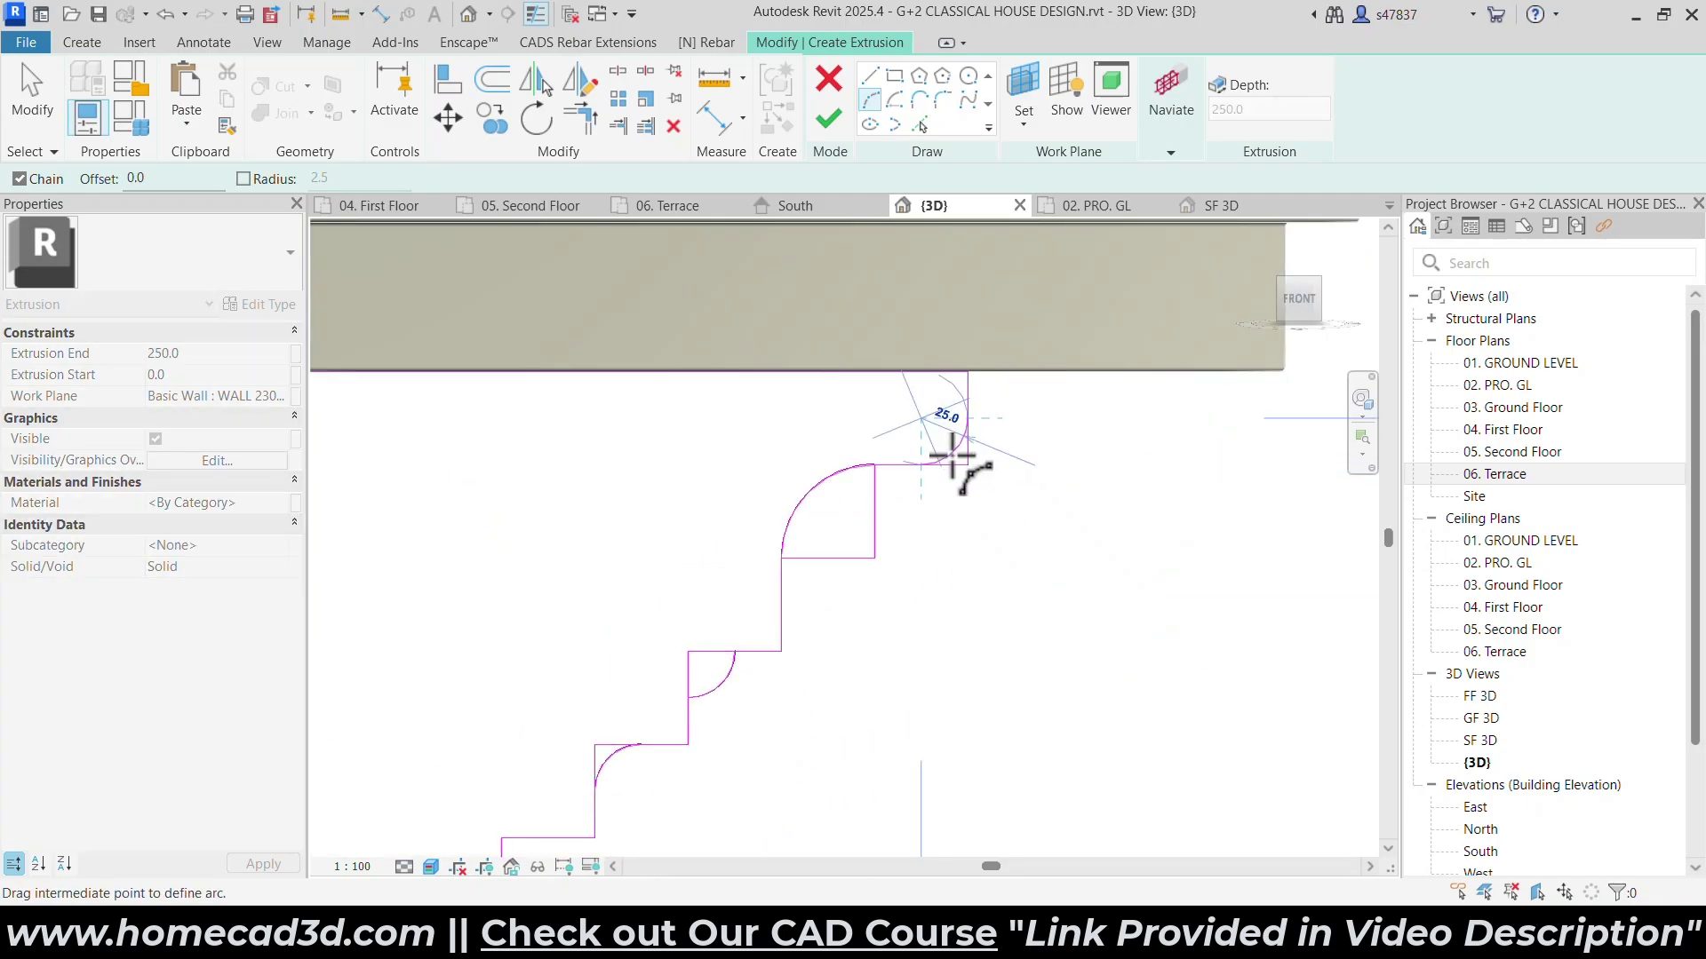
pyautogui.scroll(1, 959, 453)
pyautogui.scroll(4, 958, 454)
pyautogui.click(960, 453)
pyautogui.press('Escape')
pyautogui.press('Escape')
# Trim the top step's lines back to its corner arc and delete the large arc on the second step.
pyautogui.scroll(-3, 995, 497)
pyautogui.press('t')
pyautogui.press('r')
pyautogui.click(943, 469)
pyautogui.click(888, 487)
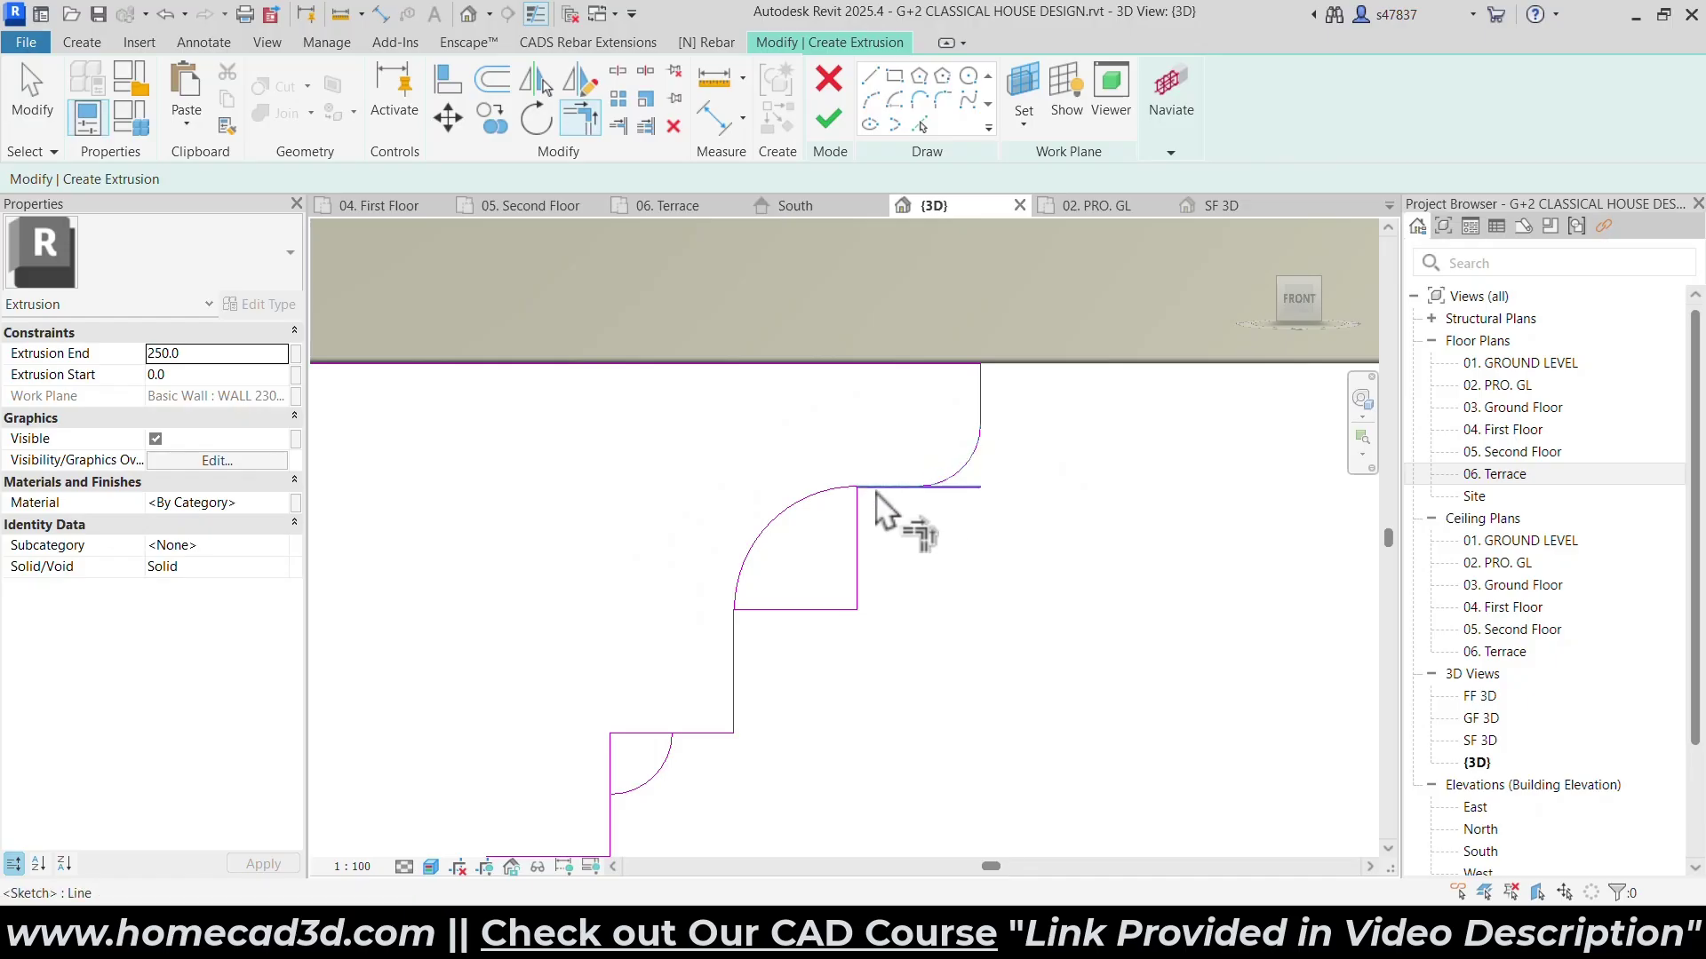
pyautogui.moveTo(726, 472); pyautogui.dragTo(728, 476)
pyautogui.press('Delete')
# Trim the lower steps' lines to the two smaller arcs so the profile follows the curves without overlapping corners.
pyautogui.moveTo(616, 735); pyautogui.dragTo(833, 542, button='middle')
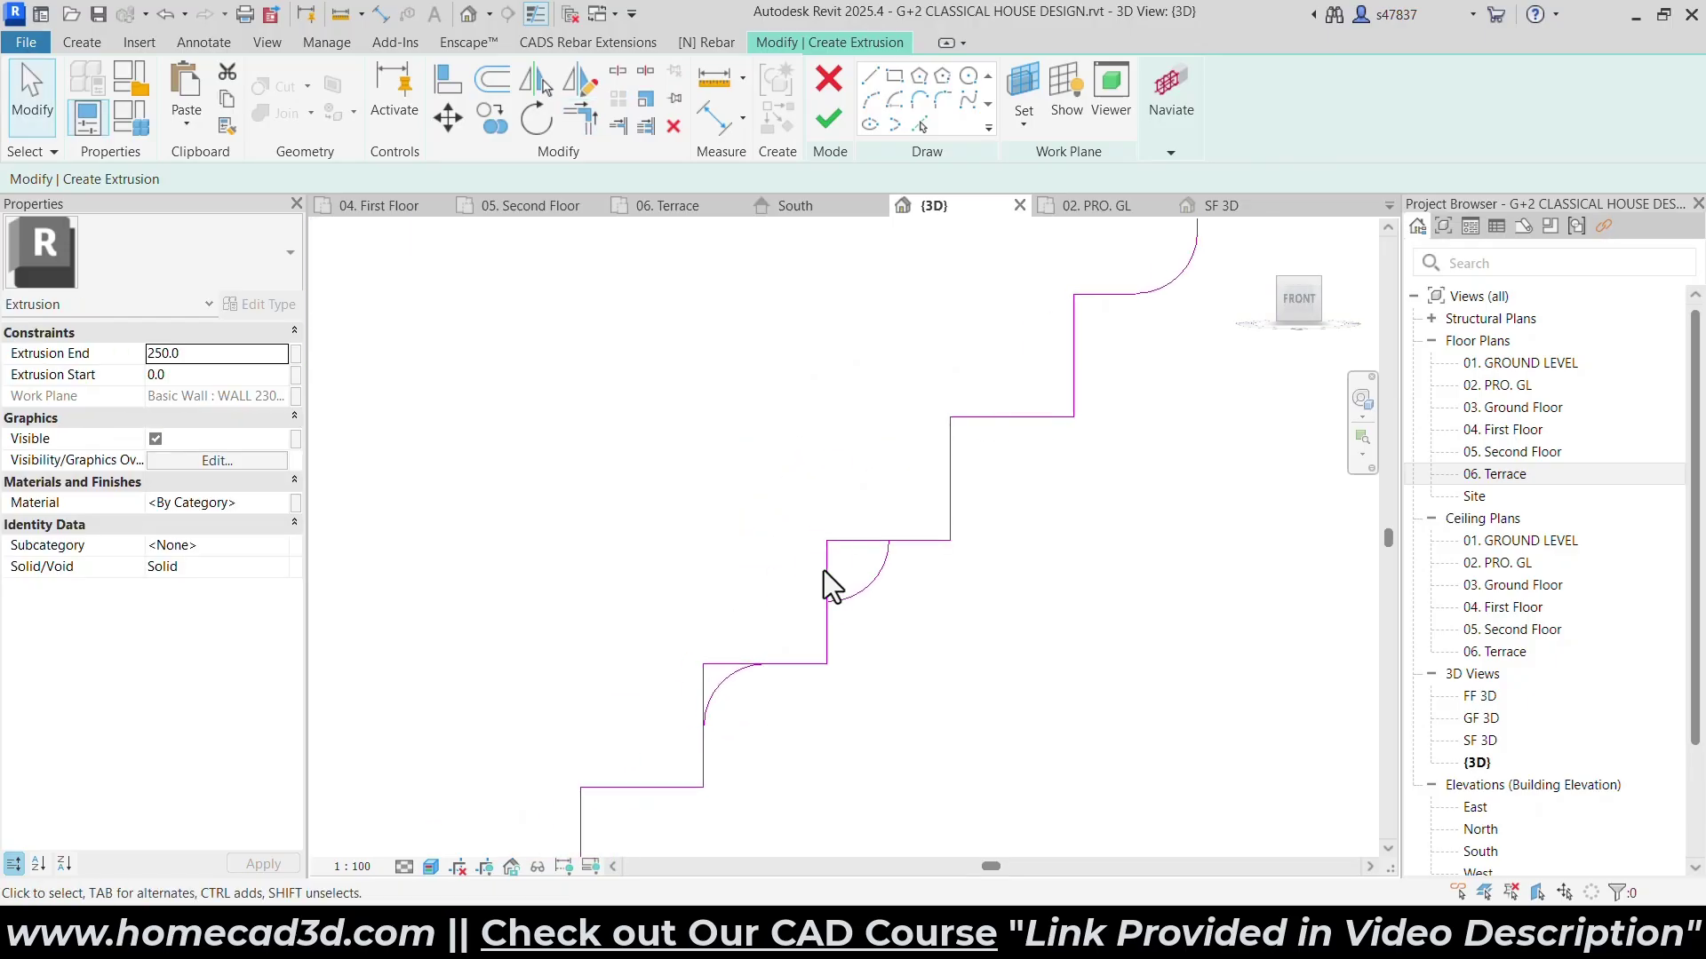
pyautogui.press('t')
pyautogui.press('r')
pyautogui.click(788, 665)
pyautogui.click(750, 673)
pyautogui.click(717, 713)
pyautogui.click(714, 739)
pyautogui.click(838, 611)
pyautogui.click(864, 587)
pyautogui.click(918, 551)
pyautogui.scroll(-4, 882, 611)
pyautogui.click(900, 573)
pyautogui.scroll(1, 860, 620)
pyautogui.moveTo(791, 698); pyautogui.dragTo(780, 638, button='middle')
pyautogui.scroll(1, 871, 638)
pyautogui.scroll(-2, 807, 684)
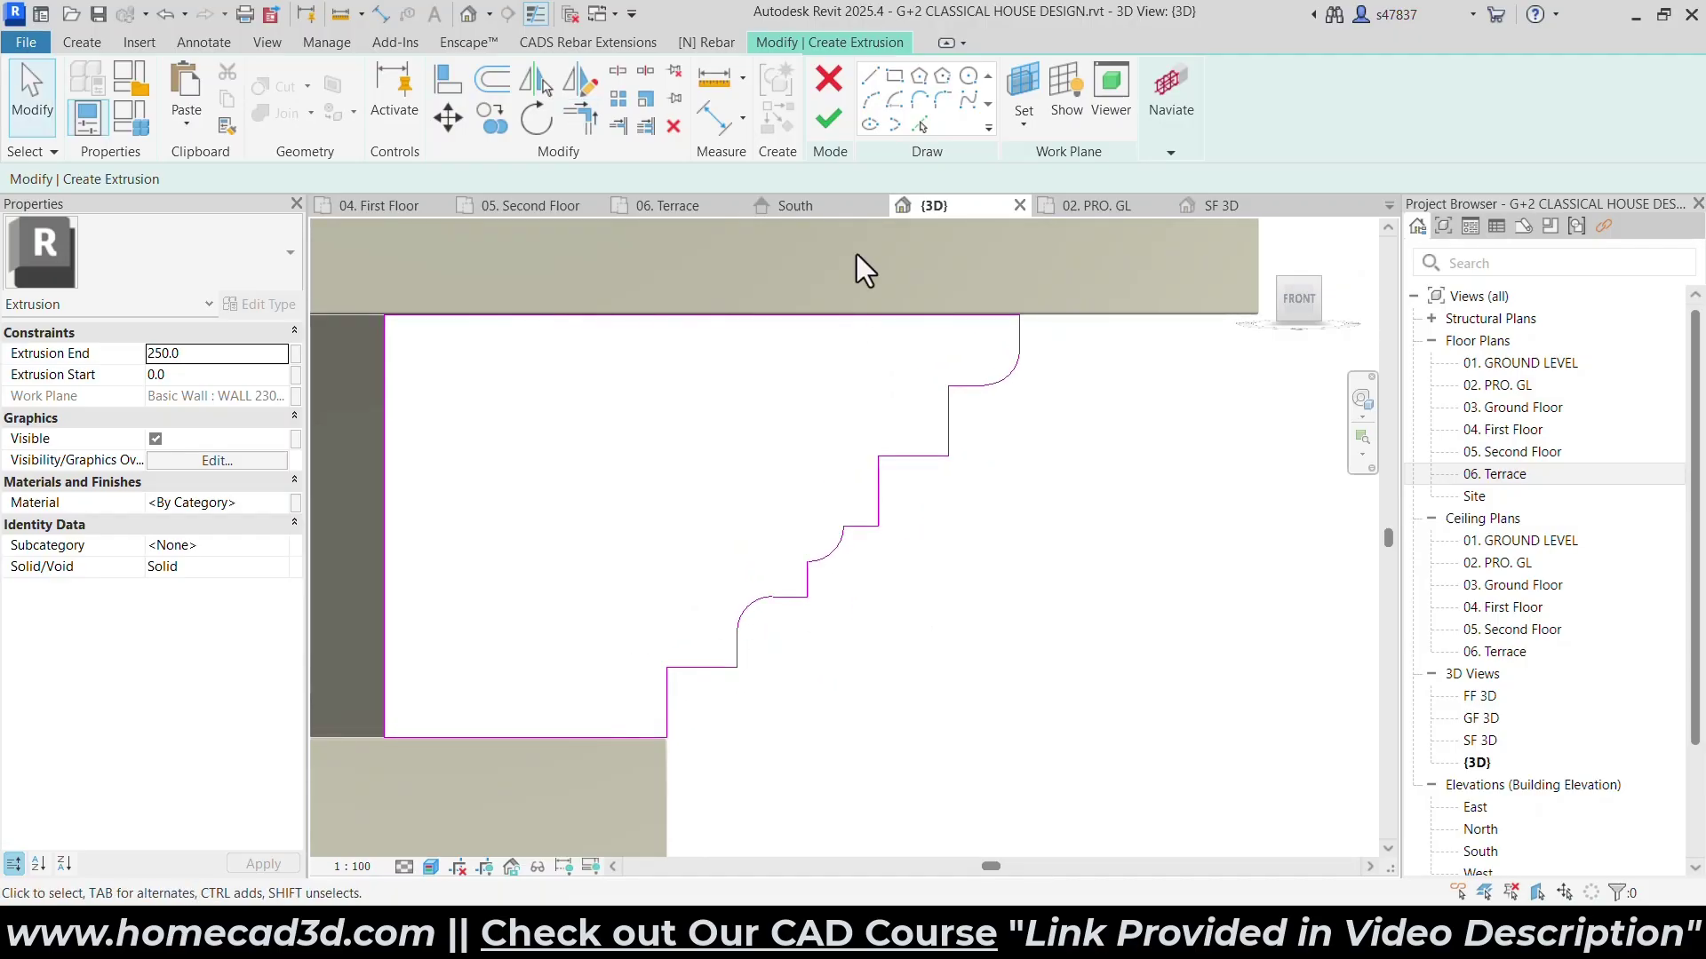
# Round the corners of the profile's upper steps with fillet arcs of fixed 2.5 mm radius.
pyautogui.click(942, 105)
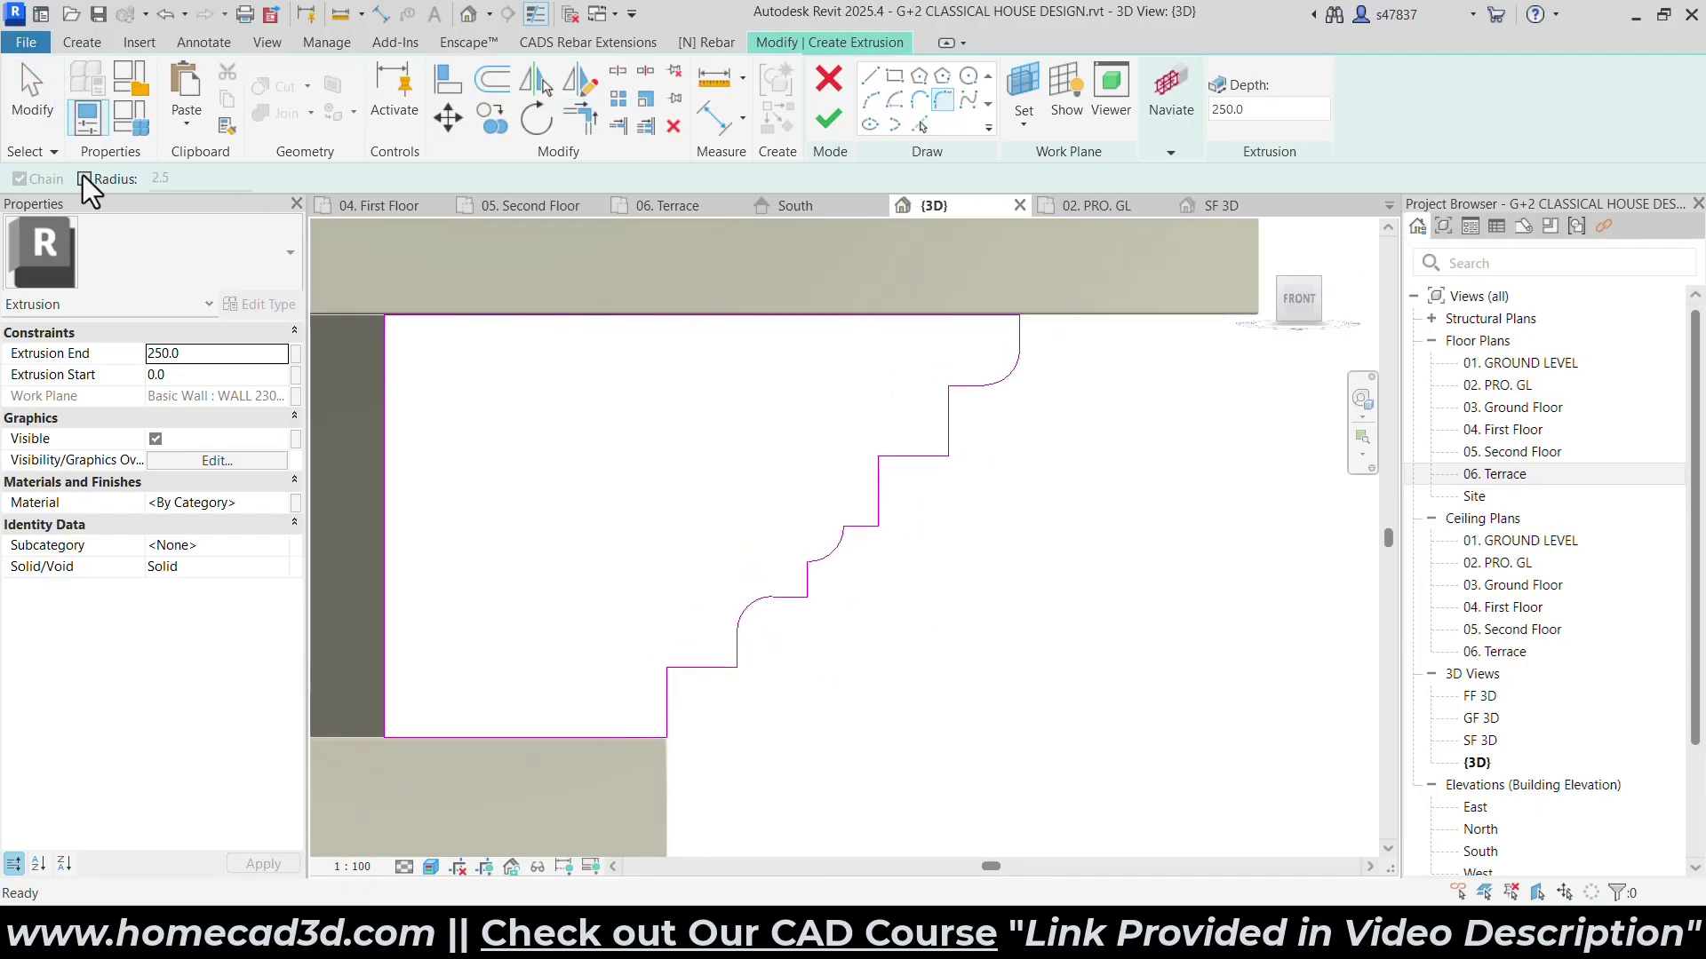
pyautogui.scroll(4, 1011, 332)
pyautogui.click(919, 439)
pyautogui.click(886, 475)
pyautogui.moveTo(923, 507); pyautogui.dragTo(933, 488, button='middle')
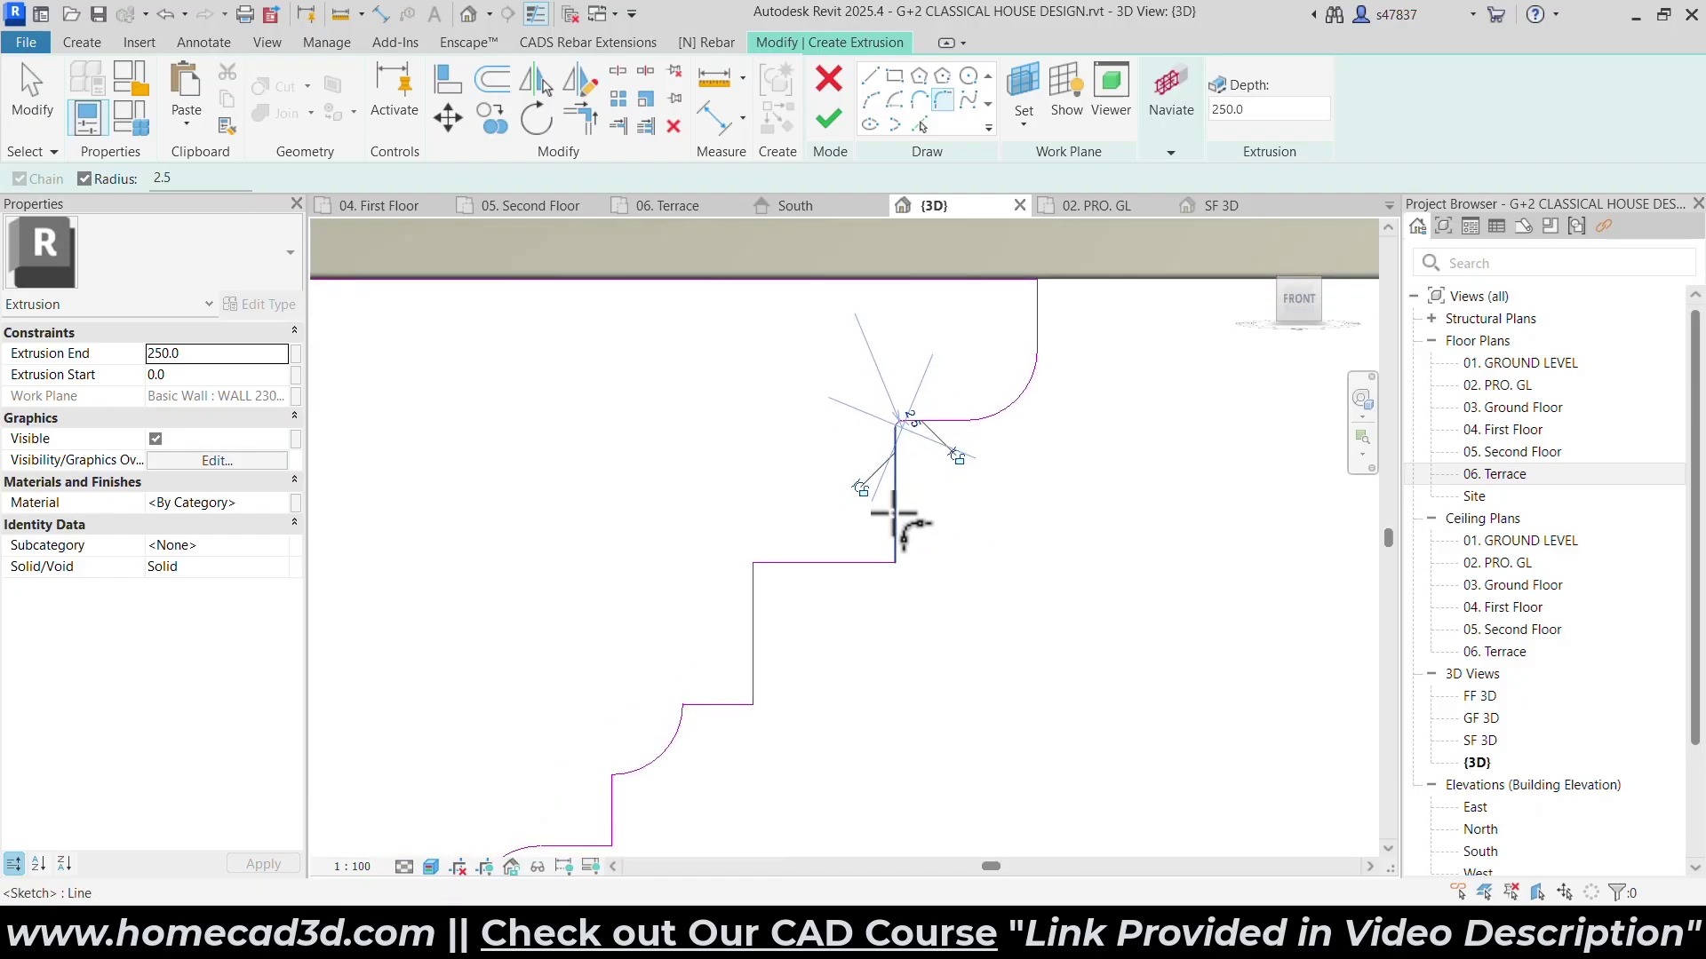
pyautogui.click(867, 563)
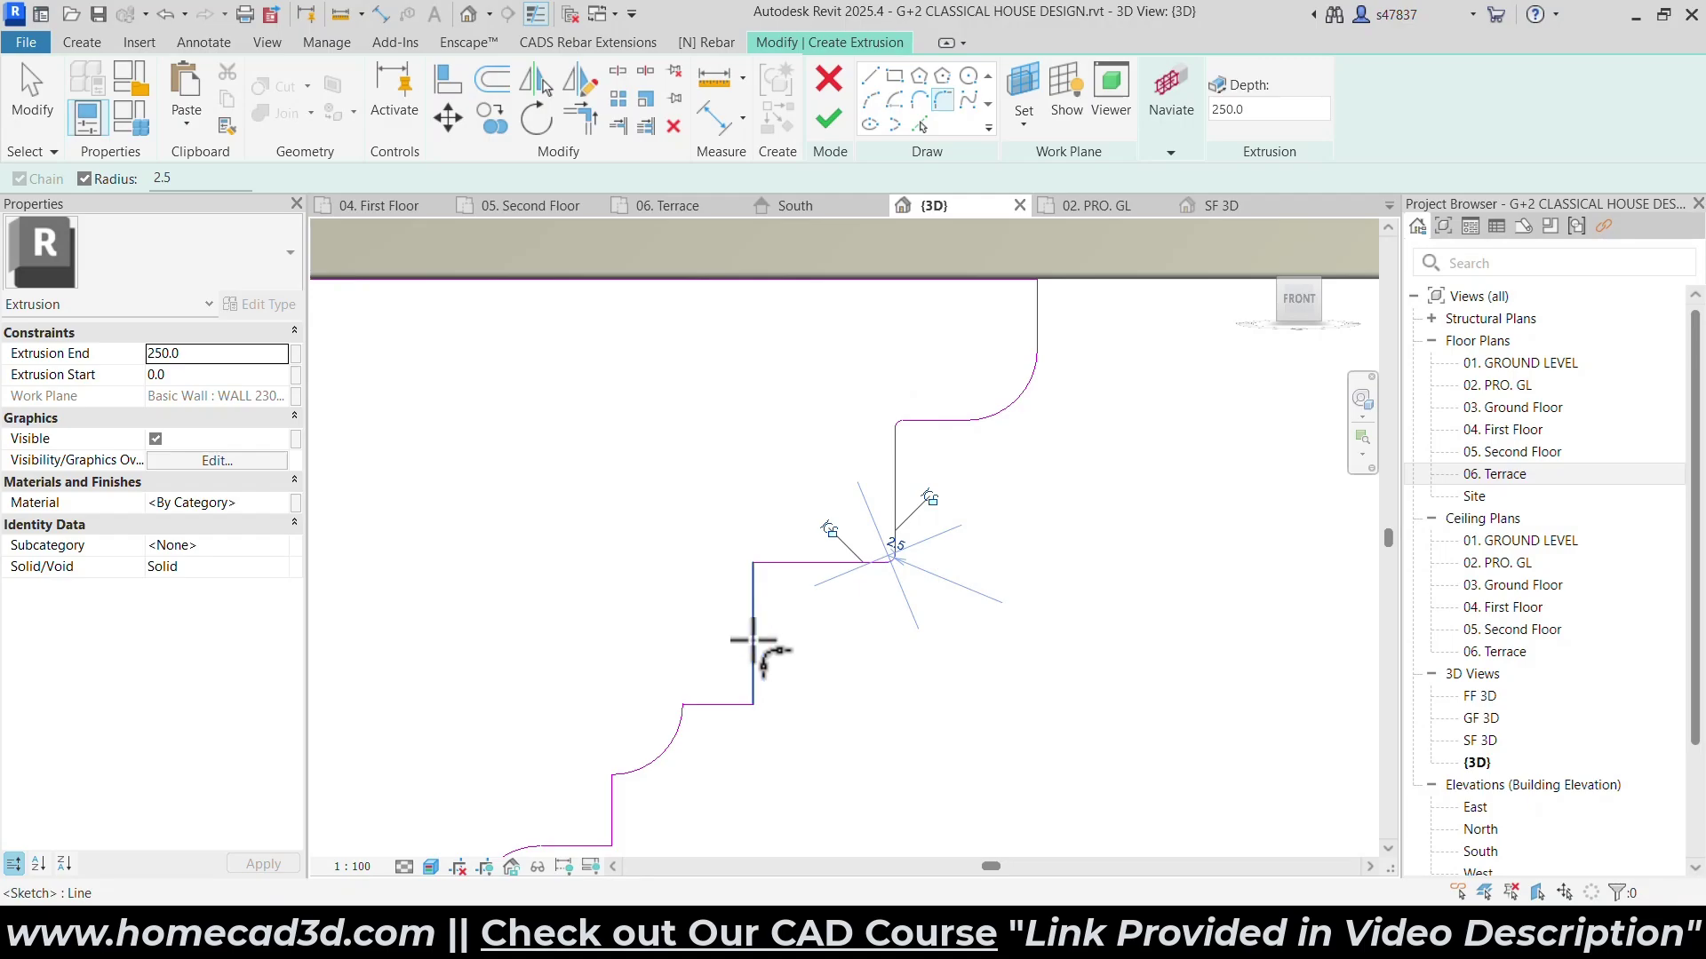
pyautogui.click(753, 640)
# Apply the same 2.5 mm fillet to the corners around the two arcs and the lower steps.
pyautogui.moveTo(754, 639); pyautogui.dragTo(1012, 406, button='middle')
pyautogui.click(927, 503)
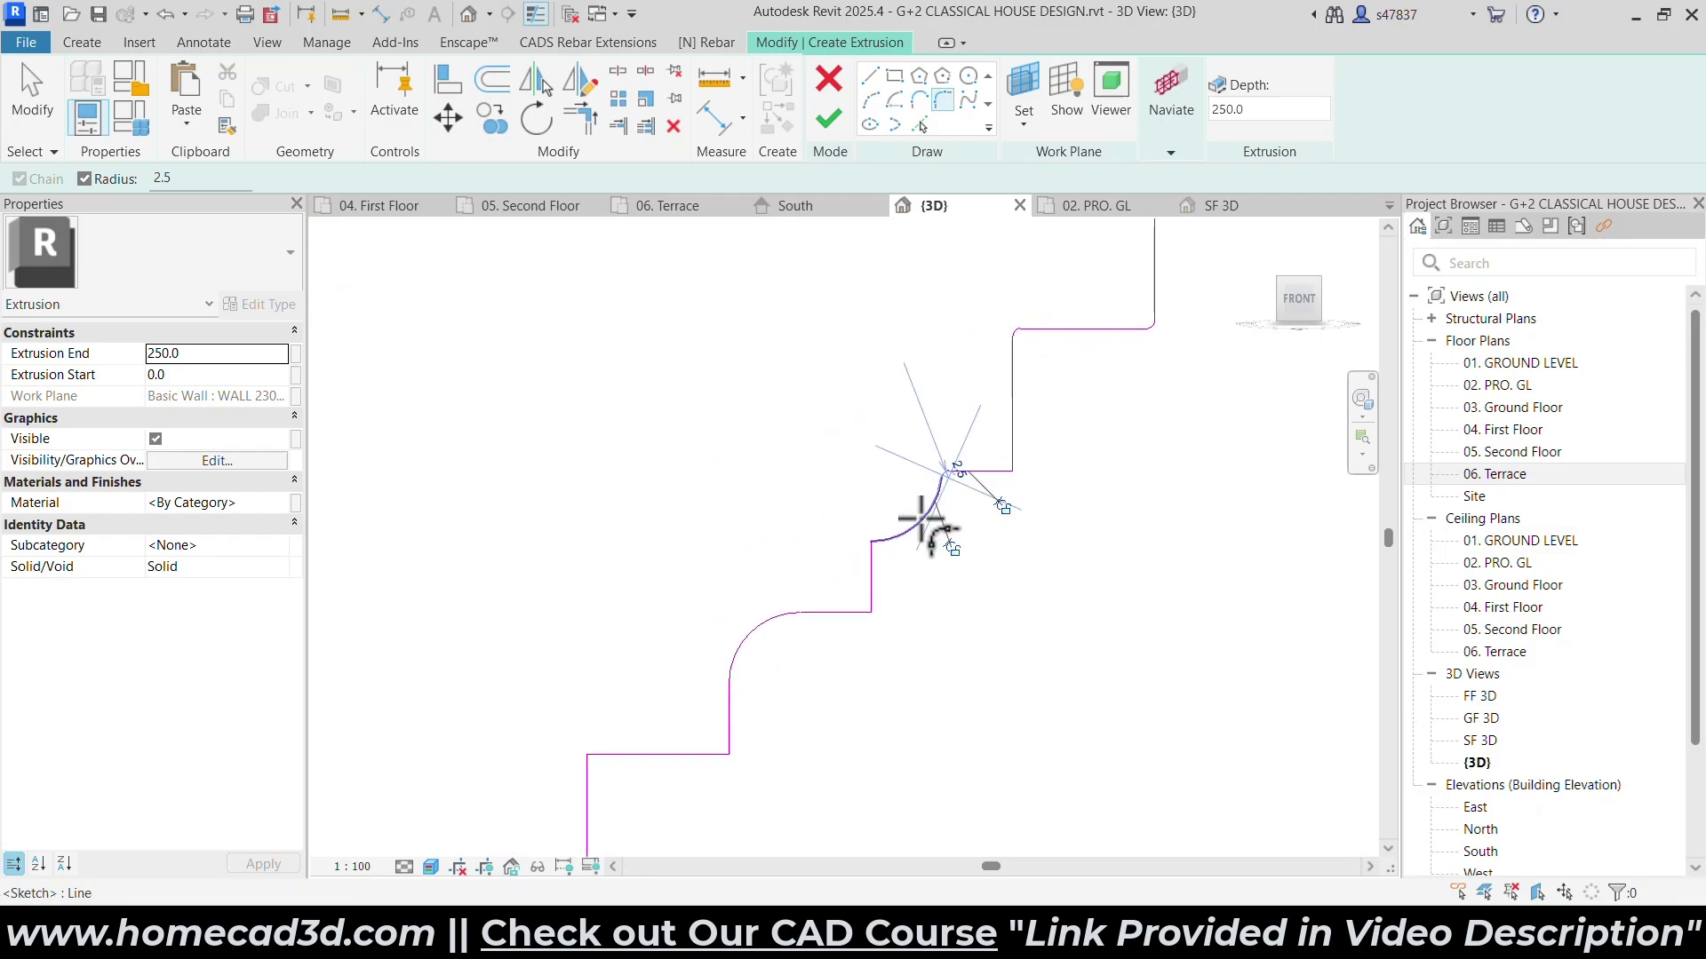
pyautogui.scroll(5, 863, 622)
pyautogui.click(899, 562)
pyautogui.scroll(-3, 975, 513)
pyautogui.moveTo(757, 721); pyautogui.dragTo(909, 598, button='middle')
pyautogui.click(839, 647)
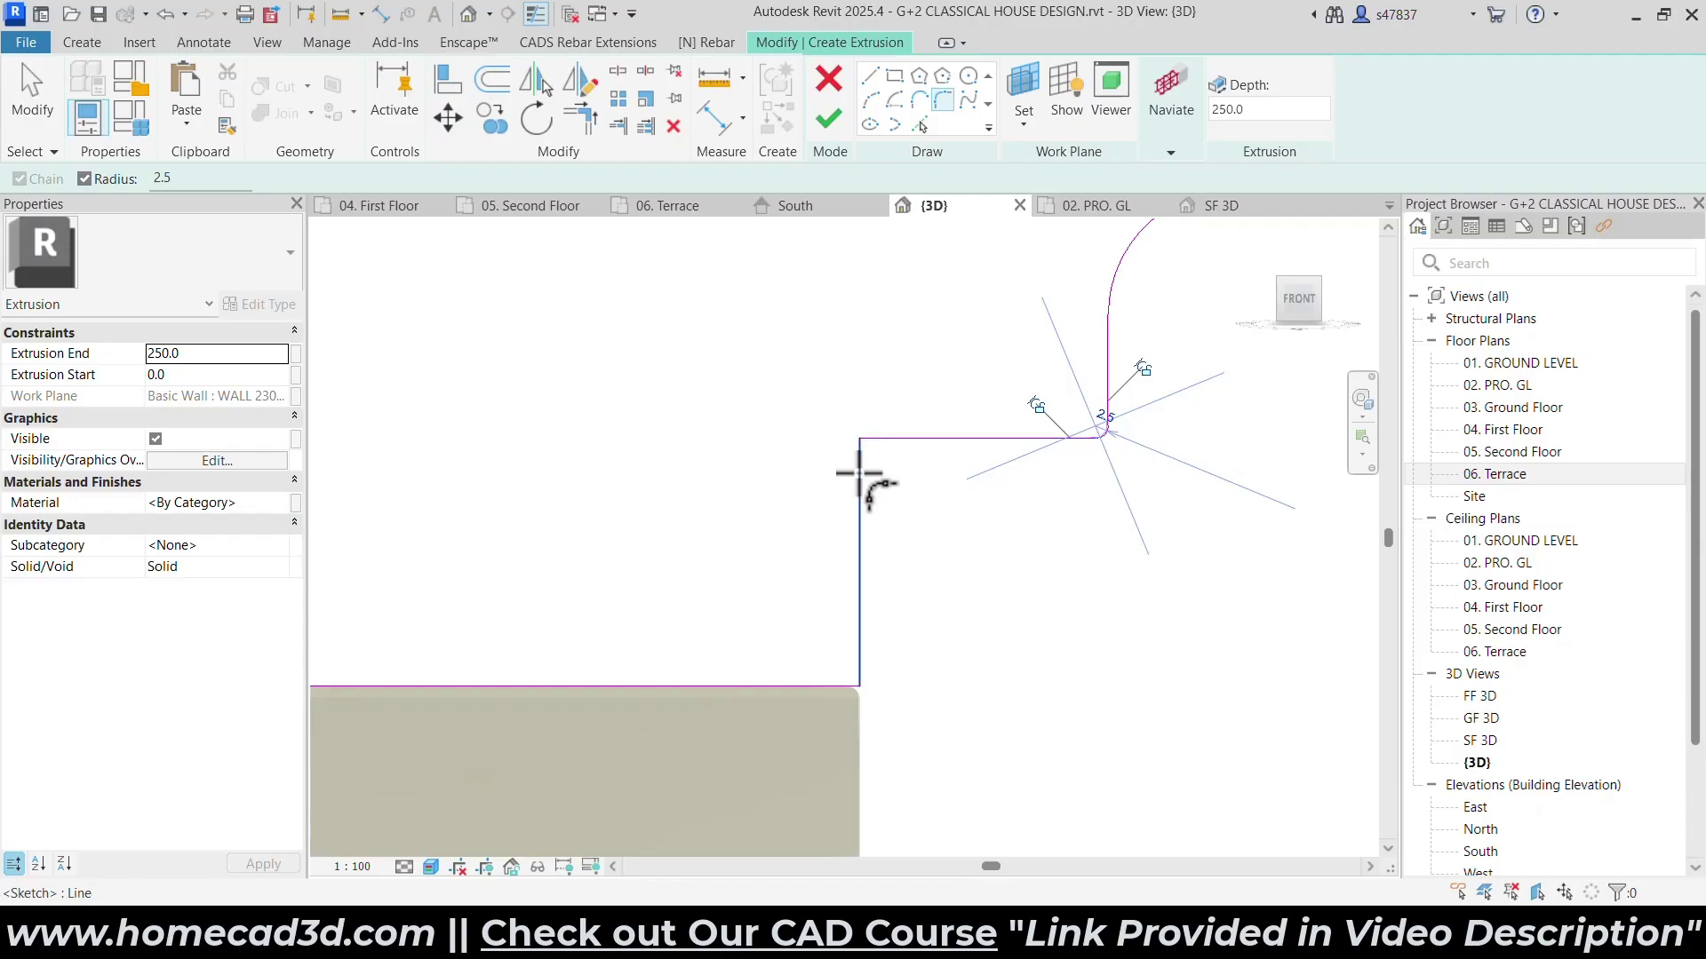
pyautogui.scroll(-8, 859, 473)
pyautogui.press('Escape')
# Finish the bracket's extrusion sketch and set its extrusion end to -100.0 mm.
pyautogui.scroll(-3, 810, 412)
pyautogui.keyDown('shift'); pyautogui.moveTo(989, 548); pyautogui.dragTo(622, 524, button='middle'); pyautogui.keyUp('shift')
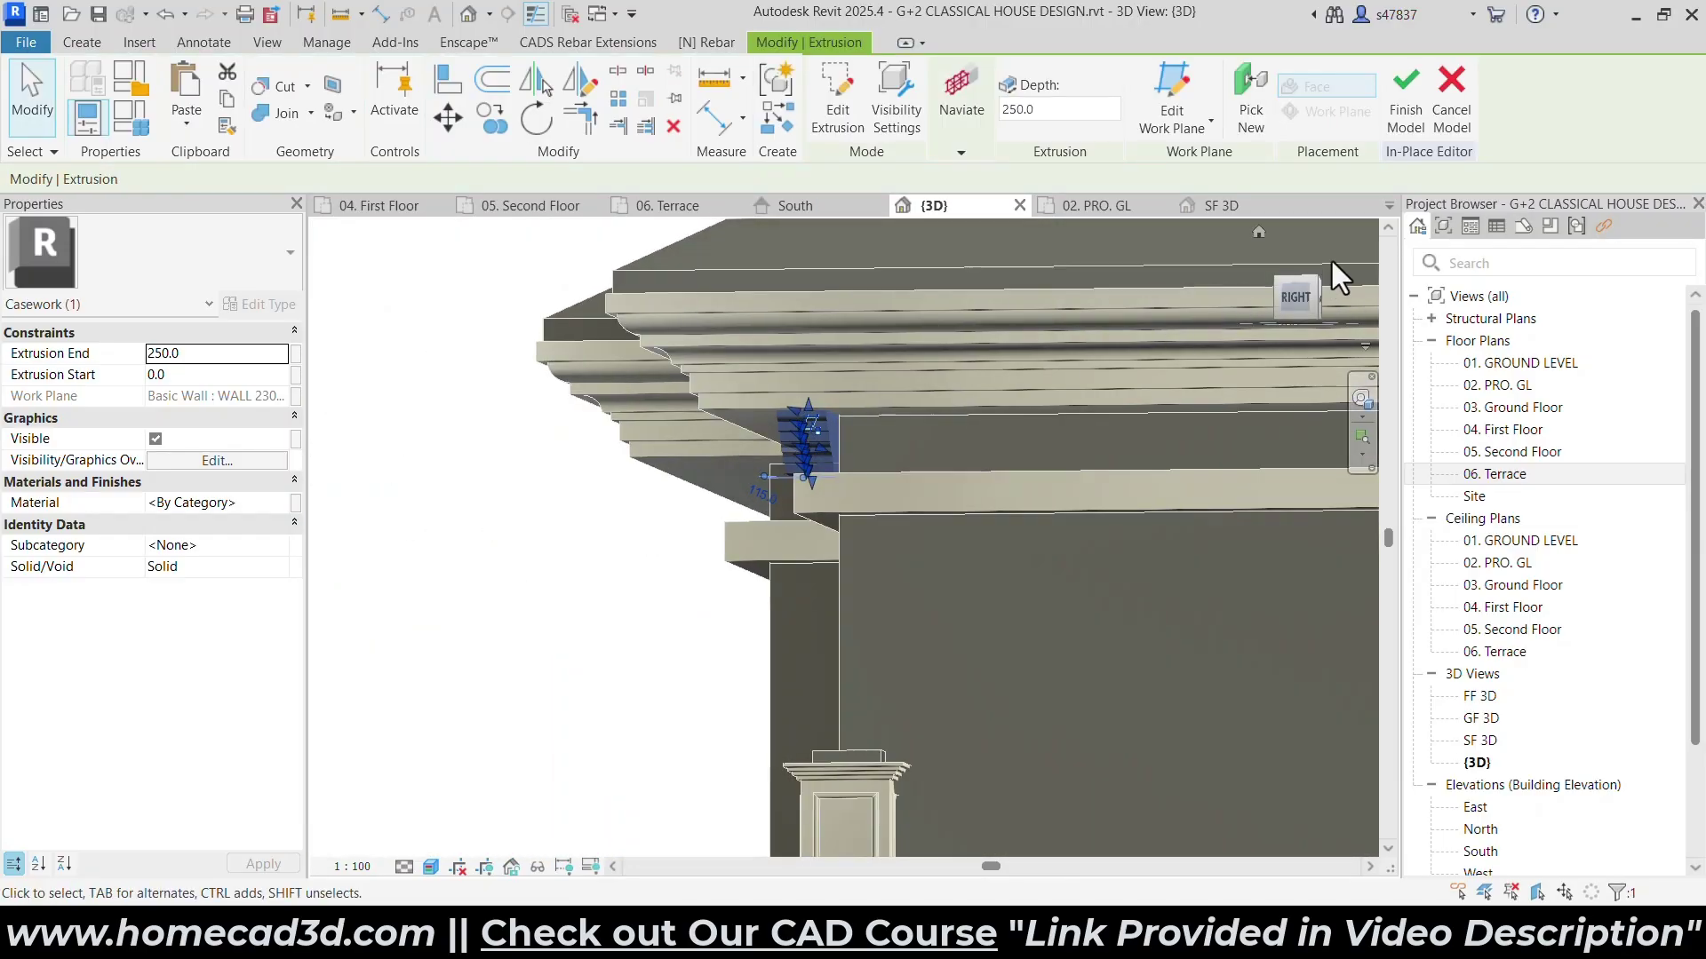
pyautogui.click(1297, 300)
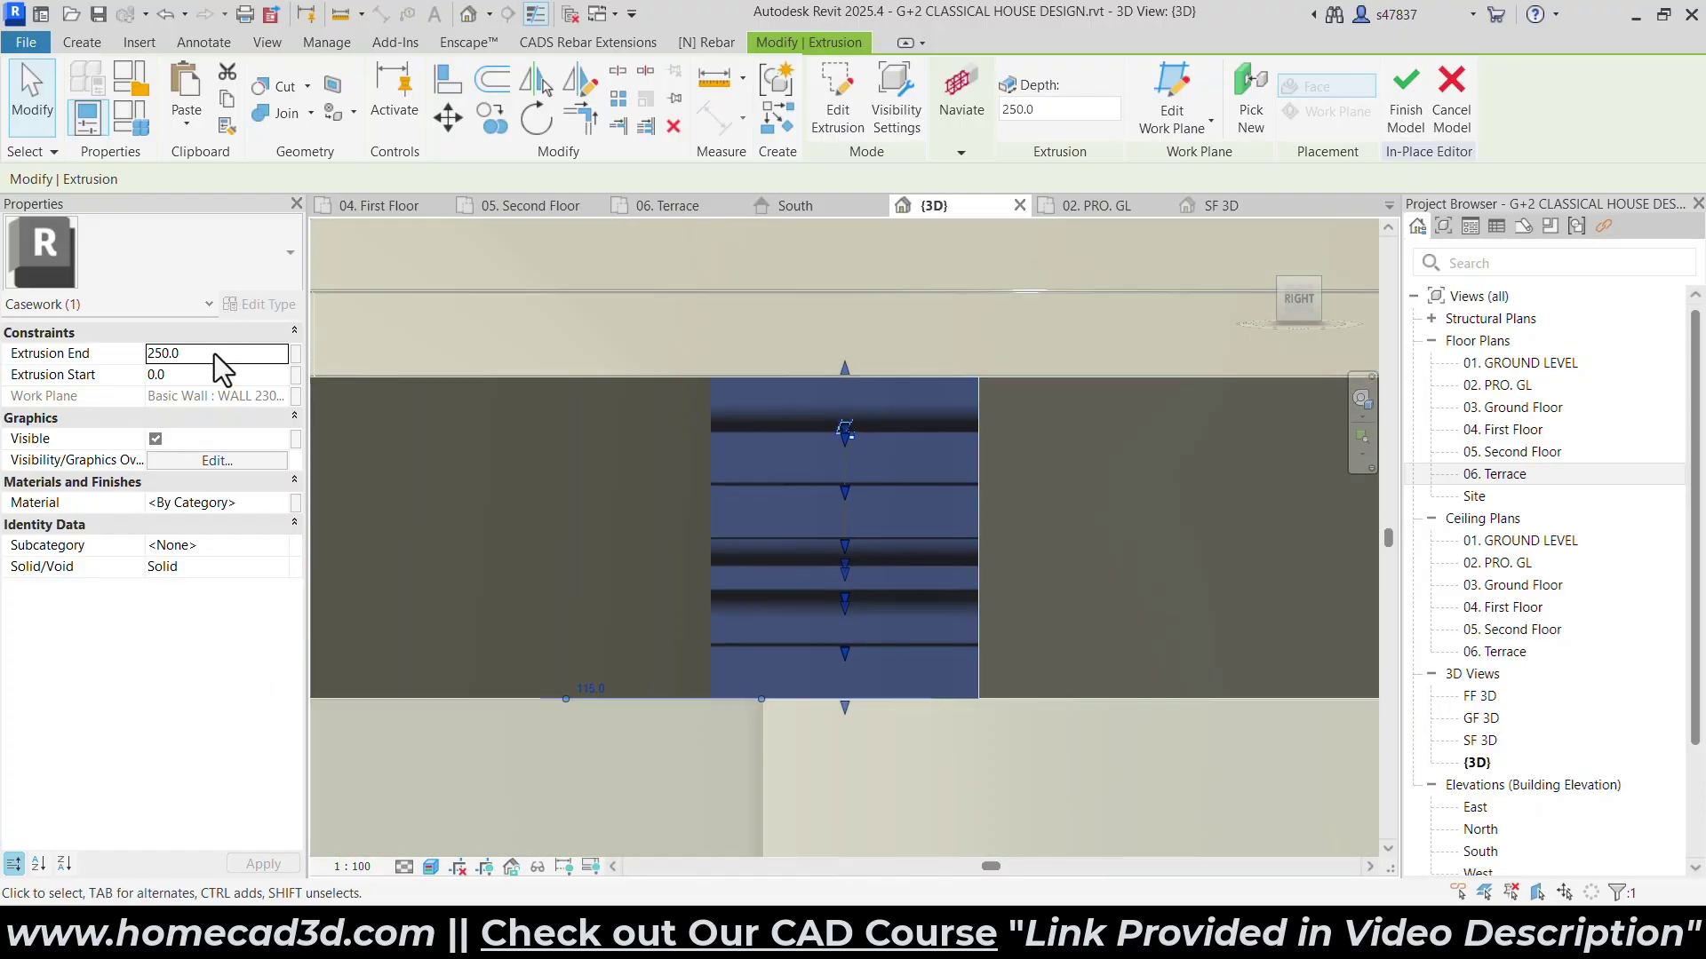
pyautogui.click(215, 352)
pyautogui.write('-100.0')
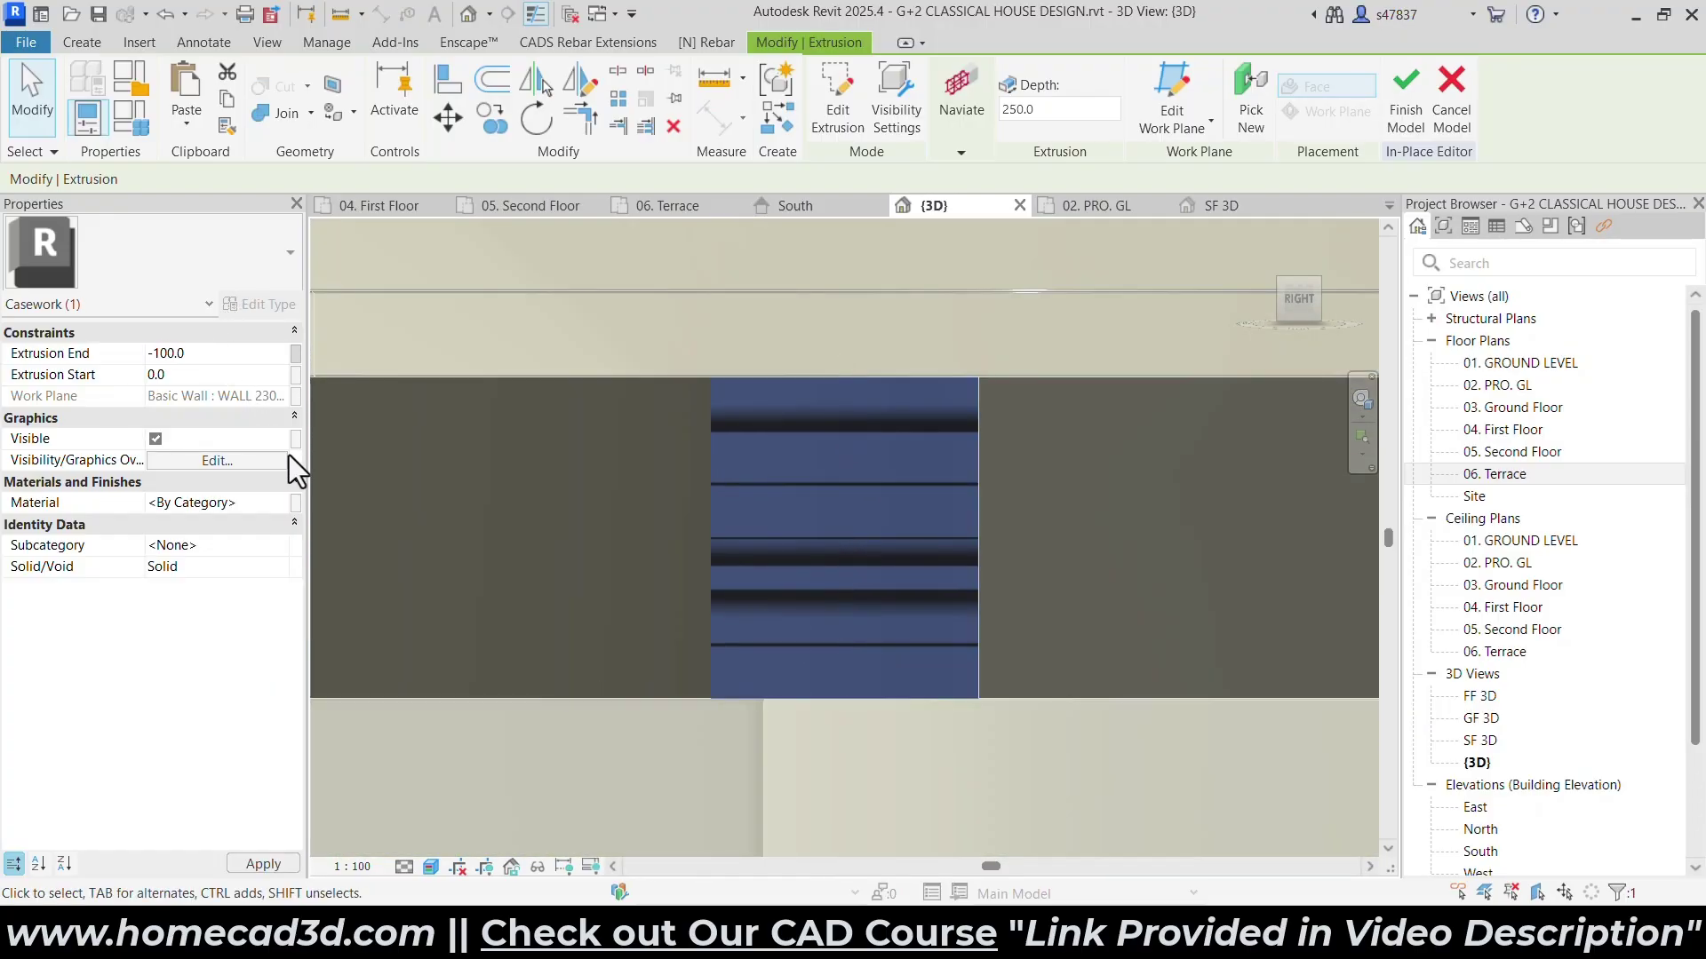
pyautogui.press('Return')
pyautogui.keyDown('shift'); pyautogui.moveTo(1054, 468); pyautogui.dragTo(1306, 622, button='middle'); pyautogui.keyUp('shift')
pyautogui.click(1144, 505)
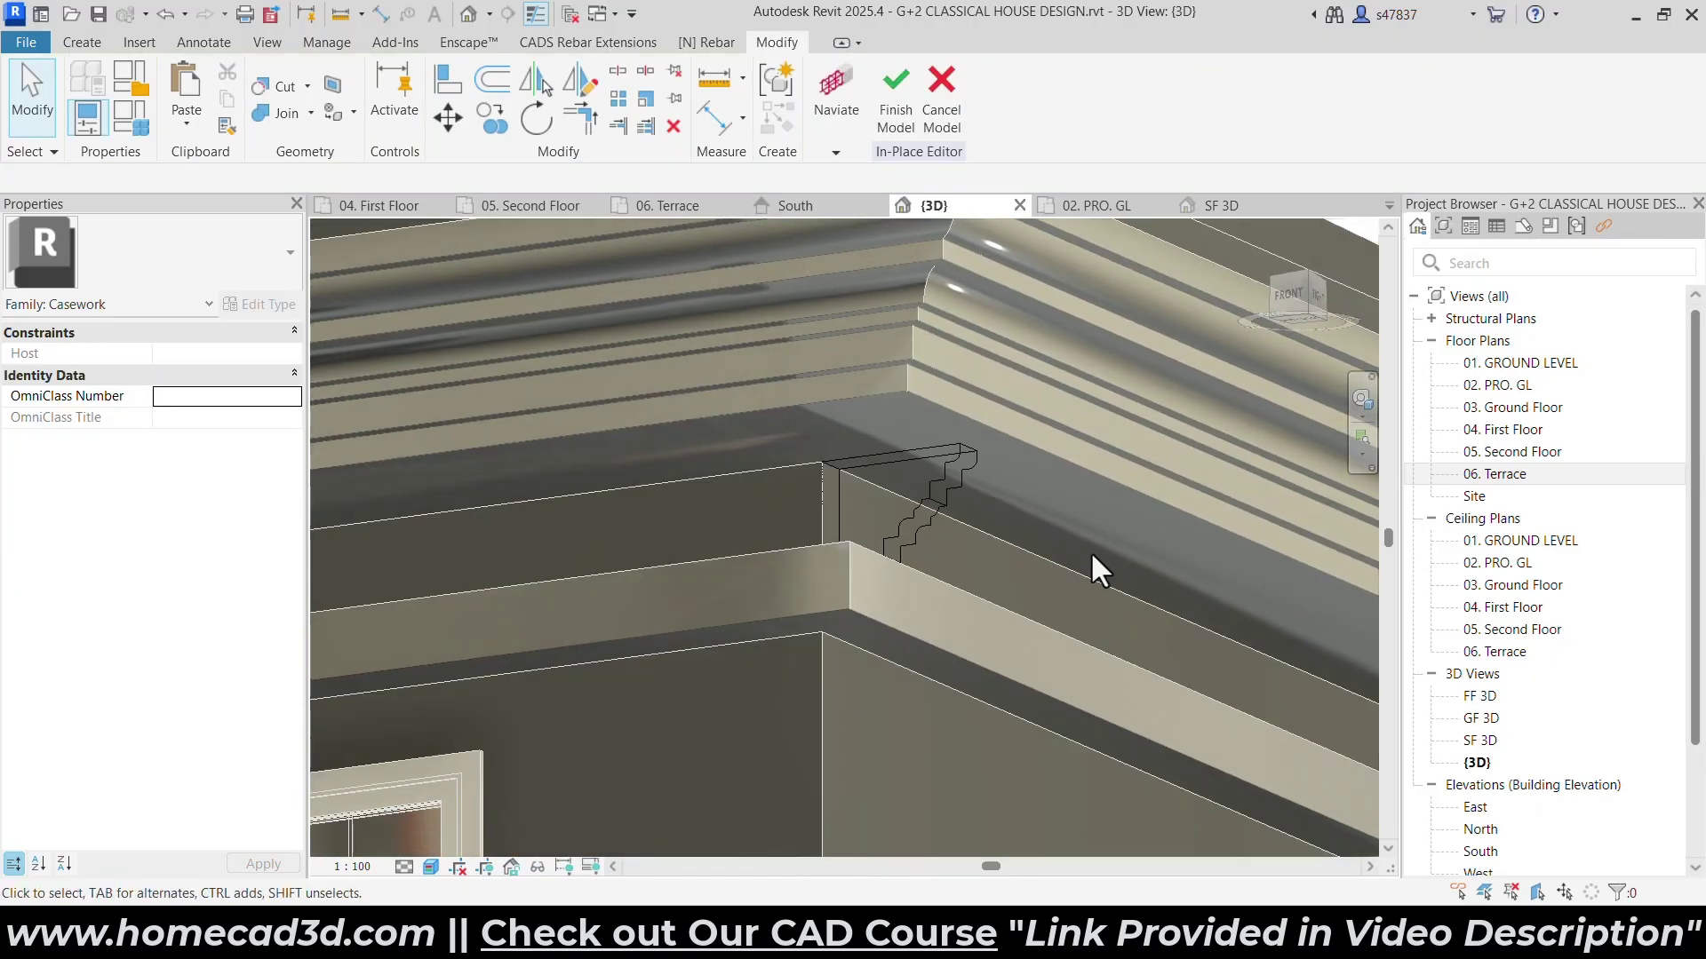
# Check the eaves brackets in the browser's reference photo, return to Revit and finish the in-place bracket model.
pyautogui.click(902, 96)
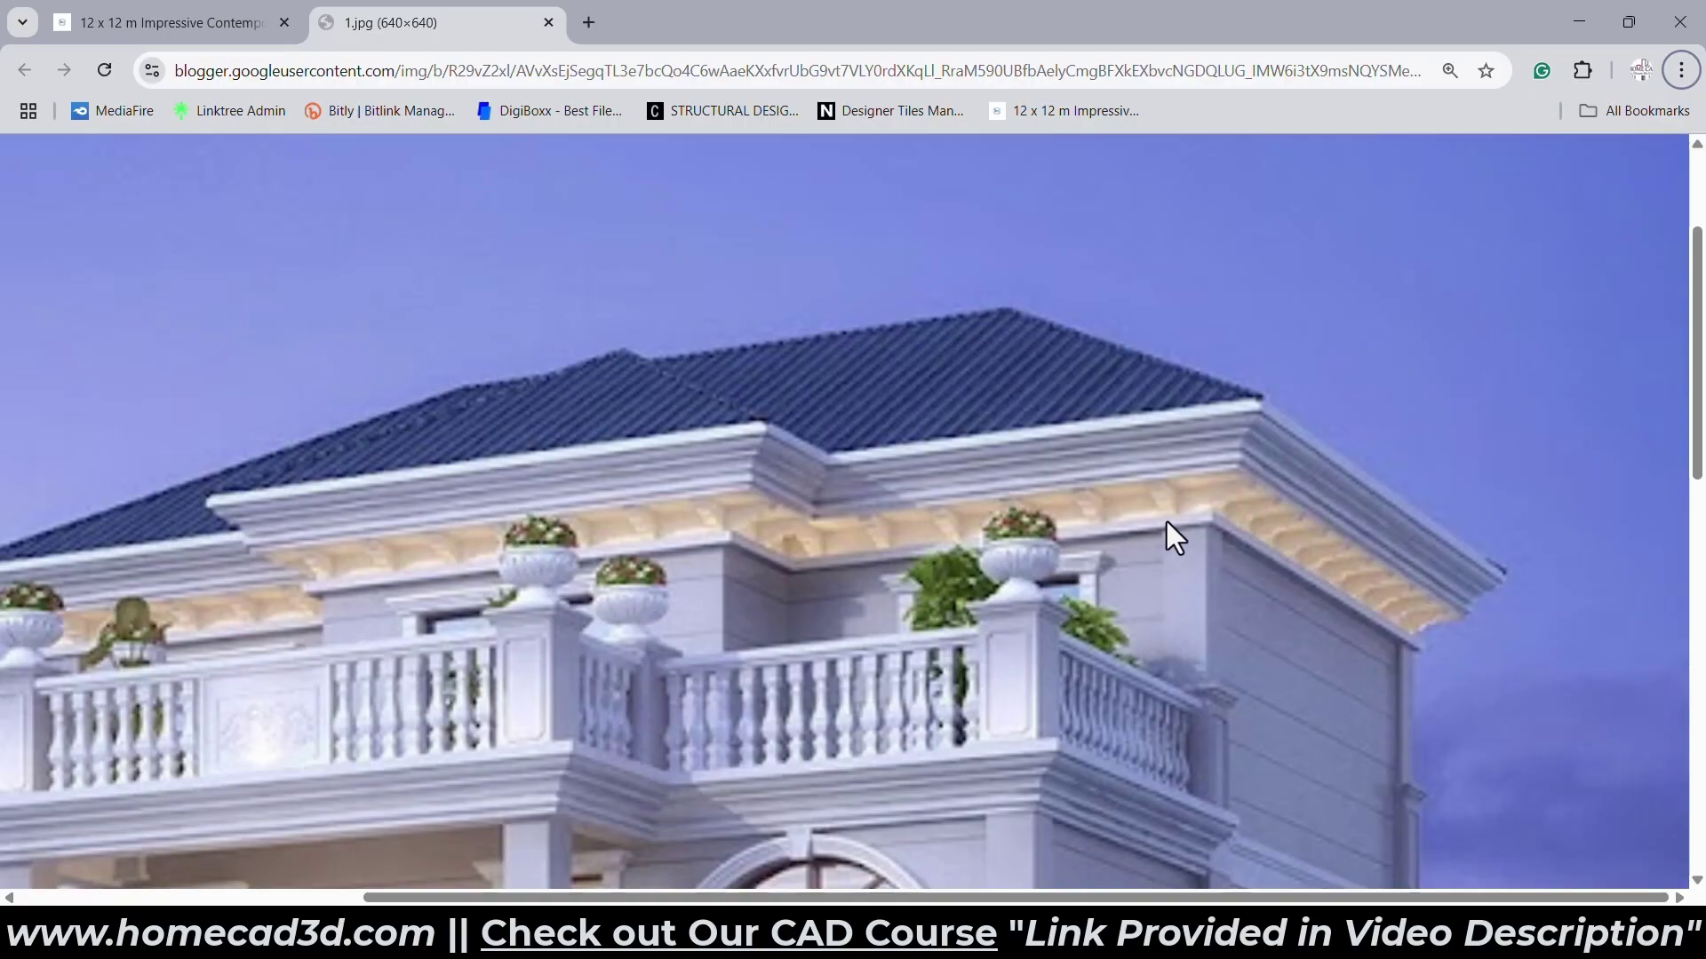
pyautogui.hotkey('alt', 'Tab')
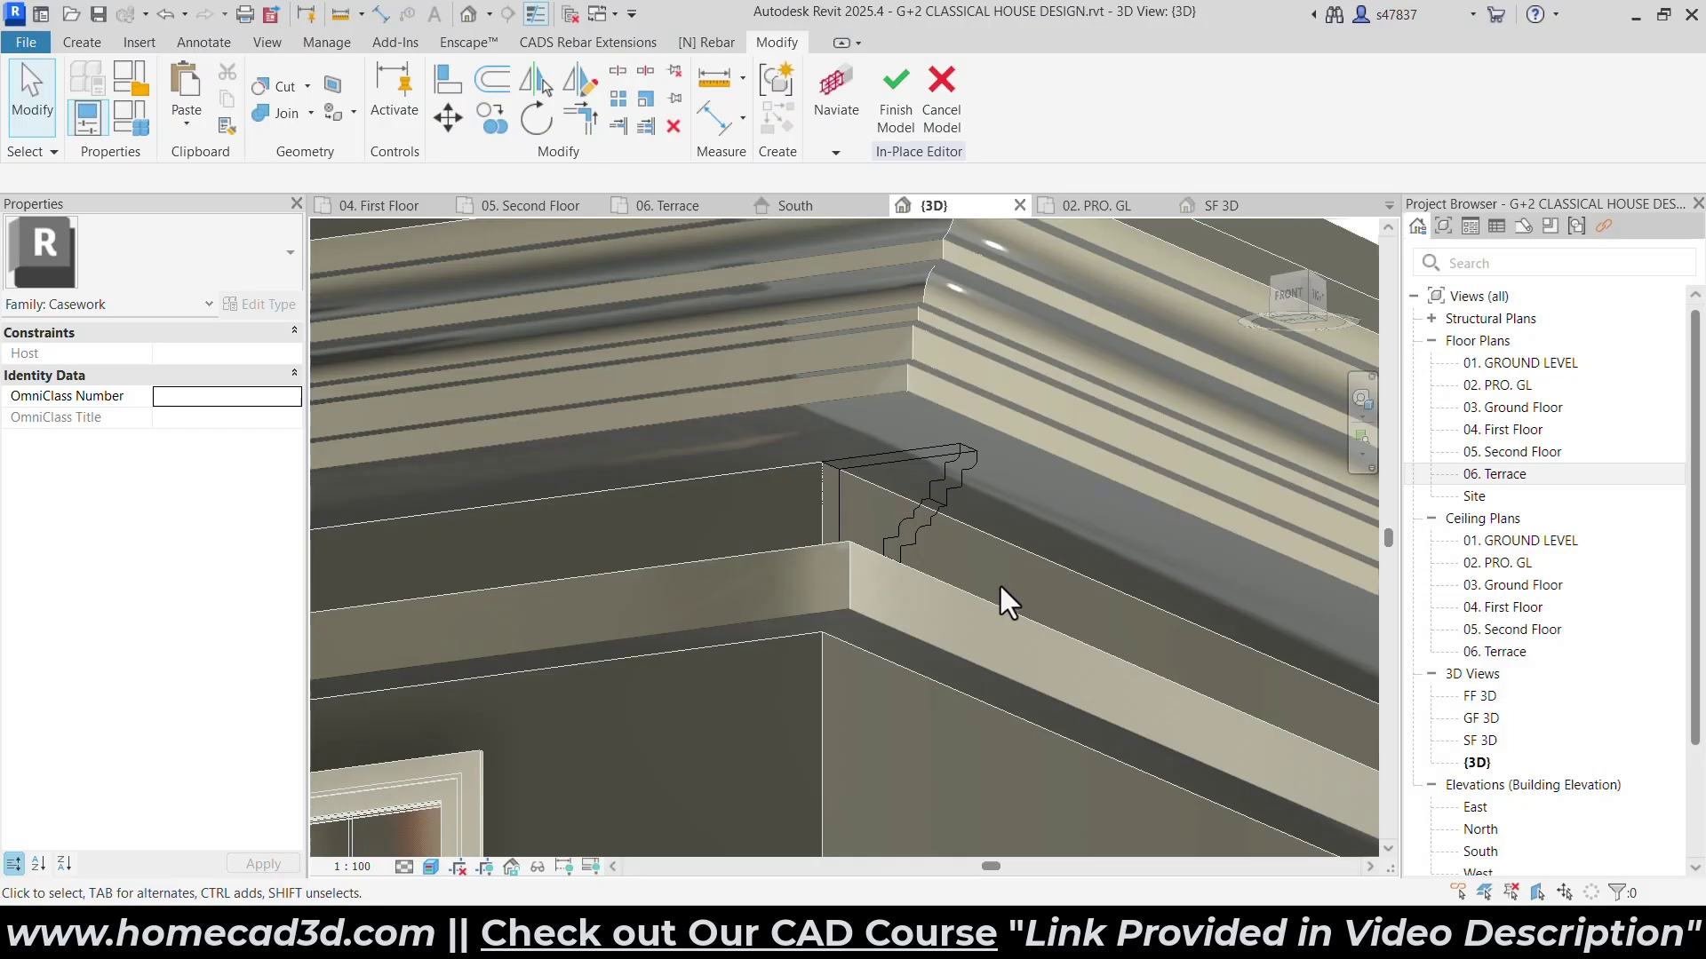
pyautogui.click(889, 109)
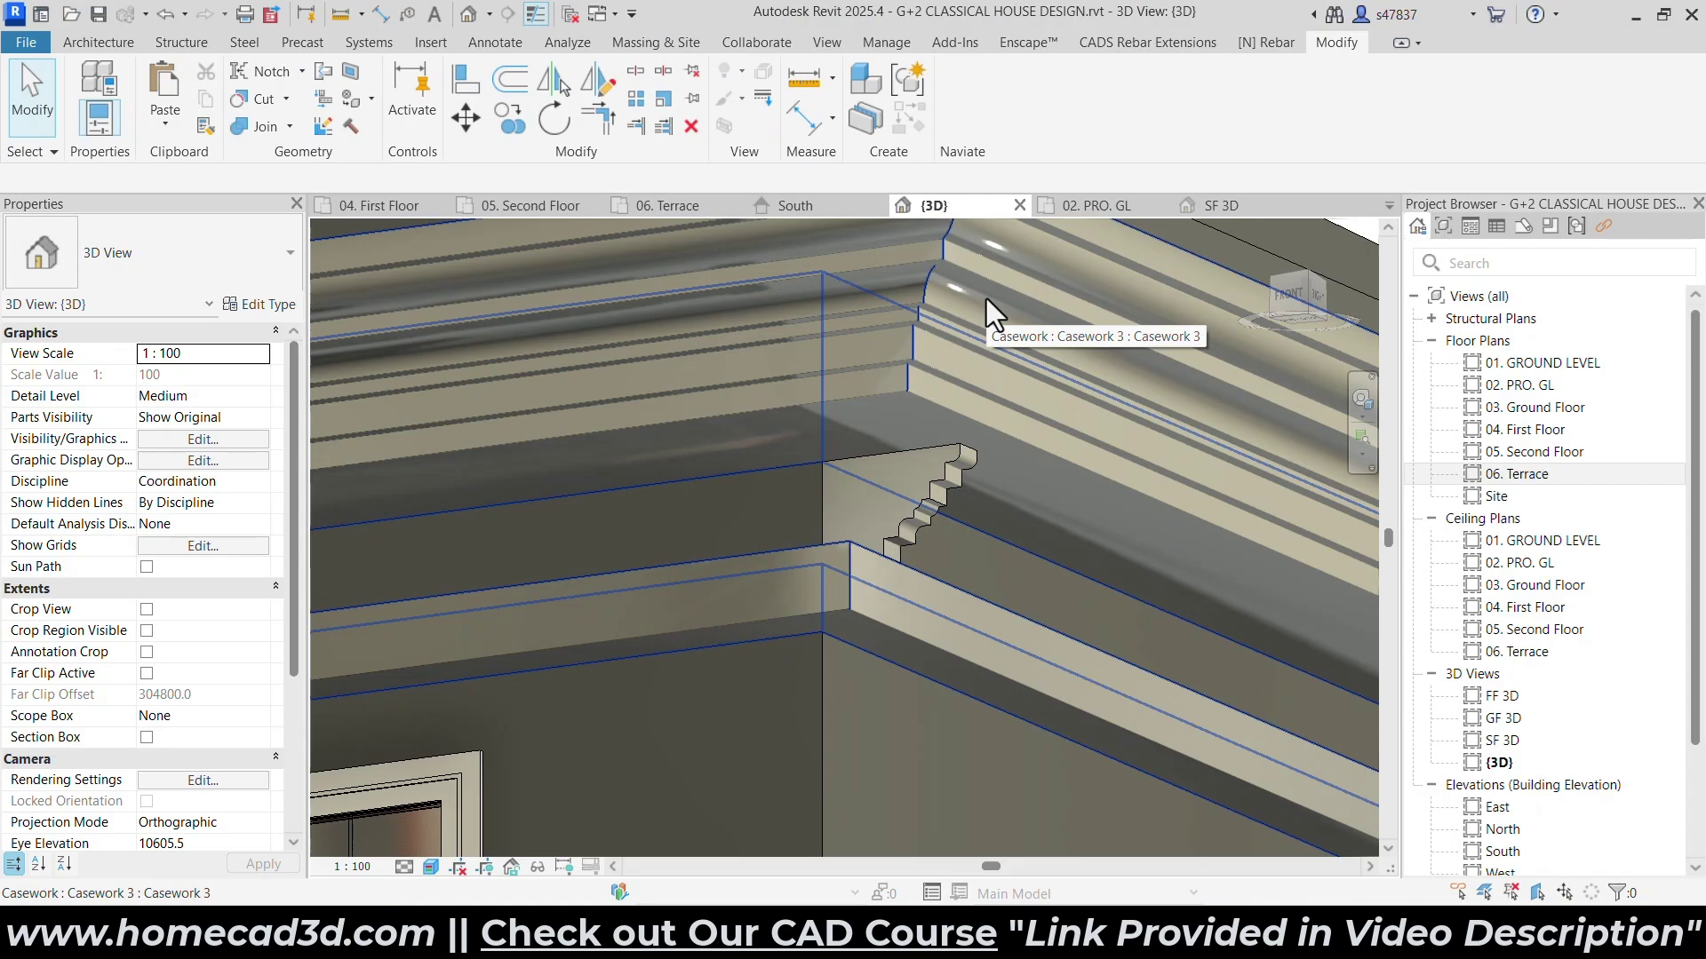
# Try to array the eaves bracket linearly along the right facade, with the last item at the far wall edge.
pyautogui.click(914, 490)
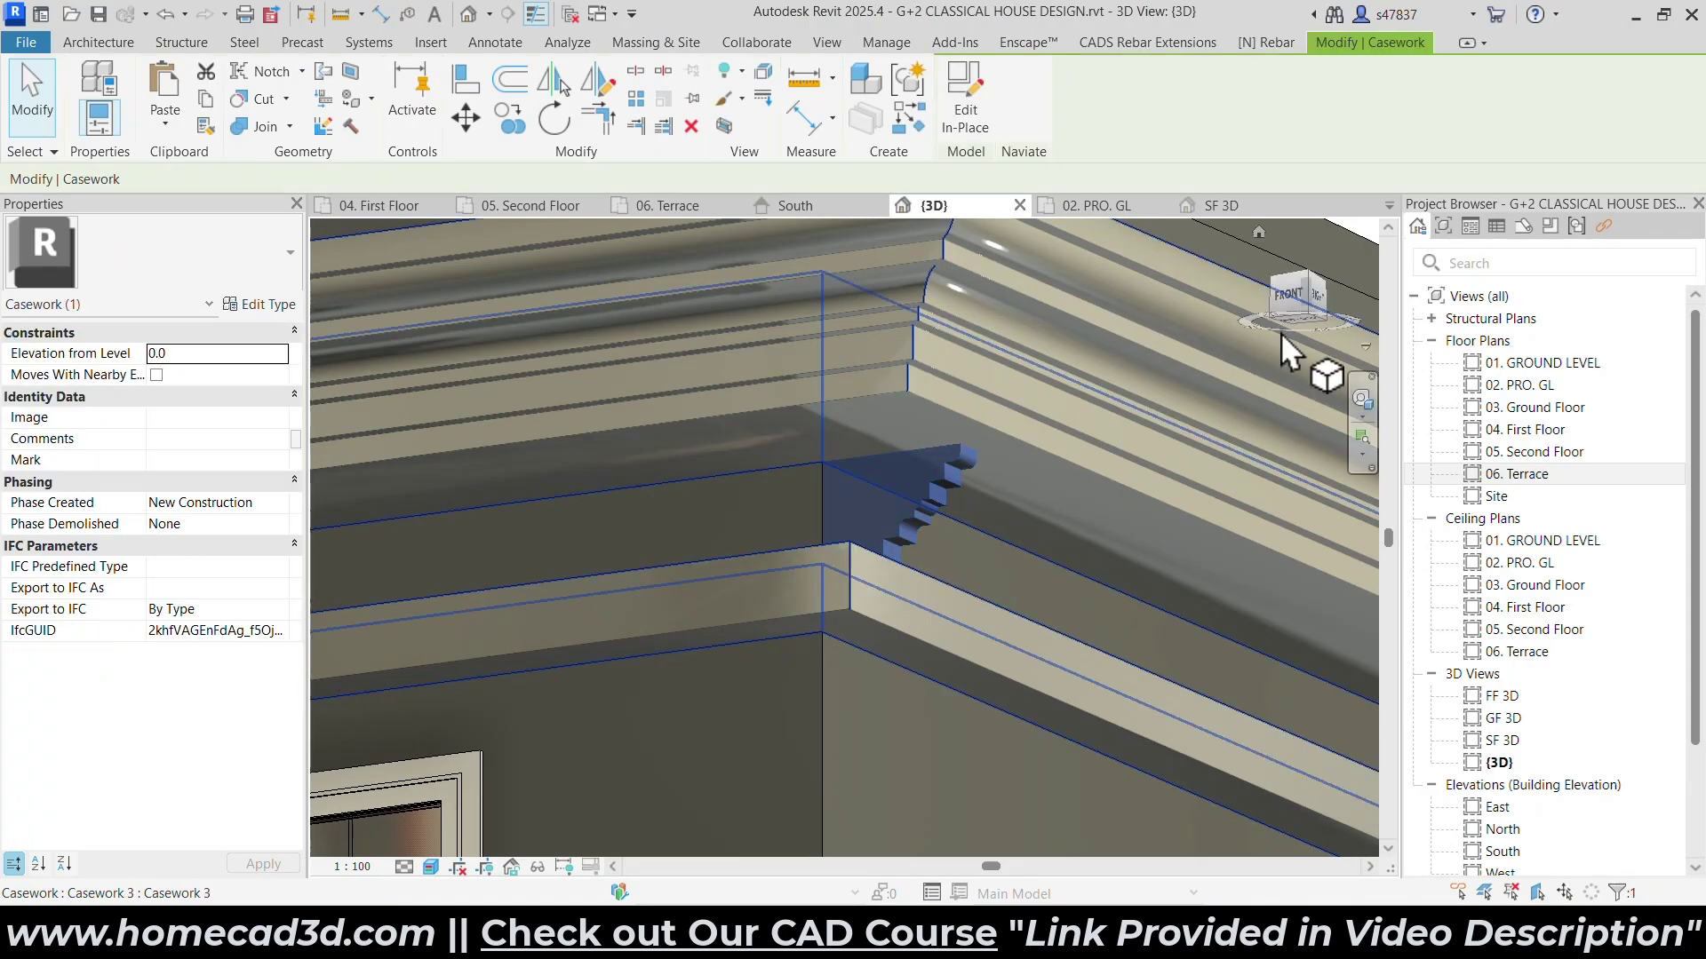
pyautogui.click(1320, 302)
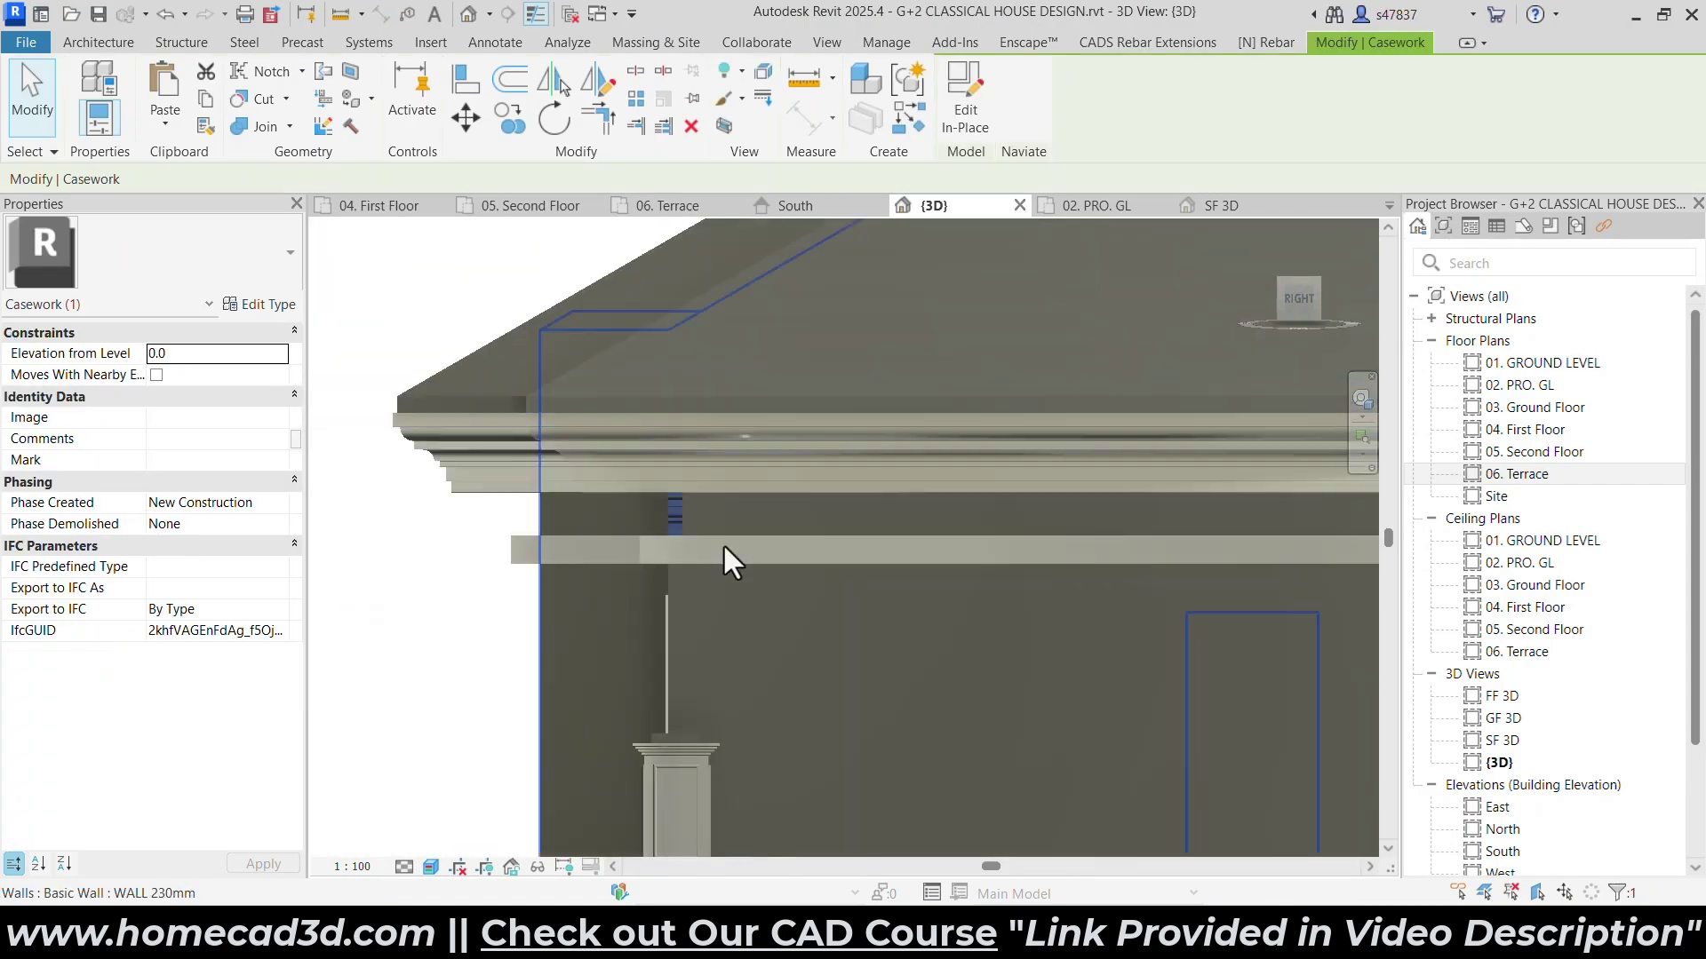
pyautogui.scroll(-5, 639, 540)
pyautogui.scroll(3, 716, 542)
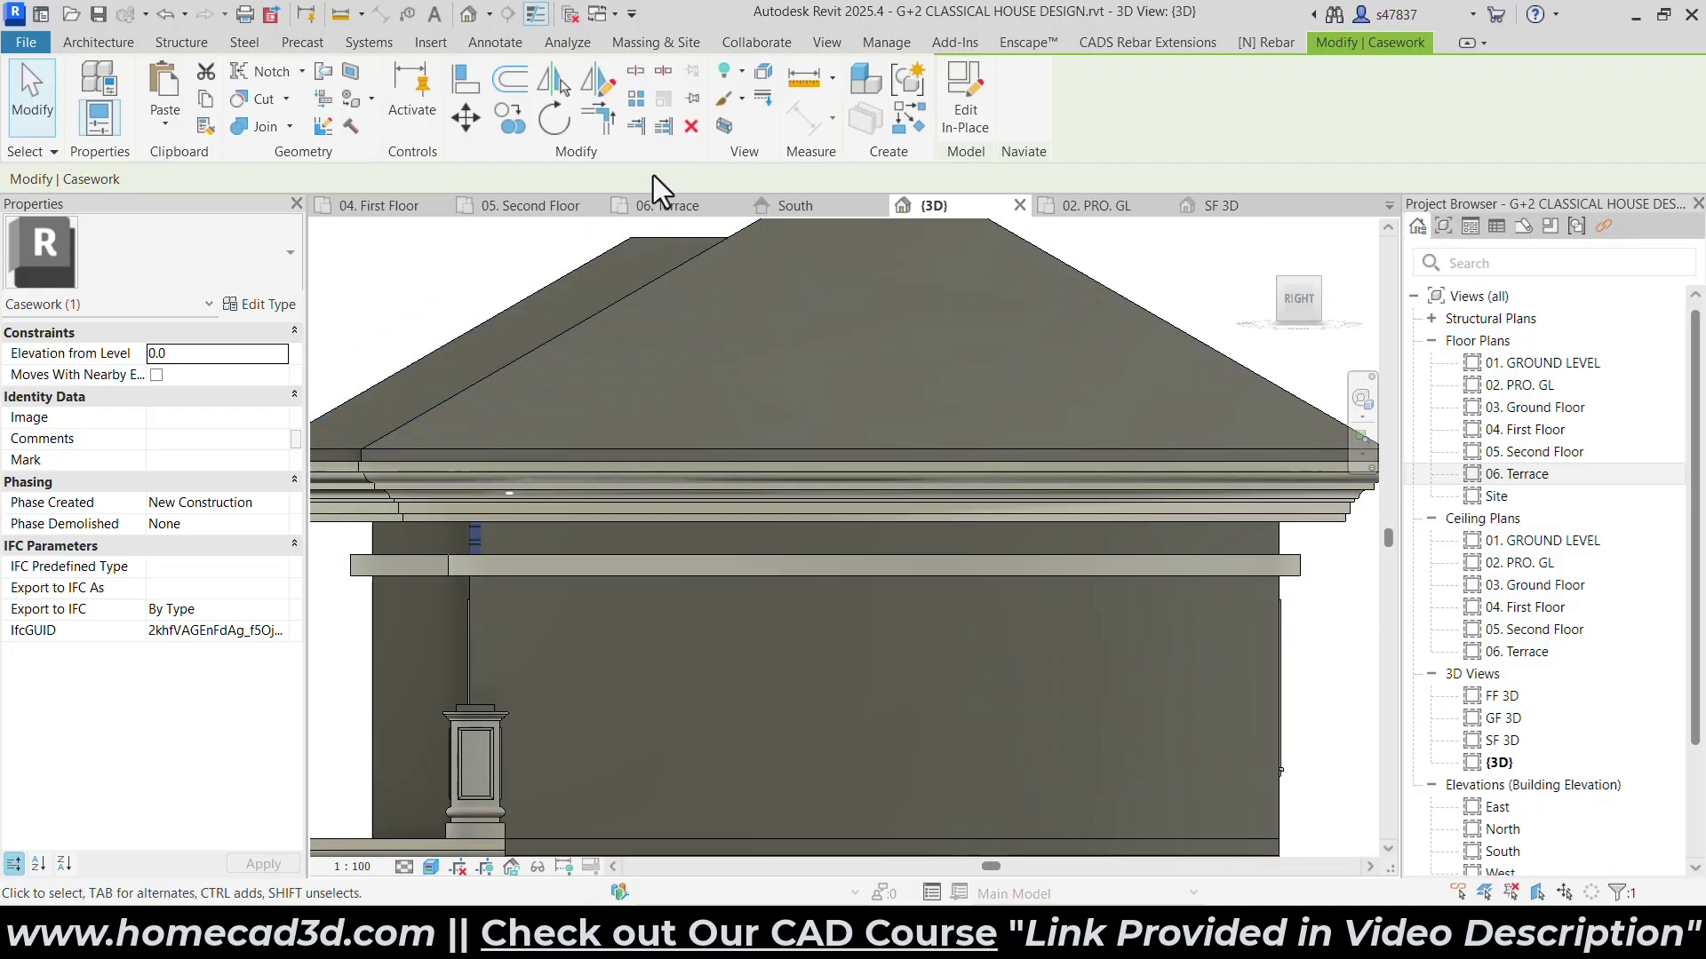
pyautogui.click(641, 101)
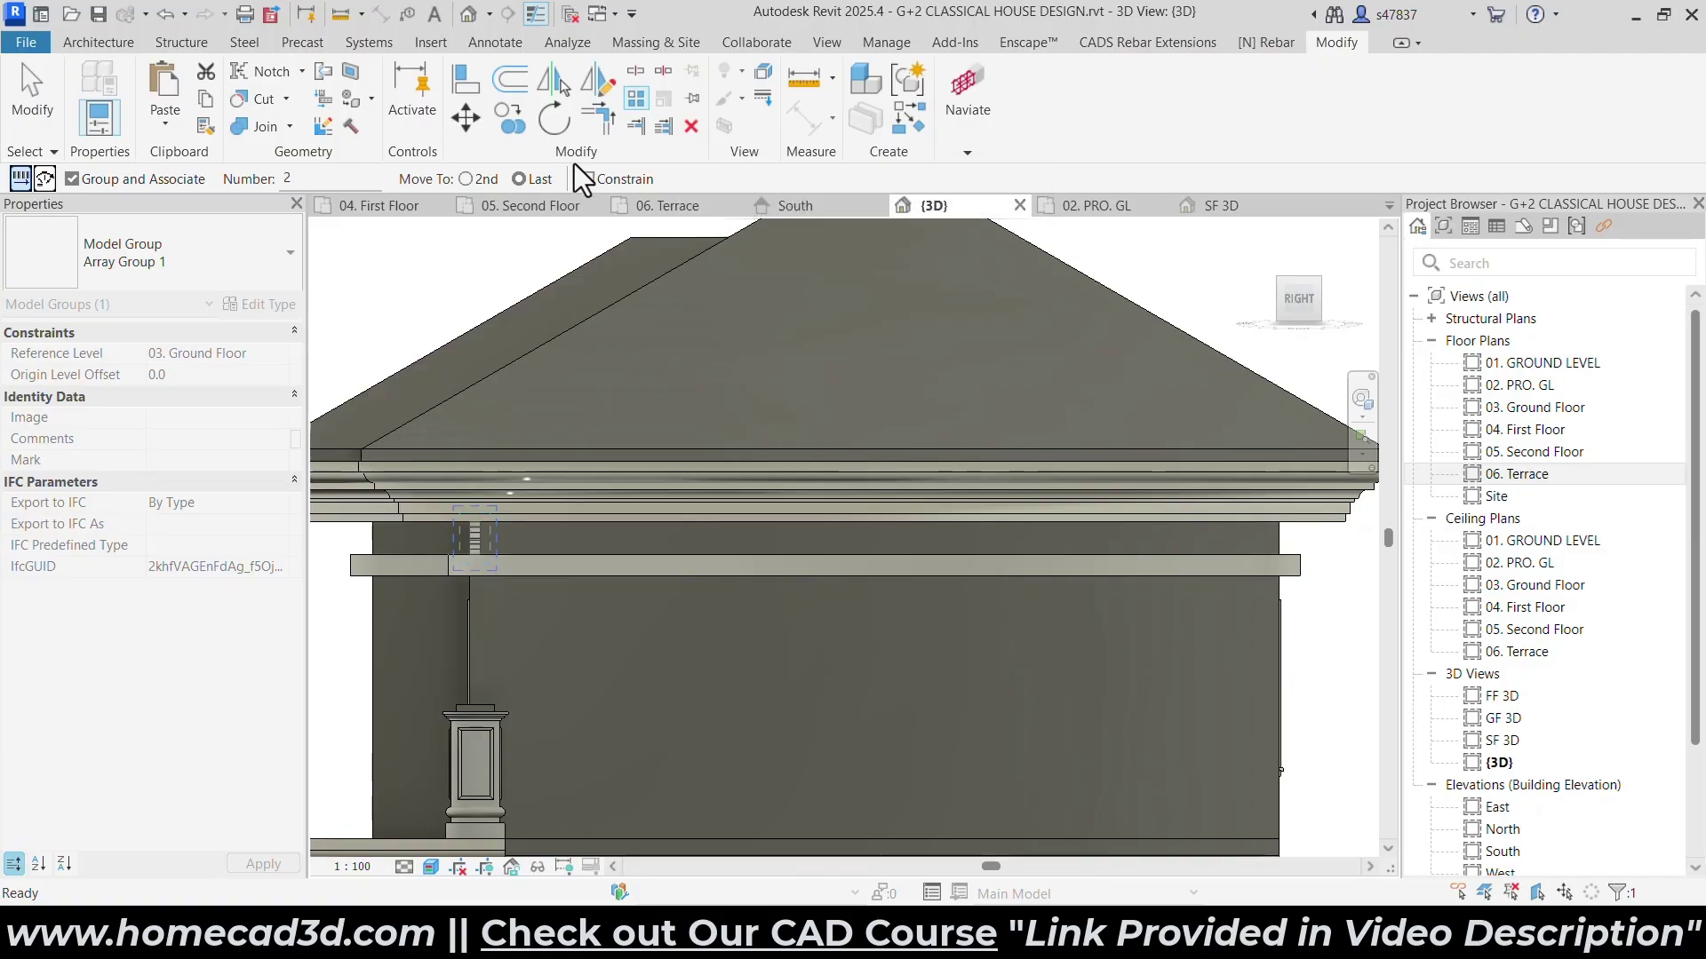
pyautogui.click(518, 179)
pyautogui.scroll(5, 471, 541)
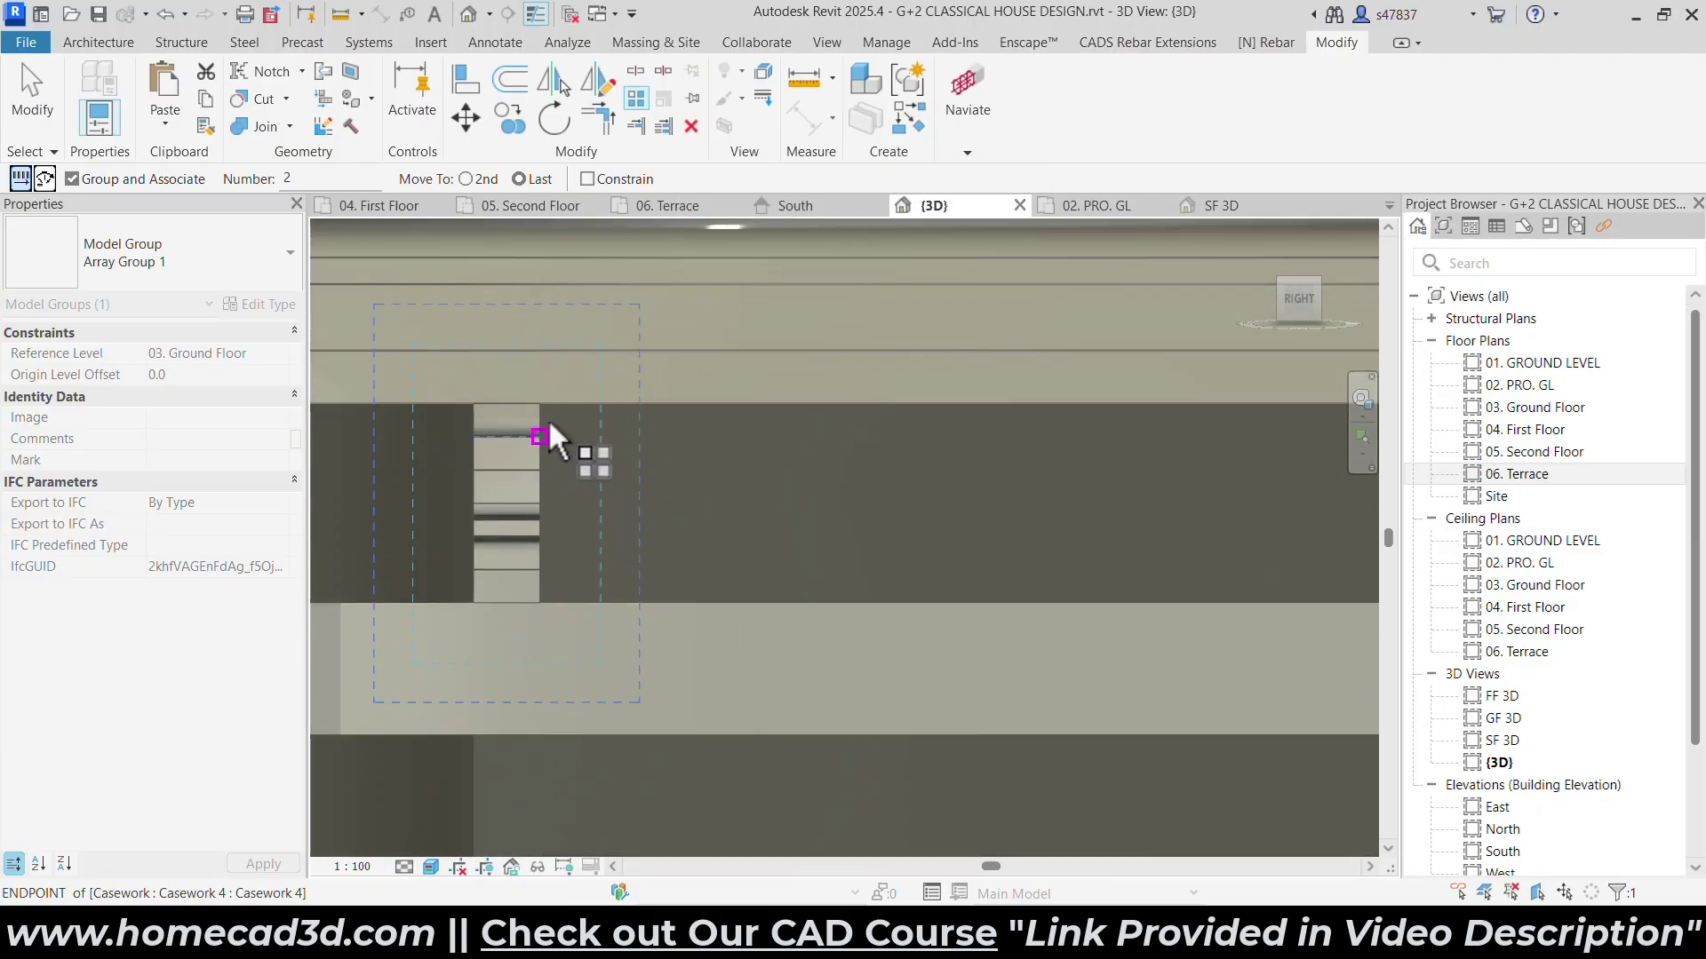
pyautogui.click(540, 462)
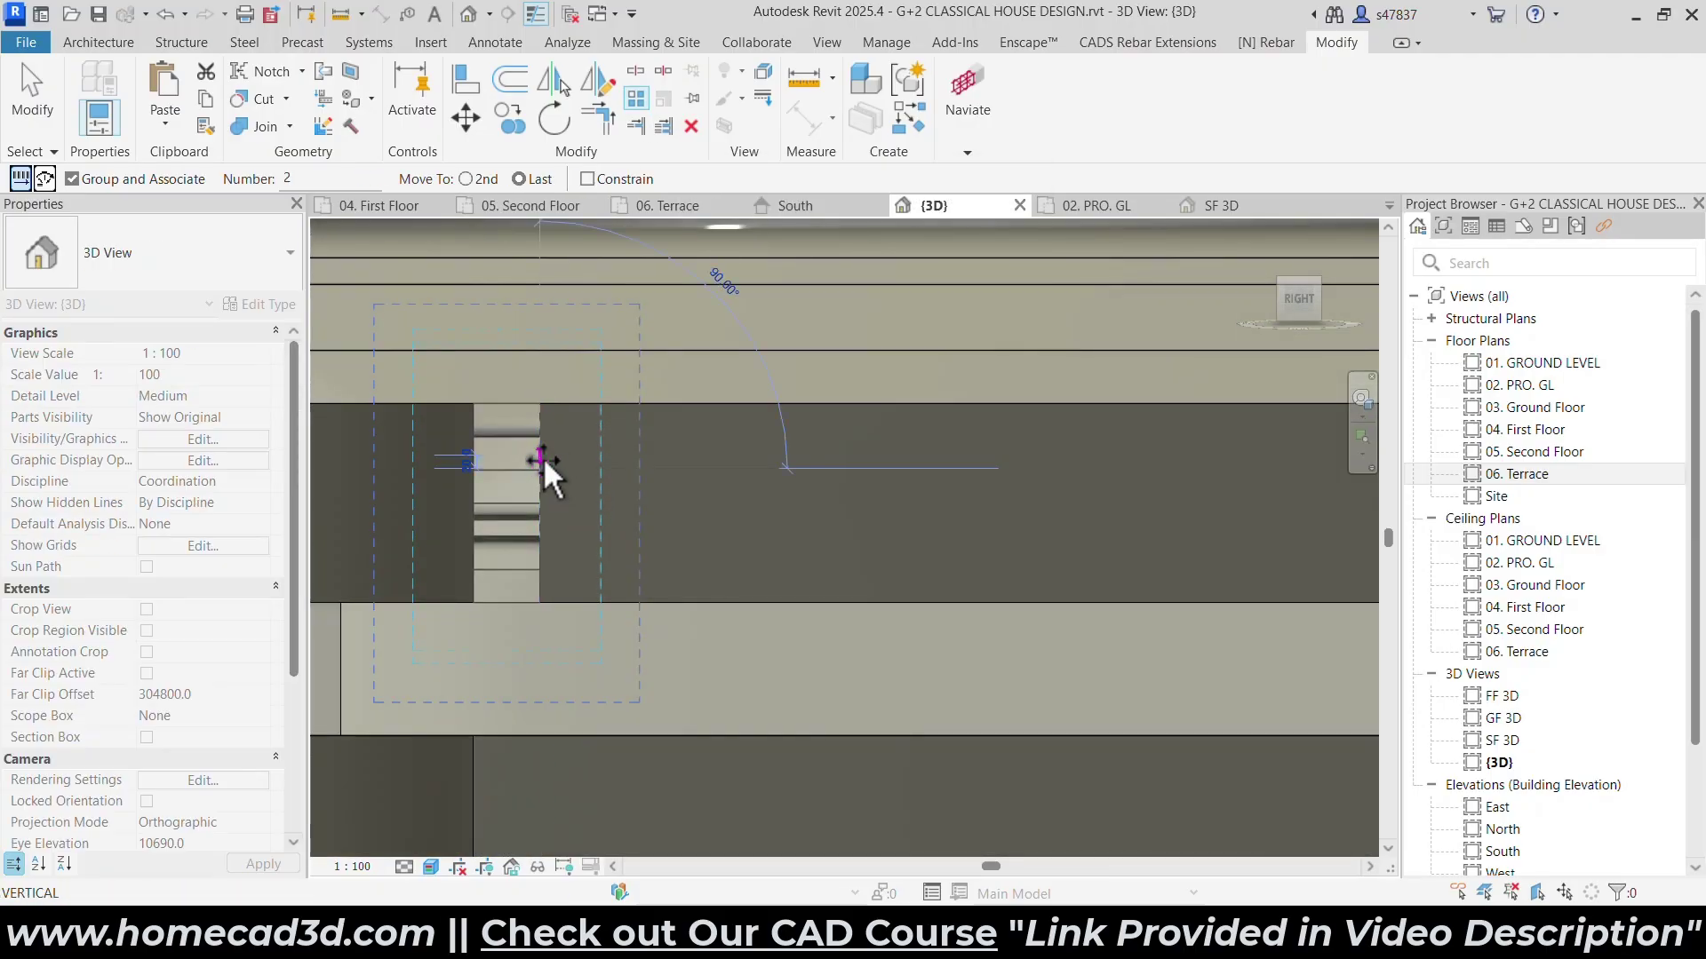
pyautogui.scroll(-3, 622, 476)
pyautogui.scroll(-3, 828, 471)
pyautogui.moveTo(1111, 472); pyautogui.dragTo(245, 461, button='middle')
pyautogui.scroll(4, 582, 457)
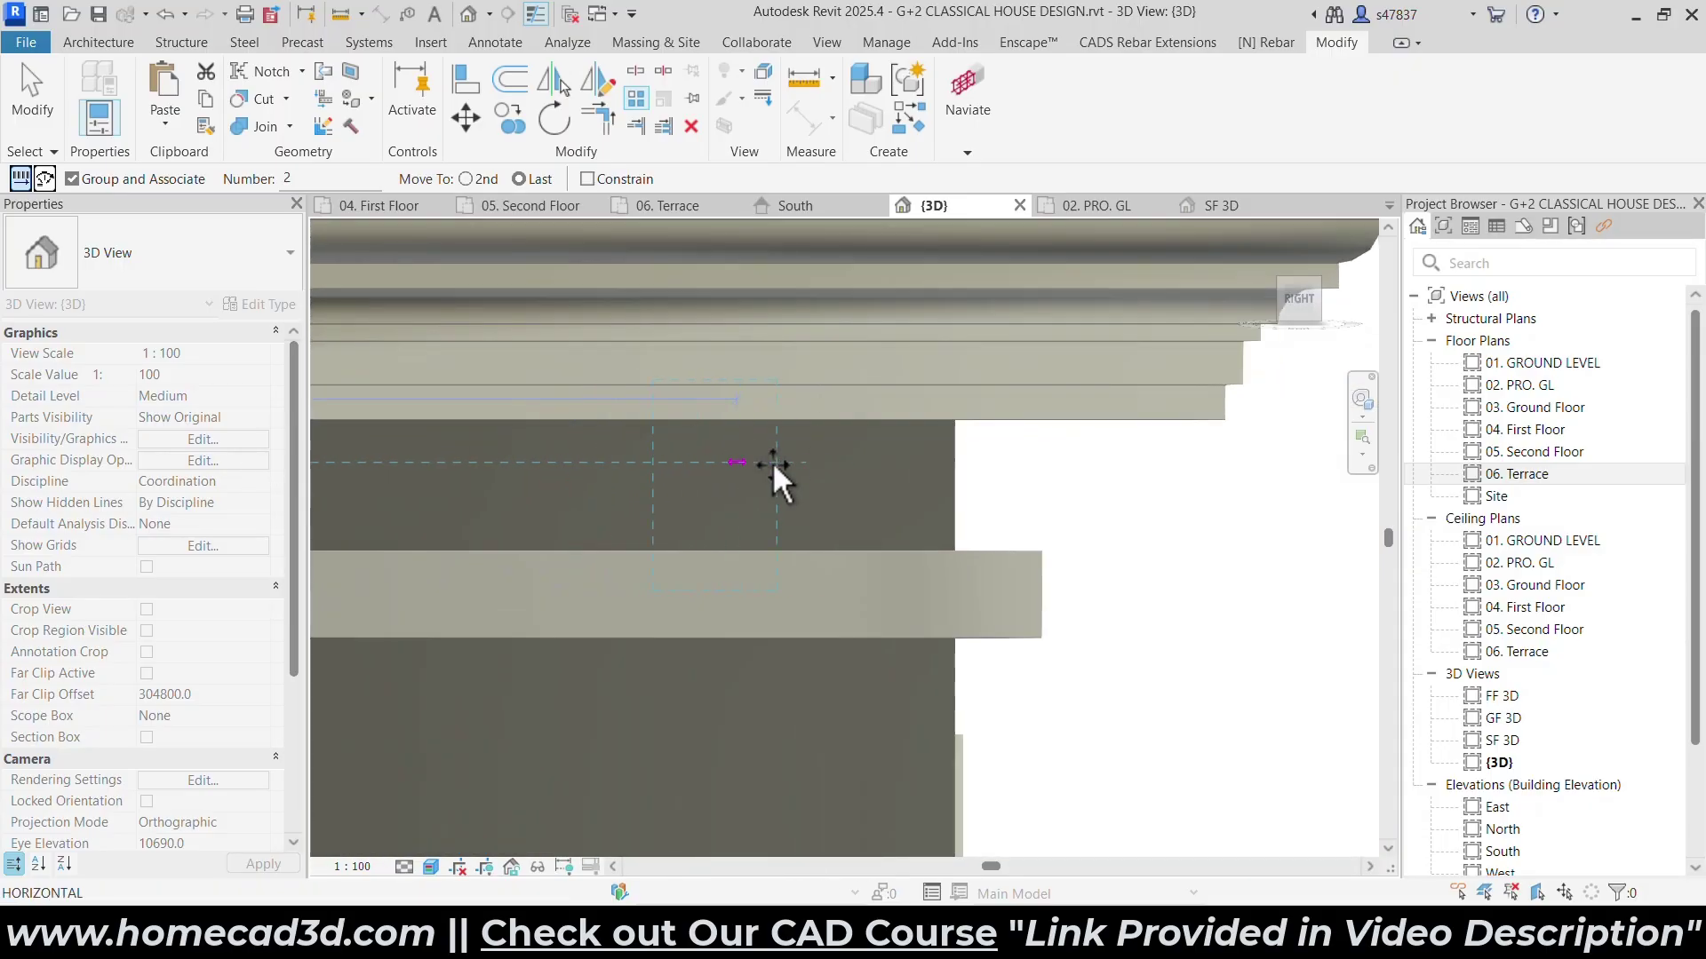
pyautogui.click(956, 462)
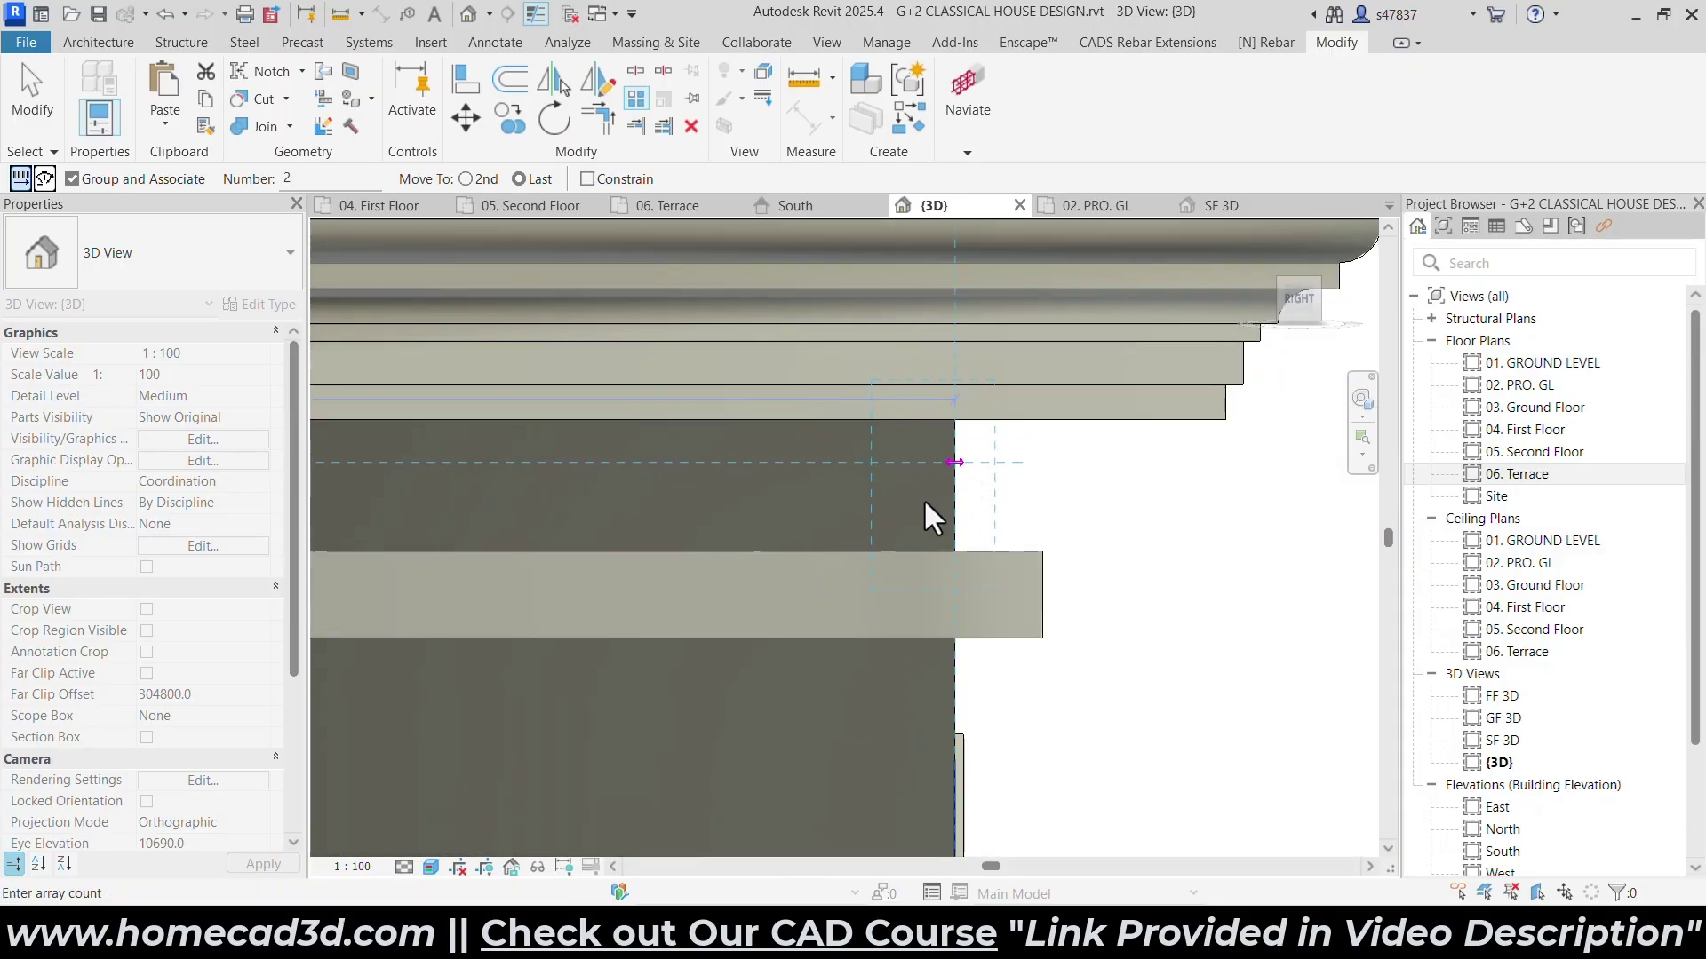
# Set the bracket array's count to 5 and finish the array.
pyautogui.scroll(-3, 866, 565)
pyautogui.scroll(-3, 878, 572)
pyautogui.moveTo(790, 597); pyautogui.dragTo(963, 584, button='middle')
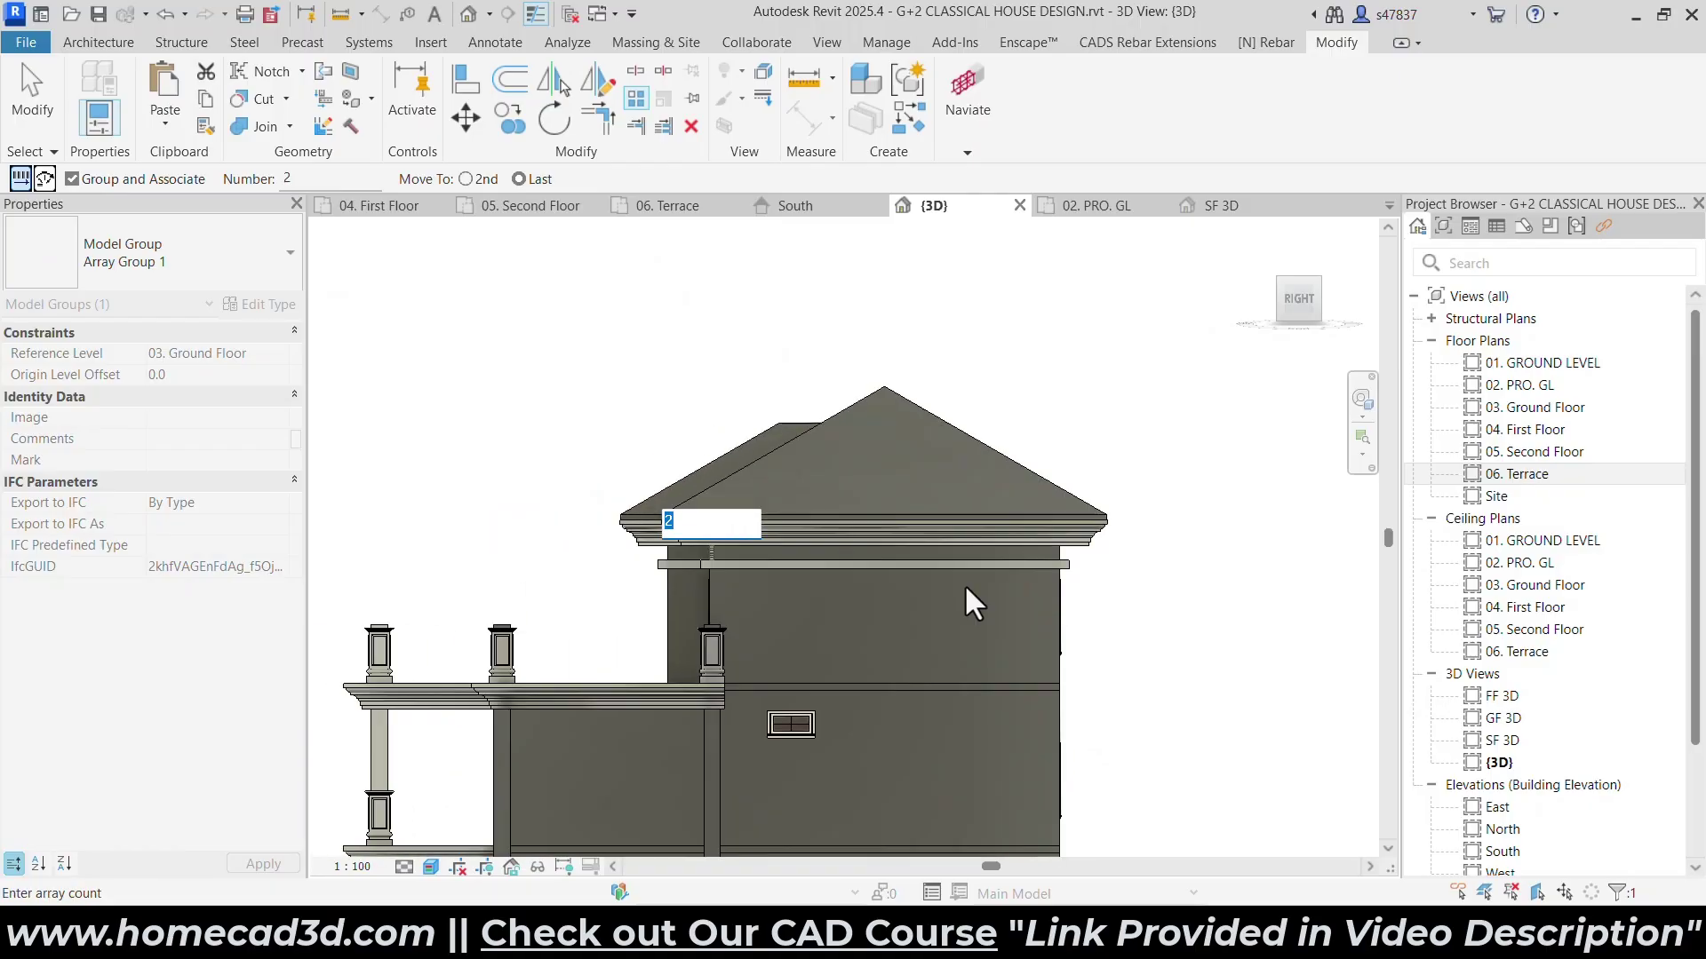
pyautogui.write('5')
pyautogui.press('Return')
pyautogui.keyDown('shift'); pyautogui.moveTo(990, 590); pyautogui.dragTo(1066, 622, button='middle'); pyautogui.keyUp('shift')
pyautogui.press('Escape')
pyautogui.scroll(5, 1066, 622)
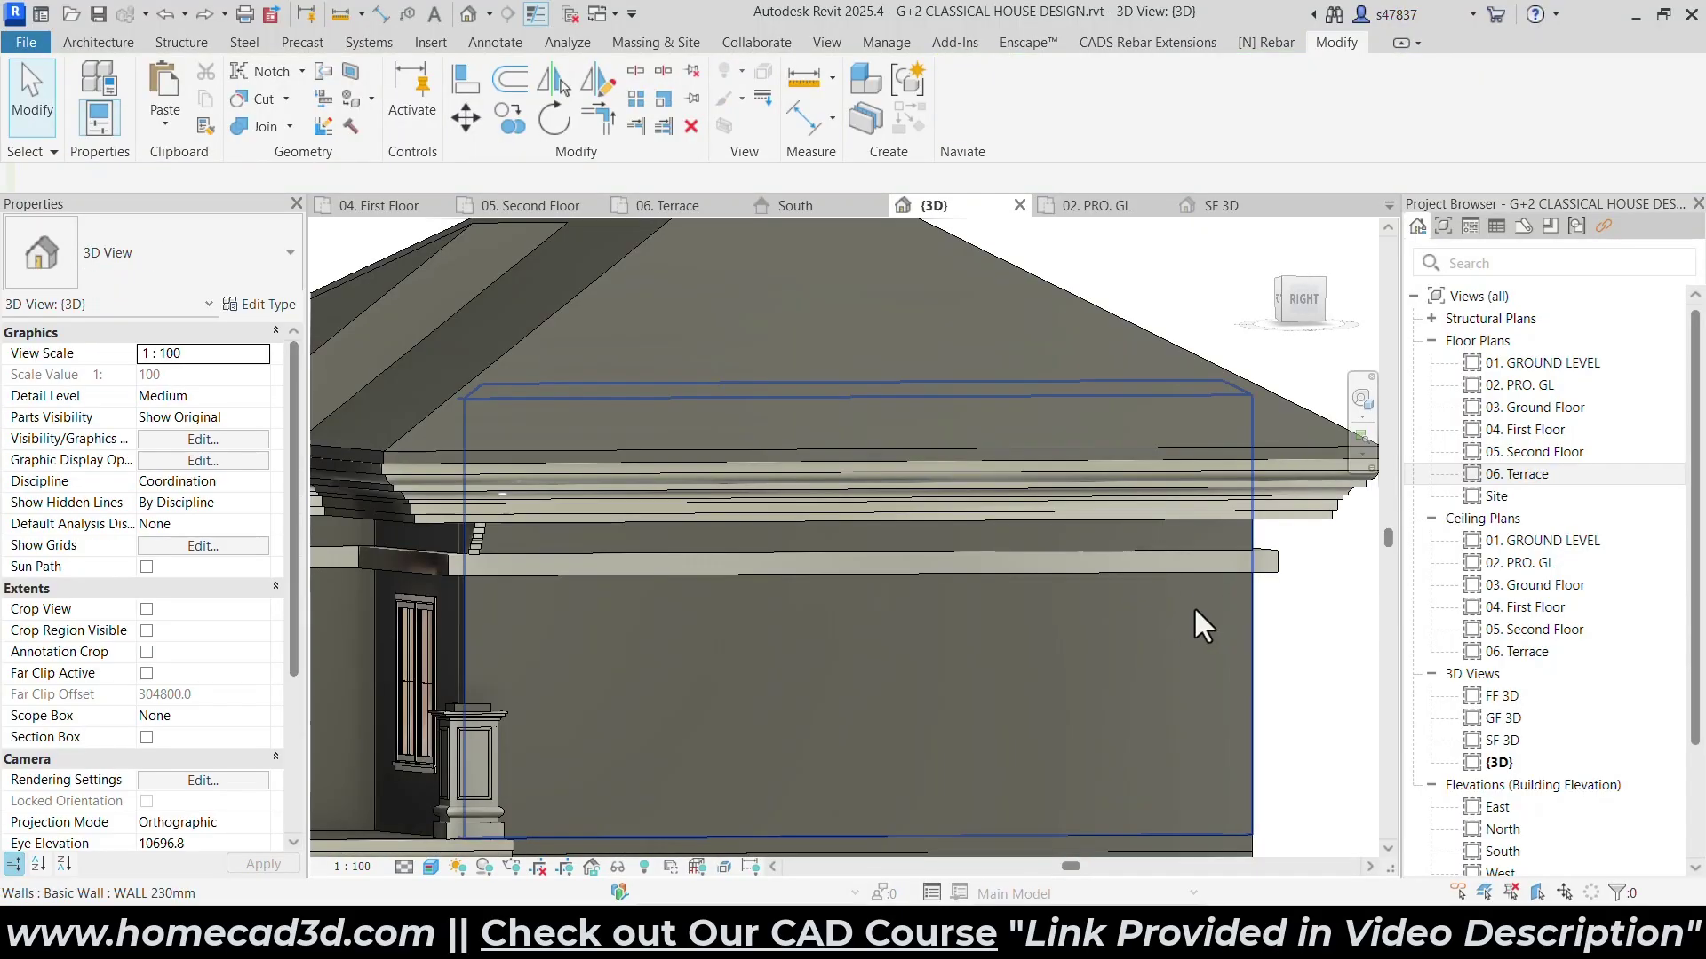
pyautogui.click(481, 540)
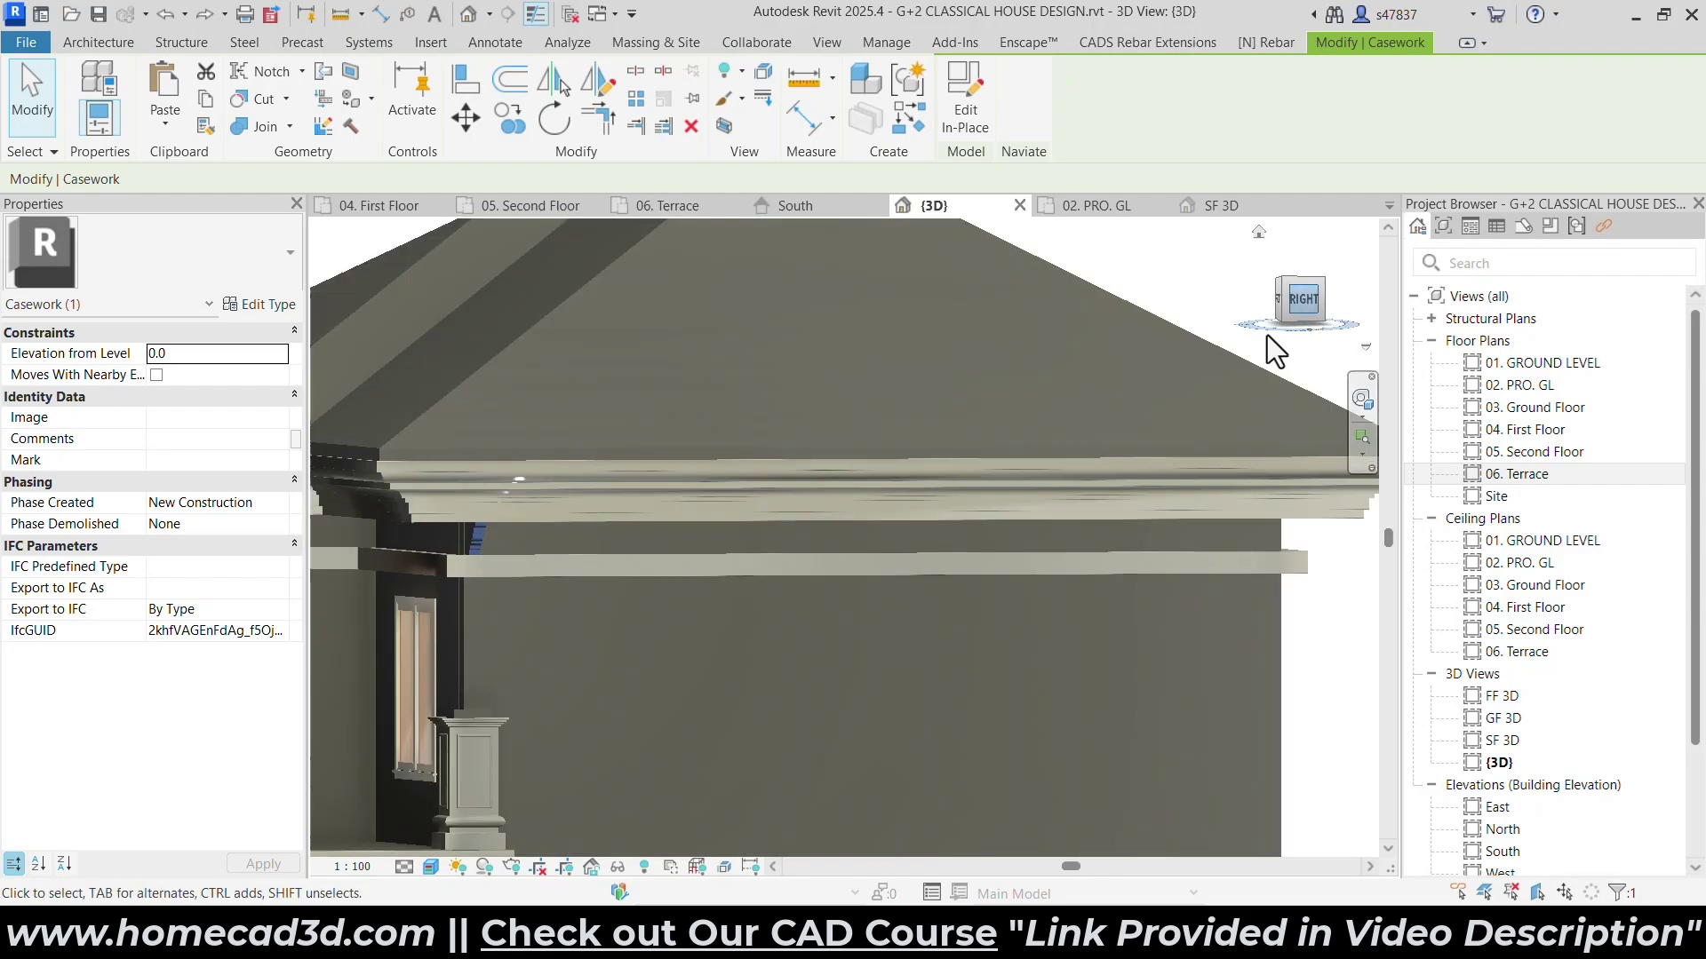
pyautogui.scroll(5, 812, 444)
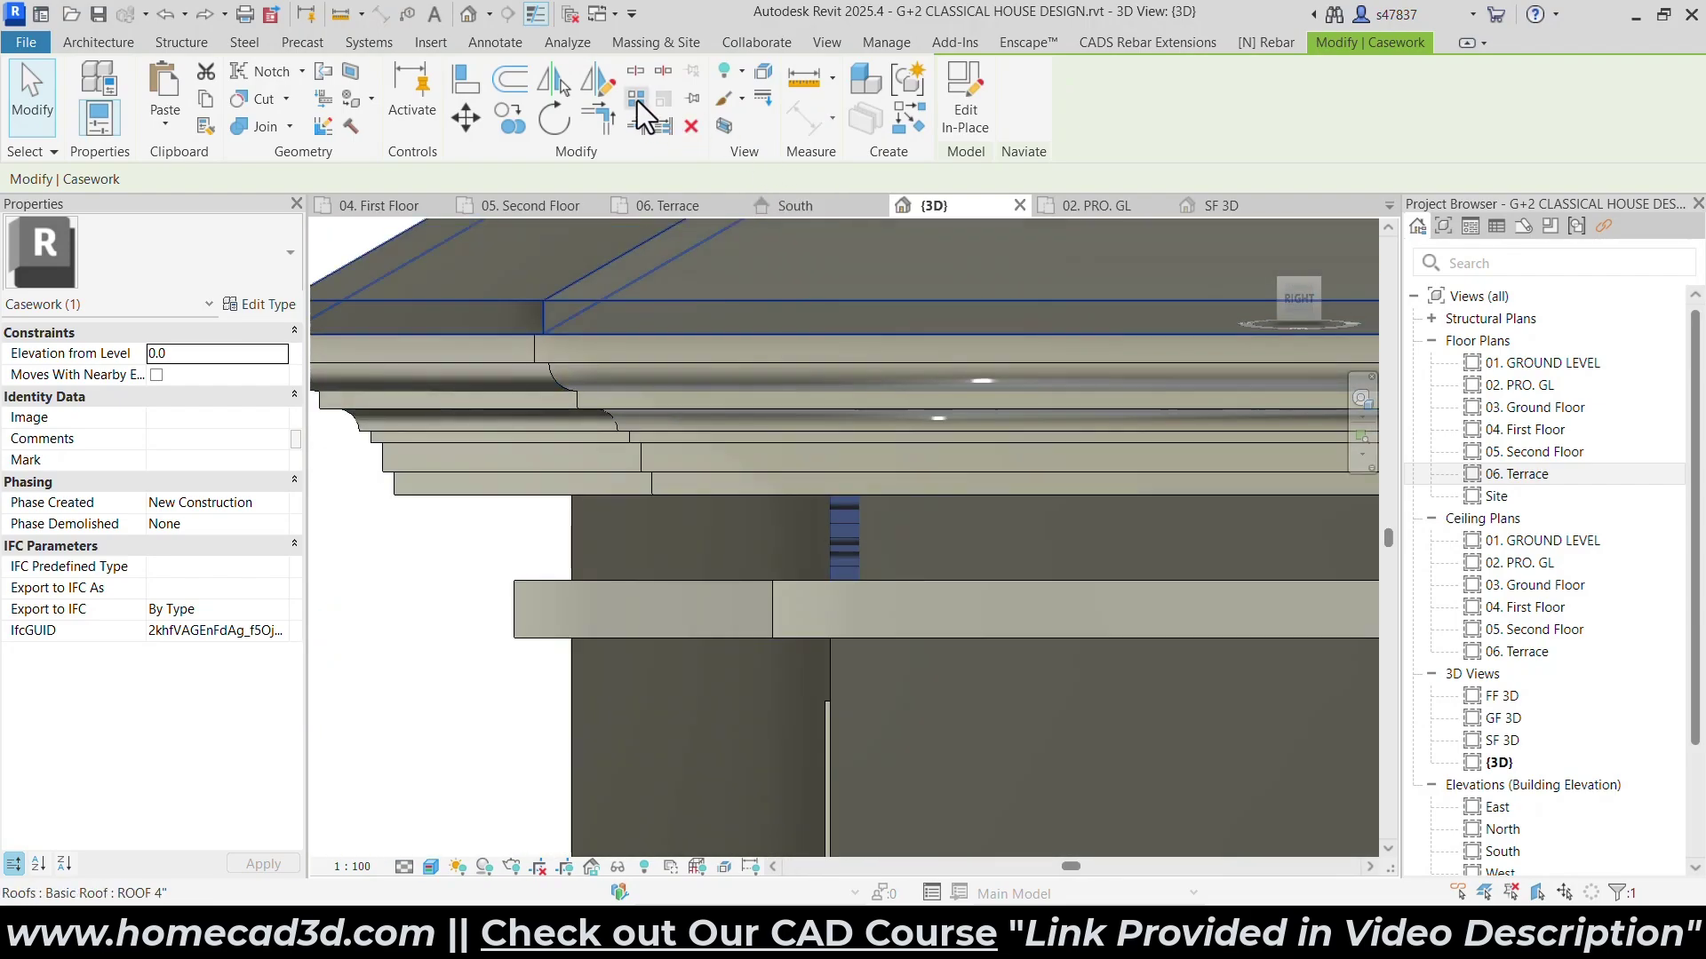
pyautogui.click(512, 120)
pyautogui.click(861, 521)
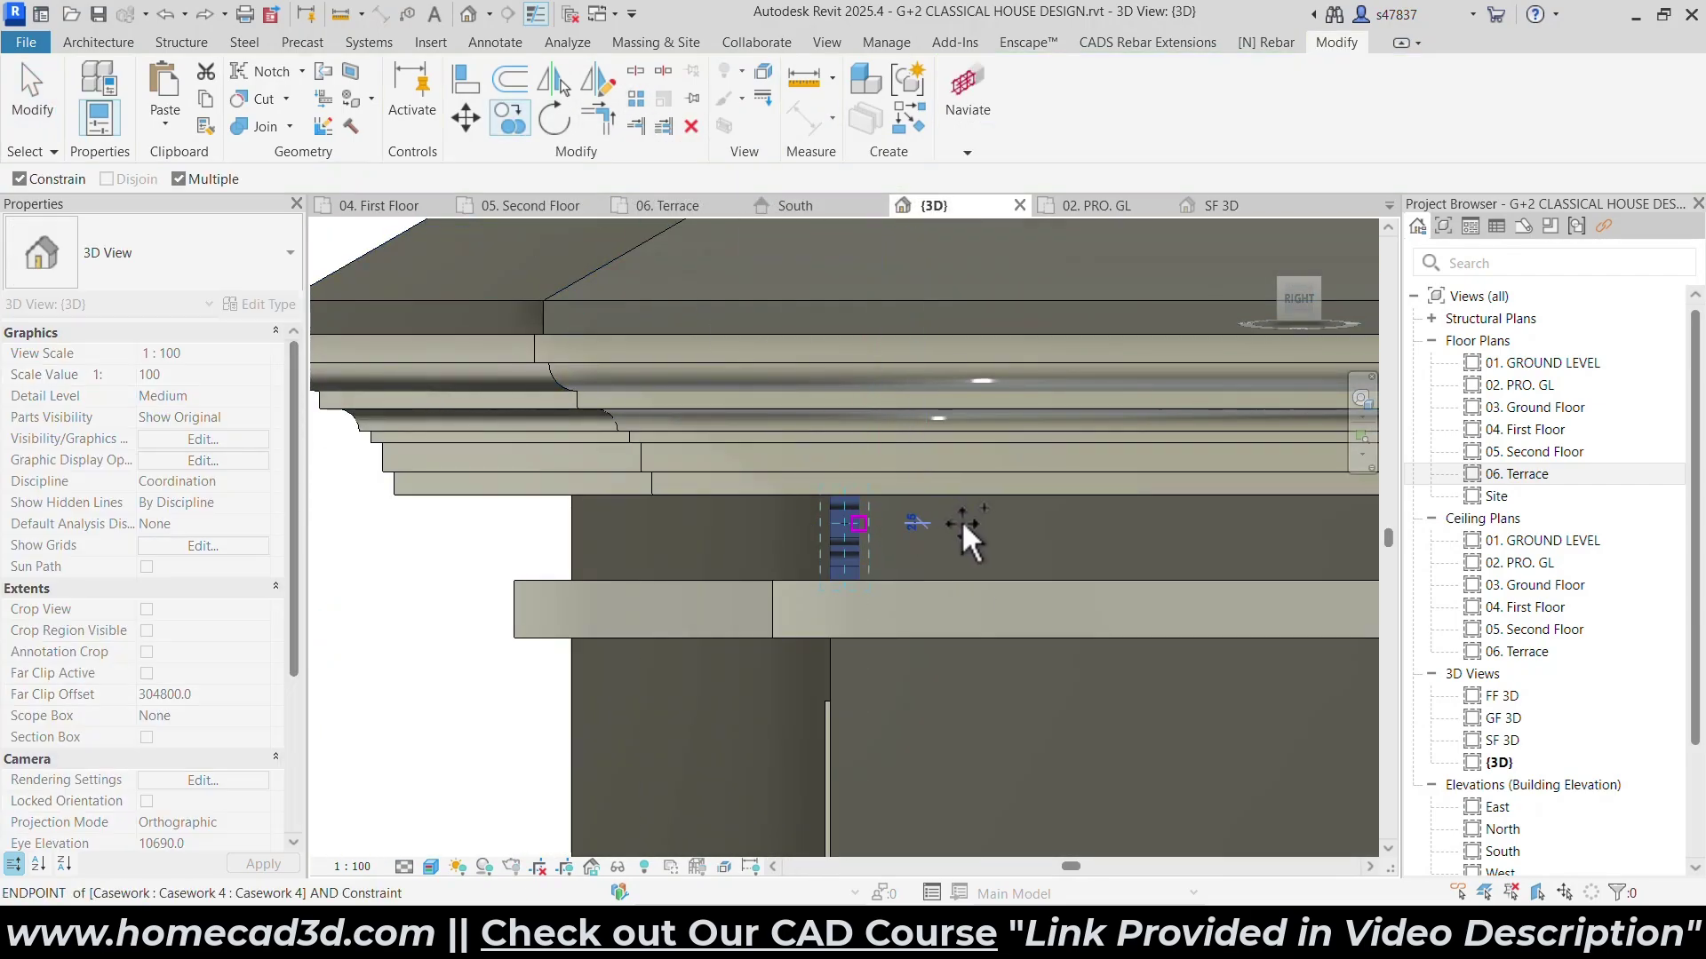
pyautogui.click(43, 175)
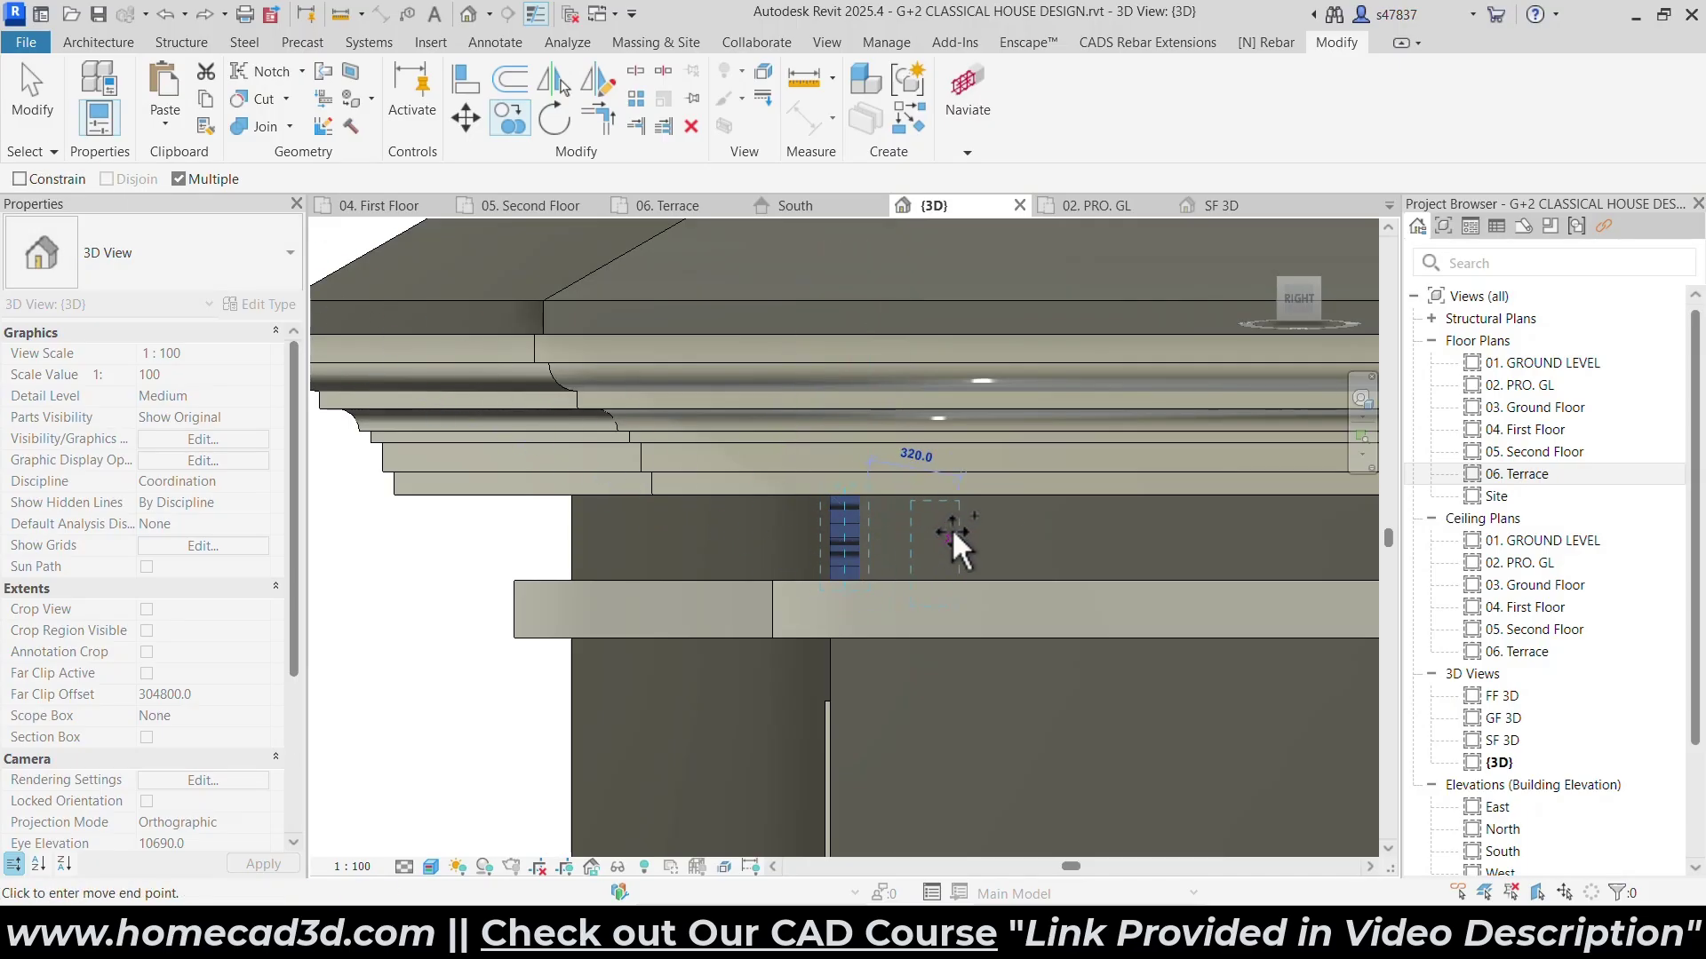
pyautogui.scroll(4, 945, 522)
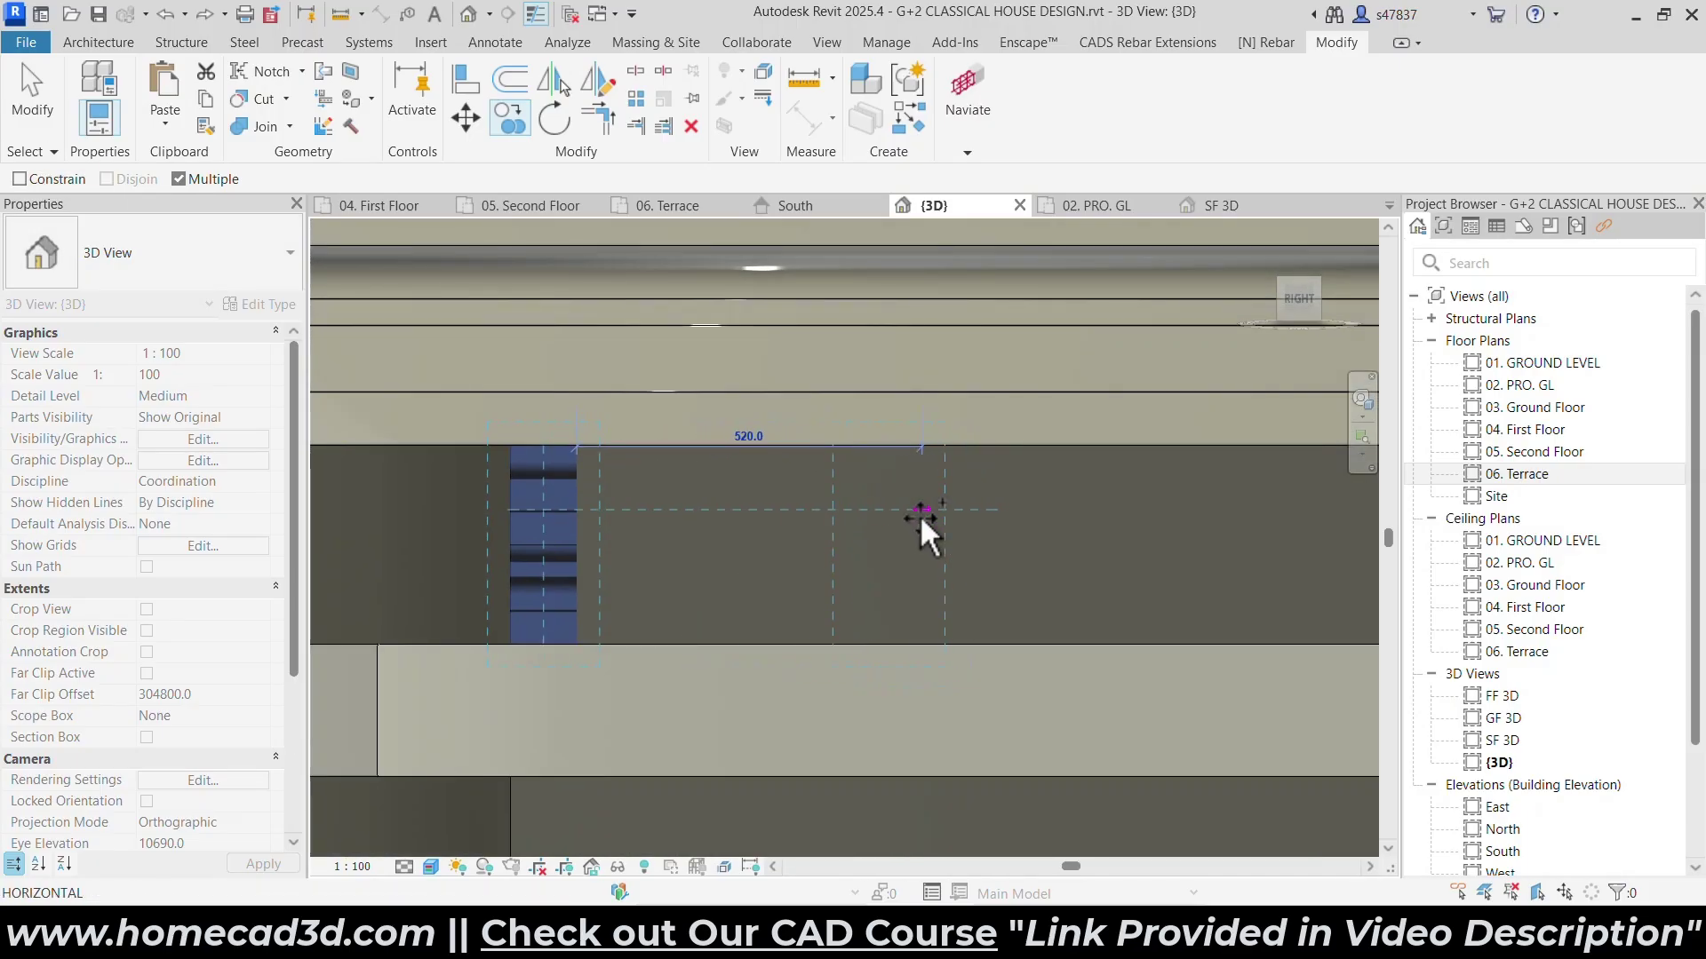
pyautogui.press('Escape')
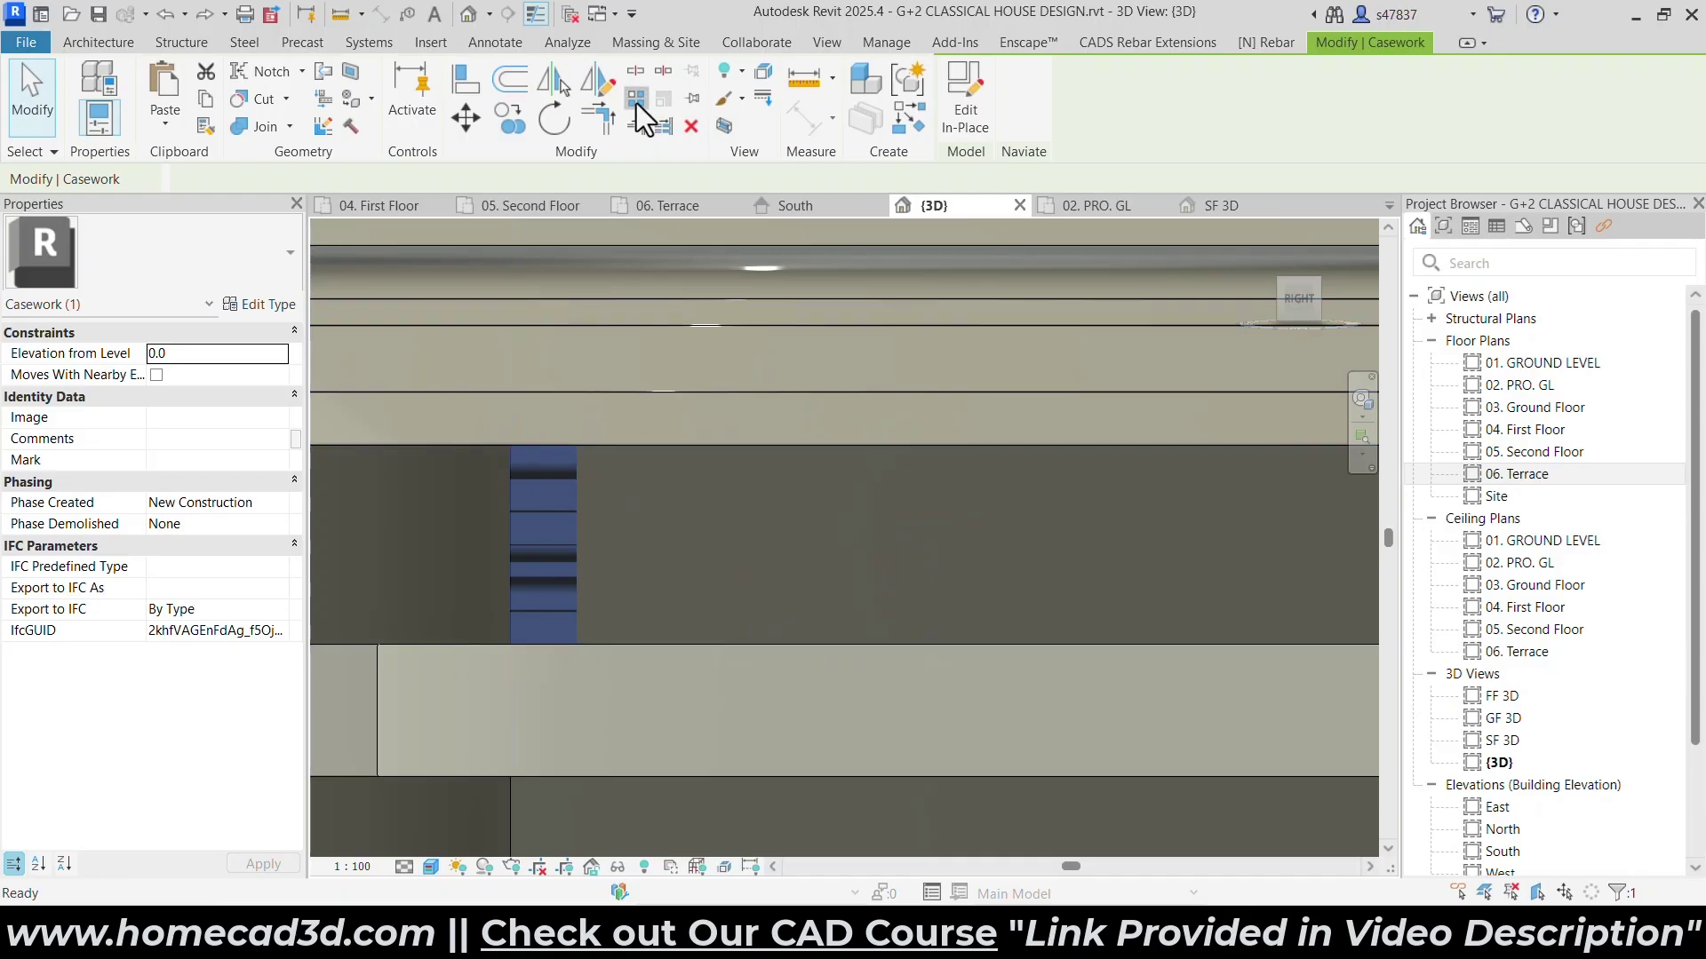
# Try a two-item array of the bracket over a short distance along the facade and undo it.
pyautogui.press('a')
pyautogui.press('r')
pyautogui.click(581, 518)
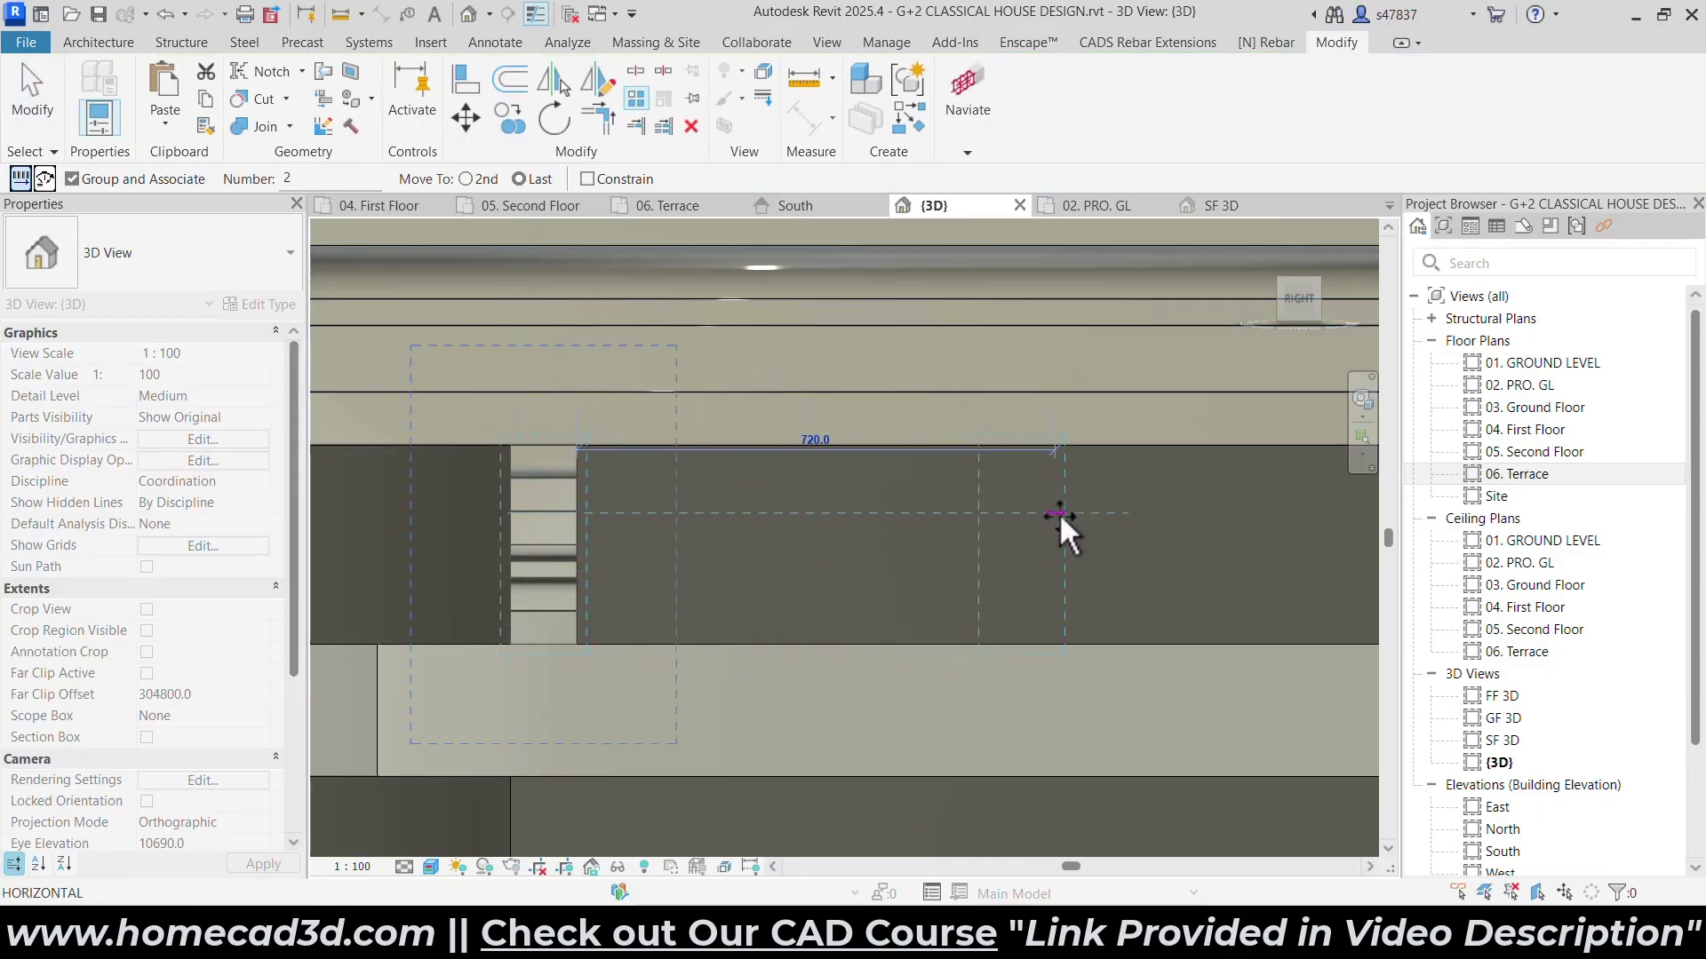
pyautogui.click(1107, 561)
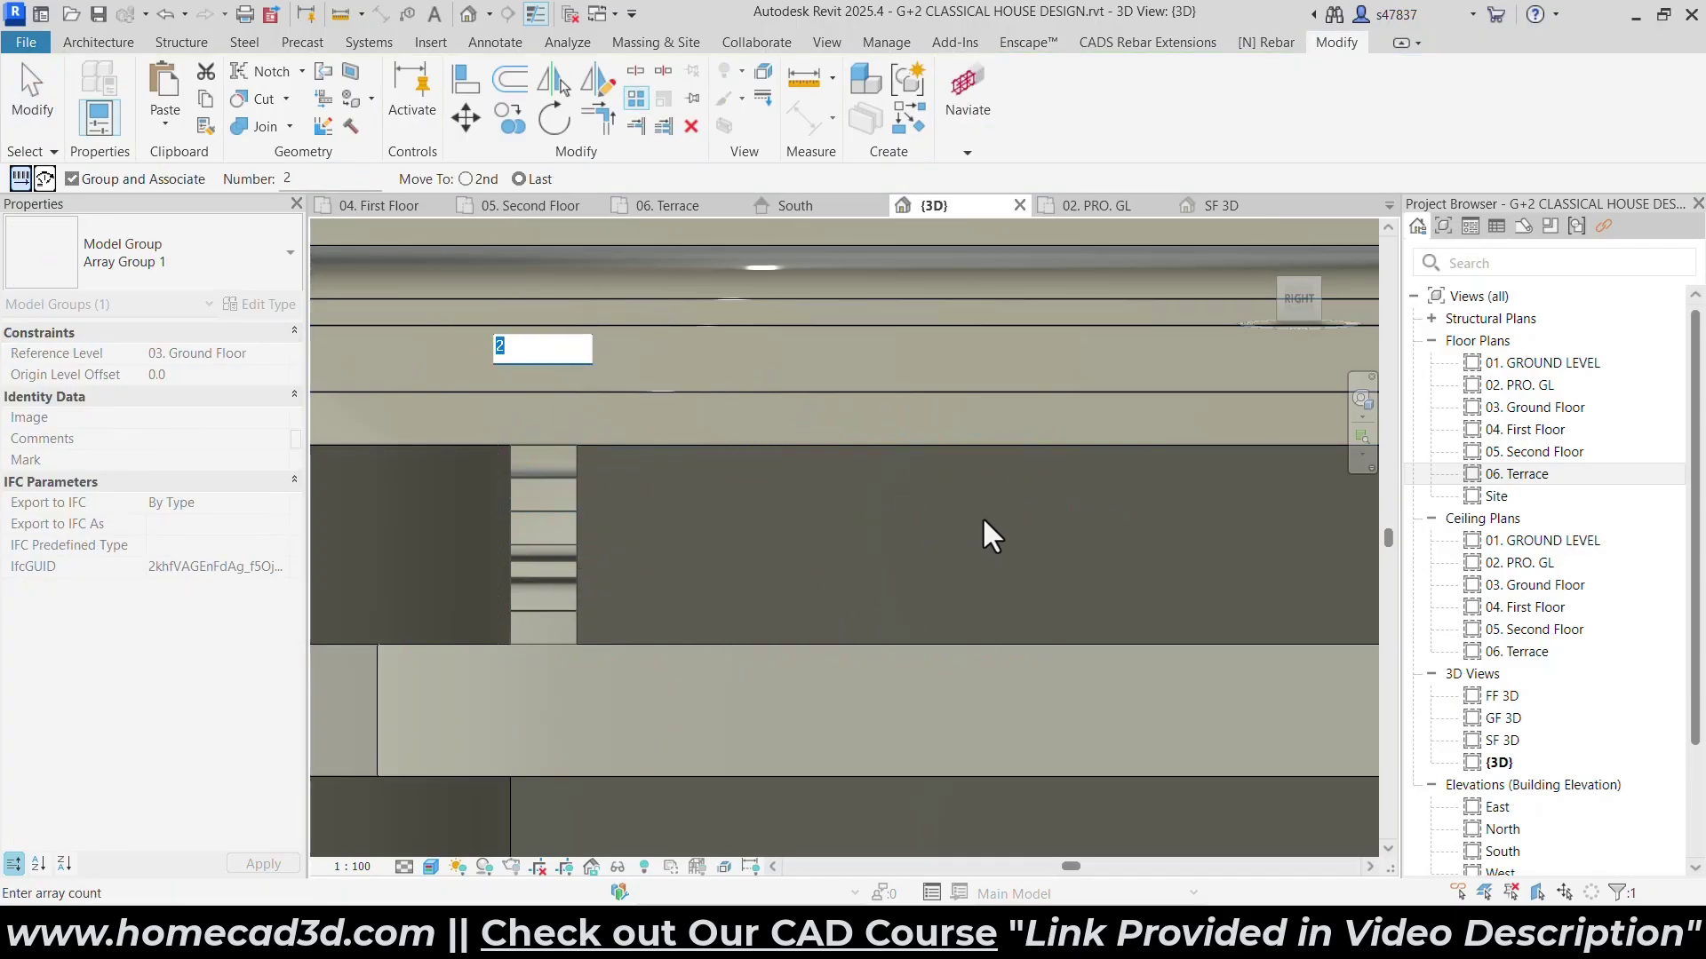
pyautogui.press('Return')
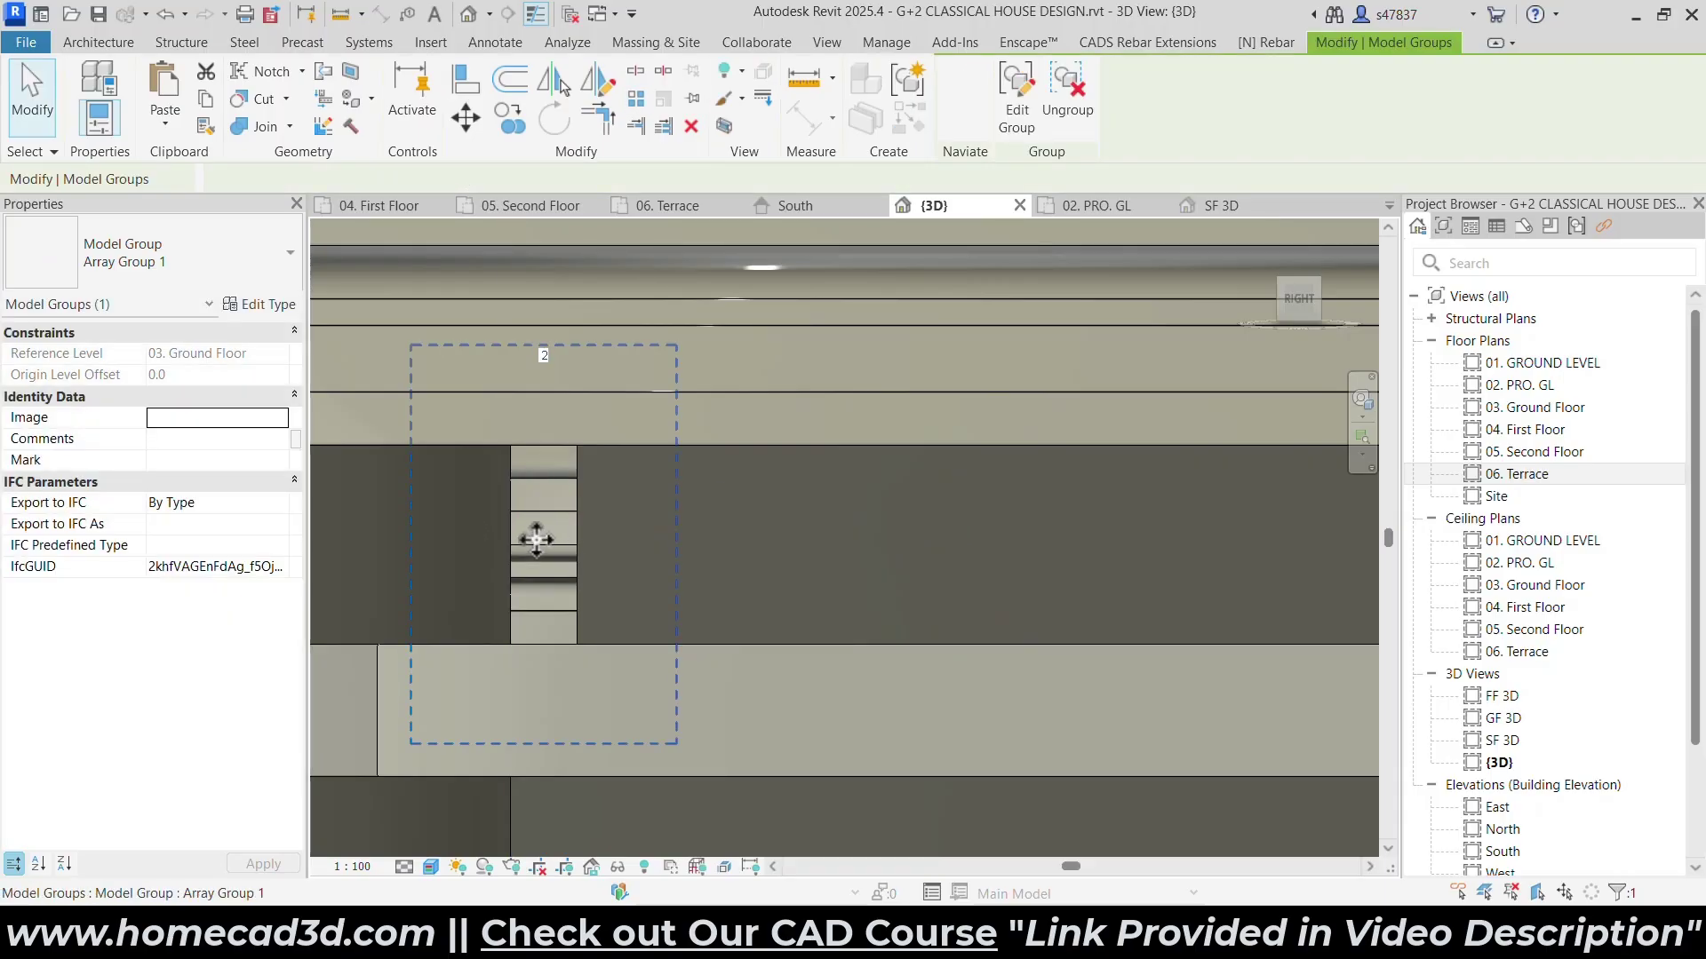
pyautogui.hotkey('ctrl', 'z')
# Copy the bracket 300 mm along the right facade beneath the eaves, with Constrain turned off.
pyautogui.click(570, 558)
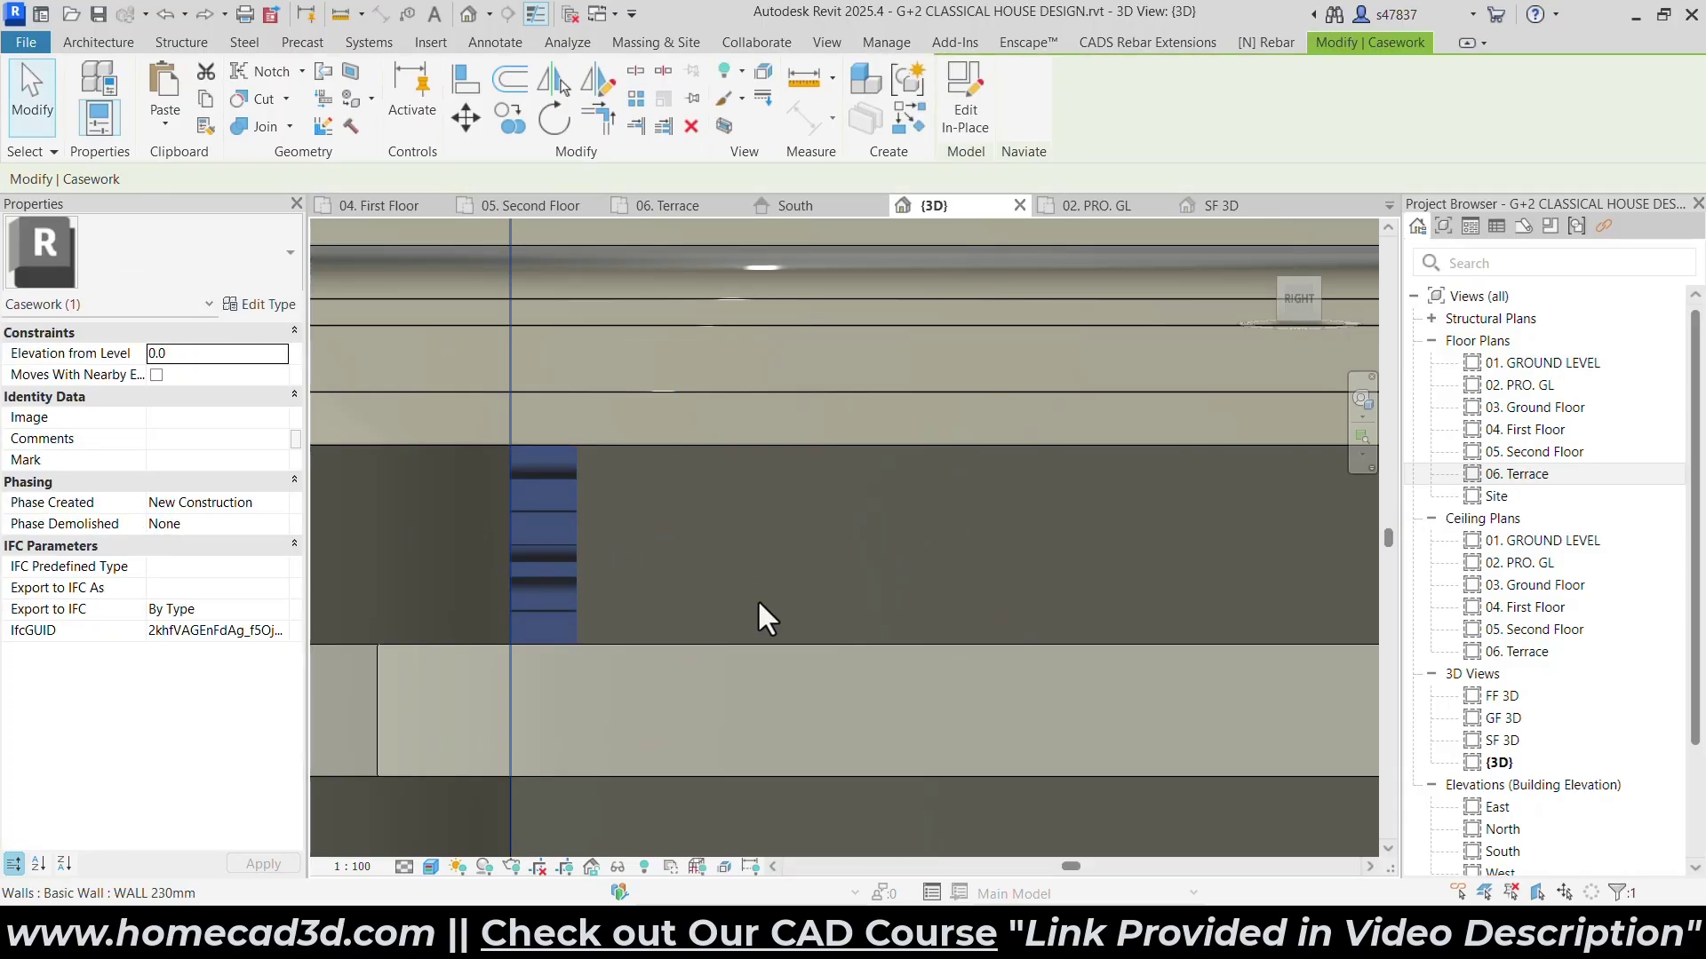
pyautogui.scroll(-2, 727, 558)
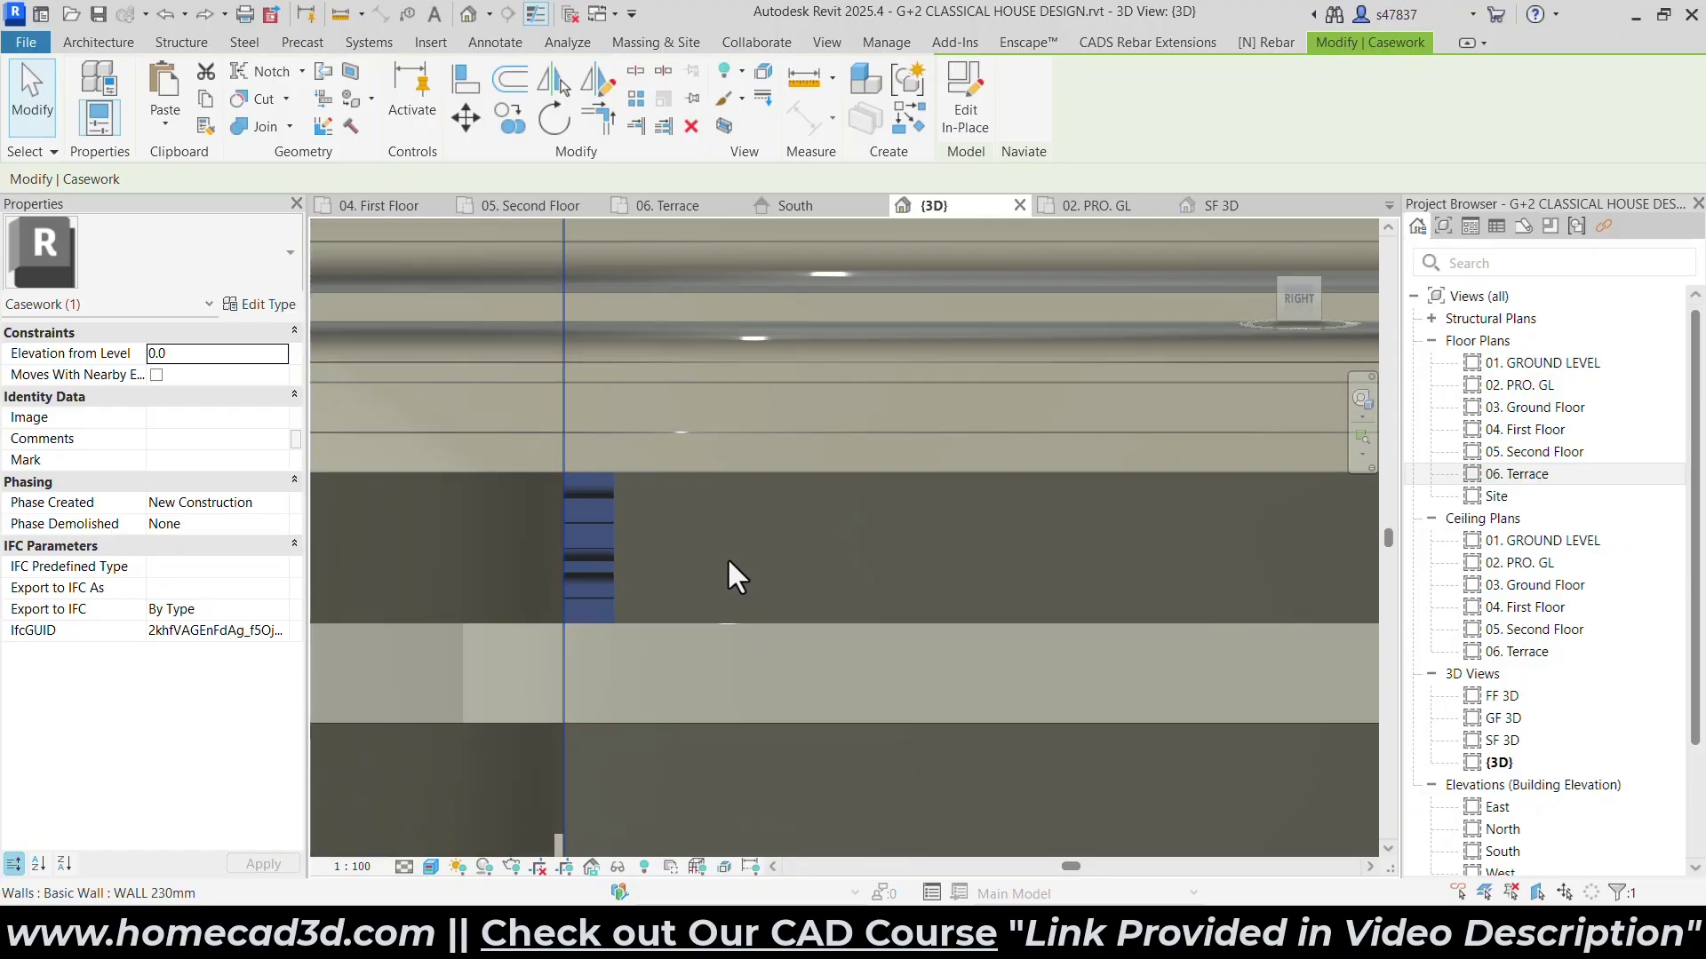
pyautogui.click(609, 547)
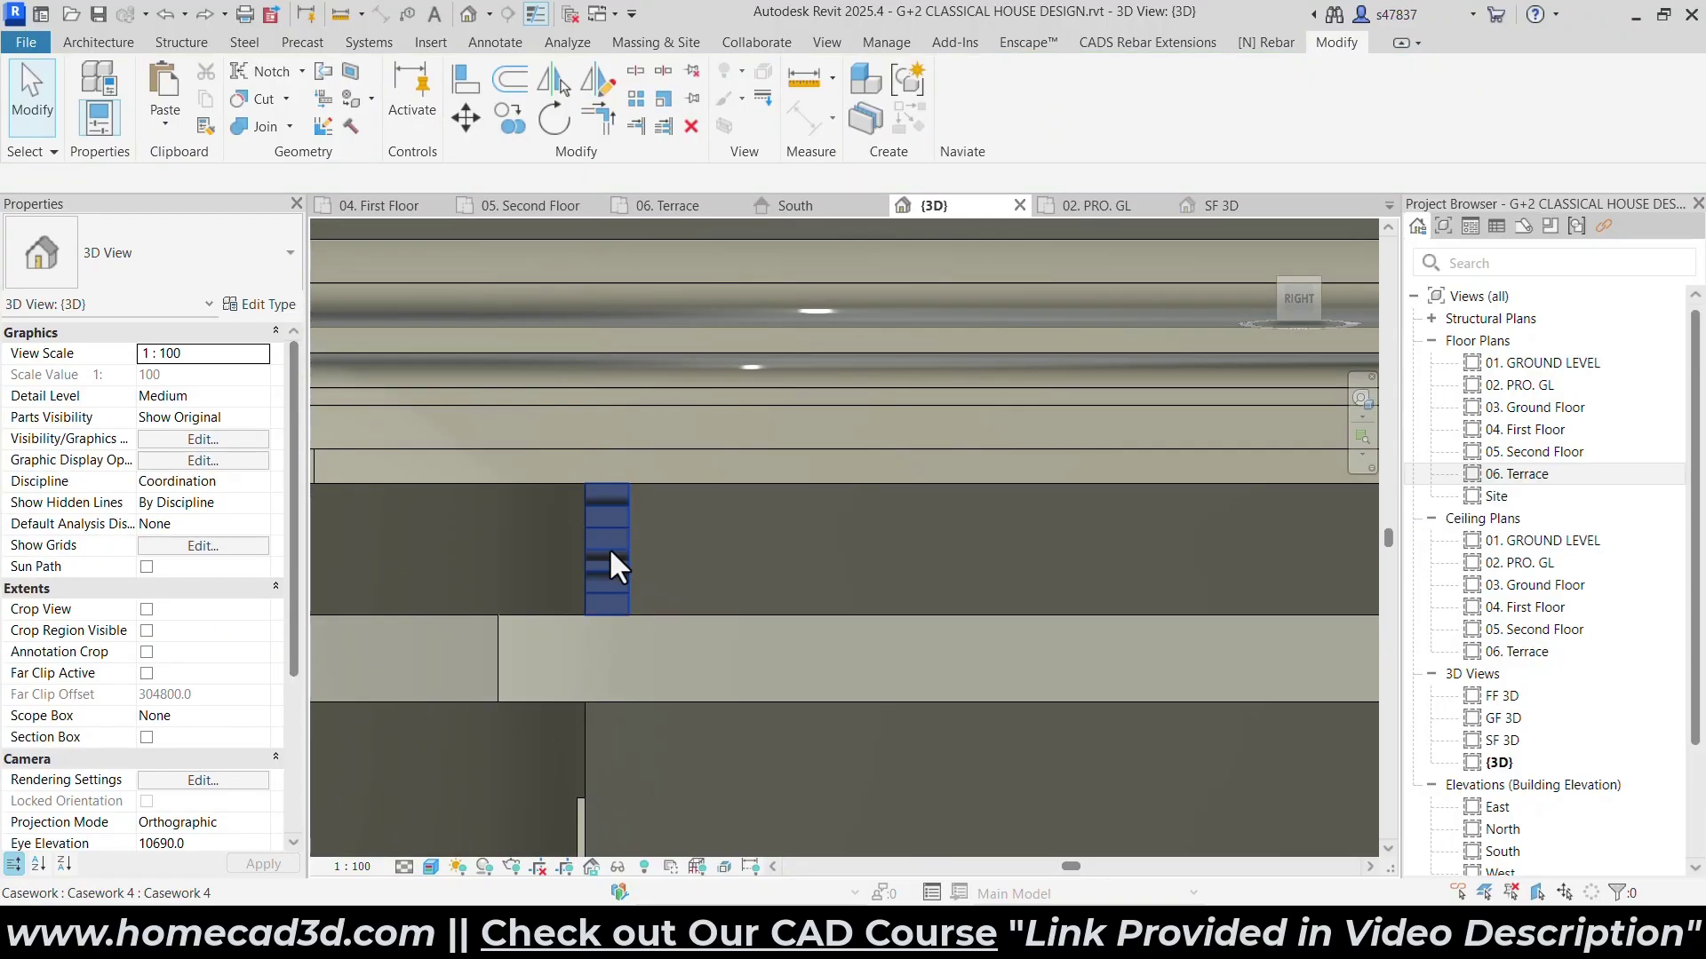
pyautogui.click(507, 114)
pyautogui.click(20, 179)
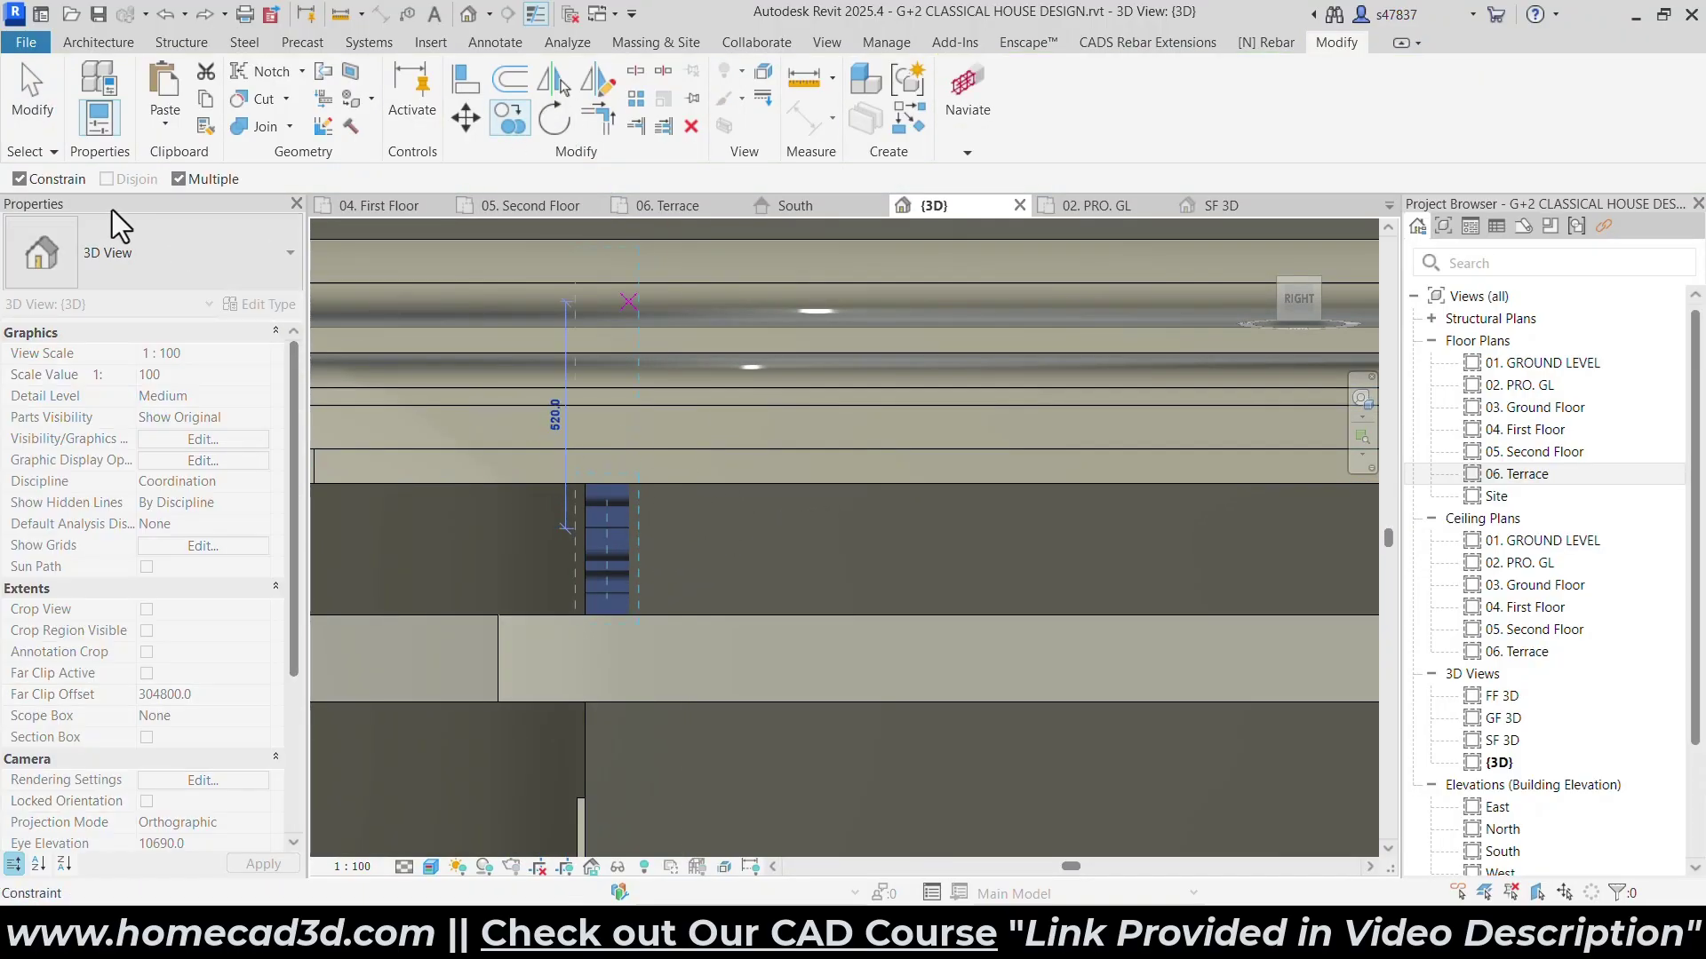
pyautogui.click(639, 465)
pyautogui.click(761, 527)
# Add three more bracket copies at the same 300 mm spacing to make a row of five.
pyautogui.click(512, 120)
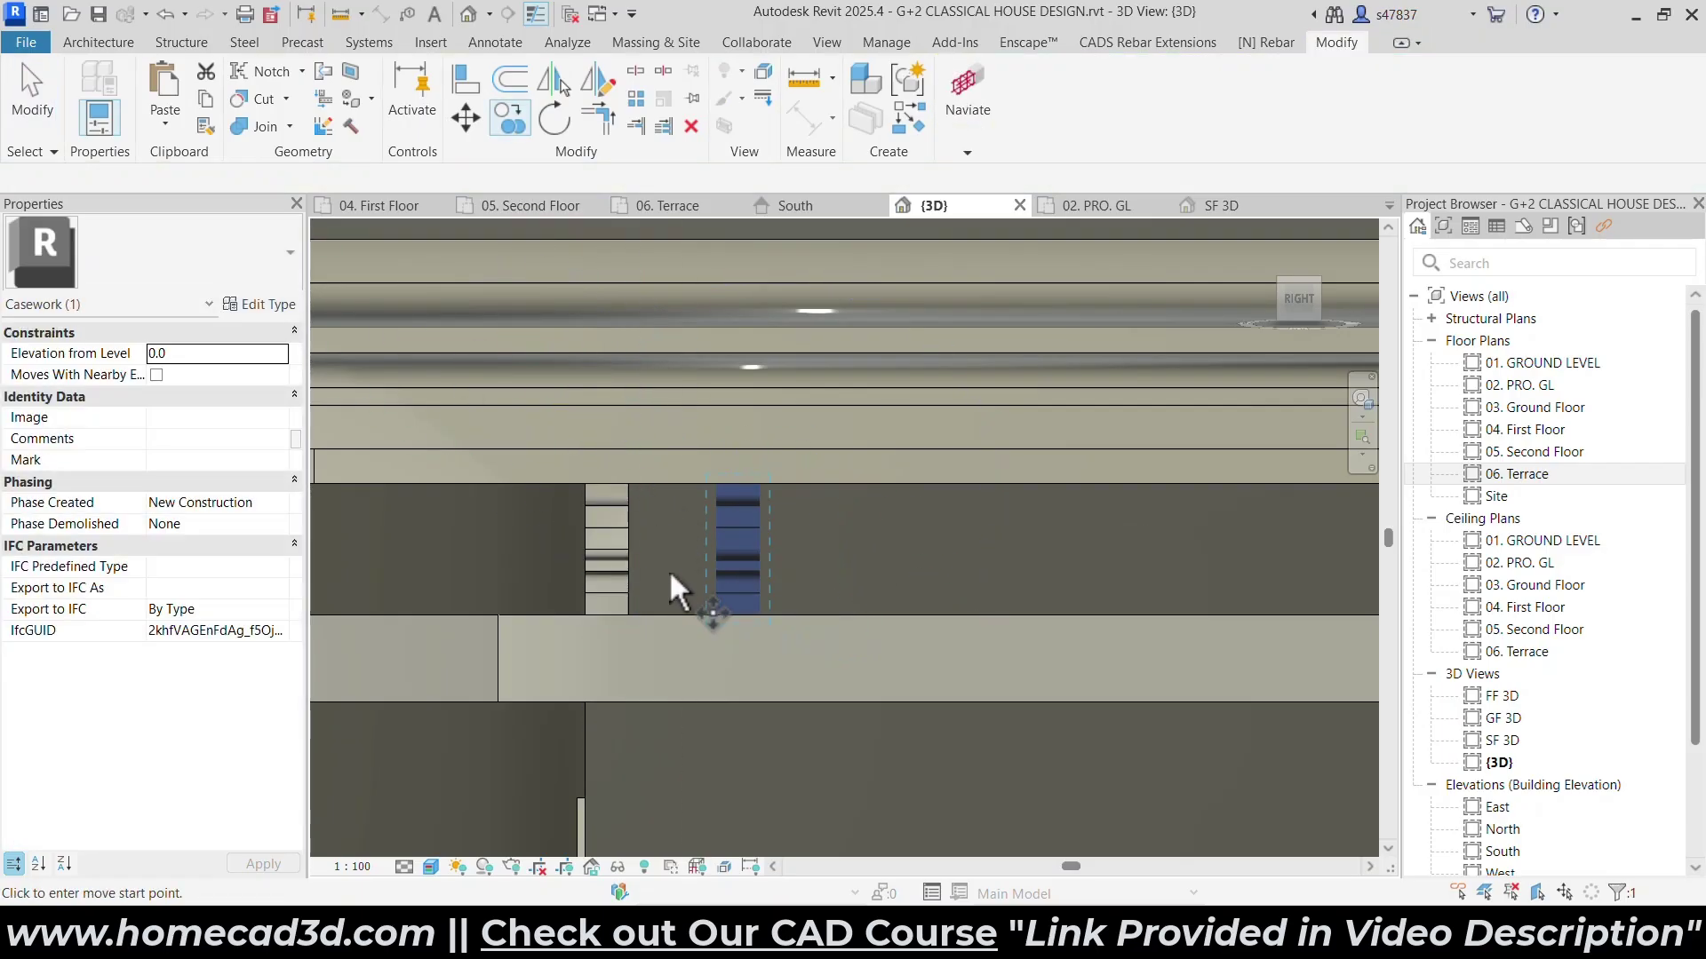
pyautogui.click(631, 532)
pyautogui.click(857, 531)
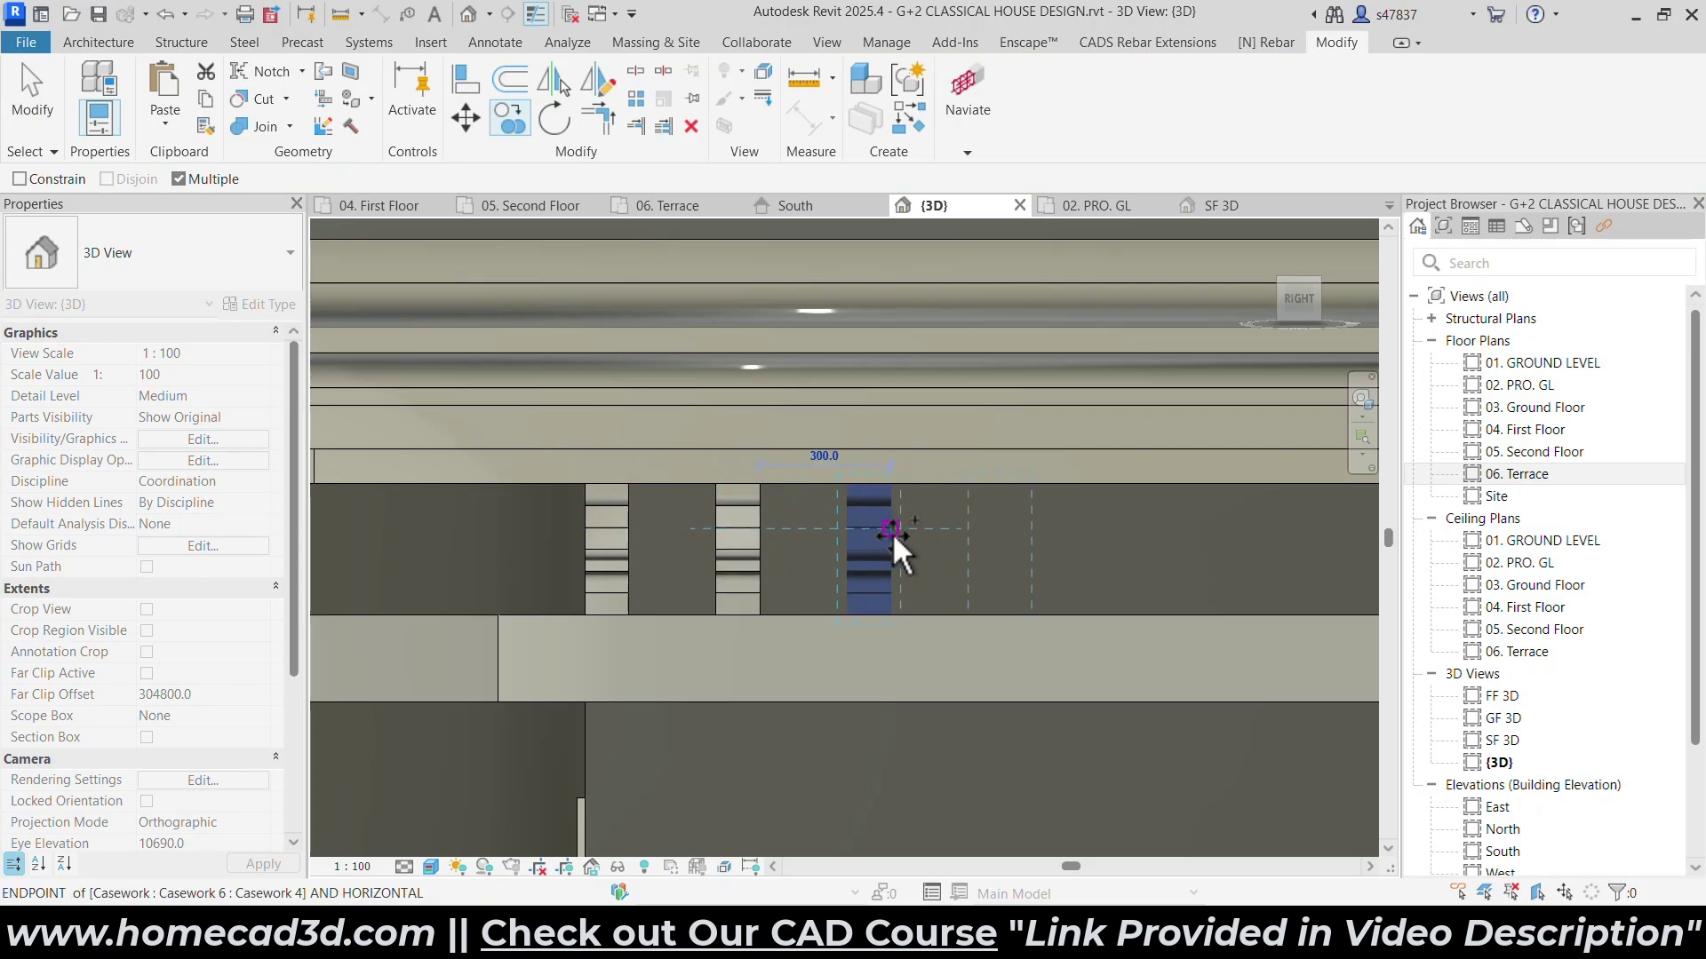
pyautogui.click(892, 532)
pyautogui.click(1021, 531)
pyautogui.press('Escape')
pyautogui.press('Escape')
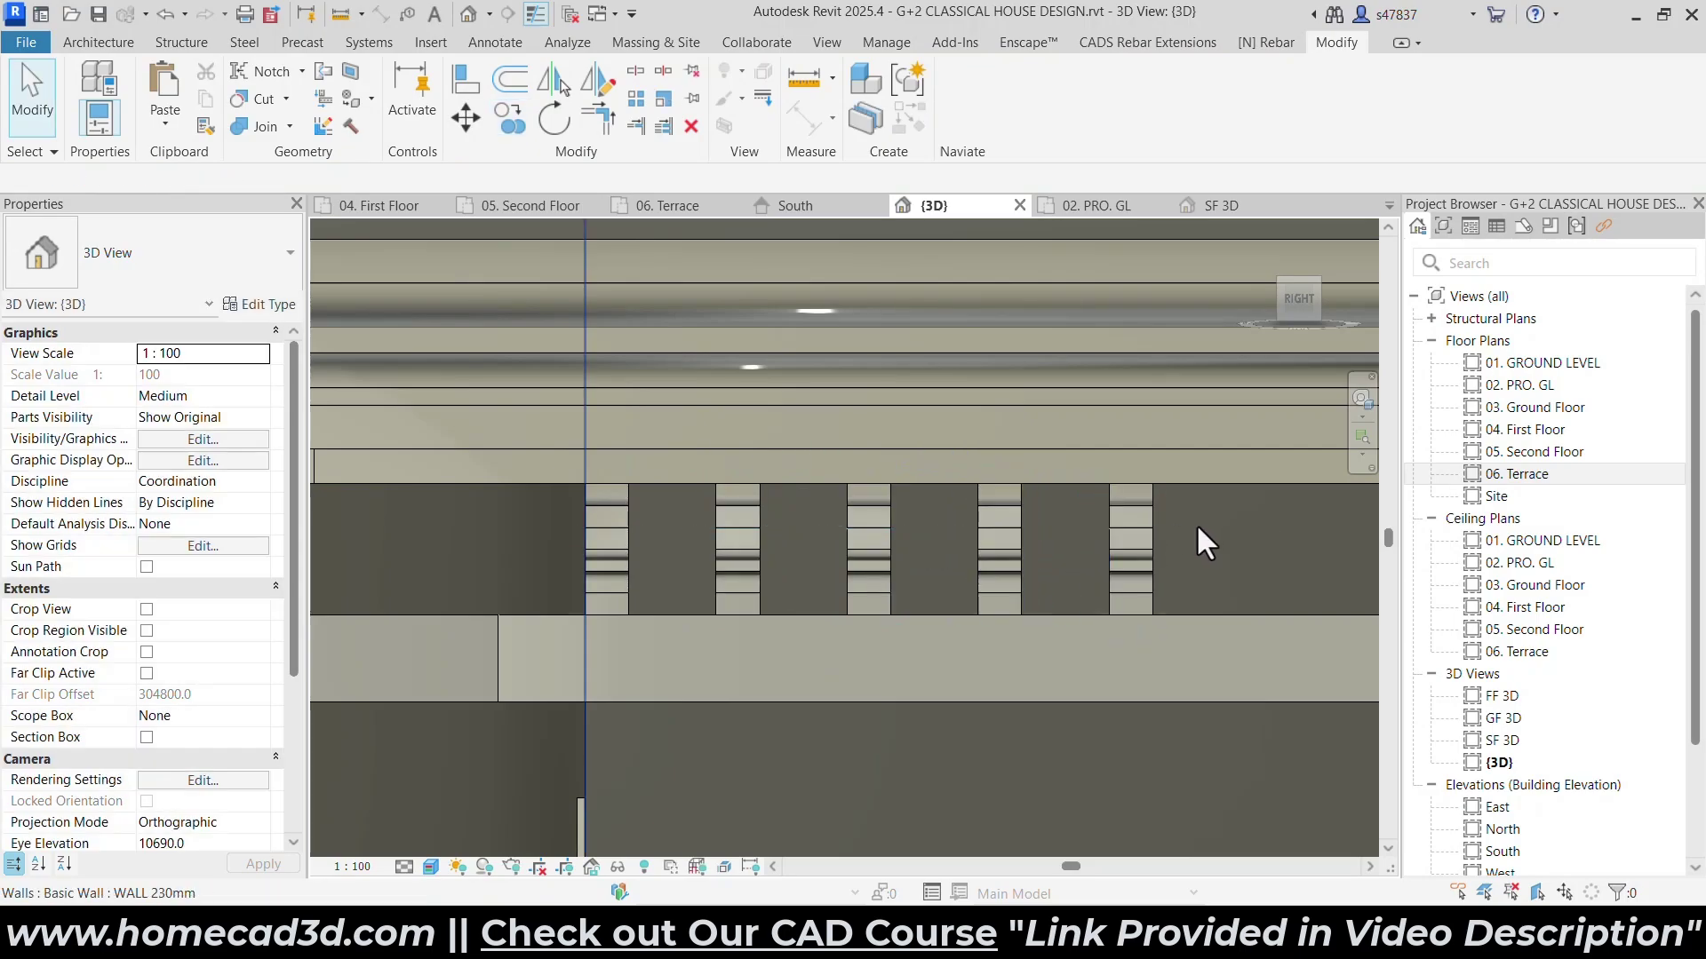
# Select the four copied brackets and copy them as a set to continue the row along the right facade.
pyautogui.moveTo(1190, 524); pyautogui.dragTo(732, 550)
pyautogui.press('Escape')
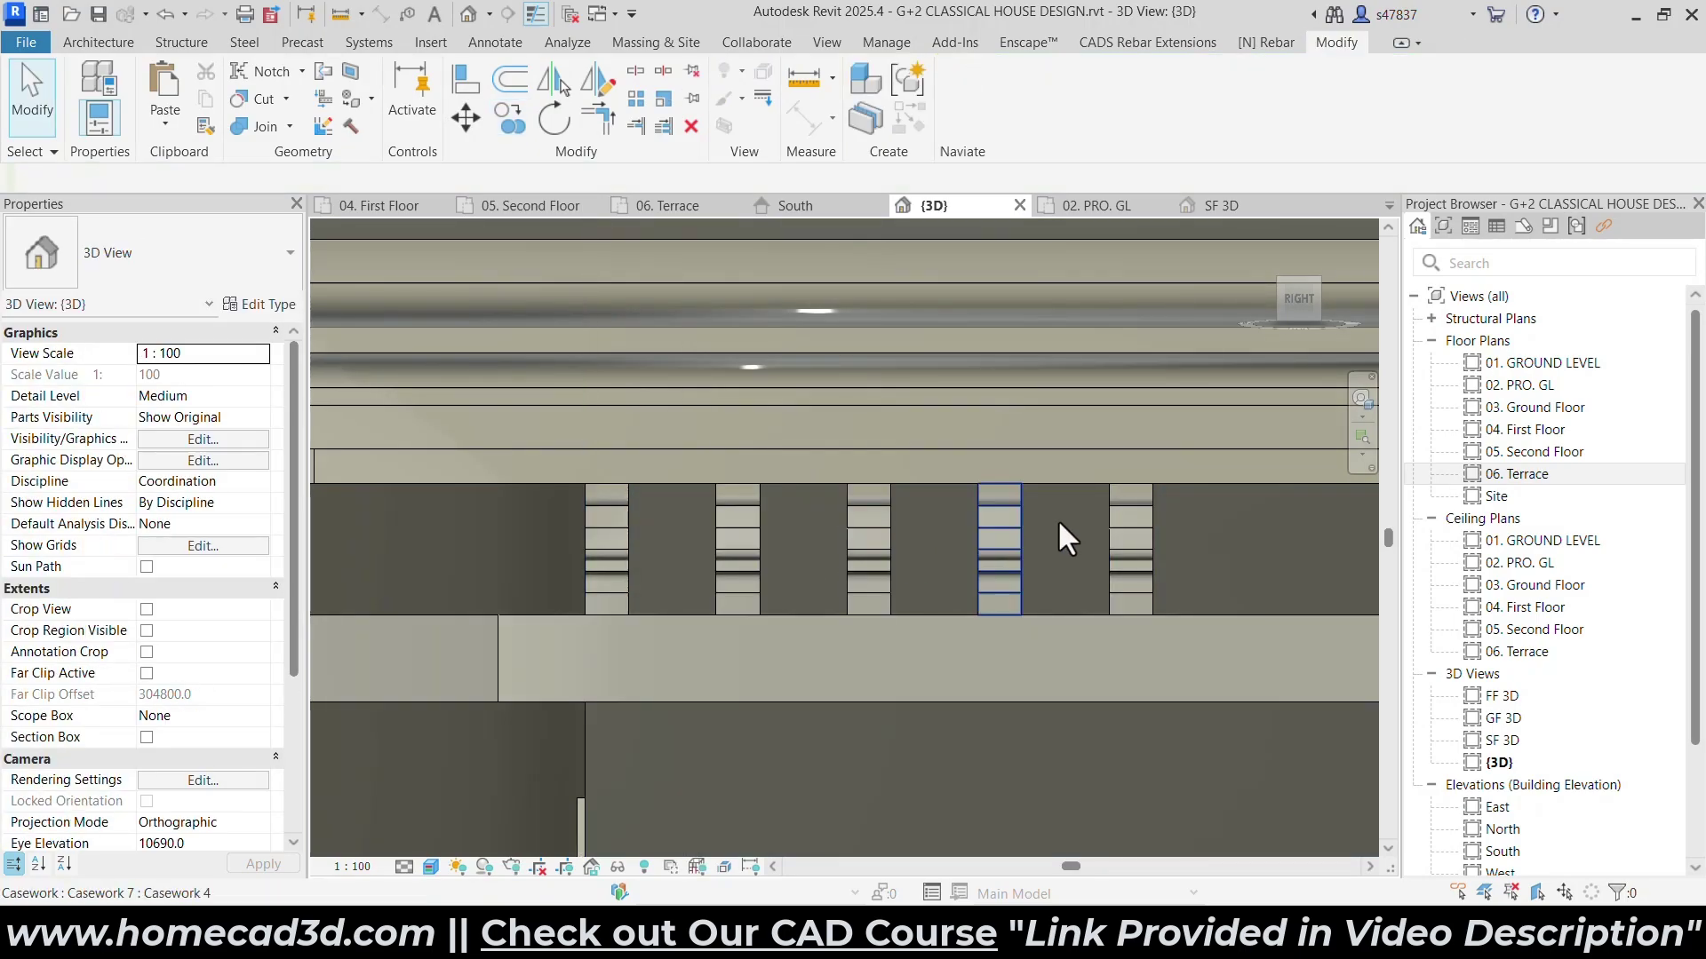
pyautogui.click(1131, 530)
pyautogui.keyDown('ctrl'); pyautogui.click(1000, 538); pyautogui.keyUp('ctrl')
pyautogui.keyDown('ctrl'); pyautogui.click(869, 538); pyautogui.keyUp('ctrl')
pyautogui.keyDown('ctrl'); pyautogui.click(755, 542); pyautogui.keyUp('ctrl')
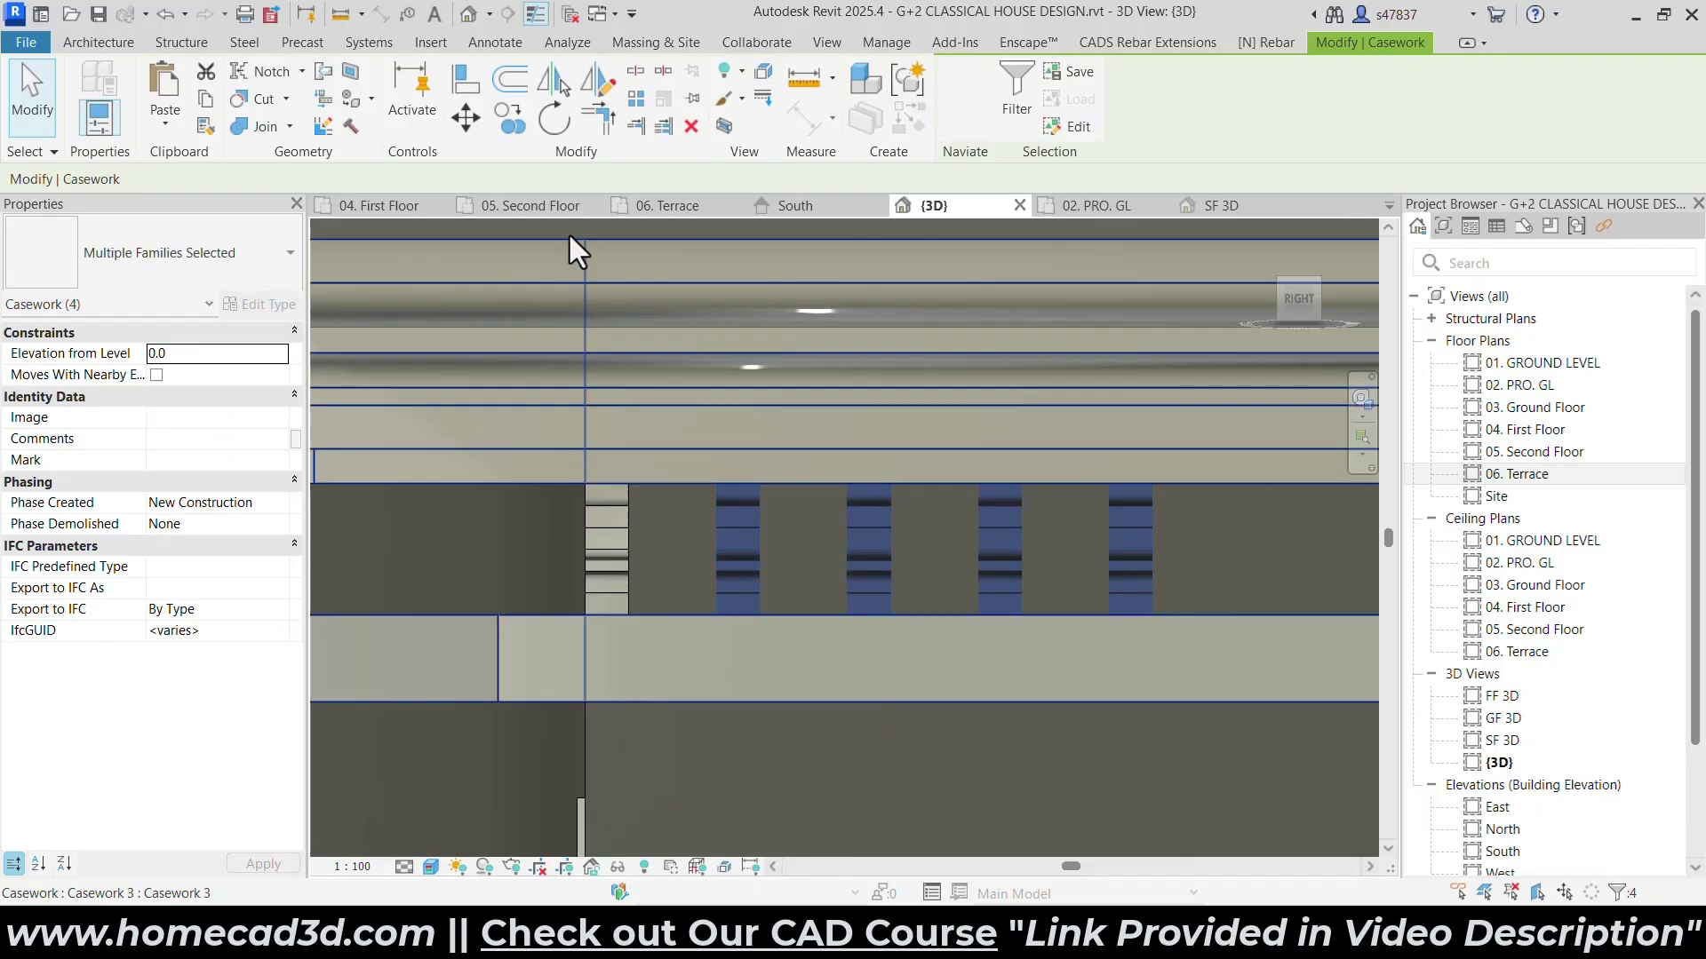
pyautogui.click(513, 120)
pyautogui.click(633, 524)
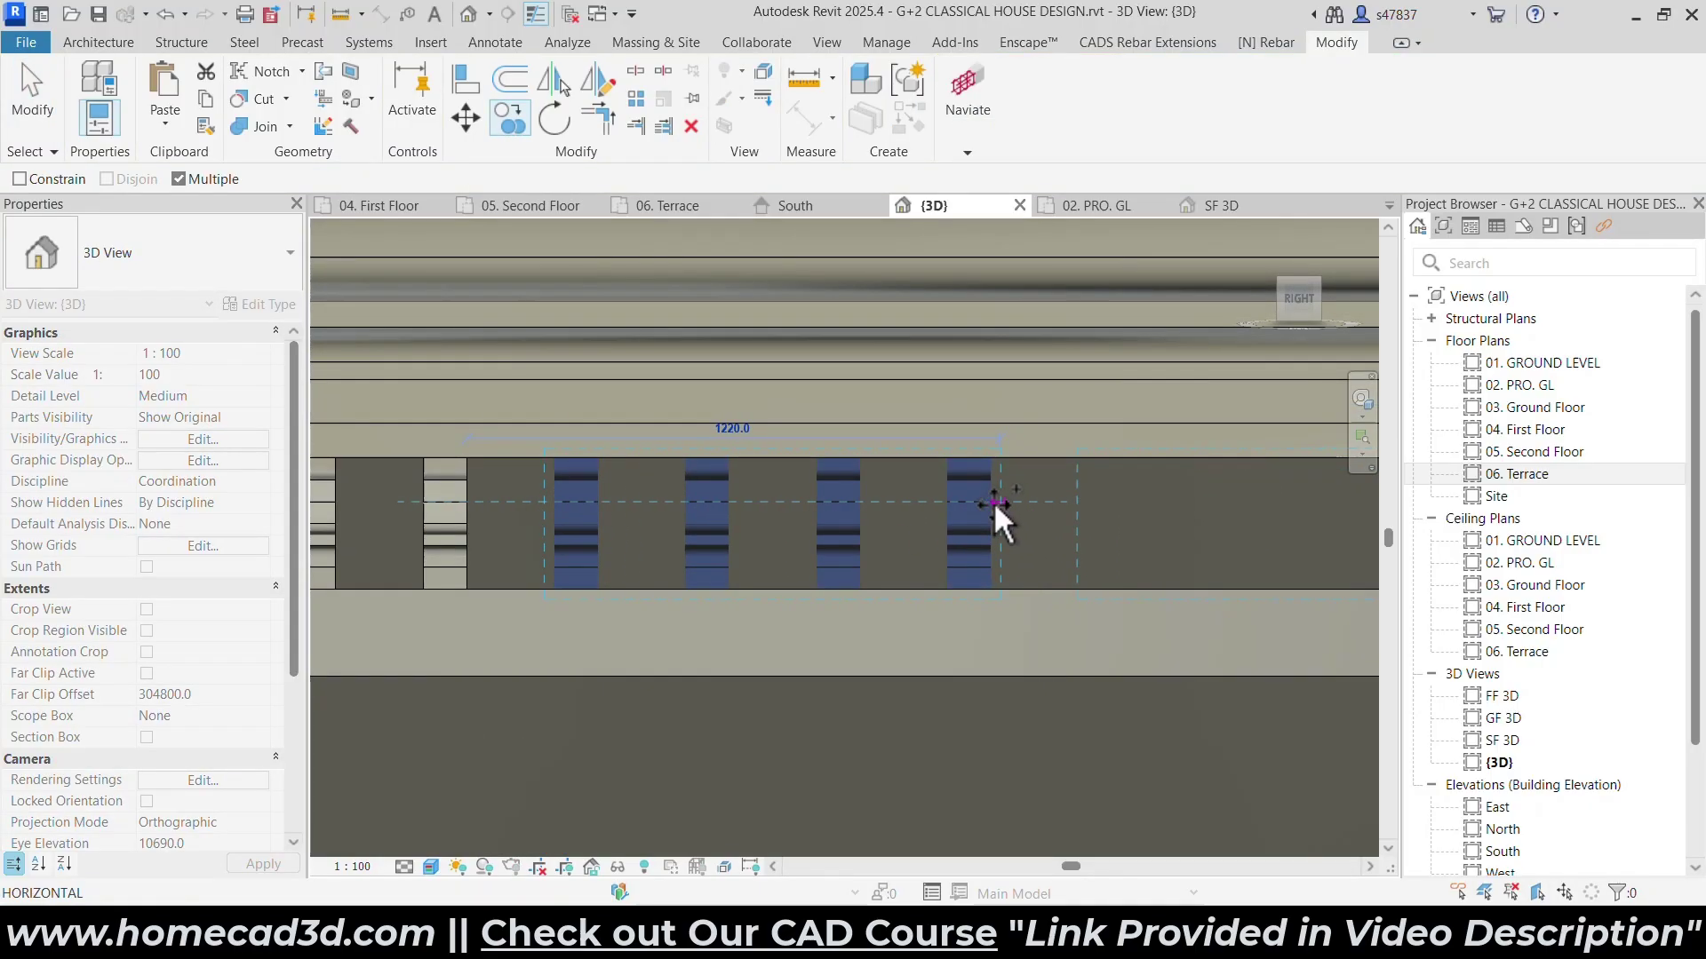
pyautogui.click(993, 501)
# Repeat the four-bracket copies end to end until the row nears the facade's far corner.
pyautogui.scroll(-2, 993, 502)
pyautogui.moveTo(993, 502); pyautogui.dragTo(426, 502, button='middle')
pyautogui.click(772, 502)
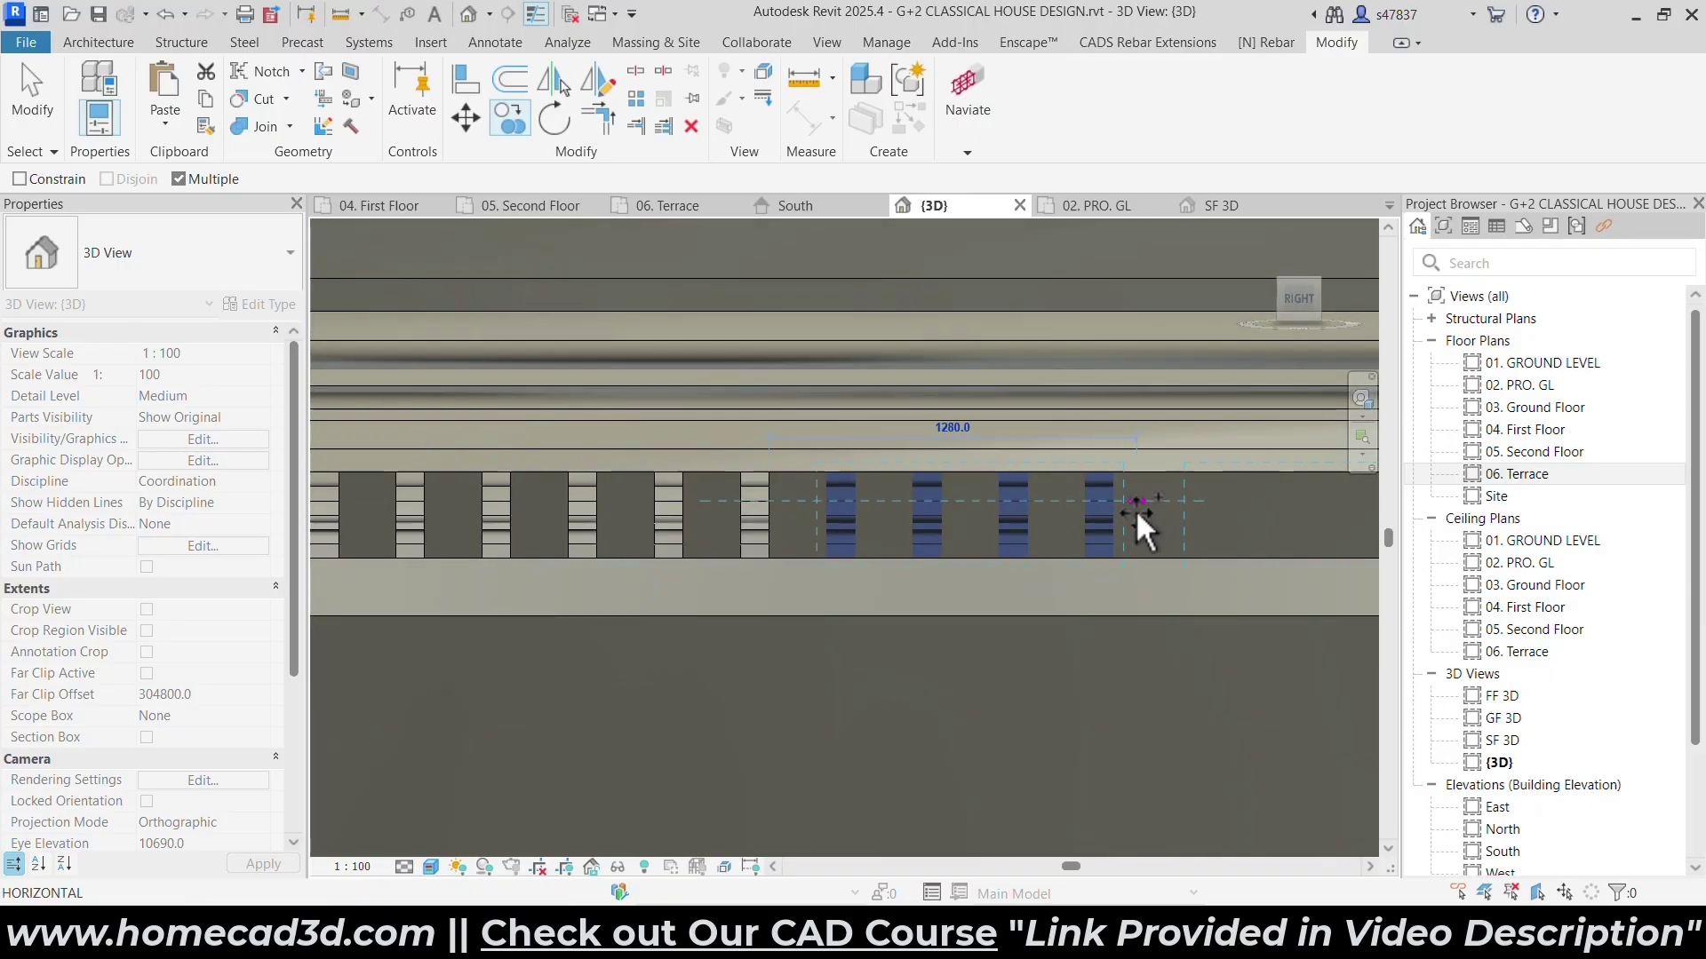
pyautogui.click(1115, 510)
pyautogui.moveTo(1117, 511); pyautogui.dragTo(471, 517, button='middle')
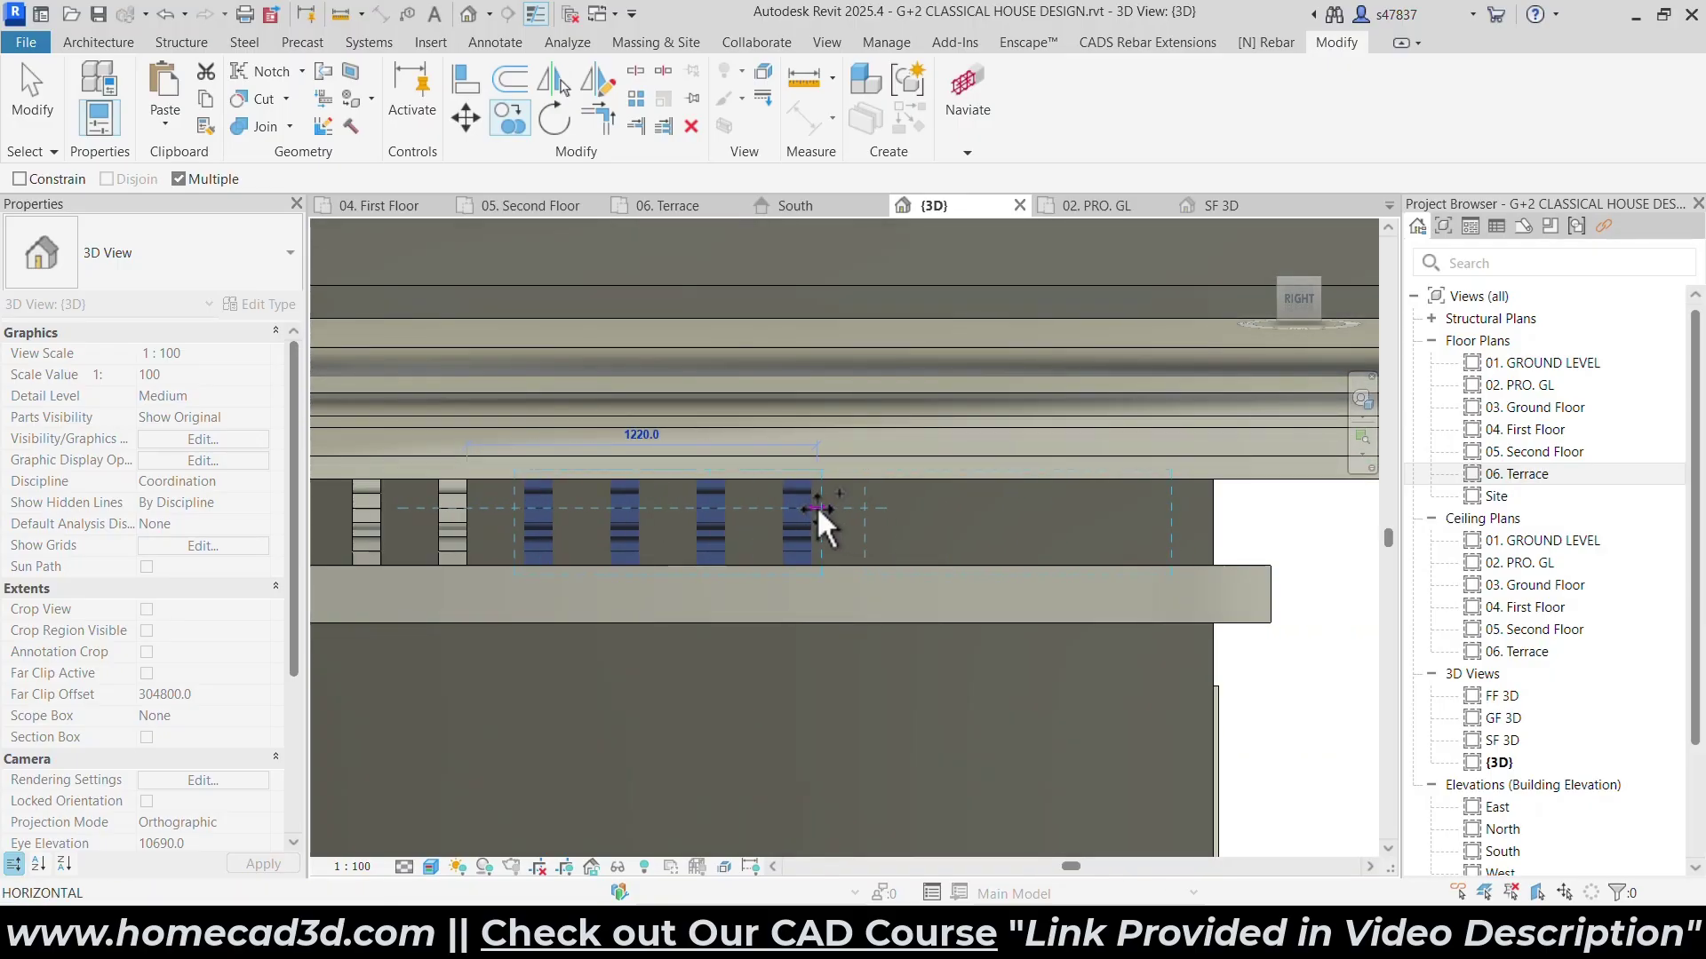
pyautogui.click(906, 508)
pyautogui.press('Escape')
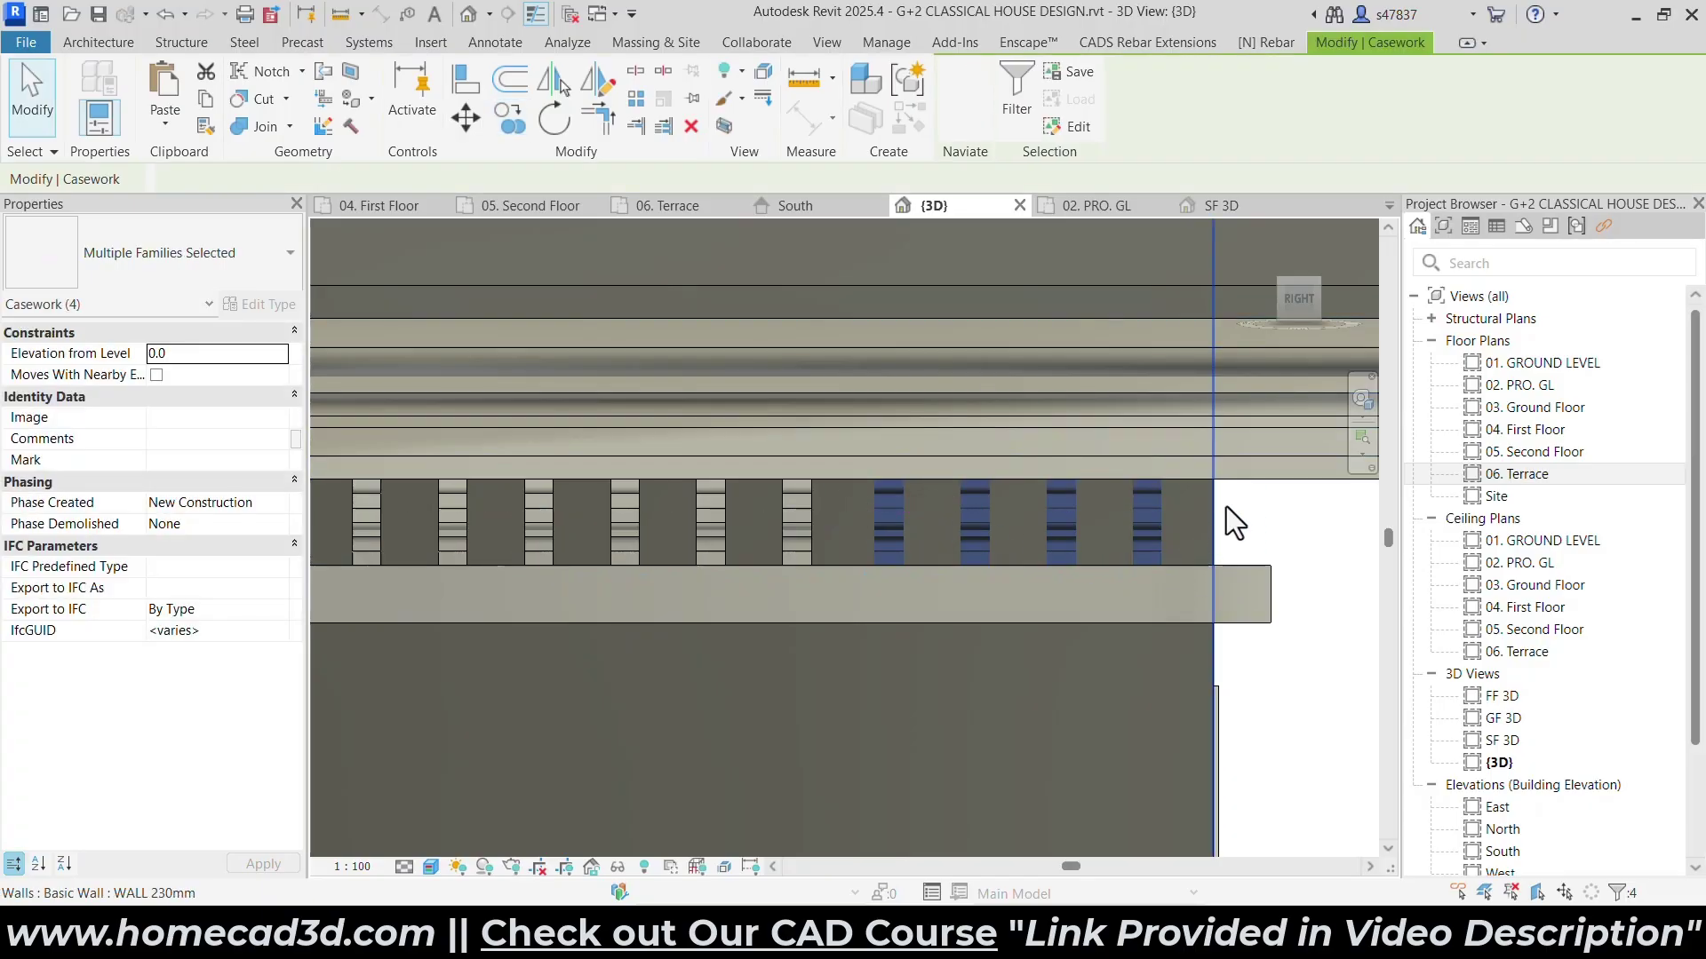
# Copy the last bracket of the row to the facade's far corner, flush with the wall's edge.
pyautogui.scroll(3, 1245, 497)
pyautogui.click(1245, 498)
pyautogui.click(1005, 519)
pyautogui.click(508, 118)
pyautogui.click(1057, 520)
pyautogui.click(1139, 633)
pyautogui.press('Escape')
pyautogui.scroll(-6, 1132, 653)
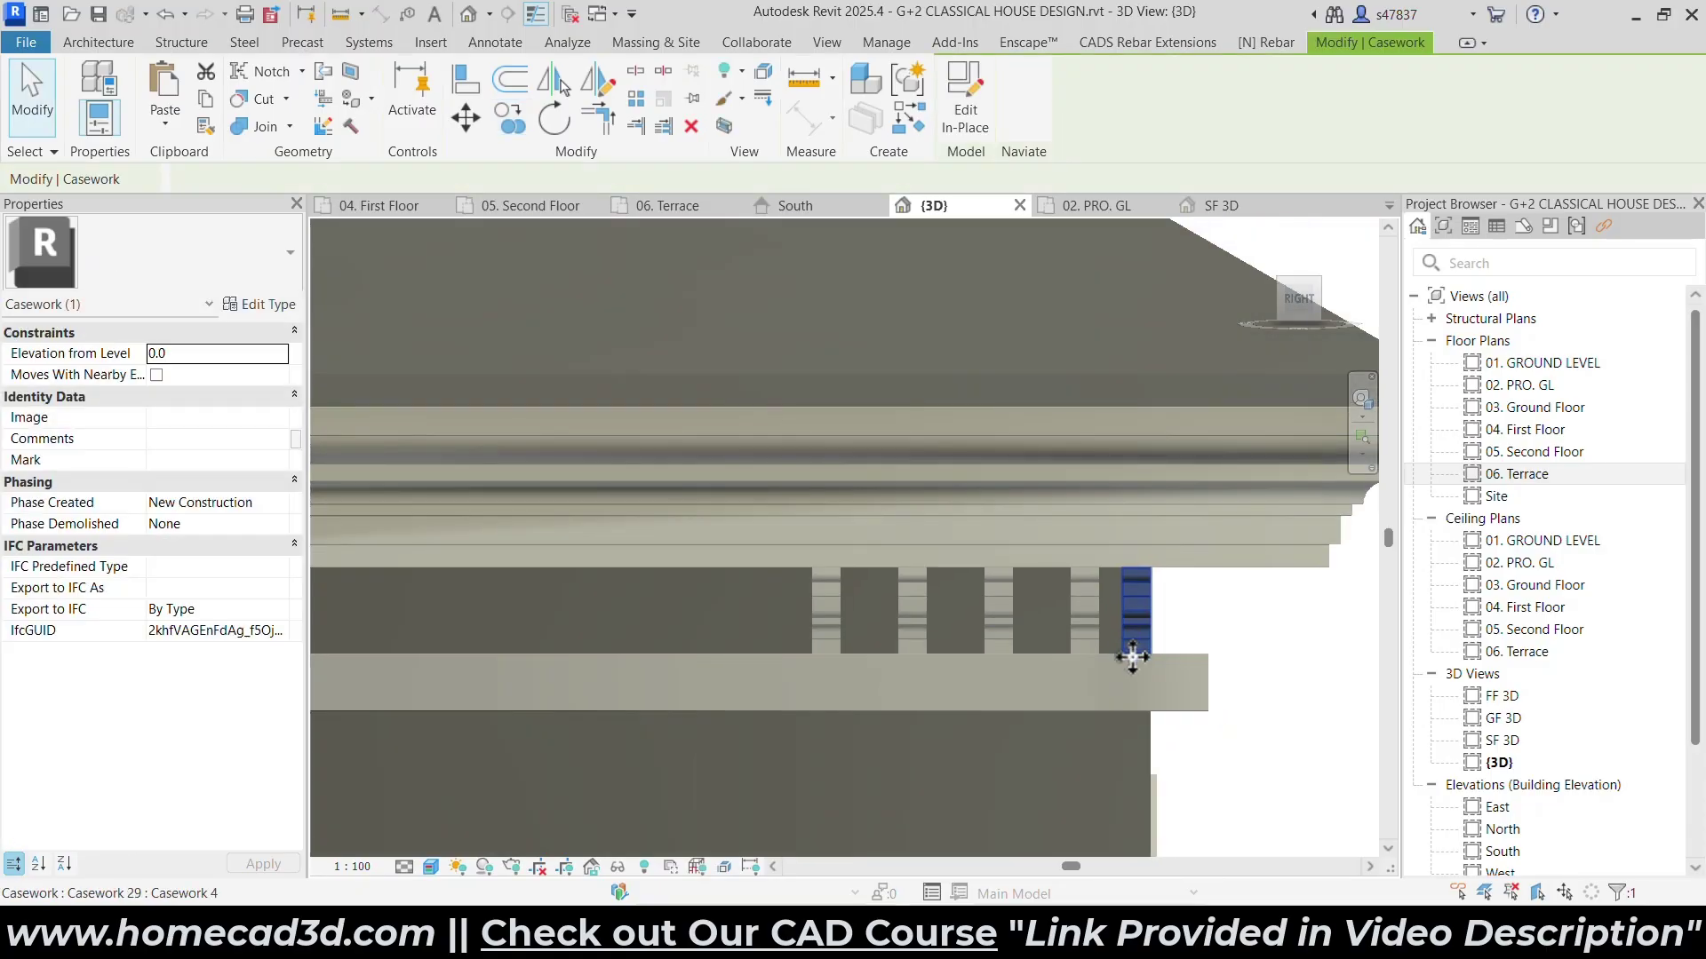
pyautogui.click(1233, 680)
# Review the bracket row beneath the right-side eaves in 3D while switching the view's visual style.
pyautogui.scroll(-3, 1235, 680)
pyautogui.keyDown('shift'); pyautogui.moveTo(1009, 762); pyautogui.dragTo(1123, 695, button='middle'); pyautogui.keyUp('shift')
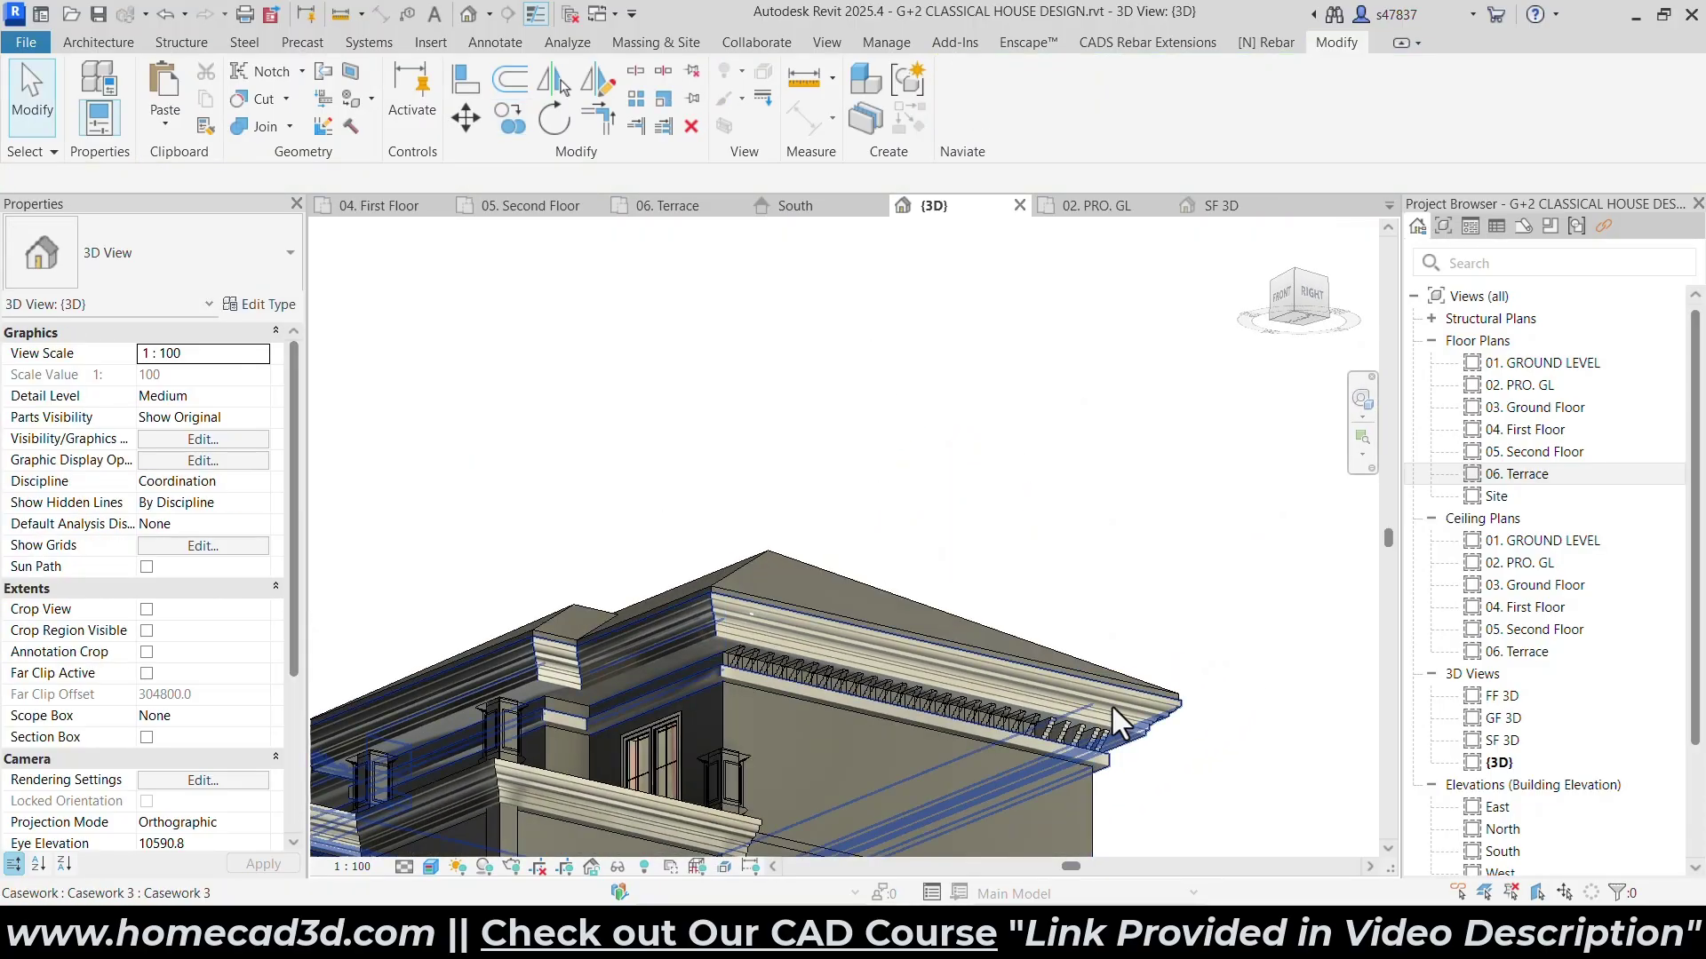
pyautogui.click(439, 870)
pyautogui.click(462, 799)
pyautogui.keyDown('shift'); pyautogui.moveTo(866, 675); pyautogui.dragTo(955, 726, button='middle'); pyautogui.keyUp('shift')
pyautogui.click(432, 867)
pyautogui.click(471, 843)
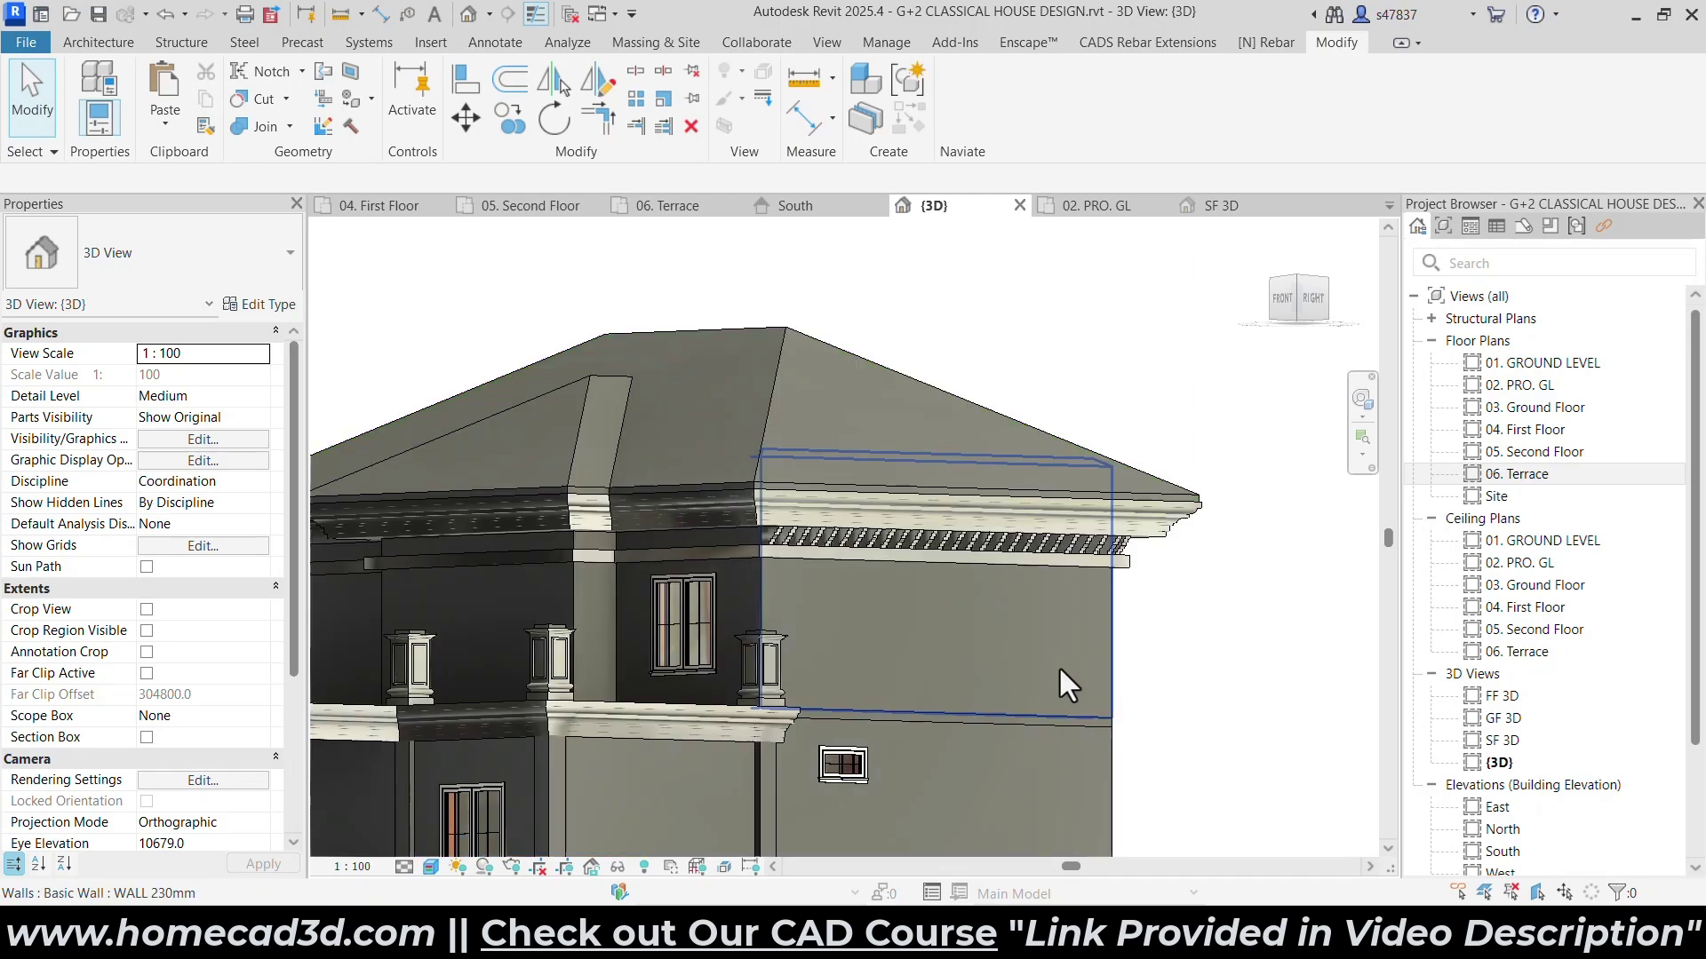
# In the South elevation, select the whole bracket row under the right-side eaves and mirror a copy of it about a vertical axis.
pyautogui.keyDown('shift'); pyautogui.moveTo(1054, 665); pyautogui.dragTo(1079, 577, button='middle'); pyautogui.keyUp('shift')
pyautogui.scroll(2, 771, 547)
pyautogui.click(780, 528)
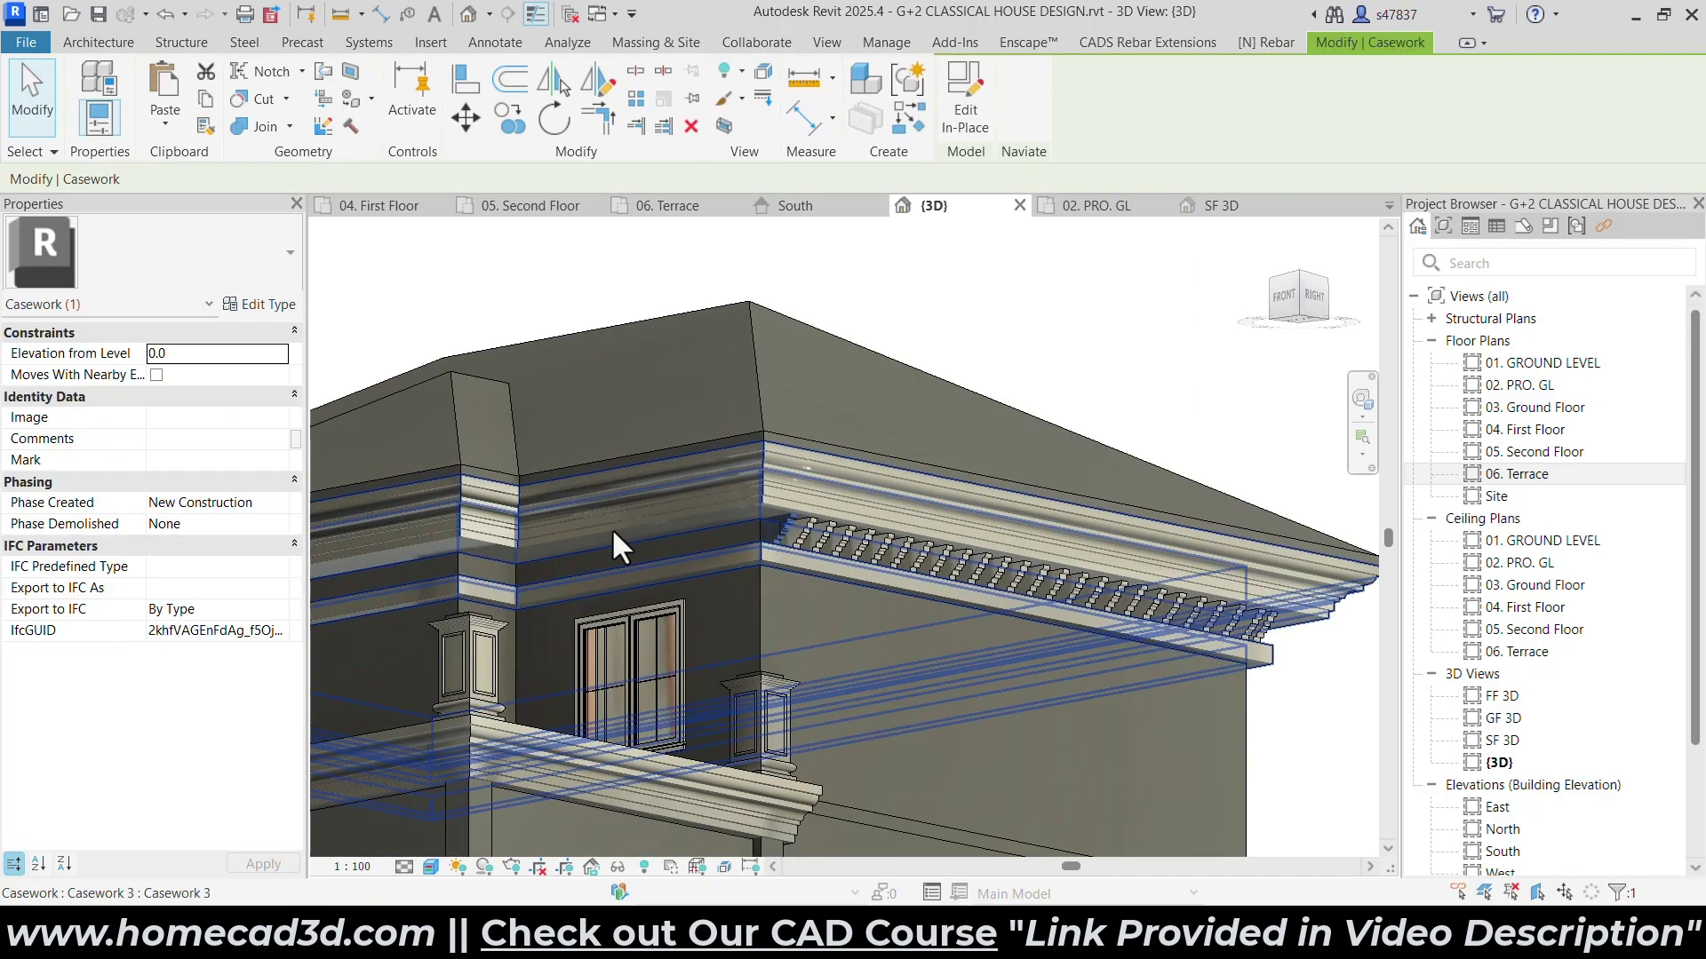
pyautogui.scroll(-3, 611, 536)
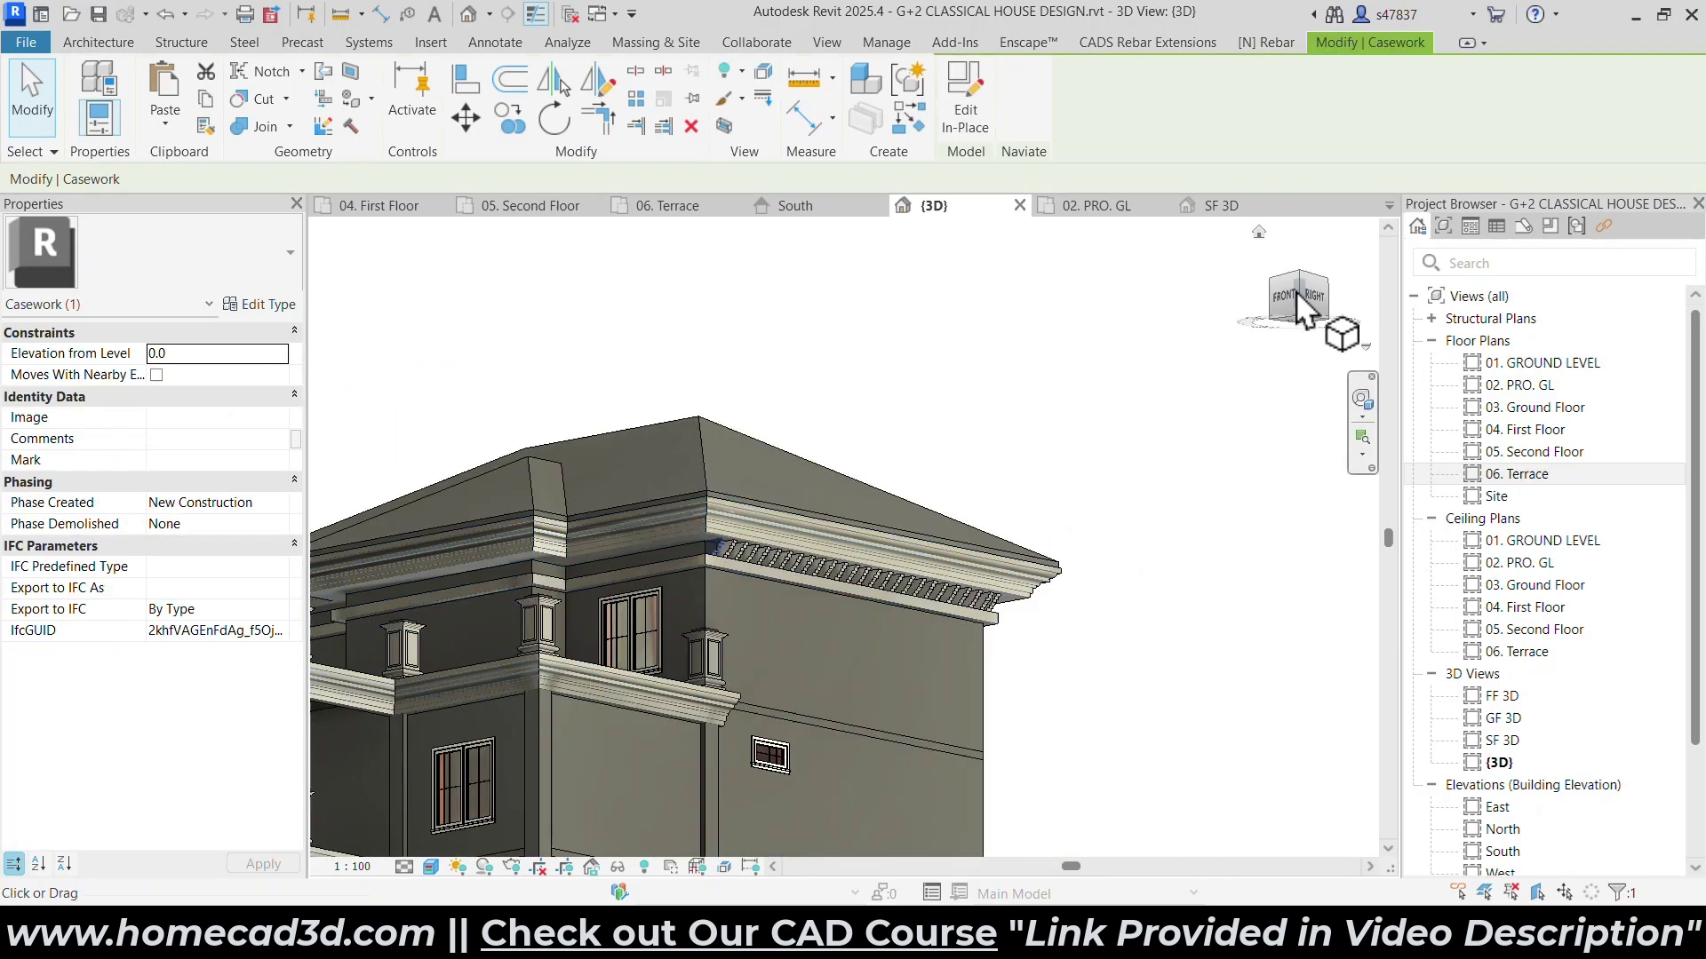
pyautogui.doubleClick(1510, 853)
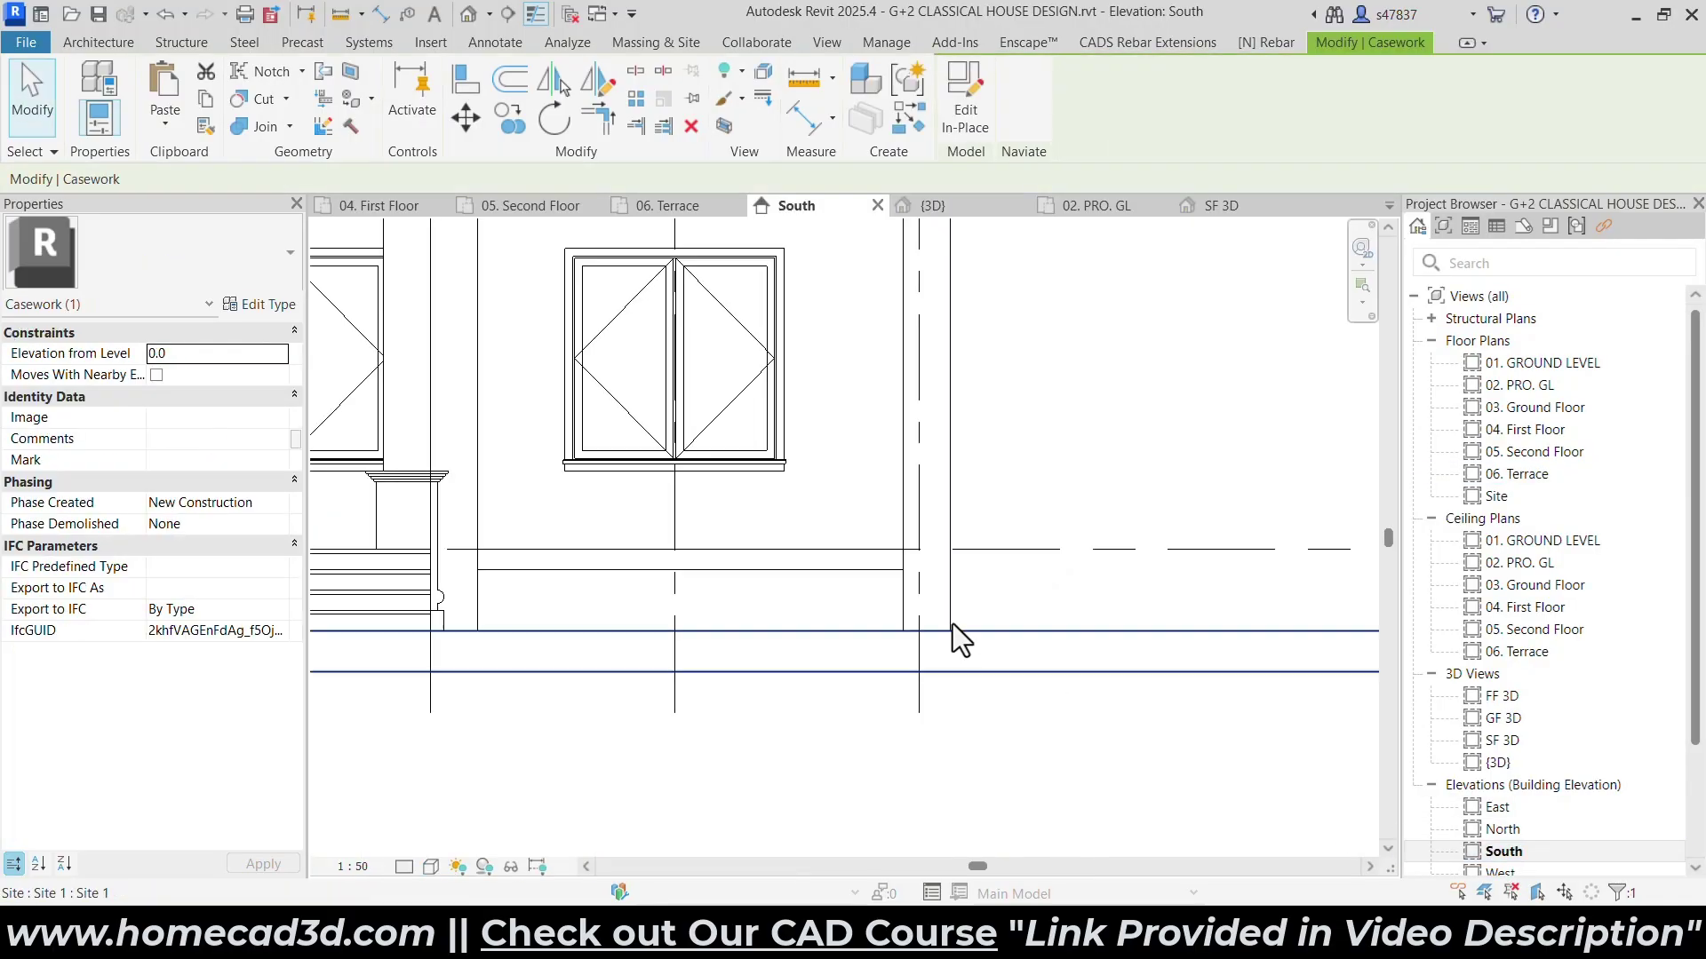
pyautogui.scroll(-2, 924, 666)
pyautogui.scroll(8, 946, 573)
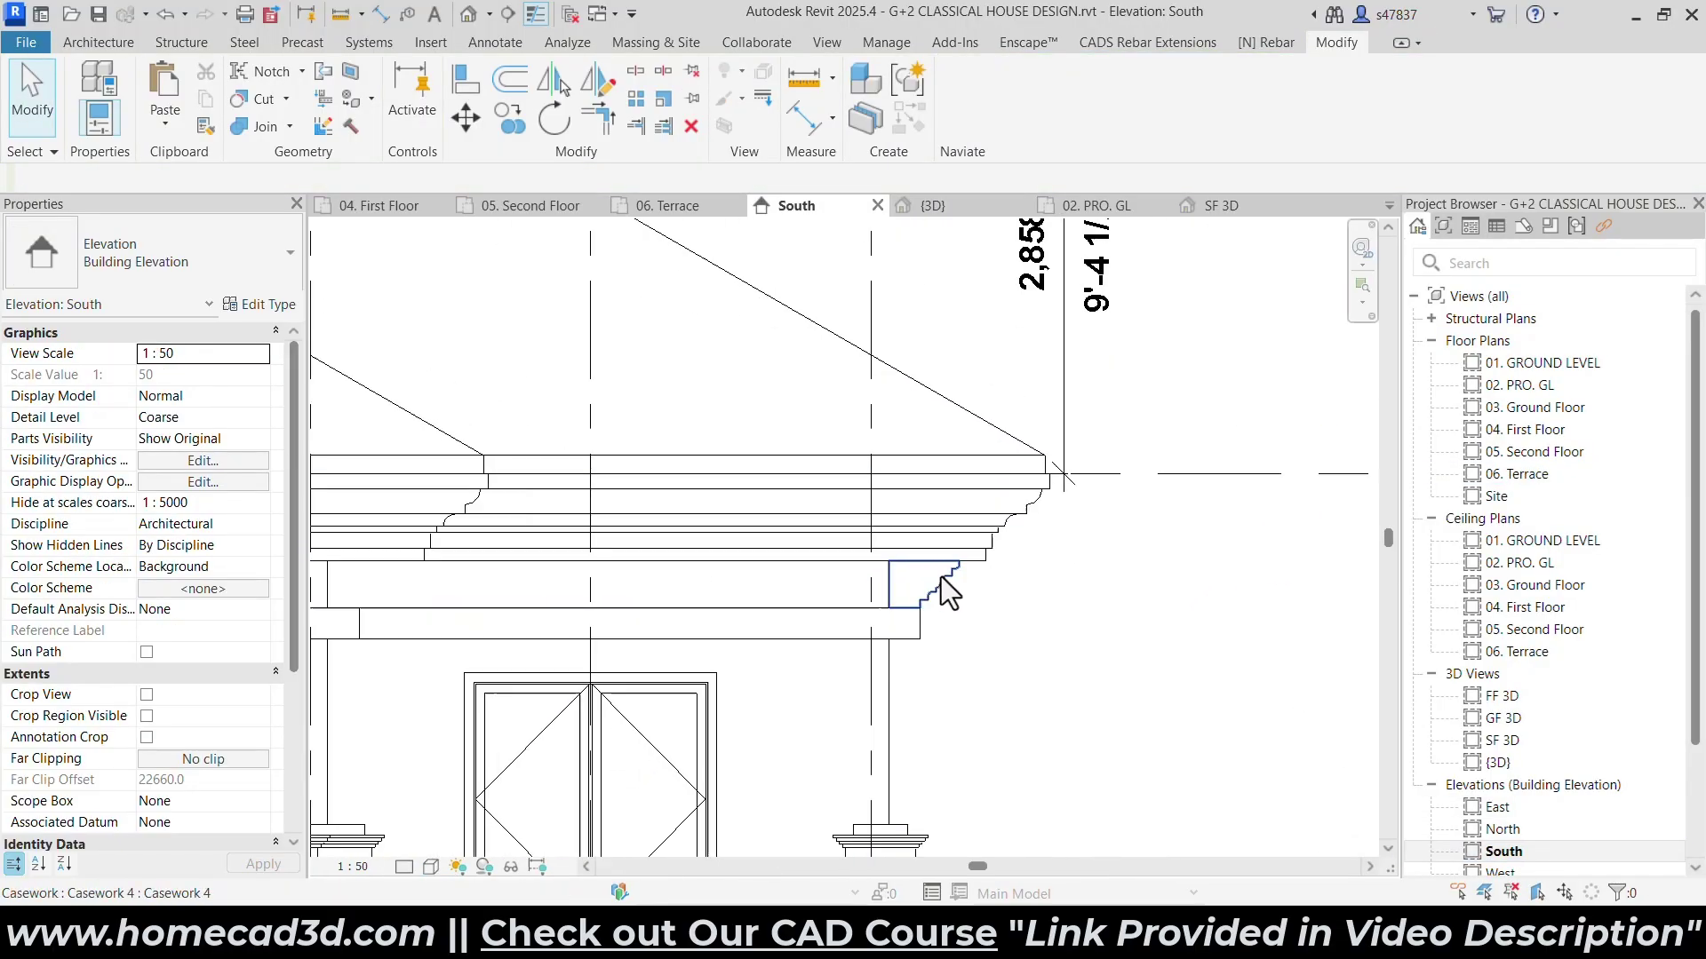
pyautogui.click(909, 573)
pyautogui.scroll(-5, 960, 657)
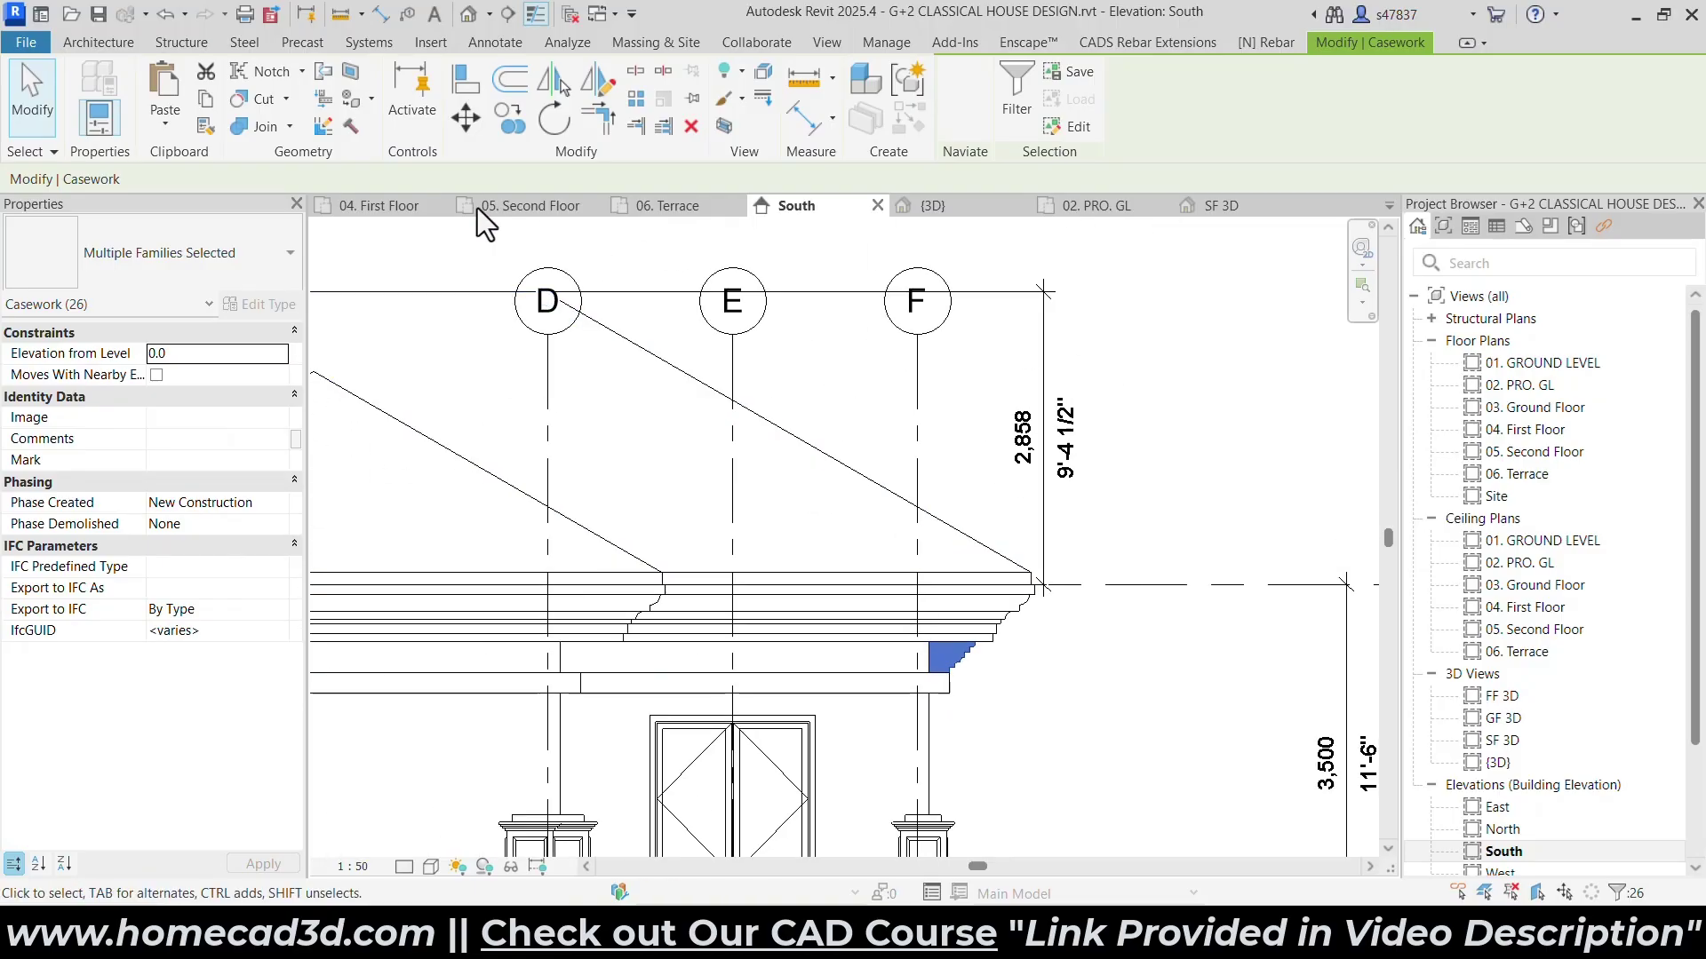
pyautogui.click(598, 81)
pyautogui.scroll(4, 871, 674)
pyautogui.click(912, 640)
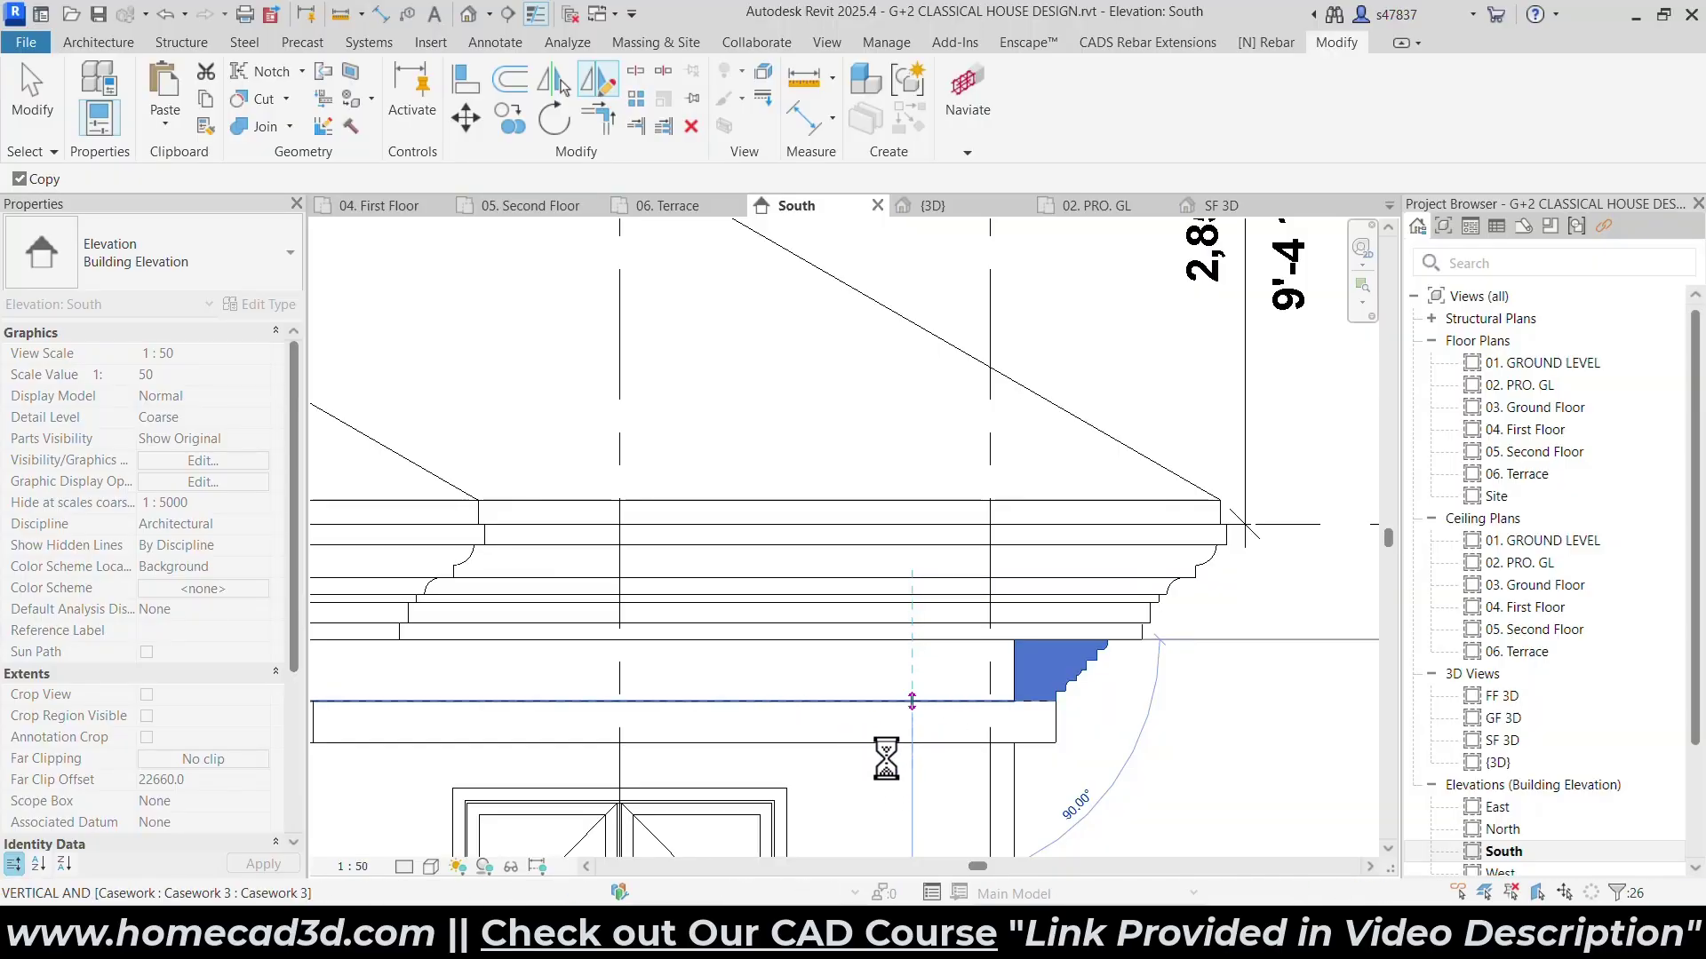
# Move the mirrored bracket row horizontally until its back edge sits against the left facade's wall face.
pyautogui.click(478, 124)
pyautogui.click(811, 675)
pyautogui.scroll(-3, 559, 670)
pyautogui.scroll(6, 453, 582)
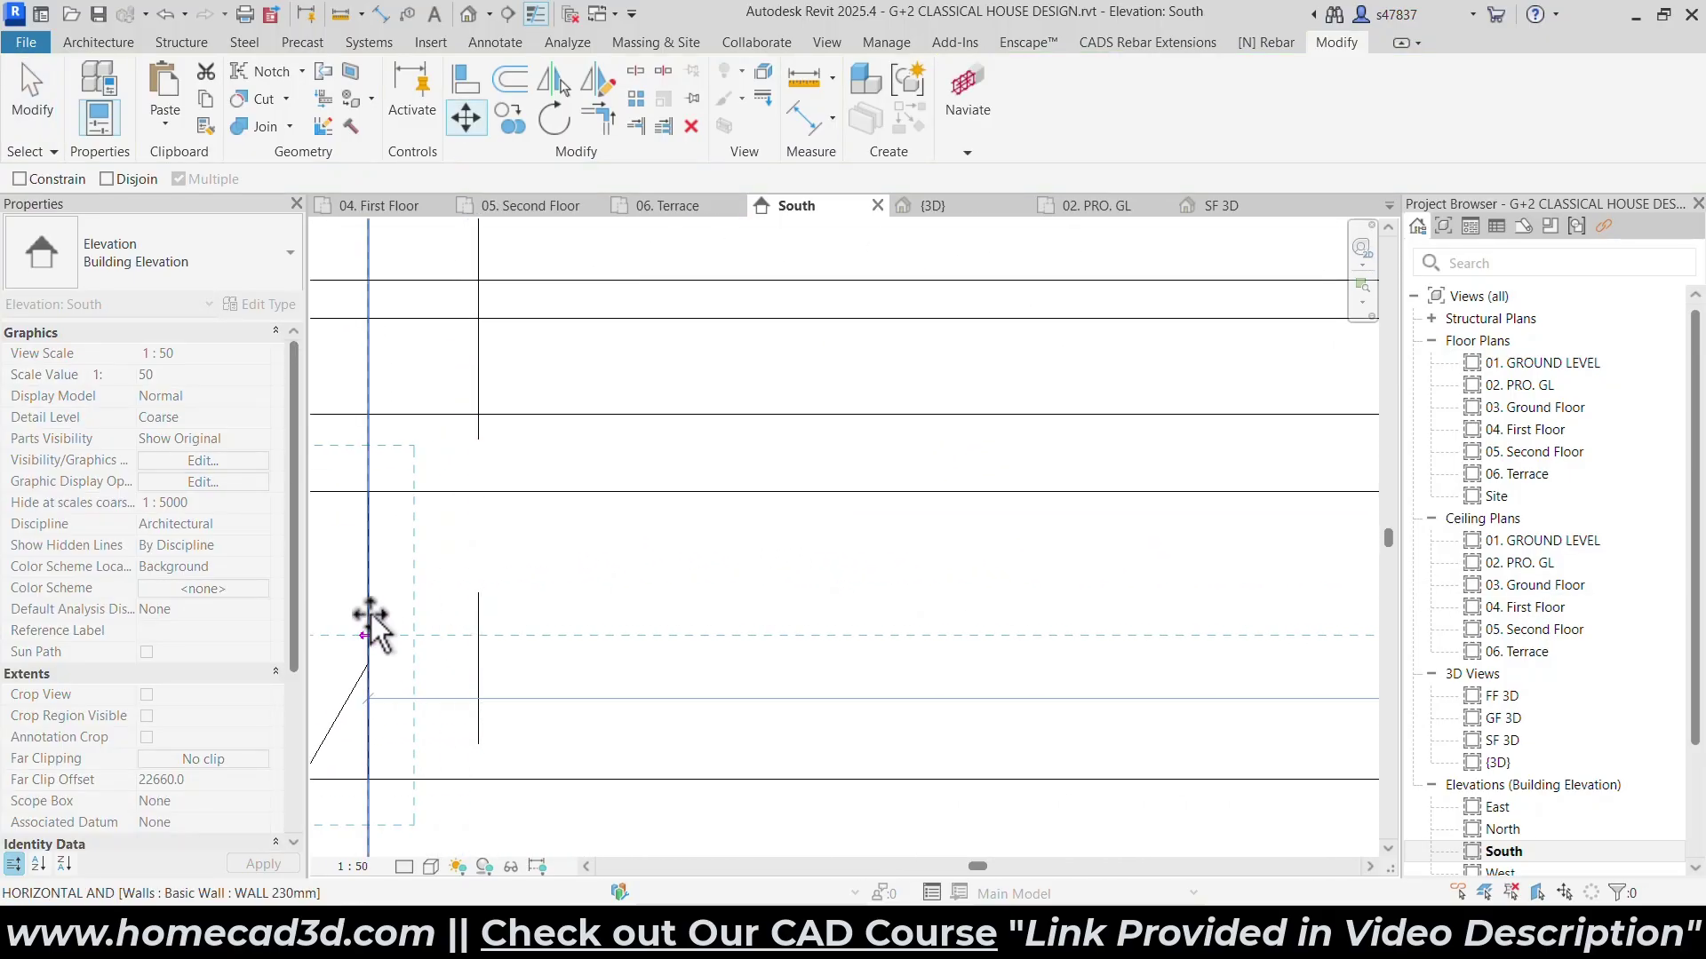
pyautogui.click(464, 624)
pyautogui.scroll(-5, 904, 580)
pyautogui.press('Escape')
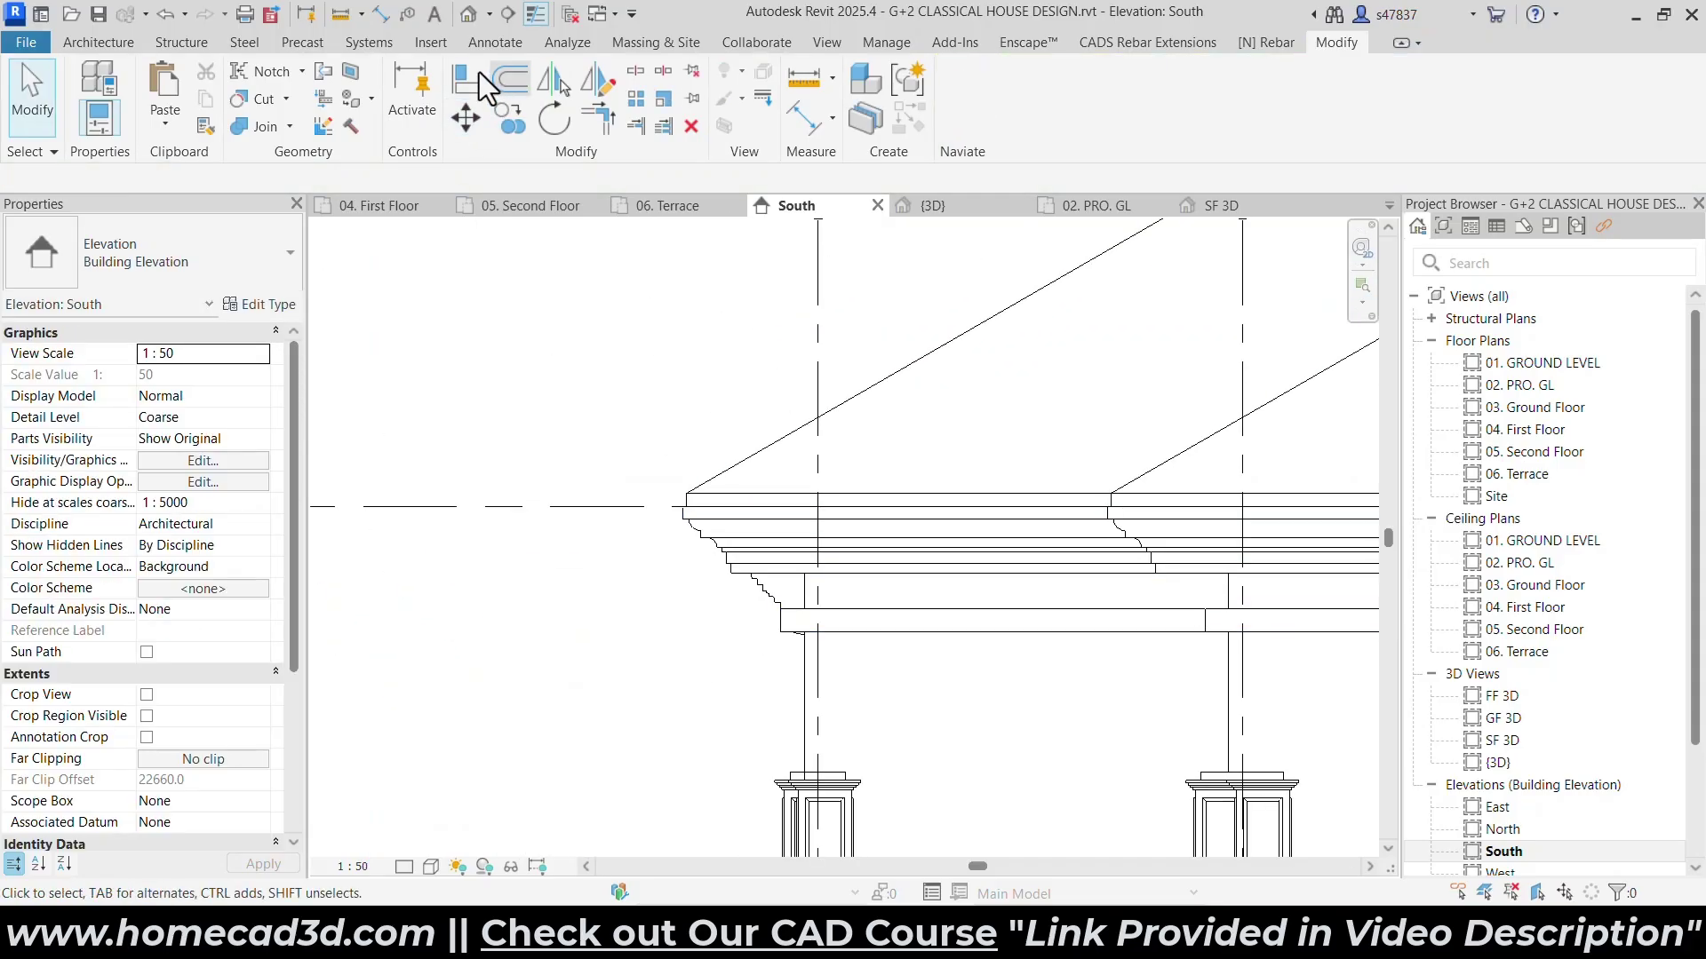
# In 3D, lower the left facade's second-floor 900X450 awning window clear of the cornice by setting its sill height to 2000 and finally 1800.
pyautogui.click(469, 16)
pyautogui.scroll(-3, 775, 463)
pyautogui.keyDown('shift'); pyautogui.moveTo(622, 590); pyautogui.dragTo(986, 662, button='middle'); pyautogui.keyUp('shift')
pyautogui.scroll(6, 829, 519)
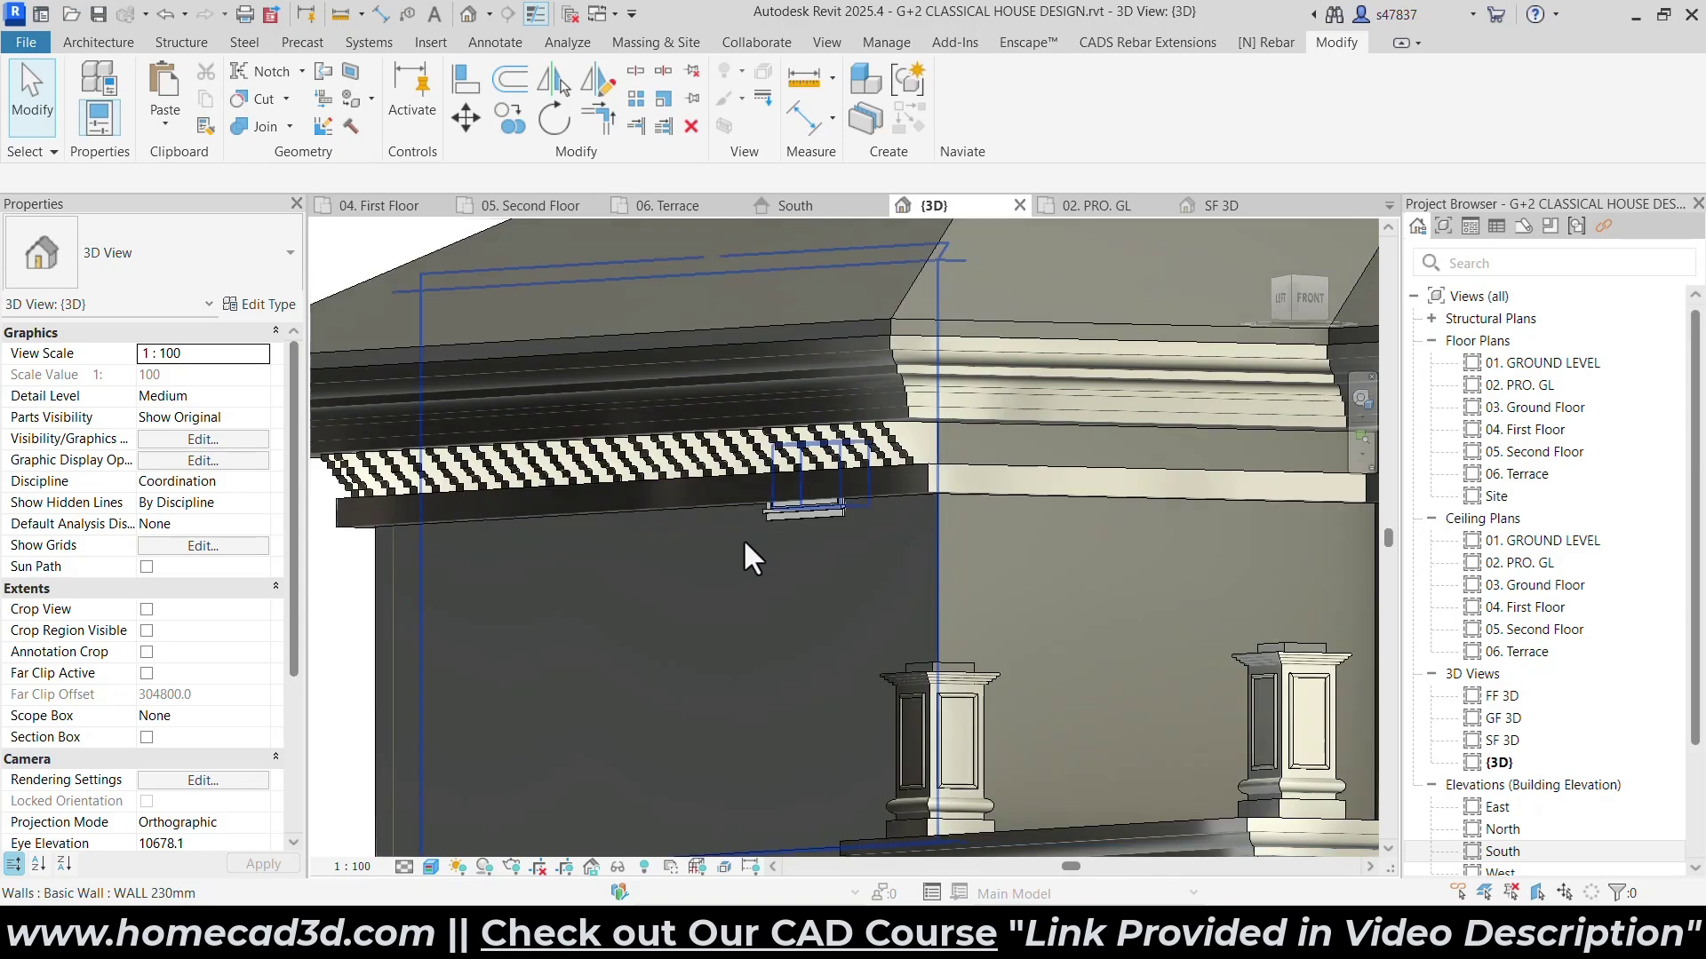
pyautogui.click(807, 521)
pyautogui.scroll(-5, 807, 520)
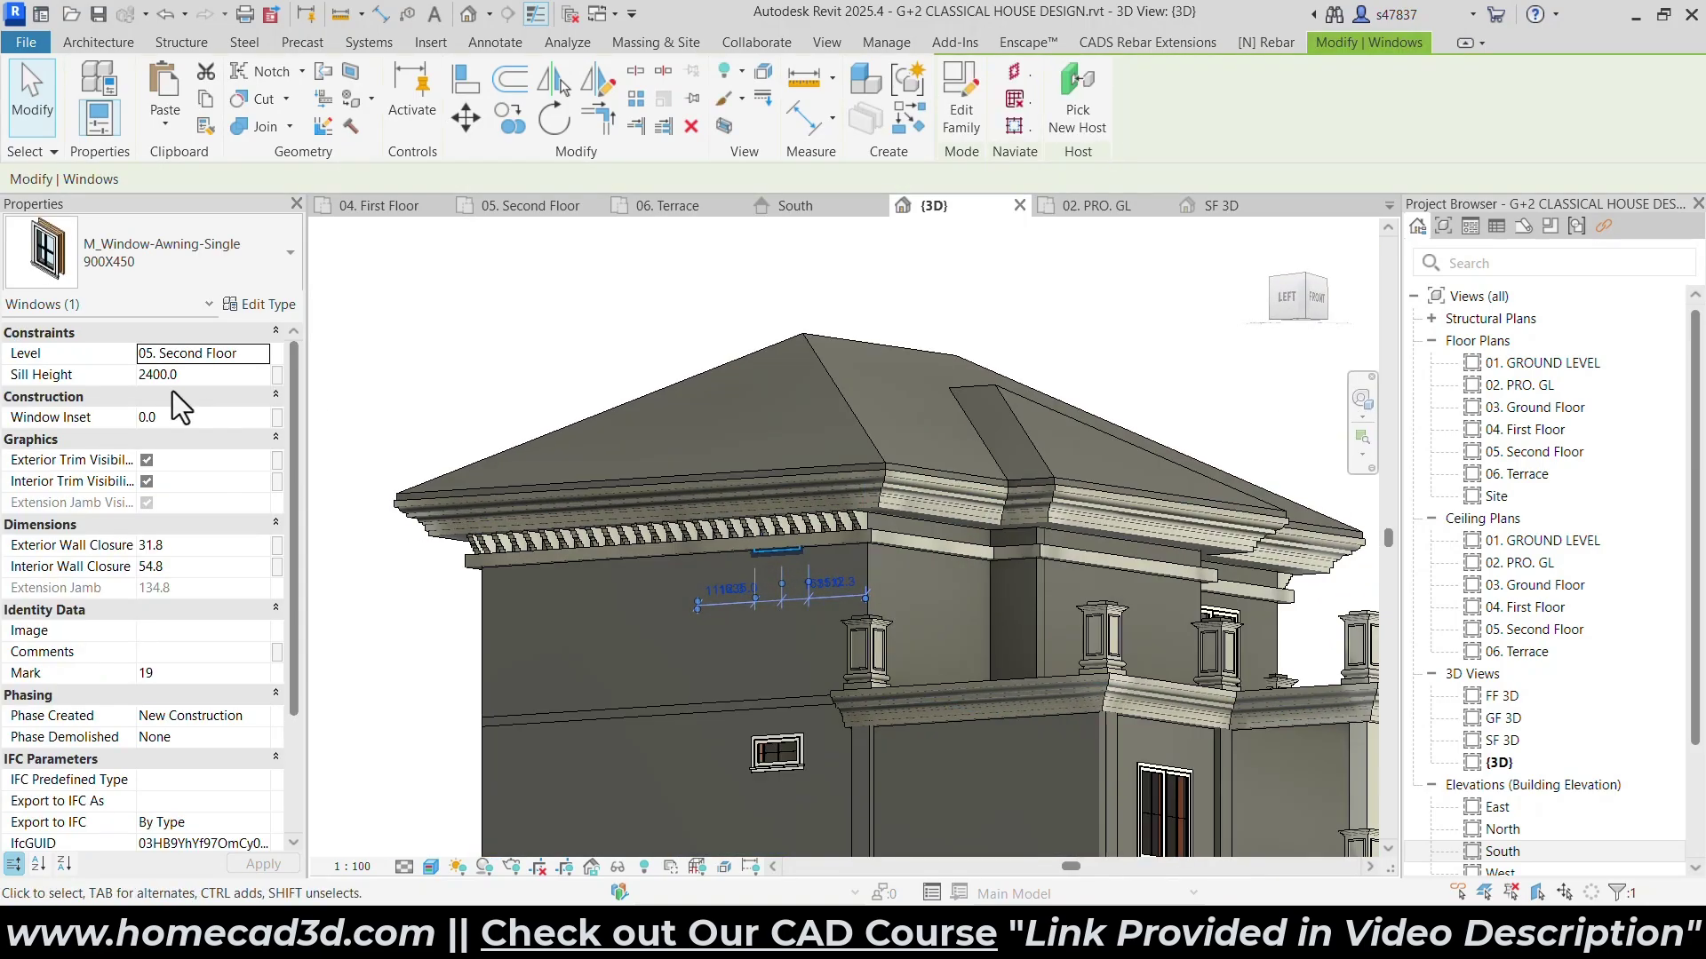
pyautogui.write('2000')
pyautogui.press('Escape')
pyautogui.scroll(5, 752, 577)
pyautogui.click(825, 582)
pyautogui.scroll(1, 825, 582)
pyautogui.write('180')
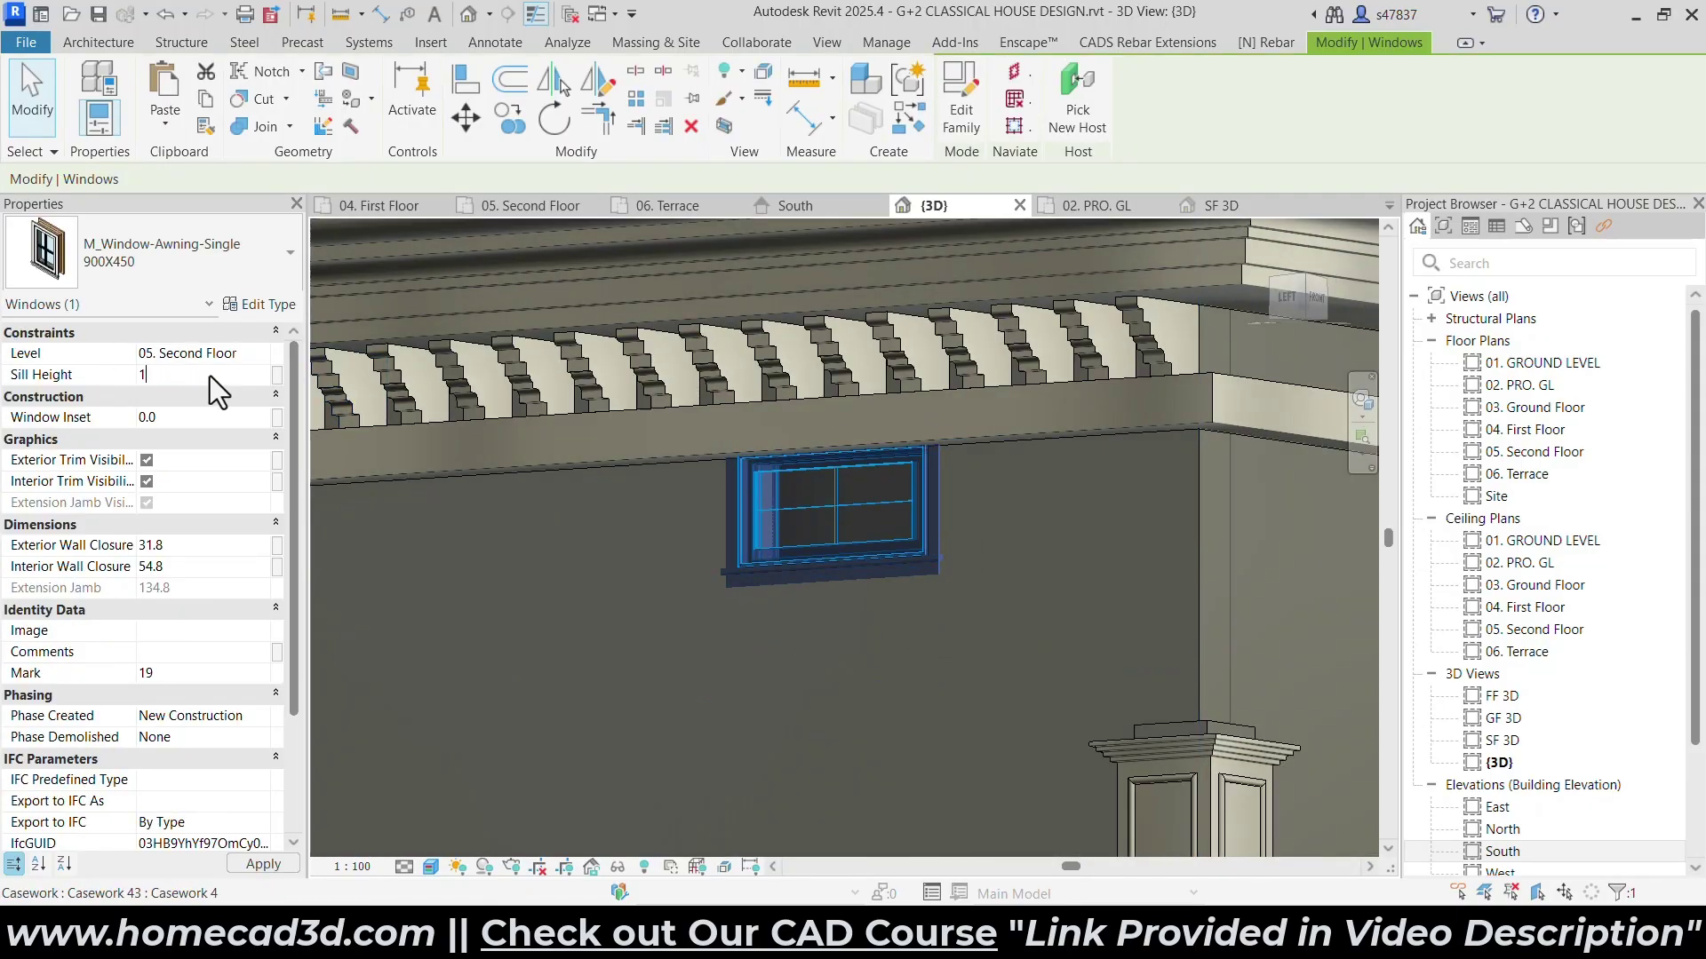
pyautogui.scroll(-1, 882, 597)
pyautogui.press('Escape')
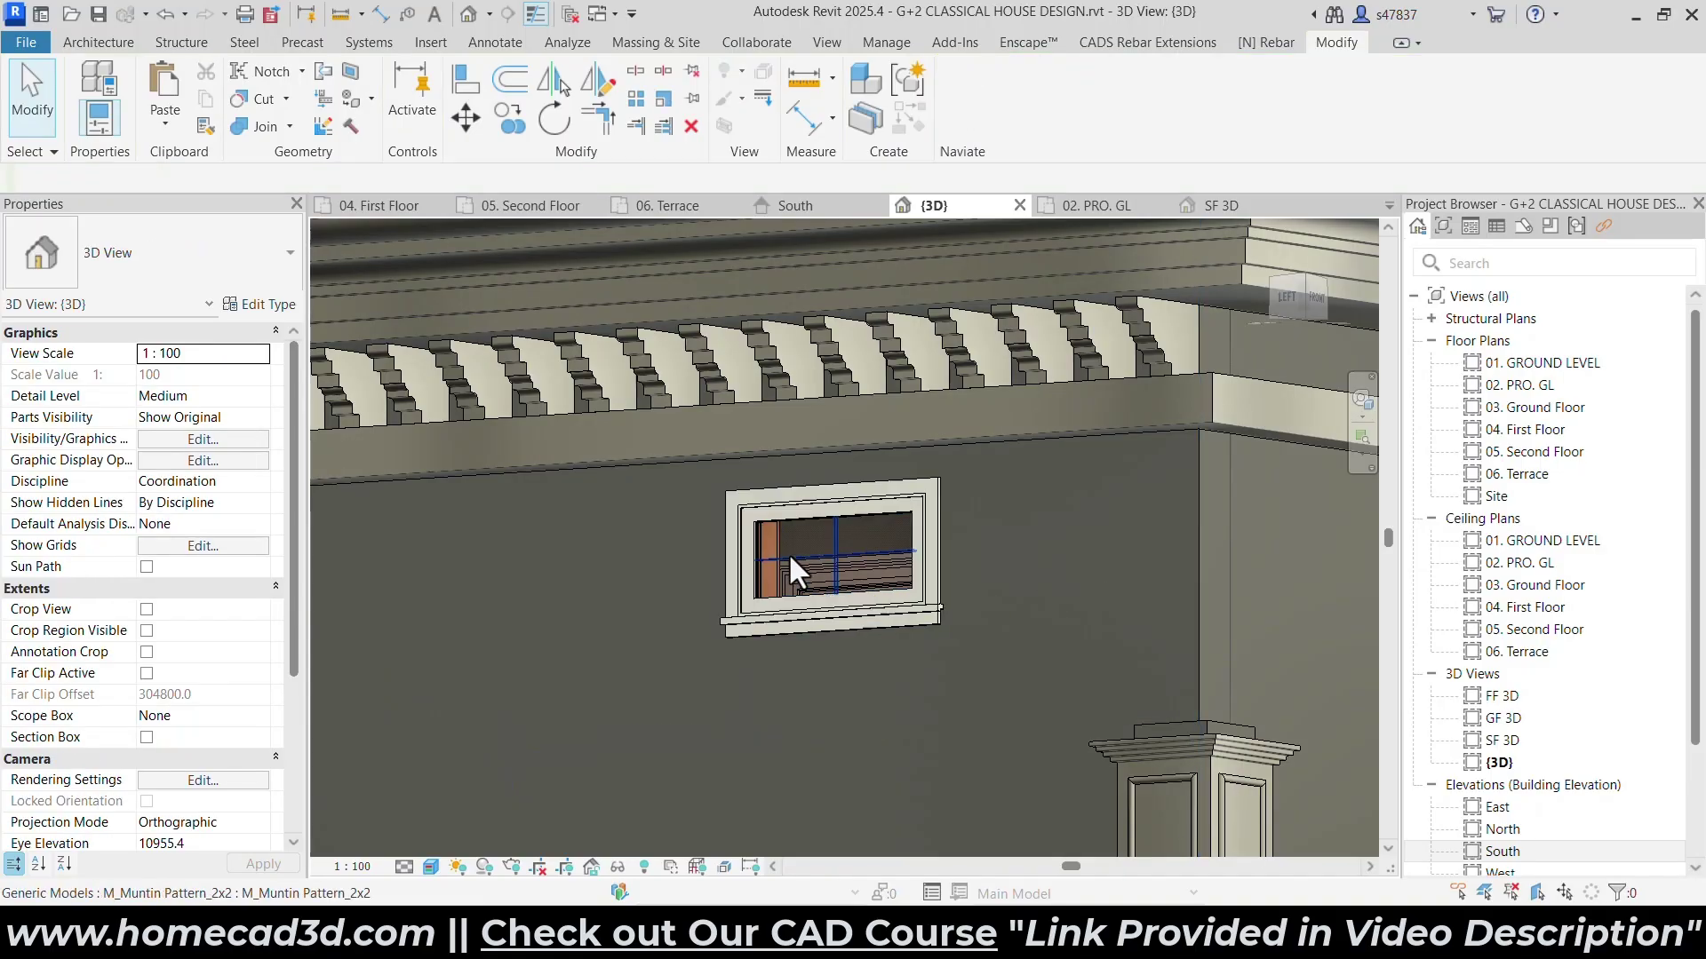
# Select the left row's bracket nearest the front corner and look for it in the Terrace and Second Floor plans.
pyautogui.scroll(-4, 793, 556)
pyautogui.scroll(-4, 1059, 592)
pyautogui.scroll(8, 889, 532)
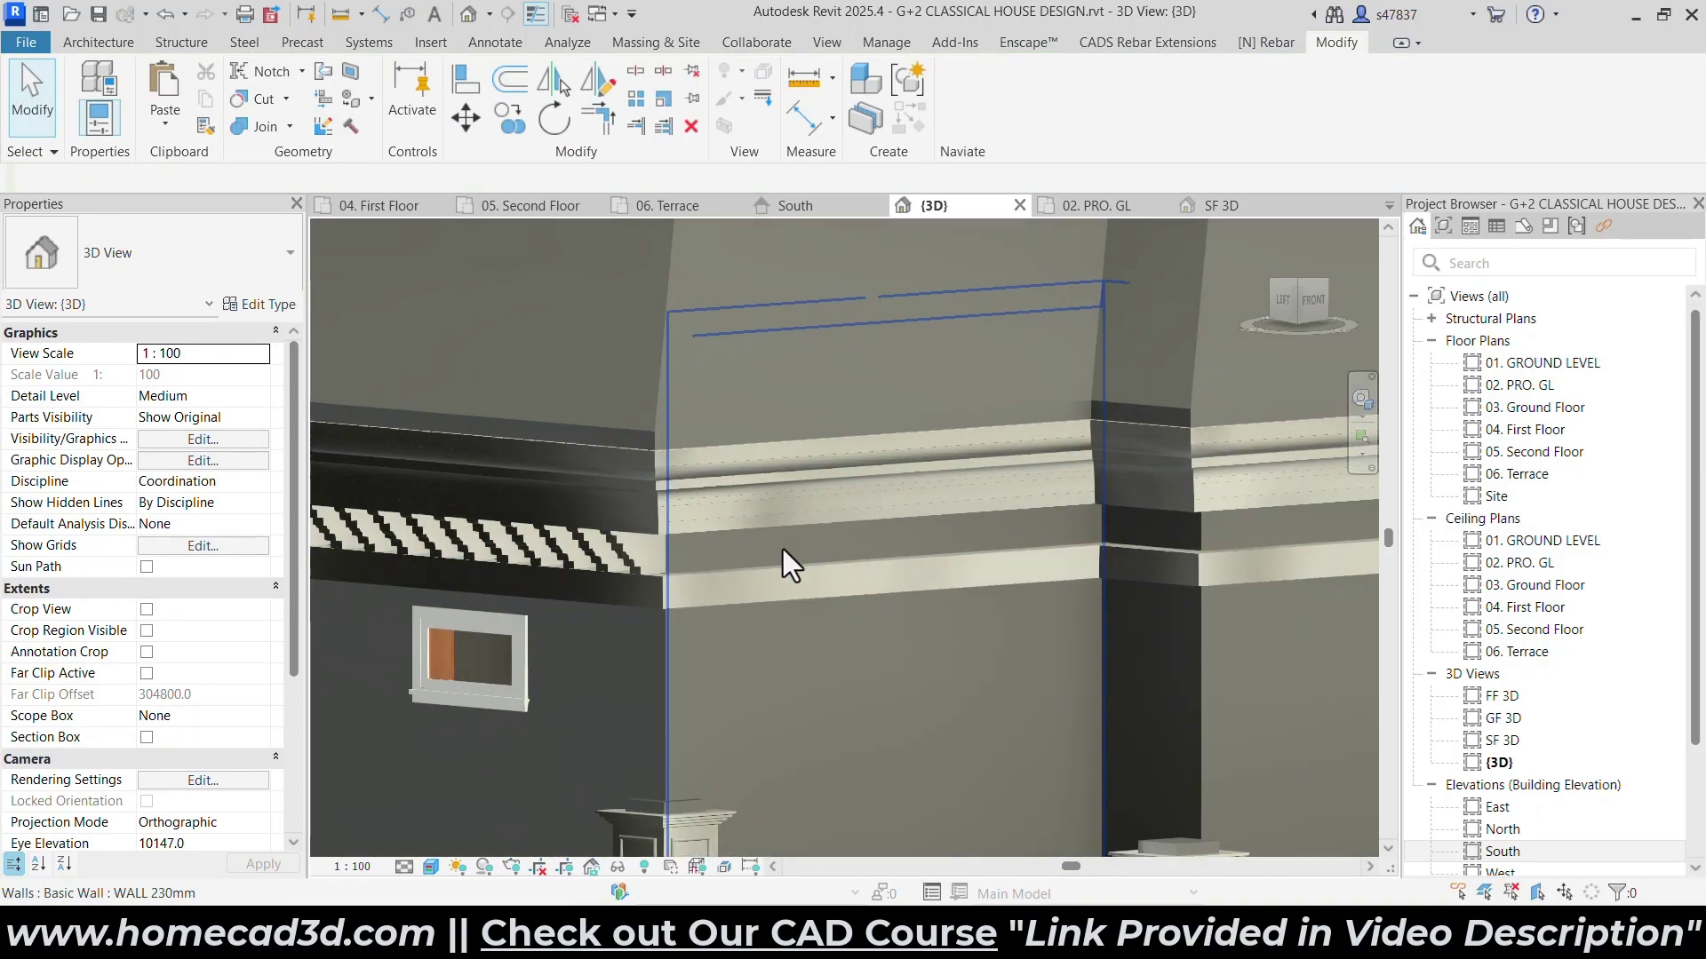
pyautogui.click(631, 552)
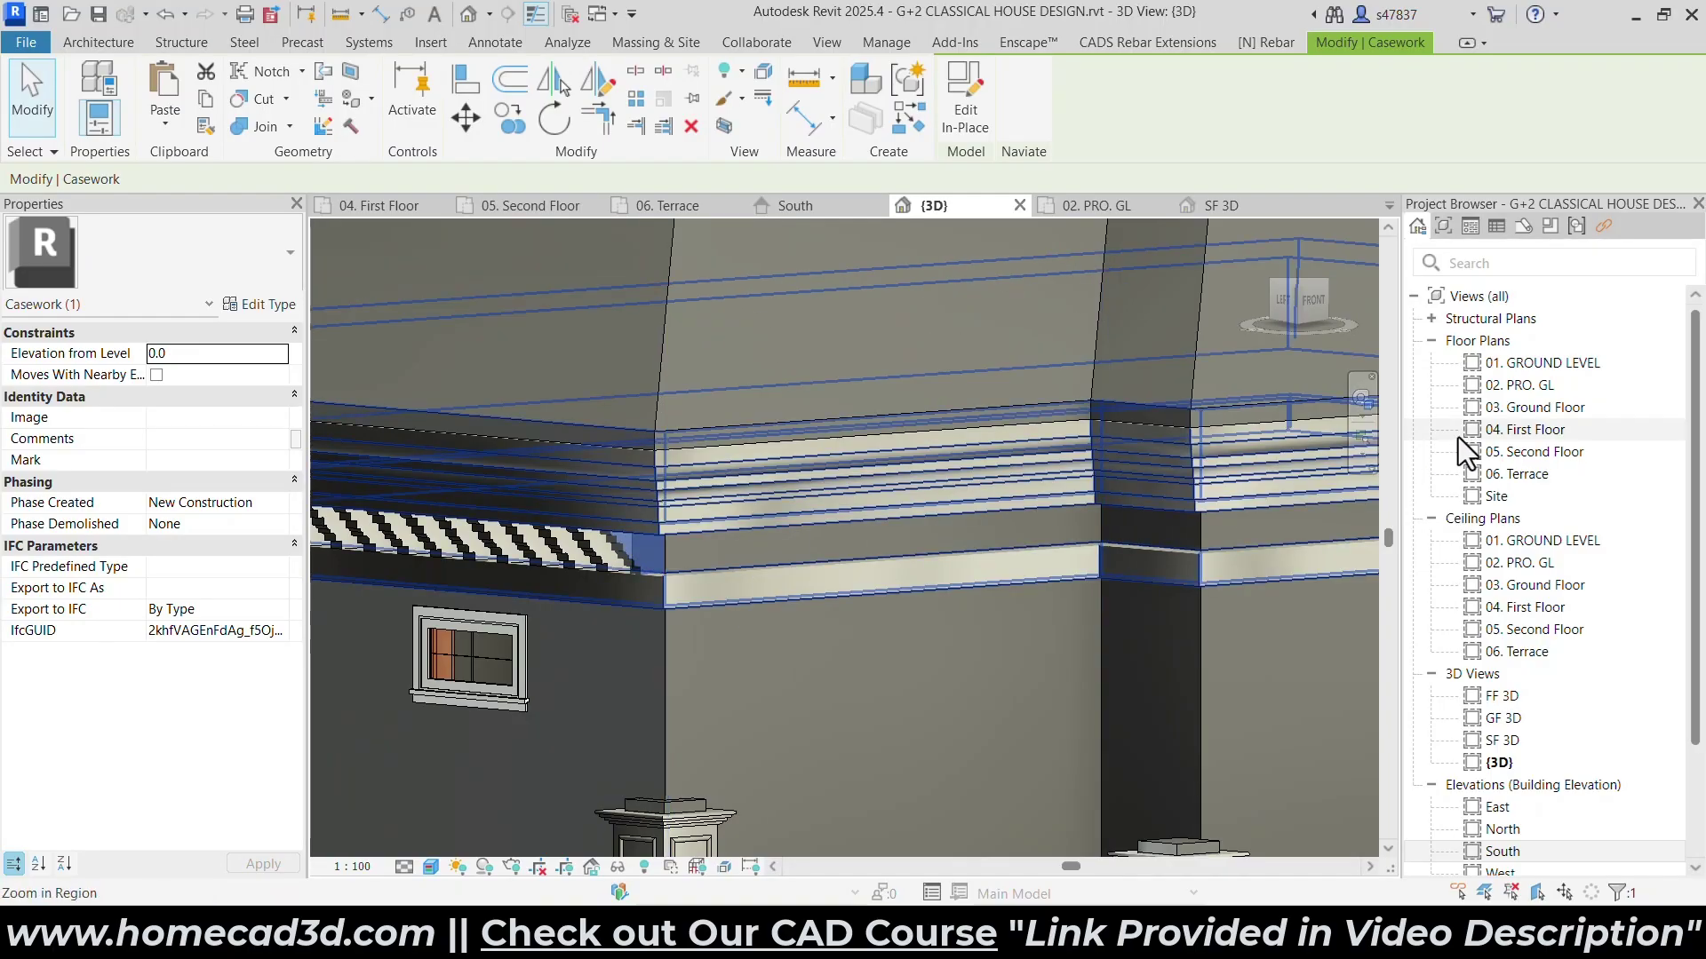
pyautogui.doubleClick(1530, 477)
pyautogui.click(1505, 453)
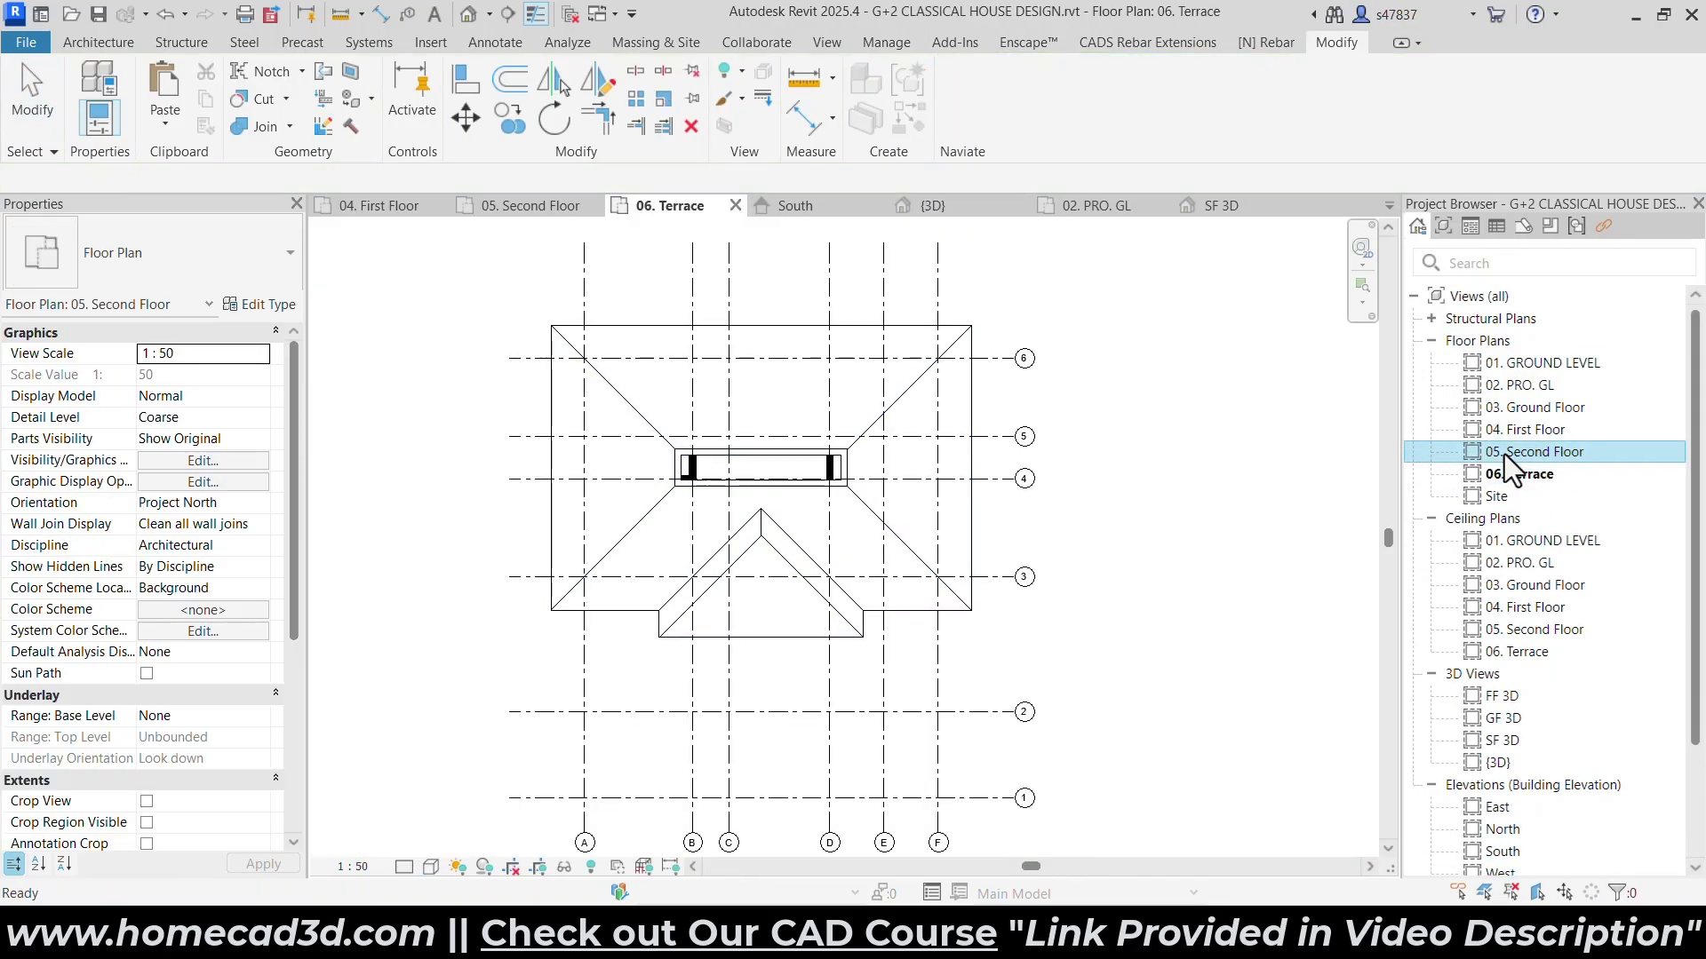
pyautogui.doubleClick(1505, 454)
pyautogui.scroll(-4, 797, 535)
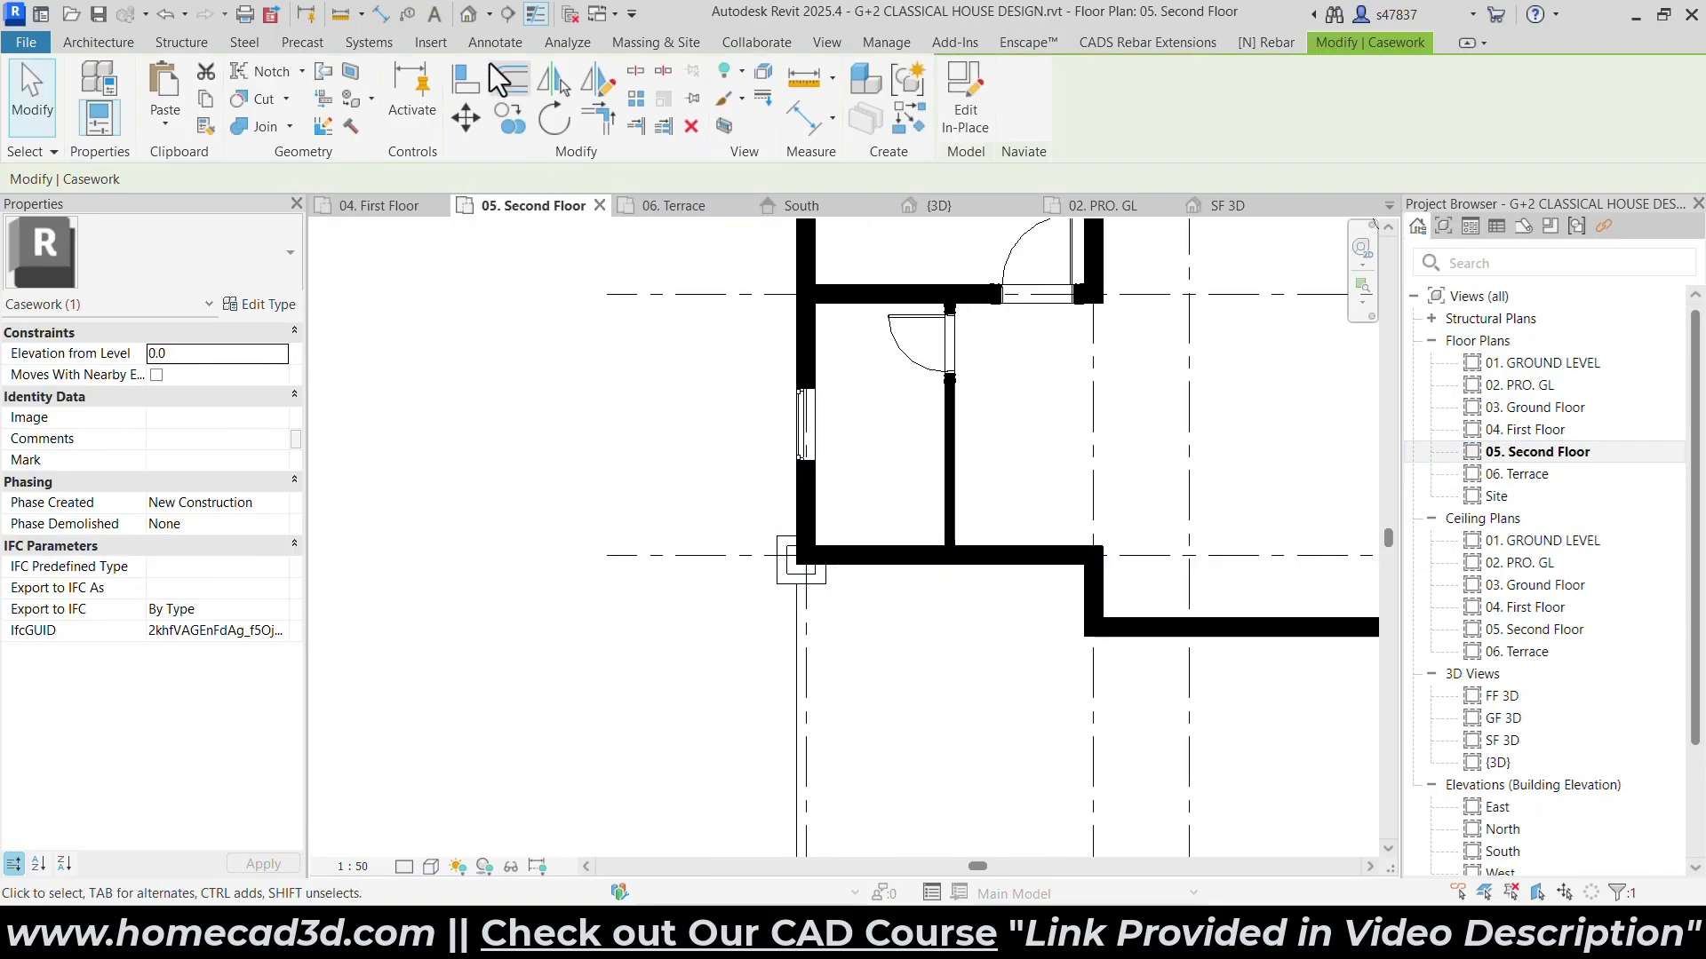
# Isolate the left row's front-corner bracket in the 3D view and show it from the top.
pyautogui.click(468, 13)
pyautogui.click(613, 552)
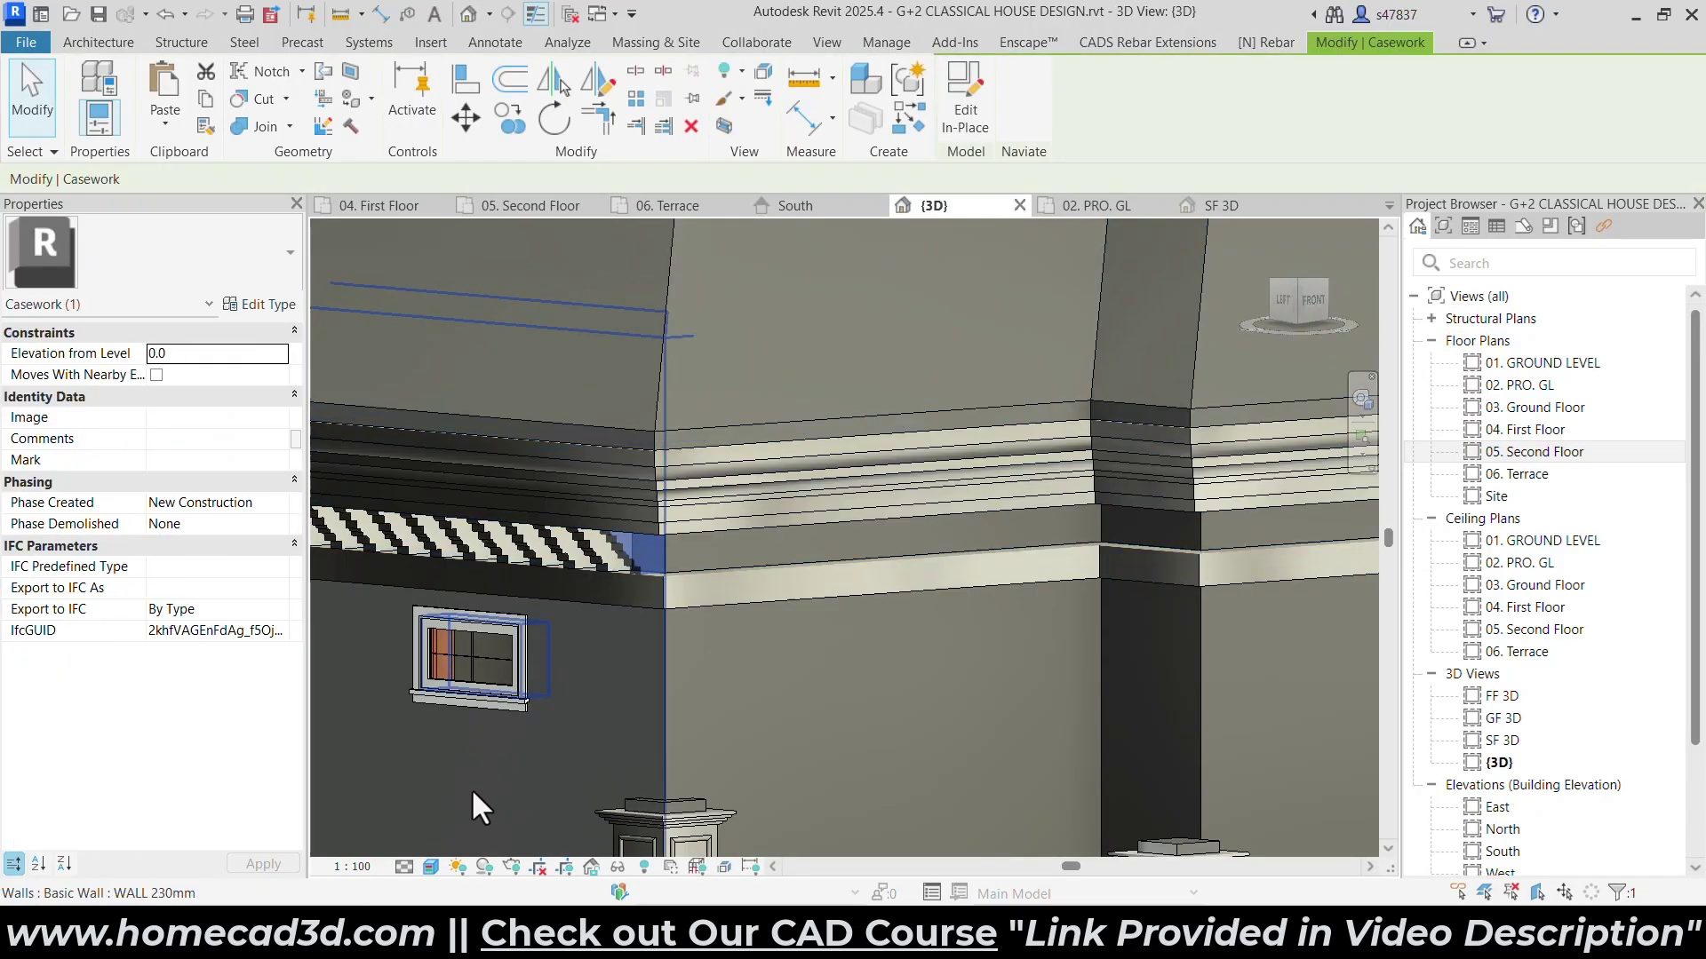
pyautogui.click(619, 868)
pyautogui.click(659, 785)
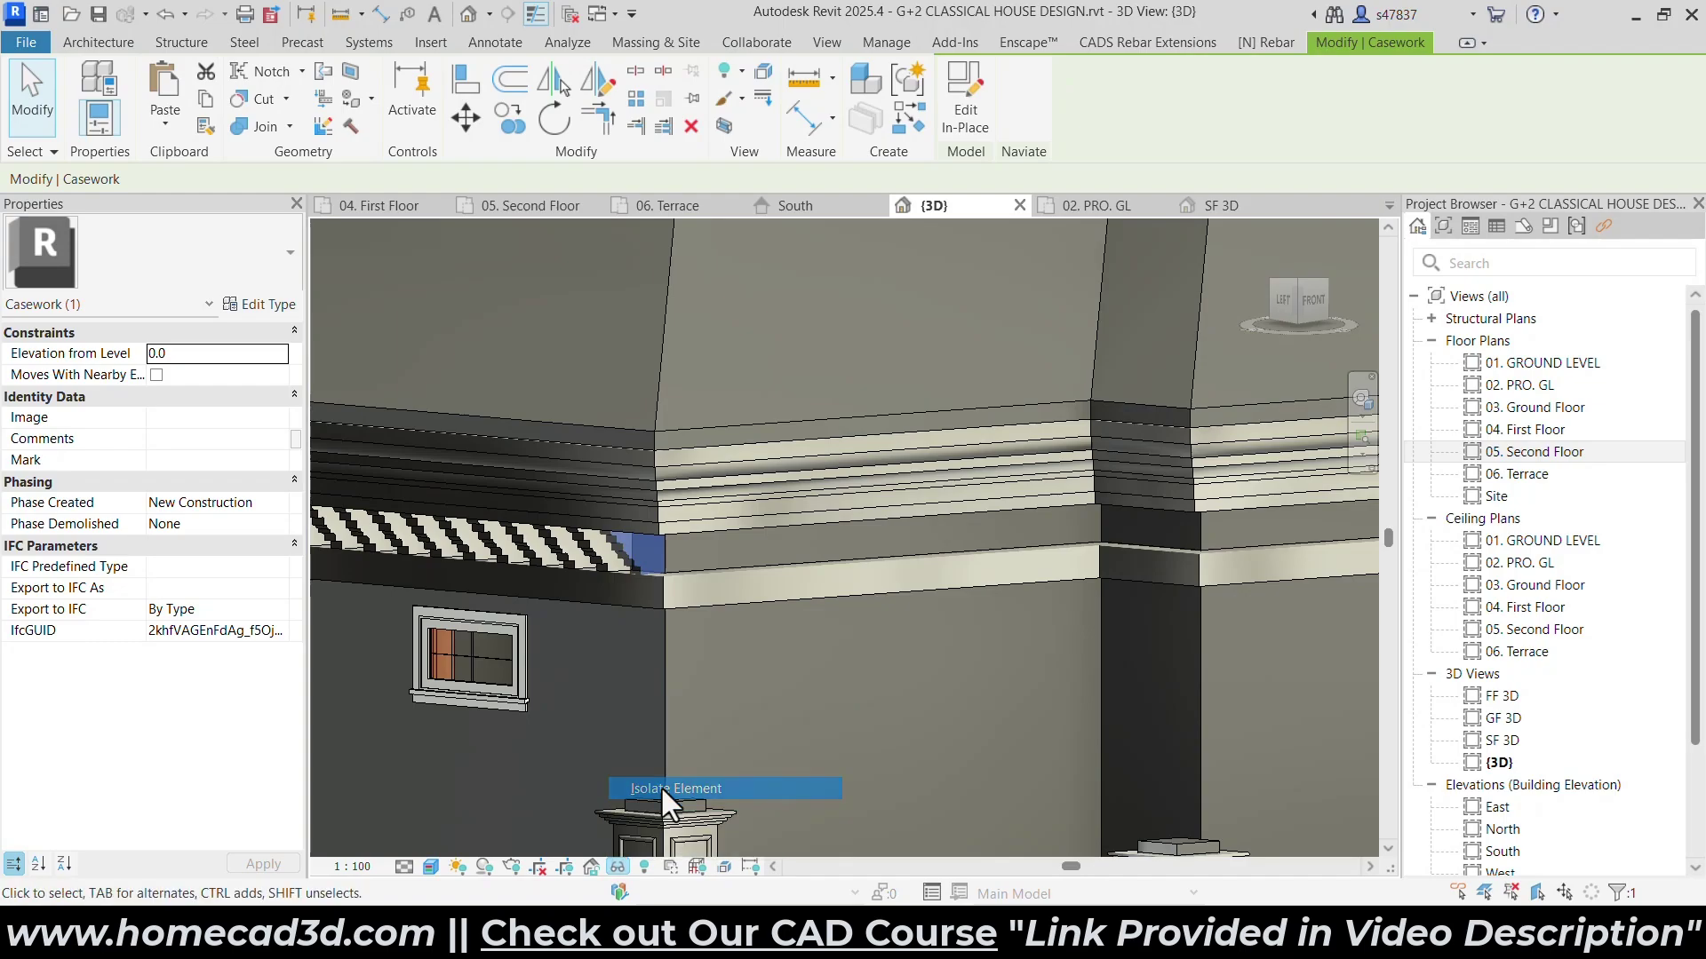
pyautogui.click(1300, 269)
pyautogui.moveTo(1294, 279); pyautogui.dragTo(1301, 292)
pyautogui.middleClick(1085, 418)
pyautogui.middleClick(1085, 418)
pyautogui.click(756, 551)
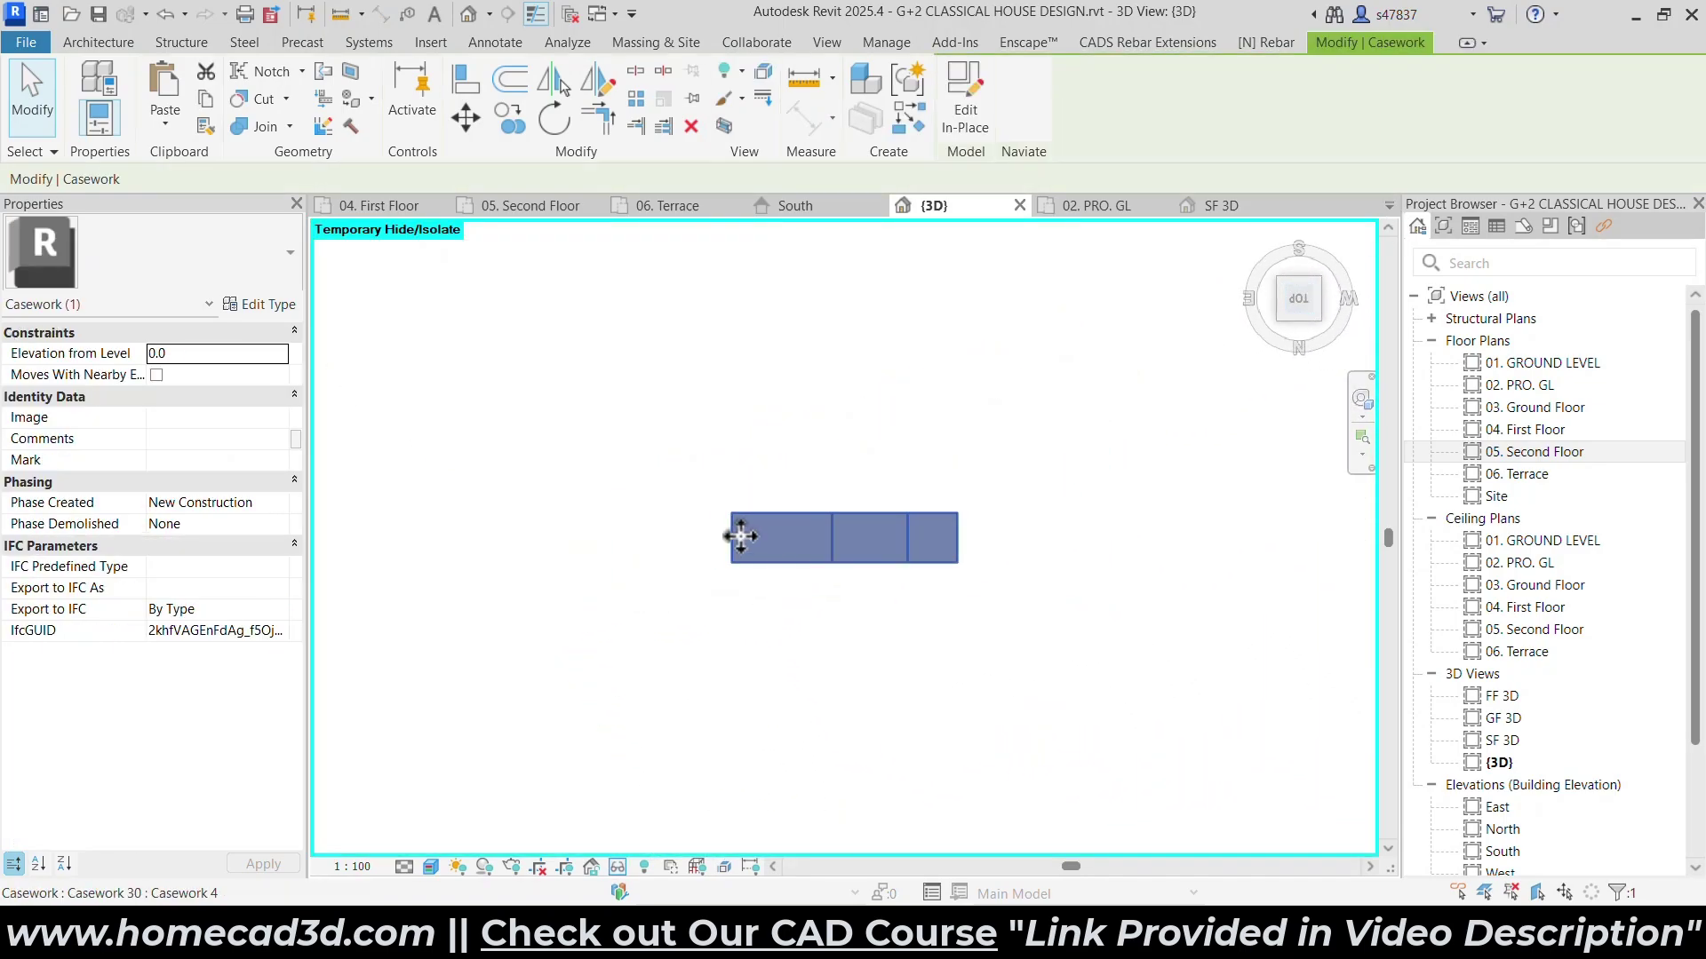
# Copy the isolated bracket to a clear spot away from the original and select the copy.
pyautogui.click(508, 118)
pyautogui.click(731, 562)
pyautogui.click(740, 374)
pyautogui.moveTo(772, 451); pyautogui.dragTo(773, 720, button='middle')
pyautogui.press('Escape')
pyautogui.click(552, 131)
pyautogui.click(799, 611)
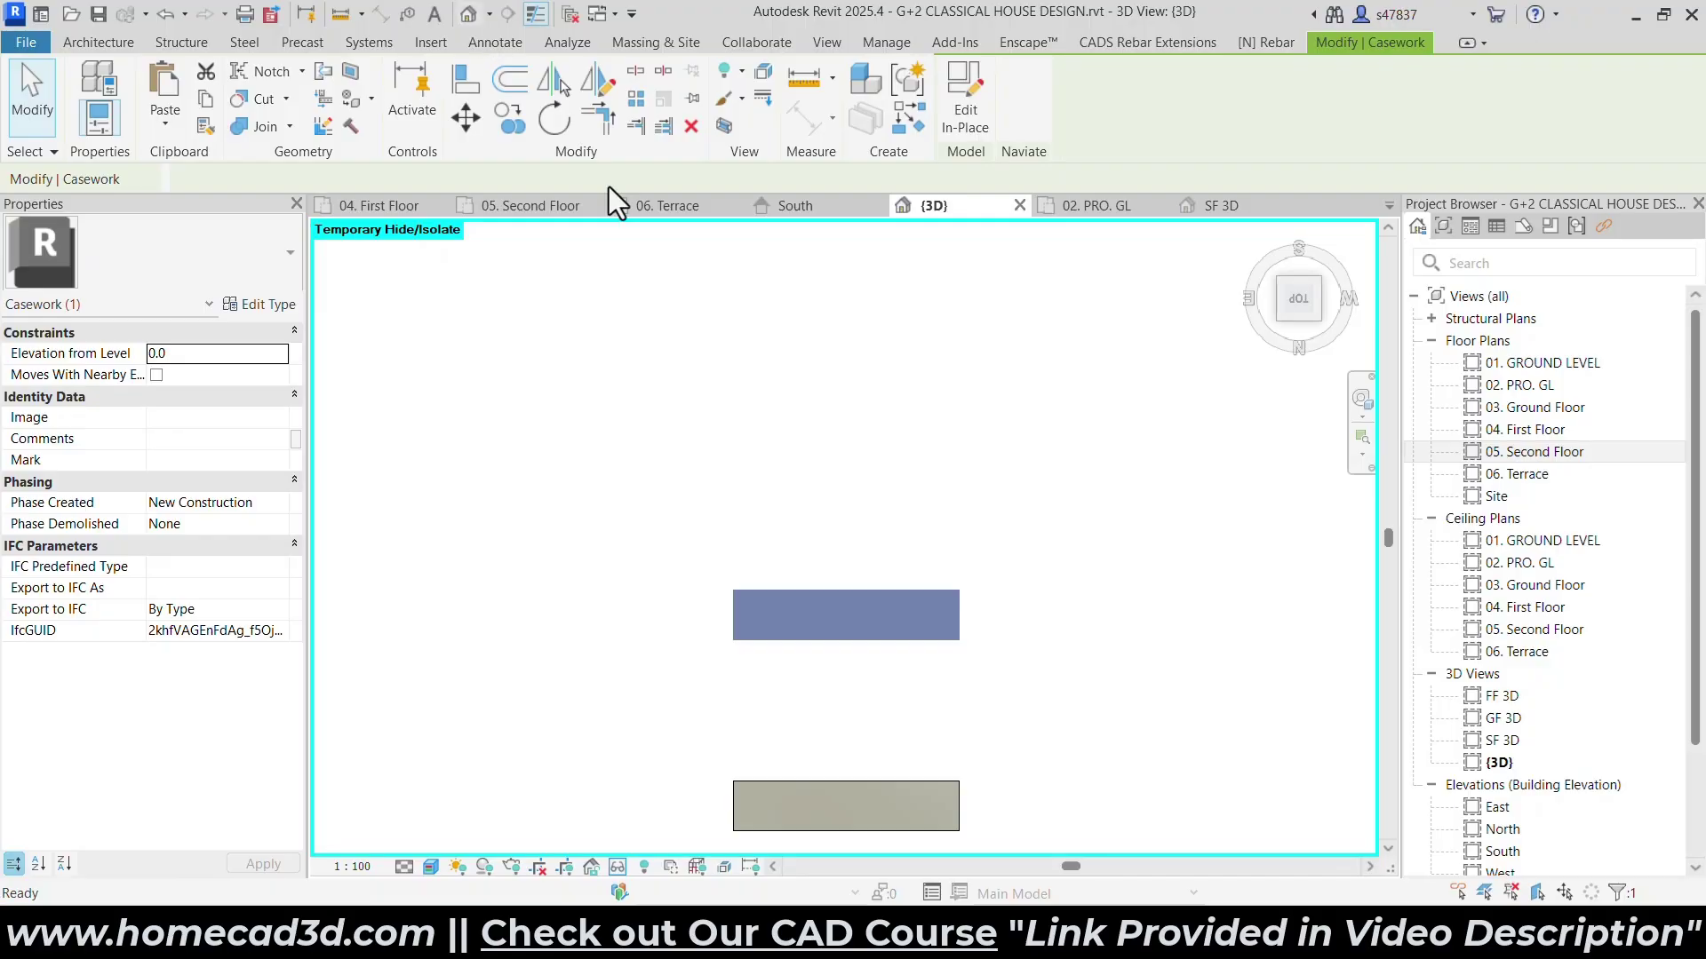
# Reset the temporary isolation in 3D and select the copied bracket beyond the left facade's front corner, viewing it from the left.
pyautogui.click(597, 842)
pyautogui.click(619, 867)
pyautogui.click(718, 843)
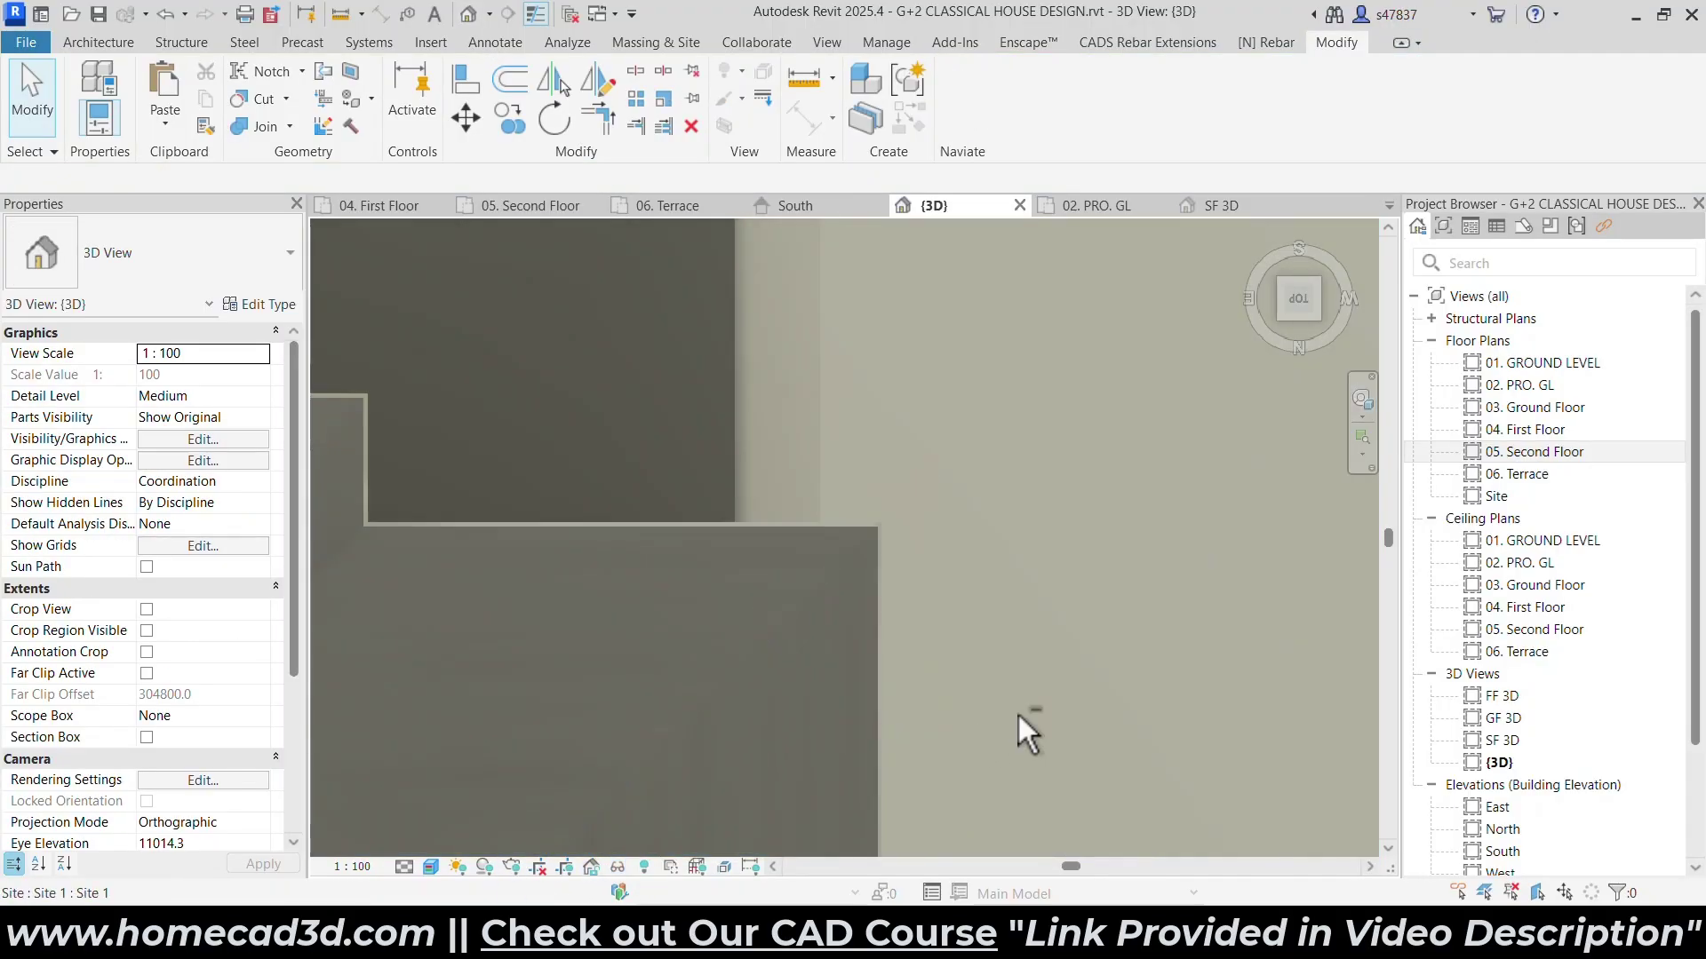
pyautogui.scroll(-8, 775, 546)
pyautogui.keyDown('shift'); pyautogui.moveTo(774, 546); pyautogui.dragTo(760, 375, button='middle'); pyautogui.keyUp('shift')
pyautogui.scroll(10, 800, 594)
pyautogui.click(751, 469)
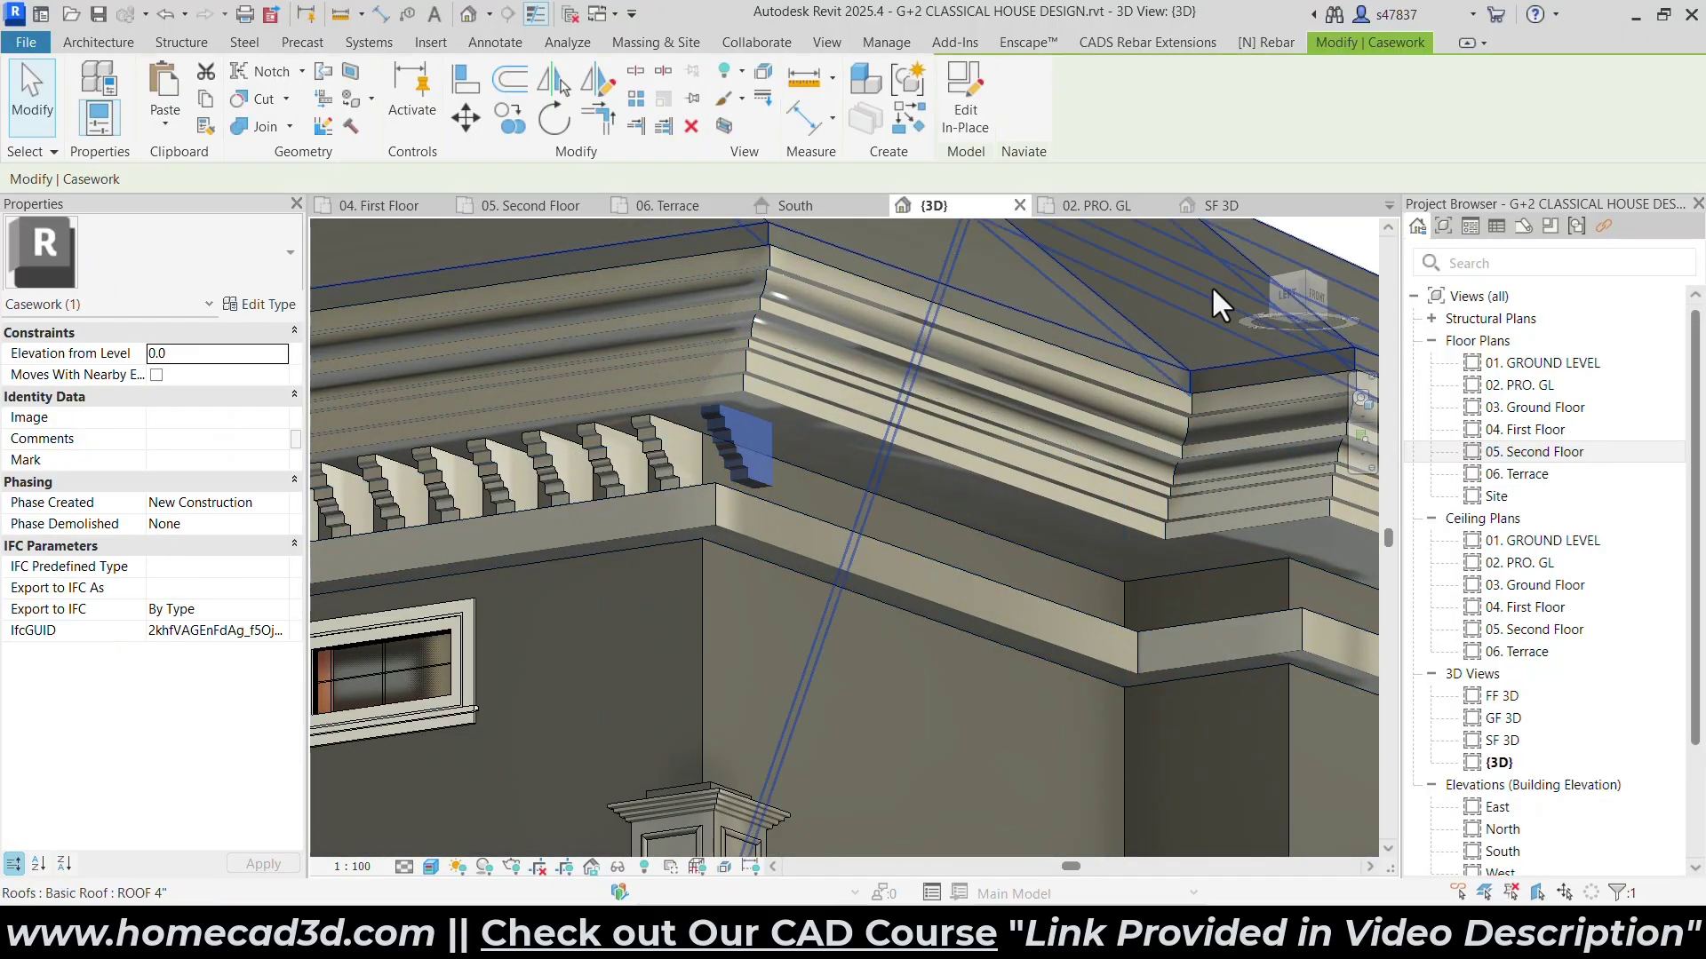
pyautogui.click(1287, 297)
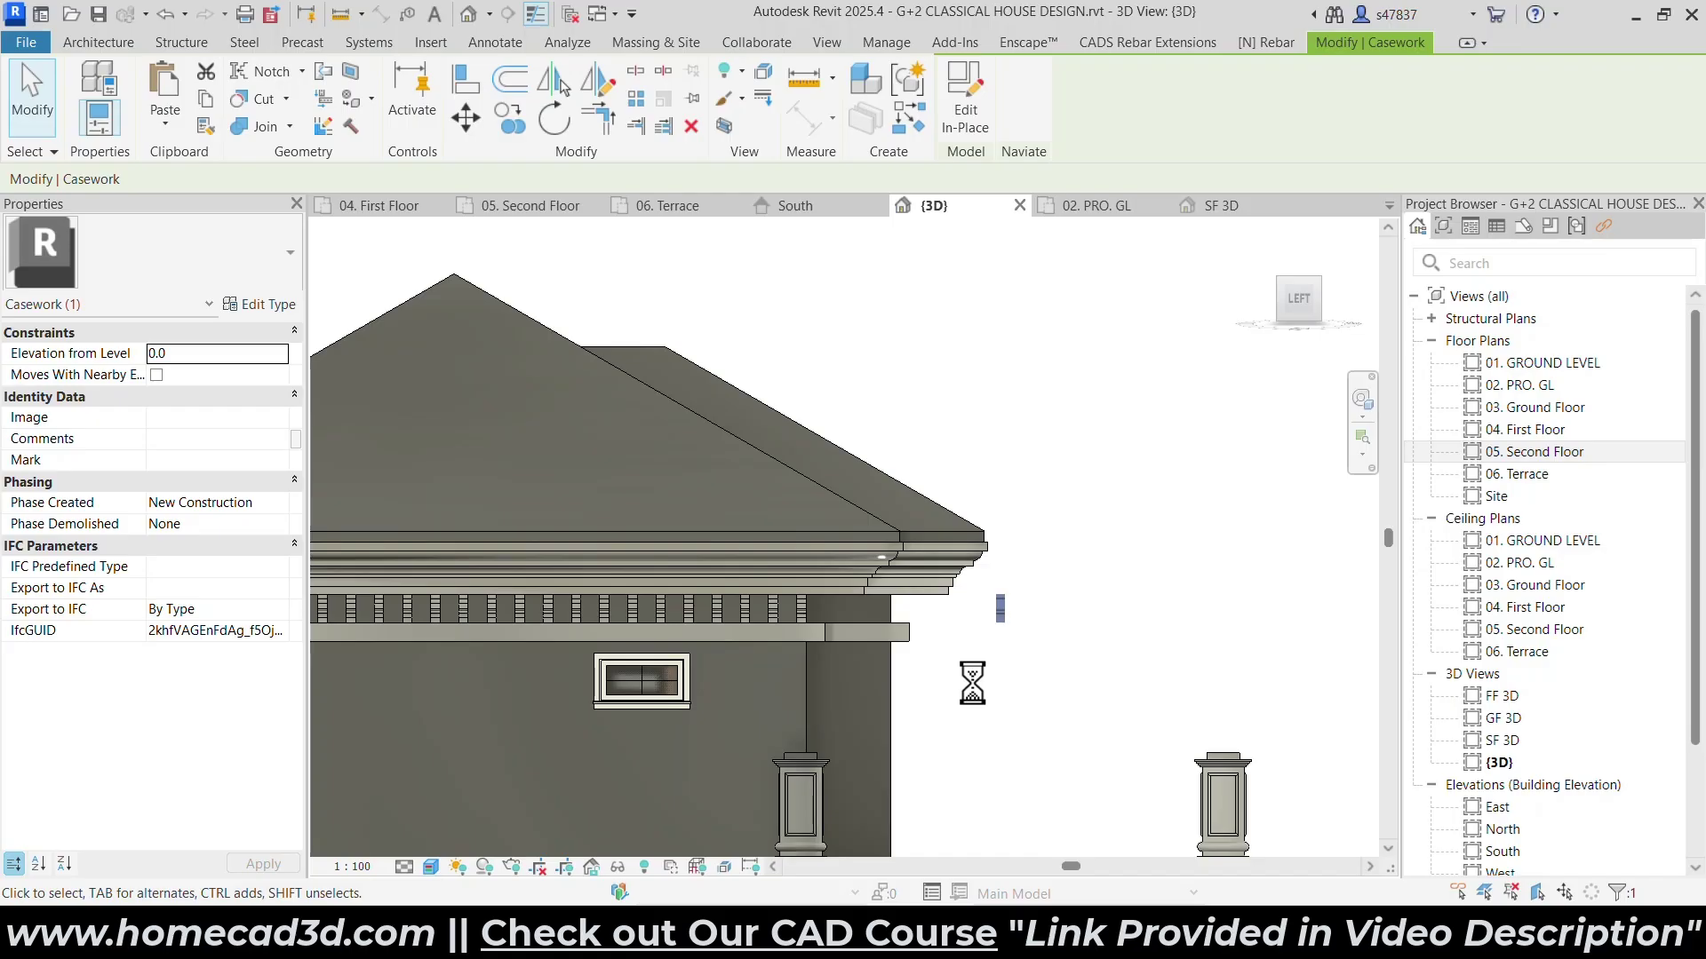
# In the Terrace plan, set the underlay base level to 05. Second Floor and the visual style to Wireframe.
pyautogui.doubleClick(1496, 469)
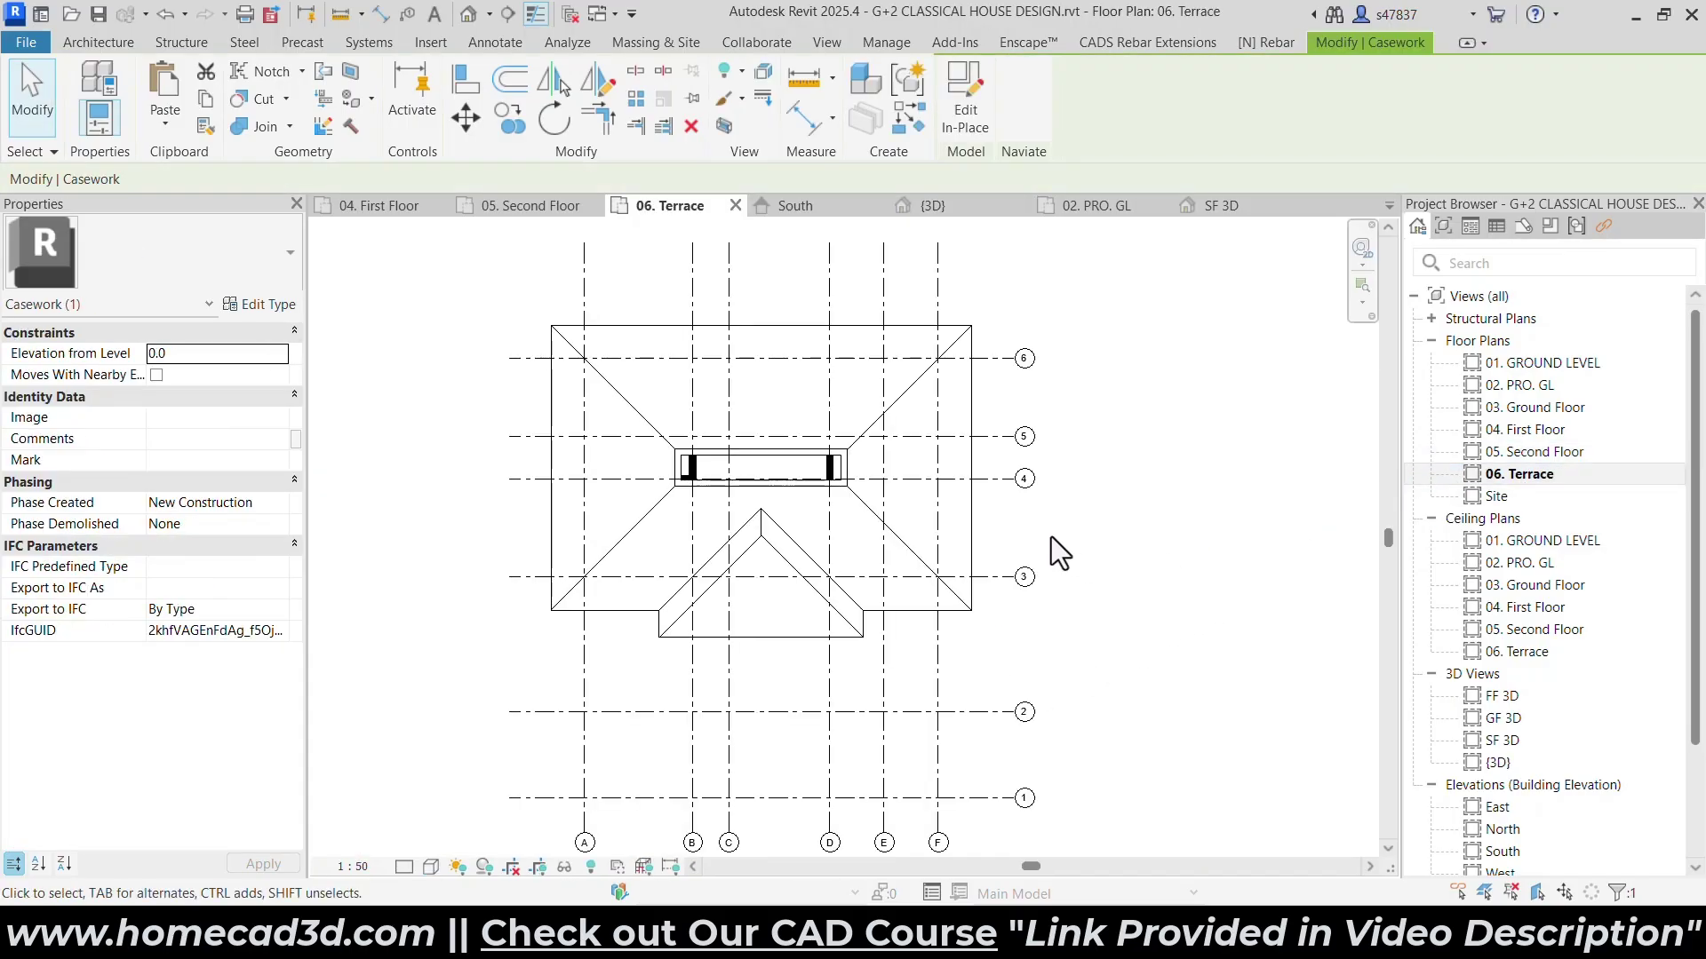
pyautogui.click(257, 717)
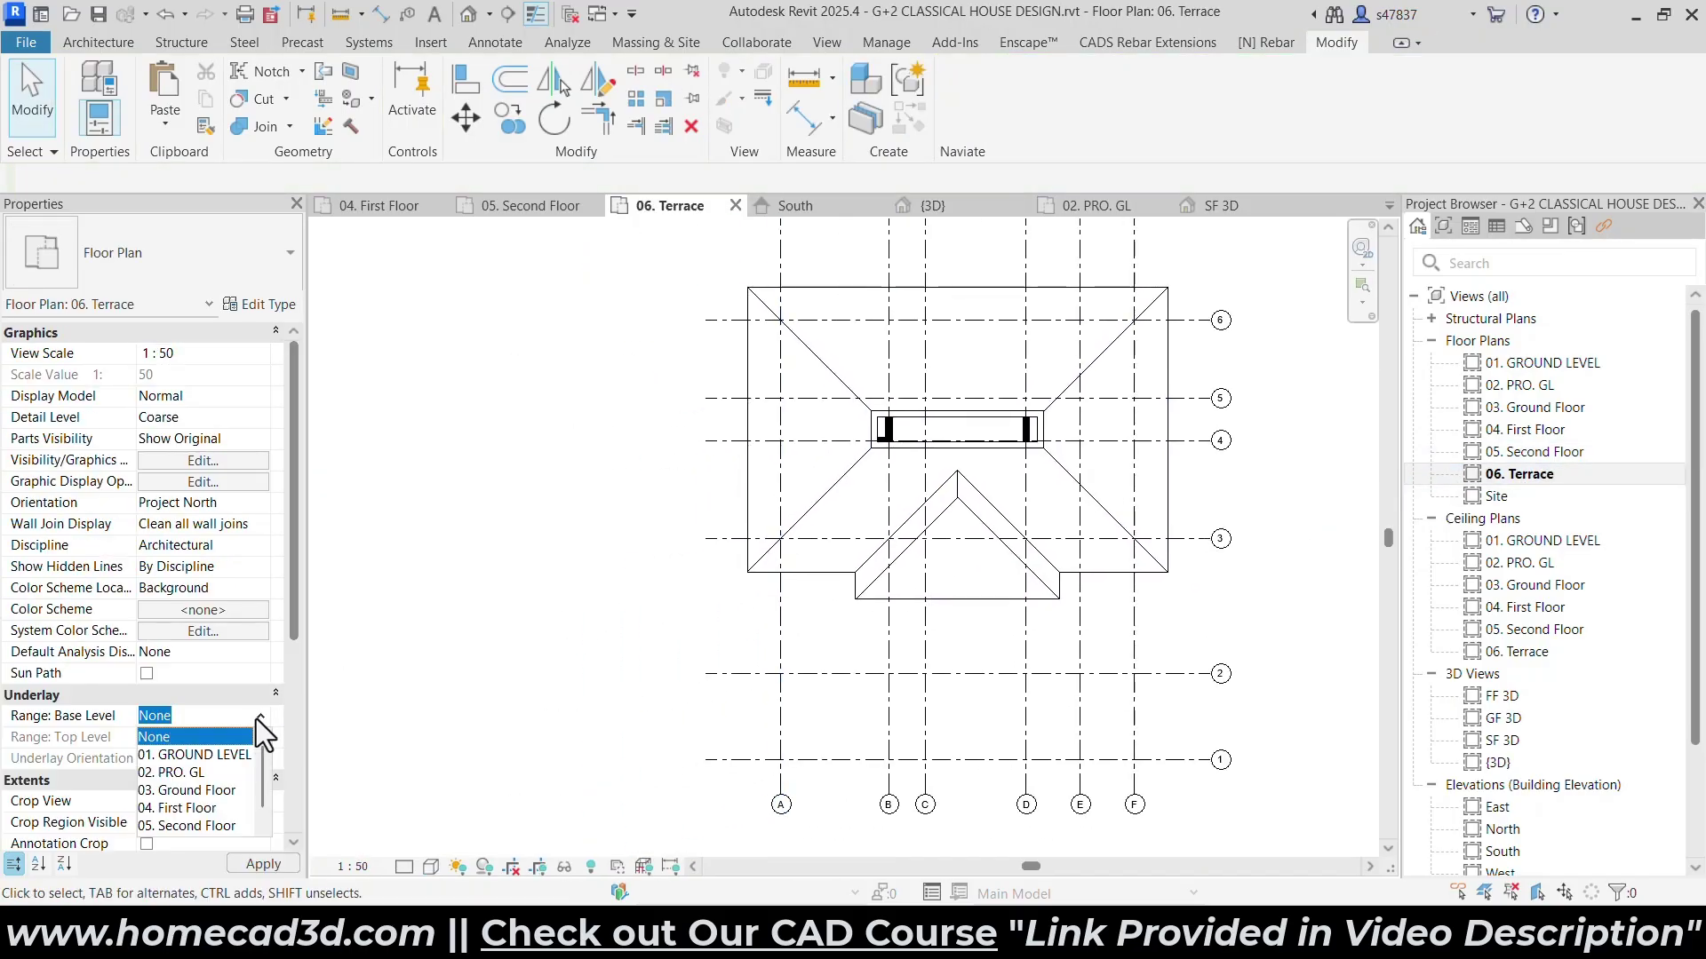
pyautogui.click(197, 821)
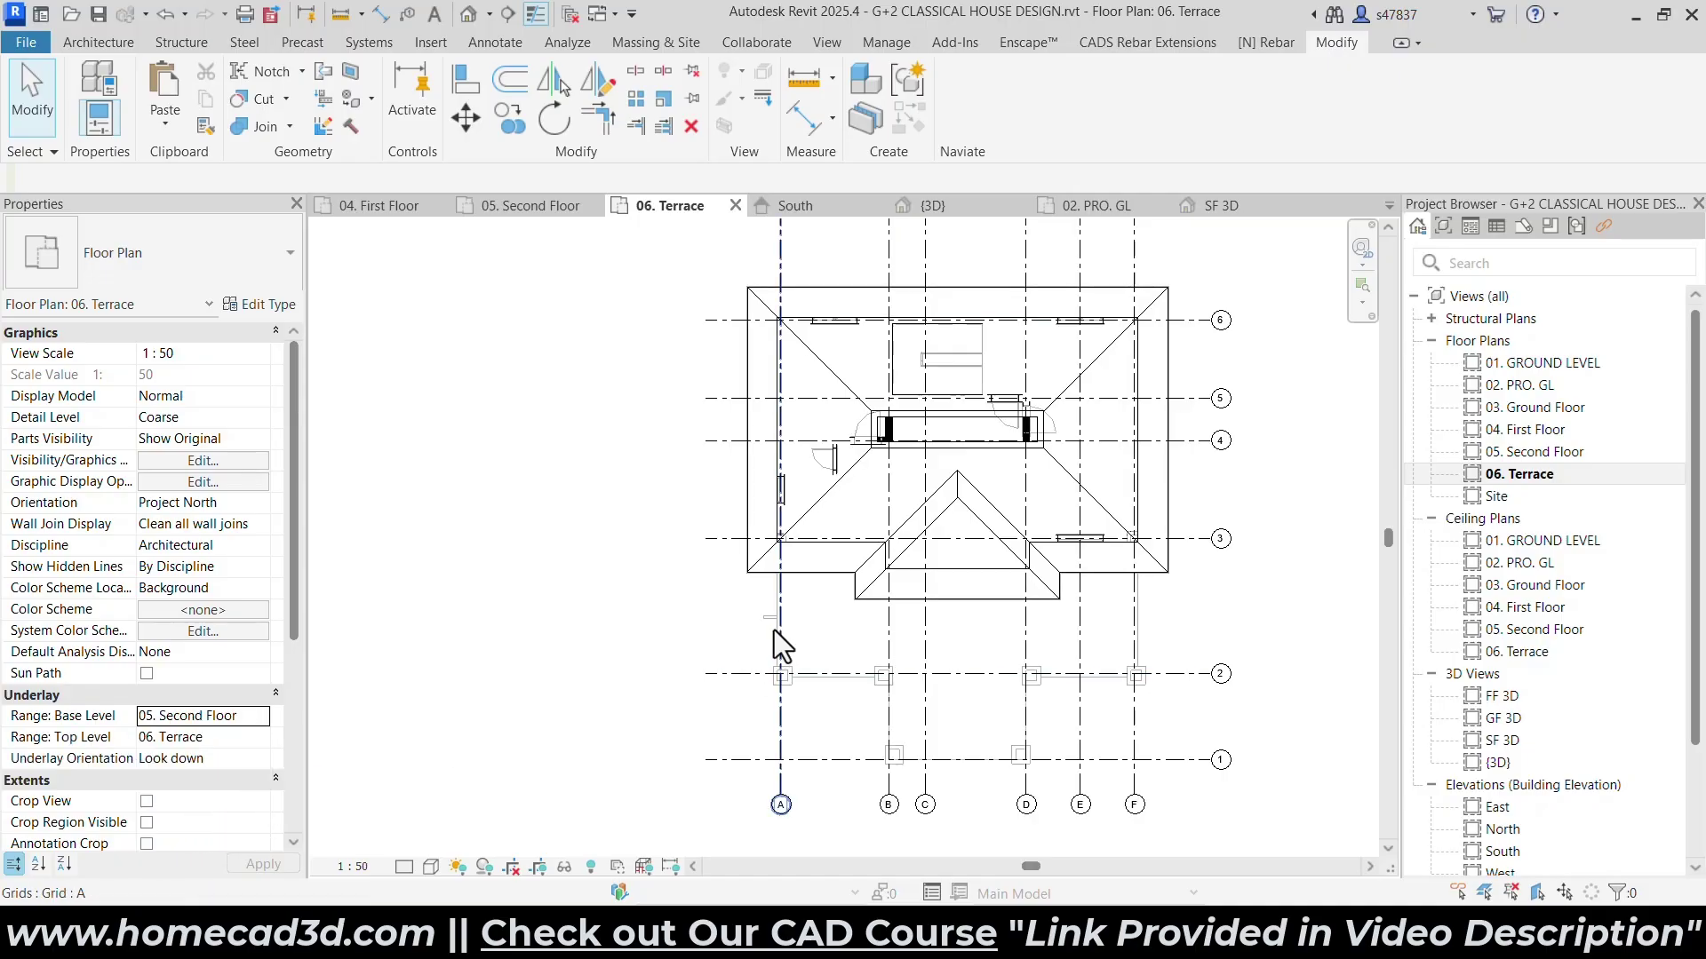
pyautogui.scroll(5, 751, 595)
pyautogui.moveTo(748, 521); pyautogui.dragTo(735, 575, button='middle')
pyautogui.moveTo(785, 652); pyautogui.dragTo(780, 720, button='middle')
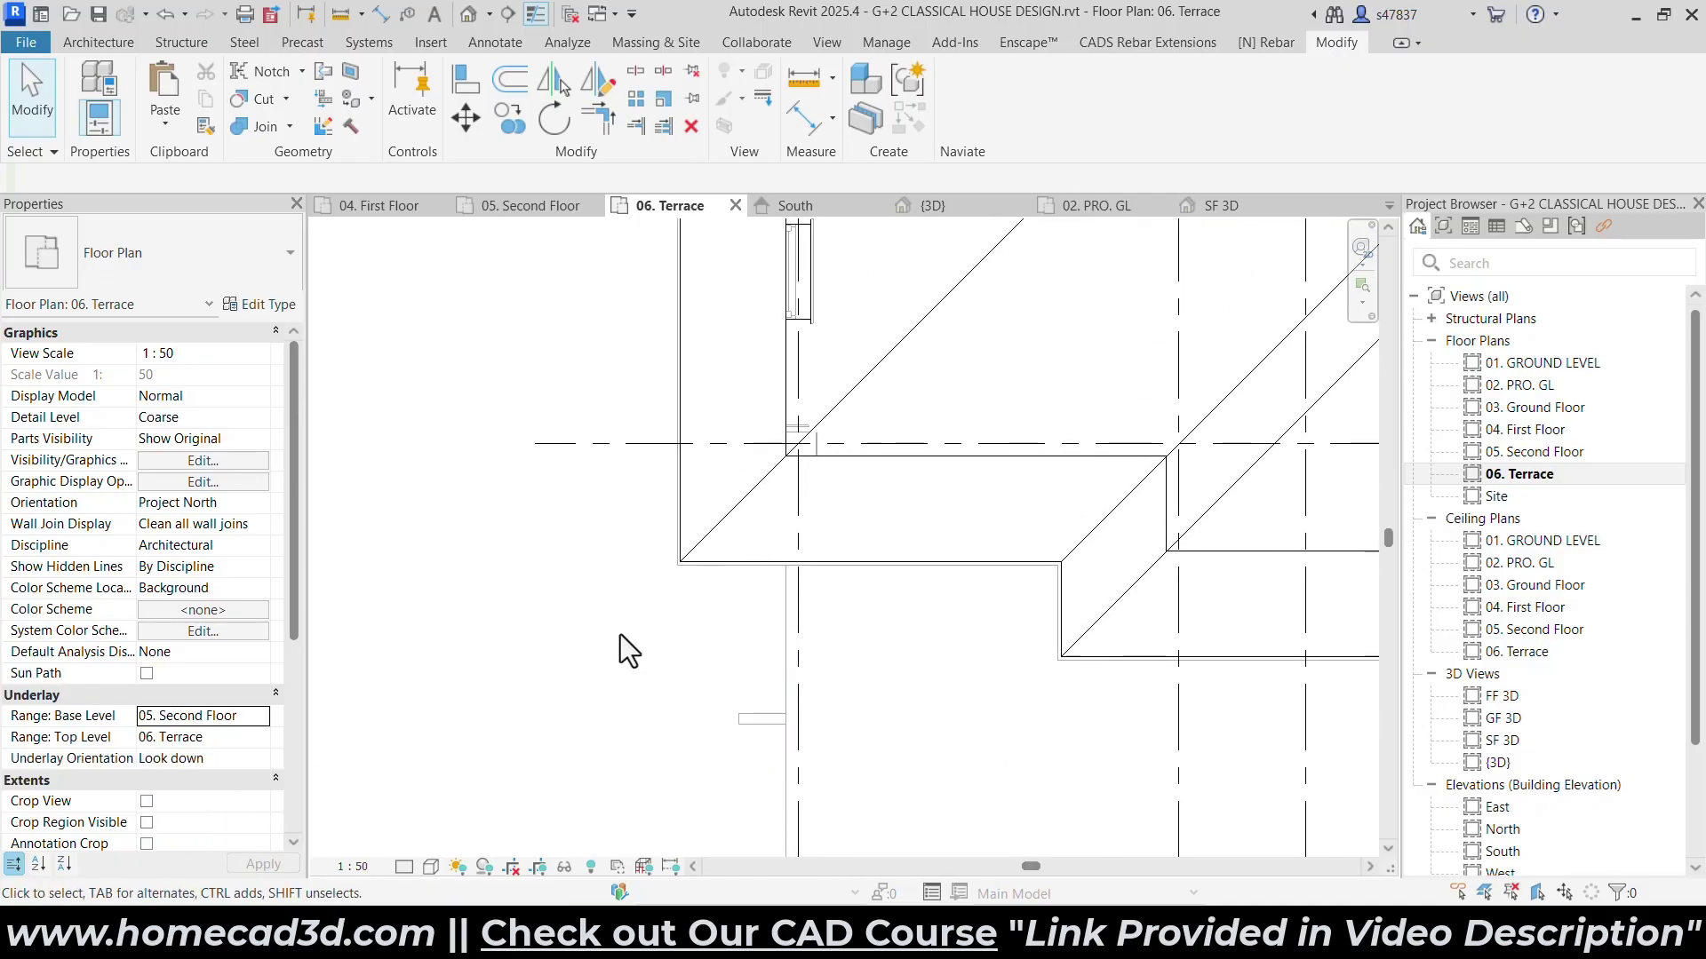
pyautogui.click(438, 865)
pyautogui.click(460, 746)
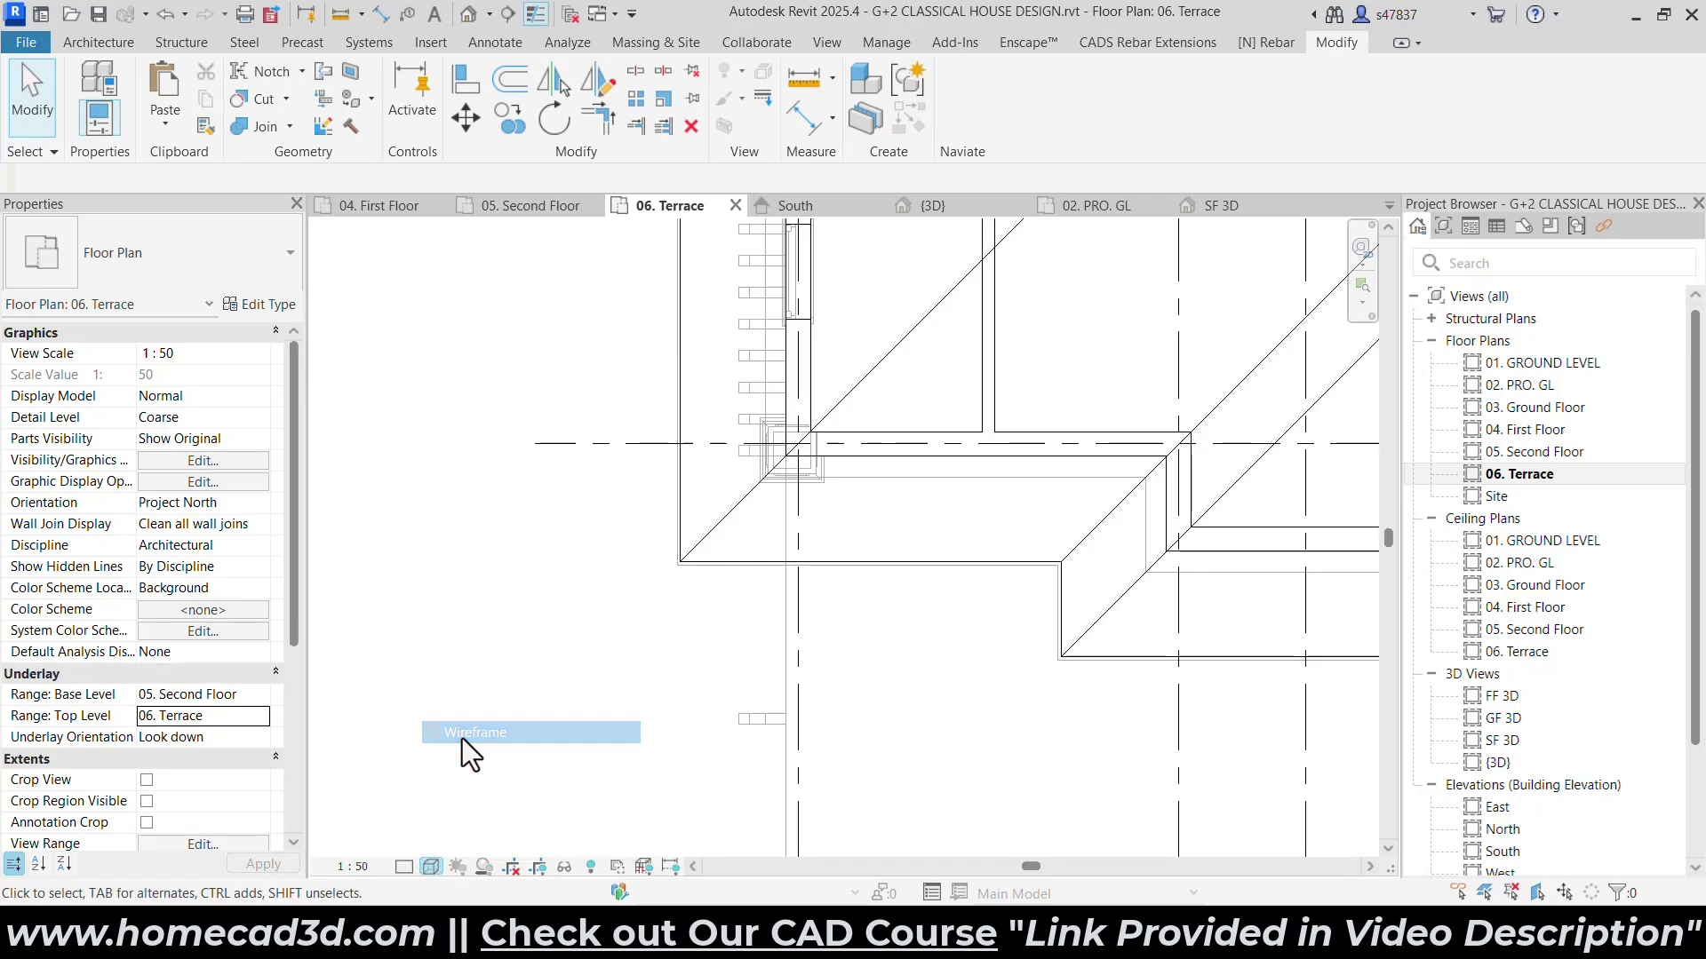
# Check that the copied bracket in the underlay can be selected and review the Select Underlay Elements option.
pyautogui.click(755, 719)
pyautogui.scroll(4, 759, 723)
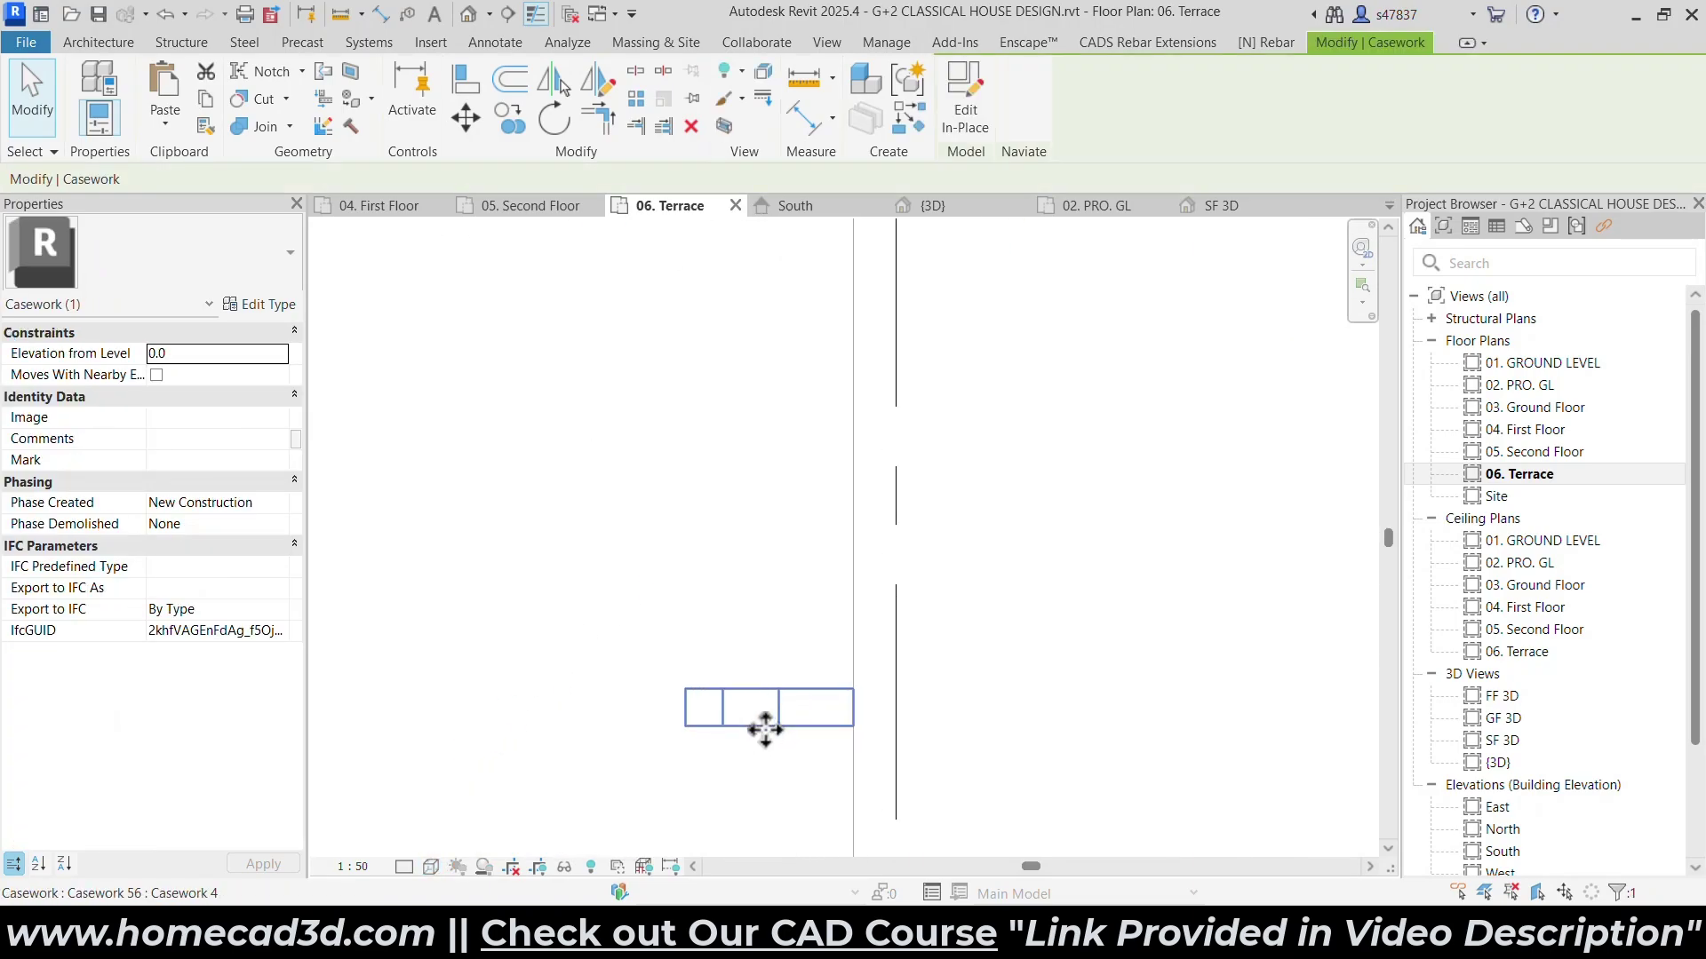
pyautogui.press('Escape')
pyautogui.doubleClick(746, 692)
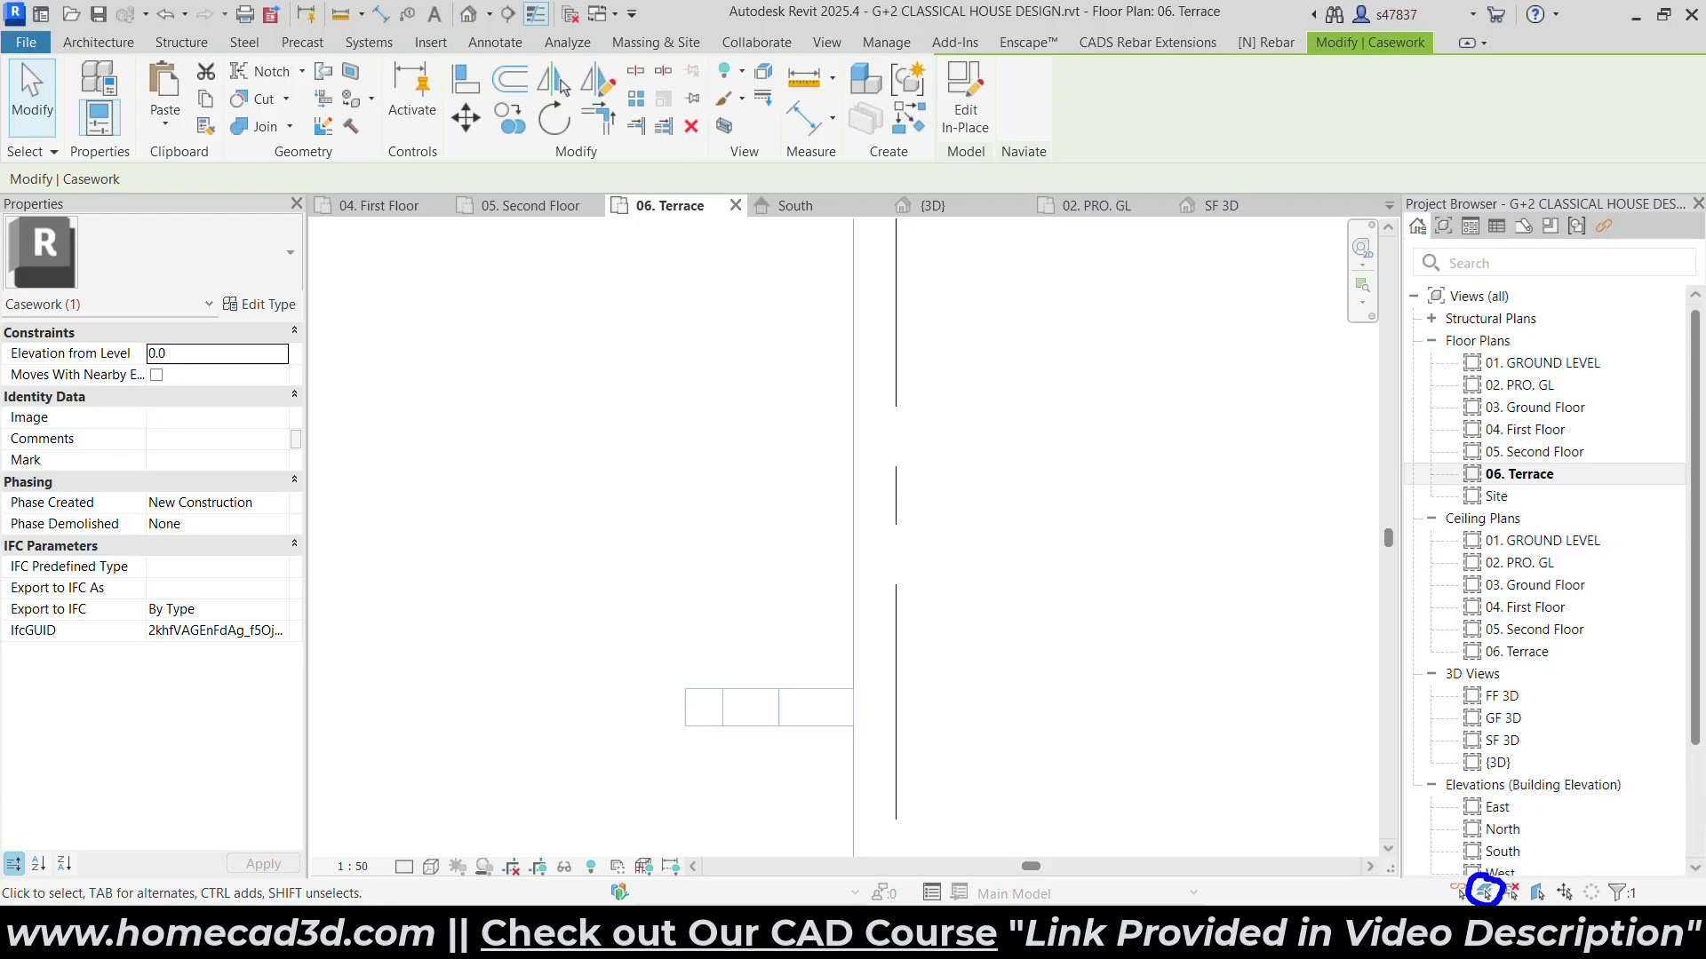
pyautogui.press('Escape')
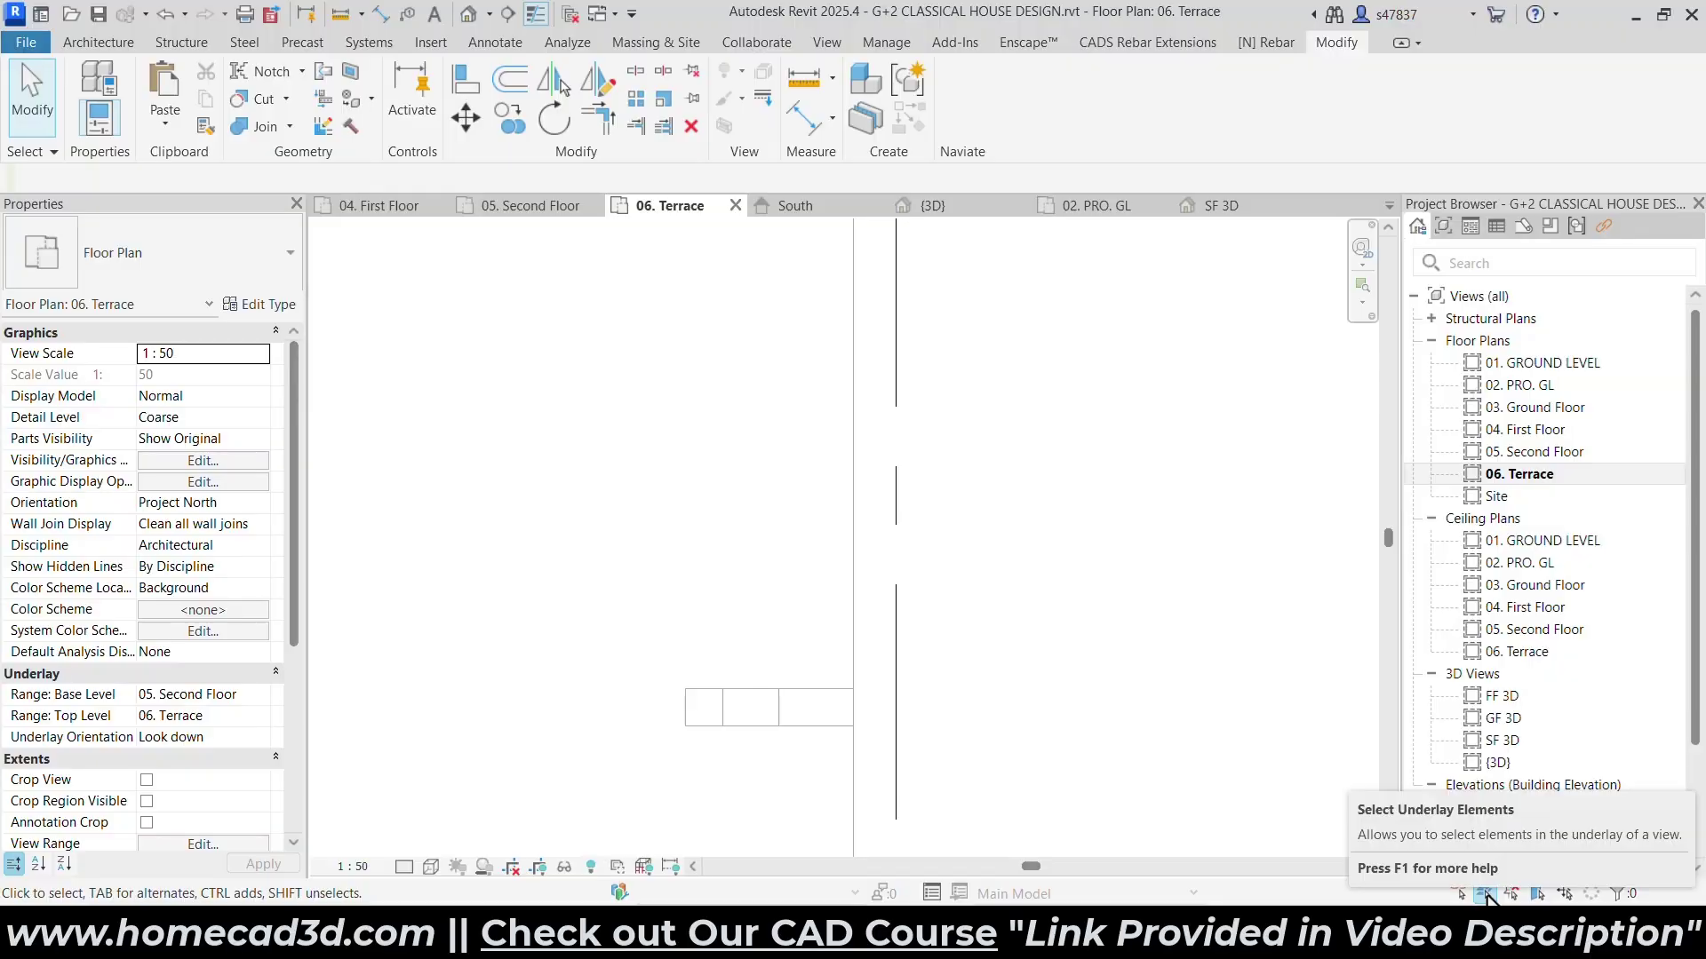
# Rotate the copied bracket 90 degrees to suit the front facade and delete the unrotated one.
pyautogui.click(781, 716)
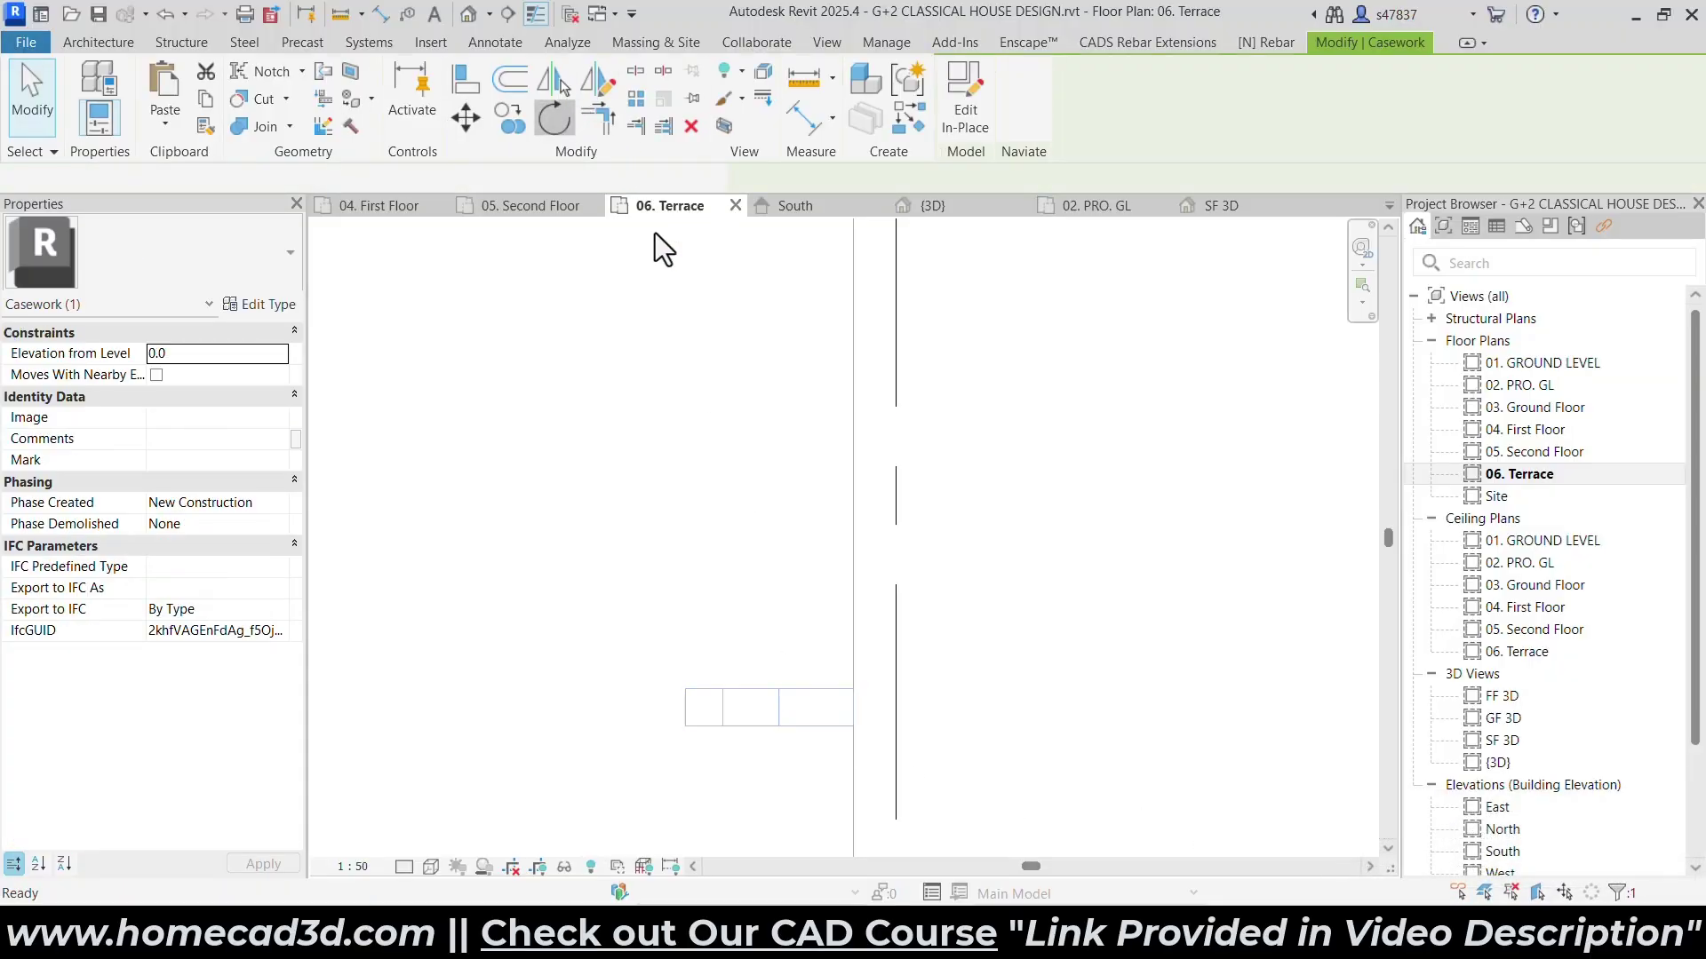
pyautogui.press('r')
pyautogui.press('o')
pyautogui.click(471, 707)
pyautogui.press('Escape')
pyautogui.click(714, 710)
pyautogui.press('Delete')
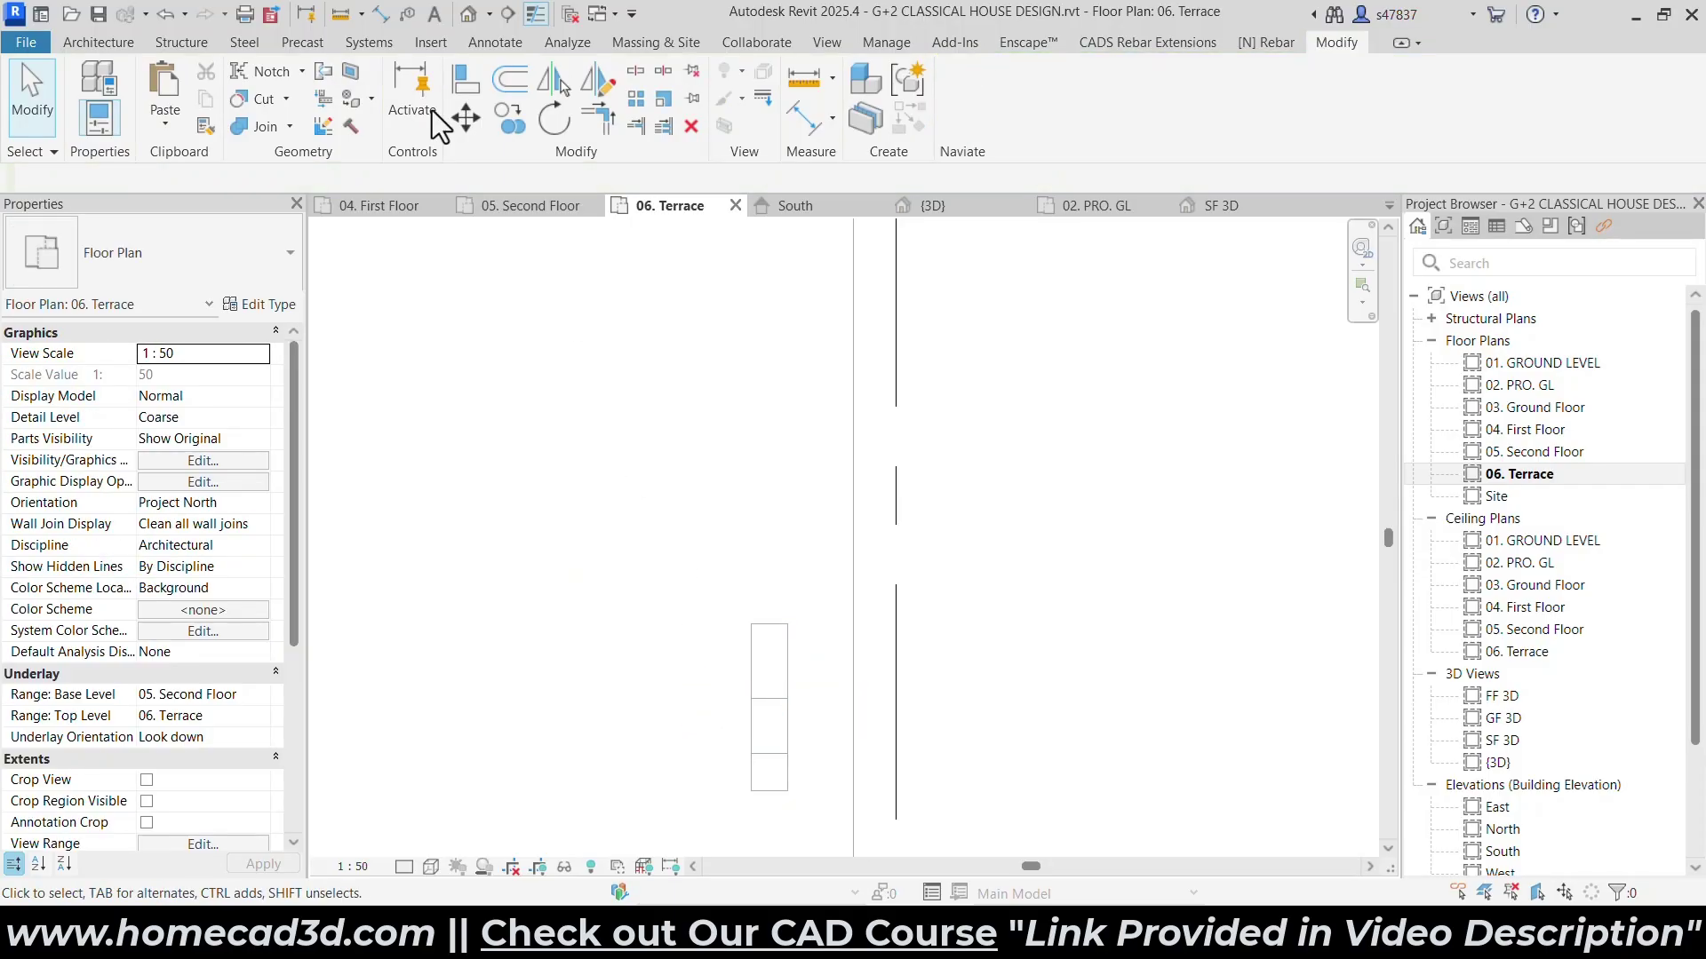
# In the 3D view from the left, move the rotated bracket from beyond the front corner back to the wall beneath the front cornice.
pyautogui.click(469, 15)
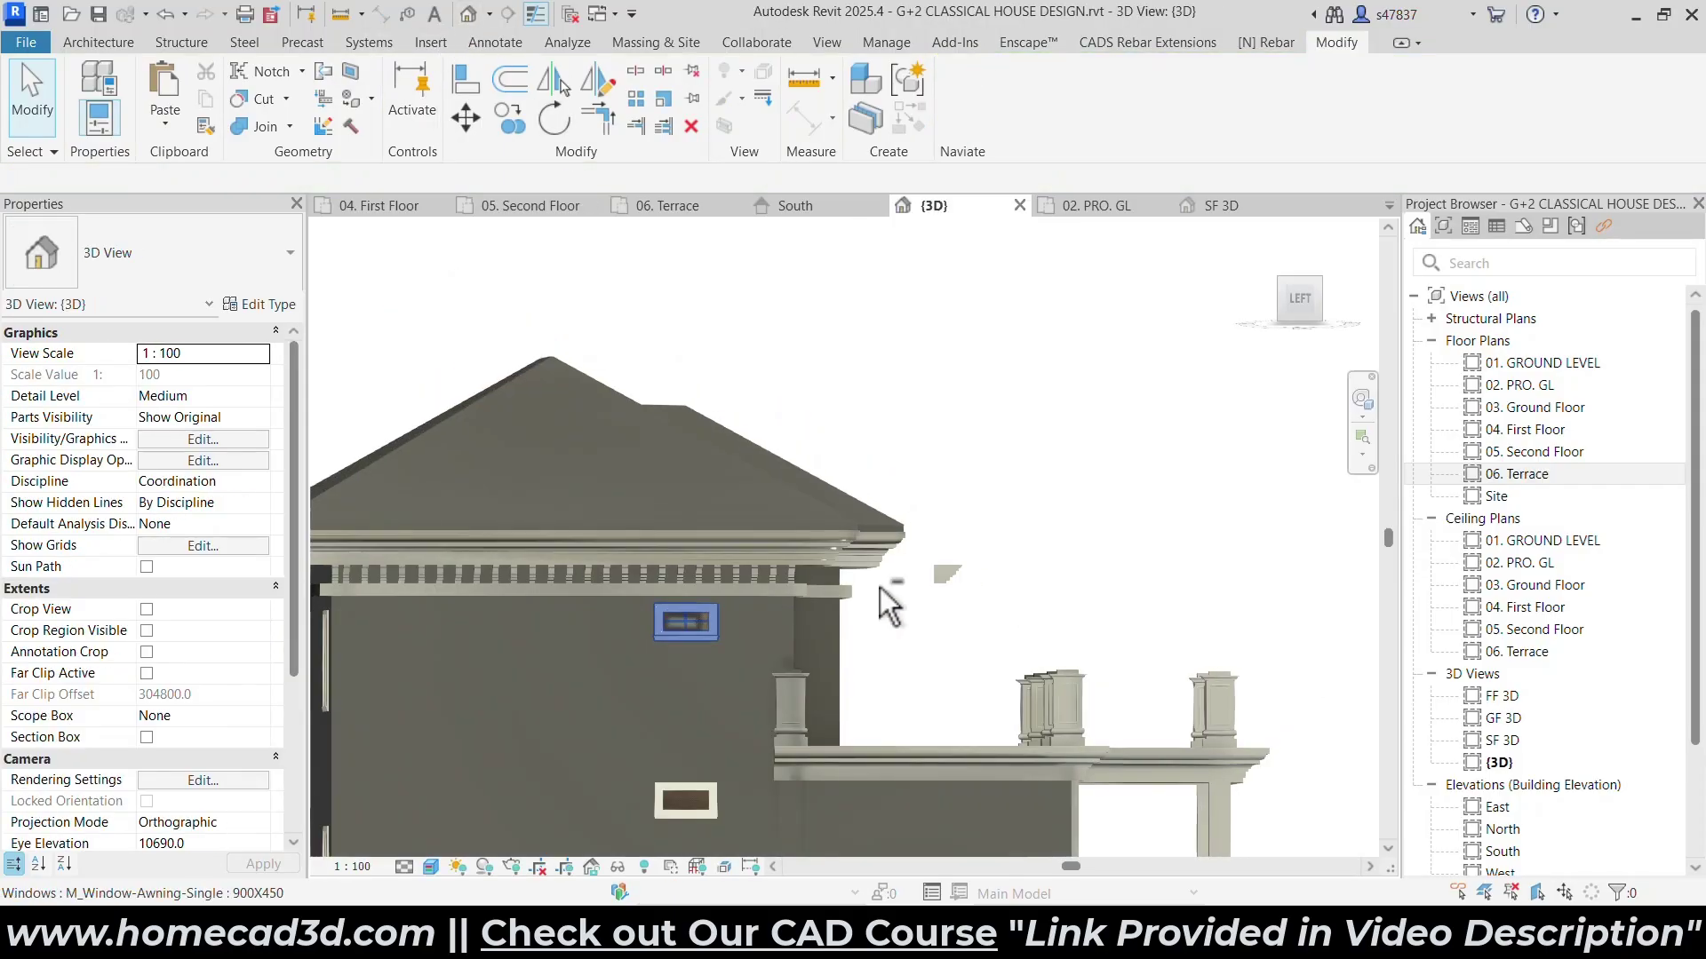
pyautogui.click(947, 573)
pyautogui.keyDown('shift'); pyautogui.moveTo(947, 575); pyautogui.dragTo(909, 671, button='middle'); pyautogui.keyUp('shift')
pyautogui.click(1291, 312)
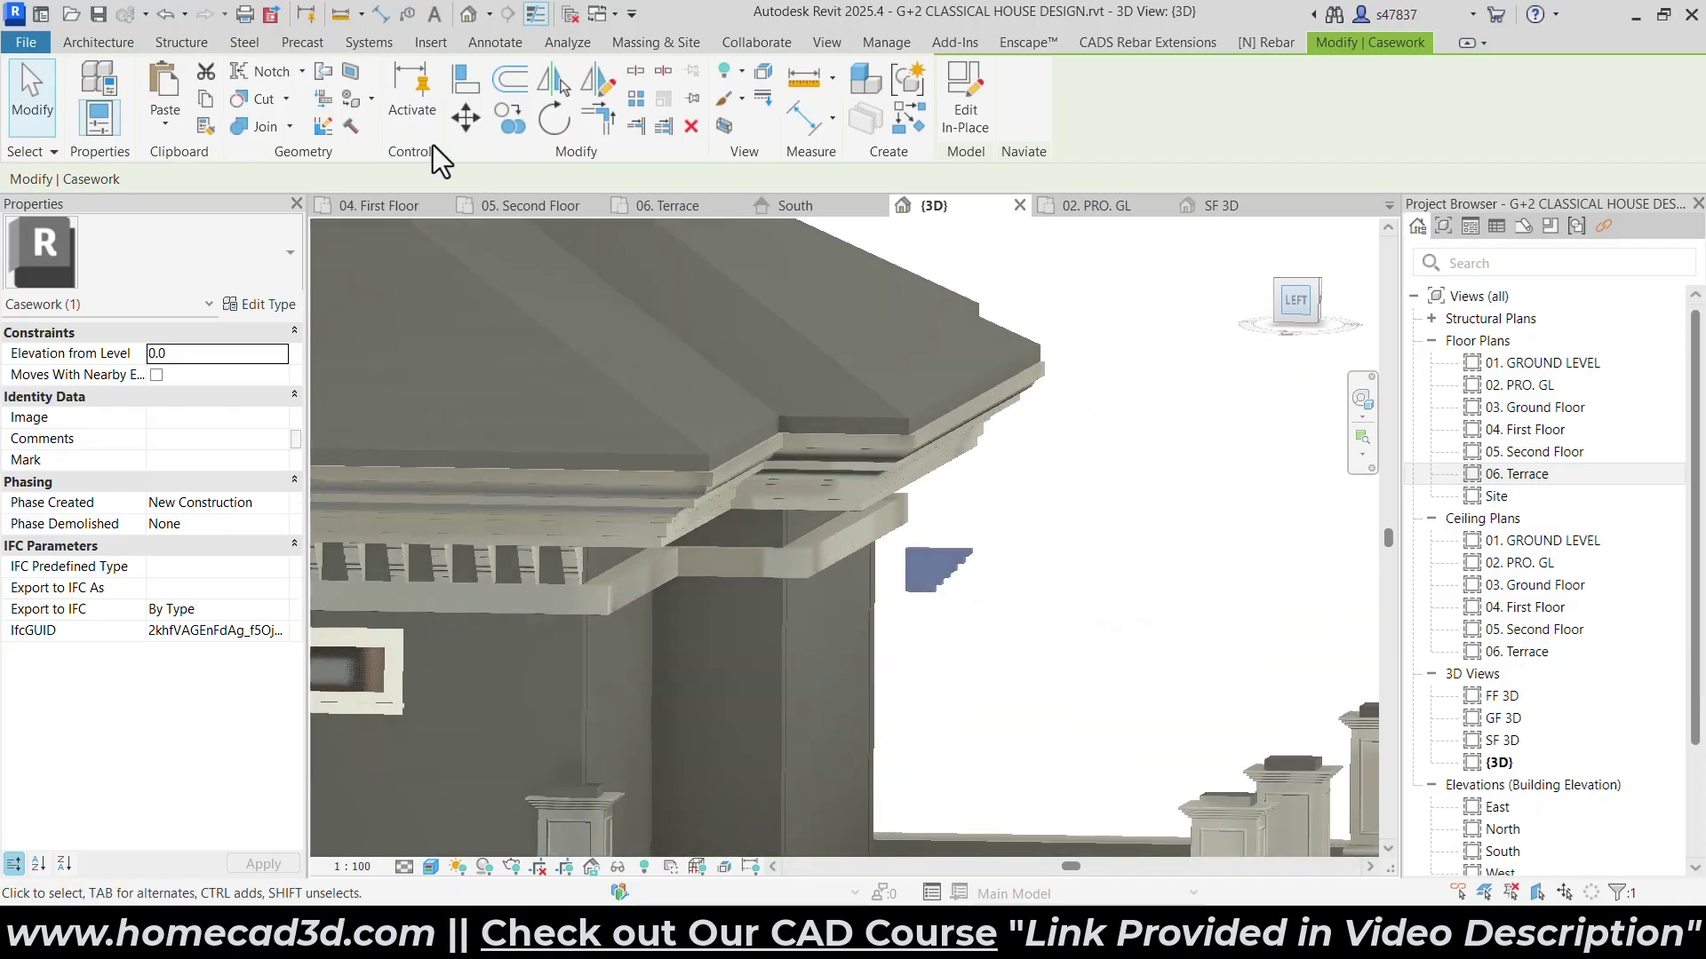
pyautogui.click(477, 123)
pyautogui.click(582, 363)
pyautogui.scroll(-3, 498, 396)
pyautogui.moveTo(355, 411); pyautogui.dragTo(895, 464, button='middle')
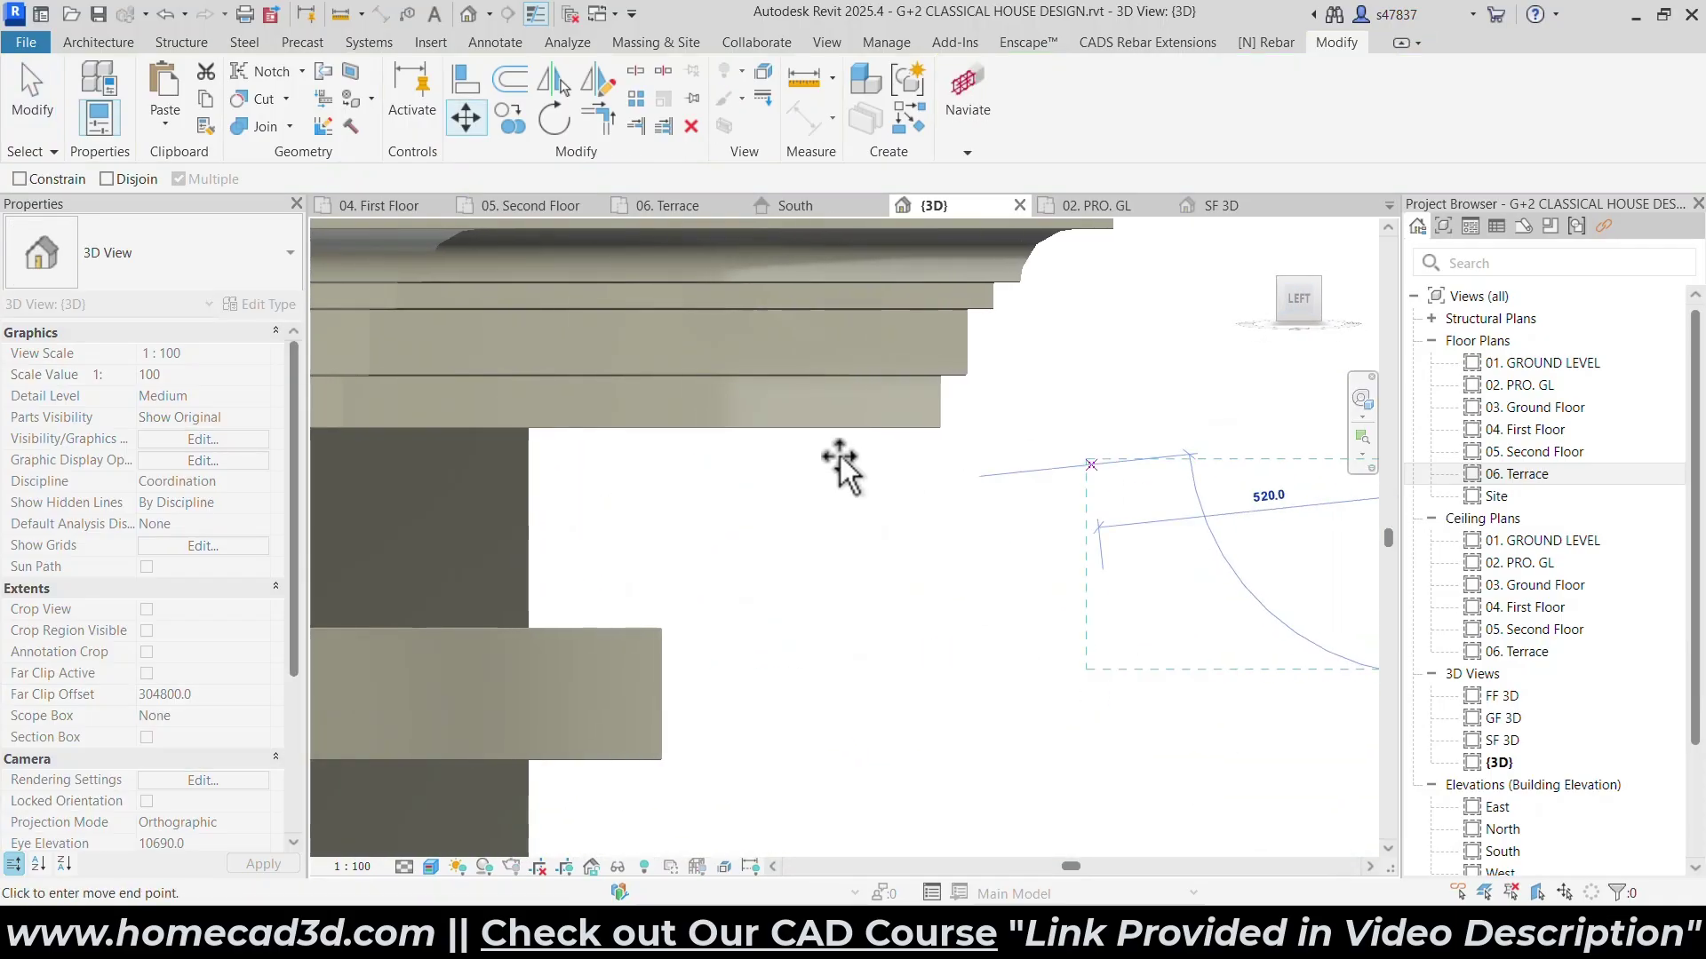
pyautogui.scroll(3, 591, 449)
pyautogui.click(479, 414)
# From the front, move the bracket sideways so its left edge meets the left corner of the front wall.
pyautogui.keyDown('shift'); pyautogui.moveTo(590, 488); pyautogui.dragTo(1304, 311, button='middle'); pyautogui.keyUp('shift')
pyautogui.click(1298, 303)
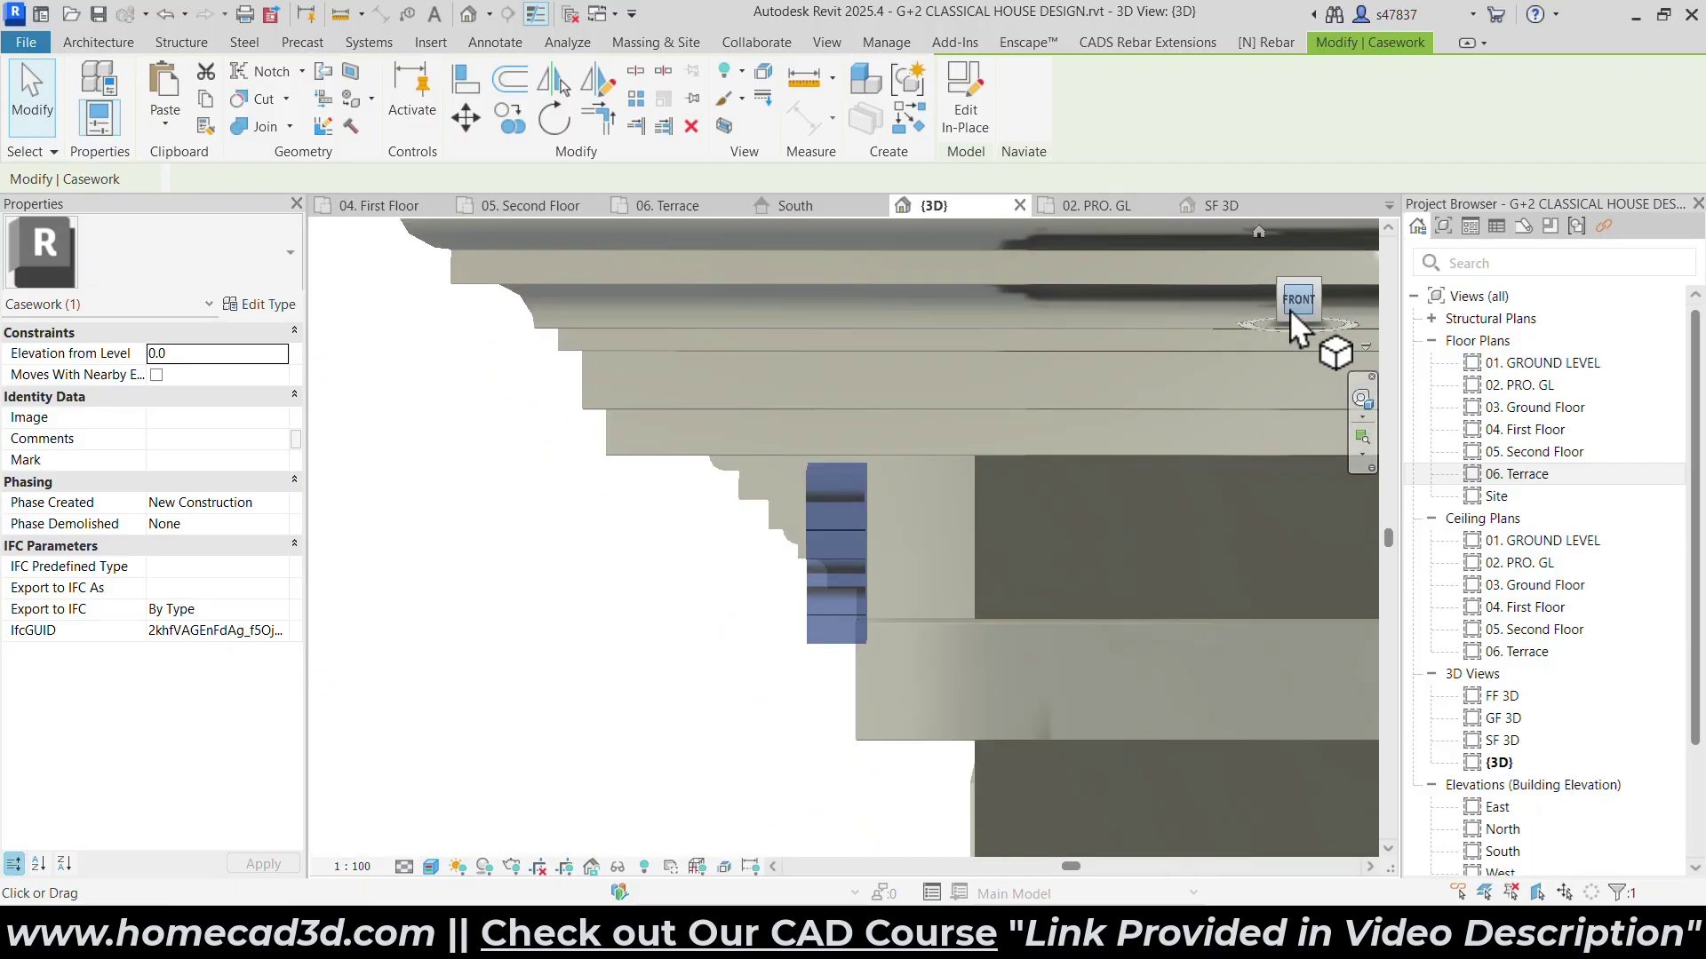
pyautogui.click(465, 117)
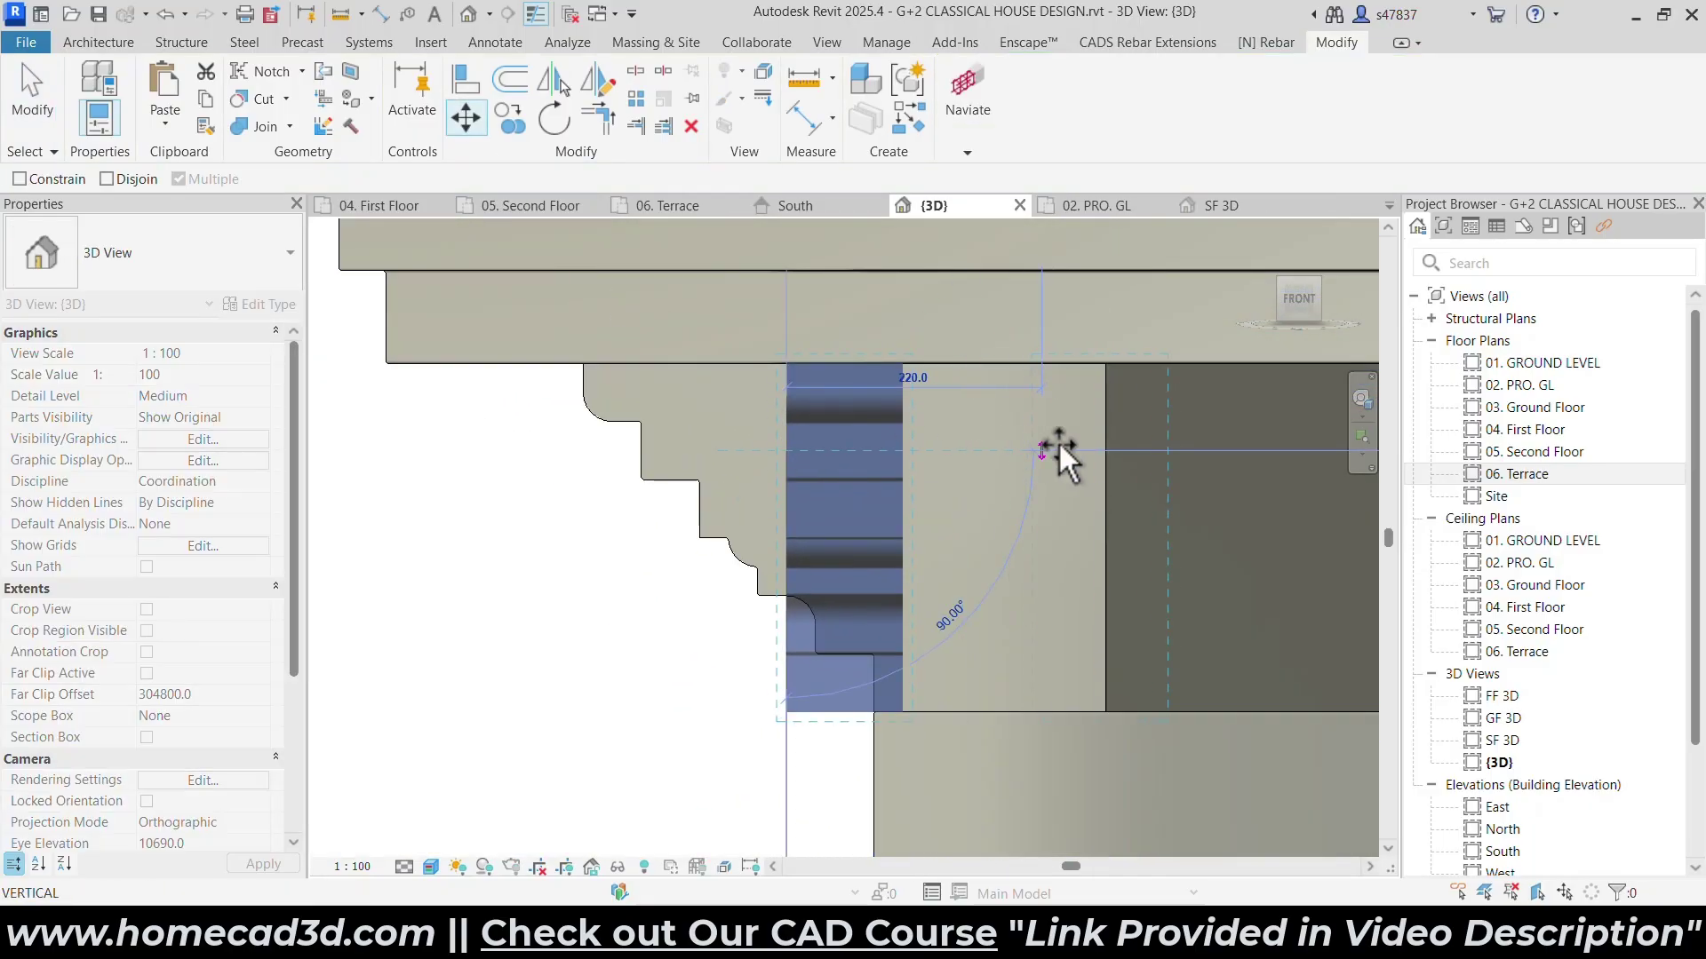
pyautogui.click(1100, 447)
pyautogui.scroll(-8, 641, 496)
pyautogui.scroll(4, 774, 507)
pyautogui.press('Escape')
pyautogui.keyDown('shift'); pyautogui.moveTo(780, 504); pyautogui.dragTo(660, 485, button='middle'); pyautogui.keyUp('shift')
# From the left, move the bracket back to the recessed front wall face, against the last bracket of the left facade.
pyautogui.click(636, 498)
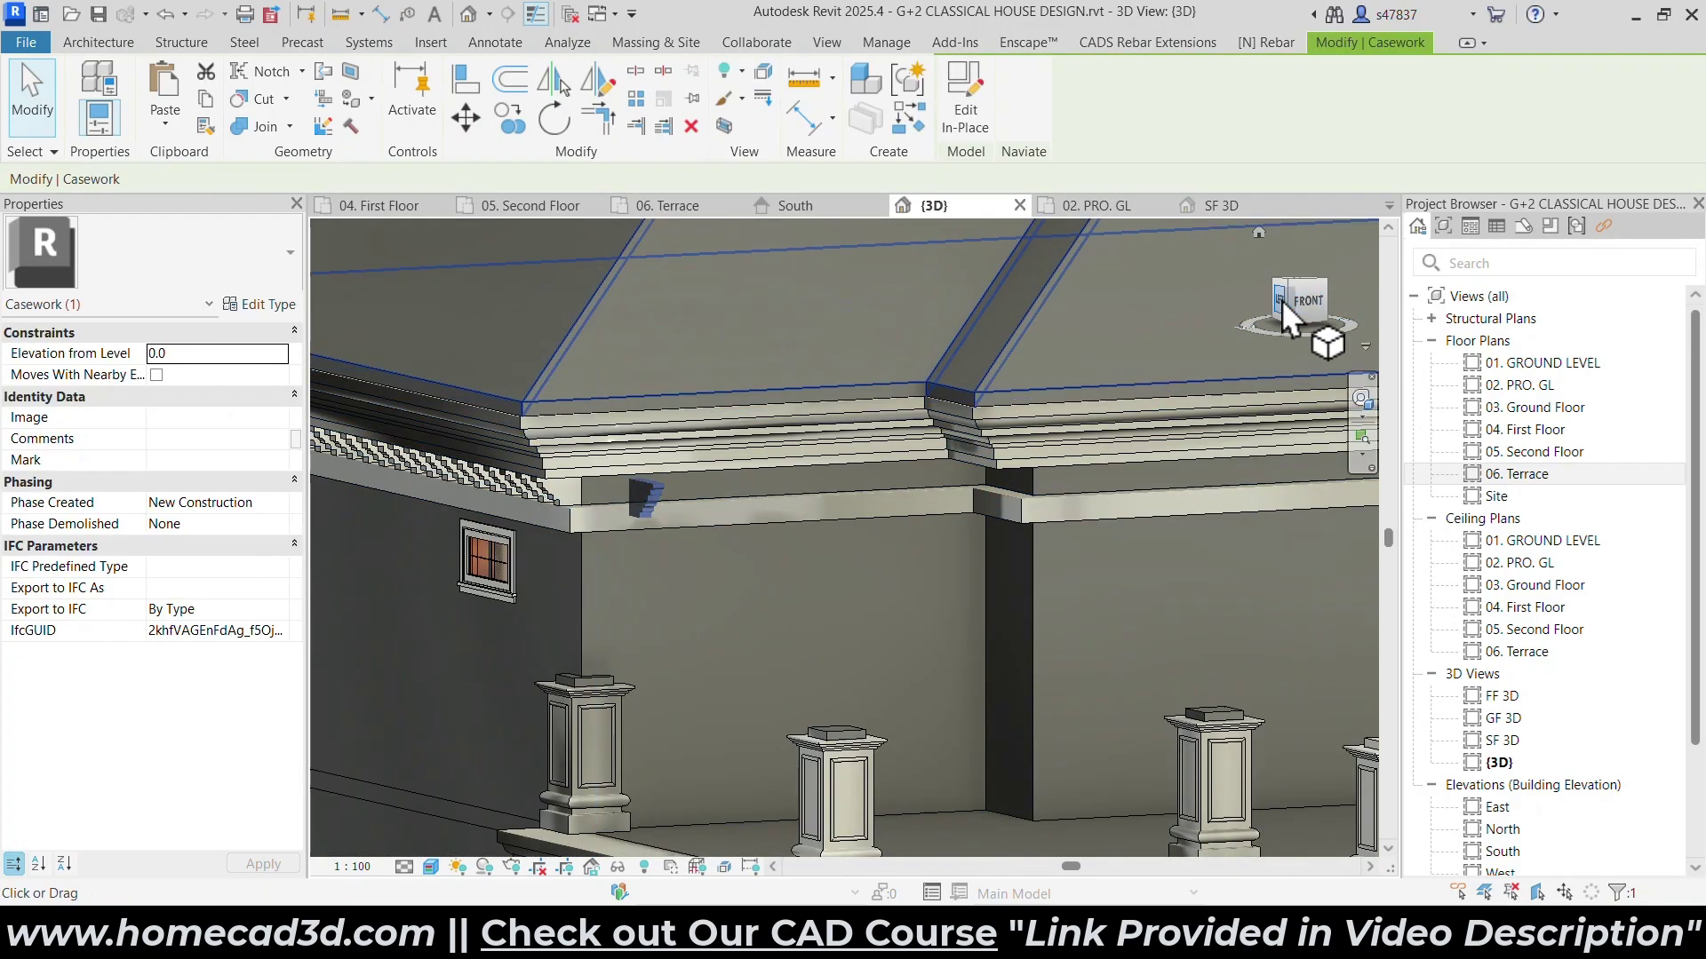
pyautogui.click(1269, 306)
pyautogui.click(1275, 302)
pyautogui.click(464, 117)
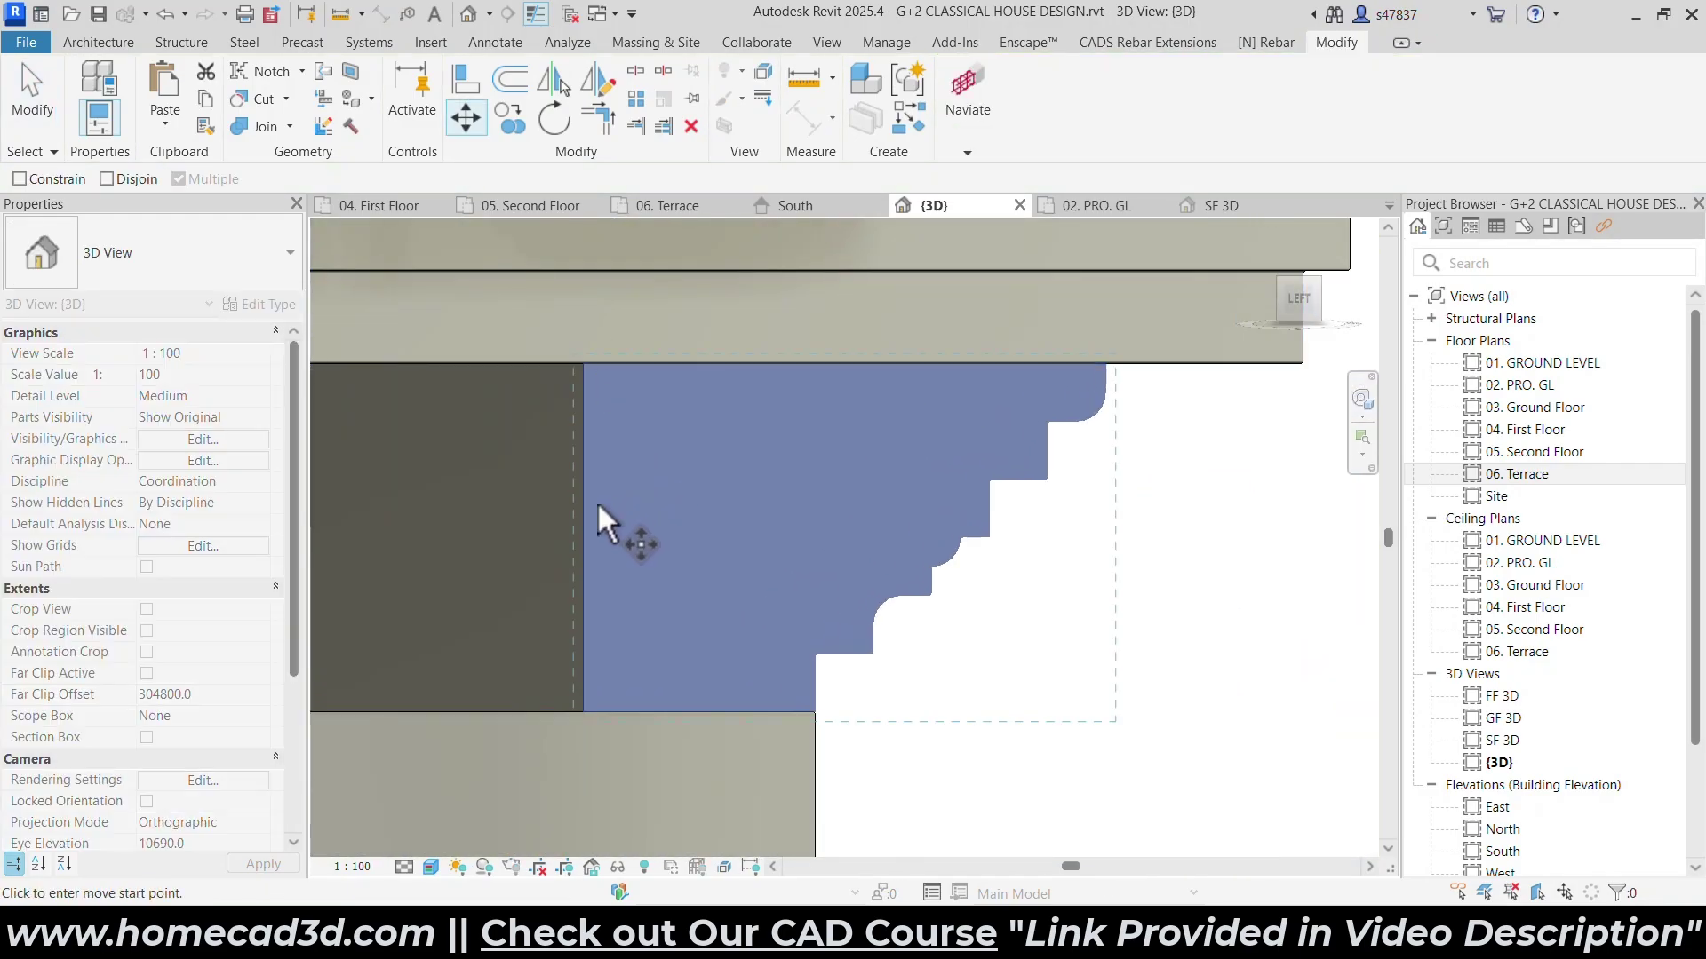
pyautogui.click(588, 501)
pyautogui.scroll(-2, 1161, 521)
pyautogui.scroll(4, 810, 487)
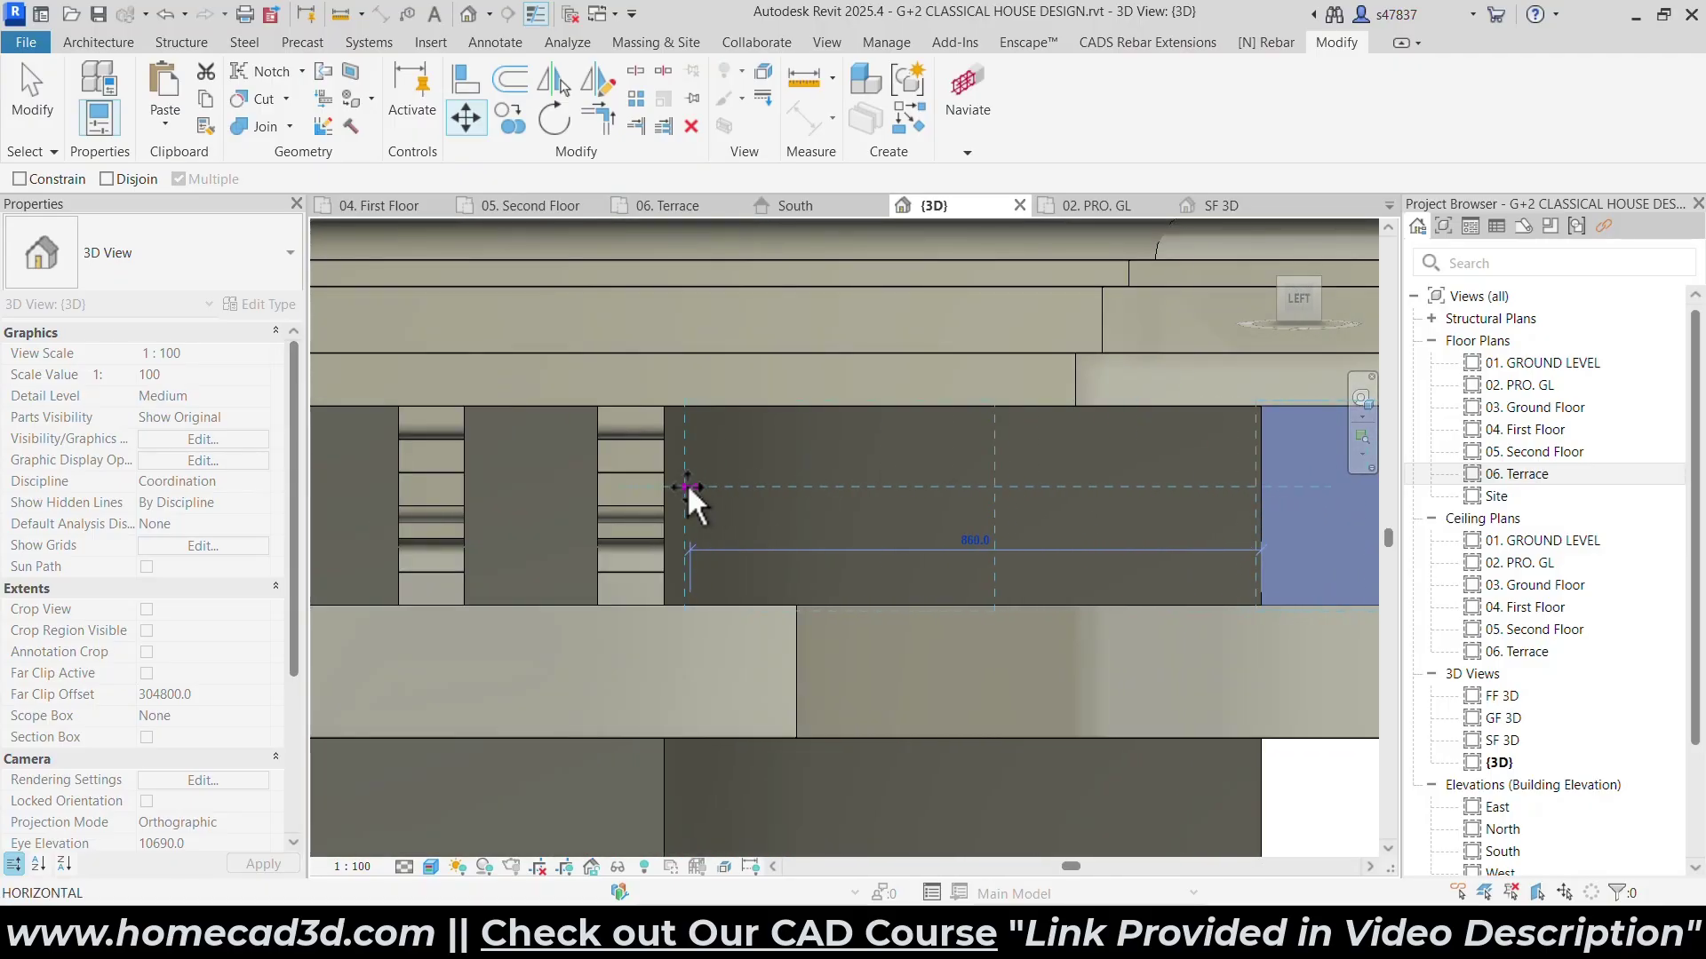
pyautogui.scroll(4, 684, 490)
pyautogui.click(602, 491)
pyautogui.scroll(-8, 689, 478)
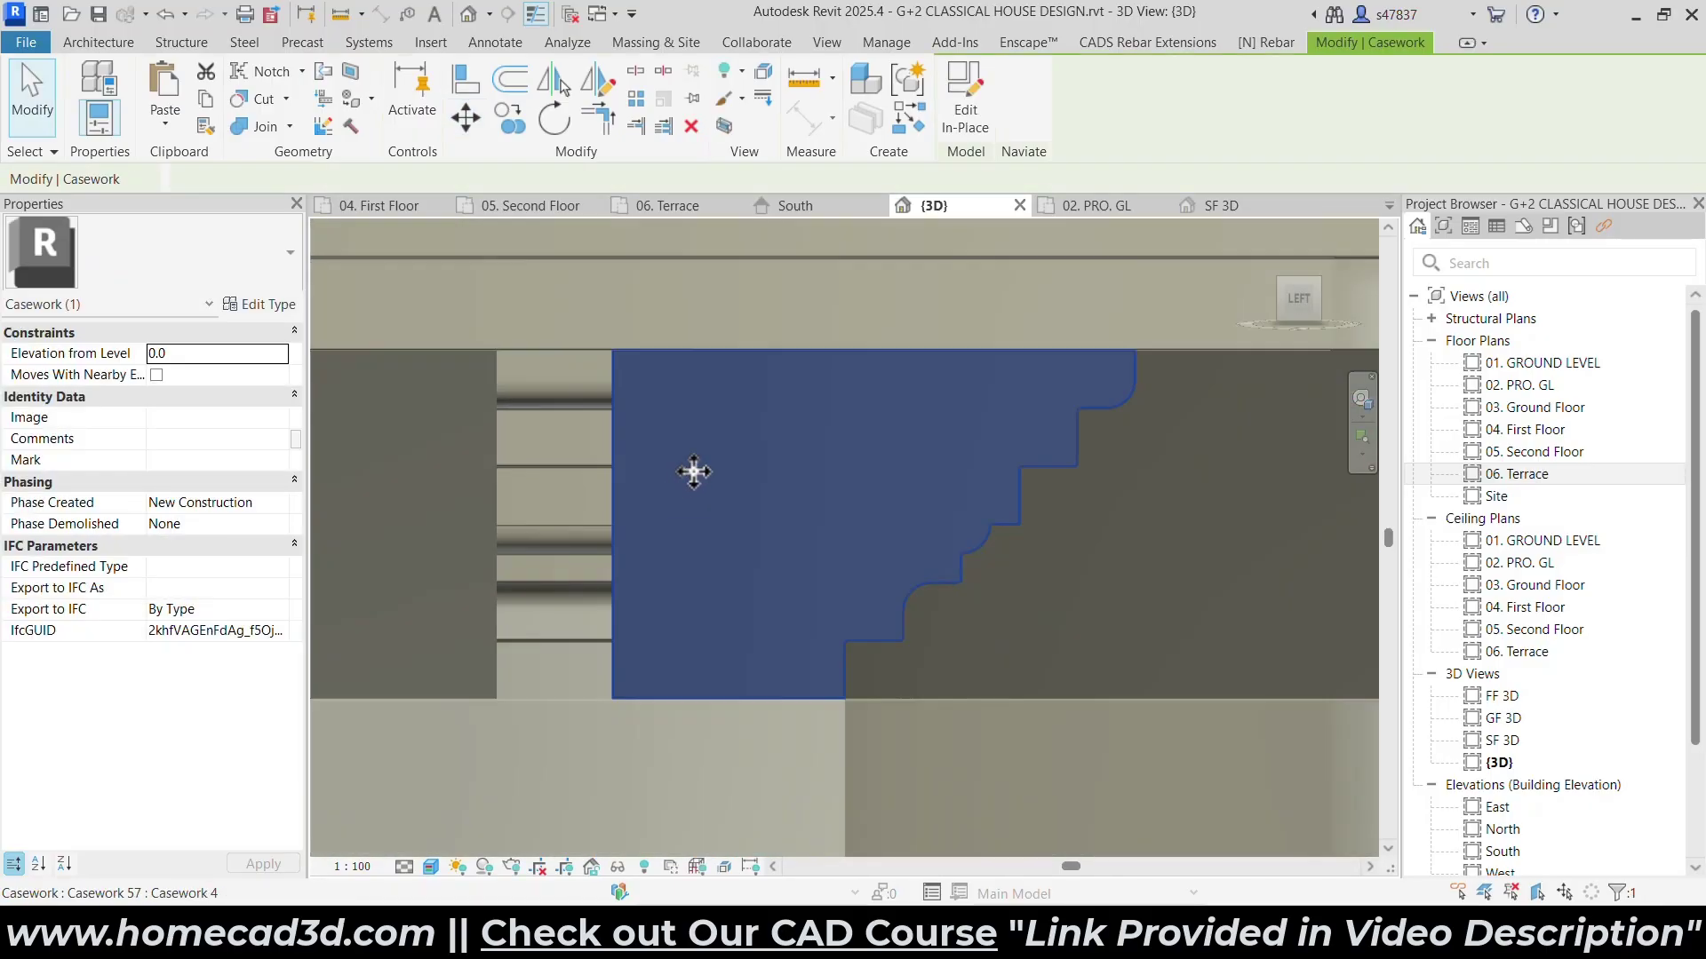
pyautogui.keyDown('shift'); pyautogui.moveTo(984, 534); pyautogui.dragTo(721, 572, button='middle'); pyautogui.keyUp('shift')
pyautogui.press('Escape')
# Select the placed bracket and examine the front eaves and the whole house from the front and right.
pyautogui.scroll(1, 752, 515)
pyautogui.click(749, 508)
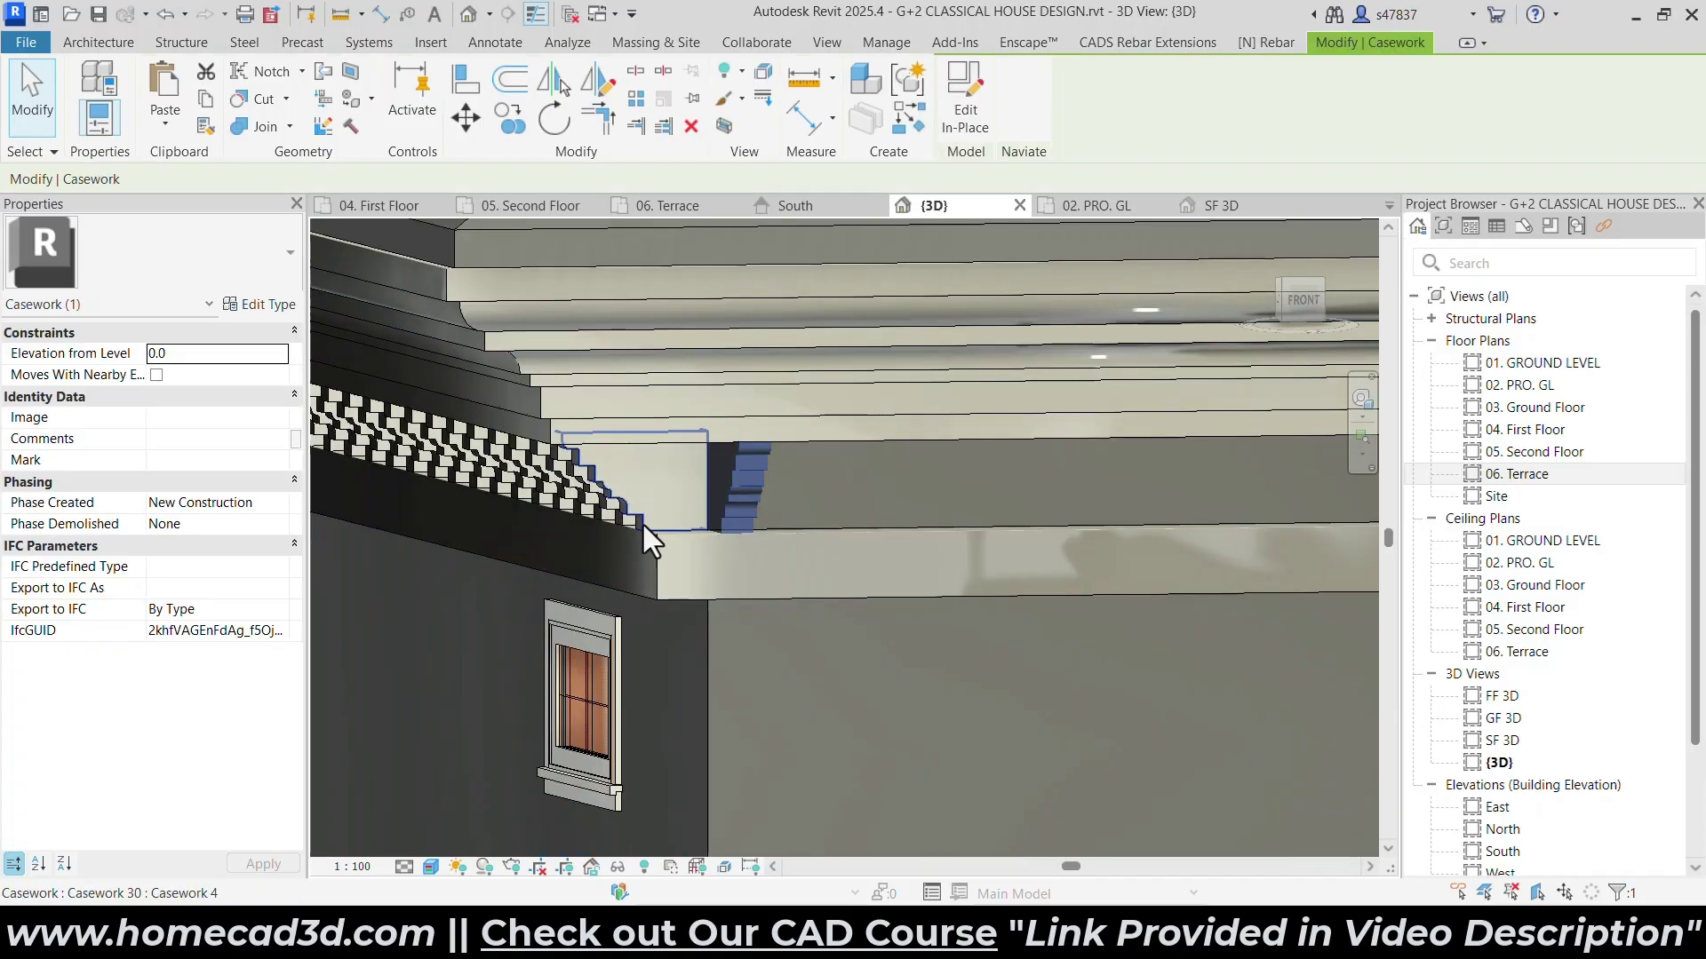
pyautogui.scroll(-2, 636, 511)
pyautogui.moveTo(762, 480); pyautogui.dragTo(594, 501, button='middle')
pyautogui.scroll(-3, 1183, 522)
pyautogui.moveTo(1130, 537); pyautogui.dragTo(729, 524, button='middle')
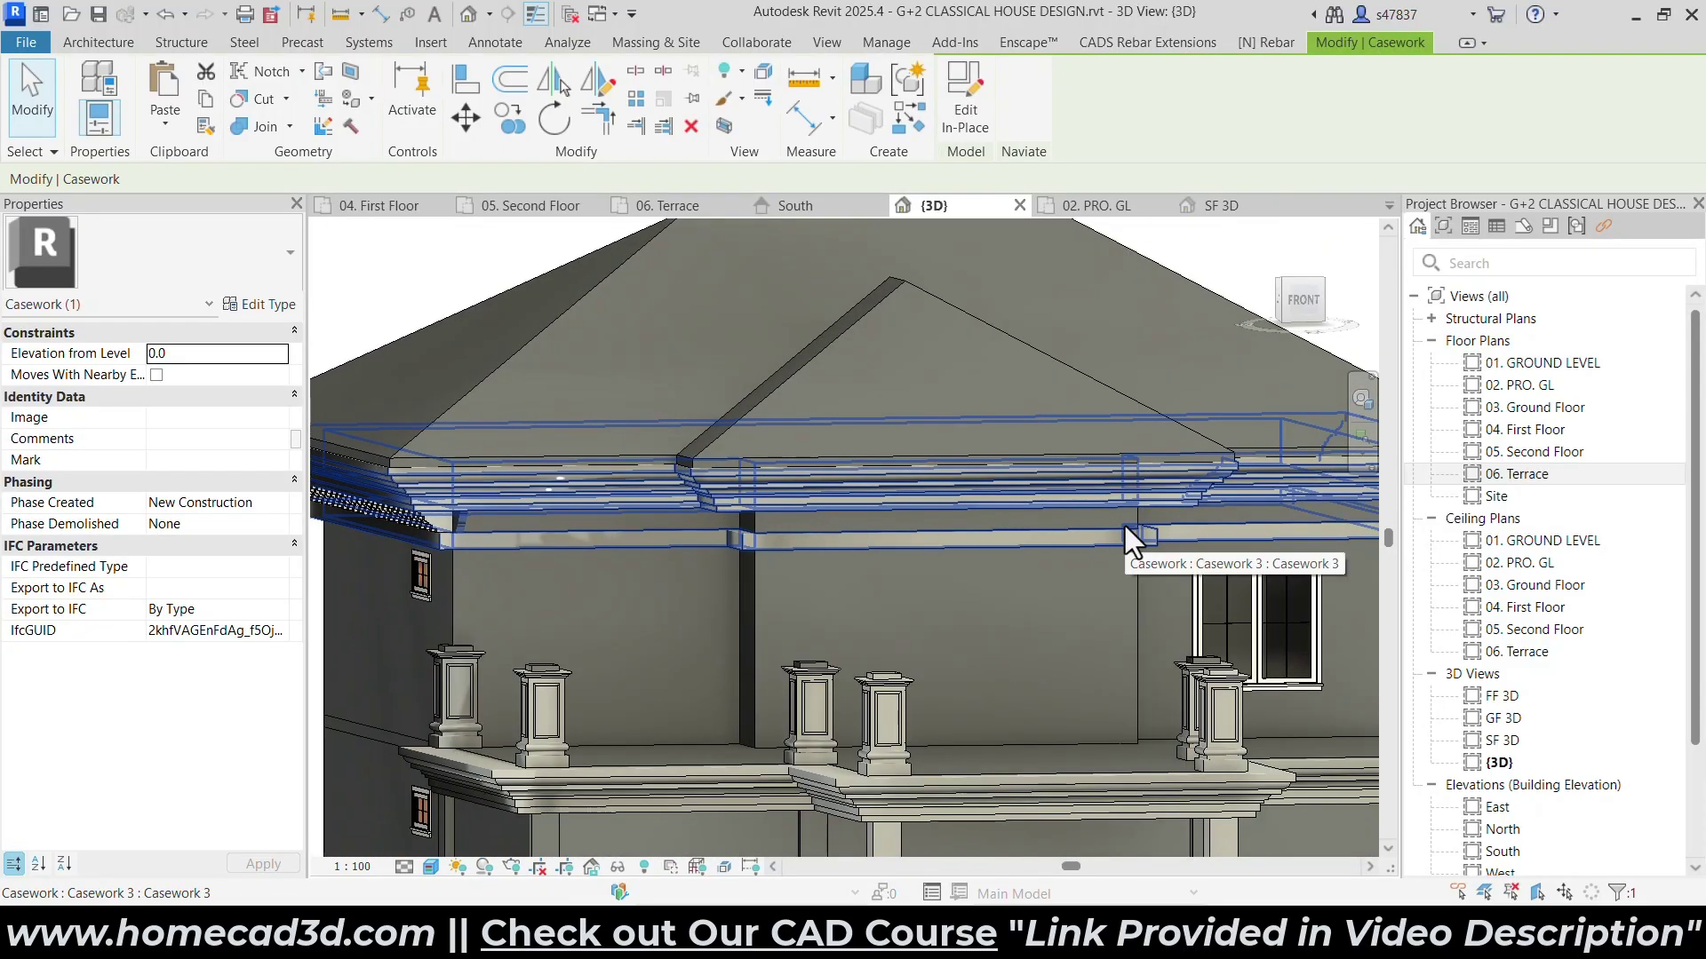
pyautogui.scroll(-5, 1125, 526)
pyautogui.keyDown('shift'); pyautogui.moveTo(1174, 593); pyautogui.dragTo(983, 472, button='middle'); pyautogui.keyUp('shift')
pyautogui.scroll(-4, 1114, 585)
pyautogui.keyDown('shift'); pyautogui.moveTo(1048, 493); pyautogui.dragTo(940, 610, button='middle'); pyautogui.keyUp('shift')
pyautogui.scroll(3, 845, 531)
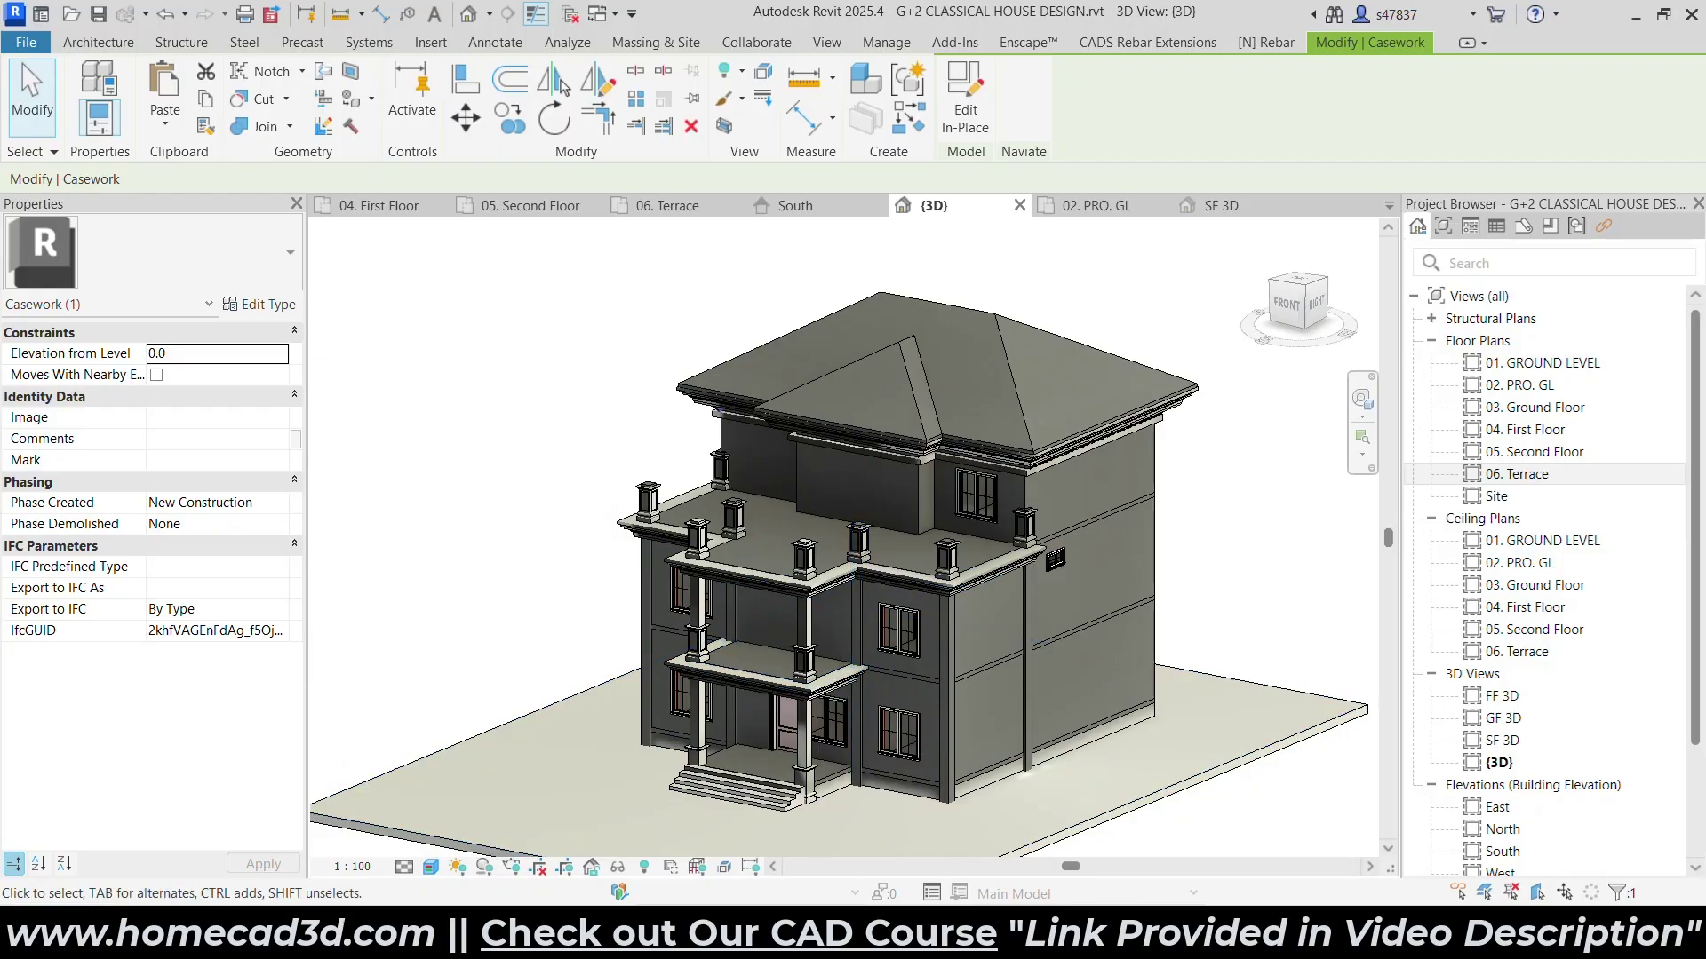
# Switch to the reference photo in the browser and examine the eaves brackets, the balconies and the ornament between the front windows.
pyautogui.moveTo(1050, 933)
pyautogui.click(1078, 845)
pyautogui.keyDown('ctrl'); pyautogui.scroll(-1, 942, 415); pyautogui.keyUp('ctrl')
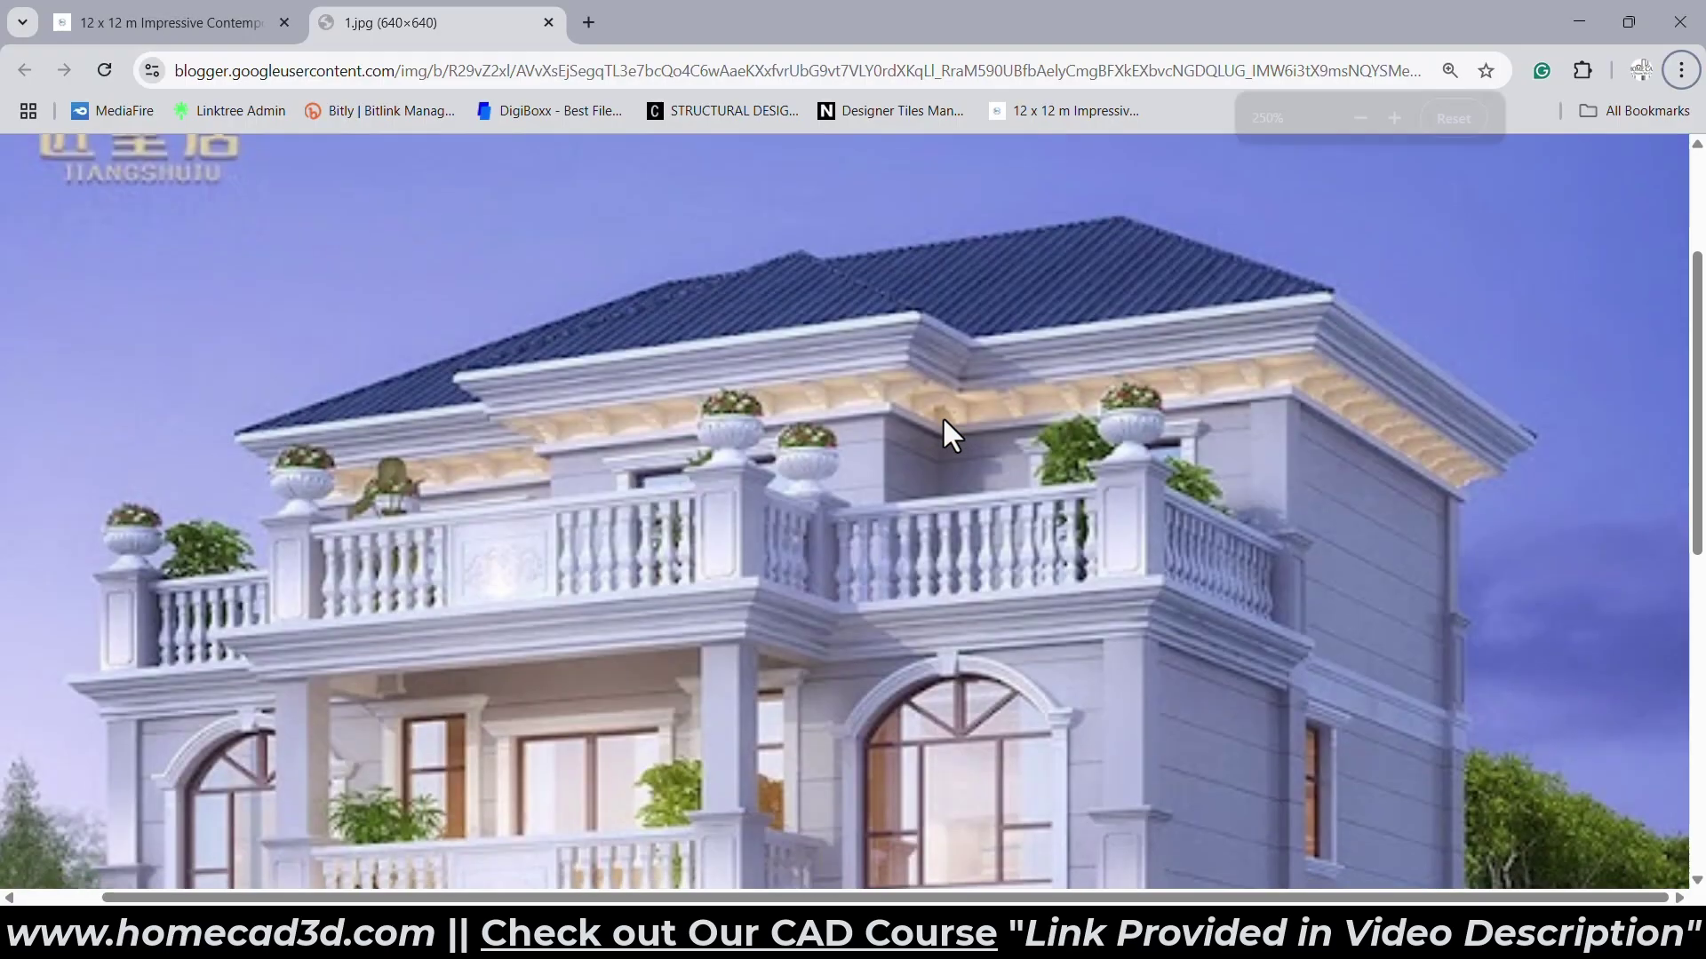
pyautogui.scroll(-1, 942, 416)
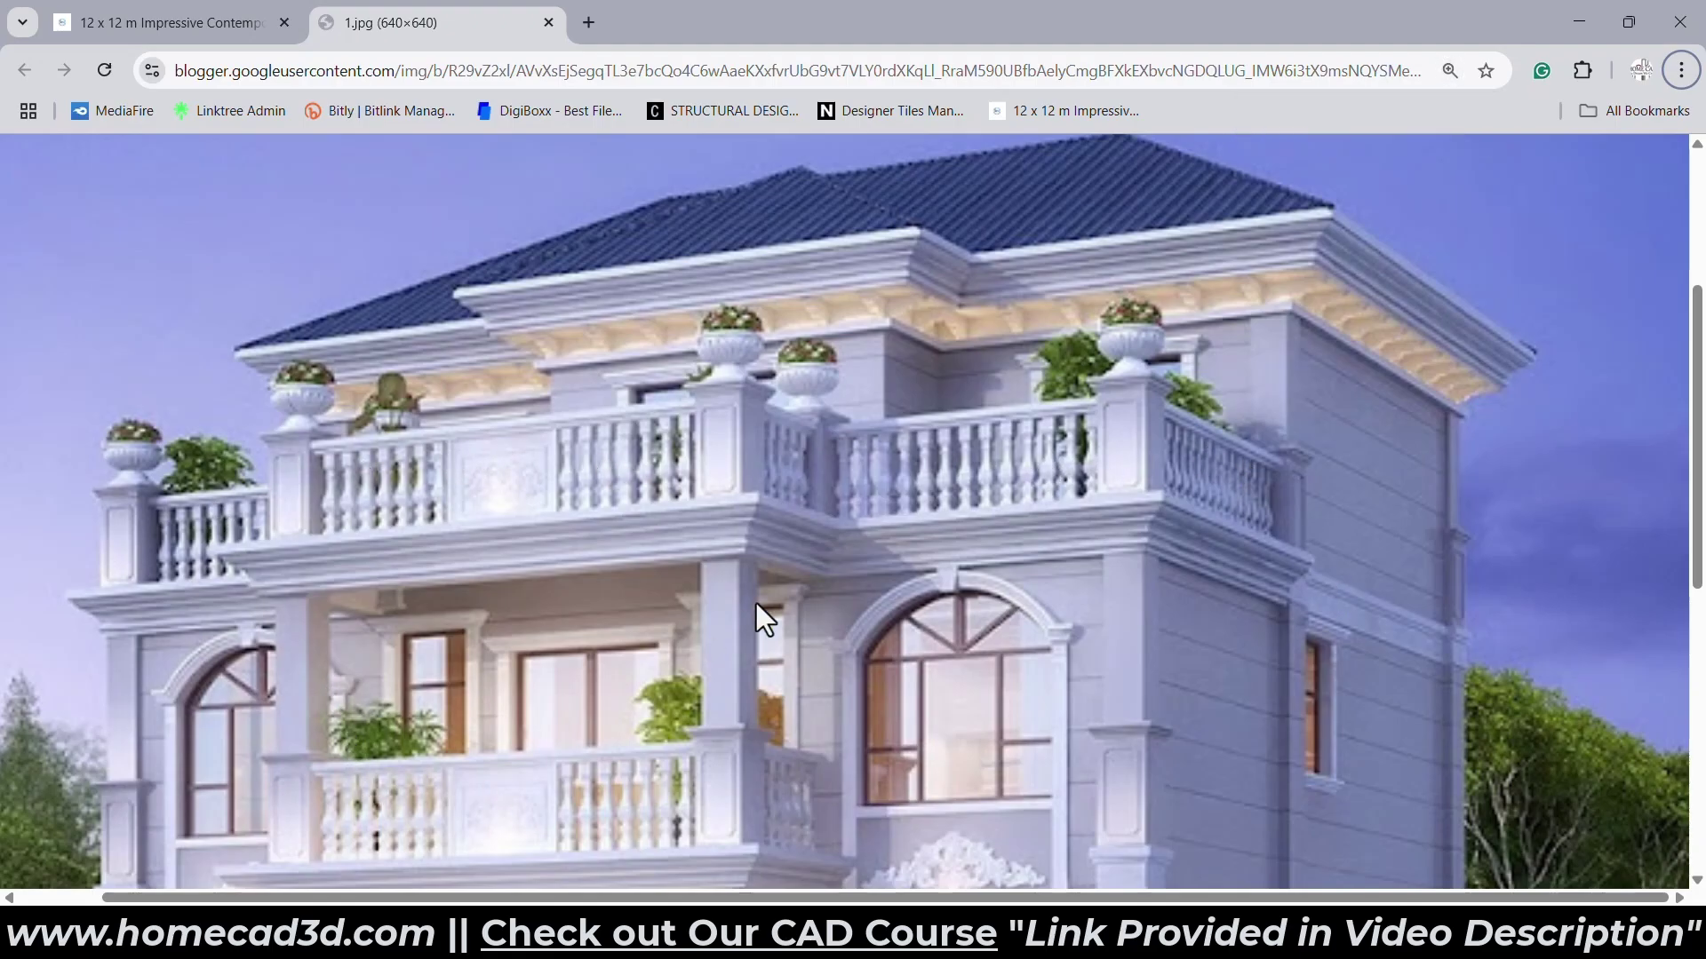
pyautogui.scroll(-1, 782, 622)
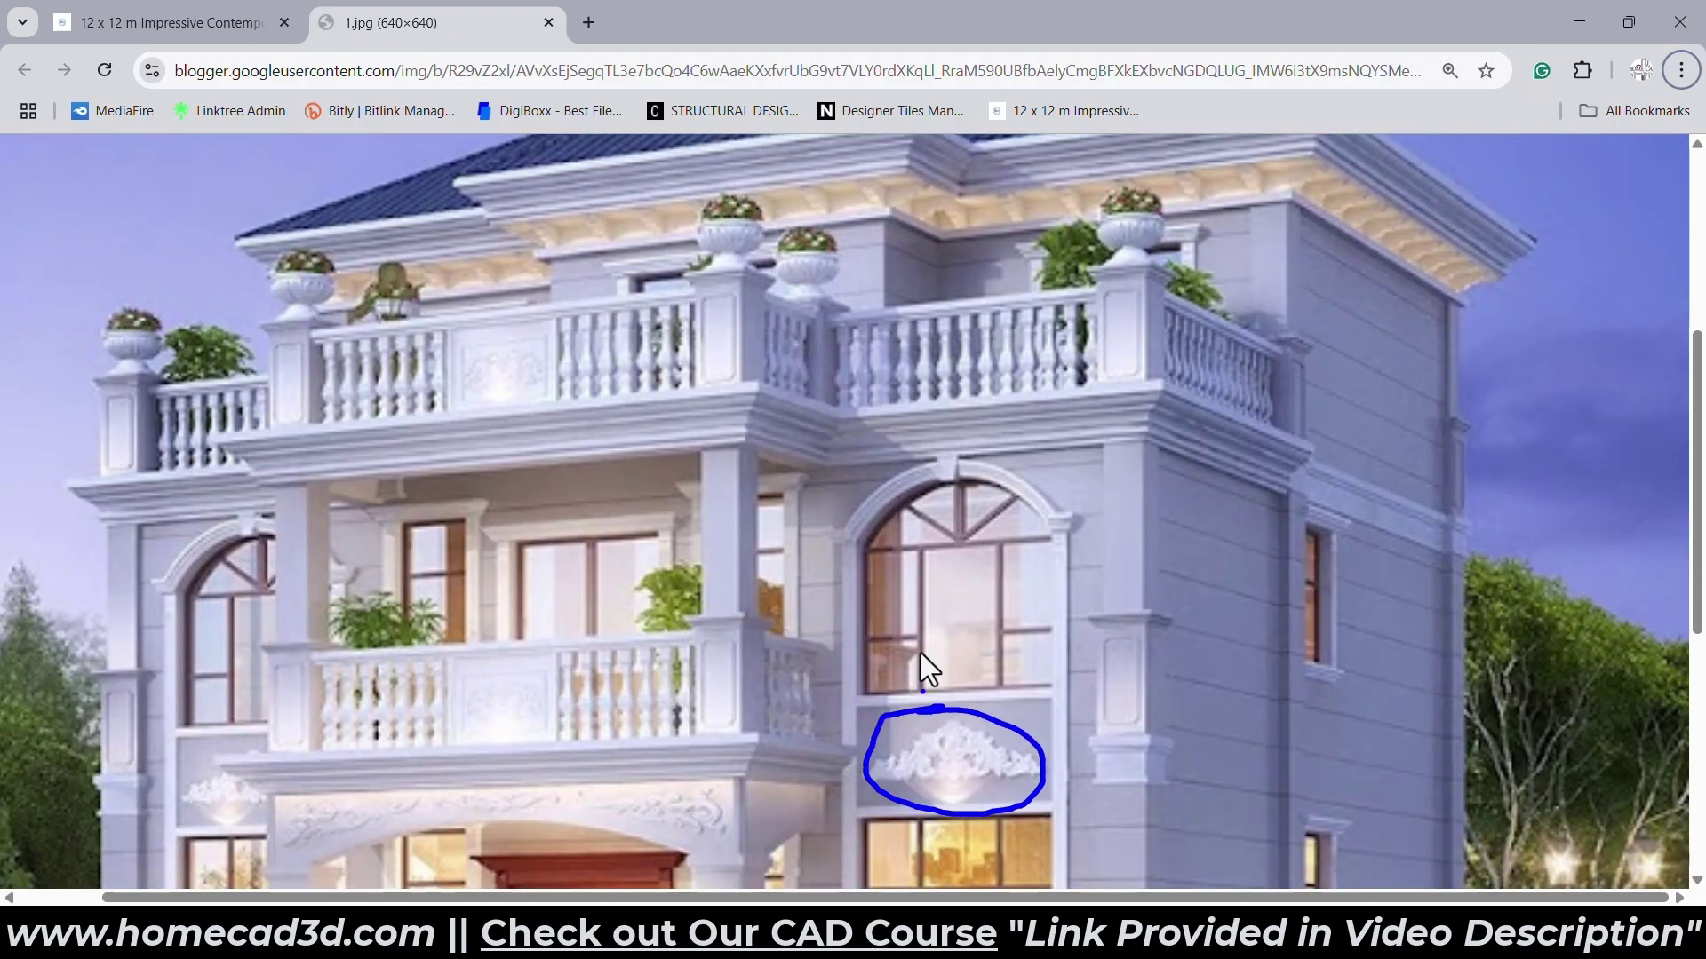
pyautogui.scroll(-2, 922, 657)
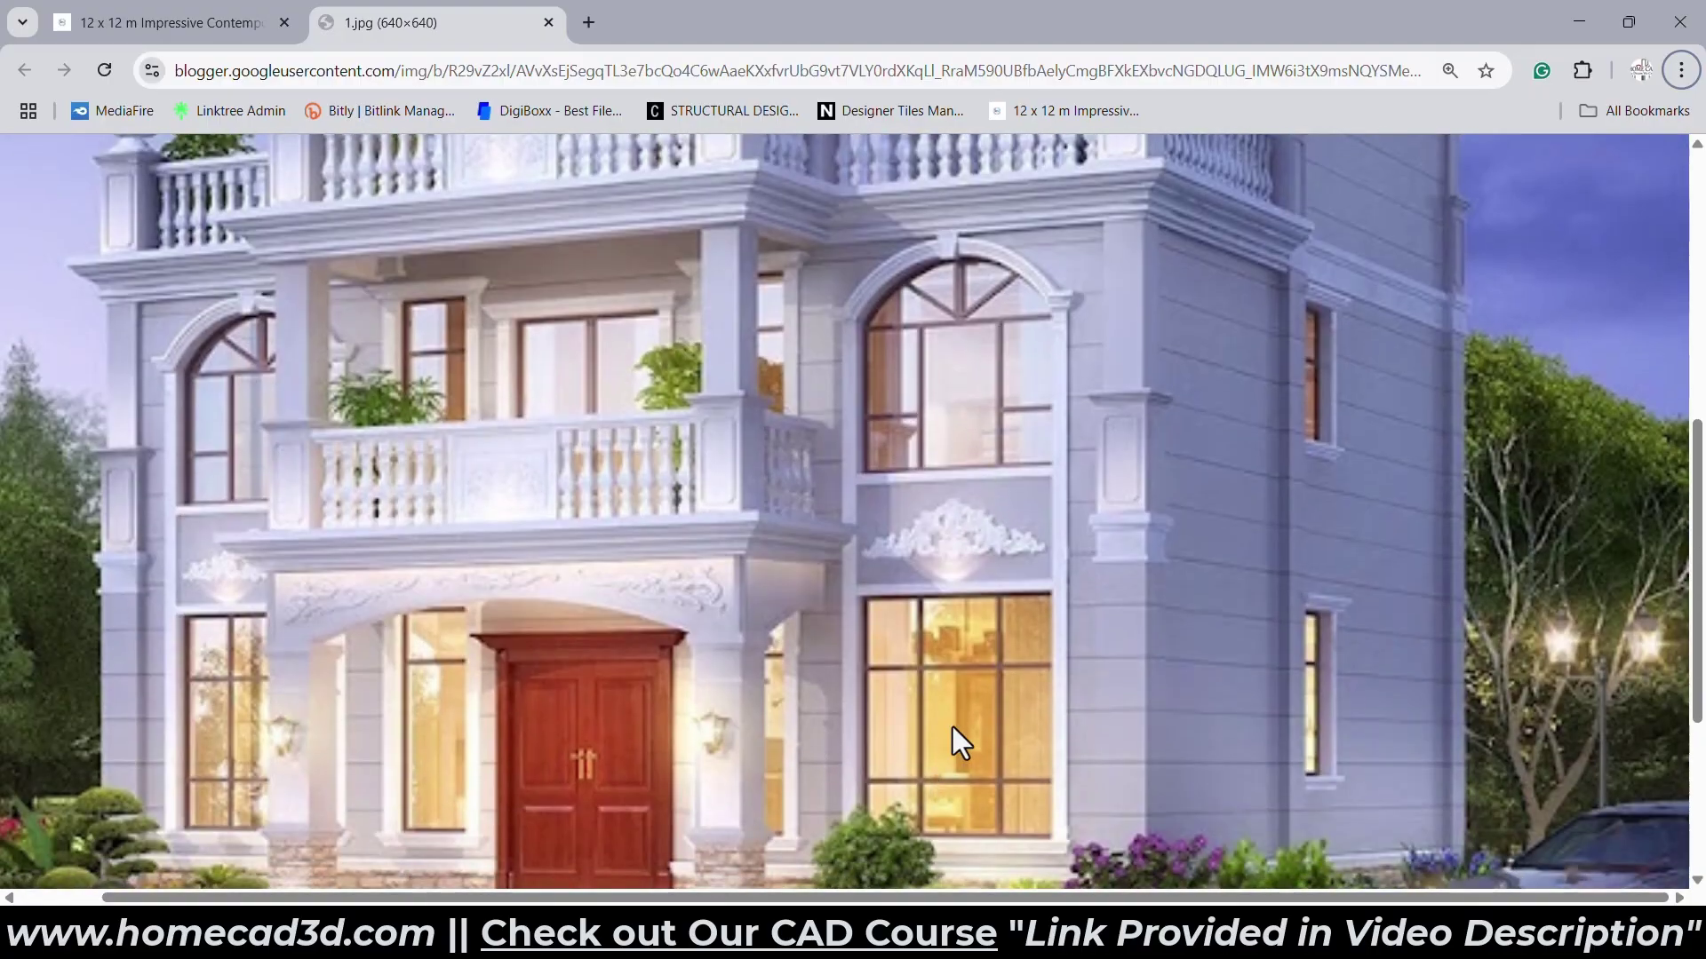